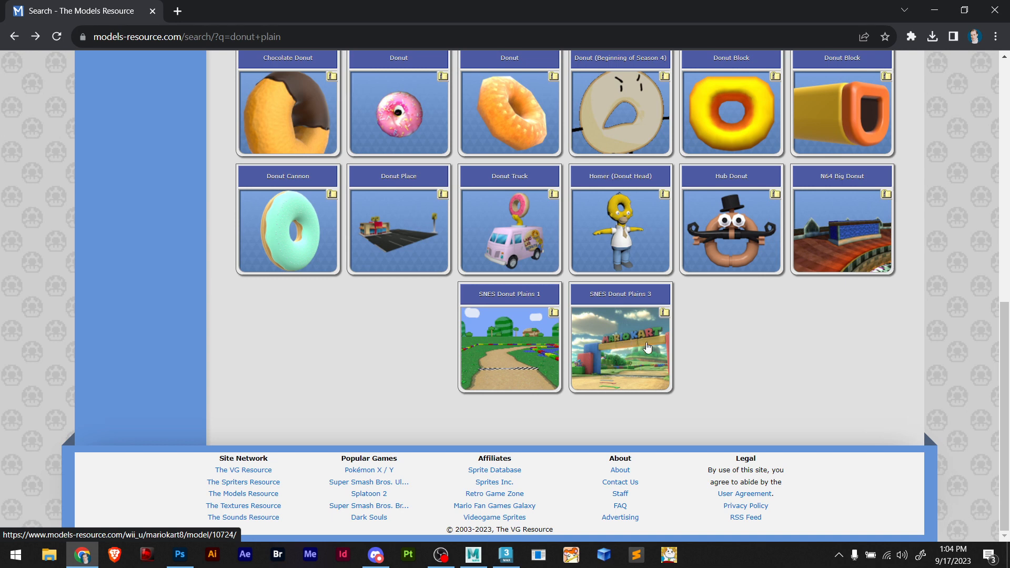
Open the SNES Donut Plains 1 model page and examine its details and course preview image
left_click(495, 351)
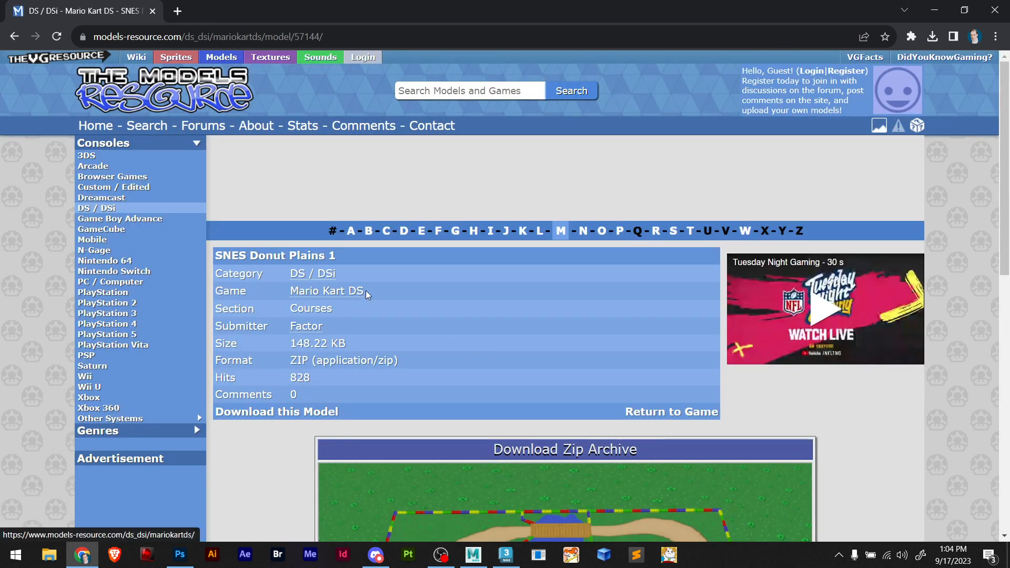
scroll(355, 304, "down", 5)
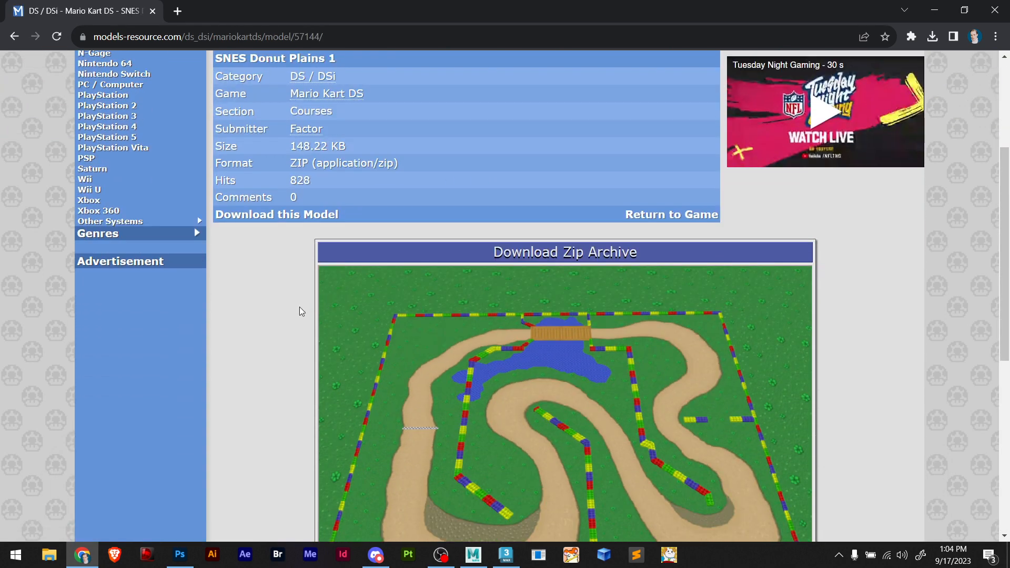
scroll(346, 315, "down", 2)
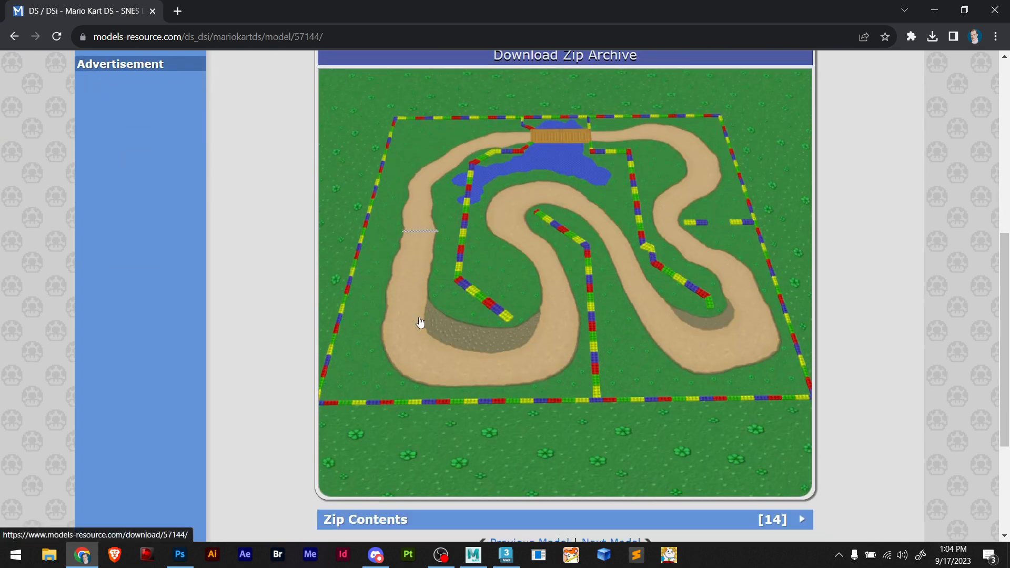
scroll(418, 324, "down", 2)
scroll(447, 337, "up", 3)
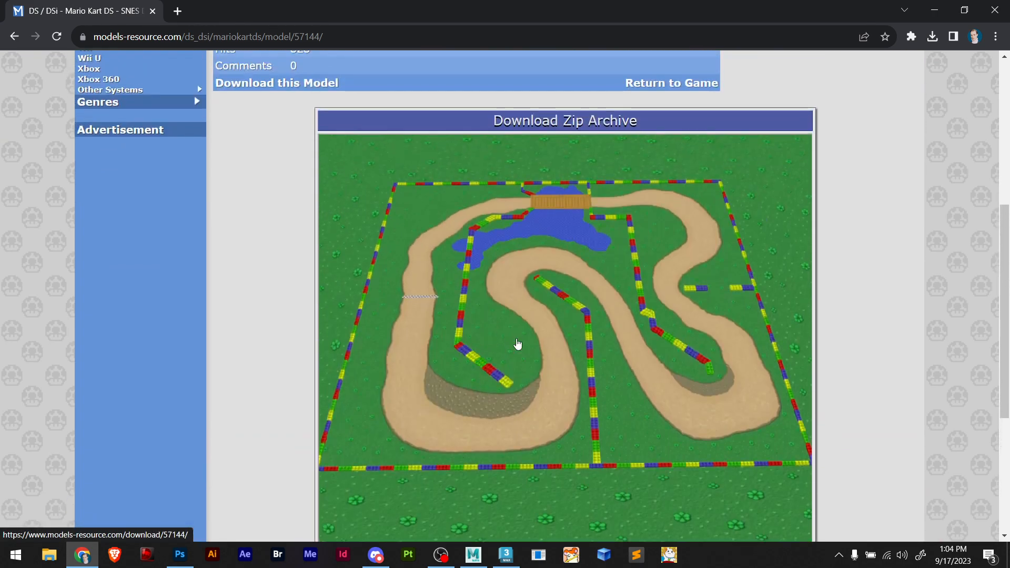
left_click(934, 10)
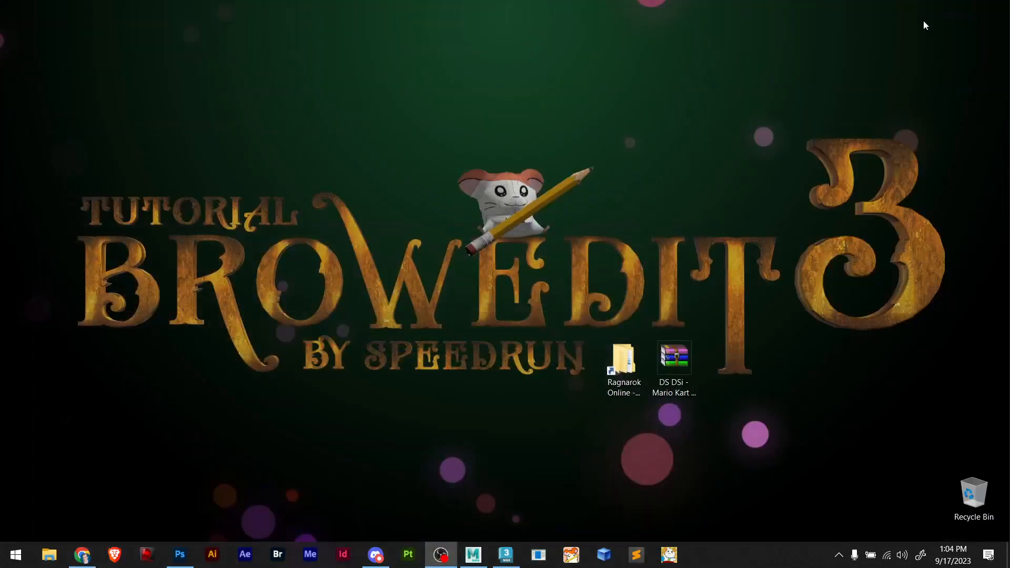
Create a desktop folder named after the downloaded archive, DS DSi - Mario Kart DS - SNES Donut Plains 1
left_click_drag(675, 358, 772, 364)
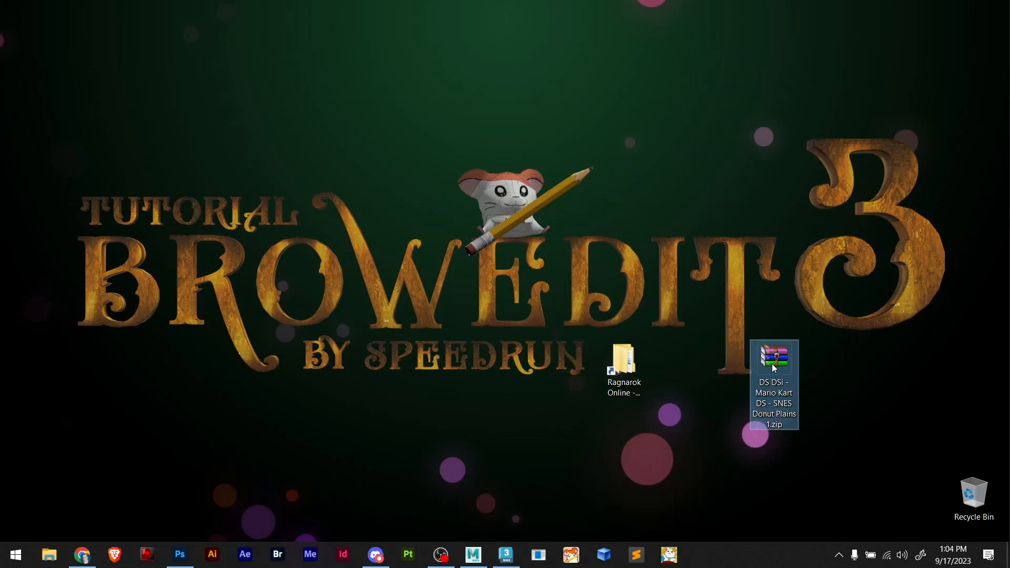
left_click(774, 397)
key("ctrl+c")
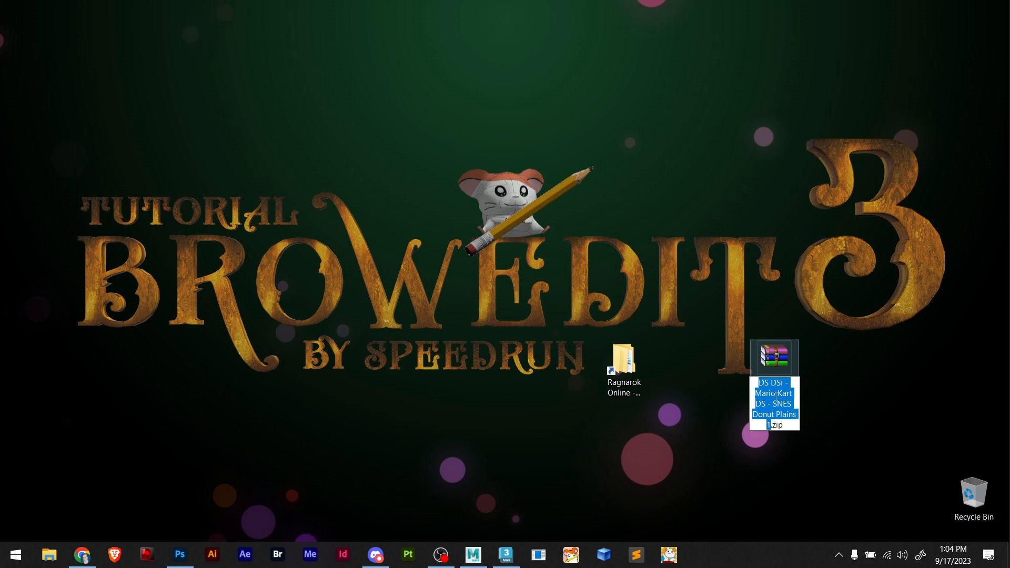
left_click(680, 364)
right_click(680, 365)
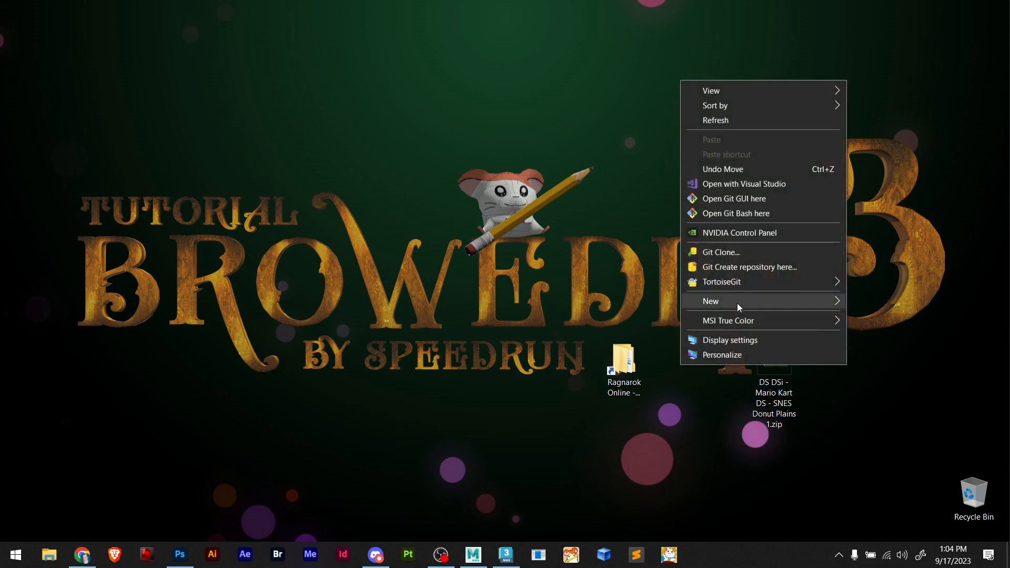
mouse_move(736, 302)
left_click(907, 301)
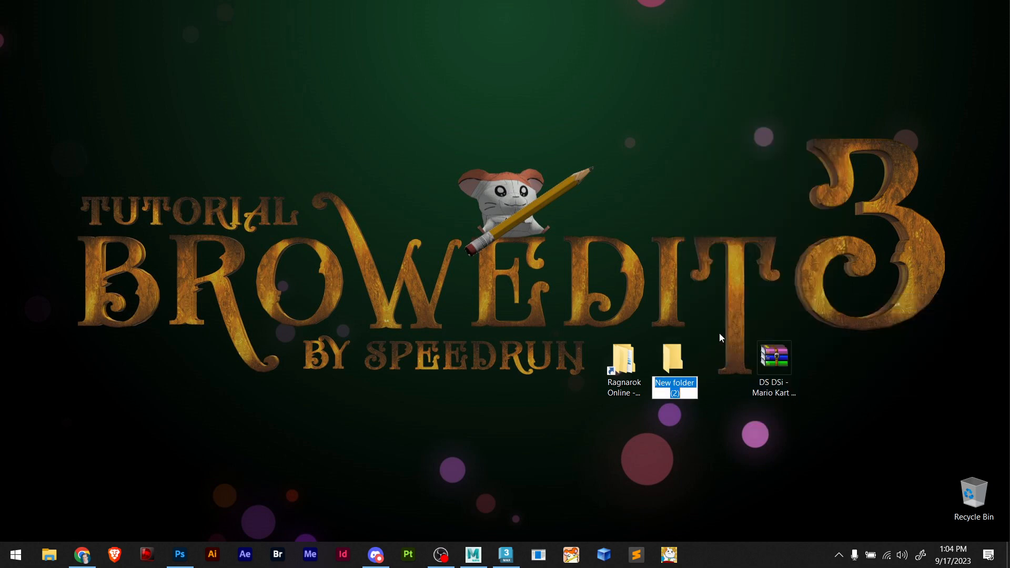
key("ctrl+v")
Move the Donut Plains zip archive into the new folder and extract its contents there
left_click_drag(783, 361, 687, 365)
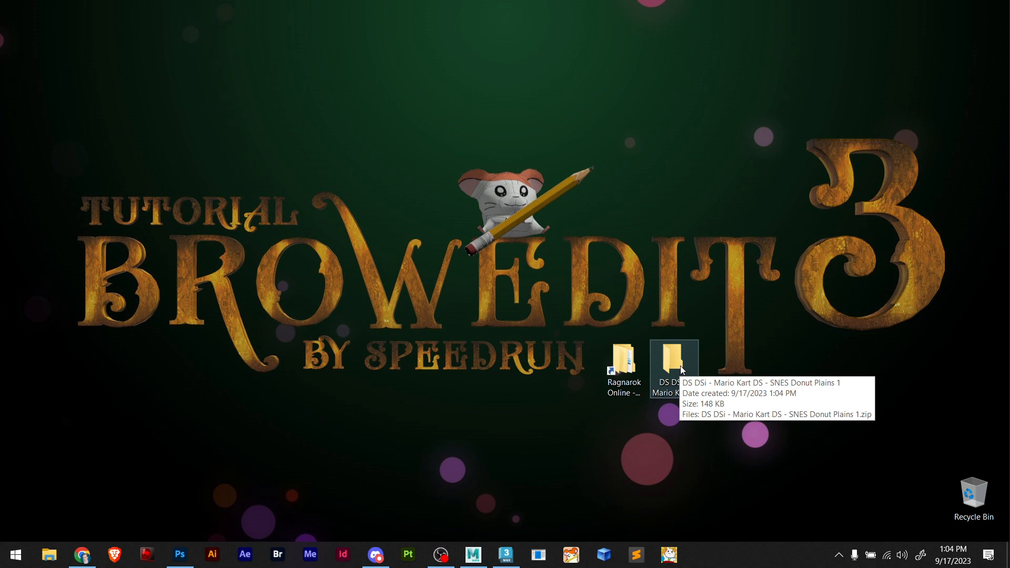
double_click(690, 359)
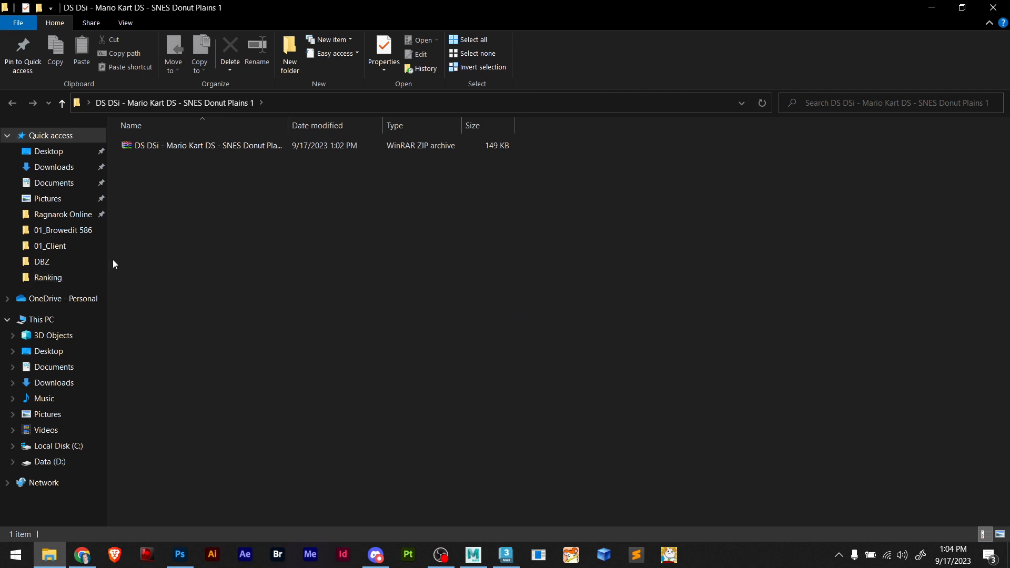
left_click(187, 150)
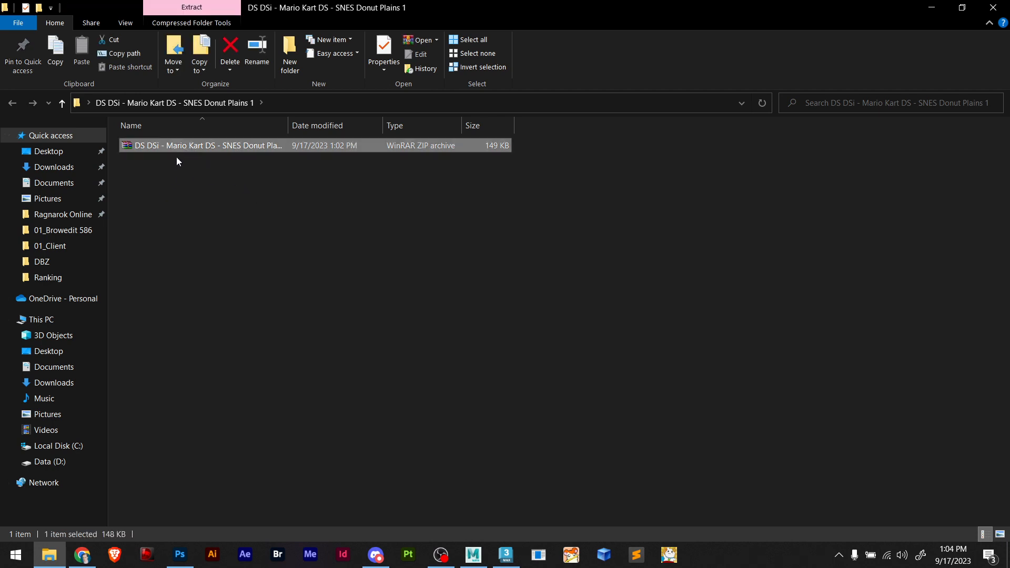
right_click(166, 148)
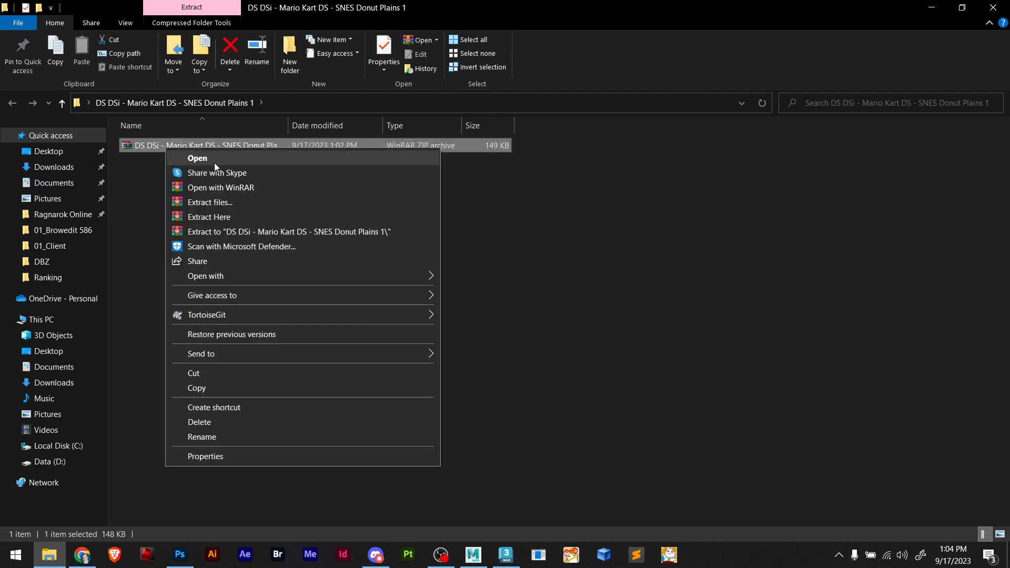
left_click(220, 219)
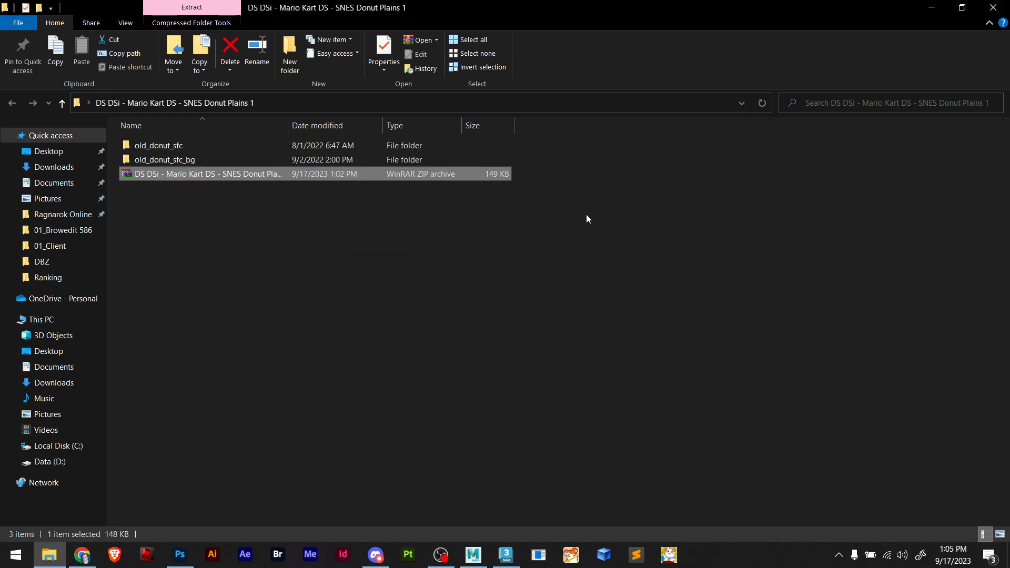
Show the extracted folder's contents as extra large icons
left_click(572, 219)
right_click(233, 218)
mouse_move(263, 228)
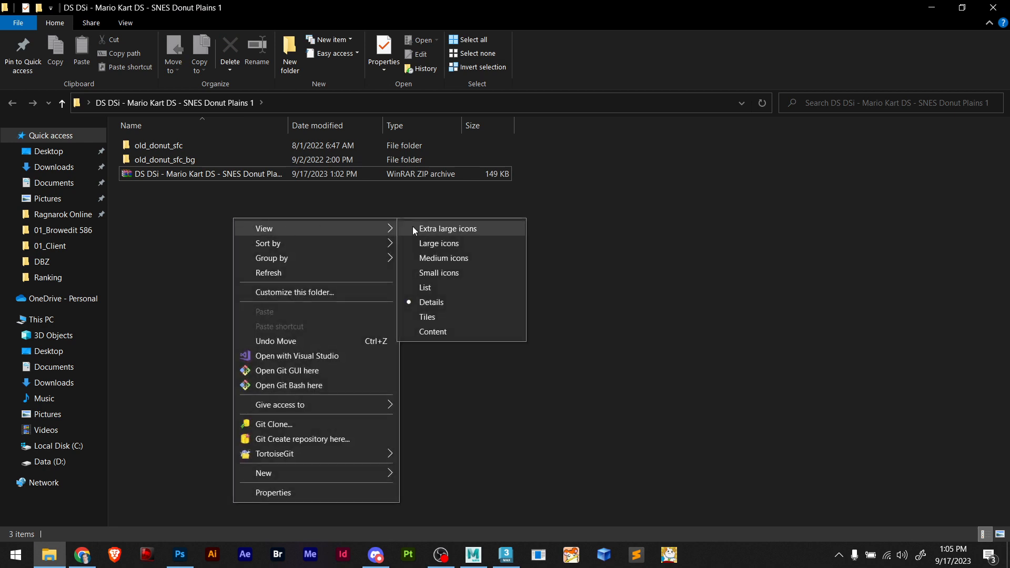
left_click(448, 227)
Open the old_donut_sfc_bg folder and examine its model files and background textures
double_click(346, 254)
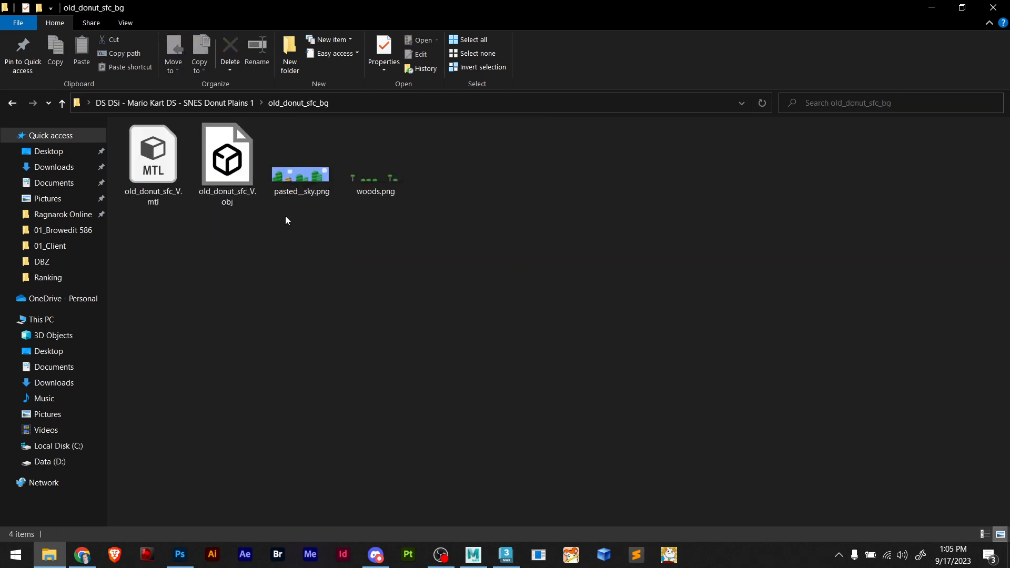
left_click_drag(286, 220, 418, 180)
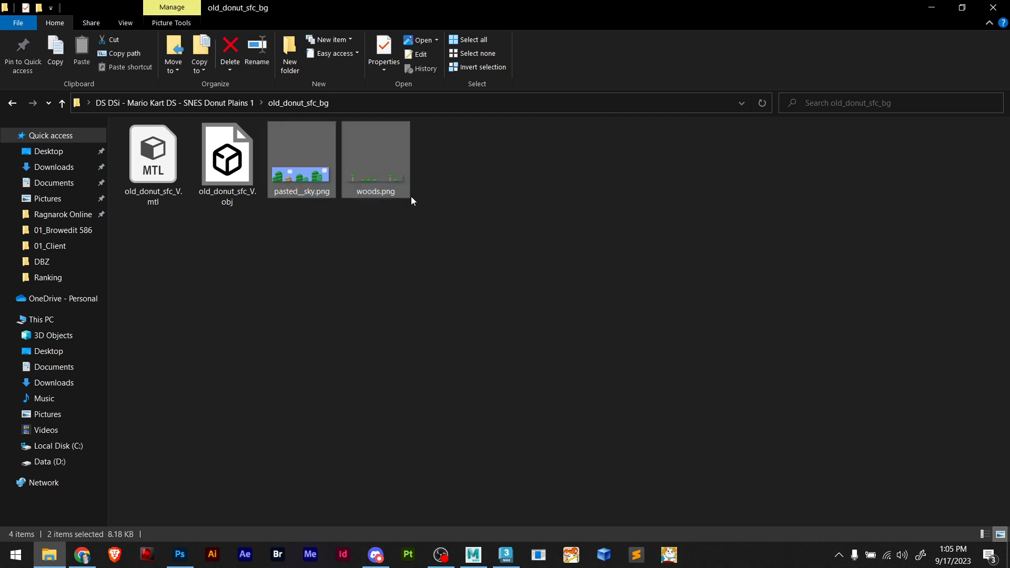
left_click(376, 213)
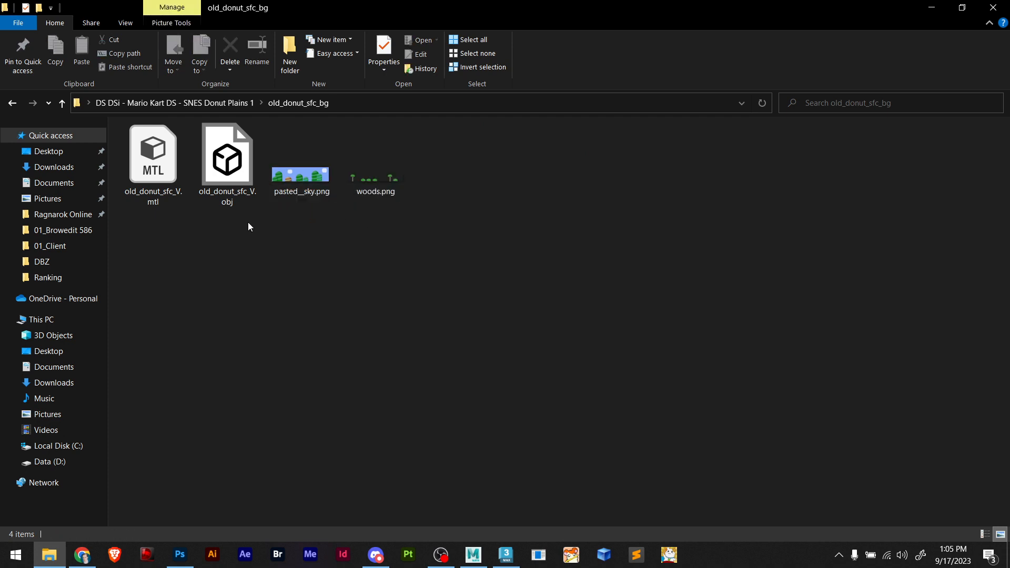
Open the old_donut_sfc folder and import old_donut_sfc.obj into Maya, framing the whole model
left_click(218, 103)
double_click(217, 195)
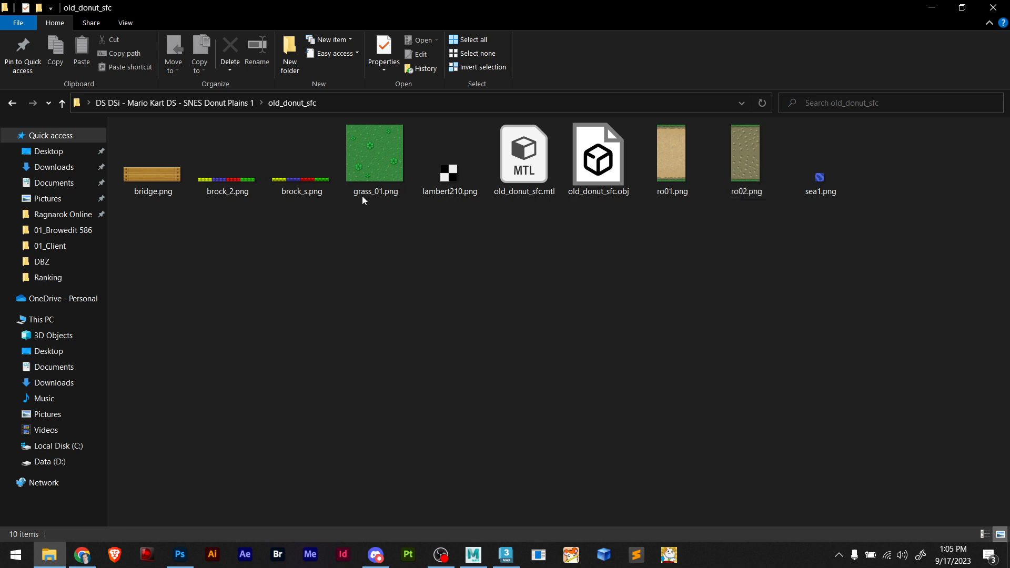
left_click(229, 178)
left_click(358, 239)
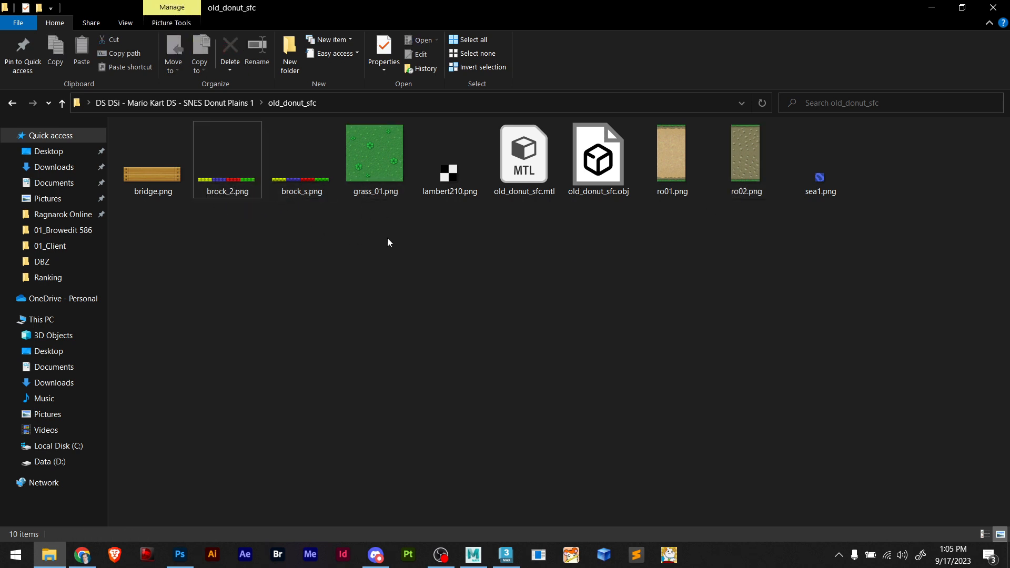
left_click_drag(598, 163, 492, 310)
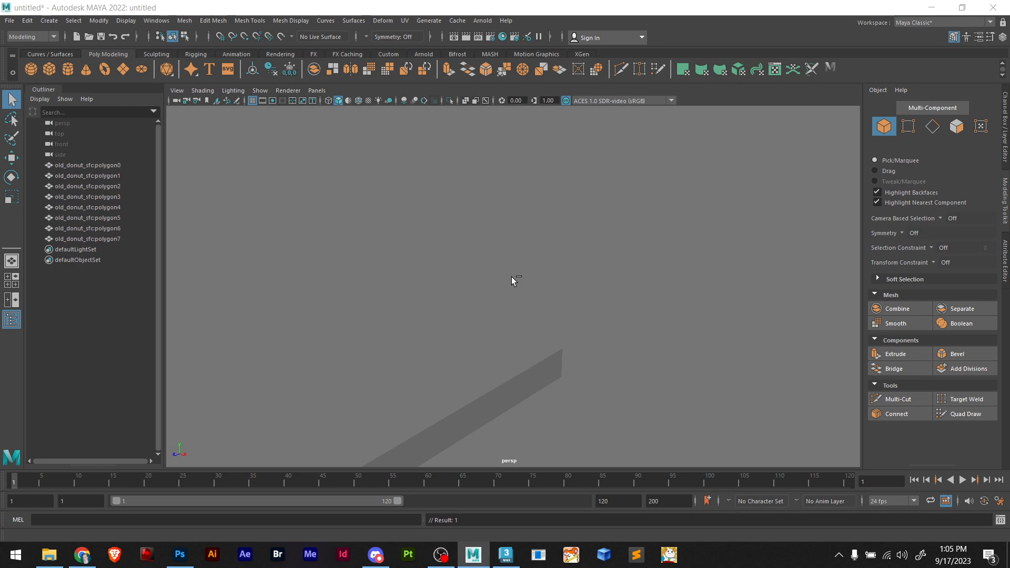
key("f")
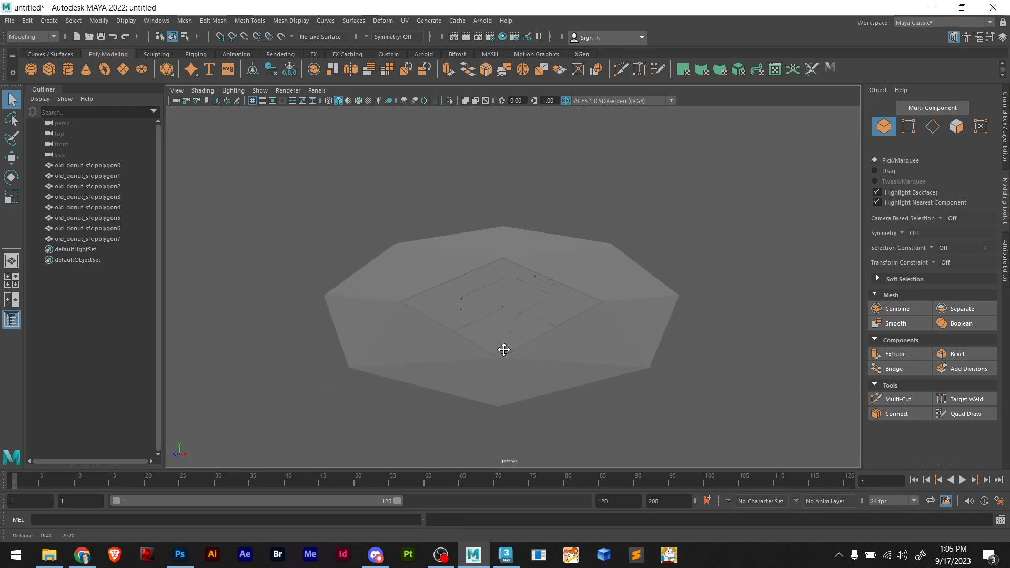
Select the ground mesh and examine the imported materials and their texture connections in Hypershade
left_click(585, 337)
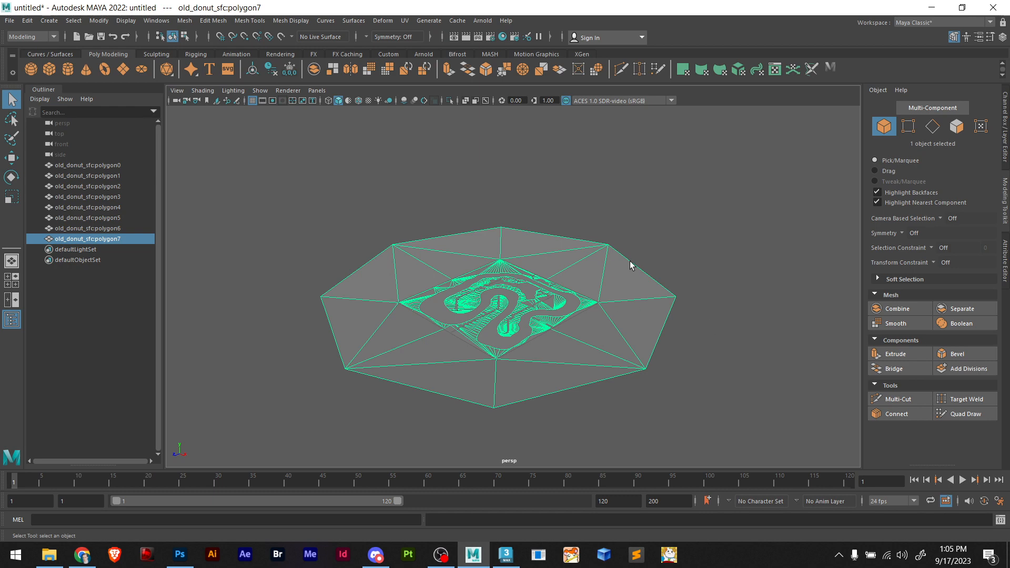
left_click(503, 36)
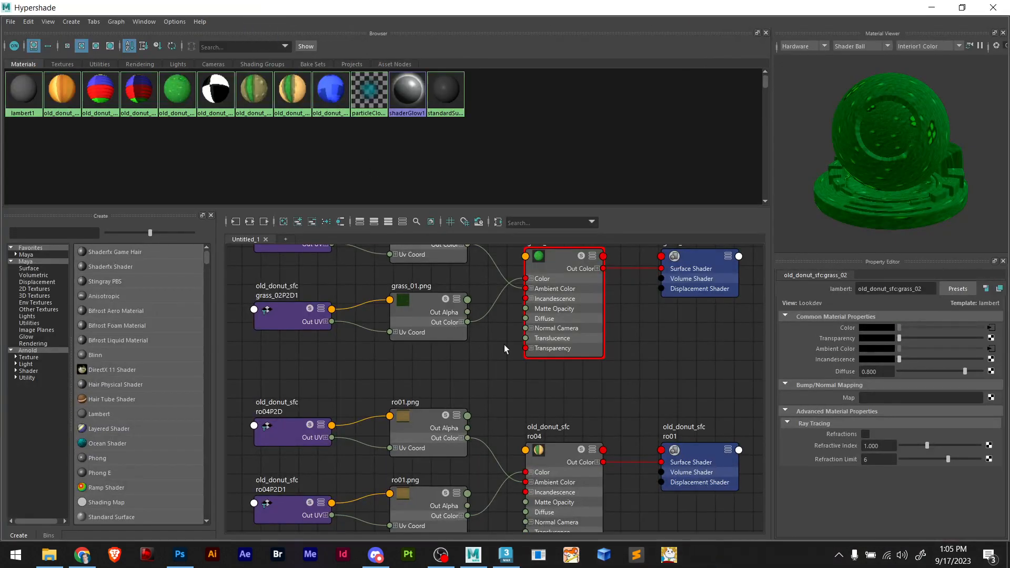
scroll(504, 345, "down", 5)
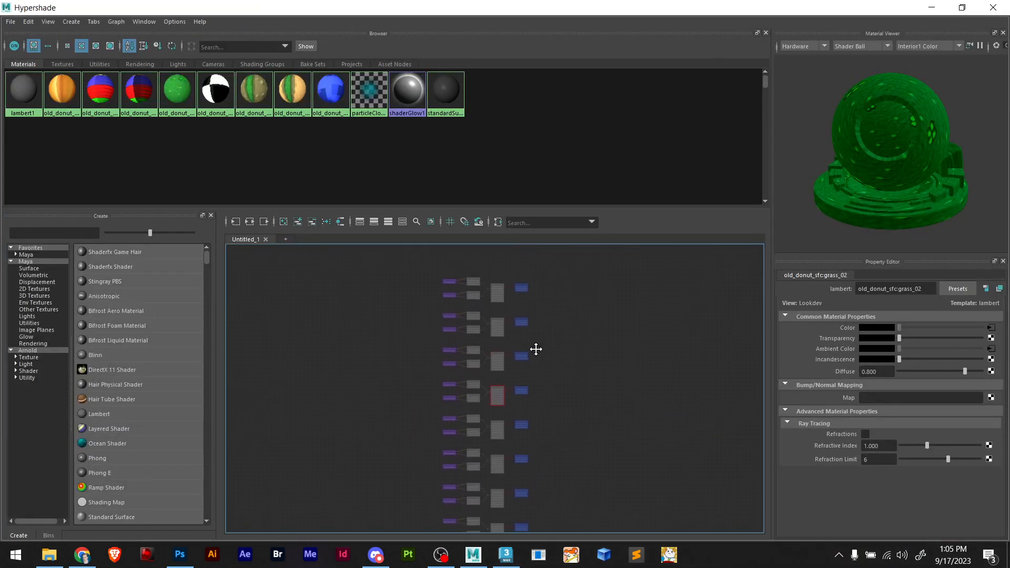
scroll(497, 330, "up", 5)
scroll(495, 285, "up", 2)
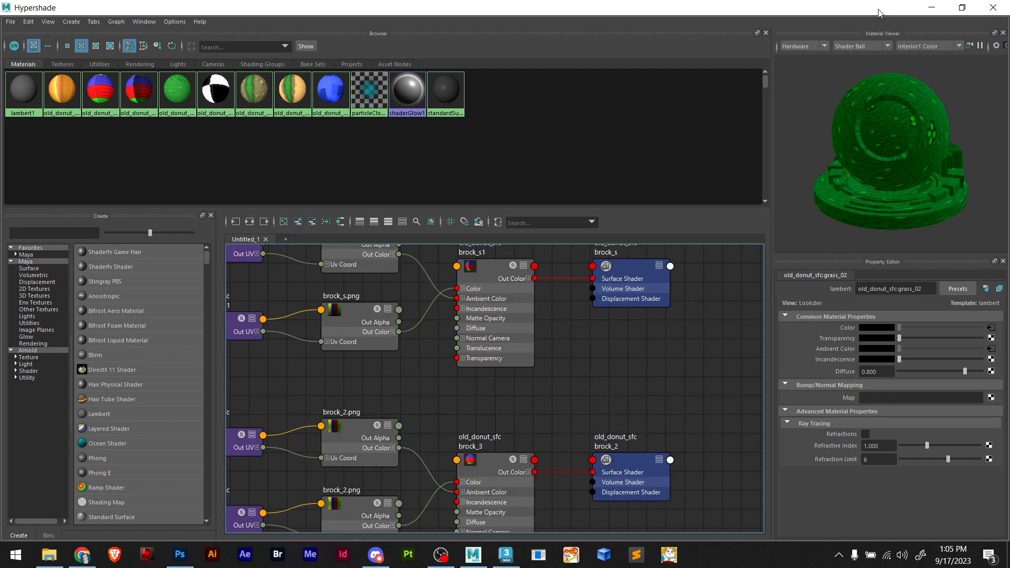
left_click(931, 8)
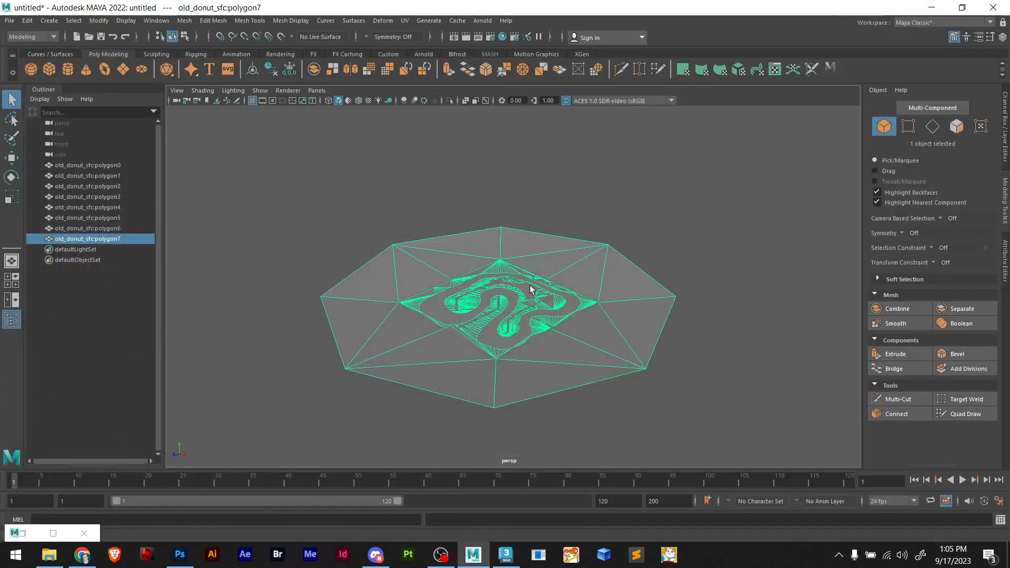
Clear the selection and display the course with its textures in the perspective view
left_click(678, 253)
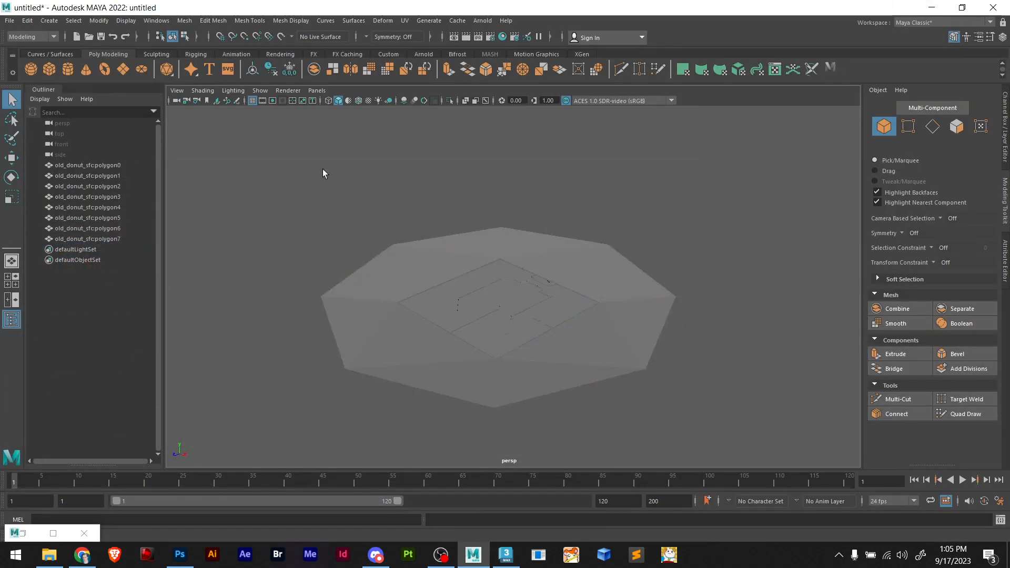
left_click(367, 101)
scroll(510, 321, "up", 10)
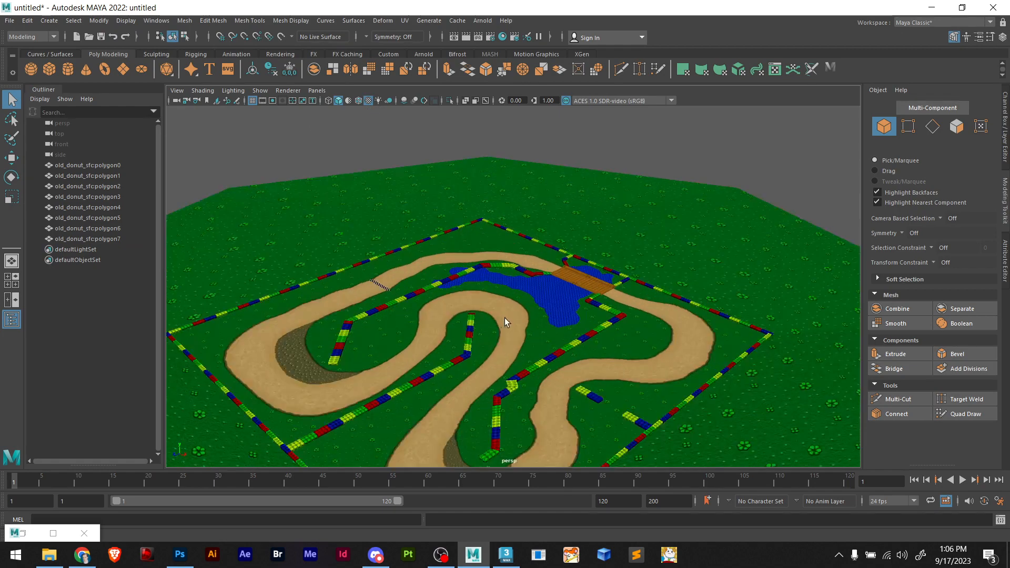
Examine the course from several angles, selecting the sandy road mesh and the darker gravel mesh inside the curves
left_click_drag(474, 313, 513, 284, "alt")
left_click(509, 285)
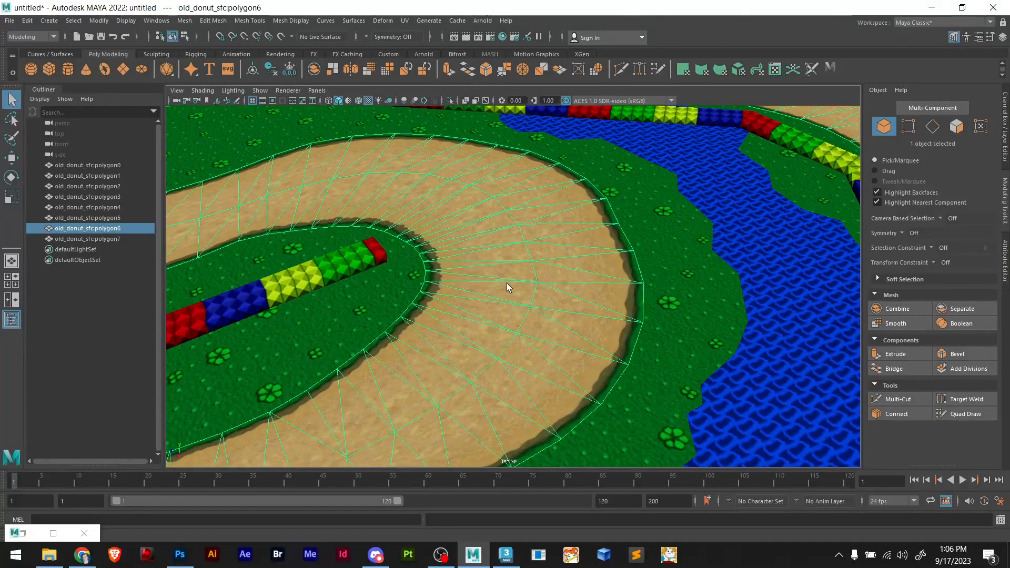
key("f")
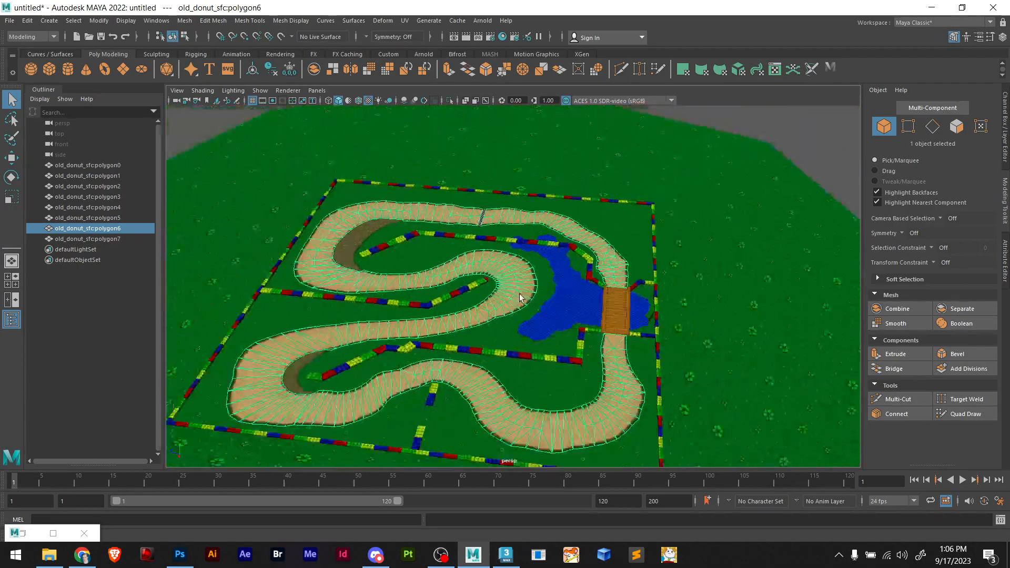
left_click_drag(519, 298, 406, 315, "alt")
scroll(521, 297, "up", 5)
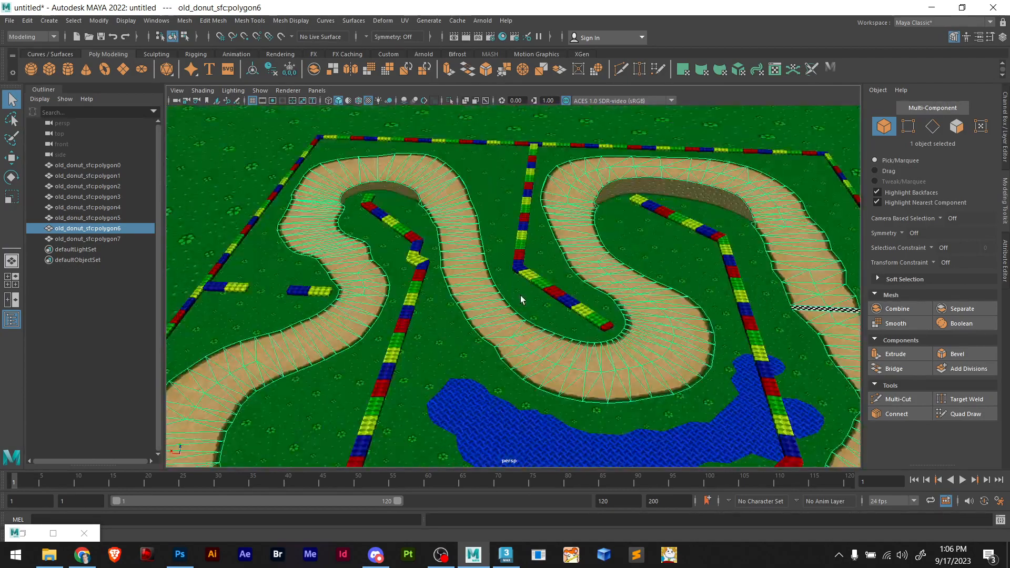
scroll(520, 295, "down", 10)
scroll(513, 302, "up", 5)
scroll(515, 299, "up", 4)
left_click_drag(514, 298, 631, 309, "alt")
left_click_drag(498, 267, 457, 276, "alt")
scroll(479, 293, "up", 7)
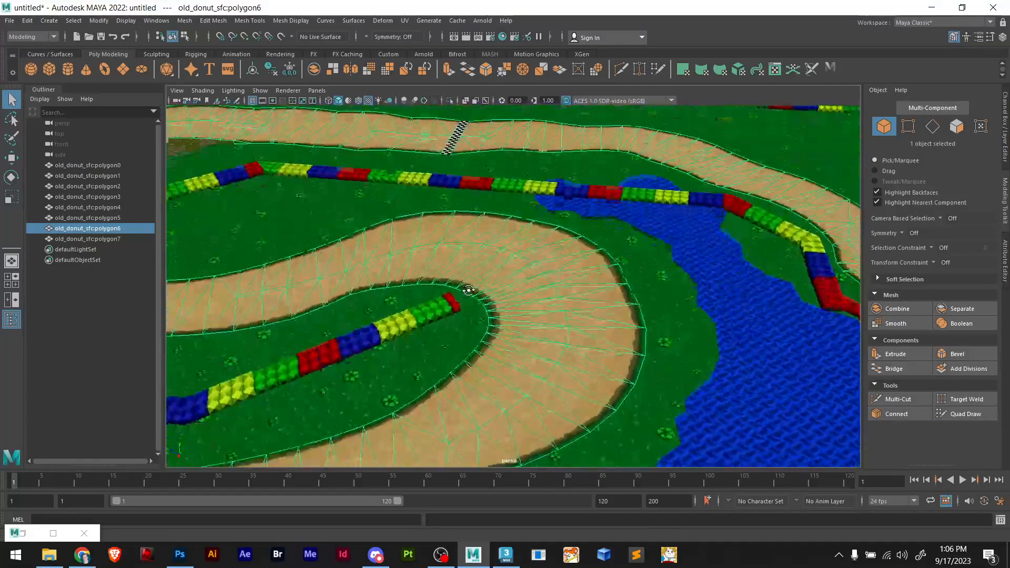
scroll(483, 295, "down", 6)
mouse_move(495, 309)
left_mouse_down("alt")
mouse_move(420, 293)
mouse_move(447, 313)
mouse_move(496, 316)
left_mouse_up("alt")
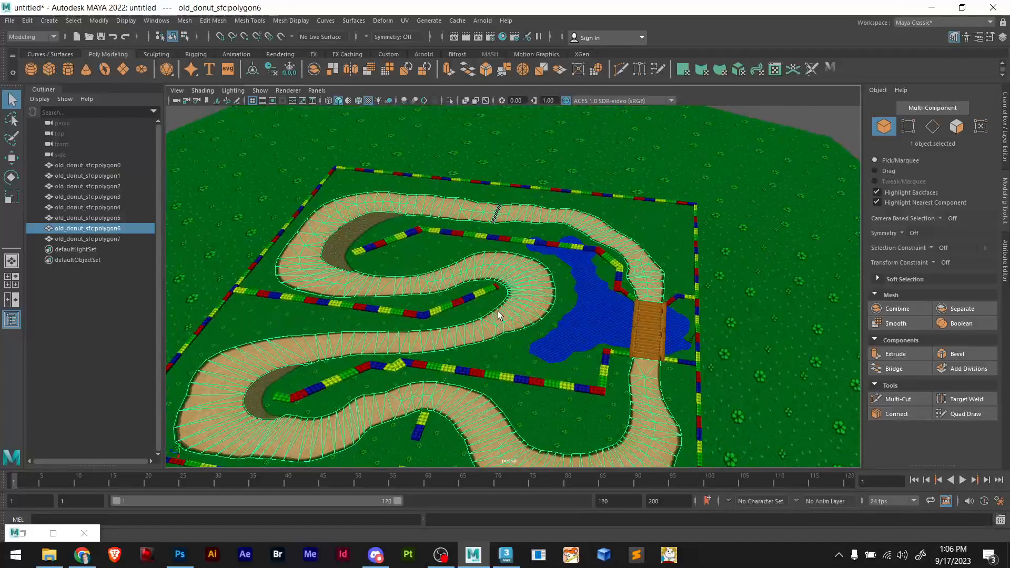
left_click(261, 382)
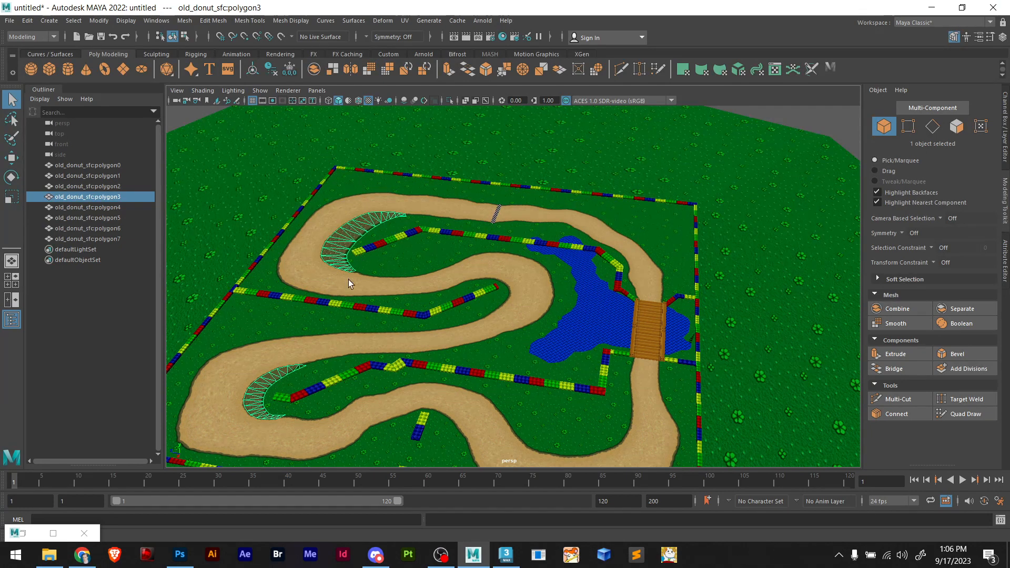
Examine the coloured block barriers near the water, selecting their two meshes individually and then together
scroll(568, 258, "up", 5)
middle_click_drag(571, 221, 514, 320, "alt")
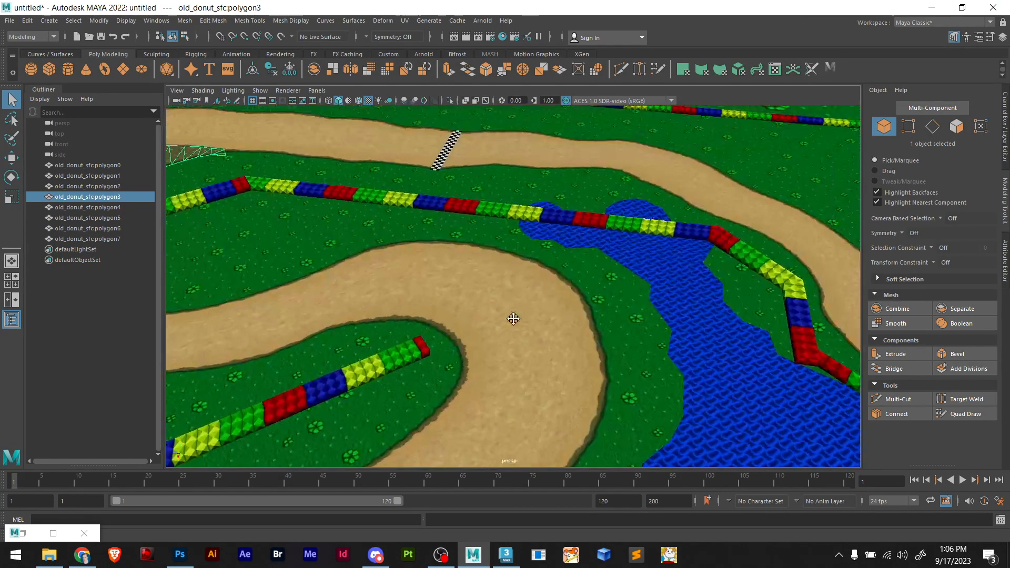
left_click(481, 208)
scroll(500, 219, "up", 4)
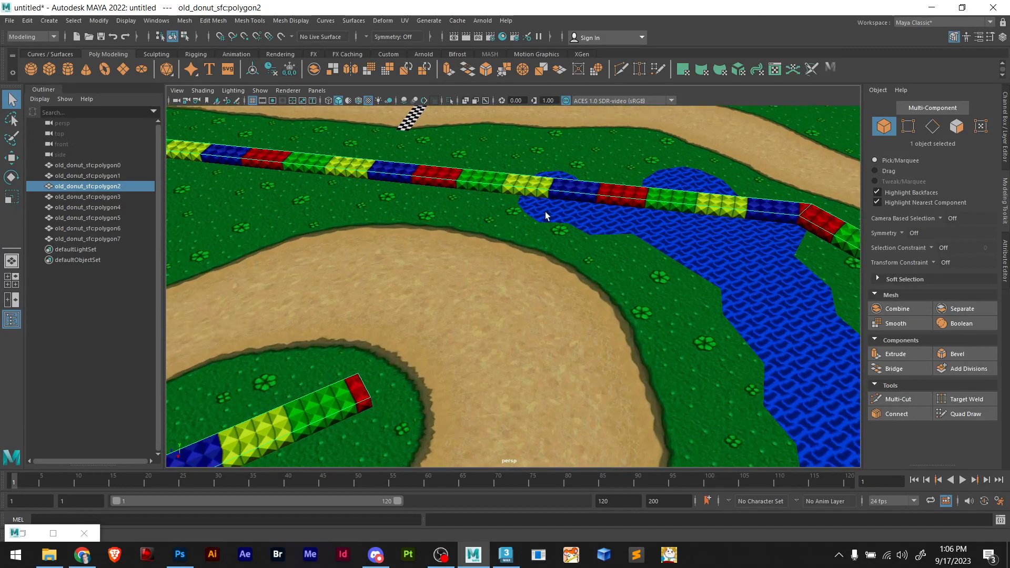
middle_click_drag(547, 214, 375, 402, "alt")
scroll(547, 265, "up", 2)
scroll(547, 265, "up", 1)
left_click(539, 255)
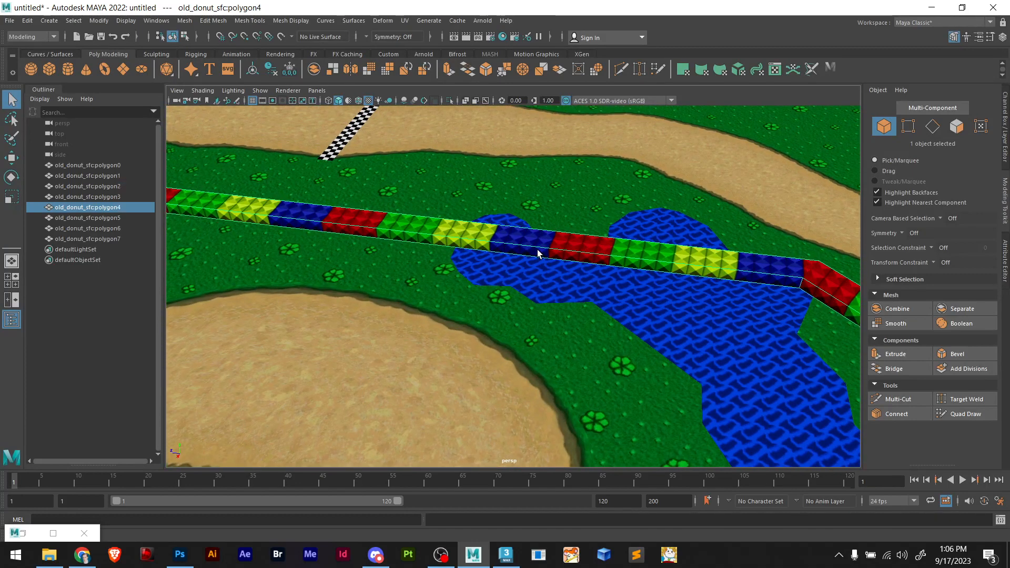
scroll(552, 256, "up", 2)
left_click(544, 237, "shift")
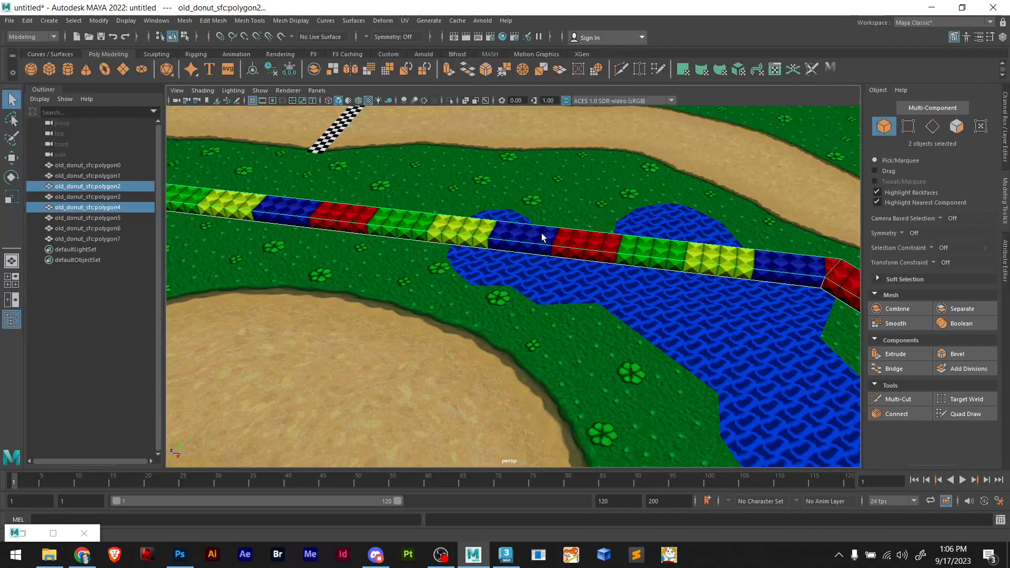
scroll(577, 257, "down", 8)
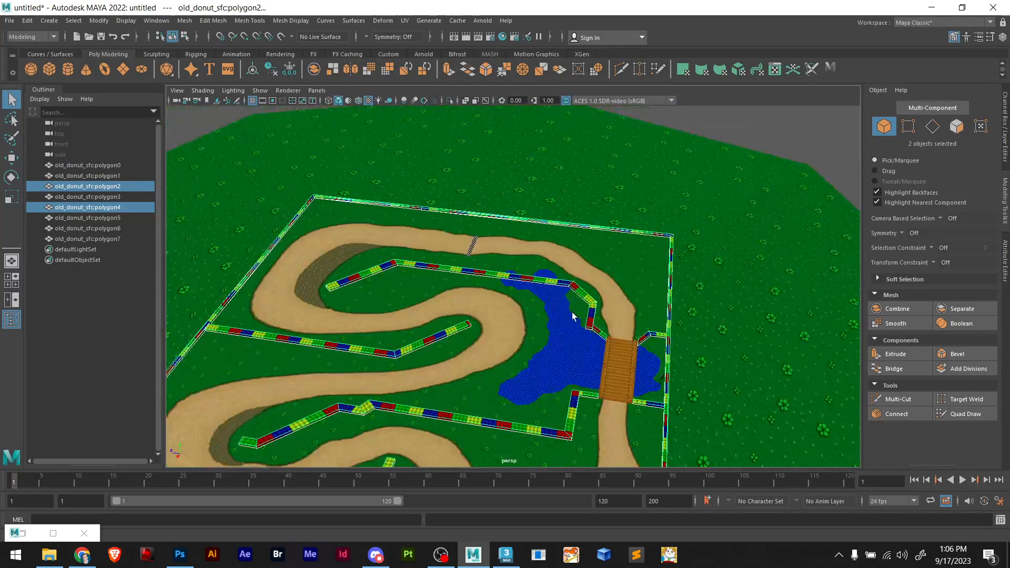
Inspect the grass, gravel, water, sandy road and checkered finish line meshes by selecting each one in turn
left_click(704, 230)
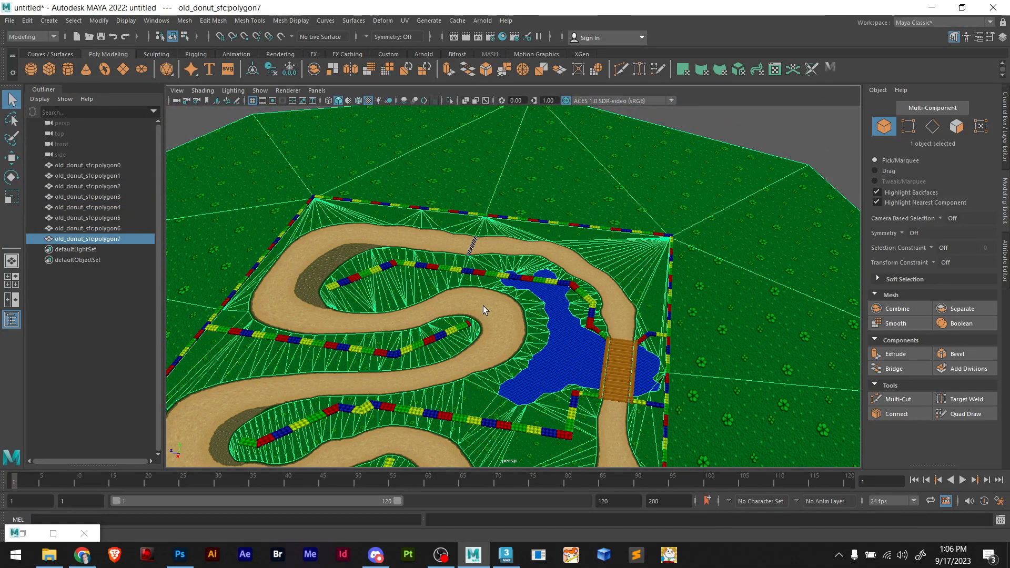
left_click(319, 276)
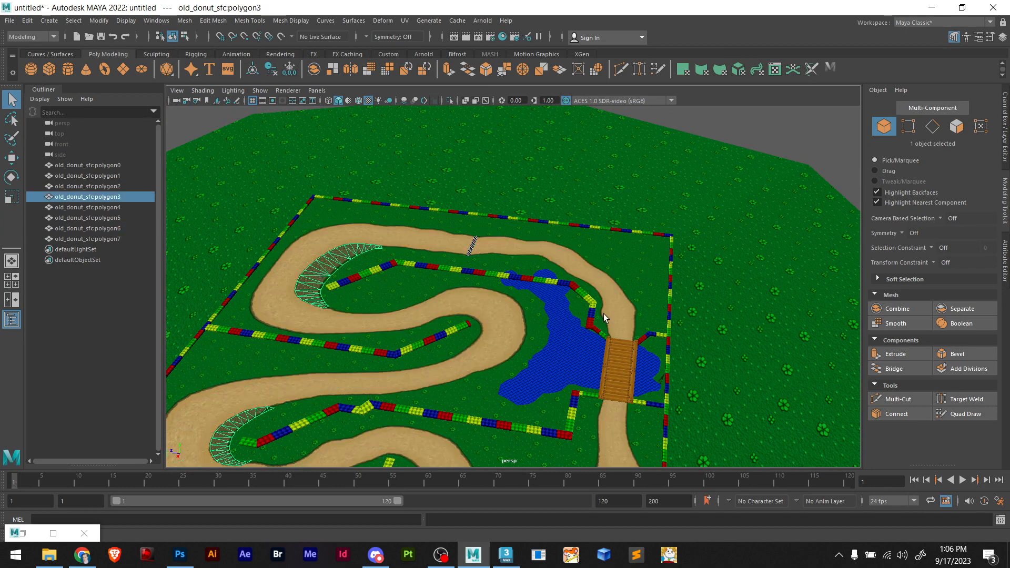
left_click(564, 354)
scroll(623, 350, "up", 8)
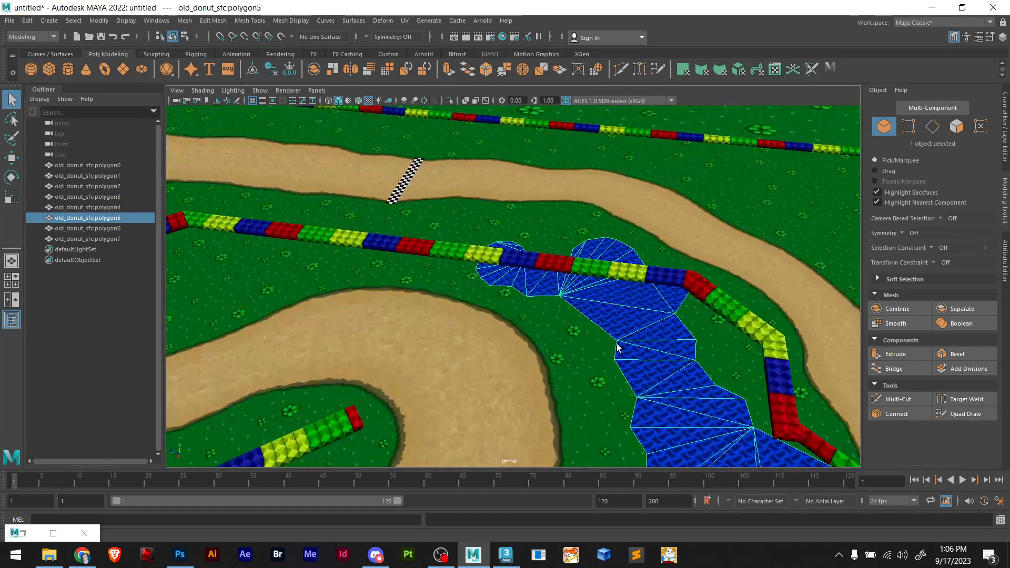
left_click(403, 191)
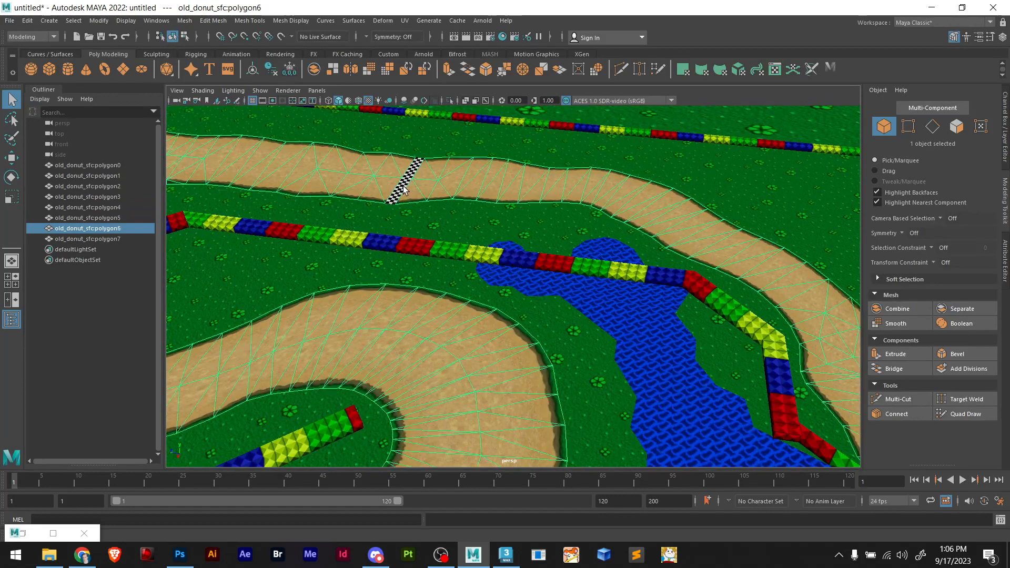
left_click(400, 187)
scroll(418, 214, "down", 7)
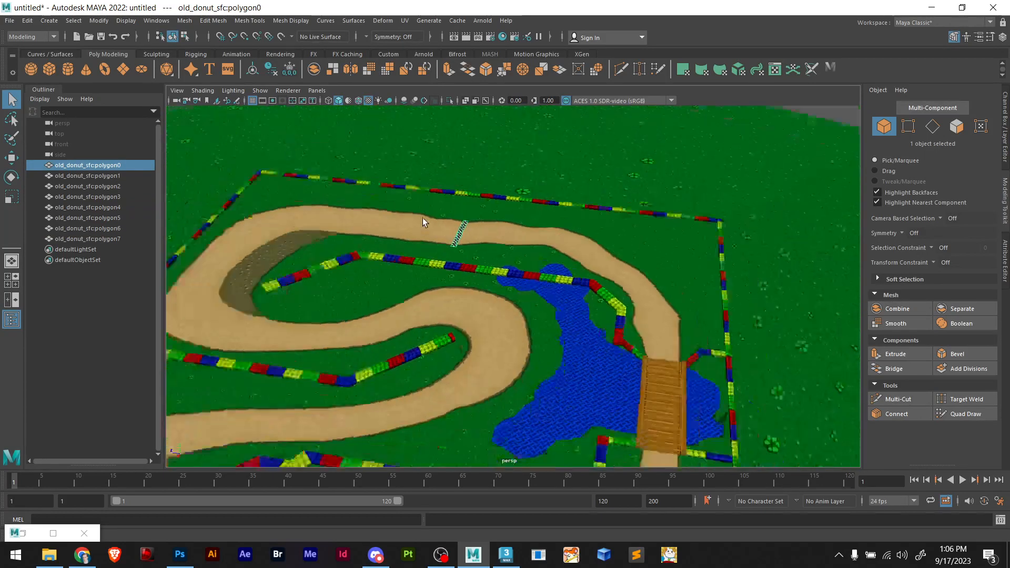
middle_click_drag(472, 293, 465, 246, "alt")
scroll(468, 252, "down", 5)
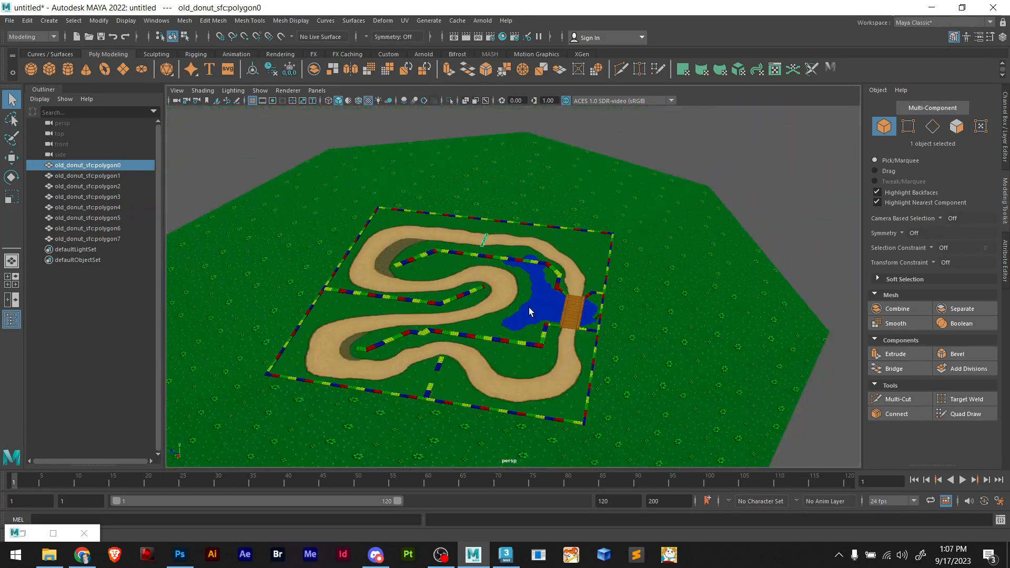
scroll(529, 308, "down", 3)
Switch to the old_donut_sfc folder in File Explorer and review the road textures ro01.png and ro02.png
key("alt+Tab")
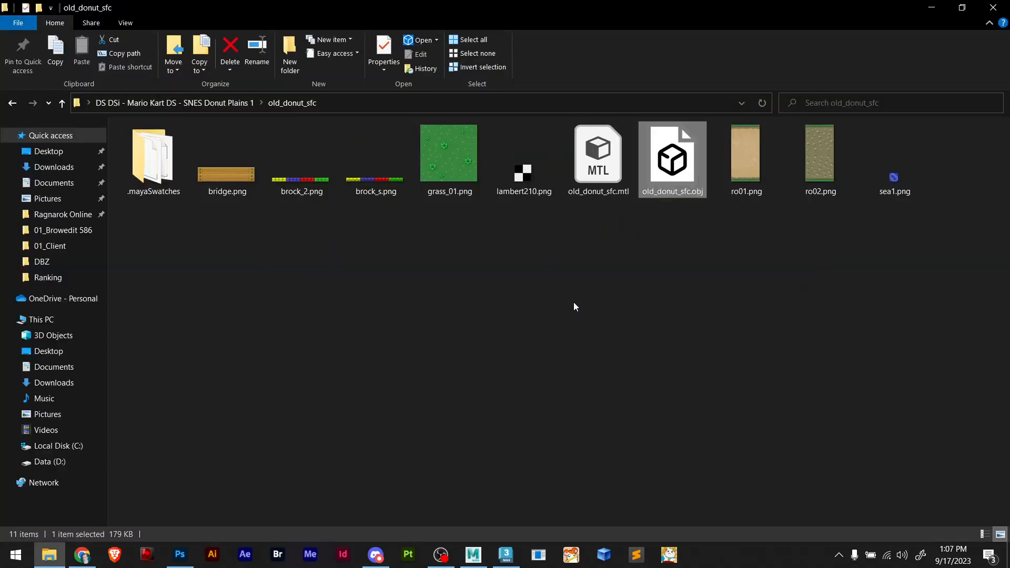
left_click(401, 271)
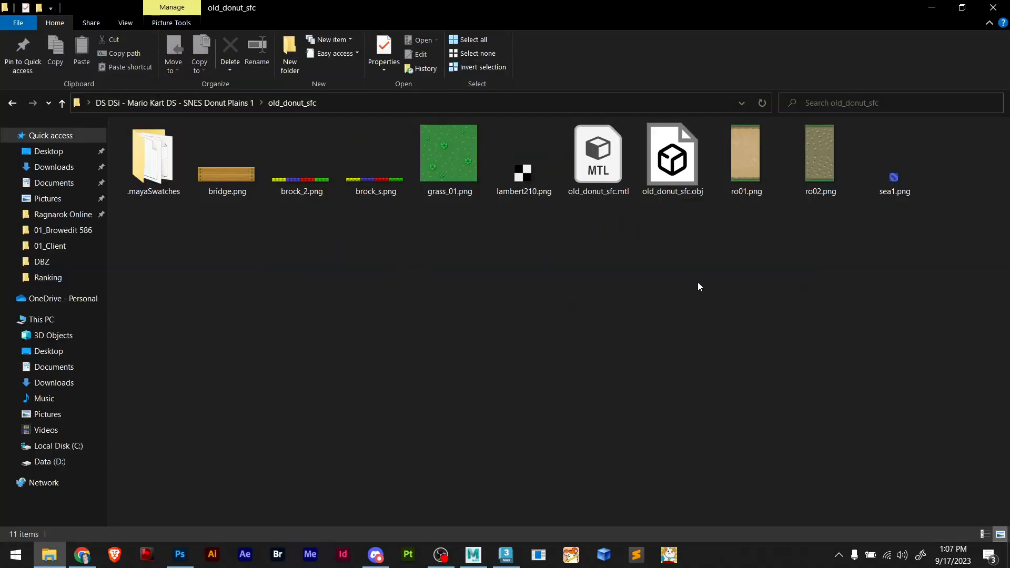
left_click(747, 162)
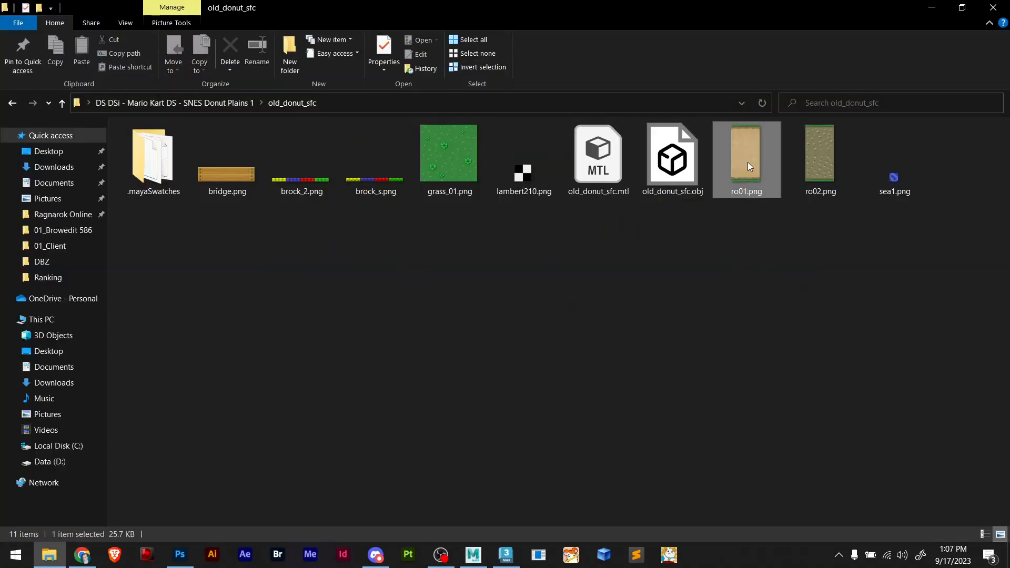
left_click(826, 167)
left_click(786, 235)
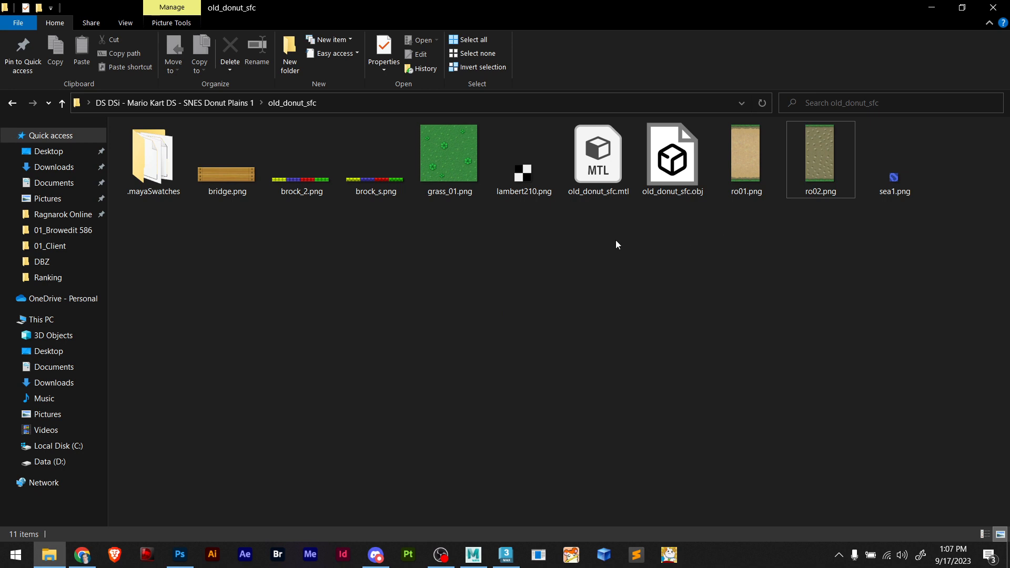
right_click(535, 239)
left_click(542, 292)
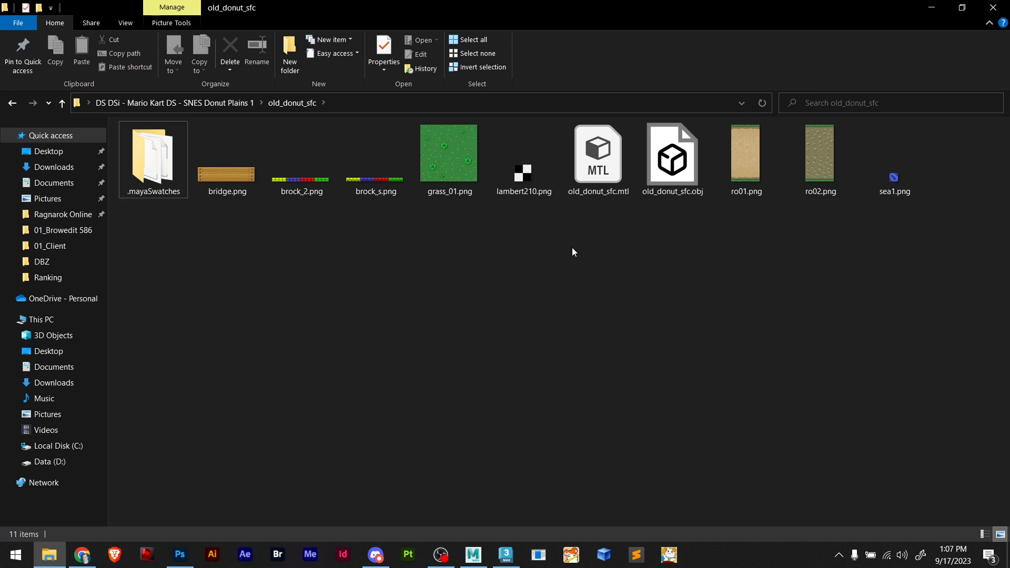
Return to Maya, select the blue water mesh and open it in the UV Editor
key("alt+Tab")
scroll(591, 271, "up", 6)
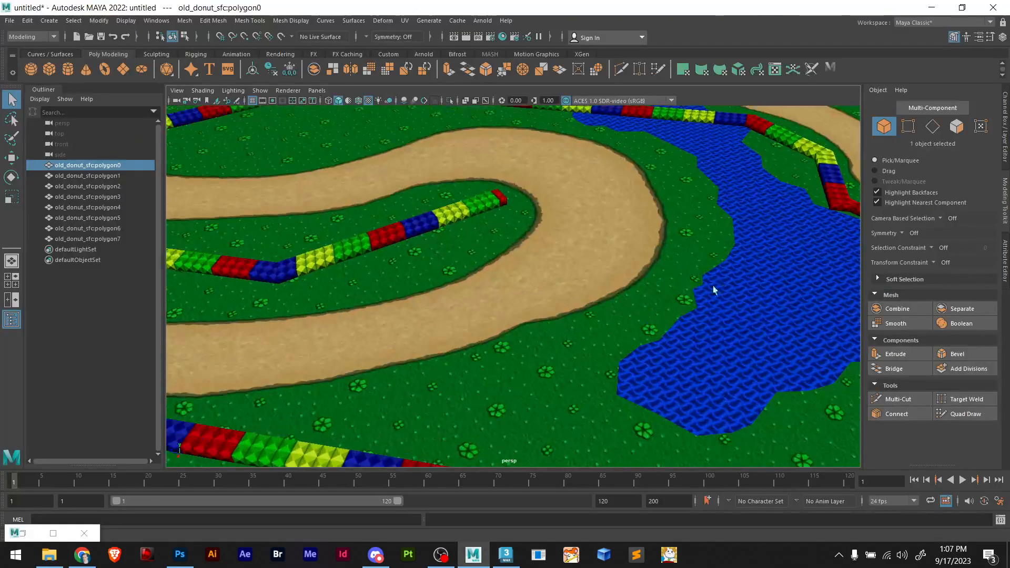
scroll(689, 292, "down", 2)
left_click(674, 293)
scroll(700, 308, "up", 5)
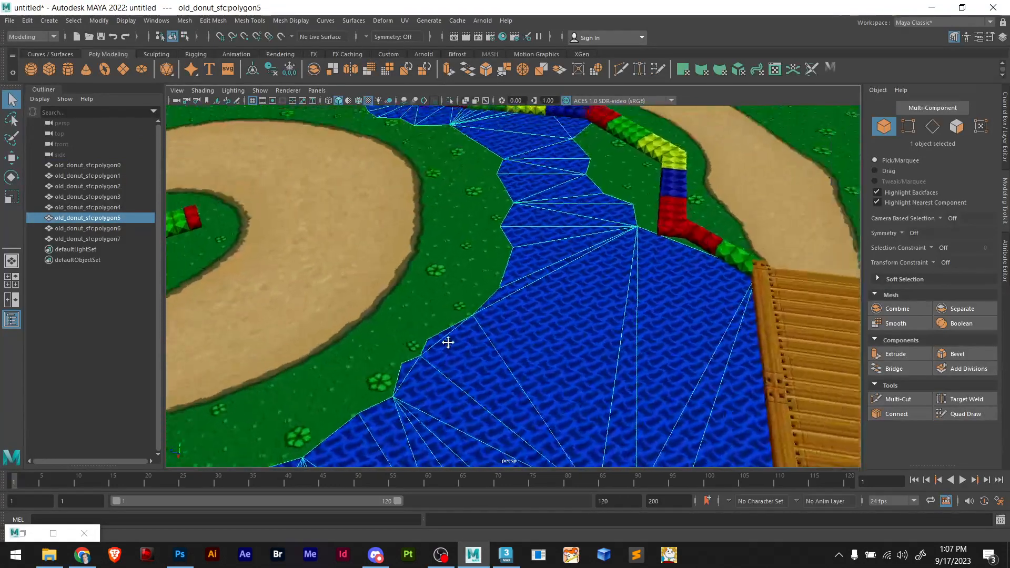
middle_click_drag(447, 343, 428, 348, "alt")
left_click(404, 21)
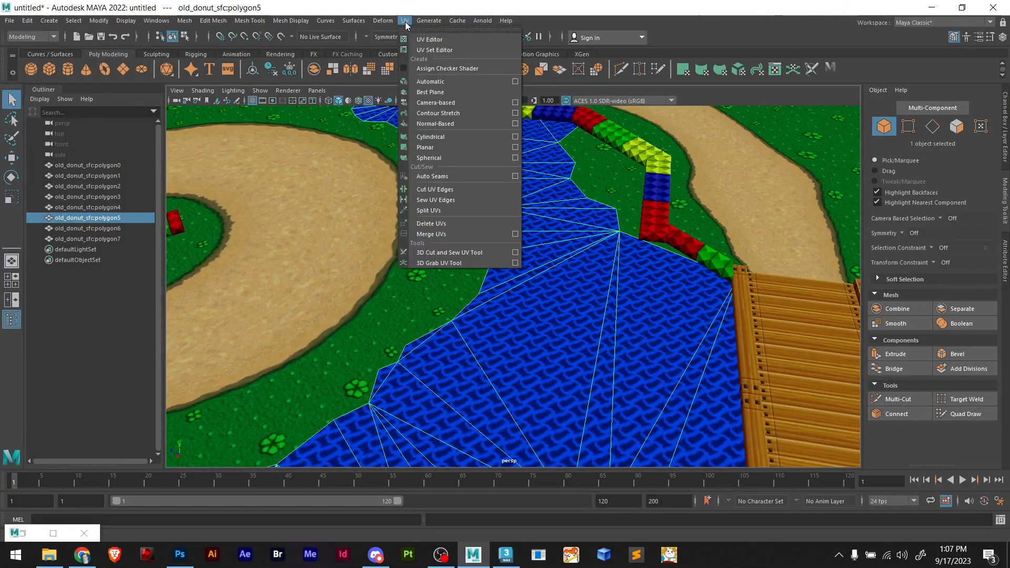
left_click(421, 41)
Examine how the water mesh's UV layout extends beyond the single sea texture tile
scroll(135, 275, "down", 11)
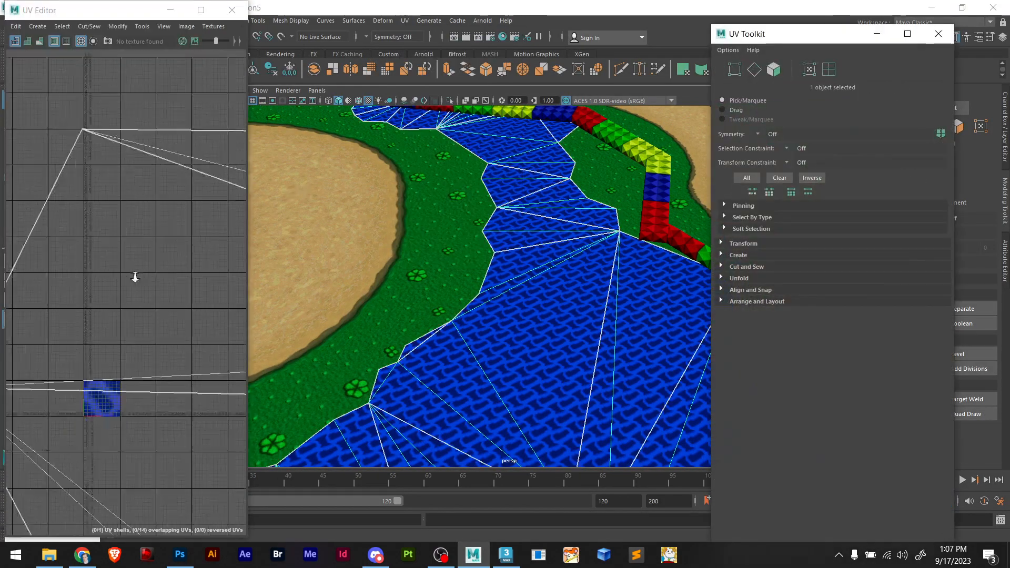
scroll(126, 286, "up", 4)
scroll(129, 287, "up", 2)
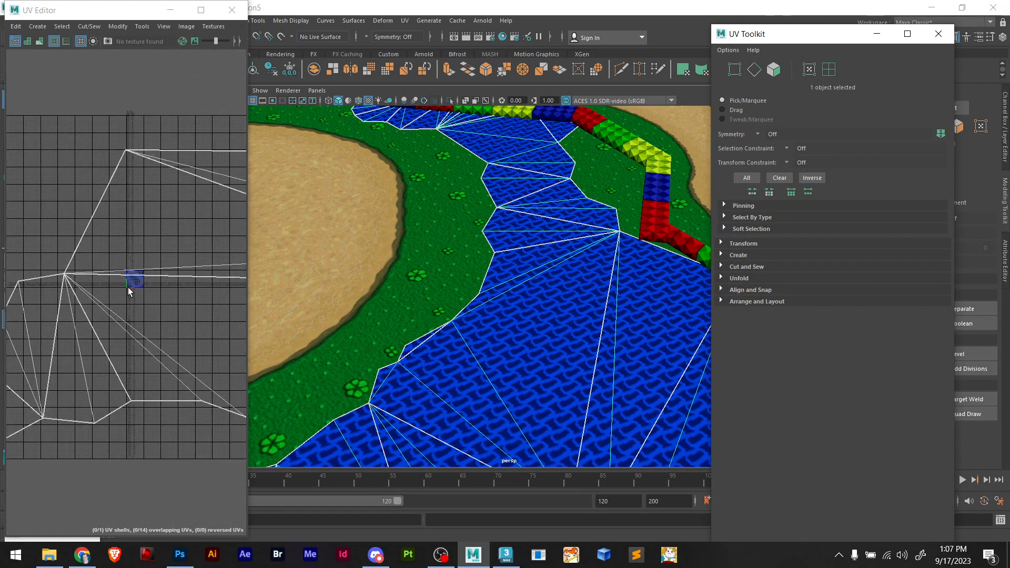
scroll(141, 247, "down", 8)
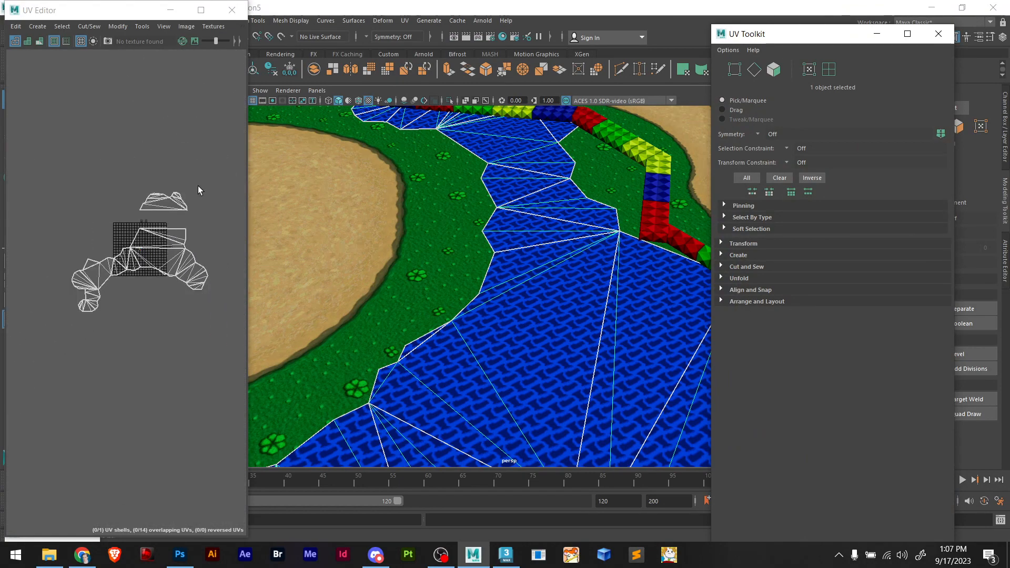
scroll(137, 260, "down", 3)
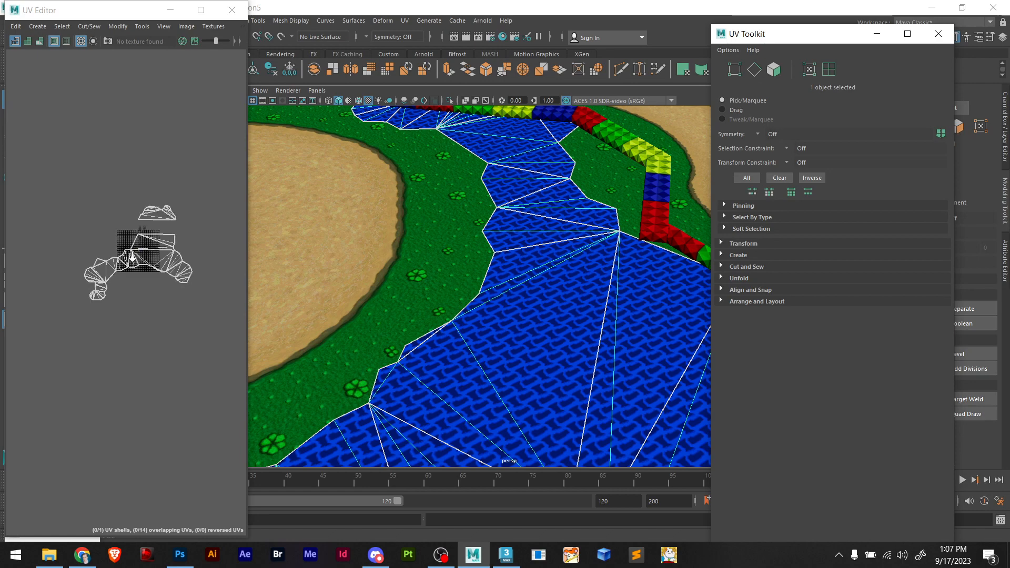
scroll(142, 267, "up", 5)
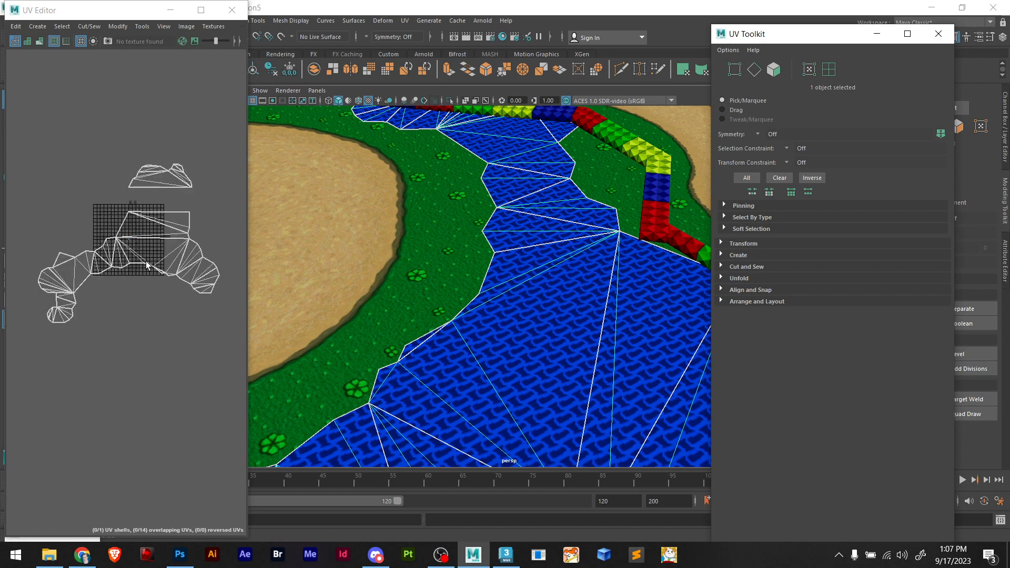
scroll(182, 261, "down", 3)
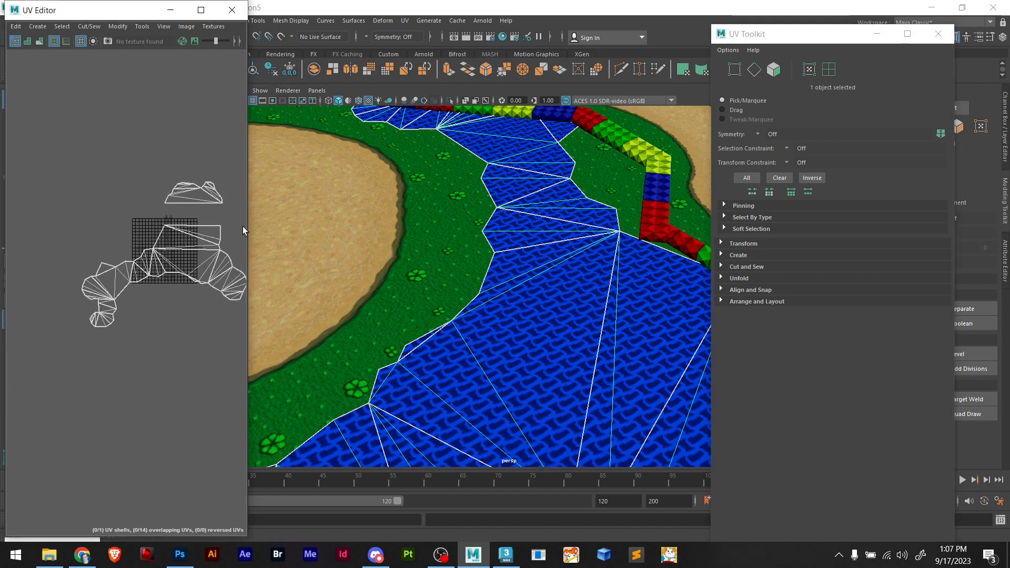
Select all UV shells of the water mesh and scale them down uniformly so the water pattern gets larger
left_click(829, 69)
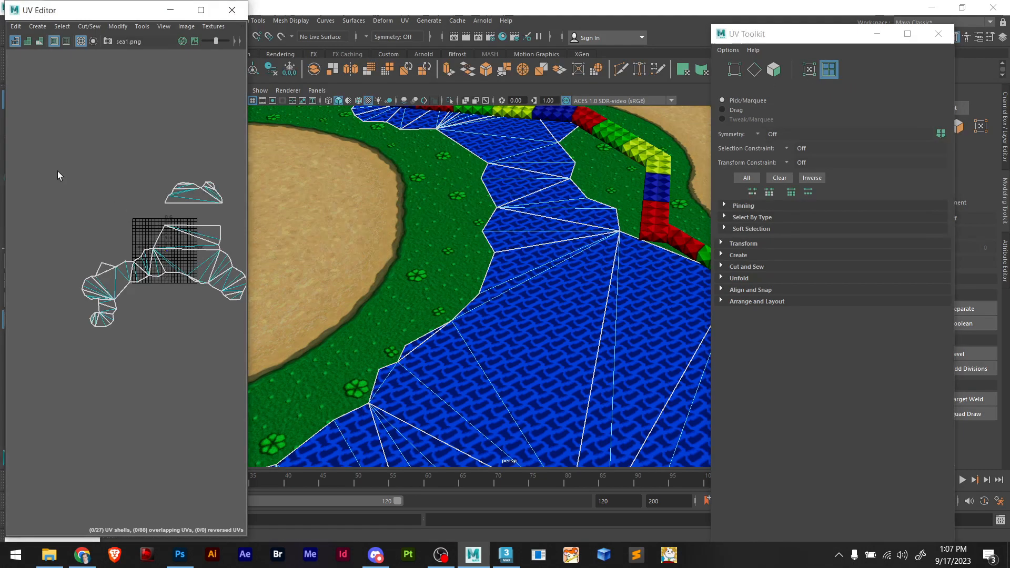
left_click_drag(58, 171, 263, 350)
key("e")
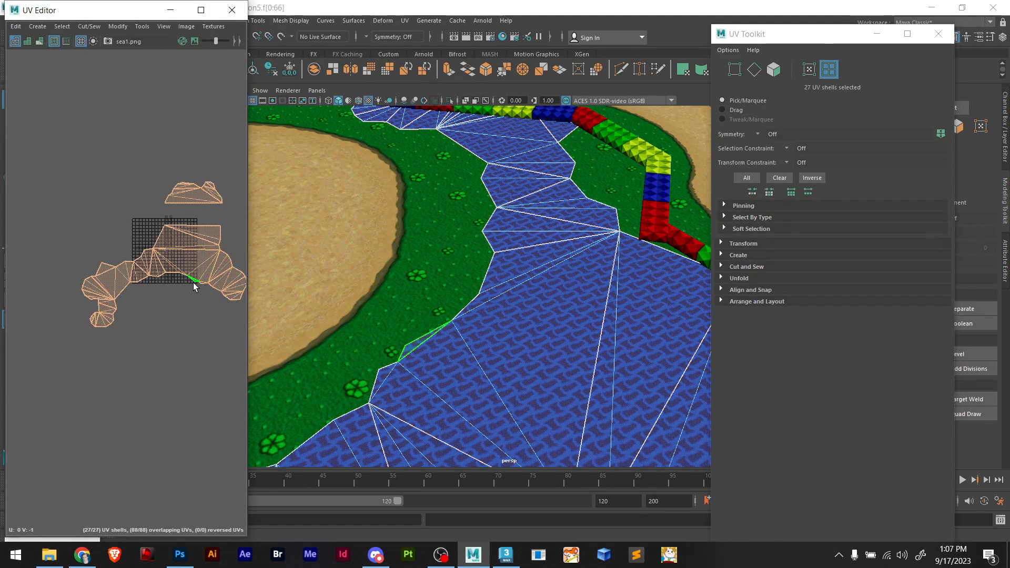
key("w")
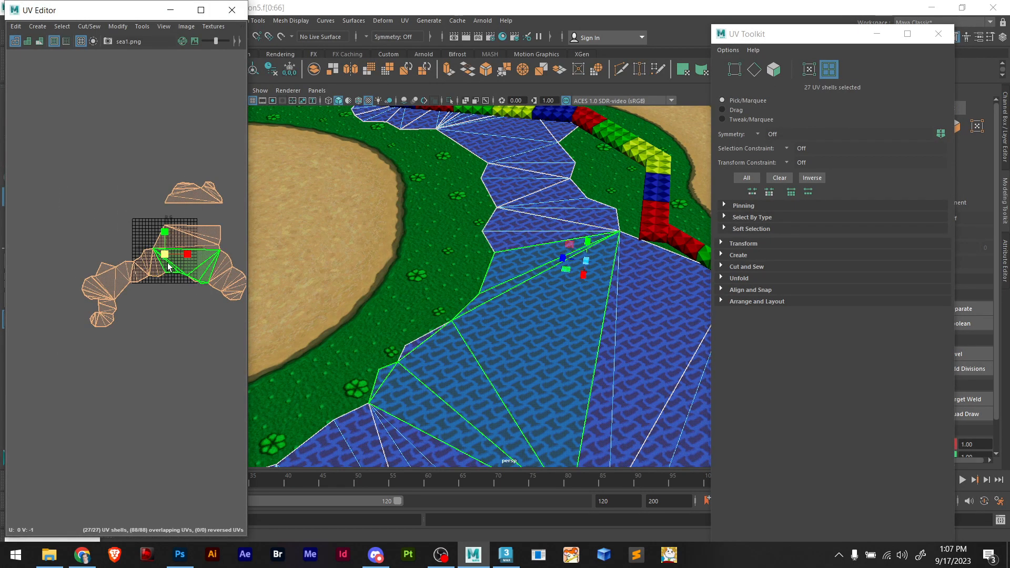
left_click_drag(166, 257, 138, 262)
scroll(138, 261, "up", 8)
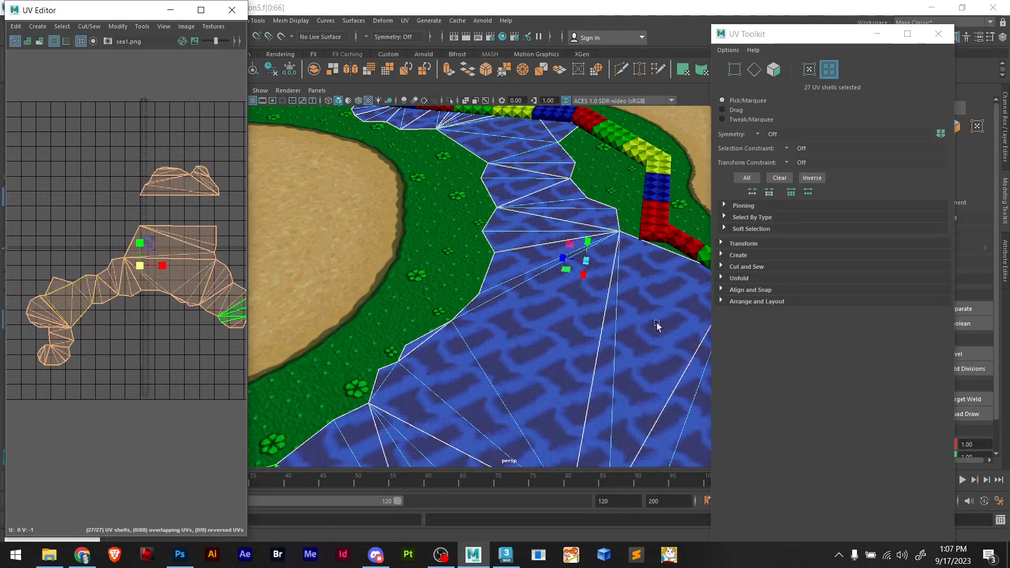
Scale the water's UV shells up slightly and shift them a little upward in the UV layout
scroll(135, 288, "down", 5)
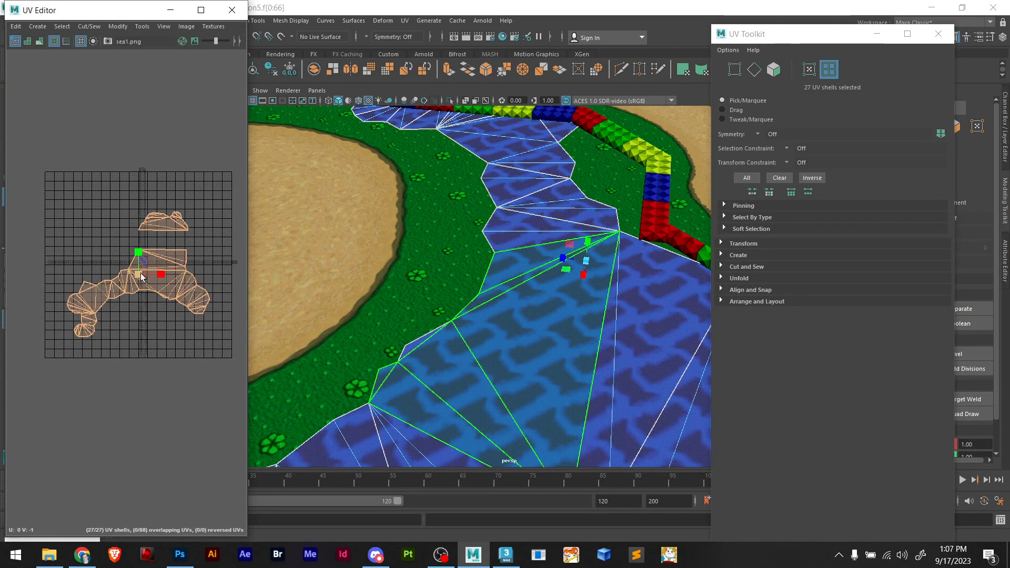
left_click_drag(136, 274, 142, 275)
scroll(463, 294, "down", 8)
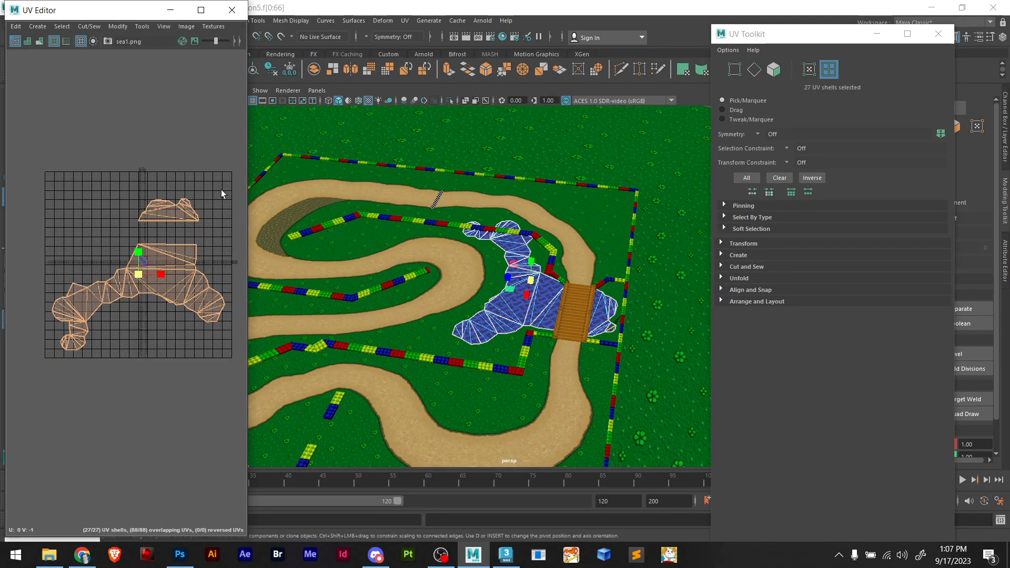
key("w")
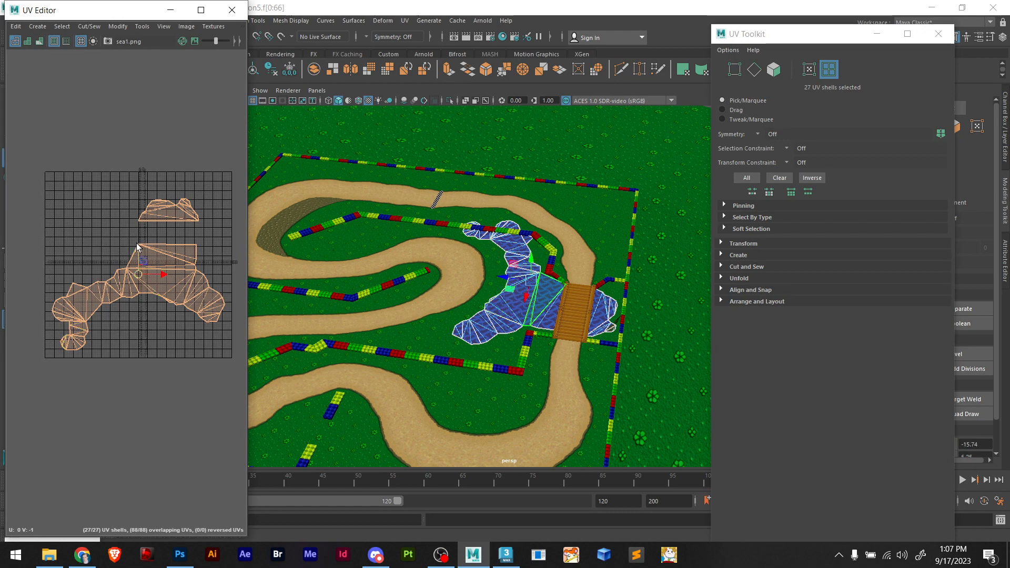
Clear the UV shell selection and check the rescaled water texture up close beside the bridge
left_click(103, 210)
scroll(618, 329, "up", 4)
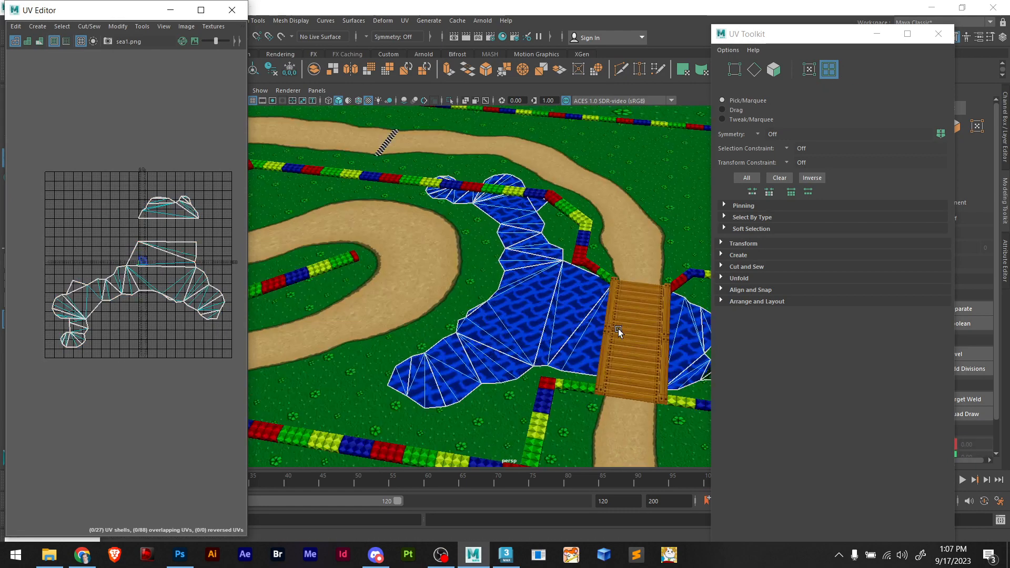
left_click(526, 316)
scroll(541, 318, "up", 4)
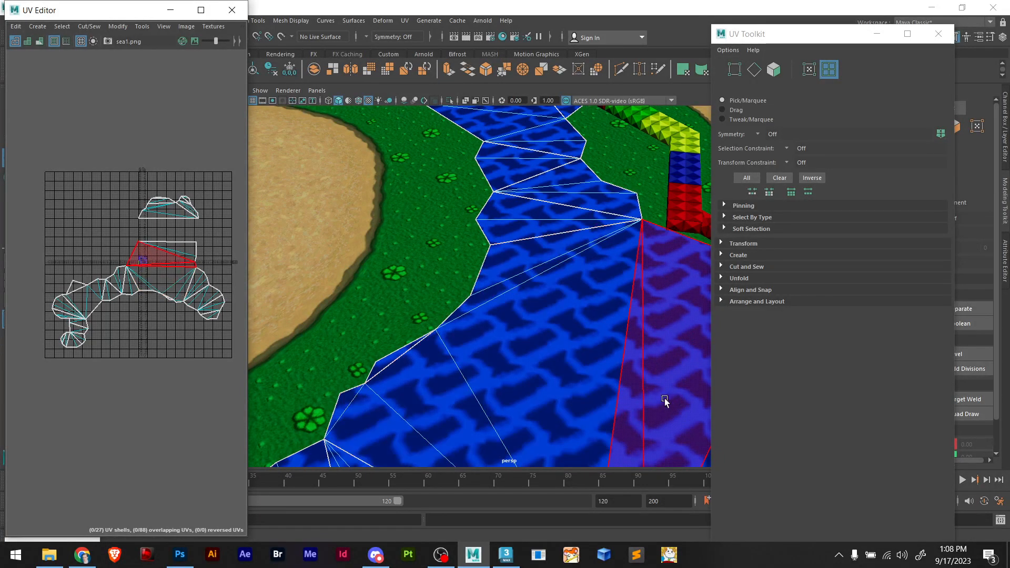
Open the sea1.png water texture from the old_donut_sfc folder in Photoshop
left_click(179, 555)
left_click(49, 555)
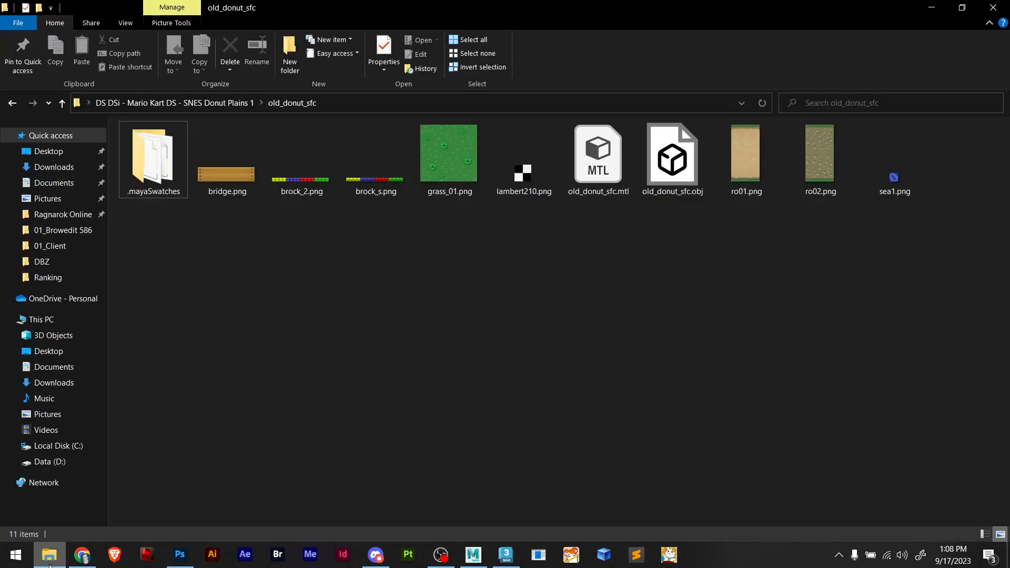
left_click_drag(898, 182, 460, 179)
key("alt+Tab")
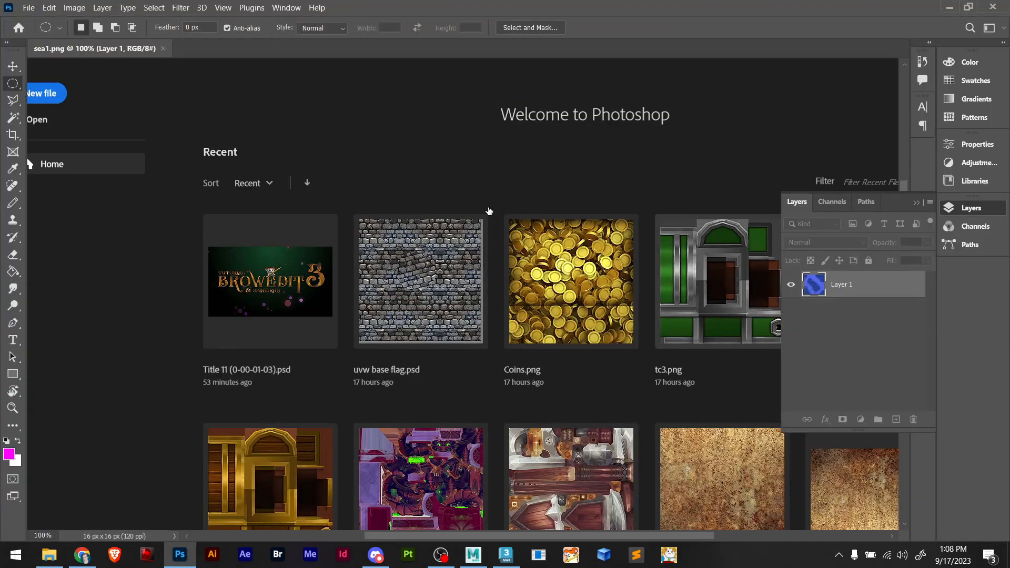
scroll(476, 294, "up", 1)
scroll(456, 356, "down", 1)
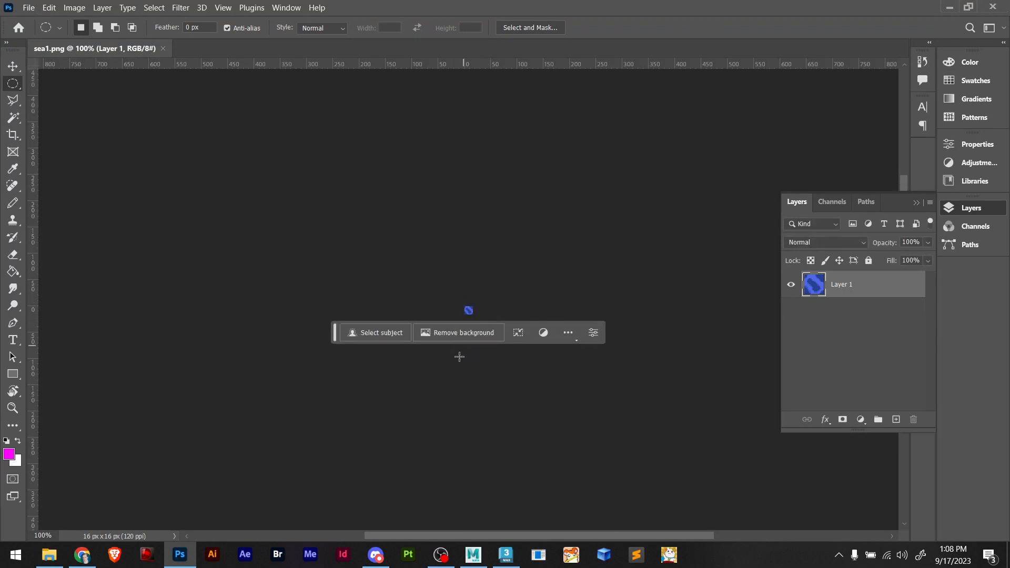
Switch to the Rectangular Marquee tool for selecting the small sea texture
scroll(472, 316, "up", 13, "alt")
scroll(472, 316, "up", 3, "alt")
scroll(462, 302, "up", 4)
scroll(476, 324, "down", 5)
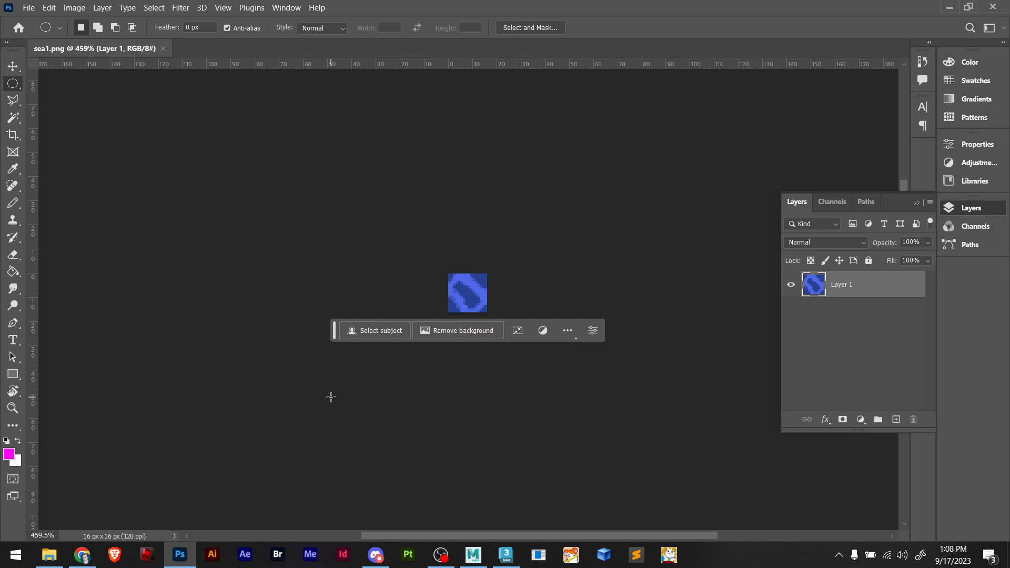
right_click(15, 90)
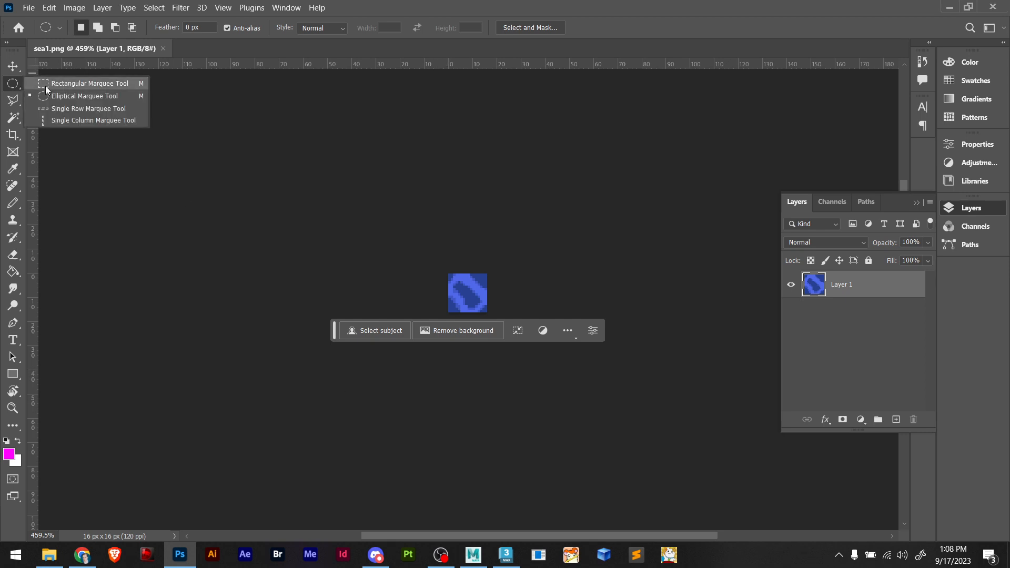
left_click(31, 82)
Look at the SNES Donut Plains 1 model page and its track preview in the browser
left_click(83, 555)
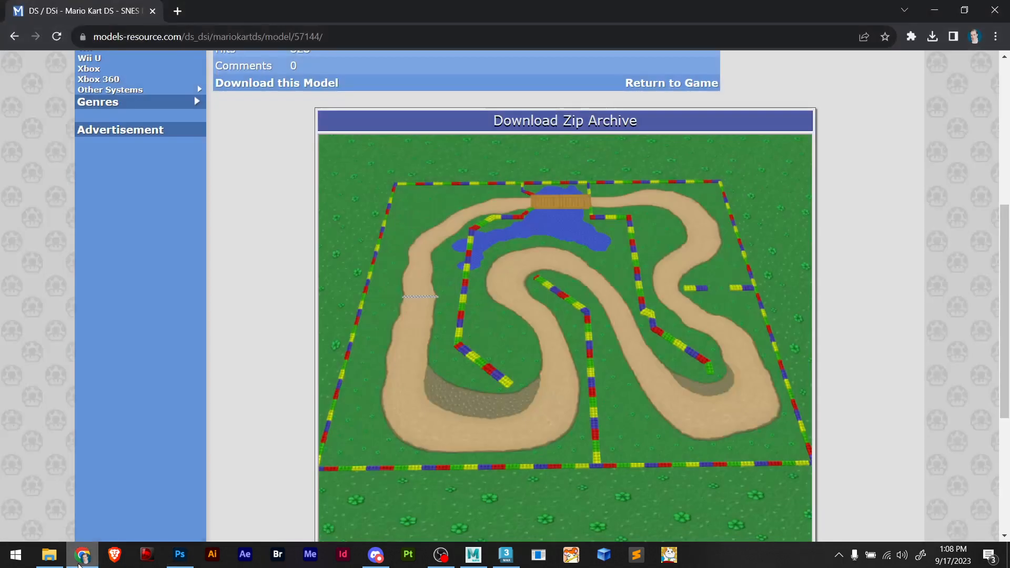
scroll(258, 311, "up", 6)
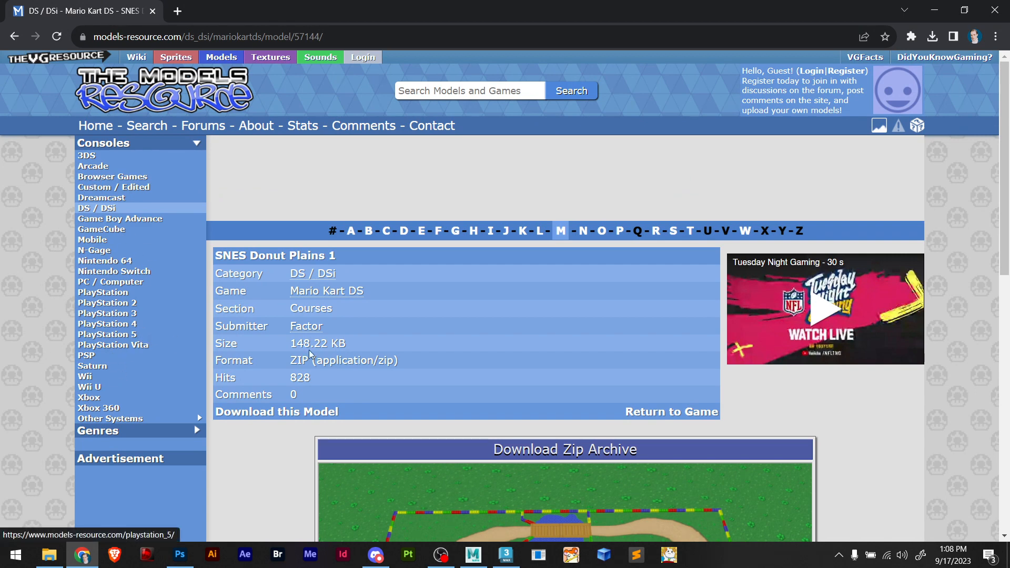
scroll(327, 411, "down", 5)
scroll(419, 360, "down", 1)
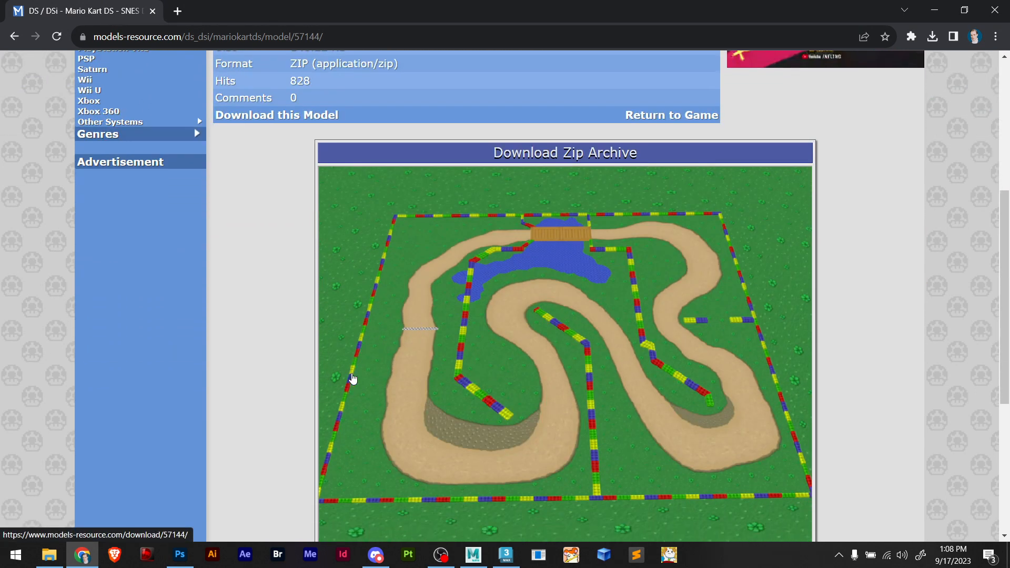
left_click(935, 10)
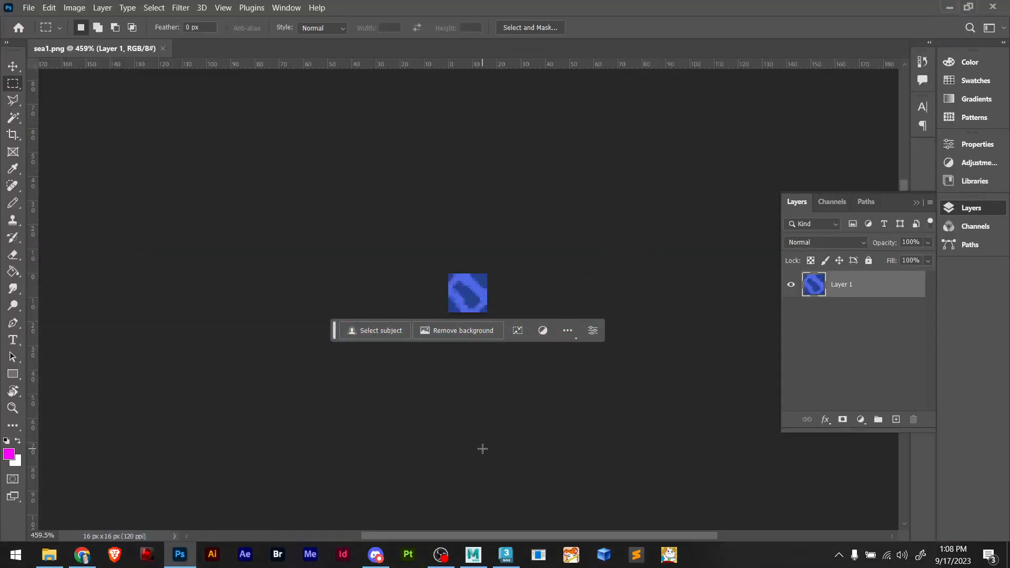
Copy the whole sea texture tile and create a new 1024 × 1024 px document
left_click_drag(426, 245, 492, 323)
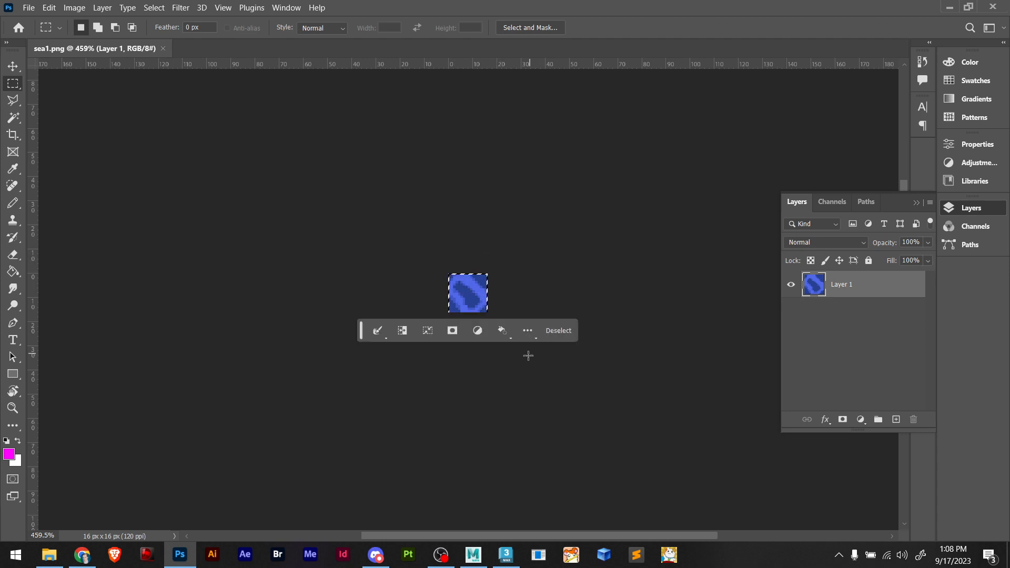
left_click_drag(432, 250, 527, 339)
key("ctrl+n")
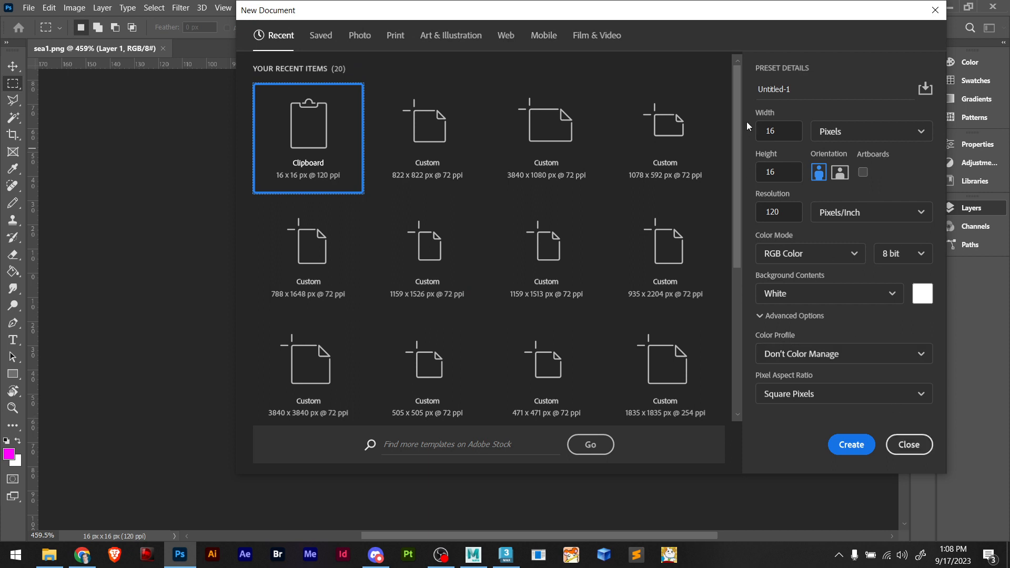
left_click(781, 132)
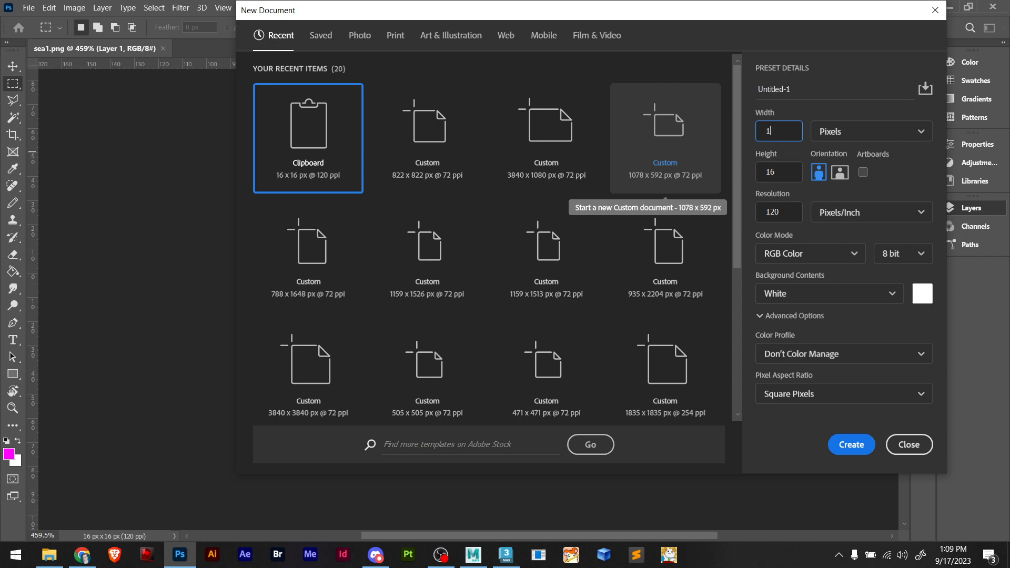
type("1024")
key("Tab")
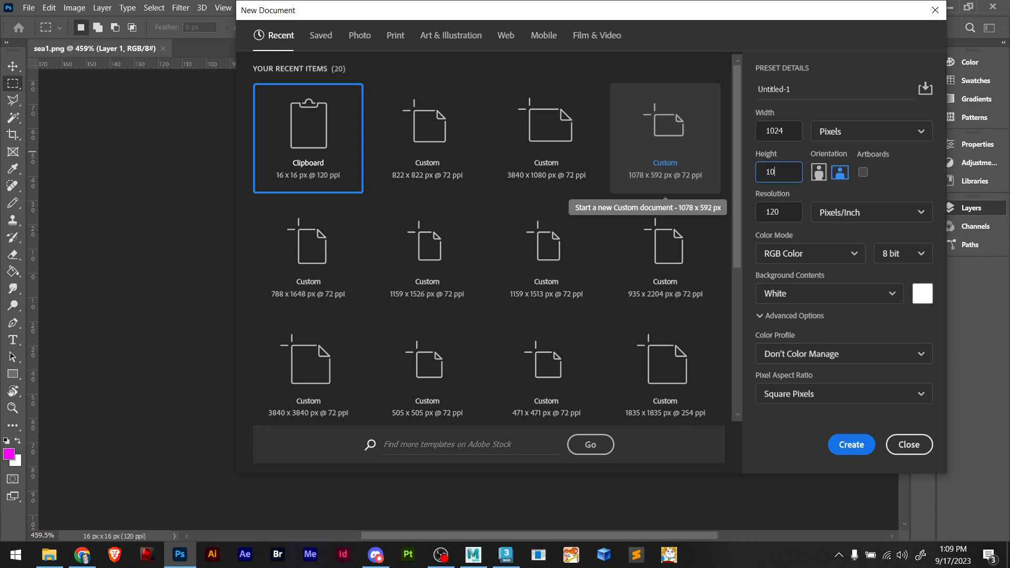
key("Return")
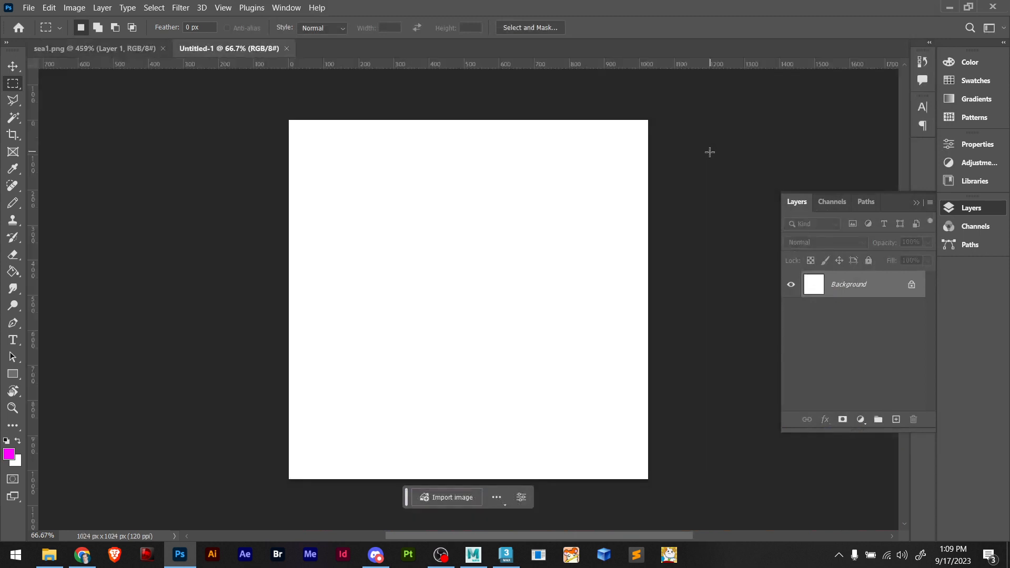
Paste the copied sea tile and move it into the canvas's upper-left corner
left_click_drag(390, 184, 485, 209)
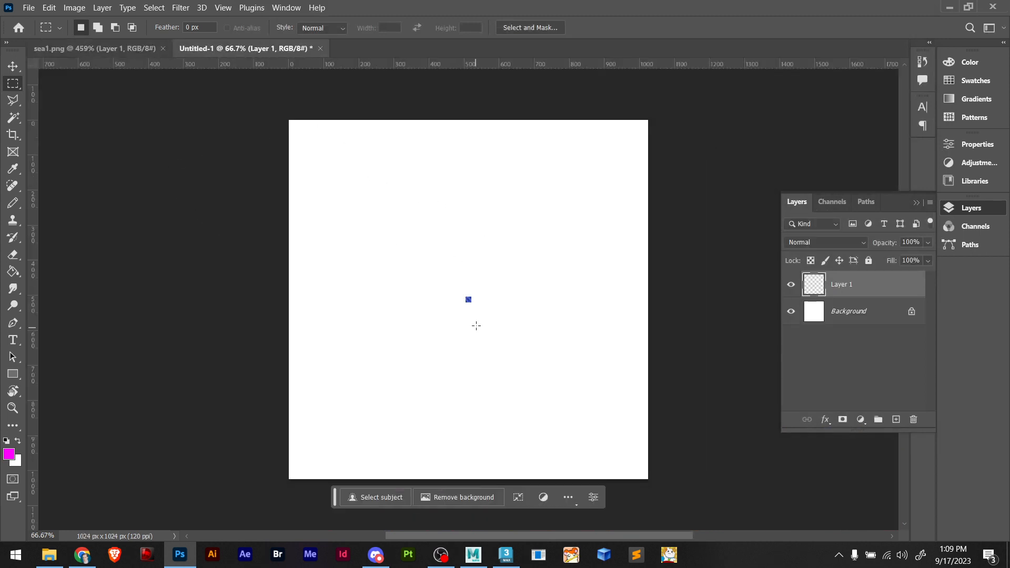
scroll(469, 304, "up", 4, "alt")
key("v")
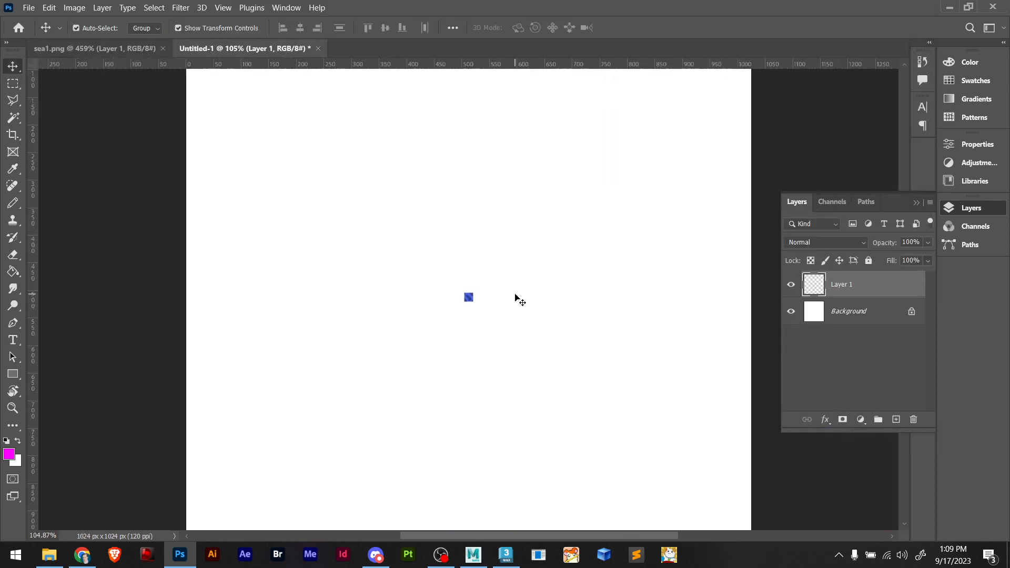
left_click_drag(469, 301, 288, 146)
key("space")
left_click_drag(311, 186, 488, 235)
Duplicate the sea tile beside itself and duplicate that pair to form a row of four tiles
left_click(572, 335)
scroll(422, 229, "up", 12, "alt")
scroll(456, 250, "down", 4, "alt")
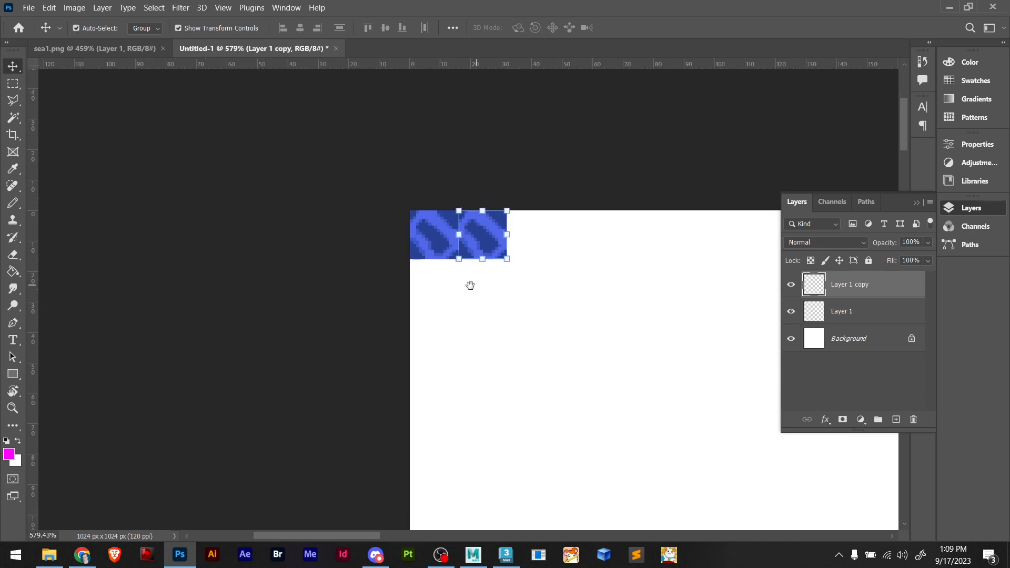
left_click(363, 255, "shift")
left_click_drag(363, 253, 461, 254, "alt")
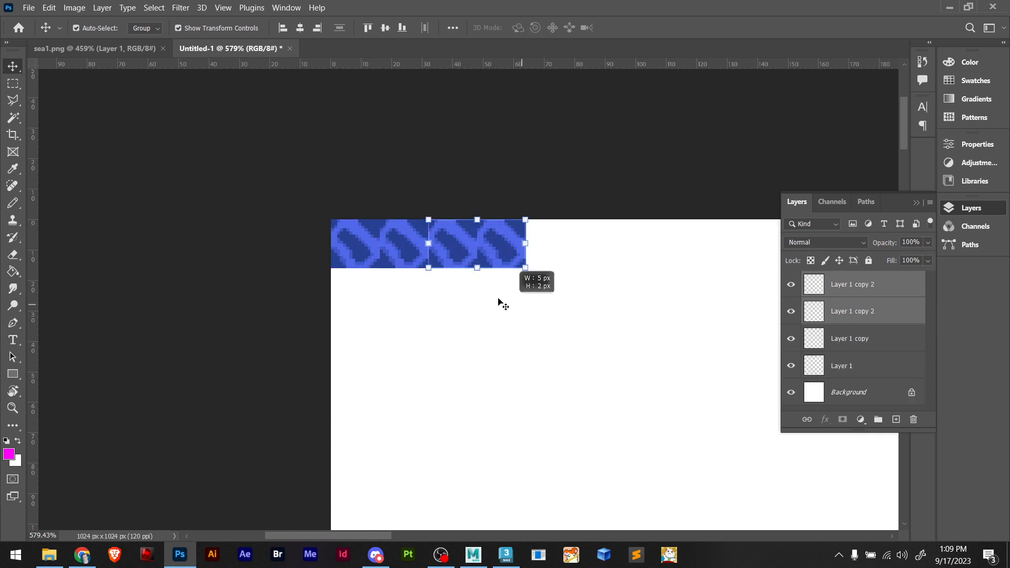
Duplicate the four-tile row and snap the copy to its end to make eight tiles
left_click_drag(523, 304, 330, 213)
left_click_drag(369, 251, 562, 258, "alt")
scroll(487, 295, "down", 5, "alt")
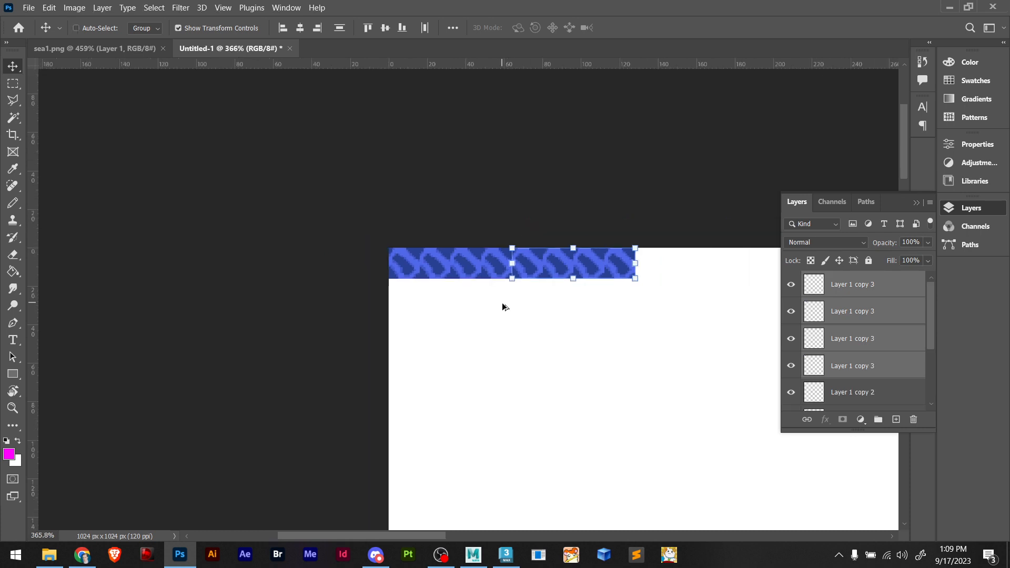
Keep doubling the tile row along the canvas's upper edge until it spans half the canvas width
left_click_drag(506, 309, 367, 303)
left_click_drag(468, 310, 217, 281)
scroll(334, 284, "down", 3, "alt")
left_click_drag(369, 298, 77, 233)
left_click_drag(199, 260, 362, 274, "alt")
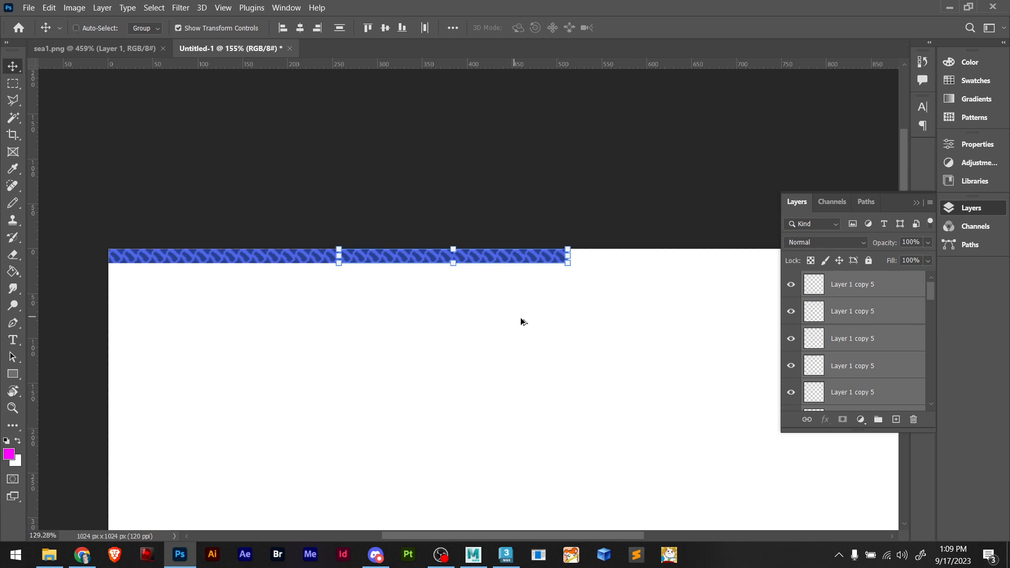
Select the half-width tile row and duplicate it across the remaining half of the canvas's upper edge
scroll(523, 320, "down", 5, "alt")
left_click_drag(557, 327, 316, 246)
scroll(507, 309, "up", 2, "alt")
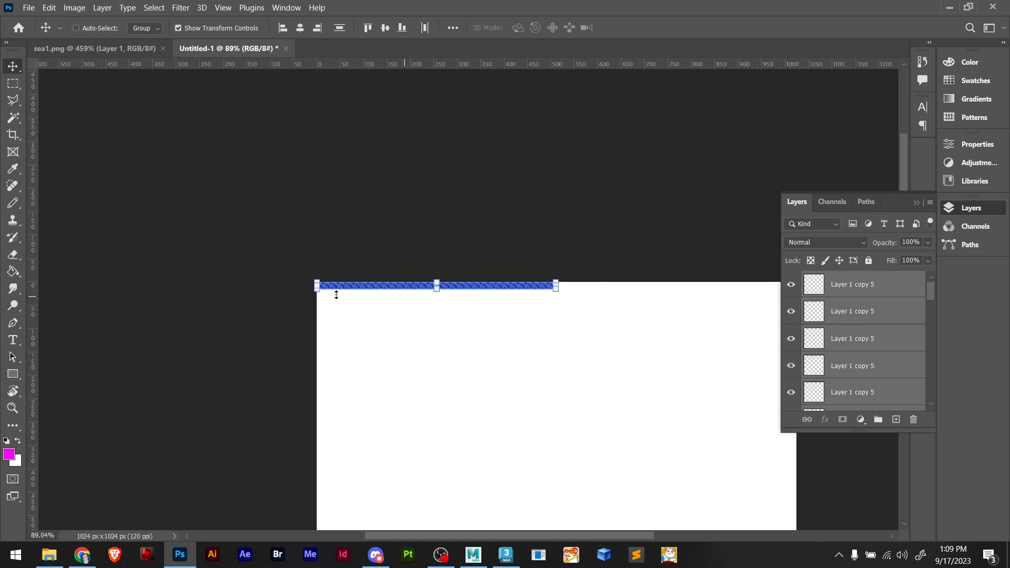
left_click_drag(331, 289, 541, 291, "alt")
Add one extra sea tile copy near the middle of the full-width row
scroll(579, 287, "up", 5, "alt")
scroll(564, 282, "up", 3, "alt")
scroll(542, 289, "down", 6, "alt")
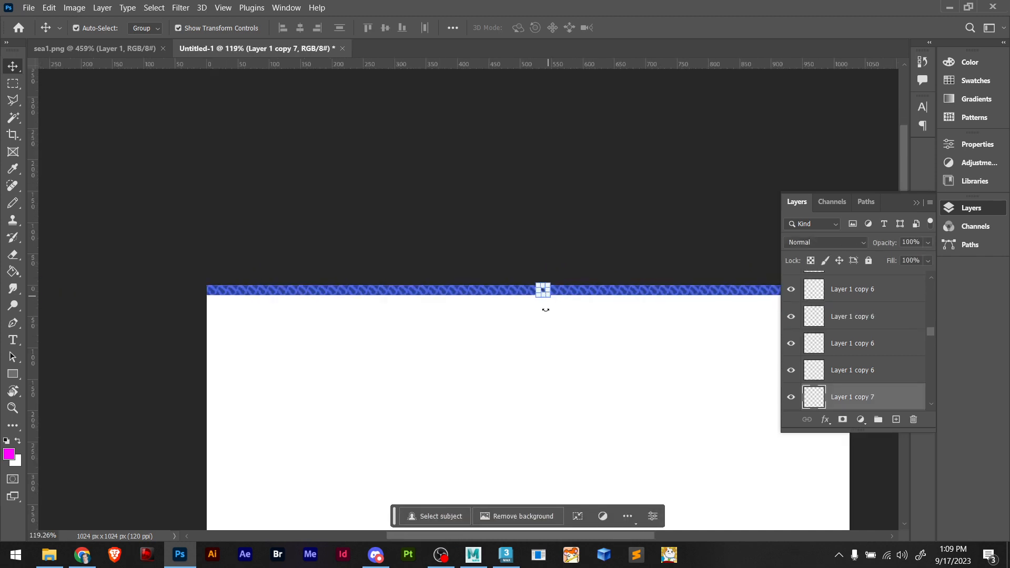
left_click_drag(500, 326, 280, 273)
left_click_drag(380, 309, 547, 297)
scroll(560, 294, "down", 3, "alt")
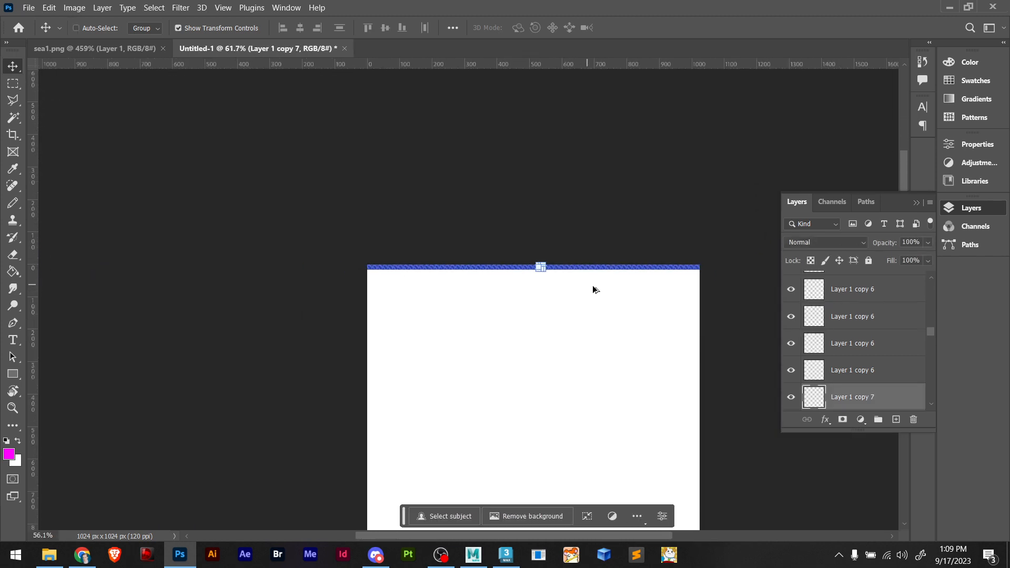
Duplicate the complete tile row directly below itself and undo the extra third row
left_click_drag(704, 315, 510, 254)
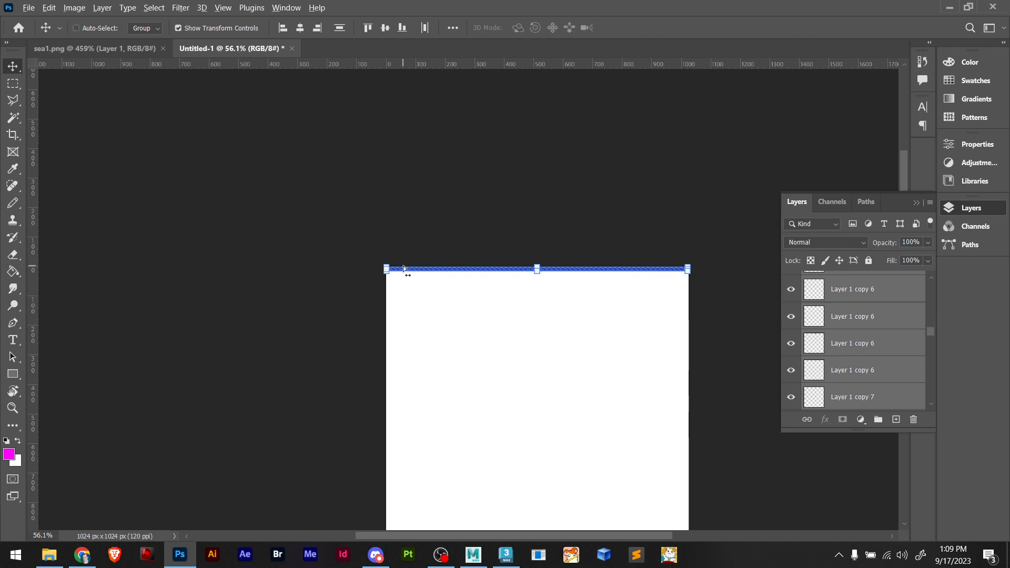
scroll(383, 266, "up", 6, "alt")
left_click_drag(383, 261, 367, 327, "ctrl+alt")
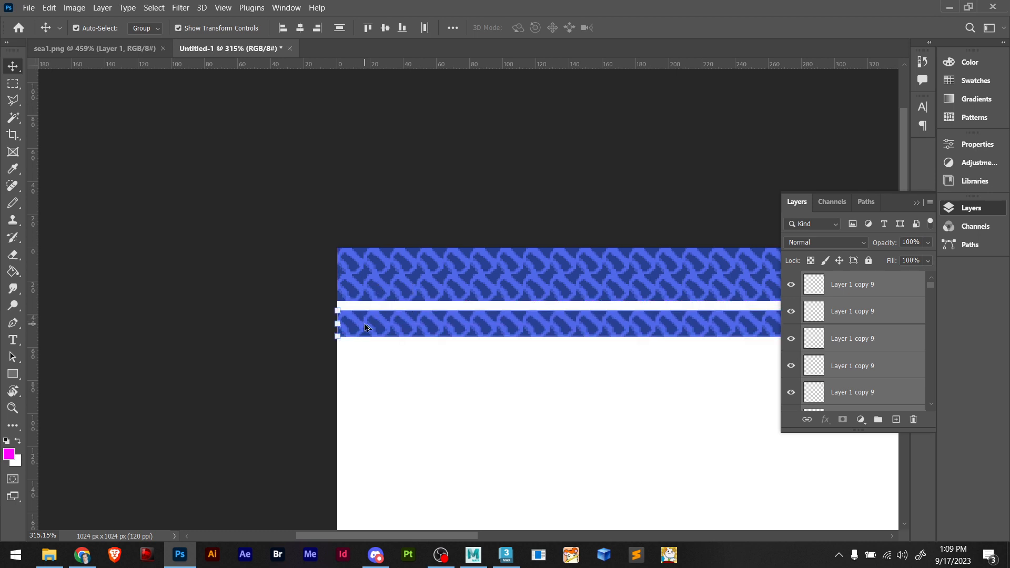
key("ctrl+z")
left_click_drag(295, 234, 367, 306, "ctrl")
key("ctrl+z")
Select all tile layers of both rows and convert them to a single smart object
scroll(335, 293, "down", 10, "alt")
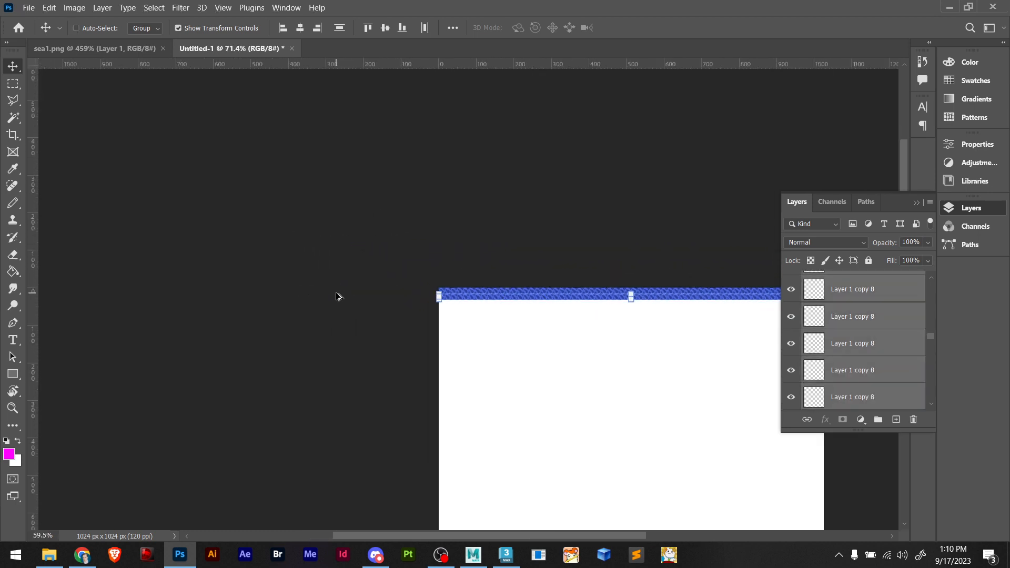
left_click_drag(309, 261, 722, 380)
right_click(840, 312)
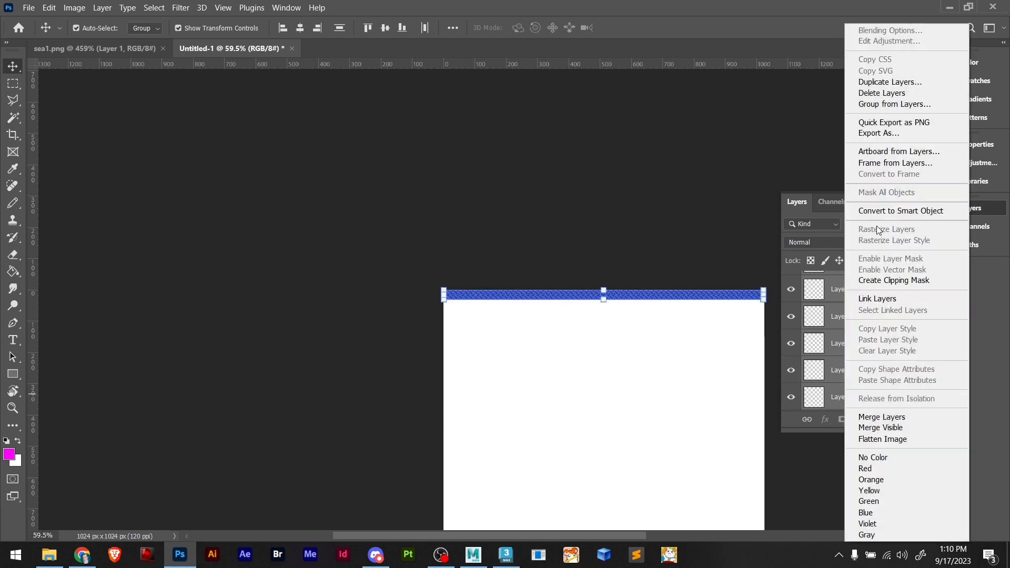
left_click(888, 211)
Duplicate the two-row smart object directly below the original, aligned to the canvas's left edge, and deselect it
scroll(458, 296, "up", 15, "alt")
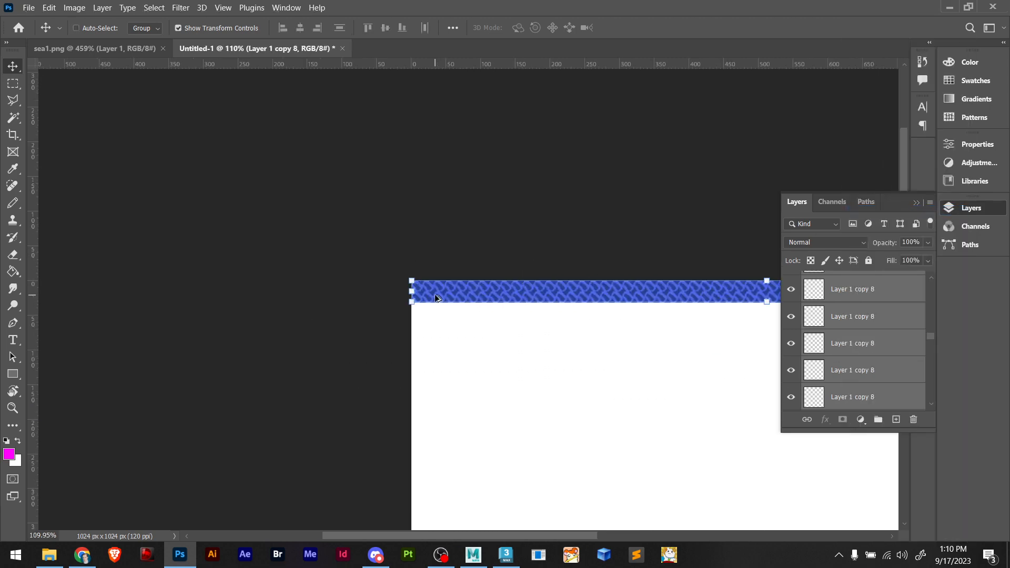
left_click_drag(348, 289, 311, 400, "alt+shift")
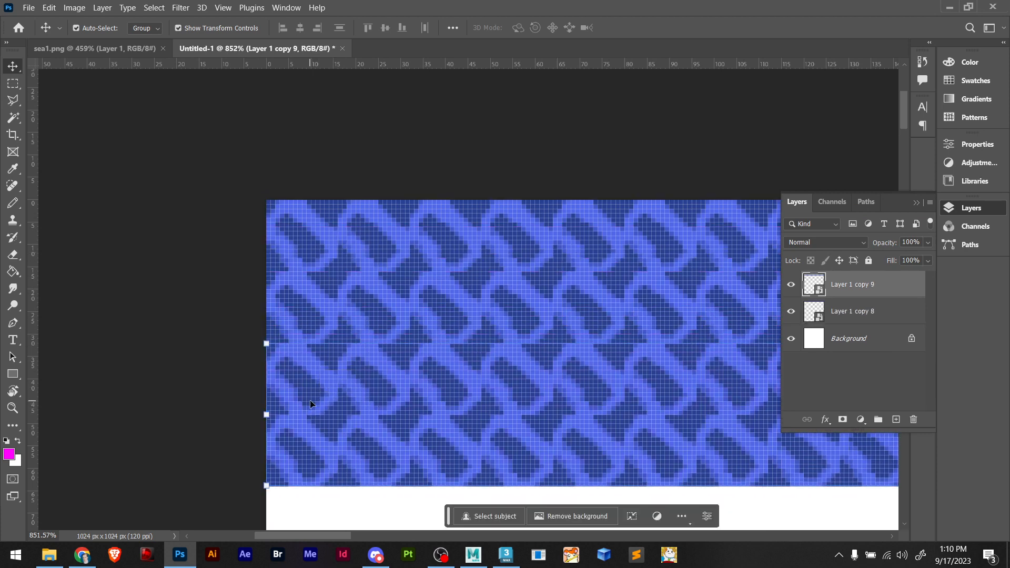
left_click_drag(377, 388, 377, 379)
left_click(184, 354)
scroll(183, 358, "down", 10, "alt")
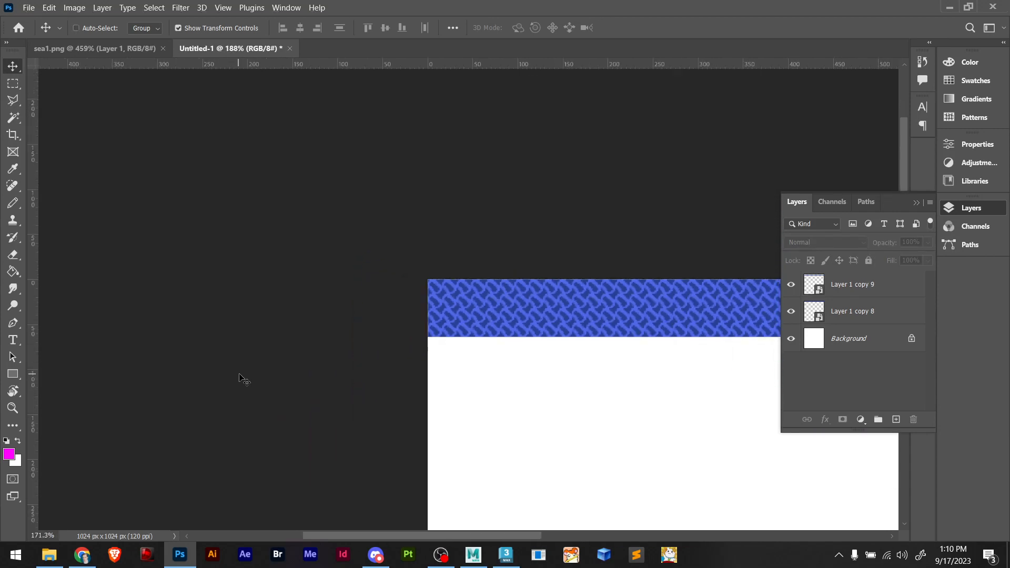
Switch back to Maya, select the water faces beside the grass bank and compare their UVs with the sea texture tile
key("alt+Tab")
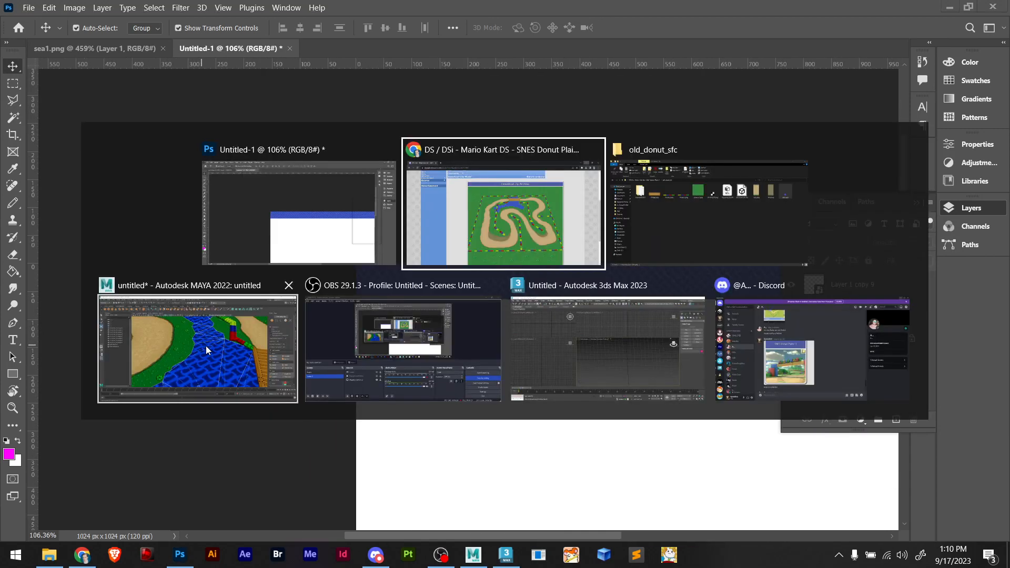
key("alt+Tab")
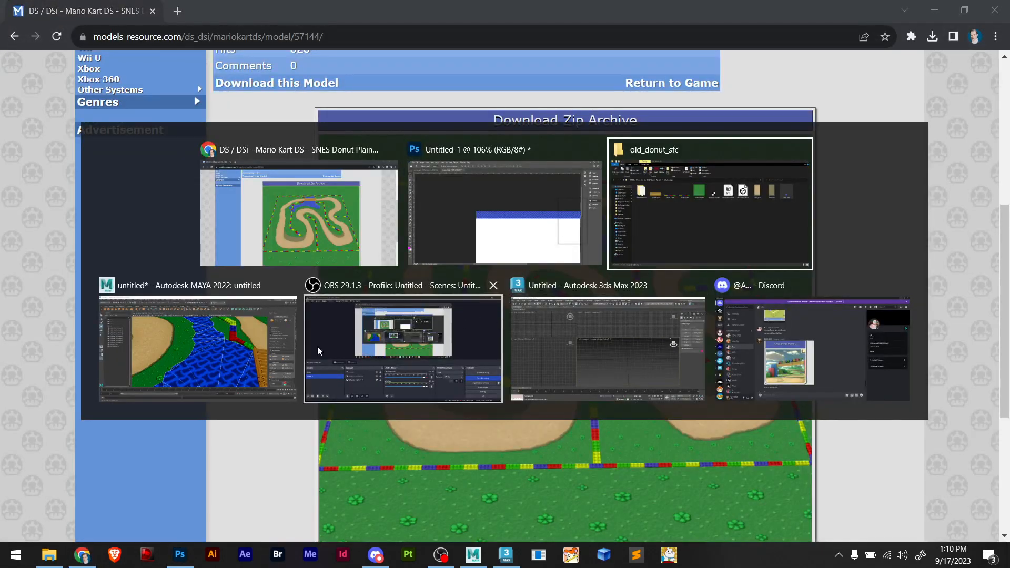
left_click(200, 350)
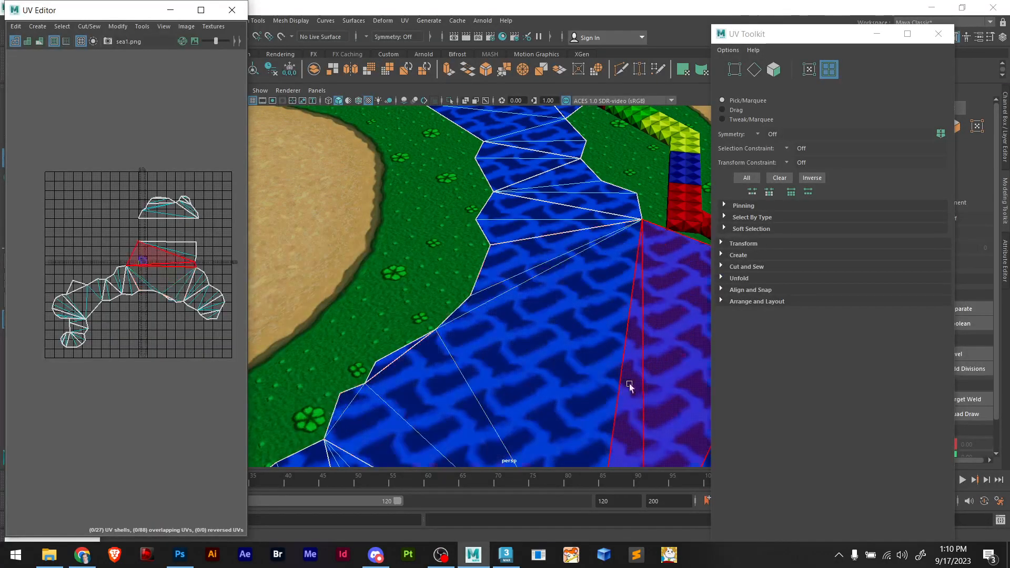
left_click(565, 391)
scroll(158, 295, "up", 5)
left_click(135, 224)
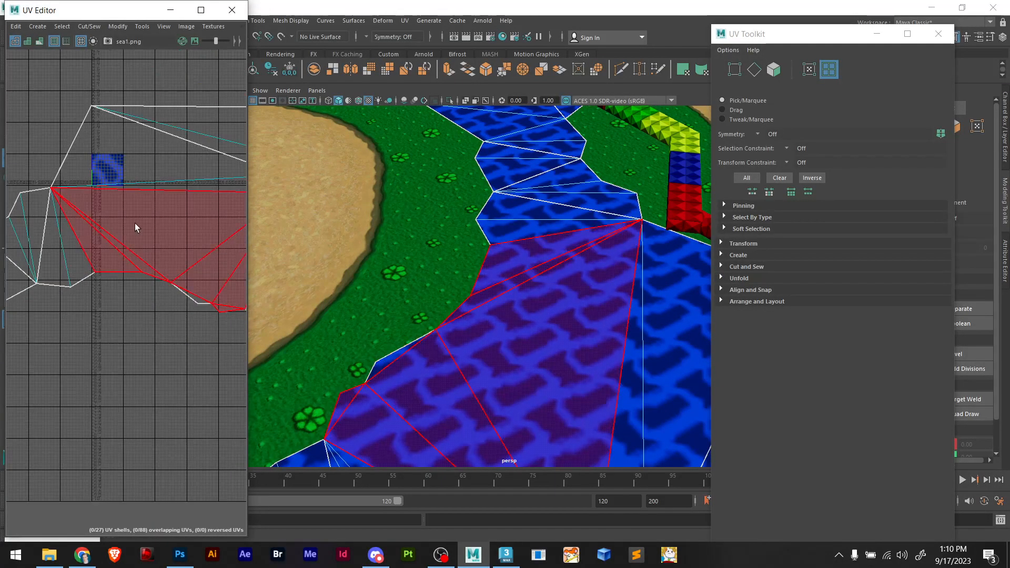
scroll(150, 238, "up", 3)
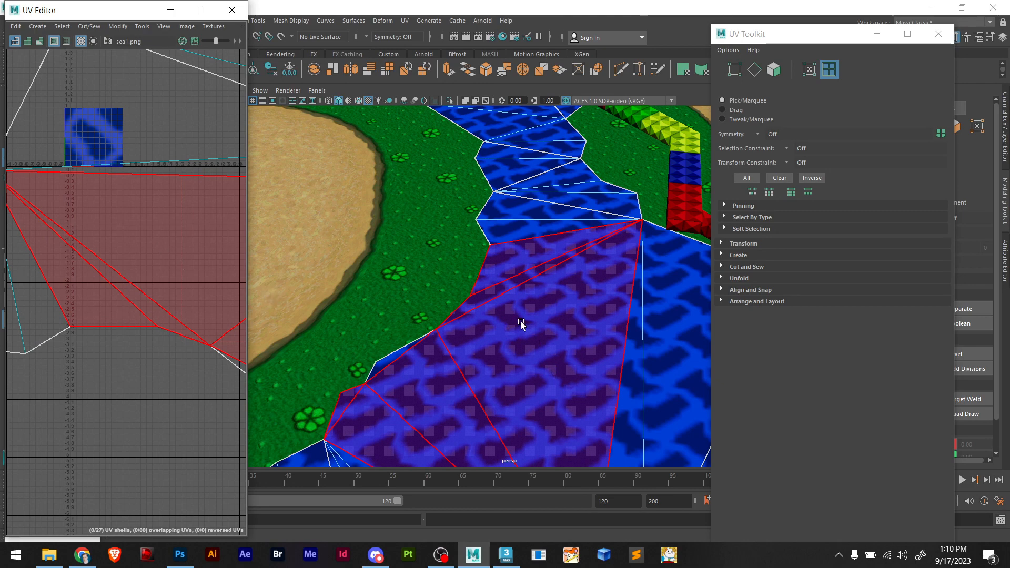
Switch back to Photoshop and undo the duplicate of the two-row smart object and its conversion, restoring the separate tile layers
key("alt+Tab")
key("alt+Tab")
key("alt+Tab")
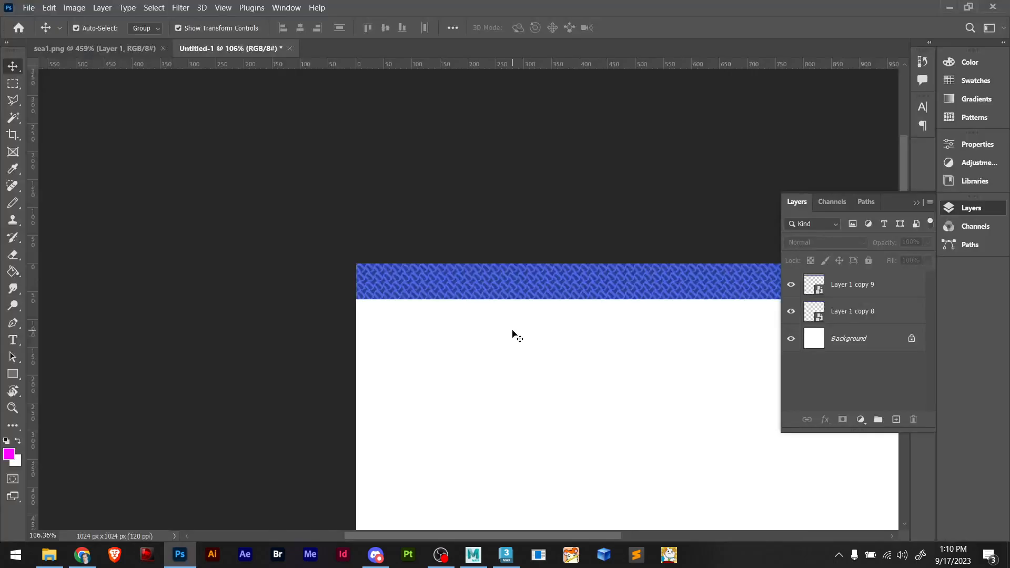
scroll(452, 284, "up", 8, "ctrl")
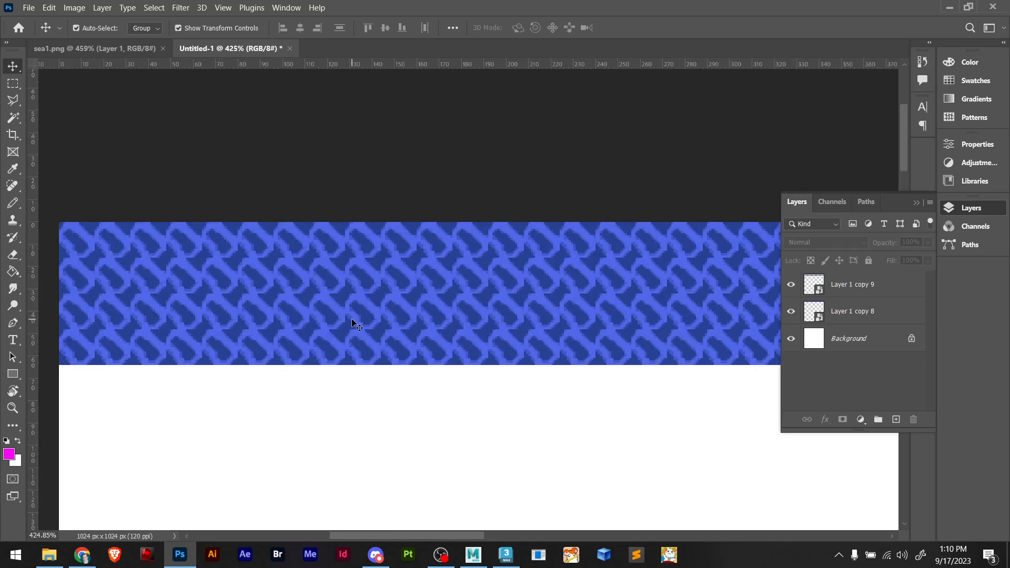
scroll(381, 372, "down", 4, "alt")
key("ctrl+z")
key("ctrl+z")
key("ctrl+z")
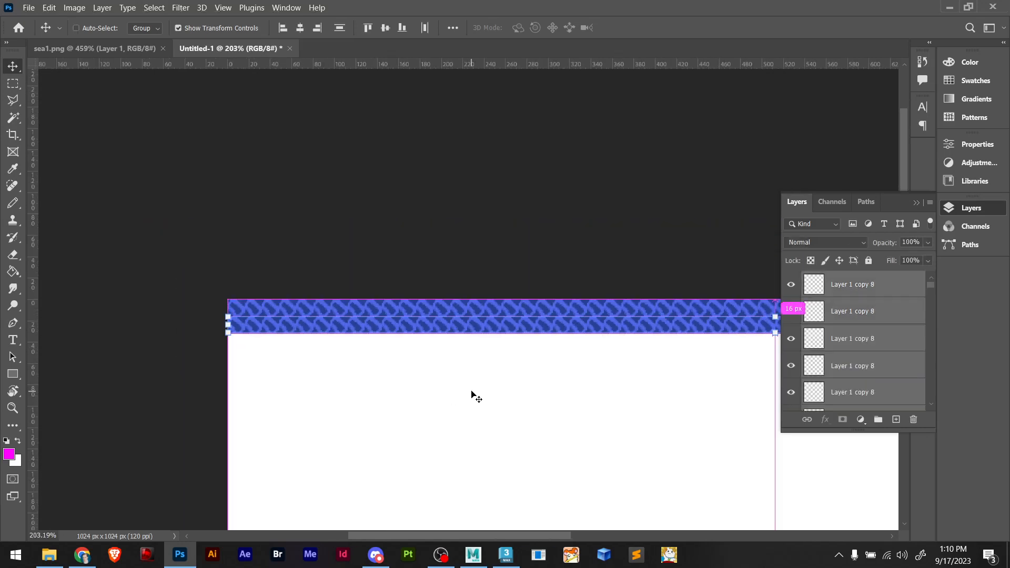
Convert the second row's tile layers into one smart object and the first row's tile layers into another
left_click(283, 366)
left_click(248, 324)
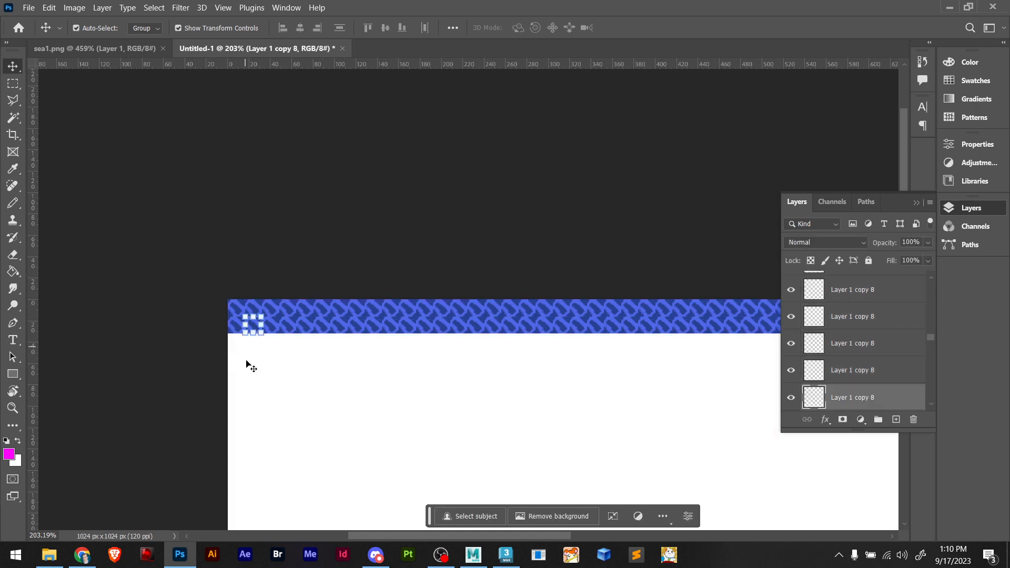
left_click_drag(218, 350, 626, 332)
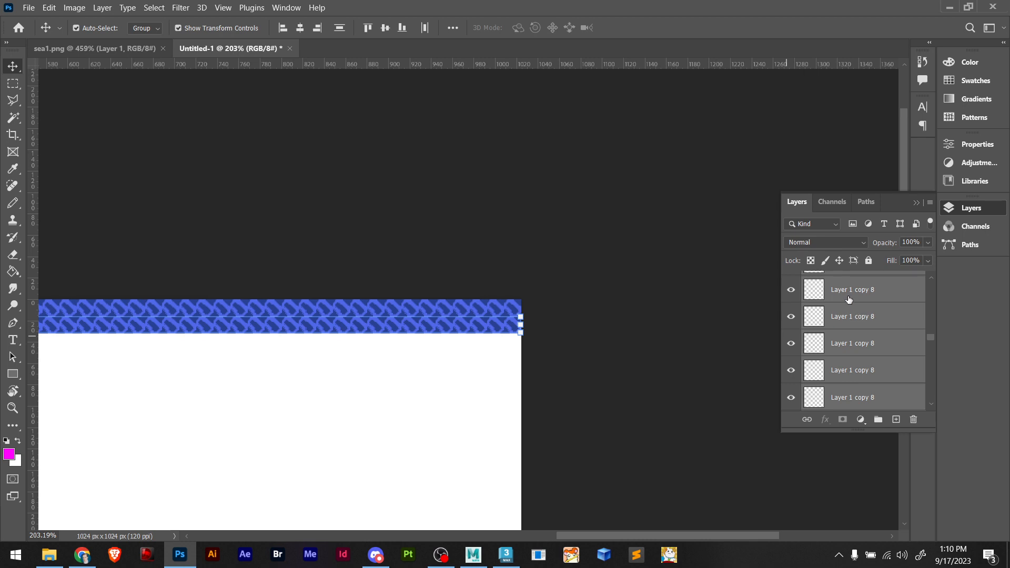
right_click(848, 299)
left_click(907, 211)
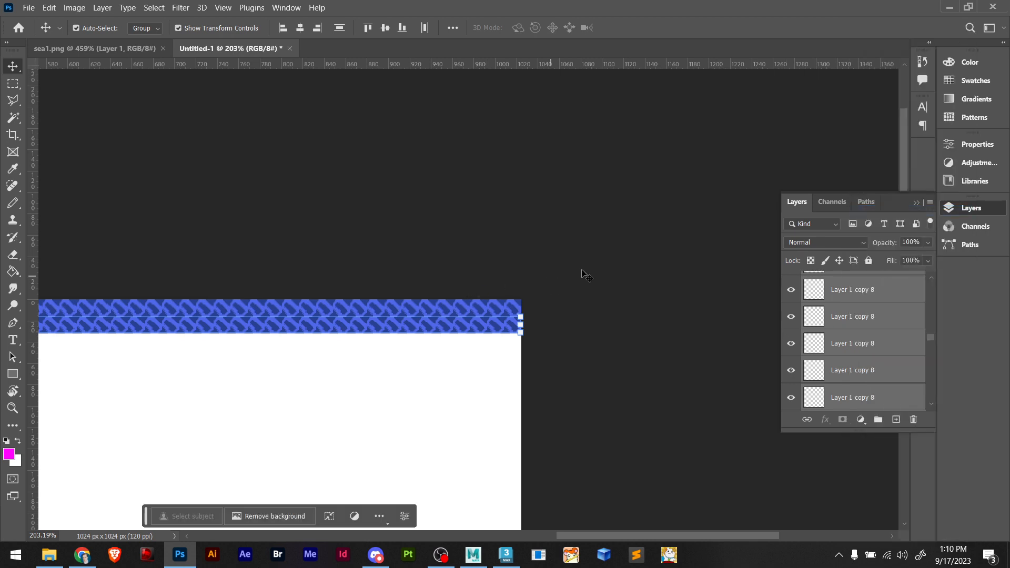
left_click_drag(582, 270, 10, 312)
right_click(850, 321)
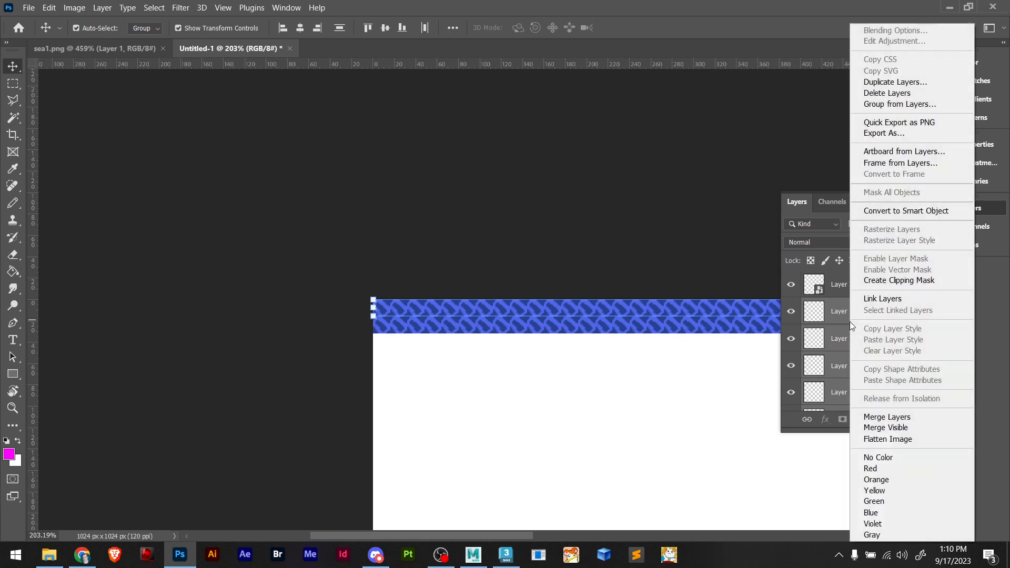
left_click(907, 213)
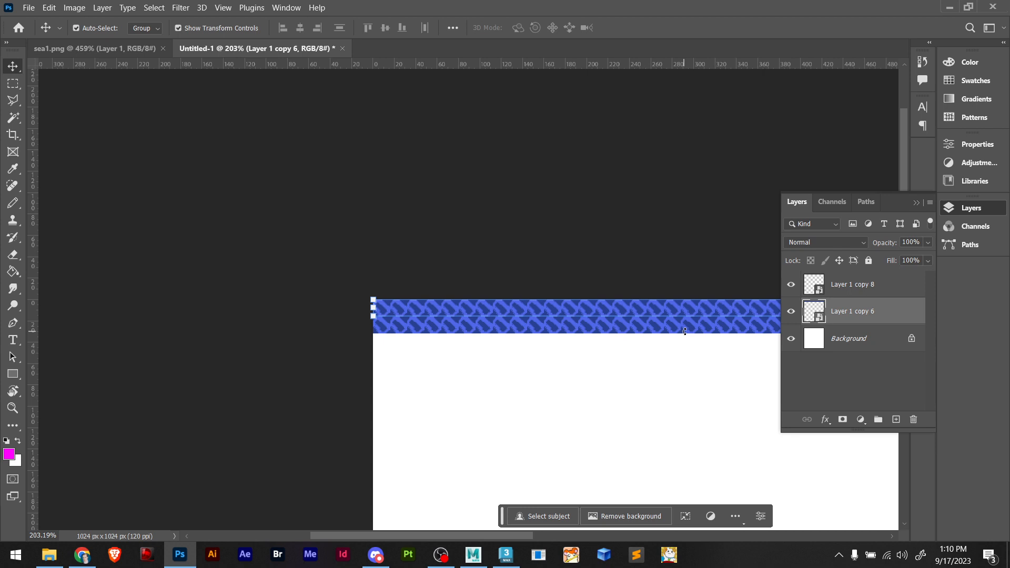
Flip the second row's smart object horizontally by setting its width scale to -100%
left_click(565, 328)
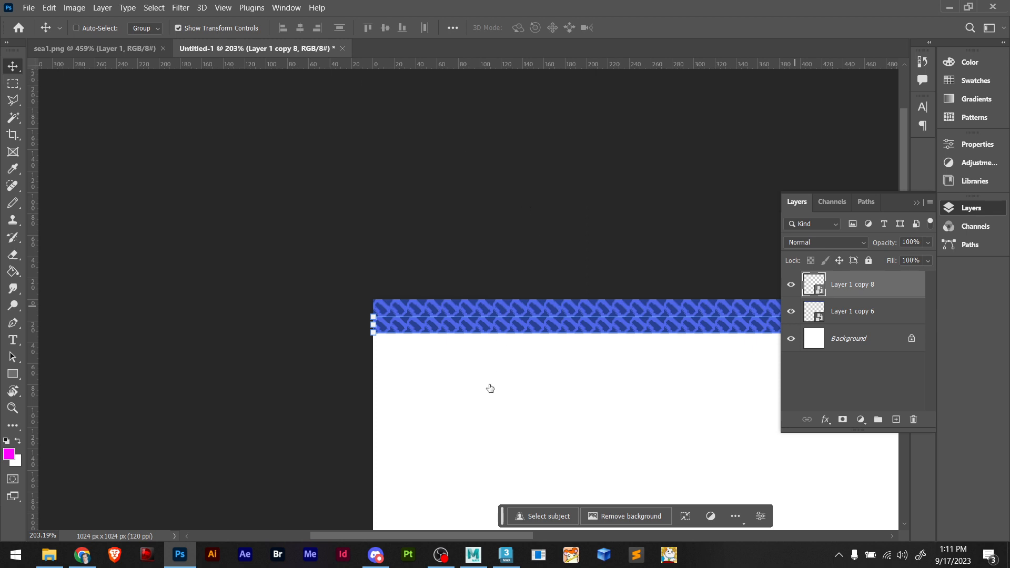
key("ctrl+t")
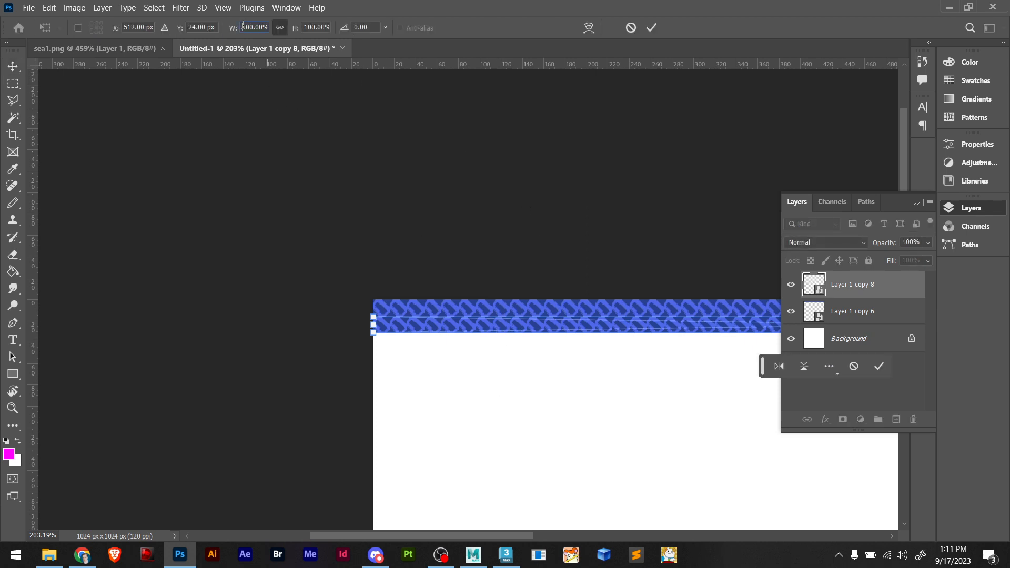
type("-")
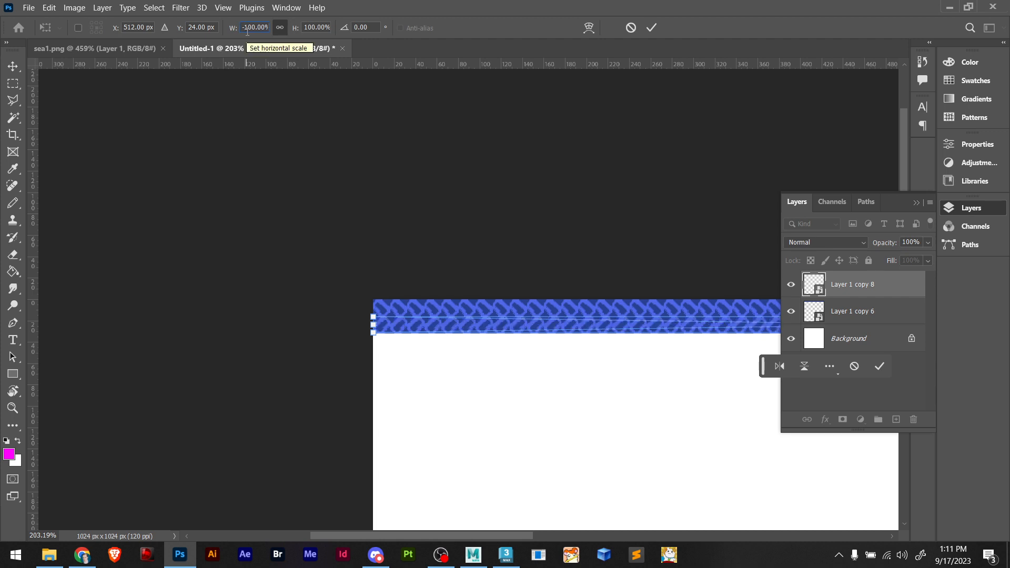
key("Return")
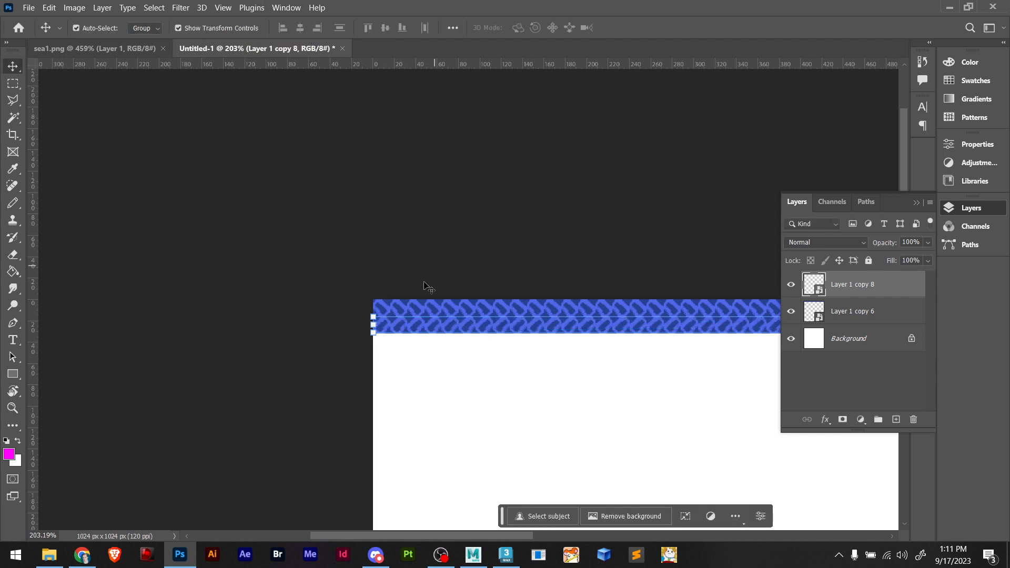
Shift the first row about 10 px to the right and check how it meets the flipped second row
scroll(425, 311, "up", 6, "alt")
left_click_drag(311, 317, 348, 321)
scroll(334, 348, "up", 5, "alt")
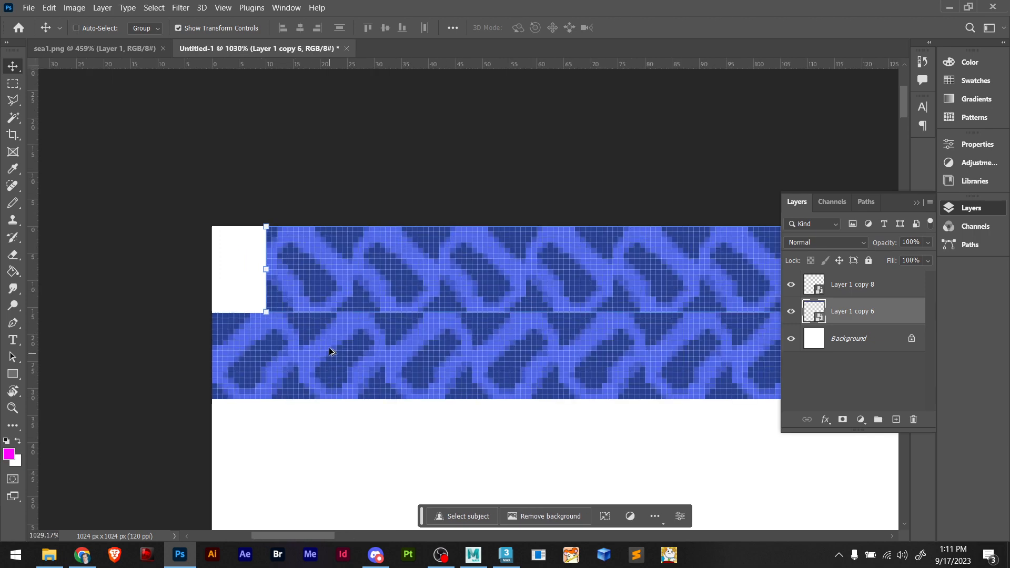
scroll(360, 330, "down", 10, "alt")
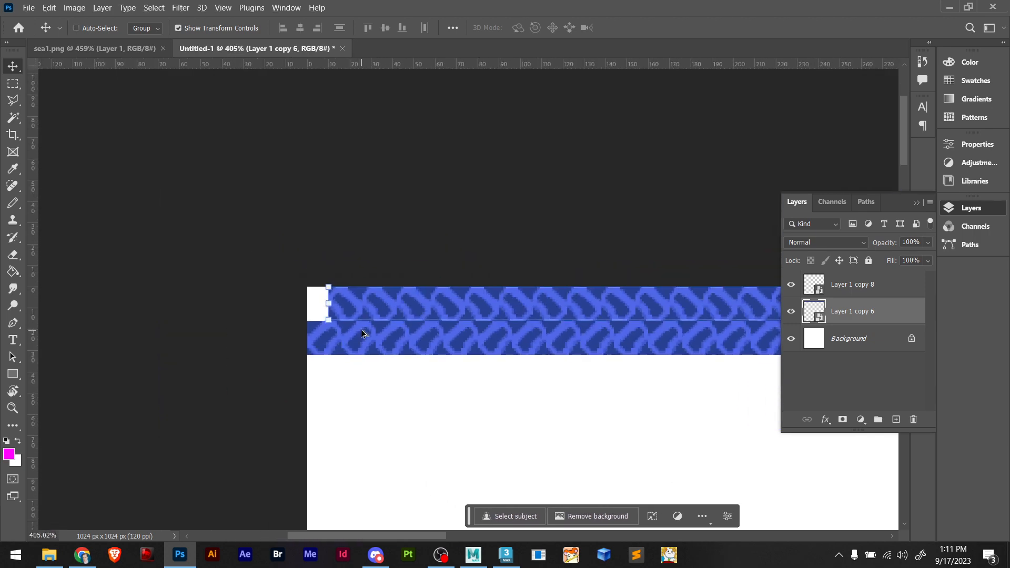
scroll(365, 349, "down", 3, "alt")
left_click_drag(424, 374, 350, 360)
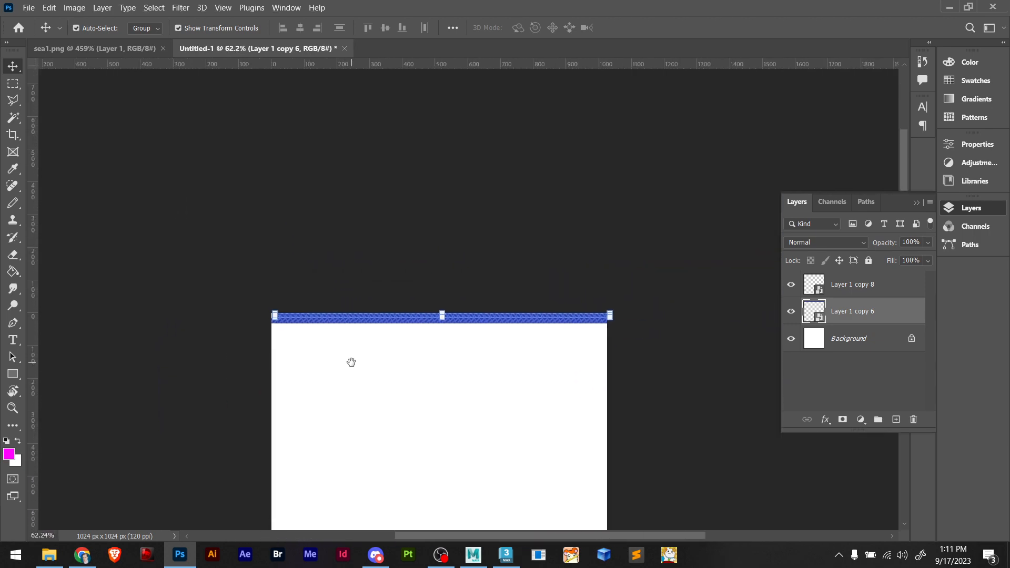
left_click_drag(561, 359, 416, 299, "ctrl")
scroll(389, 311, "up", 5, "alt")
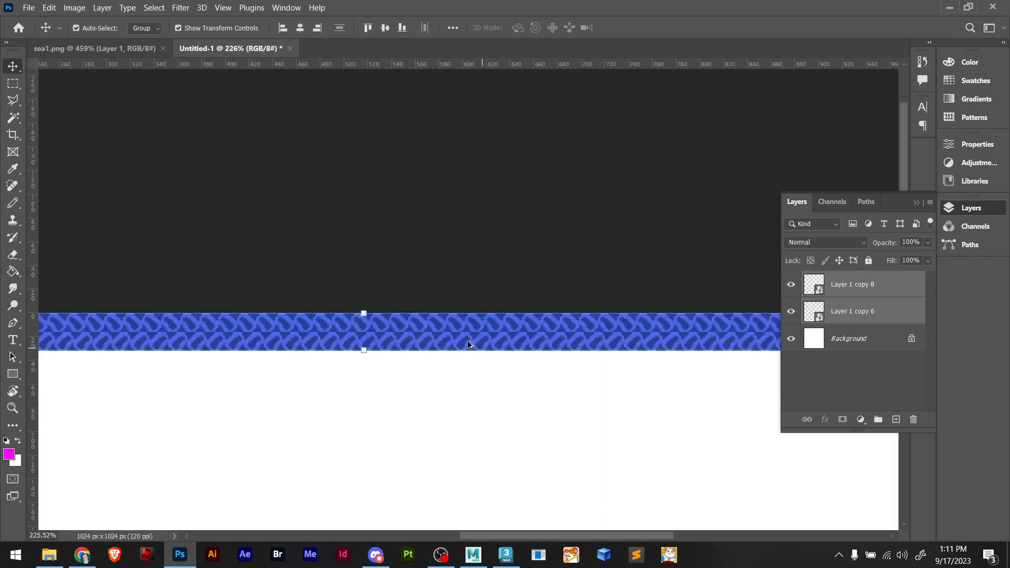
scroll(469, 345, "up", 5, "alt")
left_click(540, 396)
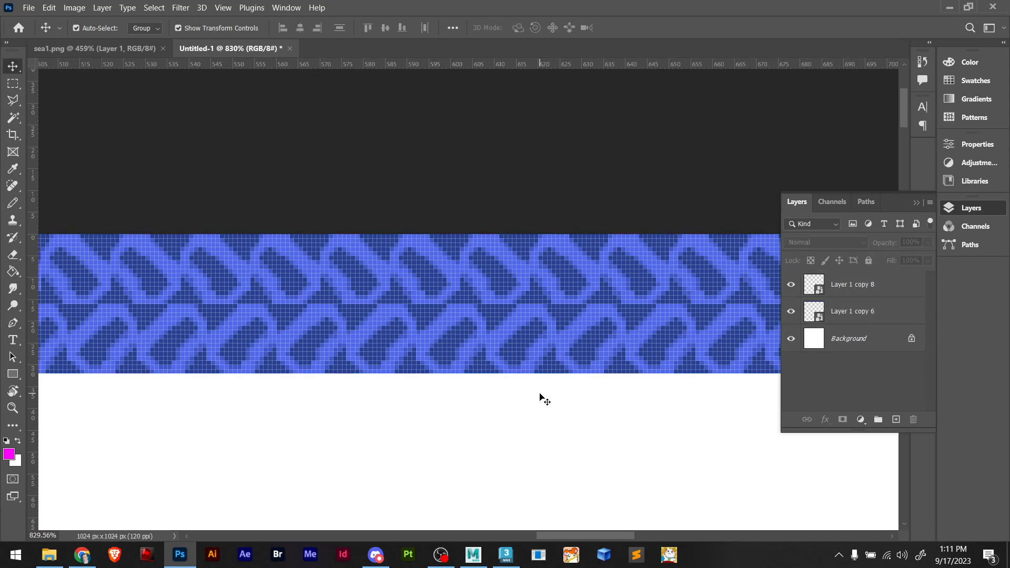
Try nudging the flipped second row up over the first row, and move it back to its original position
left_click(521, 360)
key("shift+Up")
key("shift+Down")
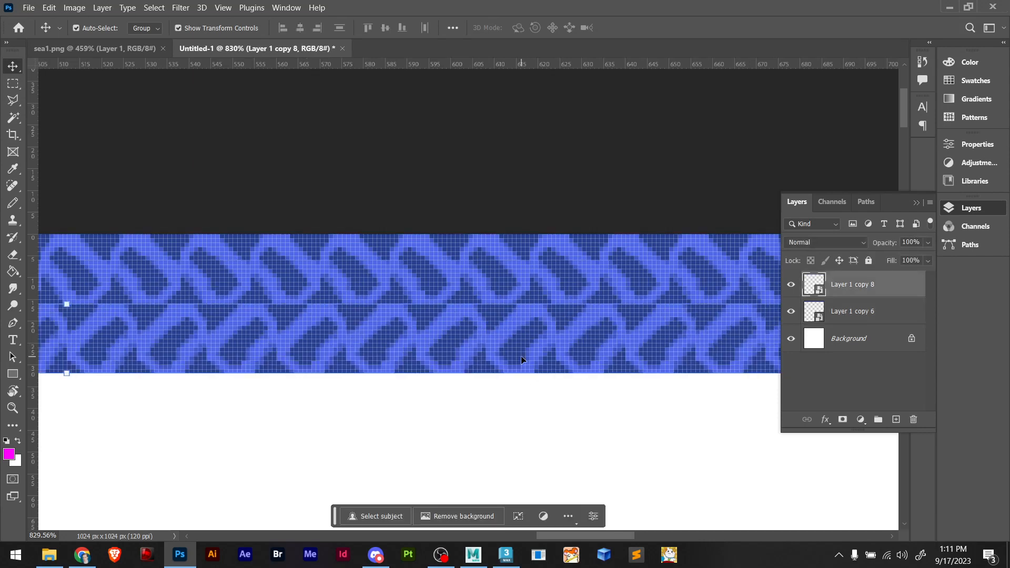
key("Up")
key("Up")
key("Up")
key("Up")
key("Down")
key("Down")
key("Down")
key("Down")
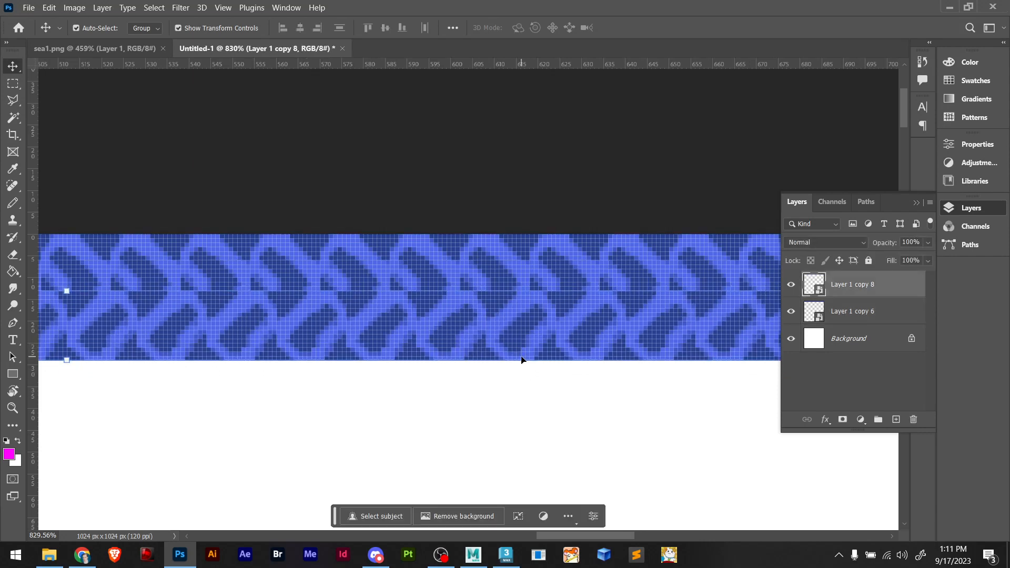
key("Down")
key("Up")
Switch to Maya, clear the water face selection and examine the tiling pattern across the river
key("alt+Tab")
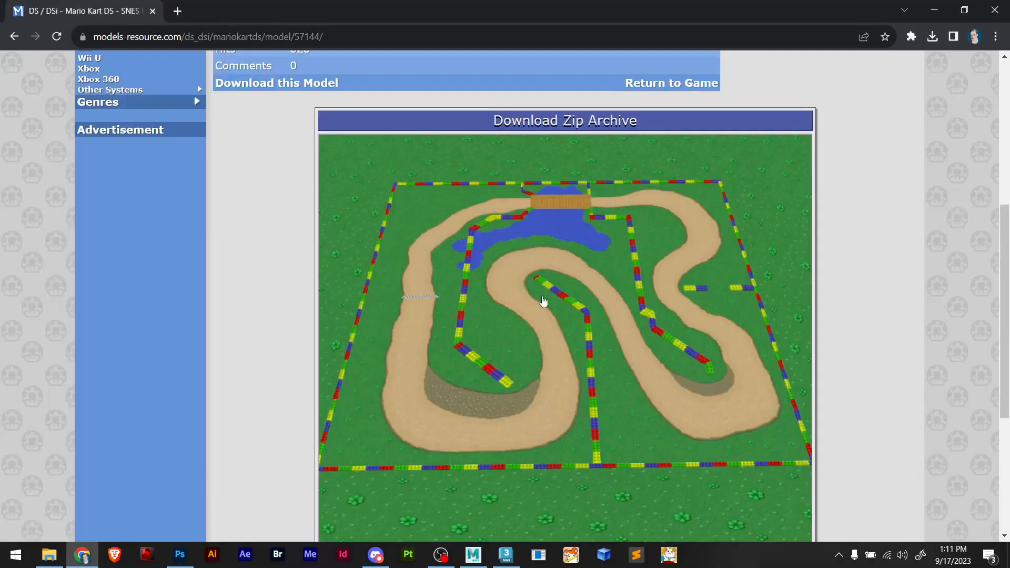
key("alt+Tab")
key("Tab")
scroll(486, 332, "up", 3)
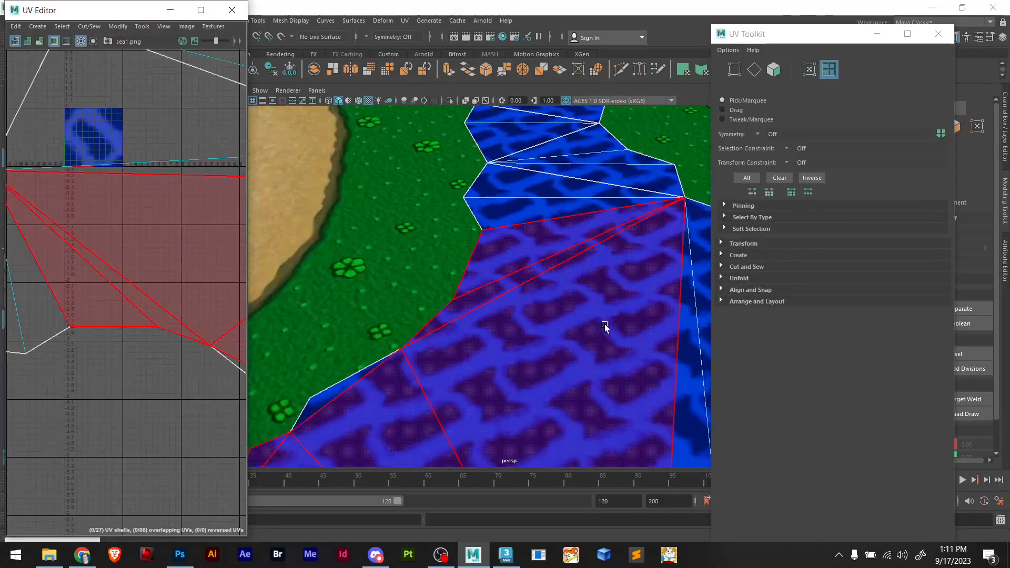
scroll(541, 318, "up", 3)
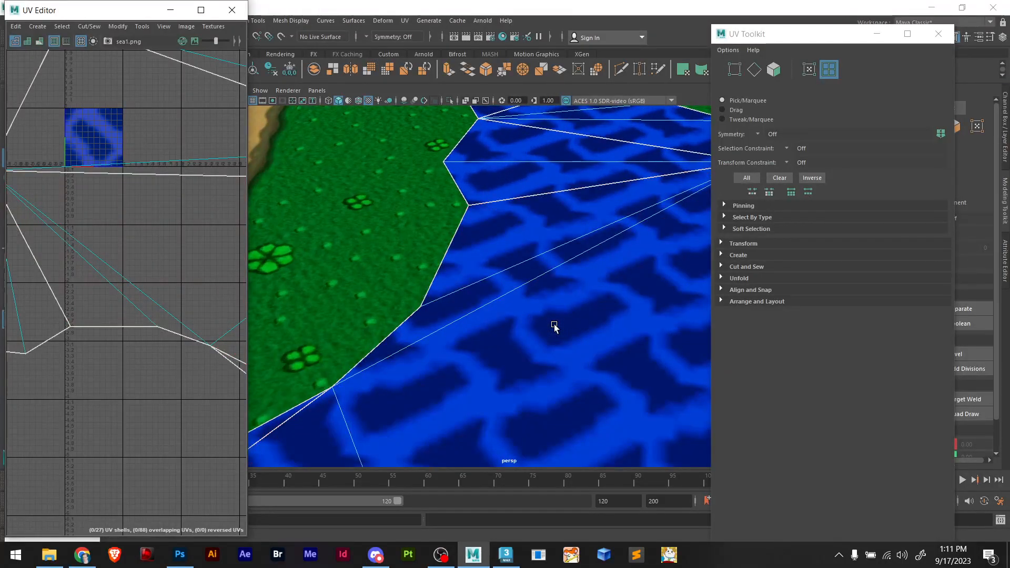
scroll(535, 351, "down", 2)
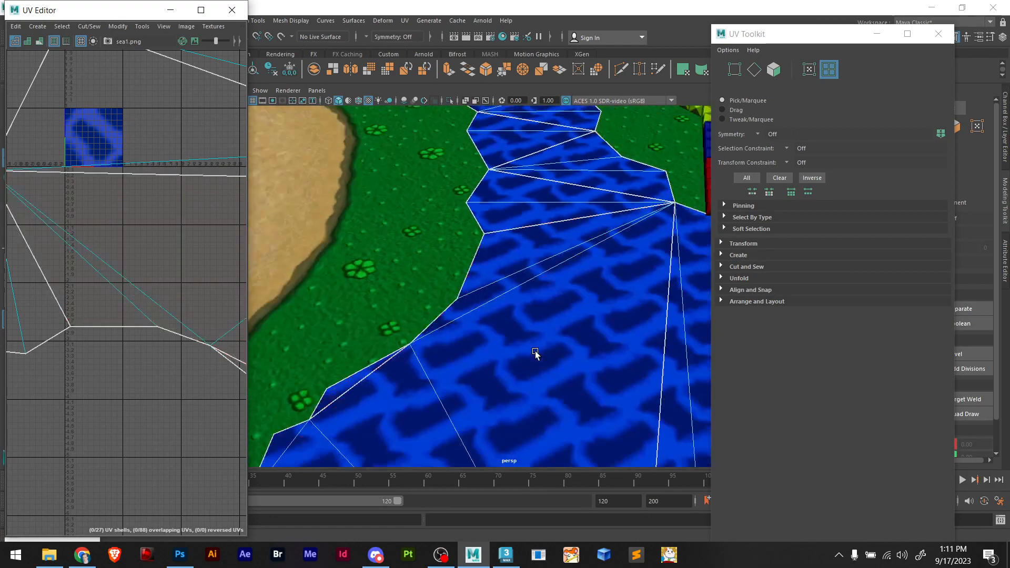
scroll(535, 351, "down", 5)
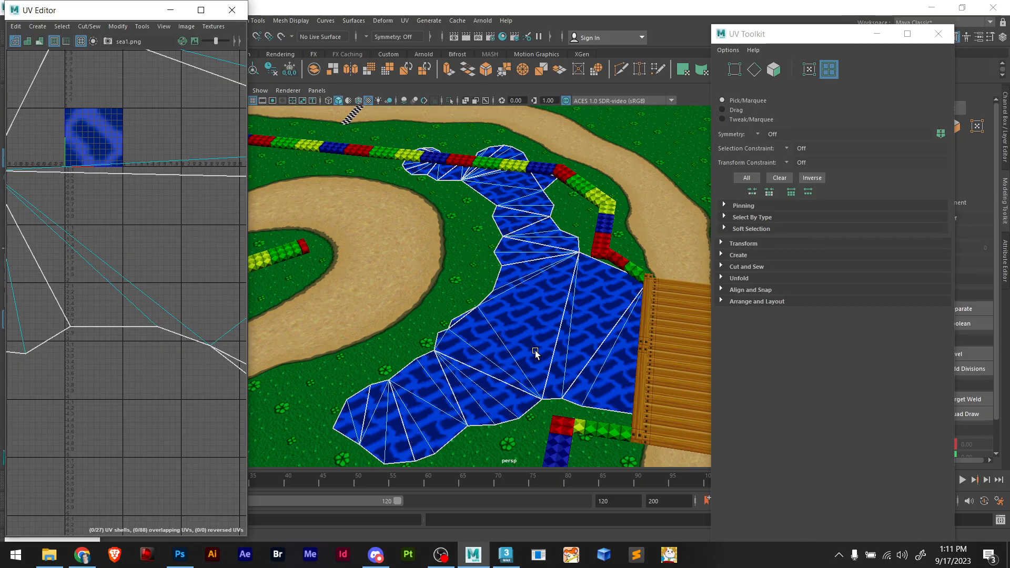
Return to Photoshop and examine the flipped and shifted rows across the full canvas width with both row layers selected
key("alt+Tab")
key("alt+Tab")
key("alt+Tab")
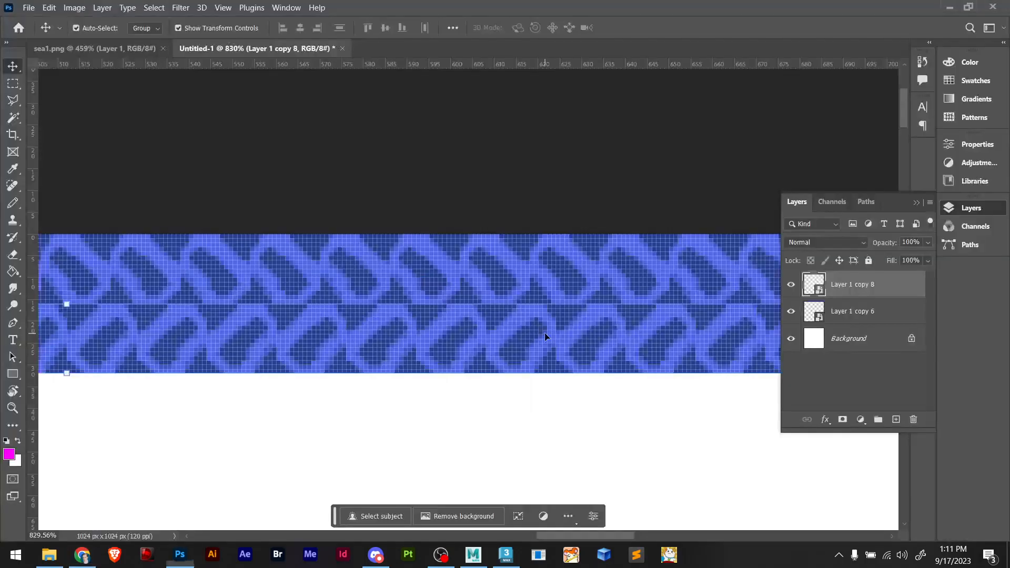
scroll(518, 379, "down", 5, "alt")
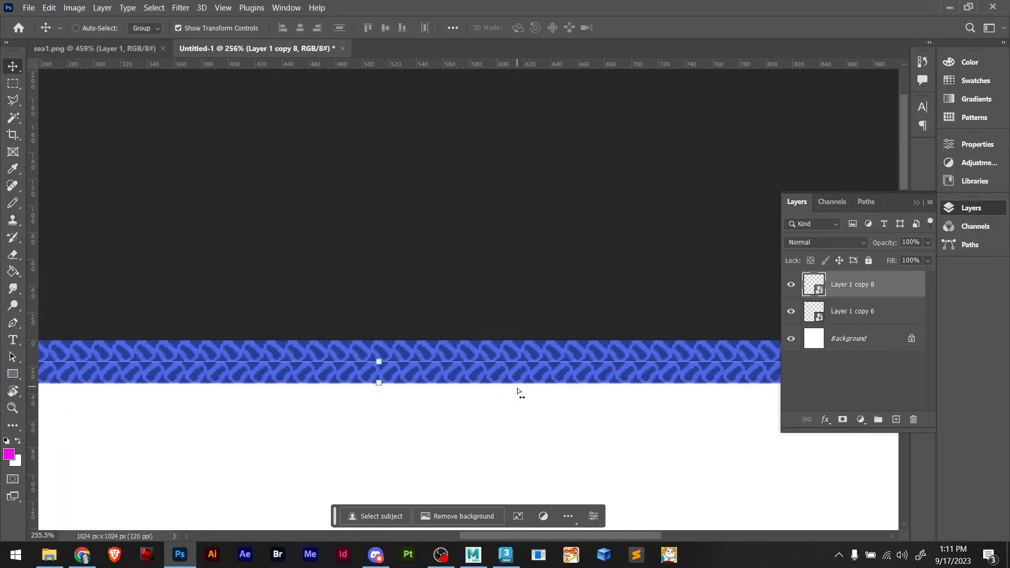
left_click(487, 432)
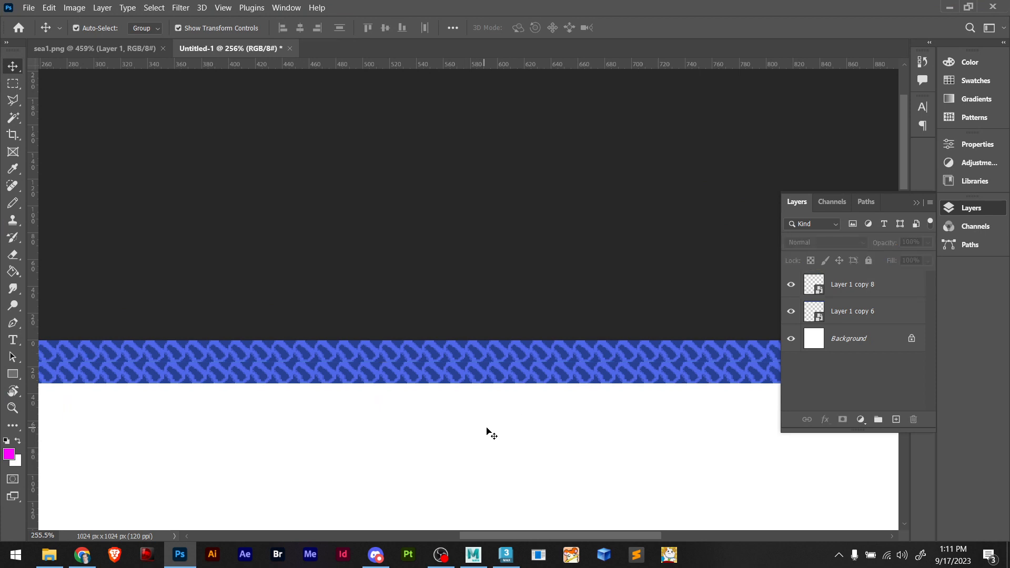
scroll(534, 438, "down", 5, "alt")
left_click_drag(424, 437, 349, 338)
scroll(390, 446, "down", 3, "alt")
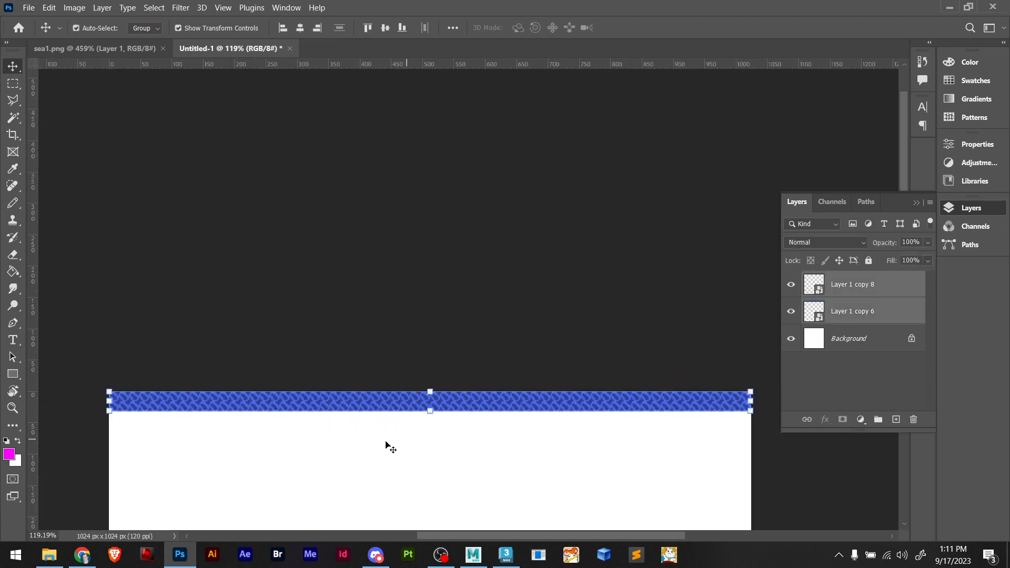
left_click_drag(340, 443, 408, 366)
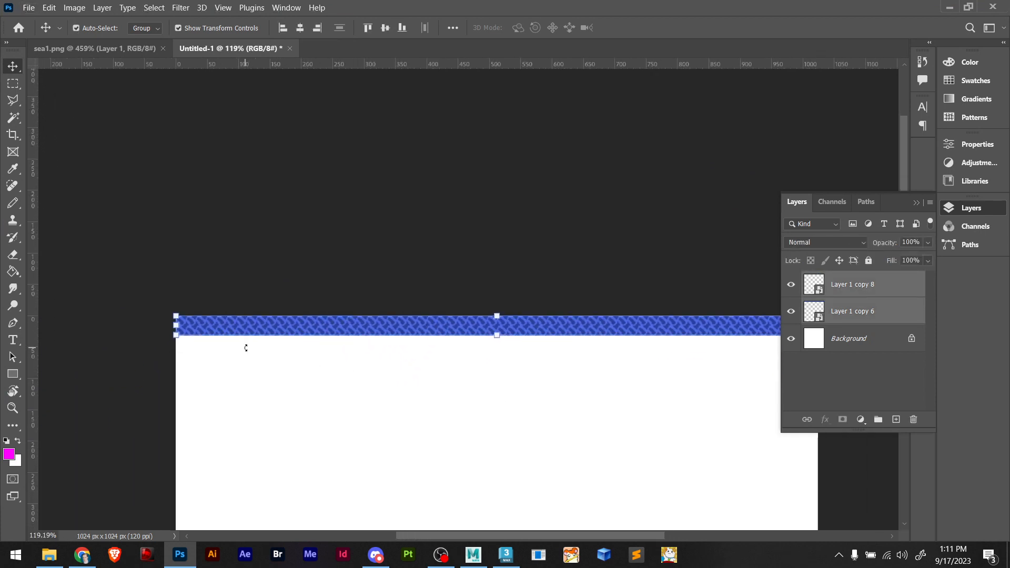
Leave the transform of both rows unchanged and undo the row shift and the second row's horizontal flip
key("ctrl+t")
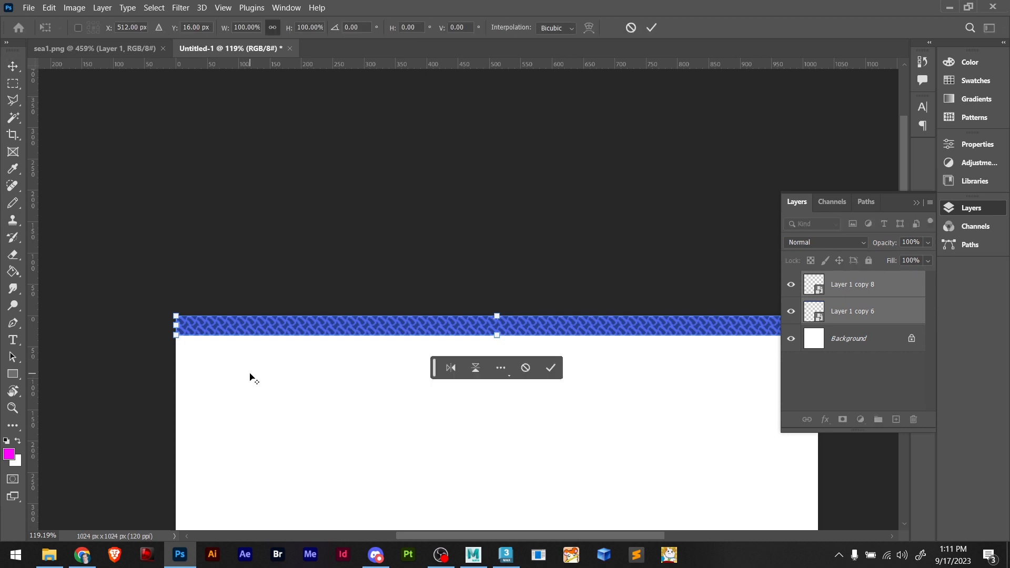
scroll(249, 347, "up", 8, "alt")
key("Return")
left_click_drag(250, 276, 293, 290)
key("ctrl+z")
left_click(257, 343)
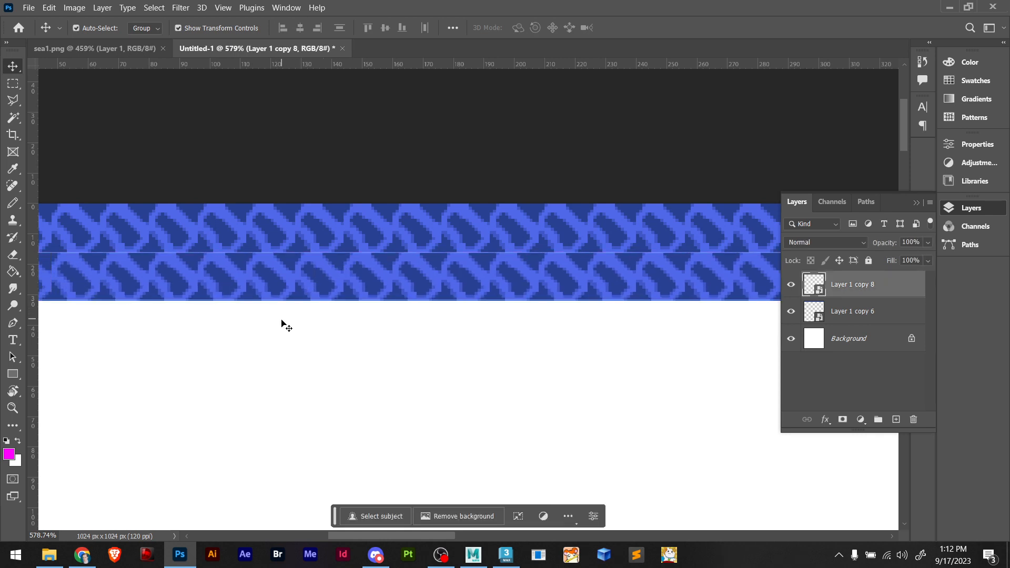
Duplicate the pair of row smart objects directly below itself, and duplicate the resulting four rows below to make eight
scroll(289, 347, "down", 4, "alt")
left_click_drag(291, 374, 233, 348)
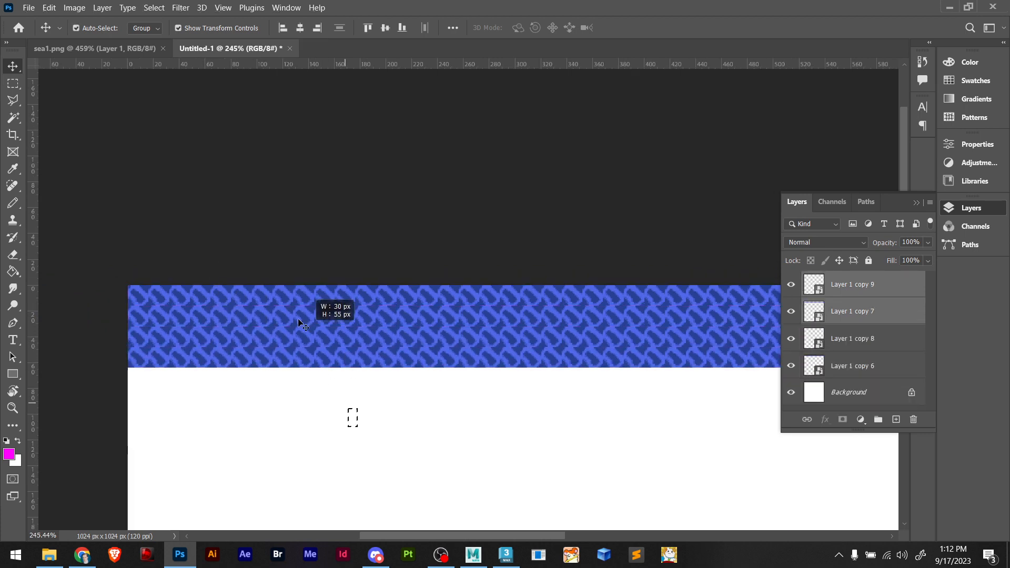
left_click_drag(299, 319, 276, 385)
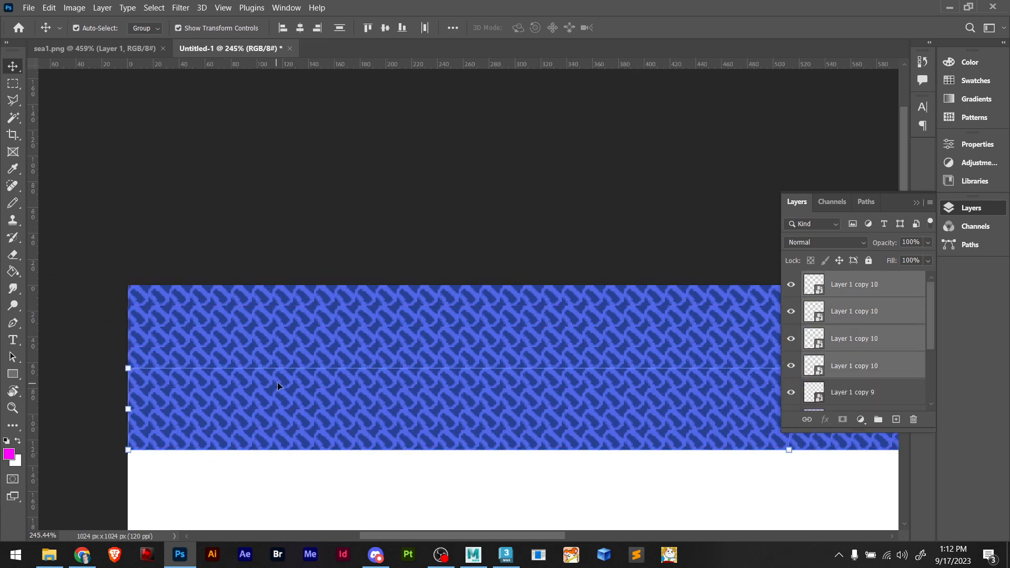
Keep duplicating all tile rows directly below themselves until the sea pattern fills the 1024 px canvas
scroll(277, 384, "down", 3)
left_click_drag(368, 415, 263, 369)
scroll(326, 350, "down", 3, "alt")
scroll(331, 349, "down", 3)
left_click_drag(567, 393, 413, 348)
scroll(426, 322, "down", 3)
scroll(483, 422, "down", 3, "alt")
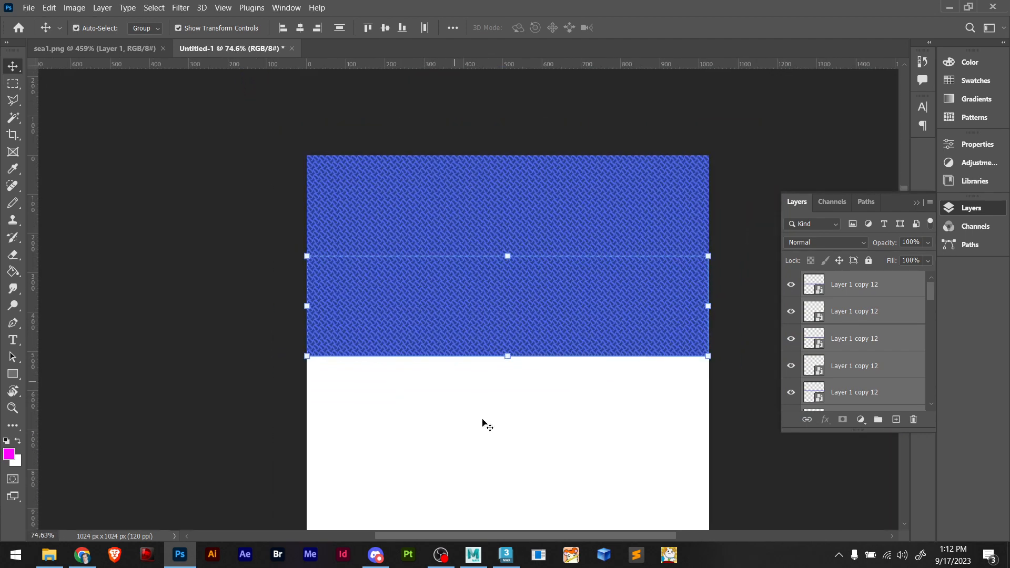
left_click_drag(482, 419, 380, 364)
scroll(382, 326, "down", 2)
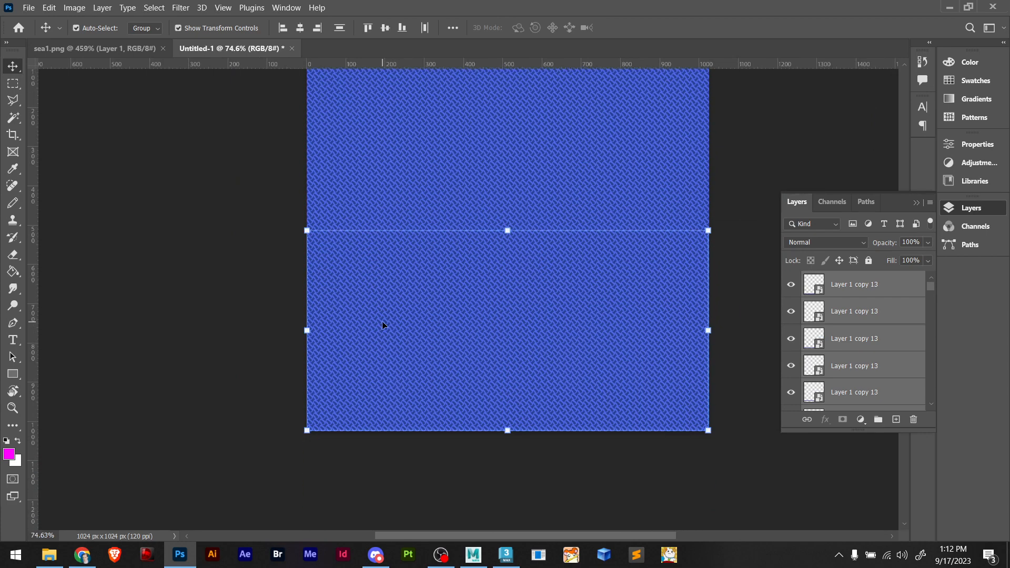
Convert all the selected tile row layers into one smart object and check the sea pattern across the canvas
scroll(383, 321, "down", 1)
scroll(718, 211, "down", 3, "alt")
left_click_drag(679, 120, 300, 389)
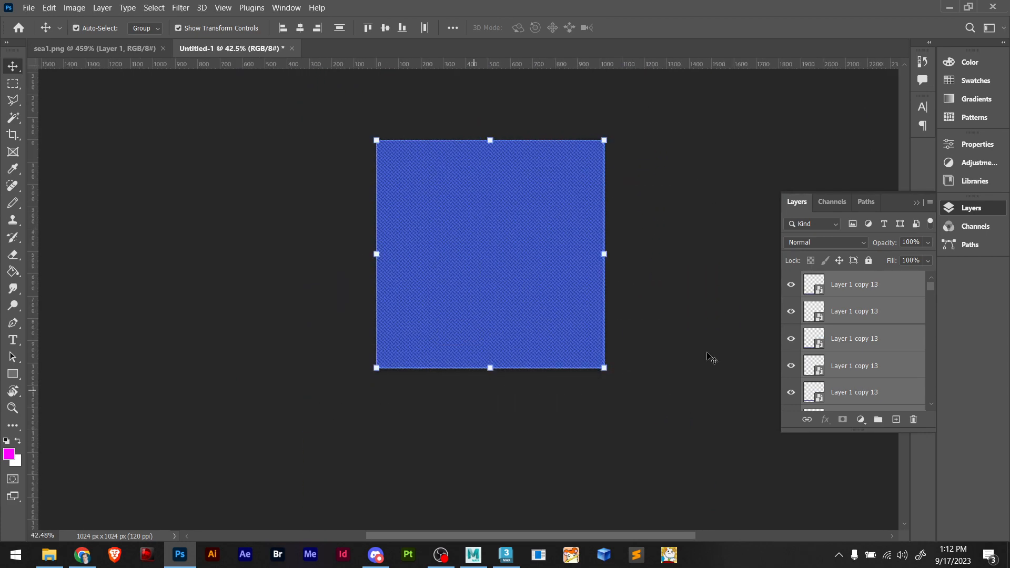
right_click(878, 300)
left_click(810, 142)
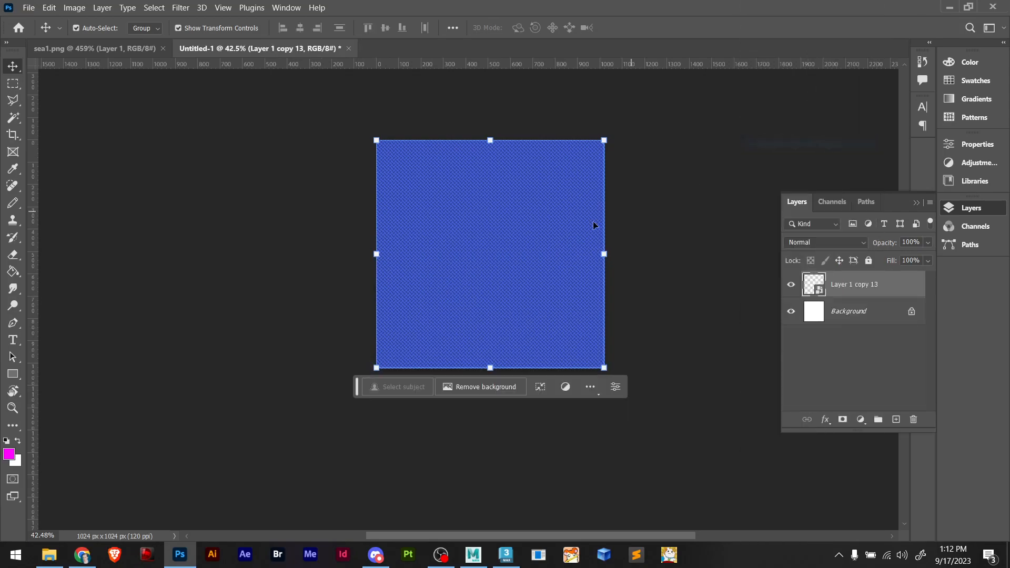
key("ctrl+0")
scroll(488, 218, "up", 8, "alt")
scroll(500, 232, "down", 10, "alt")
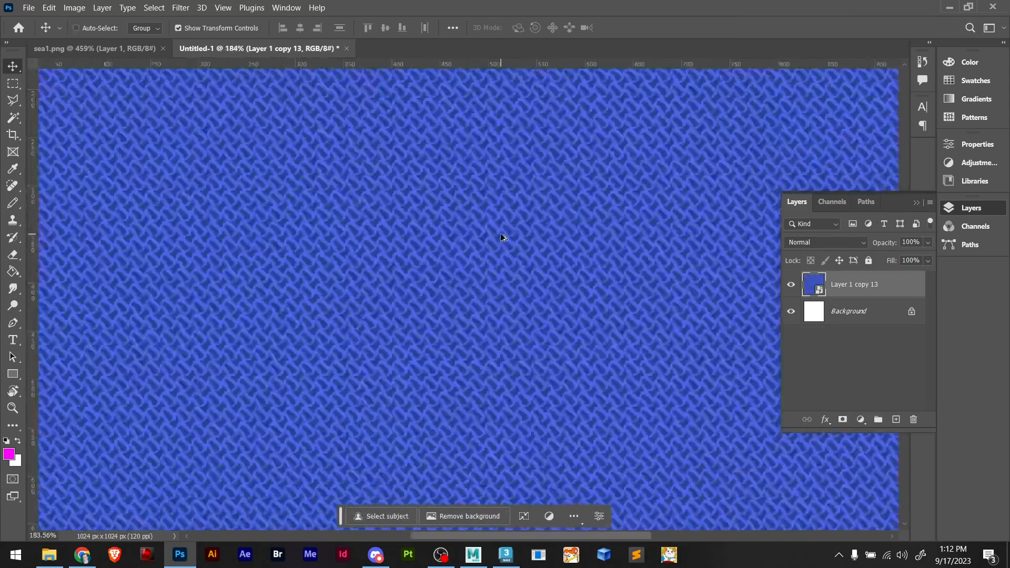
scroll(496, 271, "up", 3, "alt")
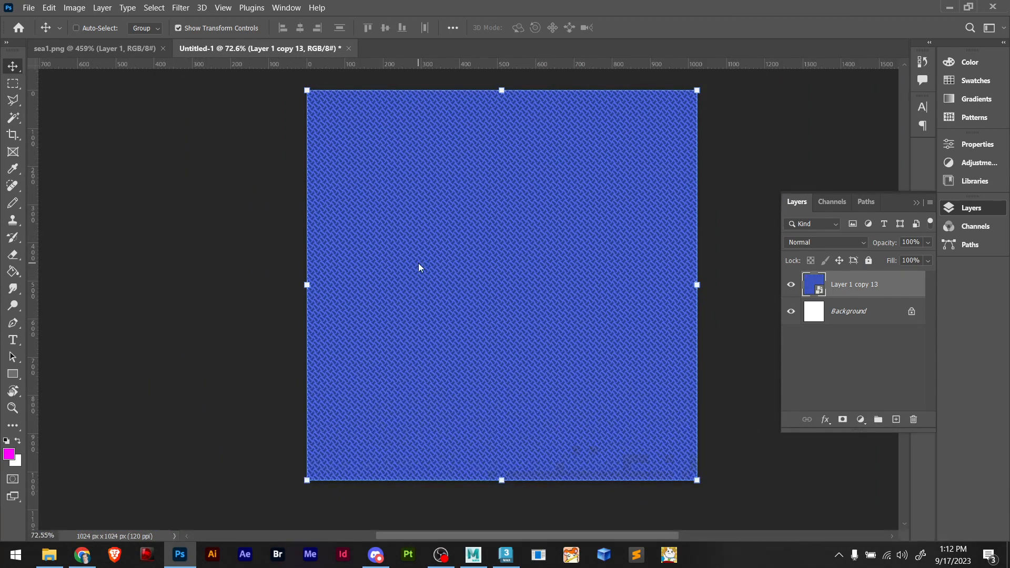
Start saving a copy of the canvas in BMP format inside the desktop's SNES Donut Plains 1 folder
key("ctrl+alt+s")
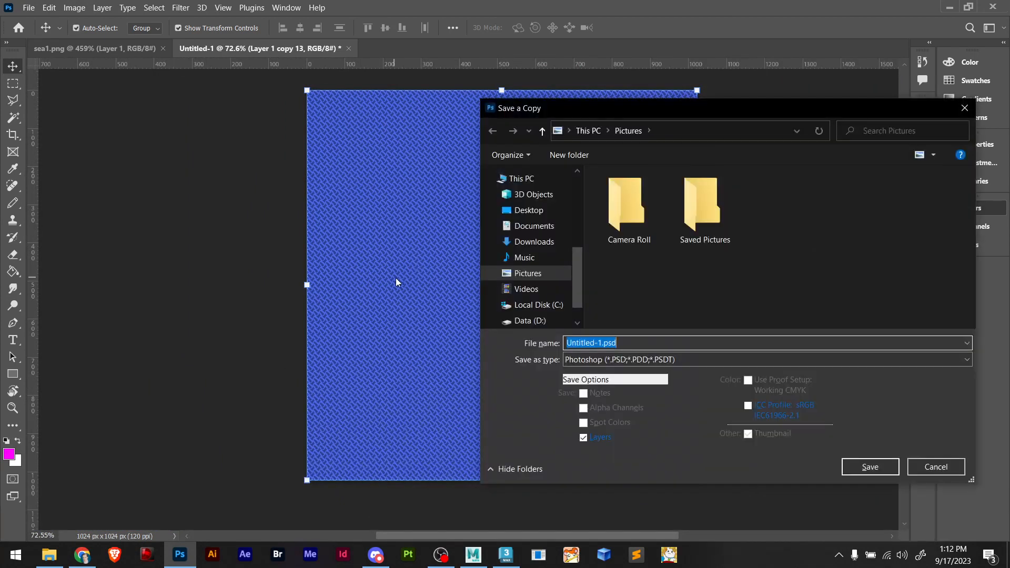
left_click(599, 360)
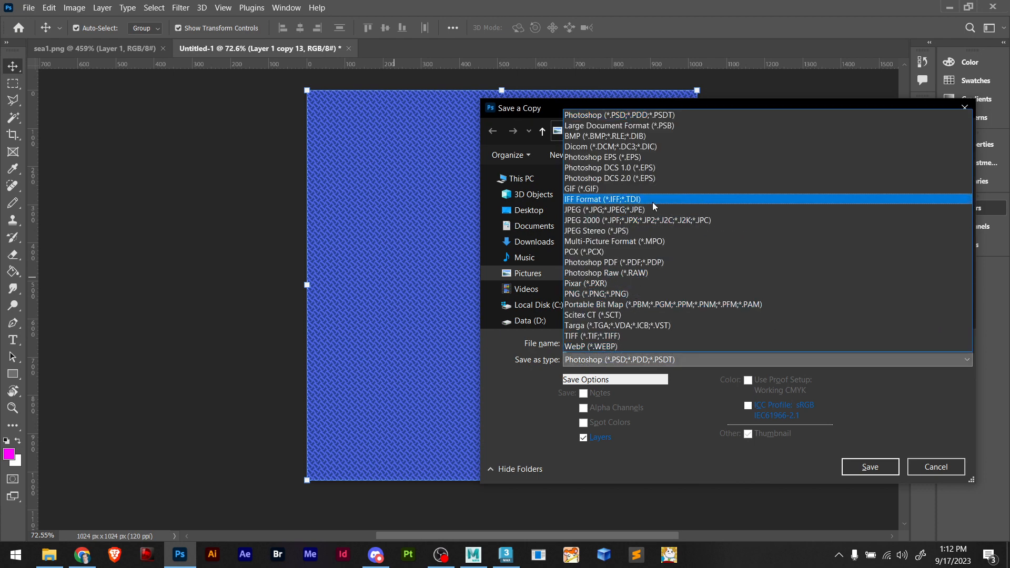
left_click(619, 136)
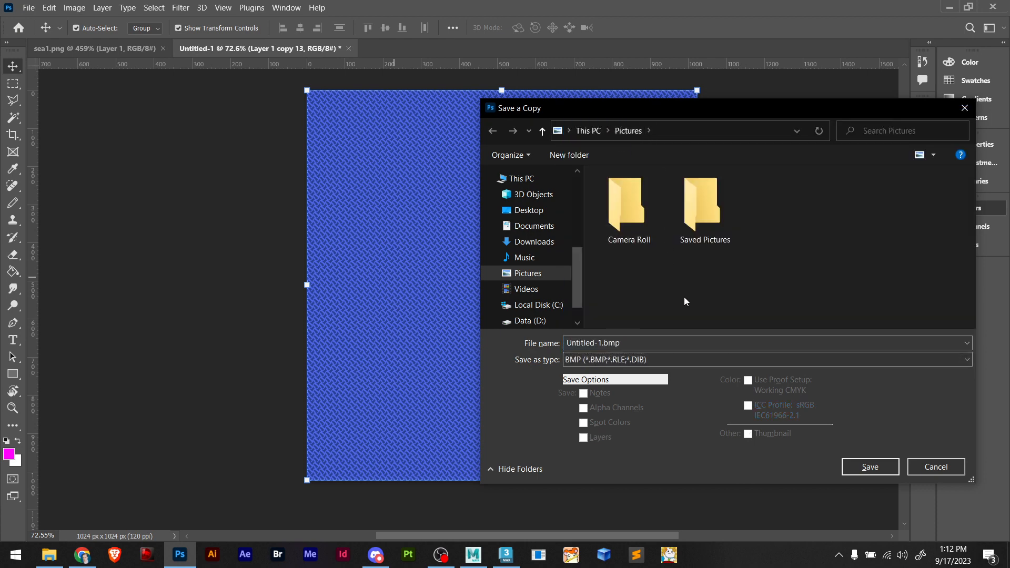
scroll(541, 228, "up", 5)
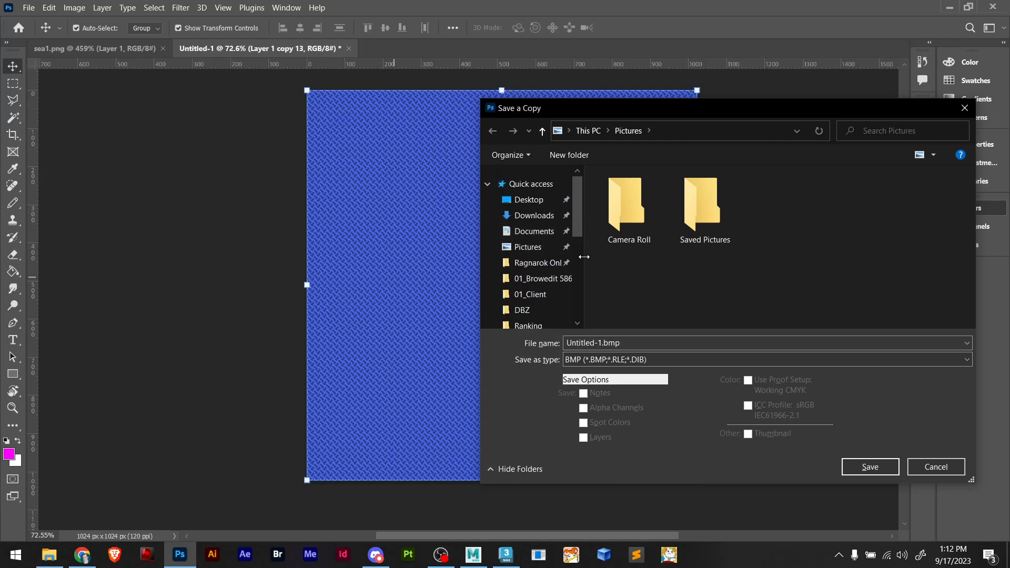
left_click(528, 199)
scroll(734, 269, "down", 3)
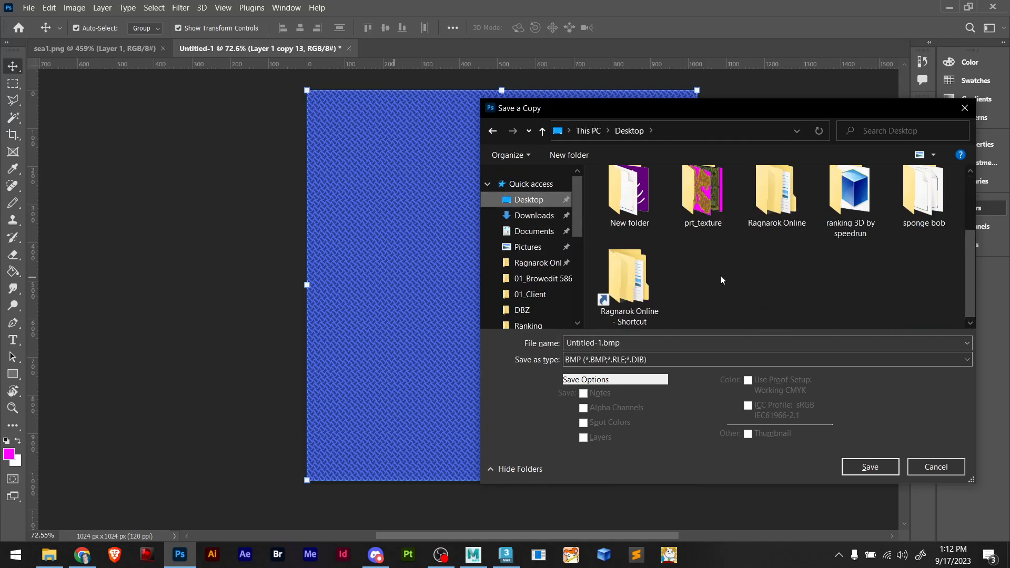
scroll(719, 280, "up", 3)
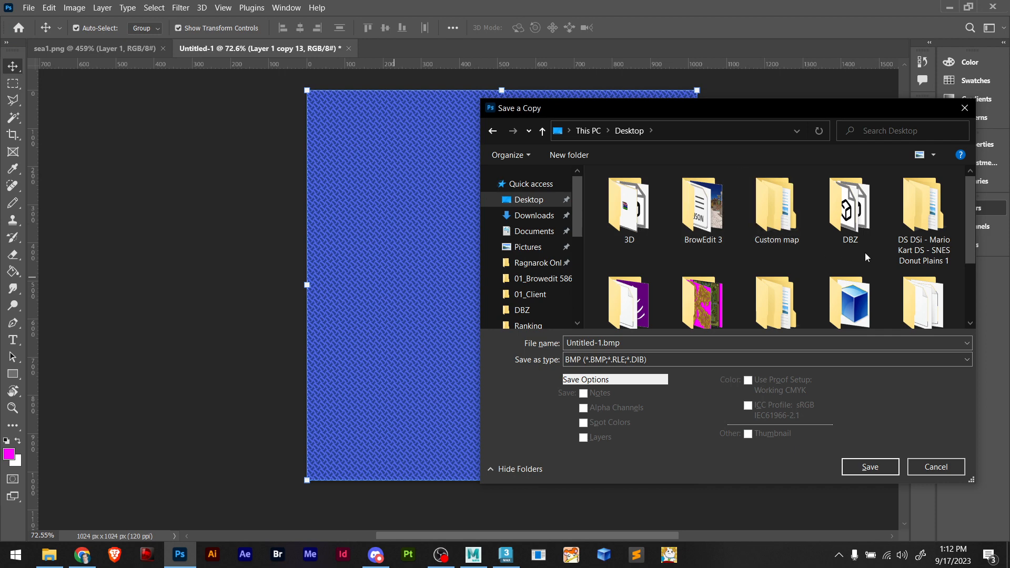
scroll(760, 268, "down", 3)
scroll(810, 258, "up", 3)
double_click(924, 220)
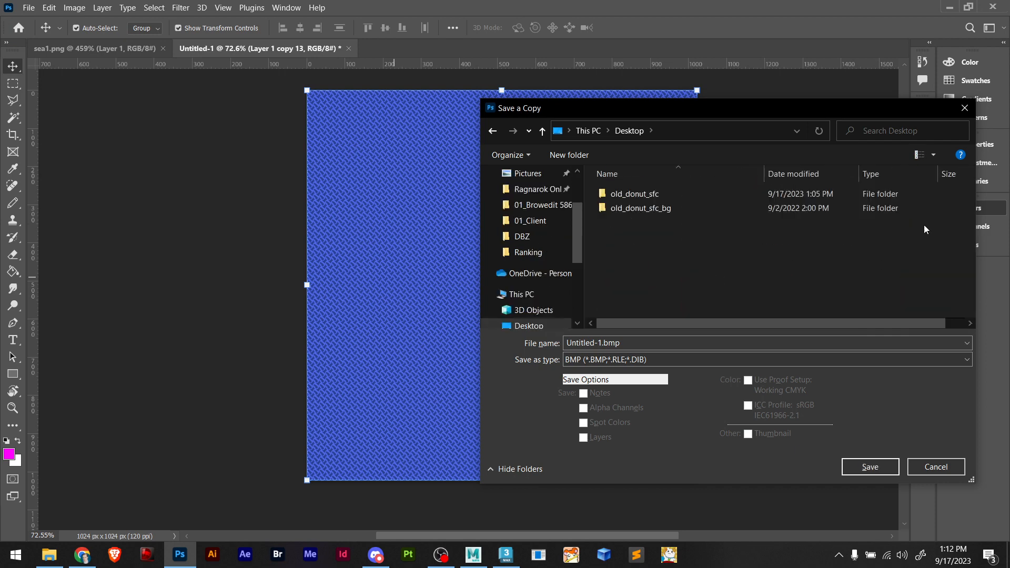
Create a new folder named textures inside the SNES Donut Plains 1 folder
right_click(613, 235)
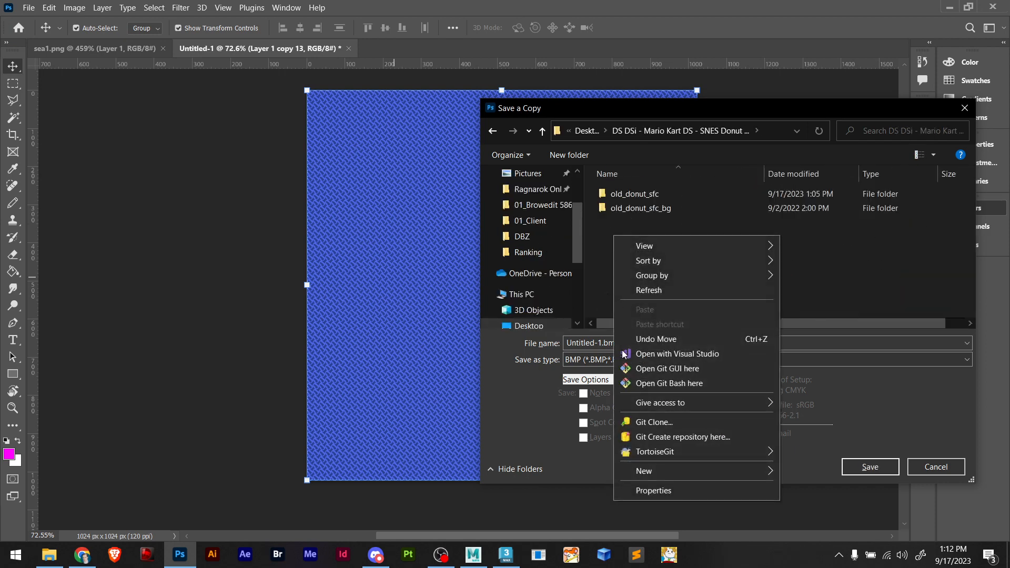
mouse_move(769, 469)
left_click(826, 471)
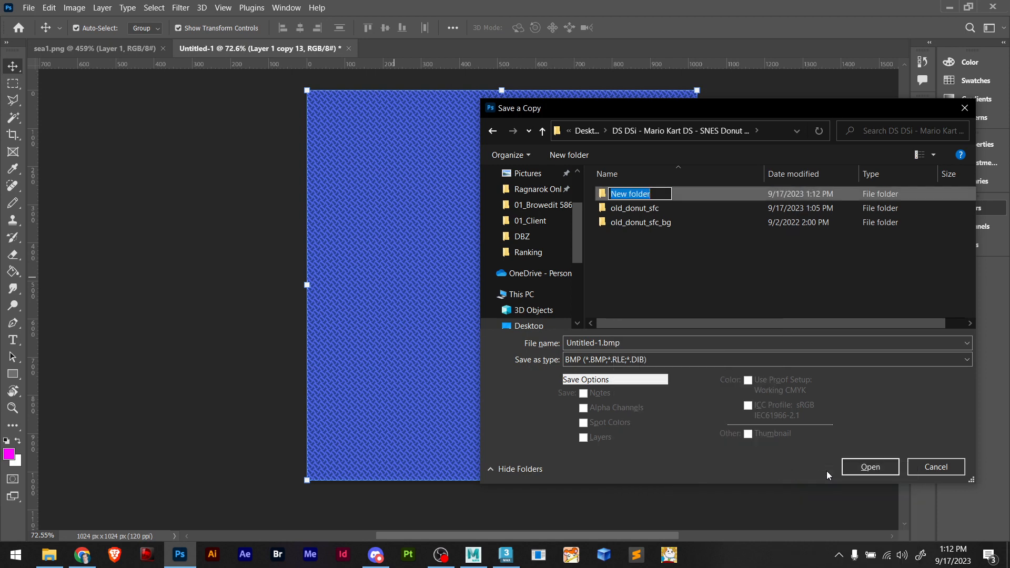
type("textures")
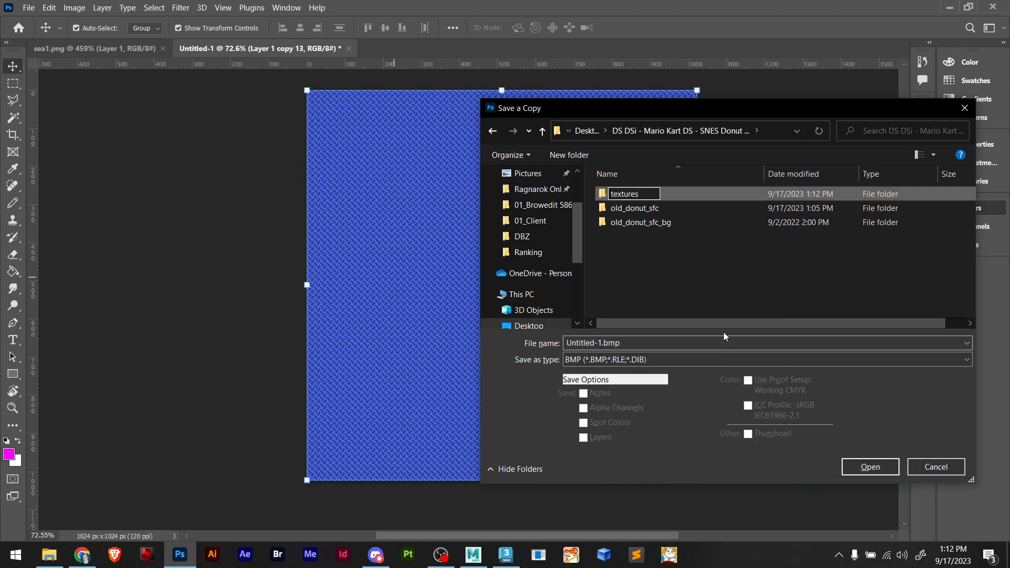
key("Return")
left_click(690, 275)
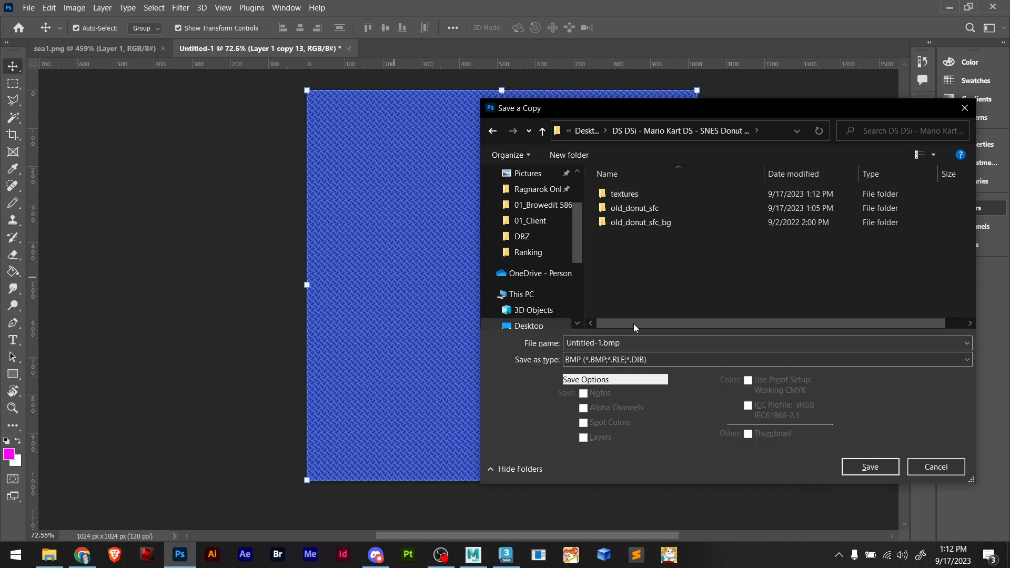
Save the BMP copy in the textures folder in Windows format at 24-bit depth and deselect the layer
double_click(624, 195)
left_click(870, 468)
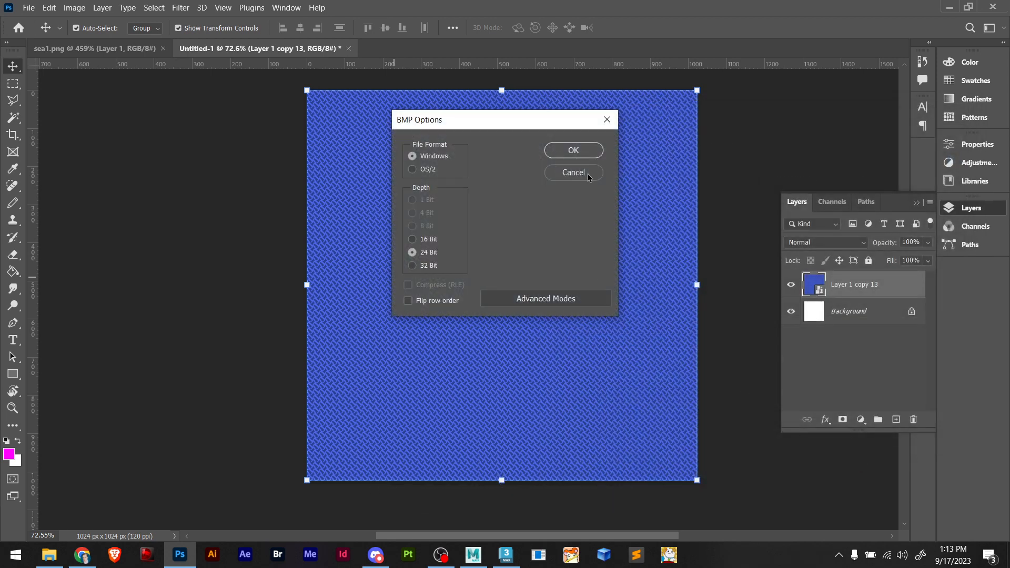
left_click(572, 151)
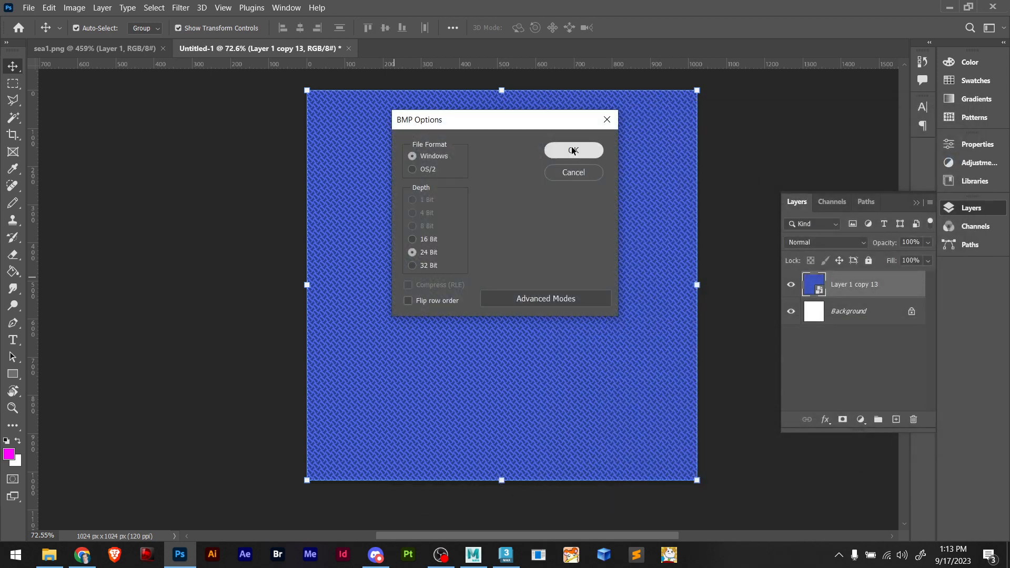
left_click(212, 315)
Switch to Maya and close the UV Toolkit window
key("alt+Tab")
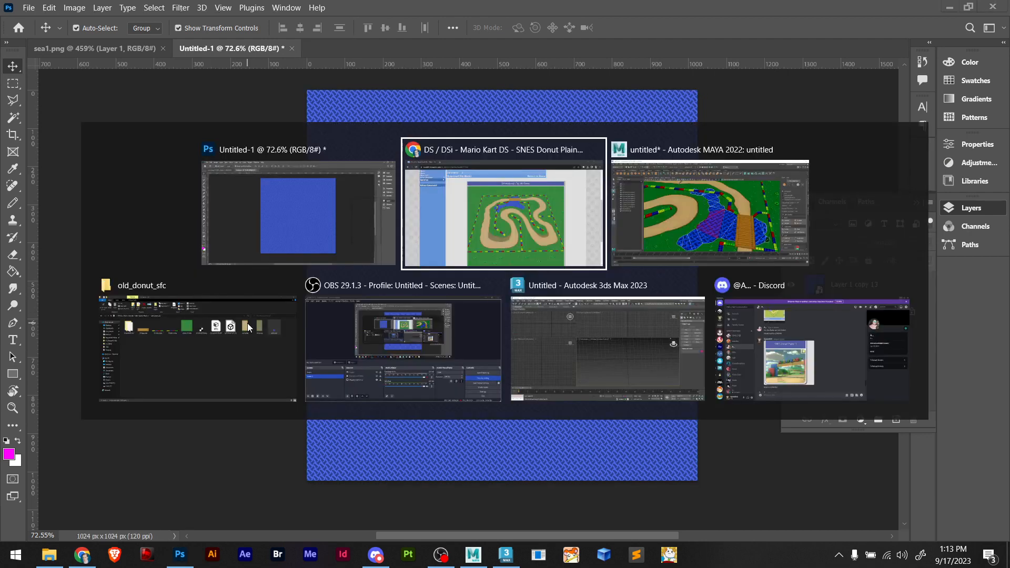
key("alt+Tab")
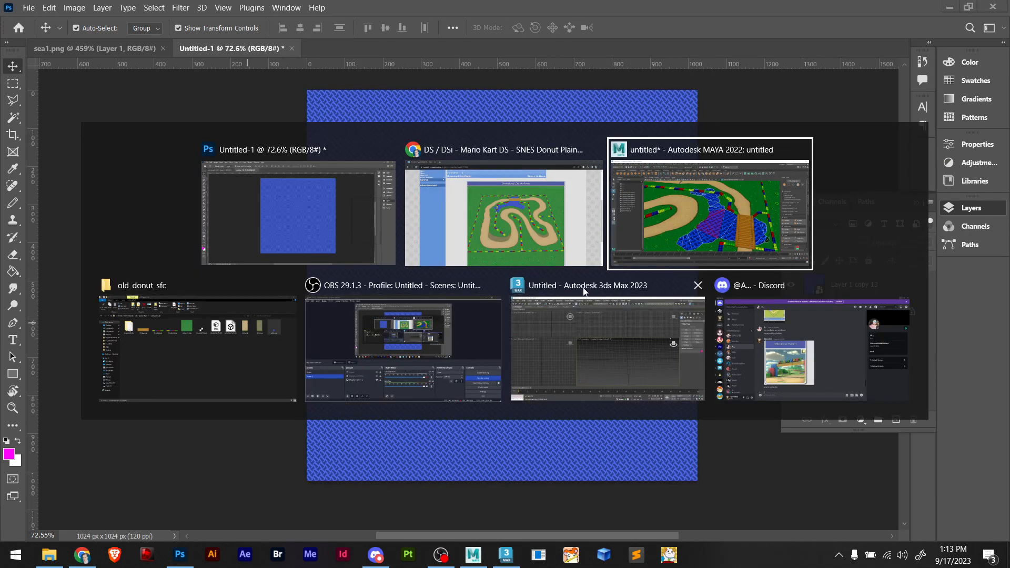
left_click(658, 213)
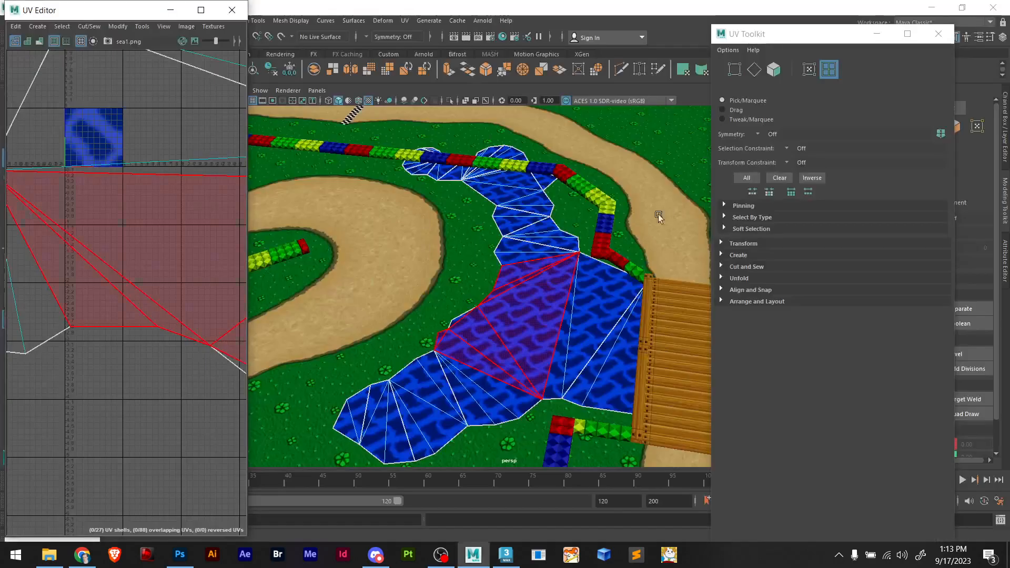
scroll(479, 318, "down", 5)
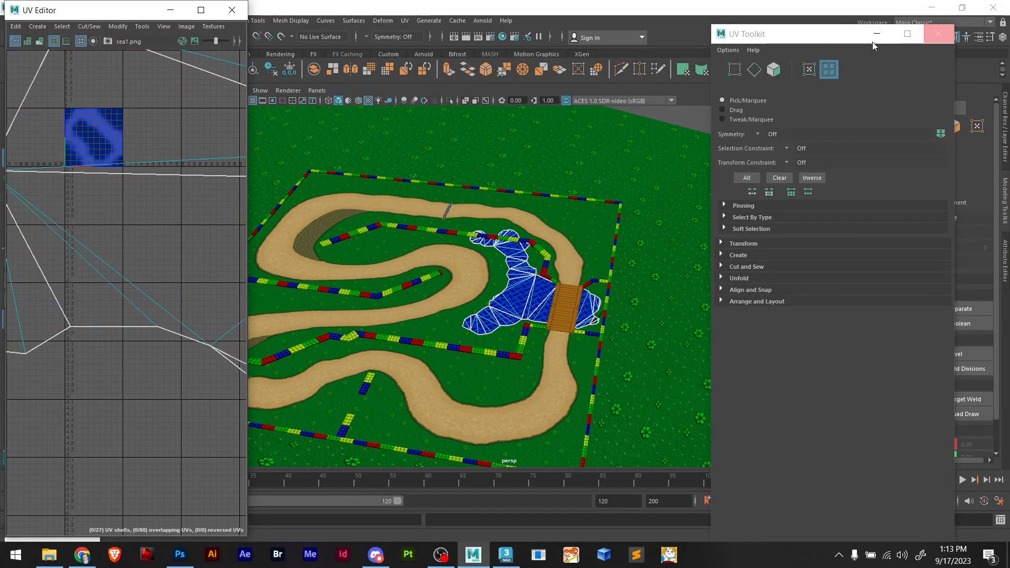
left_click(939, 34)
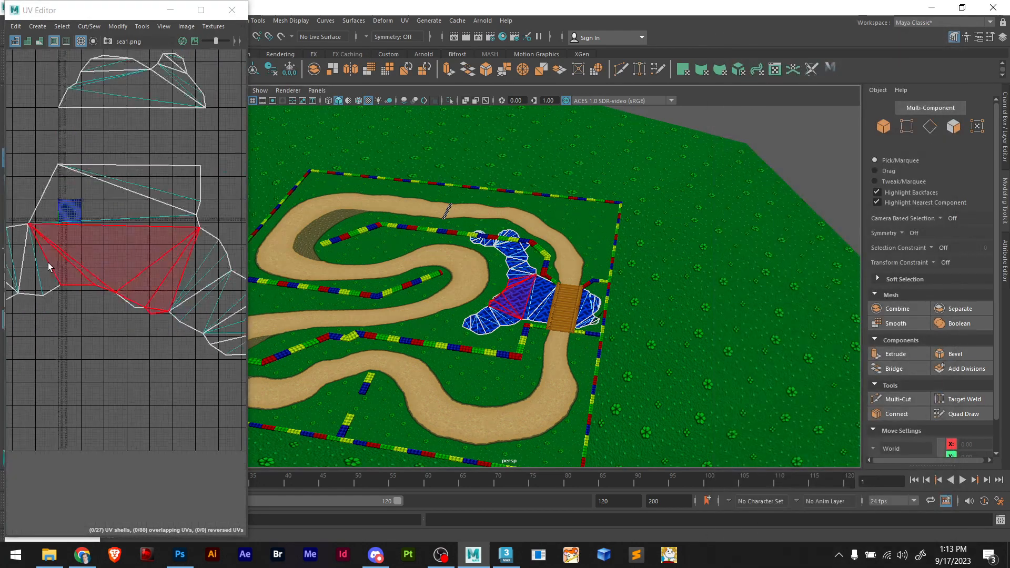
Select all the water UVs in the UV Editor and scale them down uniformly to a fraction of their size
scroll(111, 303, "down", 4)
scroll(111, 303, "up", 10)
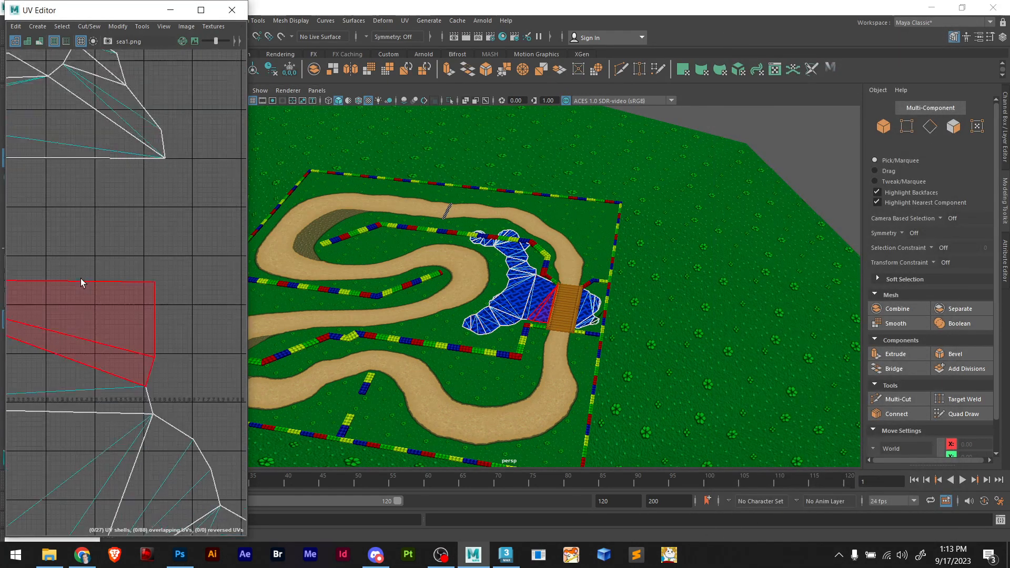
scroll(79, 343, "up", 3)
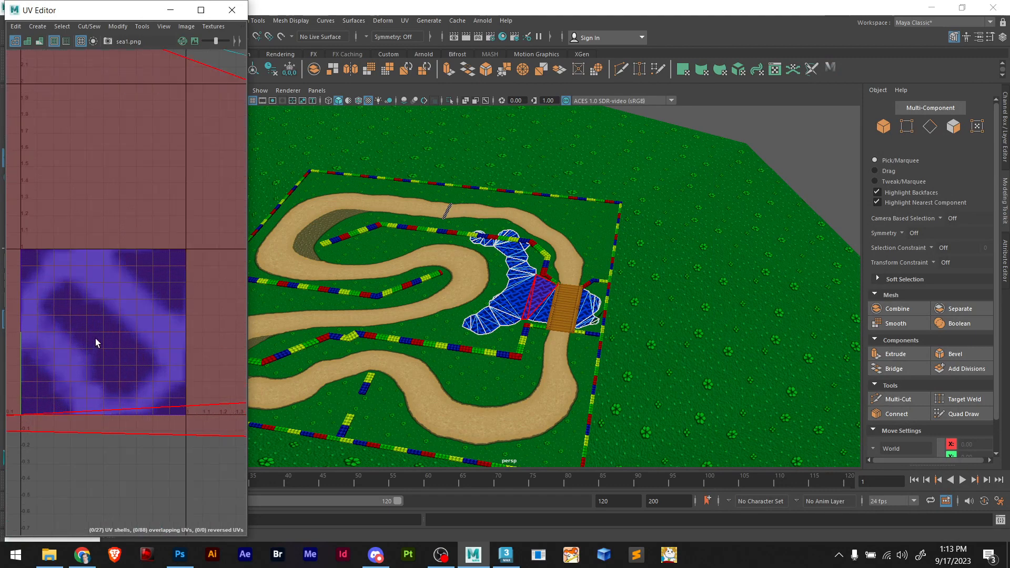
scroll(96, 338, "down", 11)
scroll(110, 337, "up", 1)
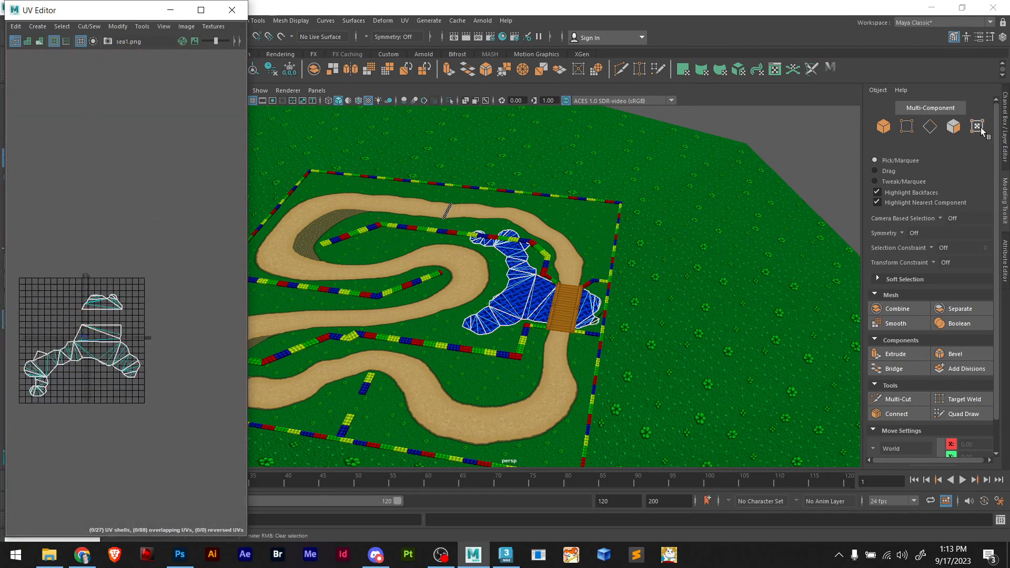
left_click_drag(1, 430, 1, 430)
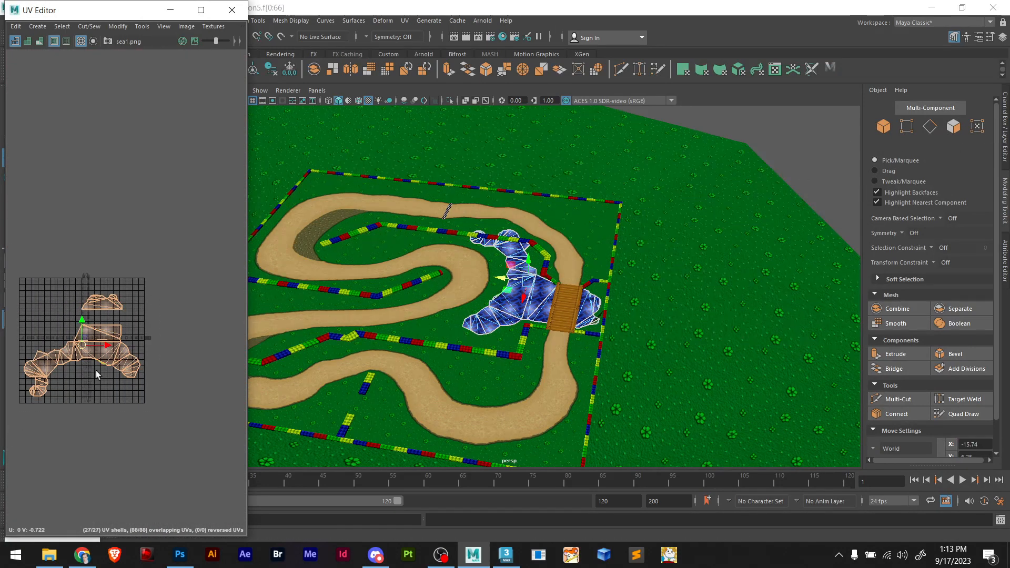
key("r")
left_click_drag(82, 345, 61, 348)
scroll(62, 352, "up", 6)
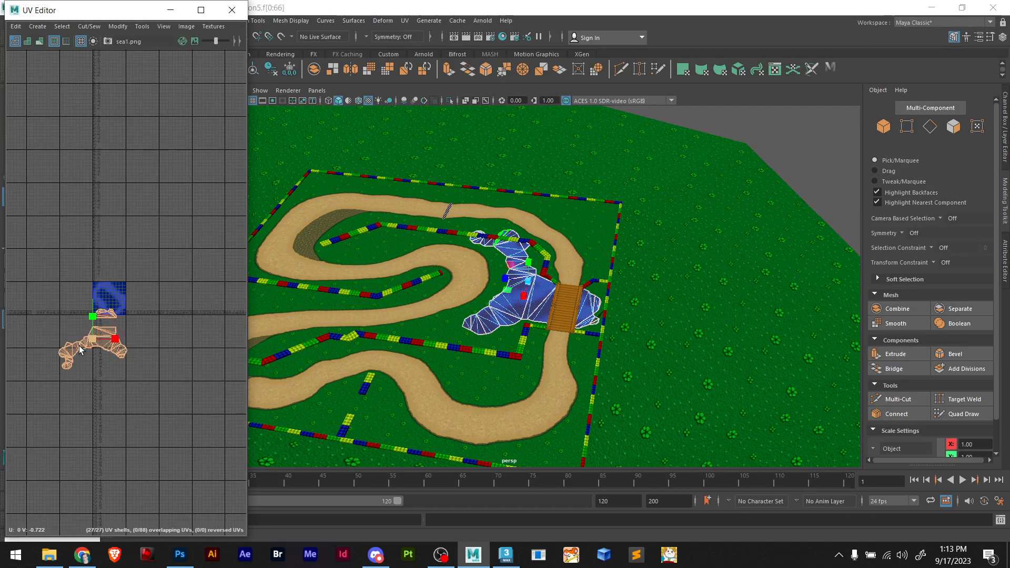
Move the water UVs onto the sea texture tile and shrink them further to fit inside the 0 to 1 space
scroll(132, 345, "up", 4)
middle_click_drag(164, 315, 88, 470, "alt")
scroll(85, 453, "down", 3)
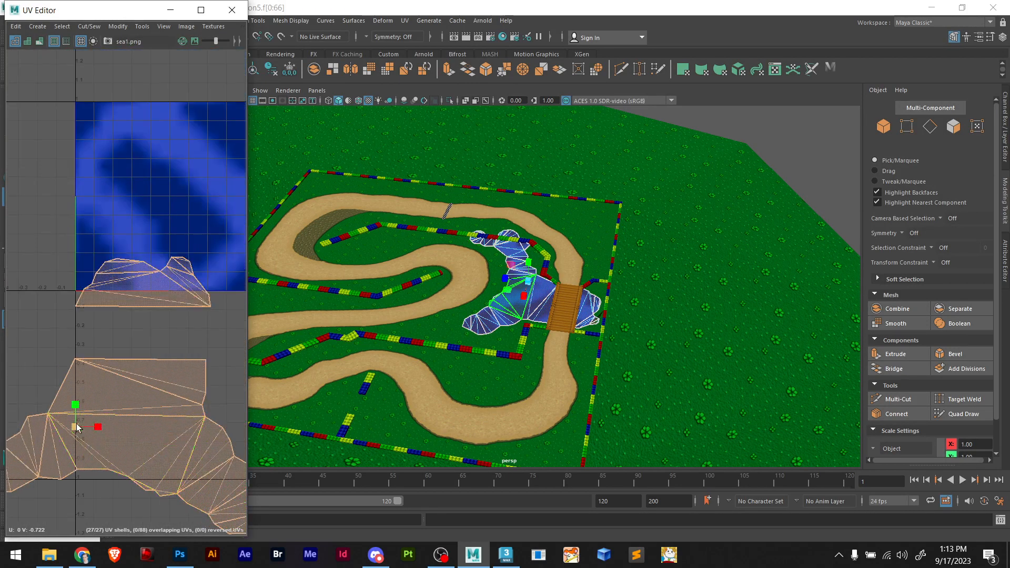
left_click_drag(76, 427, 209, 213)
key("w")
key("e")
key("r")
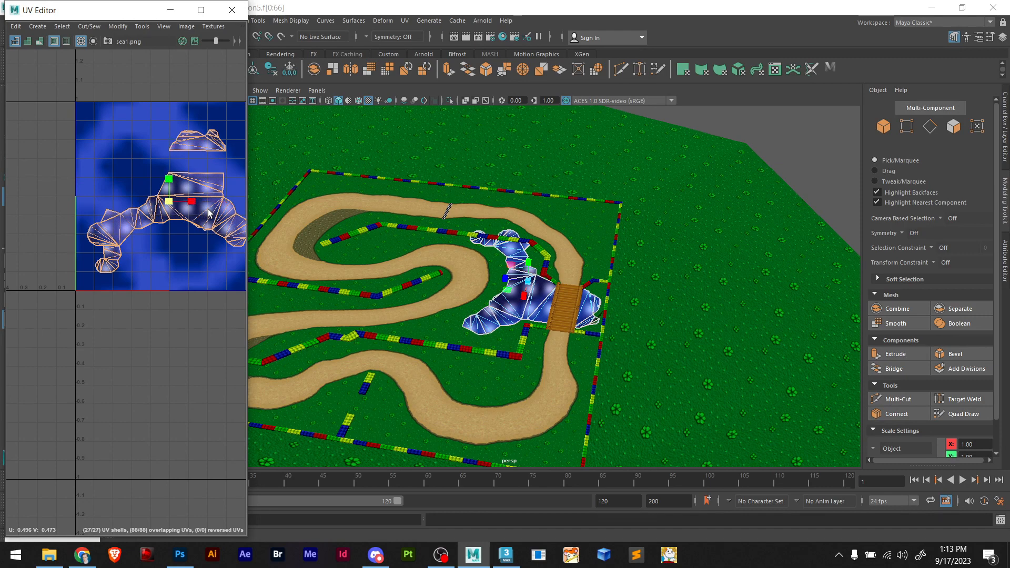
Enlarge the water UVs slightly to nearly fill the texture tile's width, nudge them upward, and check the water surface in the viewport
middle_click_drag(180, 289, 120, 340, "alt")
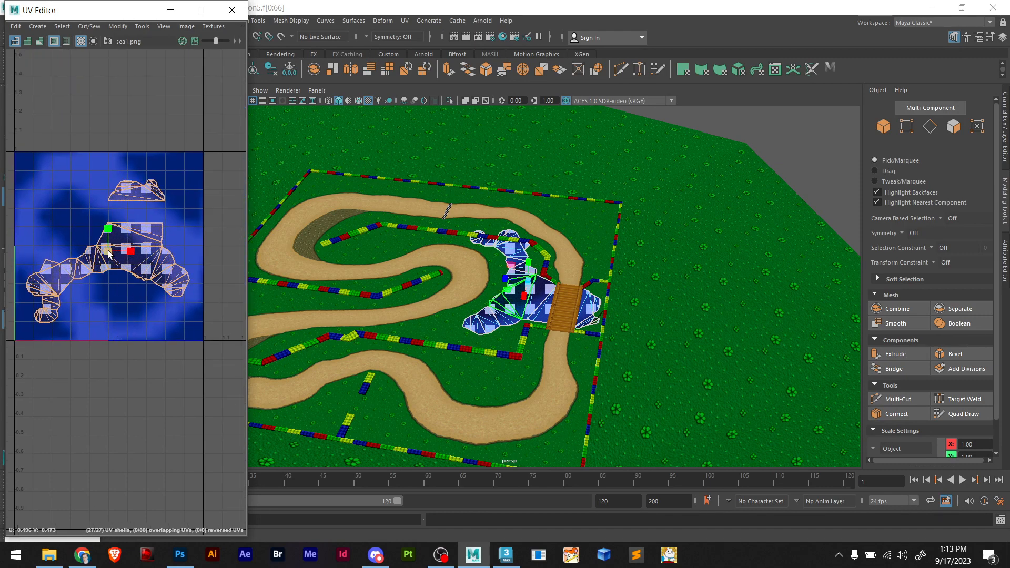
left_click_drag(109, 253, 108, 251)
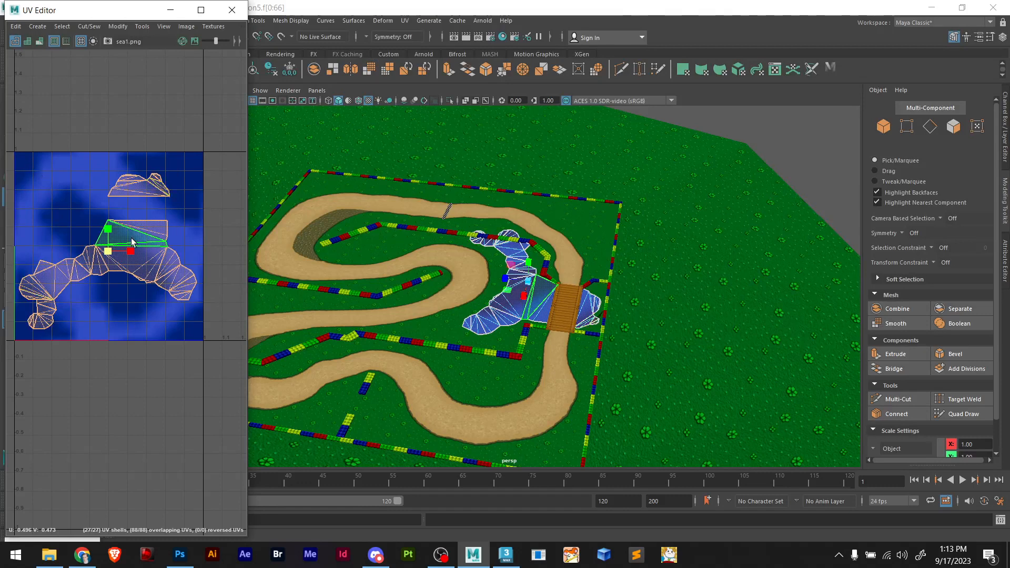
key("w")
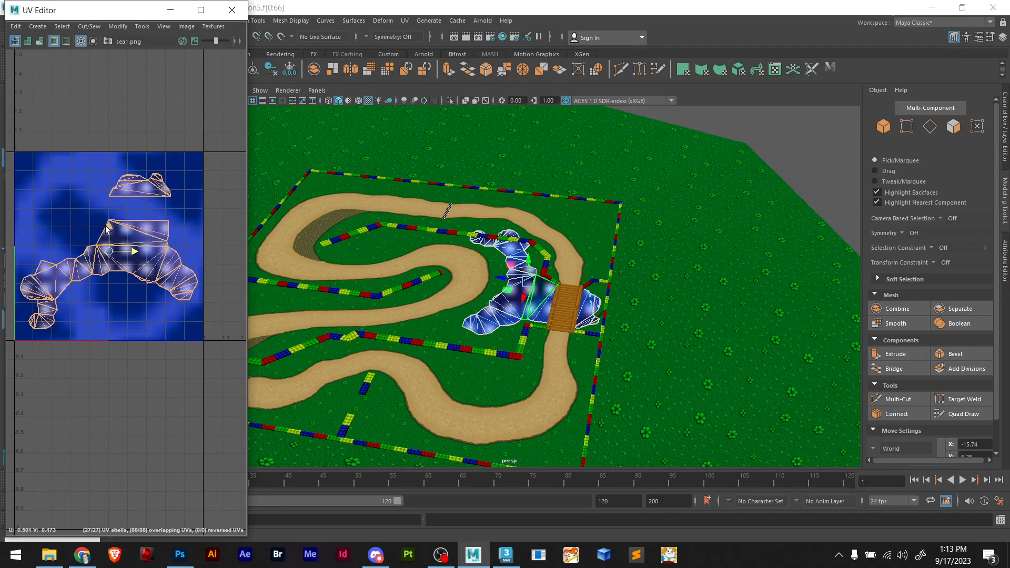
left_click_drag(106, 227, 109, 223)
key("f")
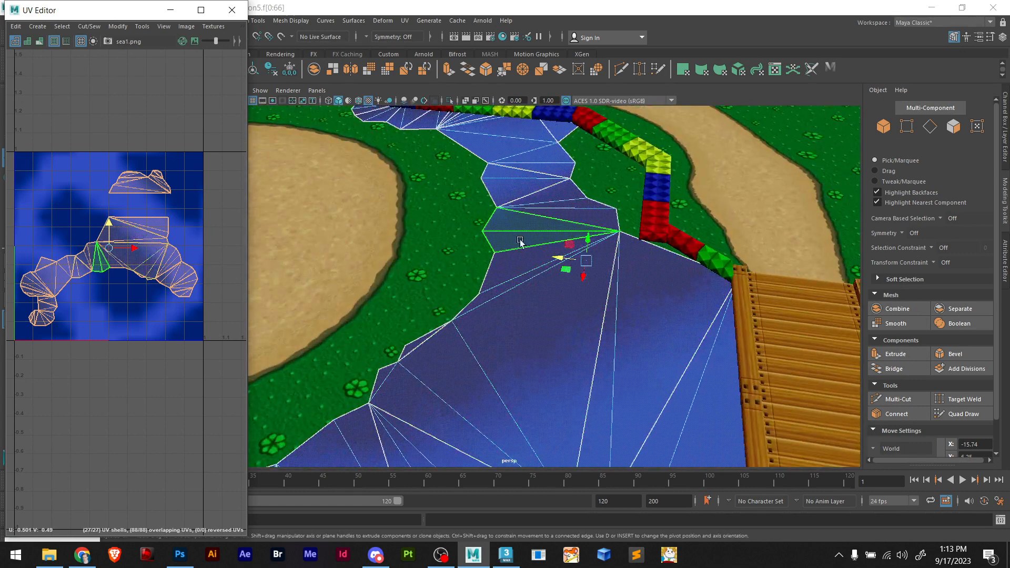
scroll(560, 308, "down", 3)
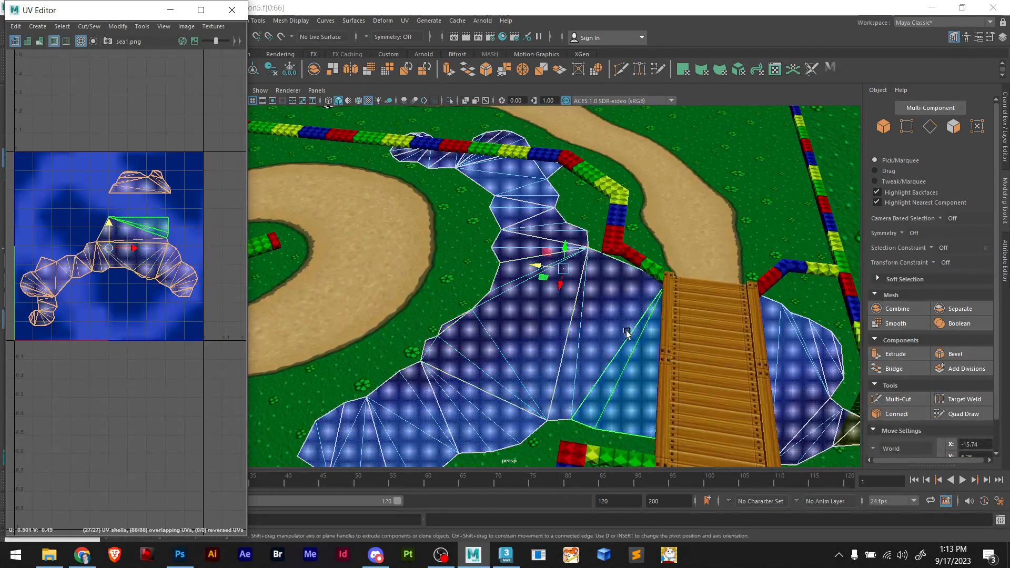
left_click(458, 10)
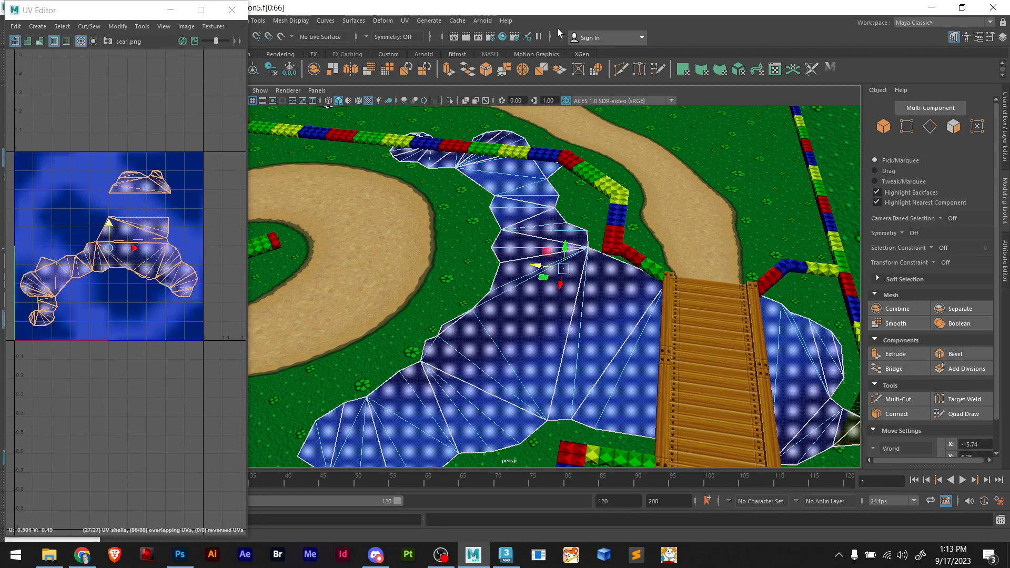
Open the Hypershade, filter the node list by "ais" and create an aiStandardSurface material
left_click(504, 37)
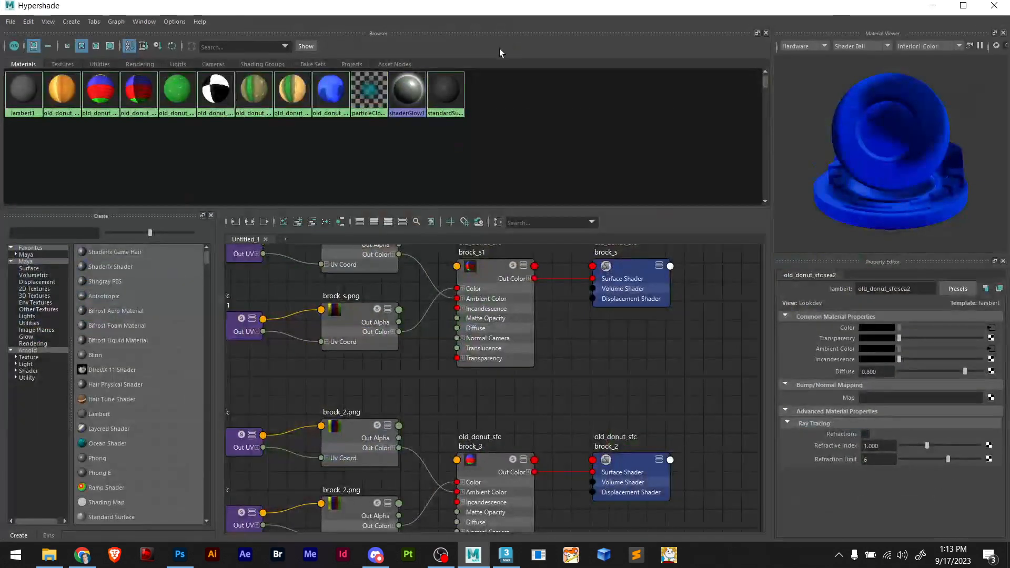
scroll(334, 315, "down", 8)
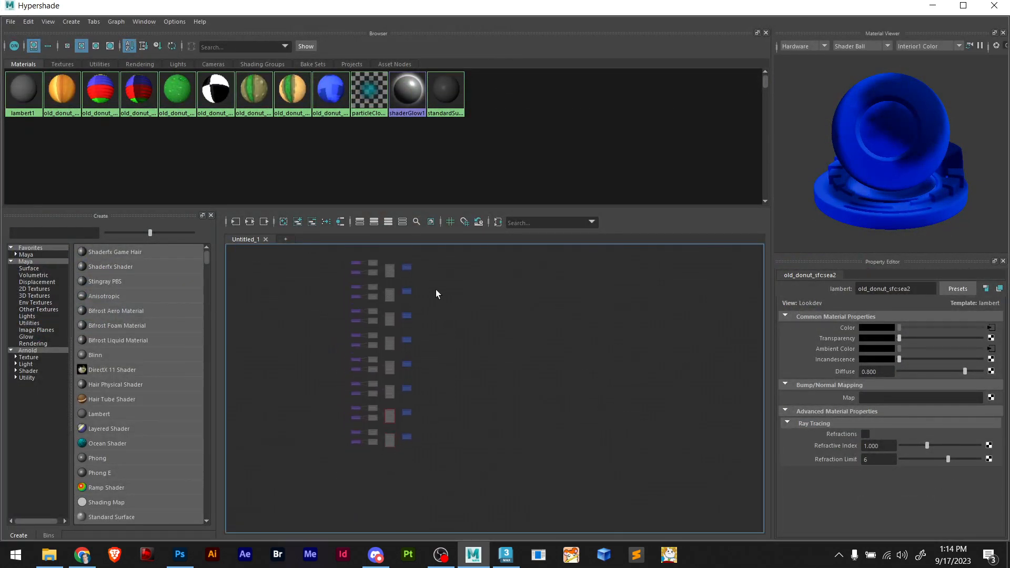
middle_click_drag(450, 302, 406, 316)
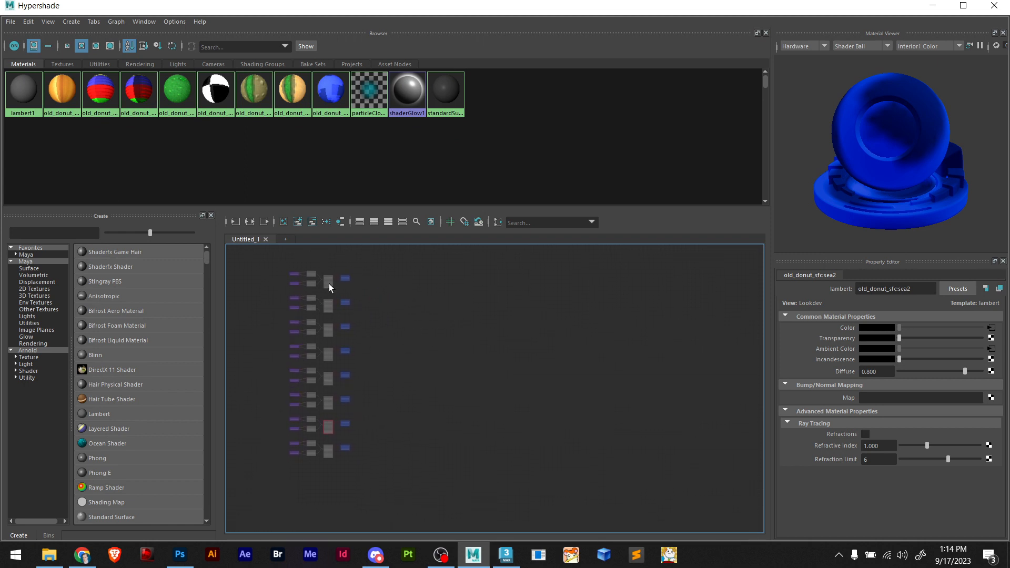
left_click(329, 283)
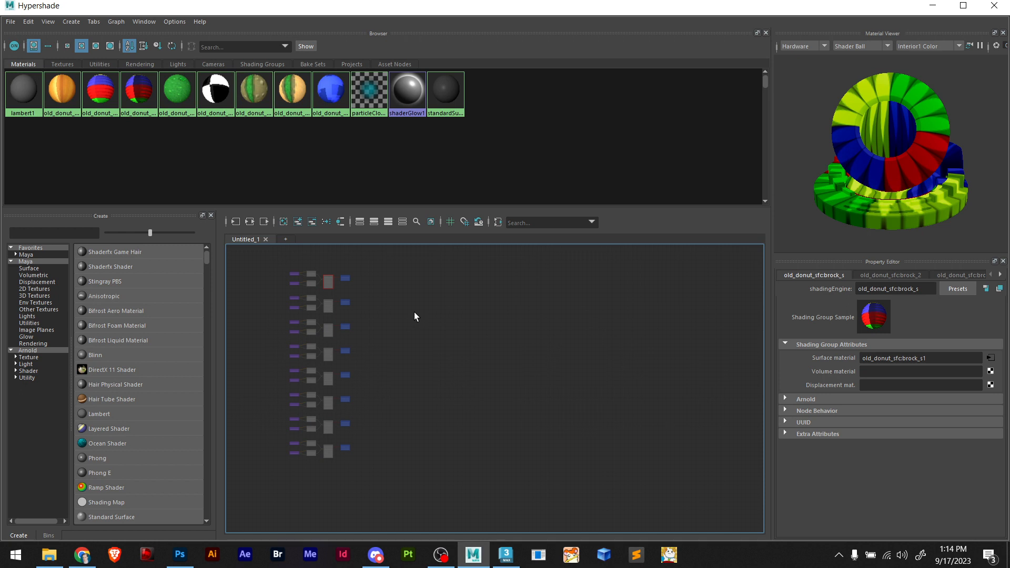
left_click(27, 233)
type("ais")
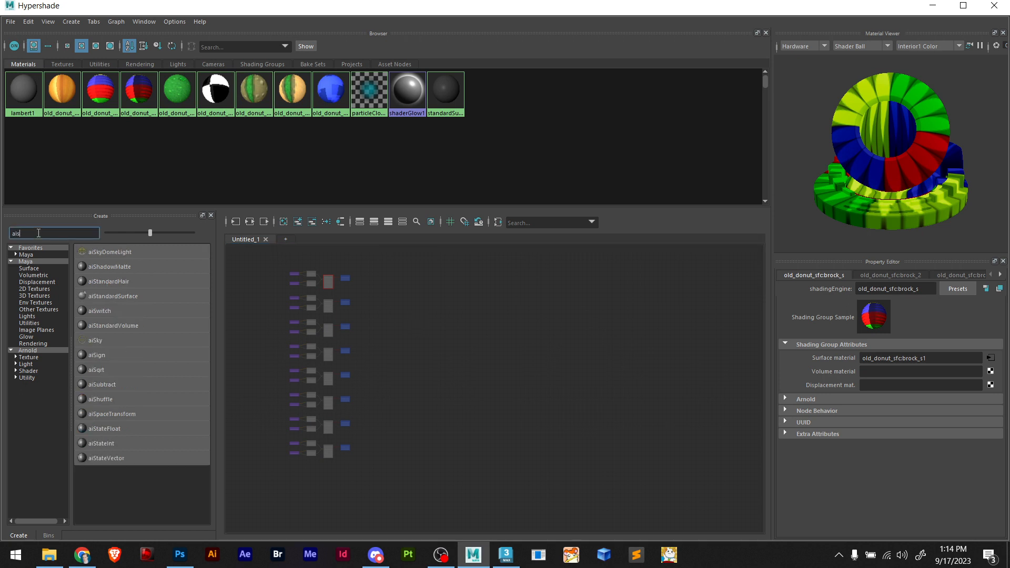
left_click(122, 296)
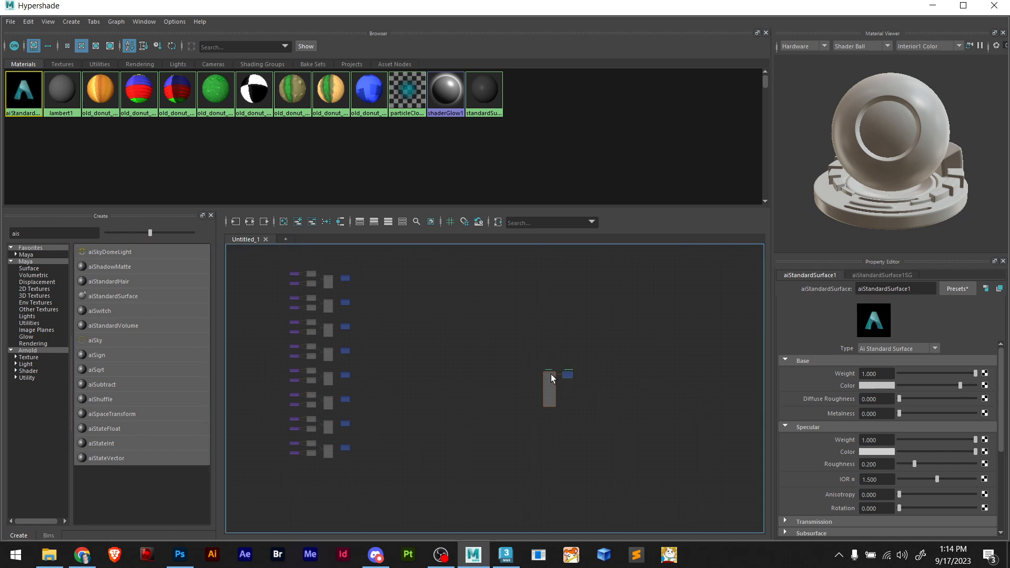
Place the new aiStandardSurface node near the existing networks and connect a File texture to its base Color
left_click_drag(545, 387, 427, 294)
scroll(426, 290, "up", 7)
middle_click_drag(412, 303, 386, 360, "alt")
left_click(443, 297)
left_click(447, 326)
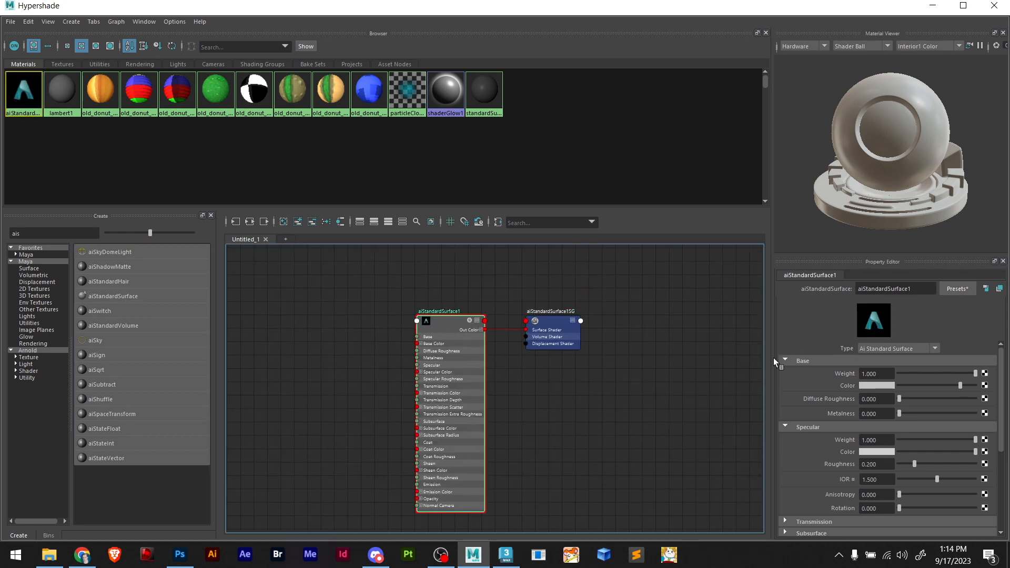
left_click(984, 386)
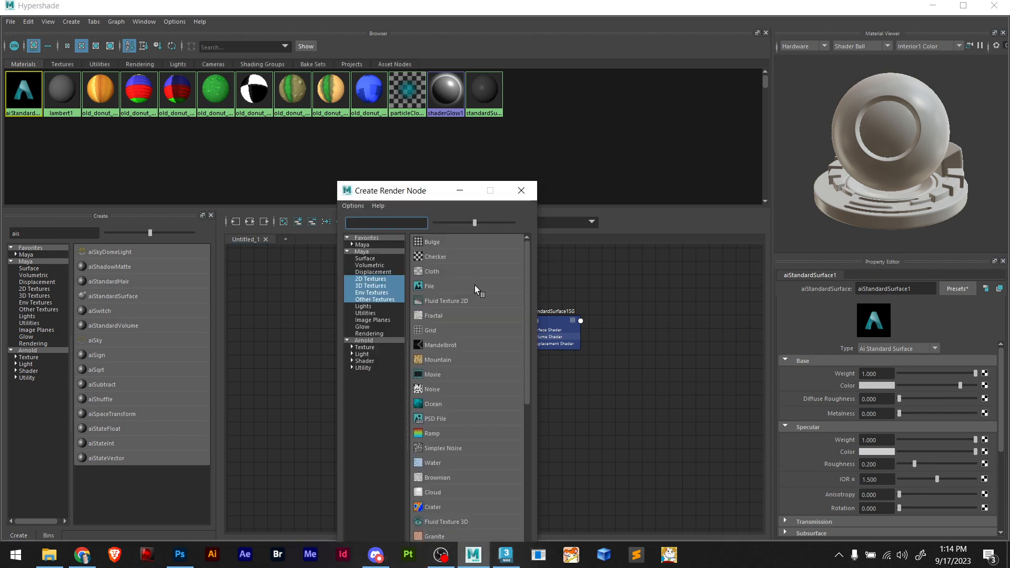
left_click(430, 290)
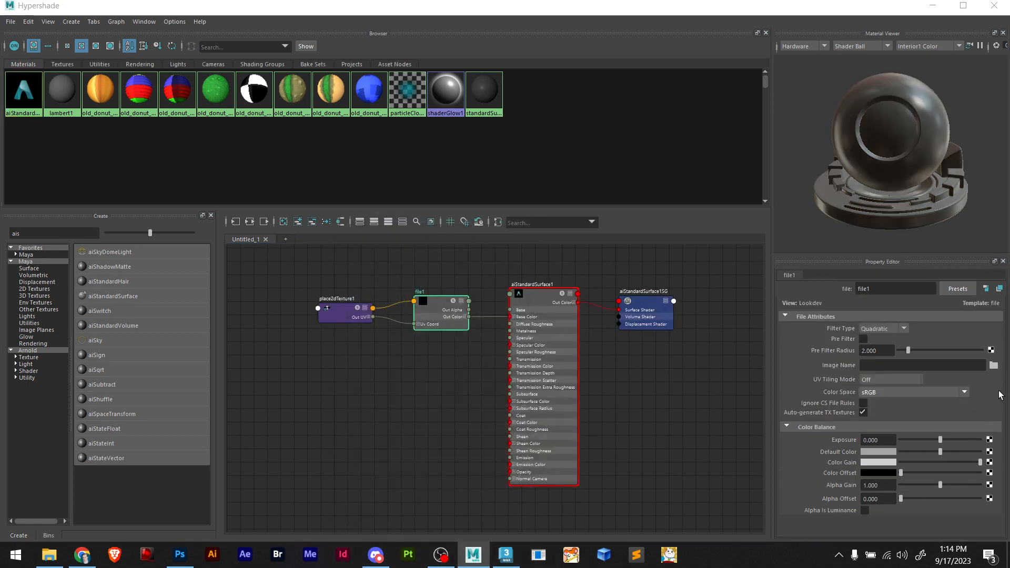
Browse for the file node's image in the Desktop folder DS DSi - Mario Kart DS - SNES Donut Plains 1\textures and select Untitled-1.bmp
left_click(994, 365)
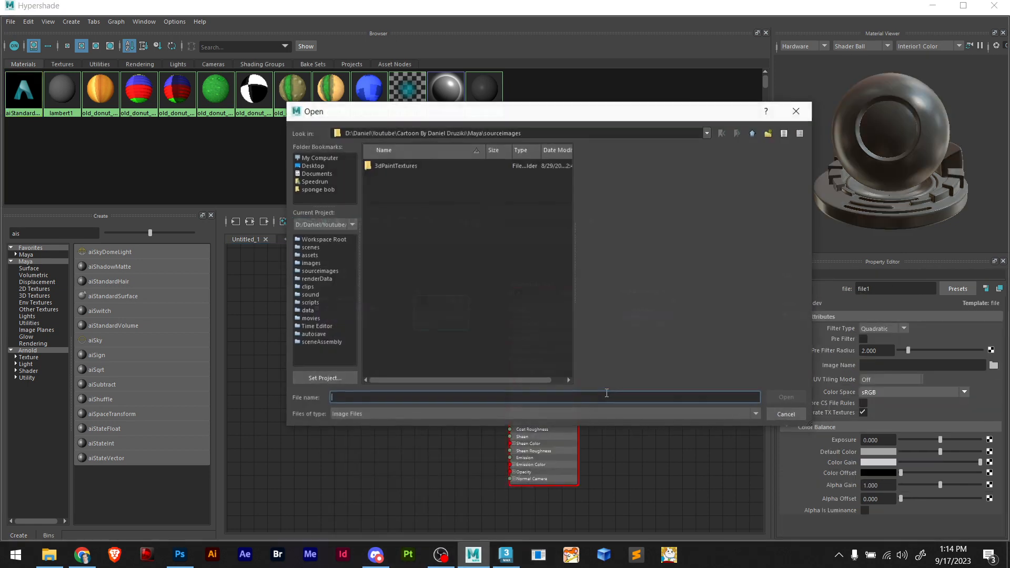
left_click(313, 166)
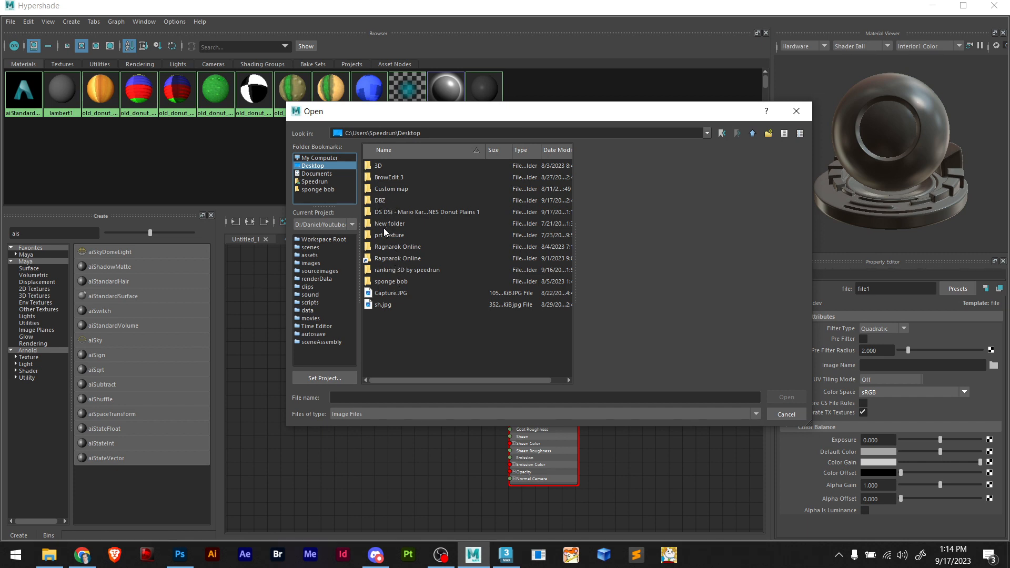
double_click(396, 212)
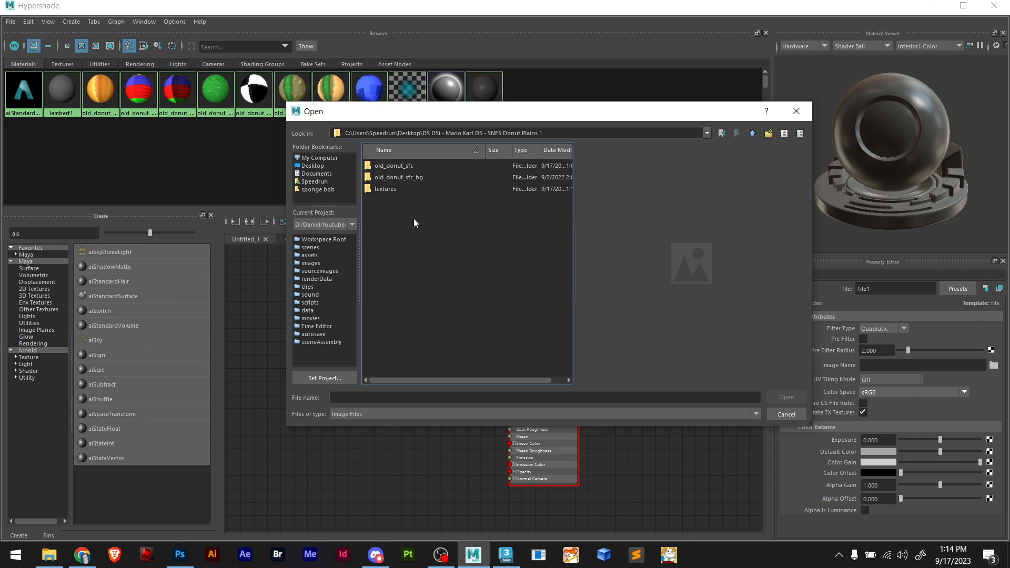
double_click(387, 188)
left_click(390, 167)
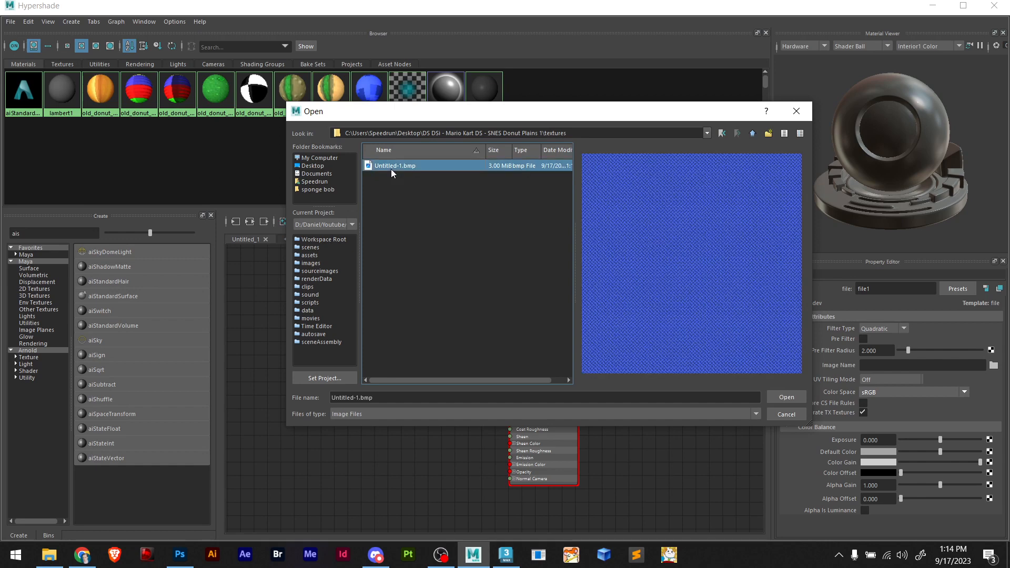
Rename Untitled-1.bmp to mk1.bmp and load it as the file texture's image
right_click(391, 166)
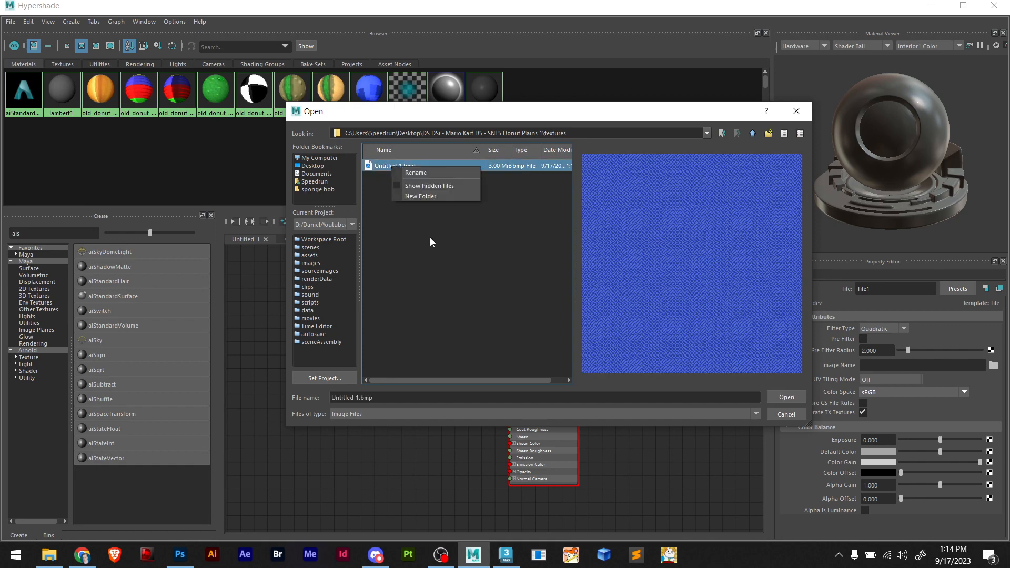
left_click(422, 175)
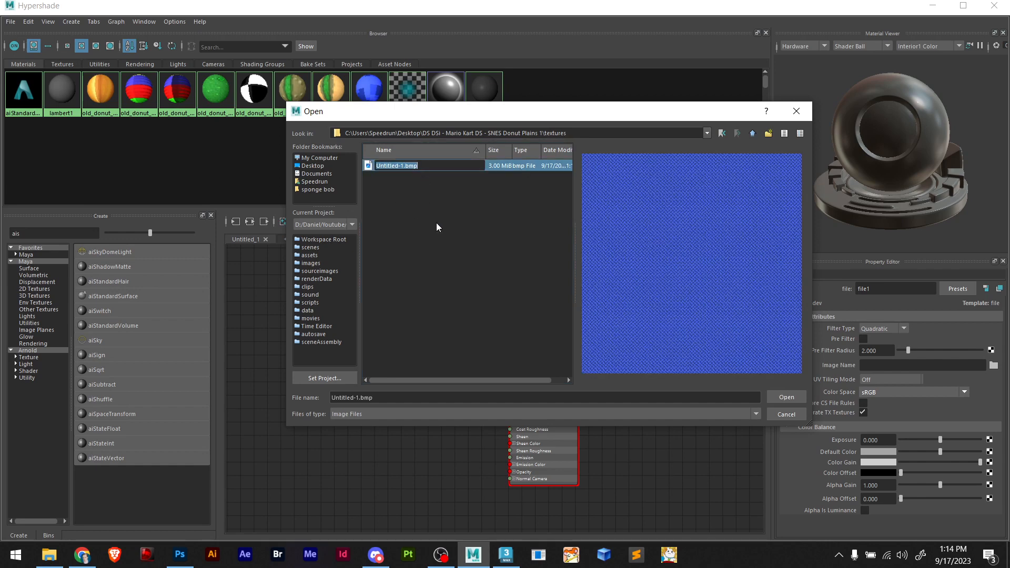
key("End")
key("BackSpace")
key("BackSpace")
key("BackSpace")
key("BackSpace")
key("BackSpace")
key("BackSpace")
key("BackSpace")
key("BackSpace")
key("BackSpace")
key("BackSpace")
type("mn")
key("BackSpace")
type("k1")
key("Return")
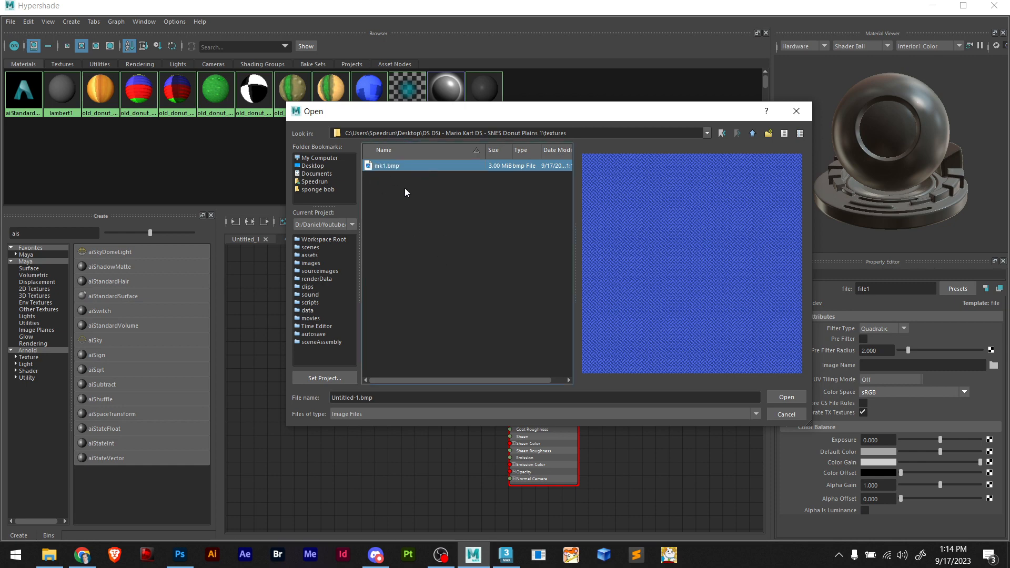
left_click(783, 395)
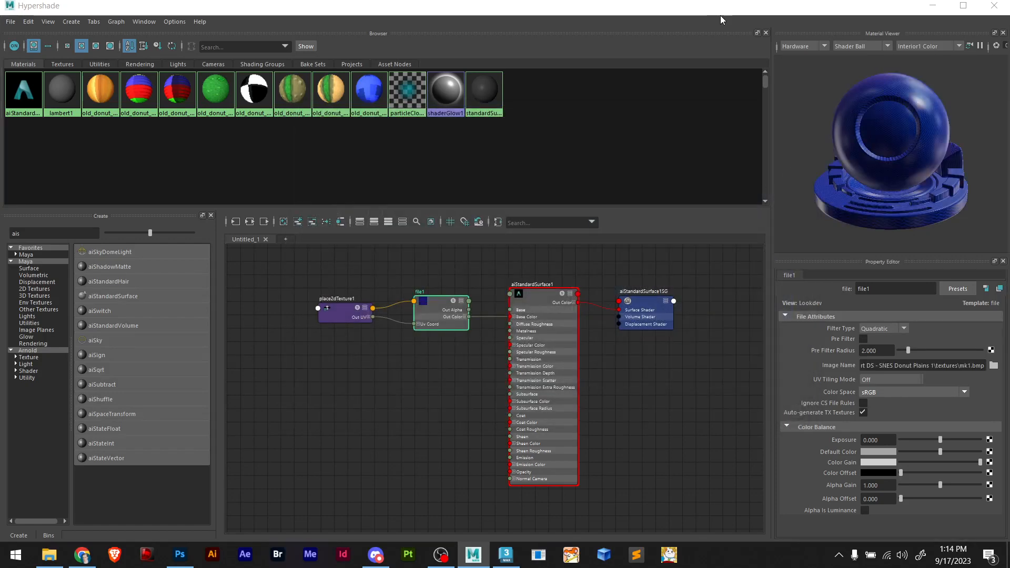
Restore the Hypershade to a smaller window, dock it with the UV Editor and place both beside the viewport
double_click(588, 8)
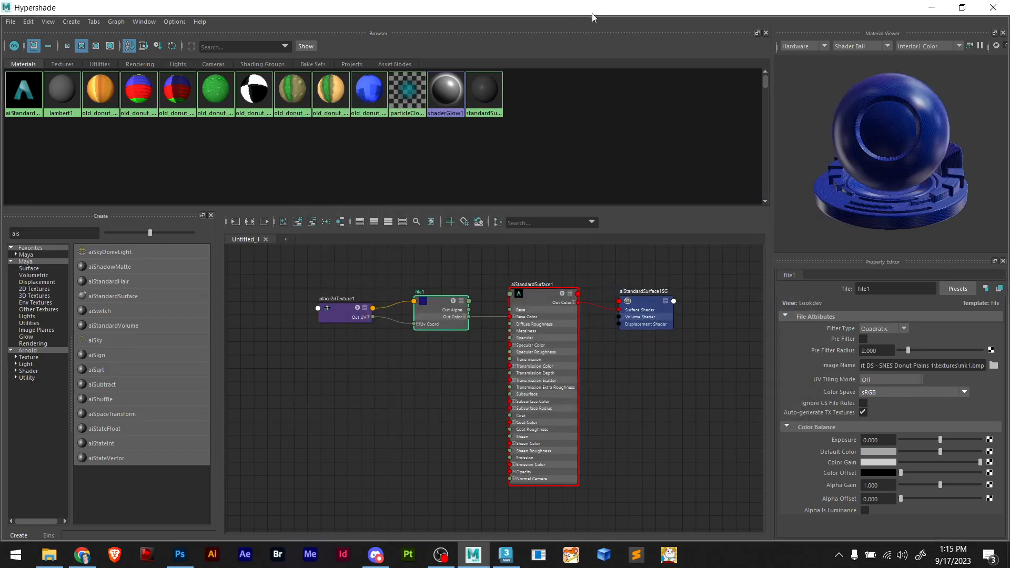
double_click(525, 12)
double_click(530, 10)
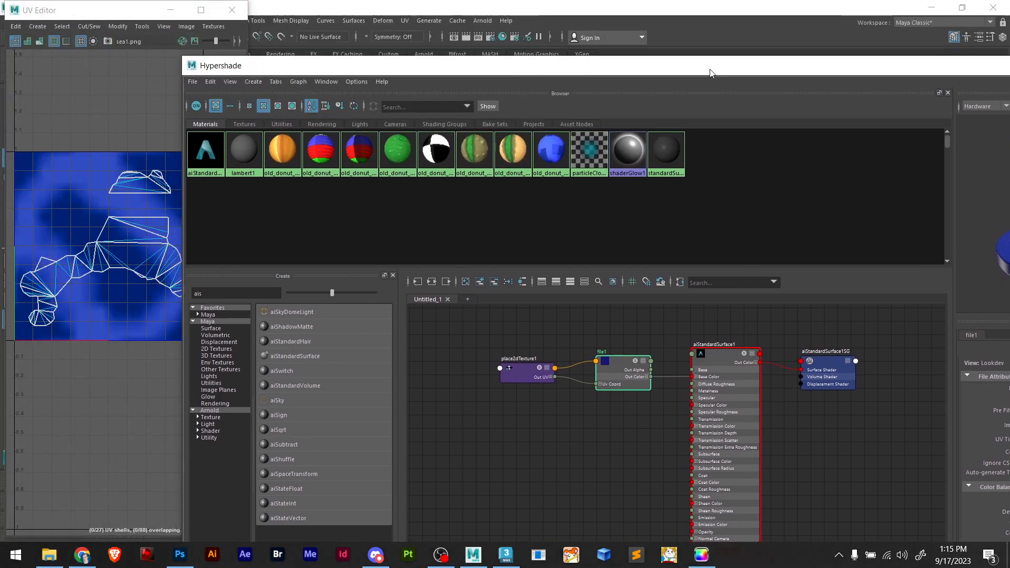
left_click_drag(180, 228, 768, 226)
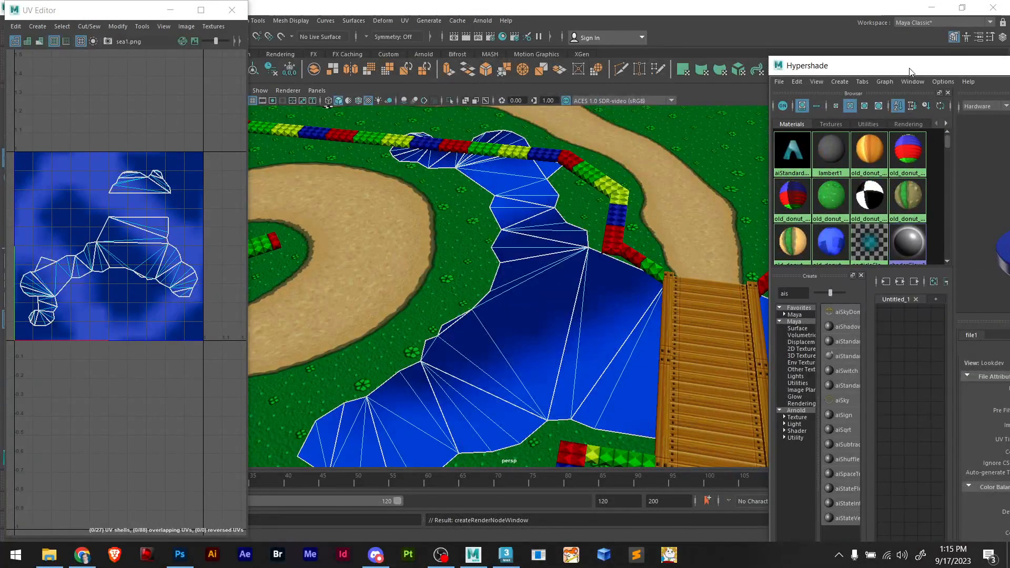
left_click_drag(915, 69, 149, 24)
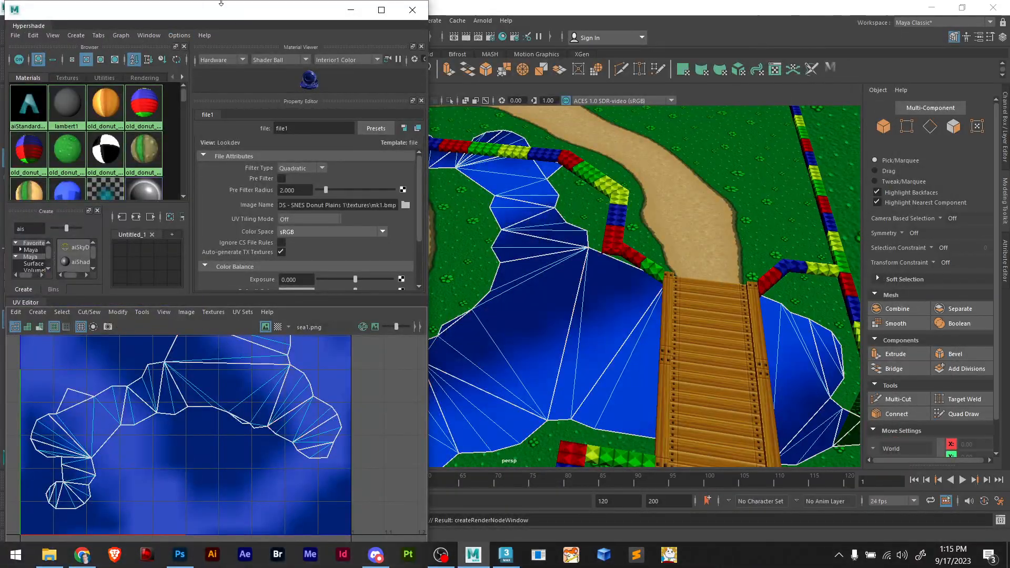
left_click_drag(220, 16, 816, 28)
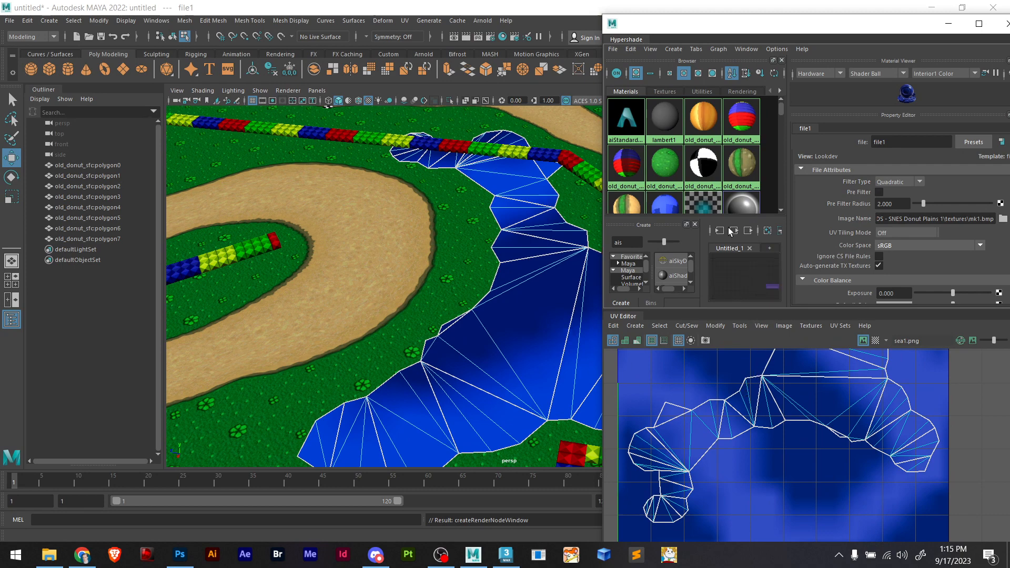
Select the standardSurface1 material and try to rename it
scroll(732, 188, "down", 3)
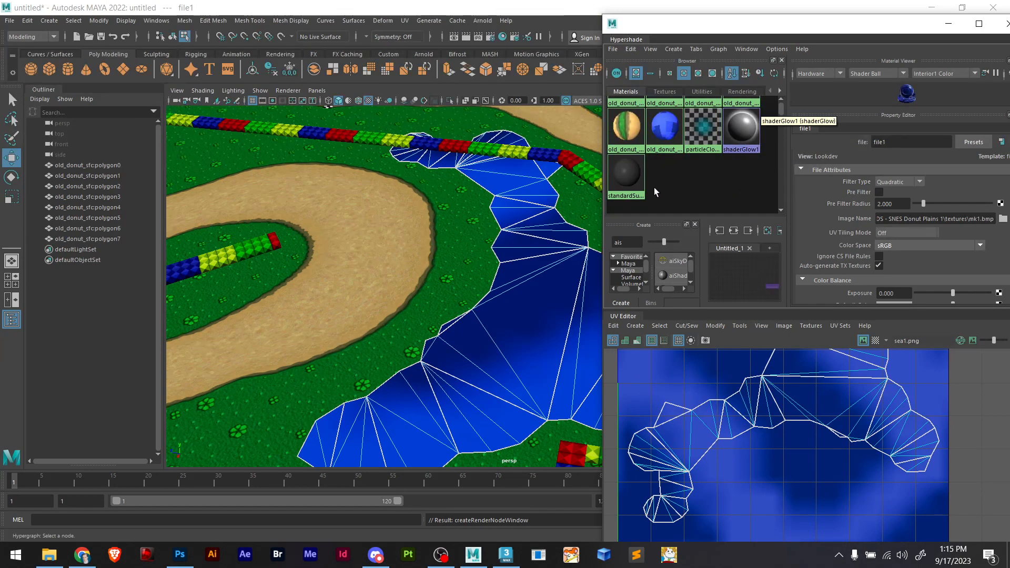
left_click(632, 181)
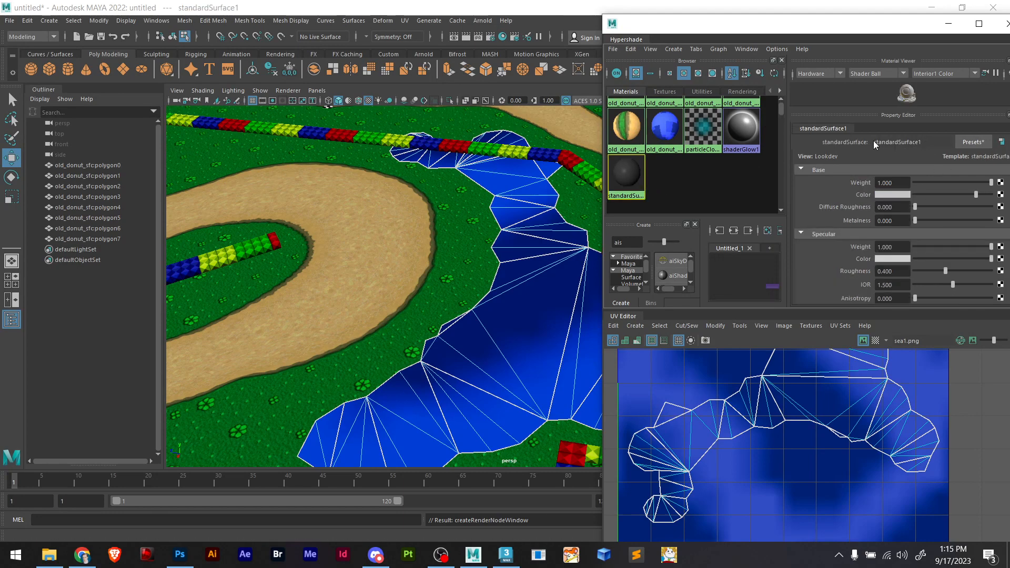
double_click(902, 142)
key("a")
key("t")
key("e")
key("r")
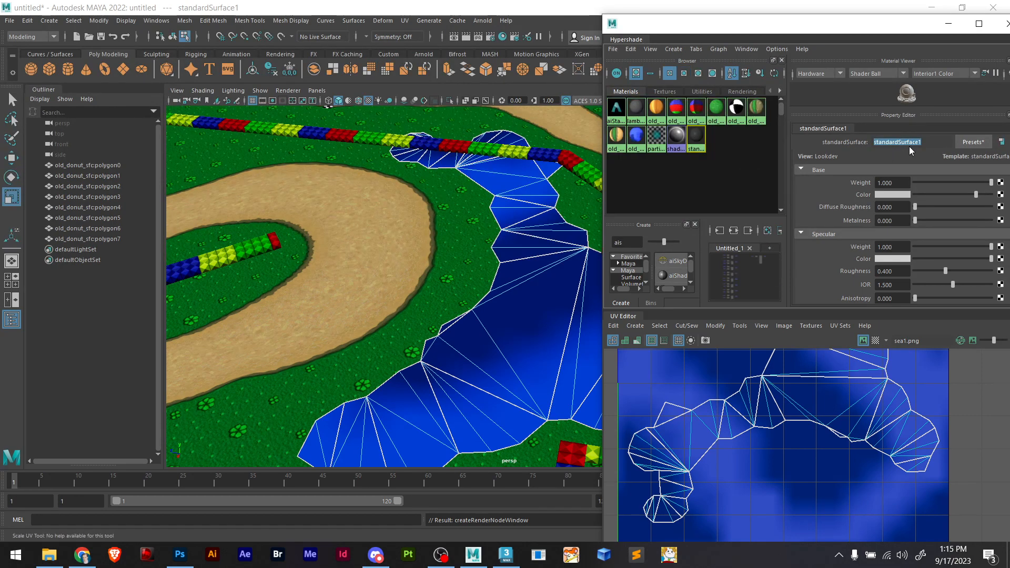
Graph the standardSurface1 network, find the aiStandardSurface1 node and try to assign it to the viewport selection
right_click(696, 139)
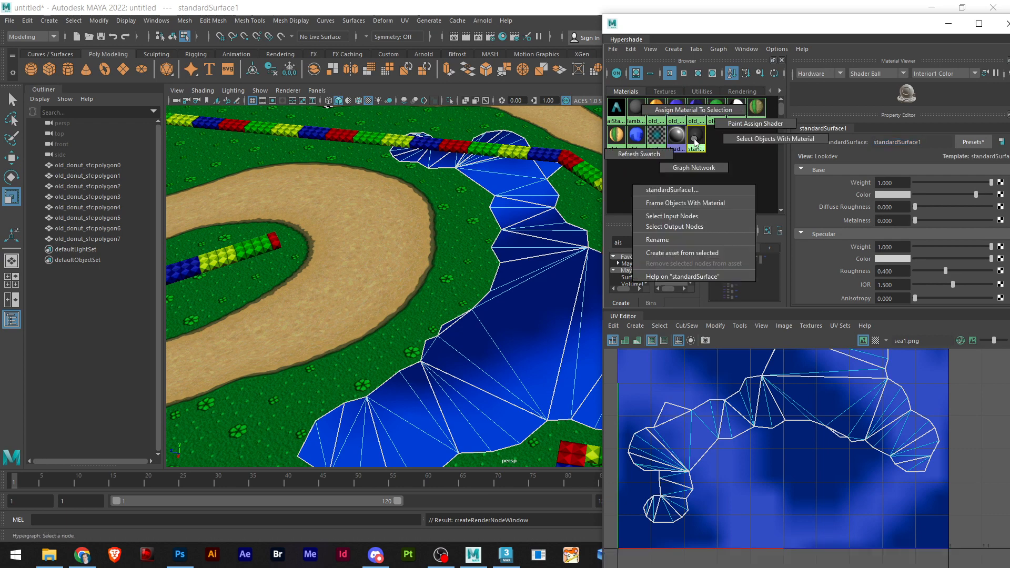
right_click_drag(694, 141, 694, 168)
middle_click_drag(758, 276, 720, 291, "alt")
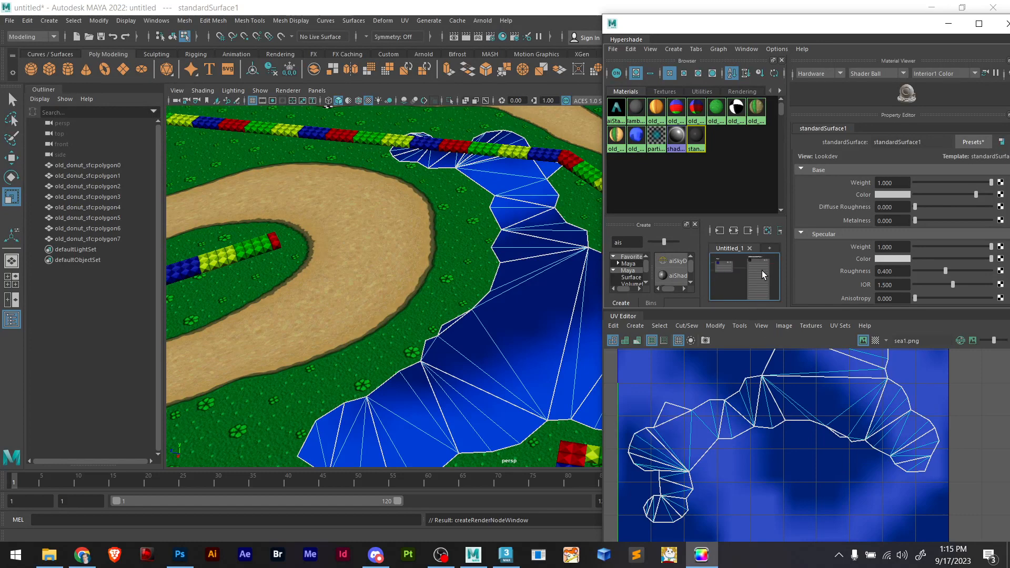
scroll(754, 267, "up", 4)
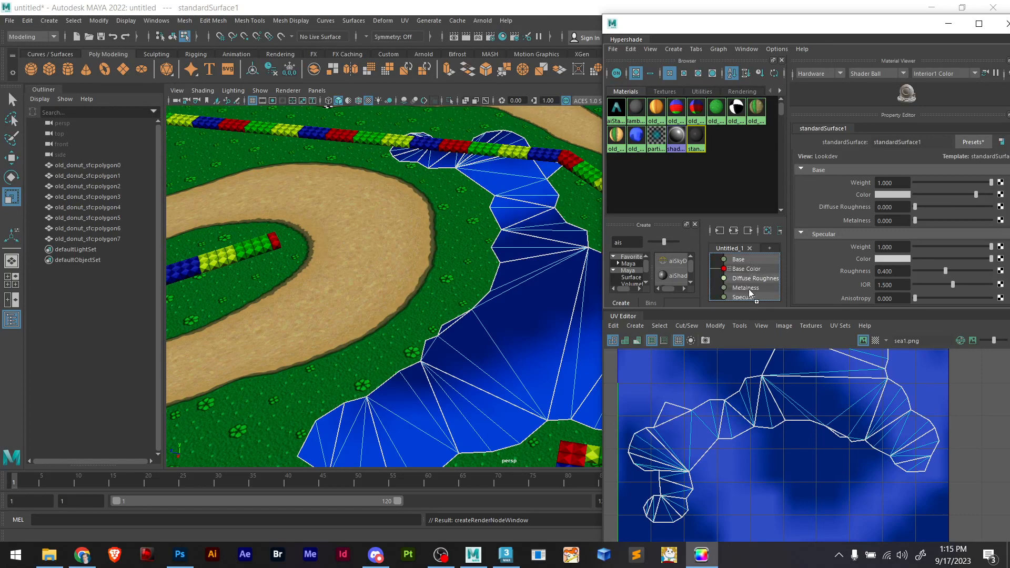
middle_click_drag(714, 263, 702, 301, "alt")
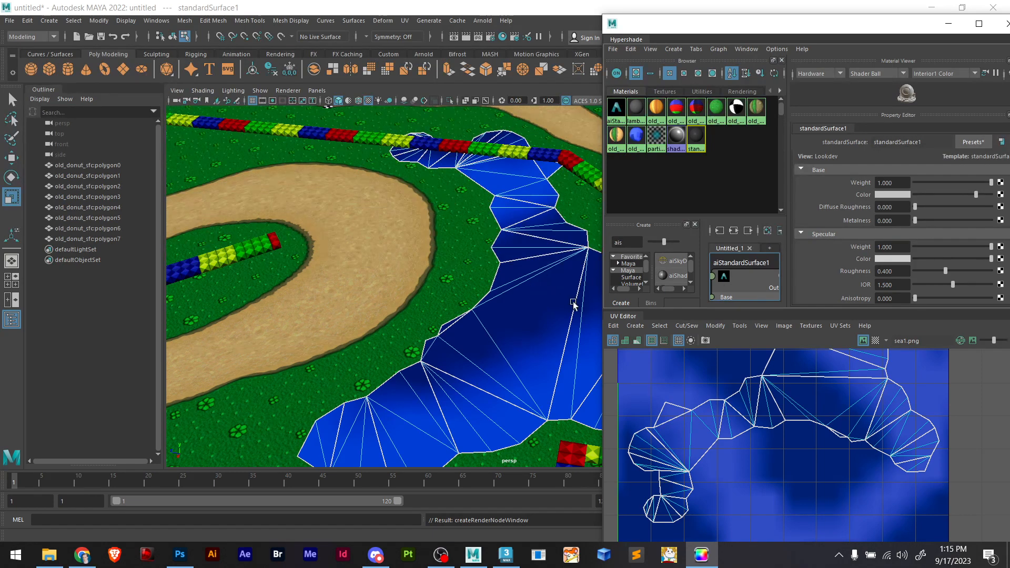
right_click(737, 279)
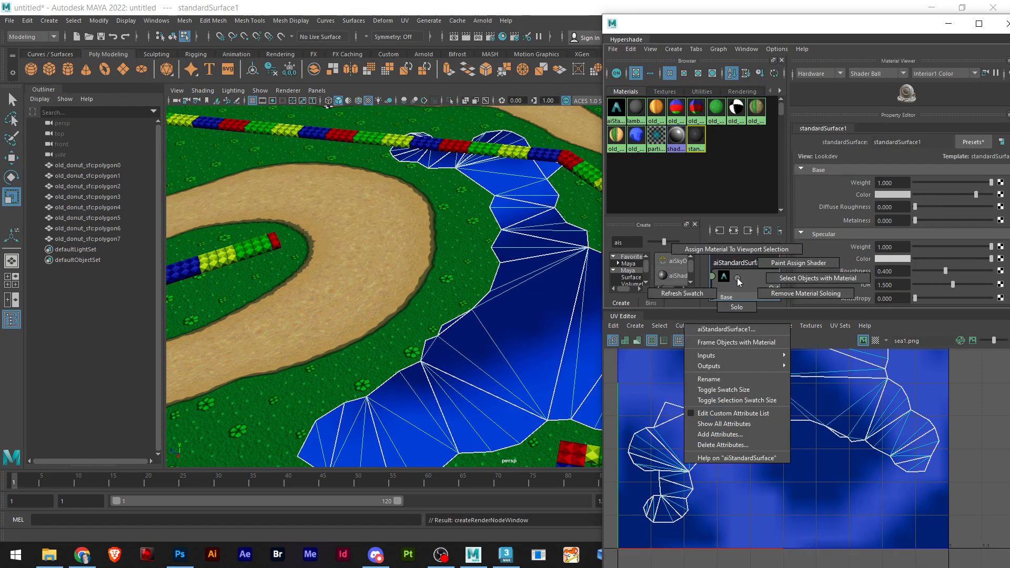
left_click(736, 250)
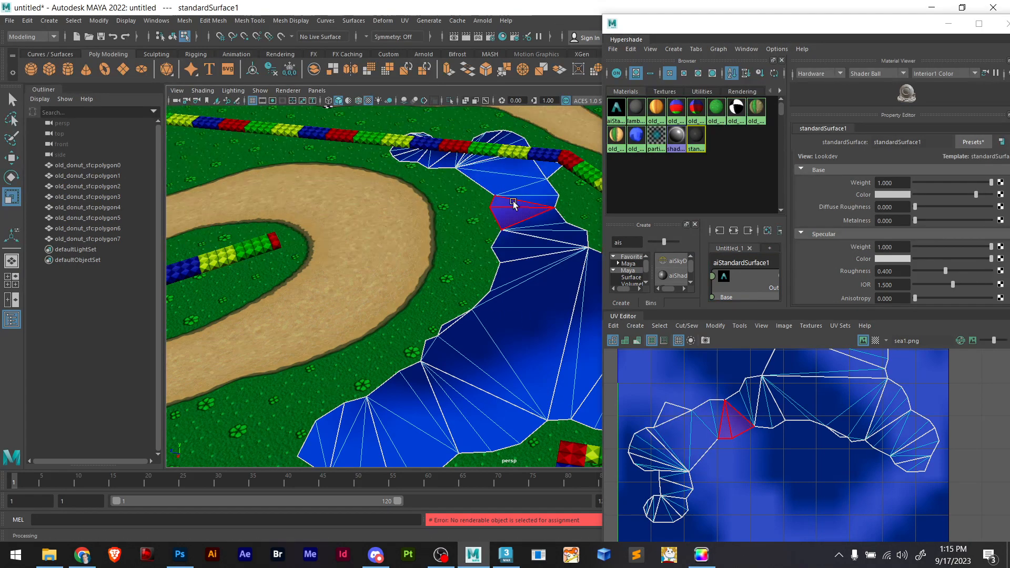
Switch the water mesh to object mode, select it and assign the standardSurface1 material to it
right_click_drag(513, 201, 490, 213)
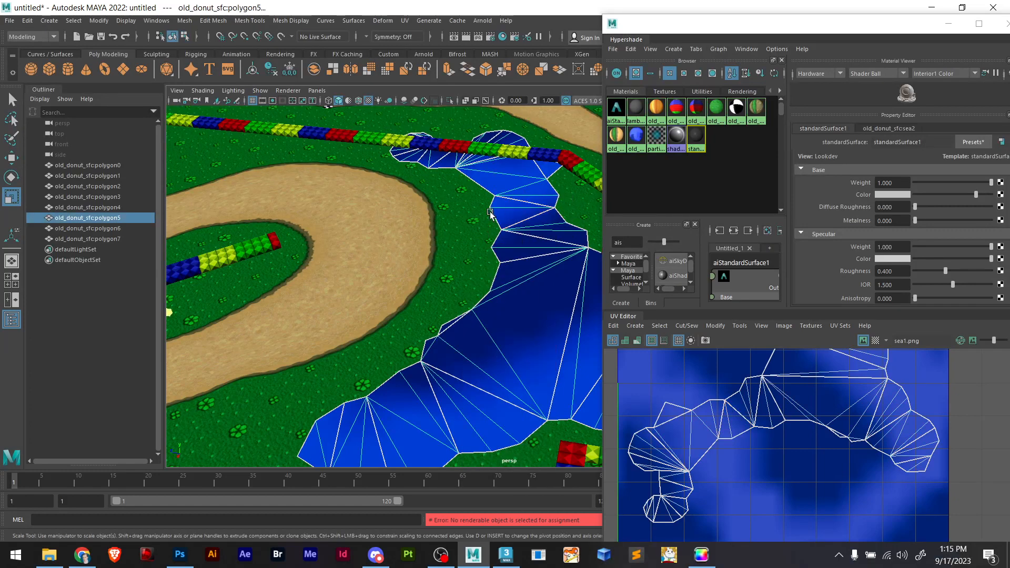
left_click(359, 233)
left_click(542, 227)
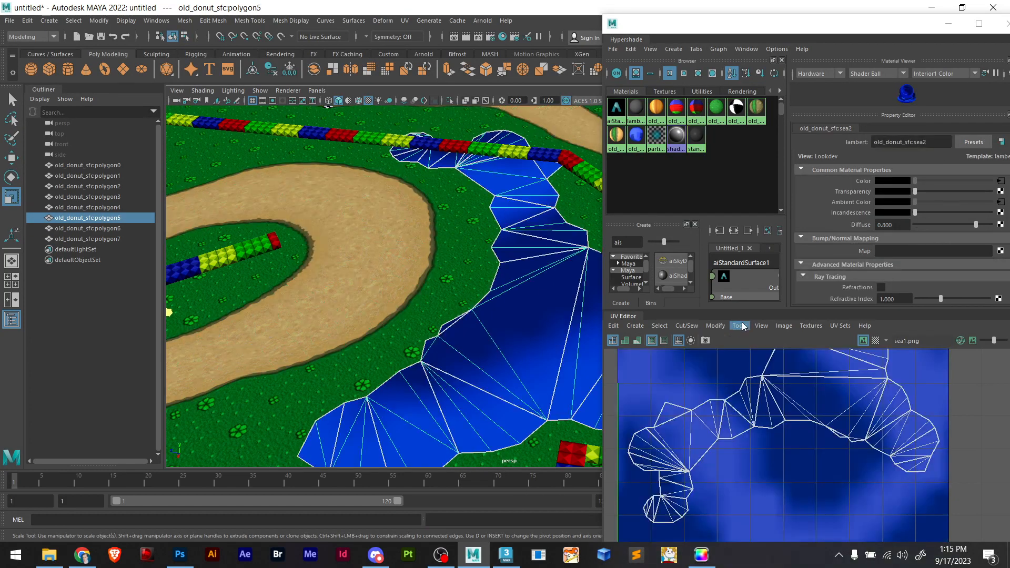
right_click_drag(696, 137, 701, 112)
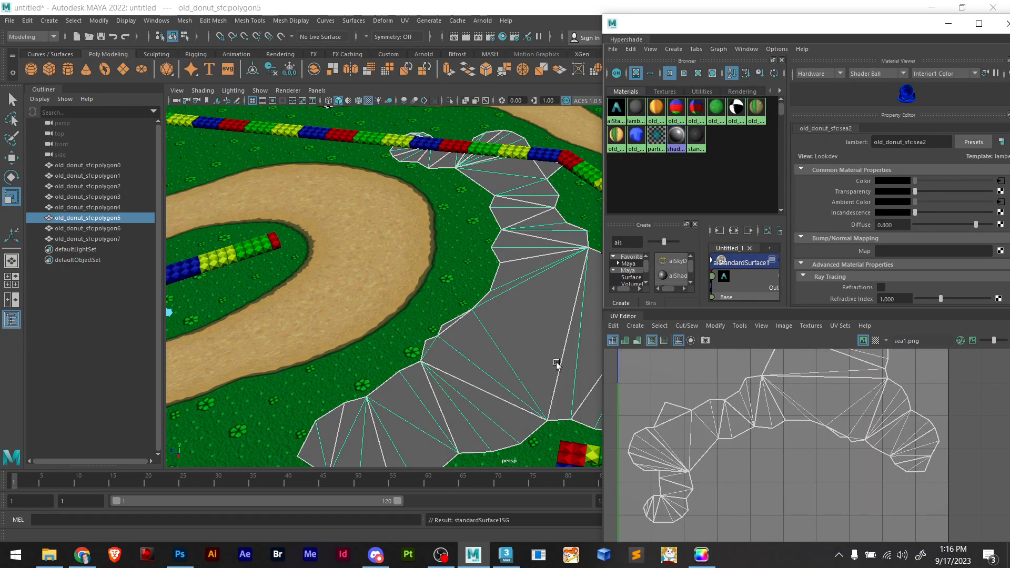
scroll(537, 353, "down", 3)
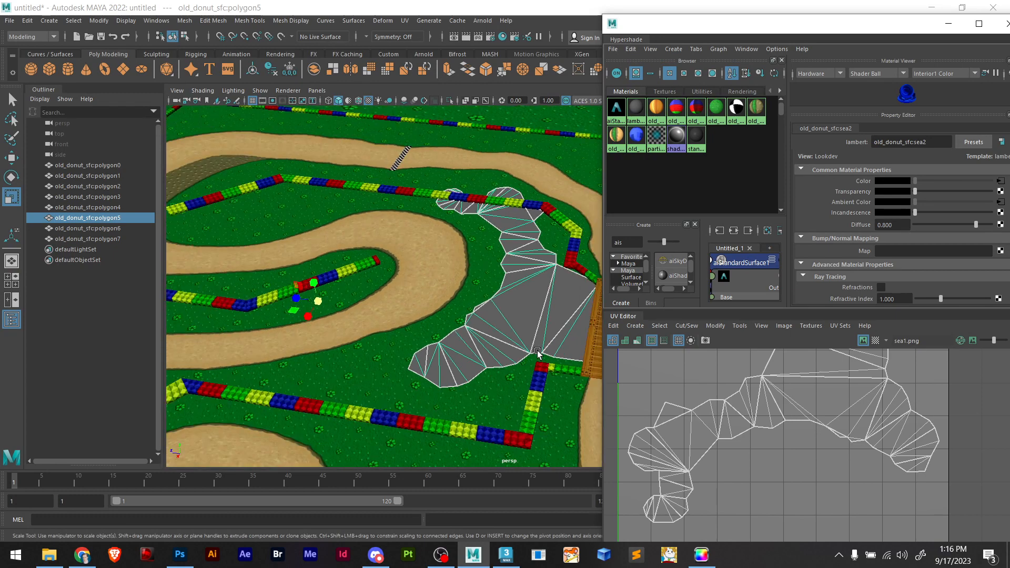
Find the aiStandardSurface1 node in the maximized Hypershade graph, assign it to the selected water mesh and restore the window
scroll(537, 353, "up", 3)
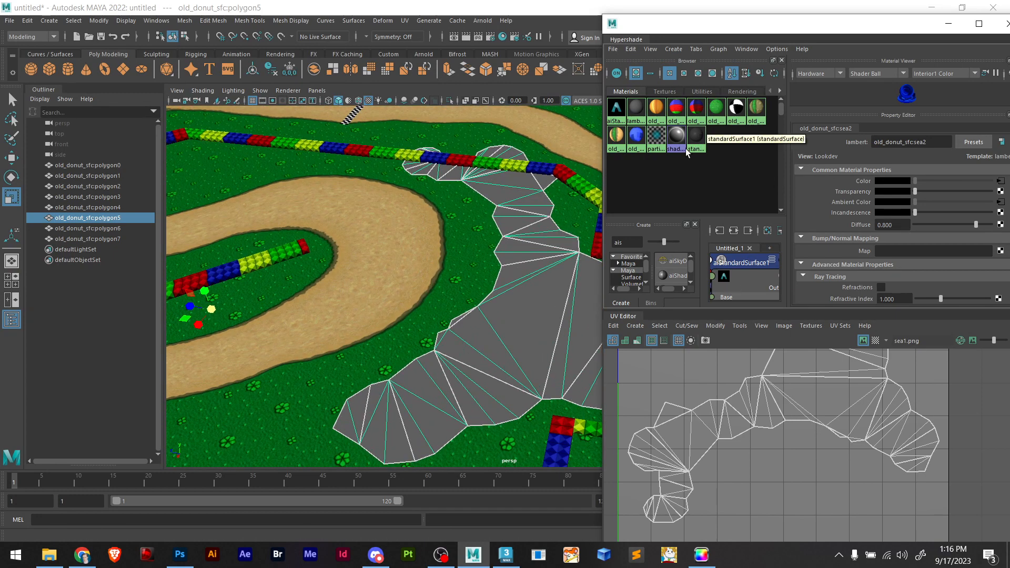
left_click(979, 23)
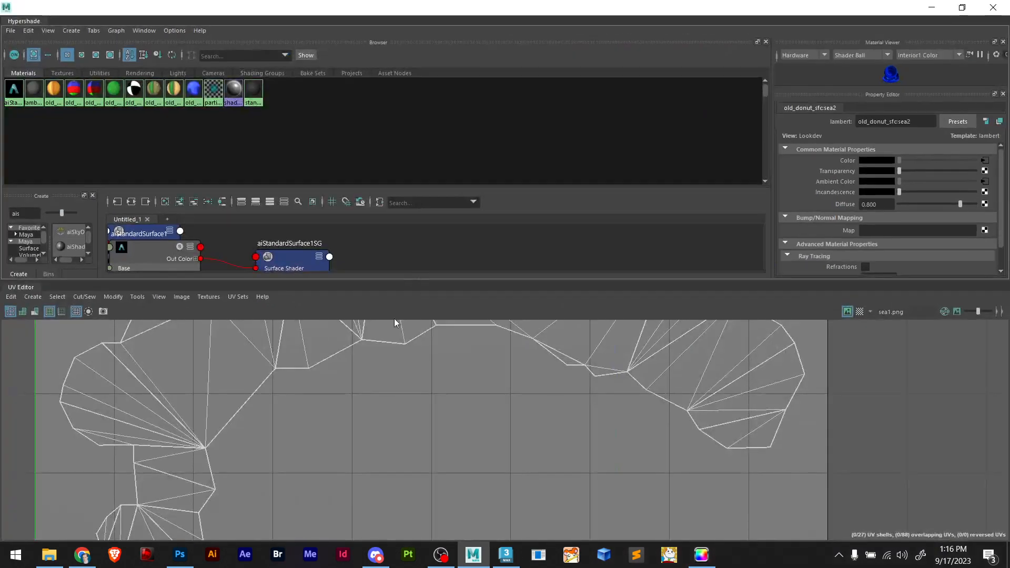
scroll(563, 383, "down", 5)
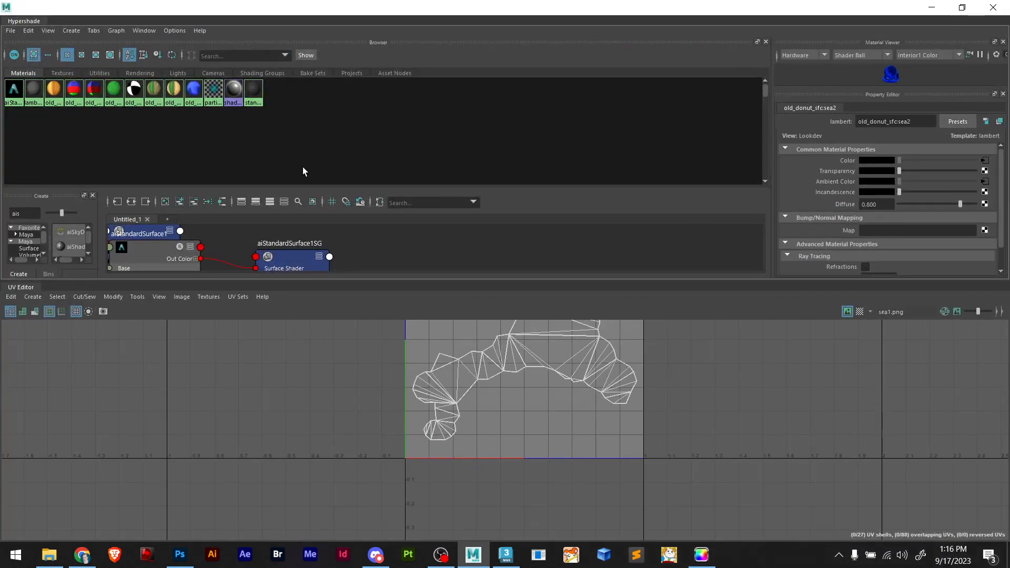
scroll(320, 251, "down", 5)
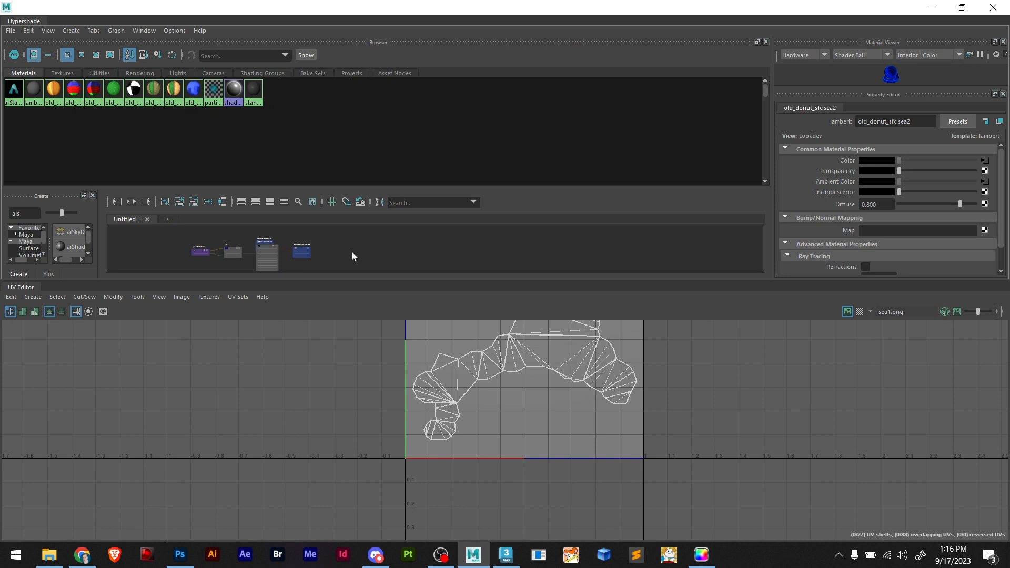
scroll(352, 252, "down", 2)
scroll(391, 252, "up", 1)
scroll(227, 264, "up", 1)
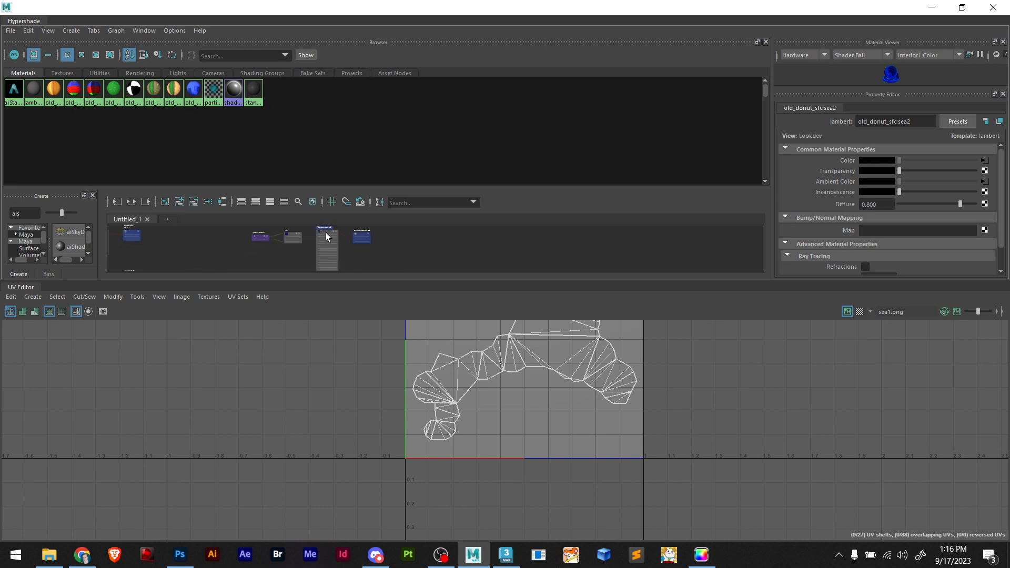
left_click(326, 233)
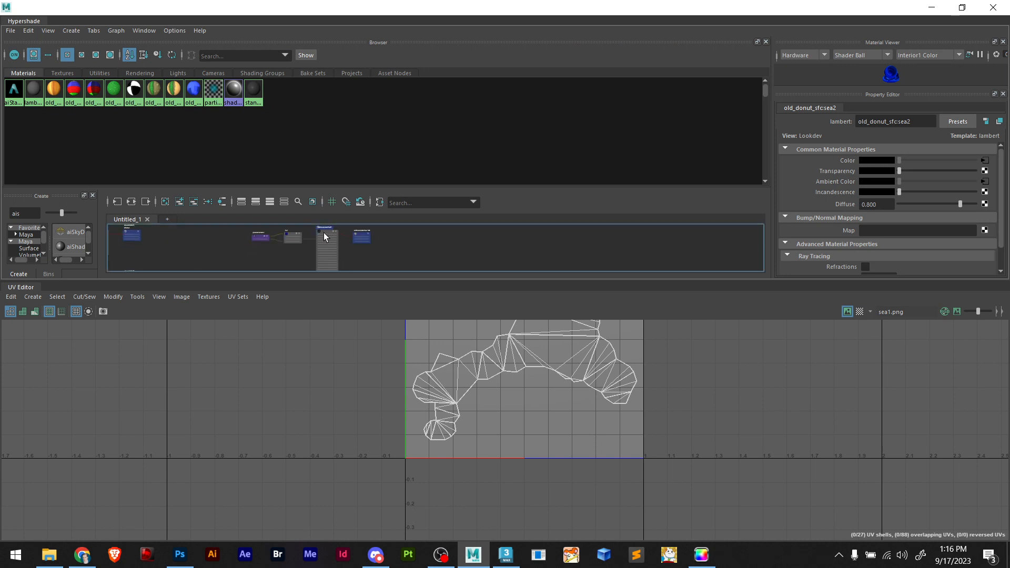
right_click_drag(325, 238, 326, 202)
double_click(537, 9)
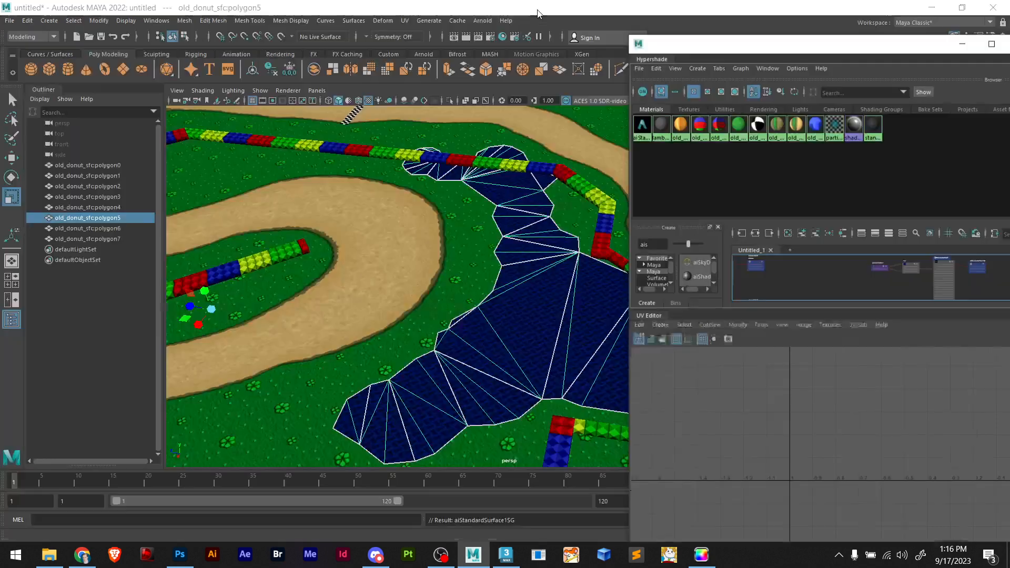
Set the viewport gamma to 2 to brighten the display of the tiled water texture
scroll(531, 330, "up", 5)
scroll(532, 331, "up", 2)
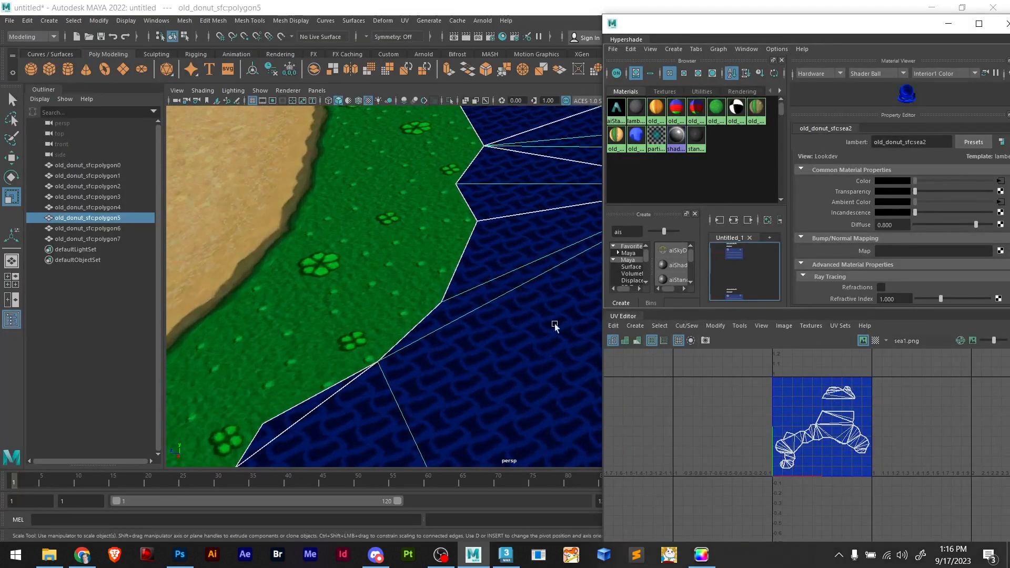
left_click_drag(532, 330, 360, 322, "alt")
scroll(491, 354, "up", 5)
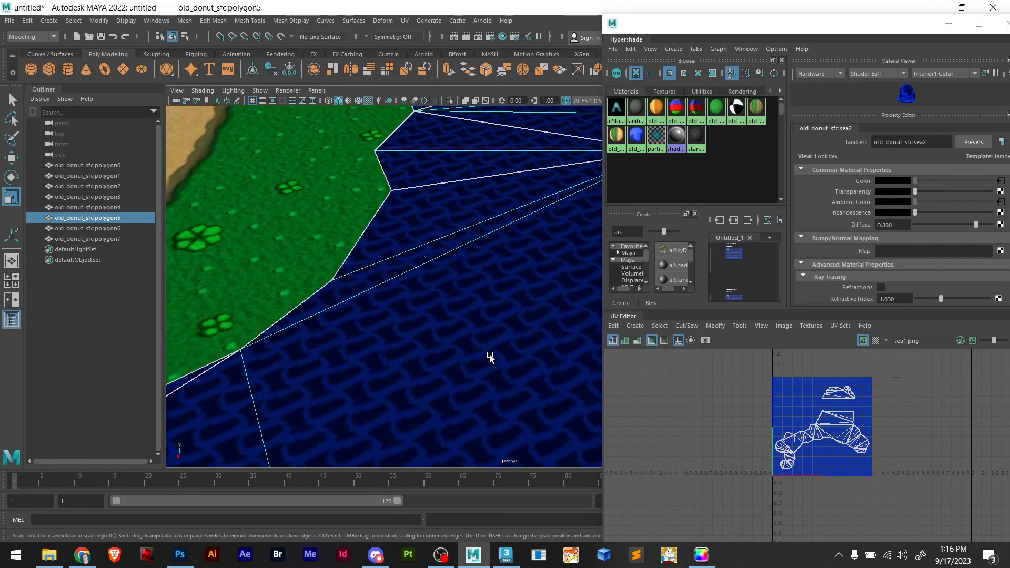
scroll(443, 359, "down", 5)
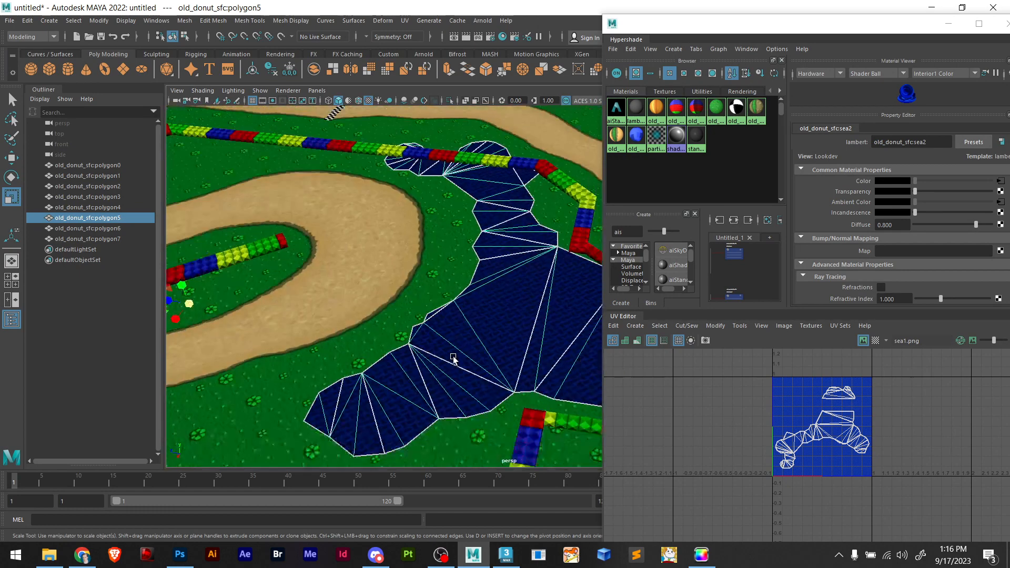
scroll(485, 365, "up", 6)
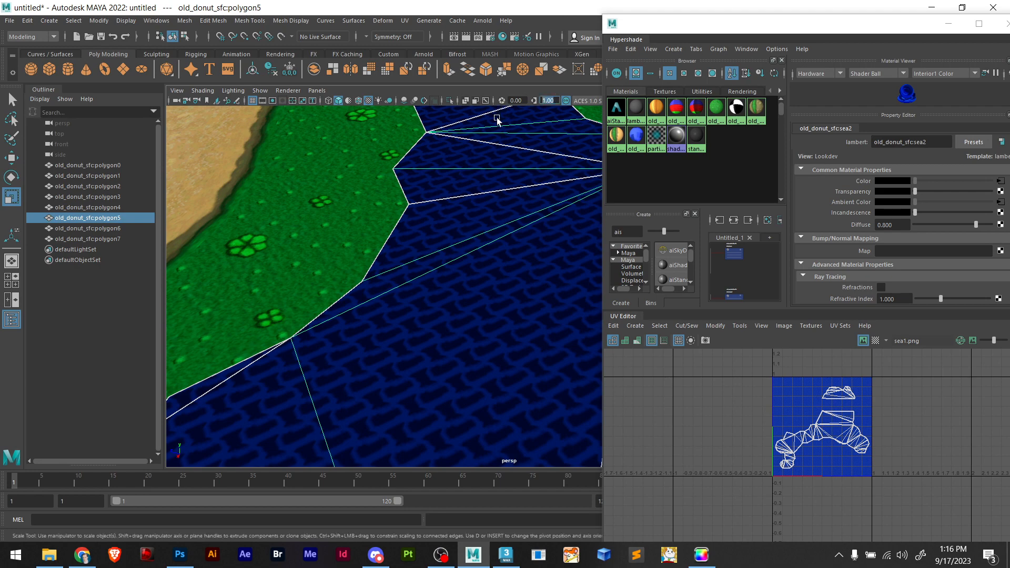
type("2")
key("Return")
Examine the tiled water texture up close and from afar, along with the colored border and the bridge
scroll(368, 219, "down", 6)
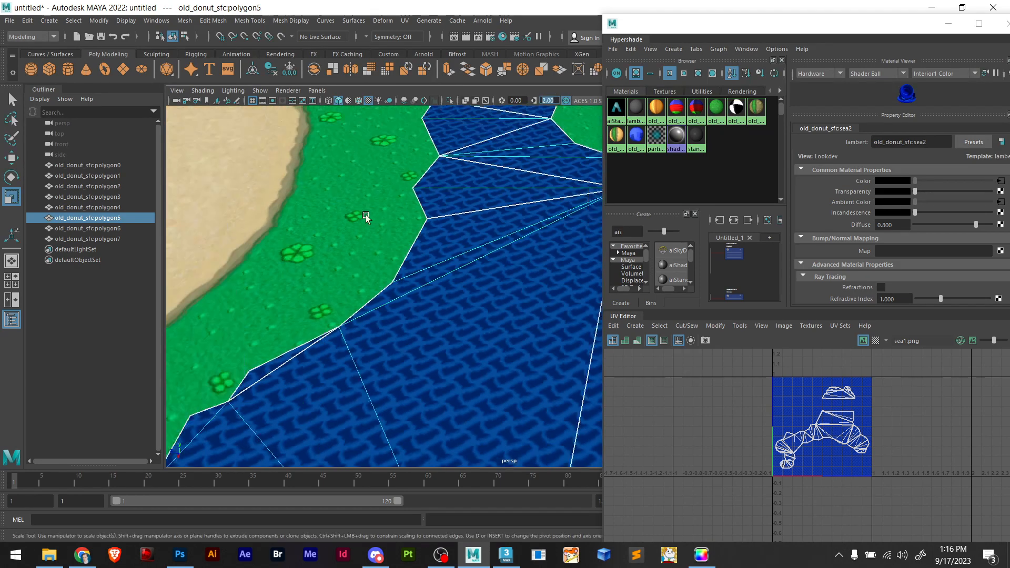
scroll(428, 257, "down", 5)
scroll(528, 299, "up", 10)
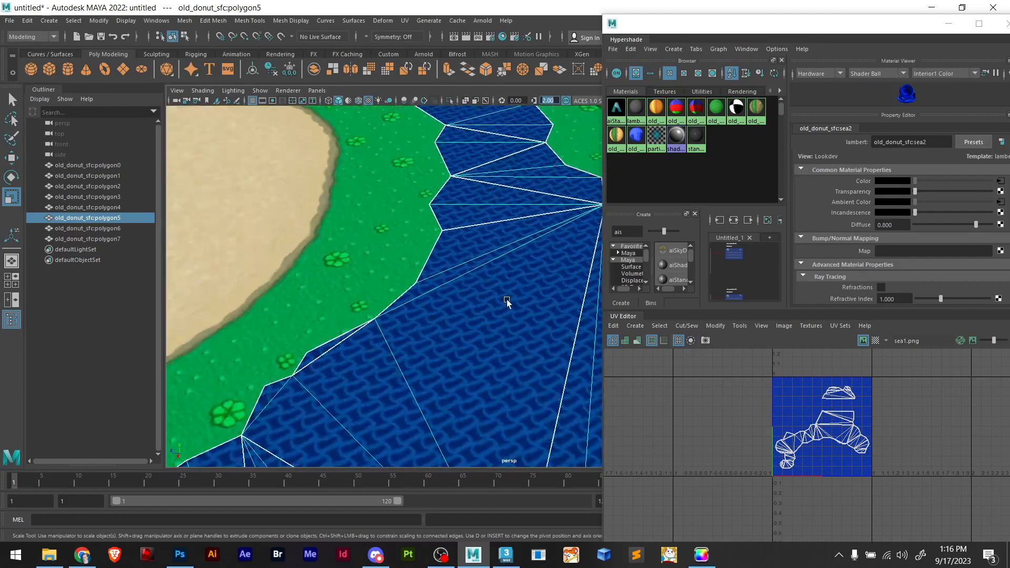
middle_click_drag(506, 299, 318, 260, "alt")
scroll(319, 260, "down", 10)
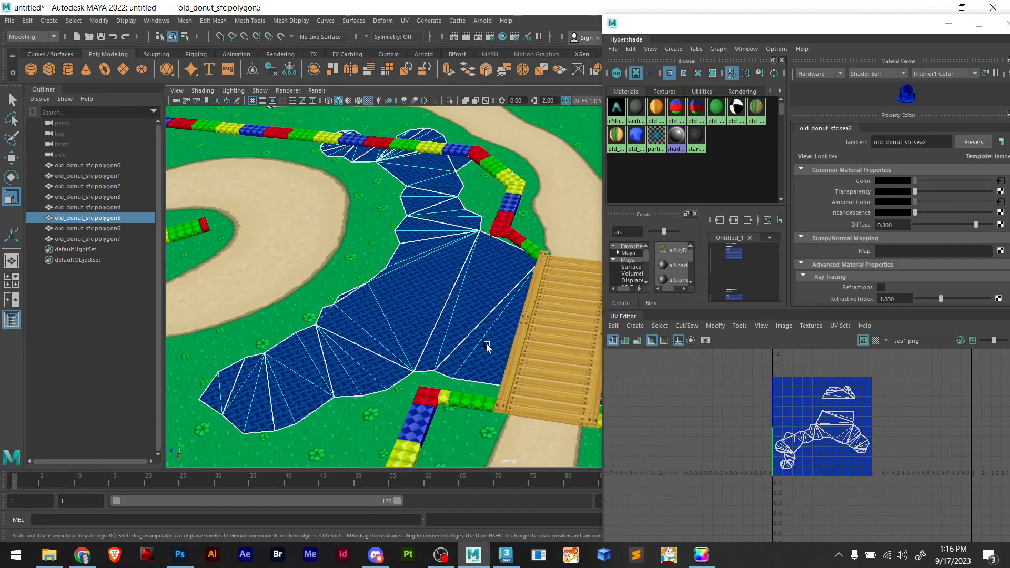
scroll(487, 345, "down", 3)
left_click(489, 359)
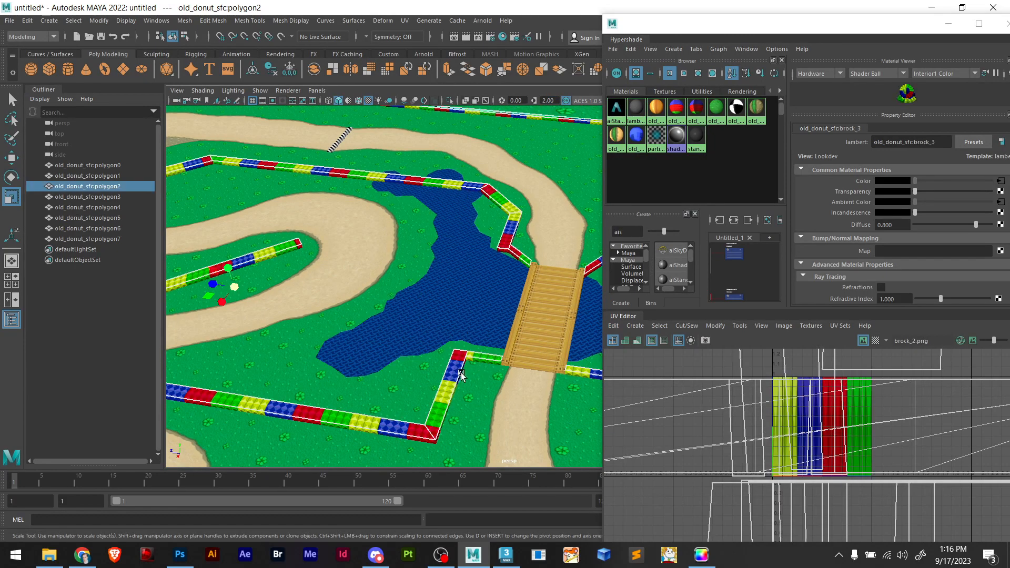
scroll(425, 413, "up", 5)
scroll(425, 413, "down", 8)
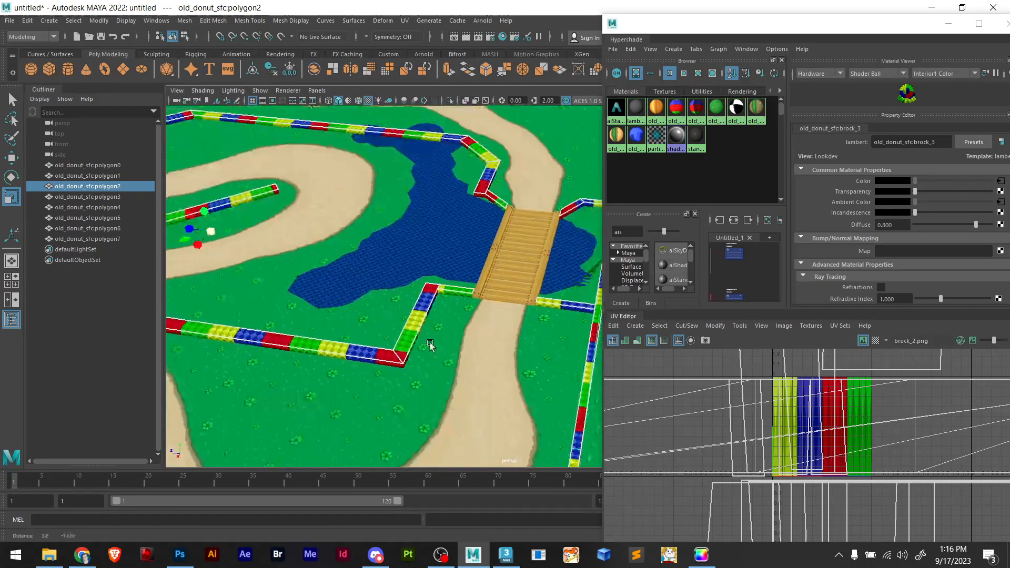
scroll(456, 291, "up", 8)
scroll(455, 291, "down", 5)
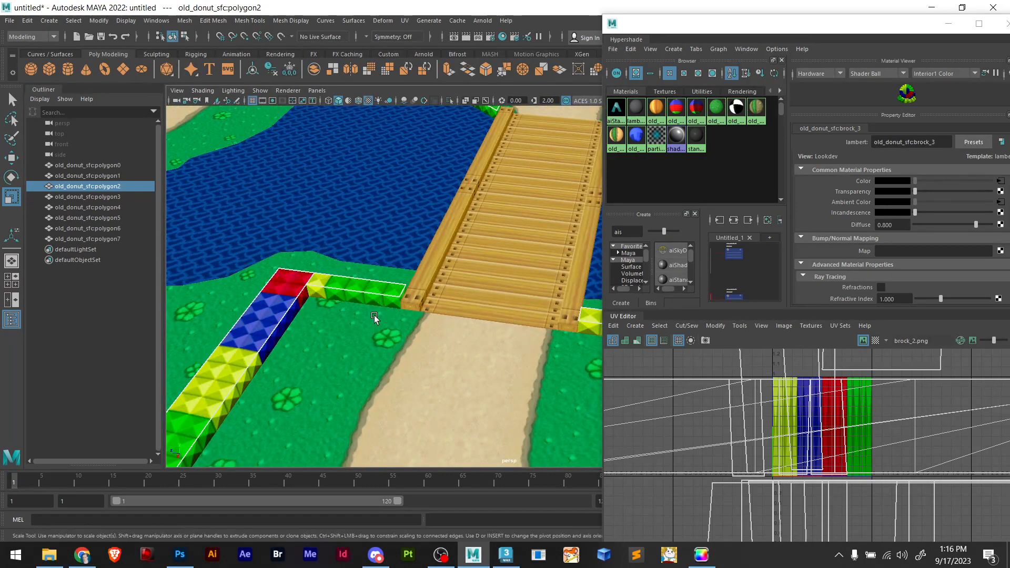
scroll(374, 315, "down", 4)
Select the water mesh, close the Hypershade and UV Editor window and create an empty display layer
left_click(424, 244)
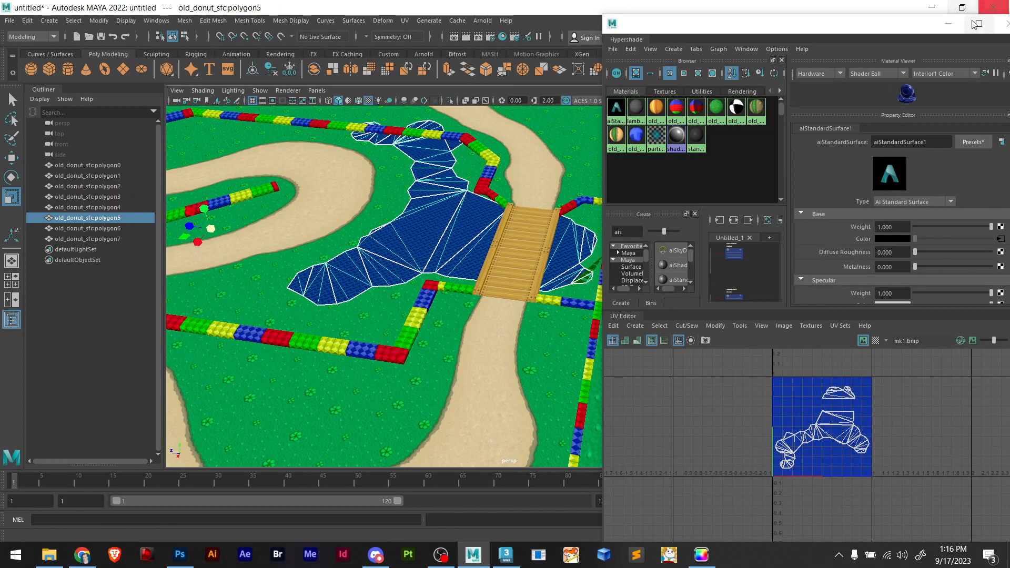
left_click(1006, 24)
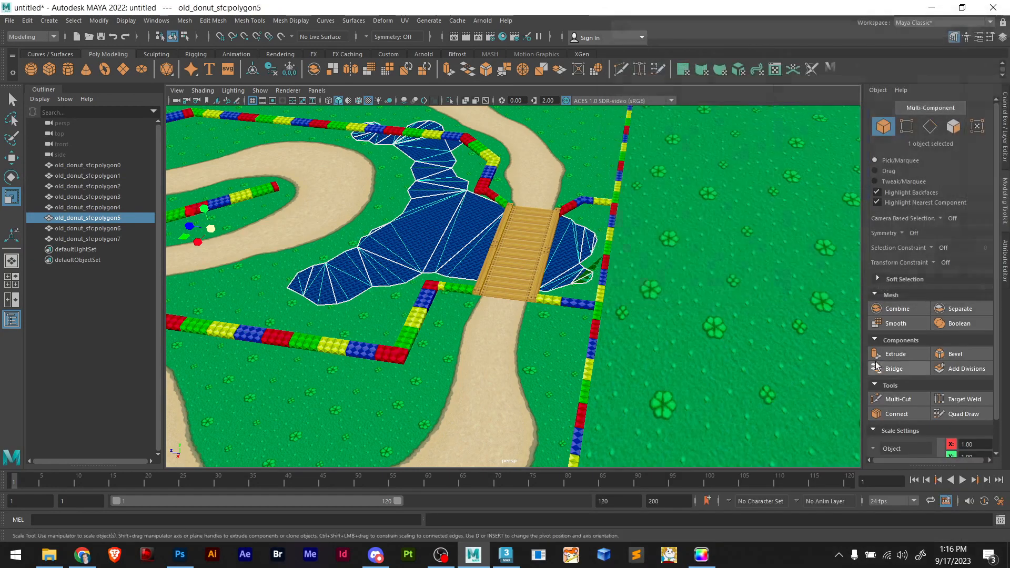
left_click(1005, 259)
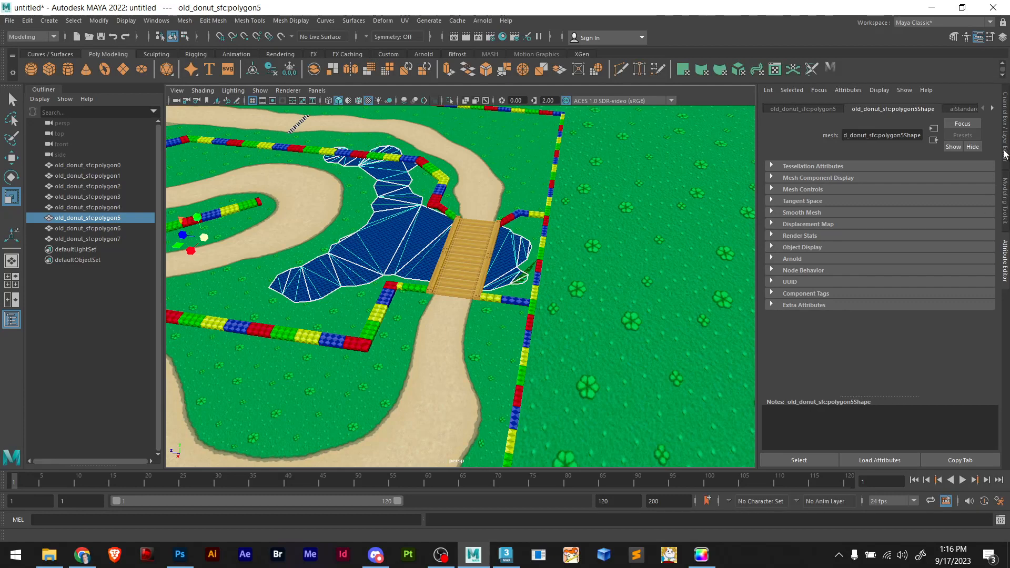
left_click(1005, 198)
left_click(1005, 127)
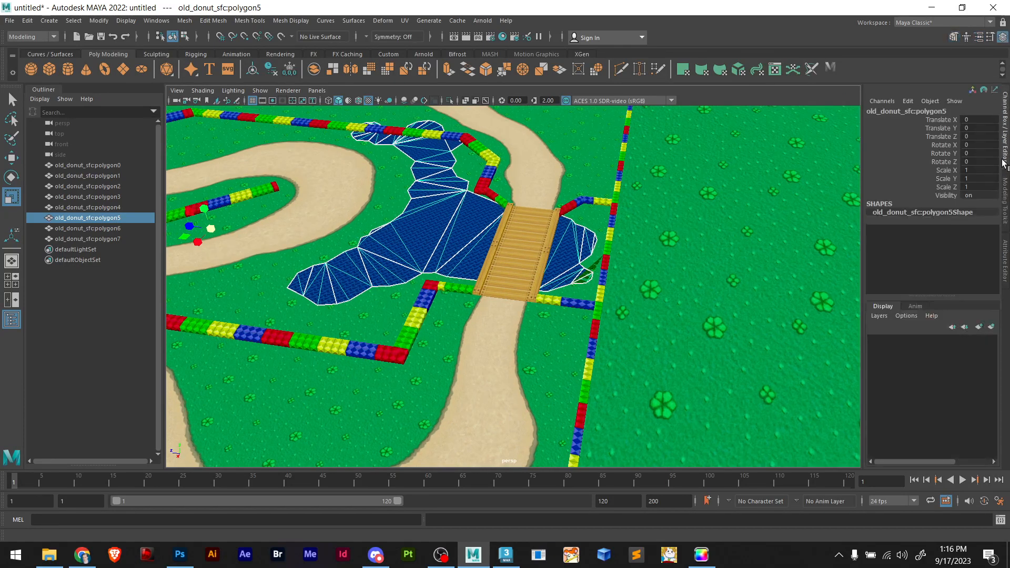
left_click(979, 327)
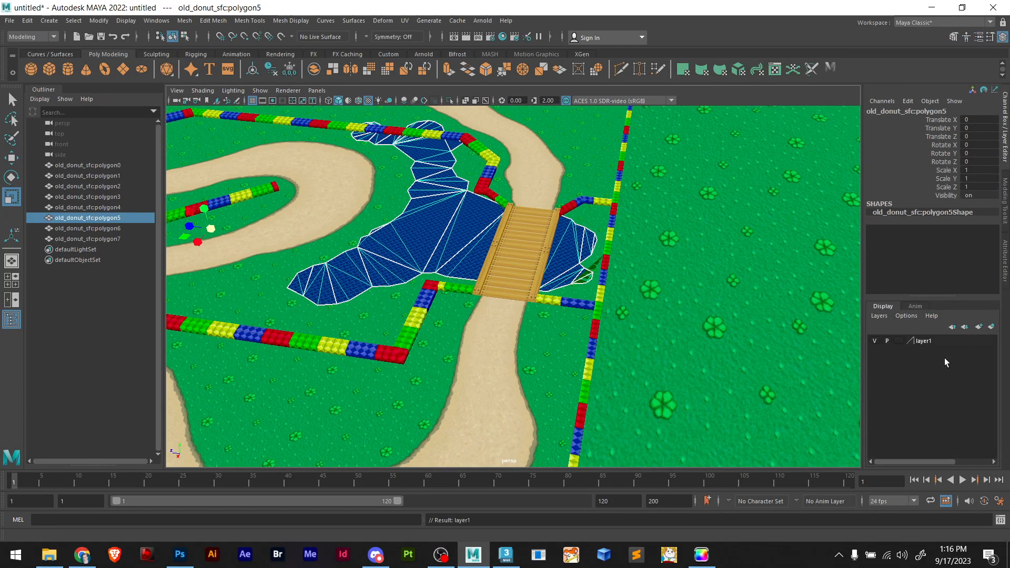
Rename the new display layer to textured and give it a green color
double_click(923, 342)
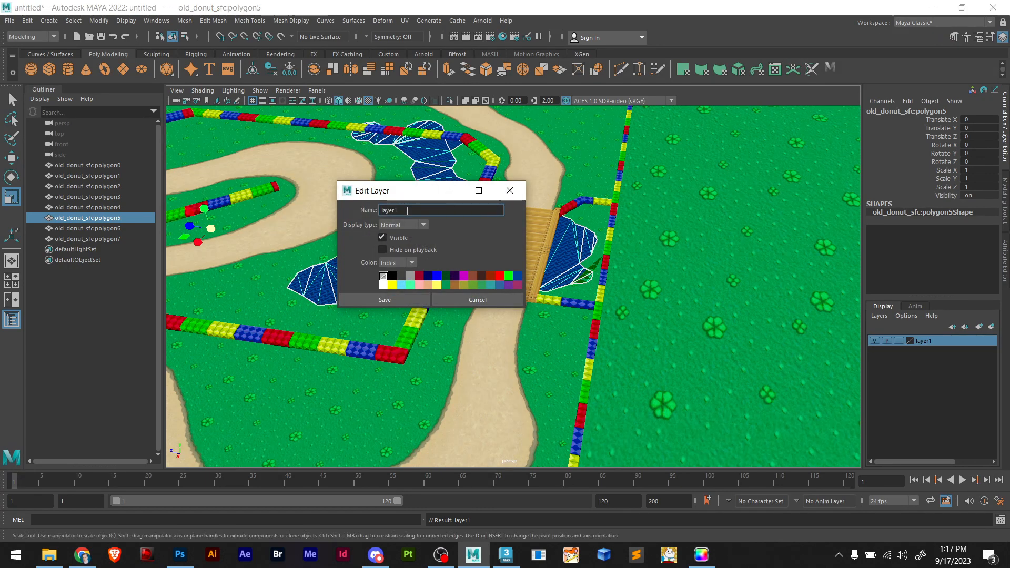
left_click_drag(407, 211, 344, 216)
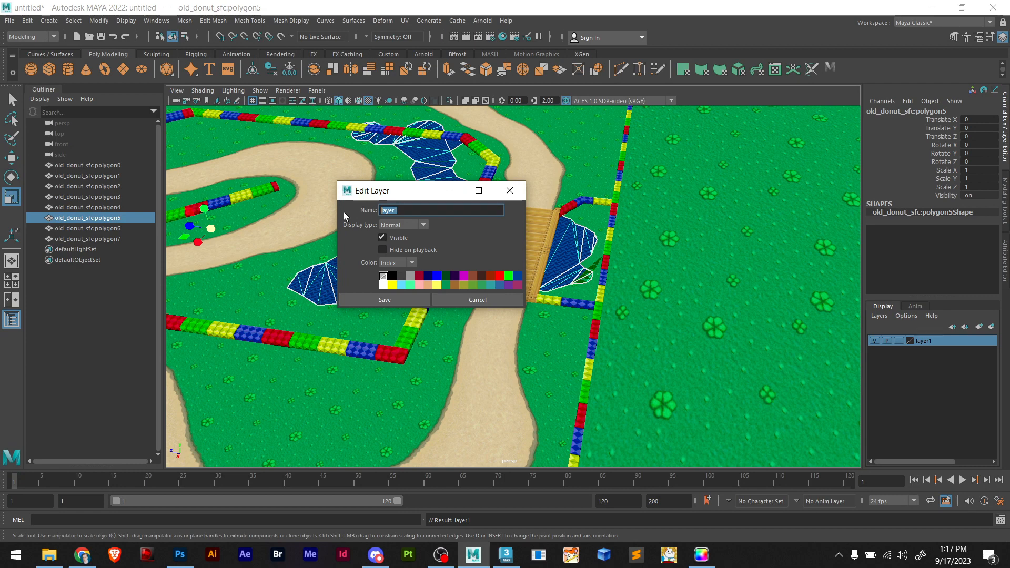
type("textured")
left_click(482, 285)
left_click(402, 300)
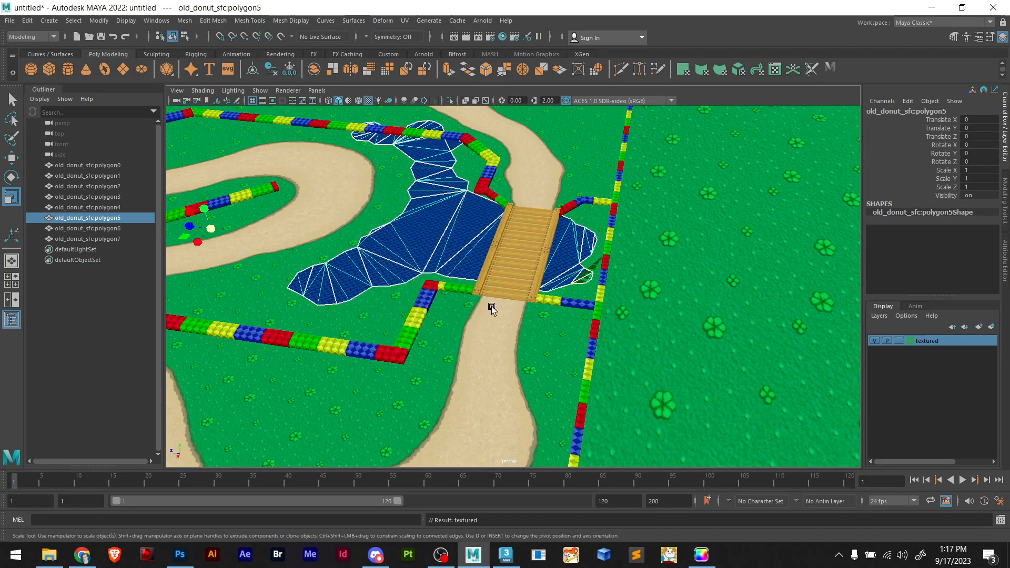
Add the water mesh to the textured layer and hide that layer
left_click(753, 320)
left_click(449, 255)
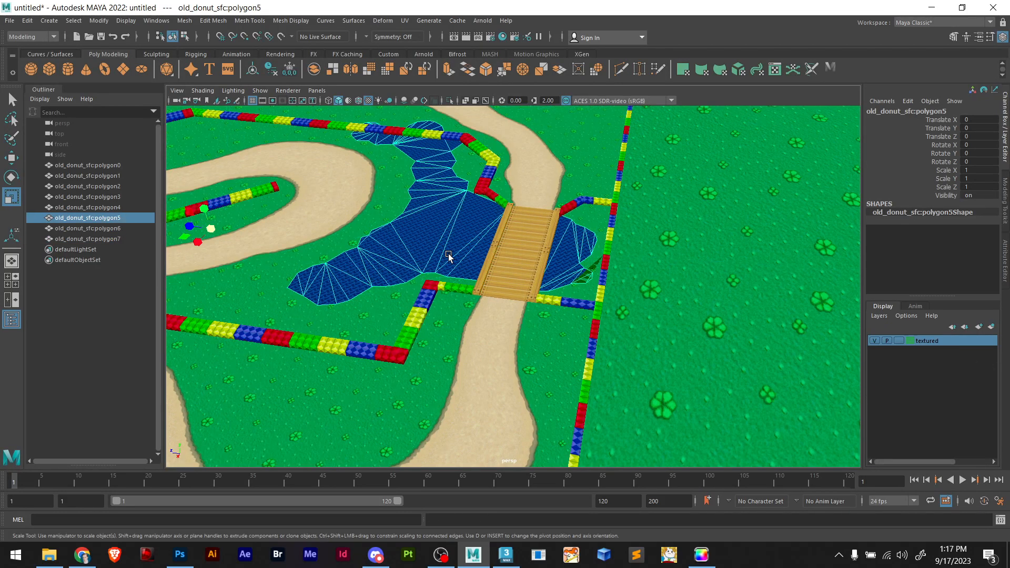
right_click(928, 344)
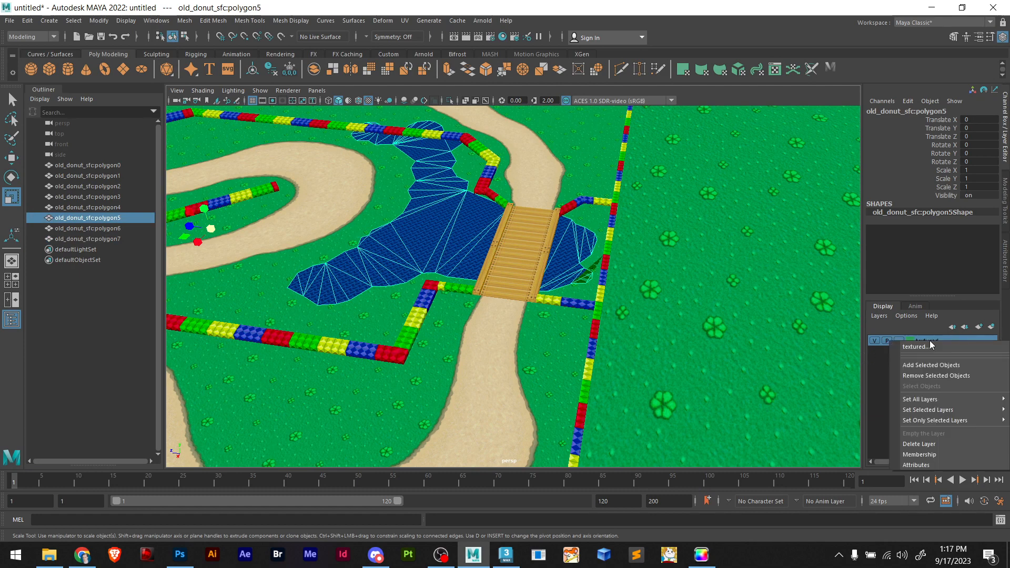
left_click(931, 365)
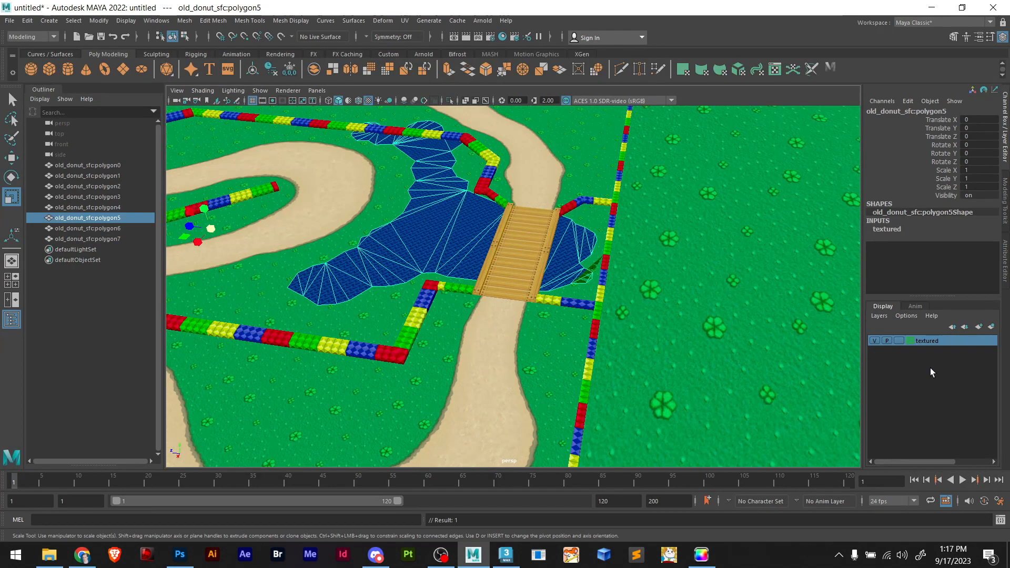
left_click(874, 341)
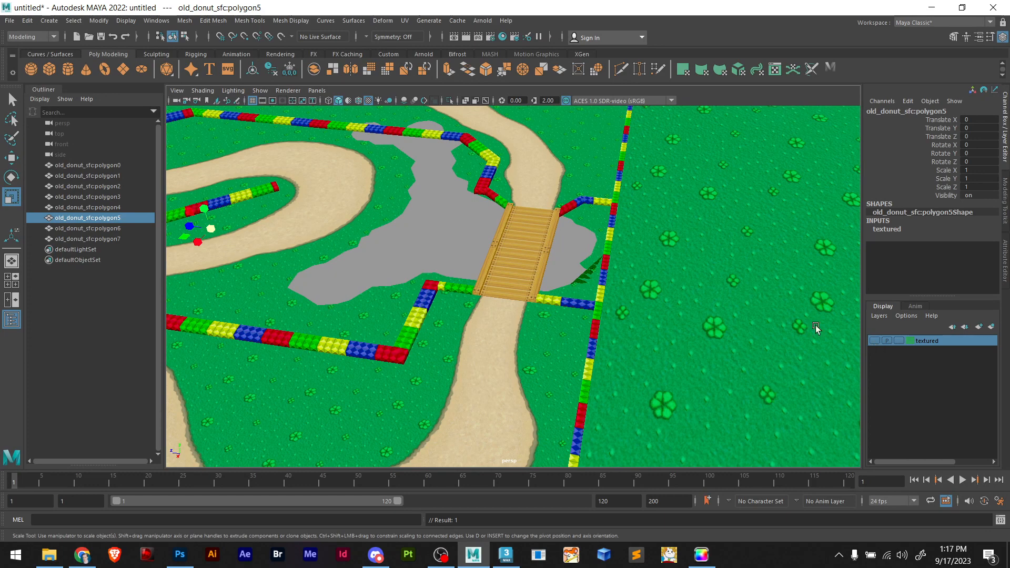
scroll(403, 284, "down", 3)
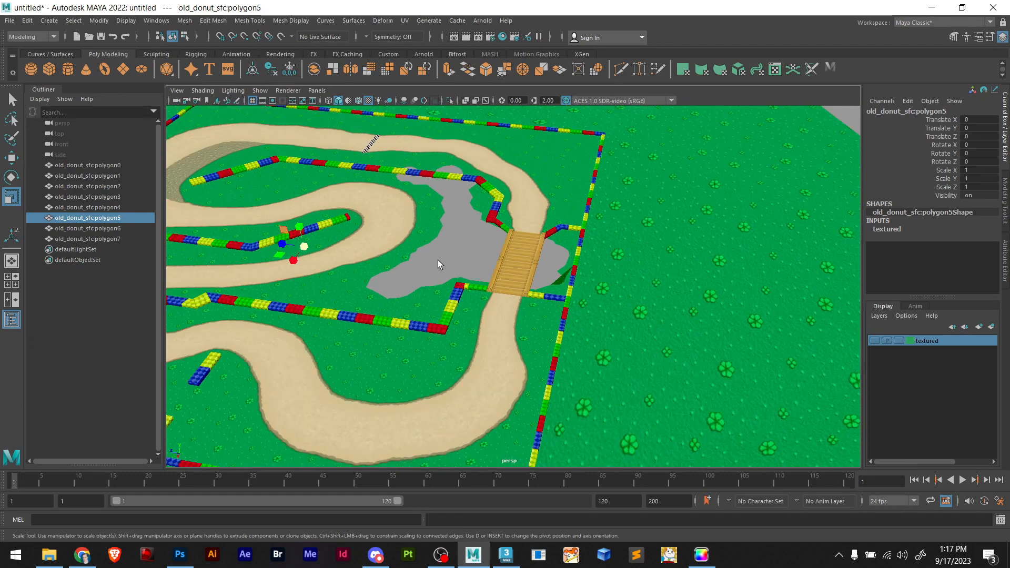
Save the scene as a Maya Binary file named mario kart in the desktop's SNES Donut Plains 1 folder
key("ctrl+shift+s")
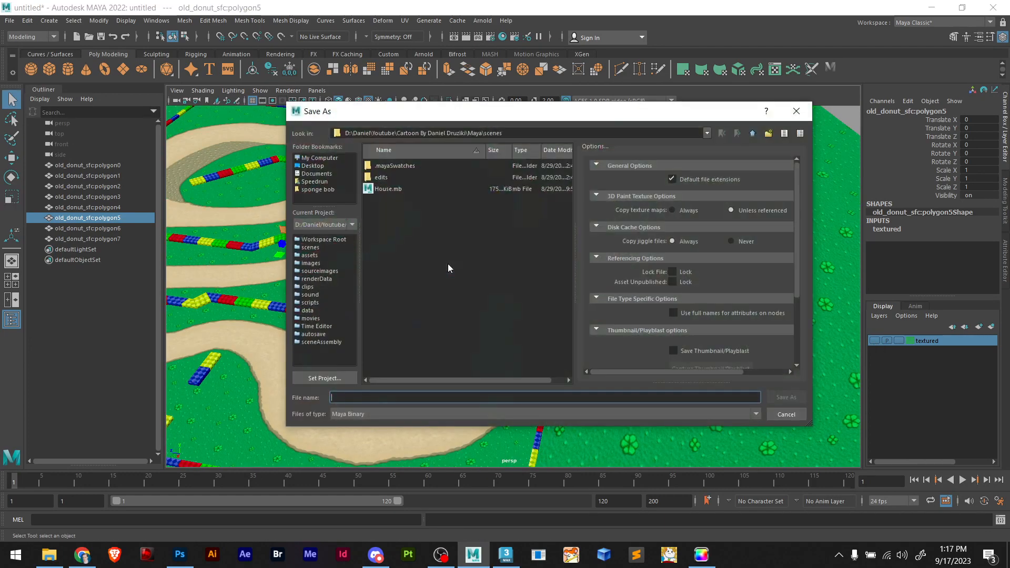
left_click(314, 166)
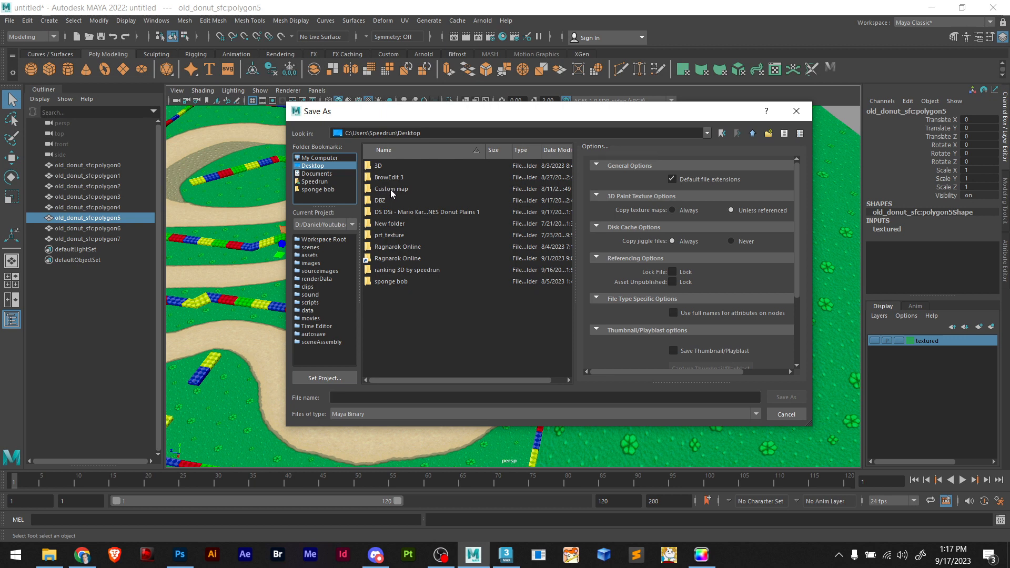
left_click(392, 190)
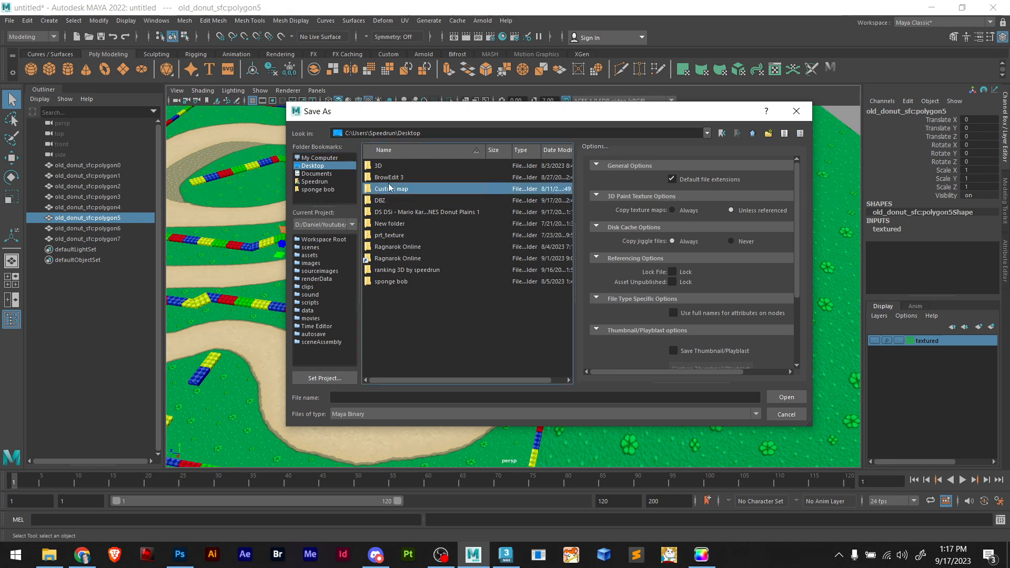
double_click(405, 213)
left_click(390, 397)
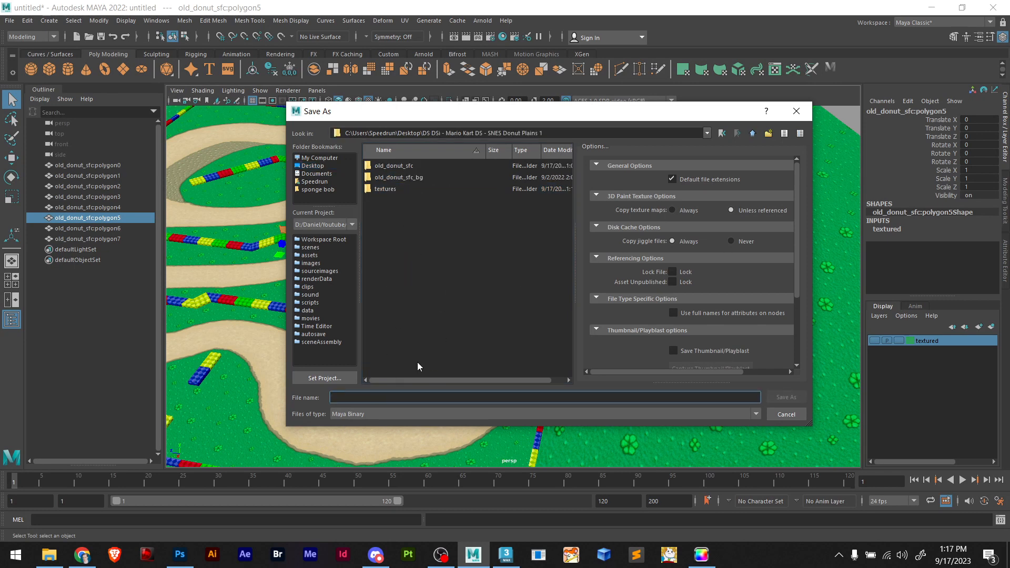
type("mario kart")
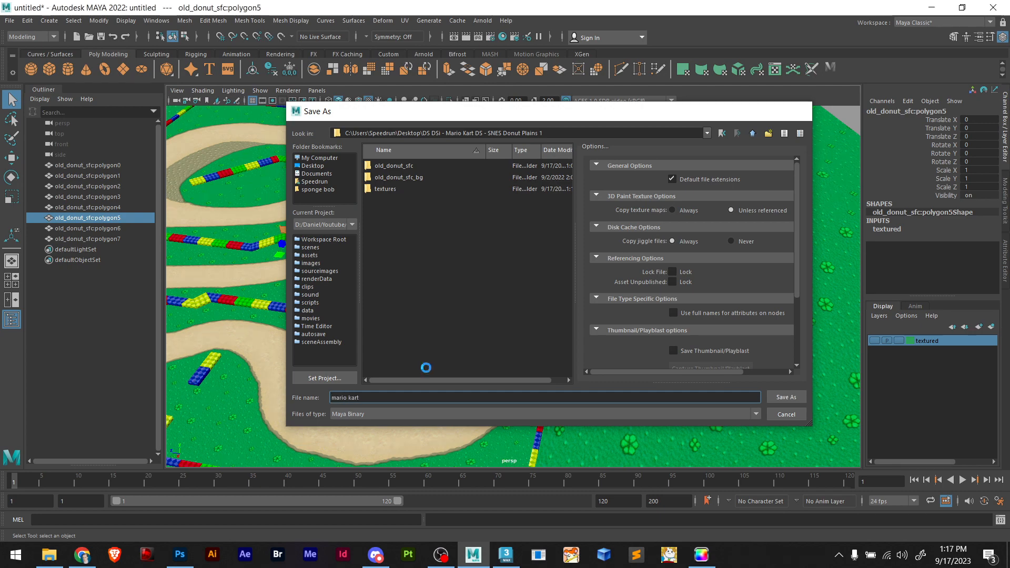
Confirm saving the scene and select the green grass ground mesh surrounding the track
key("Return")
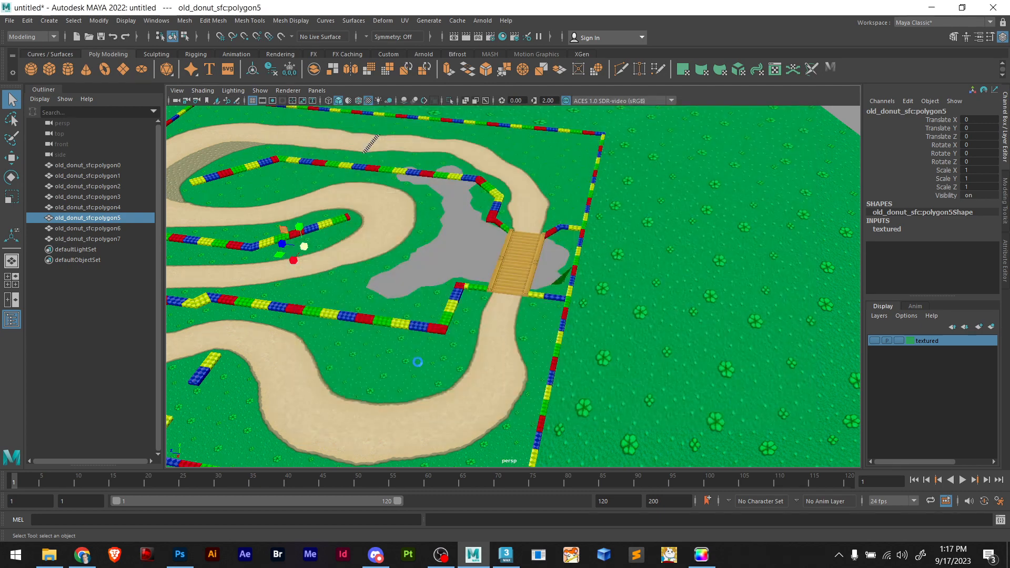
key("r")
left_click_drag(459, 266, 481, 288, "alt")
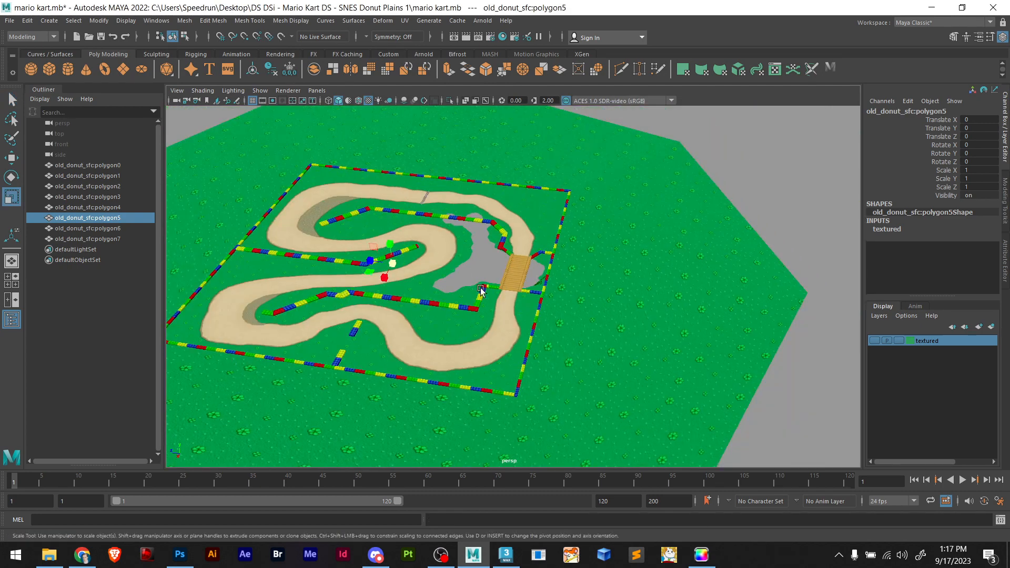
left_click(564, 295)
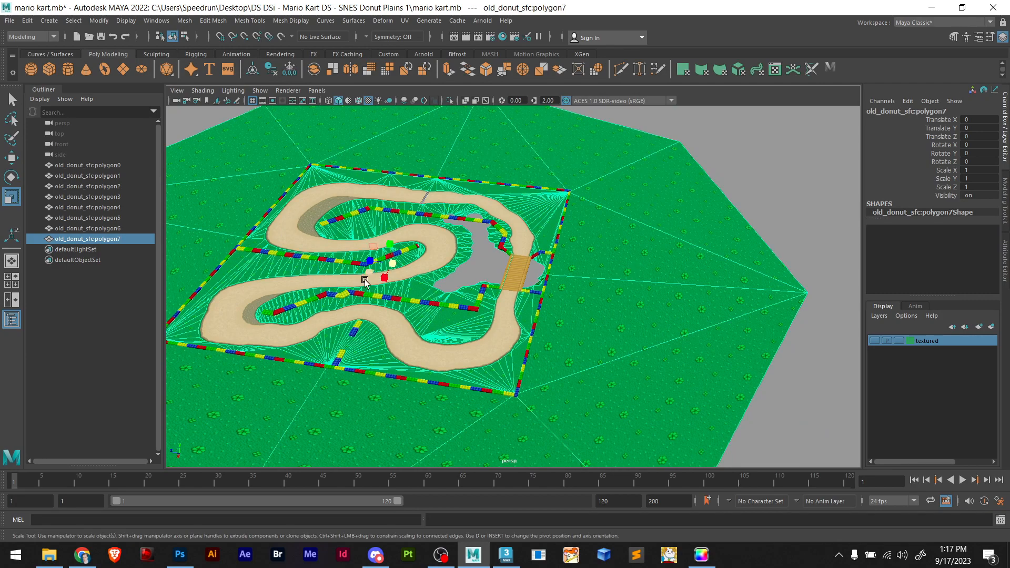
Examine how the grass mesh's faces and texture tiling run around the track, up close and as a whole
scroll(303, 288, "up", 3)
scroll(347, 281, "down", 3)
scroll(468, 269, "down", 6)
scroll(516, 278, "up", 4)
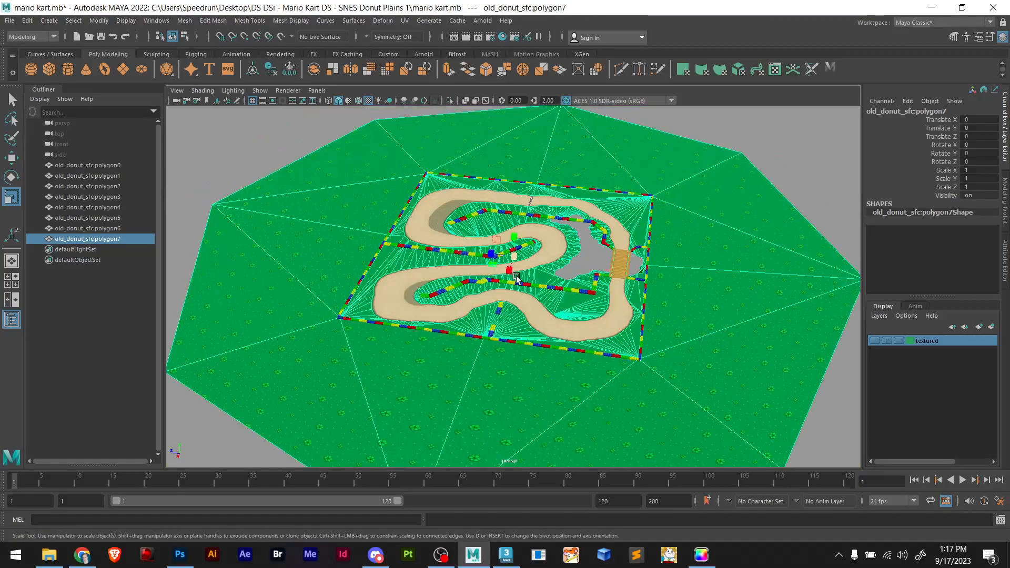
left_click_drag(516, 279, 479, 276, "alt")
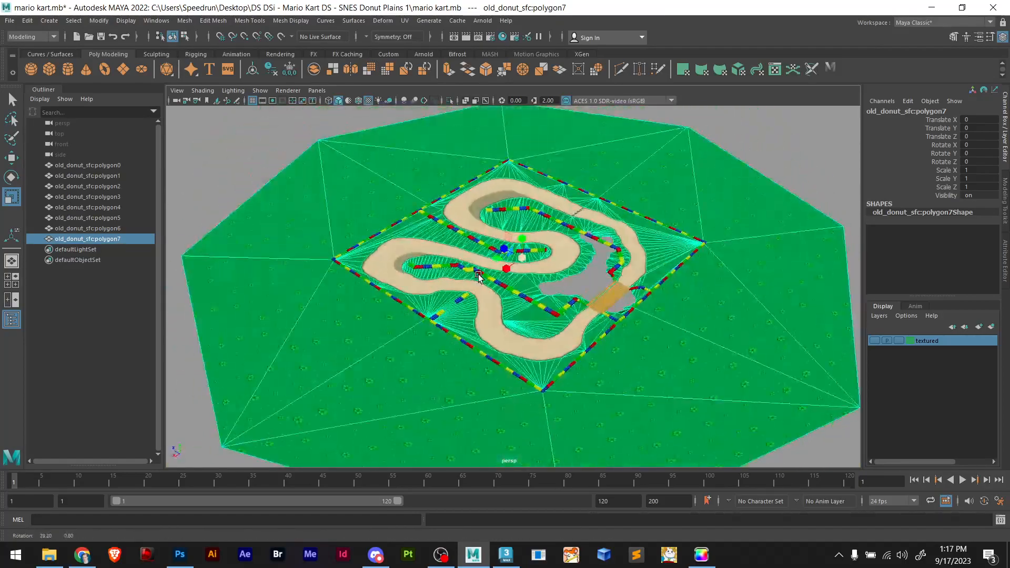
scroll(479, 276, "up", 4)
scroll(479, 276, "down", 4)
scroll(589, 263, "up", 3)
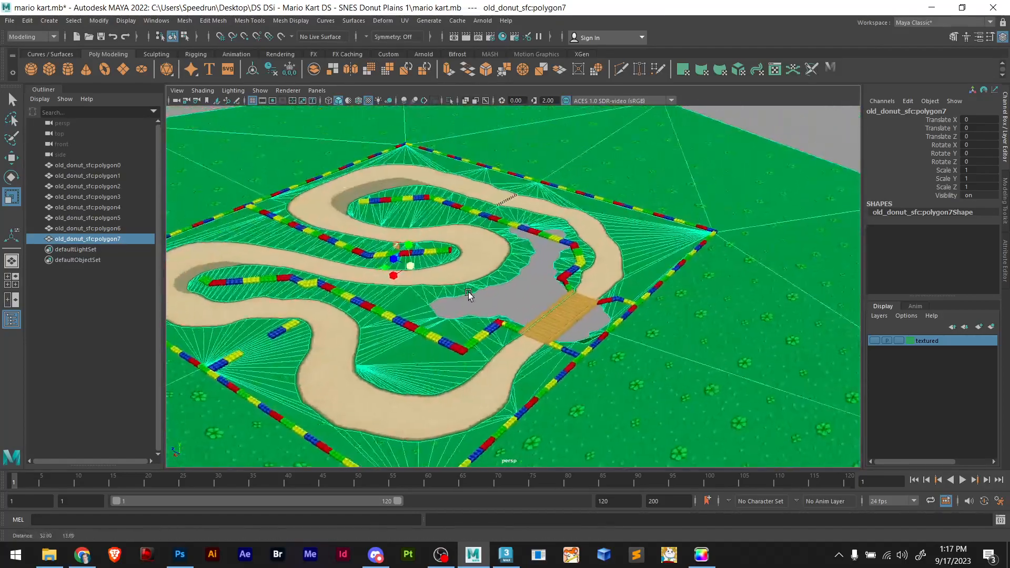
scroll(468, 292, "up", 2)
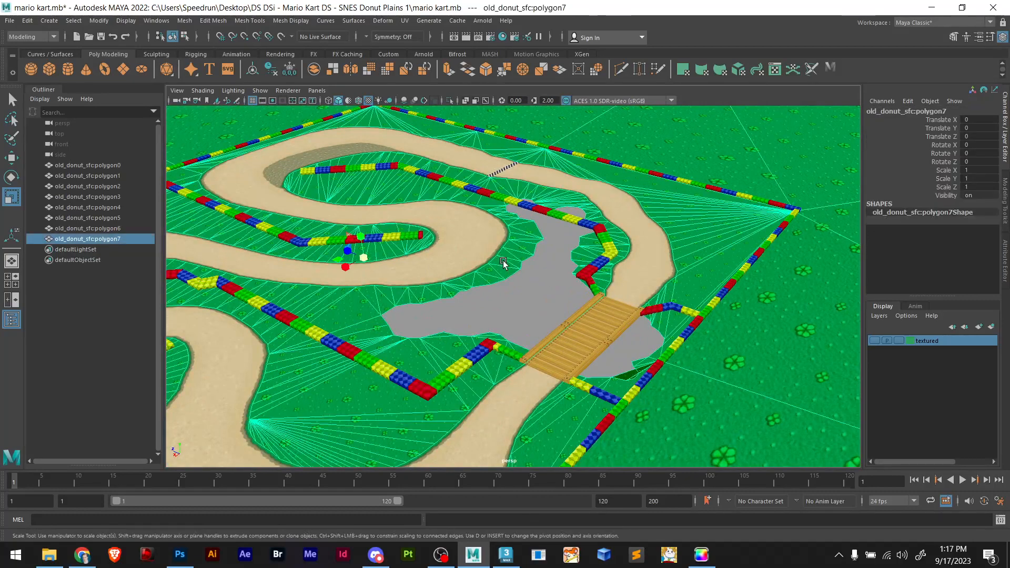
scroll(643, 316, "down", 6)
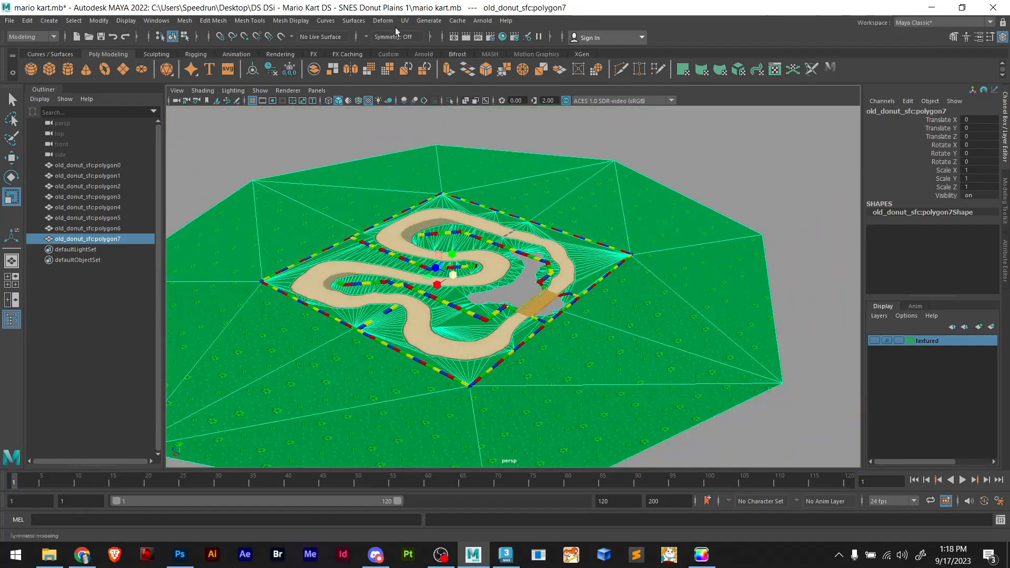
Open the grass mesh in a maximized UV Editor and examine how far its UVs extend beyond the texture tile
left_click(404, 20)
left_click(430, 40)
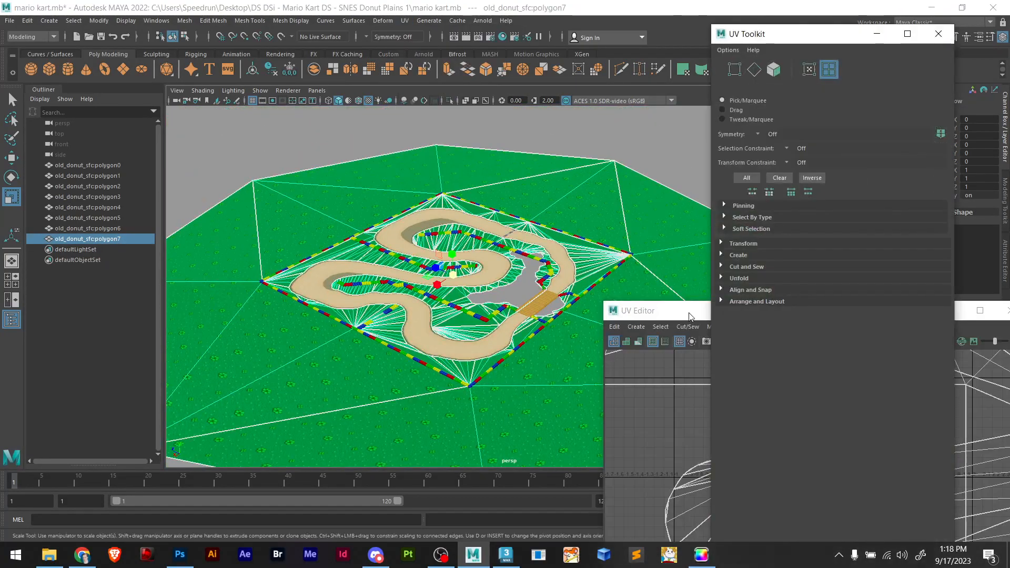
left_click_drag(668, 317, 315, 3)
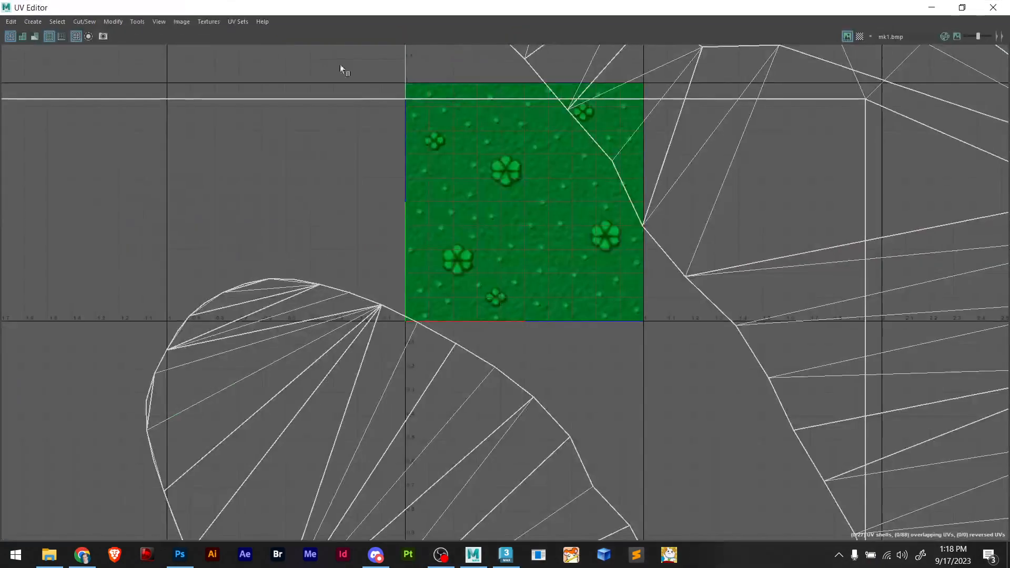
scroll(542, 221, "down", 9)
scroll(583, 216, "up", 4)
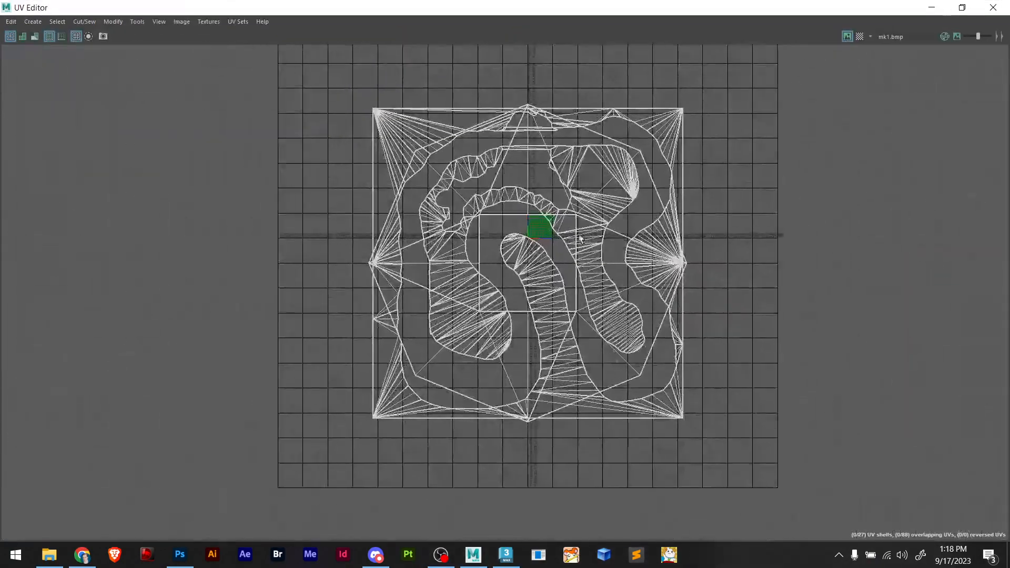
scroll(536, 260, "down", 2)
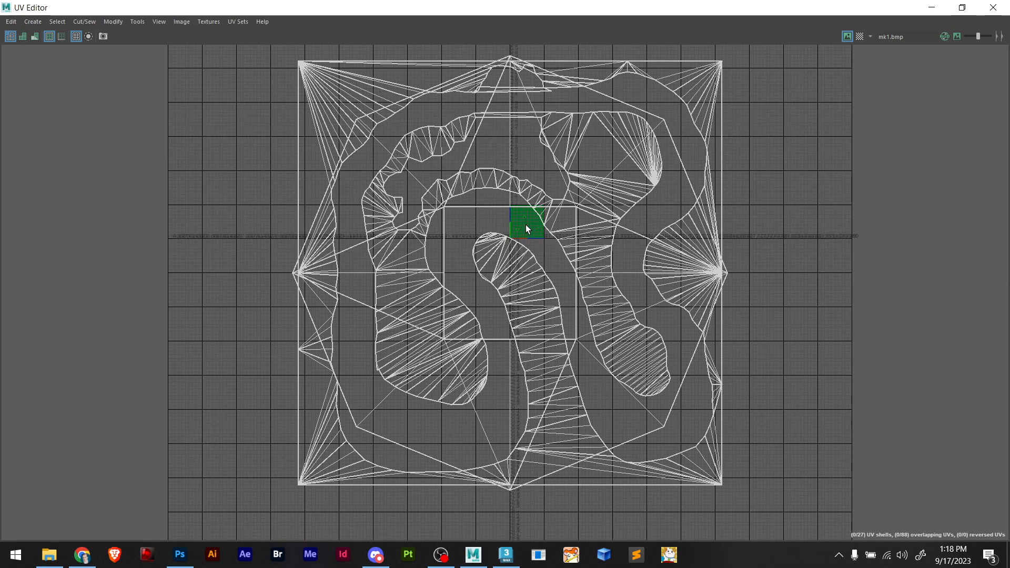
scroll(525, 226, "up", 5)
scroll(525, 225, "down", 8)
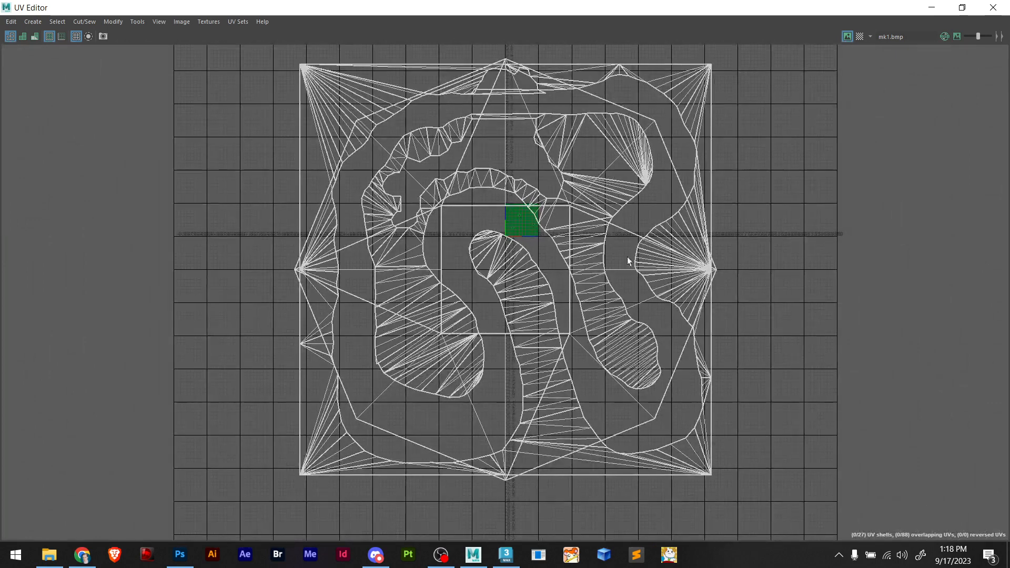
Open grass_01.png from the old_donut_sfc folder in Photoshop as its own document and deselect its layer
left_click(51, 557)
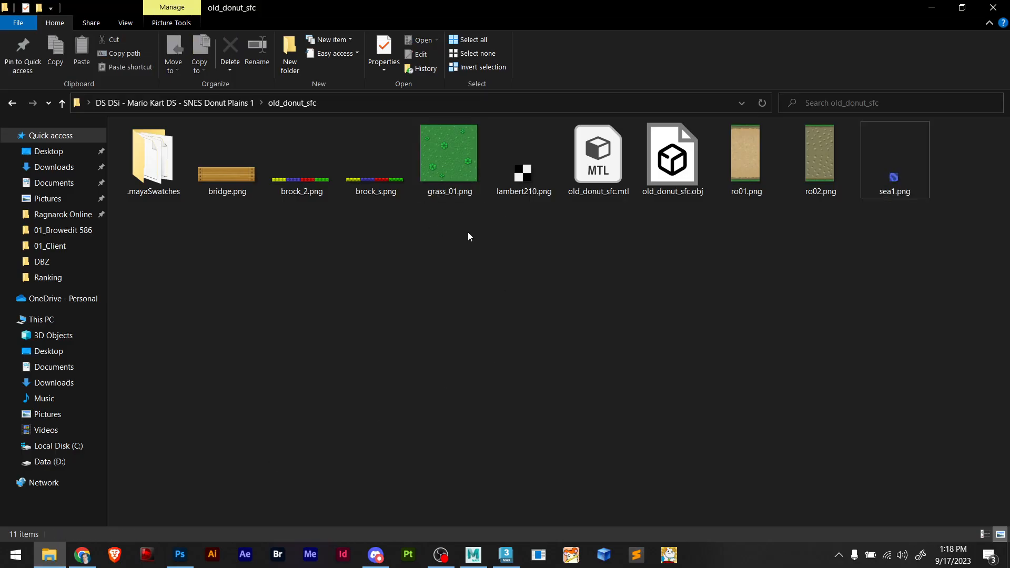
left_click_drag(446, 158, 345, 44)
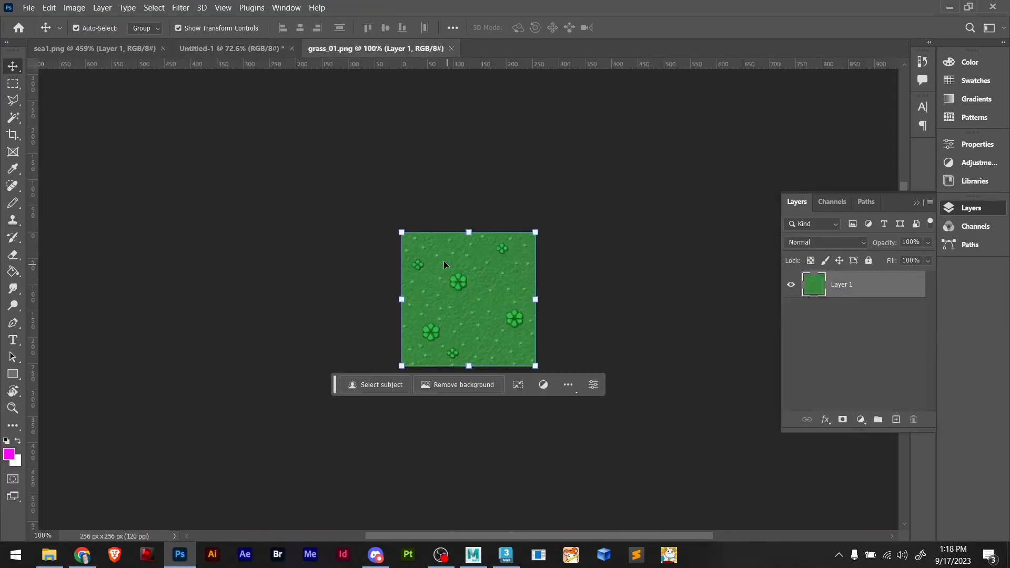
left_click(330, 233)
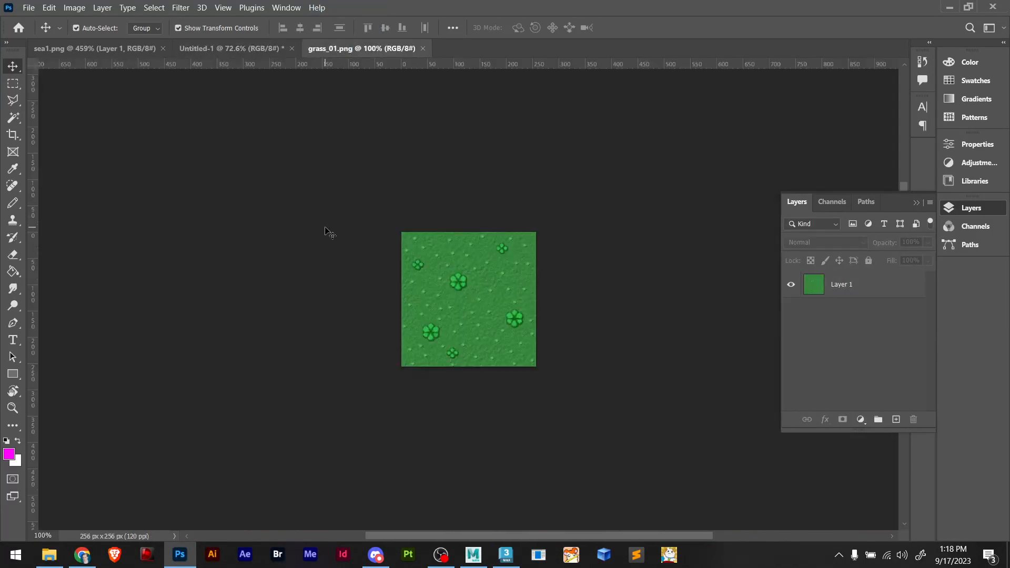
Enlarge the canvas of grass_01.png to 3072 x 3072 pixels
left_click(75, 8)
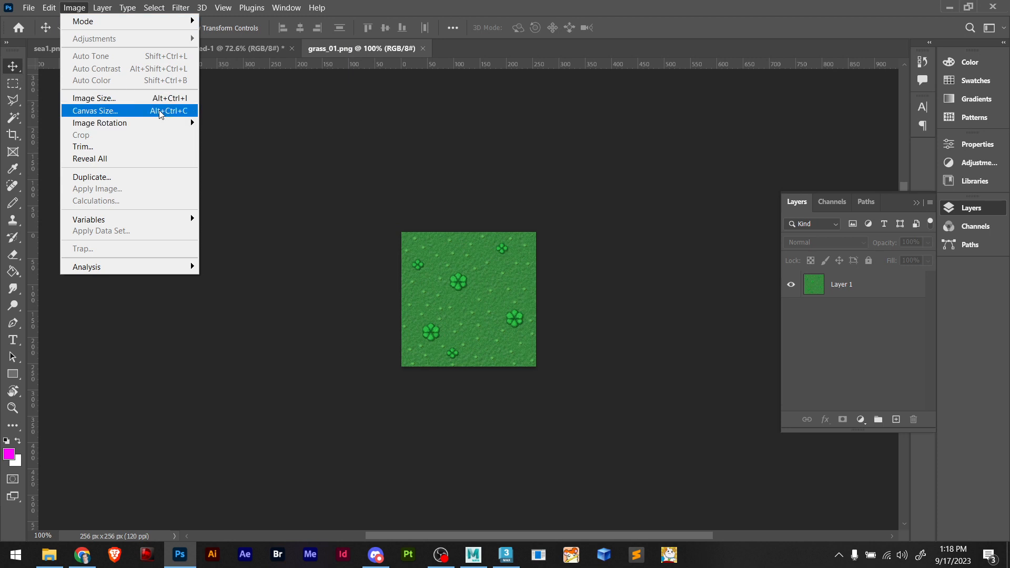
left_click(123, 112)
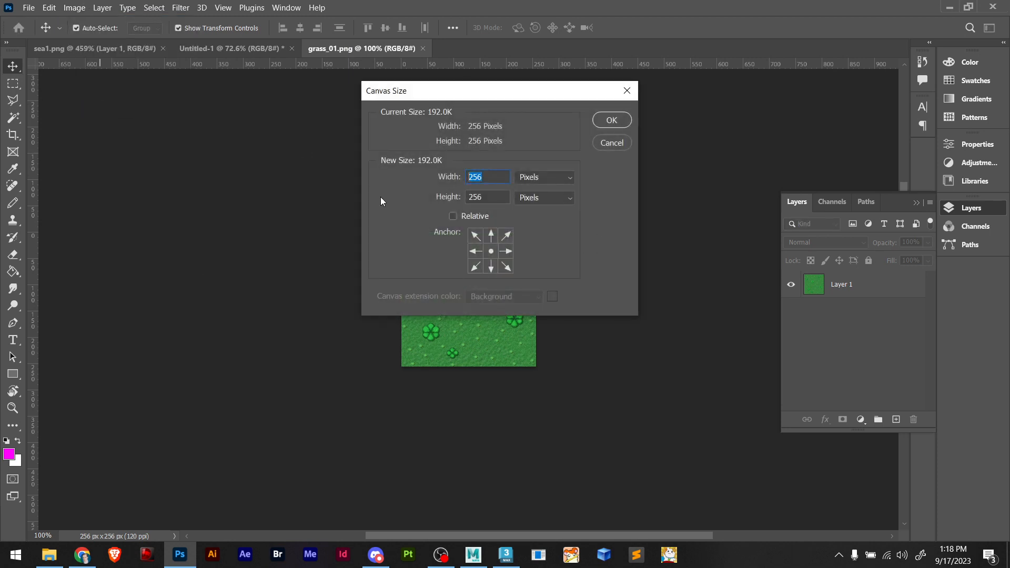
key("End")
type("*")
left_click(500, 179)
left_click(612, 121)
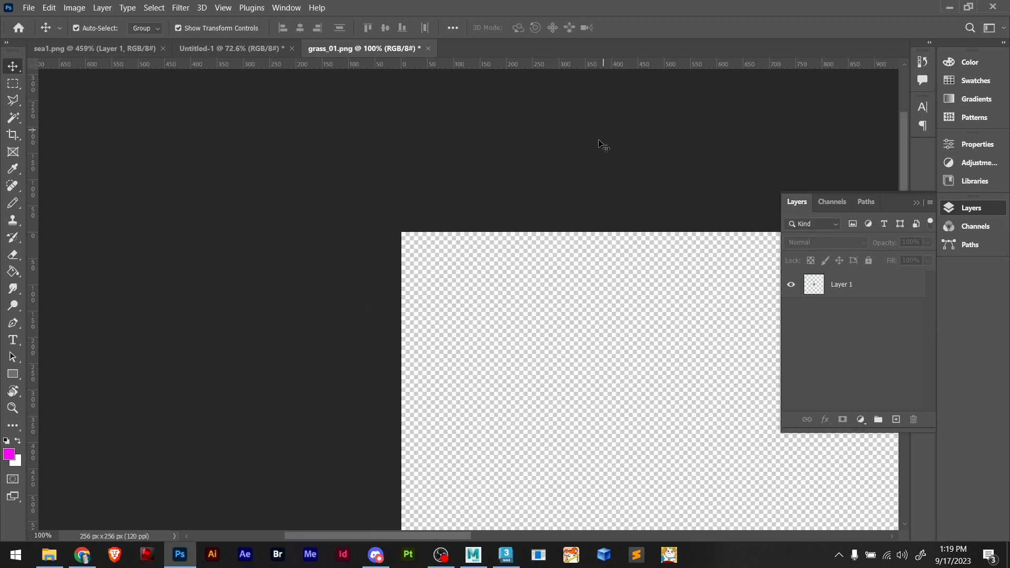
Duplicate the grass tile and place the copy along the canvas's top edge near its upper-left corner
scroll(549, 312, "down", 5, "alt")
left_click_drag(565, 347, 252, 210)
scroll(315, 236, "down", 4, "alt")
scroll(526, 311, "down", 1, "alt")
scroll(551, 441, "down", 1, "alt")
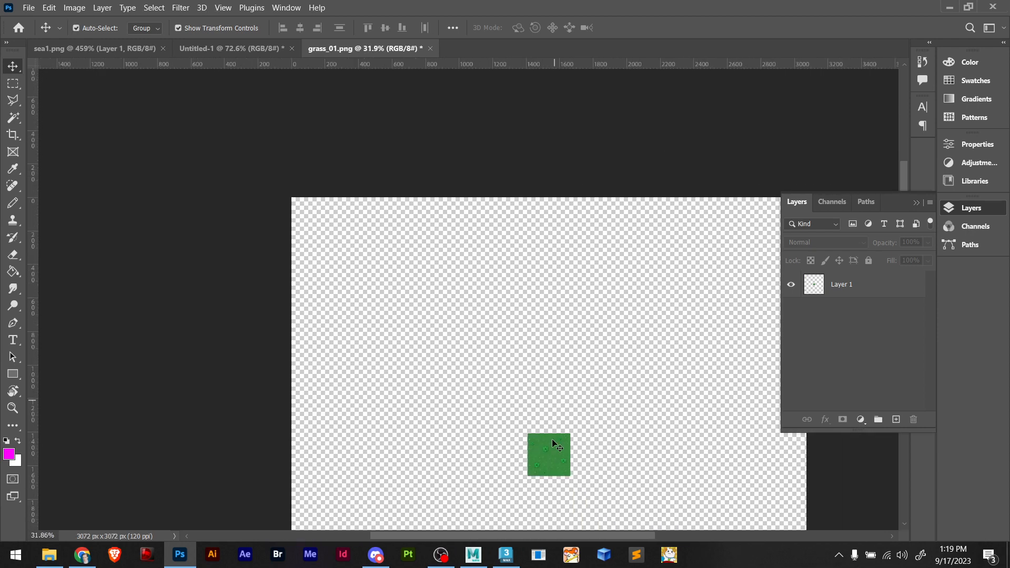
left_click_drag(551, 453, 400, 223, "ctrl")
Switch back to Maya's UV Editor to check the grass UV layout, and minimize the editor
key("alt+Tab")
key("alt+Tab")
key("Tab")
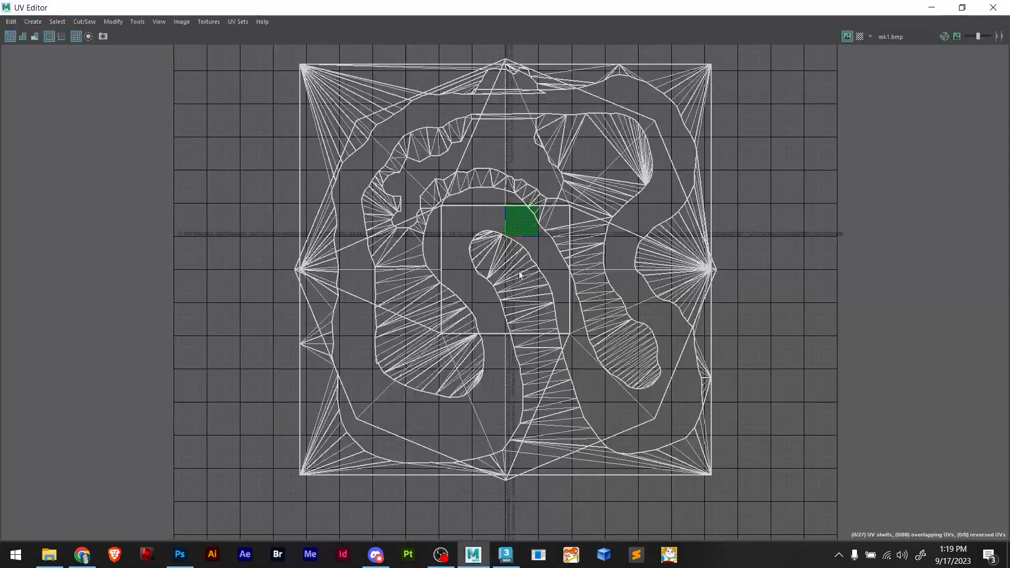
key("alt+Tab")
key("Tab")
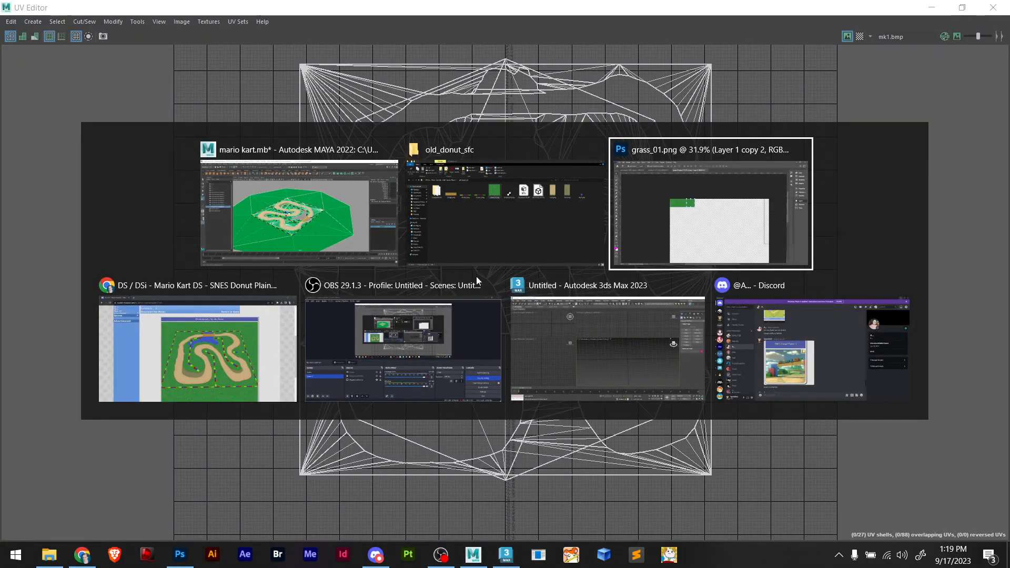
left_click(279, 224)
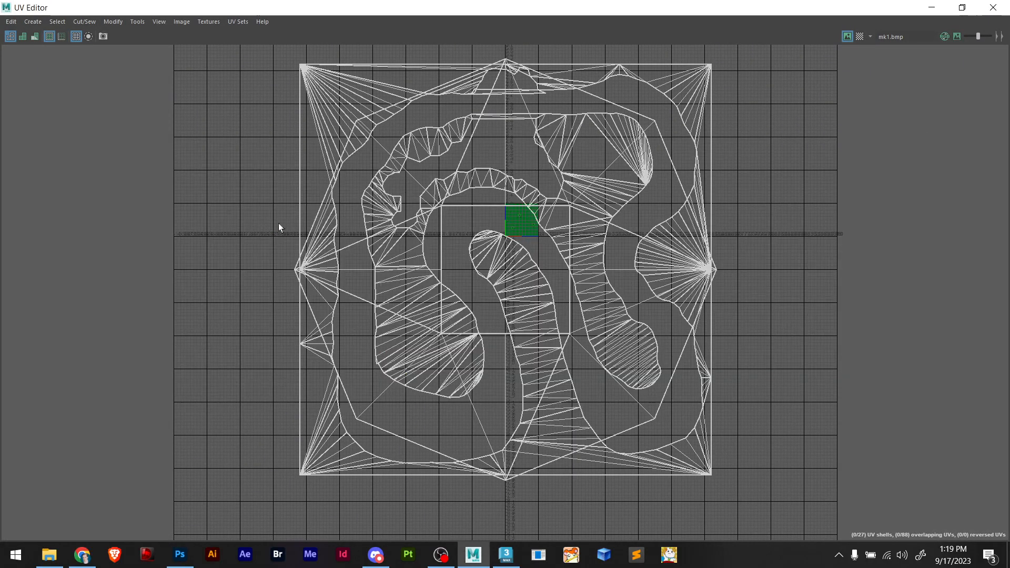
left_click(933, 8)
Examine the whole grass mesh from directly above, including its outer octagonal area and the texture tiling there
scroll(477, 279, "up", 5)
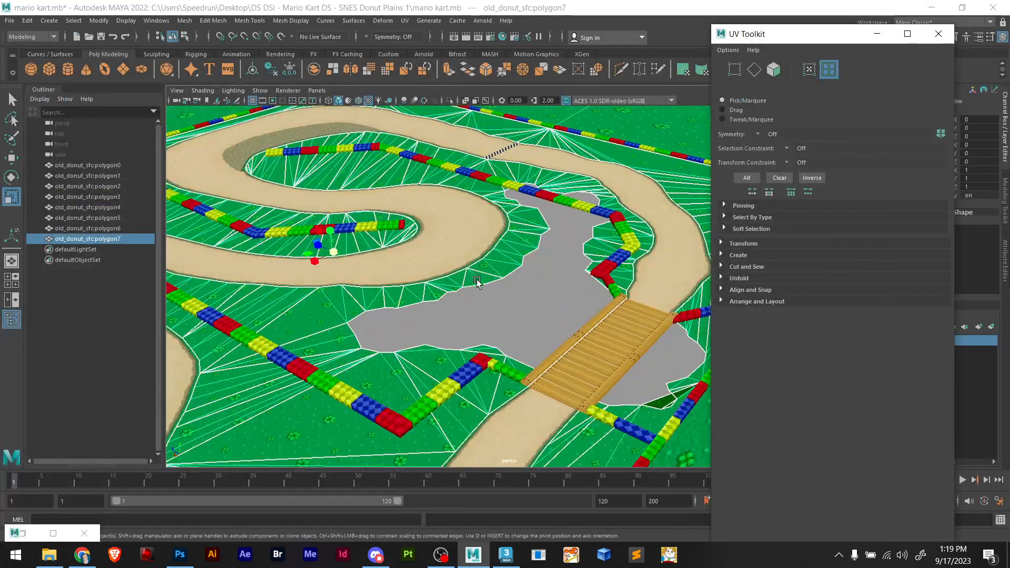
middle_click_drag(476, 279, 450, 330, "alt")
left_click_drag(449, 331, 364, 375, "alt")
scroll(392, 355, "down", 5)
middle_click_drag(513, 291, 232, 360, "alt")
scroll(514, 310, "up", 4)
scroll(513, 309, "down", 3)
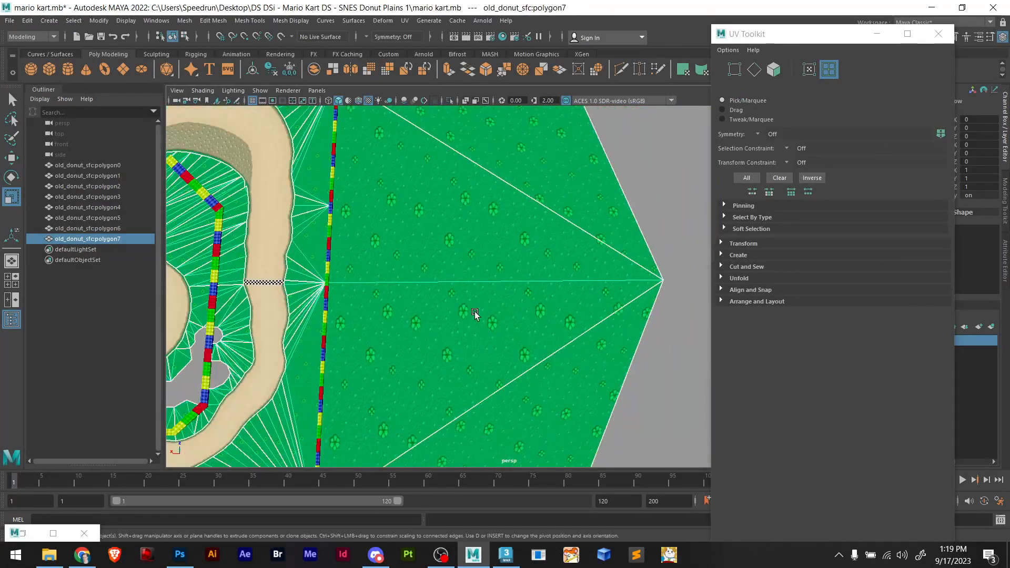
scroll(475, 311, "down", 5)
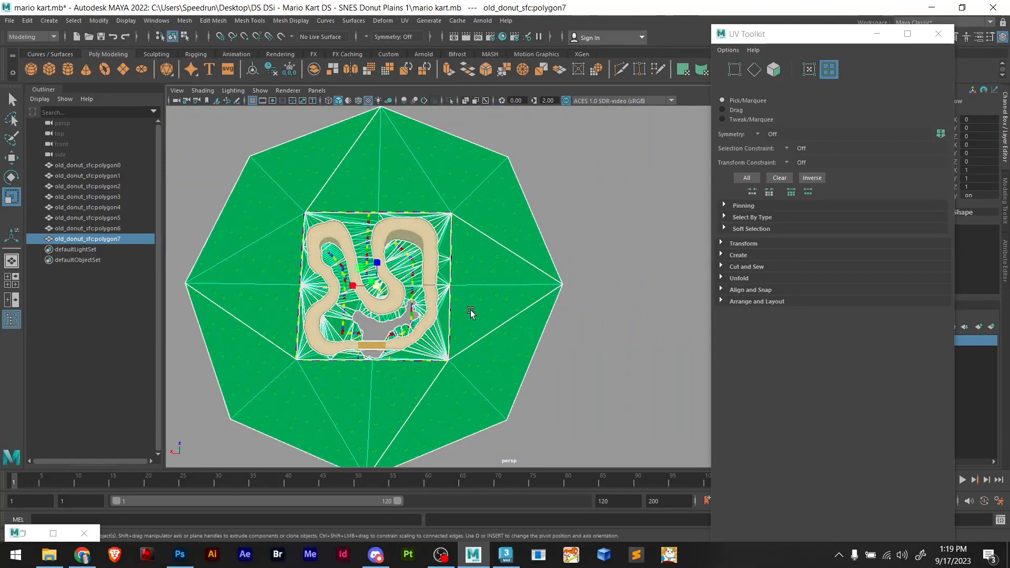
scroll(471, 311, "up", 4)
scroll(468, 312, "down", 6)
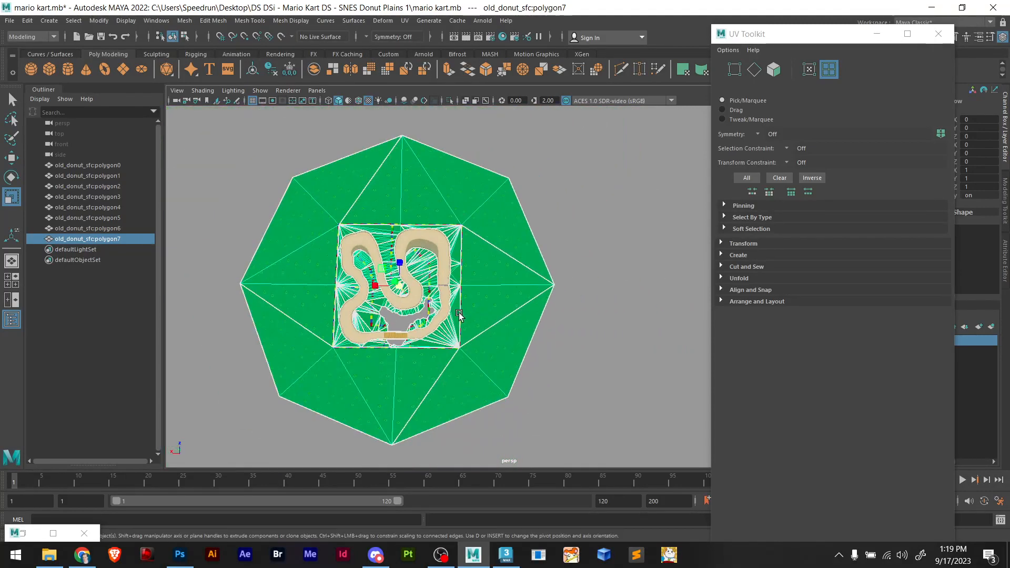
left_click_drag(459, 314, 480, 317, "alt")
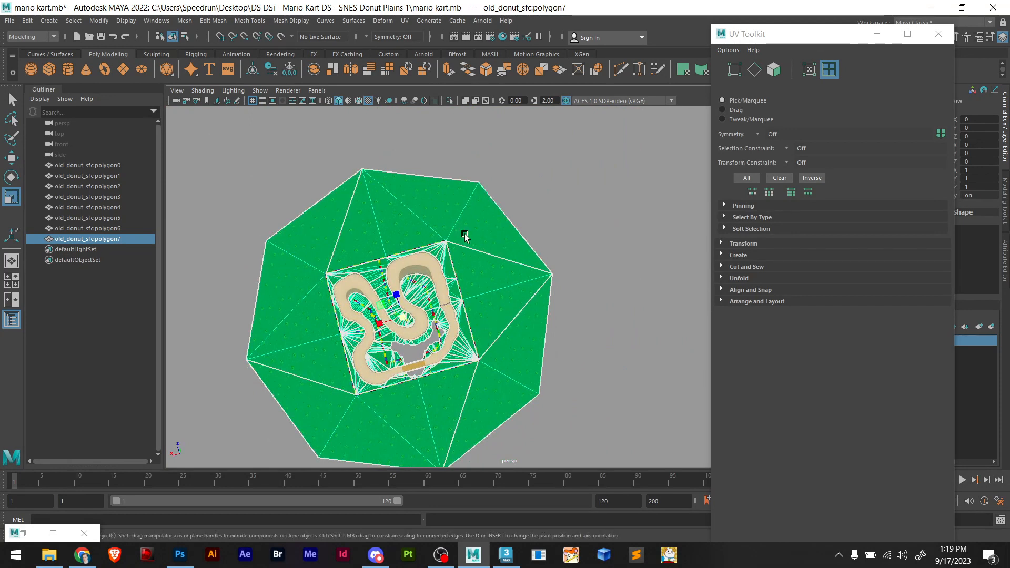
Restore the UV Editor beside the viewport and switch to edge selection for the grass mesh
left_click(404, 21)
left_click(421, 33)
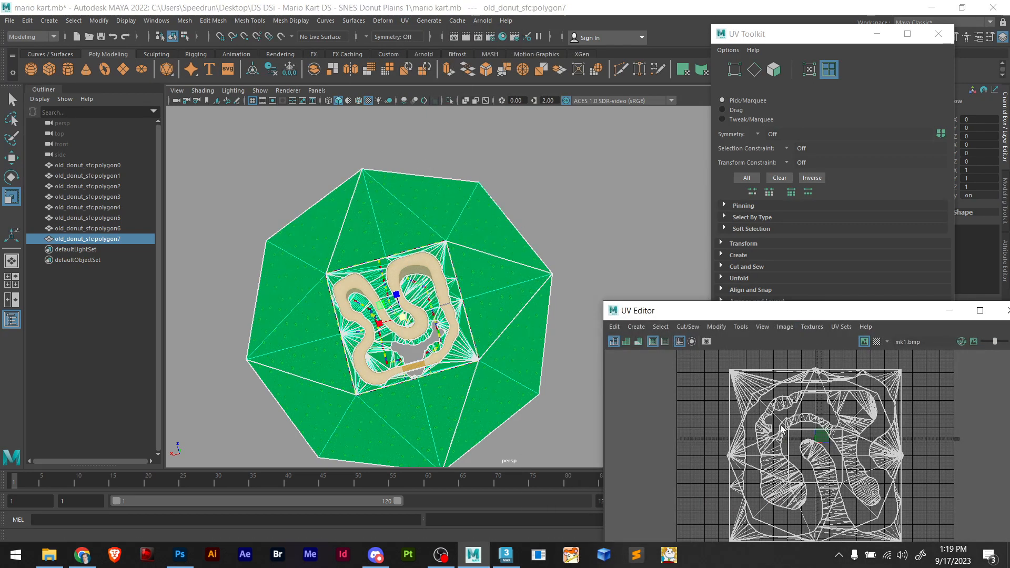
left_click(754, 69)
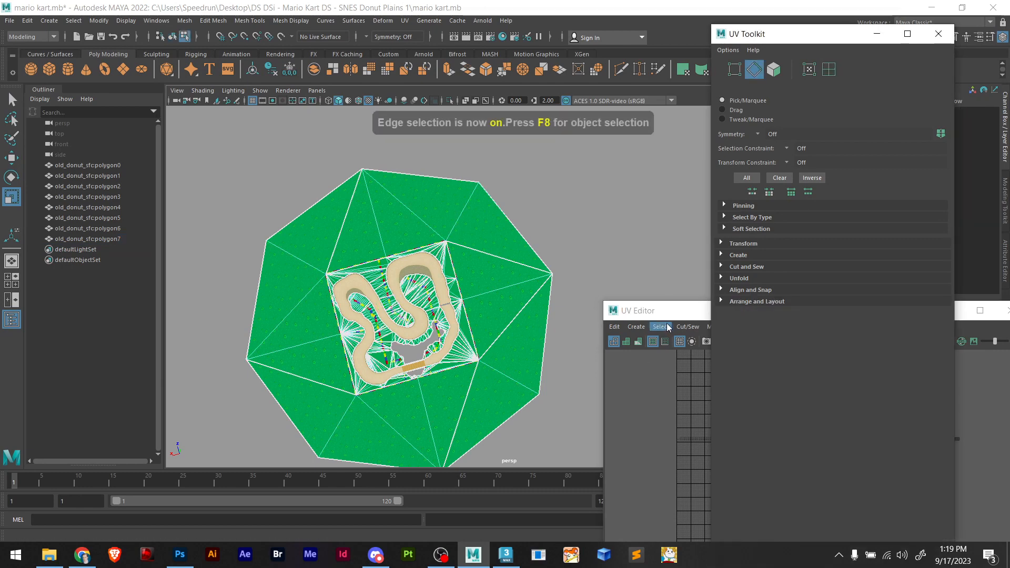
Select the two horizontal edges of the grass UVs that run outward from opposite sides of the inner square
left_click(676, 318)
scroll(772, 476, "up", 5)
left_click(736, 435)
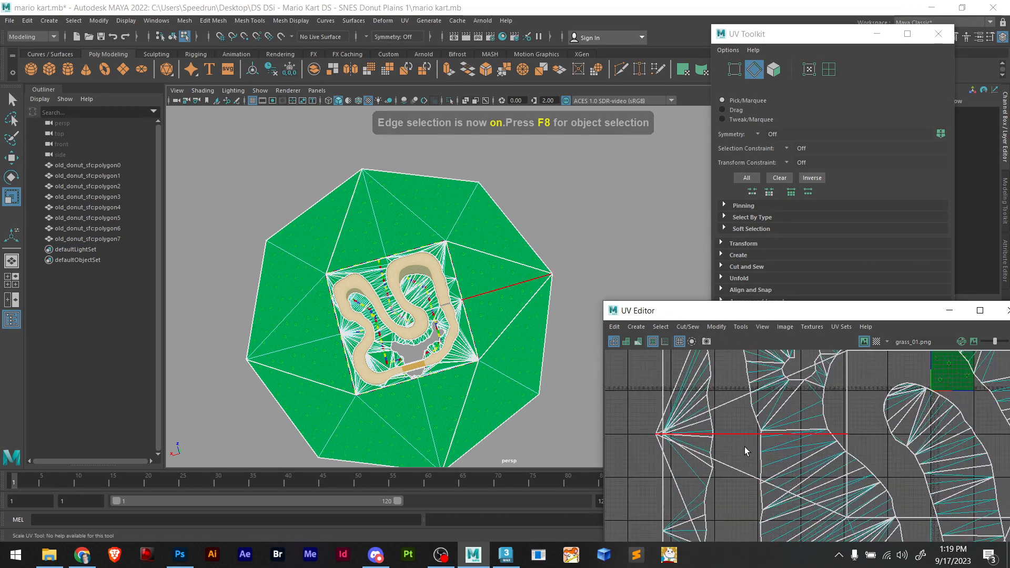
left_click(737, 435)
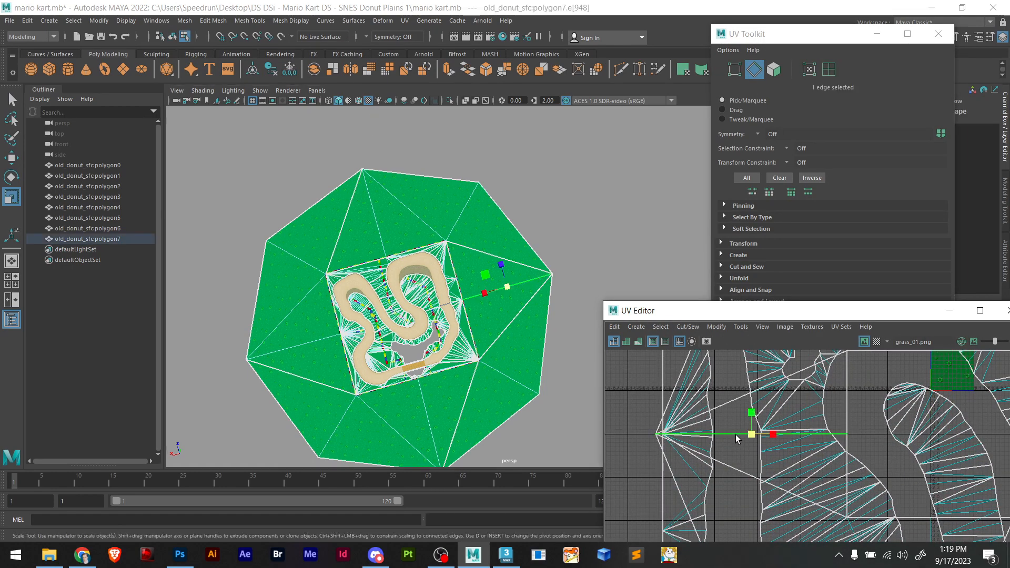
key("space")
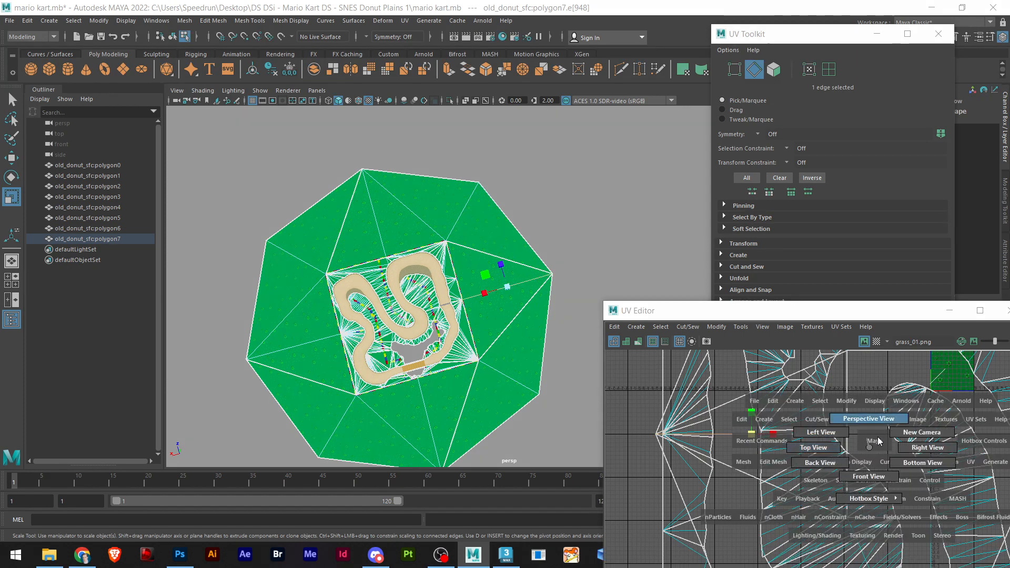
middle_click_drag(871, 446, 590, 434, "alt")
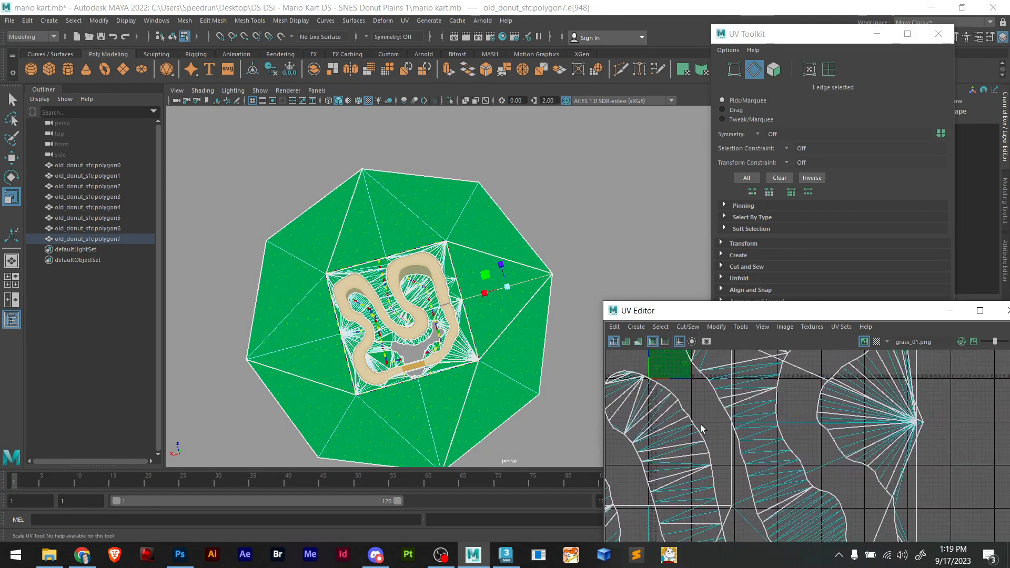
left_click(802, 422, "shift")
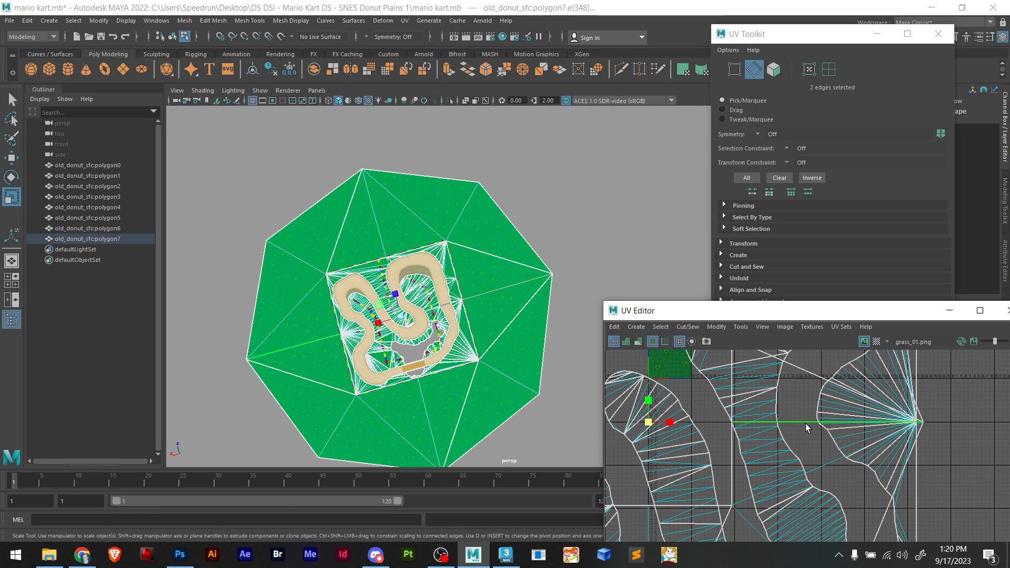
Examine the full extent of the grass UV layout against the single texture tile in the UV Editor
scroll(752, 442, "down", 3)
scroll(731, 430, "up", 4)
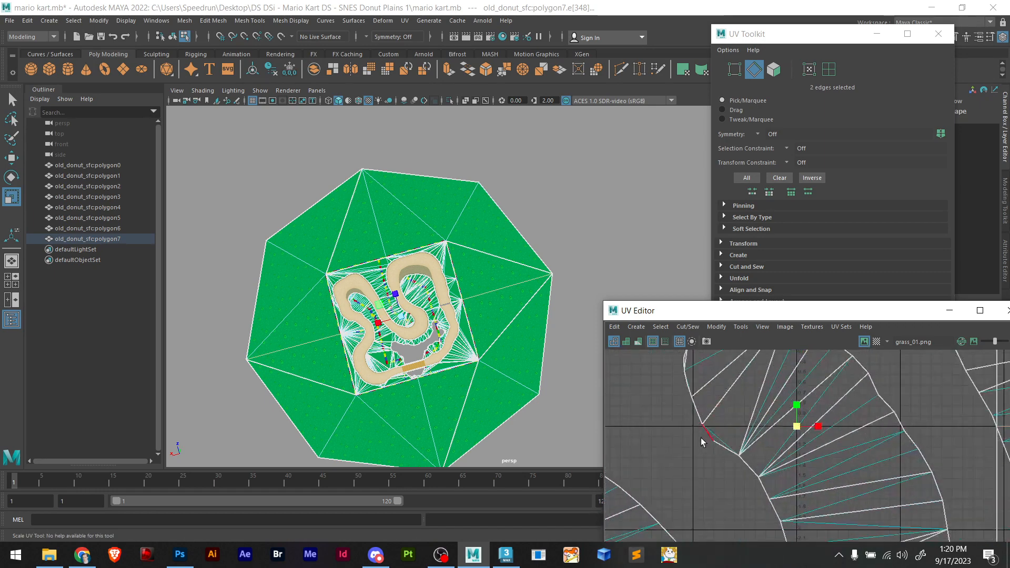
scroll(729, 429, "down", 5)
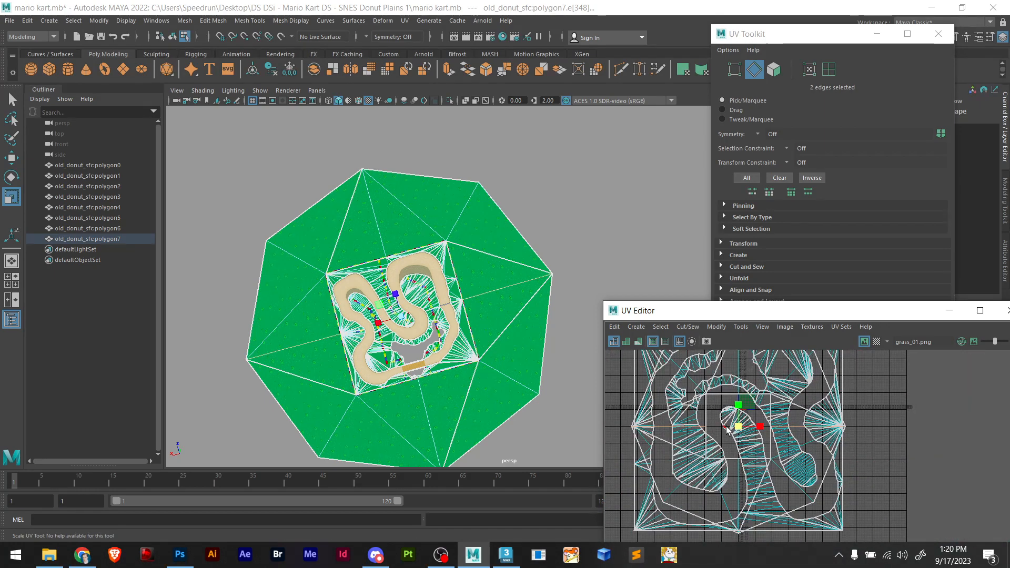
scroll(728, 429, "down", 2)
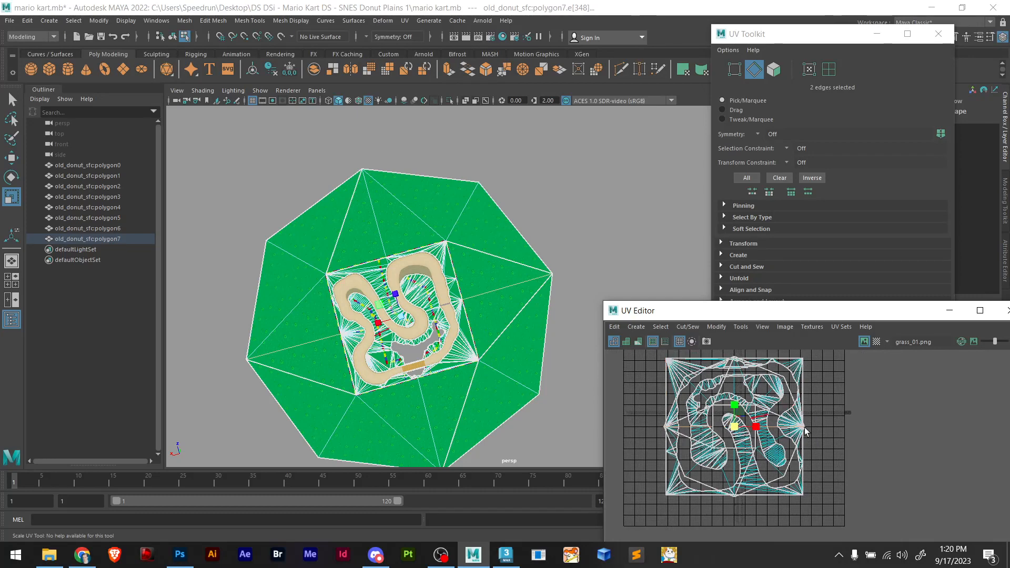
scroll(825, 438, "down", 2)
scroll(825, 437, "down", 1)
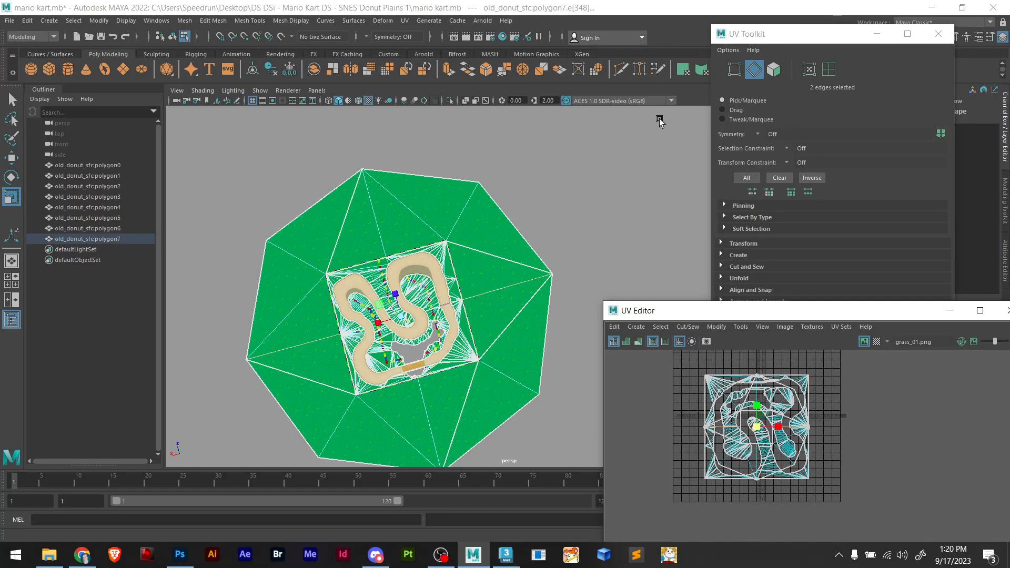
left_click(596, 11)
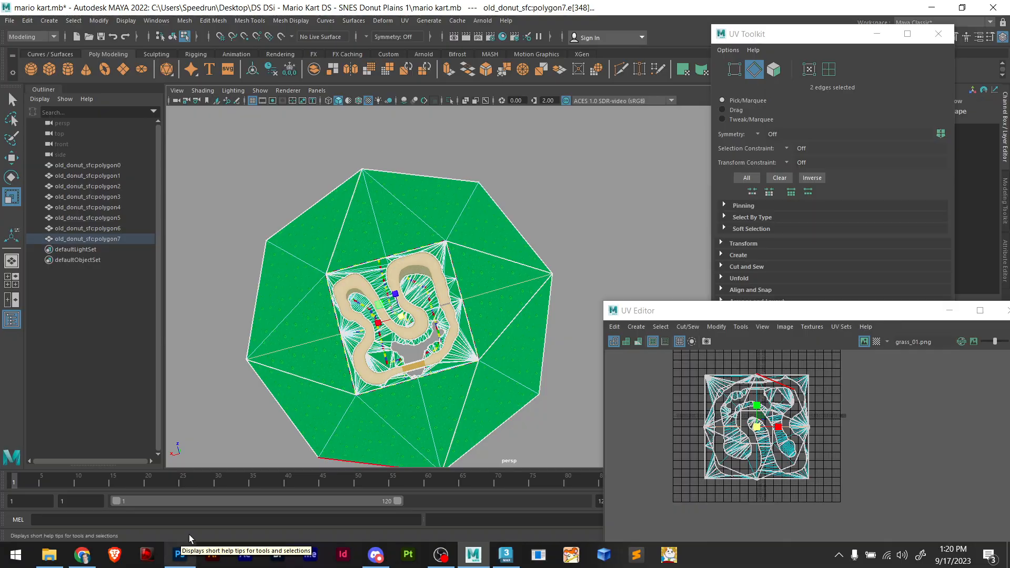
Switch to Photoshop and close the thin gap between the second and third grass tiles
left_click(180, 554)
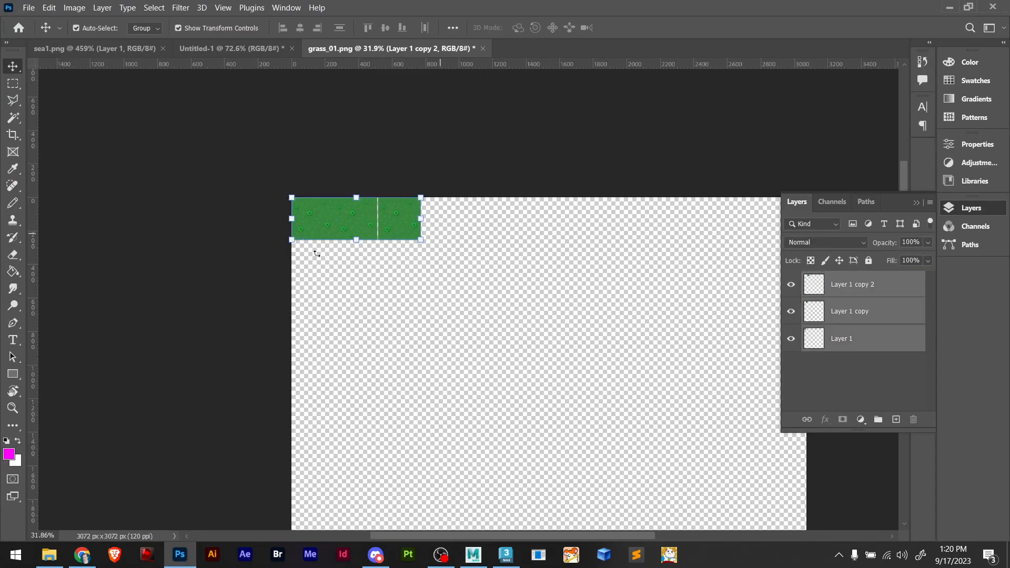
left_click(402, 277)
scroll(383, 222, "up", 3, "alt")
left_click_drag(386, 226, 382, 224)
Duplicate the grass tiles side by side until they fill the top row across the 3072-pixel canvas
left_click_drag(420, 304, 535, 235)
scroll(494, 279, "down", 3, "alt")
scroll(494, 278, "down", 1, "alt")
left_click_drag(518, 319, 289, 275)
left_click_drag(417, 252, 137, 163, "ctrl")
left_click_drag(171, 213, 391, 224, "ctrl+alt")
Select the whole top row of grass tiles and duplicate it downward to make three flush rows
left_click_drag(605, 274, 69, 182)
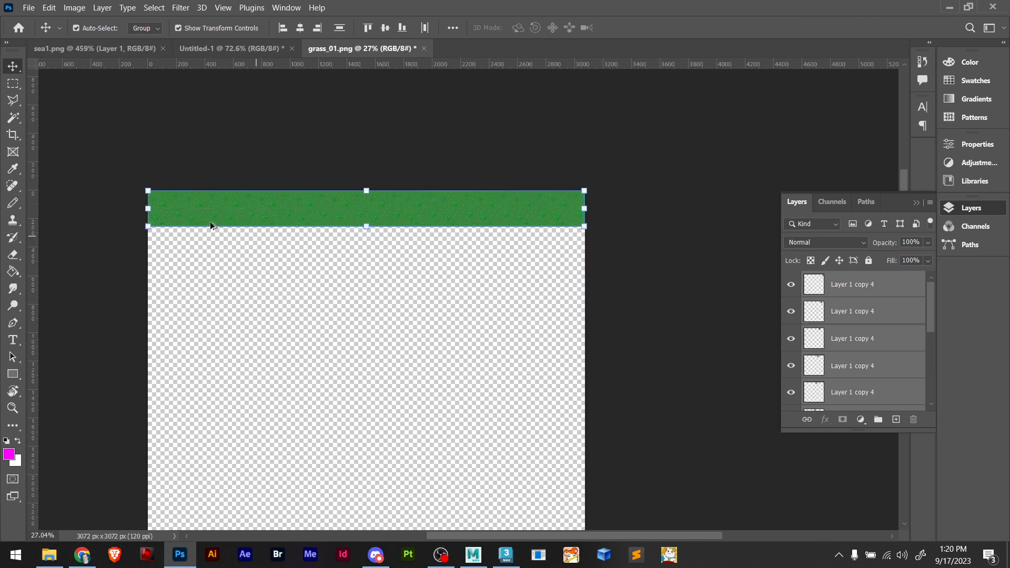
left_click_drag(159, 208, 174, 266, "alt")
scroll(154, 266, "up", 3, "alt")
scroll(190, 264, "down", 8, "alt")
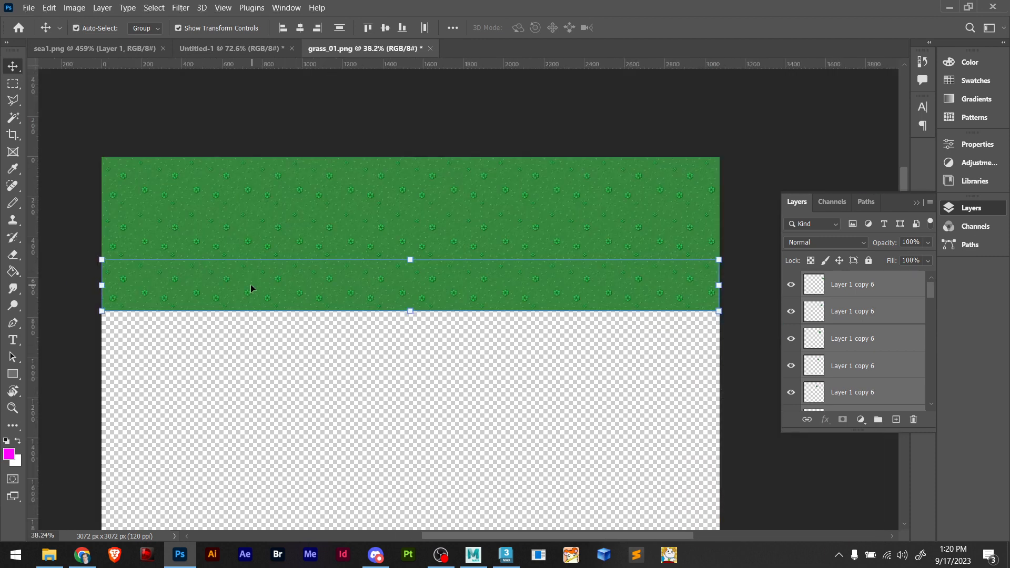
Undo the row copy that misses one tile, reselect the complete third row, and duplicate it as a fourth row
left_click_drag(482, 292, 484, 336, "alt")
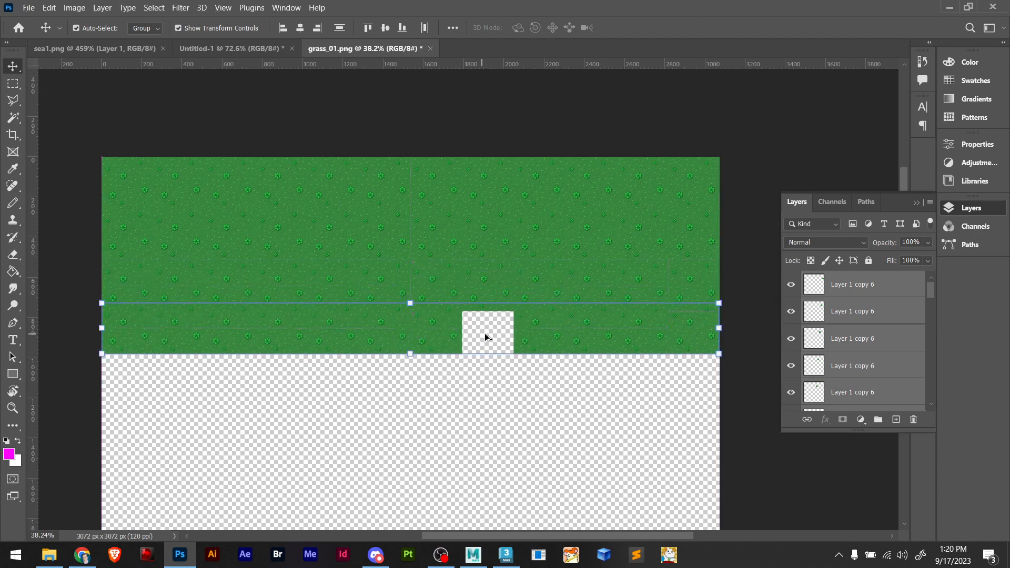
key("ctrl+z")
left_click_drag(744, 382, 193, 283)
left_click_drag(105, 293, 119, 329)
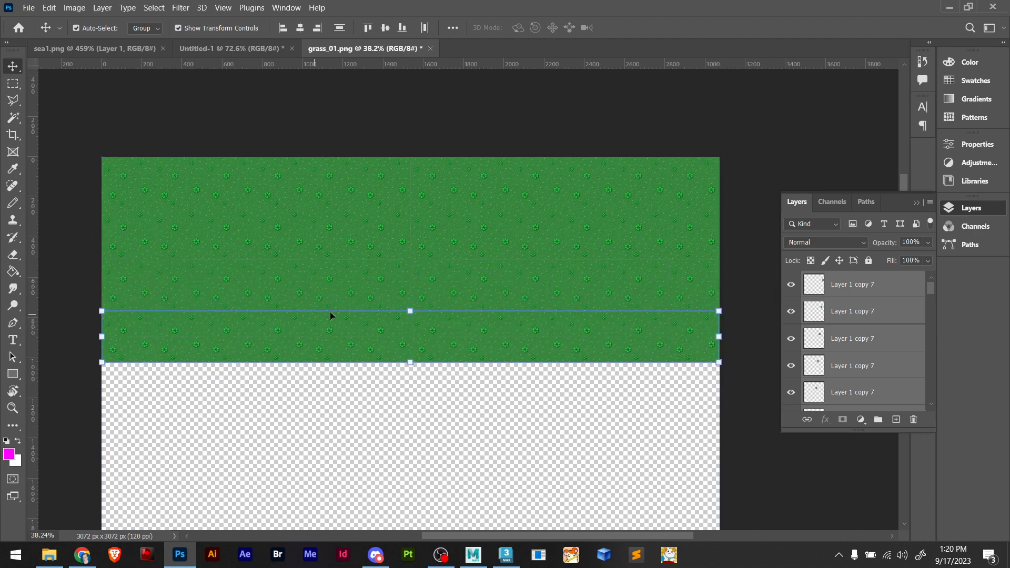
Continue duplicating the grass rows downward until seven flush rows cover the upper part of the canvas
scroll(457, 287, "down", 3)
left_click_drag(115, 212, 132, 340, "alt")
scroll(150, 293, "down", 3)
scroll(149, 293, "down", 3)
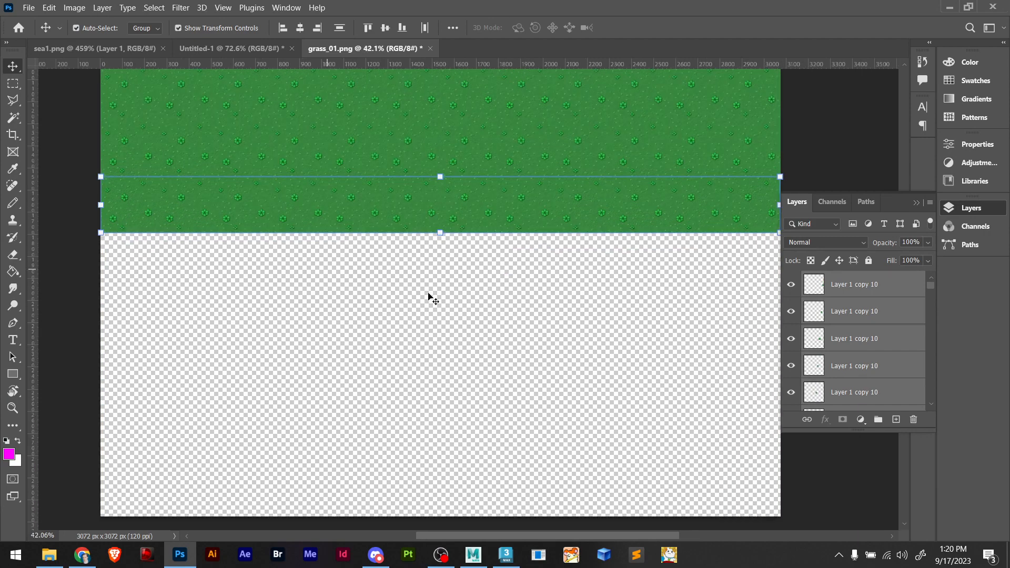
Duplicate a block of the grass rows downward to fill the rest of the canvas, deselect, and check the pattern
scroll(428, 295, "down", 3, "alt")
left_click_drag(654, 269, 293, 112, "ctrl")
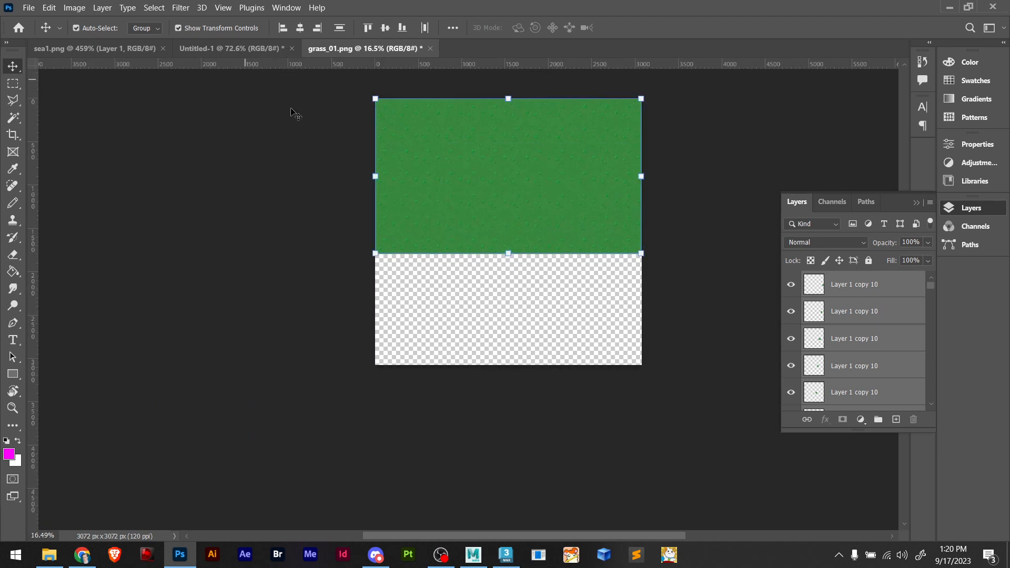
left_click_drag(653, 278, 304, 163)
left_click_drag(387, 152, 397, 262)
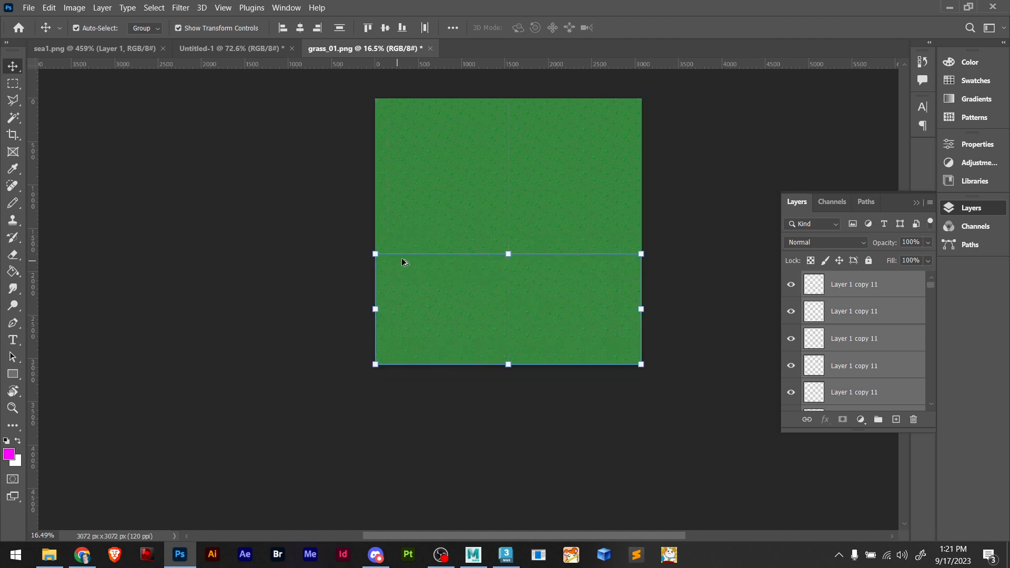
left_click(700, 173)
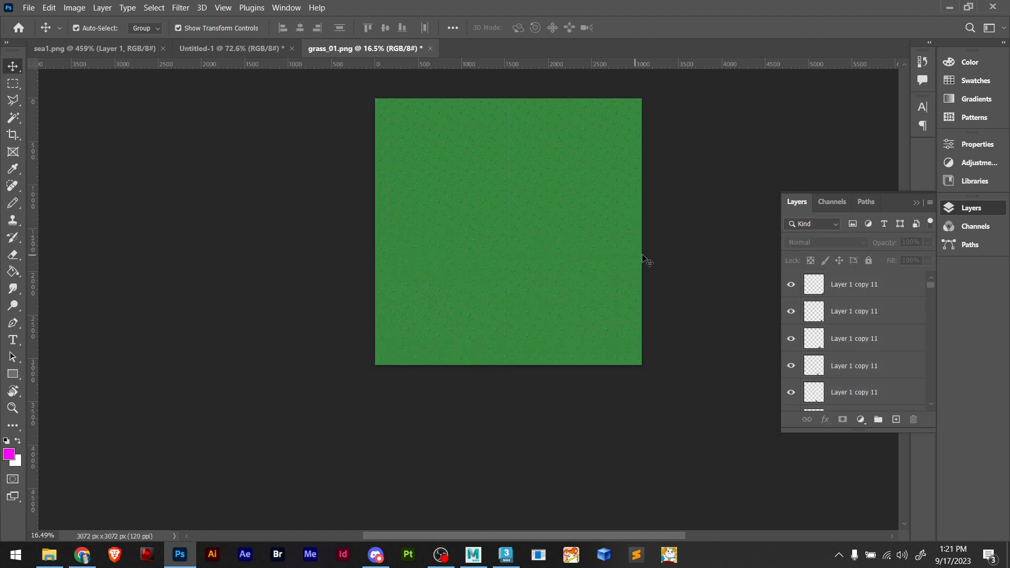
scroll(549, 238, "up", 4, "alt")
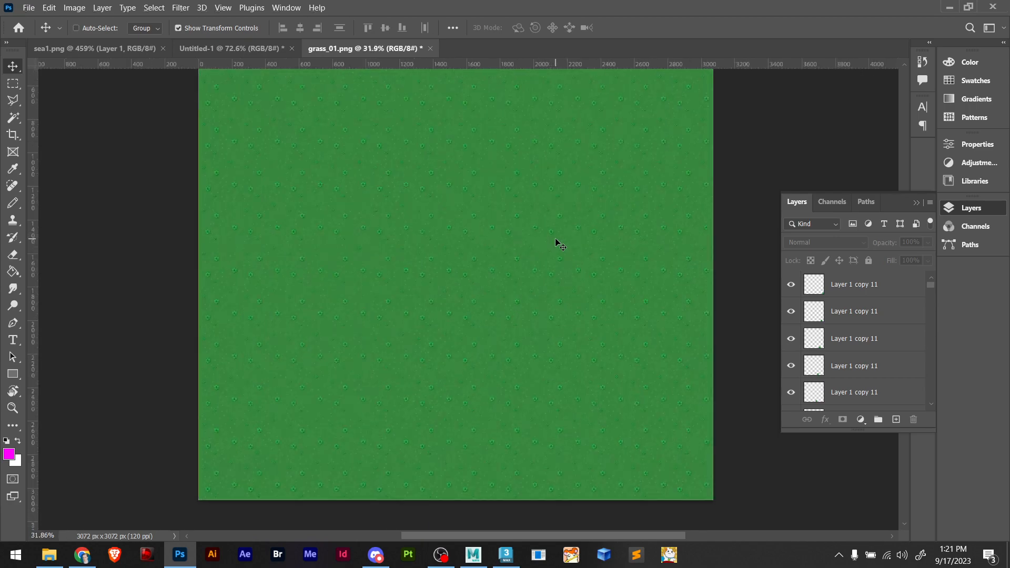
scroll(549, 250, "down", 4, "alt")
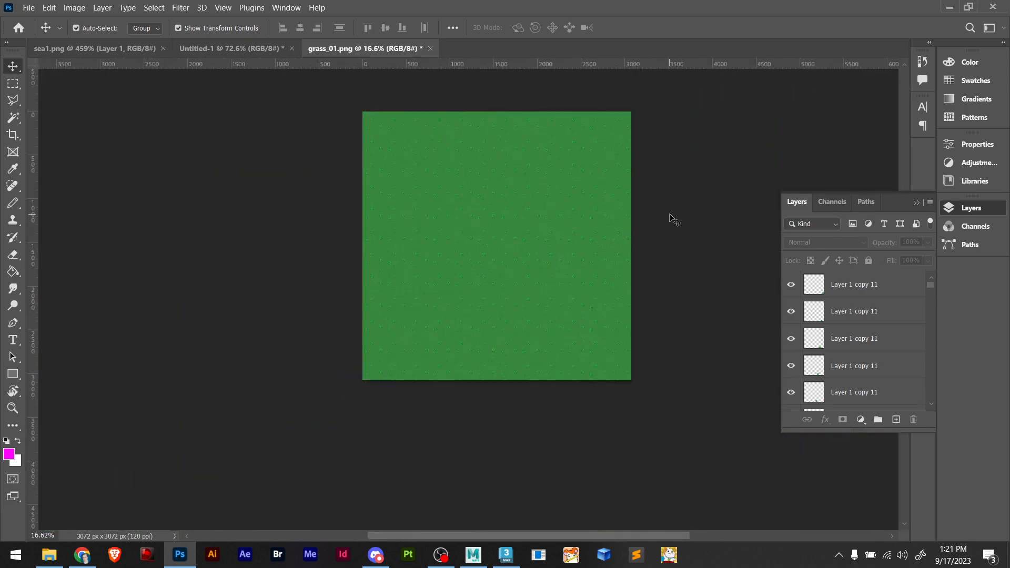
scroll(542, 225, "up", 2, "alt")
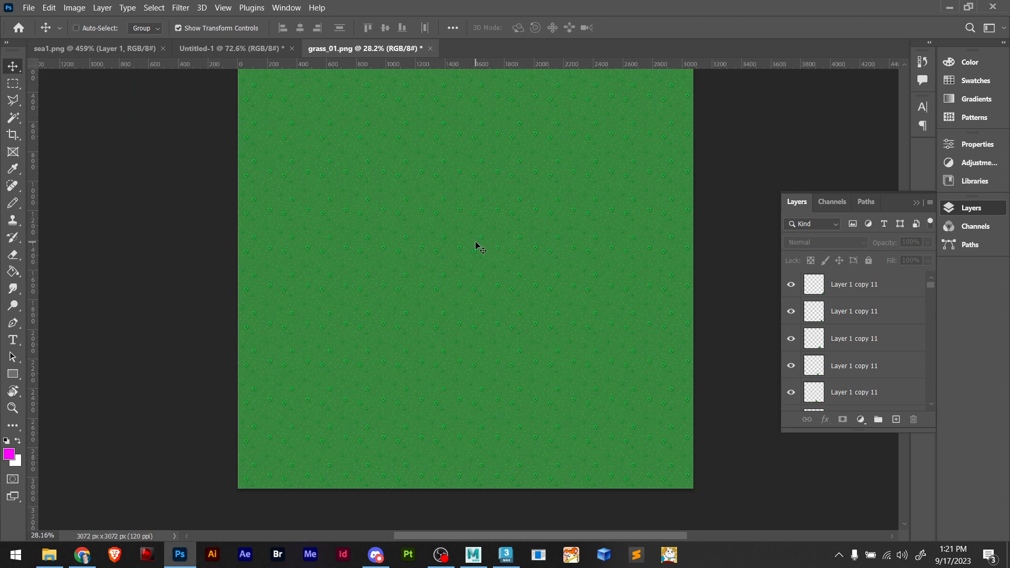
Start saving a copy of the tiled grass image in BMP format in the project's textures folder
key("ctrl+alt+s")
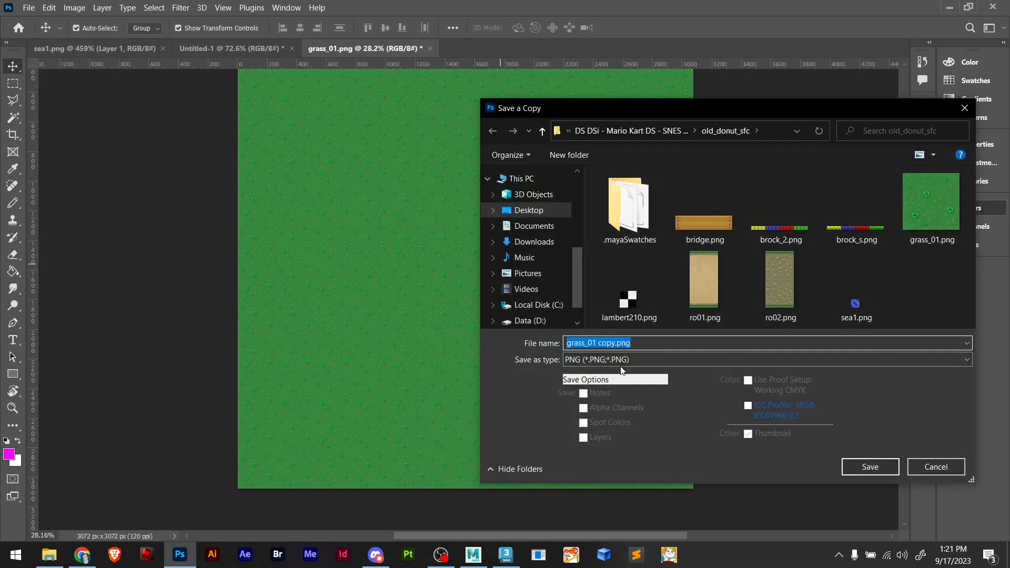
left_click(629, 359)
left_click(608, 136)
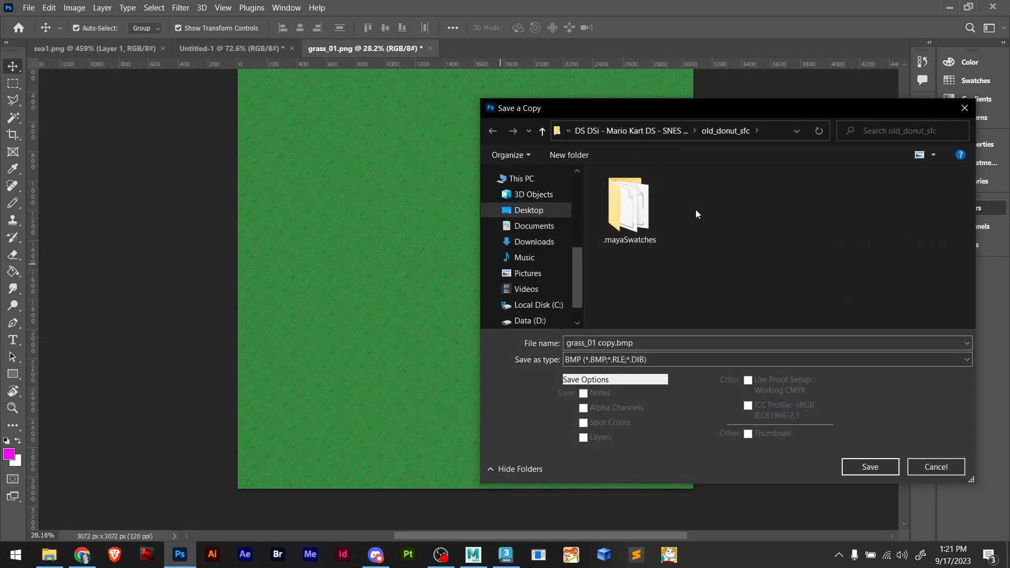
left_click(621, 135)
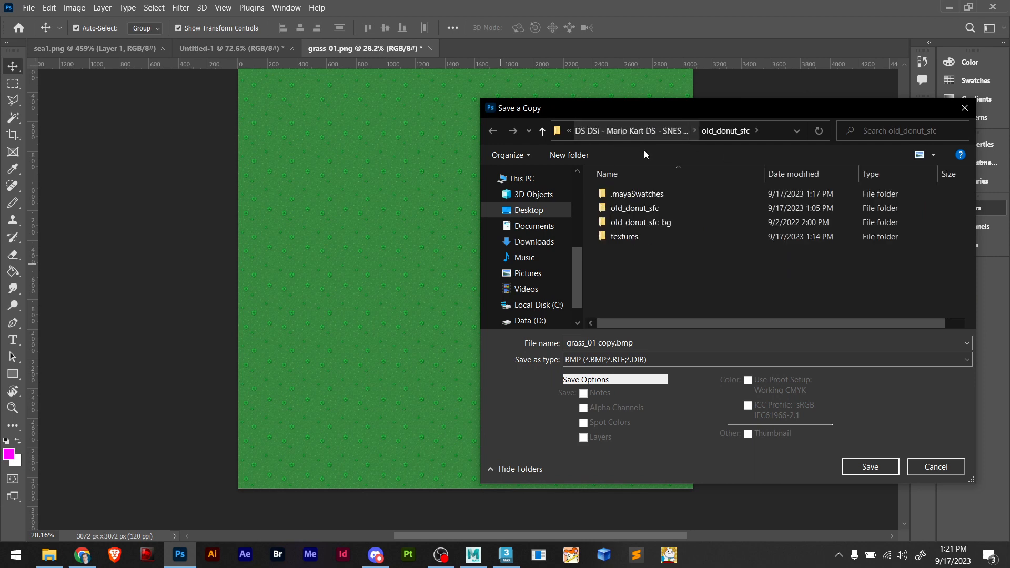
left_click(633, 237)
double_click(633, 237)
Name the copy mk2.bmp, based on the existing mk1.bmp file name, and save it
left_click(703, 231)
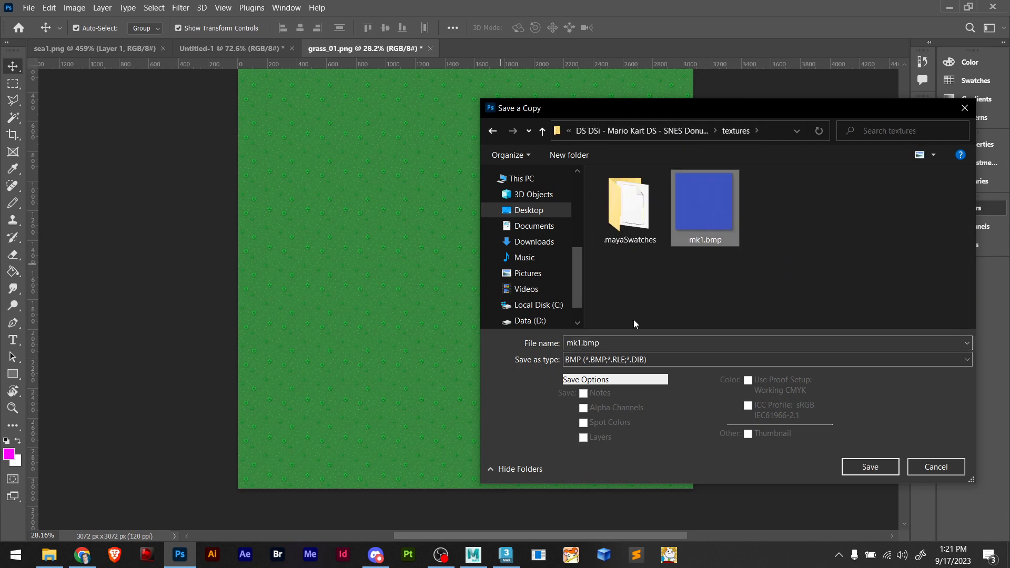
left_click(581, 342)
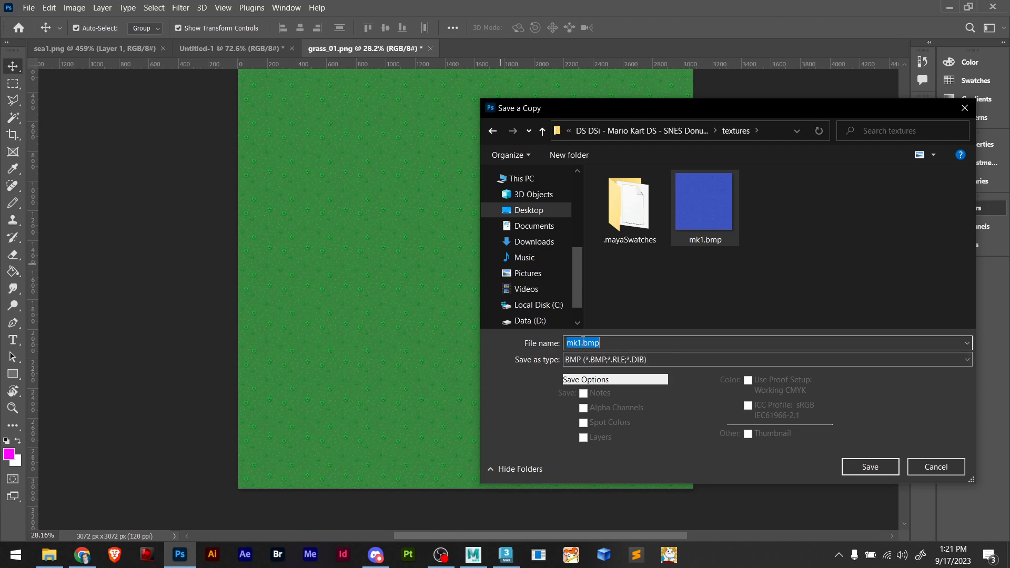
left_click(582, 343)
key("BackSpace")
type("2")
key("Return")
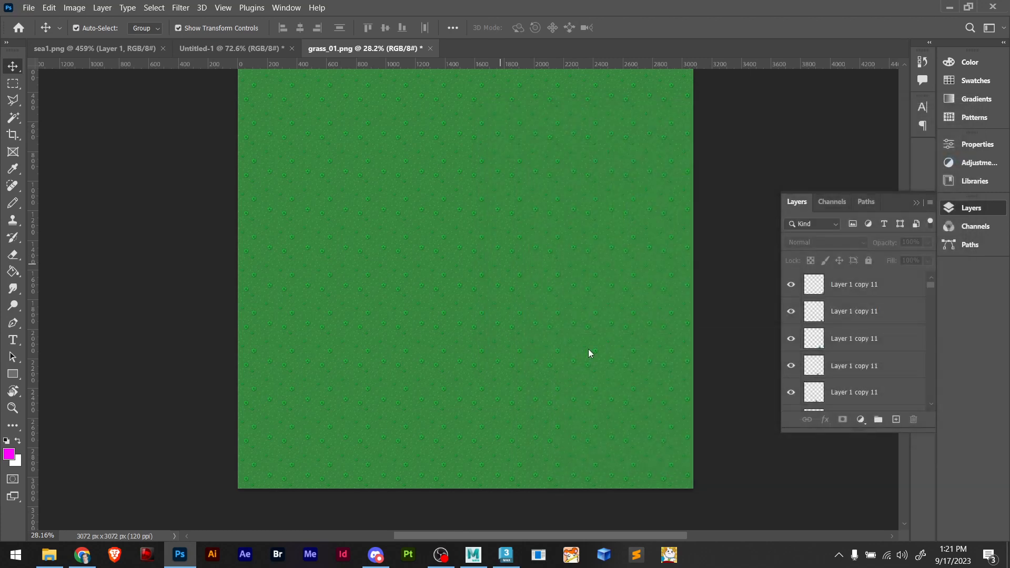
left_click(584, 150)
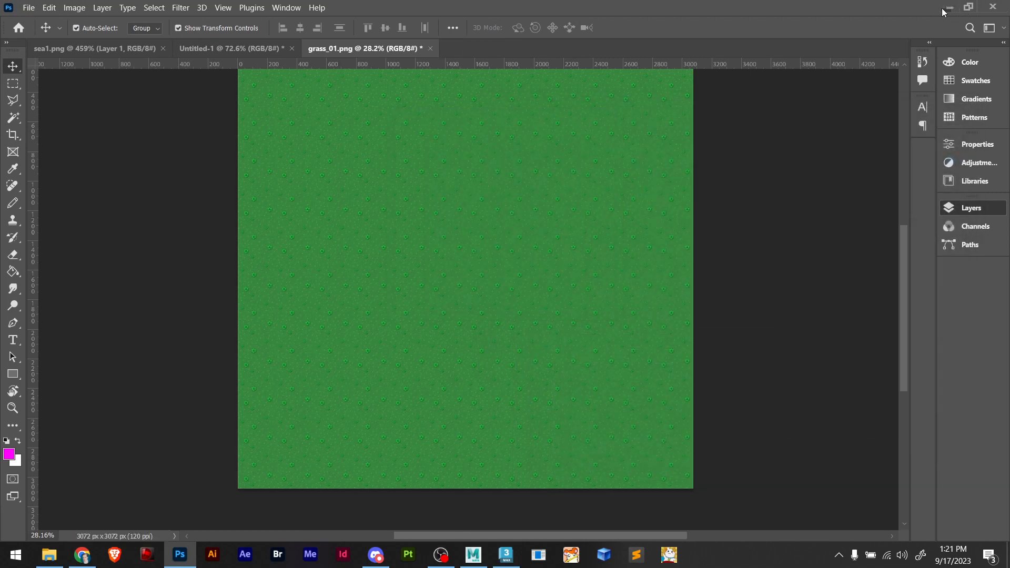
Switch back to Maya and select all UV shells of the grass mesh in the UV Editor
left_click(942, 8)
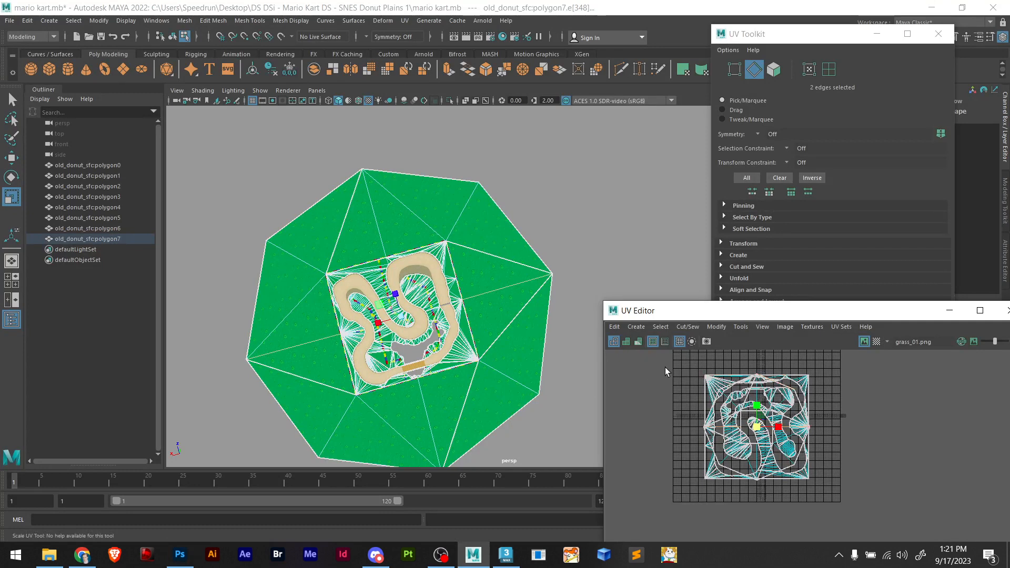
left_click(686, 369)
left_click(828, 71)
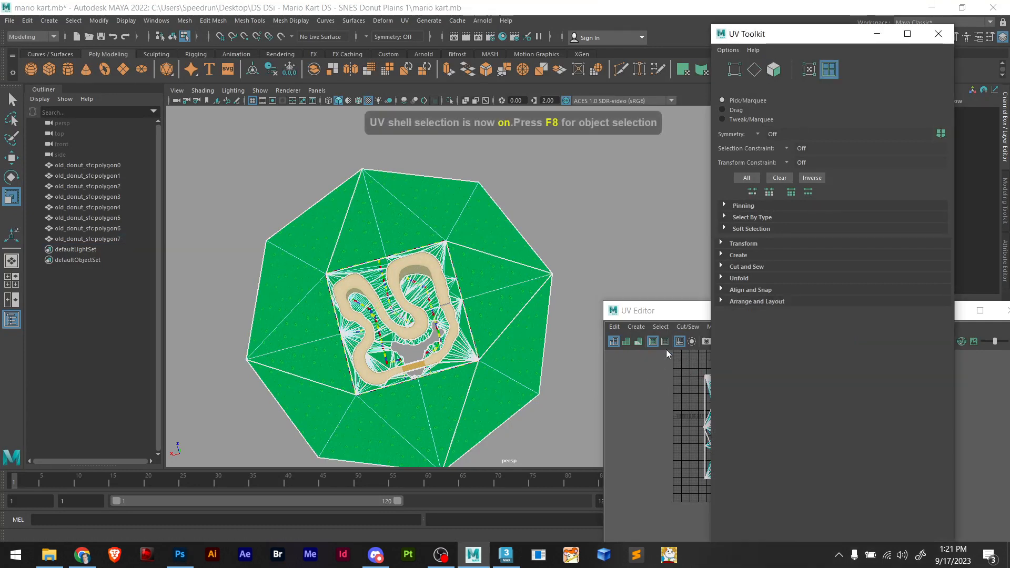
left_click(667, 354)
left_click_drag(696, 372, 831, 448)
key("e")
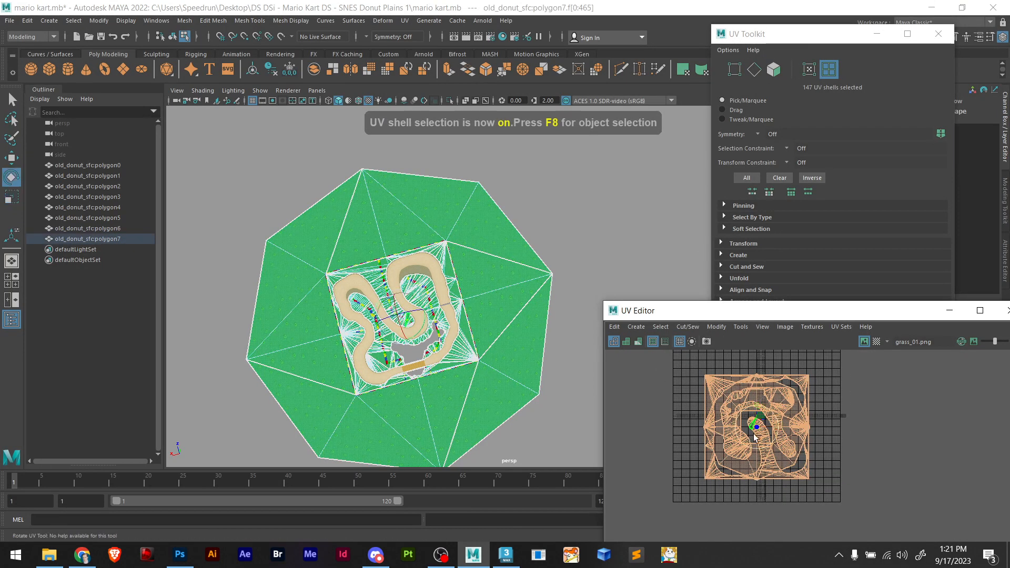
Scale the selected grass UV shells down together until they are slightly smaller than one texture tile
key("r")
mouse_move(758, 432)
left_mouse_down()
mouse_move(737, 428)
mouse_move(761, 423)
left_mouse_up()
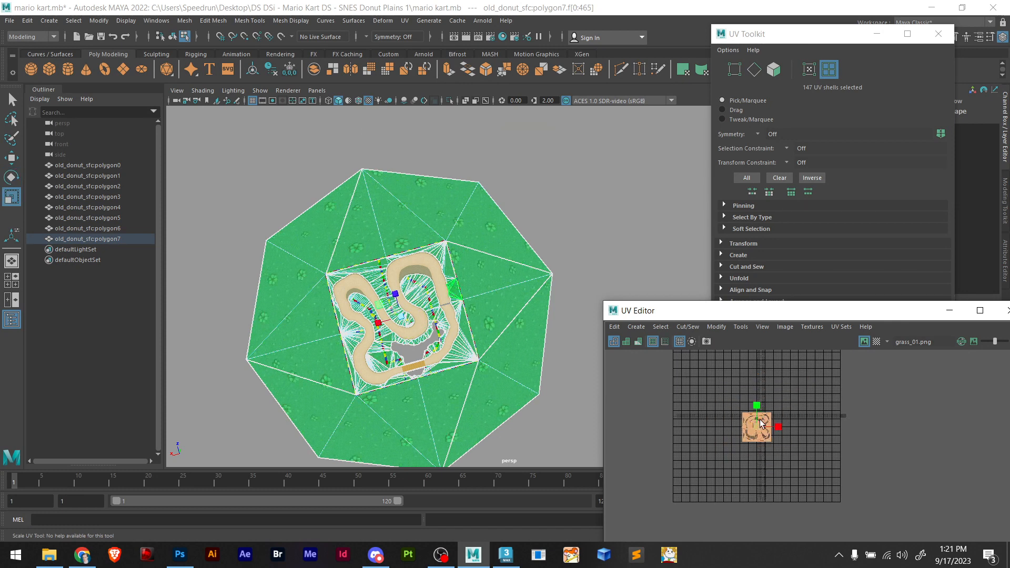
scroll(761, 421, "up", 10)
left_click_drag(691, 452, 726, 379)
Move the scaled grass UV shells up so the whole layout sits inside the 0–1 texture tile
key("w")
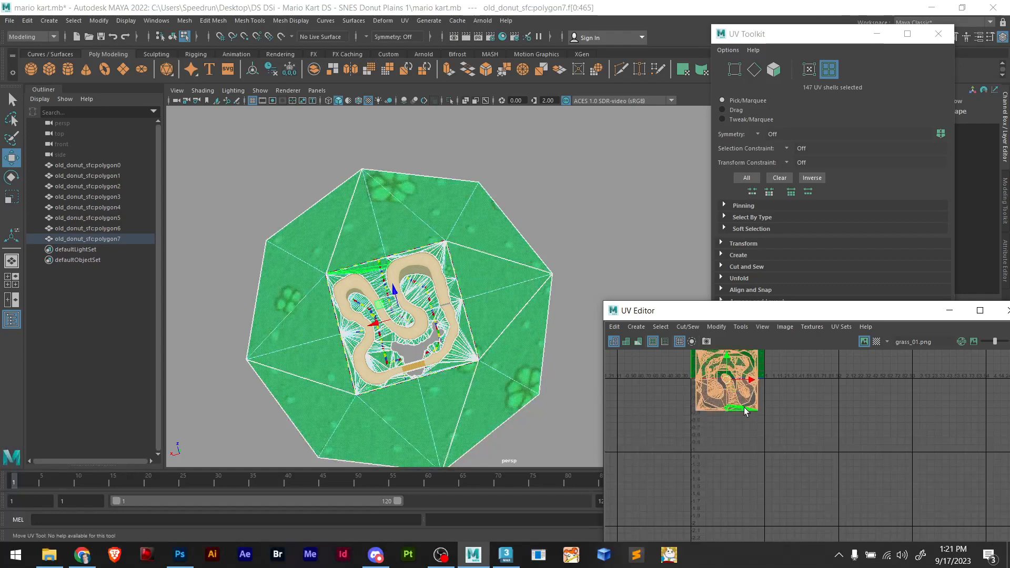
scroll(744, 410, "up", 3)
middle_click_drag(735, 415, 748, 520, "alt")
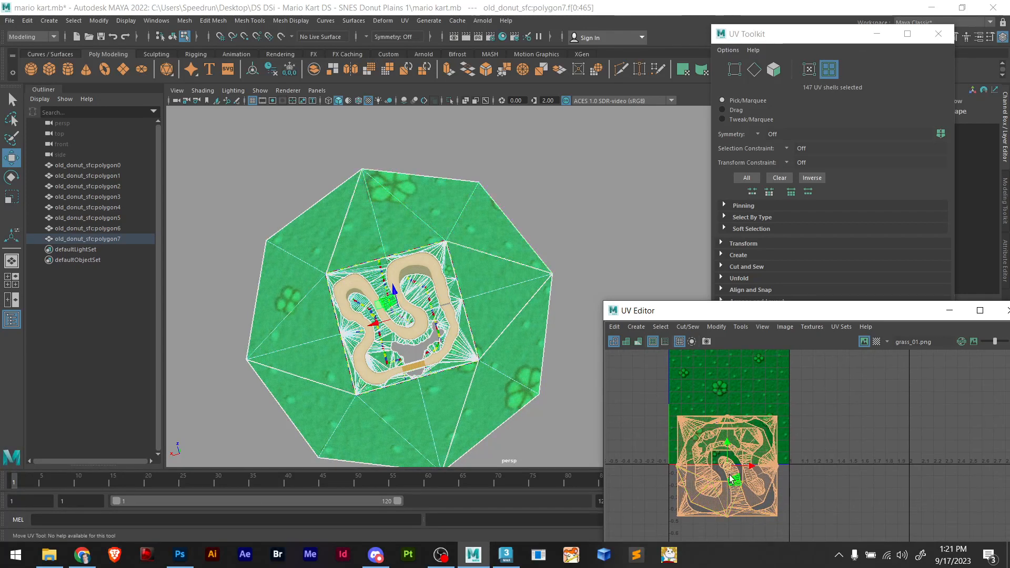
left_click_drag(732, 479, 731, 408)
scroll(728, 405, "up", 5)
scroll(728, 405, "down", 4)
scroll(731, 408, "up", 3)
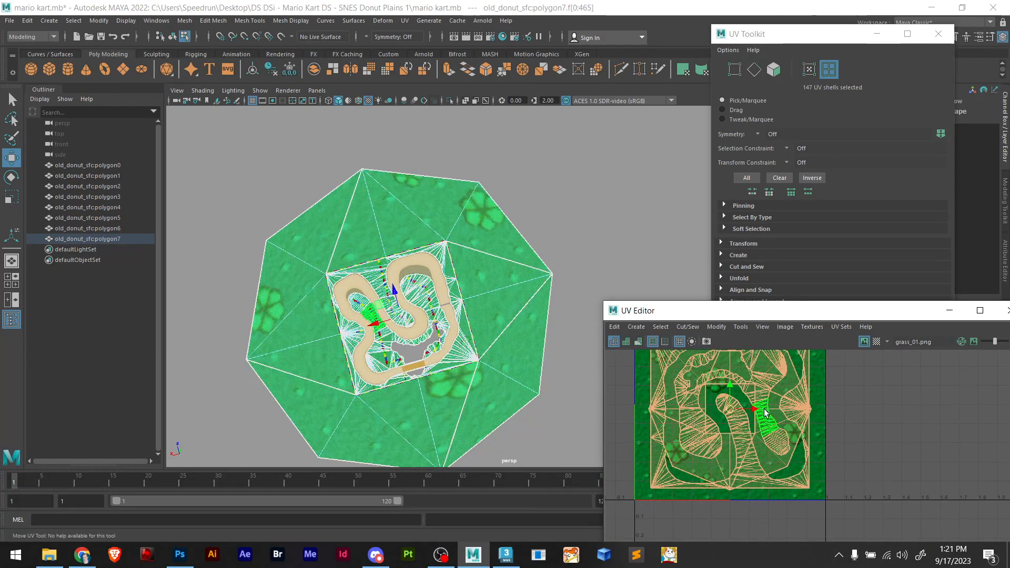
Try an automatic Layout of the selected grass UV shells, and undo it
left_click(855, 222)
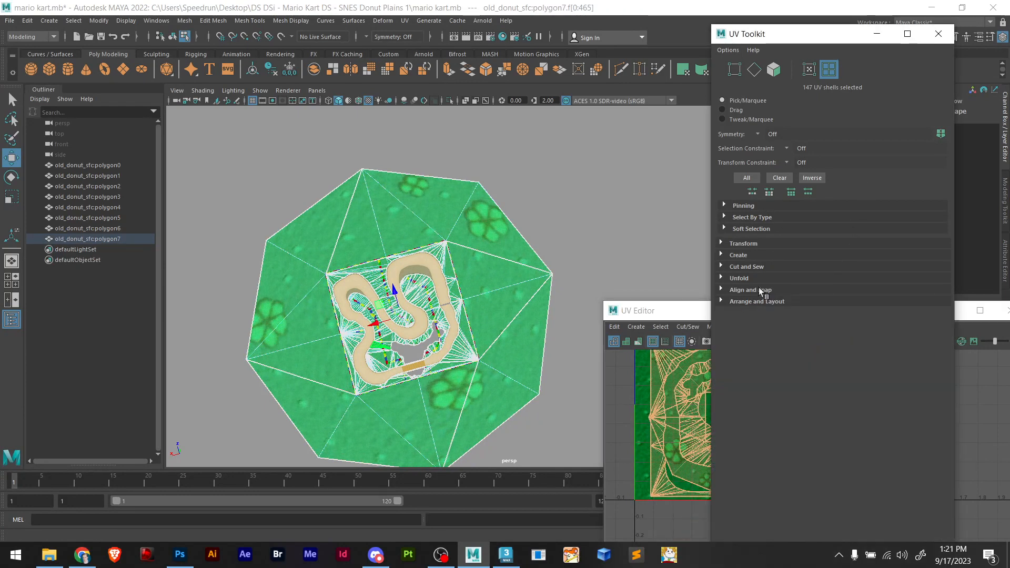
left_click(722, 302)
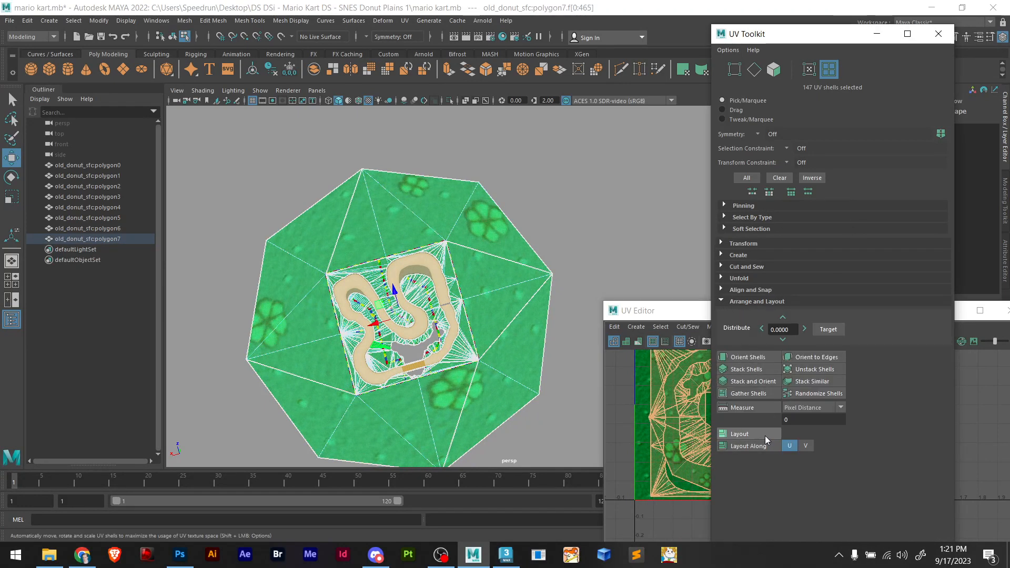
left_click(766, 435)
scroll(669, 454, "down", 5)
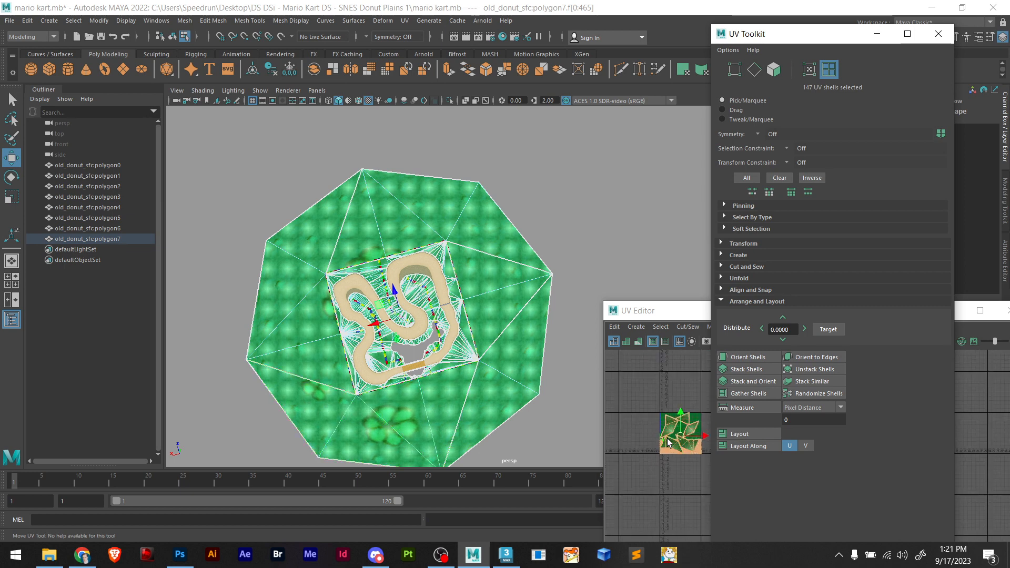
key("ctrl+z")
scroll(687, 443, "up", 10)
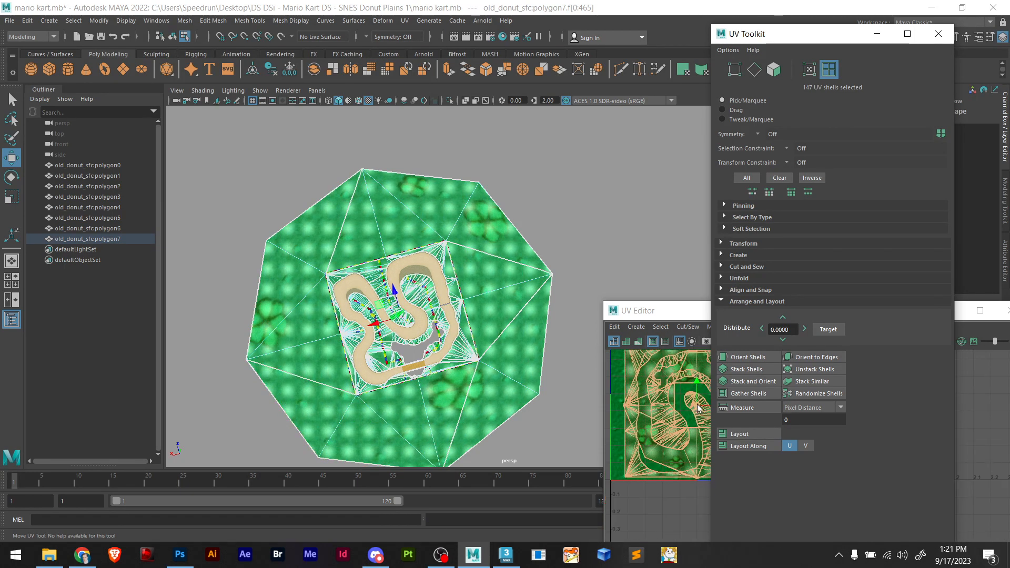
Undo the most recent moves of the selected grass UV shells
left_click_drag(698, 408, 694, 392)
key("ctrl+z")
key("ctrl+z")
key("ctrl+z")
key("ctrl+z")
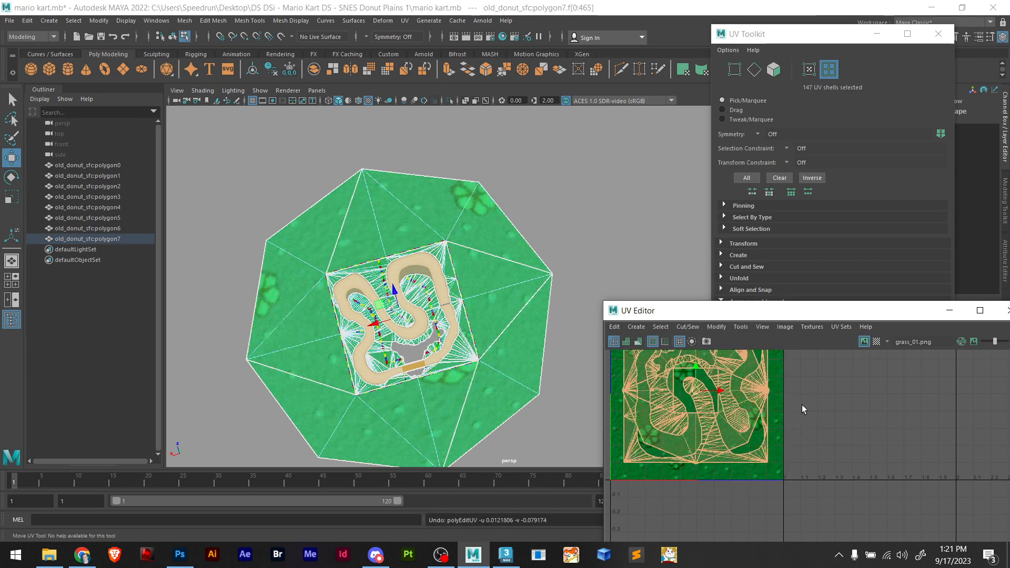
Scale the grass UV shells up slightly so they nearly fill the 0–1 texture tile, and clear the selection
middle_click_drag(803, 409, 842, 447, "alt")
key("e")
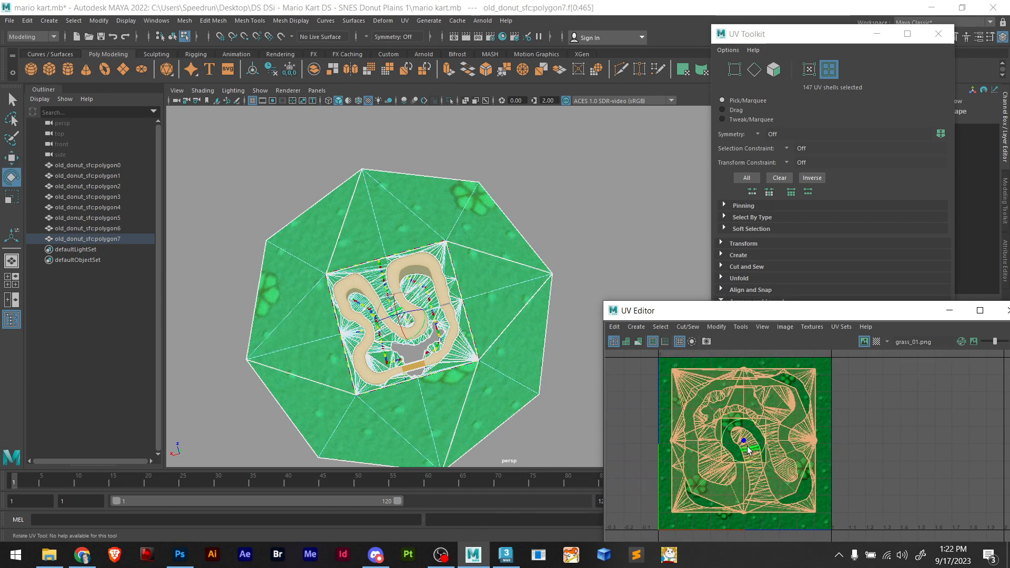
key("r")
left_click_drag(744, 442, 747, 446)
key("w")
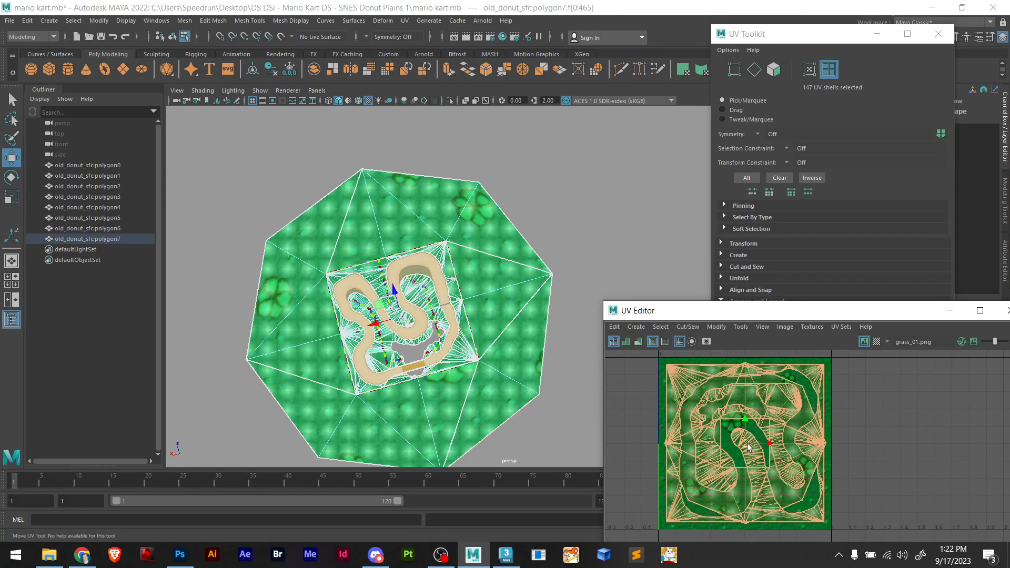
left_click(861, 425)
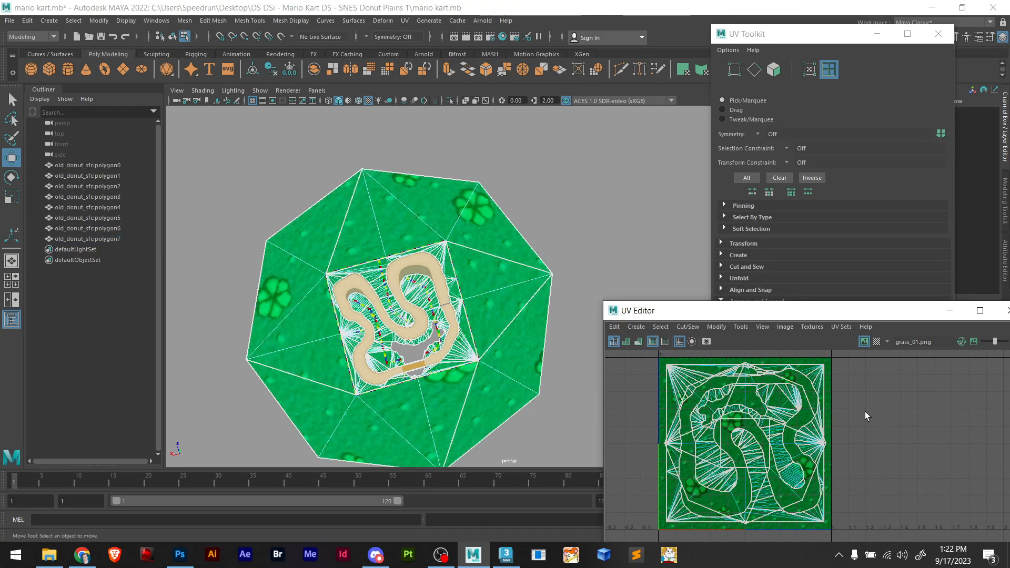
Examine how close the grass UV borders sit to the edges of the texture tile
scroll(763, 368, "up", 5)
middle_click_drag(732, 377, 759, 422, "alt")
scroll(736, 398, "up", 8)
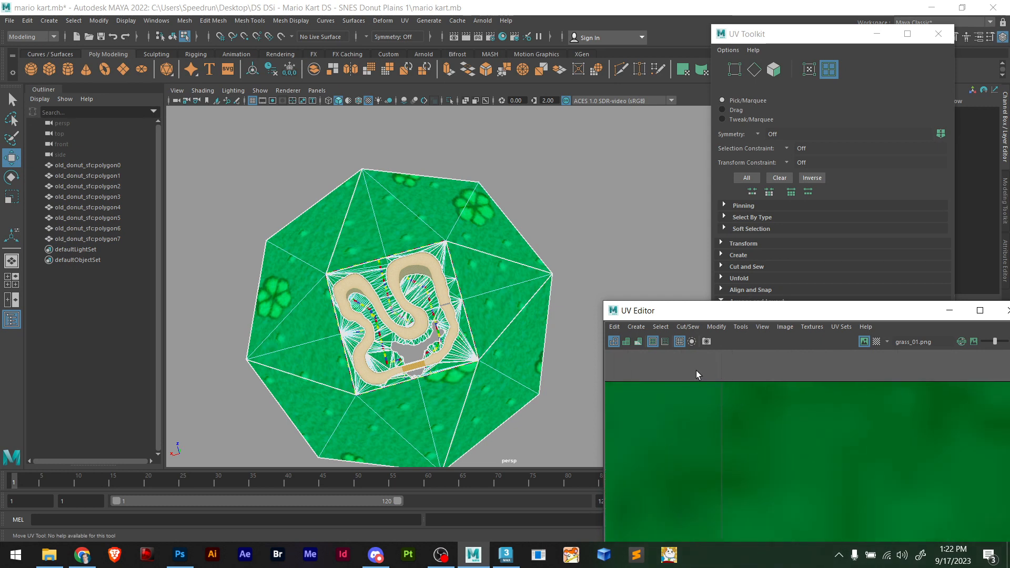
scroll(728, 395, "down", 8)
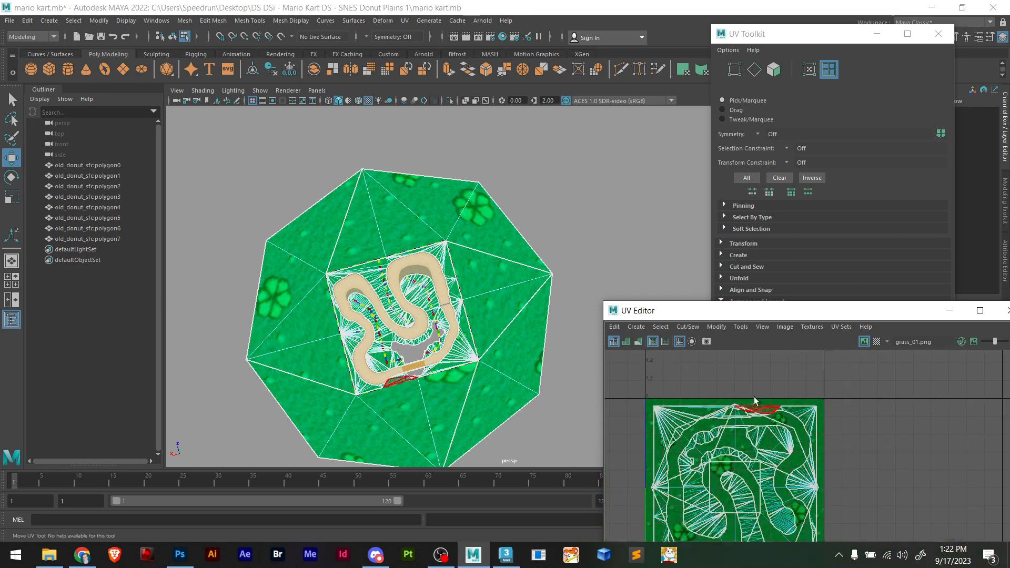
middle_click_drag(851, 403, 845, 360, "alt")
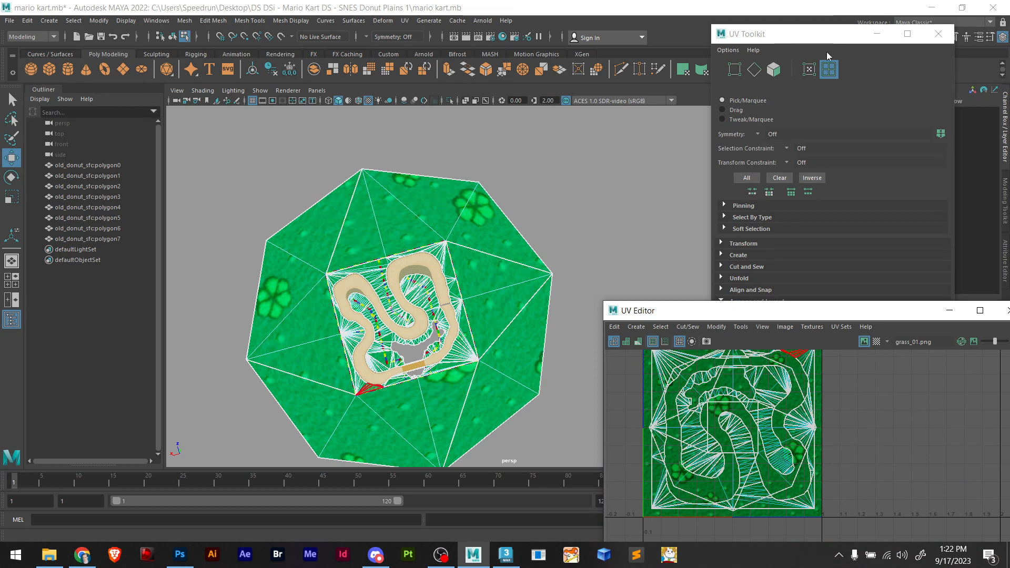
Minimize the UV Toolkit and UV Editor windows to clear the view of the track model
left_click(876, 33)
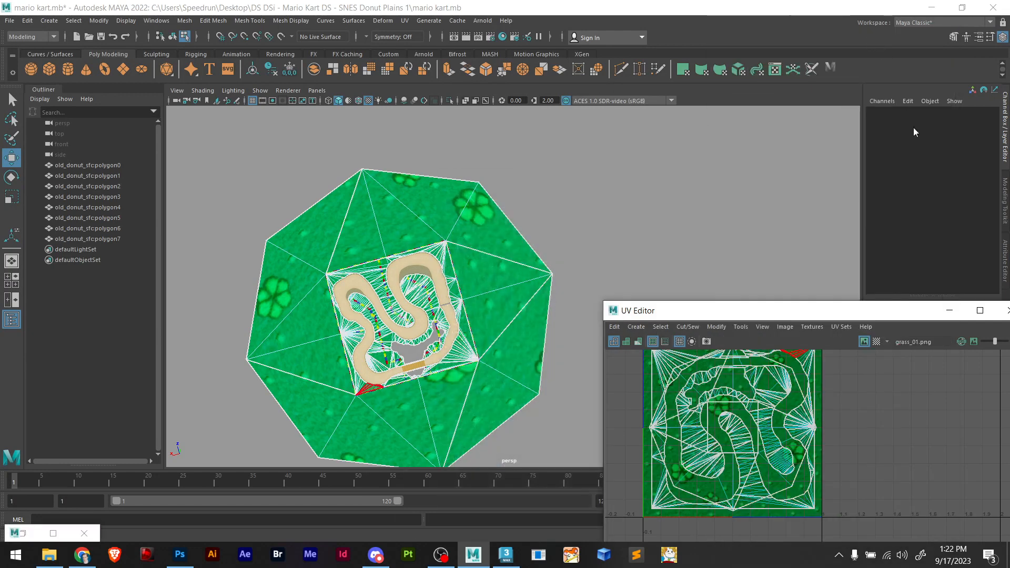
left_click(949, 310)
scroll(444, 298, "up", 5)
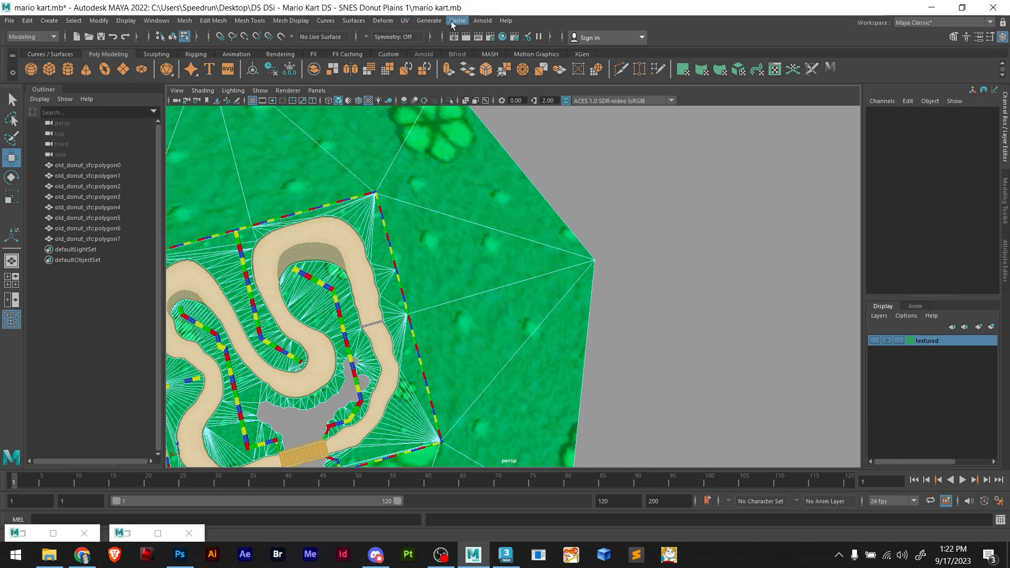
left_click(406, 21)
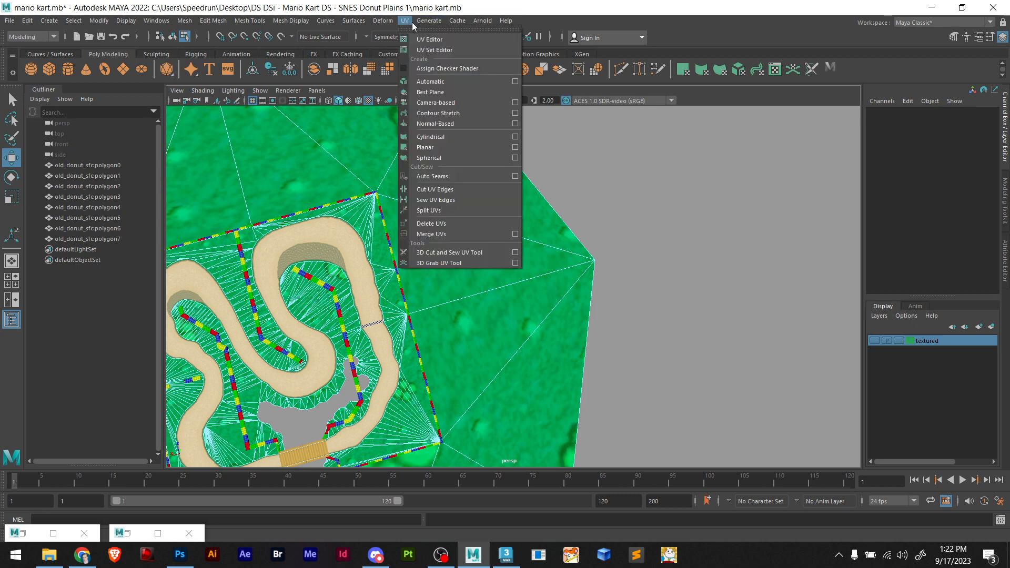
left_click(470, 3)
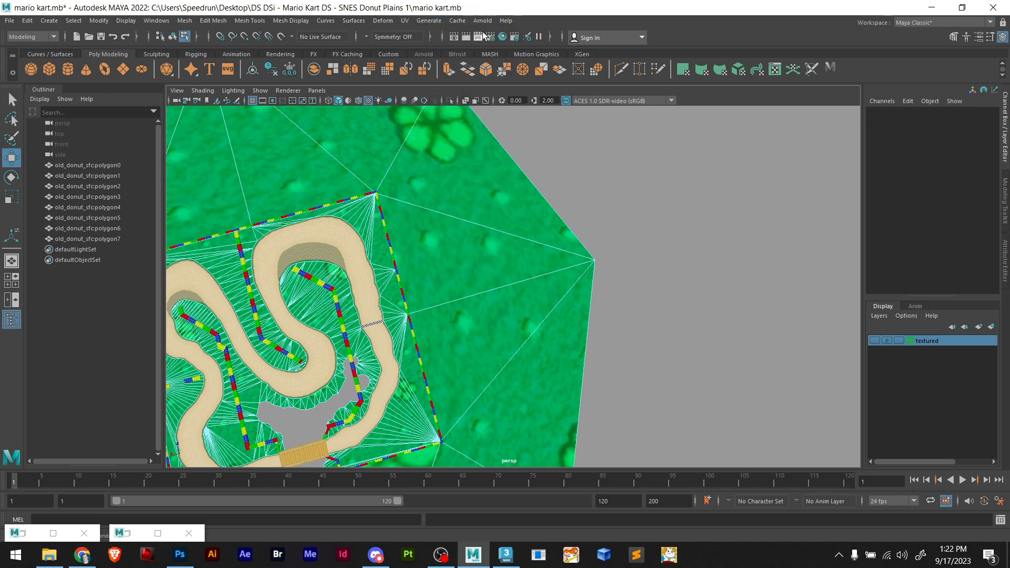
left_click(502, 37)
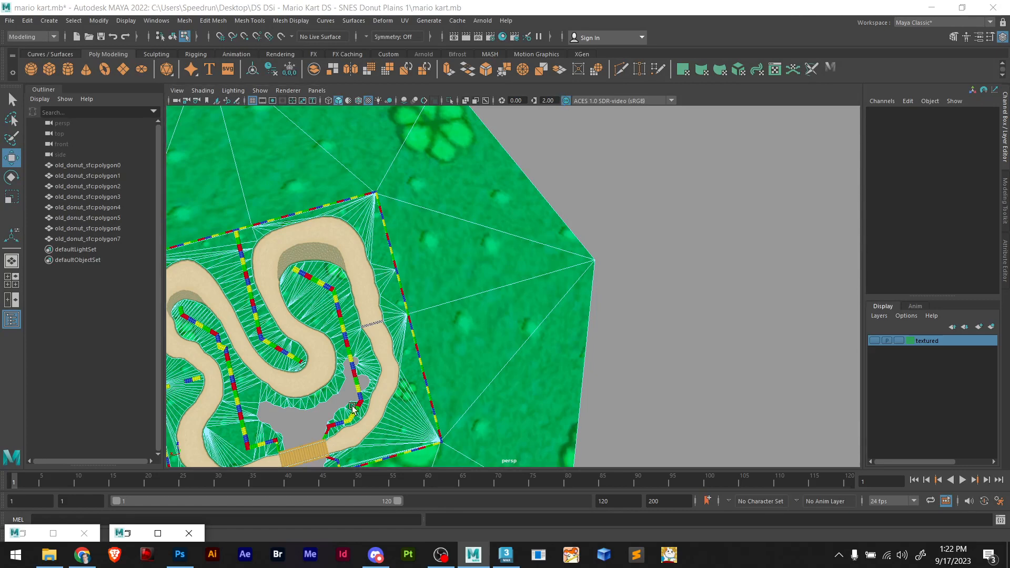
double_click(53, 532)
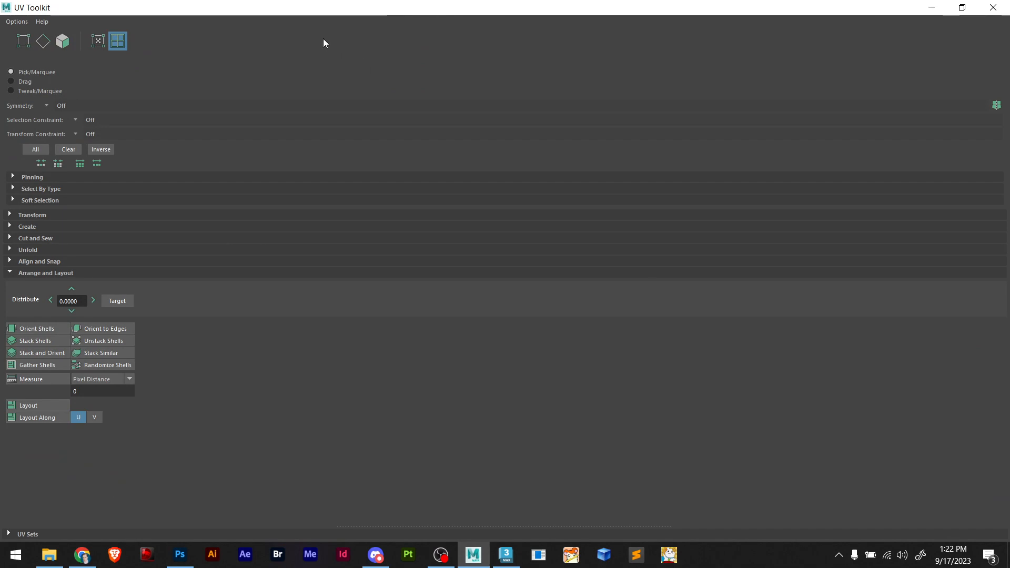
double_click(320, 13)
Restore and maximize the combined Hypershade and UV Editor window, and enlarge the area for the node graph
double_click(160, 535)
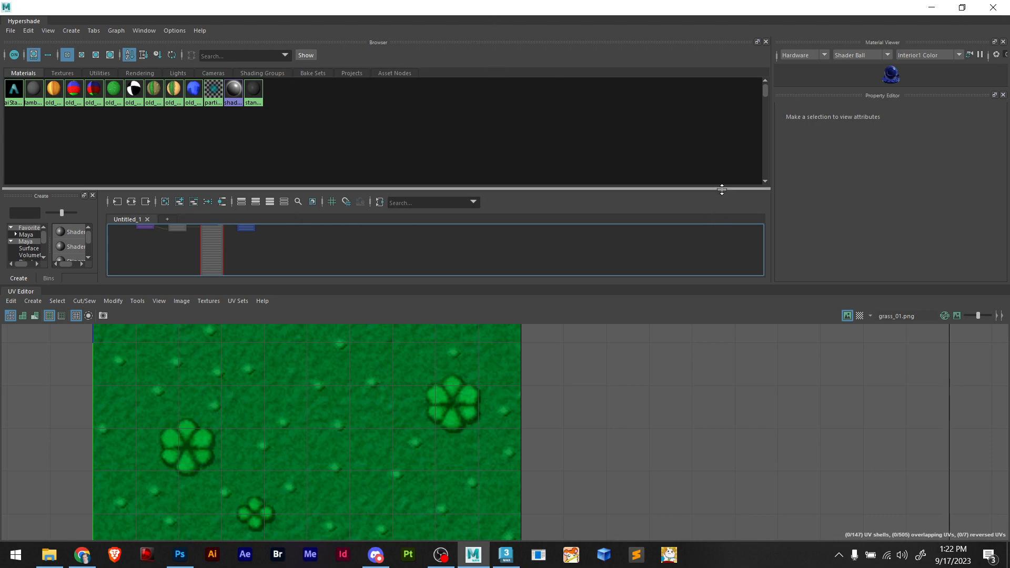
left_click_drag(720, 187, 709, 170)
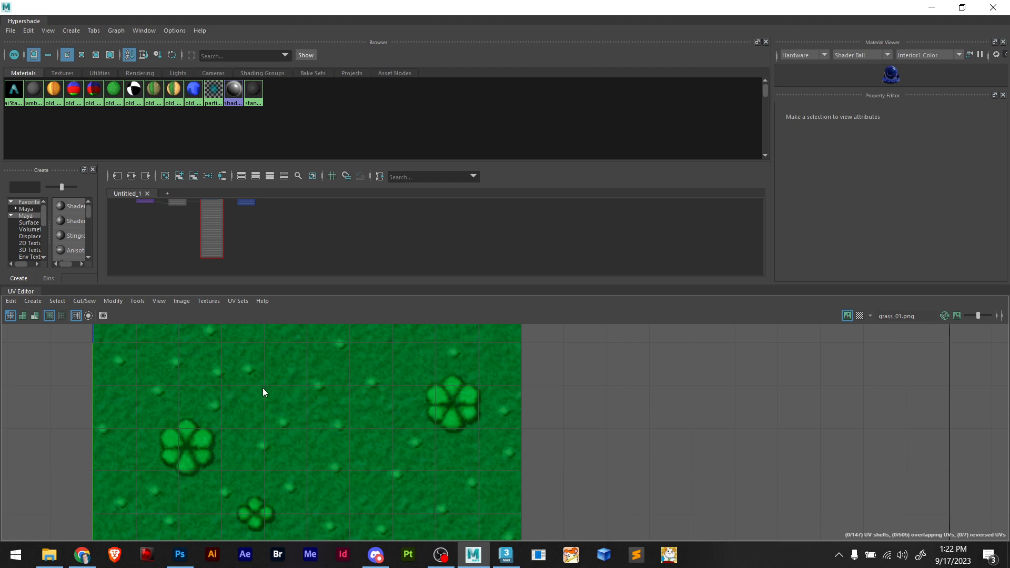
scroll(226, 242, "up", 3)
scroll(244, 239, "down", 2)
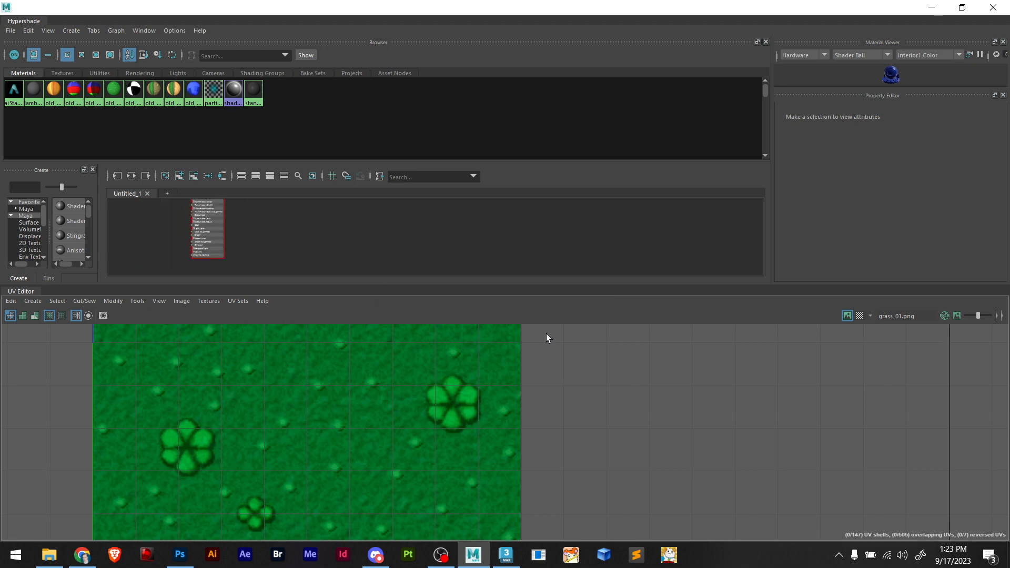
left_click_drag(742, 4, 358, 3)
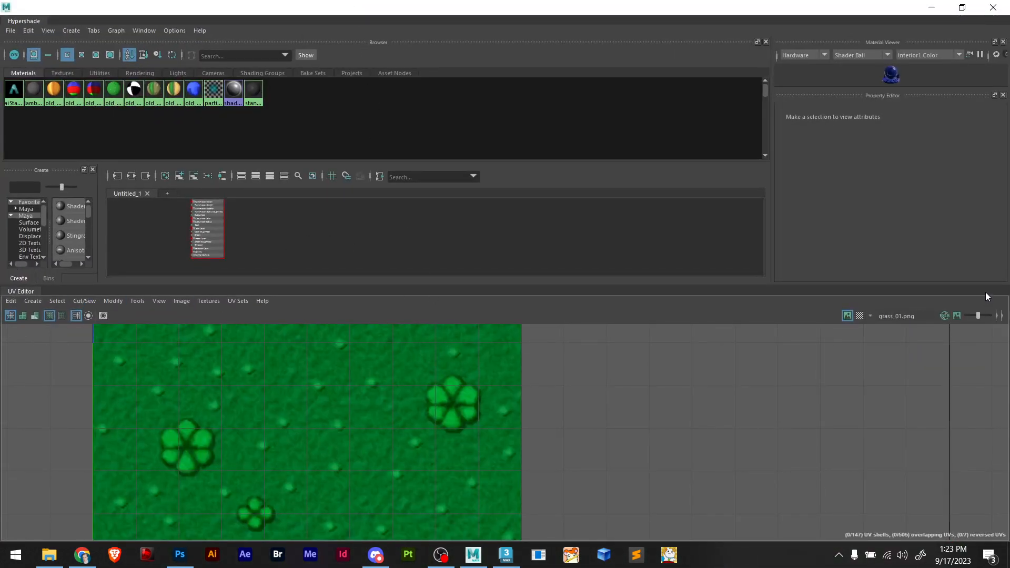
left_click_drag(986, 287, 984, 348)
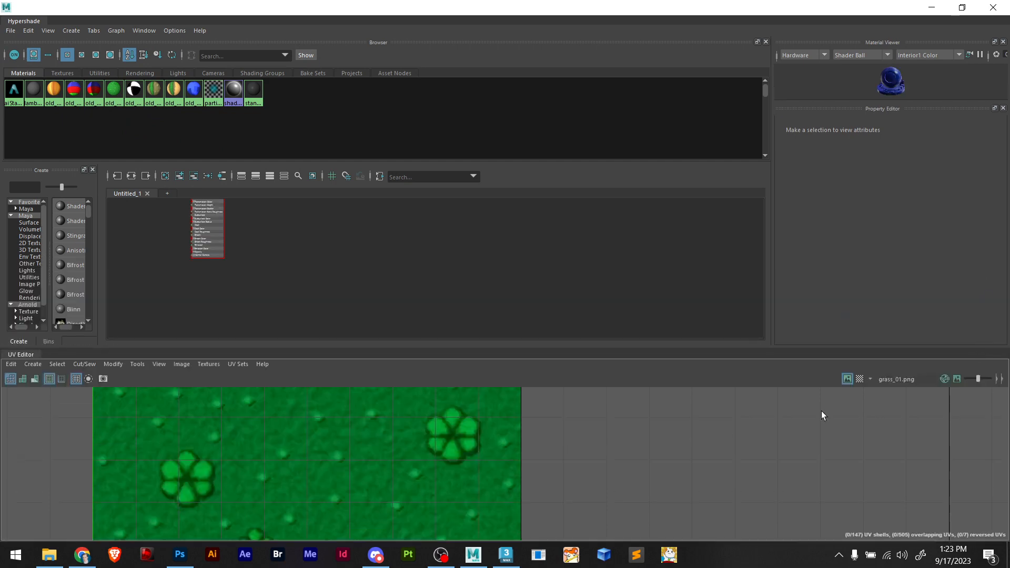
Find aiStandardSurface among the Hypershade's creatable nodes with "ais" and create a new material of that type
middle_click_drag(257, 282, 416, 363, "alt")
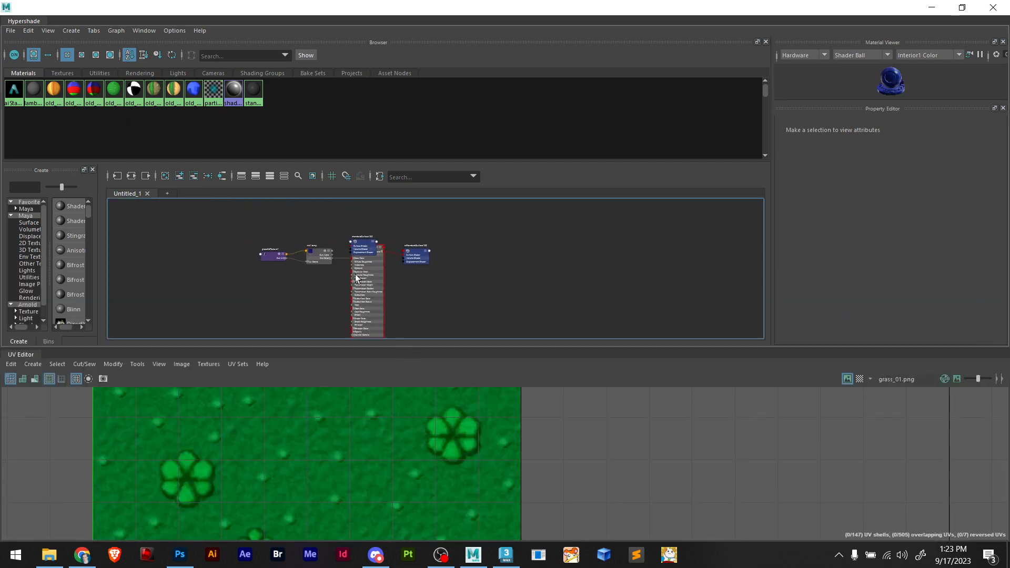
scroll(356, 275, "up", 6)
scroll(368, 257, "down", 8)
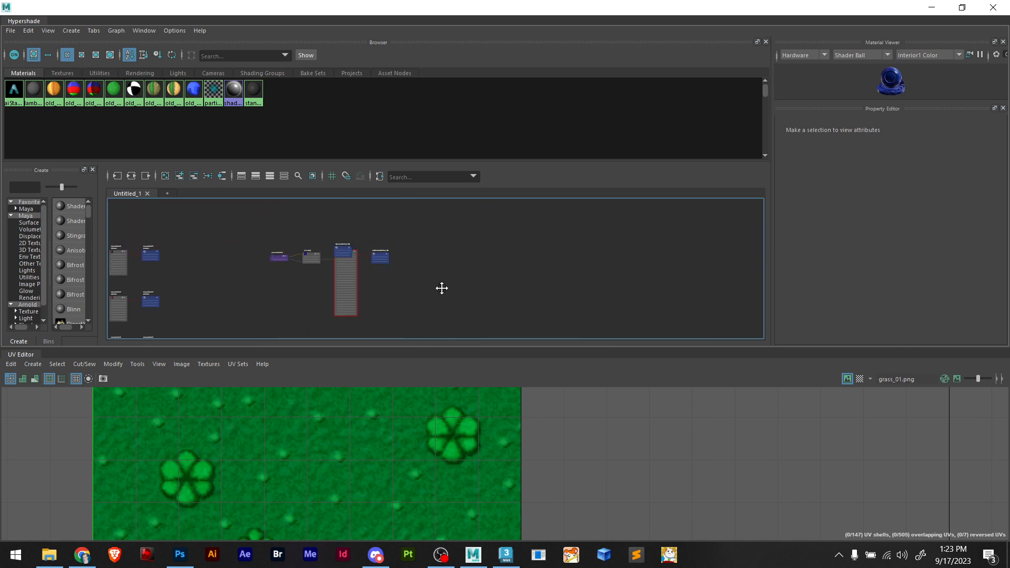
middle_click_drag(441, 288, 419, 268, "alt")
left_click(26, 187)
type("ais")
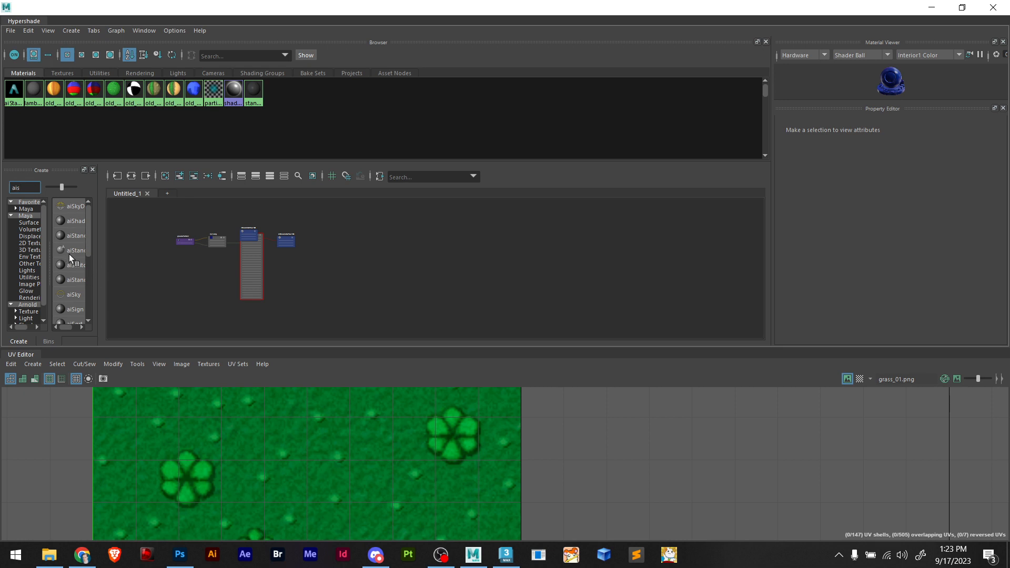
left_click_drag(94, 256, 192, 268)
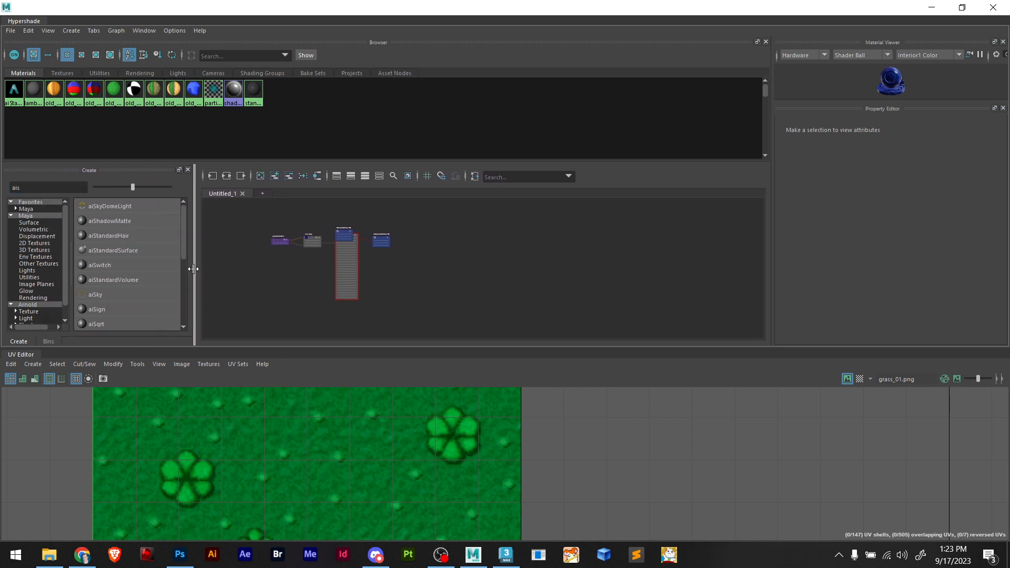
left_click(117, 250)
scroll(560, 247, "up", 9)
middle_click_drag(527, 256, 366, 332, "alt")
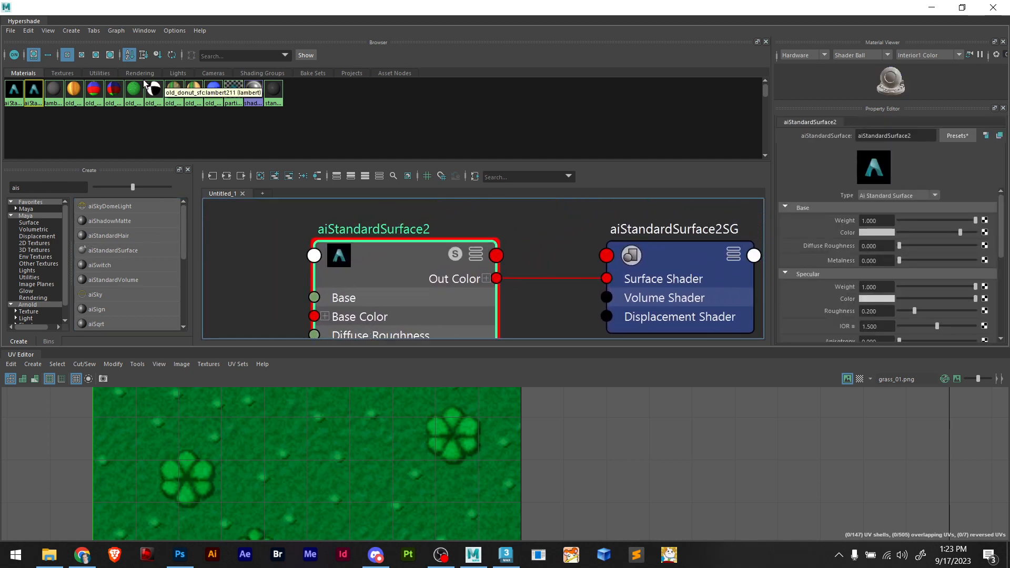
Display the material swatches in the Hypershade browser at the large size
left_click(96, 54)
left_click(110, 55)
left_click(96, 54)
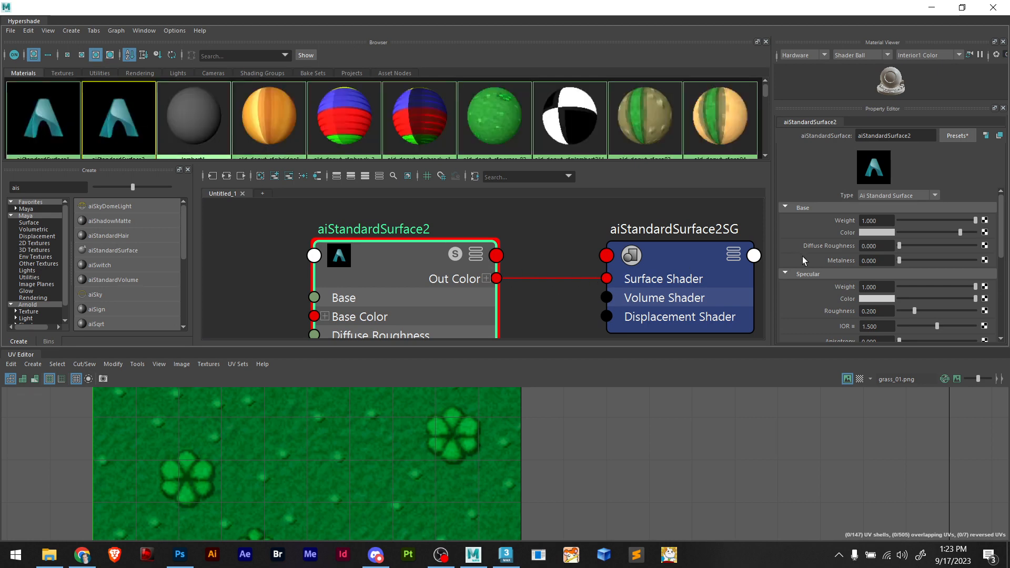
Connect a new File texture node to the base color of aiStandardSurface2
left_click(986, 233)
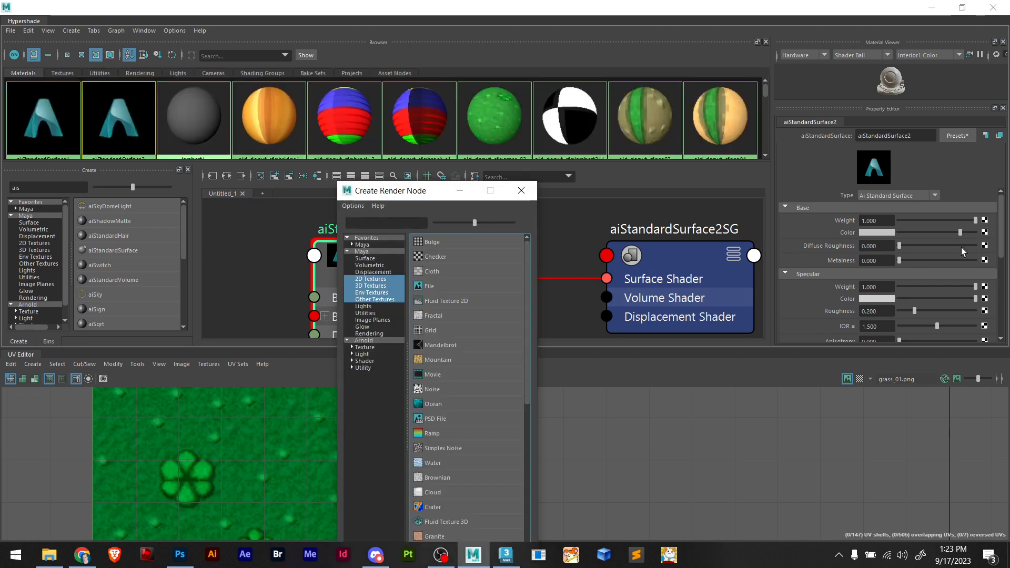
left_click(435, 286)
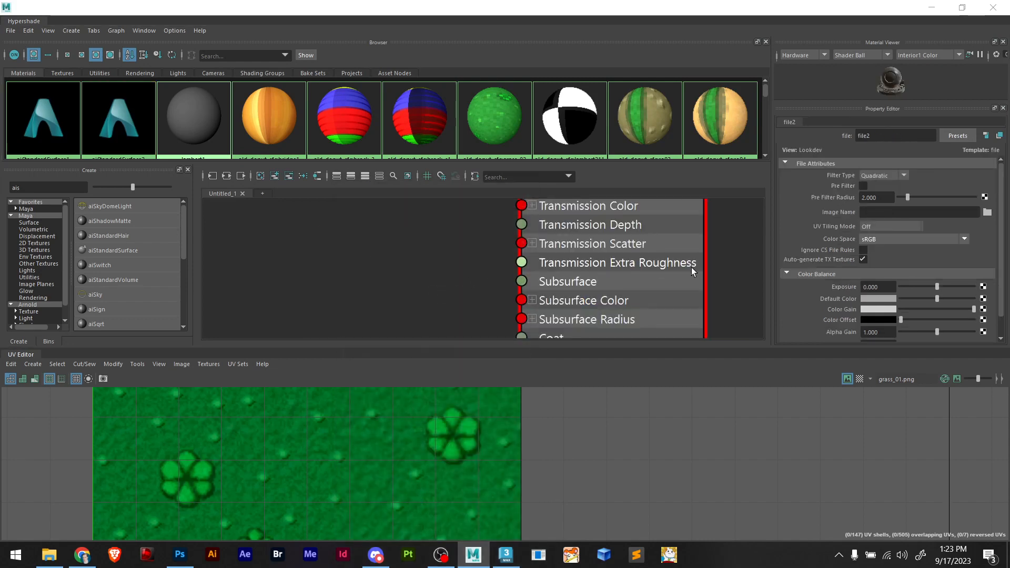
scroll(582, 271, "down", 5)
scroll(601, 221, "up", 3)
Load mk2.bmp from the textures folder of the Donut Plains 1 desktop folder into the new material's file node
left_click(582, 246)
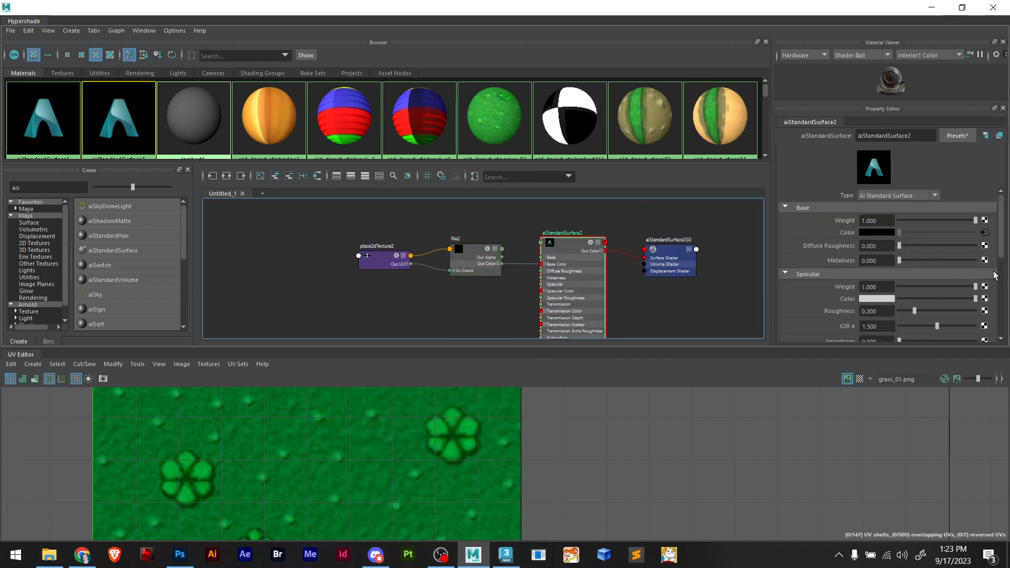
left_click(471, 248)
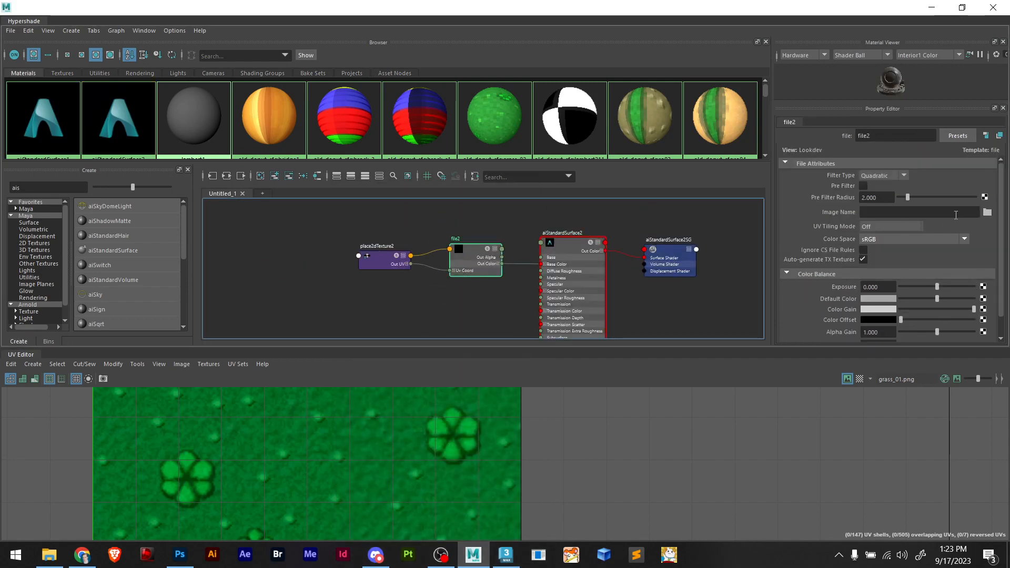
left_click(987, 211)
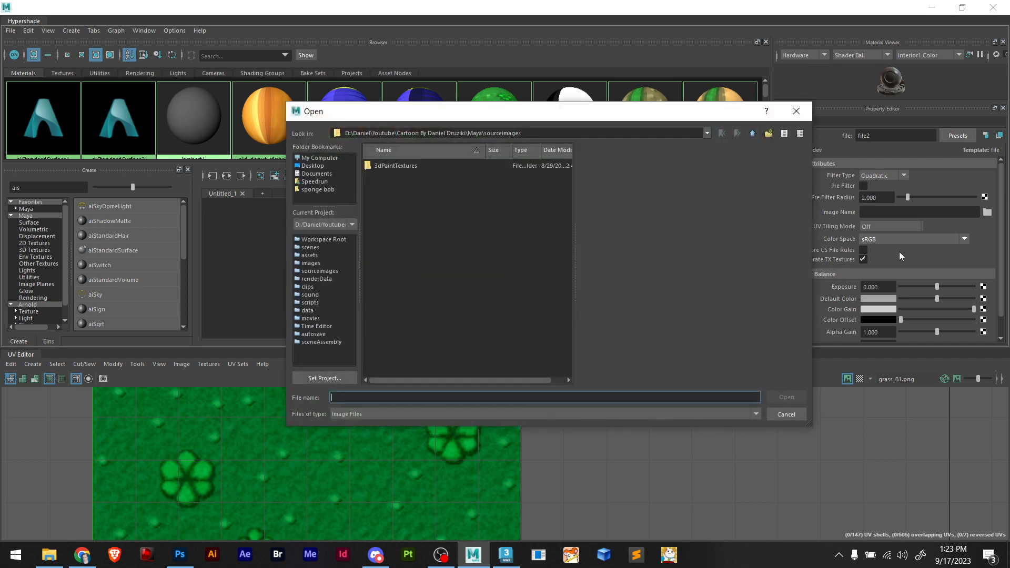
left_click(322, 166)
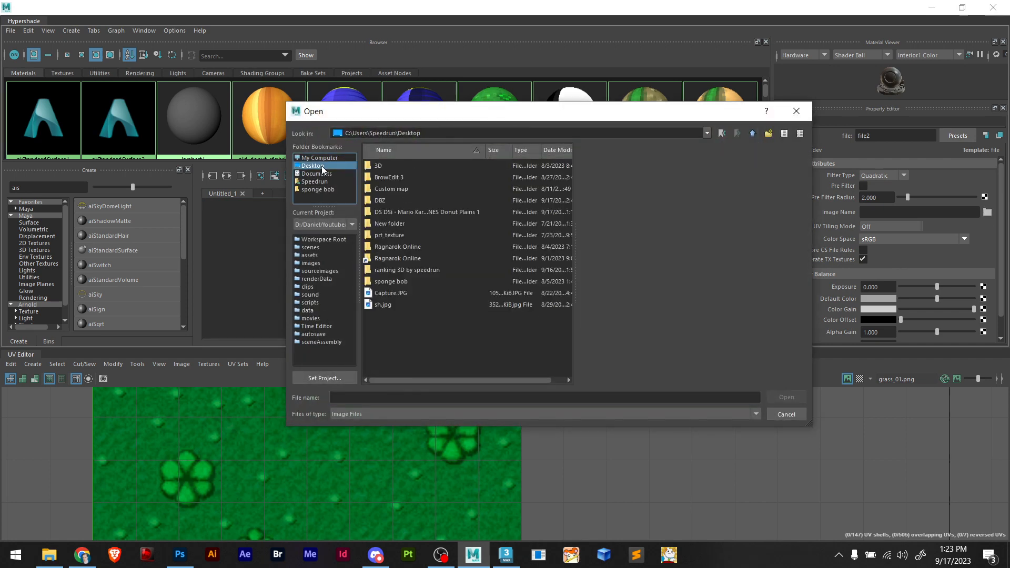
double_click(394, 210)
double_click(380, 201)
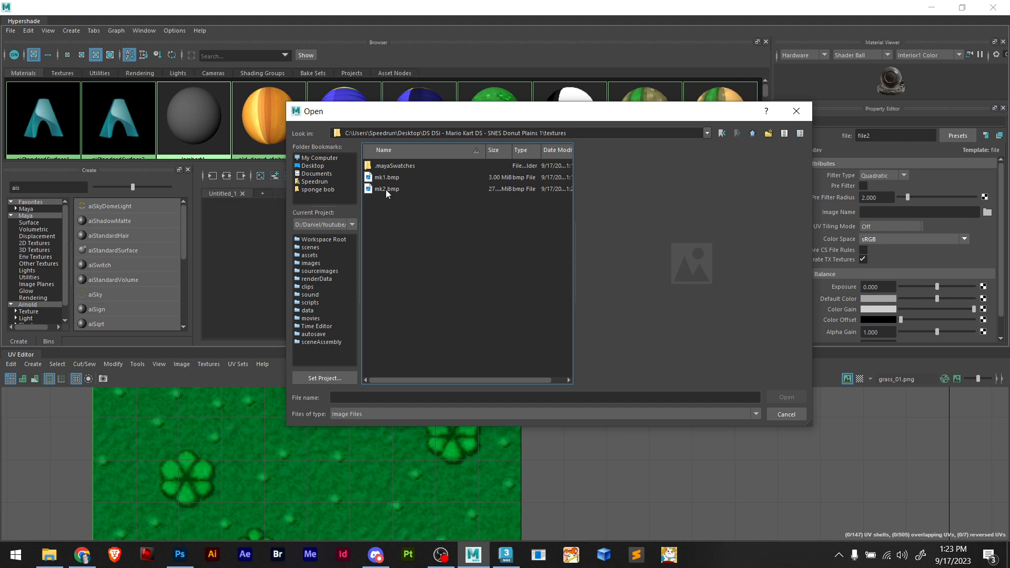
double_click(386, 191)
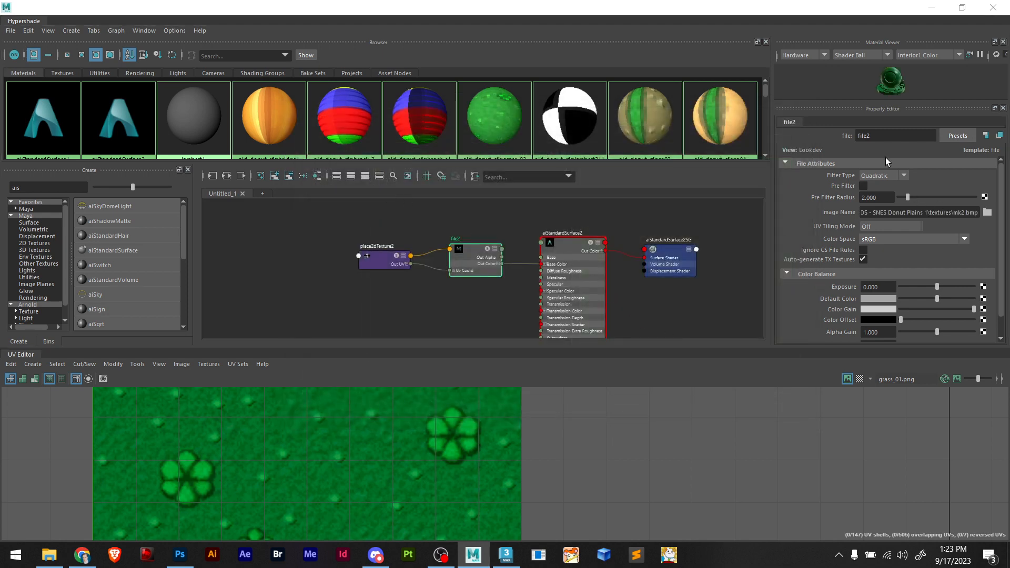
Rename the mk2.bmp file node to grass, and select the aiStandardSurface2 material
type("grass")
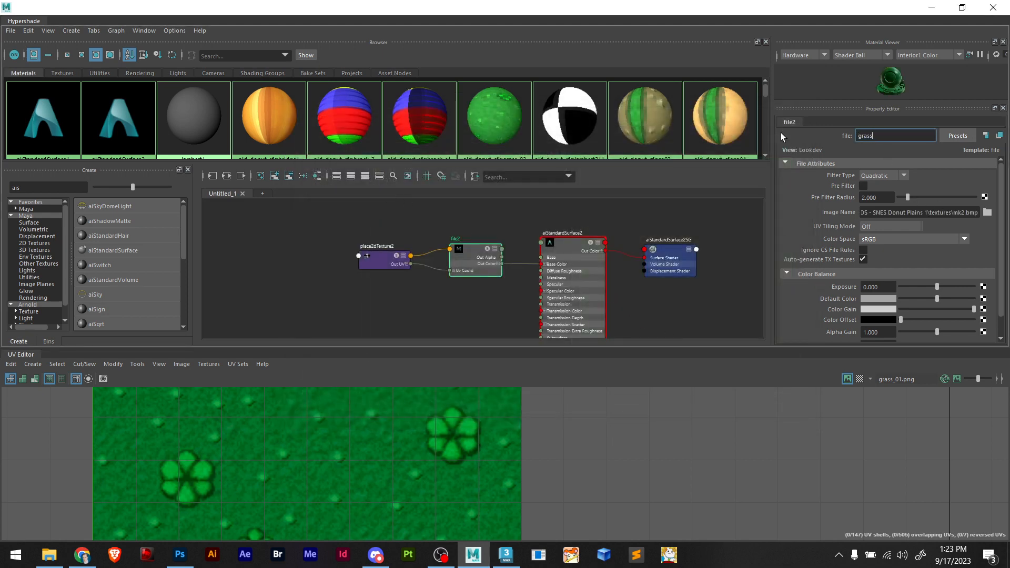
key("Return")
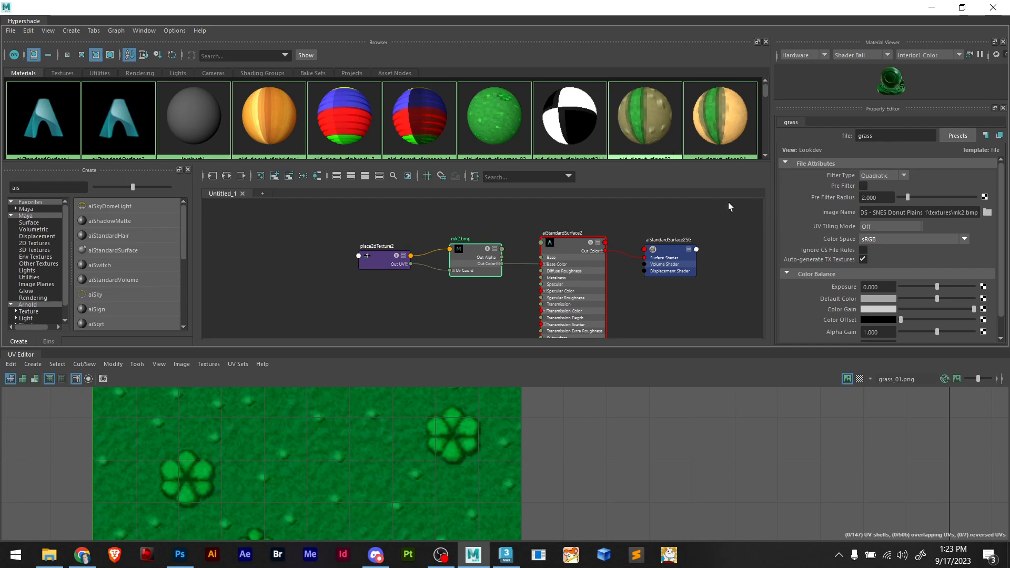
left_click(573, 250)
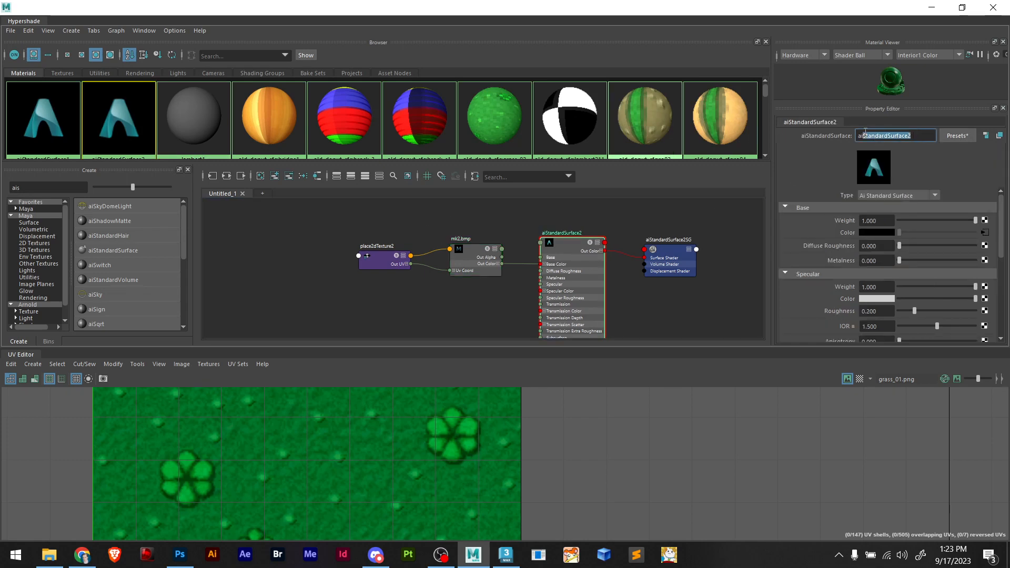
Rename the aiStandardSurface2 material to grass1 and look through the material swatches
key("ctrl+a")
type("grass1")
key("Return")
scroll(591, 128, "down", 5)
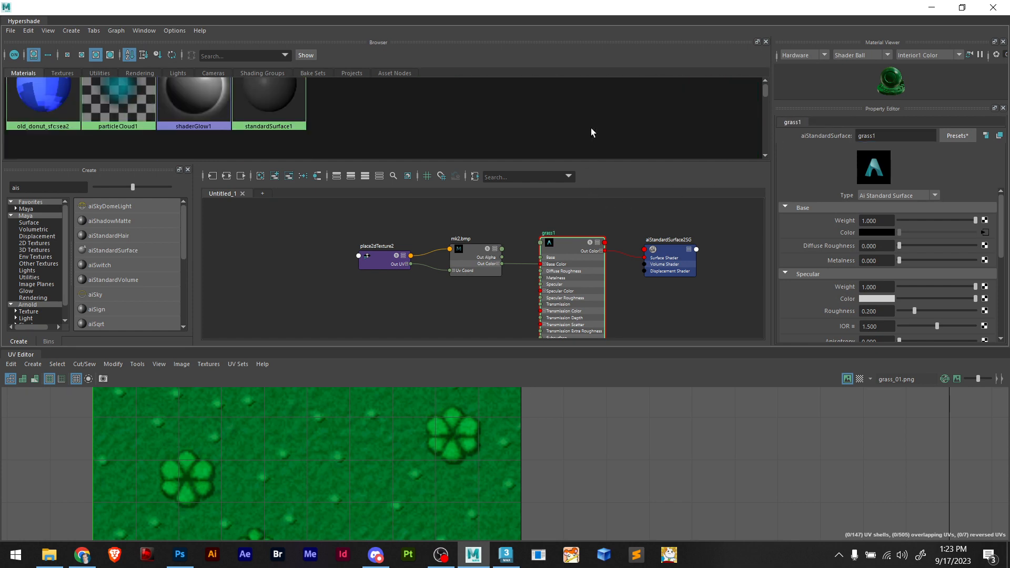
scroll(250, 131, "up", 3)
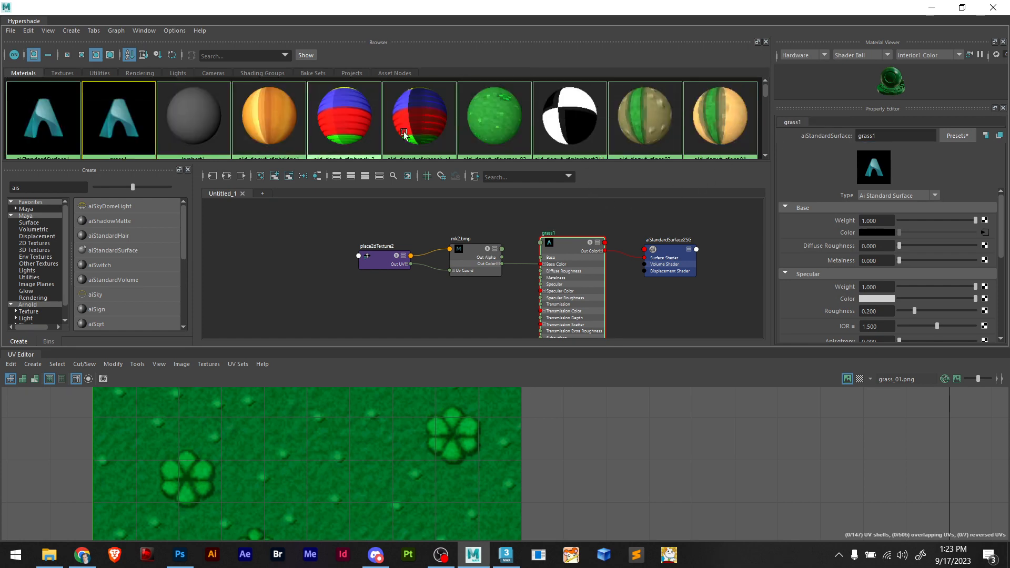
scroll(513, 122, "down", 1)
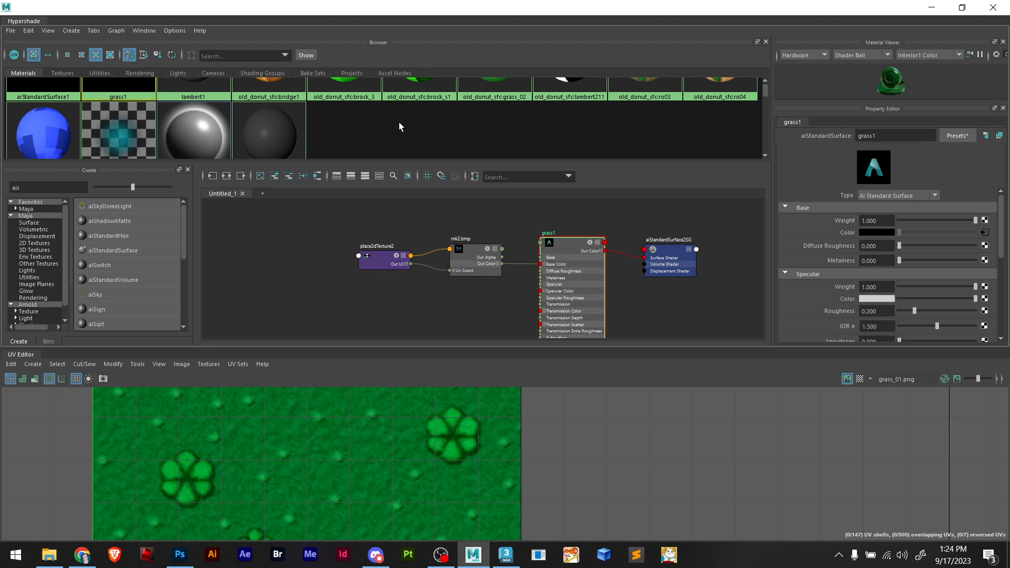
scroll(401, 126, "up", 1)
scroll(627, 135, "down", 2)
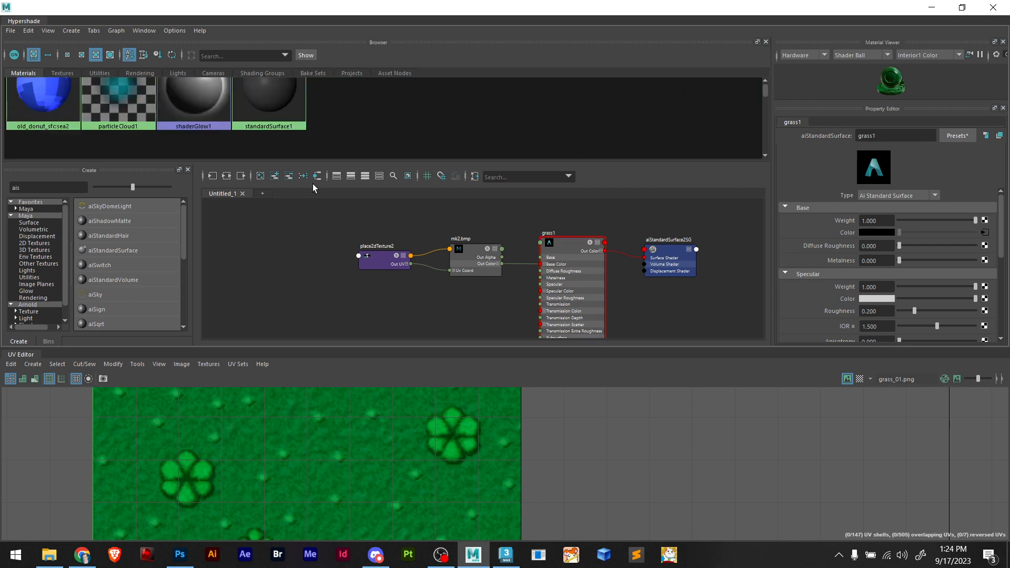
Select the grass ground mesh old_donut_sfc:polygon7 in the viewport and assign the grass1 material to it
double_click(575, 14)
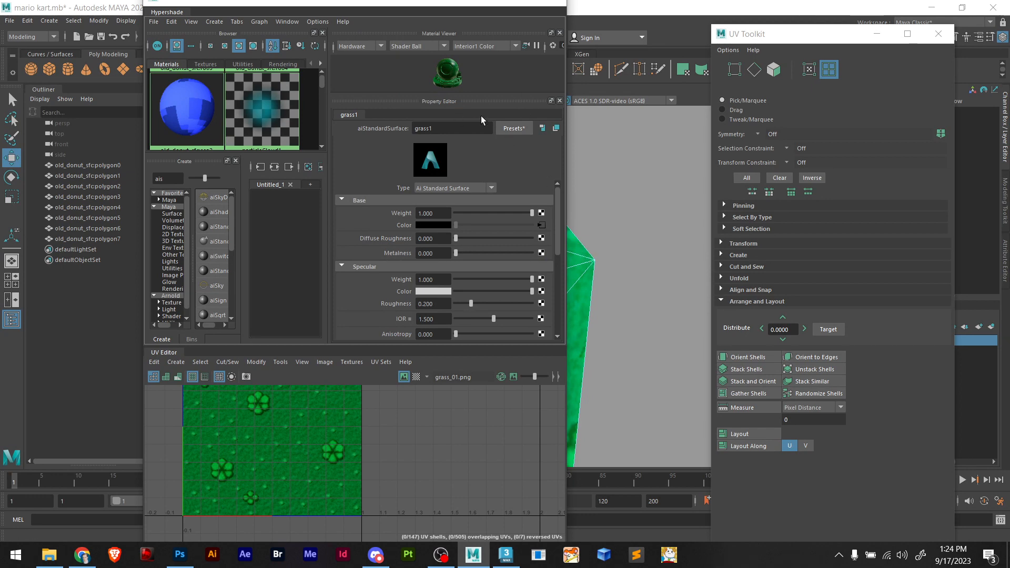
left_click(613, 185)
right_click_drag(612, 181, 656, 164)
left_click(631, 173)
left_click(560, 264)
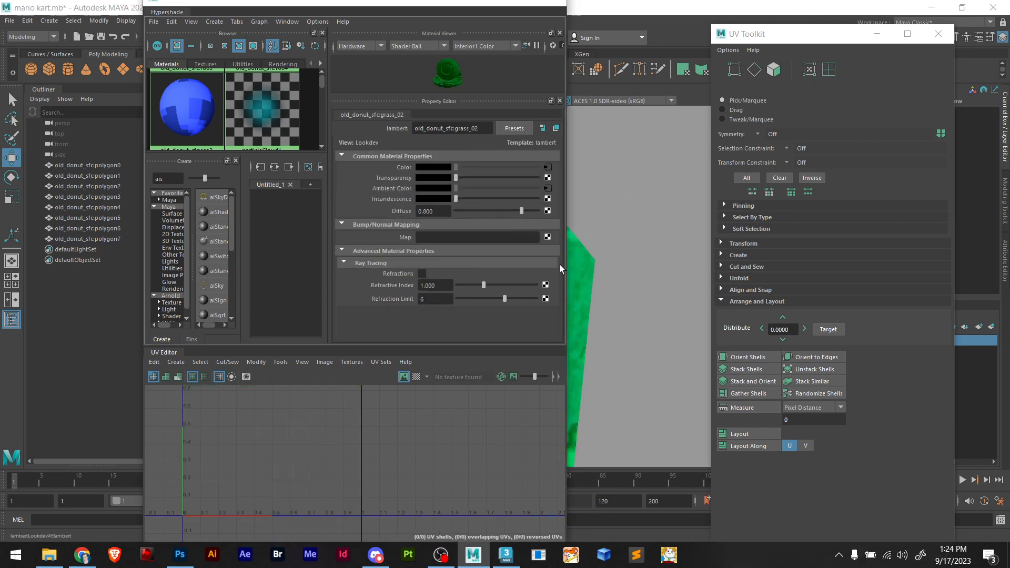
left_click(573, 262)
left_click(428, 15)
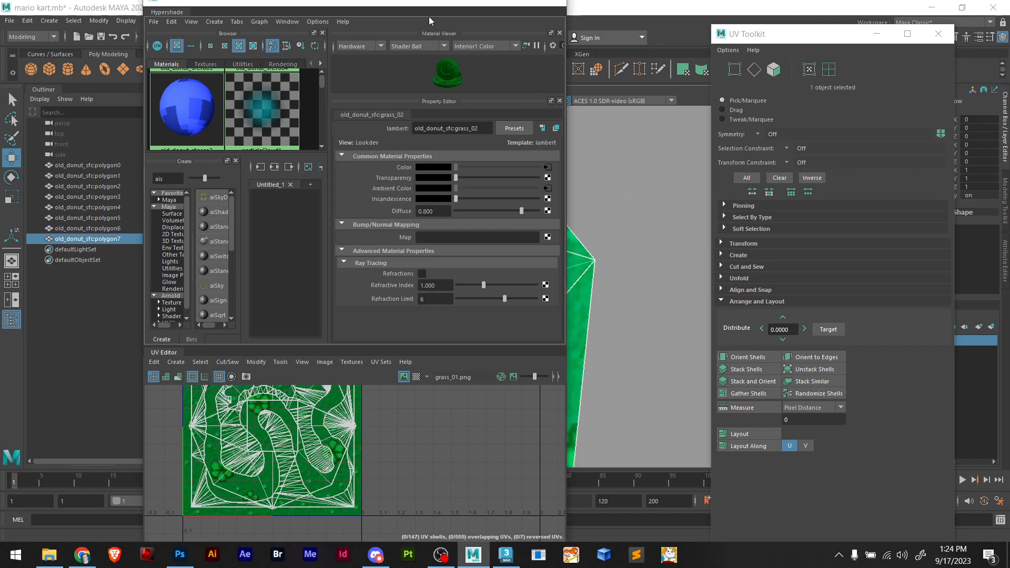
left_click(499, 3)
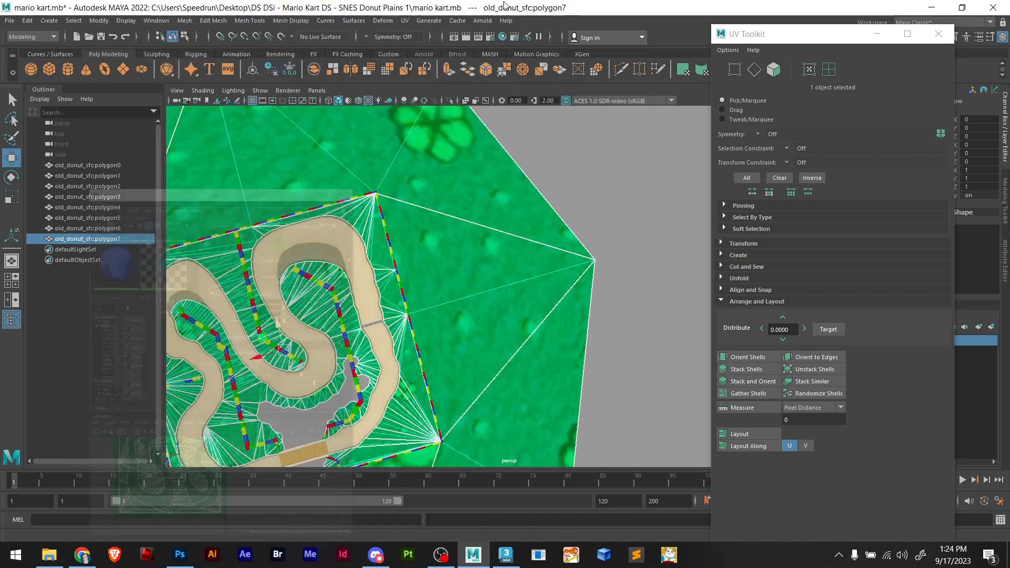
left_click(53, 533)
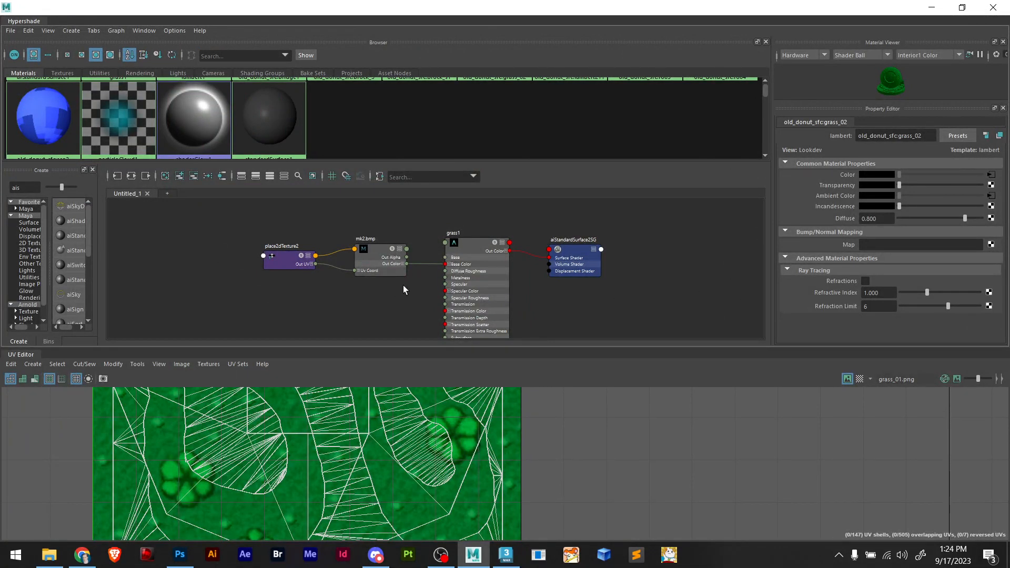
right_click_drag(470, 244, 469, 220)
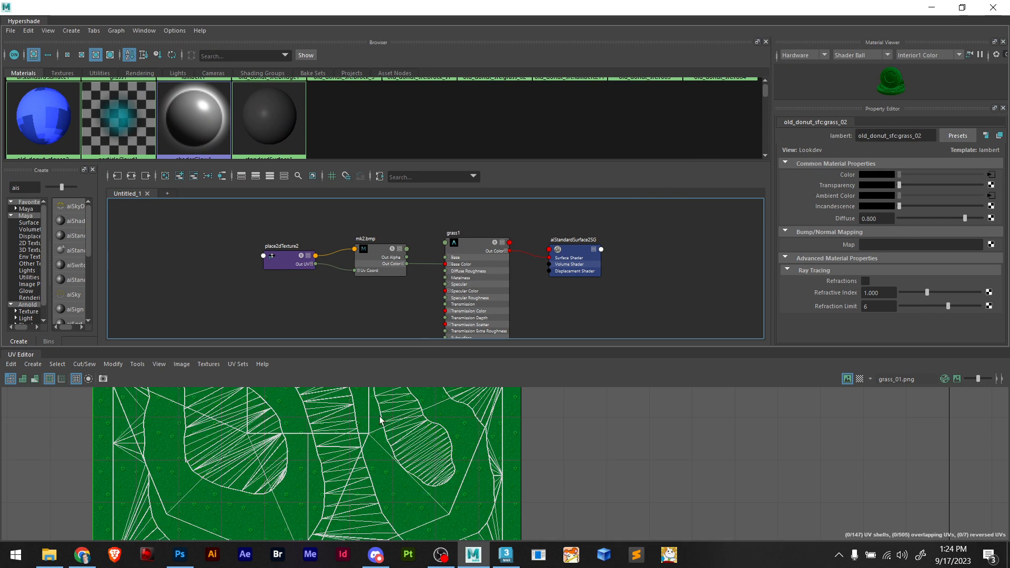
left_click(992, 7)
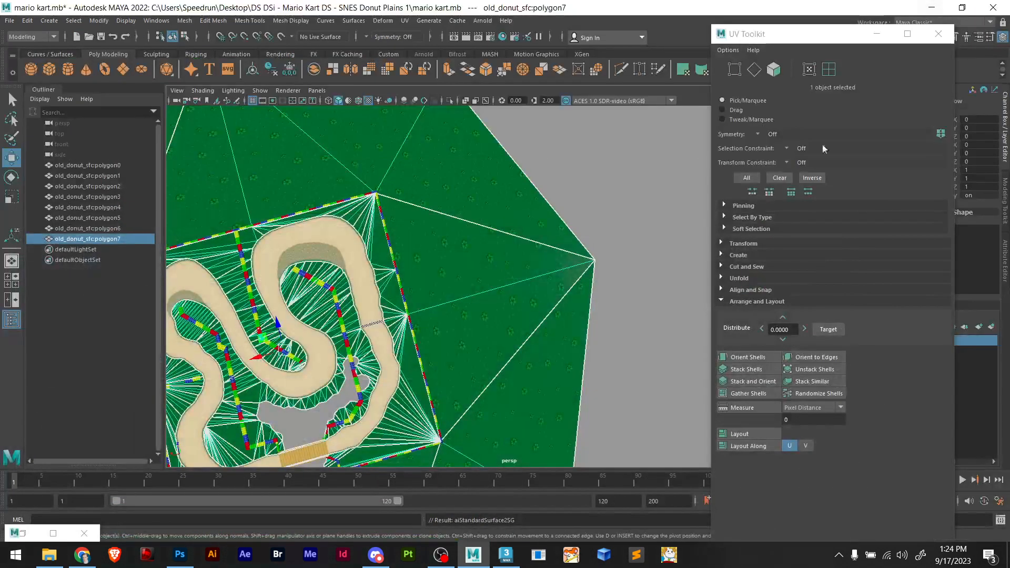
Add the grass ground mesh to the textured display layer and toggle the layer's visibility to check its contents
left_click(600, 209)
scroll(437, 292, "up", 5)
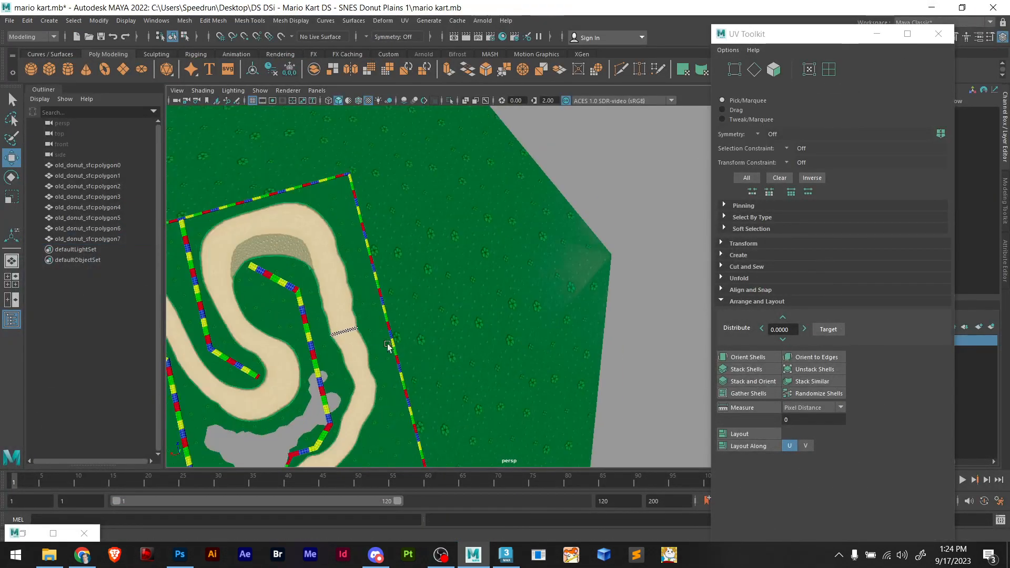
left_click_drag(437, 292, 537, 303, "alt")
left_click(876, 34)
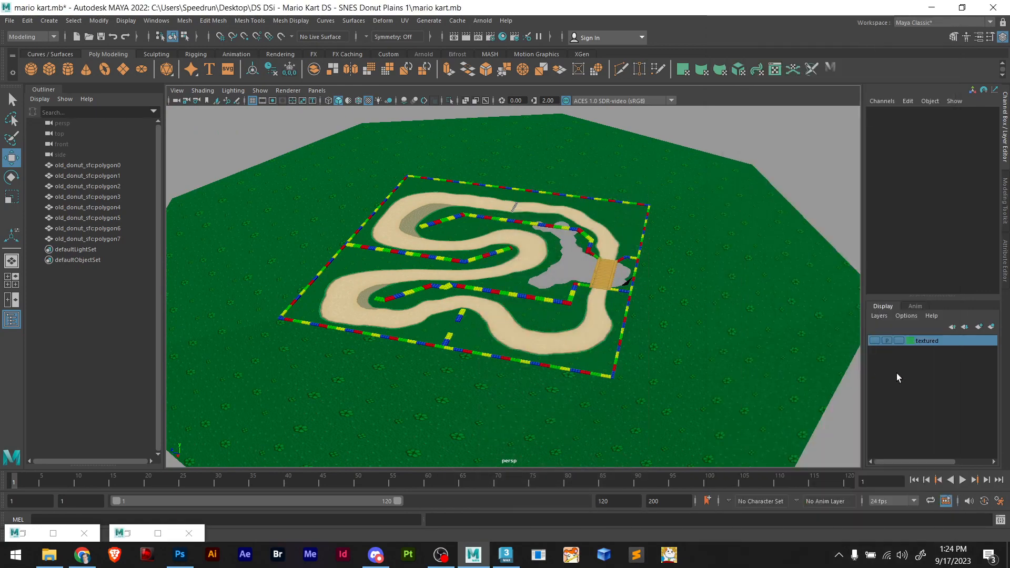
left_click(699, 372)
right_click(941, 342)
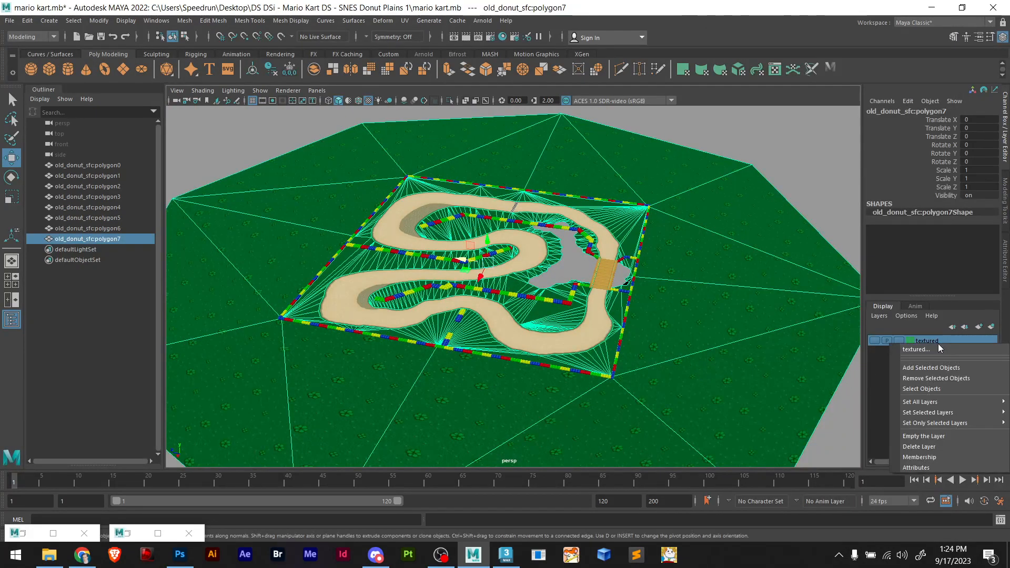
left_click(933, 367)
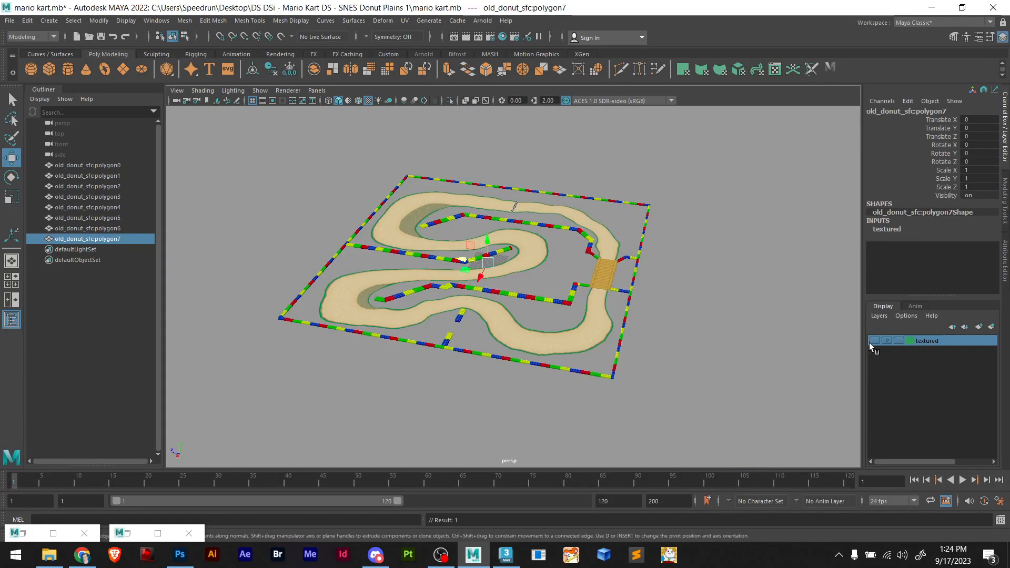
left_click(873, 342)
left_click(872, 342)
left_click(872, 341)
left_click(872, 342)
Examine the remaining brick walls, sand track and bridge from several angles
scroll(455, 267, "up", 5)
left_click_drag(607, 295, 409, 251, "alt")
left_click_drag(228, 145, 215, 193)
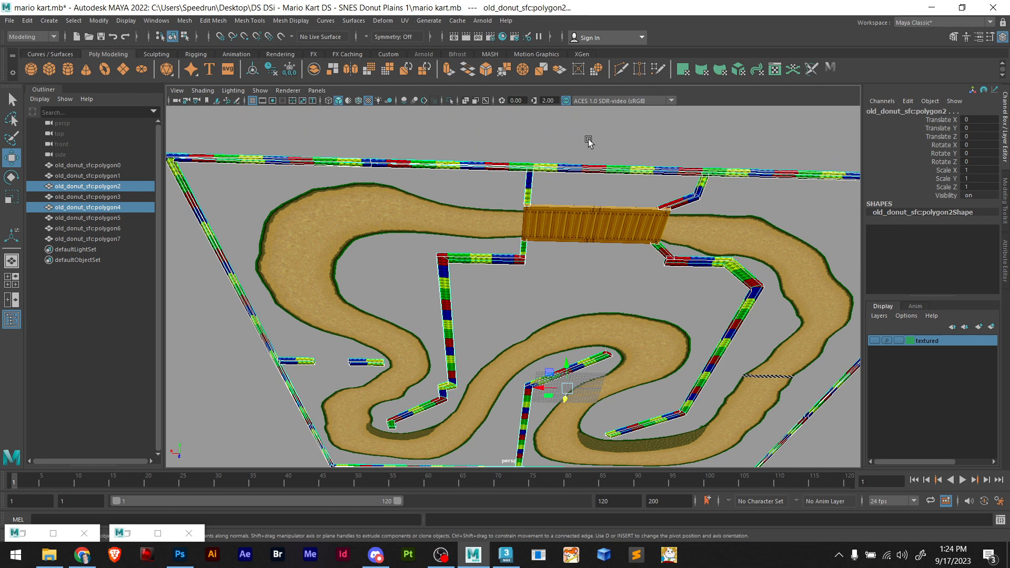
scroll(489, 199, "down", 5)
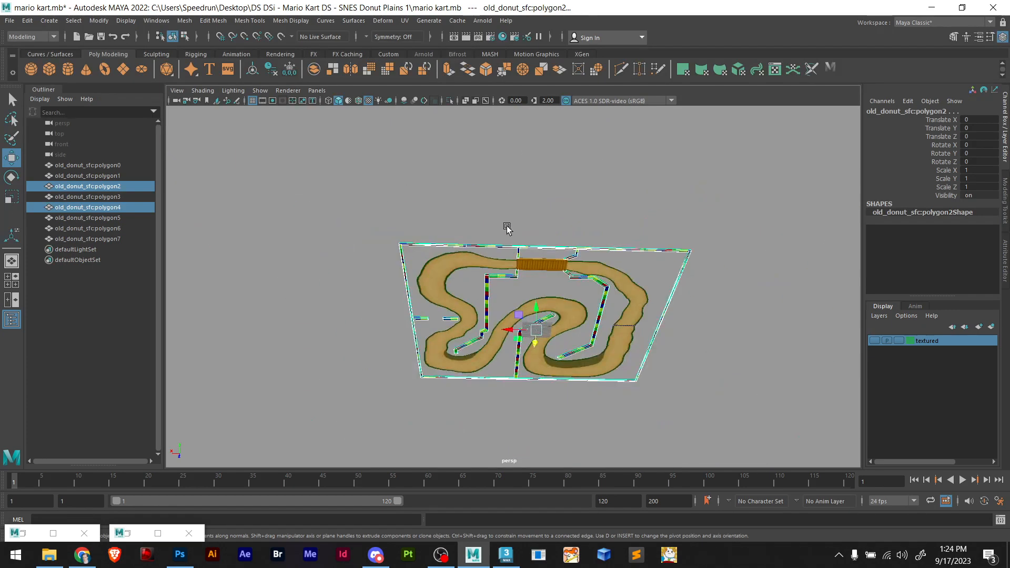
left_click_drag(505, 226, 503, 303, "alt")
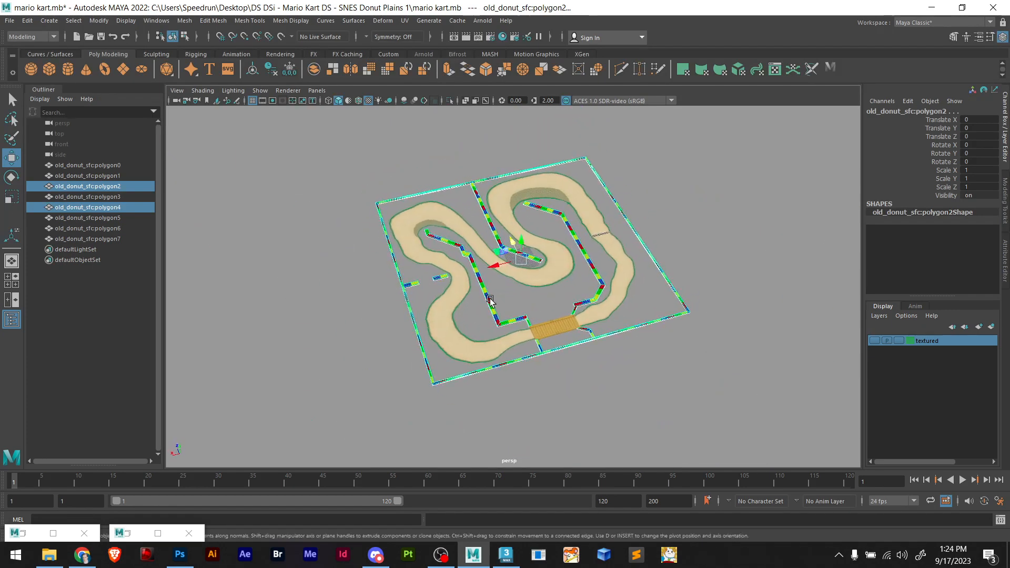
scroll(491, 298, "up", 4)
left_click_drag(567, 348, 457, 378)
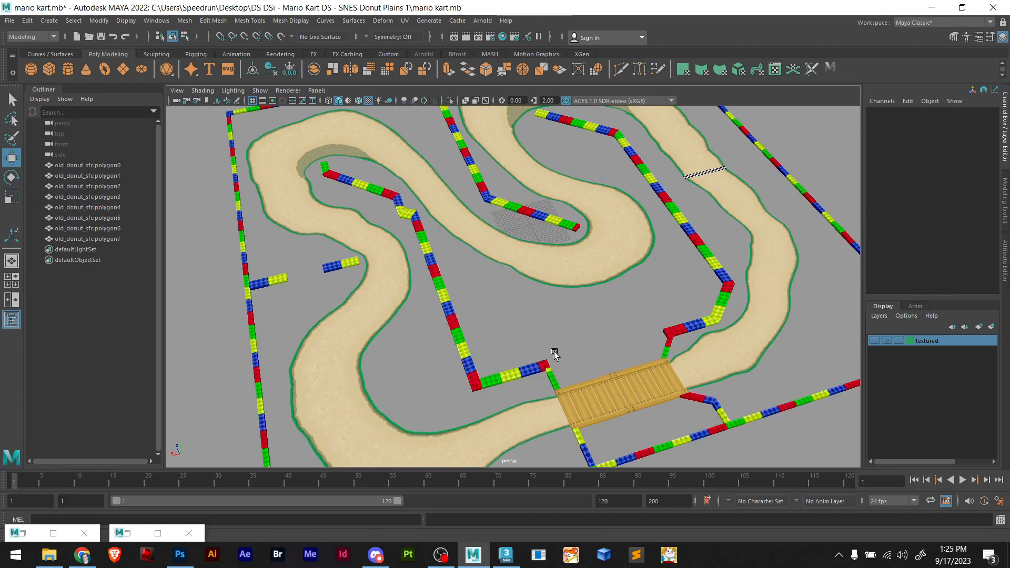
Combine the two colored block barrier meshes, old_donut_sfc:polygon2 and old_donut_sfc:polygon4, into one object
left_click_drag(580, 342, 494, 377)
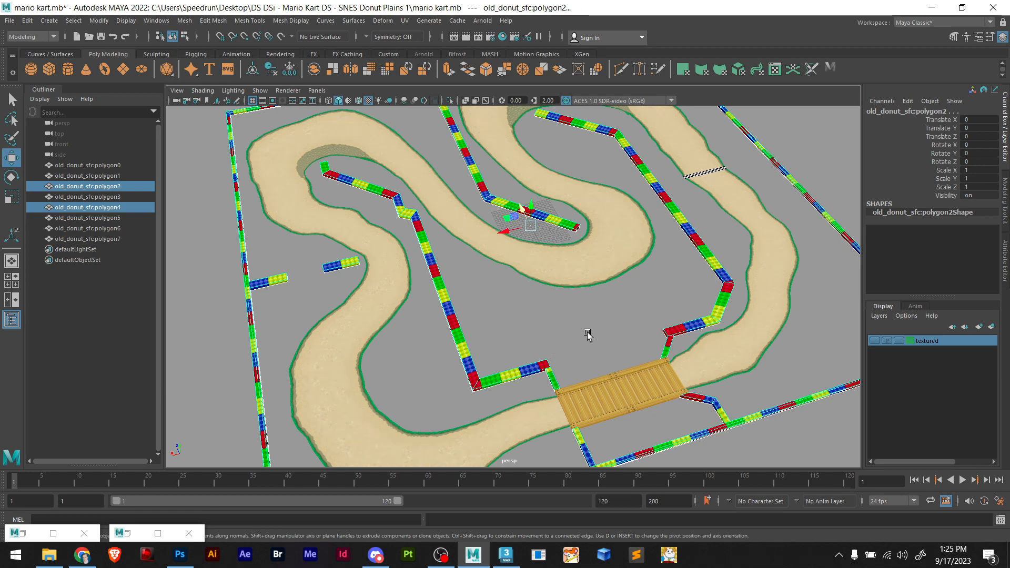
left_click_drag(588, 337, 594, 316, "alt")
left_click_drag(529, 259, 529, 155)
key("ctrl+z")
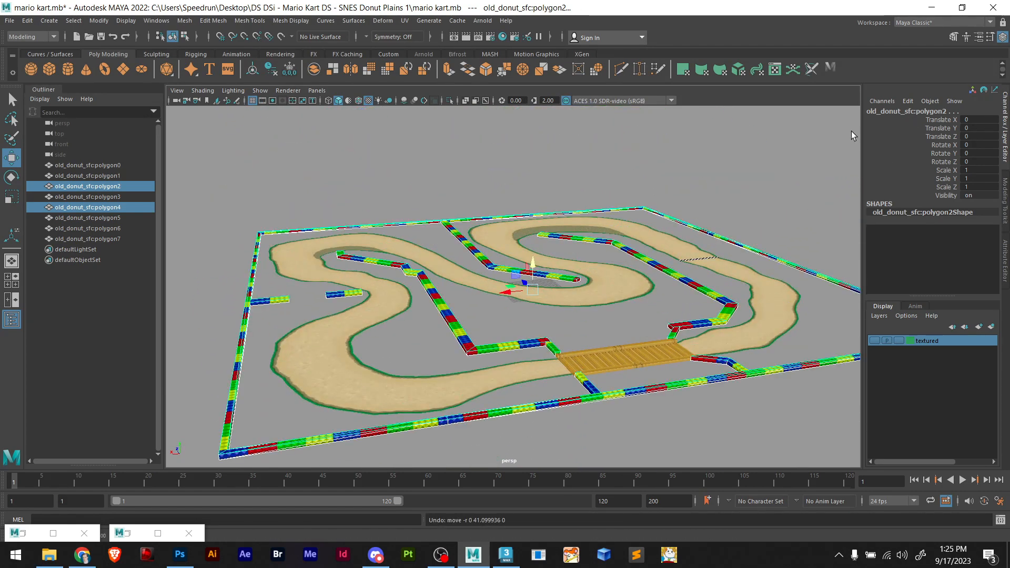
left_click(1005, 196)
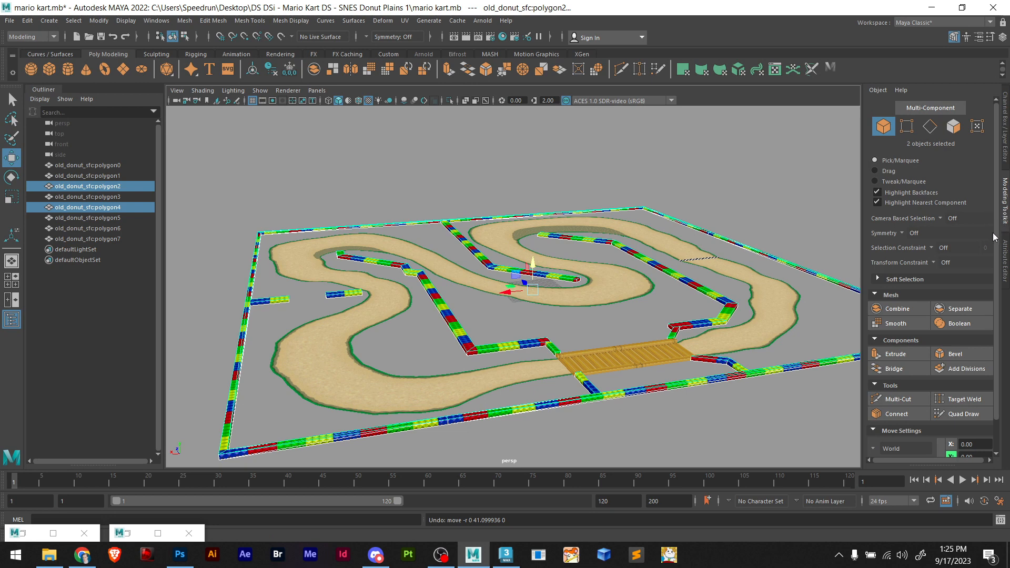
left_click(897, 312)
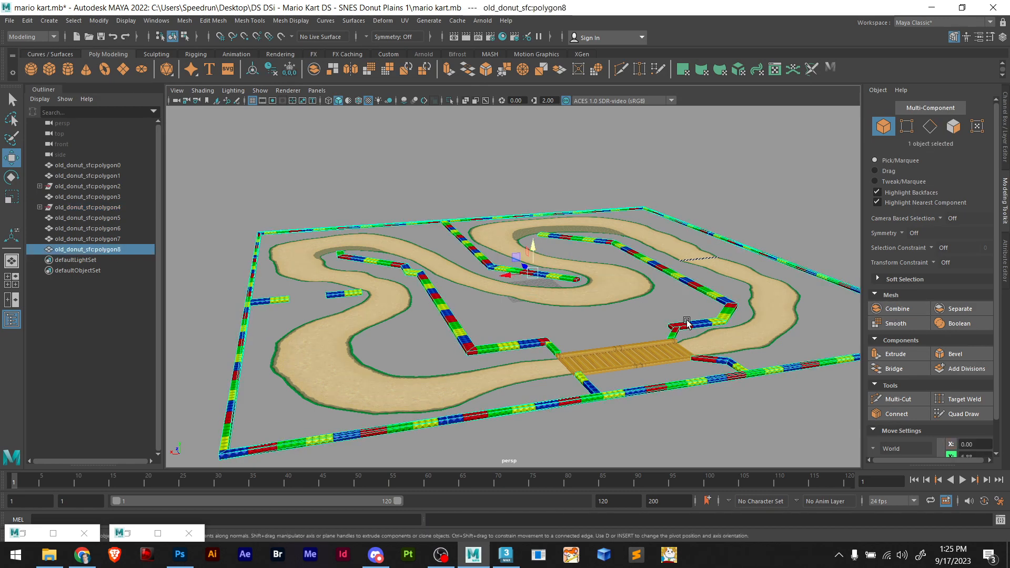
left_click_drag(533, 246, 559, 150)
key("ctrl+z")
left_click_drag(553, 324, 602, 331, "alt")
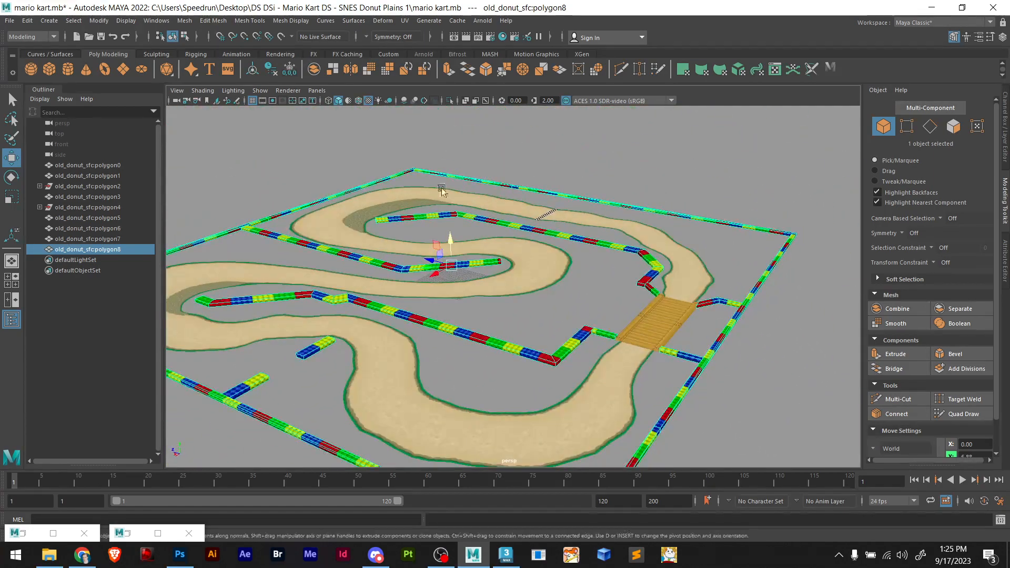
Open the UV Editor and reselect the combined barrier mesh to display its UVs over the texture
left_click(405, 21)
left_click(427, 40)
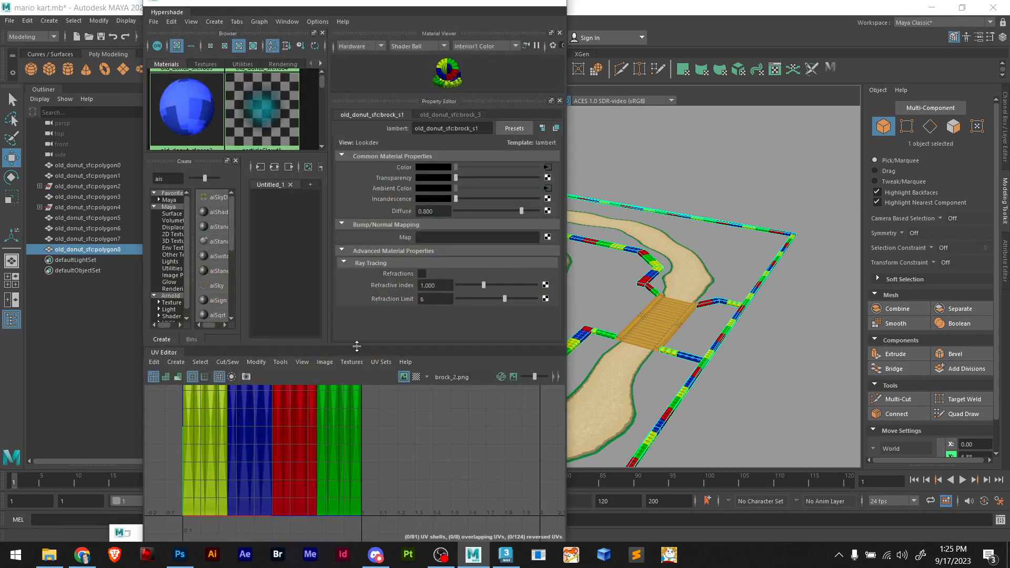
scroll(370, 438, "down", 10)
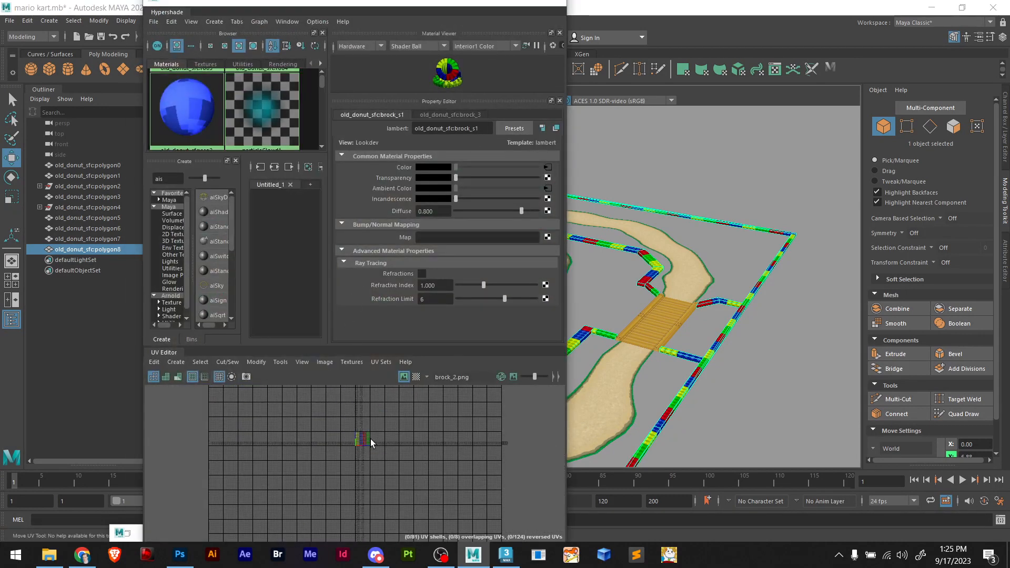
scroll(372, 440, "up", 10)
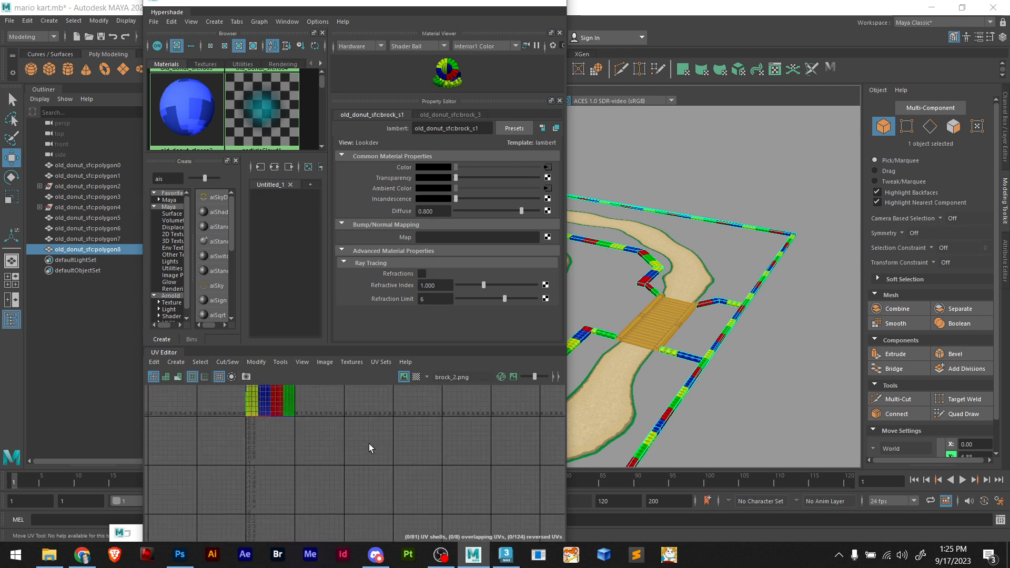
scroll(348, 458, "up", 3)
scroll(314, 428, "up", 8)
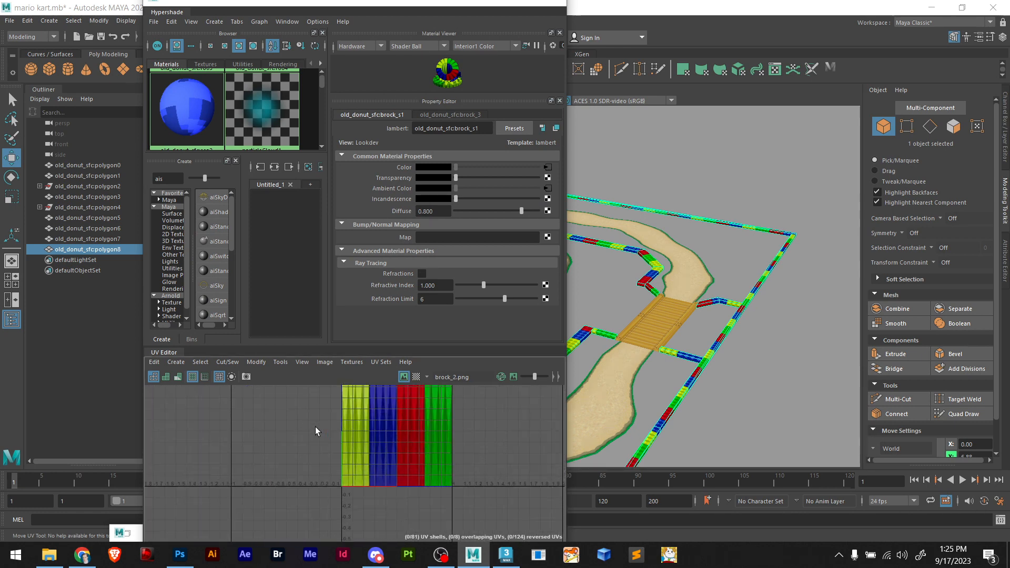
scroll(376, 443, "down", 3)
scroll(377, 435, "down", 1)
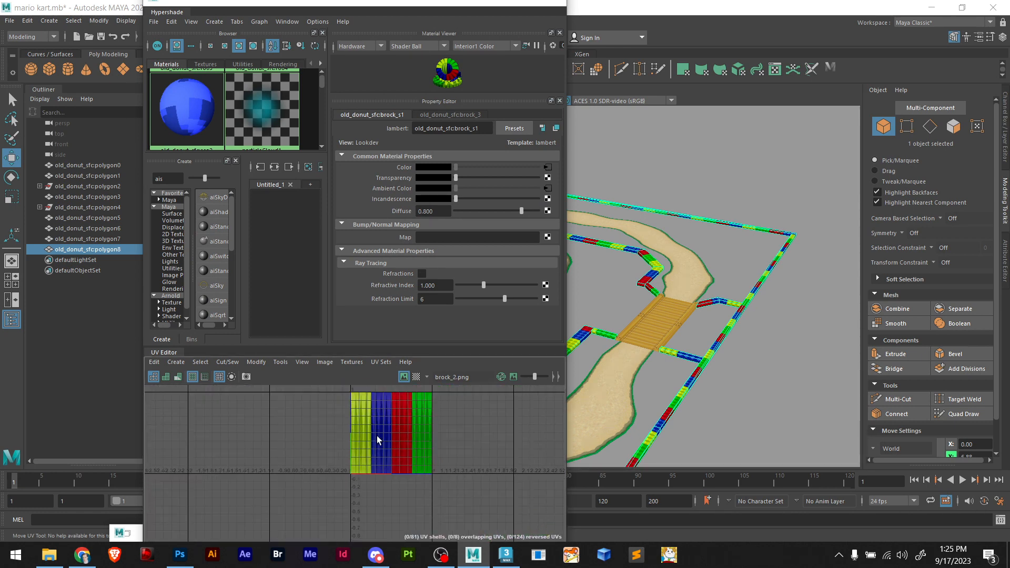
left_click(812, 363)
left_click(718, 335)
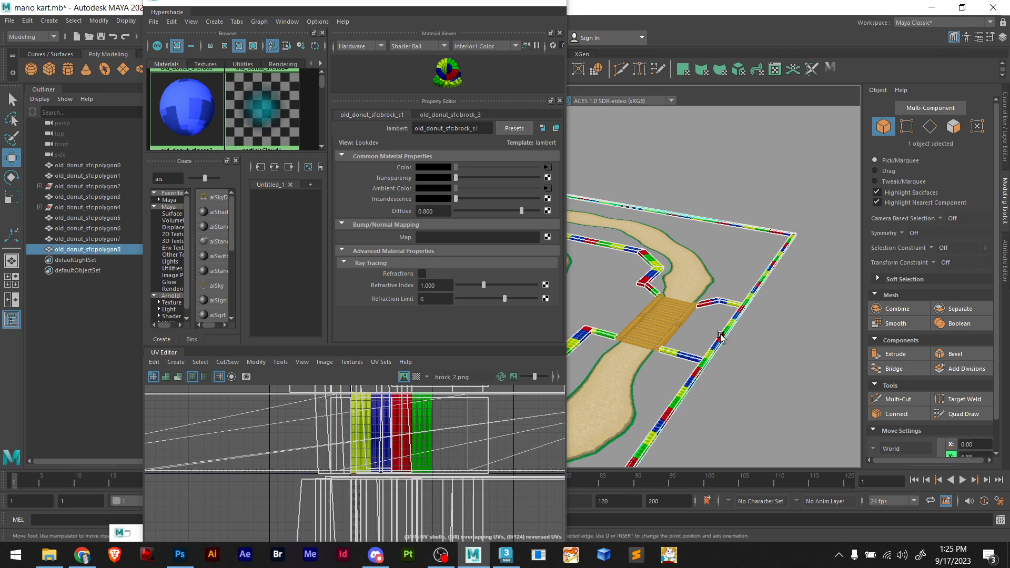
Examine how the barrier's UV shells extend beyond the brock_2.png texture tile and compare them with the blocks beside the bridge
scroll(440, 434, "down", 5)
scroll(439, 434, "up", 10)
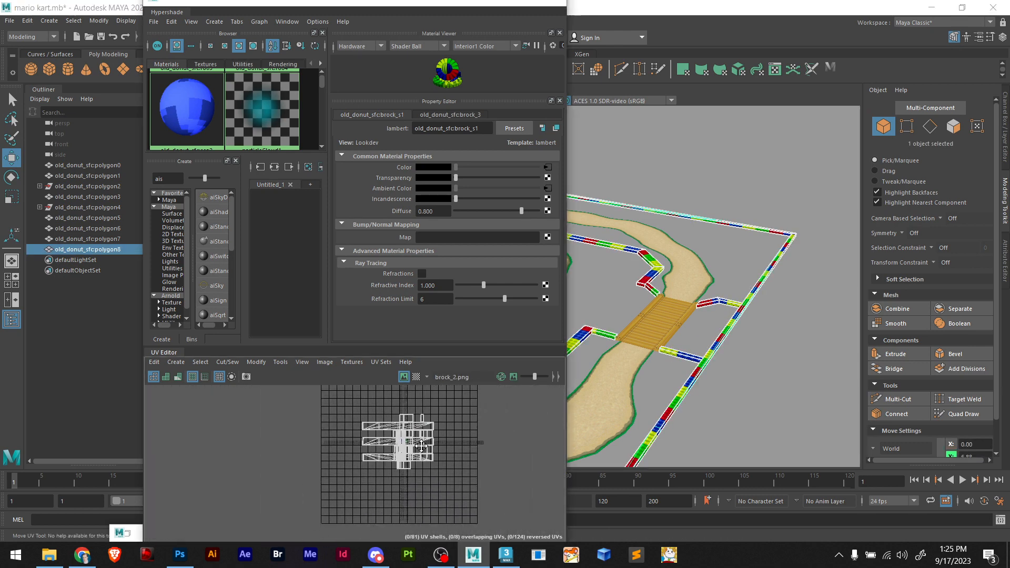
scroll(401, 444, "up", 10)
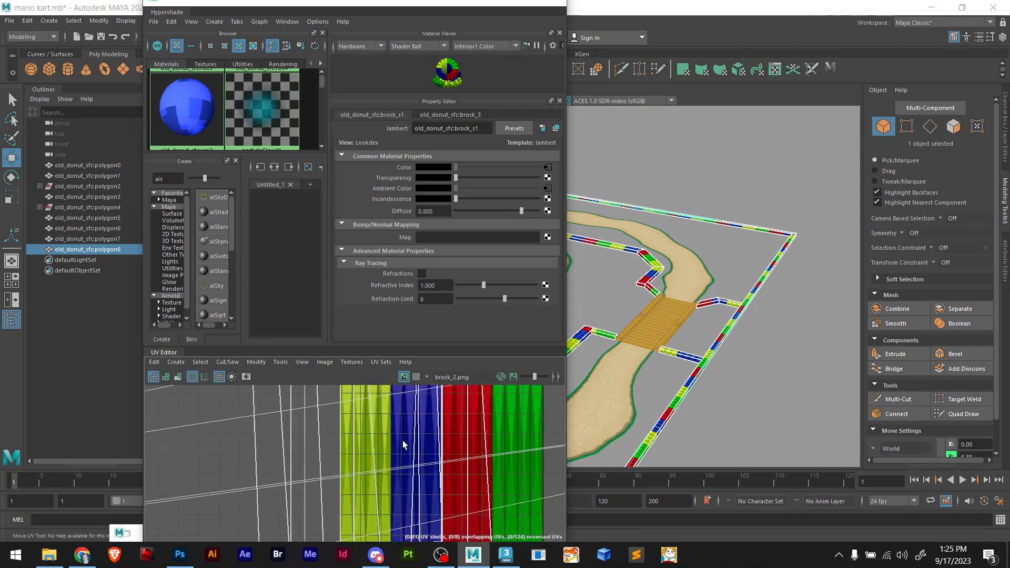
scroll(403, 440, "down", 10)
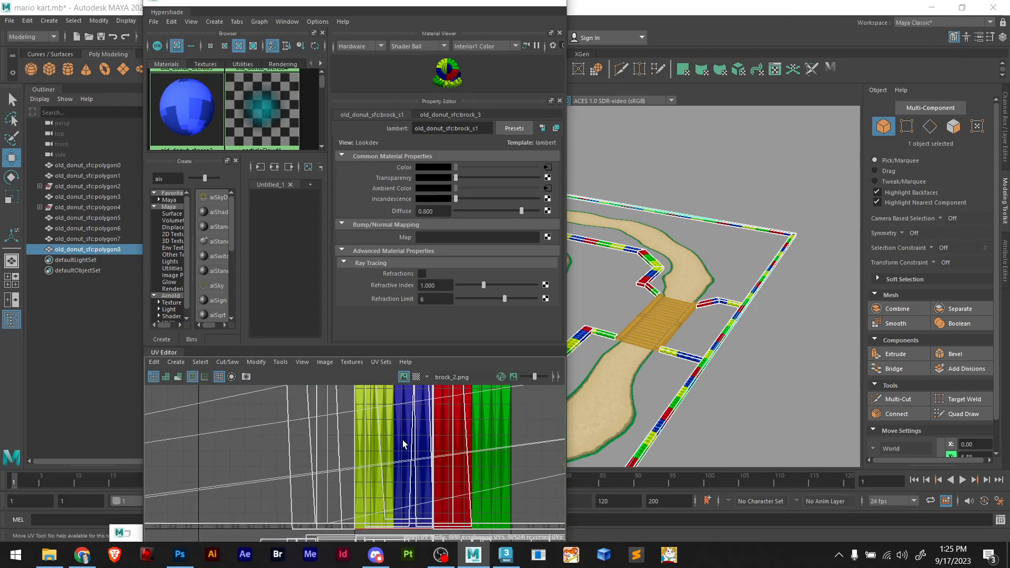
scroll(409, 444, "up", 3)
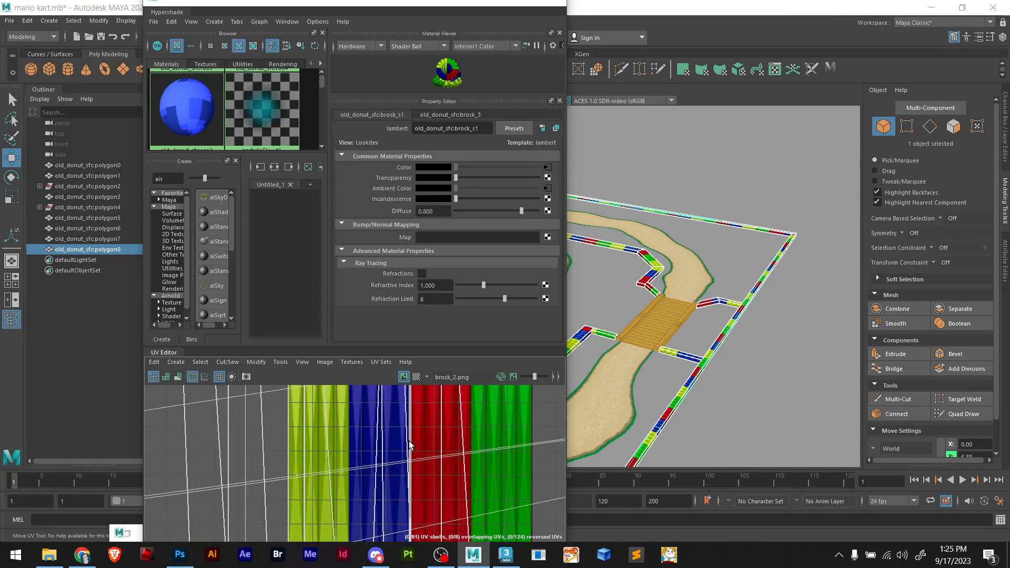
scroll(706, 416, "up", 3)
scroll(695, 400, "up", 5)
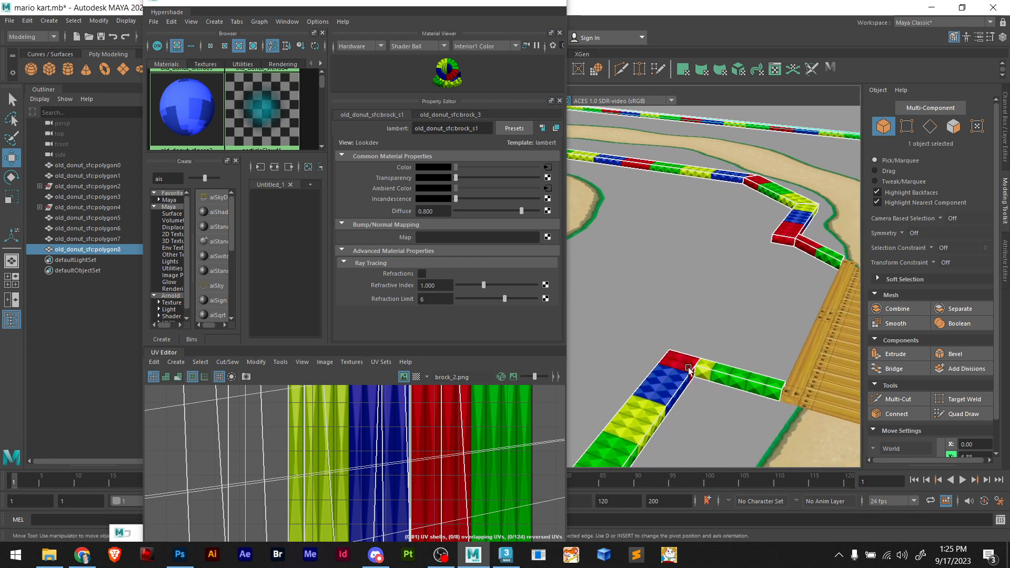
middle_click_drag(696, 398, 581, 345, "alt")
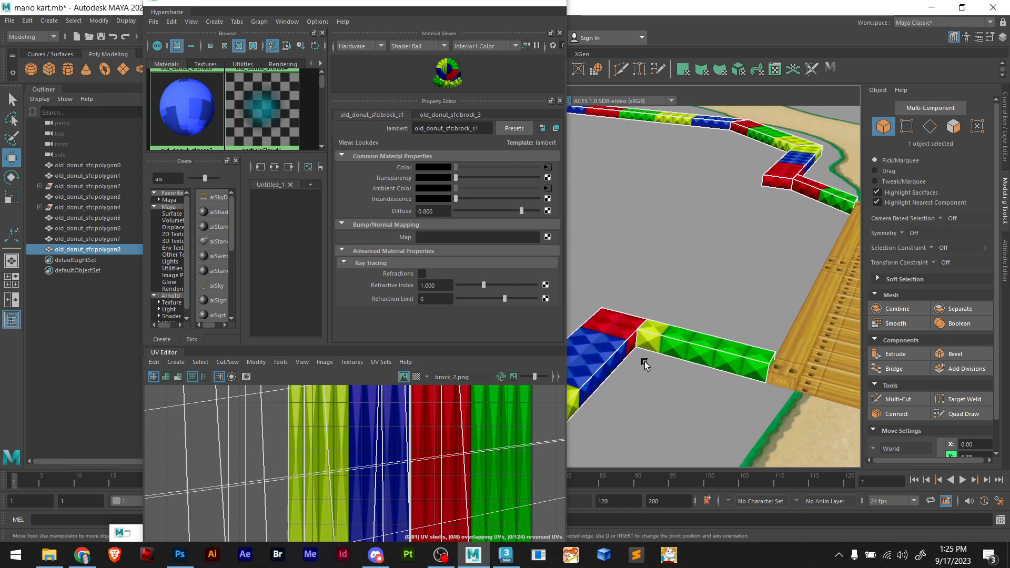
scroll(425, 436, "down", 8)
scroll(425, 436, "down", 5)
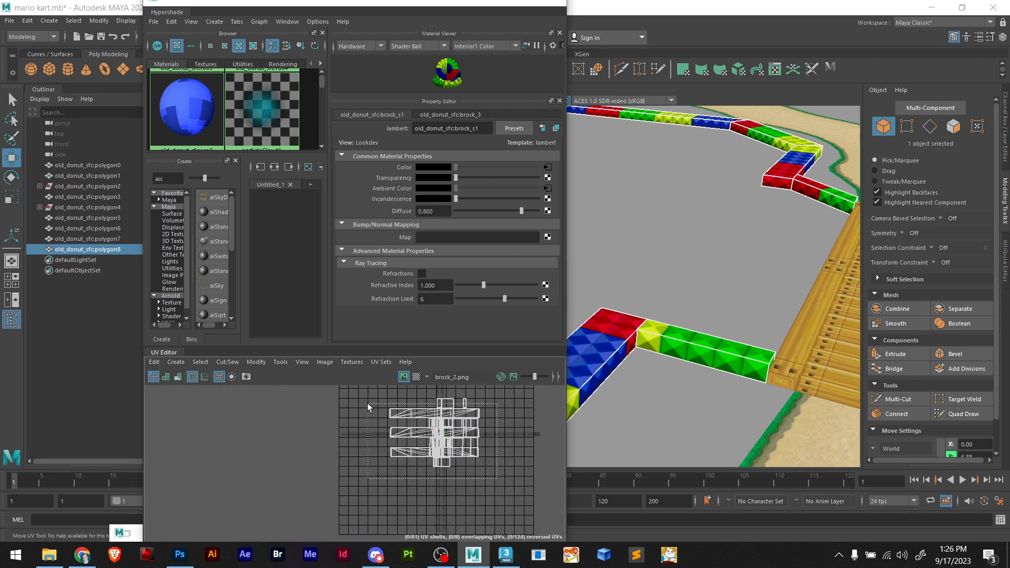
scroll(447, 425, "up", 8)
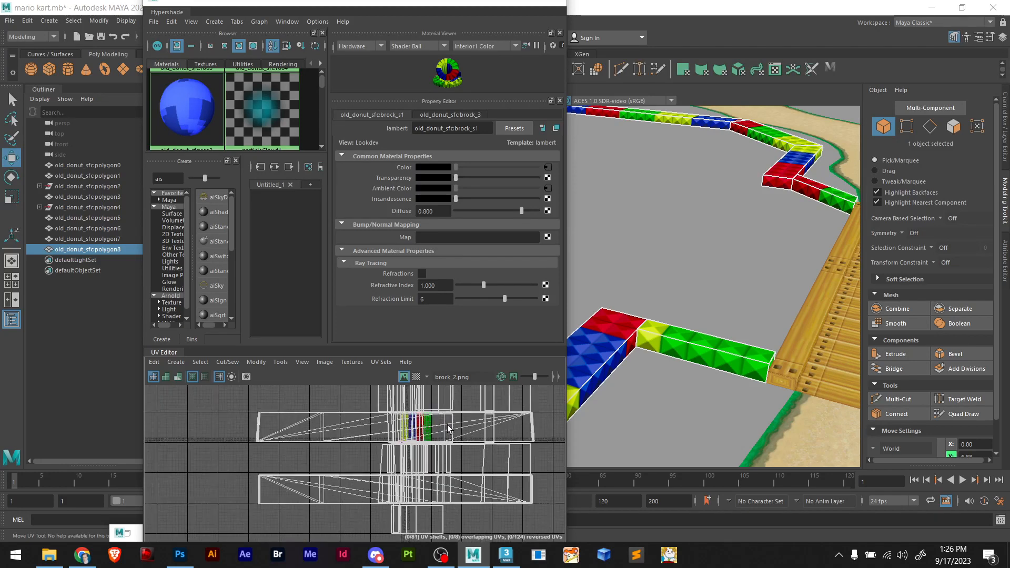
scroll(447, 424, "up", 3)
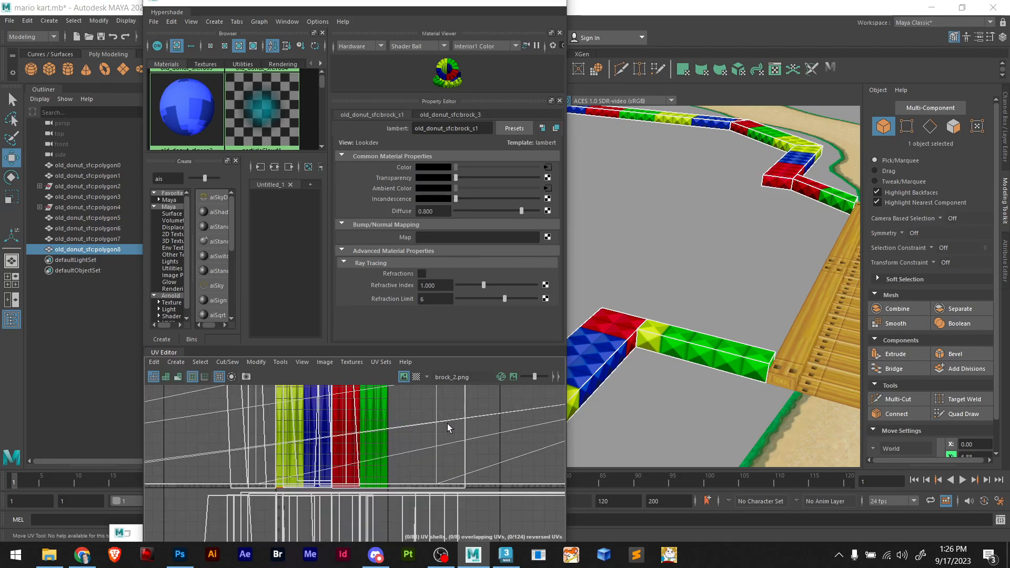
scroll(447, 424, "down", 10)
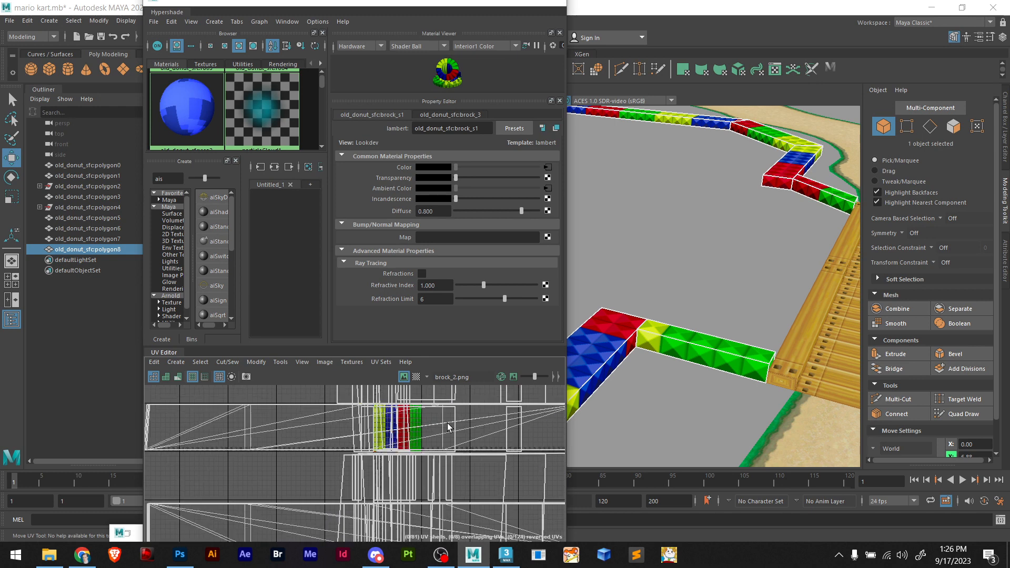
scroll(448, 426, "down", 3)
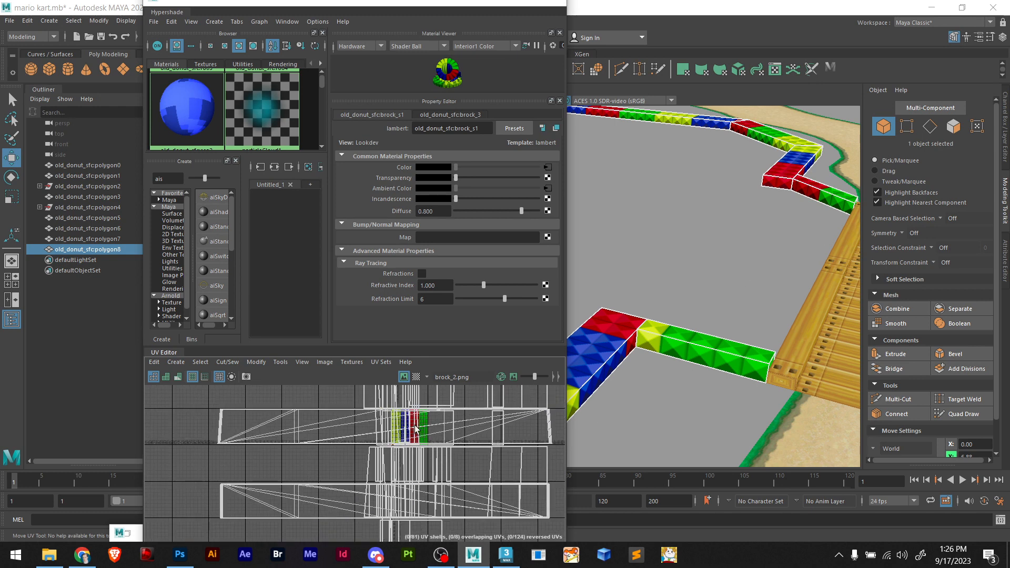
scroll(416, 428, "down", 6)
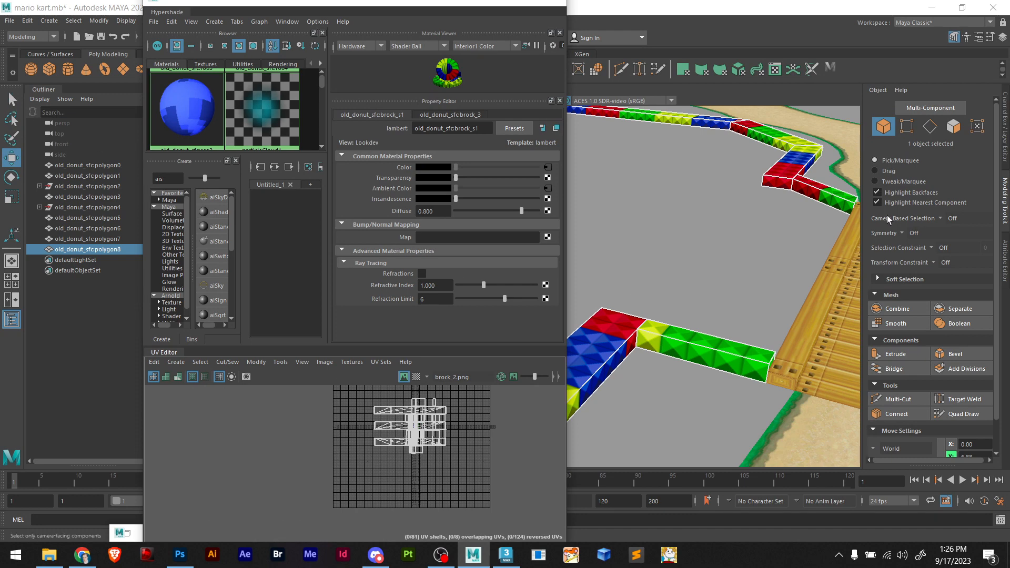
Bring up the UV Toolkit as a floating window and select all of the barrier's UV shells in UV shell mode
left_click(121, 534)
left_click(166, 534)
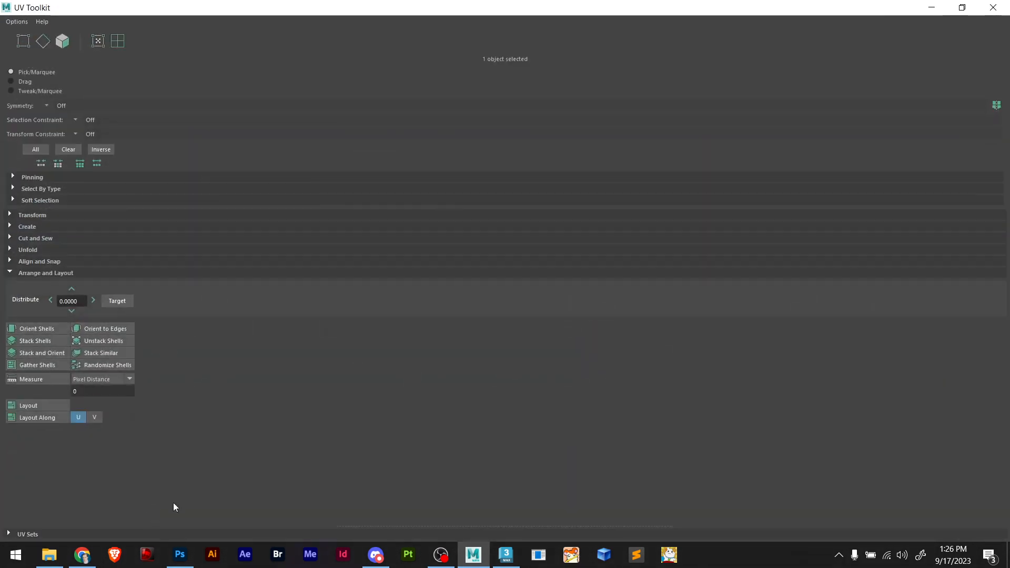
double_click(318, 13)
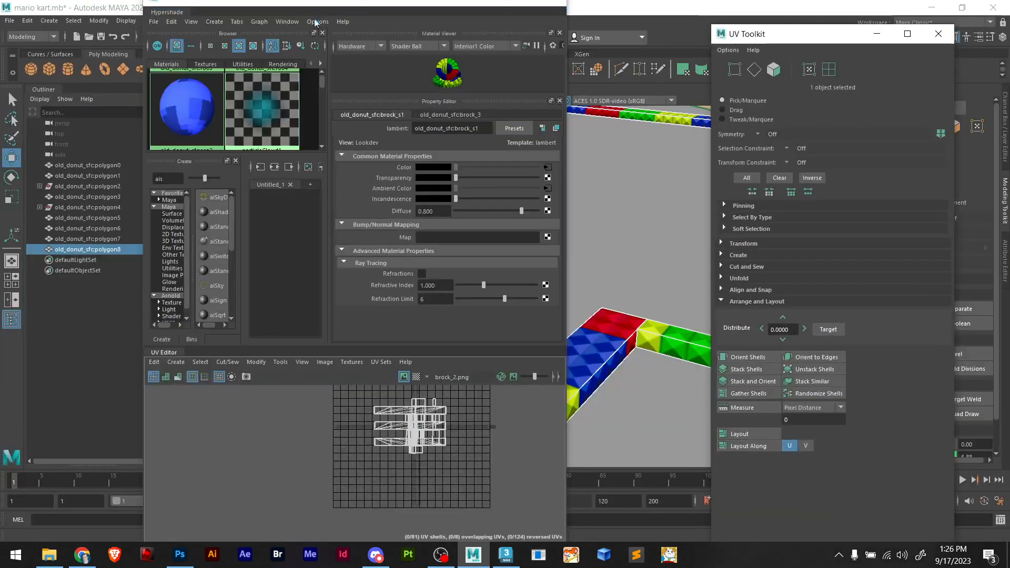
left_click(828, 69)
left_click_drag(478, 409, 440, 441)
scroll(400, 429, "up", 5)
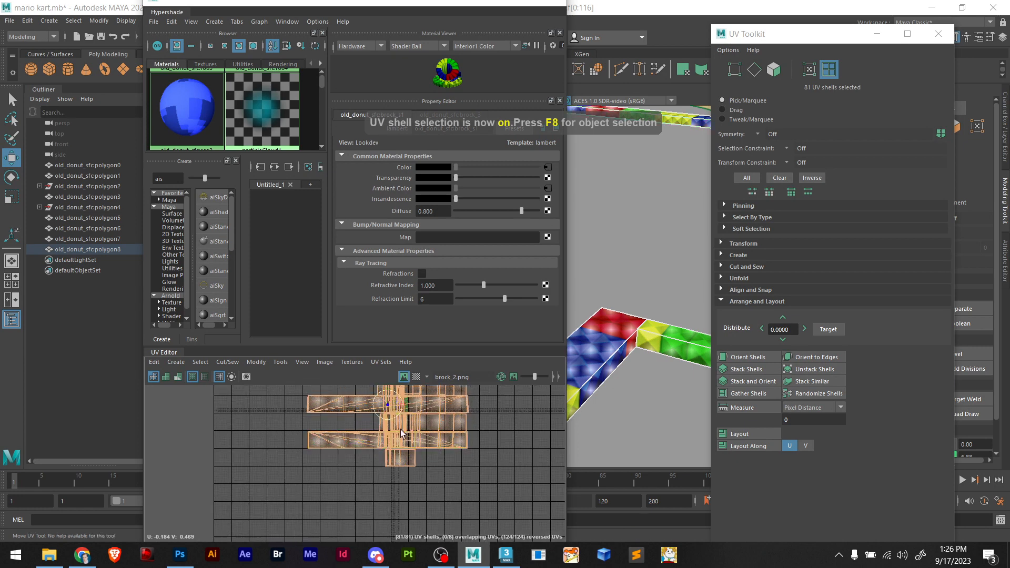
Scale all the selected UV shells down uniformly to roughly the width of the brock_2.png texture tile
key("r")
mouse_move(387, 406)
left_mouse_down()
mouse_move(375, 412)
mouse_move(392, 406)
left_mouse_up()
scroll(391, 406, "down", 5)
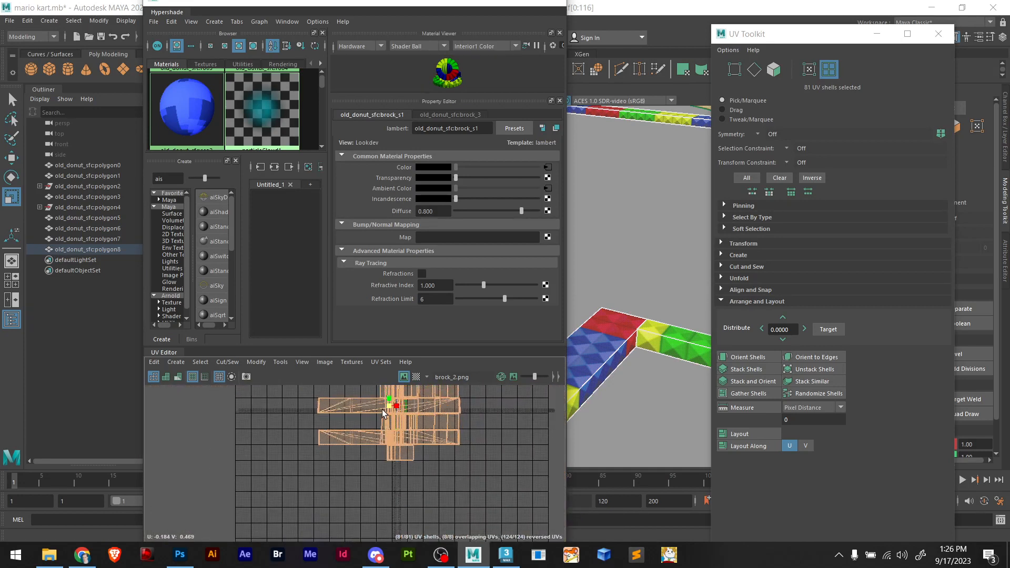
left_click_drag(390, 406, 377, 414)
scroll(377, 412, "up", 3)
scroll(394, 413, "up", 8)
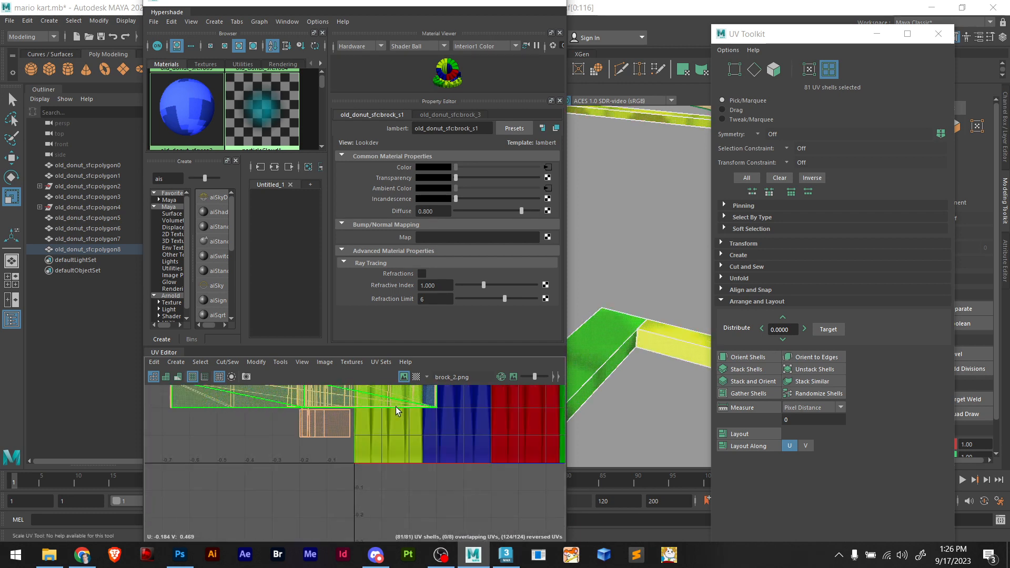
Move the shrunken UV shells onto the brock_2.png tile and scale them slightly smaller to fit inside the 0–1 UV space
middle_click_drag(416, 487, 355, 465, "alt")
left_click_drag(293, 461, 401, 459)
key("w")
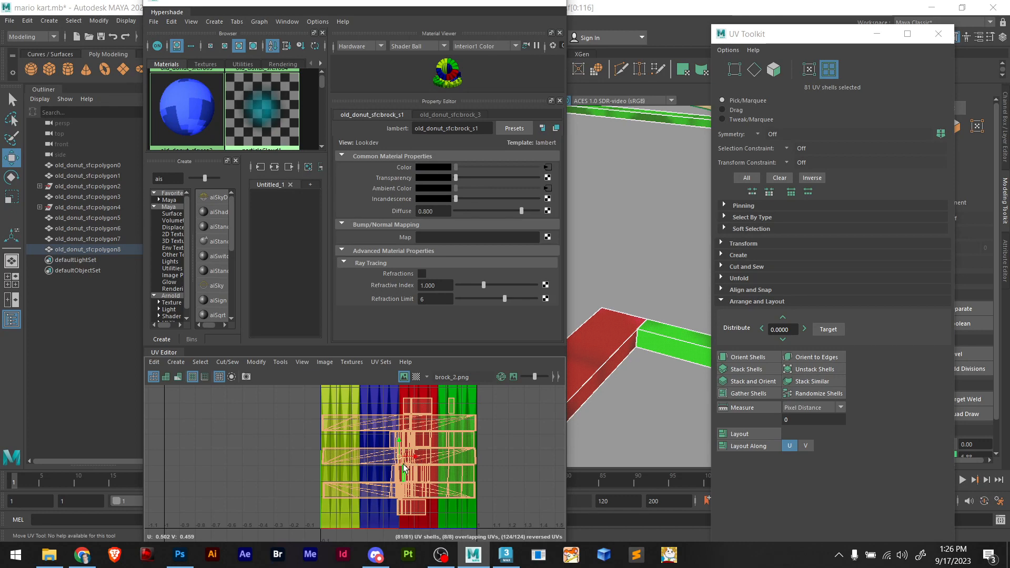
key("r")
left_click_drag(399, 459, 397, 458)
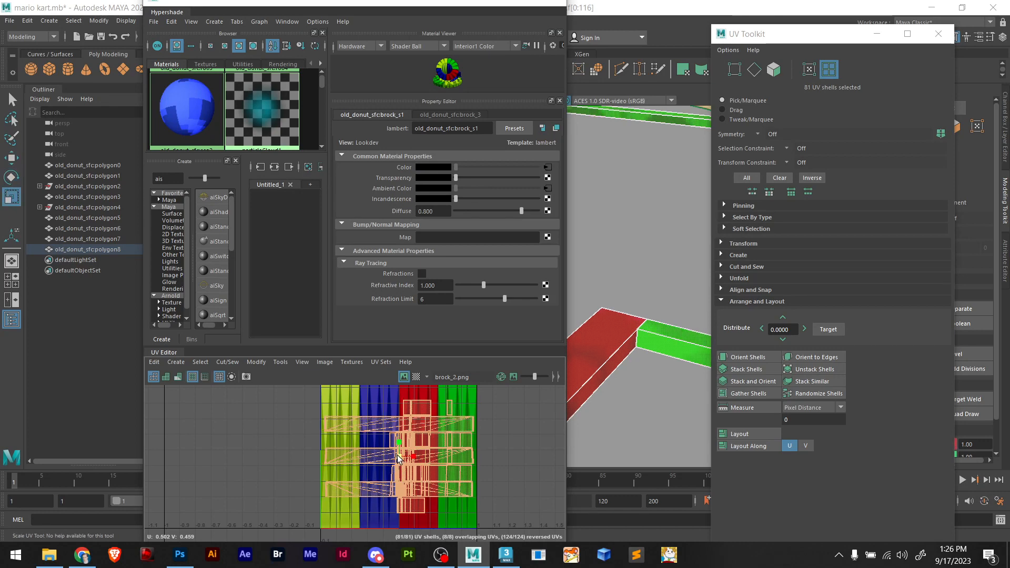
Inspect the placement of the scaled UV shells across the yellow, blue, red and green texture stripes
scroll(403, 453, "up", 3)
scroll(403, 454, "down", 3)
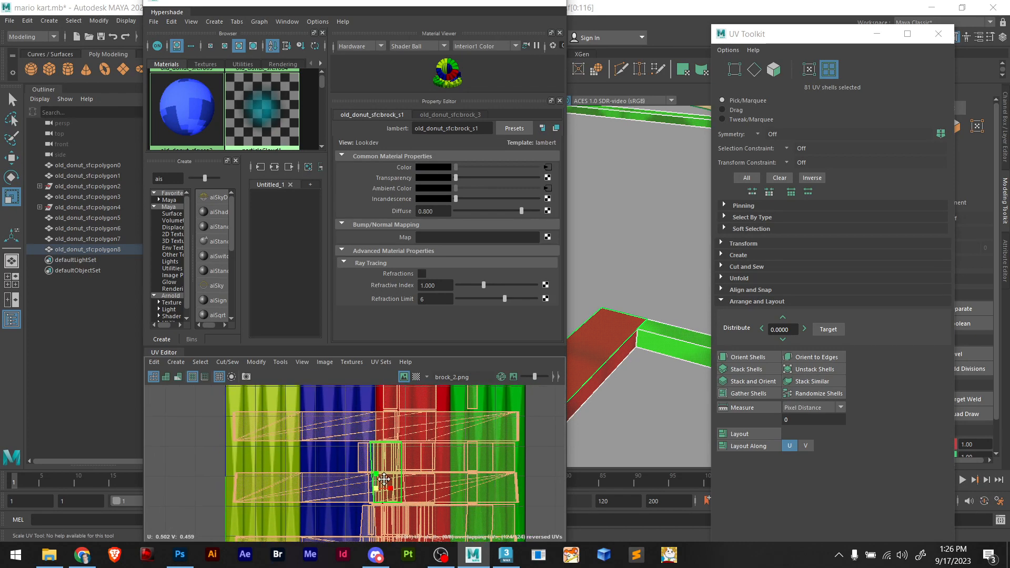
scroll(424, 441, "down", 3)
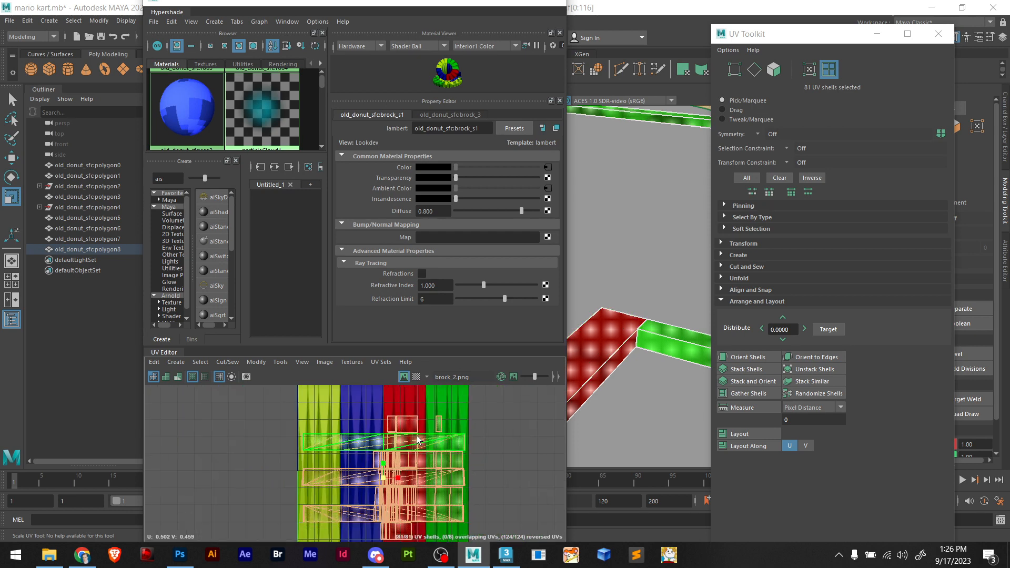
scroll(425, 440, "up", 4)
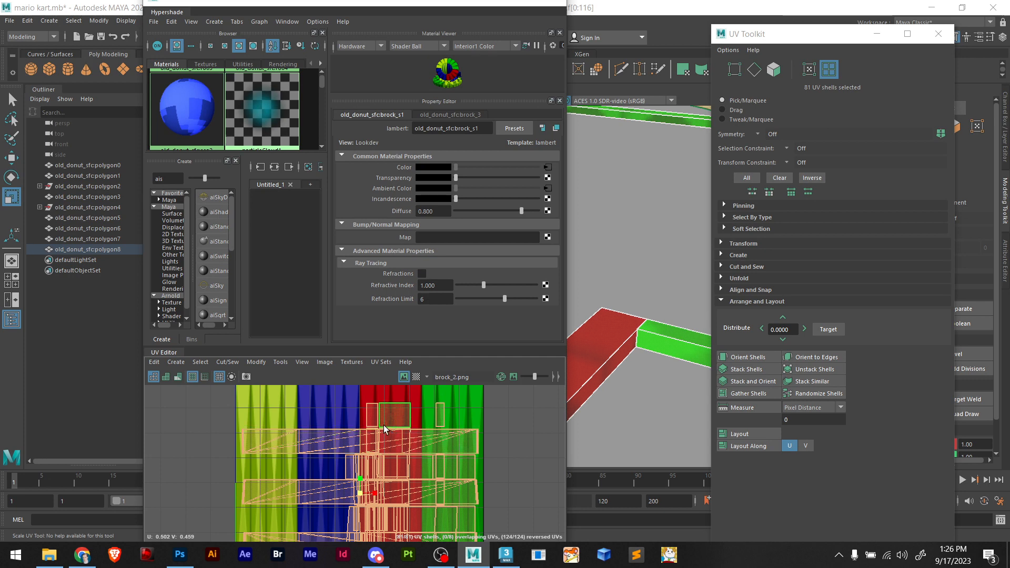
scroll(384, 427, "up", 3)
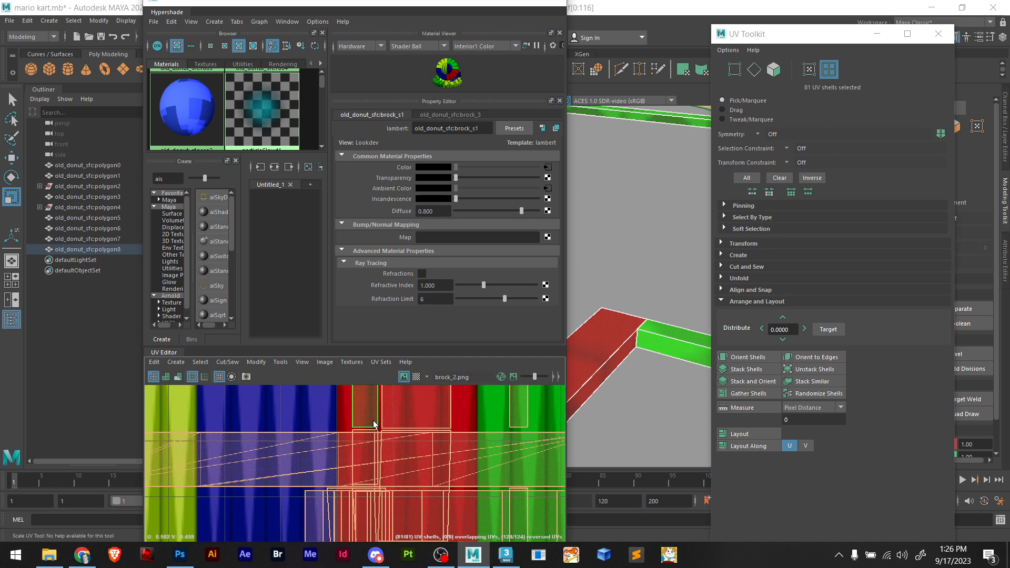
scroll(373, 421, "down", 5)
scroll(375, 431, "down", 2)
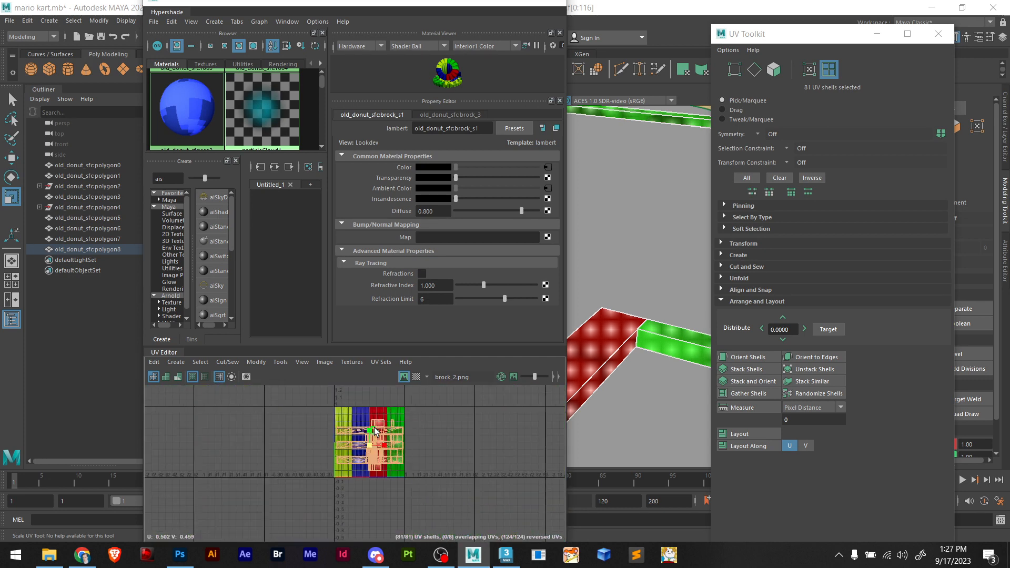
scroll(376, 437, "up", 5)
scroll(379, 448, "down", 2)
scroll(379, 449, "down", 1)
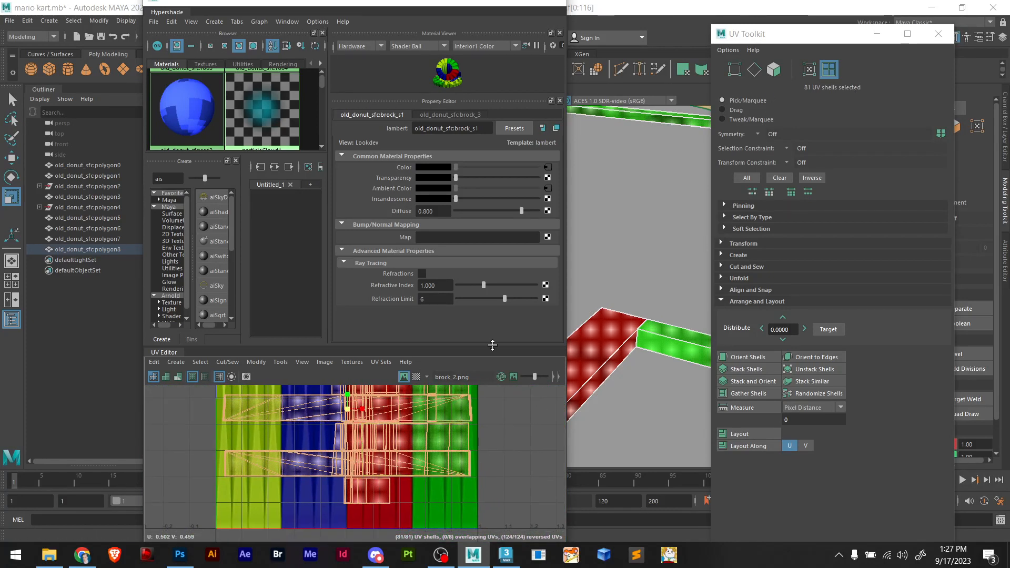
left_click(319, 22)
mouse_move(296, 26)
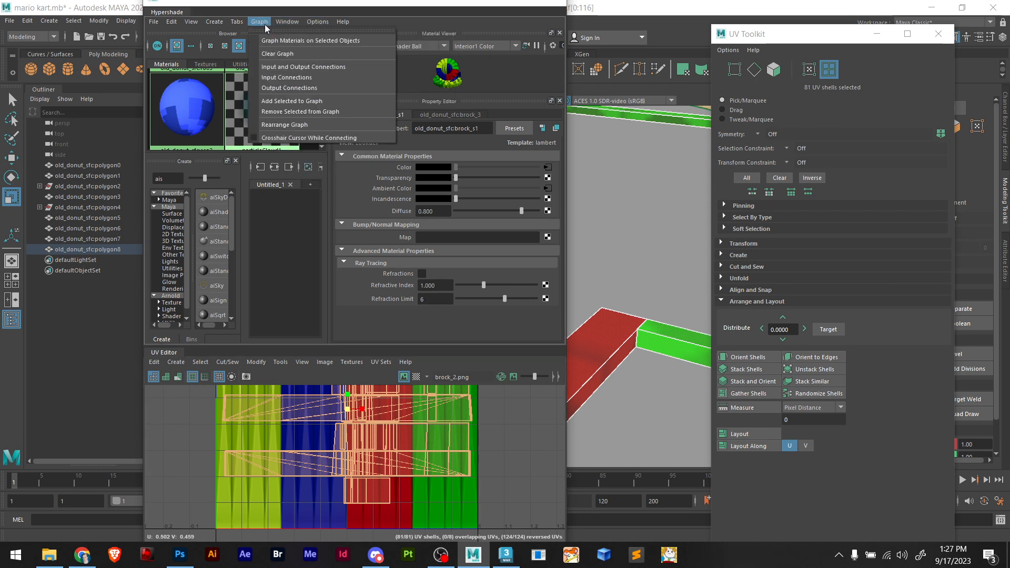
left_click(253, 18)
left_click(319, 22)
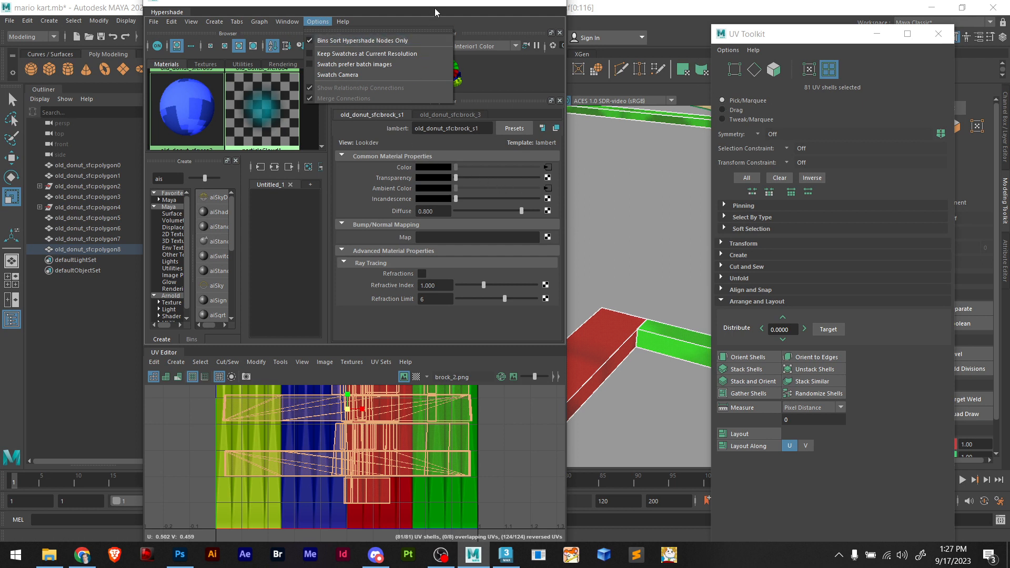
Maximize the Hypershade window and try to edit the PSD network for the selected barrier shells
left_click(316, 4)
double_click(315, 4)
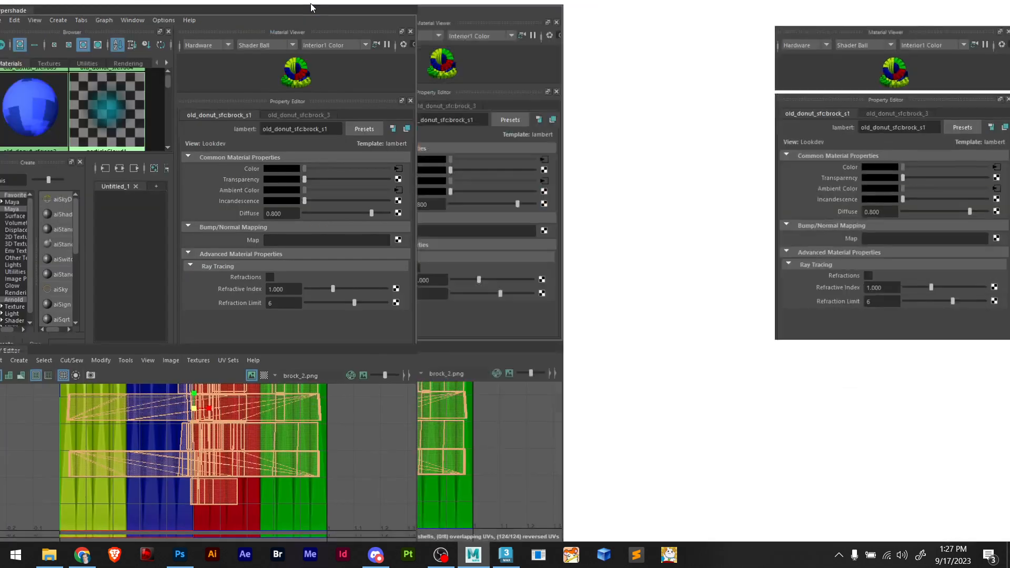
left_click(173, 31)
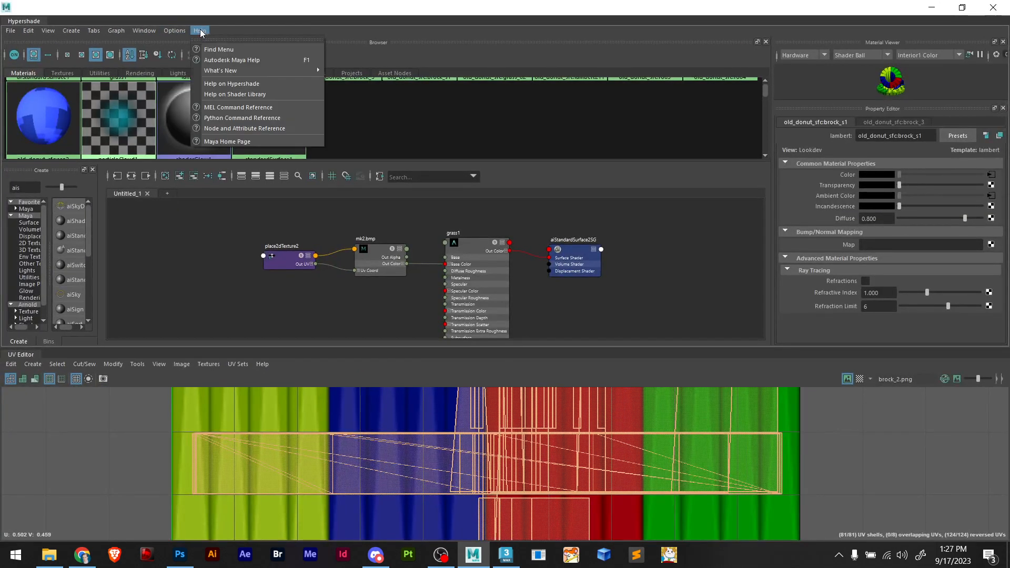
mouse_move(143, 32)
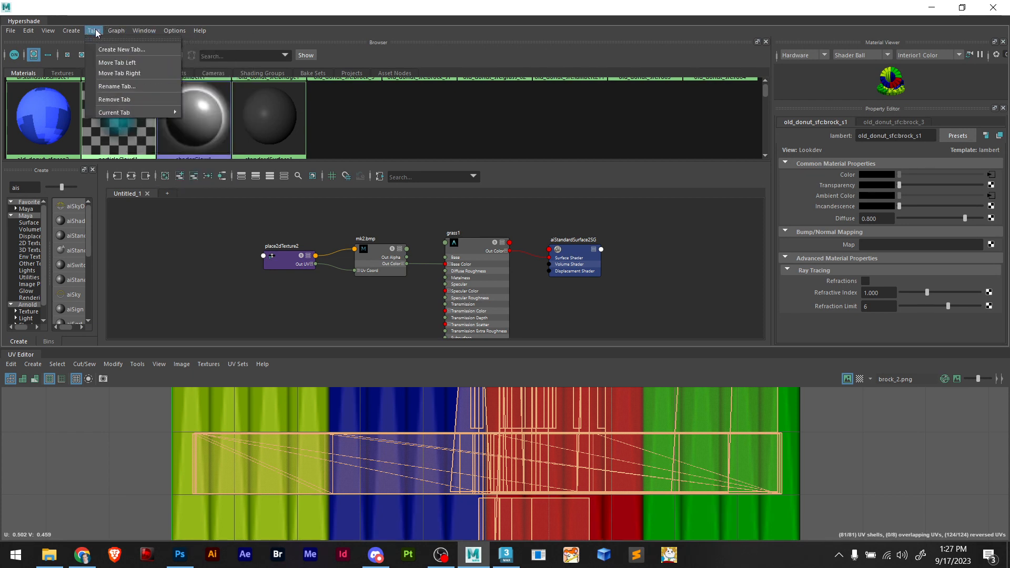
mouse_move(77, 35)
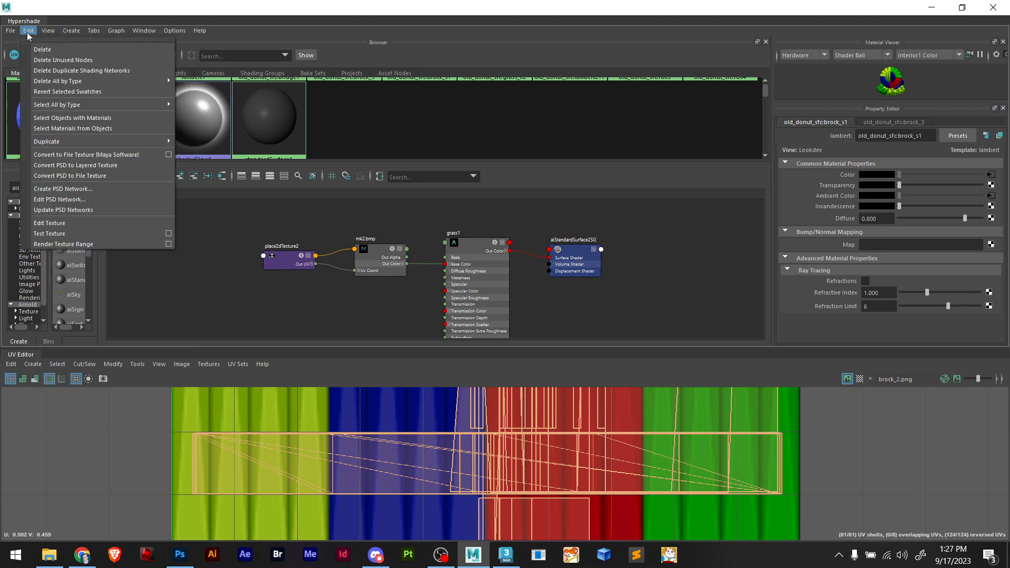
left_click(79, 203)
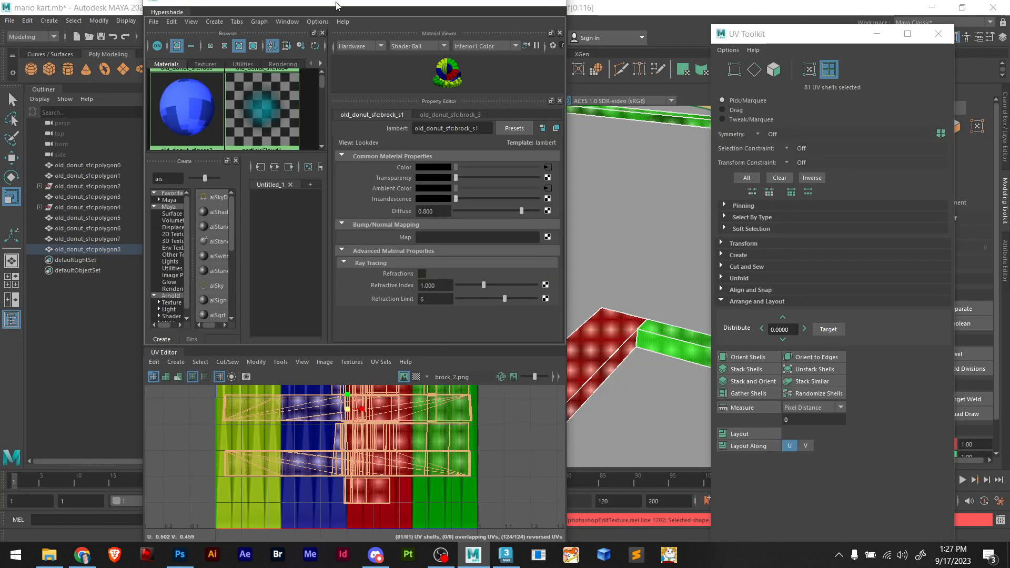
Open the Create PSD Network options and select a single long UV shell spanning the color stripes as the target
left_click_drag(358, 10, 429, 4)
left_click(71, 30)
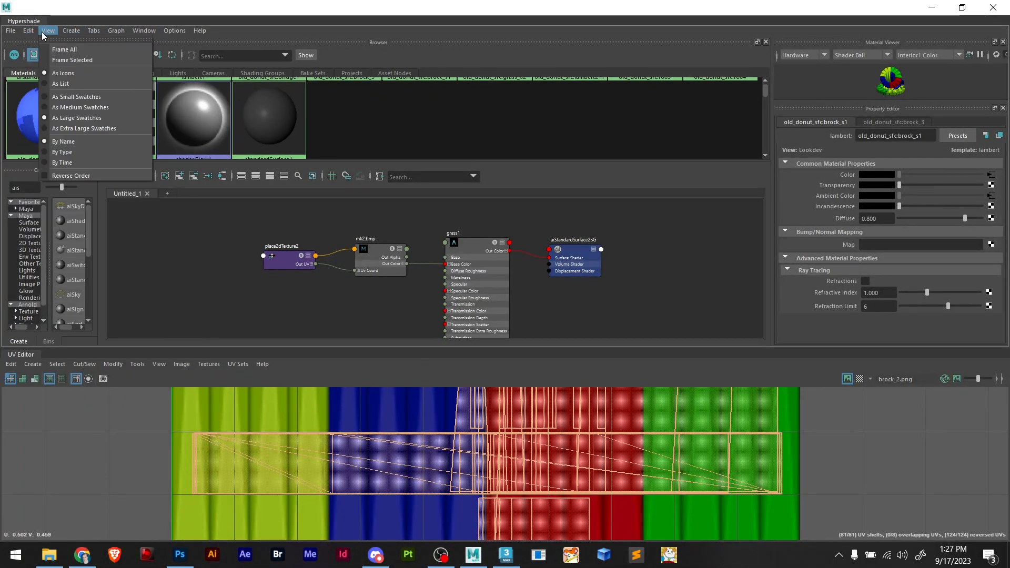
mouse_move(24, 33)
left_click(84, 189)
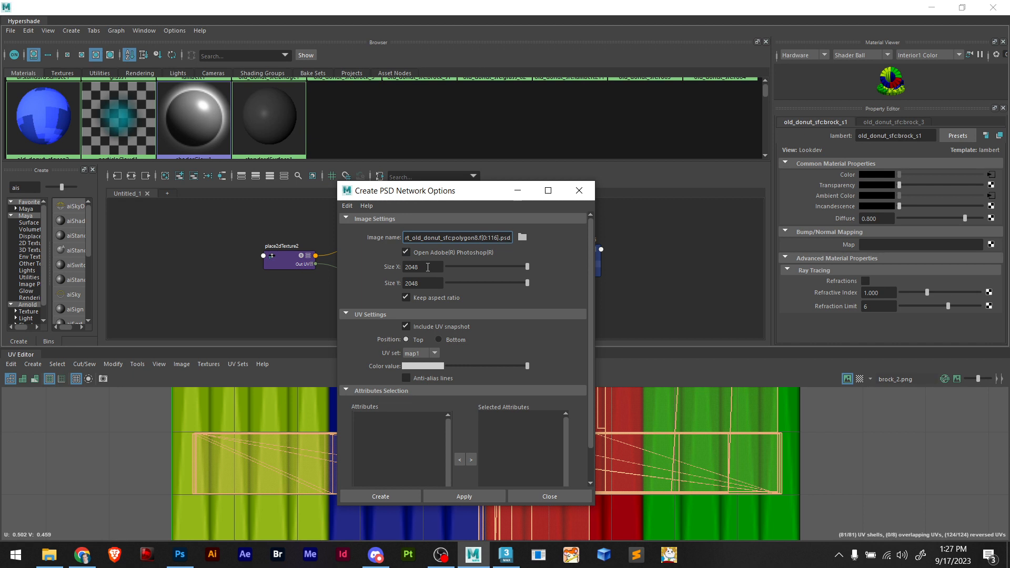
left_click(473, 239)
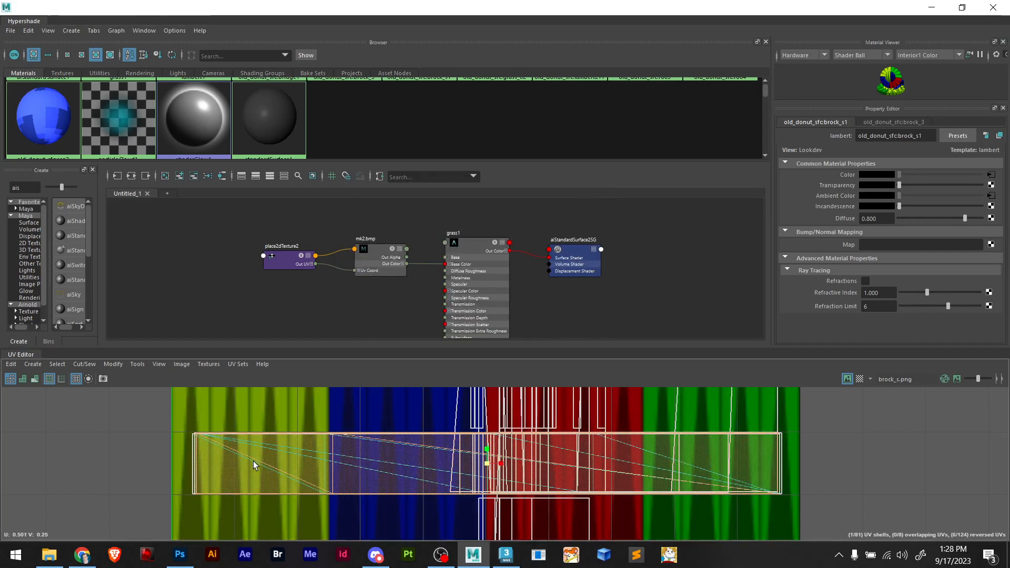
left_click(254, 461)
scroll(158, 422, "down", 3)
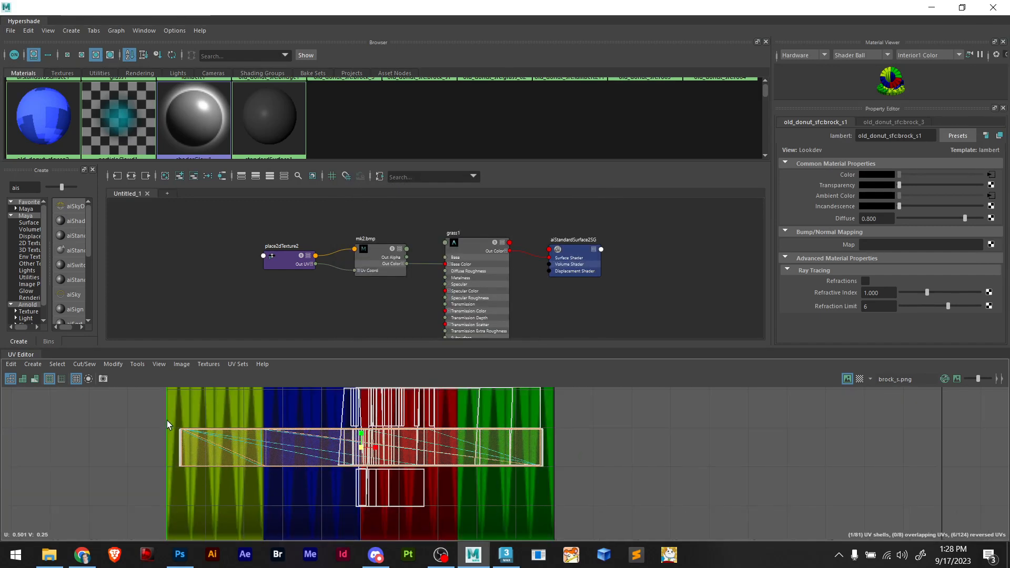
double_click(857, 11)
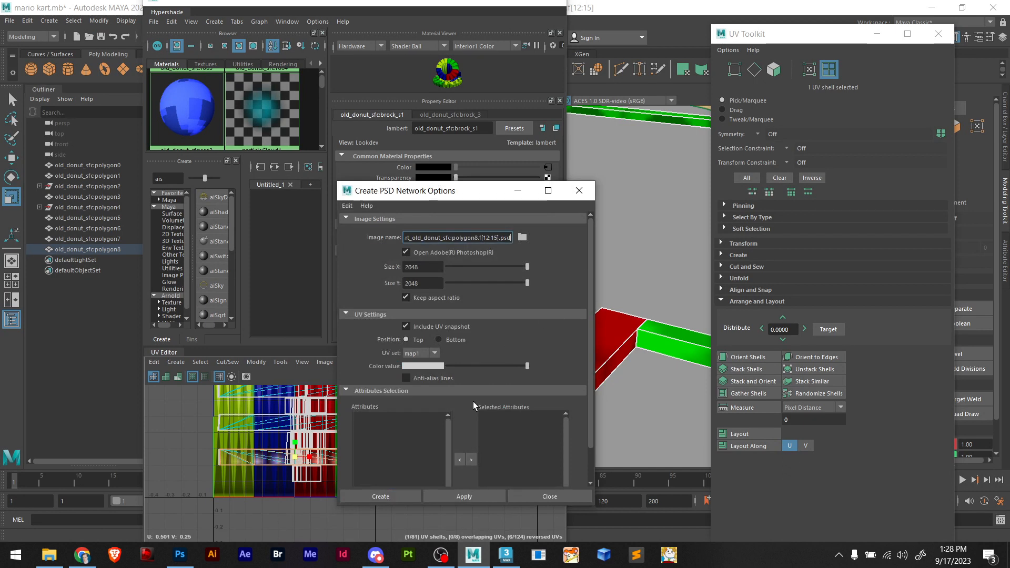
Try the Create PSD Network options with the whole barrier mesh selected in object mode, and close the dialog
right_click_drag(665, 267, 695, 251)
left_click(695, 251)
left_click(629, 330)
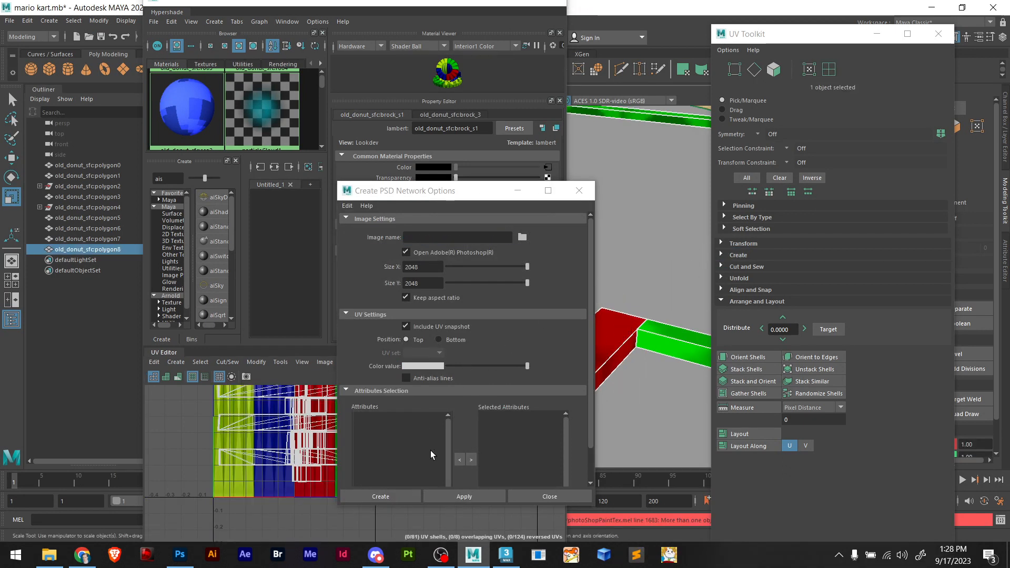
left_click(375, 436)
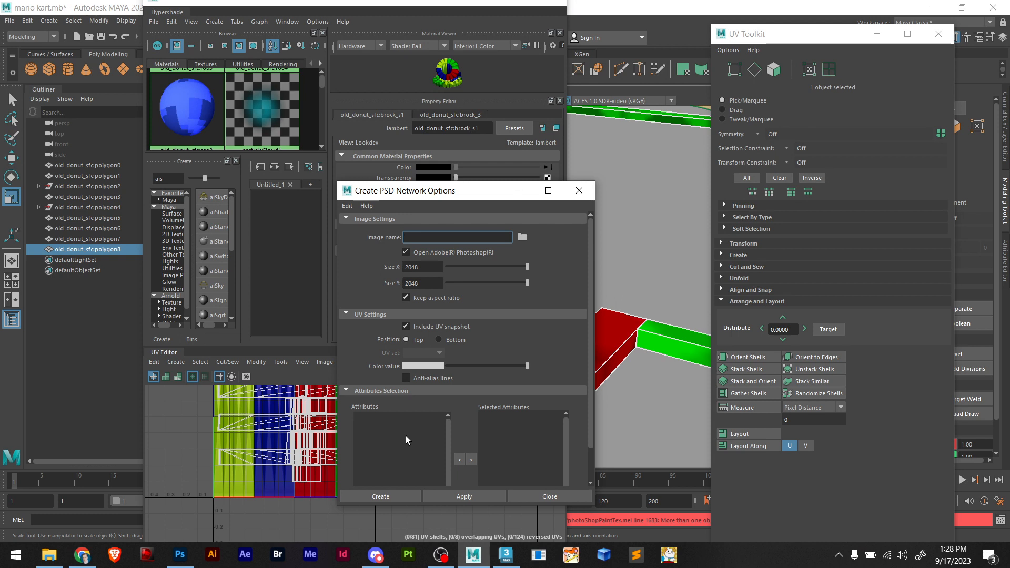
left_click(578, 192)
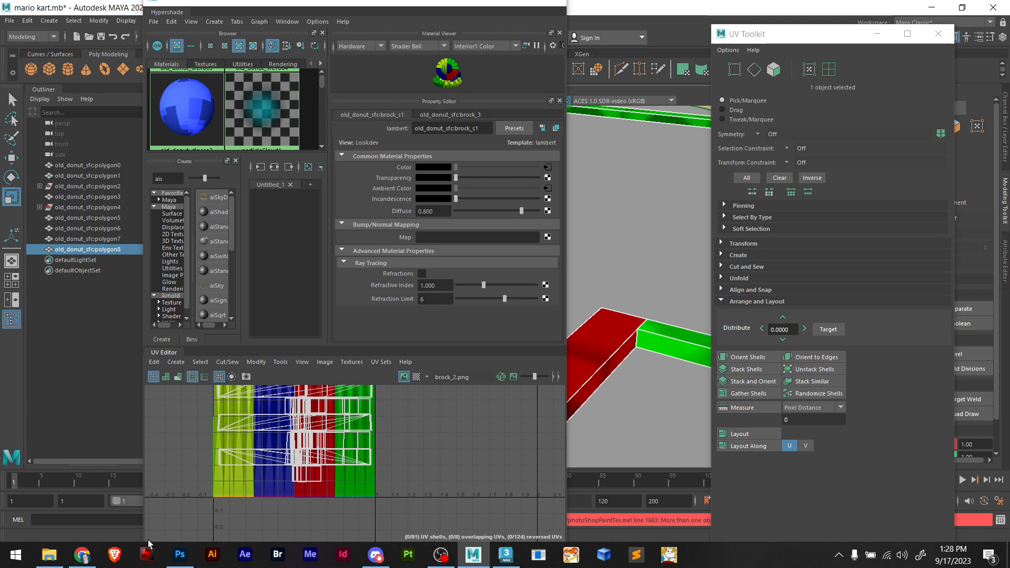
Examine the combined barrier mesh across the whole track and its UV shell layout over the brock_2.png texture
scroll(630, 382, "down", 5)
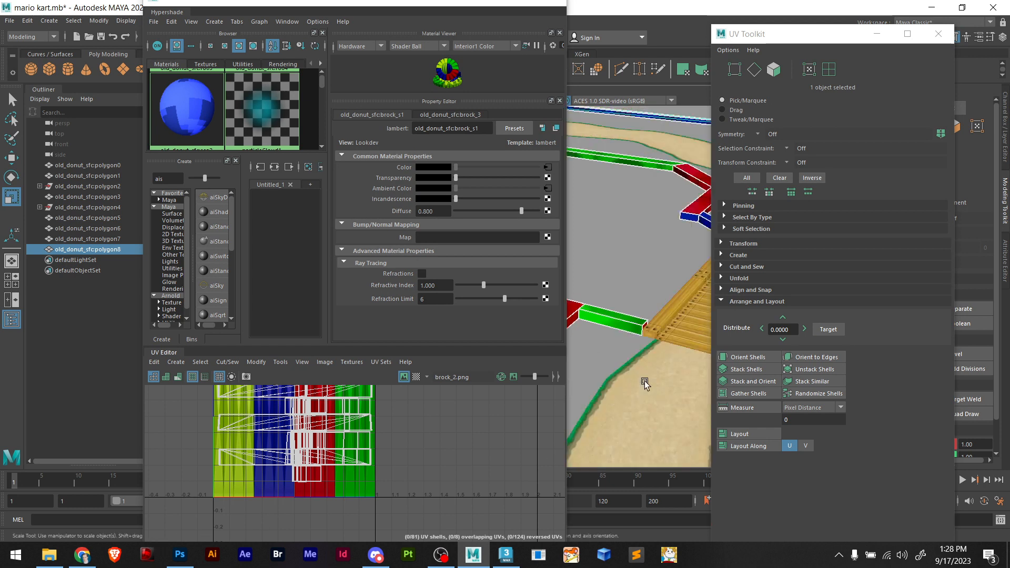
left_click(675, 286)
scroll(661, 339, "down", 5)
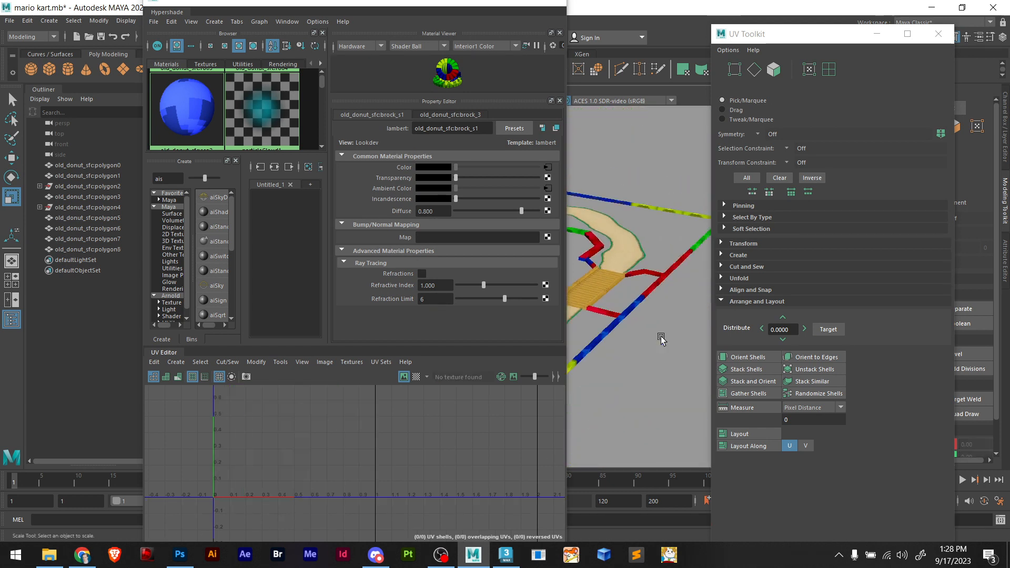
left_click_drag(650, 350, 677, 376, "alt")
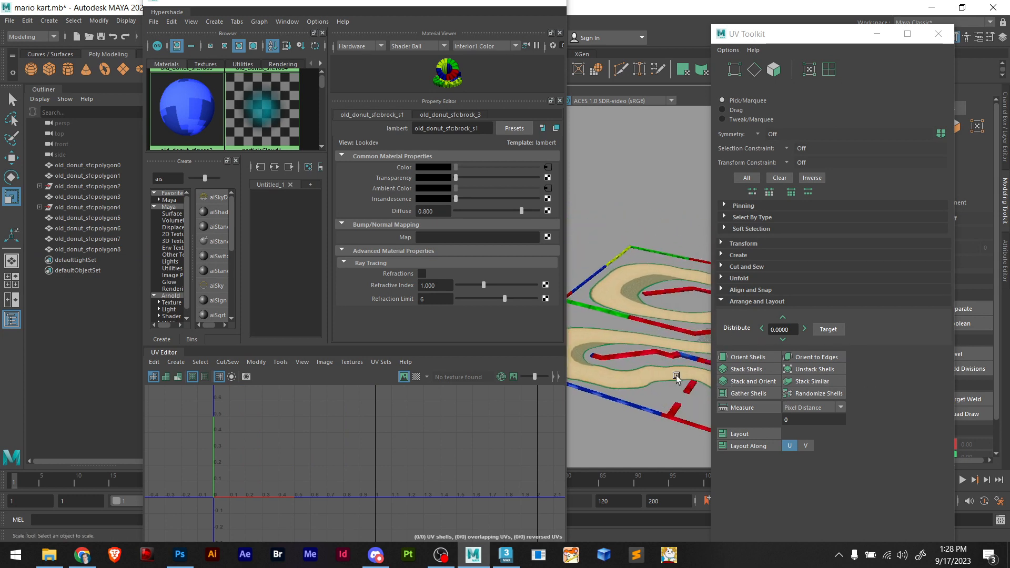
left_click(642, 354)
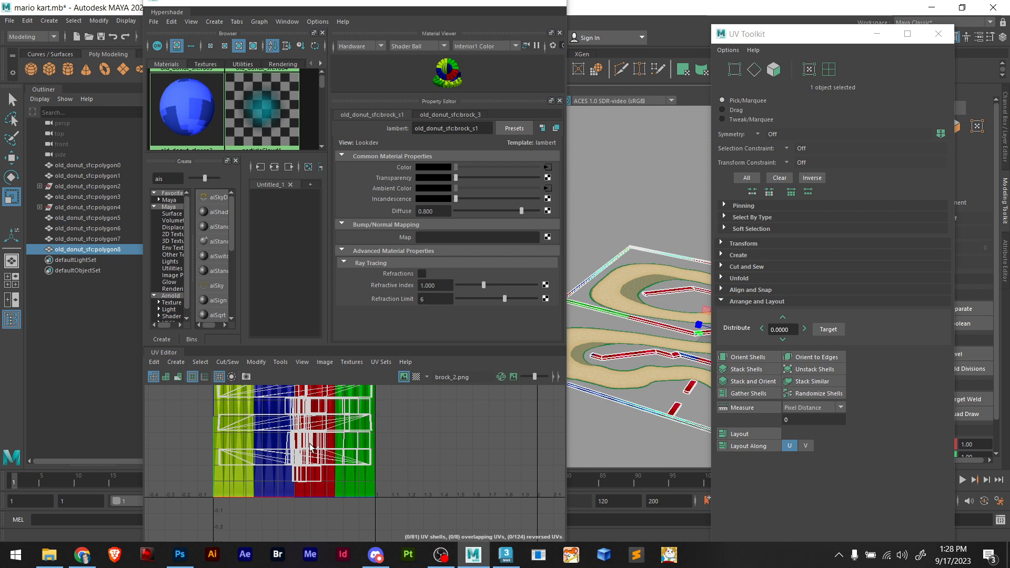
left_click(522, 3)
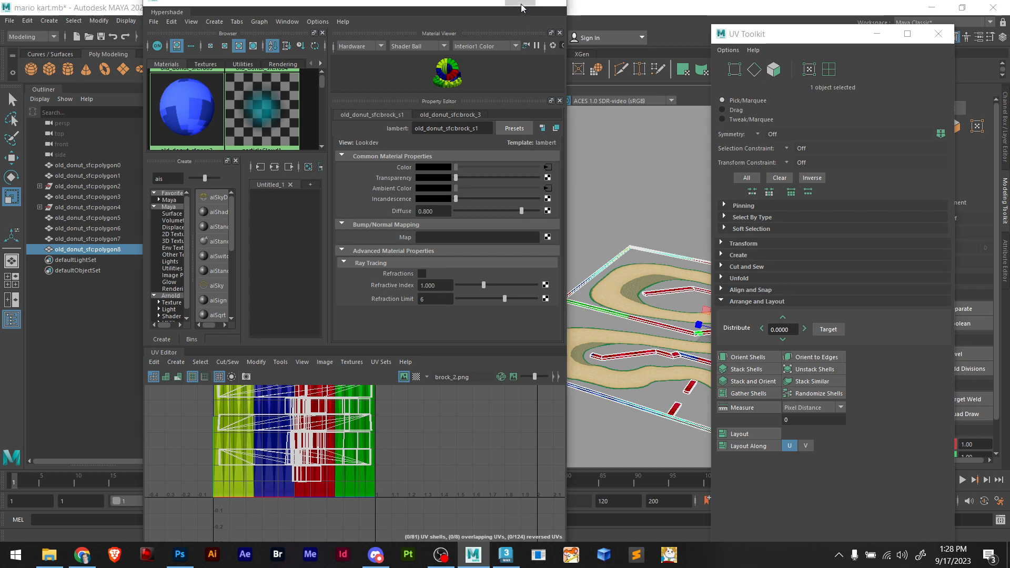
scroll(310, 444, "down", 8)
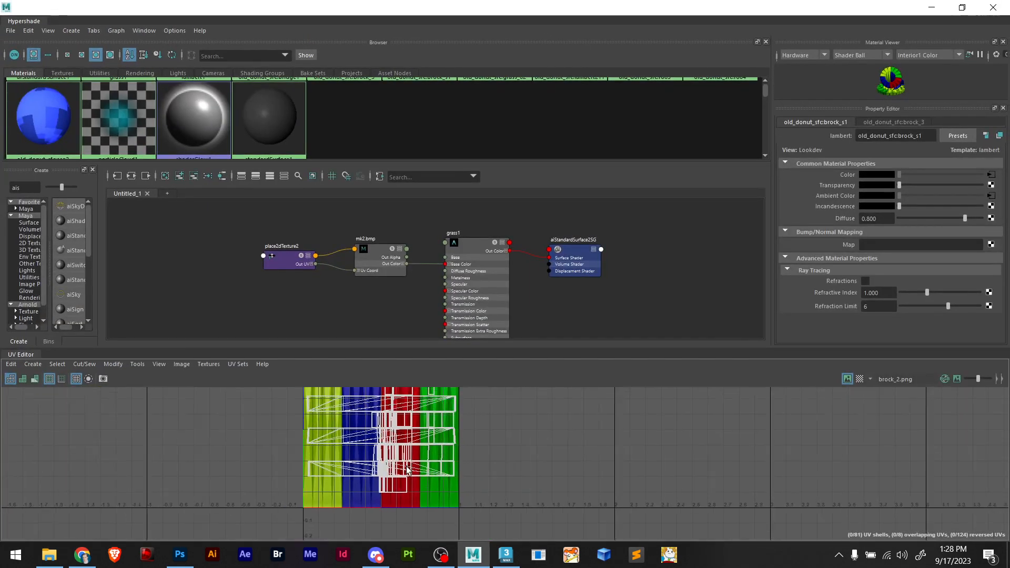
scroll(402, 457, "up", 5)
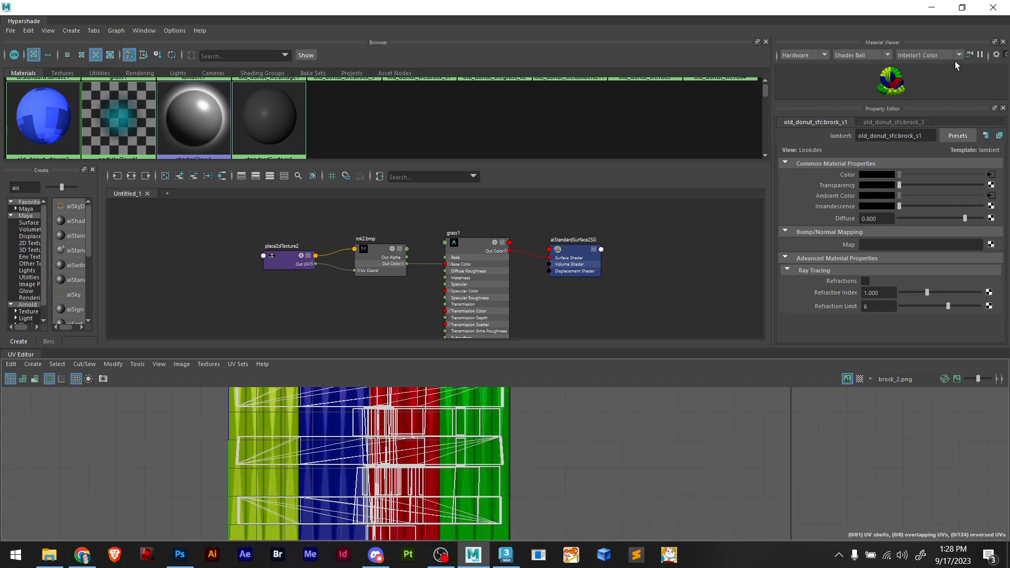
Minimize the Hypershade window, switch to Photoshop and bring up the Untitled-1 document
left_click(931, 7)
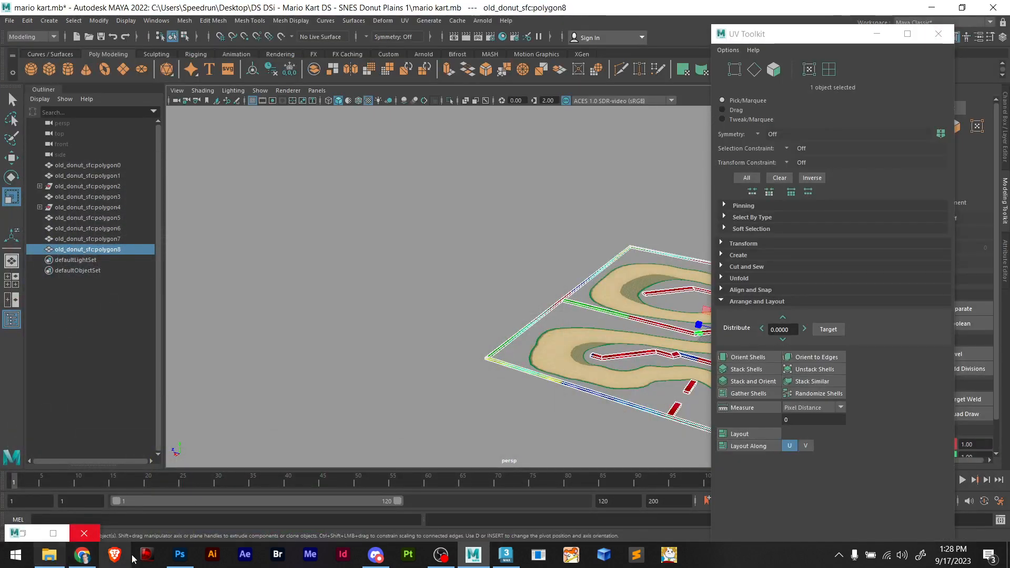
left_click(179, 554)
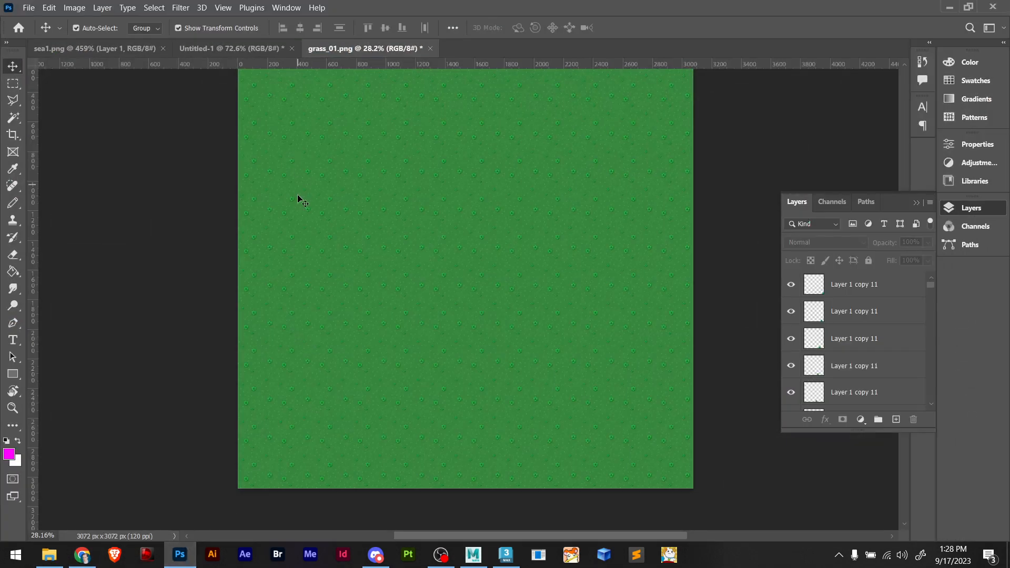
left_click(227, 48)
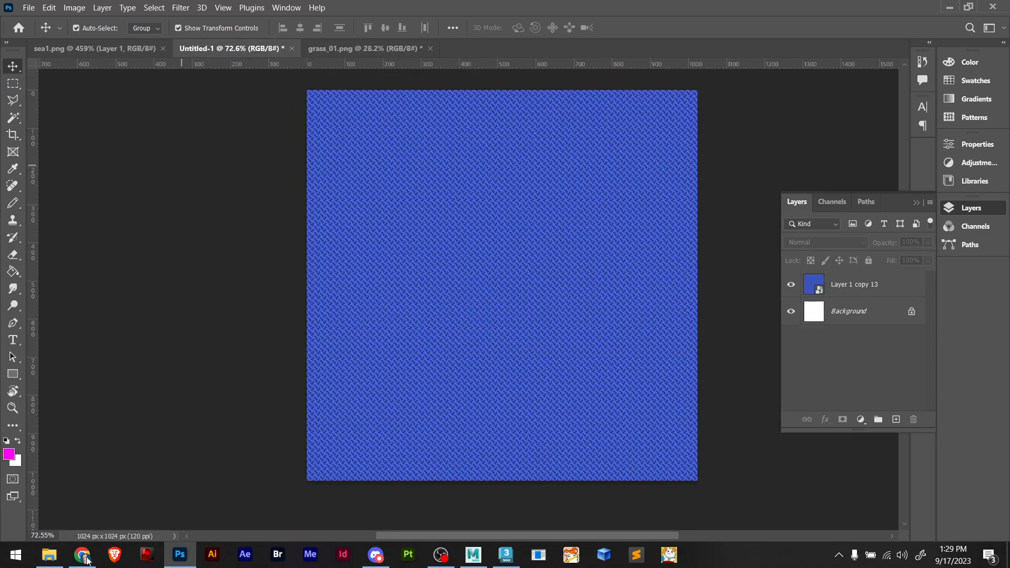
Place brock_2.png from the old_donut_sfc folder into the Untitled-1 document, in the canvas's top-left corner at X 128 px, Y 8 px
left_click(49, 554)
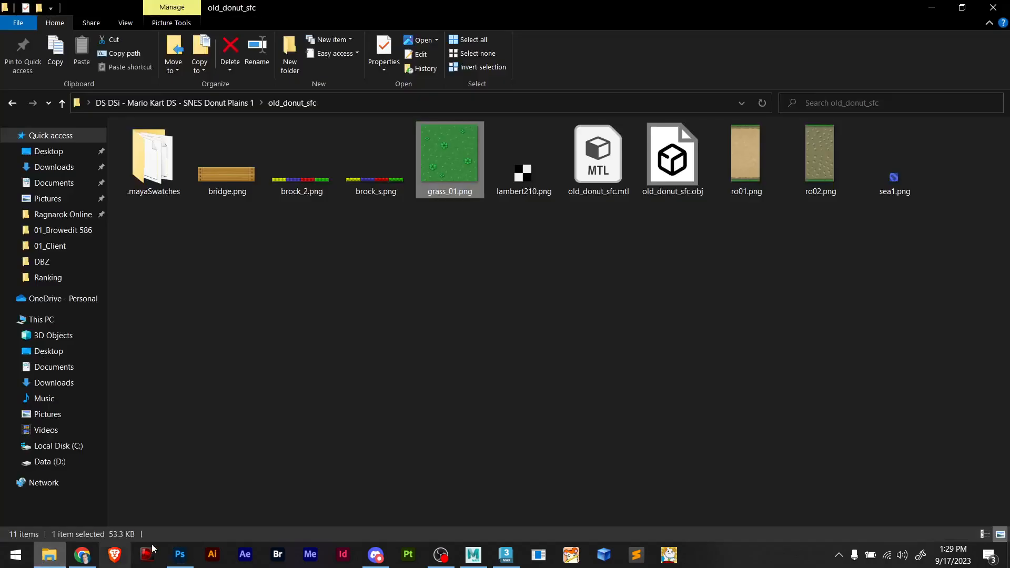
left_click(430, 388)
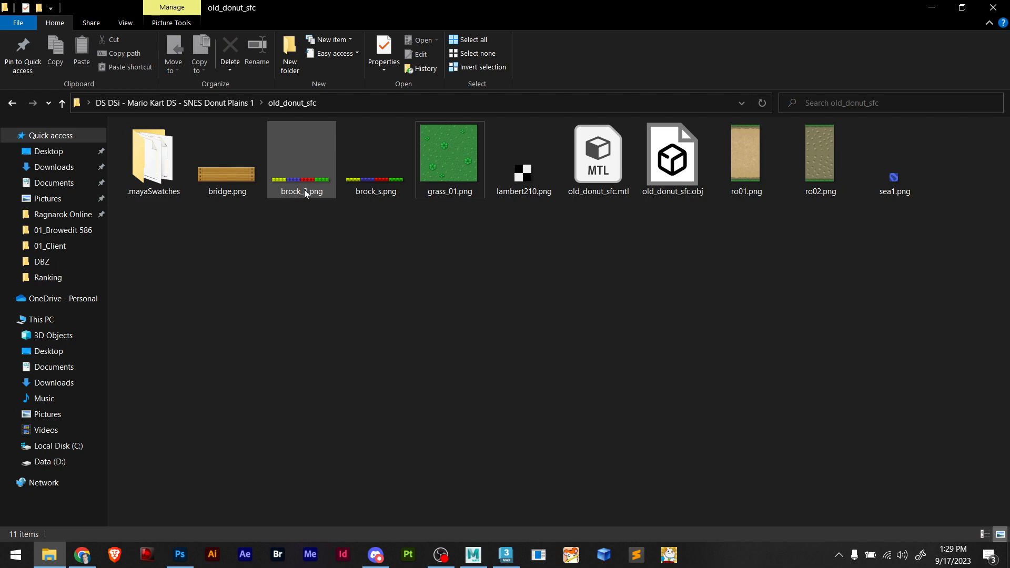
left_click_drag(305, 185, 370, 194)
left_click_drag(467, 278, 329, 94)
key("alt+Tab")
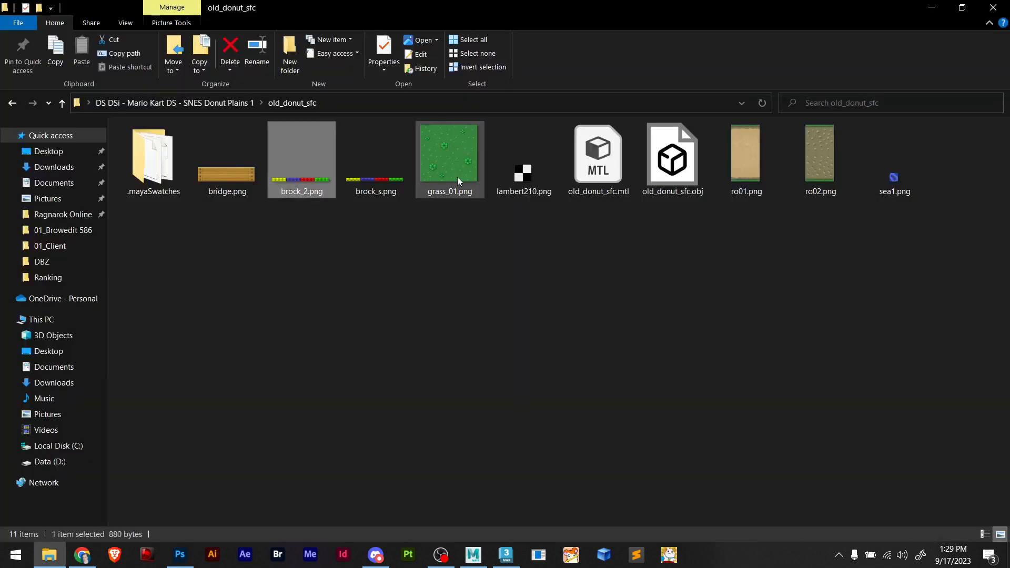
key("alt")
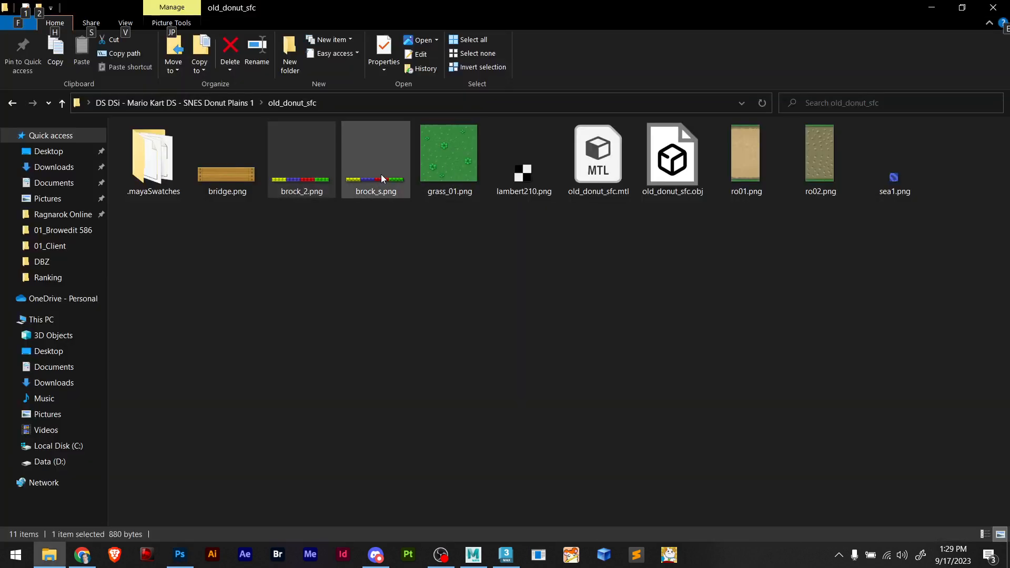
key("alt")
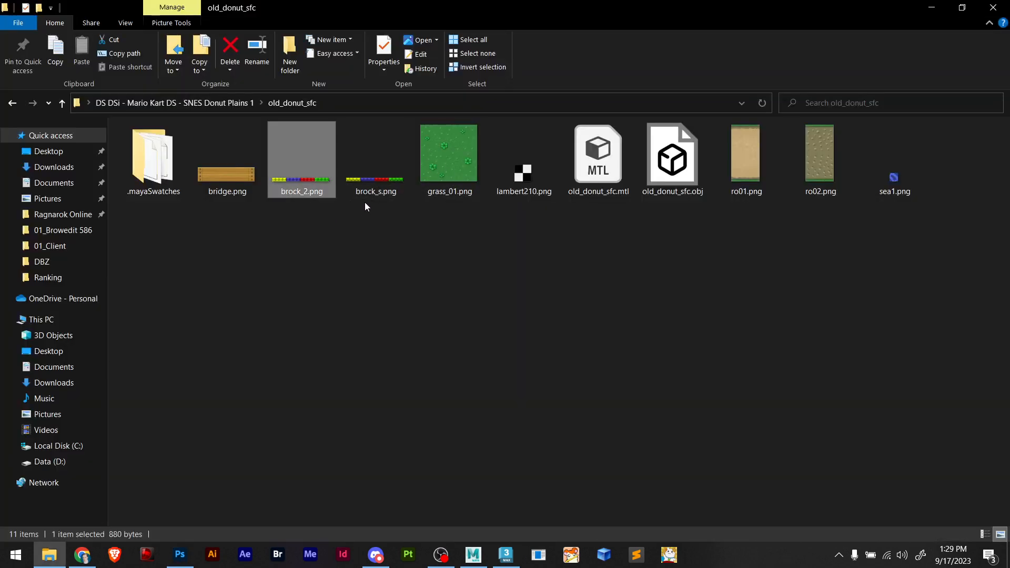
key("alt+Tab")
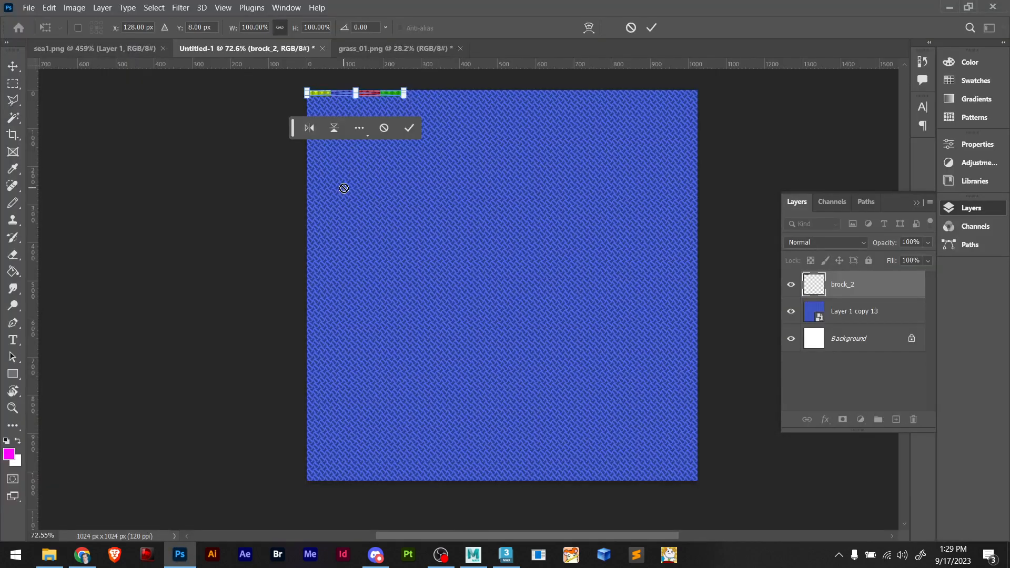
key("Return")
Place brock_s.png from the old_donut_sfc folder, undo its move beneath the brock_2 strip, and commit it at X 512 px, Y 512 px
key("alt+Tab")
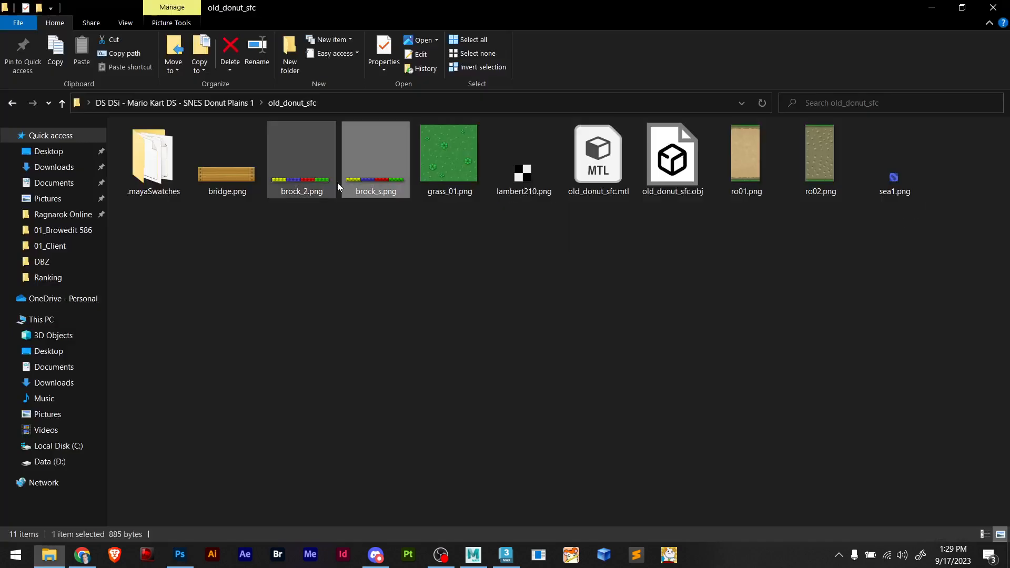
left_click_drag(363, 168, 333, 136)
key("alt+Tab")
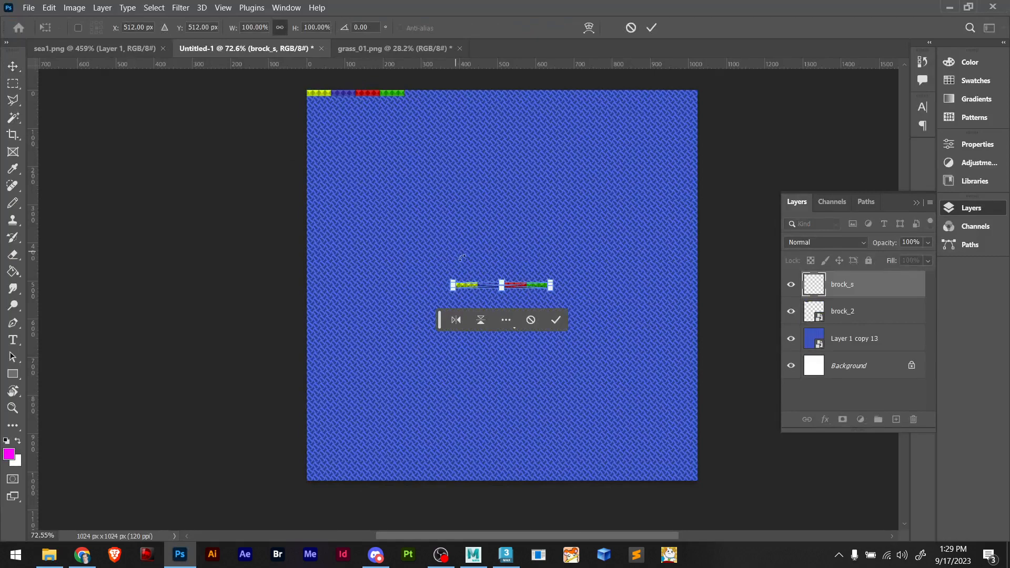
left_click_drag(472, 289, 324, 102)
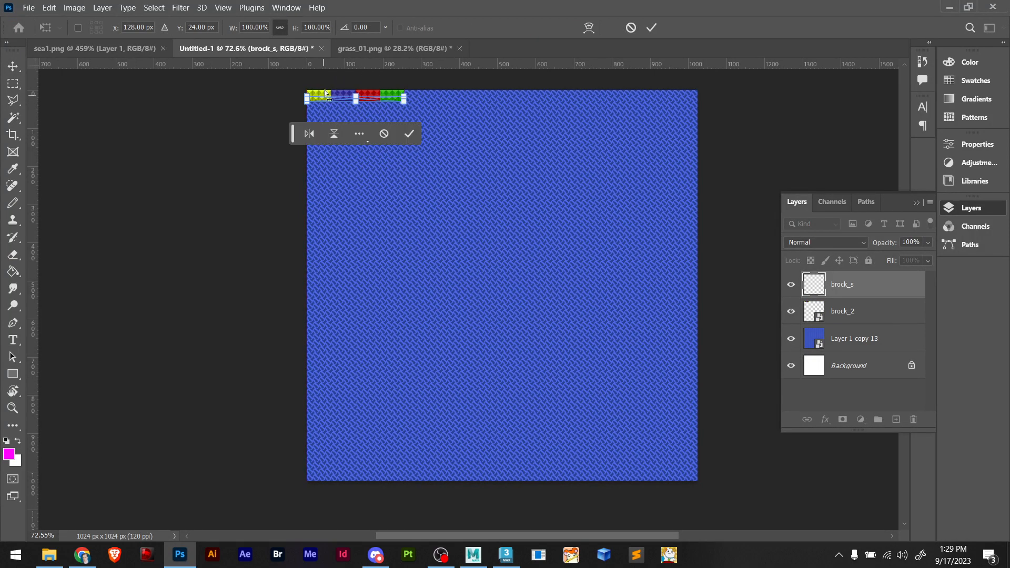
scroll(324, 100, "up", 5, "alt")
scroll(278, 165, "up", 1, "alt")
scroll(274, 167, "up", 5)
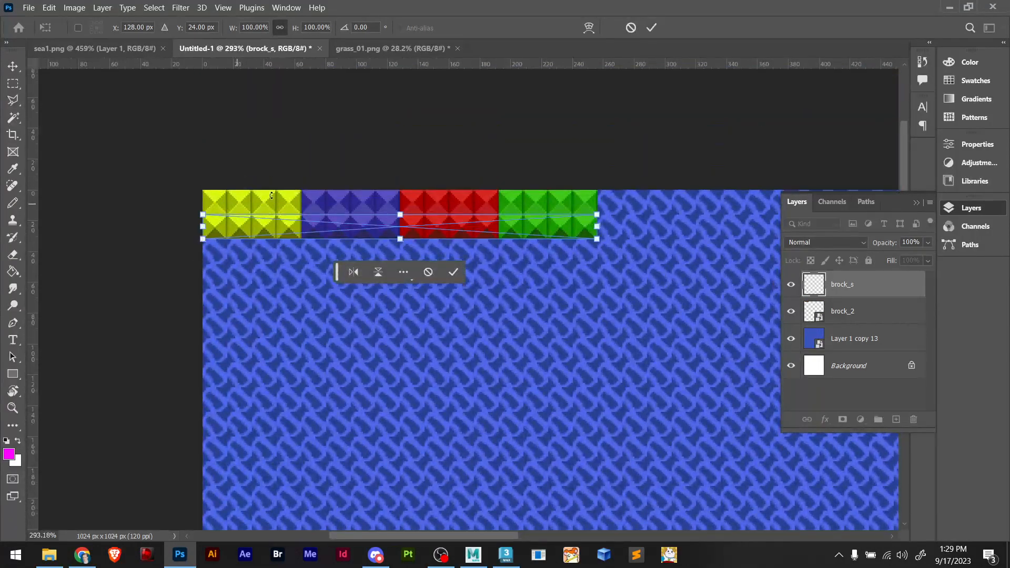
scroll(271, 208, "up", 2, "alt")
scroll(272, 208, "up", 1, "alt")
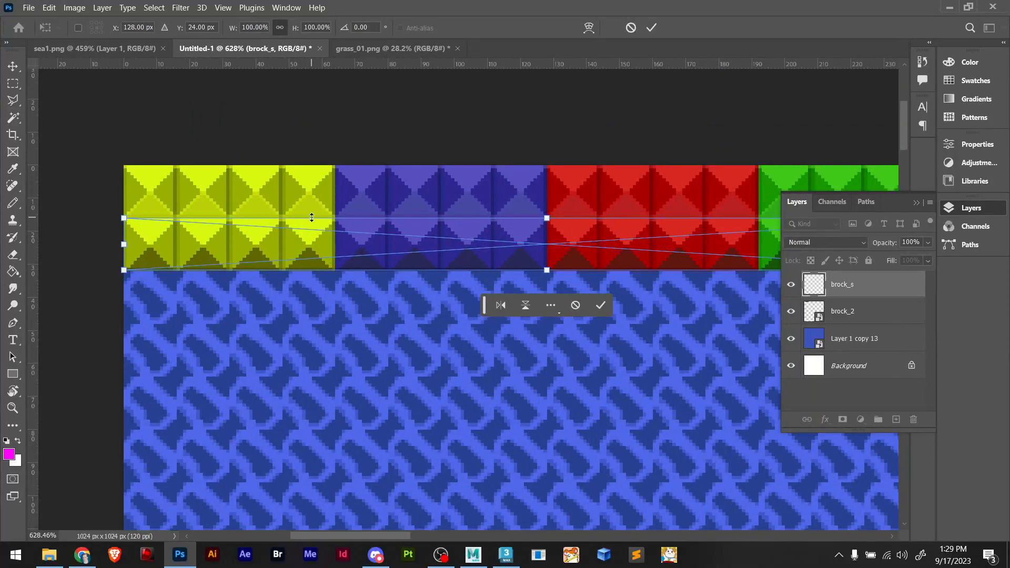
key("ctrl+z")
key("Return")
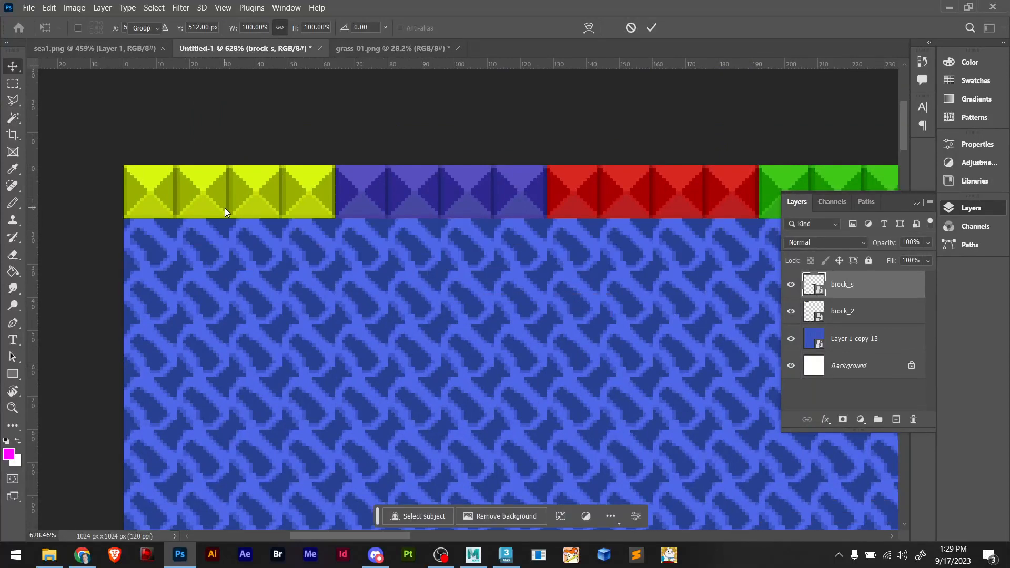
Delete the blue water-pattern layer, Layer 1 copy 13
left_click(276, 201)
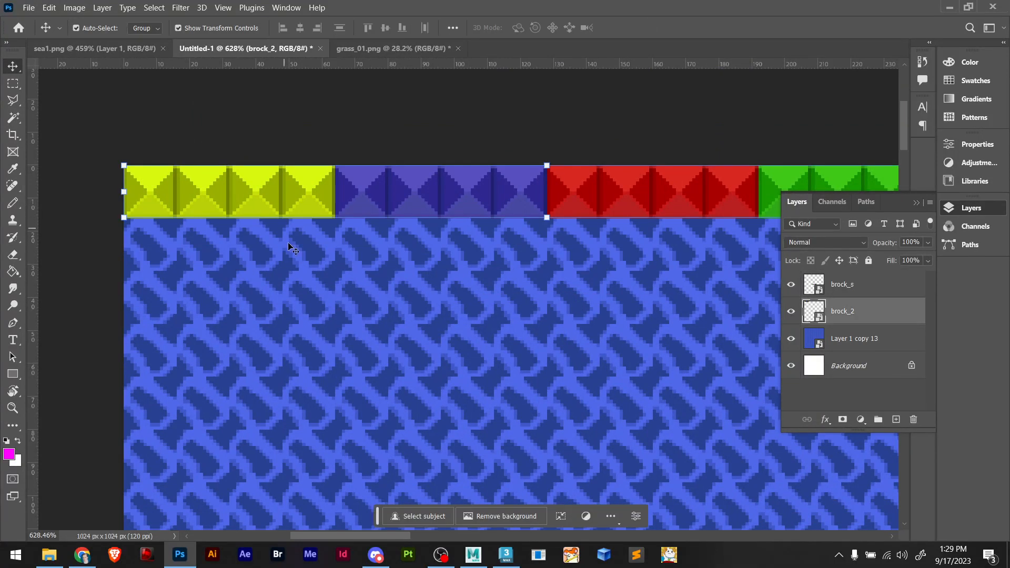
left_click(839, 343)
left_click(913, 419)
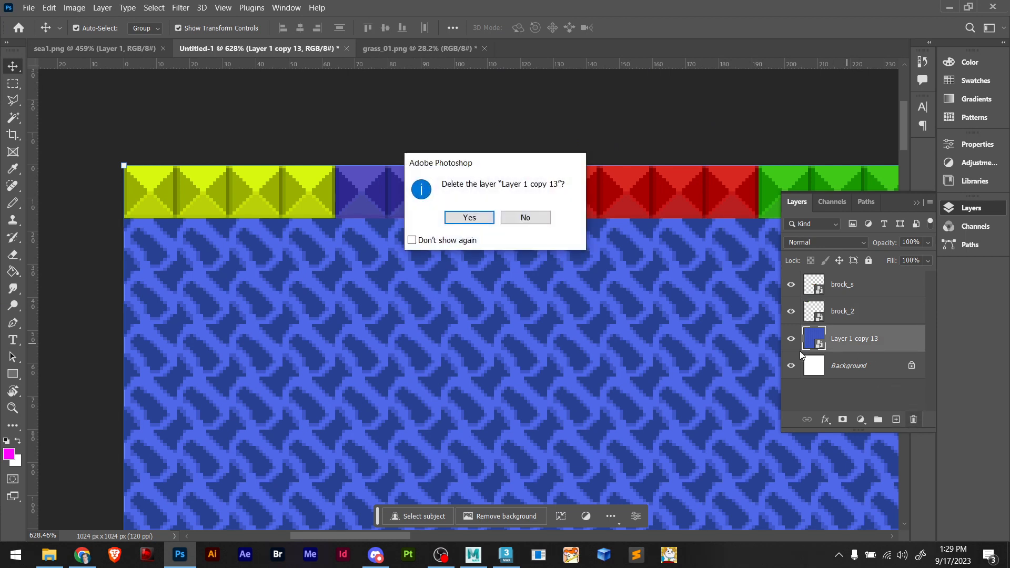
left_click(469, 217)
Duplicate the brock_2 strip downward from the canvas's top-left corner until six rows are stacked edge to edge
left_click(530, 193)
scroll(530, 192, "down", 5, "alt")
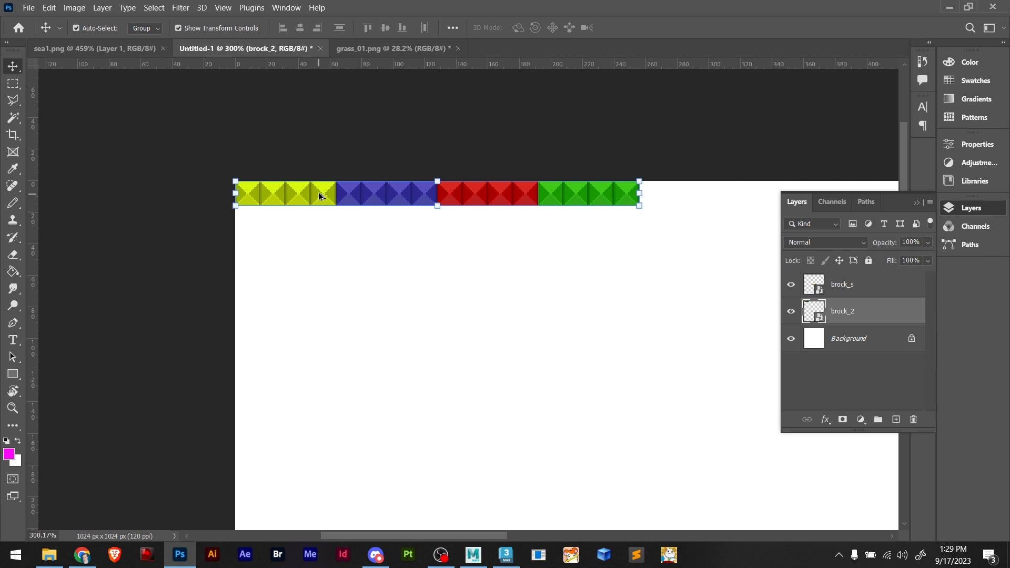
left_click_drag(320, 193, 280, 265, "alt")
scroll(275, 226, "up", 5, "alt")
left_click_drag(280, 265, 279, 260)
left_click_drag(174, 157, 226, 248)
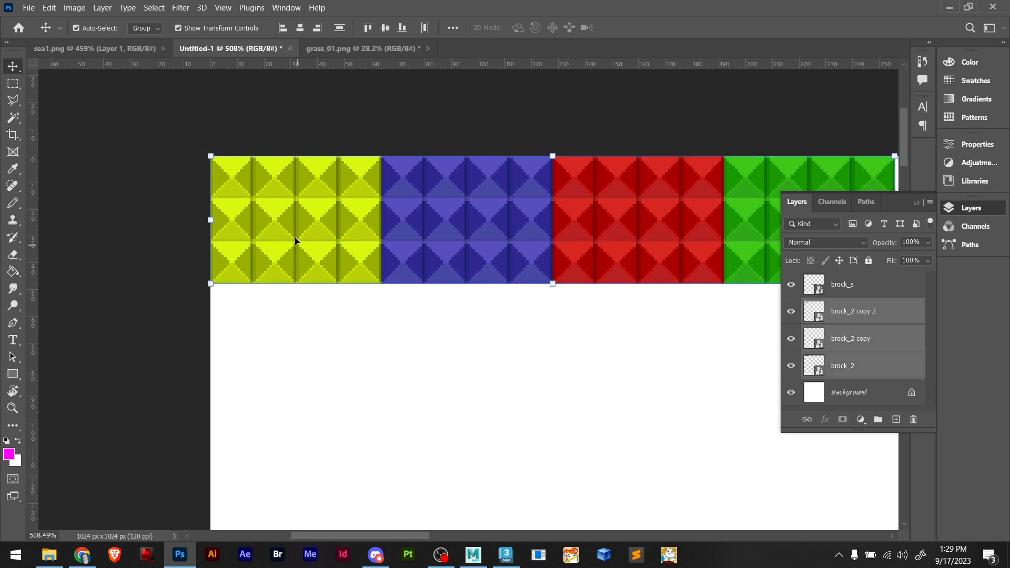
left_click_drag(305, 185, 305, 294, "alt")
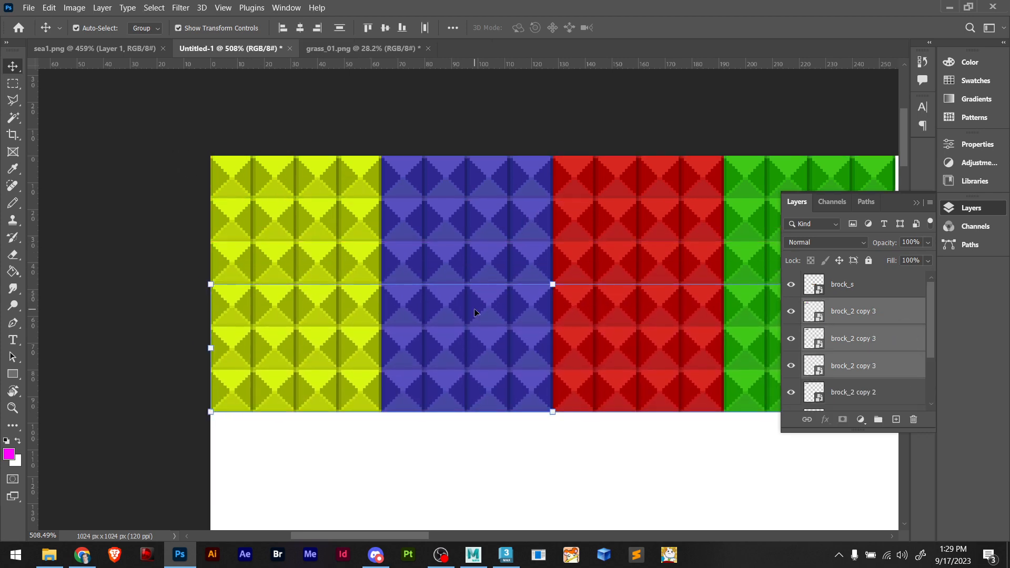
Convert all six stacked brock_2 strips into a single smart object
right_click(871, 335)
left_click(566, 434)
left_click_drag(497, 431, 357, 134)
right_click(861, 305)
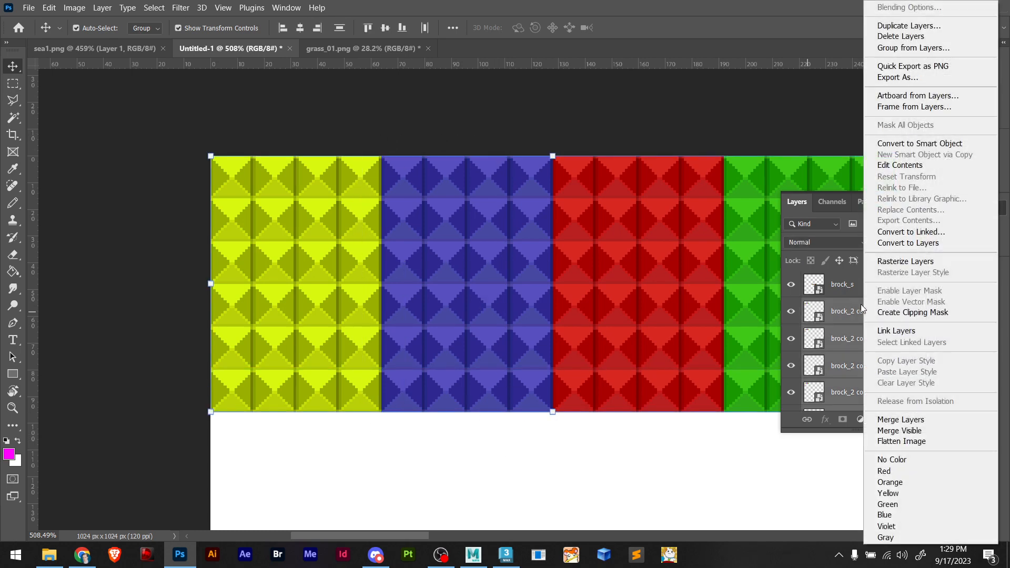
left_click(926, 144)
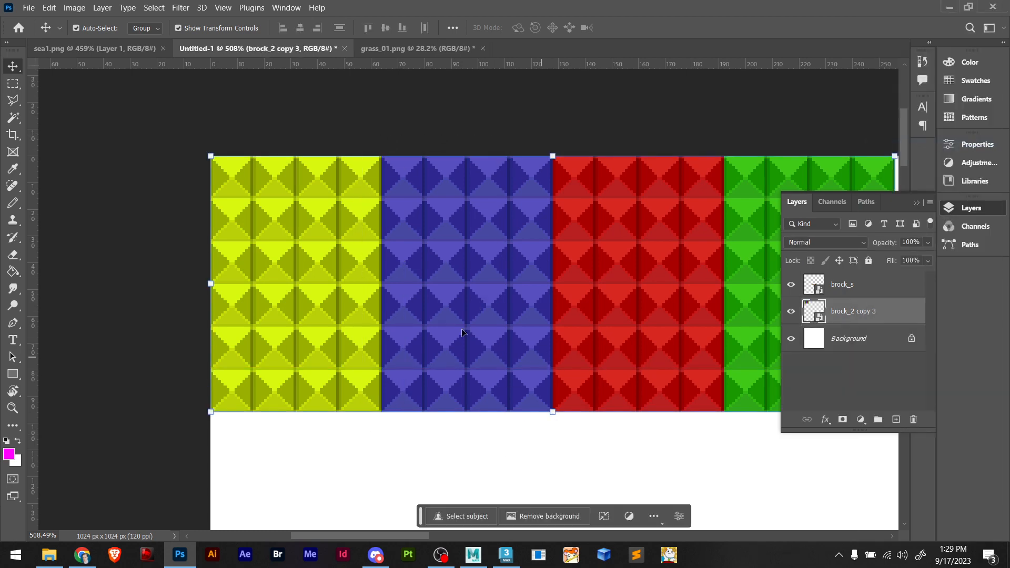
Duplicate the six-row brick block twice, stacking each copy directly beneath the previous one
left_click_drag(348, 196, 342, 443, "alt")
scroll(380, 311, "down", 3)
scroll(379, 311, "down", 3)
left_click_drag(339, 184, 333, 413, "alt")
scroll(412, 363, "down", 3)
Select the three stacked brick blocks together and duplicate the set directly beneath them
scroll(412, 363, "down", 3, "alt")
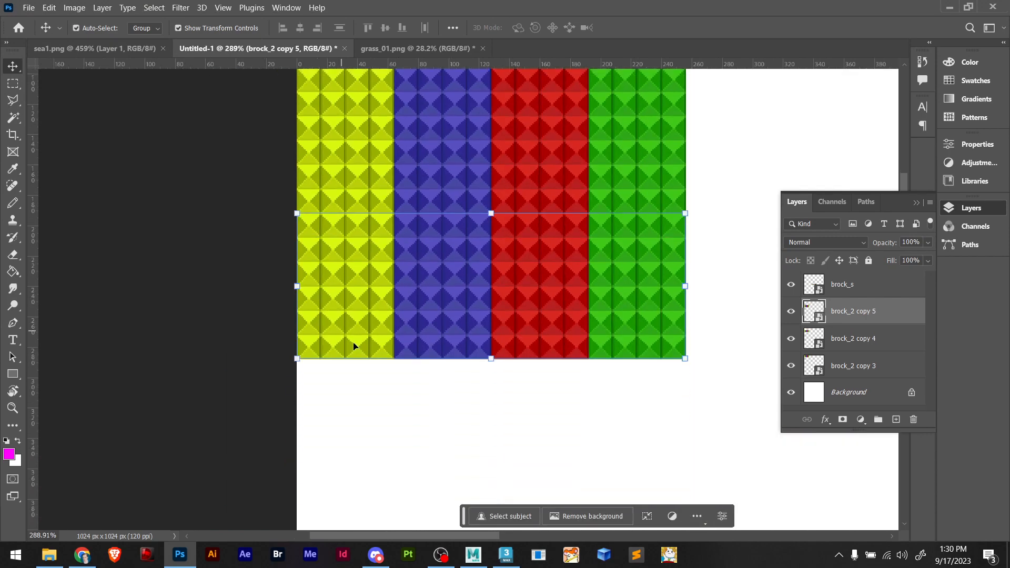
scroll(565, 407, "down", 4, "alt")
left_click_drag(613, 417, 415, 134)
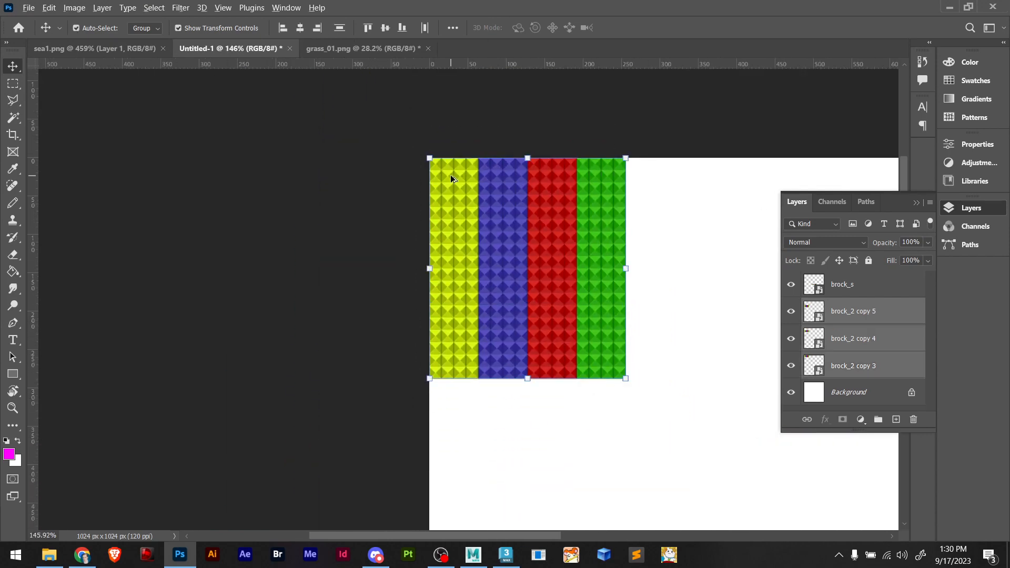
left_click_drag(450, 174, 447, 391, "alt")
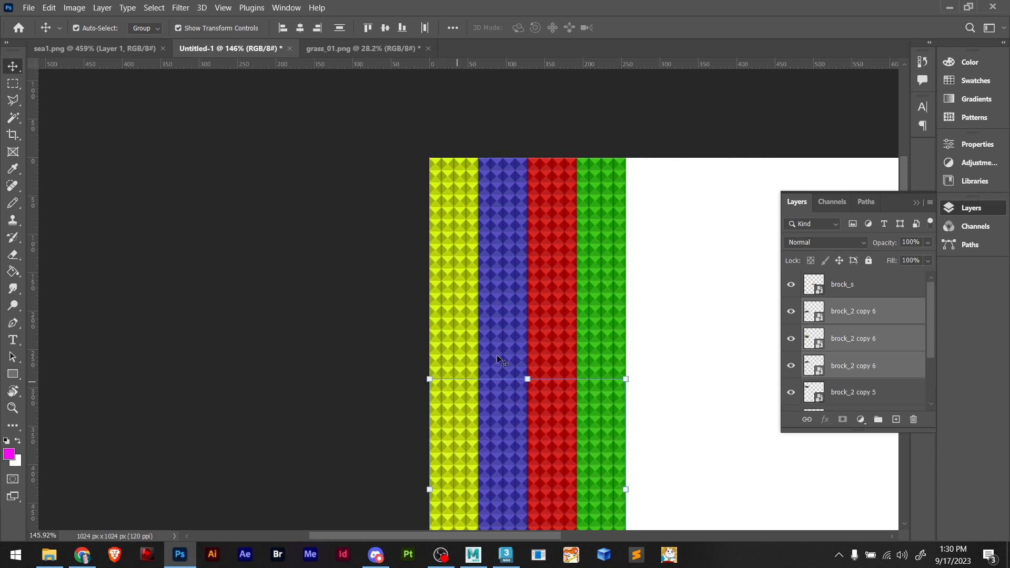
Delete the stray brock_s strip at the canvas centre and convert all the stacked brock_2 blocks into one smart object
scroll(523, 304, "down", 3)
scroll(528, 296, "down", 3)
scroll(603, 315, "down", 4, "alt")
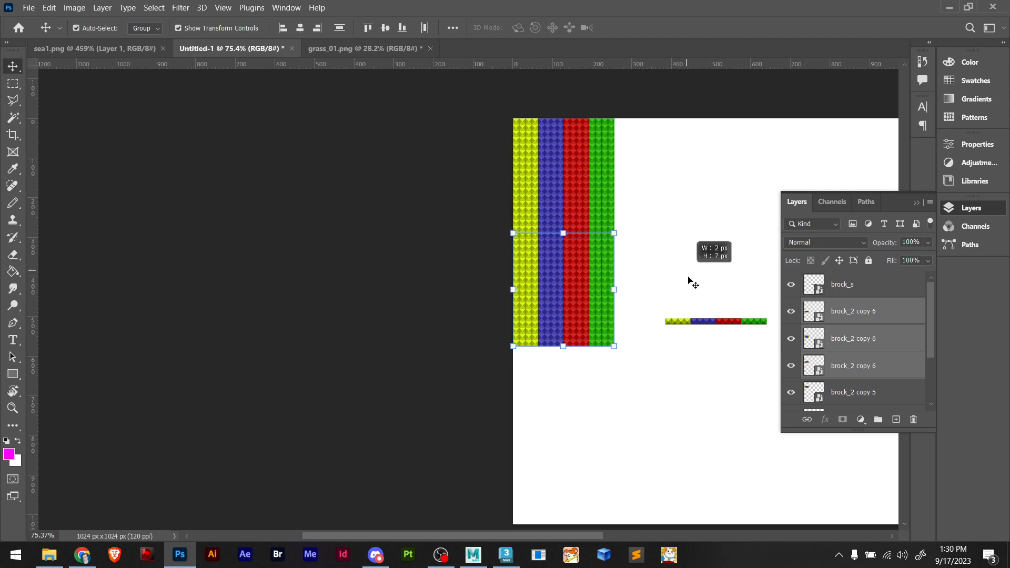
left_click(715, 320)
key("Delete")
left_click_drag(670, 354, 494, 133)
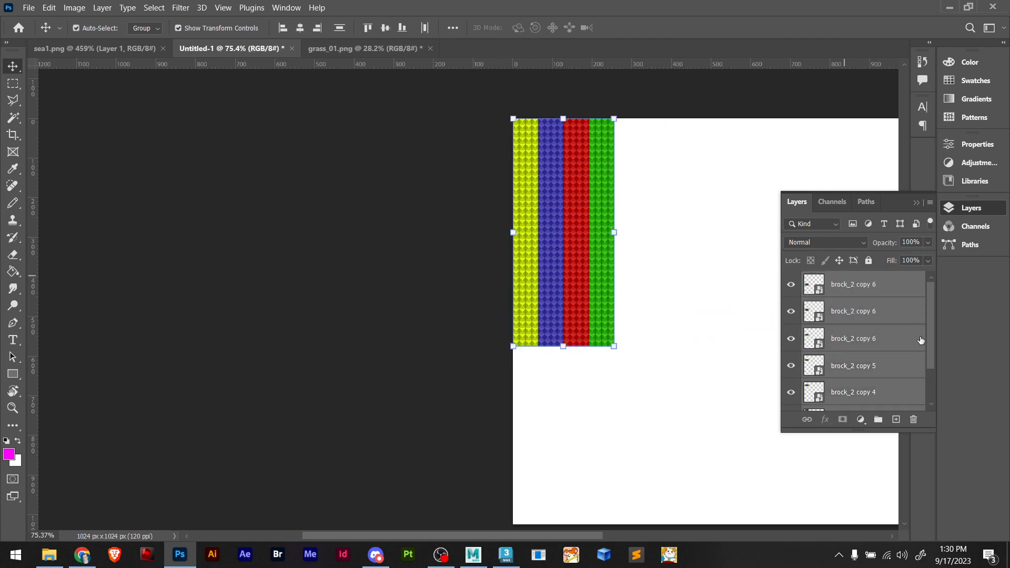
right_click(862, 319)
left_click(918, 144)
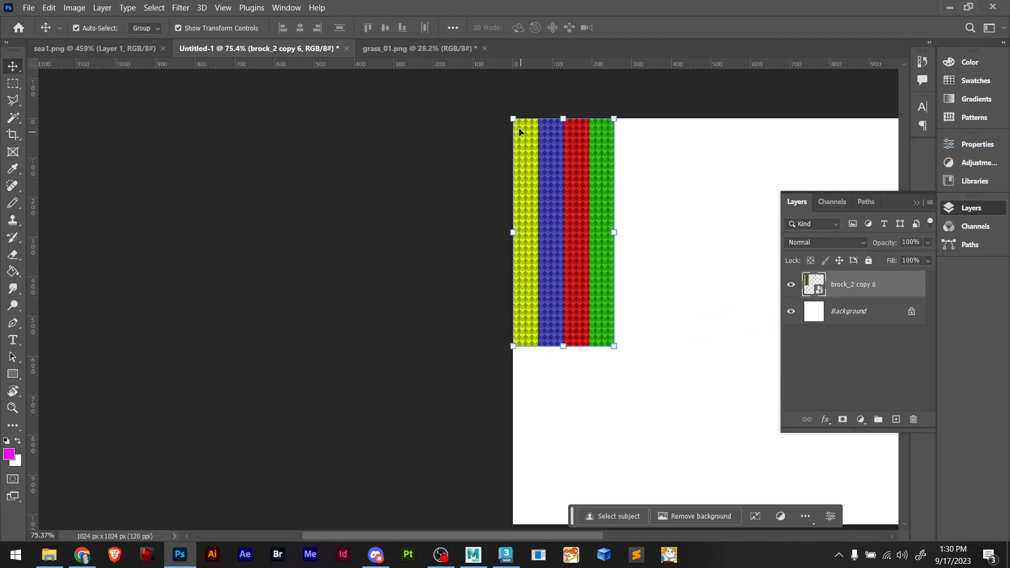
Duplicate the brick block beneath itself to form a full-height column, and copy that column sideways until the 1024 px canvas is filled
left_click_drag(528, 124, 539, 352, "alt")
left_click_drag(638, 280, 453, 245)
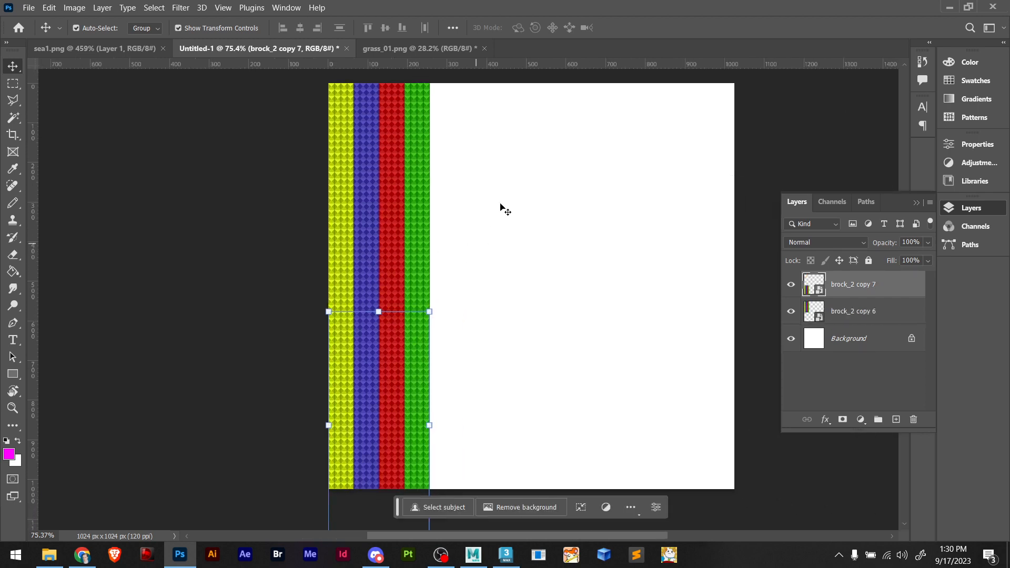
left_click_drag(517, 150, 340, 337)
left_click_drag(343, 278, 444, 275, "alt")
left_click_drag(609, 125, 352, 411)
left_click_drag(387, 330, 547, 332, "alt")
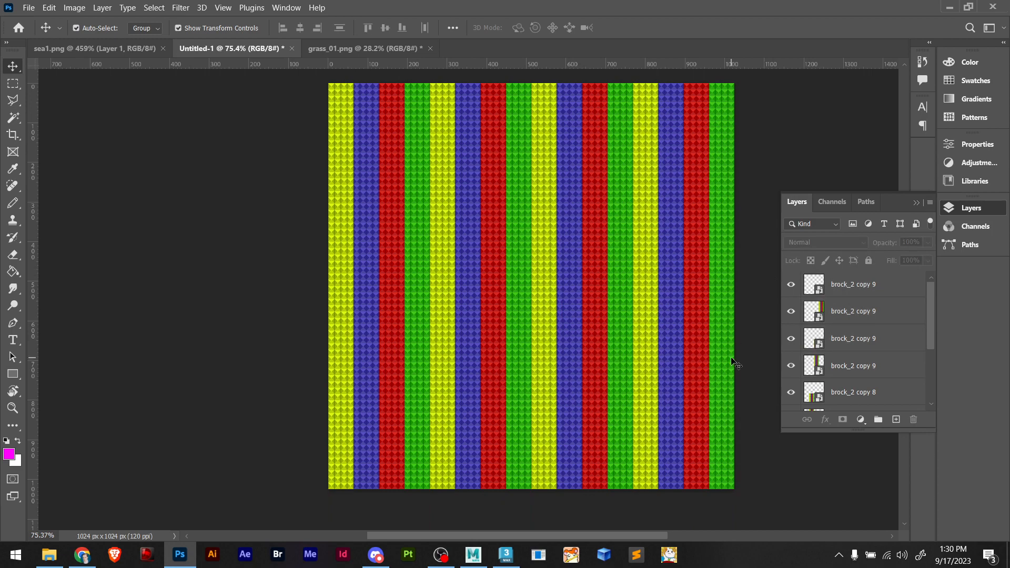
Save a copy of the striped brick texture as a BMP in the textures folder, using a name in the mk series
key("ctrl+alt+s")
left_click(654, 360)
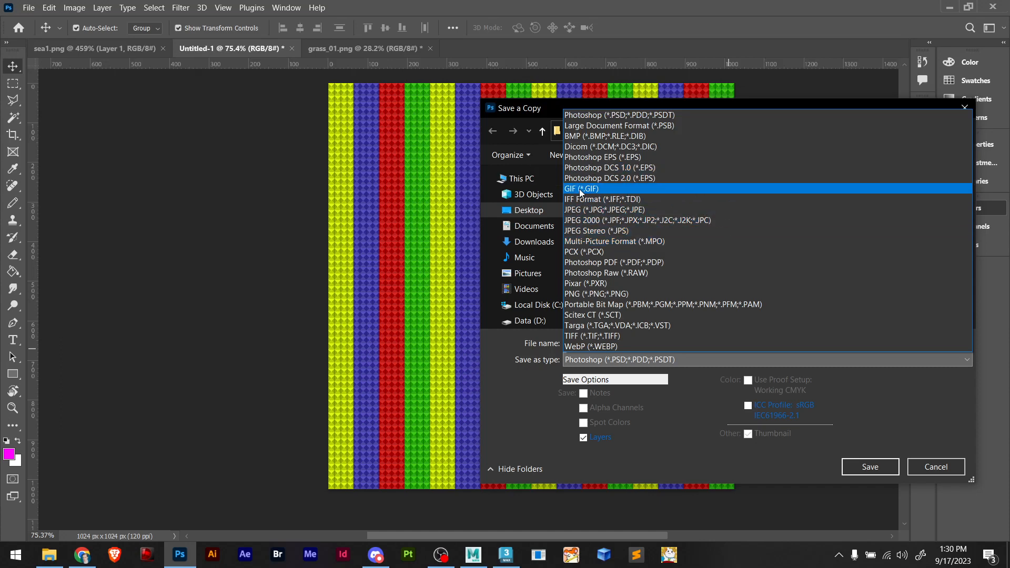
left_click(547, 106)
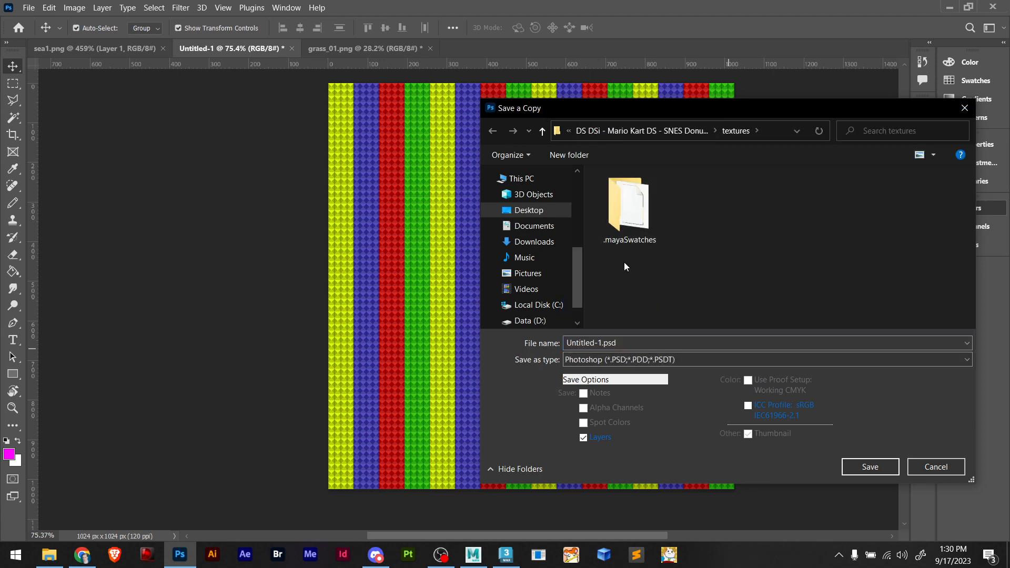
left_click(638, 360)
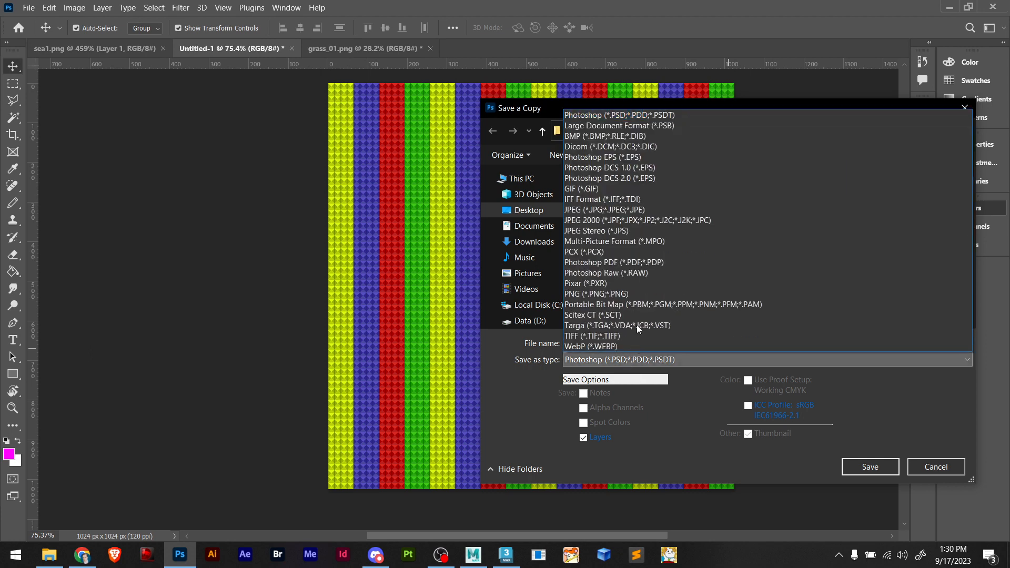
left_click(605, 136)
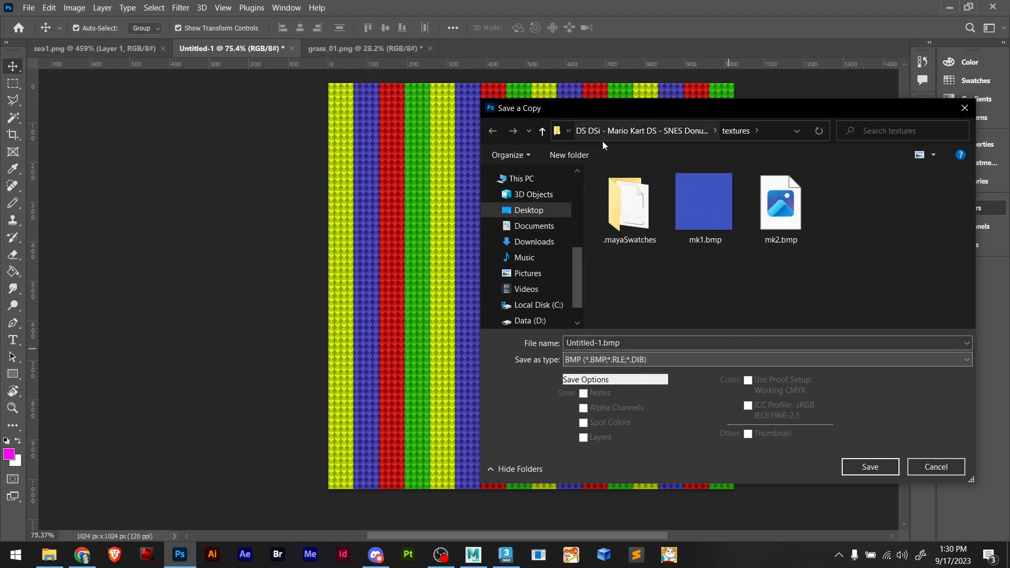
left_click(781, 231)
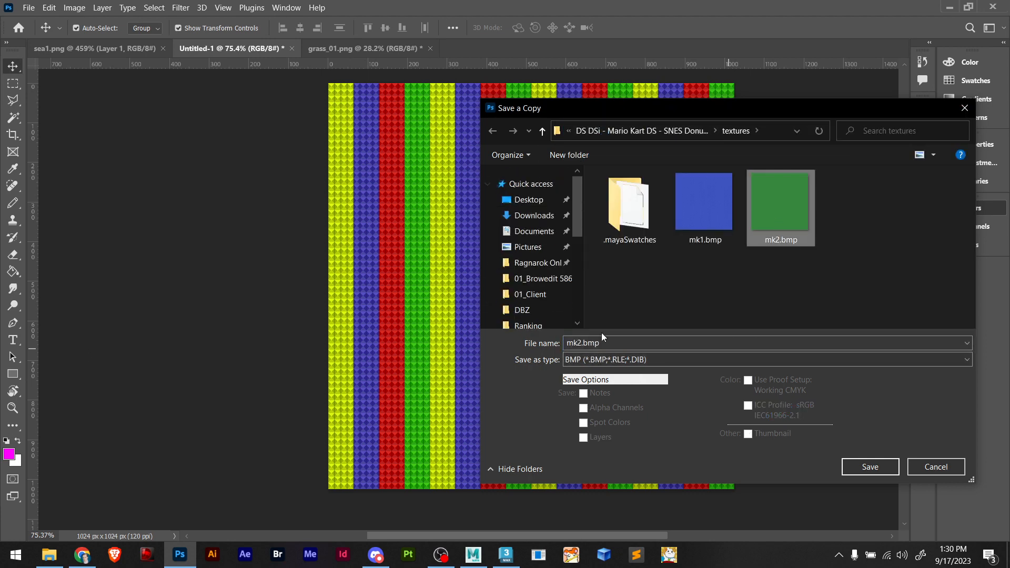
left_click(590, 342)
left_click(579, 342)
key("BackSpace")
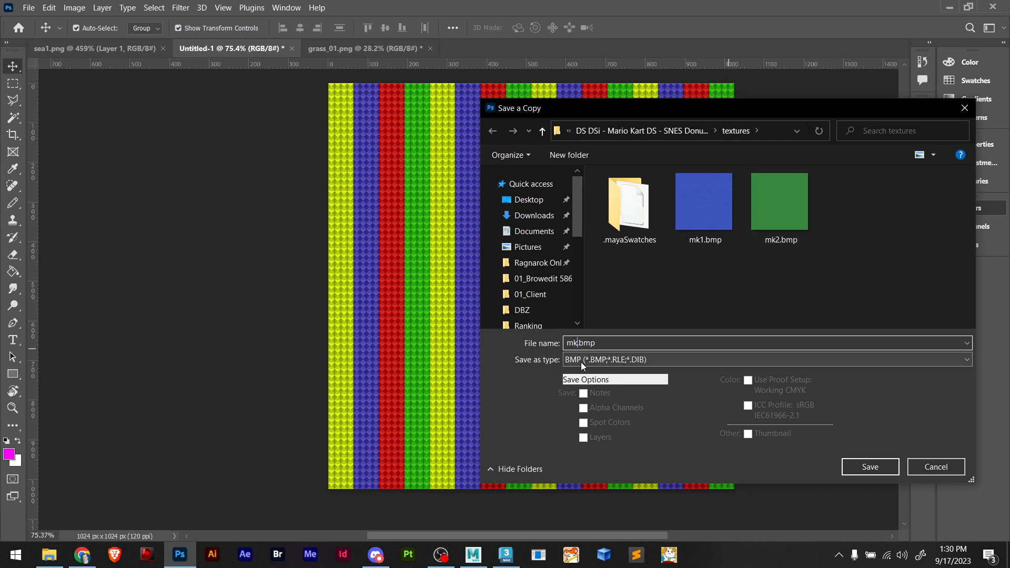
left_click(854, 466)
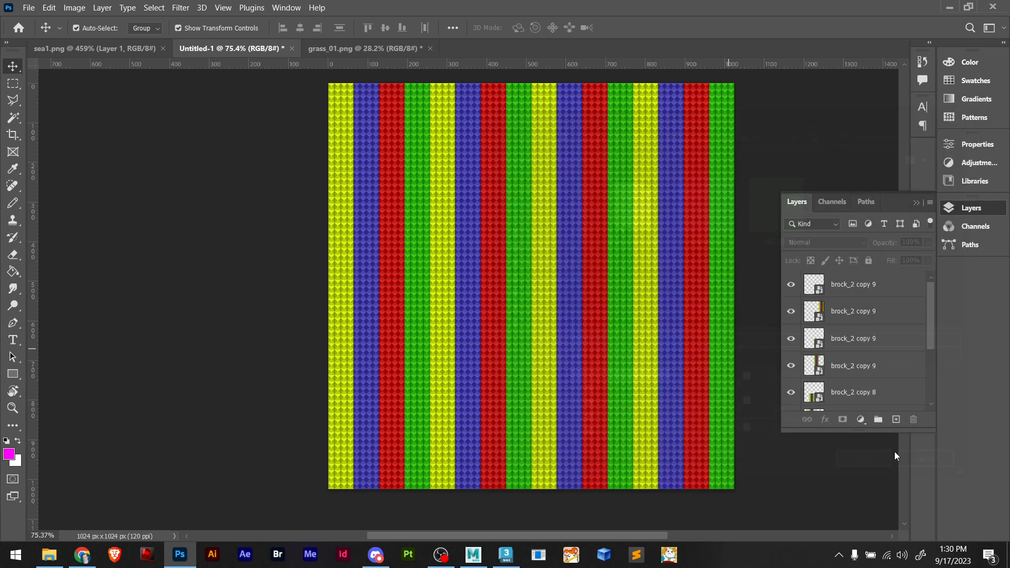
left_click(574, 150)
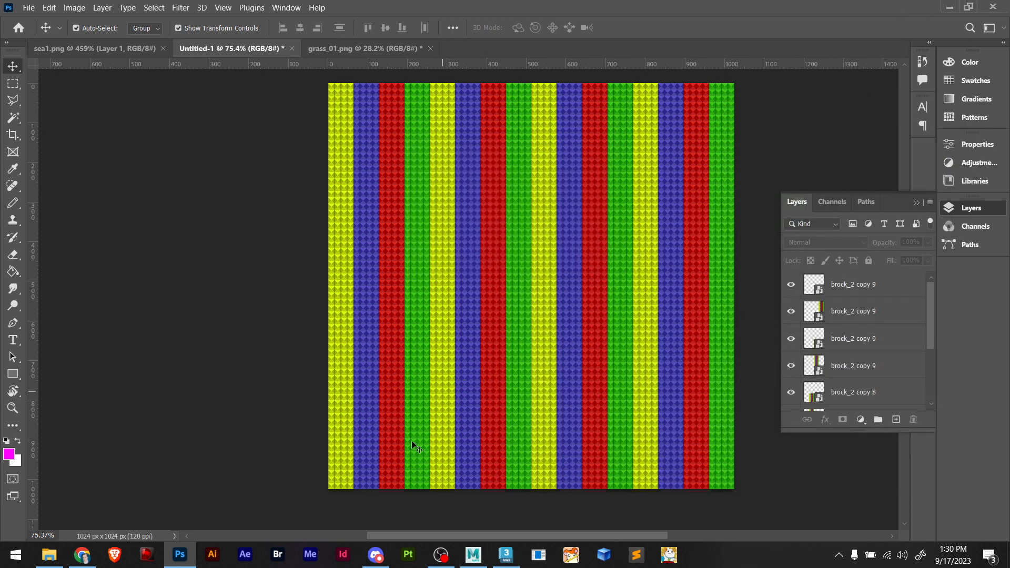
Switch to Maya, minimize the UV Toolkit and bring up the UV Editor for the selected barrier mesh
left_click(473, 554)
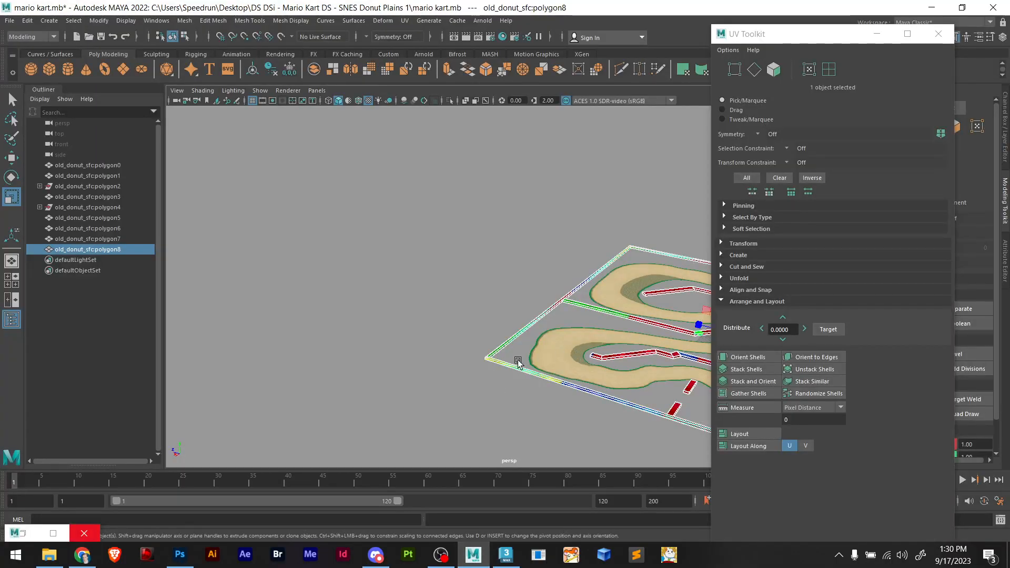
left_click(876, 33)
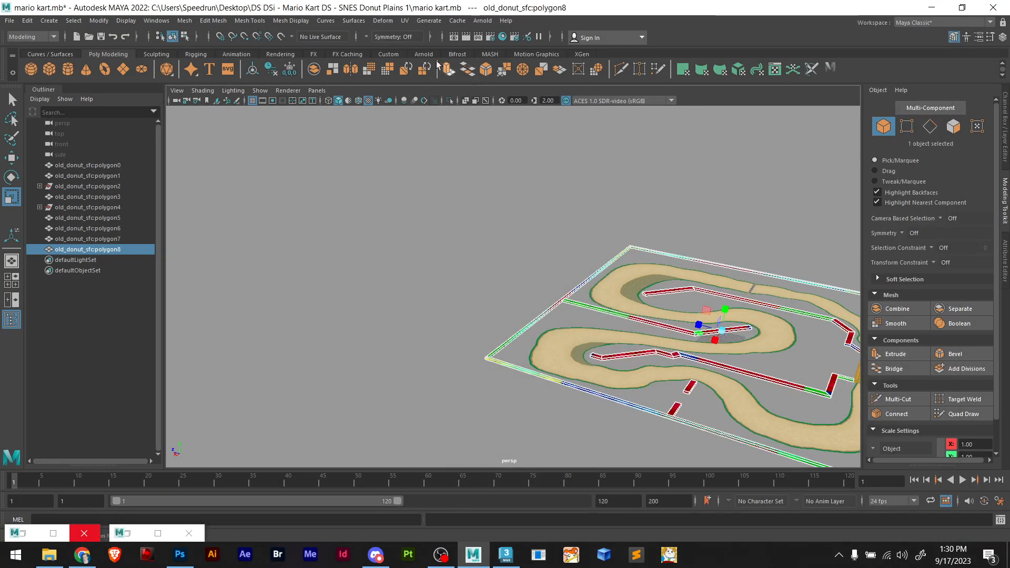
left_click(405, 21)
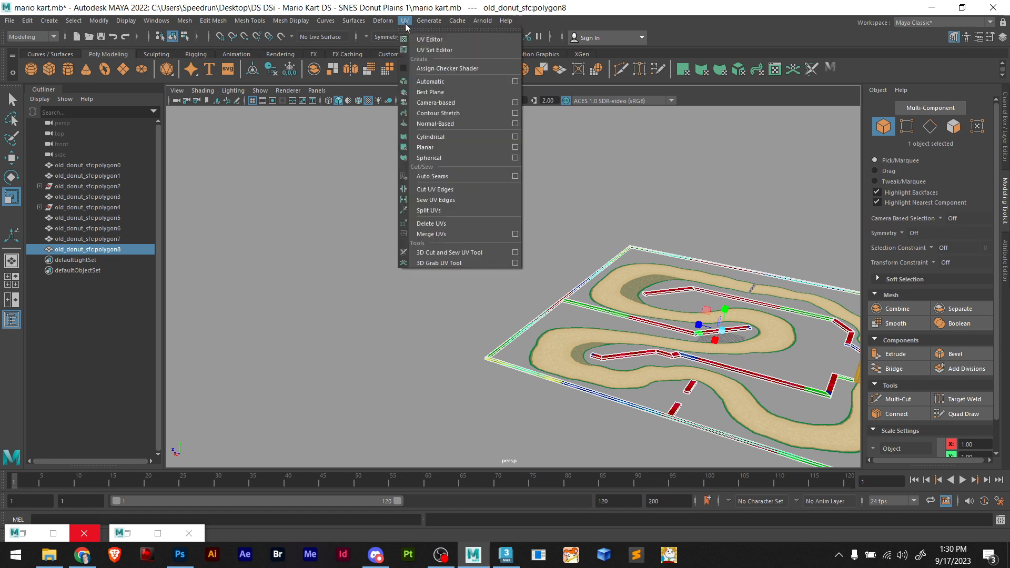
left_click(417, 40)
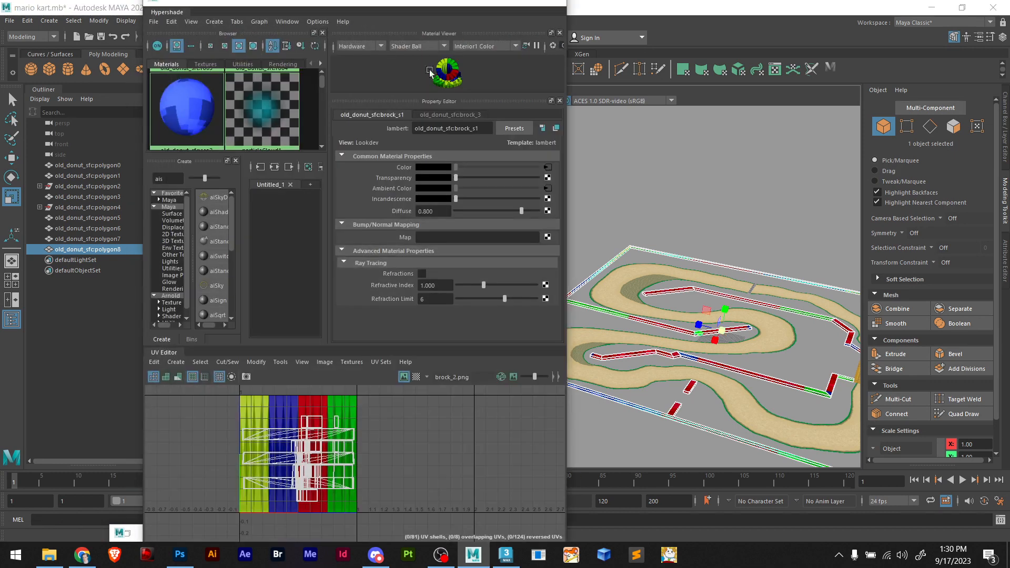
Bring back the minimized UV Toolkit as a maximized window
left_click(118, 534)
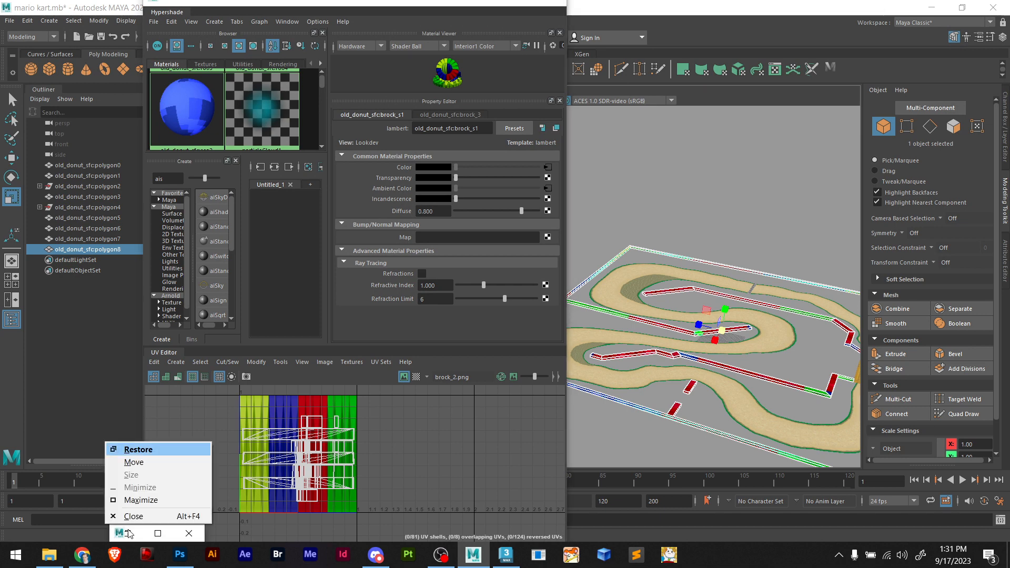
left_click(158, 535)
left_click(158, 535)
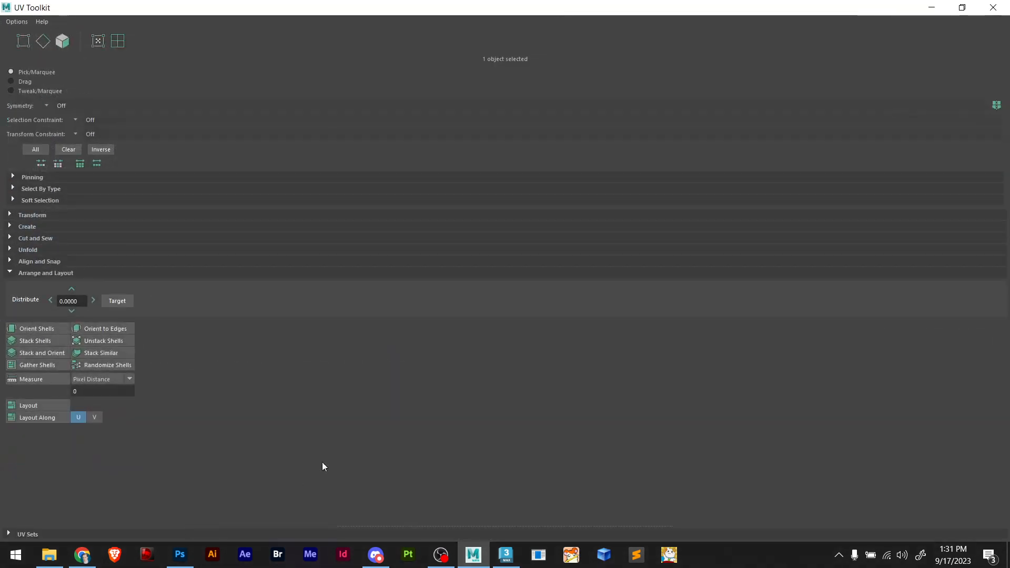
Restore the UV Toolkit to a smaller window and maximize the Hypershade with the barrier mesh selected in object mode
double_click(472, 11)
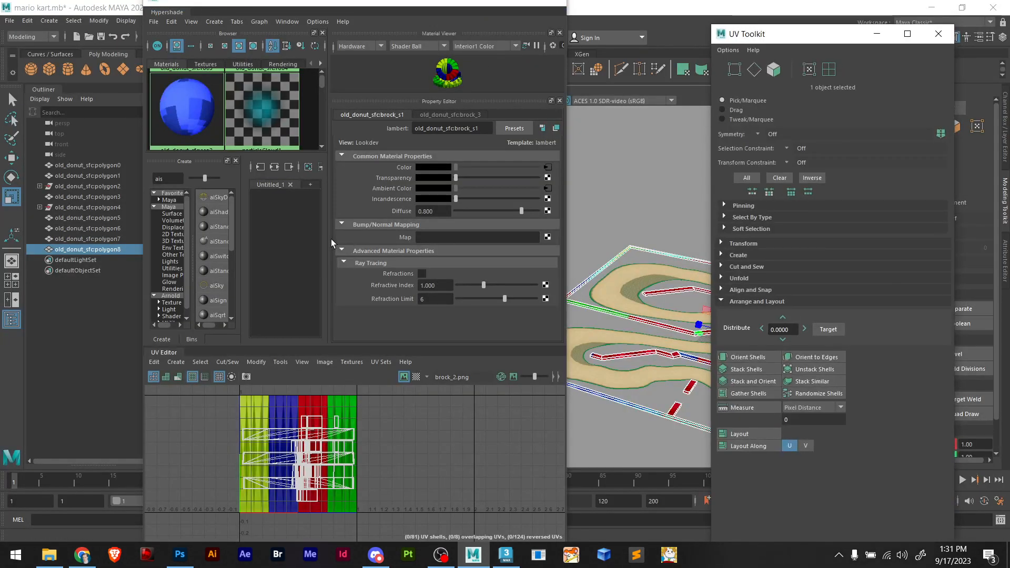
left_click(280, 241)
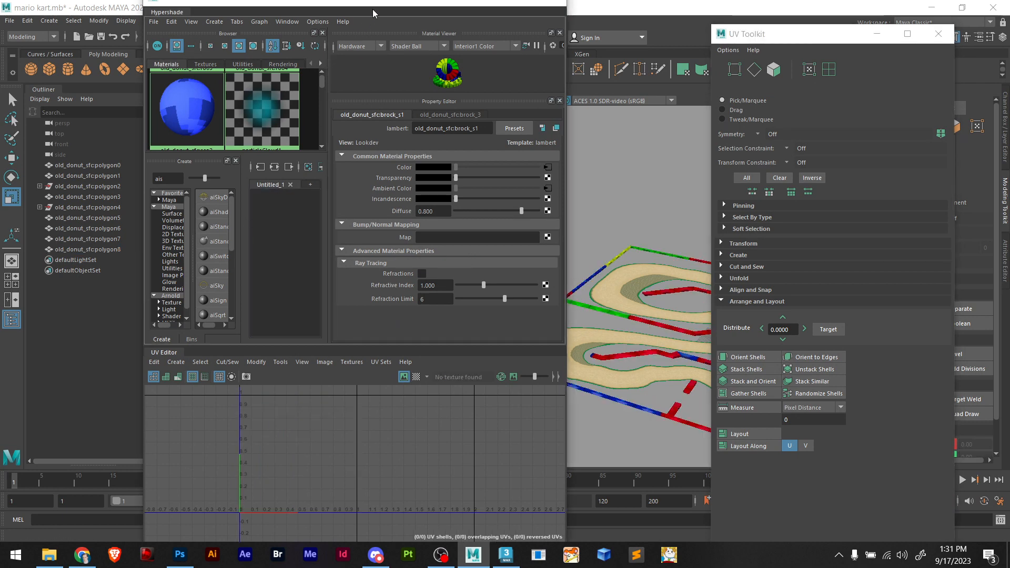
left_click(587, 312)
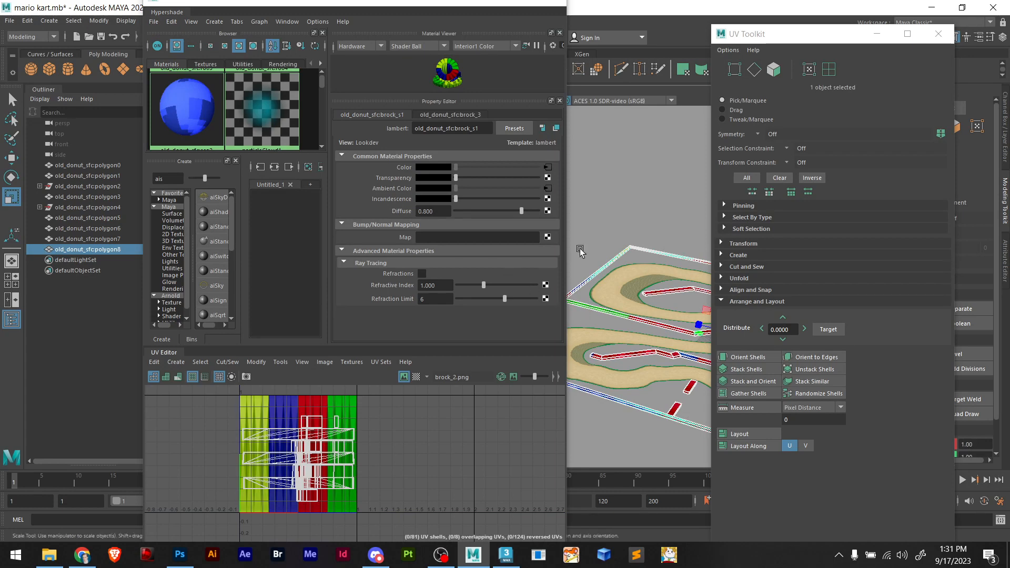
right_click_drag(580, 251, 588, 284)
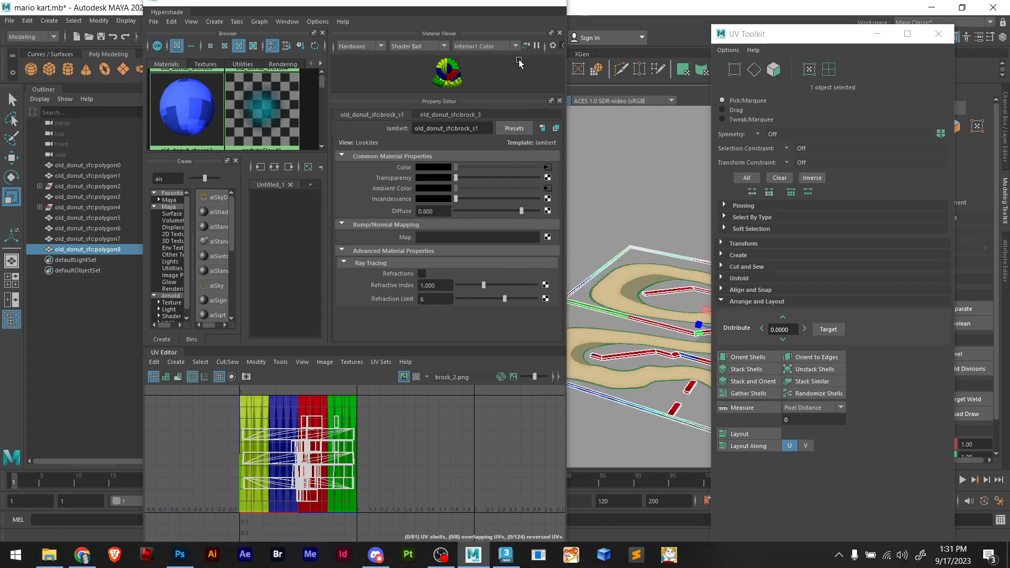
double_click(340, 9)
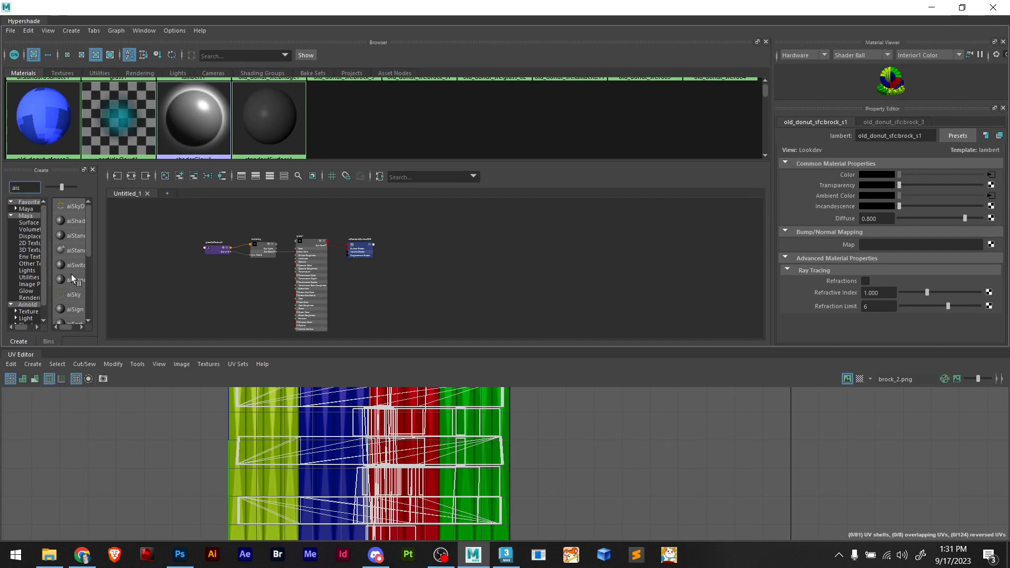
Create an aiStandardSurface material and connect a File texture to its base color
left_click(75, 253)
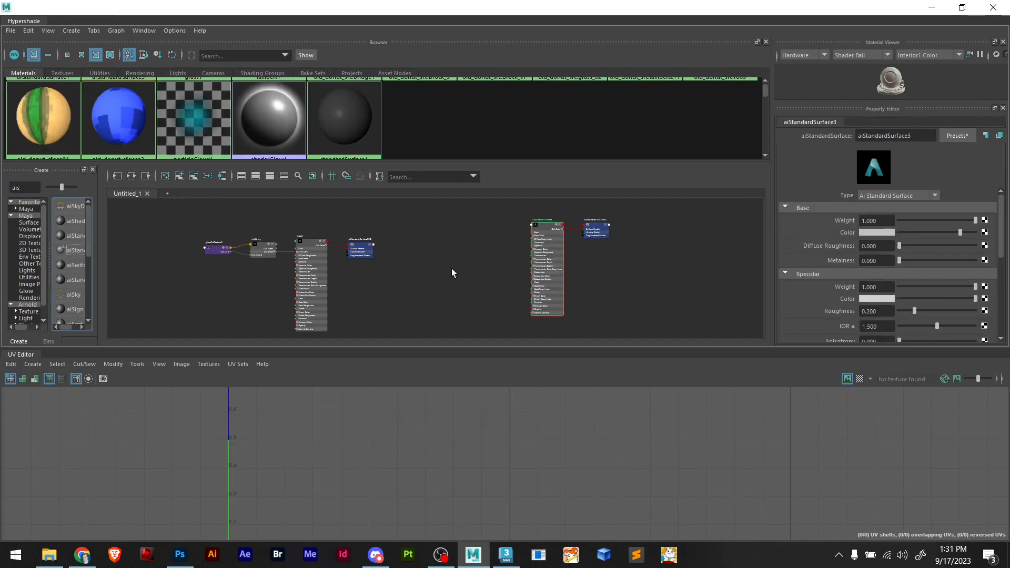
key("f")
middle_click_drag(468, 260, 434, 308, "alt")
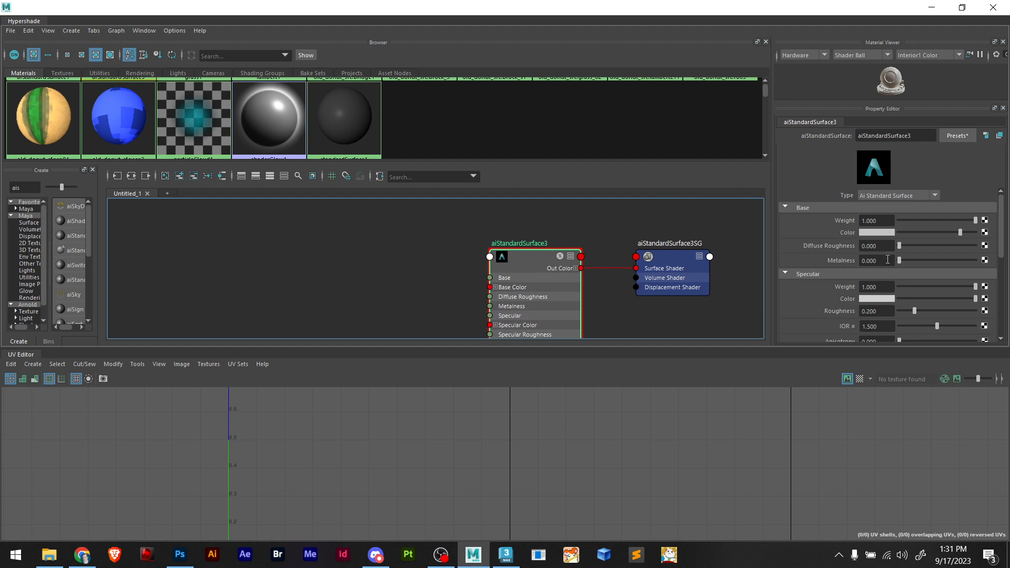
left_click(985, 232)
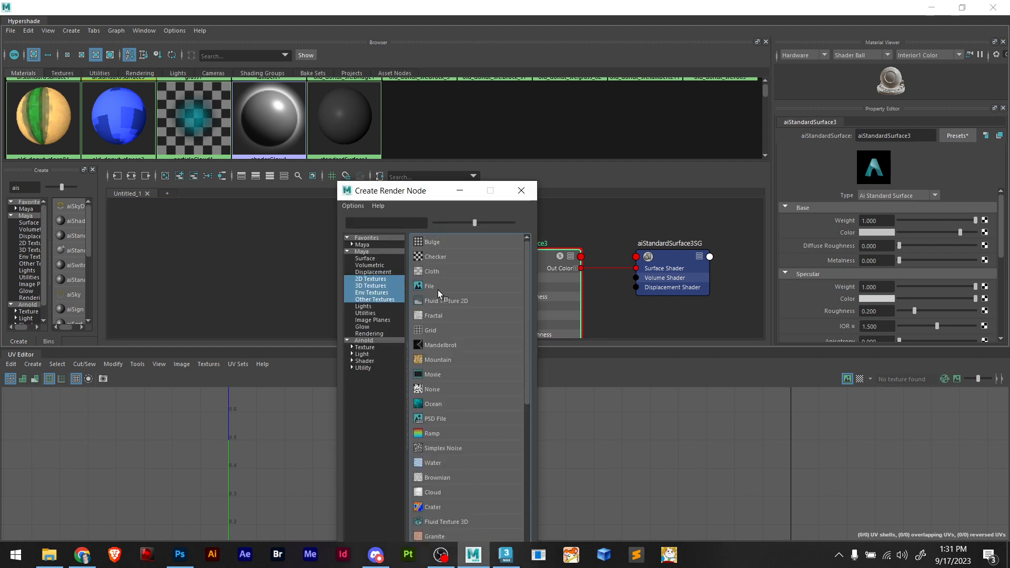
left_click(438, 286)
middle_click_drag(615, 257, 615, 357, "alt")
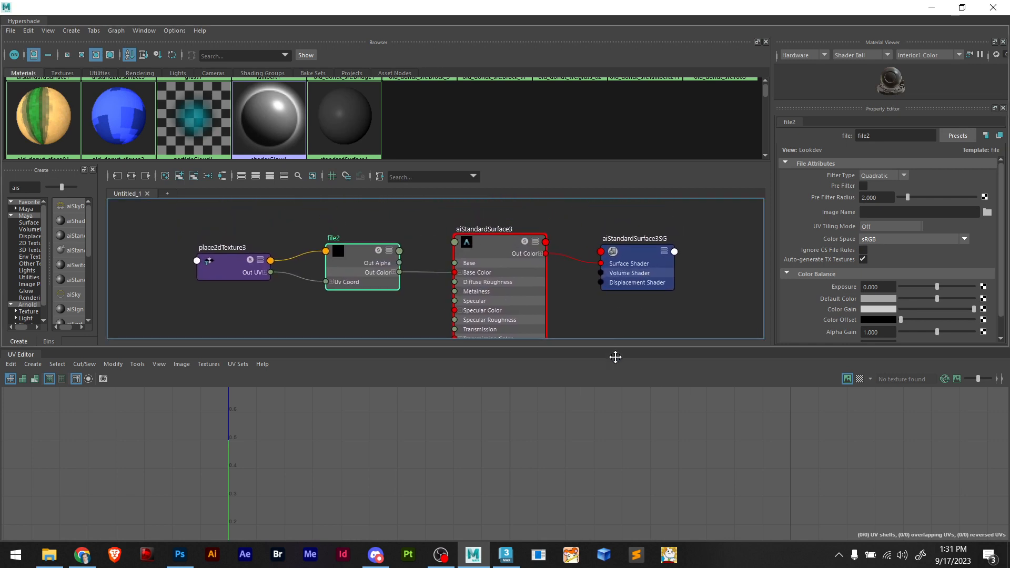
Load mk3.bmp from the textures folder of the Donut Plains 1 project on the Desktop into the file node
left_click(984, 212)
left_click(317, 166)
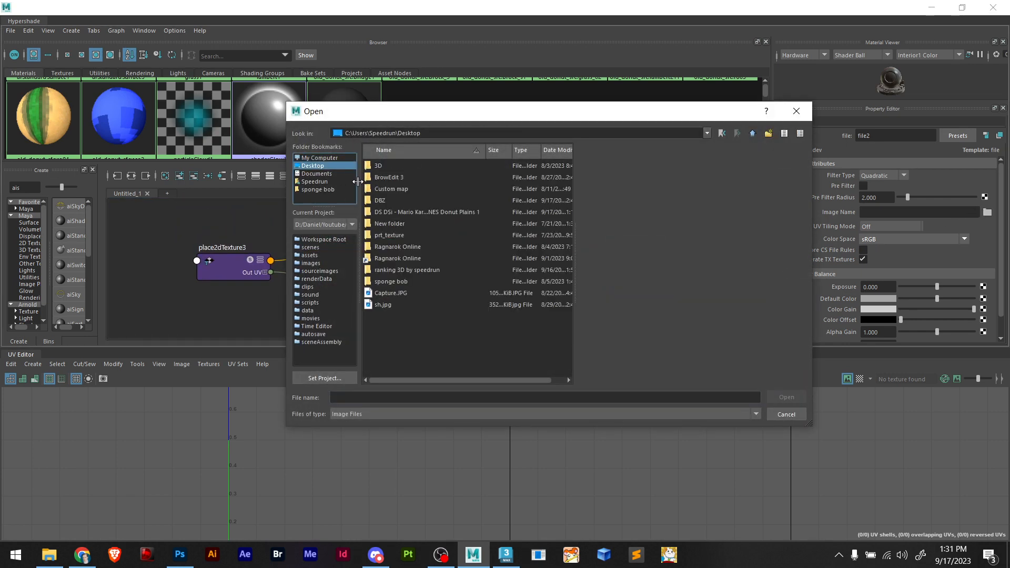
left_click(383, 176)
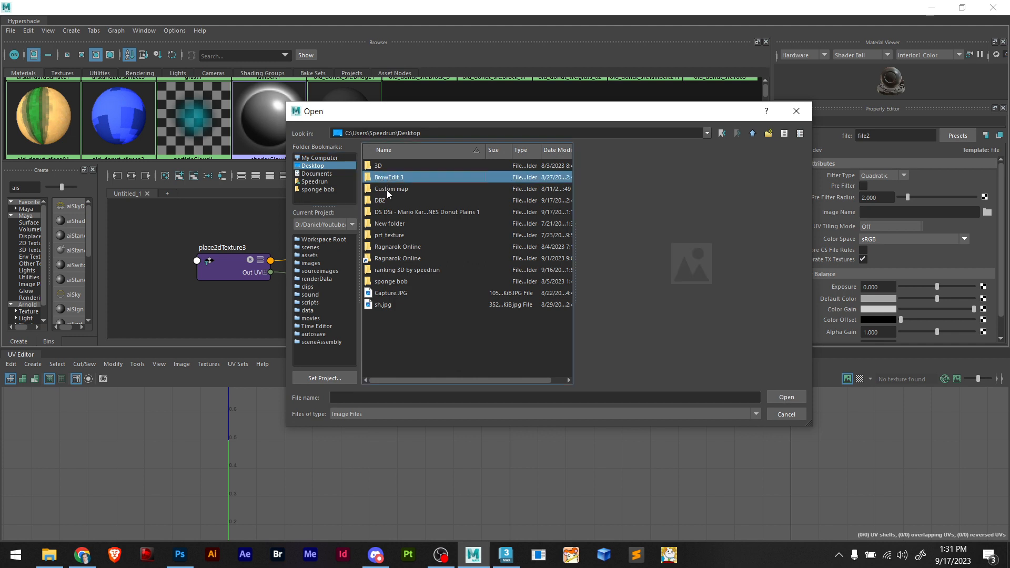
double_click(383, 212)
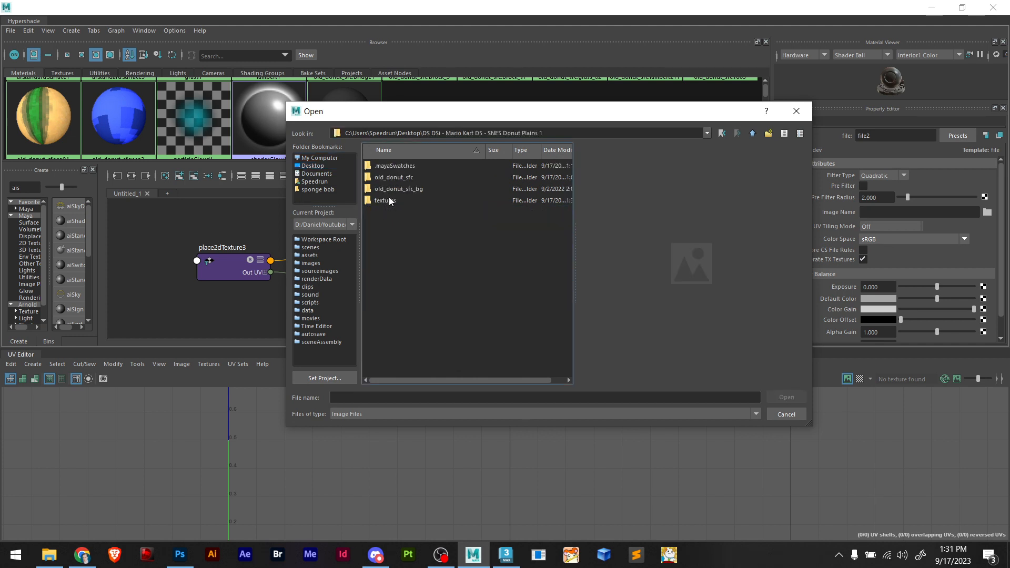
double_click(386, 202)
double_click(390, 202)
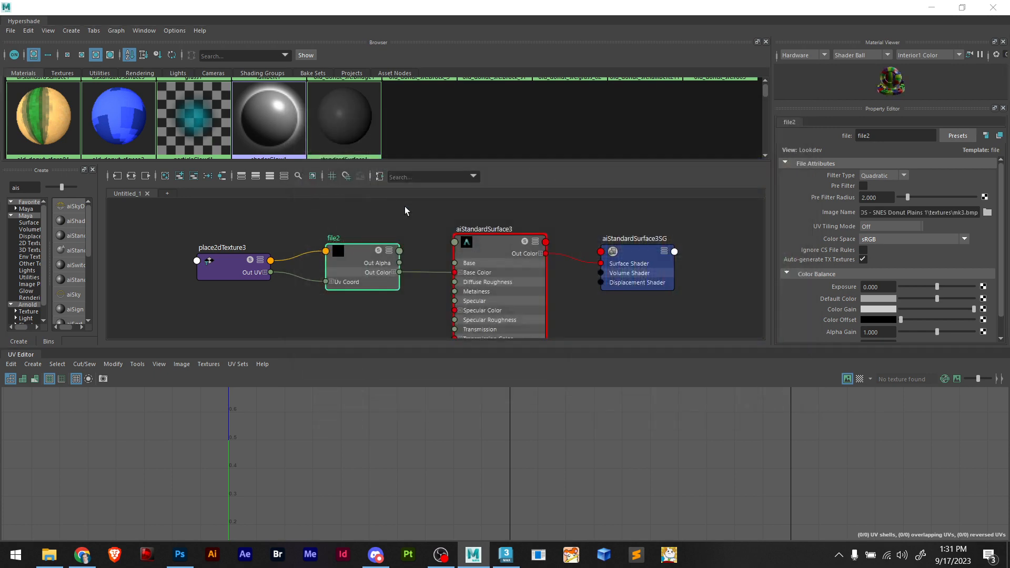
Try to assign the new aiStandardSurface material to the viewport selection
right_click_drag(484, 244, 495, 219)
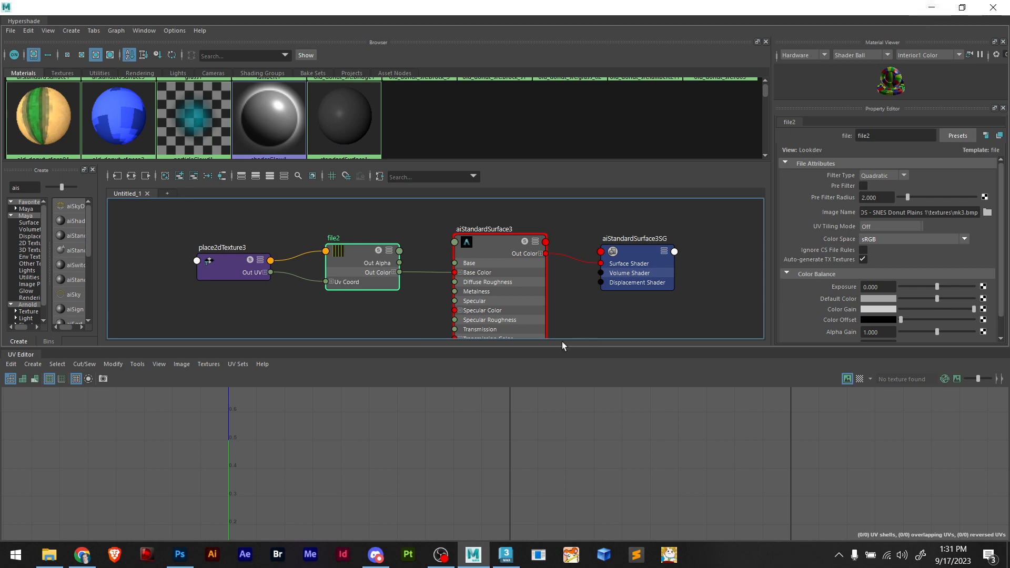
left_click(930, 9)
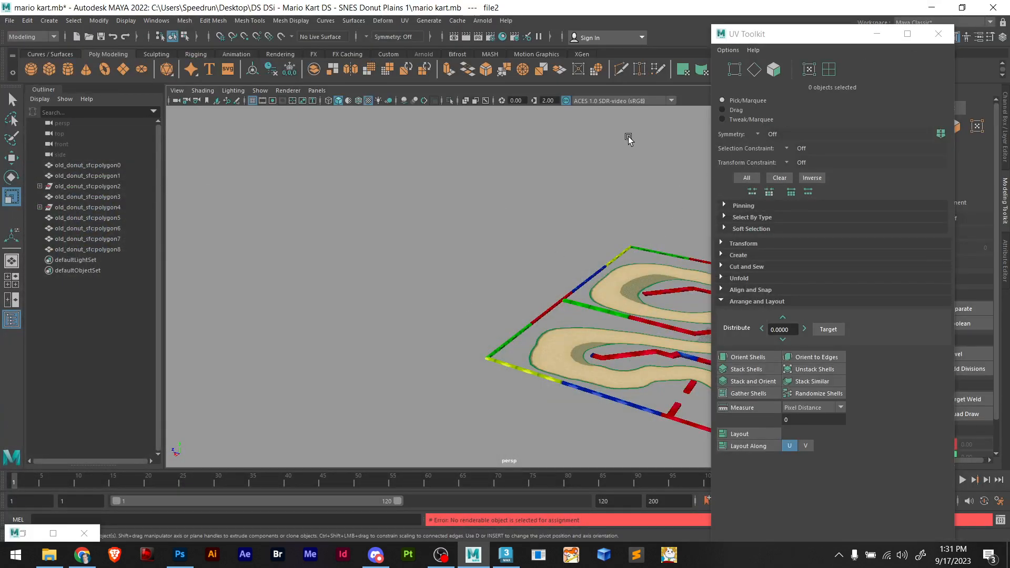
left_click(53, 533)
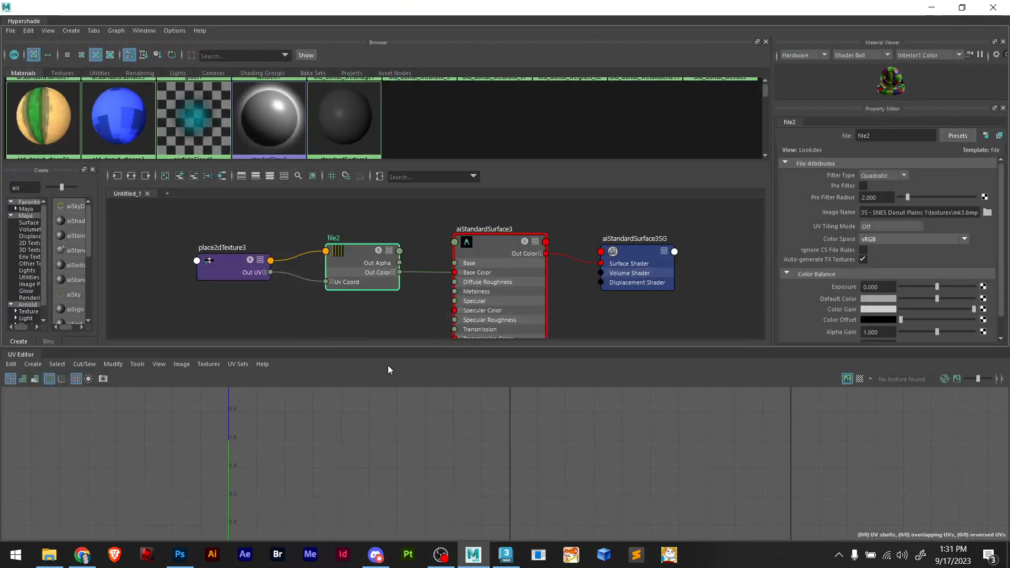
Enlarge the UV Editor pane and select the barrier mesh in the viewport to show its texture there
left_click_drag(389, 347, 405, 255)
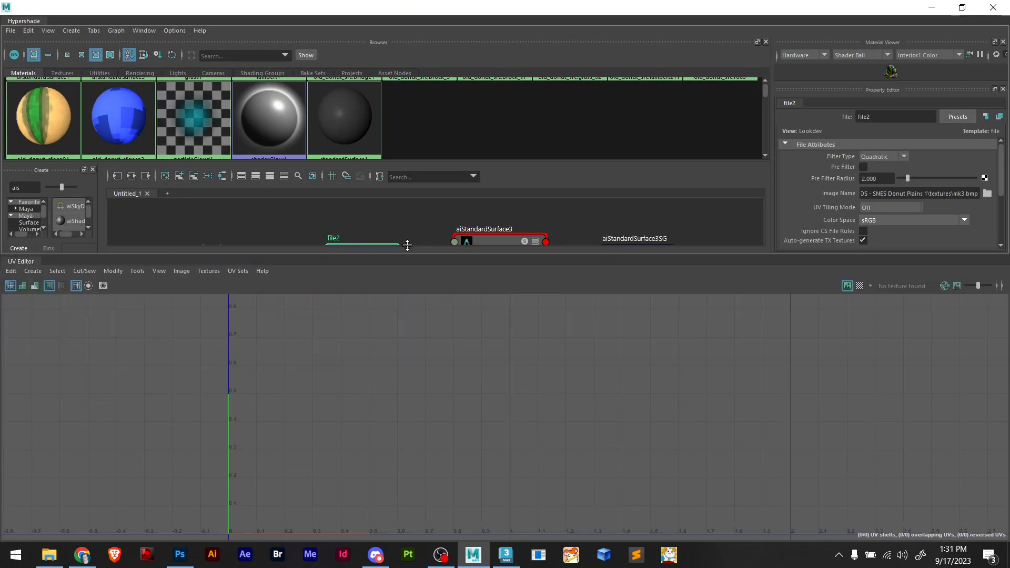
scroll(336, 426, "down", 5)
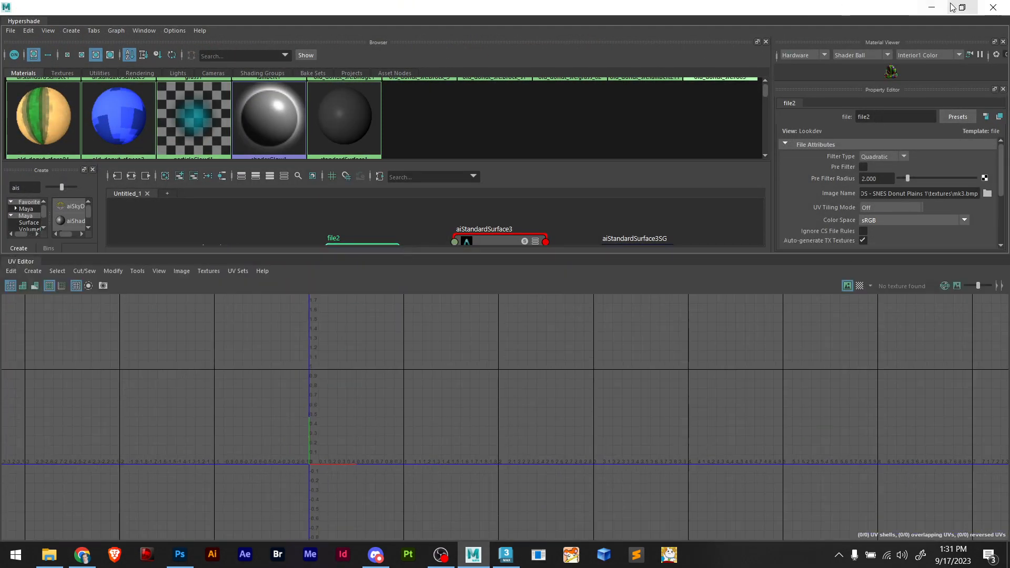
left_click(931, 8)
scroll(521, 344, "up", 4)
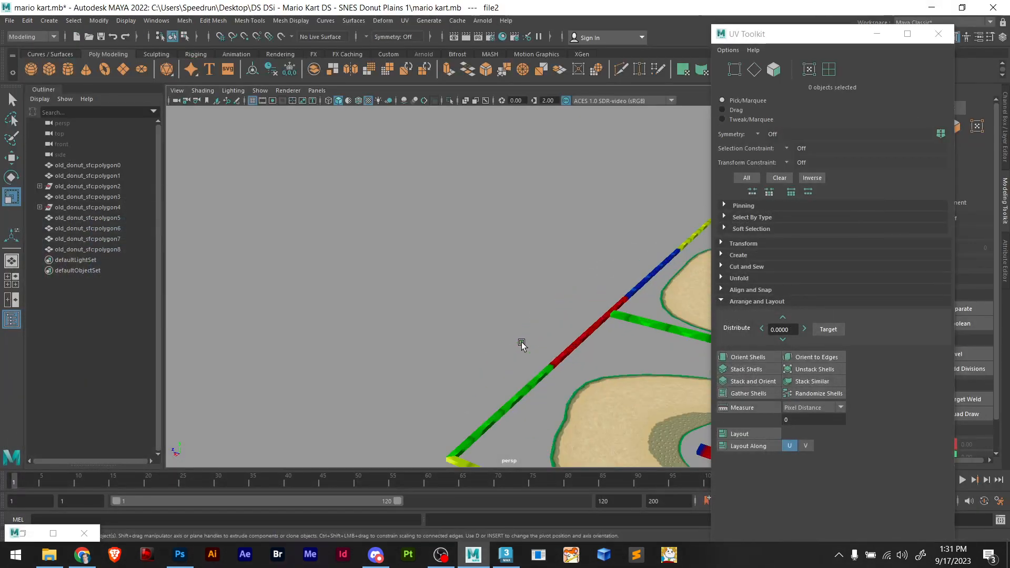
left_click(584, 343)
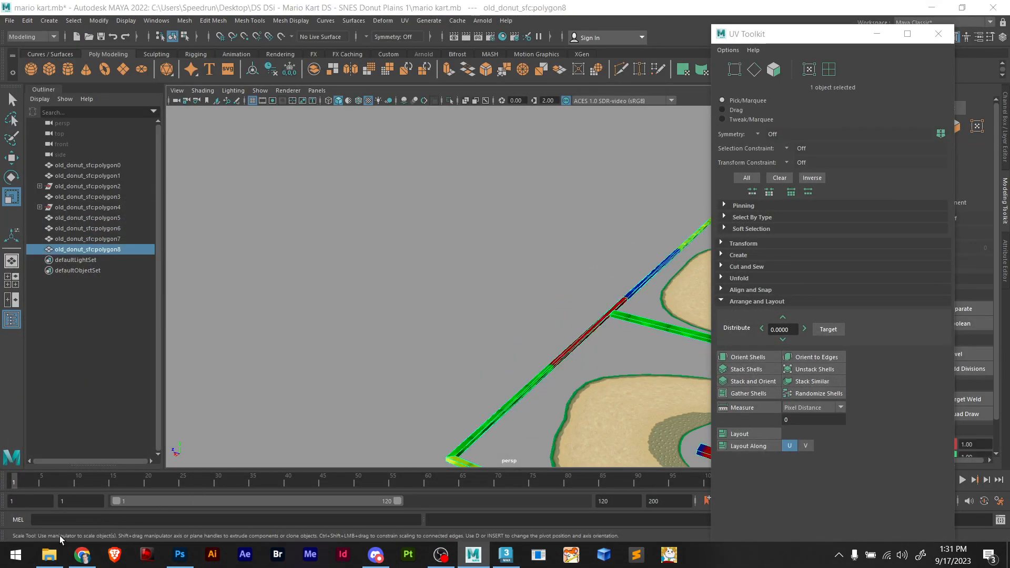
left_click(59, 536)
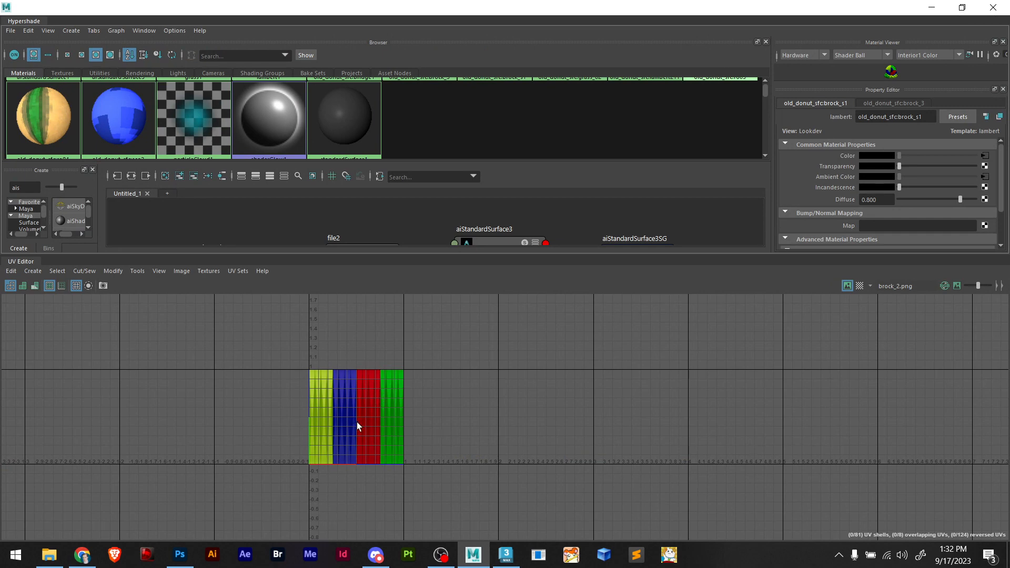
scroll(356, 428, "down", 5)
scroll(396, 420, "up", 2)
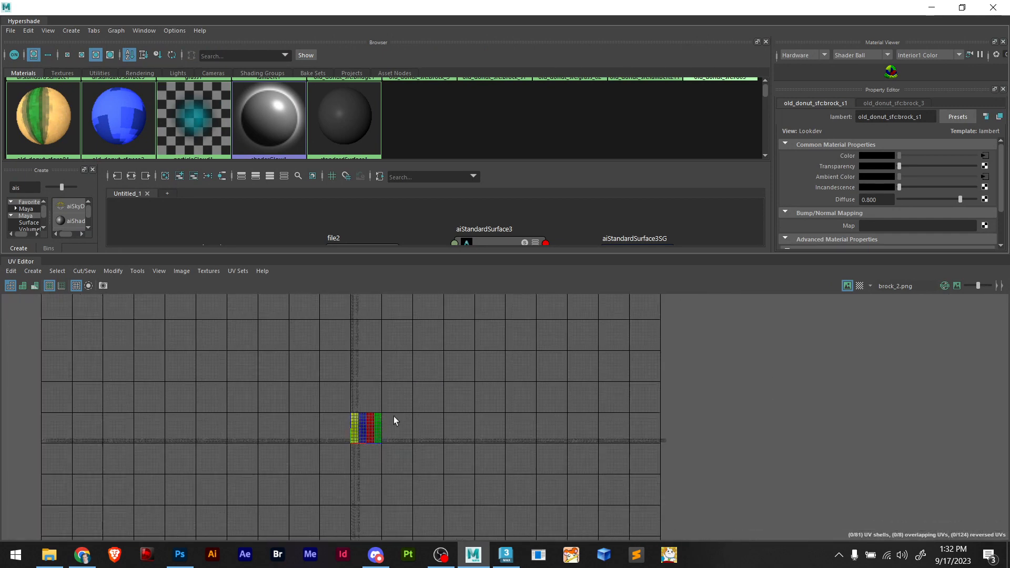
Move the Hypershade and UV Editor window clear of the viewport and reselect the barrier mesh in object mode
left_click_drag(742, 11, 1009, 140)
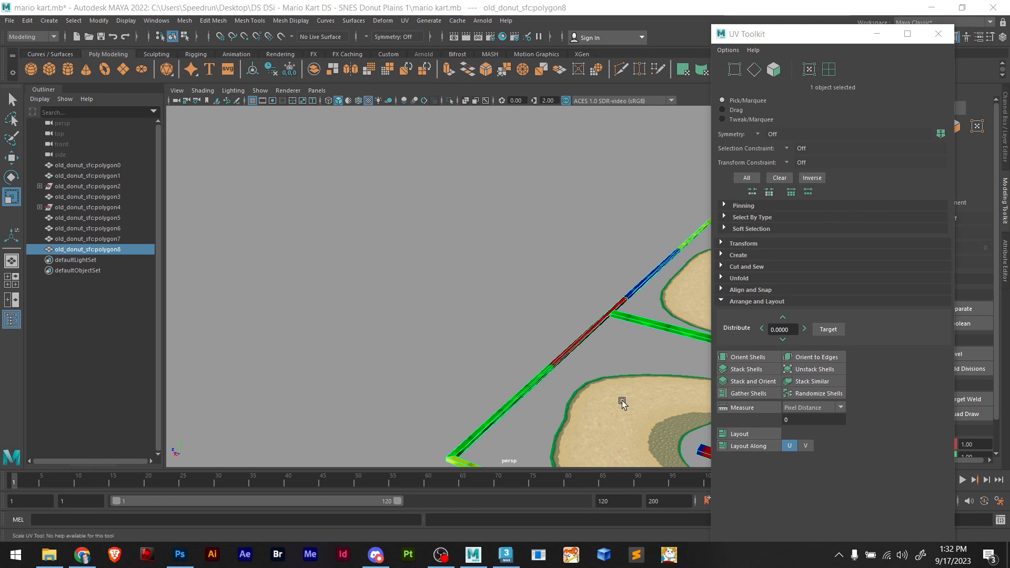
left_click(550, 313)
scroll(550, 313, "down", 3)
right_click(539, 305)
right_click_drag(537, 303, 559, 280)
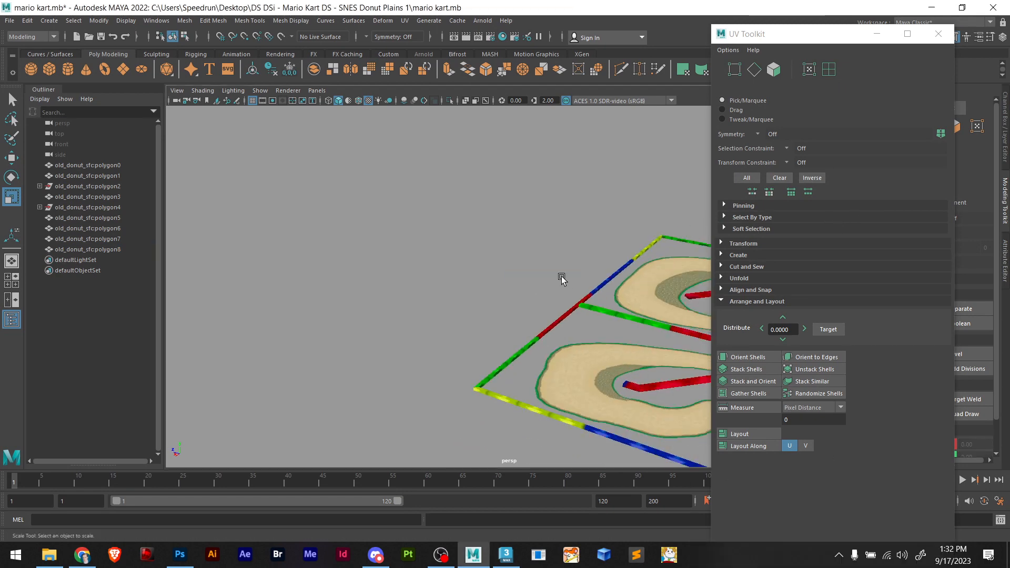
left_click(577, 300)
Try selecting a UV shell on the central red barrier segment, and return to whole-object selection of the barrier mesh
middle_click_drag(559, 335, 285, 290, "alt")
right_click_drag(446, 355, 529, 380, "alt")
middle_click_drag(530, 380, 203, 364, "alt")
scroll(598, 360, "down", 5)
scroll(575, 363, "up", 8)
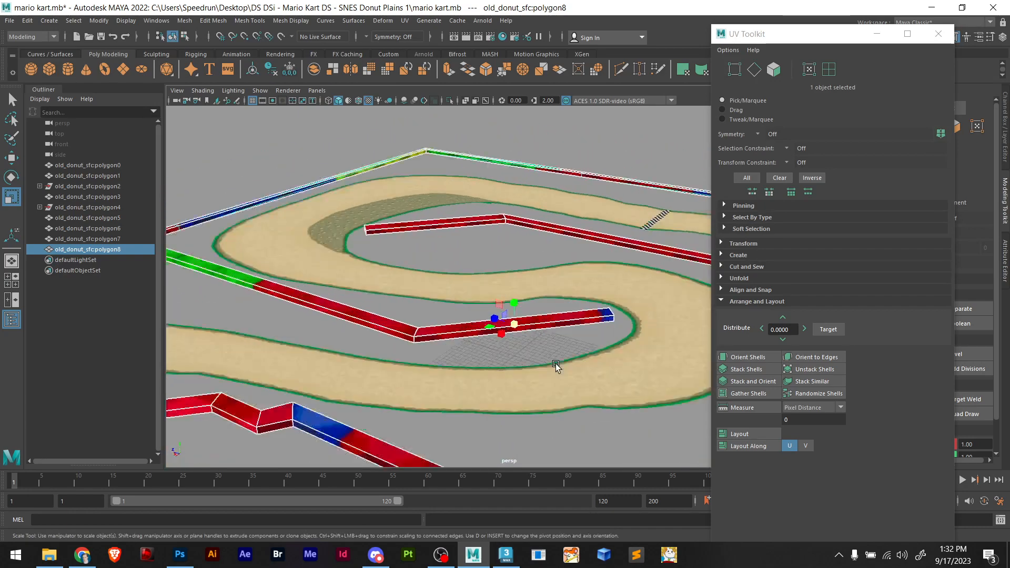
scroll(517, 303, "up", 1)
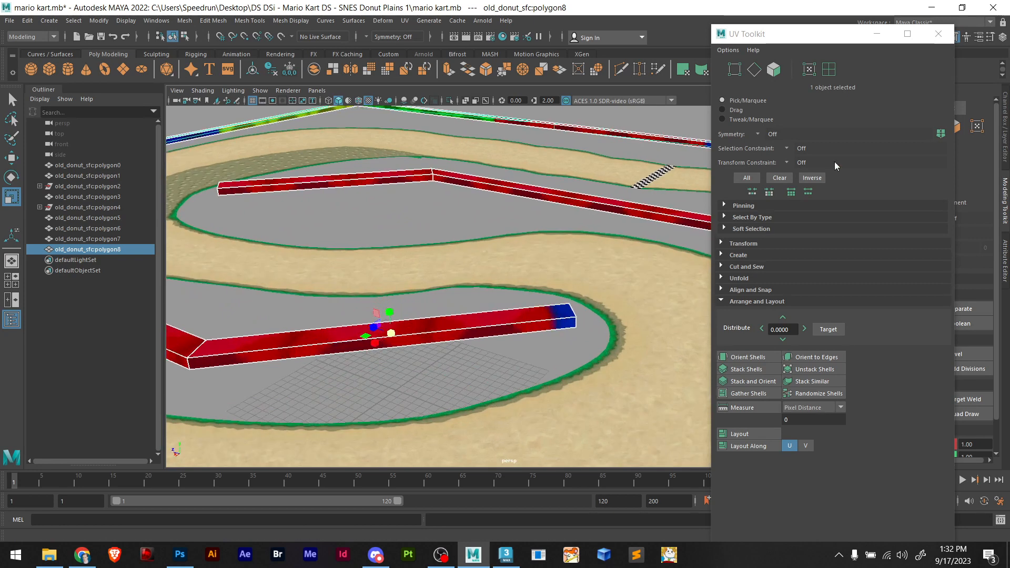
left_click(829, 69)
left_click(492, 334)
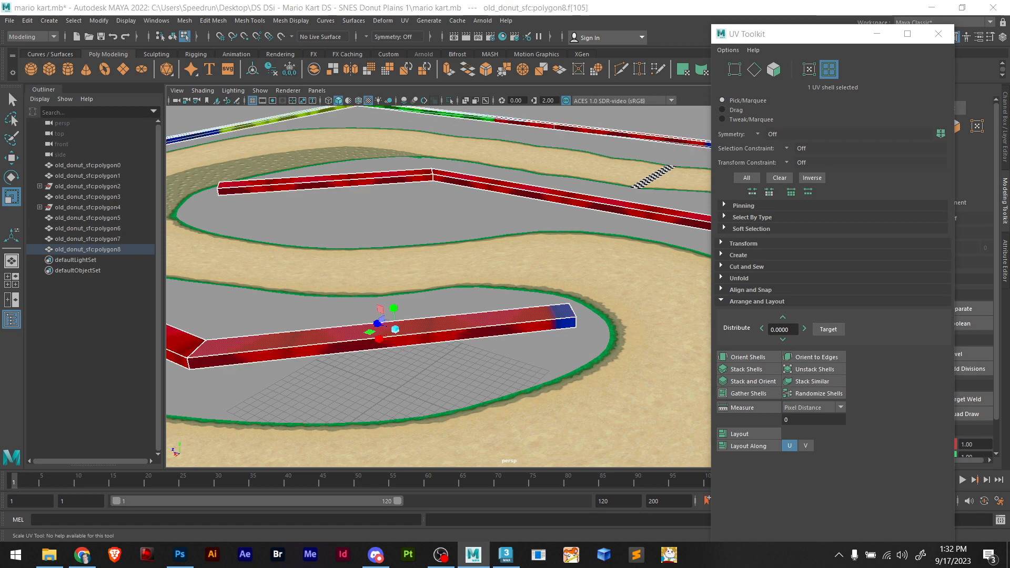
left_click(809, 69)
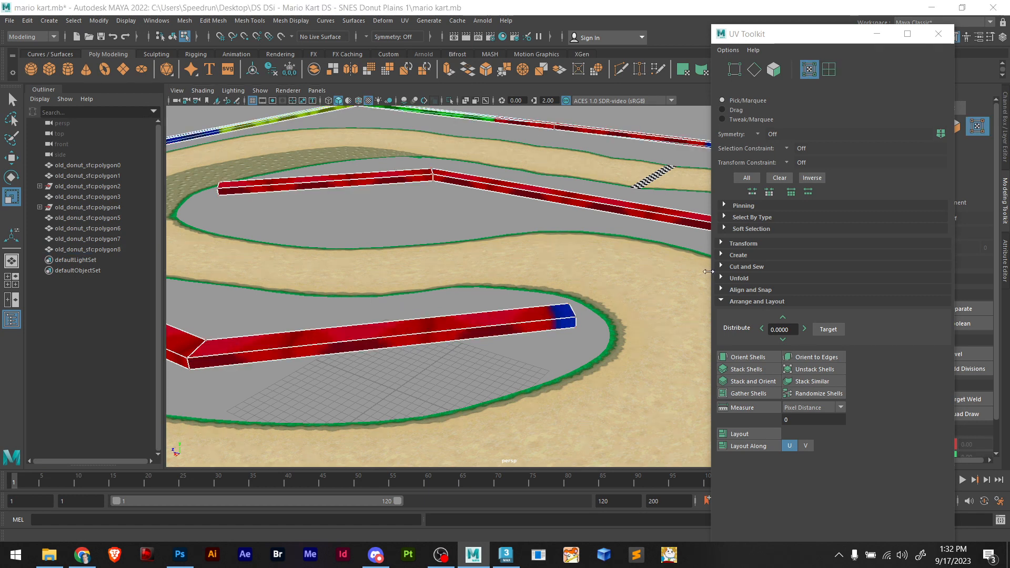
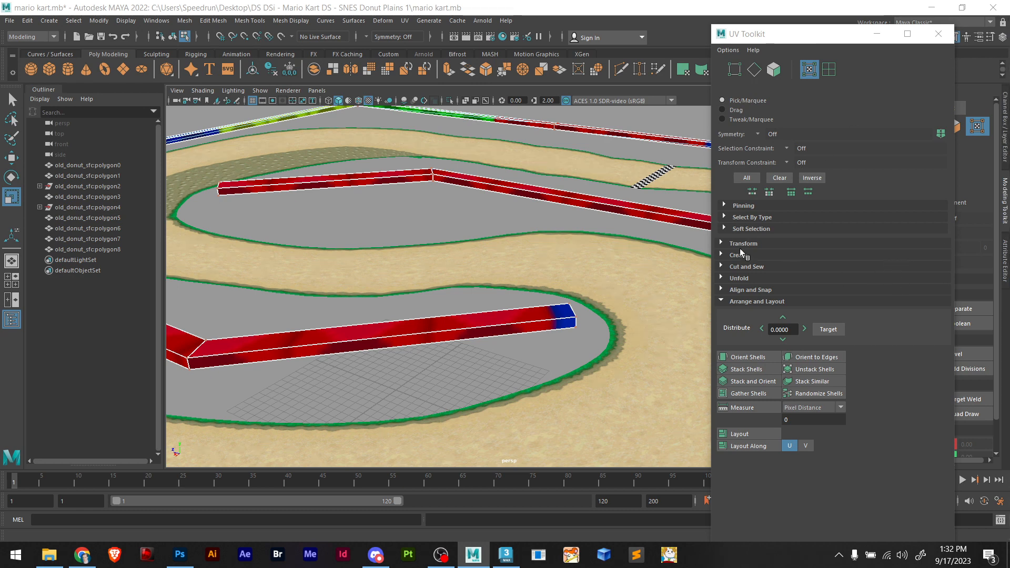
right_click_drag(483, 210, 501, 200)
left_click(494, 197)
left_click(502, 182)
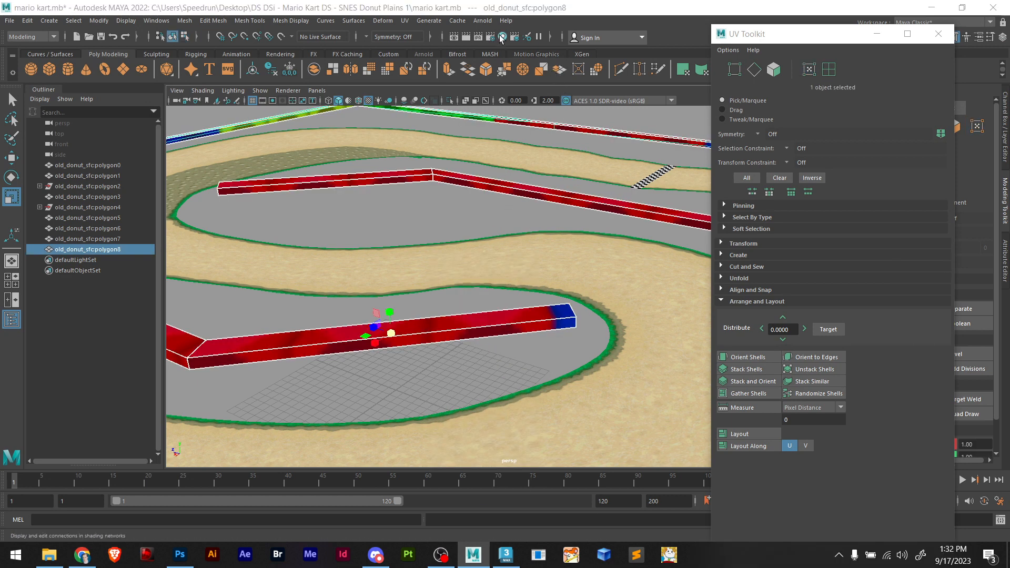
Close the UV Toolkit, and save the scene with nothing selected
left_click(938, 33)
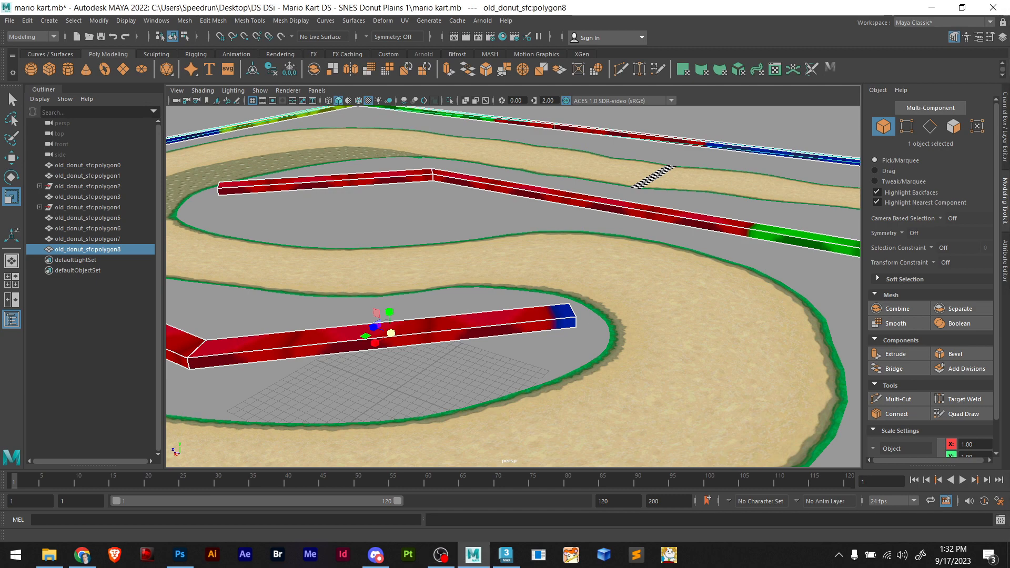
left_click(547, 157)
left_click(600, 110)
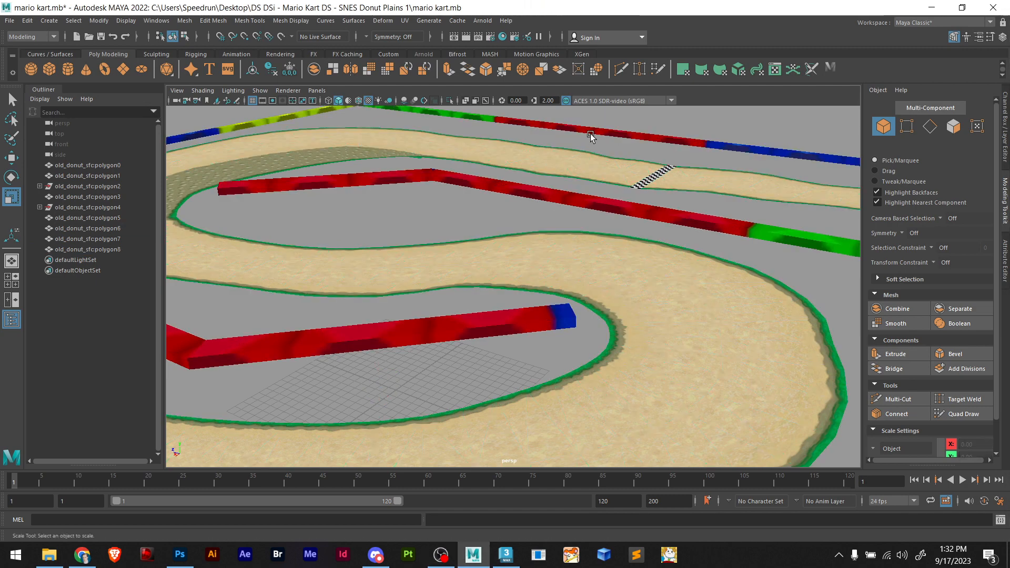
key("ctrl+s")
Bring up the Hypershade and assign the aiStandardSurface material with the mk3.bmp texture to the barrier mesh
left_click(503, 36)
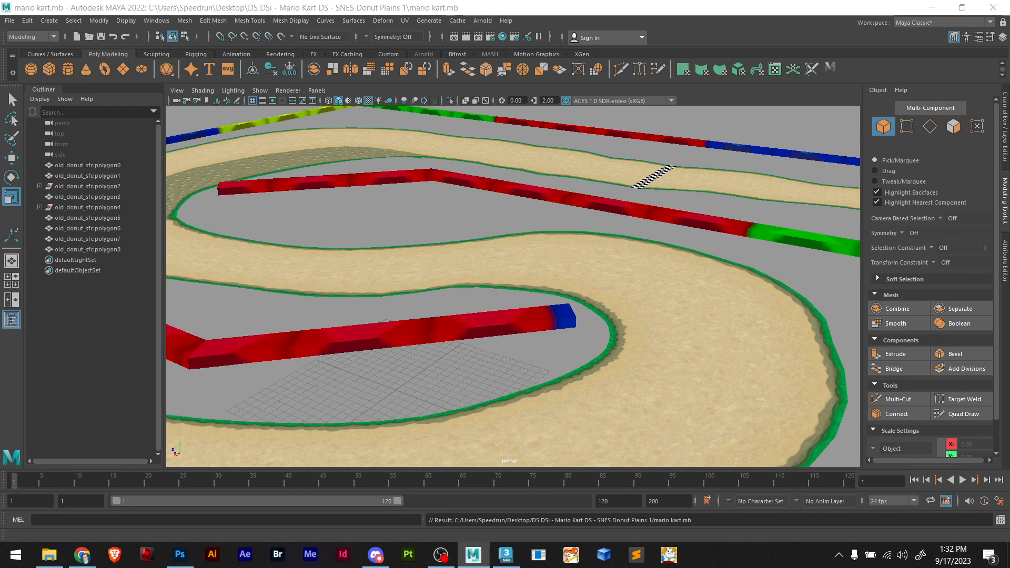
left_click(635, 224)
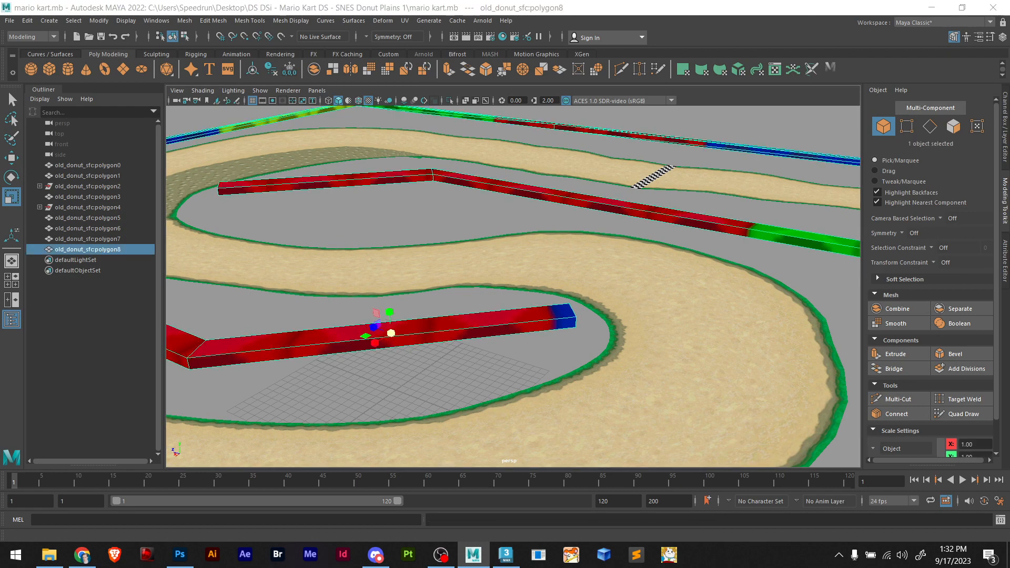
scroll(472, 322, "down", 2)
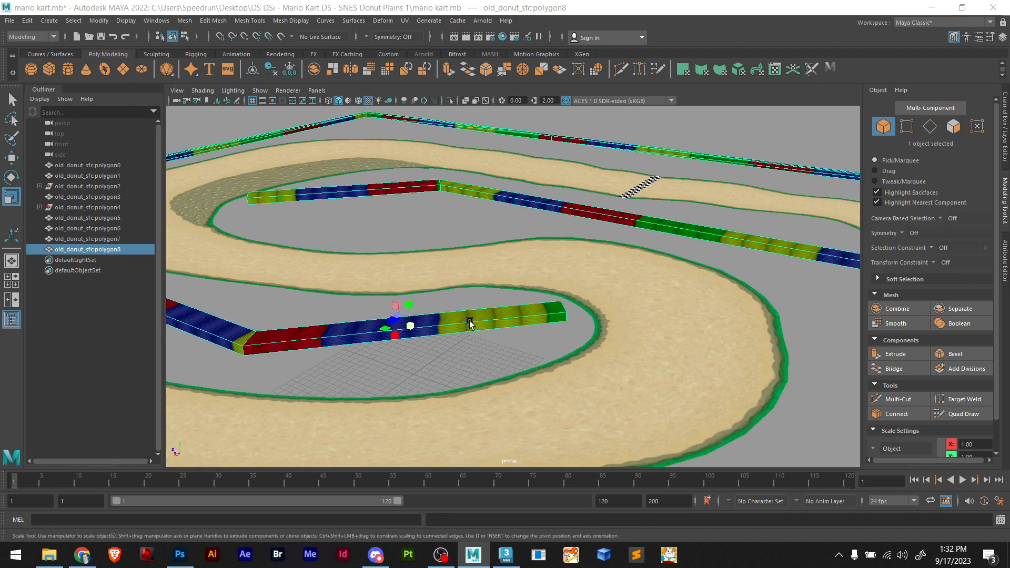
Bring up the UV Editor and UV Toolkit for the selected barrier mesh
middle_click_drag(444, 359, 637, 379, "alt")
scroll(418, 379, "up", 5)
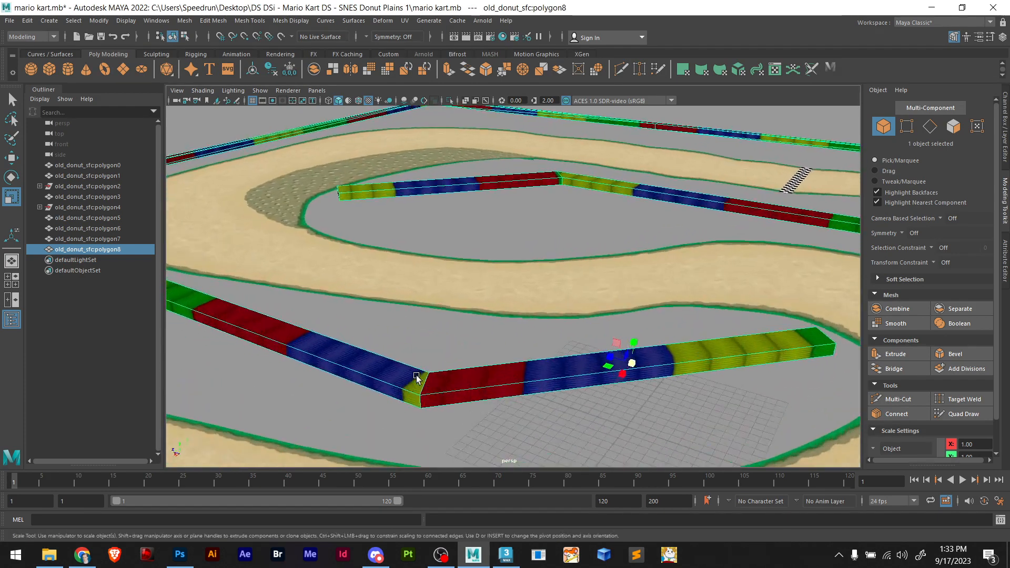
middle_click_drag(433, 377, 406, 400, "alt")
scroll(420, 402, "up", 2)
scroll(525, 418, "down", 4)
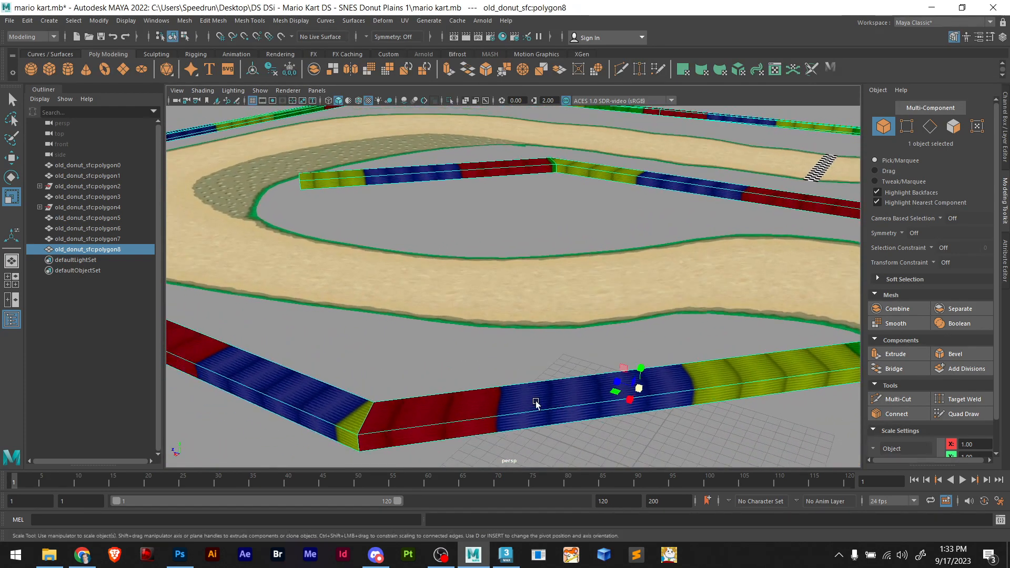
left_click(405, 21)
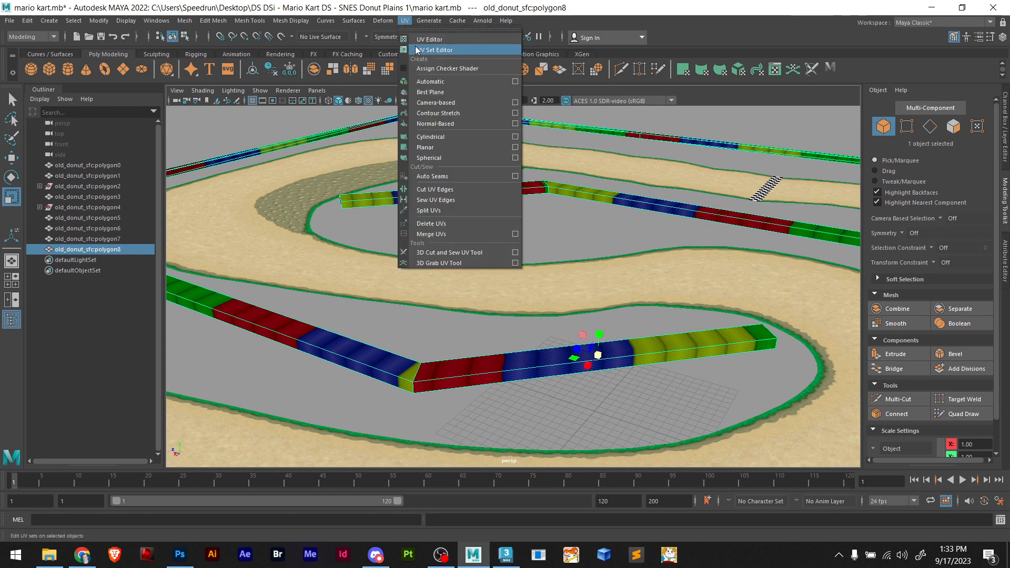
left_click(423, 47)
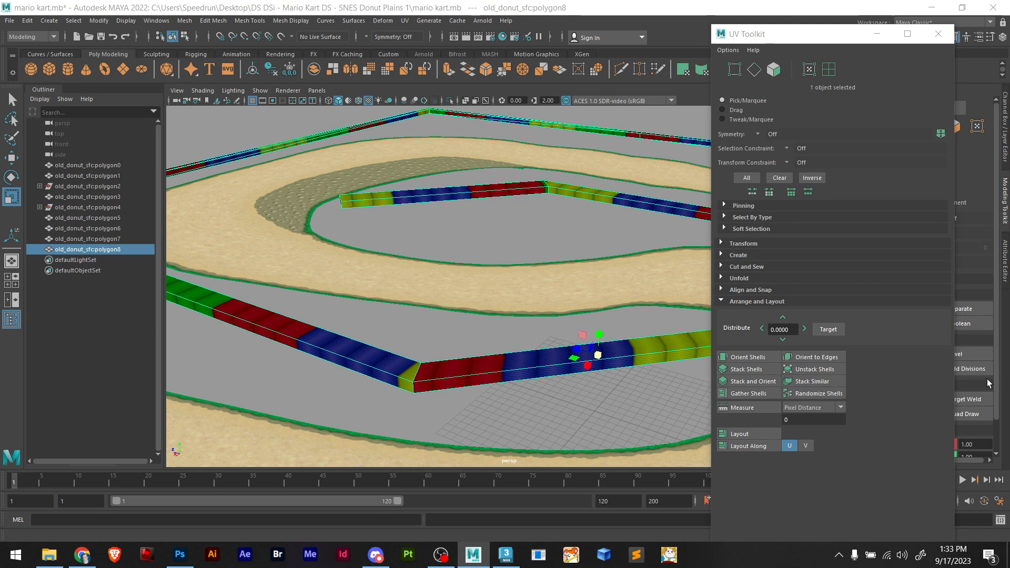
mouse_move(1009, 369)
left_mouse_down()
mouse_move(918, 373)
mouse_move(1009, 372)
left_mouse_up()
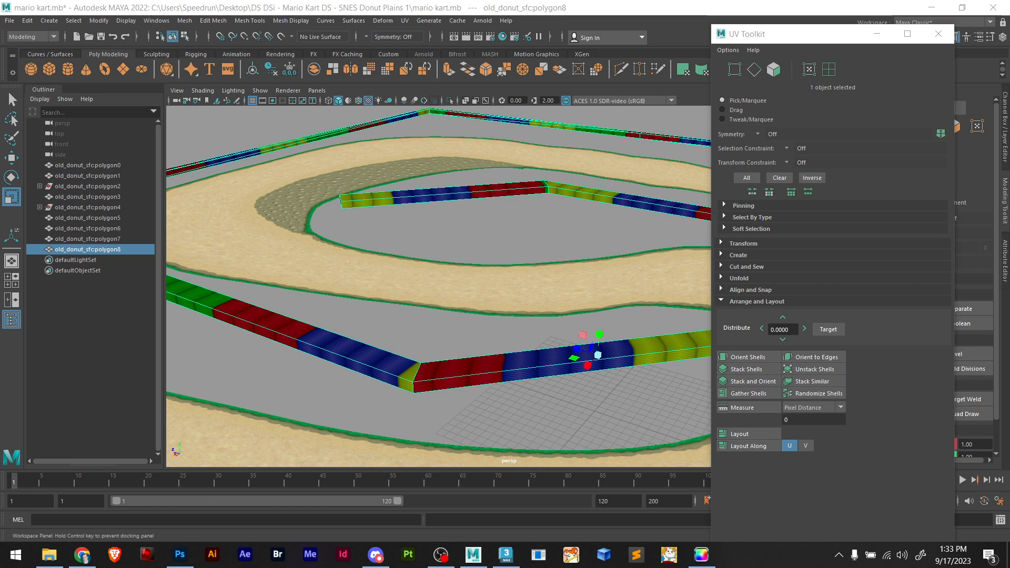
Reselect the barrier mesh, switch it to face selection, and select one face on the central barrier
left_click(488, 326)
right_click_drag(486, 336, 546, 244)
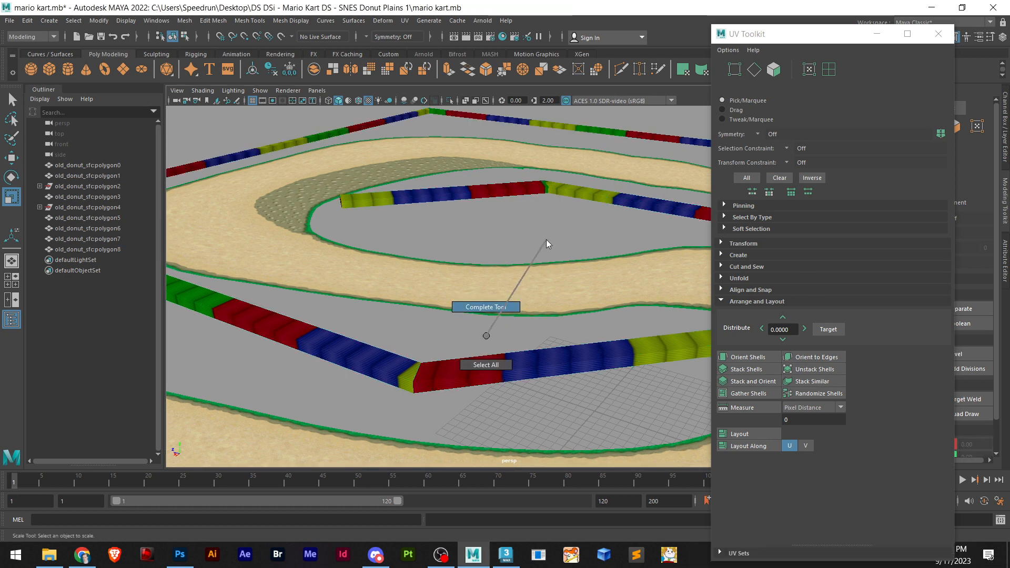
right_click_drag(462, 337, 477, 309)
left_click(479, 373)
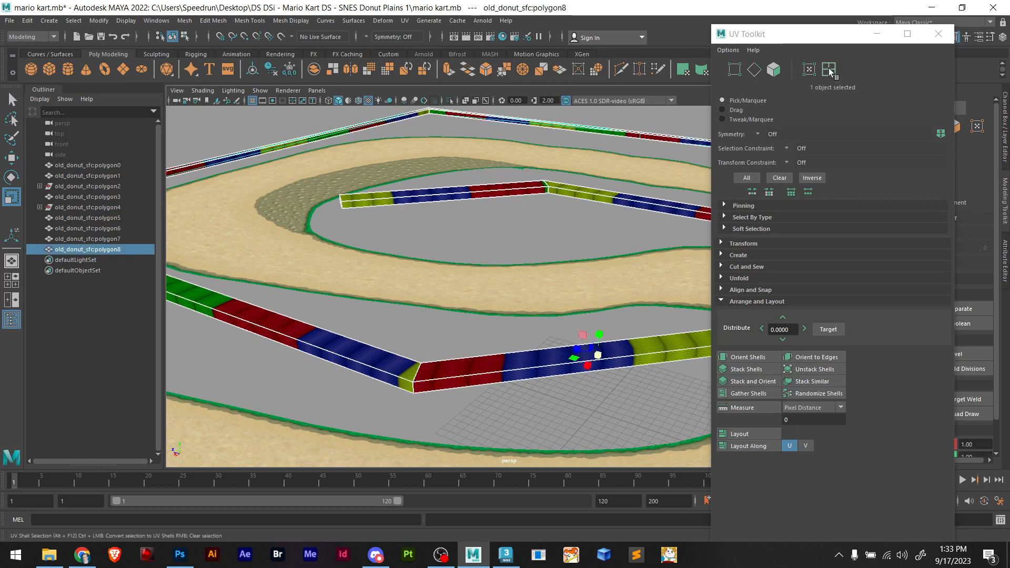
left_click(774, 69)
left_click(526, 364)
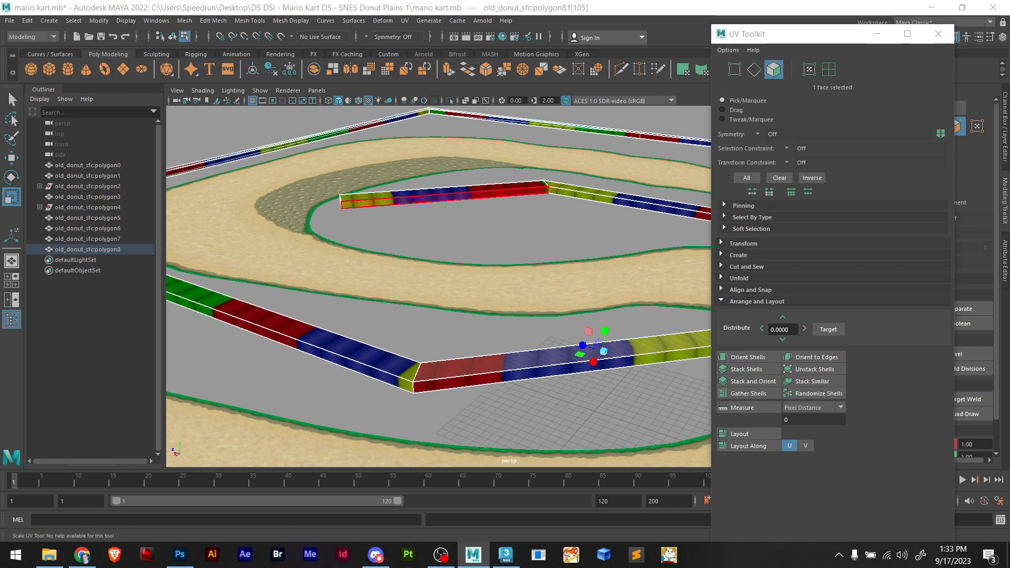
Select all faces of the barrier mesh, try scaling their UVs, and undo the scaling
scroll(383, 359, "down", 10)
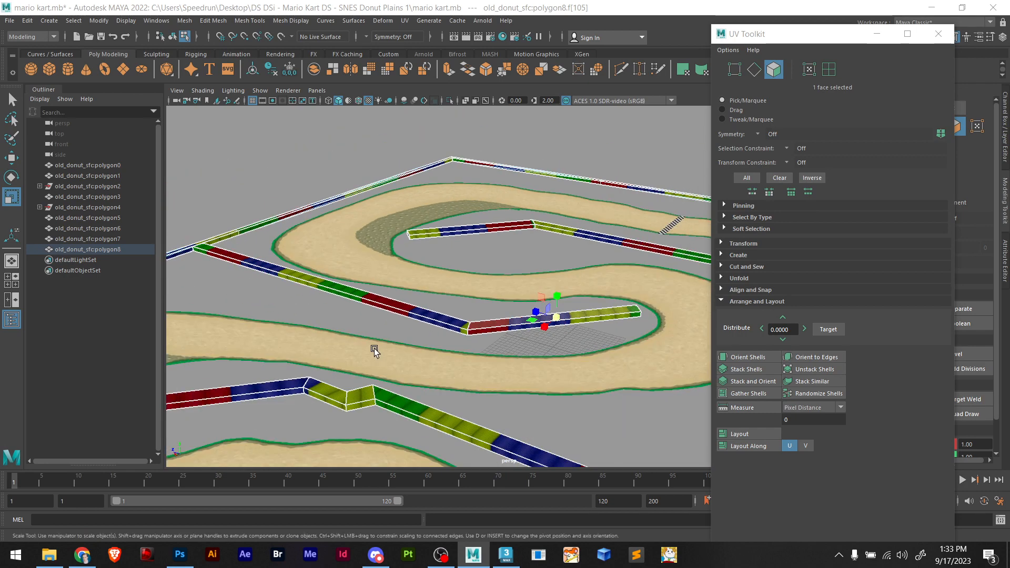
left_click_drag(481, 333, 415, 363, "alt")
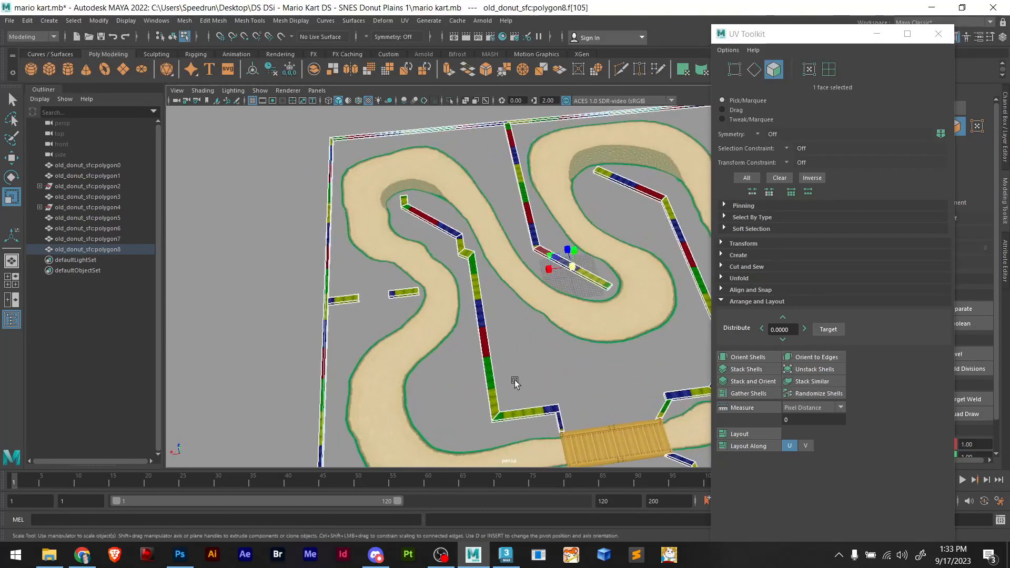
middle_click_drag(503, 415, 505, 339, "alt")
scroll(405, 377, "up", 5)
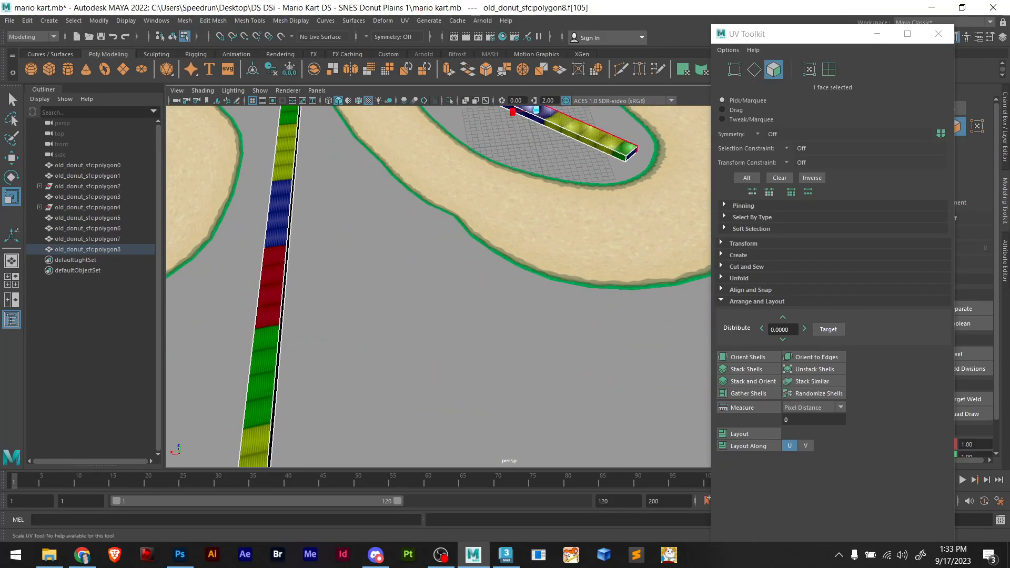
scroll(272, 339, "down", 5)
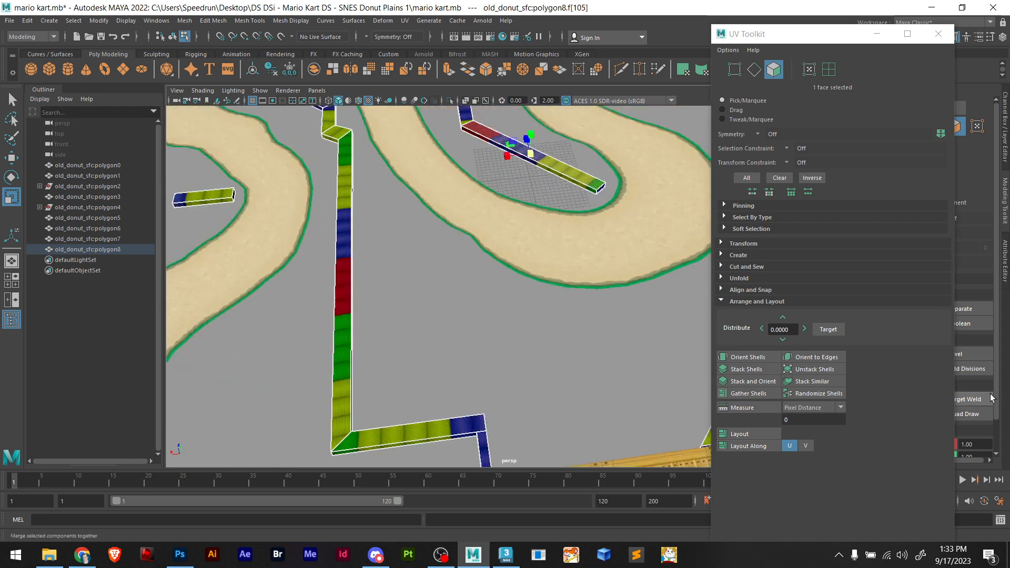
key("ctrl+shift+a")
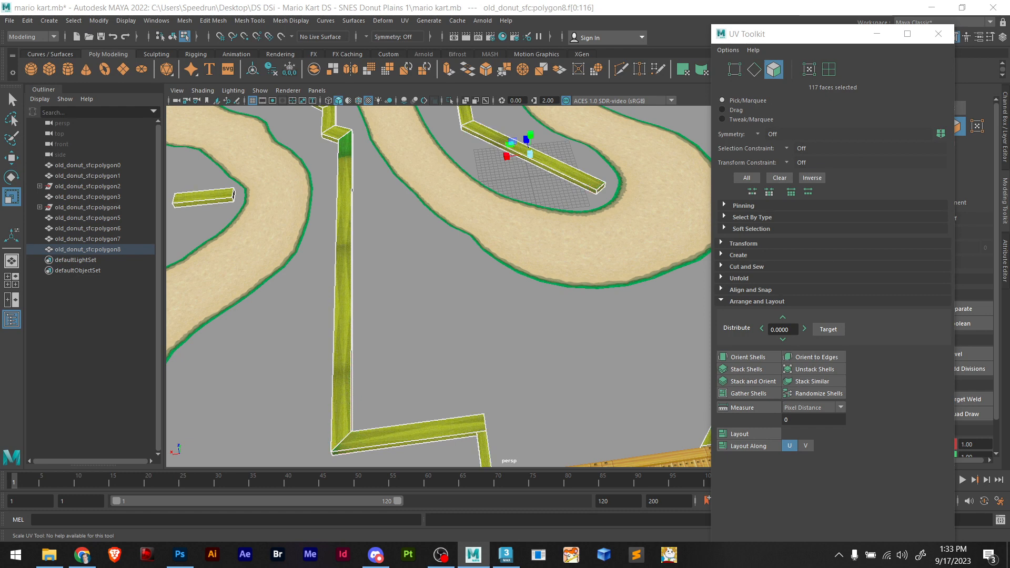
key("ctrl+z")
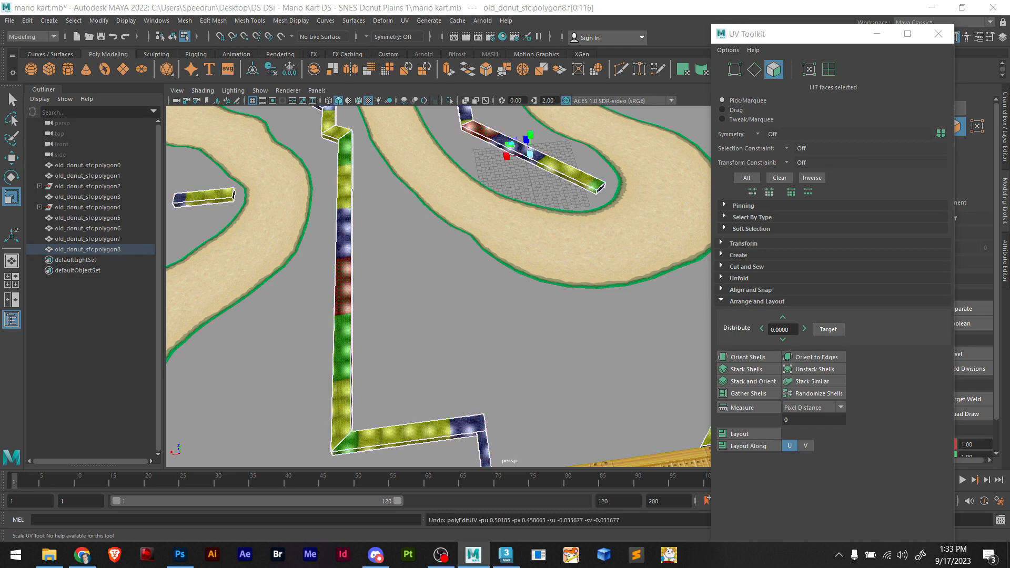
Apply an automatic UV projection to all the selected barrier faces
left_click(405, 20)
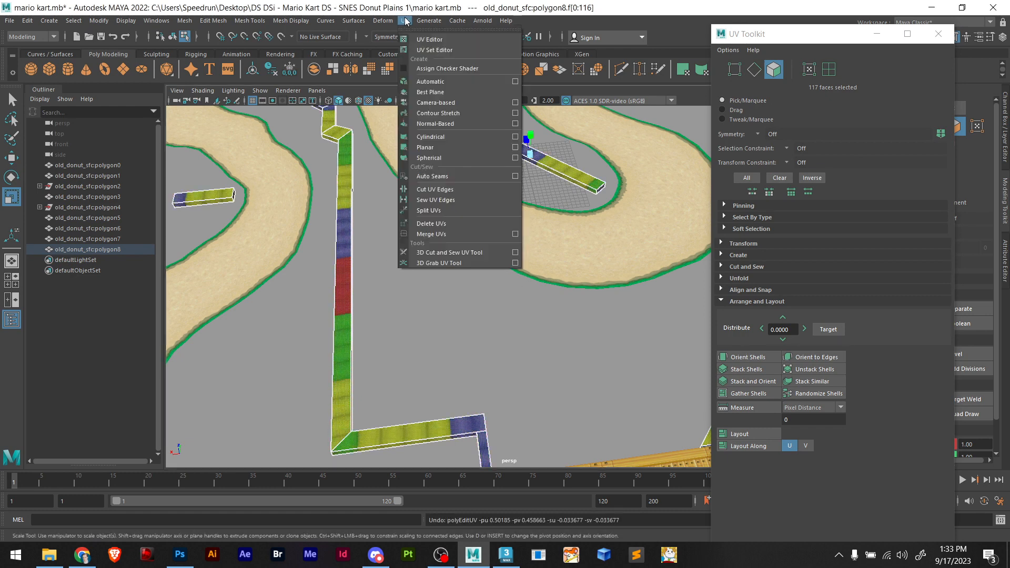
left_click(431, 82)
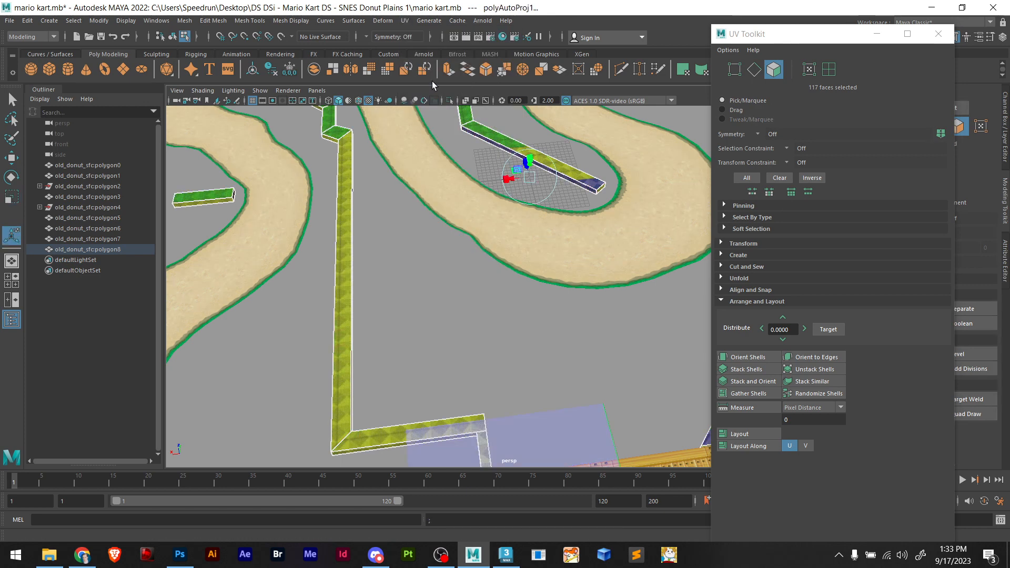
scroll(352, 325, "up", 2)
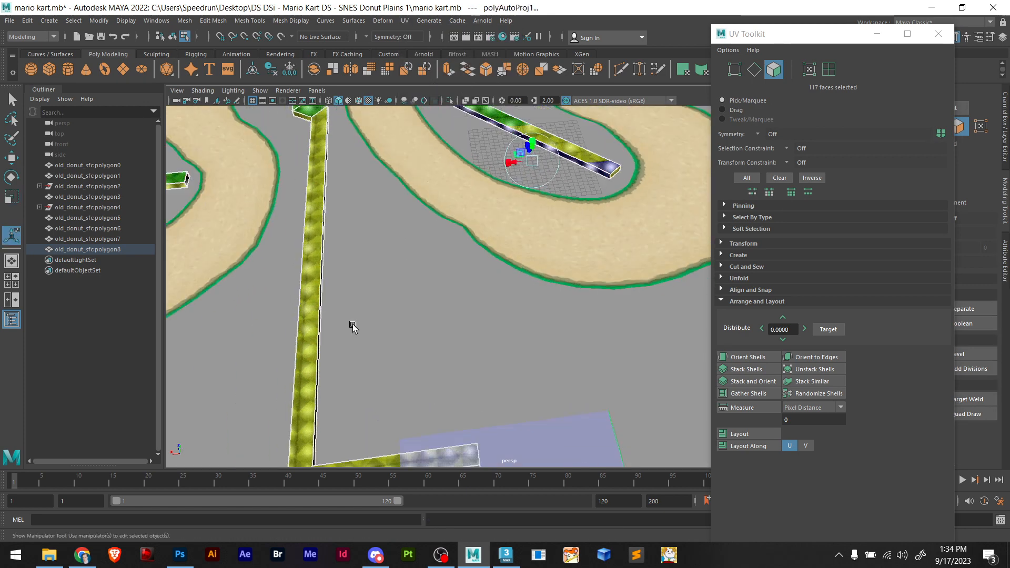
middle_click_drag(360, 274, 585, 300, "alt")
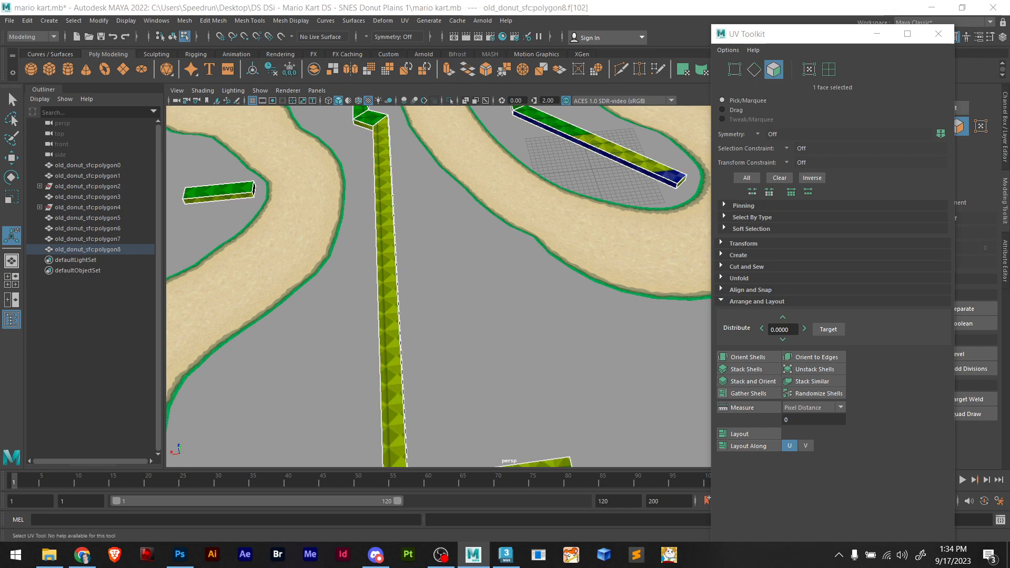
Place the UV Editor over the viewport, try selecting the barrier UV shells, and clear the selection
left_click_drag(737, 567, 262, 110)
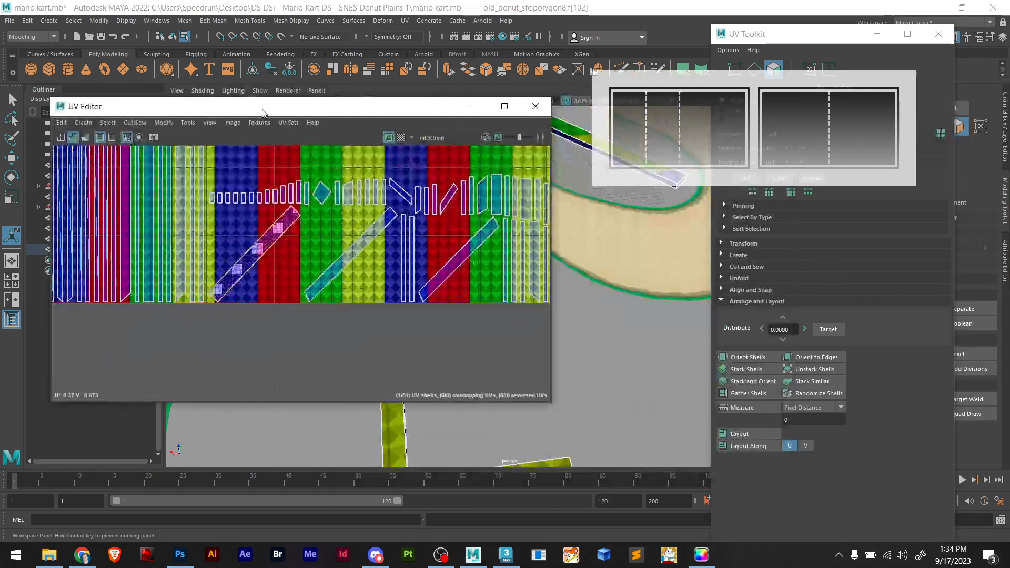
scroll(262, 230, "down", 4)
scroll(262, 233, "down", 3)
middle_click_drag(344, 254, 385, 297, "alt")
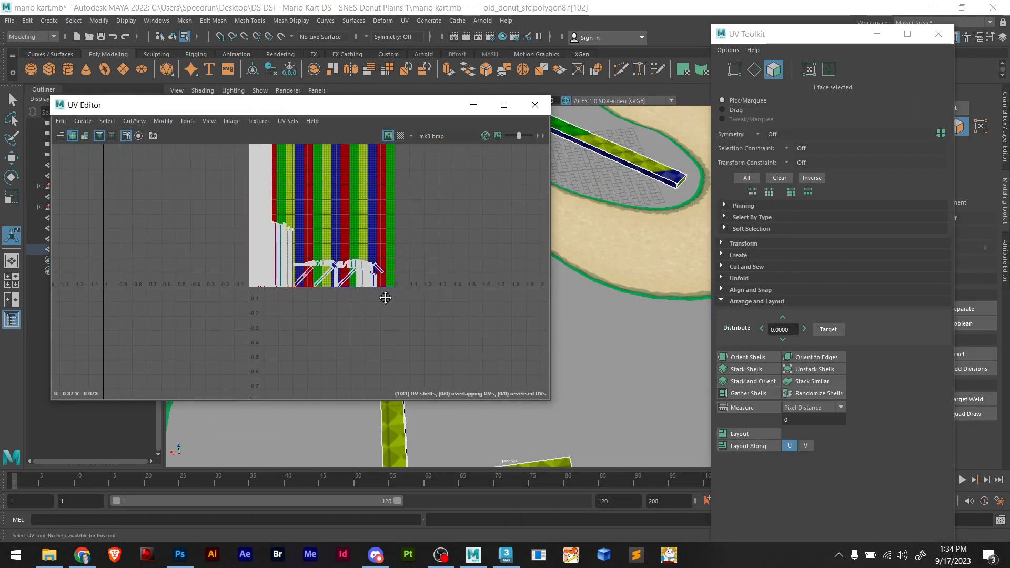
scroll(358, 252, "down", 2)
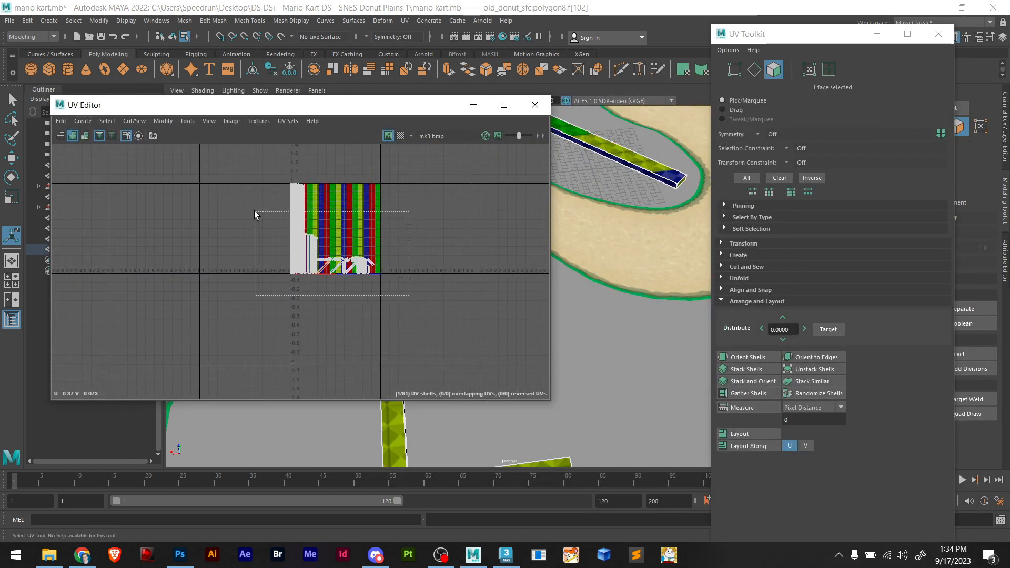
left_click_drag(255, 211, 252, 199)
left_click(425, 218)
scroll(340, 272, "up", 4)
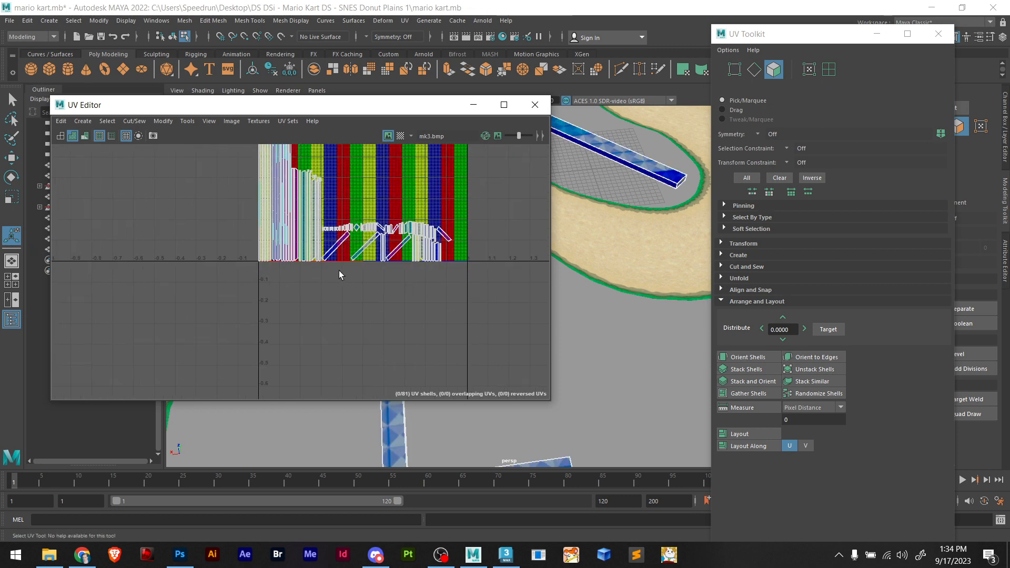
Select two of the diagonal UV shells and straighten them with Orient Shells, keeping both selected
right_click_drag(339, 270, 413, 254, "alt")
left_click_drag(312, 193, 312, 194)
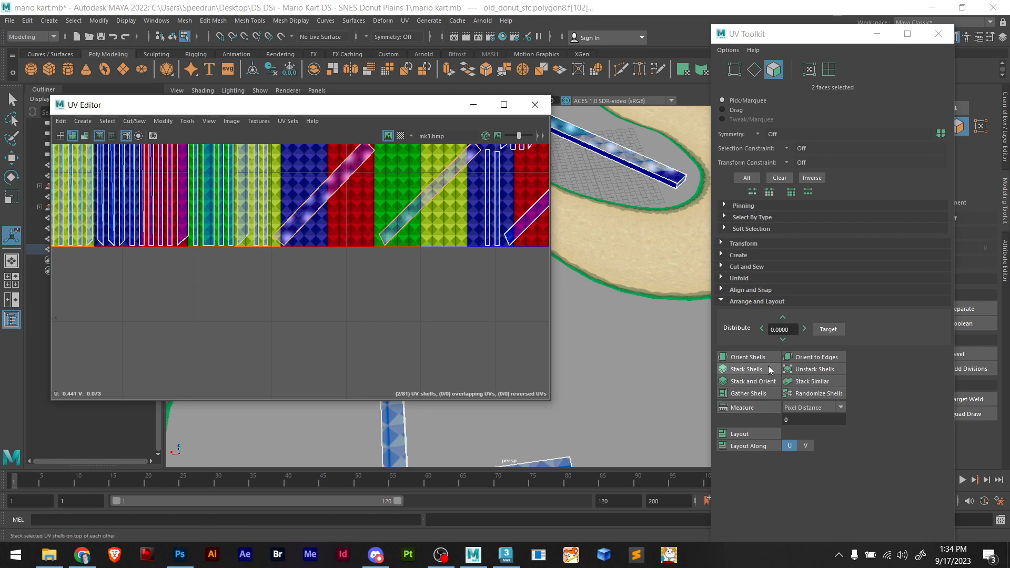
left_click(749, 357)
scroll(444, 299, "up", 1)
middle_click_drag(444, 299, 423, 356, "alt")
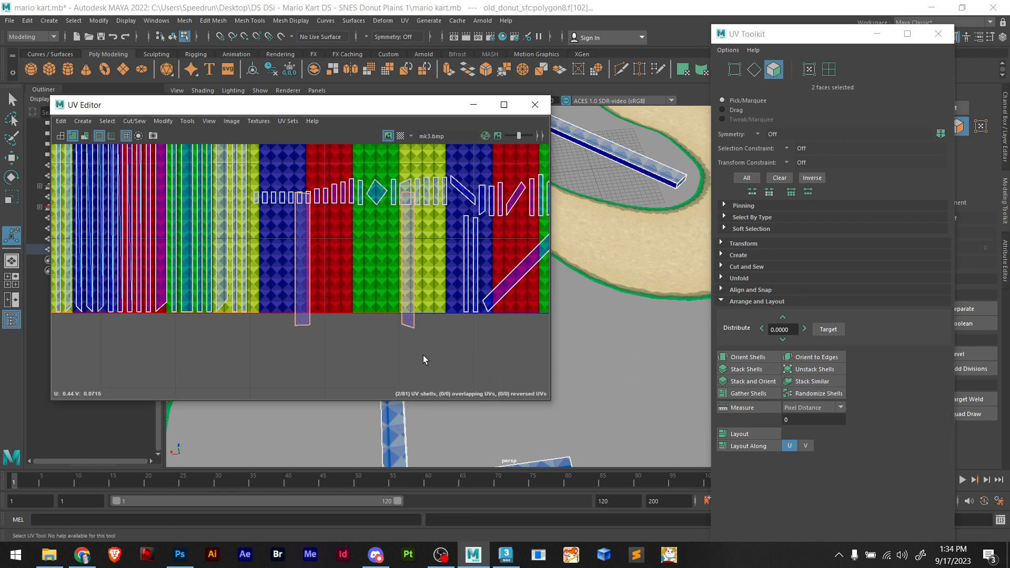
left_click(424, 363)
middle_click_drag(486, 358, 433, 390, "alt")
key("ctrl+z")
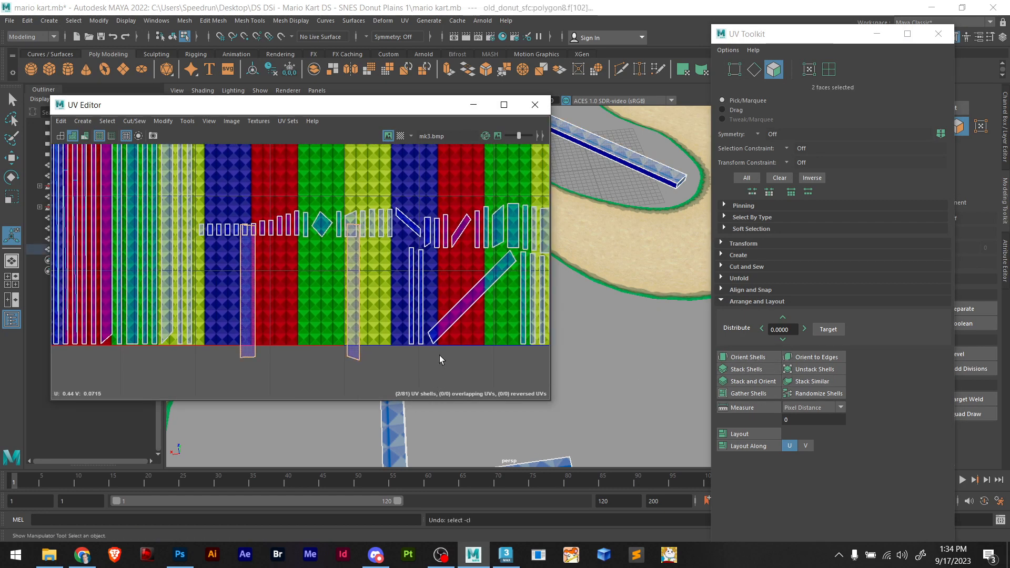
Orient all the short barrier UV shells beside the tall strips, and select the outermost horizontal shell
scroll(440, 355, "down", 5)
scroll(492, 355, "down", 3)
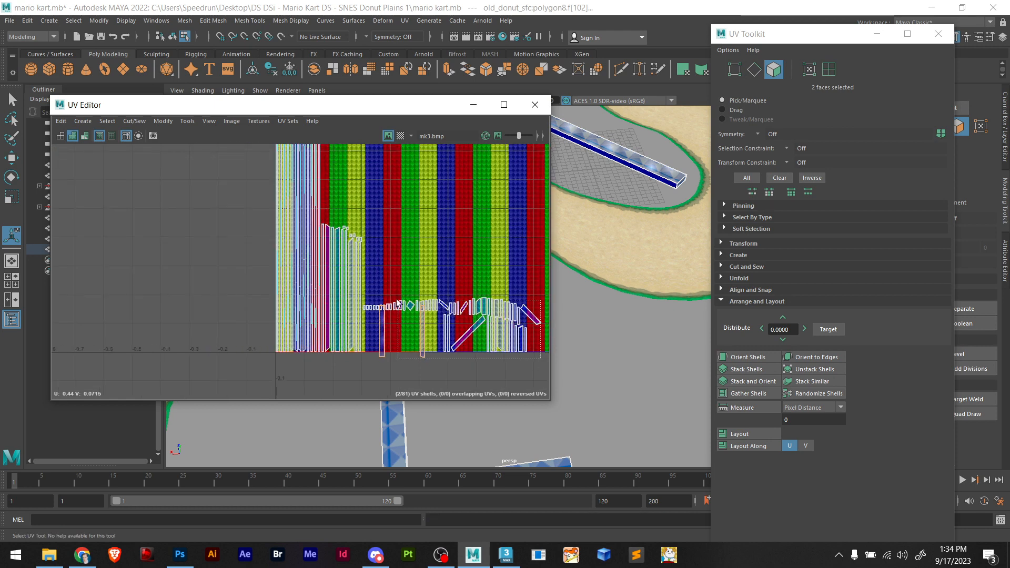
mouse_move(398, 304)
left_mouse_down()
mouse_move(372, 289)
mouse_move(388, 295)
left_mouse_up()
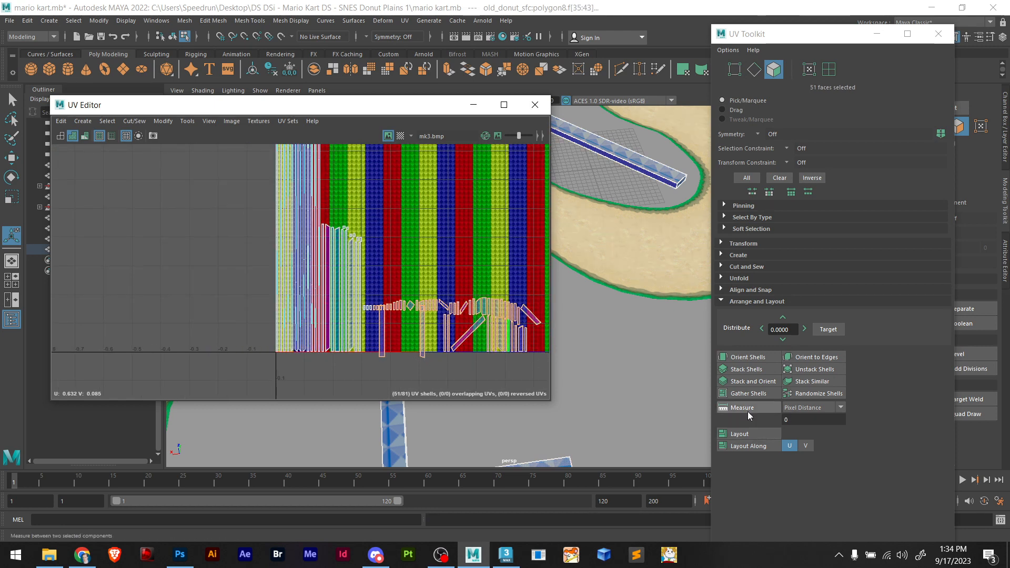
left_click(753, 358)
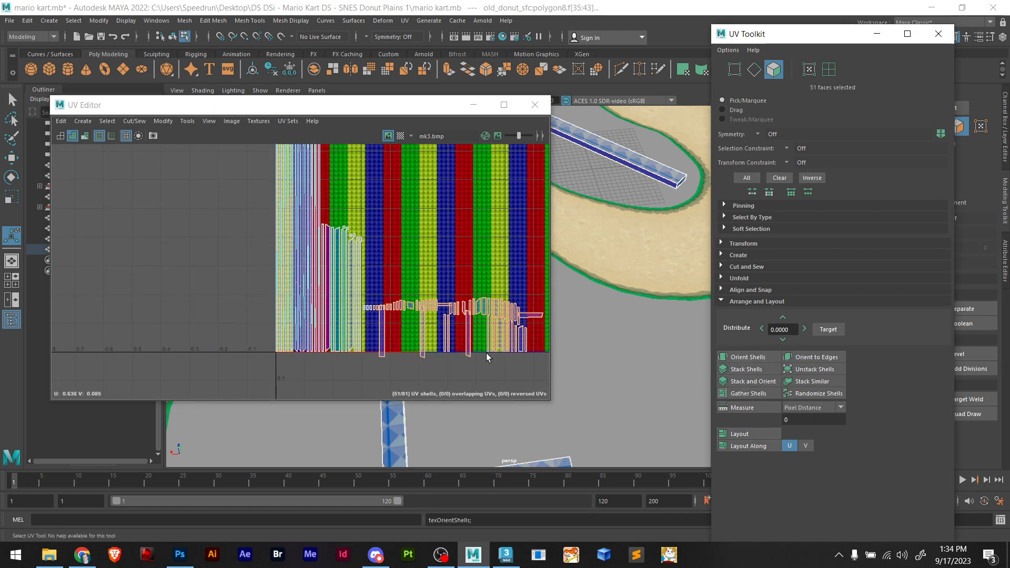
left_click(534, 316)
scroll(526, 318, "up", 5)
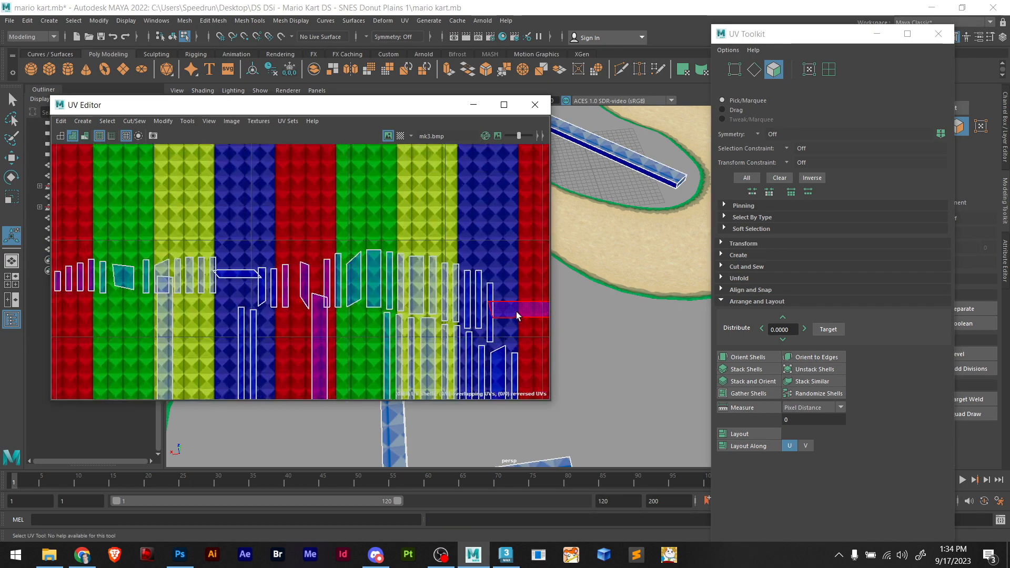
scroll(518, 323, "down", 7)
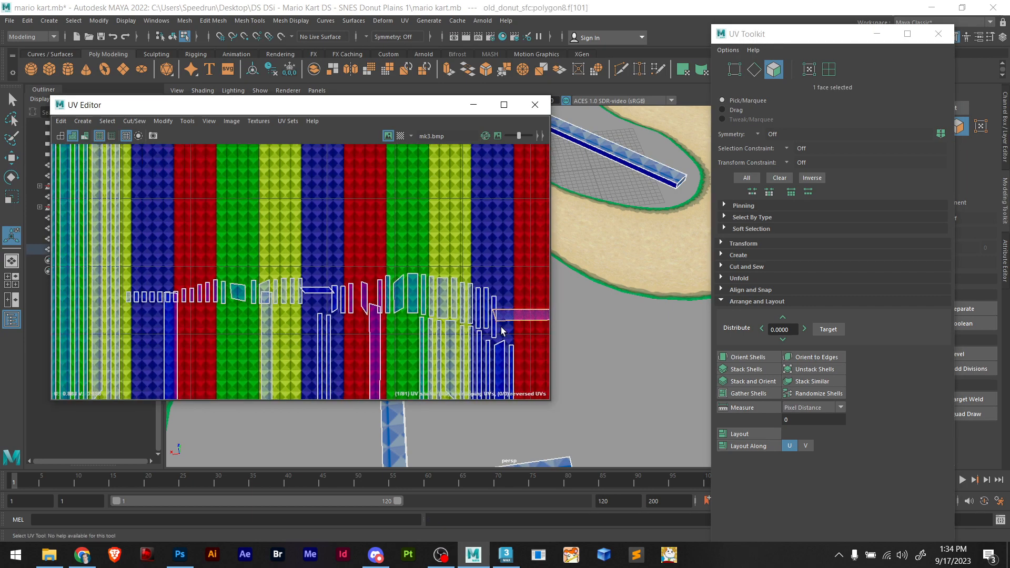
Select all the barrier UV shells and rearrange them with Layout
scroll(496, 365, "down", 2)
left_click_drag(491, 360, 285, 239)
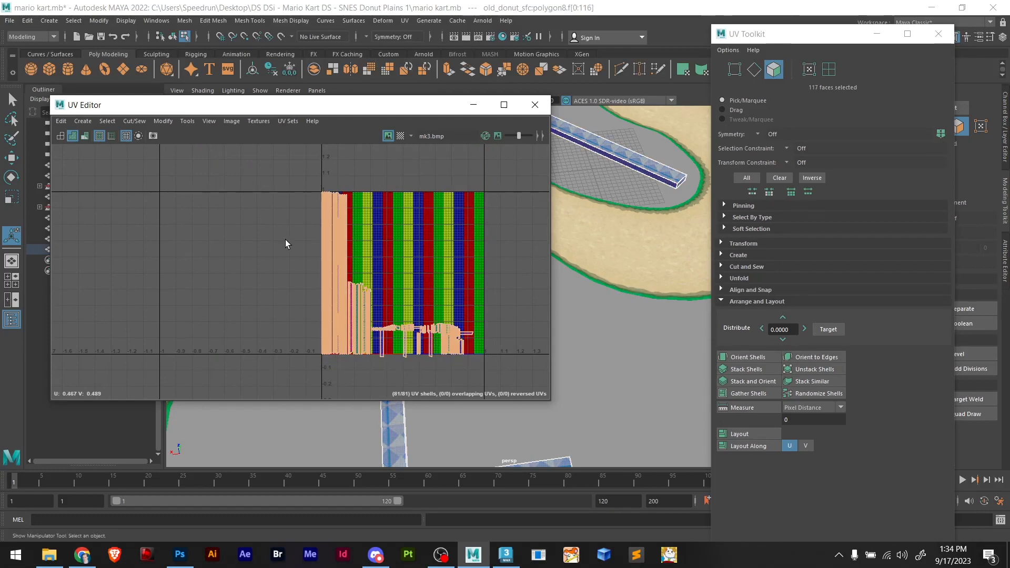
left_click(759, 431)
scroll(385, 371, "up", 5)
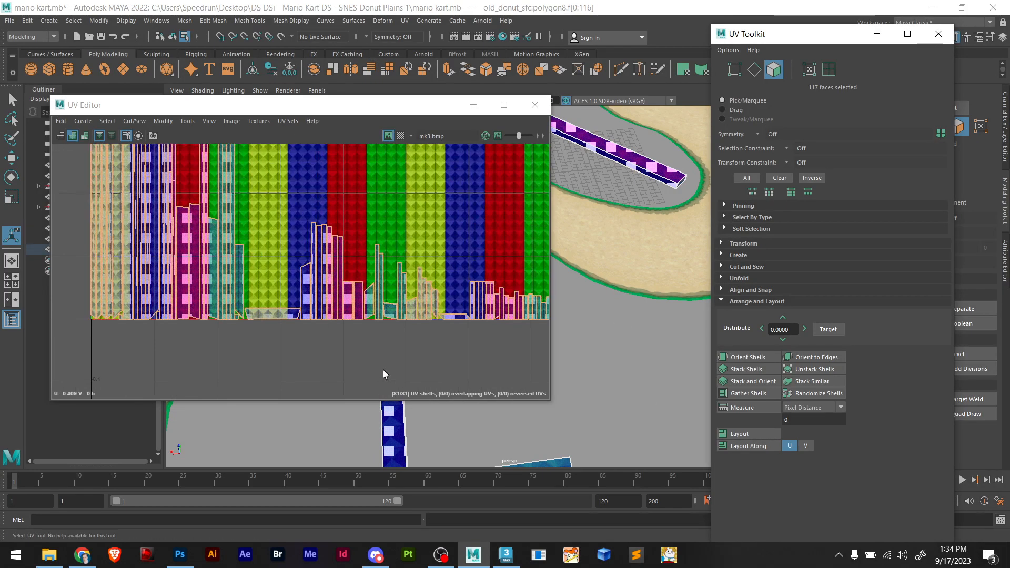
Clear the selection and examine how the brick texture sits on the barriers around the bridge and outer track
left_click(591, 368)
left_click_drag(435, 421, 520, 401, "alt")
middle_click_drag(529, 404, 361, 450, "alt")
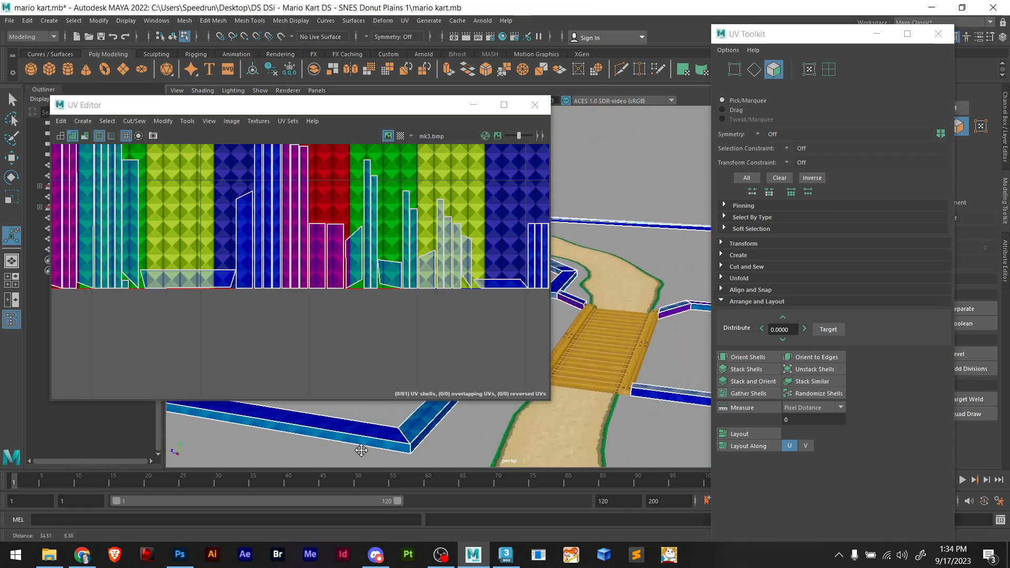
scroll(468, 434, "down", 5)
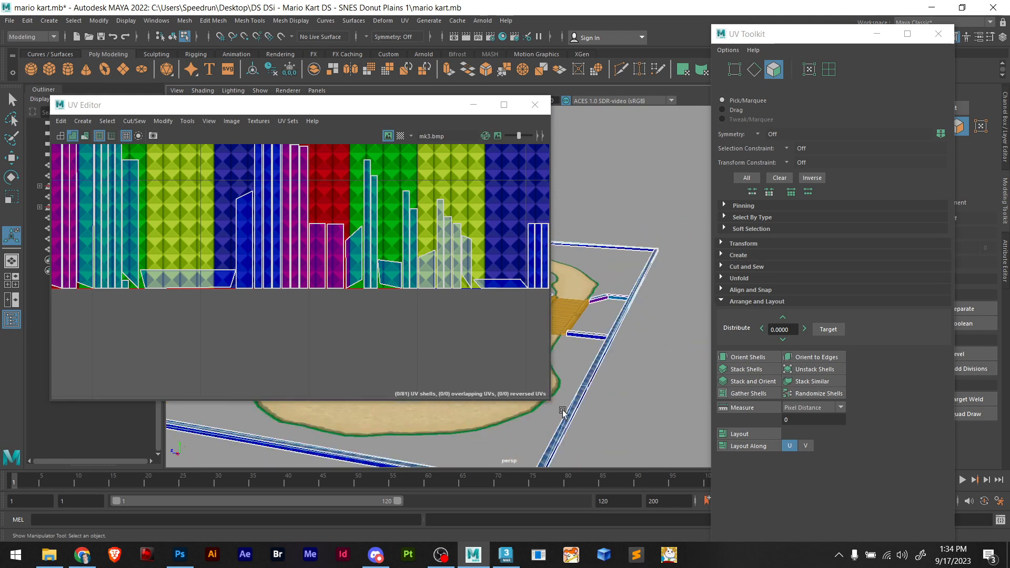
left_click_drag(561, 412, 472, 437, "alt")
scroll(648, 406, "up", 5)
scroll(648, 403, "up", 2)
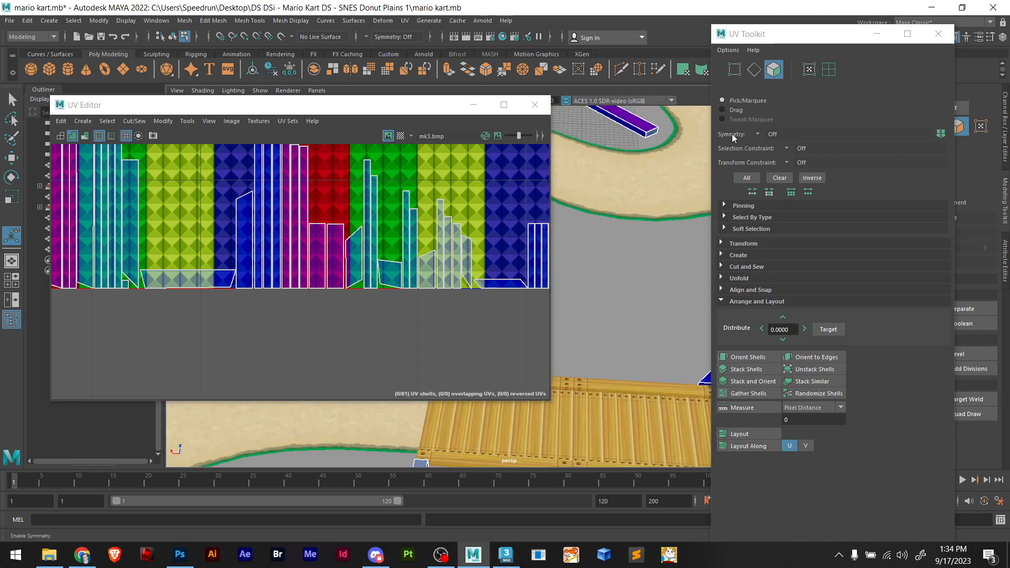
Display the UV shells as plain outlines and inspect the brick texture on the barriers near the finish line
left_click(71, 138)
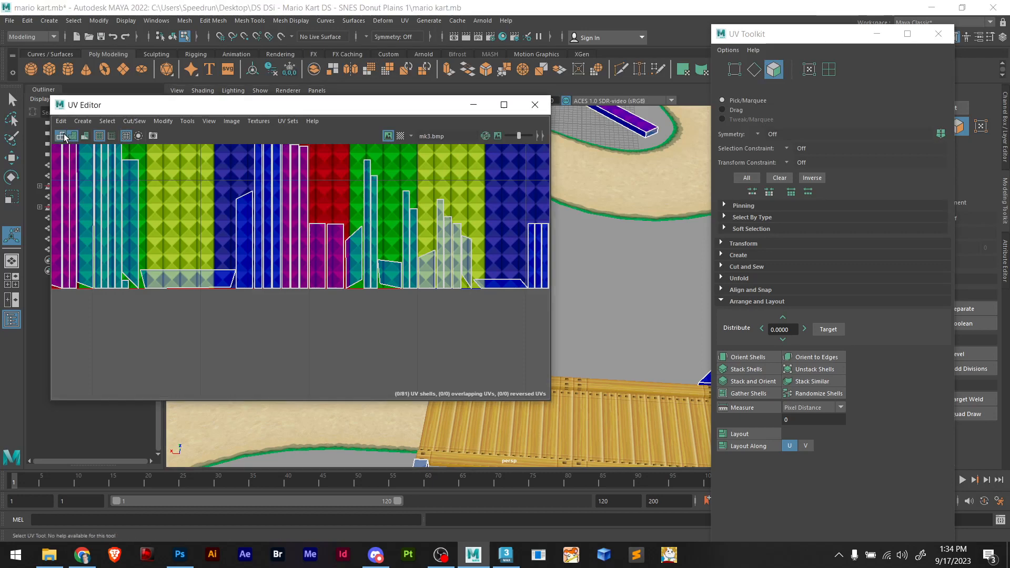
mouse_move(624, 320)
left_mouse_down("alt")
mouse_move(591, 318)
mouse_move(657, 339)
left_mouse_up("alt")
middle_click_drag(657, 339, 600, 477, "alt")
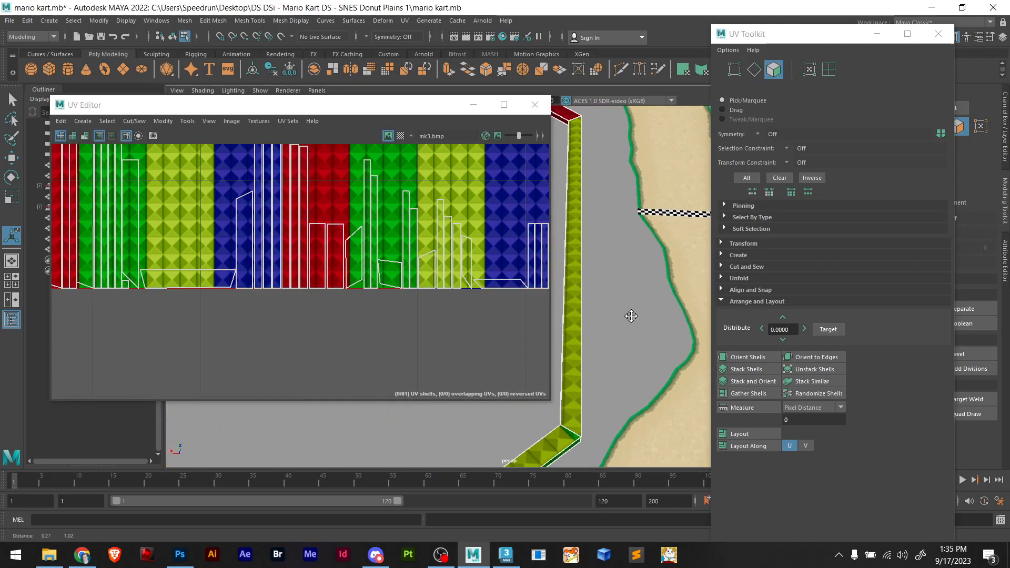
left_click_drag(631, 315, 556, 306, "alt")
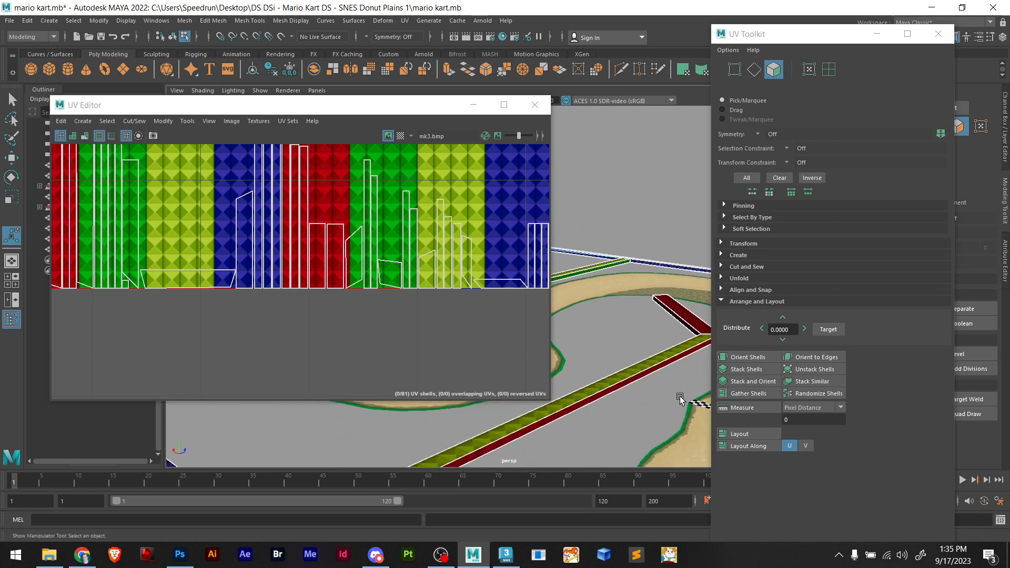
middle_click_drag(680, 400, 575, 437, "alt")
scroll(645, 356, "up", 2)
scroll(645, 363, "down", 1)
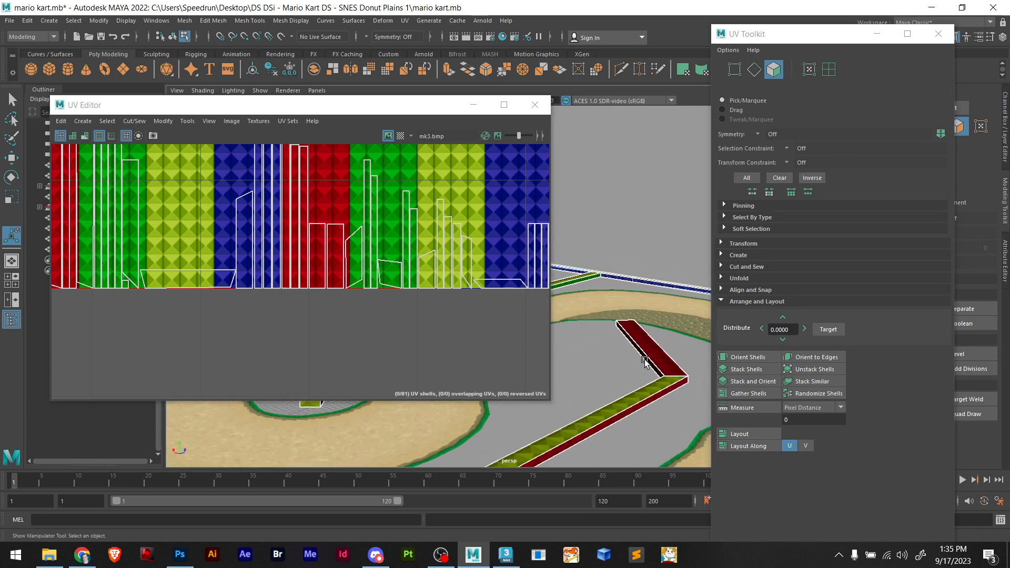
Select the top face of the long yellow-green barrier and compare its UV shell with the brick pattern around the track
left_click(617, 410)
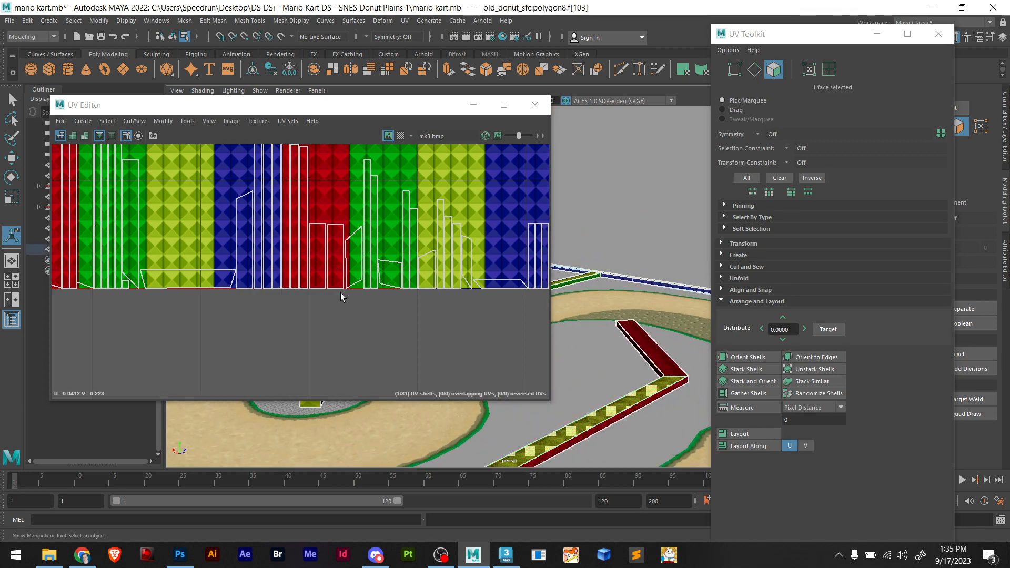
scroll(328, 293, "down", 6)
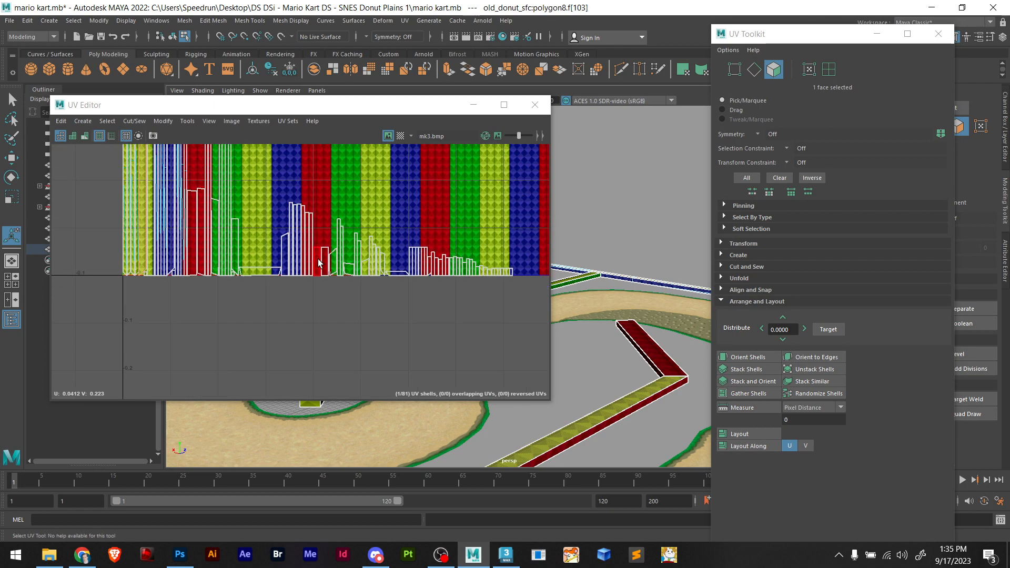
scroll(606, 357, "down", 3)
left_click_drag(611, 358, 473, 403, "alt")
scroll(583, 386, "up", 5)
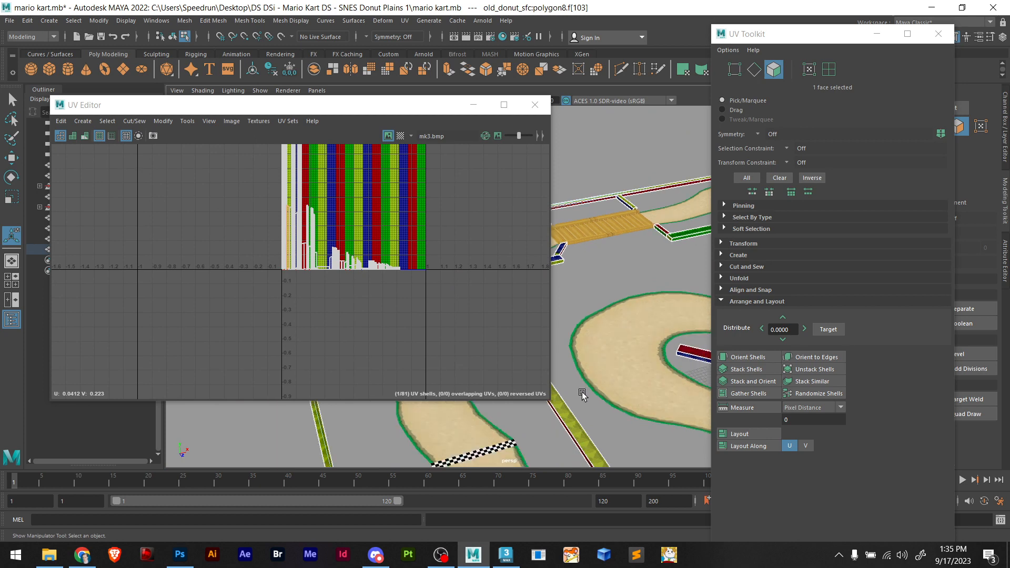
left_click_drag(568, 403, 442, 423, "alt")
scroll(639, 319, "up", 2)
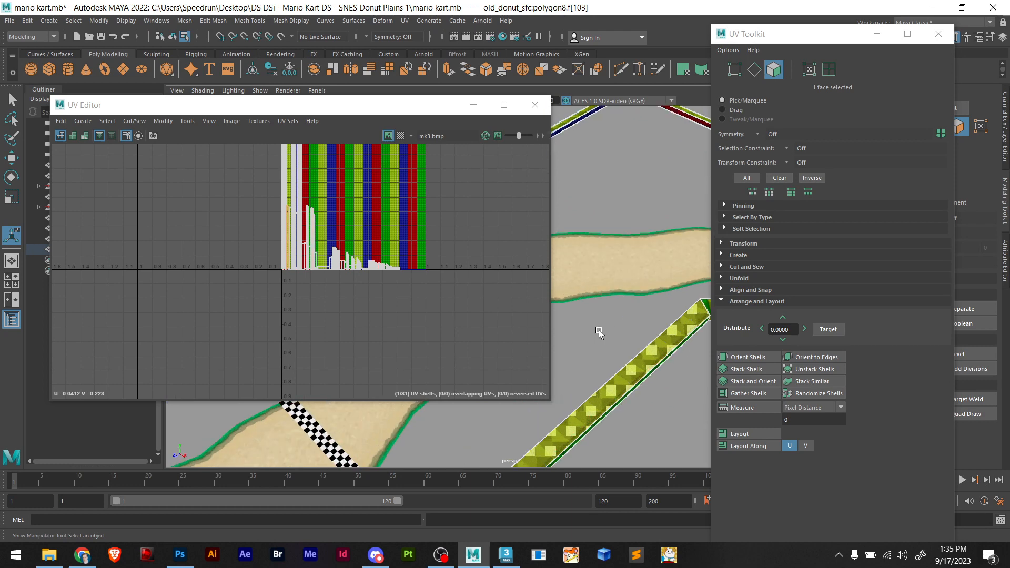
left_click_drag(599, 332, 560, 333, "alt")
scroll(324, 206, "up", 4)
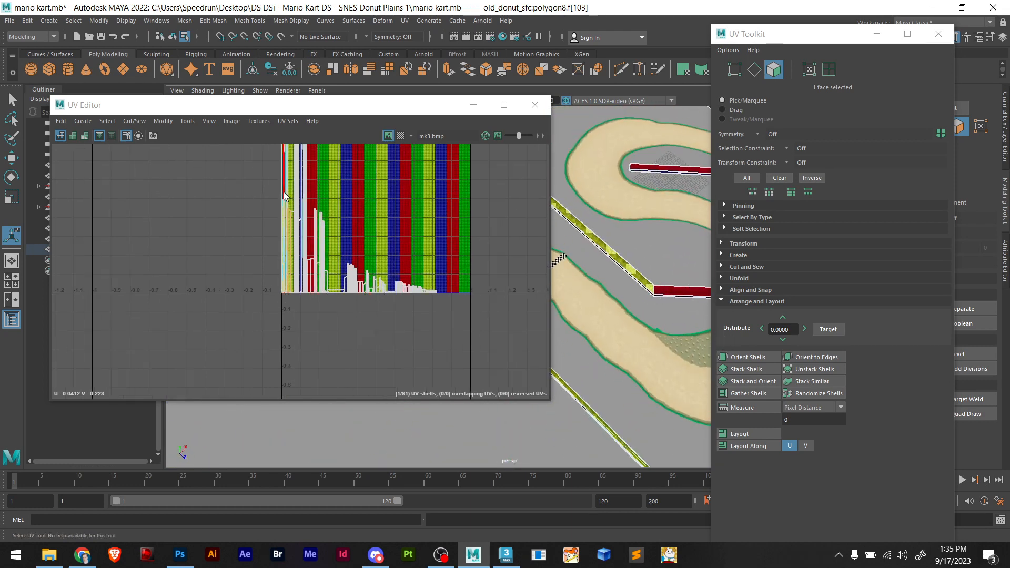
scroll(676, 241, "up", 3)
scroll(676, 241, "down", 3)
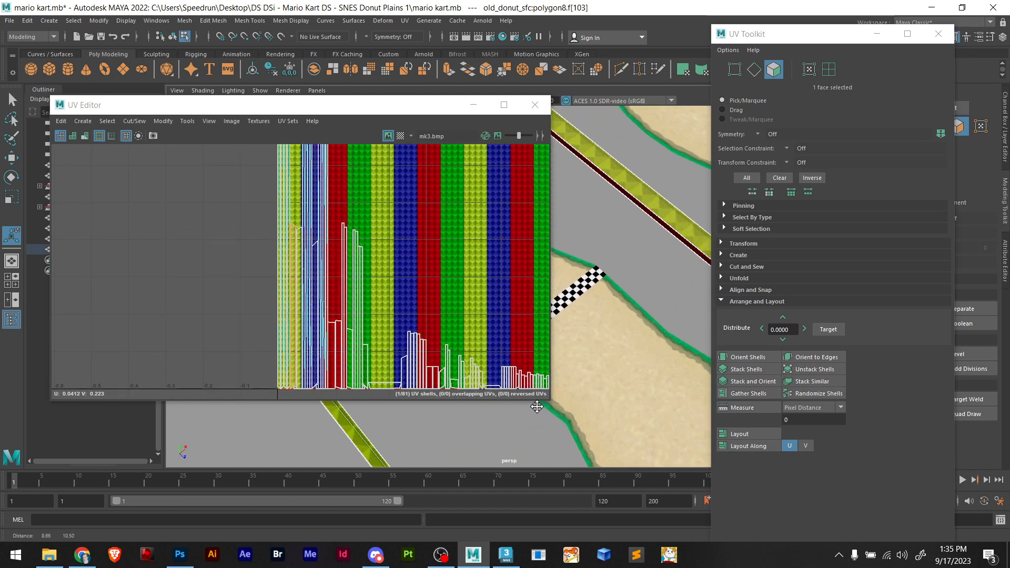
left_click_drag(676, 242, 663, 273, "alt")
left_click_drag(619, 359, 451, 435, "alt")
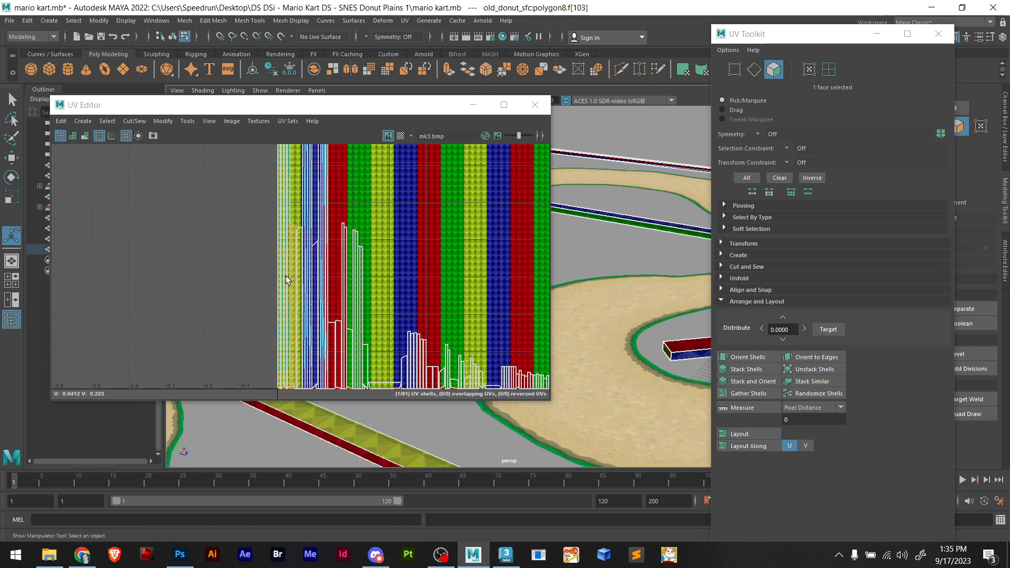
Try rotating the selected barrier face's UV shell a quarter turn so it crosses the coloured stripes
scroll(292, 285, "up", 3)
key("e")
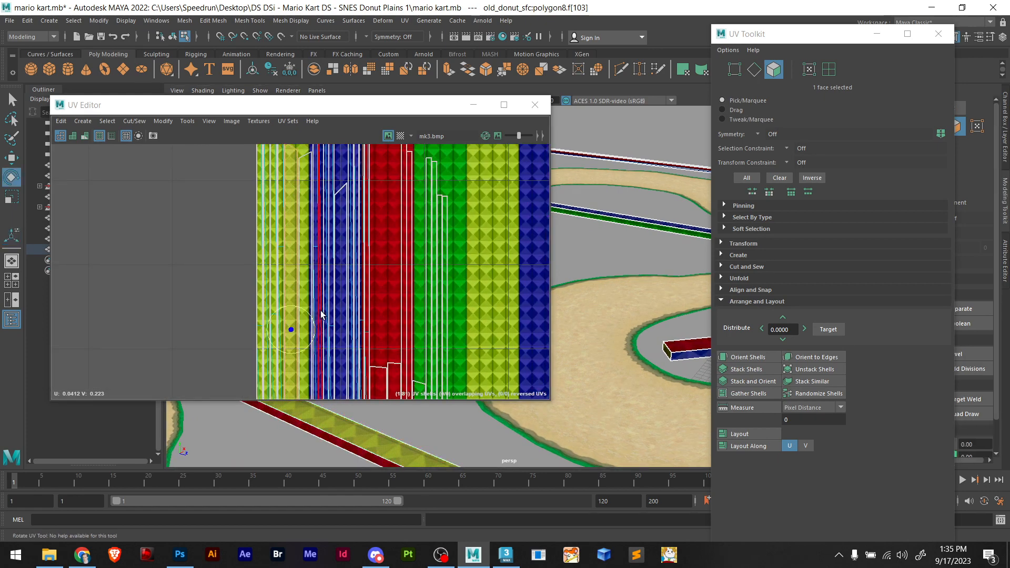
mouse_move(311, 317)
left_mouse_down()
mouse_move(320, 349)
mouse_move(310, 371)
mouse_move(310, 348)
mouse_move(320, 345)
mouse_move(312, 375)
left_mouse_up()
key("ctrl+z")
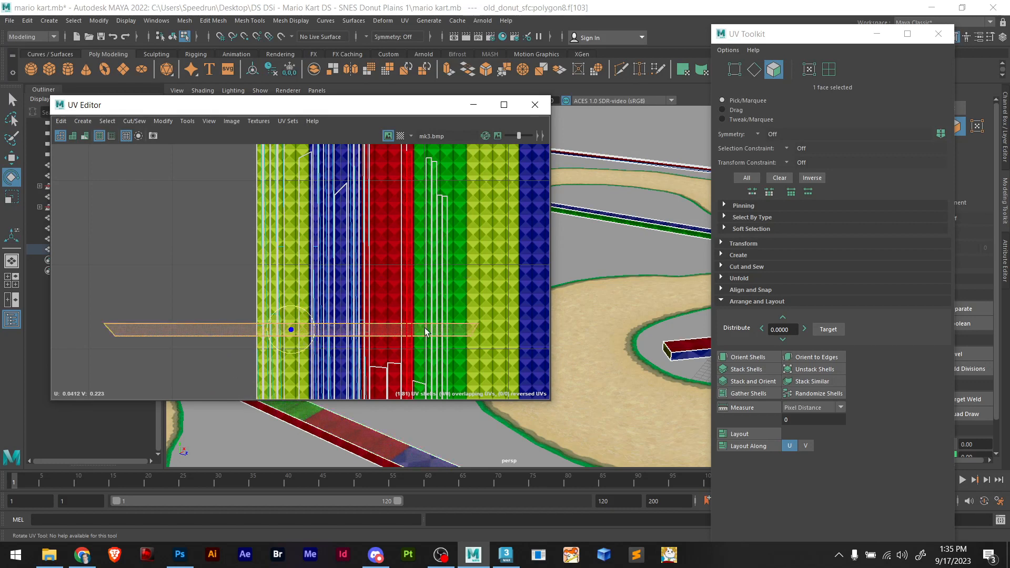
key("ctrl+z")
Rotate all the barrier UV shells a quarter turn so they run across the coloured stripes, and rearrange them with Layout
scroll(528, 311, "down", 5)
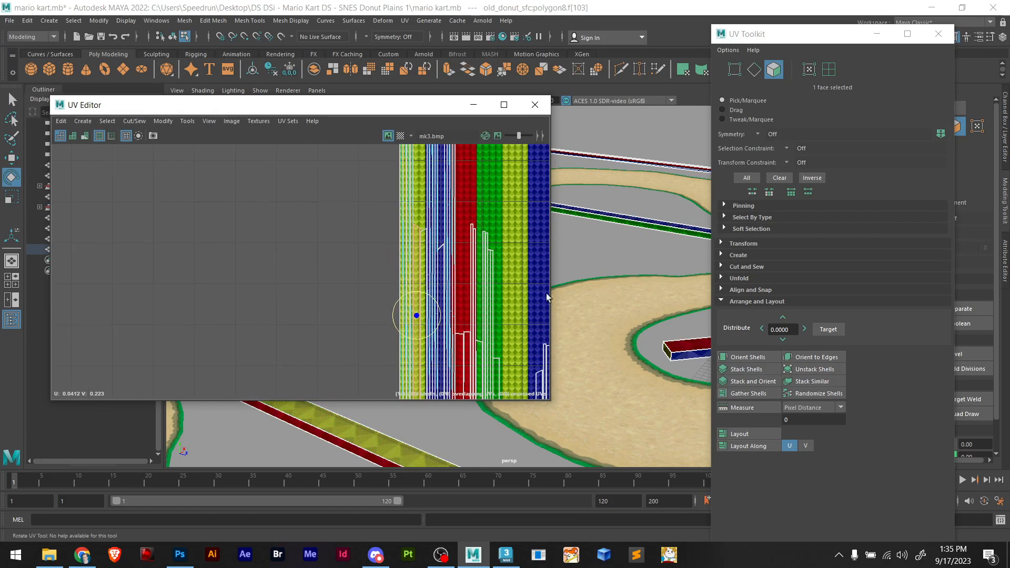
scroll(512, 294, "down", 5)
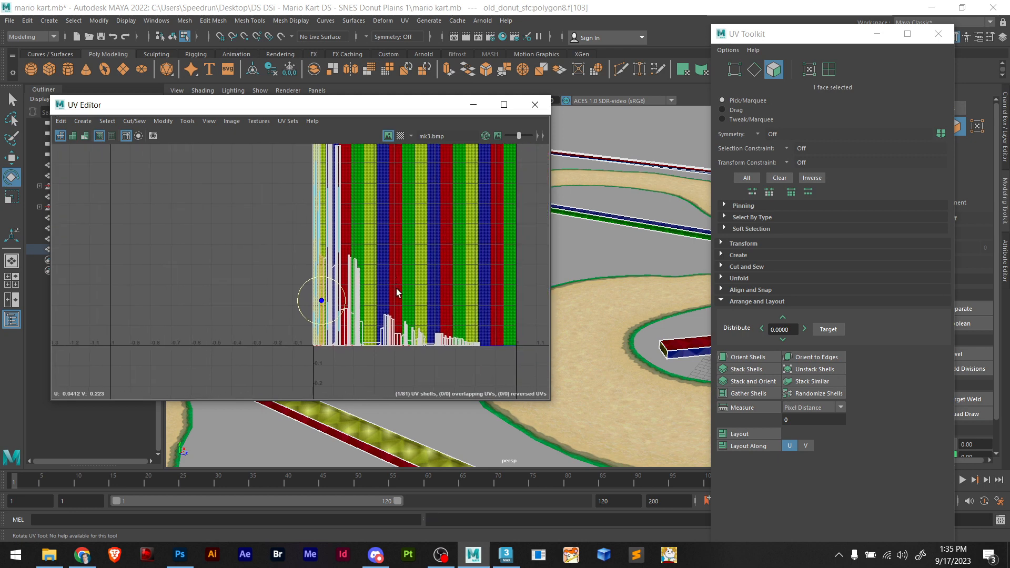
left_click_drag(323, 194, 323, 195)
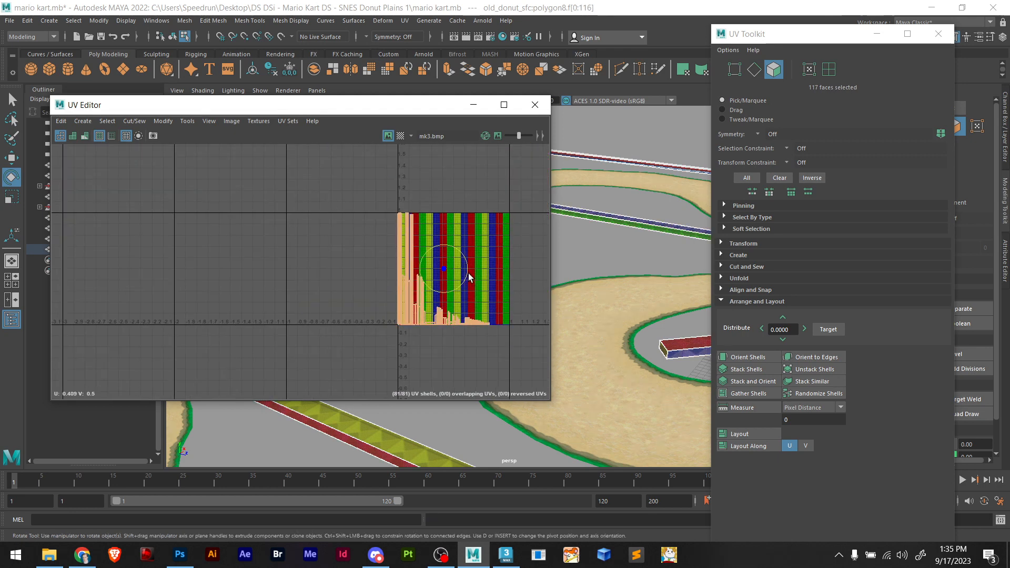
left_click_drag(465, 266, 473, 311)
key("w")
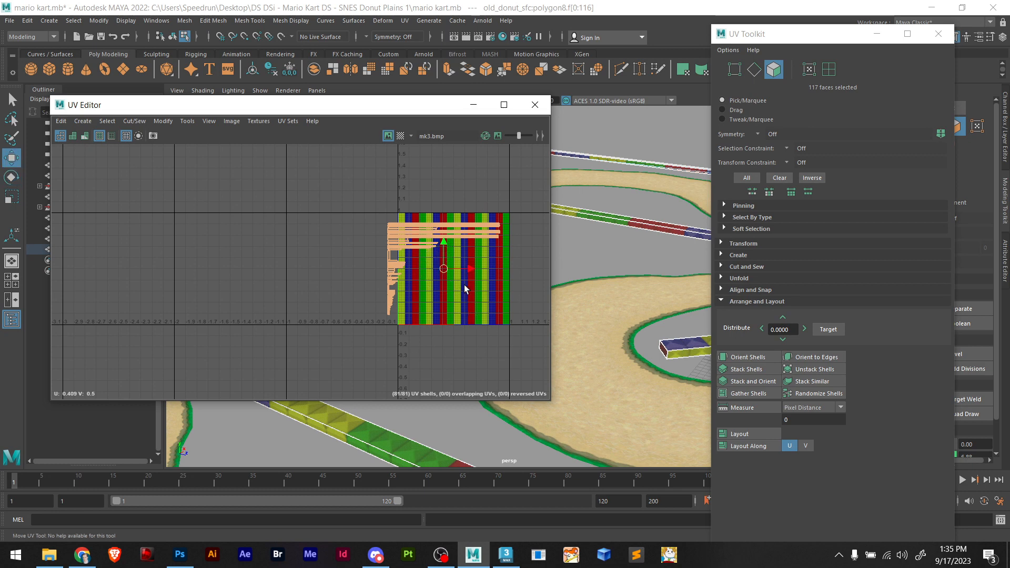
left_click_drag(469, 272, 472, 272)
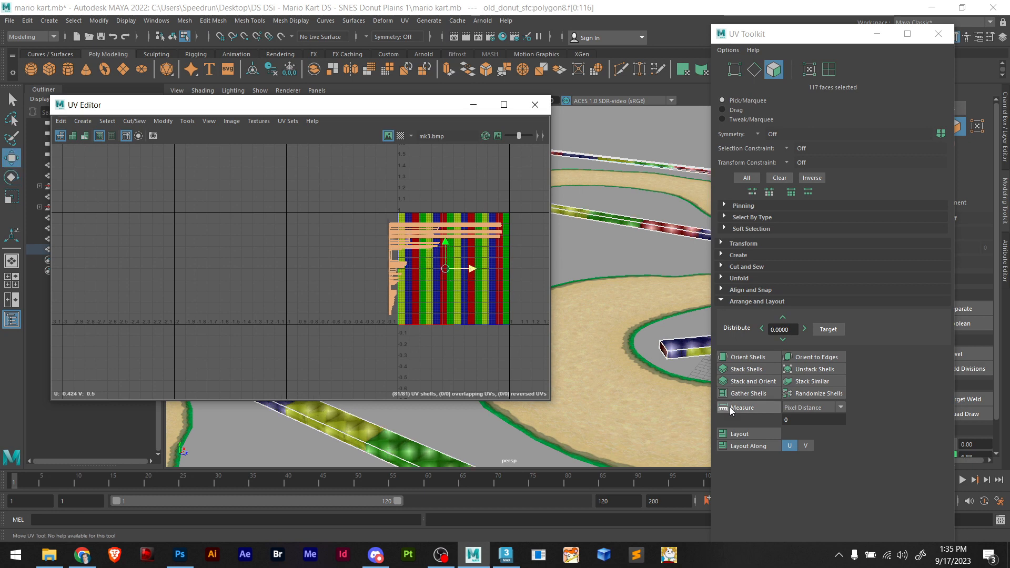
left_click(746, 434)
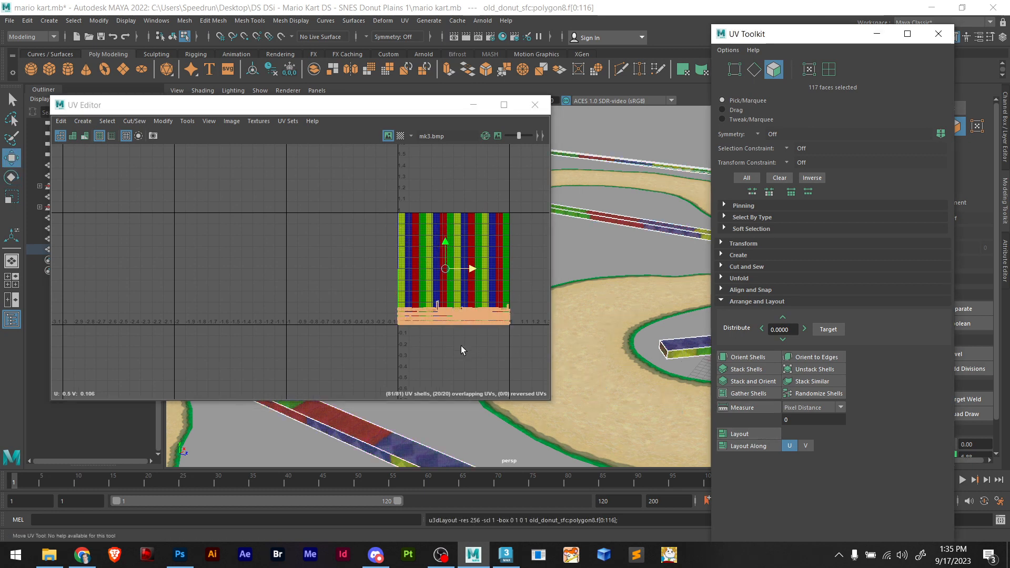
Examine the brick colours along the barriers and the new arrangement of their UV shells
mouse_move(418, 431)
left_mouse_down("alt")
mouse_move(451, 412)
mouse_move(433, 427)
left_mouse_up("alt")
key("f")
scroll(658, 333, "up", 5)
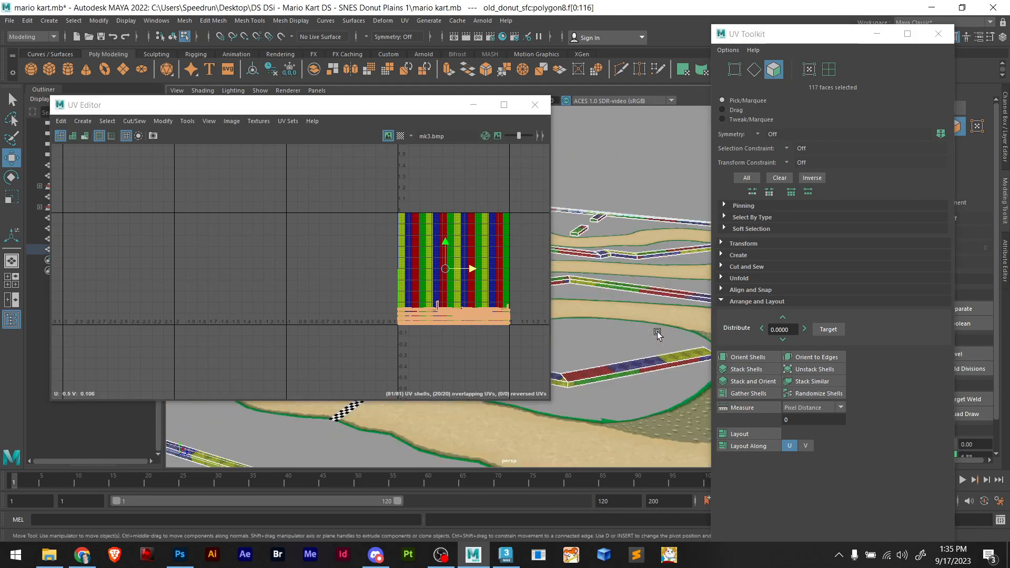
left_click_drag(658, 333, 618, 379, "alt")
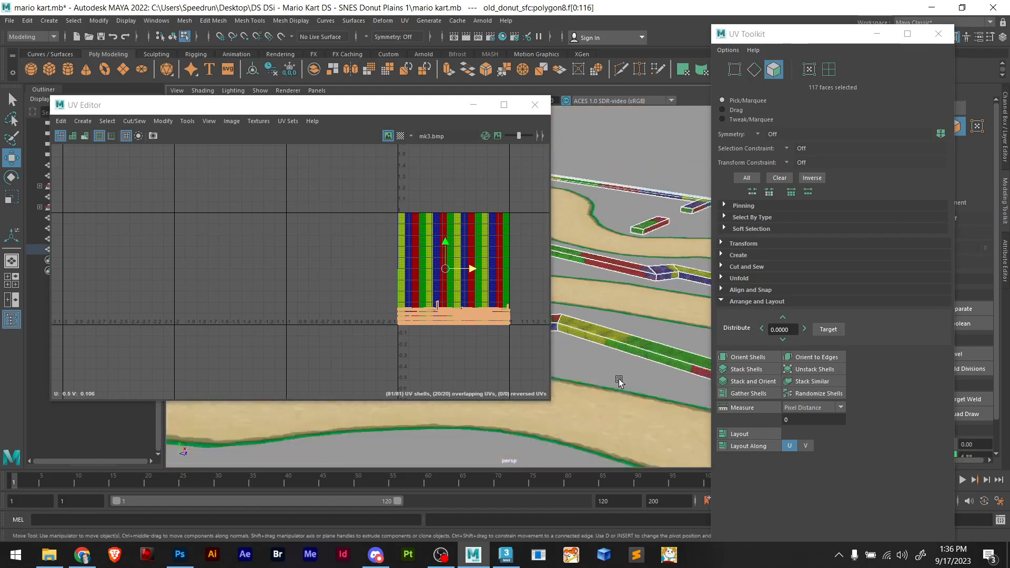
scroll(619, 379, "down", 12)
right_click_drag(619, 378, 578, 394, "alt")
scroll(462, 338, "up", 8)
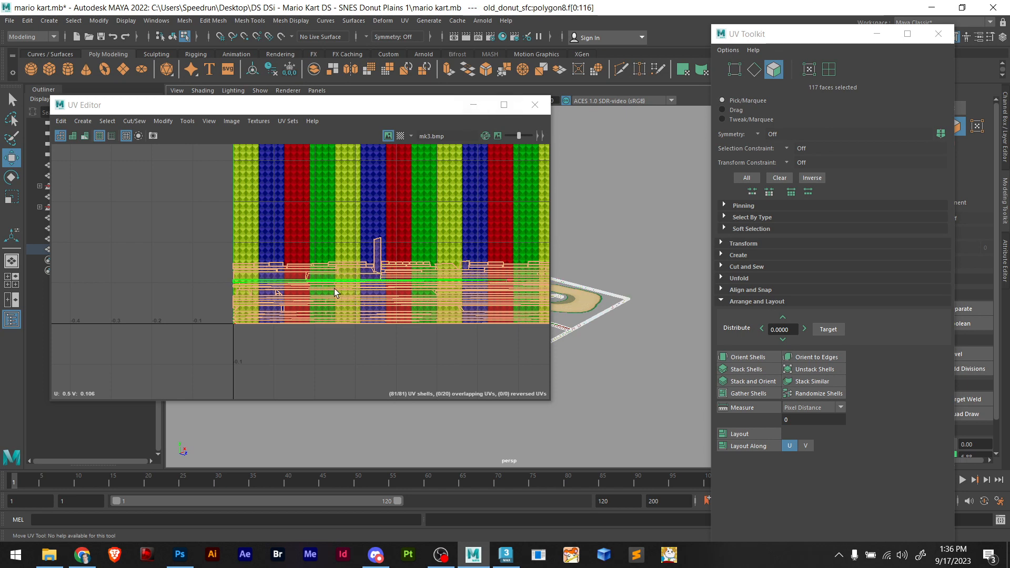
scroll(368, 281, "down", 5)
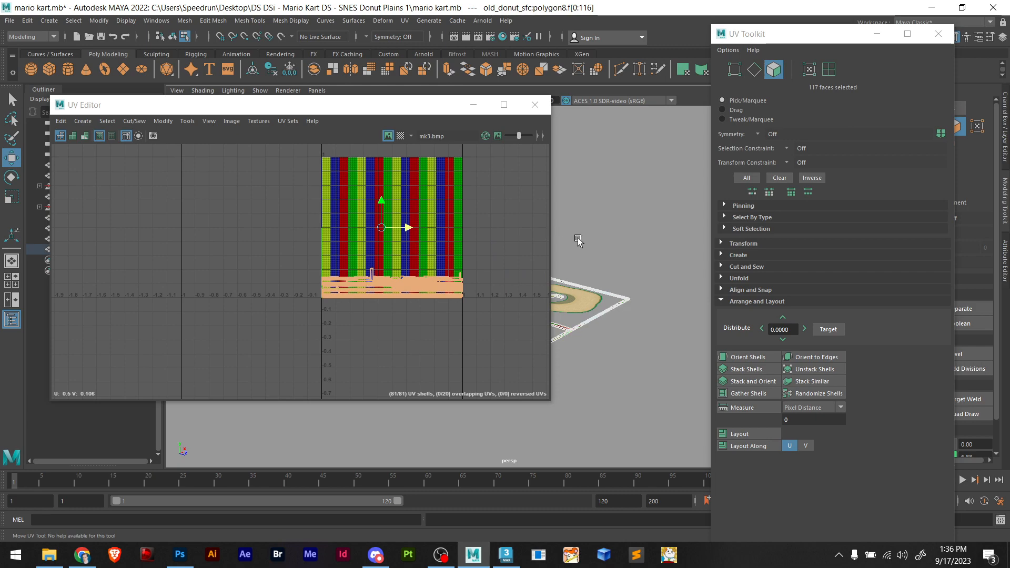
Minimize the UV Editor and clear the barrier face selection in the viewport
left_click(473, 105)
scroll(501, 324, "up", 6)
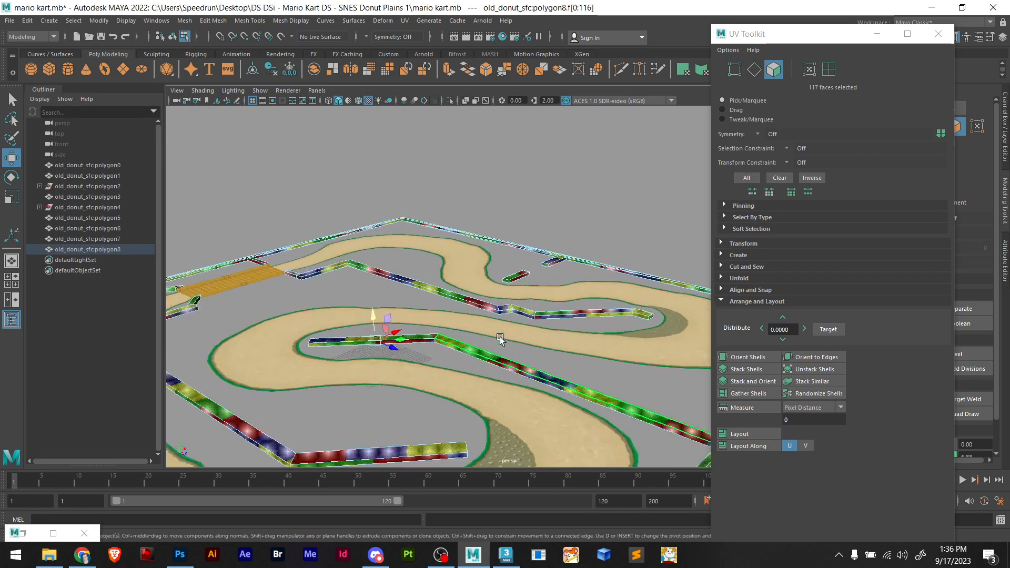
middle_click_drag(529, 423, 521, 372, "alt")
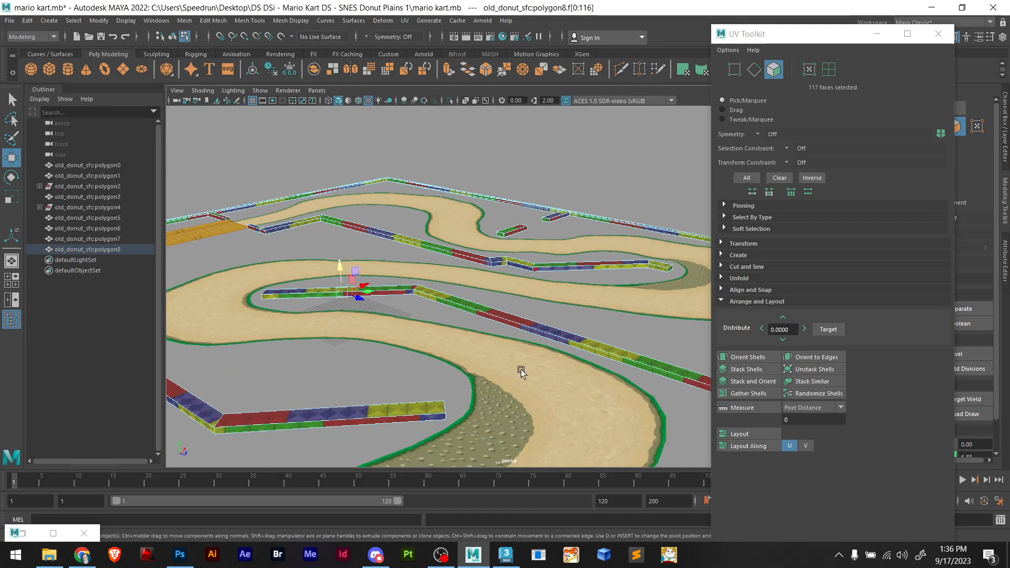
left_click(263, 350)
left_click(265, 339)
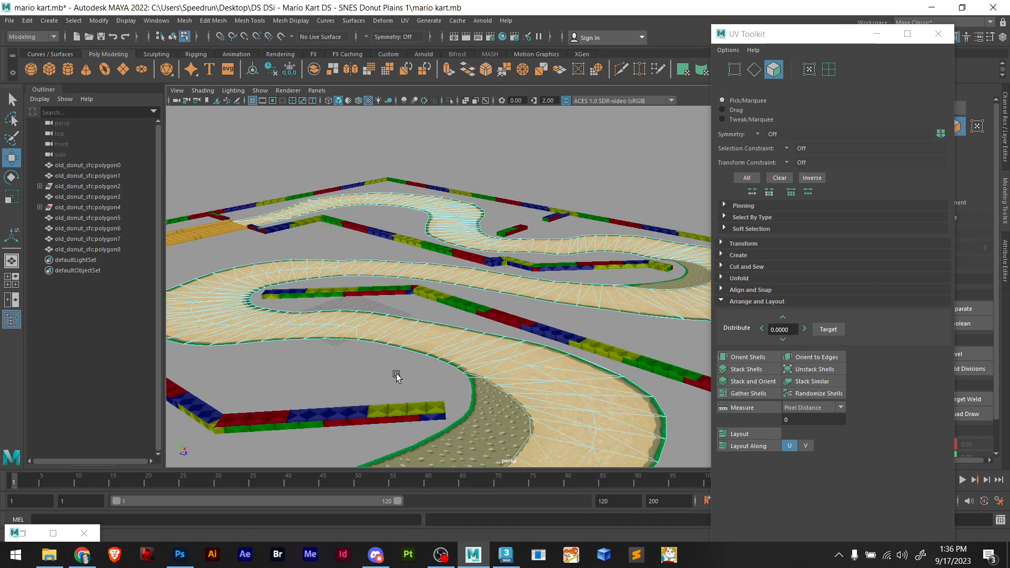
Examine the inner edge of the bumpy dirt patch beside the red and blue barrier, where a green triangle sticks out
left_click_drag(414, 393, 327, 336, "alt")
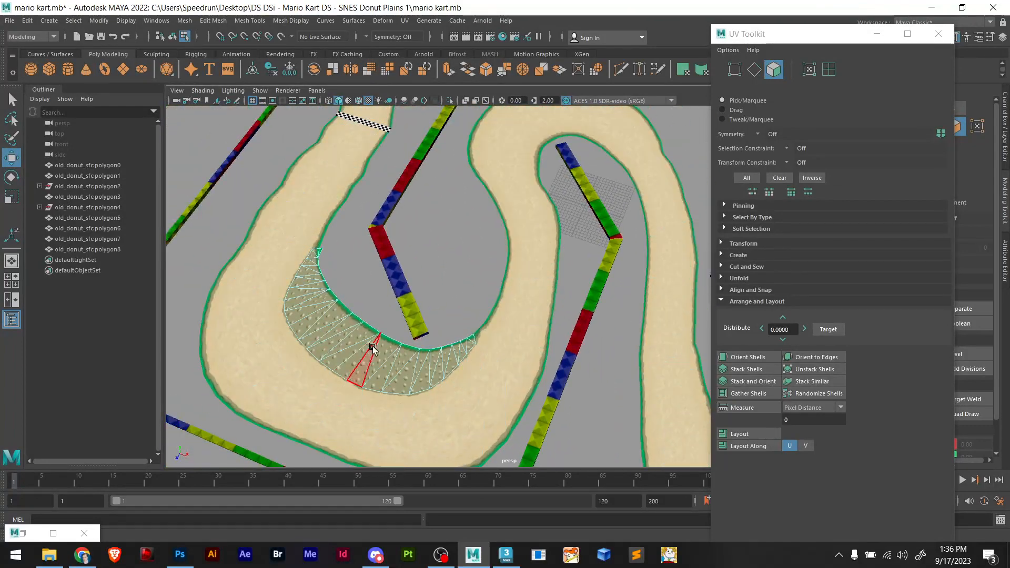
scroll(404, 342, "up", 4)
middle_click_drag(404, 342, 569, 416, "alt")
scroll(304, 253, "up", 3)
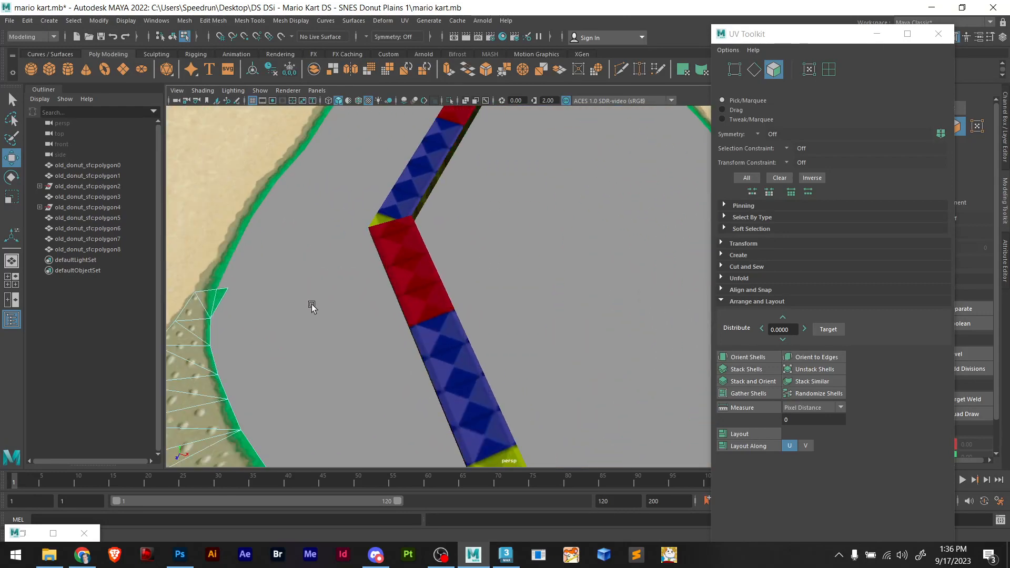
middle_click_drag(312, 307, 427, 305, "alt")
scroll(332, 304, "up", 3)
middle_click_drag(240, 320, 413, 327, "alt")
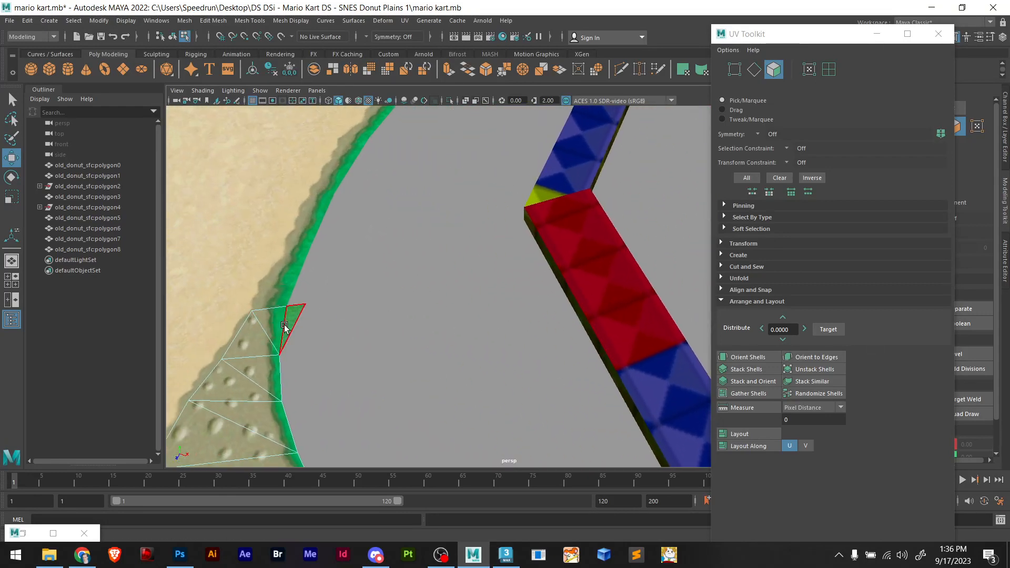
Minimize the UV Toolkit and make the textured display layer visible
left_click(876, 34)
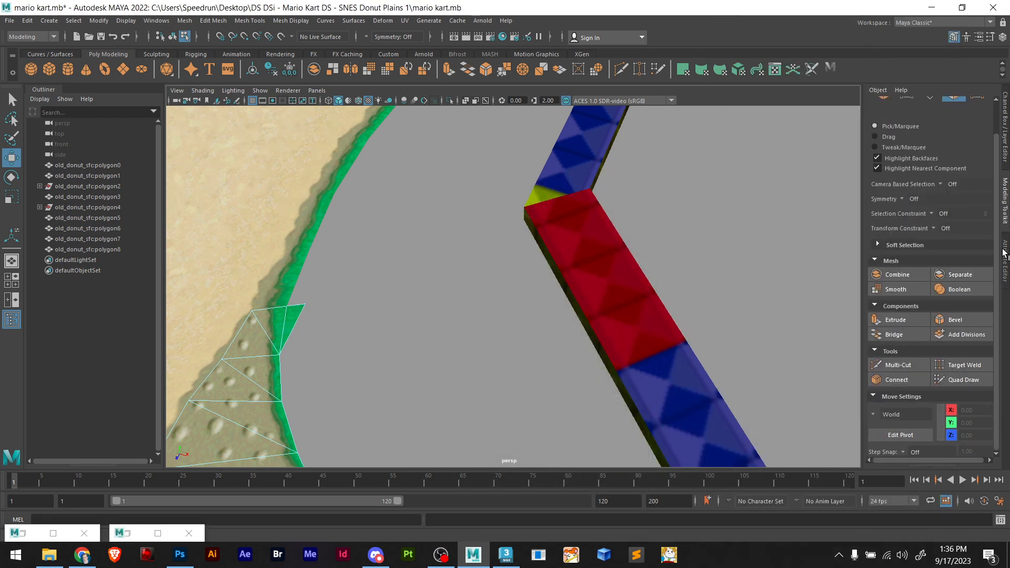
left_click(1004, 253)
left_click(1005, 124)
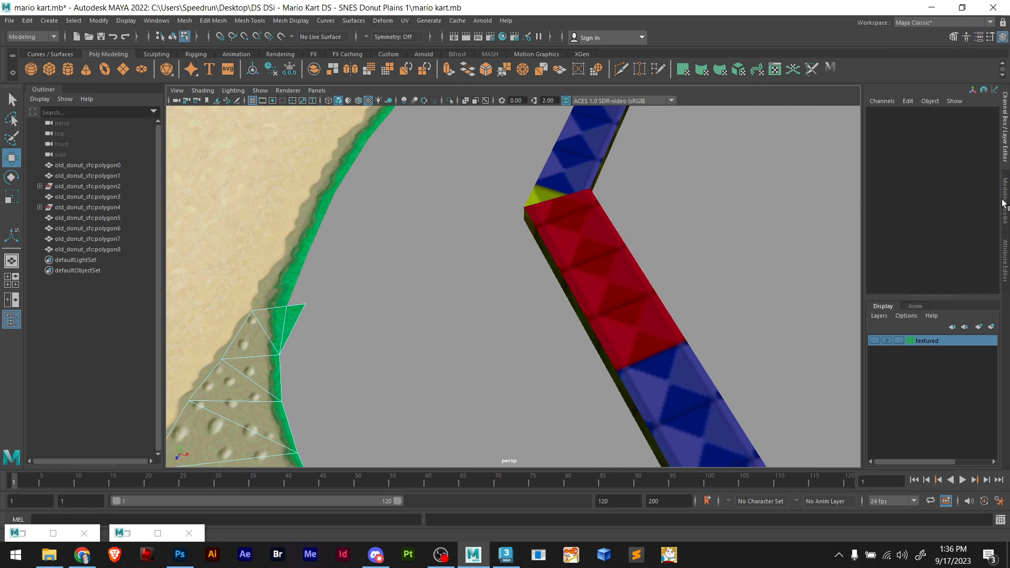
left_click(875, 341)
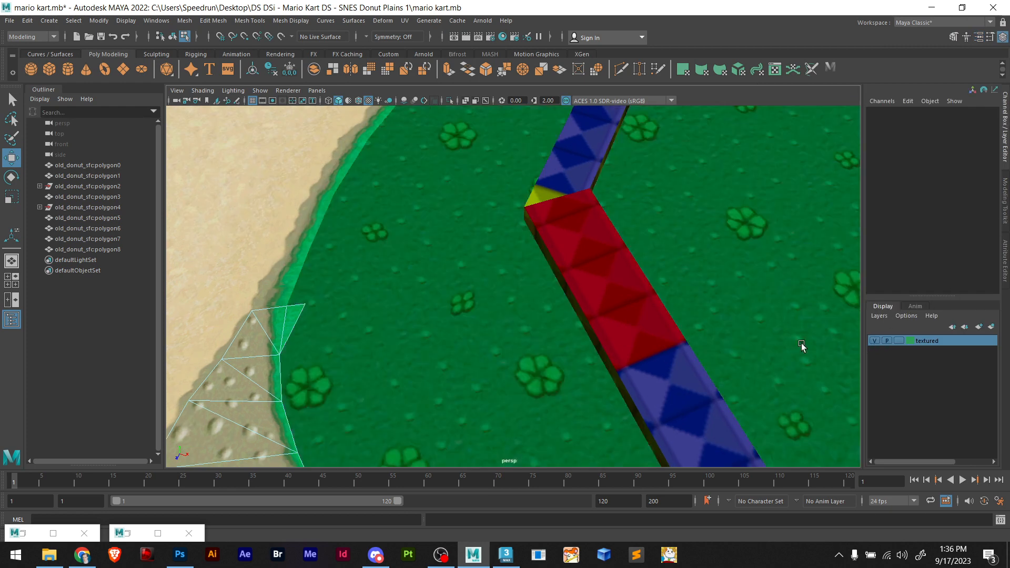
Select the triangular face of old_donut_sfc:polygon3 that sticks out over the grass at the dirt patch's corner
left_click(289, 329)
left_click(321, 316)
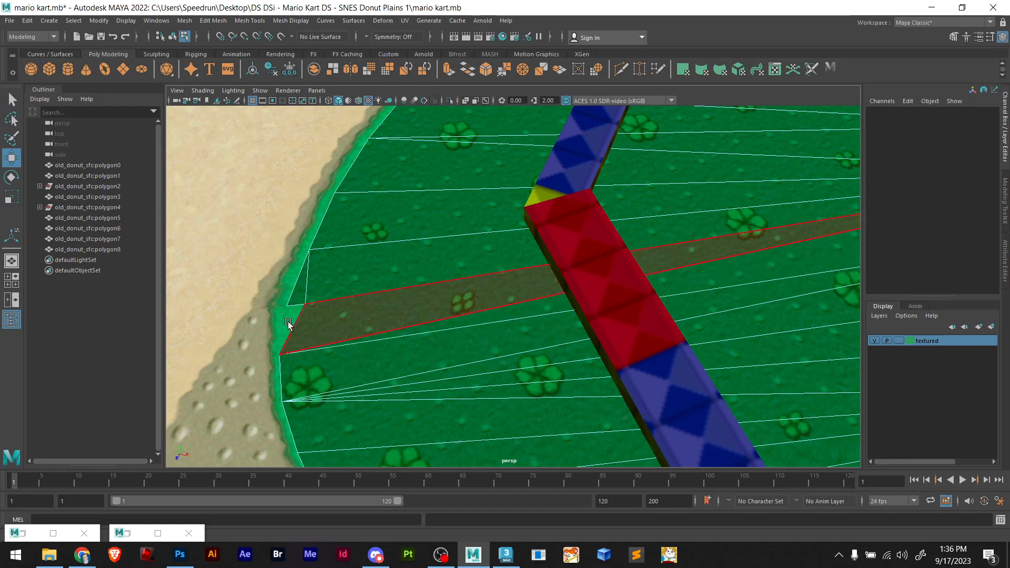
scroll(283, 325, "up", 5)
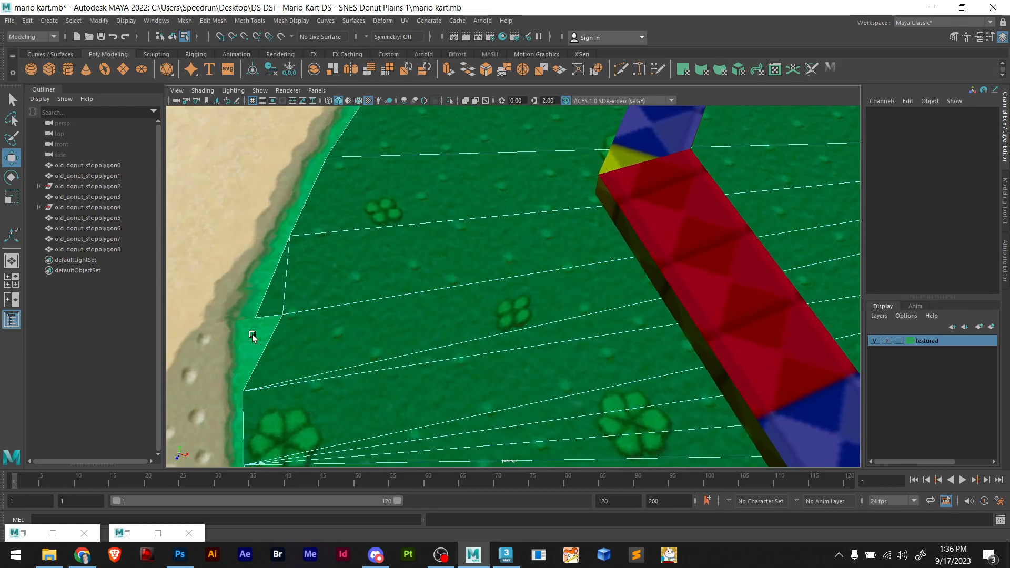
left_click(255, 335)
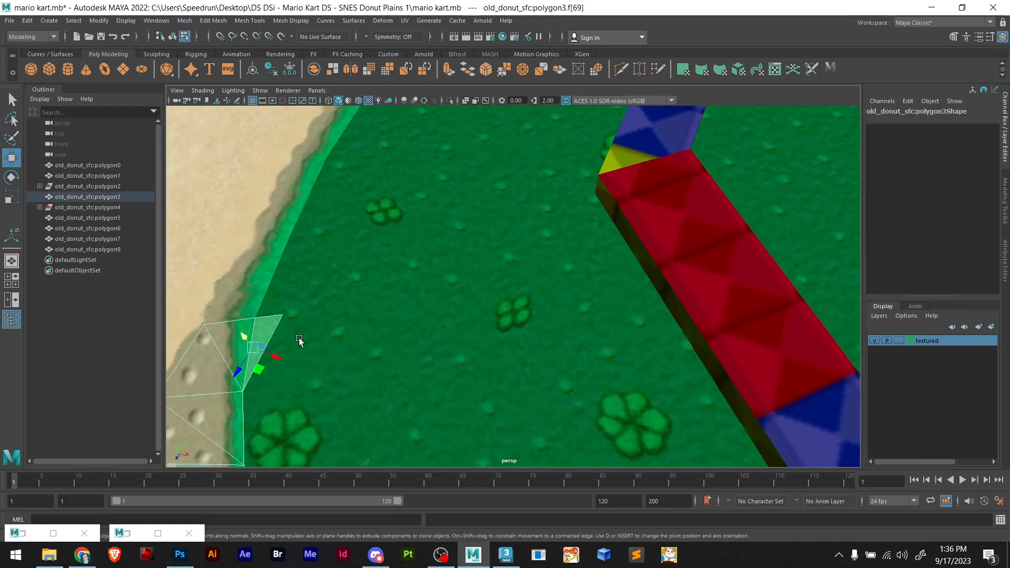
Inspect the grass mesh edge beside the dirt patch, and compare it with the selected protruding triangular face of old_donut_sfc:polygon3
left_click(300, 310)
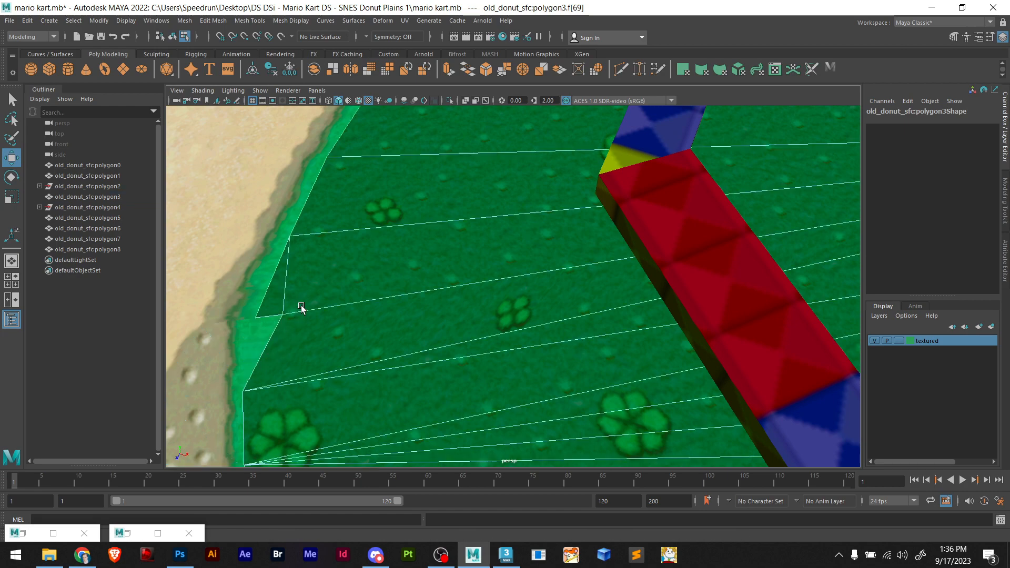
left_click(254, 337)
scroll(376, 325, "down", 6)
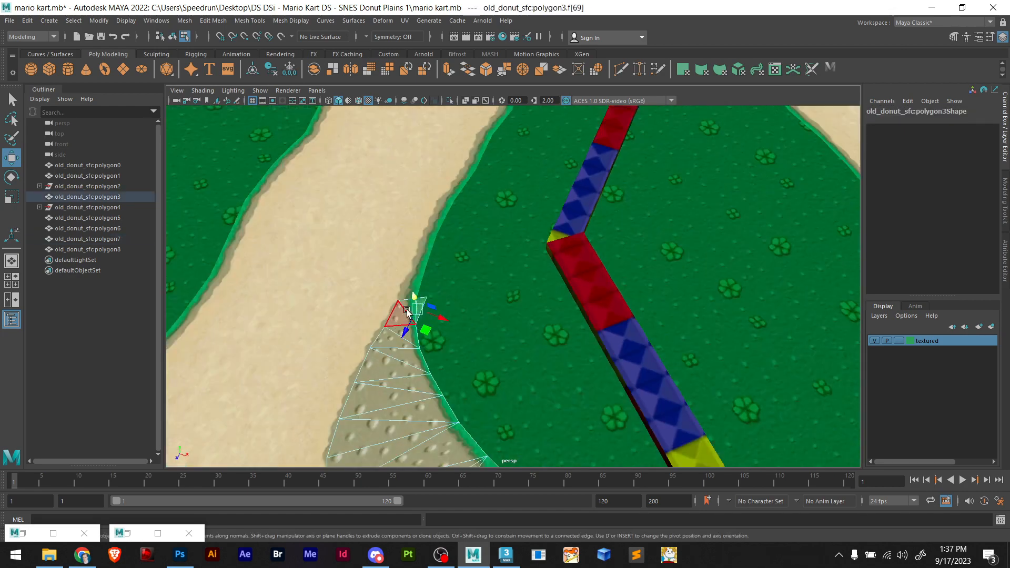
scroll(406, 310, "up", 4)
middle_click_drag(406, 310, 597, 318, "alt")
scroll(368, 329, "up", 8)
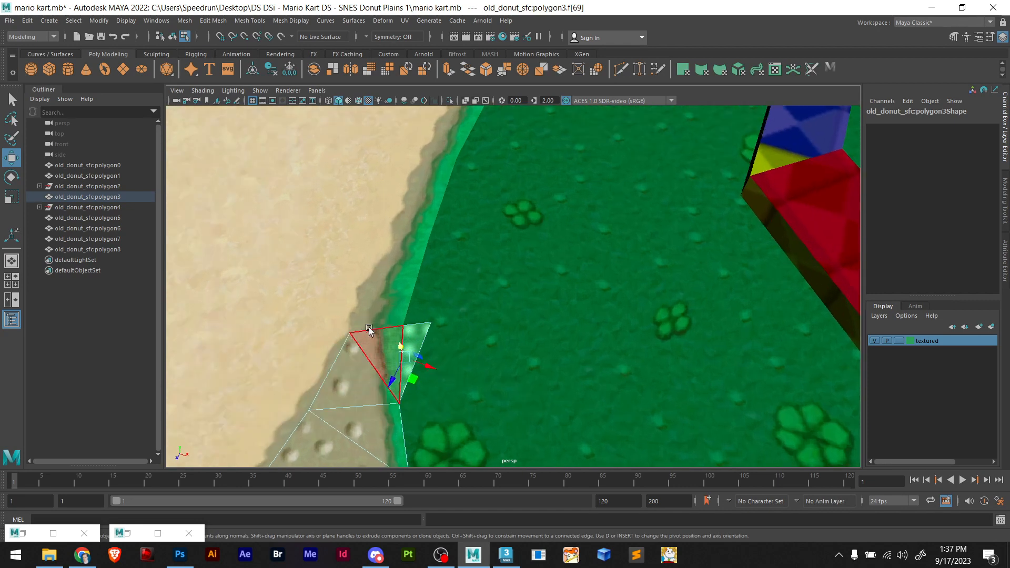
scroll(369, 341, "down", 5)
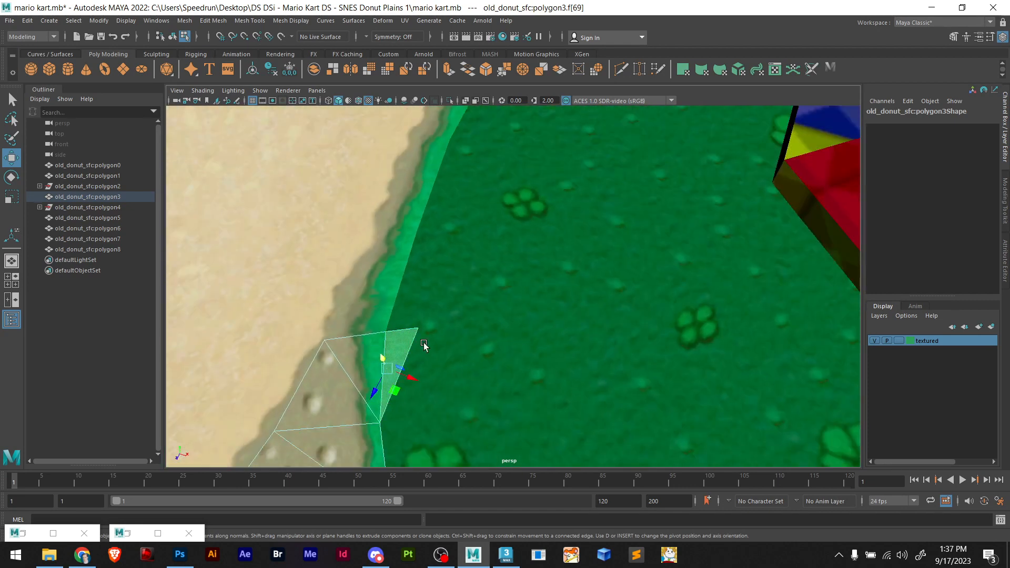
middle_click_drag(407, 349, 541, 328, "alt")
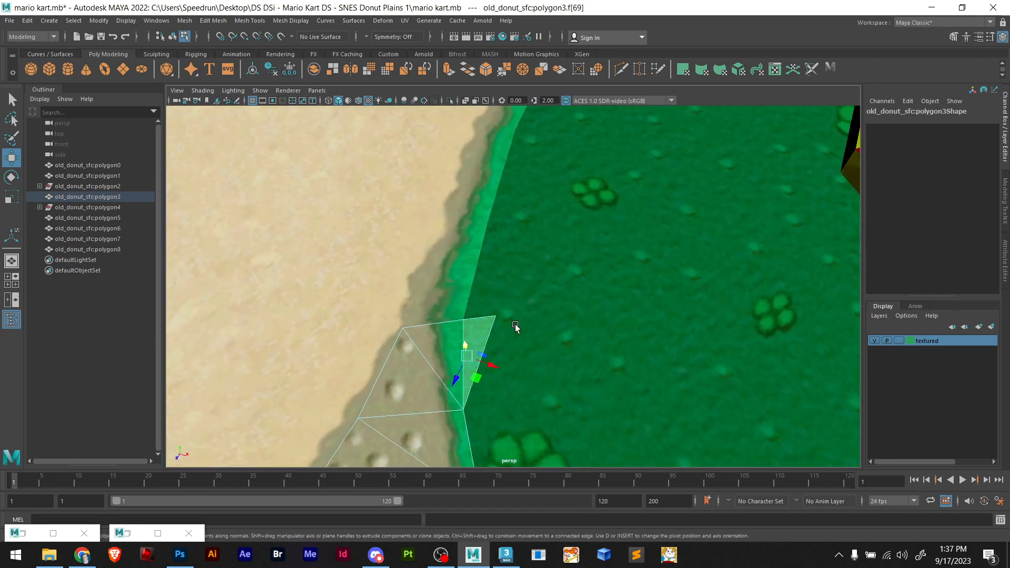
Inspect the sand track mesh's edge near the dirt patch's corner, and reselect the triangular face sticking out over the grass
left_click(435, 284)
scroll(536, 348, "down", 12)
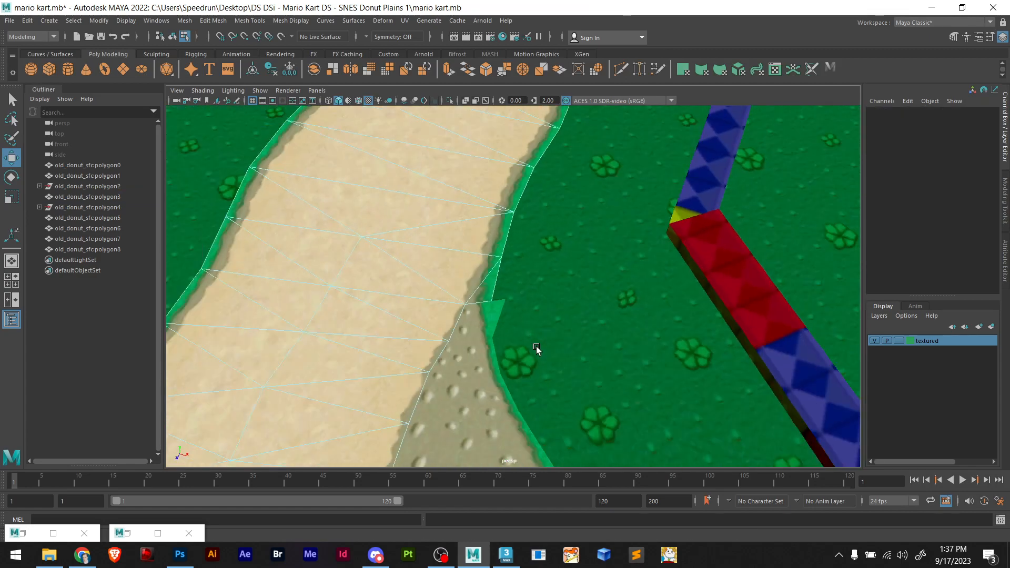
middle_click_drag(560, 307, 502, 335, "alt")
scroll(410, 330, "up", 6)
scroll(410, 329, "up", 5)
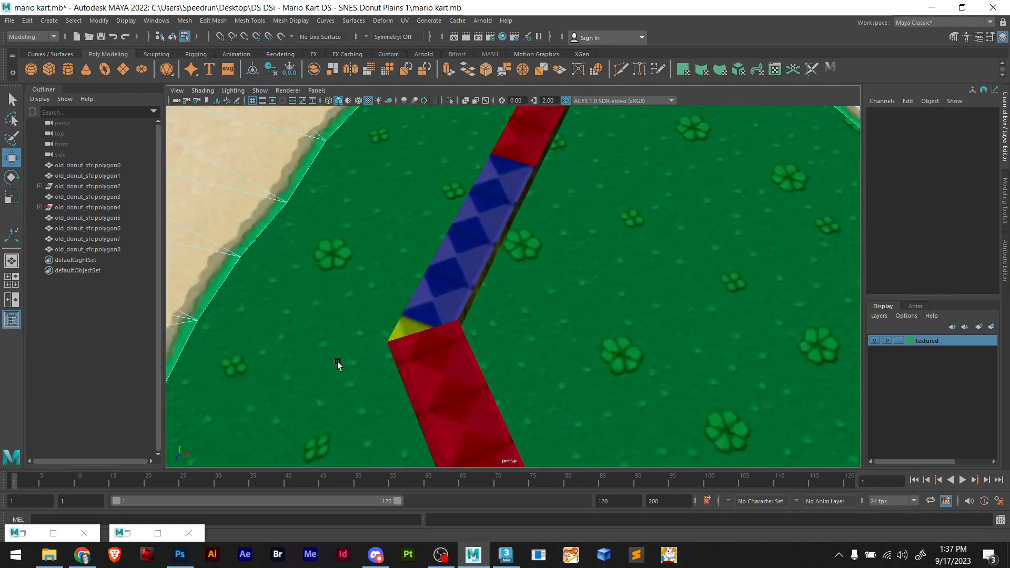
middle_click_drag(338, 363, 611, 289, "alt")
scroll(611, 288, "up", 3)
middle_click_drag(374, 388, 536, 283, "alt")
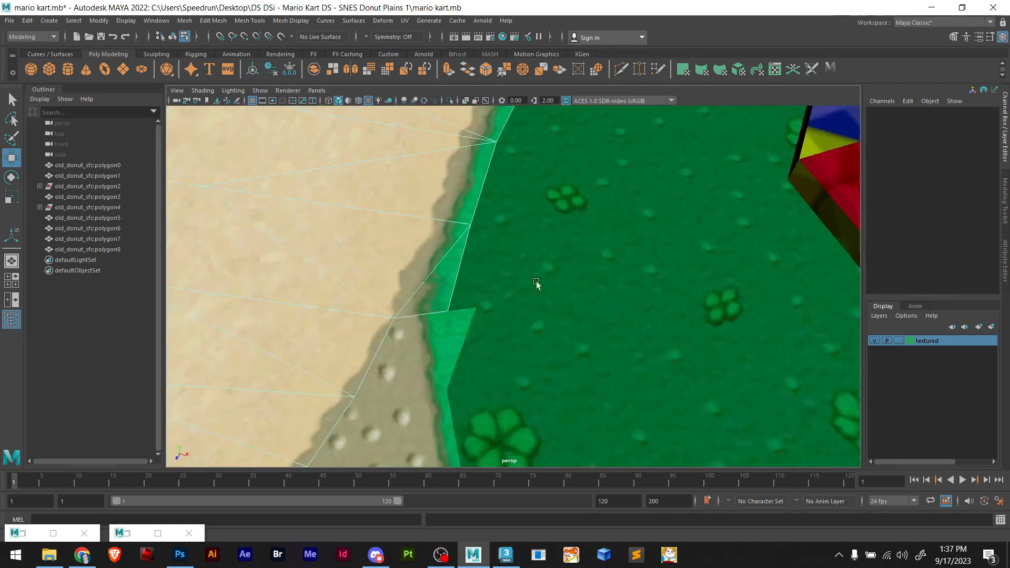
left_click(458, 333)
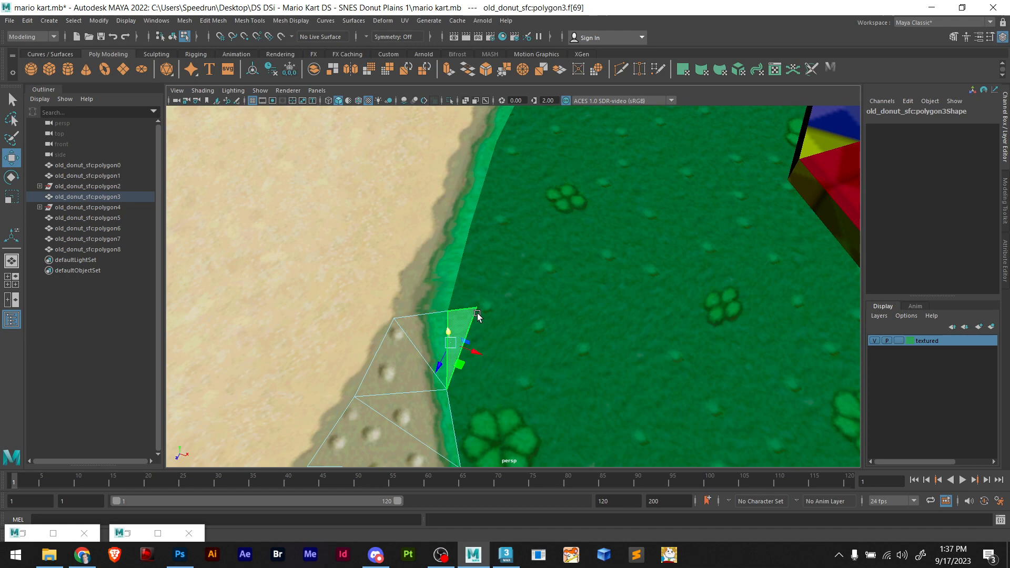
Survey how the grass and sand track meshes run across the whole course, highlighting each mesh in turn
scroll(479, 314, "down", 15)
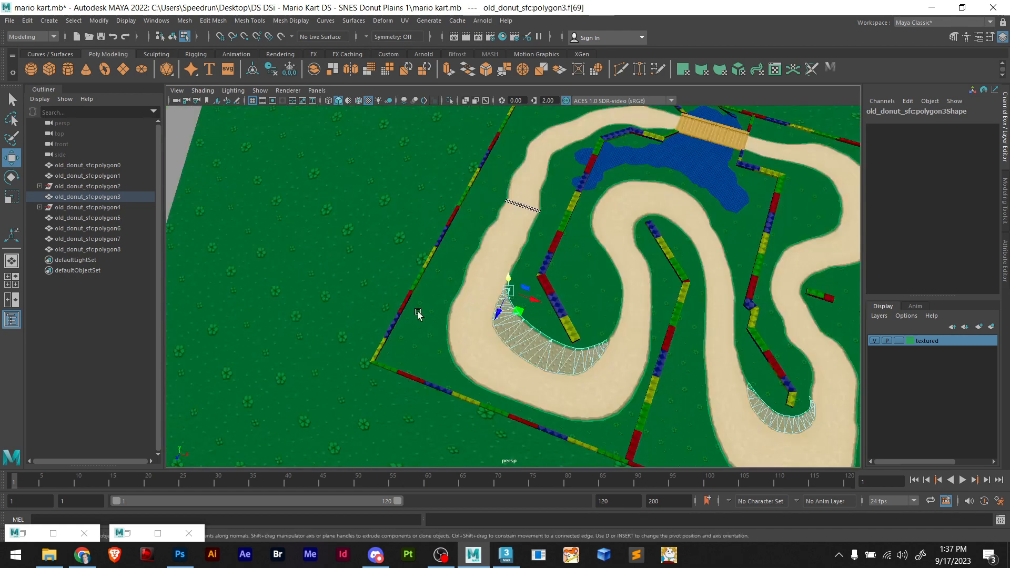
left_click_drag(505, 292, 490, 295, "alt")
double_click(438, 301)
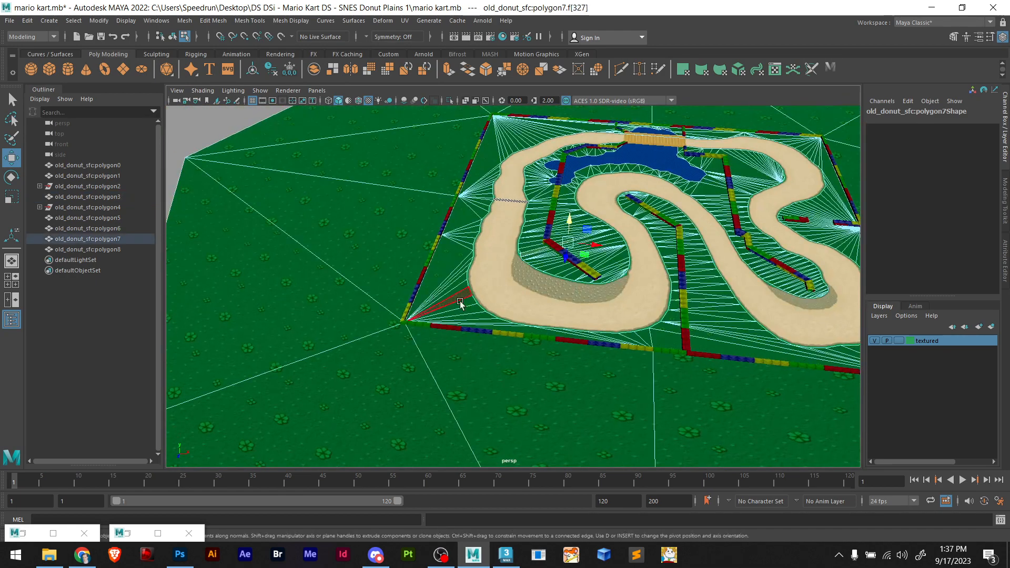
left_click(509, 270)
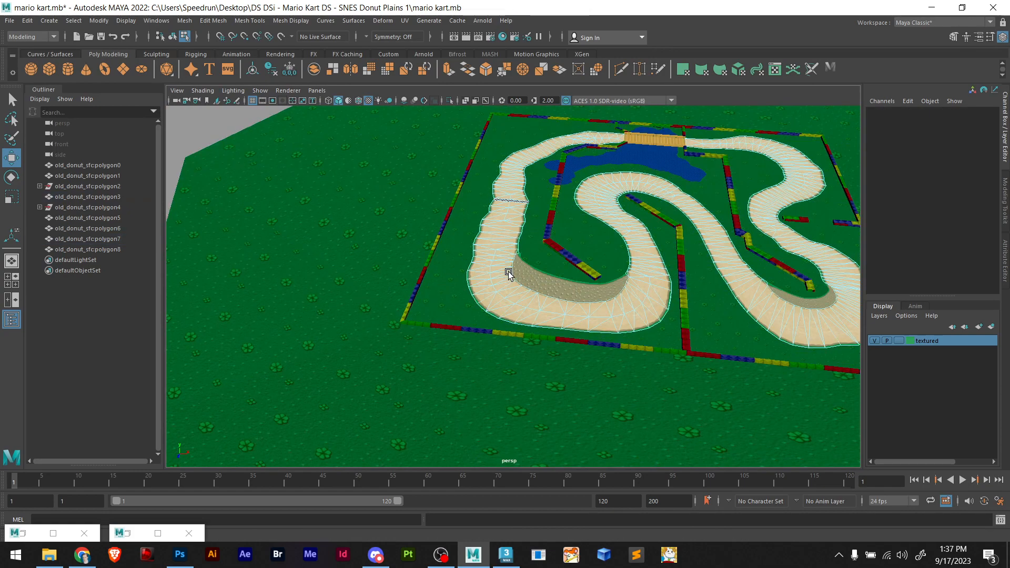
middle_click_drag(589, 289, 439, 332, "alt")
right_click_drag(439, 332, 551, 309, "alt")
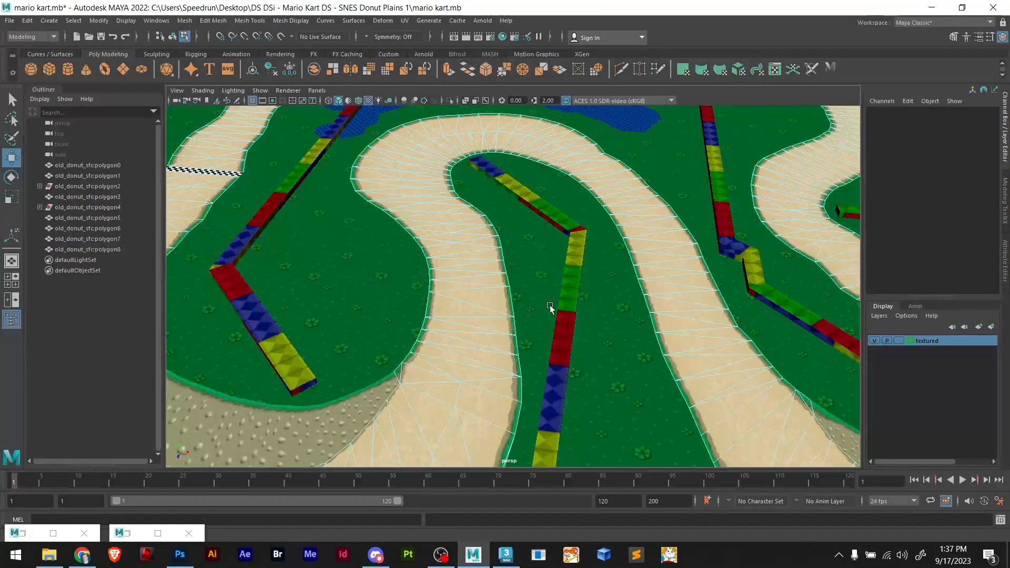
mouse_move(552, 309)
left_mouse_down("alt")
mouse_move(584, 289)
mouse_move(561, 314)
left_mouse_up("alt")
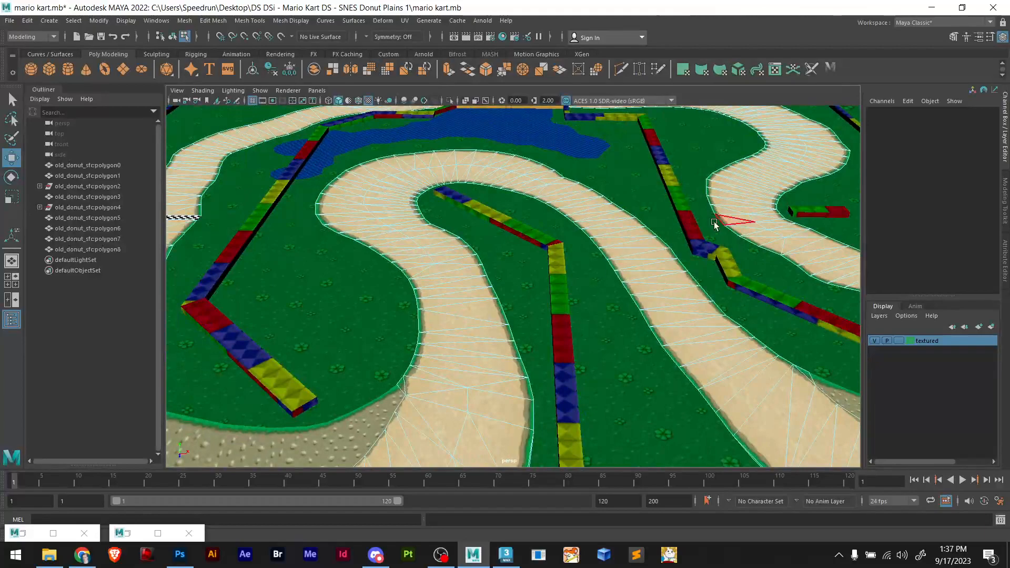
left_click_drag(379, 379, 470, 345, "alt")
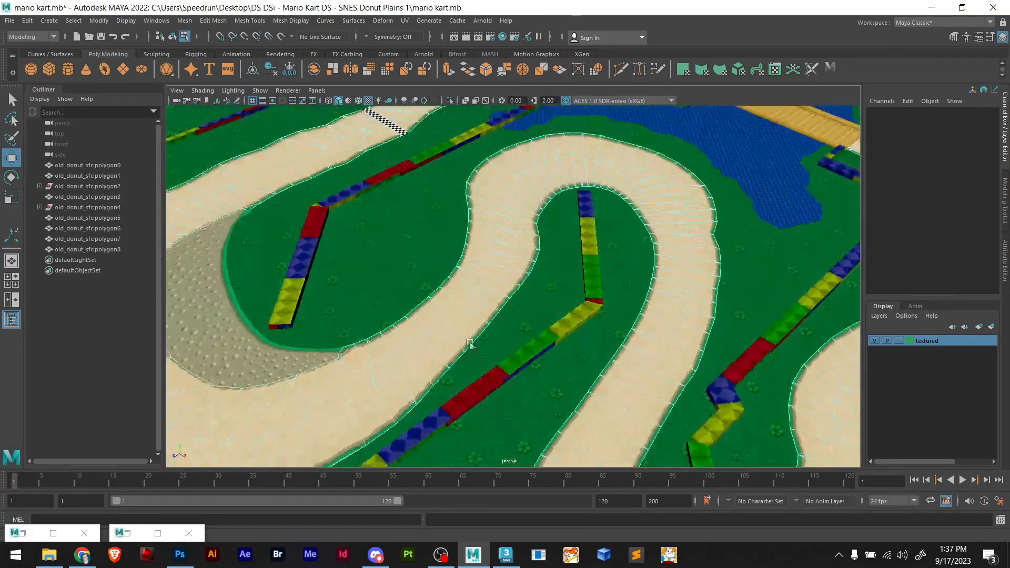
scroll(469, 345, "down", 5)
scroll(642, 209, "up", 2)
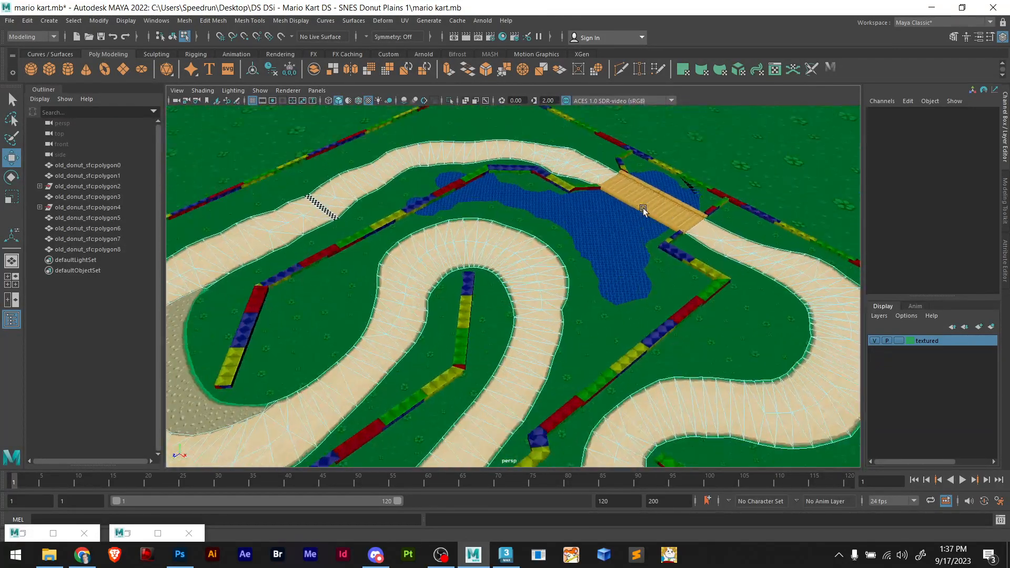
Select the wooden bridge over the water and examine its plank texture up close
scroll(642, 209, "up", 2)
middle_click_drag(646, 216, 282, 386, "alt")
scroll(415, 355, "up", 3)
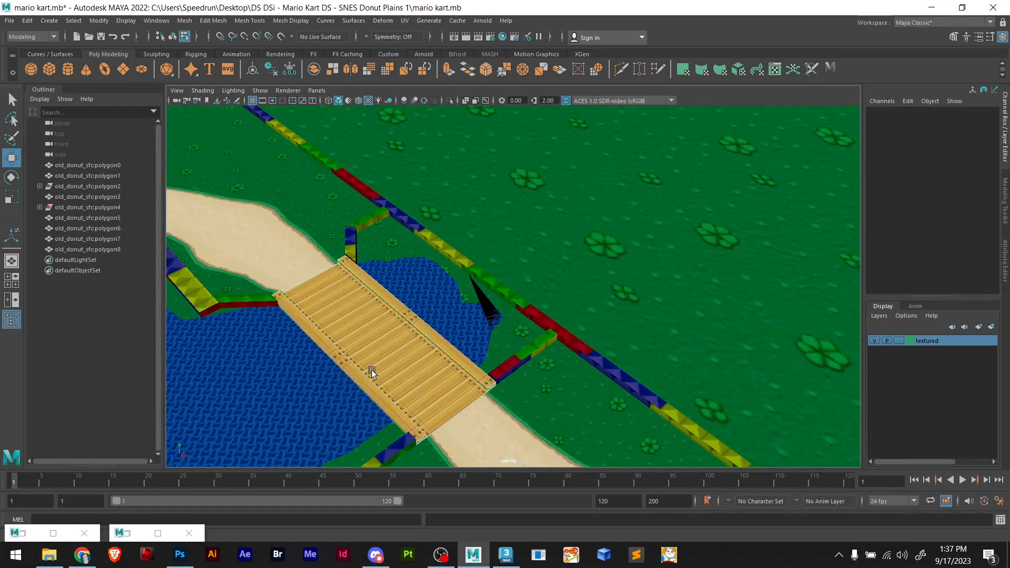
scroll(372, 370, "up", 6)
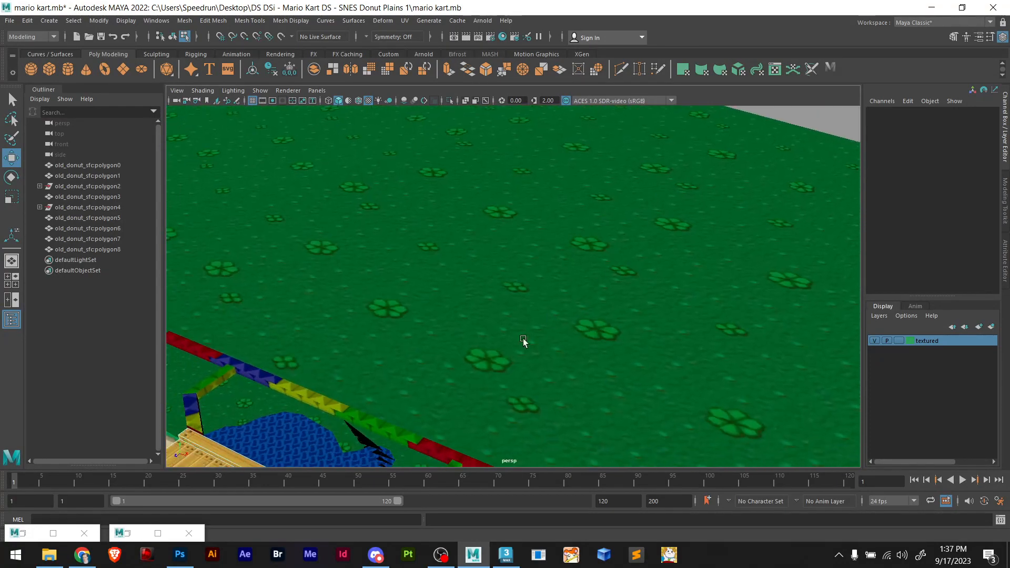
scroll(521, 346, "down", 6)
scroll(514, 349, "up", 8)
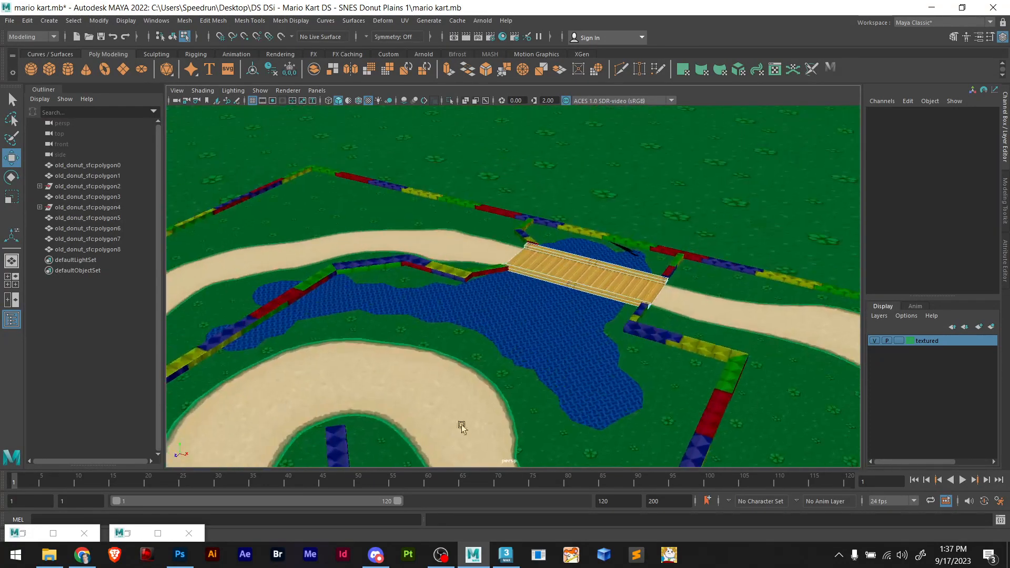
scroll(619, 292, "up", 5)
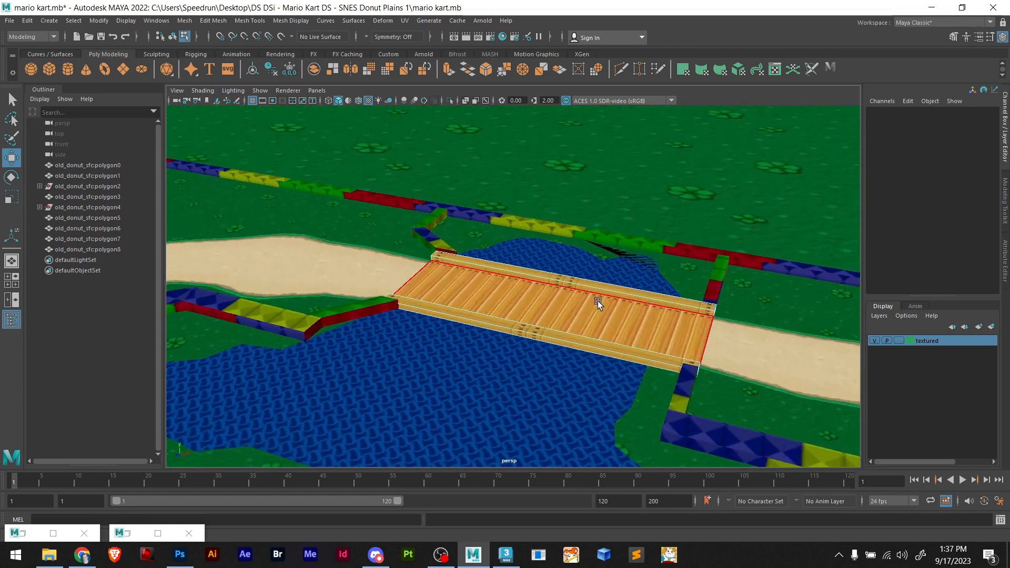
scroll(597, 301, "up", 5)
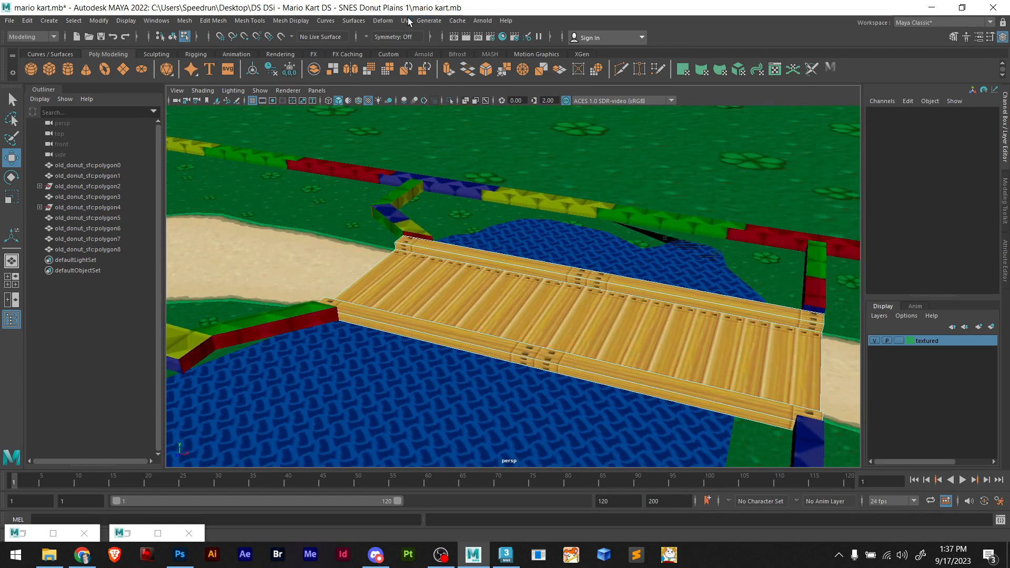
Bring up the bridge mesh in the UV Editor and select all of its UV shells
left_click(409, 21)
left_click(428, 37)
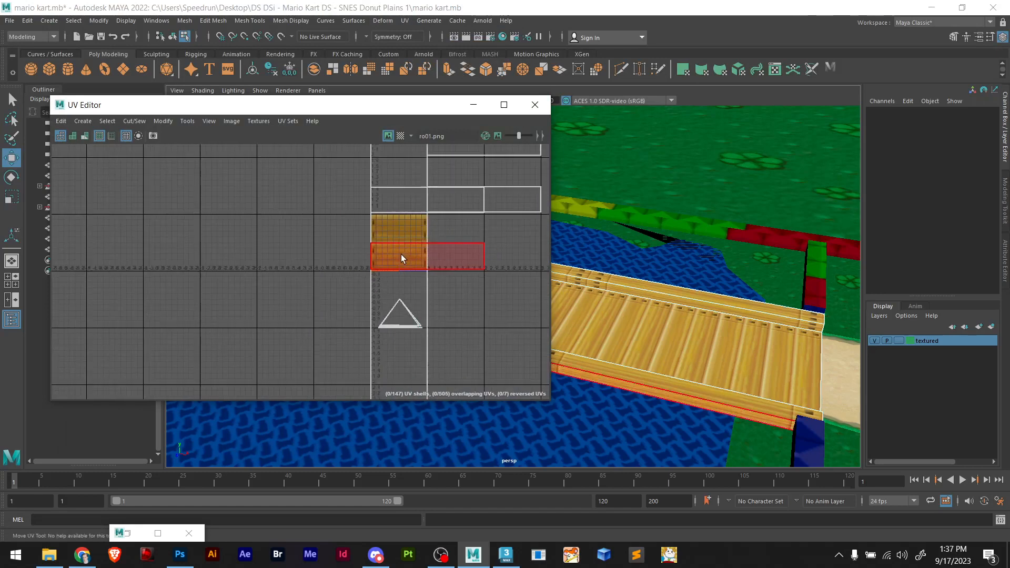
scroll(401, 254, "down", 10)
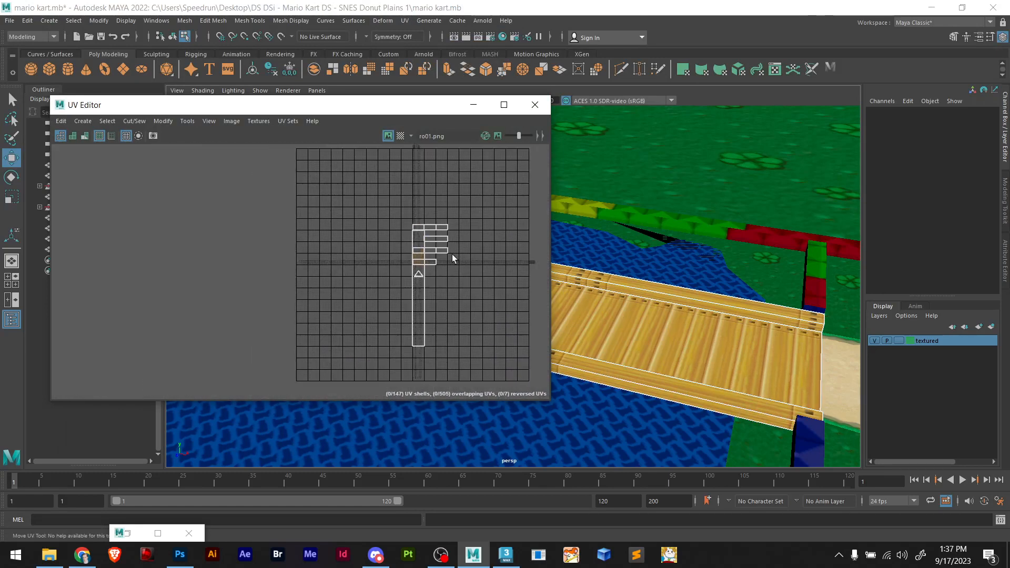
left_click_drag(475, 208, 377, 359)
Scale all of the bridge's UV shells down uniformly to a fraction of their size
scroll(427, 309, "up", 3)
key("e")
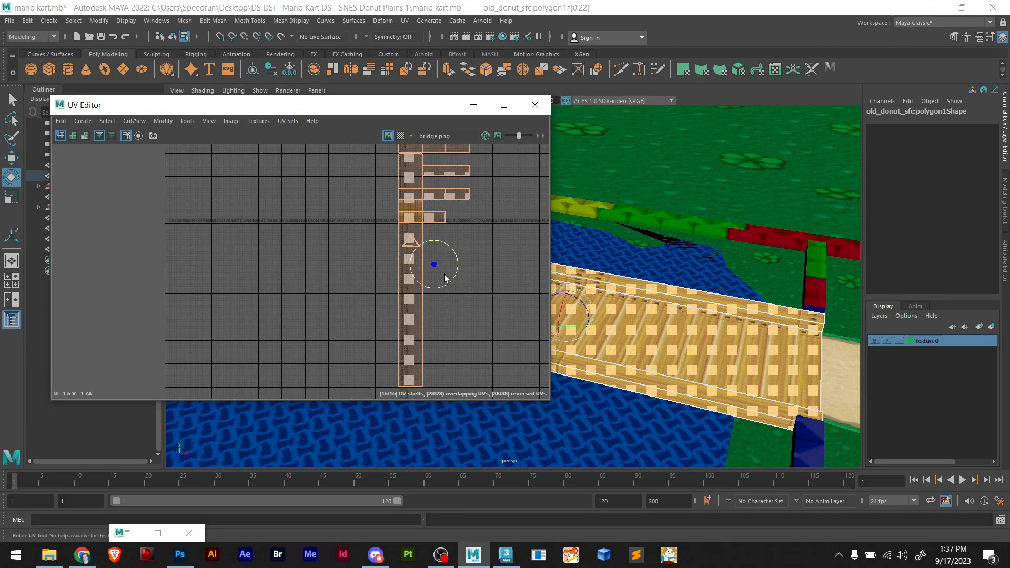
key("r")
left_click_drag(435, 264, 416, 263)
scroll(418, 260, "up", 5)
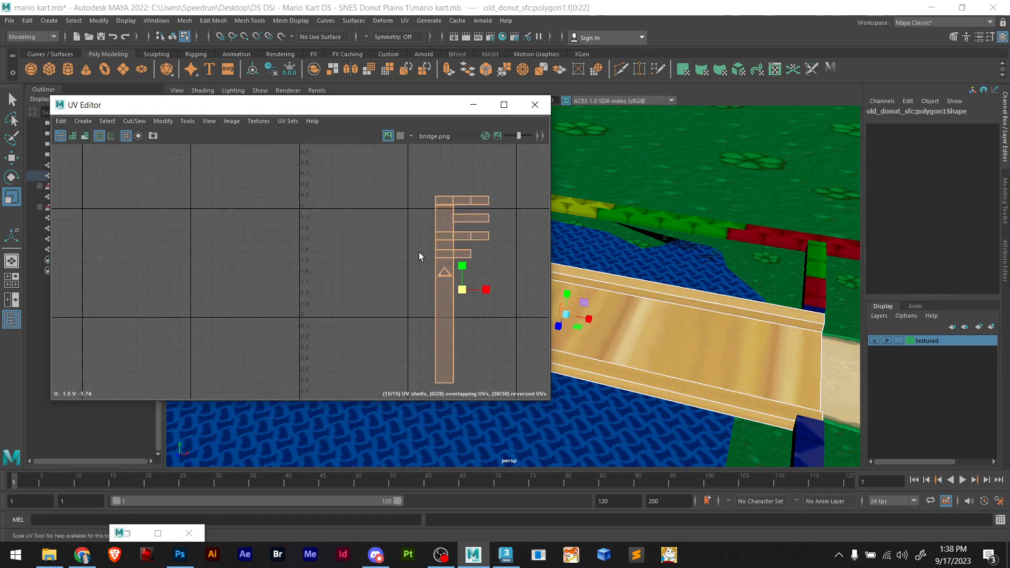
Move the bridge's UV shells onto the bridge.png image, shrink them to fit inside it, and clear the selection
key("w")
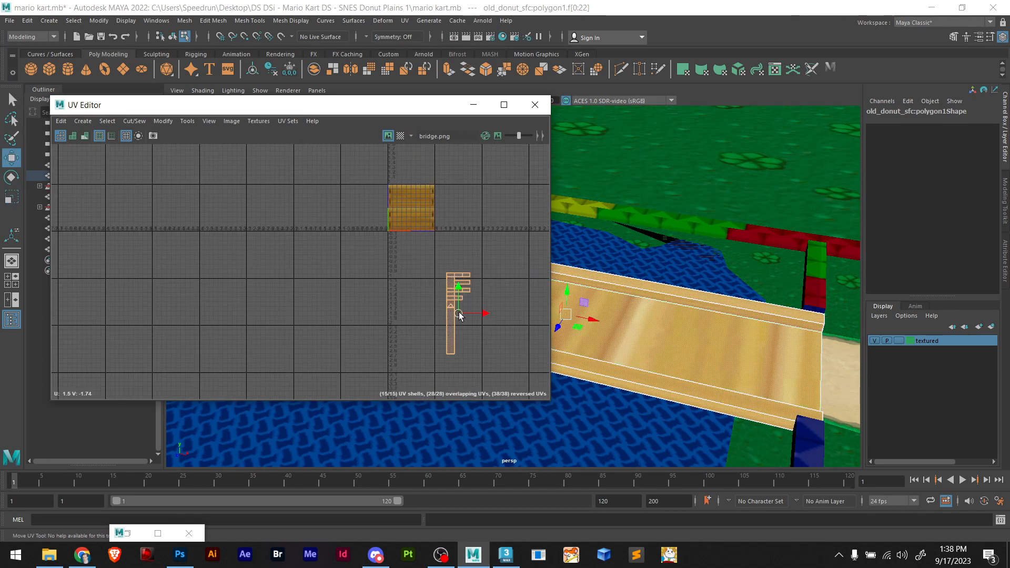
left_click_drag(459, 312, 450, 213)
key("r")
left_click(397, 210)
scroll(404, 208, "up", 9)
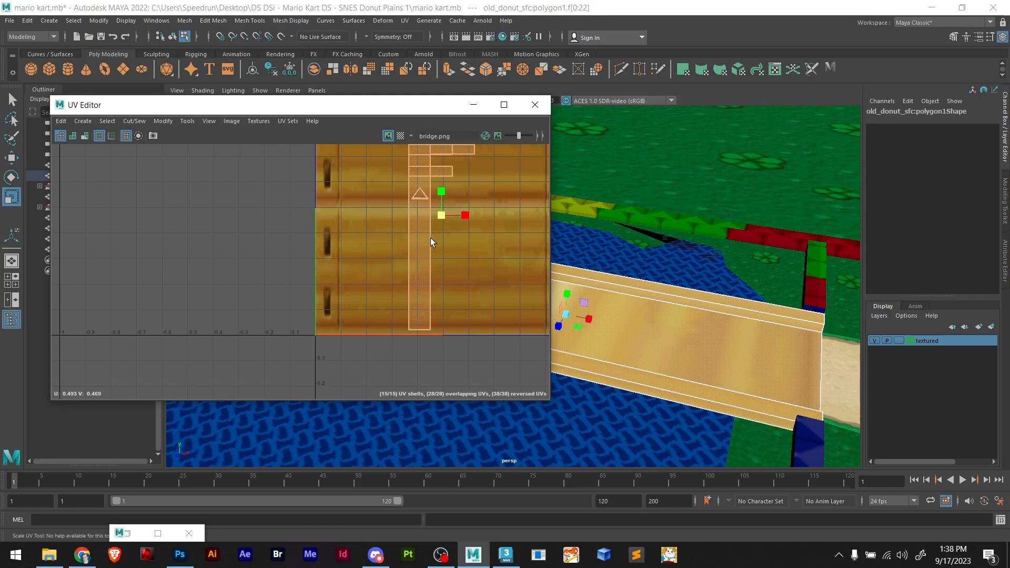
scroll(437, 242, "down", 4)
left_click(452, 313)
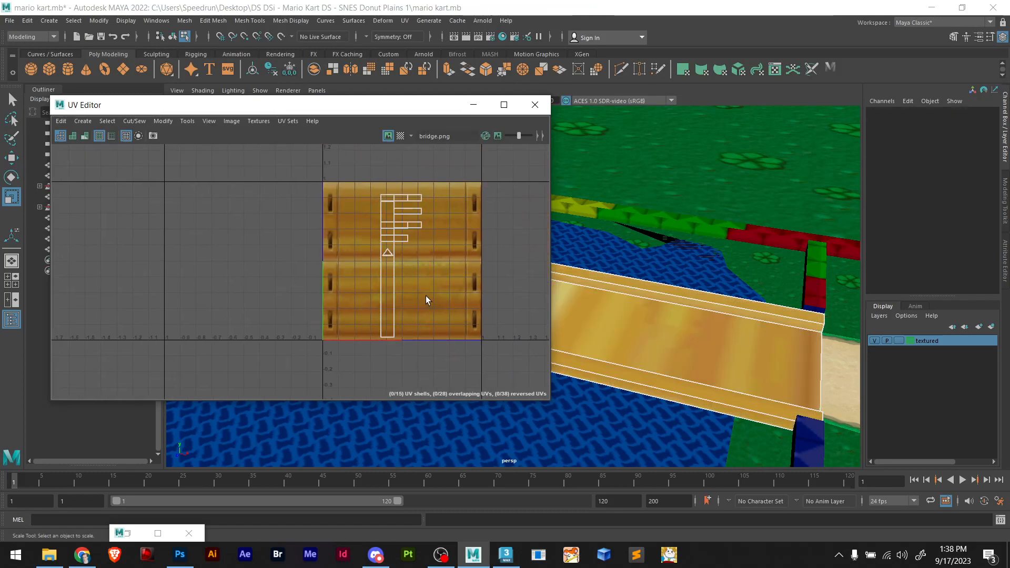
Try shifting the long vertical UV strip of the bridge deck onto the texture's row of nail holes, and undo the move
left_click_drag(425, 295, 359, 333)
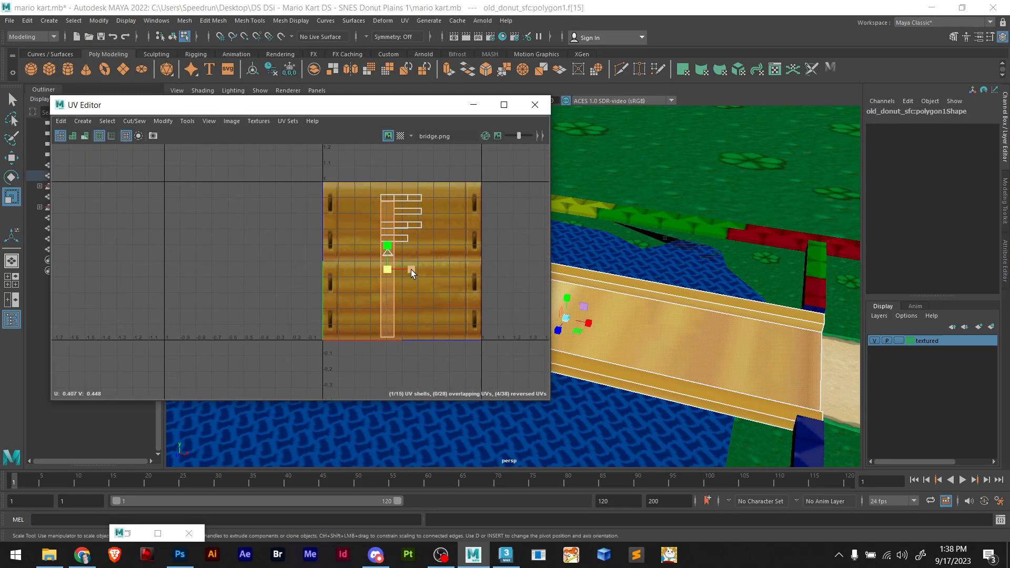
key("w")
left_click_drag(411, 270, 356, 273)
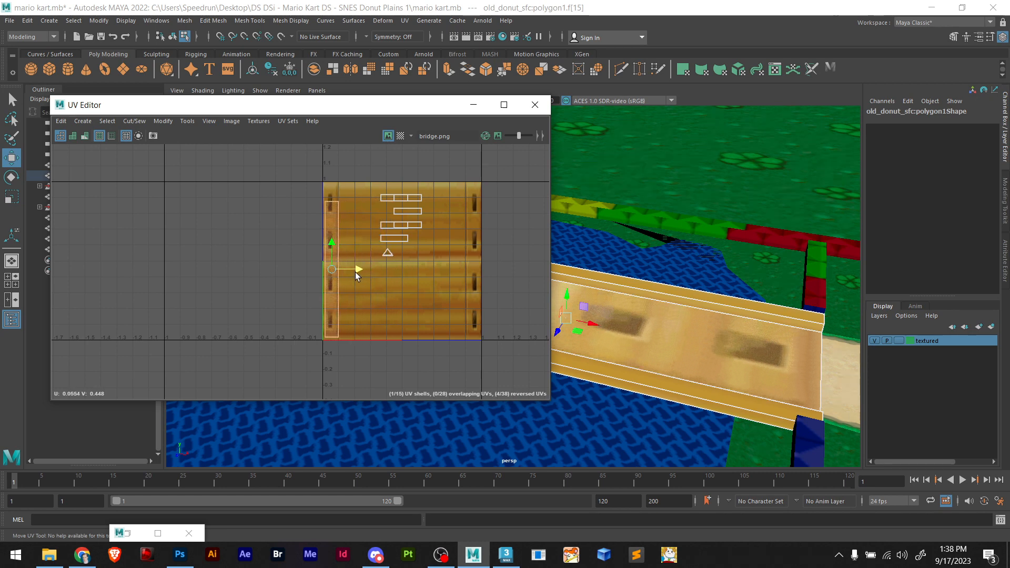
key("ctrl+z")
Try shifting the short horizontal UV strips of the bridge onto the texture's side edge, and undo the move
left_click_drag(443, 188, 401, 255)
left_click_drag(423, 221, 354, 231)
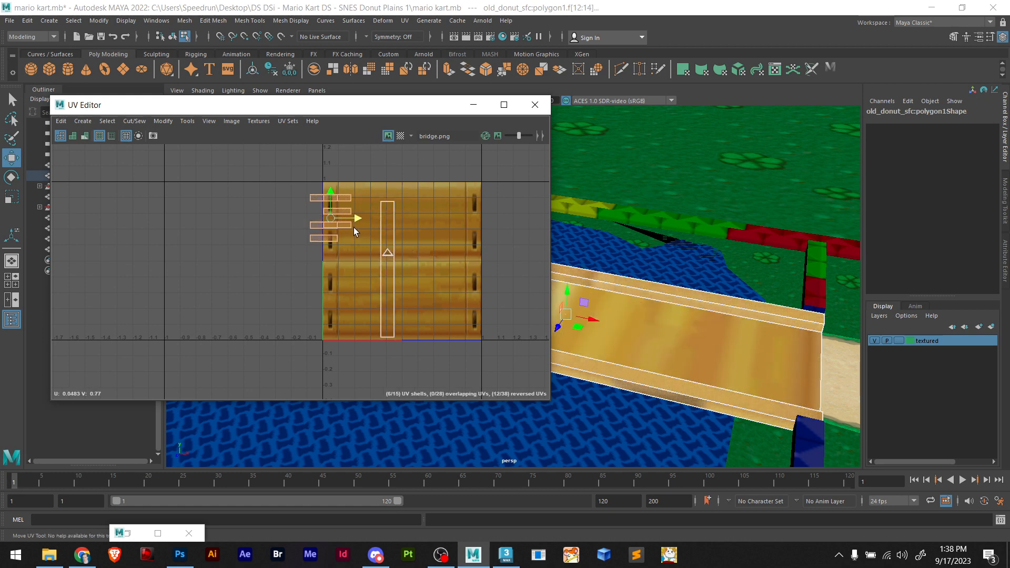
key("ctrl+z")
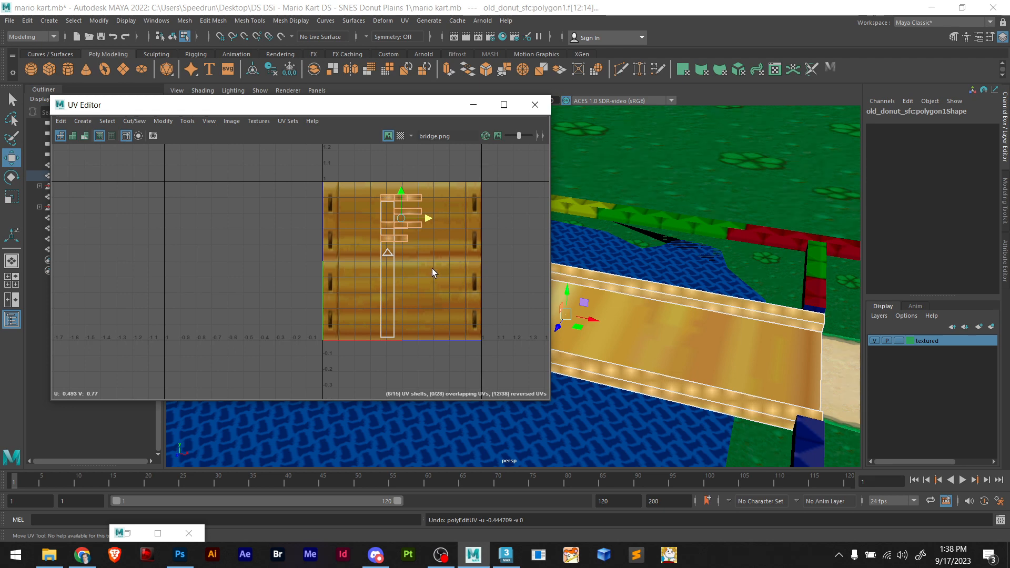
Undo the scaling and moving of the bridge's UV shells back to their original layout over bridge.png
left_click(452, 275)
scroll(448, 281, "down", 8)
key("ctrl+z")
key("ctrl+z")
key("ctrl+z")
key("ctrl+z")
key("ctrl+z")
key("ctrl+z")
key("ctrl+z")
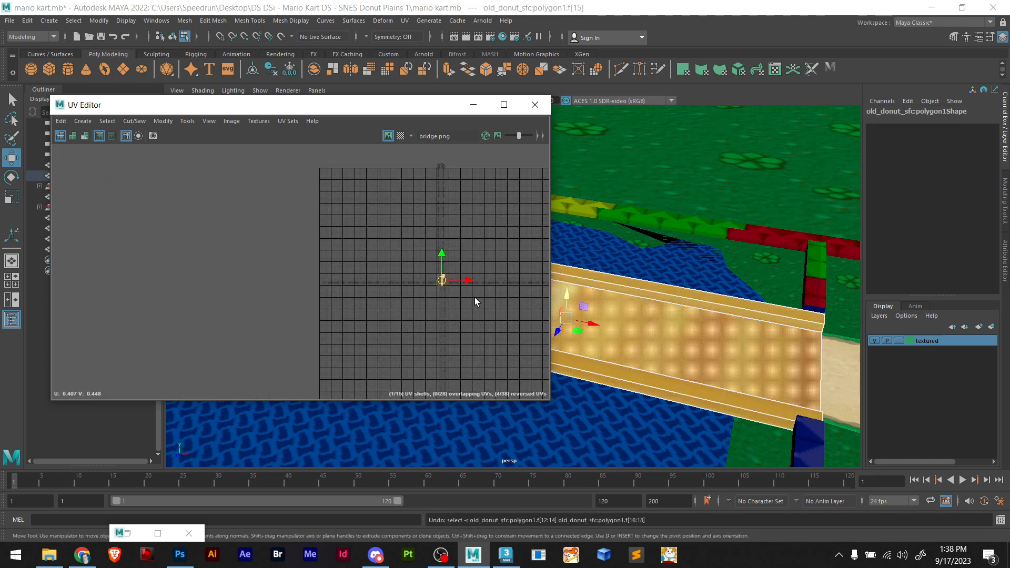
key("ctrl+z")
key("ctrl+z")
key("ctrl+z")
key("ctrl+z")
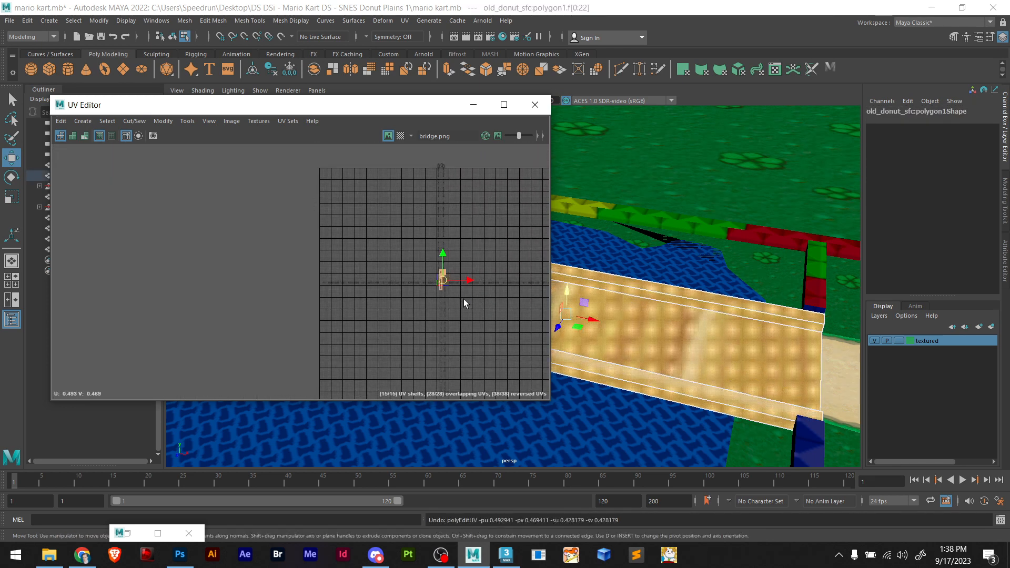
scroll(457, 294, "up", 3)
scroll(438, 279, "up", 5)
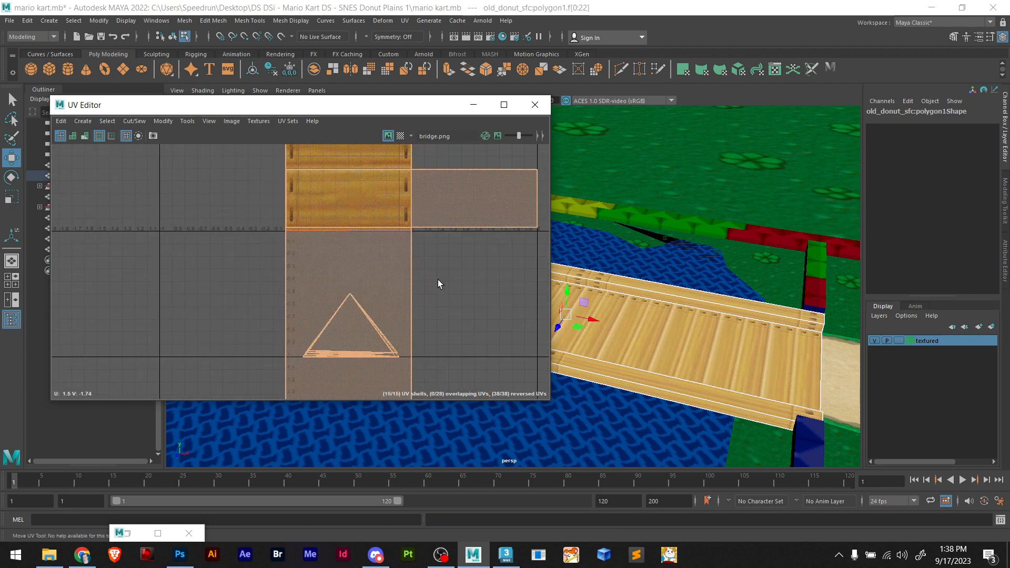
Try shifting the far rail's horizontal UV strip toward the bridge.png image, and undo the move
scroll(438, 279, "down", 8)
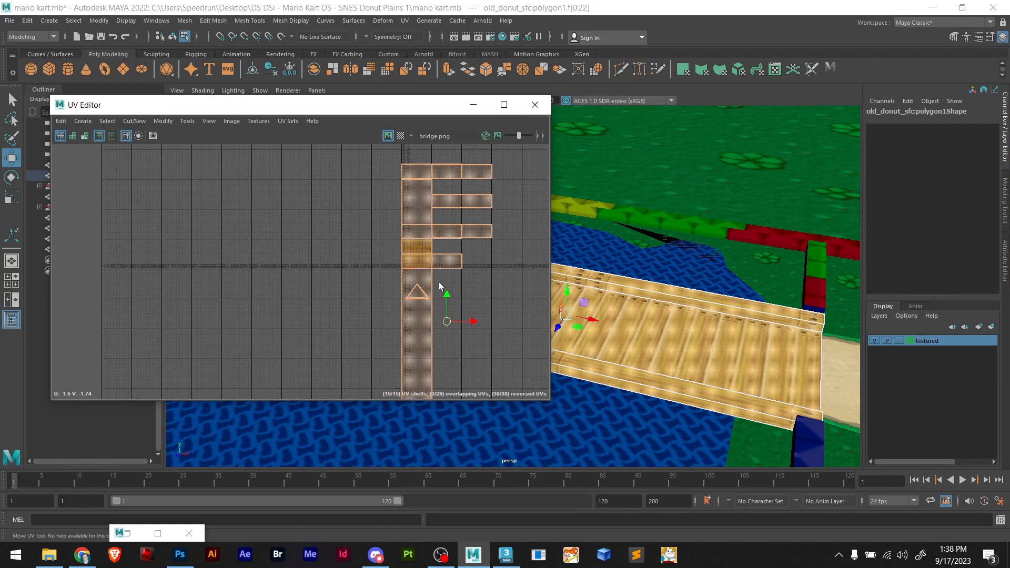
scroll(426, 266, "up", 6)
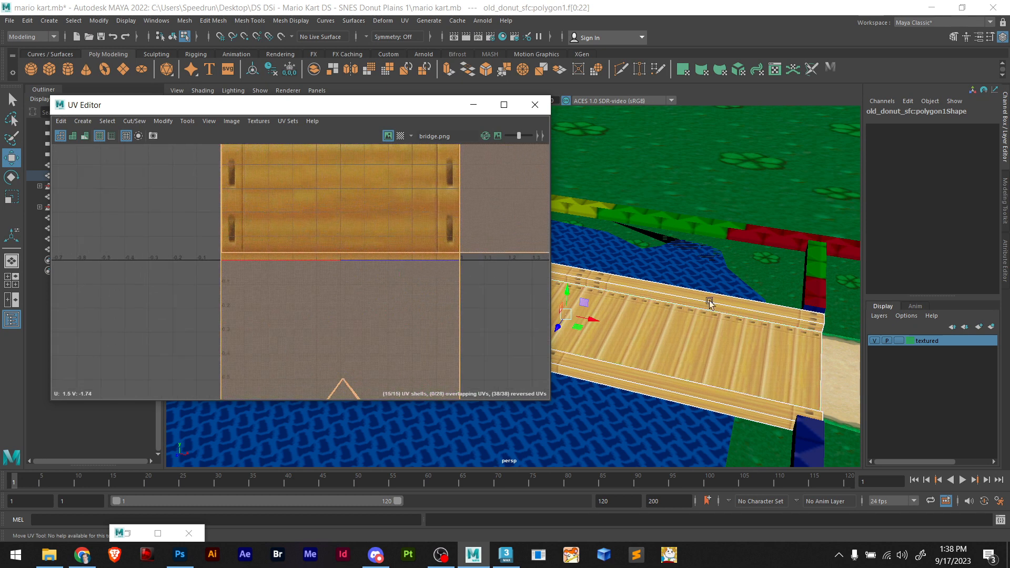
left_click(813, 317)
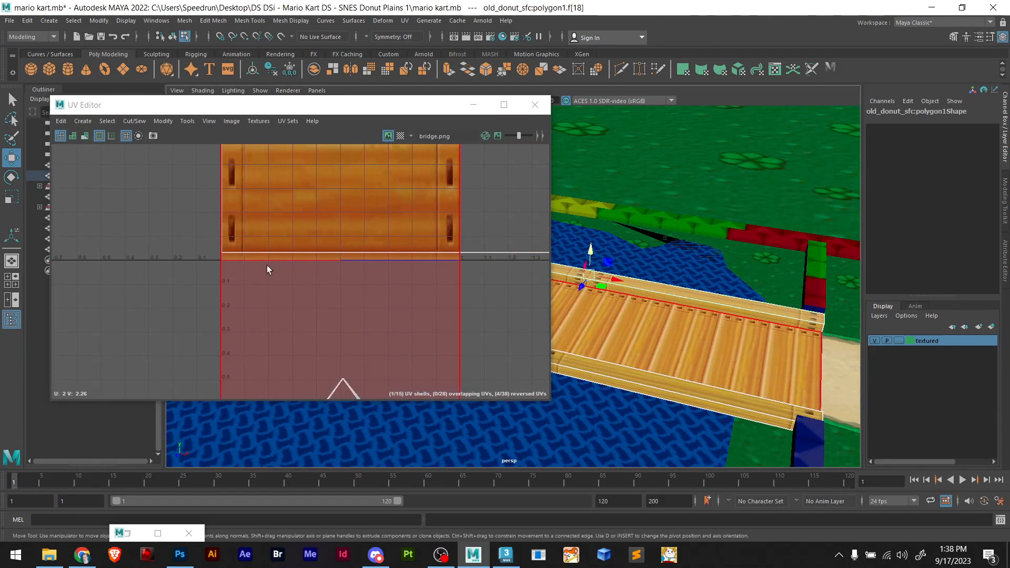
scroll(265, 265, "down", 4)
scroll(457, 307, "down", 5)
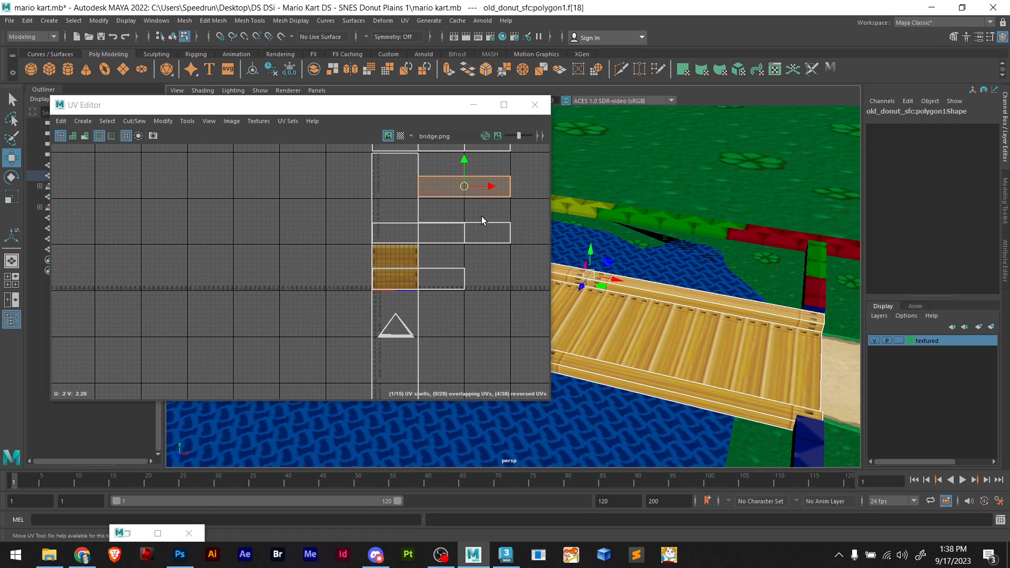
scroll(473, 231, "down", 5)
scroll(415, 246, "up", 8)
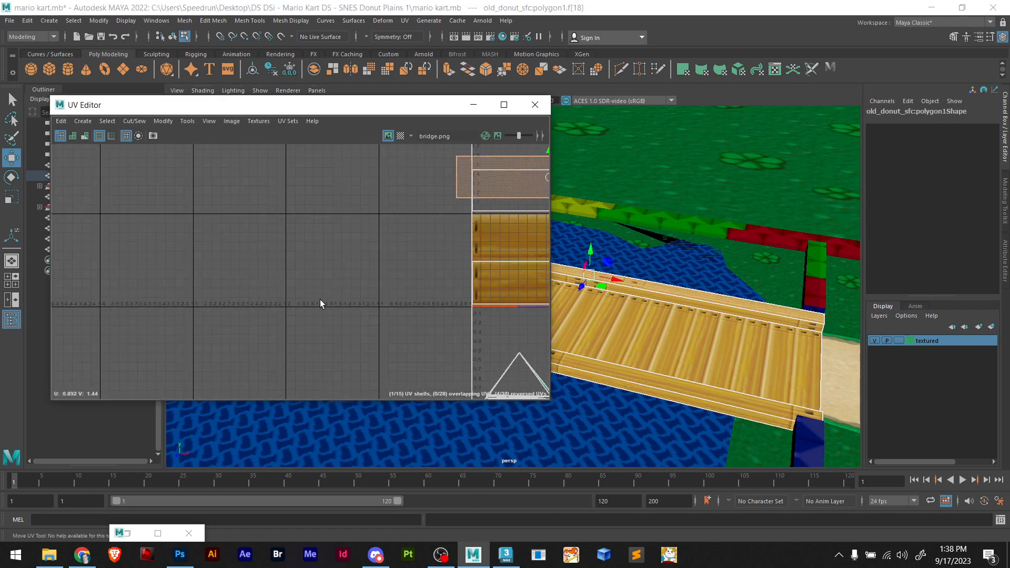
middle_click_drag(418, 222, 263, 325, "alt")
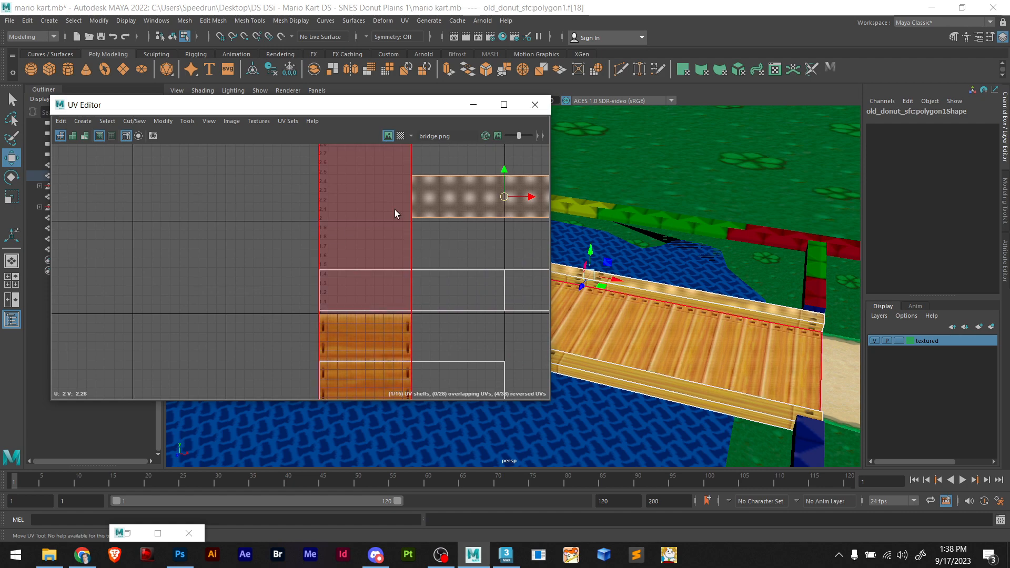
Examine how the deck's long vertical UV strip runs past the bridge.png image, and select all bridge UV shells
left_click(387, 227)
scroll(269, 295, "down", 5)
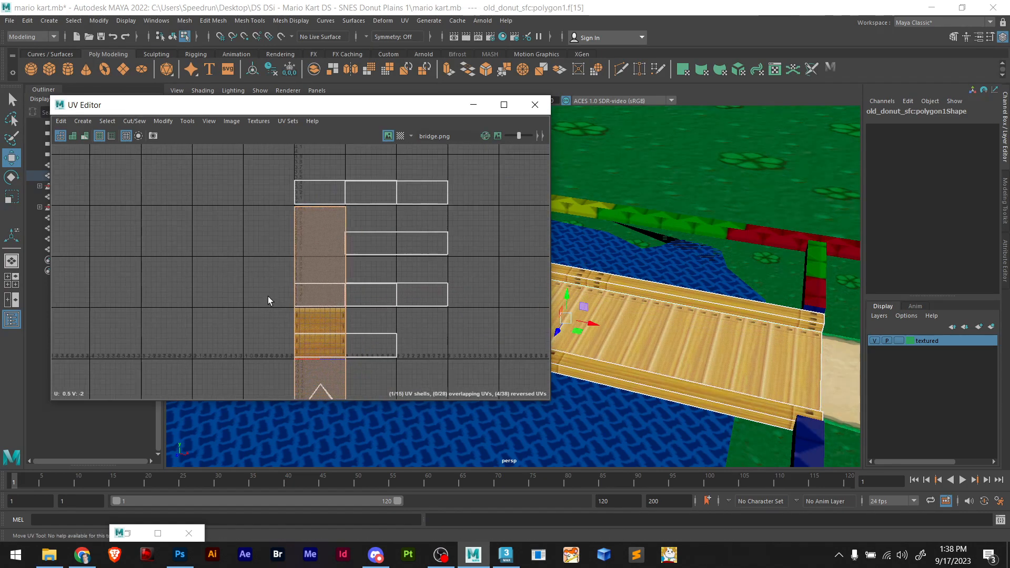
scroll(269, 297, "down", 2)
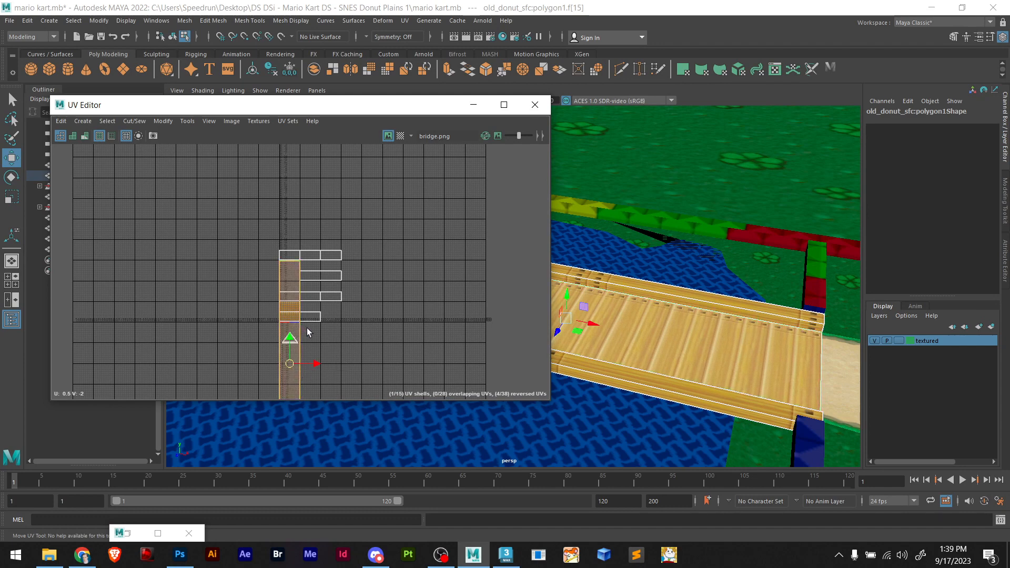
scroll(329, 339, "up", 4)
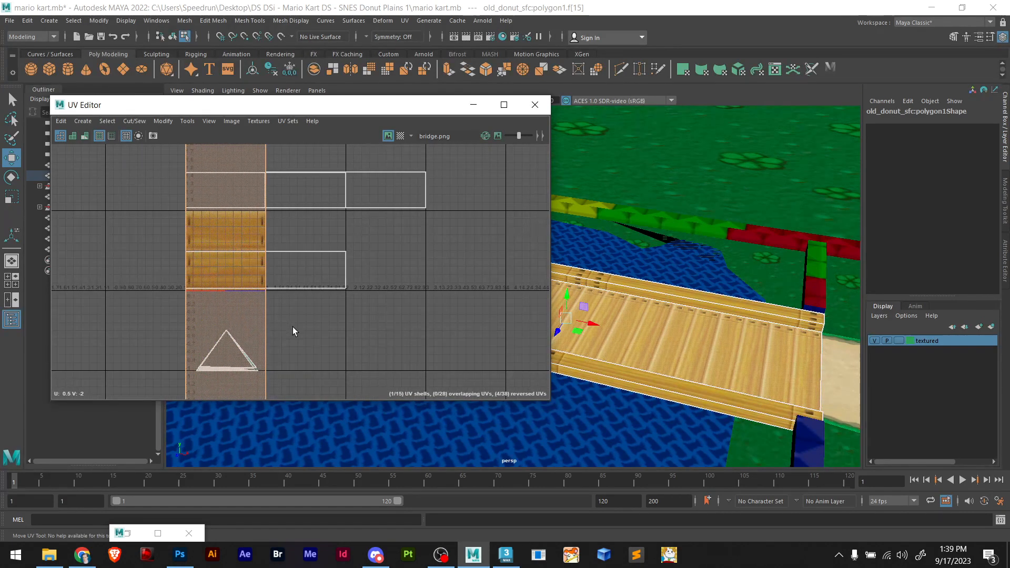
scroll(295, 328, "down", 4)
left_click_drag(380, 206, 250, 398)
Open bridge.png from the old_donut_sfc folder in Photoshop, examine its planks and nail holes, and return to Maya
key("alt+Tab")
key("alt+Tab")
key("alt+Tab")
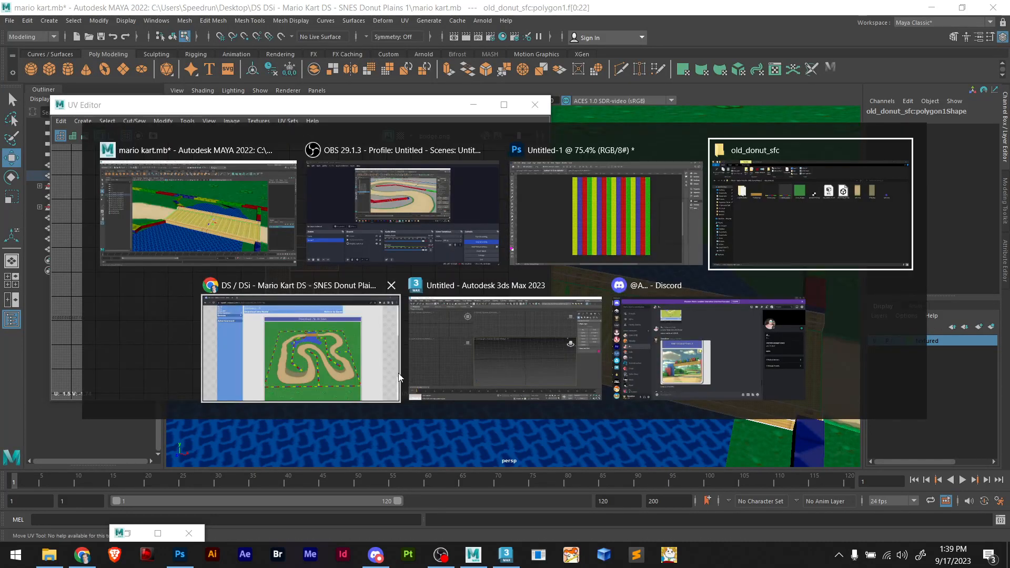
left_click_drag(228, 192, 473, 64)
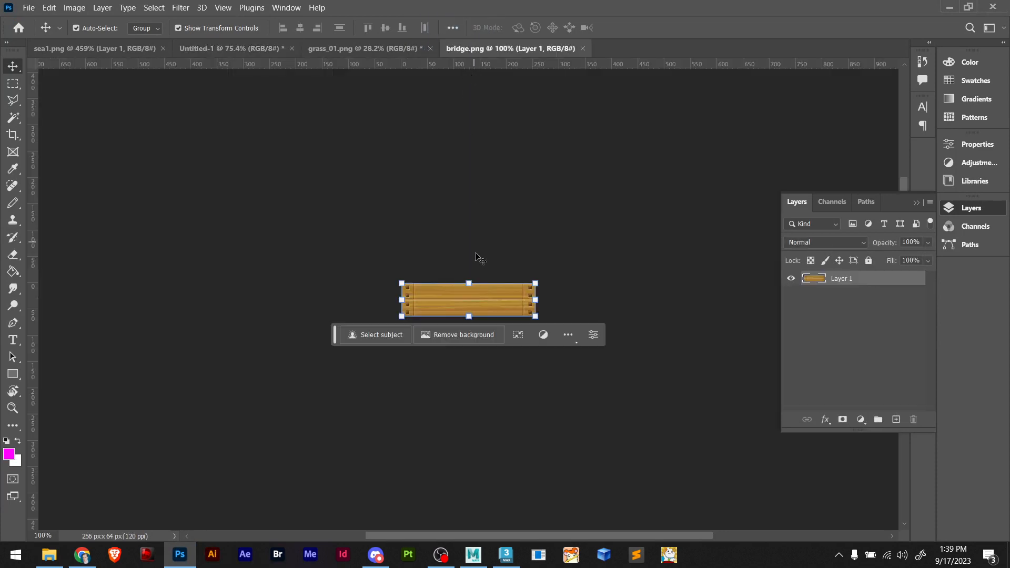
scroll(465, 285, "up", 5, "alt")
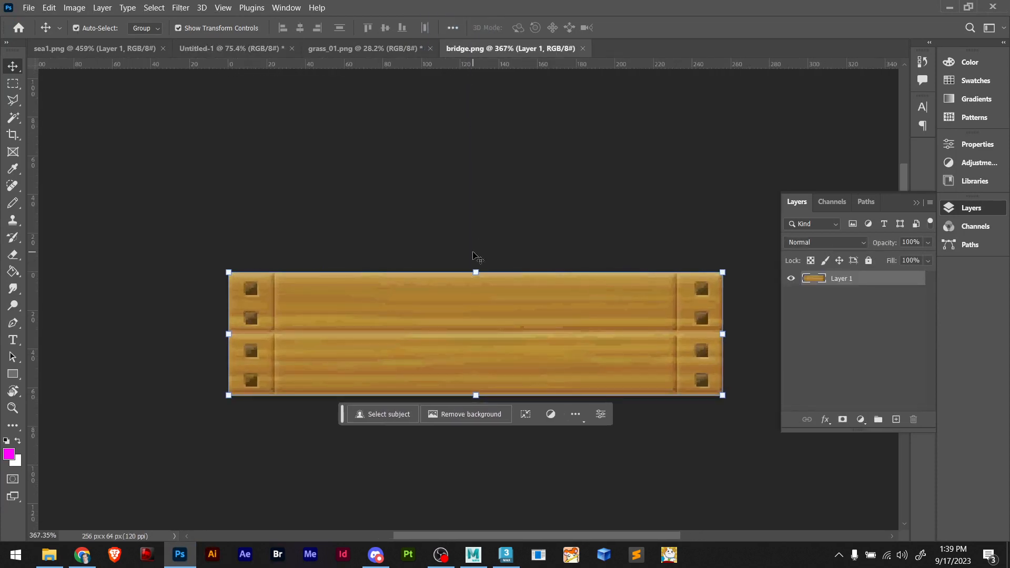
scroll(351, 218, "down", 4, "alt")
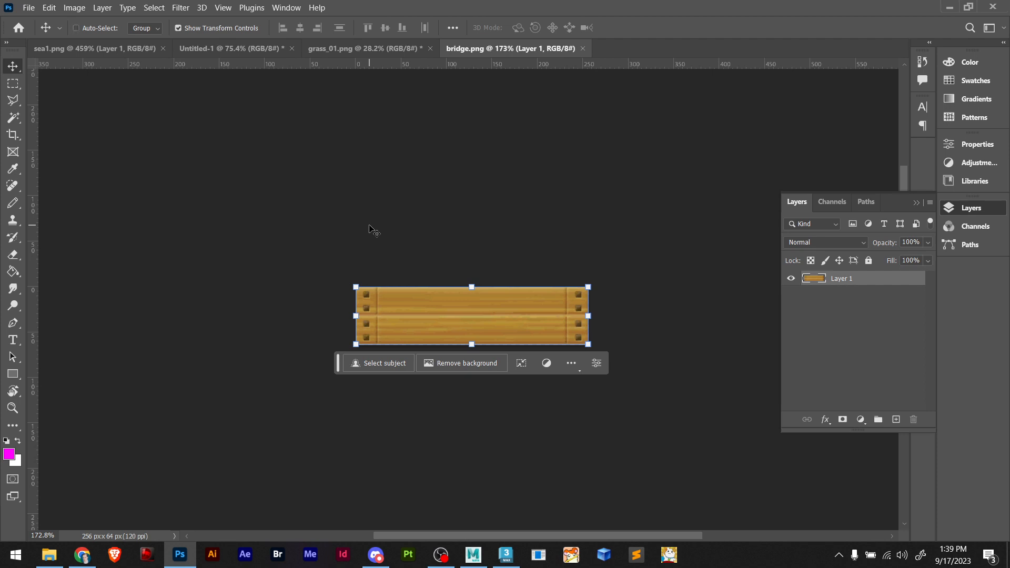
key("ctrl+n")
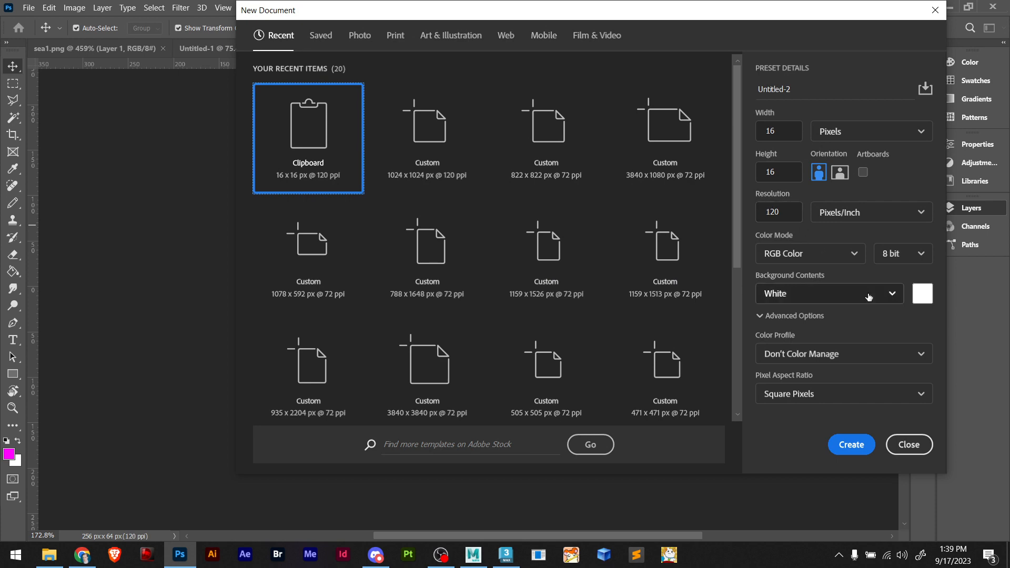
left_click(909, 444)
key("alt+Tab")
key("alt+Tab")
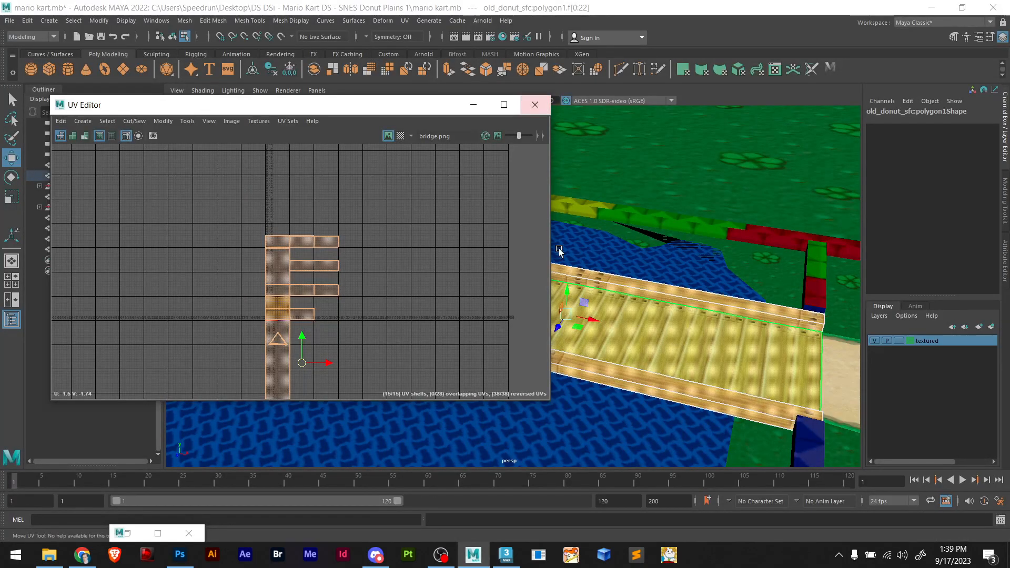
Save the mario kart.mb scene
scroll(645, 327, "down", 3)
left_click_drag(649, 334, 597, 335, "alt")
scroll(631, 336, "down", 1)
scroll(703, 333, "up", 5)
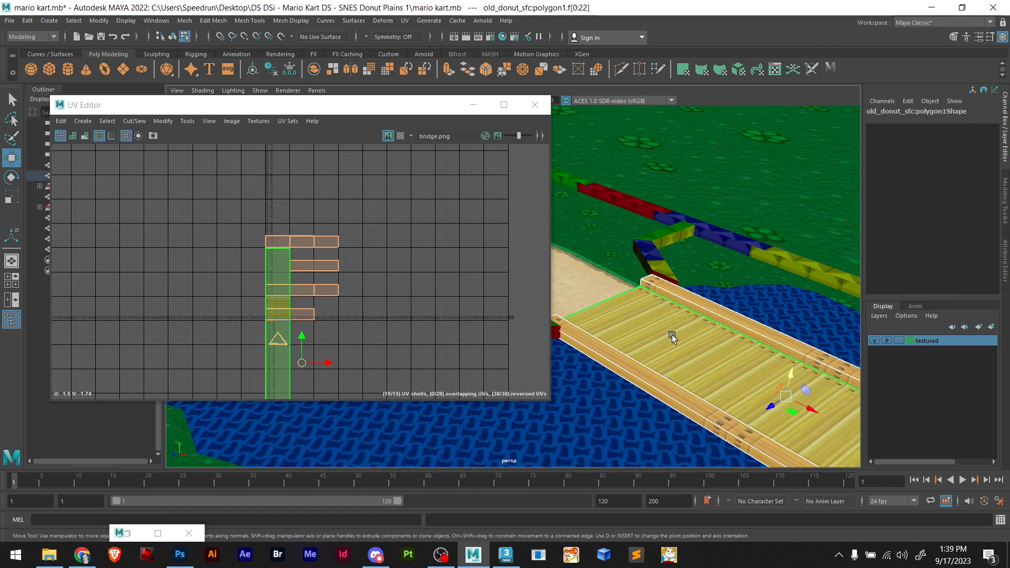
key("ctrl+s")
Apply a camera-based UV projection to the whole bridge object and isolate it in the viewport
right_click_drag(670, 335, 722, 253)
left_click(688, 308)
left_click(689, 308)
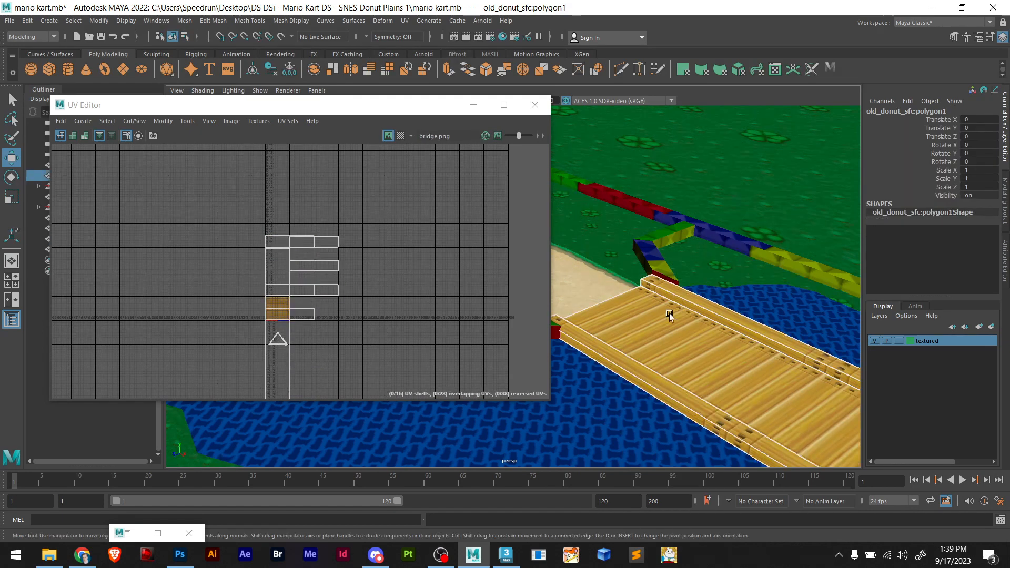
left_click(404, 20)
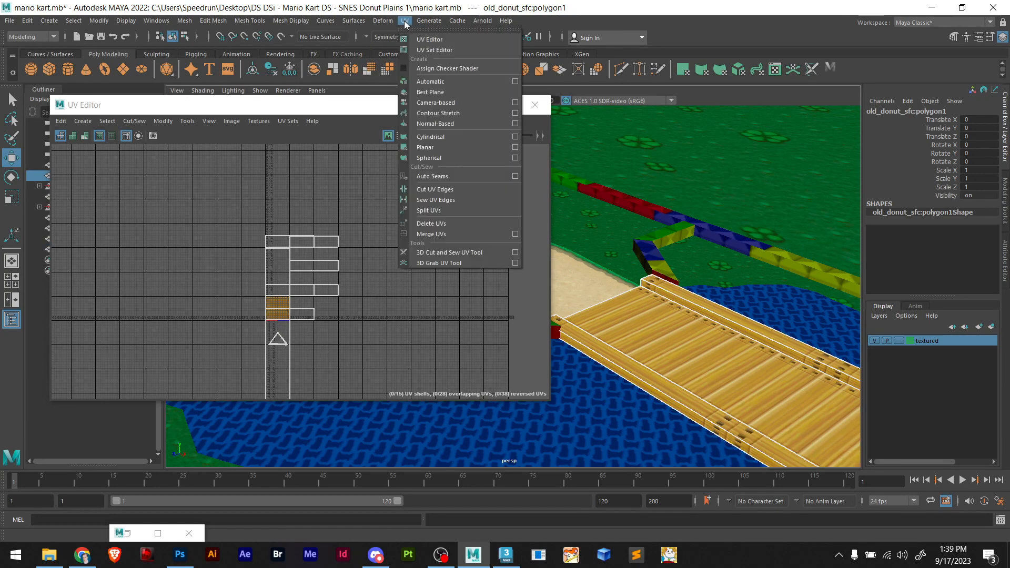
left_click(446, 102)
key("ctrl+1")
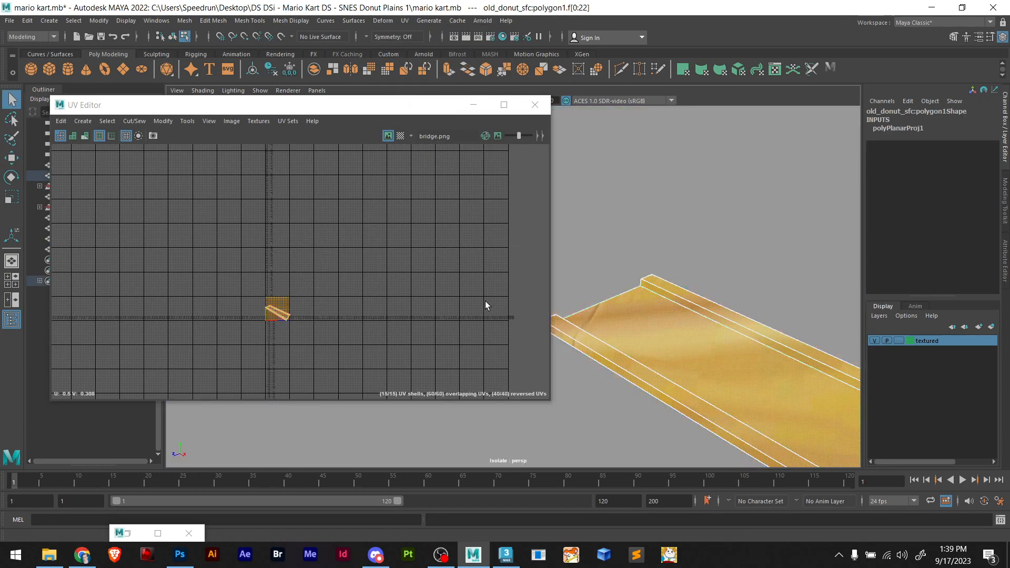
Repeat the camera-based UV projection on the bridge's large deck face
scroll(292, 328, "up", 4)
scroll(257, 303, "up", 9)
middle_click_drag(252, 245, 308, 306, "alt")
left_click(238, 261)
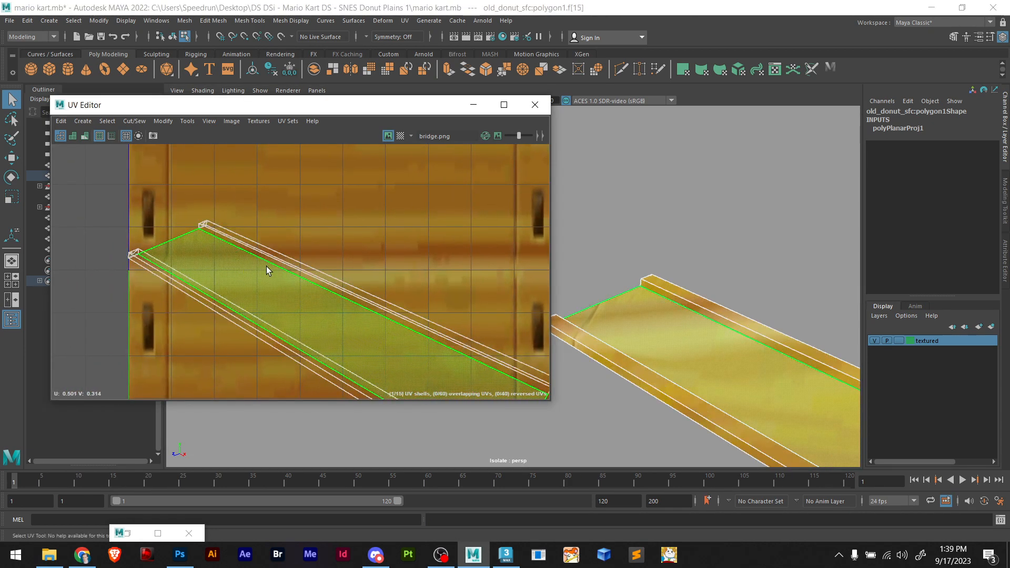
left_click(287, 263)
key("g")
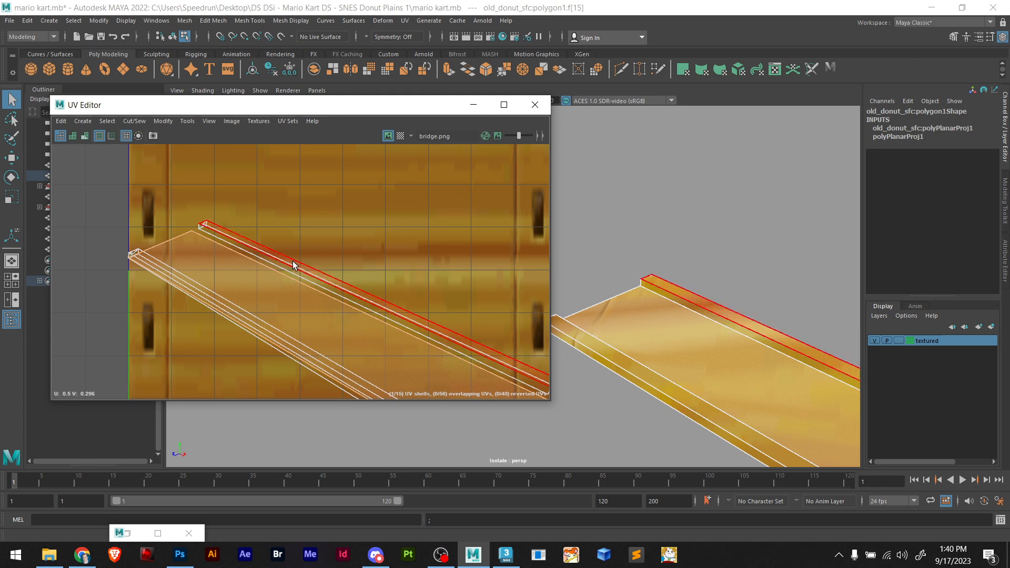
Switch to edge selection and select the lengthwise edges of the bridge's far rail in the UV Editor
scroll(263, 272, "up", 5)
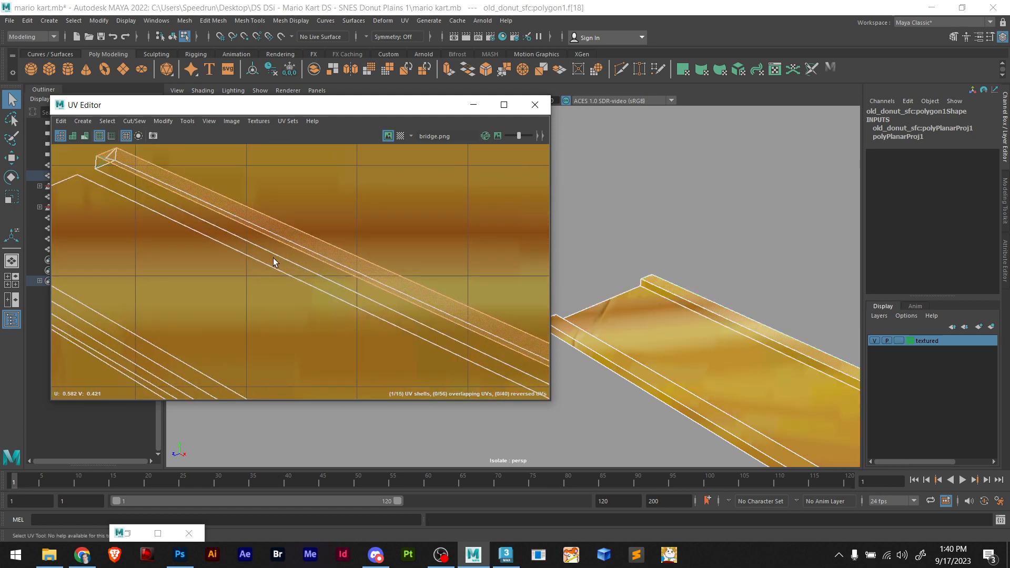
left_click(274, 249)
left_click(266, 198)
right_click_drag(274, 187, 272, 161)
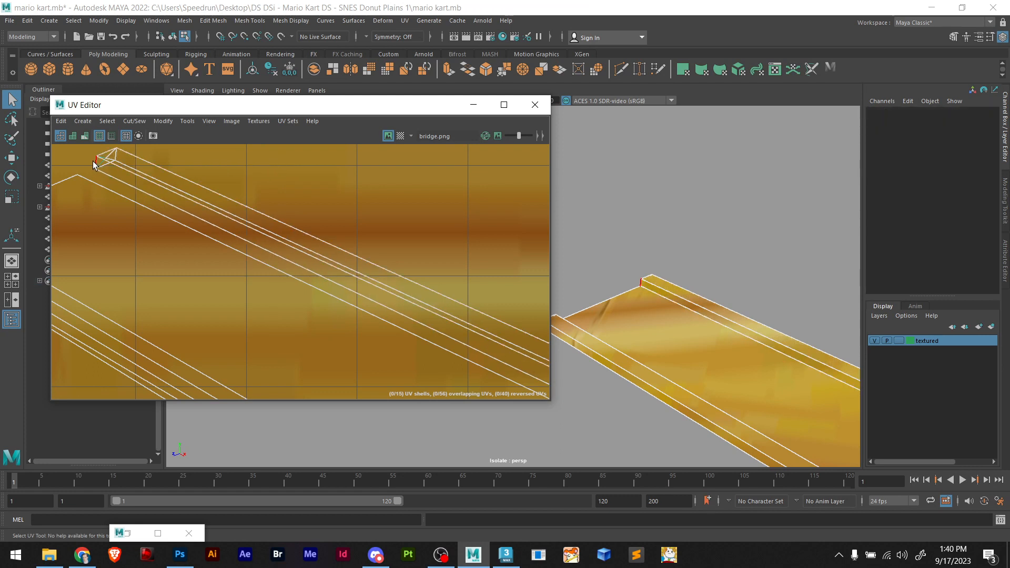
left_click(116, 157)
left_click(128, 172)
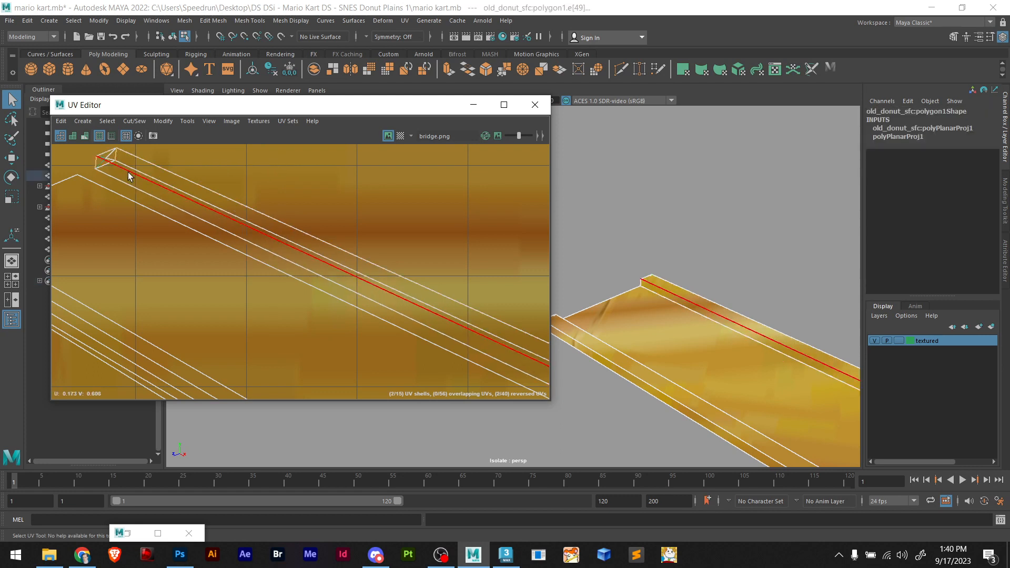
key("ctrl+z")
left_click(191, 194, "shift")
left_click(177, 207, "shift")
scroll(246, 239, "down", 3)
middle_click_drag(305, 258, 255, 246, "alt")
scroll(58, 159, "up", 3)
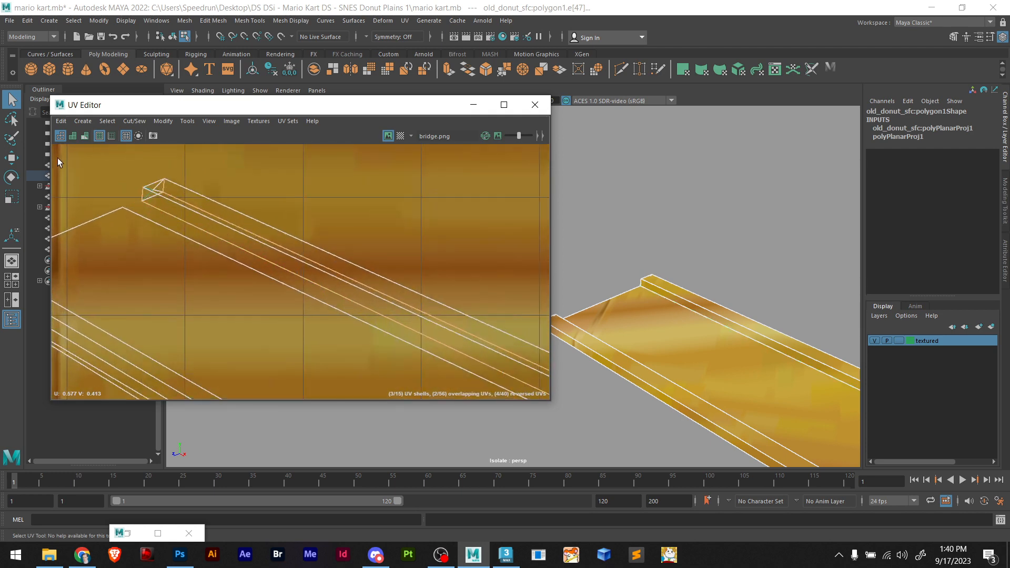
Add the far rail's end edges to the edge selection and cut the UVs along the selected edges
scroll(58, 161, "up", 2)
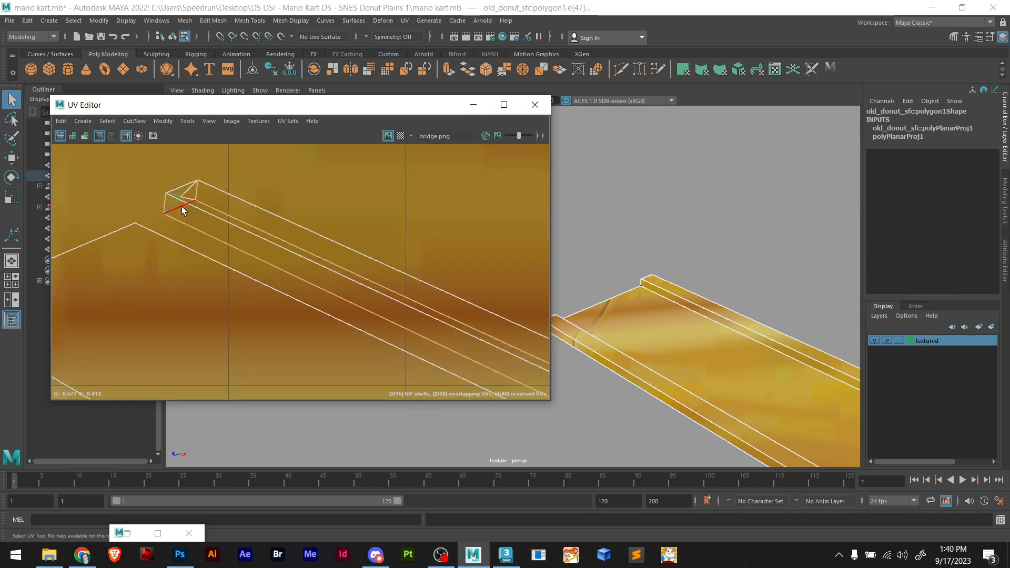
left_click(181, 207, "shift")
middle_click_drag(489, 313, 224, 228, "alt")
scroll(223, 228, "down", 5)
middle_click_drag(318, 259, 69, 134, "alt")
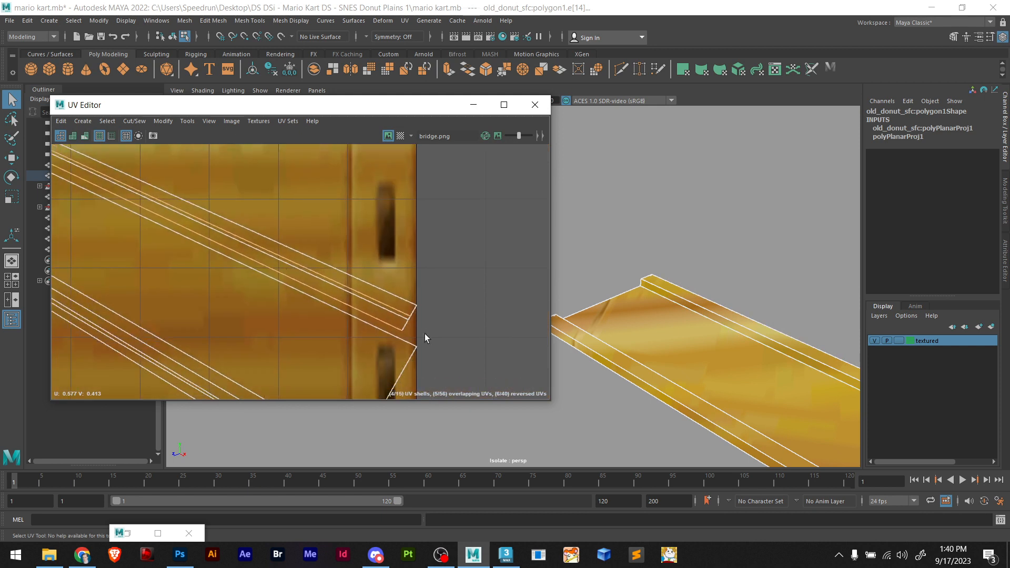
scroll(424, 333, "up", 3)
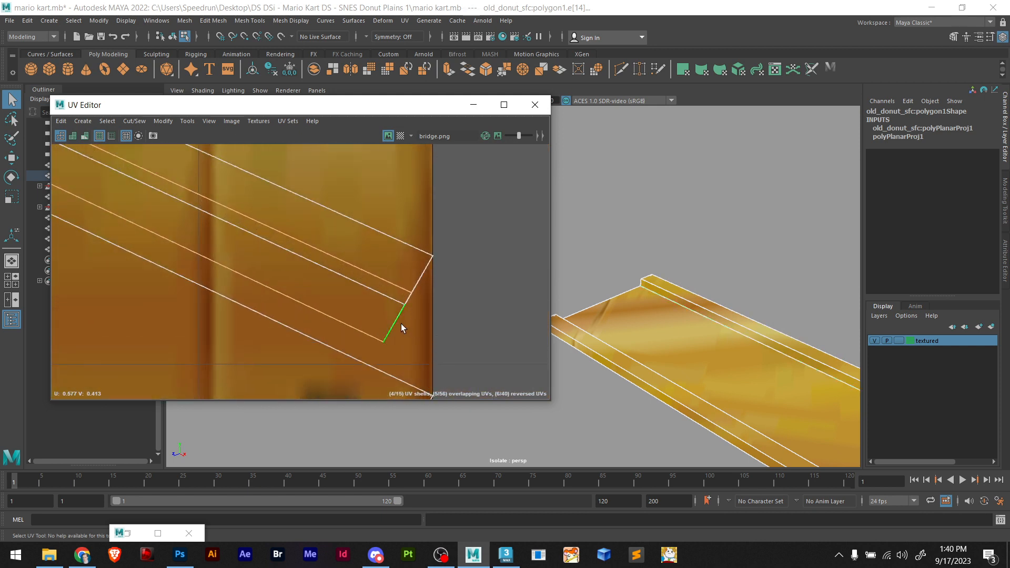
left_click(394, 314, "shift")
key("ctrl+z")
left_click(416, 286, "shift")
right_click_drag(351, 258, 331, 265, "shift")
key("w")
Turn on shaded display of the UV shells and inspect the overlapping near rail and its end edges
scroll(334, 271, "down", 6)
middle_click_drag(279, 284, 475, 282, "alt")
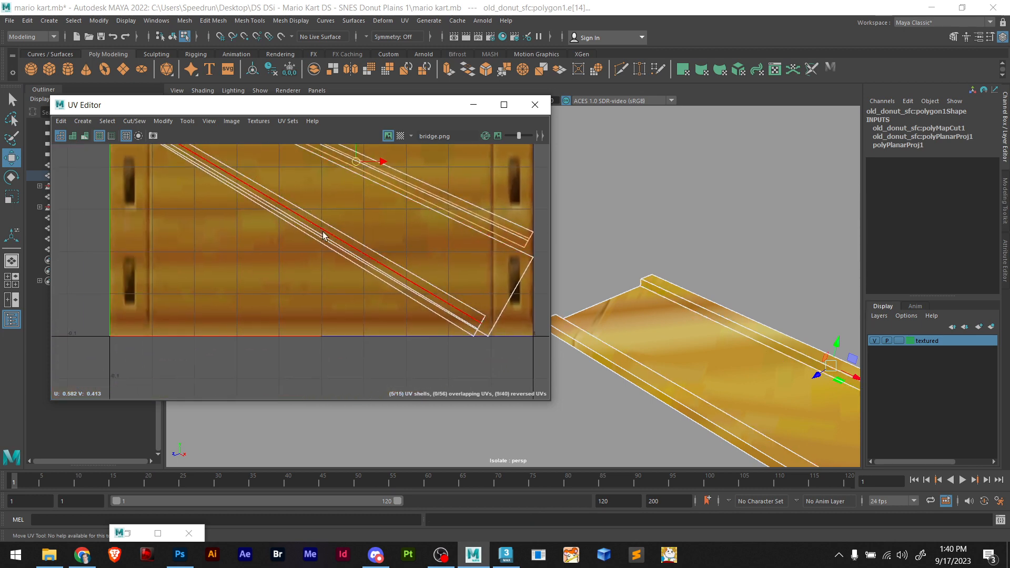
left_click(73, 137)
scroll(529, 321, "up", 1)
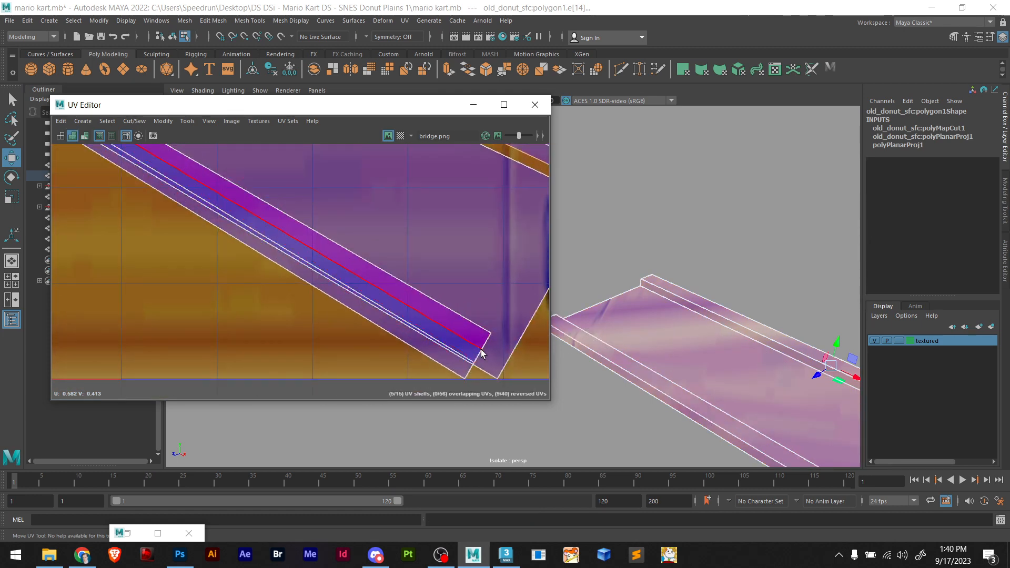
left_click(483, 356)
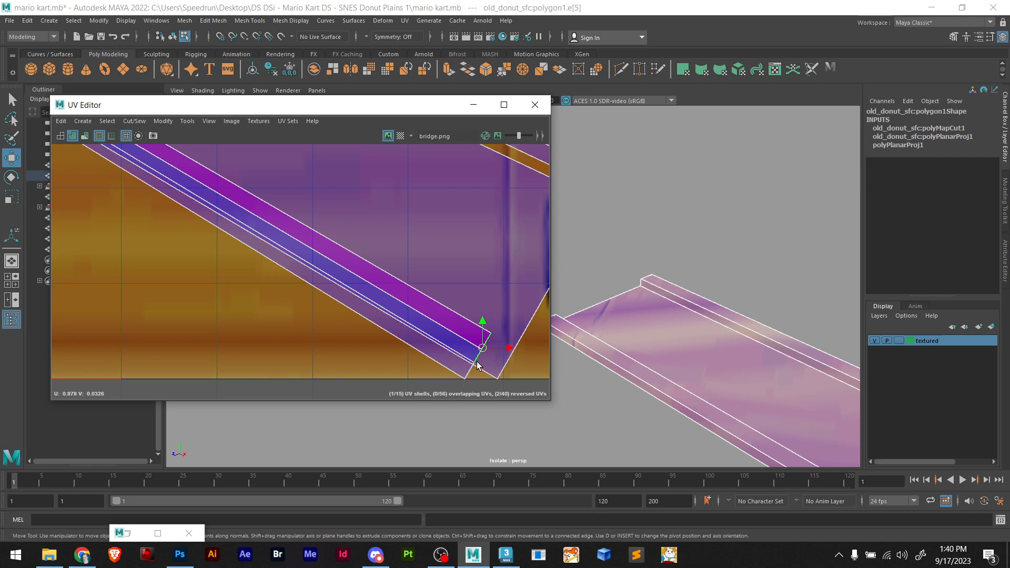
left_click(295, 342)
scroll(315, 343, "down", 3)
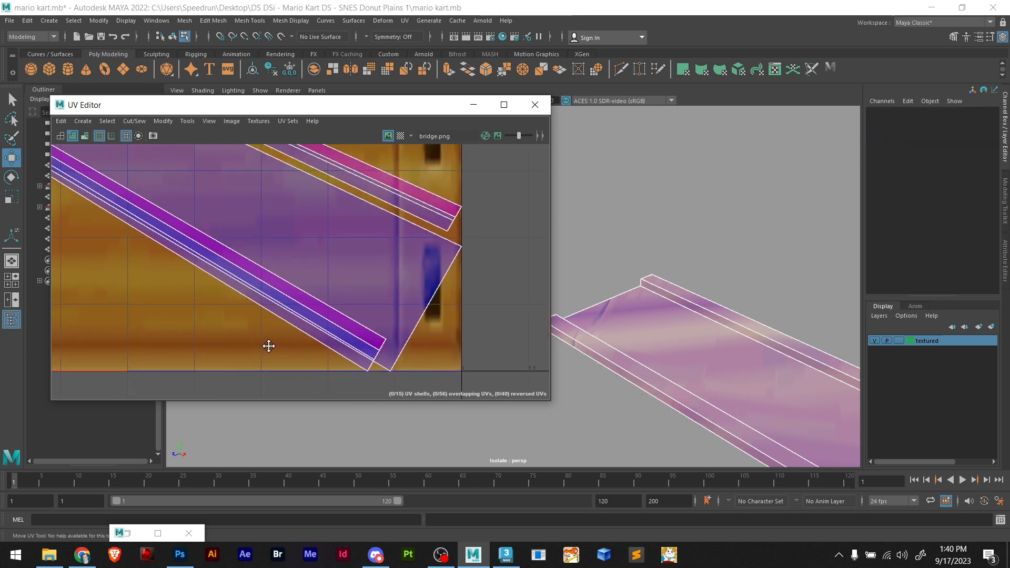
middle_click_drag(252, 349, 248, 345, "alt")
scroll(319, 273, "down", 3)
scroll(249, 298, "up", 4)
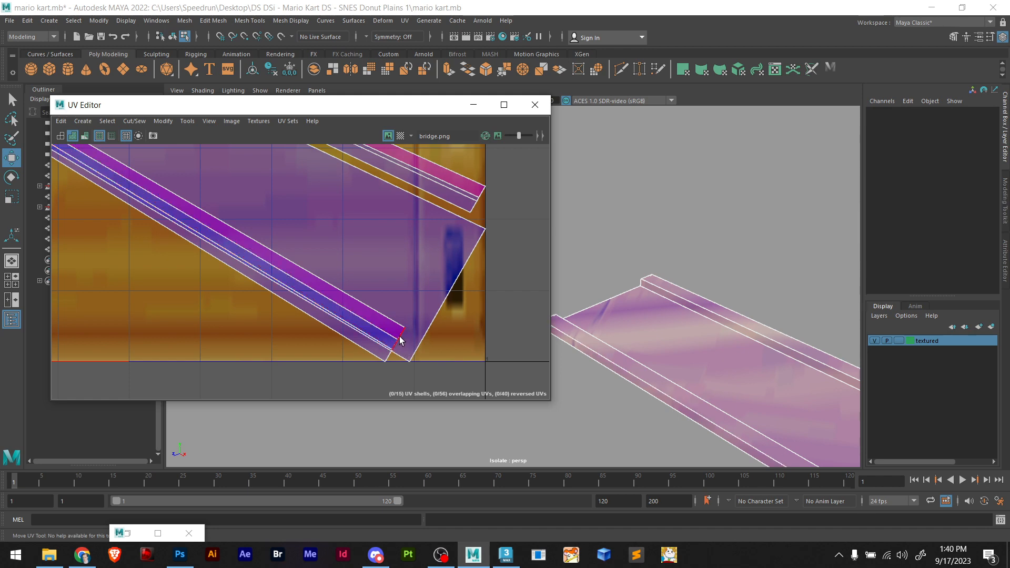
scroll(395, 299, "down", 3)
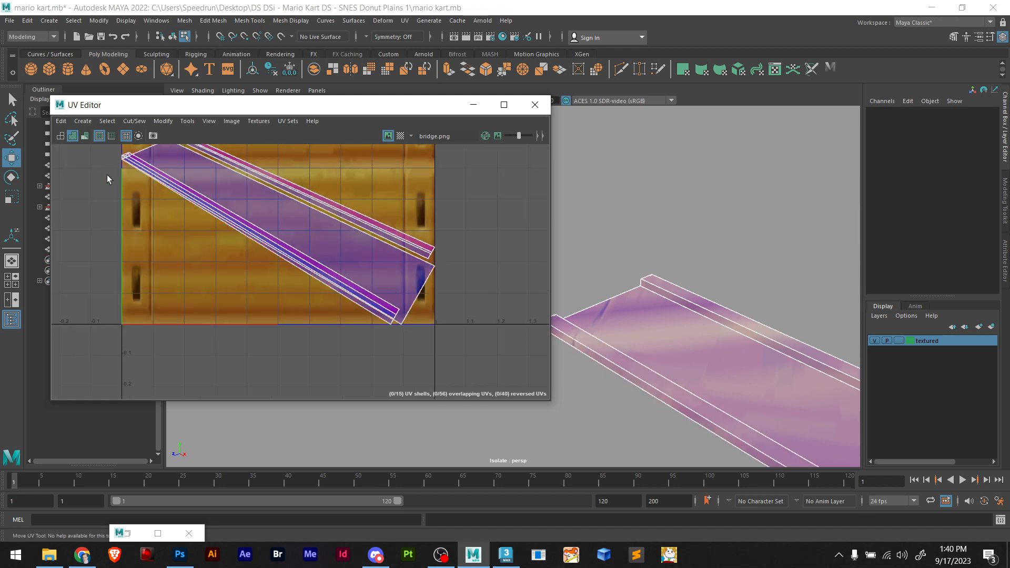
scroll(159, 191, "down", 3)
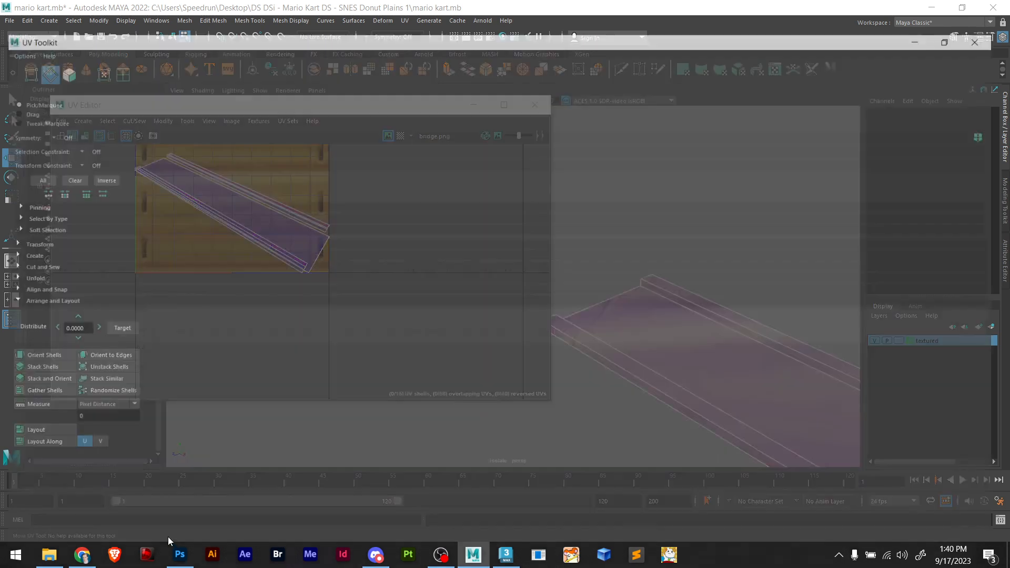
Restore the UV Toolkit, switch to UV shell selection and select the far rail's overlapping UV shells in the UV Editor
left_click(158, 533)
double_click(258, 6)
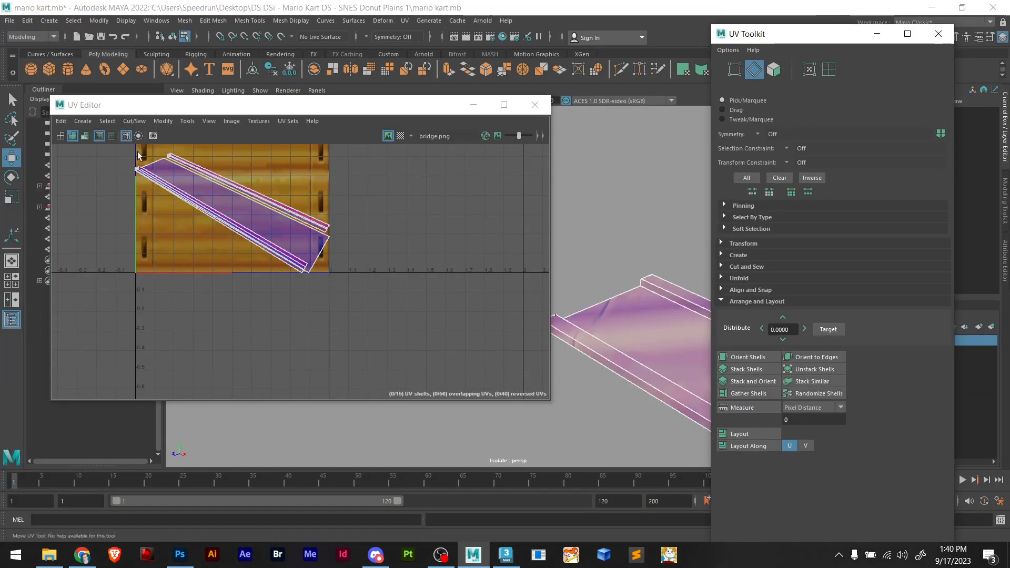
left_click(828, 70)
left_click_drag(301, 235, 308, 243)
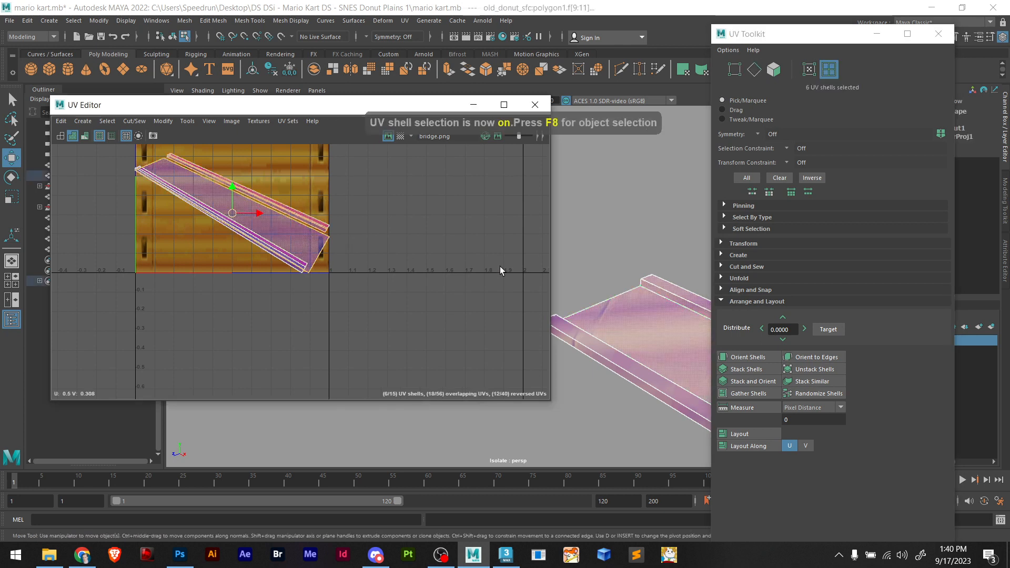
Unfold the selected far rail and deck UV shells
left_click(724, 244)
left_click(723, 244)
left_click(722, 255)
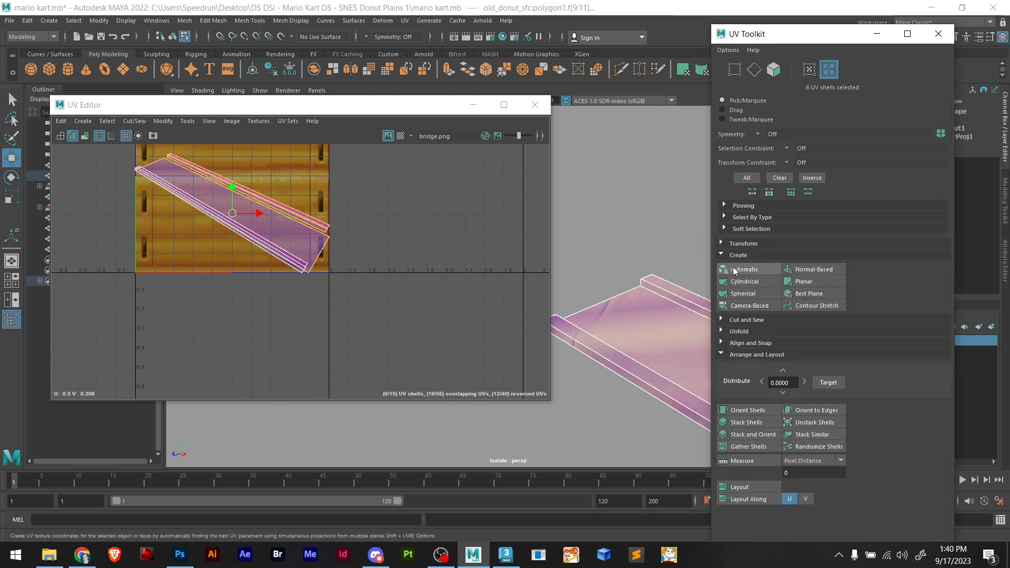
left_click(722, 243)
left_click(723, 244)
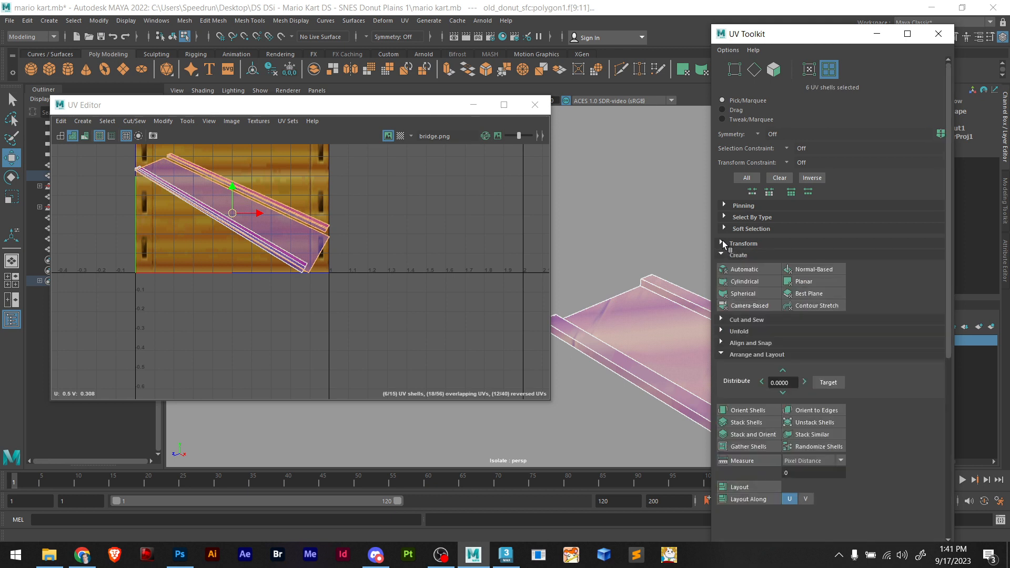
left_click(724, 331)
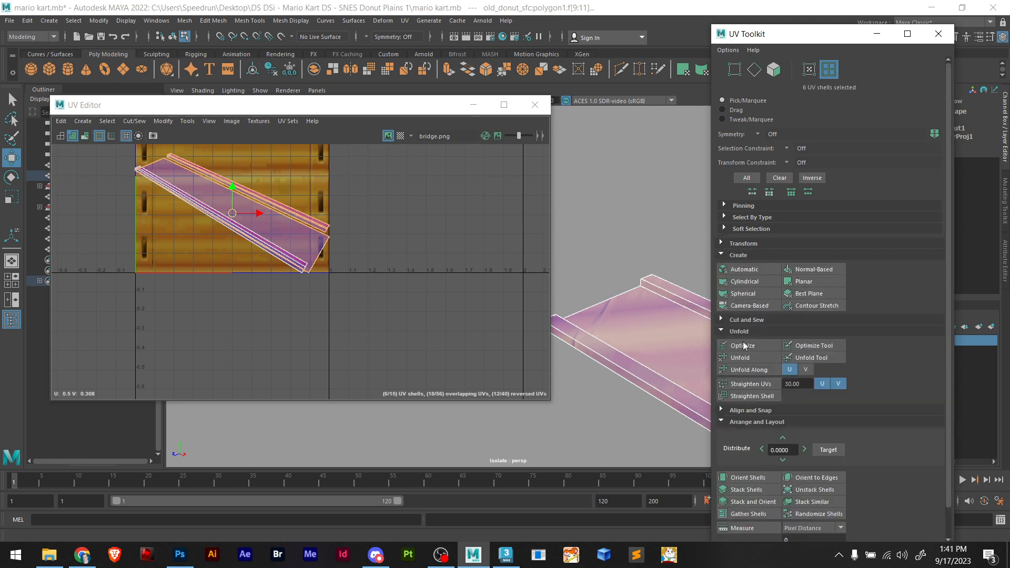
left_click(740, 358)
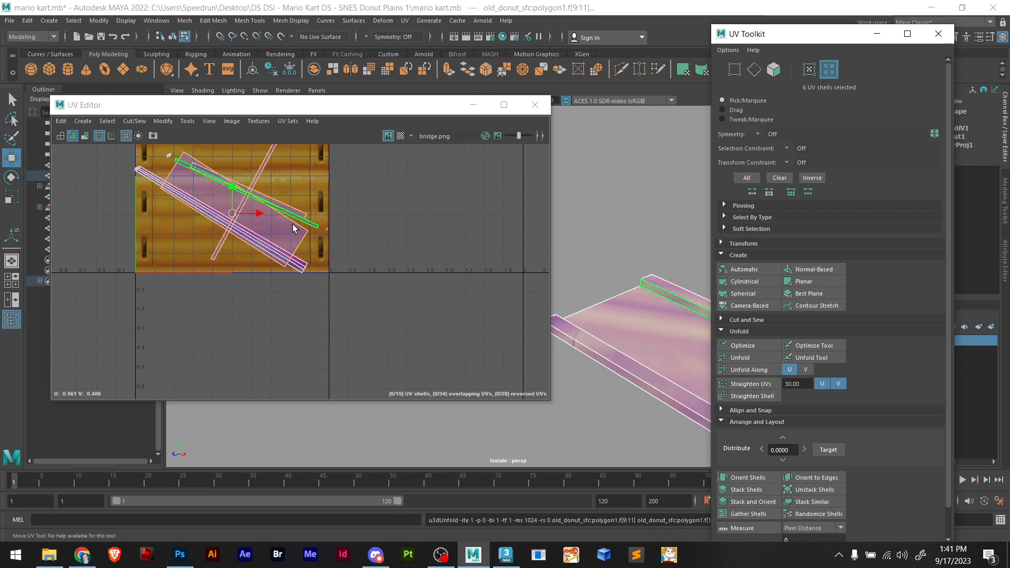
Move the unfolded shells upward over the bridge.png texture, clear of the near rail's shells
scroll(293, 228, "down", 3)
middle_click_drag(336, 258, 434, 324, "alt")
scroll(363, 285, "up", 6)
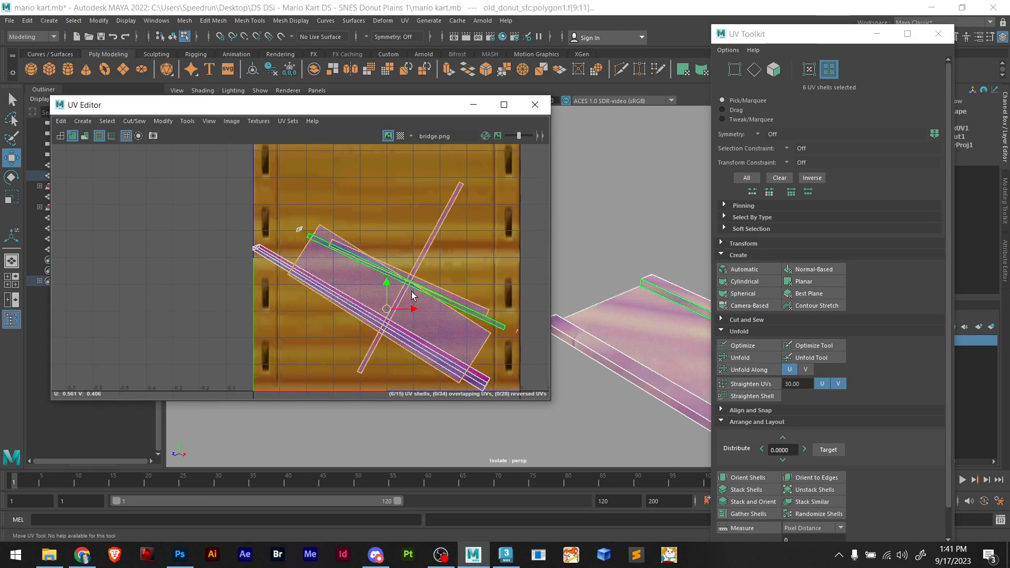
left_click_drag(387, 287, 388, 194)
middle_click_drag(506, 302, 488, 350, "alt")
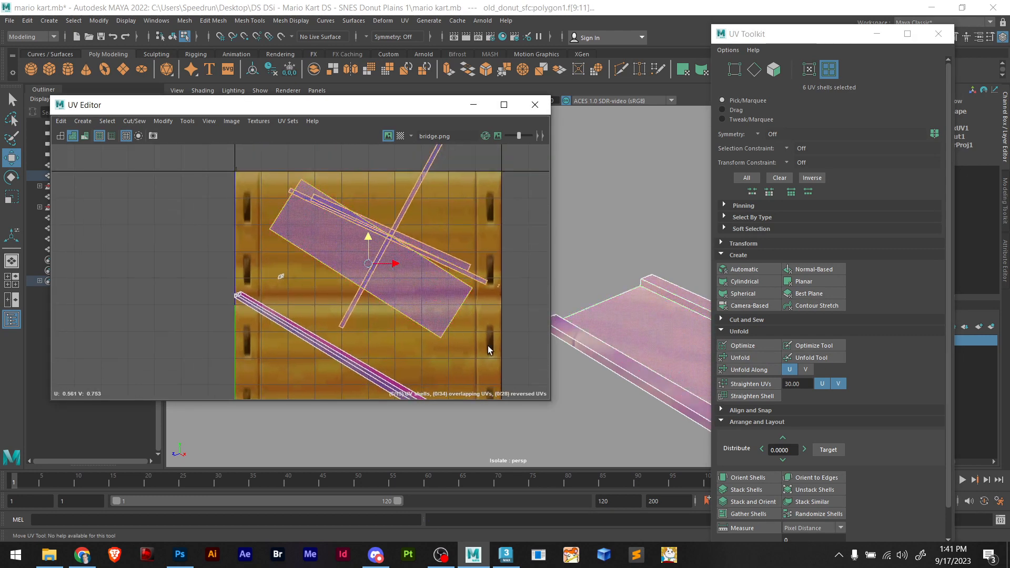
Select one of the tiny rail-end UV shells and try to shift it sideways off the overlapping one
left_click(488, 350)
scroll(267, 270, "up", 8)
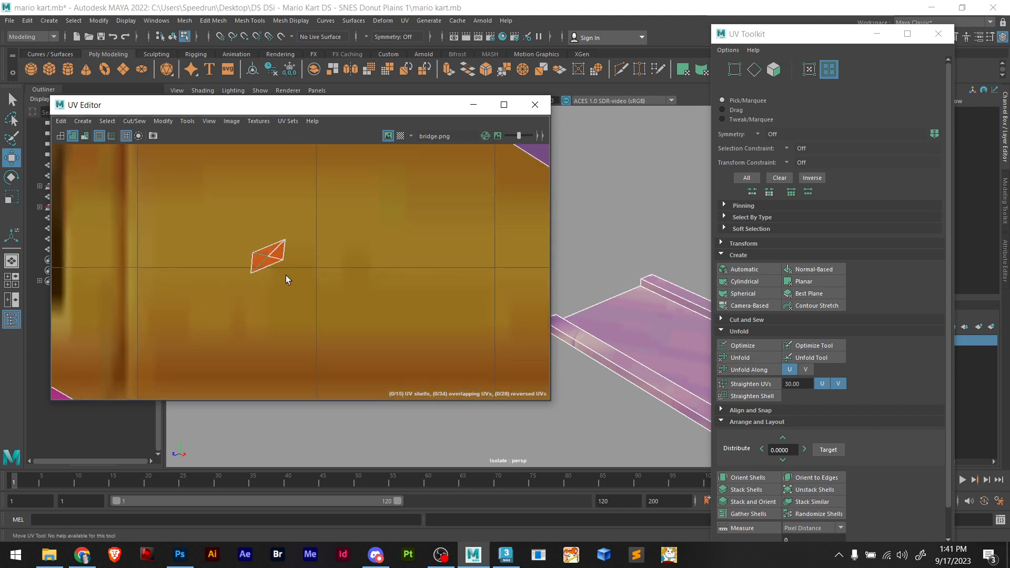
left_click(260, 270)
left_click(288, 282)
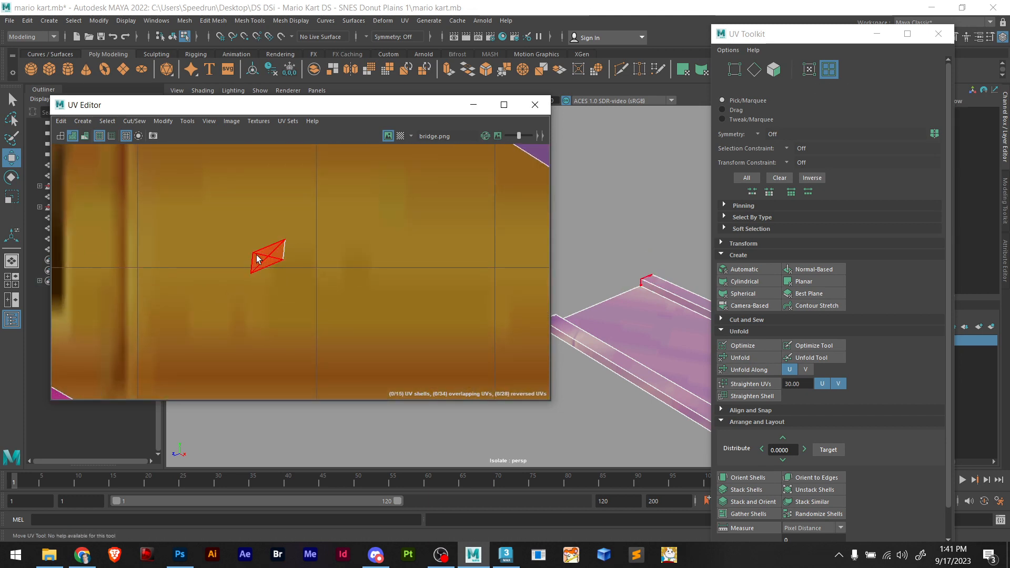
left_click(258, 259)
left_click_drag(293, 255, 244, 257)
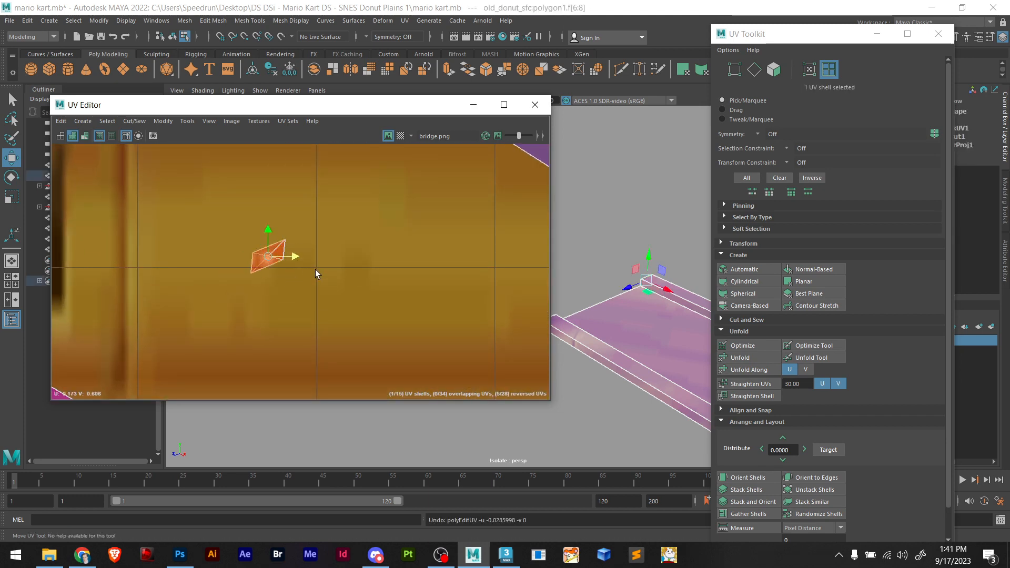
Select both tiny overlapping rail-end shells and examine the matching end cap up close on the model
left_click_drag(256, 279, 250, 283)
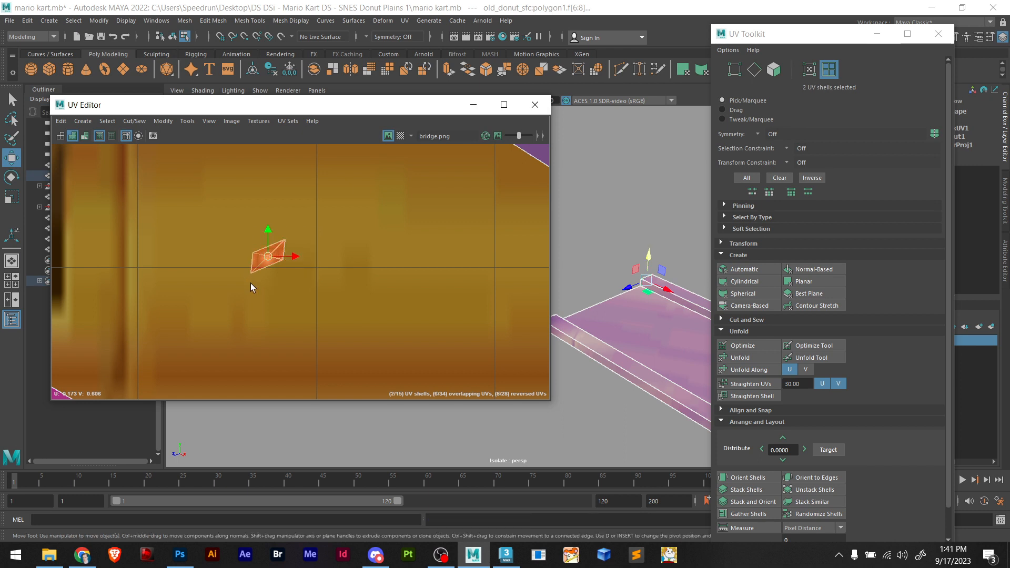
scroll(311, 272, "up", 4)
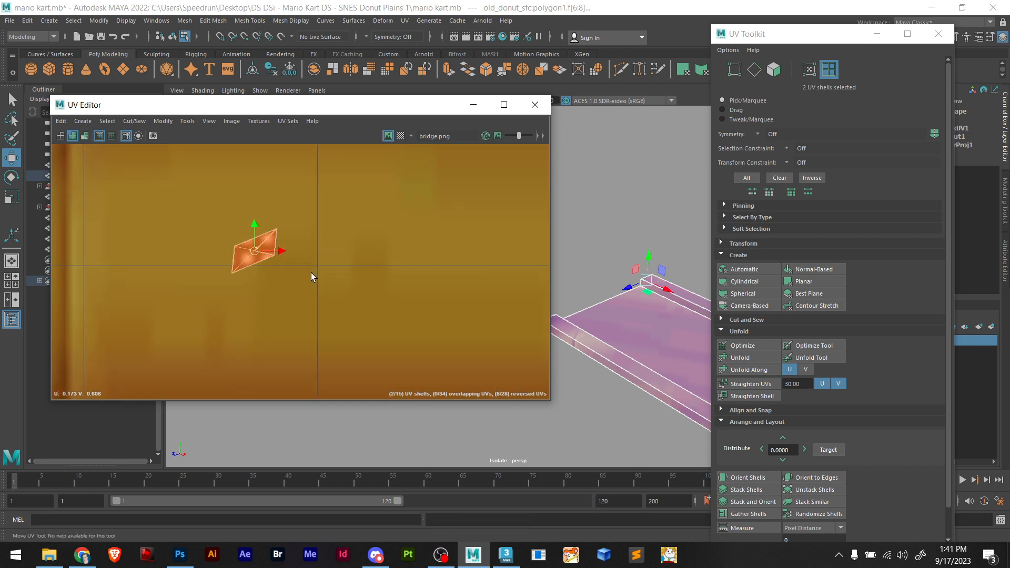
left_click(303, 241)
left_click_drag(303, 244, 263, 289)
scroll(301, 299, "down", 5)
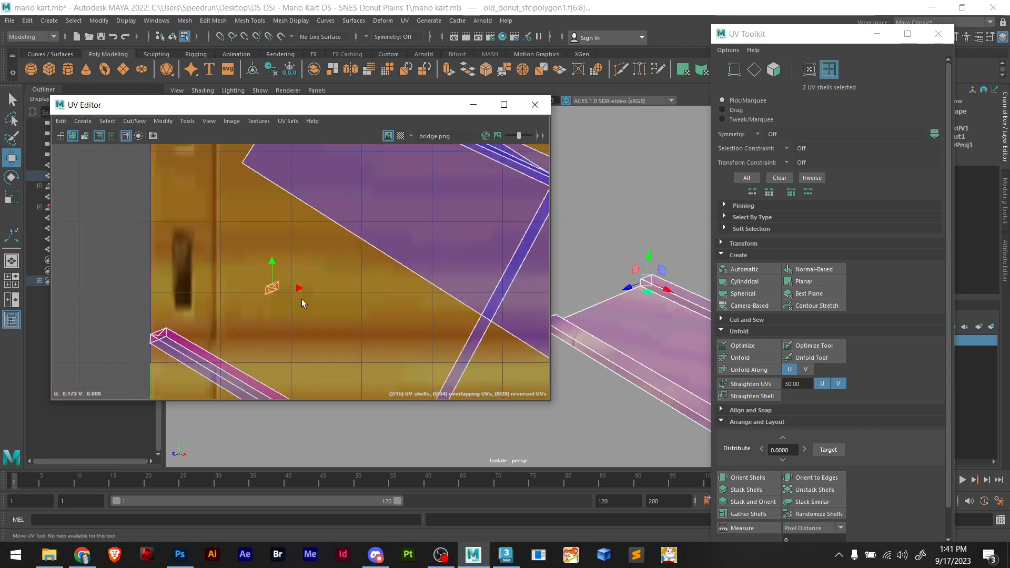
left_click(689, 306)
key("f")
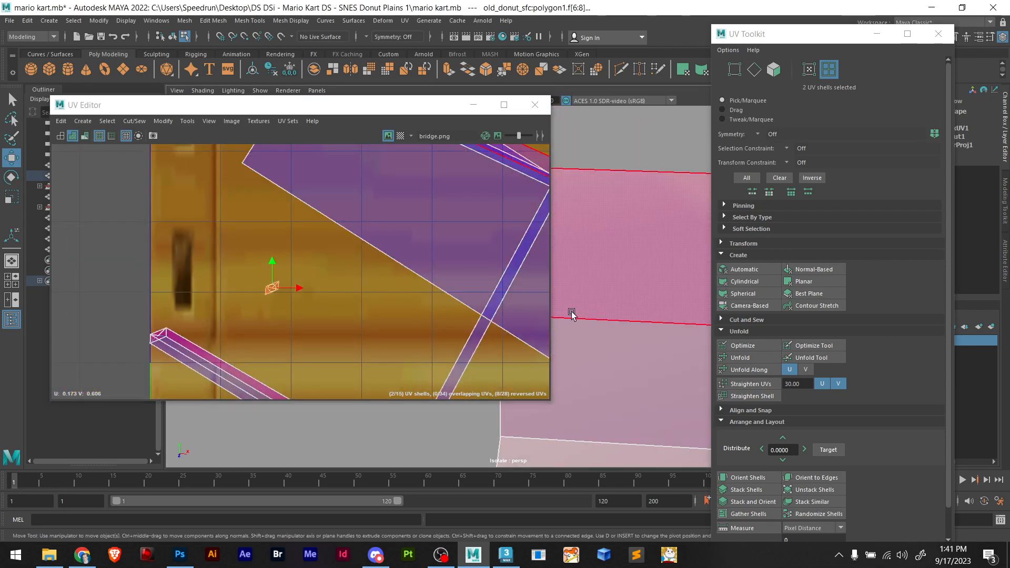
left_click_drag(584, 331, 652, 312, "alt")
scroll(573, 315, "down", 3)
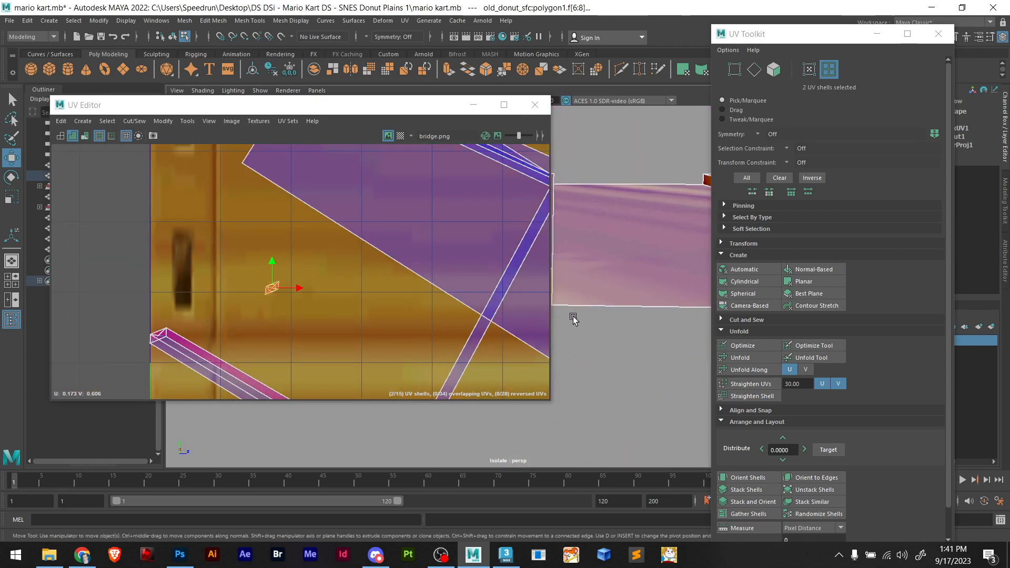
middle_click_drag(573, 311, 683, 322, "alt")
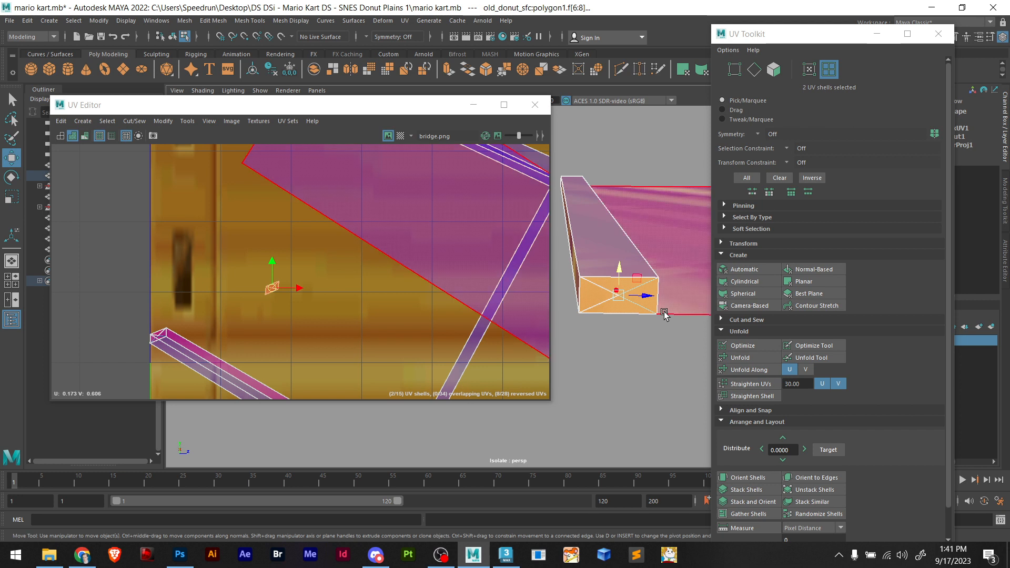
Select the end cap's two shells separately and together on the model to check its overlapping faces
left_click(593, 310)
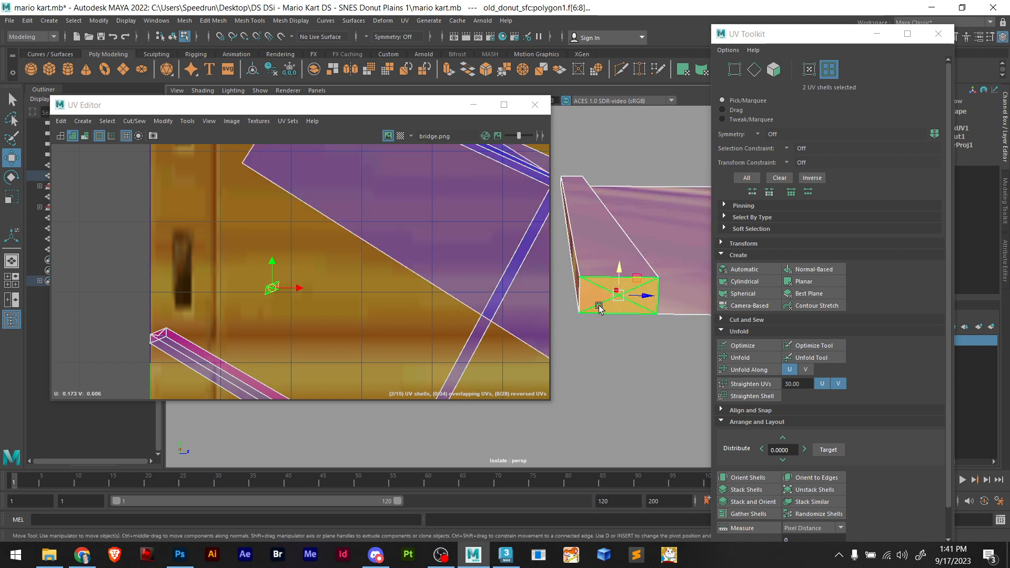
left_click(638, 158)
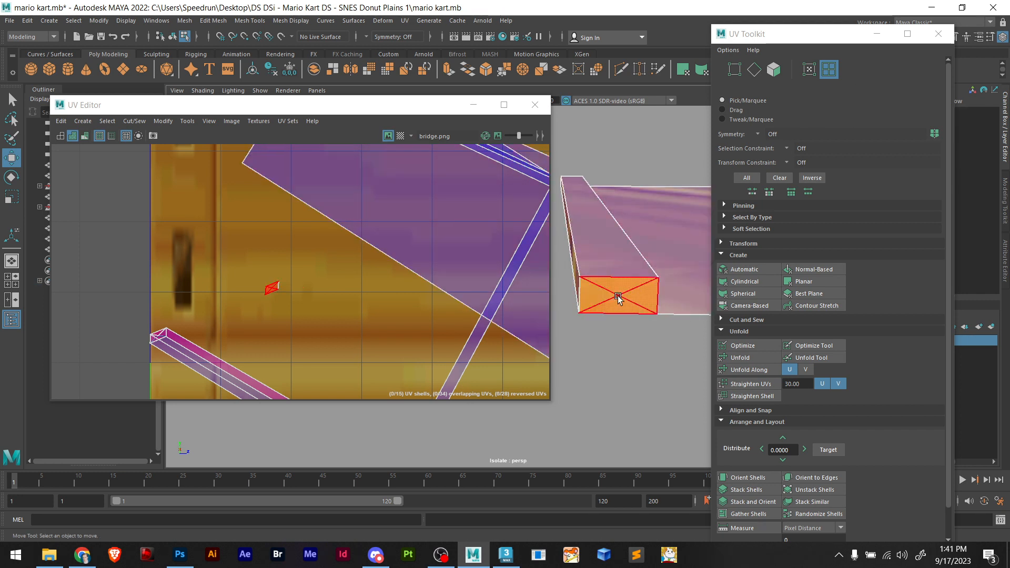
left_click(589, 293)
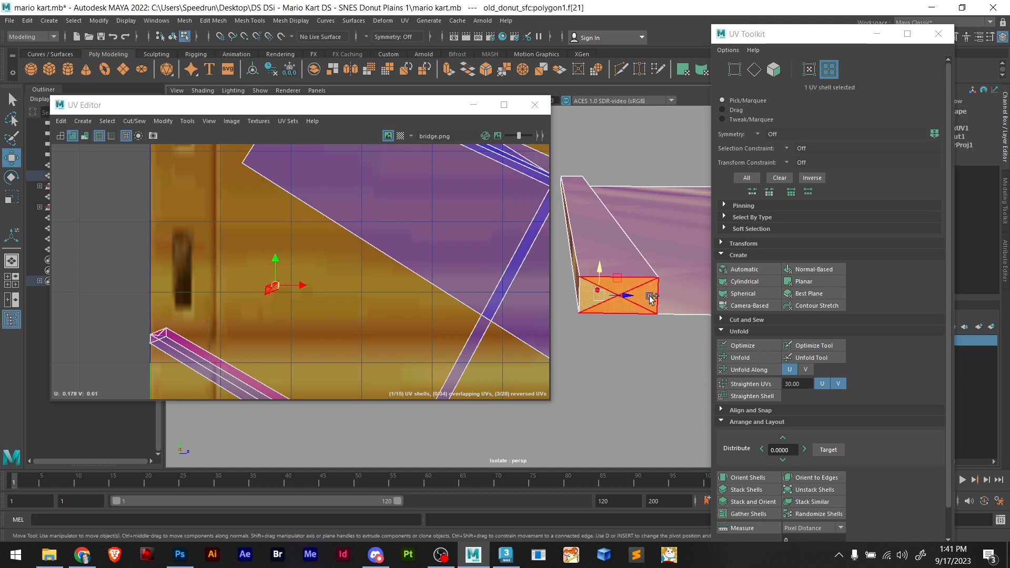
left_click(637, 335)
left_click(608, 295)
left_click(645, 297, "shift")
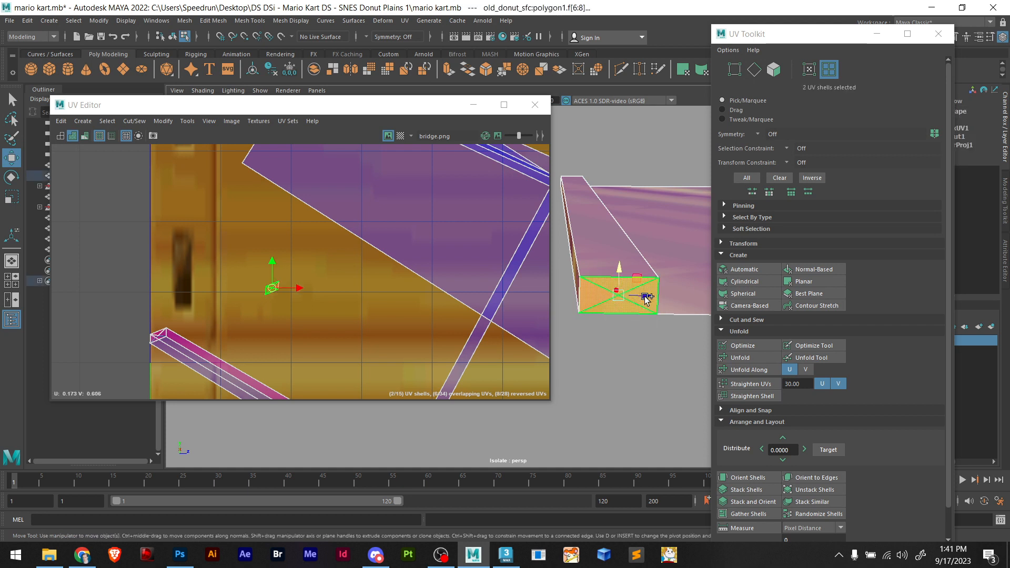
Bring up the Modeling Toolkit, minimize the UV Toolkit, return to object mode and clear the selection
left_click(1005, 190)
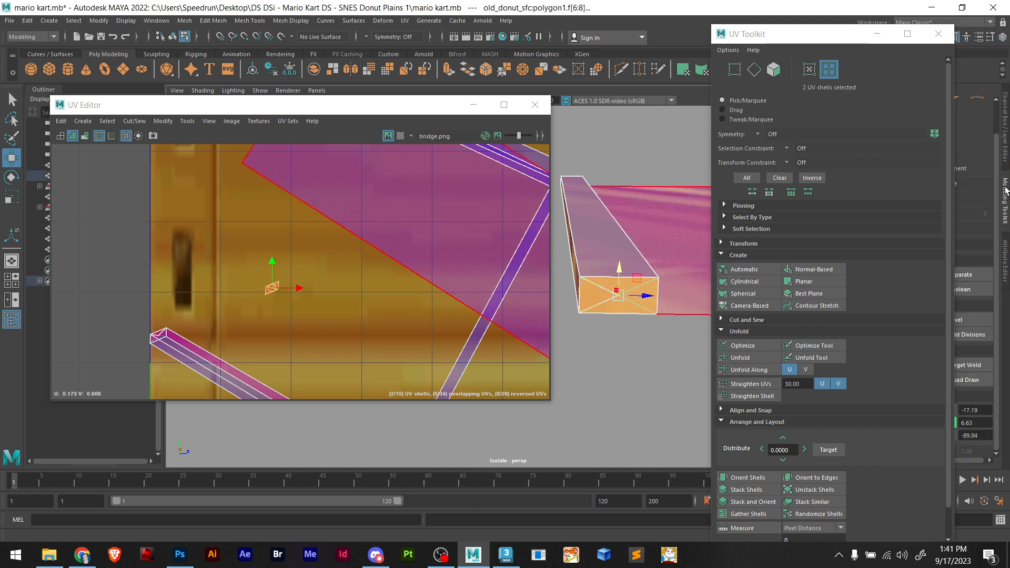
left_click(876, 34)
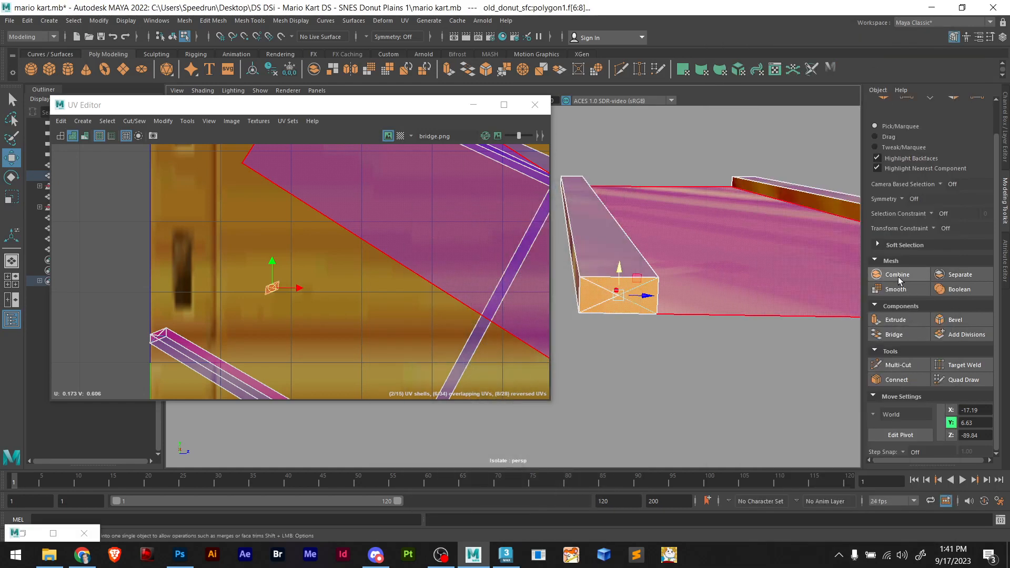
left_click(897, 320)
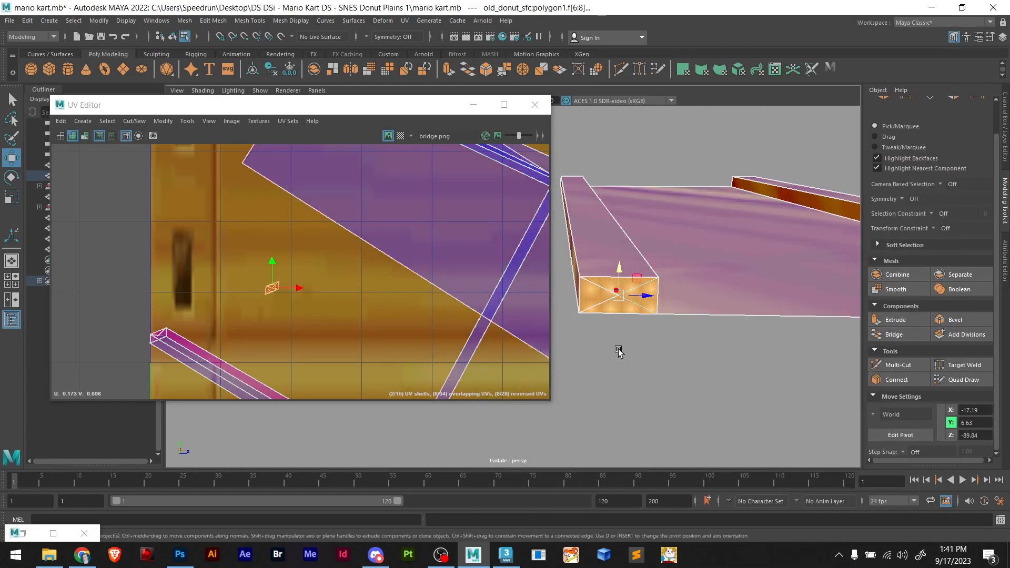
right_click_drag(614, 343, 664, 253)
left_click(637, 337)
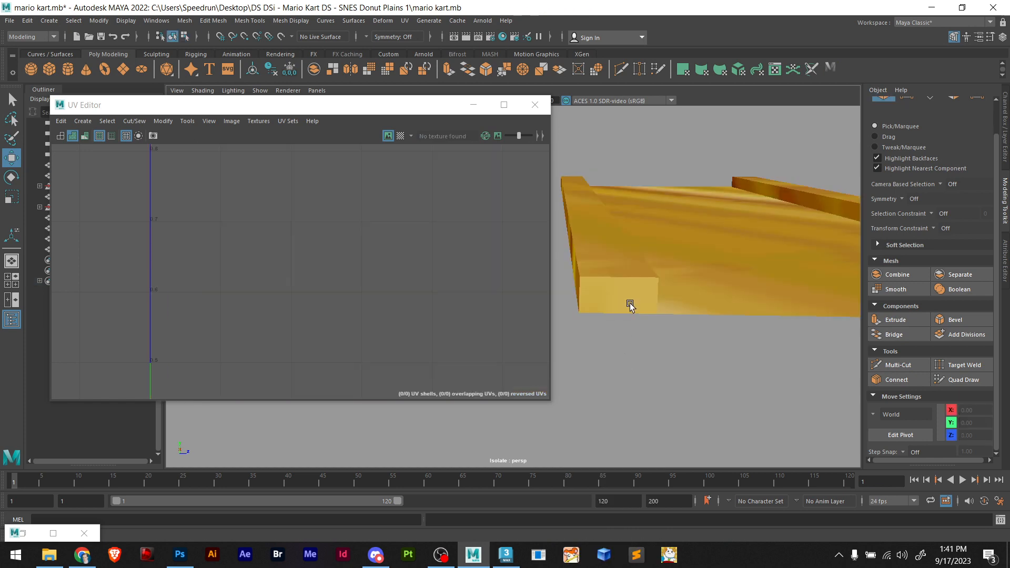
Select the bridge mesh, switch to vertex selection and activate Target Weld at the rail's end cap
left_click(630, 300)
scroll(616, 303, "up", 5)
middle_click_drag(698, 335, 609, 336, "alt")
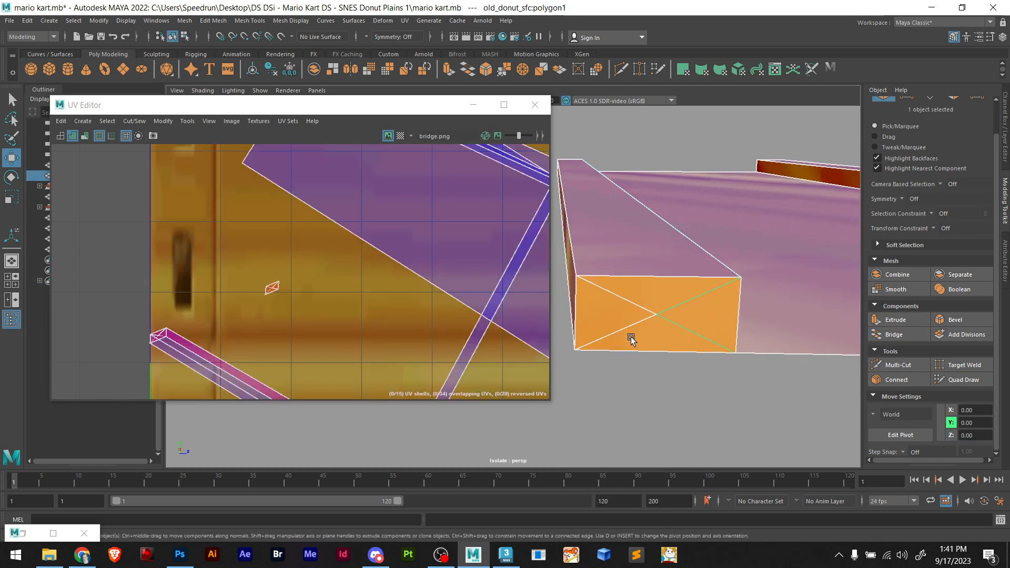
scroll(925, 126, "up", 2)
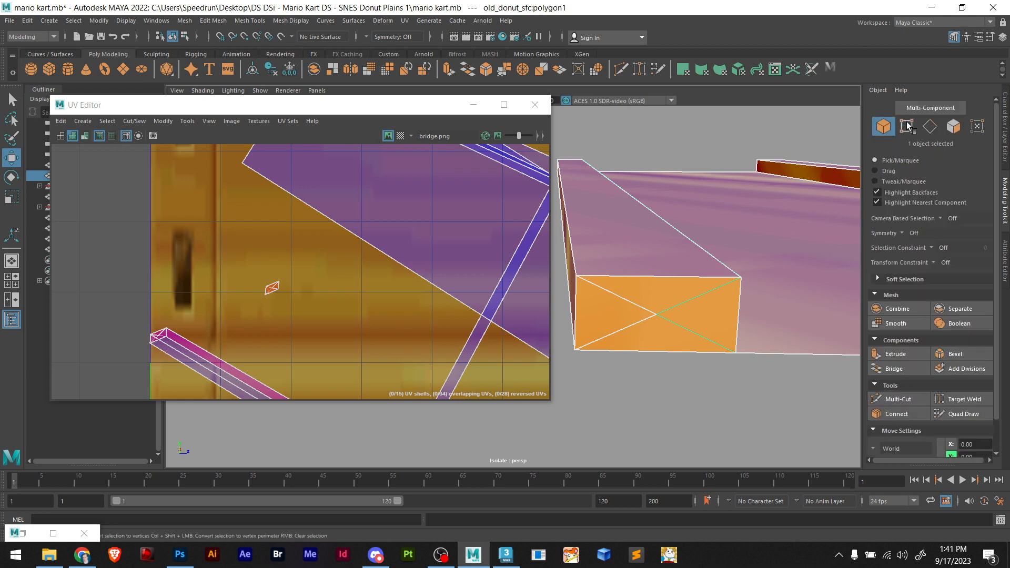
left_click(907, 126)
left_click(964, 399)
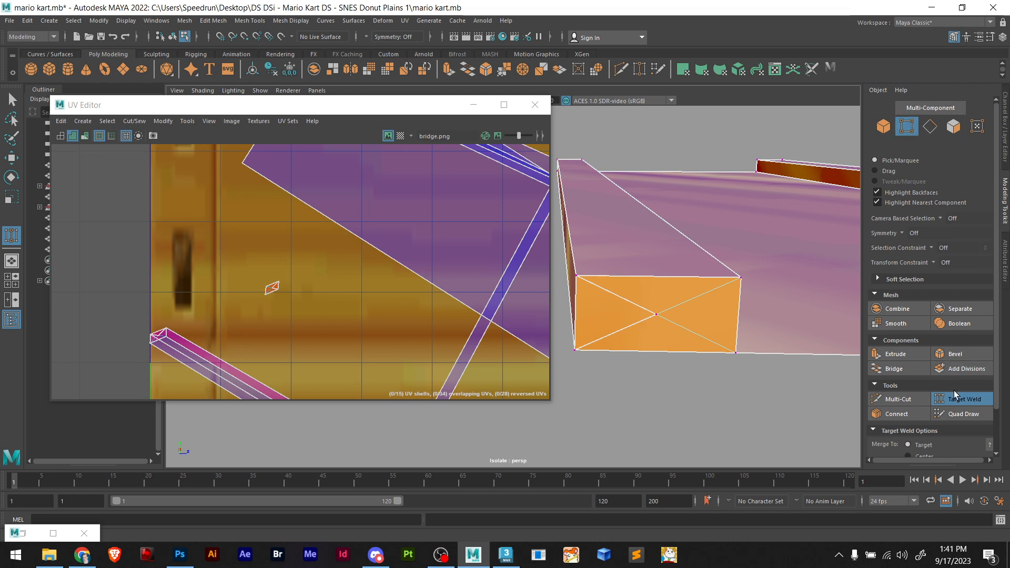
Switch to the Move tool and shift one of the end cap's centre vertices toward the cap's outer side
key("w")
left_click(659, 317)
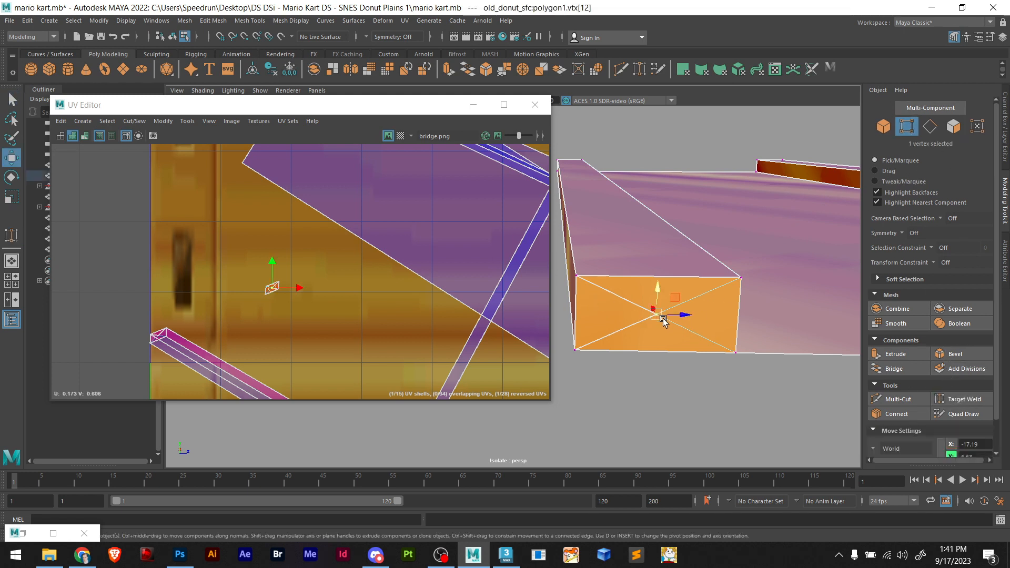
left_click_drag(681, 315, 654, 318)
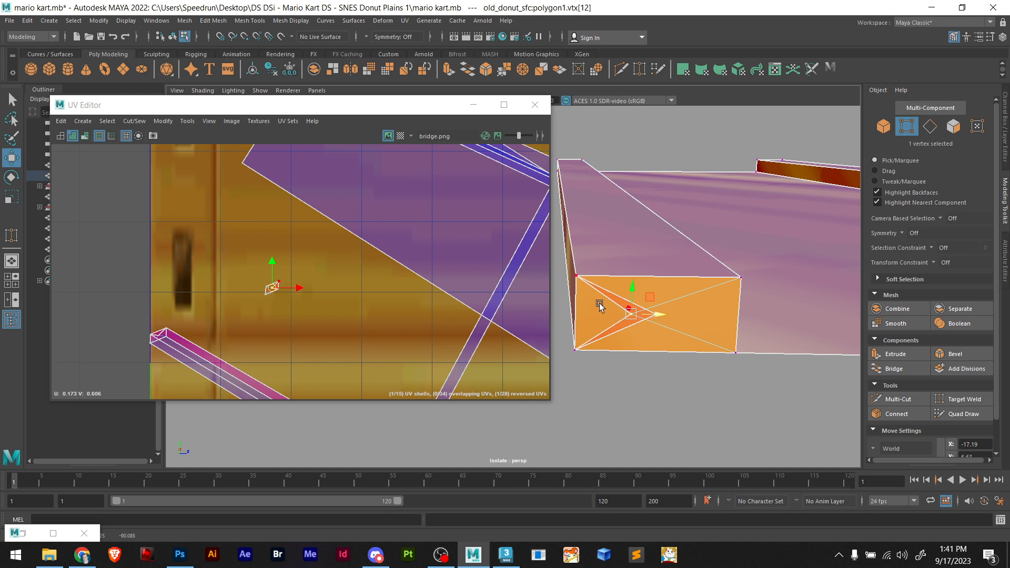
Move the end cap's loose upper and lower outer corner vertices inward to pull its overlapping faces off the rail's corners
left_click(574, 276)
left_click_drag(609, 280, 582, 277)
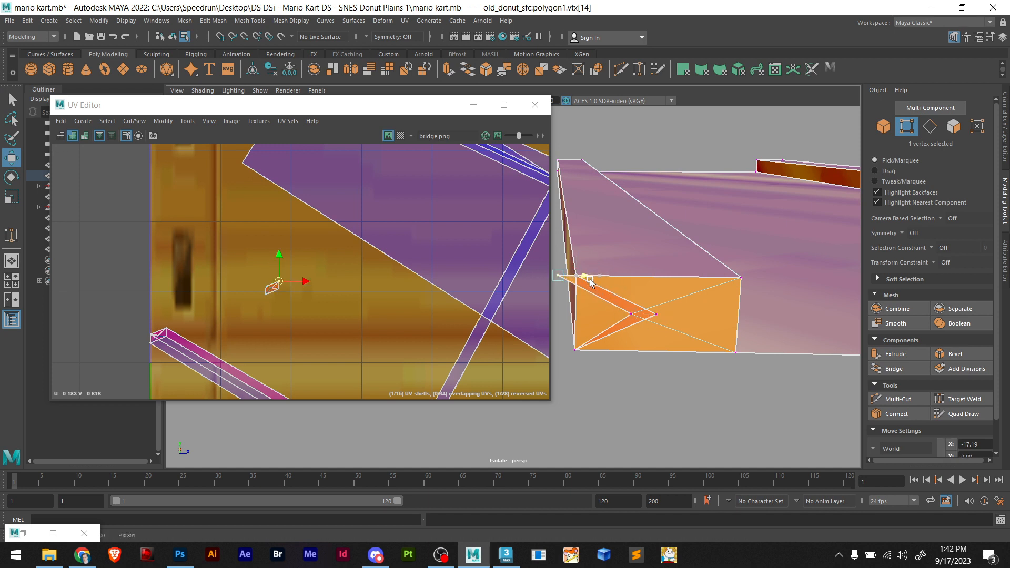
left_click(578, 351)
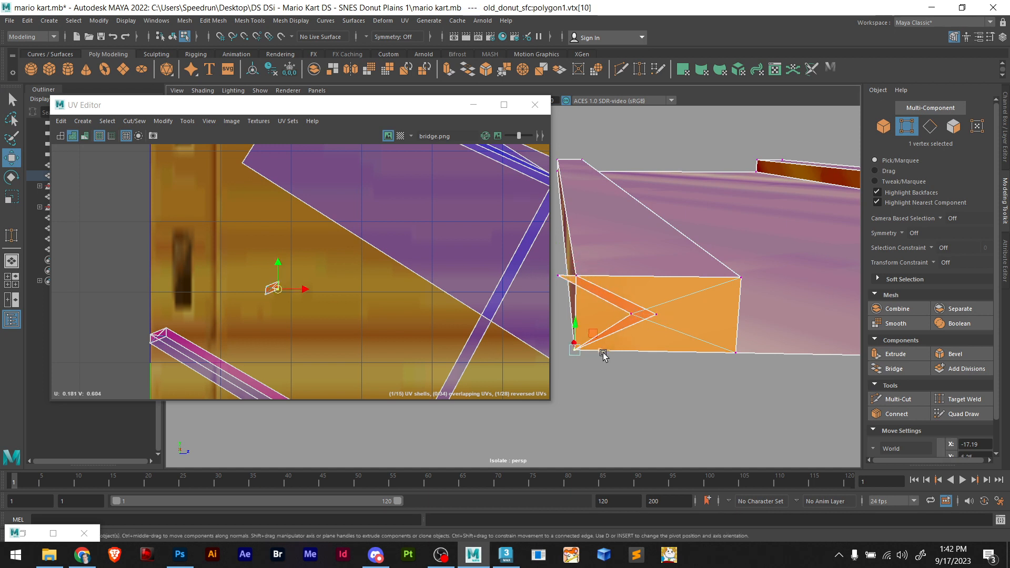
left_click_drag(587, 358, 635, 366)
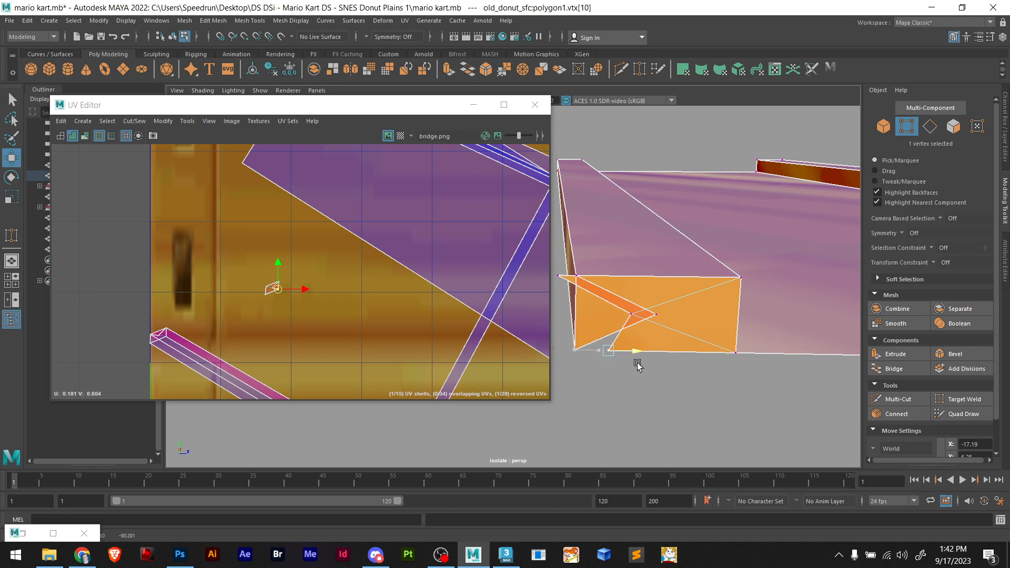
left_click(558, 276)
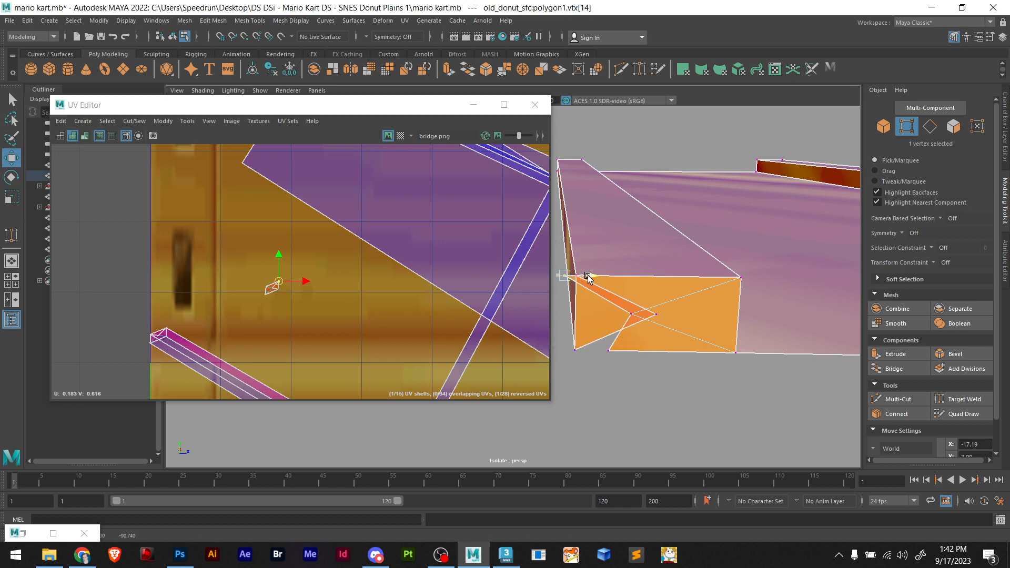
left_click_drag(581, 277, 622, 281)
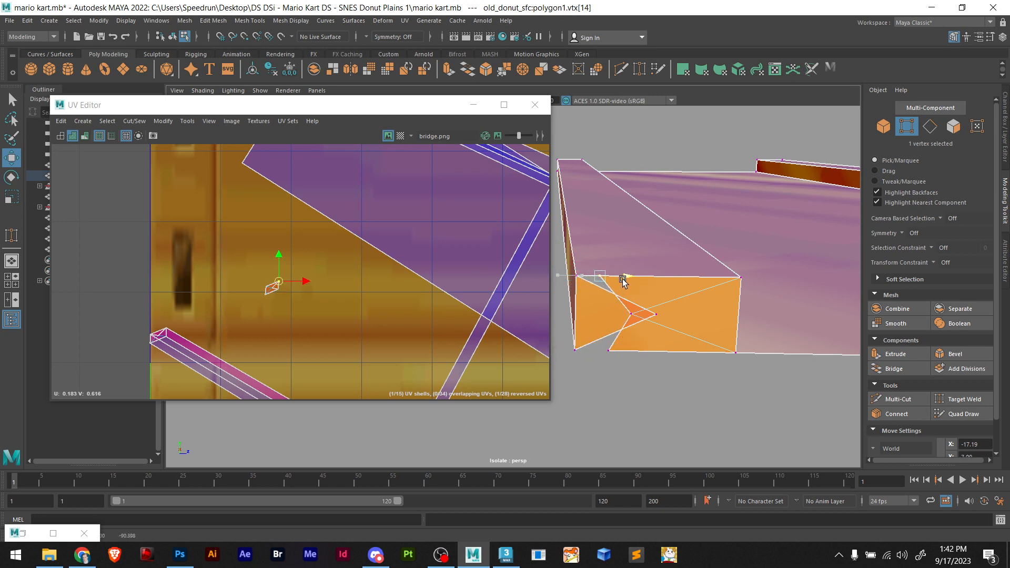
Target Weld the end cap's loose upper and lower vertices onto the rail's outer corners and merge its two centre vertices into one
left_click(964, 399)
left_click_drag(633, 314, 631, 314)
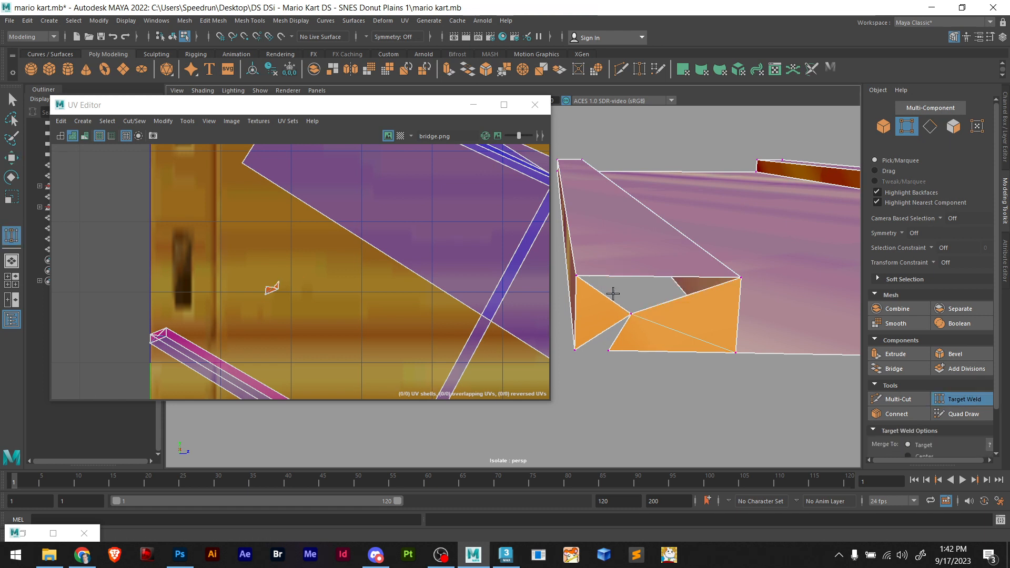
key("ctrl+z")
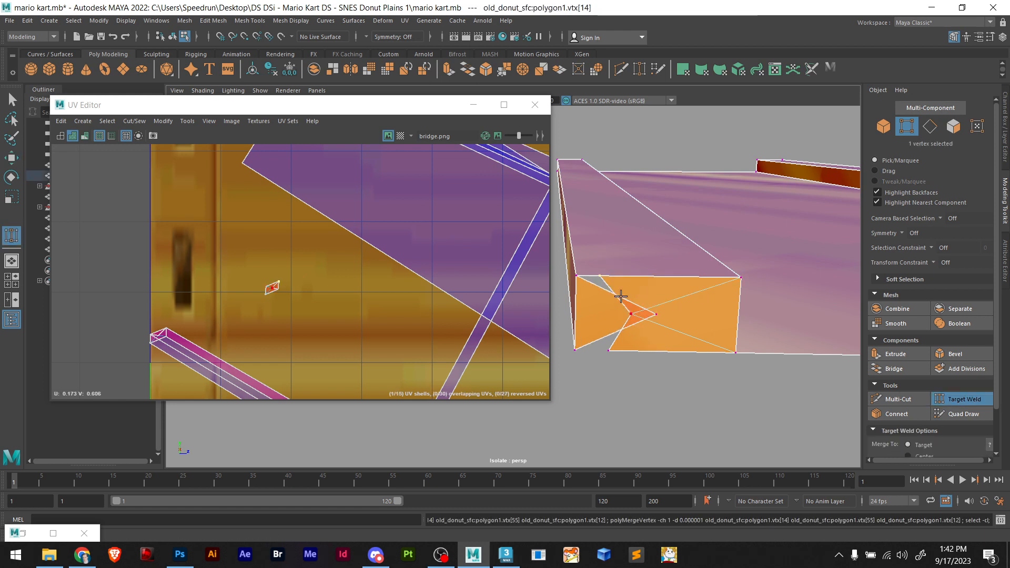
left_click_drag(601, 275, 576, 275)
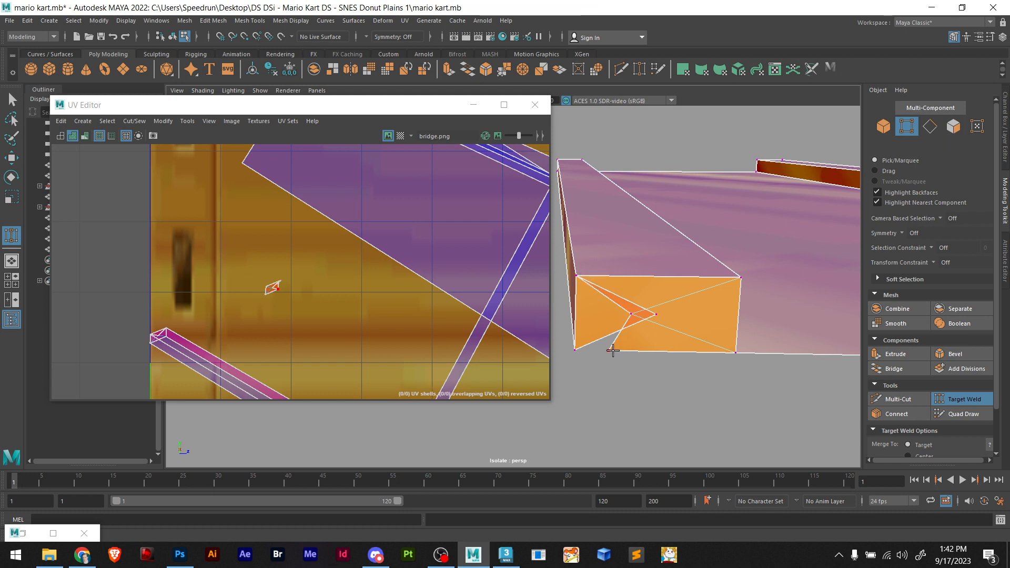
left_click_drag(611, 350, 575, 350)
left_click_drag(631, 315, 657, 315)
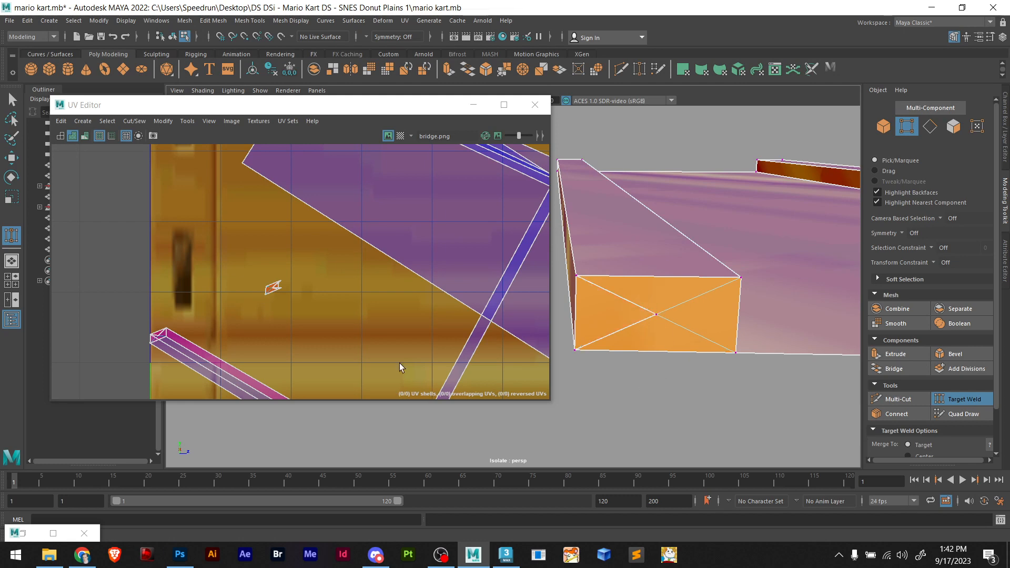
Restore the UV Toolkit as a floating window, switch to UV shell selection and select the end cap's two shells
scroll(314, 320, "up", 5)
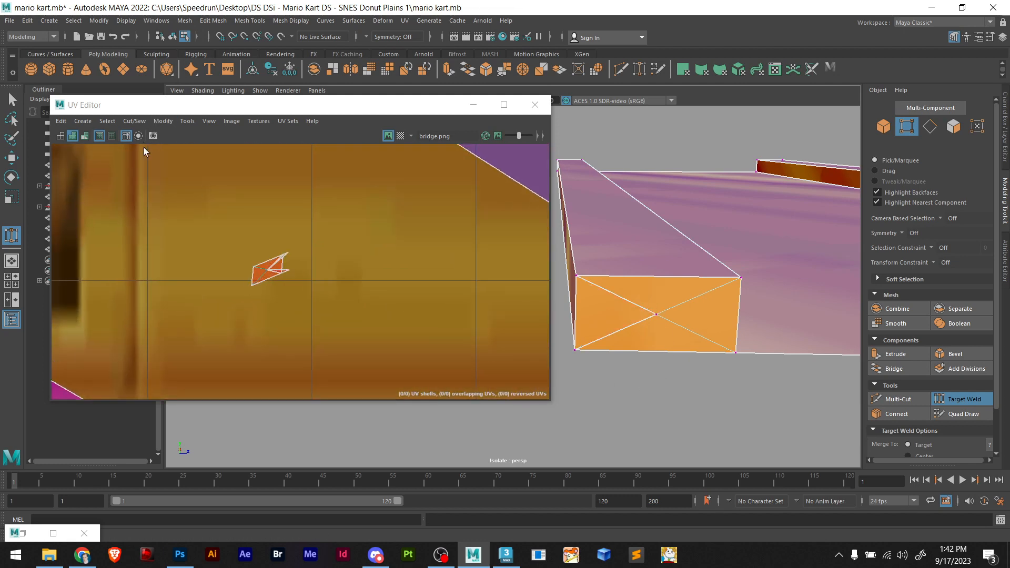
left_click(954, 130)
left_click(310, 252)
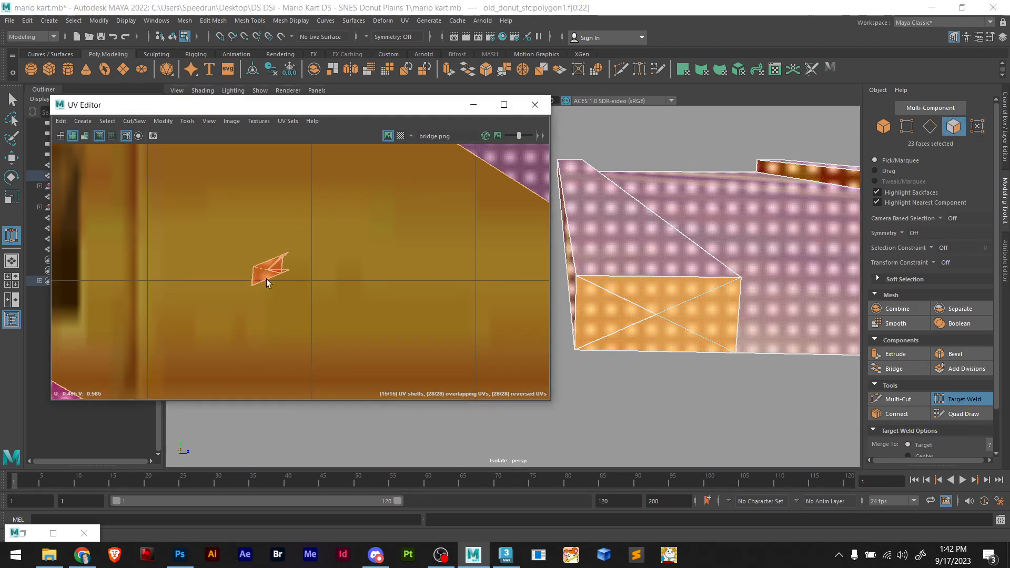
right_click(264, 306)
left_click(297, 309)
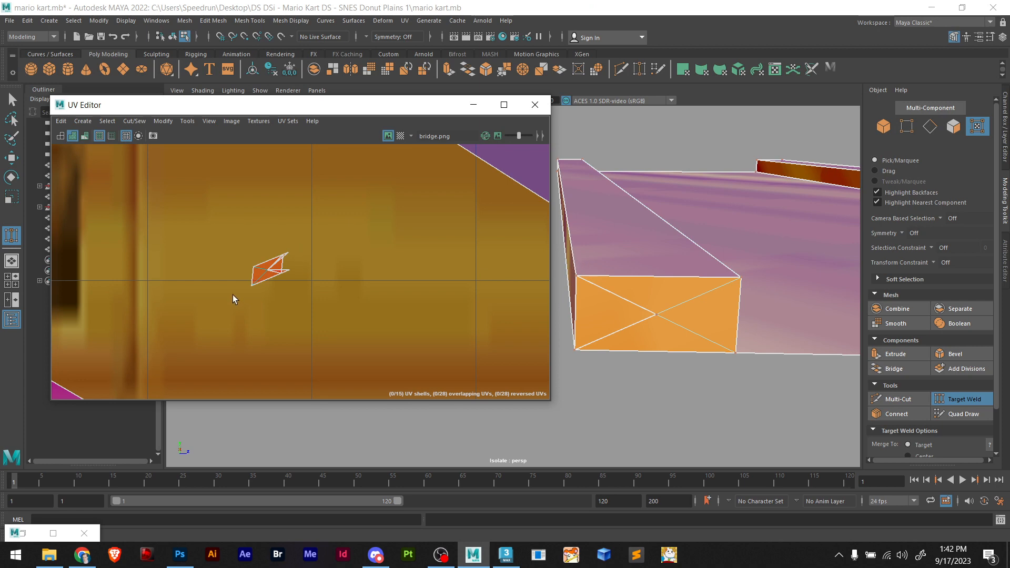
scroll(283, 272, "up", 1)
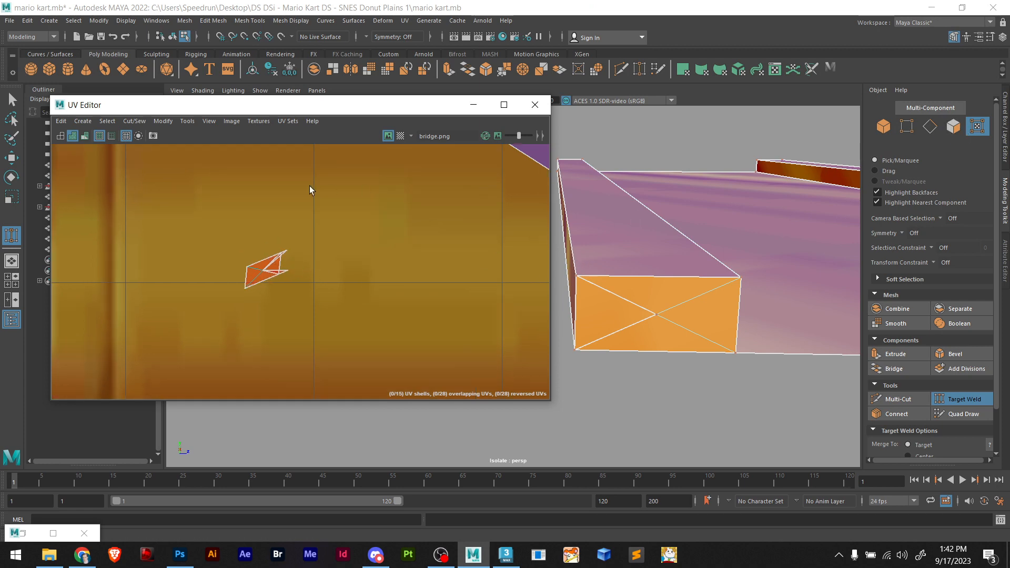
left_click(69, 532)
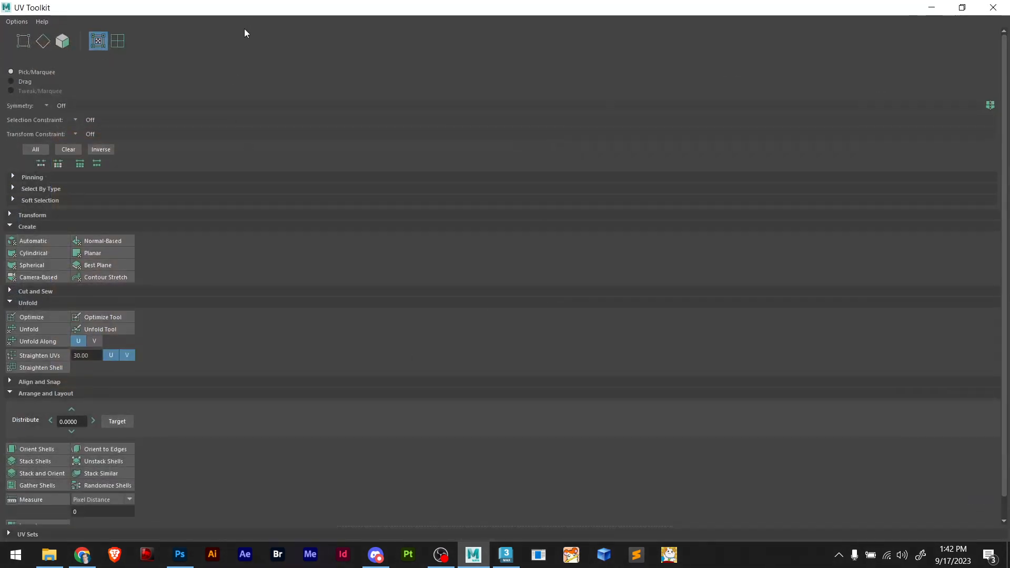
left_click(963, 7)
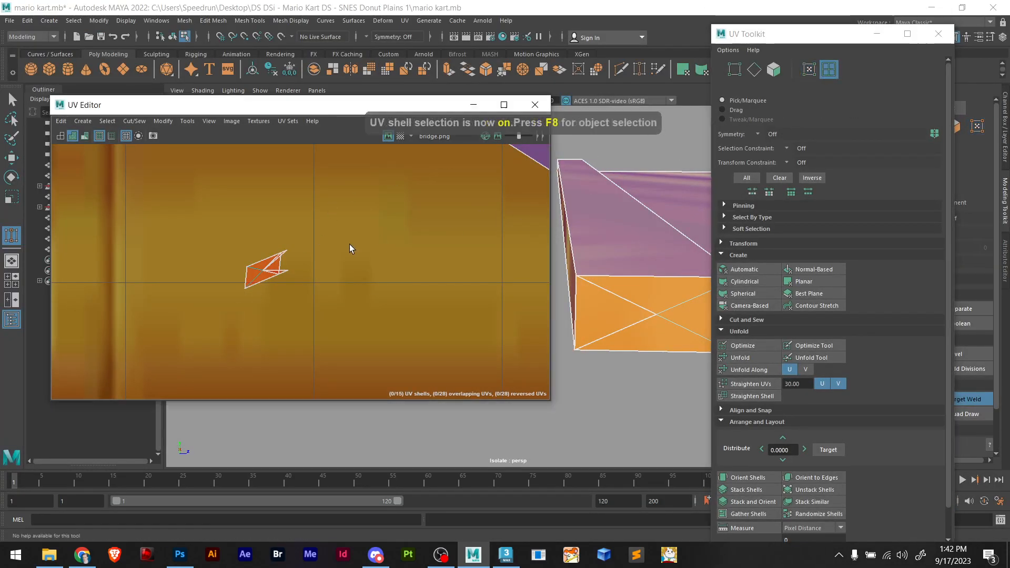
key("q")
left_click_drag(347, 235, 244, 301)
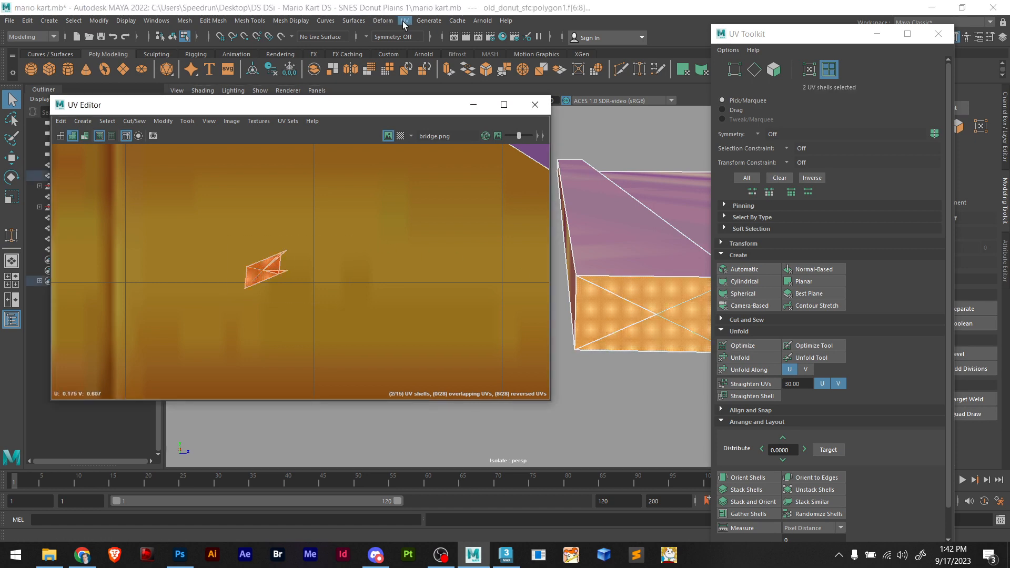
Try an automatic UV projection on the end cap's two shells and undo it
left_click(185, 22)
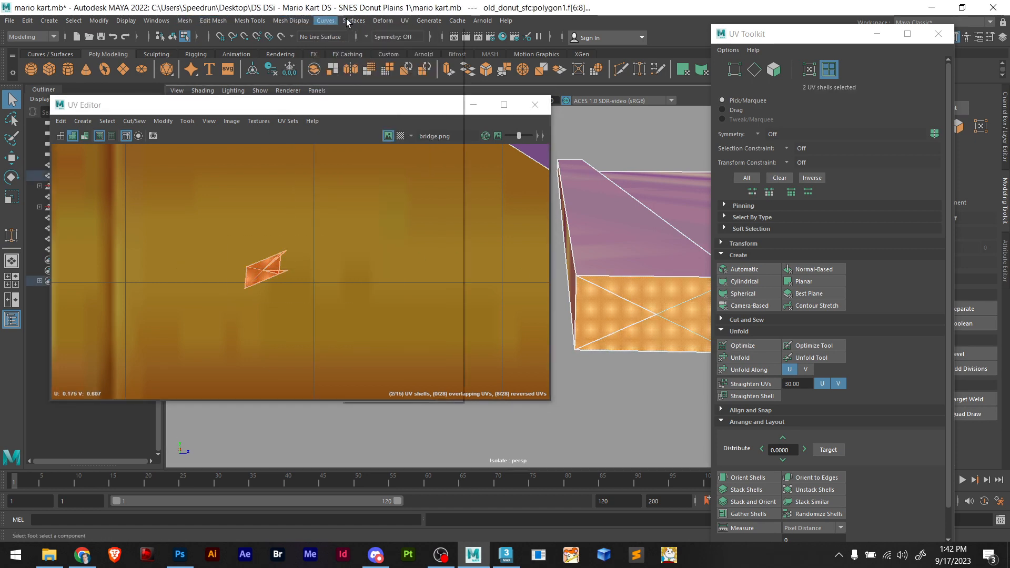
mouse_move(389, 20)
left_click(441, 6)
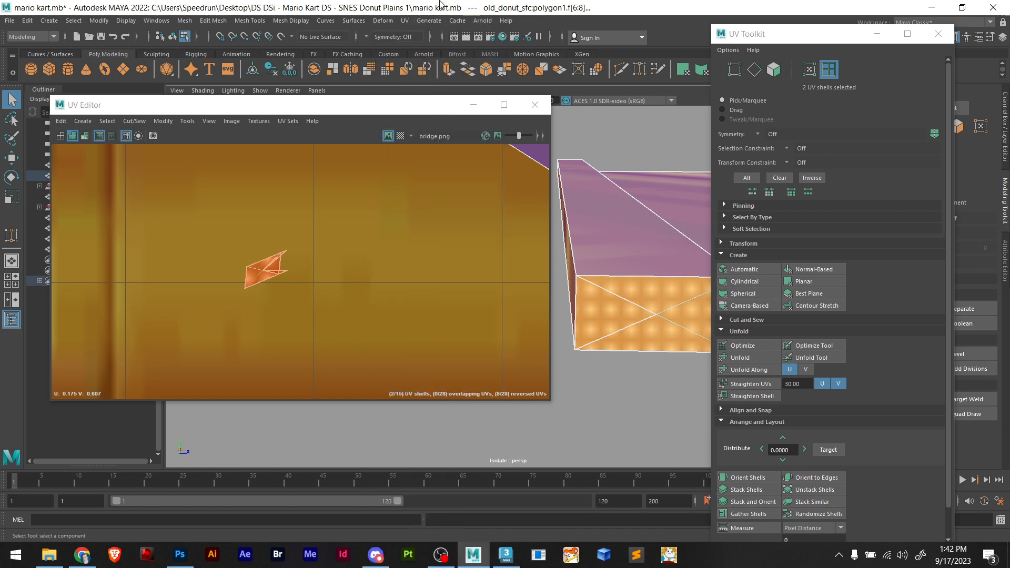
left_click(406, 21)
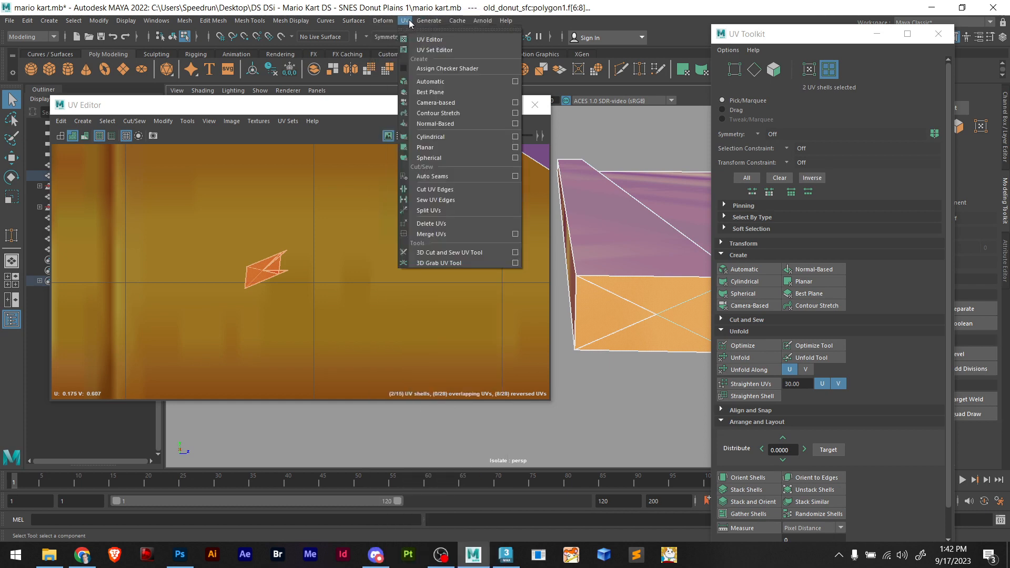
left_click(441, 87)
scroll(360, 203, "down", 5)
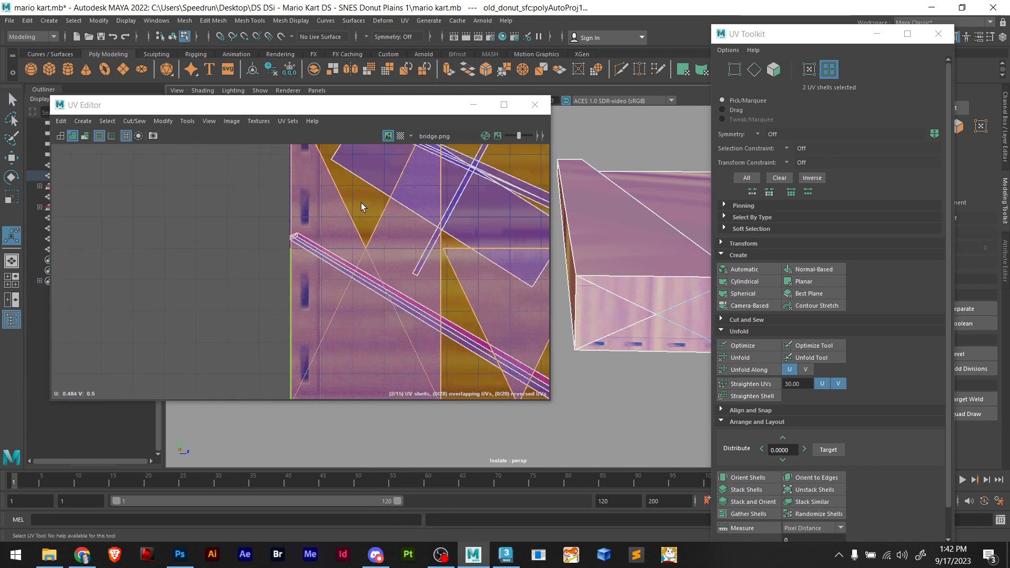
key("ctrl+z")
key("ctrl+z")
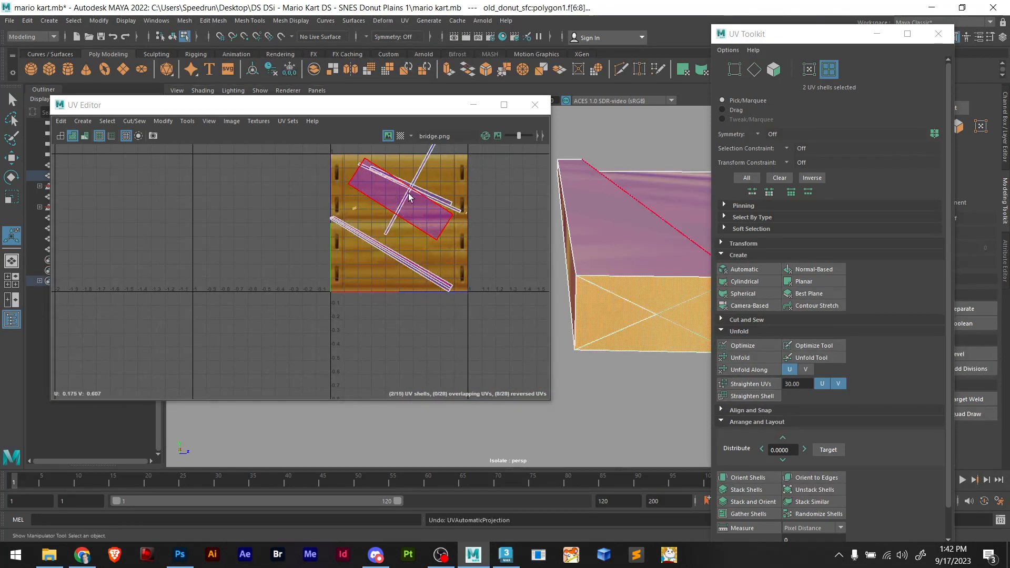
Select the end cap's small triangular UV shell and move it sideways and up, clear of the larger end cap shell
left_click_drag(571, 264, 601, 294, "alt")
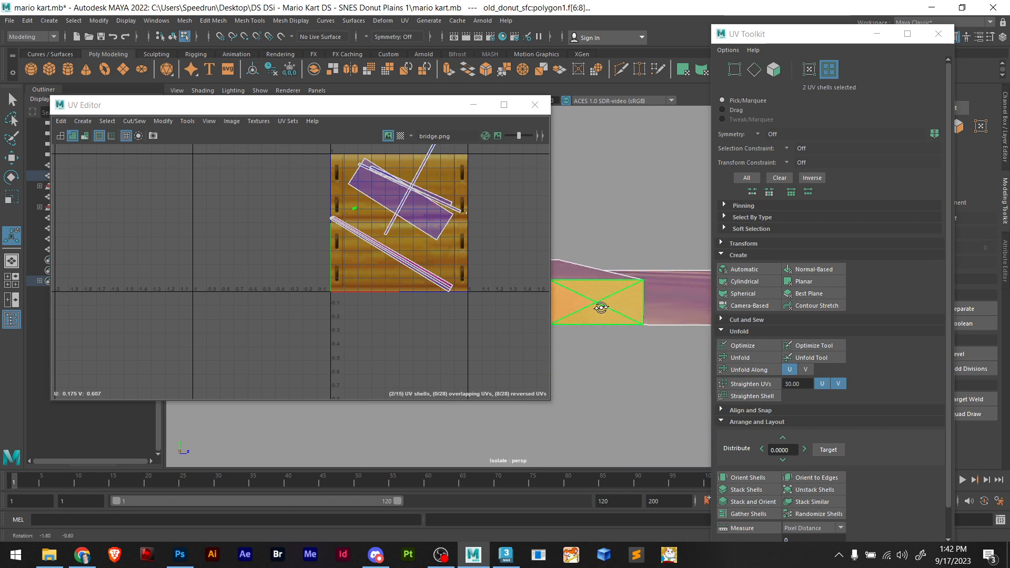
left_click(587, 355)
left_click(603, 318)
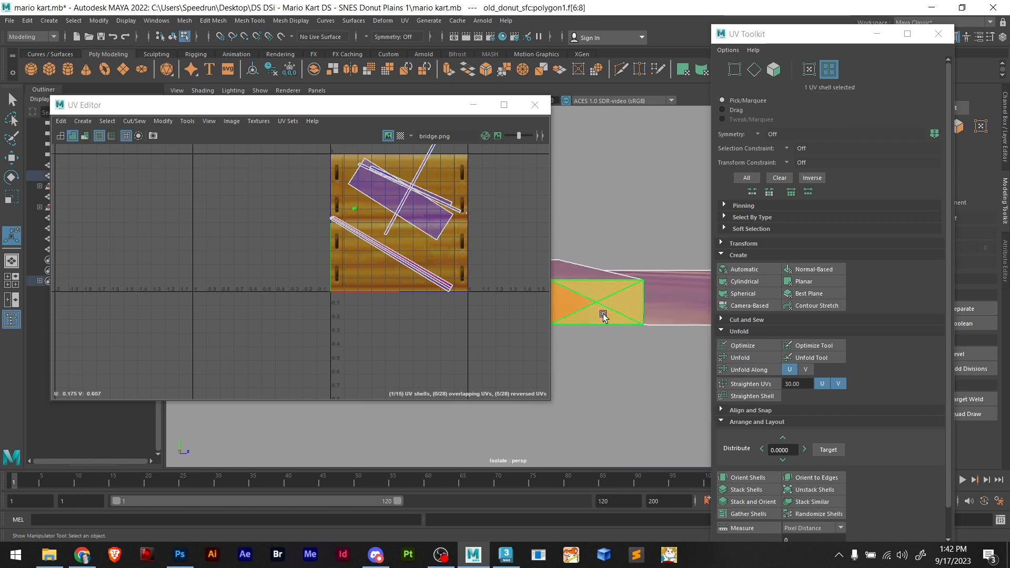
left_click(573, 304, "shift")
scroll(353, 213, "up", 10)
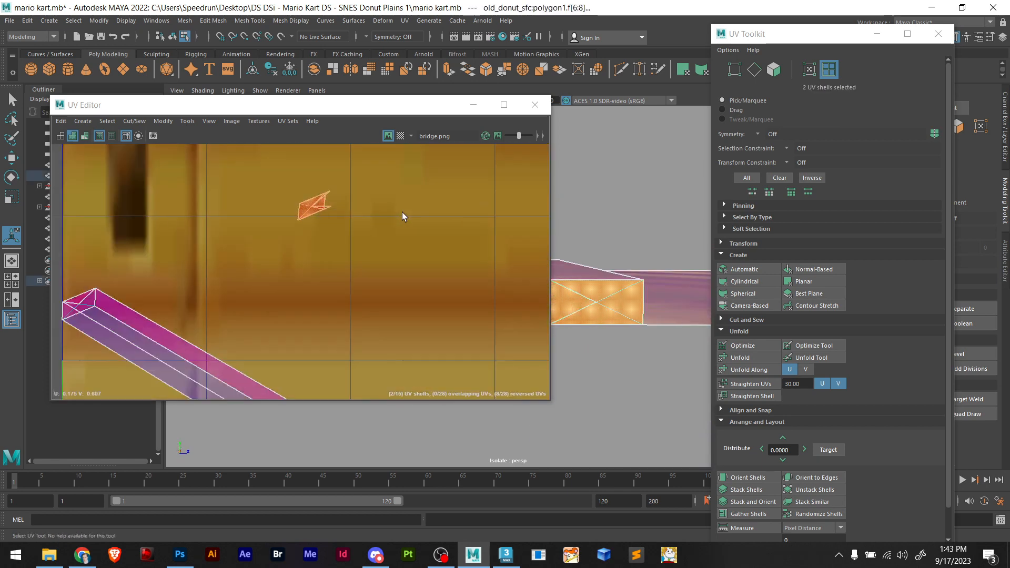
scroll(319, 225, "up", 2)
left_click(296, 171)
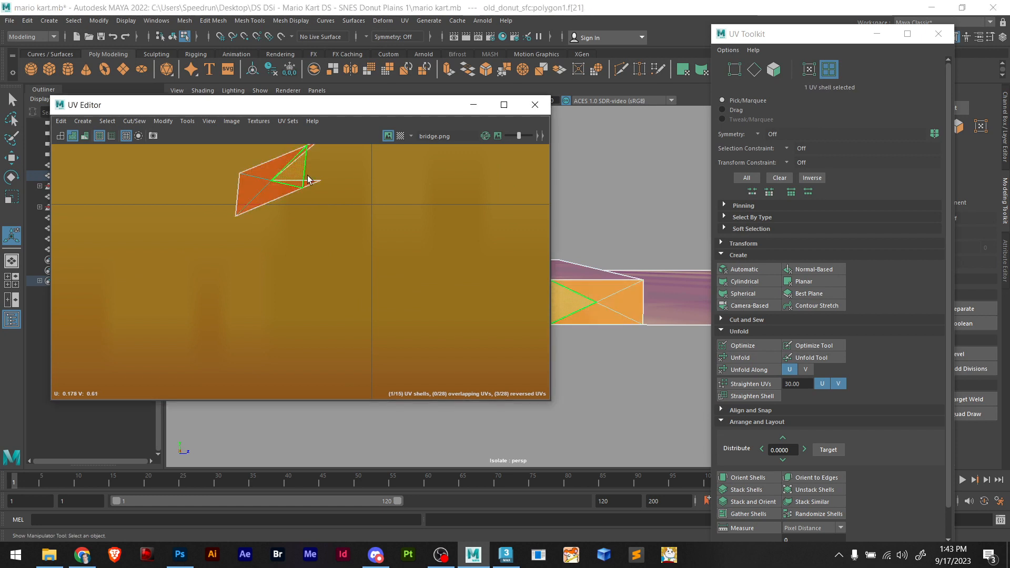
key("w")
left_click_drag(312, 168, 346, 168)
middle_click_drag(331, 184, 371, 282, "alt")
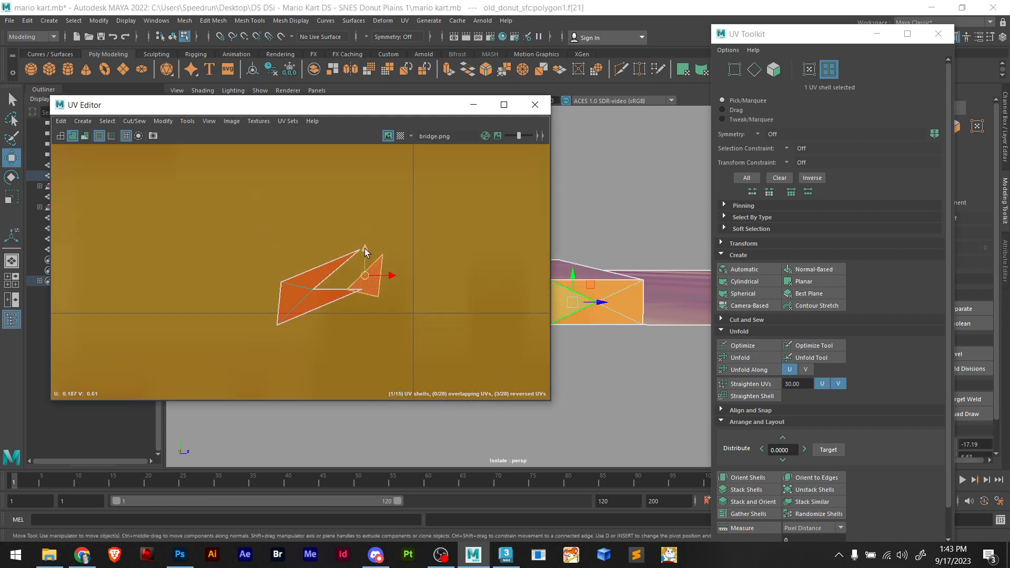
left_click_drag(364, 248, 367, 233)
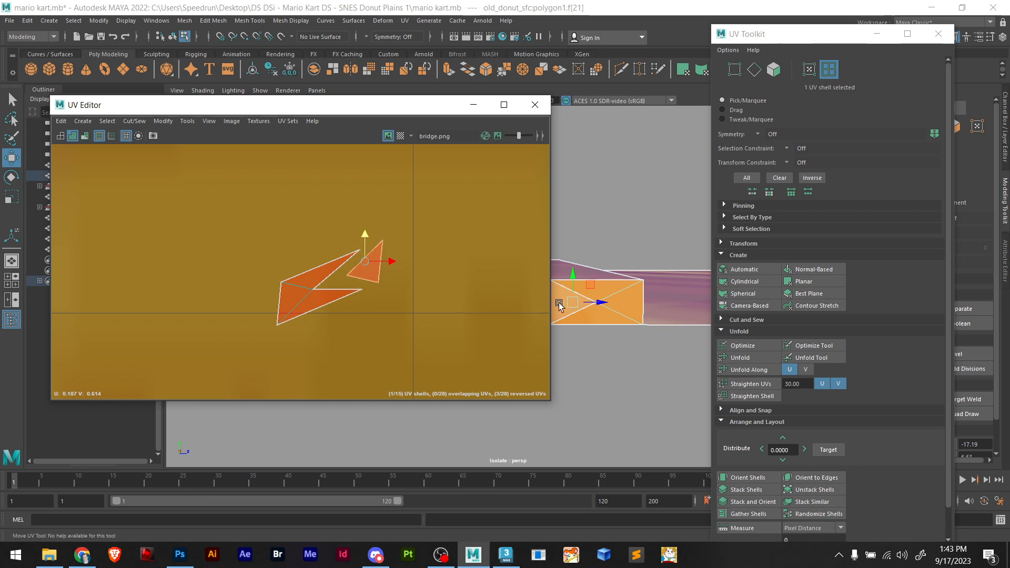
Pull the rail's outer vertical edge away from the end cap and Target Weld it onto the triangular face's edge
left_click_drag(577, 305, 596, 378, "alt")
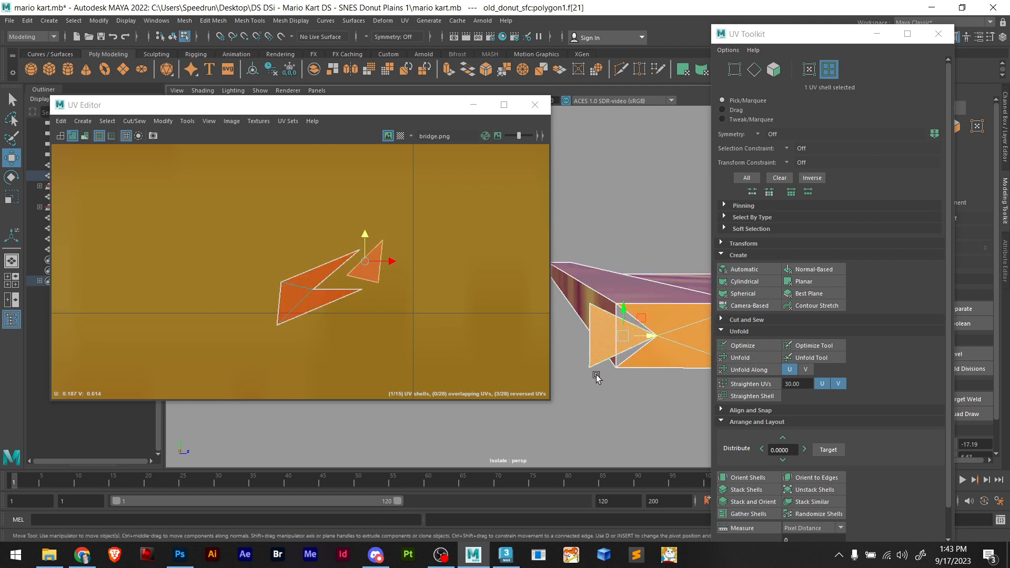
key("ctrl+z")
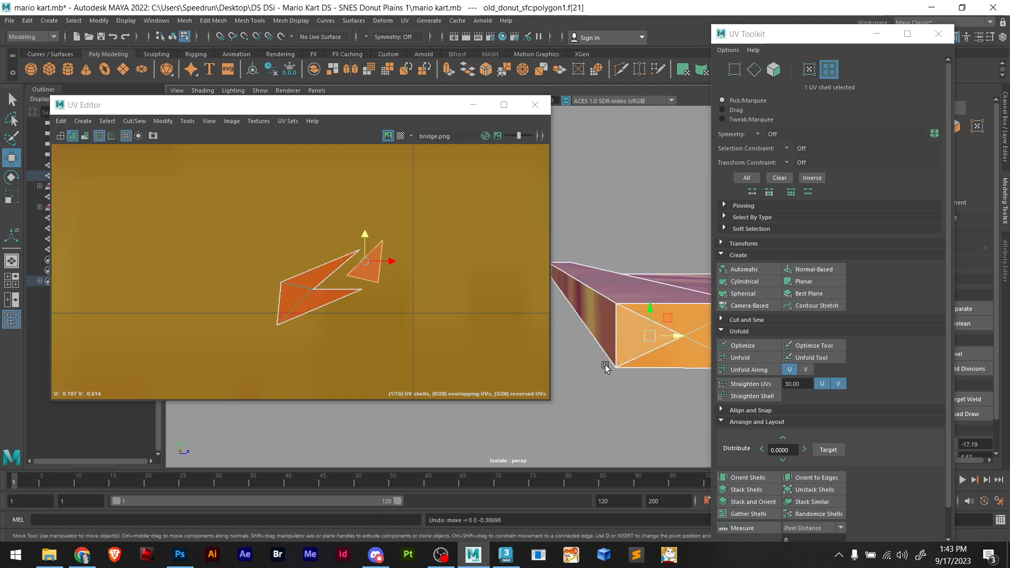
left_click(754, 69)
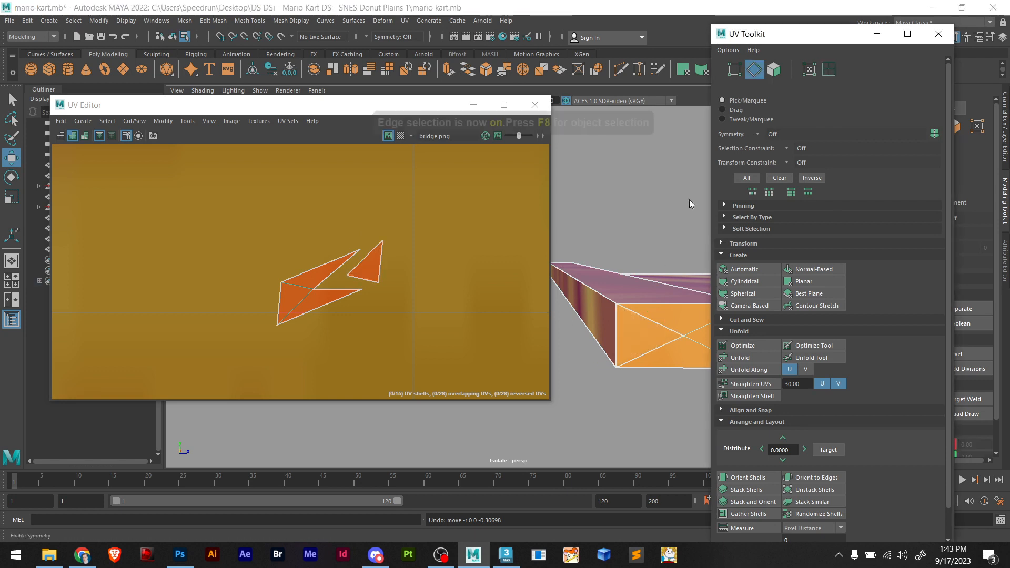
left_click(620, 340)
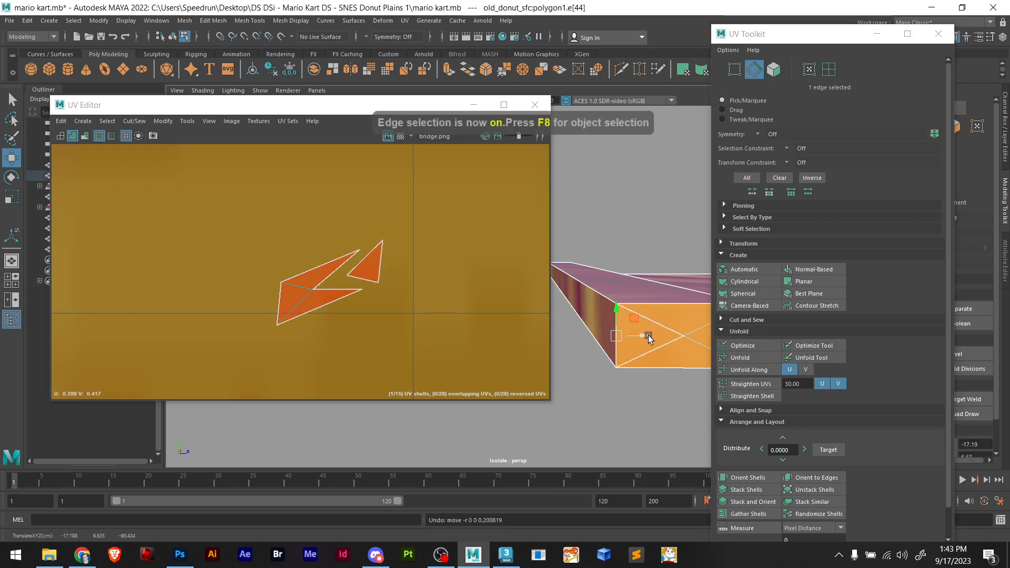
left_click(683, 369)
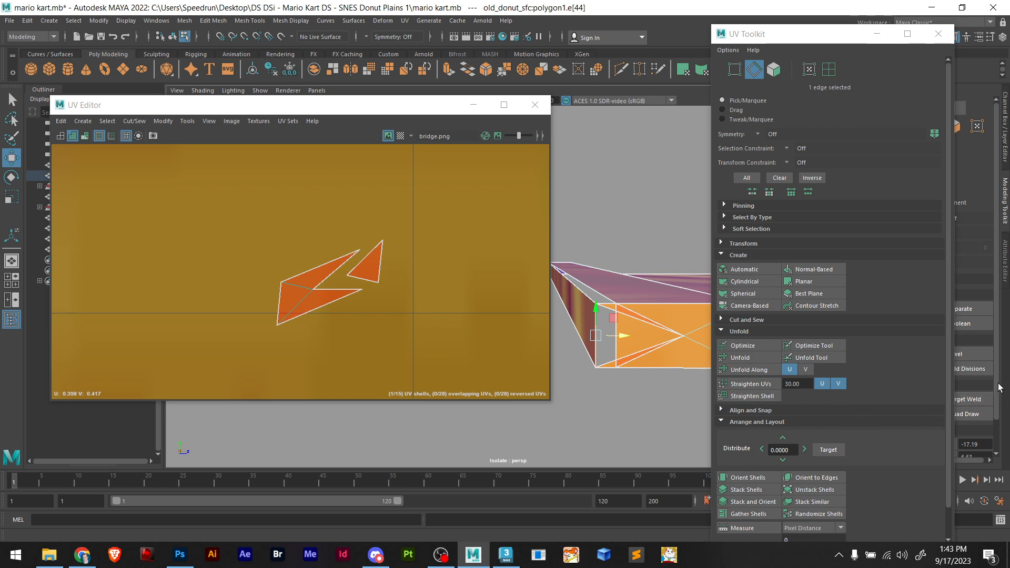
left_click(974, 400)
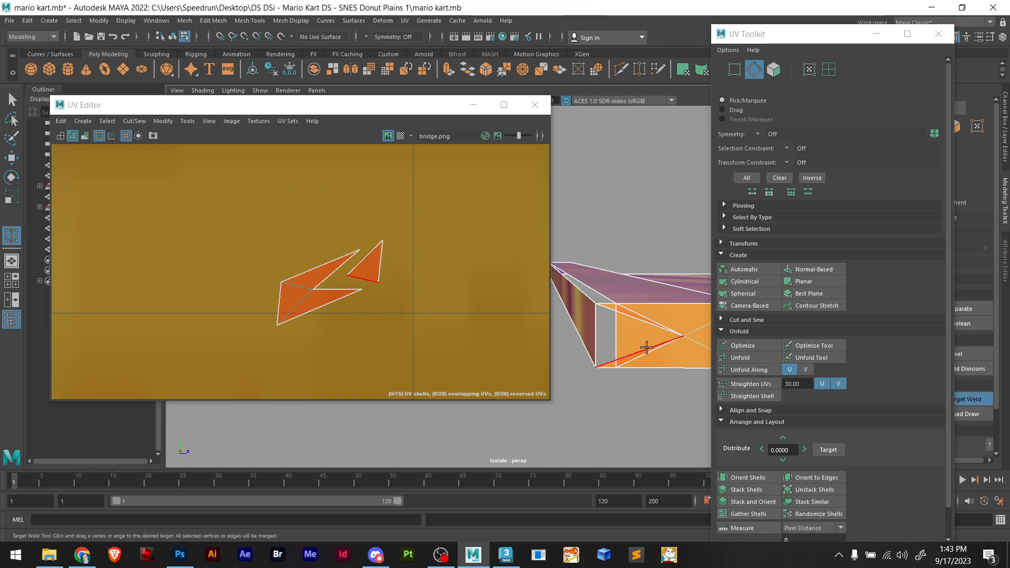
left_click_drag(617, 343, 617, 342)
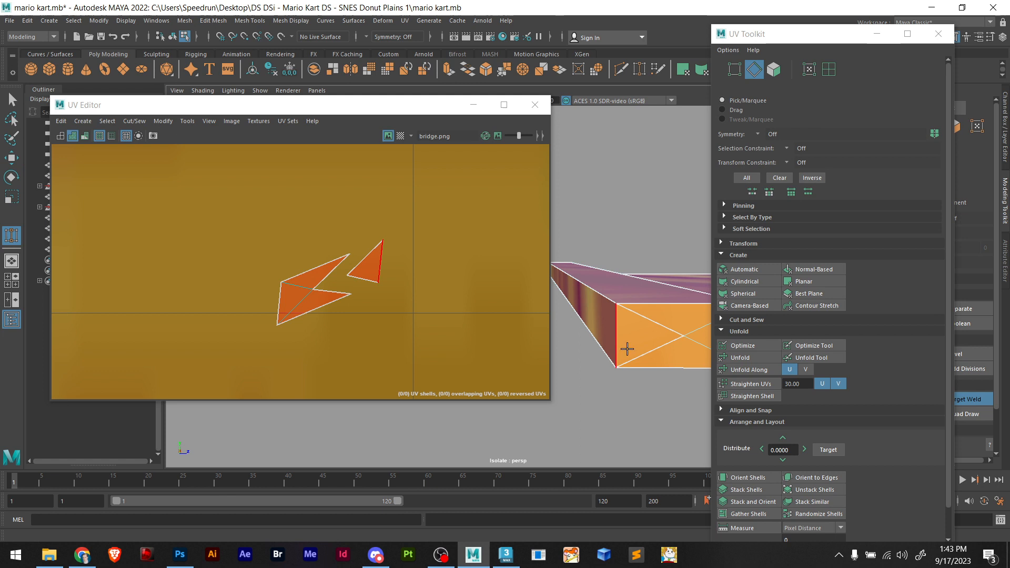
left_click(959, 400)
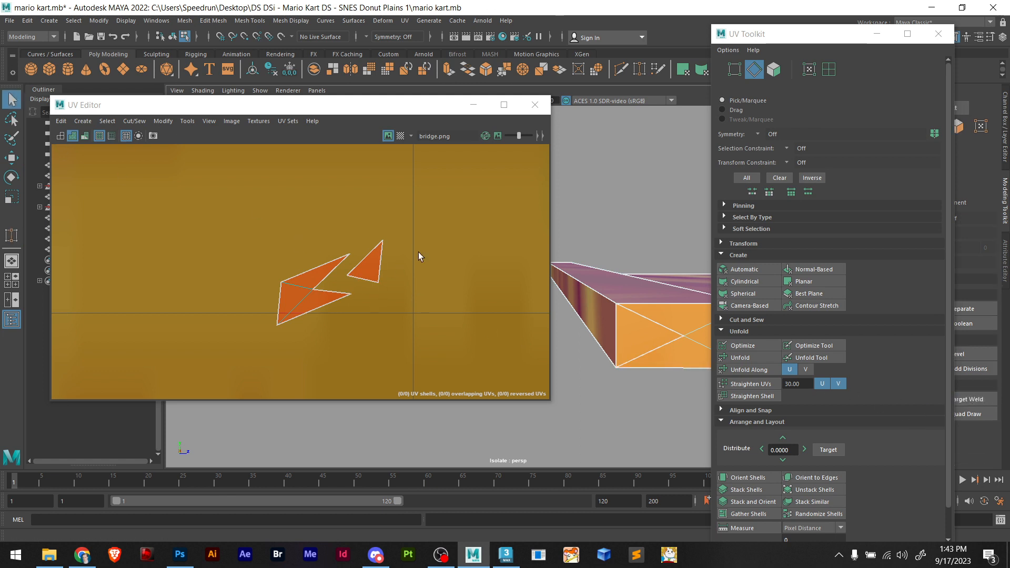
right_click_drag(437, 247, 450, 247)
left_click_drag(405, 253, 297, 316)
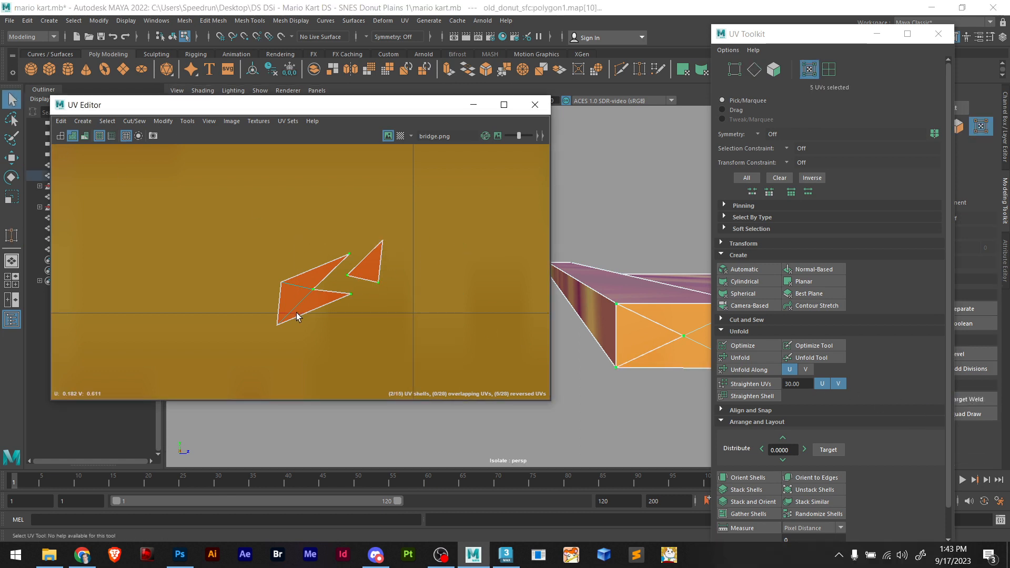
left_click(413, 285)
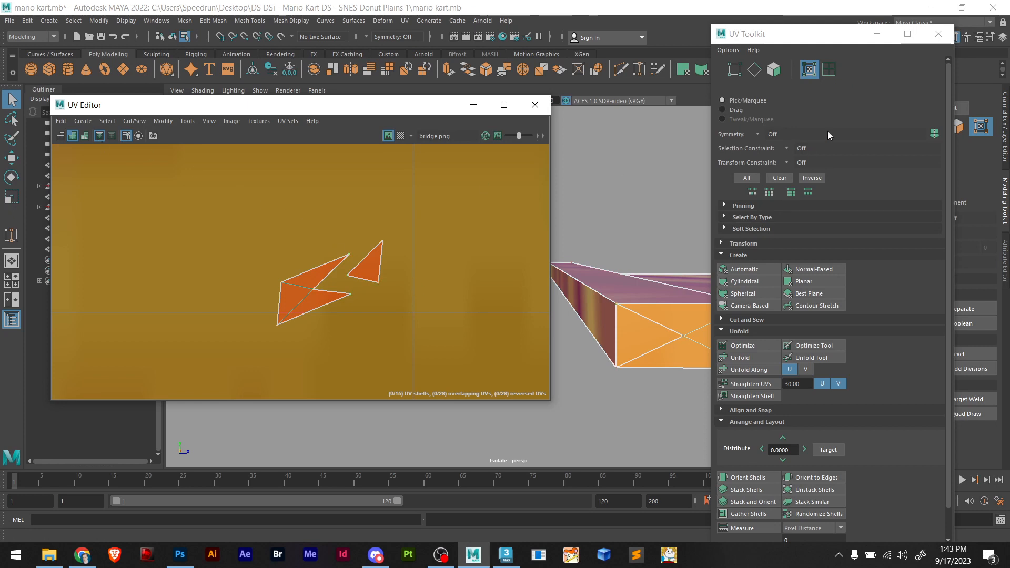
Select both end cap UV shells and apply a camera-based UV projection to them
left_click(828, 69)
left_click(314, 282)
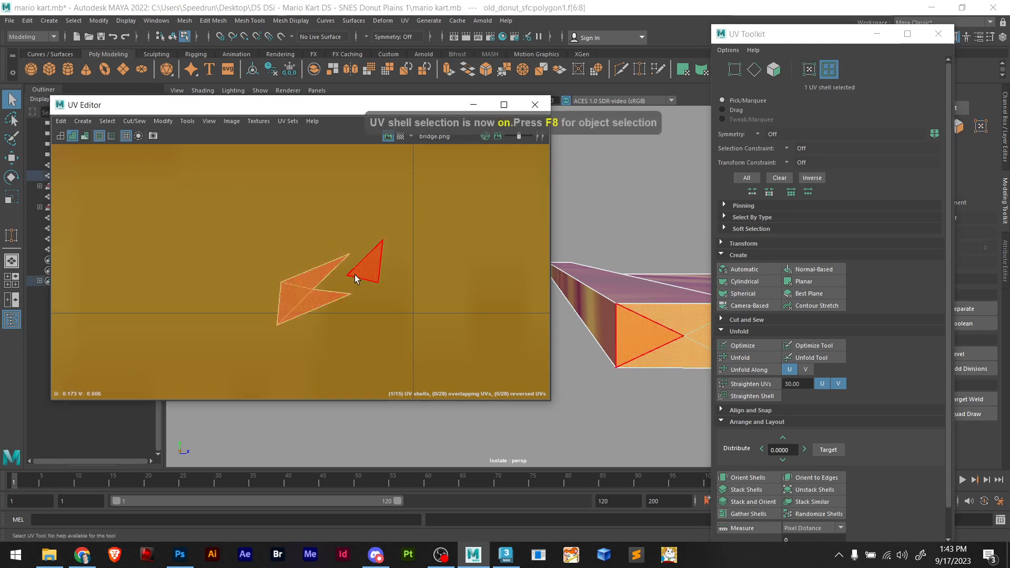
left_click(356, 277, "shift")
left_click(404, 21)
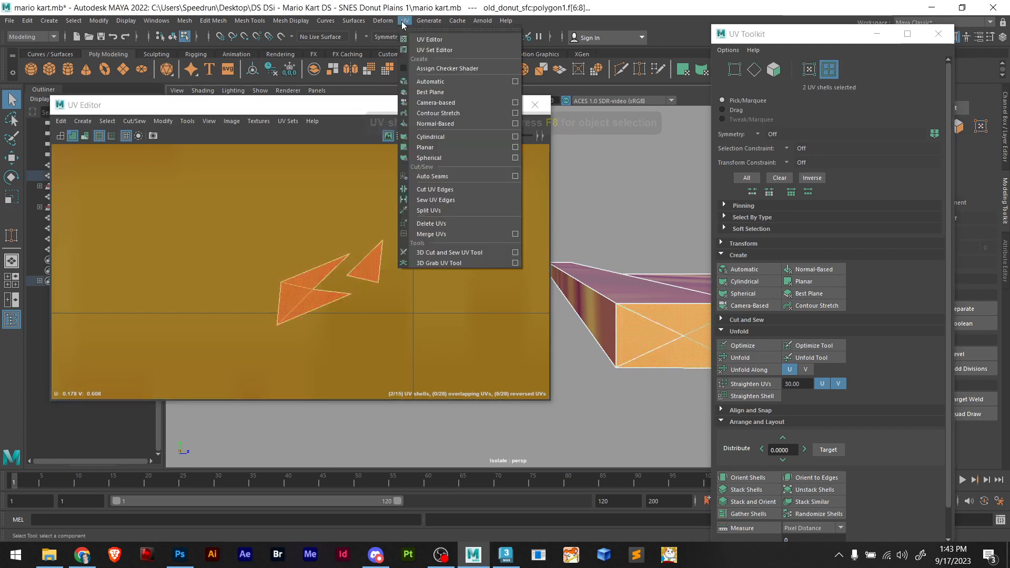
left_click(444, 106)
scroll(322, 273, "down", 12)
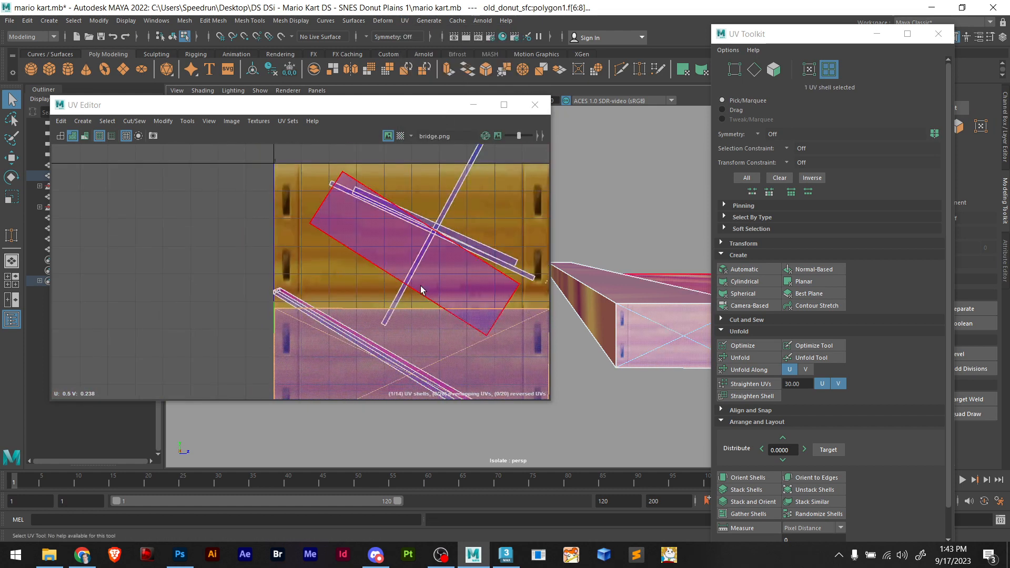
Move the end cap's rectangular UV shell straight up, clear above the bridge texture tile
scroll(415, 310, "down", 5)
key("w")
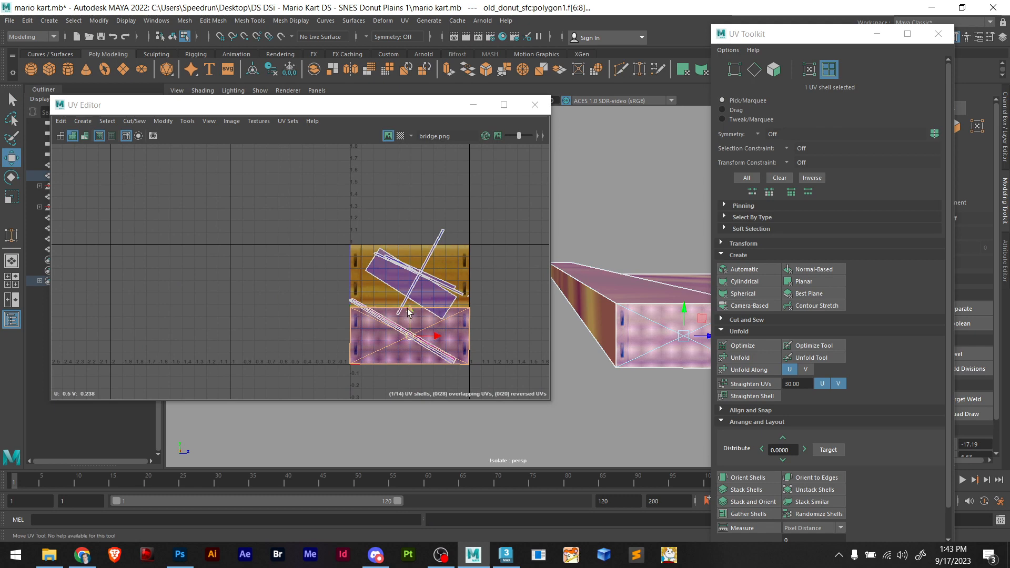
left_click_drag(409, 311, 408, 165)
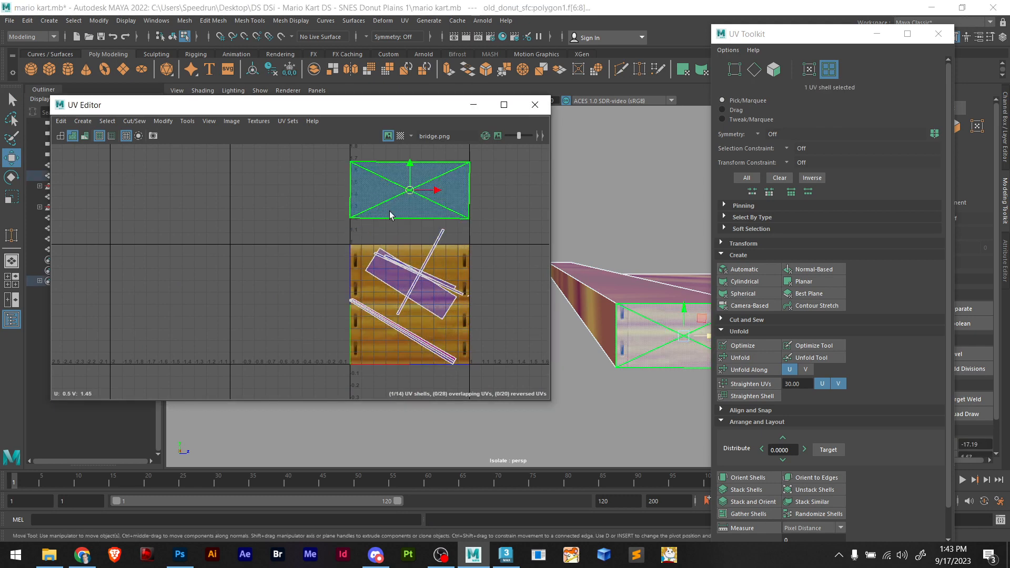
Select only the rail's UV shells along the lower diagonal of the texture, leaving the upper shells unselected
left_click(414, 294)
scroll(416, 297, "up", 3)
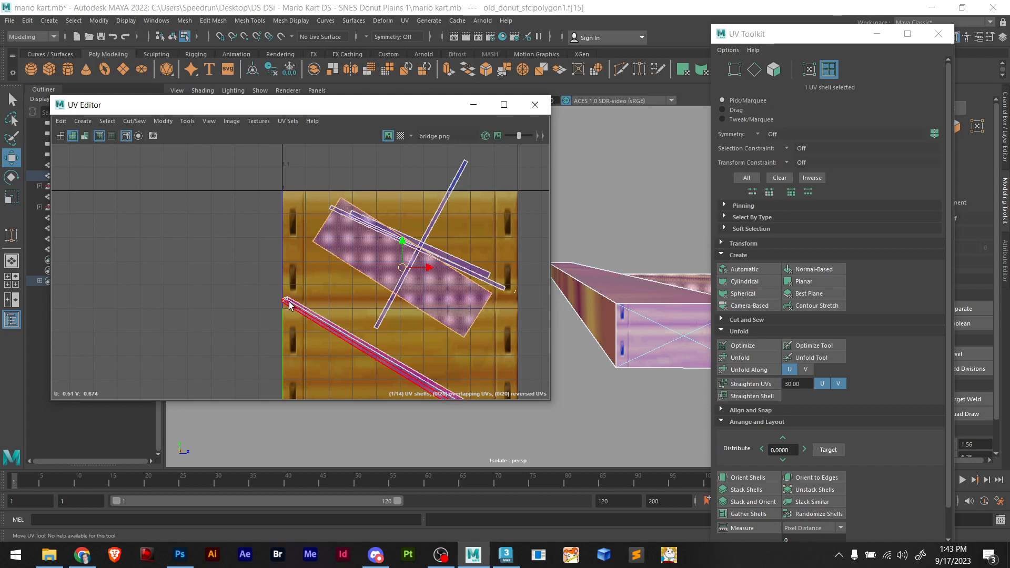
middle_click_drag(292, 294, 333, 309, "alt")
left_click_drag(352, 308, 272, 259)
scroll(273, 260, "down", 3)
left_click_drag(358, 314, 358, 313)
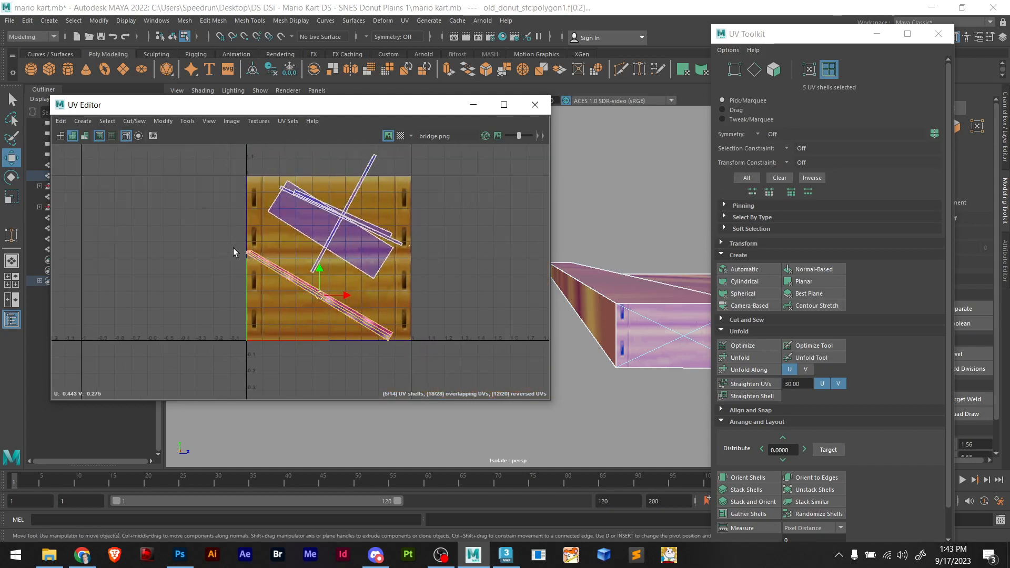
left_click_drag(403, 368, 183, 179)
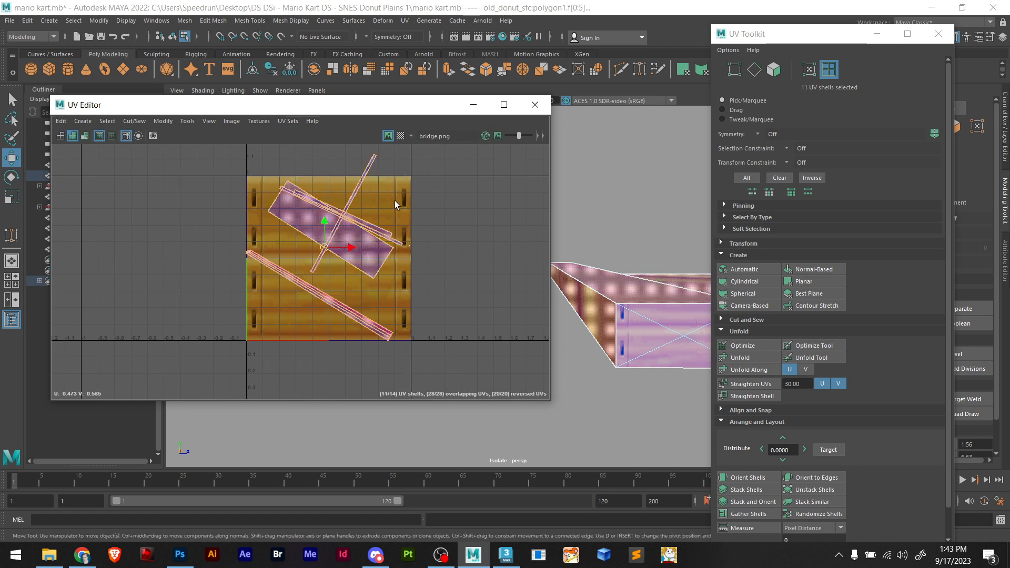
left_click_drag(397, 199, 311, 258, "ctrl")
Try a camera-based UV projection on the selected rail shells from the end-on view and undo it
left_click(404, 20)
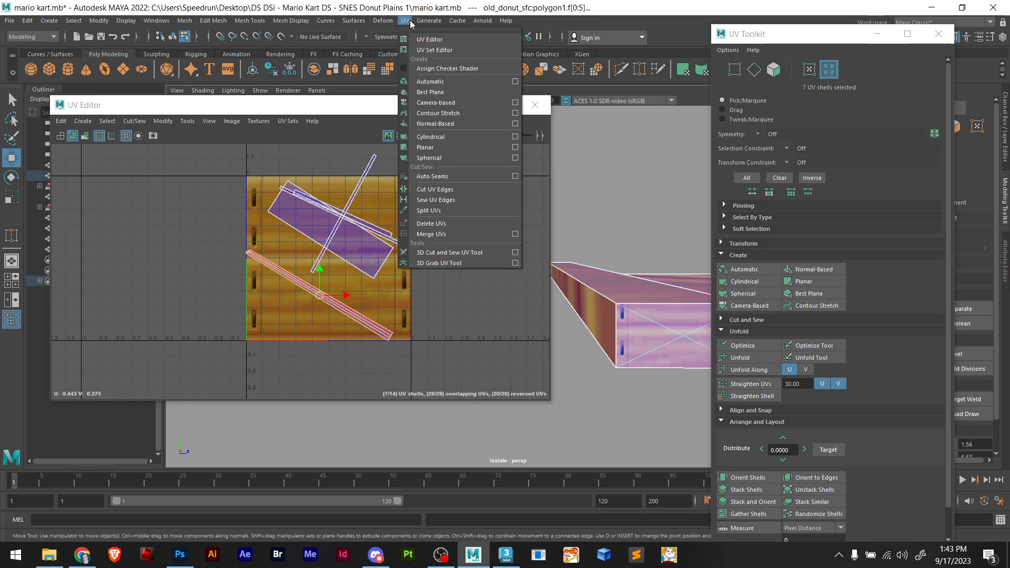
left_click(452, 106)
scroll(321, 345, "up", 5)
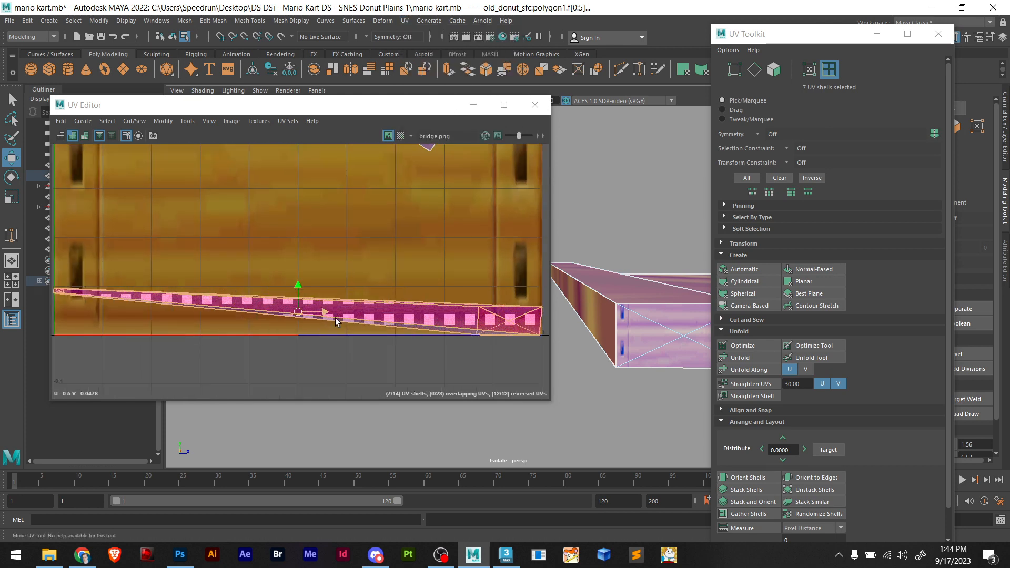
key("ctrl+z")
scroll(337, 317, "down", 5)
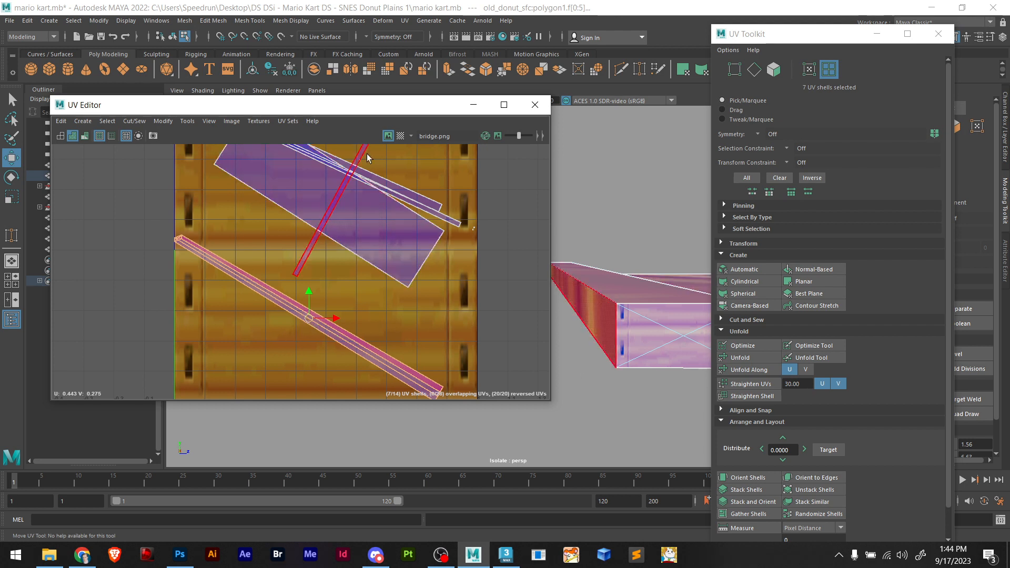
Apply a camera-based UV projection to the selected rail shells from an angled view of the bridge
left_click(404, 21)
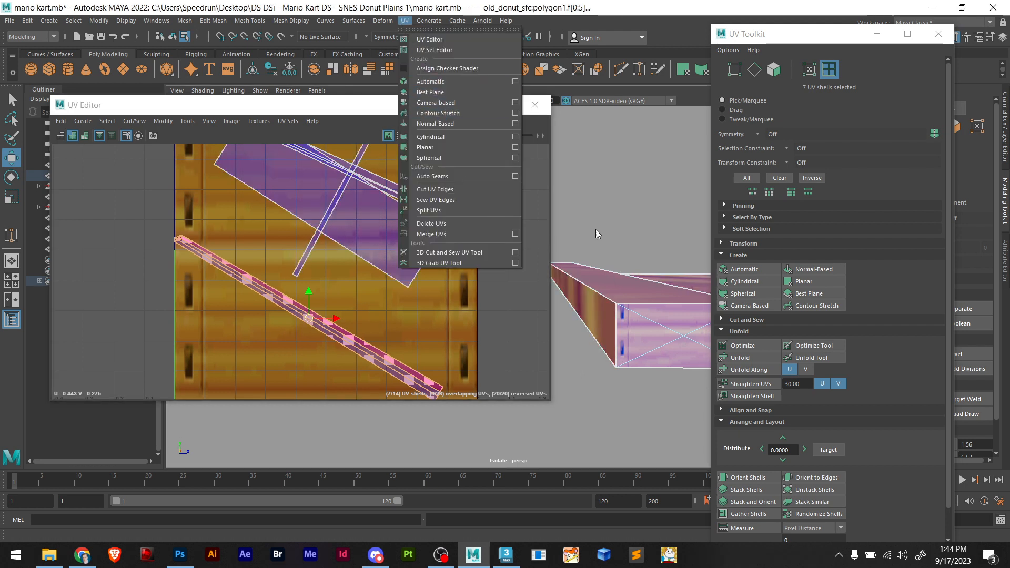
left_click(602, 211)
left_click_drag(591, 236, 576, 257, "alt")
scroll(608, 247, "down", 5)
left_click(403, 20)
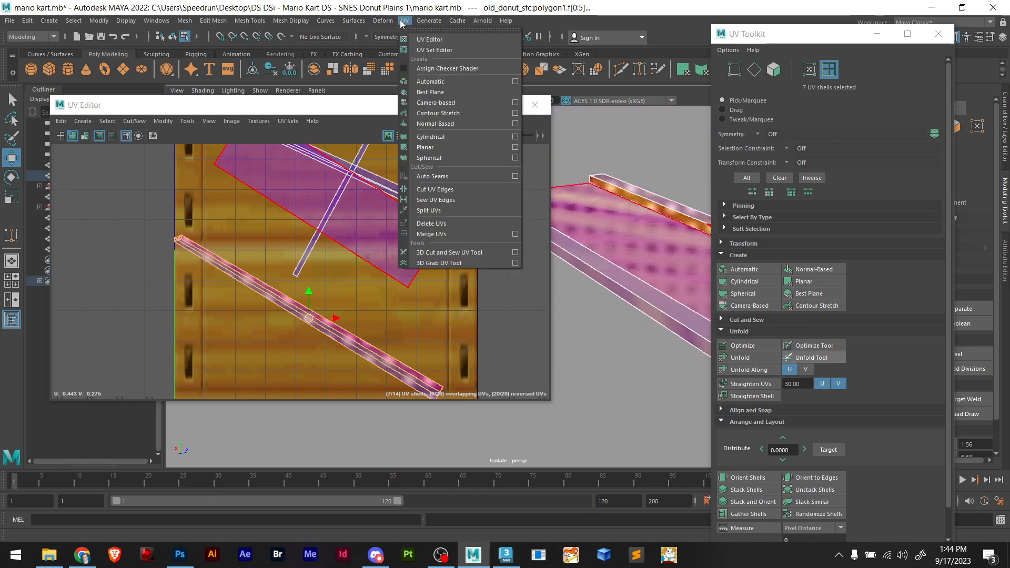
left_click(452, 105)
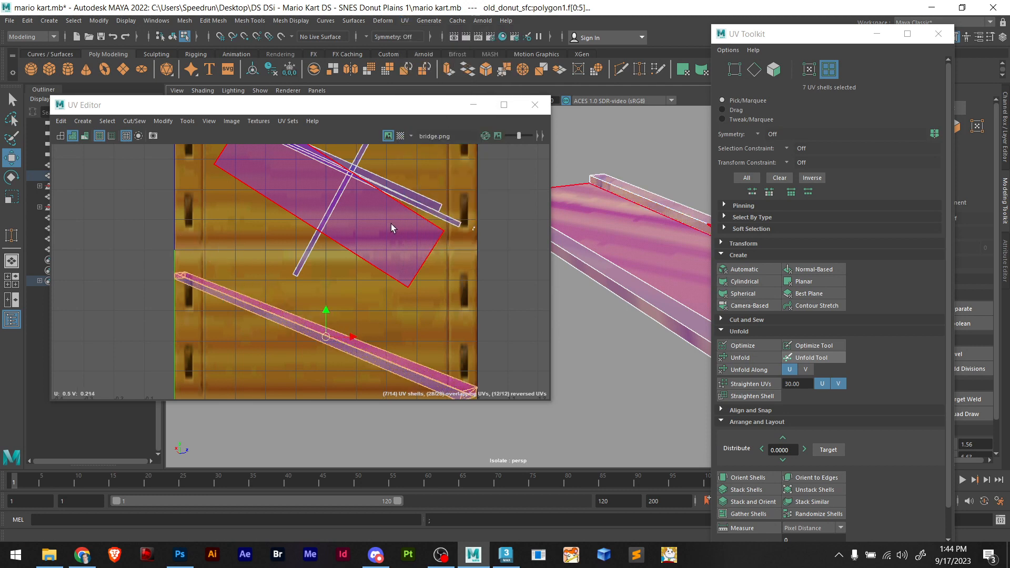
Select the edges around the rail's end faces and along its long sides in the UV layout and cut the UVs there
middle_click_drag(311, 299, 271, 241, "alt")
scroll(430, 319, "up", 5)
key("F10")
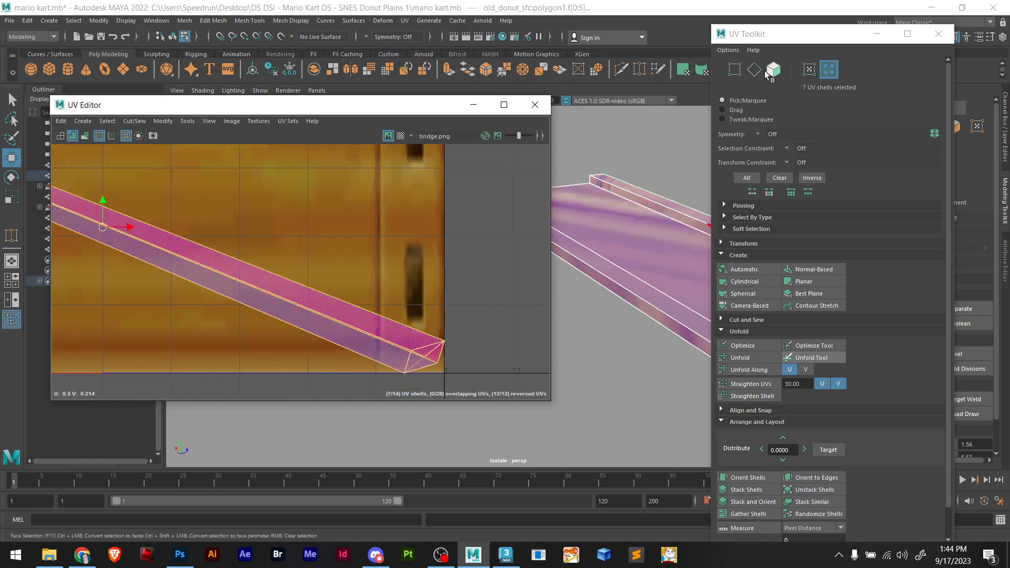
left_click(439, 356)
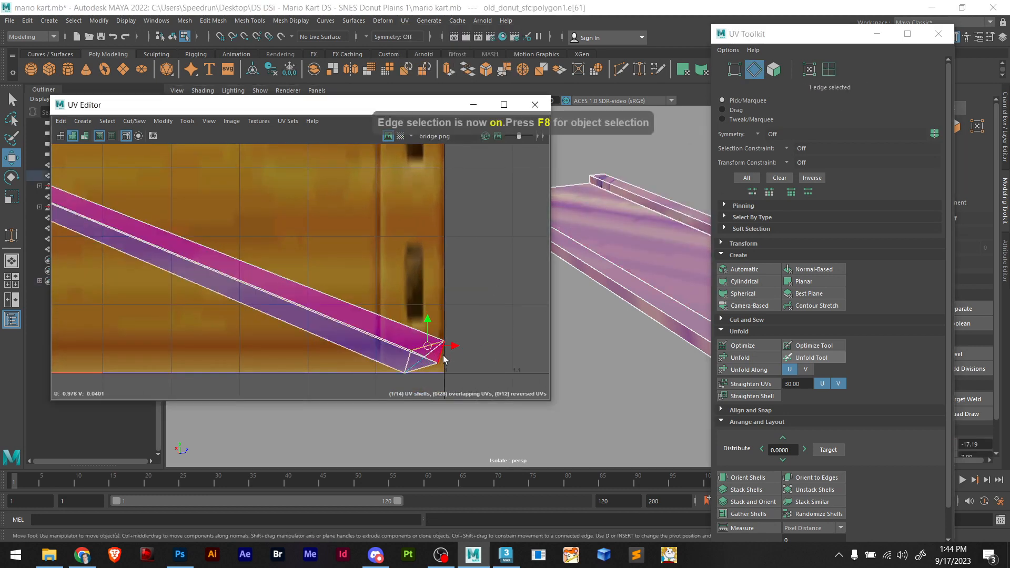
left_click(426, 365, "shift")
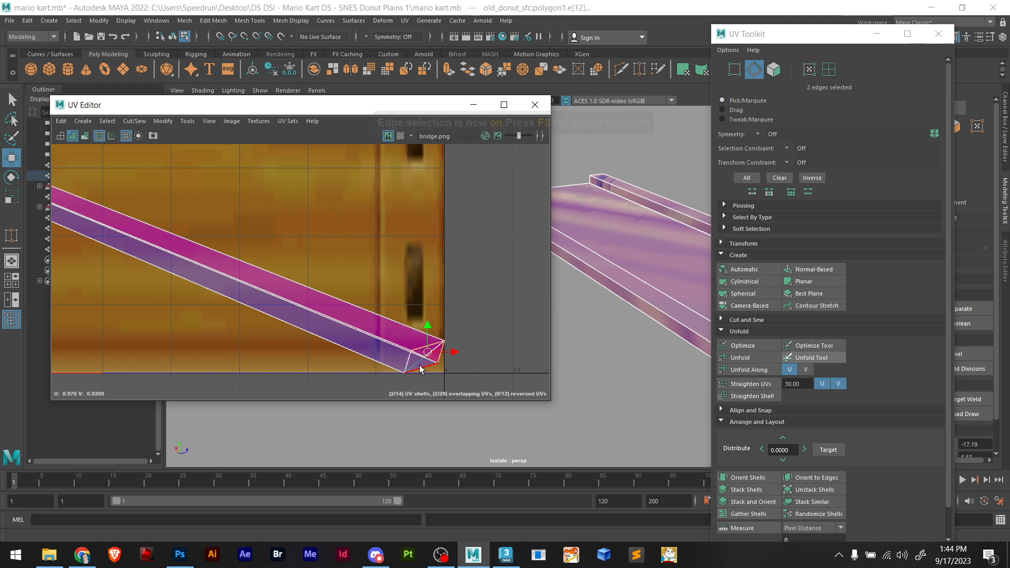
left_click(420, 367)
left_click(441, 356, "shift")
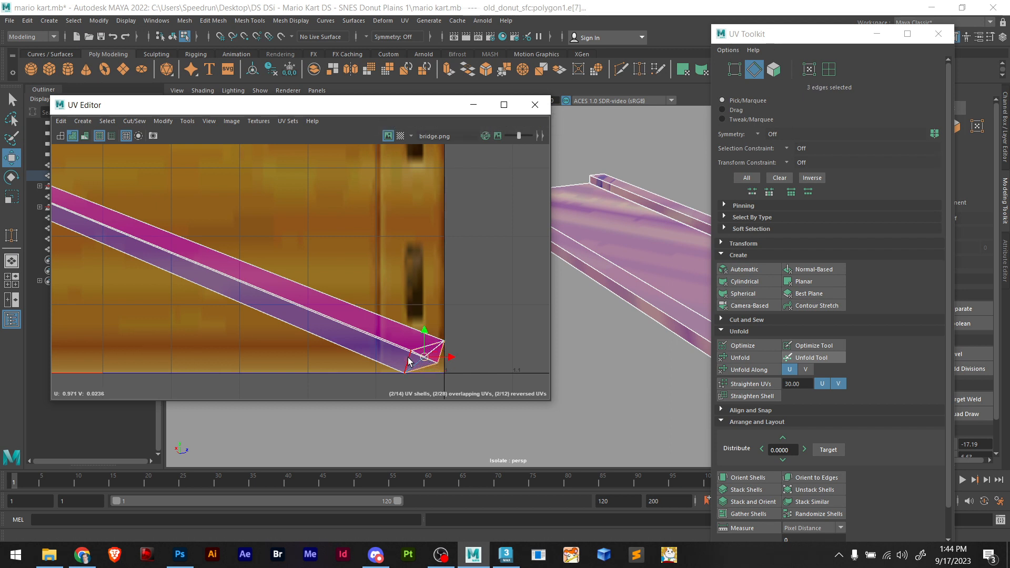
left_click(335, 344, "shift")
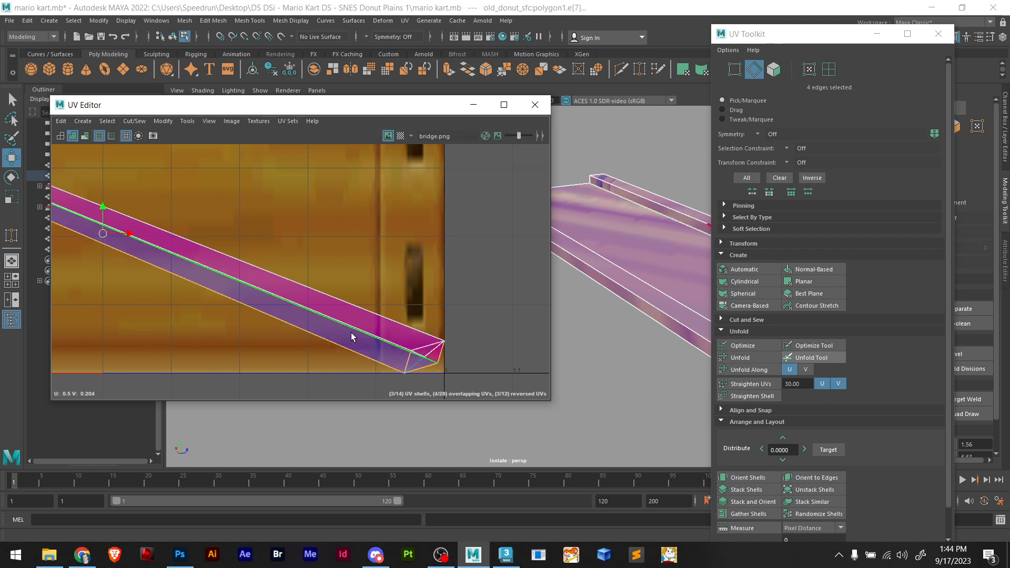
middle_click_drag(225, 277, 631, 374, "alt")
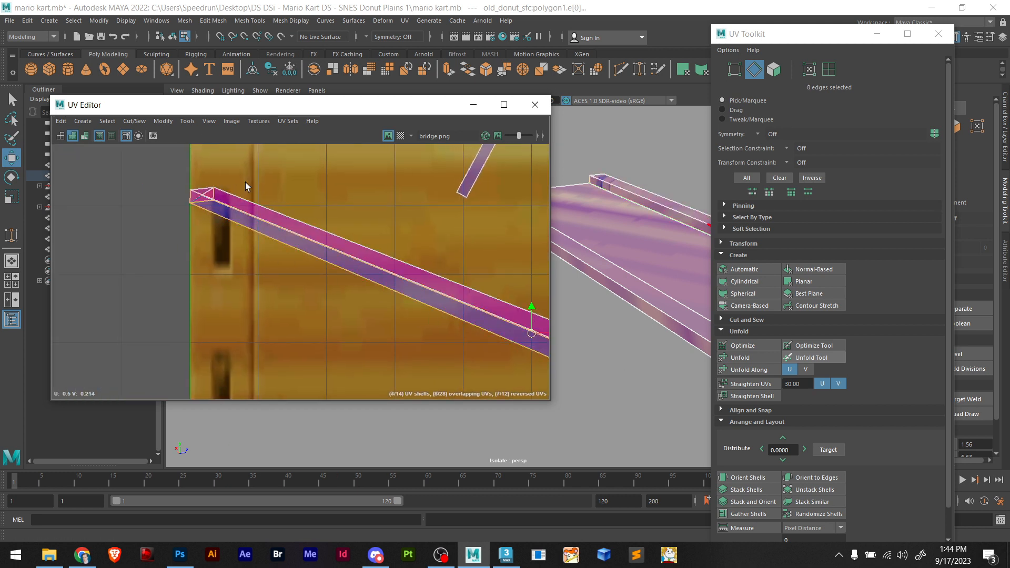
right_click_drag(252, 179, 192, 190, "shift")
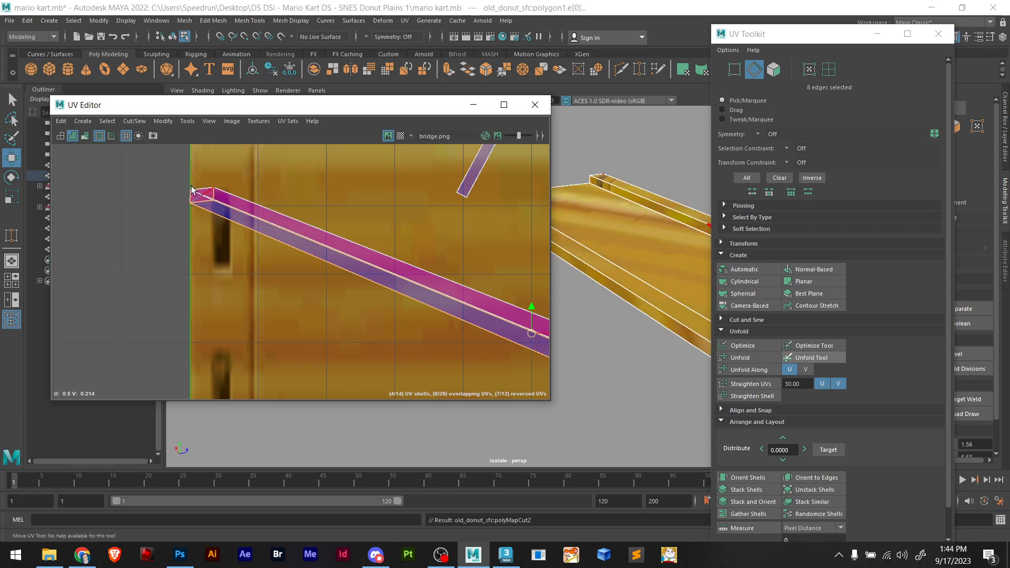
Select all of the bridge's UV shells, unfold them and clear the selection
left_click(828, 70)
scroll(376, 252, "down", 9)
left_click_drag(451, 286, 311, 146)
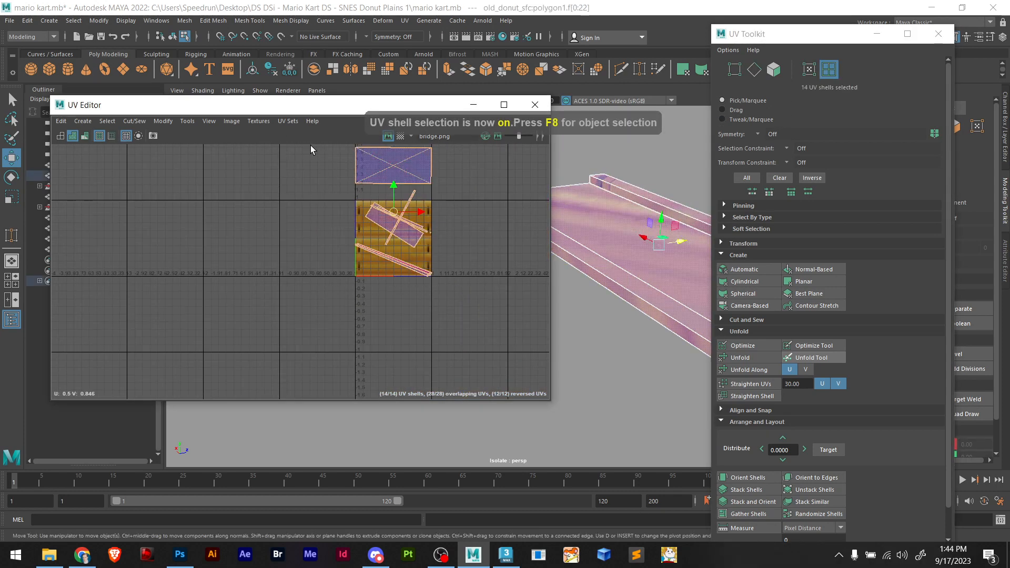
left_click(748, 358)
left_click(397, 292)
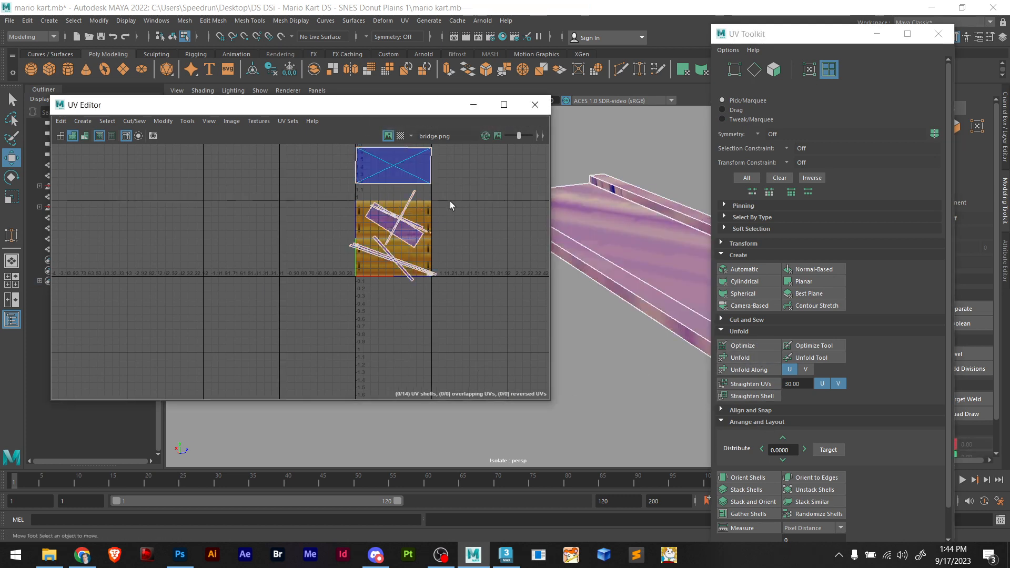
scroll(450, 201, "up", 2)
middle_click_drag(444, 201, 437, 297, "alt")
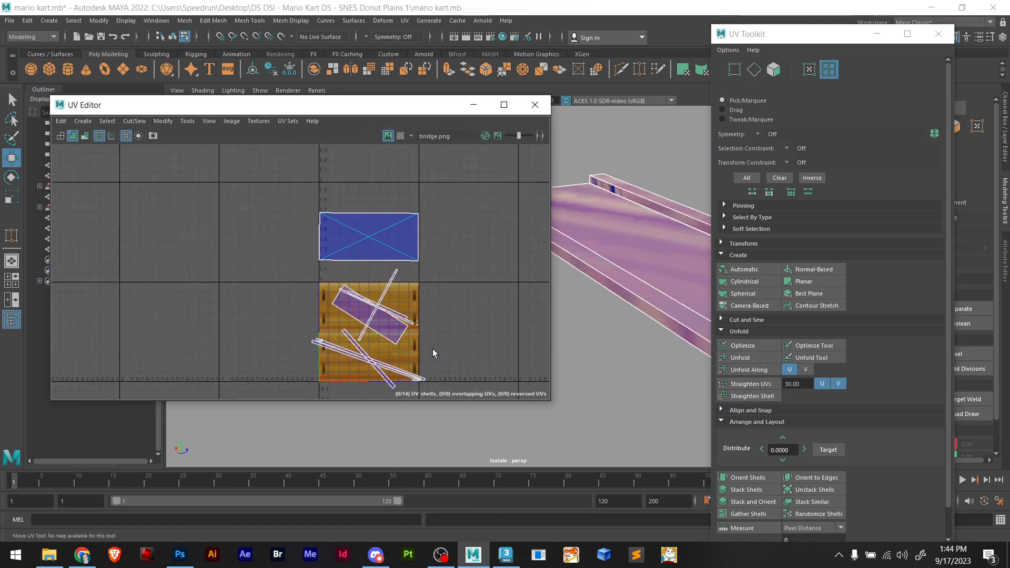
Rotate the slanted side-rail UV strips around the lower part of the bridge texture until they lie roughly horizontal
left_click(358, 348)
scroll(358, 347, "up", 5)
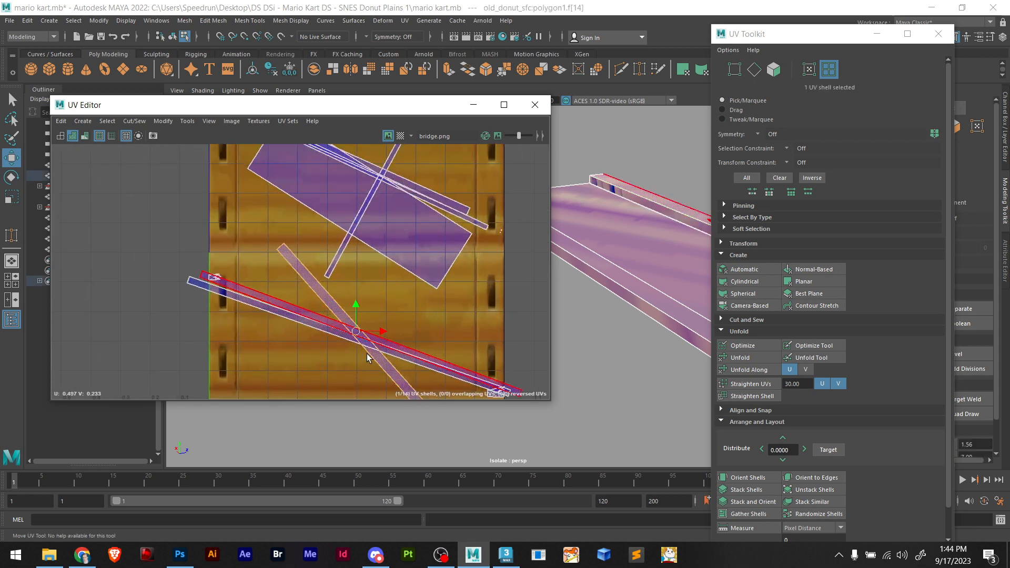
key("e")
left_click_drag(357, 336, 371, 342)
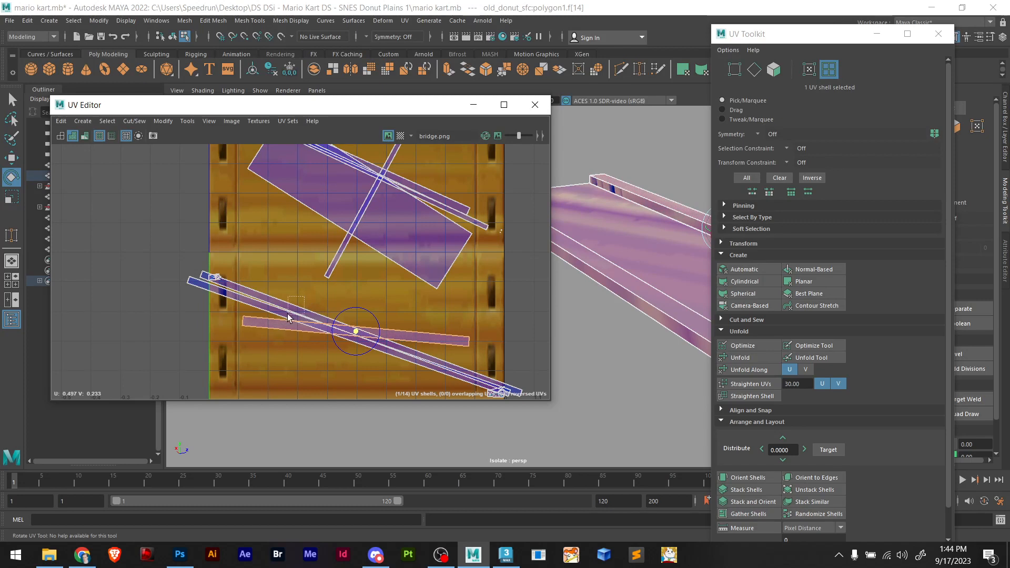
left_click_drag(289, 317, 290, 318)
left_click_drag(356, 336, 359, 336)
Move the small triangular UV shell horizontally out of the notch in the rail end-cap shell
middle_click_drag(249, 293, 340, 316, "alt")
scroll(252, 314, "up", 10)
left_click(335, 241)
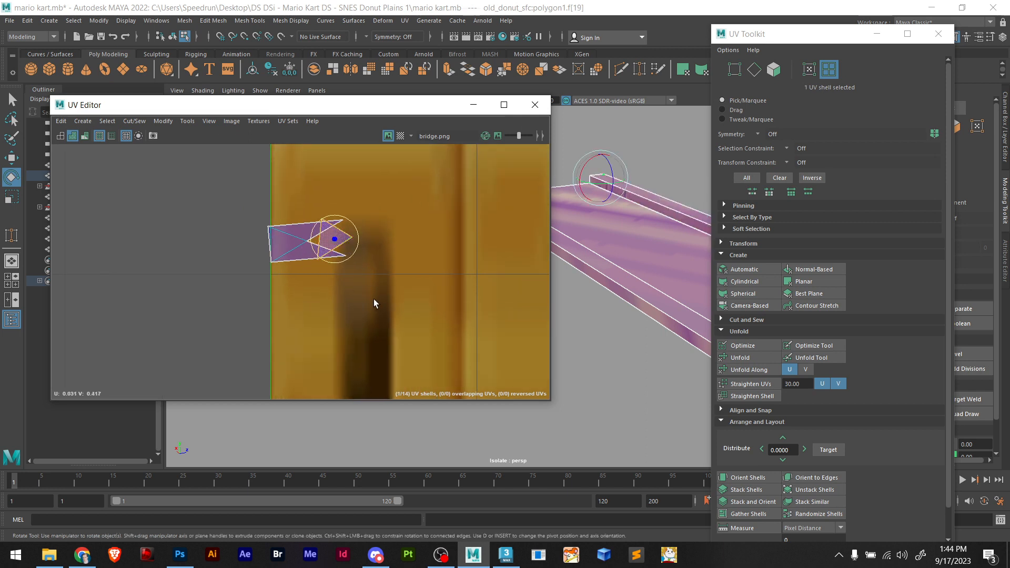
scroll(370, 301, "down", 1)
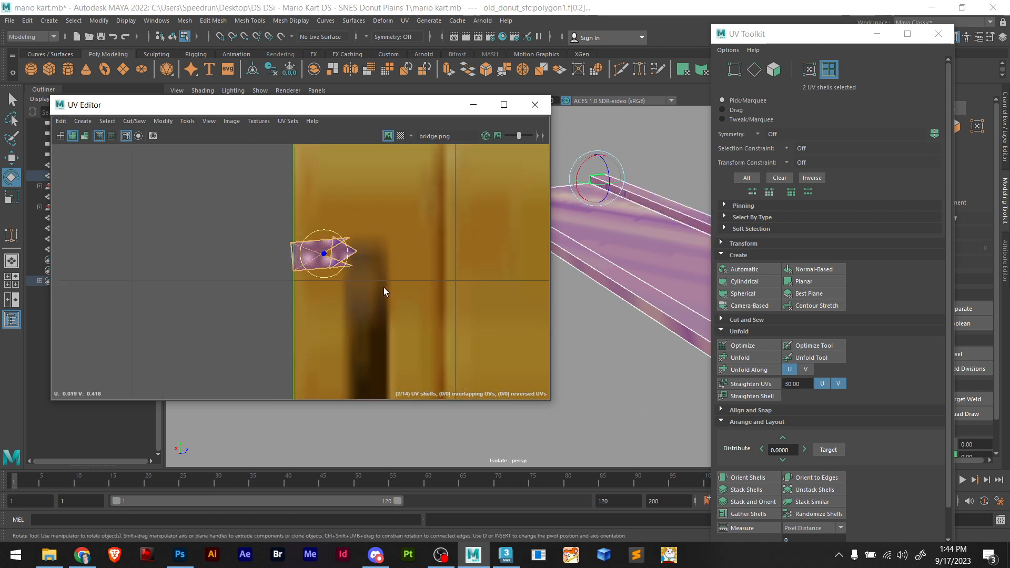
left_click_drag(614, 216, 573, 288, "alt")
mouse_move(432, 266)
middle_mouse_down("alt")
mouse_move(518, 260)
mouse_move(414, 264)
middle_mouse_up("alt")
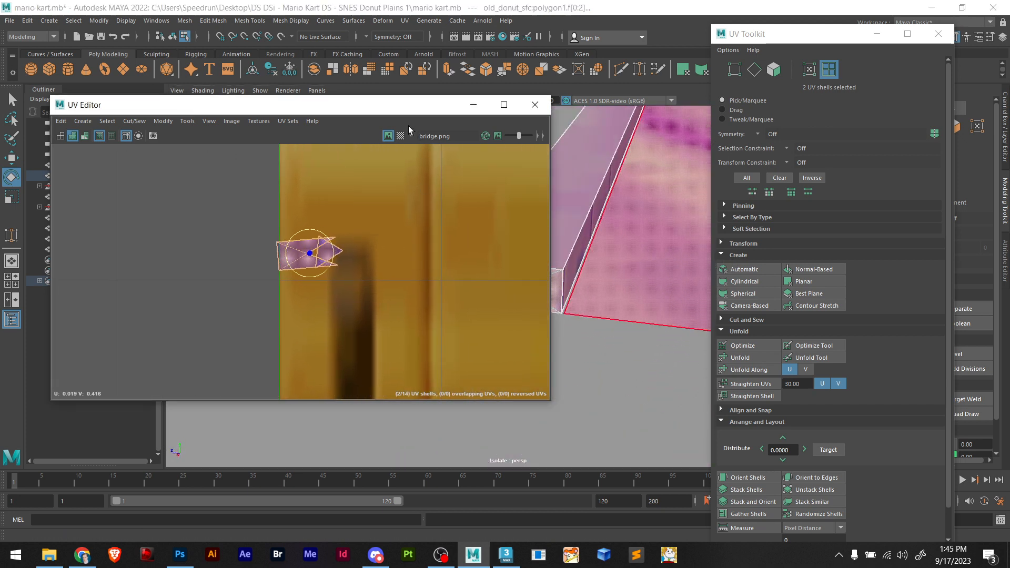
left_click_drag(400, 106, 328, 135)
left_click(374, 278)
left_click(258, 284)
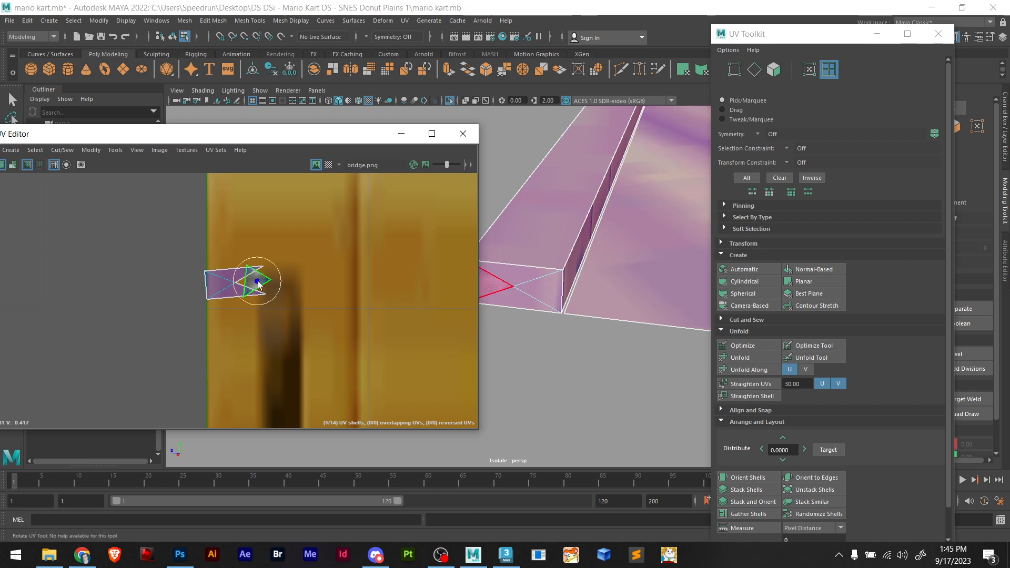
key("w")
mouse_move(285, 290)
left_mouse_down()
mouse_move(299, 285)
mouse_move(295, 297)
left_mouse_up()
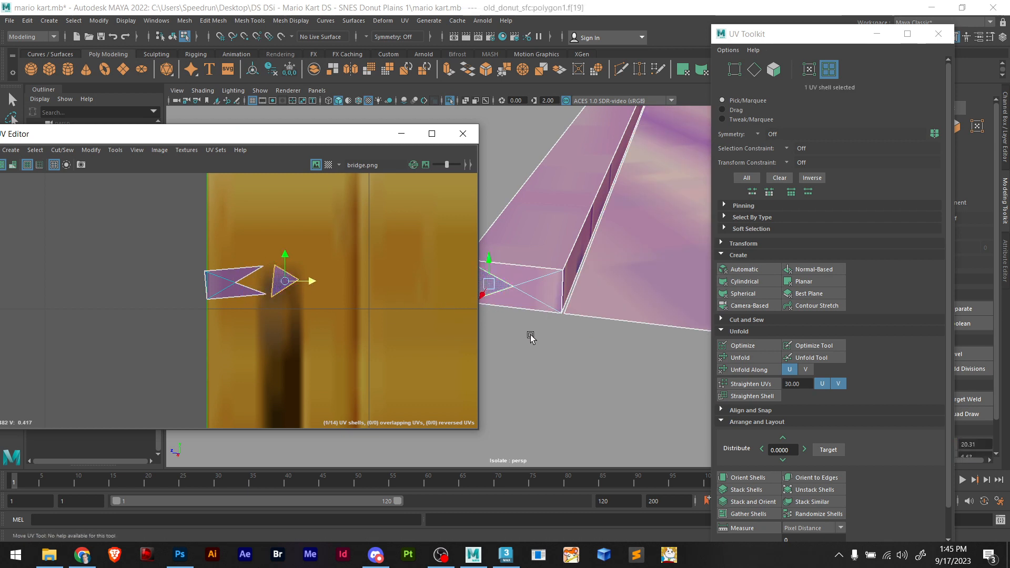
Pull the loose triangular face out of the rail's end cap and target-weld its three corners back onto the cap's matching vertices
middle_click_drag(531, 338, 644, 326, "alt")
left_click_drag(612, 271, 571, 279)
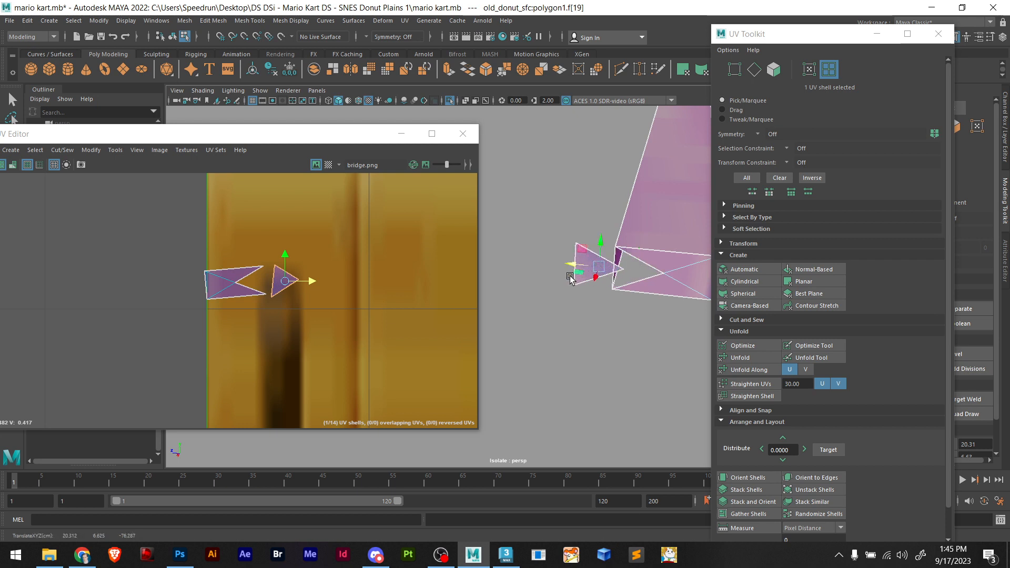
left_click(971, 399)
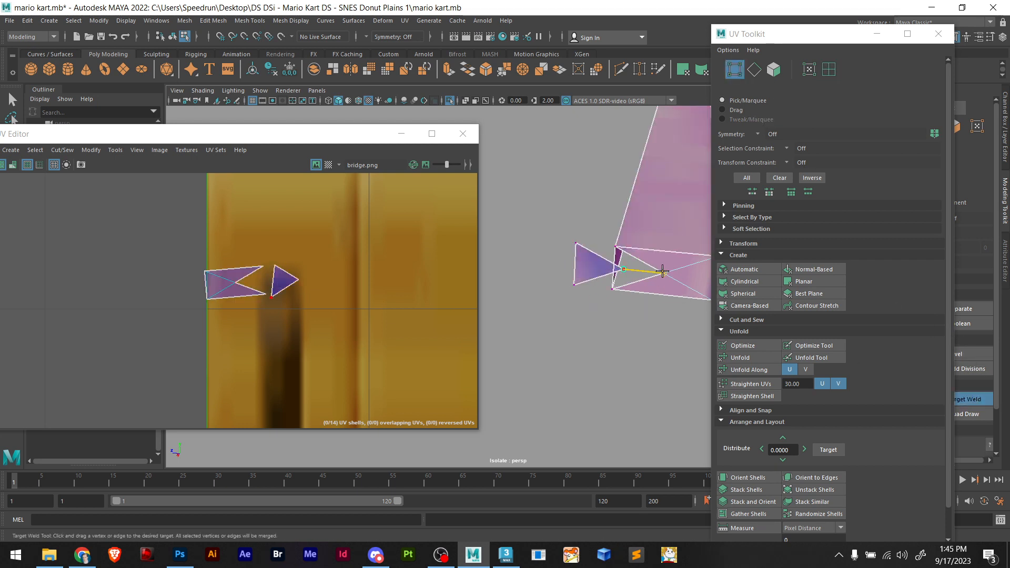
left_click_drag(662, 271, 663, 273)
left_click_drag(574, 246, 616, 248)
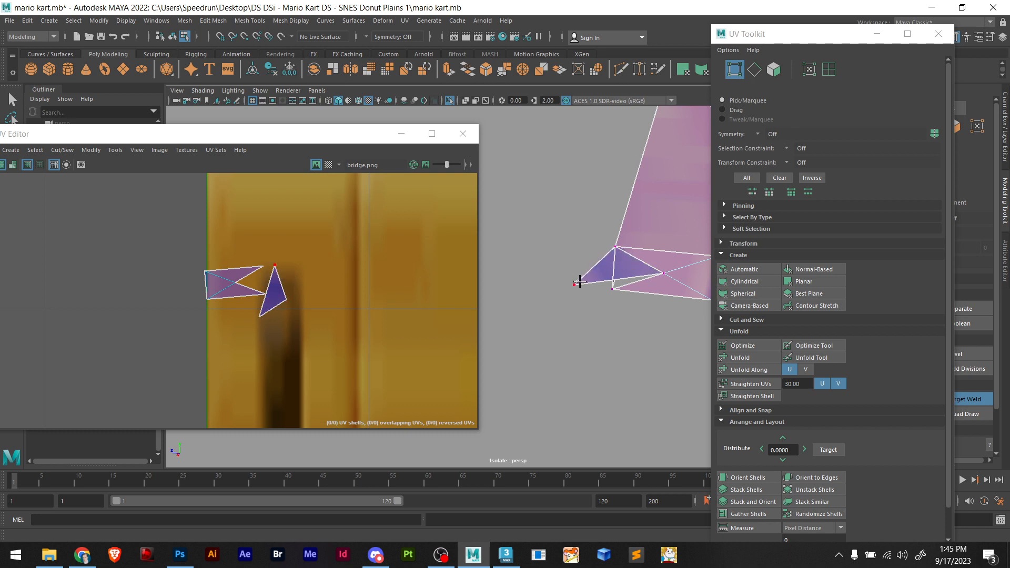
left_click_drag(575, 284, 629, 300)
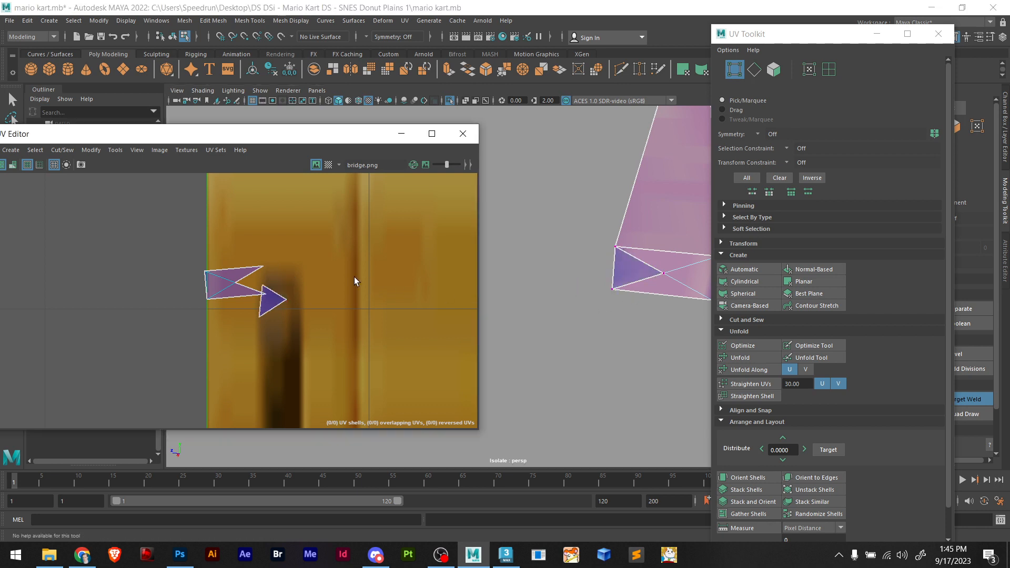
Reproject the two rail end-cap UV shells together with a Best Plane projection
right_click_drag(276, 260, 304, 247)
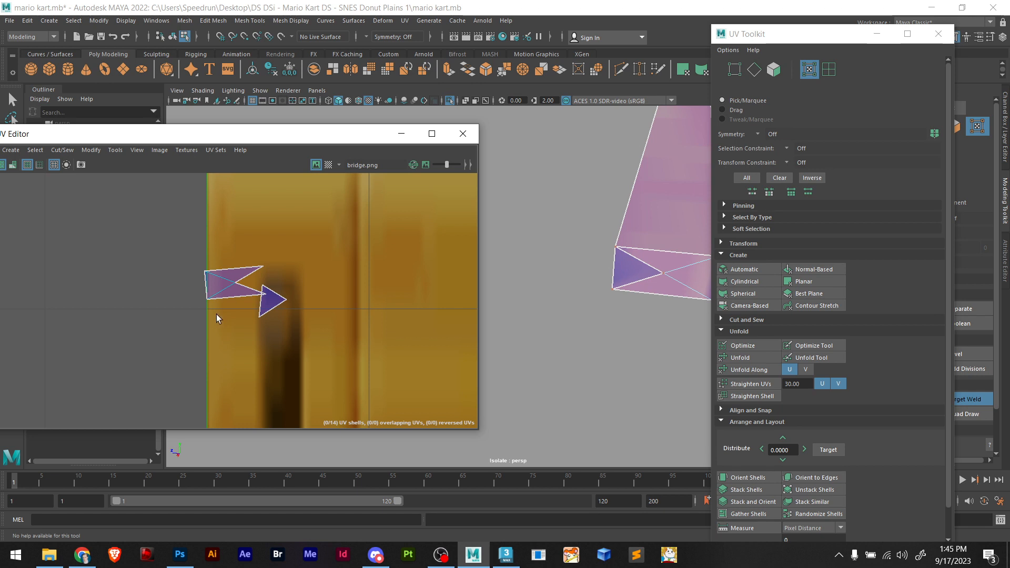
left_click(829, 69)
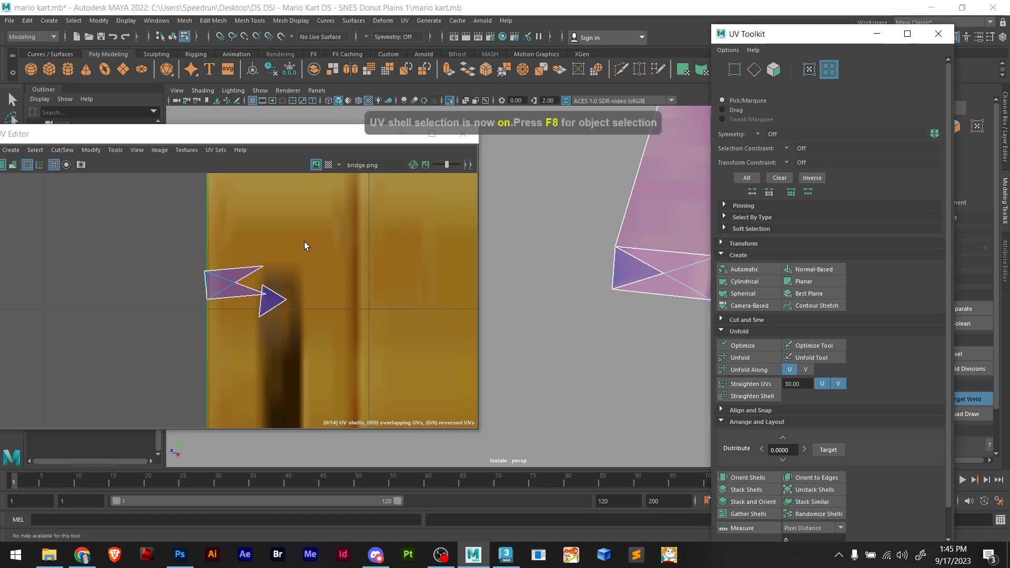
left_click_drag(337, 245, 227, 315)
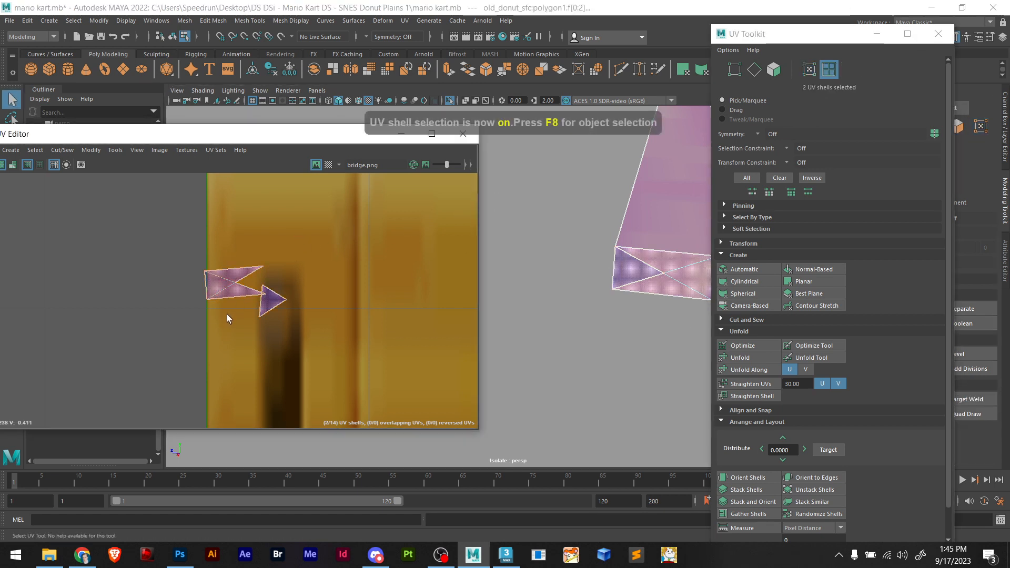
left_click(404, 20)
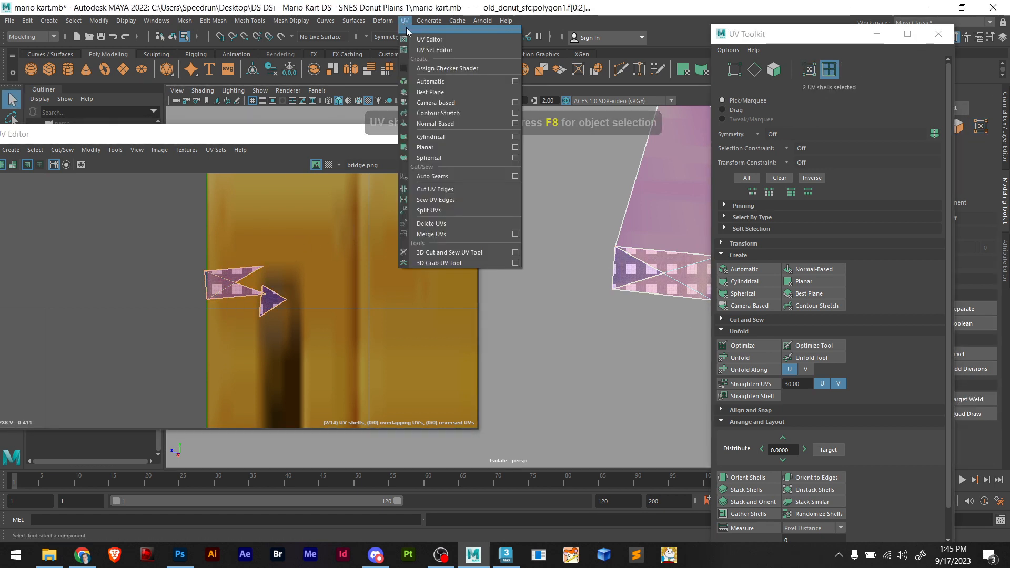
left_click(443, 92)
scroll(327, 282, "down", 5)
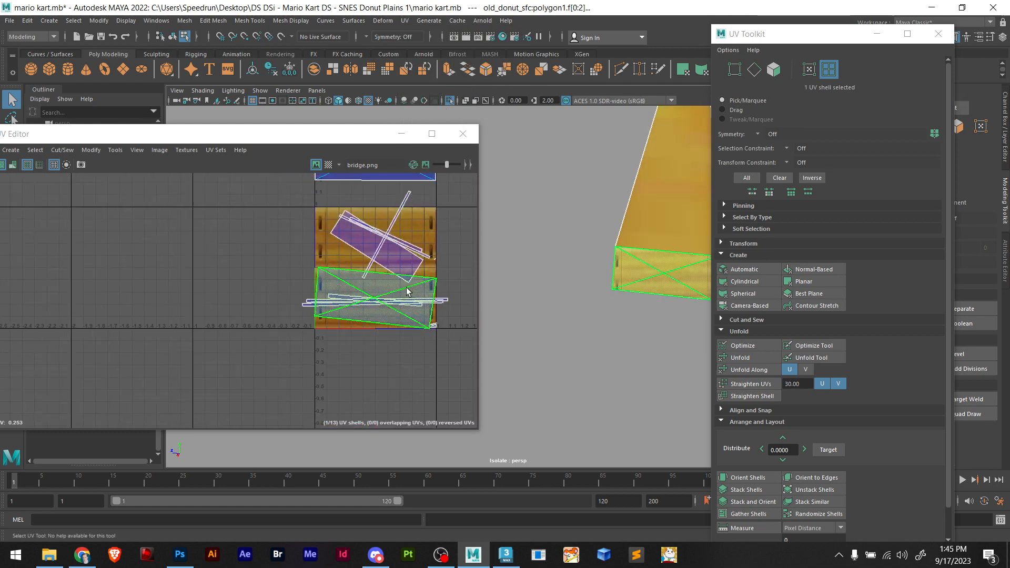
Try to stitch the tilted deck shell to its neighbour along its lower long edge using Stitch Together, A to B
scroll(372, 297, "up", 5)
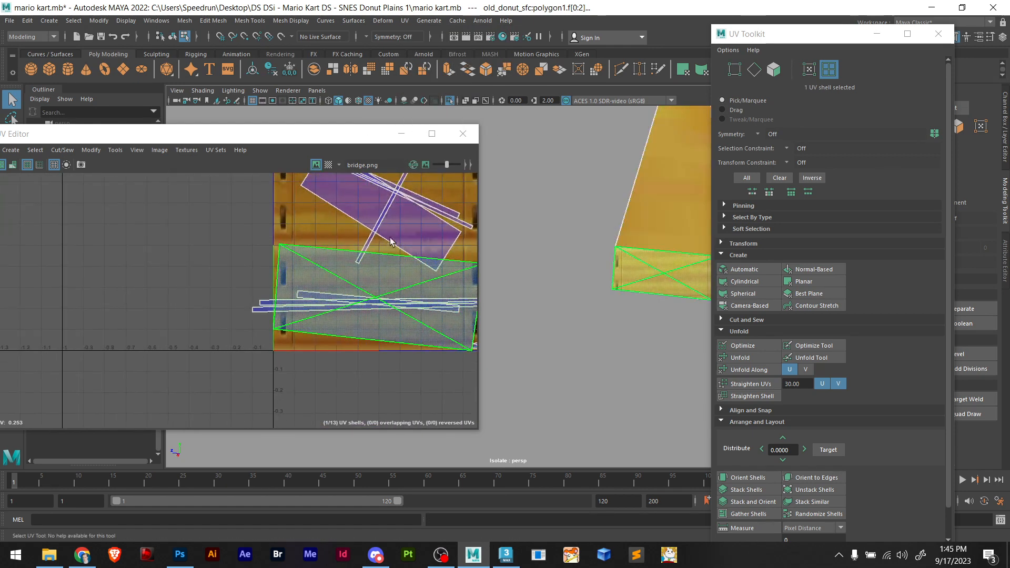
middle_click_drag(357, 238, 299, 324, "alt")
scroll(299, 324, "down", 1)
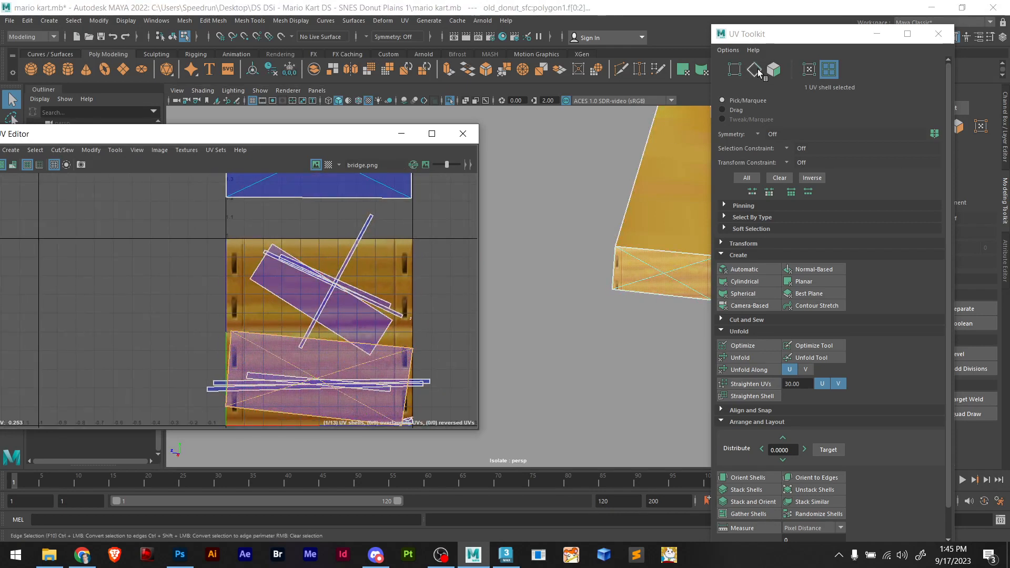
key("F10")
left_click(288, 307)
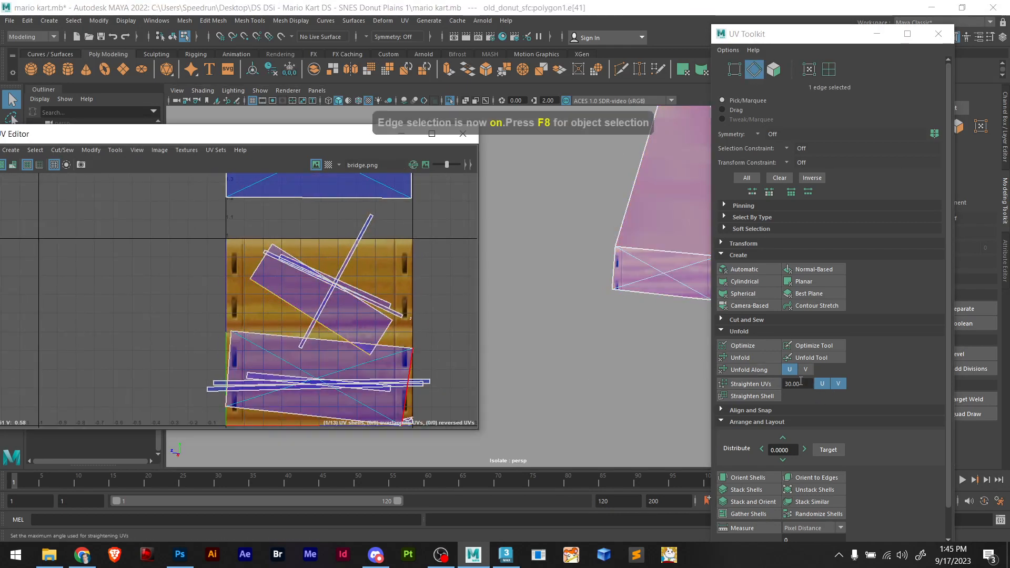
scroll(801, 430, "down", 1)
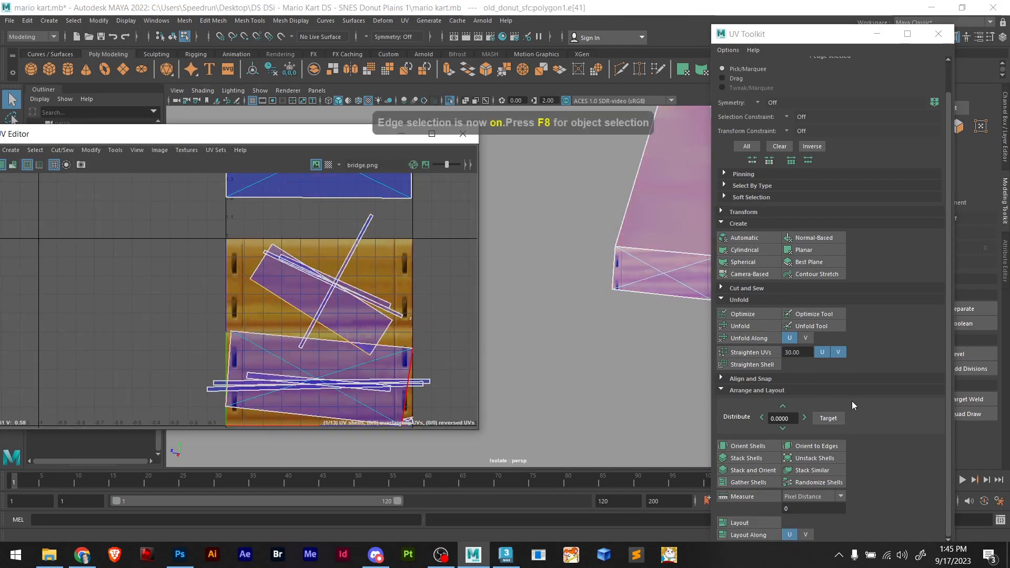
left_click(756, 225)
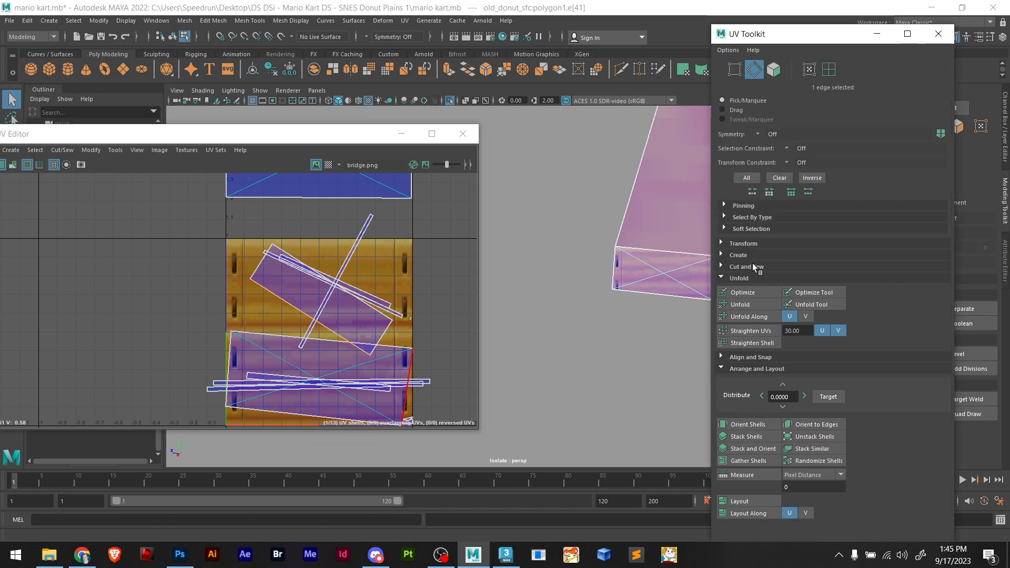
left_click(745, 360)
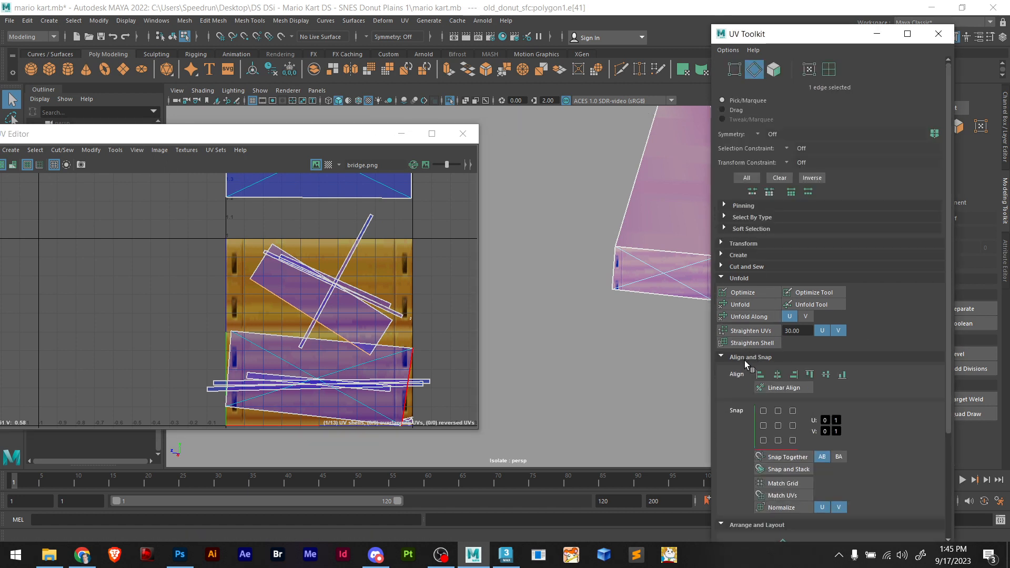
left_click(745, 360)
left_click(742, 277)
left_click(740, 267)
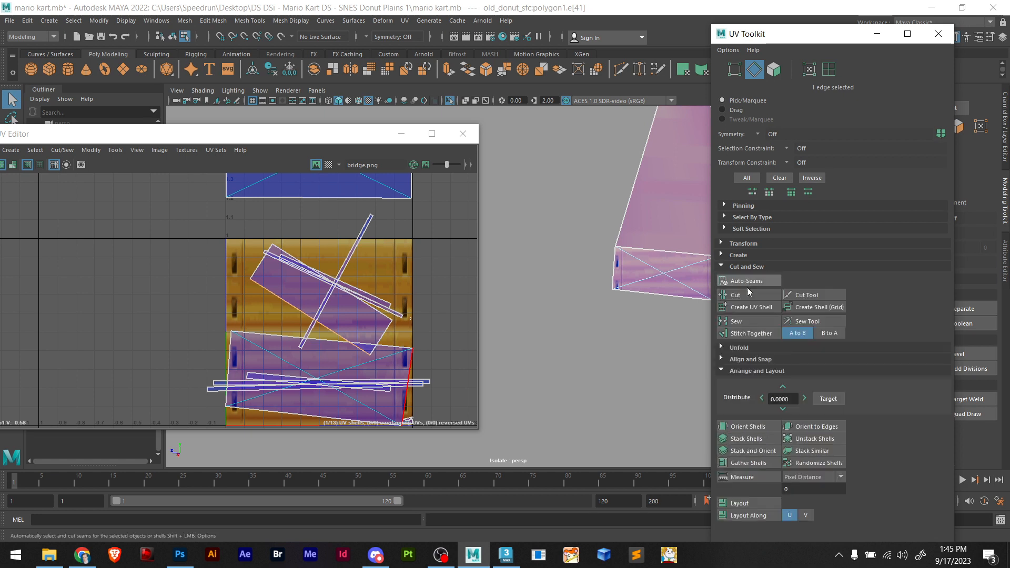
left_click(753, 334)
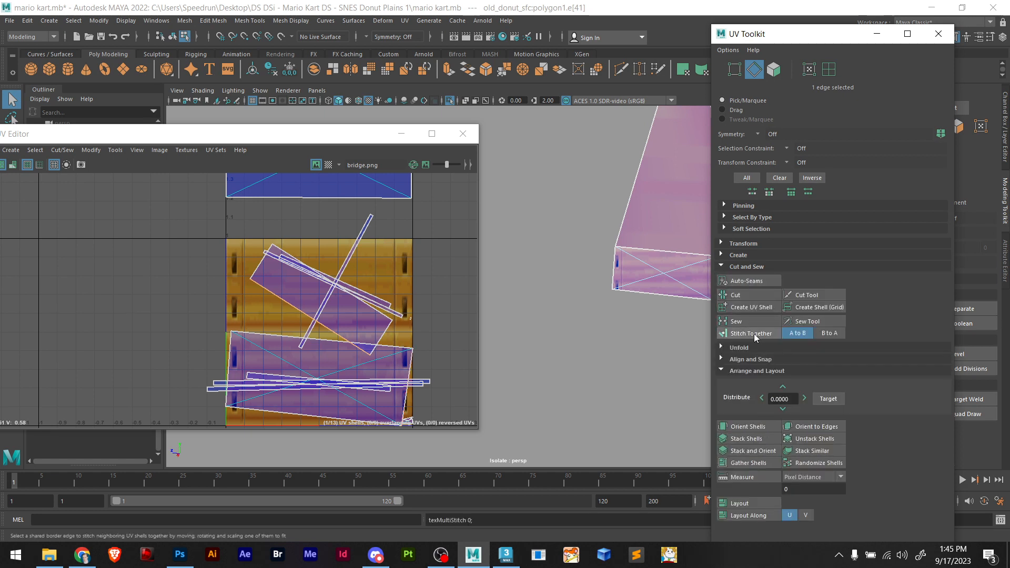
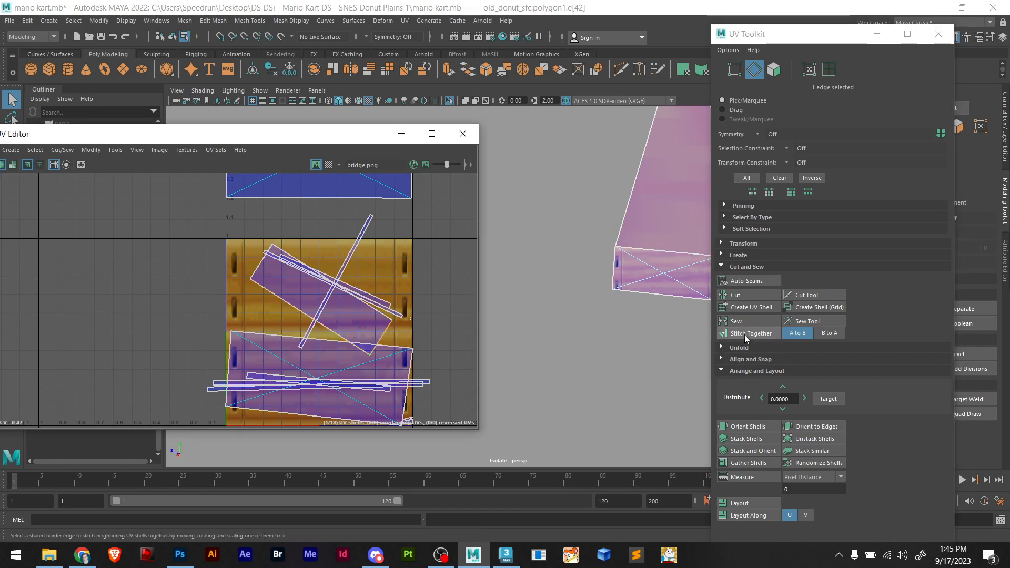
Try to stitch the deck shell's short edge and the large rectangular shell's side edge, switching the stitch direction to B to A
left_click(744, 335)
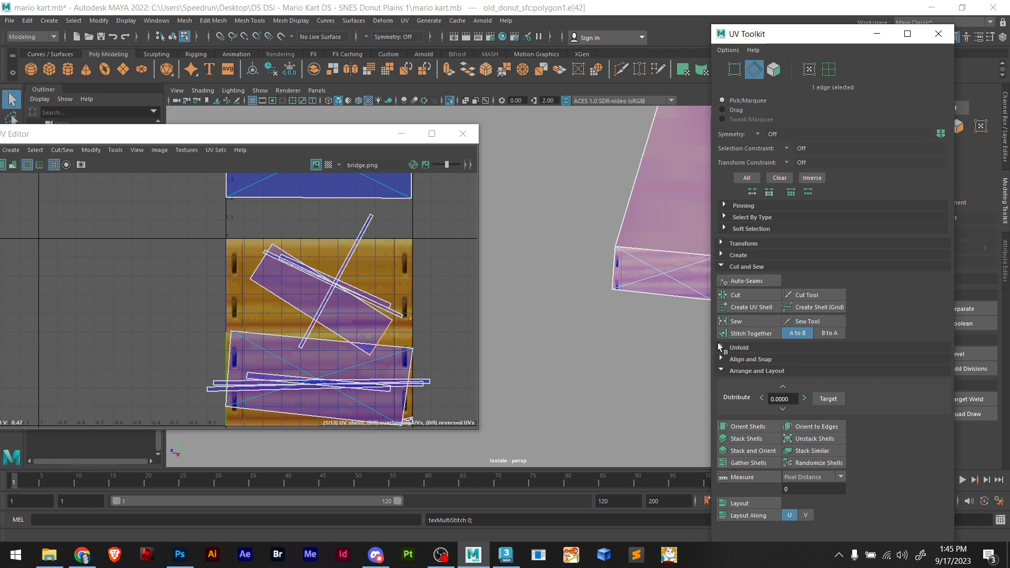
scroll(409, 374, "down", 4)
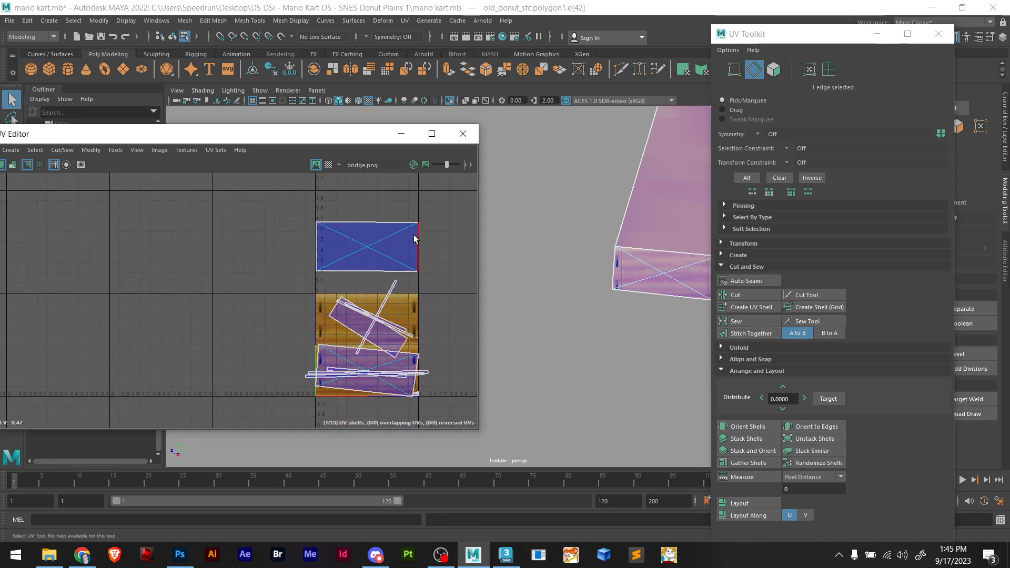
left_click(744, 334)
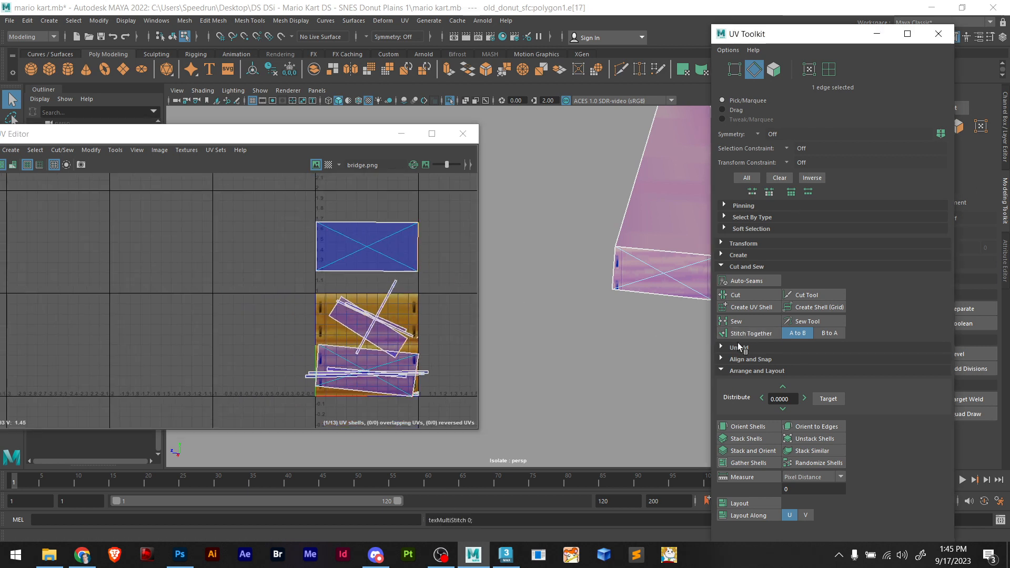
left_click(829, 334)
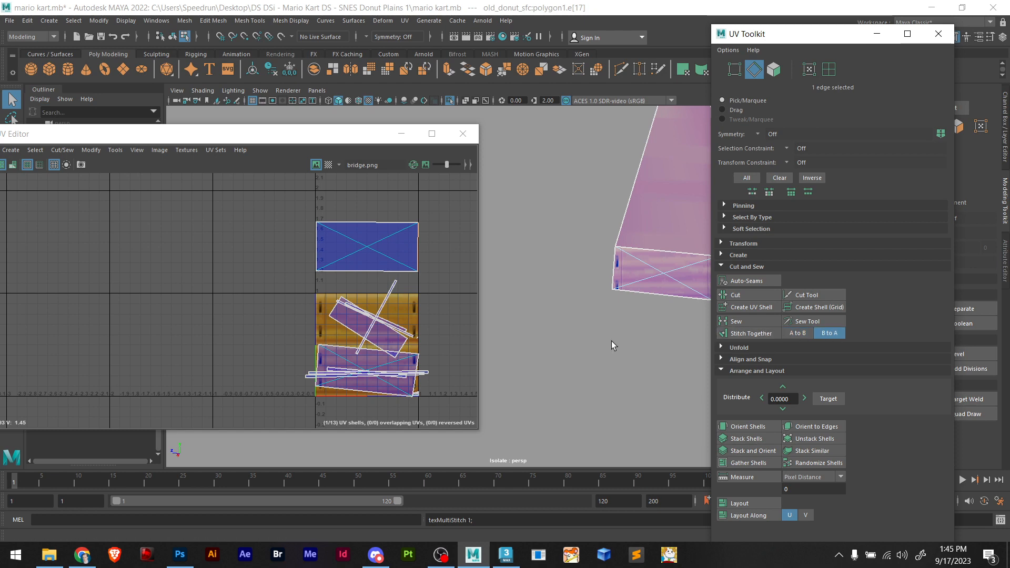
Set the stitch direction back to A to B and sew the tilted deck shell's lower long edge
scroll(339, 269, "down", 1)
scroll(585, 297, "down", 2)
scroll(585, 296, "down", 3)
left_click_drag(613, 301, 488, 314, "alt")
scroll(367, 293, "up", 3)
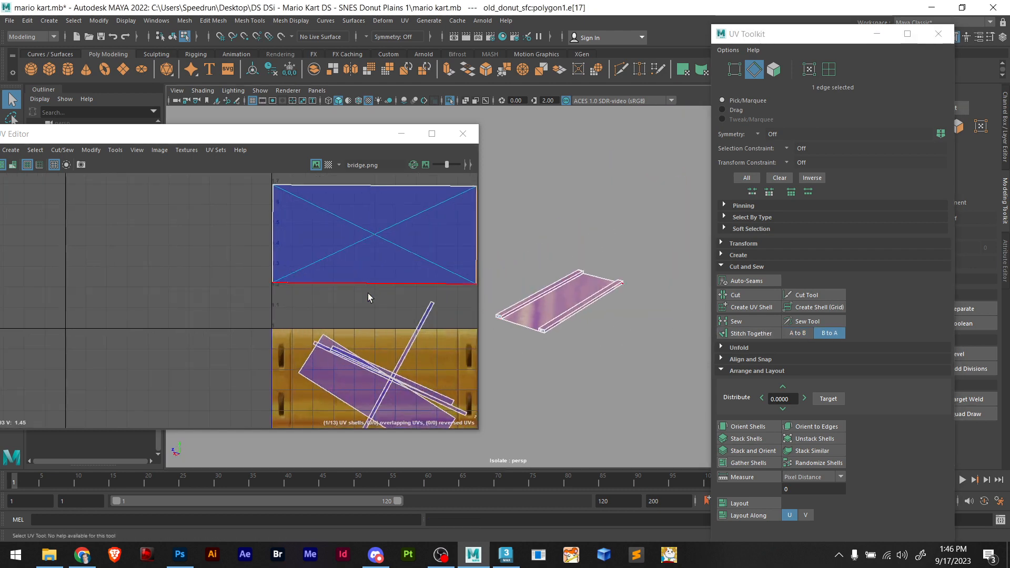
scroll(371, 295, "down", 2)
scroll(363, 315, "up", 3)
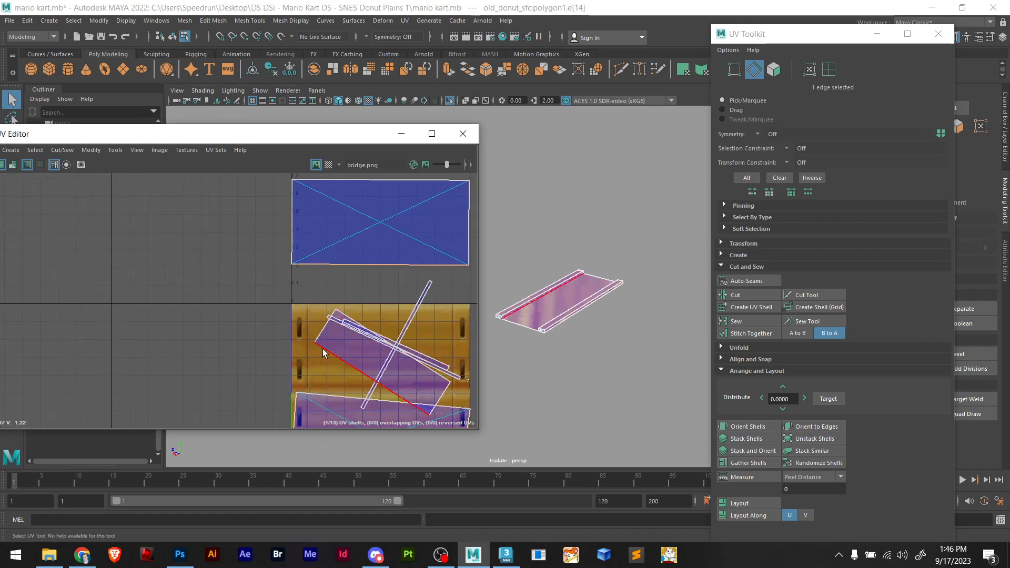
left_click(788, 335)
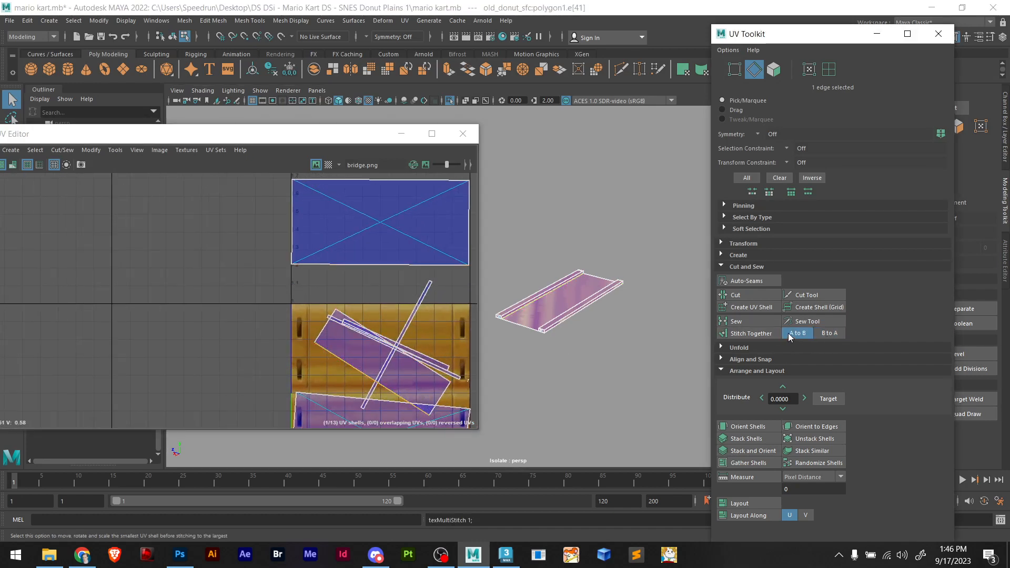
left_click(762, 324)
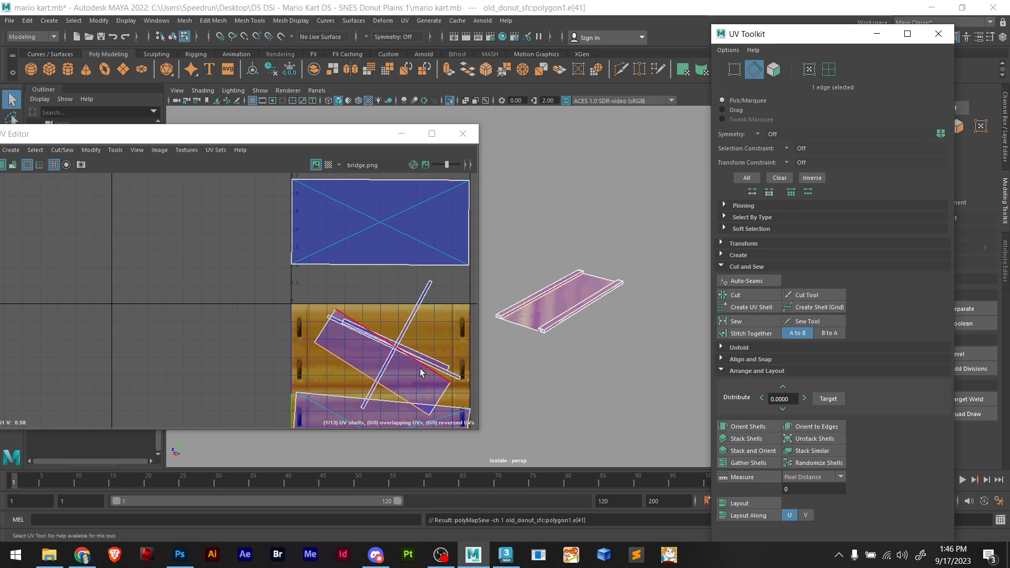
Select all of the bridge's UV shells and reproject them with an Automatic projection
scroll(372, 370, "down", 5)
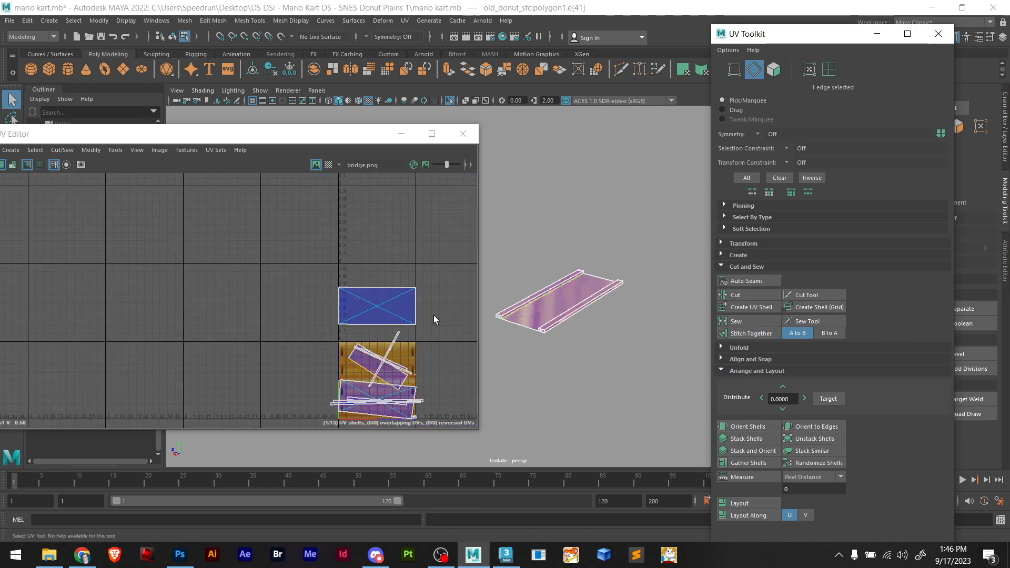
right_click_drag(433, 315, 452, 301)
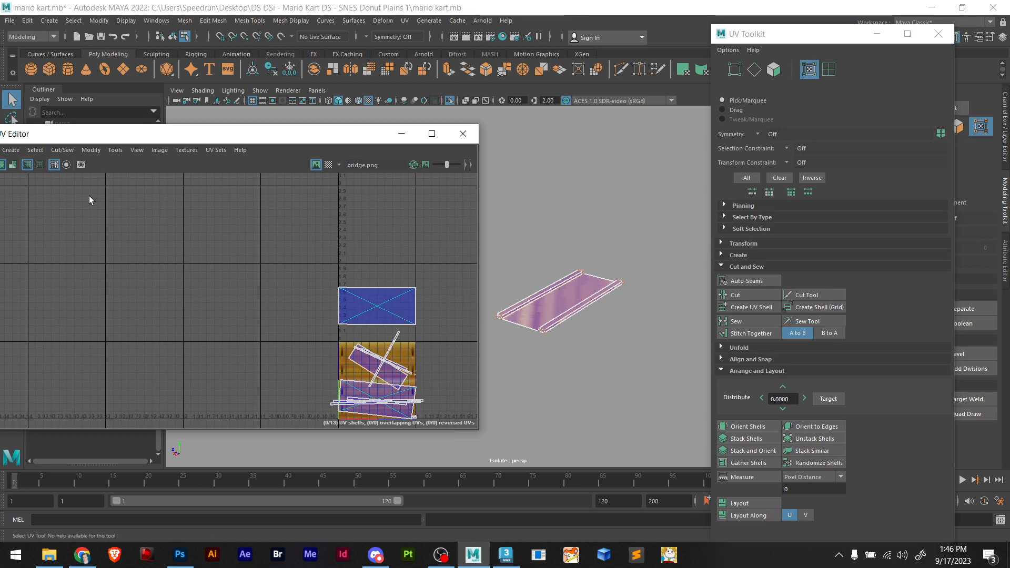
left_click(828, 69)
left_click_drag(331, 260, 466, 446)
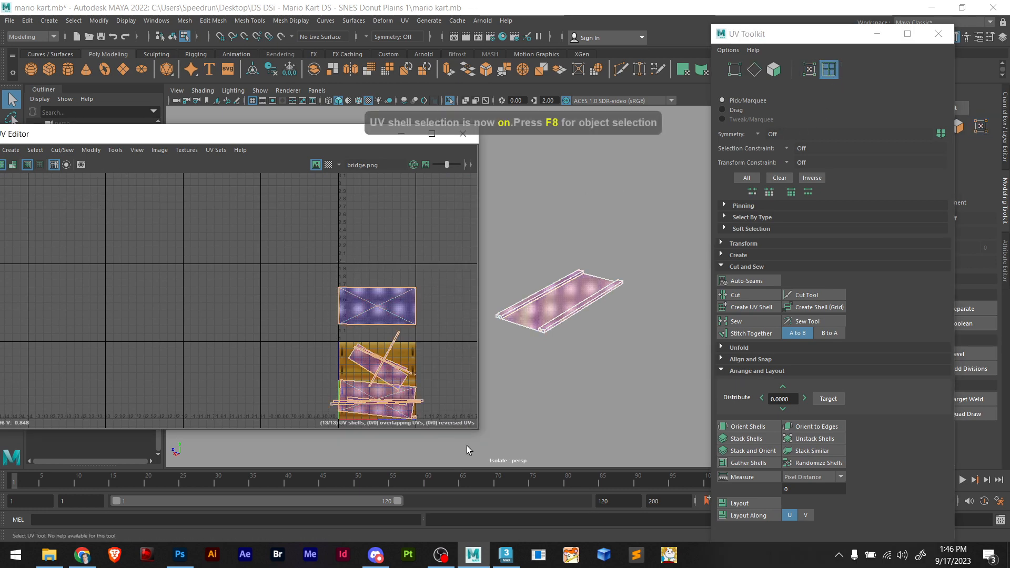
left_click(404, 21)
left_click(463, 81)
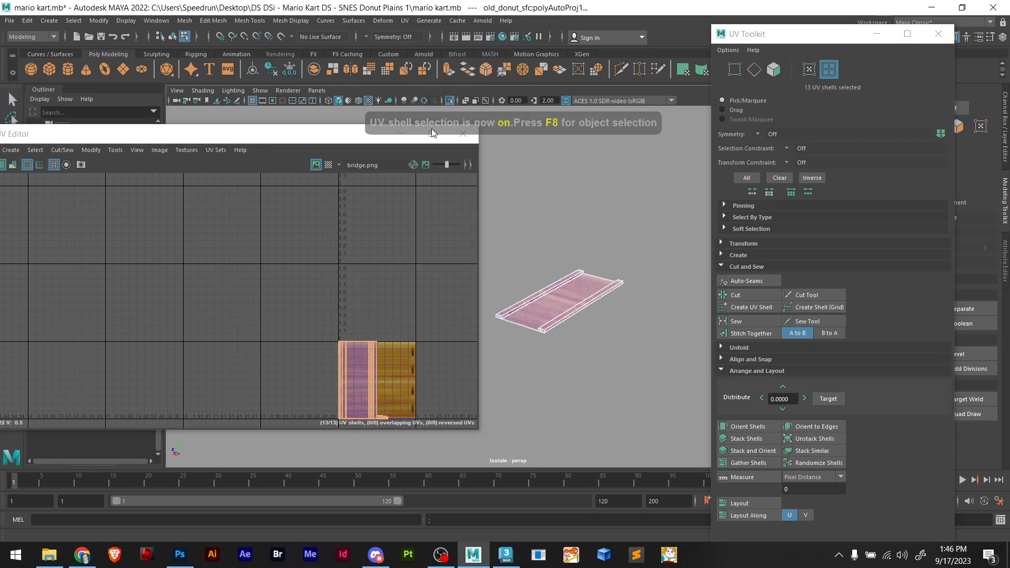
Select the downward-pointing triangle UV shell and move its detached face sideways, away from the rail's end cap
scroll(373, 372, "up", 6)
middle_click_drag(383, 333, 373, 293, "alt")
scroll(373, 293, "down", 4)
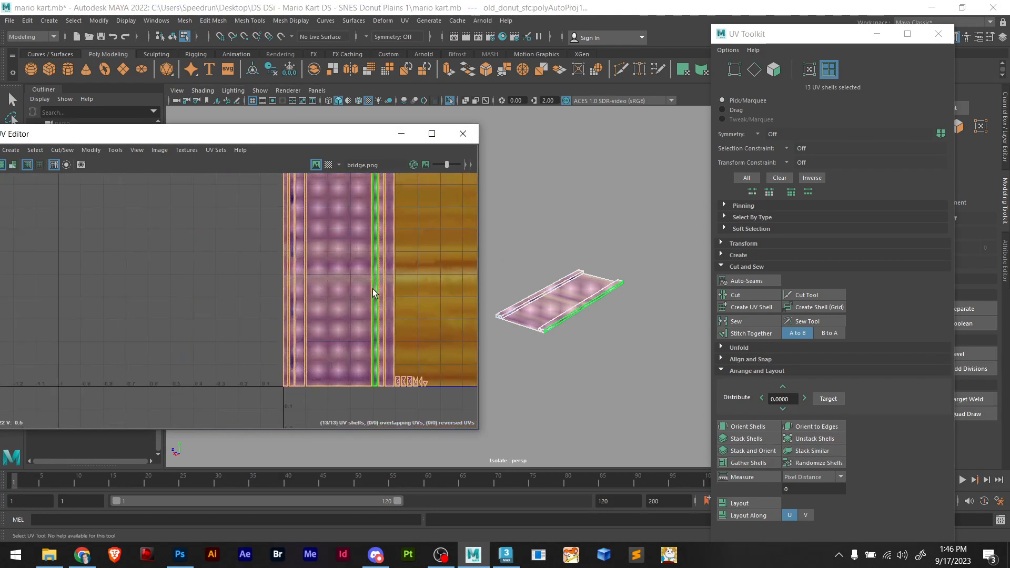
scroll(379, 377, "up", 6)
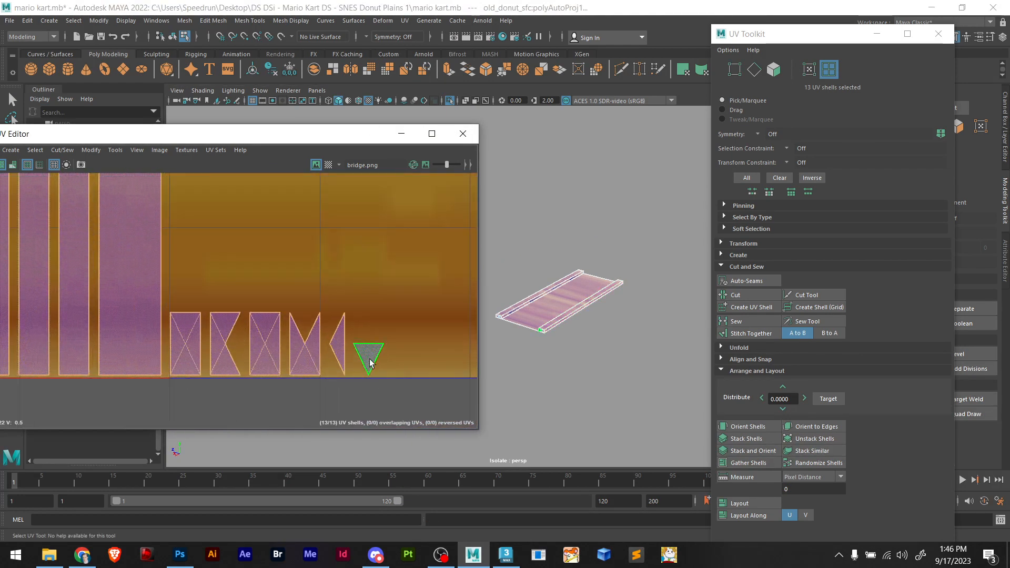
left_click(371, 356)
scroll(583, 310, "up", 10)
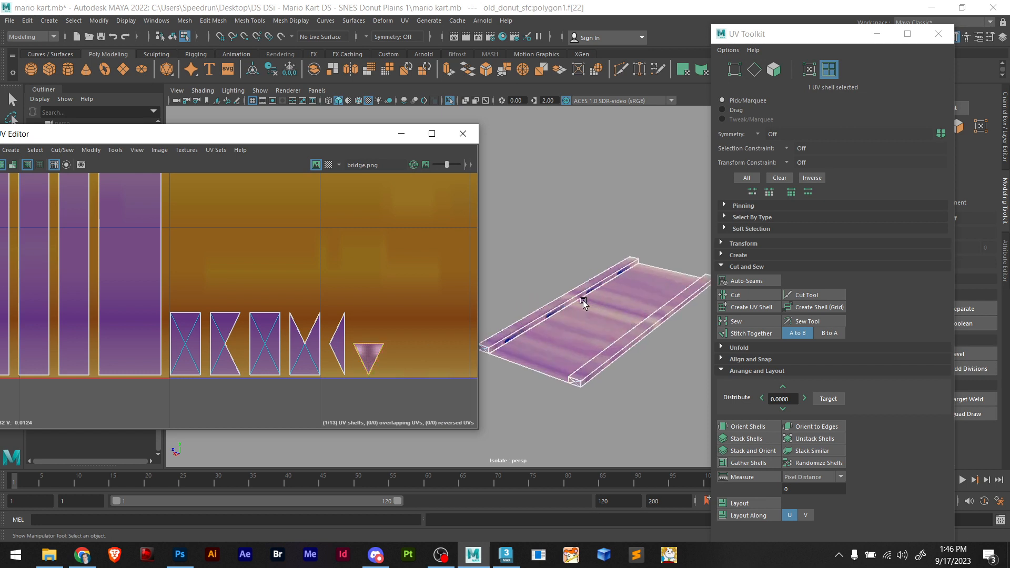
left_click_drag(591, 324, 568, 316, "alt")
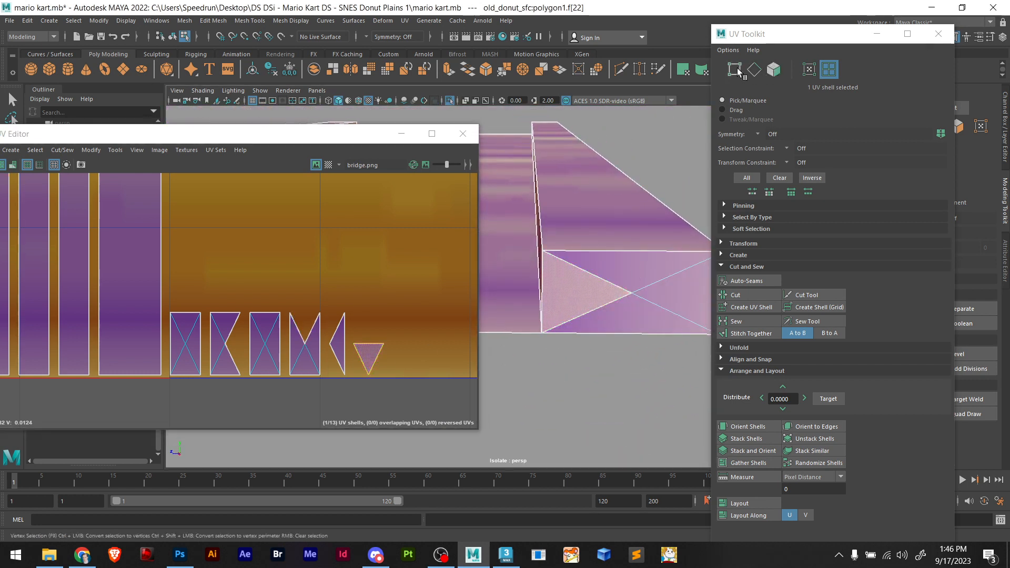
left_click(734, 69)
left_click(829, 68)
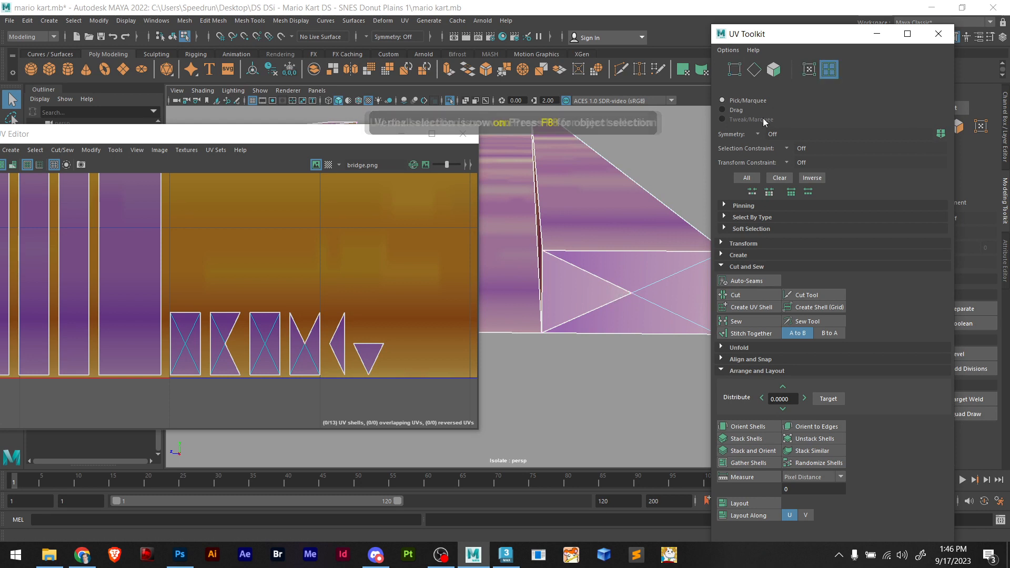
left_click(581, 281)
key("w")
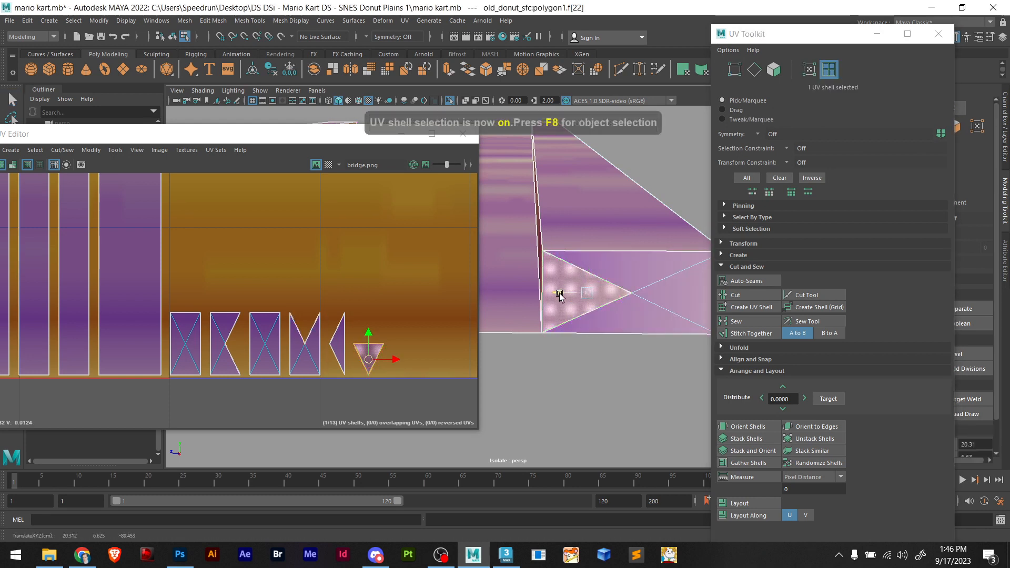
left_click_drag(559, 293, 509, 293)
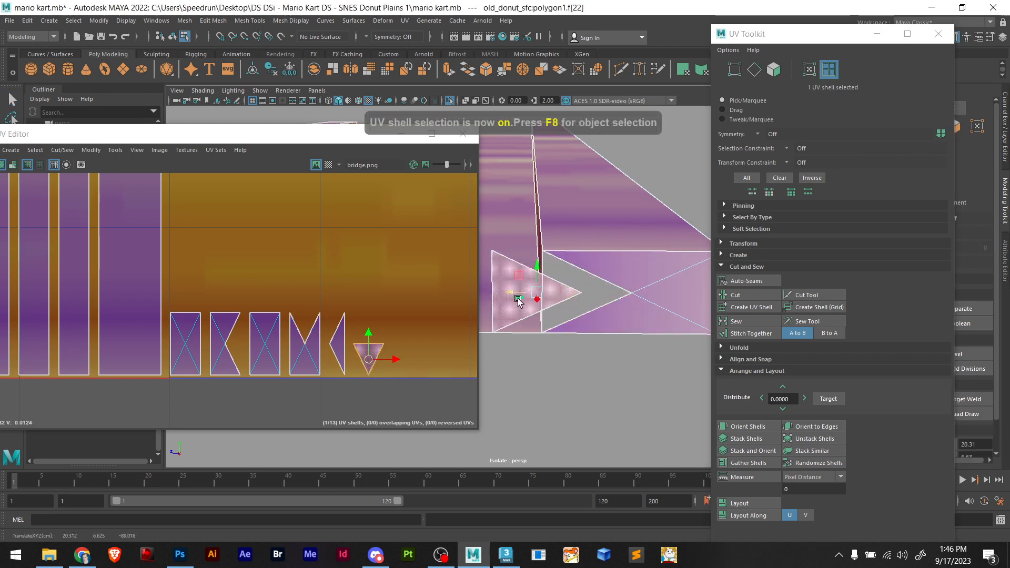
Target Weld the displaced triangle's three corners back onto the matching rail end-cap vertices
left_click(974, 398)
left_click_drag(581, 291, 646, 289)
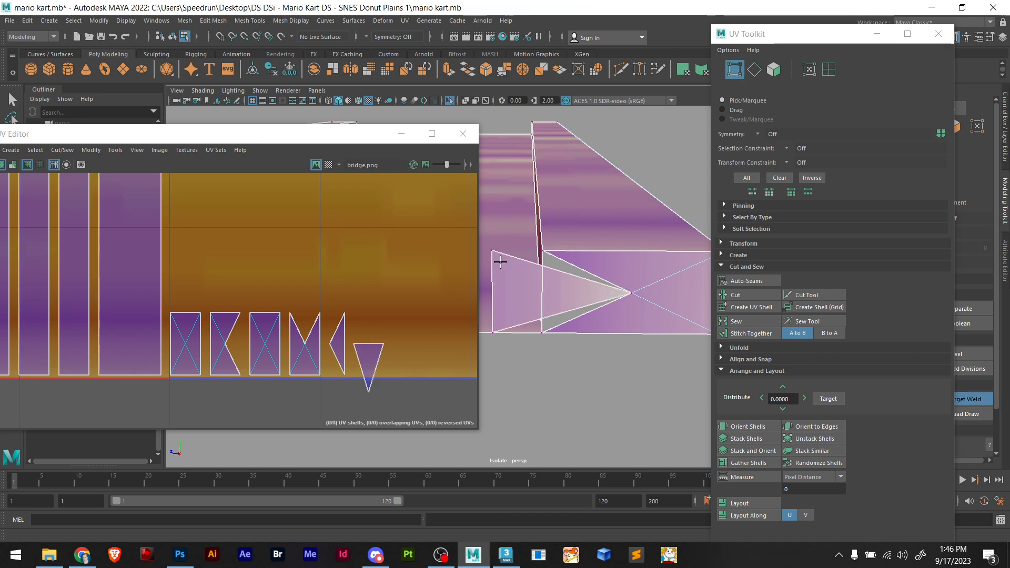
left_click_drag(495, 250, 550, 251)
left_click_drag(500, 329, 542, 333)
left_click(958, 398)
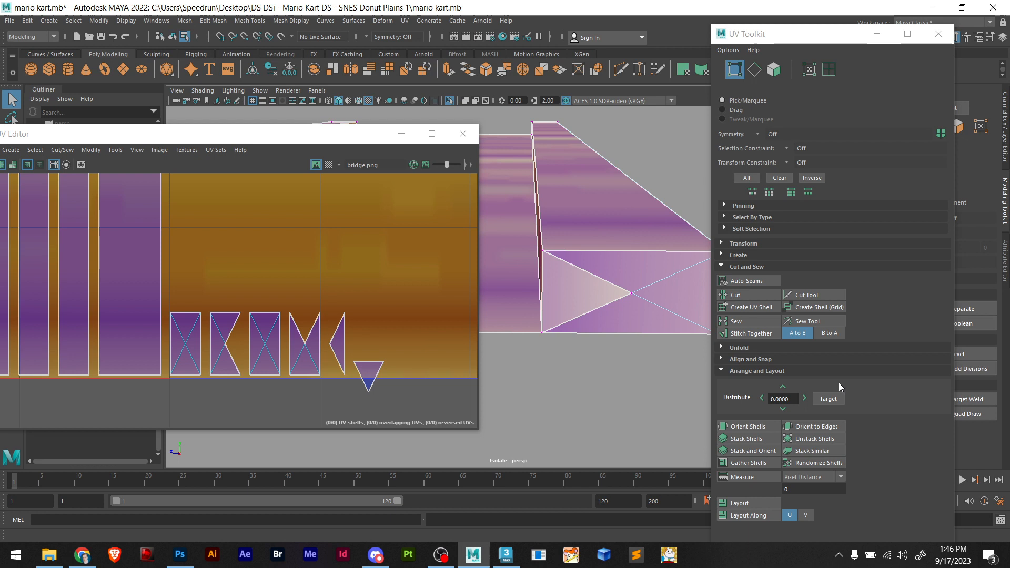
Select every UV shell of the bridge after the weld and apply Automatic projection again
right_click(388, 271)
right_click_drag(413, 271, 412, 267)
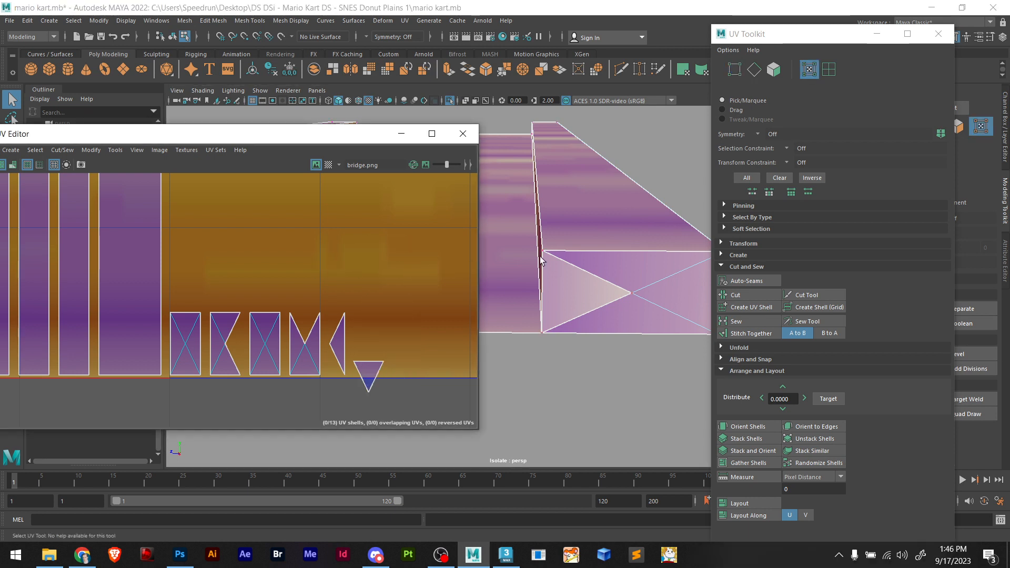
scroll(620, 272, "down", 3)
scroll(588, 278, "down", 4)
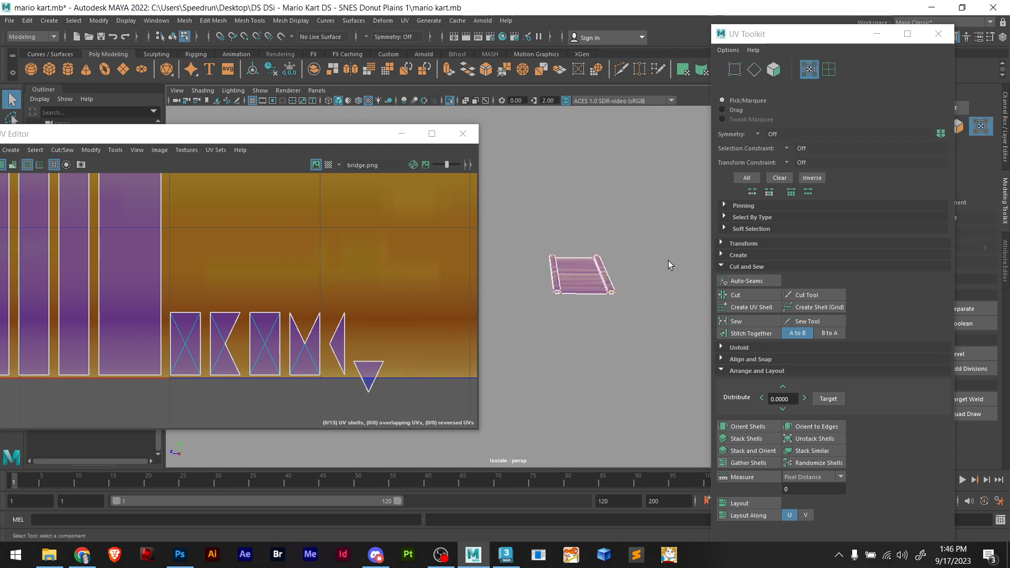
left_click(828, 69)
left_click_drag(644, 228, 480, 334)
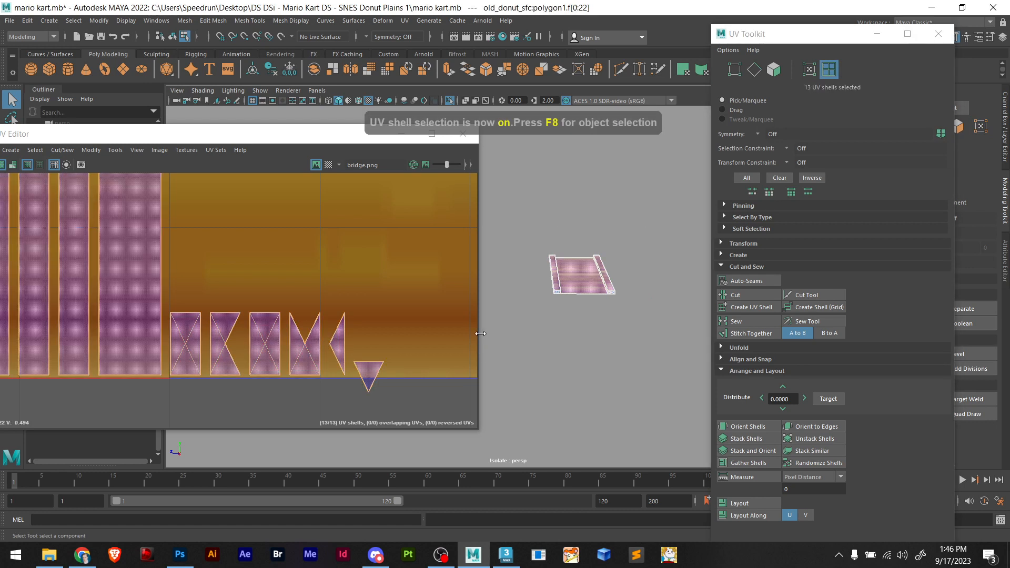
left_click(404, 21)
left_click(428, 73)
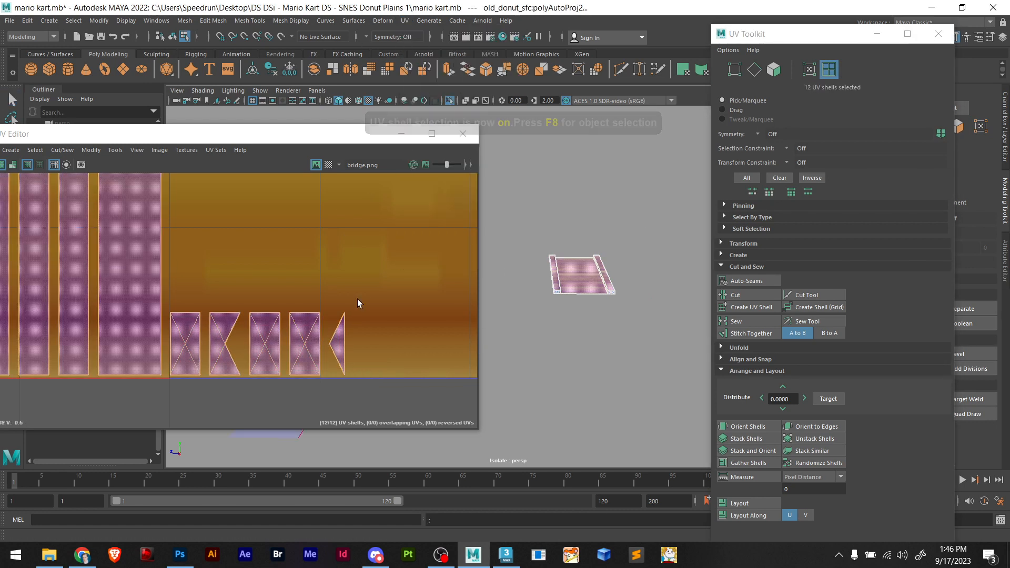
Select the remaining triangle UV shell and raise its detached face above its rail end cap
left_click(338, 344)
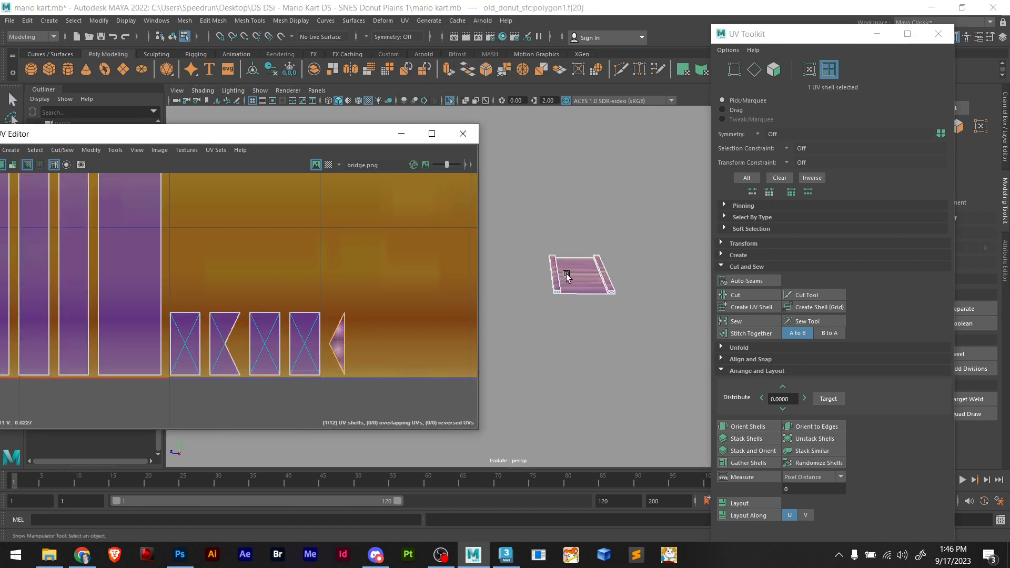
key("f")
left_click_drag(541, 282, 659, 331, "alt")
key("w")
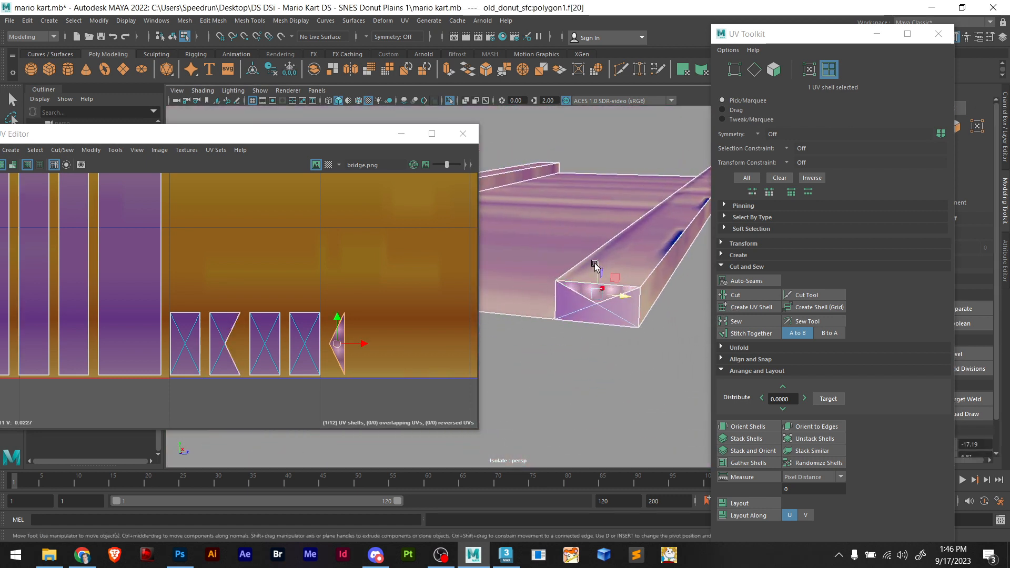
left_click_drag(595, 264, 604, 225)
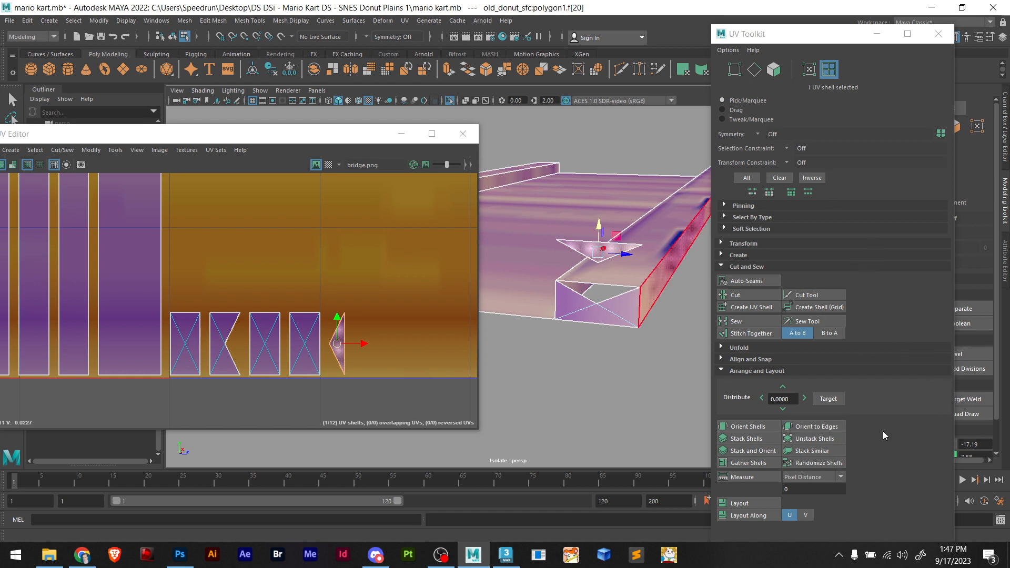
Target Weld the raised triangle's tip and two upper corners to the second rail end cap's vertices
left_click(977, 398)
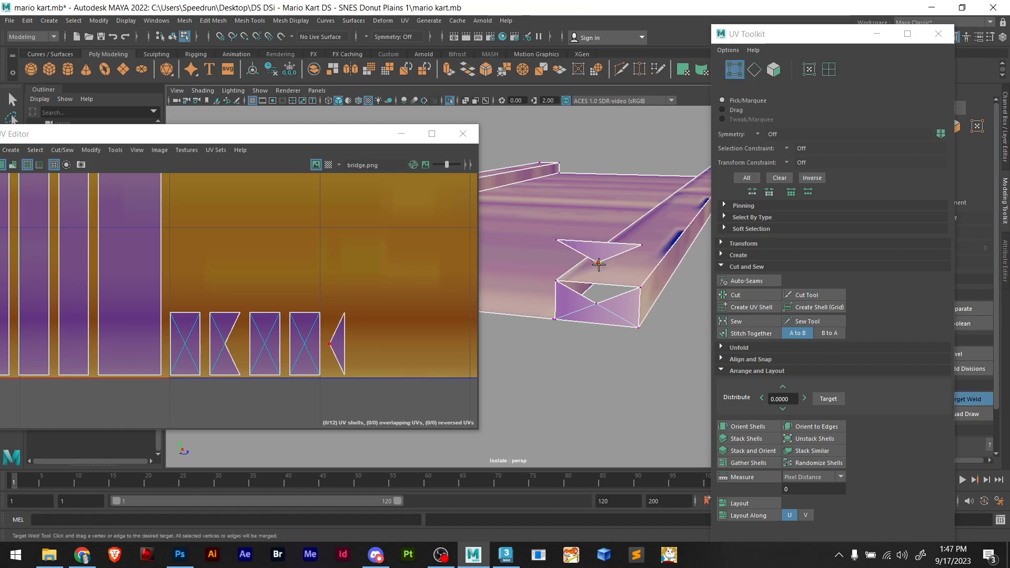
left_click_drag(589, 303, 590, 304)
left_click_drag(558, 241, 559, 281)
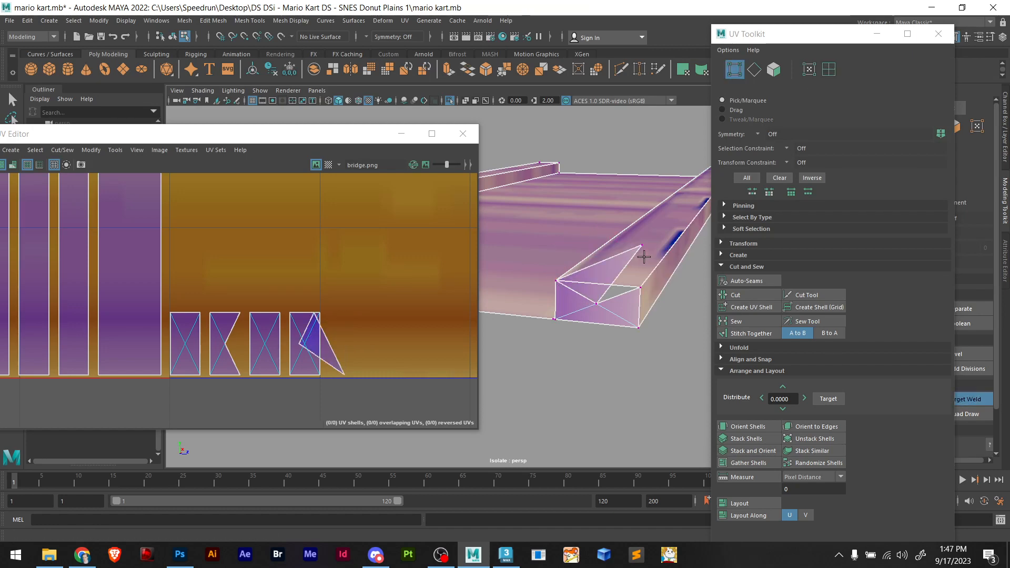
left_click_drag(641, 246, 640, 287)
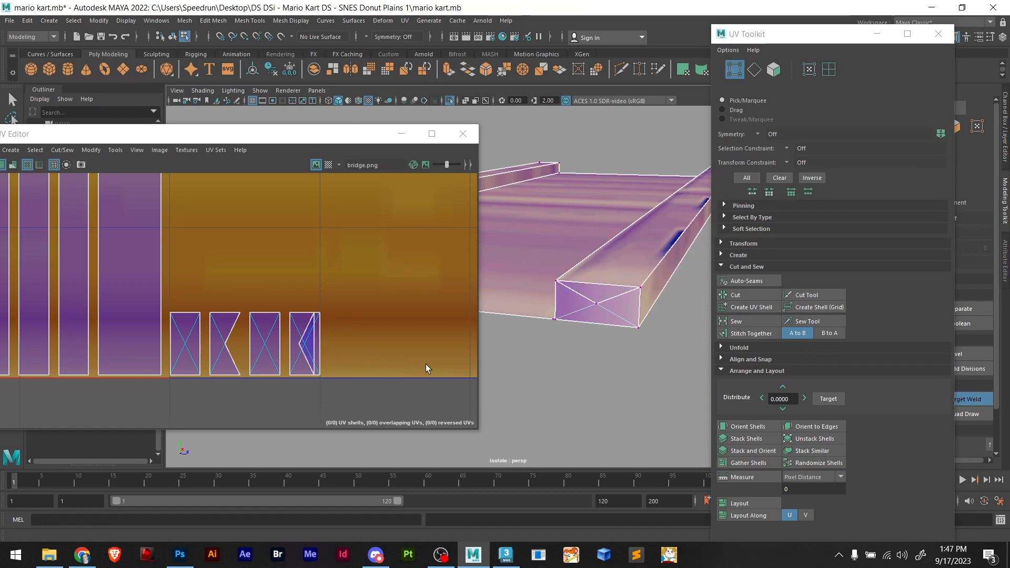
Select the entire bridge's UV shells and redo the Automatic projection with both end caps repaired
scroll(600, 371, "down", 5)
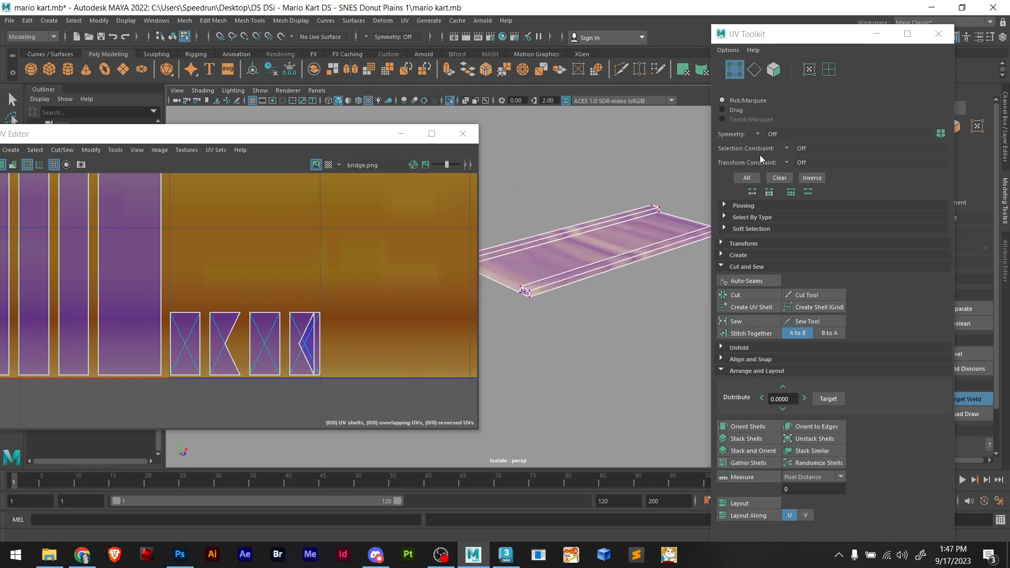
left_click(827, 74)
left_click_drag(525, 207, 657, 297)
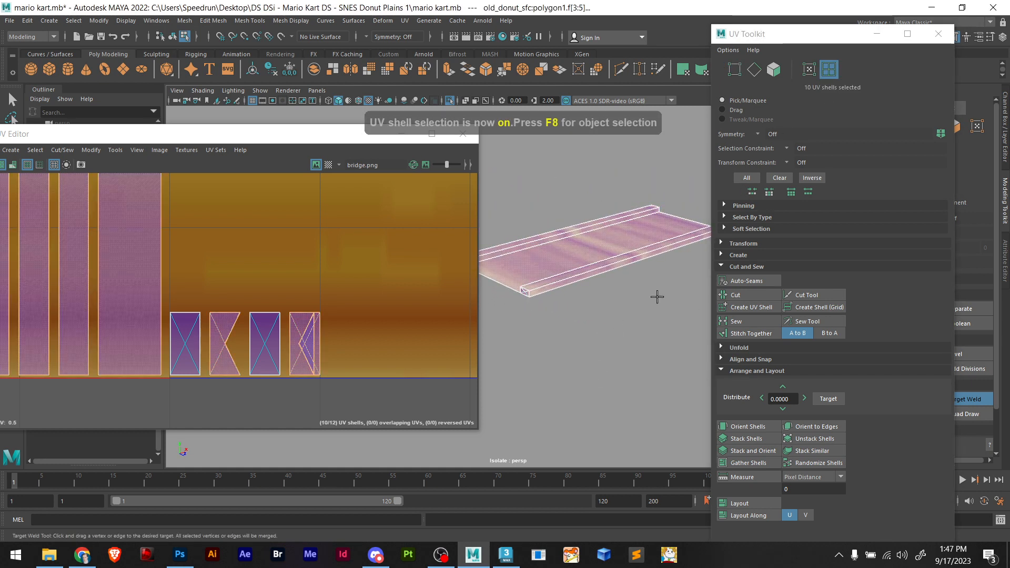
scroll(513, 221, "down", 3)
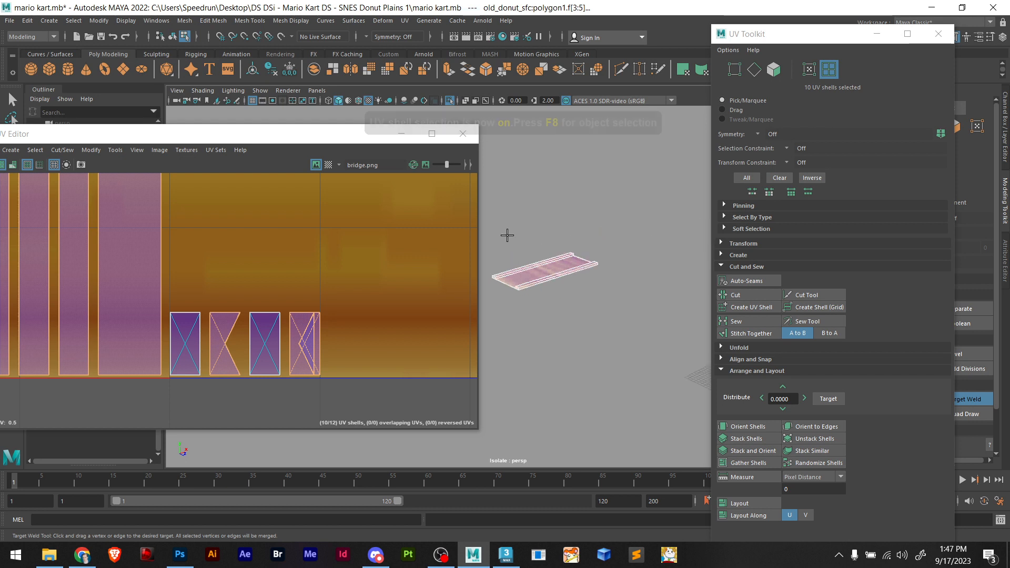
left_click_drag(458, 345, 458, 346)
left_click_drag(663, 205, 422, 358)
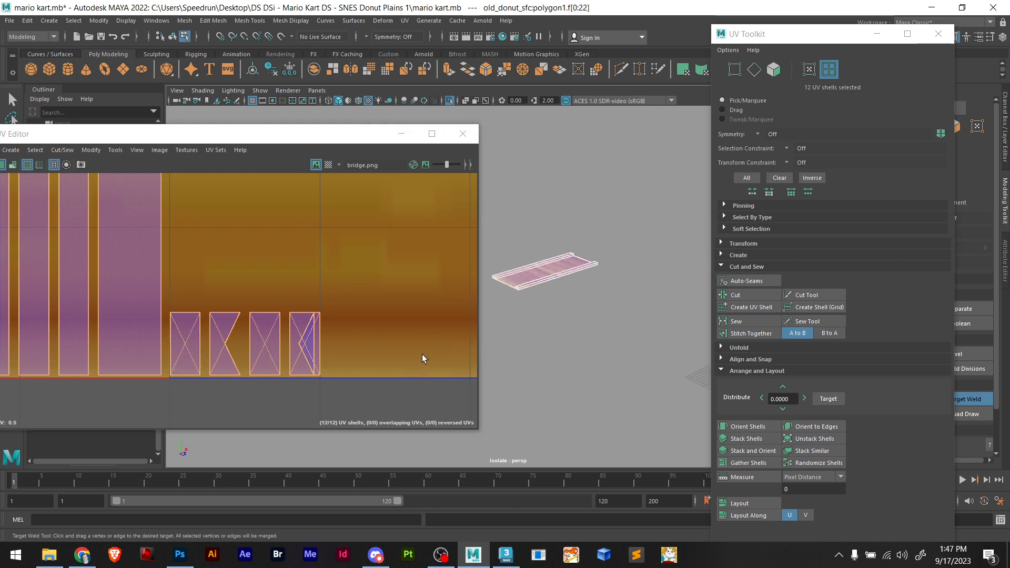
left_click(404, 20)
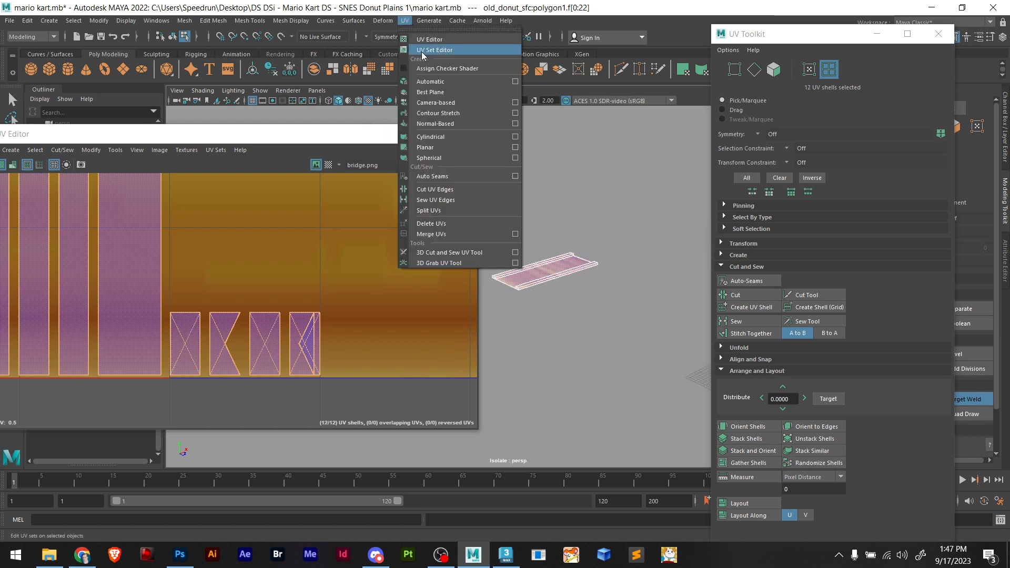
left_click(443, 81)
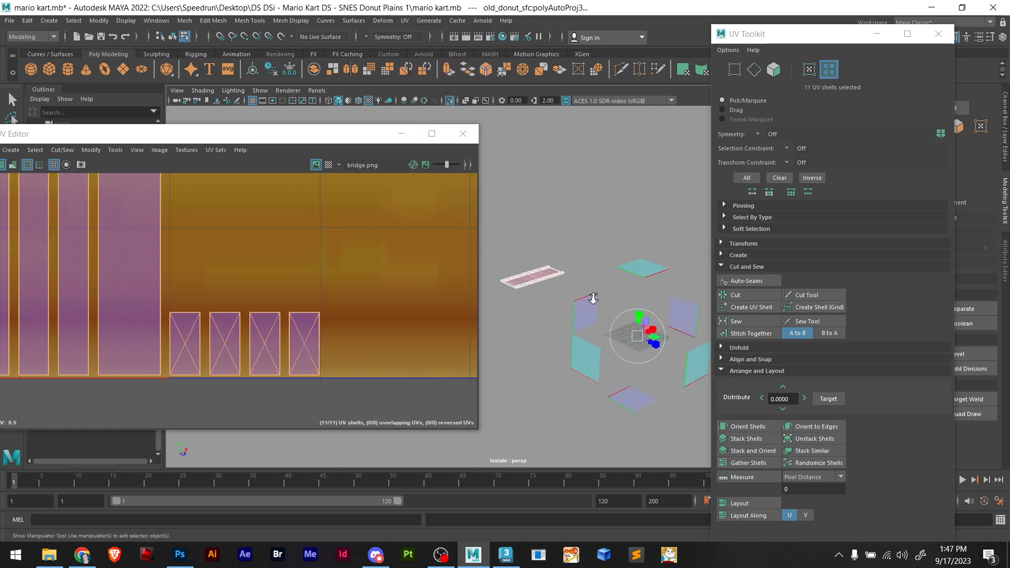
Examine the newly projected deck, rail and end-cap shells against the bridge.png texture
scroll(557, 283, "up", 5)
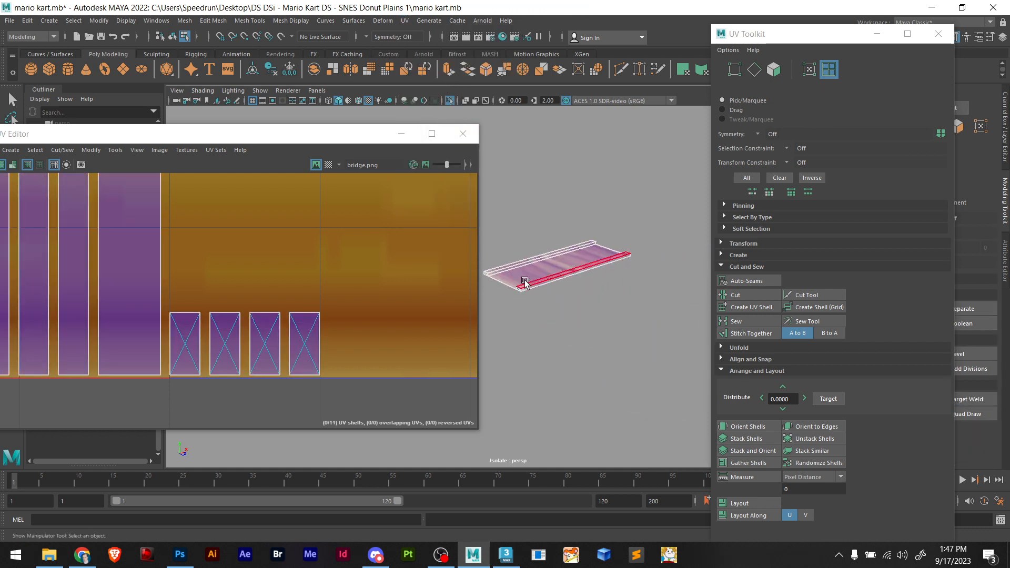
scroll(221, 282, "down", 12)
middle_click_drag(248, 223, 315, 258, "alt")
scroll(274, 292, "up", 5)
scroll(273, 293, "down", 3)
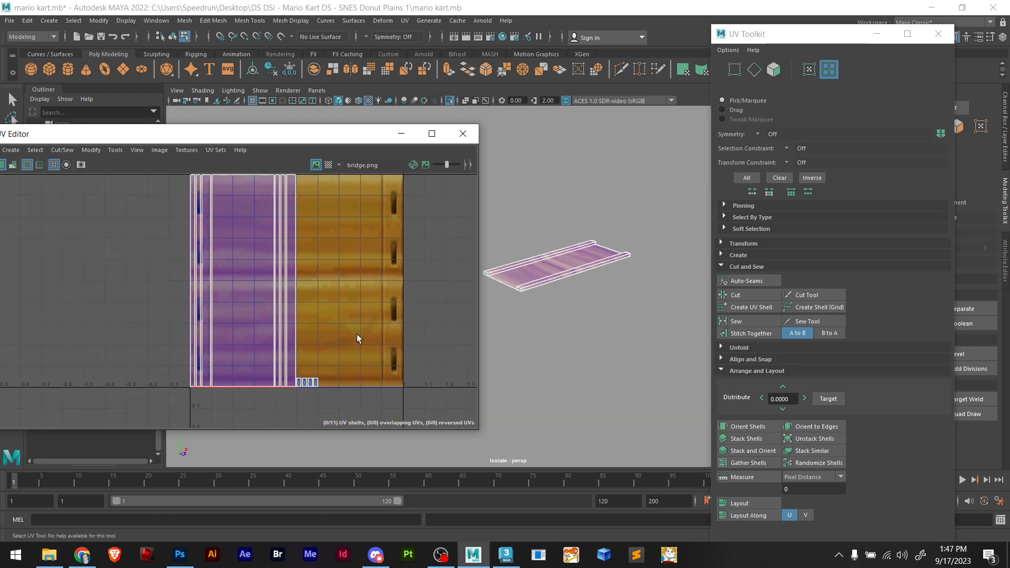
scroll(341, 296, "down", 4)
scroll(346, 312, "up", 5)
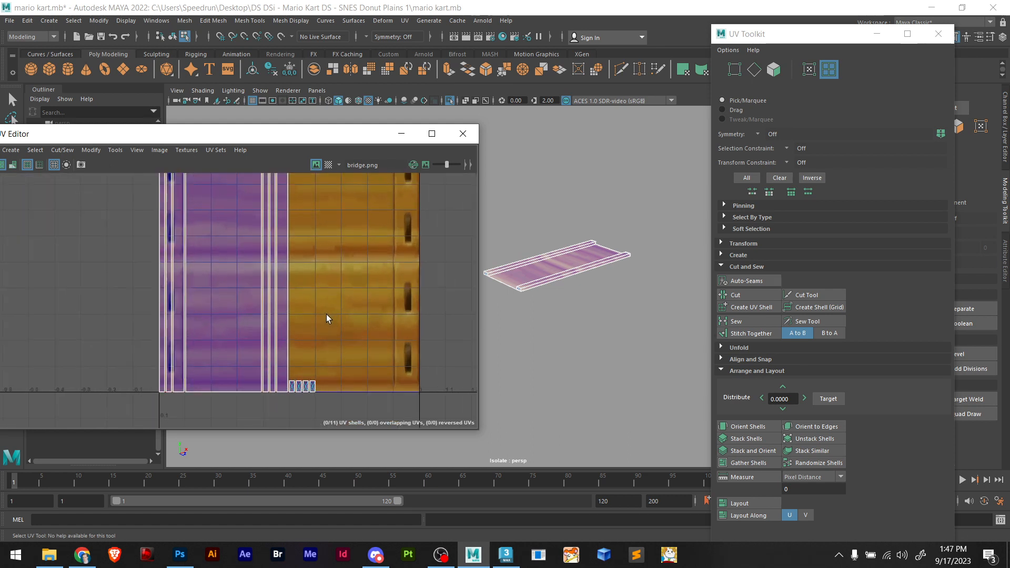
Try to stitch the wide deck shell's long edge beside the narrow rail strips using Stitch Together, A to B
scroll(323, 311, "down", 1)
middle_click_drag(319, 304, 396, 331, "alt")
scroll(316, 276, "up", 4)
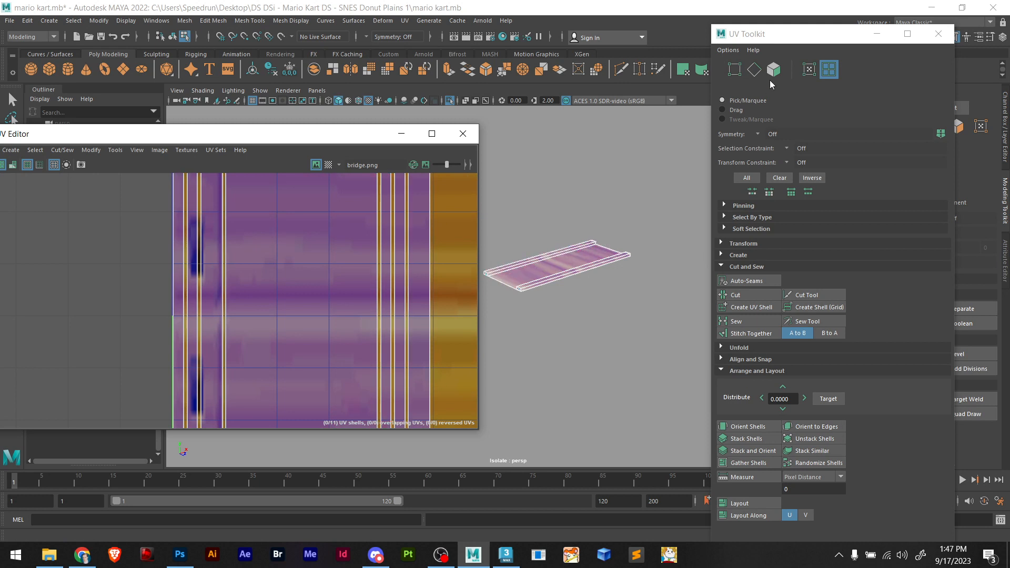
left_click(754, 74)
left_click(378, 268)
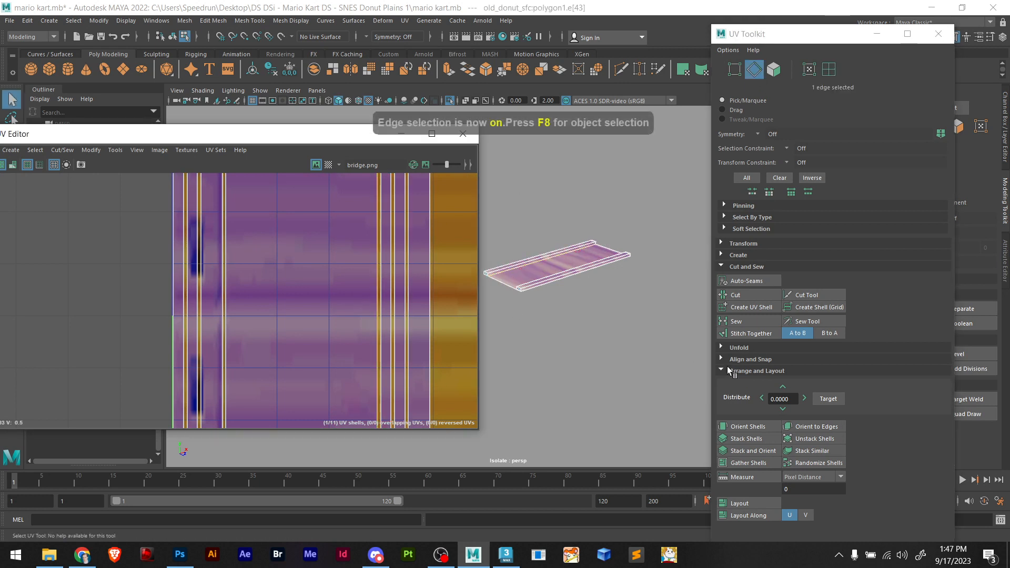
left_click(757, 333)
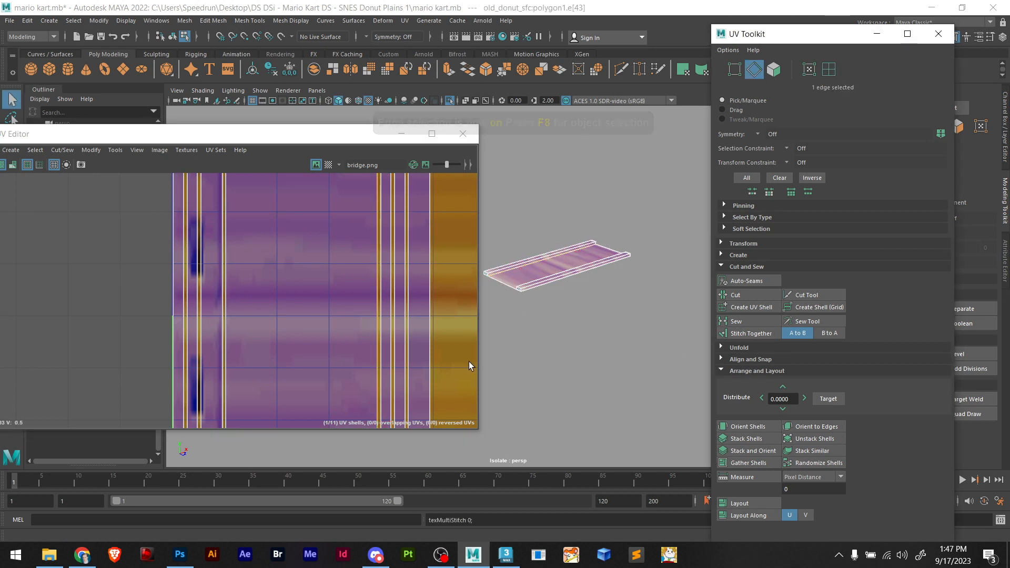
Examine in UV shell selection how the deck and rail shells correspond to the bridge's parts and the wood texture
scroll(447, 368, "down", 4)
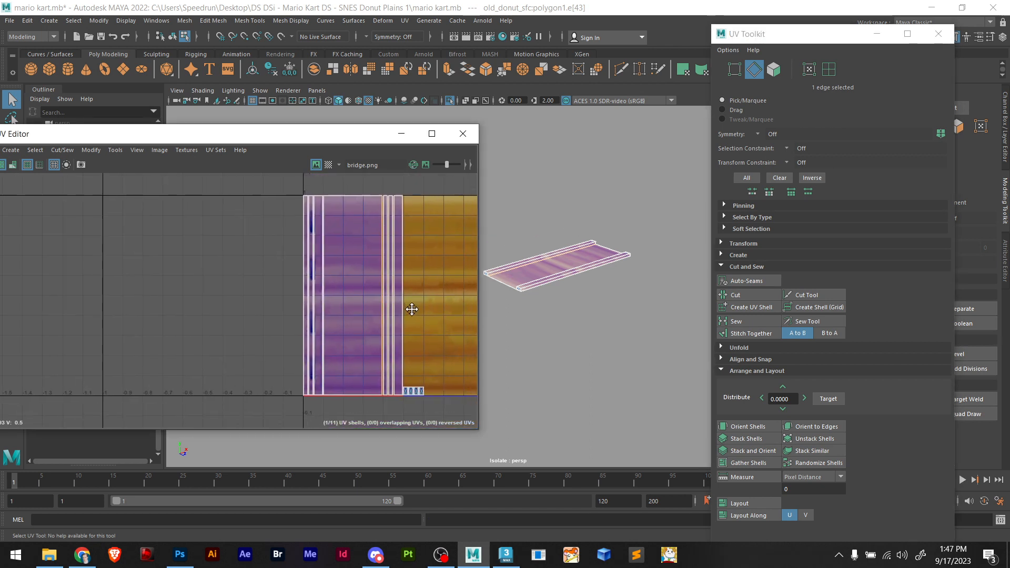
scroll(432, 377, "up", 3)
scroll(434, 362, "down", 5)
scroll(428, 364, "up", 2)
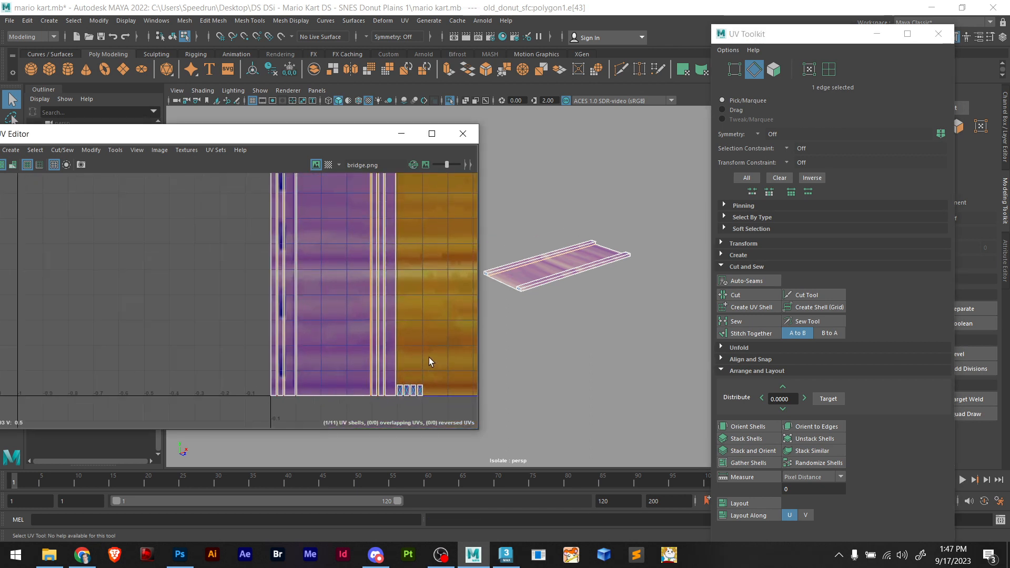
middle_click_drag(420, 345, 437, 378, "alt")
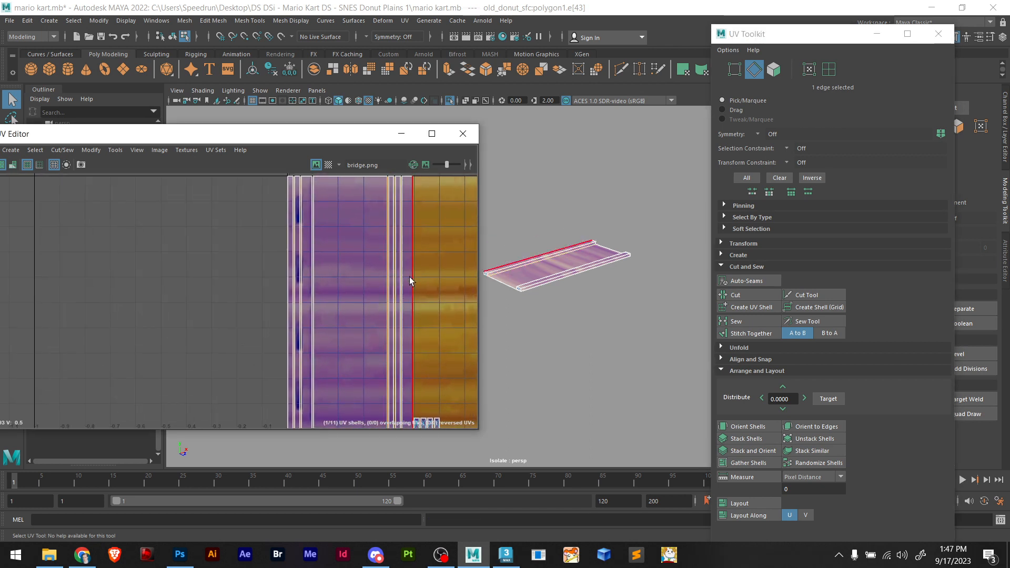
scroll(655, 220, "up", 3)
scroll(655, 219, "up", 1)
left_click(829, 68)
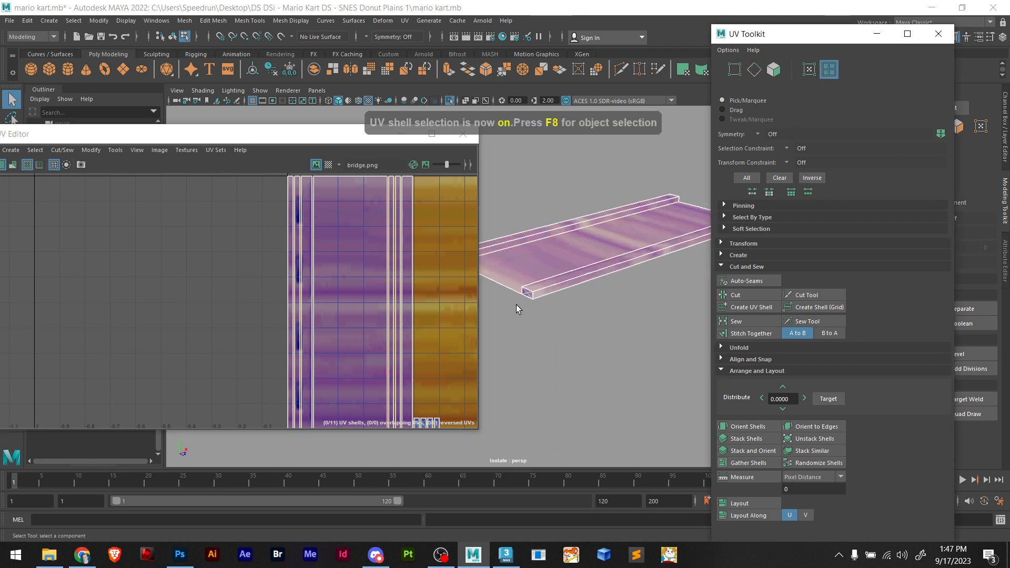
left_click(547, 285)
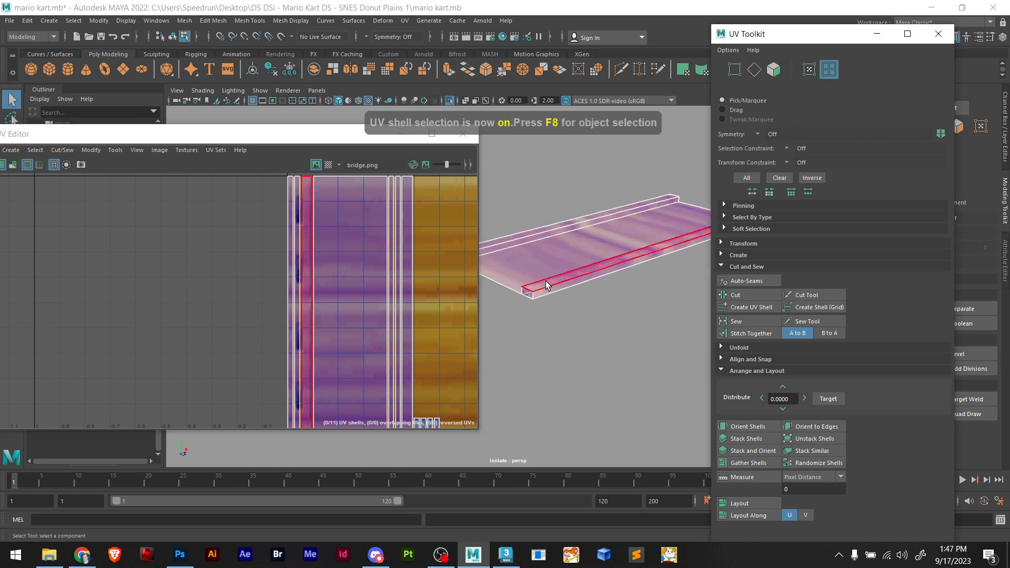
left_click(506, 271)
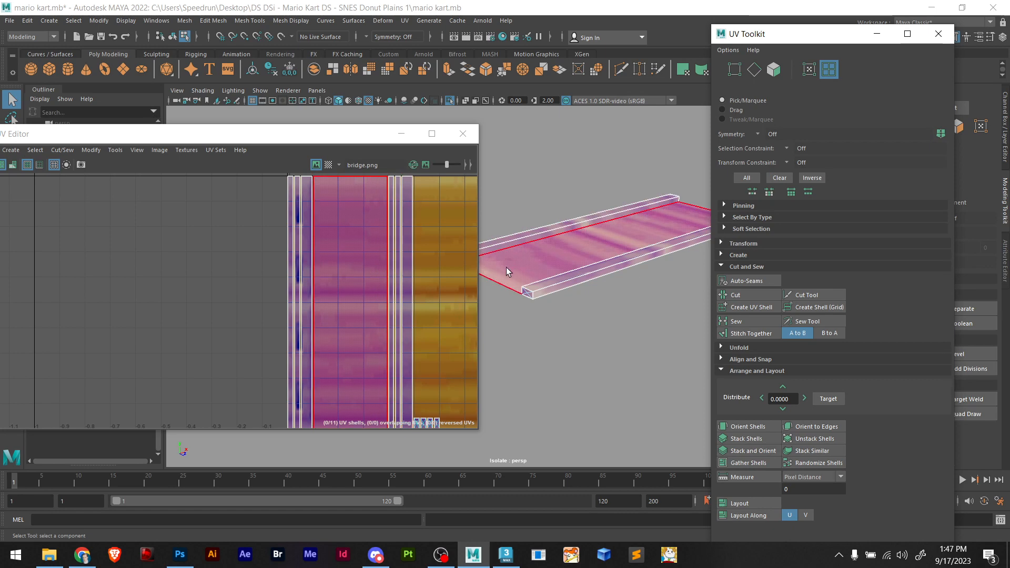
middle_click_drag(504, 246, 565, 359, "alt")
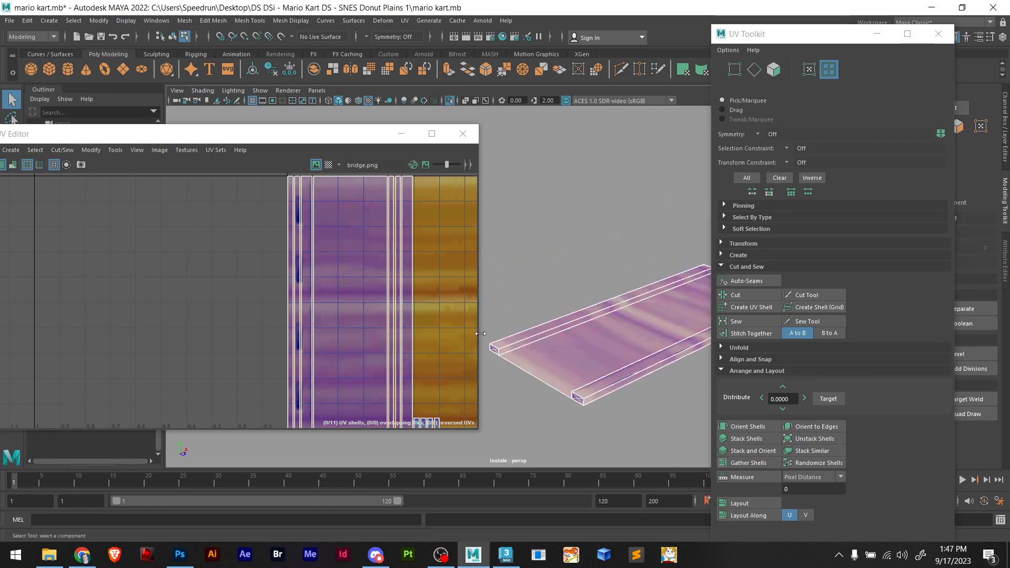
scroll(365, 318, "down", 3)
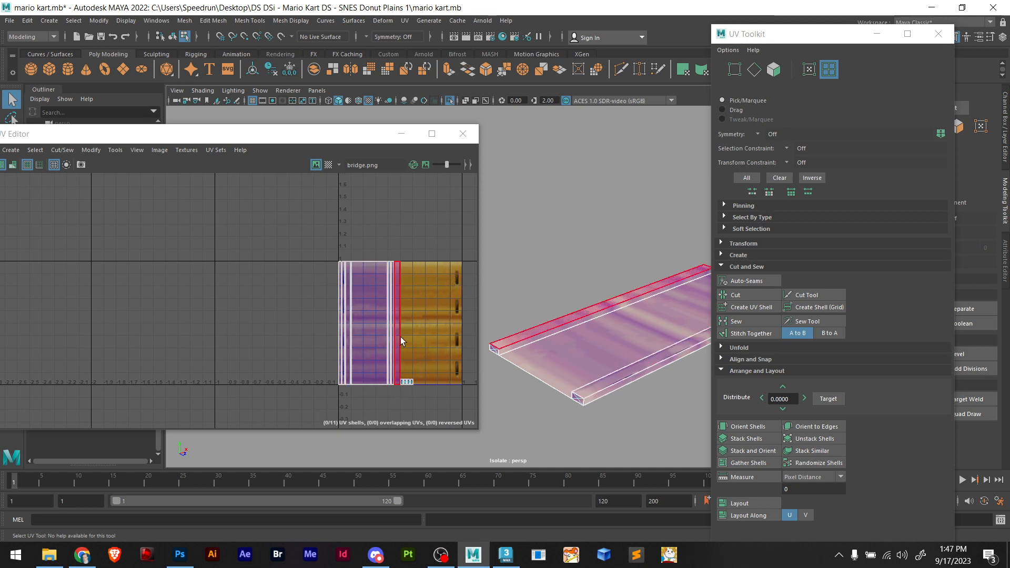
Save the scene incrementally as mario kart.0001.mb
key("ctrl+alt+s")
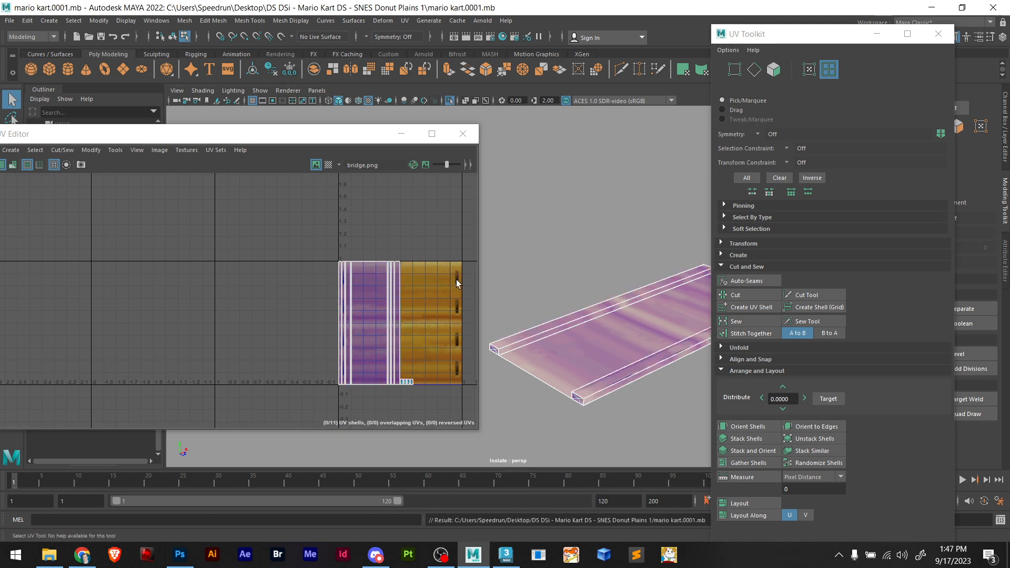
key("ctrl+s")
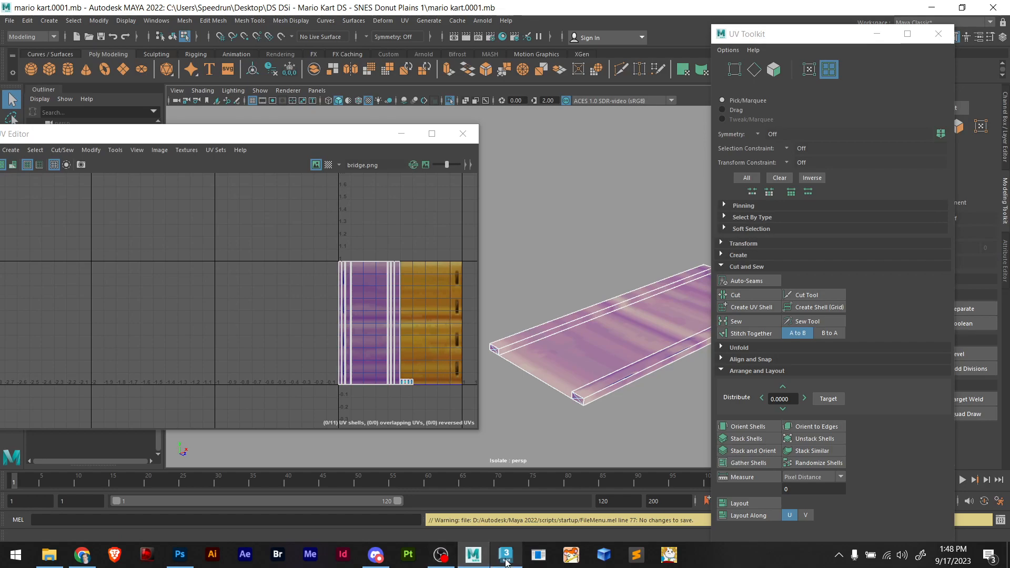
Switch to Photoshop to view the bridge.png texture with its layer deselected, and return to Maya
left_click(179, 556)
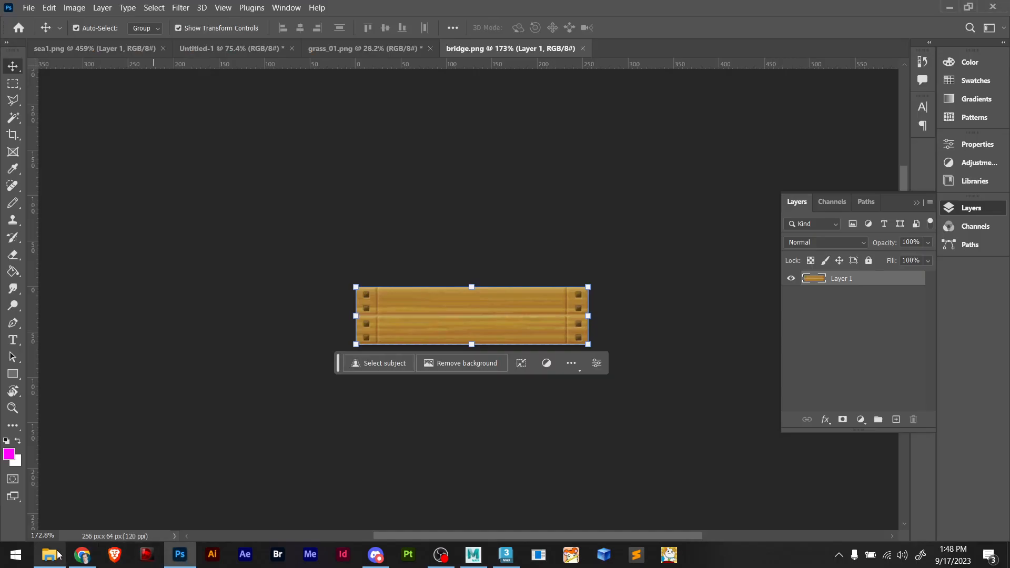
left_click(295, 418)
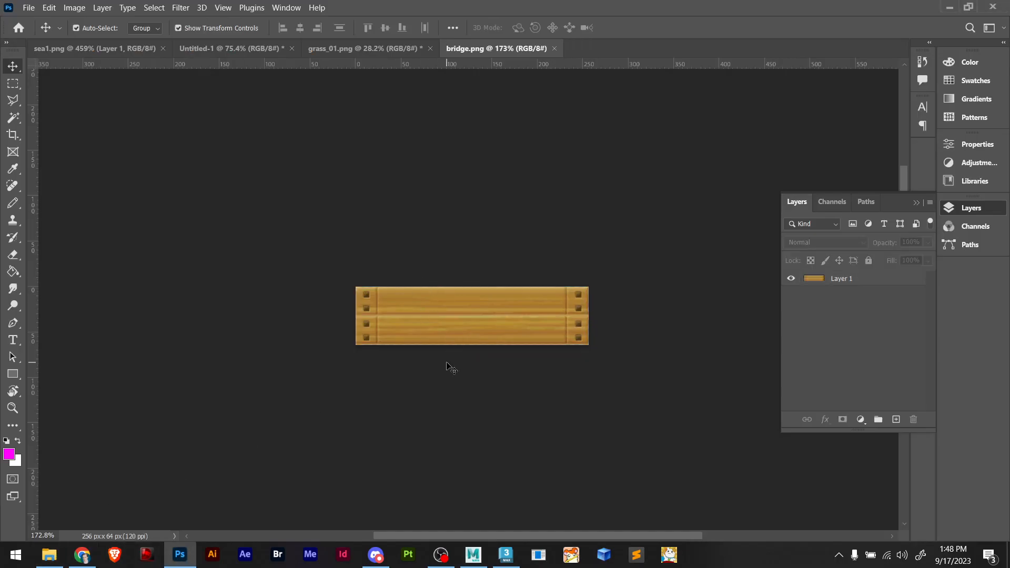
key("alt+Tab")
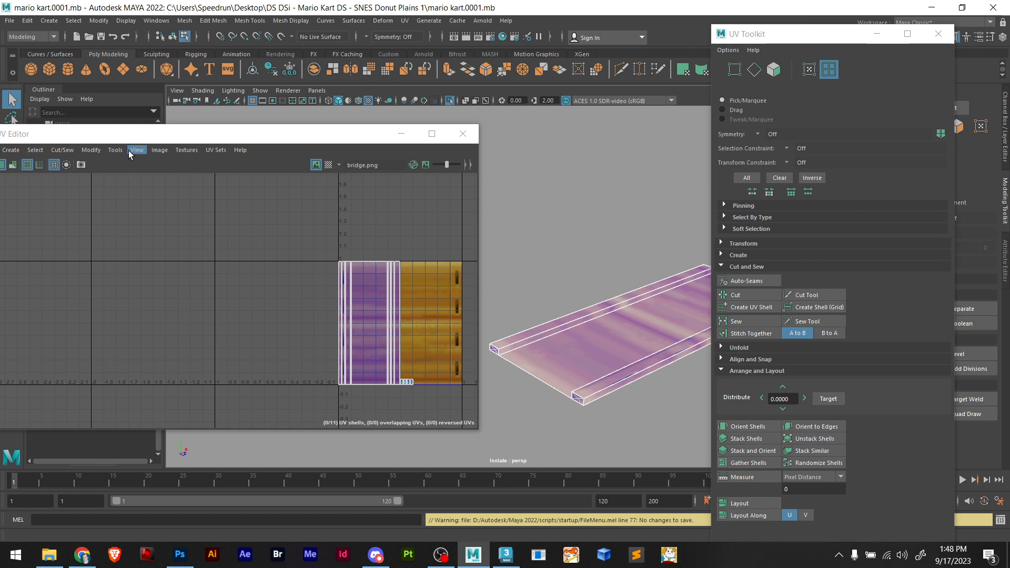
Select the bridge as a whole object and open the Create PSD Network options for it
left_click(159, 151)
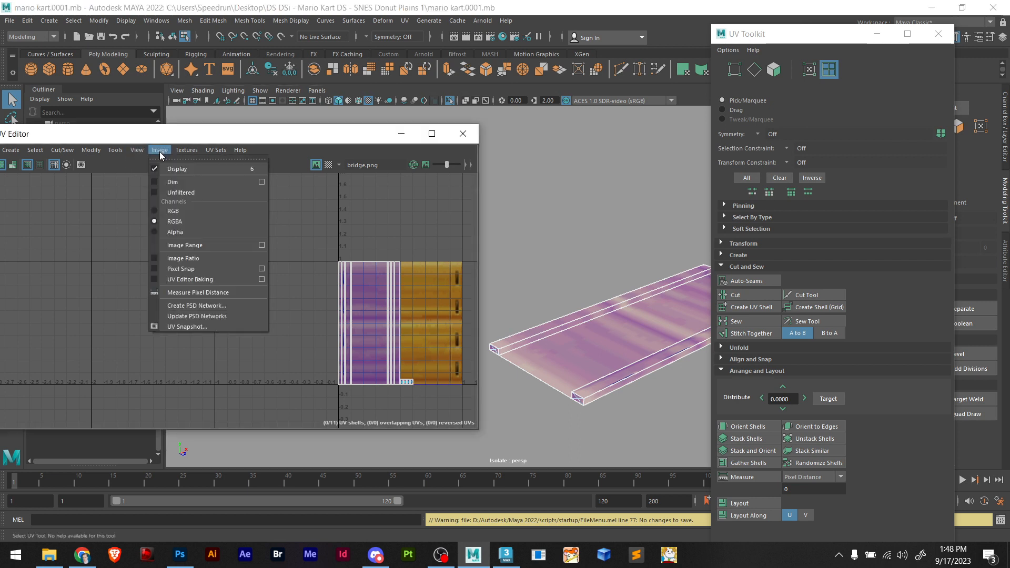
left_click(213, 305)
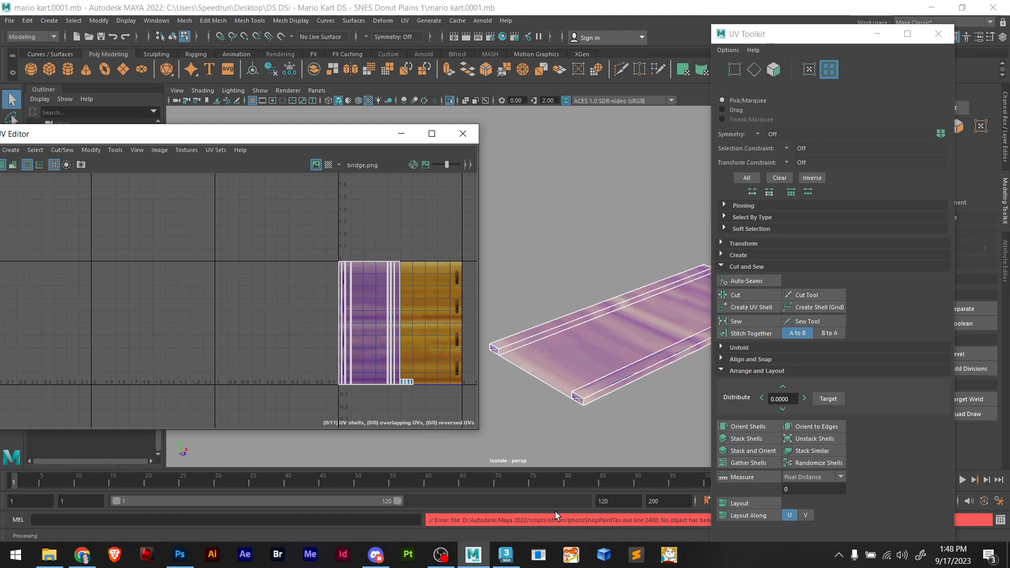
right_click_drag(578, 291, 589, 250)
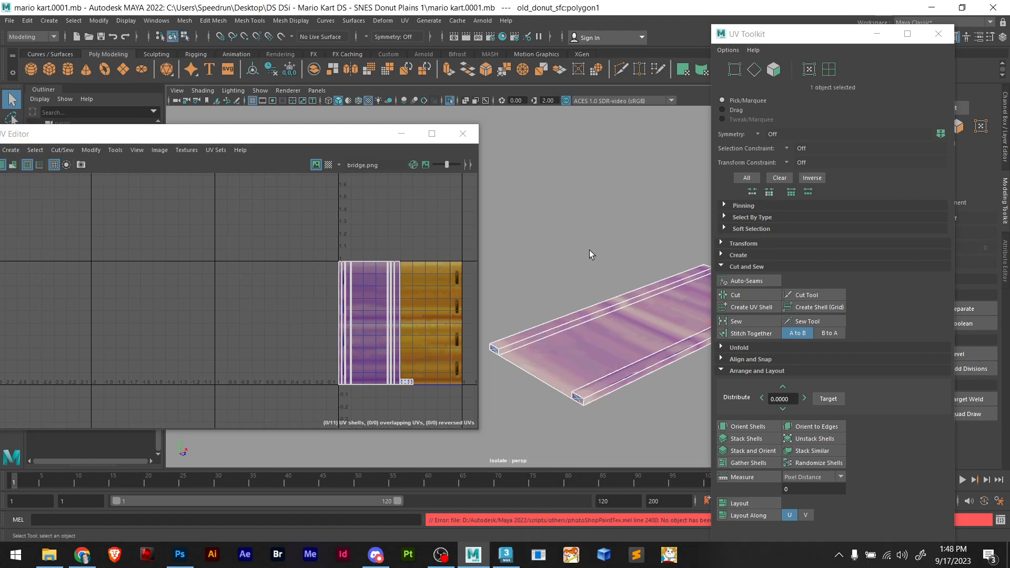
left_click(172, 149)
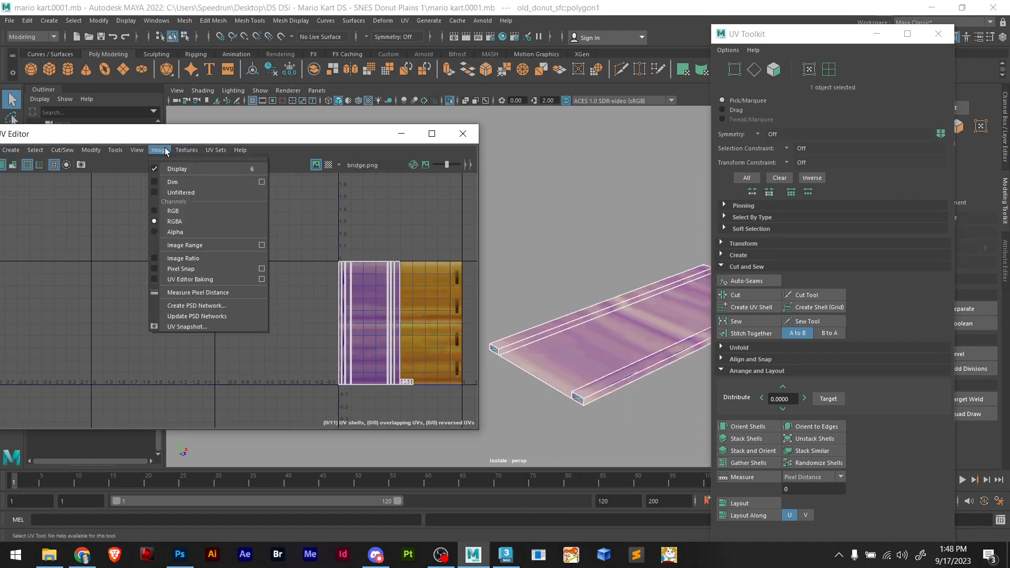
left_click(200, 308)
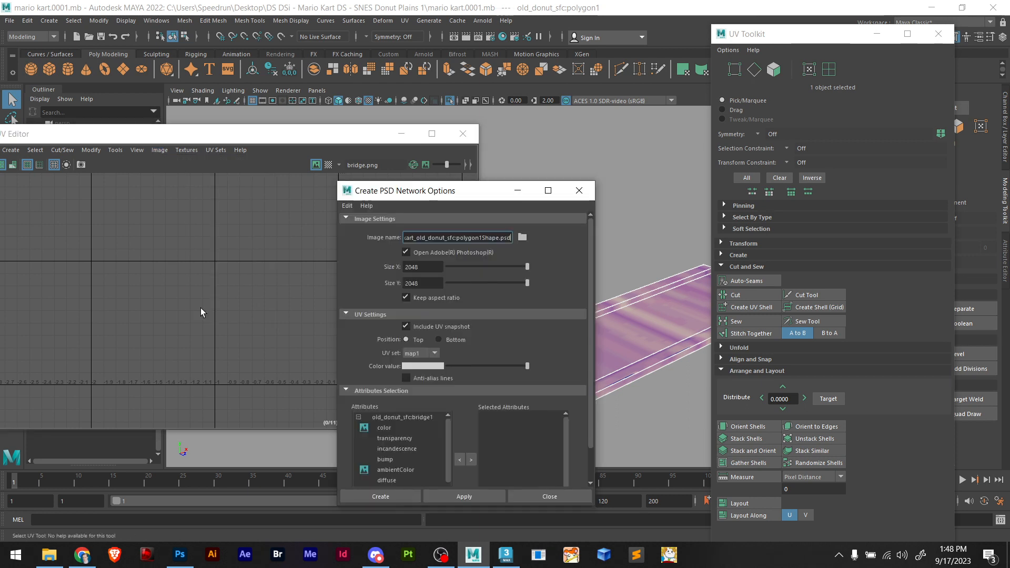
Apply a 2048 by 2048 PSD network to the bridge material's color attribute, with the UV snapshot included on top
left_click(389, 428)
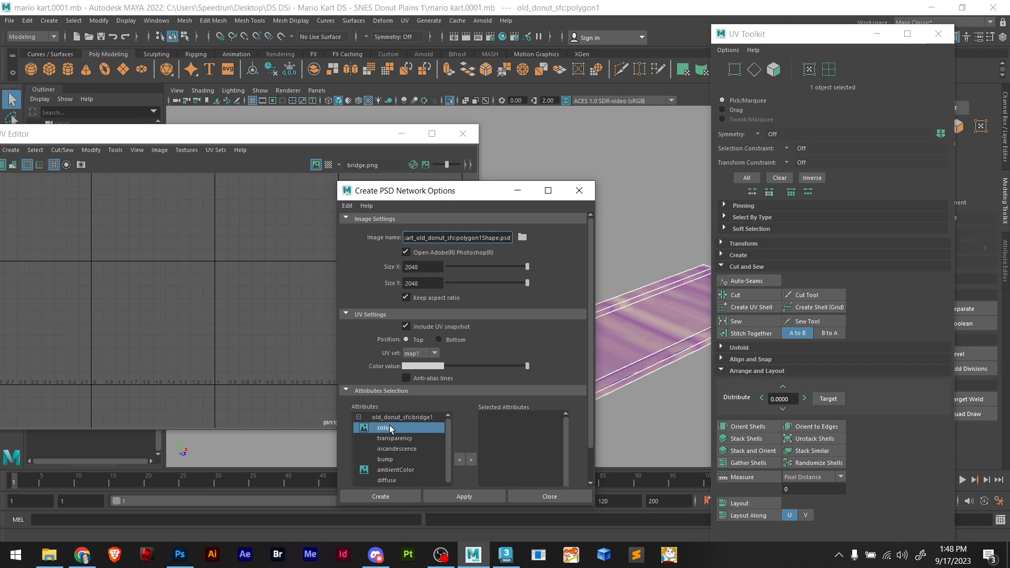
left_click(463, 497)
left_click(472, 460)
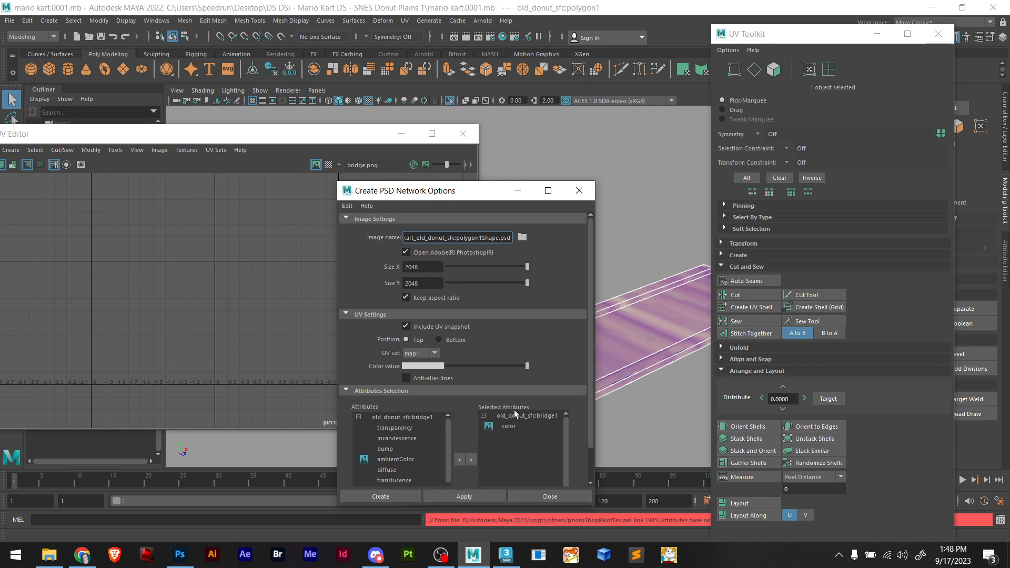
left_click(468, 495)
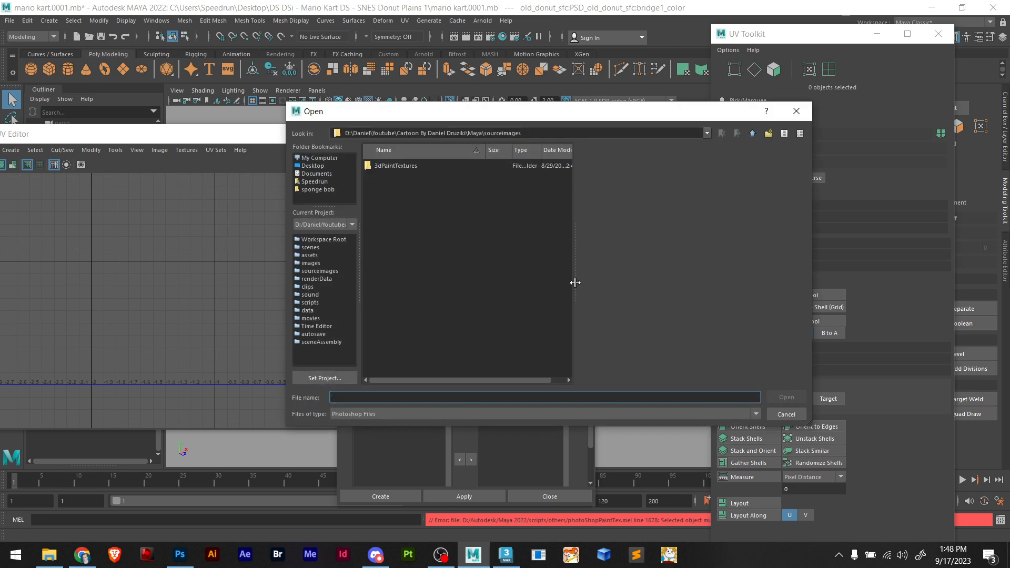
Check the Maya project's sourceimages folder and its 3dPaintTextures subfolder in File Explorer for the PSD file, and return to Maya
left_click(581, 131)
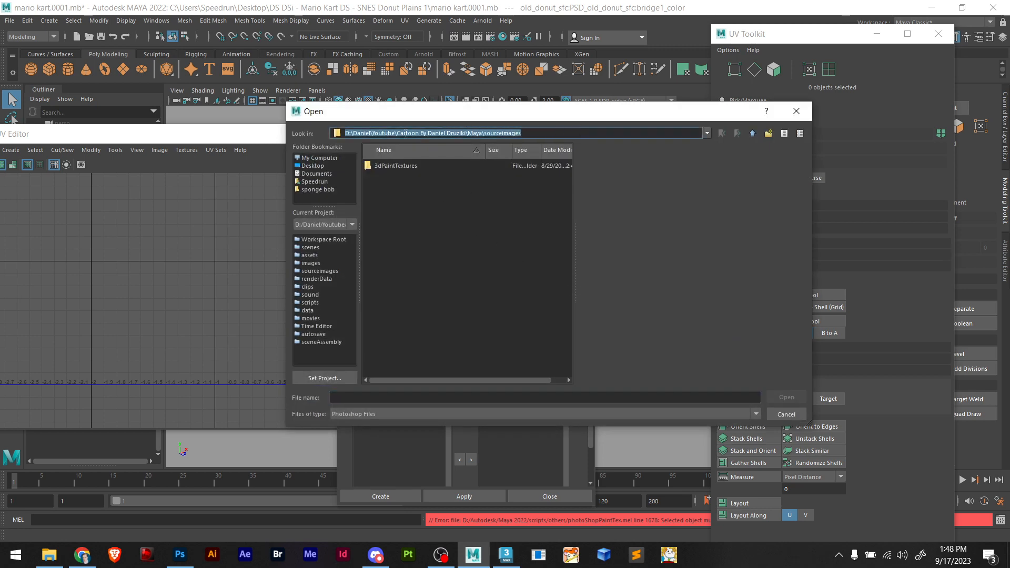
left_click(796, 111)
left_click(49, 555)
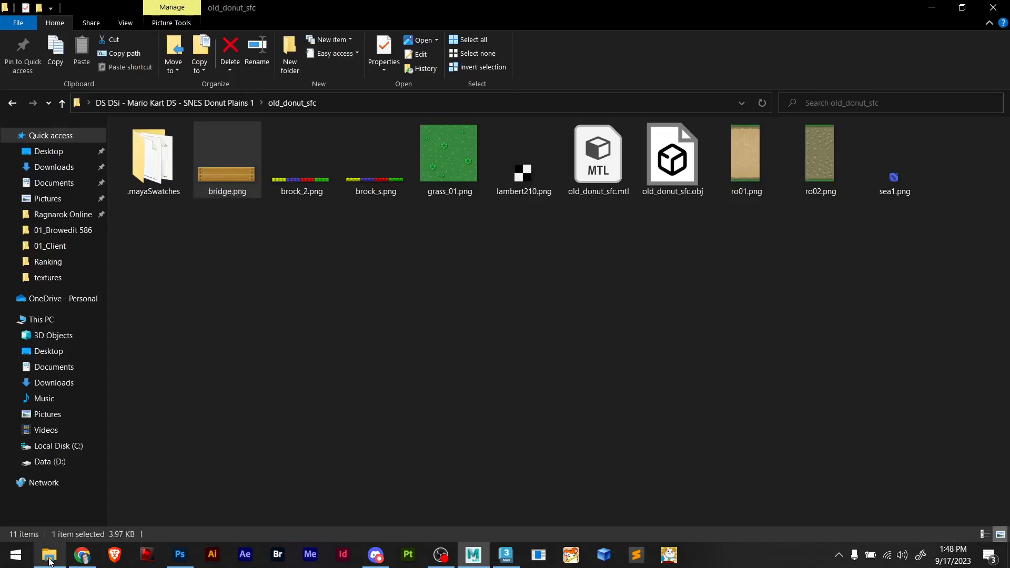
left_click(445, 100)
type("D:\\Daniel\\Youtube\\Cartoon By Daniel Druziki\\Maya\\sourceimages")
key("Return")
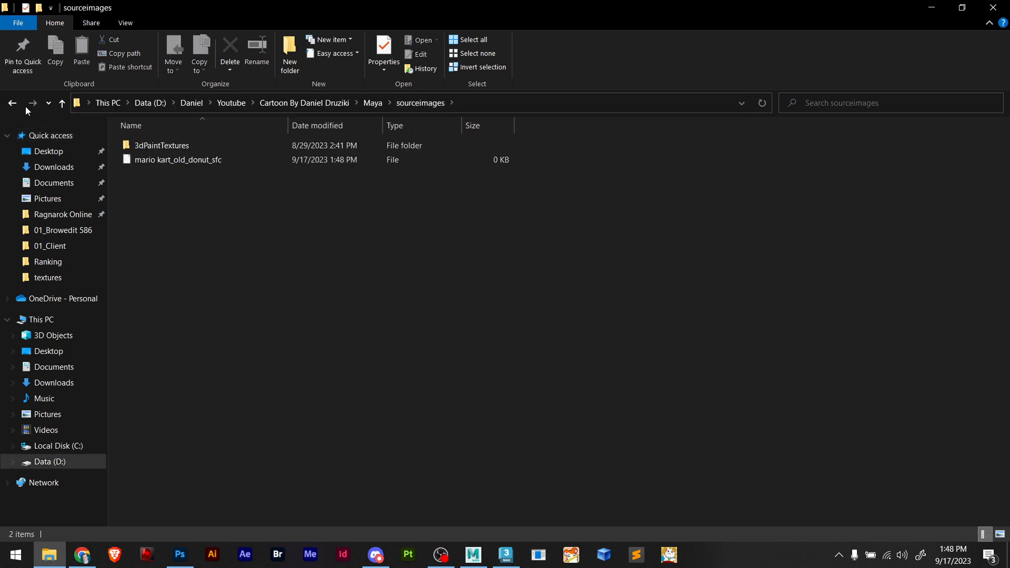
double_click(137, 143)
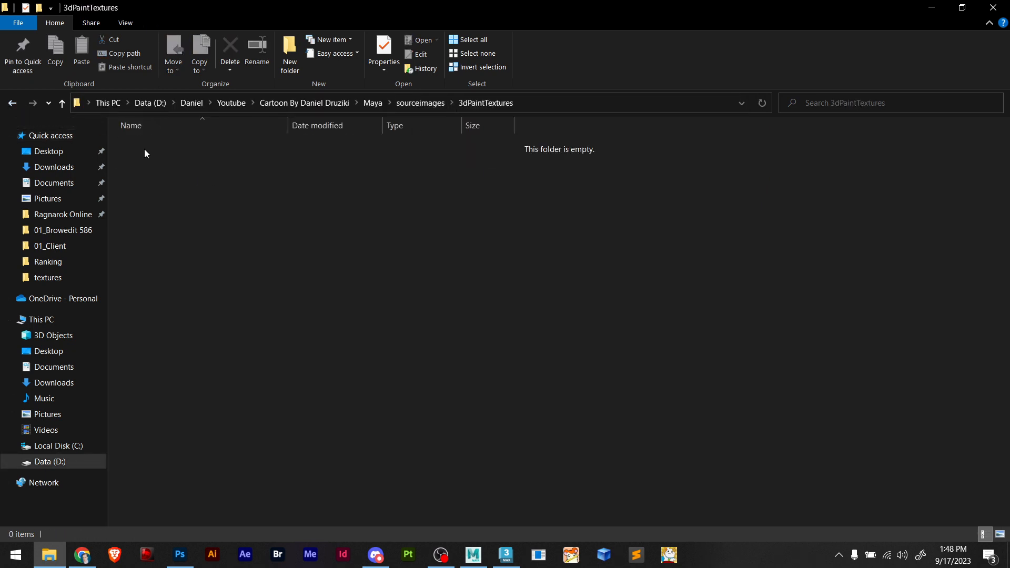
left_click(12, 103)
left_click(12, 103)
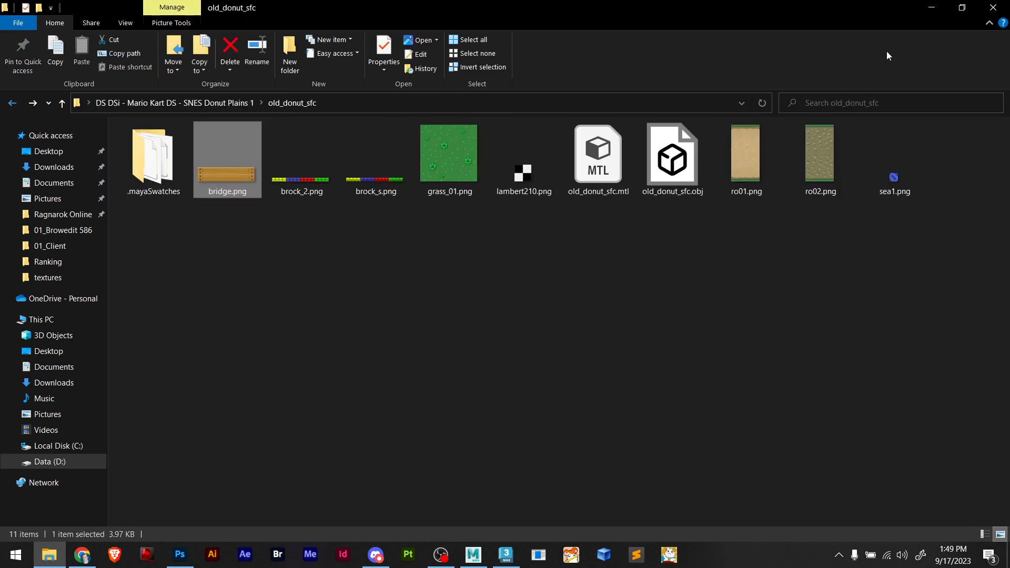
left_click(927, 8)
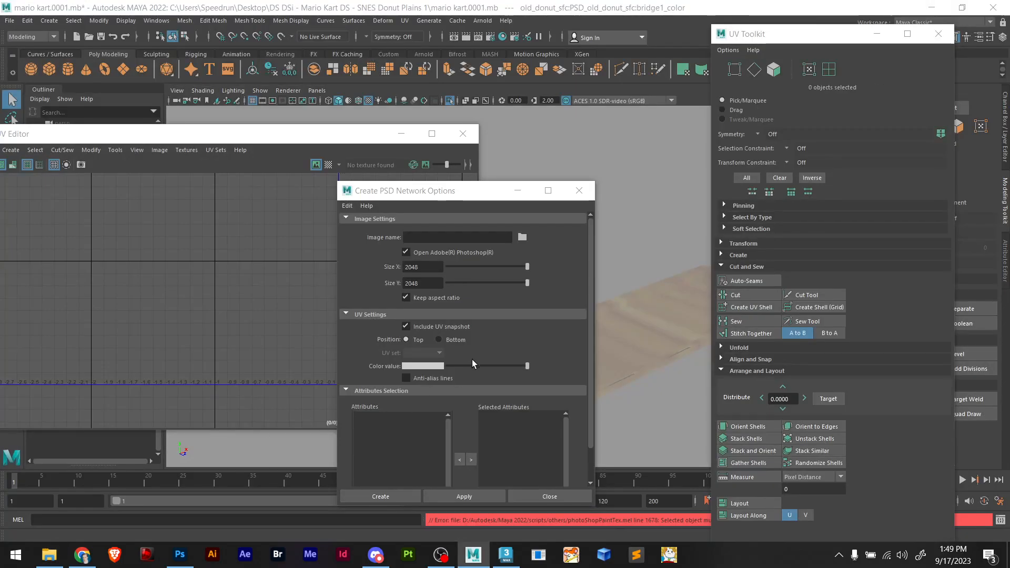
Reselect the bridge and create its 2048 by 2048 PSD network for the color attribute, overwriting the existing file
left_click(489, 239)
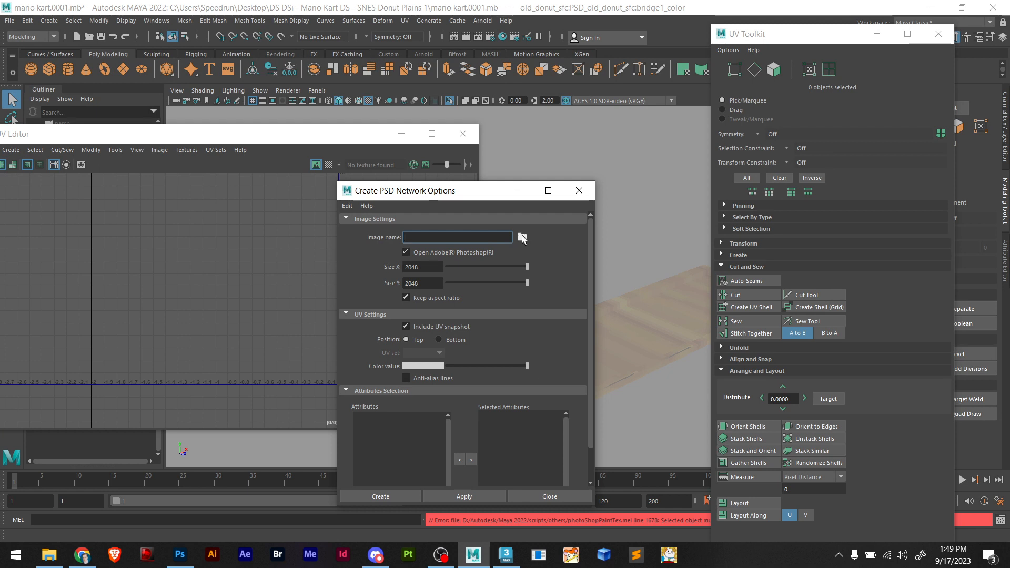
left_click(670, 324)
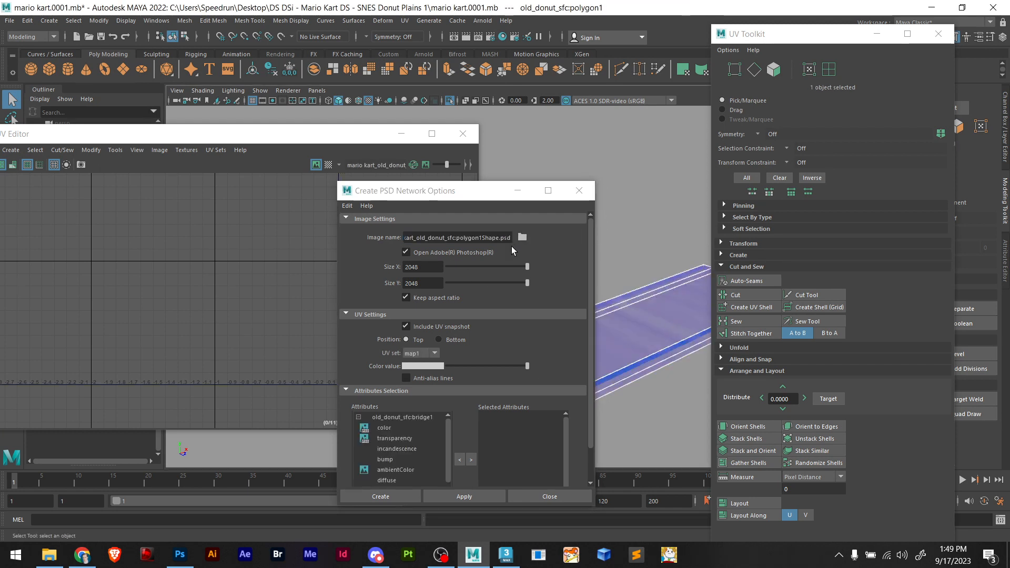
left_click(394, 429)
left_click(471, 459)
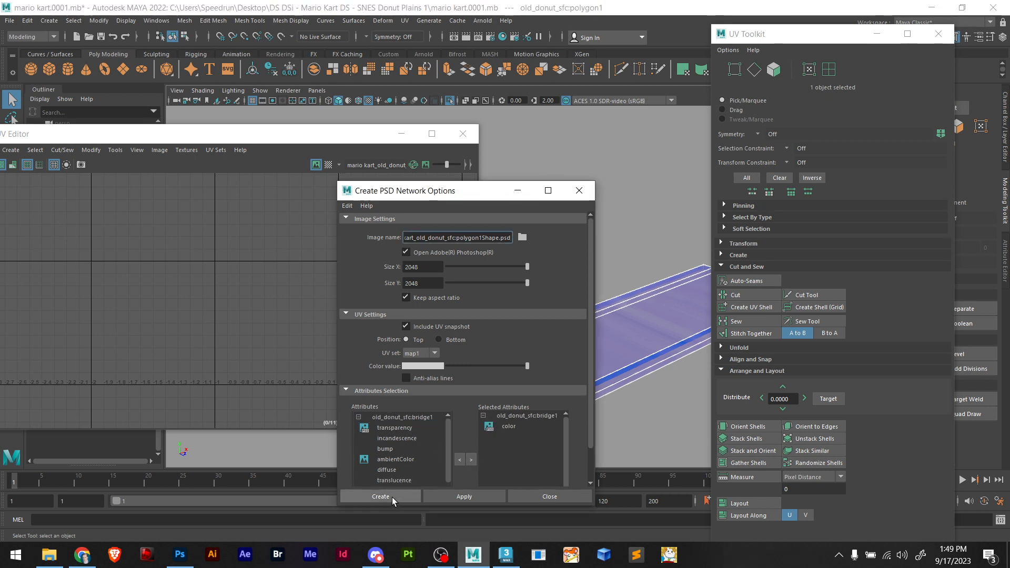
left_click(390, 494)
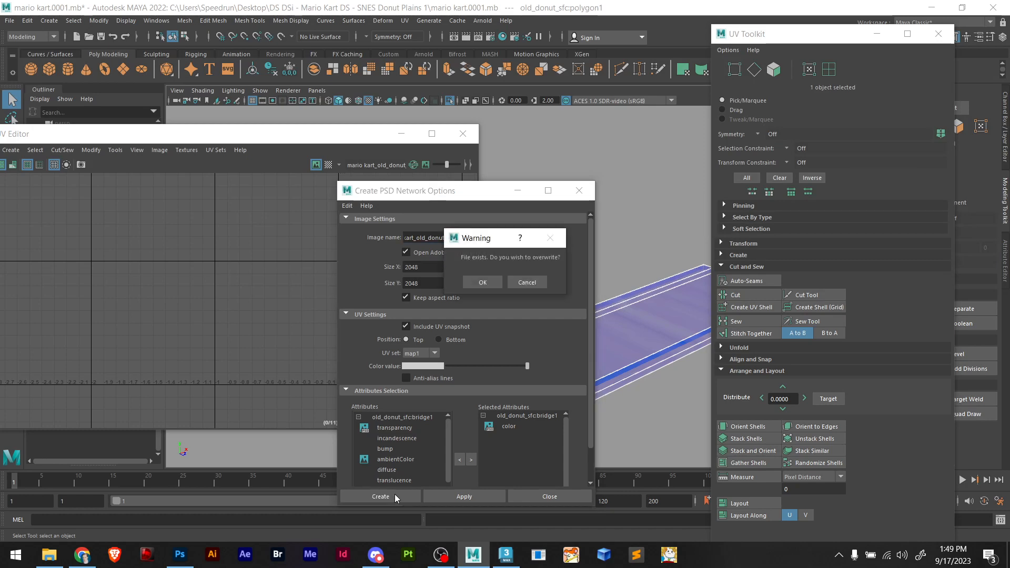
left_click(494, 281)
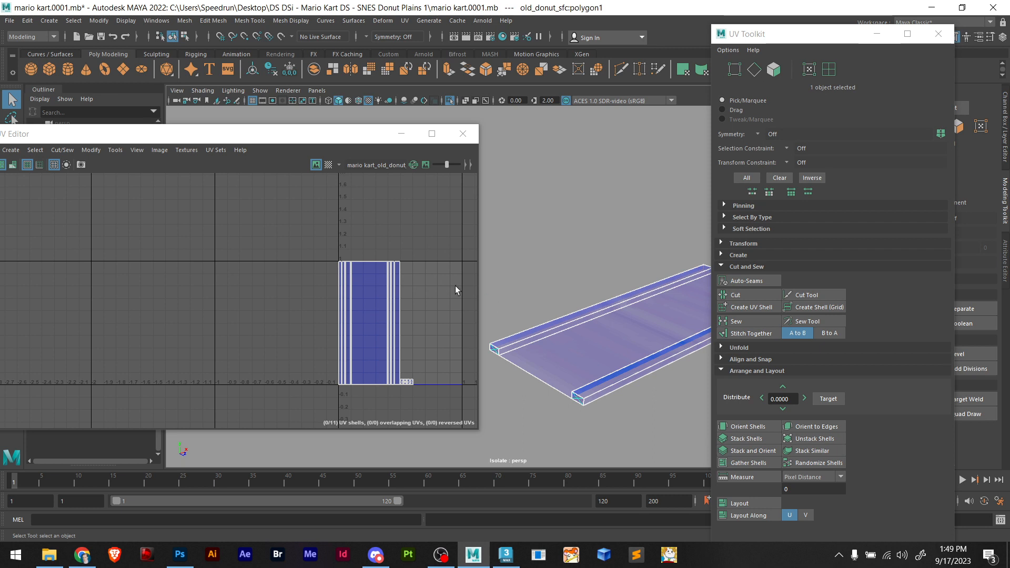
left_click(186, 151)
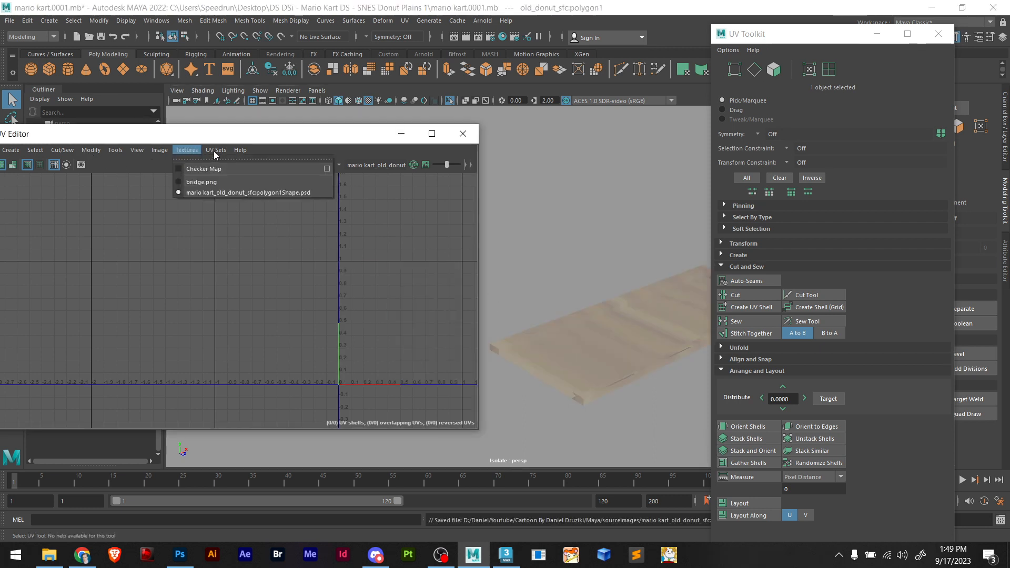
left_click(316, 207)
left_click(220, 152)
mouse_move(162, 152)
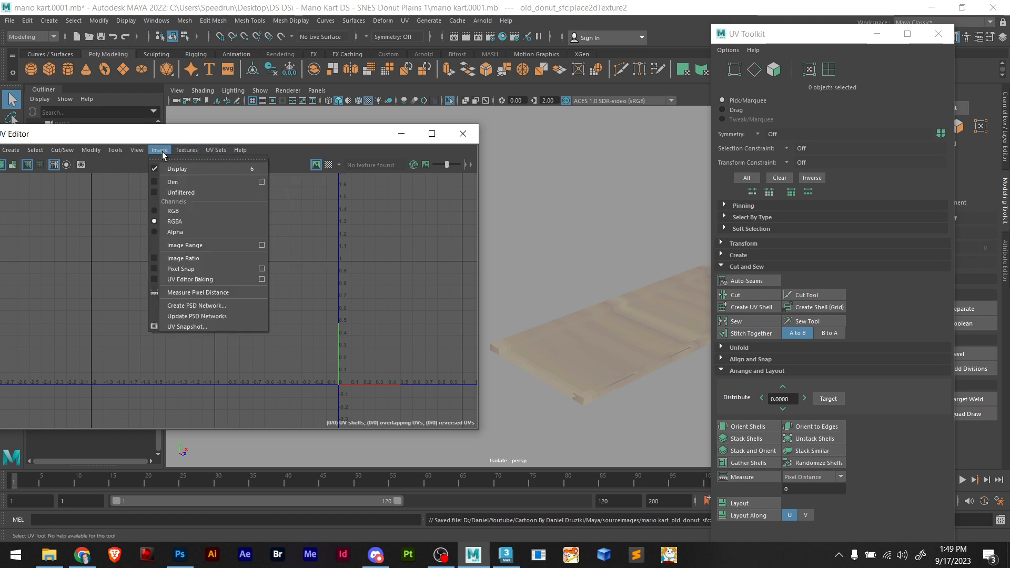
left_click(203, 306)
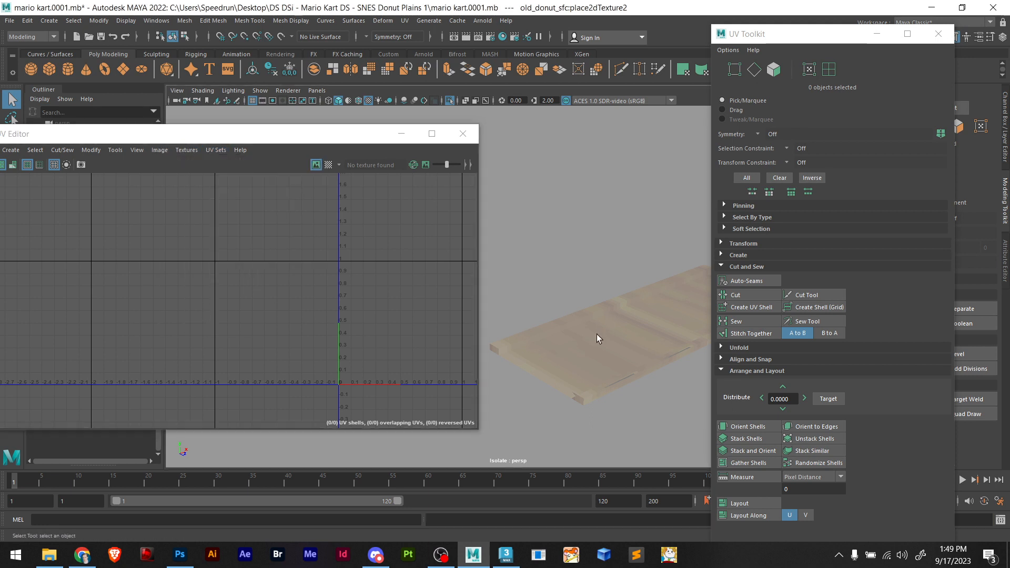
Reselect the bridge, add its color attribute in the Create PSD Network options, and copy the PSD image path
left_click(567, 334)
left_click(159, 150)
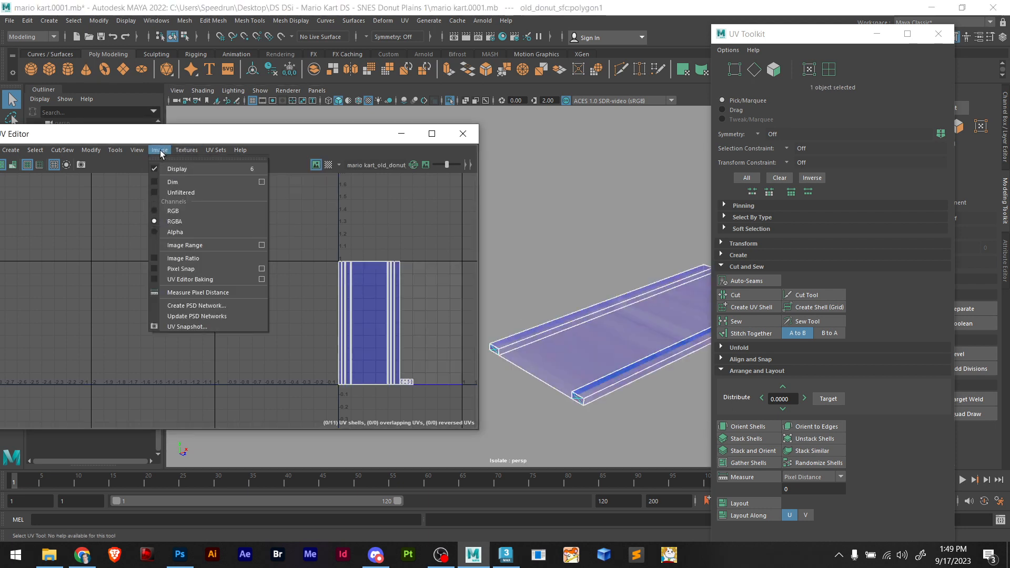
left_click(190, 306)
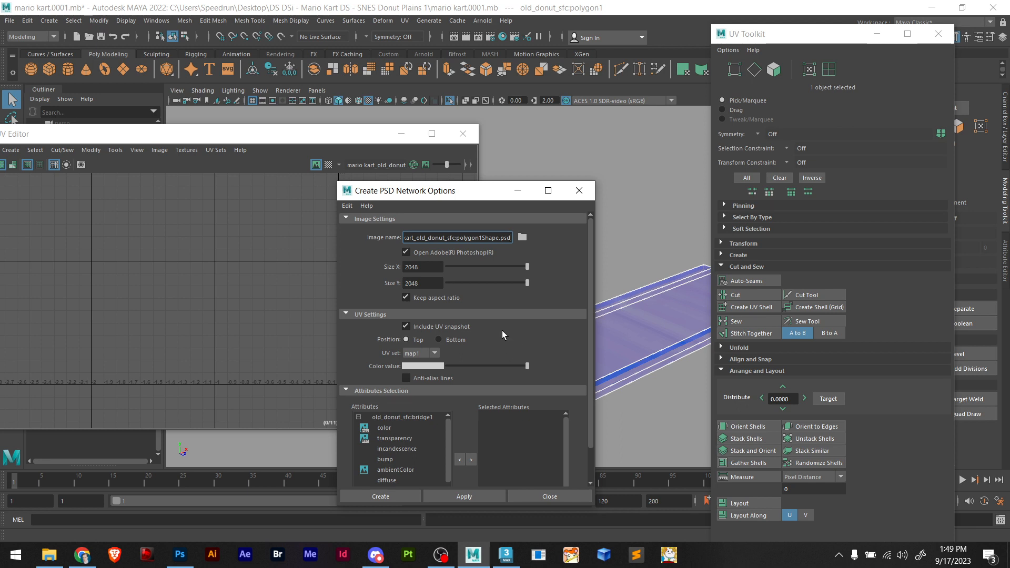
scroll(502, 331, "down", 2)
left_click(386, 400)
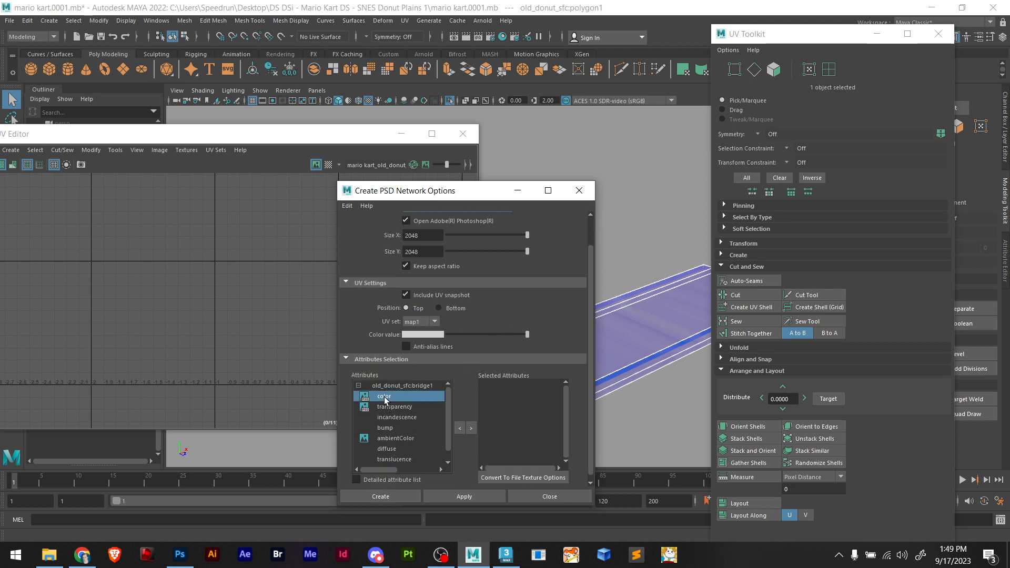
left_click(475, 427)
scroll(531, 286, "up", 2)
triple_click(491, 238)
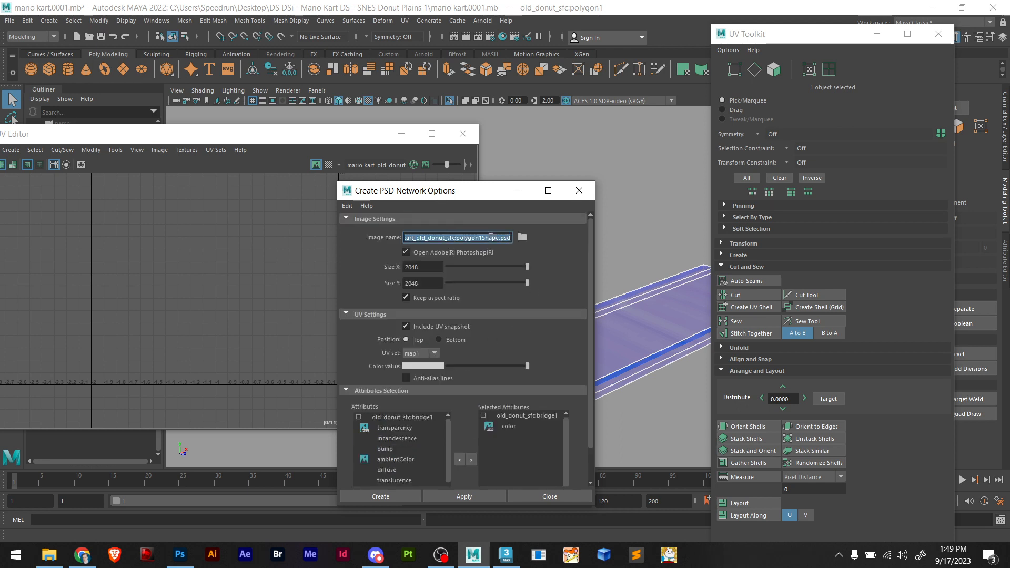
key("BackSpace")
key("ctrl+z")
In File Explorer, try to open the path sourceimages\mario kart_old_donut_sfc:polygon1Shape.psd, and close the browser tab it launches
left_click(80, 552)
left_click(56, 552)
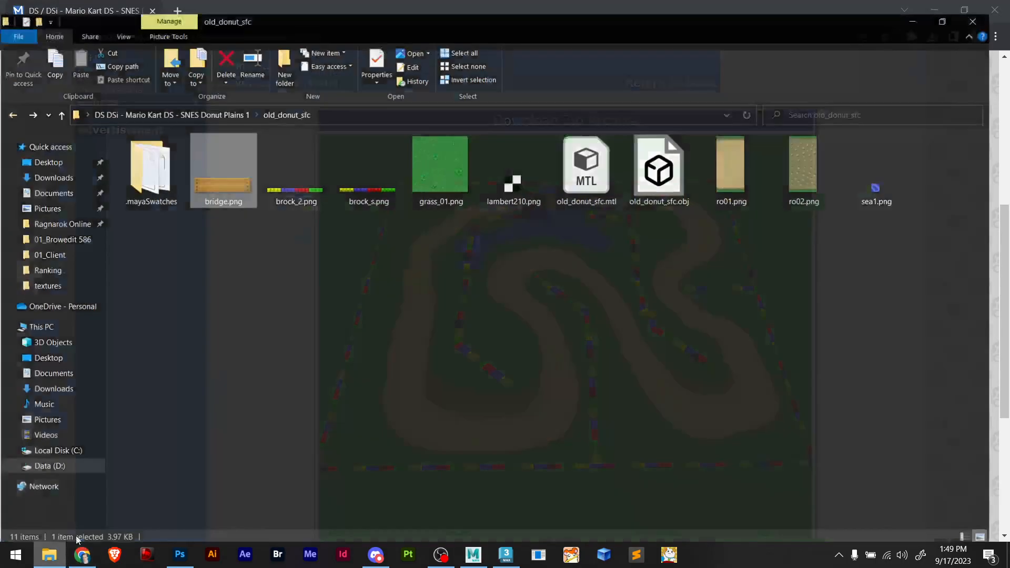
left_click(385, 103)
type("sourceimages\\mario kart_old_donut_sfc:polygon1Shape.psd")
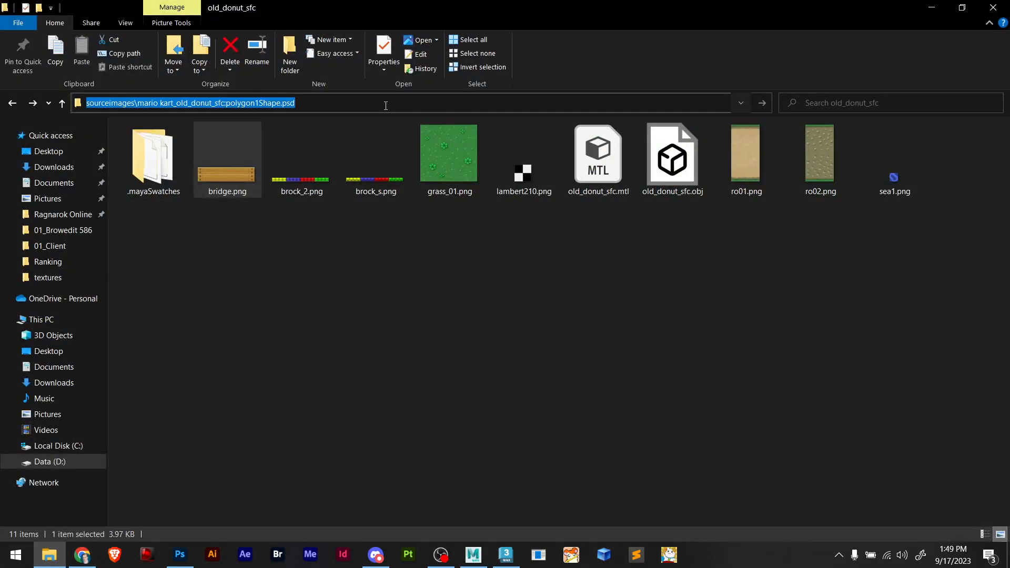
left_click(339, 246)
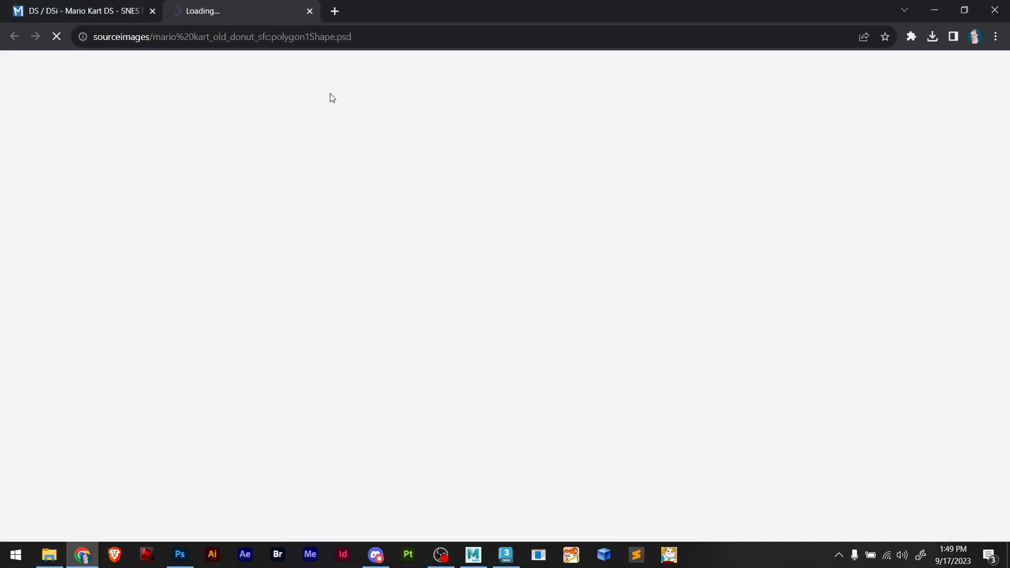
left_click(309, 11)
left_click(934, 10)
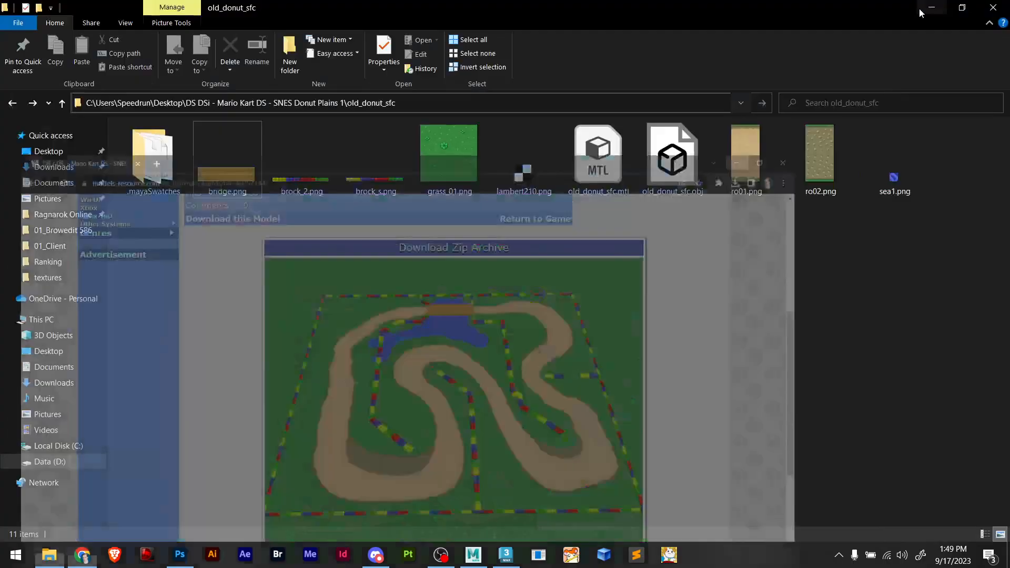
Try to open the copied path shortened to sourceimages\ from File Explorer, and close the resulting browser tab
left_click(370, 105)
type("sourceimages\\mario kart_old_donut_sfc:polygon1Shape.psd")
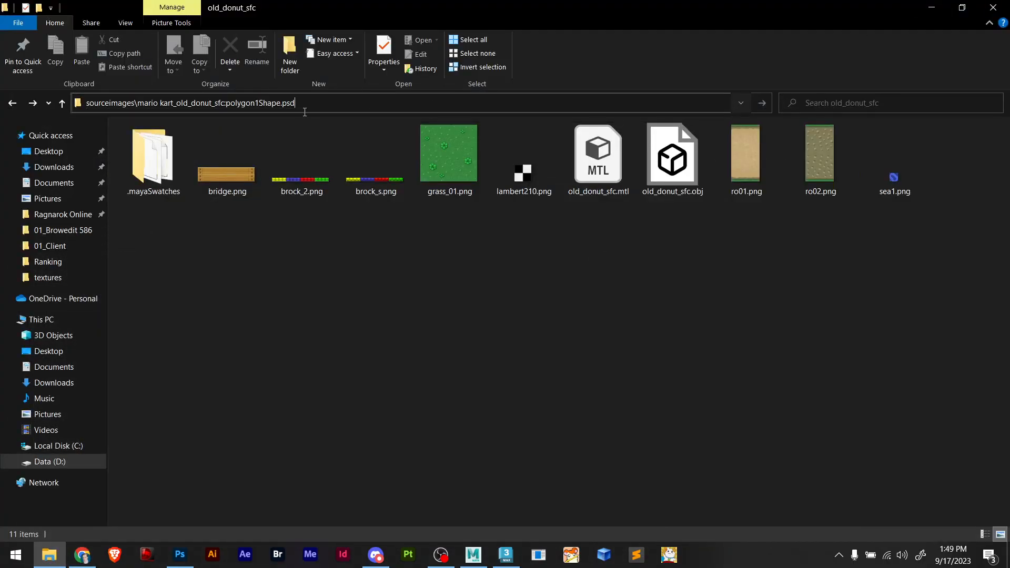
double_click(254, 105)
left_click(277, 105)
left_click_drag(302, 102, 138, 108)
key("BackSpace")
key("ctrl+a")
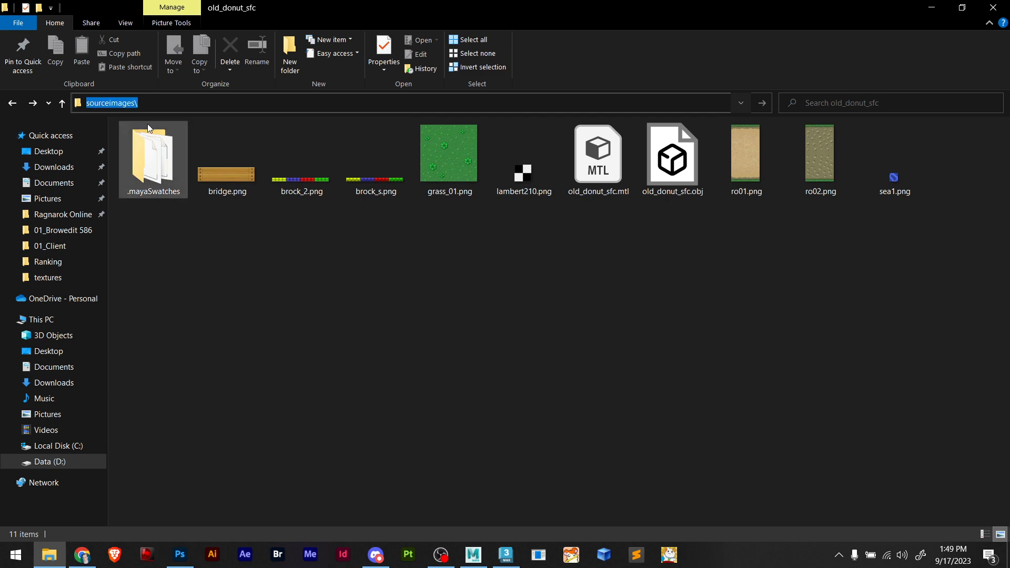
left_click(327, 258)
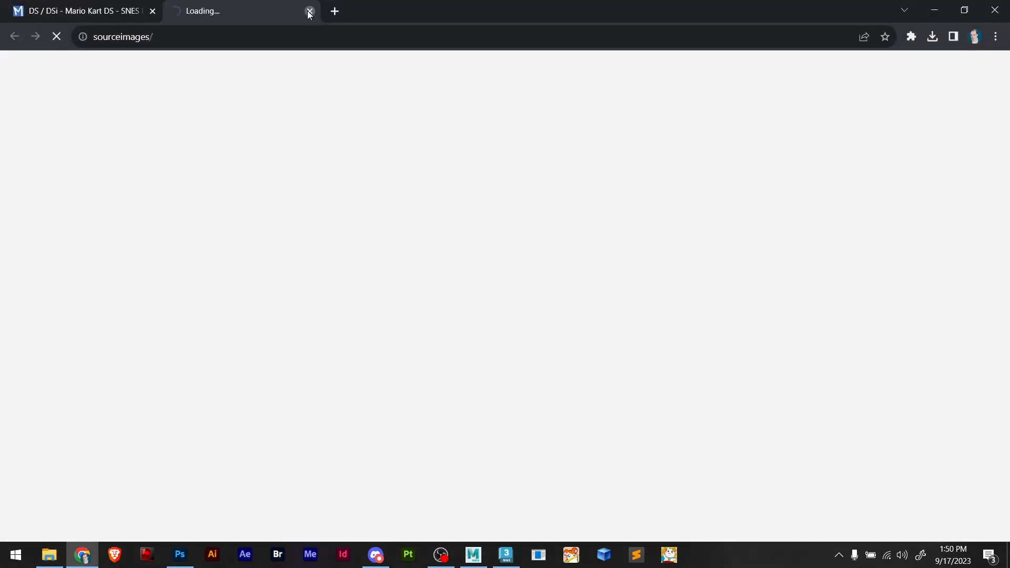
left_click(309, 14)
key("alt+Tab")
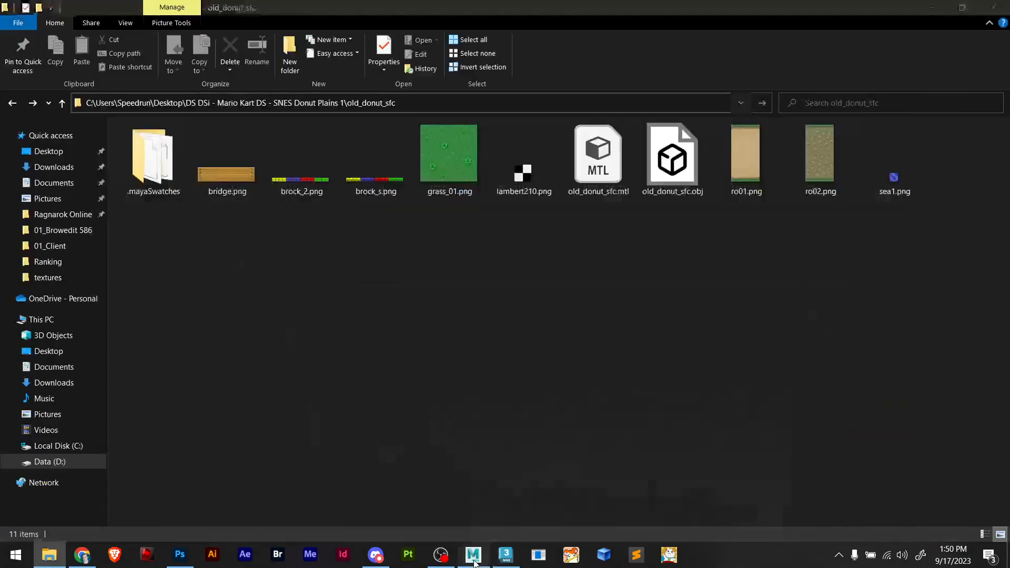
Return to Maya, close the Create PSD Network options without creating anything, and open the UV Snapshot options for the bridge
left_click(474, 559)
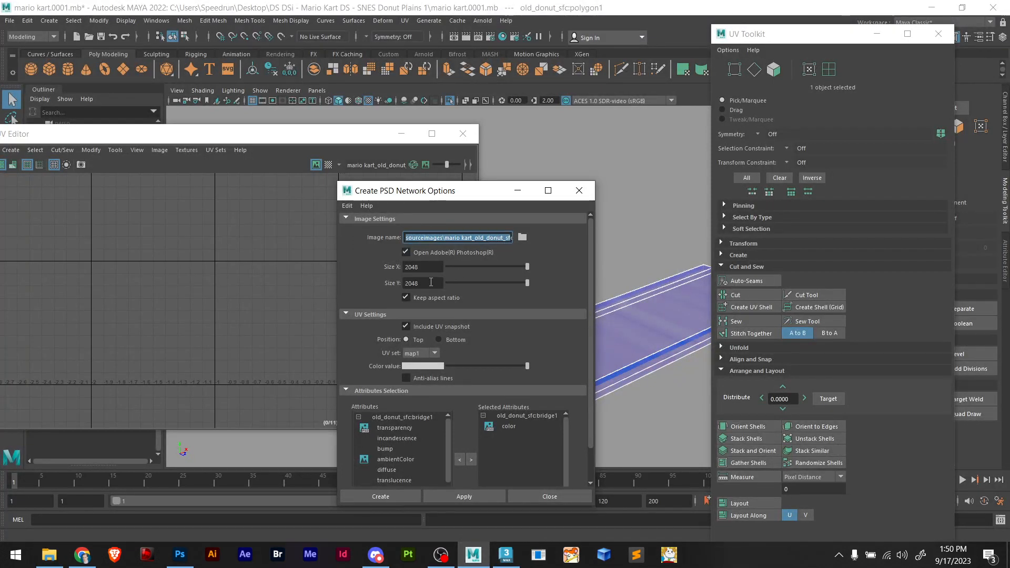
left_click(428, 268)
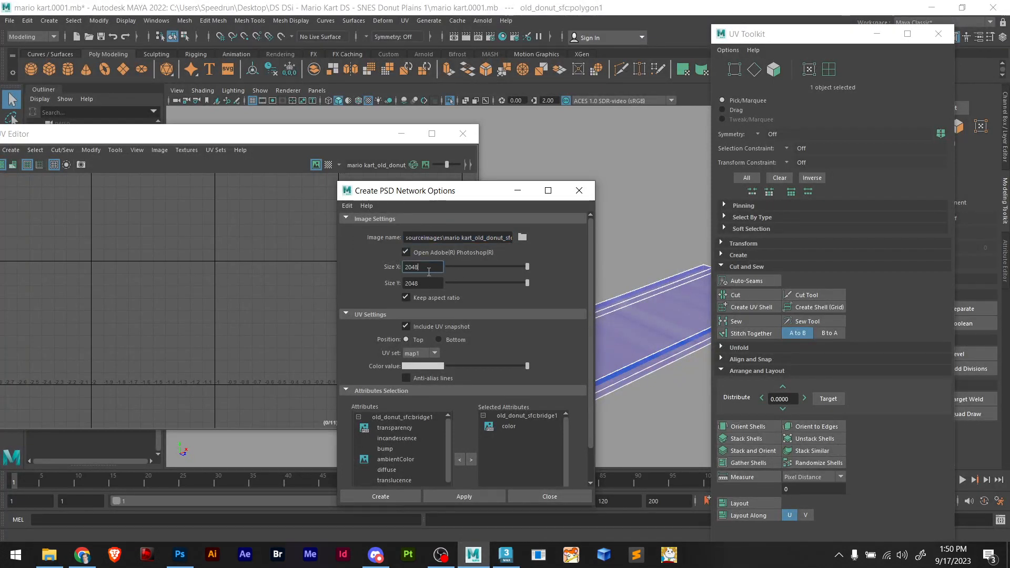
left_click(580, 190)
left_click(215, 150)
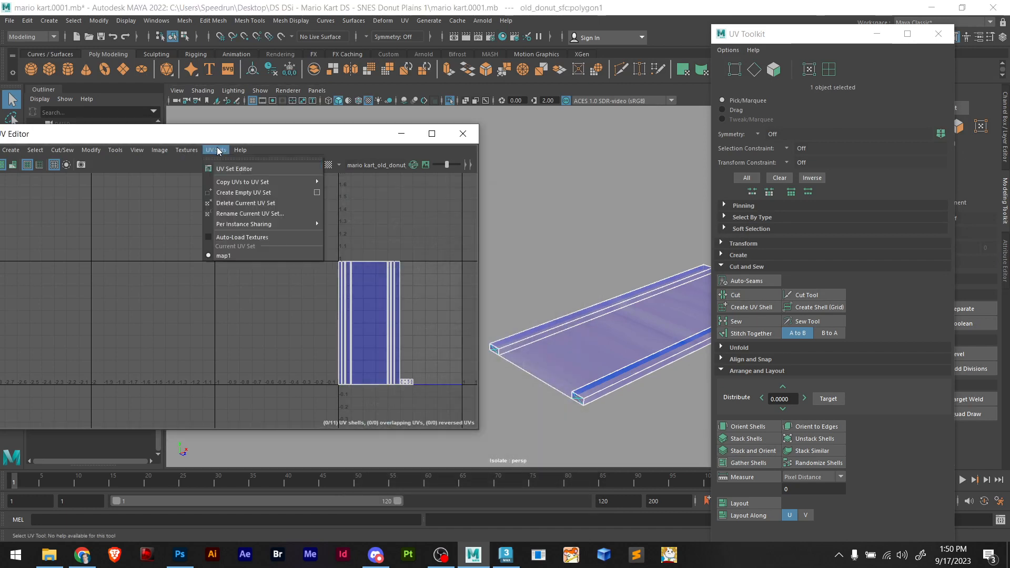
mouse_move(163, 151)
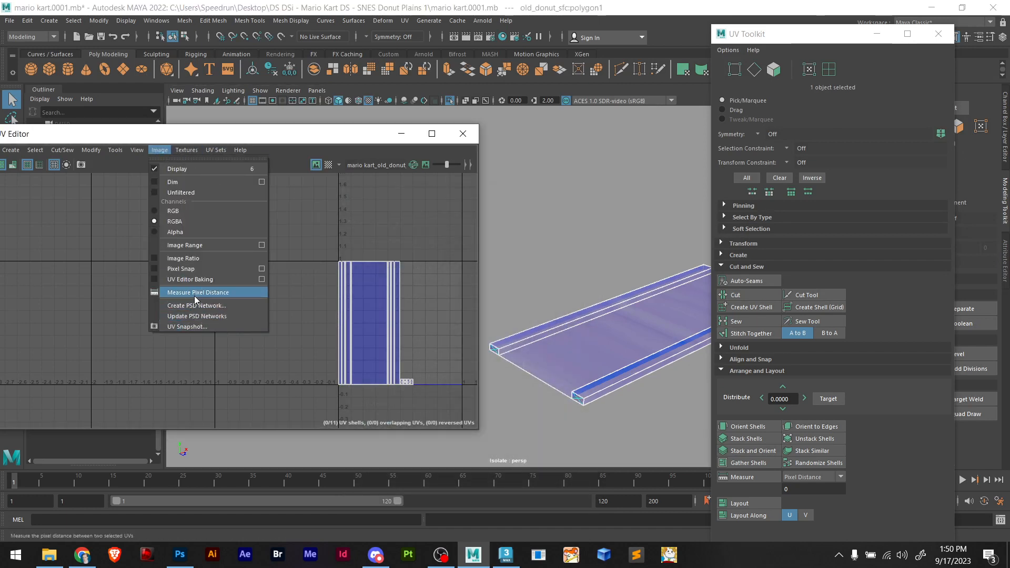
left_click(196, 326)
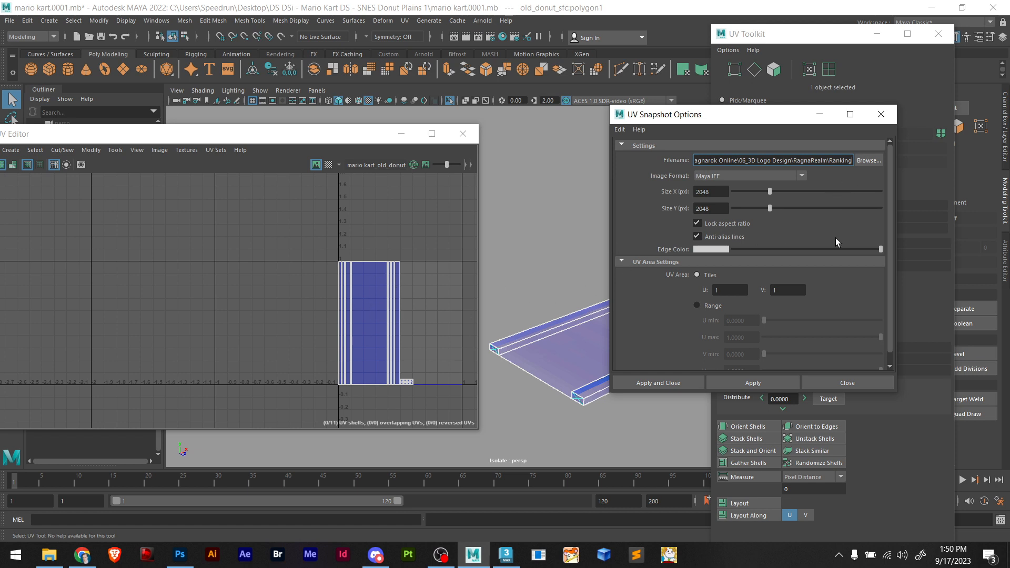
Set the UV snapshot's file name to mk4 in the desktop's DS DSi - Mario Kart DS - SNES Donut Plains 1\textures folder
left_click(866, 160)
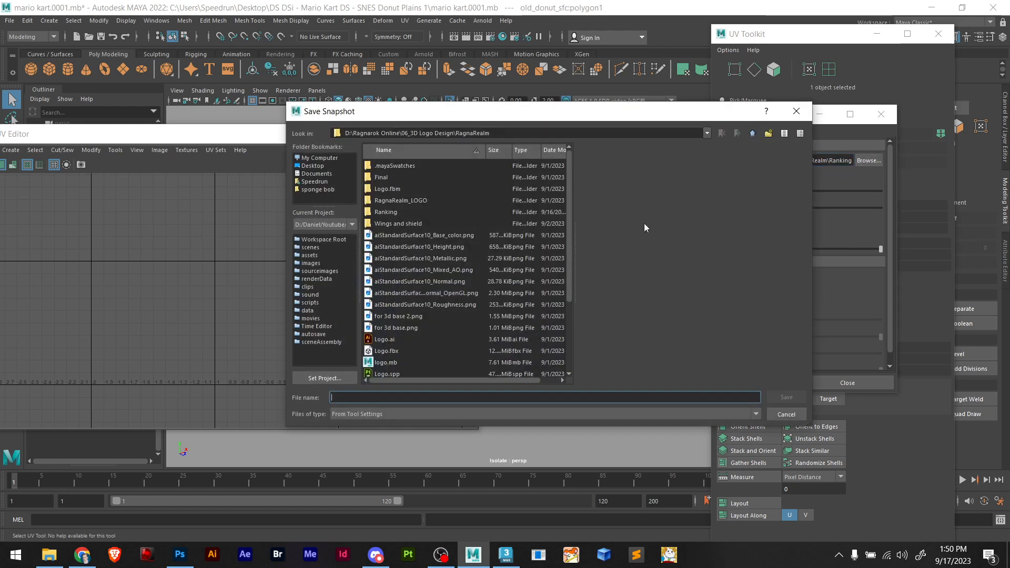
left_click(313, 166)
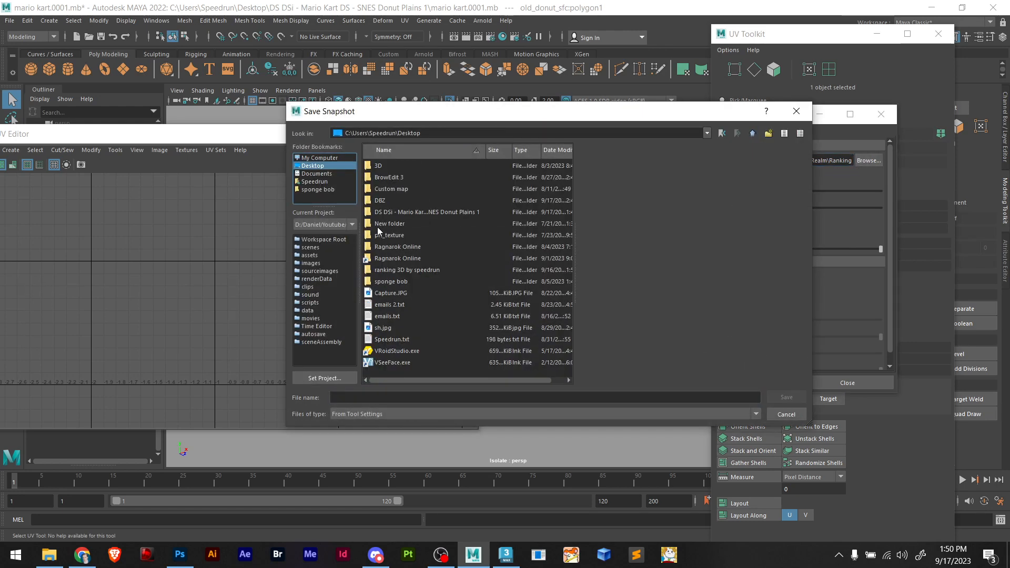
double_click(396, 212)
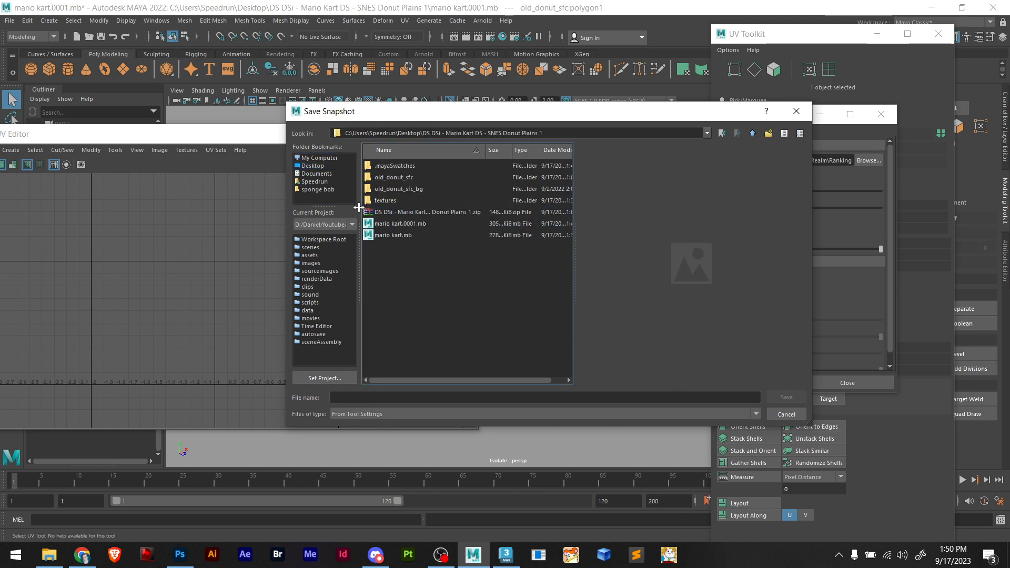
double_click(380, 201)
left_click(441, 398)
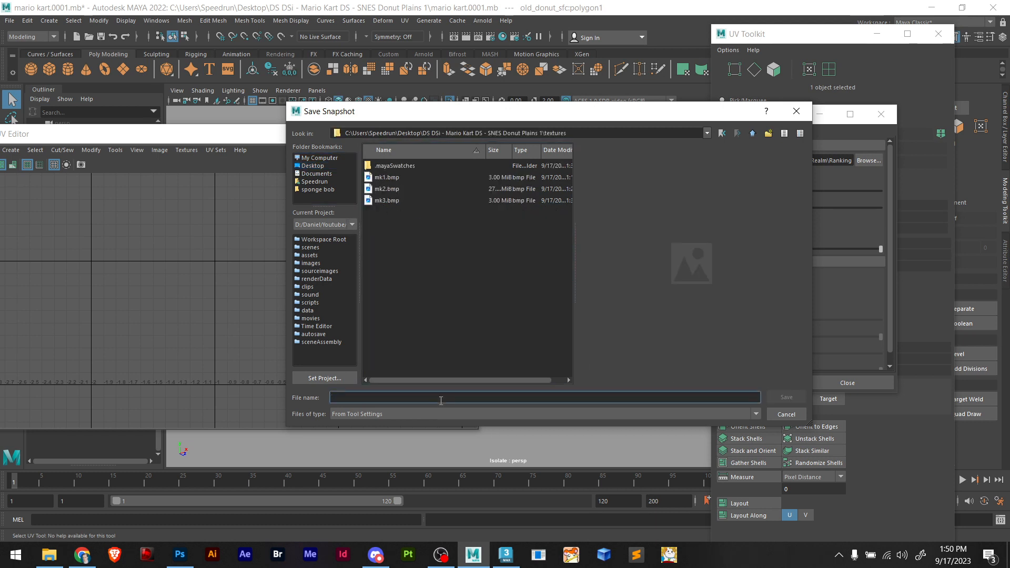
type("mk")
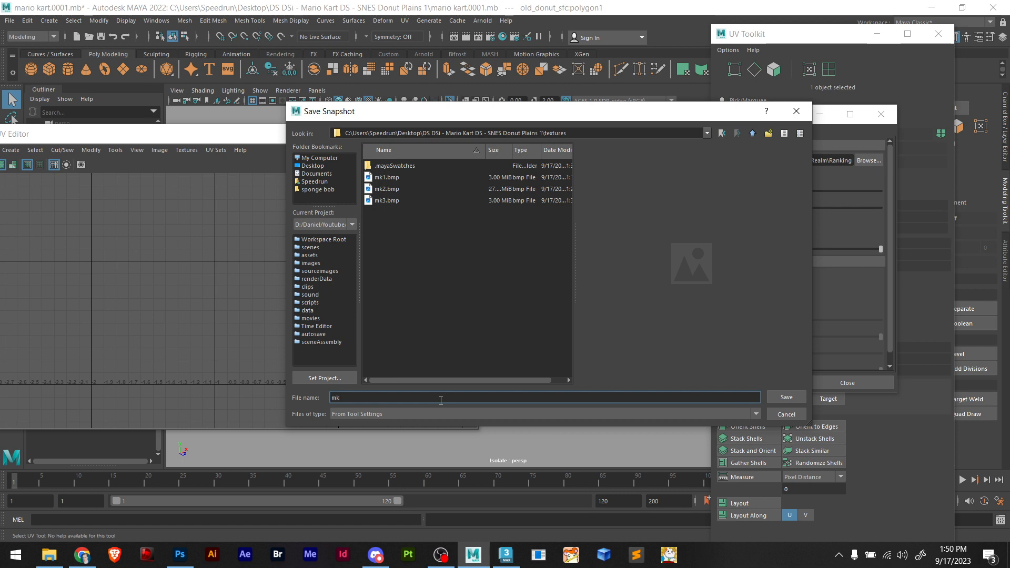
type("4")
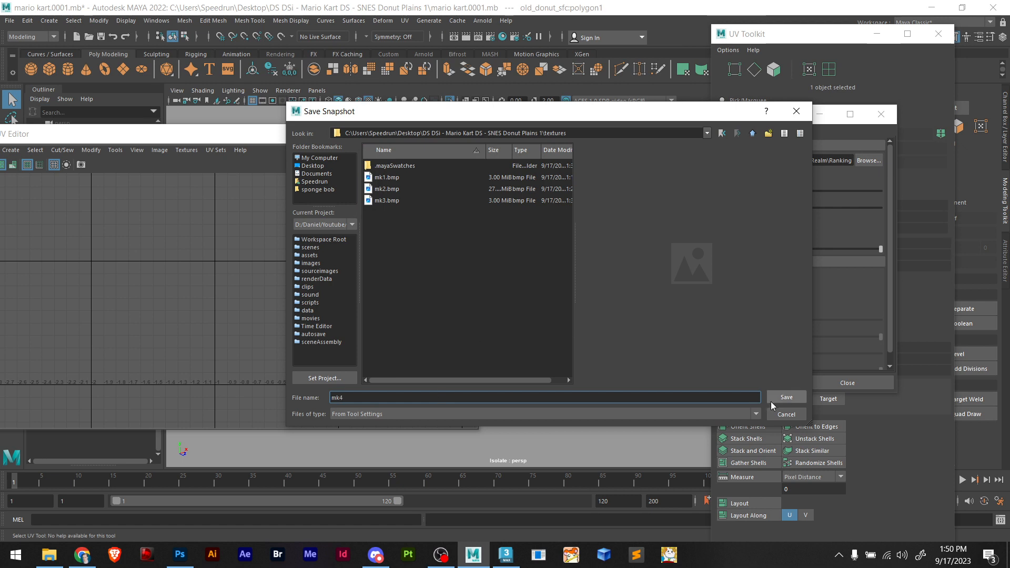
left_click(786, 397)
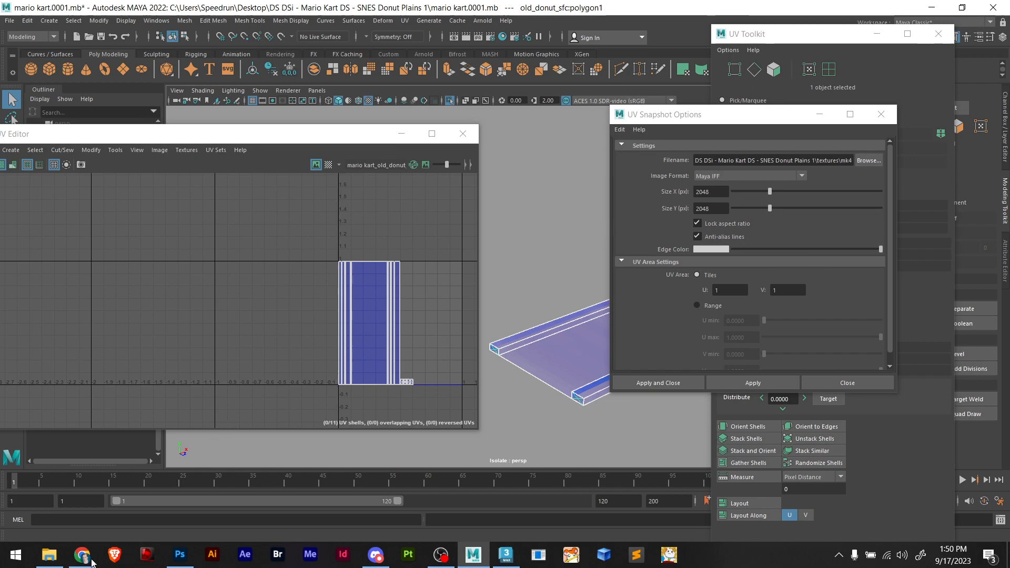
In File Explorer, go from the old_donut_sfc folder up to its parent and open the textures folder
left_click(49, 555)
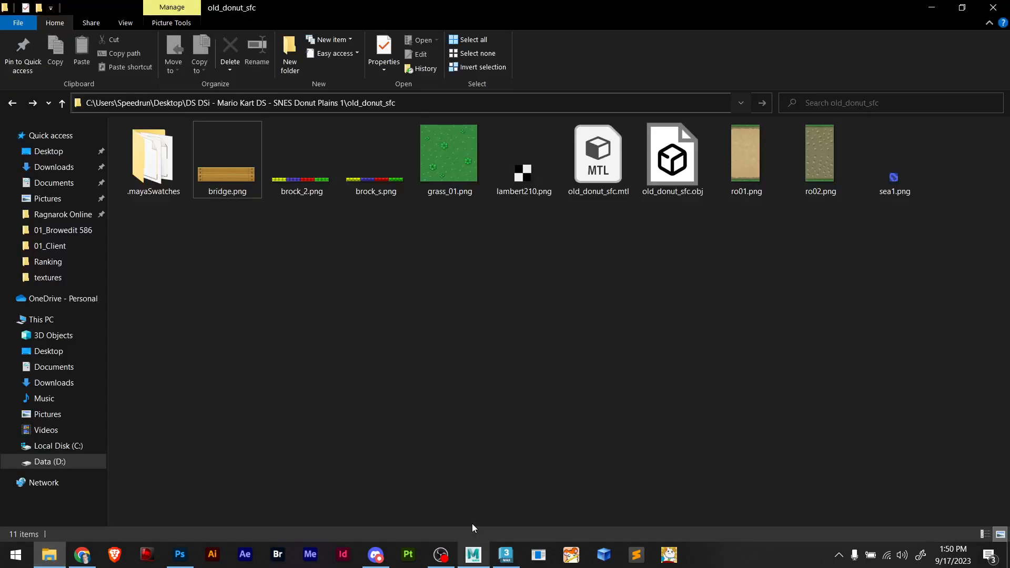
left_click(297, 101)
left_click(252, 196)
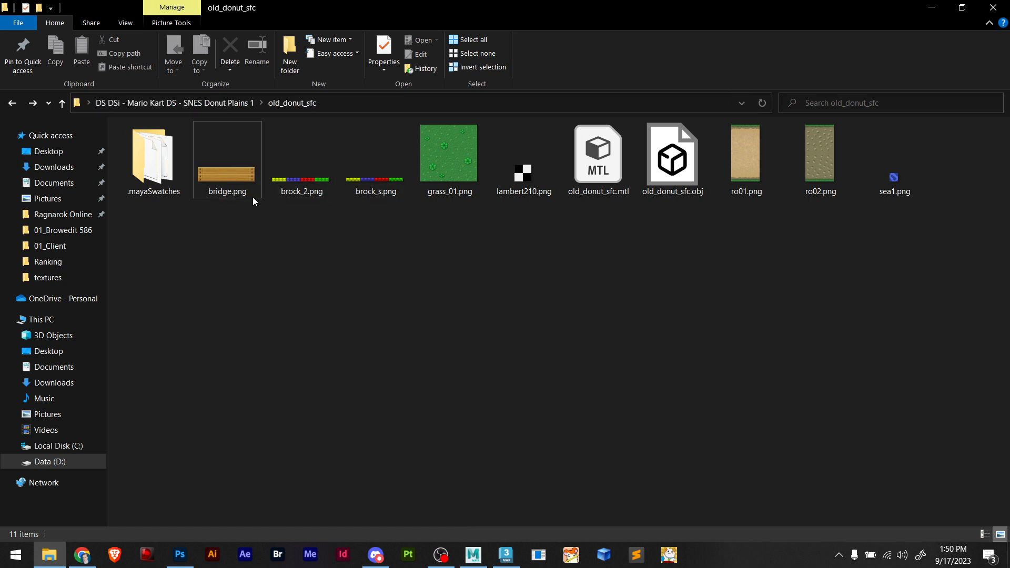
left_click(204, 102)
double_click(644, 215)
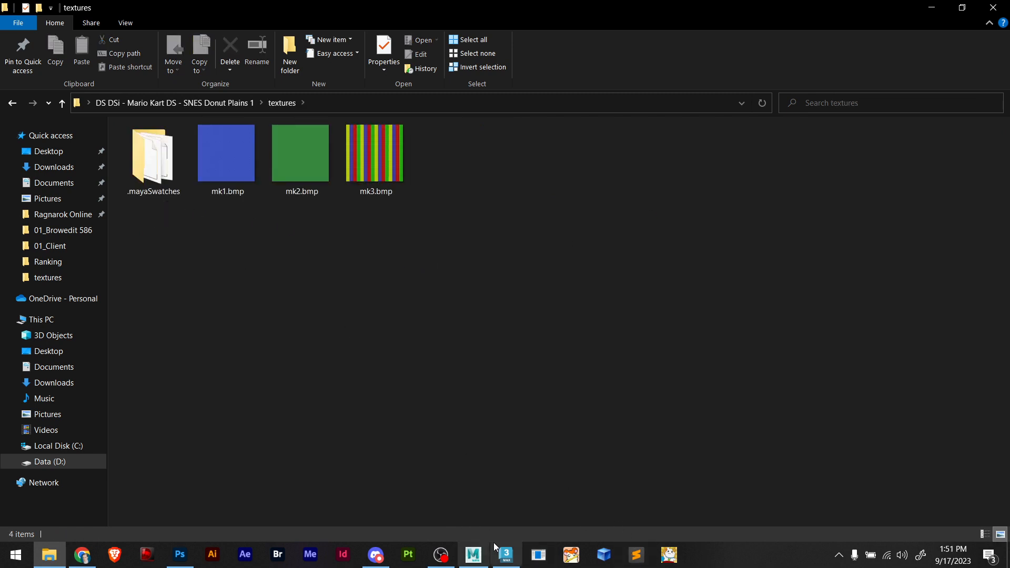
Save the bridge's UV snapshot from Maya as a 2048 by 2048 Maya IFF, and open mk4.iff in Photoshop
left_click(473, 555)
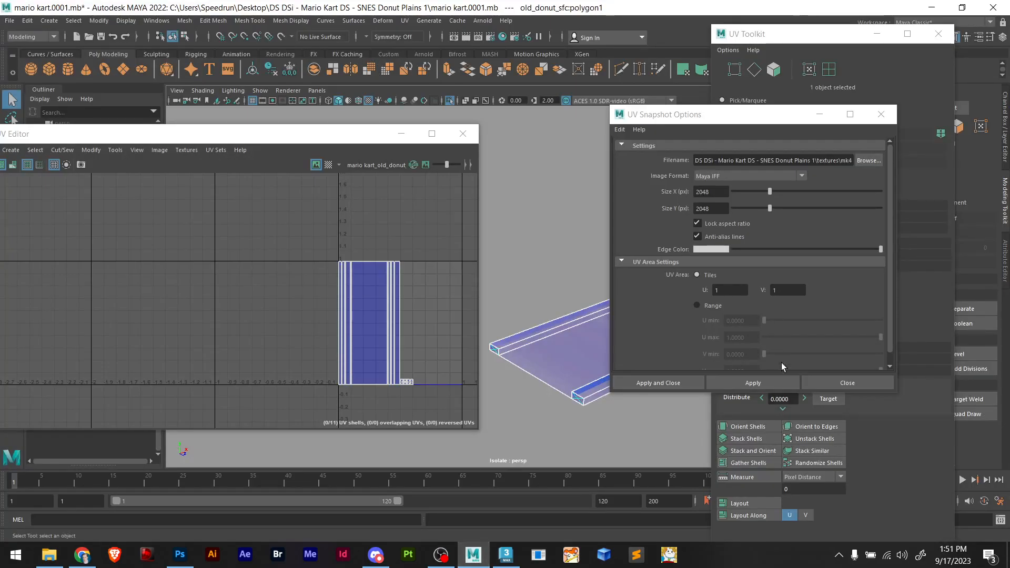
left_click(734, 382)
left_click(49, 555)
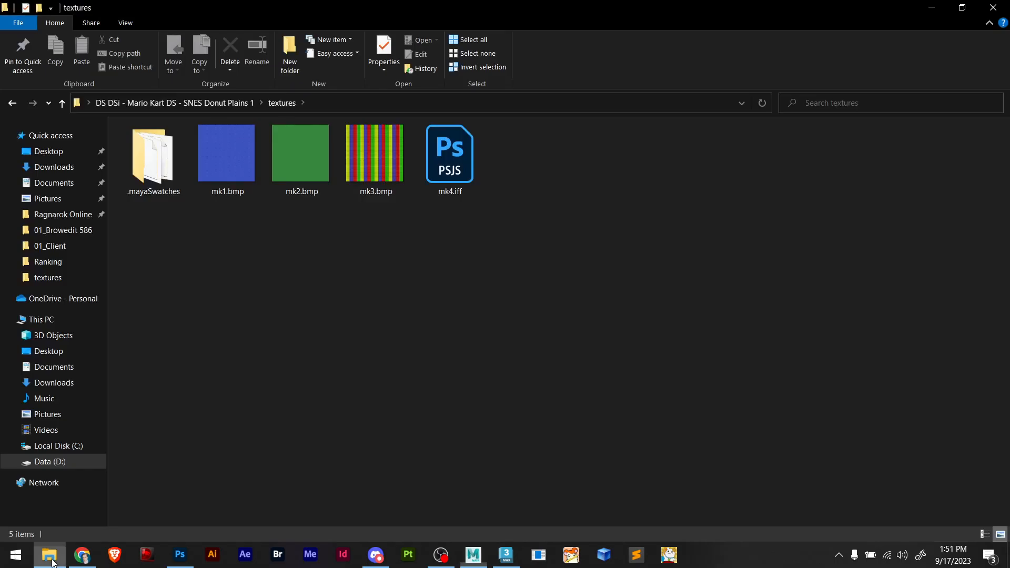
left_click_drag(447, 181, 571, 45)
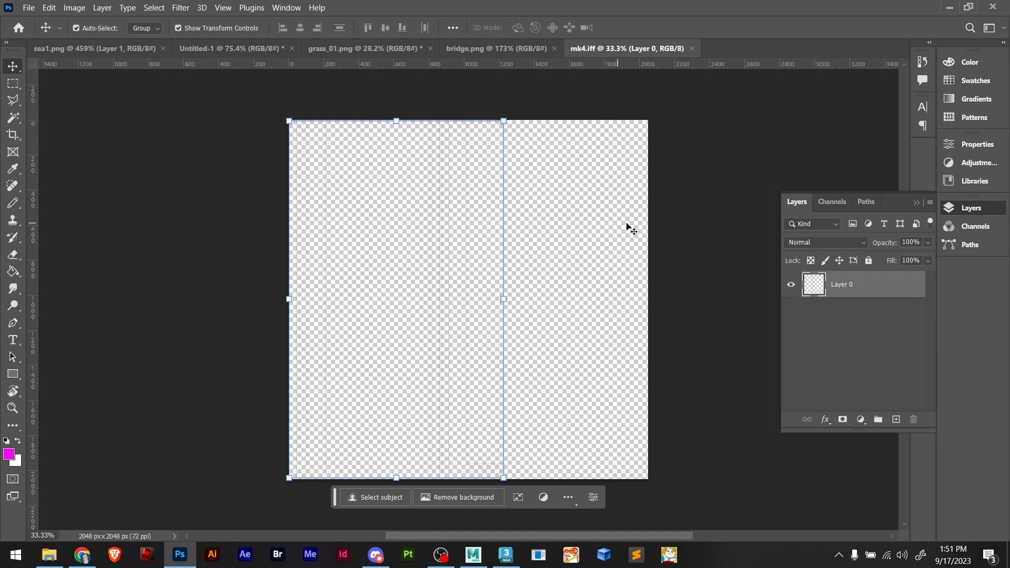
Add a new layer beneath the UV layout on Layer 0 and fill it with black (000000)
left_click(896, 420)
left_click_drag(814, 287, 815, 324)
key("i")
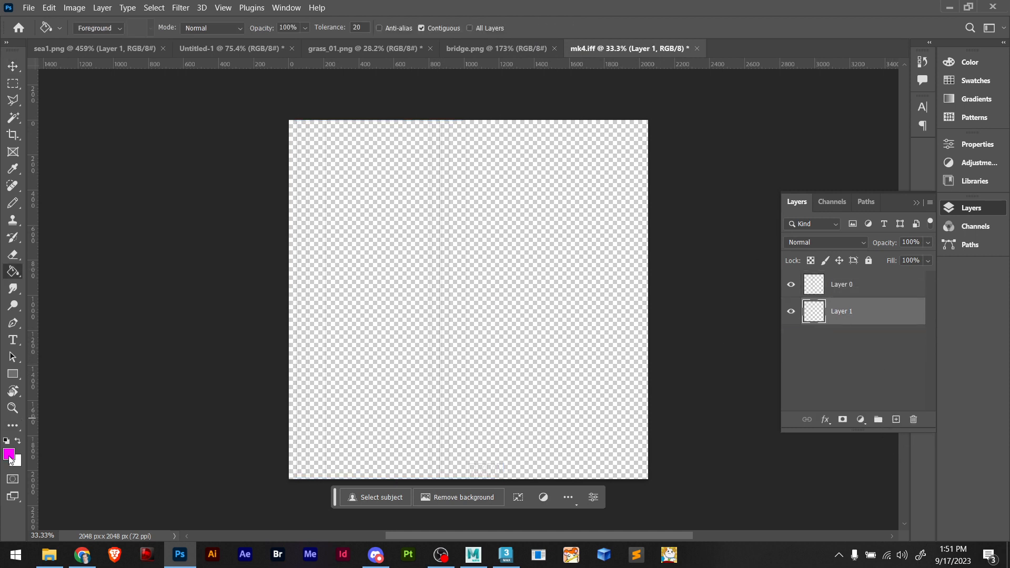
left_click(9, 454)
left_click_drag(729, 339, 553, 477)
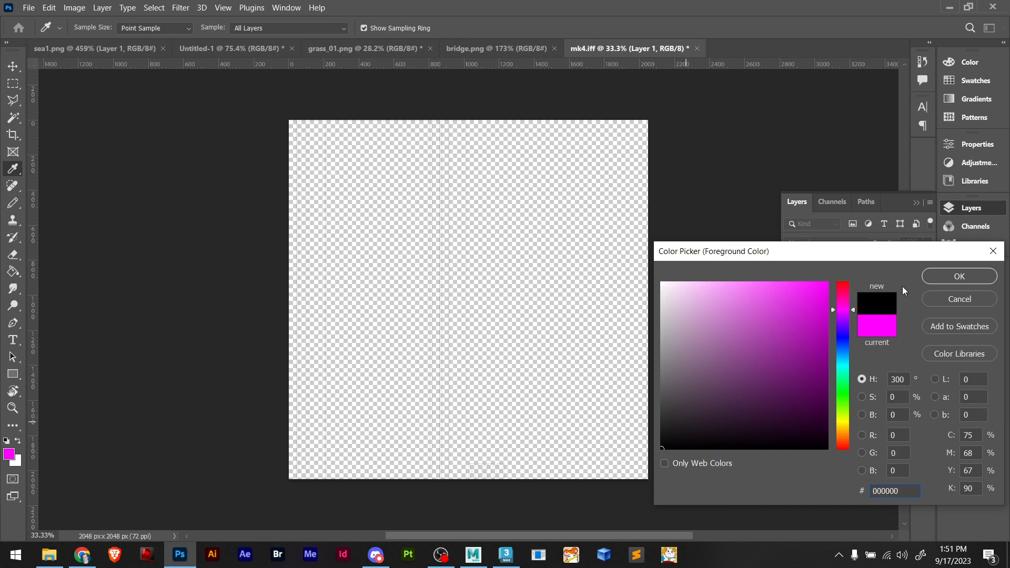
left_click(947, 276)
key("g")
left_click(510, 276)
scroll(412, 348, "up", 3, "alt")
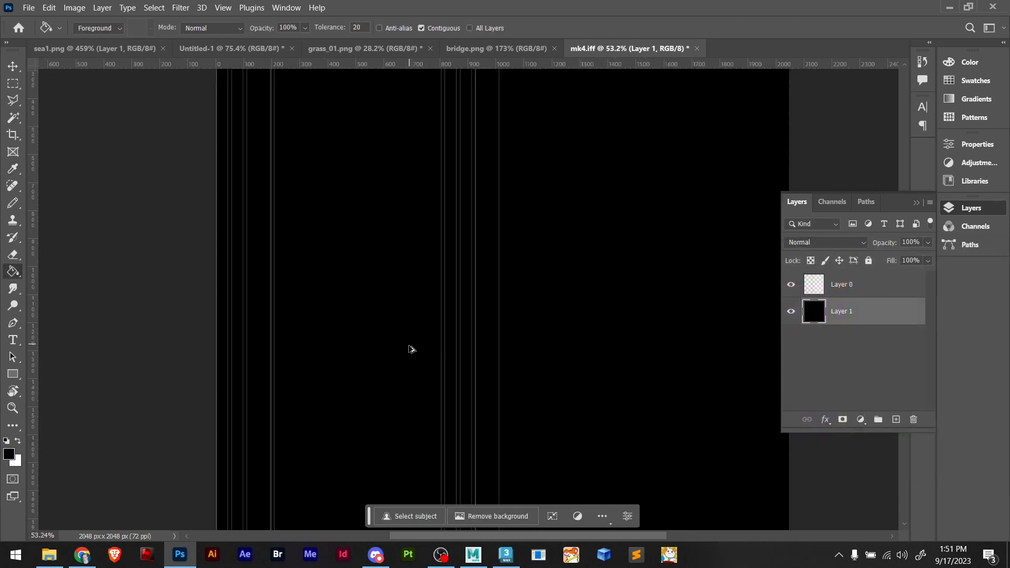
scroll(409, 348, "up", 1, "alt")
left_click_drag(421, 346, 530, 175)
scroll(504, 239, "down", 3, "alt")
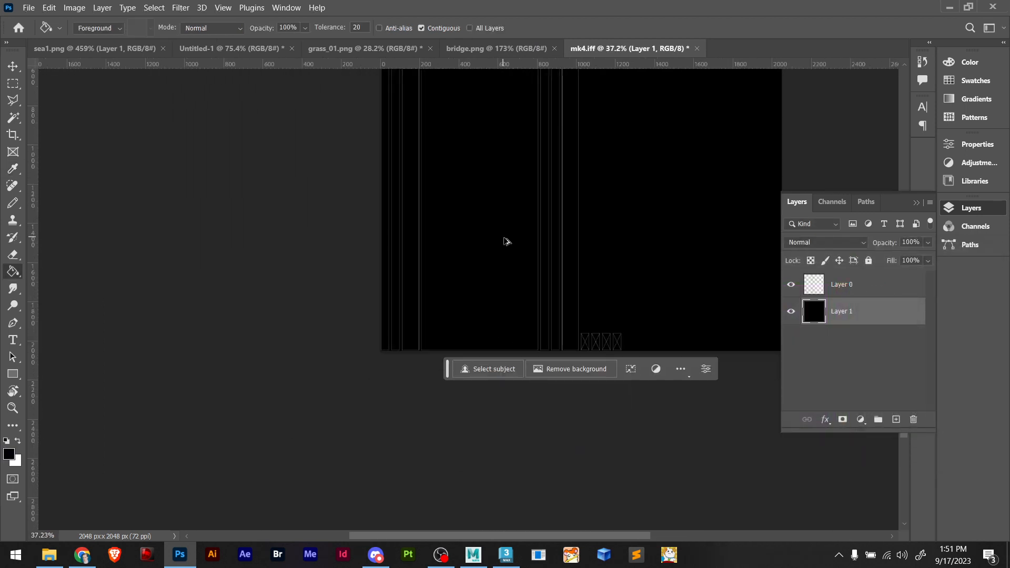
Switch to Chrome, search Google for wood texture in a new tab, and refine it to image results for wood texture stylized
left_click(86, 558)
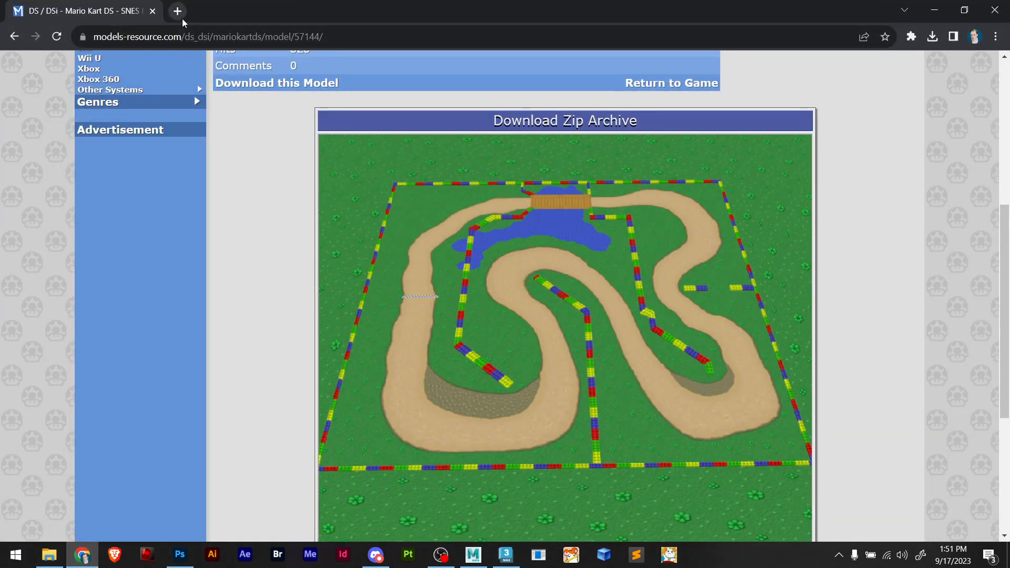
left_click_drag(222, 14, 1009, 69)
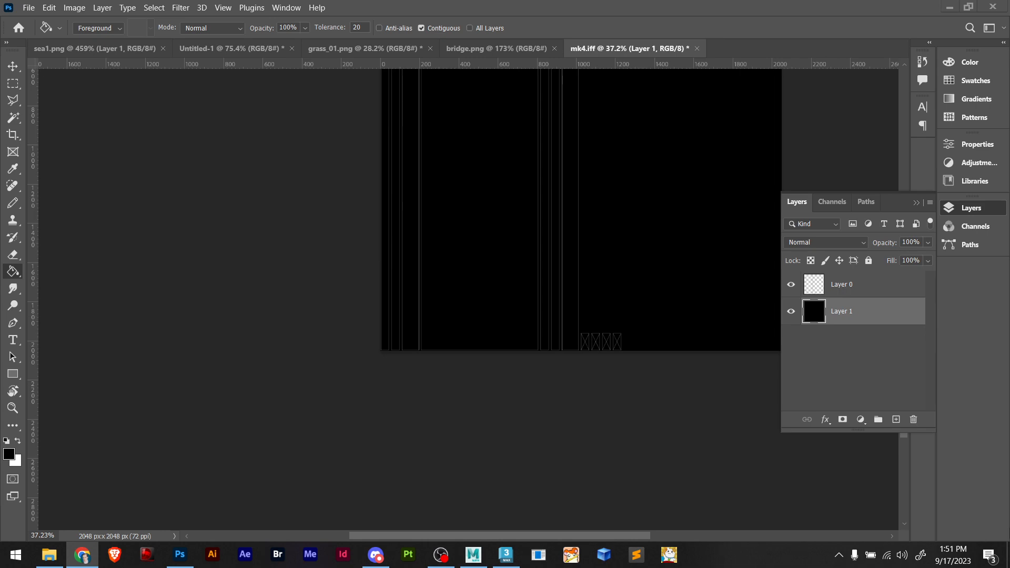
left_click_drag(1009, 95, 594, 1)
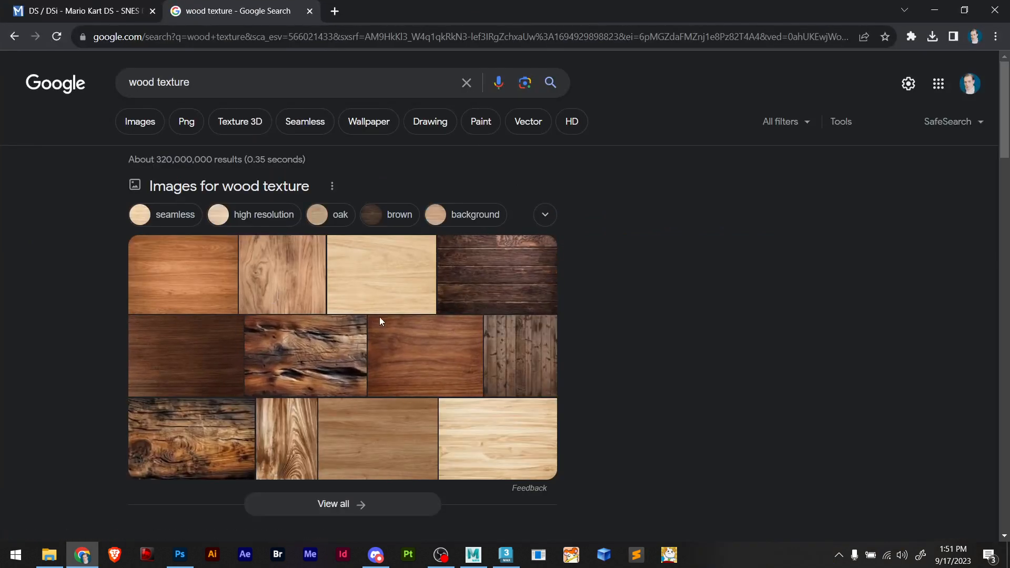
left_click(216, 89)
type("s")
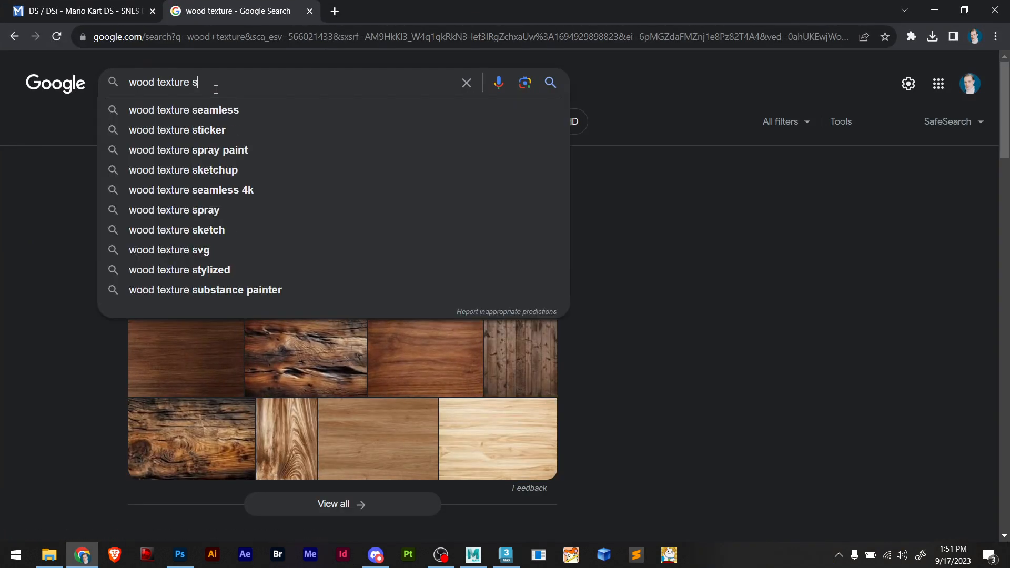
type("tylized")
key("Return")
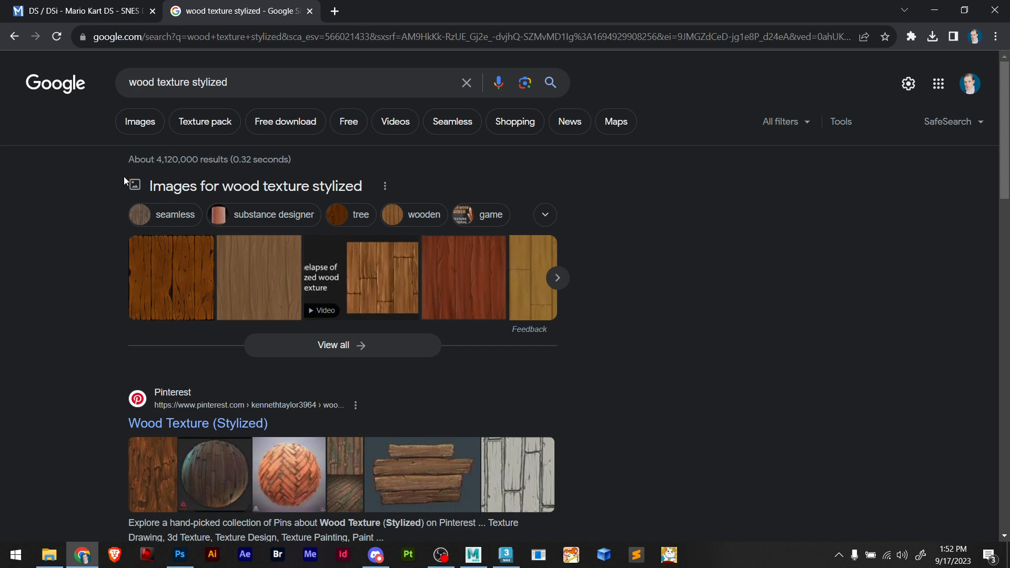
left_click(149, 124)
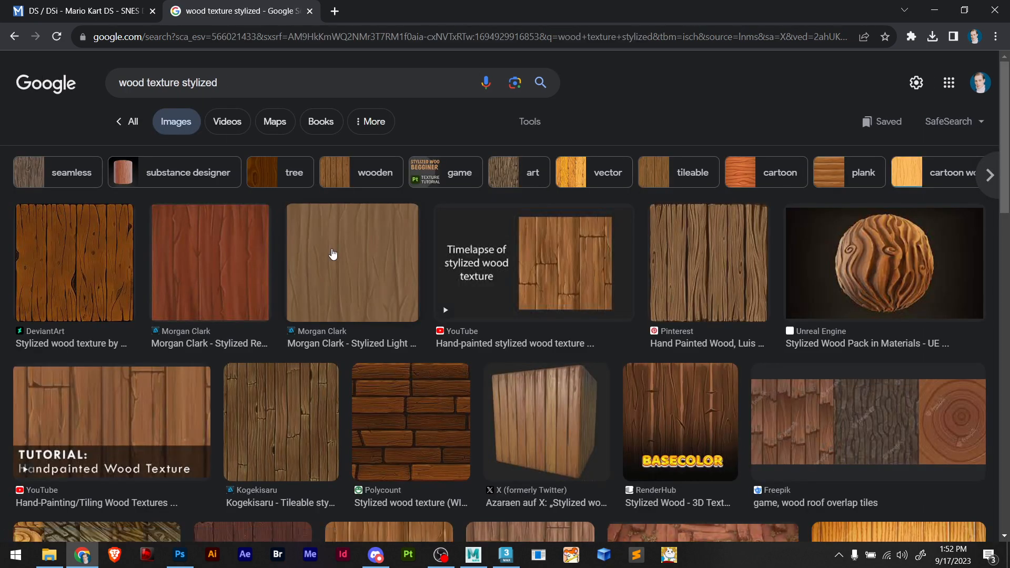
Browse the wood images, open the Hand Painted Wood result from Pinterest, and save its image into the textures folder
scroll(333, 254, "down", 6)
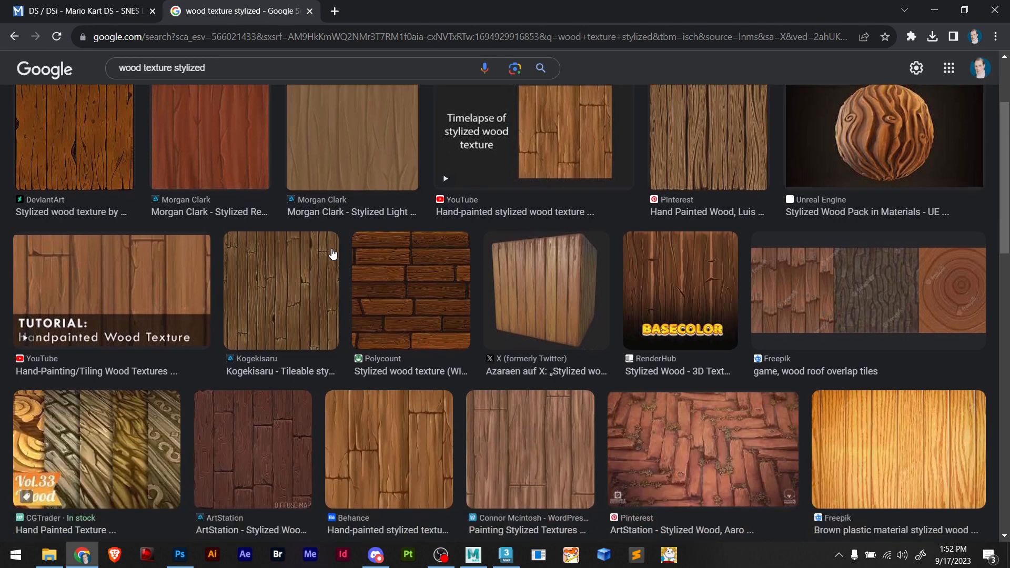
scroll(333, 253, "down", 3)
scroll(334, 253, "up", 7)
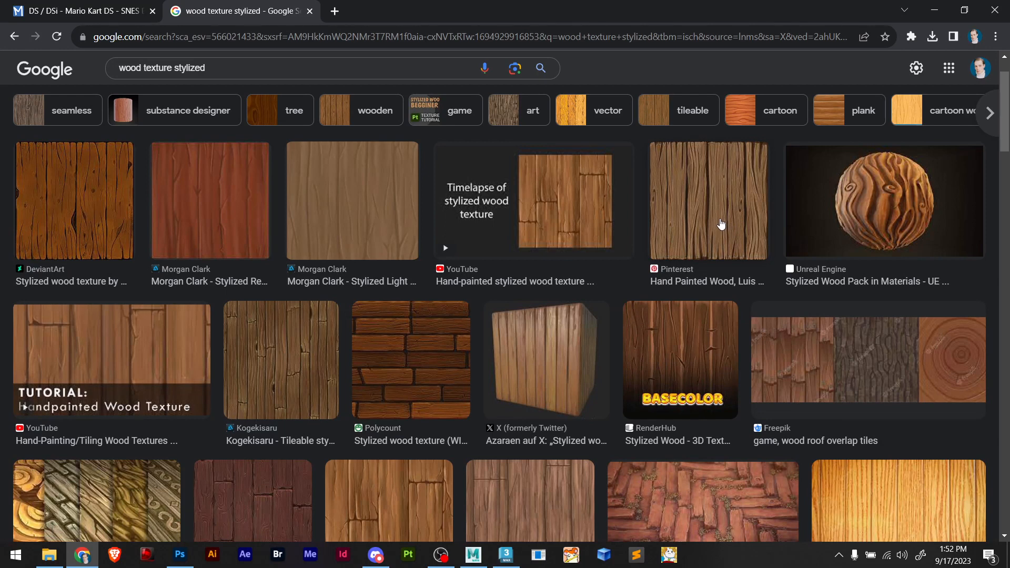
left_click(721, 224)
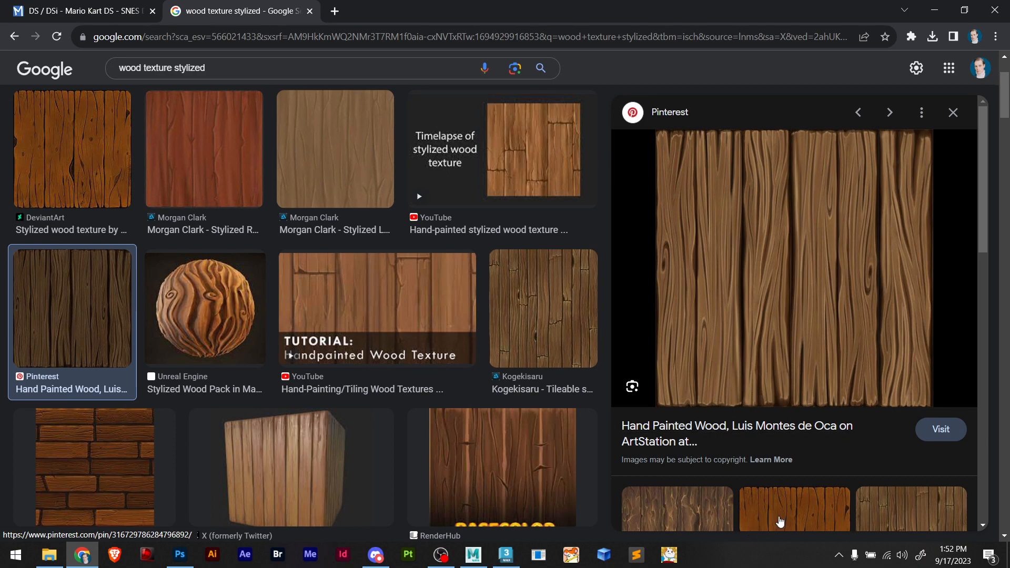
key("alt+Tab")
key("alt+Tab")
left_click_drag(787, 336, 602, 412)
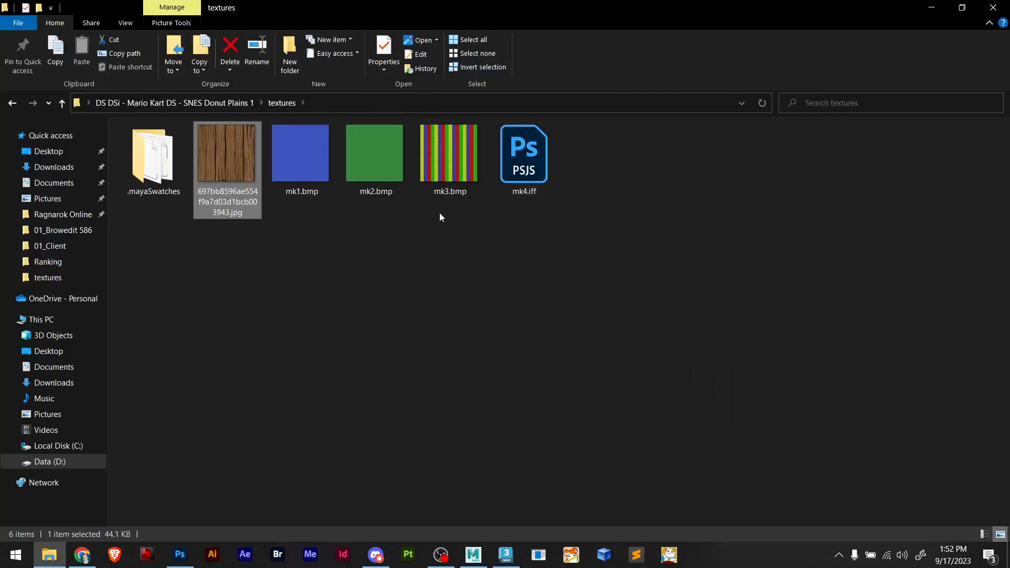
Switch to Photoshop and place the saved wood JPG from the textures folder into mk4.iff beneath Layer 0
key("alt+Tab")
key("alt+Tab")
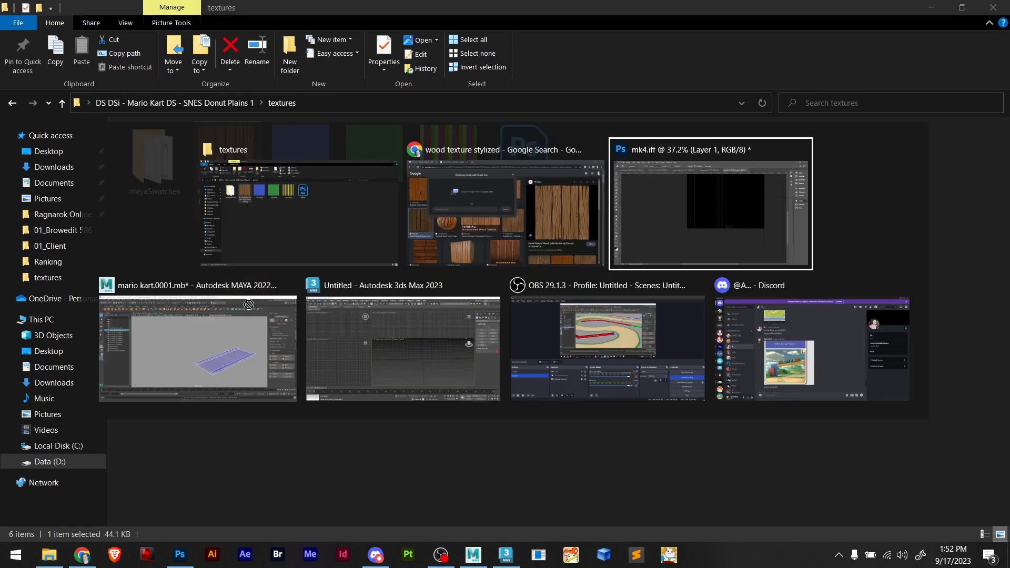
left_click_drag(248, 304, 521, 268)
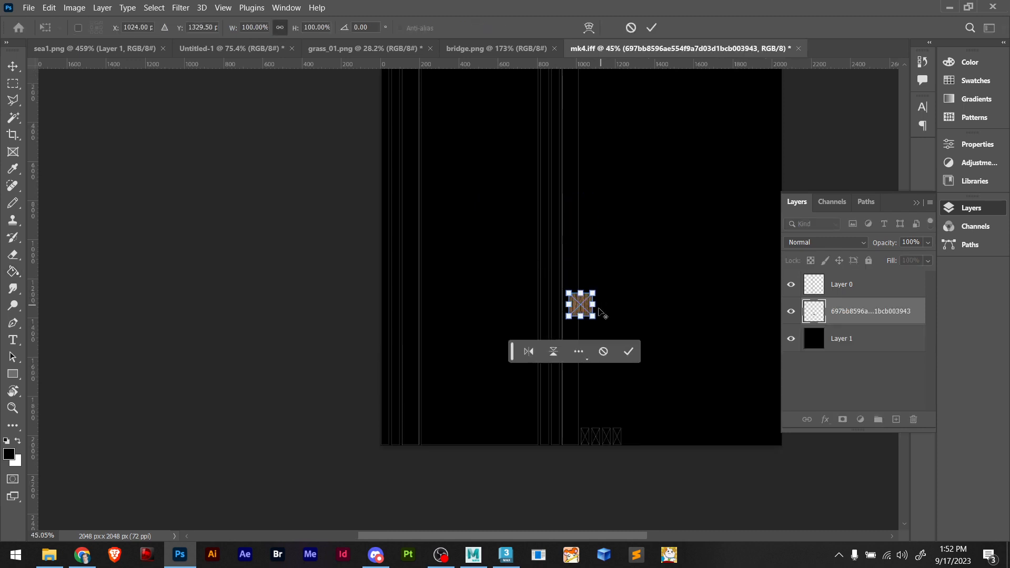
scroll(573, 309, "up", 3, "alt")
key("Return")
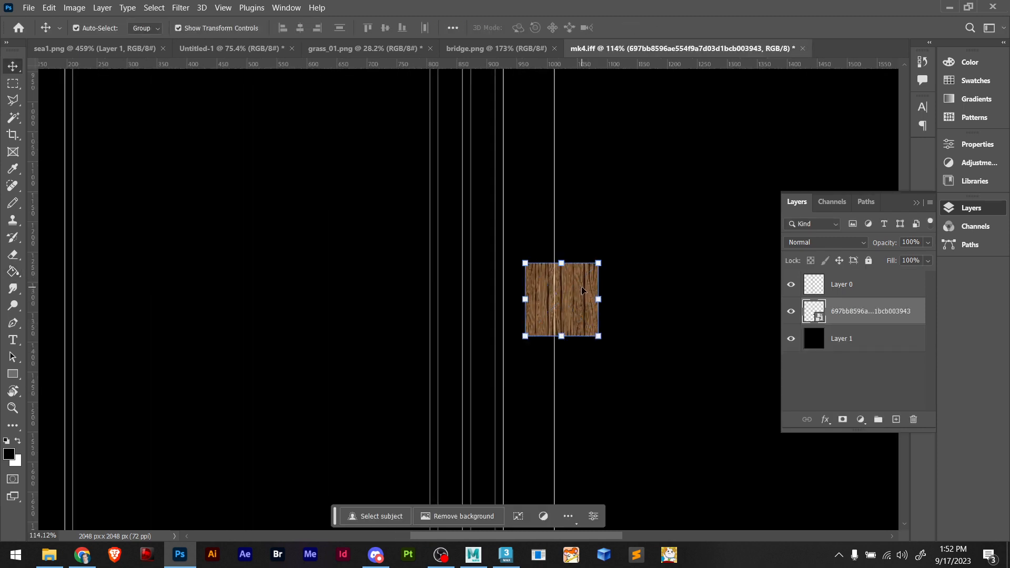
Try the wood image rotated 90° over the wide deck strip, and delete its layer
left_click_drag(604, 259, 605, 350)
left_click_drag(515, 353, 644, 253)
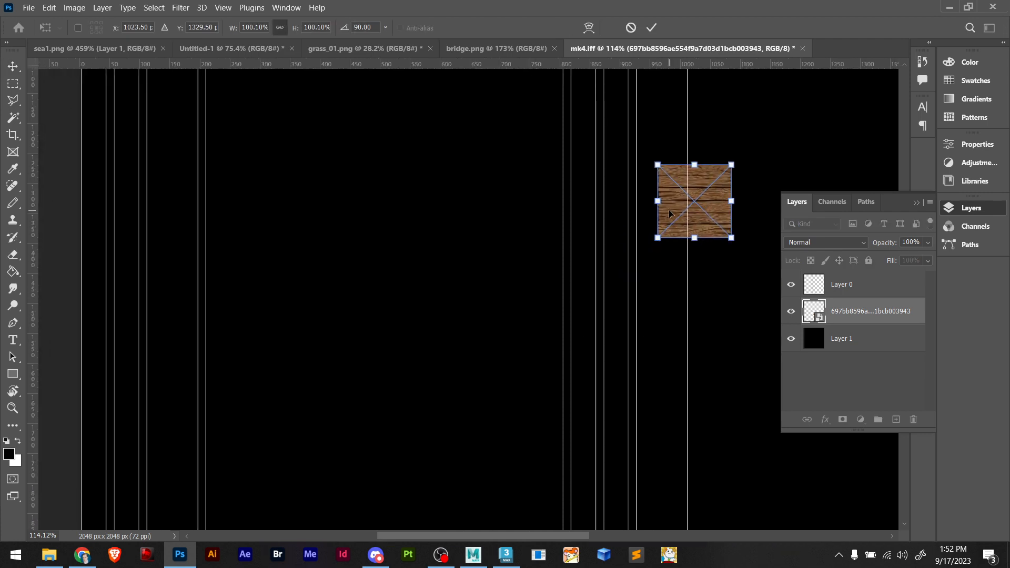
left_click_drag(672, 216, 297, 427)
scroll(344, 375, "down", 2)
scroll(340, 351, "down", 5, "alt")
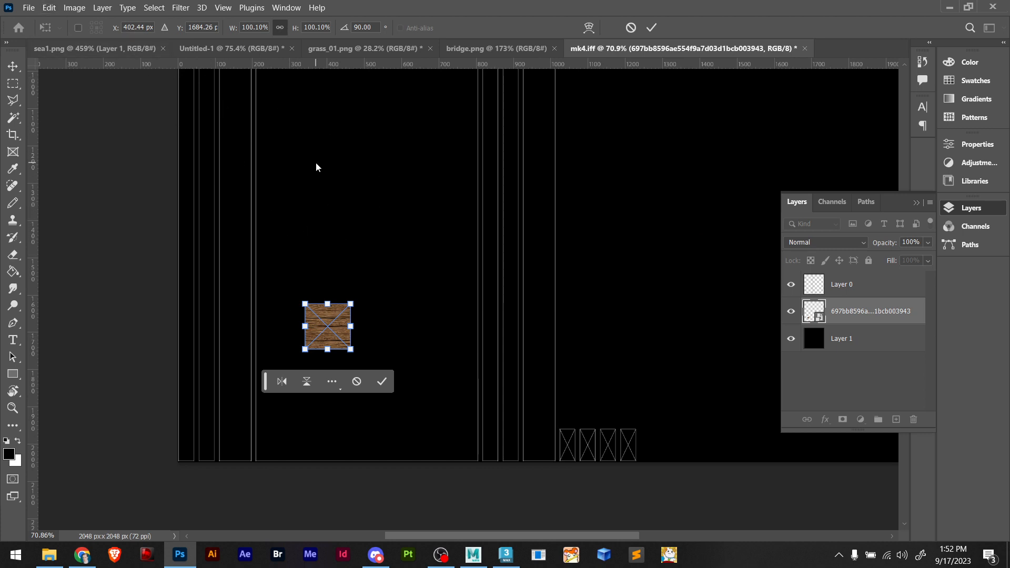
key("Escape")
key("Delete")
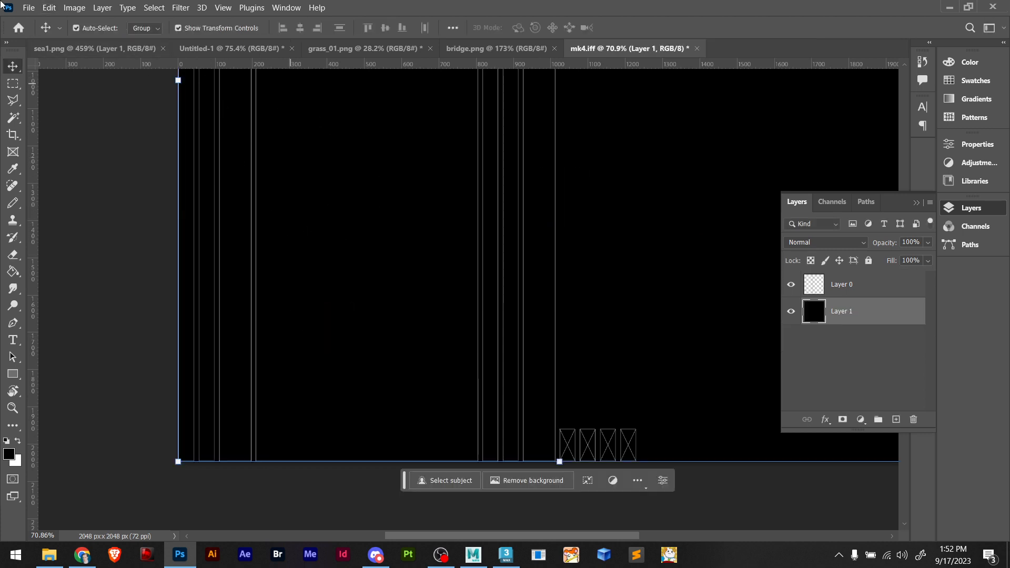
Resize the mk4.iff image to 512 by 512 pixels
left_click(75, 7)
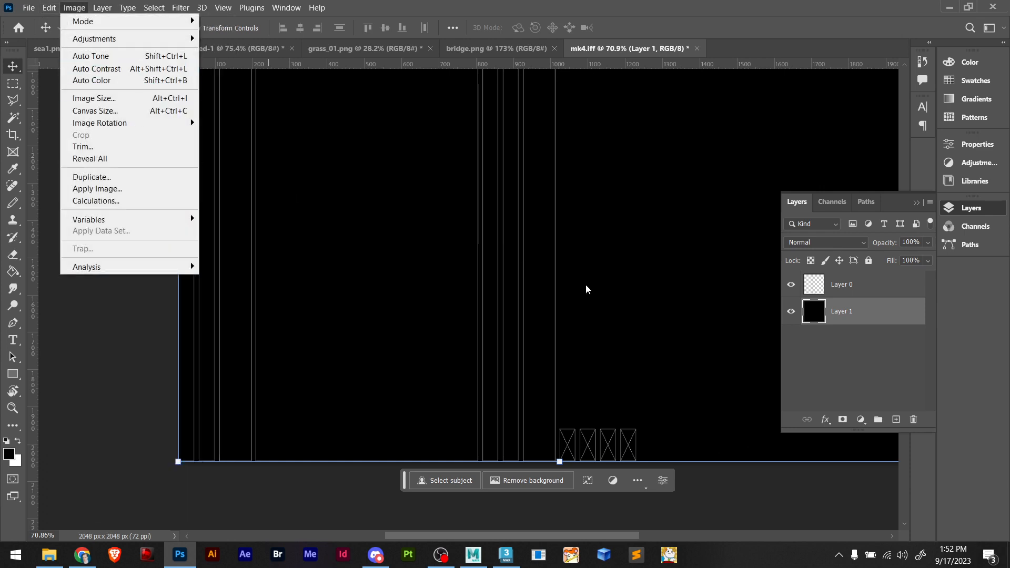
left_click(110, 98)
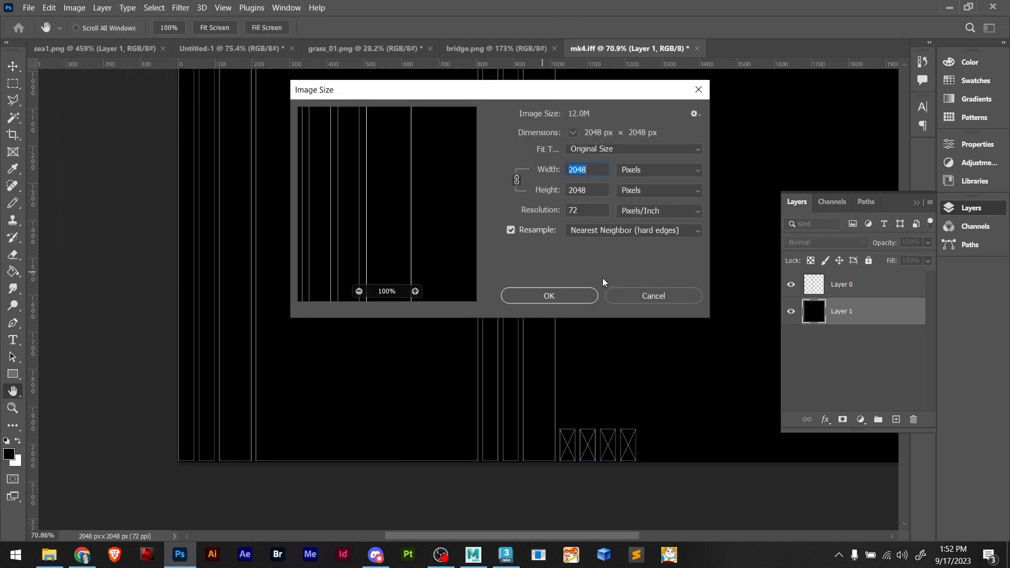
left_click(530, 174)
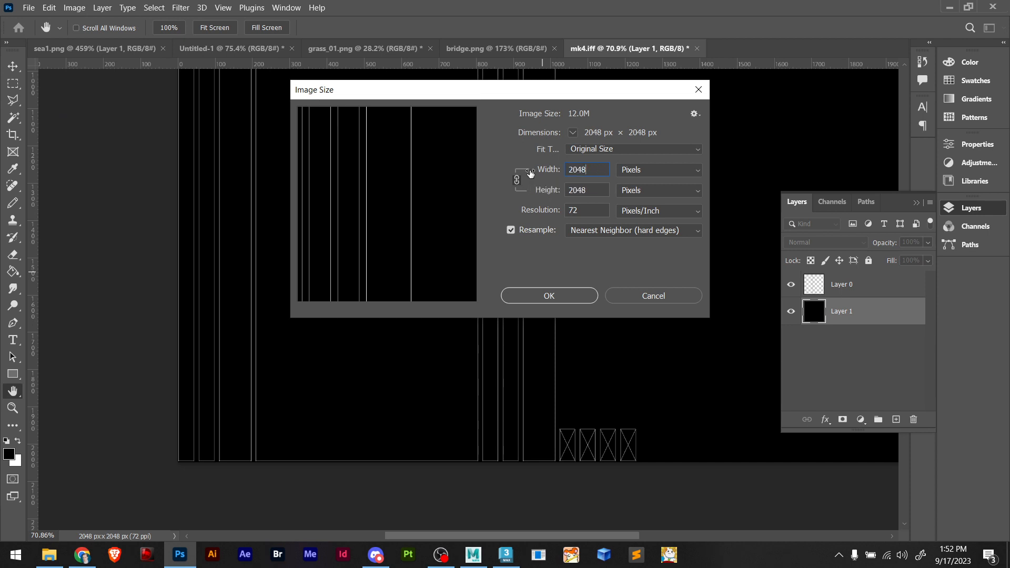
type("*")
type("4")
left_click(551, 295)
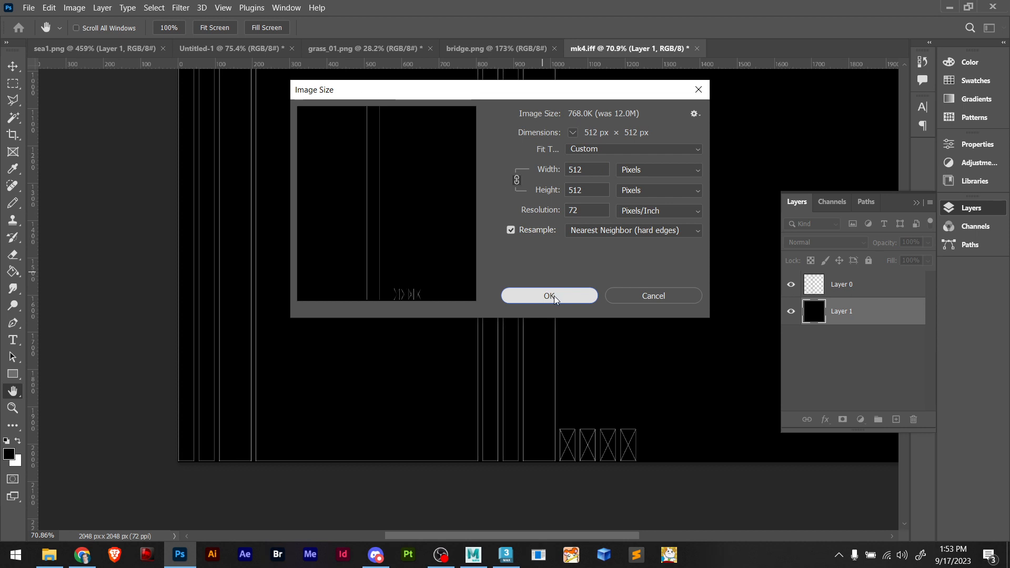
left_click(554, 296)
Place the wood JPG from the textures folder into the resized mk4.iff document at its original size
key("v")
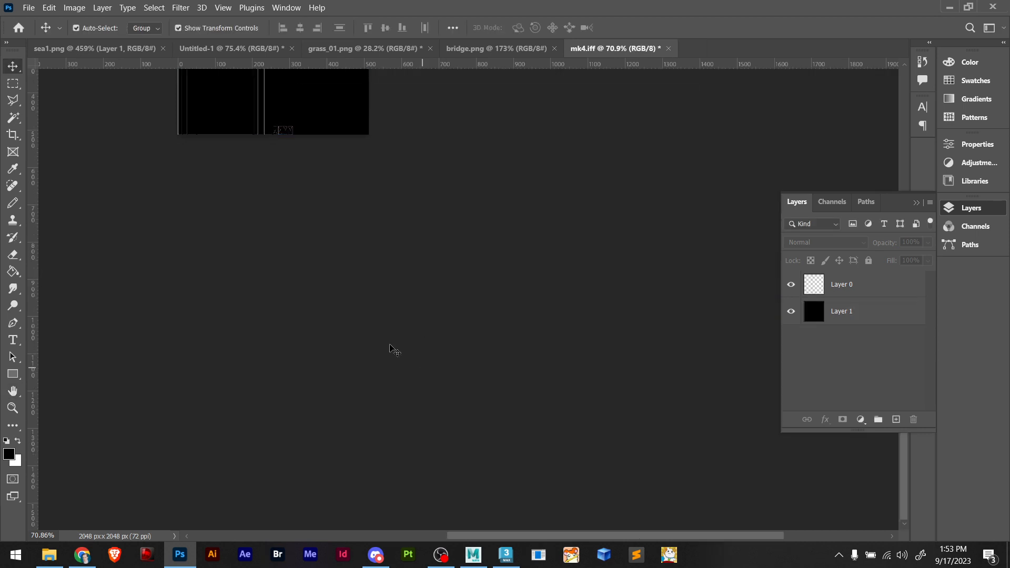
left_click_drag(291, 247, 544, 457)
scroll(550, 229, "up", 8, "alt")
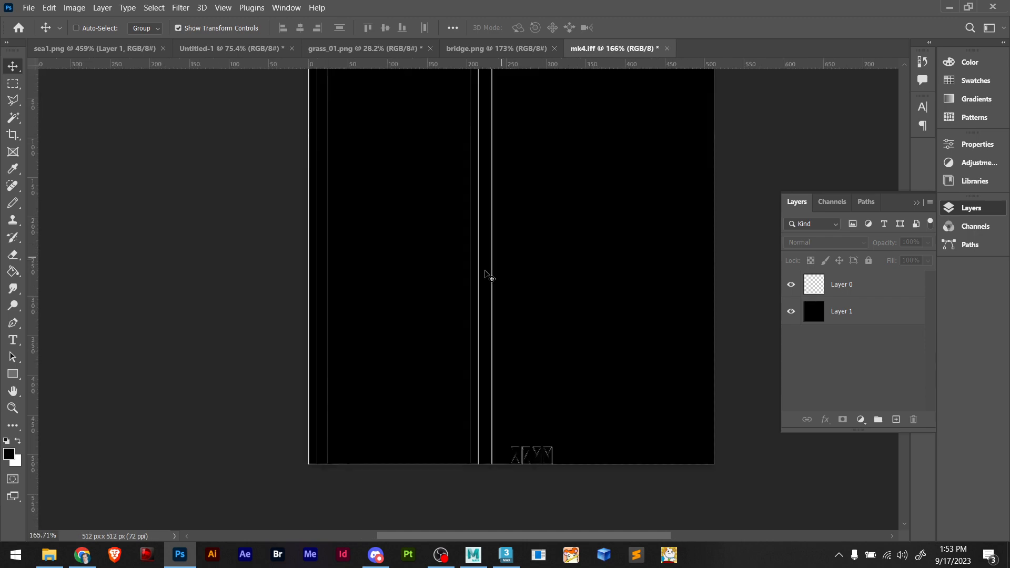
left_click_drag(437, 350, 506, 279)
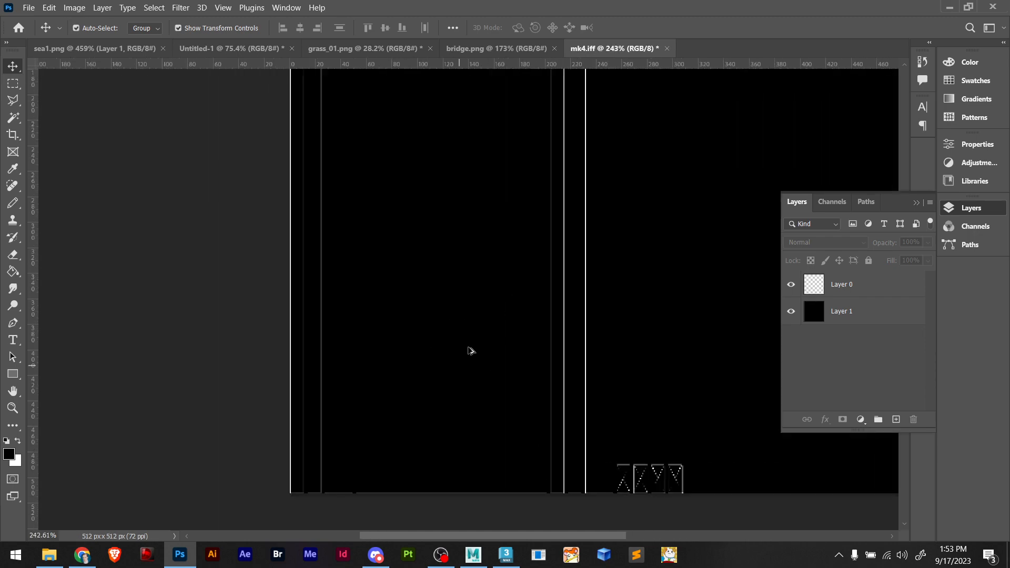
key("alt+Tab")
key("alt+Tab")
left_click_drag(231, 171, 519, 333)
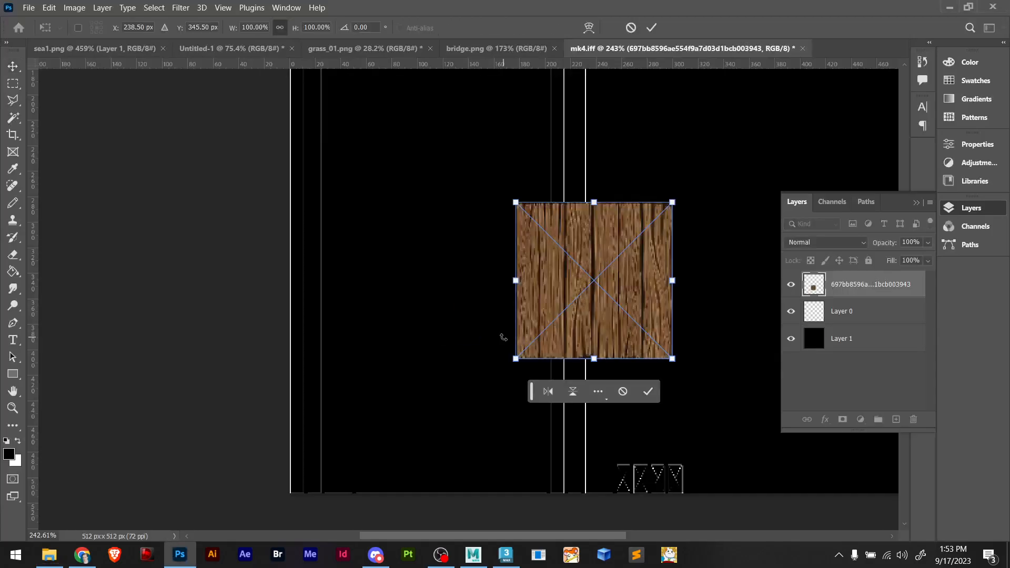
key("Return")
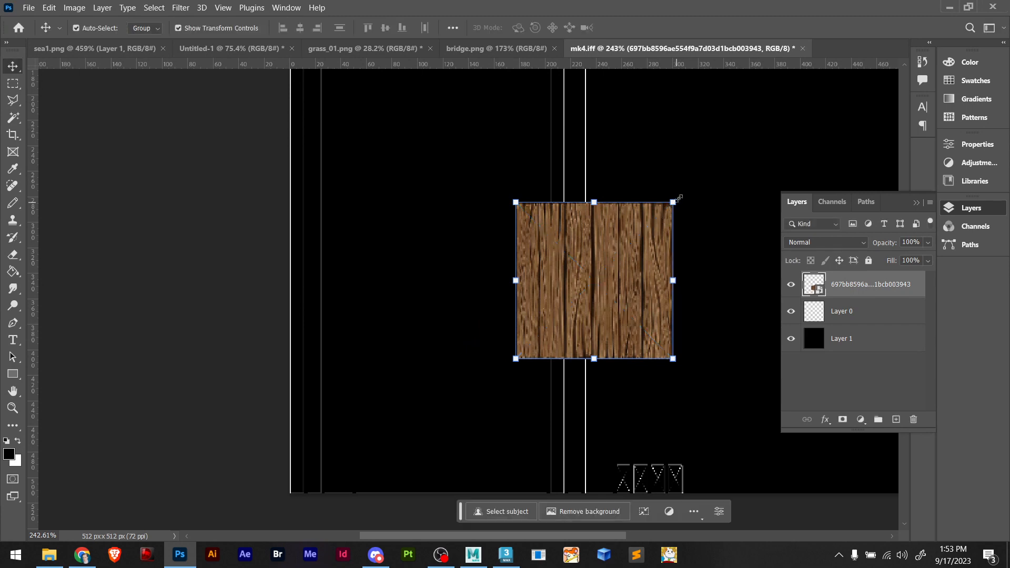
Rotate the wood tile so its planks run horizontally, fit it into the canvas's lower-left corner, and put Layer 0 above it
left_click_drag(679, 196, 687, 363)
left_click_drag(631, 289, 552, 434)
key("Return")
left_click_drag(824, 339, 831, 284)
Duplicate the wood tile and place the copy beside the original to span the bridge's UV strips
left_click_drag(487, 395, 461, 404)
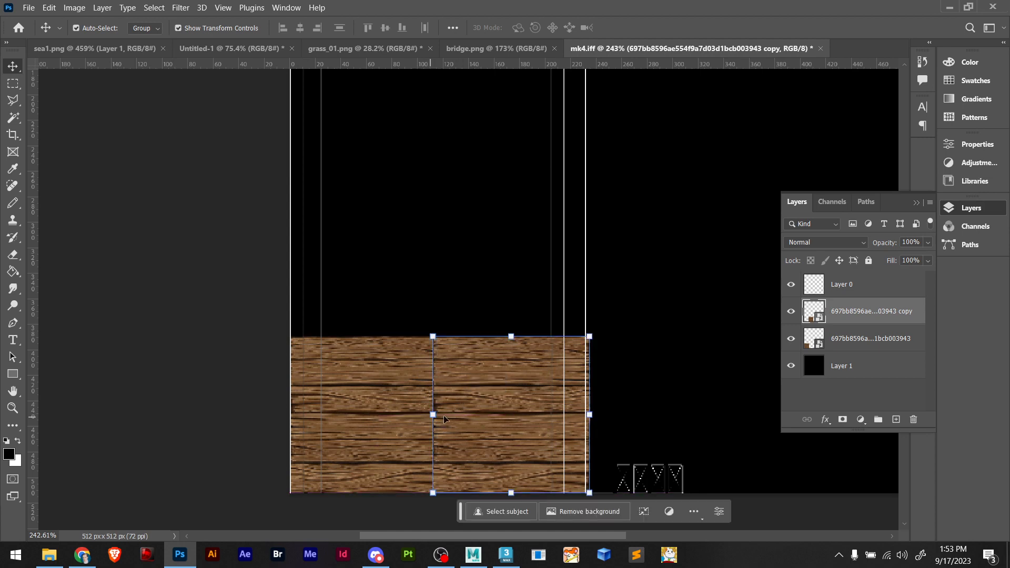
scroll(356, 413, "up", 5, "alt")
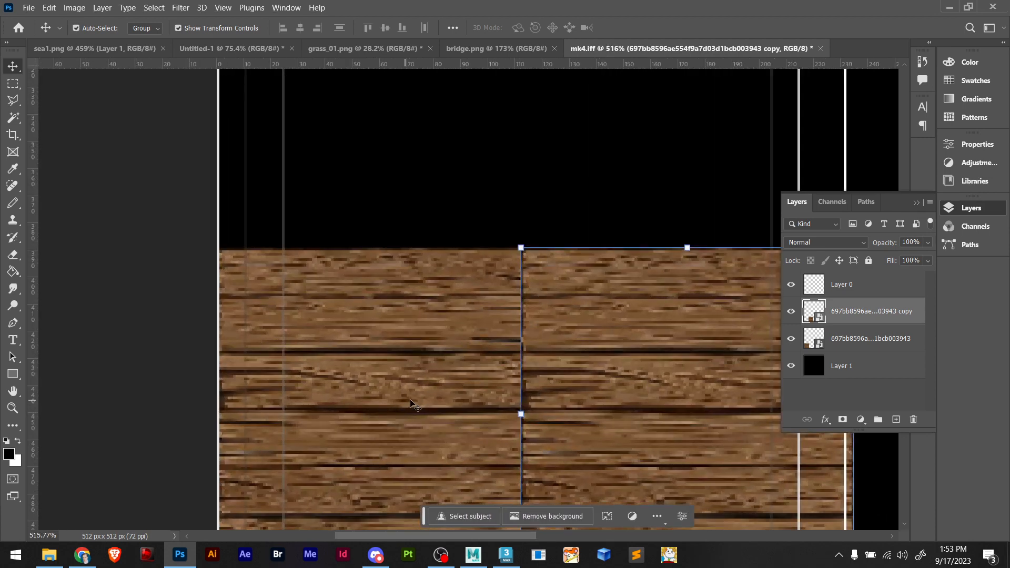
scroll(398, 267, "down", 5, "alt")
left_click_drag(681, 209, 688, 201)
key("ctrl+z")
Compare the tiles with the Layer 0 UV layout hidden and shown, and shift the copied tile slightly left over the seam
left_click(285, 289)
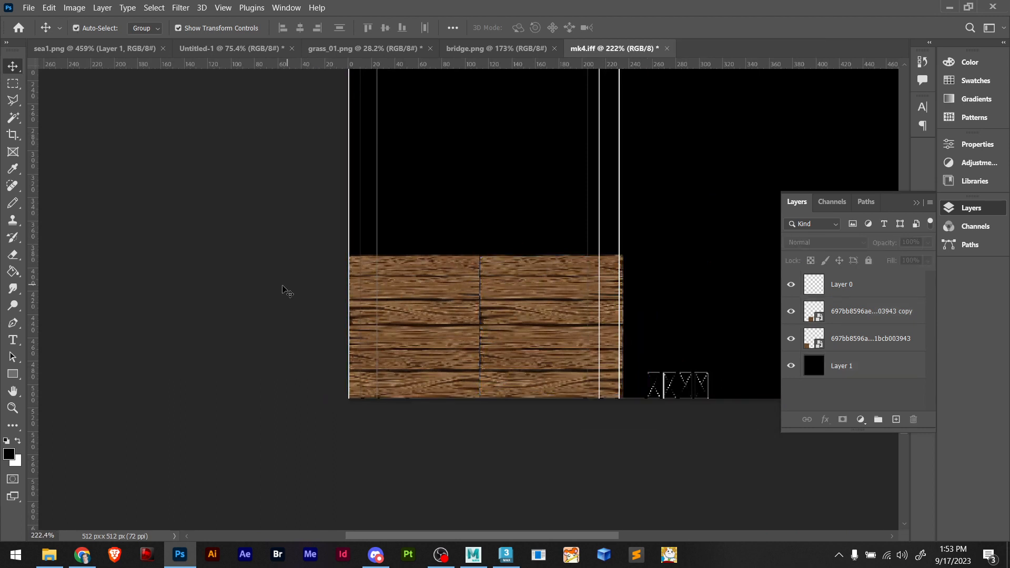
scroll(525, 295, "up", 1)
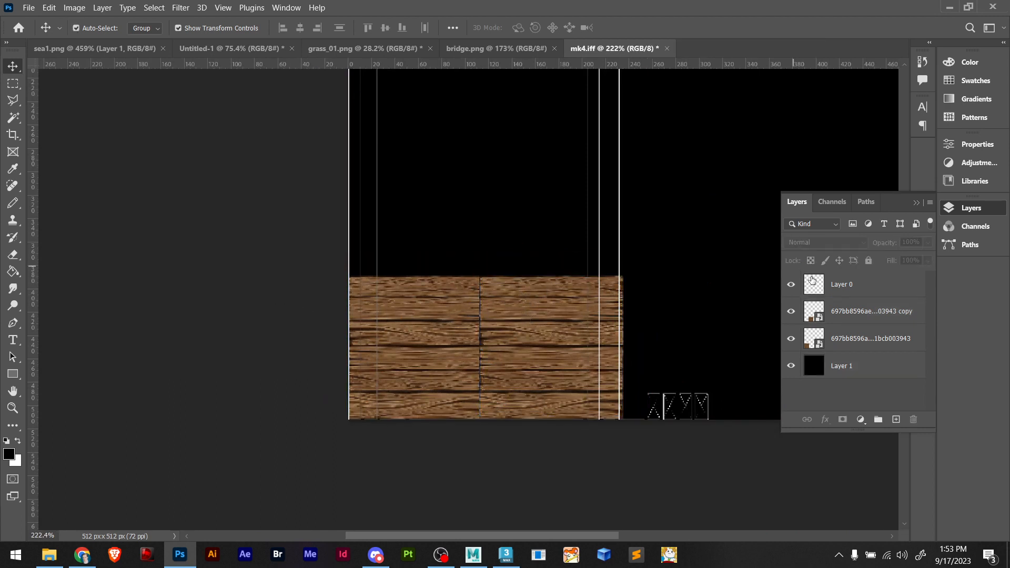
left_click(790, 284)
left_click(791, 284)
left_click(559, 348)
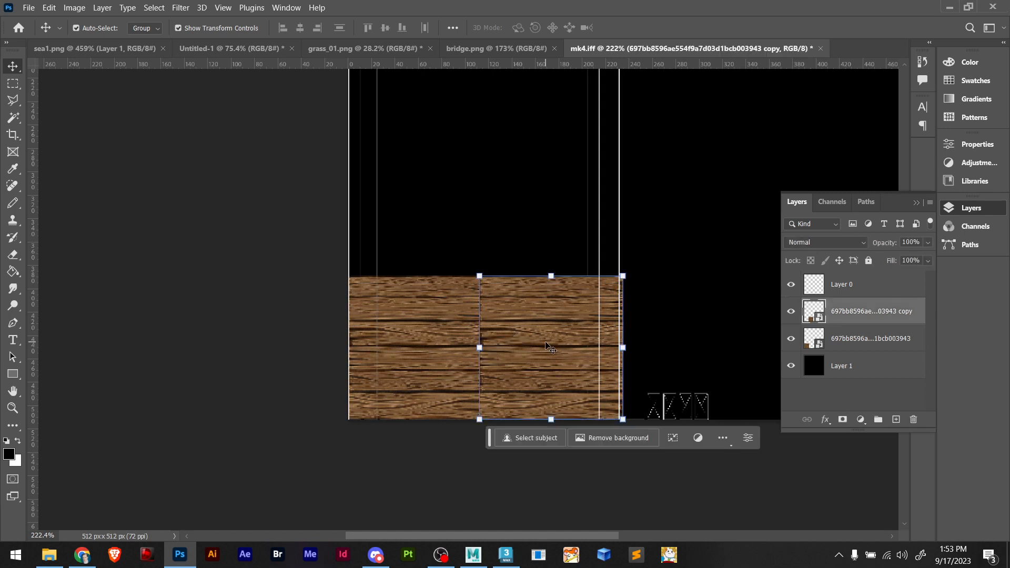
left_click_drag(545, 342, 546, 342)
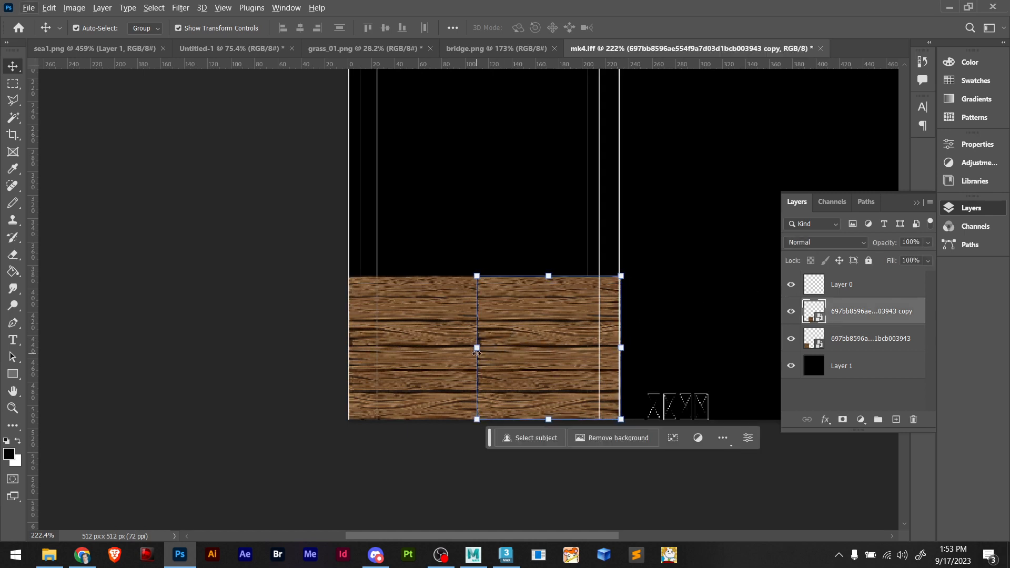
Rasterize the copied wood tile and delete a thin strip of it along the seam with the original tile
key("m")
left_click_drag(465, 270, 482, 439)
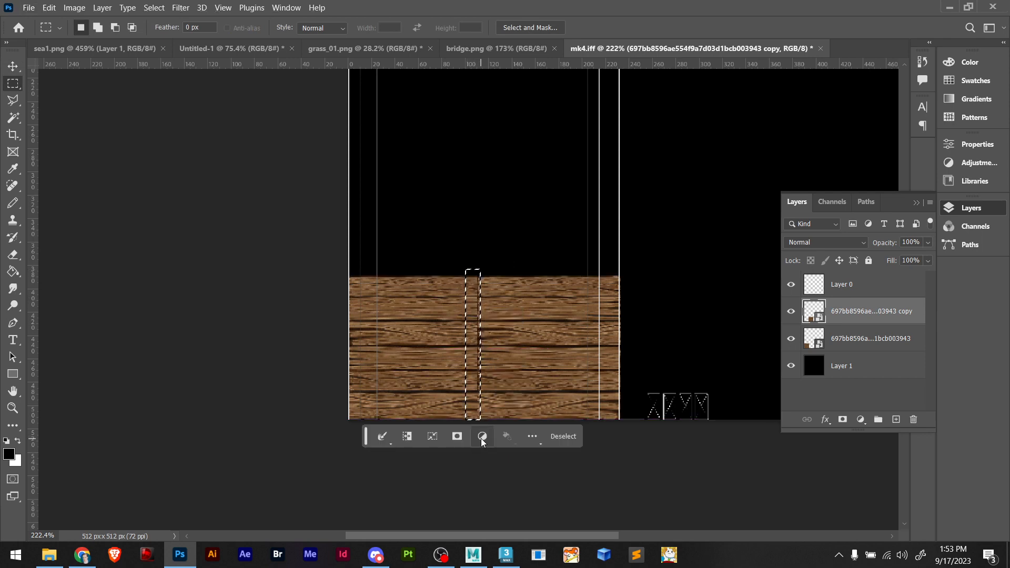
right_click(821, 317)
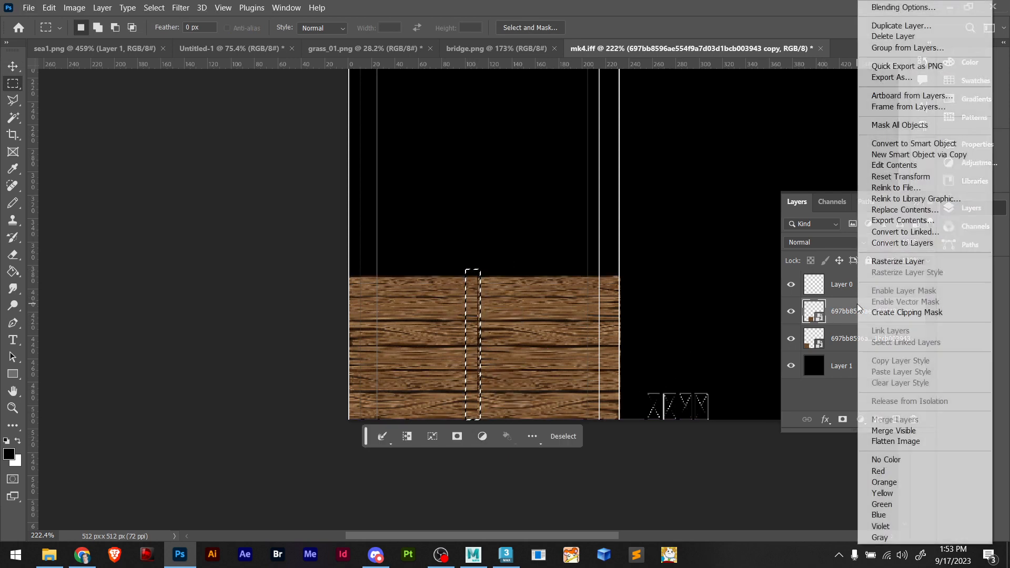
left_click(876, 267)
left_click(540, 314)
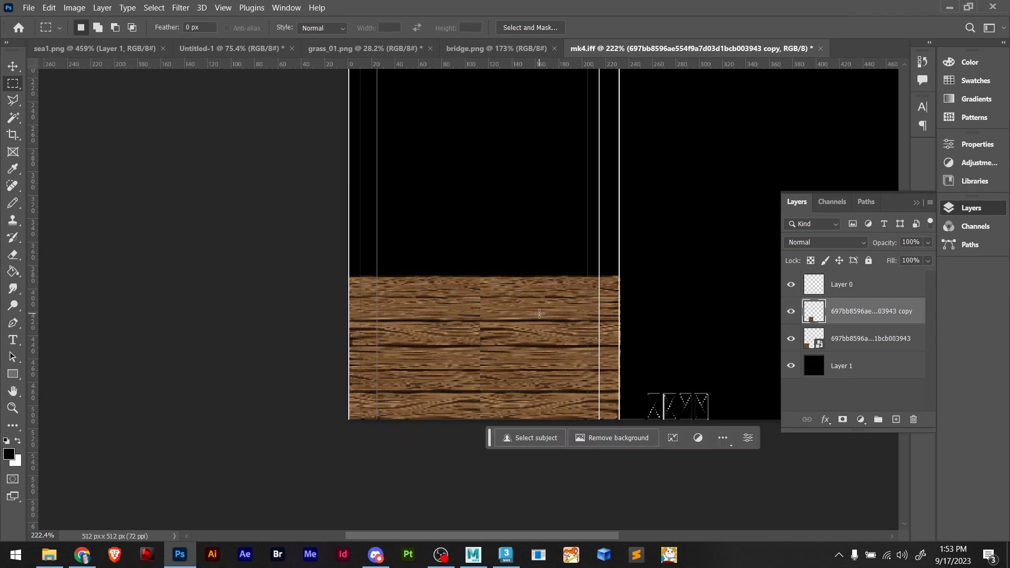
Combine the two side-by-side wood tiles into a single smart object and rasterize it
scroll(539, 316, "up", 3, "alt")
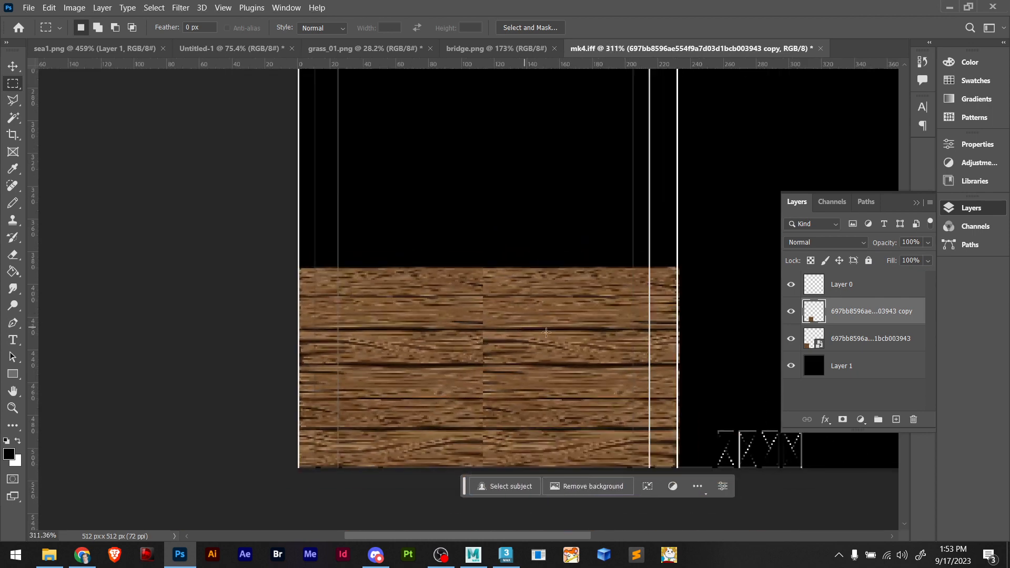
left_click(846, 341, "shift")
right_click(853, 317)
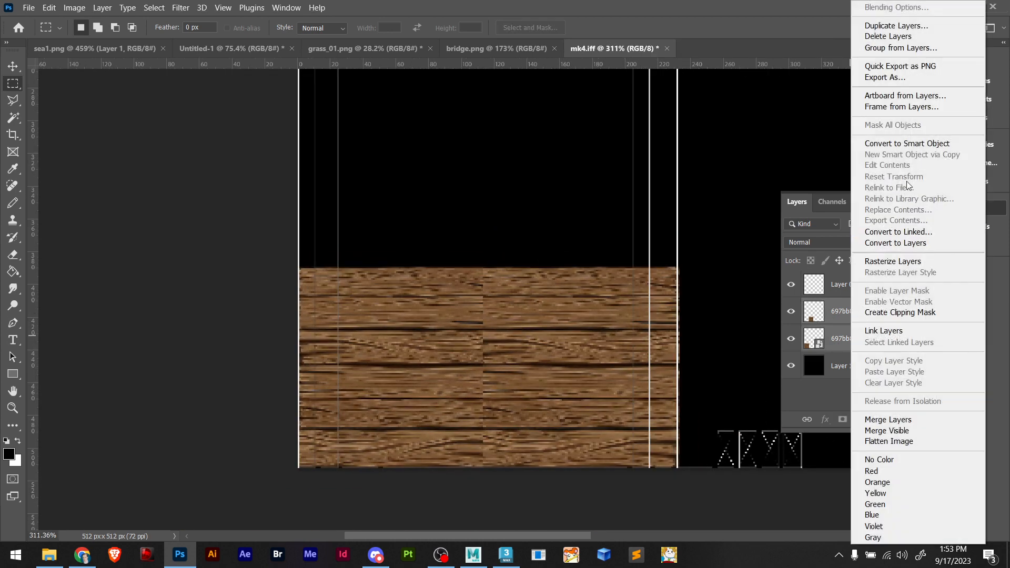
left_click(905, 144)
right_click(852, 311)
left_click(874, 261)
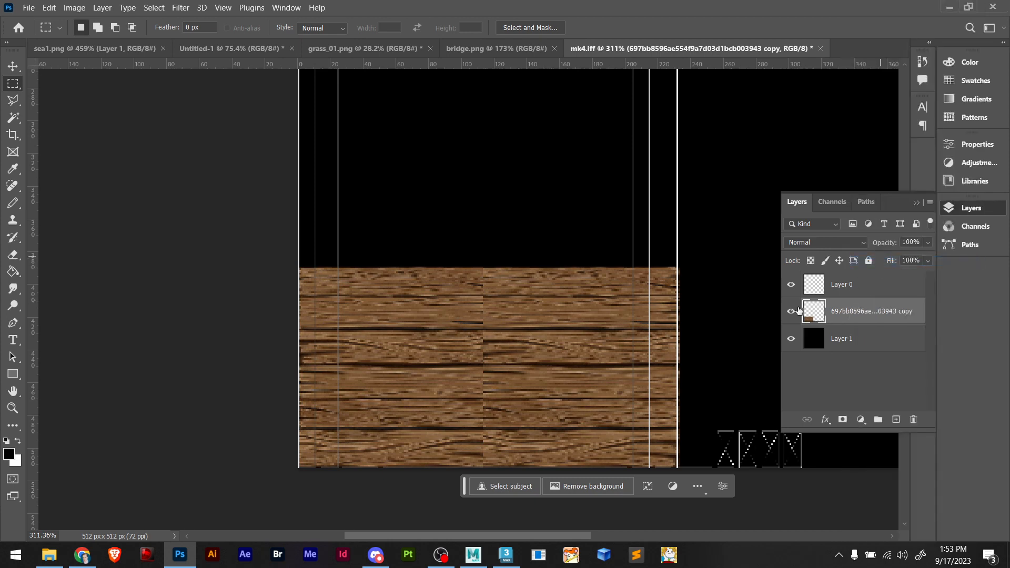
Blend the vertical seam between the wood tiles with a 17 px Spot Healing stroke along its full height
key("k")
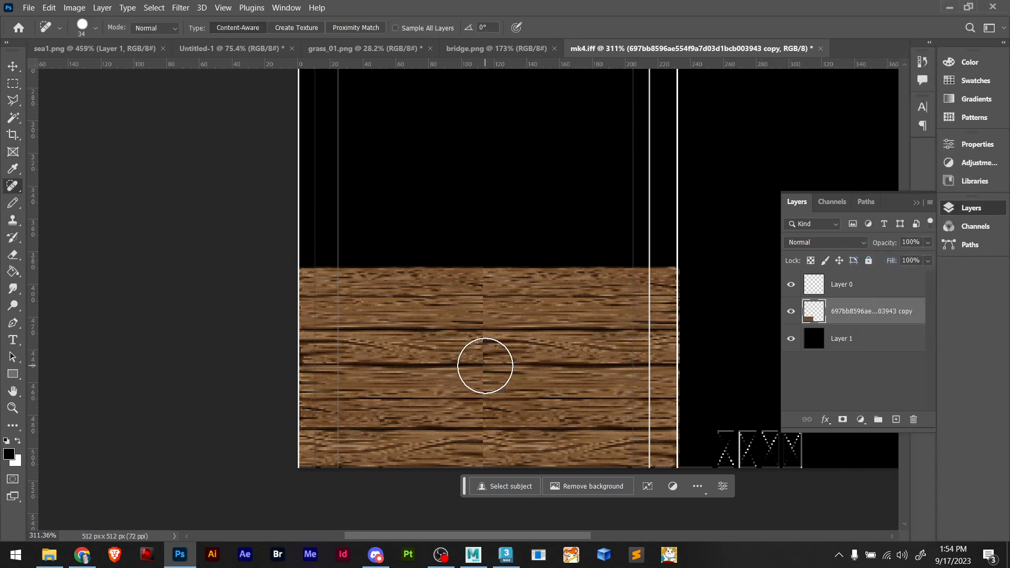
right_click(485, 368)
left_click_drag(517, 391, 513, 391)
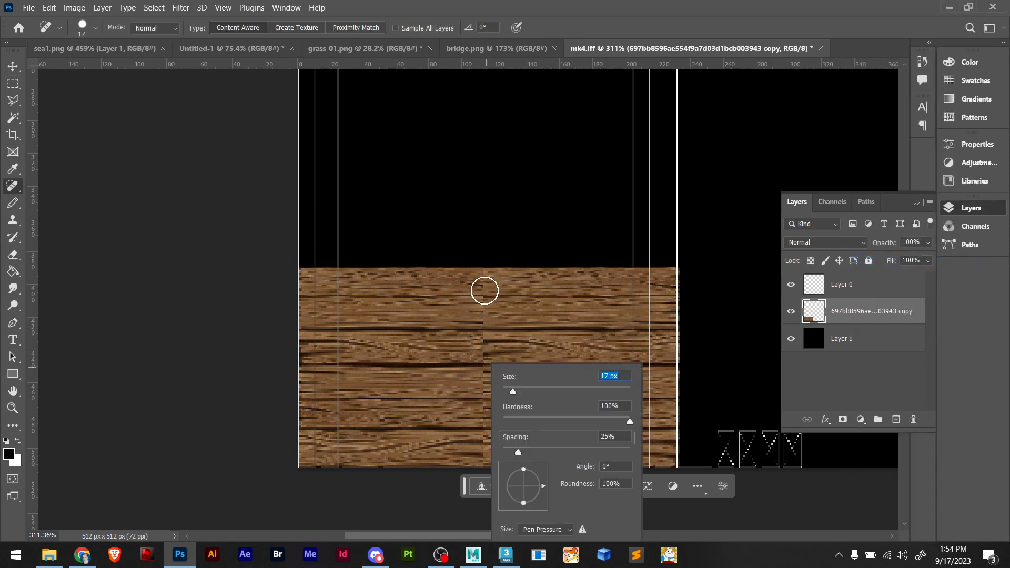
left_click(482, 280)
left_click(483, 455, "shift")
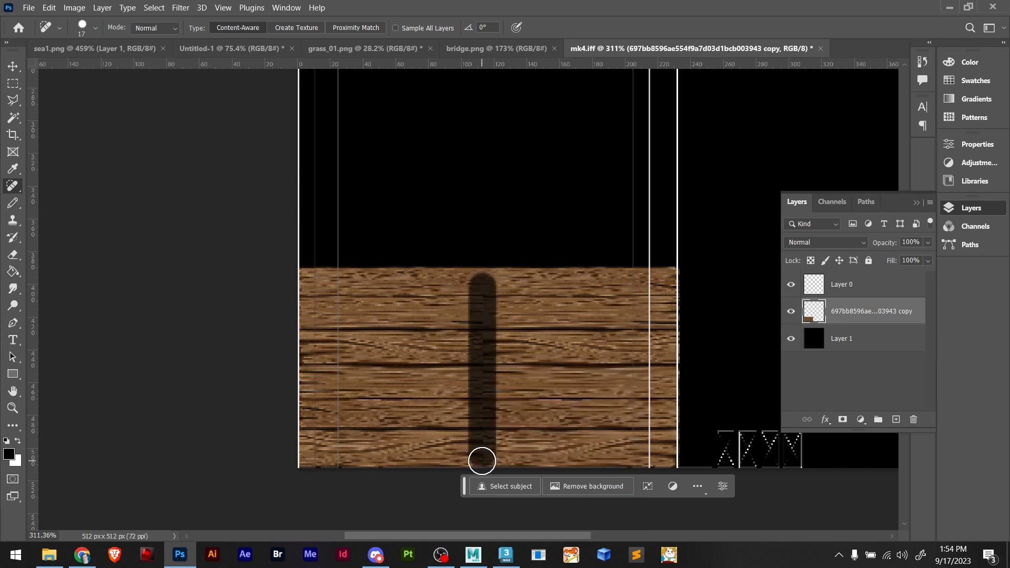
key("v")
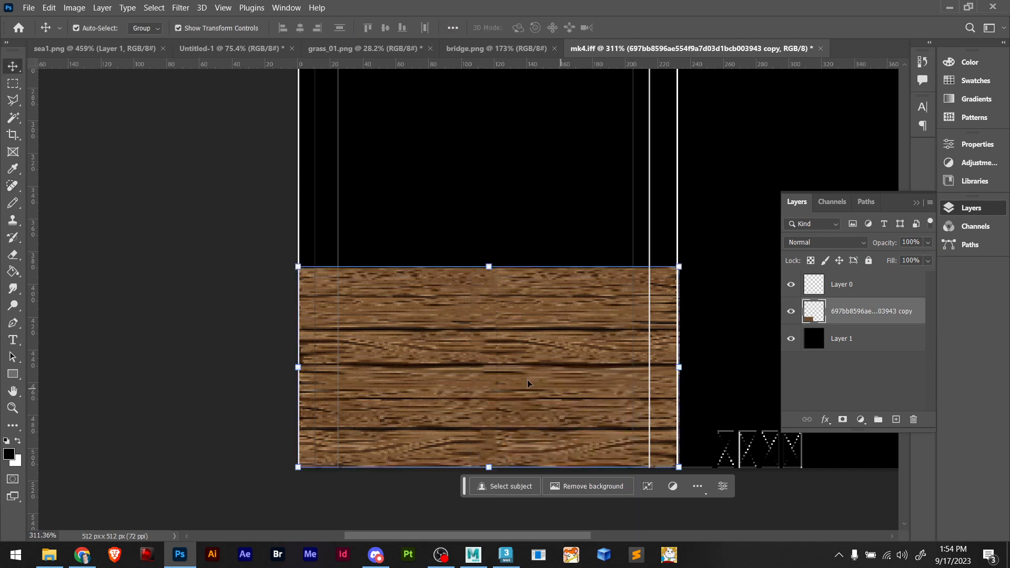
Duplicate the healed wood tile twice, stacking each copy directly above the previous one along the deck's UV strip
left_click_drag(497, 342, 502, 220)
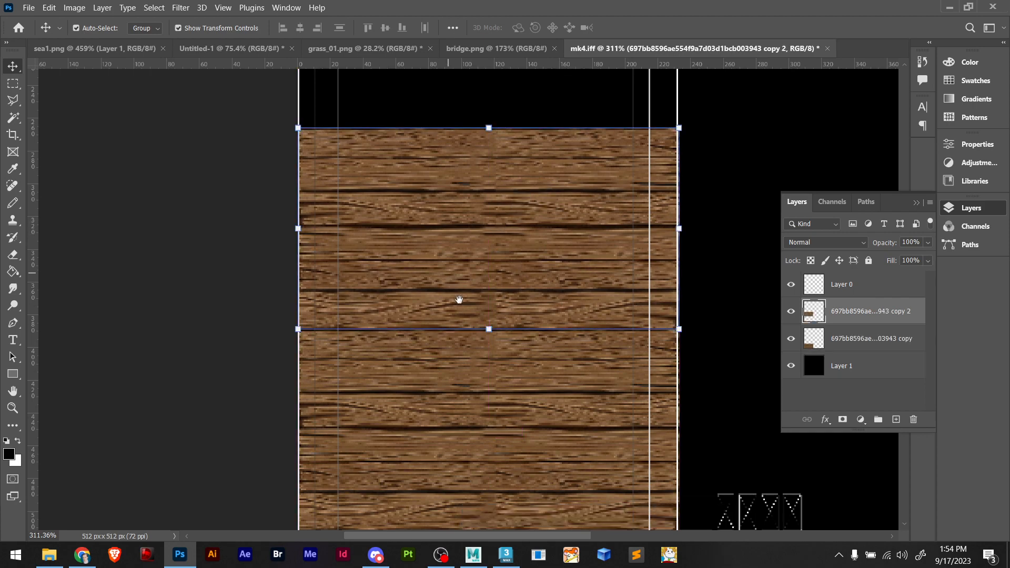
left_click_drag(448, 277, 503, 194)
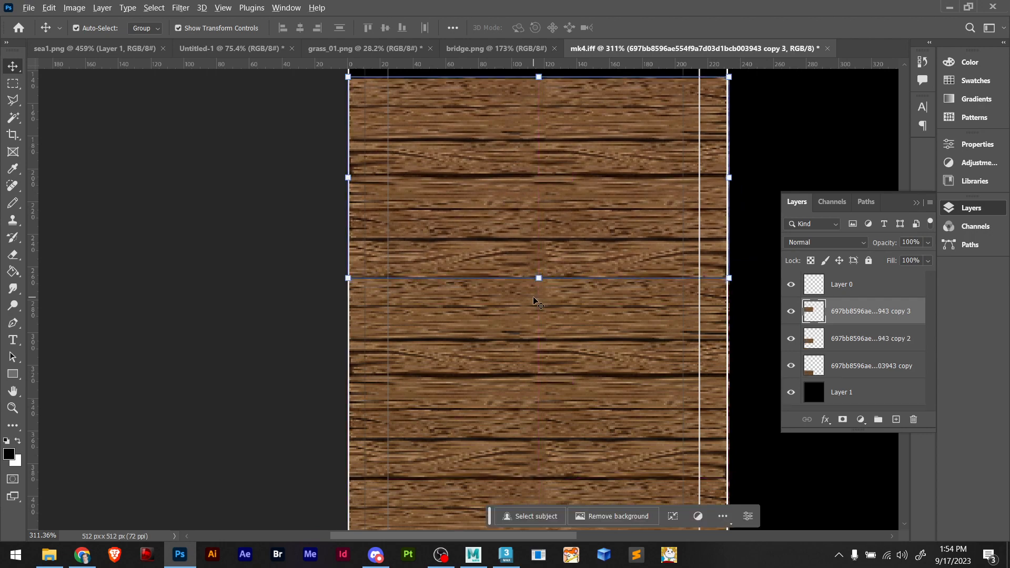
scroll(534, 301, "down", 5, "alt")
scroll(564, 271, "up", 4, "alt")
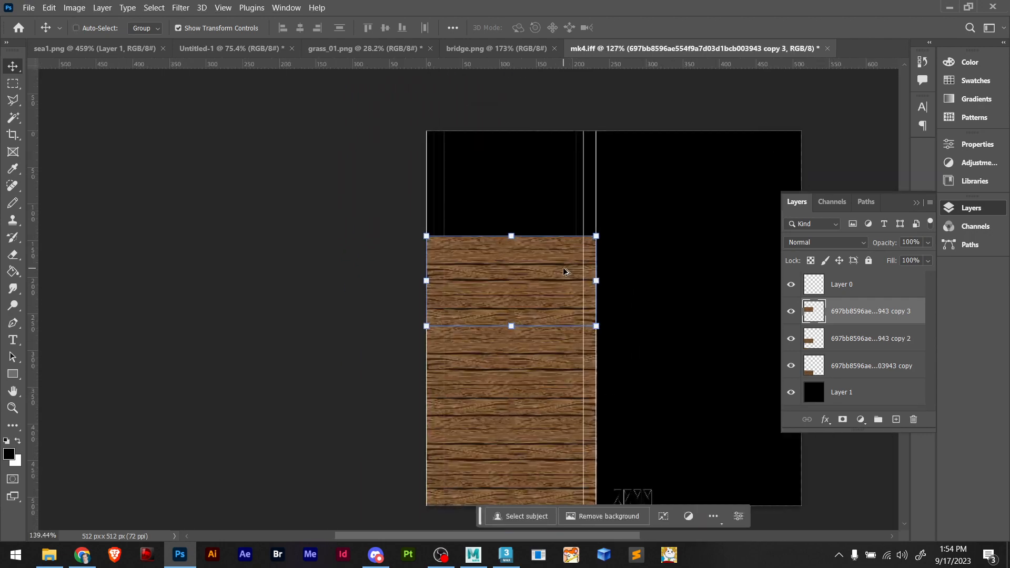
Duplicate two of the stacked wood tiles together to cover the rest of the deck strip up to the canvas's upper edge
left_click(492, 413, "shift")
left_click_drag(481, 412, 495, 150, "alt")
scroll(650, 299, "up", 1)
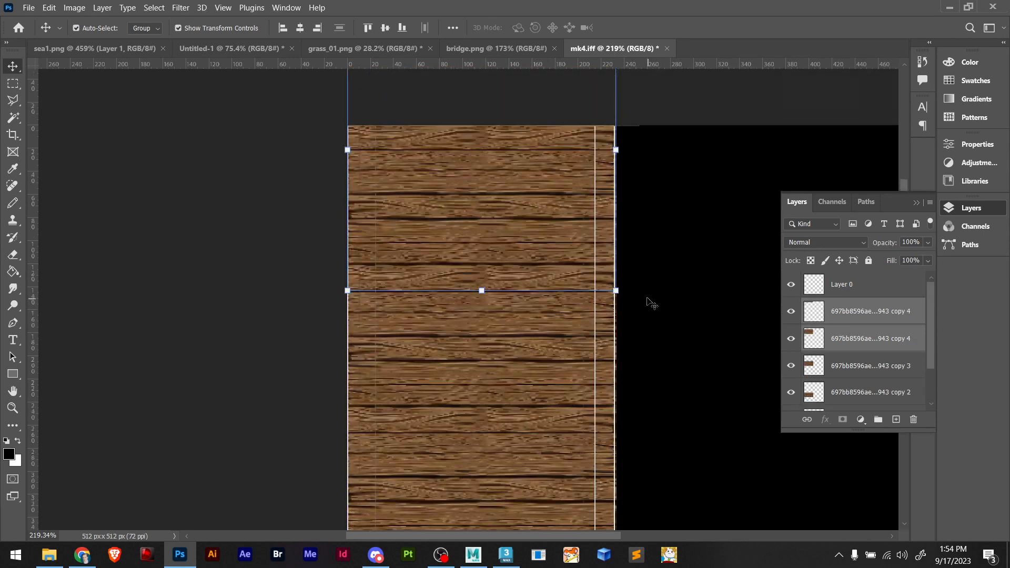
scroll(652, 309, "down", 5)
left_click(630, 419)
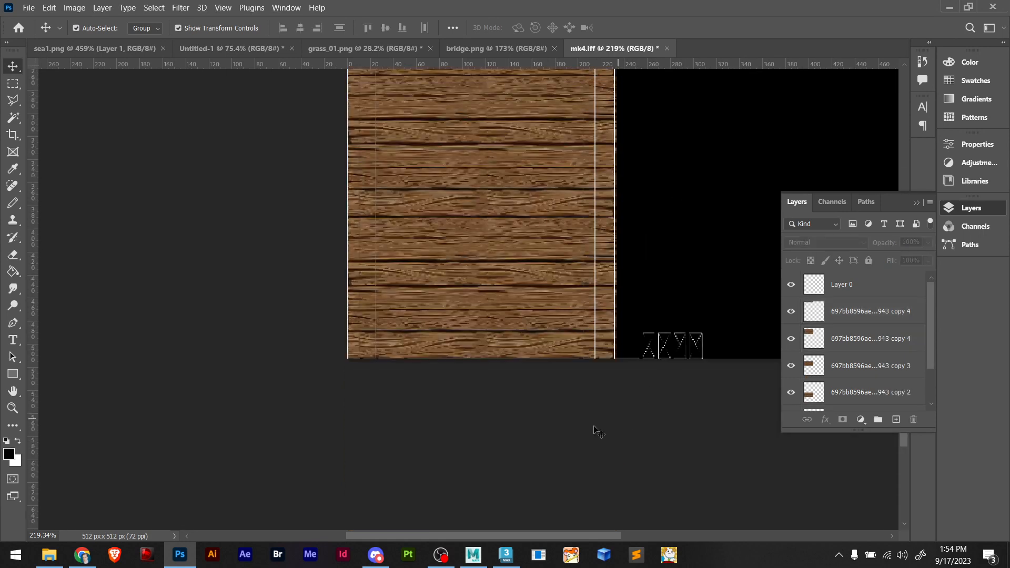
scroll(597, 426, "down", 3, "alt")
scroll(526, 413, "up", 3, "alt")
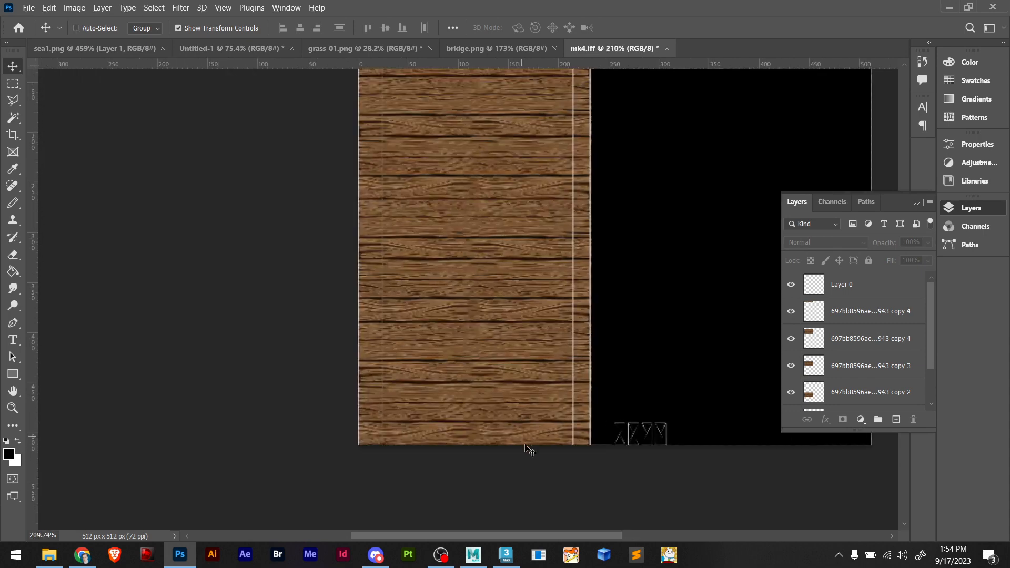
Duplicate the lowest wood tile and place the copy to its right, over the small UV pieces
left_click(445, 387)
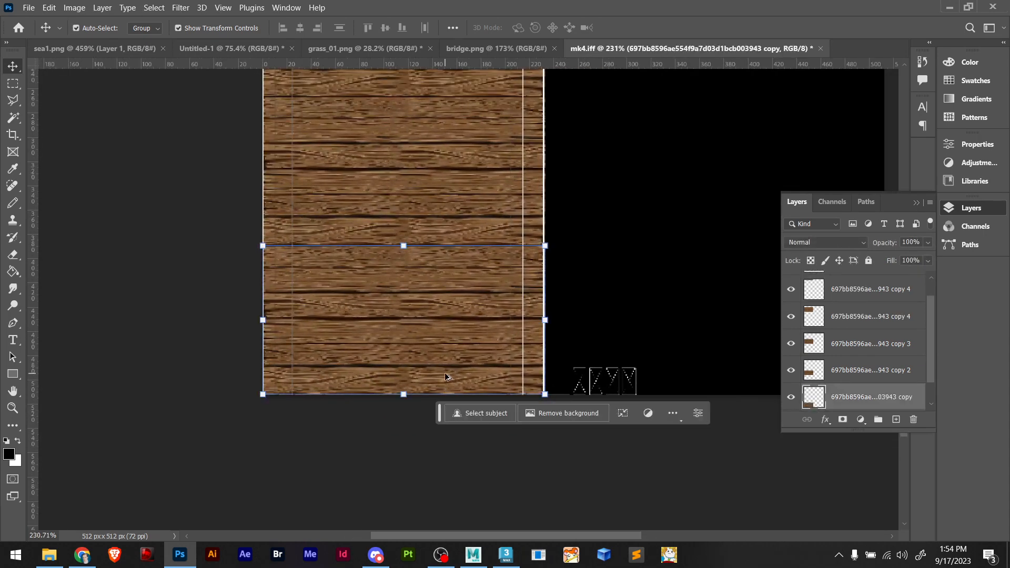
left_click_drag(445, 387, 731, 387, "alt")
left_click(562, 463)
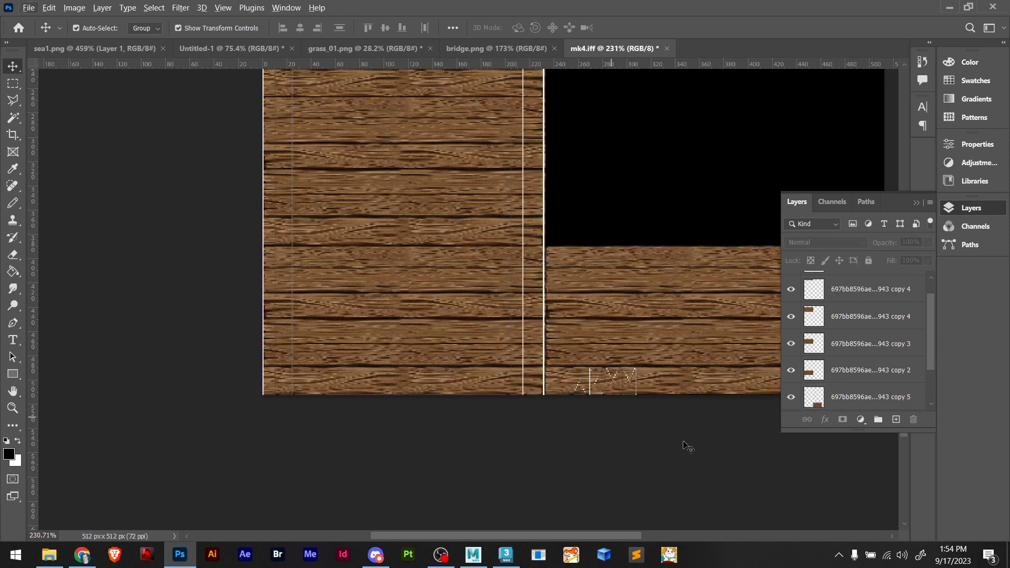
Lock the black background layer, Layer 1
left_click_drag(723, 436, 687, 255)
left_click(713, 443)
left_click(731, 231)
left_click(868, 262)
Select all the wood tile layers without Layer 0 and convert them into one smart object
left_click_drag(745, 427, 741, 264)
left_click_drag(377, 454, 398, 111)
scroll(421, 235, "down", 4)
scroll(434, 236, "down", 3)
scroll(856, 340, "up", 3)
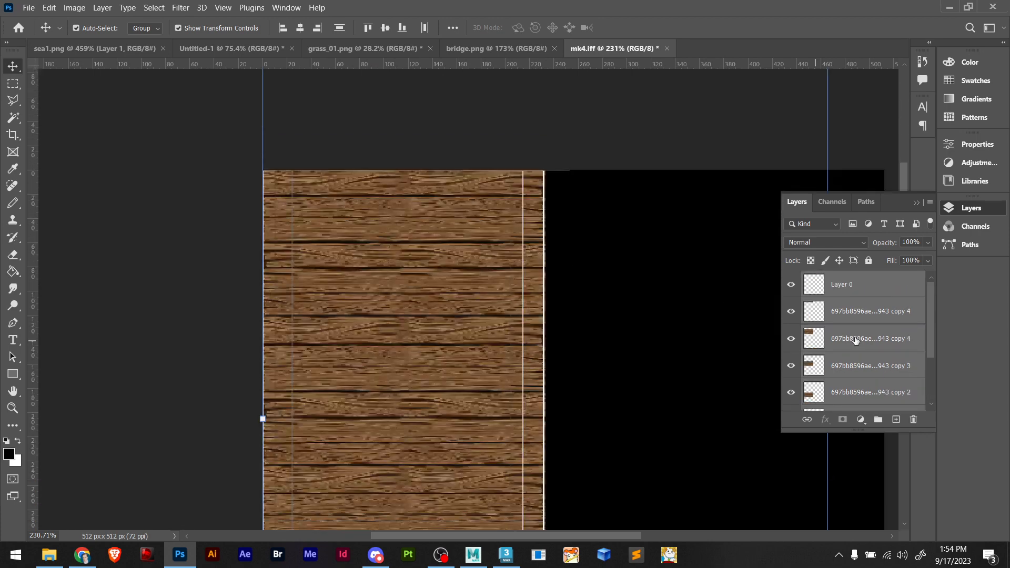
left_click(830, 286, "ctrl")
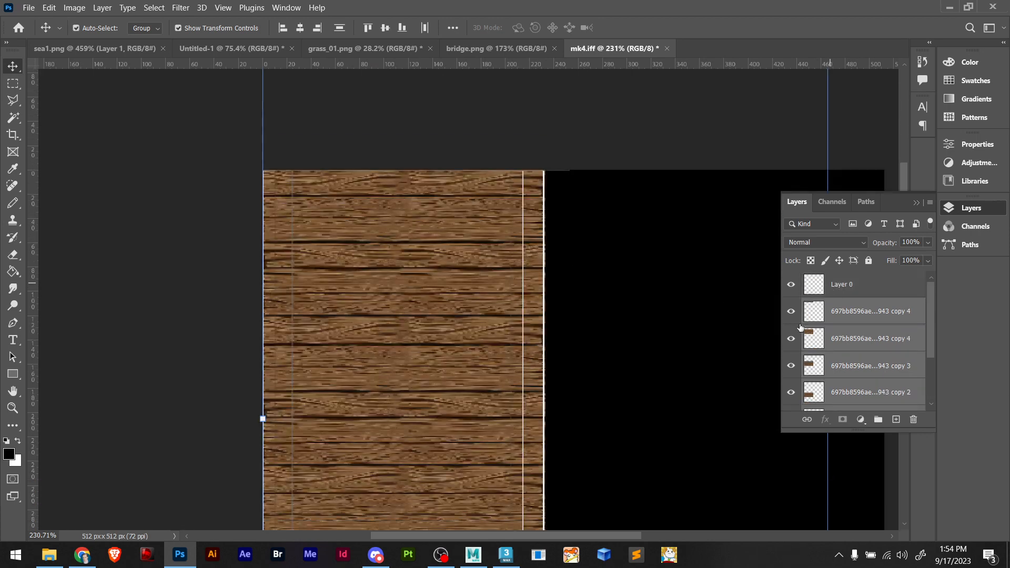
right_click(866, 319)
left_click(929, 206)
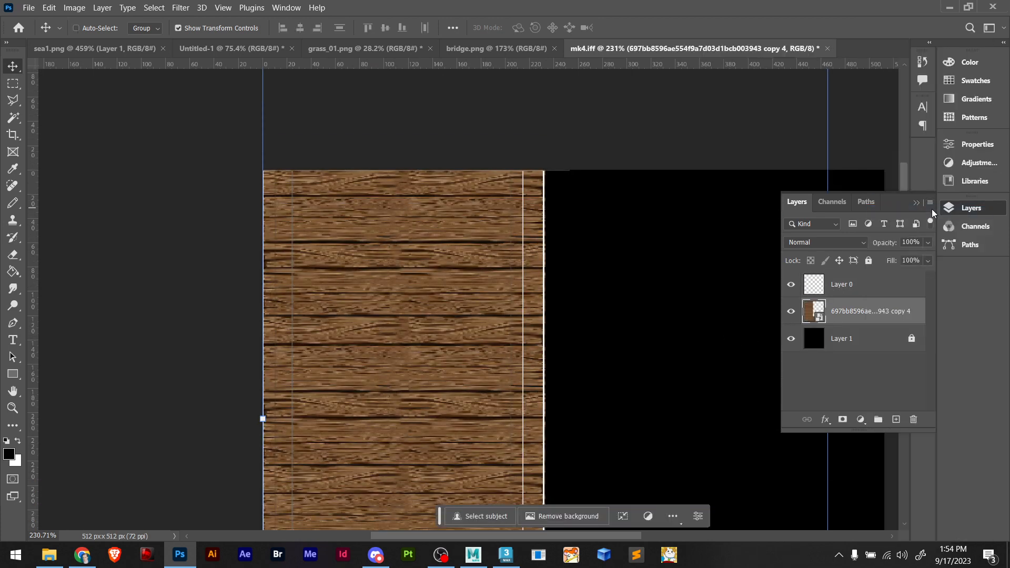
Try brightening the whole combined wood layer with a Curves adjustment and check it across the canvas
key("ctrl+m")
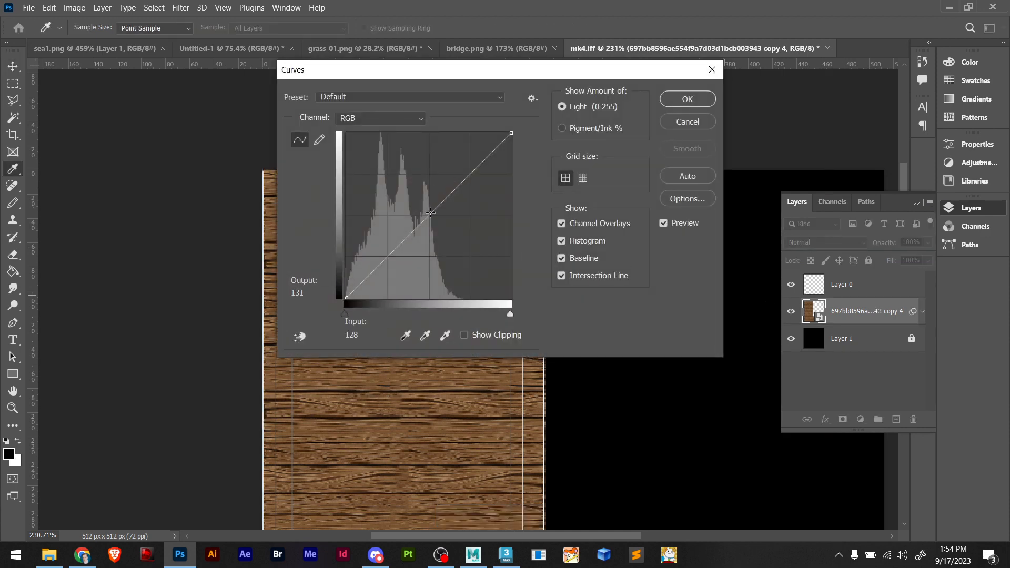
left_click_drag(430, 212, 415, 178)
left_click(689, 101)
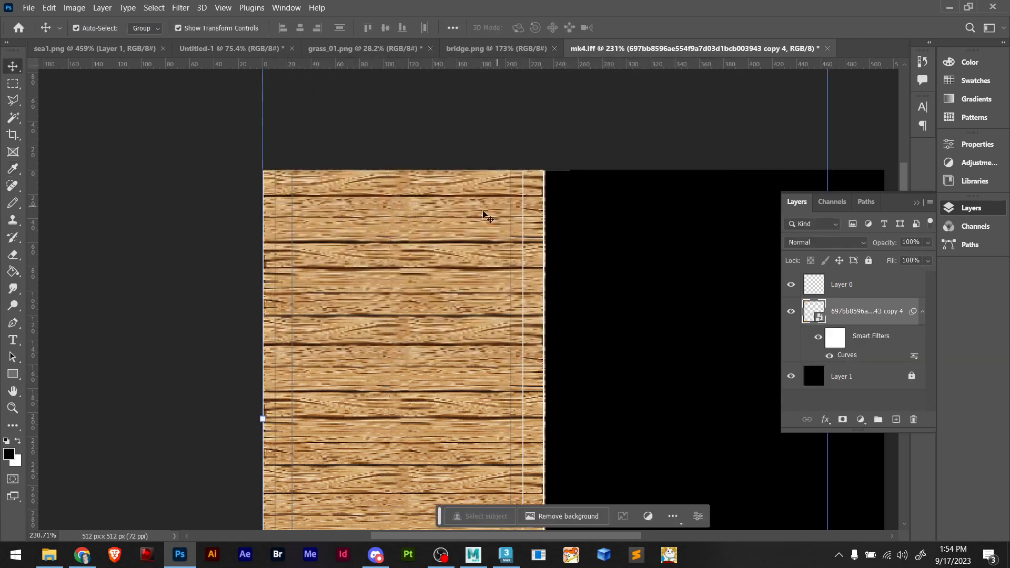
scroll(420, 225, "down", 2)
scroll(203, 245, "down", 3, "alt")
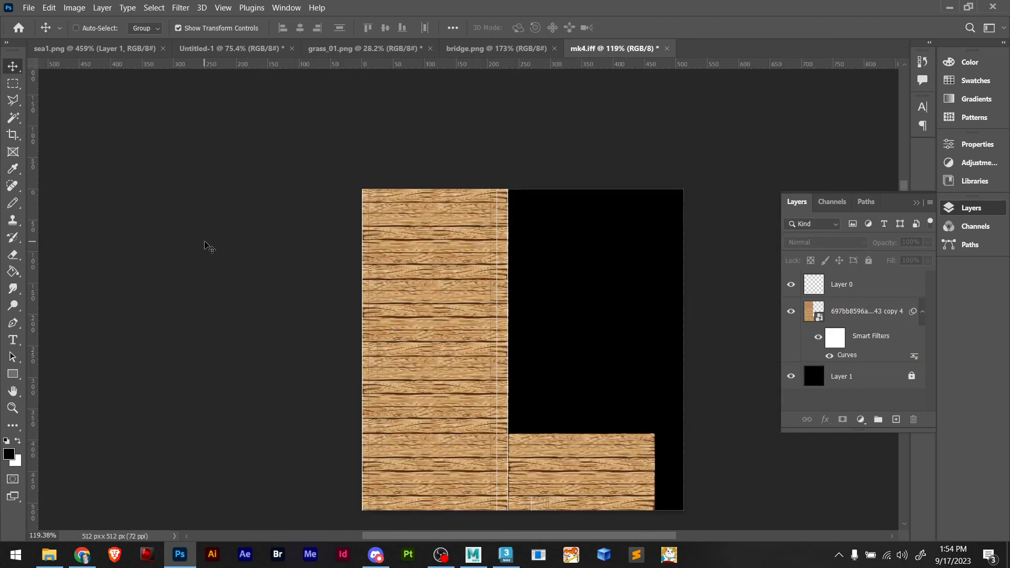
scroll(476, 348, "up", 3, "alt")
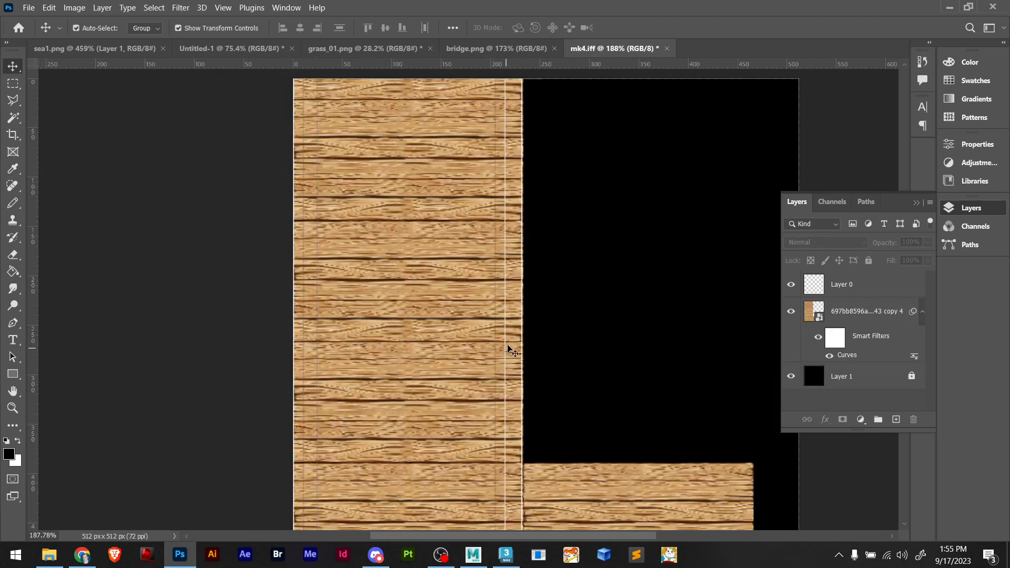
scroll(509, 347, "up", 2)
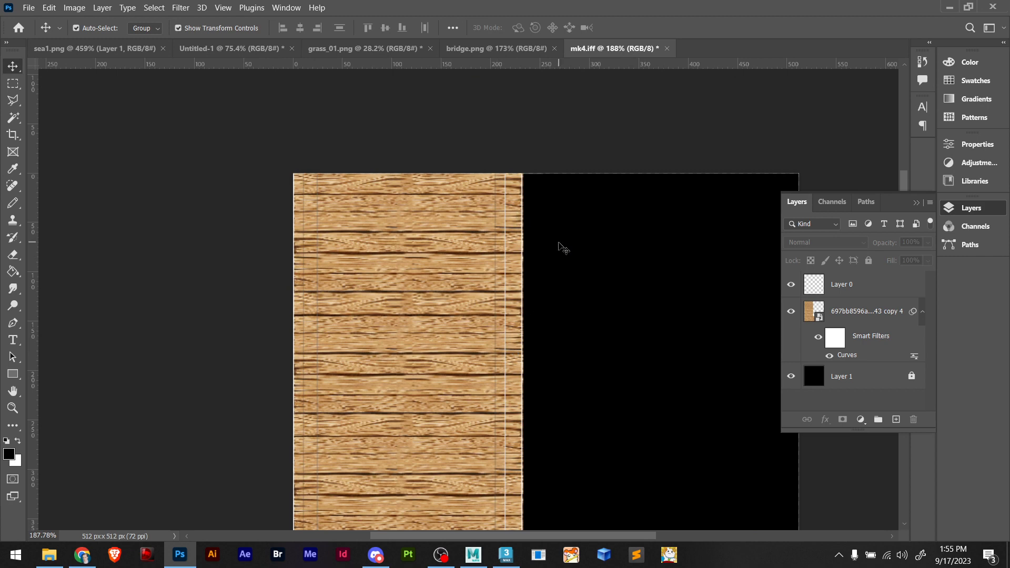
Start a marquee over the deck strip, then undo it together with the Curves adjustment
key("m")
left_click_drag(521, 169, 474, 418)
key("ctrl+z")
key("ctrl+z")
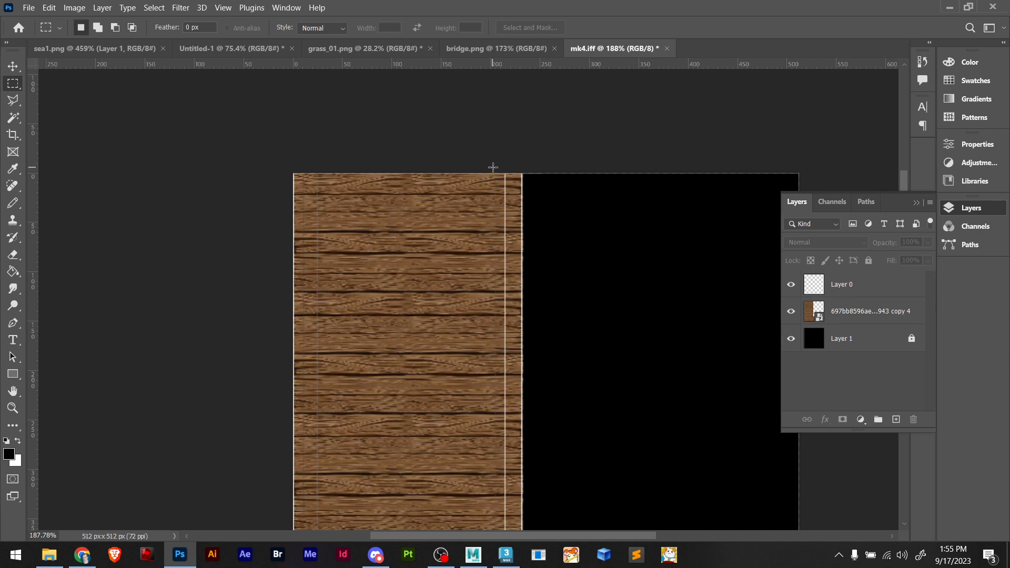
Select the deck's full-height area between the inner UV lines with a rectangular marquee about 180 px wide
scroll(493, 167, "up", 6, "alt")
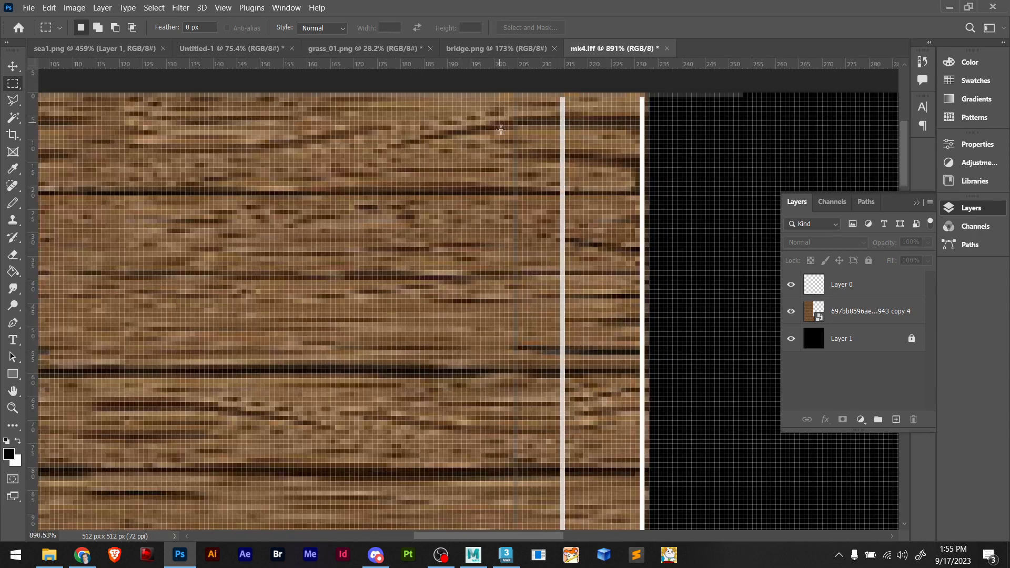
scroll(505, 131, "up", 3)
left_click_drag(515, 198, 356, 423)
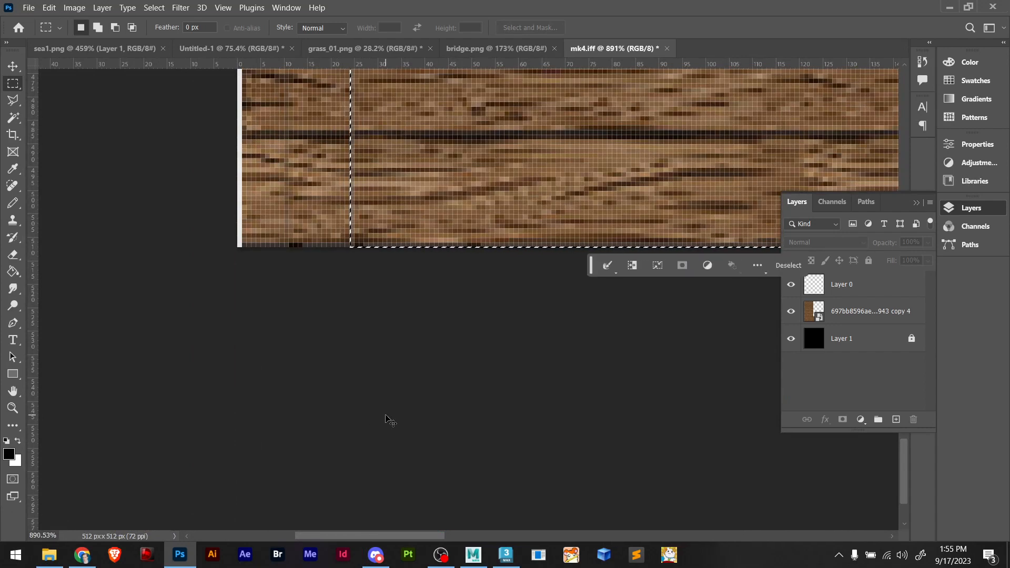
scroll(534, 314, "down", 8, "alt")
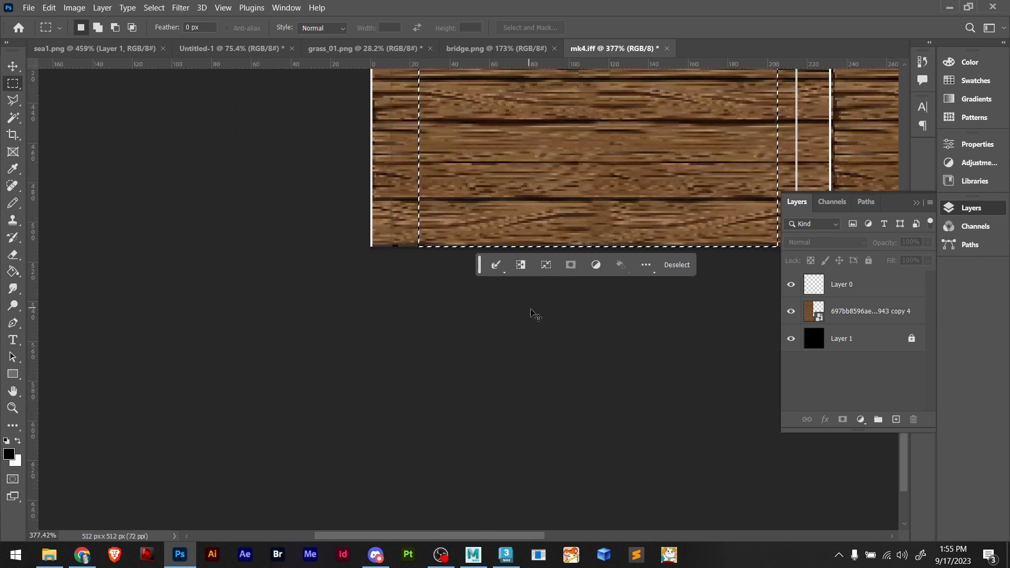
Rasterize the combined wood layer and brighten its selected deck area with Curves
right_click(861, 311)
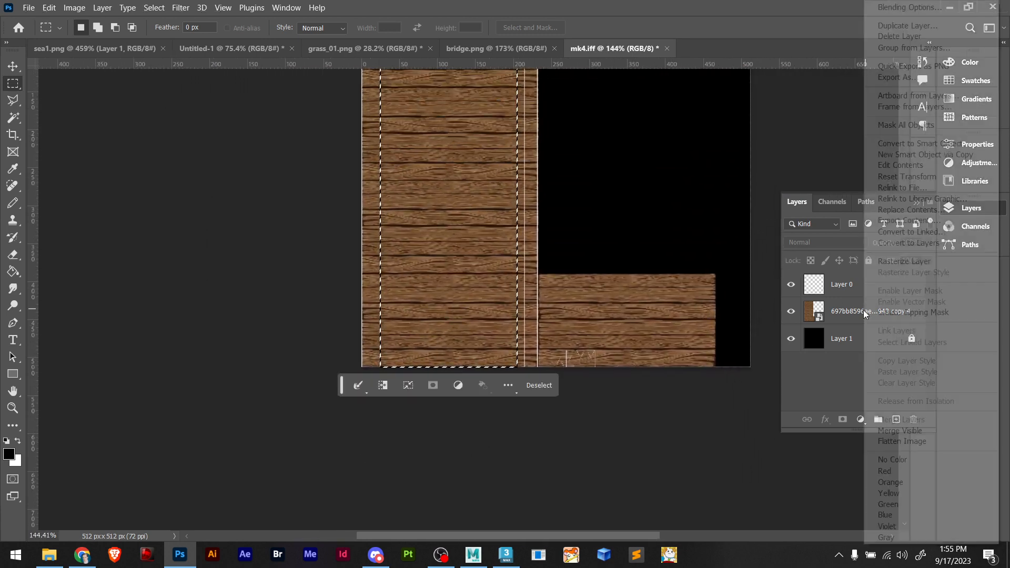
left_click(901, 261)
key("ctrl+m")
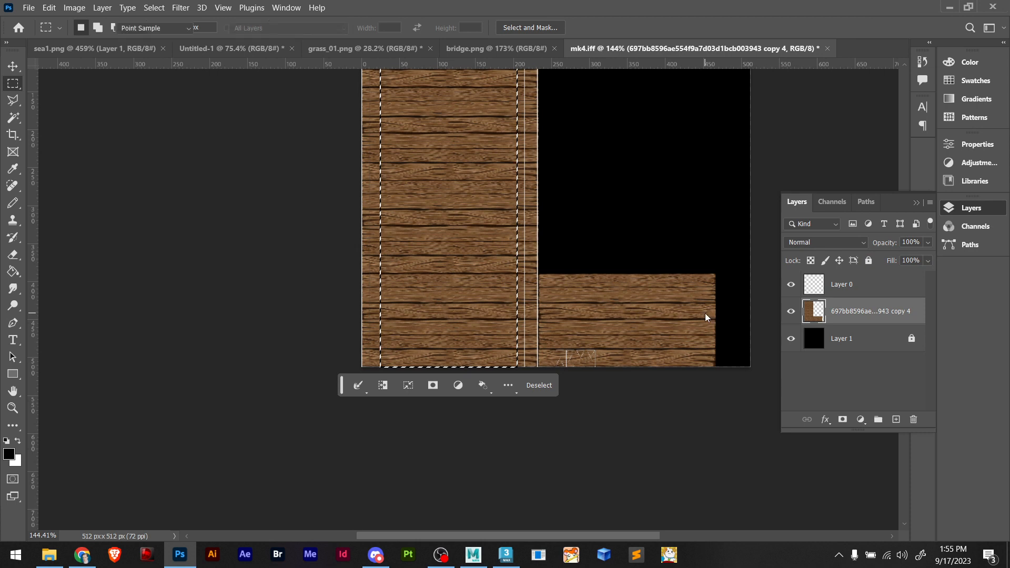
left_click_drag(687, 217, 654, 210)
left_click(946, 105)
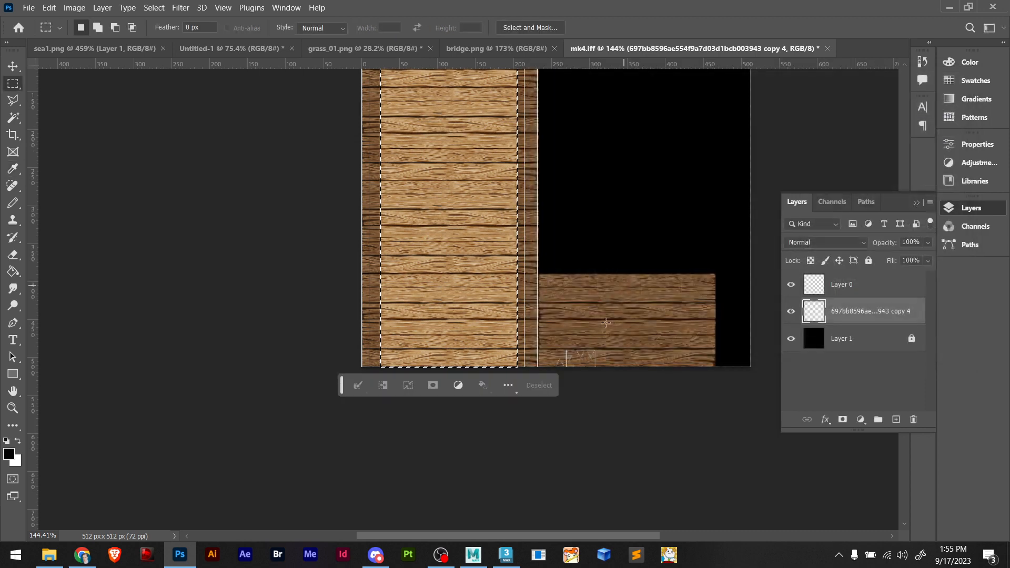
Clear the deck selection and switch back to the Move tool
key("ctrl+d")
scroll(728, 336, "up", 3, "alt")
scroll(664, 345, "down", 2, "alt")
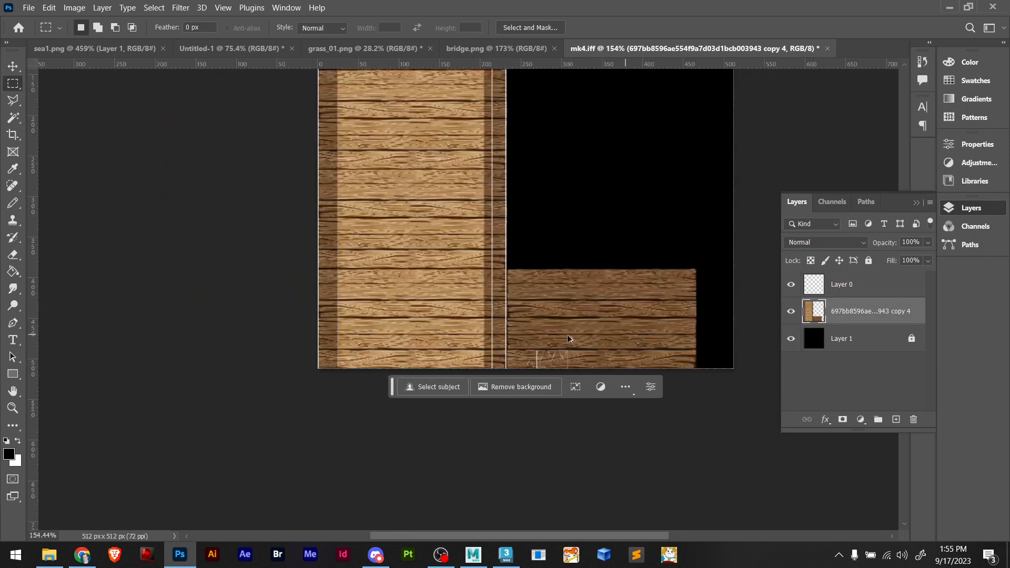
scroll(569, 339, "up", 3)
left_click(16, 68)
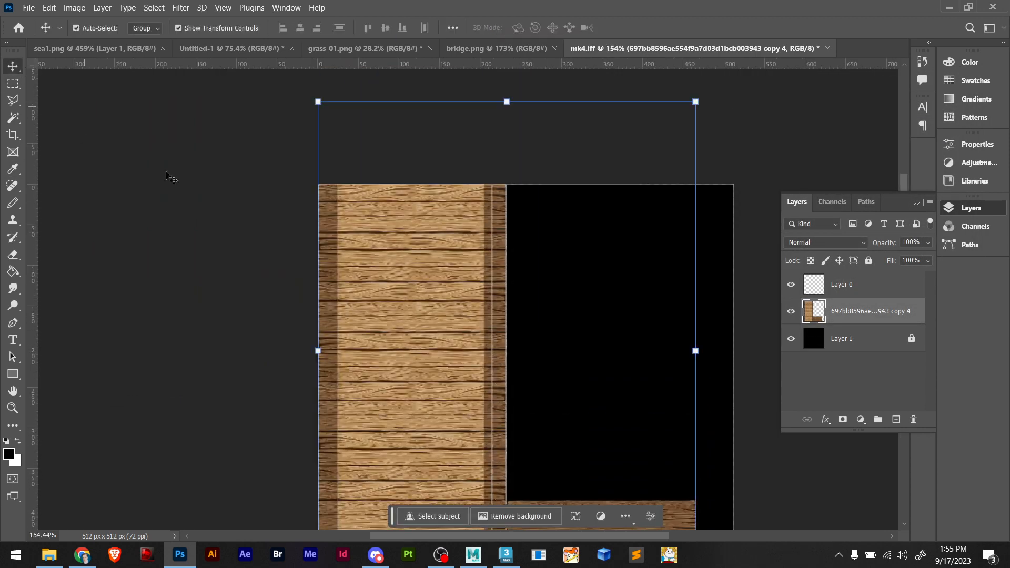
Deselect the wood layer and hide Layer 0, which holds the UV snapshot lines
left_click(169, 176)
scroll(333, 258, "down", 6, "alt")
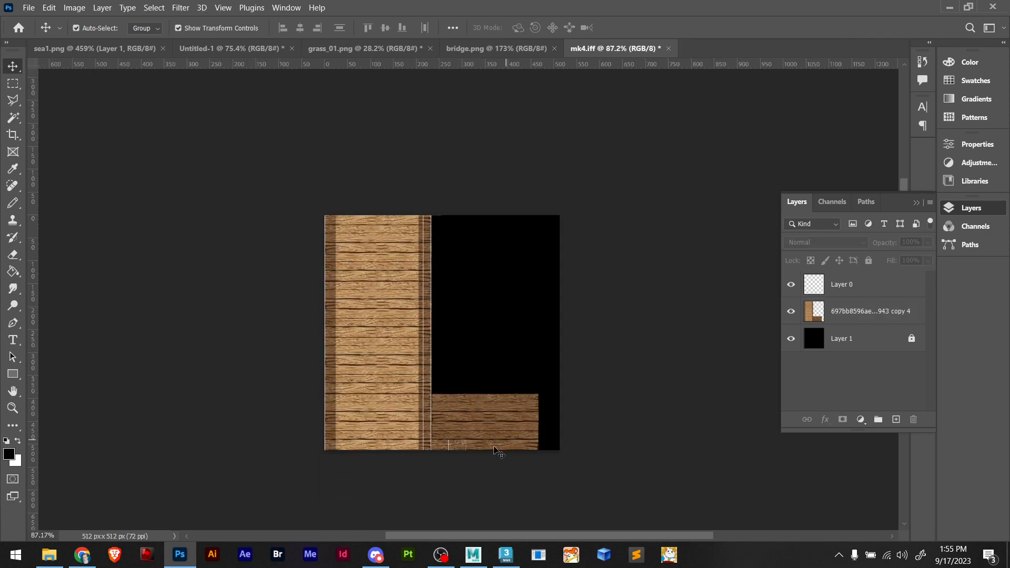
scroll(342, 462, "up", 1)
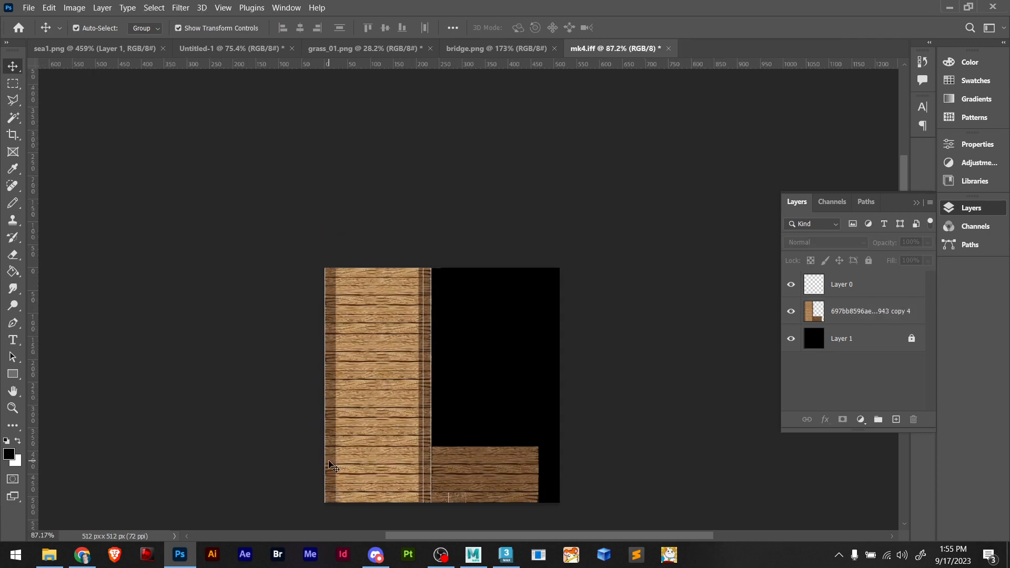
scroll(411, 487, "up", 6, "alt")
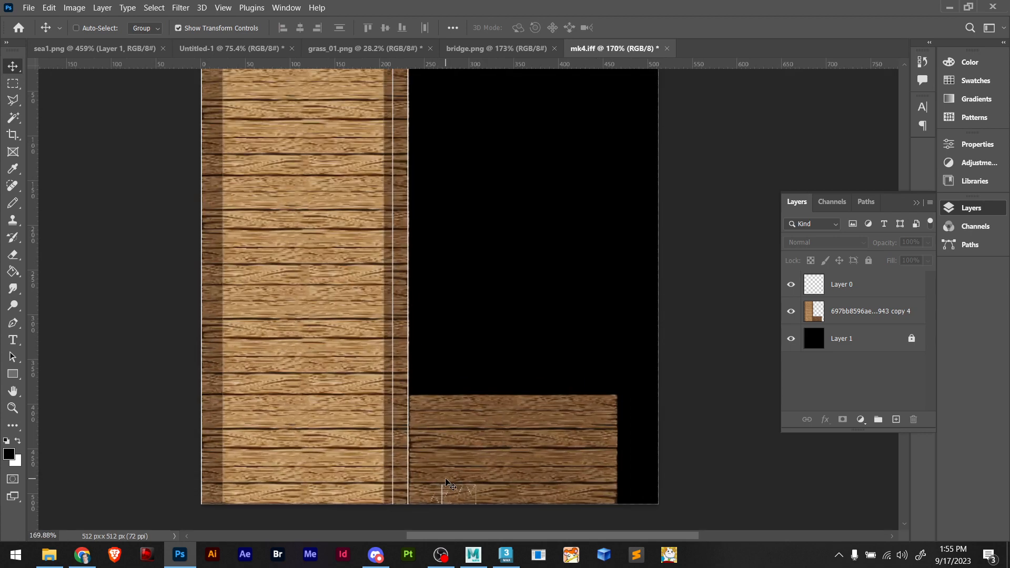
scroll(405, 480, "down", 4, "alt")
middle_click_drag(338, 440, 435, 434)
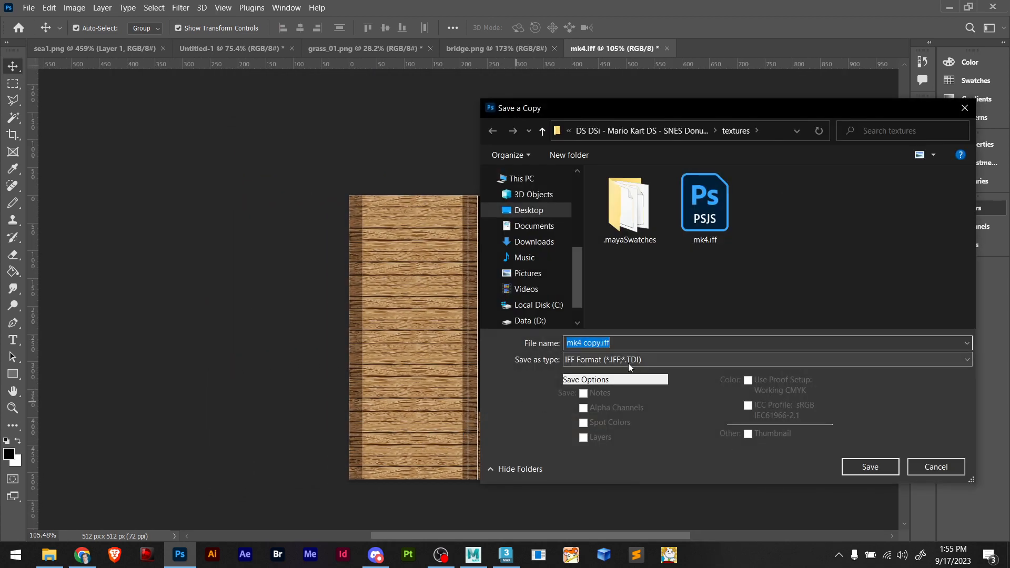
left_click(934, 469)
left_click(790, 285)
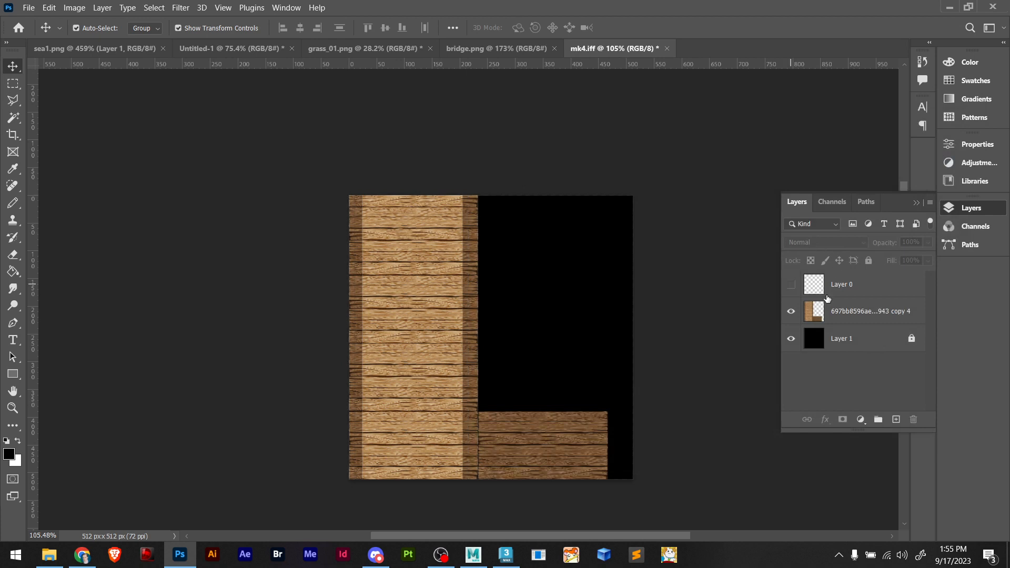
Save a copy of the bridge texture in BMP format as mk4.bmp in the textures folder
key("ctrl+alt+s")
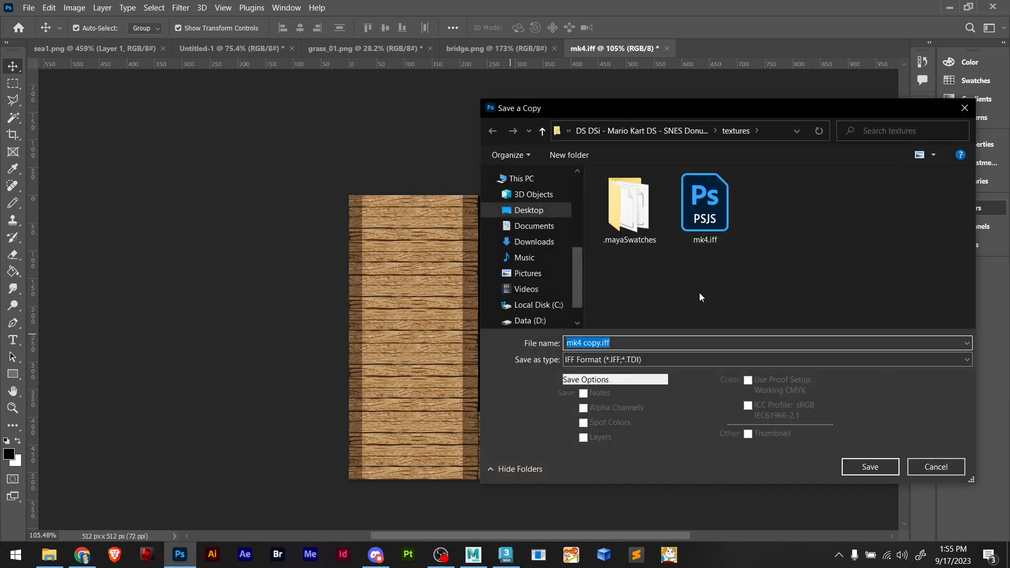
left_click(631, 359)
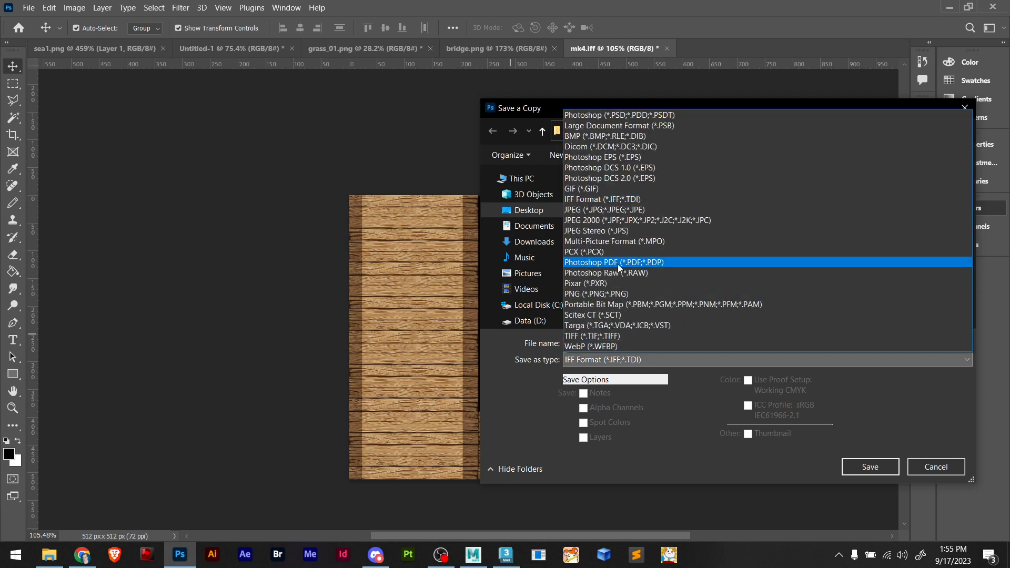
left_click(617, 136)
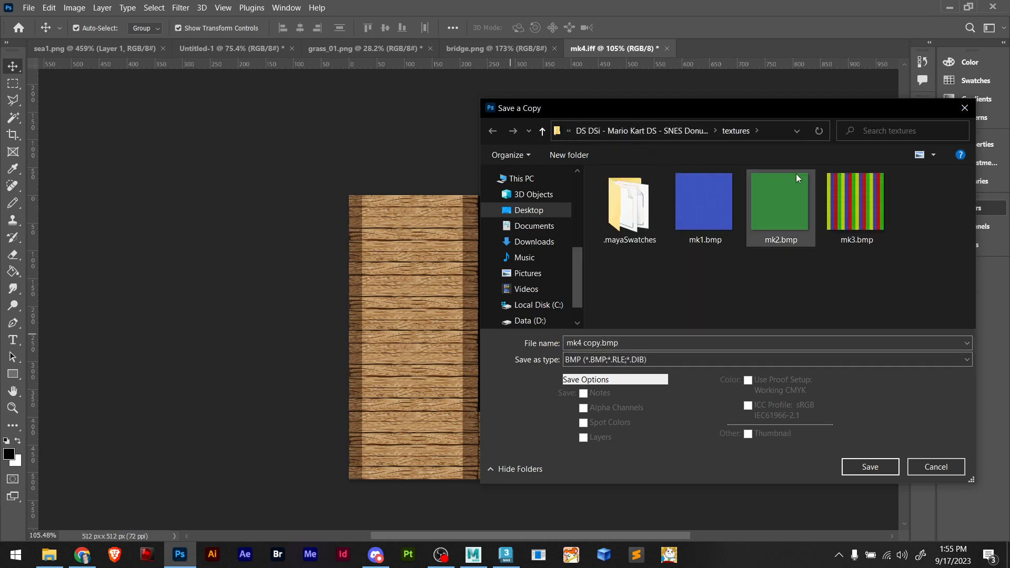
left_click(861, 234)
left_click(585, 343)
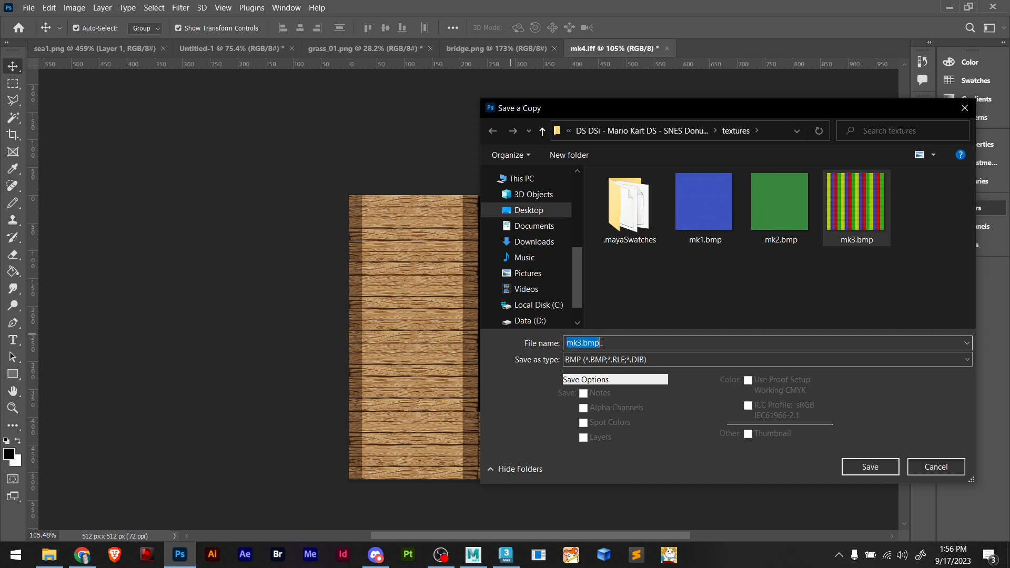
left_click(583, 342)
key("BackSpace")
type("4")
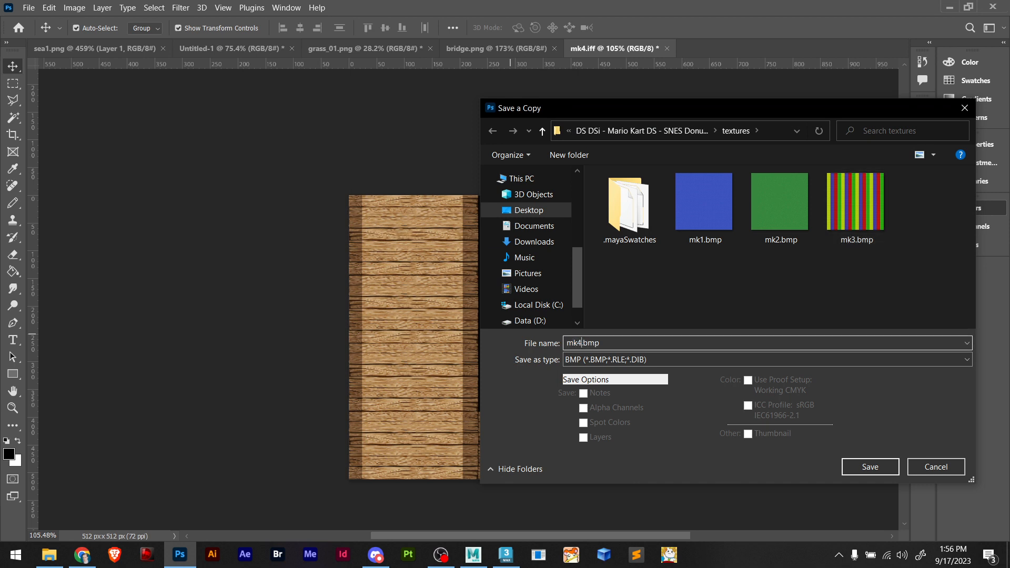
key("Return")
left_click(573, 150)
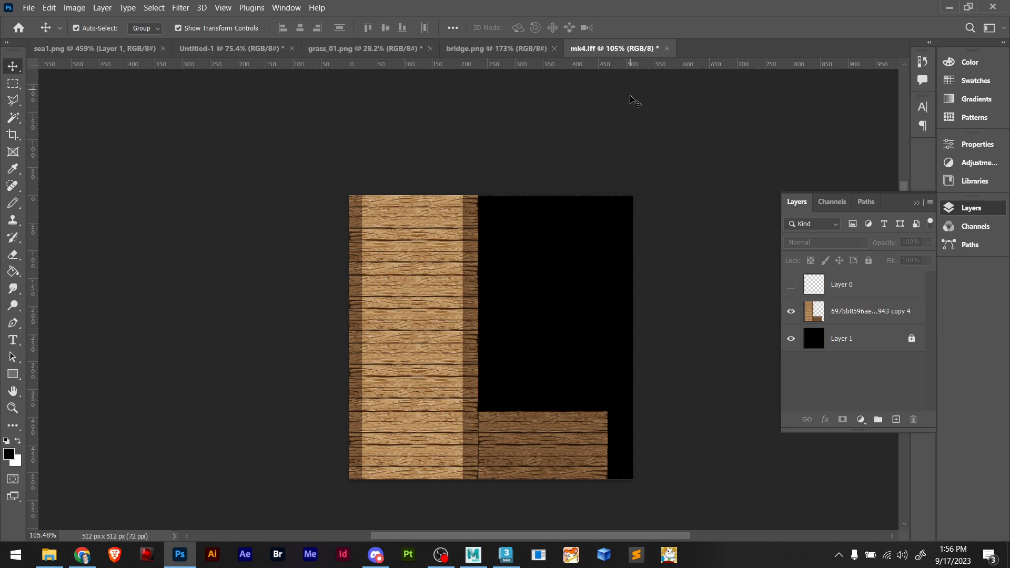
Switch to Maya, bring back the full track scene with the UV Editor closed, and select and frame the bridge
left_click(952, 8)
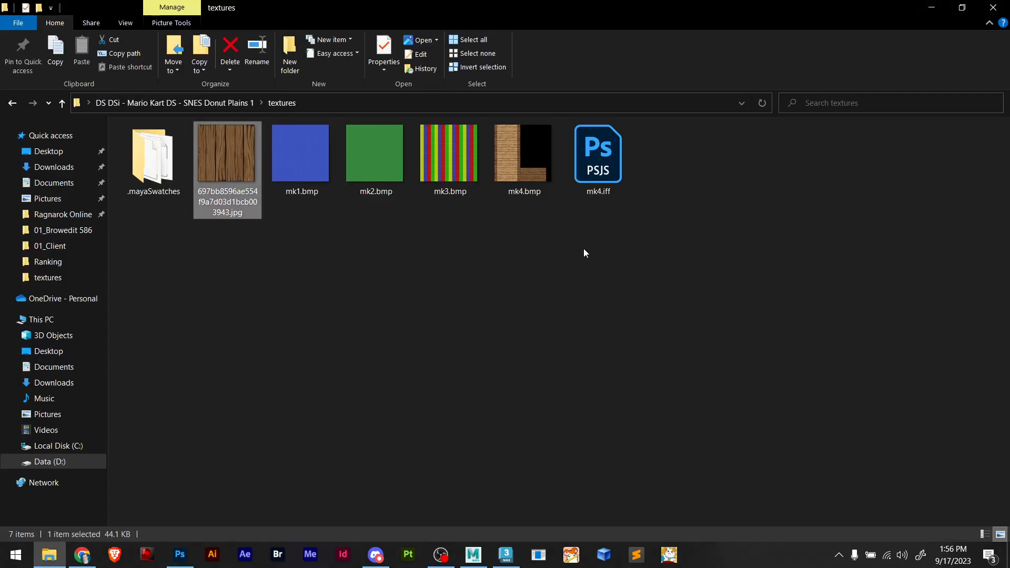
left_click(473, 554)
right_click_drag(588, 238, 611, 229)
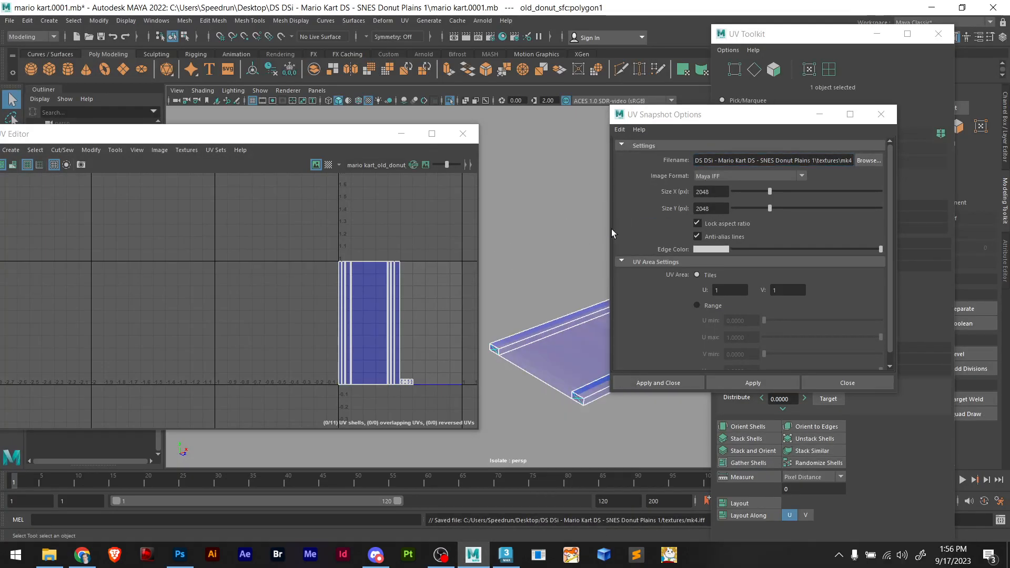
left_click(544, 277)
key("ctrl+1")
left_click(463, 134)
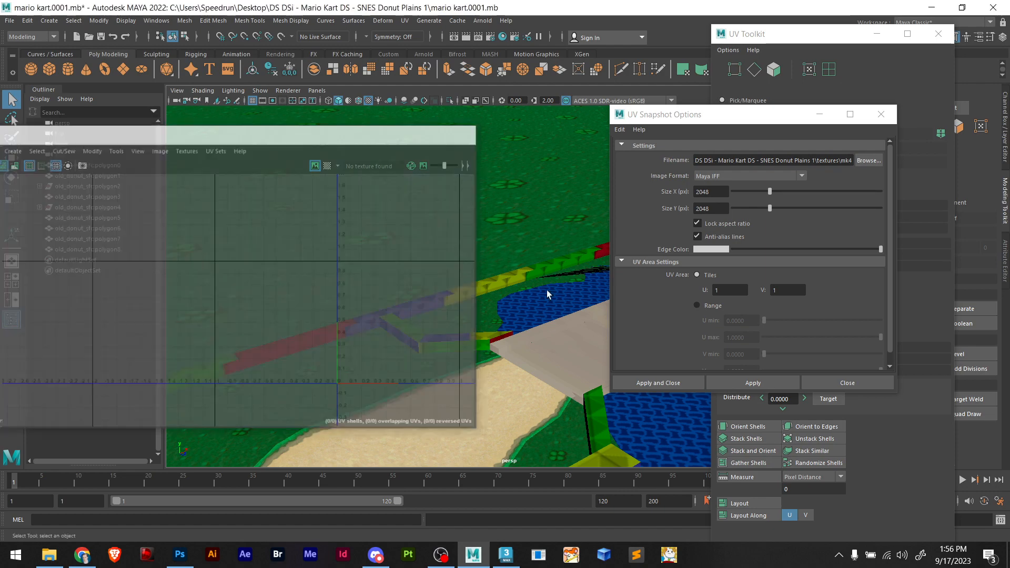
left_click(538, 366)
key("f")
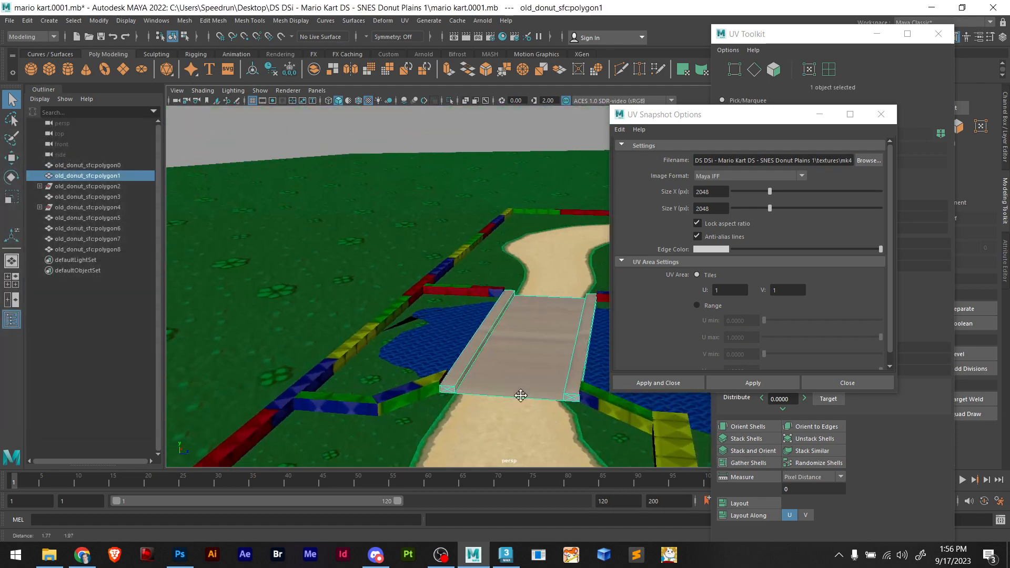
left_click(405, 21)
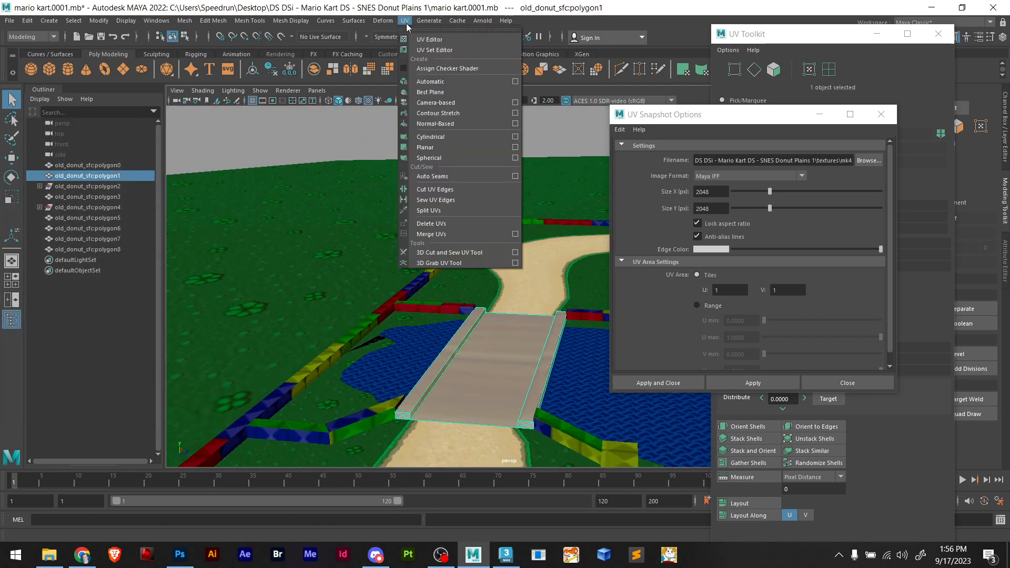
left_click(421, 42)
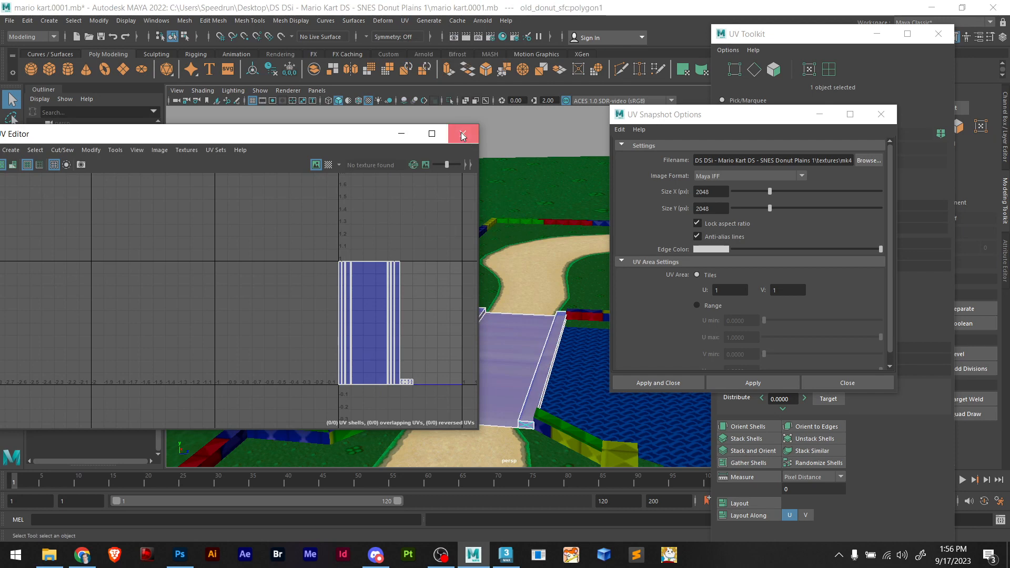
left_click(463, 135)
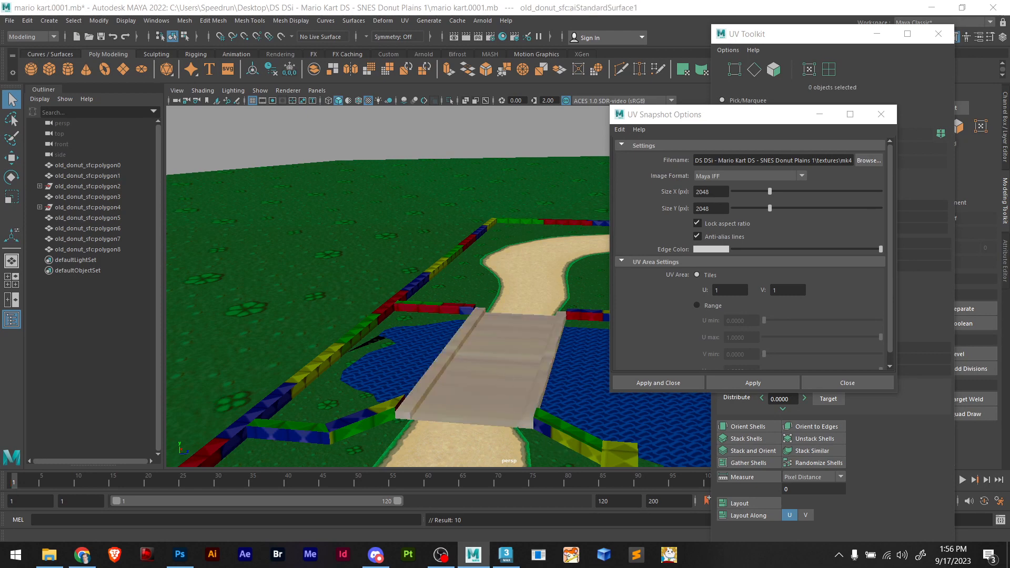
Add a File texture node to the bridge's aiStandardSurface material and load mk4.bmp from the Donut Plains textures folder
left_click(502, 380)
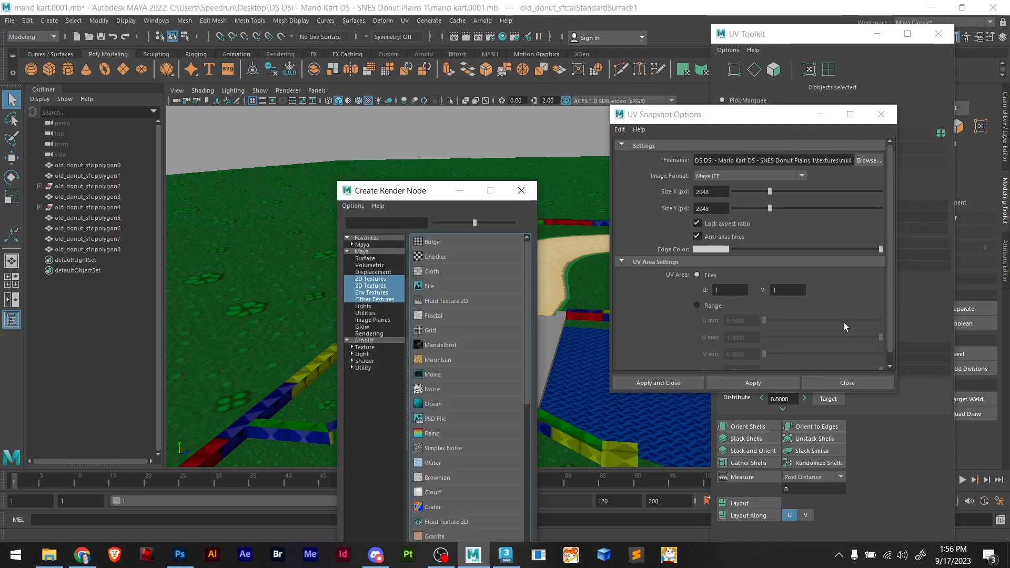
left_click(431, 285)
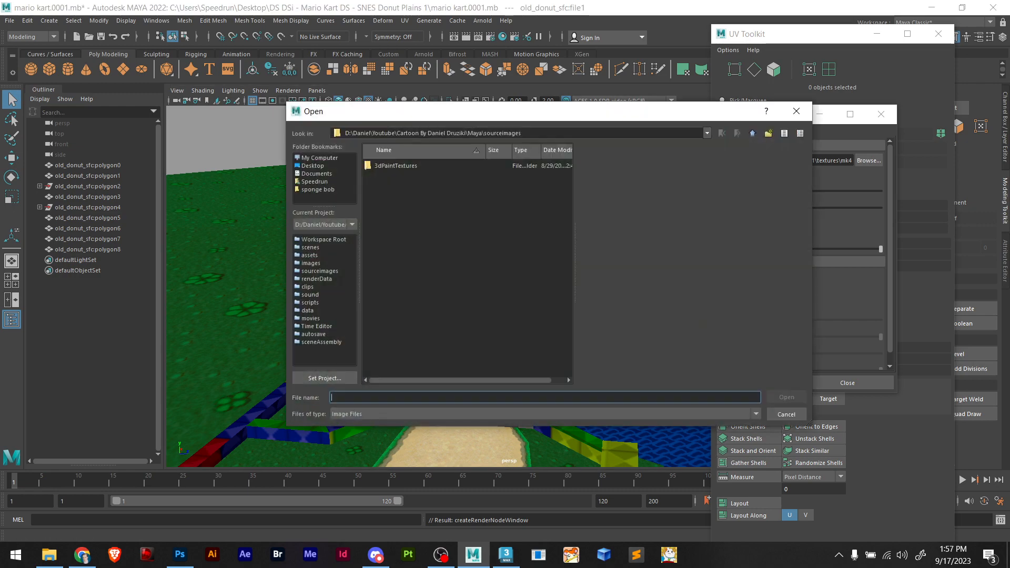
left_click(311, 166)
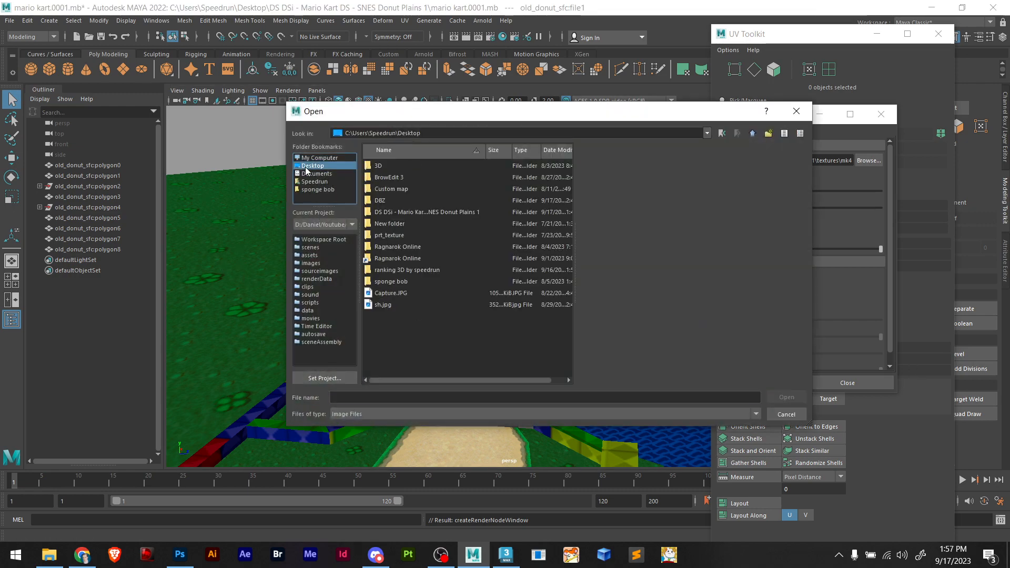
double_click(407, 213)
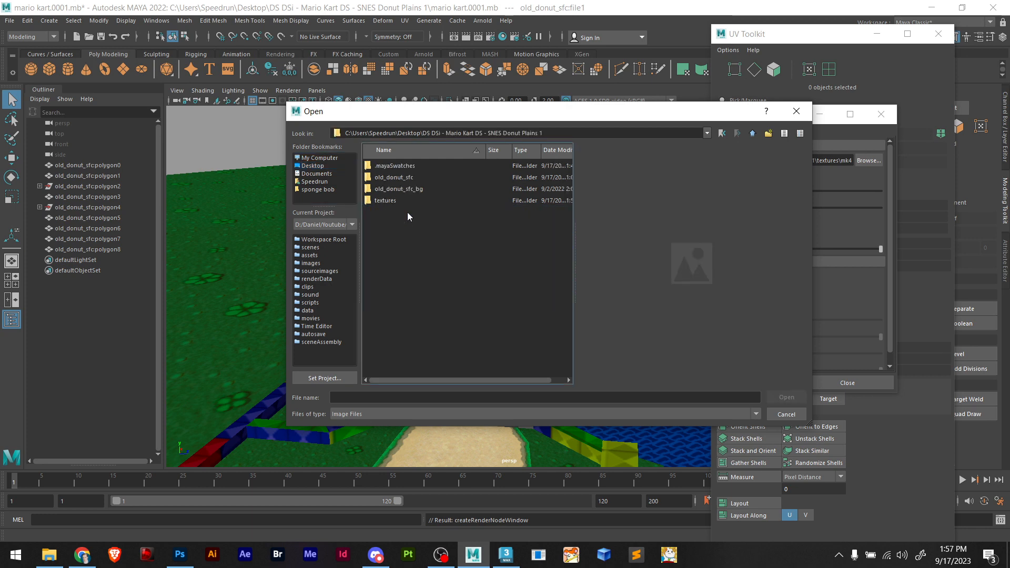
double_click(395, 200)
double_click(385, 223)
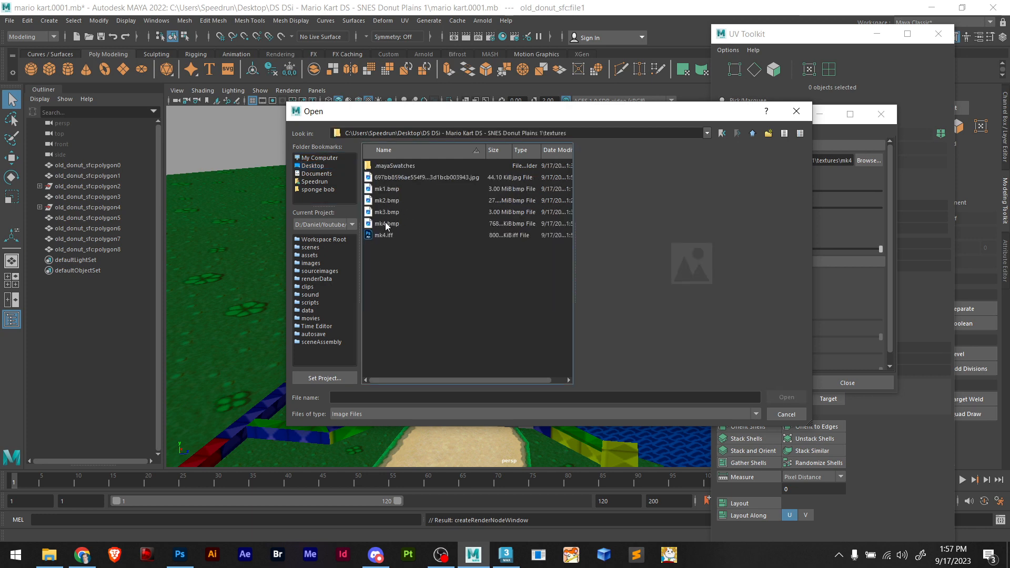
Examine the wood texture on the bridge's deck and rails, and compare its UV shells with mk4.bmp in the UV Editor
scroll(500, 367, "up", 10)
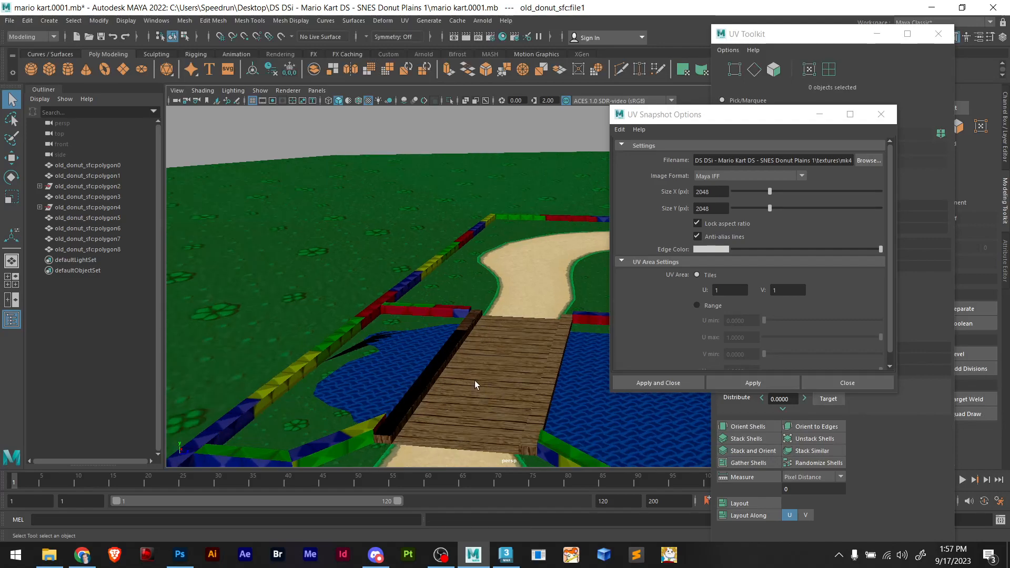
mouse_move(465, 368)
left_mouse_down("alt")
mouse_move(453, 363)
mouse_move(463, 368)
left_mouse_up("alt")
middle_click_drag(463, 368, 478, 310, "alt")
left_click_drag(478, 312, 488, 354, "alt")
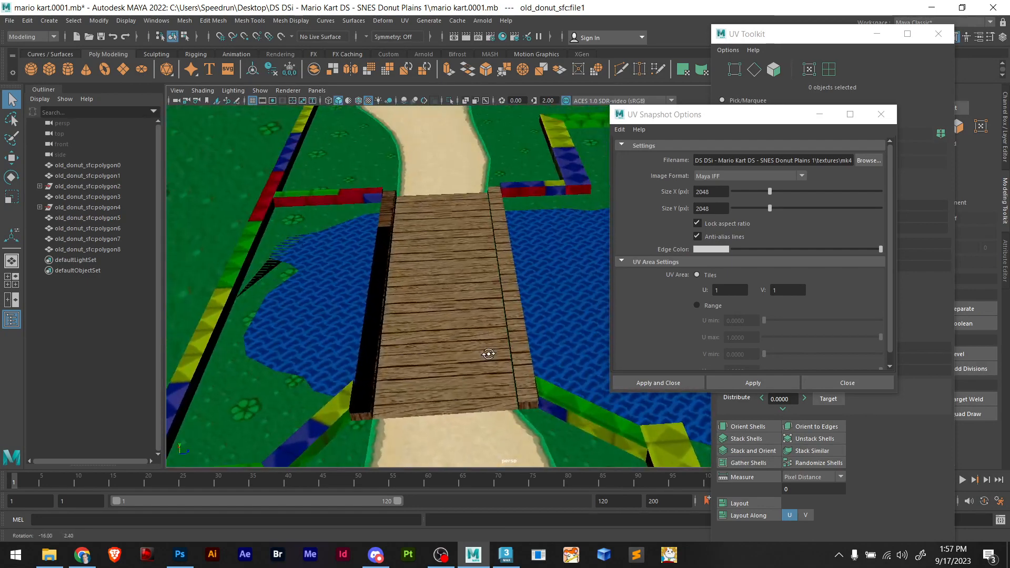
left_click(405, 20)
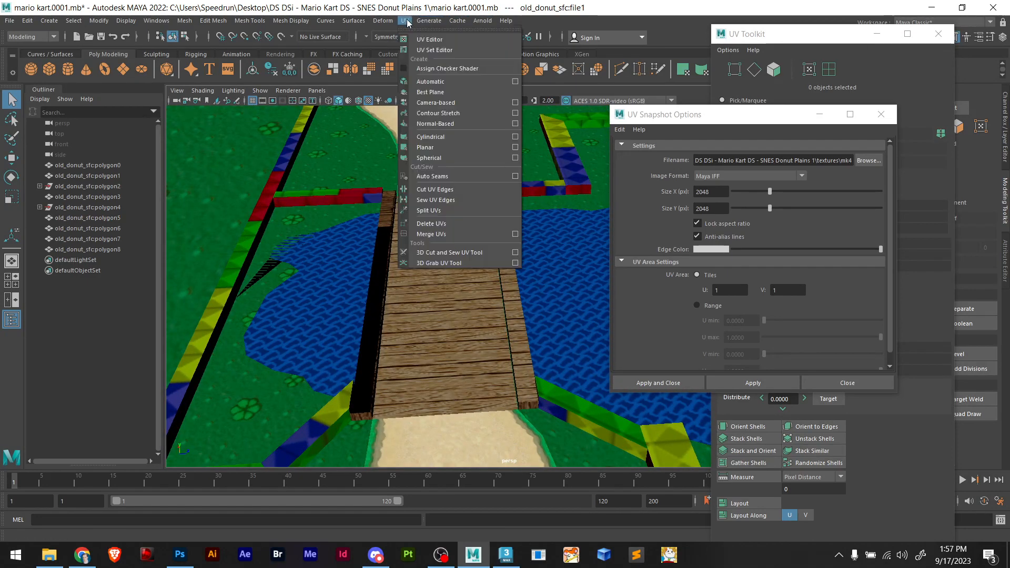
left_click(422, 40)
scroll(347, 274, "down", 5)
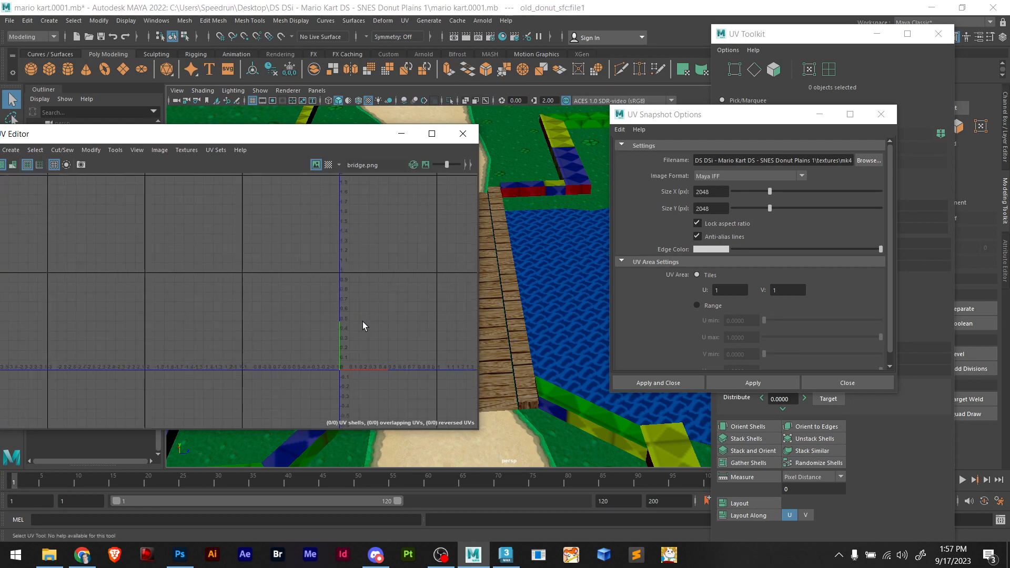
left_click(500, 302)
scroll(357, 302, "up", 10)
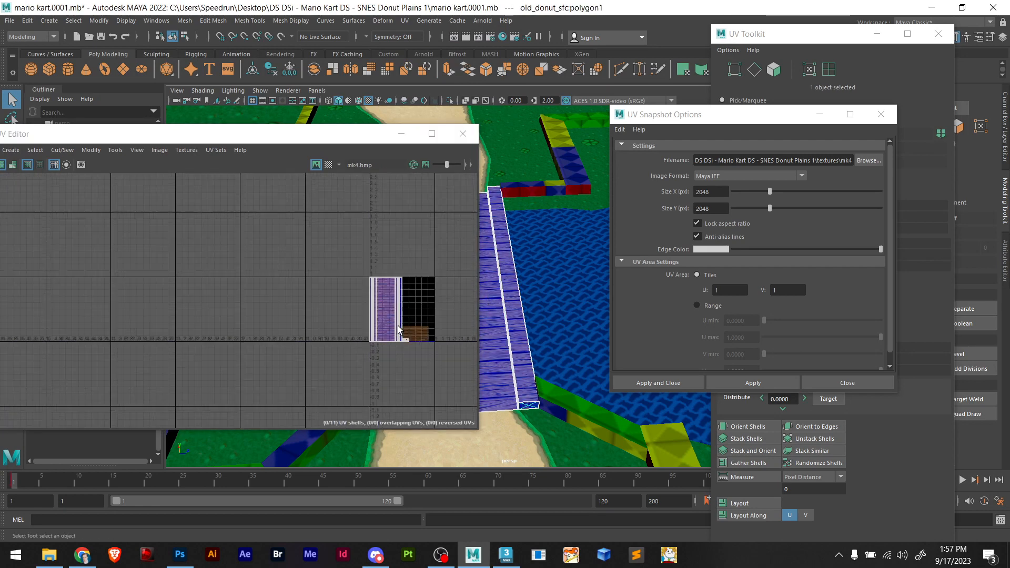
scroll(374, 293, "up", 5)
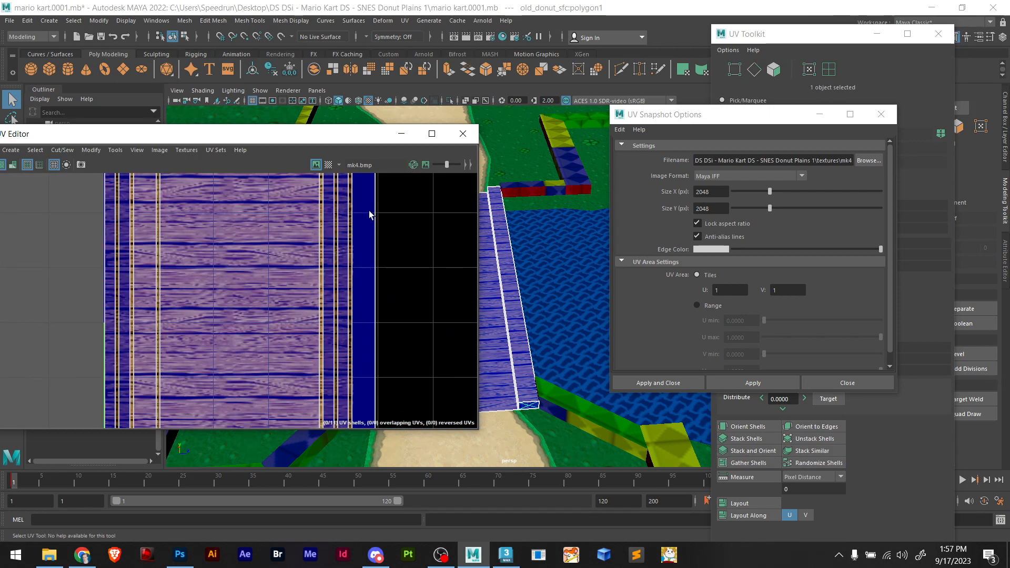
middle_click_drag(369, 333, 353, 352, "alt")
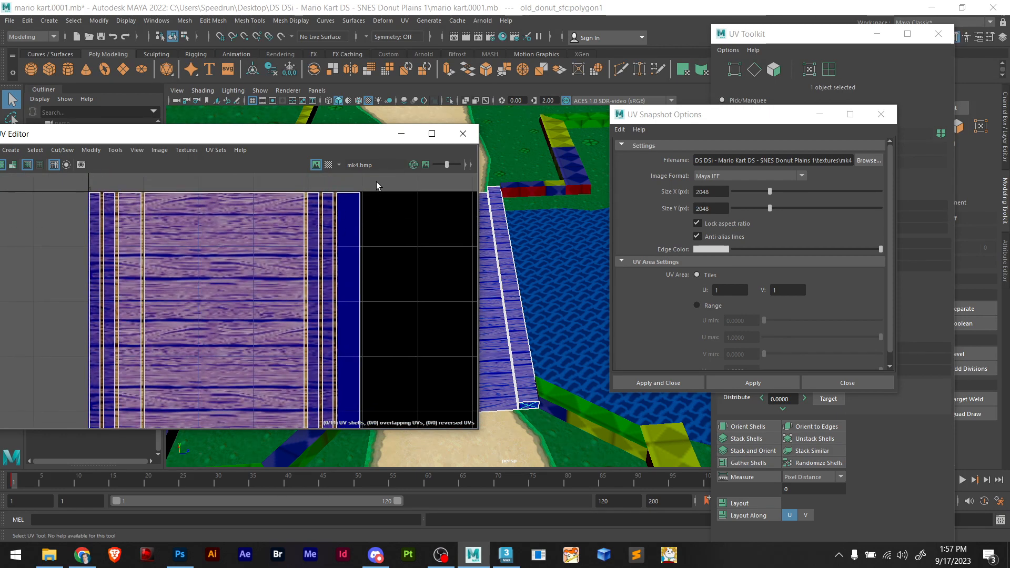
left_click(401, 133)
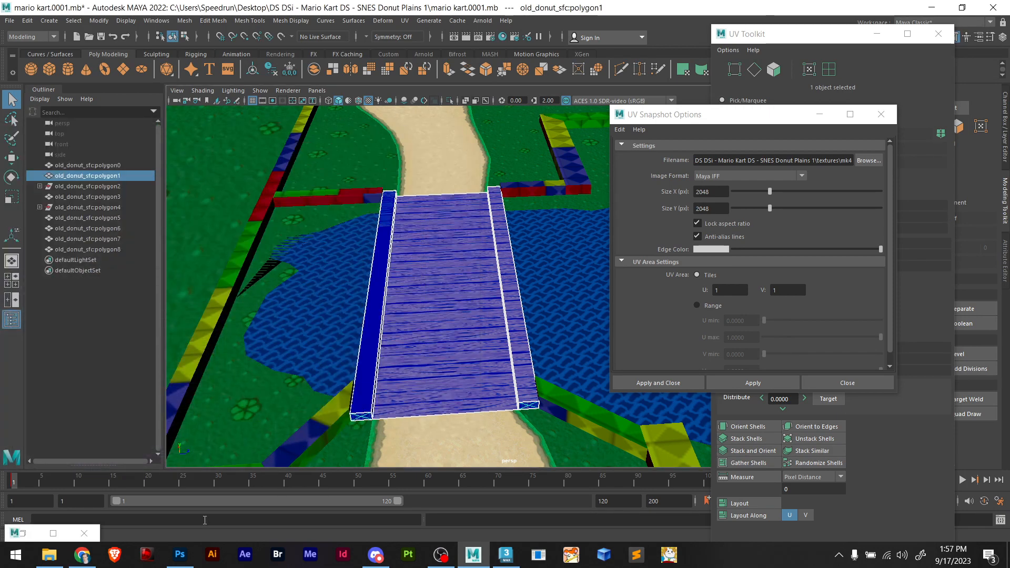
Switch to Photoshop and select the dark plank block beside the deck with a rectangular marquee about 240 by 120 px
left_click(179, 555)
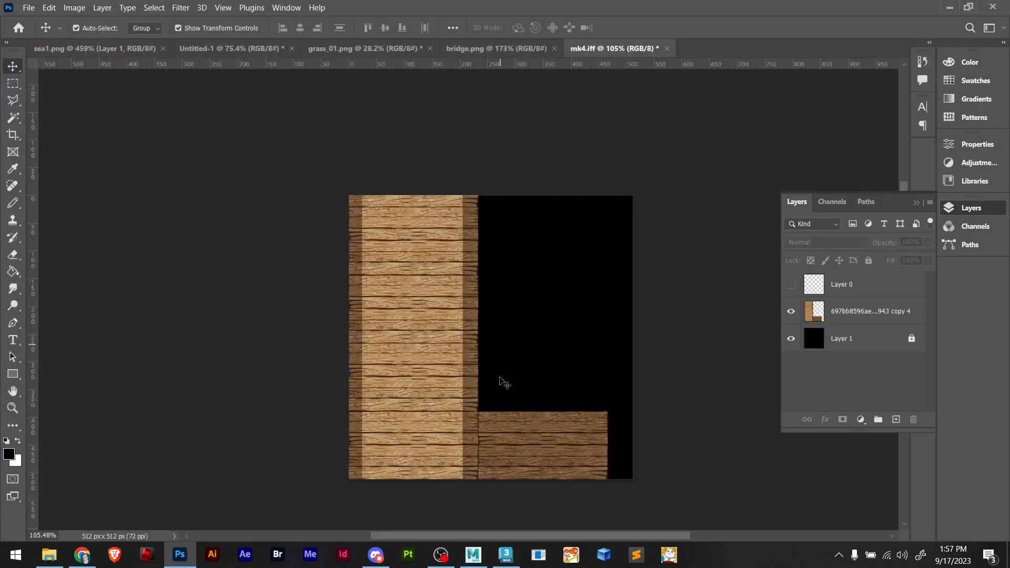
left_click(514, 435)
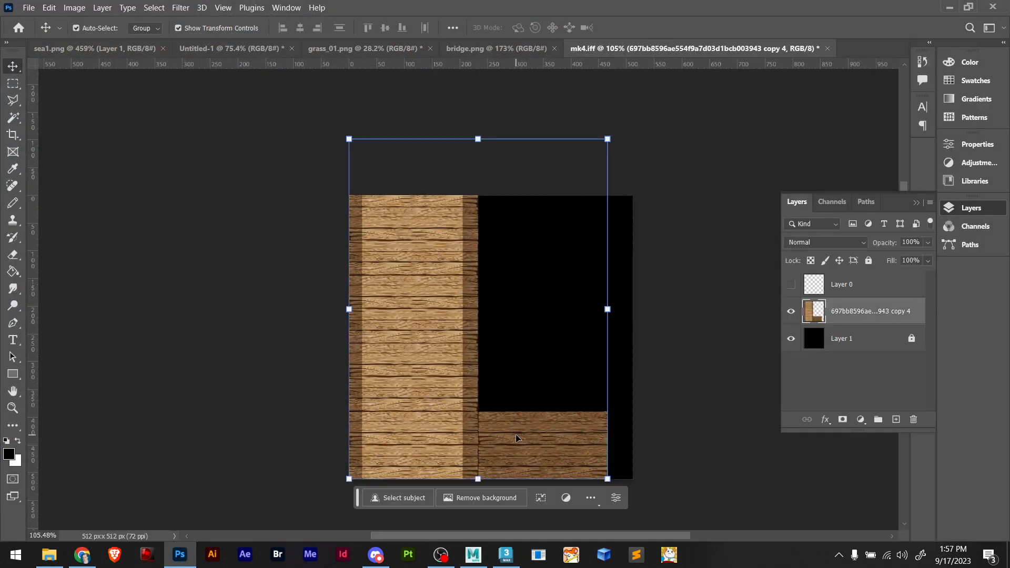
left_click(695, 401)
scroll(591, 462, "up", 5, "alt")
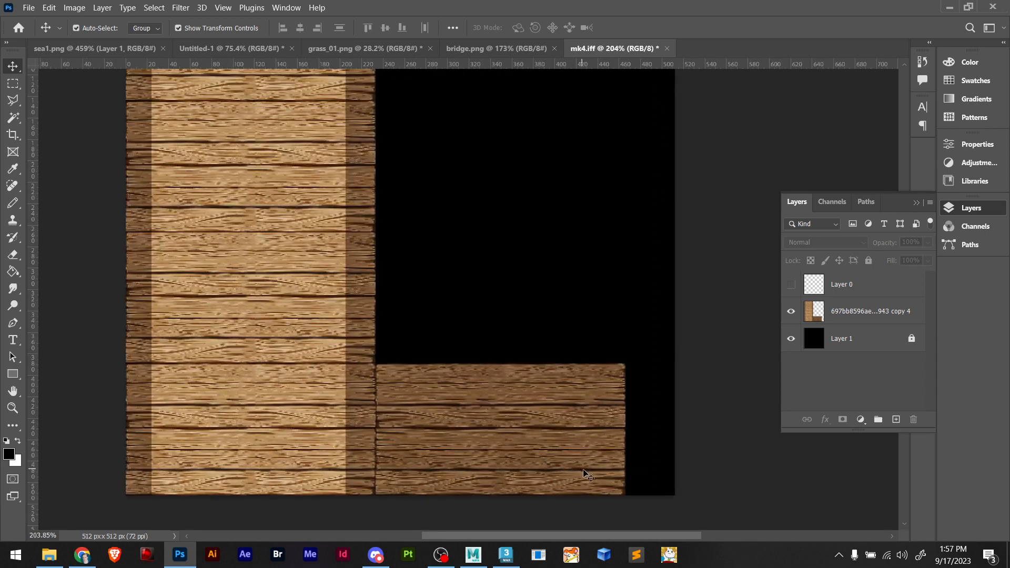
key("m")
left_click_drag(629, 506, 371, 363)
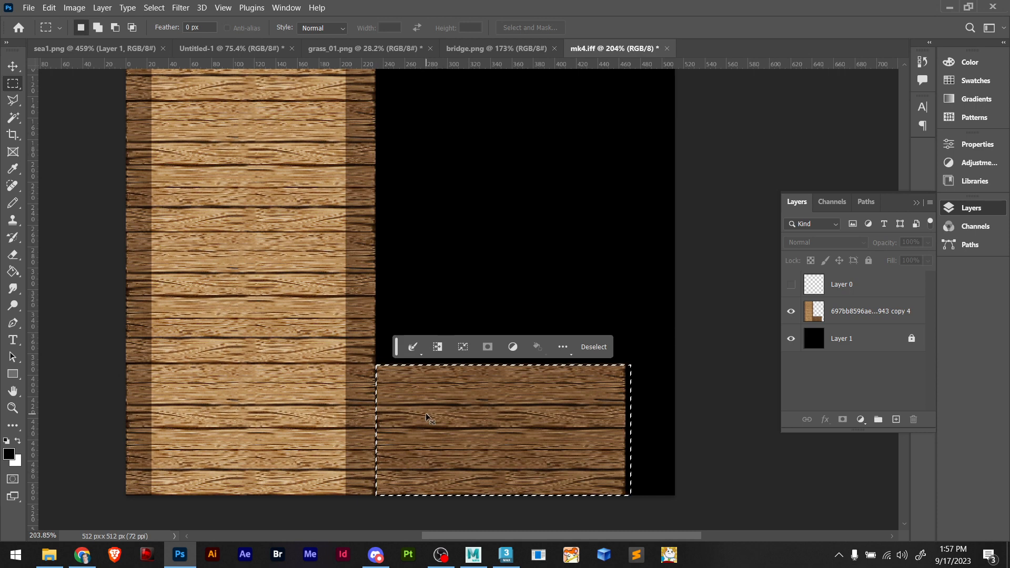
key("ctrl+j")
key("v")
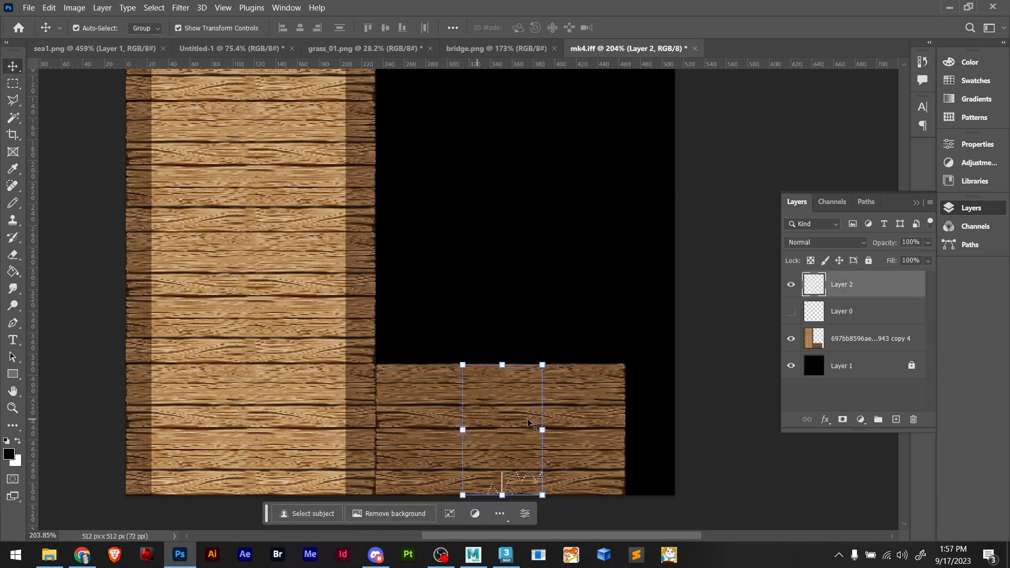
key("ctrl+z")
left_click(811, 313)
key("ctrl+j")
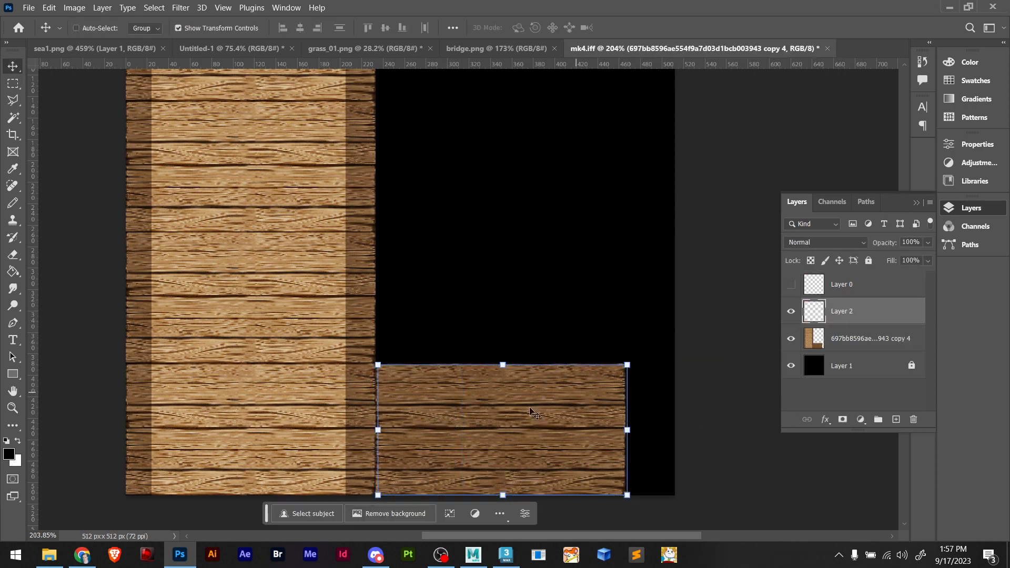
left_click_drag(486, 425, 481, 374)
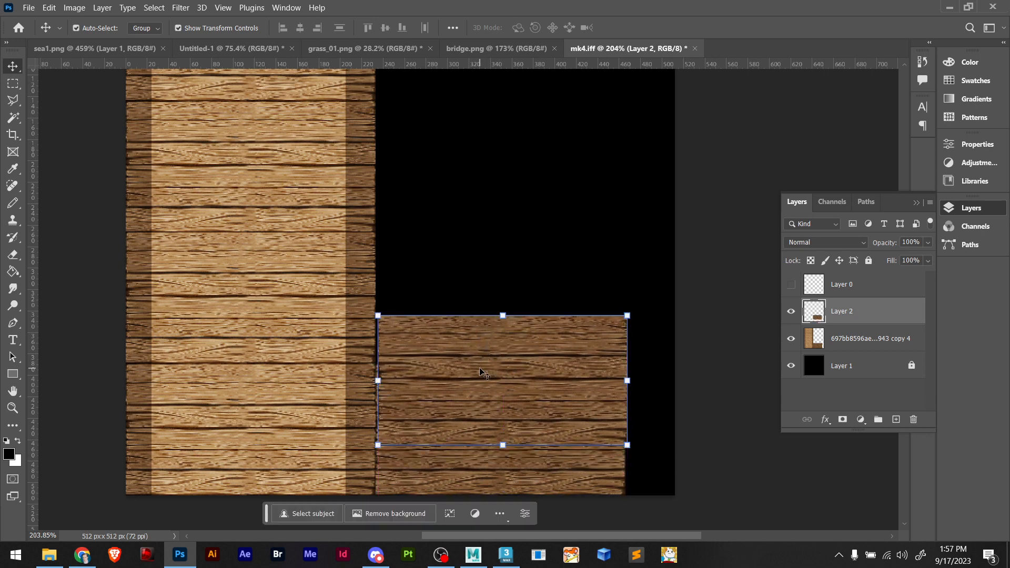
key("ctrl+z")
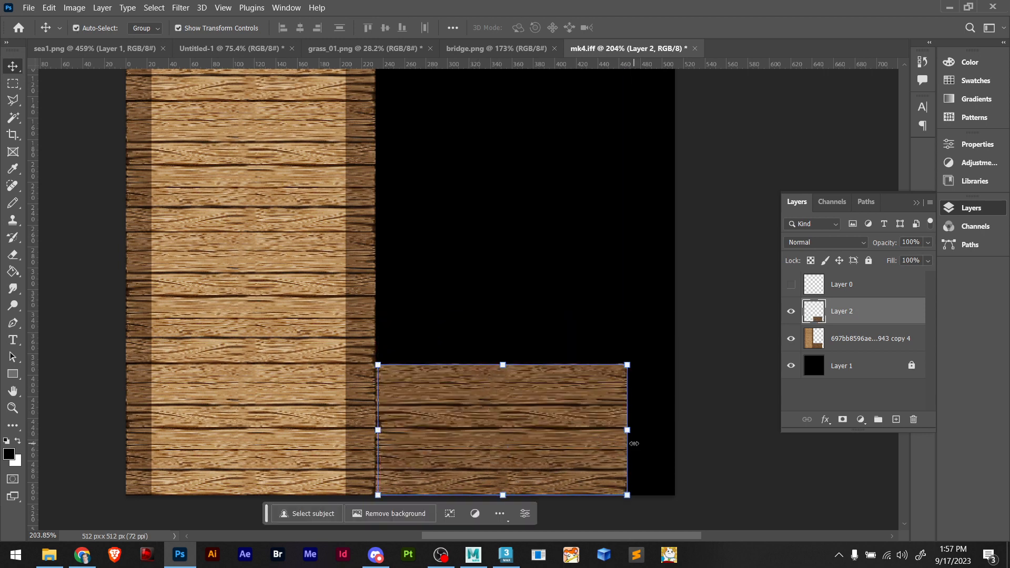
key("m")
key("ctrl+z")
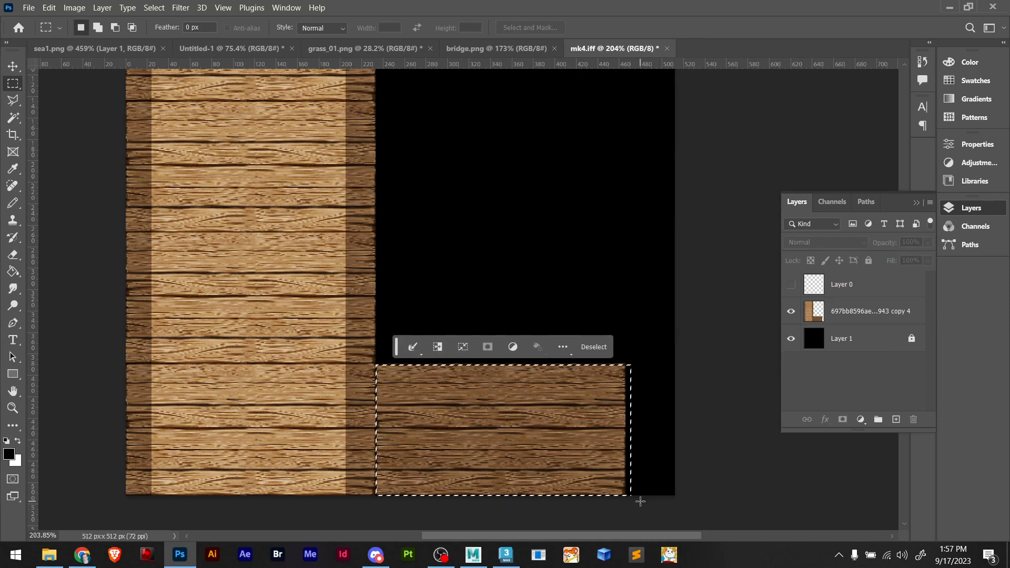
Repeat the selected dark plank block upward on the wood layer until the column beside the deck reaches the canvas's top edge
left_click(829, 309)
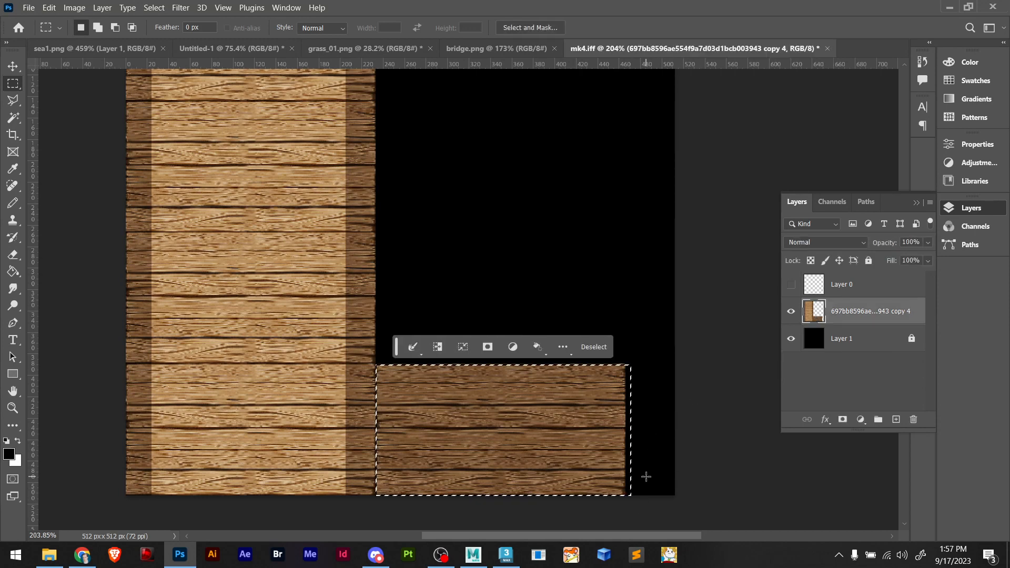
key("v")
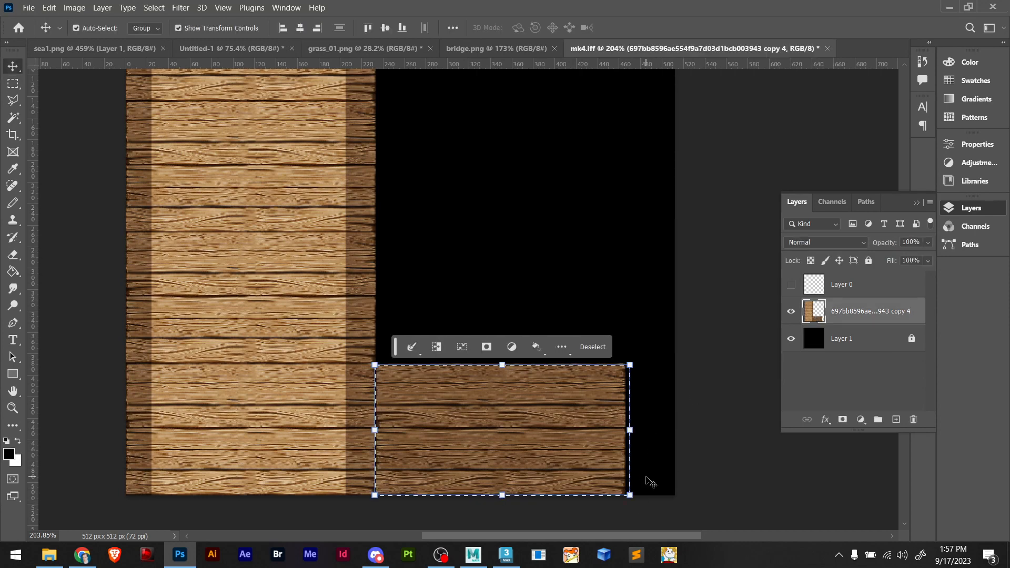
left_click_drag(554, 431, 554, 301, "alt")
scroll(554, 301, "up", 5)
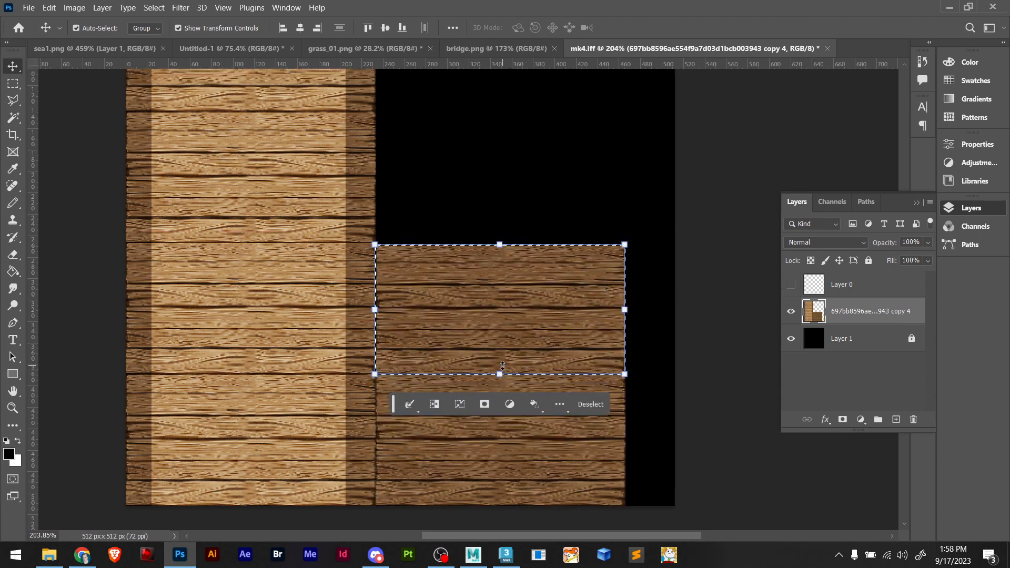
left_click_drag(490, 401, 500, 301, "alt")
scroll(479, 339, "up", 5)
left_click_drag(428, 437, 468, 185, "alt")
left_click(704, 304)
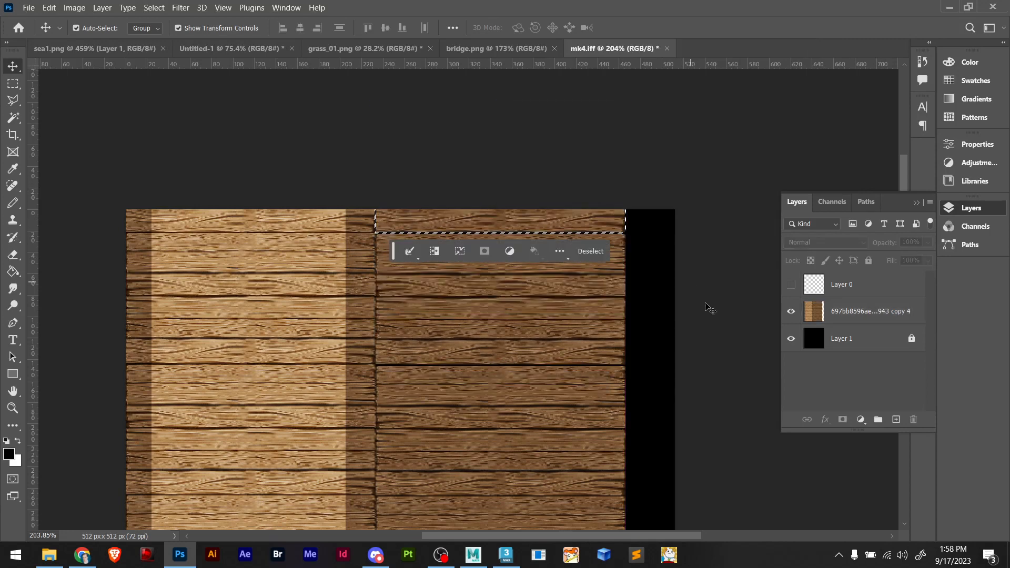
Save a copy of the wood texture in BMP format, overwriting mk4.bmp in the textures folder
scroll(707, 341, "down", 5, "alt")
key("ctrl+alt+s")
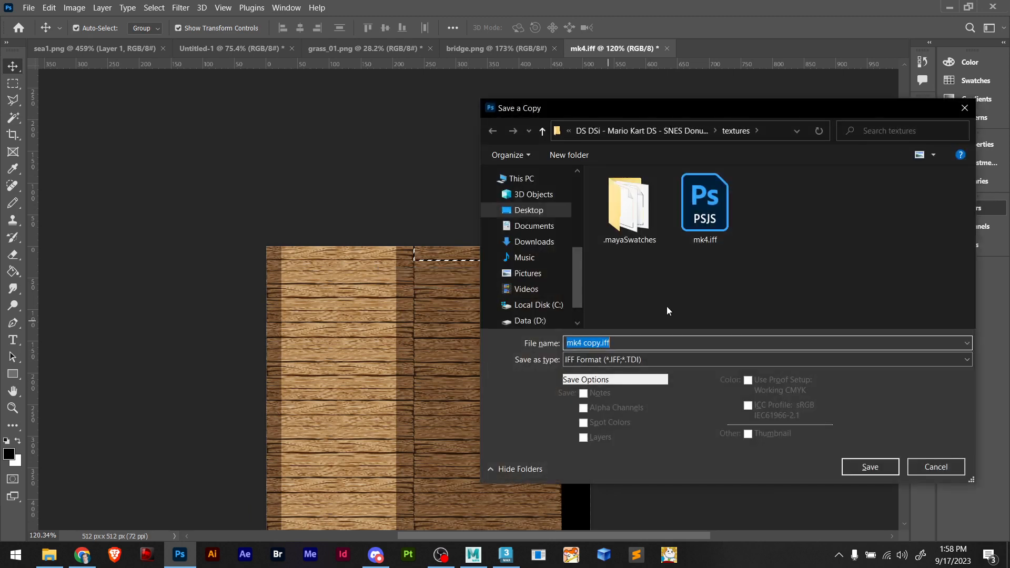
left_click(615, 361)
left_click(592, 139)
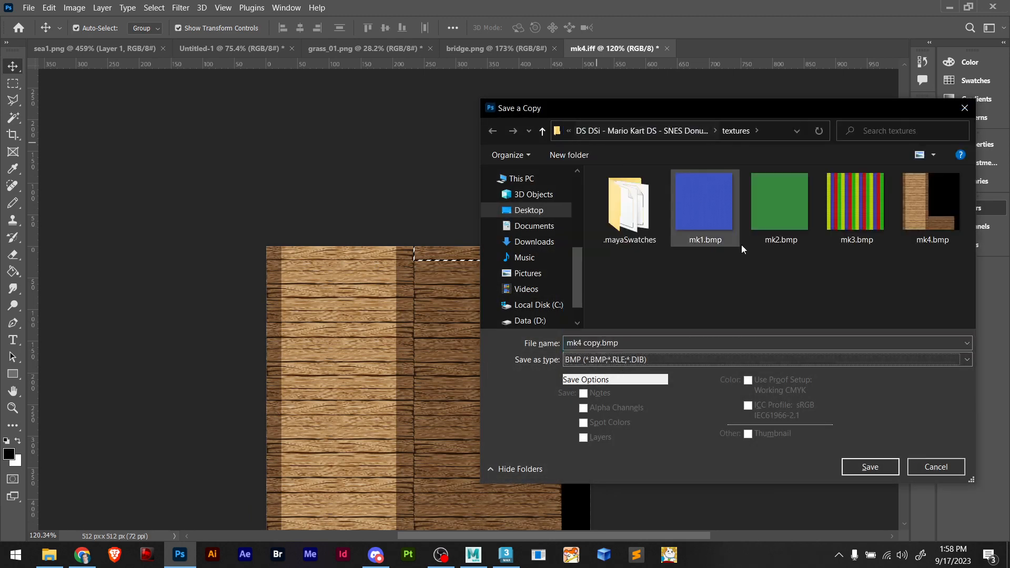
double_click(898, 218)
left_click(551, 281)
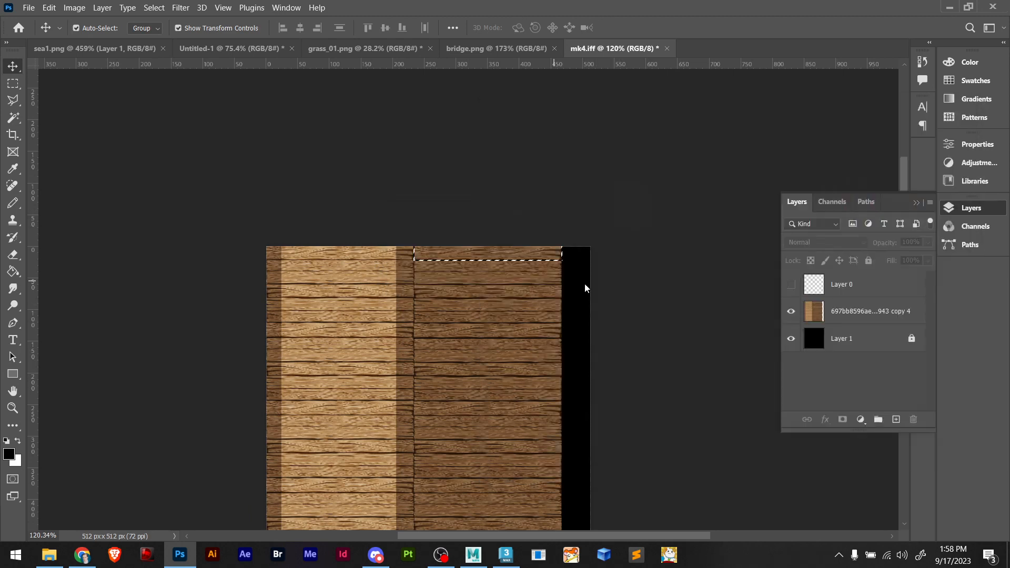
left_click(572, 149)
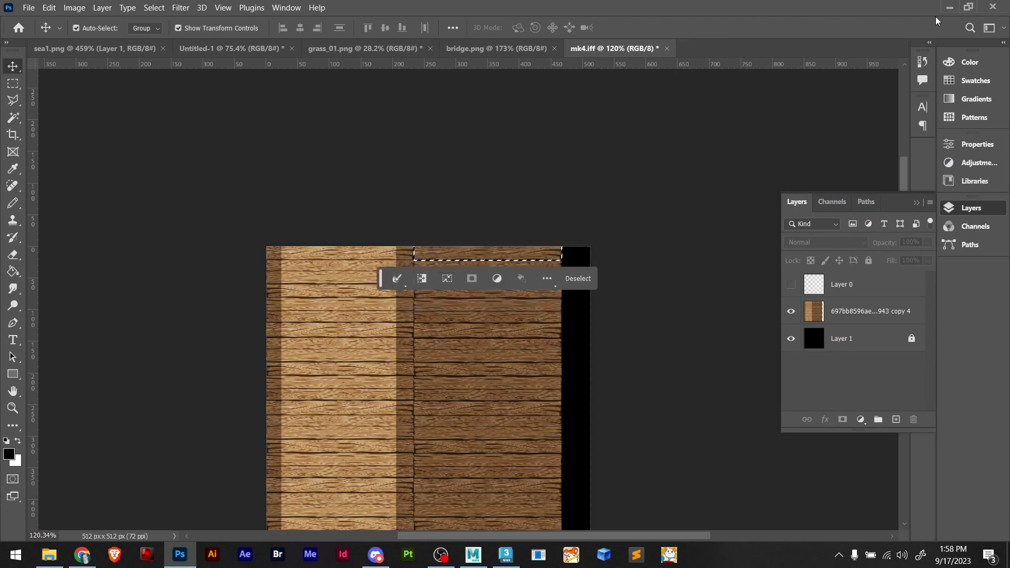
Switch to Maya, select the bridge and isolate it in the viewport
key("alt+Tab")
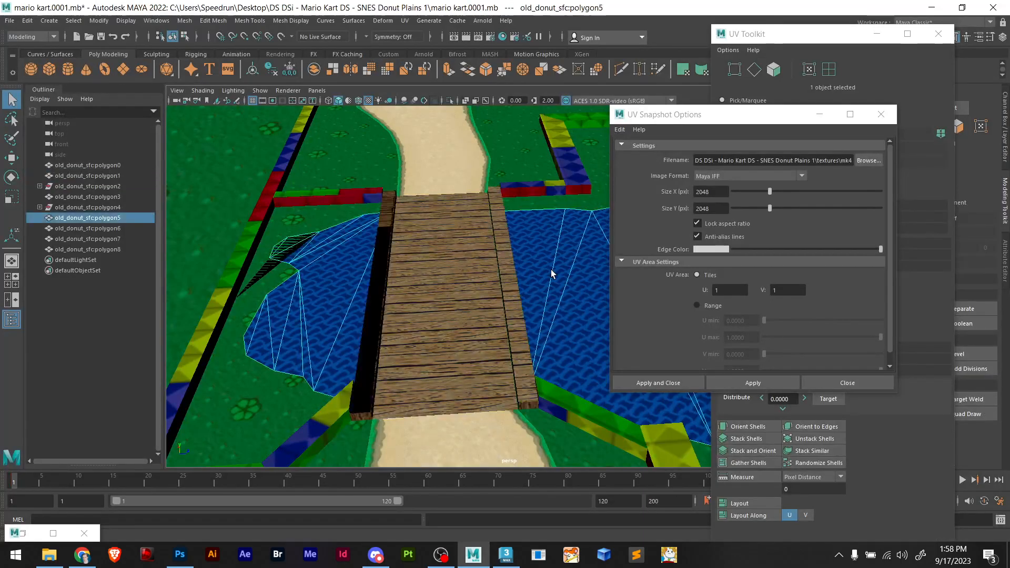
left_click(450, 294)
left_click_drag(475, 374, 516, 388, "alt")
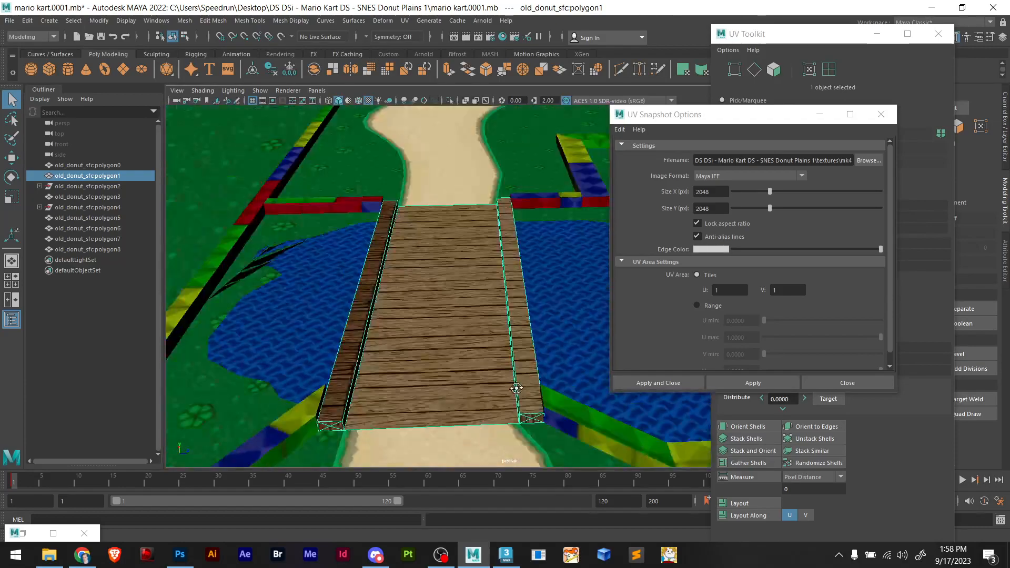
left_click_drag(456, 381, 548, 373, "alt")
right_click_drag(548, 374, 442, 408, "alt")
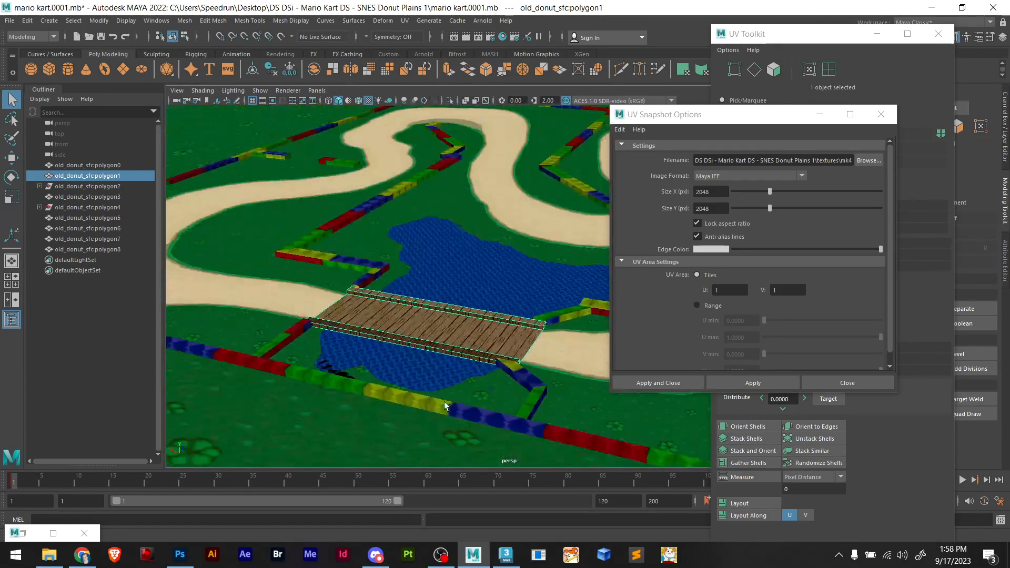
left_click_drag(443, 408, 666, 461, "alt")
key("ctrl+1")
scroll(505, 377, "up", 4)
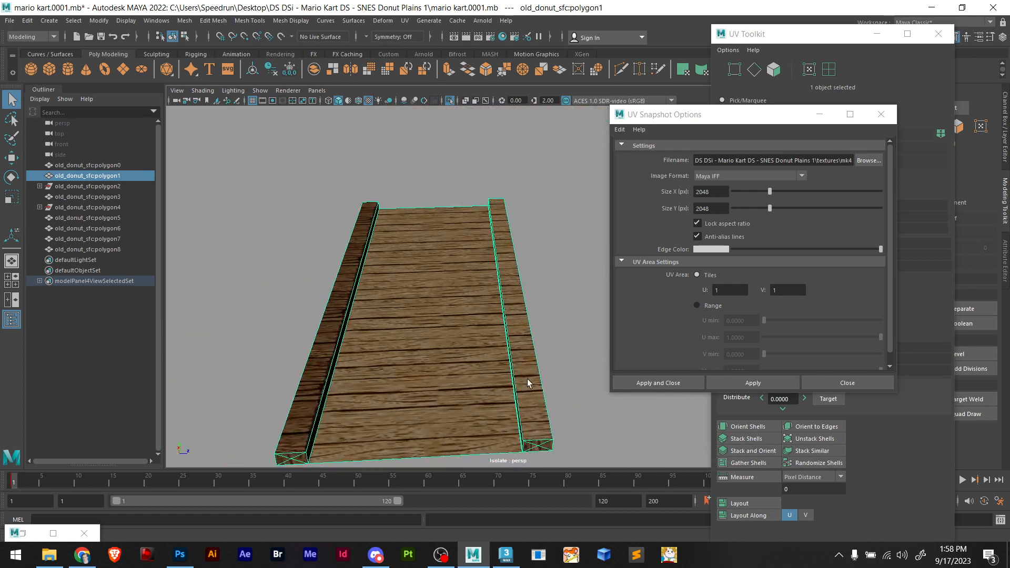
Move the UV shell of the light rail's top face horizontally onto the dark planks, and return to object mode with nothing selected
left_click(773, 69)
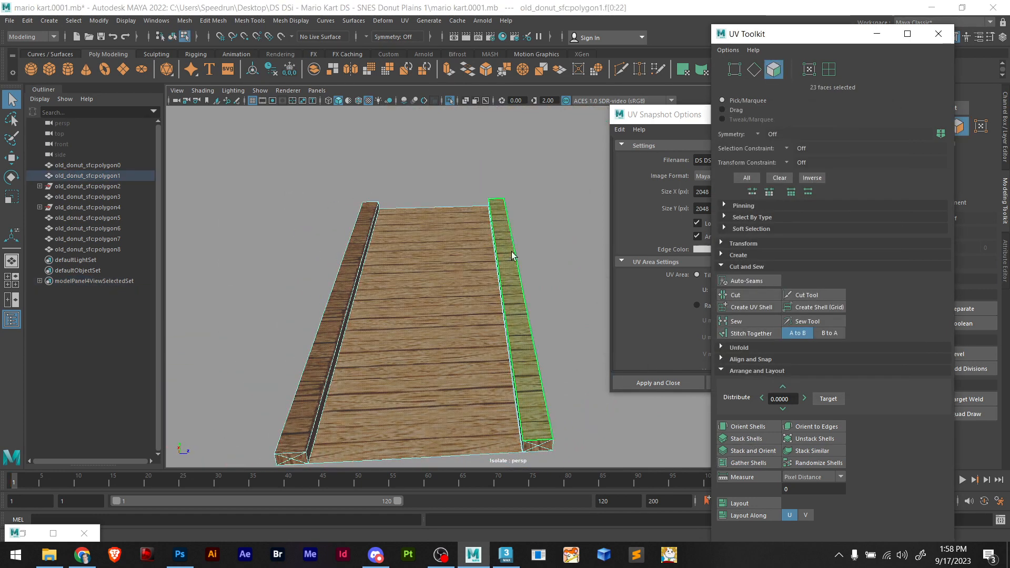
left_click(509, 260)
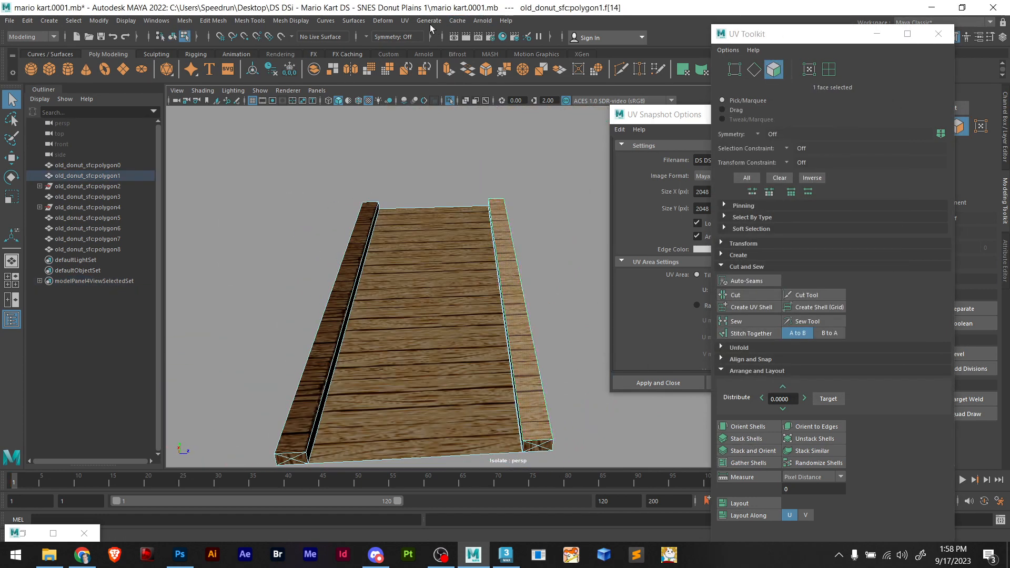
left_click(409, 24)
left_click(418, 40)
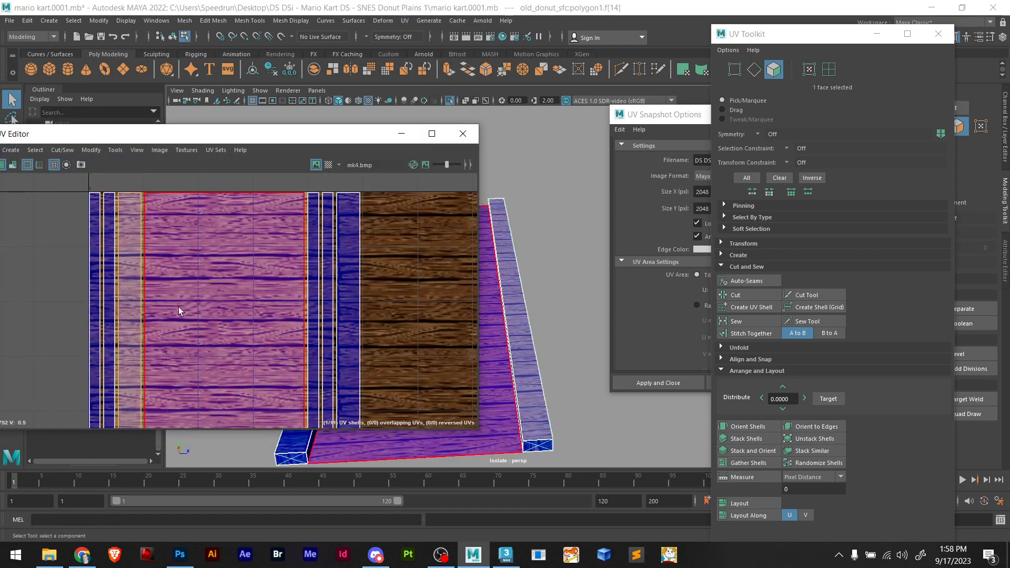
scroll(156, 333, "up", 5)
middle_click_drag(148, 324, 217, 310, "alt")
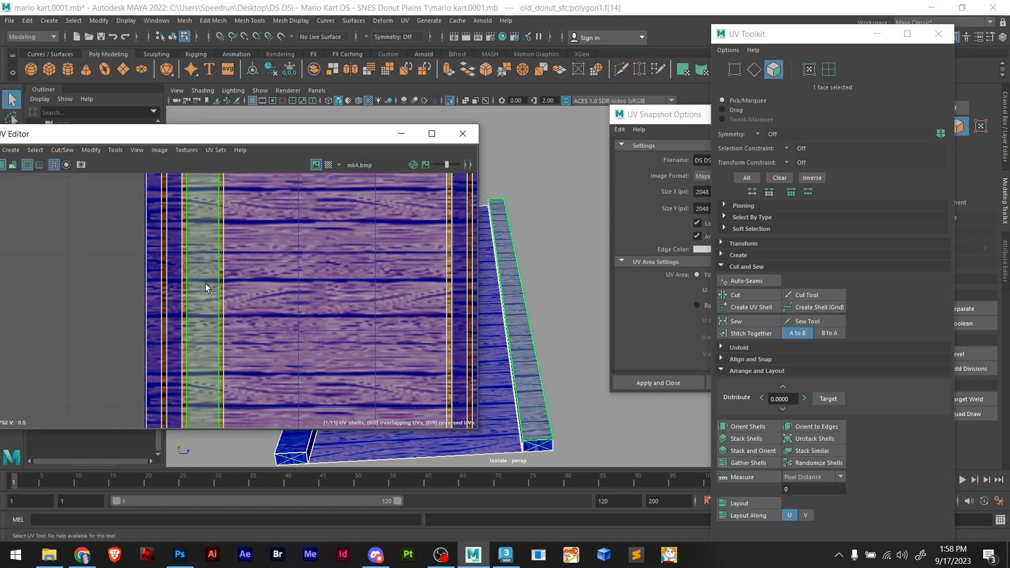
scroll(218, 321, "down", 3)
key("w")
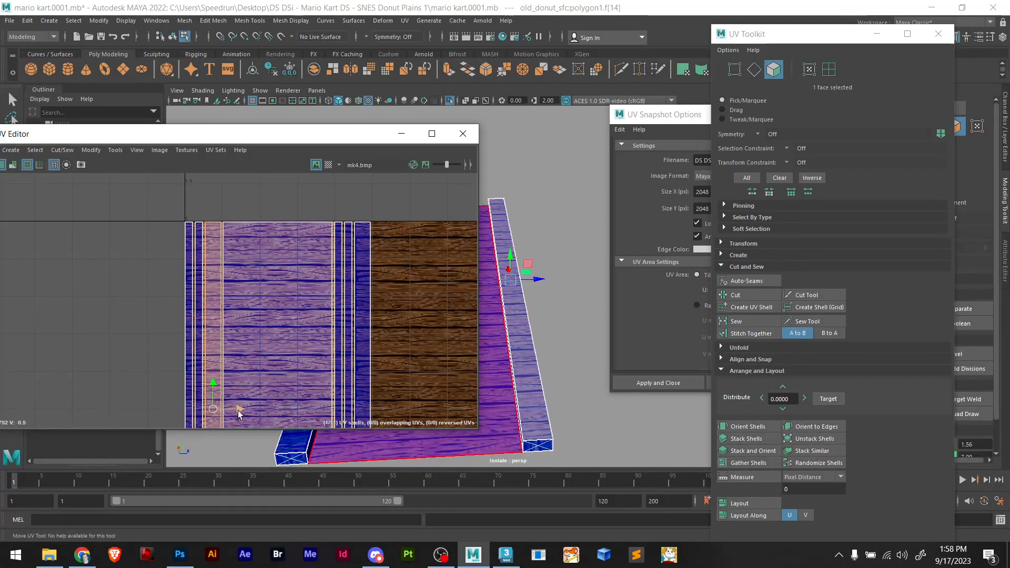
left_click_drag(238, 410, 406, 393)
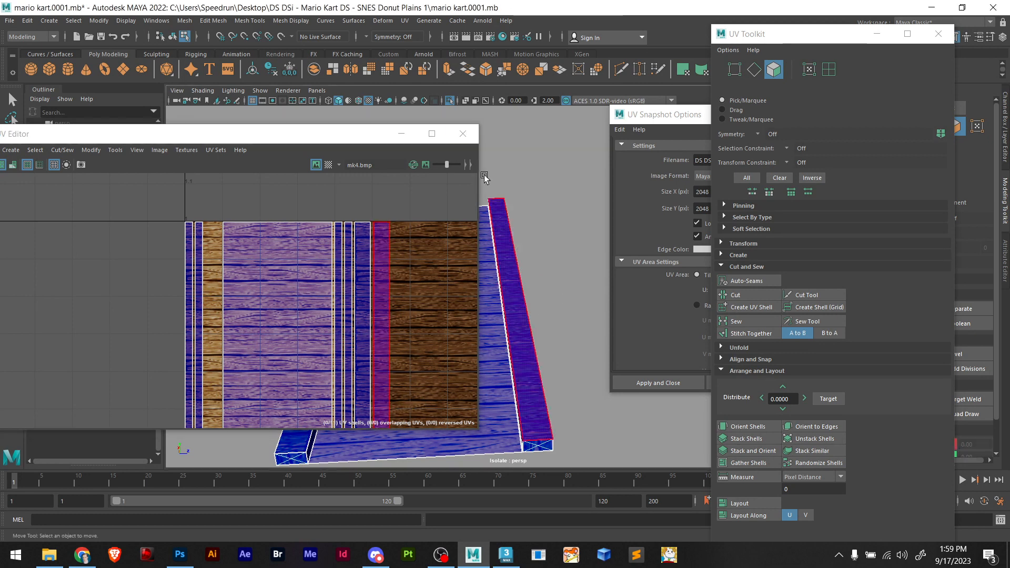
right_click_drag(559, 169, 580, 167)
left_click(578, 167)
Check the dark wood on both bridge rails and turn off isolation to bring back the full track
scroll(524, 280, "down", 5)
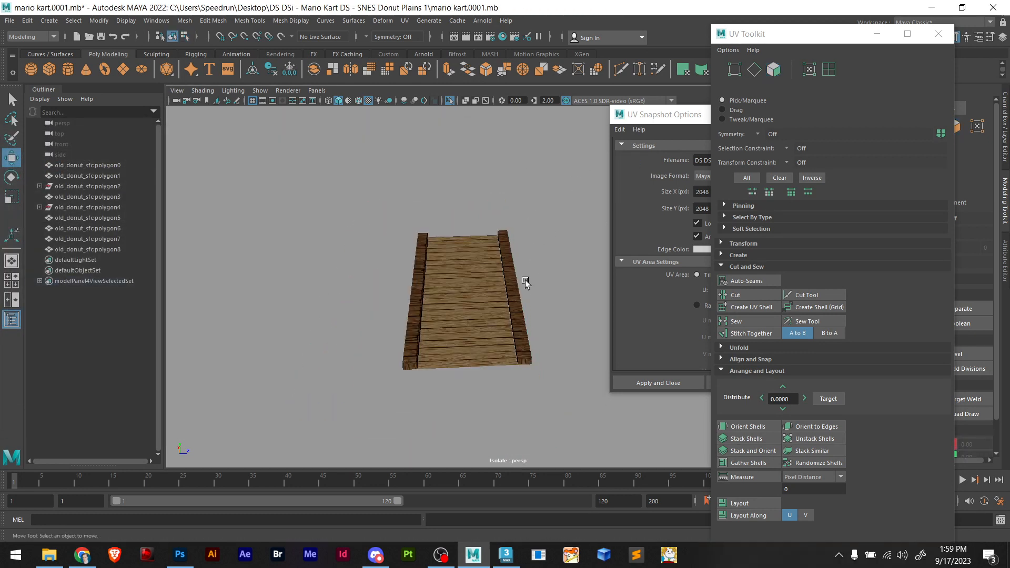
left_click_drag(525, 280, 348, 302, "alt")
middle_click_drag(513, 327, 374, 281, "alt")
scroll(419, 333, "up", 2)
left_click_drag(419, 333, 379, 333, "alt")
key("ctrl+1")
Examine the textured bridge from several angles together with the surrounding water, barriers and sand road
scroll(467, 333, "down", 4)
scroll(457, 311, "up", 5)
scroll(446, 305, "down", 8)
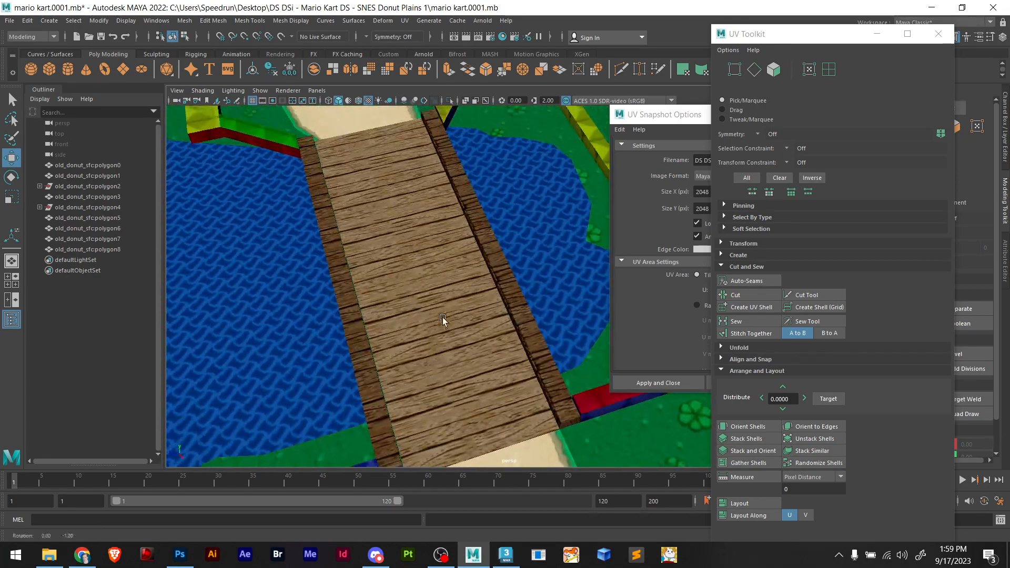
left_click_drag(469, 344, 378, 295, "alt")
scroll(378, 323, "up", 5)
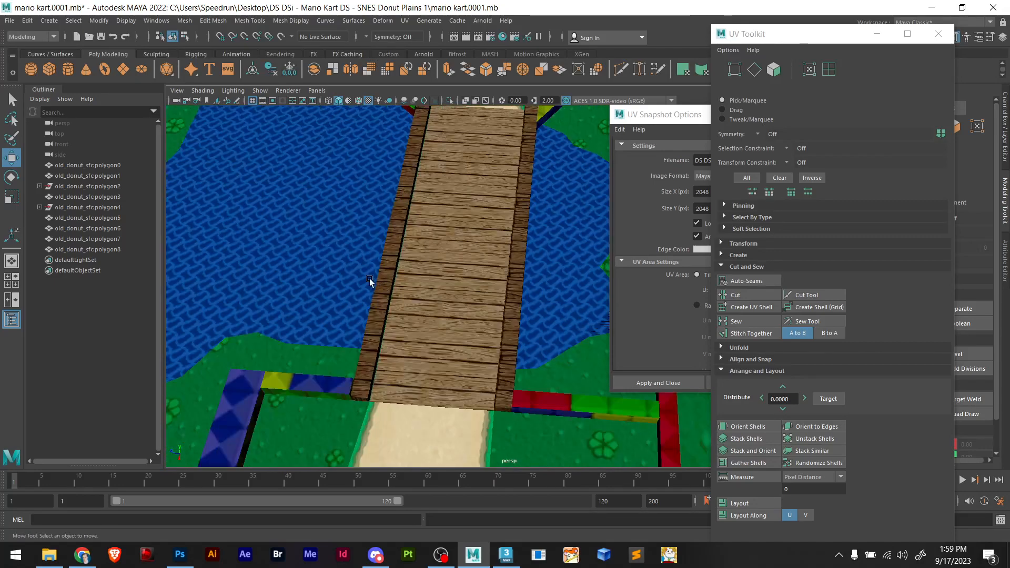
middle_click_drag(370, 279, 526, 359, "alt")
scroll(350, 257, "up", 4)
scroll(371, 260, "down", 10)
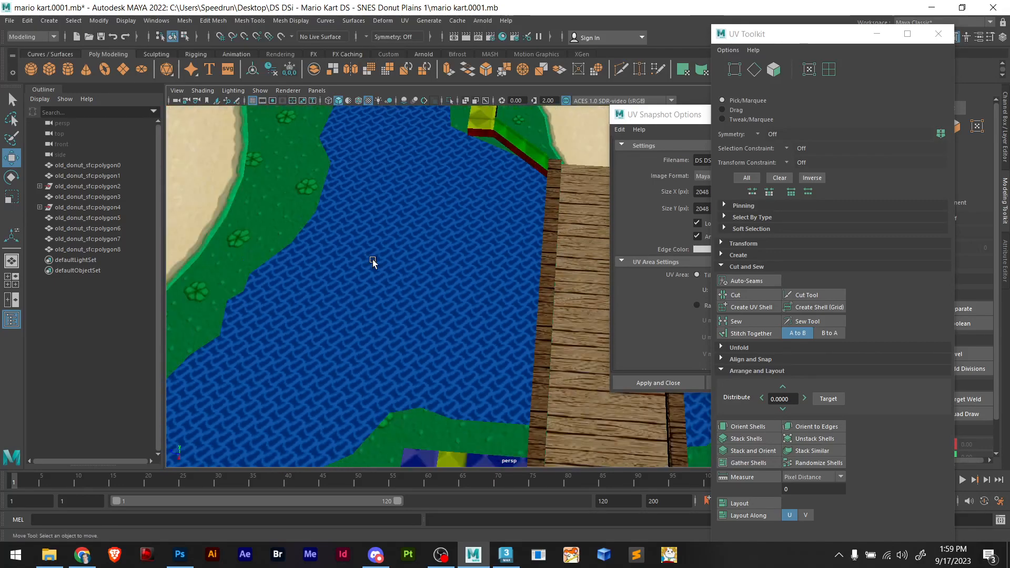
left_click_drag(370, 269, 477, 218, "alt")
scroll(476, 235, "up", 5)
scroll(451, 250, "down", 5)
scroll(479, 219, "down", 5)
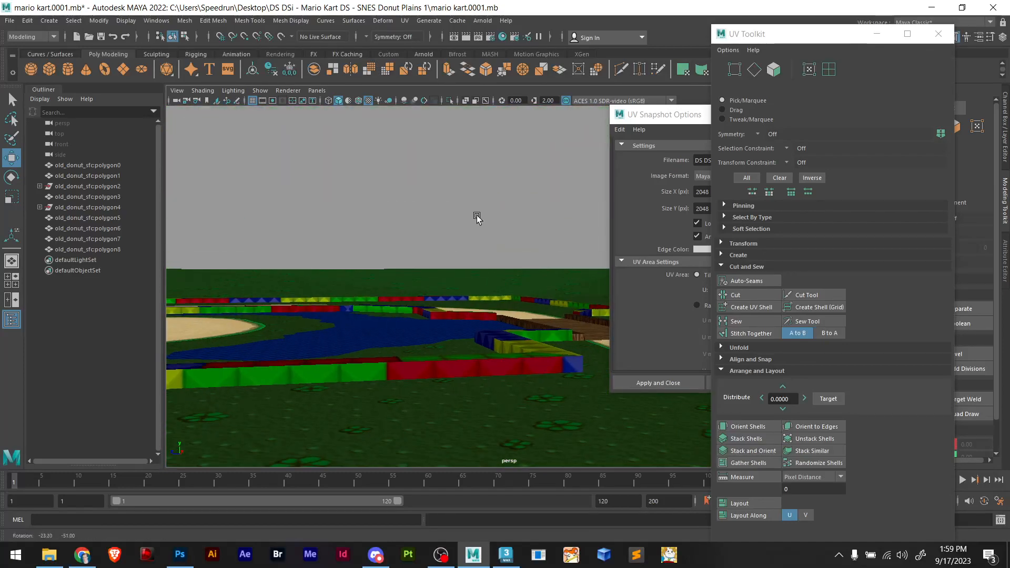
scroll(408, 333, "up", 7)
mouse_move(405, 343)
left_mouse_down("alt")
mouse_move(393, 365)
mouse_move(365, 374)
mouse_move(395, 347)
left_mouse_up("alt")
scroll(426, 365, "up", 5)
scroll(426, 366, "up", 8)
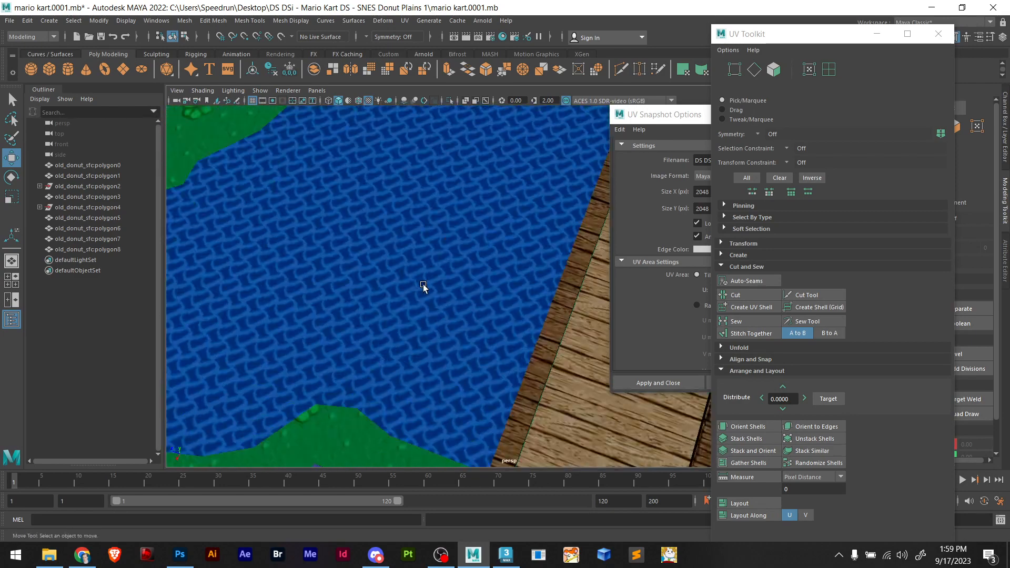
scroll(418, 297, "down", 7)
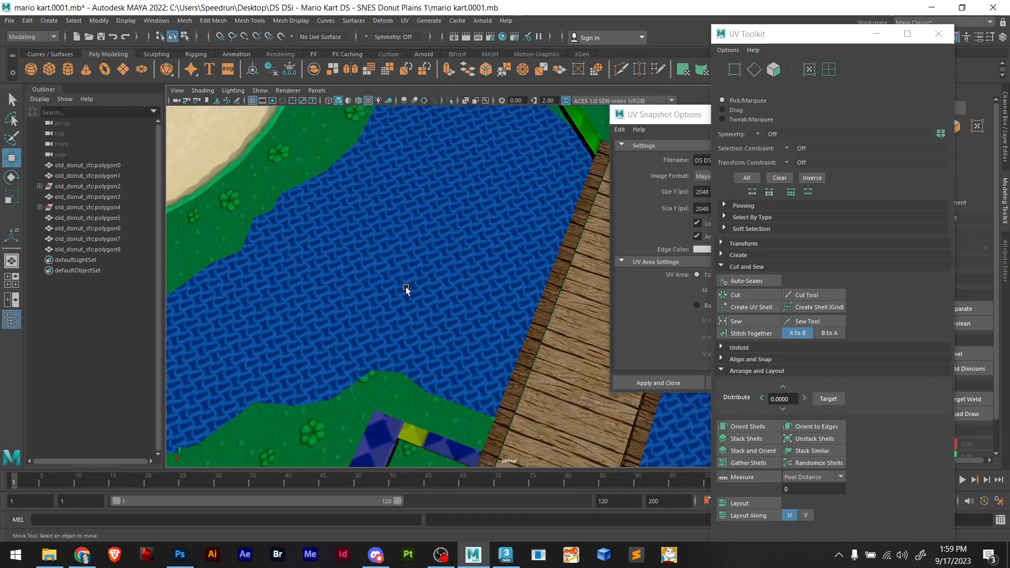
left_click_drag(406, 286, 430, 269, "alt")
scroll(421, 274, "down", 8)
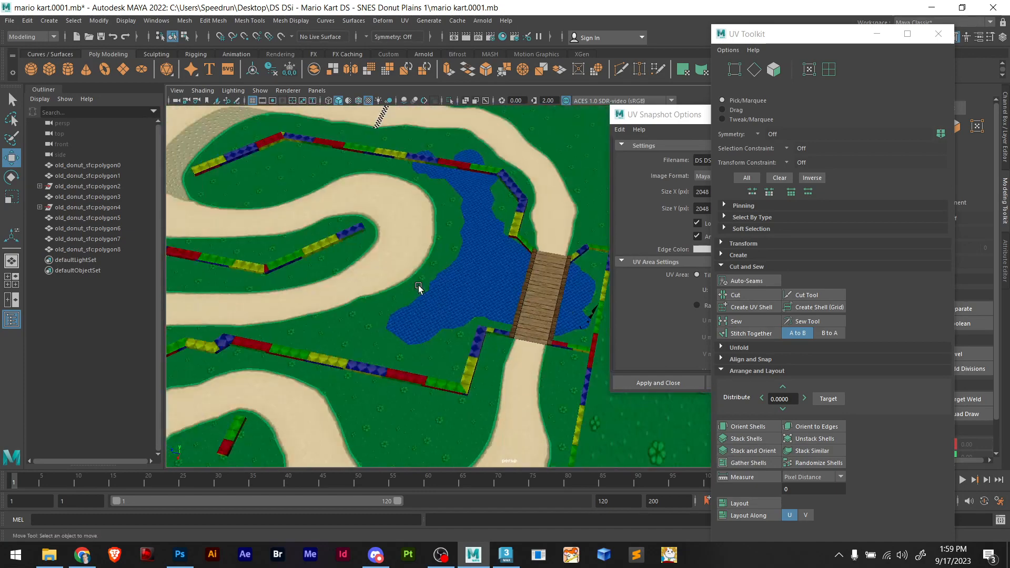
scroll(418, 289, "down", 10)
scroll(469, 288, "up", 6)
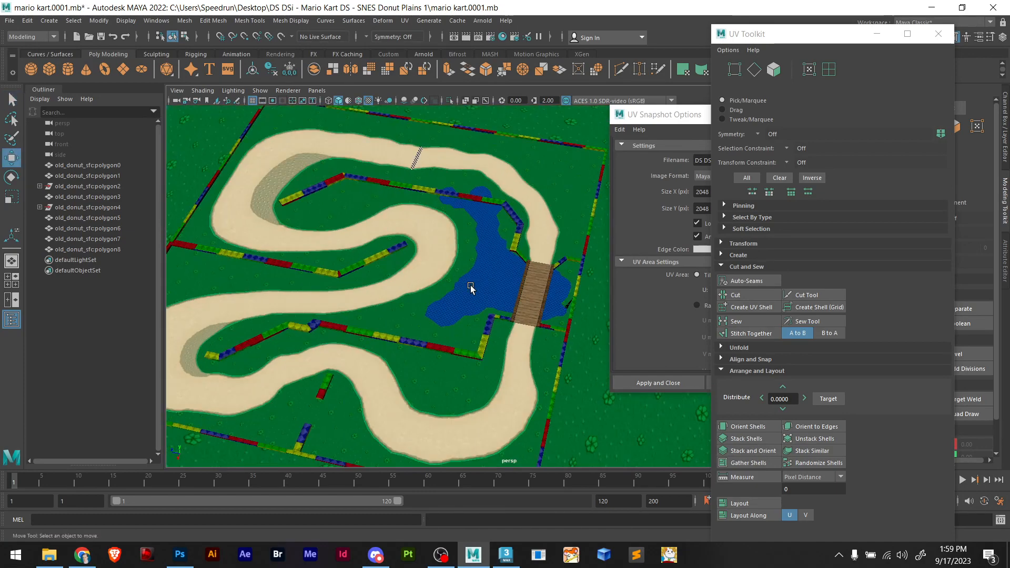
scroll(494, 290, "up", 5)
middle_click_drag(522, 245, 449, 305, "alt")
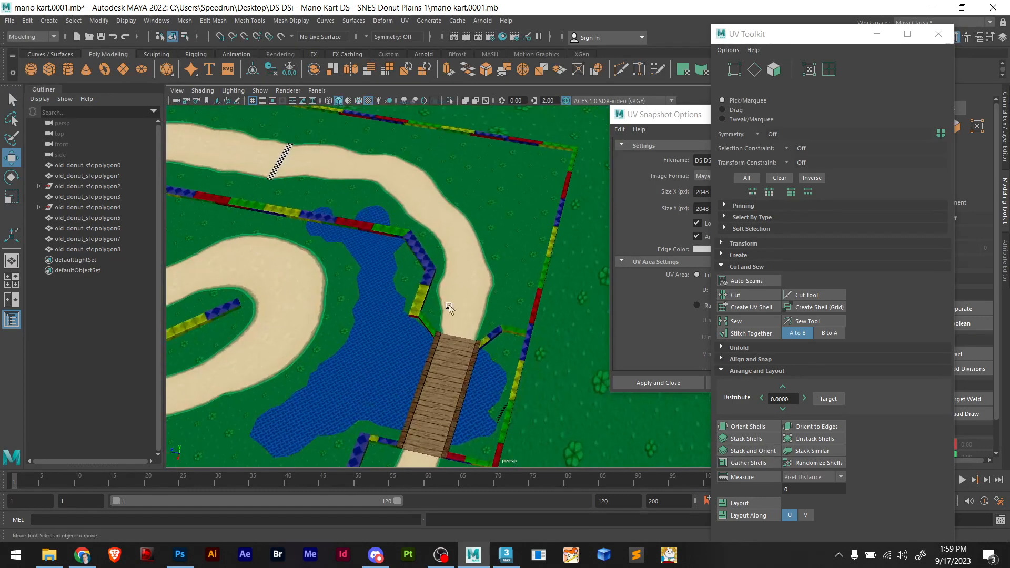
Select the sand road and inspect its sand texture and edges near the bridge and around the inner bend
left_click(475, 283)
scroll(463, 290, "up", 5)
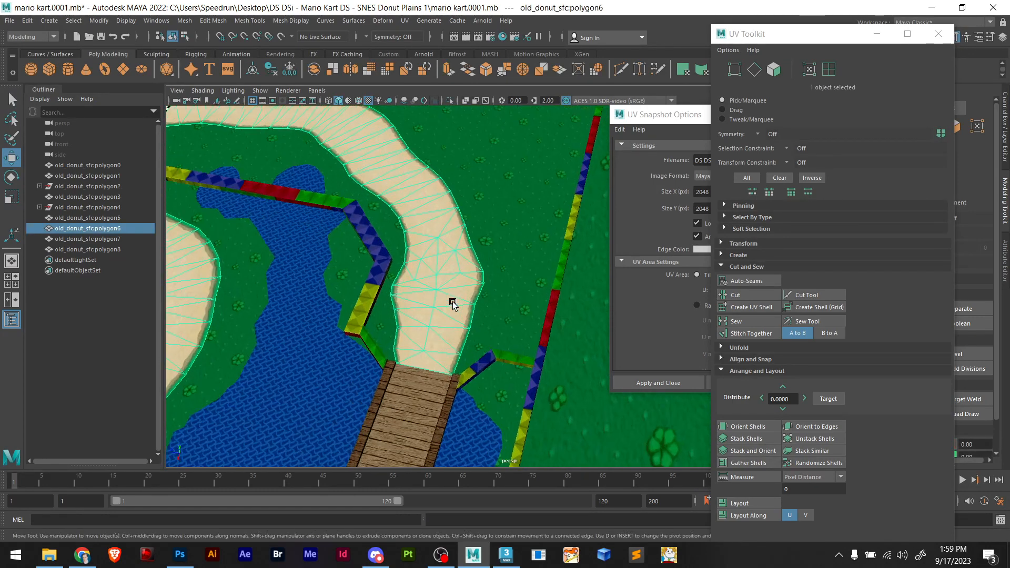
scroll(415, 305, "up", 2)
scroll(367, 316, "down", 6)
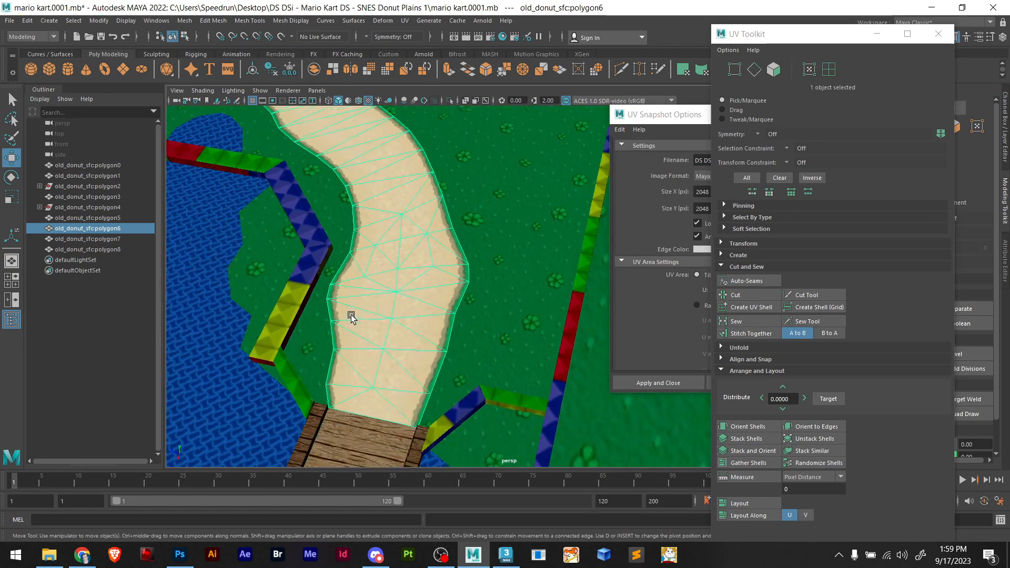
middle_click_drag(385, 299, 595, 318, "alt")
scroll(481, 308, "down", 4)
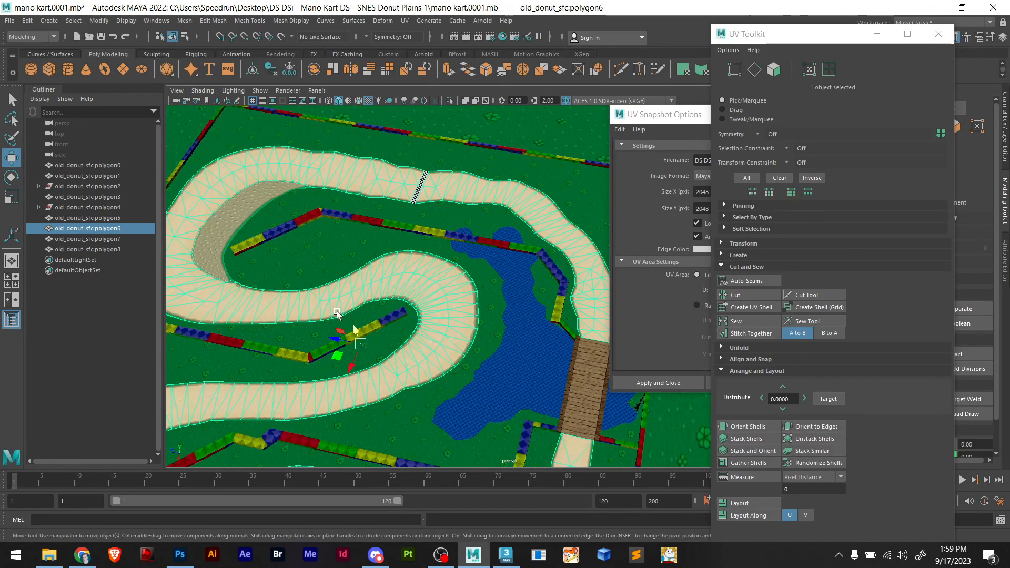
scroll(429, 312, "down", 3)
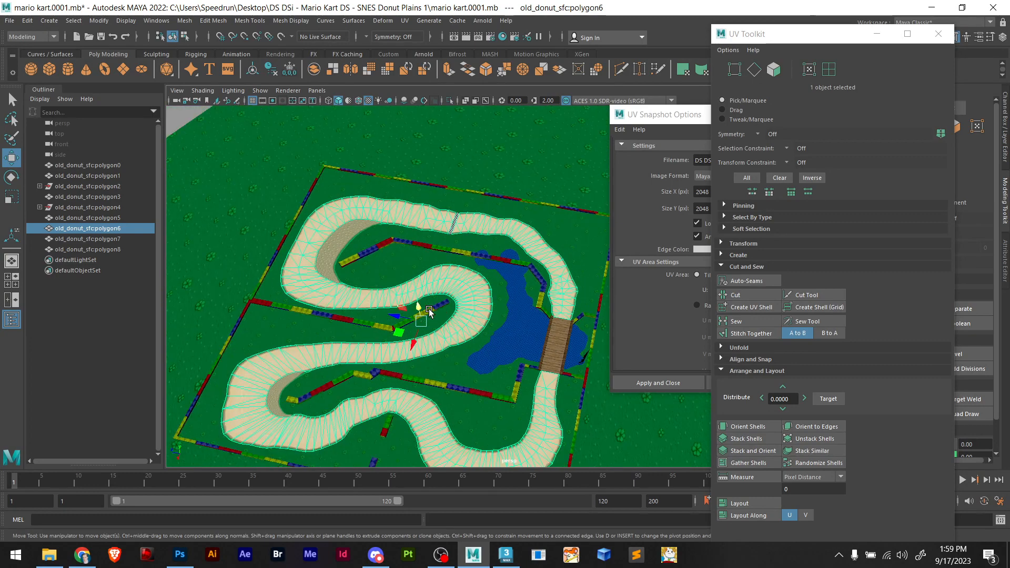
scroll(374, 295, "up", 8)
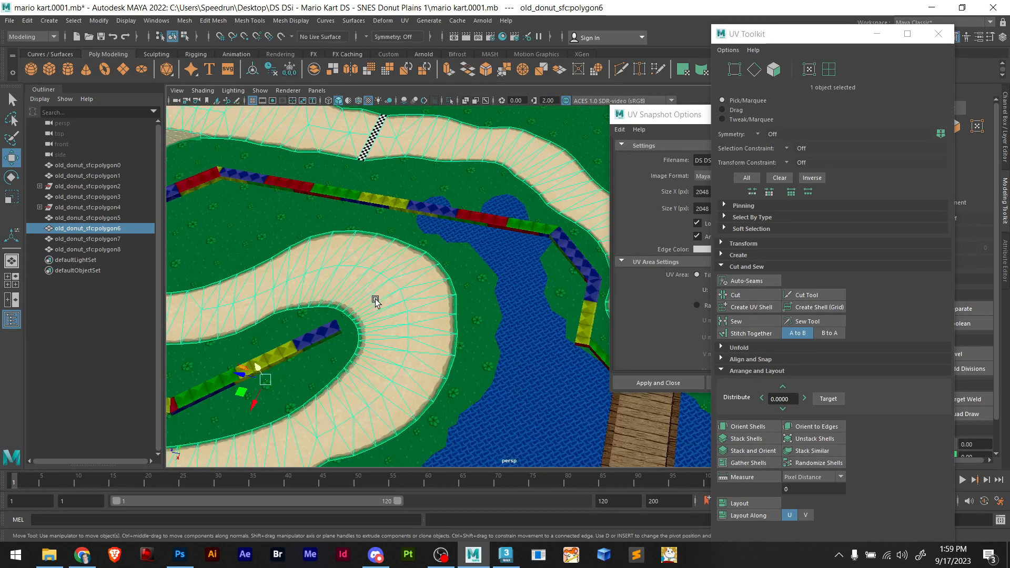
scroll(337, 316, "down", 8)
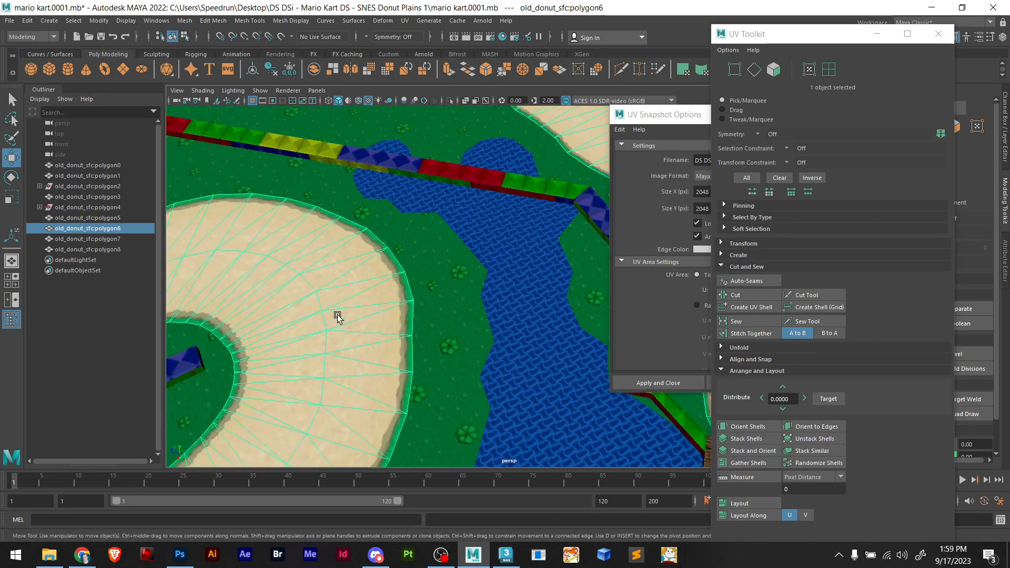
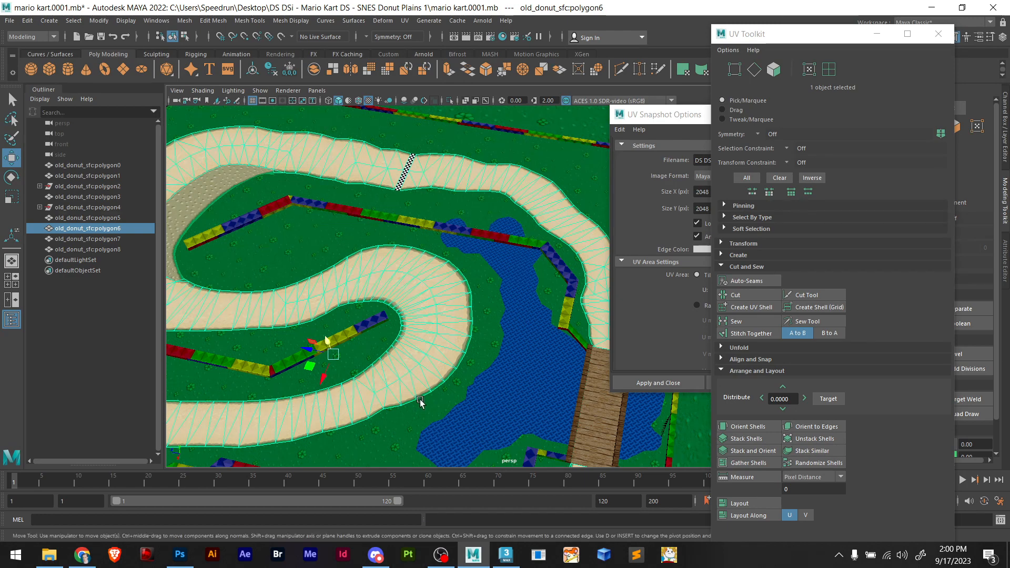
Examine the full sand road from above, comparing its bends with the gravel patches on the inner curves
scroll(421, 402, "down", 5)
scroll(379, 372, "up", 4)
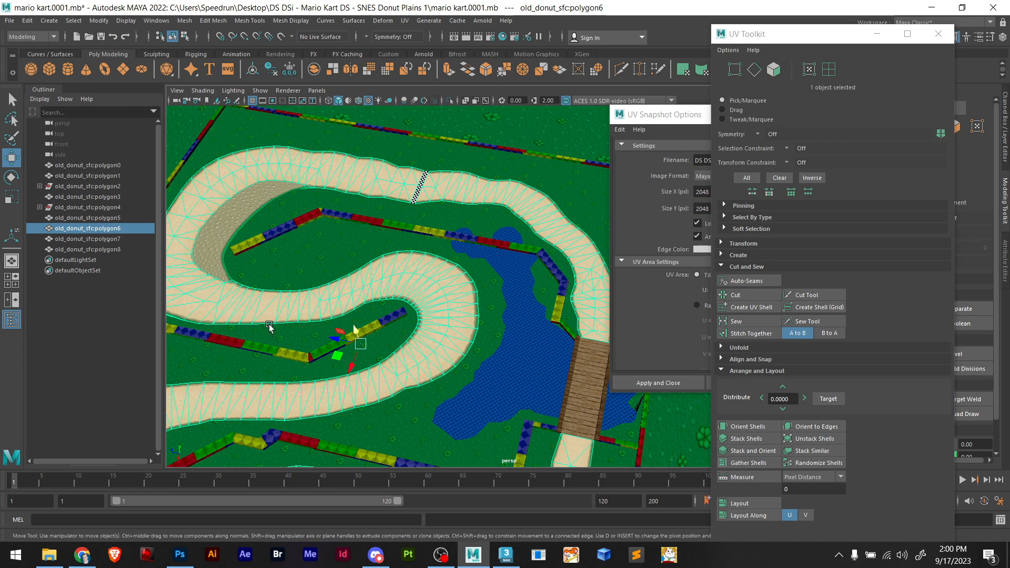
scroll(270, 328, "down", 4)
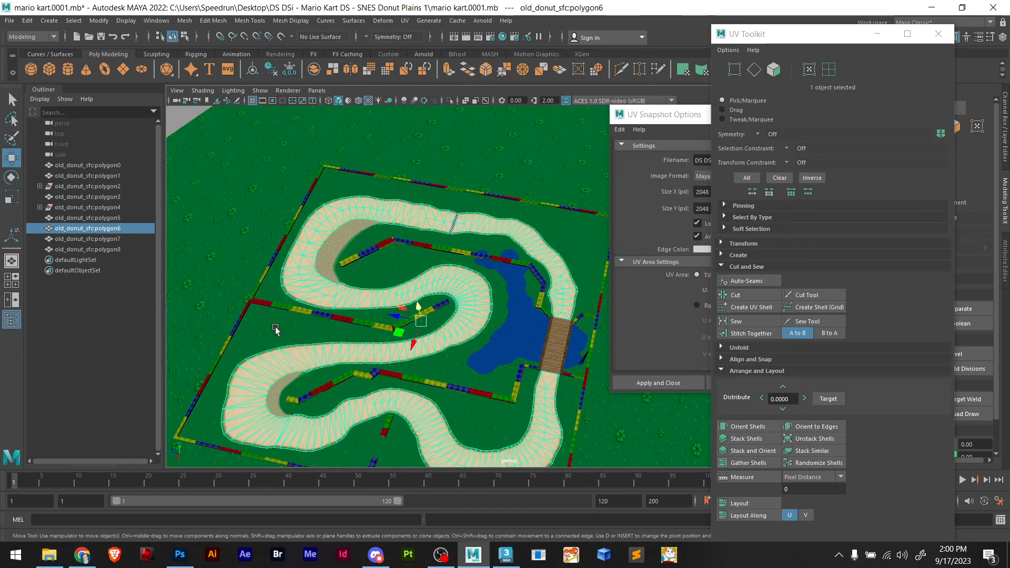
scroll(290, 317, "up", 3)
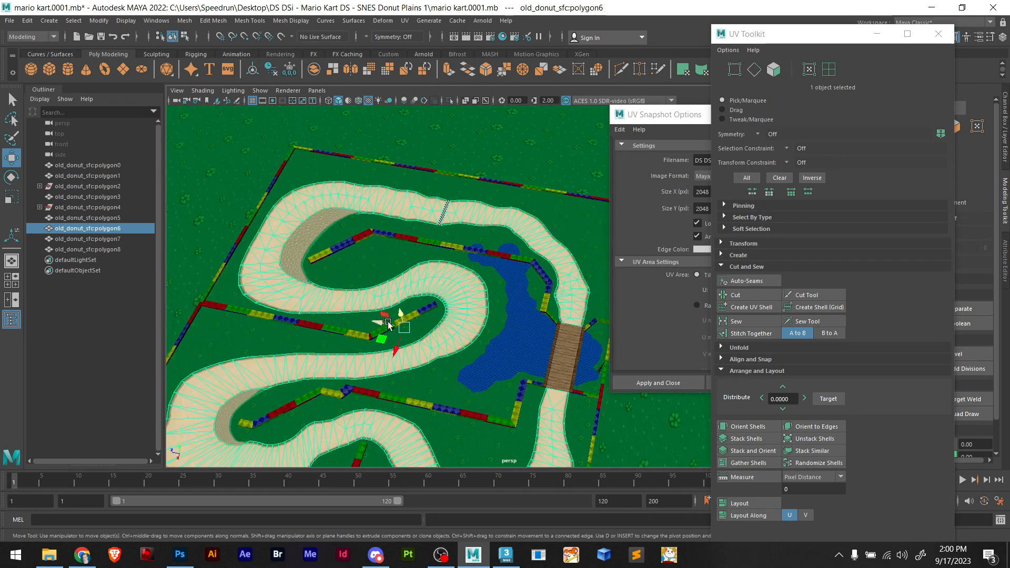
scroll(278, 308, "up", 6)
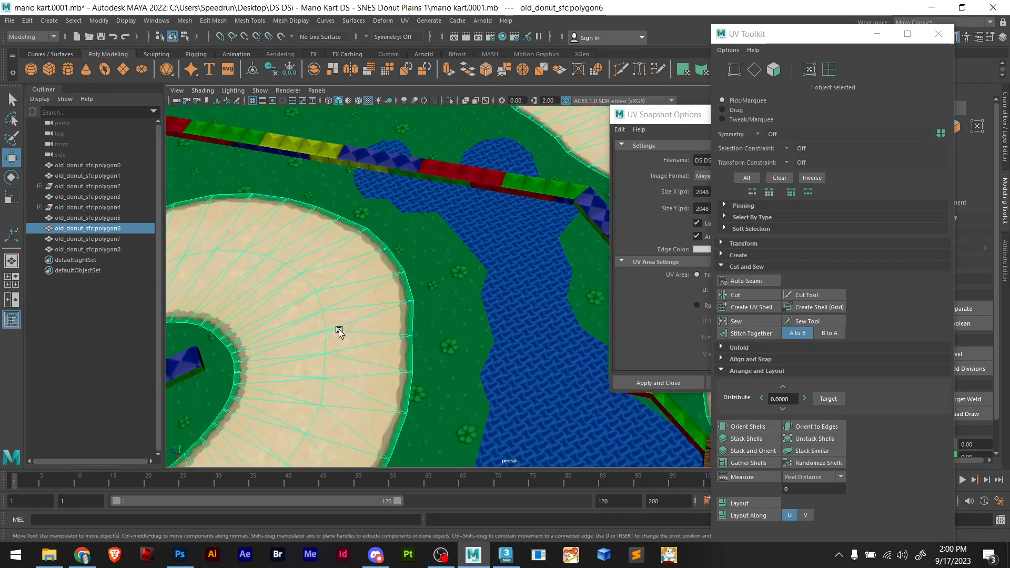
scroll(335, 333, "down", 2)
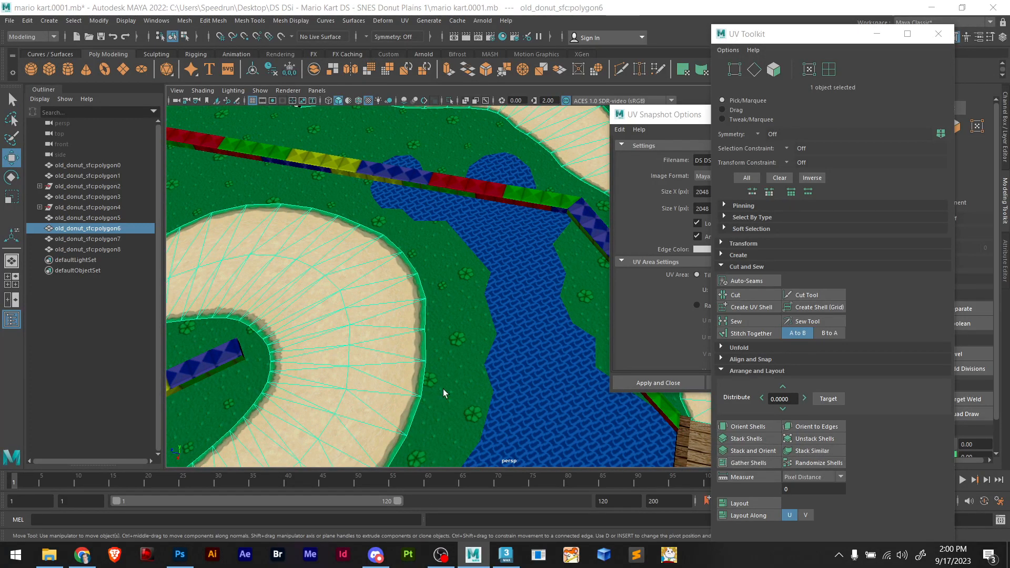
scroll(430, 348, "down", 3)
scroll(429, 349, "down", 2)
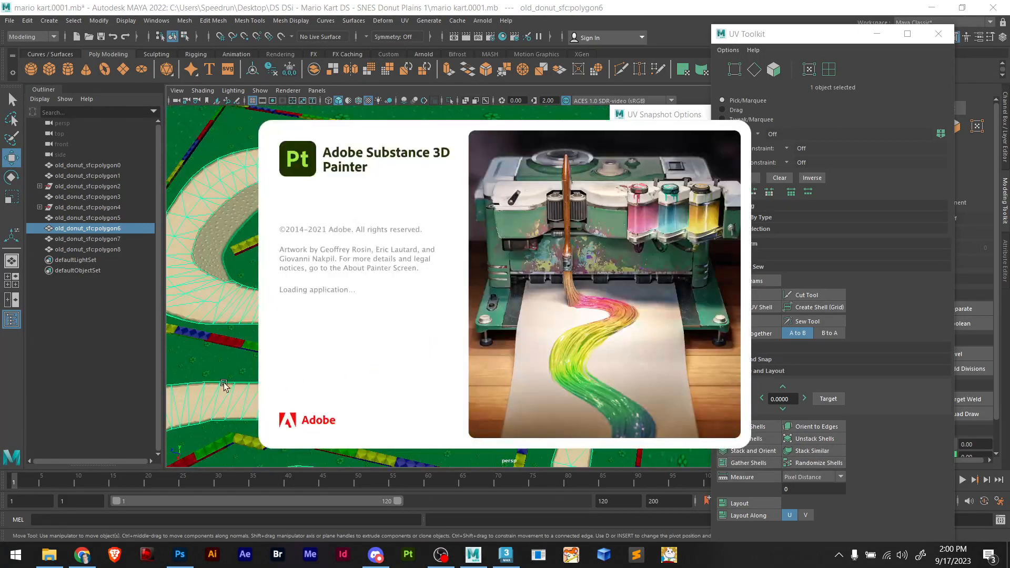
scroll(214, 370, "up", 2)
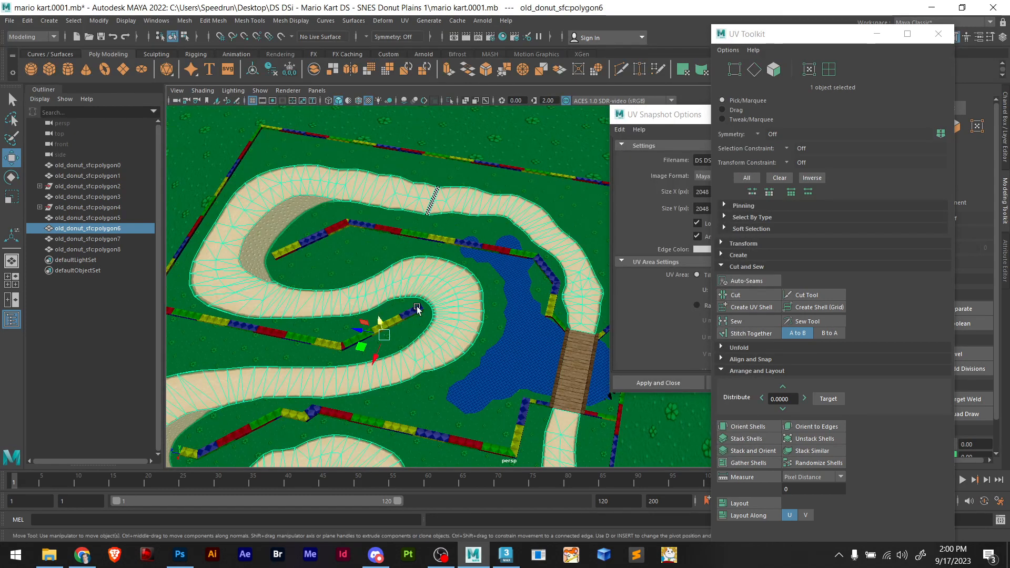
scroll(417, 308, "down", 3)
left_click_drag(439, 338, 406, 312, "alt")
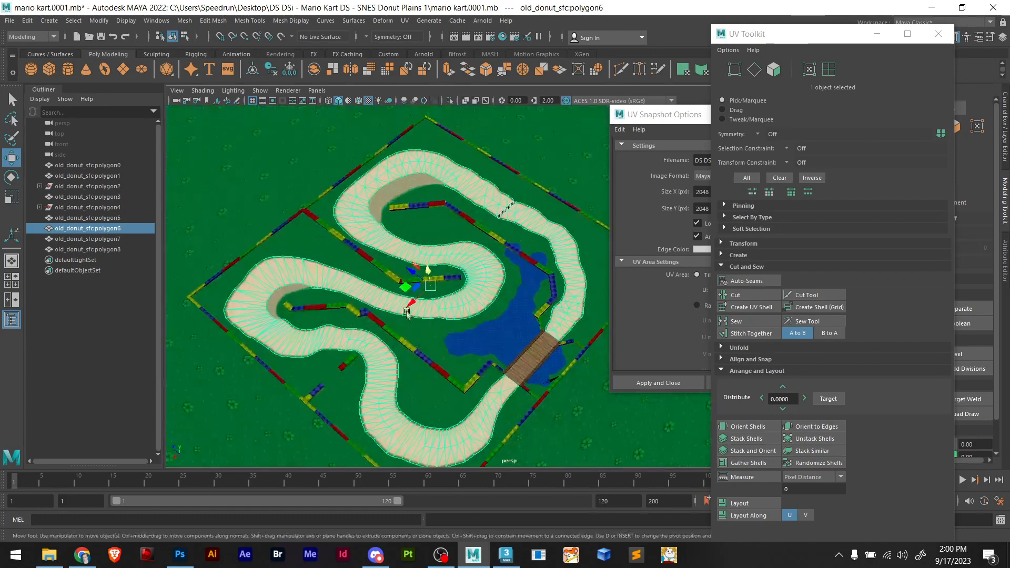
middle_click_drag(375, 258, 443, 311, "alt")
scroll(448, 273, "up", 5)
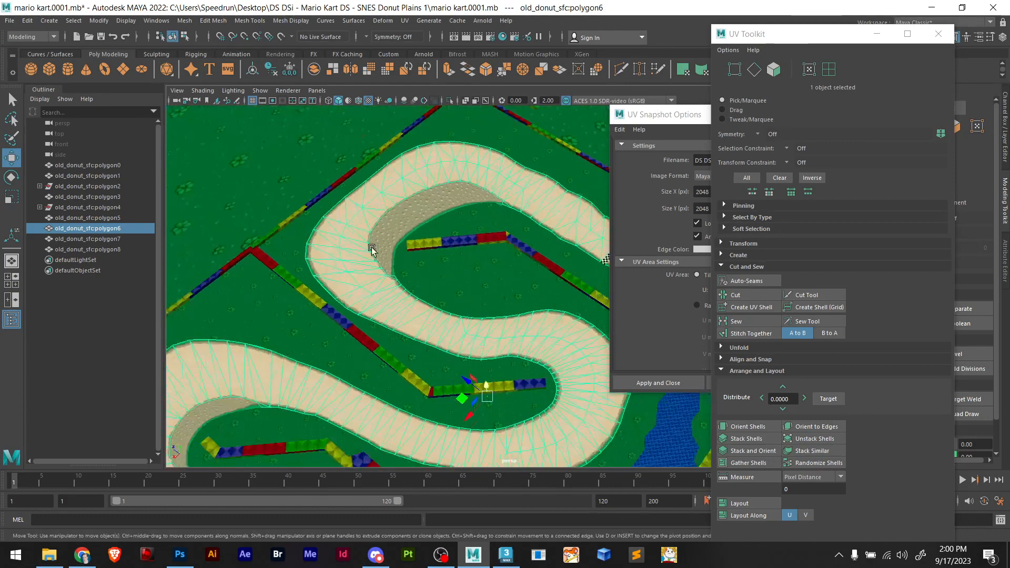
scroll(375, 250, "down", 2)
left_click_drag(411, 263, 408, 269, "alt")
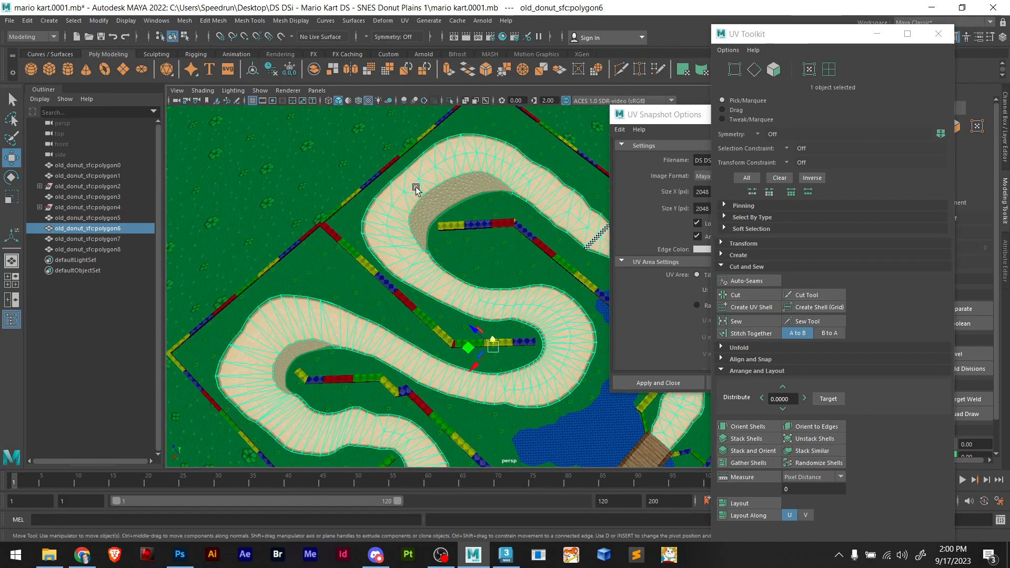
Select the gravel patches on the inner curves together with the sand road and open their UVs in the UV Editor
left_click(422, 205)
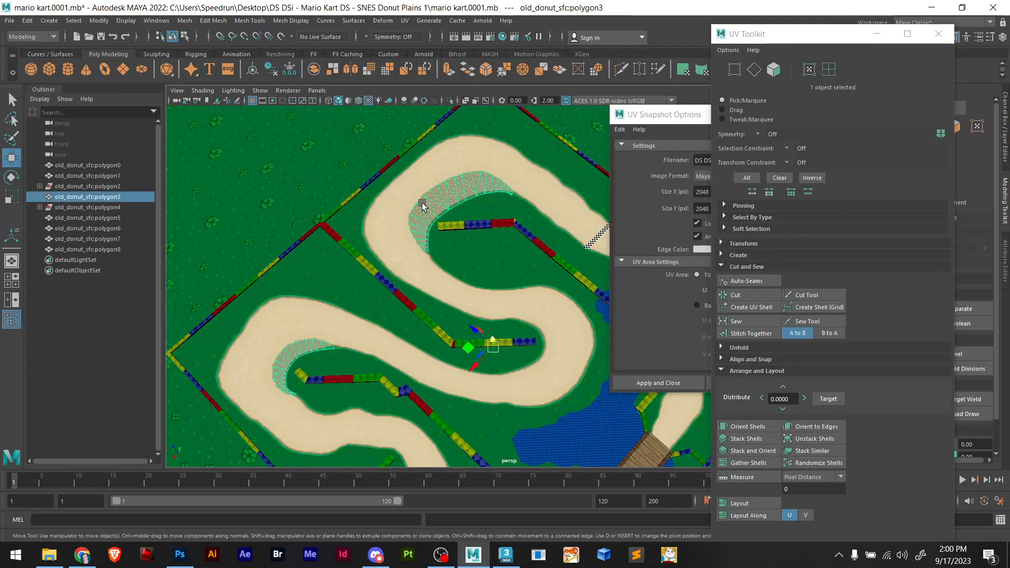
scroll(371, 284, "up", 3)
middle_click_drag(452, 345, 474, 357, "alt")
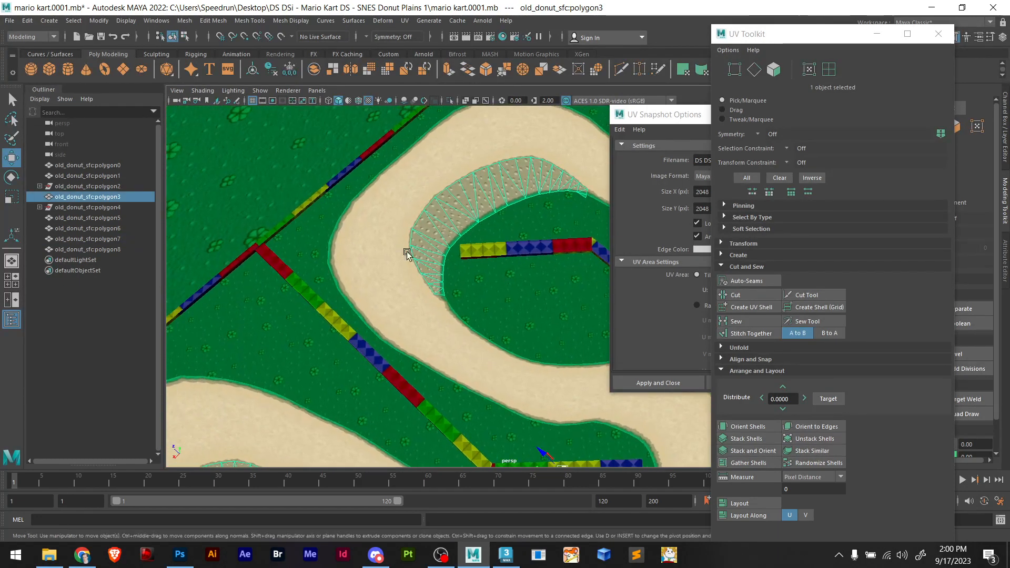
left_click(380, 238, "shift")
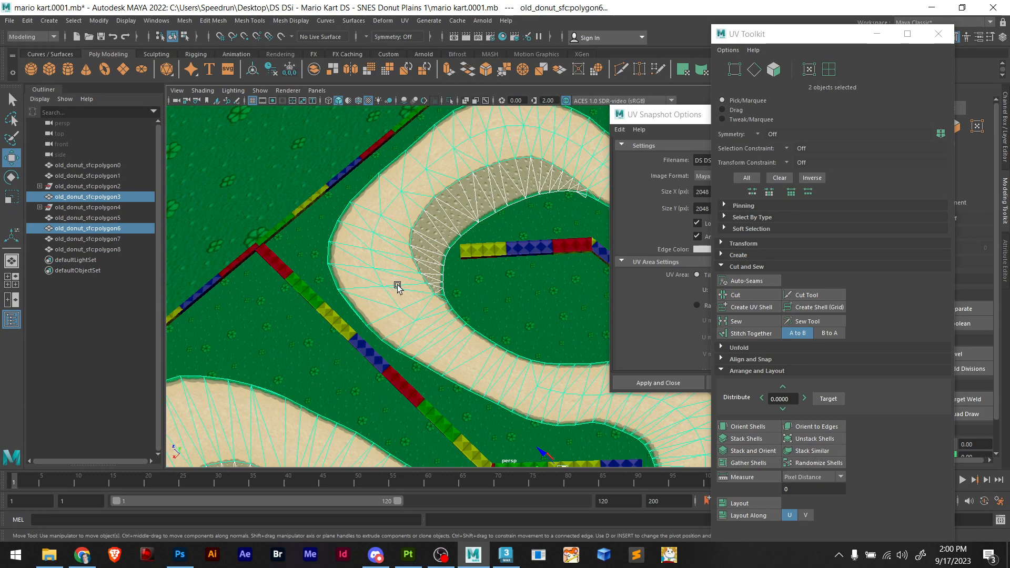
scroll(397, 286, "down", 5)
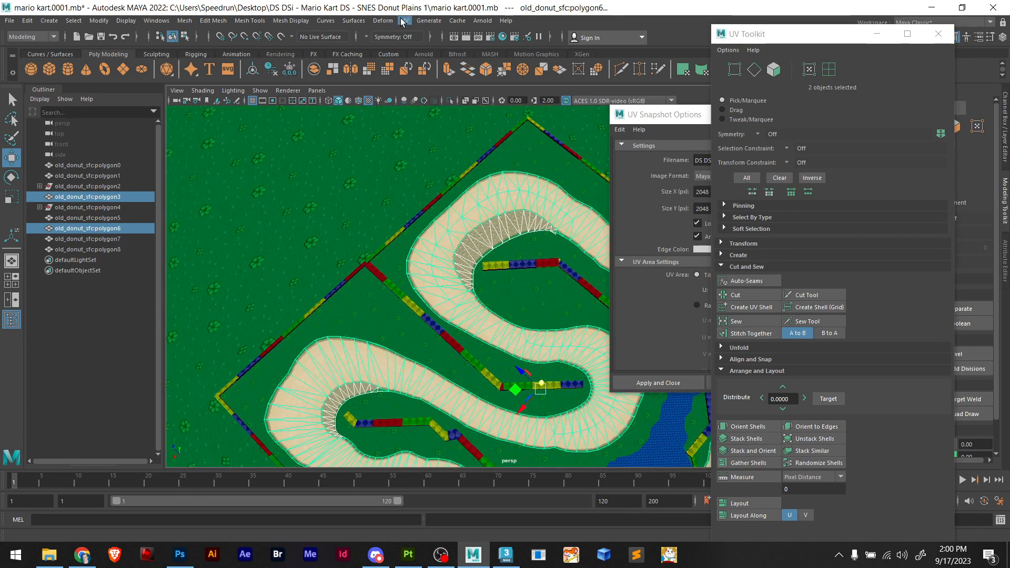
left_click(403, 22)
left_click(418, 36)
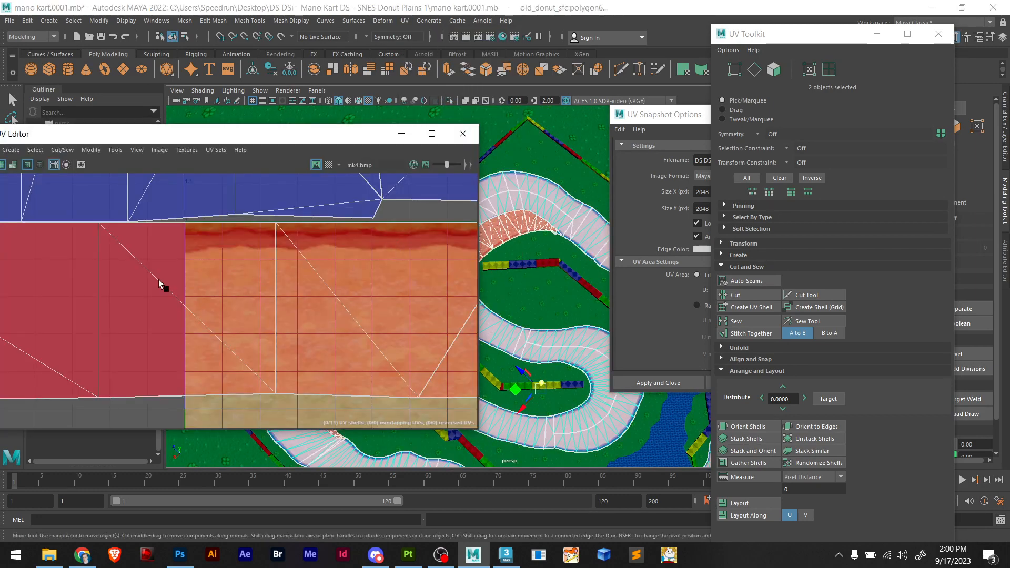
Examine how the gravel UV shells overlap the sand road strips, with the whole UV Editor window brought into view
scroll(214, 303, "down", 12)
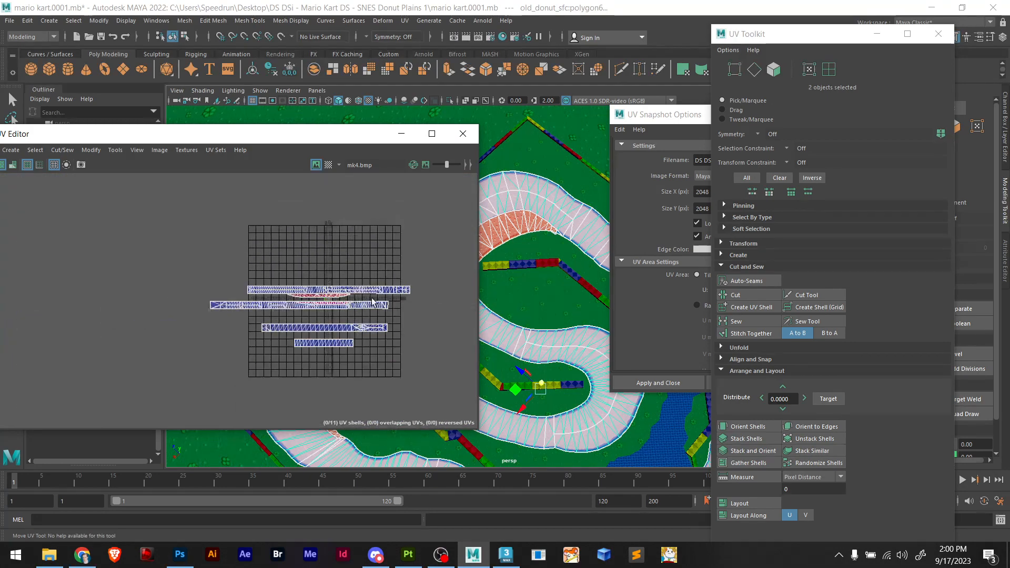
middle_click_drag(372, 301, 347, 287, "alt")
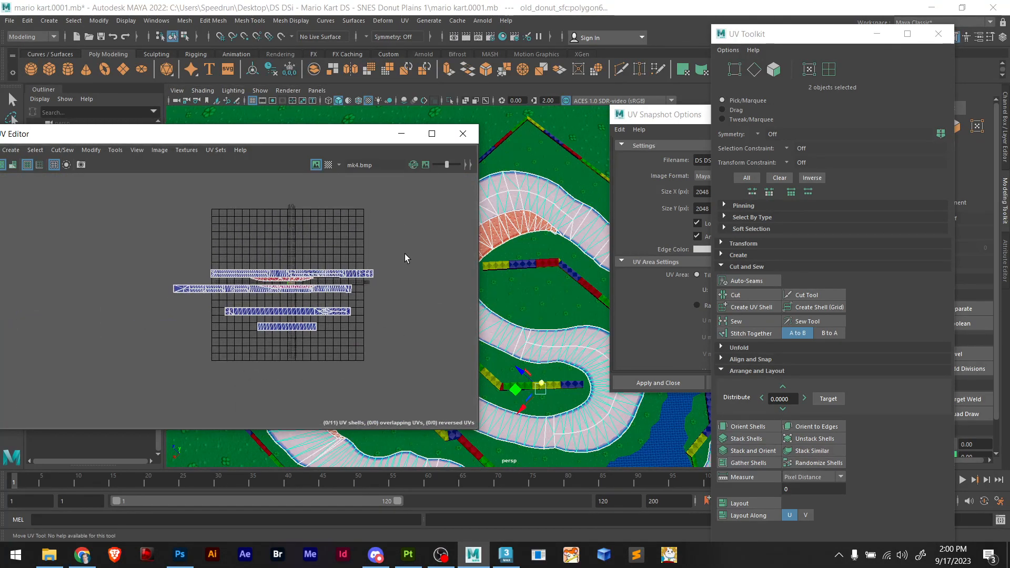
left_click_drag(405, 253, 200, 342)
scroll(362, 290, "up", 8)
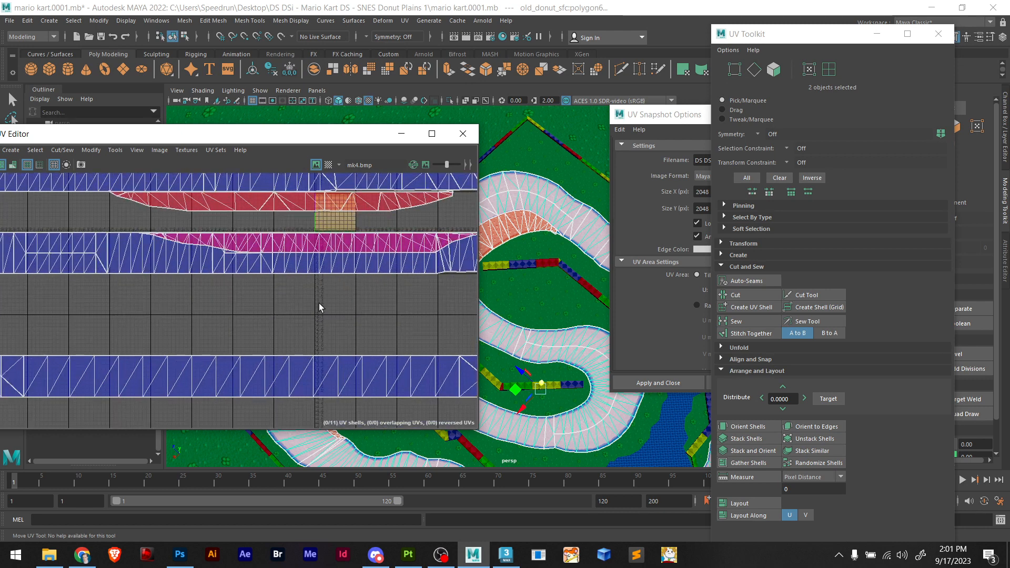
middle_click_drag(319, 305, 295, 327, "alt")
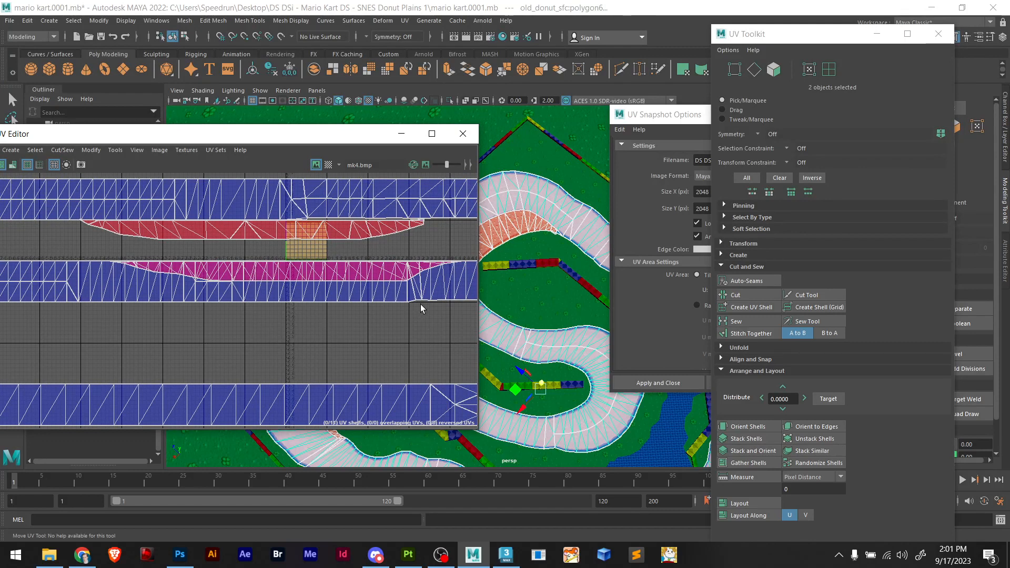
scroll(371, 300, "down", 3)
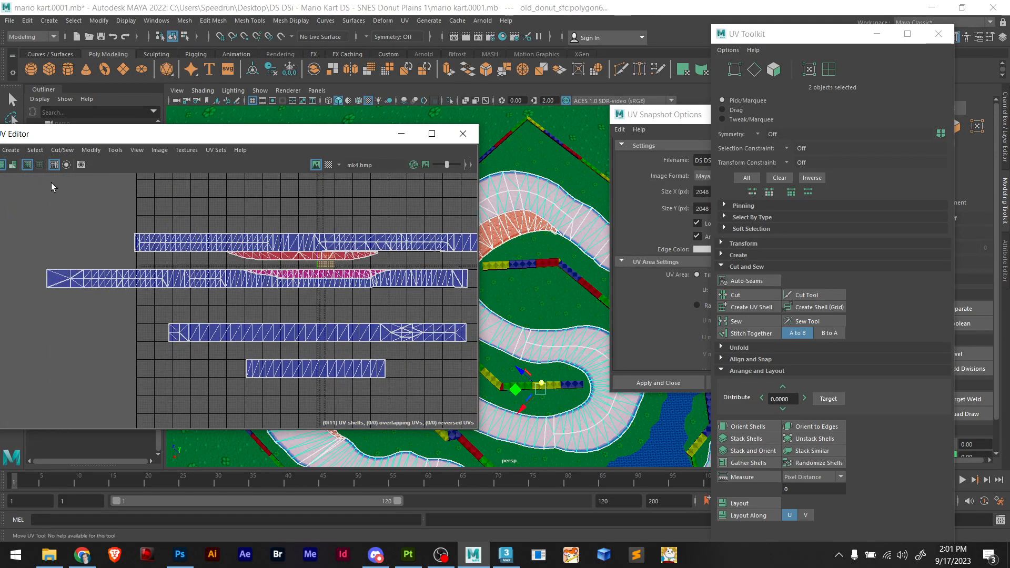
left_click_drag(122, 135, 225, 172)
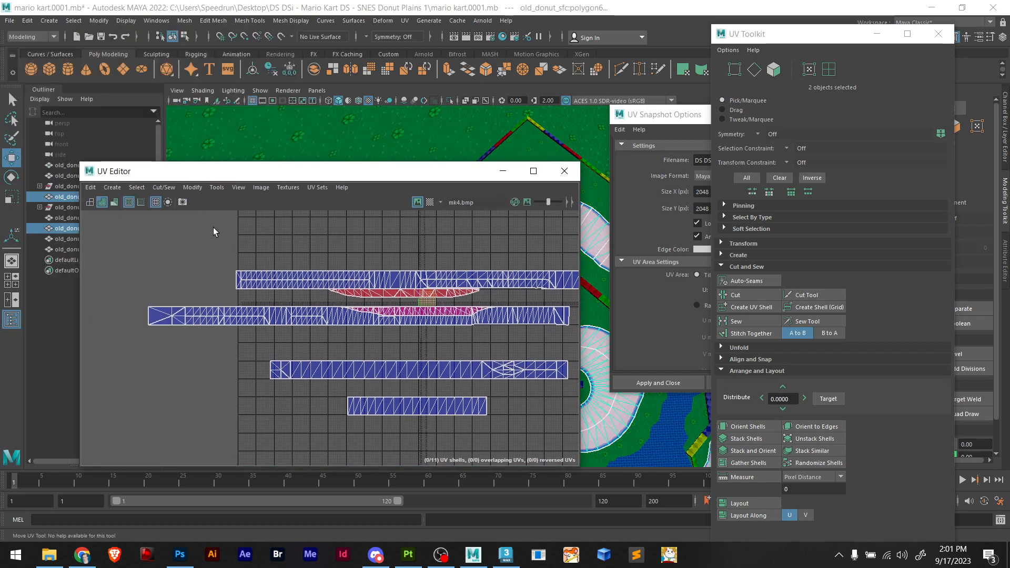
With UV shell selection on, select the second road strip's shells and move them about one unit down in V, clear of the gravel shells
left_click(828, 69)
scroll(389, 302, "up", 2)
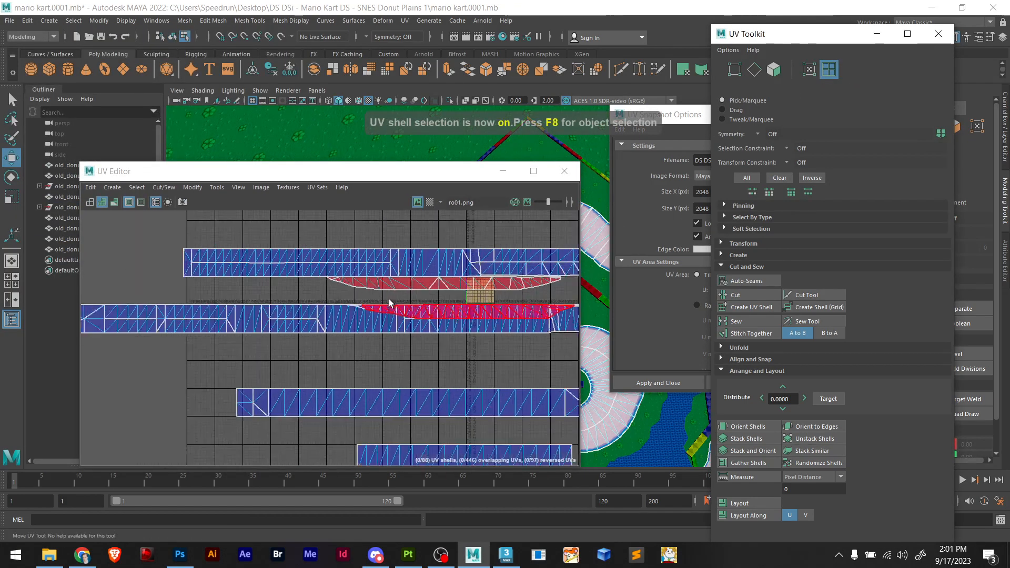
scroll(406, 293, "down", 2)
scroll(405, 297, "up", 4)
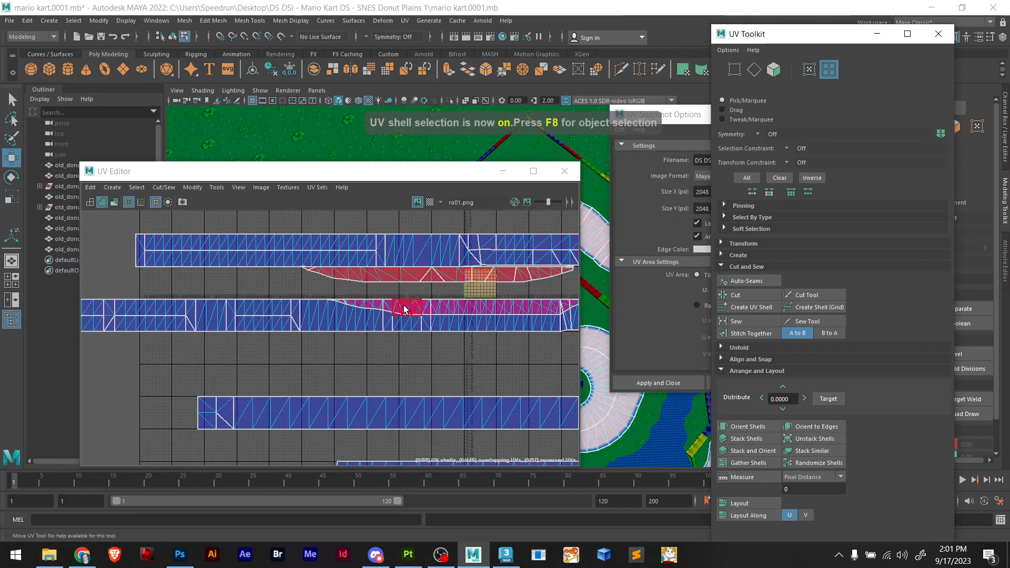
scroll(284, 335, "down", 5)
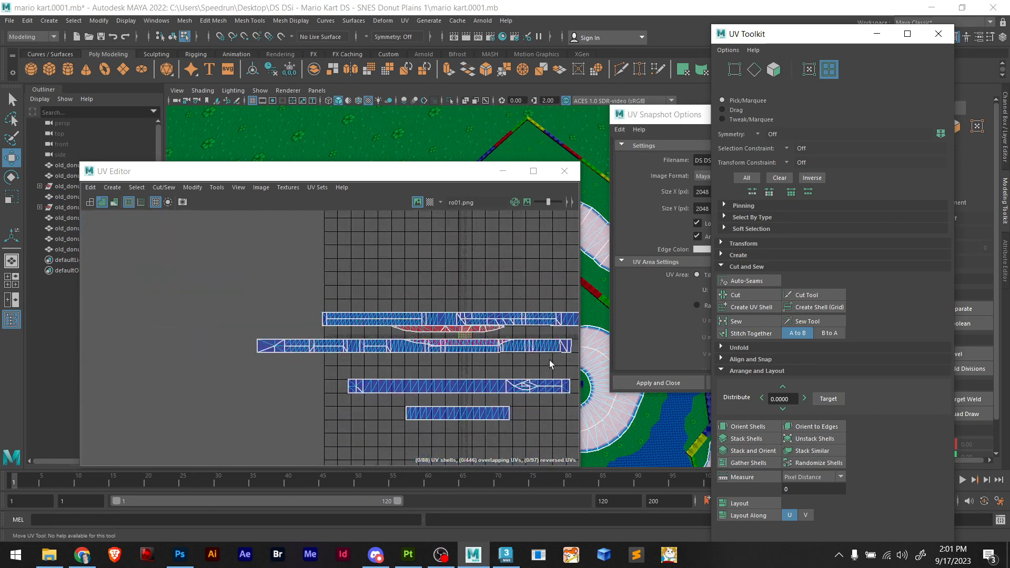
left_click_drag(570, 356, 244, 350)
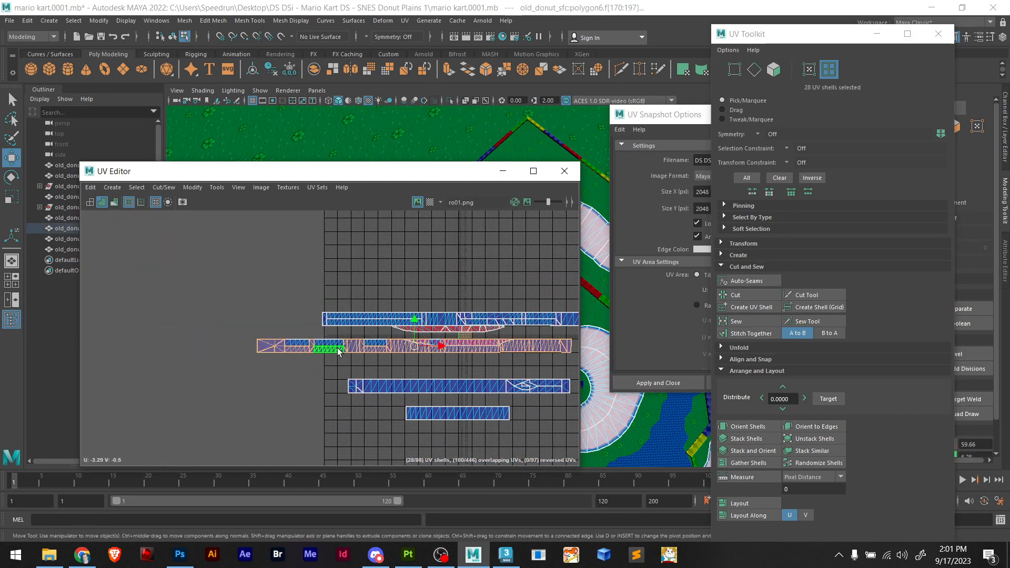
left_click(296, 342, "shift")
left_click(373, 345, "shift")
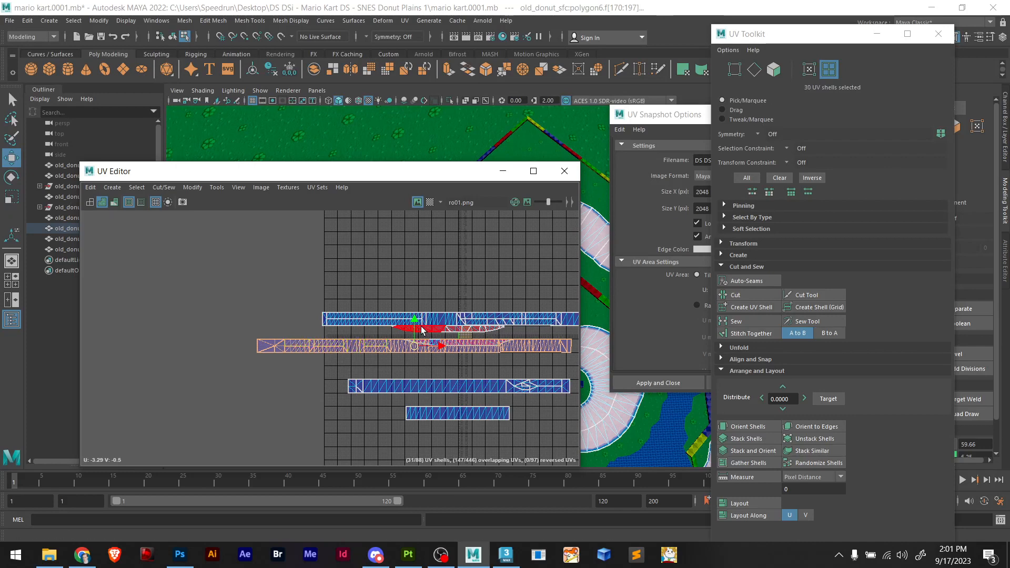
left_click_drag(415, 322, 415, 335)
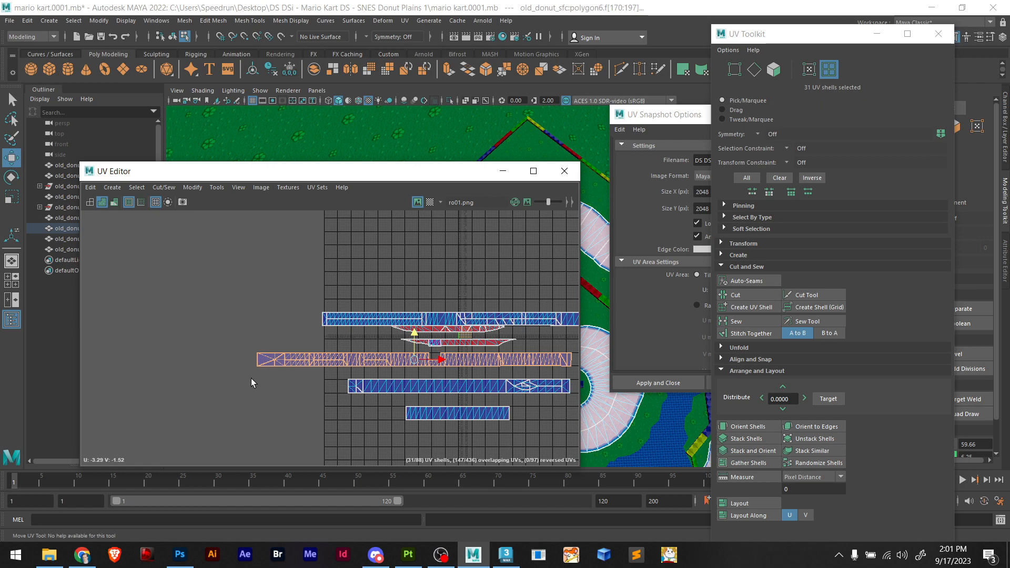
scroll(375, 334, "up", 5)
middle_click_drag(374, 334, 191, 357, "alt")
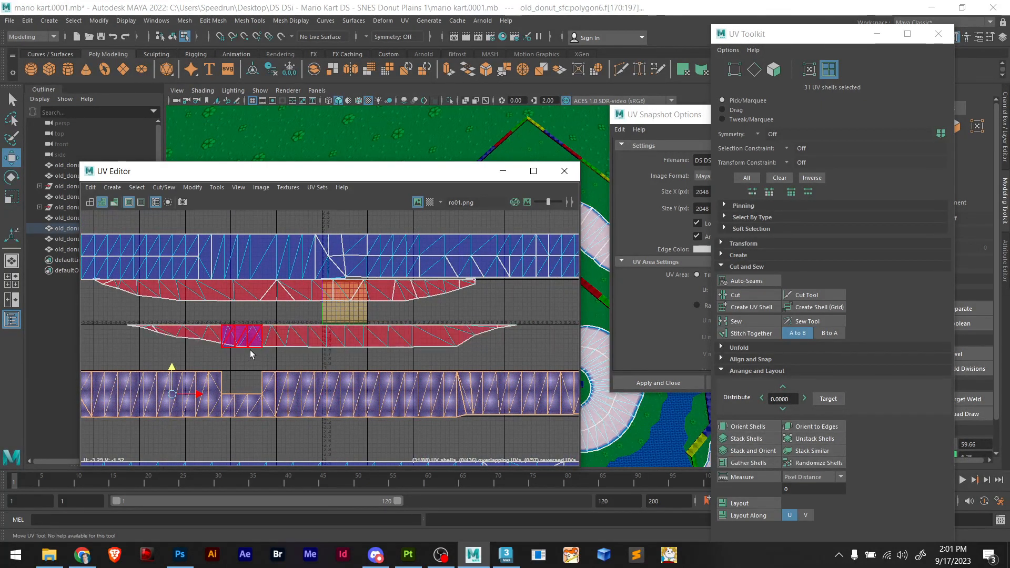
Undo the last shell move, add the missed shell to the second road strip, and move the whole strip down clear of the gravel shells
key("ctrl+z")
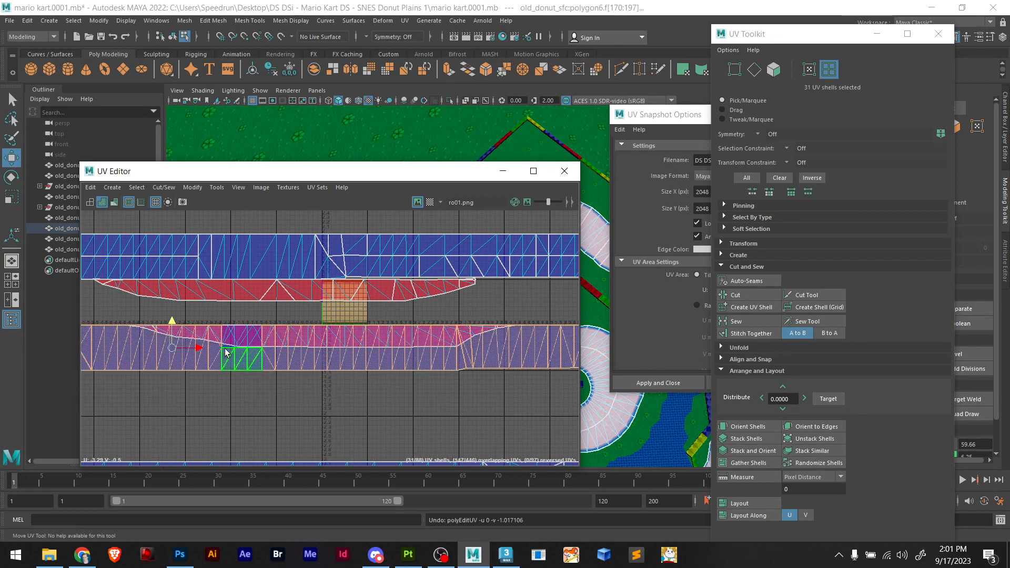
left_click_drag(175, 324, 177, 366)
scroll(360, 294, "down", 5)
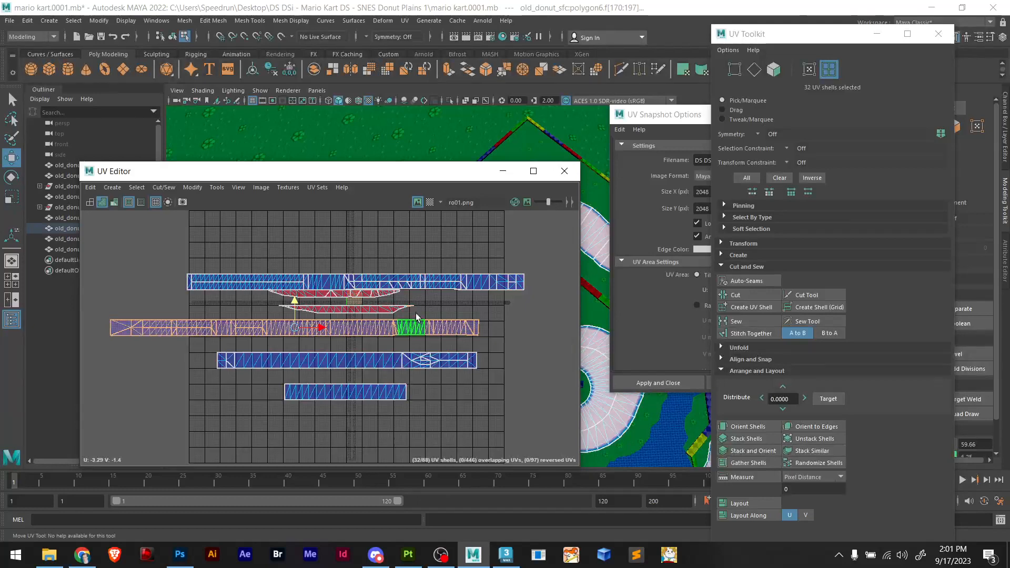
Select both gravel shell strips including their missed end pieces and move them about three units up in V, above the upper road strip
left_click_drag(320, 307, 243, 291)
scroll(343, 302, "up", 5)
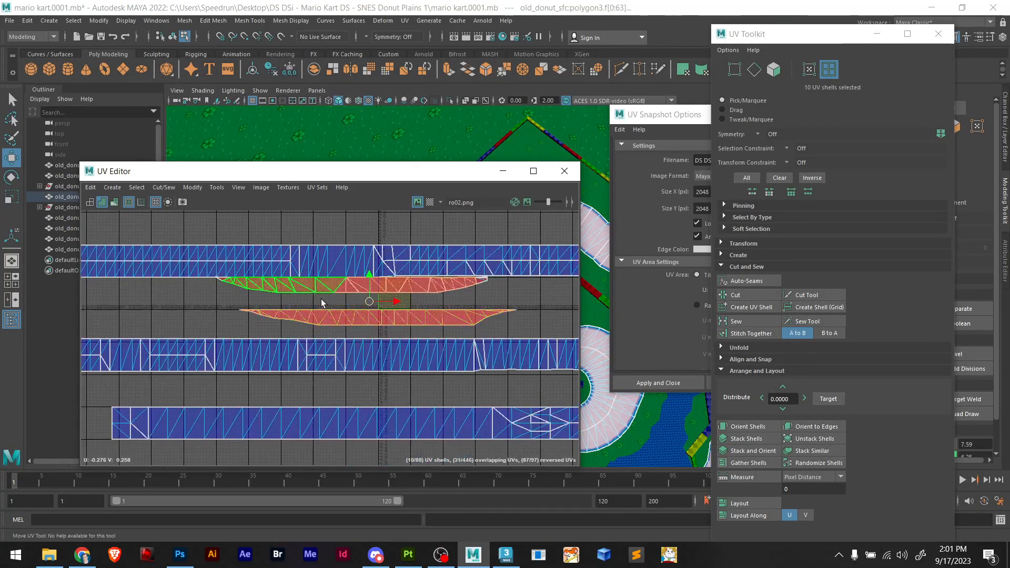
scroll(397, 295, "up", 8)
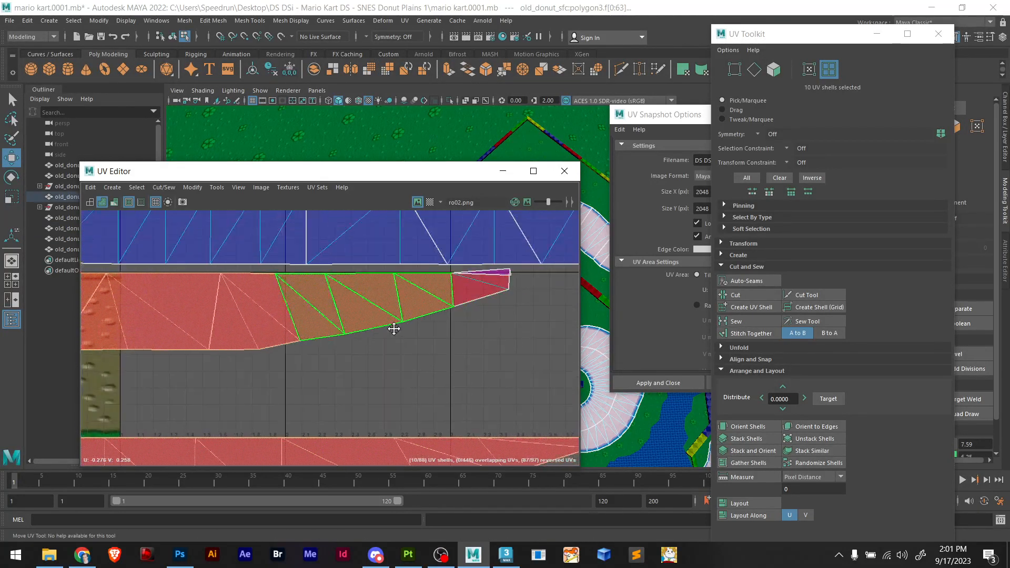
left_click(426, 298, "shift")
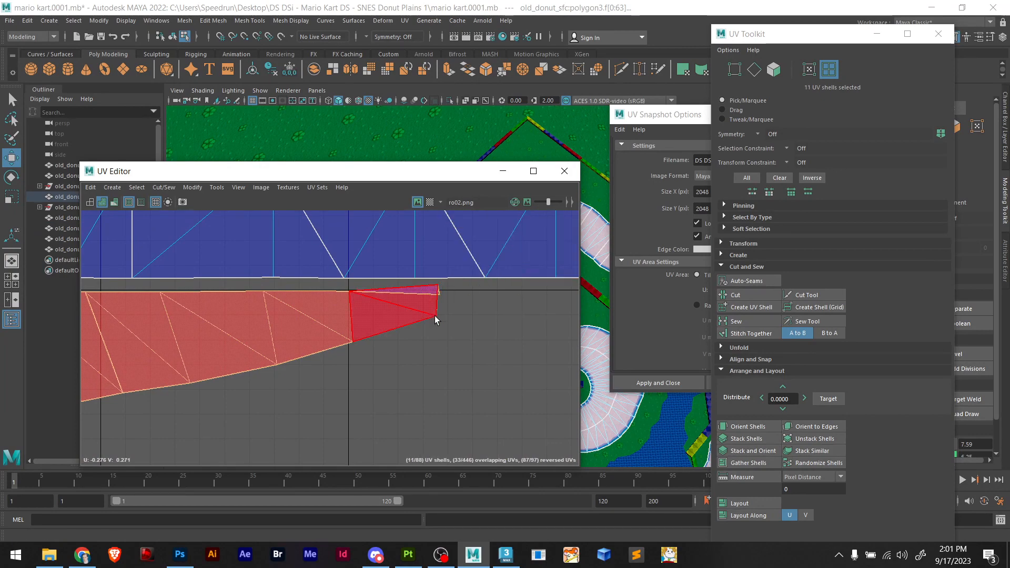
scroll(423, 326, "down", 3)
scroll(315, 329, "up", 6)
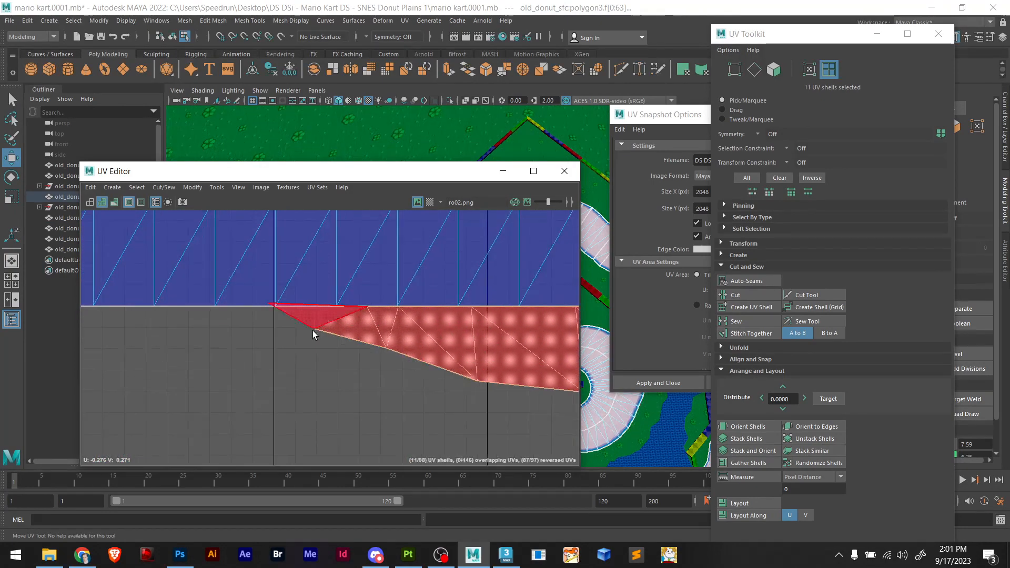
left_click(317, 323, "shift")
scroll(317, 323, "down", 8)
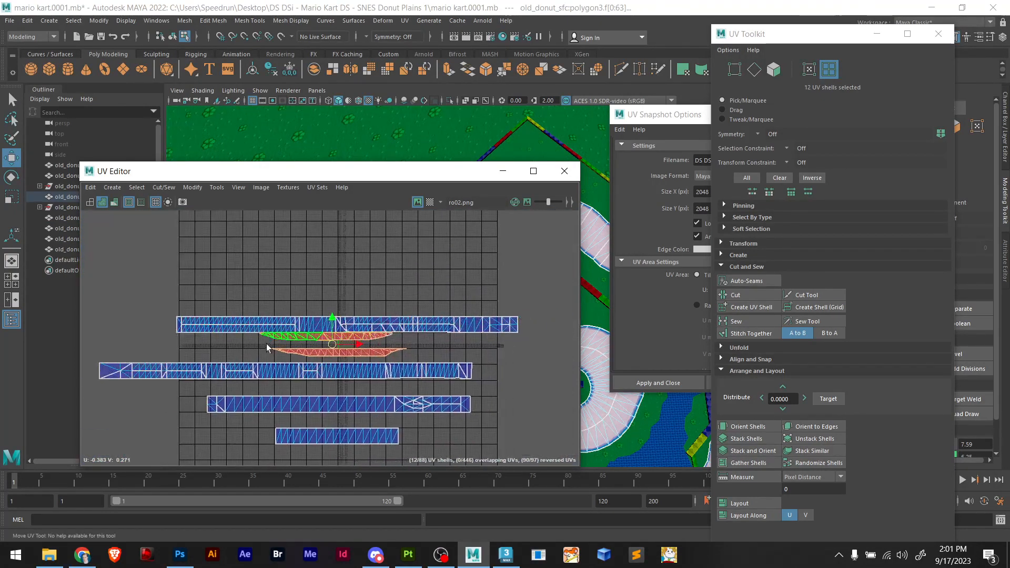
left_click_drag(332, 318, 332, 270)
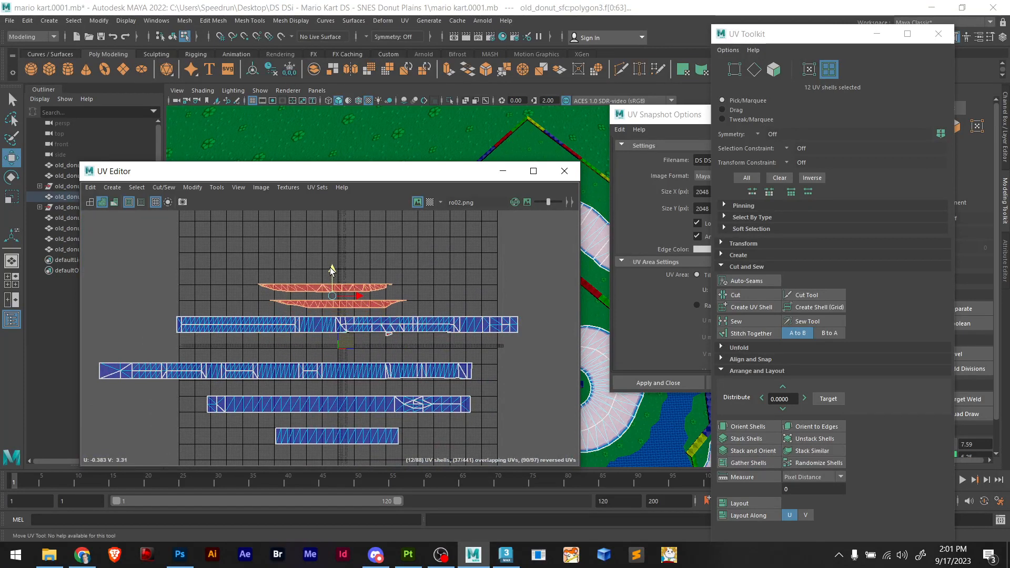
scroll(366, 308, "down", 3)
left_click_drag(476, 413, 178, 267)
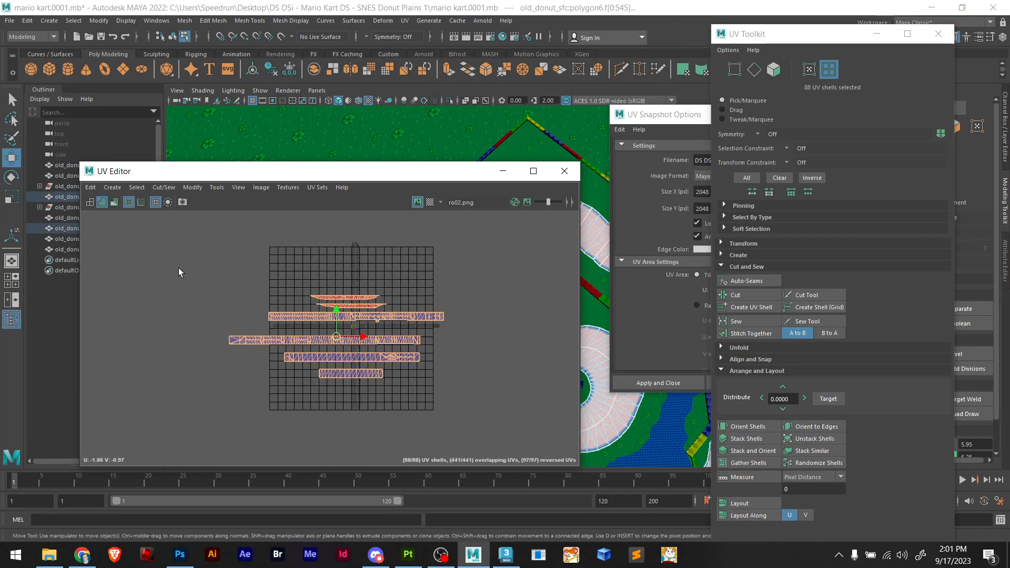
key("e")
key("r")
left_click_drag(336, 337, 414, 346)
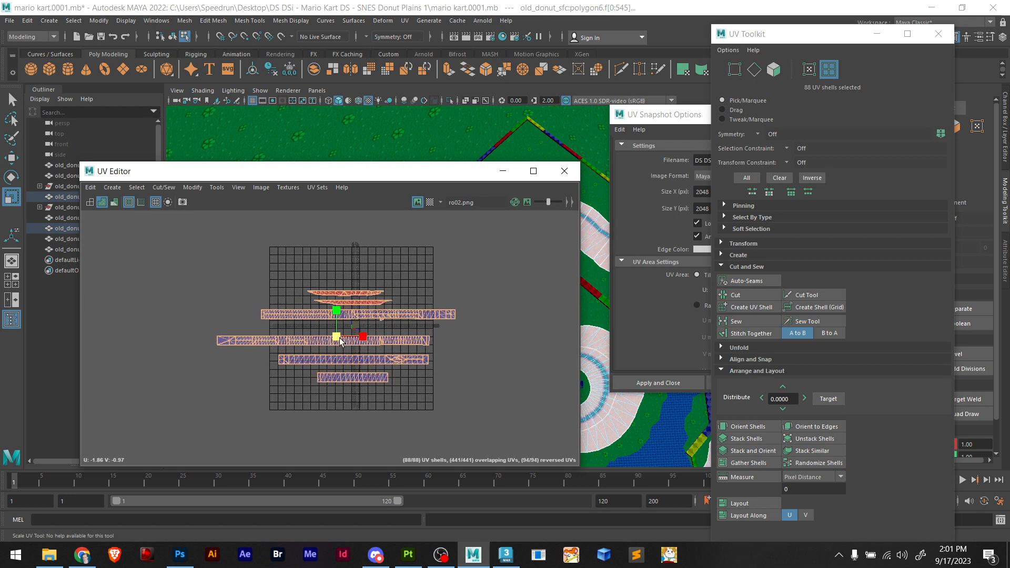
key("ctrl+z")
left_click(443, 333)
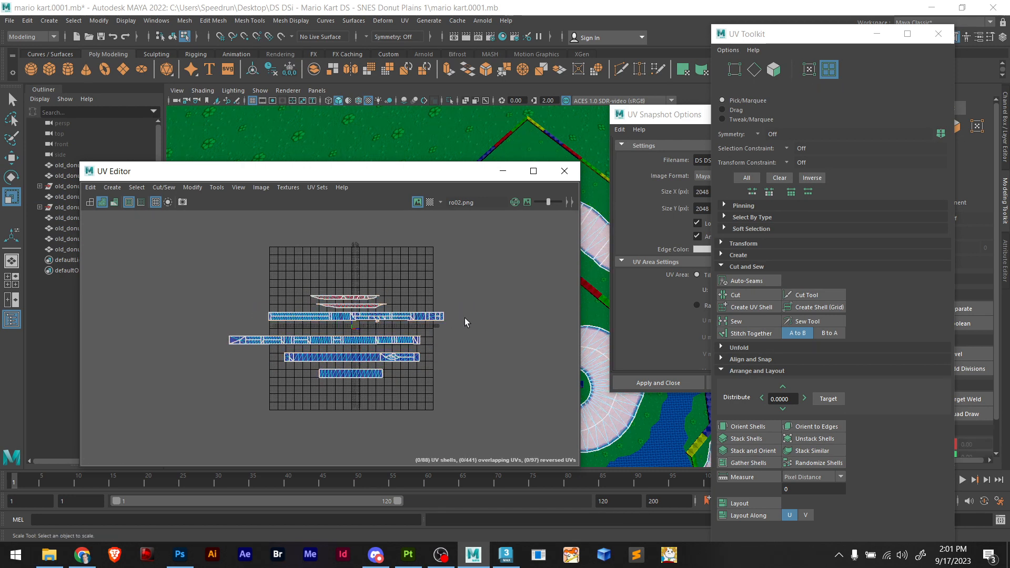
Select the upper road strip's shells and shift them in negative U so the strip's end lines up with the strips below
left_click_drag(461, 313, 259, 322)
key("w")
left_click_drag(381, 319, 355, 325)
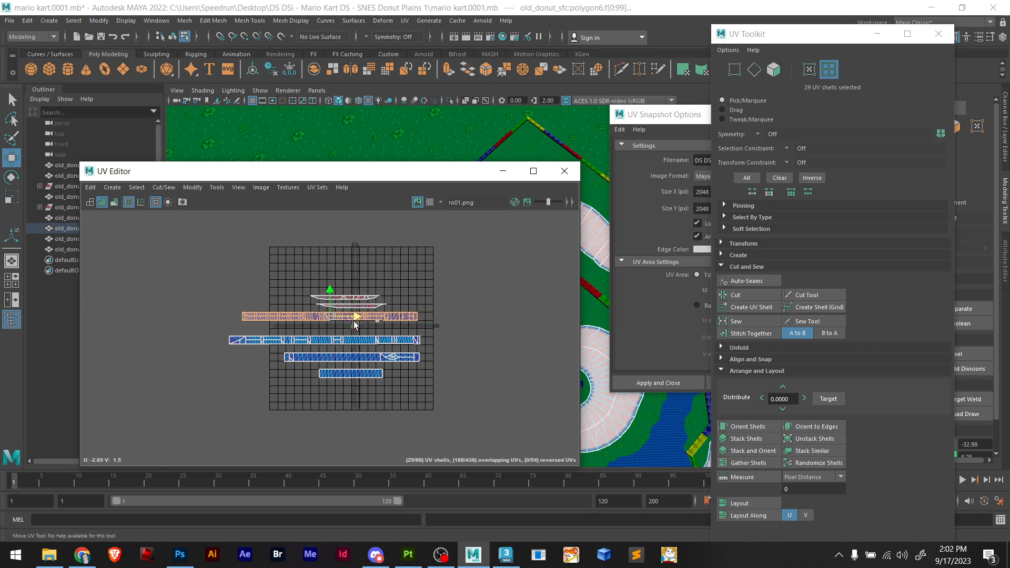
Select all road and gravel UV shells, scale them down uniformly together, and move them toward the 0–1 texture tile
left_click_drag(439, 402, 222, 285)
key("r")
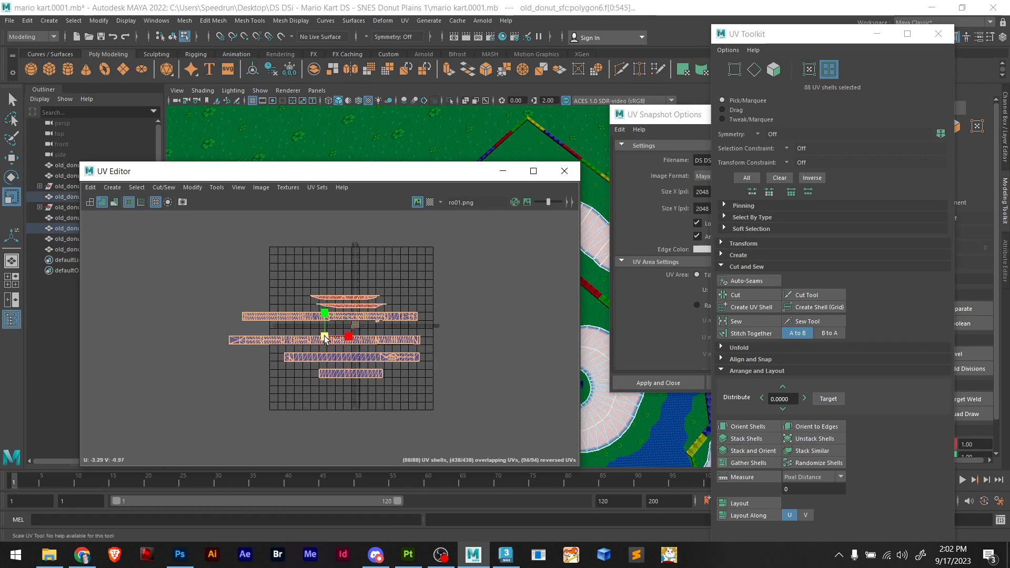
left_click_drag(324, 336, 309, 337)
scroll(338, 325, "up", 8)
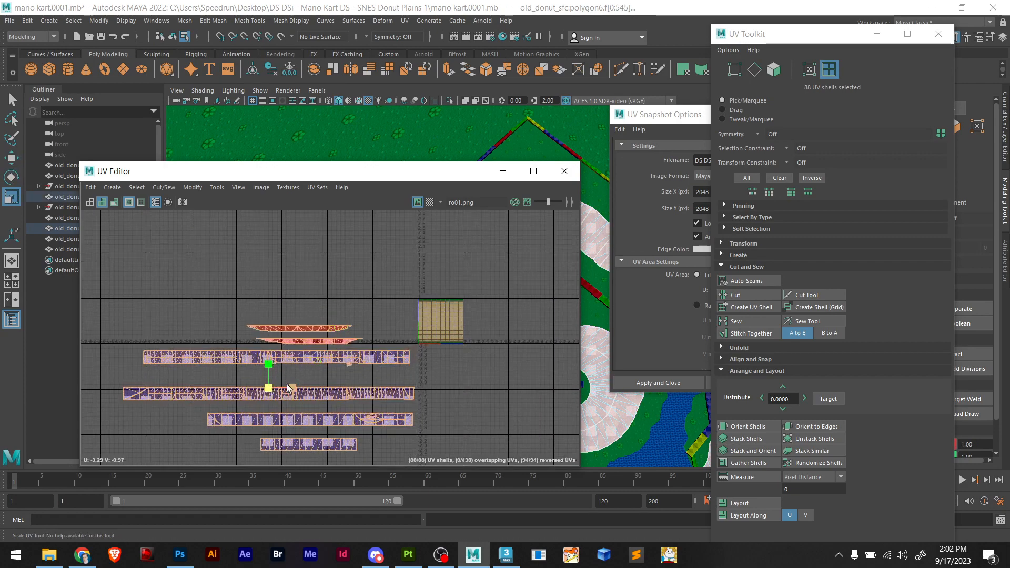
key("w")
left_click_drag(271, 390, 487, 326)
Scale all the shells down further and position them so the whole group fits inside the 0–1 UV tile
key("e")
key("r")
scroll(406, 320, "up", 5)
key("w")
key("e")
key("r")
key("w")
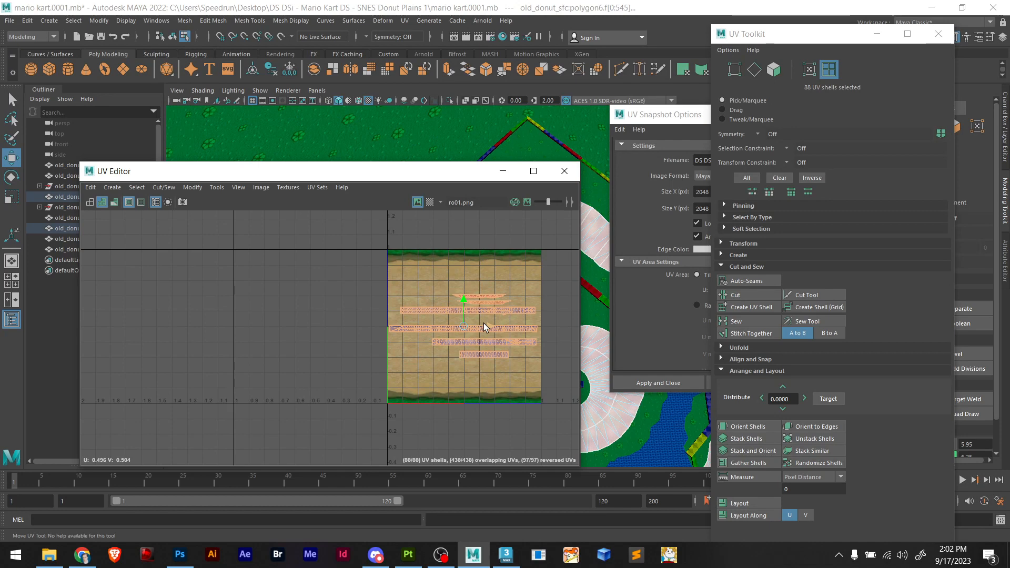
scroll(482, 310, "up", 5)
scroll(482, 310, "down", 3)
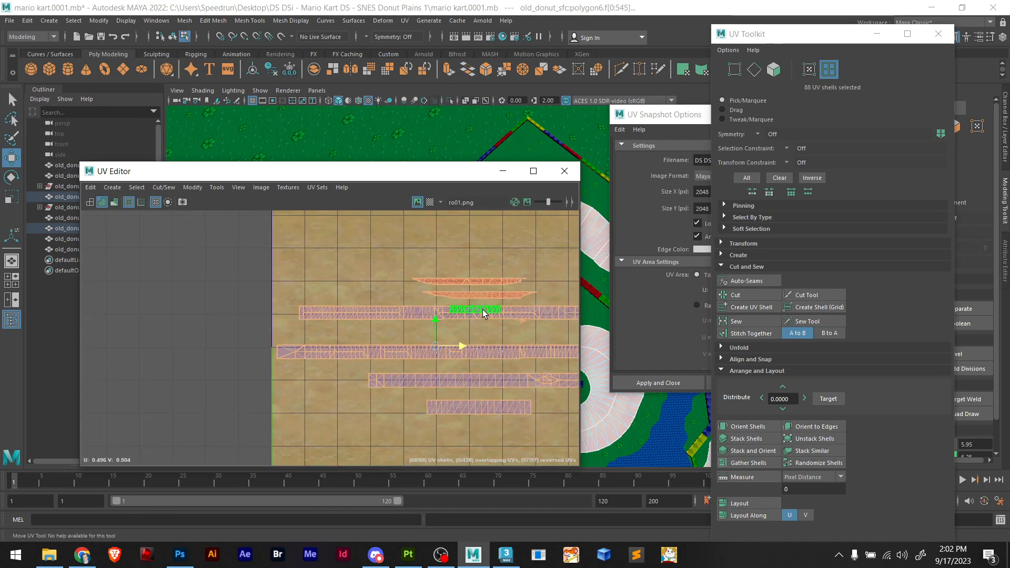
scroll(482, 311, "up", 2)
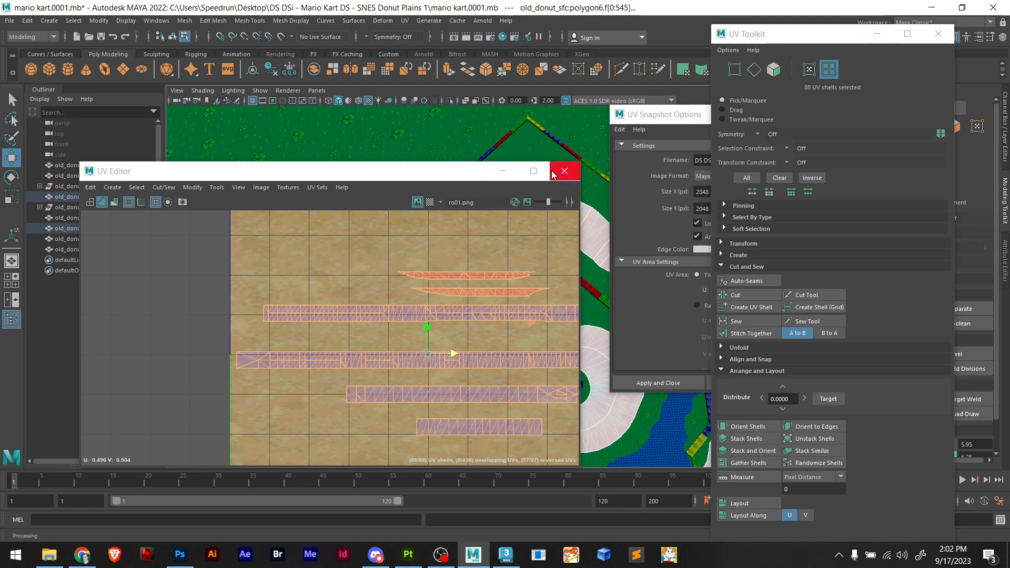
Move the UV Editor aside and, in edge selection mode, pick an inner-curve edge of the gravel patch to locate it in the gravel UV strip
left_click_drag(428, 172, 306, 213)
scroll(541, 218, "up", 10)
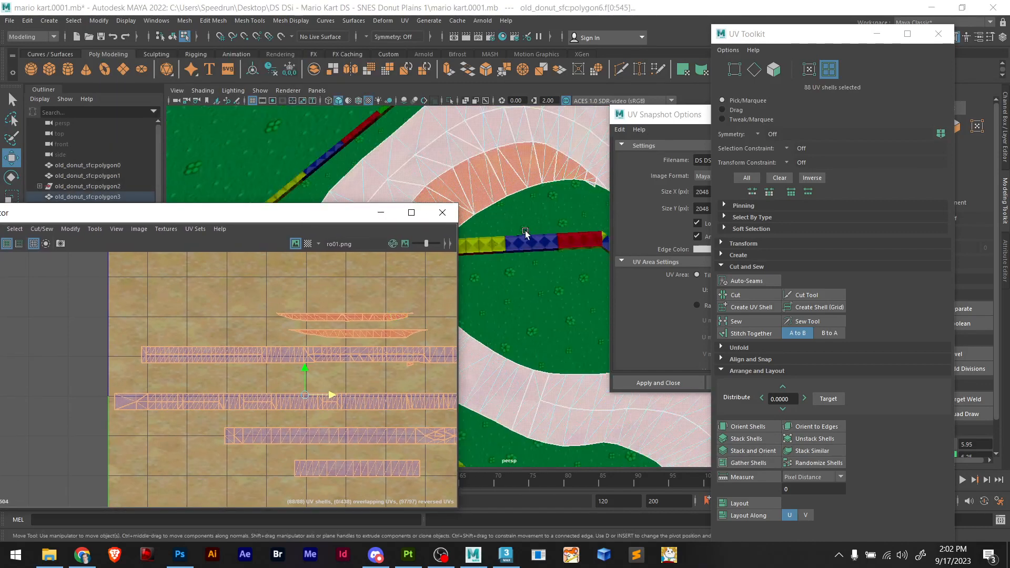
key("F10")
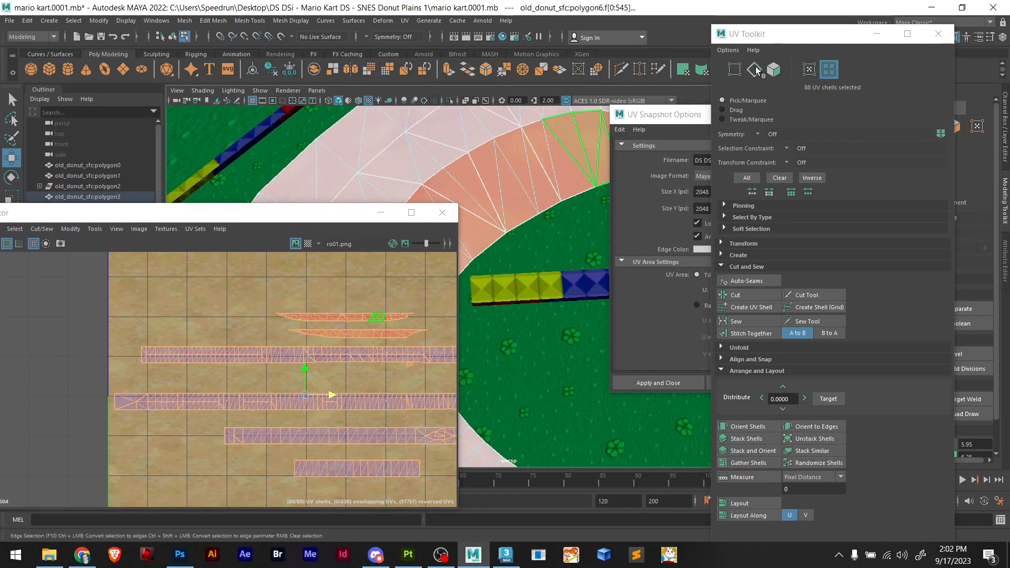
left_click(547, 215)
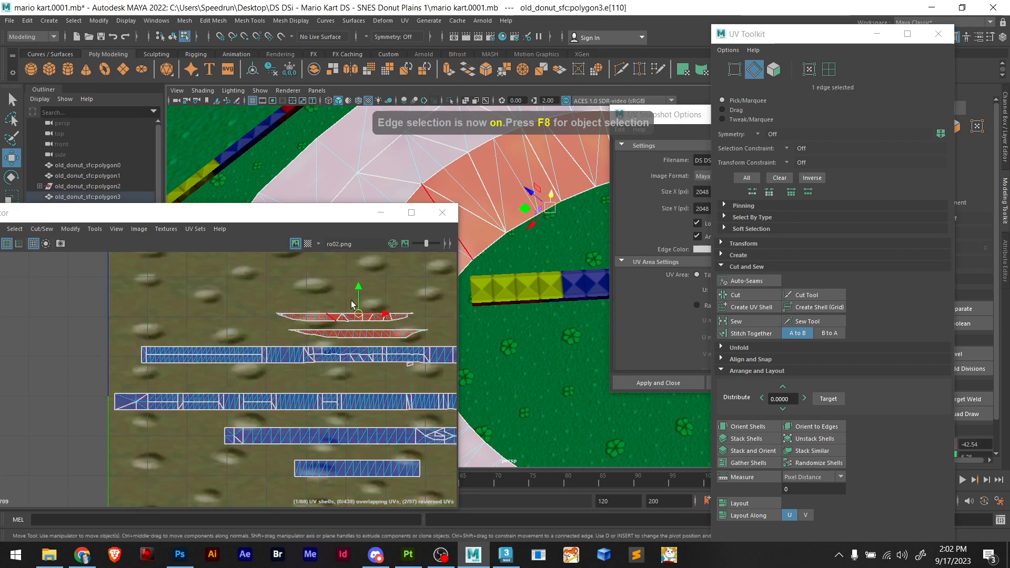
scroll(389, 292, "up", 8)
scroll(421, 288, "down", 2)
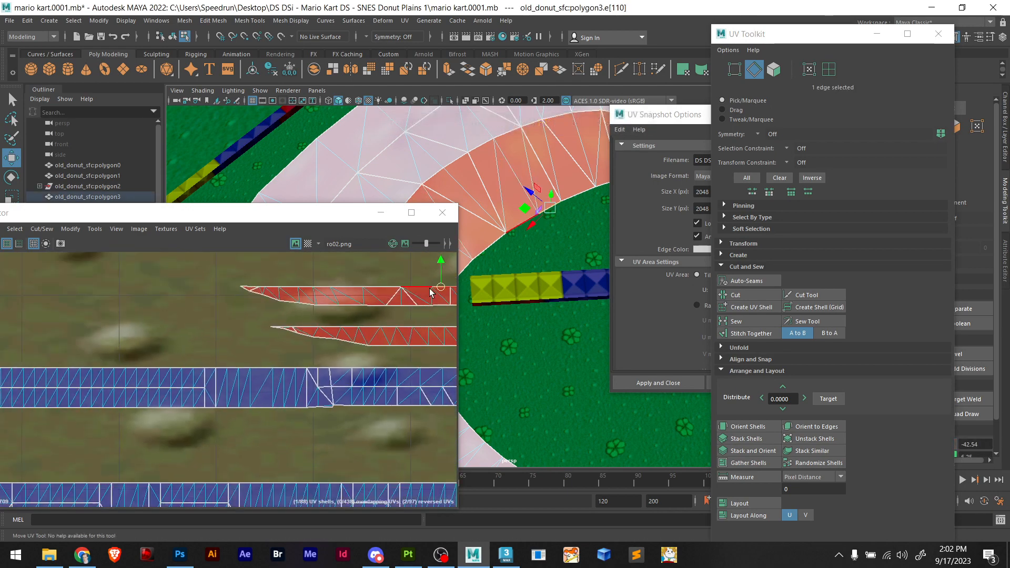
scroll(235, 361, "down", 2)
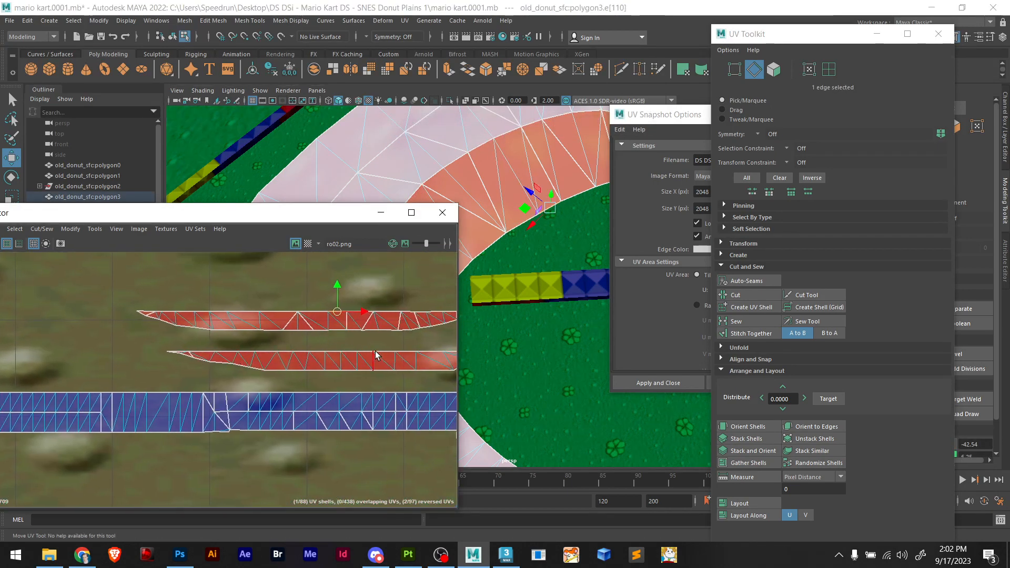
scroll(377, 356, "down", 2)
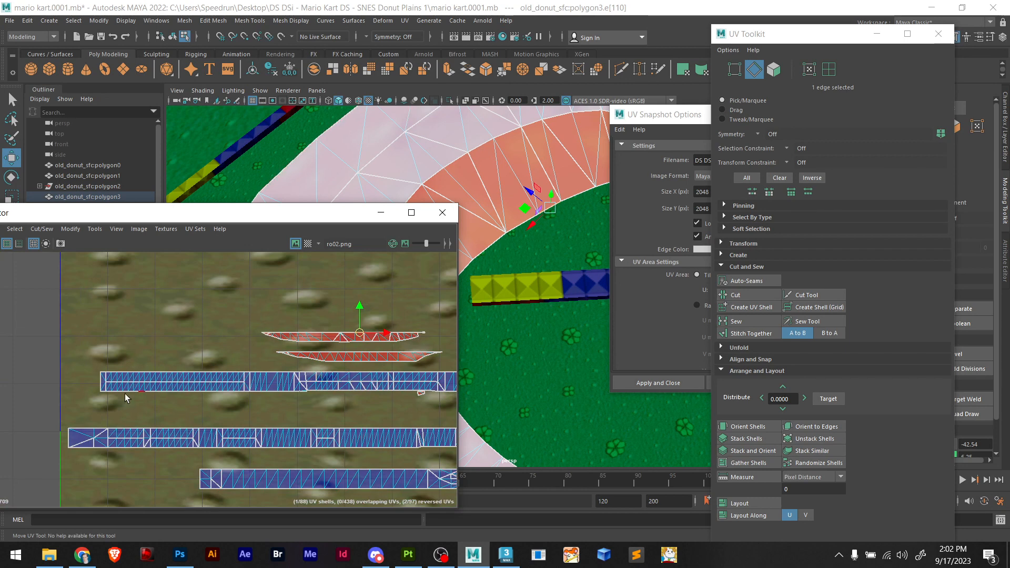
scroll(345, 410, "down", 2)
middle_click_drag(345, 408, 127, 393, "alt")
scroll(551, 331, "down", 6)
scroll(548, 333, "down", 1)
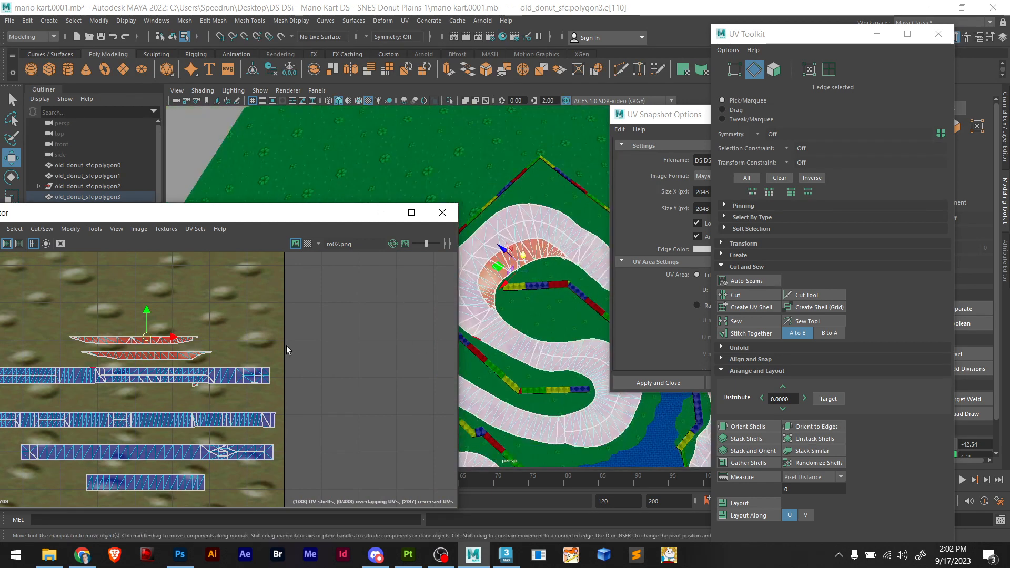
Select the end edge of the upper road UV strip and locate it on the track beside the checkered line
left_click(269, 378)
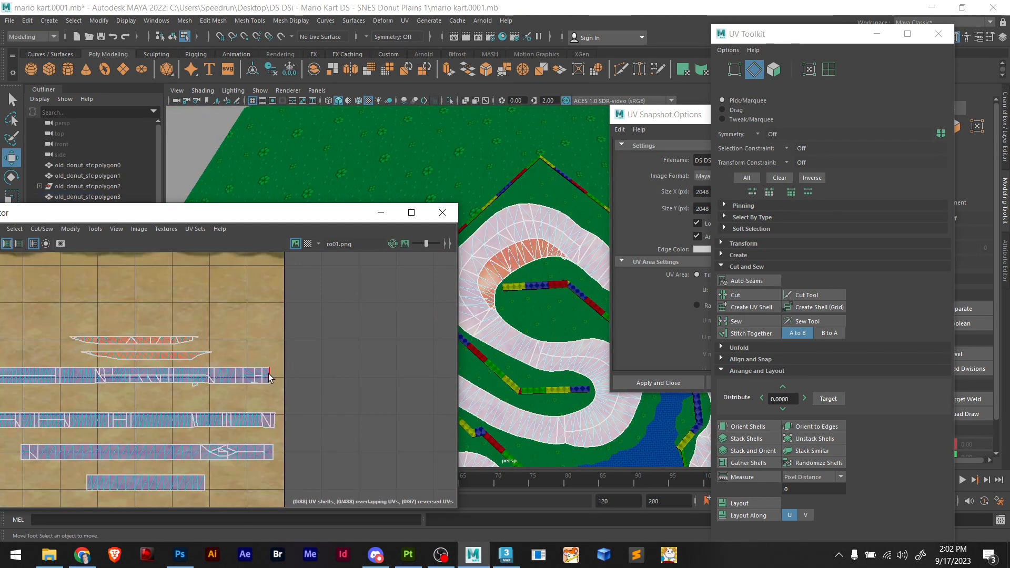
scroll(513, 337, "down", 2)
scroll(513, 336, "up", 5)
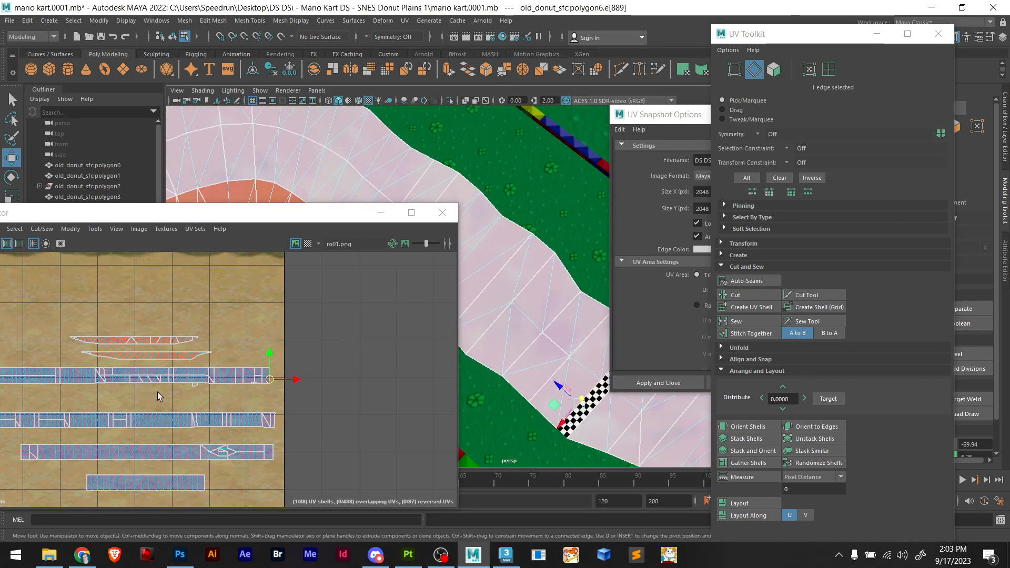
scroll(208, 398, "down", 2)
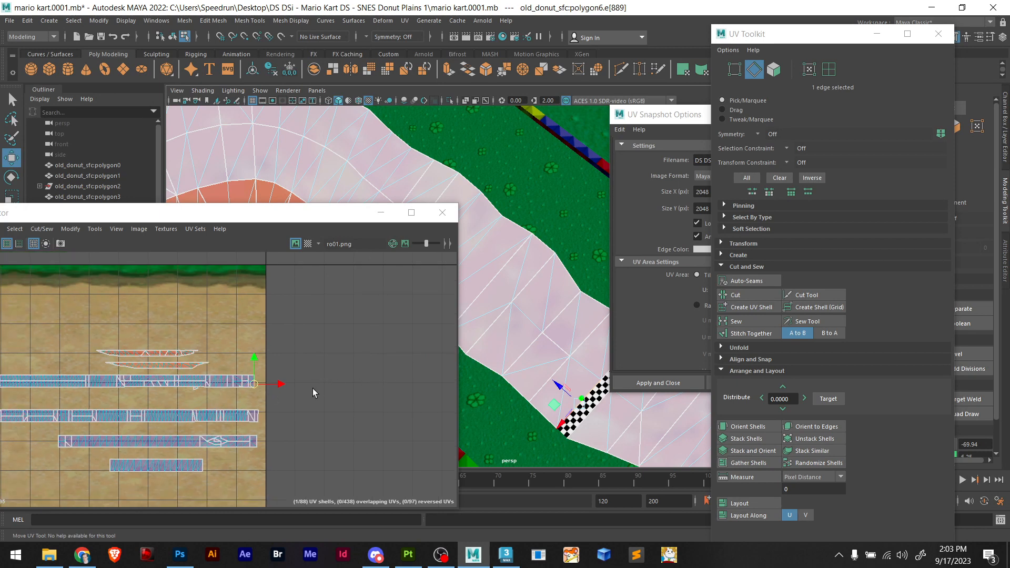
scroll(214, 404, "down", 3)
scroll(169, 380, "up", 2)
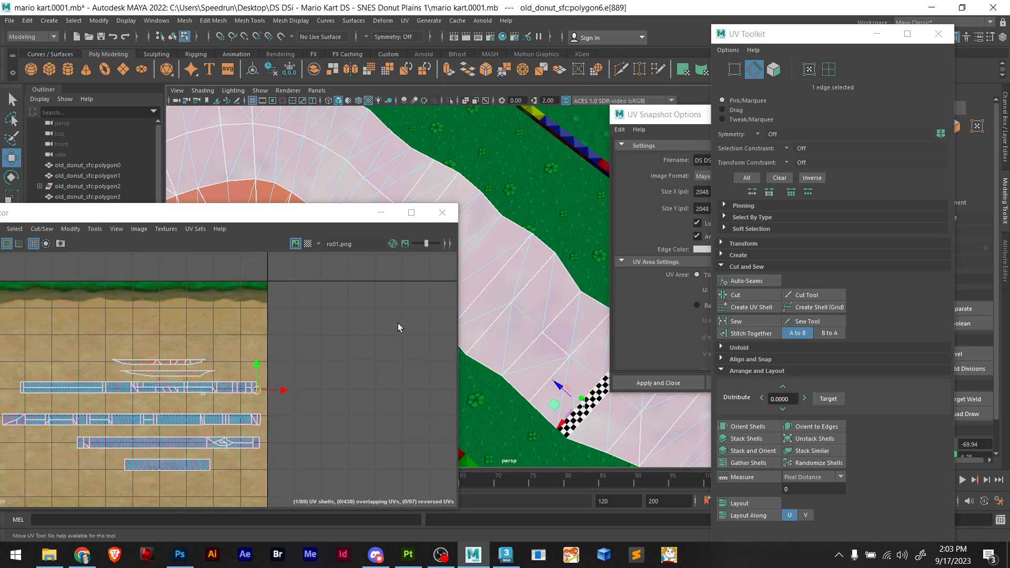
Follow the sand road around its bends in the viewport to check how its sections correspond to the UV strips
scroll(506, 357, "down", 5)
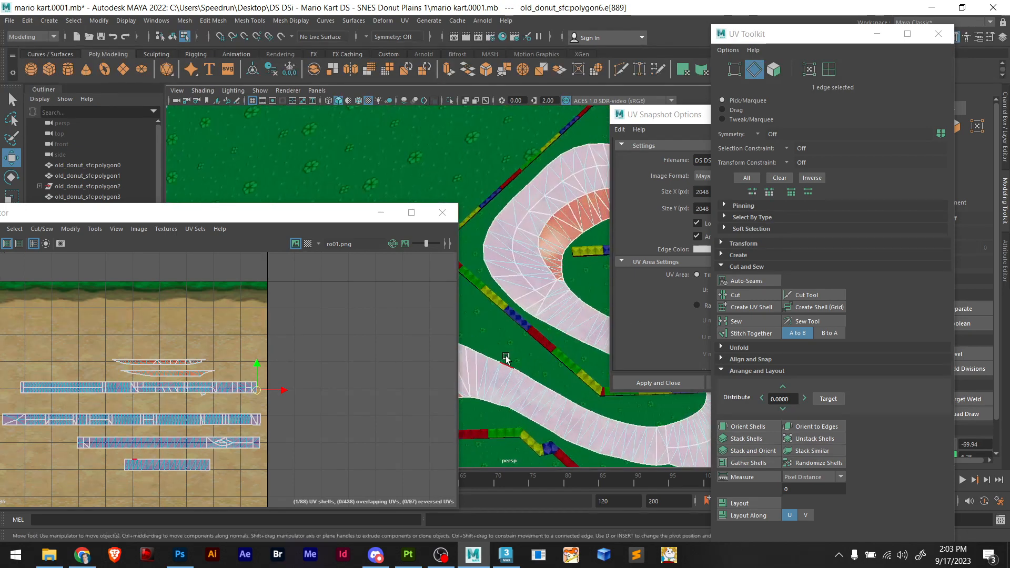
middle_click_drag(505, 358, 534, 296, "alt")
scroll(555, 331, "up", 3)
scroll(568, 361, "down", 4)
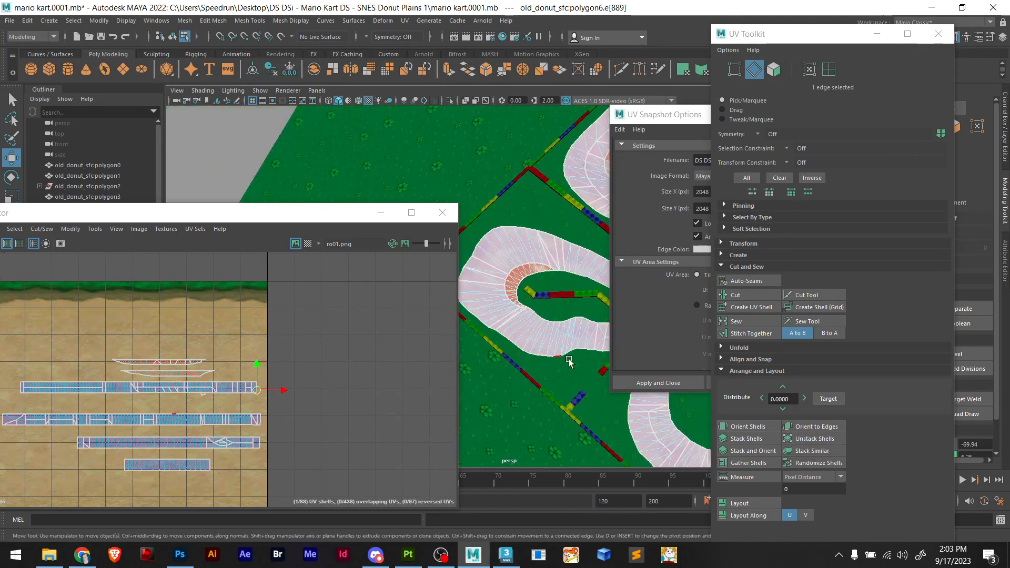
middle_click_drag(600, 402, 516, 311, "alt")
scroll(530, 375, "up", 4)
scroll(531, 321, "down", 5)
middle_click_drag(561, 342, 551, 312, "alt")
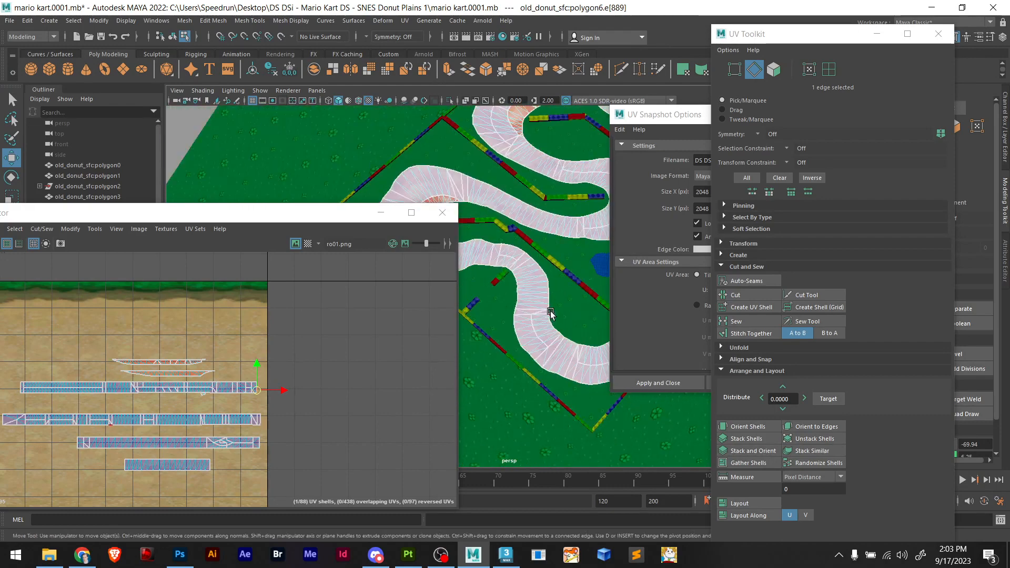
middle_click_drag(568, 368, 463, 317, "alt")
left_click_drag(564, 338, 475, 329, "alt")
Examine the sand road's bends and the gravel patch at the inner curve from several angles around the track
double_click(508, 345)
scroll(513, 298, "up", 4)
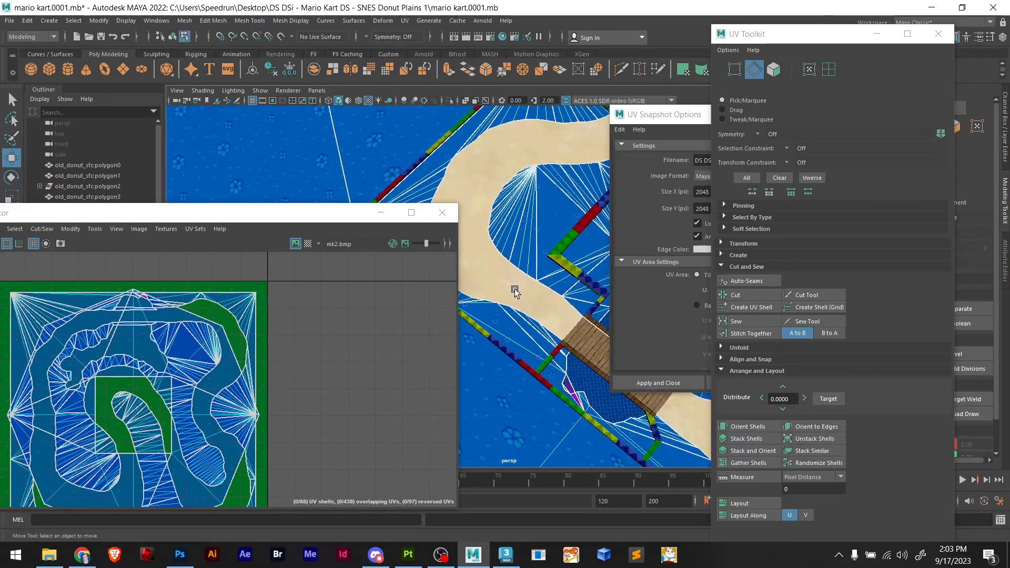
middle_click_drag(527, 227, 483, 368, "alt")
left_click_drag(518, 266, 570, 259, "alt")
middle_click_drag(502, 258, 543, 368, "alt")
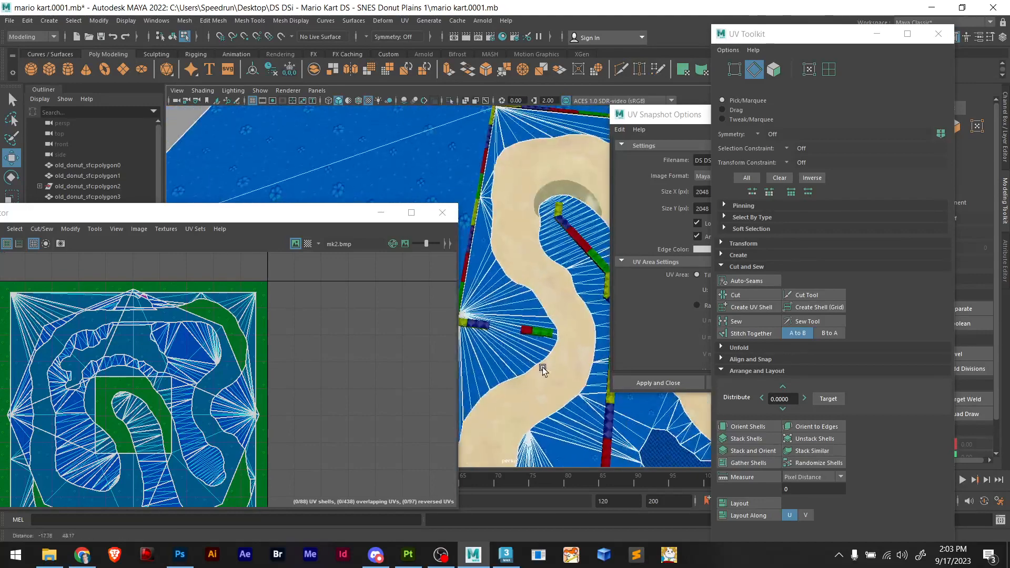
left_click_drag(497, 270, 523, 248, "alt")
middle_click_drag(518, 173, 487, 289, "alt")
scroll(538, 228, "up", 4)
middle_click_drag(581, 241, 442, 304, "alt")
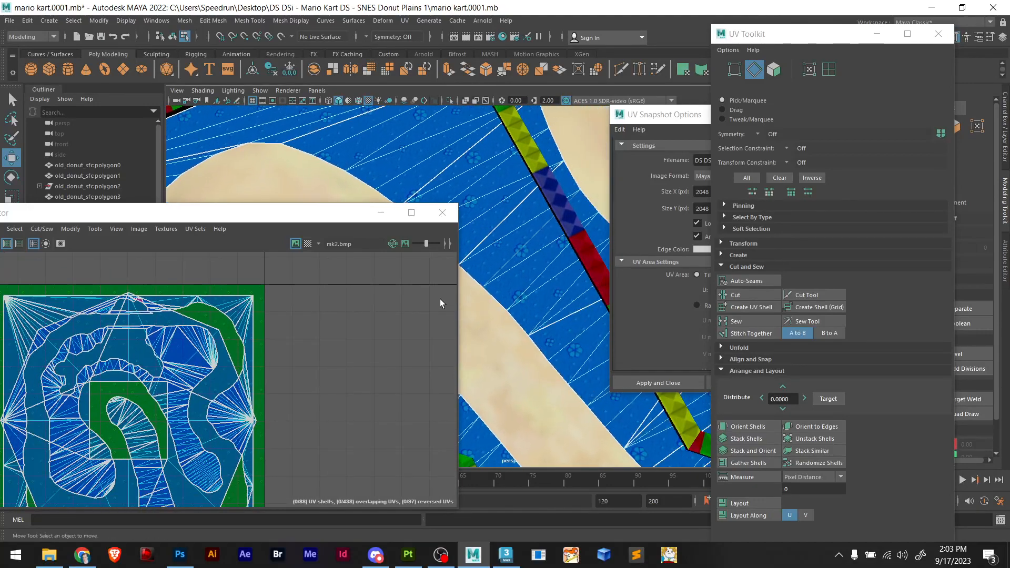
middle_click_drag(510, 326, 475, 365, "alt")
middle_click_drag(513, 286, 480, 372, "alt")
middle_click_drag(476, 328, 453, 390, "alt")
scroll(553, 240, "down", 5)
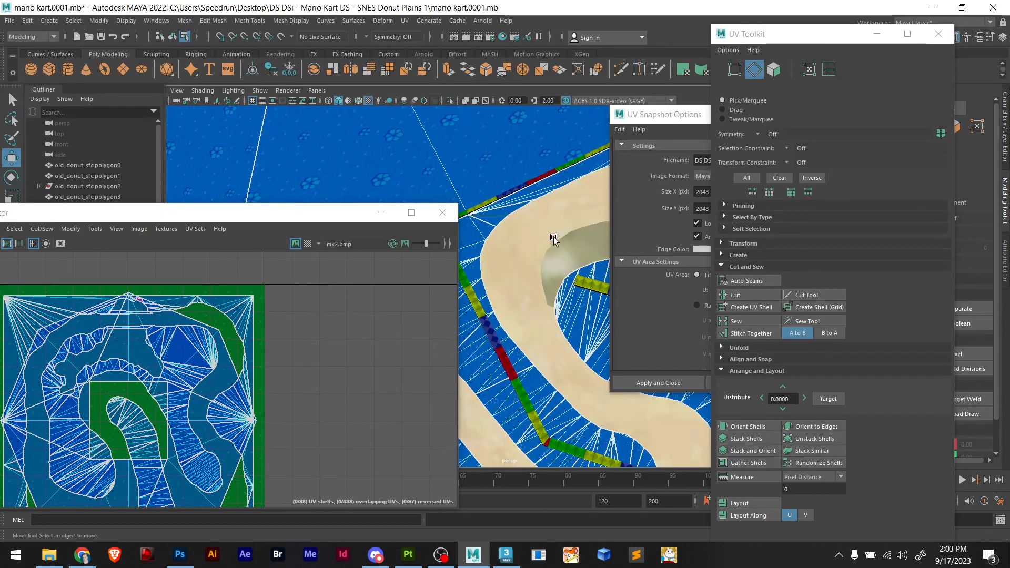
scroll(553, 239, "down", 5)
left_click_drag(554, 240, 568, 305, "alt")
middle_click_drag(551, 334, 490, 225, "alt")
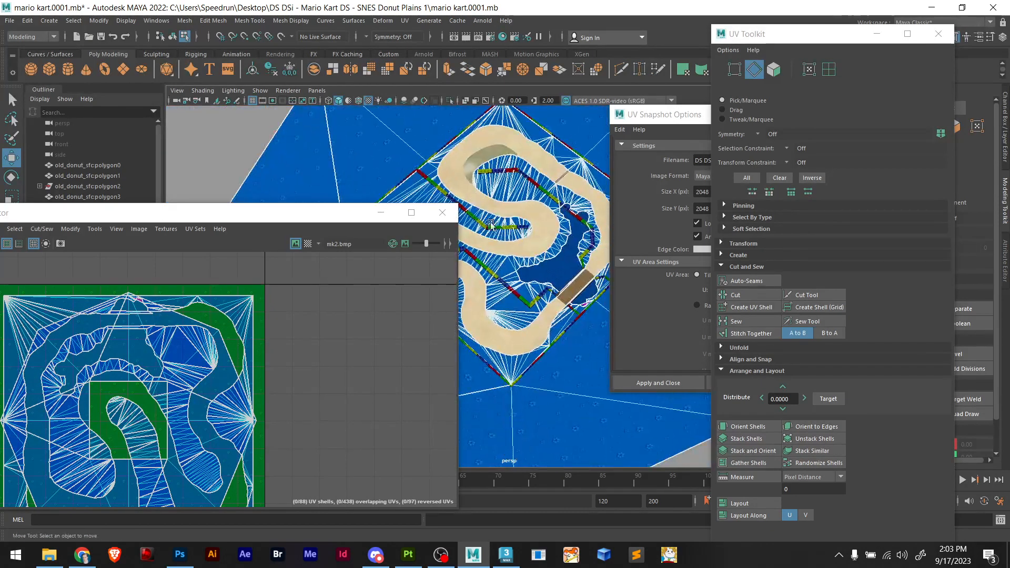
scroll(528, 327, "up", 6)
scroll(530, 325, "up", 2)
middle_click_drag(532, 323, 575, 251, "alt")
scroll(503, 275, "down", 5)
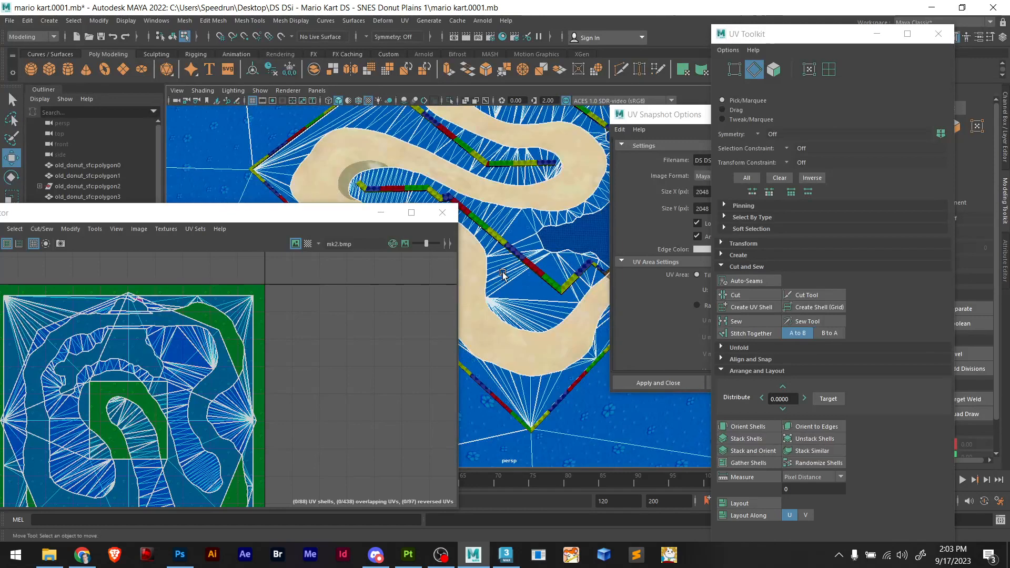
left_click_drag(503, 273, 477, 272, "alt")
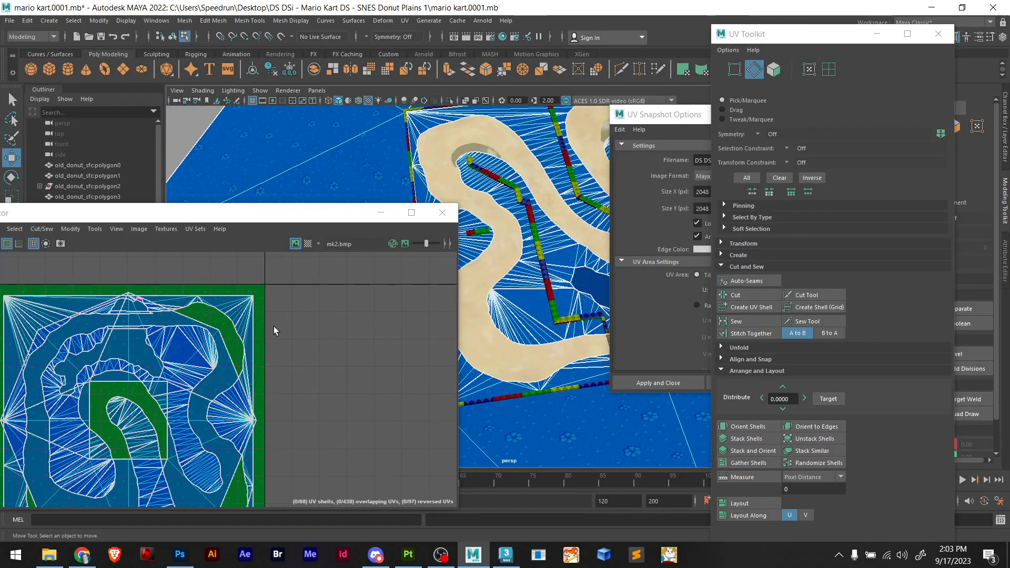
Return to object mode and select the sand road and gravel patch meshes together
right_click_drag(180, 127, 206, 112)
left_click(183, 120)
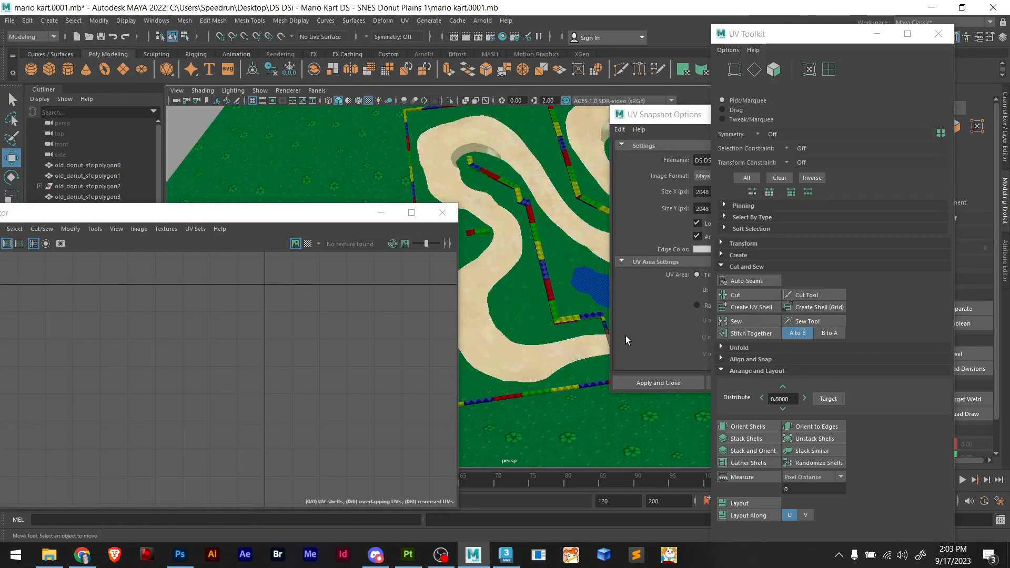
left_click(503, 251)
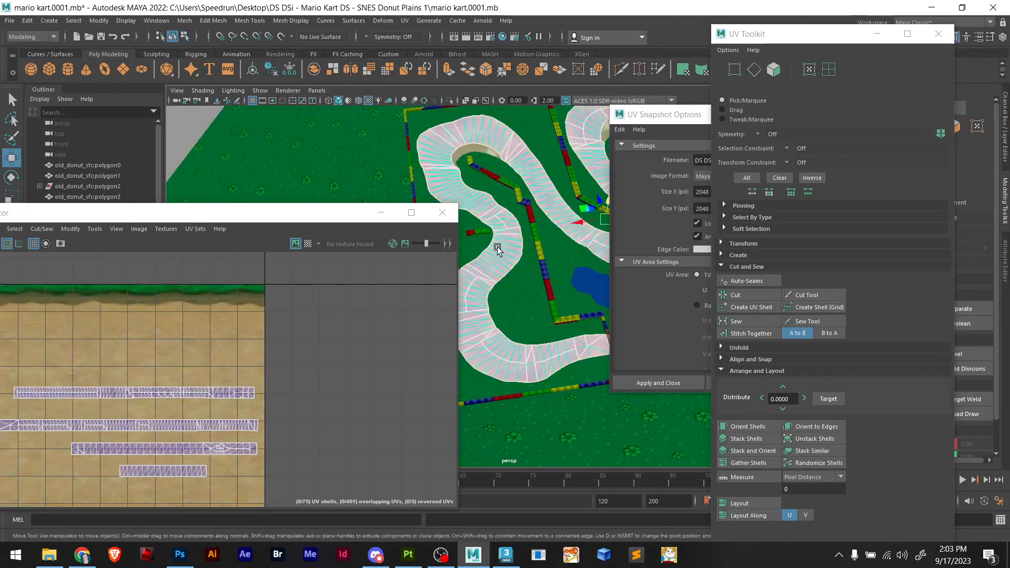
left_click(472, 157, "shift")
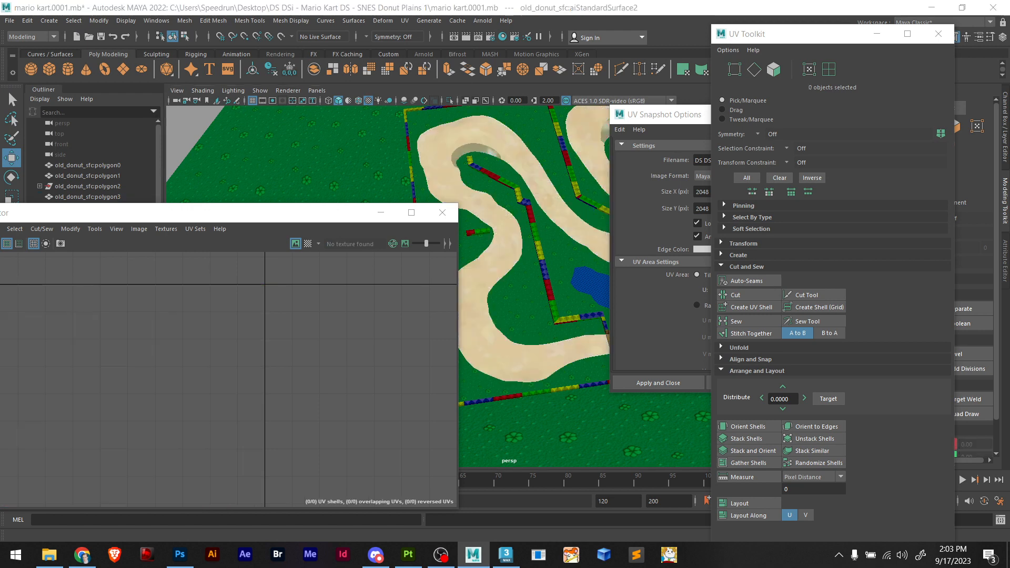
left_click(475, 149)
left_click(457, 135, "shift")
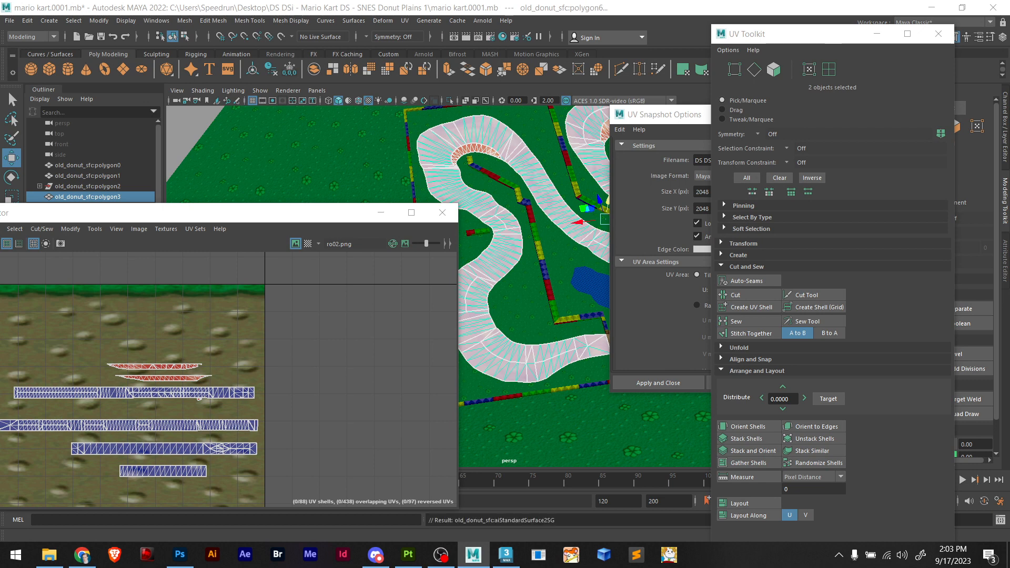
Export the selected road and gravel meshes as an FBX named mkroad into the textures folder of the Donut Plains 1 project on the Desktop
left_click(9, 21)
mouse_move(108, 243)
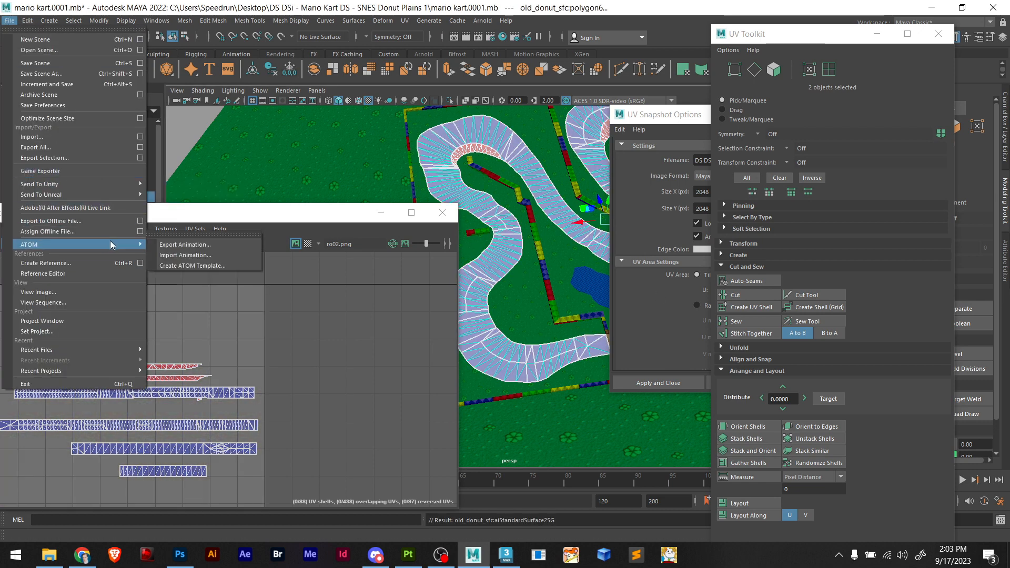
left_click(110, 157)
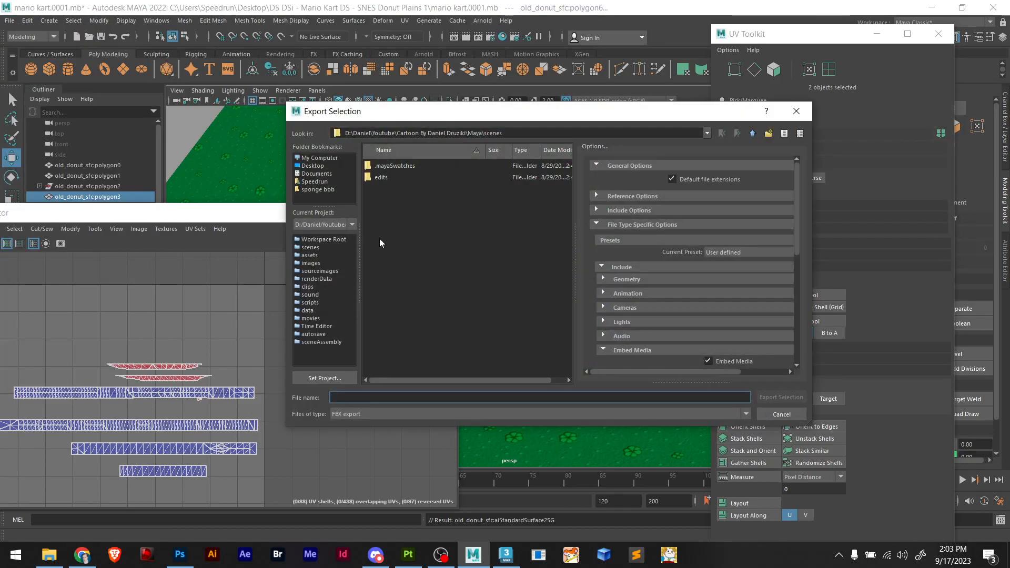
left_click(310, 167)
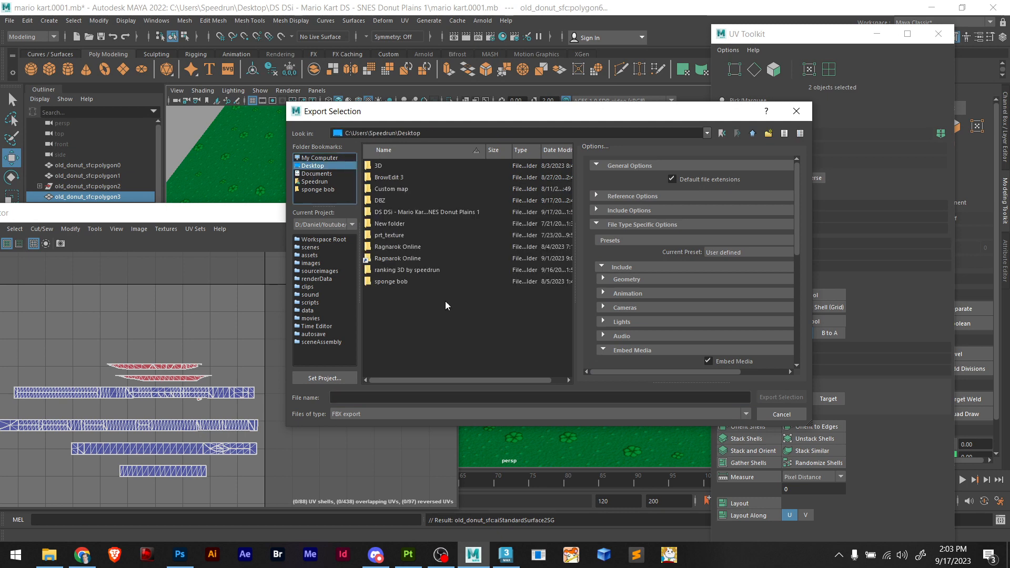
double_click(387, 212)
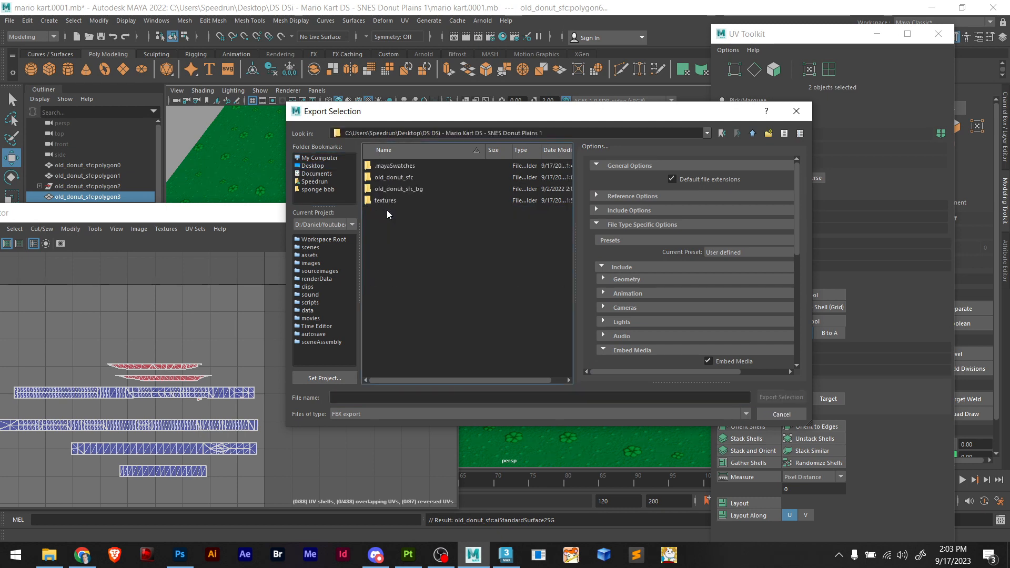
double_click(387, 201)
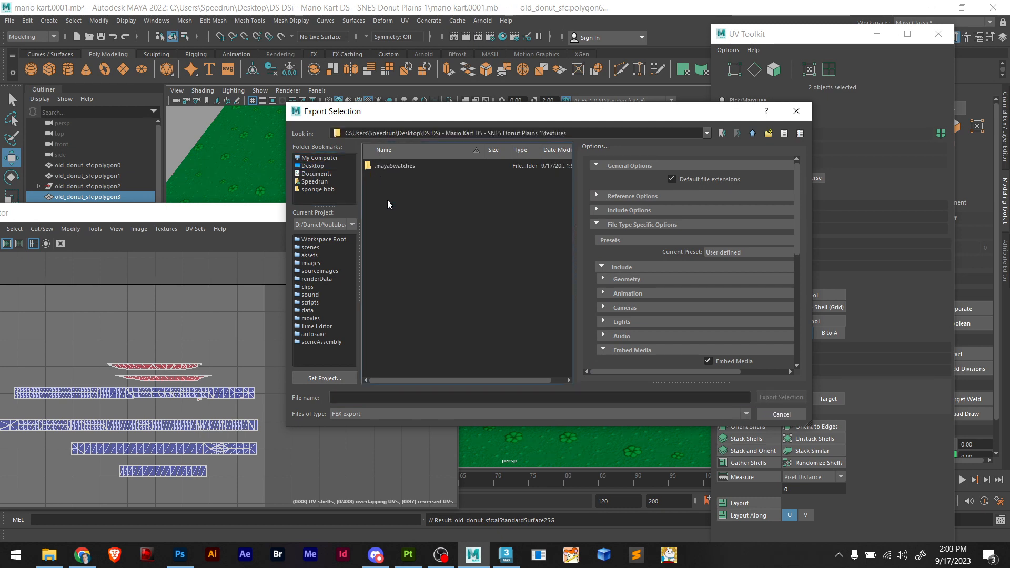
left_click(424, 398)
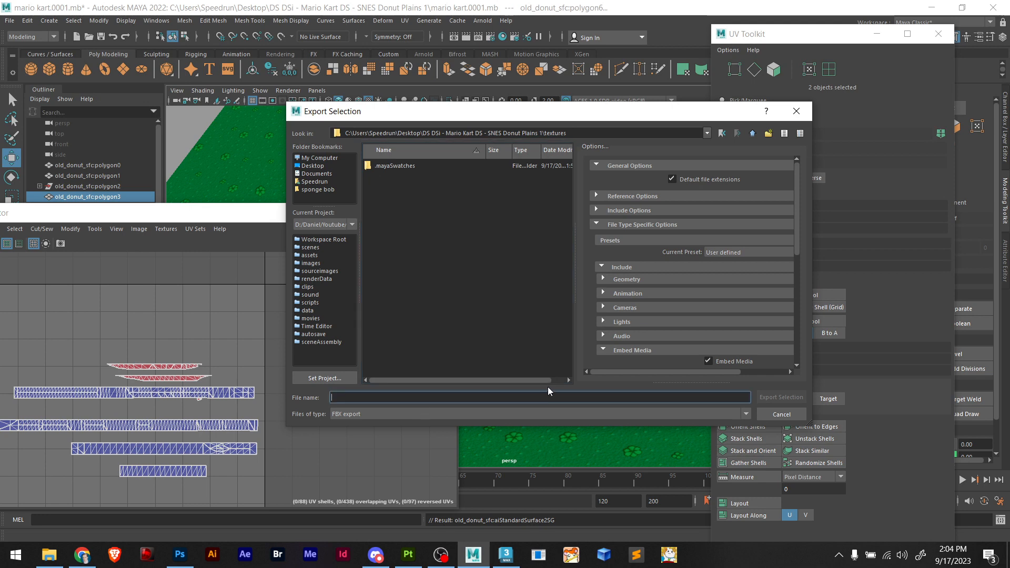
type("road")
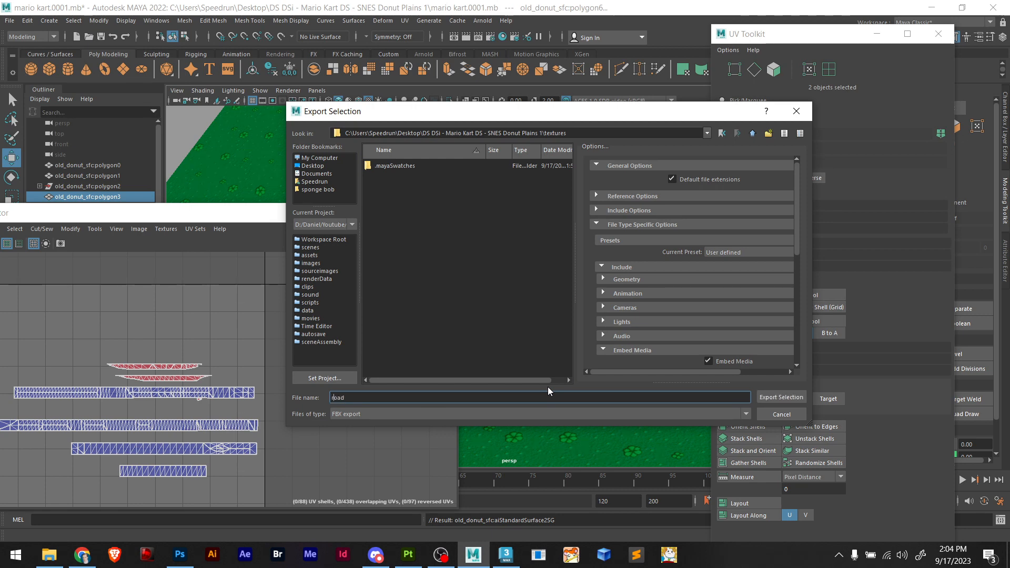
left_click(781, 398)
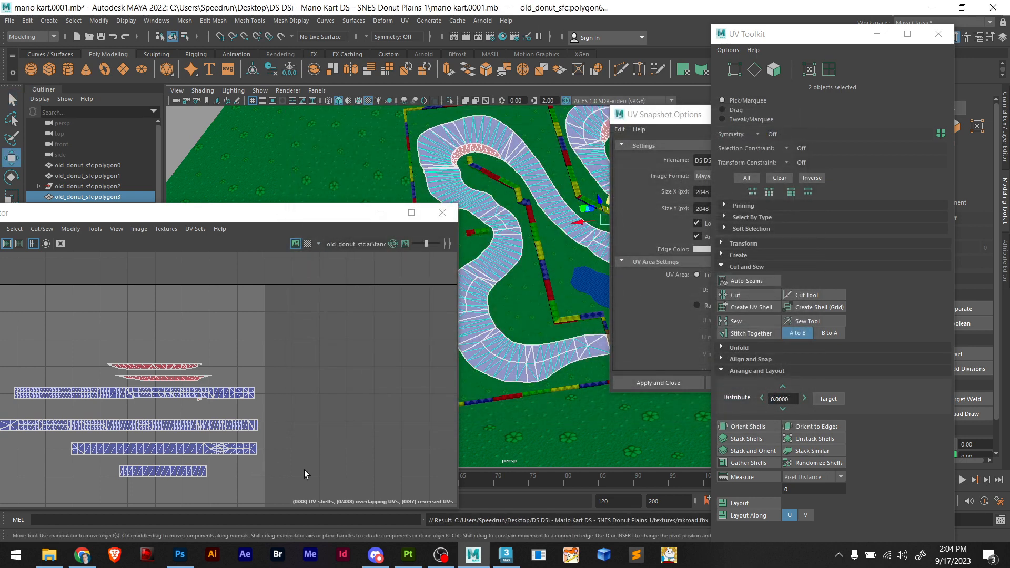
Switch to Substance 3D Painter, dismiss the home screen and start a new project
left_click(414, 557)
left_click(825, 267)
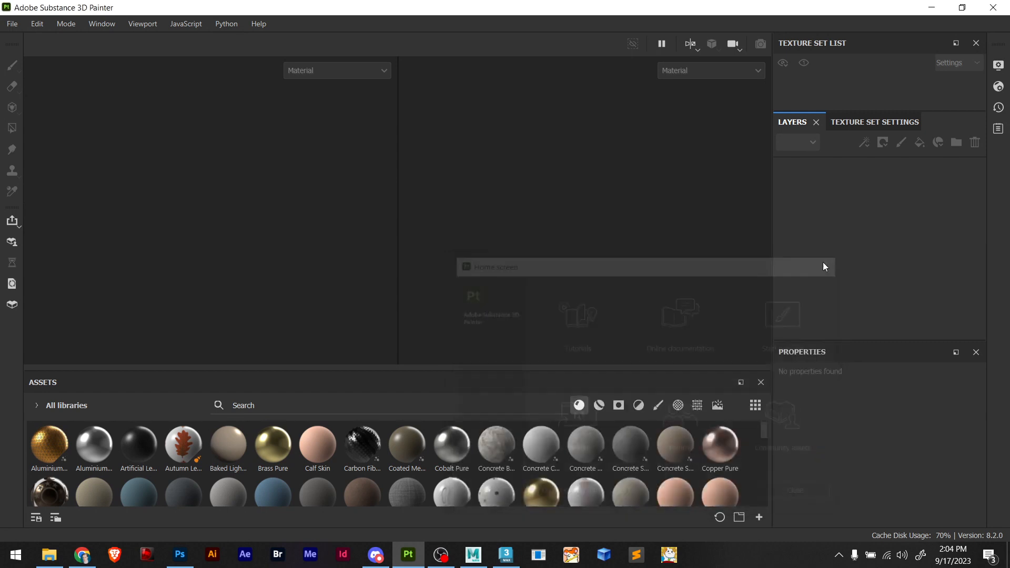
key("ctrl+n")
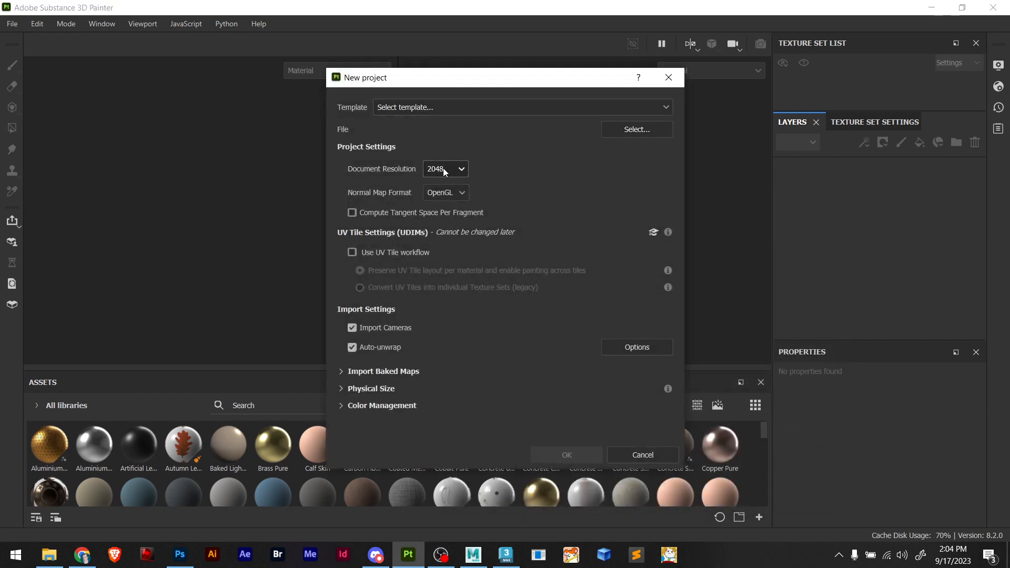
Load mkroad.fbx from the Donut Plains 1 textures folder as the project mesh and create the project
left_click(637, 129)
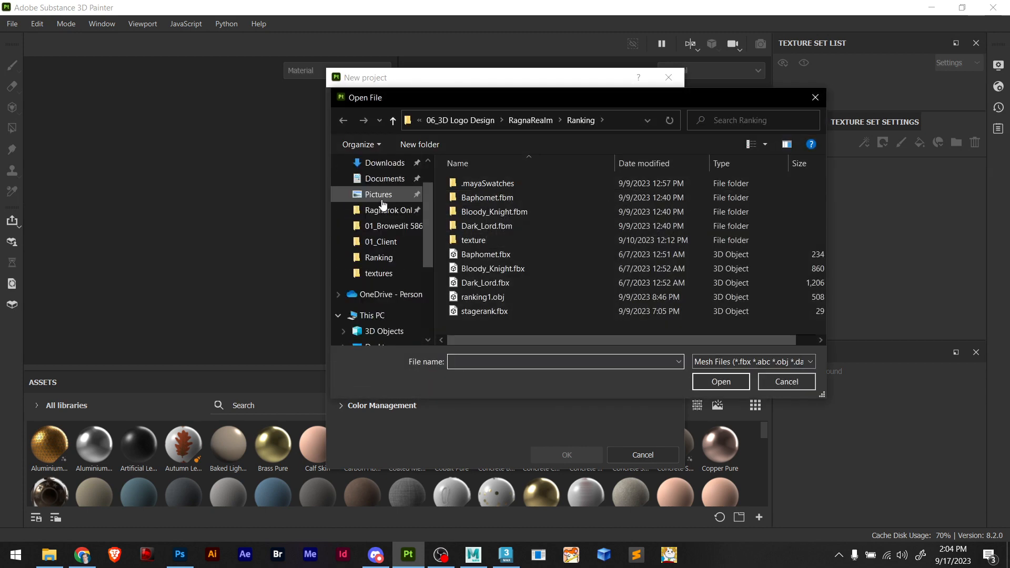
scroll(382, 205, "up", 1)
left_click(380, 190)
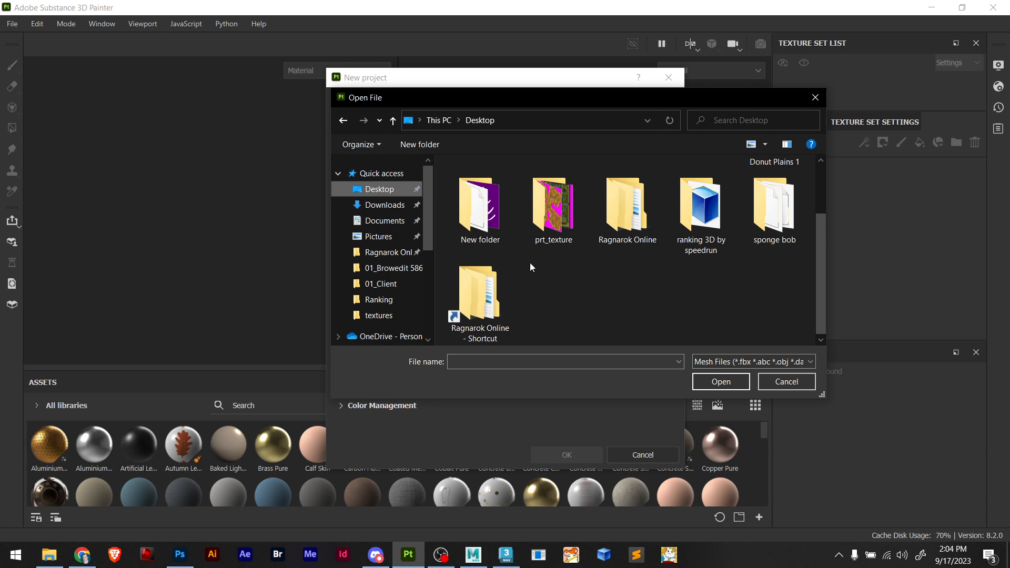
scroll(664, 256, "up", 2)
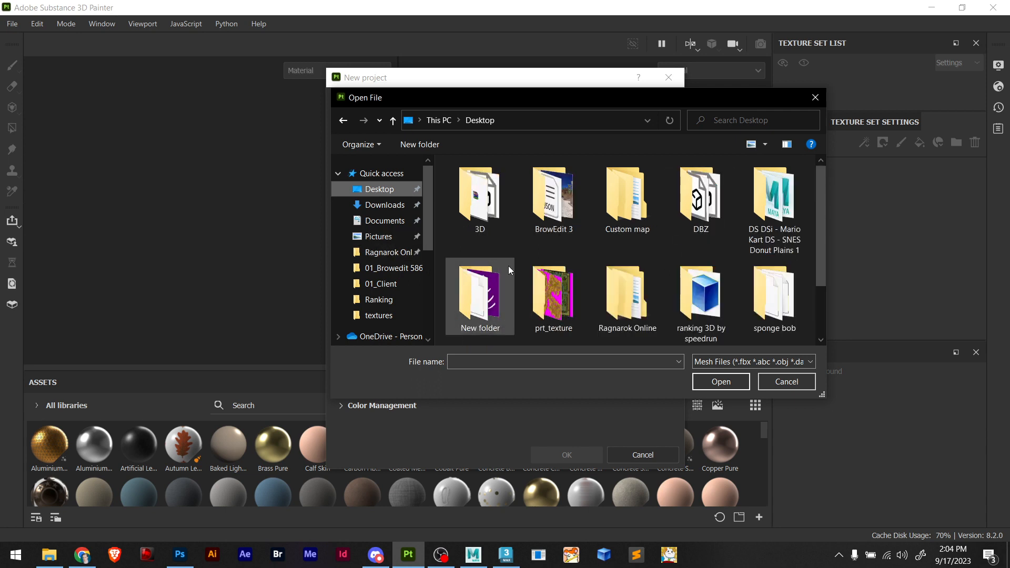
double_click(789, 205)
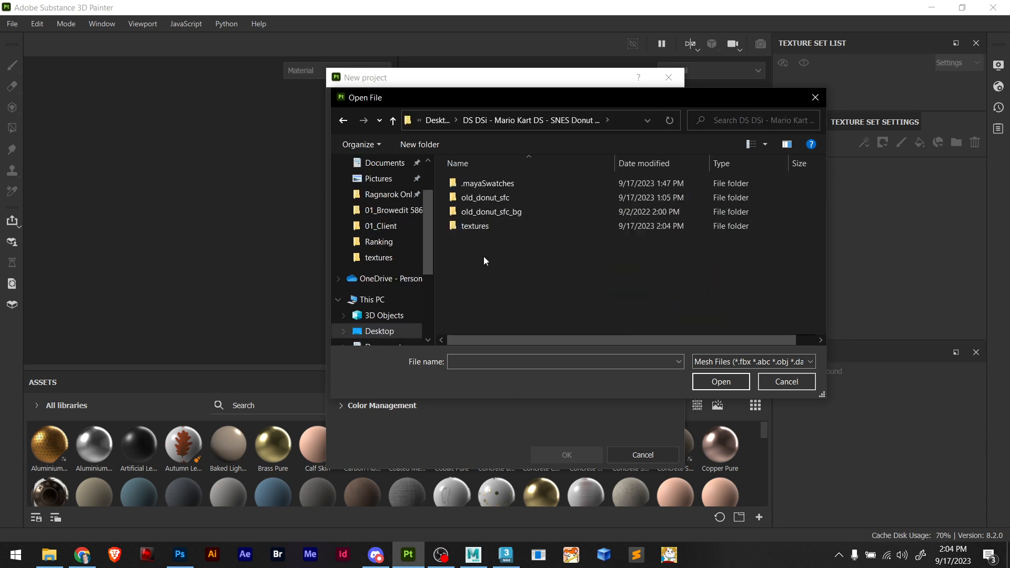
double_click(492, 226)
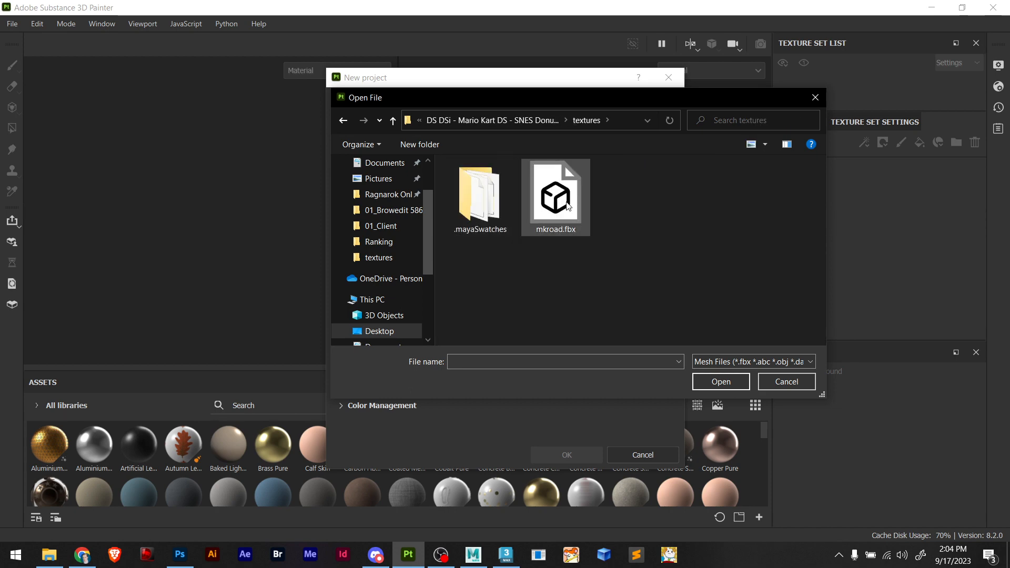
double_click(566, 202)
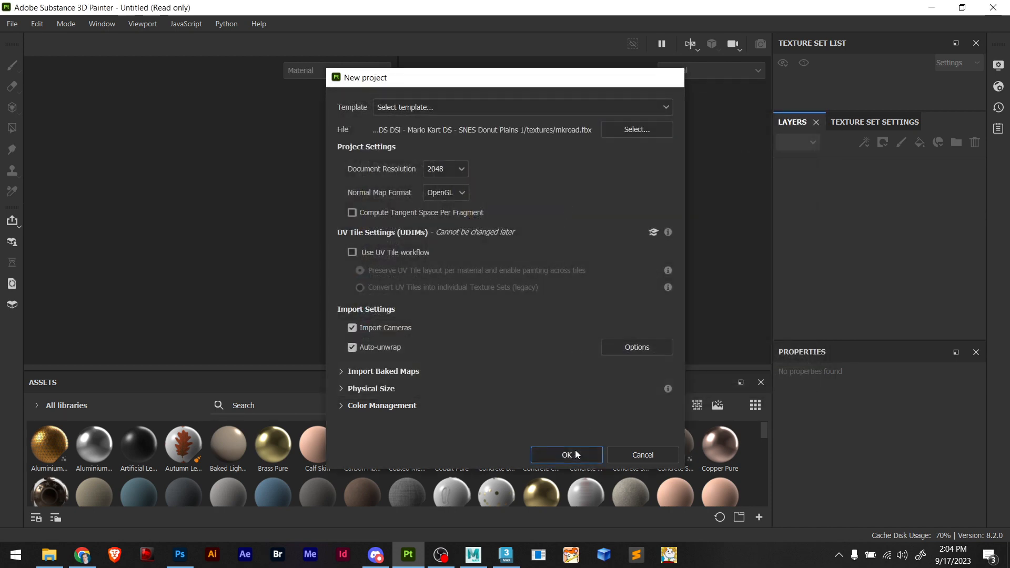
left_click(575, 452)
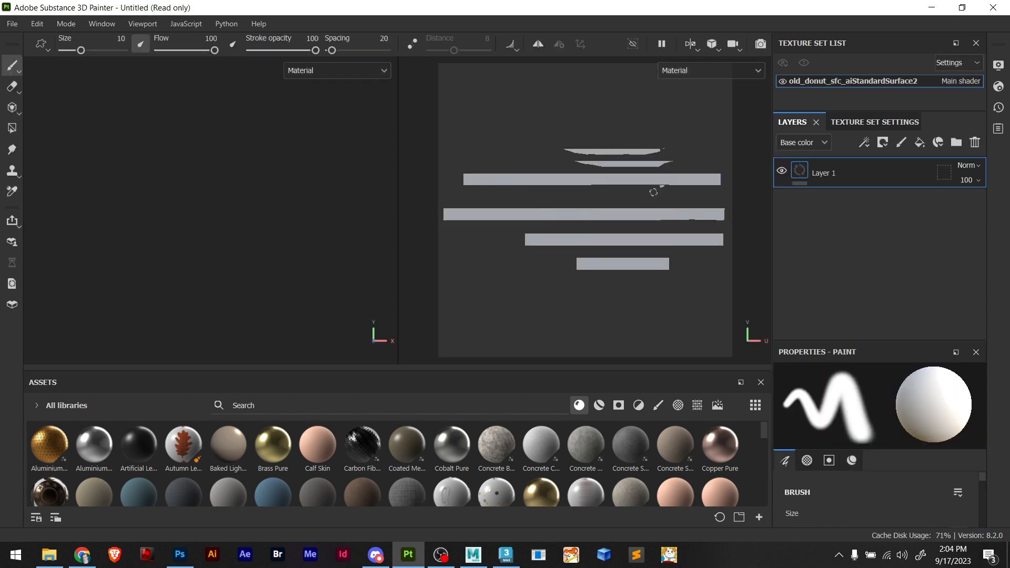
Inspect the tapered ends of the gravel UV shells up close in the 2D view
scroll(653, 143, "up", 11)
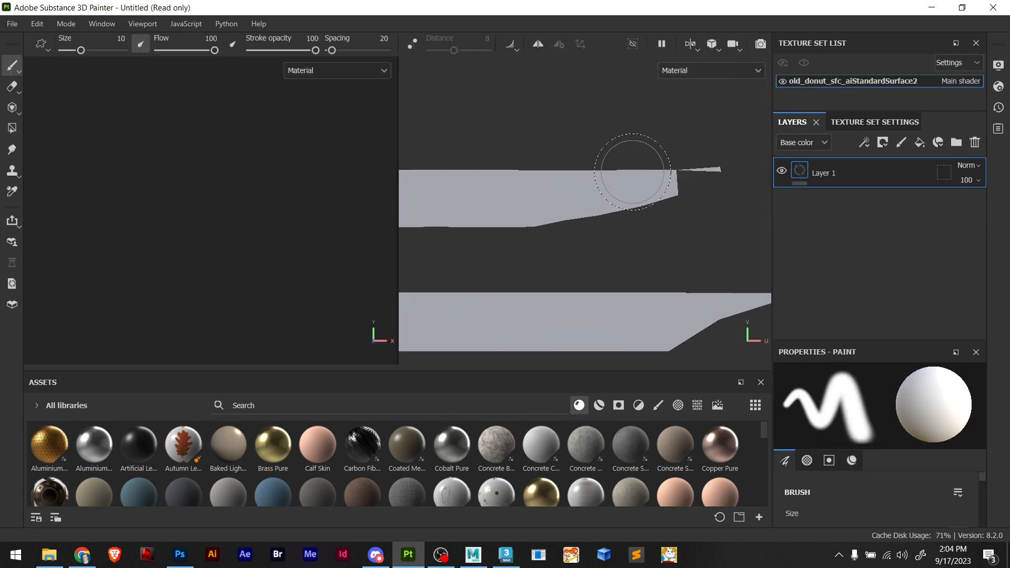
scroll(633, 171, "down", 3)
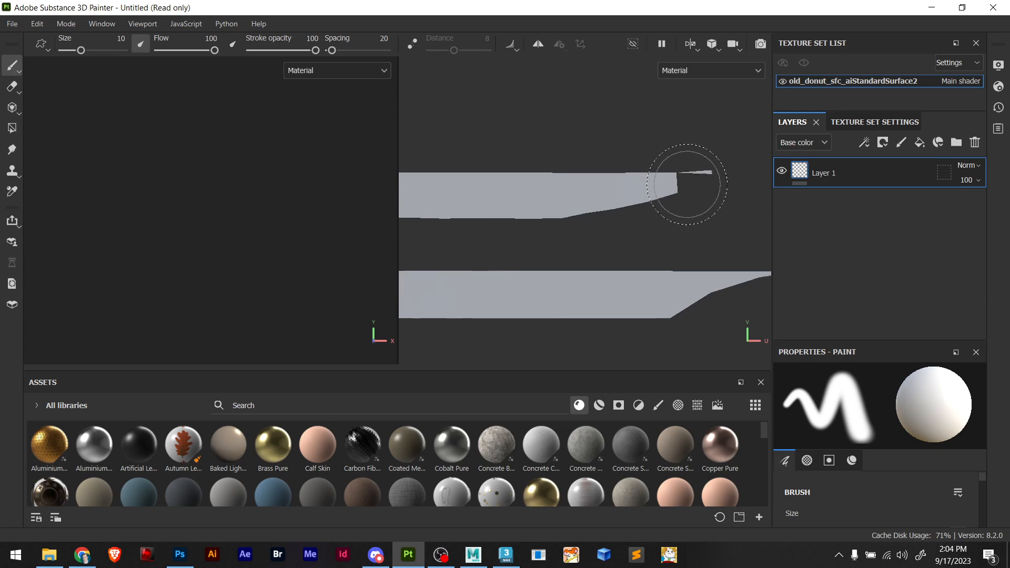
Switch to Maya and examine the thin triangular UV shell at the end of the red track strip
key("alt+Tab")
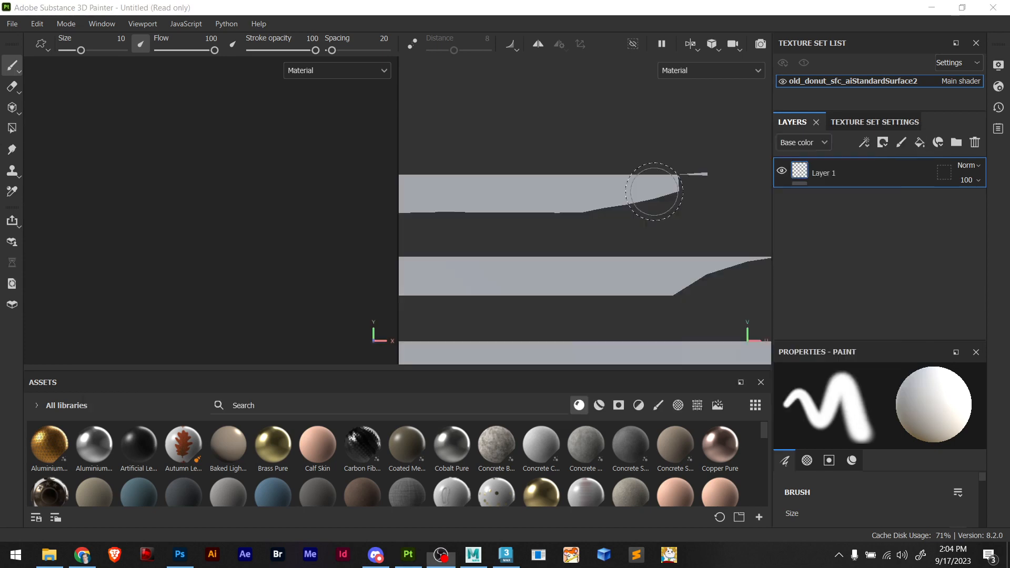
key("alt+Tab")
key("Tab")
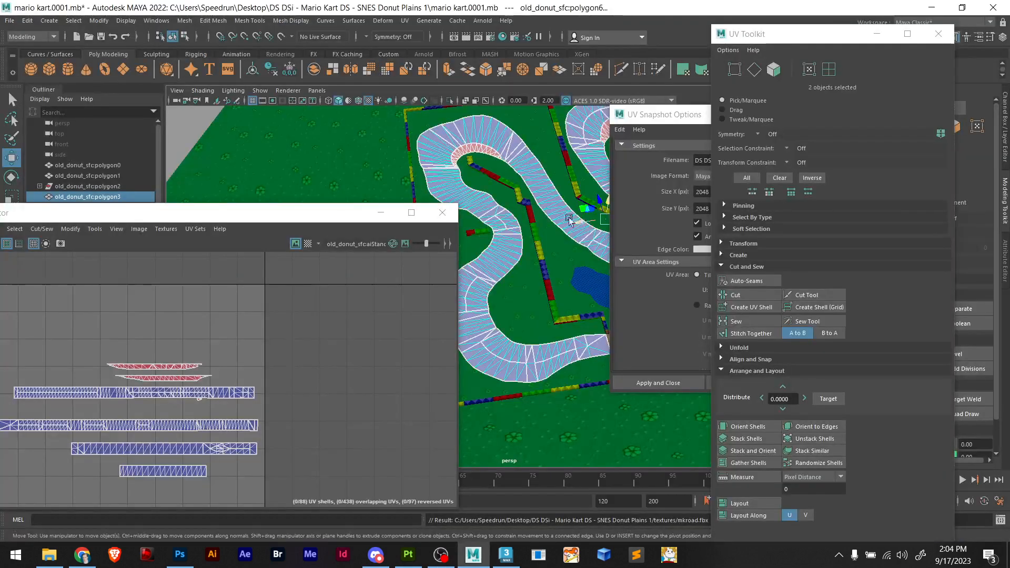
scroll(234, 367, "up", 10)
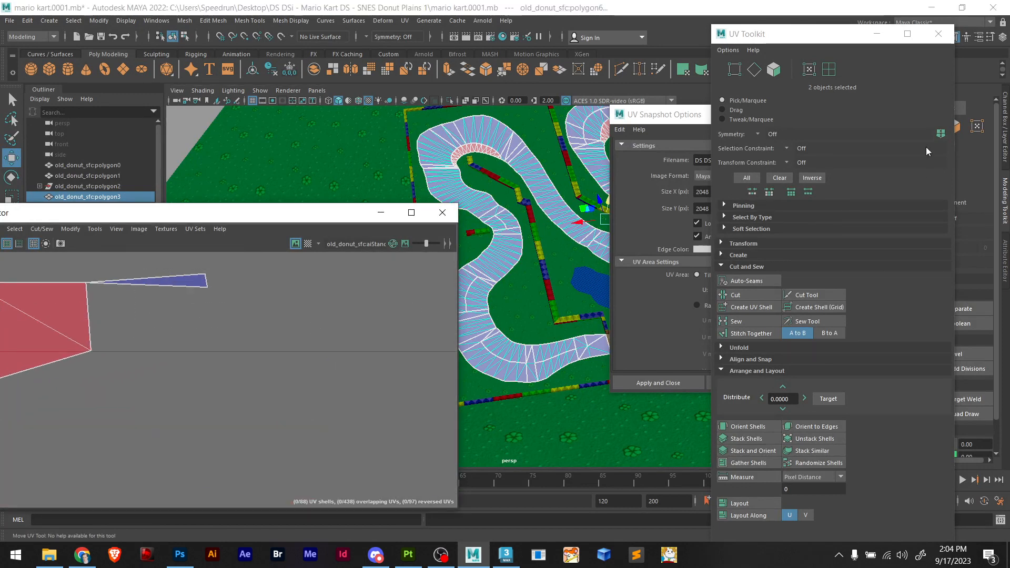
left_click(829, 72)
scroll(237, 379, "down", 10)
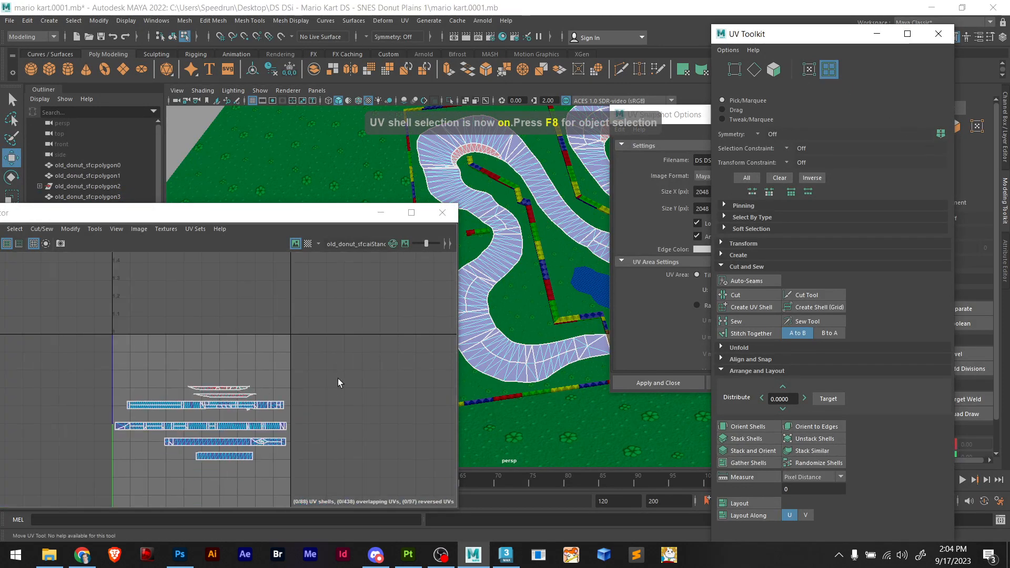
left_click_drag(338, 378, 66, 509)
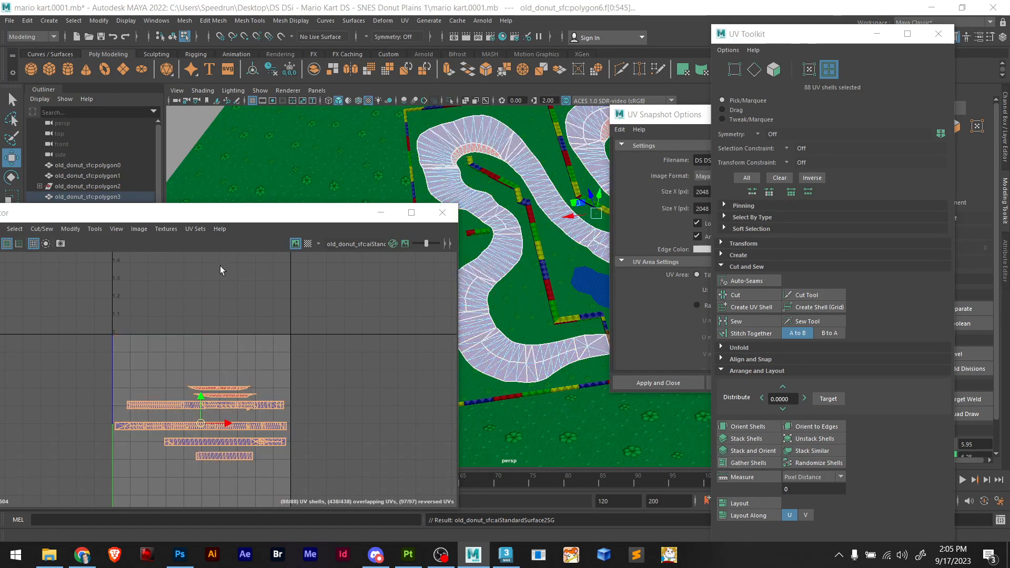
scroll(249, 435, "up", 4)
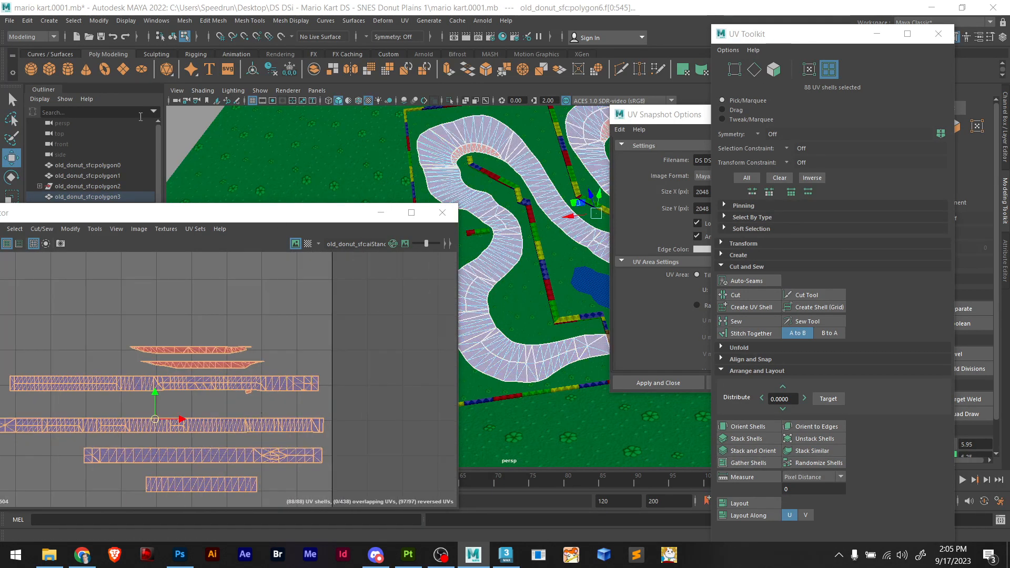
right_click_drag(447, 138, 481, 127)
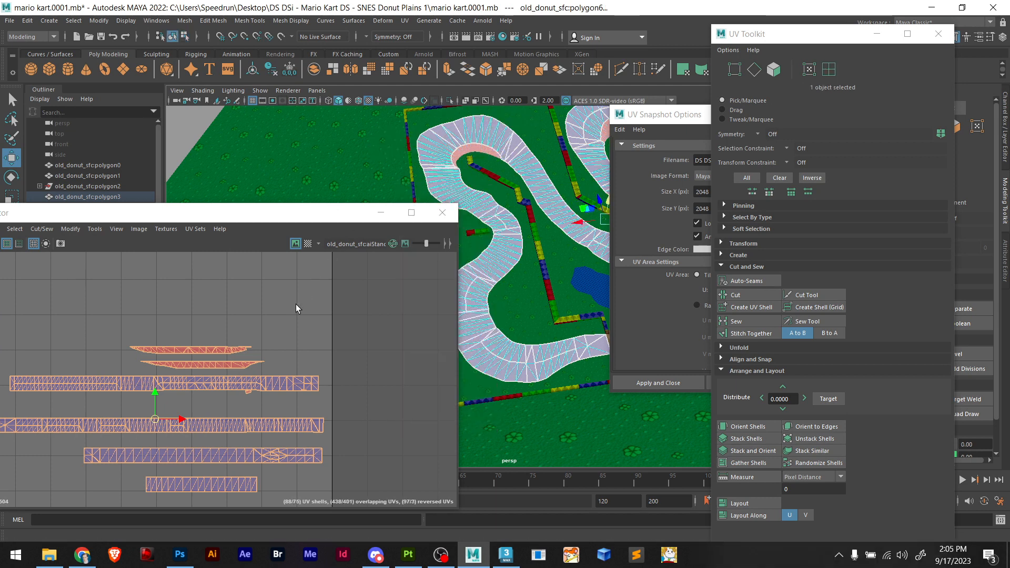
left_click(370, 312)
left_click(829, 69)
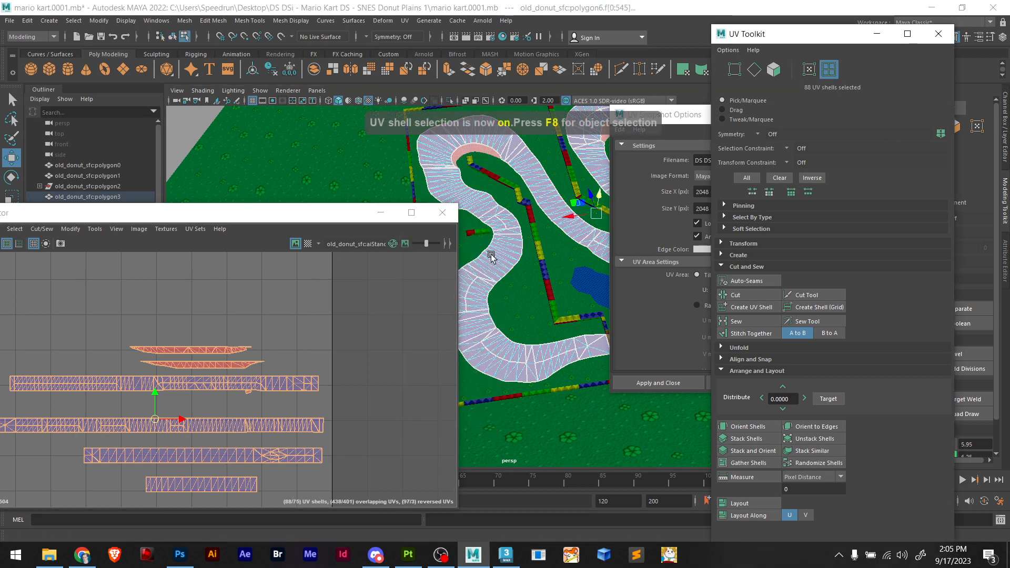
key("f")
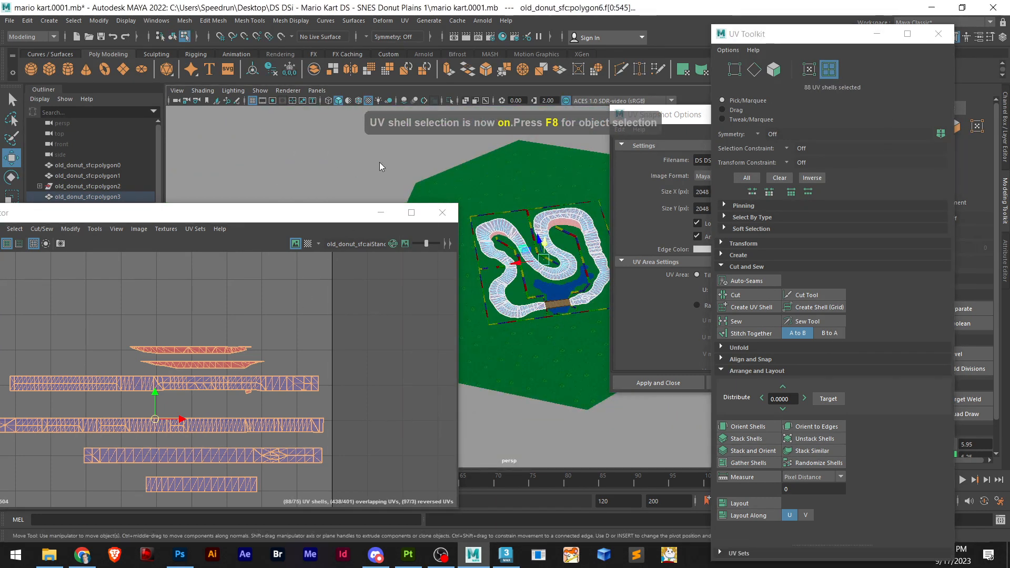
right_click_drag(379, 162, 419, 149)
left_click(420, 158)
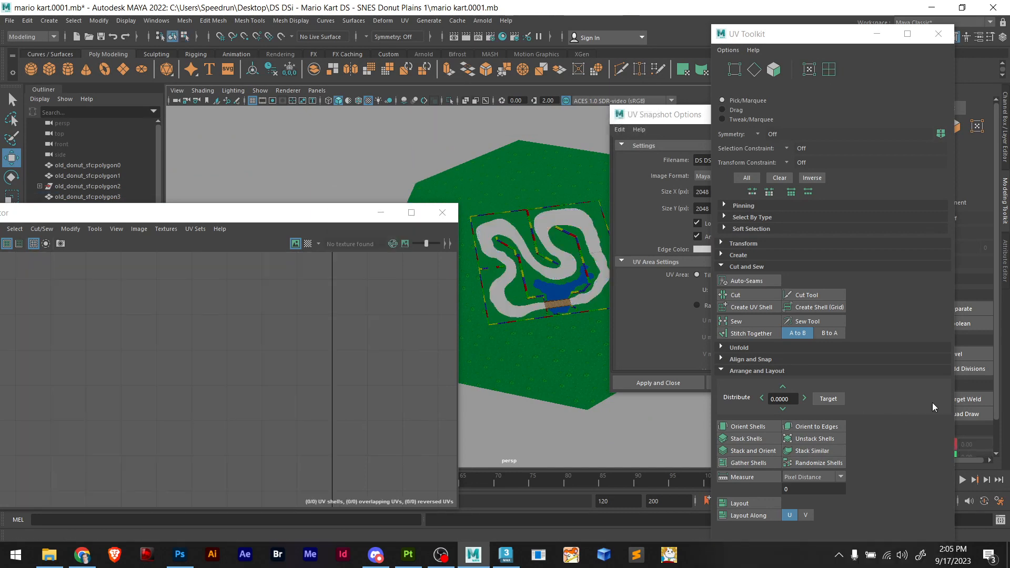
Bring up the display layers clear of the UV Toolkit and UV Snapshot windows, and set the textured layer to Reference
scroll(505, 258, "up", 5)
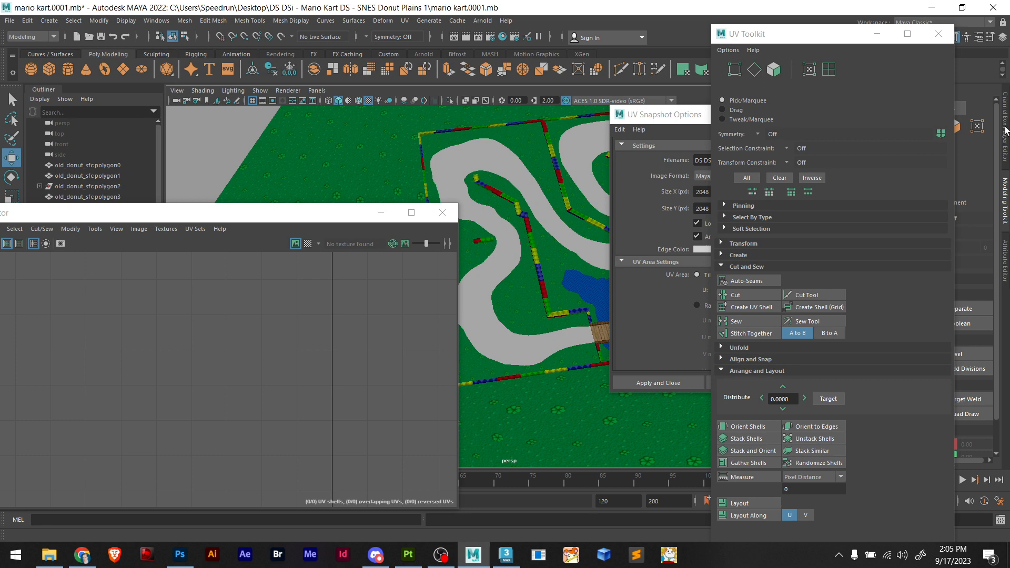
left_click(1006, 131)
left_click_drag(809, 37, 590, 197)
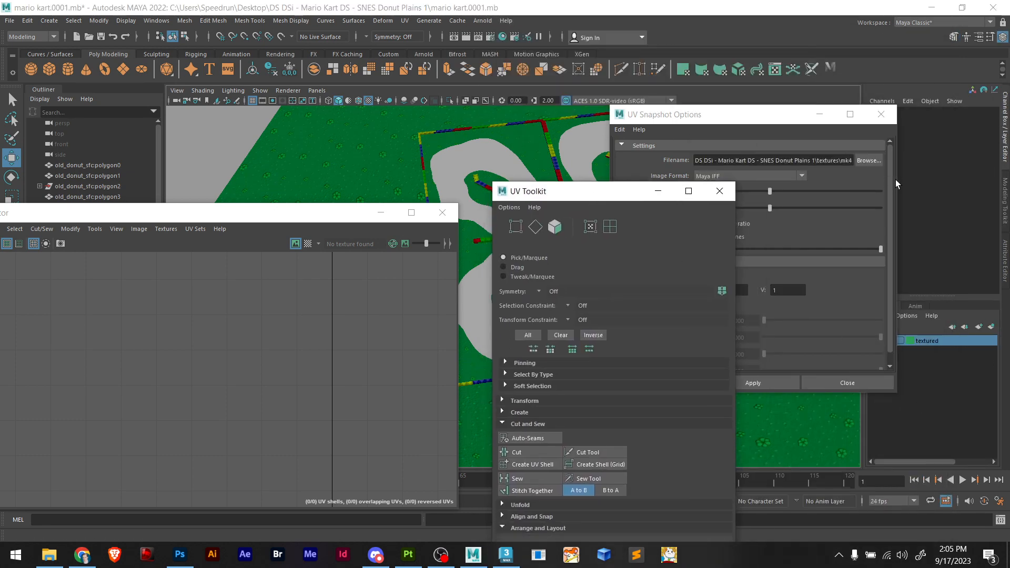
left_click(881, 115)
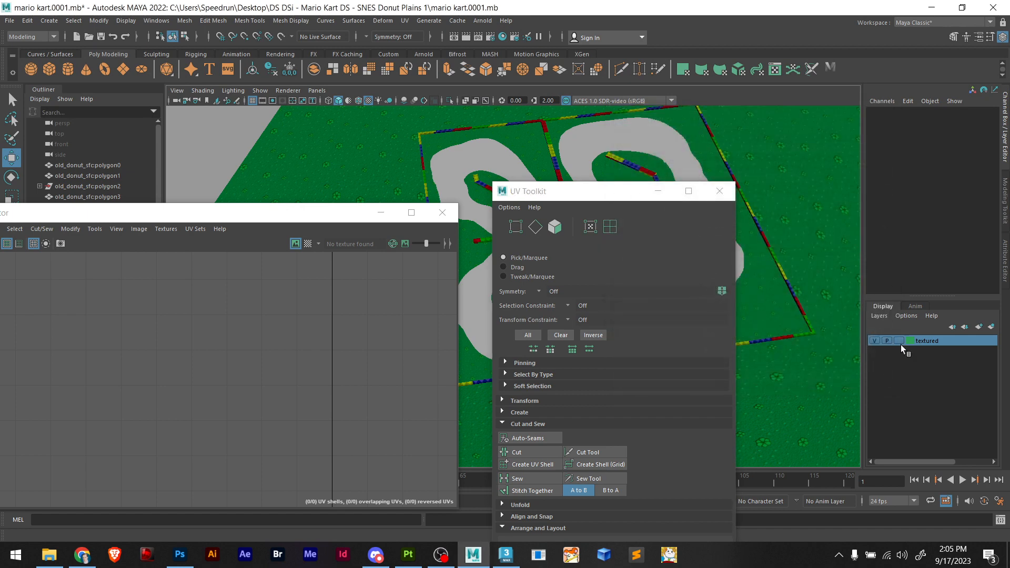
left_click(897, 341)
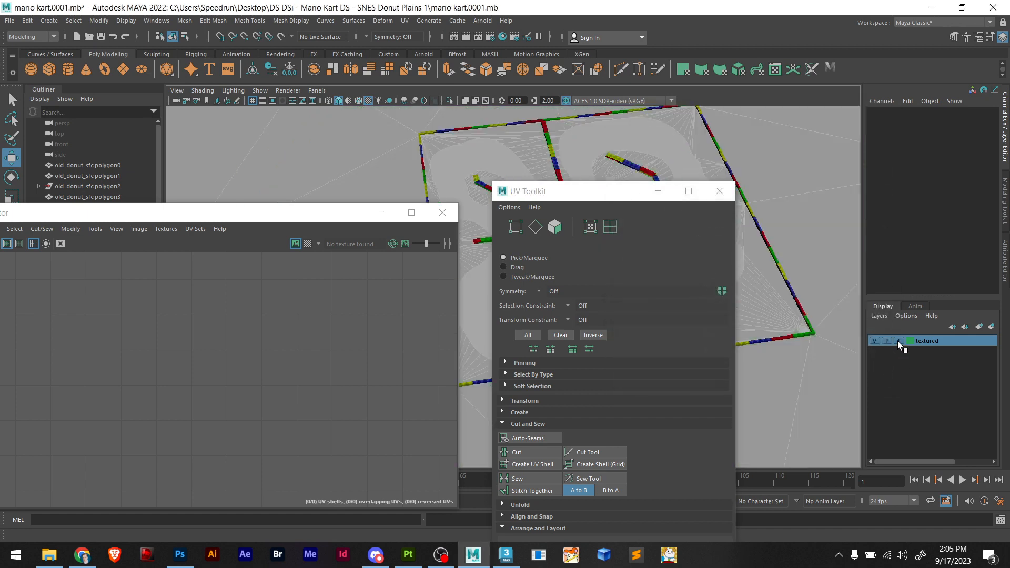
left_click(897, 341)
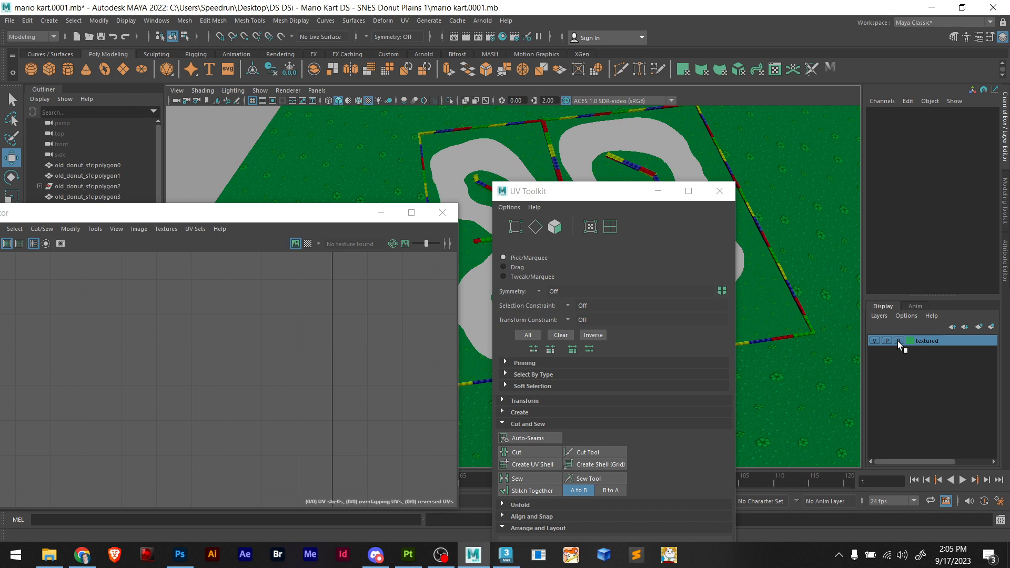
Select the road mesh polygon6, hide the textured layer, and add the inner curve mesh polygon3 to the selection
left_click_drag(200, 221, 300, 234)
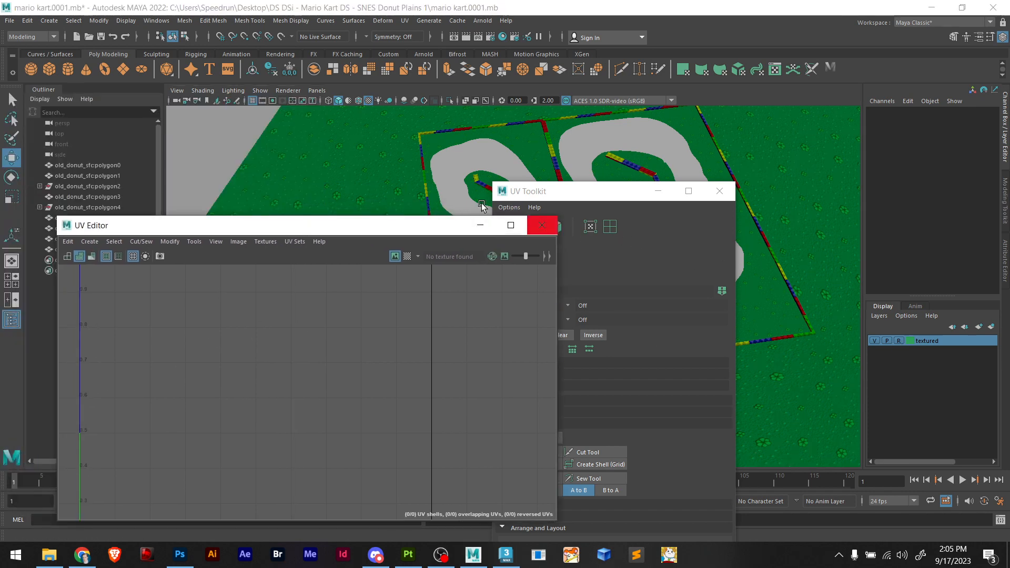
left_click(455, 169)
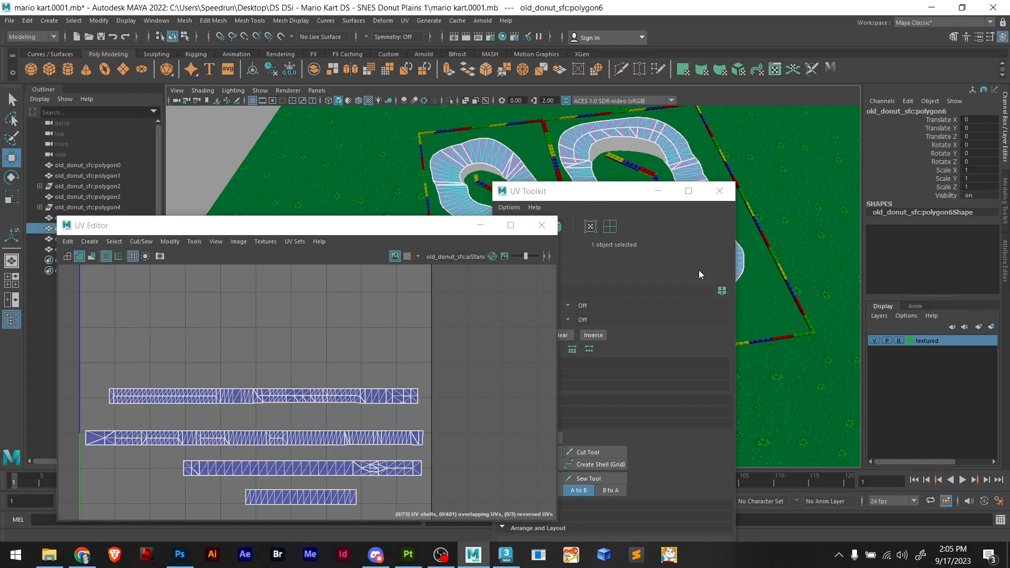
left_click(873, 341)
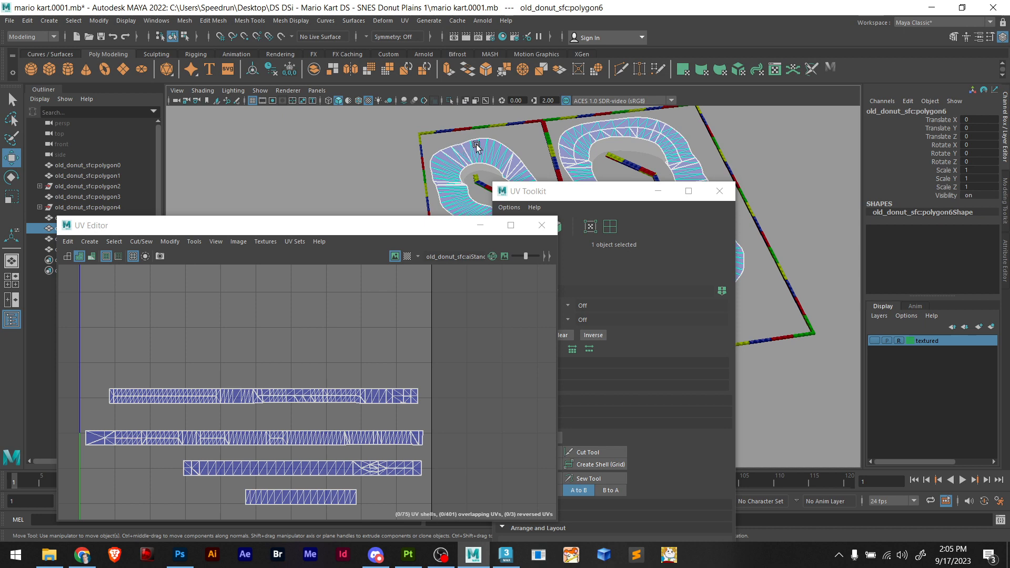
left_click(490, 168, "shift")
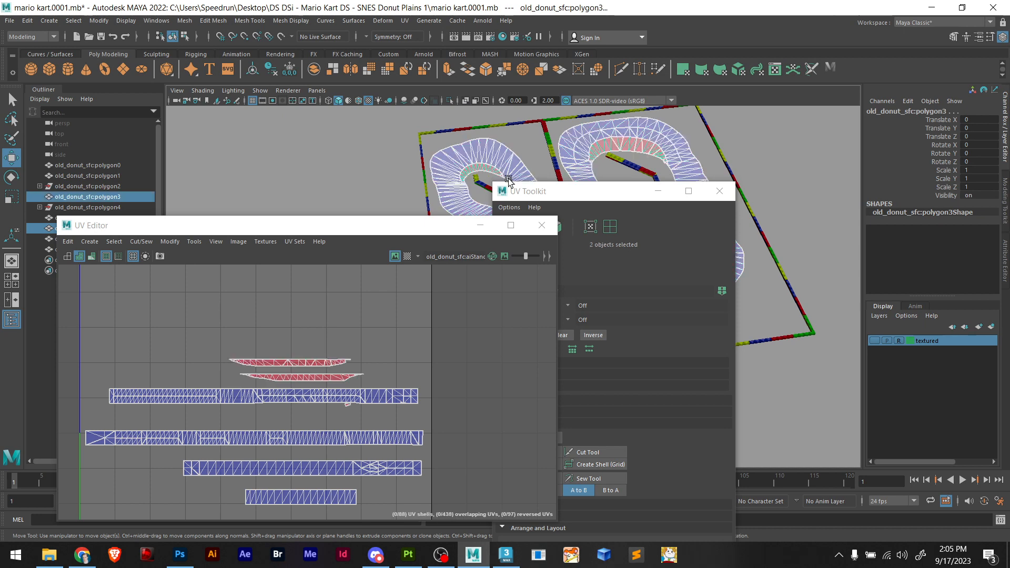
Examine the ends of the red UV strips and the small stray red shell below the uppermost blue strip
scroll(364, 355, "up", 5)
scroll(284, 372, "up", 8)
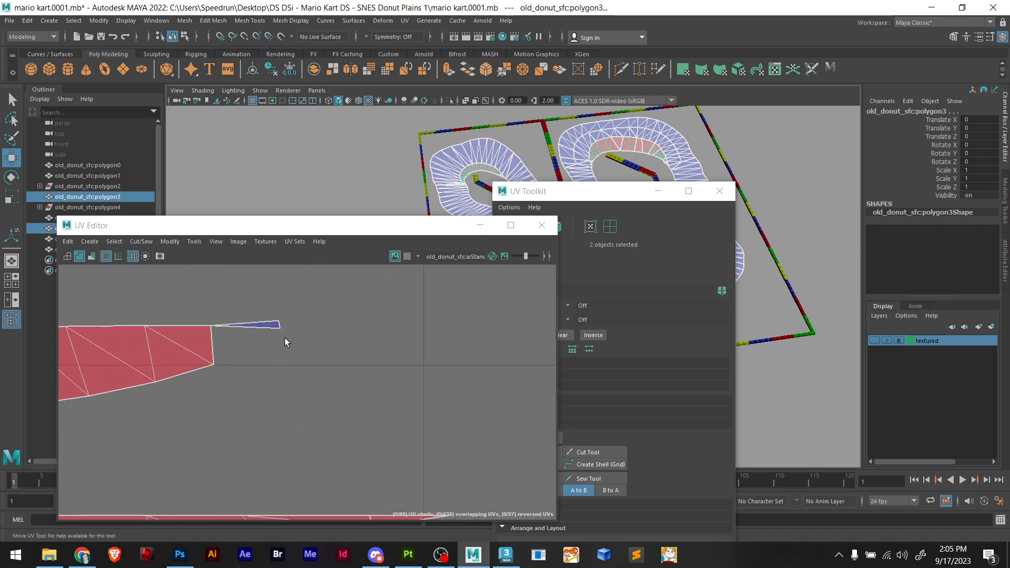
scroll(271, 329, "up", 3)
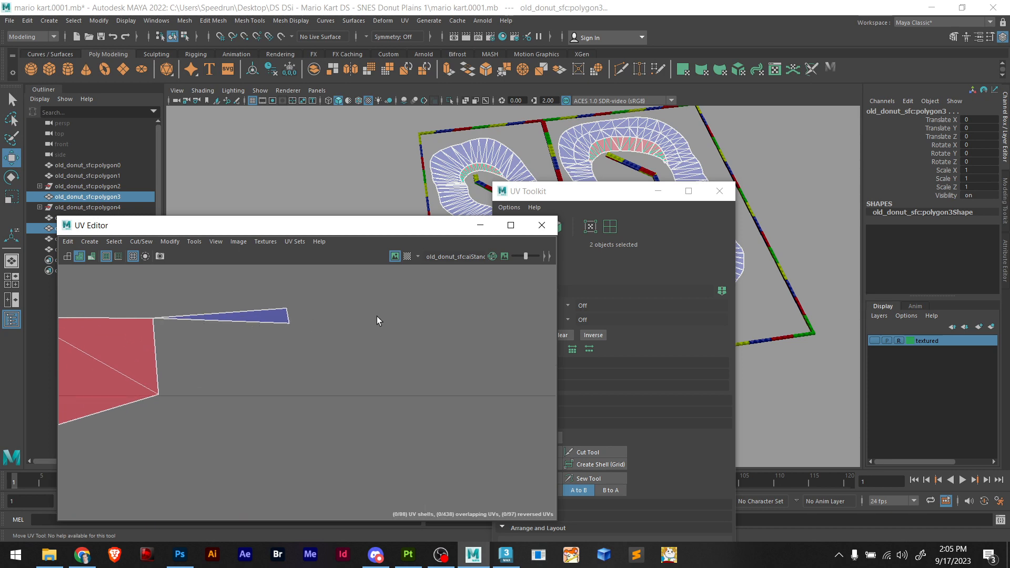
scroll(307, 313, "up", 2)
scroll(229, 340, "down", 10)
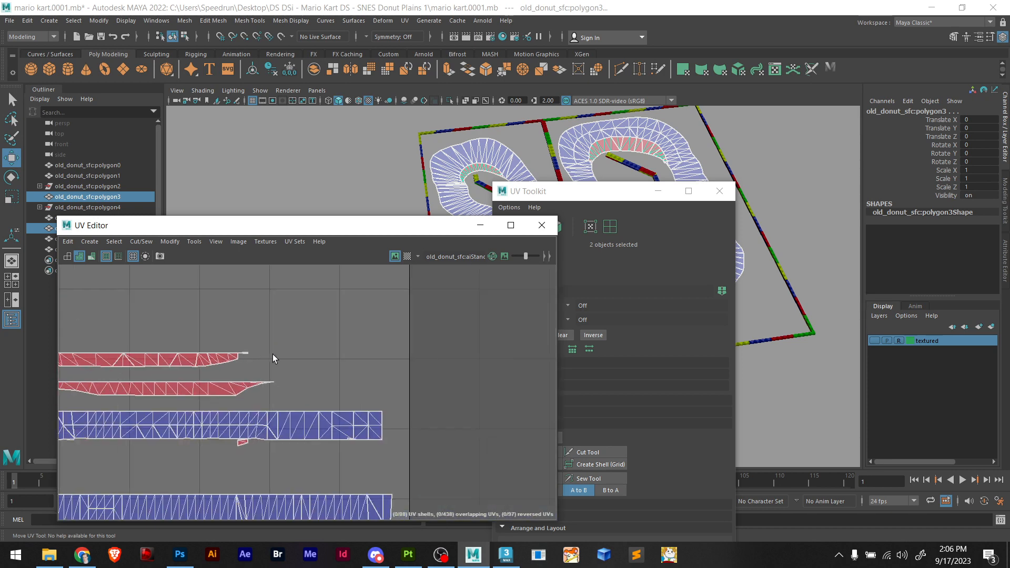
scroll(306, 395, "up", 5)
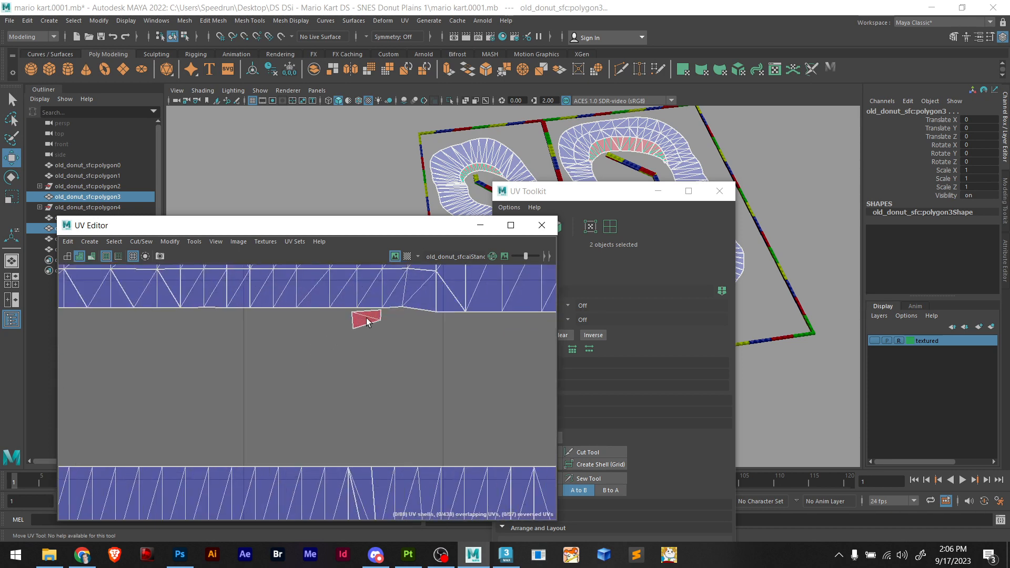
scroll(354, 342, "down", 6)
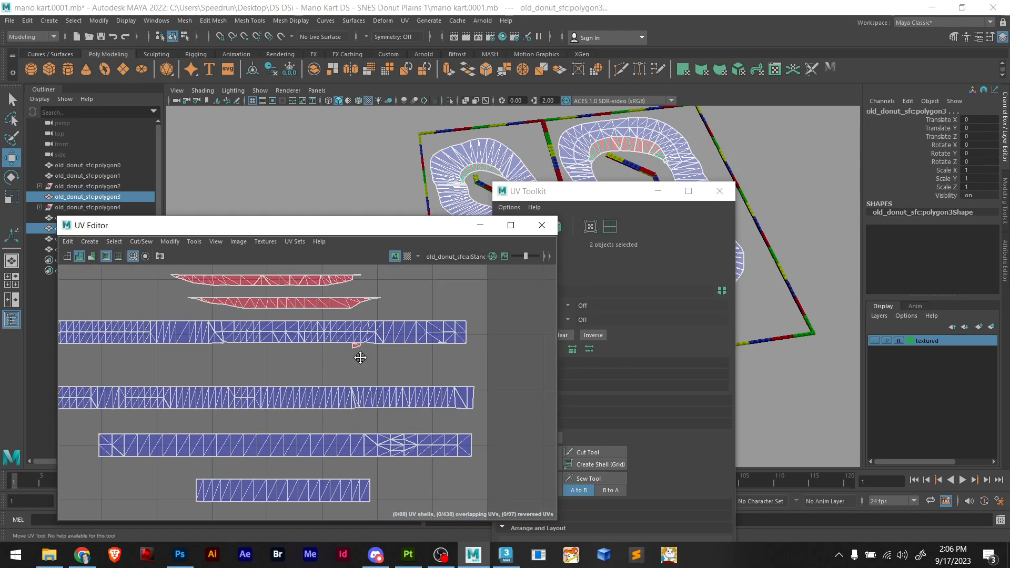
scroll(358, 368, "up", 3)
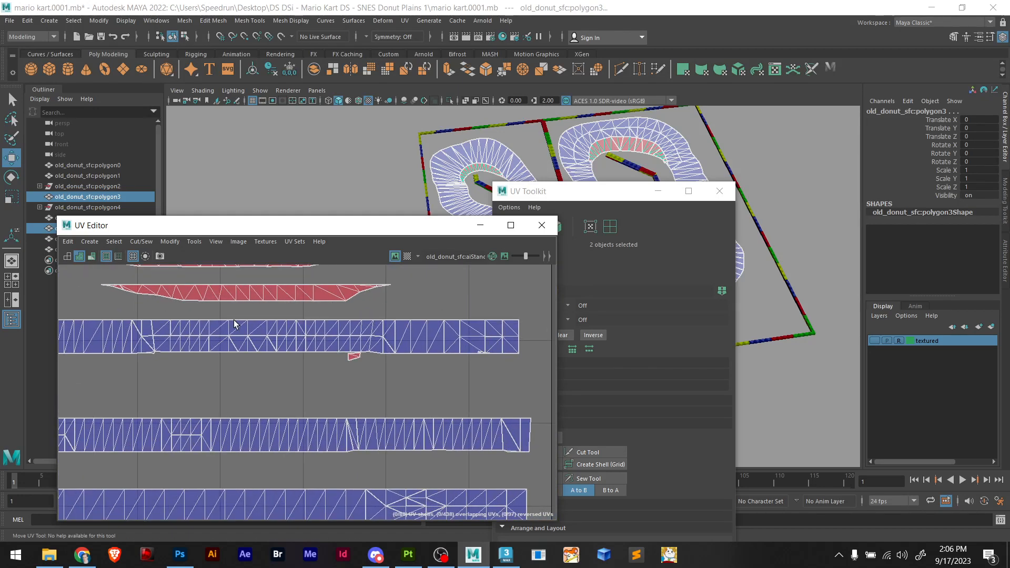
Select the small stray red UV shell and move it to the end of the uppermost red strip, at about U 0.761, V 0.703
left_click(609, 227)
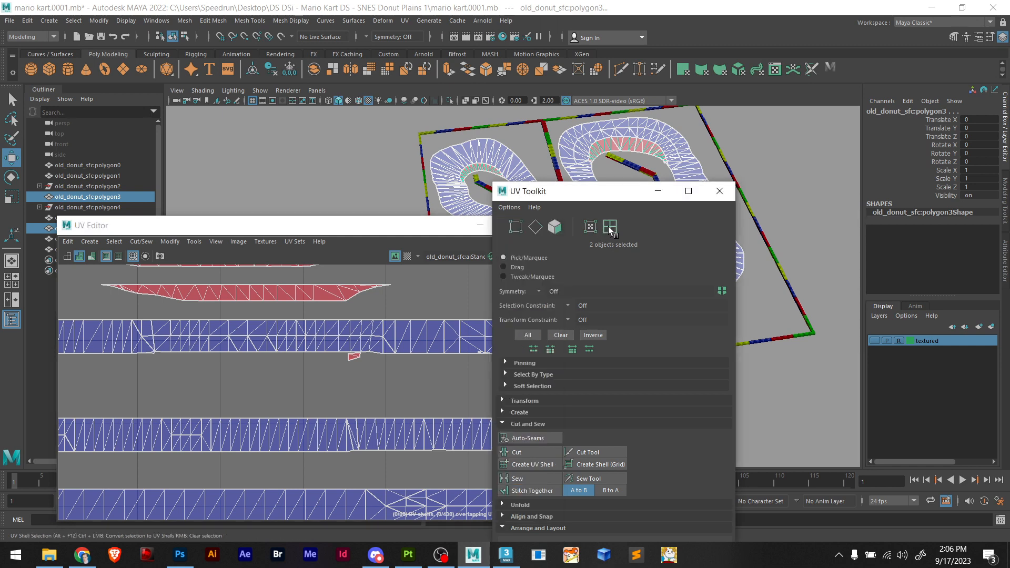
left_click(352, 356)
scroll(352, 368, "up", 3)
scroll(353, 367, "up", 1)
middle_click_drag(354, 368, 361, 482, "alt")
scroll(361, 481, "down", 3)
left_click_drag(360, 450, 381, 333)
scroll(367, 346, "up", 3)
scroll(367, 346, "up", 3)
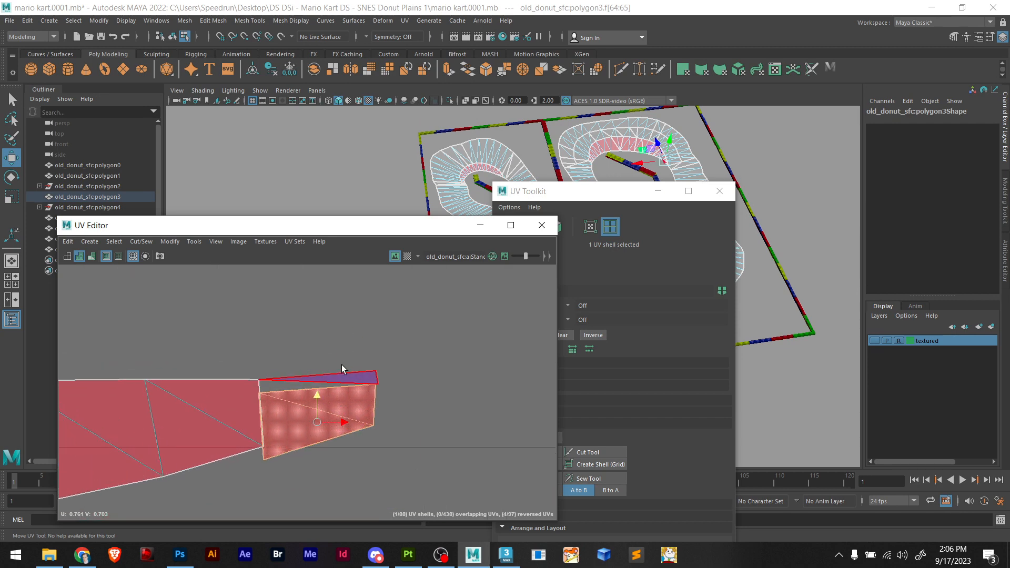
Examine where the moved shell's faces sit on the track in the viewport, with the UV Toolkit moved out of the way
scroll(336, 370, "down", 3)
scroll(368, 411, "down", 3)
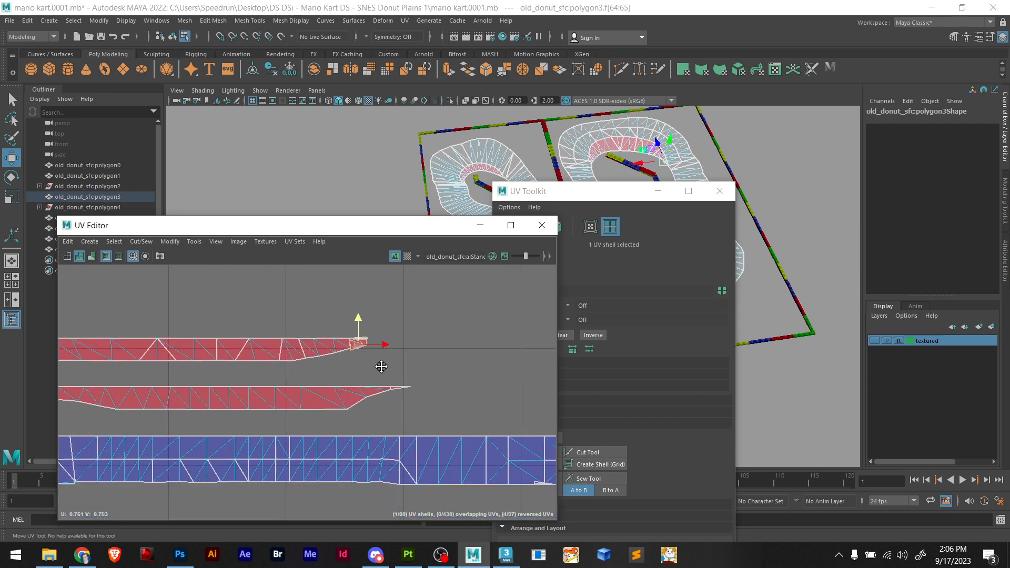
scroll(687, 145, "up", 5)
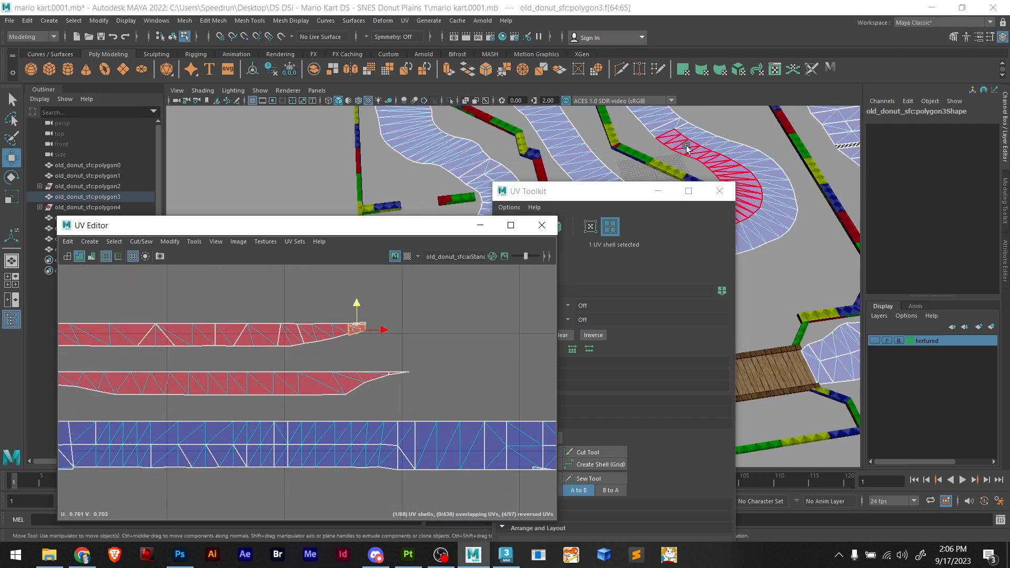
scroll(786, 140, "up", 6)
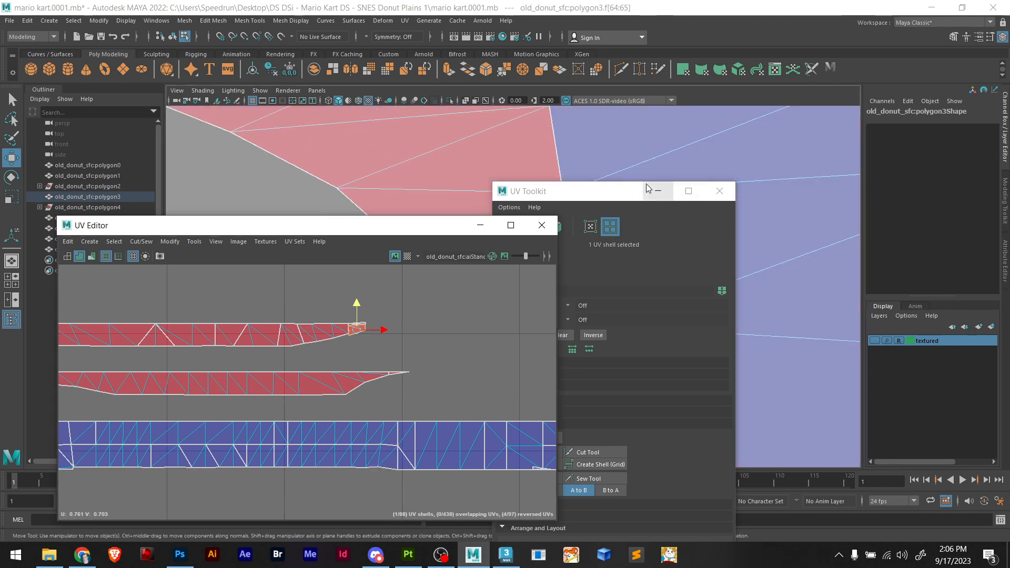
left_click_drag(610, 197, 844, 175)
scroll(611, 275, "down", 4)
middle_click_drag(611, 275, 765, 252, "alt")
scroll(670, 256, "up", 2)
middle_click_drag(674, 254, 561, 289, "alt")
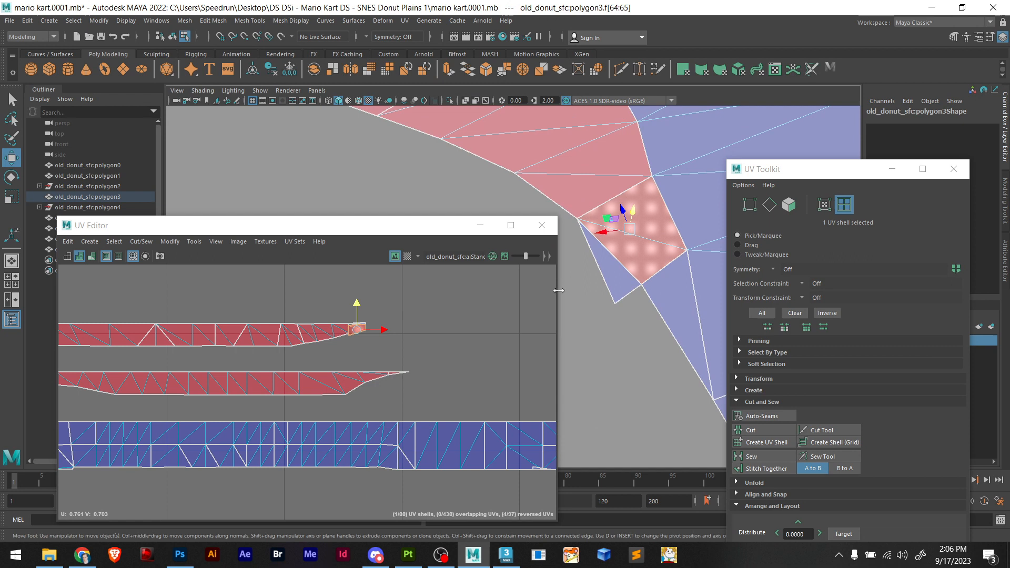
left_click(619, 284)
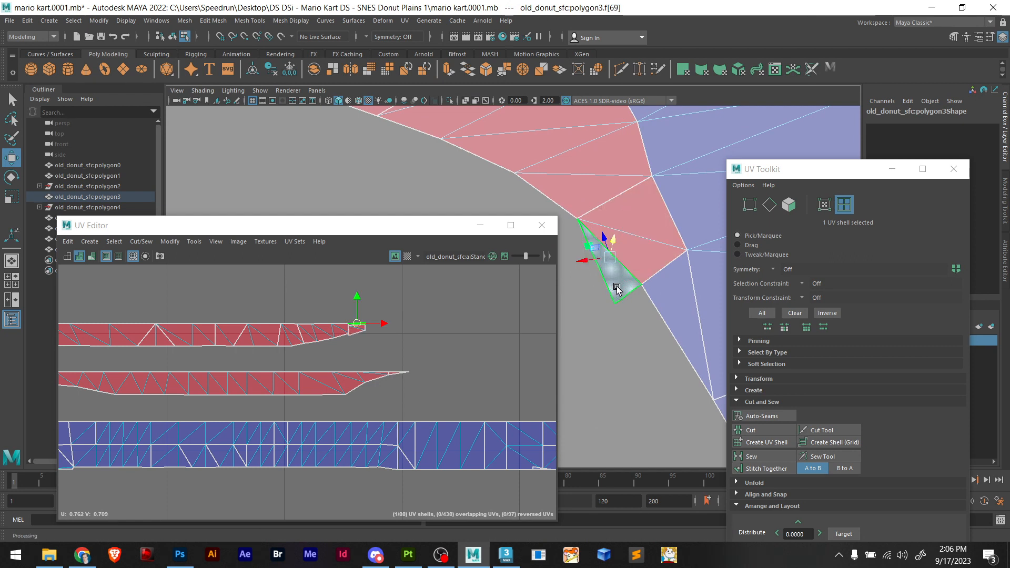
scroll(348, 347, "up", 3)
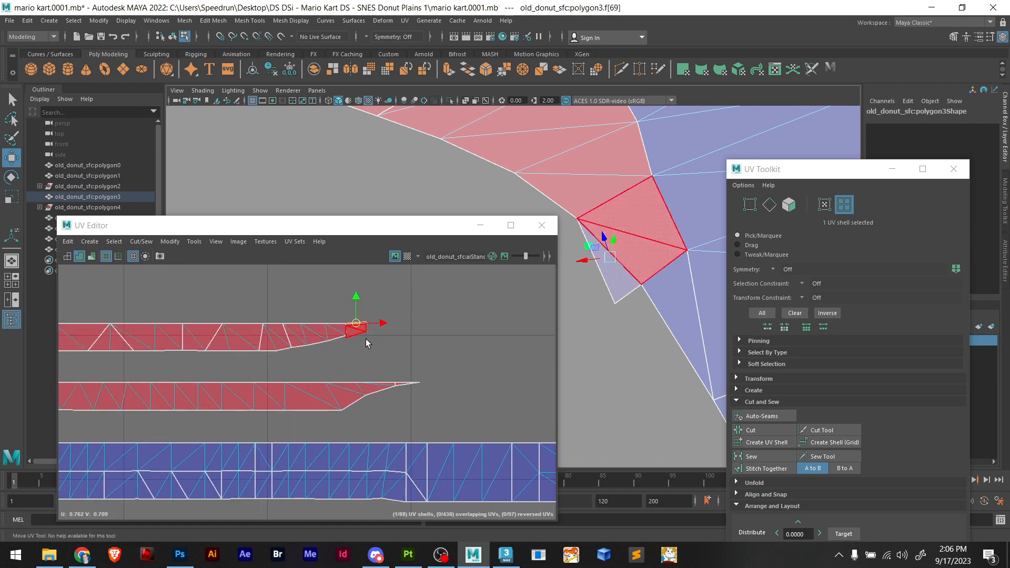
key("ctrl+z")
Pull the small red shell slightly away from the uppermost red strip's end and try moving its adjoining edge alone
scroll(337, 326, "up", 3)
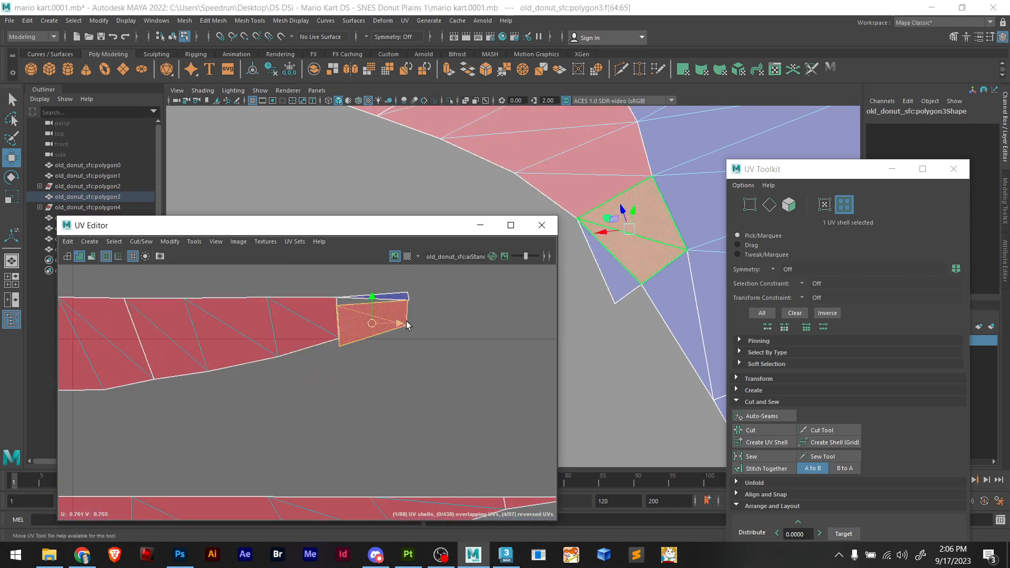
left_click_drag(405, 323, 410, 322)
left_click(768, 205)
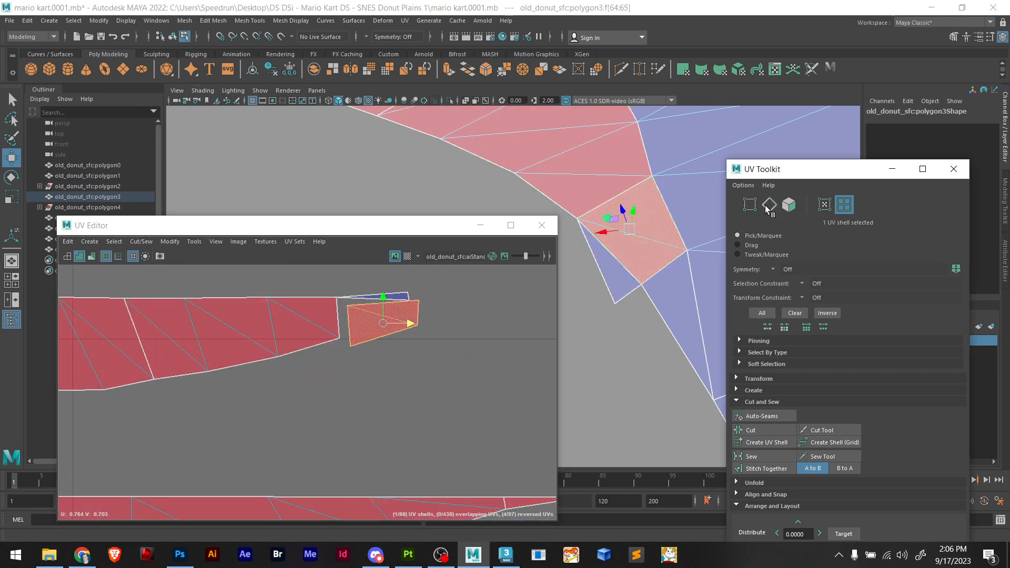
left_click(349, 328)
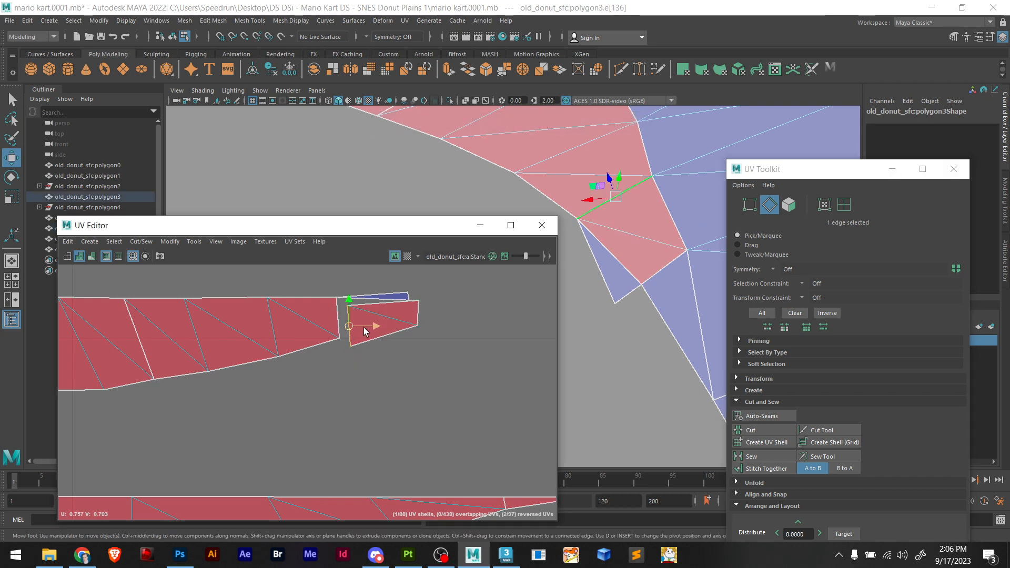
left_click_drag(376, 327, 362, 324)
key("ctrl+z")
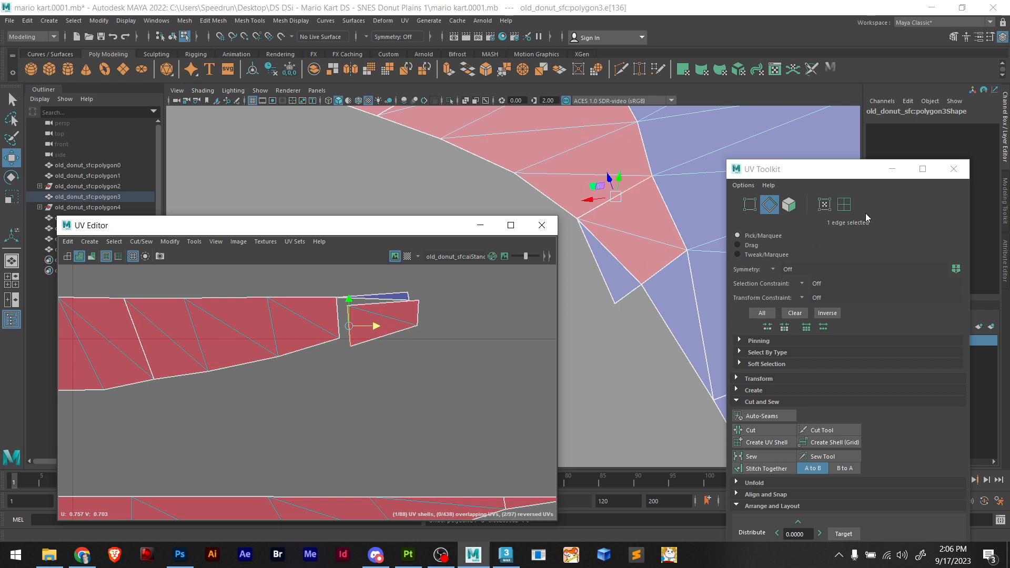
Select the whole small red UV shell again and move it back against the end of the uppermost red strip
left_click(843, 206)
left_click(843, 204)
left_click(373, 319)
mouse_move(383, 301)
left_mouse_down()
mouse_move(383, 292)
mouse_move(402, 316)
mouse_move(372, 286)
left_mouse_up()
left_click(431, 346)
scroll(403, 355, "down", 5)
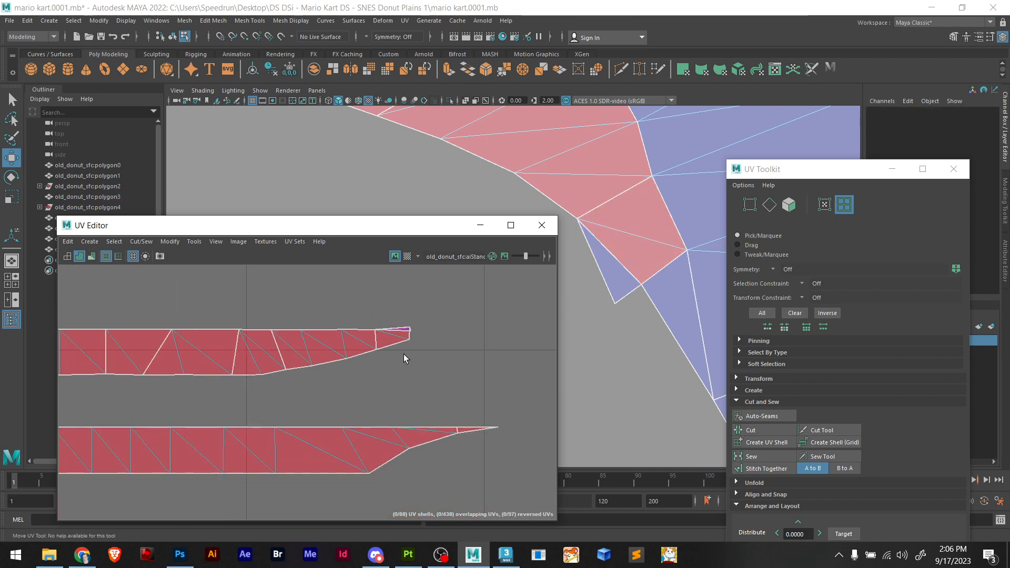
Return to whole-object selection with polygon3 selected and add the road mesh to the selection
scroll(434, 367, "down", 6)
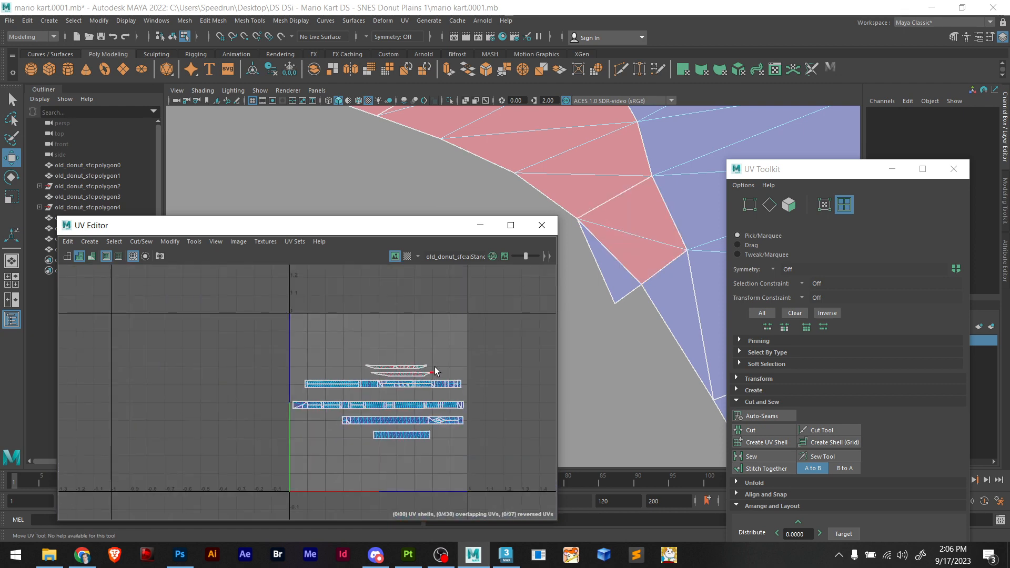
right_click_drag(627, 261, 664, 250)
scroll(635, 307, "down", 8)
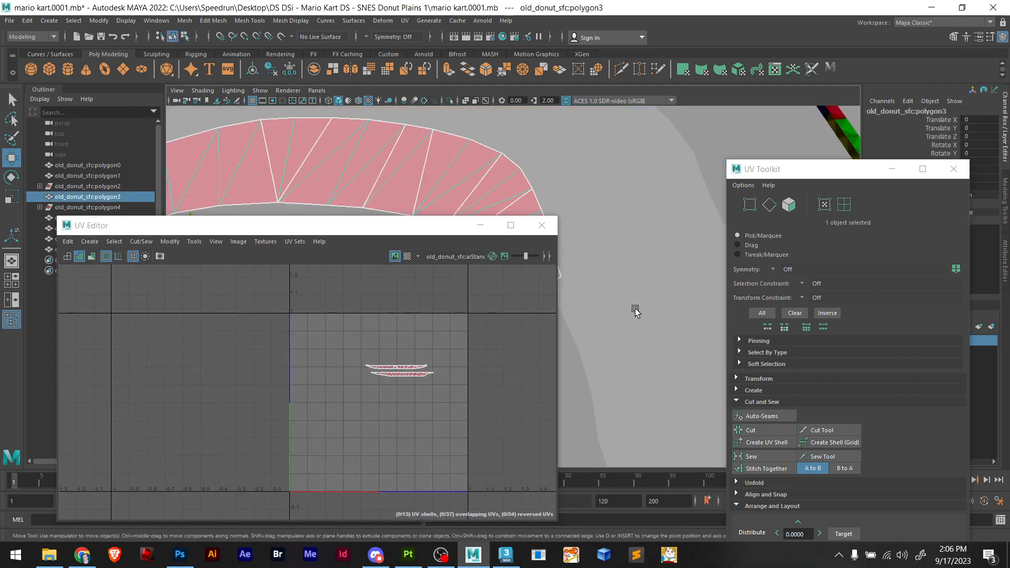
scroll(652, 270, "up", 4)
middle_click_drag(691, 277, 664, 269, "alt")
scroll(687, 256, "down", 4)
left_click(689, 239, "shift")
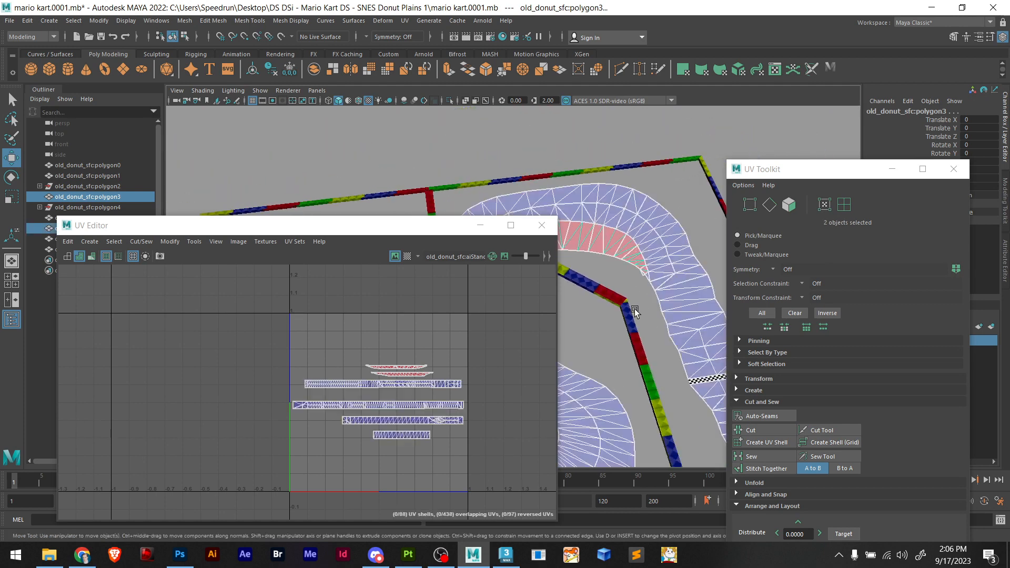
Minimise the UV Toolkit and combine the inner curve mesh polygon3 with the road mesh
scroll(627, 313, "down", 6)
middle_click_drag(605, 319, 735, 298, "alt")
scroll(623, 282, "up", 8)
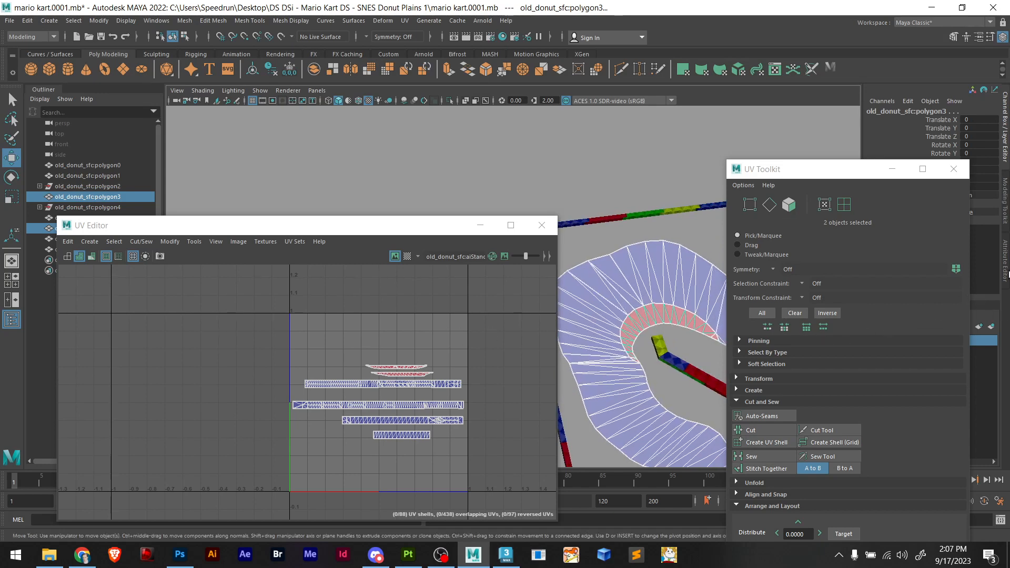
left_click(1003, 252)
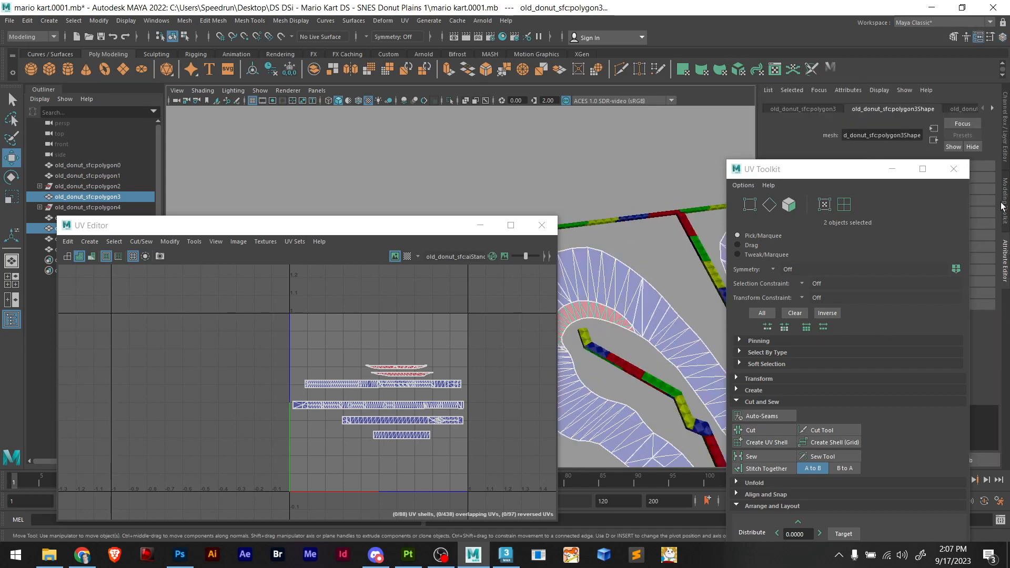
left_click(892, 169)
left_click(1003, 176)
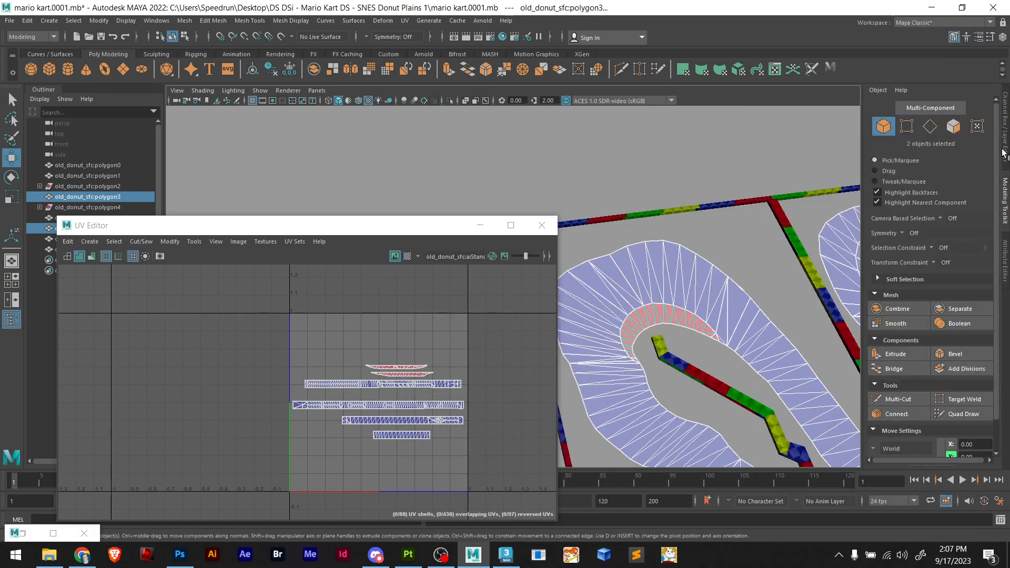
left_click(895, 309)
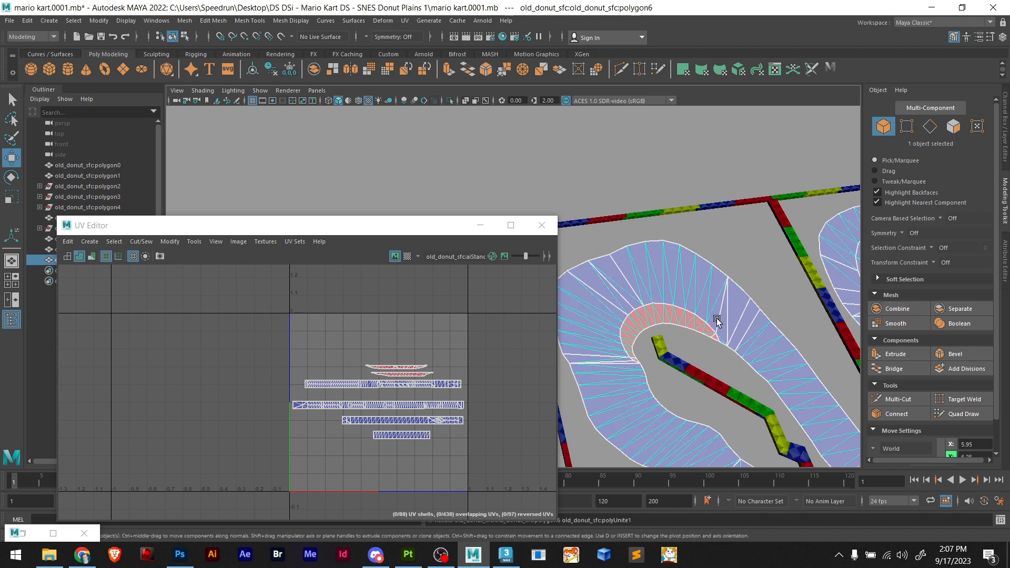
Examine the combined road mesh around the whole track, including the inner curves, the finish line and the bridge
scroll(716, 317, "down", 5)
left_click(827, 254)
left_click(742, 344)
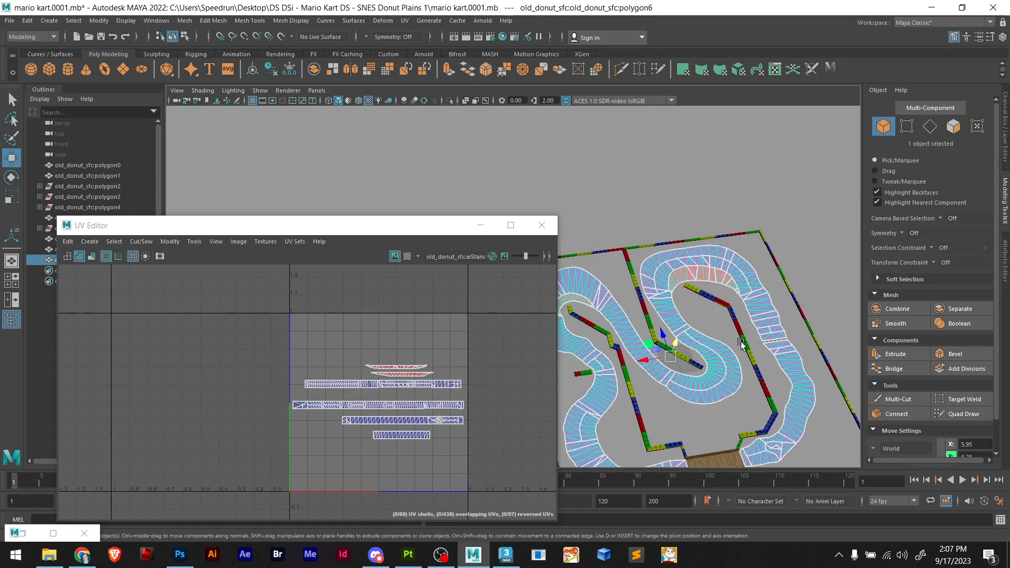
scroll(736, 370, "up", 6)
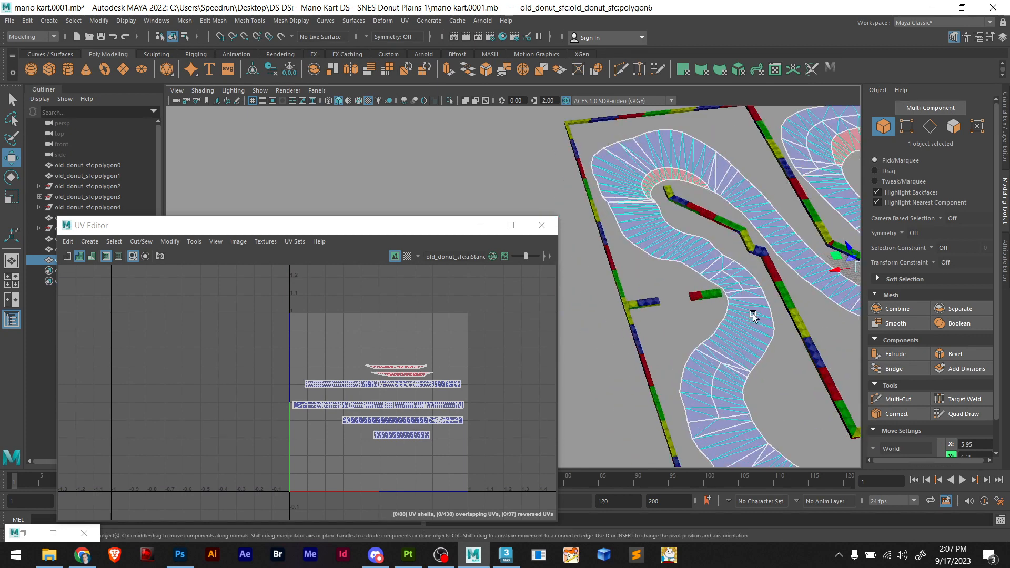
middle_click_drag(704, 333, 683, 347, "alt")
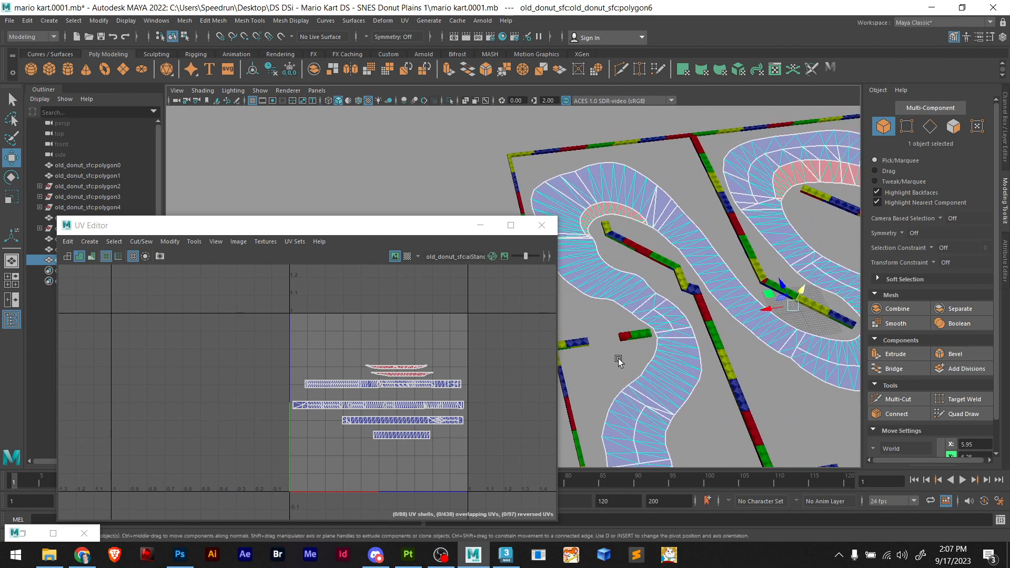
scroll(618, 358, "up", 4)
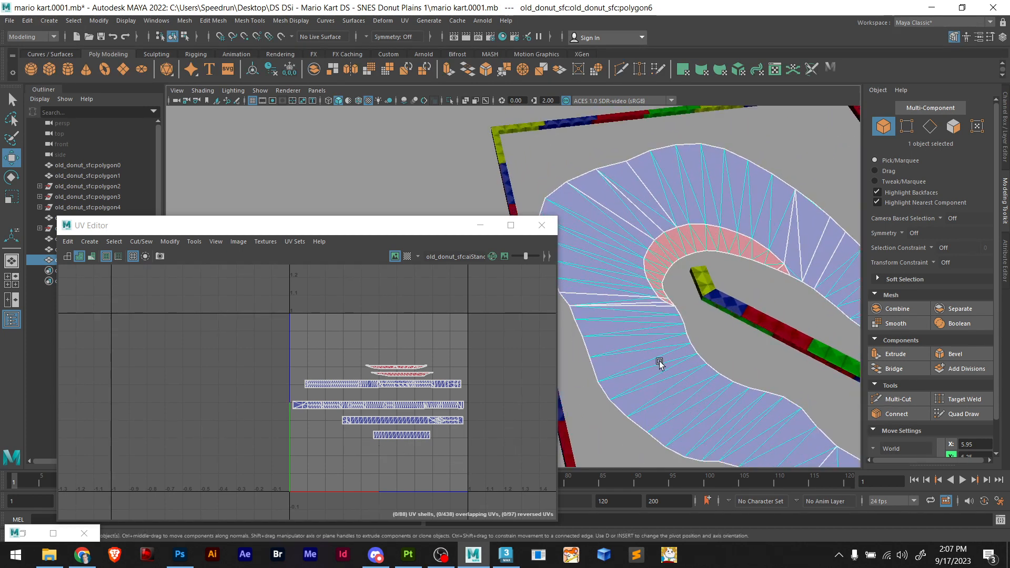
scroll(659, 363, "down", 8)
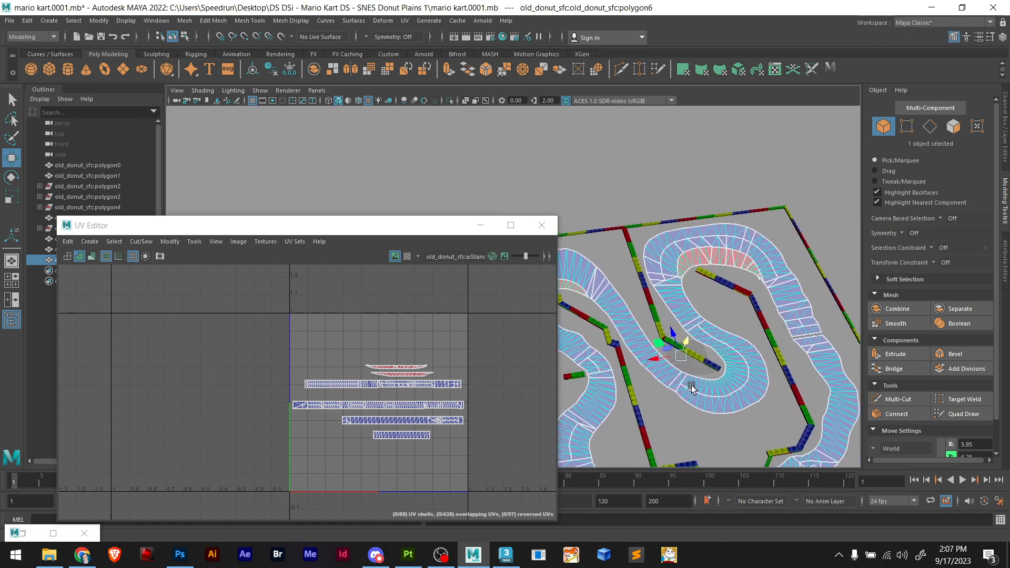
middle_click_drag(691, 386, 686, 387, "alt")
scroll(791, 345, "up", 10)
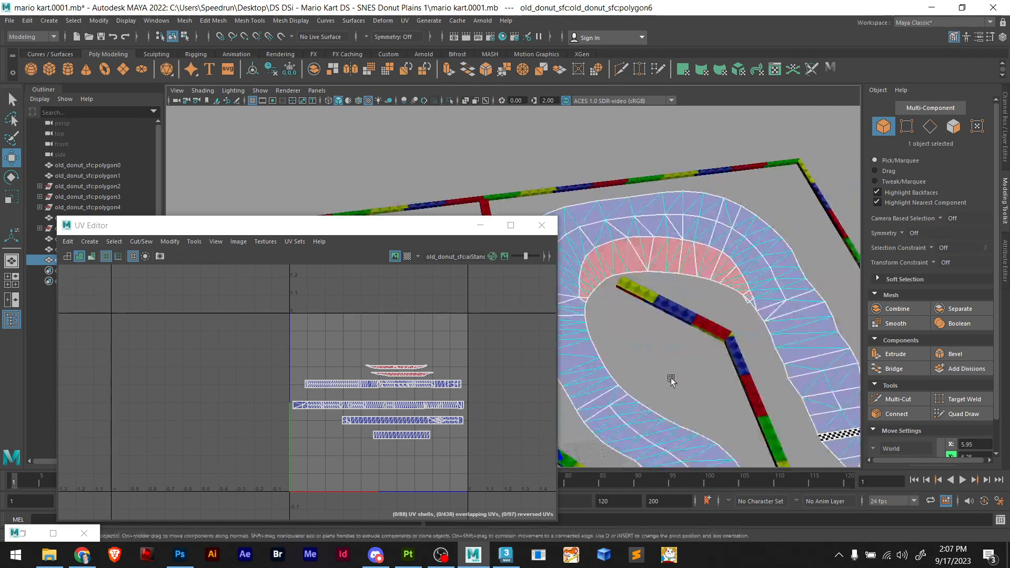
scroll(693, 398, "down", 4)
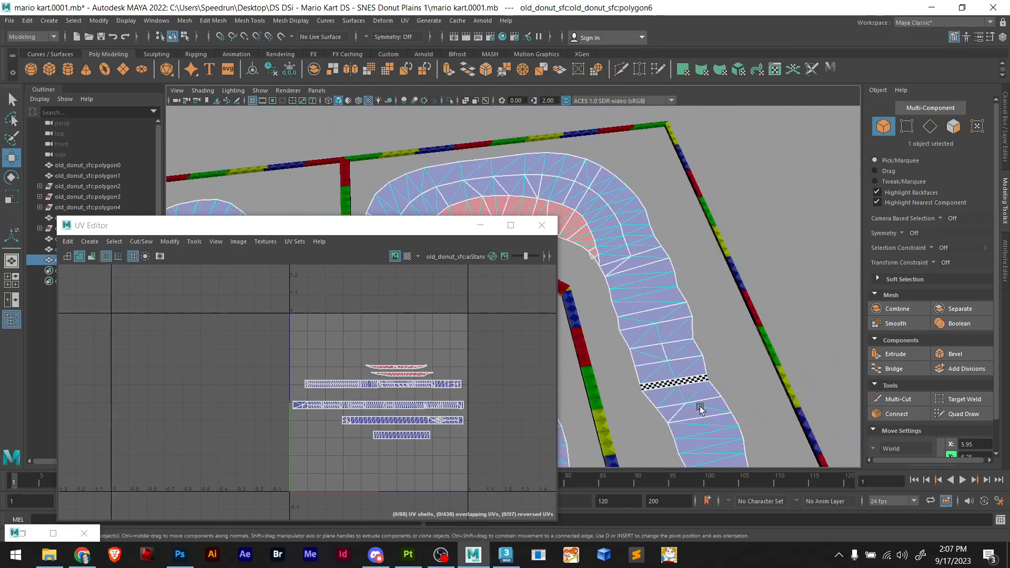
scroll(700, 403, "up", 4)
scroll(700, 403, "down", 10)
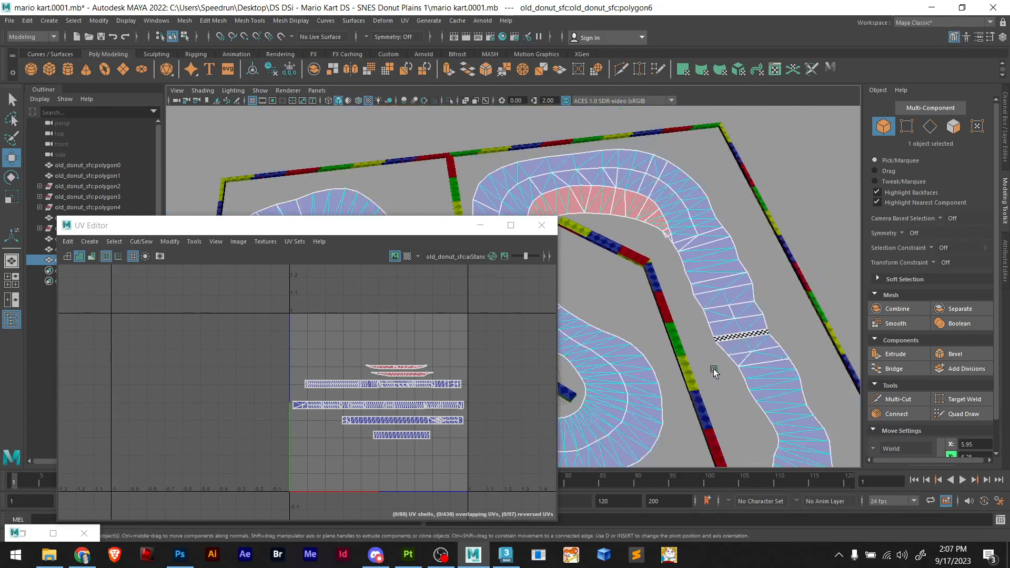
scroll(744, 338, "down", 8)
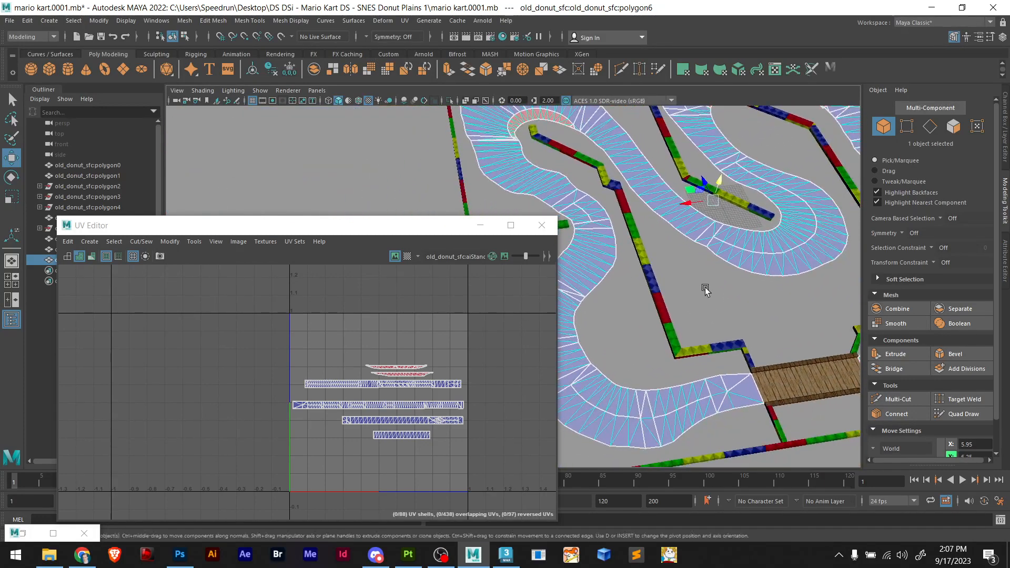
middle_click_drag(744, 375, 757, 389, "alt")
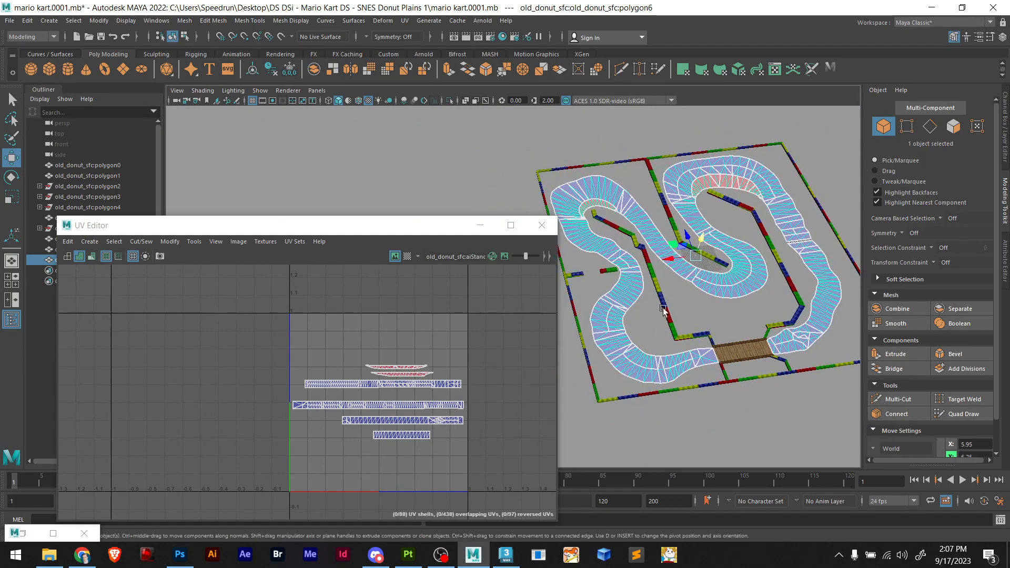
scroll(799, 249, "up", 10)
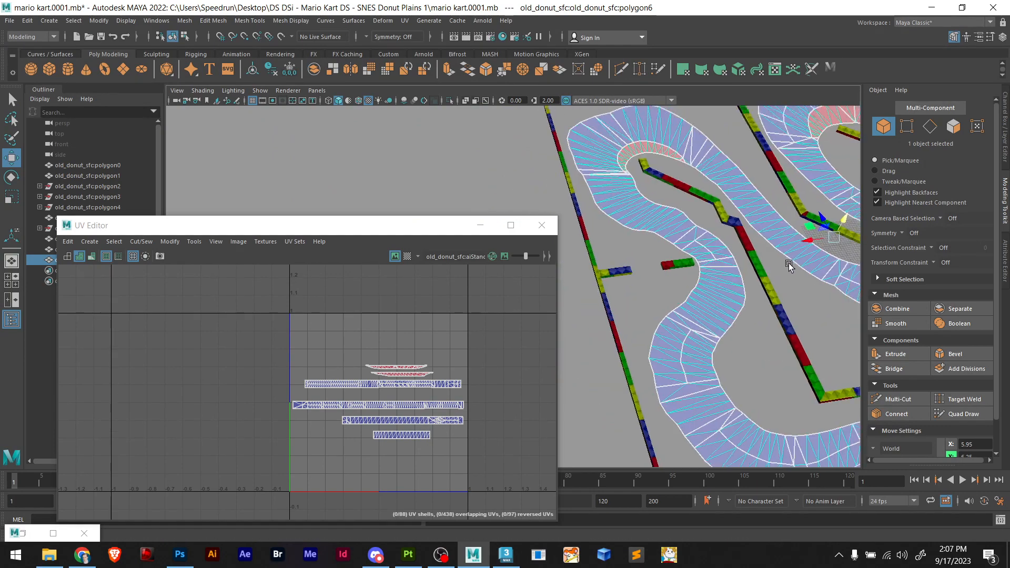
Select the checkered finish line mesh polygon0 together with the road mesh and combine them into one mesh
scroll(672, 365, "down", 4)
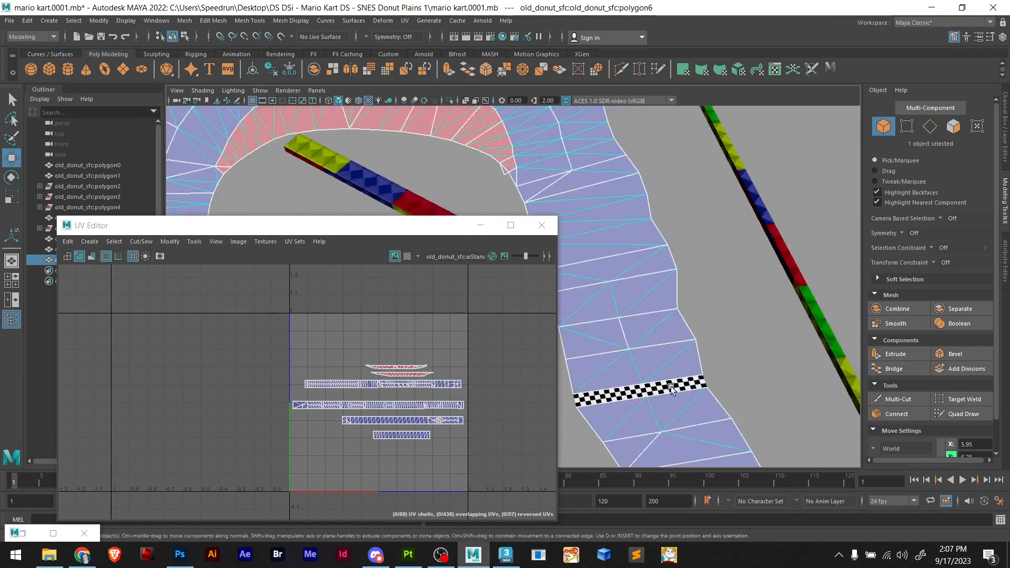
left_click(672, 390)
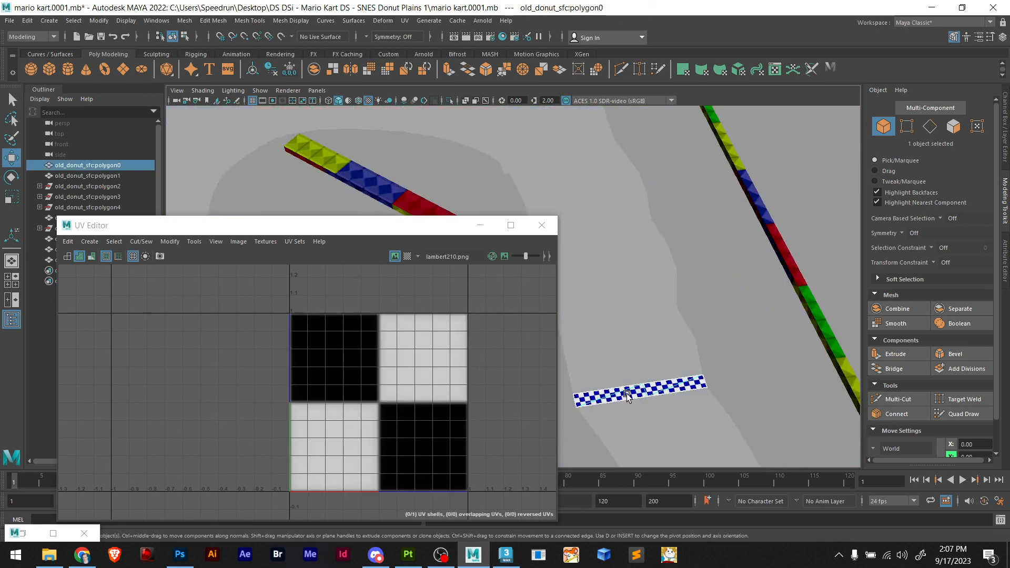
left_click(615, 375)
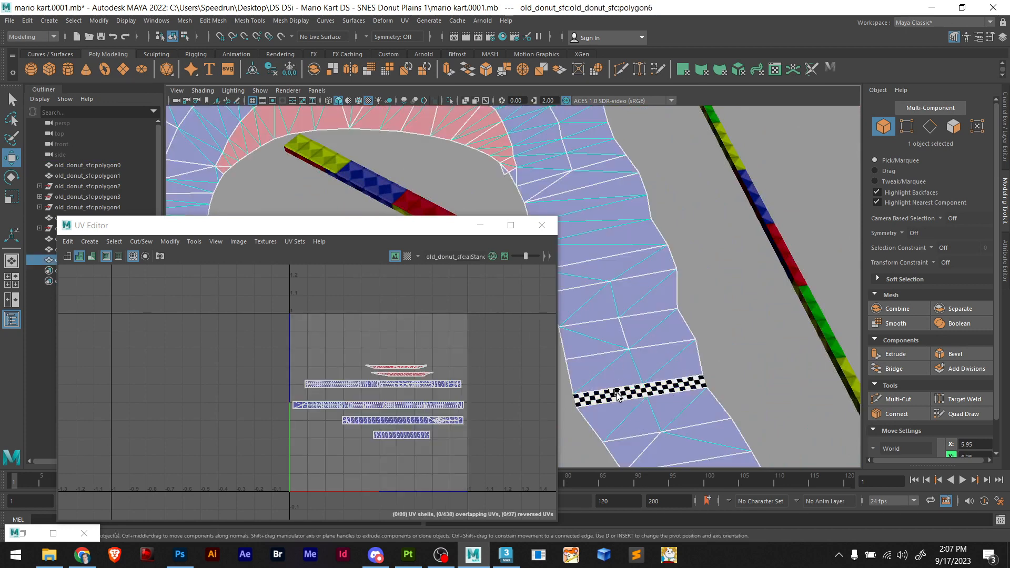
left_click(733, 368)
left_click(673, 389)
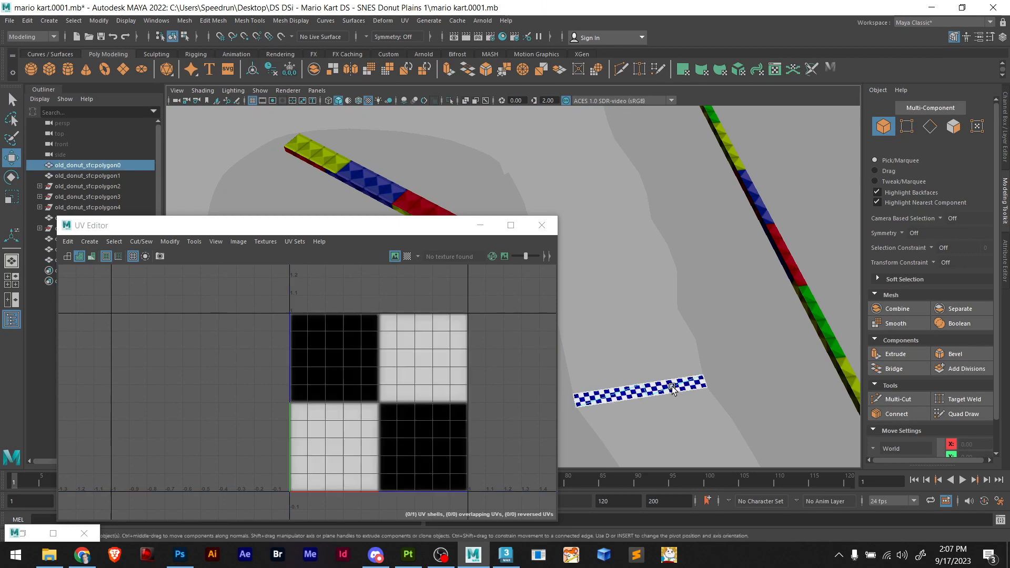
left_click(652, 341, "shift")
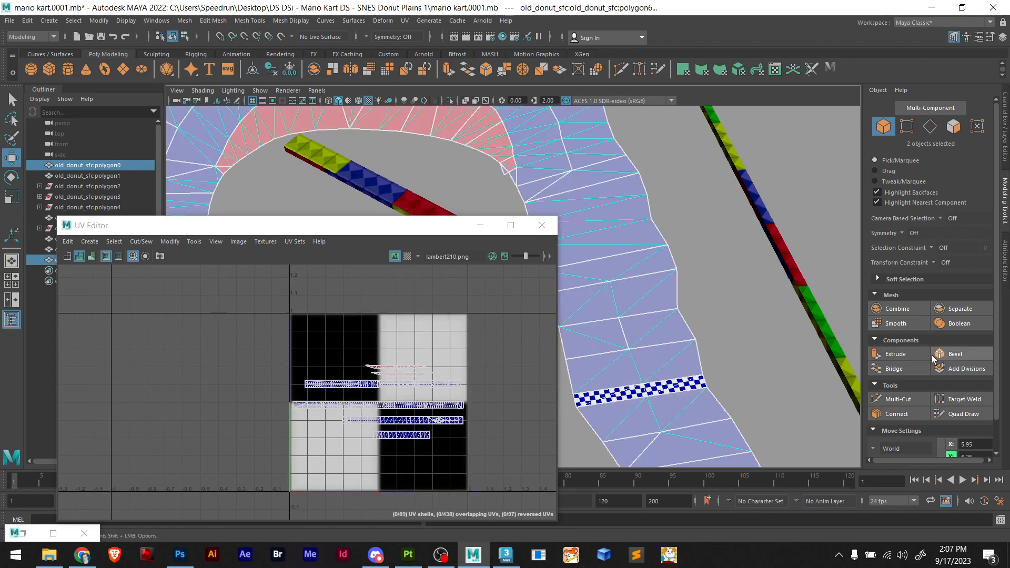
left_click(897, 309)
Try to select the finish line's oversized UV shell in the UV Editor for scaling and rotating
scroll(342, 396, "down", 5)
scroll(340, 395, "down", 5)
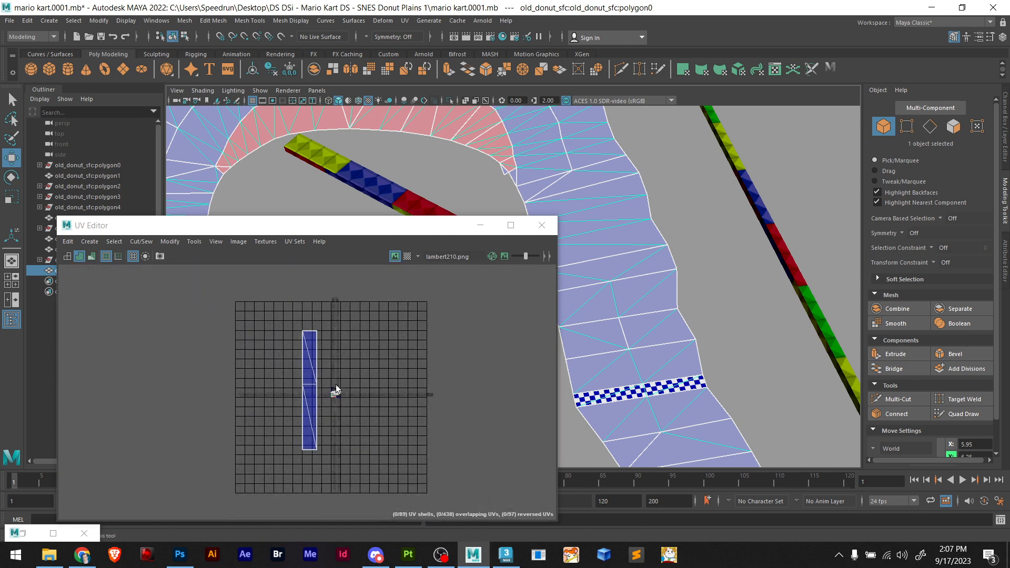
left_click_drag(333, 338, 260, 402)
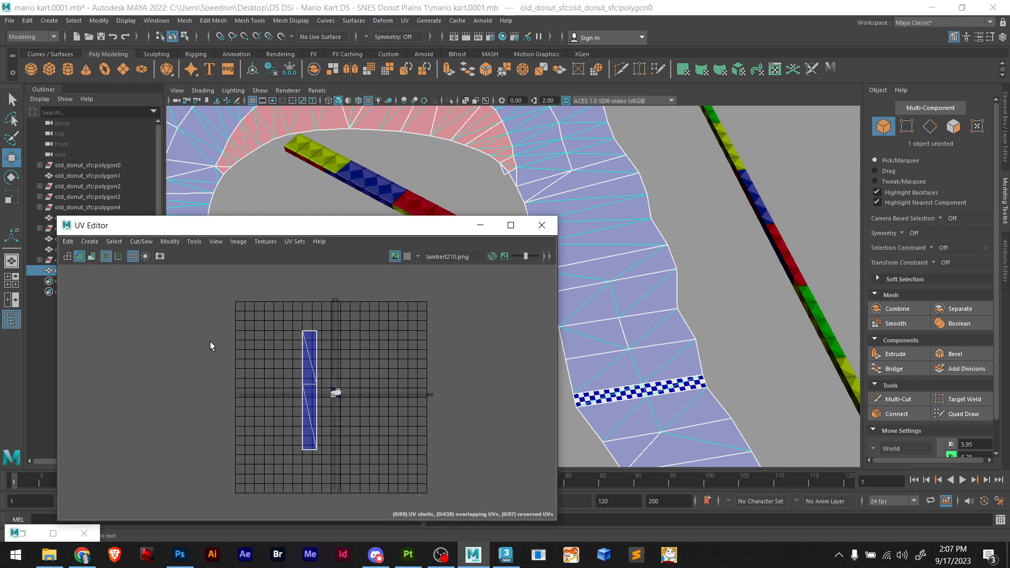
left_click(976, 127)
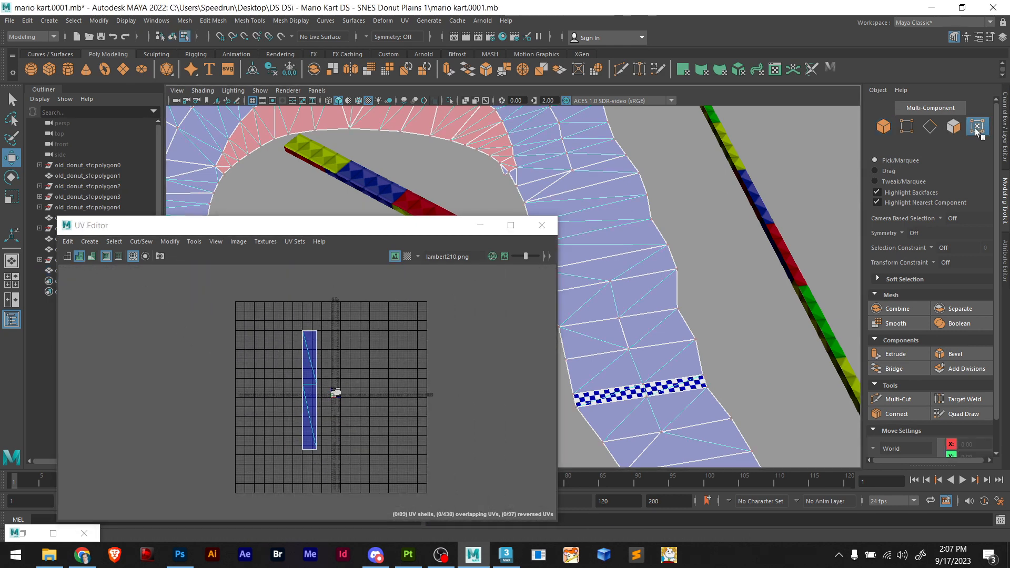
left_click(953, 127)
left_click(881, 128)
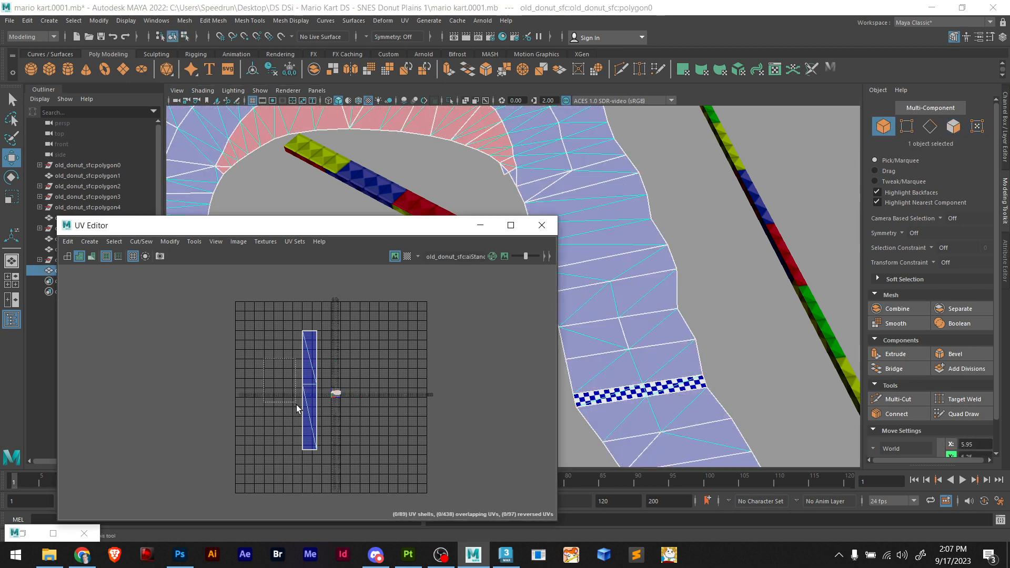
key("r")
key("e")
scroll(314, 404, "up", 2)
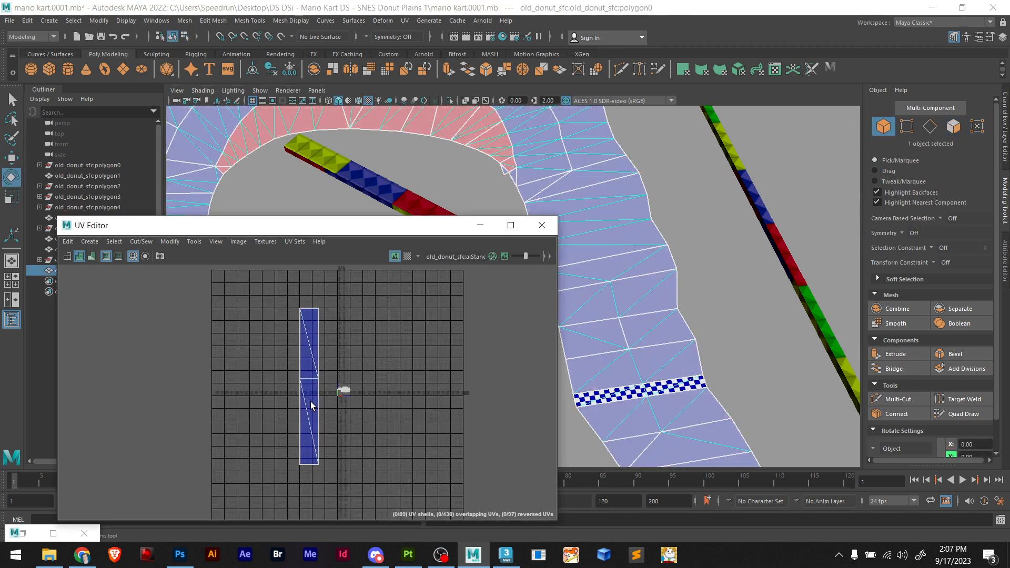
Switch to Substance 3D Painter and examine the ends of the road strips in the UV view
left_click(409, 554)
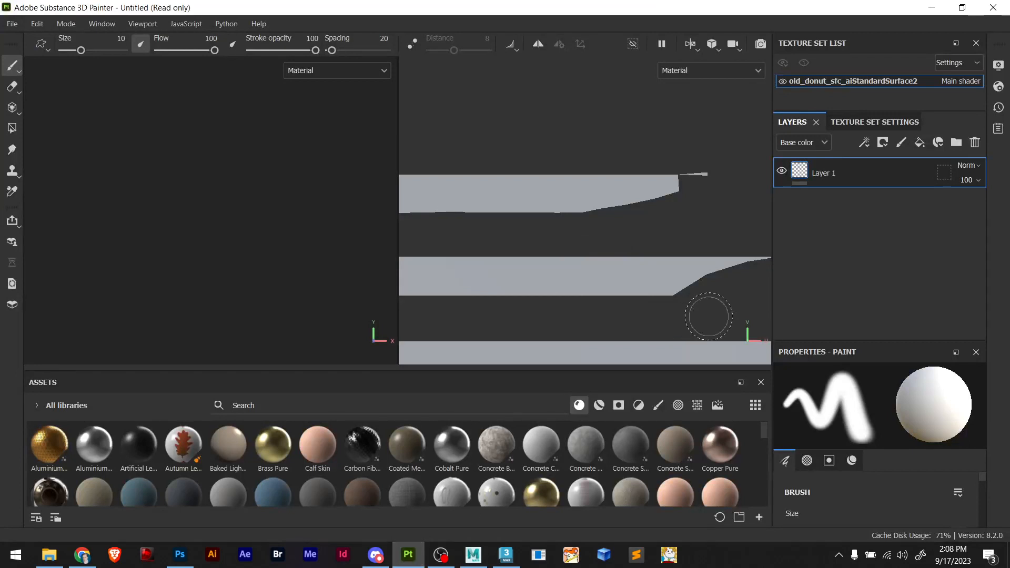
scroll(570, 210, "down", 1)
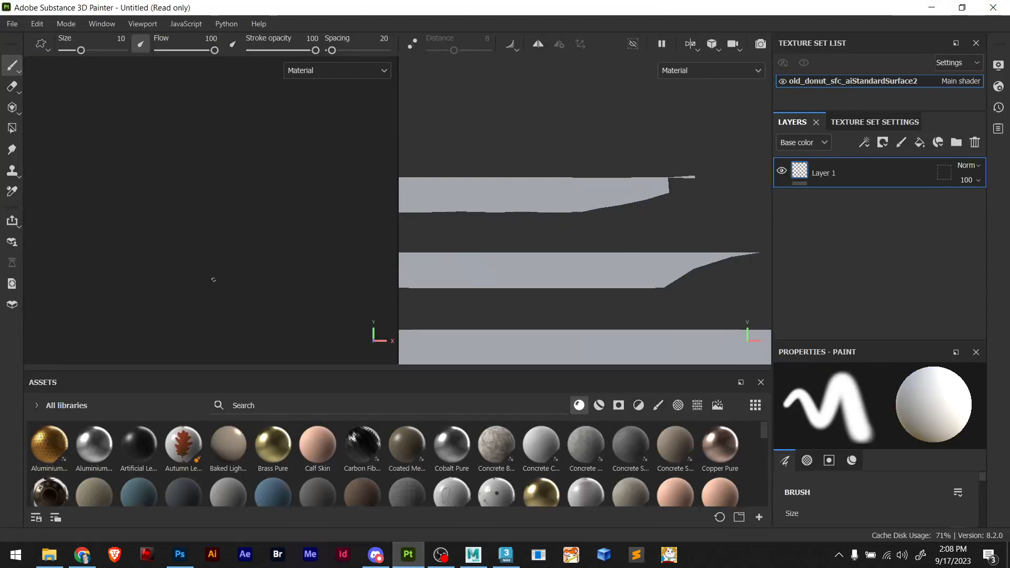
Search the material assets for "grou" and add Ground Gravel as a fill layer over the track
left_click_drag(174, 328, 284, 370, "alt")
mouse_move(476, 190)
left_mouse_down()
mouse_move(490, 194)
mouse_move(564, 315)
mouse_move(648, 273)
left_mouse_up()
key("ctrl+z")
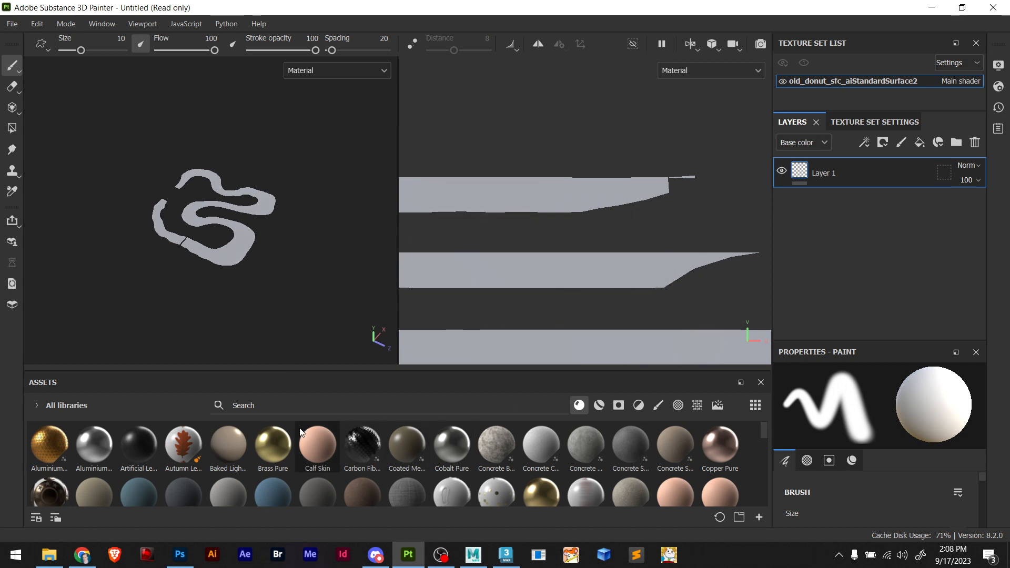
left_click(248, 408)
type("gras")
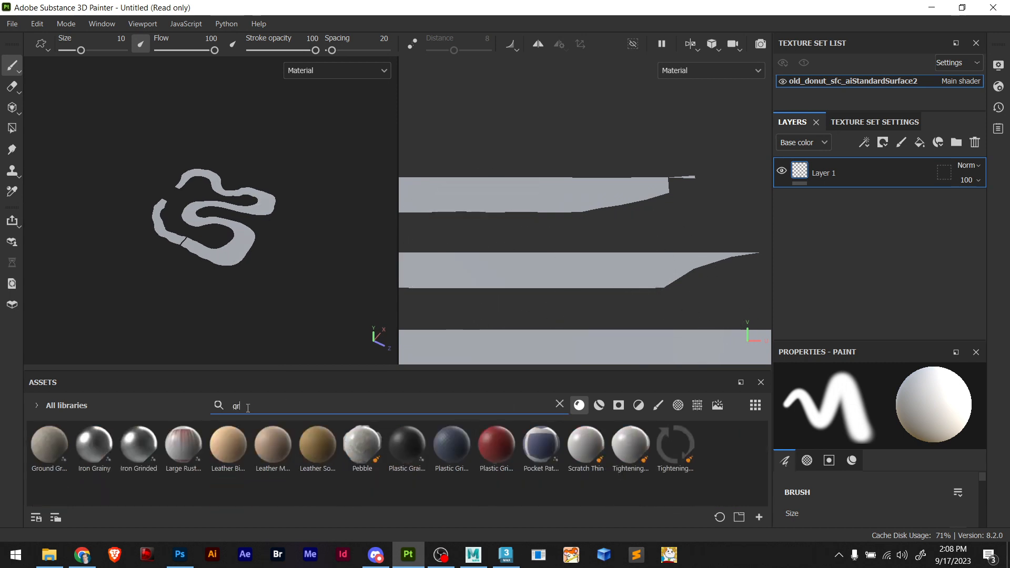
key("BackSpace")
key("BackSpace")
key("BackSpace")
key("BackSpace")
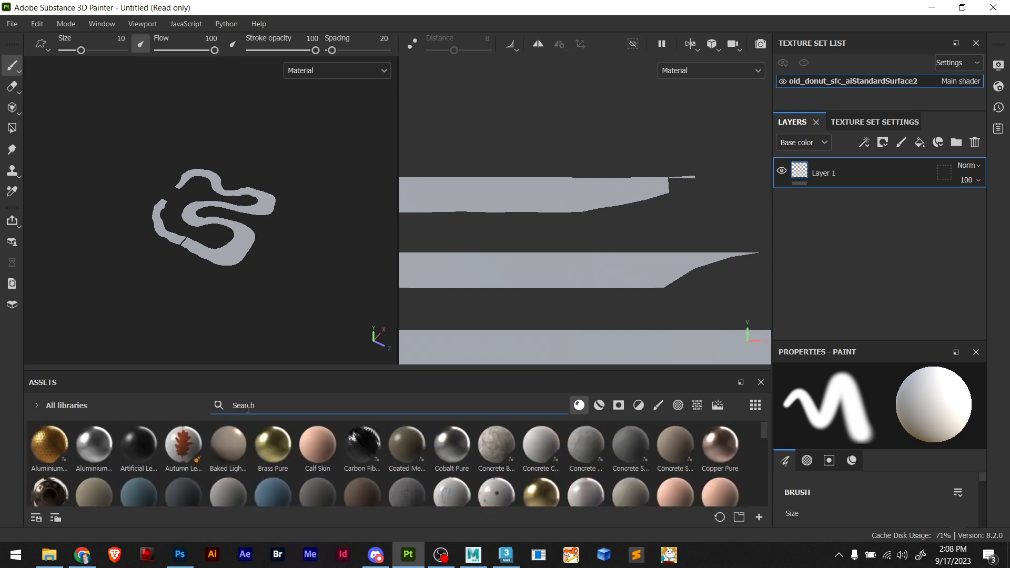
type("grou")
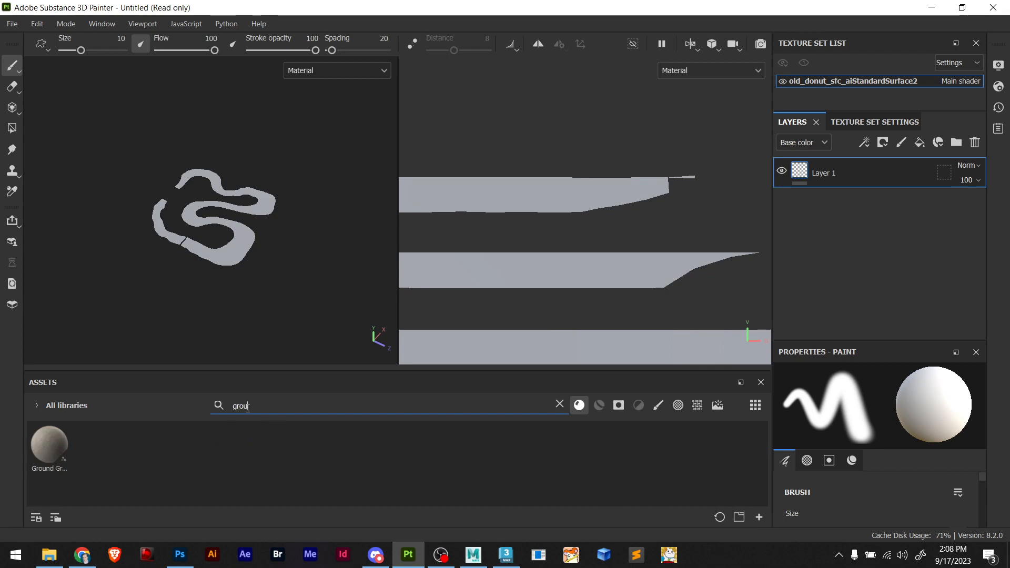
mouse_move(49, 443)
left_mouse_down()
mouse_move(113, 428)
mouse_move(838, 85)
mouse_move(835, 164)
left_mouse_up()
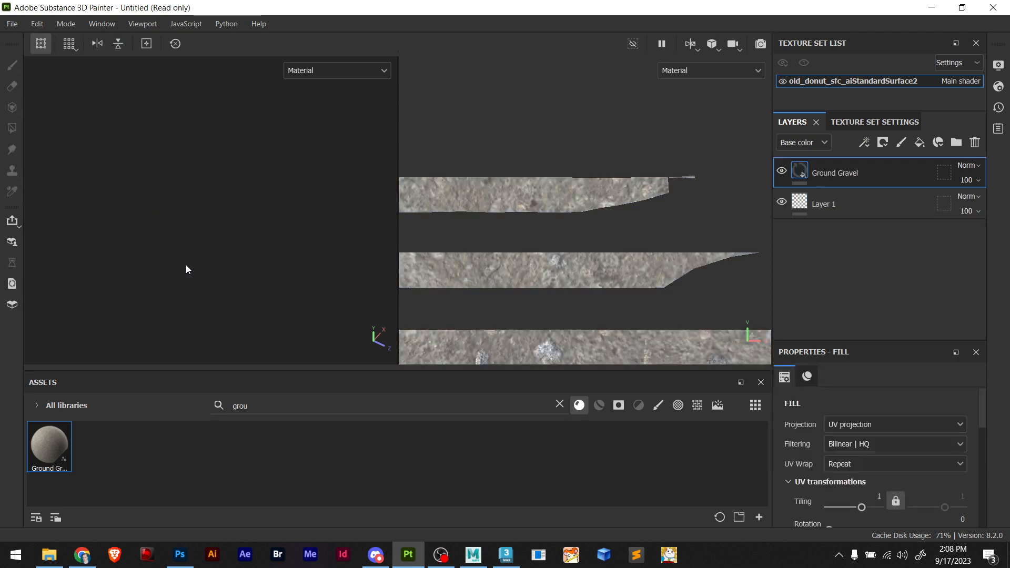
Examine how the gravel texture follows the whole track and wraps around its wide curve beside the gap in the road
left_click(238, 288)
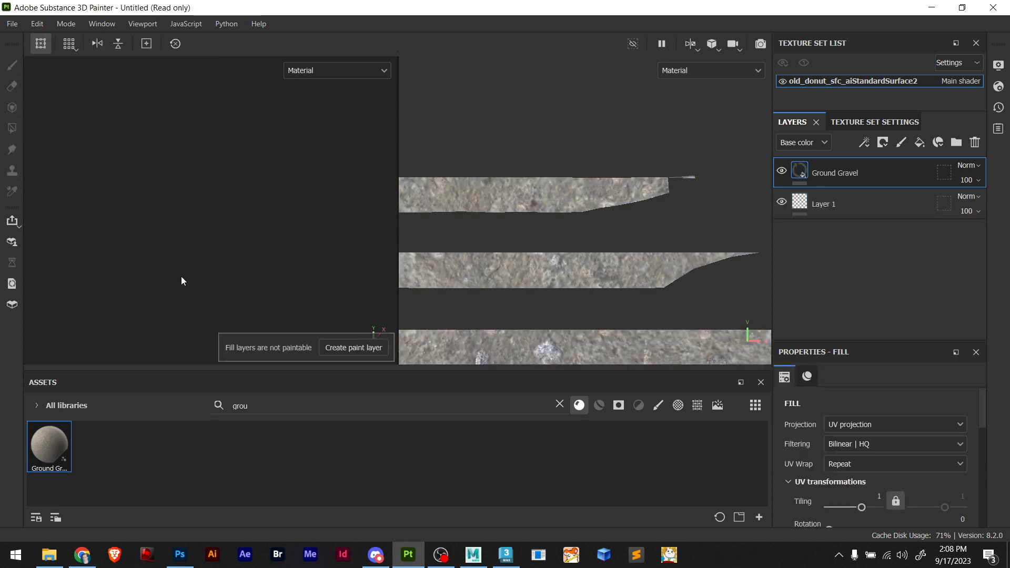
left_click_drag(183, 287, 246, 310, "alt")
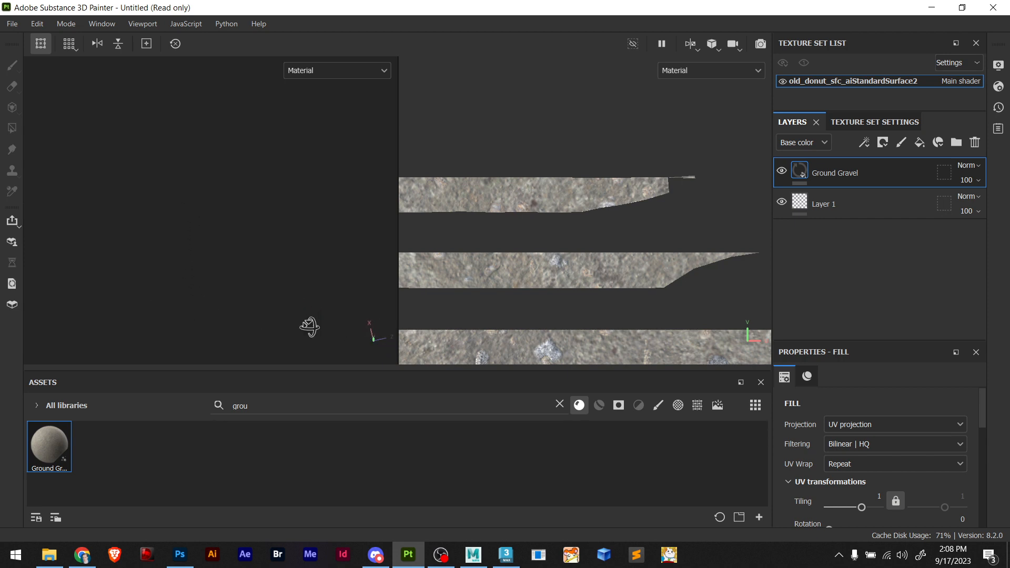
left_click_drag(309, 327, 315, 332, "alt")
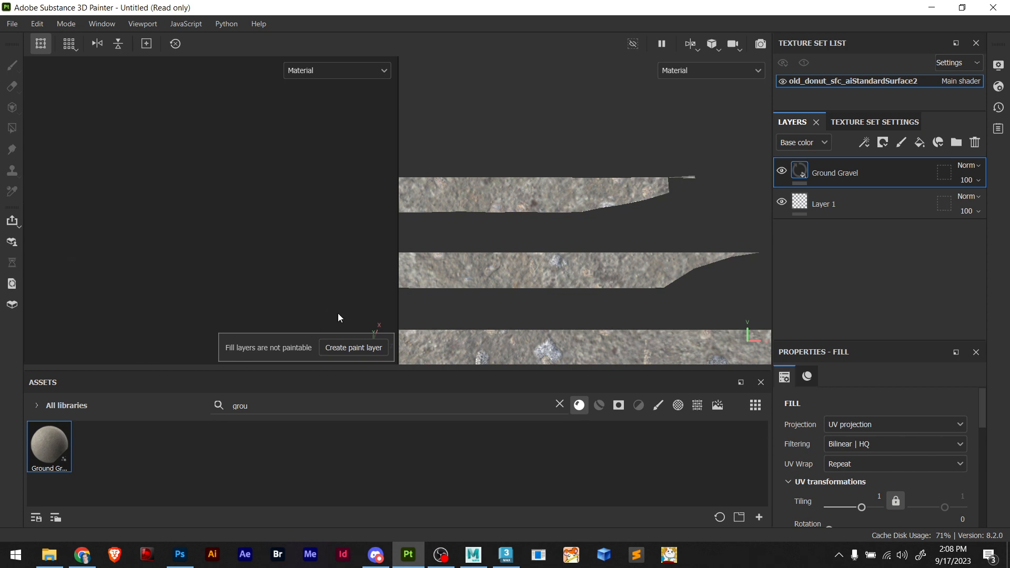
key("f")
scroll(260, 287, "down", 2)
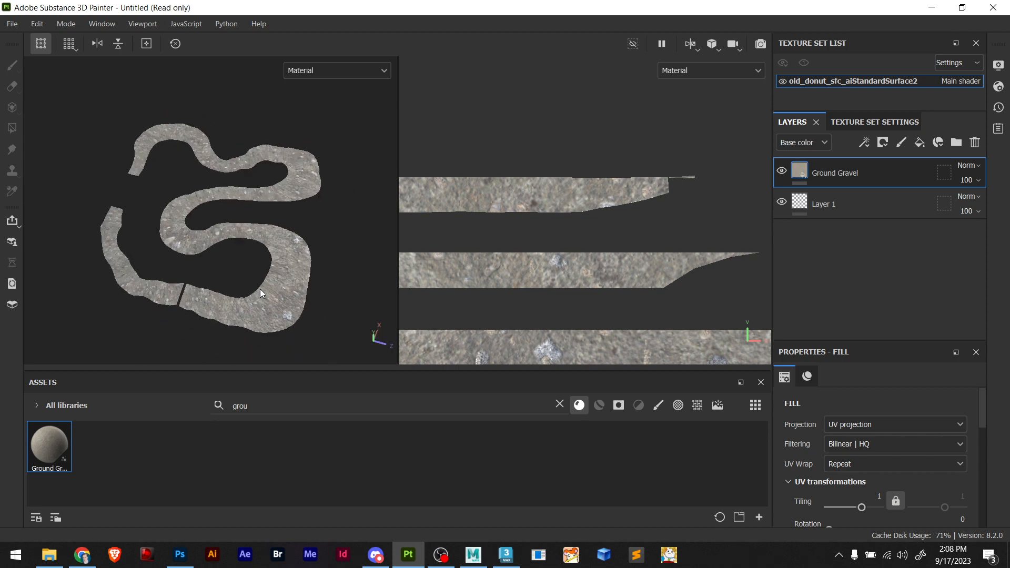
scroll(259, 289, "up", 2)
scroll(245, 266, "up", 4)
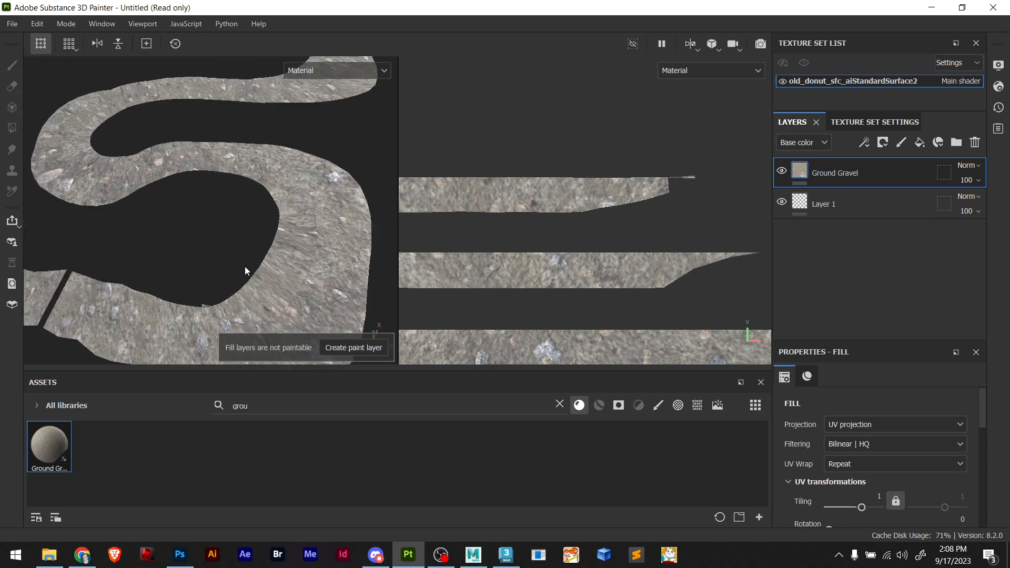
scroll(302, 263, "down", 2)
left_click_drag(278, 280, 227, 287, "alt")
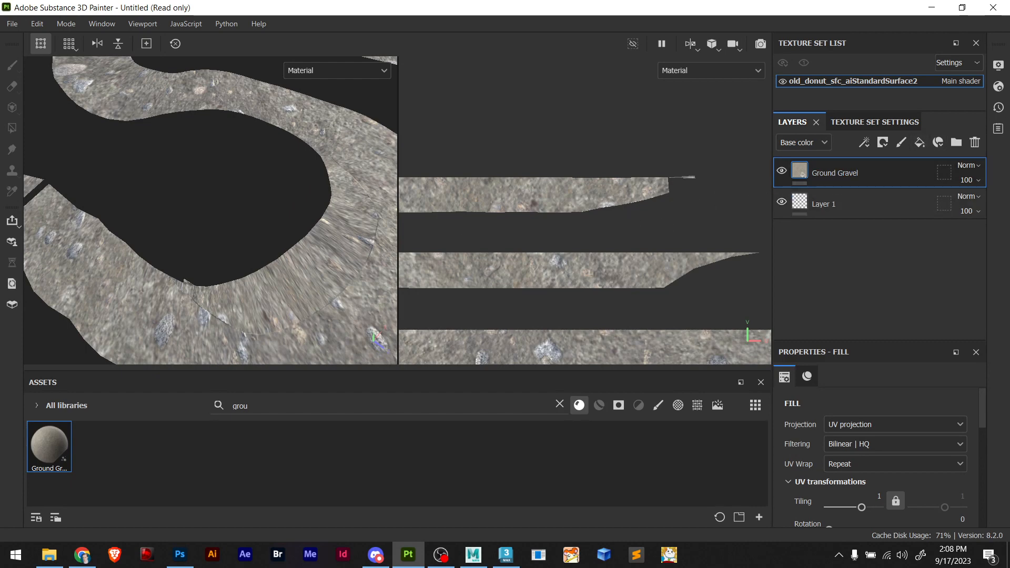
Add a fill layer above Ground Gravel and give it a black mask
left_click(887, 147)
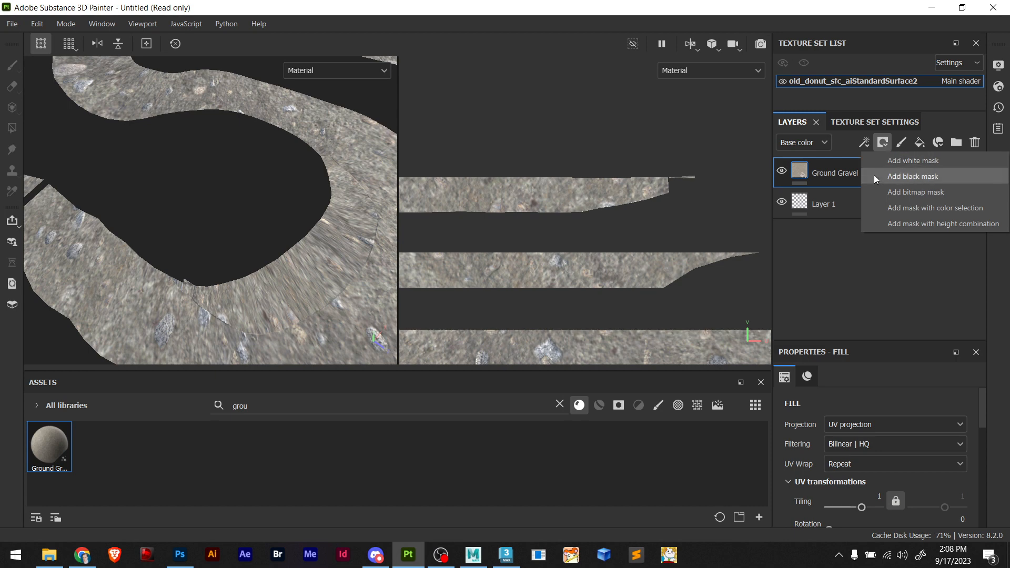
left_click(848, 239)
left_click(957, 142)
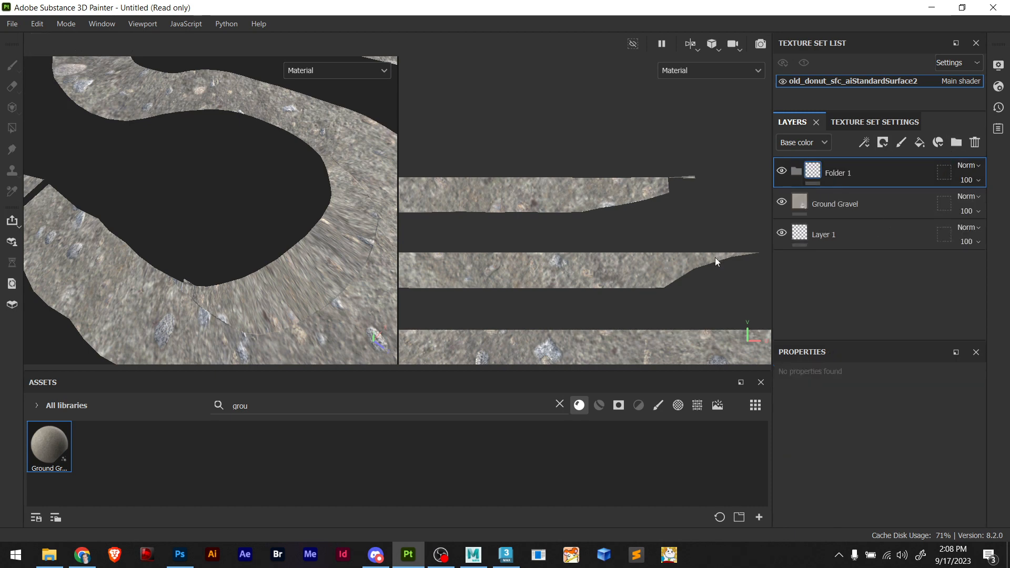
key("ctrl+z")
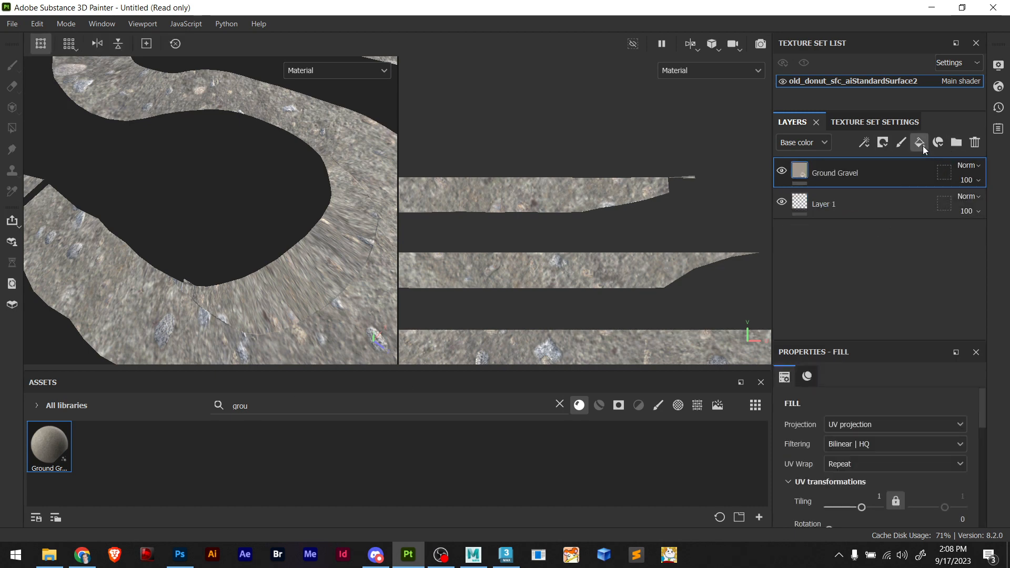
left_click(921, 142)
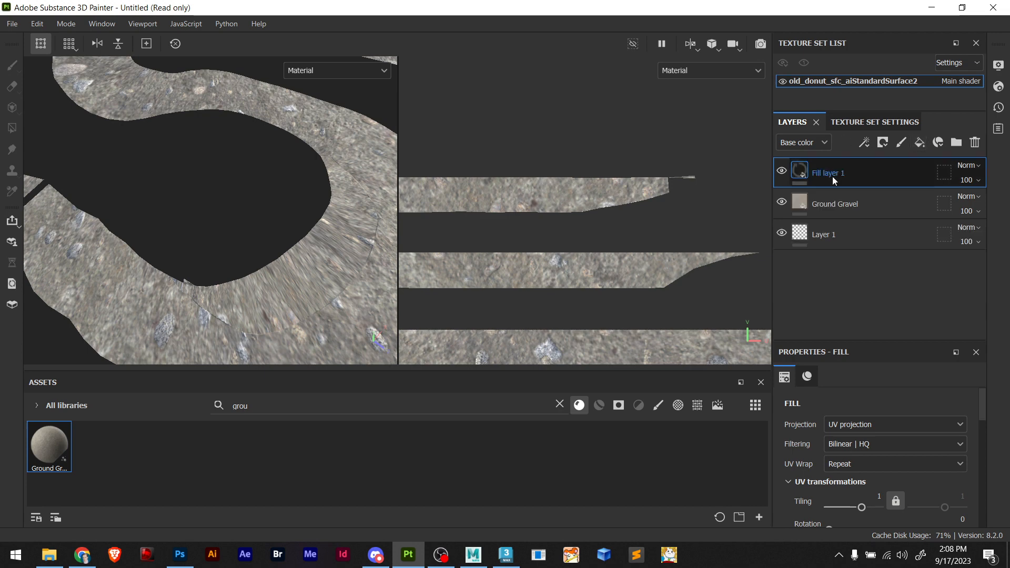
left_click(882, 142)
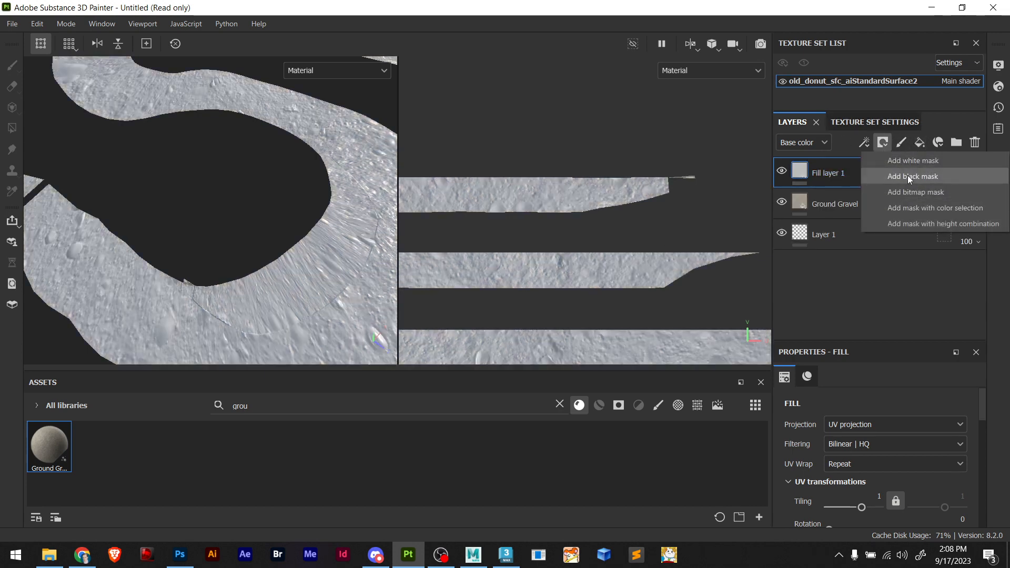
left_click(908, 175)
left_click_drag(292, 257, 327, 203)
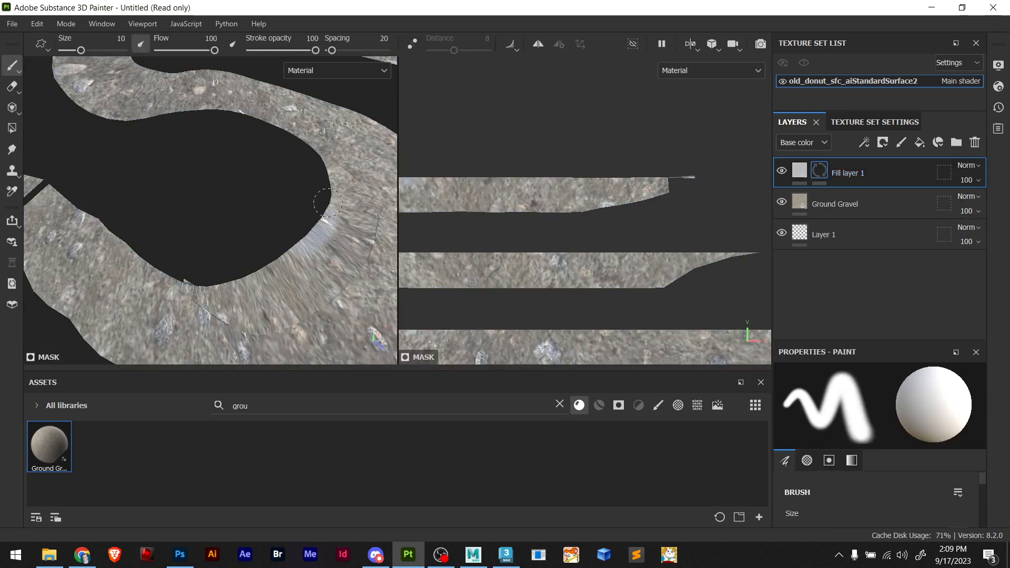
key("ctrl+z")
Set the masked fill layer's base color to green
left_click(800, 170)
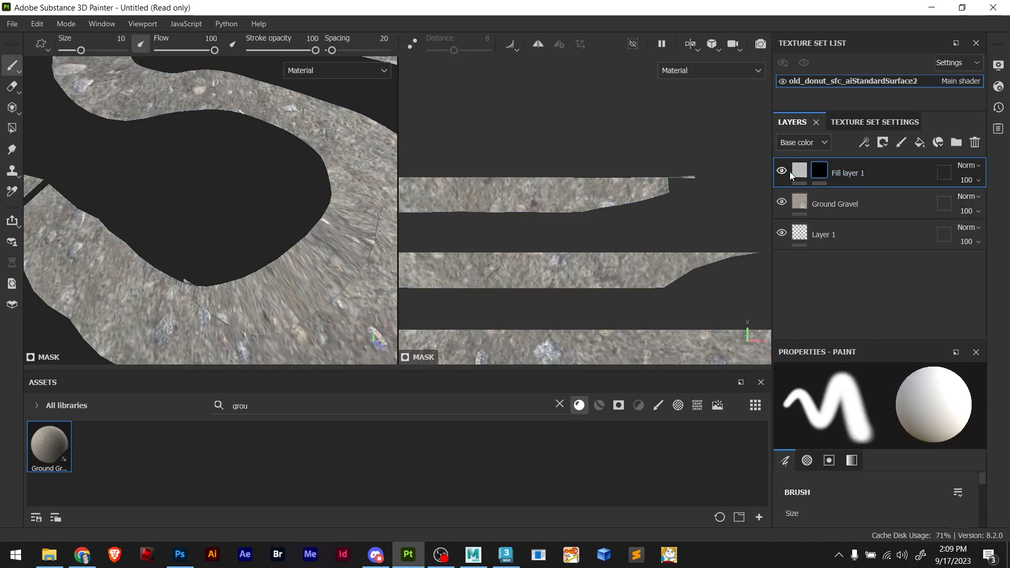
scroll(873, 447, "down", 8)
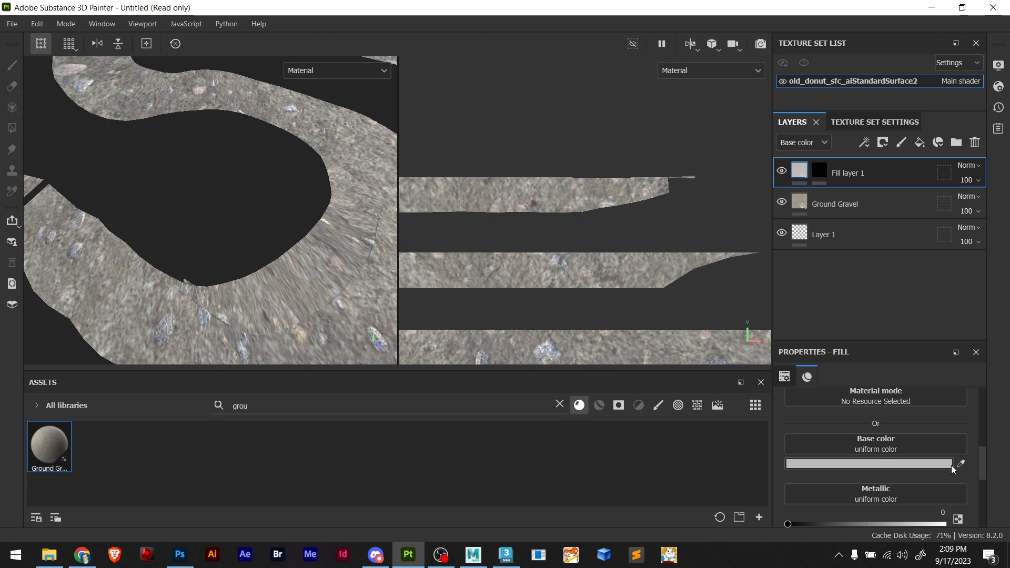
left_click(941, 463)
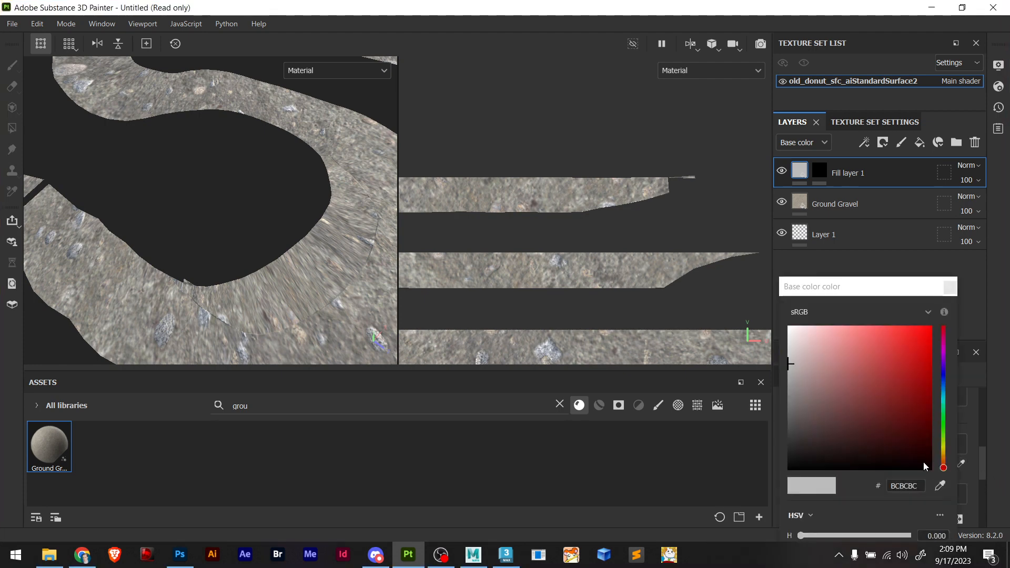
left_click(943, 430)
mouse_move(891, 378)
left_mouse_down()
mouse_move(888, 356)
mouse_move(902, 393)
left_mouse_up()
left_click(950, 288)
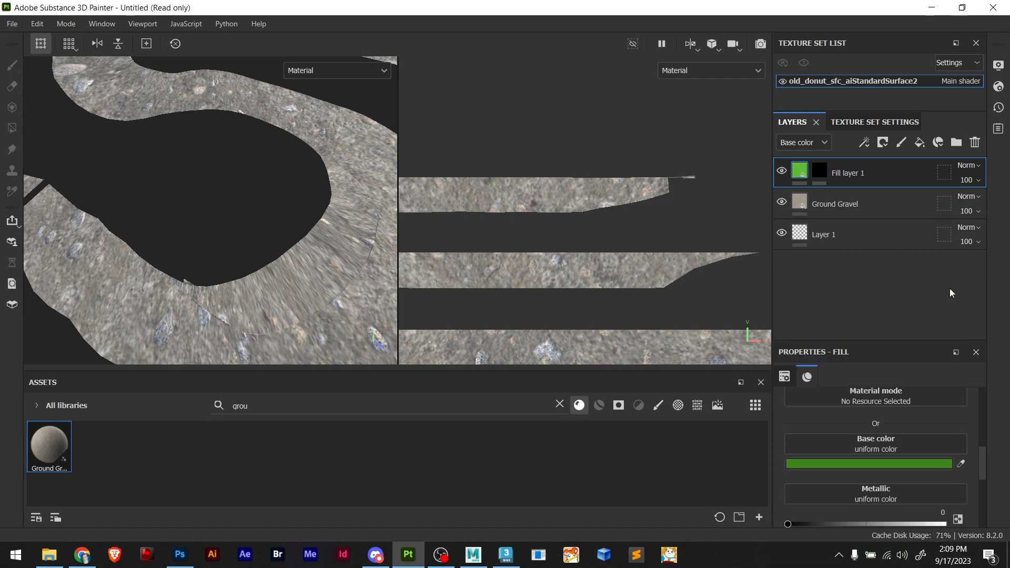
left_click(242, 260)
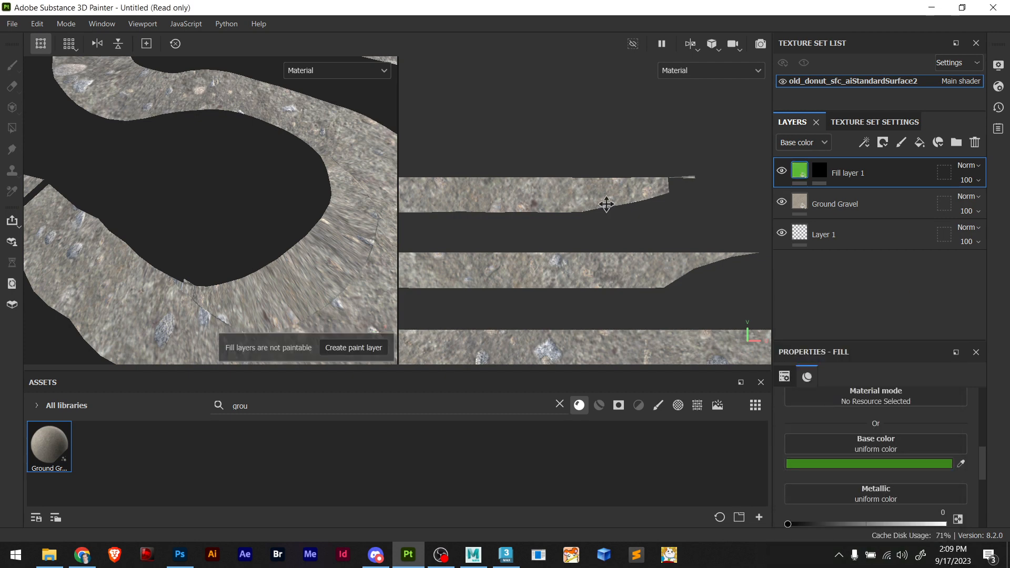
Paint green through the fill layer's mask along the wide curve's inner edge and across a road strip in the UV view
left_click(819, 169)
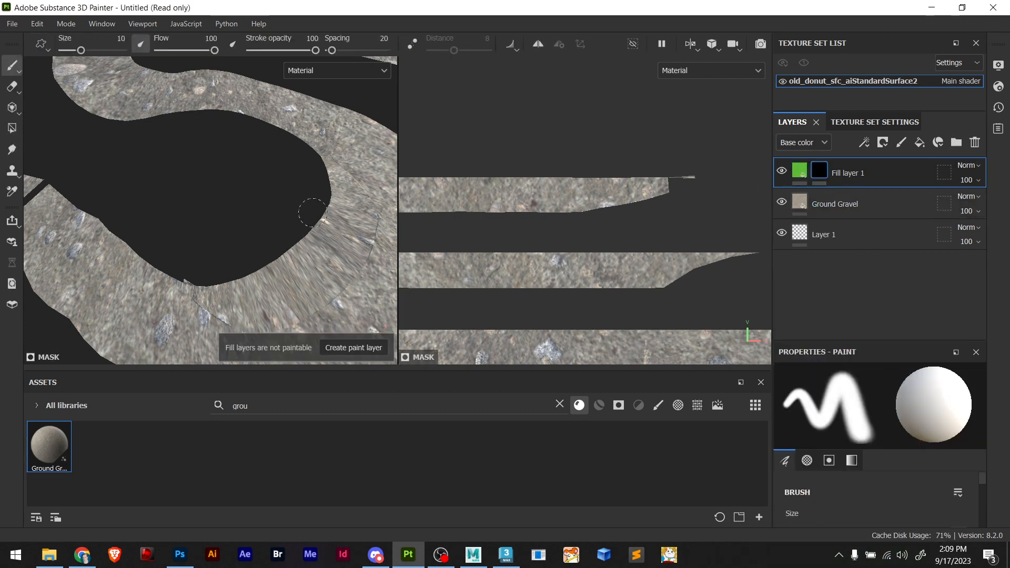
mouse_move(312, 213)
left_mouse_down()
mouse_move(318, 231)
mouse_move(282, 260)
left_mouse_up()
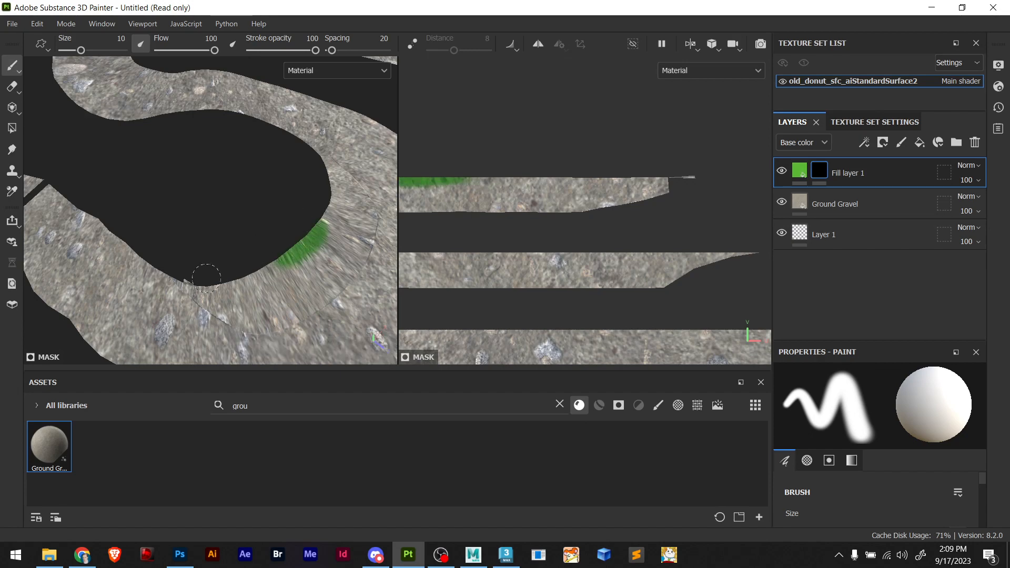
mouse_move(206, 277)
left_mouse_down()
mouse_move(198, 288)
mouse_move(143, 260)
mouse_move(56, 199)
left_mouse_up()
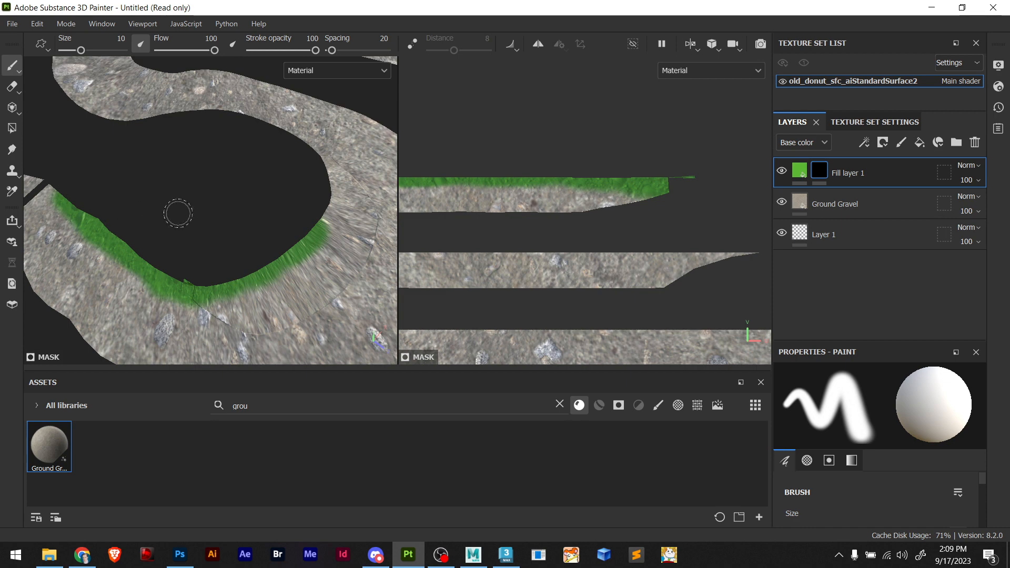
scroll(178, 213, "down", 3)
left_click_drag(307, 228, 305, 218)
scroll(616, 241, "down", 5)
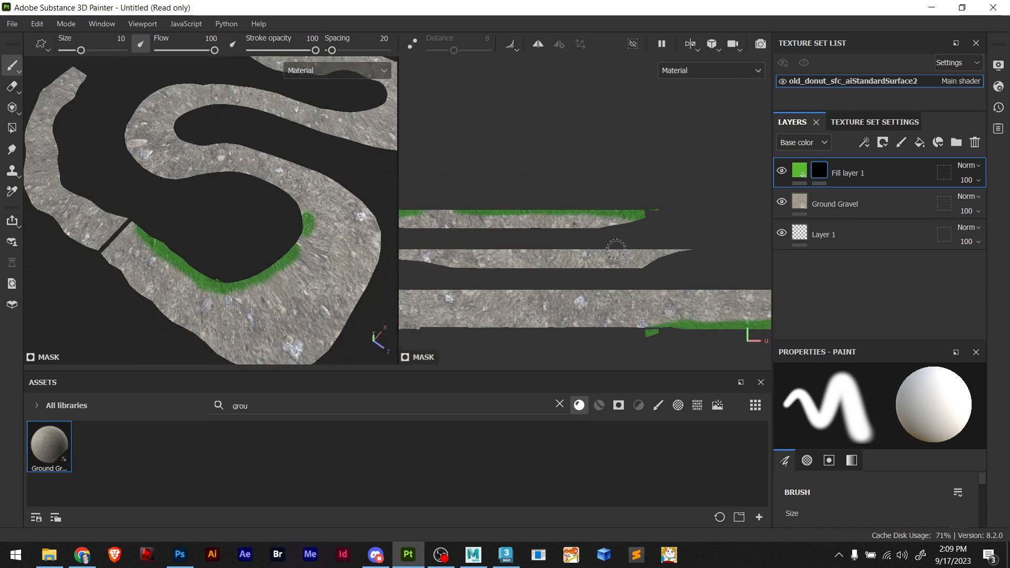
middle_click_drag(626, 252, 684, 207, "alt")
mouse_move(723, 267)
left_mouse_down()
mouse_move(652, 243)
mouse_move(758, 239)
mouse_move(581, 252)
left_mouse_up()
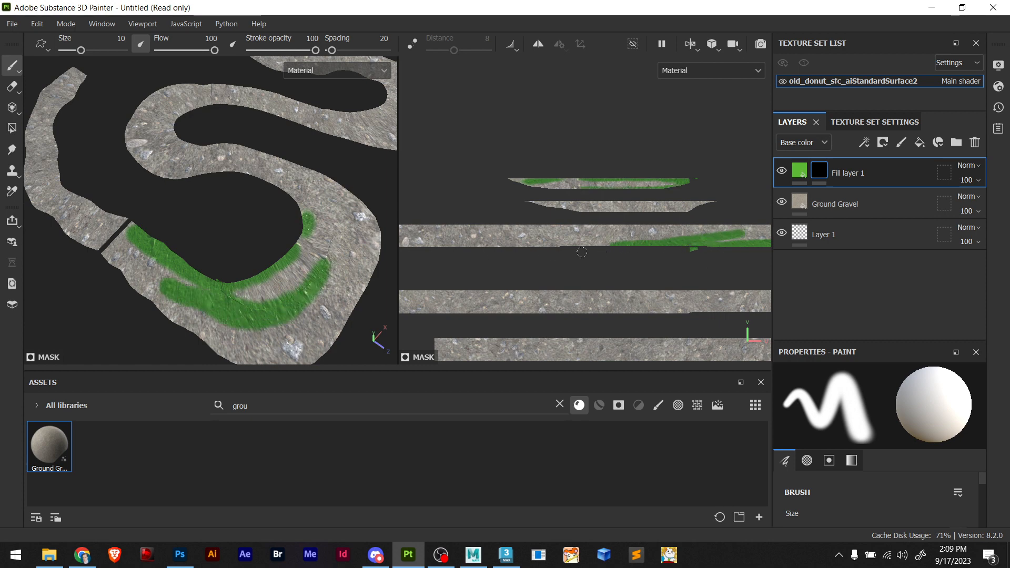
Close Substance 3D Painter without saving, return to Maya and set the UV Toolkit to UV shell selection
left_click(993, 7)
left_click(472, 298)
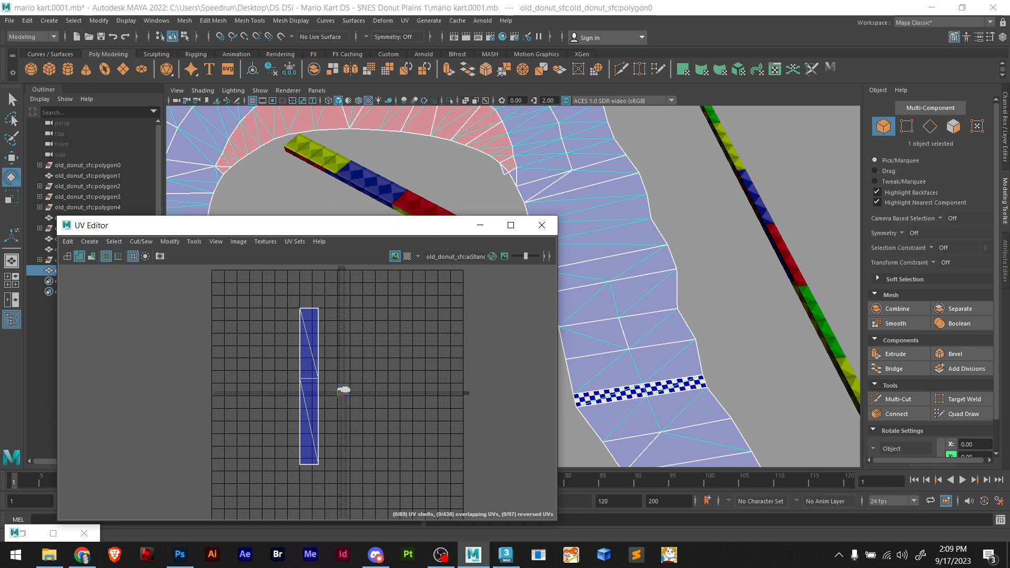
left_click(53, 534)
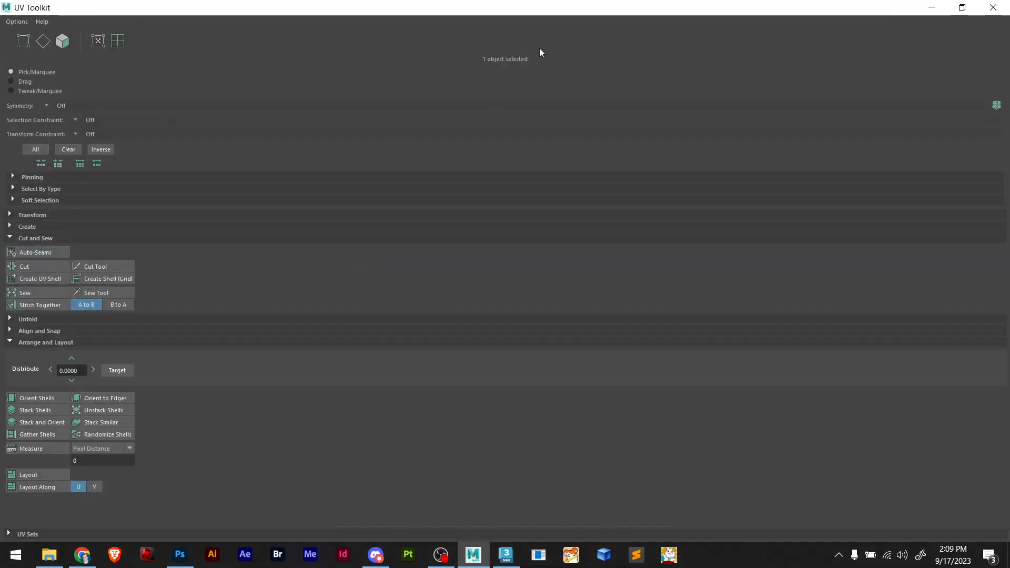
left_click_drag(527, 11, 834, 171)
left_click(844, 204)
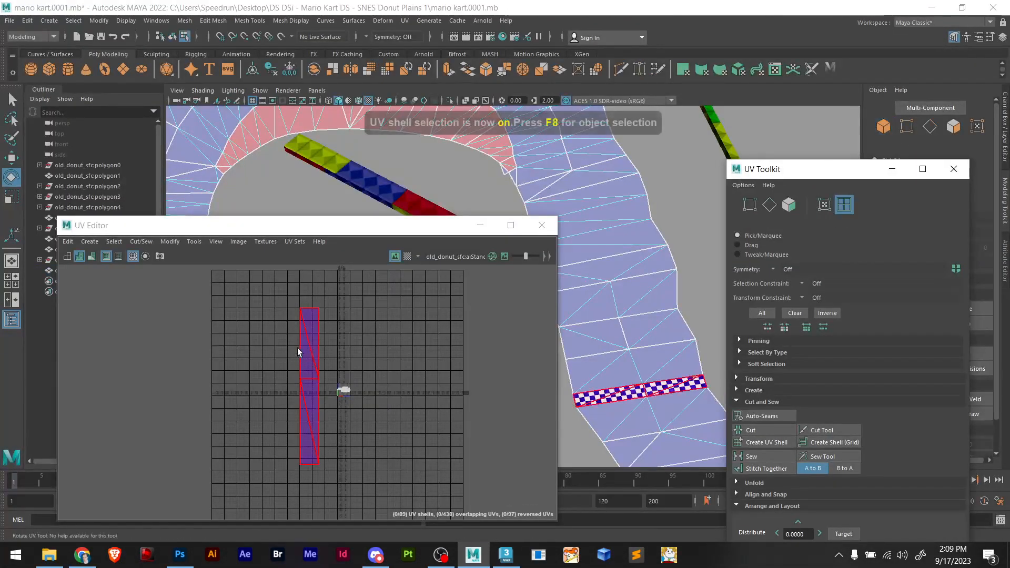
Select the finish line's oversized UV shell, scale it down and move it into the tile with the road strips
left_click_drag(297, 348, 330, 462)
key("r")
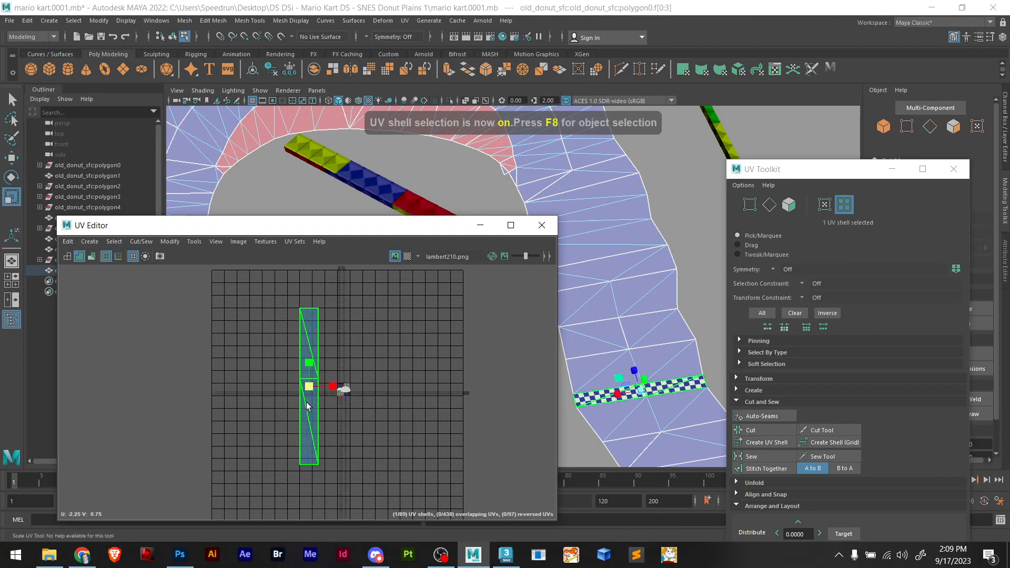
left_click_drag(308, 387, 432, 406)
key("w")
scroll(312, 389, "up", 6)
scroll(453, 390, "up", 3)
key("r")
scroll(434, 405, "up", 5)
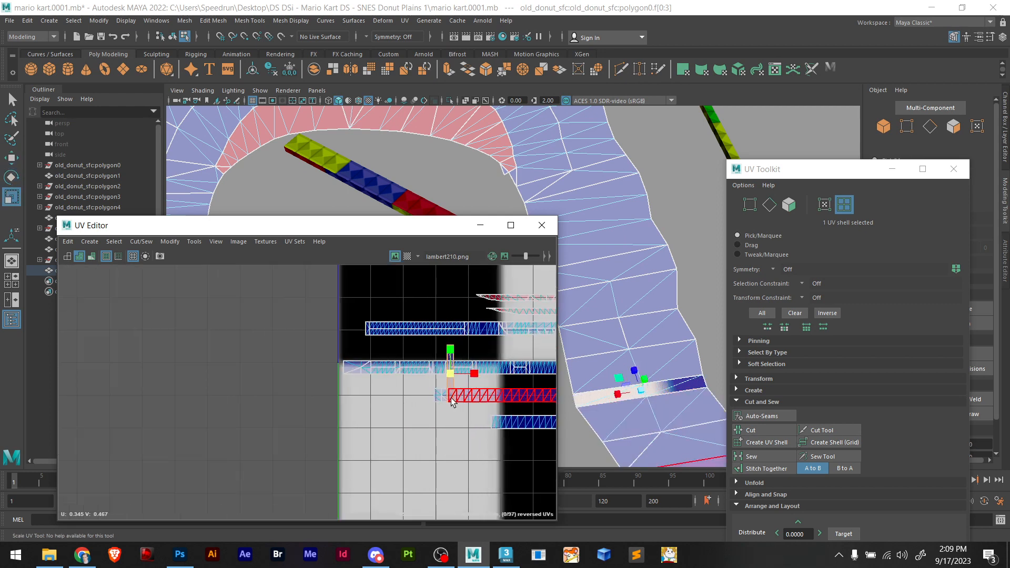
Move the finish line's UV shell into the empty space beside the road strips and adjust its scale
key("w")
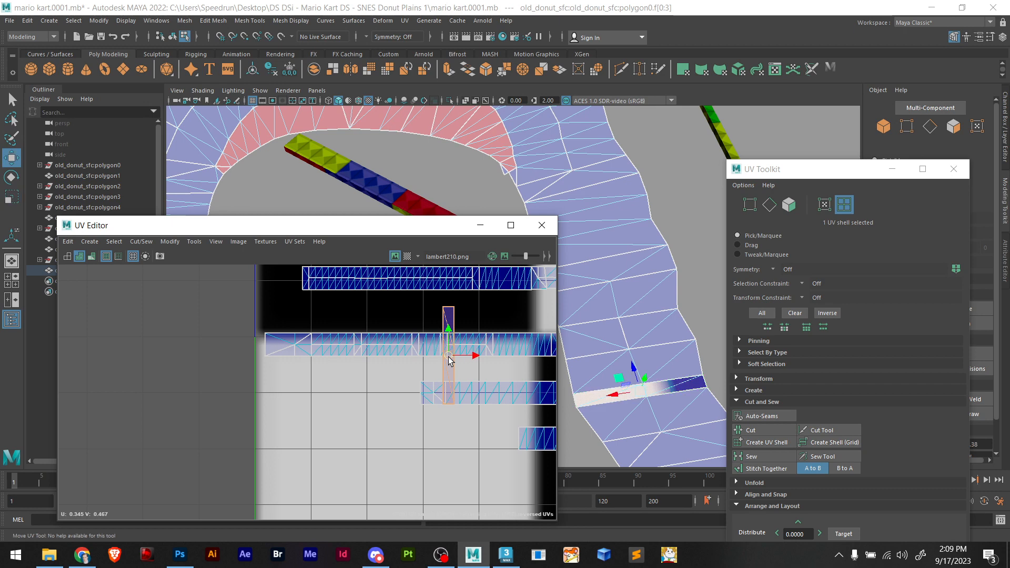
left_click_drag(449, 357, 345, 450)
key("r")
key("w")
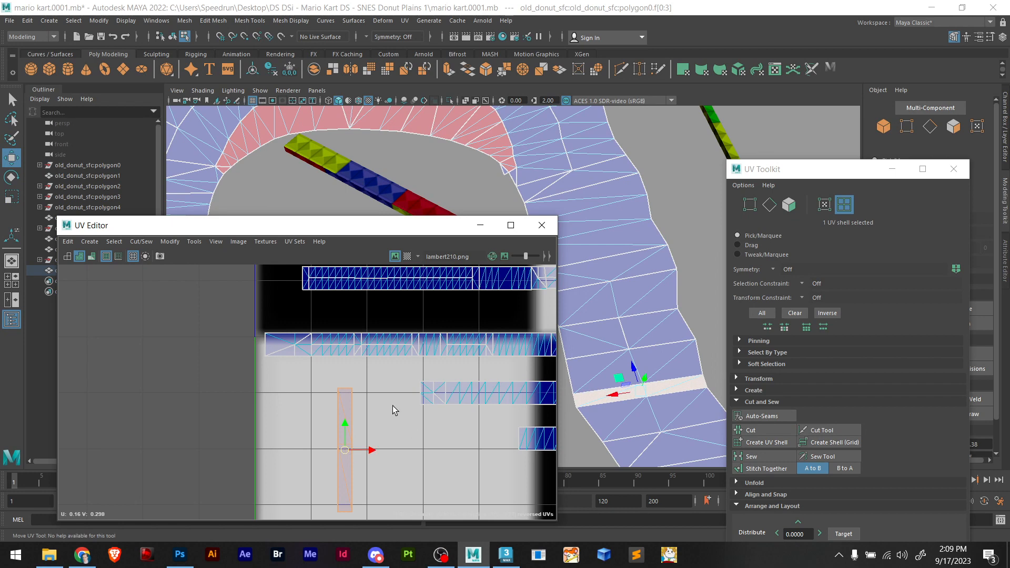
key("r")
key("w")
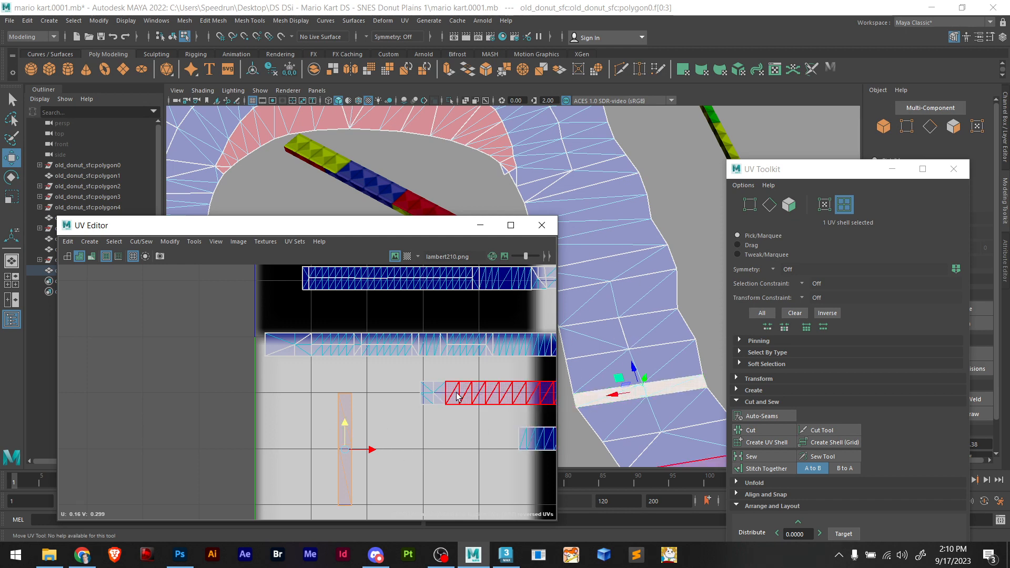
Export the selected finish line's UV snapshot as a 2048 x 2048 Maya IFF over the existing mk4 file in the textures folder
scroll(443, 427, "down", 5)
scroll(396, 383, "up", 2)
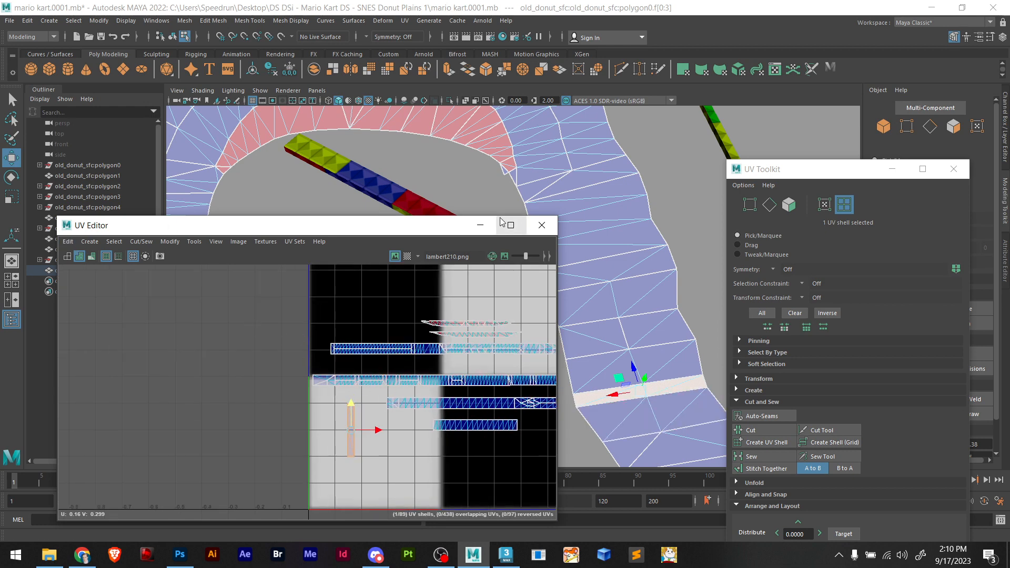
left_click(479, 225)
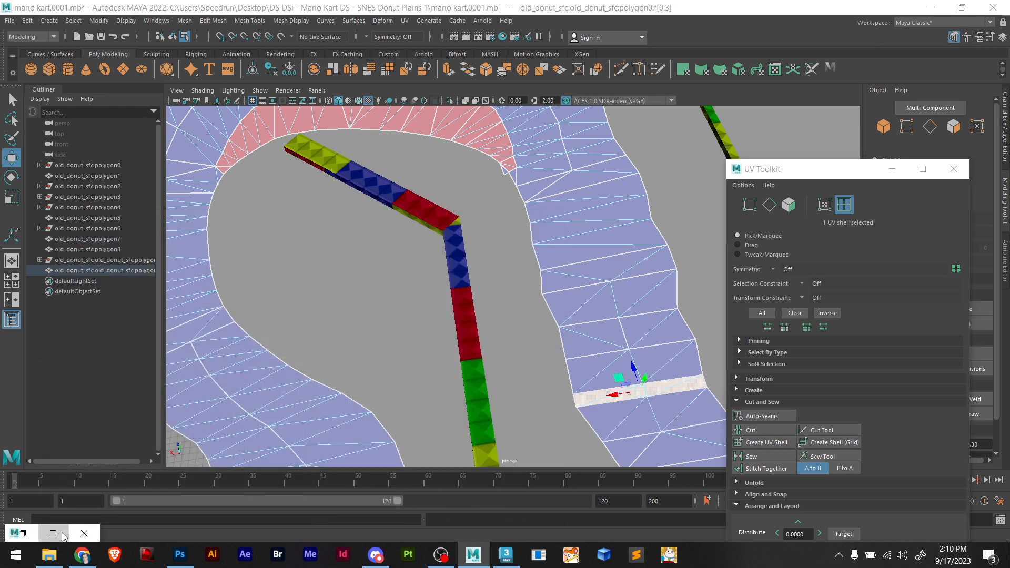
left_click(53, 533)
left_click(181, 21)
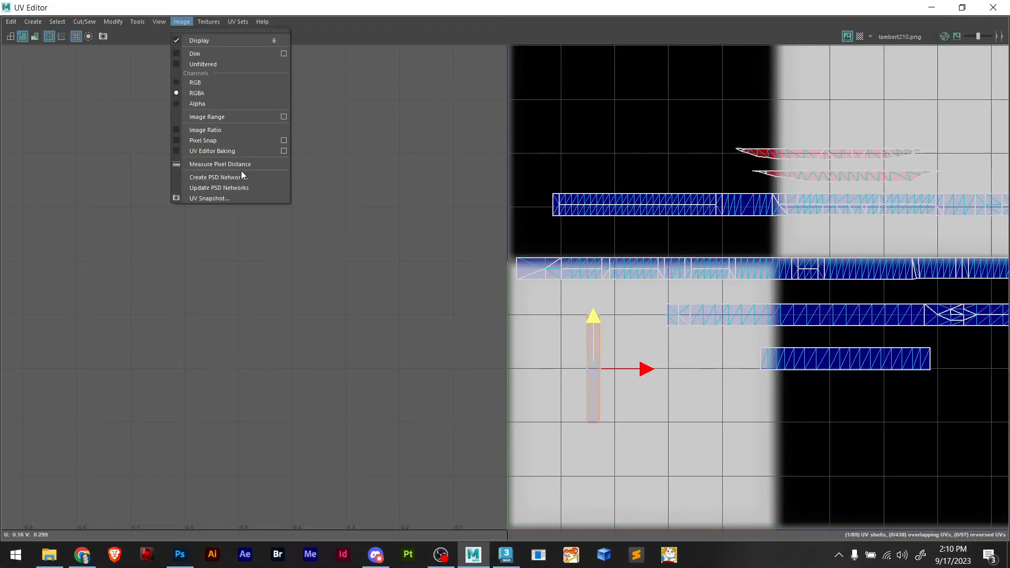
left_click(217, 199)
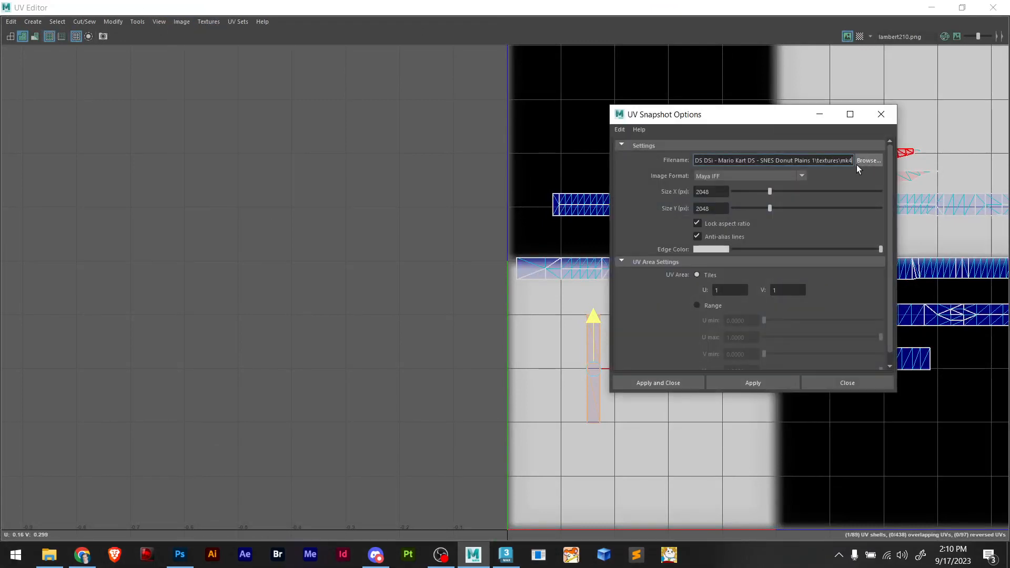
left_click(753, 385)
left_click(479, 287)
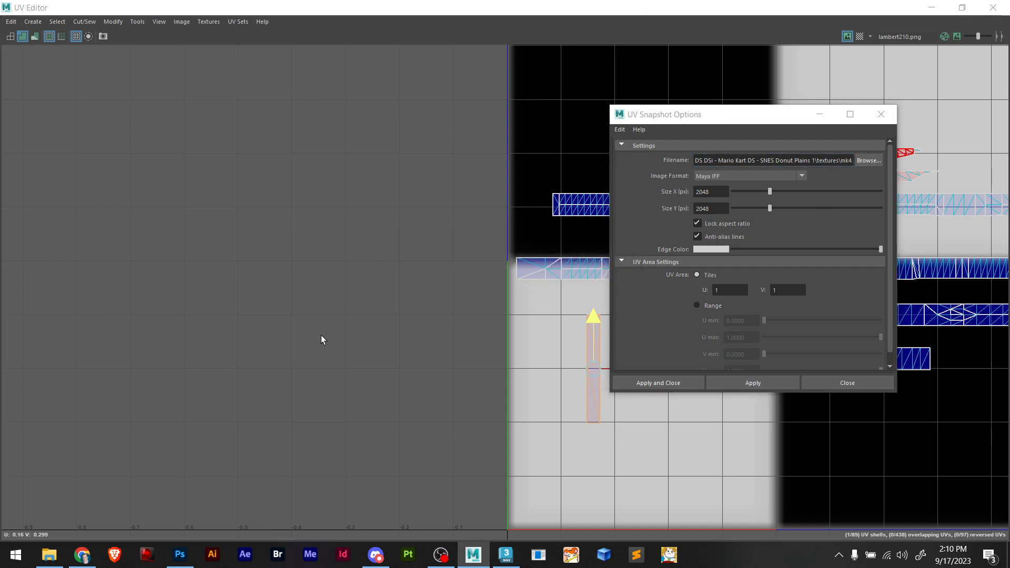
Open mk4.iff from the textures folder in Photoshop, update it from the disk copy and check the whole UV image
left_click(49, 555)
left_click_drag(598, 158, 558, 314)
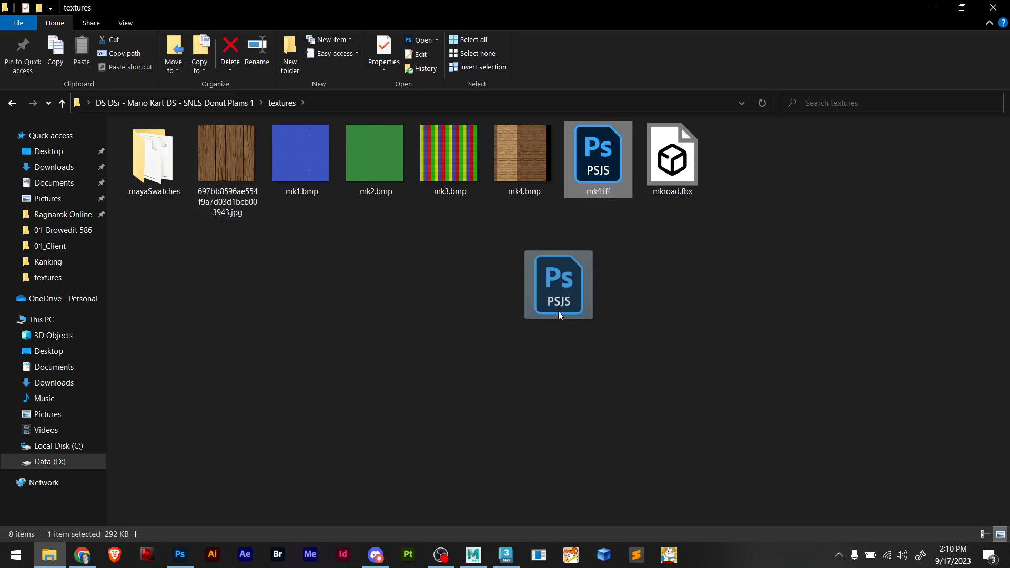
left_click_drag(558, 313, 721, 54)
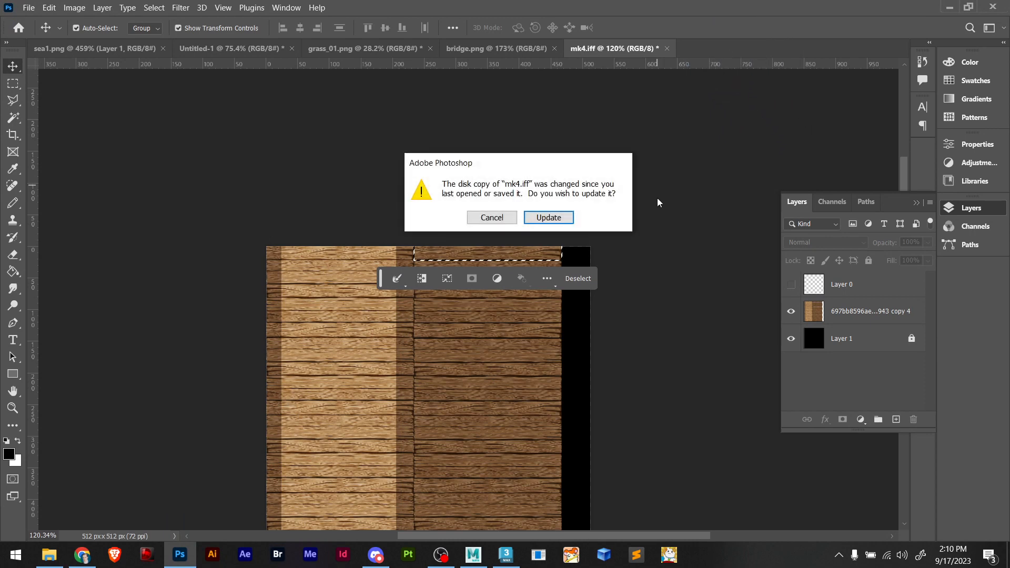
left_click(551, 217)
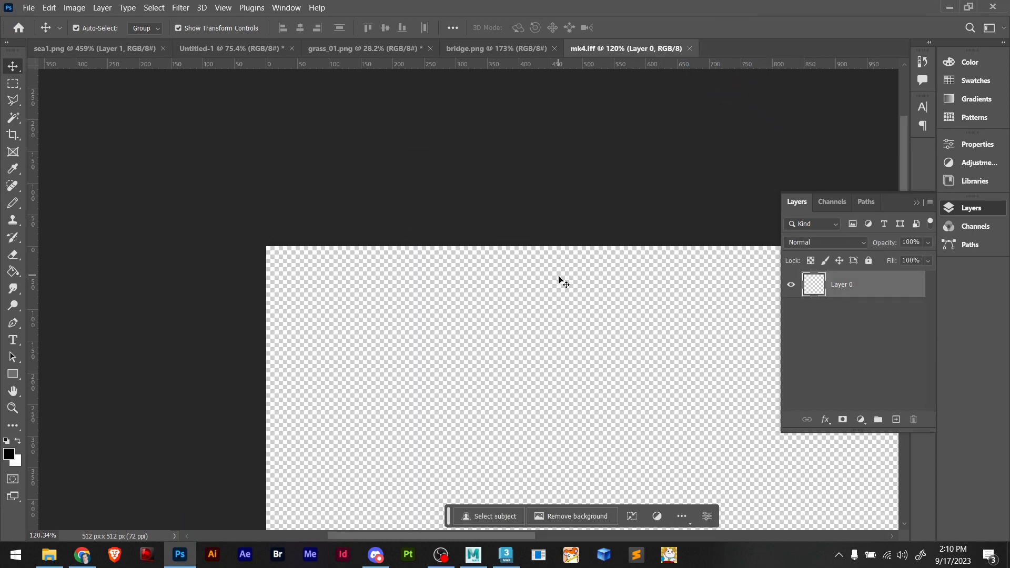
scroll(579, 280, "down", 4, "alt")
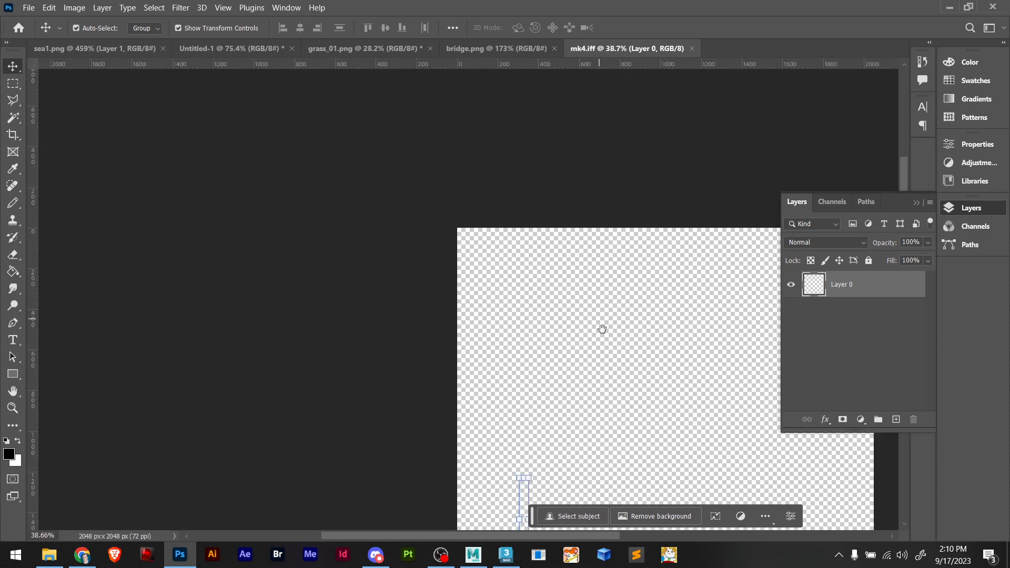
left_click_drag(602, 330, 456, 194)
left_click(656, 321)
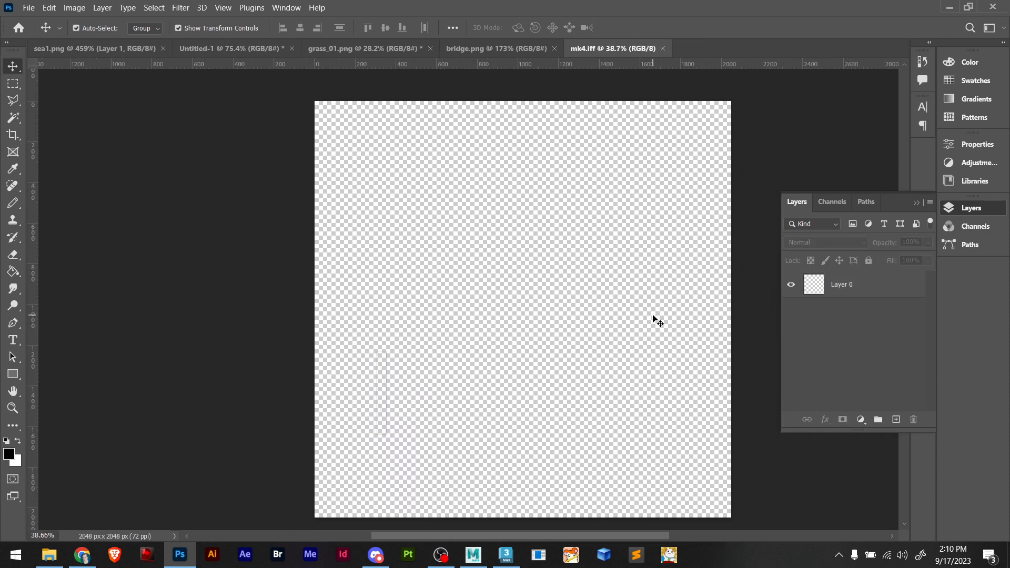
left_click_drag(693, 299, 333, 462)
Return to Maya, minimise the UV Editor and select the entire road mesh in object mode
key("alt+Tab")
key("alt+Tab")
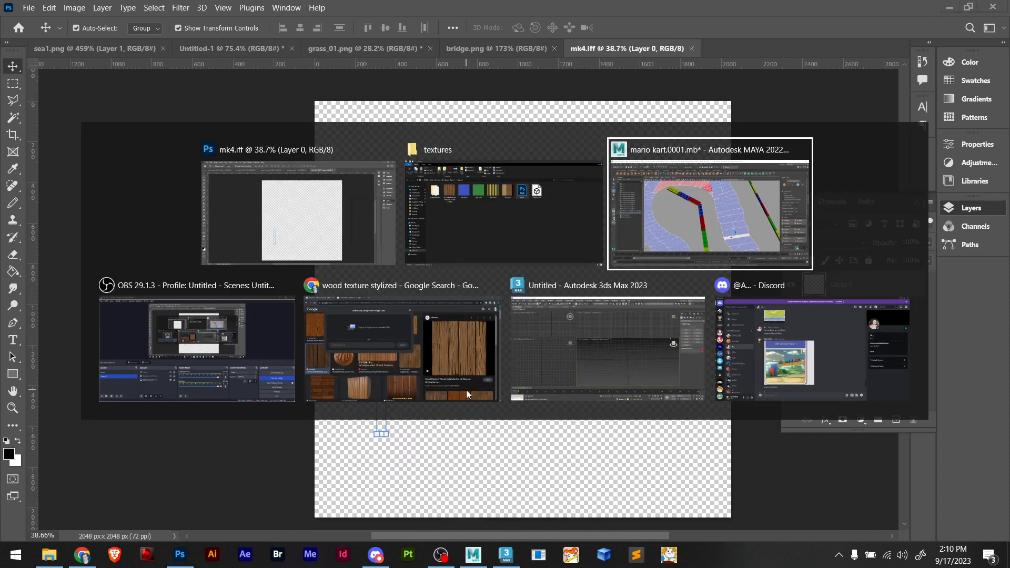
scroll(434, 340, "down", 8)
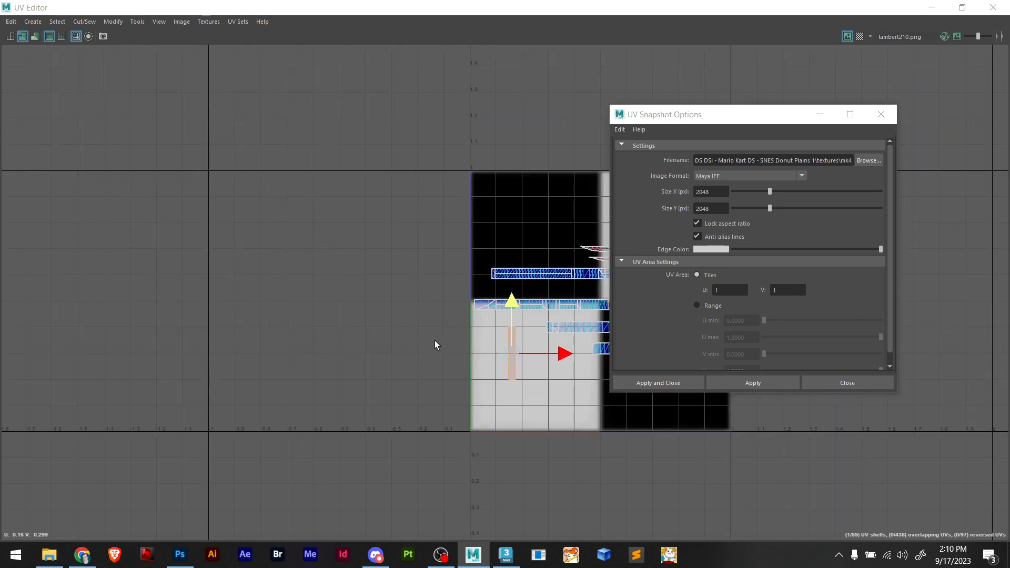
left_click(934, 9)
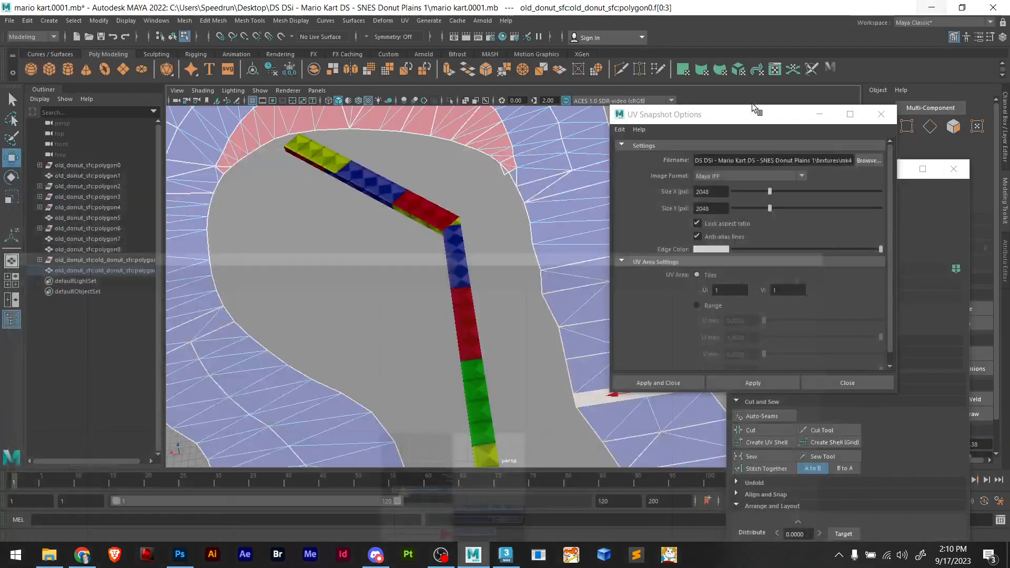
scroll(360, 308, "down", 8)
middle_click_drag(550, 320, 452, 335, "alt")
scroll(453, 339, "up", 10)
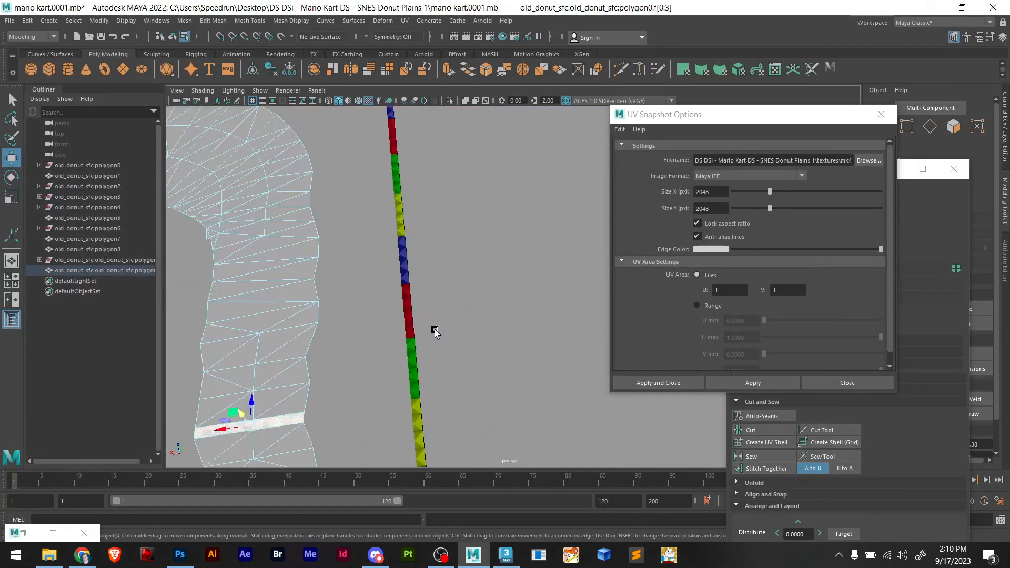
right_click_drag(415, 267, 463, 252)
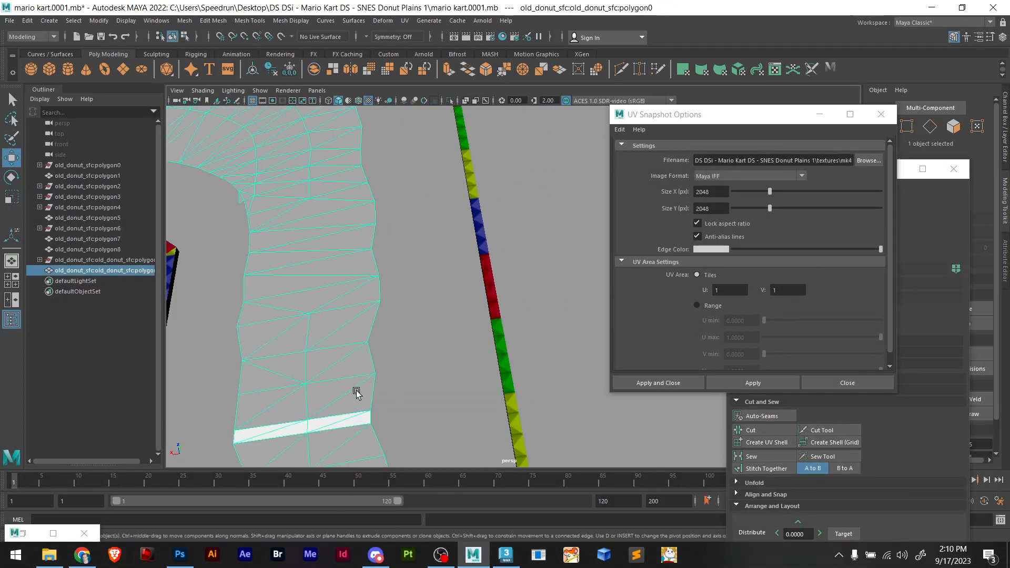
middle_click_drag(356, 394, 492, 387, "alt")
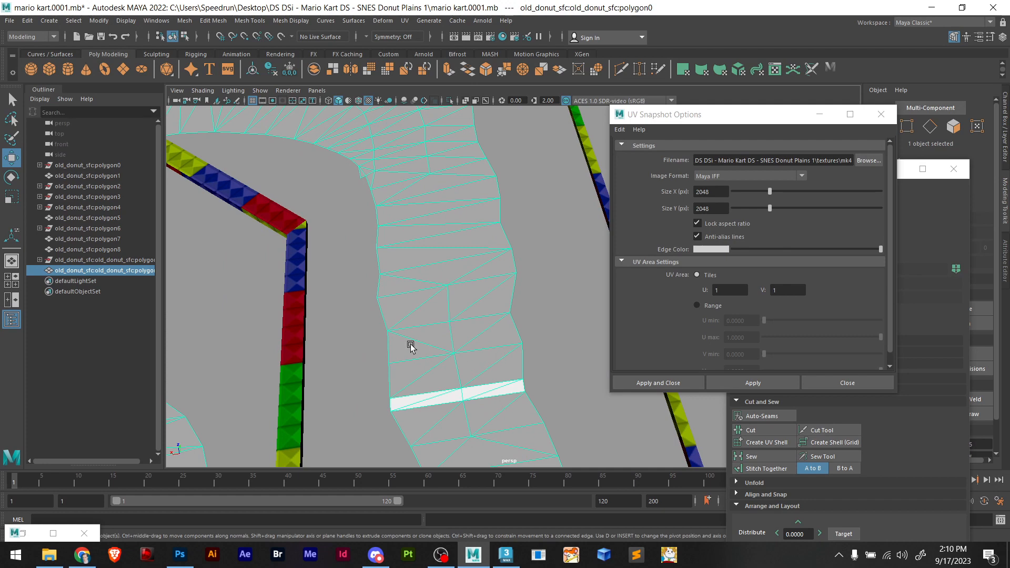
left_click(547, 380)
left_click(510, 386)
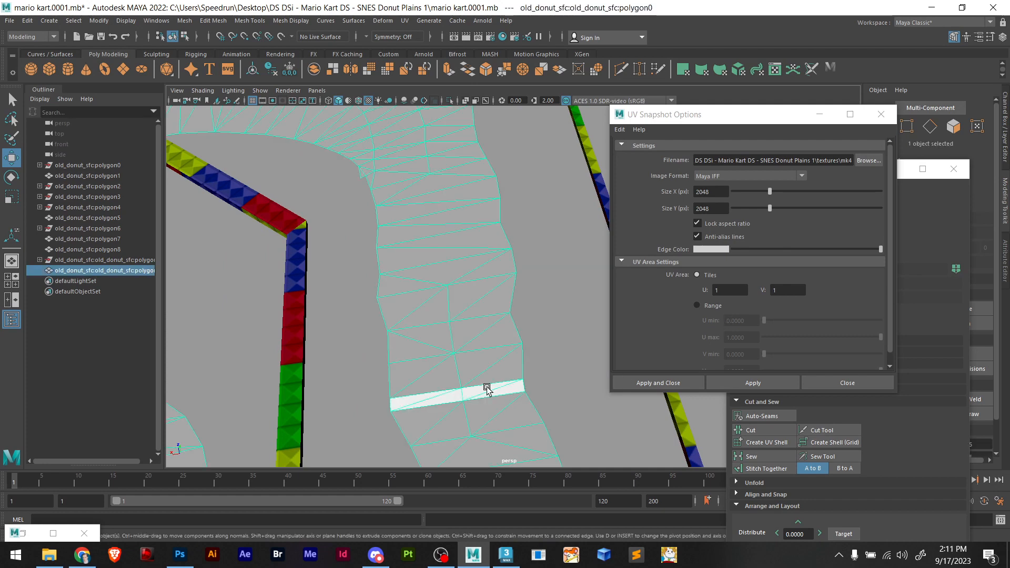
key("f")
left_click_drag(410, 304, 415, 335)
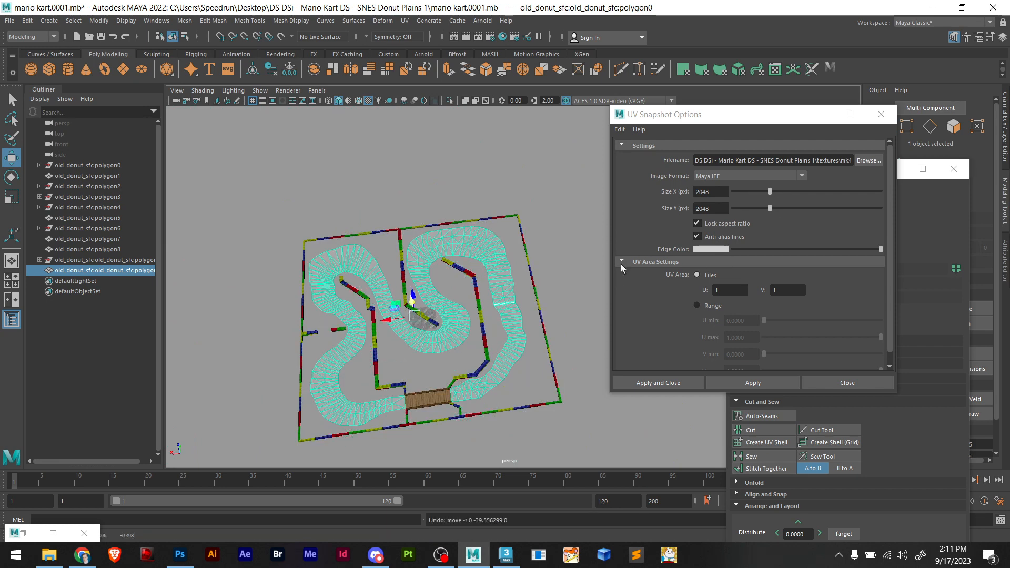
scroll(473, 282, "up", 4)
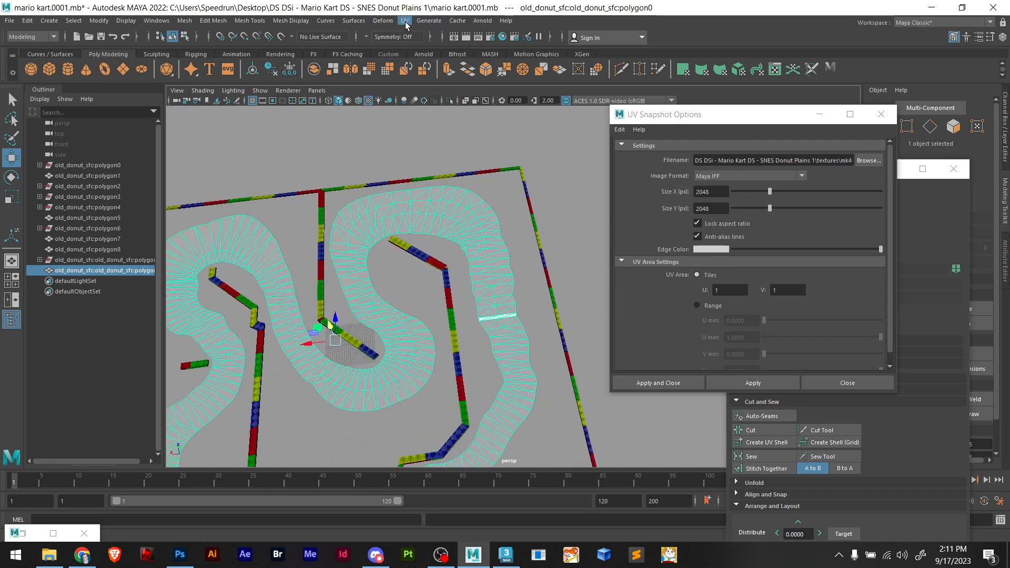
Restore the UV Editor as a smaller window and display all of the road's UV shells in it
left_click(52, 533)
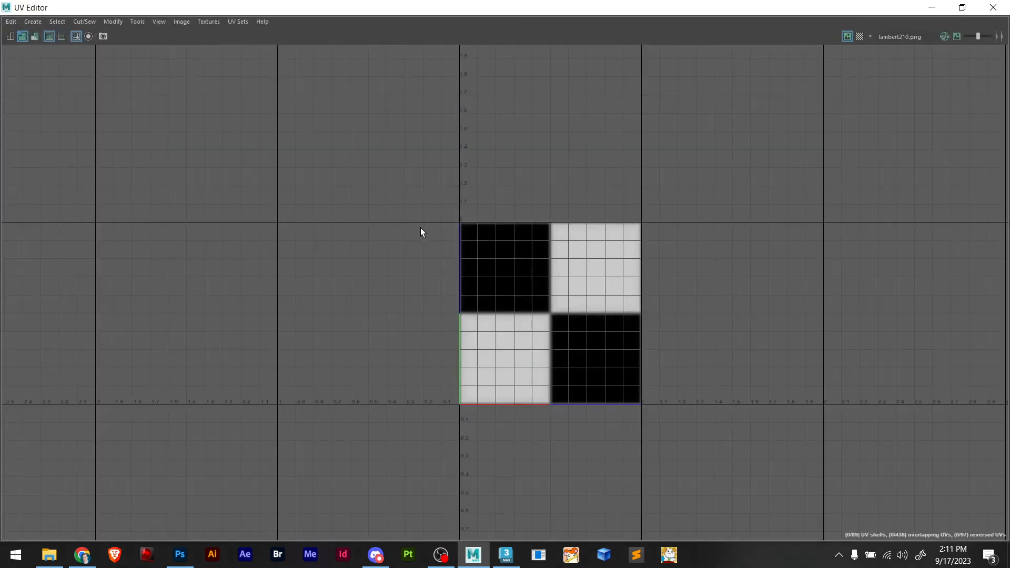
scroll(421, 232, "down", 1)
double_click(618, 7)
left_click(293, 221)
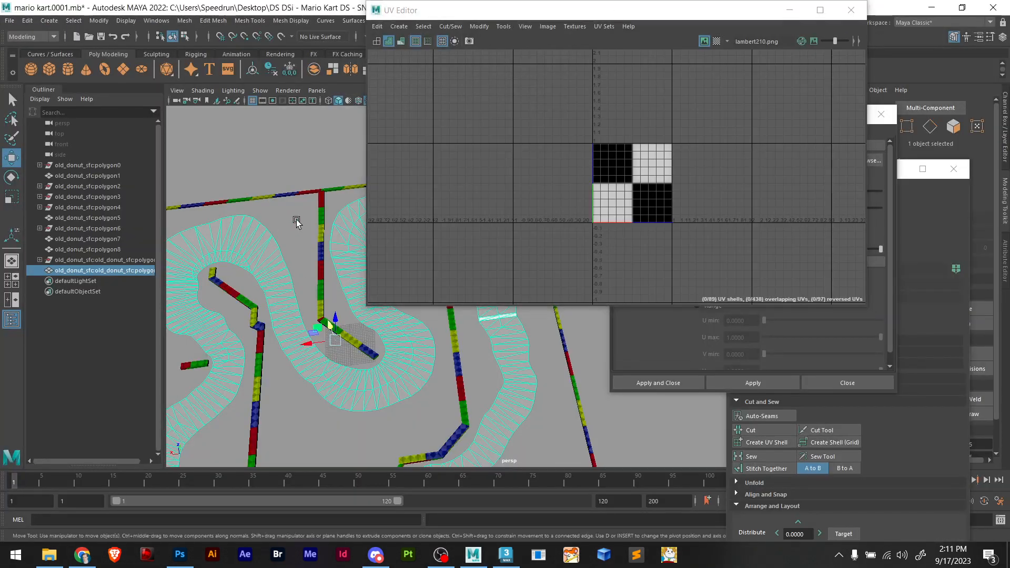
scroll(593, 204, "up", 8)
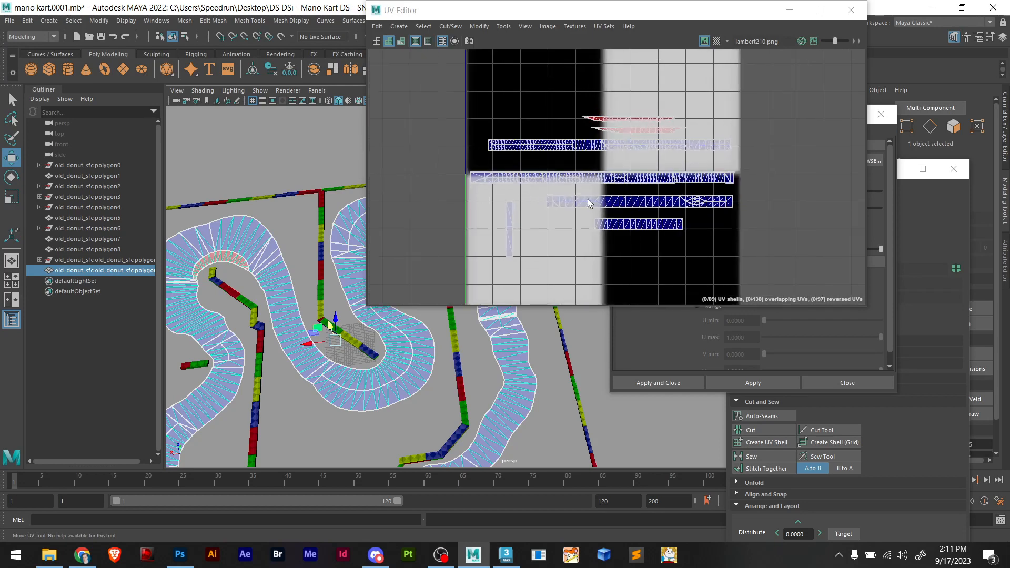
scroll(585, 216, "down", 2)
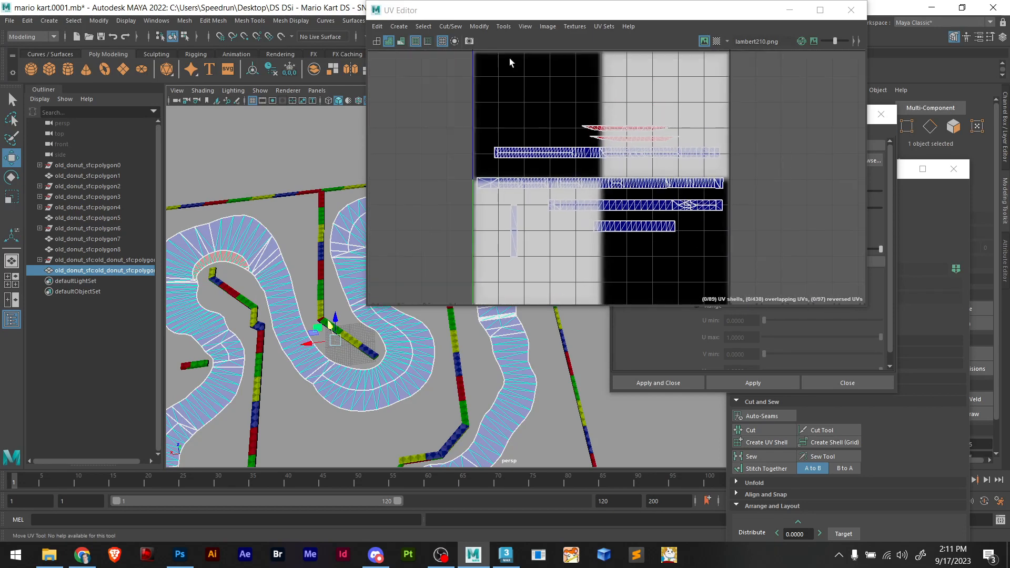
Export the whole road's UV snapshot as a 2048 x 2048 Maya IFF, overwriting mk4.iff in the textures folder
left_click(566, 29)
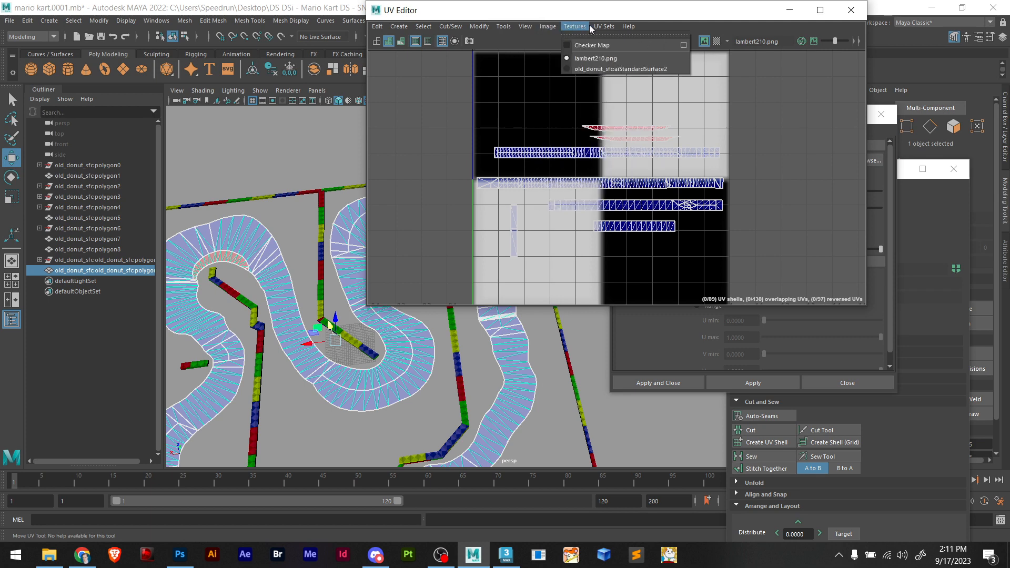
mouse_move(595, 29)
mouse_move(541, 27)
left_click(609, 204)
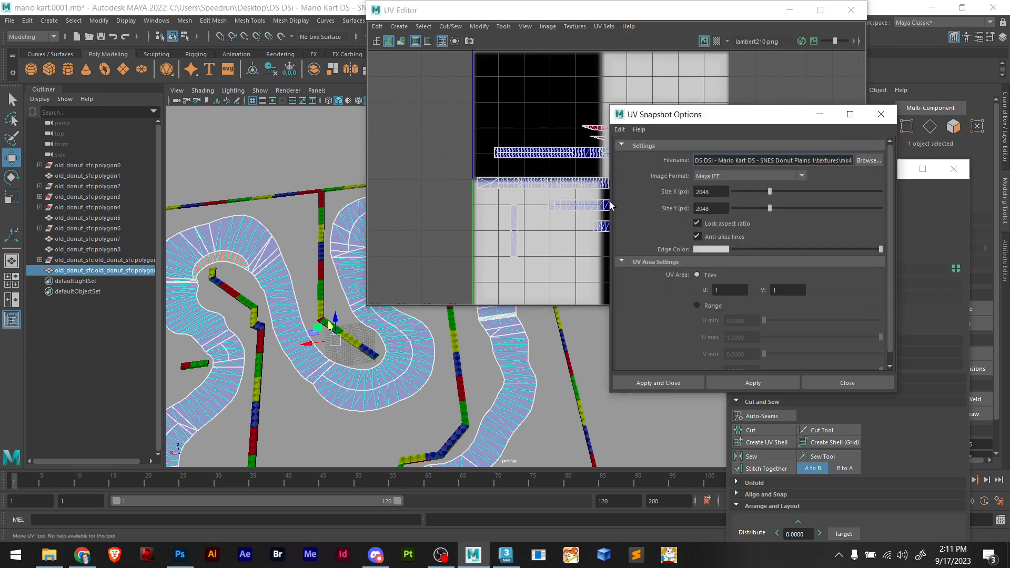
left_click(755, 383)
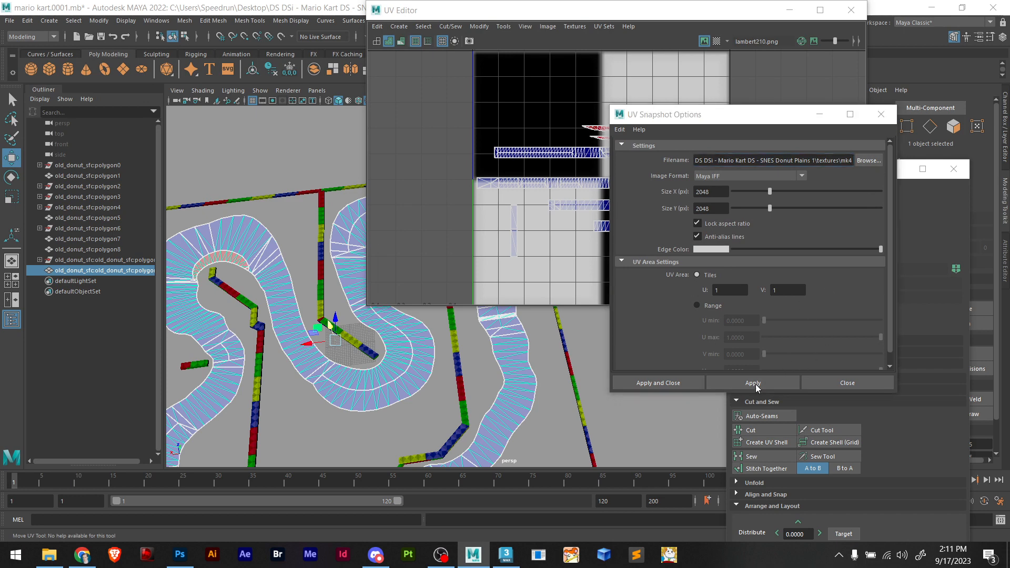
left_click(482, 287)
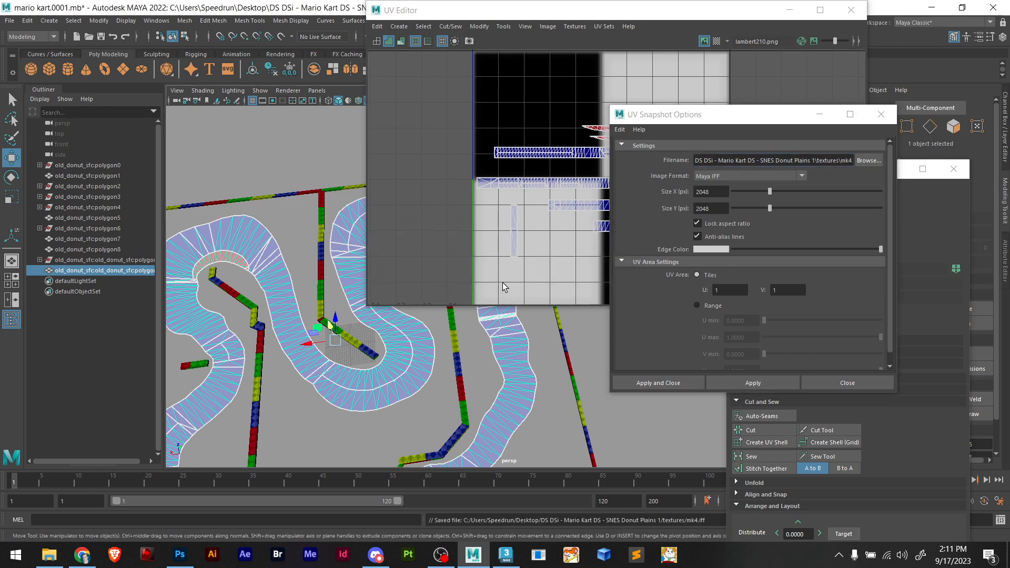
Place the updated mk4.iff from the textures folder into the open mk4.iff document in Photoshop
key("alt+Tab")
key("alt+Tab")
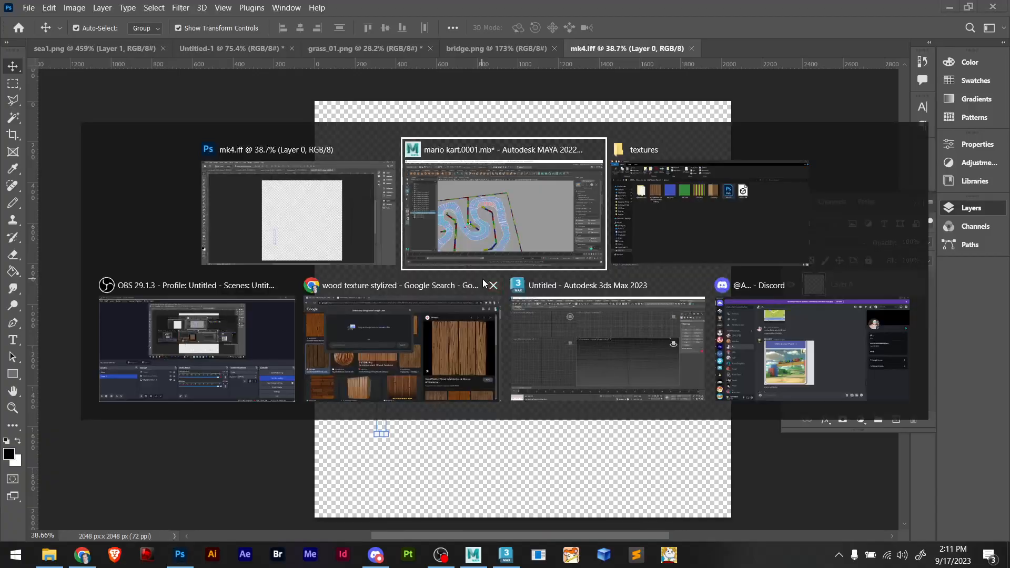
key("alt+Tab")
key("Tab")
left_click_drag(599, 158, 560, 189)
key("alt+Tab")
key("Tab")
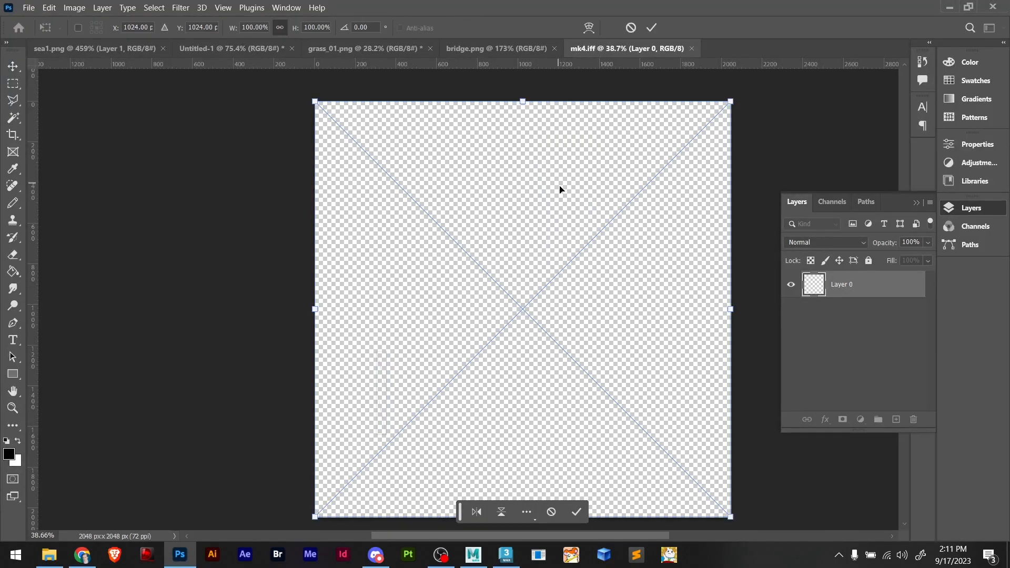
Delete Layer 0, which holds only the finish line's UV outline
left_click(824, 315)
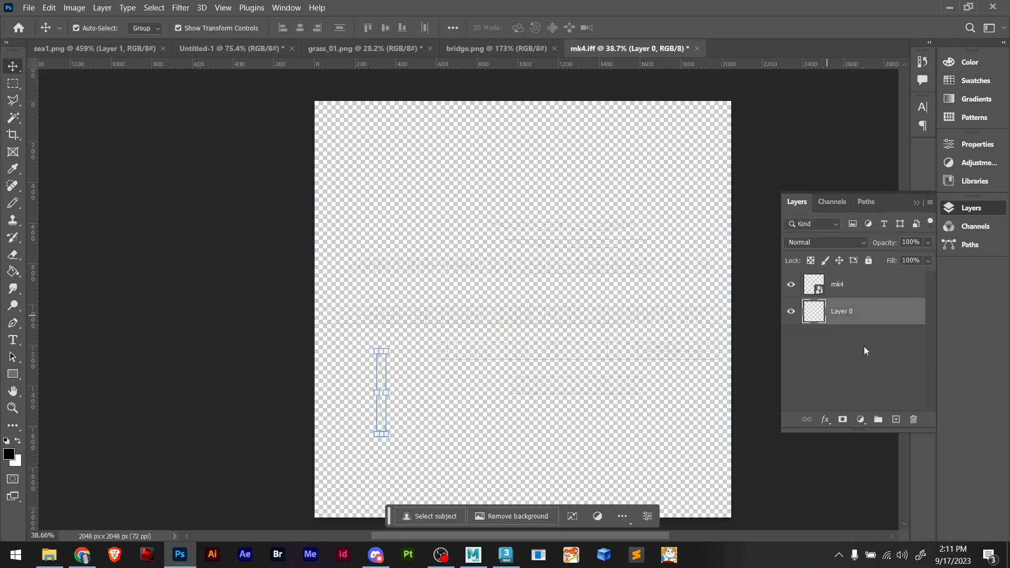
left_click(914, 424)
left_click(470, 227)
Add a new layer beneath the mk4 UV layer, fill it with black and reselect the mk4 layer
left_click(896, 420)
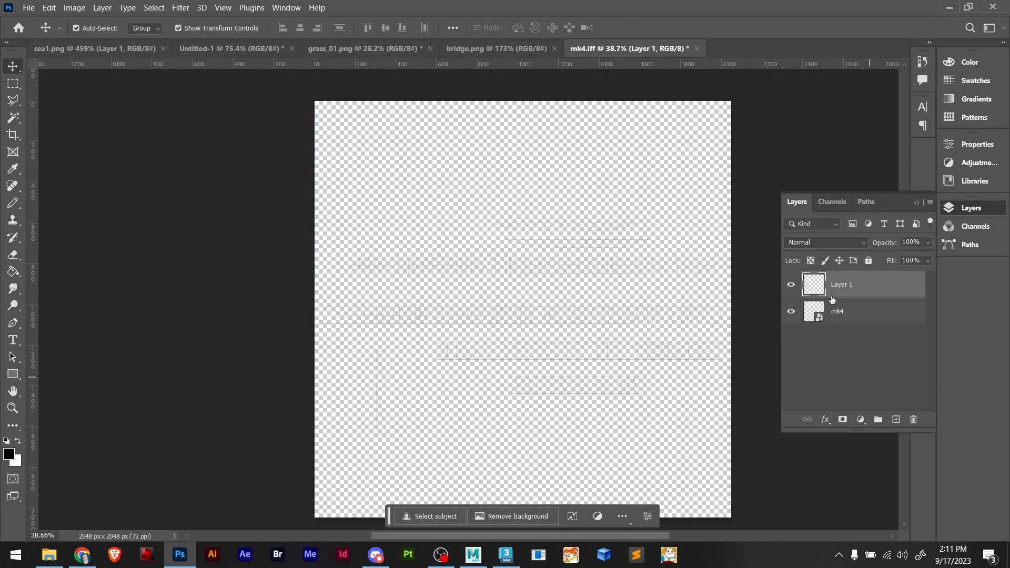
left_click_drag(832, 298, 823, 330)
key("g")
left_click(541, 304)
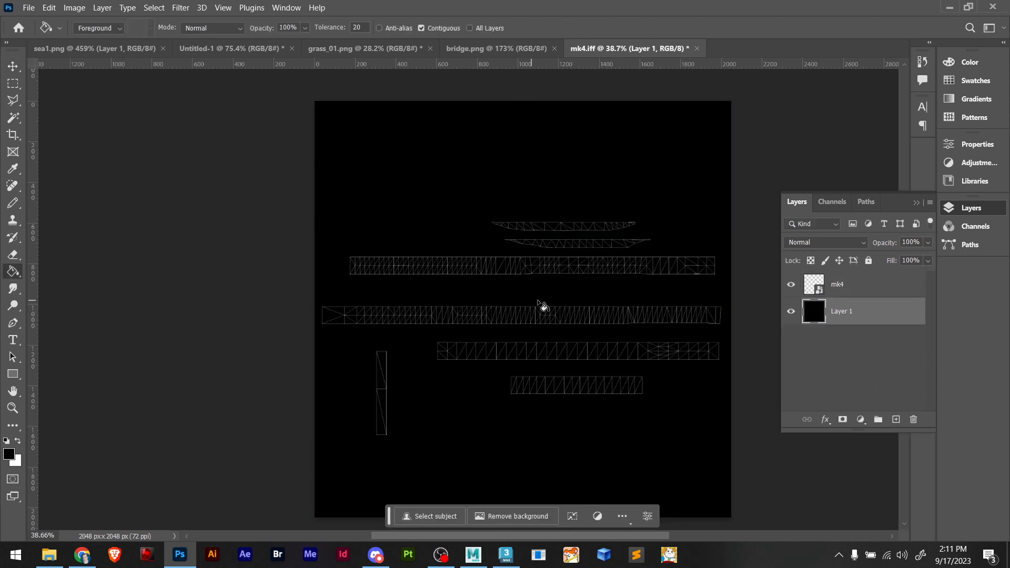
left_click(815, 282)
Place ro01.png from the old_donut_sfc folder into the open mk4.iff document in Photoshop
key("alt+Tab")
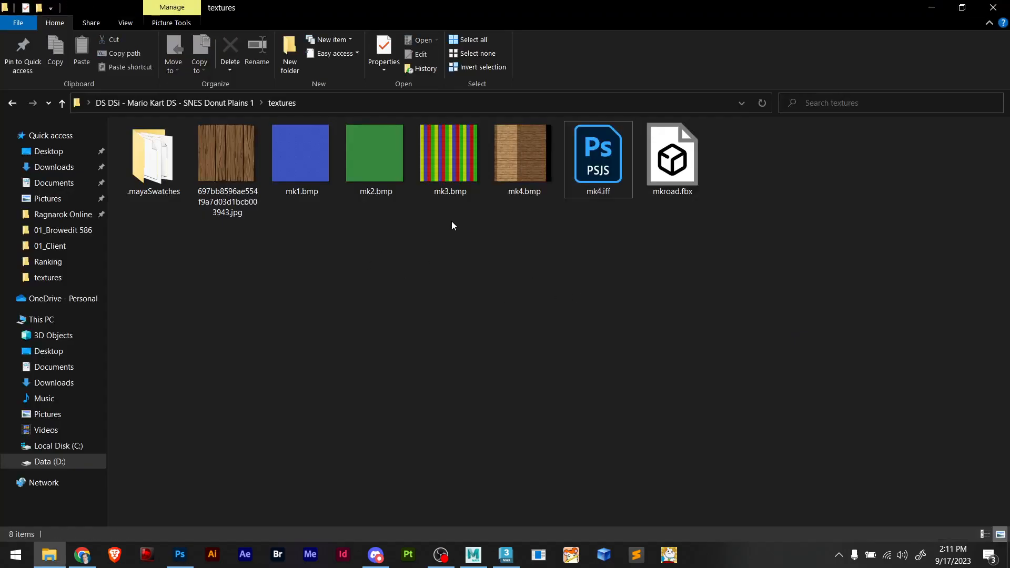
left_click(244, 104)
left_click(352, 232)
double_click(351, 231)
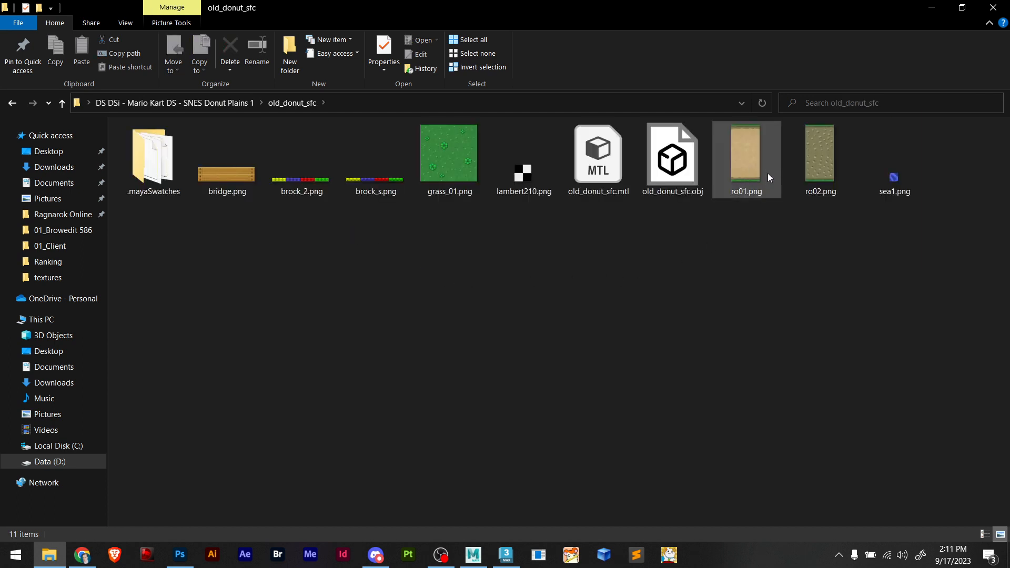
key("alt+Tab")
key("alt+Tab")
key("alt+Tab")
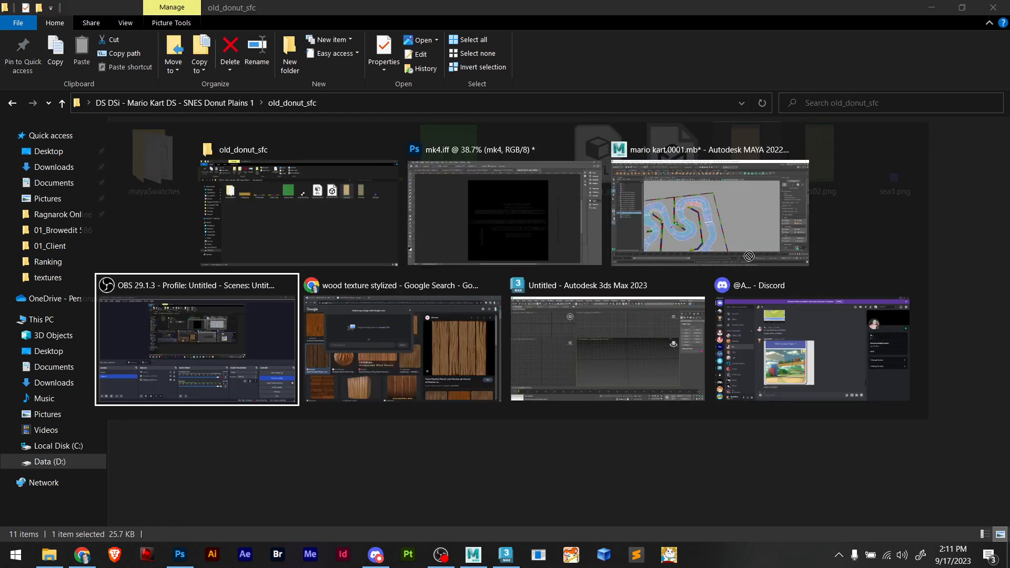
key("alt+Tab")
key("alt+Tab")
key("alt+Tab")
key("alt+Tab")
key("alt+Tab")
left_click_drag(749, 256, 521, 188)
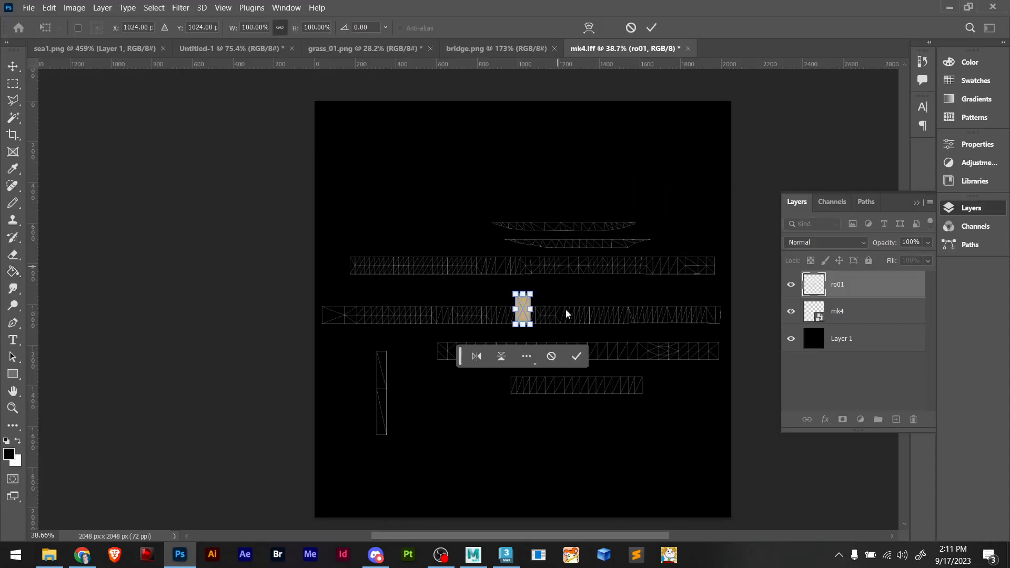
Position the ro01 road tile over the right end of the upper long UV strip and rasterize its layer
scroll(511, 326, "up", 5, "alt")
left_click_drag(536, 275, 613, 219)
left_click_drag(514, 244, 702, 289)
scroll(702, 289, "up", 7, "alt")
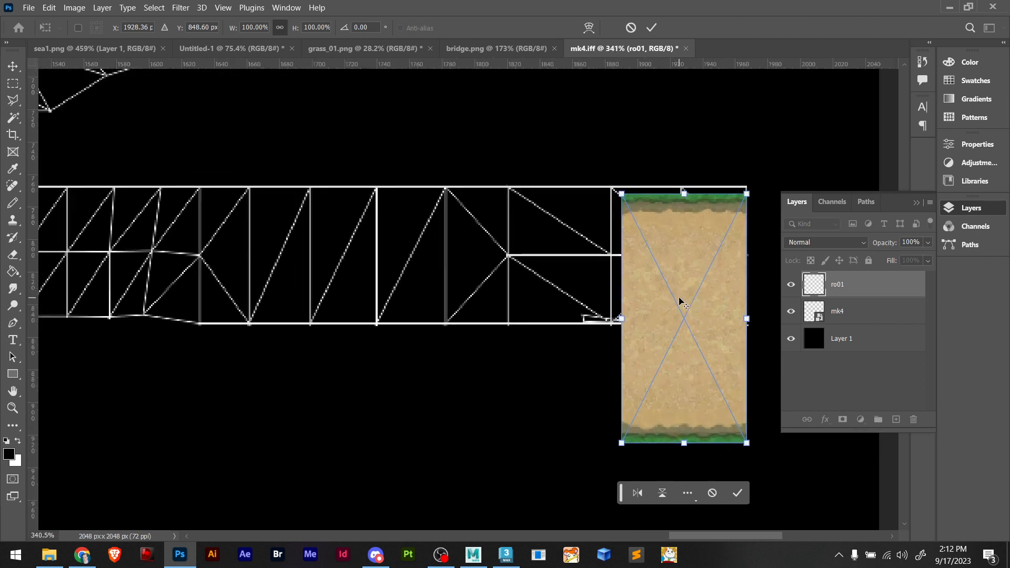
left_click_drag(664, 314, 671, 302)
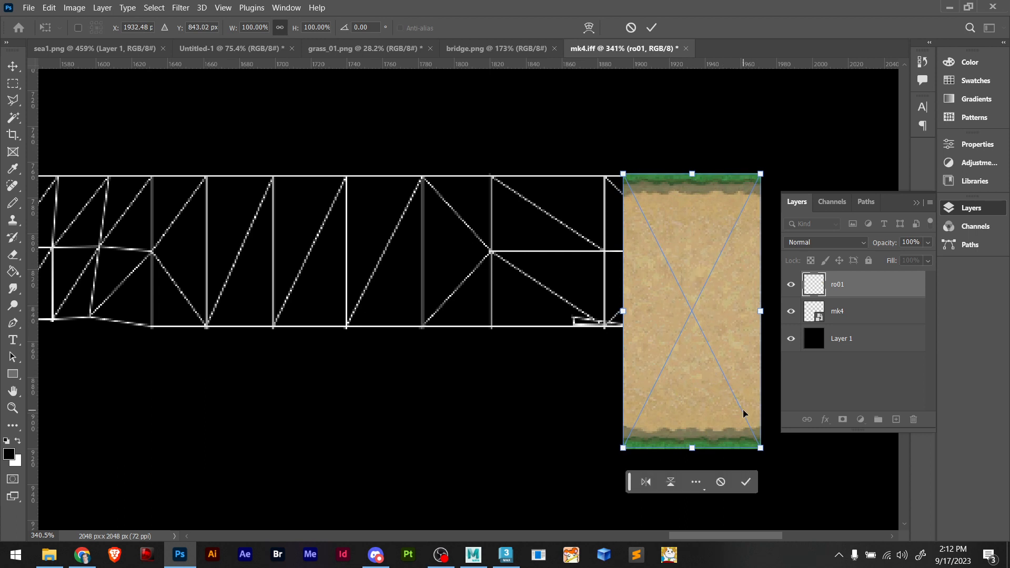
key("Return")
key("g")
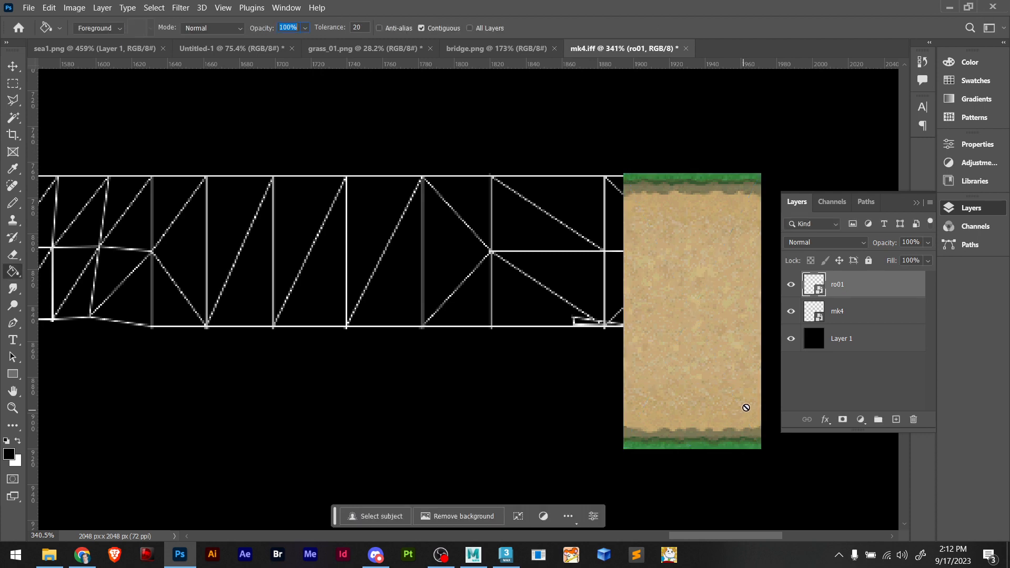
right_click(859, 289)
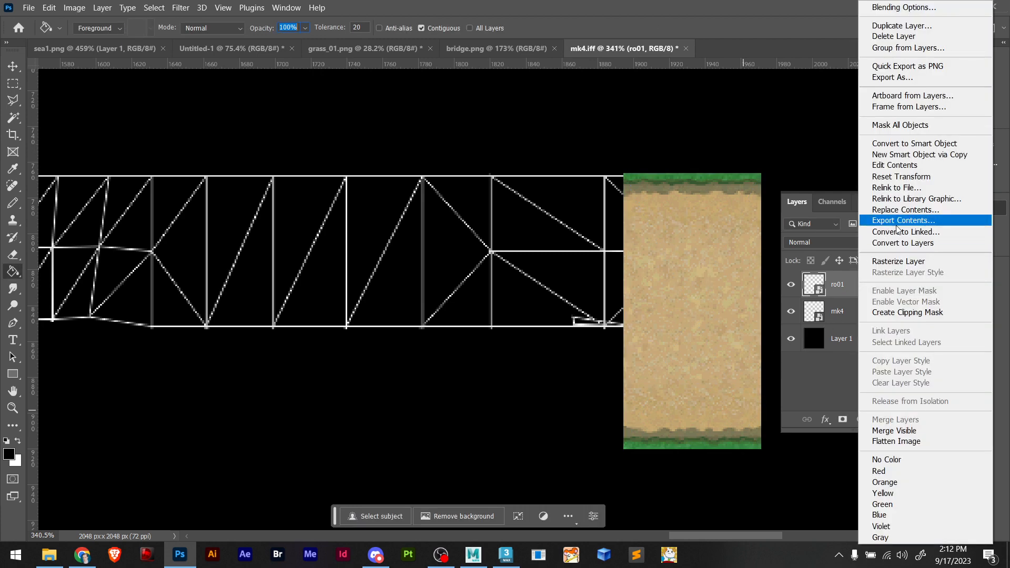
left_click(900, 261)
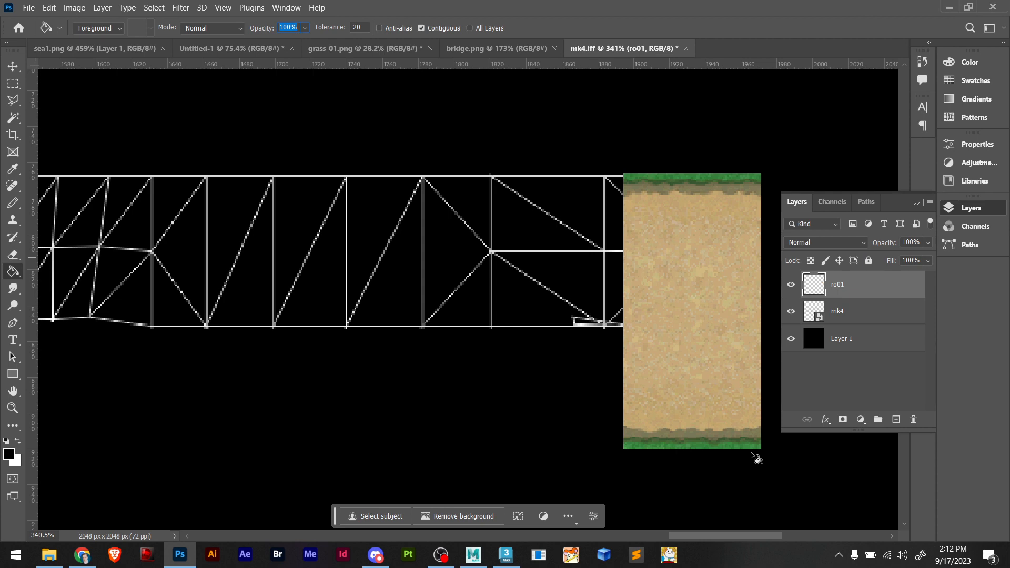
key("v")
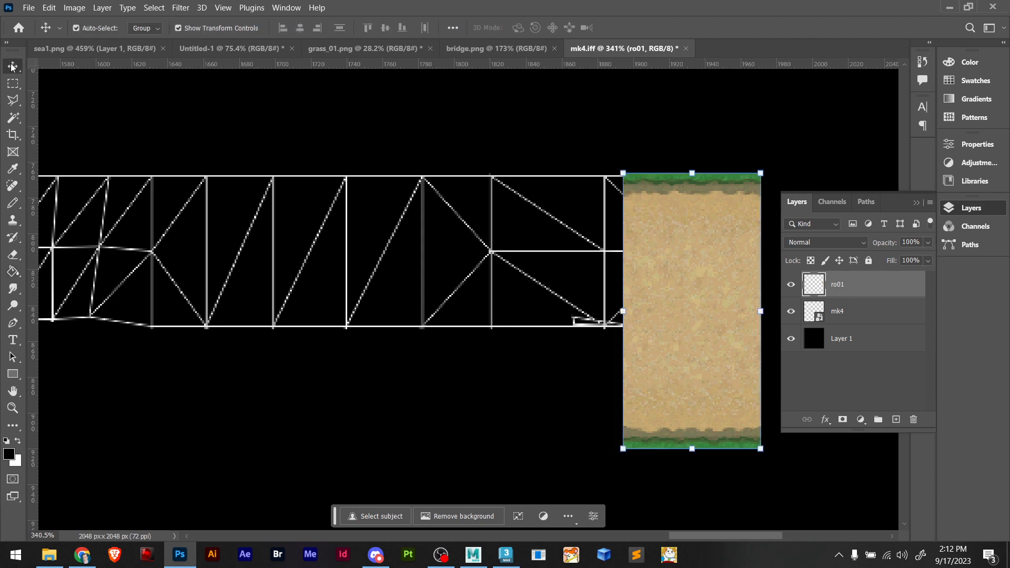
key("m")
left_click_drag(766, 453, 616, 355)
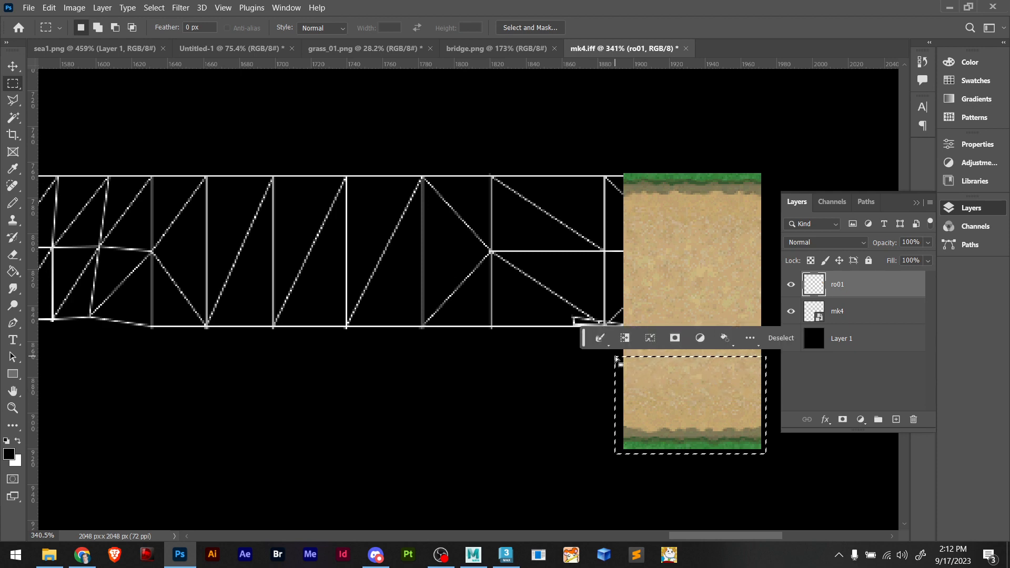
key("v")
left_click_drag(668, 395, 682, 270)
key("ctrl+z")
Select the lower half of the ro01 tile and move it up so the tile matches the UV strip's height
key("m")
left_click_drag(777, 480, 605, 314)
key("v")
left_click_drag(689, 379, 687, 264)
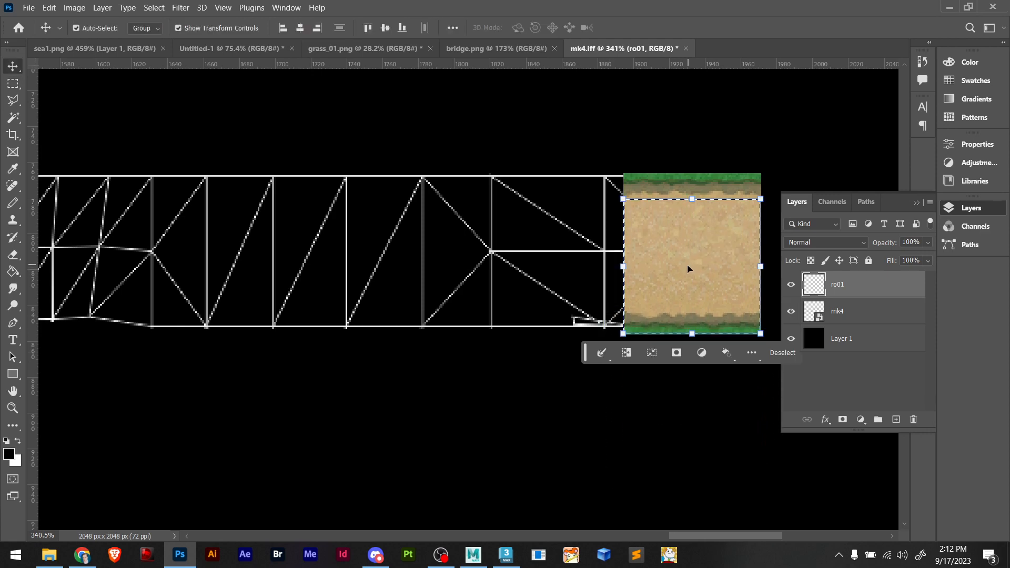
scroll(687, 264, "up", 2, "alt")
key("Up")
key("Up")
key("Up")
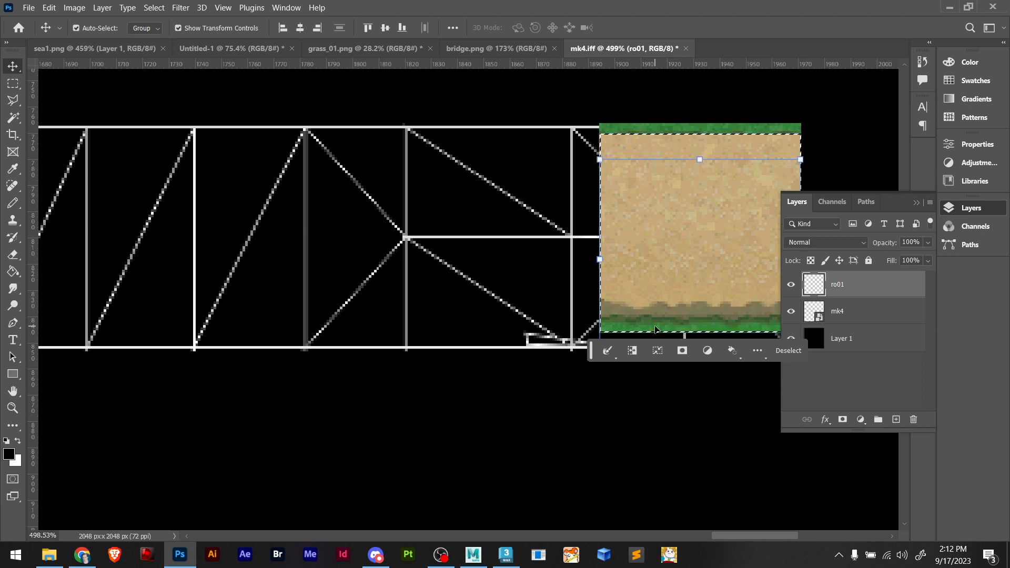
key("Down")
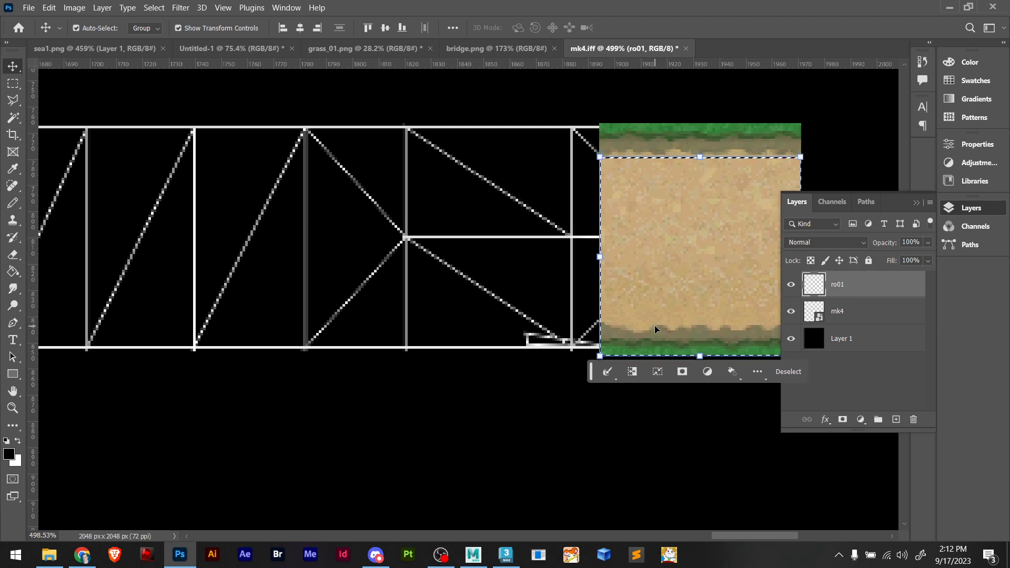
key("m")
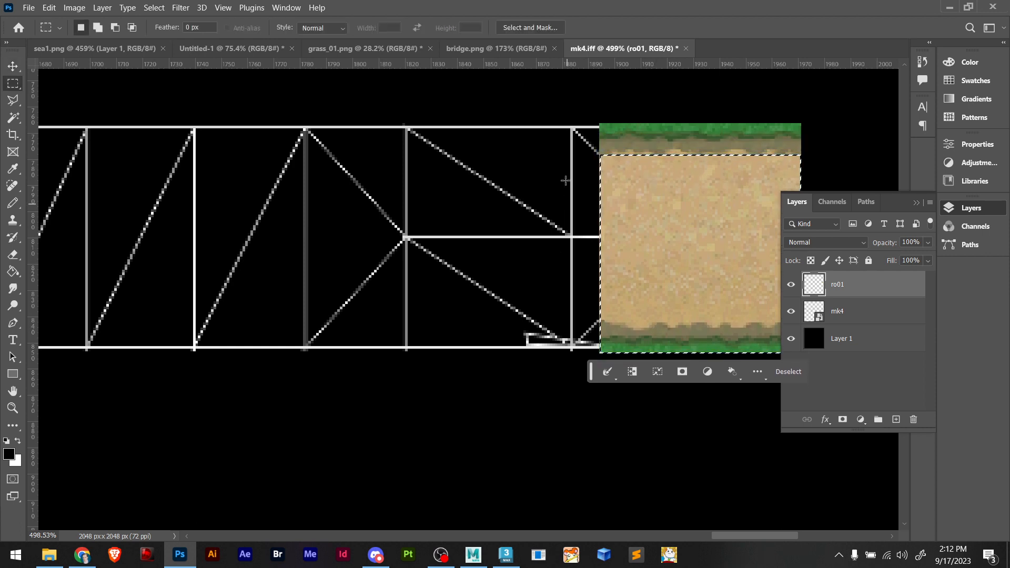
left_click_drag(579, 147, 832, 180)
key("Delete")
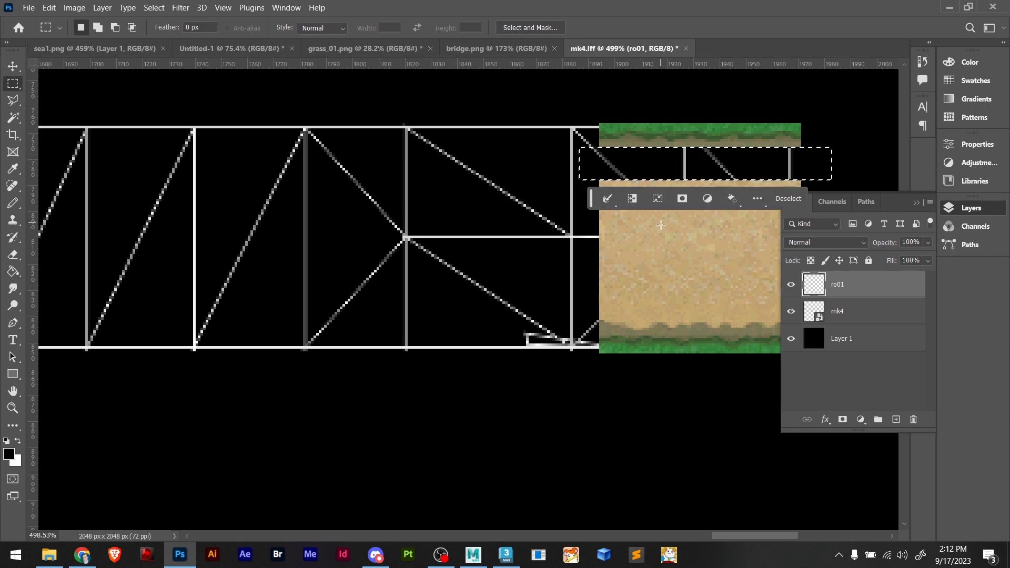
key("ctrl+z")
left_click(618, 297)
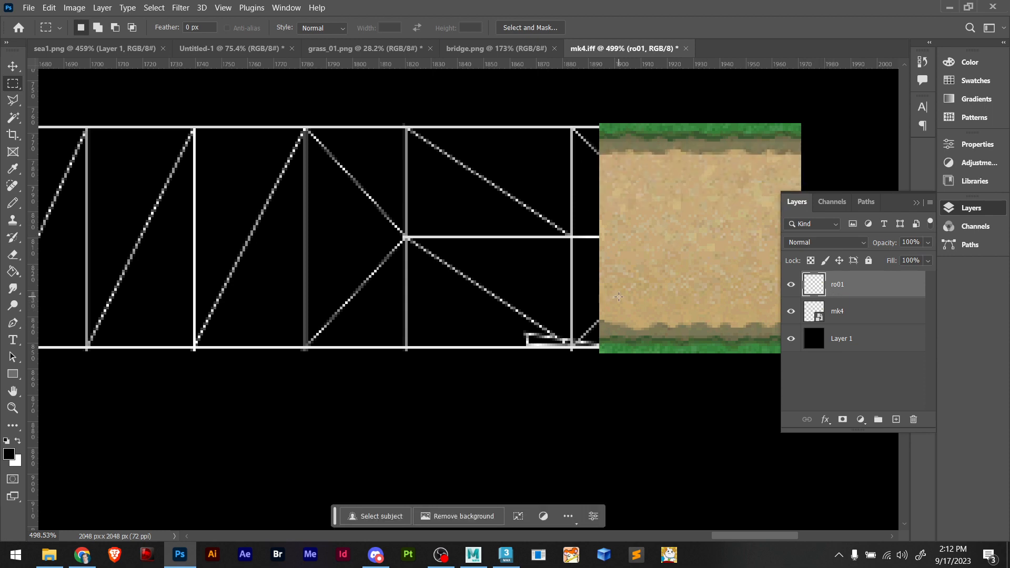
Compare the ro01 tile with the UV strip beneath it by briefly hiding the tile's layer
scroll(571, 315, "down", 5, "alt")
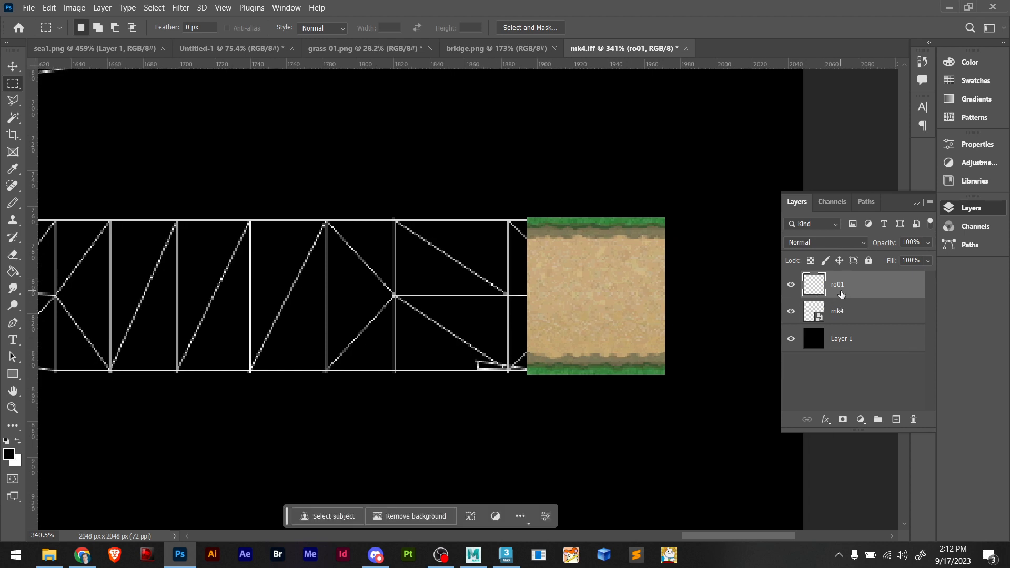
left_click(835, 311)
left_click(823, 287)
left_click(790, 285)
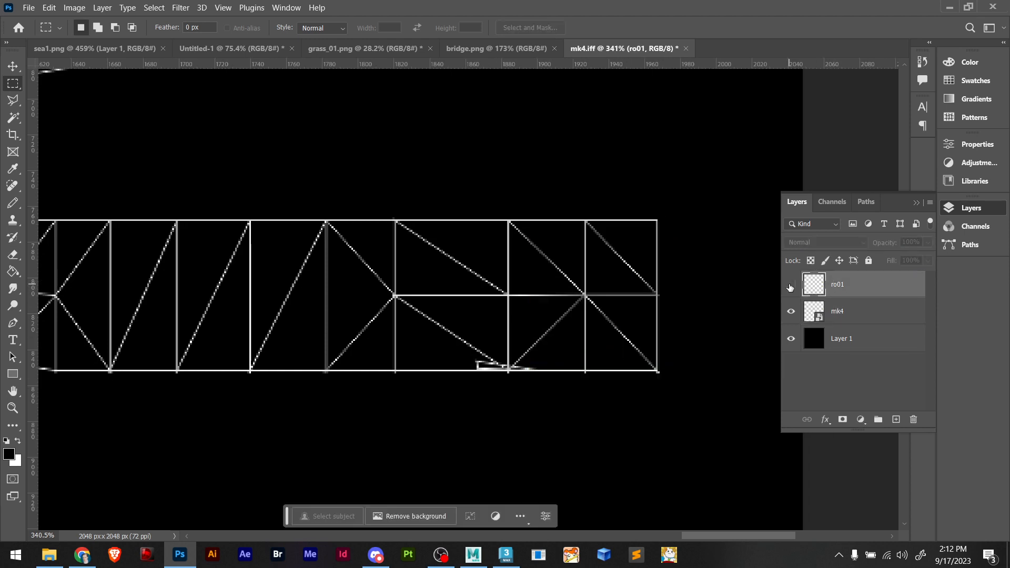
left_click(791, 285)
Duplicate the ro01 tile repeatedly leftward, edge to edge, along the right part of the upper long UV strip
left_click(810, 288, "ctrl")
key("v")
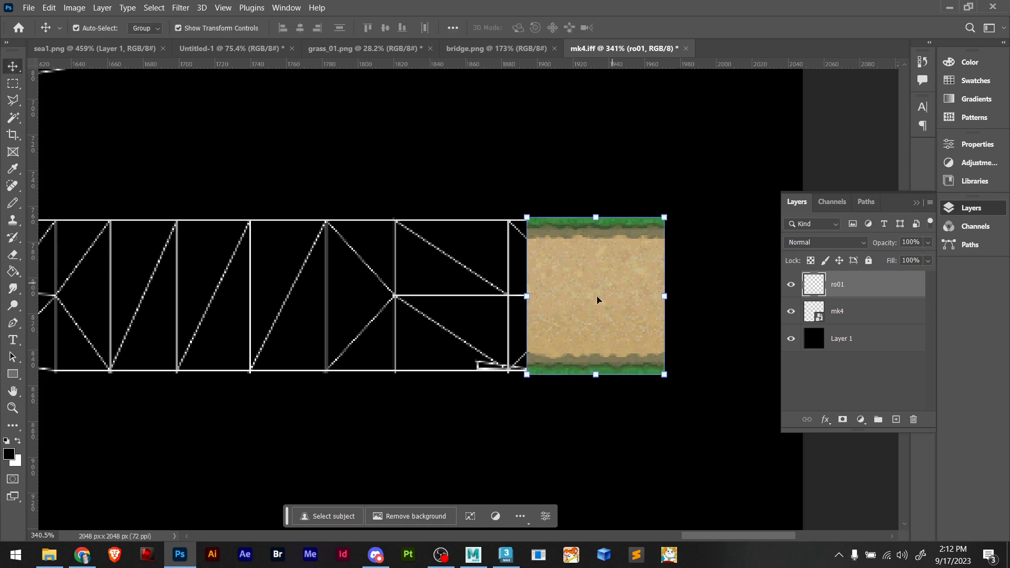
left_click_drag(597, 298, 416, 347, "alt")
scroll(581, 344, "down", 6, "alt")
left_click(649, 328, "shift")
left_click_drag(356, 354, 535, 360)
left_click_drag(598, 347, 450, 349, "alt")
scroll(478, 364, "up", 3, "alt")
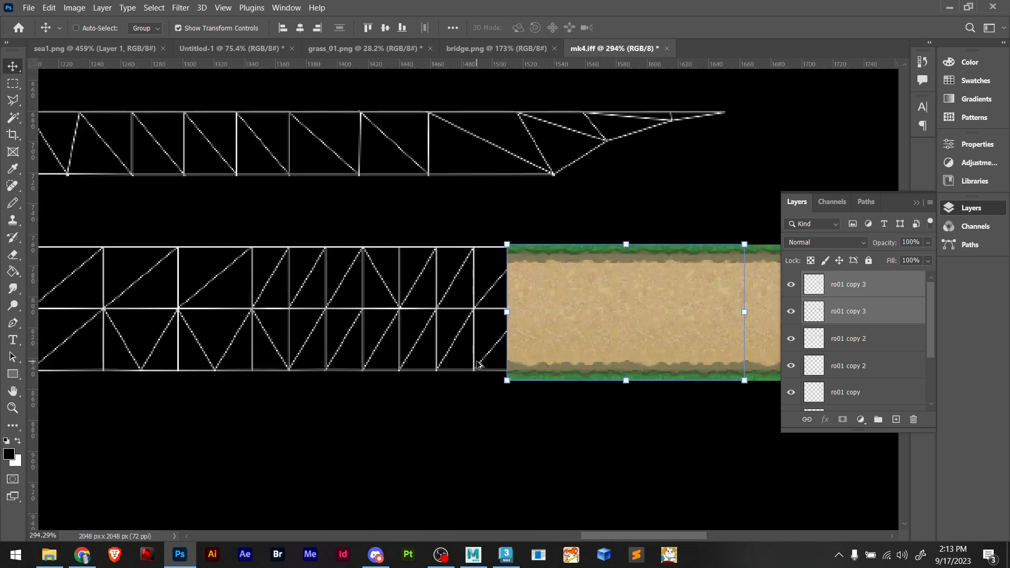
scroll(477, 364, "down", 3, "alt")
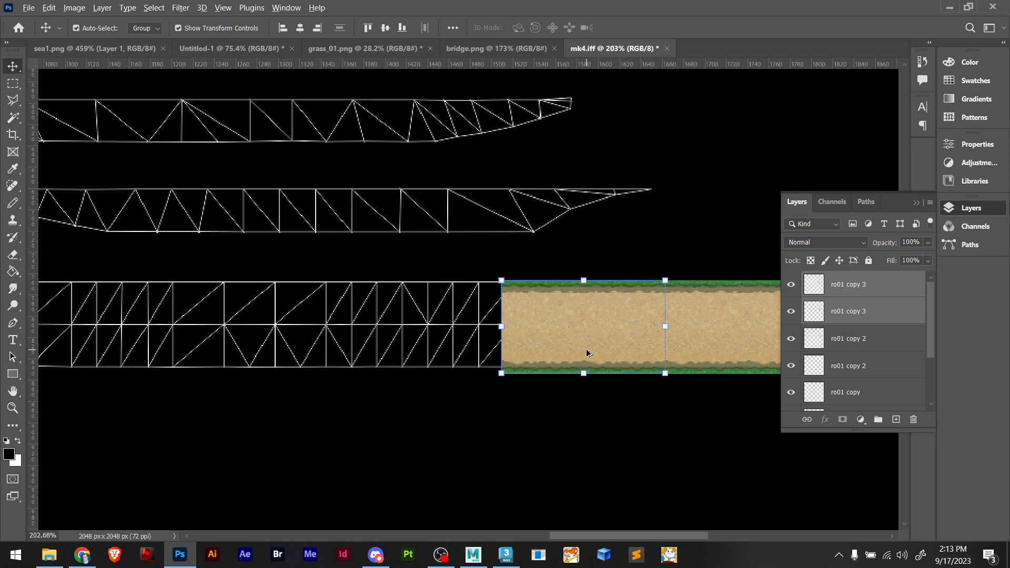
left_click_drag(586, 351, 422, 355)
left_click_drag(365, 363, 656, 362)
key("ctrl+0")
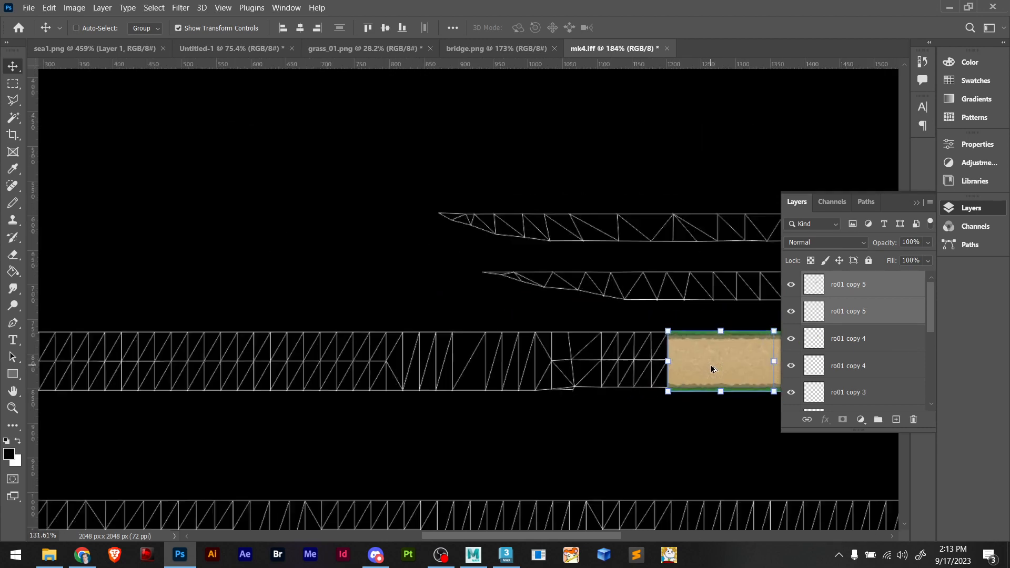
Lock the mk4 UV layer and the black Layer 1 beneath it
scroll(862, 369, "down", 3)
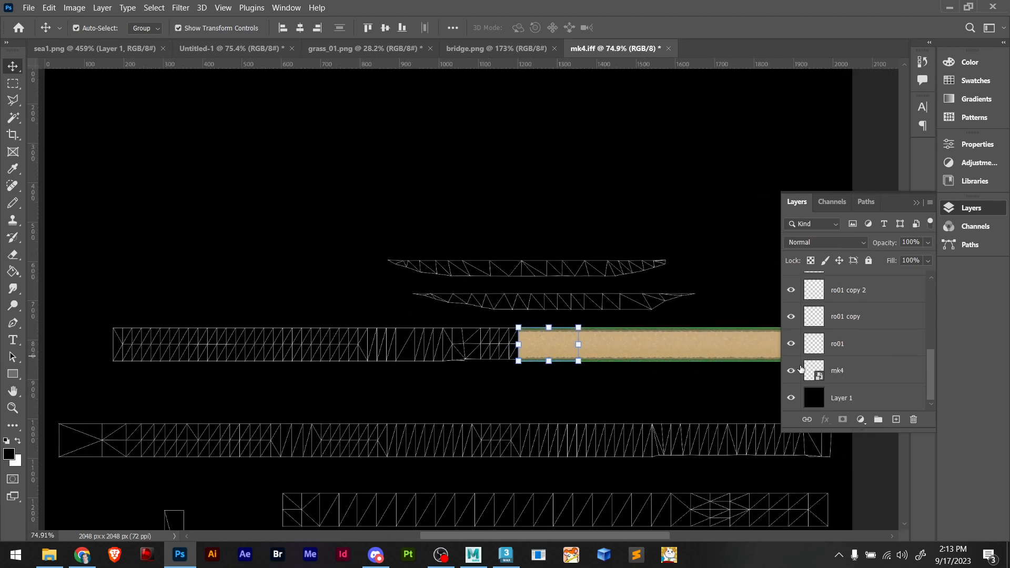
left_click(863, 371)
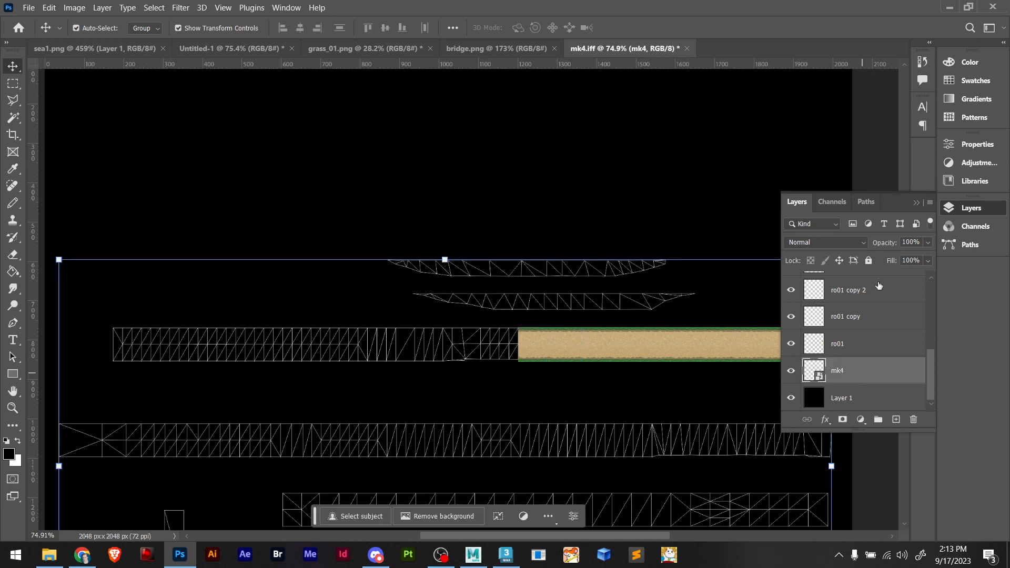
left_click(869, 261)
left_click(851, 400)
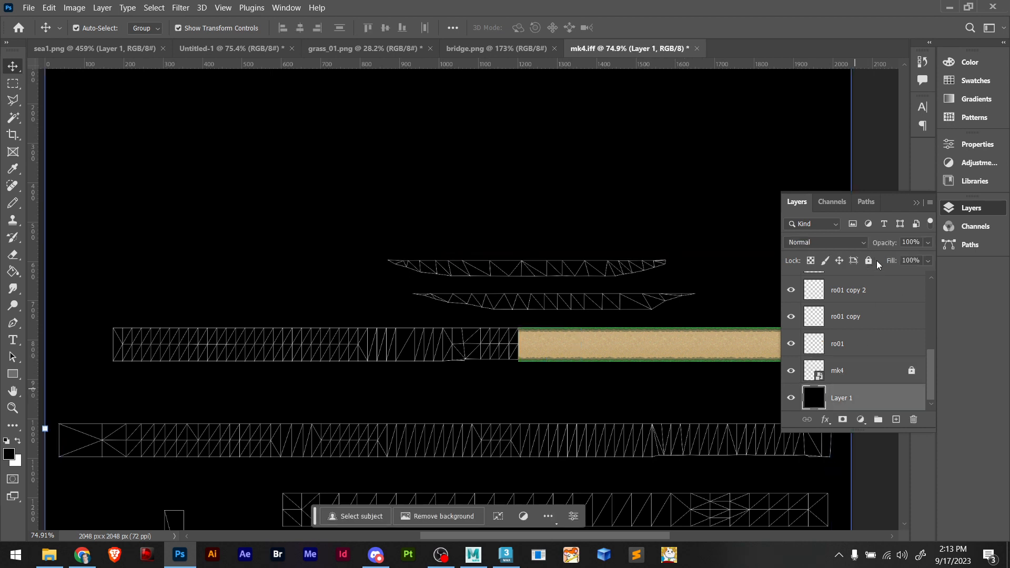
left_click(868, 261)
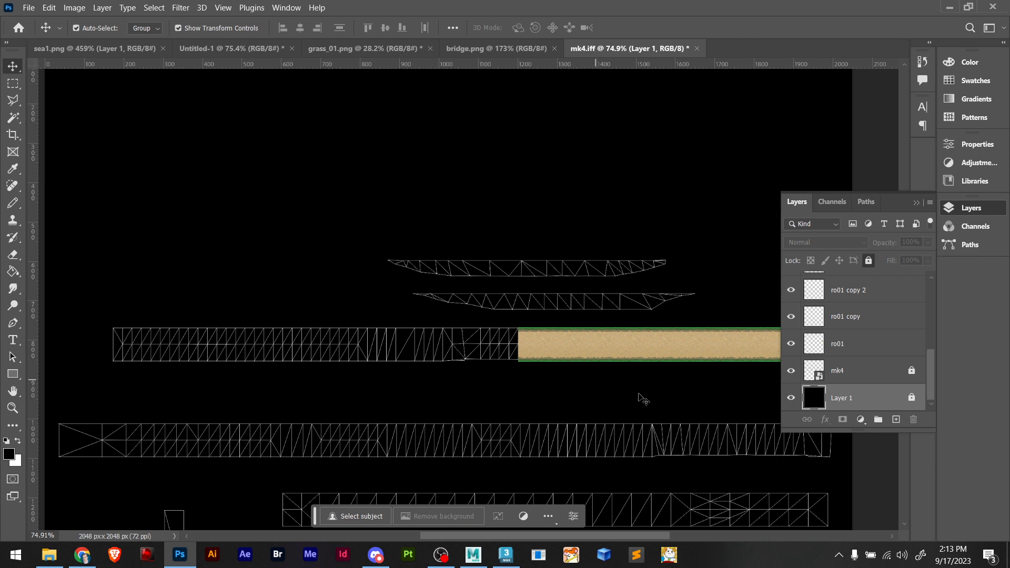
Select the whole row of road tiles and duplicate it leftward until the upper long UV strip is fully covered
left_click_drag(662, 398, 572, 392)
left_click_drag(748, 379, 423, 352)
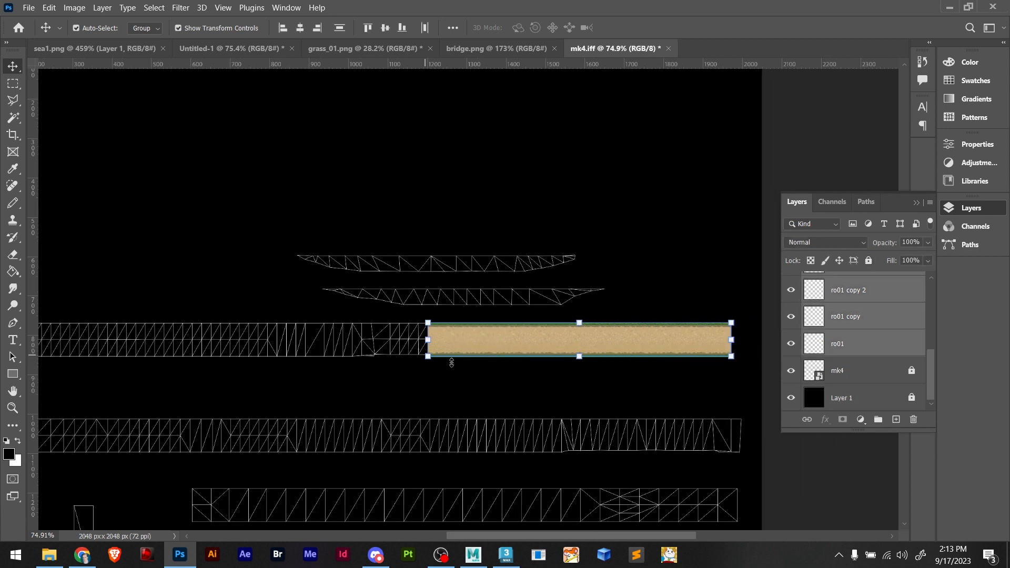
left_click_drag(720, 346, 417, 346, "alt")
left_click_drag(378, 381, 336, 373)
scroll(429, 383, "down", 5, "alt")
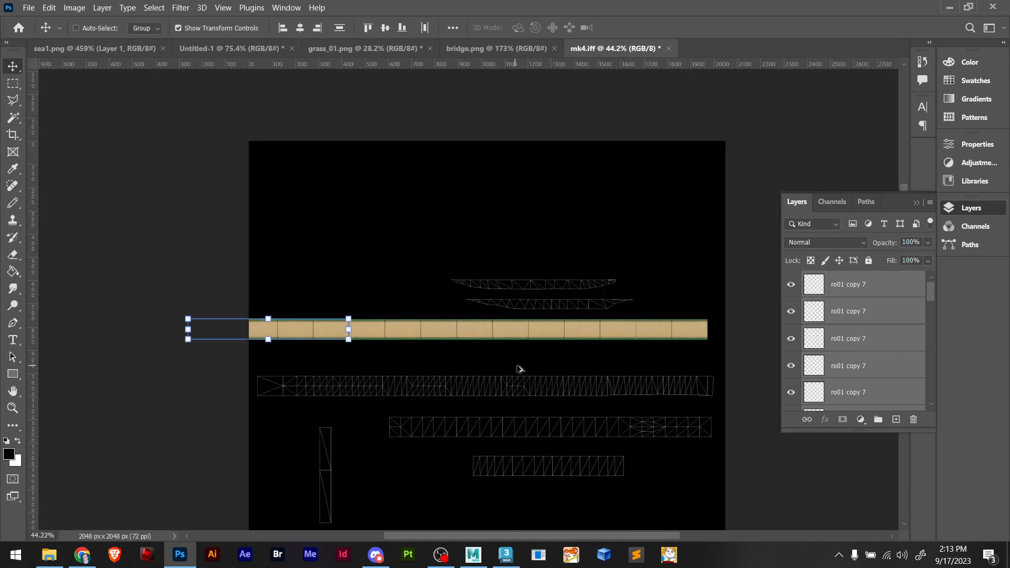
scroll(517, 366, "down", 1, "alt")
left_click_drag(676, 363, 302, 331)
key("ctrl+t")
scroll(428, 339, "up", 4, "alt")
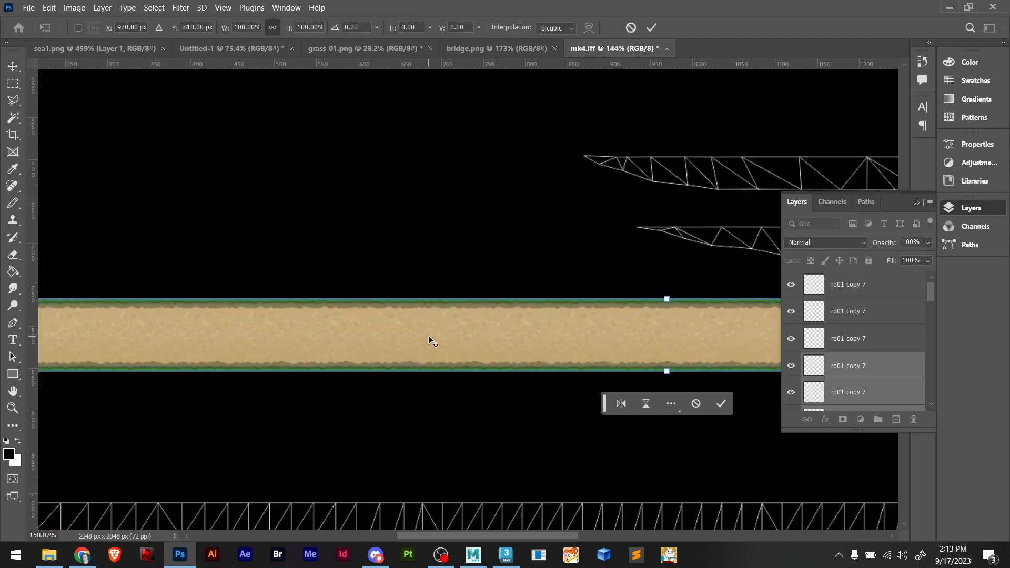
scroll(428, 340, "down", 3, "alt")
left_click_drag(540, 338, 542, 423)
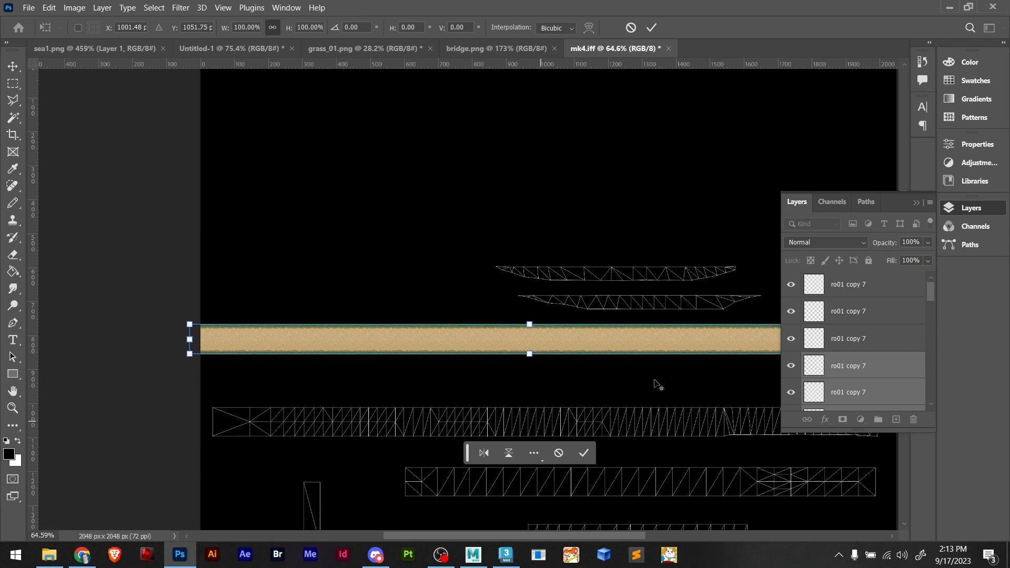
left_click(861, 372)
right_click(862, 369)
left_click(470, 371)
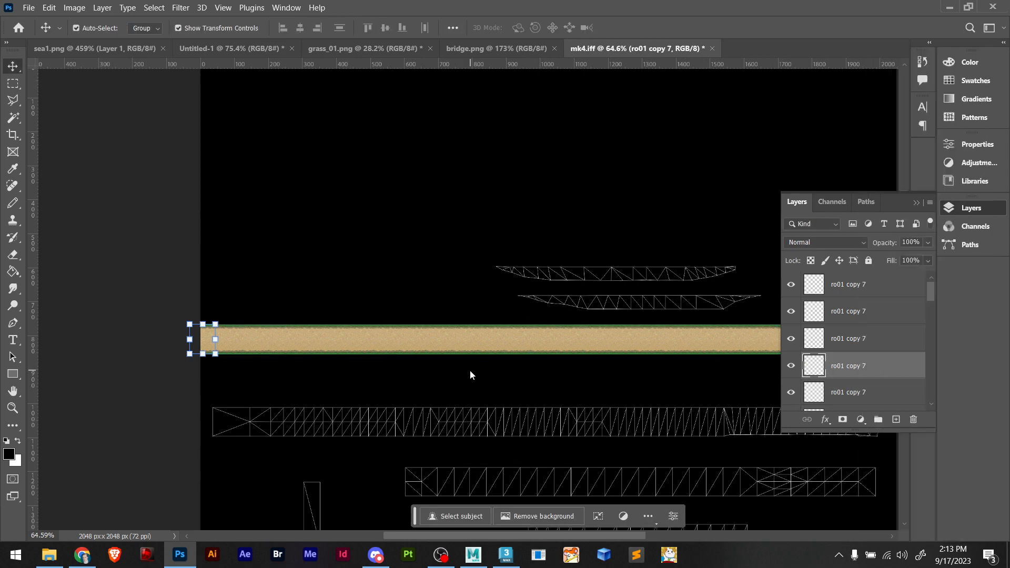
Select all the road tile layers and convert them to a single smart object
mouse_move(475, 370)
left_mouse_down()
mouse_move(308, 367)
mouse_move(463, 370)
left_mouse_up()
scroll(638, 383, "down", 6, "alt")
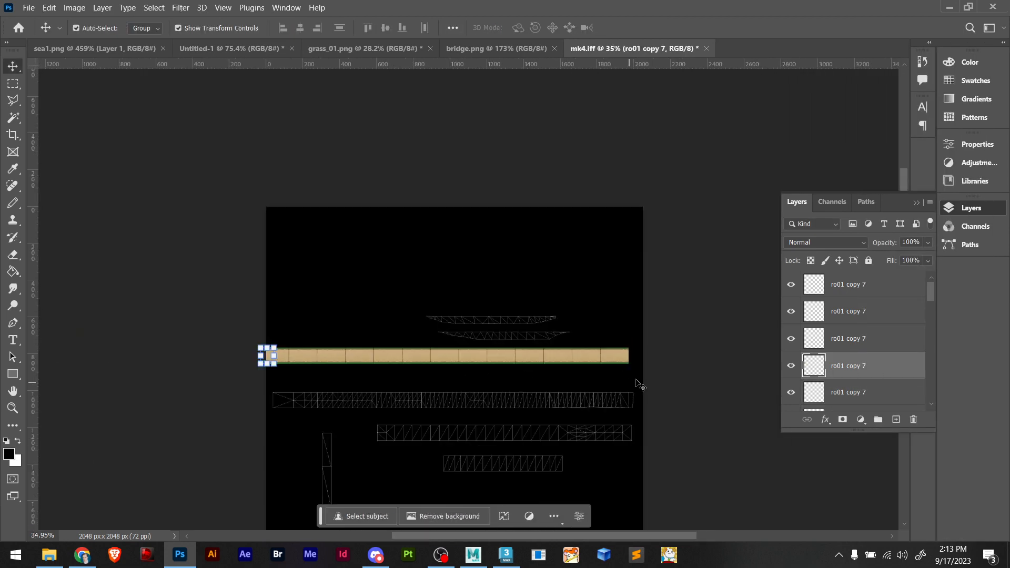
left_click_drag(635, 379, 217, 359)
right_click(862, 323)
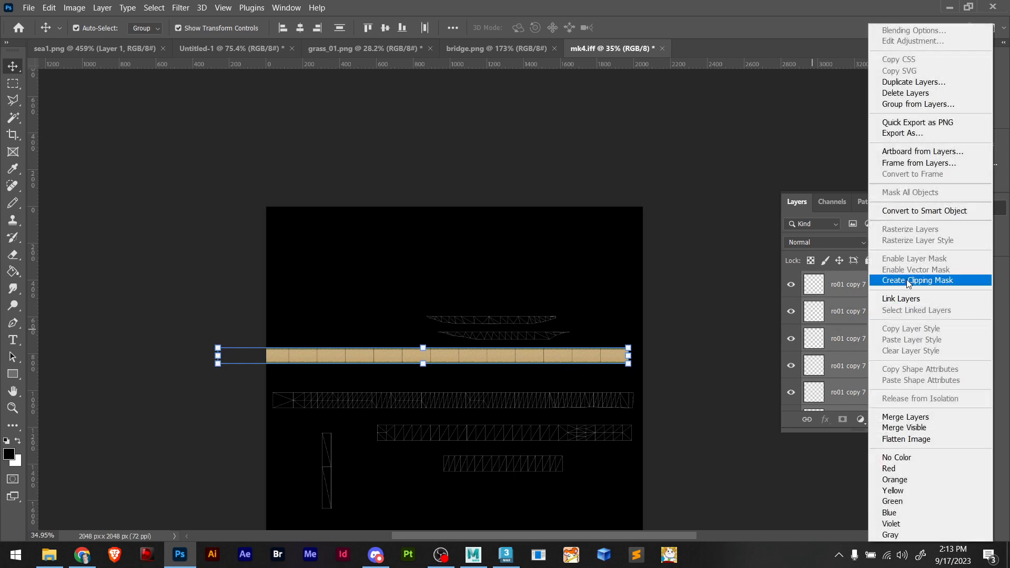
left_click(921, 211)
scroll(420, 379, "up", 3, "alt")
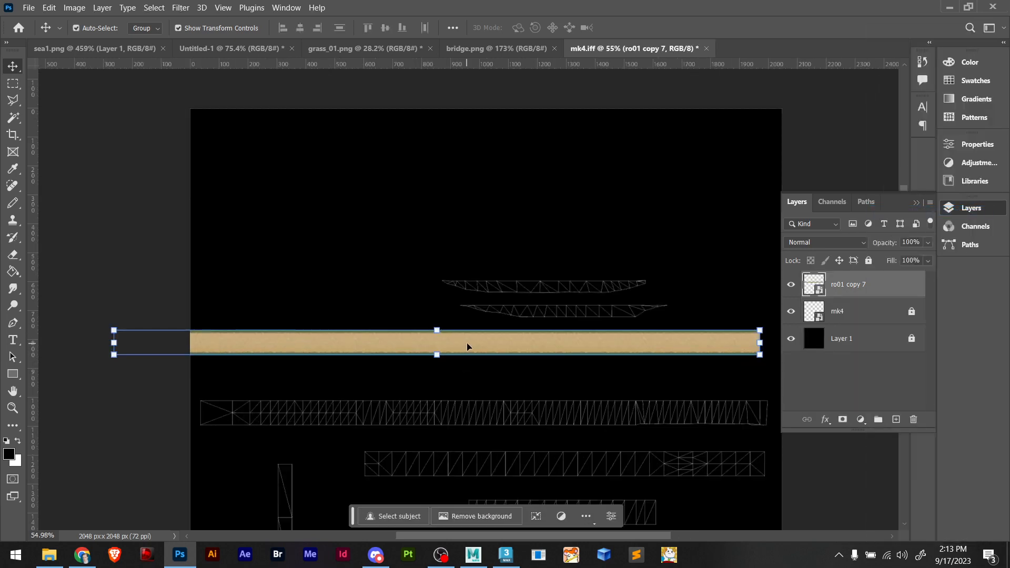
Duplicate the road strip smart object onto the next long UV strip below and nudge it until it covers that strip
left_click_drag(467, 345, 336, 406, "alt")
scroll(586, 423, "up", 3, "alt")
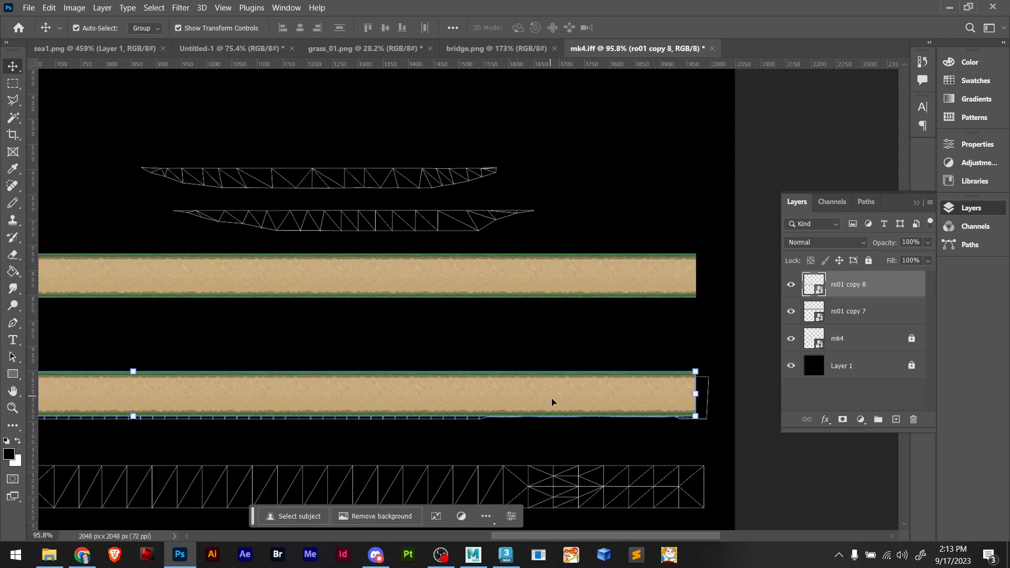
left_click_drag(555, 404, 576, 406)
scroll(427, 406, "up", 3, "alt")
key("Up")
key("shift+Up")
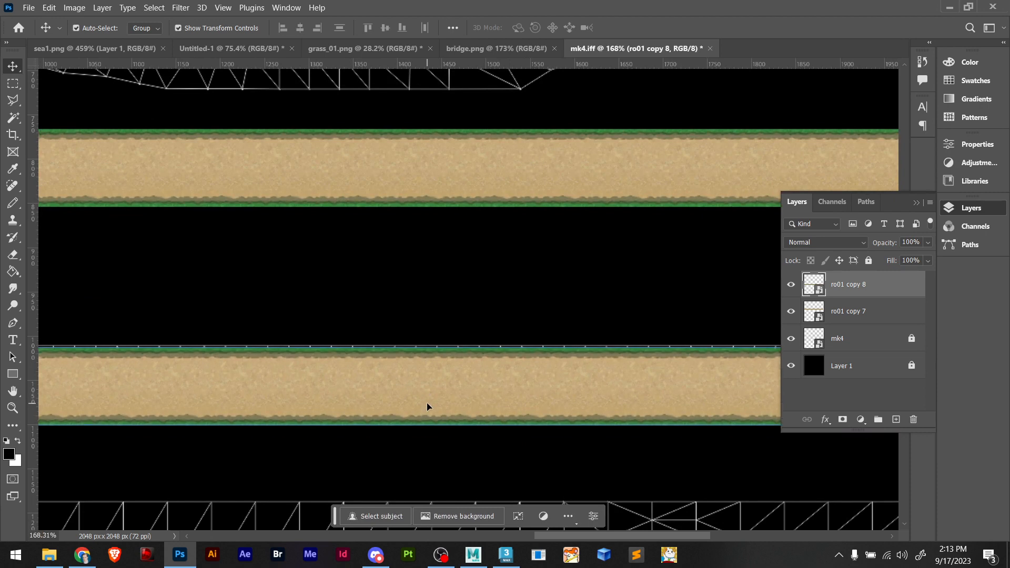
key("shift+Up")
key("shift+Down")
key("Up")
key("Up")
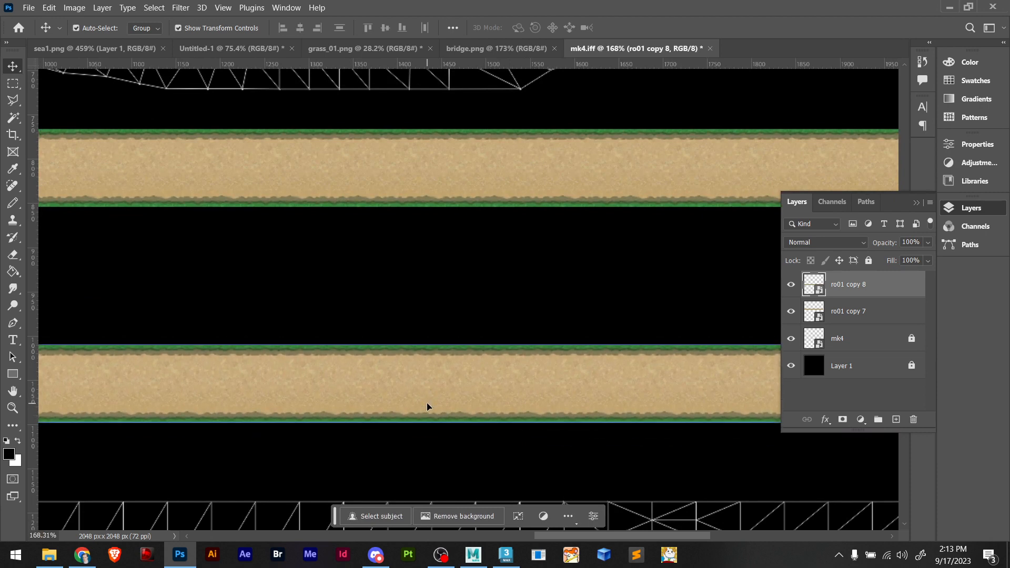
scroll(391, 396, "down", 3, "alt")
left_click_drag(377, 414, 686, 365)
left_click_drag(359, 388, 320, 378)
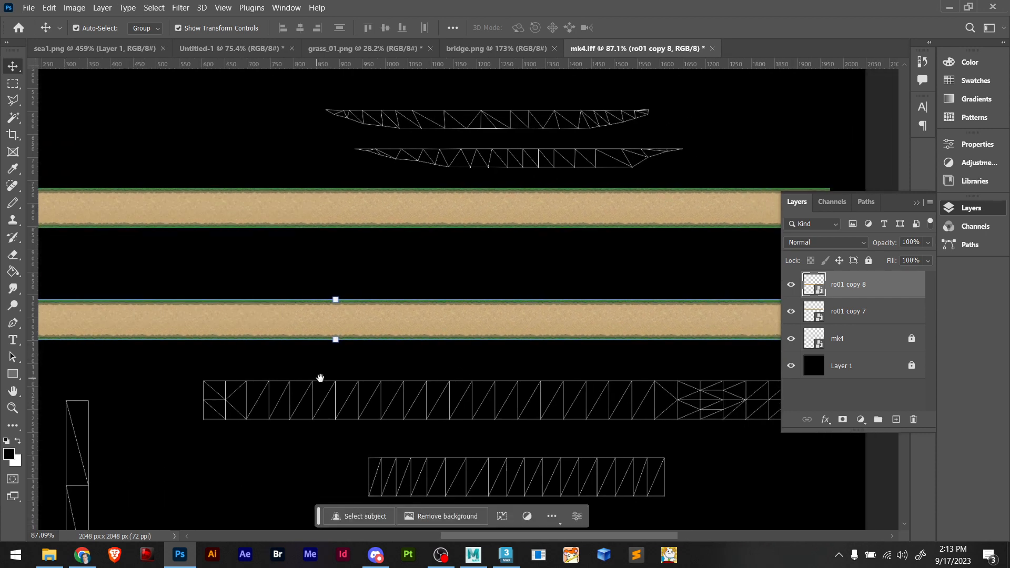
left_click_drag(515, 318, 508, 365)
left_click_drag(509, 395, 506, 408)
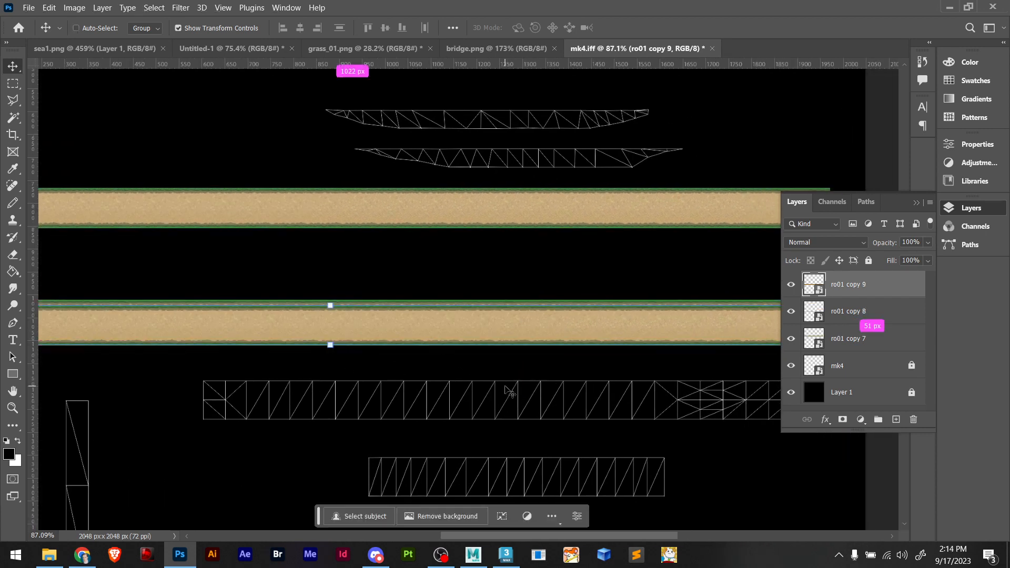
key("ctrl+z")
Duplicate the second road strip downward onto the third long UV strip and nudge it until it covers the strip's outline
left_click_drag(489, 322, 512, 403, "alt")
scroll(454, 415, "up", 5, "alt")
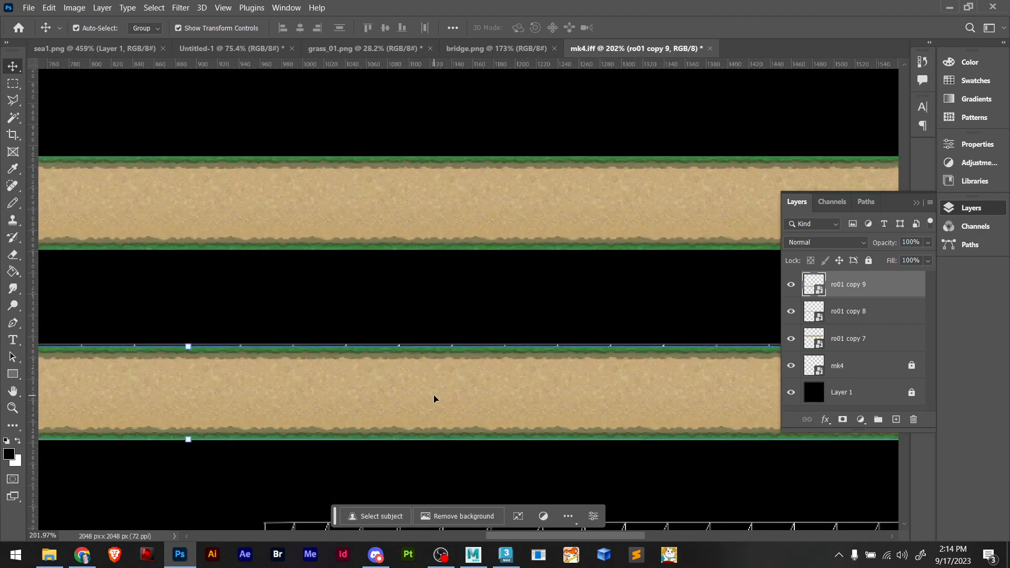
scroll(434, 398, "down", 7, "alt")
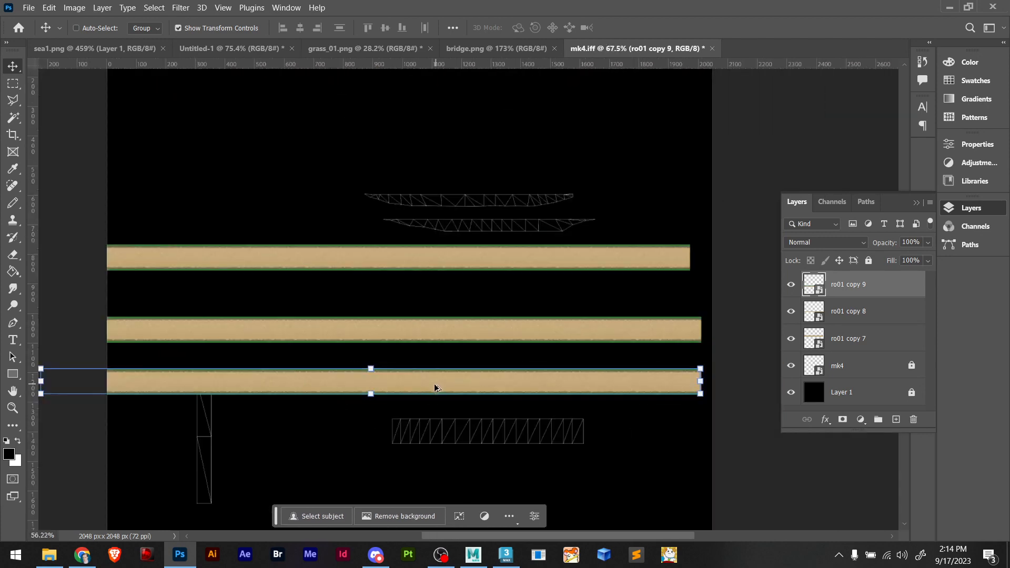
scroll(226, 415, "up", 4, "alt")
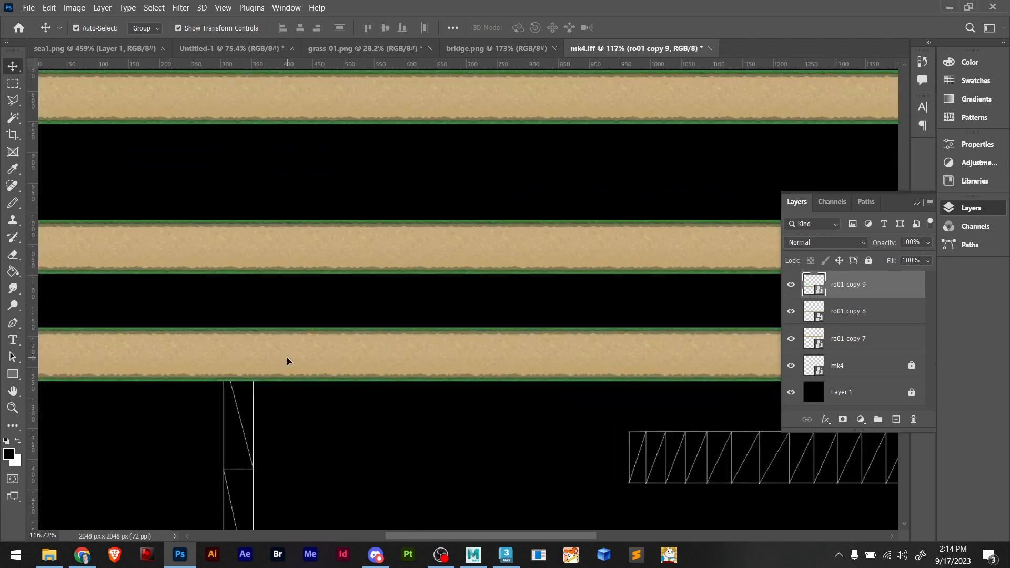
left_click_drag(299, 330, 297, 349)
scroll(323, 390, "down", 3, "alt")
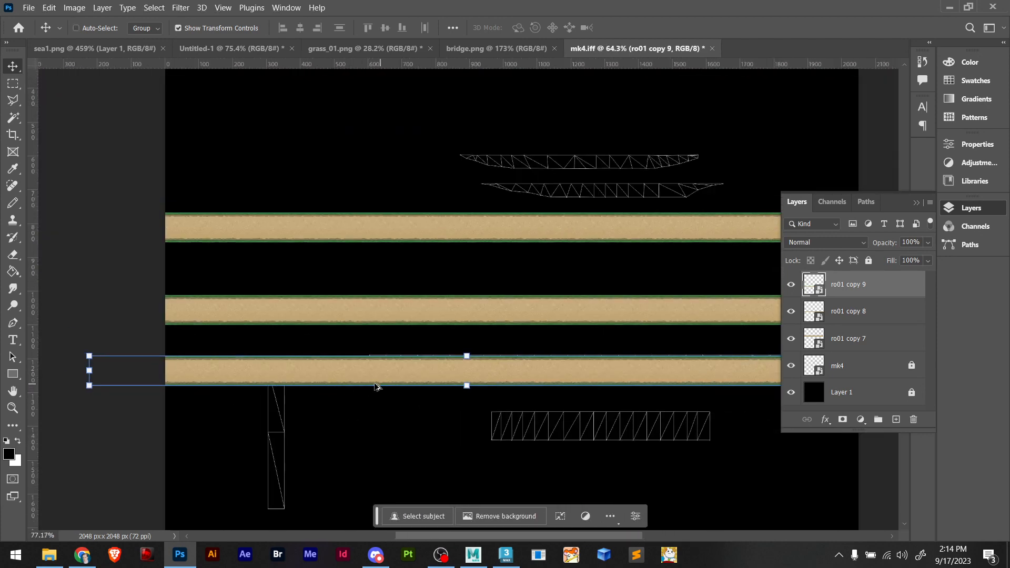
scroll(375, 387, "up", 2, "alt")
key("Up")
key("Up")
key("Up")
key("Up")
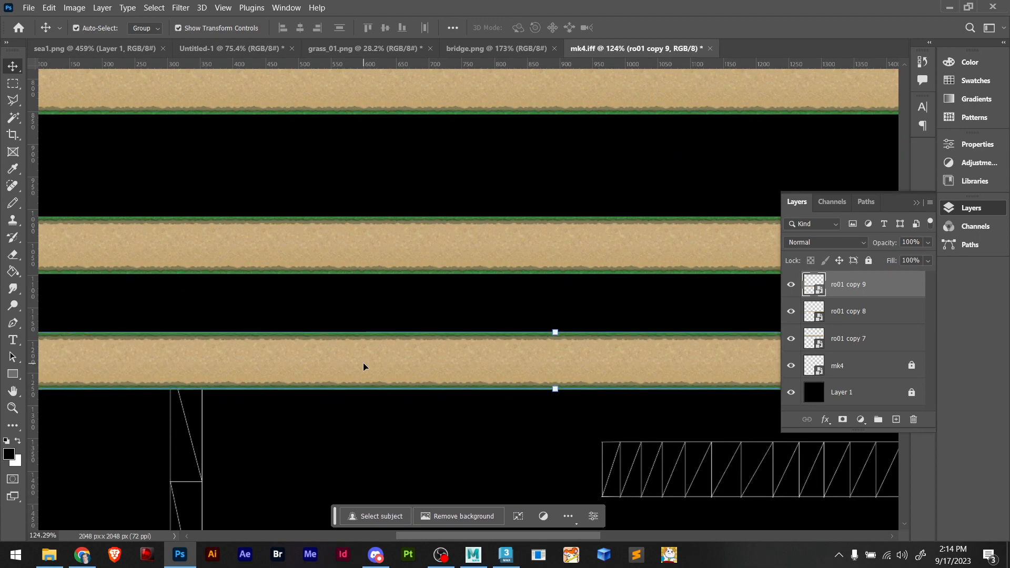
Add a layer mask to the third road strip that hides a rectangular section around the narrow vertical UV piece
scroll(342, 383, "down", 3, "alt")
key("m")
left_click_drag(311, 347, 246, 399)
left_click(842, 420)
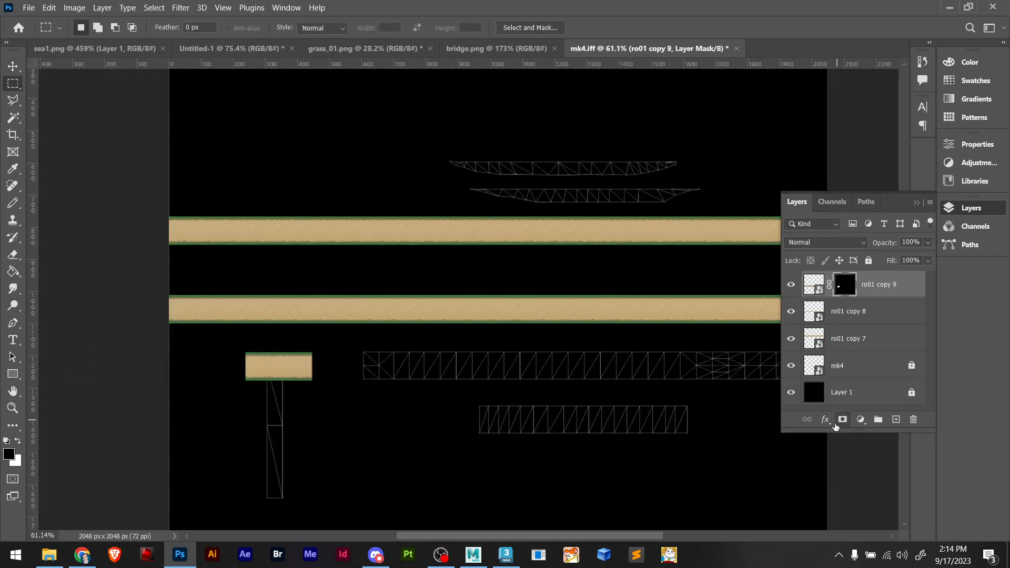
key("ctrl+i")
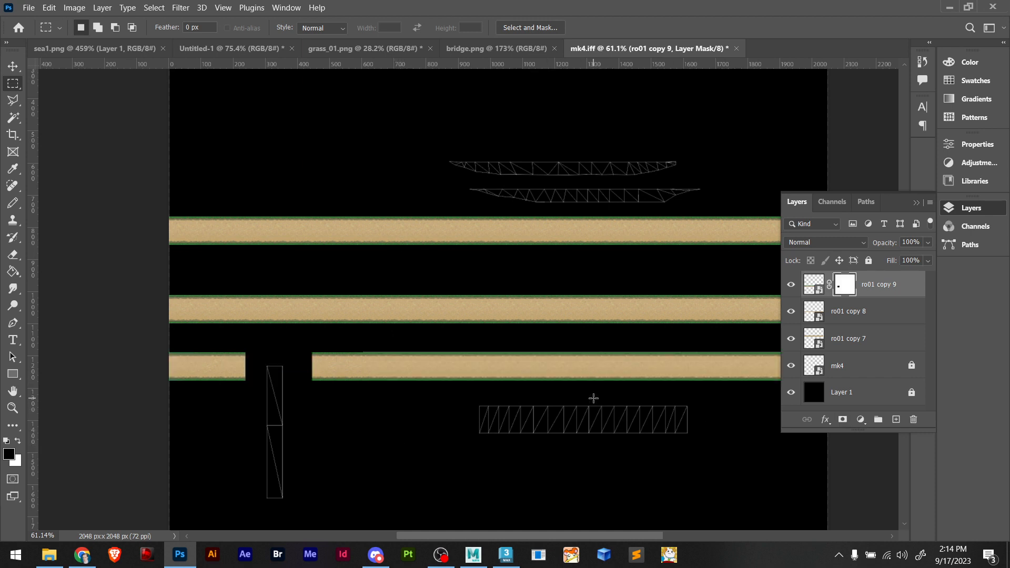
Duplicate the masked road strip downward onto the short UV strip below and nudge its top edge flush with the outline
key("v")
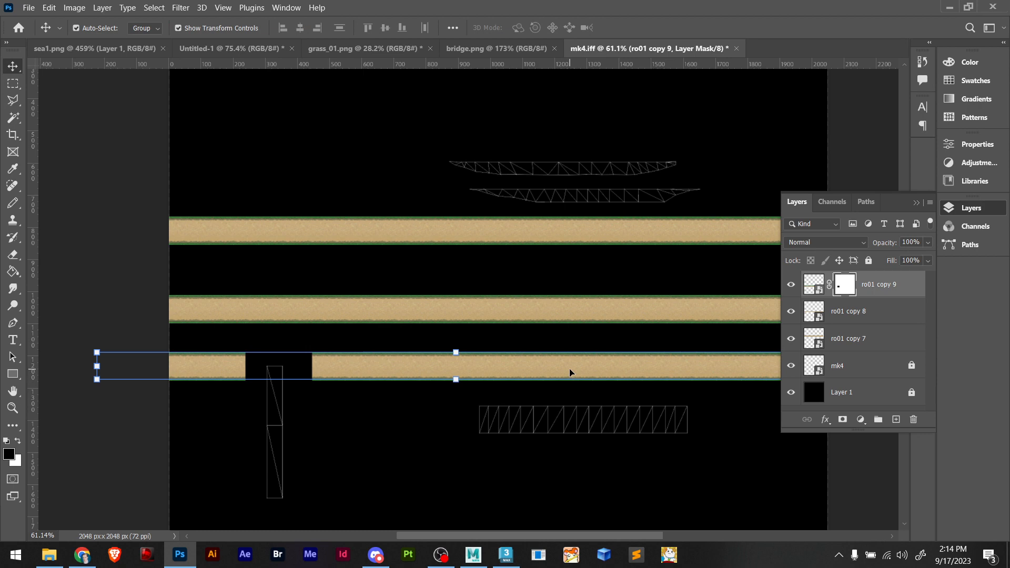
left_click_drag(570, 372, 565, 428, "alt")
scroll(553, 431, "up", 5, "alt")
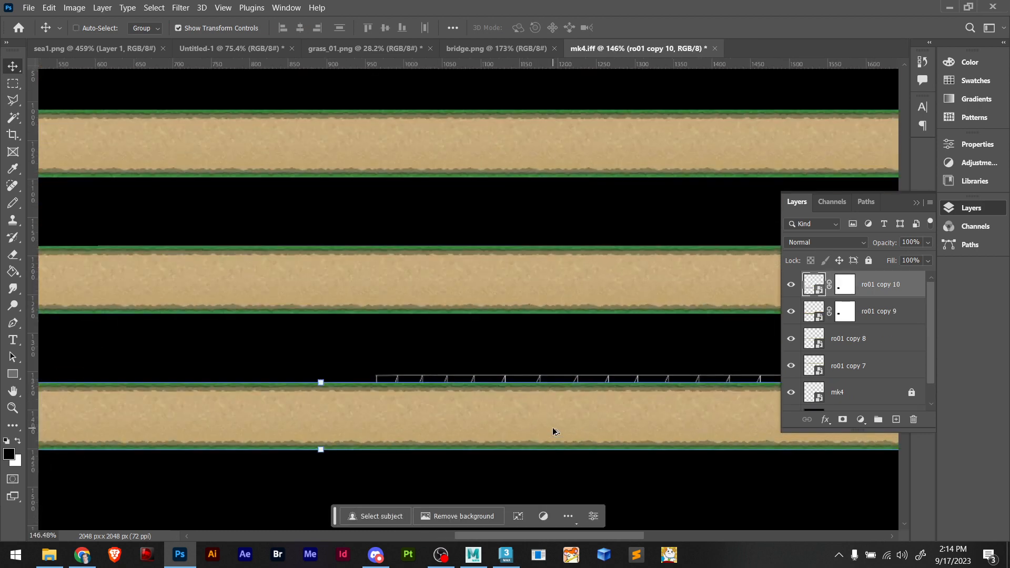
key("shift+Up")
key("Up")
key("Up")
key("Down")
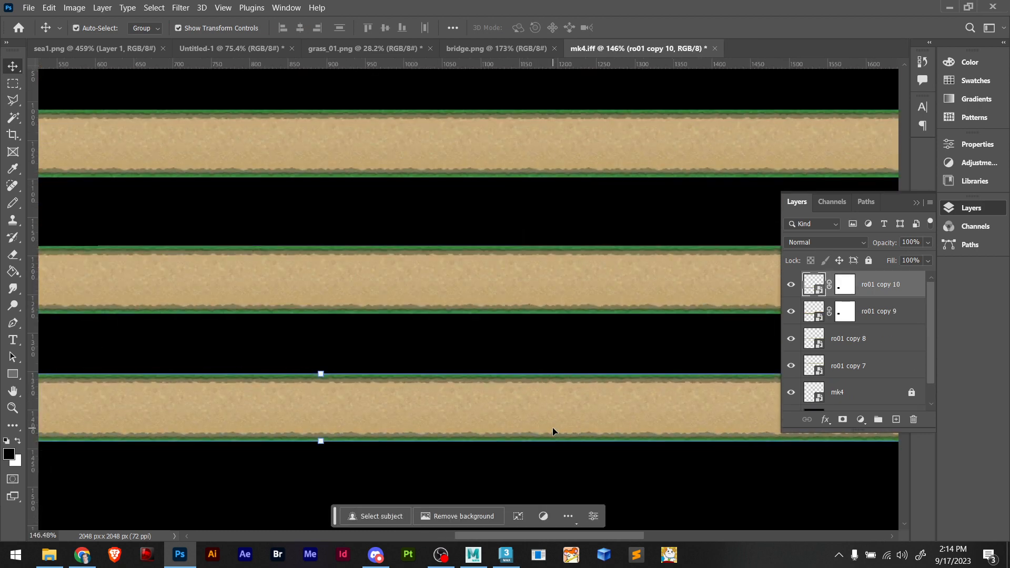
Place ro02.png from the old_donut_sfc folder into the mk4 document near the two curved UV pieces
scroll(553, 431, "down", 5, "alt")
scroll(587, 211, "up", 2)
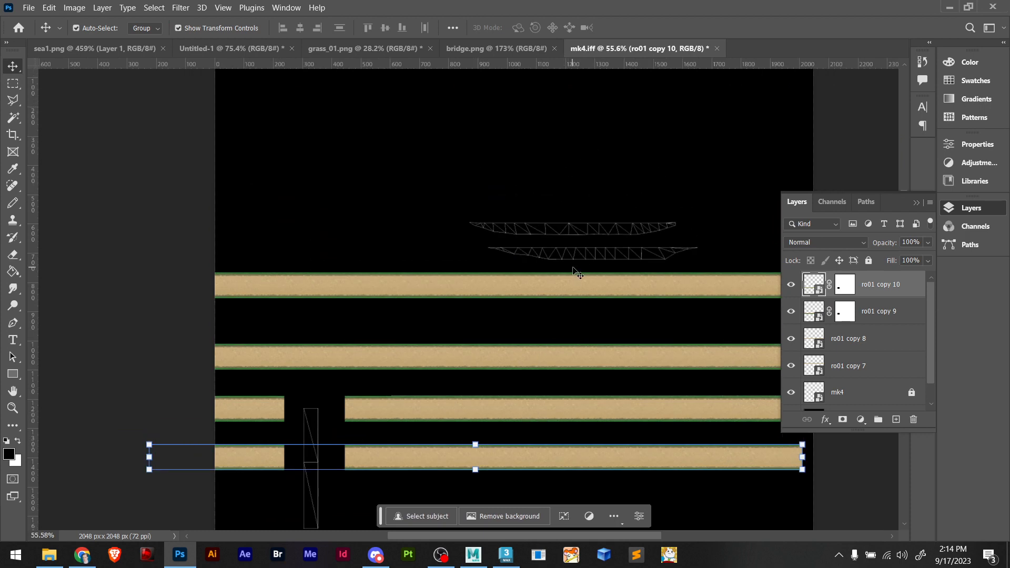
key("alt+Tab")
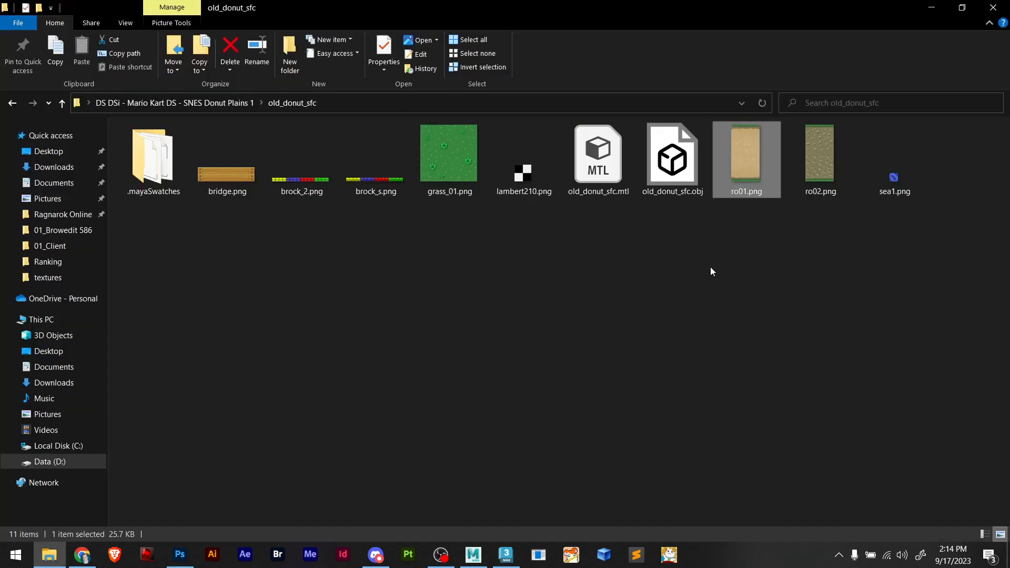
key("alt+Tab")
left_click_drag(825, 163, 579, 279)
scroll(516, 310, "up", 5, "alt")
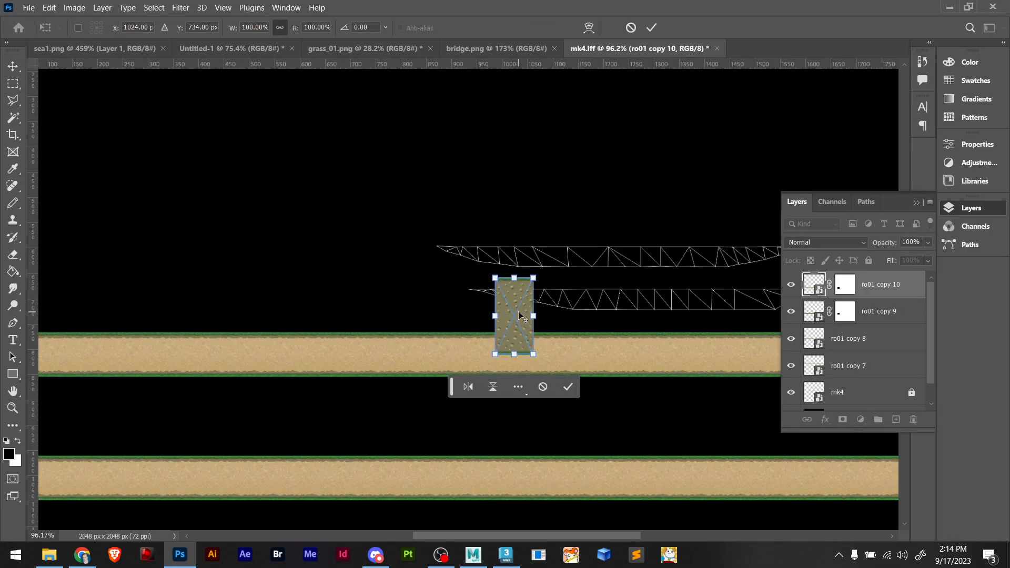
Align the ro02 tile with the left end and top edge of the upper curved UV piece and commit it at 100% scale
left_click_drag(517, 307, 434, 253)
scroll(407, 256, "up", 5, "alt")
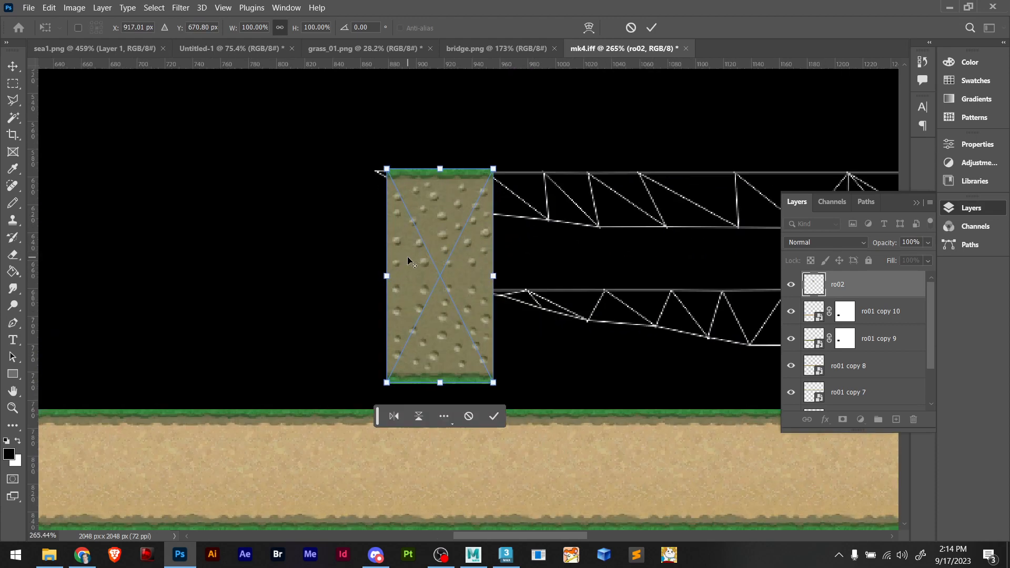
left_click_drag(394, 300, 376, 274)
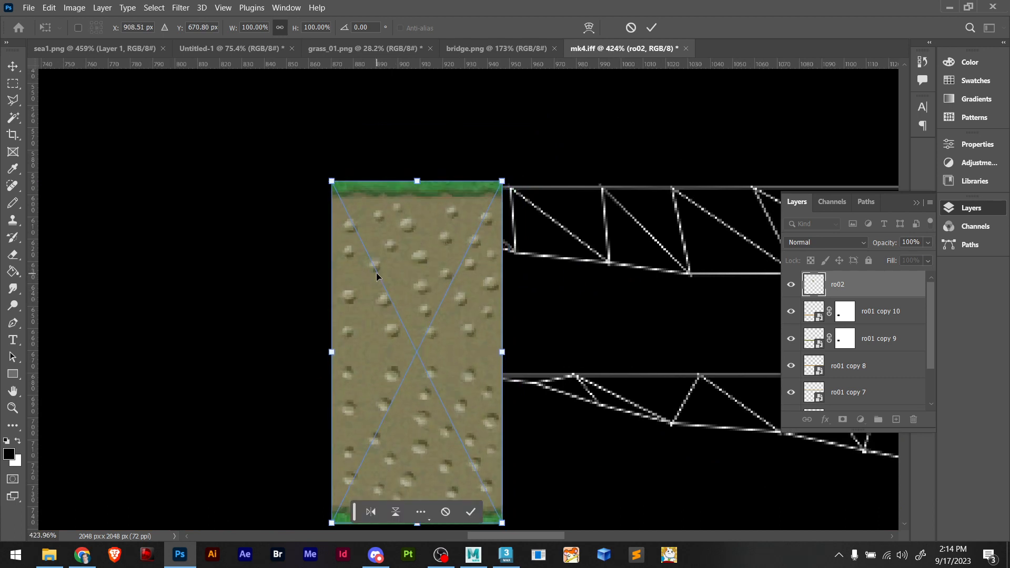
key("Down")
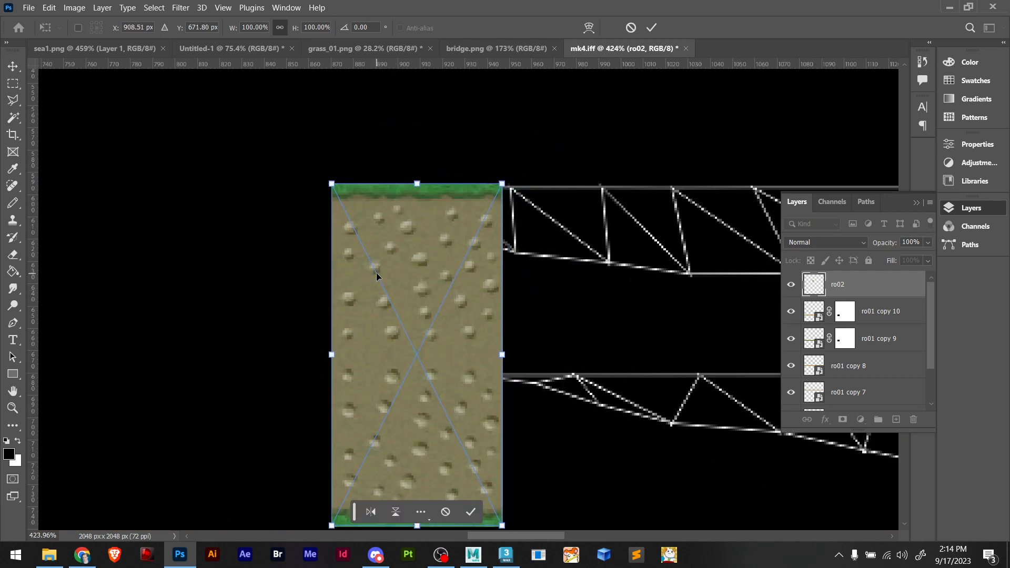
scroll(487, 321, "down", 3, "alt")
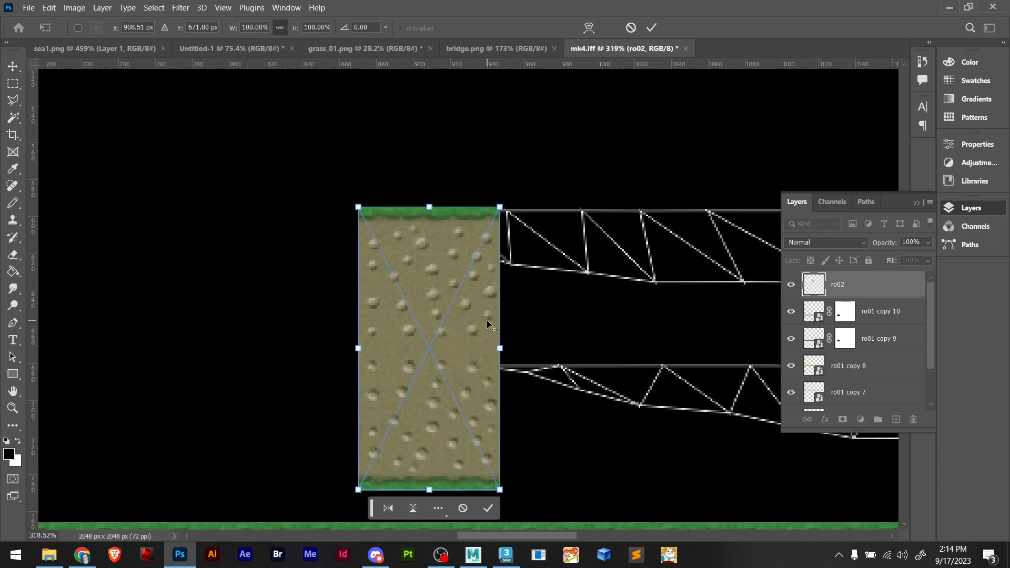
left_click_drag(439, 459, 434, 361)
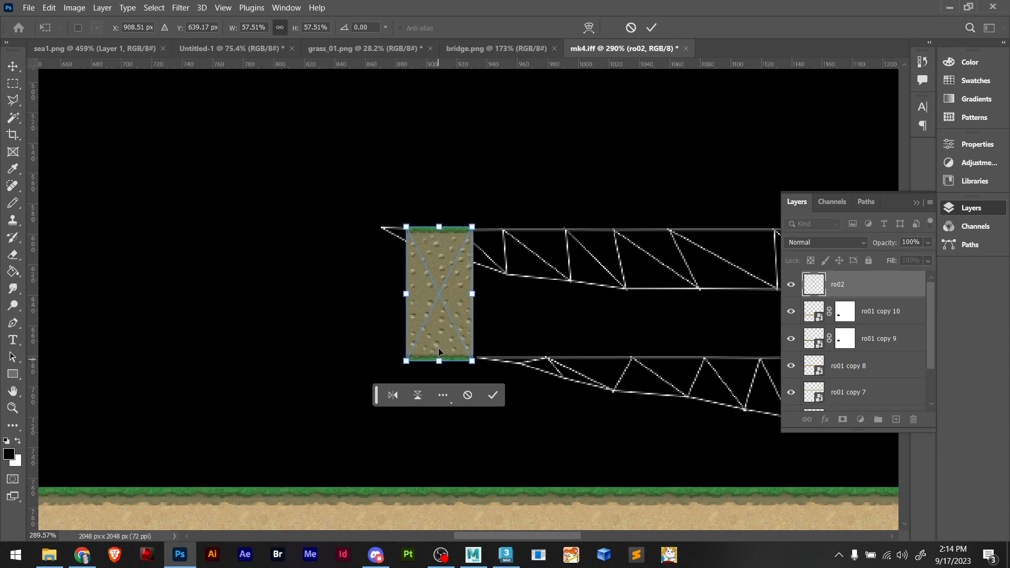
key("ctrl+z")
key("Return")
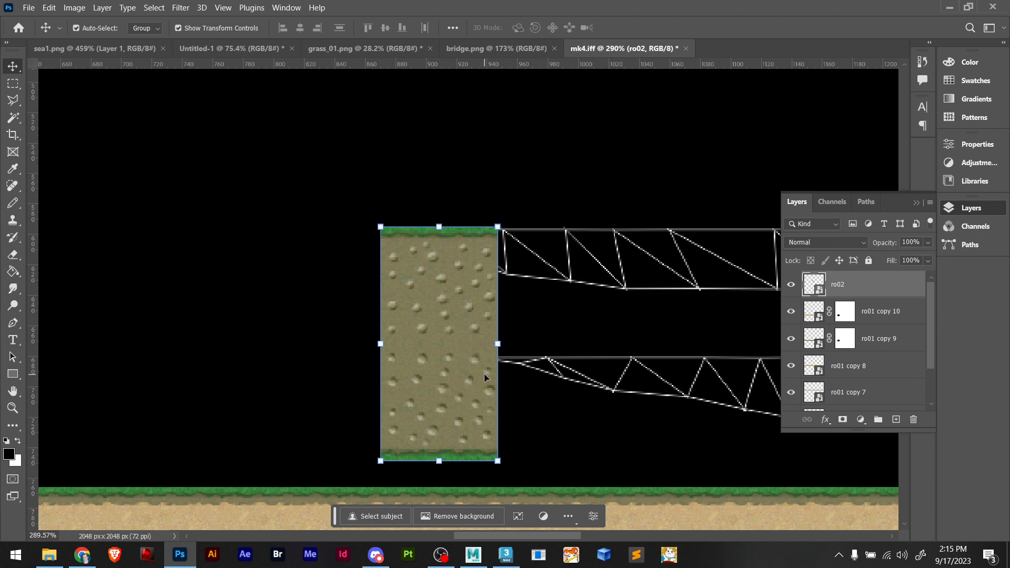
Rasterize the ro02 layer and delete the lower half of the tile
key("m")
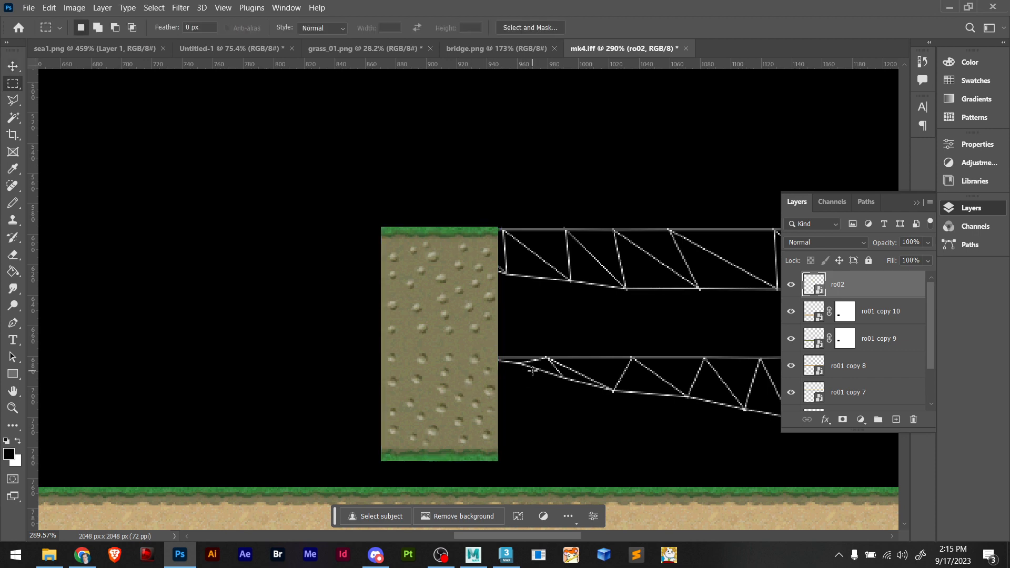
right_click(848, 283)
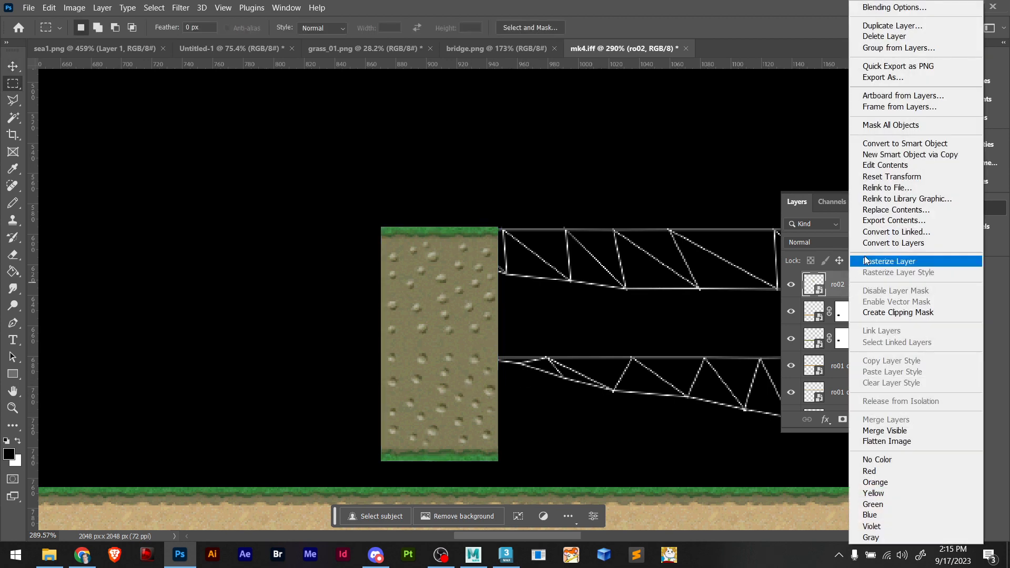
left_click(888, 263)
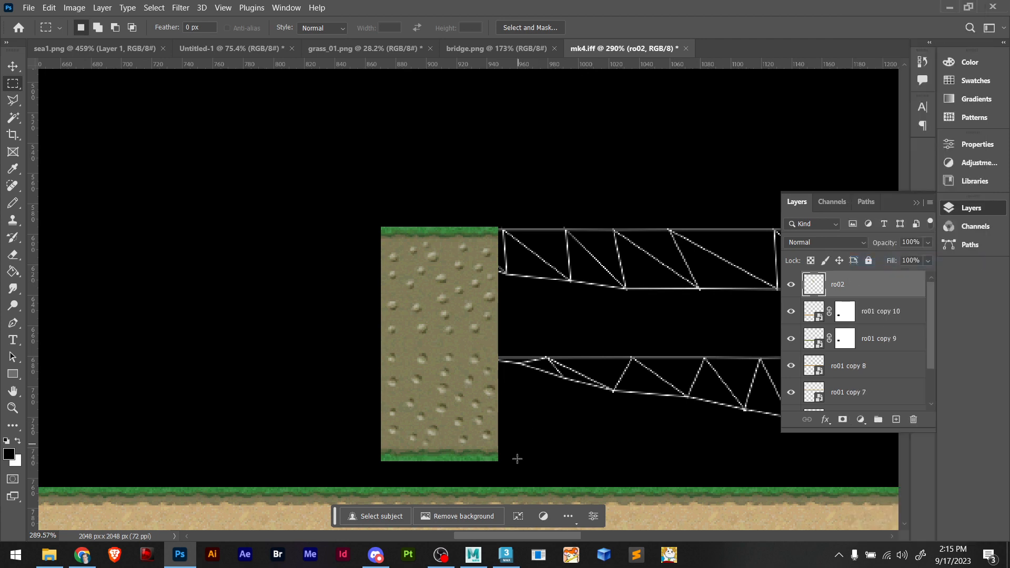
left_click_drag(515, 472, 362, 346)
key("Delete")
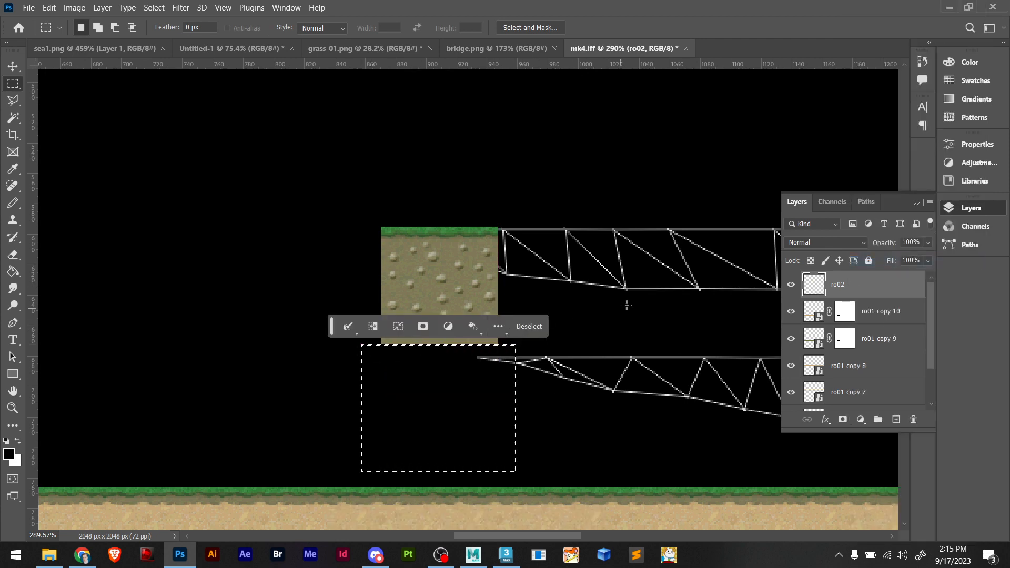
key("ctrl+d")
Duplicate the halved ro02 tile edge to edge rightward until the upper curved UV piece is fully covered
key("v")
left_click_drag(489, 314, 332, 332, "alt")
left_click_drag(490, 308, 224, 318)
left_click_drag(228, 318, 149, 339, "alt")
left_click_drag(309, 313, 688, 314)
left_click_drag(546, 321, 243, 335)
left_click_drag(511, 316, 645, 323)
scroll(671, 284, "down", 4, "alt")
scroll(670, 288, "down", 1, "alt")
Select the whole row of ro02 tiles, duplicate it onto the lower curved UV piece and nudge its top edge into line
left_click_drag(721, 245, 178, 304, "ctrl")
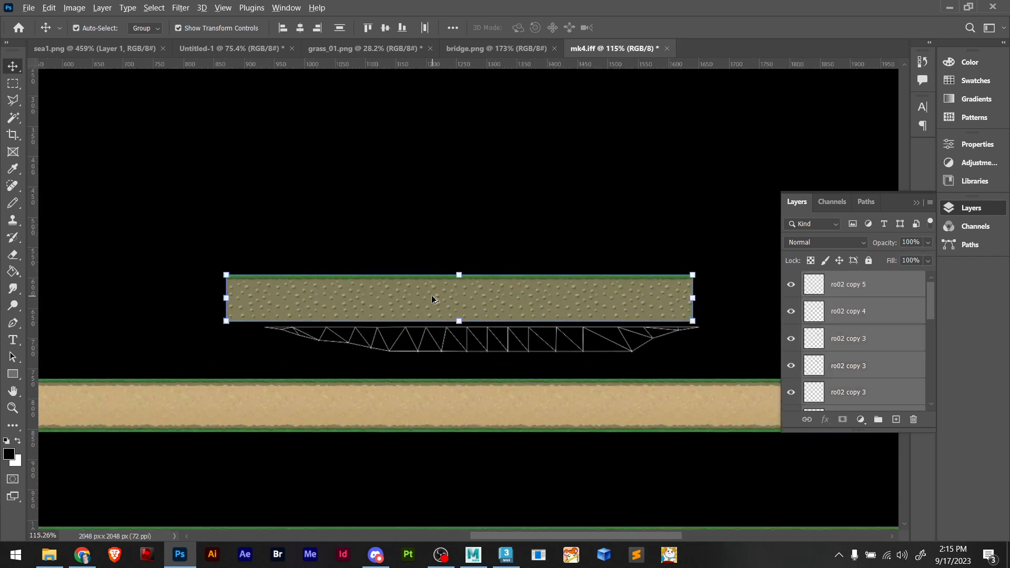
left_click_drag(432, 296, 432, 344, "alt")
key("ctrl+z")
left_click_drag(729, 246, 243, 346)
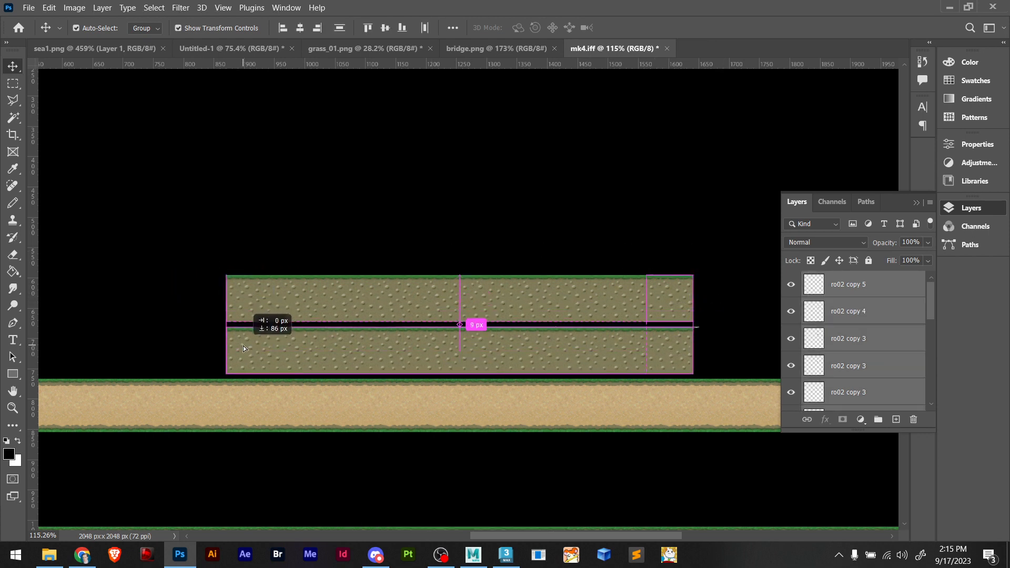
scroll(426, 333, "up", 3, "alt")
key("shift+Down")
key("shift+Up")
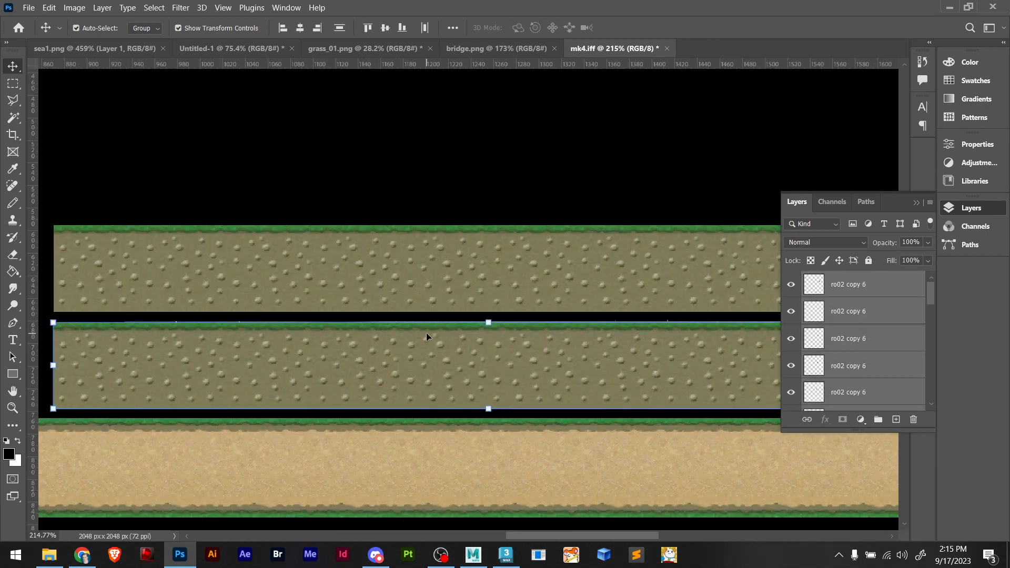
key("Up")
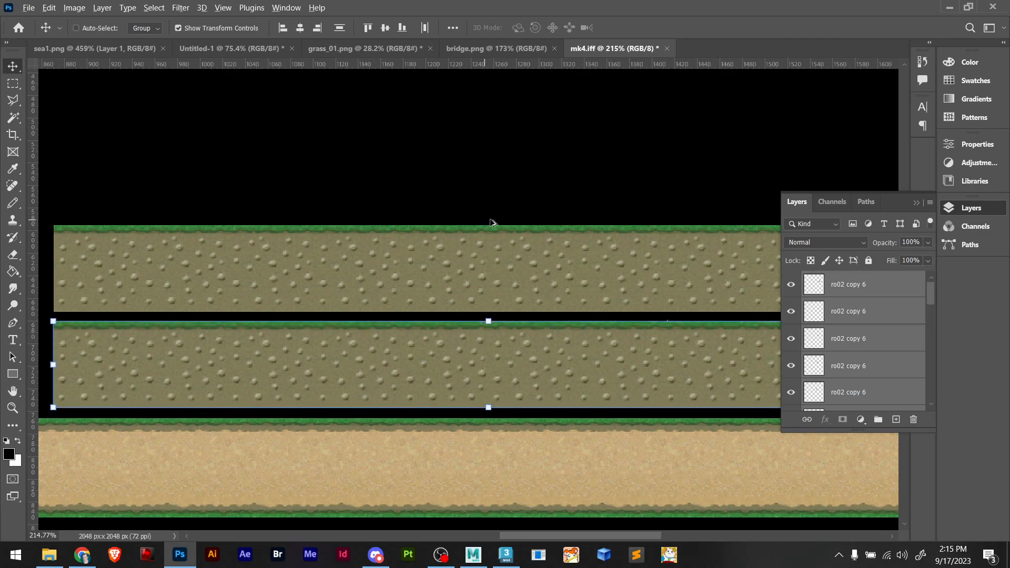
scroll(501, 244, "down", 3, "alt")
scroll(505, 250, "down", 1)
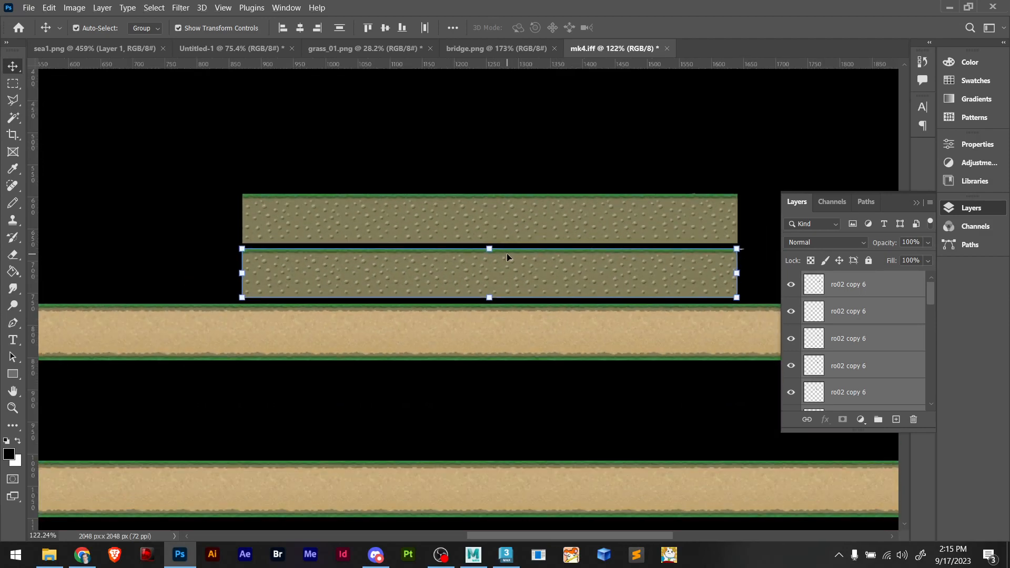
key("ctrl+alt+s")
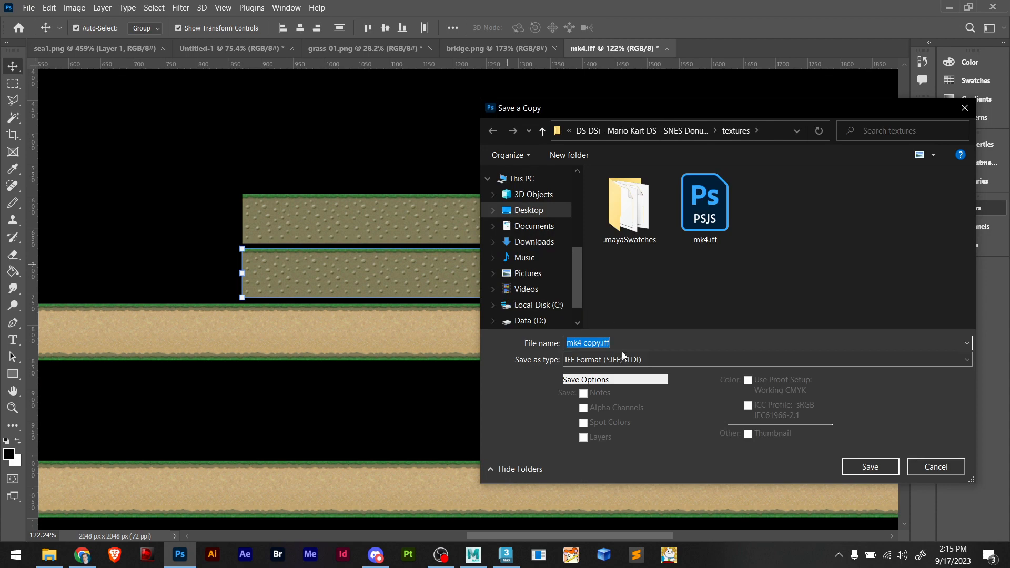
left_click(935, 467)
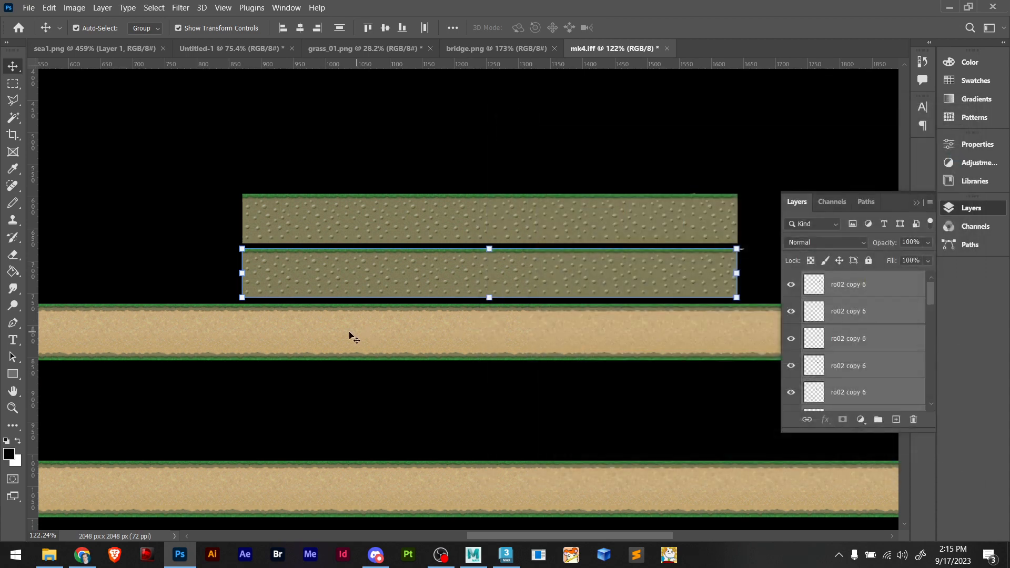
Place the lambert210 checker image from the old_donut_sfc folder into mk4.iff and commit the placement
left_click_drag(368, 324, 613, 119)
left_click_drag(252, 453, 463, 255)
key("alt+Tab")
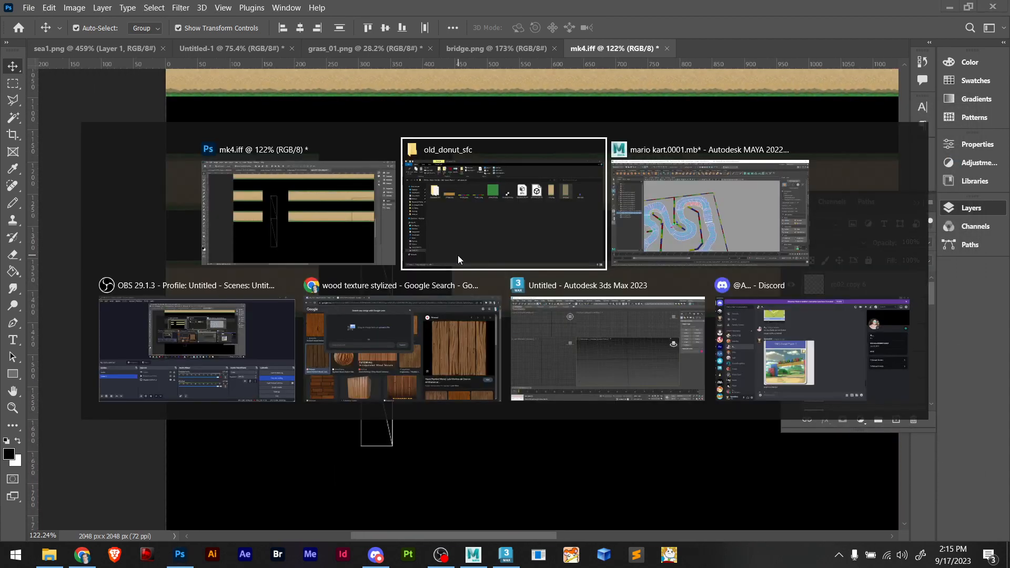
key("alt+Tab")
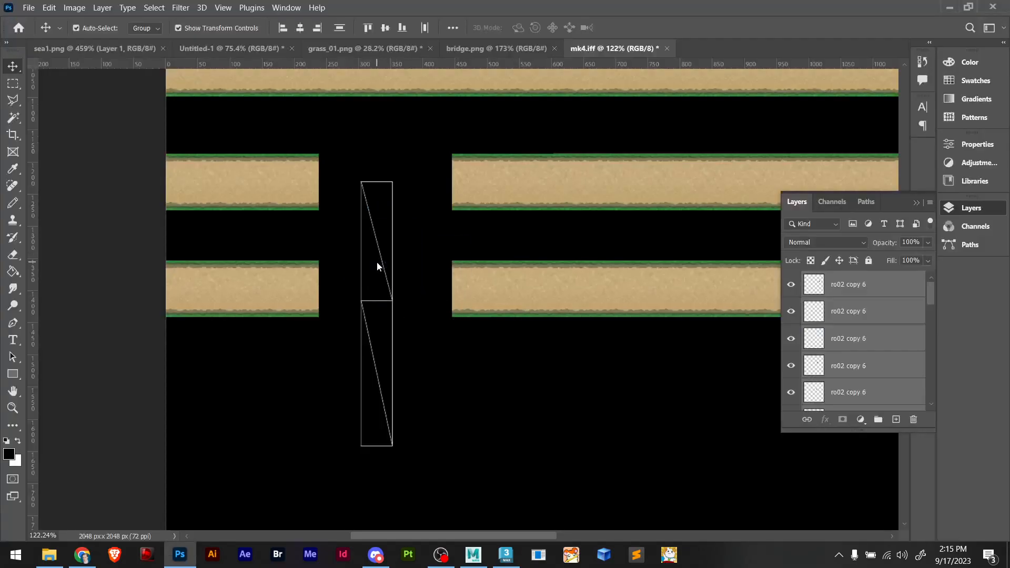
left_click_drag(377, 266, 528, 298)
key("Return")
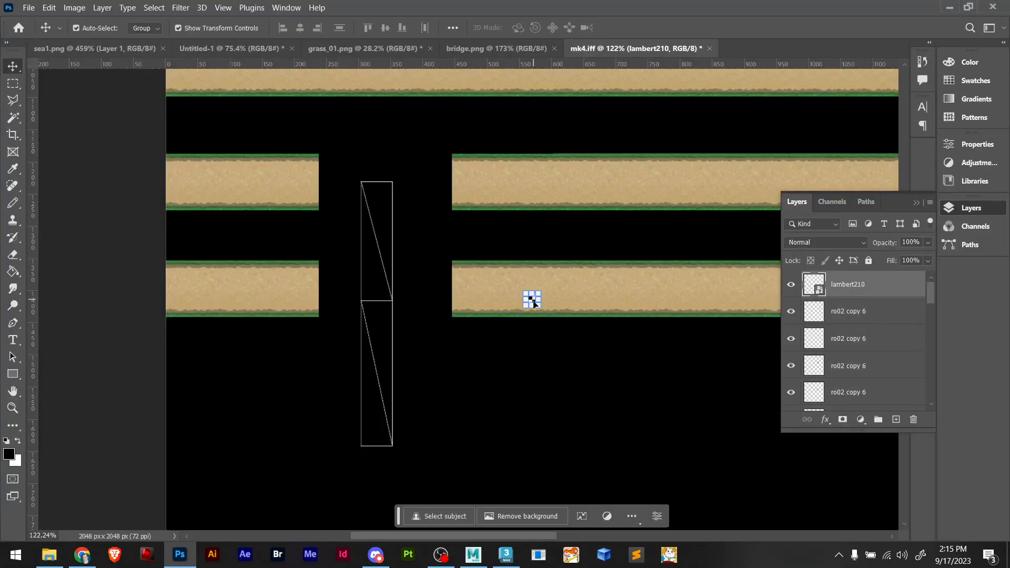
Fit two side-by-side lambert210 checker tiles to the upper end of the narrow vertical UV piece, scaled to 130.68%
left_click(547, 356)
left_click_drag(532, 301, 522, 243)
scroll(368, 188, "up", 6, "alt")
scroll(365, 192, "up", 3, "alt")
key("Up")
key("Up")
left_click(356, 192, "shift")
key("Return")
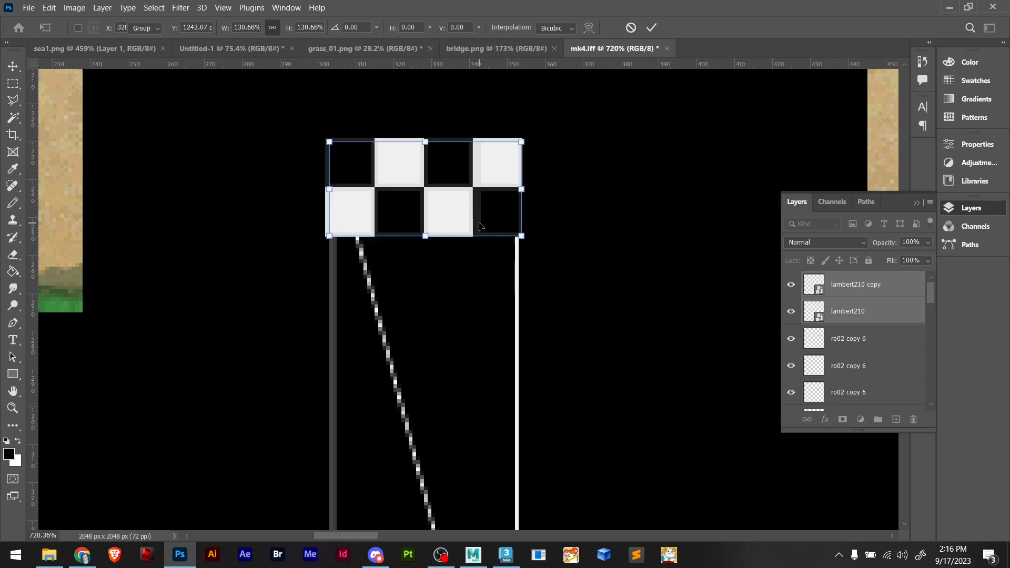
Duplicate the pair of checker tiles directly below itself and nudge the copy up to close the seam
left_click_drag(457, 213, 424, 299, "alt")
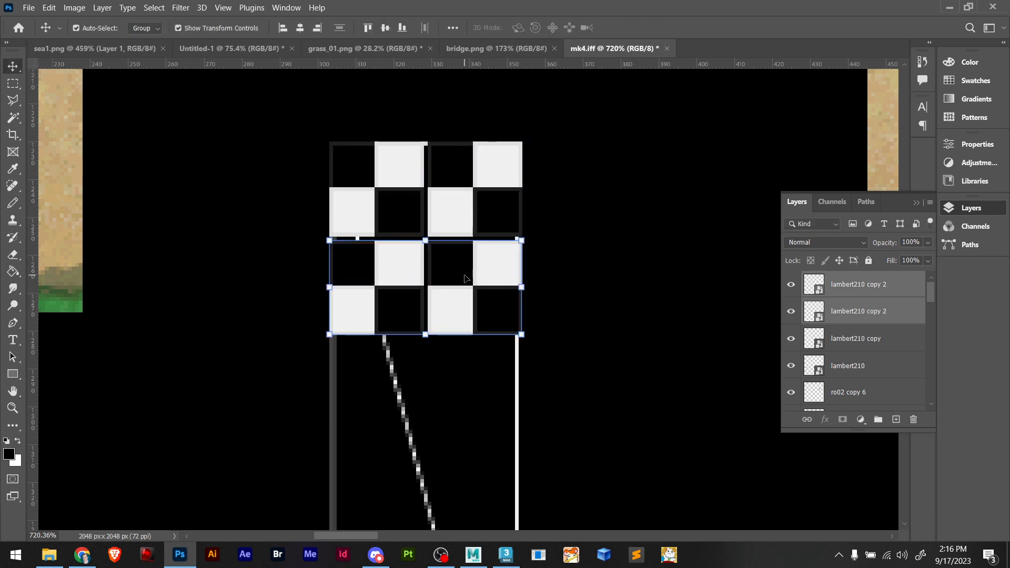
key("Up")
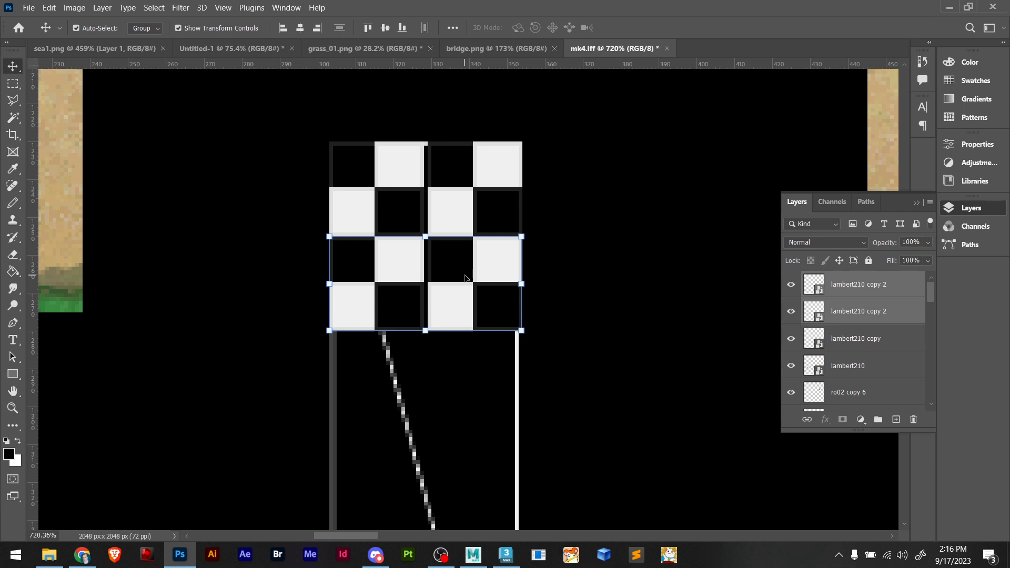
left_click_drag(586, 288, 317, 205)
left_click_drag(581, 378, 581, 379)
scroll(540, 301, "down", 2, "alt")
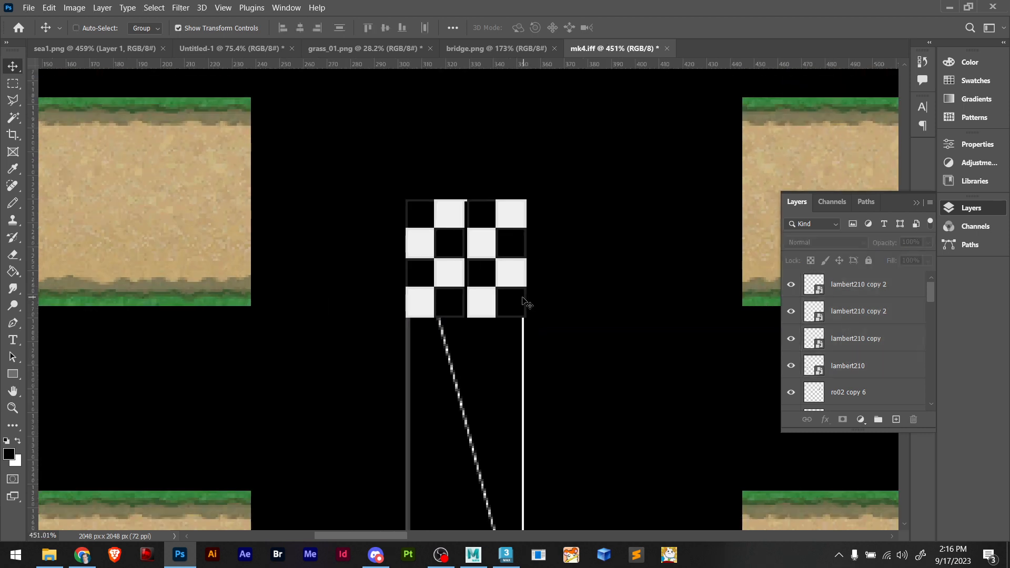
Select the four checker tiles and convert them to one smart object
left_click(424, 244)
left_click(503, 234, "shift")
left_click(444, 291, "shift")
left_click(478, 288, "shift")
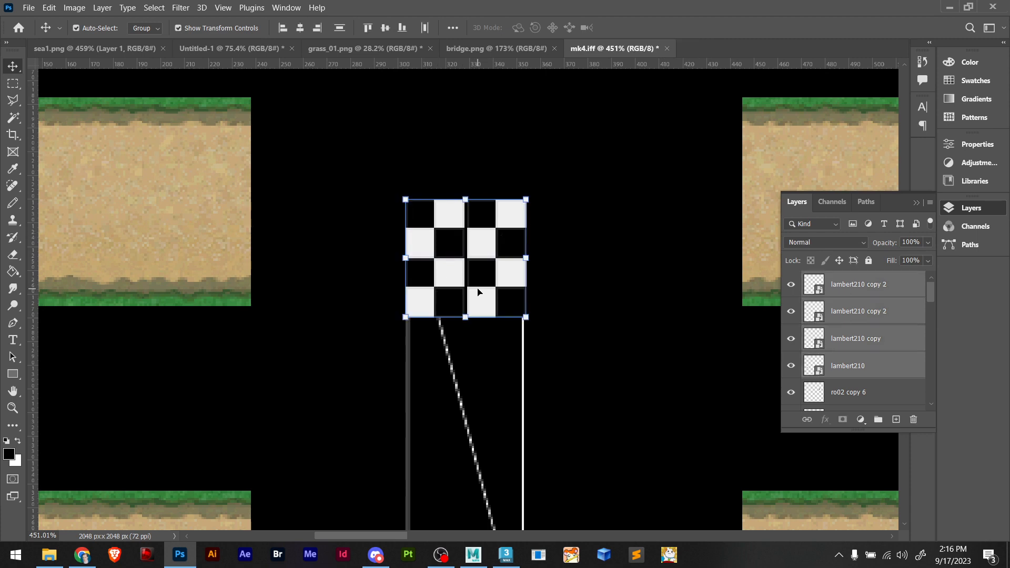
right_click(865, 293)
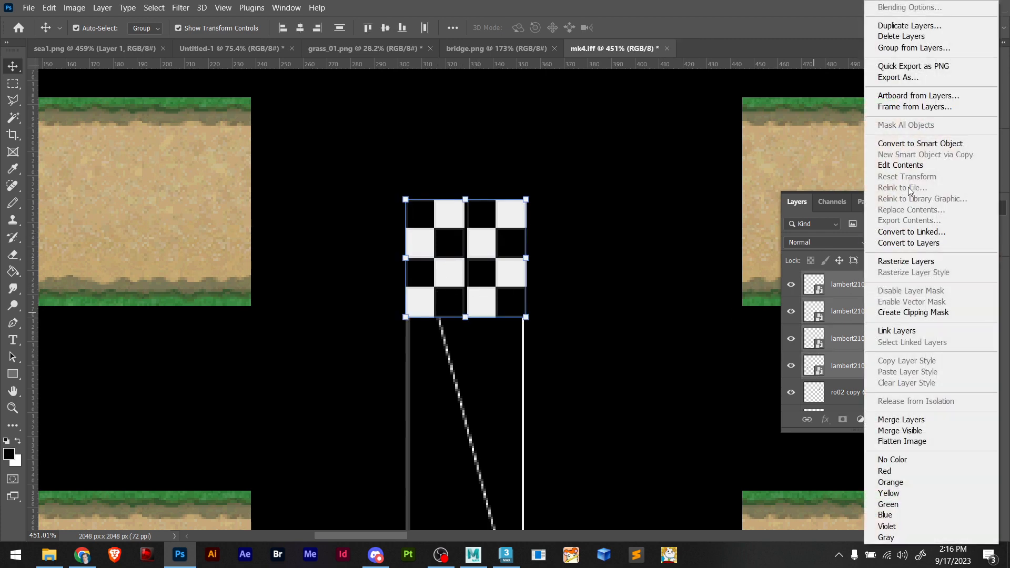
left_click(915, 148)
Duplicate the checker block downward along the narrow vertical UV piece until it reaches near its lower end
left_click_drag(447, 228, 428, 346, "alt")
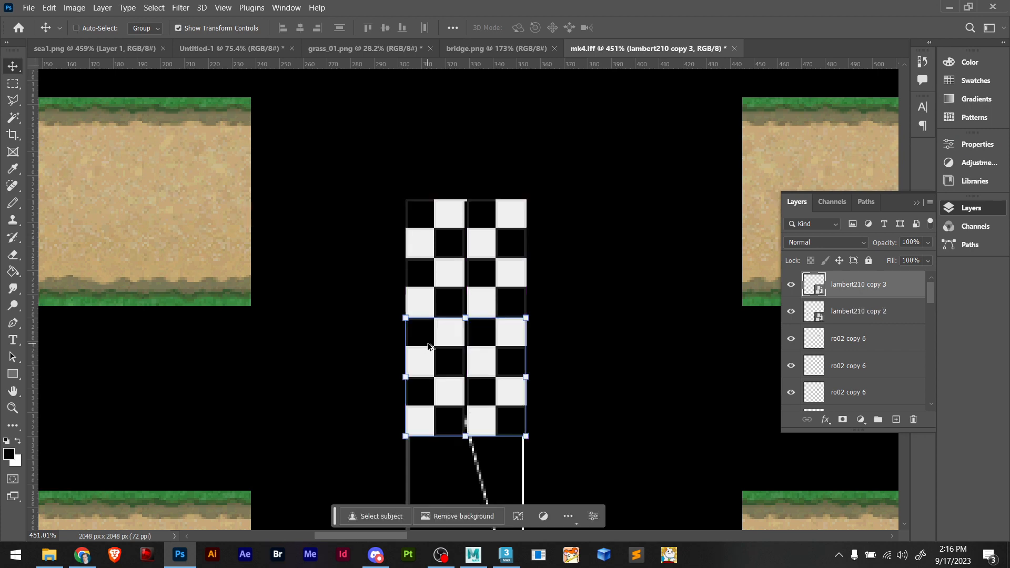
scroll(428, 347, "down", 6, "alt")
scroll(428, 347, "down", 5)
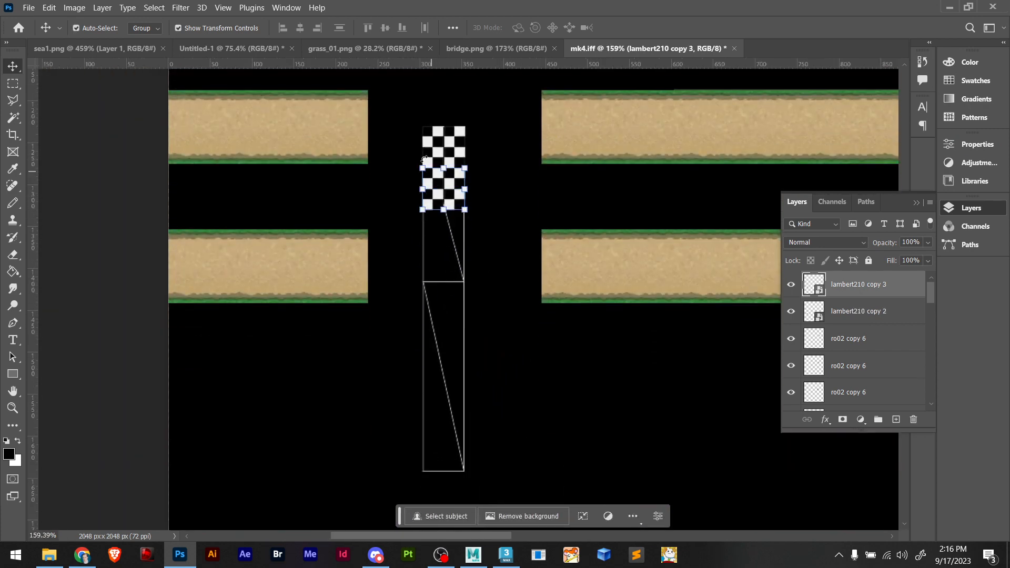
left_click(438, 146, "shift")
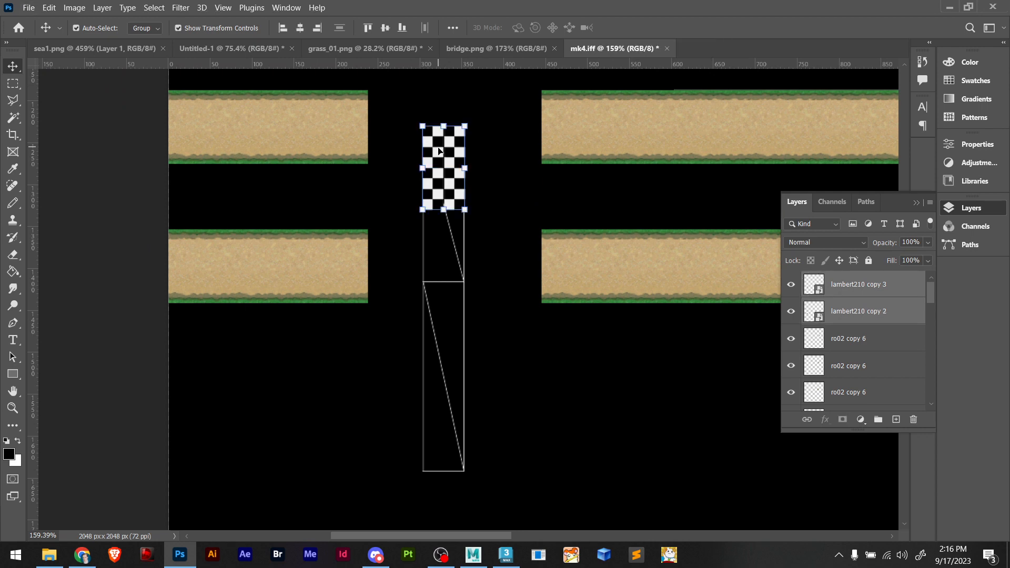
left_click_drag(436, 148, 430, 271, "alt")
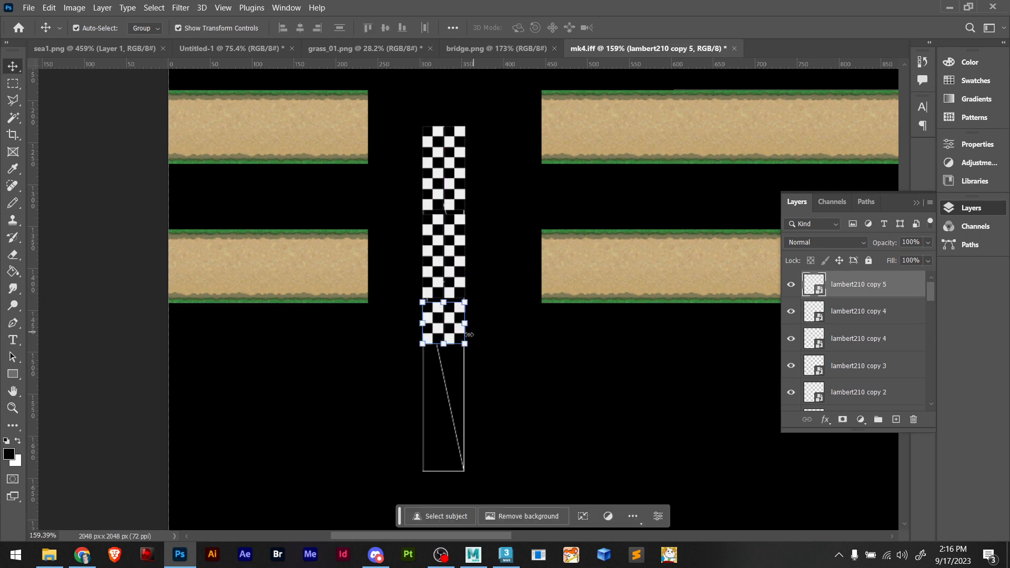
left_click_drag(440, 315, 445, 358)
scroll(444, 347, "up", 6, "alt")
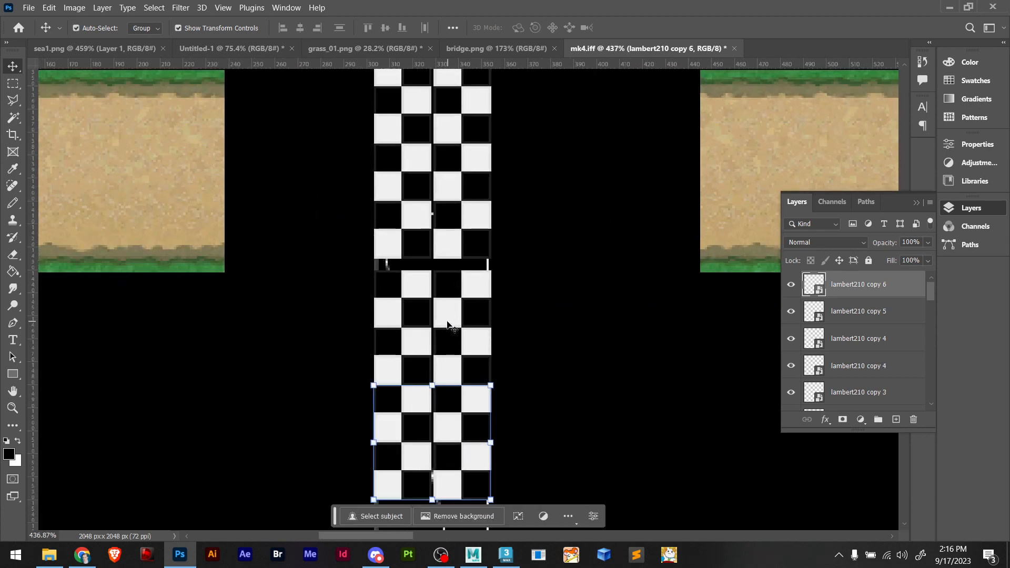
scroll(434, 311, "down", 5)
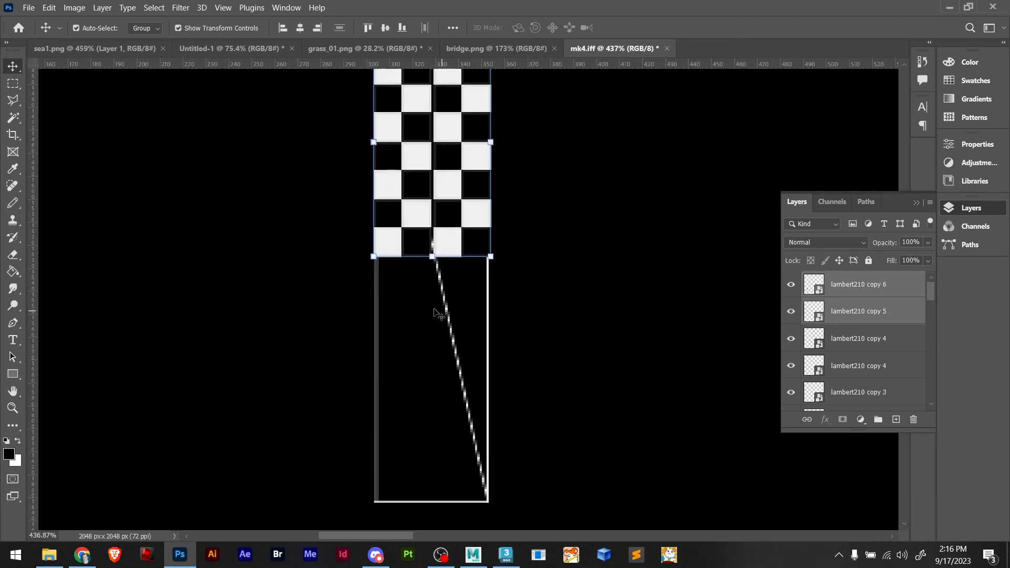
left_click_drag(411, 202, 385, 446, "alt")
key("ctrl+z")
left_click_drag(400, 146, 382, 365, "alt")
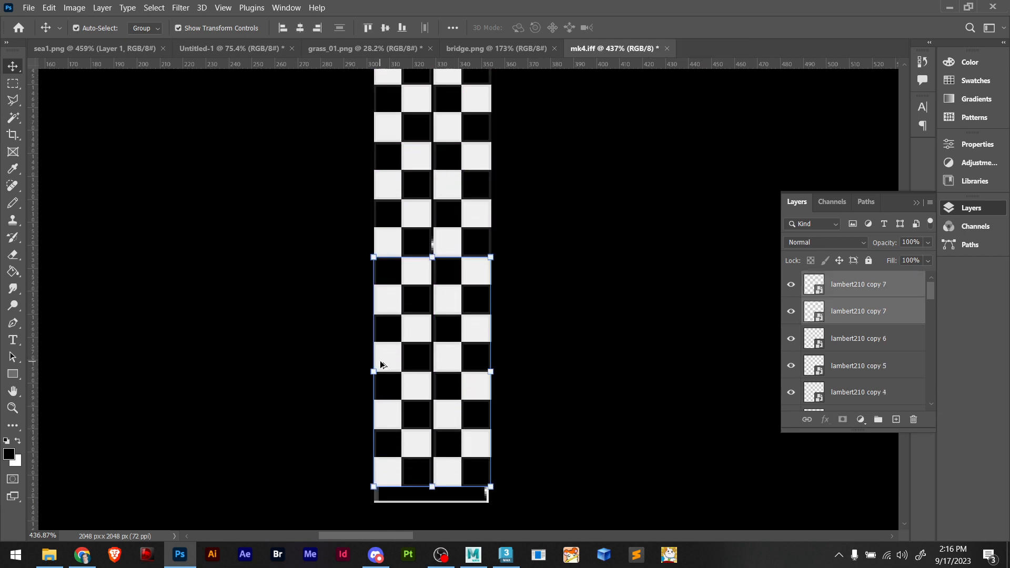
Select the checker blocks of the column from its lower end to its upper end
scroll(447, 341, "down", 5, "alt")
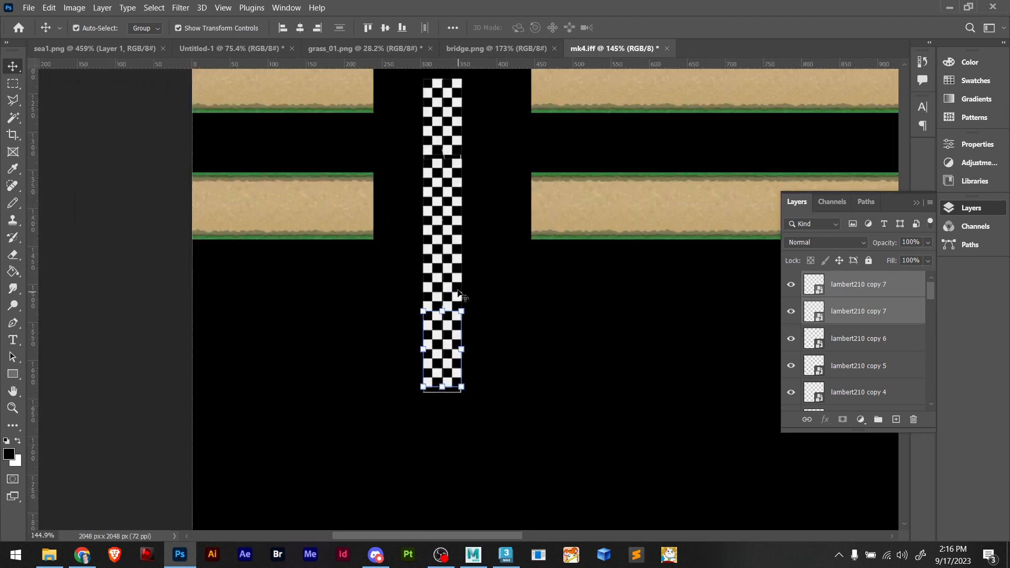
left_click(449, 299, "shift")
left_click(446, 223, "shift")
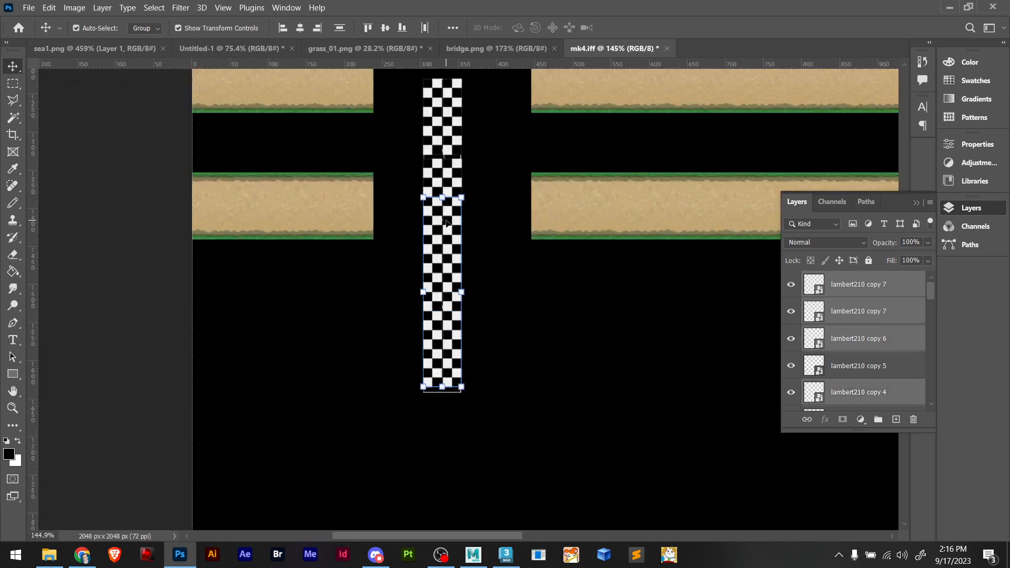
left_click(440, 91, "shift")
left_click_drag(446, 106, 556, 156)
key("ctrl+z")
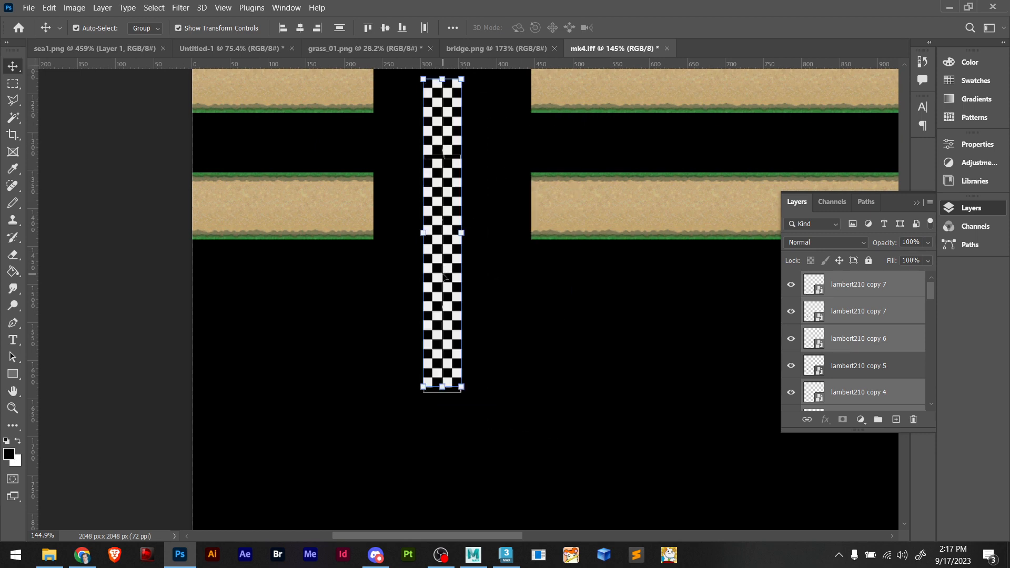
left_click_drag(461, 387, 475, 407, "shift")
key("ctrl+z")
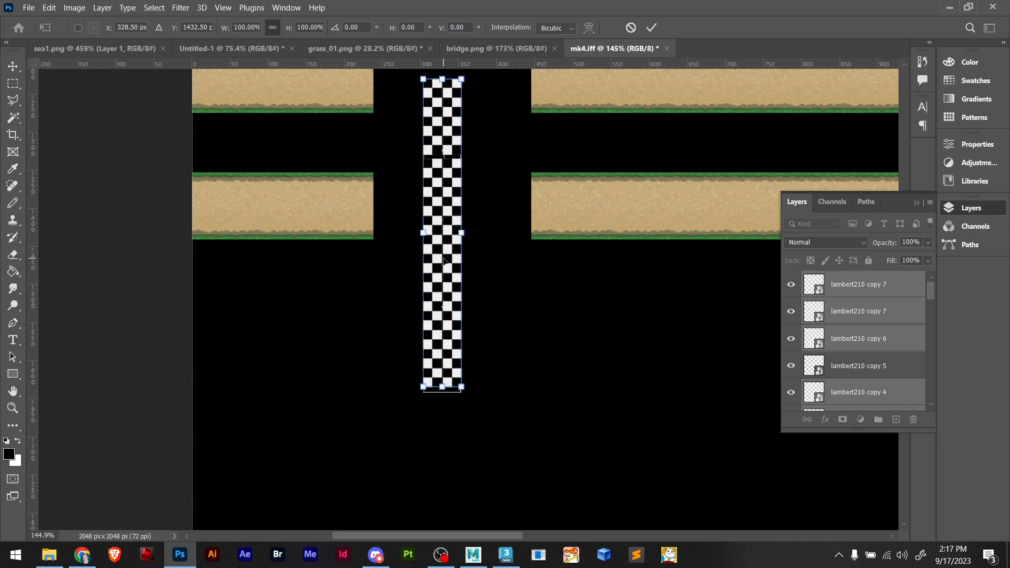
key("Escape")
Add the missing block to the selection and scale the entire checker column to 202.24%
left_click(444, 253, "shift")
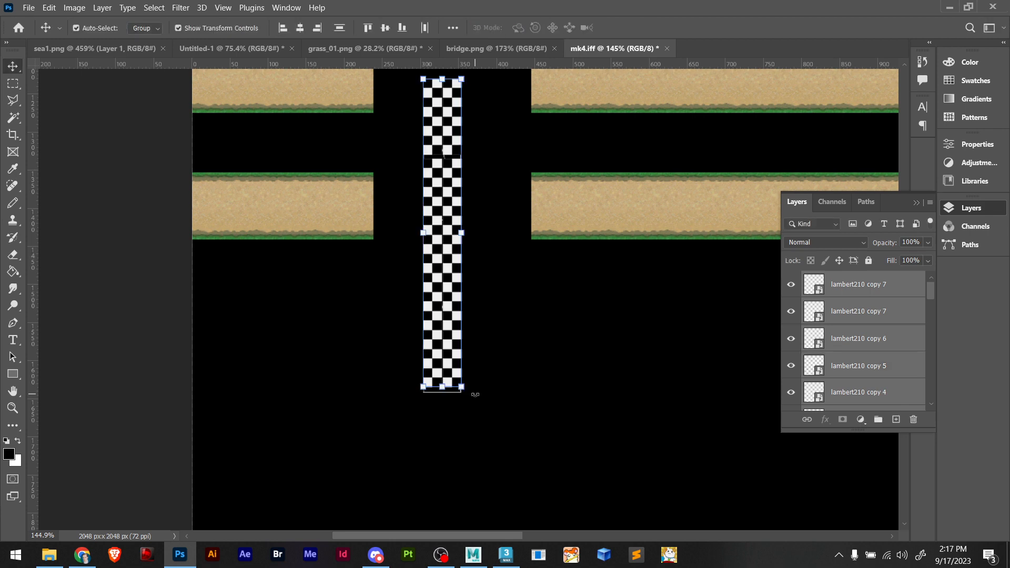
left_click_drag(463, 387, 599, 480)
scroll(452, 395, "up", 5)
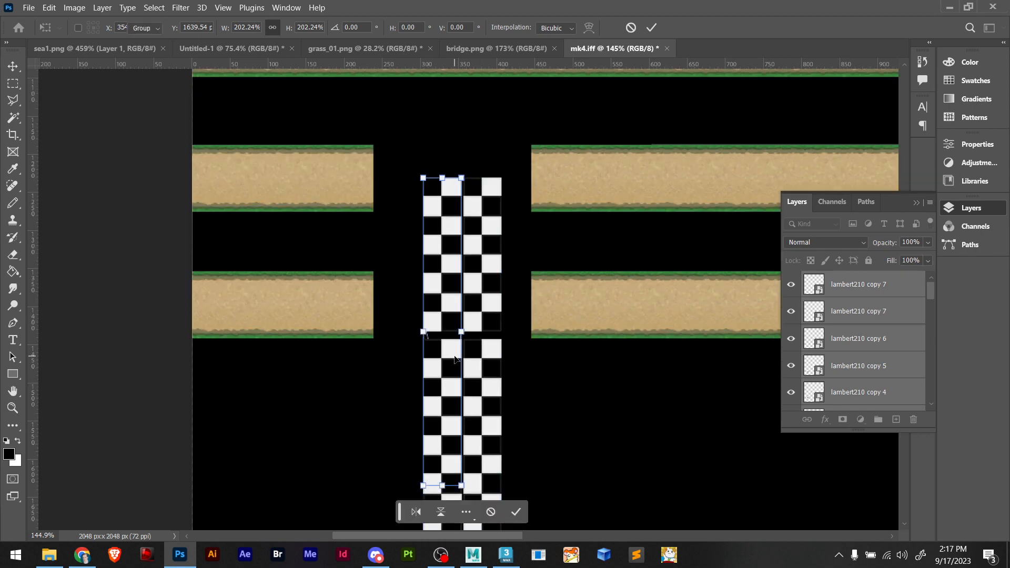
key("Return")
Select the checker blocks below the gap in the column and move them up against the upper blocks
scroll(464, 372, "up", 4, "alt")
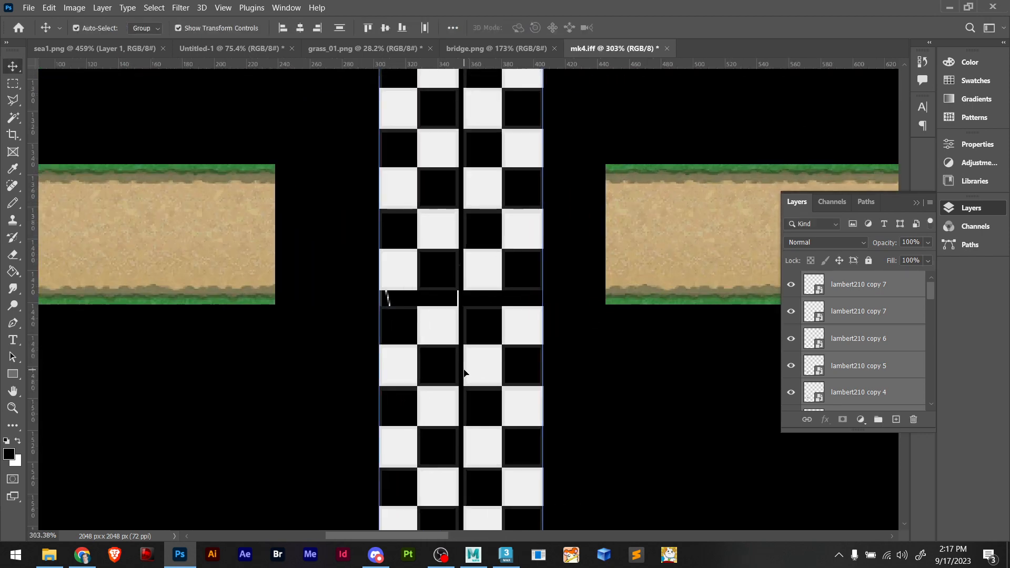
scroll(463, 372, "down", 4, "alt")
scroll(466, 398, "down", 2)
left_click(526, 359)
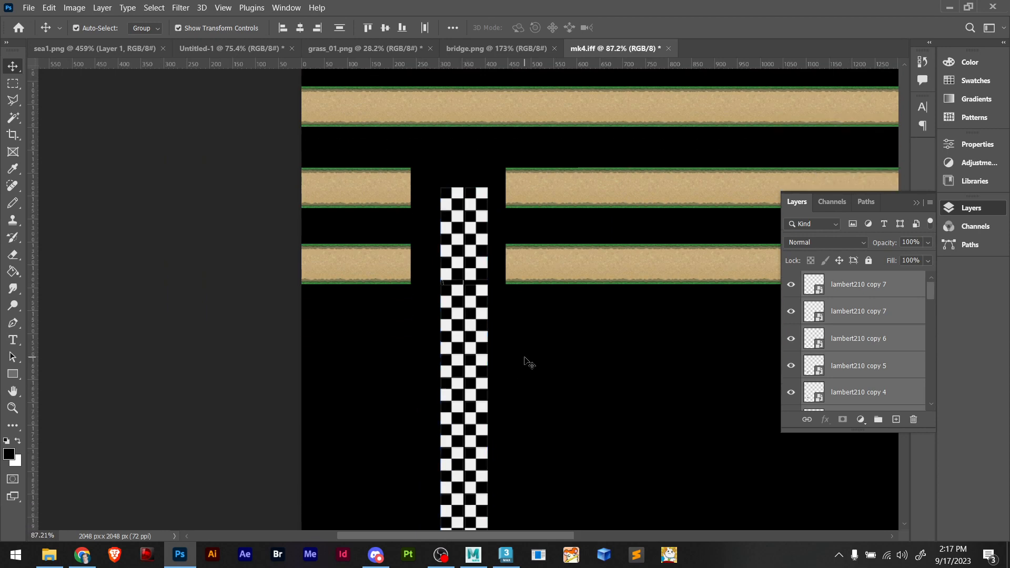
left_click(471, 304)
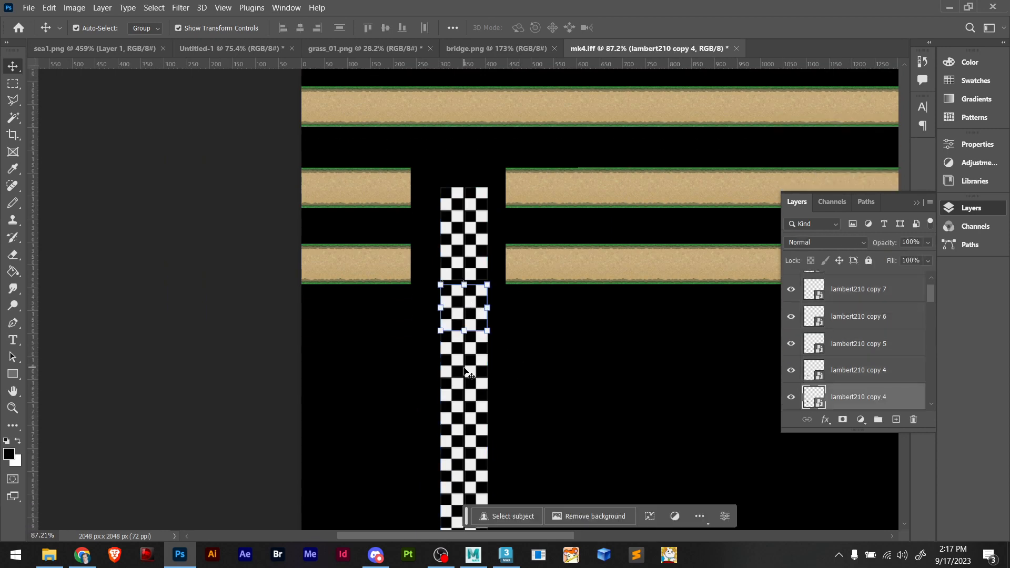
left_click(470, 405, "shift")
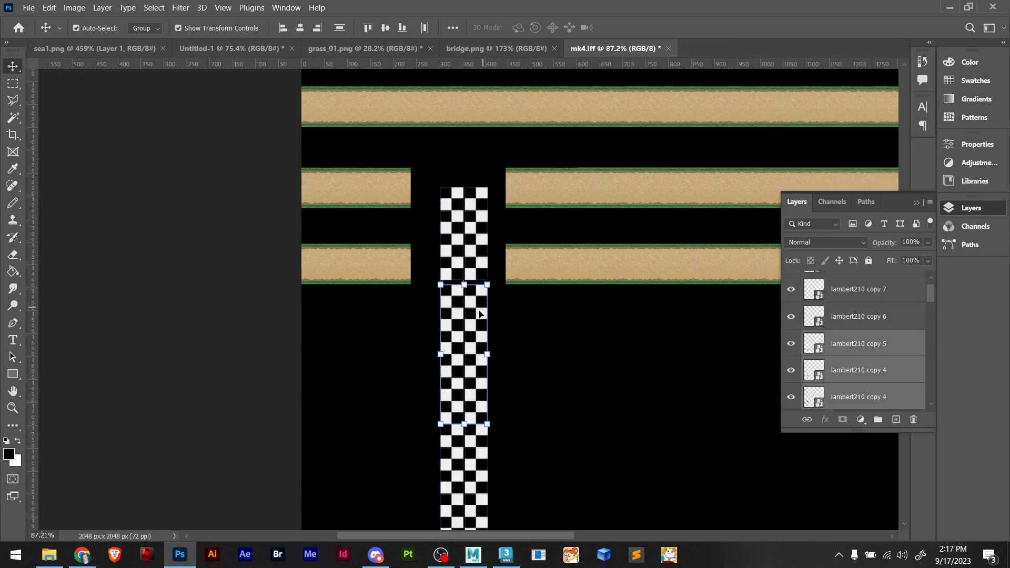
left_click(455, 460, "shift")
scroll(468, 295, "up", 3, "alt")
left_click_drag(467, 293, 468, 293)
scroll(481, 307, "down", 5, "alt")
left_click(315, 396)
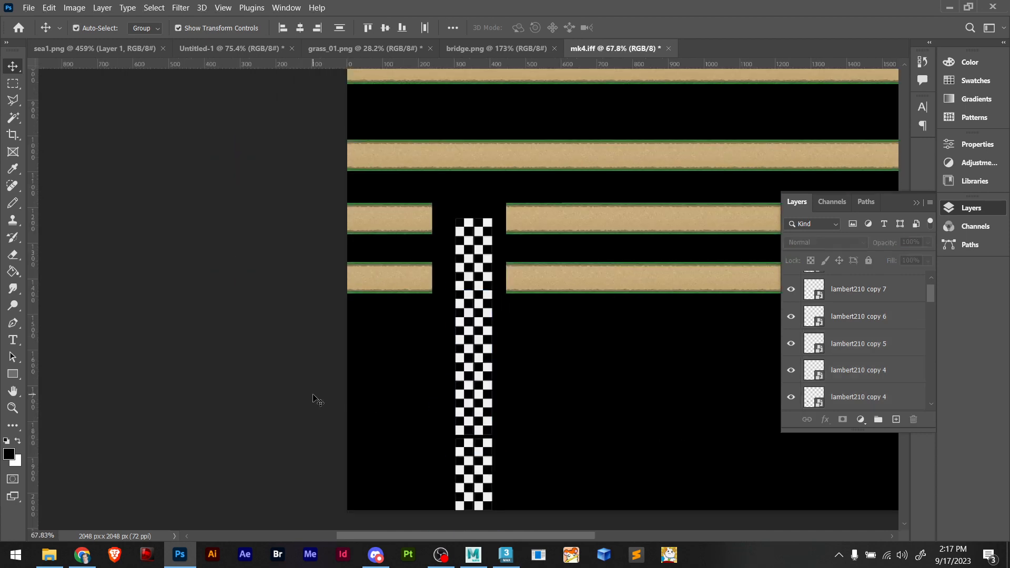
Delete the two surplus checker blocks at the lower end of the column
left_click(472, 458)
key("Delete")
left_click(475, 487)
key("Delete")
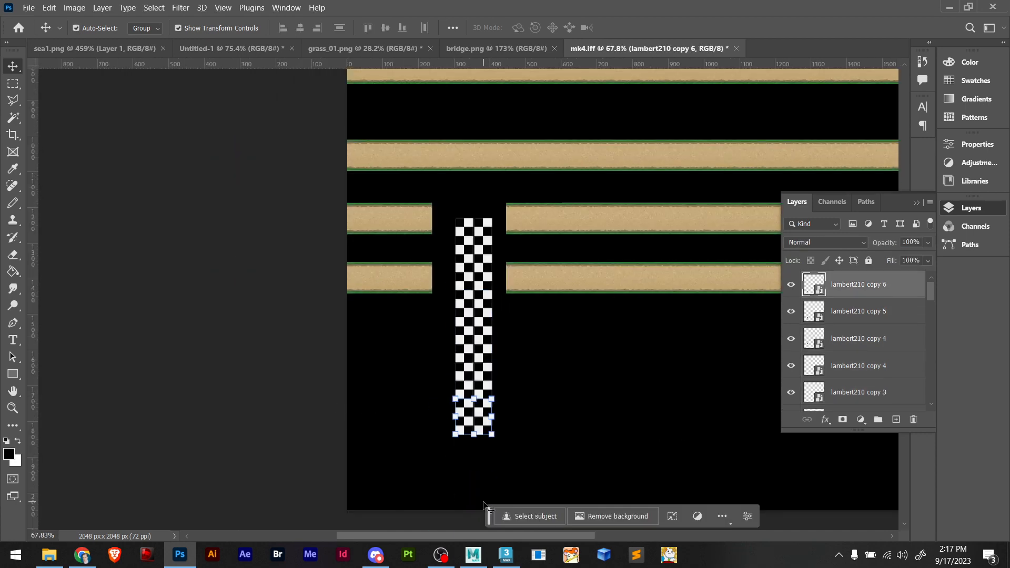
left_click_drag(433, 489, 531, 547)
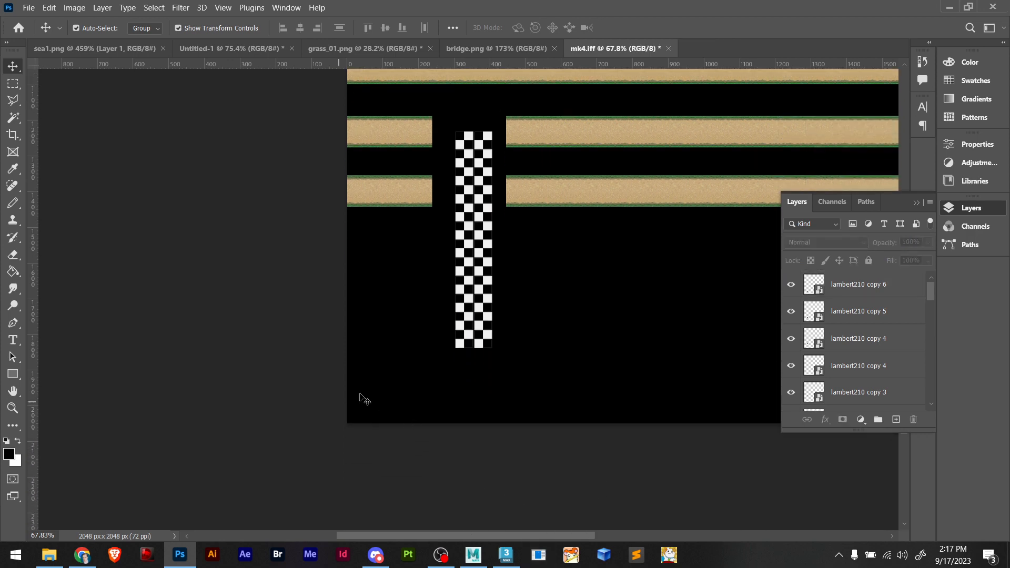
scroll(589, 307, "up", 2)
scroll(598, 317, "down", 4, "alt")
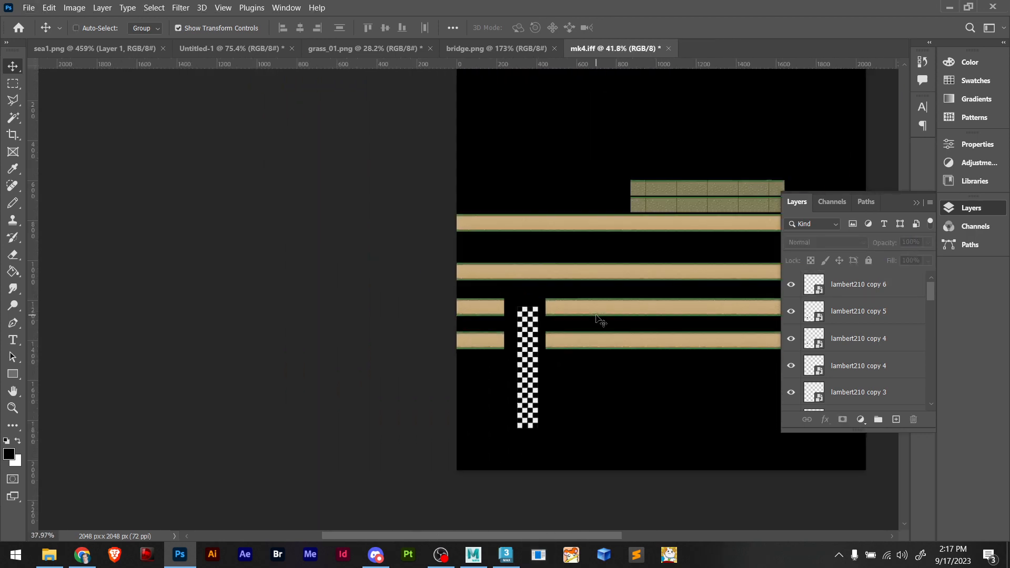
Save a copy of the texture in BMP format as mk5.bmp in the textures folder
key("ctrl+alt+s")
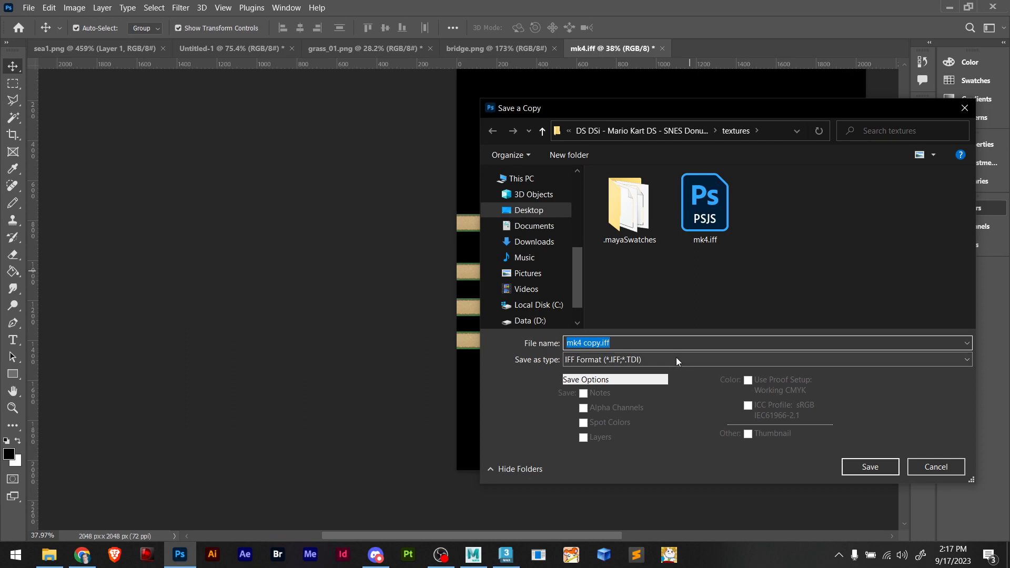
left_click(676, 360)
left_click(632, 135)
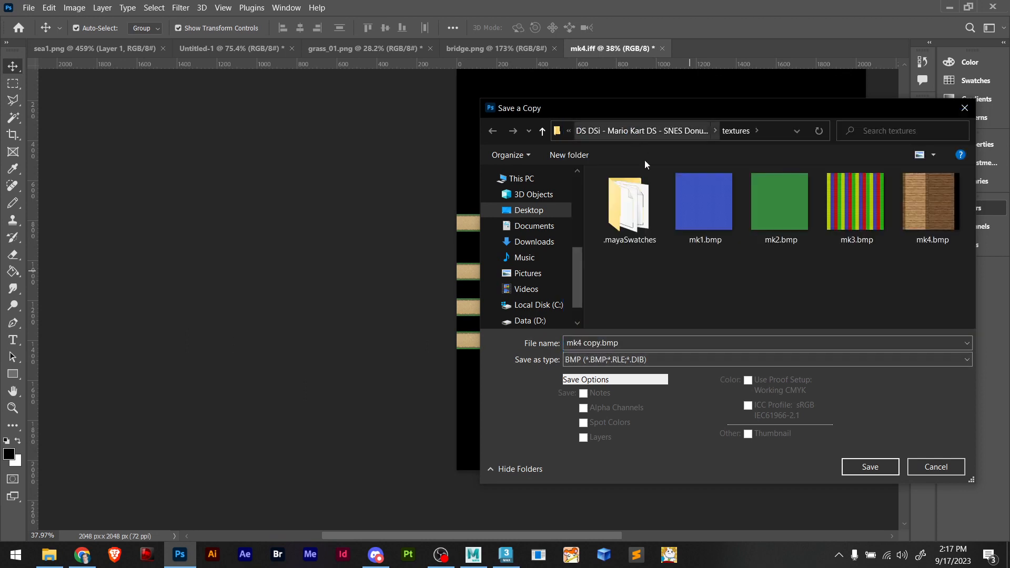
left_click(928, 231)
double_click(584, 343)
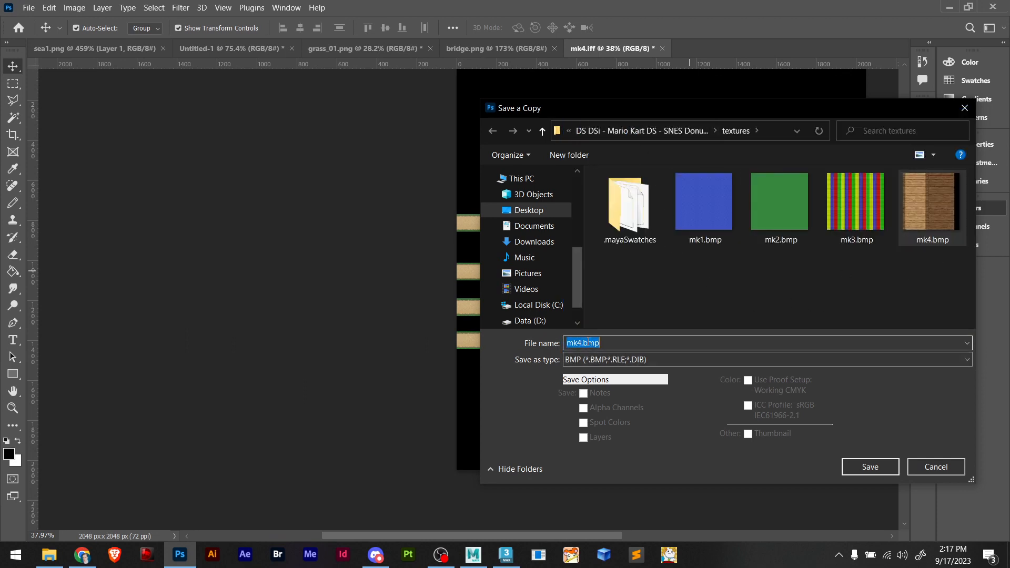
left_click(584, 342)
key("BackSpace")
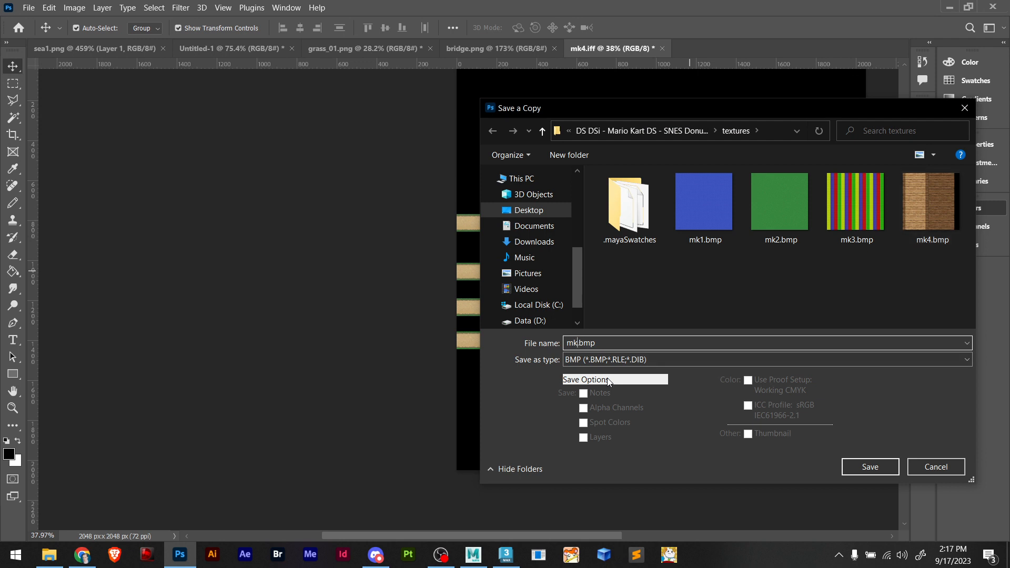
type("5")
key("Return")
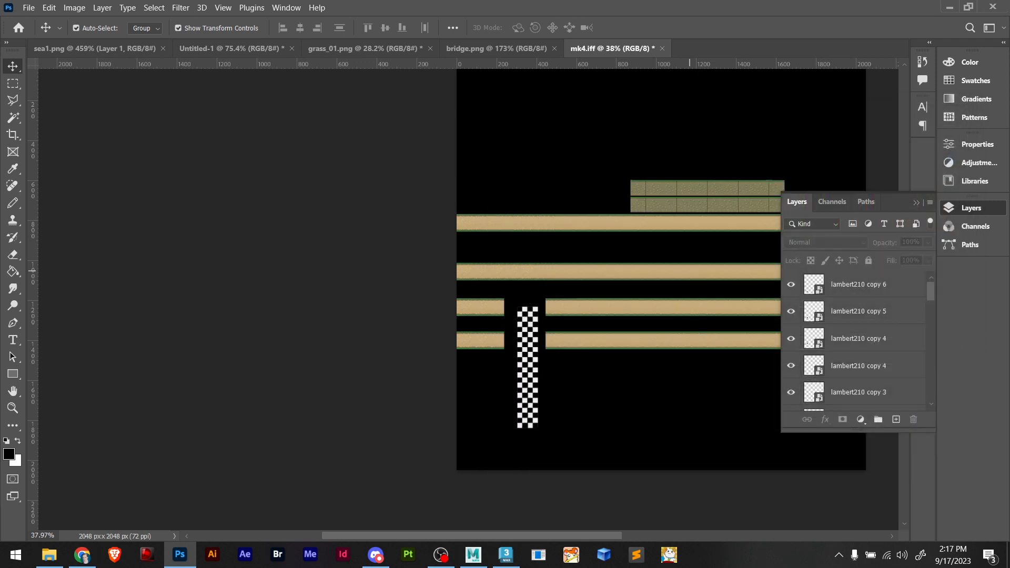
Switch to Maya and load mk5.bmp from the Donut Plains textures folder as the file texture of a new aiStandardSurface material
key("Return")
left_click(473, 555)
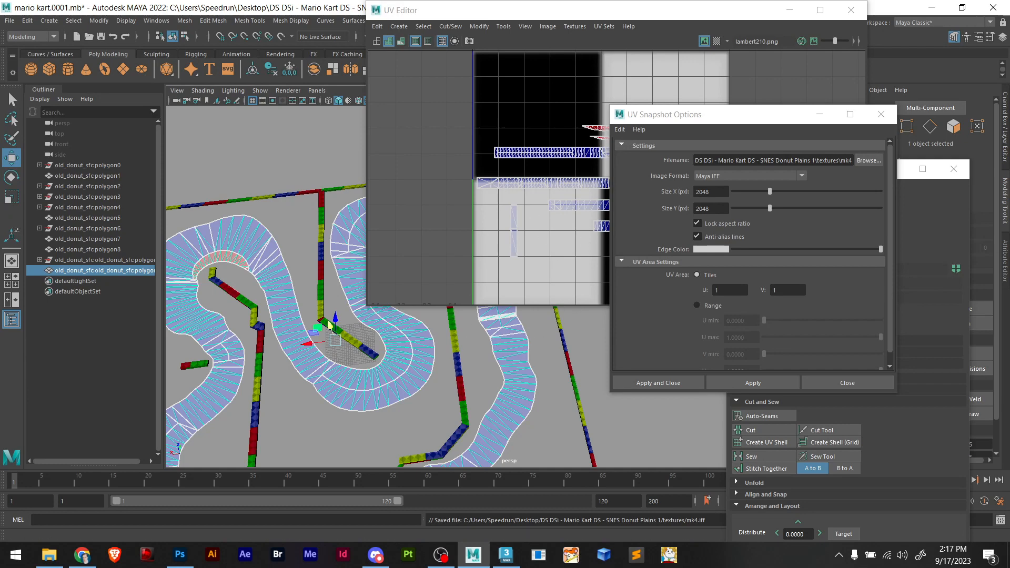
left_click(263, 150)
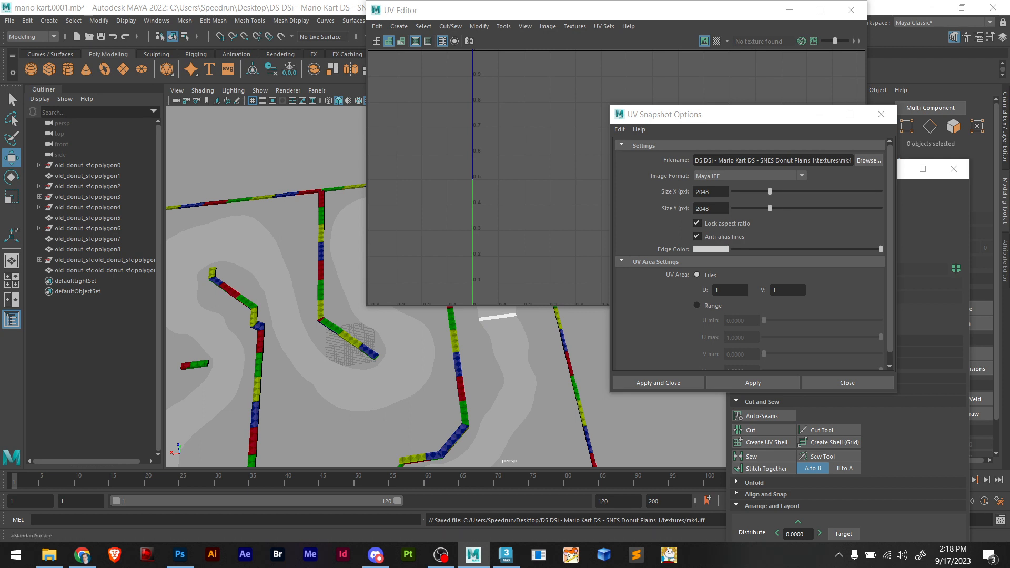
left_click(425, 287)
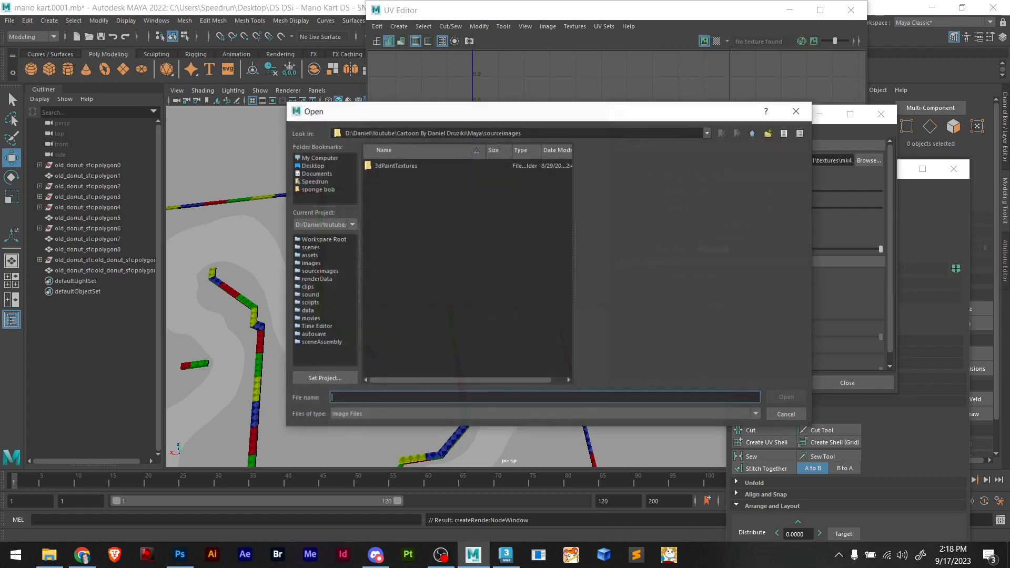
left_click(313, 166)
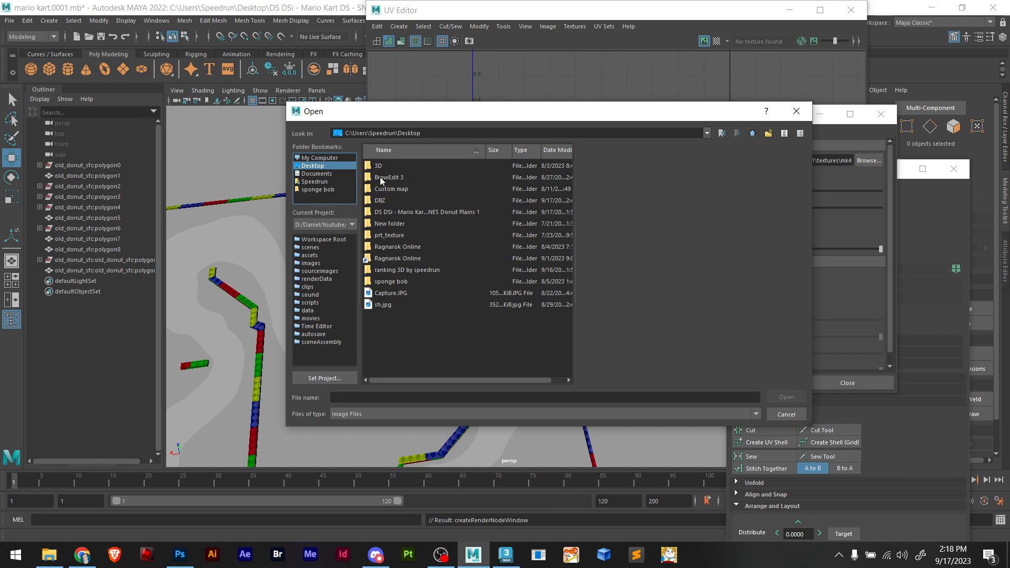
double_click(392, 213)
double_click(389, 200)
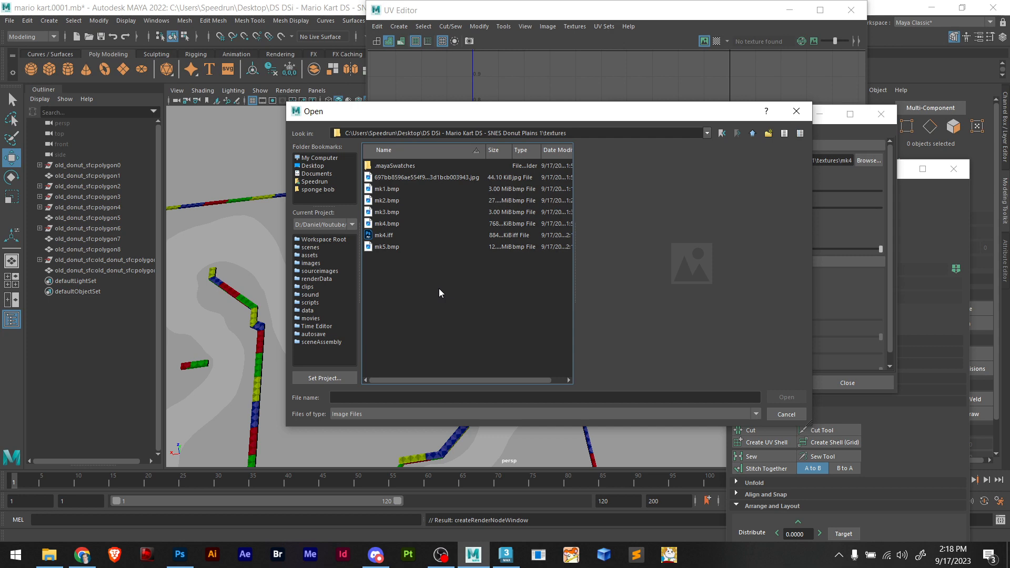
left_click(386, 247)
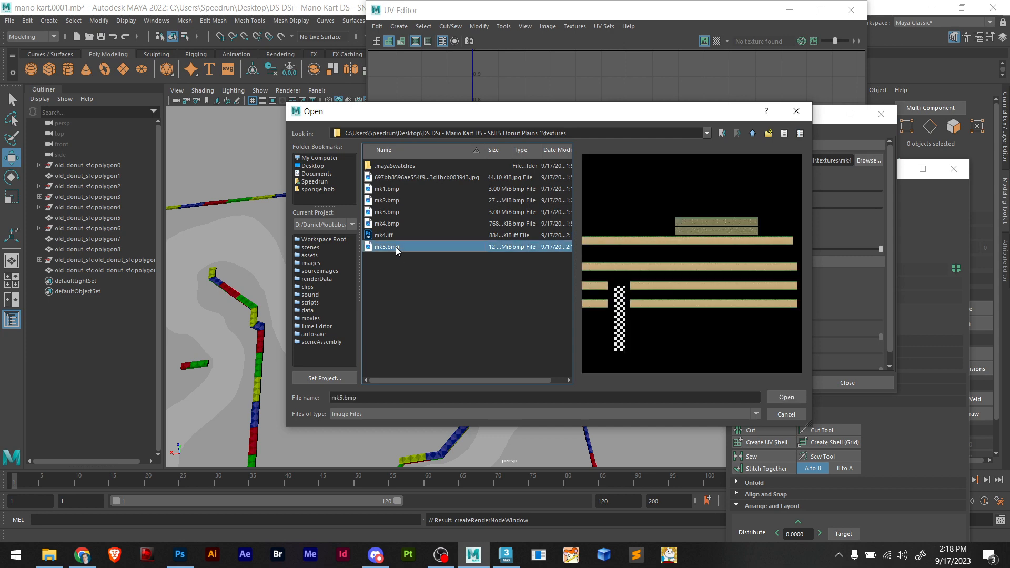
double_click(383, 245)
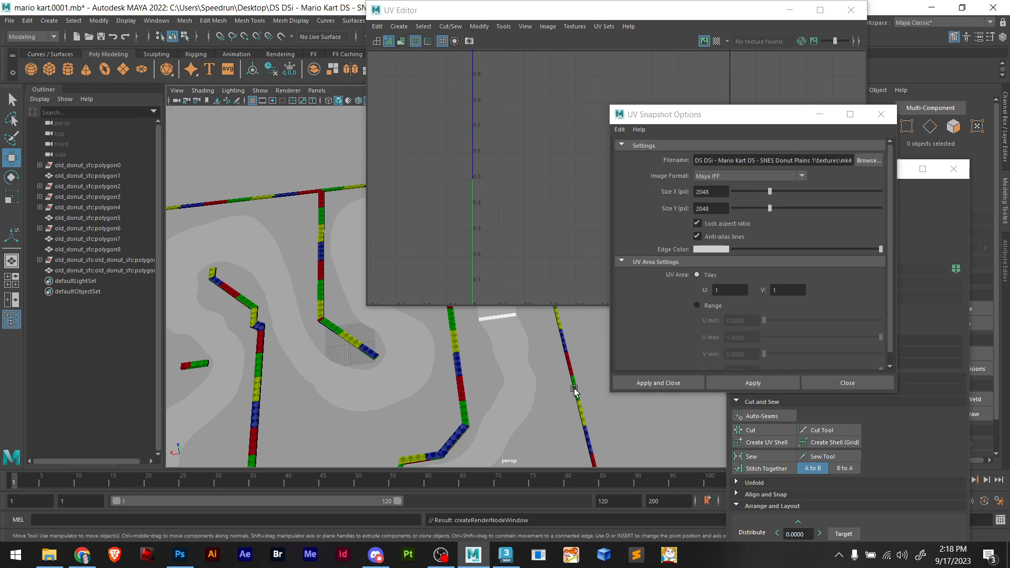
Select the road mesh, minimize the UV Editor and assign the new mk5.bmp material to the road
left_click(386, 344)
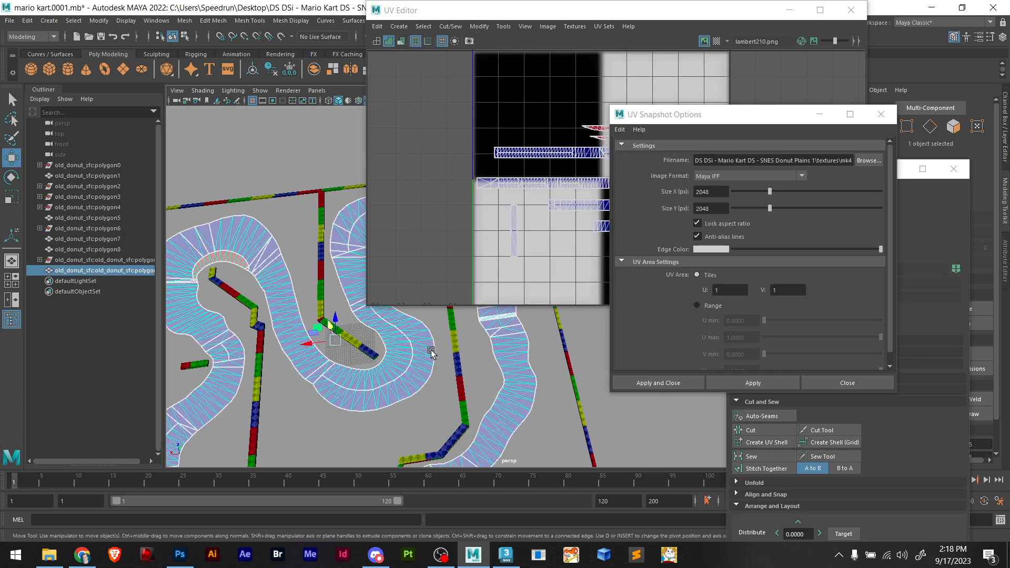
left_click(789, 10)
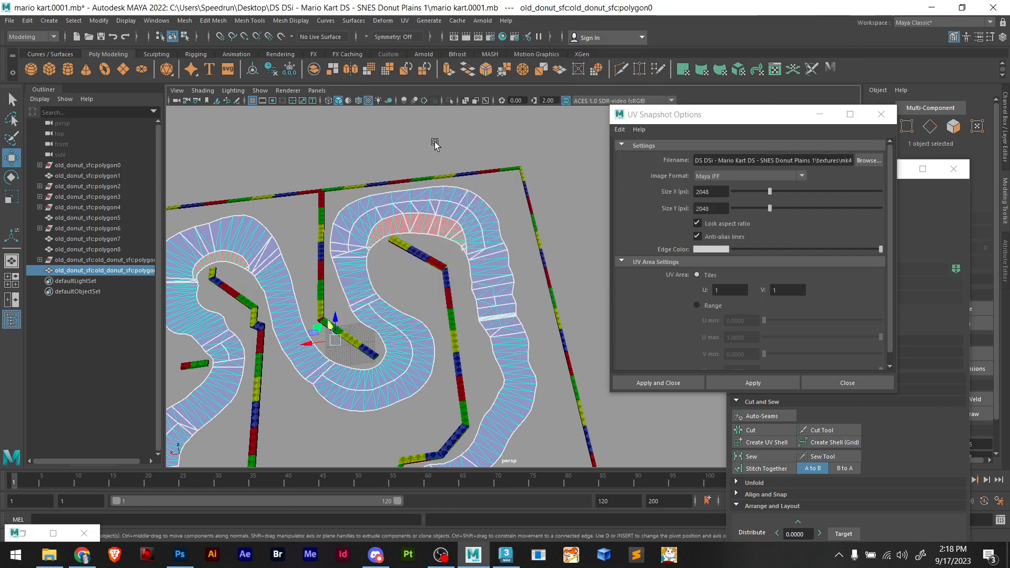
left_click(410, 185)
left_click(410, 207)
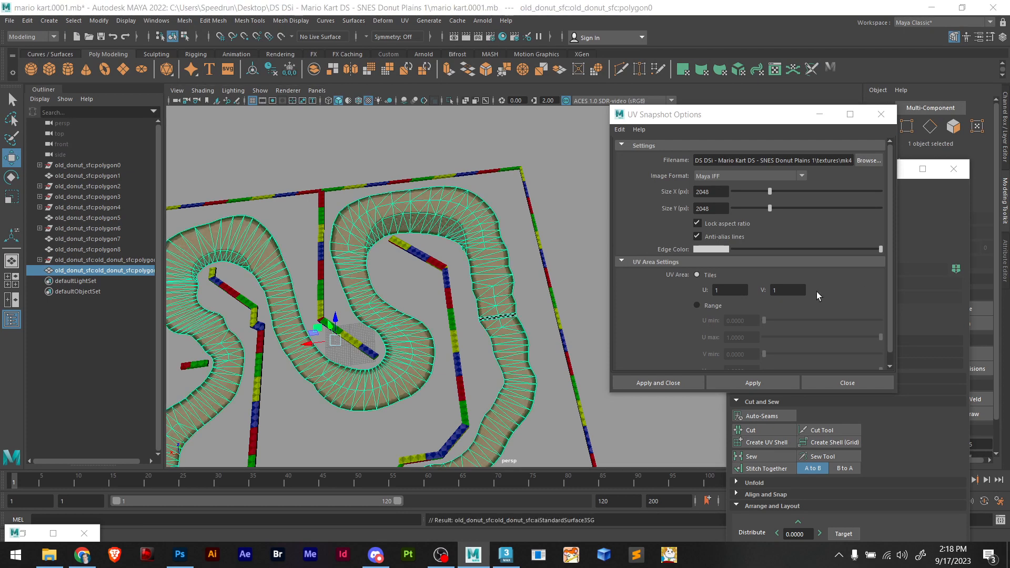
Deselect the road and examine its new texture across the track and up close at the checkered start line
left_click(573, 225)
scroll(430, 271, "up", 6)
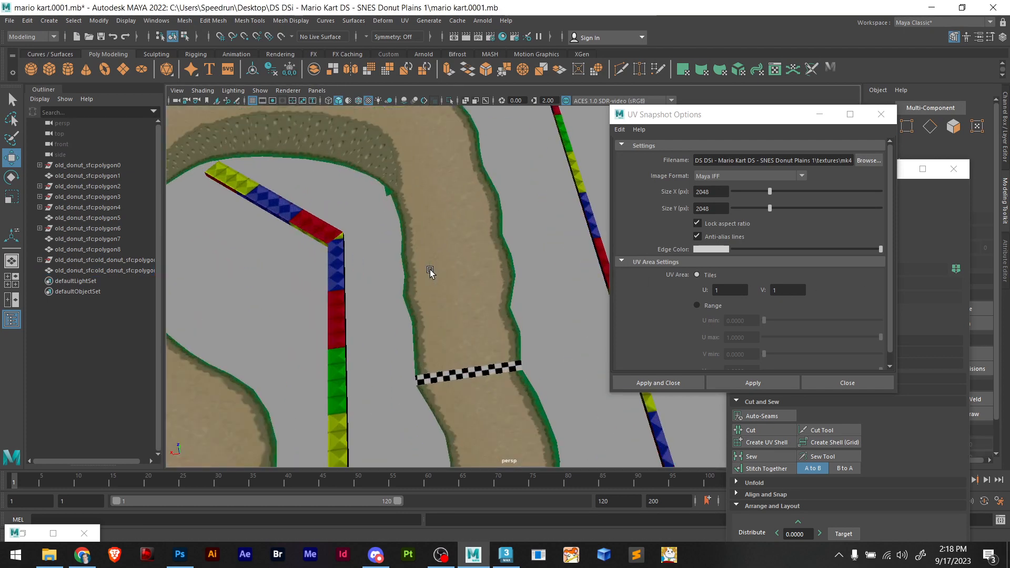
scroll(429, 269, "down", 3)
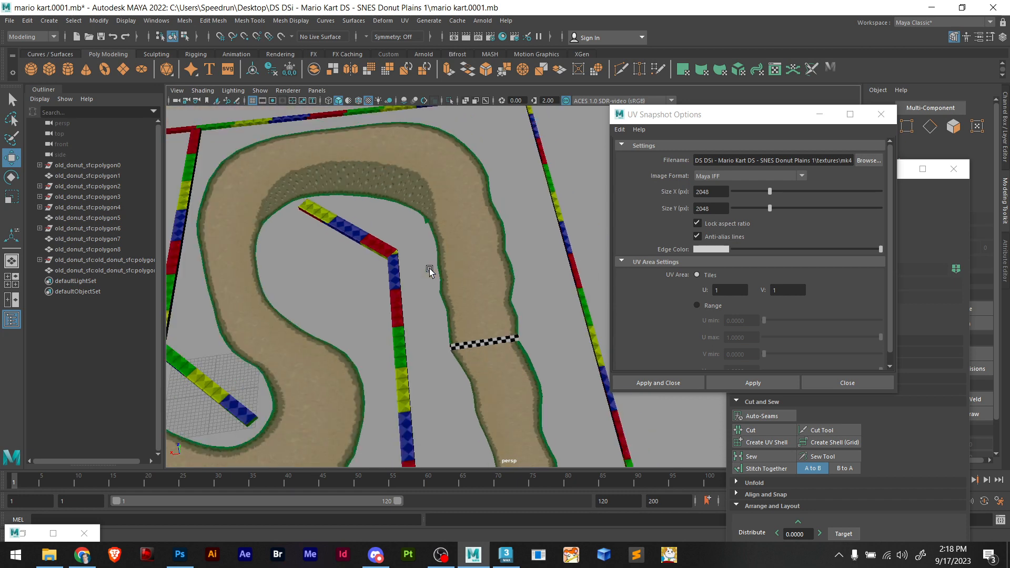
scroll(432, 270, "down", 5)
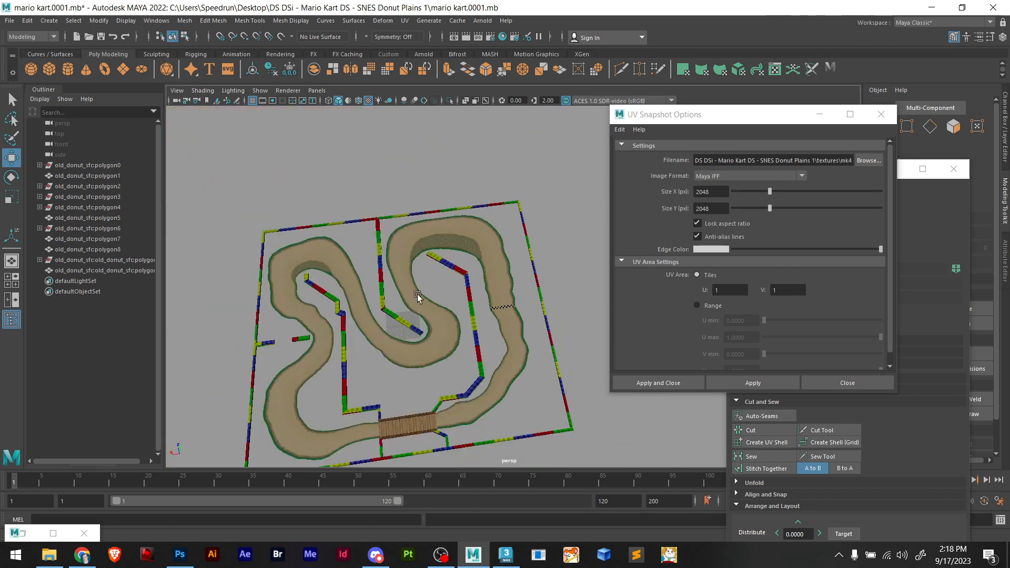
scroll(419, 297, "up", 5)
scroll(451, 289, "up", 8)
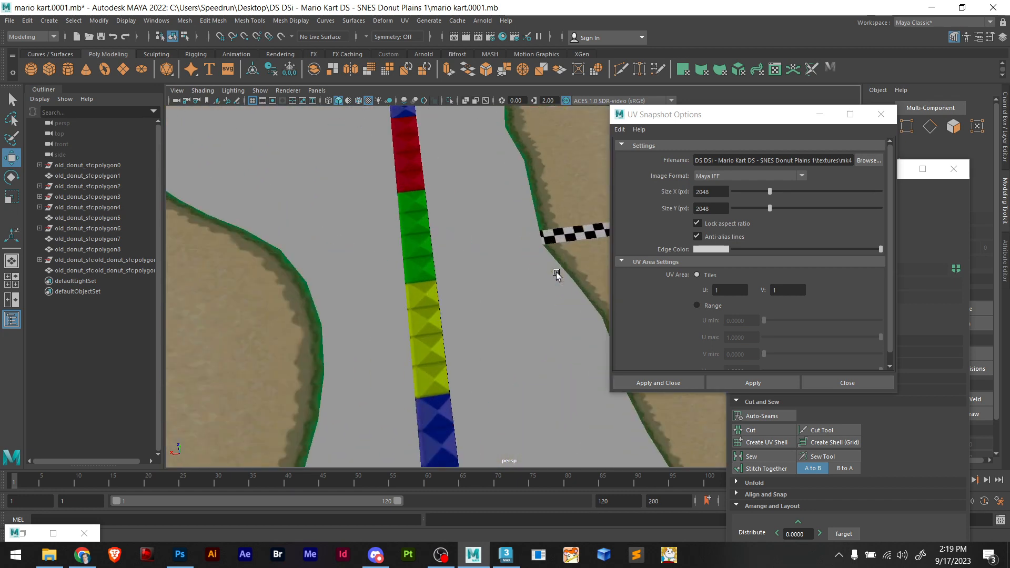
middle_click_drag(538, 270, 358, 328, "alt")
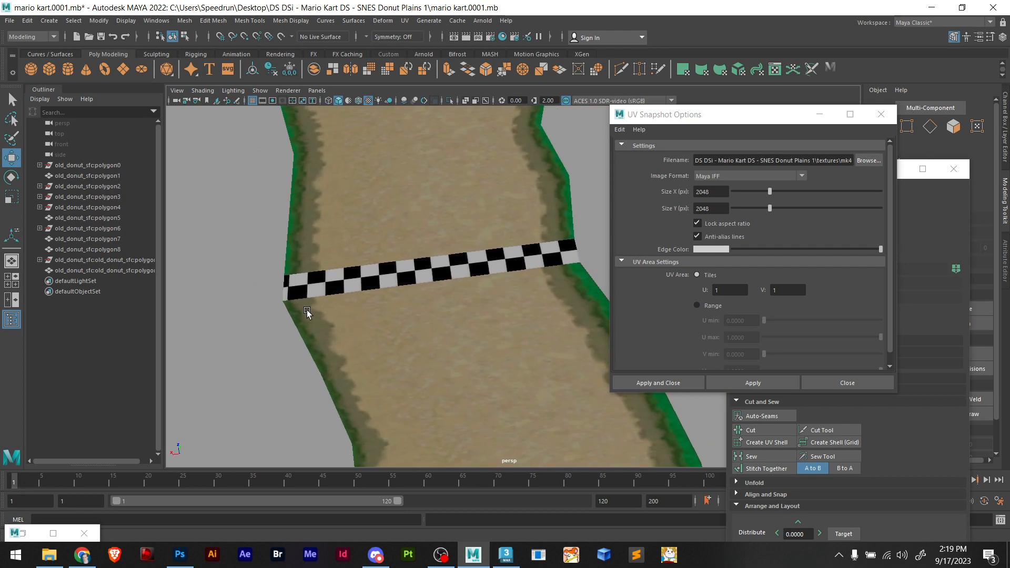
Open the UV Editor for the road mesh and display its UVs around the start line's shell on the checker column
left_click(343, 286)
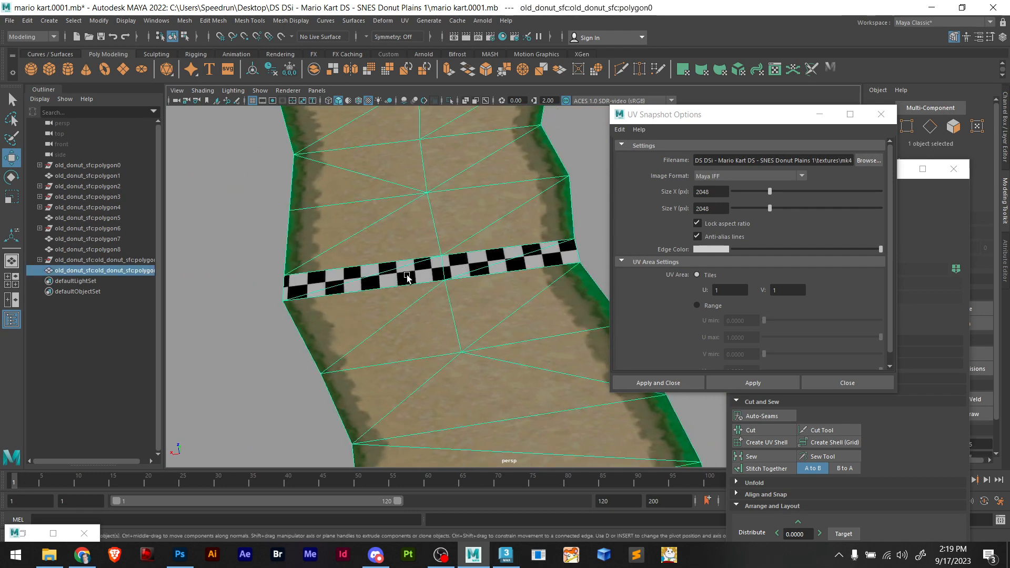
left_click(404, 21)
left_click(420, 37)
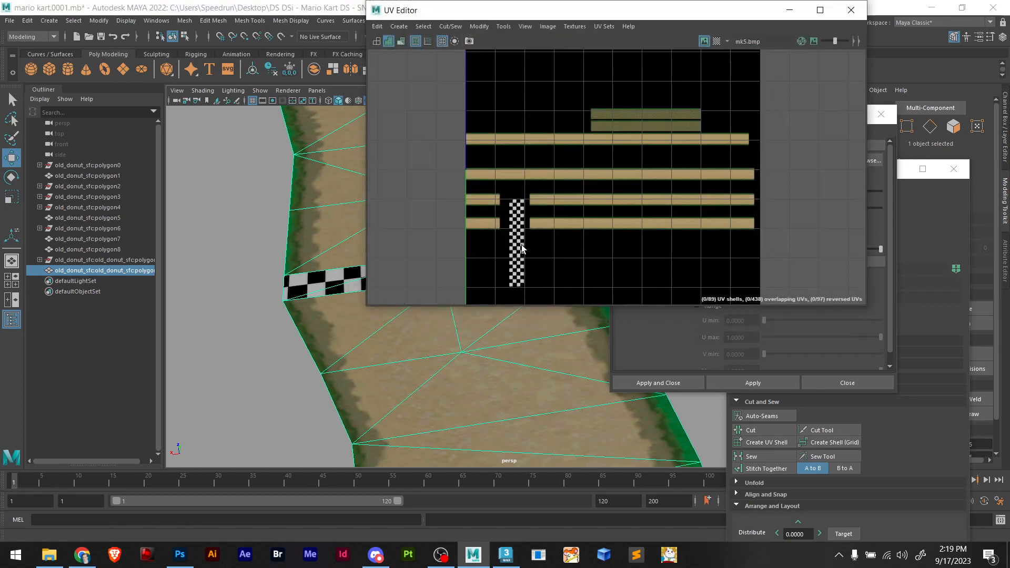
scroll(521, 245, "up", 3)
left_click(259, 317)
left_click(301, 293)
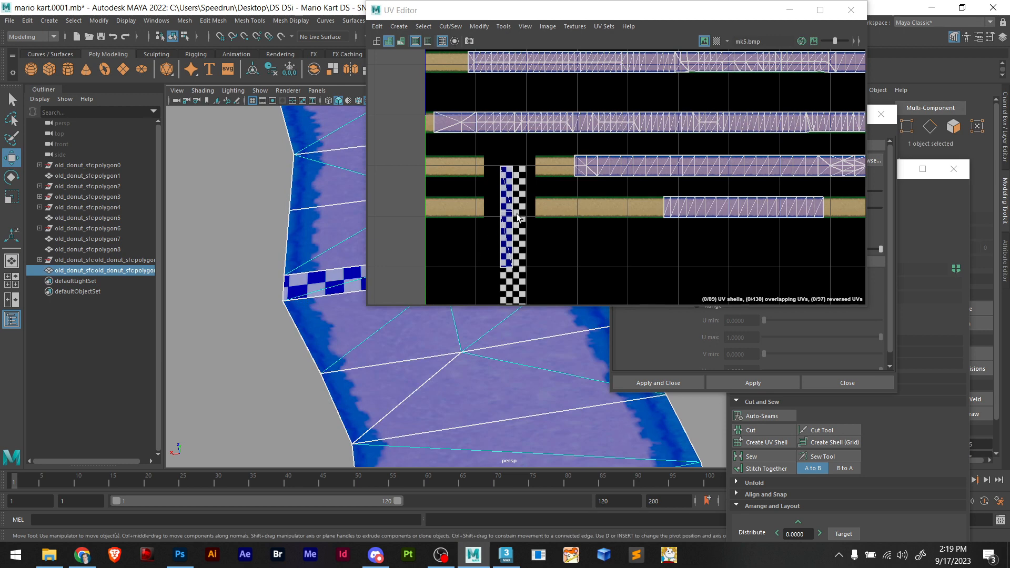
scroll(529, 164, "up", 5)
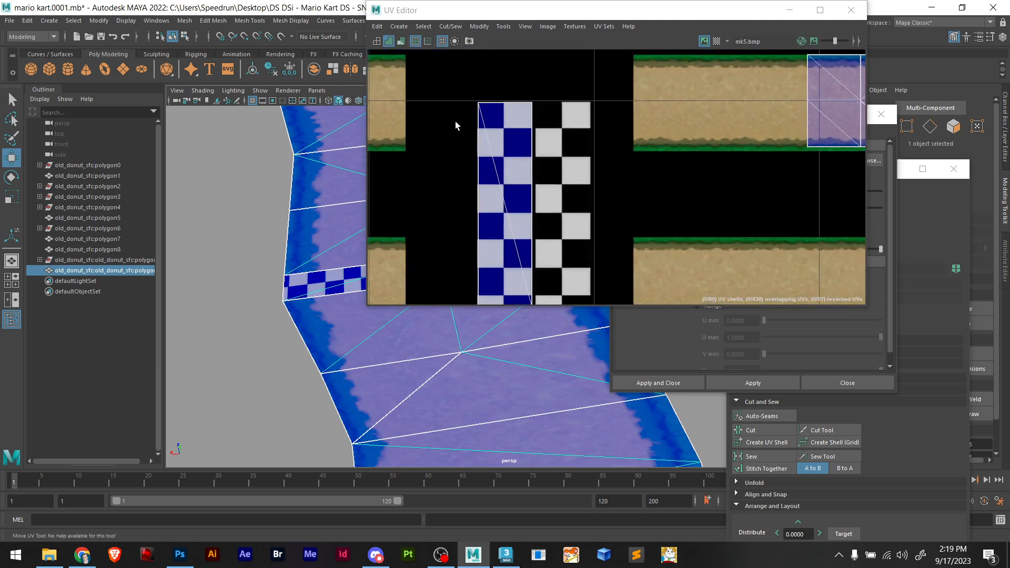
scroll(467, 135, "down", 3)
middle_click_drag(498, 195, 506, 75, "alt")
middle_click_drag(617, 154, 611, 196, "alt")
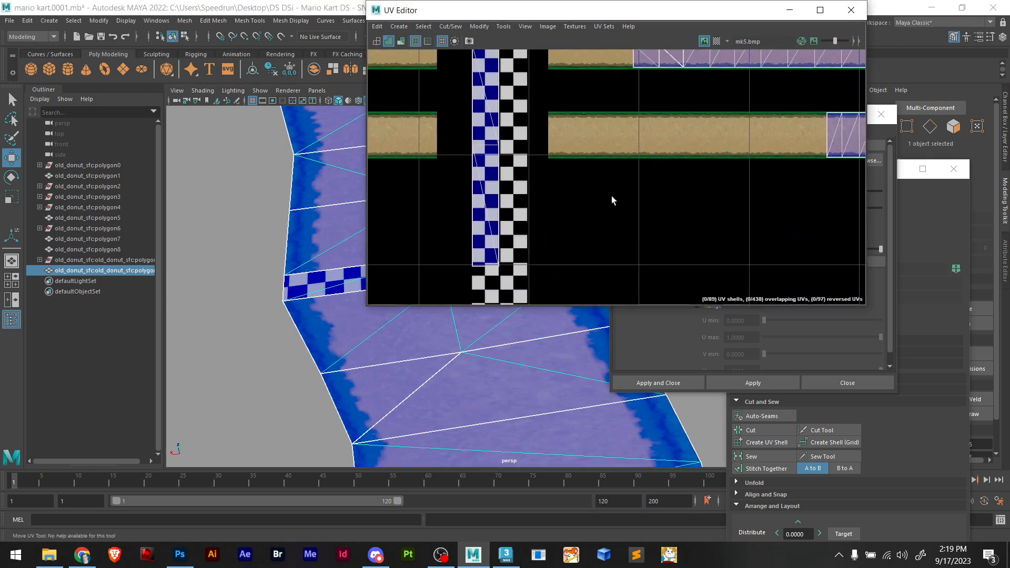
Turn on UV shell selection and select the start line's shell on the checker column
left_click(916, 208)
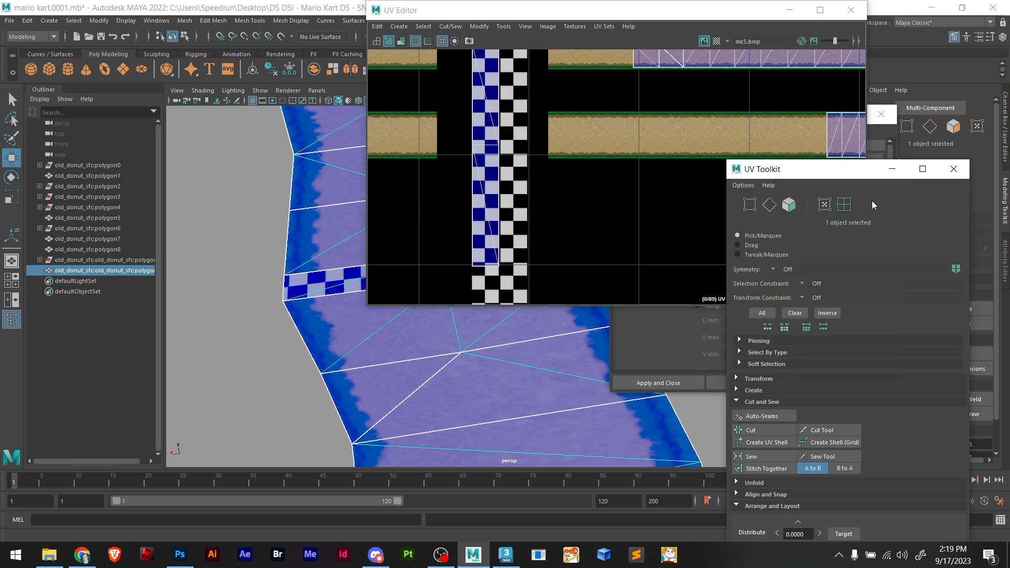
left_click(843, 205)
left_click(484, 153)
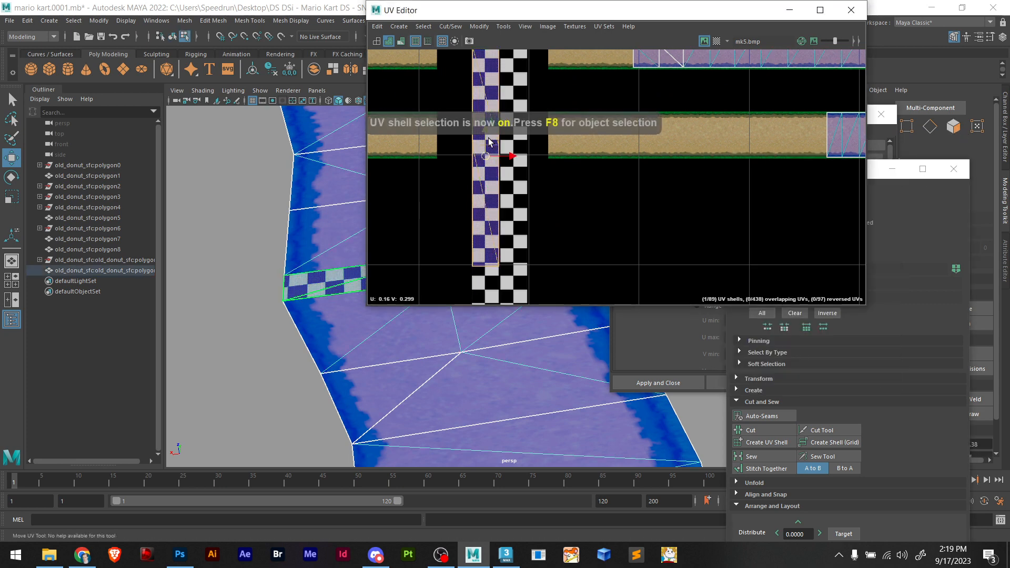
scroll(483, 153, "up", 1)
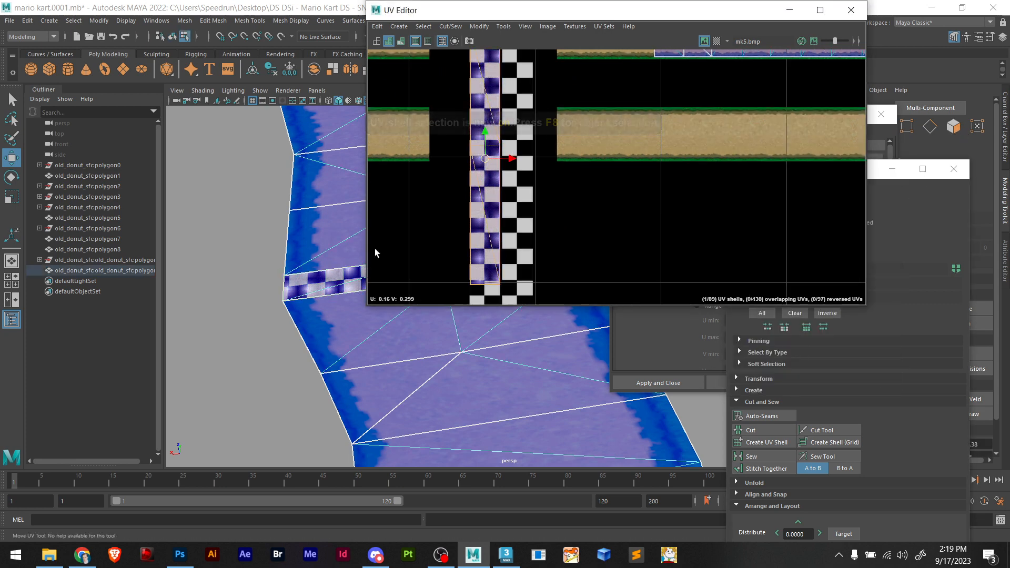
middle_click_drag(298, 297, 253, 344, "alt")
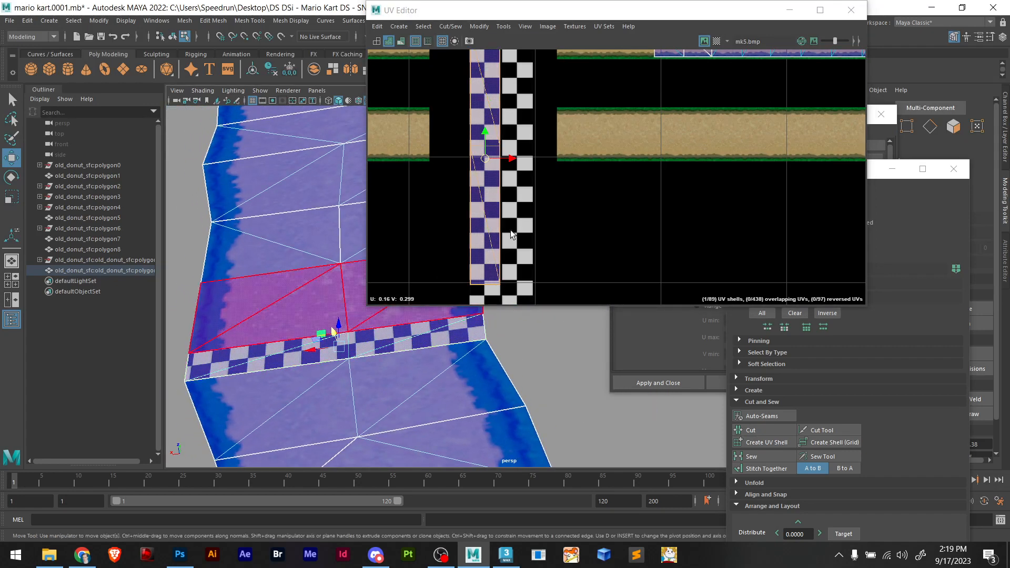
Scale the start line's UV shell vertically to end on whole checker squares, and return to object selection with nothing selected
left_click(495, 169)
key("r")
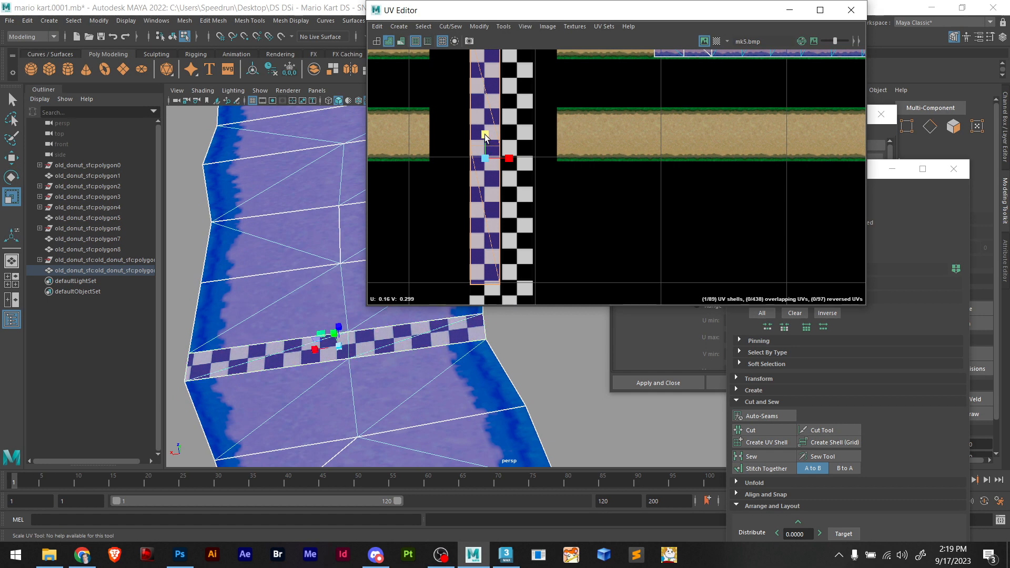
left_click_drag(485, 136, 485, 131)
key("w")
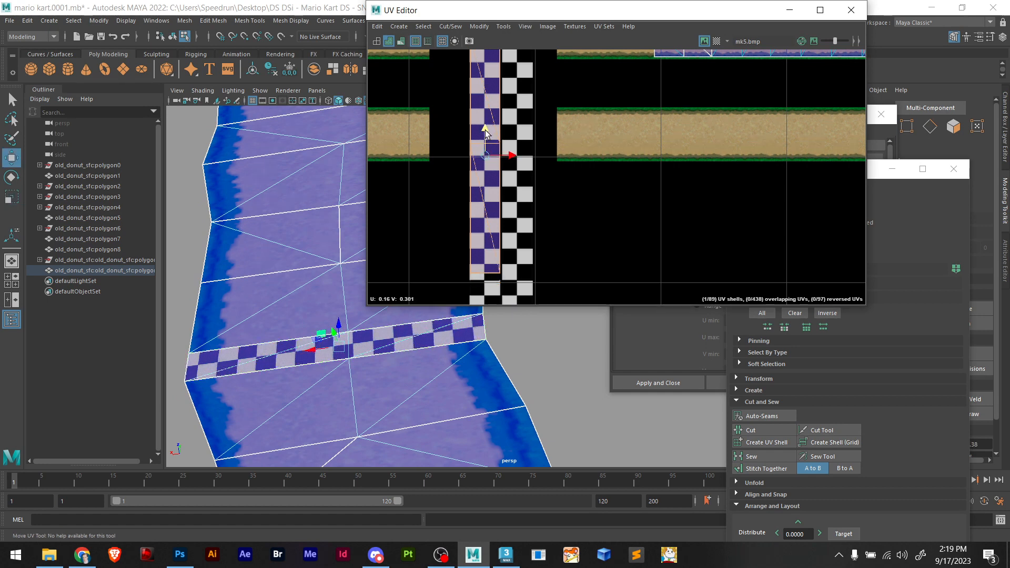
key("r")
left_click_drag(485, 135, 485, 136)
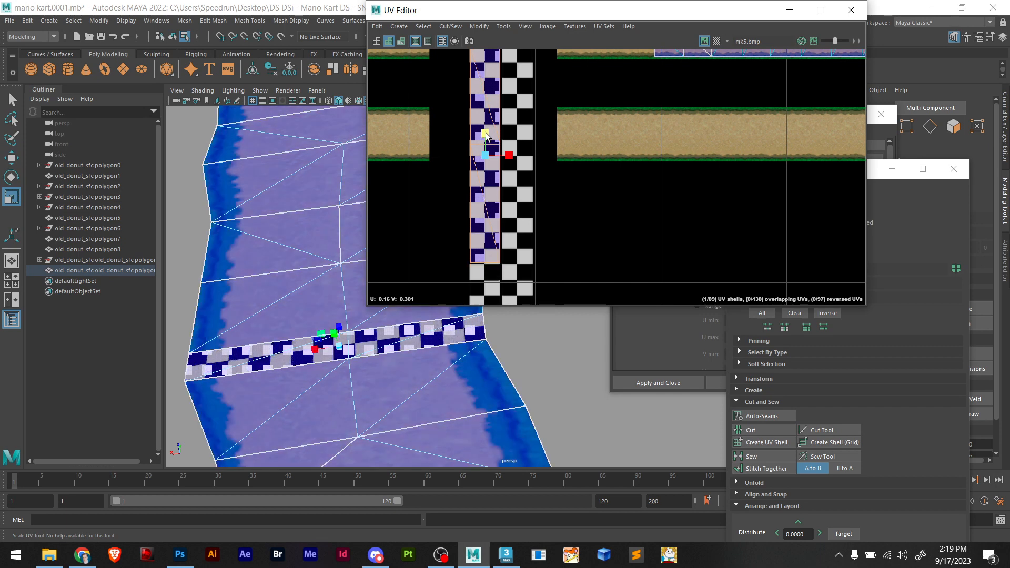
left_click(197, 266)
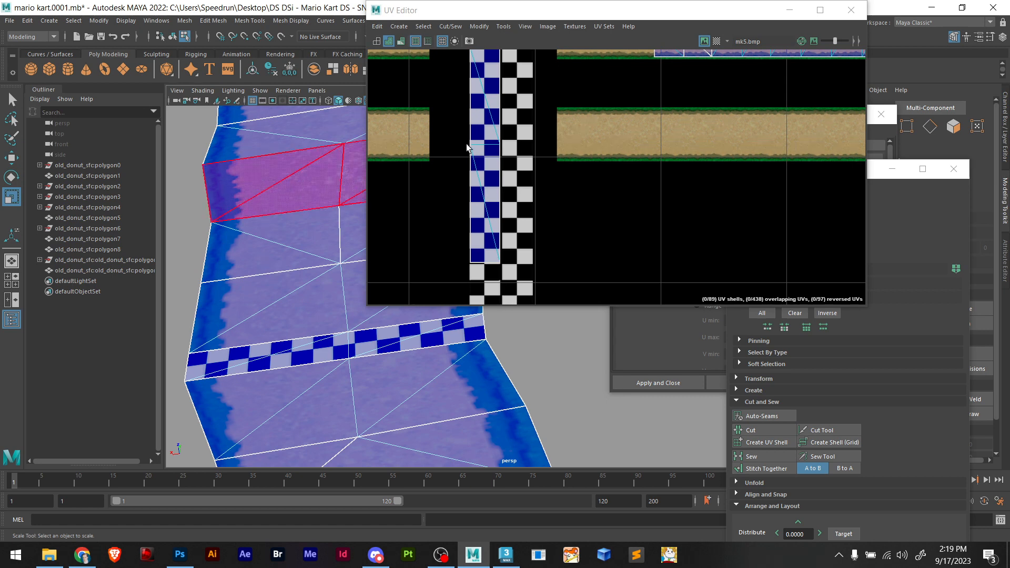
right_click_drag(184, 231, 207, 224)
left_click(199, 225)
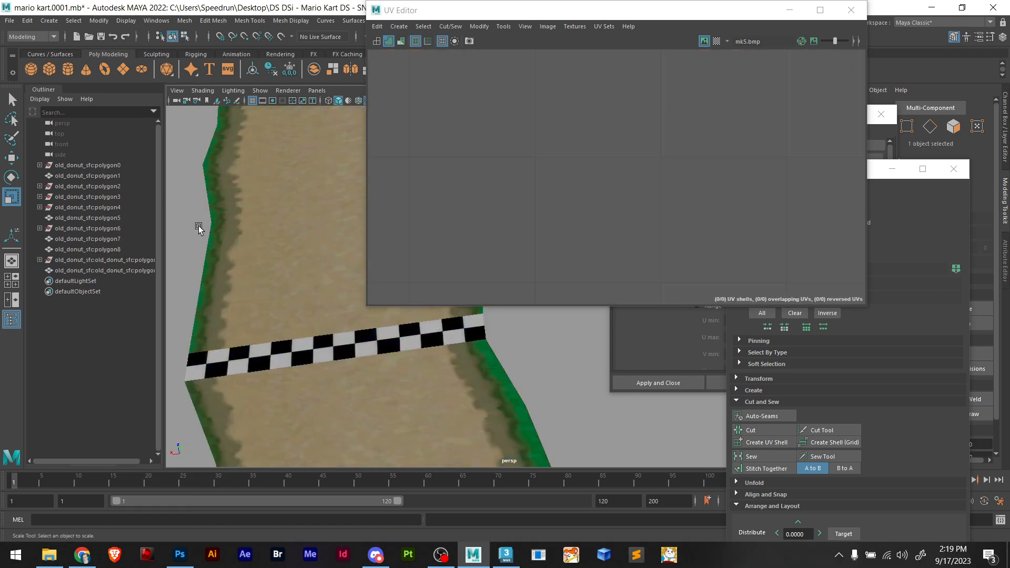
Examine the textured road around the whole track, including the bridge and the curved off-road patch
scroll(230, 301, "down", 10)
middle_click_drag(354, 362, 371, 276, "alt")
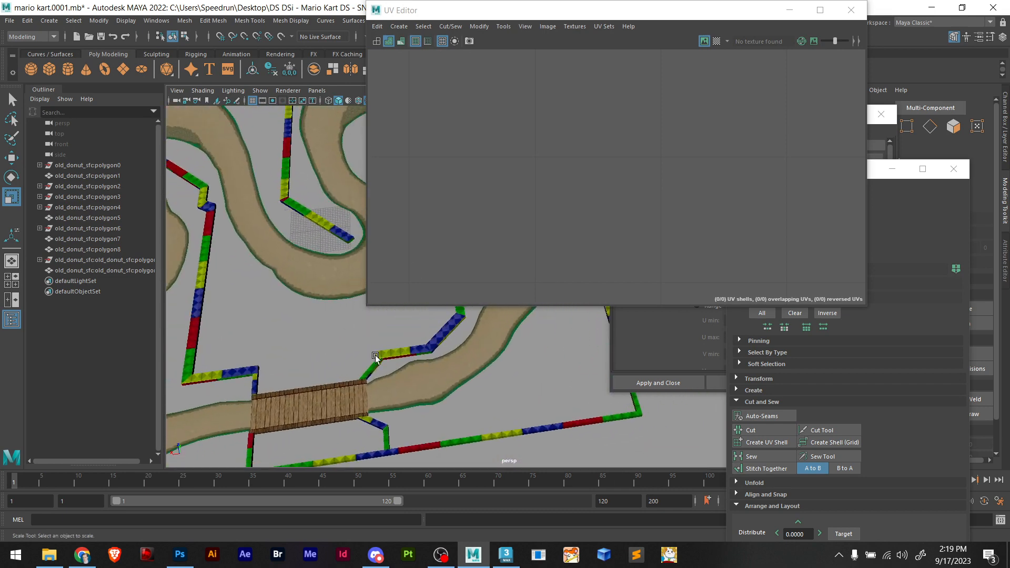
scroll(324, 348, "down", 5)
scroll(326, 348, "up", 3)
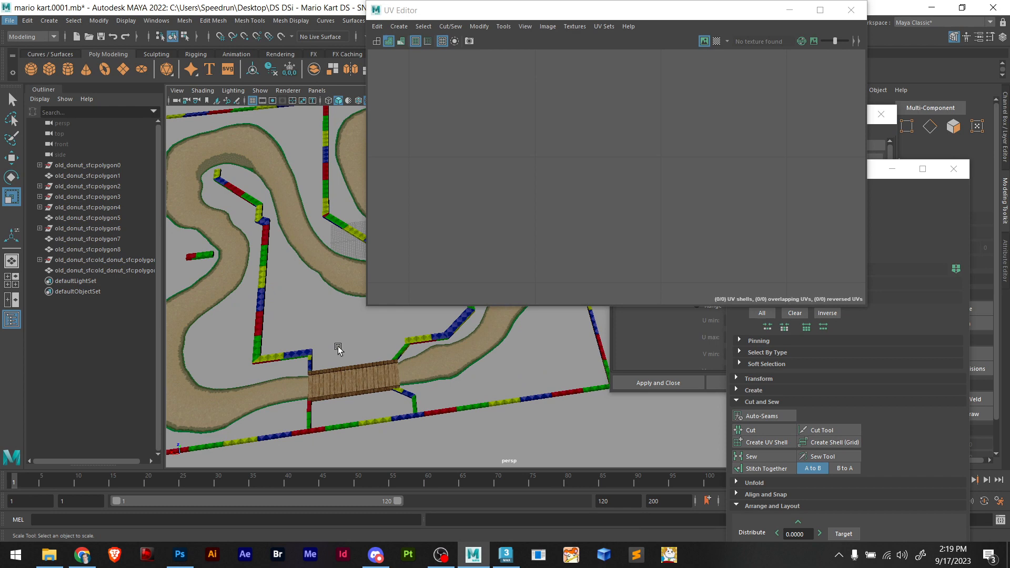
scroll(337, 346, "down", 3)
middle_click_drag(339, 354, 305, 406, "alt")
left_click_drag(358, 375, 302, 395, "alt")
scroll(313, 402, "up", 8)
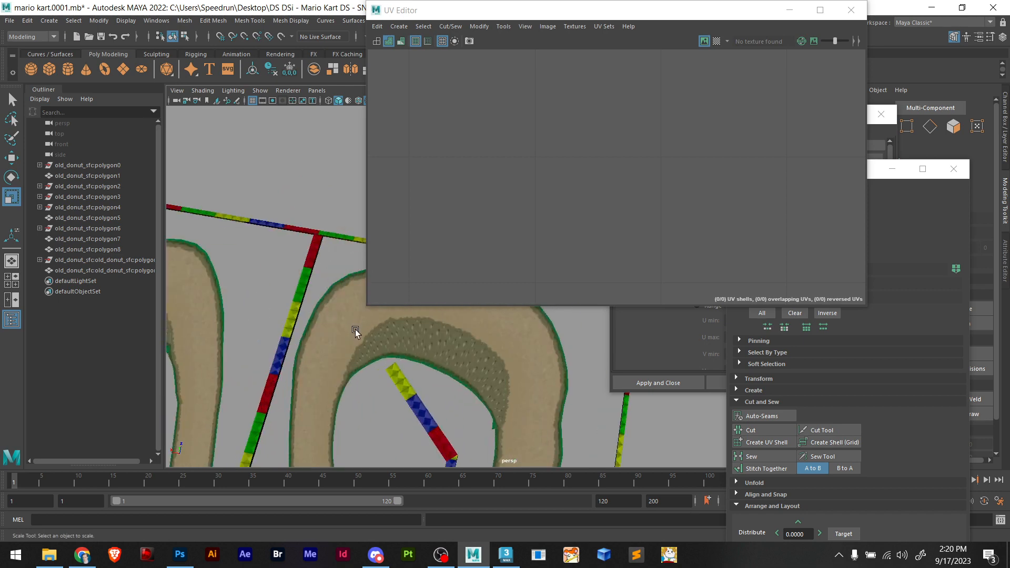
Close the UV Toolkit and move the UV Snapshot Options window away from the Modeling Toolkit's mesh tools
left_click(955, 170)
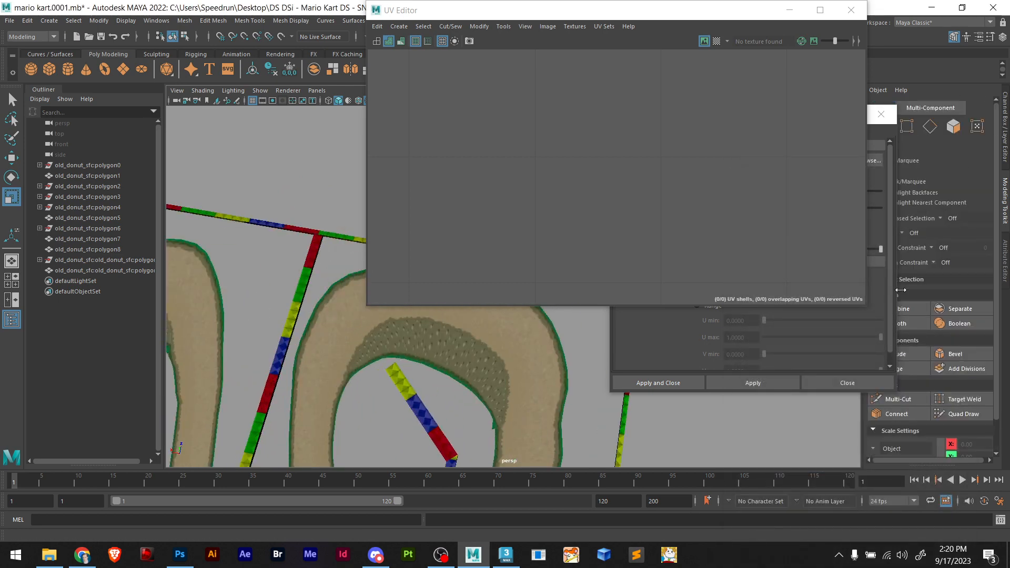
left_click(898, 187)
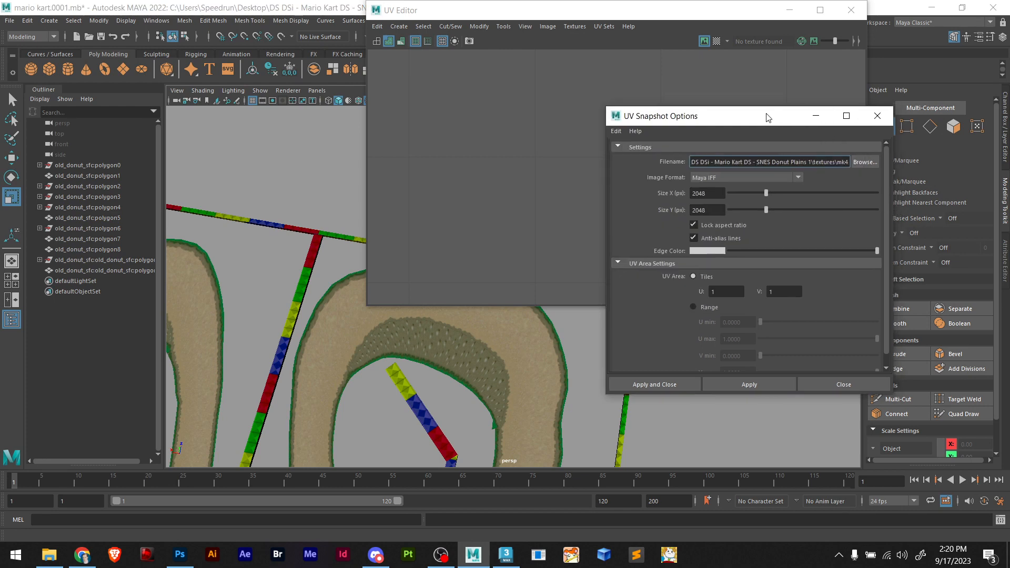
left_click_drag(762, 114, 828, 13)
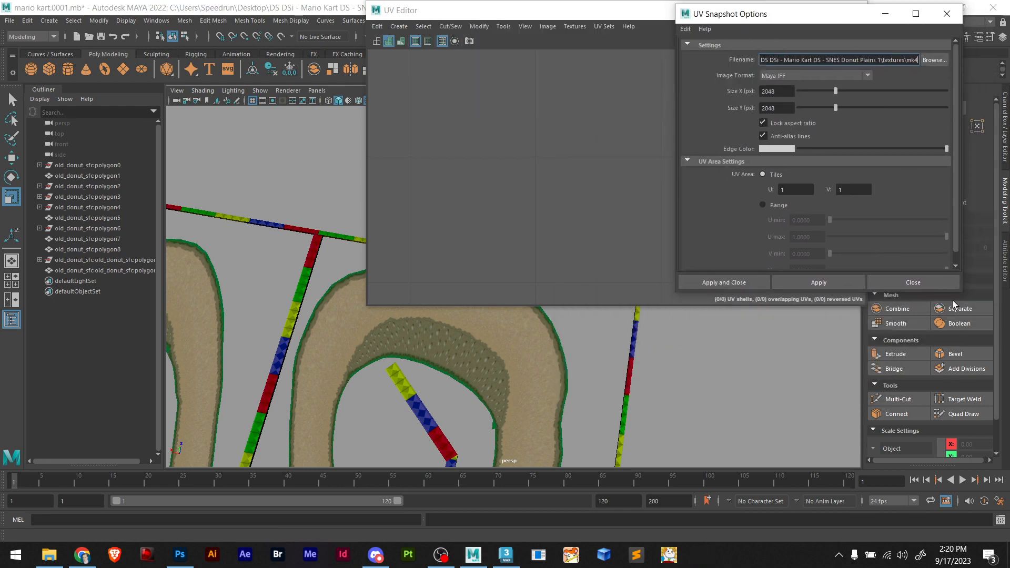
Make the textured display layer visible so the grass and water show around the road, leaving the road mesh selected
left_click(1005, 254)
left_click_drag(544, 392, 442, 399, "alt")
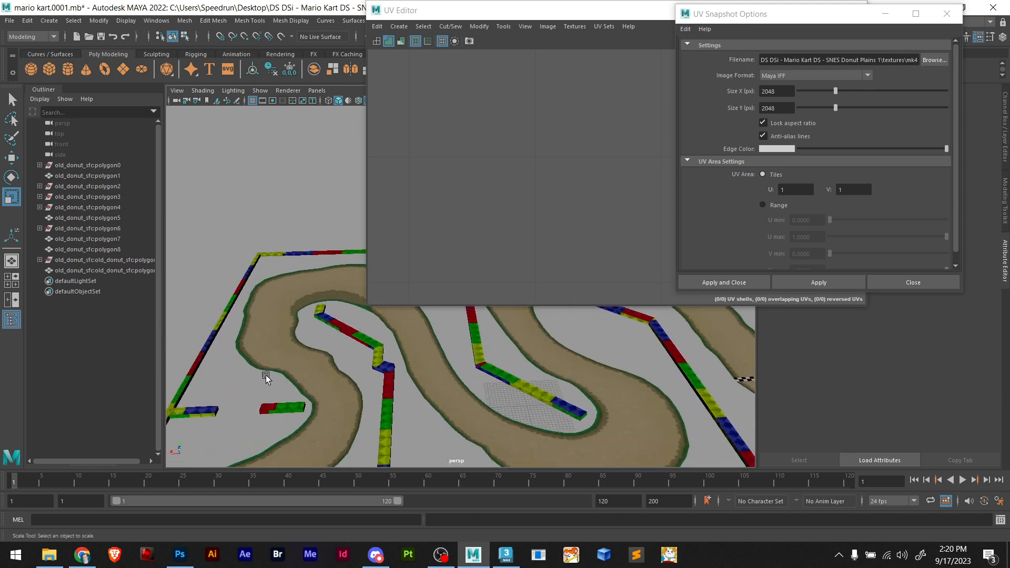
left_click(287, 366)
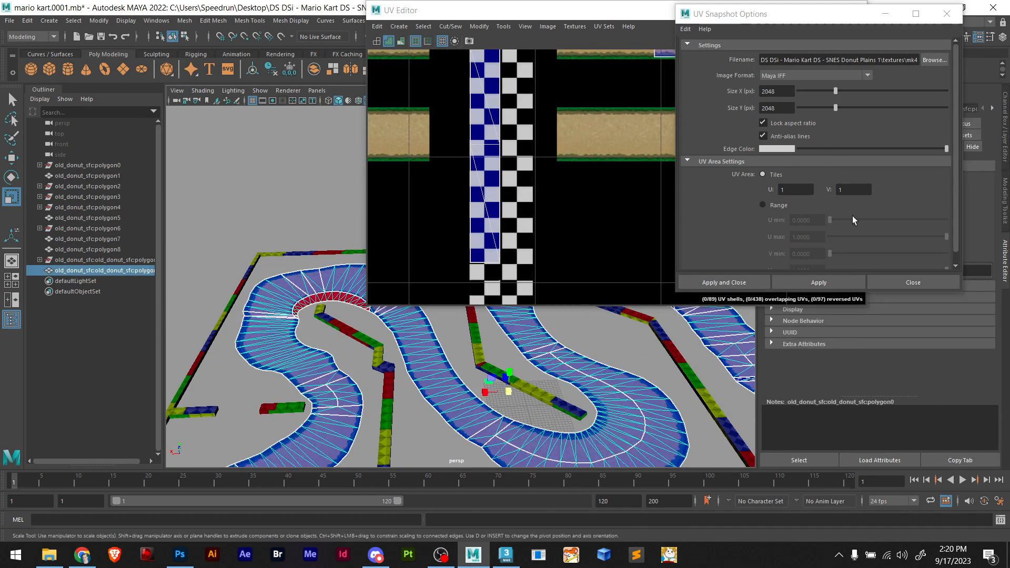
left_click(1005, 202)
left_click(1005, 132)
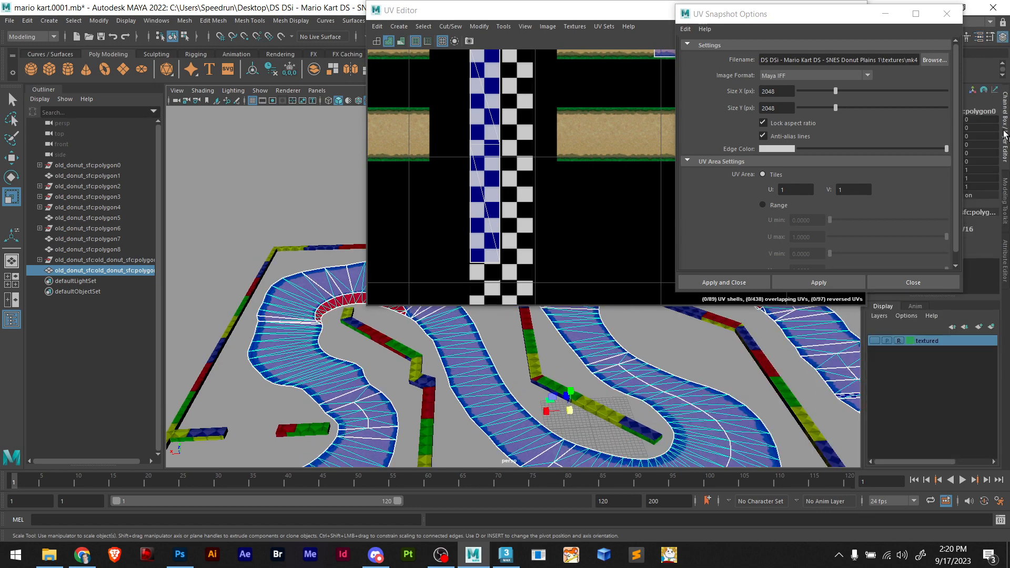
left_click(874, 340)
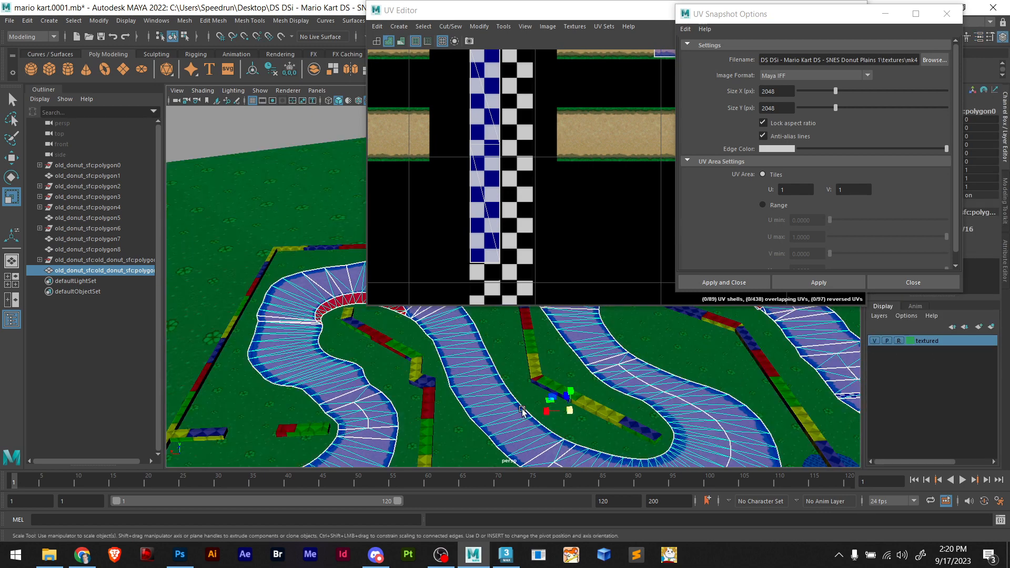
Inspect the narrow end of the curved off-road patch against the grass and road, with and without its wireframe
left_click_drag(524, 413, 576, 398, "alt")
scroll(576, 398, "up", 8)
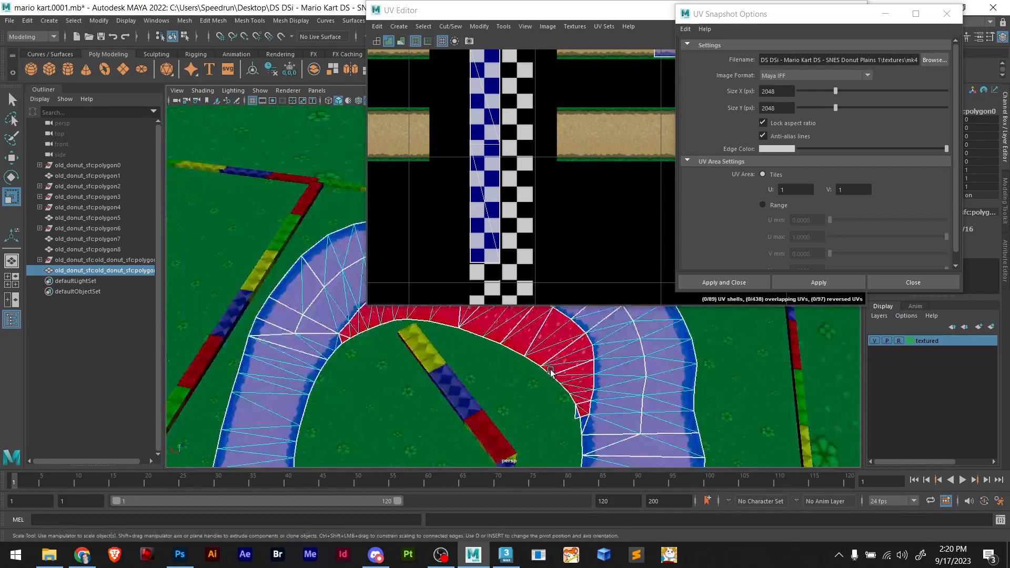
left_click(741, 388)
scroll(563, 430, "up", 6)
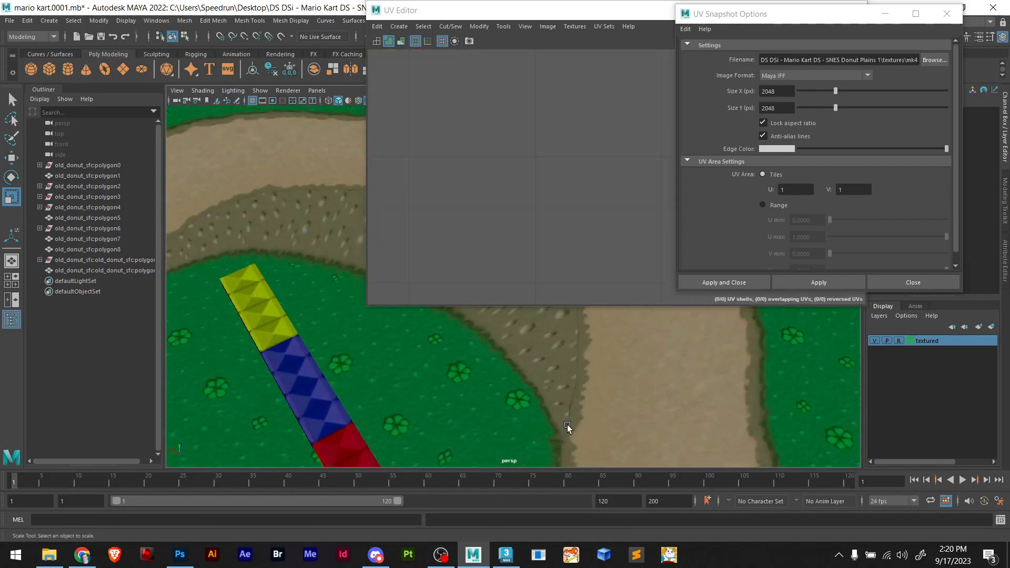
scroll(589, 430, "up", 6)
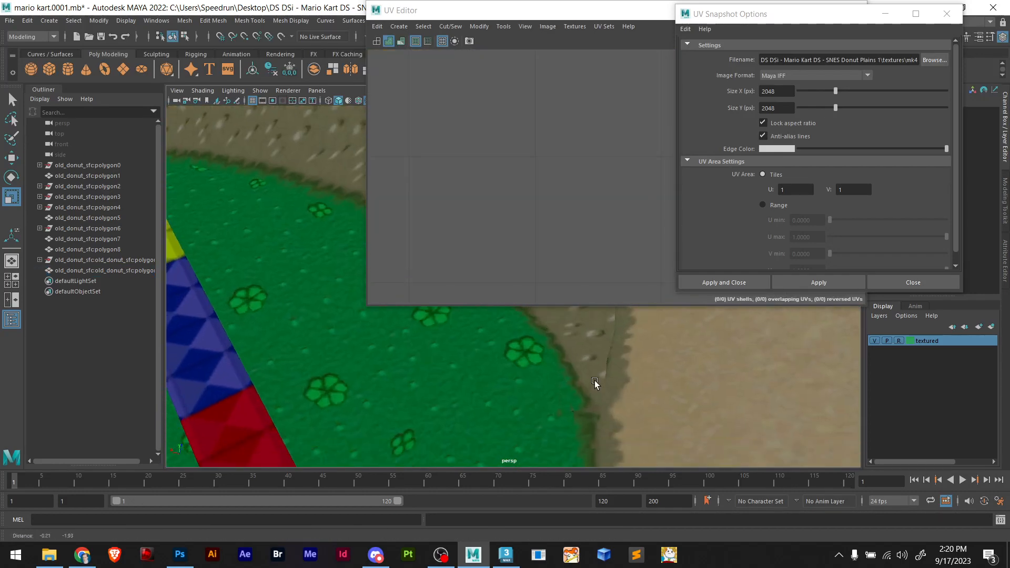
left_click(594, 428)
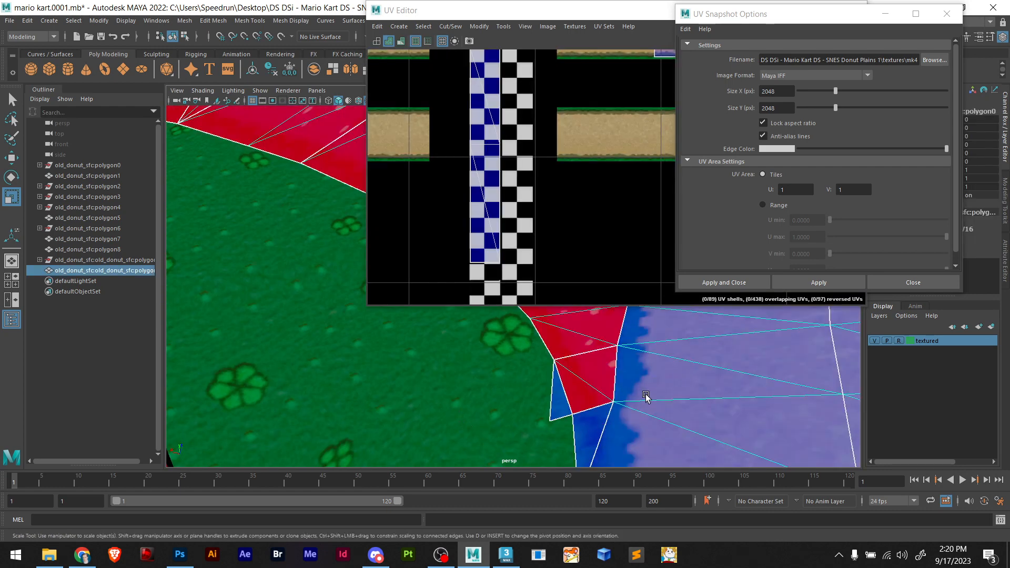
scroll(673, 389, "down", 3)
left_click(805, 348)
scroll(601, 367, "up", 5)
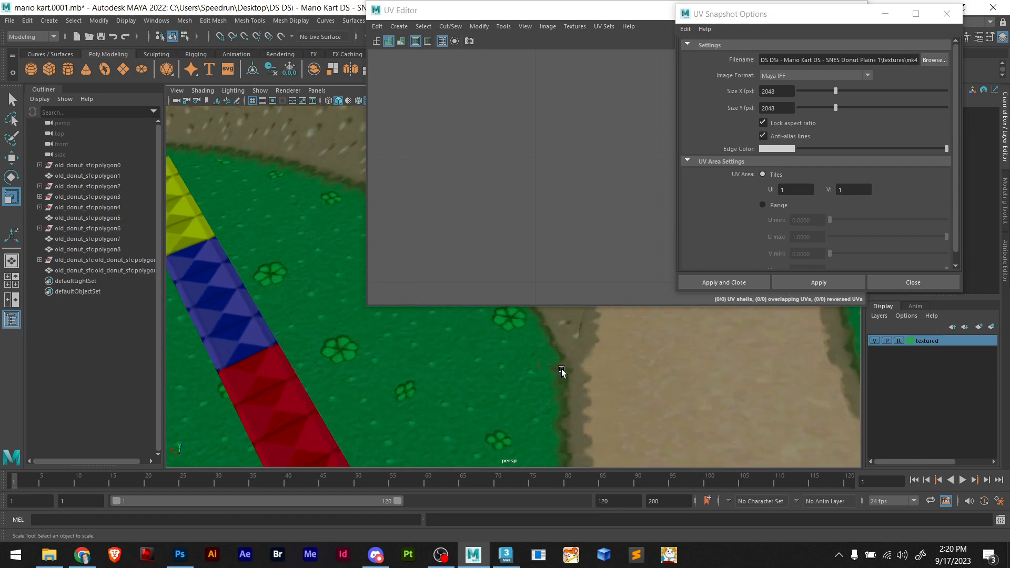
Examine the seam along the off-road patch's outer edge where it meets the dirt road, comparing it with the mesh edges
left_click_drag(588, 418, 396, 358, "alt")
scroll(401, 364, "up", 6)
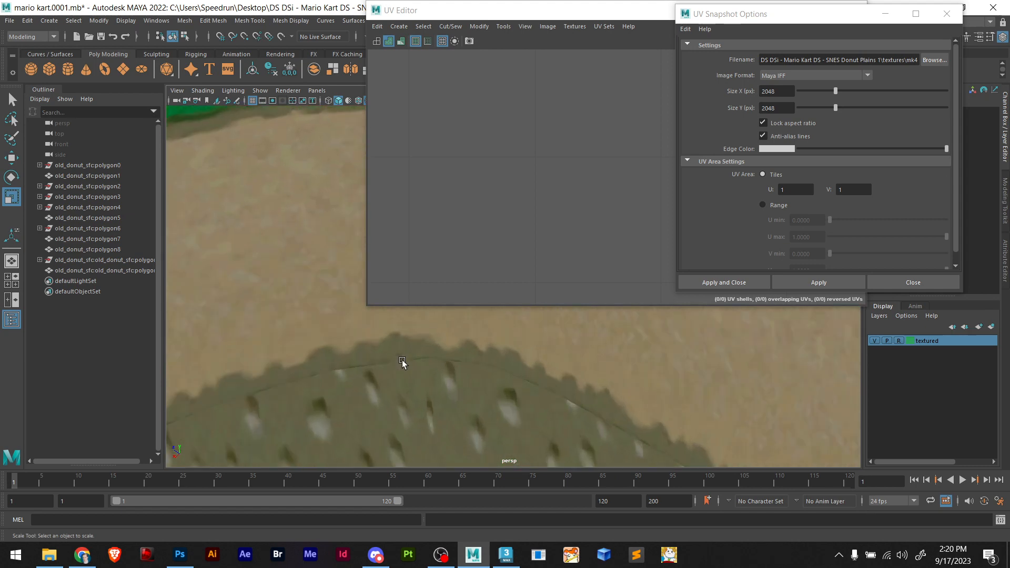
scroll(411, 373, "down", 3)
middle_click_drag(434, 372, 442, 396, "alt")
scroll(423, 354, "up", 5)
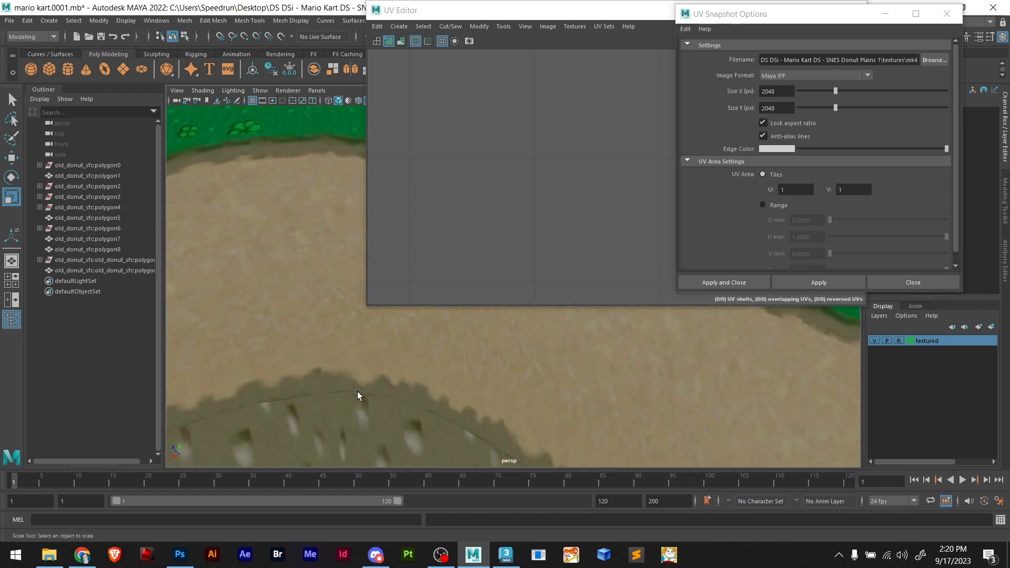
left_click(342, 360)
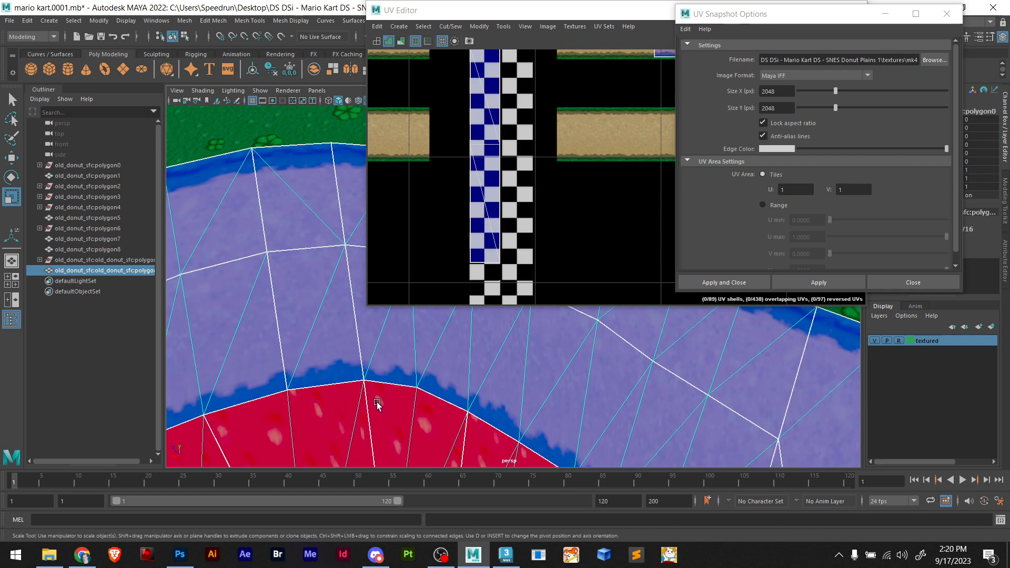
scroll(413, 357, "down", 10)
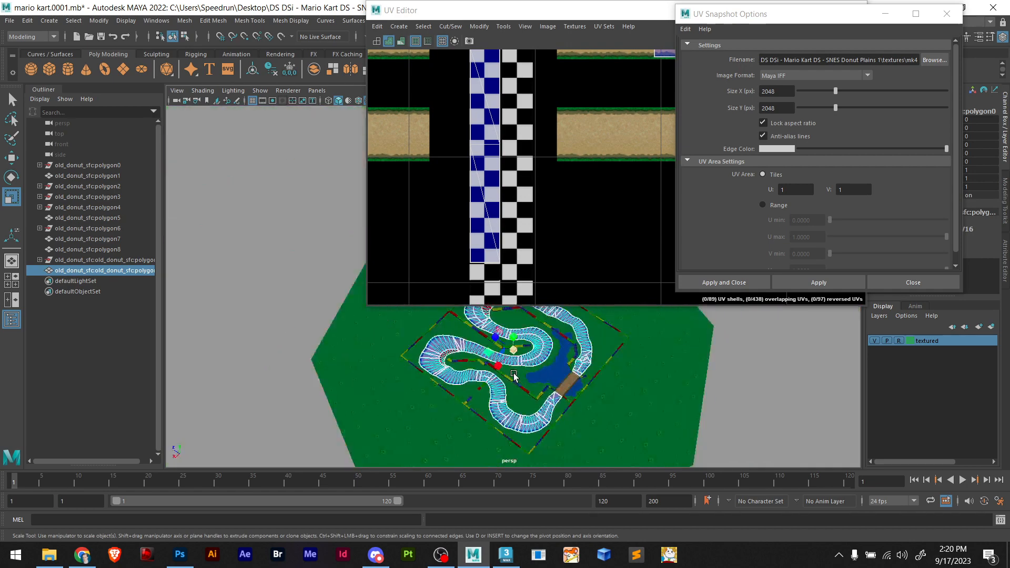
Examine the textured road bends and the coloured barriers along the course up to the bridge
left_click(713, 348)
scroll(500, 389, "up", 8)
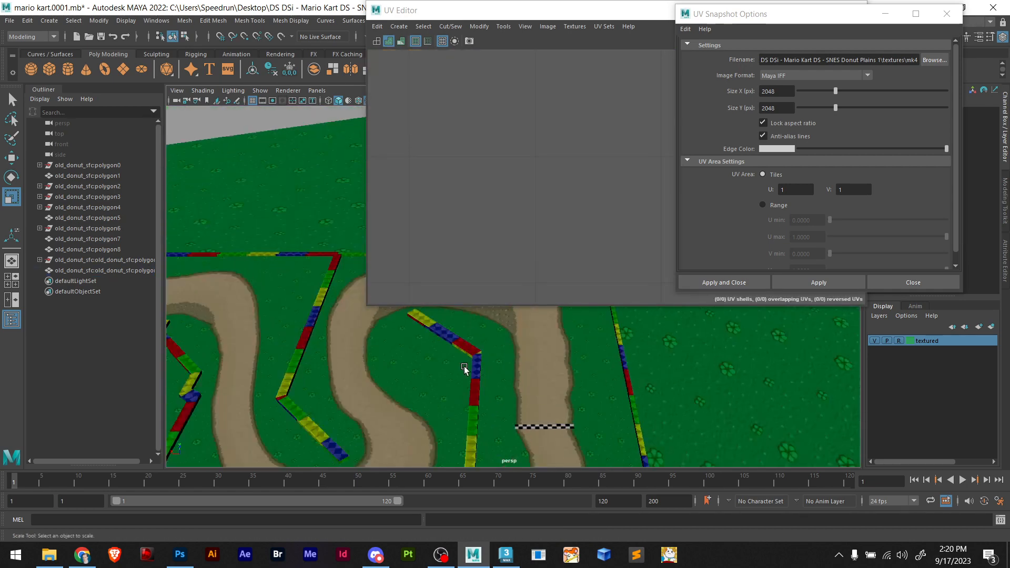
left_click_drag(415, 424, 469, 397, "alt")
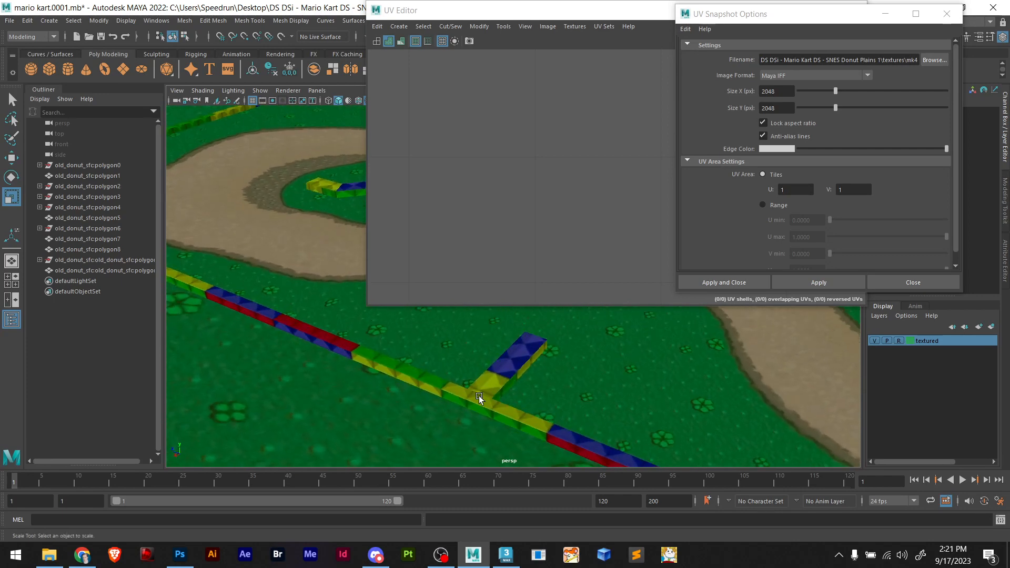
scroll(489, 403, "up", 5)
scroll(546, 417, "down", 6)
middle_click_drag(545, 416, 514, 428, "alt")
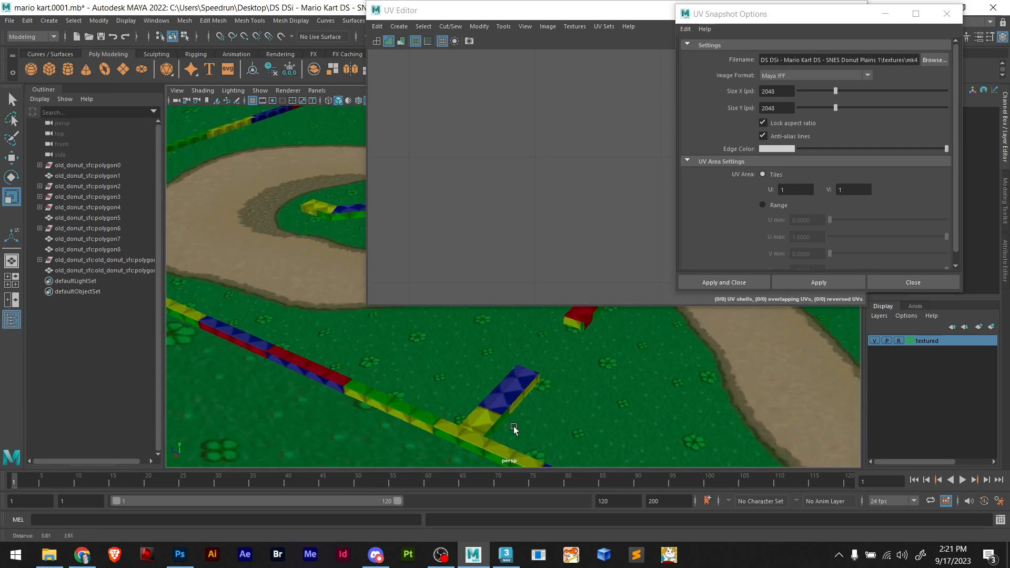
scroll(422, 419, "down", 5)
middle_click_drag(510, 363, 390, 466, "alt")
scroll(390, 463, "up", 10)
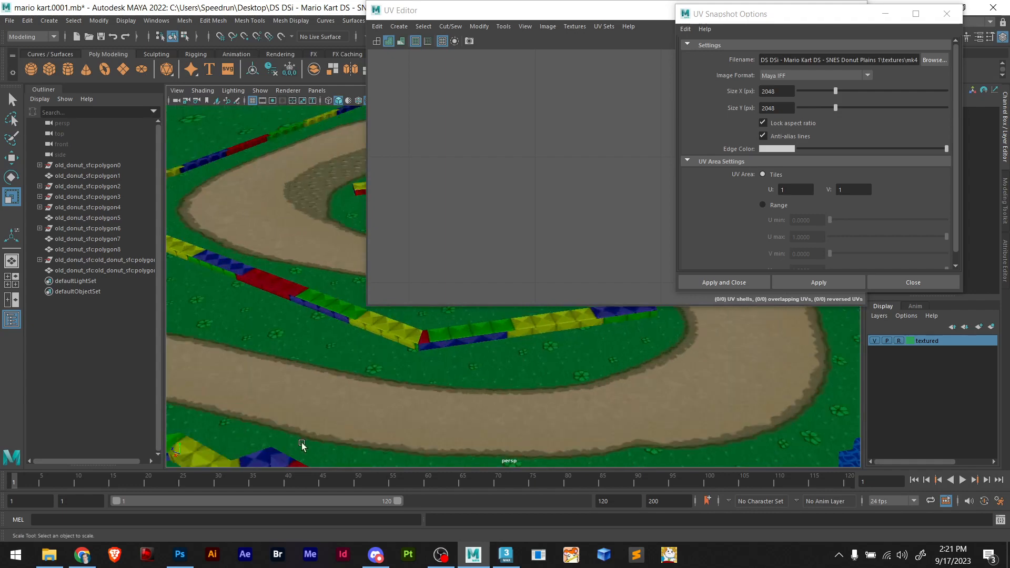
left_click(375, 426)
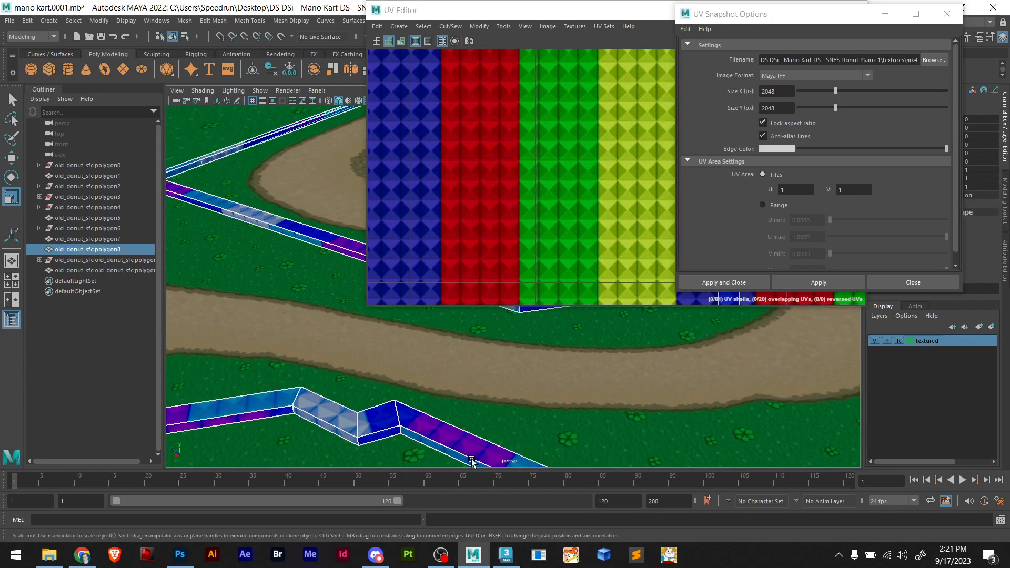
scroll(346, 429, "down", 4)
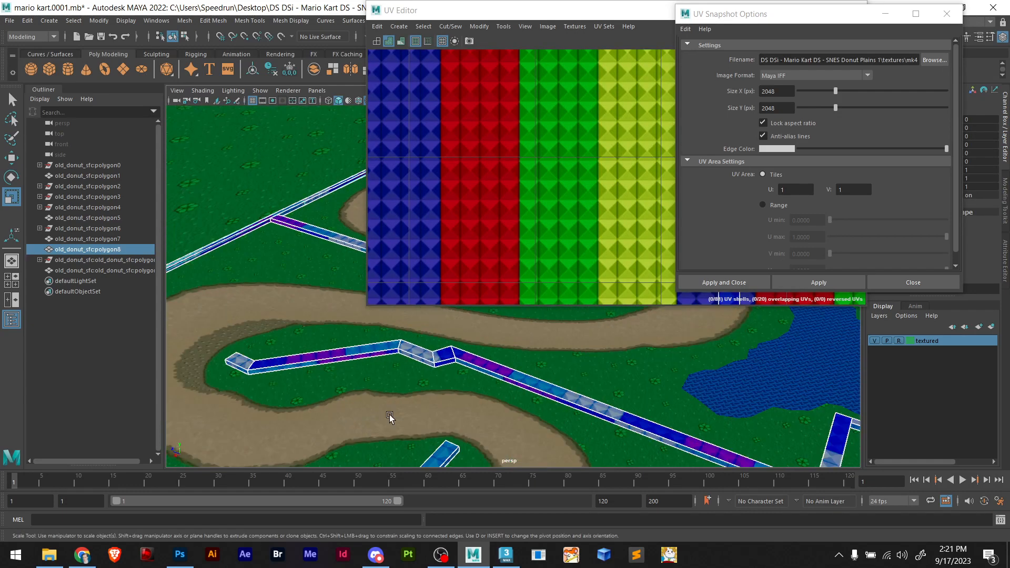
scroll(403, 414, "down", 5)
middle_click_drag(468, 393, 259, 475, "alt")
scroll(510, 377, "down", 10)
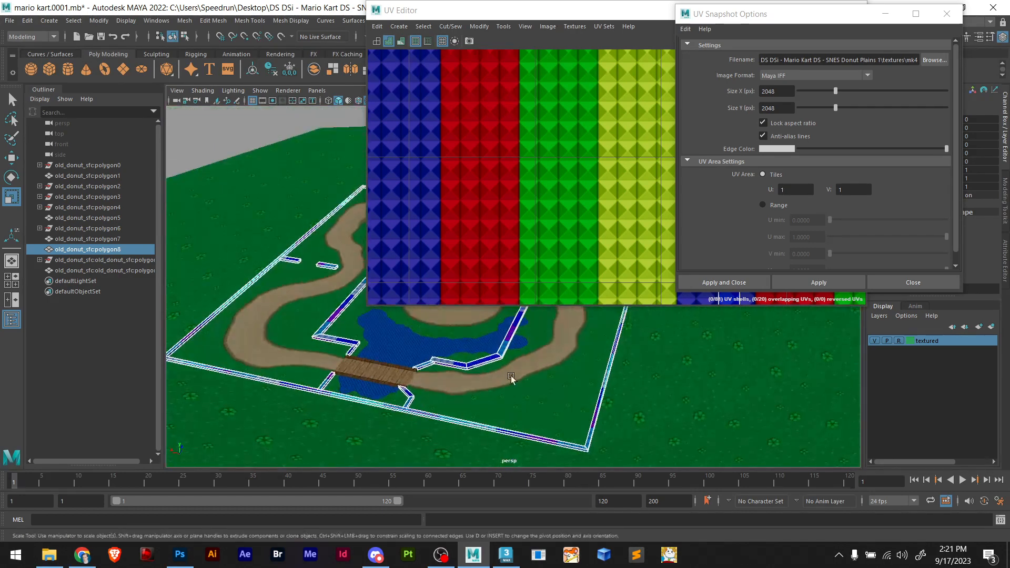
Review the whole course with its grass, water and barriers from several angles
left_click_drag(519, 381, 499, 371, "alt")
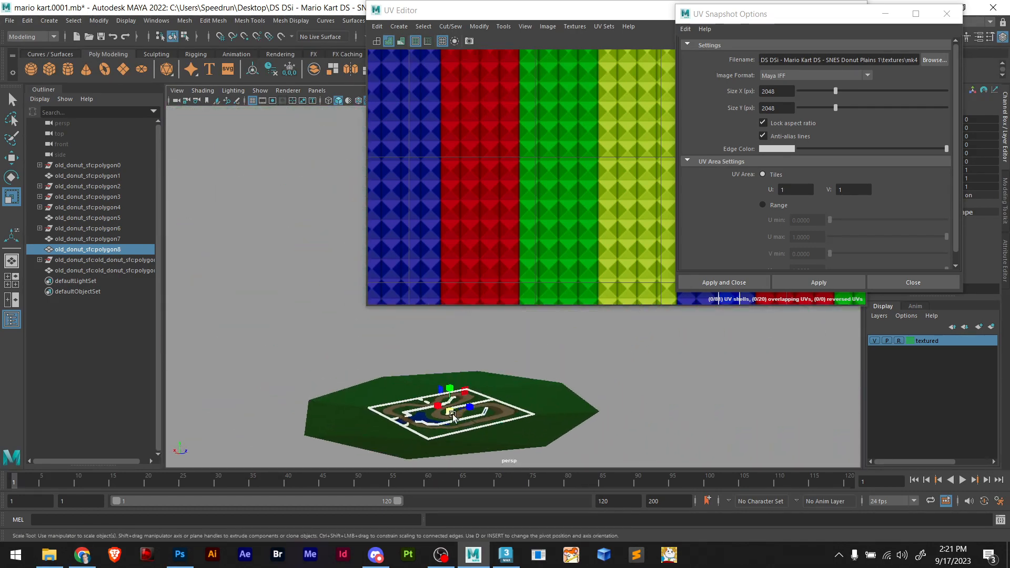
left_click_drag(453, 415, 508, 419, "alt")
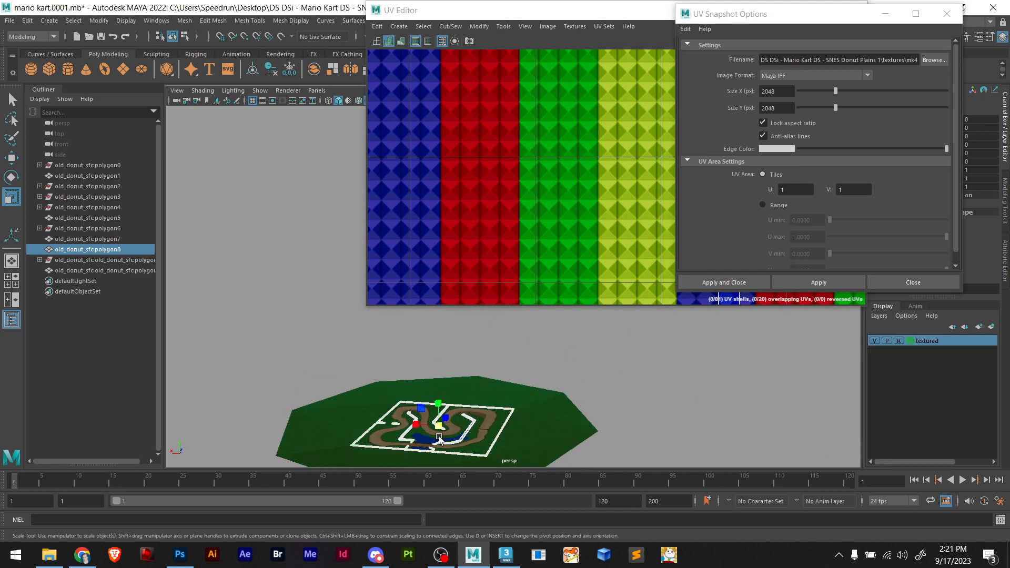
left_click_drag(451, 448, 557, 336, "alt")
left_click_drag(533, 433, 589, 398, "alt")
scroll(517, 435, "down", 5)
middle_click_drag(573, 366, 532, 431, "alt")
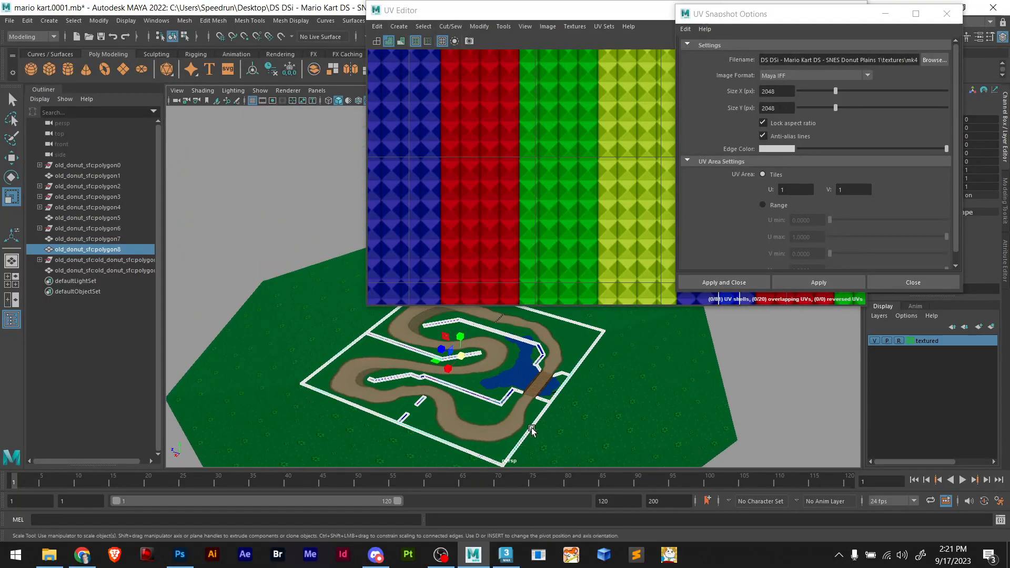
scroll(504, 427, "up", 6)
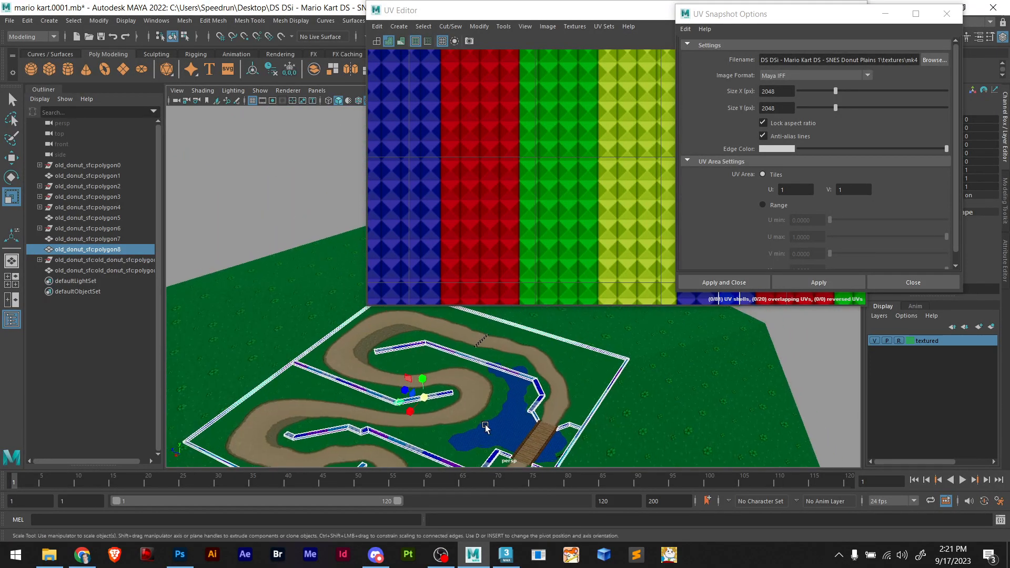
scroll(505, 426, "down", 2)
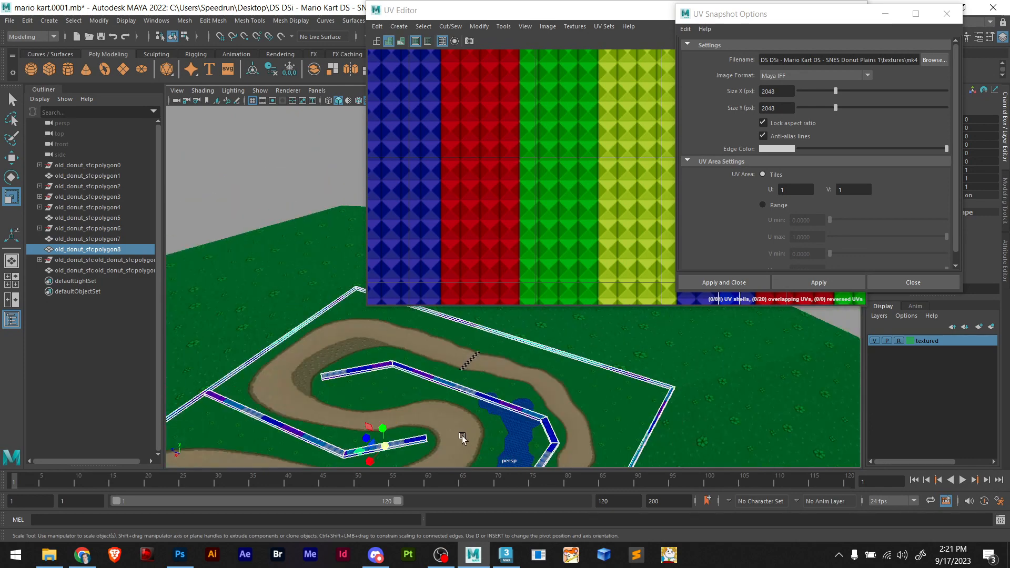
middle_click_drag(462, 437, 594, 351, "alt")
left_click_drag(403, 424, 448, 355, "alt")
middle_click_drag(449, 356, 449, 429, "alt")
scroll(503, 361, "up", 8)
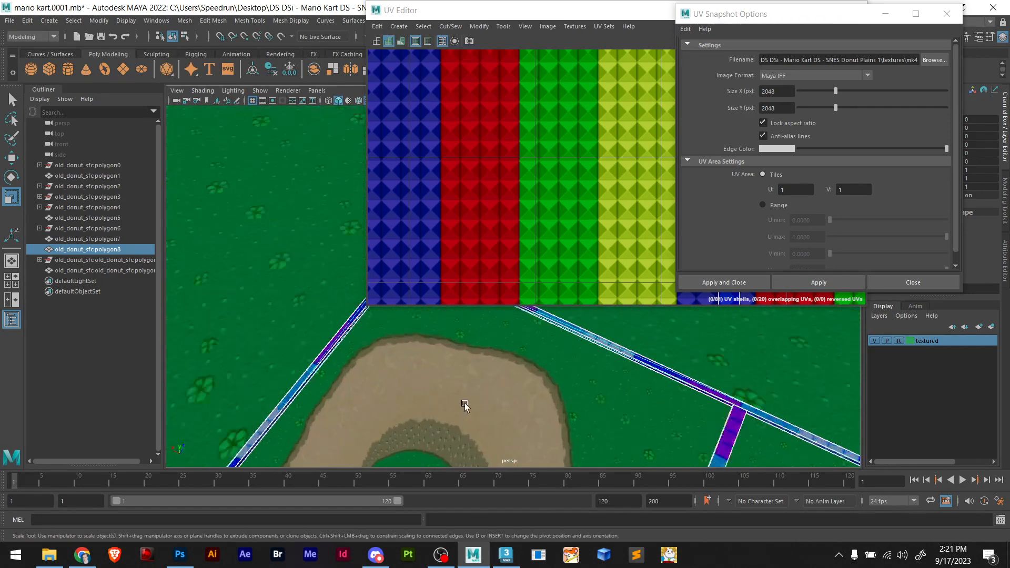
Inspect both curved off-road patches up close, checking how their texture blends into the surrounding dirt road
left_click_drag(464, 407, 441, 447, "alt")
left_click(448, 444)
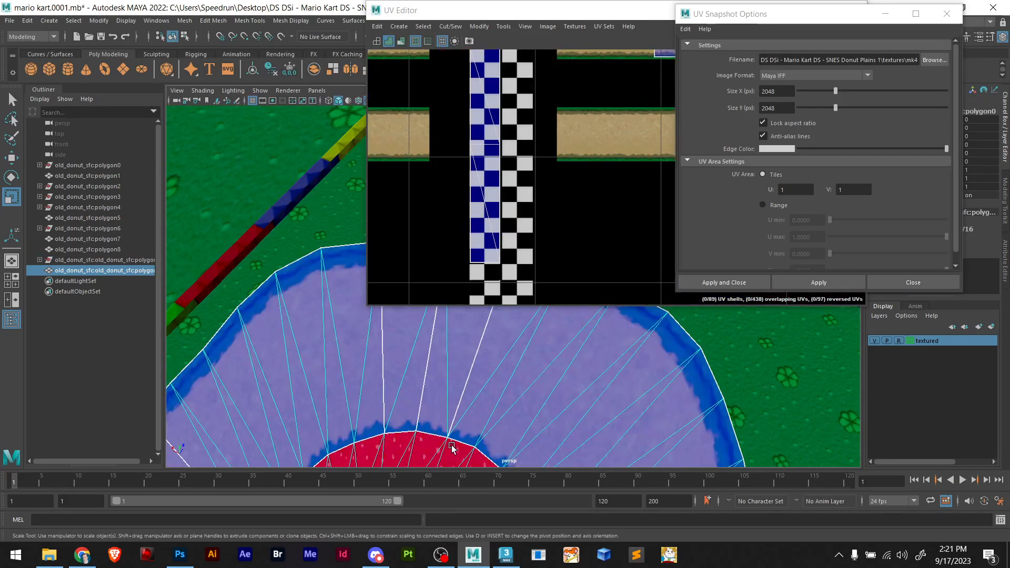
key("f")
scroll(503, 353, "up", 6)
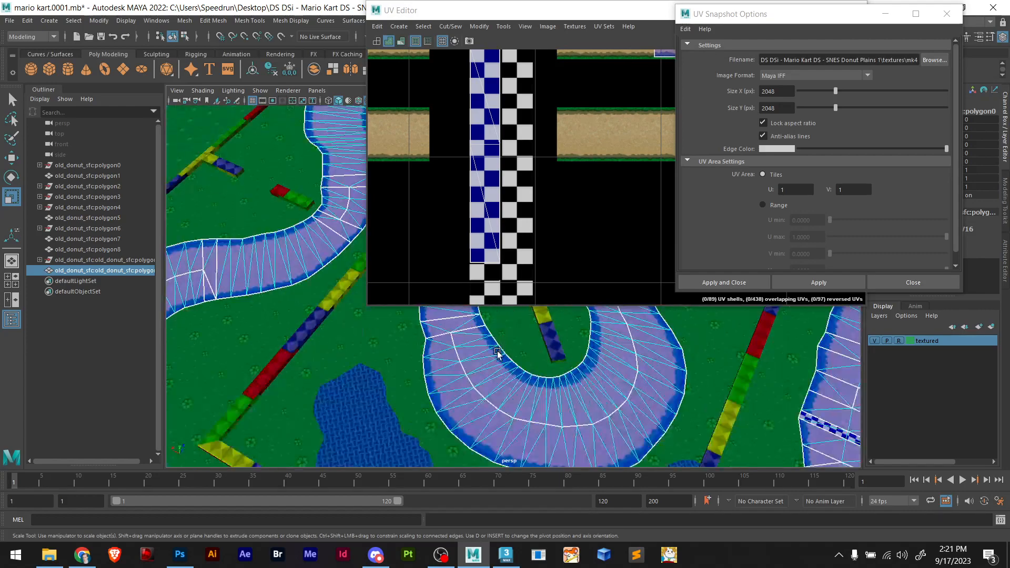
middle_click_drag(498, 349, 468, 476, "alt")
middle_click_drag(466, 381, 478, 528, "alt")
scroll(456, 368, "up", 8)
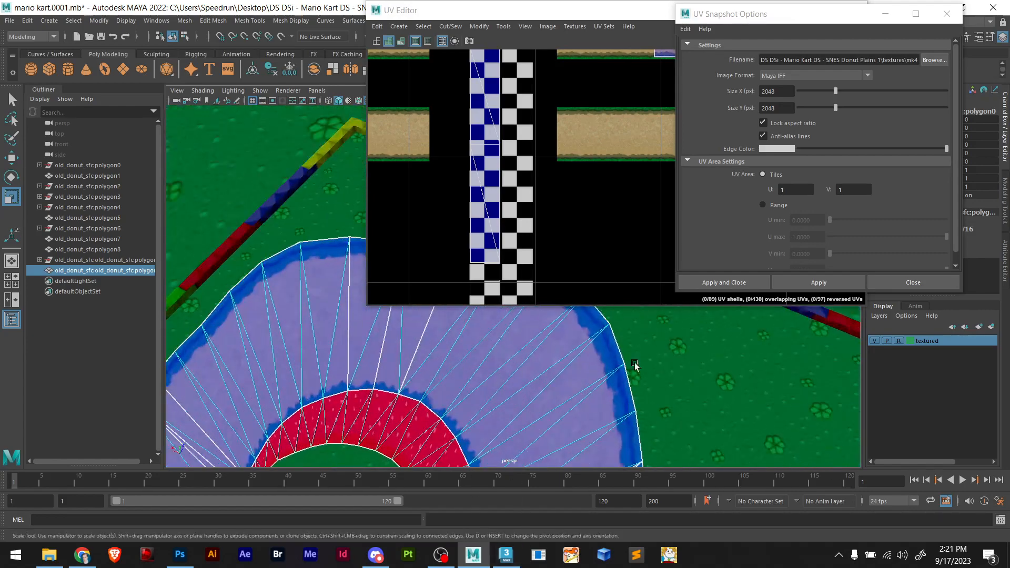
left_click(635, 363)
scroll(453, 418, "up", 2)
scroll(344, 435, "up", 3)
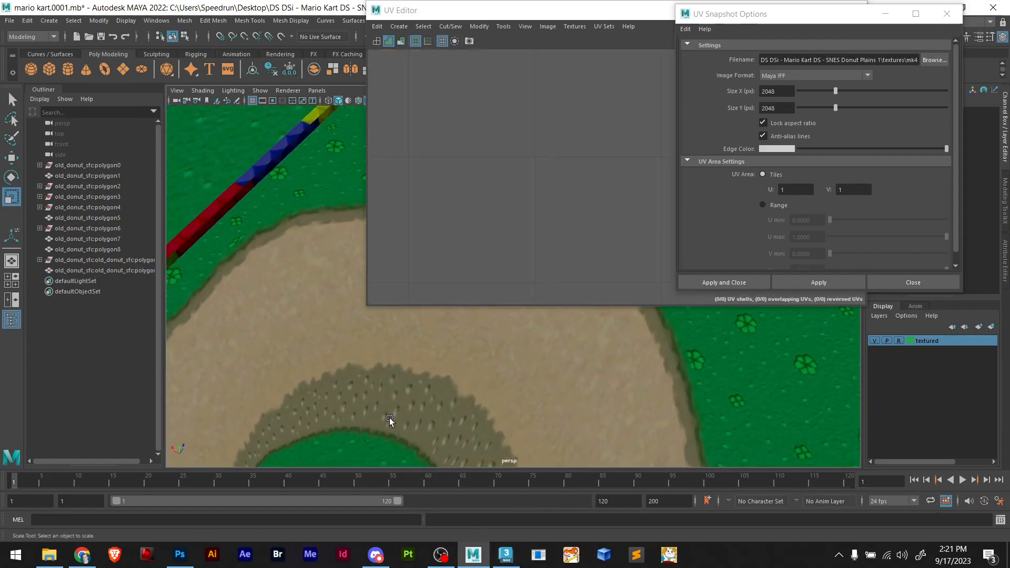
middle_click_drag(521, 424, 483, 404, "alt")
scroll(358, 379, "down", 7)
scroll(483, 404, "up", 5)
middle_click_drag(542, 441, 458, 348, "alt")
middle_click_drag(509, 454, 442, 351, "alt")
Select the road mesh, frame its two off-road UV shells in the UV Editor, and close the UV Snapshot Options window
left_click(459, 423)
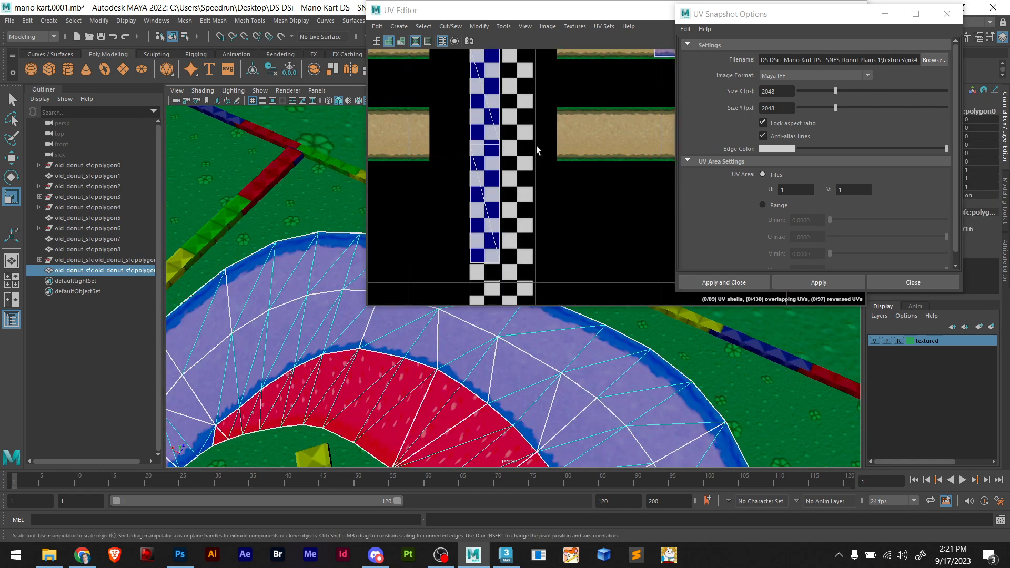
scroll(536, 149, "down", 5)
left_click(576, 172)
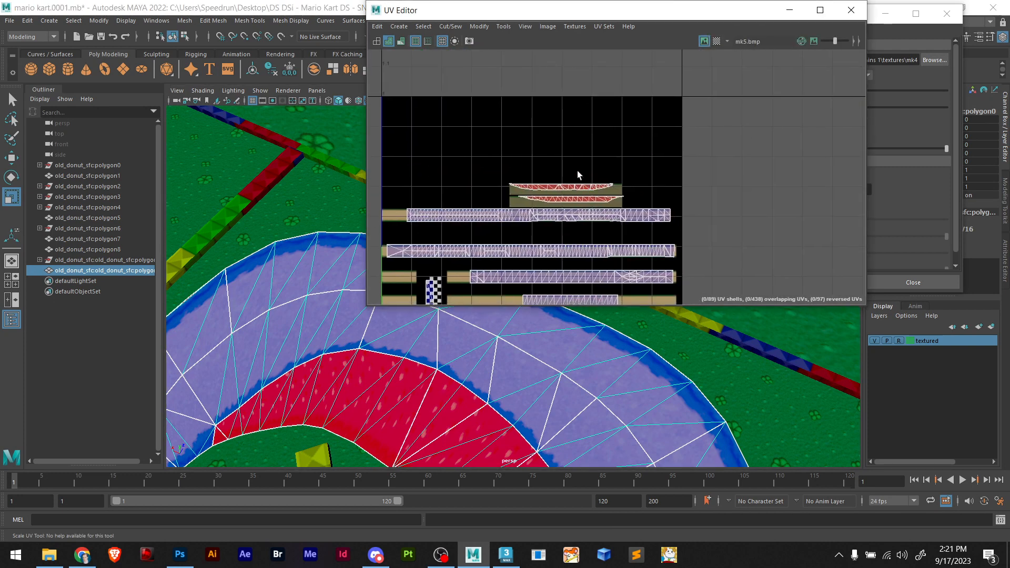
scroll(578, 175, "up", 5)
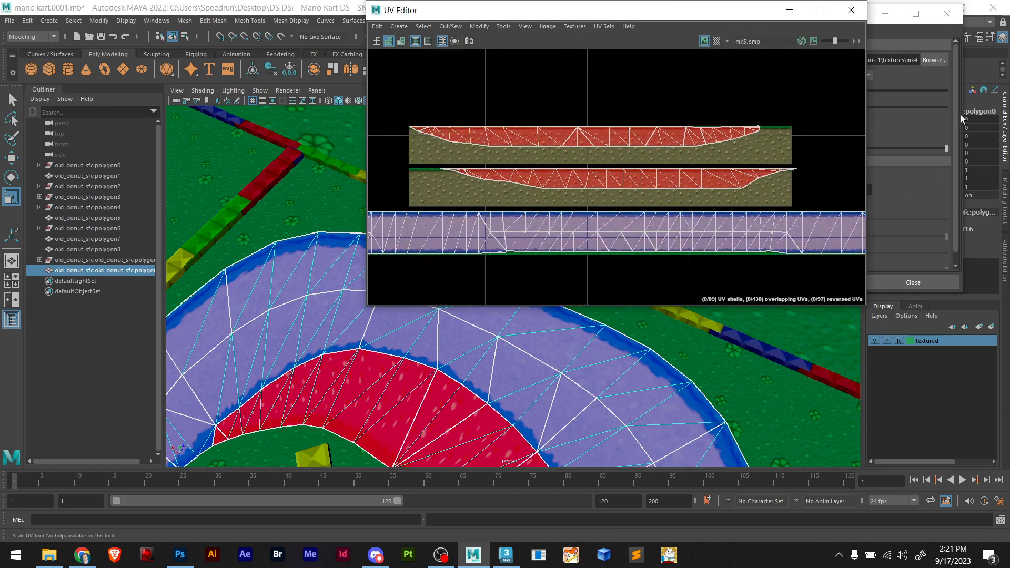
left_click(961, 115)
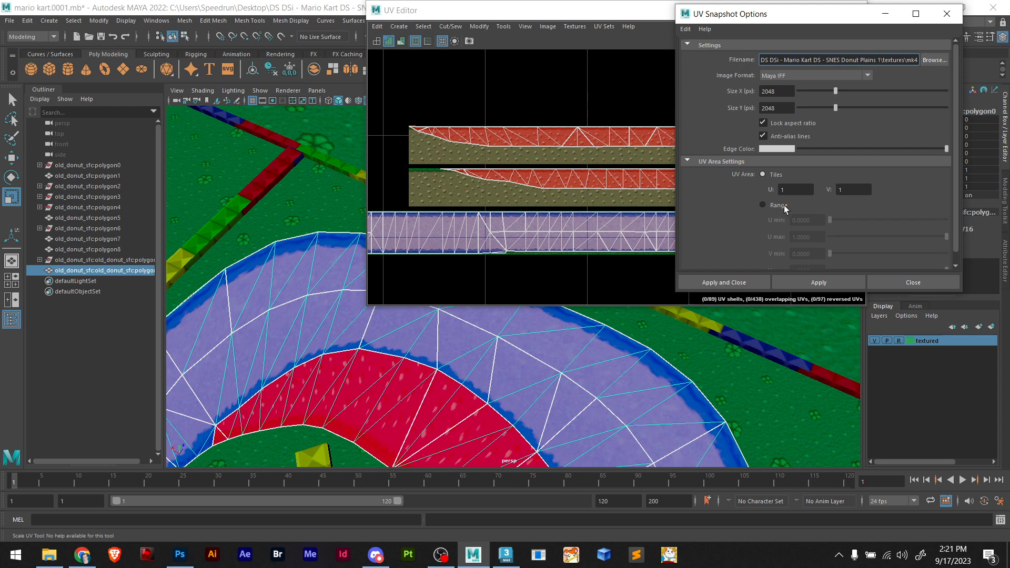
left_click(946, 13)
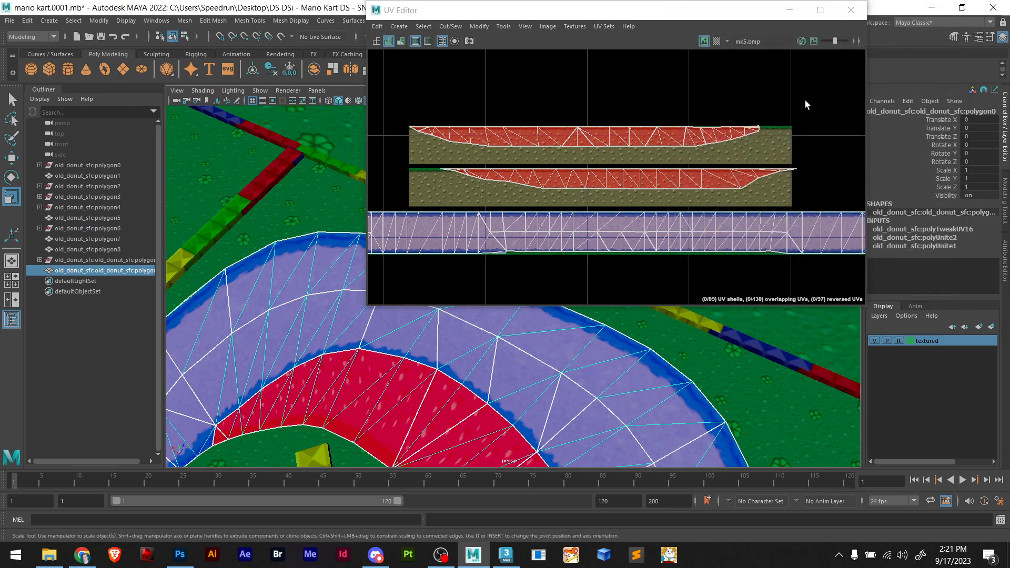
Bring up the UV Toolkit, turn on UV shell selection and select the off-road UV shell at the bend
left_click_drag(690, 16, 683, 188)
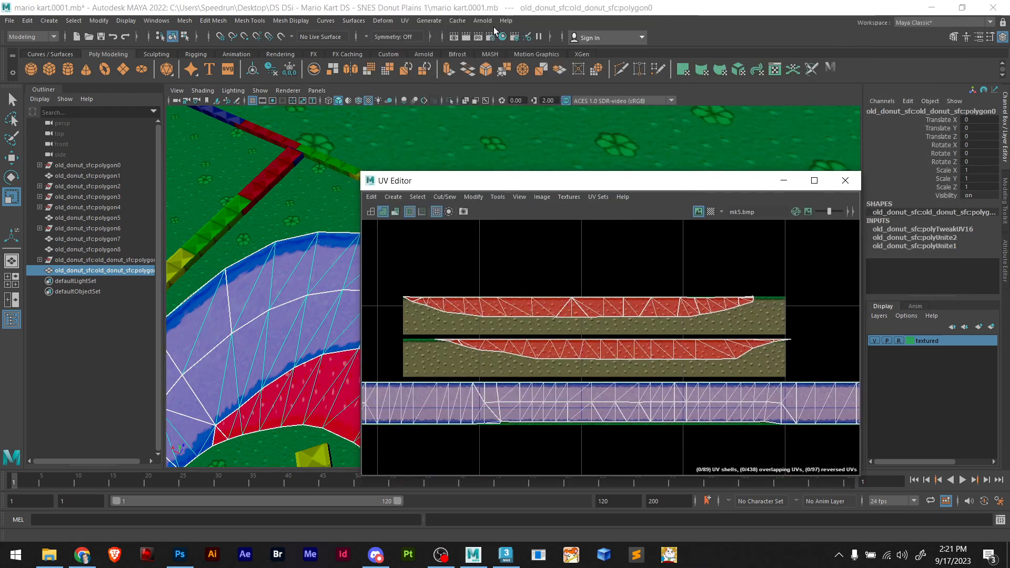
left_click(404, 20)
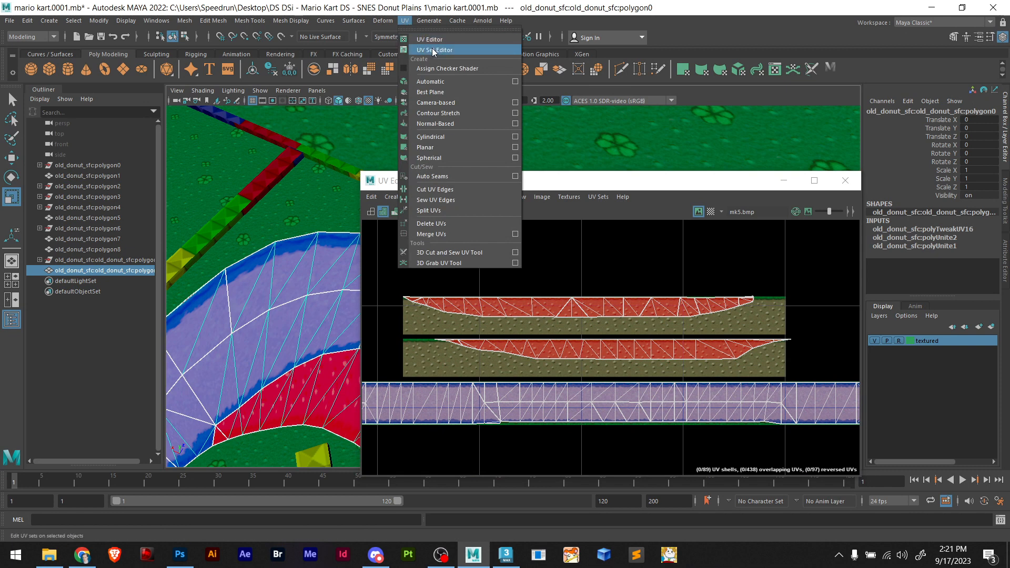
left_click(436, 39)
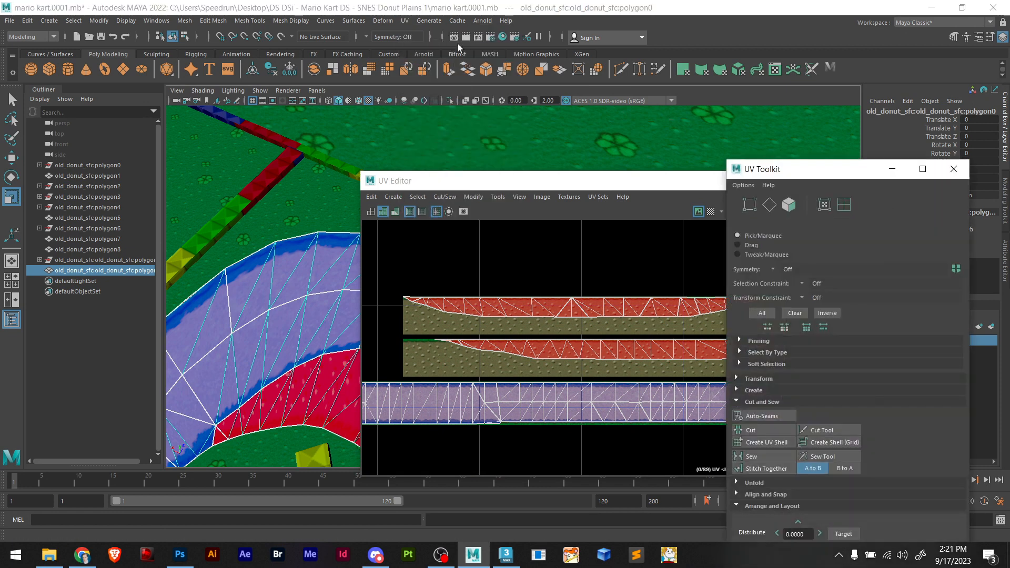
left_click(844, 204)
left_click(544, 310)
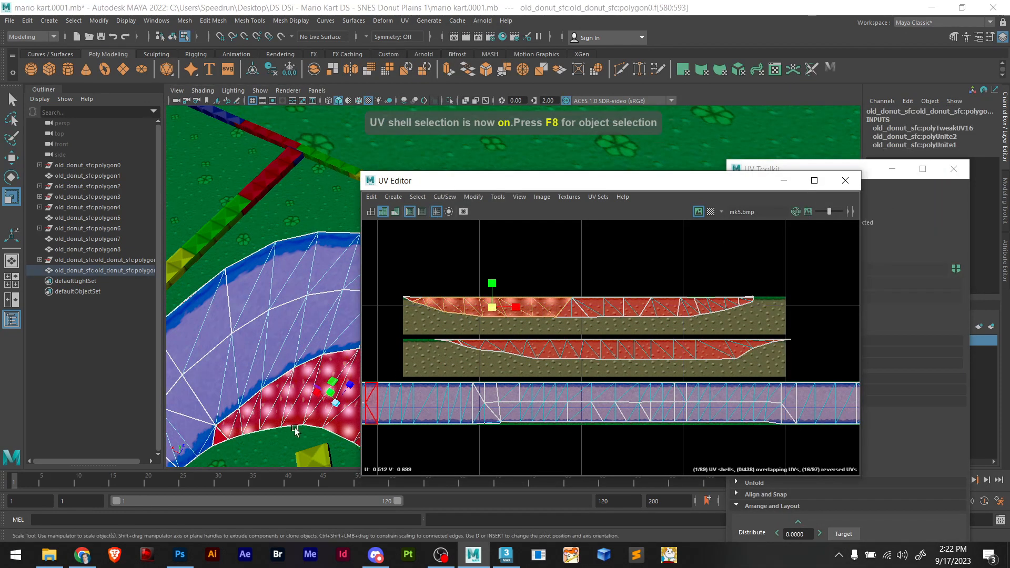
middle_click_drag(326, 403, 290, 409, "alt")
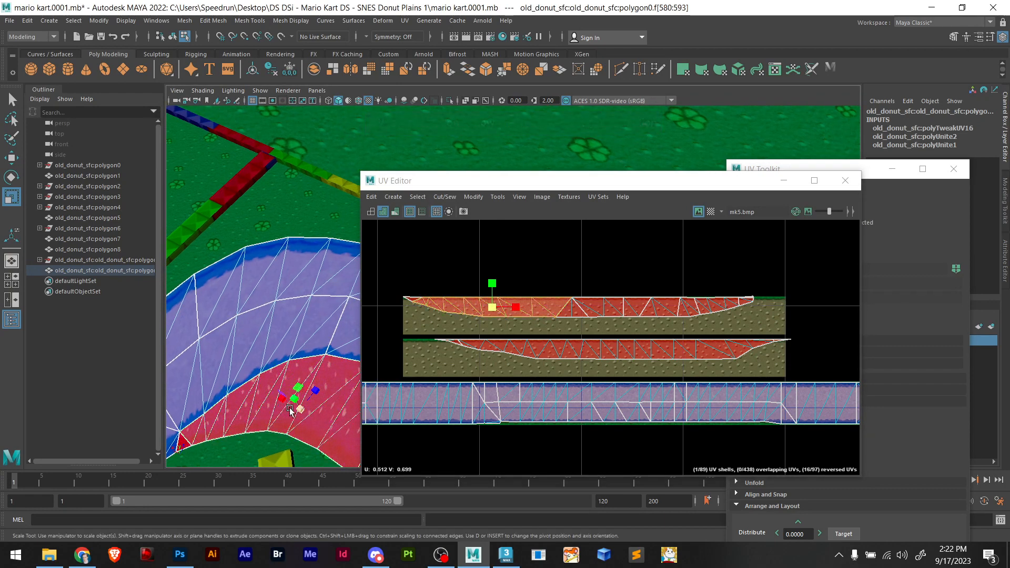
scroll(495, 318, "up", 7)
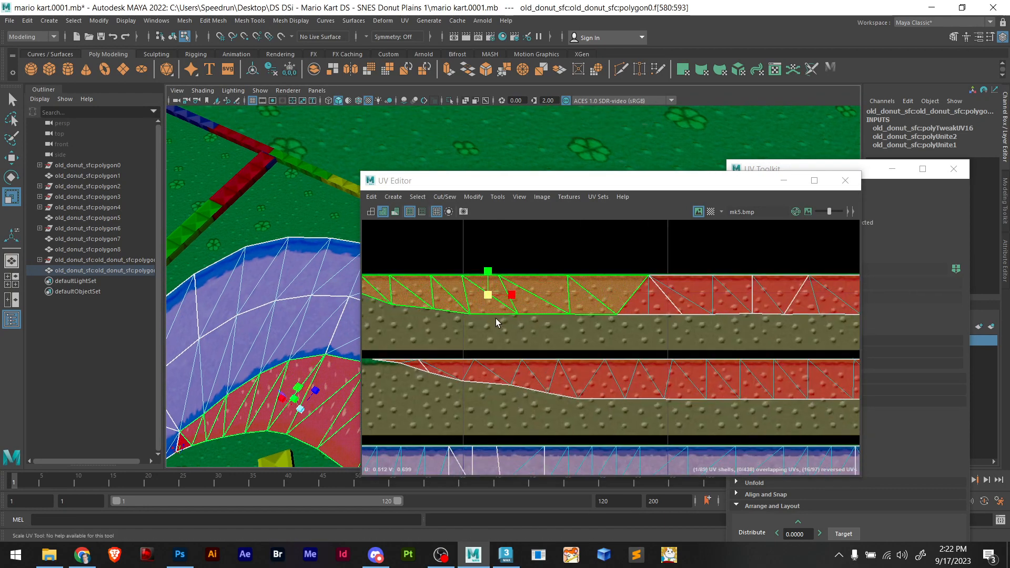
scroll(494, 375, "down", 4)
scroll(290, 351, "down", 1)
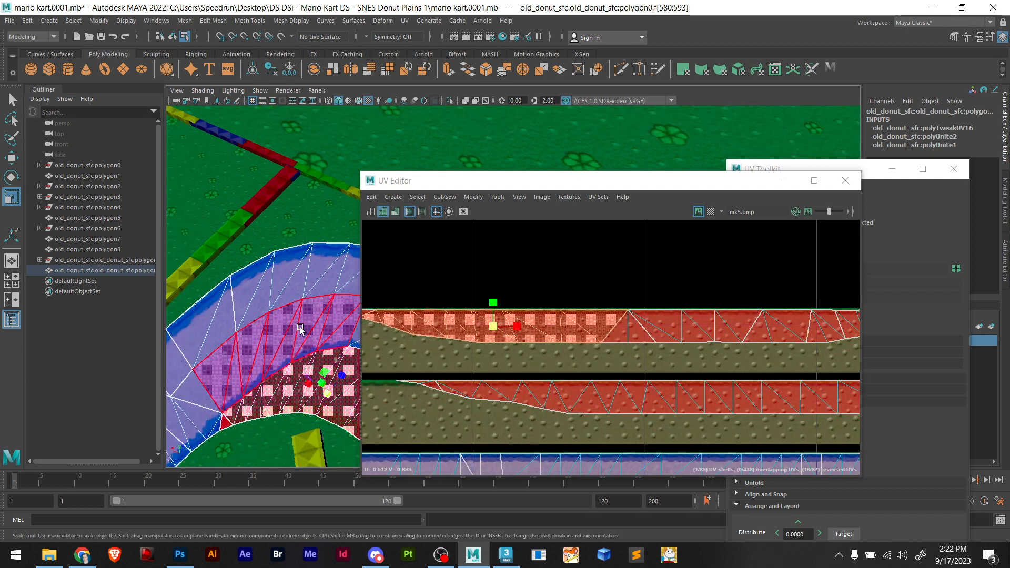
Select the road UV shell bordering the off-road patch and shrink it vertically from its upper edge, pulling its lower edge off the grass
left_click(300, 329)
scroll(661, 369, "down", 7)
middle_click_drag(632, 416, 606, 363, "alt")
scroll(606, 363, "up", 4)
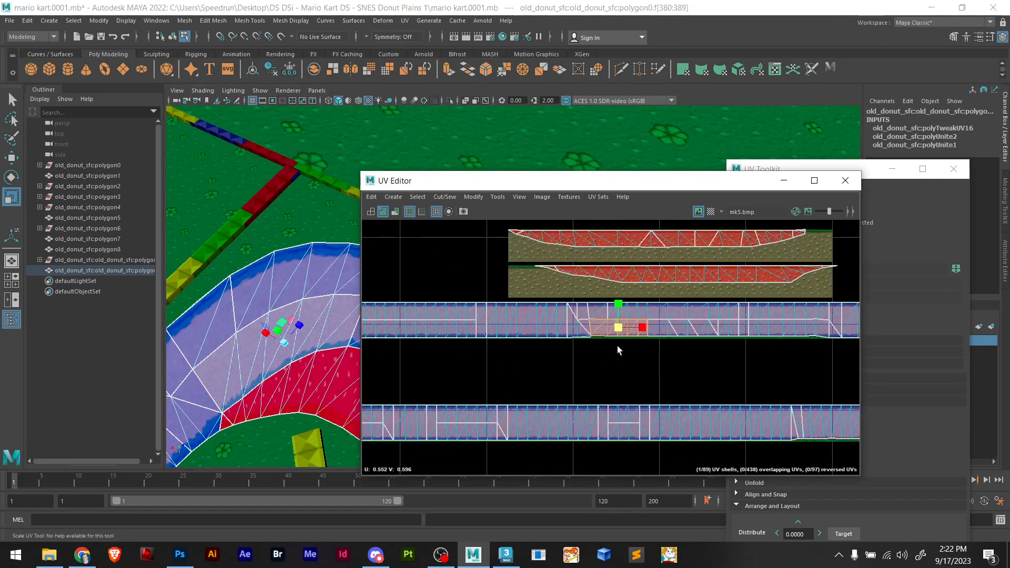
scroll(618, 337, "up", 5)
scroll(612, 340, "up", 2)
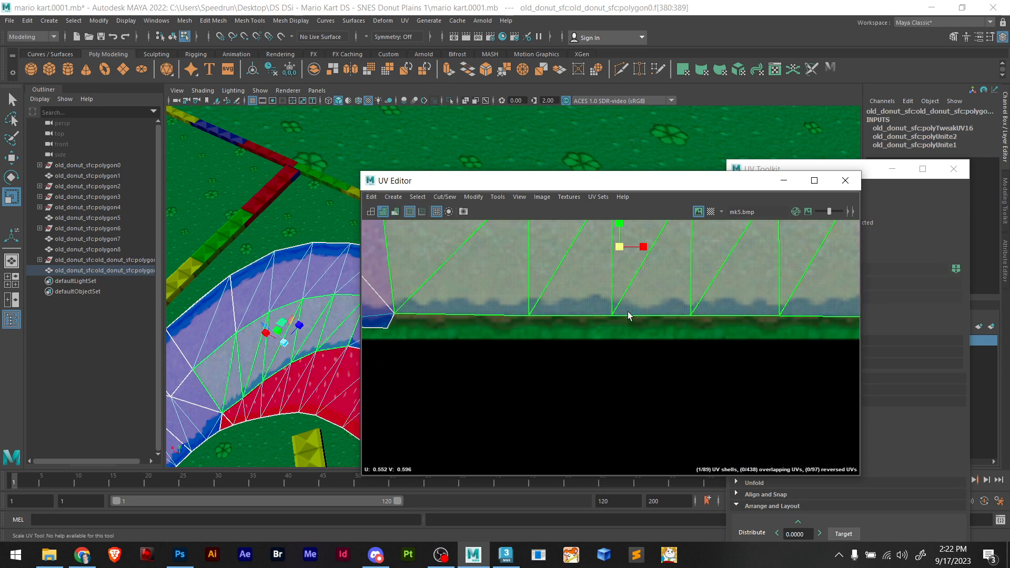
scroll(623, 324, "down", 5)
scroll(607, 371, "down", 4)
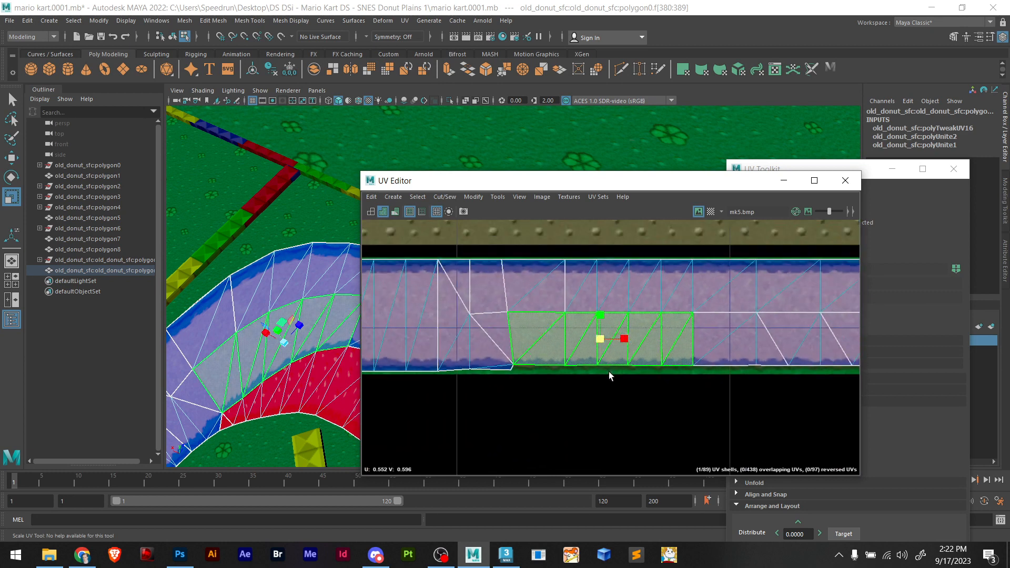
scroll(603, 371, "up", 3)
left_click(602, 327)
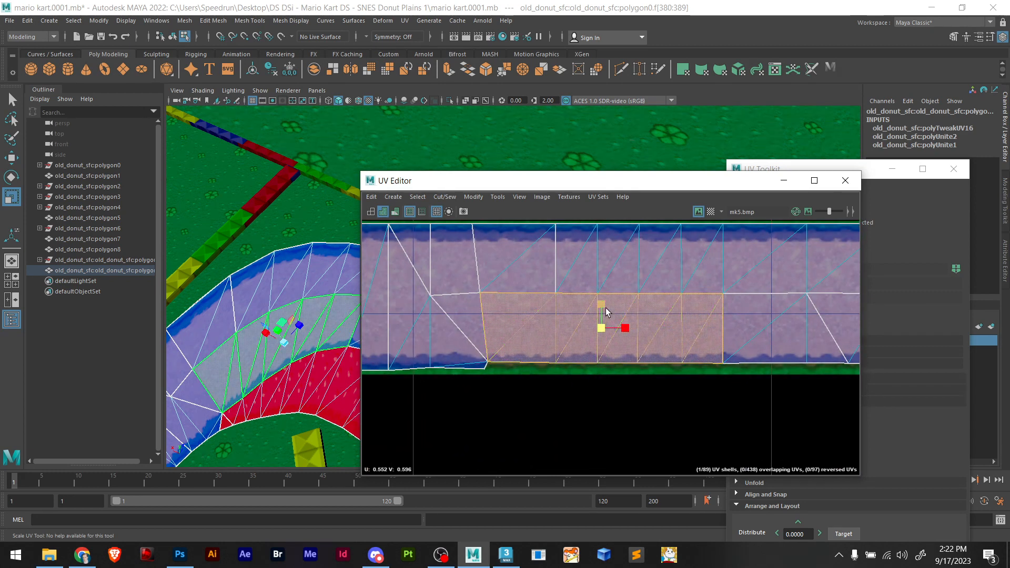
left_click_drag(605, 330, 604, 323)
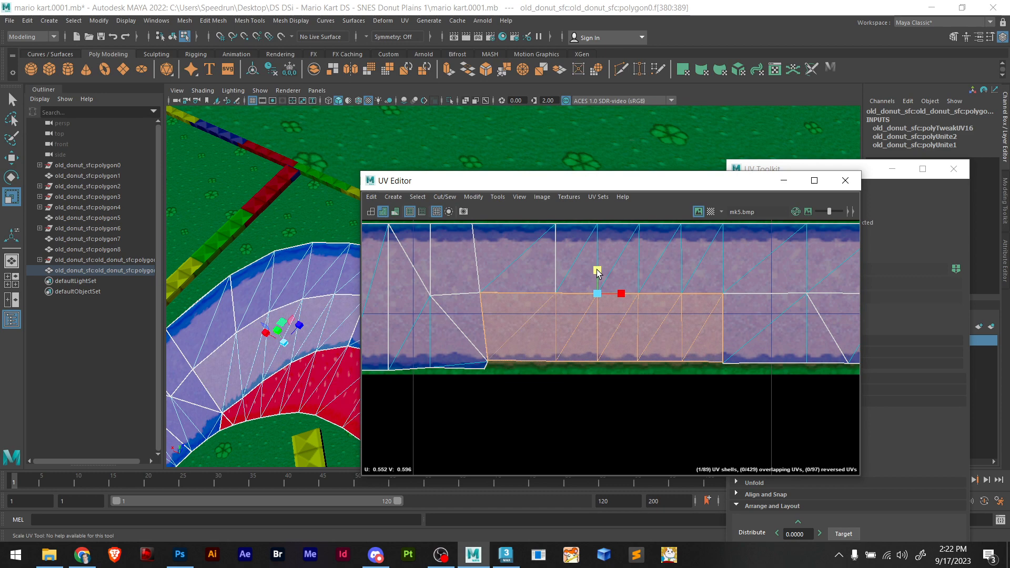
Clear the selection, turn off the shaded UV shell display and check the road edge around the off-road bends
left_click(253, 449)
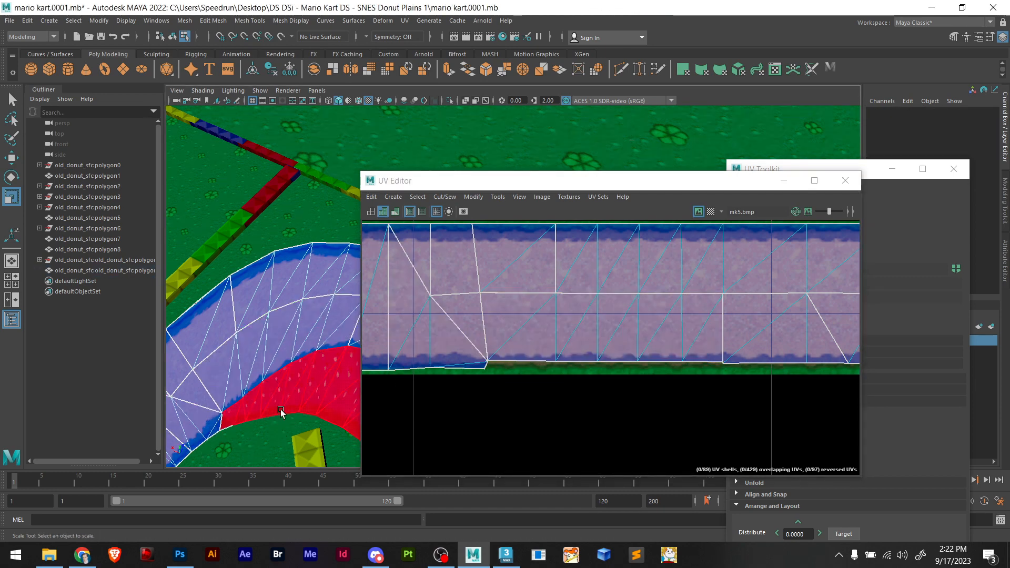
left_click(372, 215)
scroll(291, 407, "up", 5)
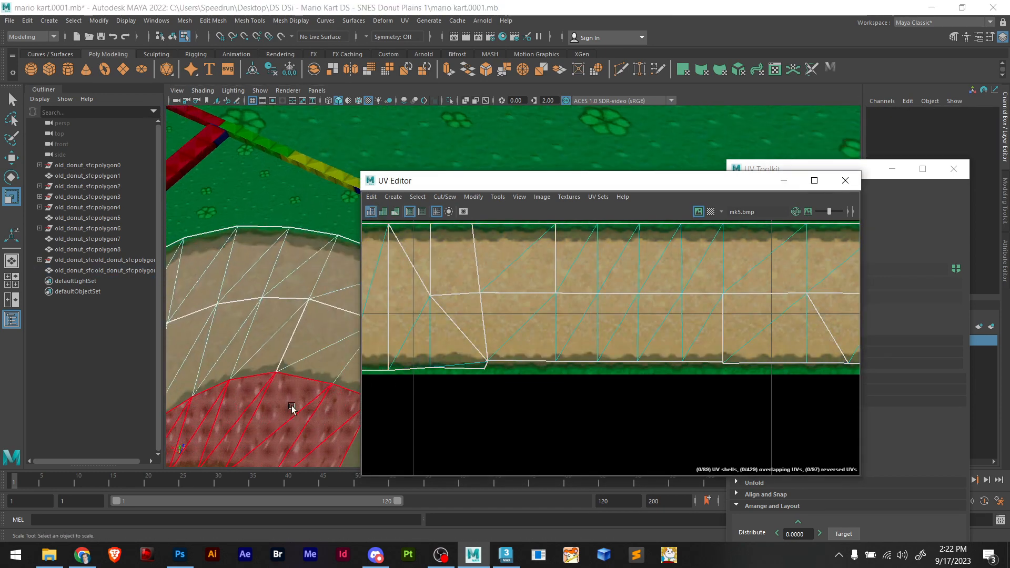
middle_click_drag(289, 410, 323, 362, "alt")
scroll(318, 379, "down", 6)
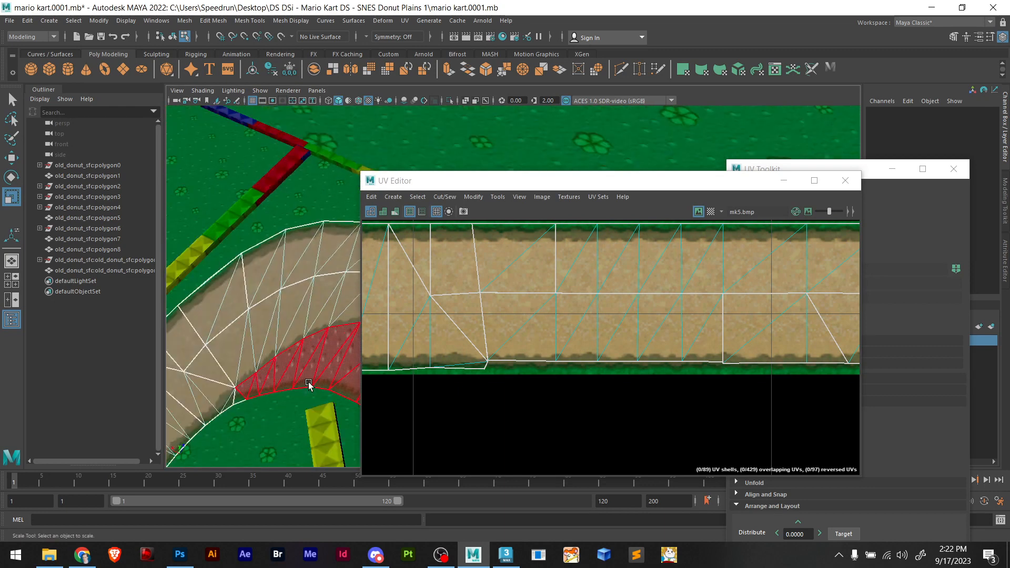
scroll(318, 414, "up", 6)
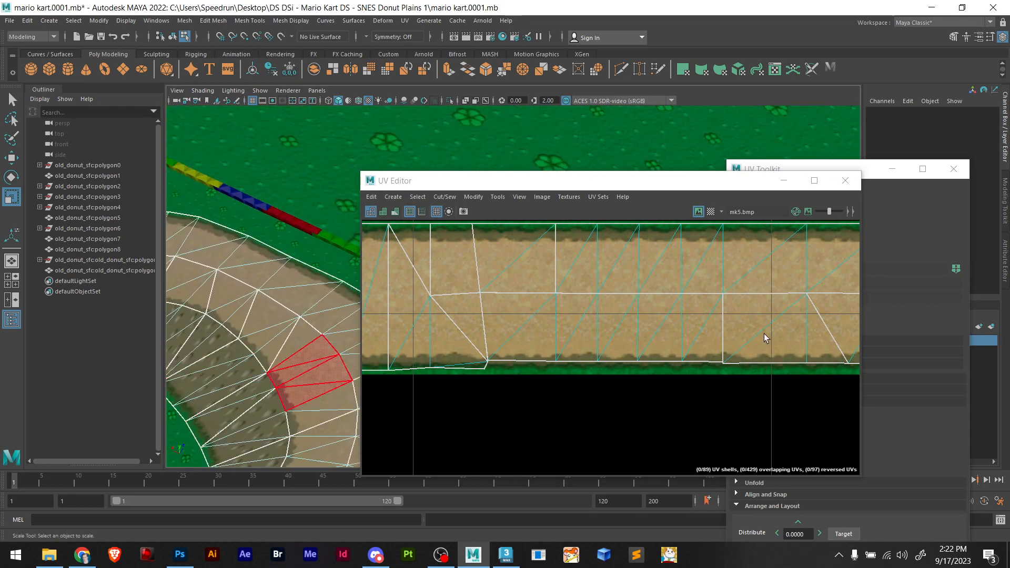
Select the lower row of road UV shells along the other off-road bend and scale them slightly vertically from the road's centre line
middle_click_drag(762, 361, 505, 357, "alt")
scroll(658, 394, "down", 5)
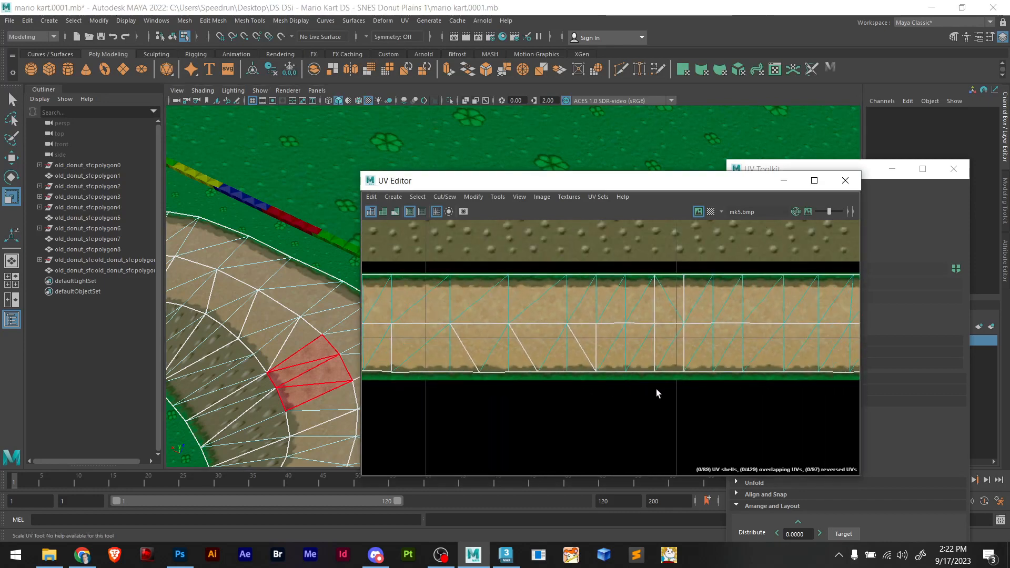
left_click_drag(735, 381, 520, 383)
scroll(678, 378, "up", 2)
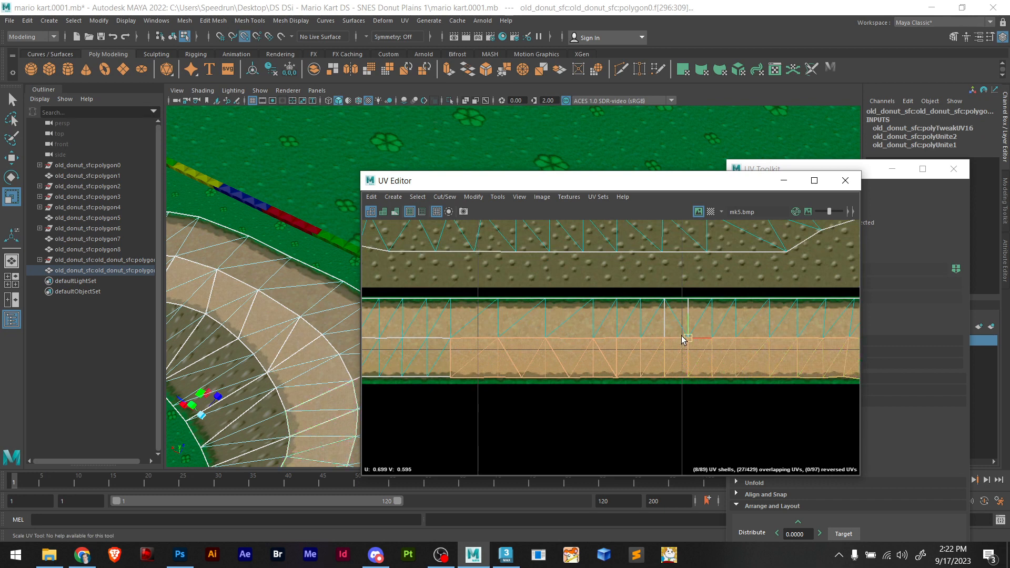
left_click_drag(687, 315, 687, 317)
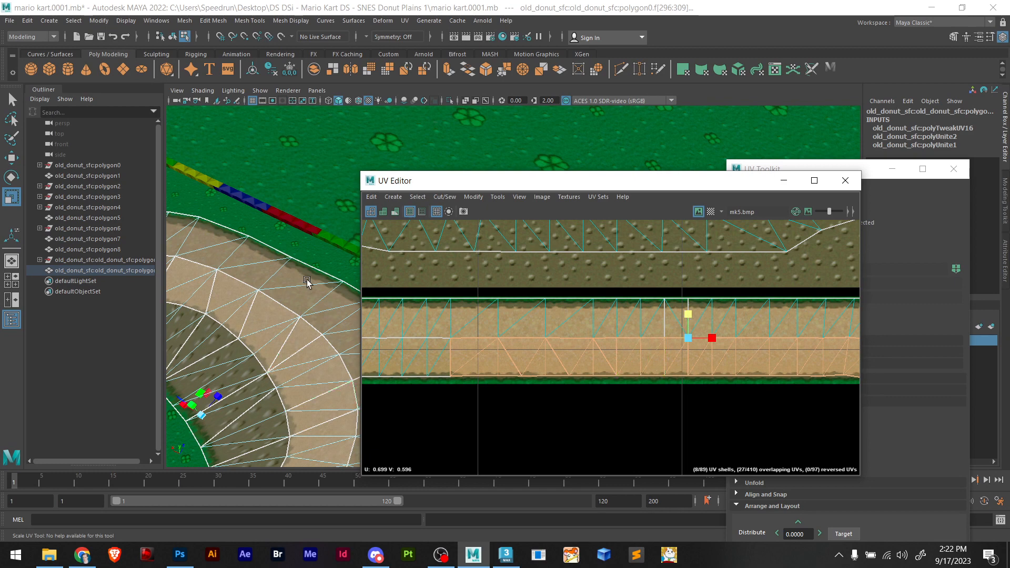
Return to object selection, deselect the road mesh and save the scene after checking the bend's edge
left_click(332, 232)
right_click_drag(311, 232, 352, 216)
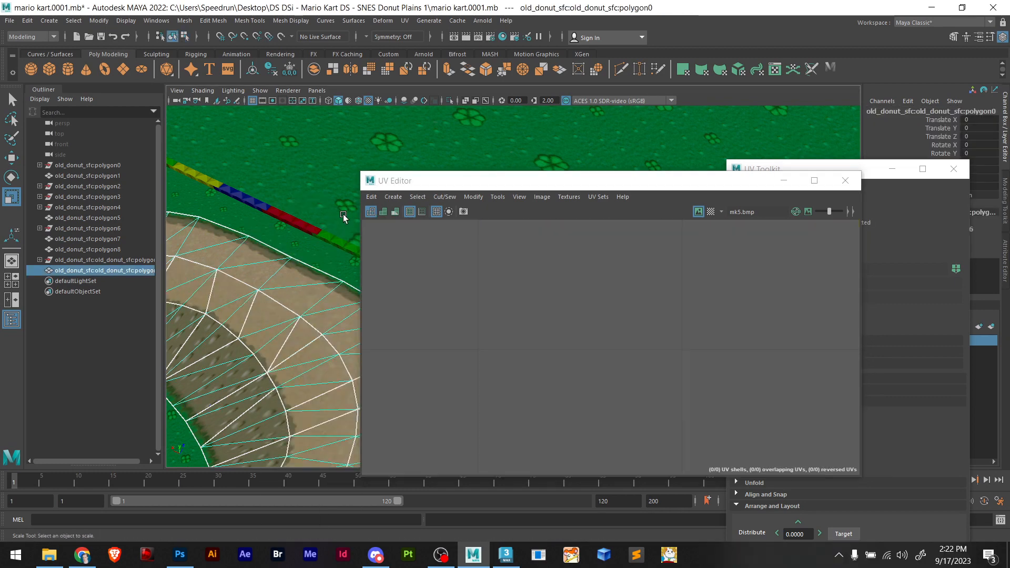
left_click(344, 214)
scroll(279, 394, "down", 3)
scroll(280, 396, "up", 6)
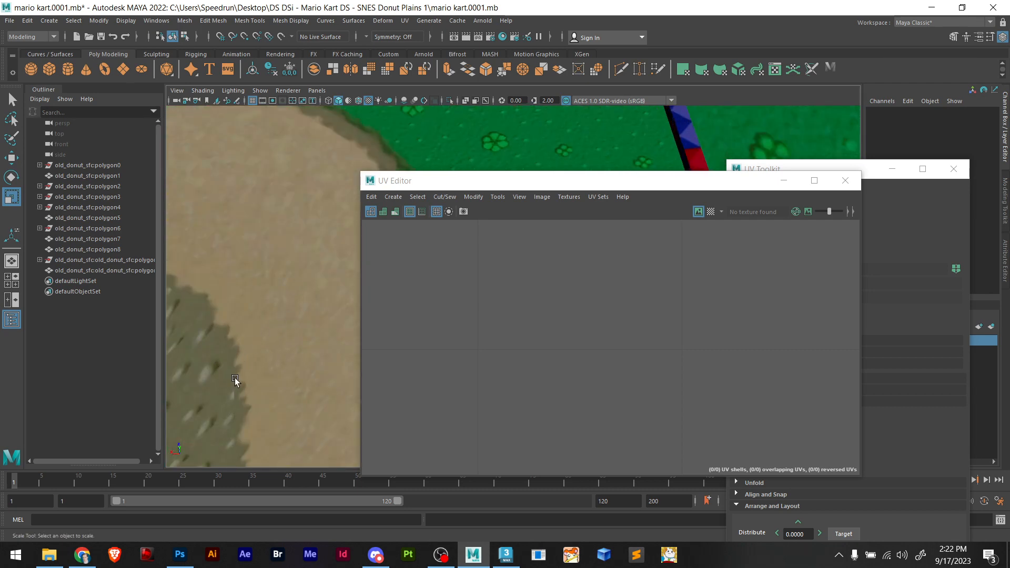
scroll(235, 377, "down", 5)
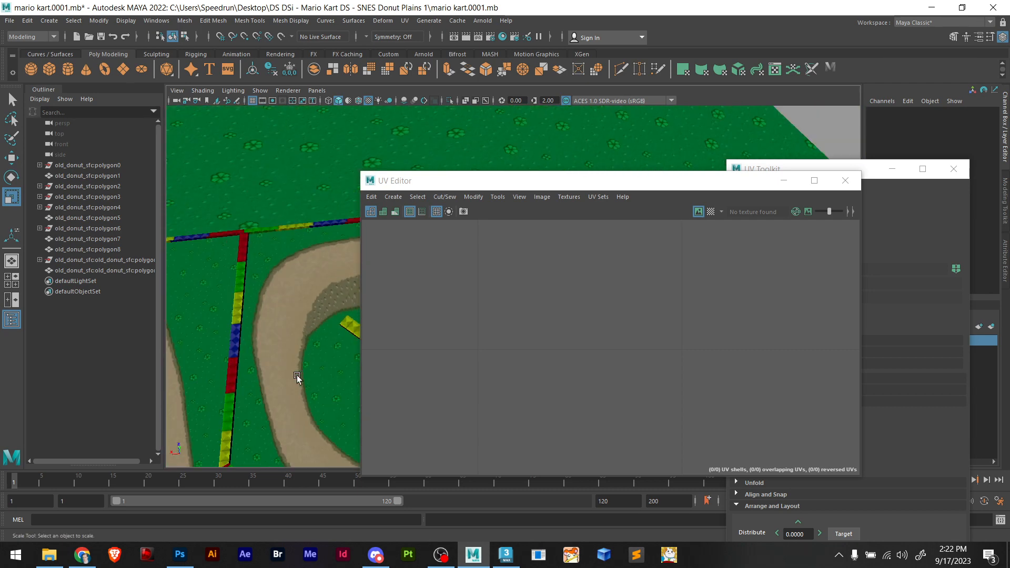
key("ctrl+s")
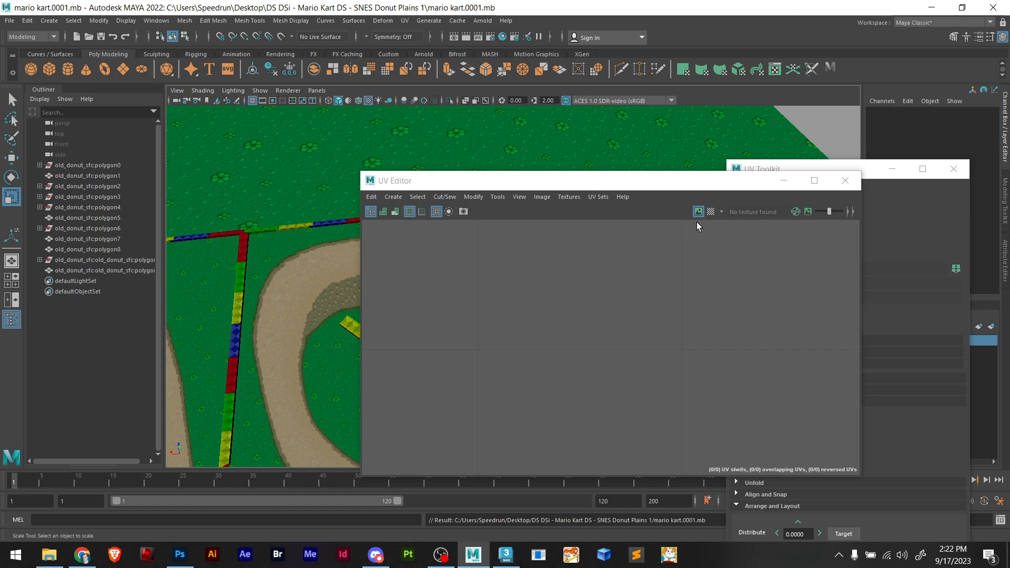
Move the UV Editor and UV Toolkit windows away from the course and bring the whole track into view
left_click_drag(629, 186, 1009, 179)
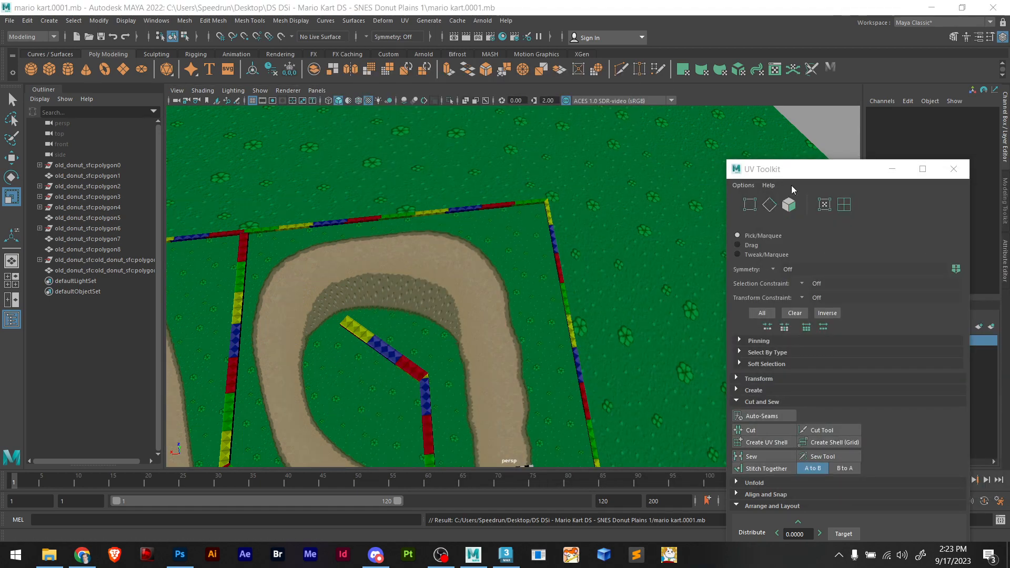
left_click_drag(816, 177, 846, 32)
scroll(428, 295, "down", 5)
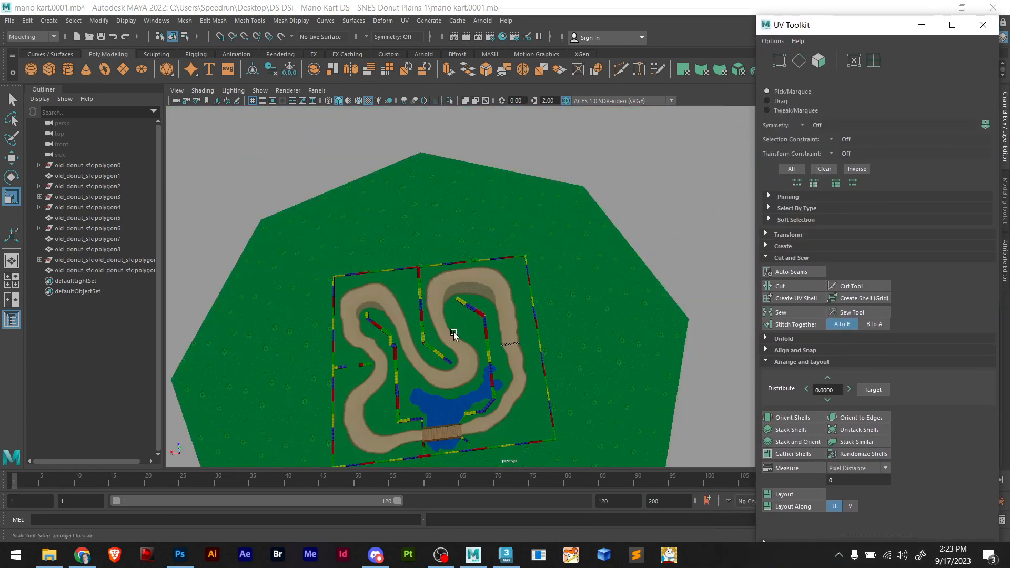
left_click_drag(454, 332, 529, 225, "alt")
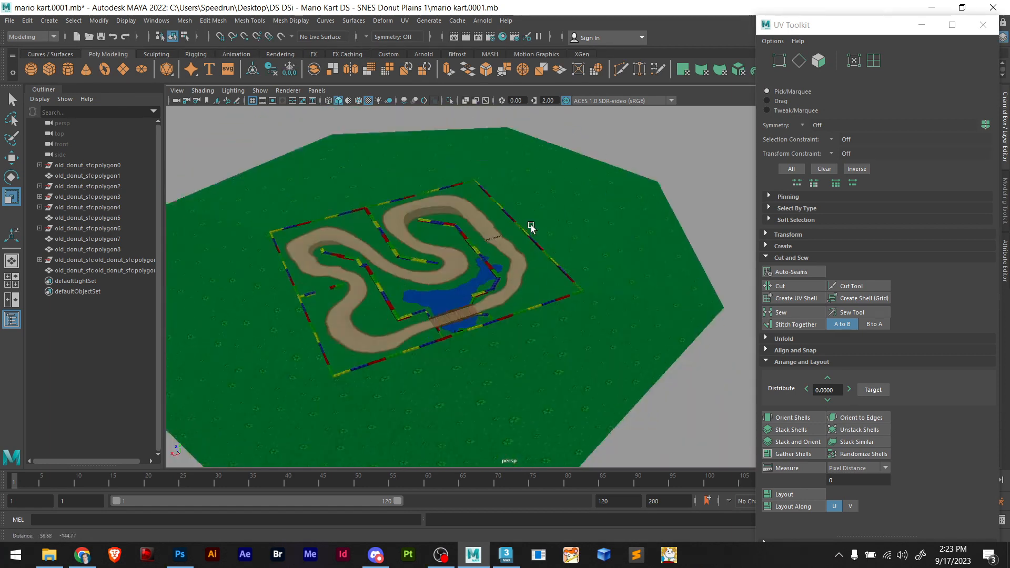
Examine the road texture on the bends up close, and review the barriers, water, bridge and surrounding grass across the whole course
scroll(444, 293, "up", 8)
scroll(450, 290, "down", 8)
left_click_drag(451, 293, 506, 294, "alt")
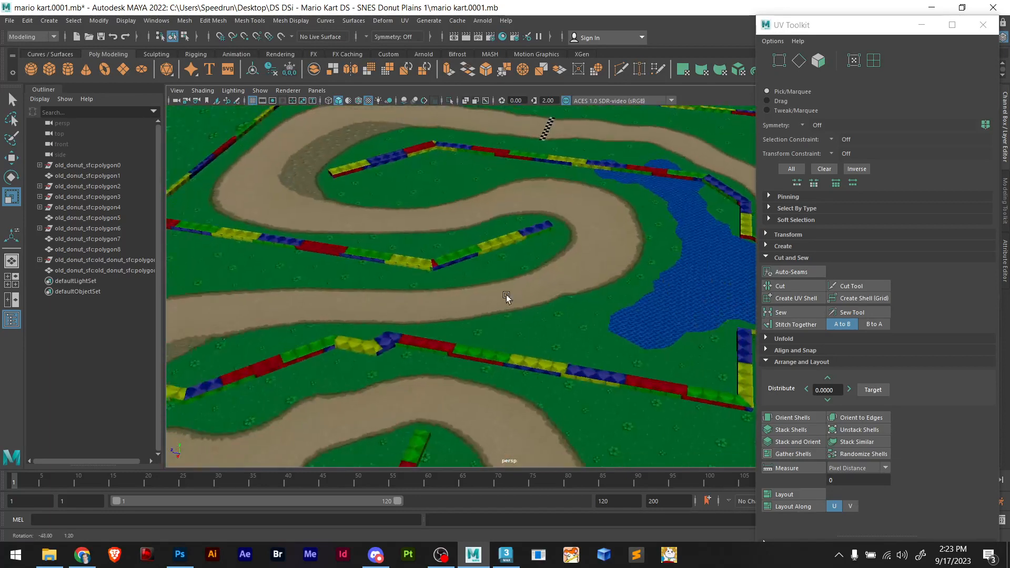
scroll(541, 281, "up", 5)
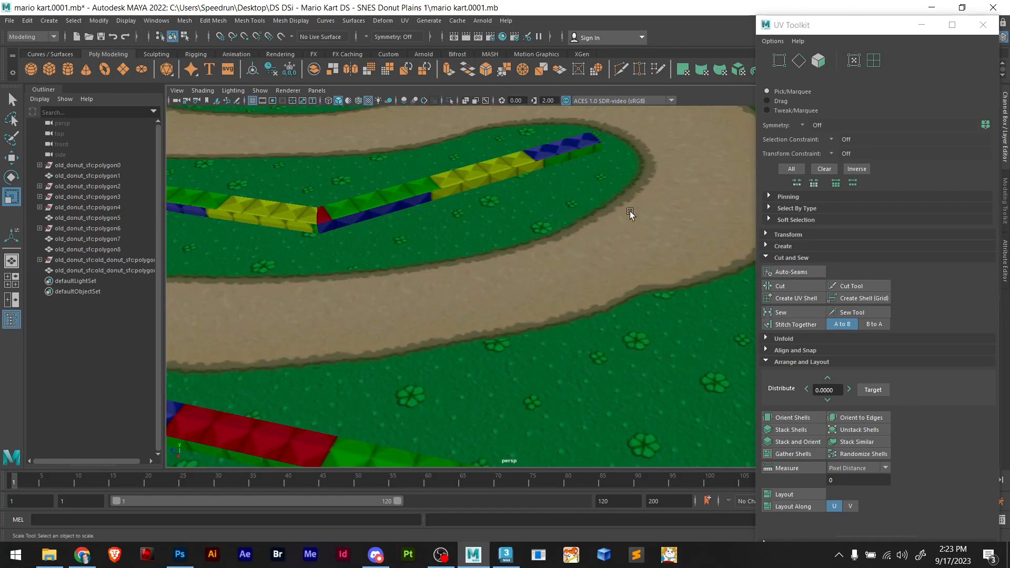
scroll(513, 299, "down", 5)
scroll(385, 314, "down", 5)
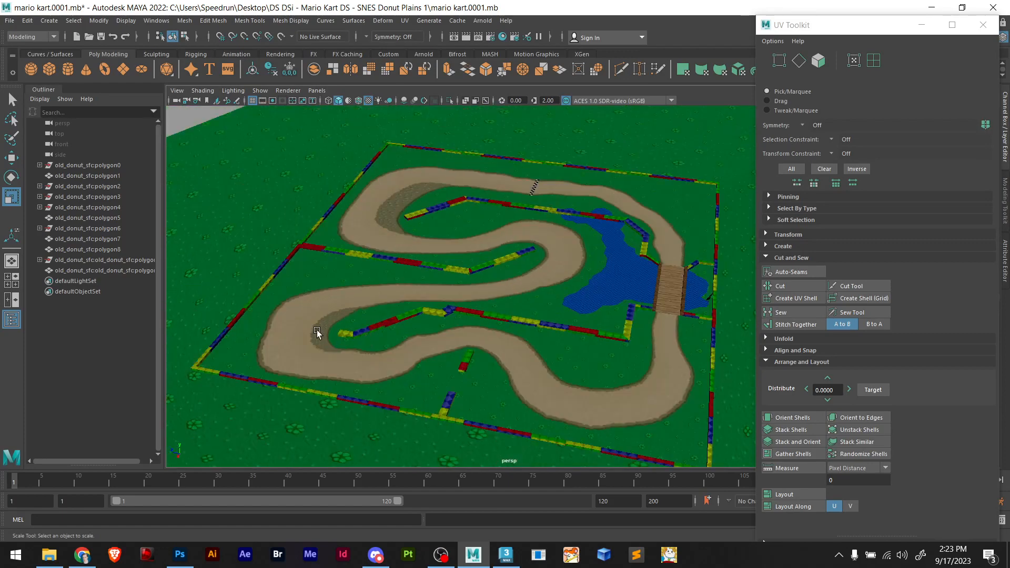
scroll(280, 342, "down", 2)
scroll(383, 329, "up", 12)
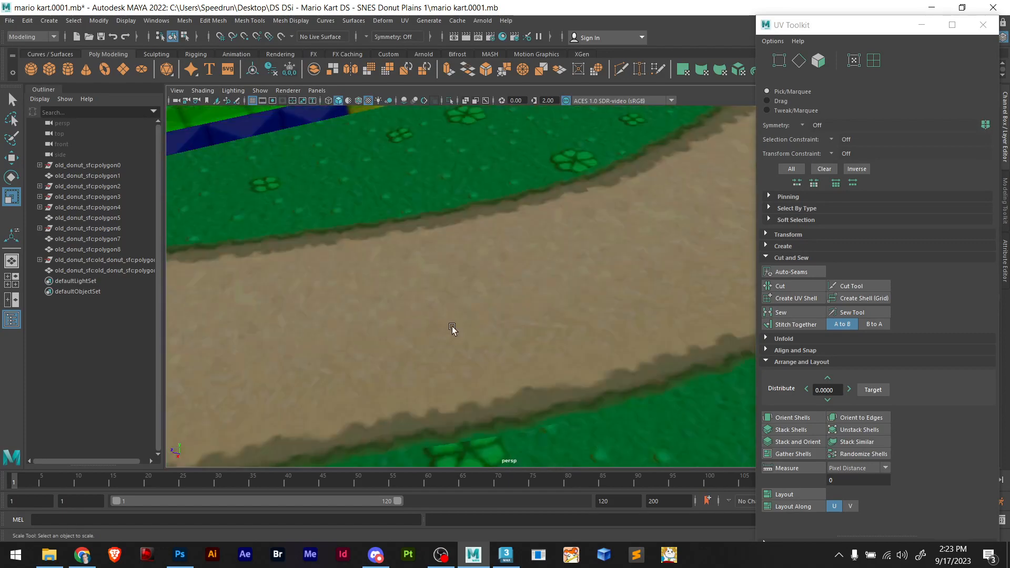
scroll(528, 304, "down", 5)
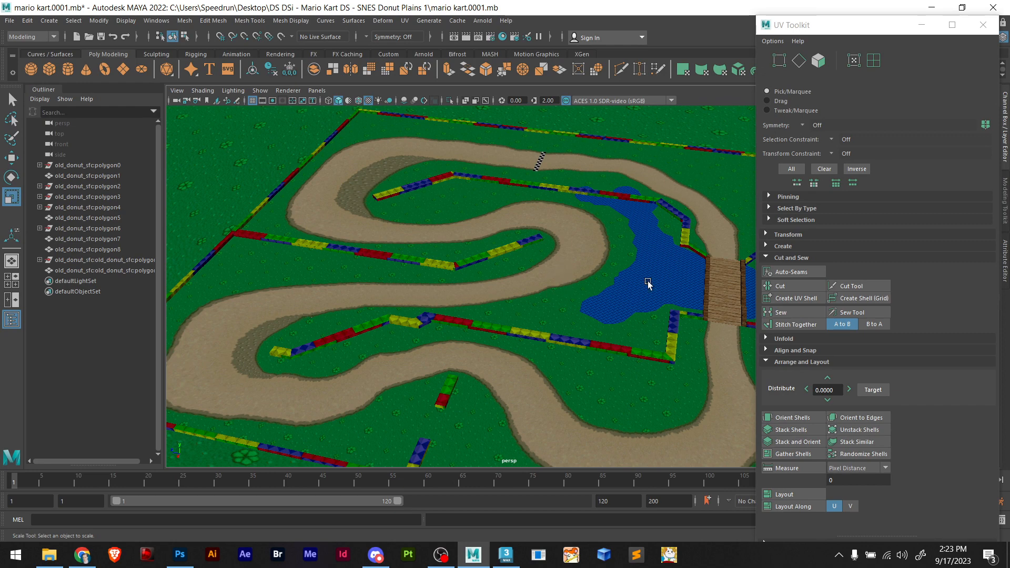
middle_click_drag(658, 290, 494, 345, "alt")
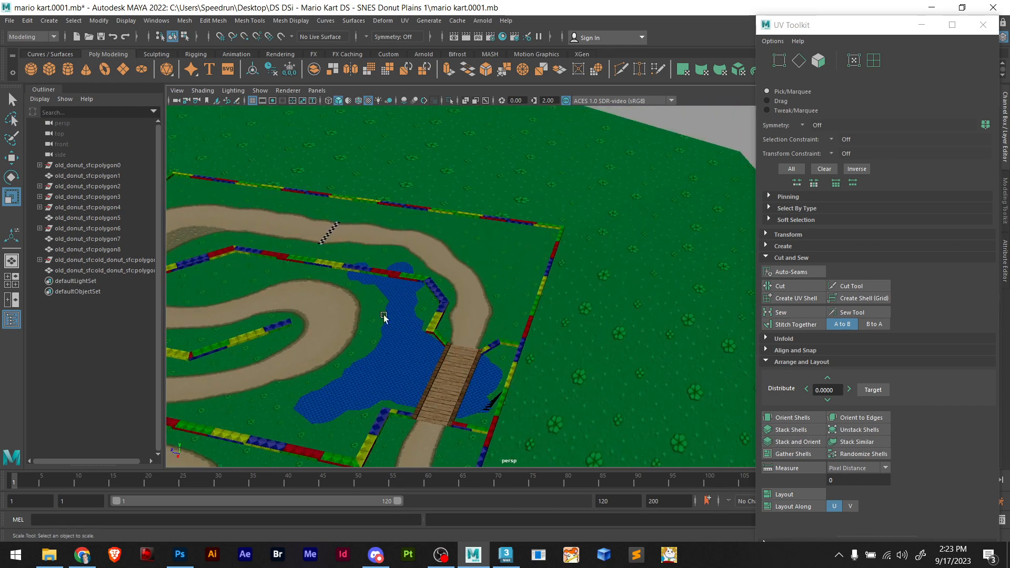
scroll(457, 389, "down", 6)
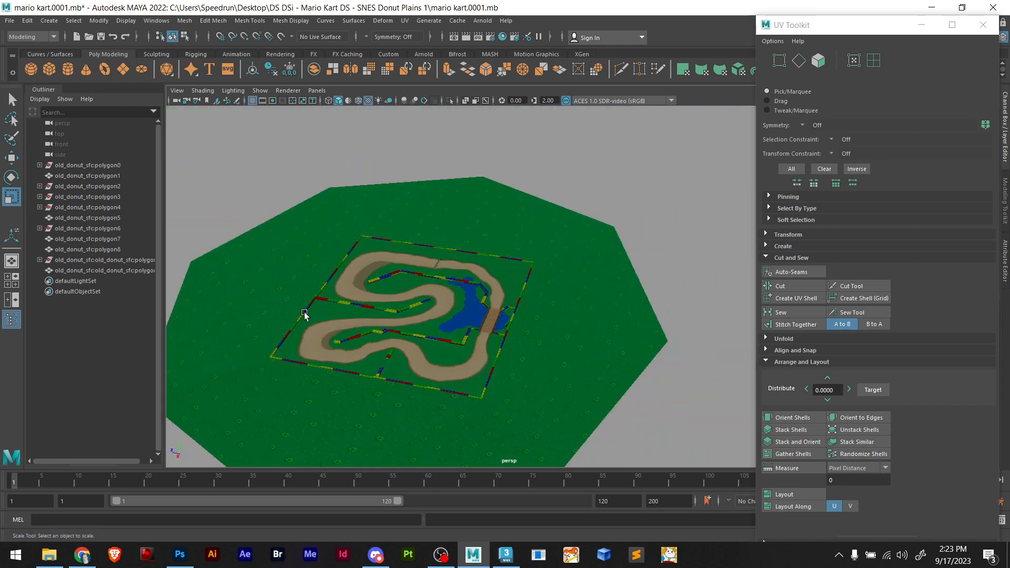
scroll(329, 343, "down", 2)
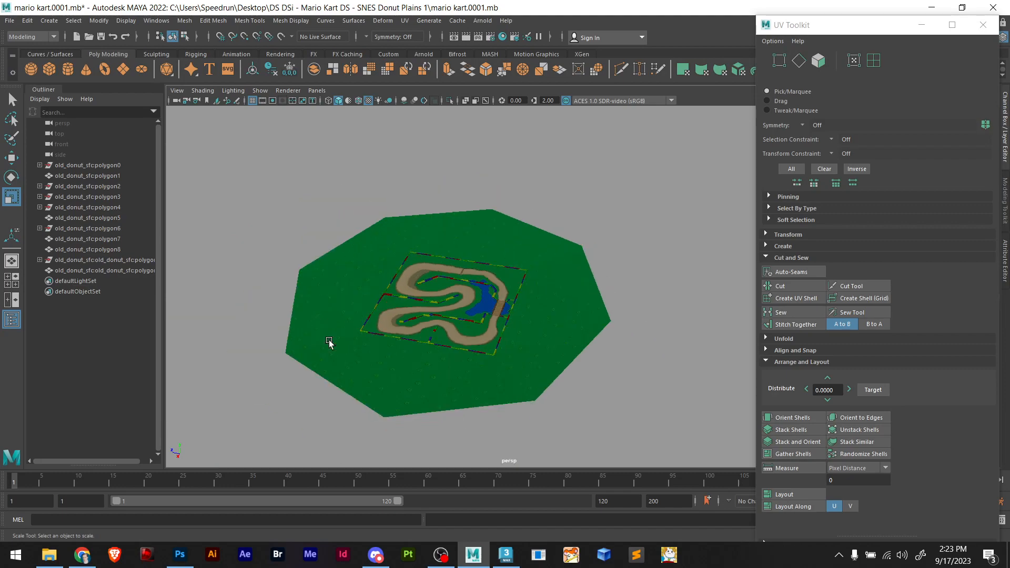
scroll(372, 354, "up", 10)
middle_click_drag(391, 367, 478, 373, "alt")
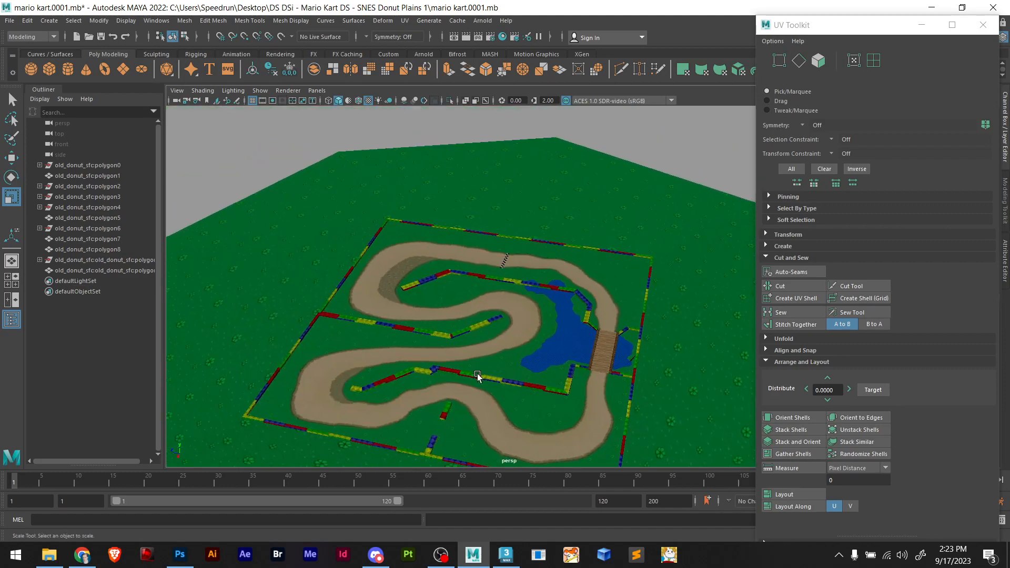
Save the Maya scene after viewing the whole course from another angle
left_click_drag(477, 373, 429, 370, "alt")
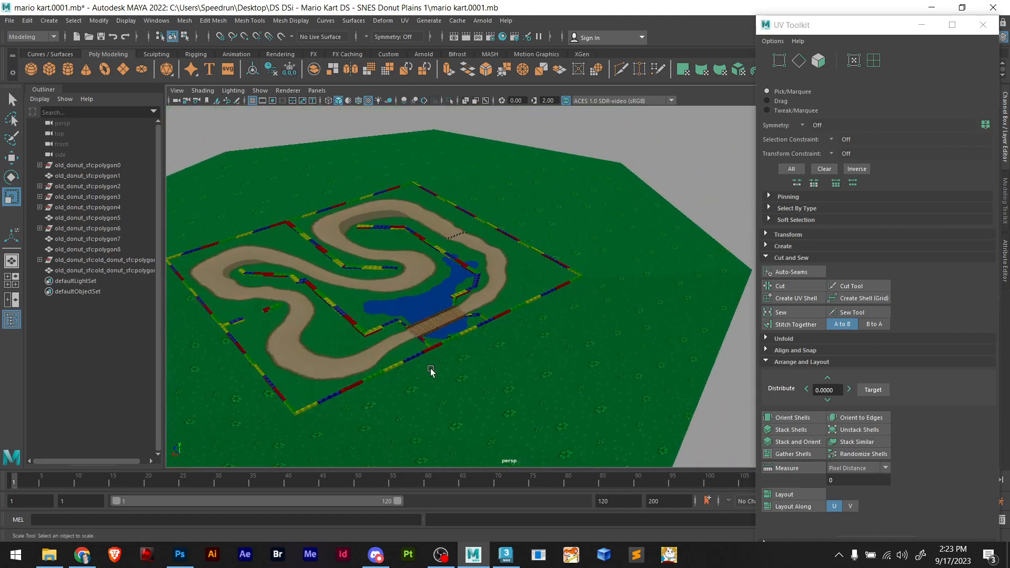
key("ctrl+s")
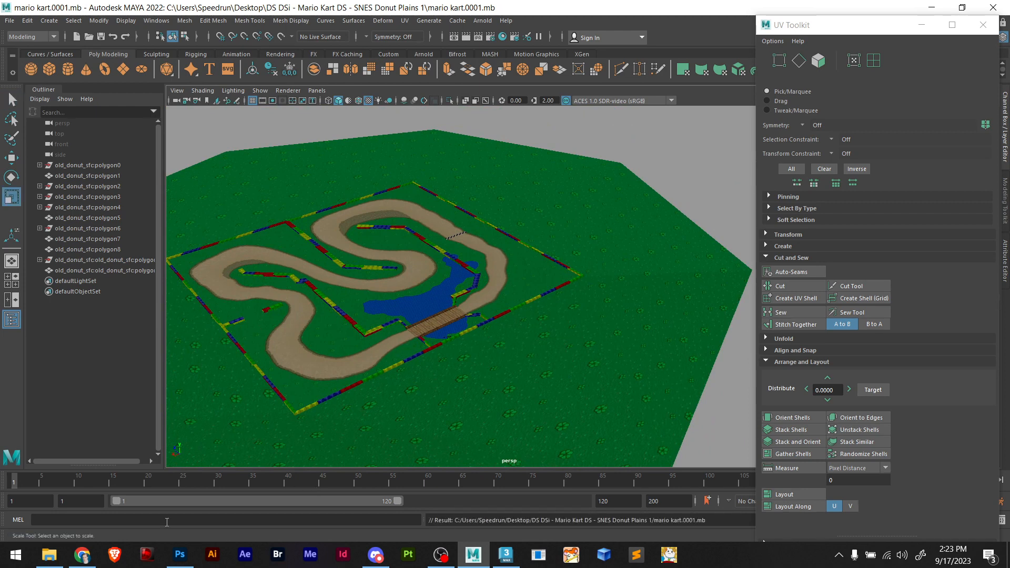
Switch to Chrome and open the SNES Donut Plains 3 model page from the Models Resource search for "donut plain"
mouse_move(77, 560)
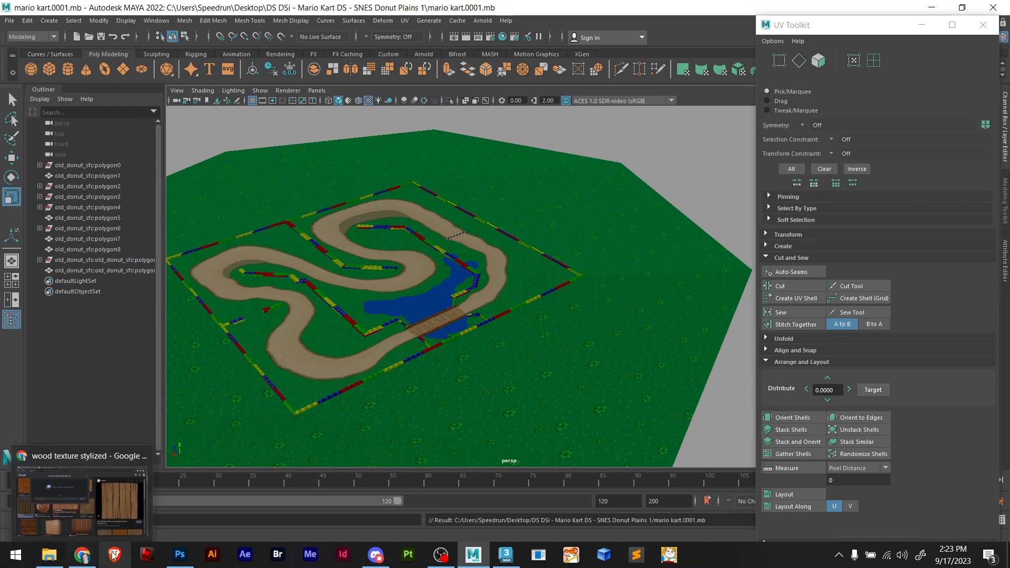
left_click(84, 558)
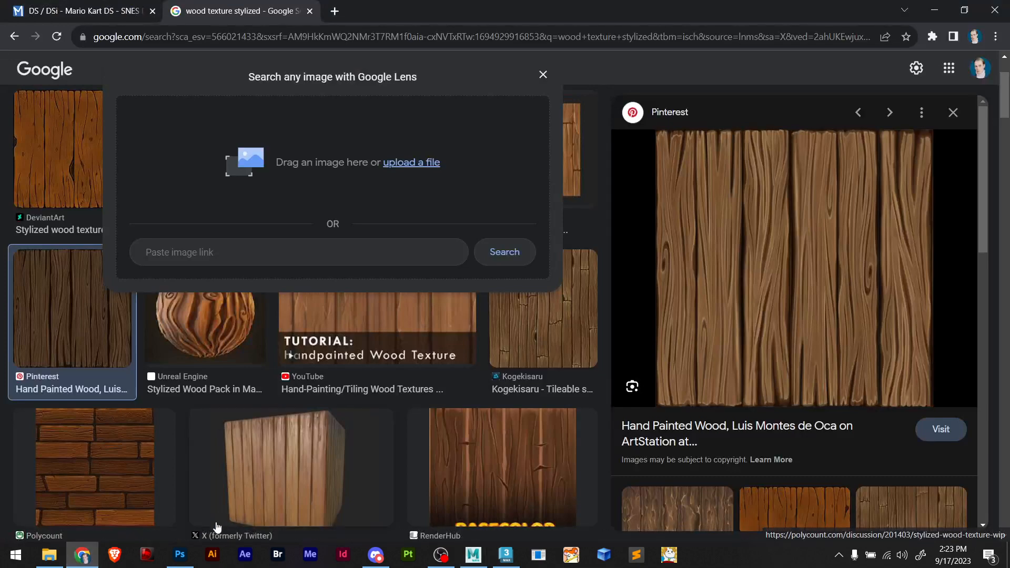
left_click(79, 11)
scroll(203, 174, "down", 4)
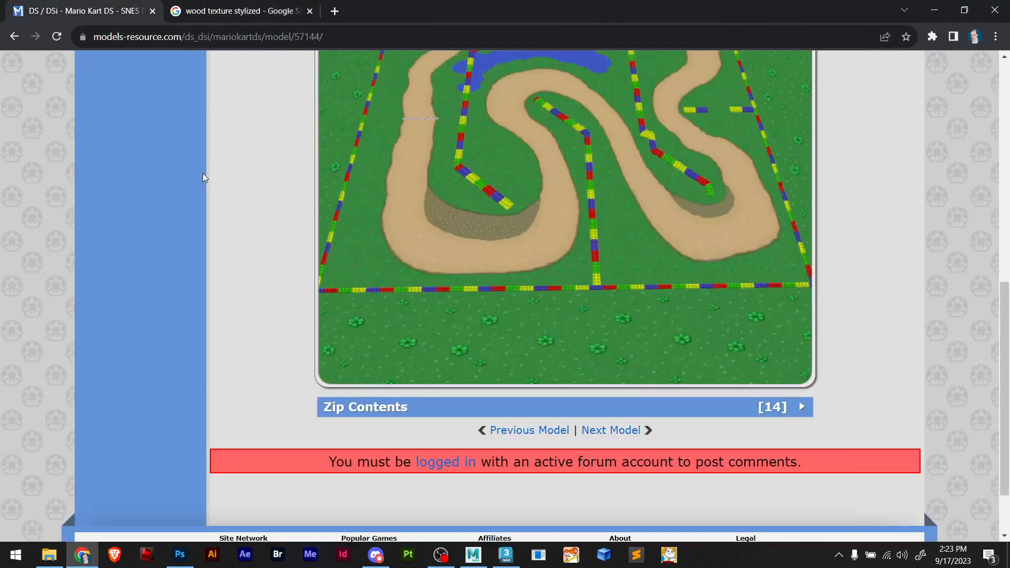
left_click(19, 36)
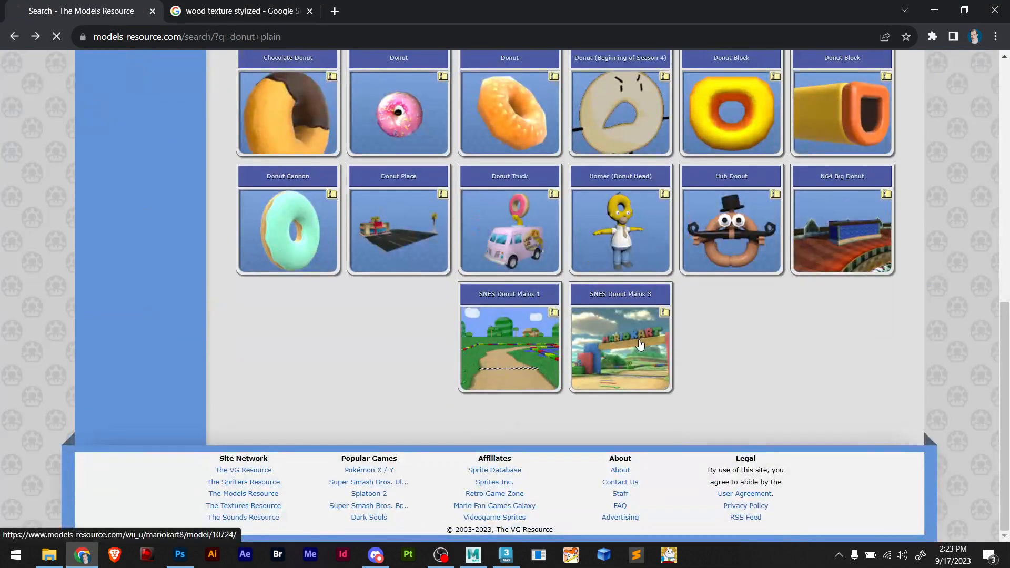
left_click(641, 344)
Review the SNES Donut Plains 3 course preview and download the model
scroll(526, 355, "down", 8)
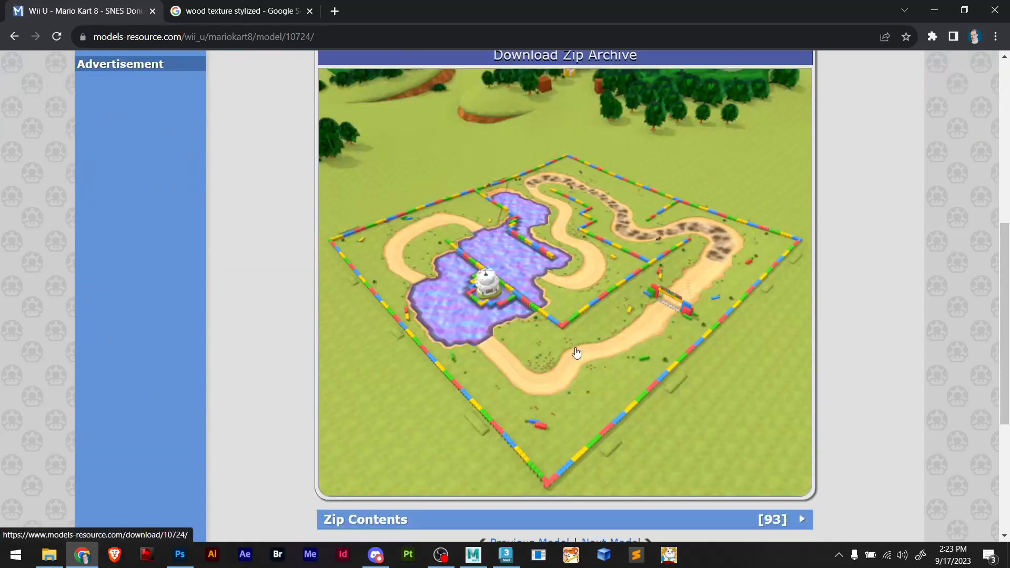
scroll(574, 346, "down", 5)
scroll(506, 342, "up", 9)
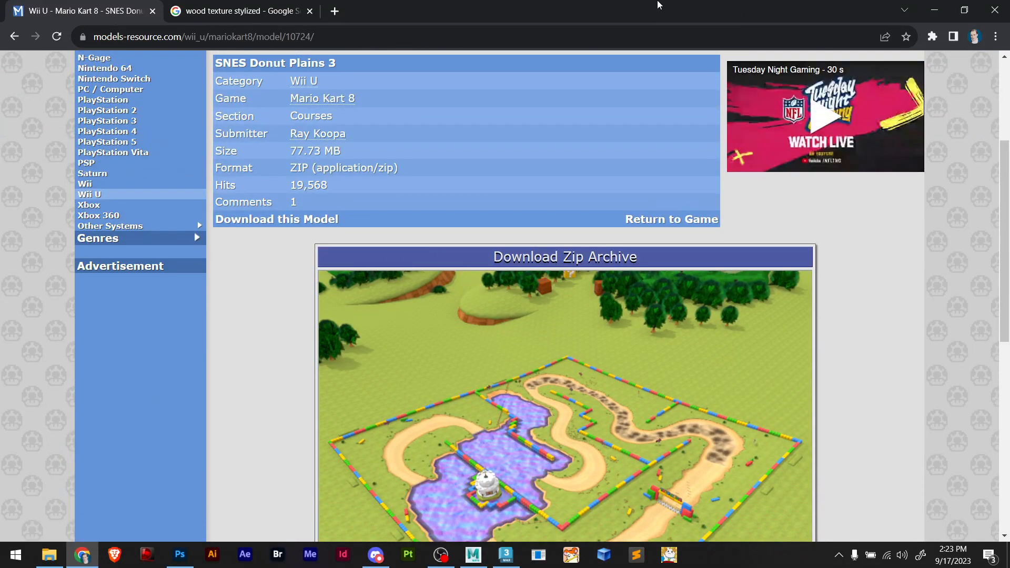
left_click(51, 554)
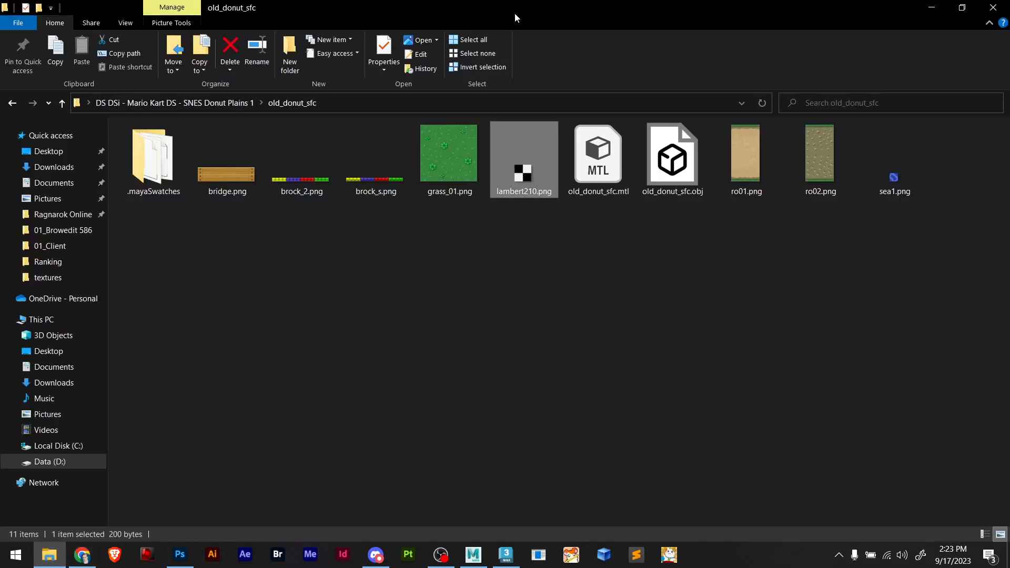
left_click_drag(514, 12, 560, 0)
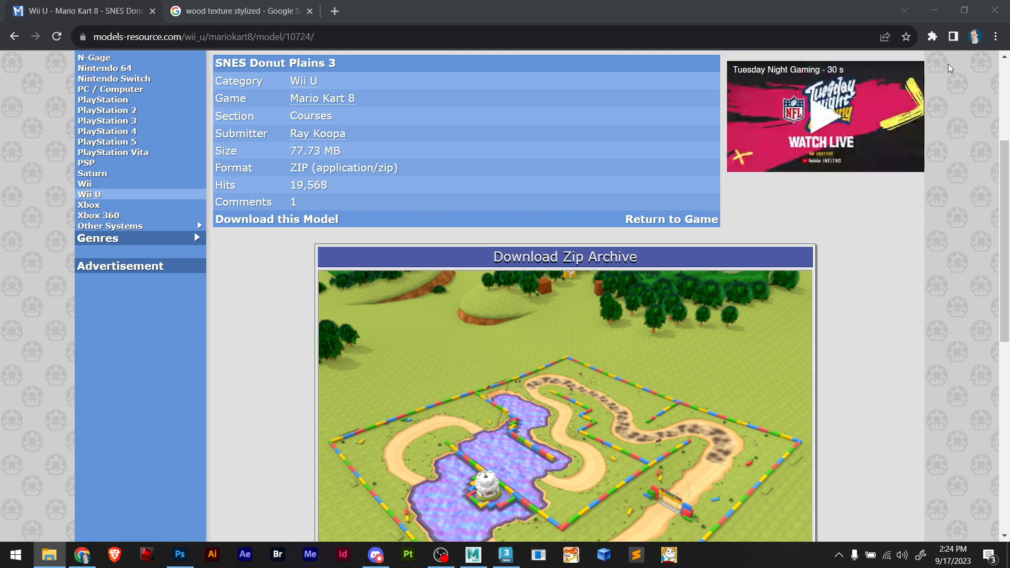
left_click(255, 220)
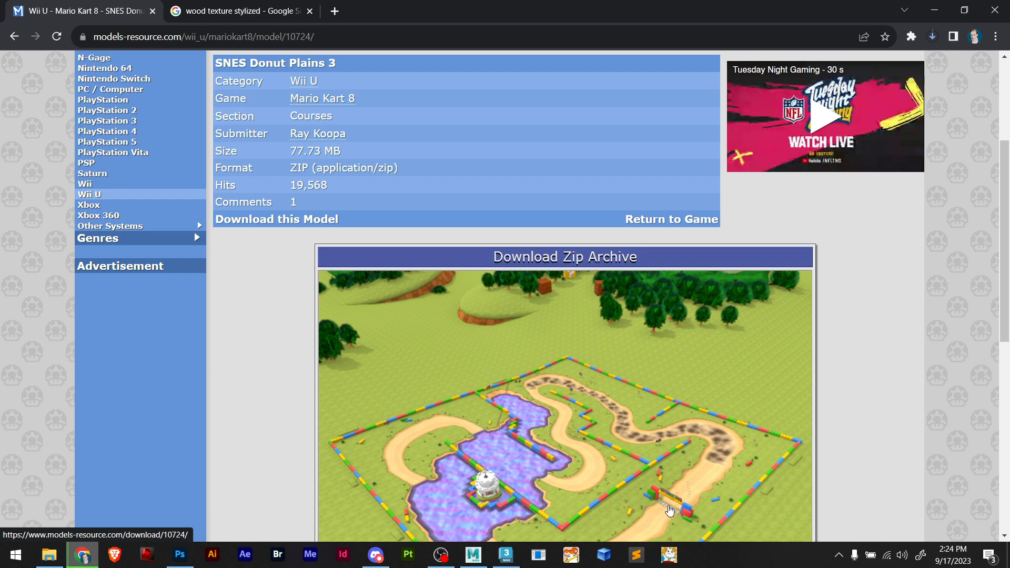
Examine the track layout, barriers and lake in the SNES Donut Plains 3 preview image
scroll(621, 489, "down", 4)
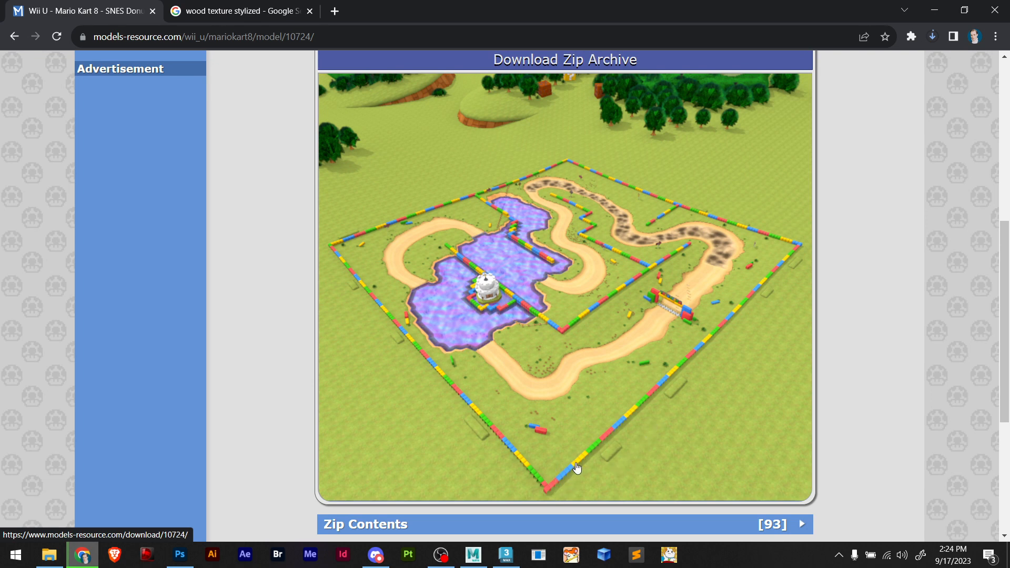
scroll(600, 455, "up", 1)
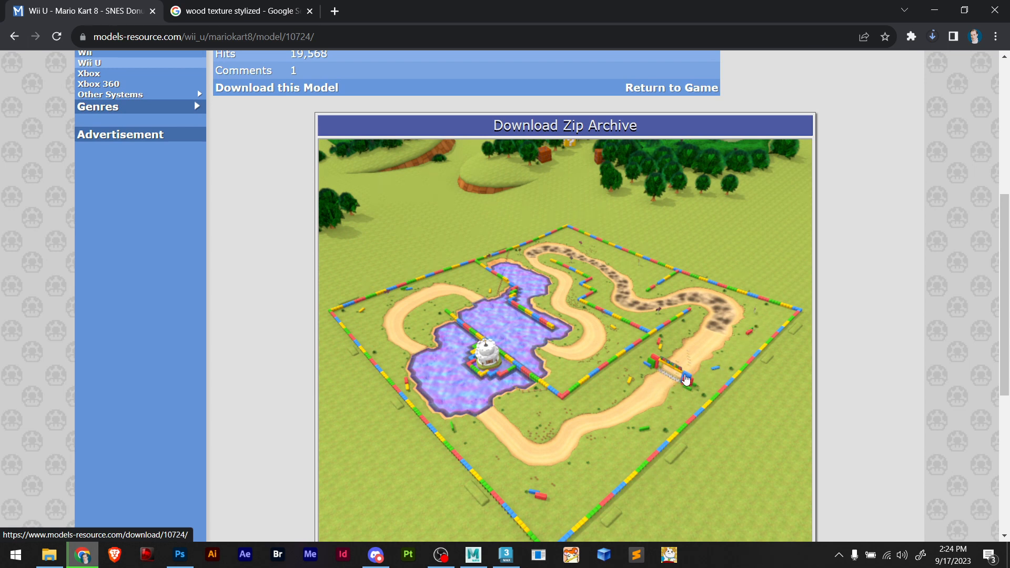
scroll(686, 379, "up", 5)
scroll(658, 409, "down", 4)
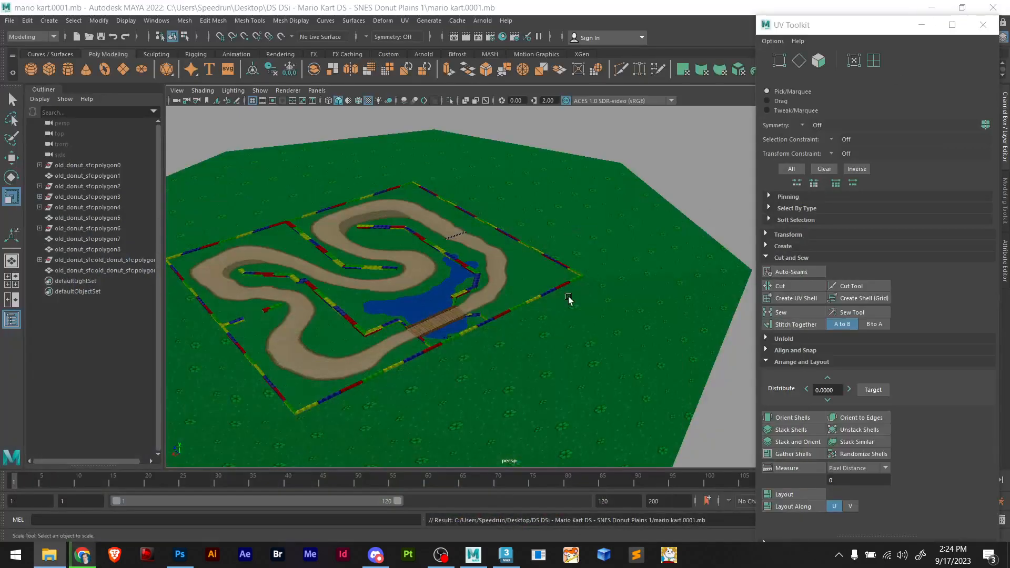
Switch back to Maya, save the scene and bring the entire grass ground into view
key("ctrl+s")
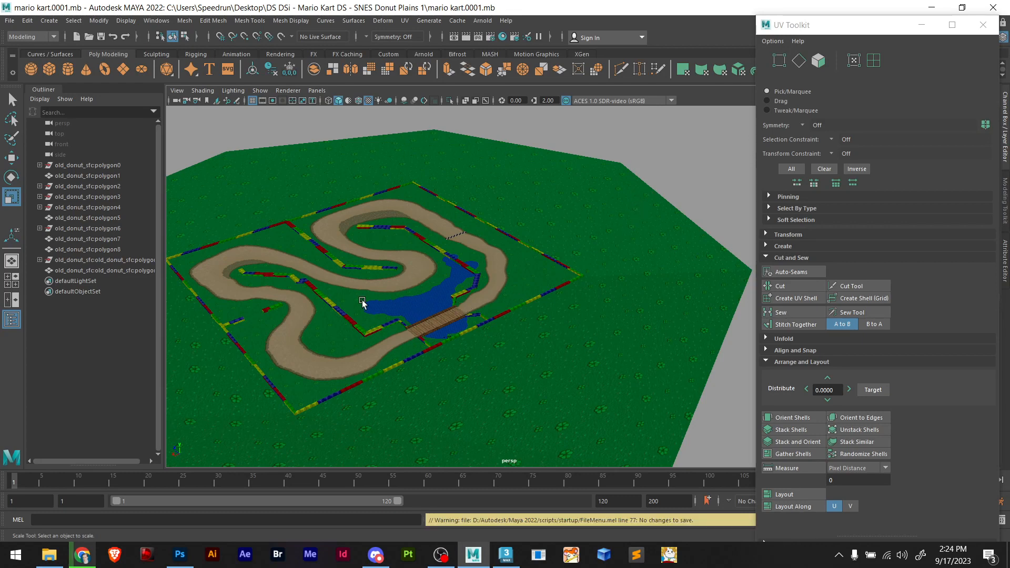
scroll(362, 301, "down", 2)
scroll(401, 286, "up", 1)
scroll(433, 295, "down", 6)
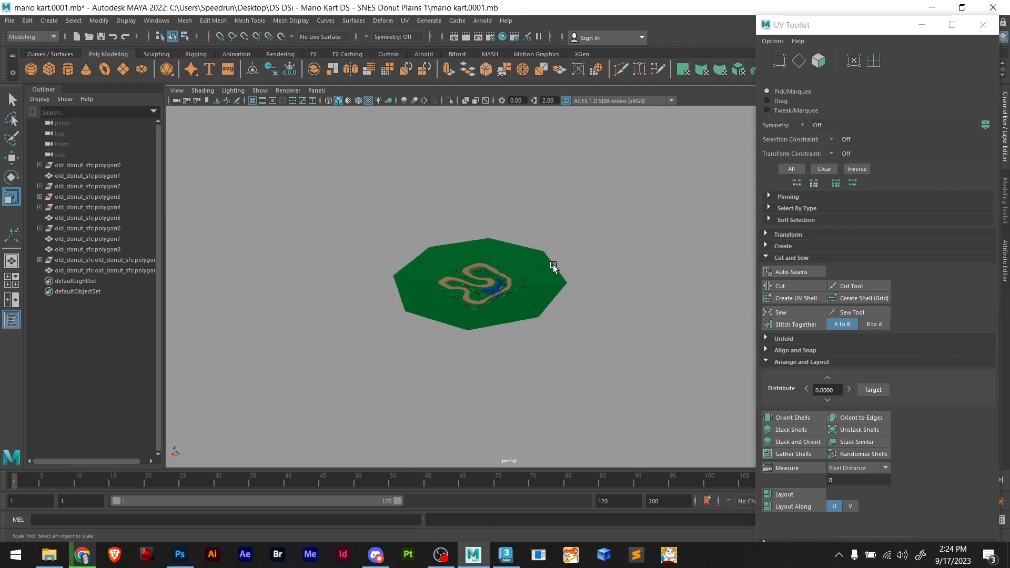
left_click(927, 6)
left_click(954, 8)
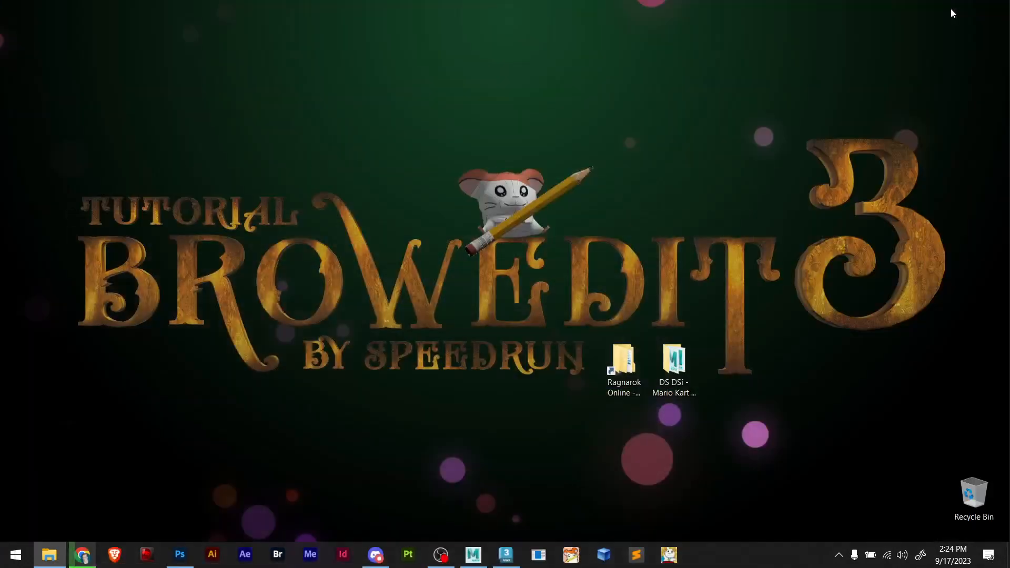
left_click(574, 247)
key("alt+Tab")
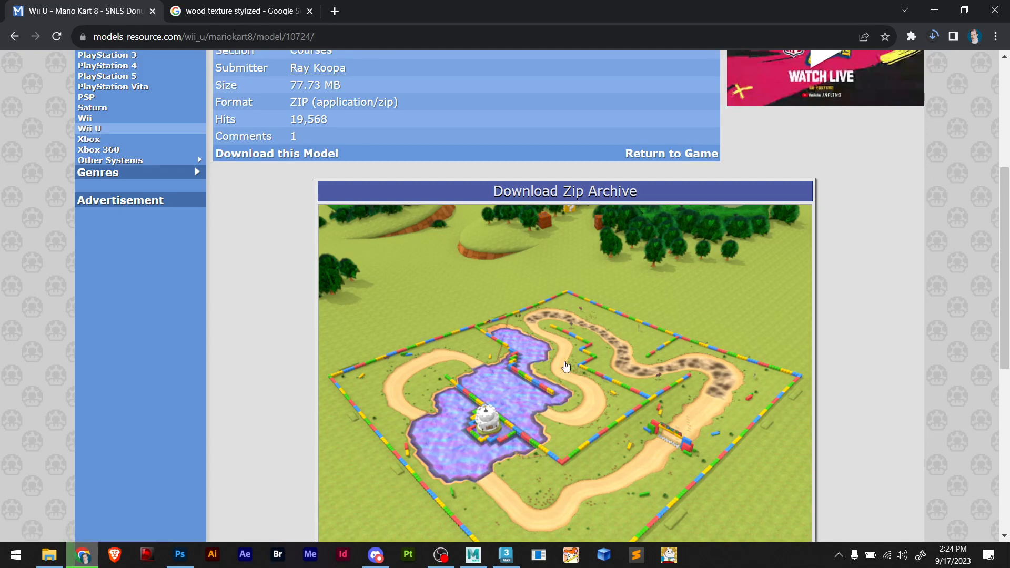
left_click(484, 554)
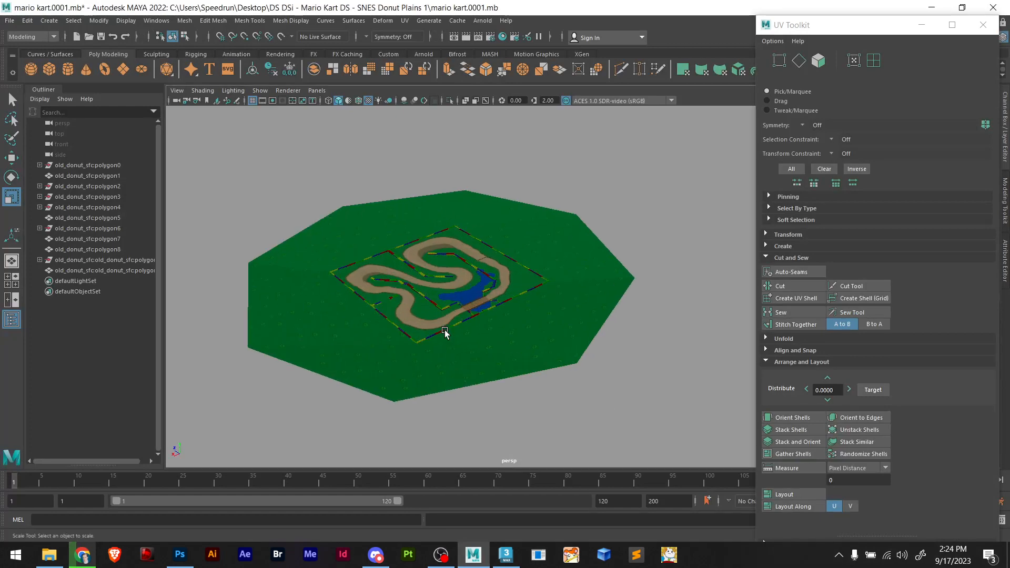
Inspect the course up close, selecting the barrier mesh and the road mesh in turn to examine their geometry and textures
scroll(450, 337, "up", 5)
scroll(513, 365, "down", 3)
left_click_drag(514, 365, 537, 361, "alt")
scroll(428, 307, "up", 5)
left_click(429, 307)
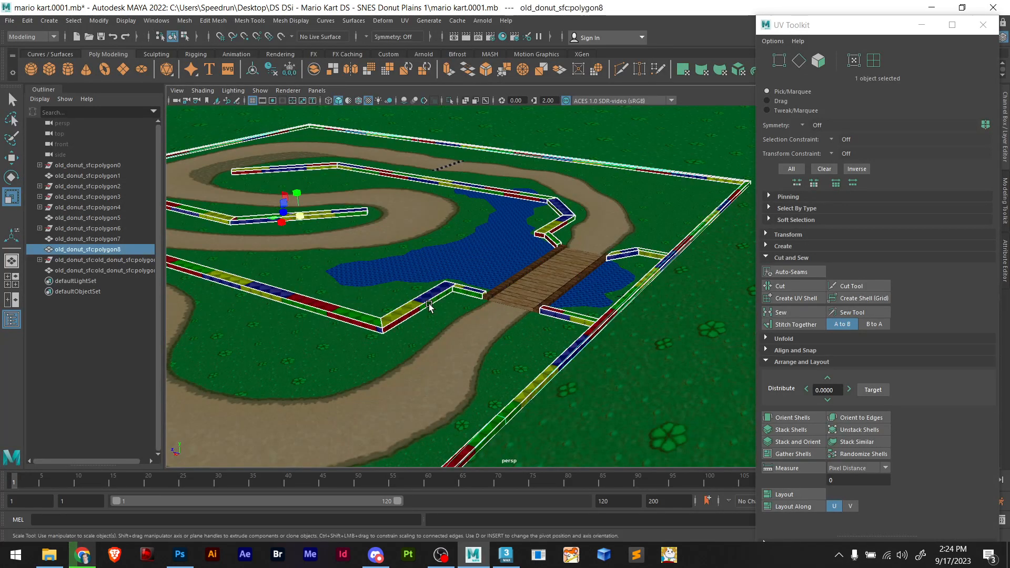
left_click(447, 335)
scroll(533, 287, "down", 5)
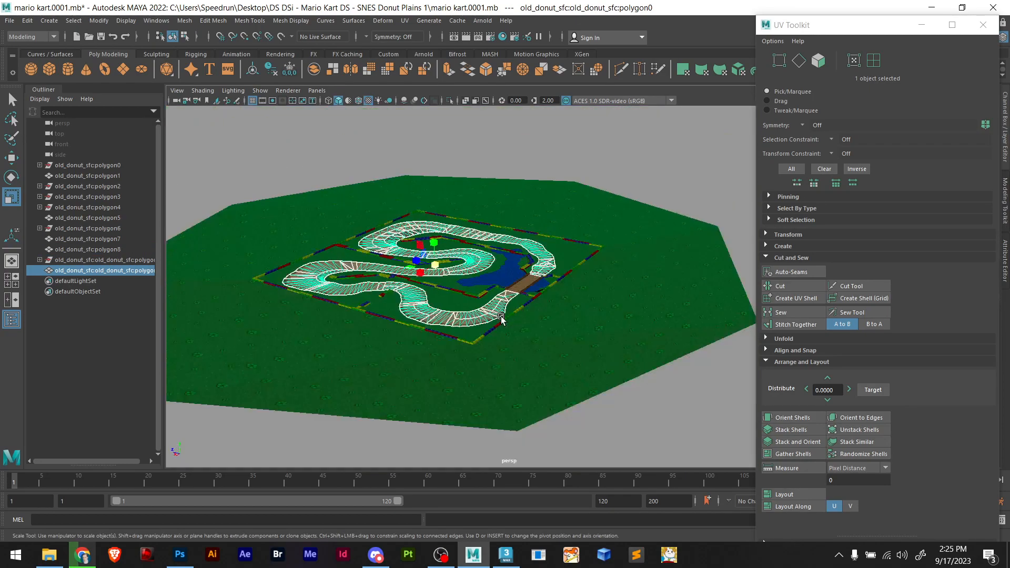
left_click_drag(500, 332, 477, 353, "alt")
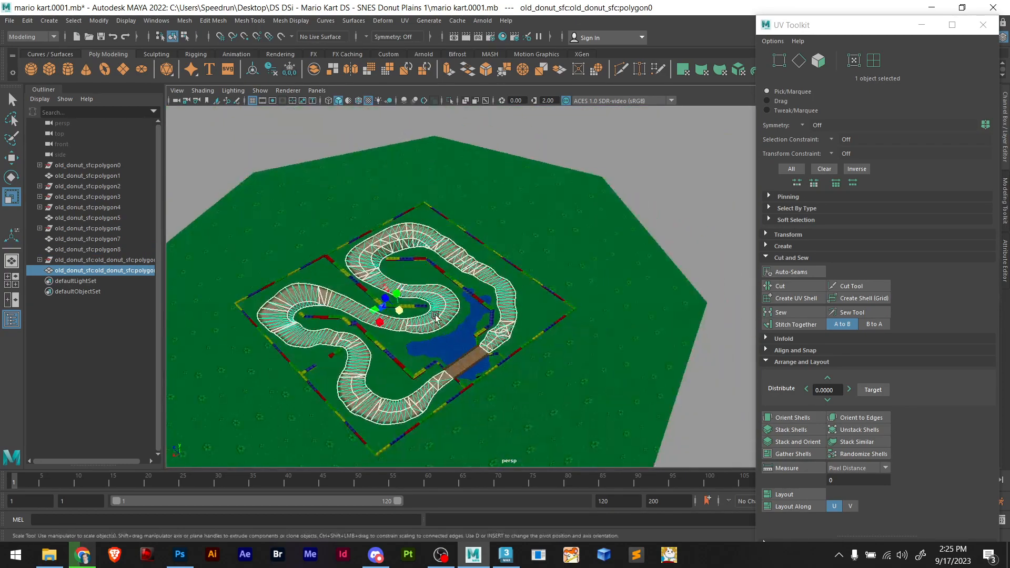
scroll(435, 316, "up", 10)
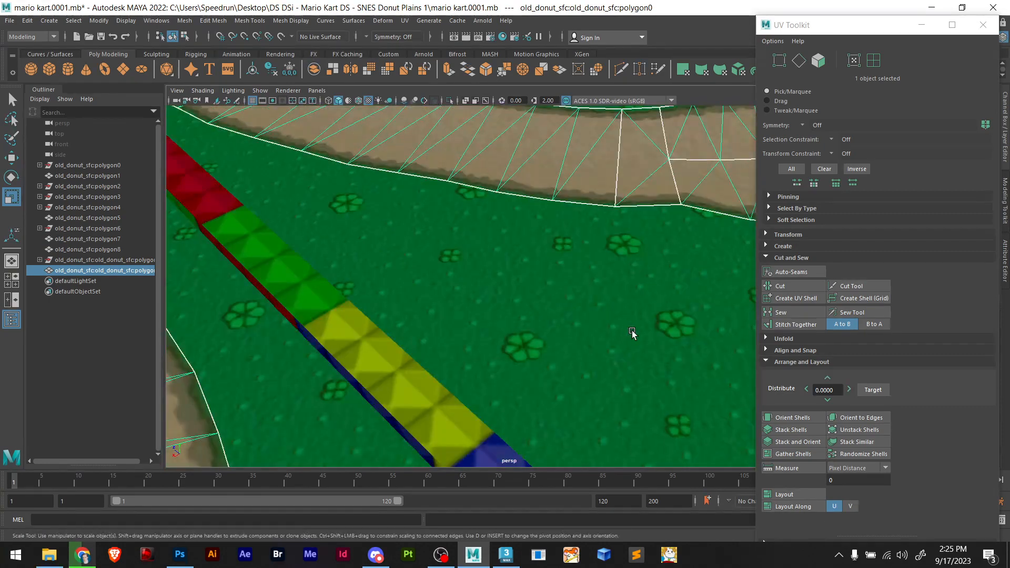
Inspect the track by selecting the road, coloured block borders and wooden bridge, and clear the selection
scroll(632, 333, "down", 10)
left_click_drag(636, 334, 528, 340, "alt")
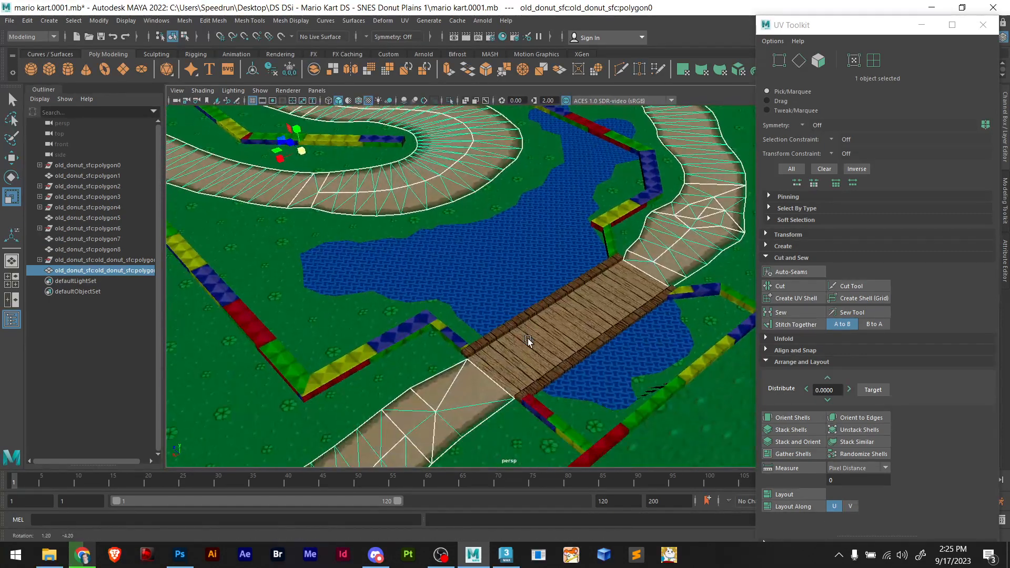
left_click(553, 415)
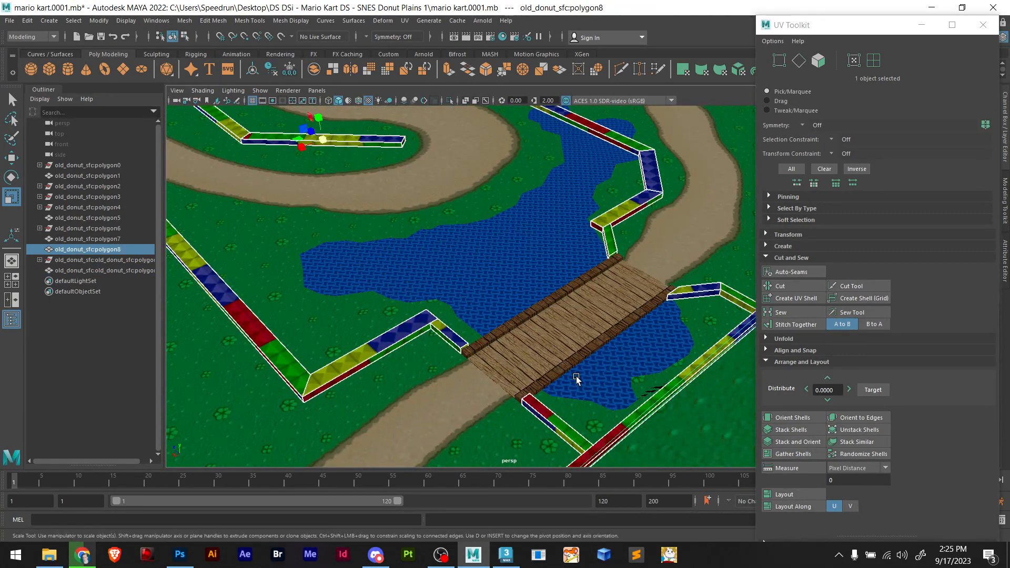
scroll(594, 369, "down", 8)
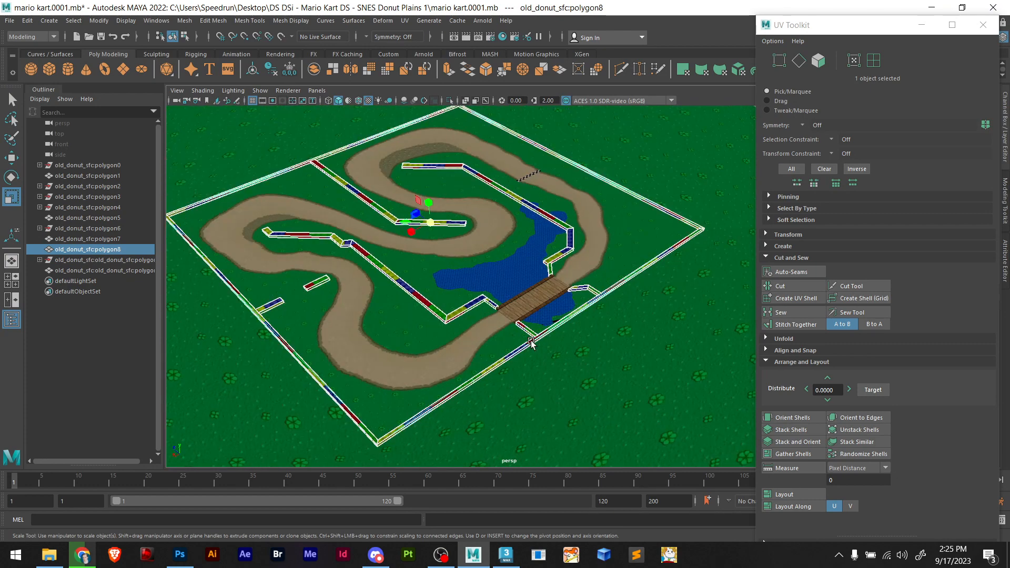
left_click(517, 282)
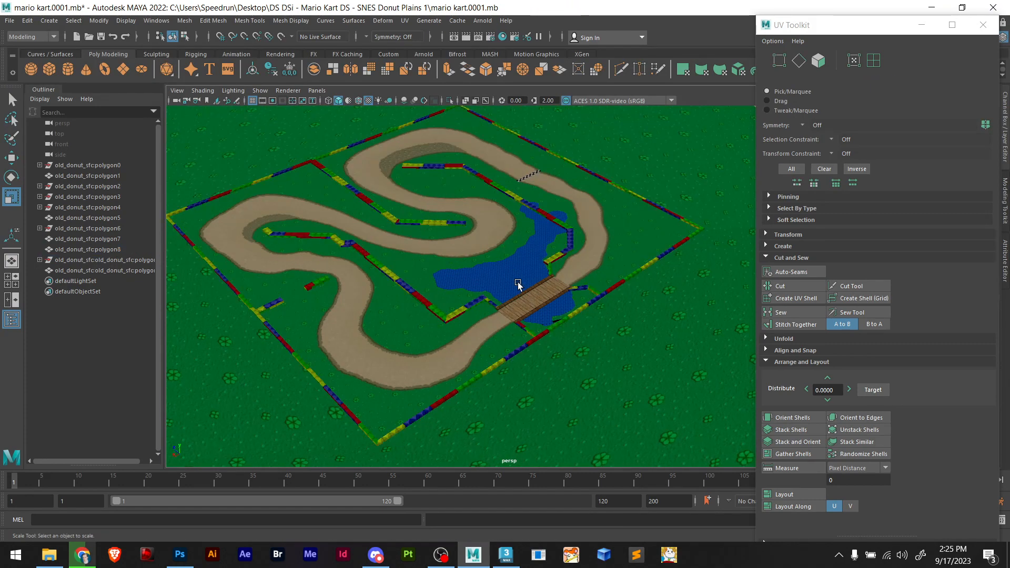
left_click(544, 335)
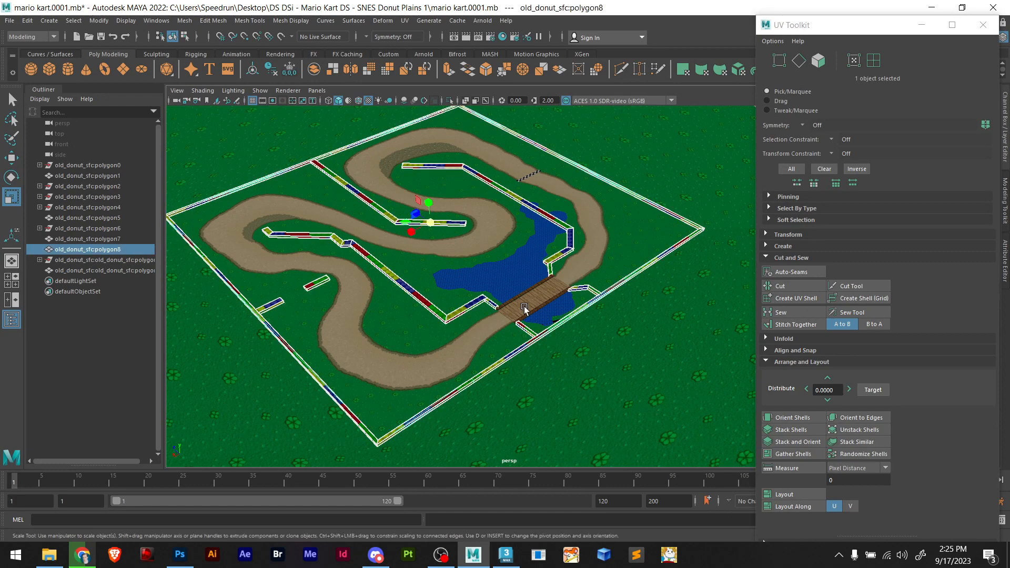
left_click(525, 311, "shift")
scroll(515, 344, "down", 5)
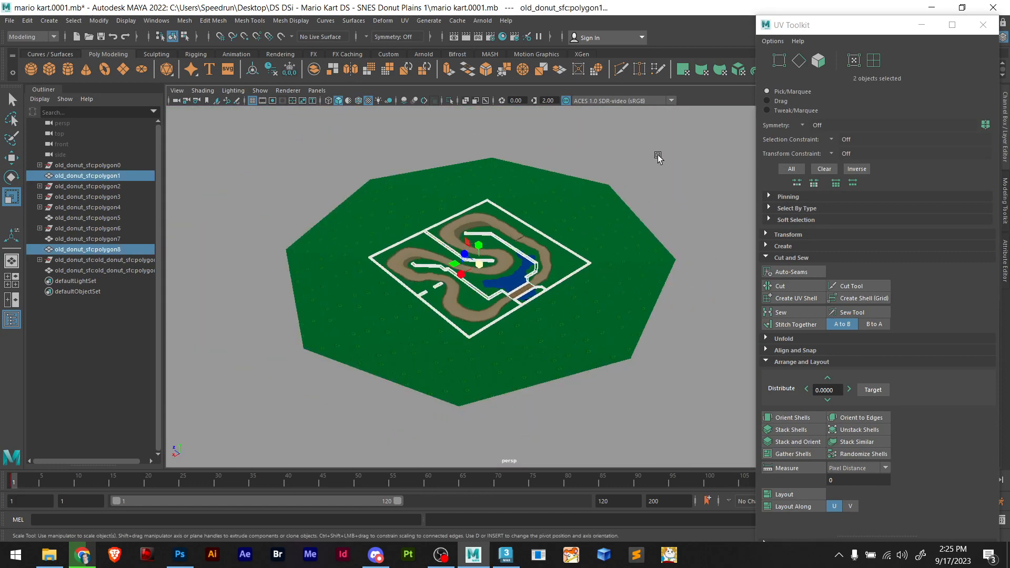
left_click_drag(658, 153, 284, 415, "ctrl+shift")
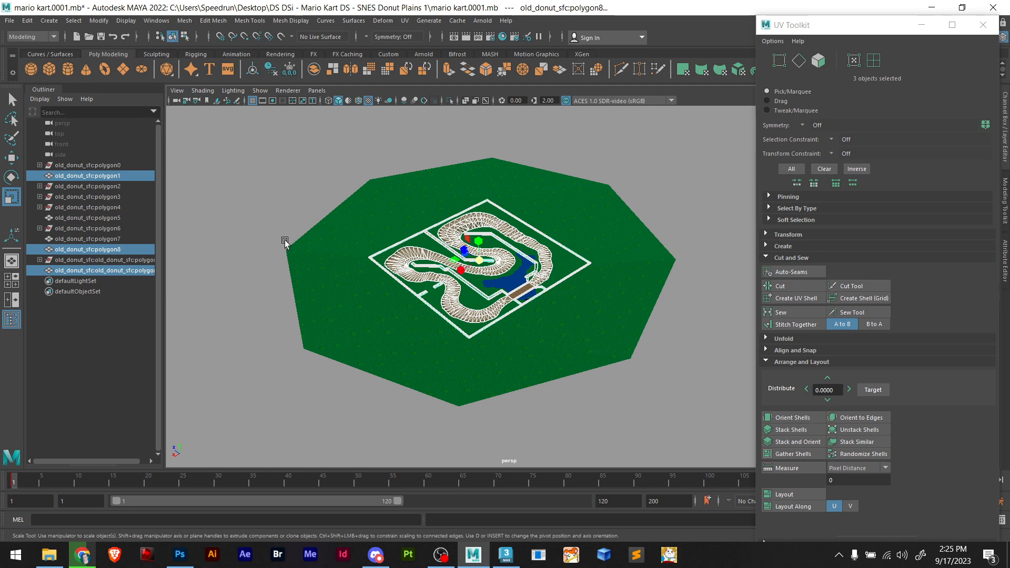
left_click(284, 239)
Switch to UV shell selection with the Select tool and try to select shells on the track
right_click_drag(258, 212, 278, 189)
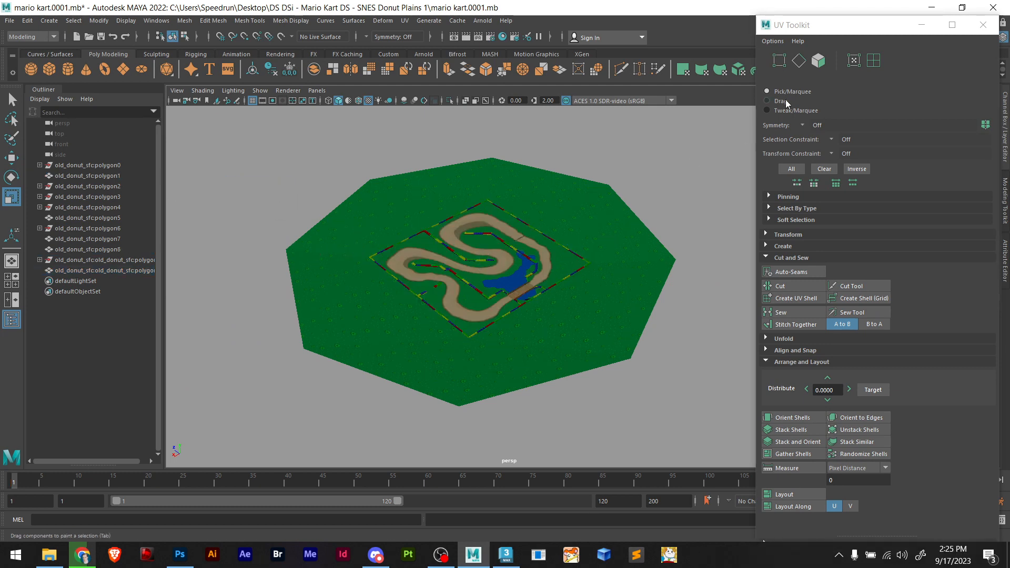
left_click(854, 60)
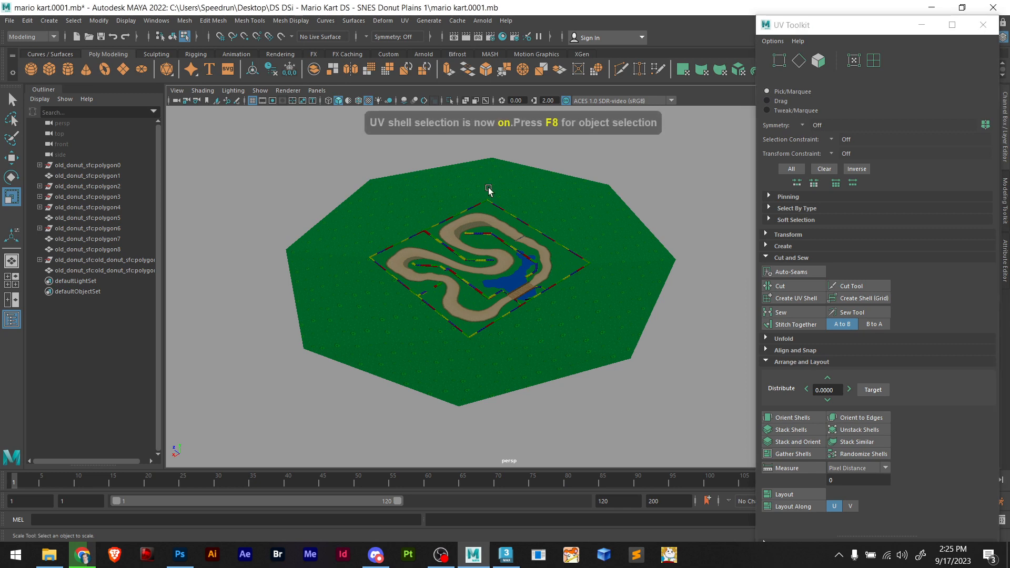
right_click_drag(485, 190, 494, 168)
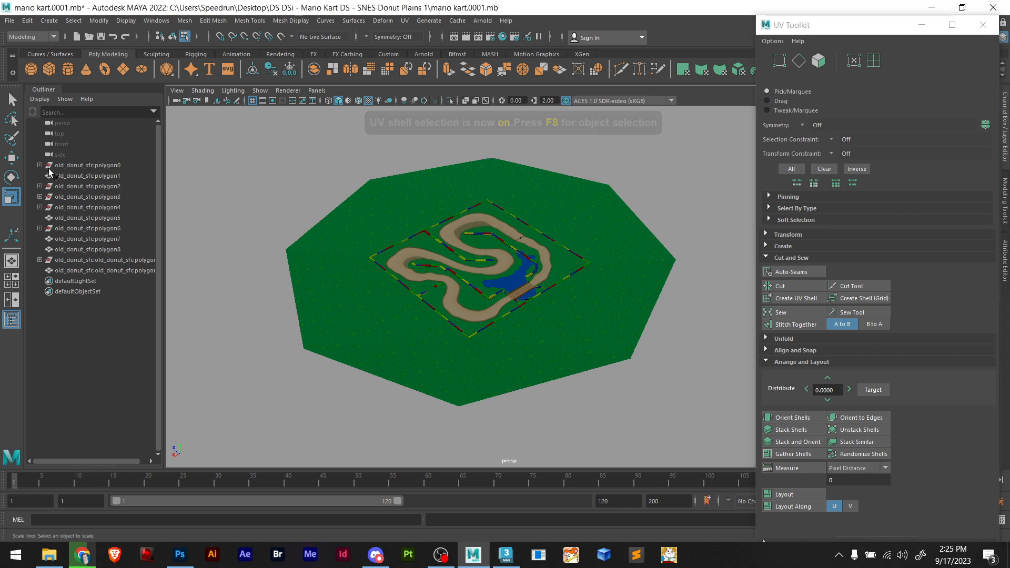
left_click(69, 165)
left_click(13, 99)
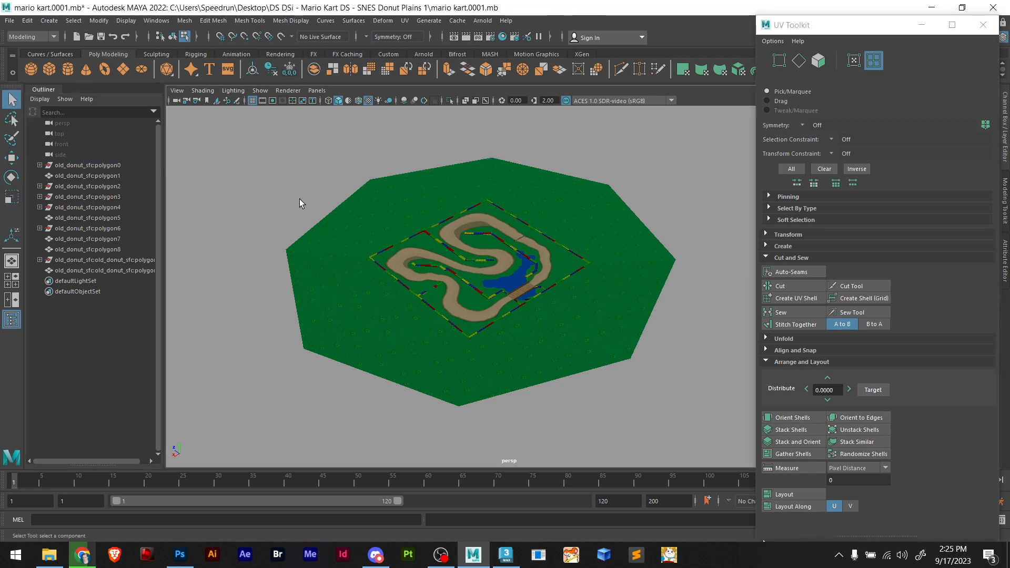
left_click_drag(307, 199, 385, 279)
Save the scene and close the UV Toolkit, returning to object selection
key("ctrl+s")
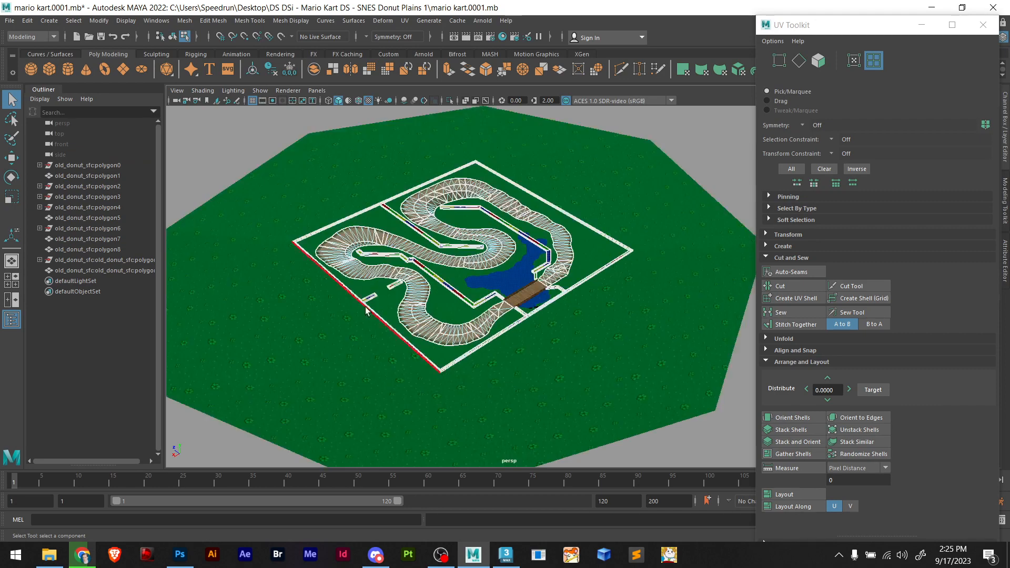
left_click_drag(377, 331, 367, 260, "alt")
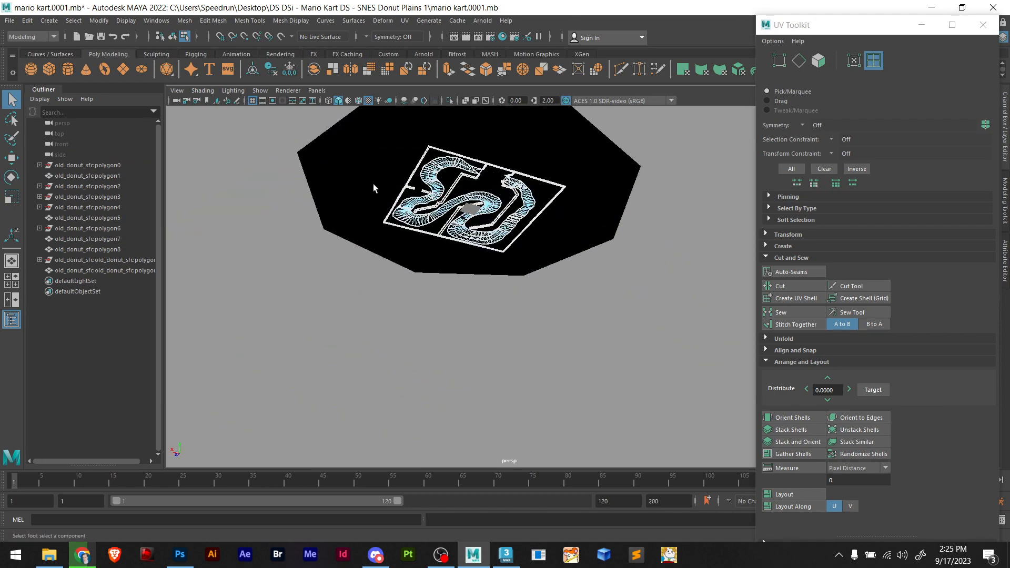
left_click_drag(374, 188, 371, 280, "alt")
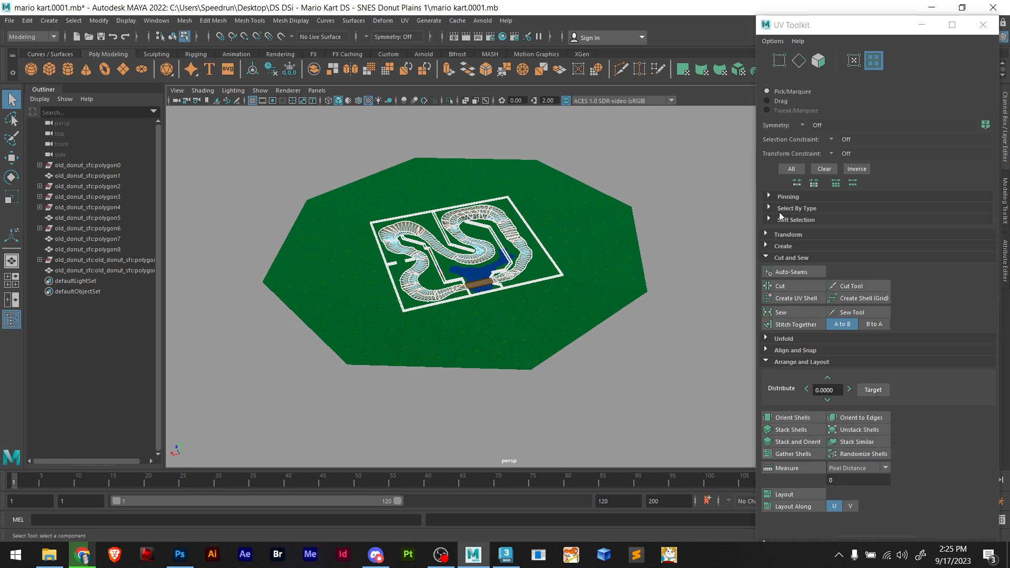
left_click(987, 30)
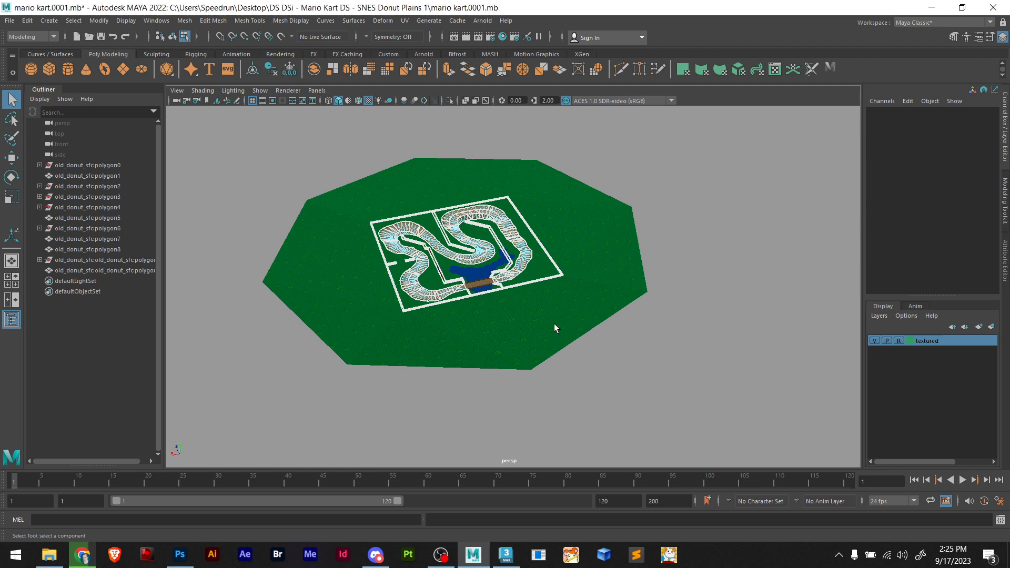
right_click_drag(667, 282, 684, 255)
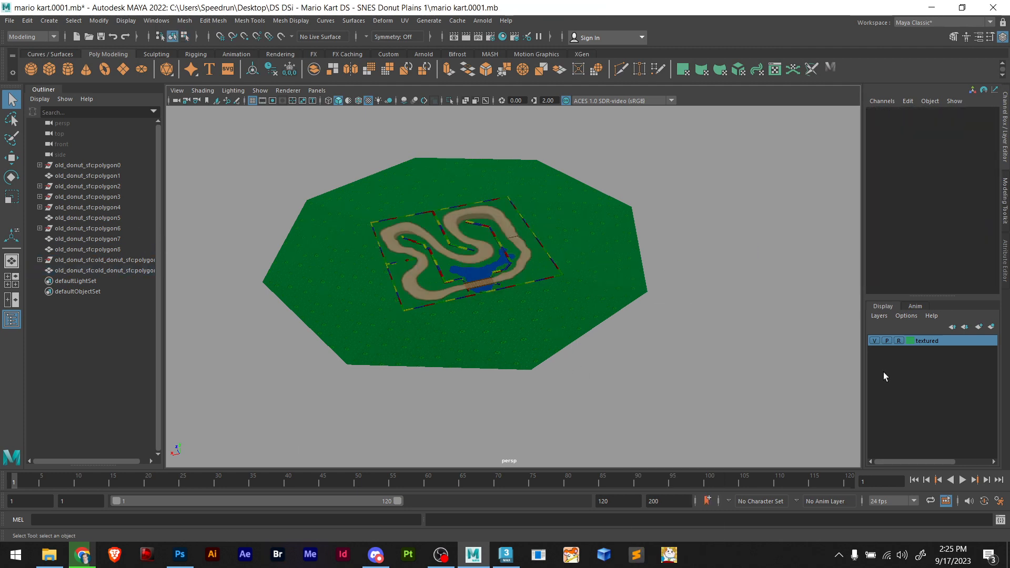
Turn off the reference display type of the textured layer and select all the track meshes
left_click(1006, 253)
left_click(1005, 254)
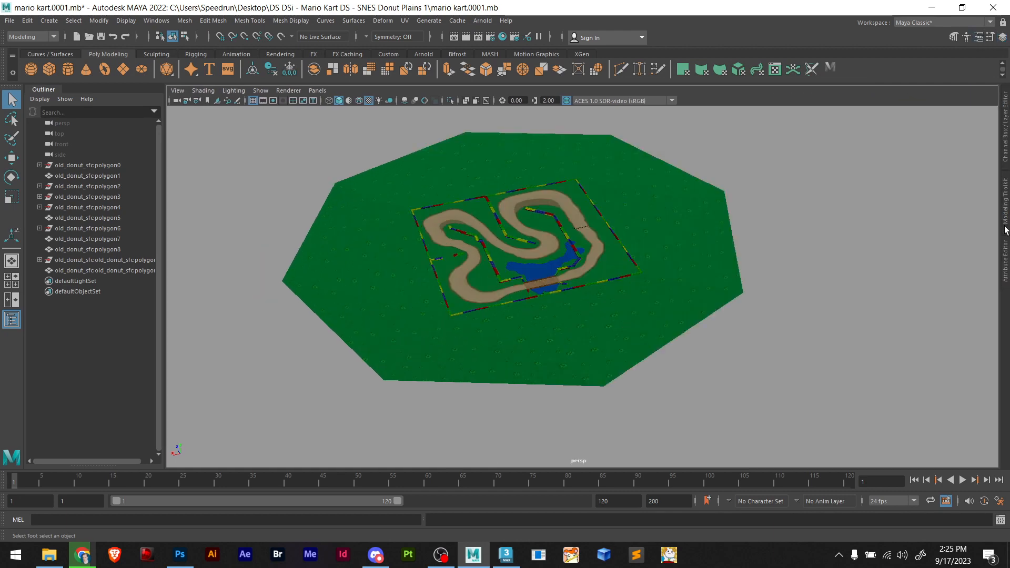
left_click(1005, 148)
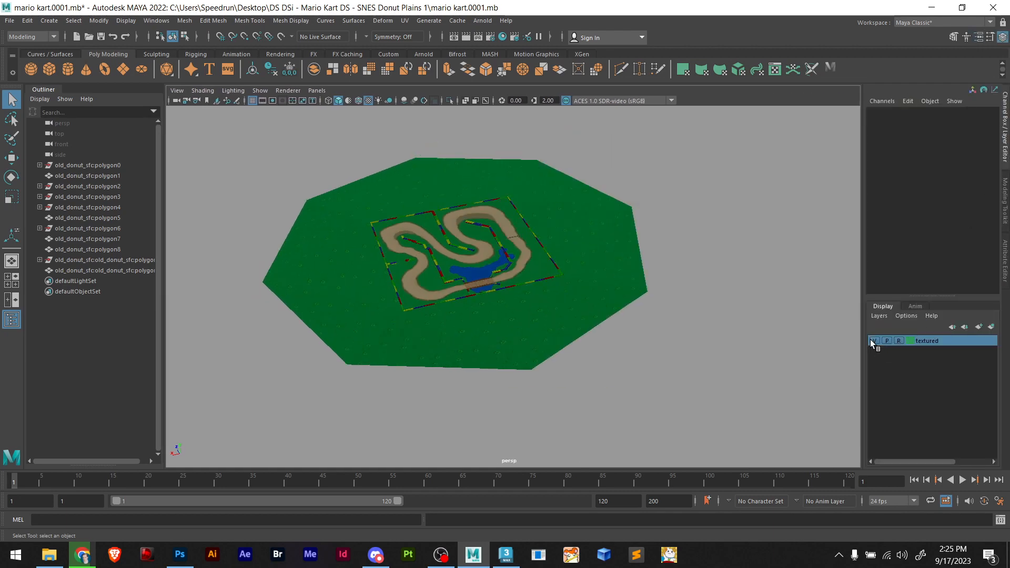
left_click(599, 304)
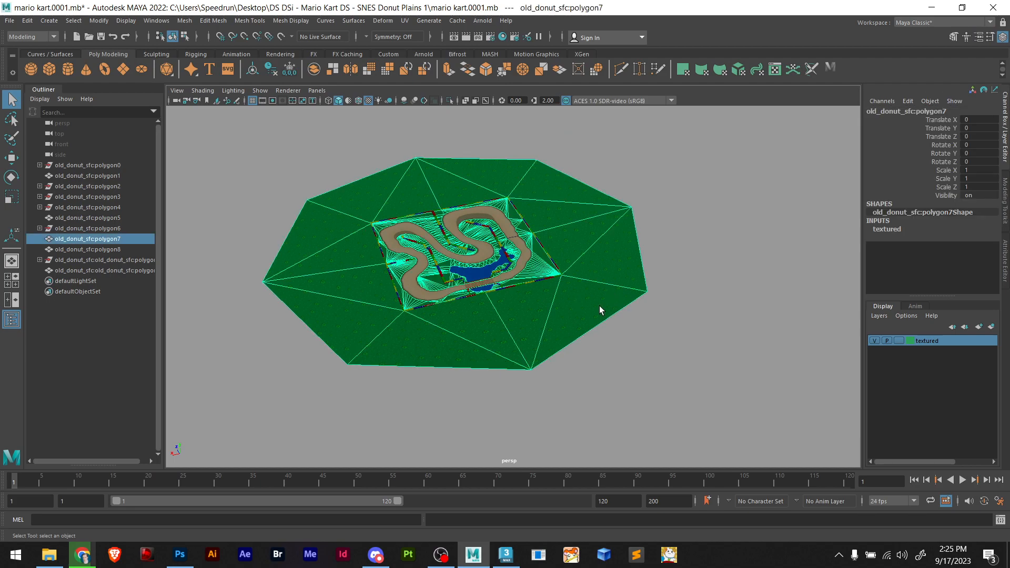
left_click(623, 367)
scroll(623, 367, "down", 3)
left_click_drag(652, 389, 346, 176)
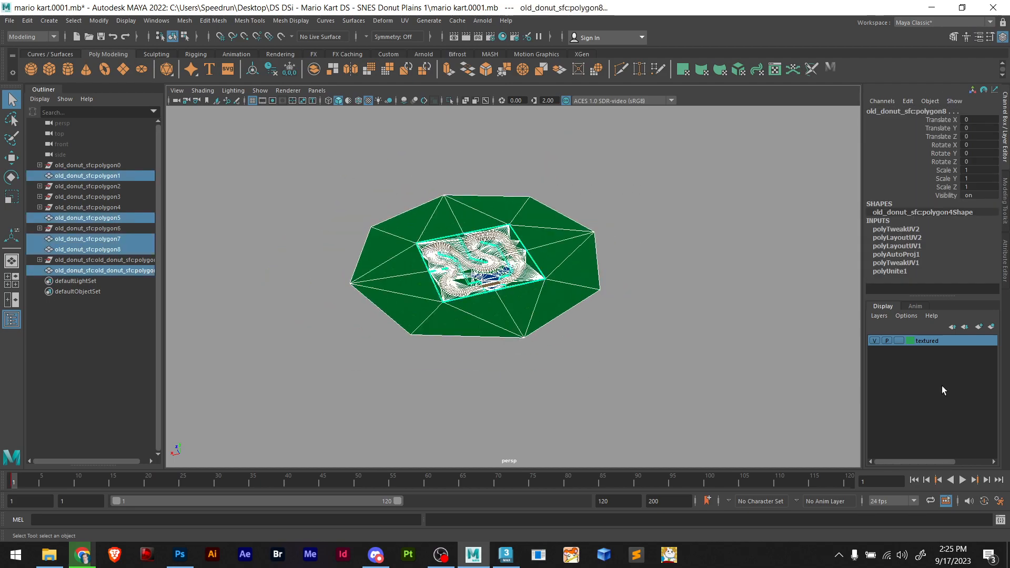
Save the scene with all the track meshes selected
scroll(392, 272, "up", 8)
left_click_drag(402, 266, 519, 367, "alt")
key("ctrl+s")
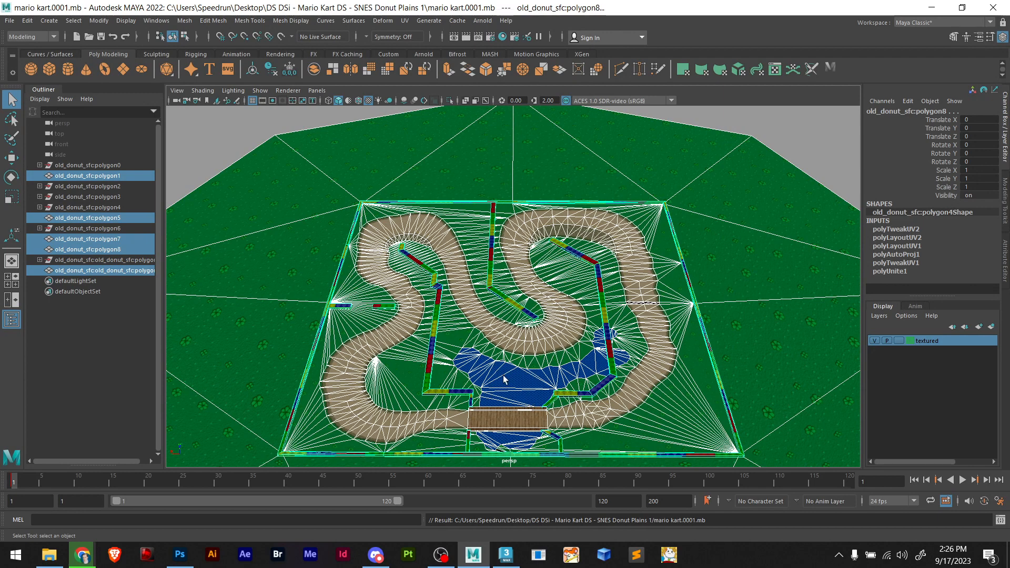
Start Export Selection for the selected meshes and choose the Desktop folder DS DSi - Mario Kart DS - SNES Donut Plains 1
scroll(508, 380, "up", 1)
scroll(509, 381, "down", 2)
scroll(508, 381, "up", 1)
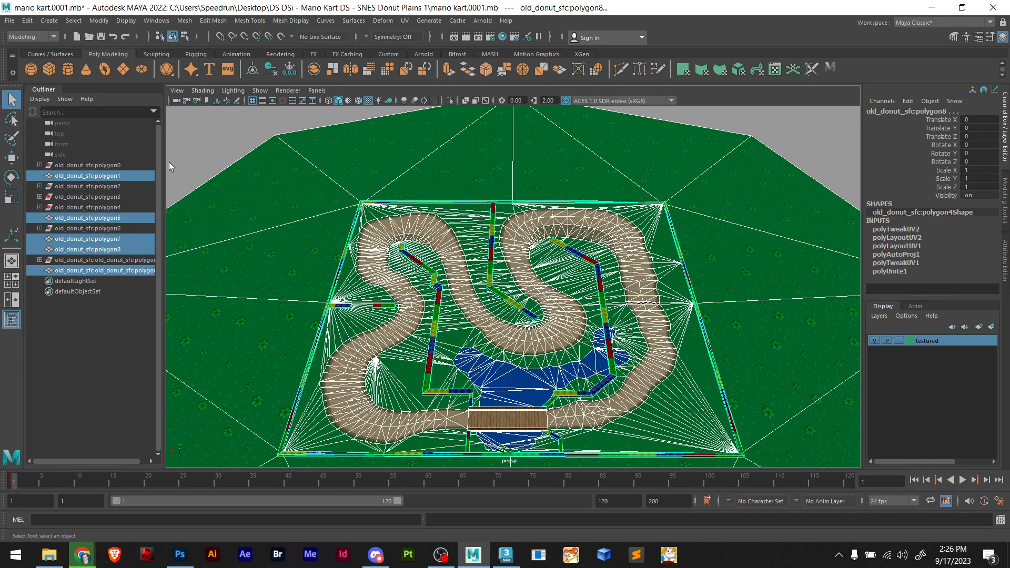
scroll(387, 351, "up", 3)
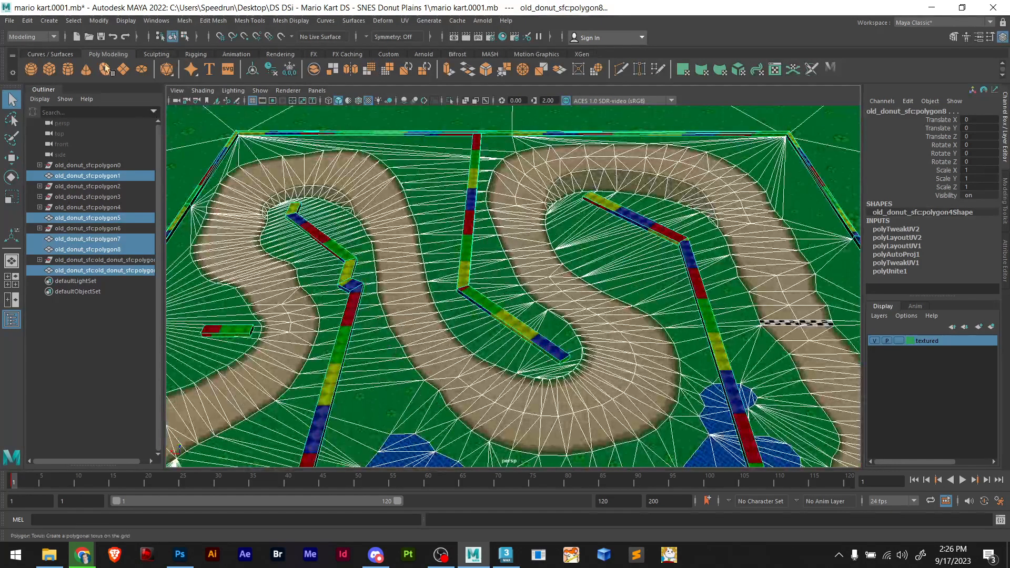
left_click(9, 21)
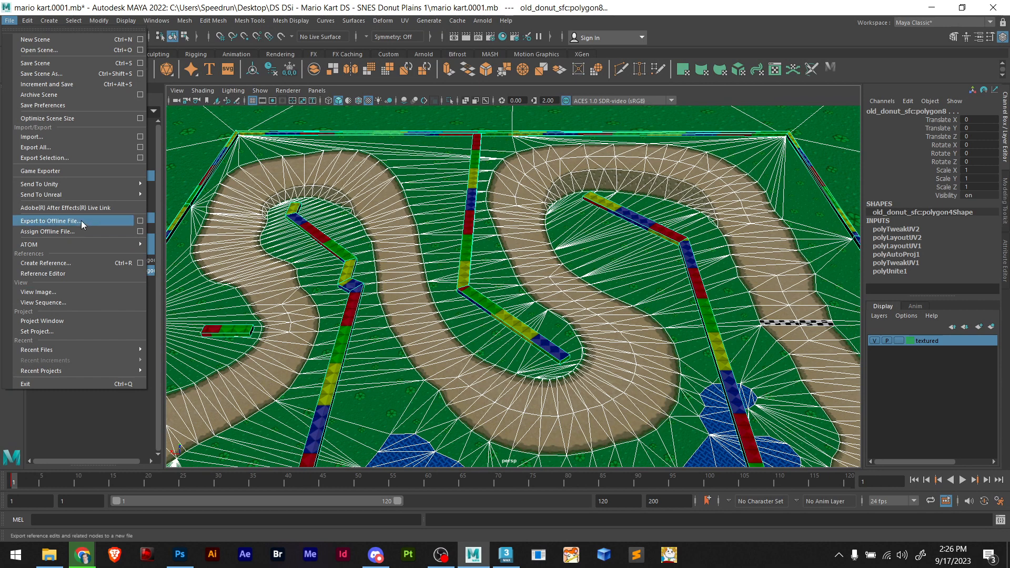
left_click(79, 157)
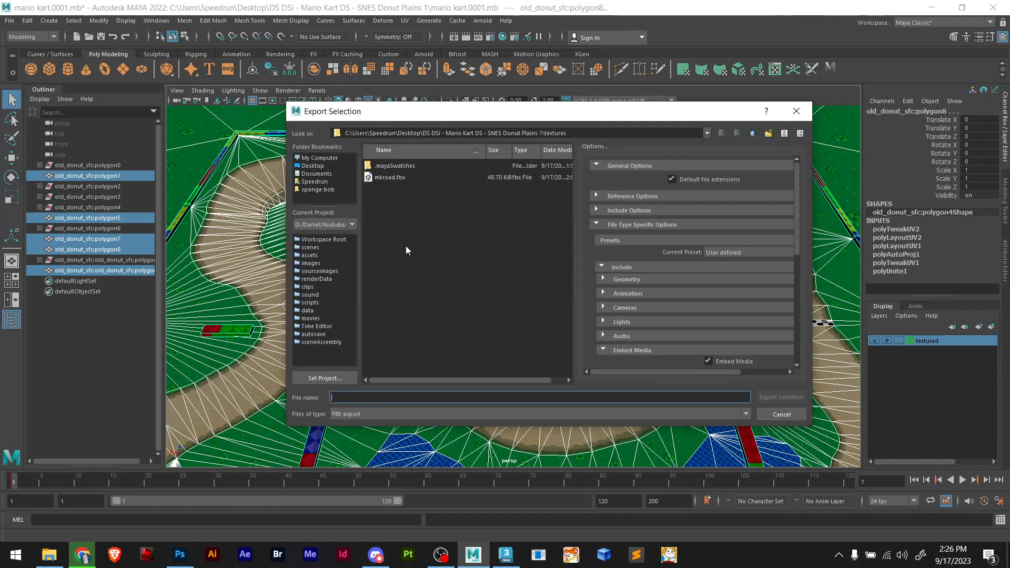
left_click(313, 167)
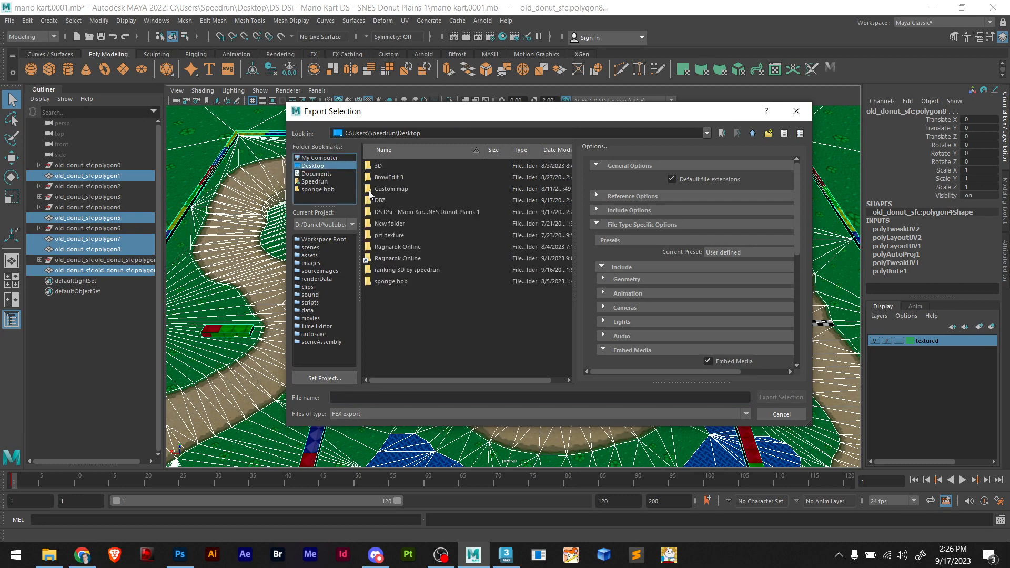
double_click(389, 212)
Export the selected track meshes as an FBX file named mk in the Donut Plains 1 project folder
left_click(421, 398)
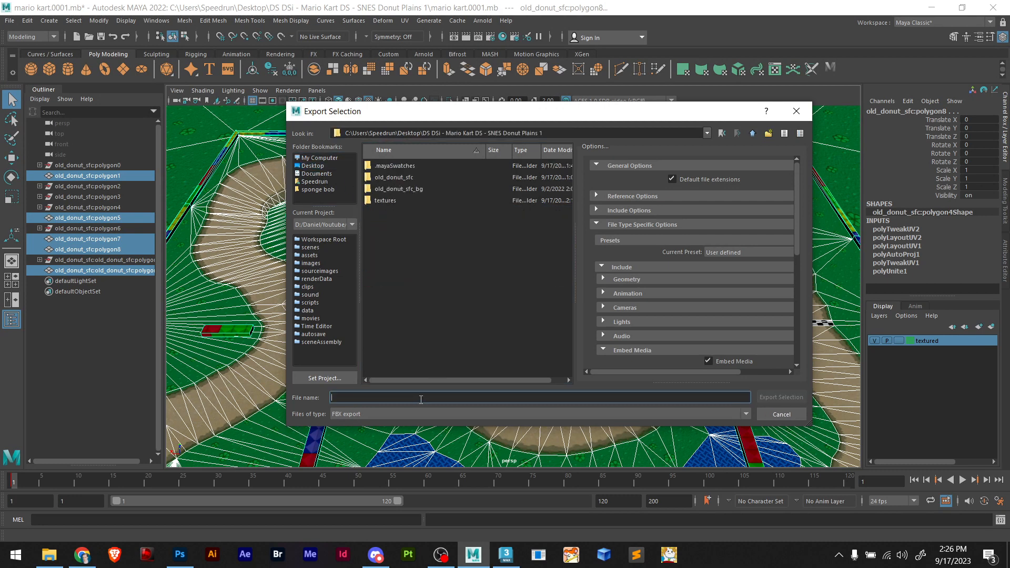
type("mk")
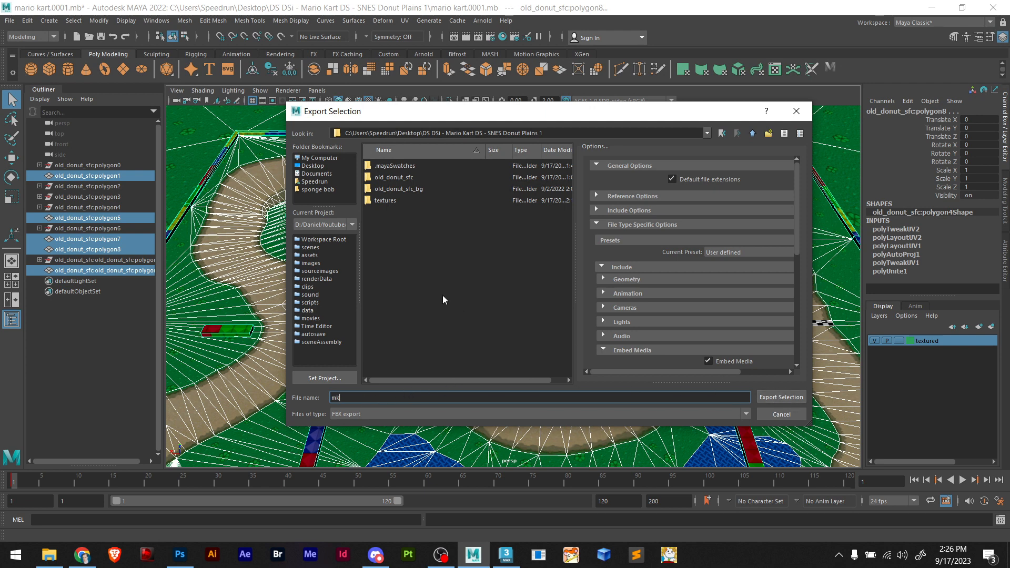
left_click(310, 166)
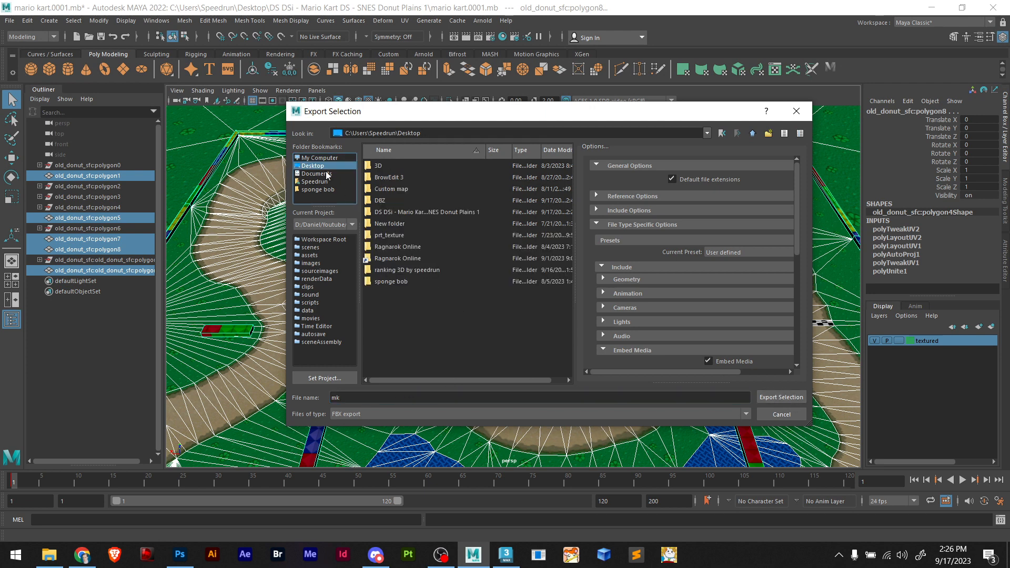
double_click(396, 220)
left_click(619, 398)
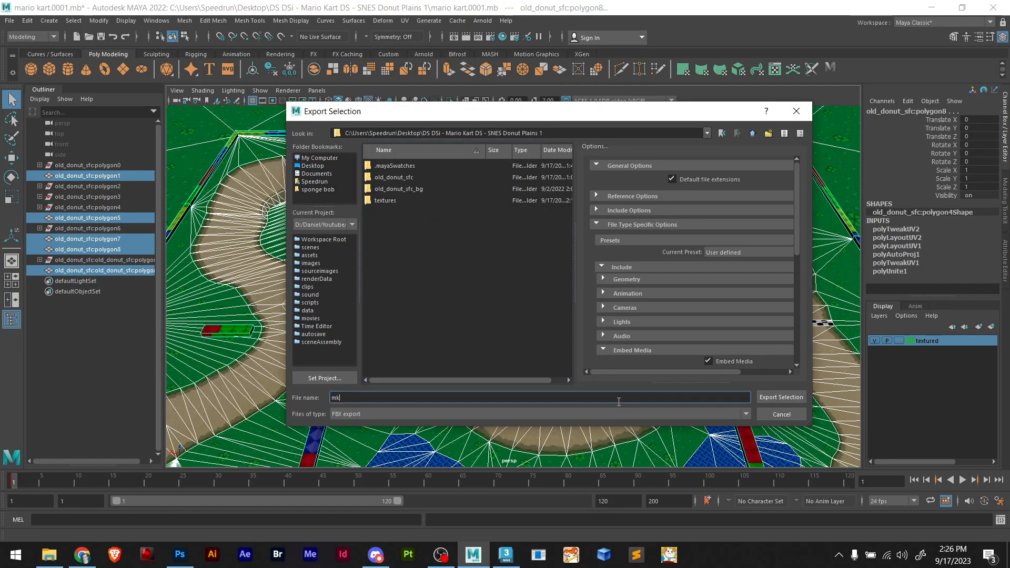
left_click(786, 398)
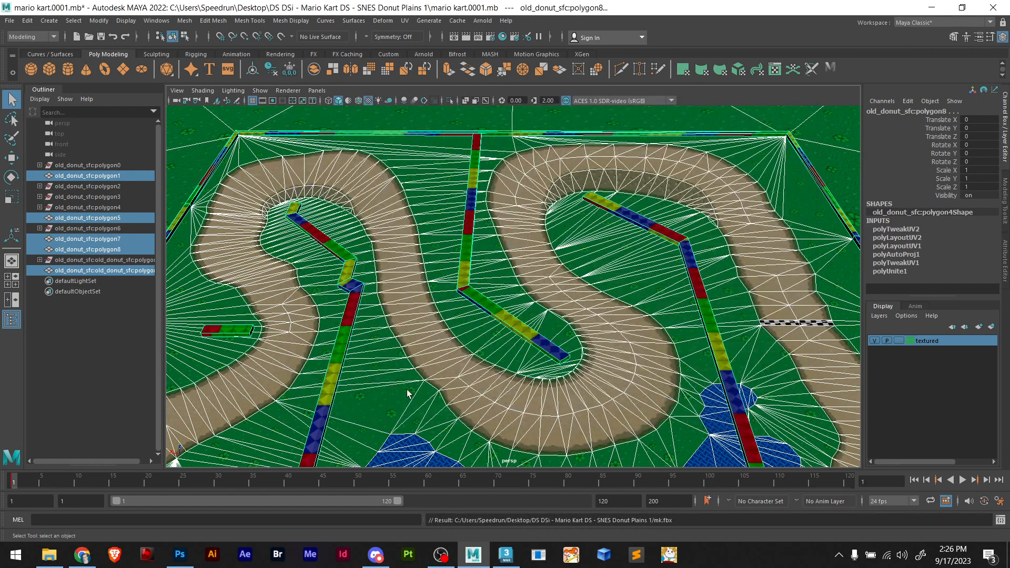
Switch to 3ds Max and import the exported track FBX from File Explorer, placing it near the origin of the orthographic view
left_click(506, 554)
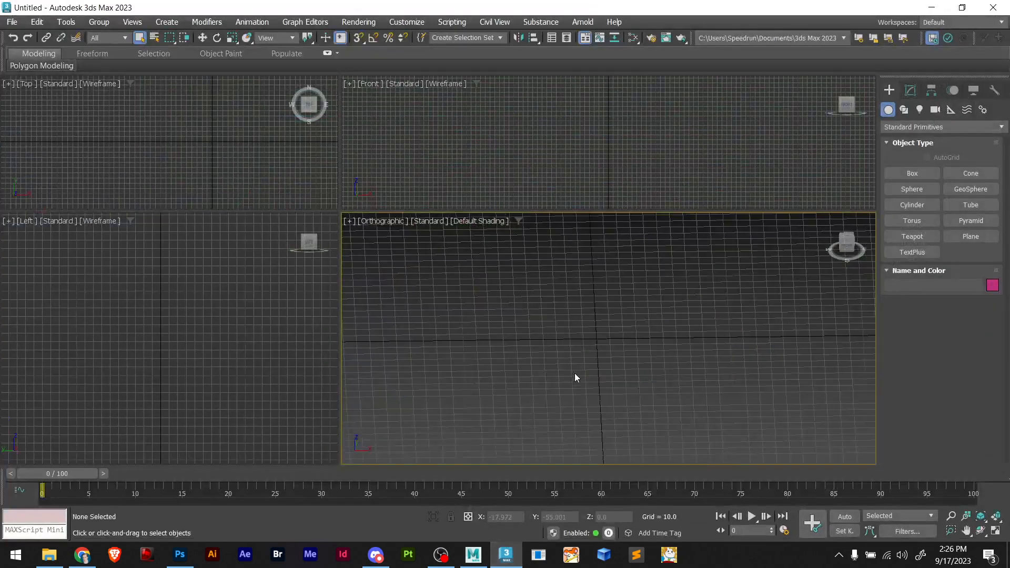
left_click(44, 559)
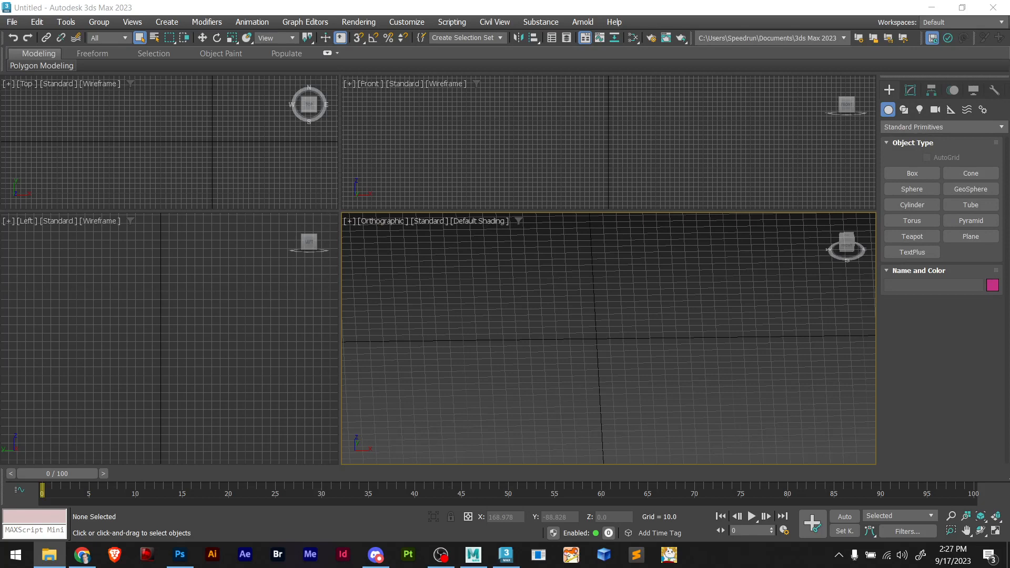
left_click_drag(954, 330, 591, 349)
left_click(605, 355)
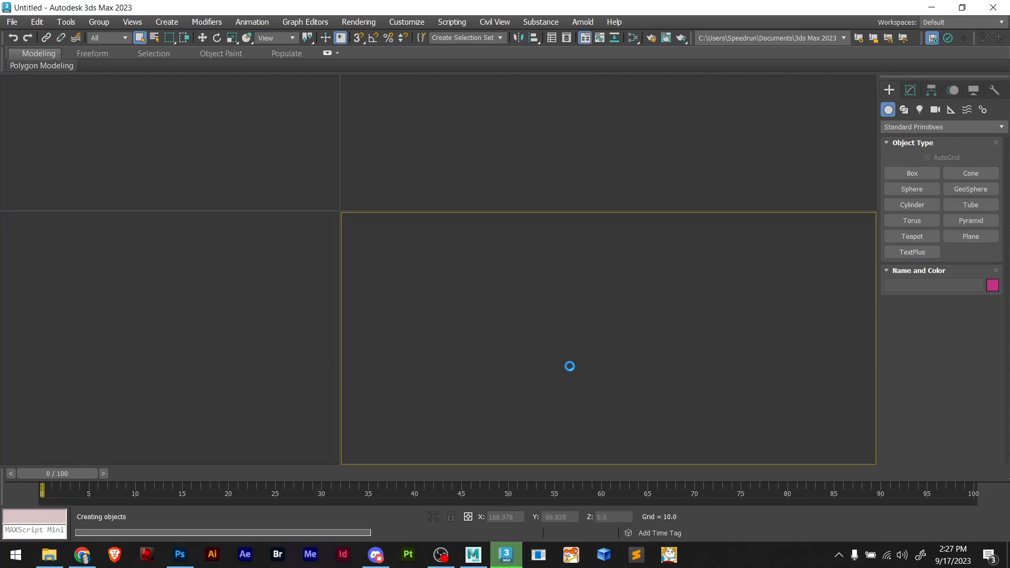
left_click_drag(583, 358, 625, 351)
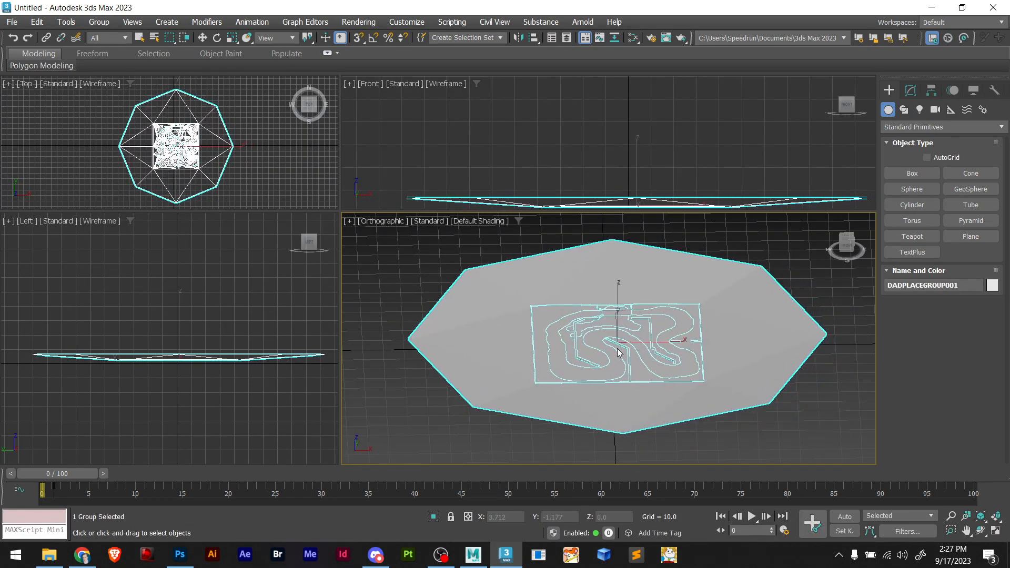
Confirm the imported track's placement near the origin in the orthographic view and deselect its meshes
left_click(610, 349)
scroll(633, 363, "up", 5)
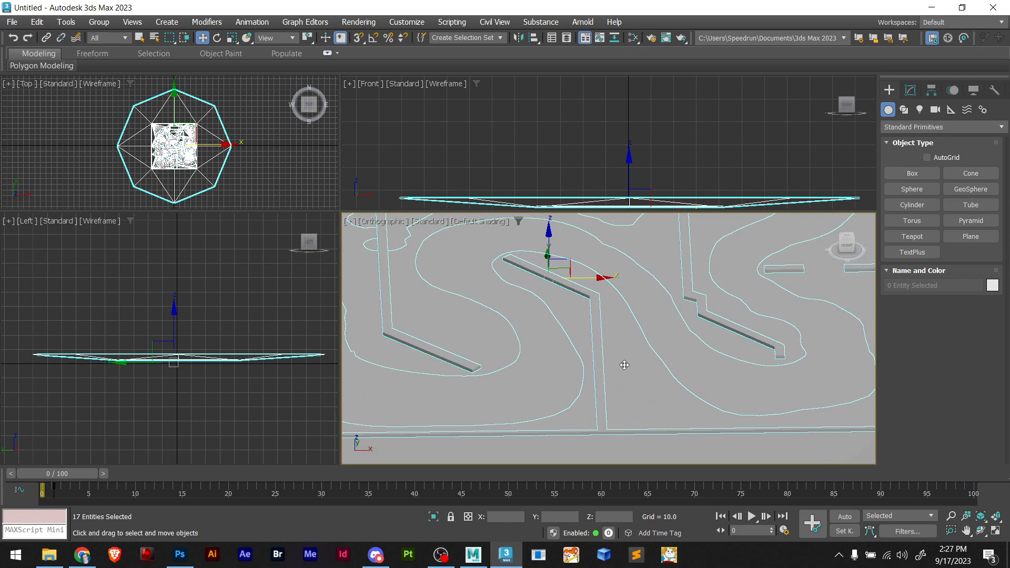
scroll(624, 364, "down", 5)
left_click(792, 403)
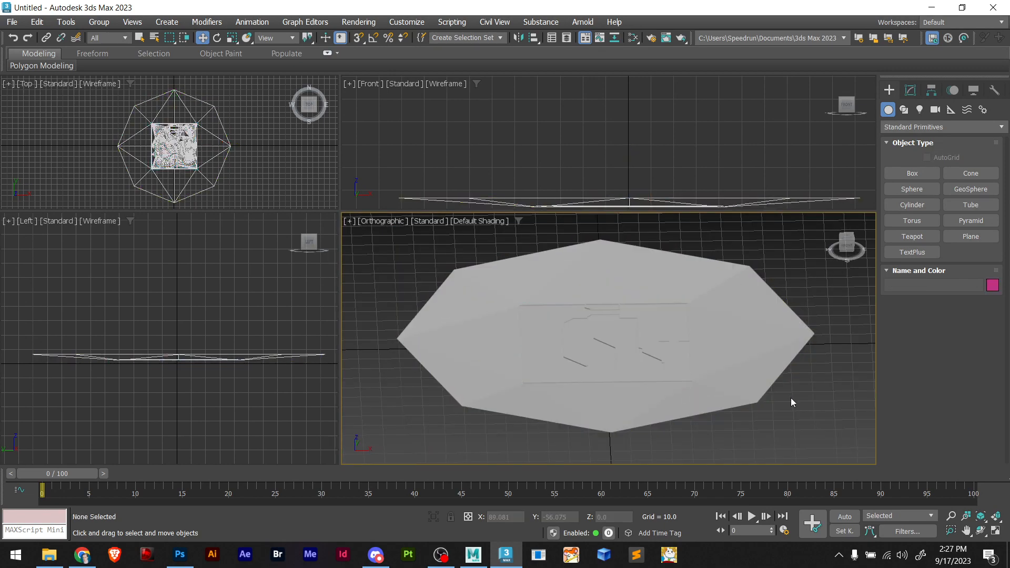
Examine the imported track from several angles, selecting the meshes together and then the grass ground and the wall mesh individually
scroll(613, 365, "up", 6)
scroll(624, 377, "down", 7)
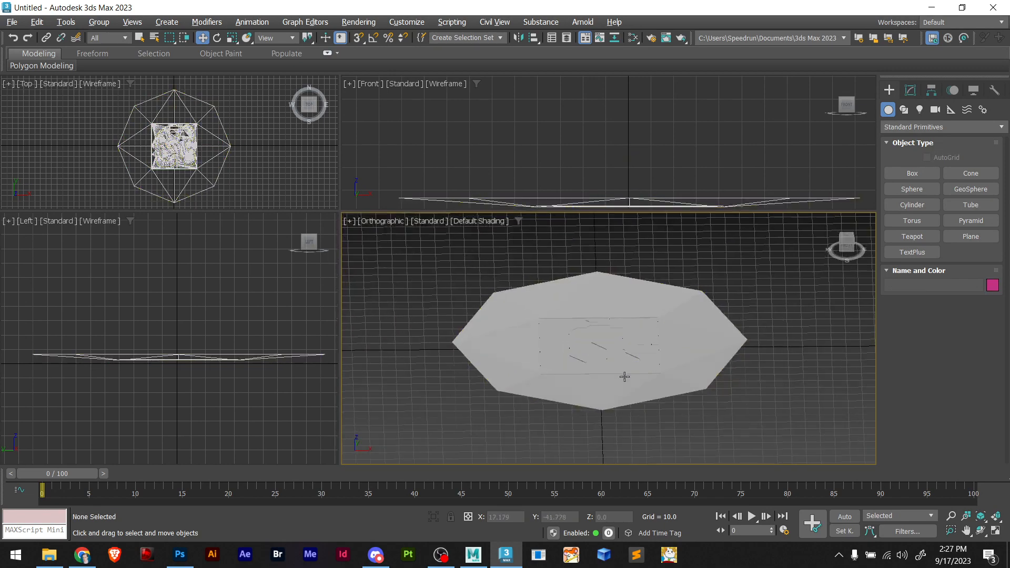
middle_click_drag(624, 376, 608, 411, "alt")
left_click_drag(776, 423, 496, 272)
scroll(496, 273, "up", 3)
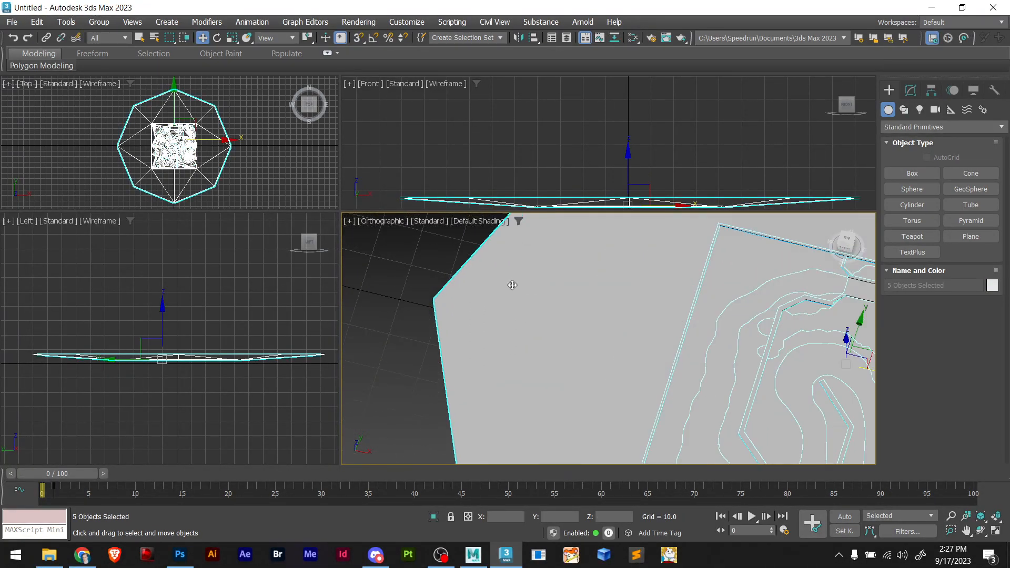
scroll(528, 294, "down", 1)
middle_click_drag(557, 310, 622, 319, "alt")
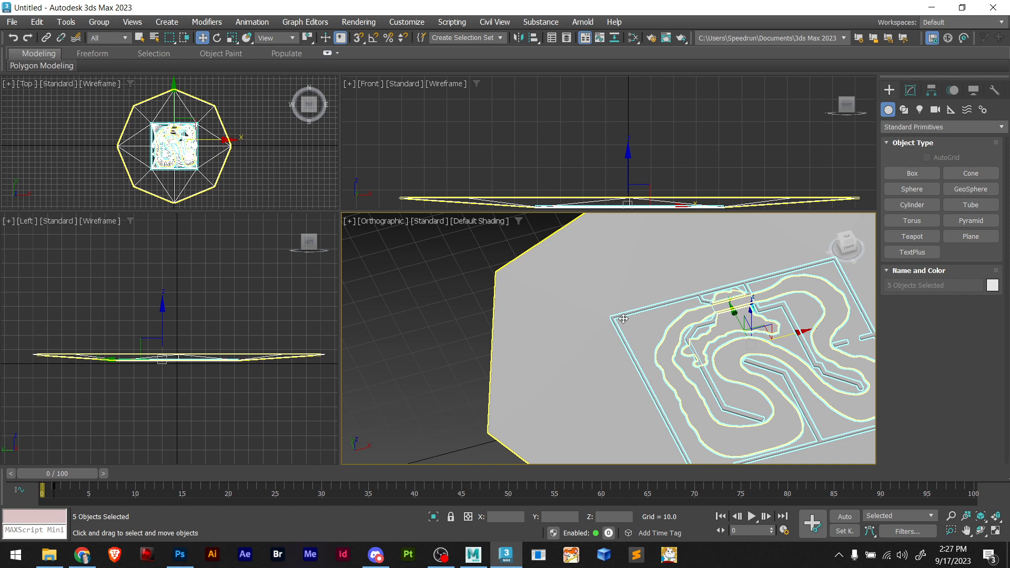
left_click(390, 295)
left_click(584, 329)
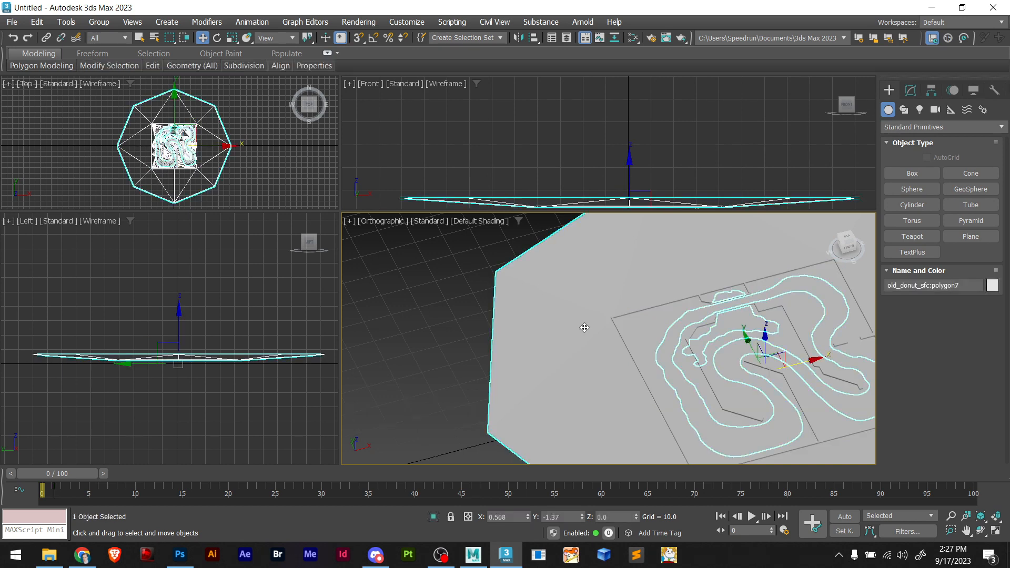
left_click(654, 305)
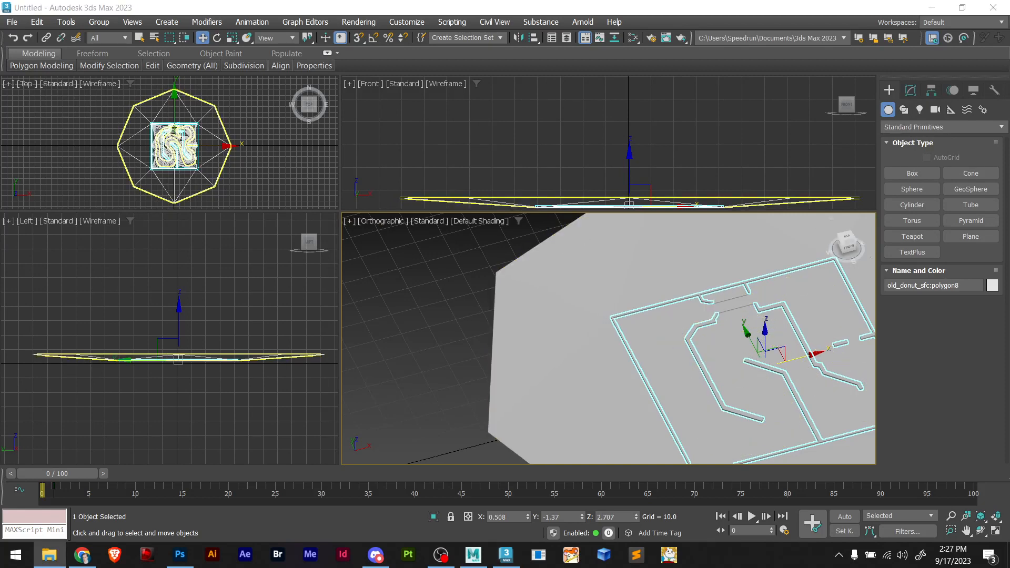
Switch to File Explorer, open the project's textures folder and review the wood image and the mk1 to mk5 bitmaps
left_click_drag(1009, 7, 494, 1)
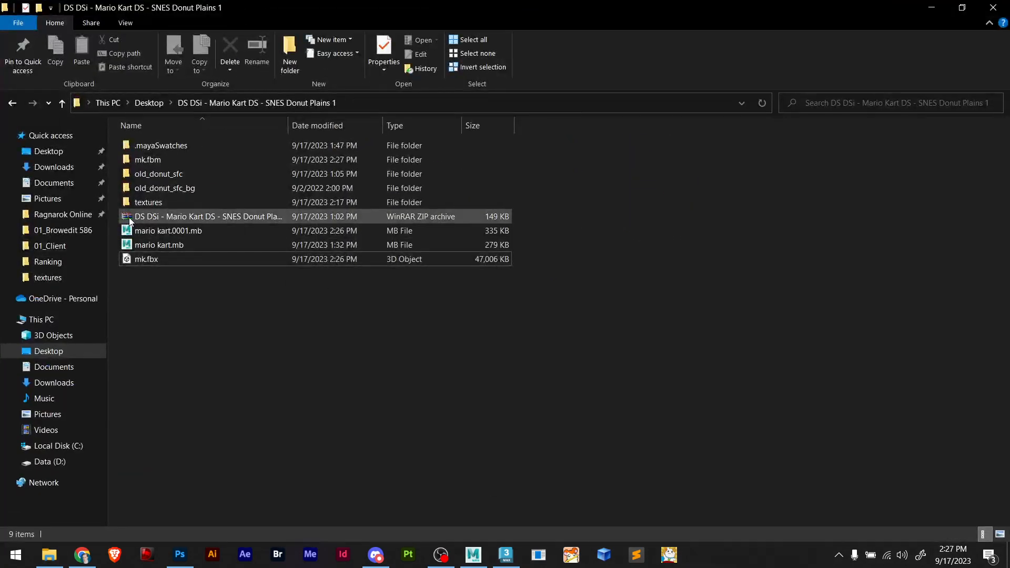
double_click(156, 204)
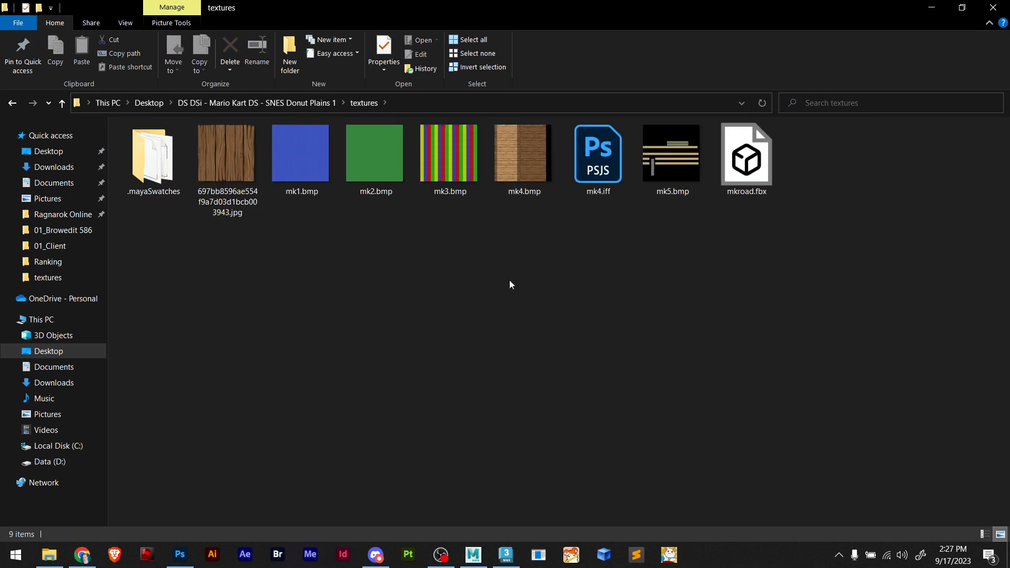
left_click_drag(534, 227, 228, 168)
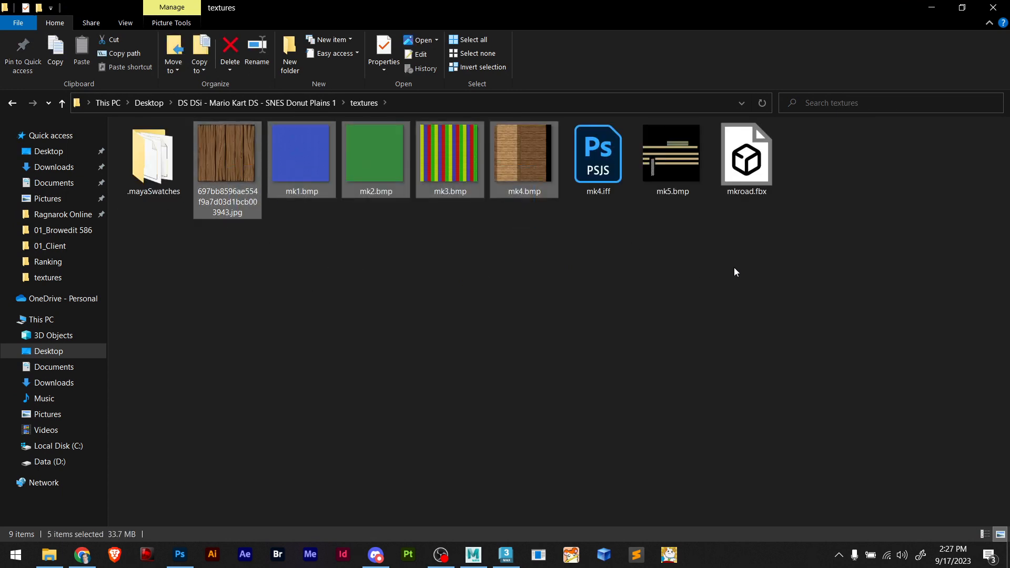
left_click(685, 229)
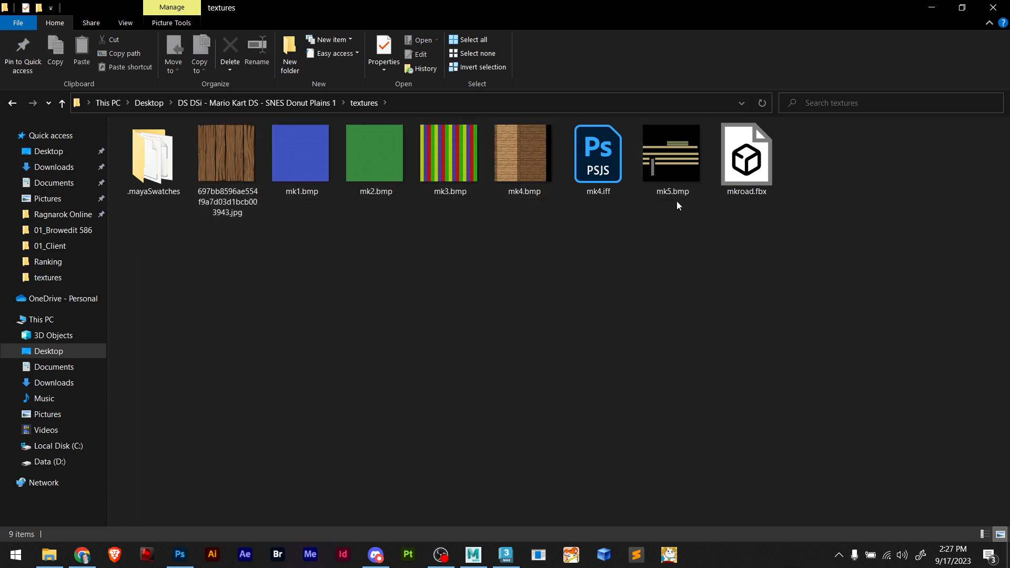
left_click(671, 184)
left_click_drag(517, 223, 247, 129)
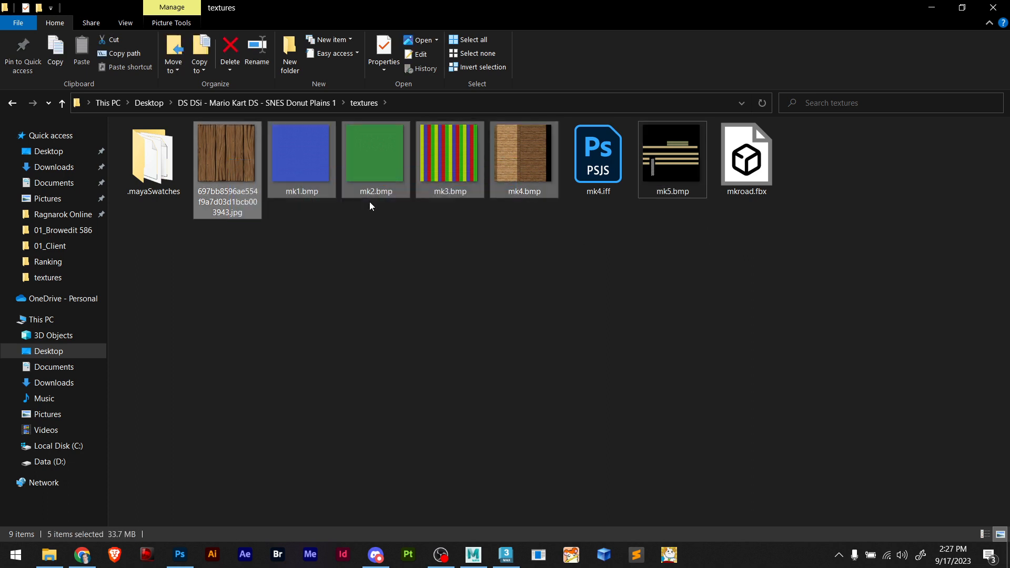
left_click(649, 226)
left_click_drag(662, 182, 237, 152)
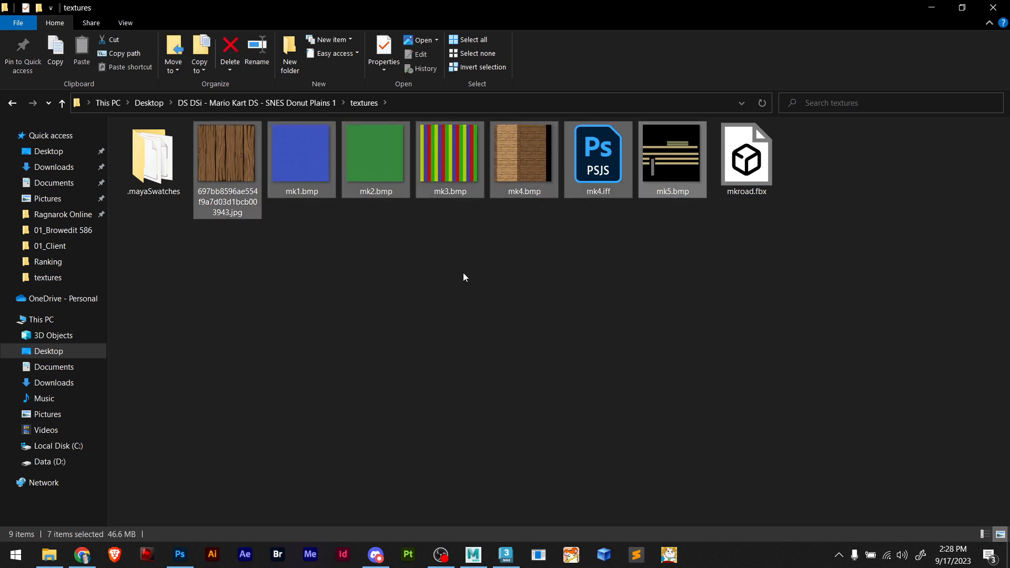
left_click(463, 276)
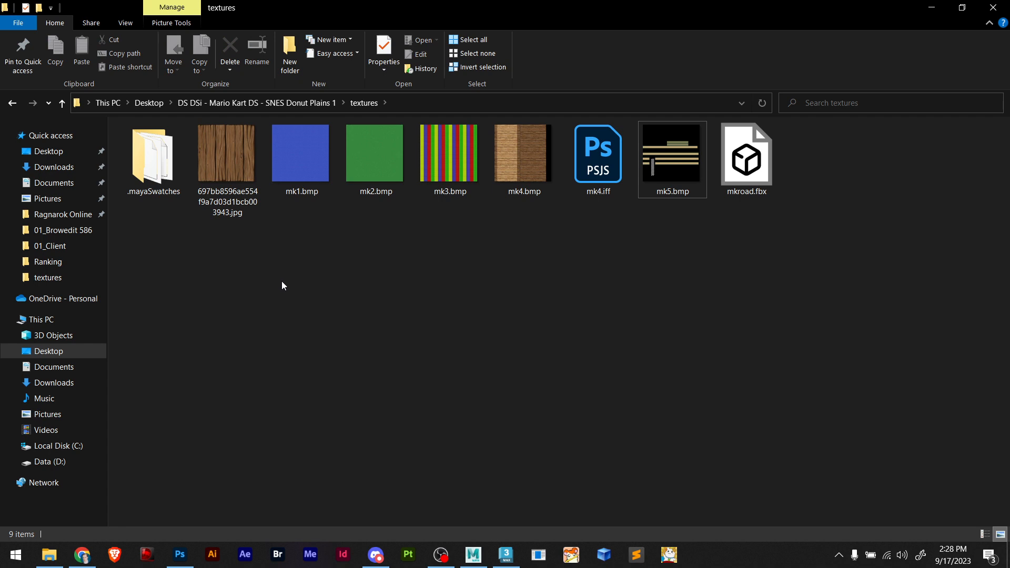
Delete the wood plank JPG from the textures folder and create a subfolder there named for ro
left_click(223, 175)
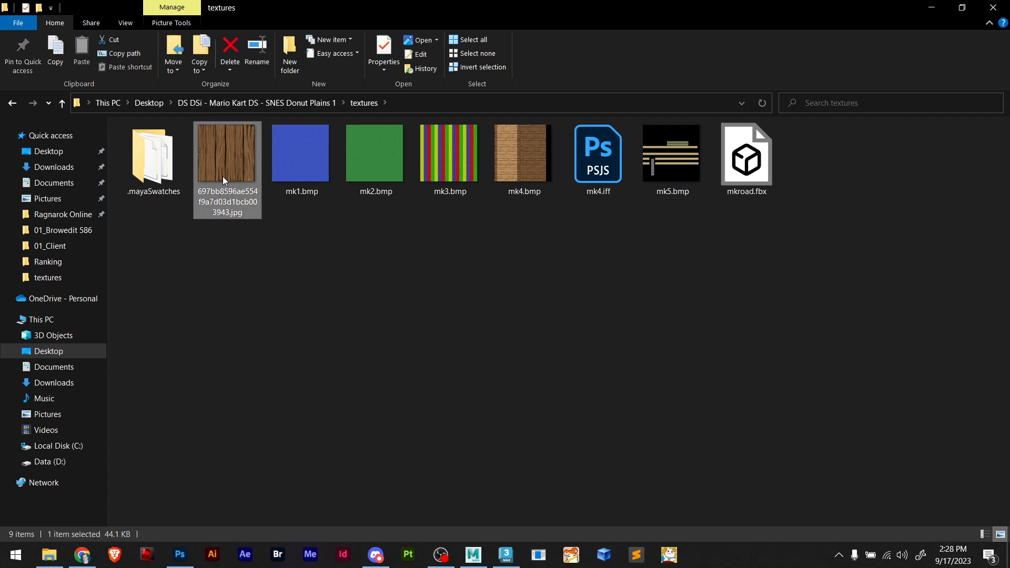
key("Delete")
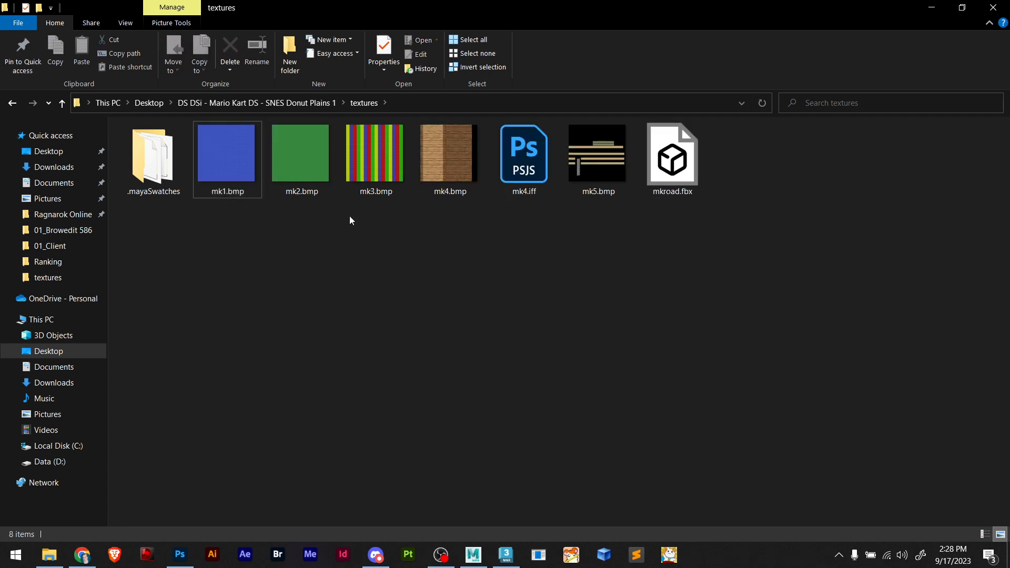
right_click(389, 258)
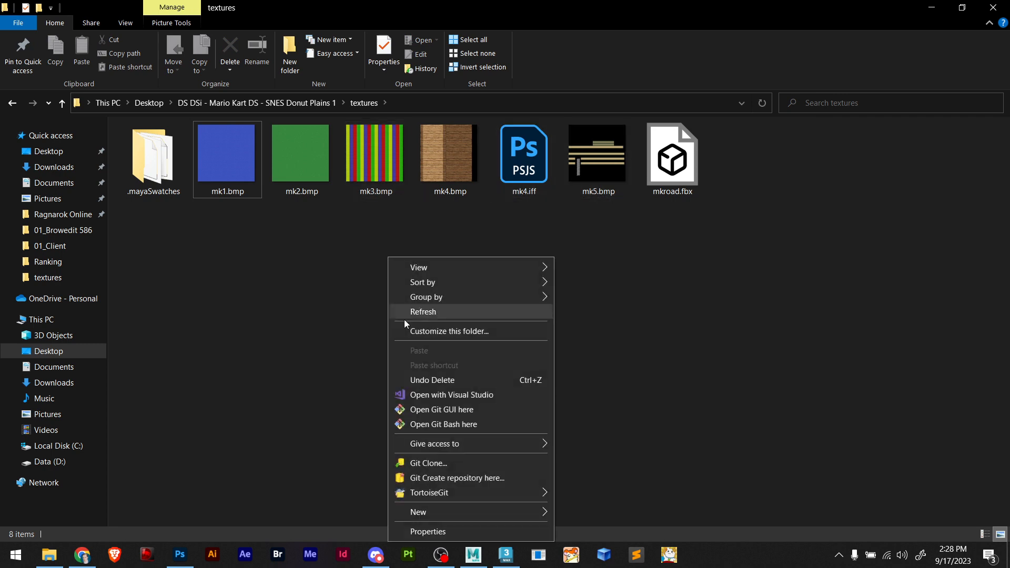
mouse_move(500, 513)
left_click(621, 425)
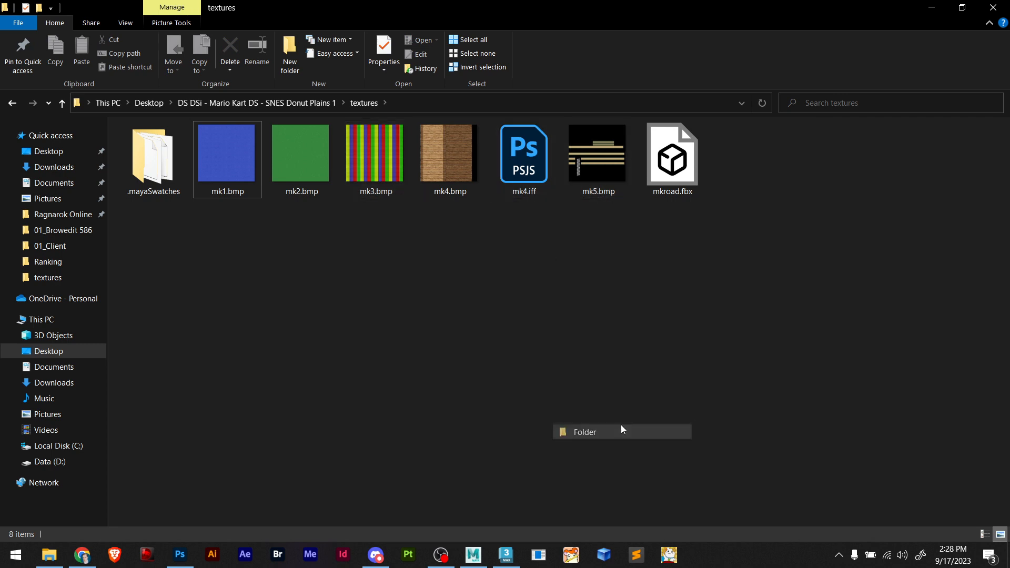
type("fg")
key("BackSpace")
key("BackSpace")
type("fo")
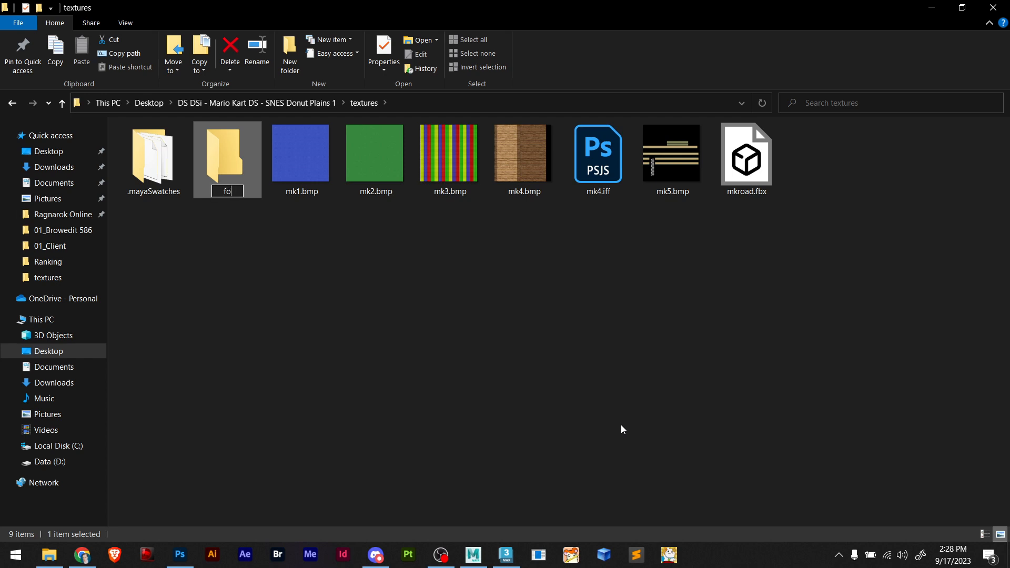
type("r ro")
key("Return")
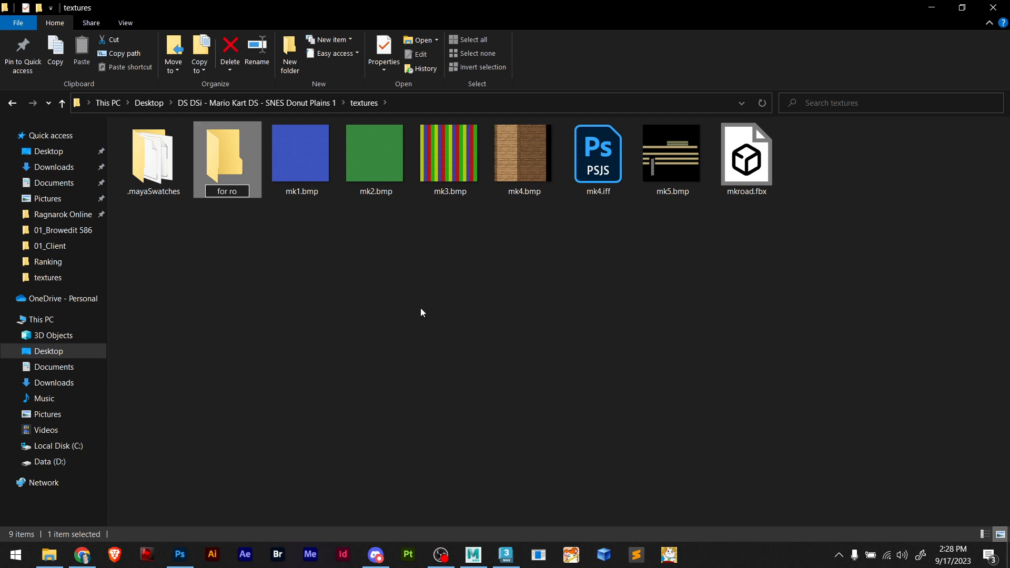
Copy mk1.bmp, mk2.bmp, mk3.bmp, mk4.bmp and mk5.bmp into the for ro folder
left_click(283, 223)
left_click_drag(296, 210, 537, 159)
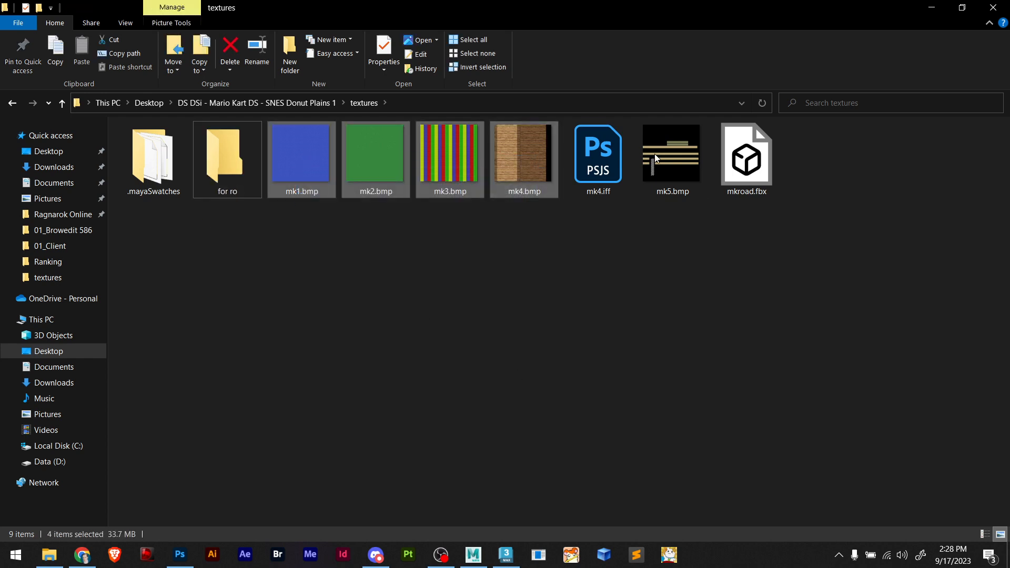
left_click(673, 158, "ctrl")
mouse_move(289, 175)
left_mouse_down()
mouse_move(238, 171)
mouse_move(298, 175)
left_mouse_up()
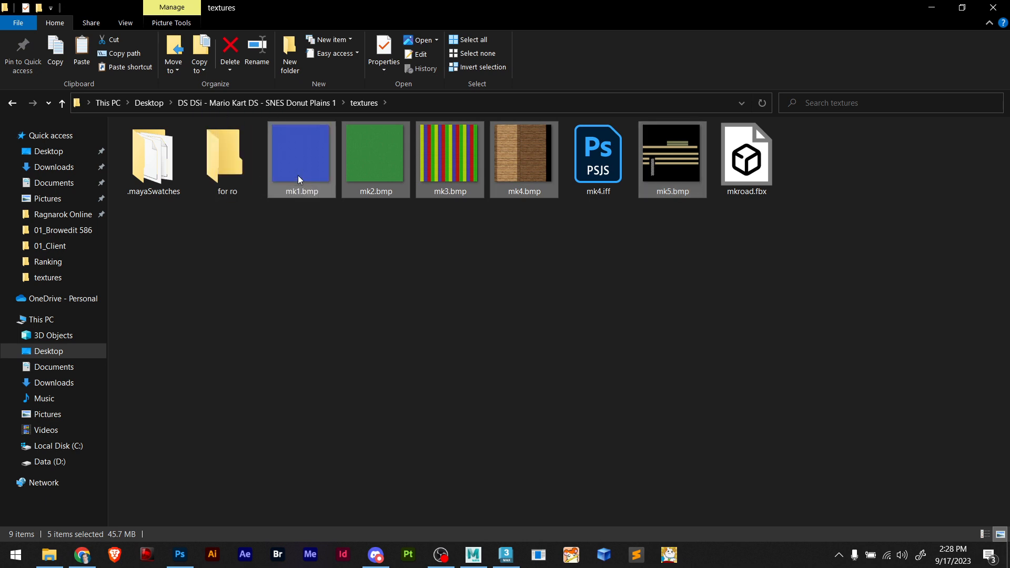
double_click(222, 167)
key("ctrl+v")
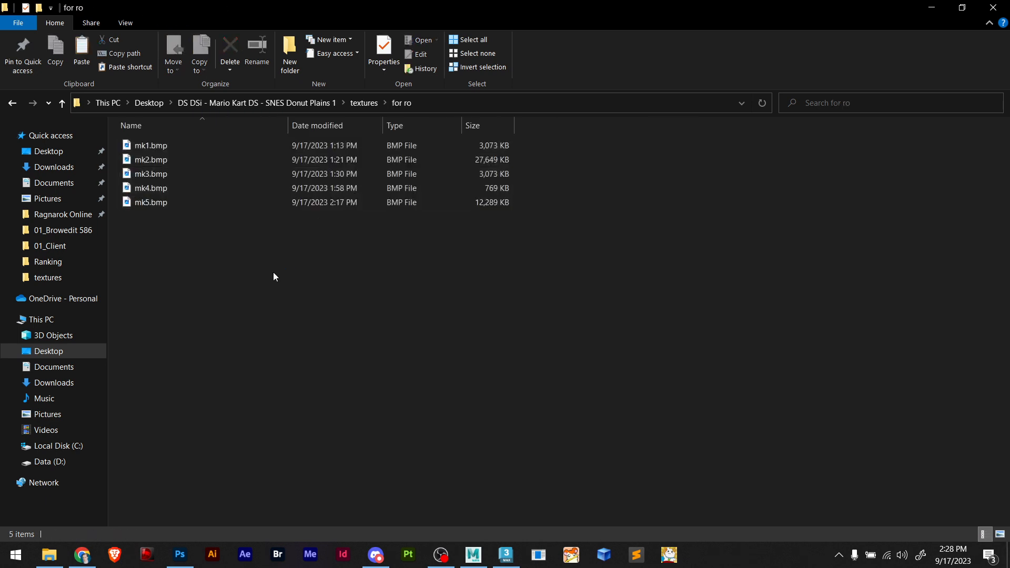
Display the bitmaps in the for ro folder as large thumbnails
right_click(201, 240)
mouse_move(336, 250)
left_click(415, 250)
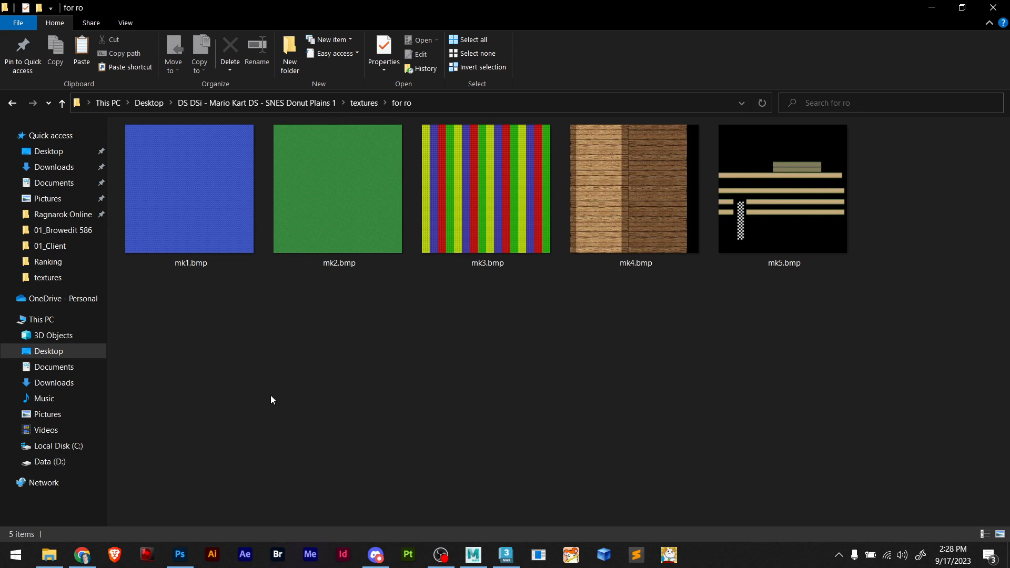
Compare the mk1 and mk2 bitmaps with the water and grass on the textured track in Maya
left_click(201, 230)
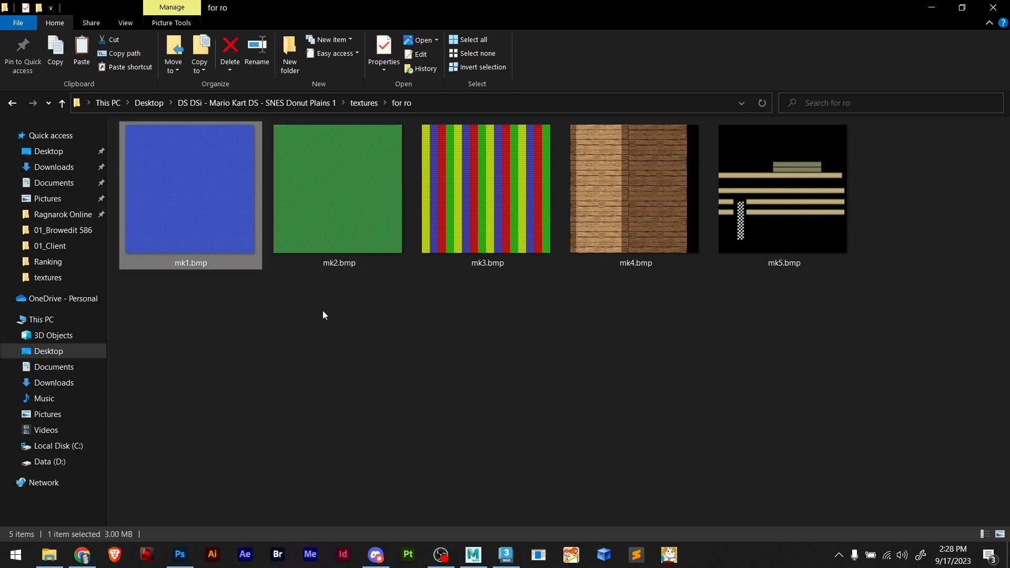
left_click_drag(187, 321, 348, 231)
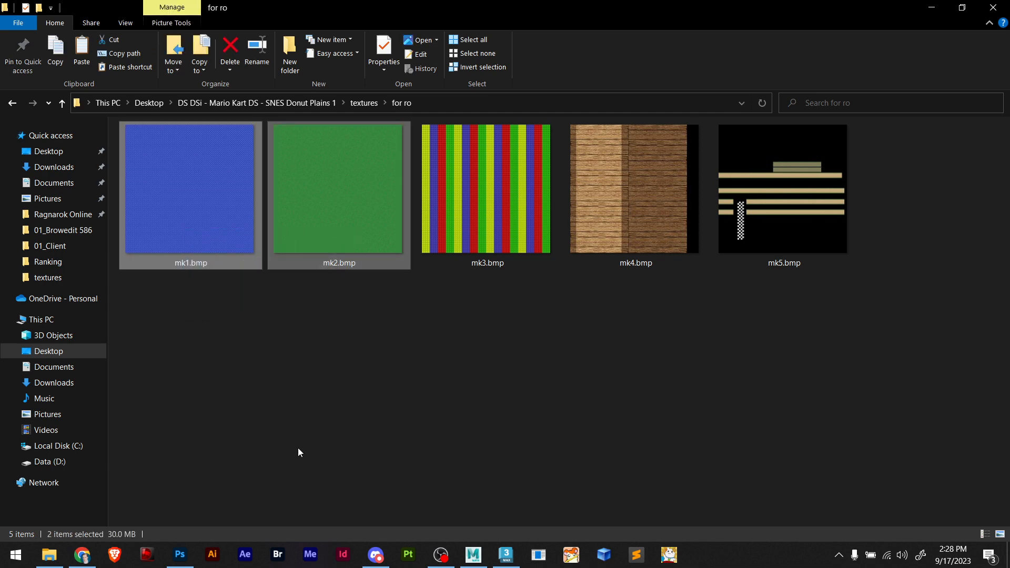
left_click(472, 555)
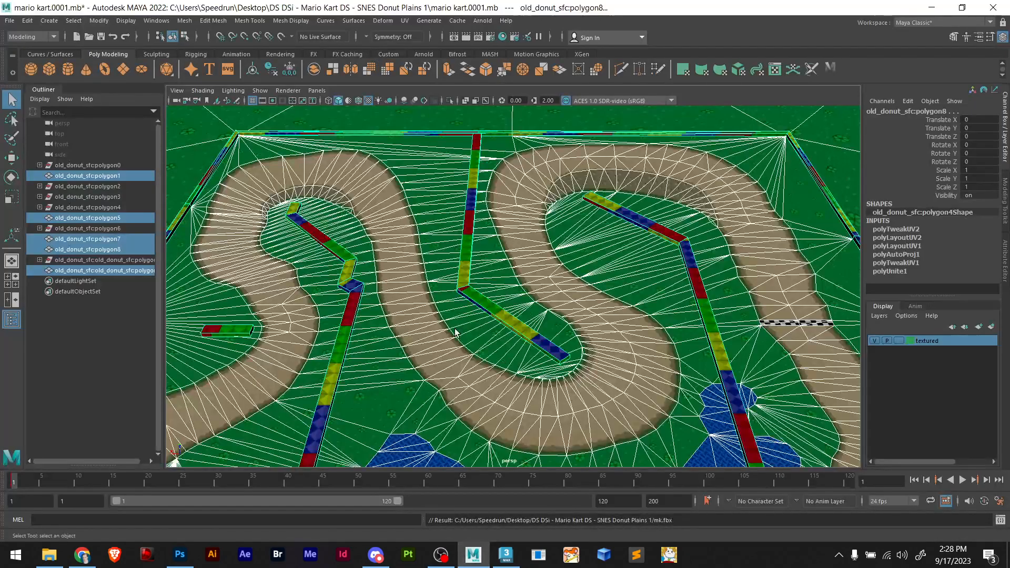
left_click(472, 555)
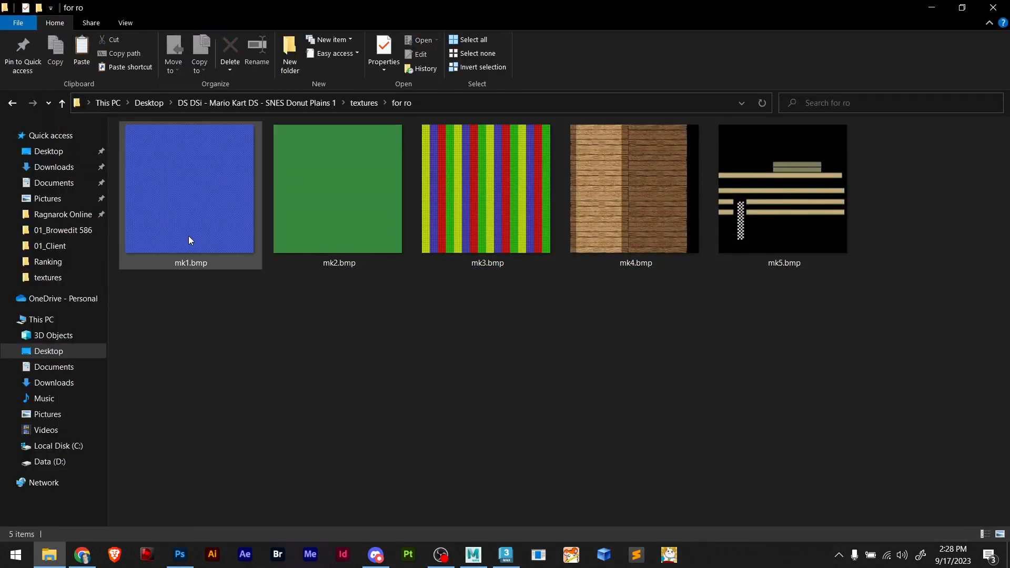
left_click_drag(188, 236, 334, 407)
Switch to Photoshop and close all open documents
key("alt+Tab")
key("alt+Tab")
right_click(726, 52)
left_click(761, 84)
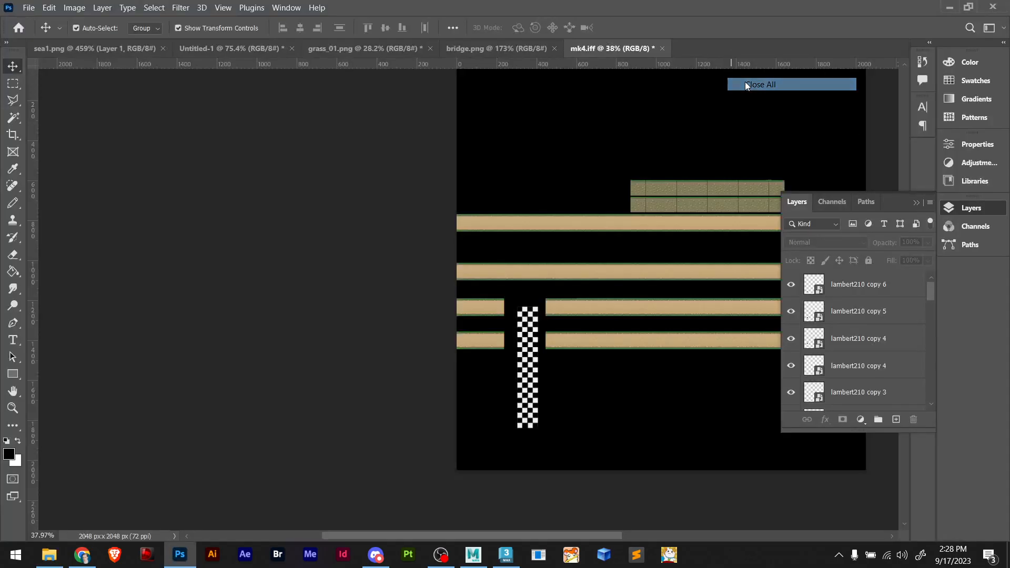
left_click(531, 219)
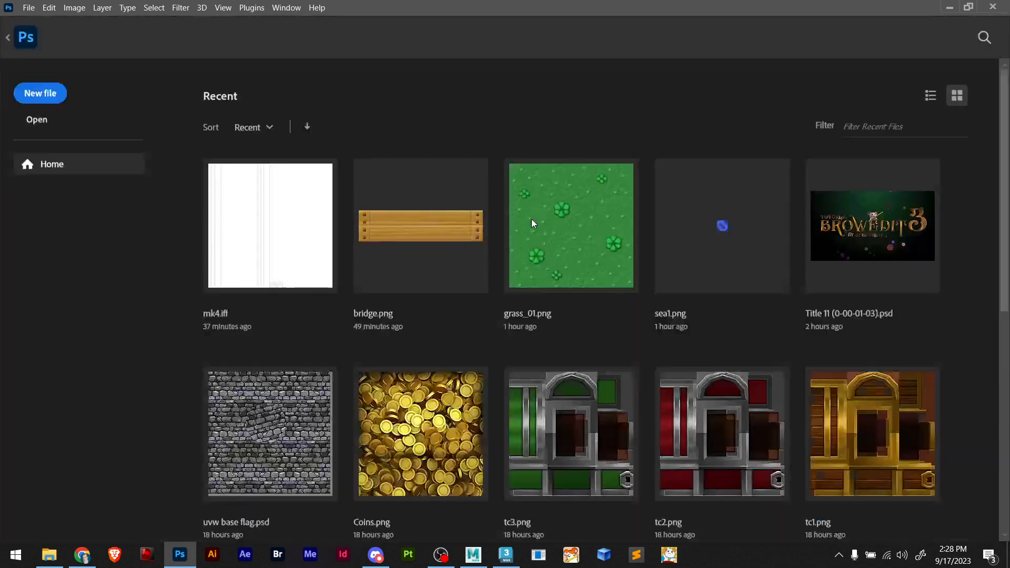
left_click(532, 219)
left_click(176, 49)
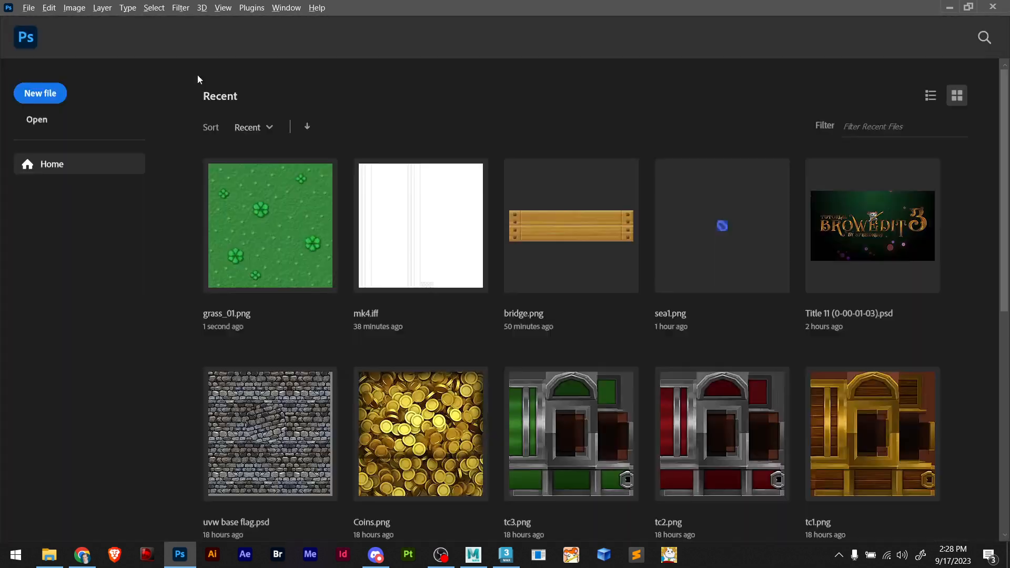
Open all five bitmaps, mk1 to mk5, from the for ro folder in Photoshop
key("alt+Tab")
left_click_drag(200, 308, 834, 191)
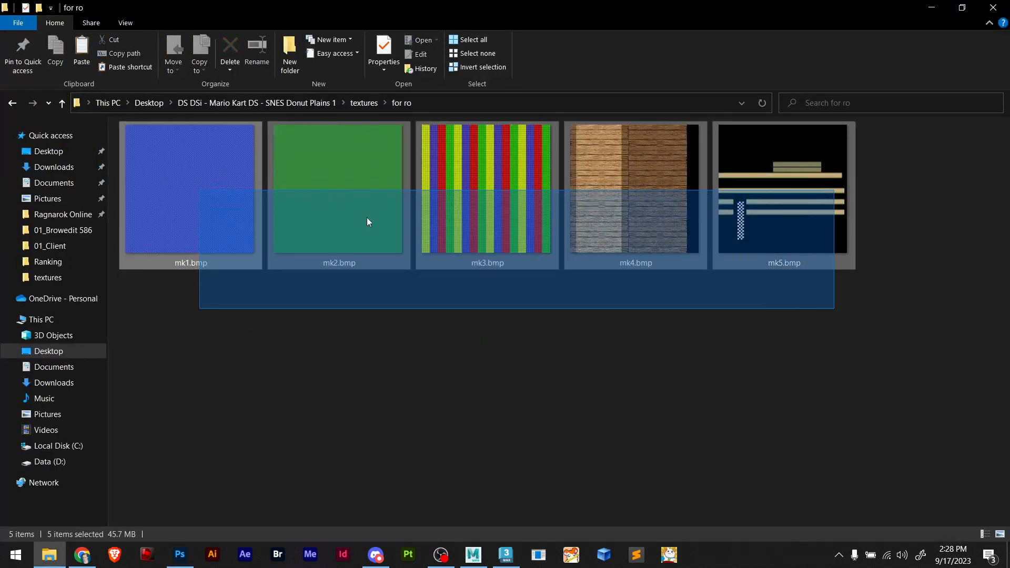
key("alt+Tab")
left_click_drag(200, 188, 353, 129)
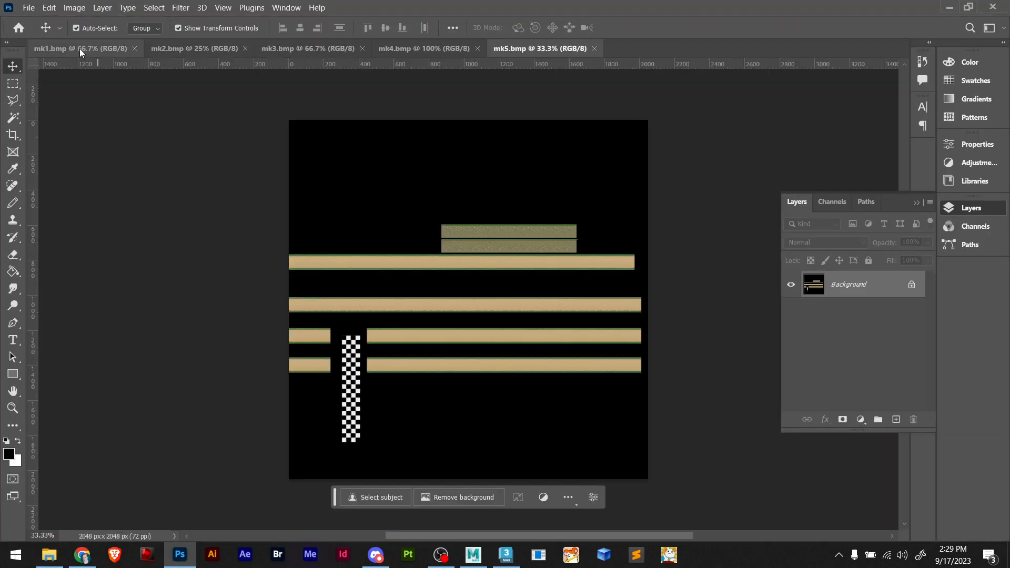
Flip the mk1.bmp canvas vertically and save the file
left_click(80, 48)
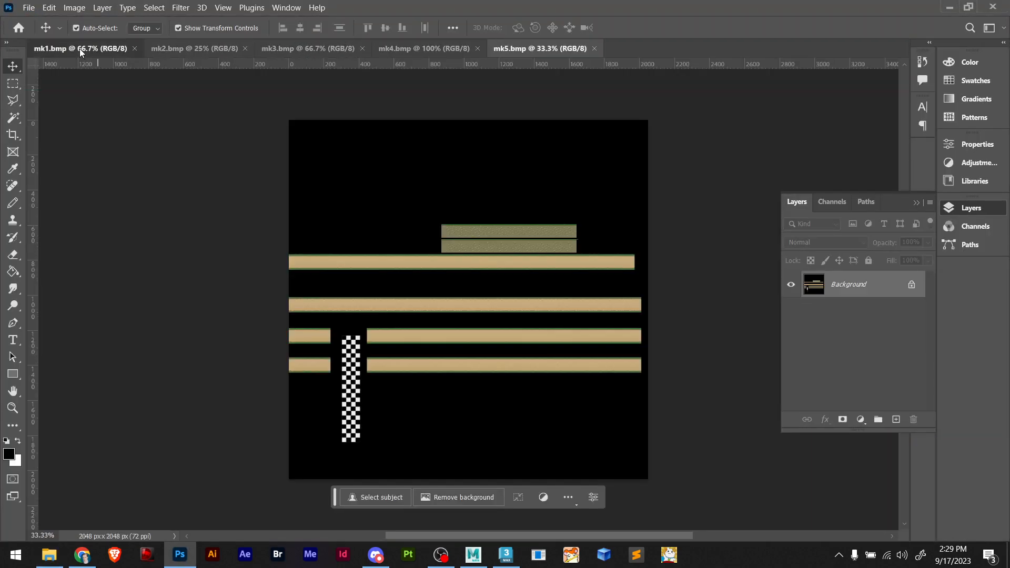
left_click(82, 9)
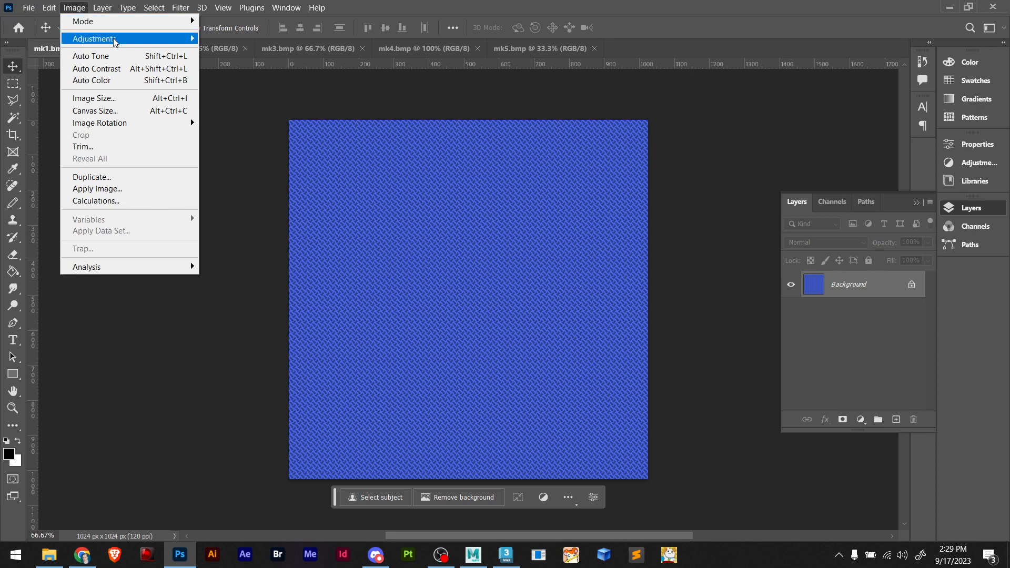
mouse_move(152, 123)
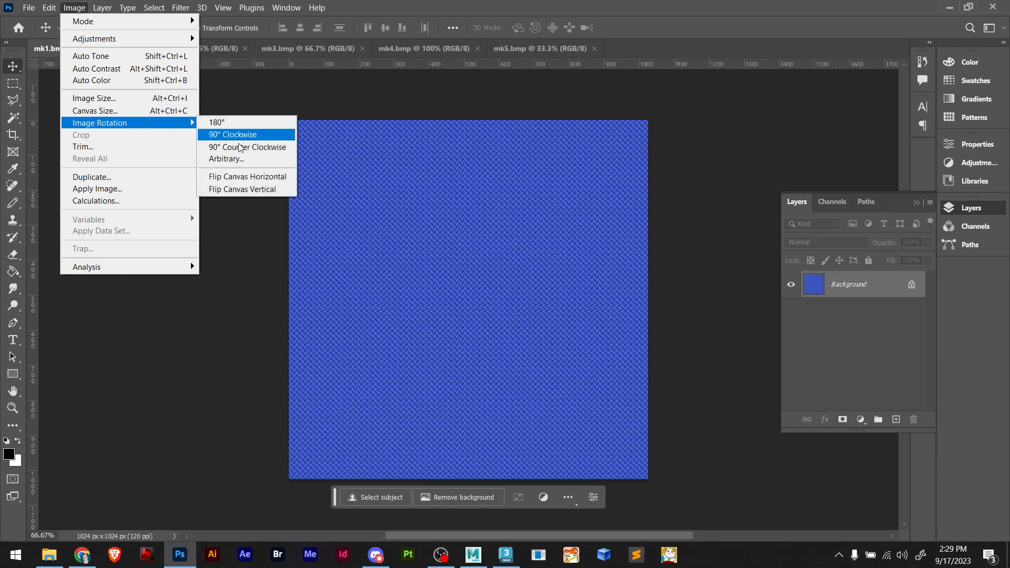
left_click(271, 191)
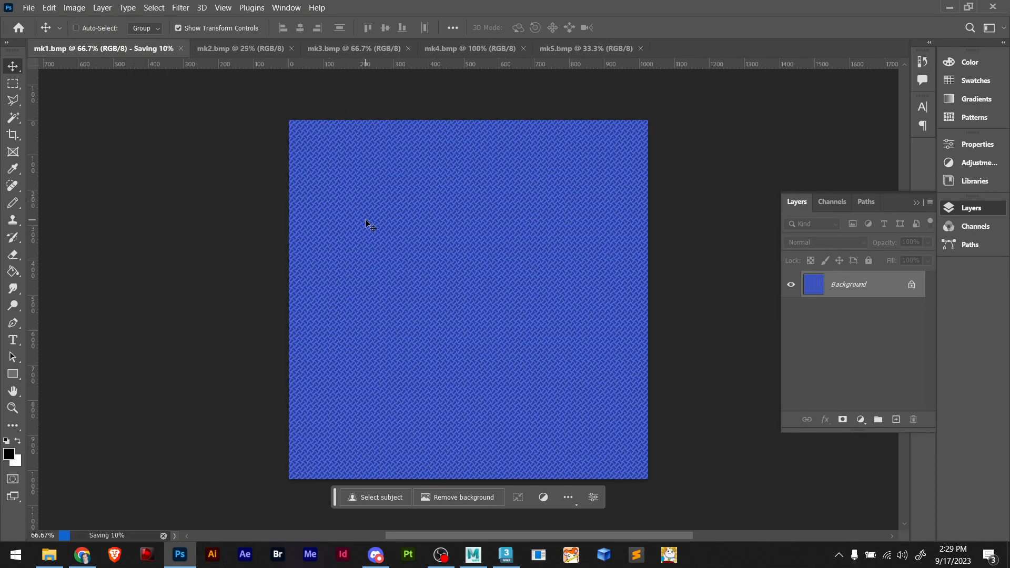
Flip the mk2.bmp grass texture's canvas vertically and save it
left_click(160, 47)
left_click(72, 8)
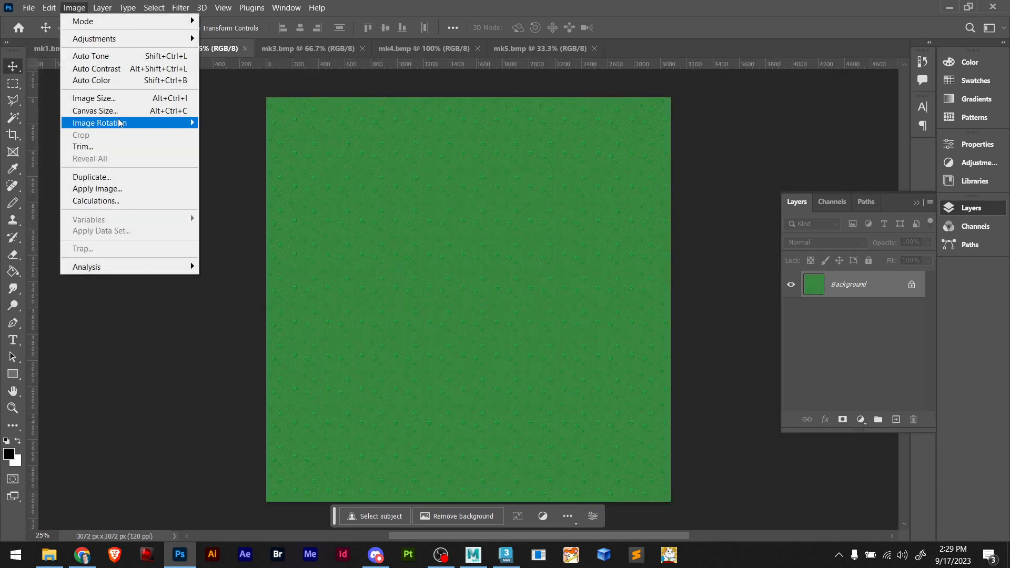
mouse_move(158, 123)
left_click(271, 190)
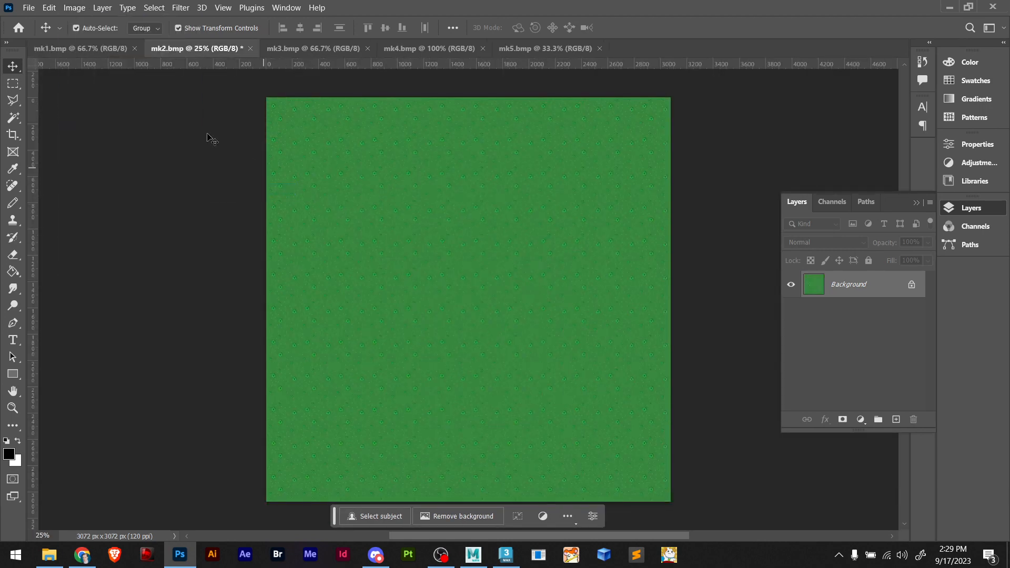
left_click(76, 28)
key("ctrl+s")
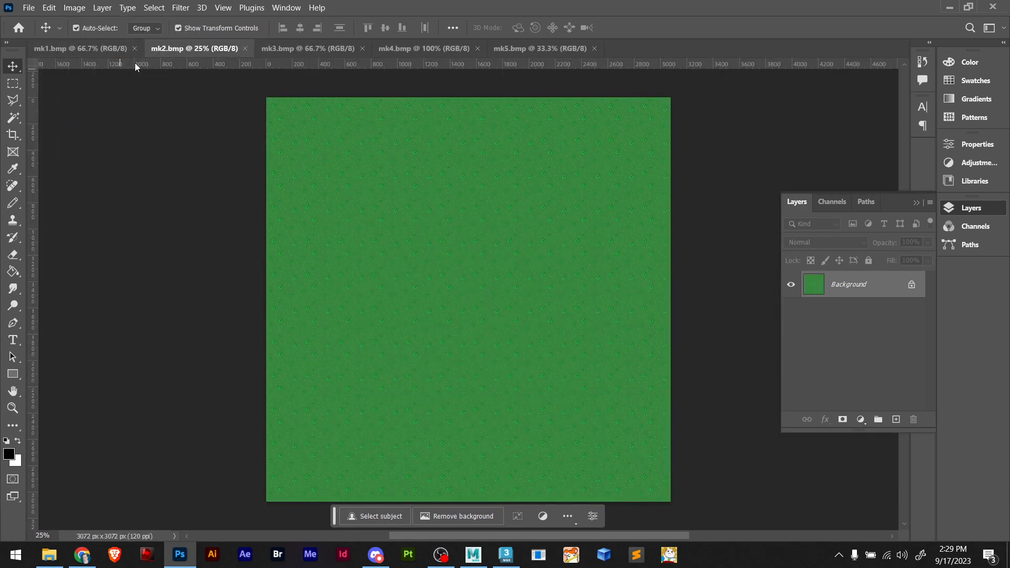
Flip the striped mk3.bmp texture's canvas vertically and save it
left_click(292, 49)
left_click(75, 7)
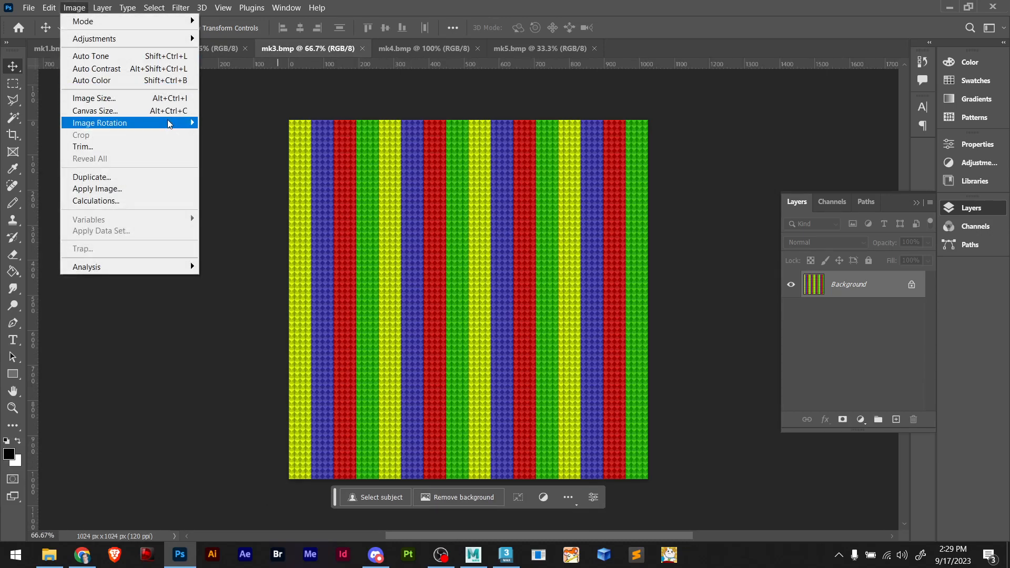
mouse_move(158, 123)
left_click(252, 190)
key("ctrl+s")
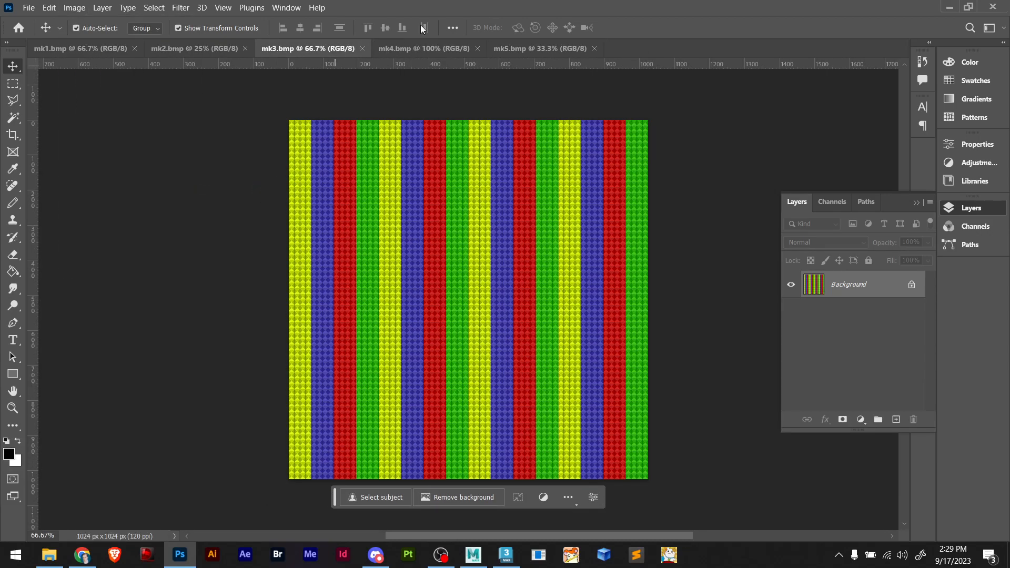
Flip the wooden plank texture mk4.bmp vertically as a whole canvas and save it
left_click(437, 49)
left_click(74, 8)
mouse_move(158, 123)
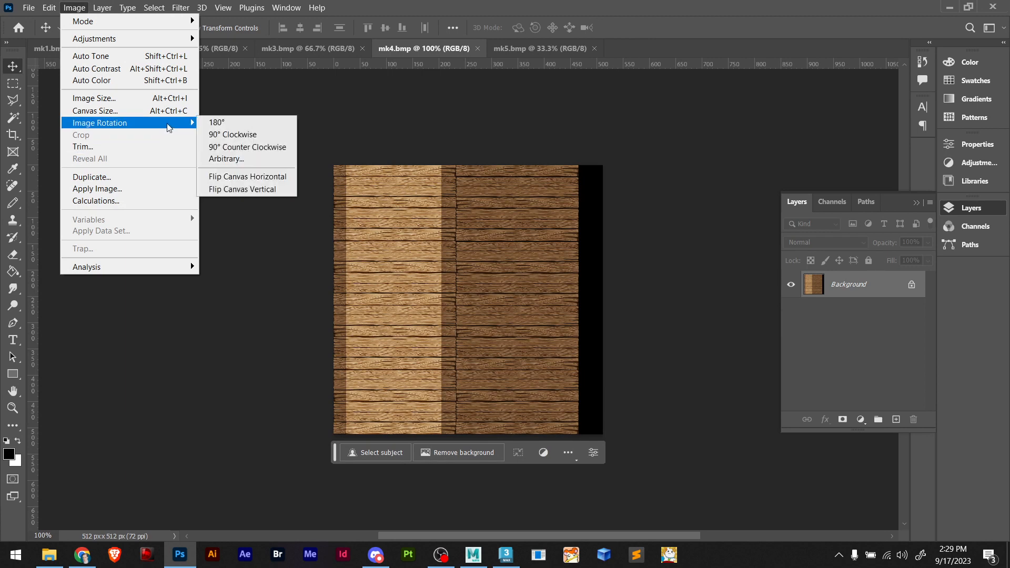
left_click(247, 190)
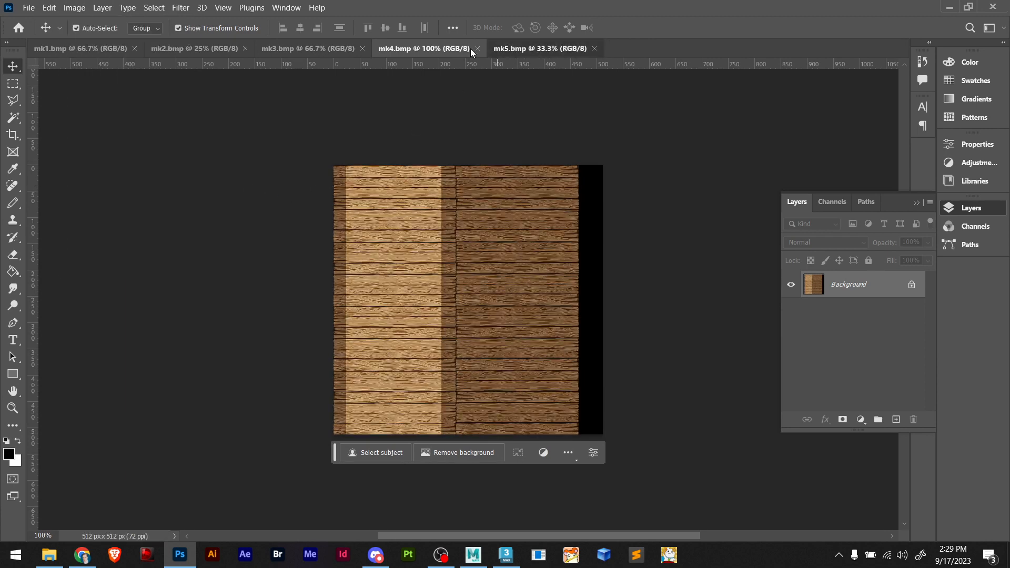
Flip the mk5.bmp road and checkerboard texture's canvas vertically and save it
left_click(537, 48)
left_click(75, 8)
mouse_move(167, 132)
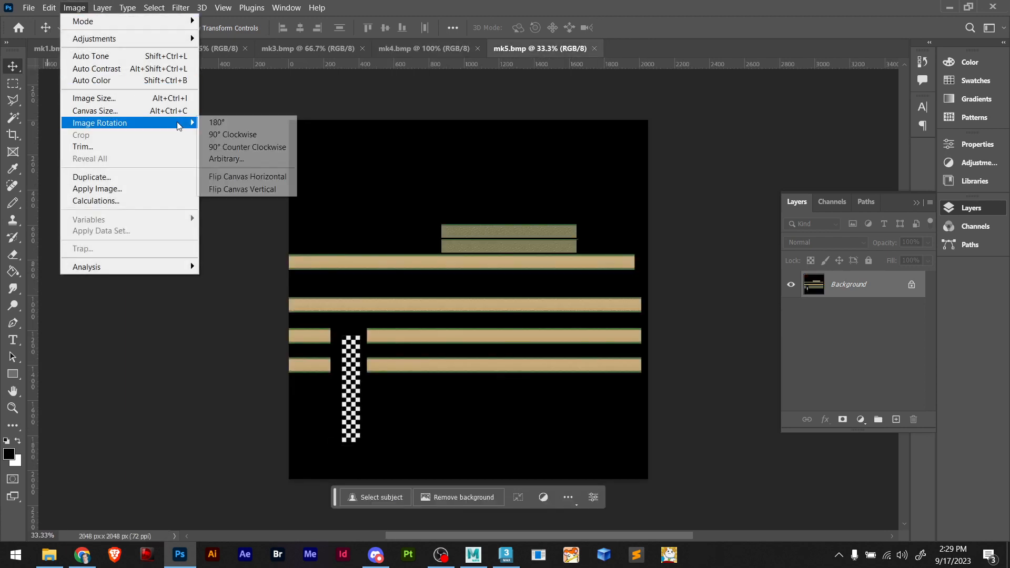
left_click(247, 191)
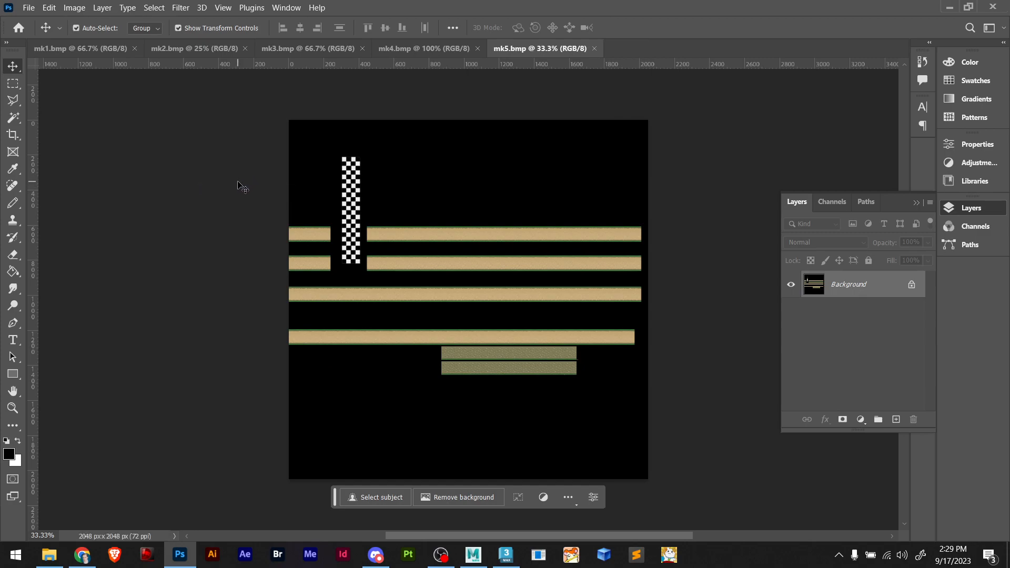
Switch to File Explorer and go up from the for ro folder to the textures folder holding the original bitmaps
key("alt+Tab")
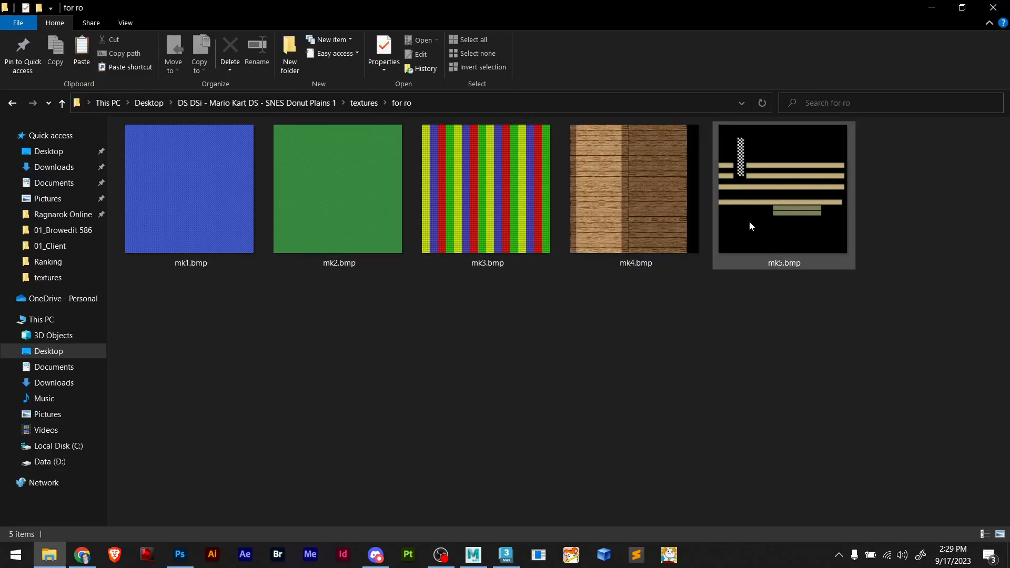
left_click(361, 105)
left_click(499, 250)
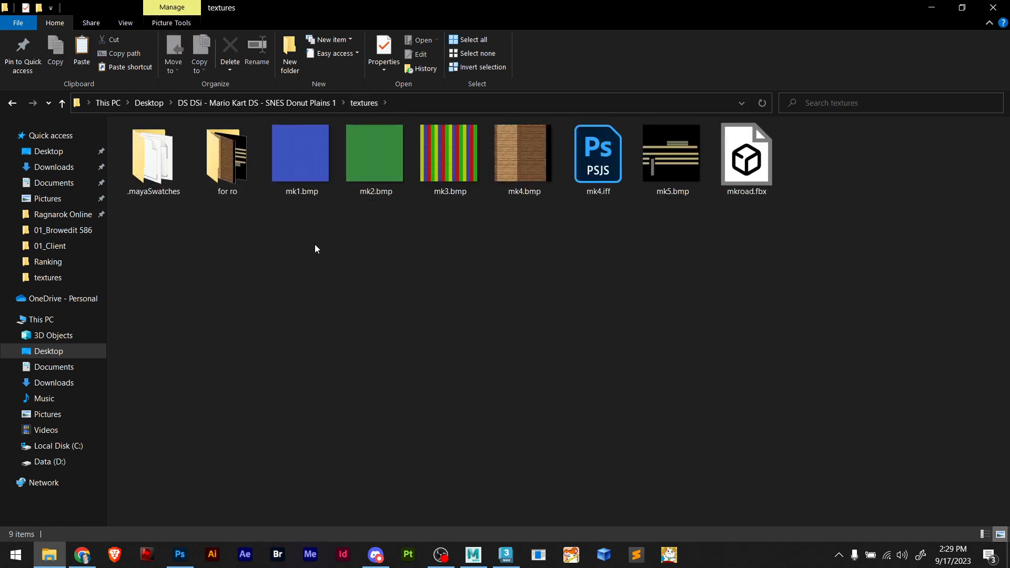
left_click_drag(287, 217, 532, 167)
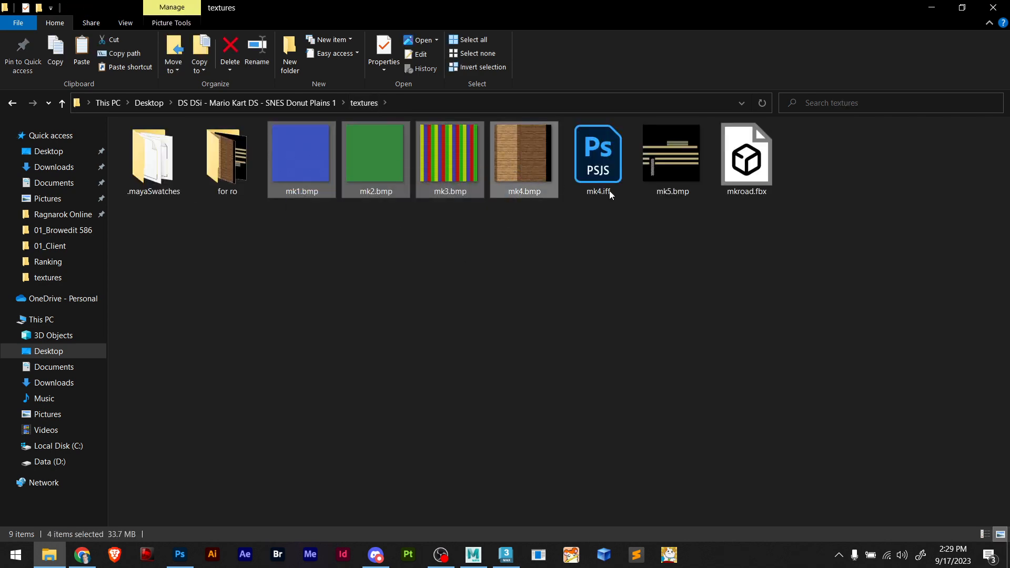
left_click(677, 160)
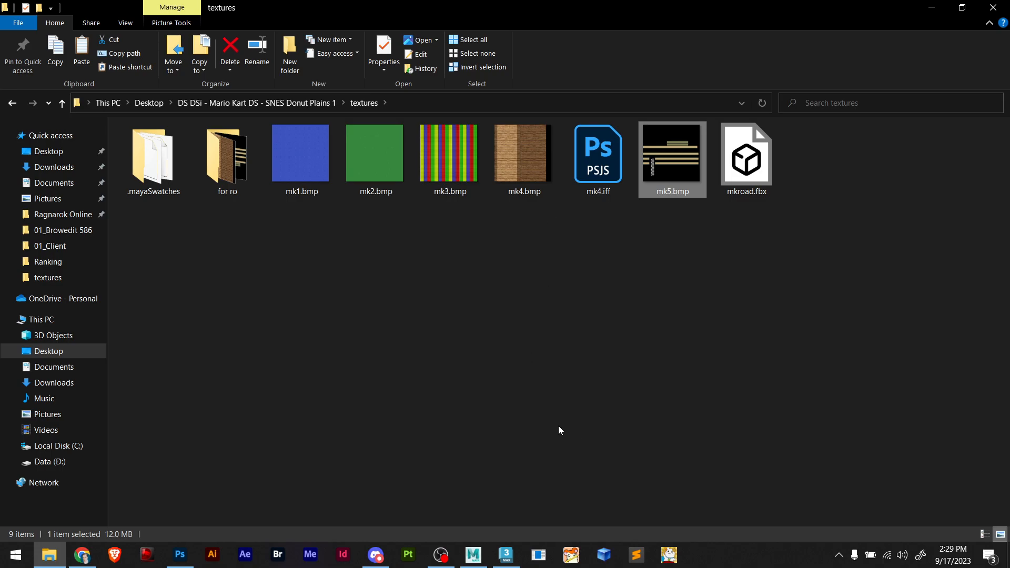
Switch to 3ds Max, deselect the track, open the Slate Material Editor and search its material browser for legacy
left_click(505, 554)
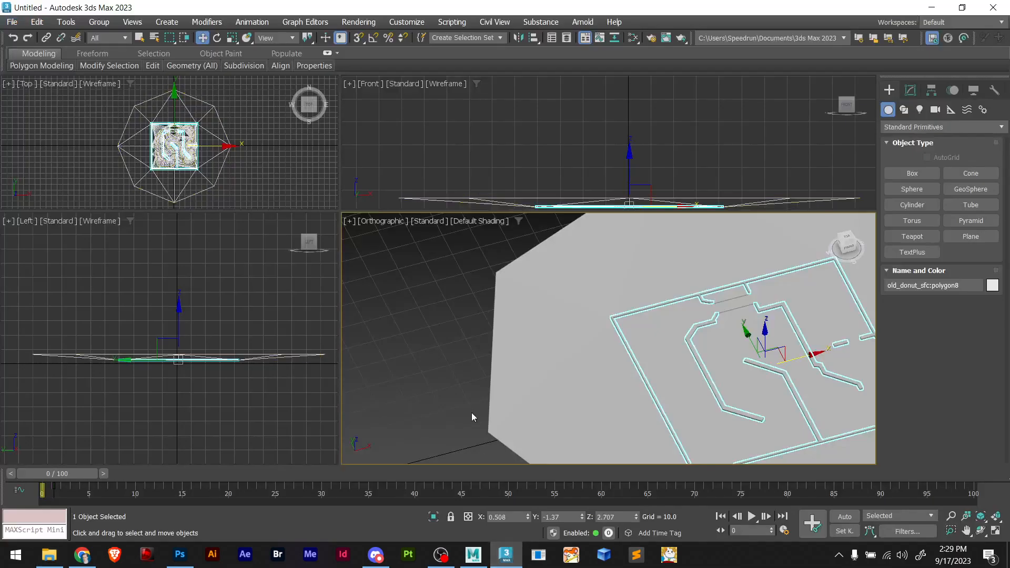
left_click(440, 282)
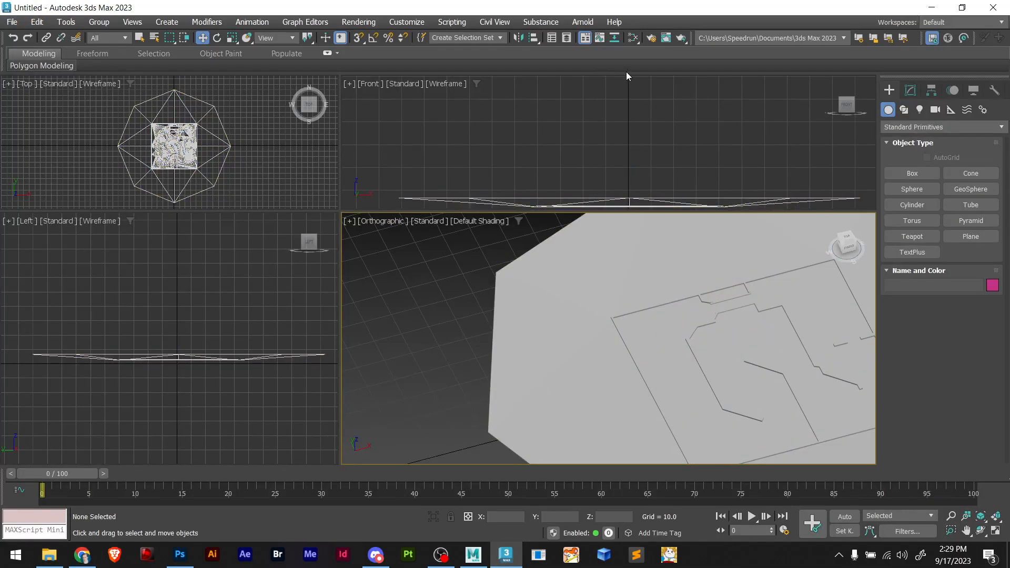
left_click(631, 39)
key("m")
left_click(259, 180)
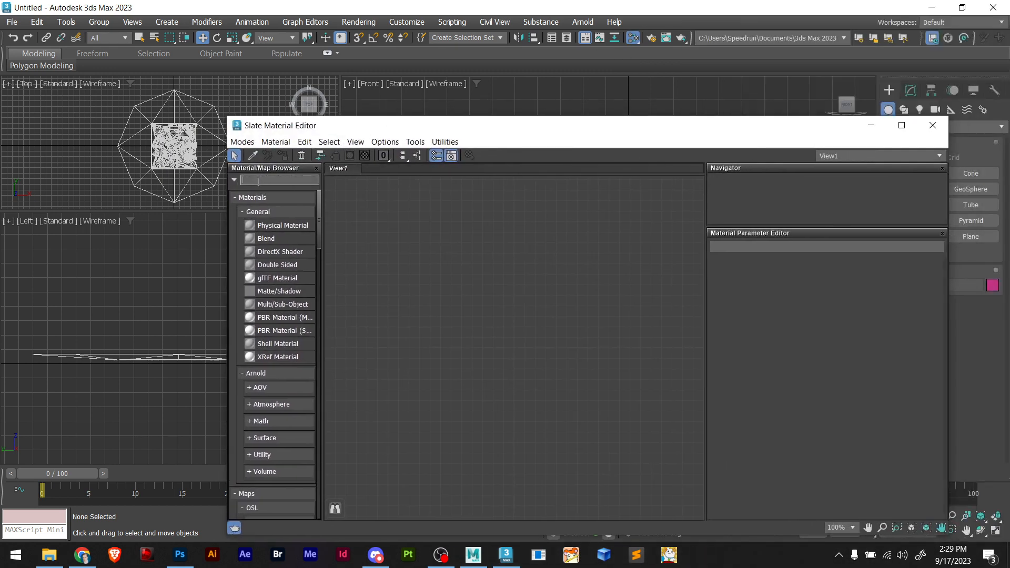
type("legac")
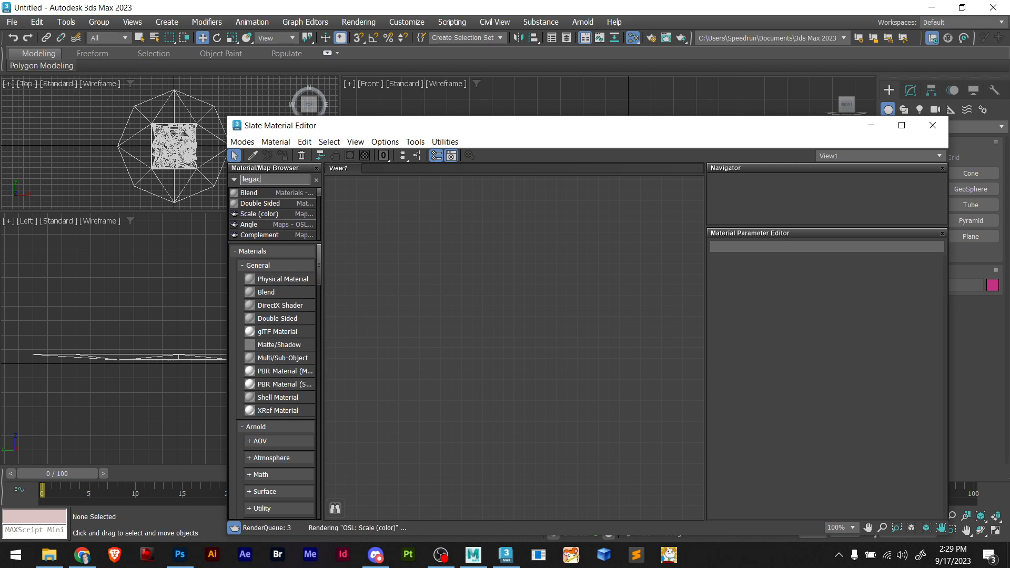
type("y")
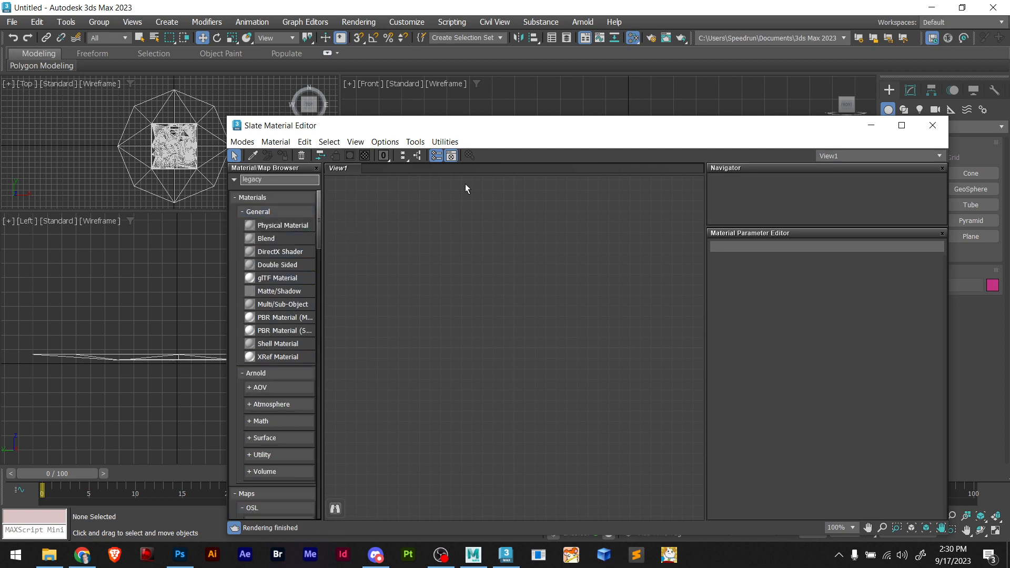
Change the renderer from Arnold to Scanline Renderer in the render setup and close the setup window
left_click(648, 46)
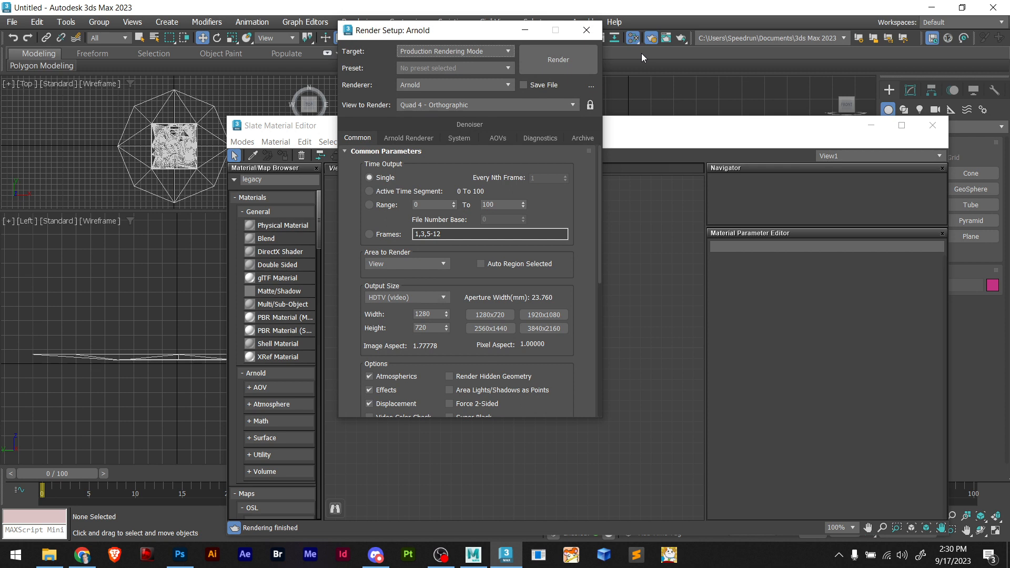
left_click(441, 88)
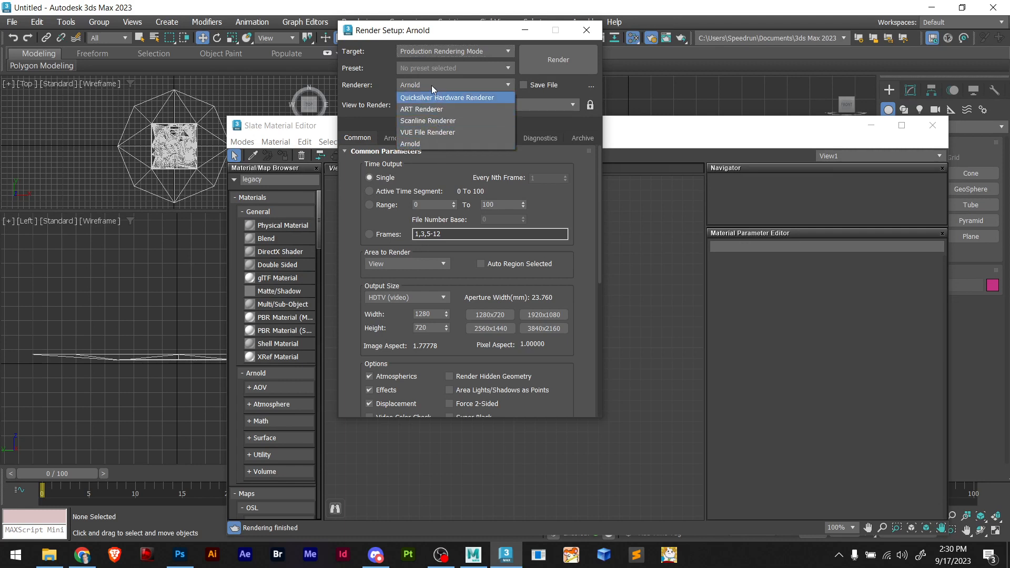
left_click(437, 121)
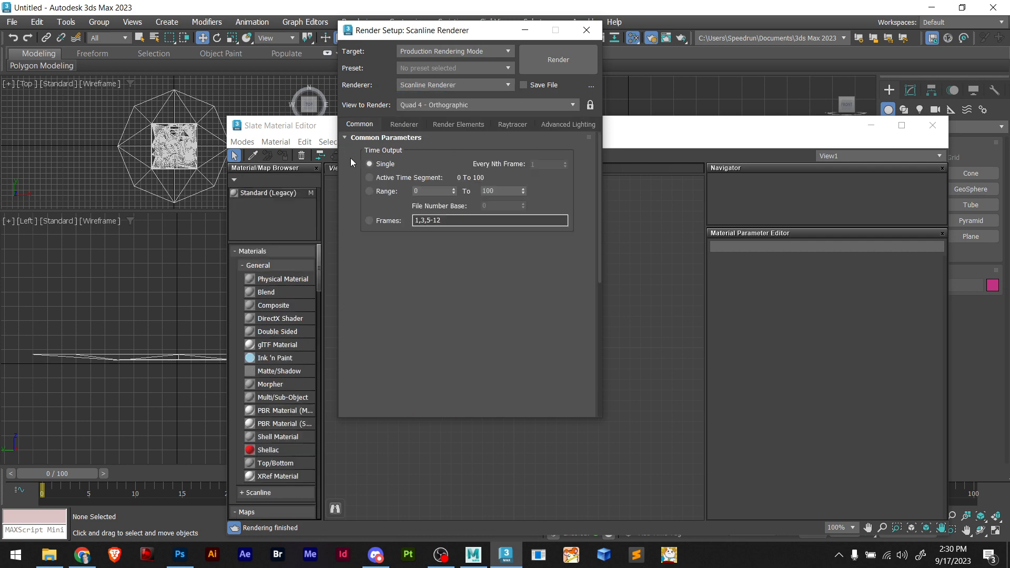
left_click(587, 30)
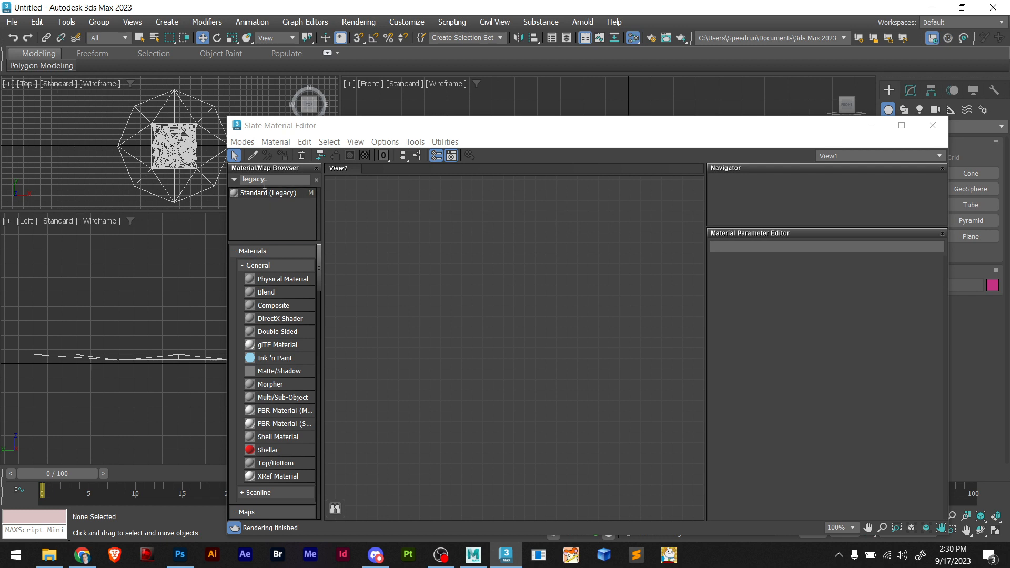
Add five Standard (Legacy) materials to the Slate Material Editor's View1
left_click_drag(265, 193, 400, 263)
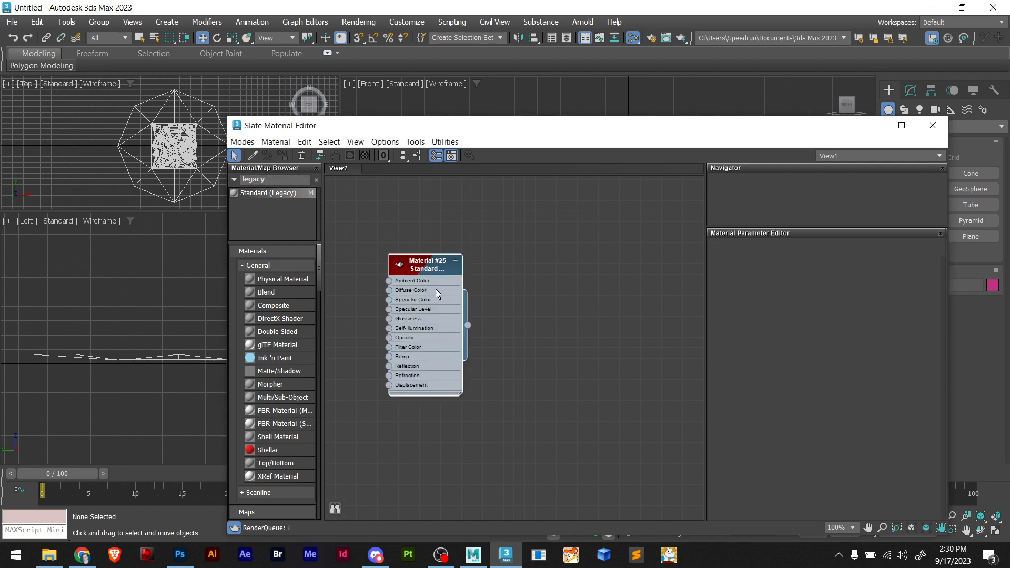
scroll(481, 308, "down", 8)
middle_click_drag(515, 330, 439, 265)
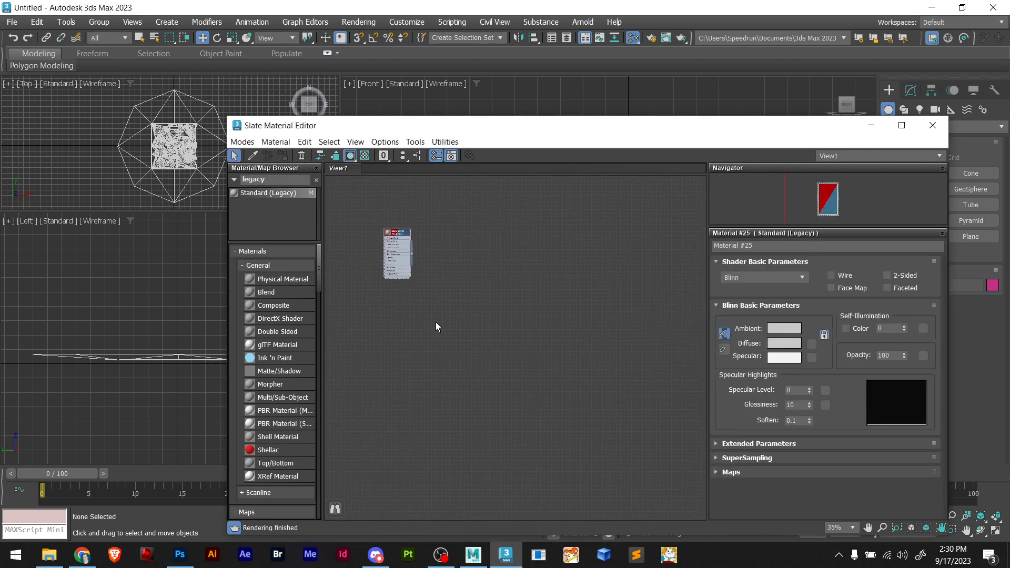
left_click_drag(405, 312, 378, 312)
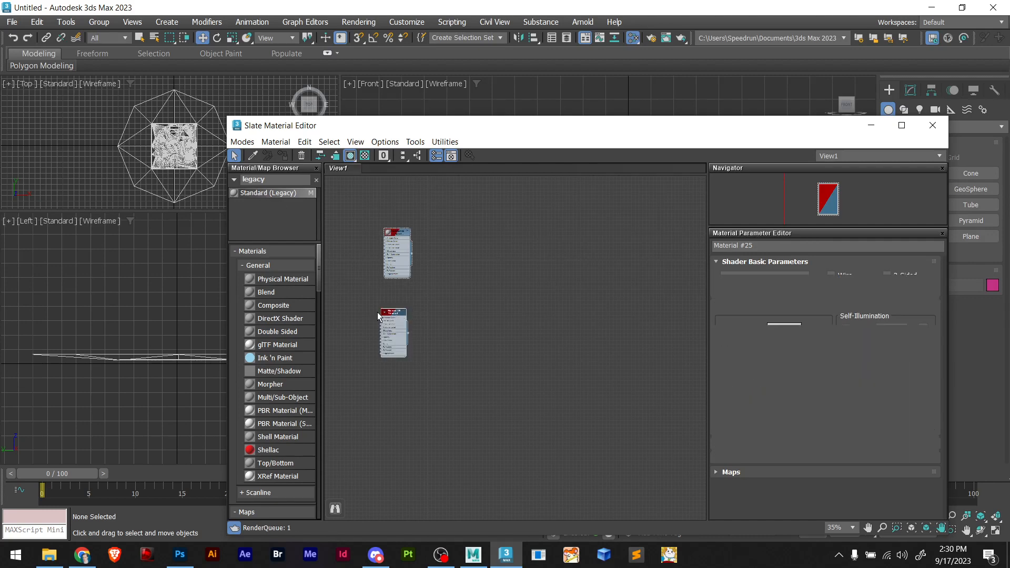
left_click_drag(275, 194, 425, 382)
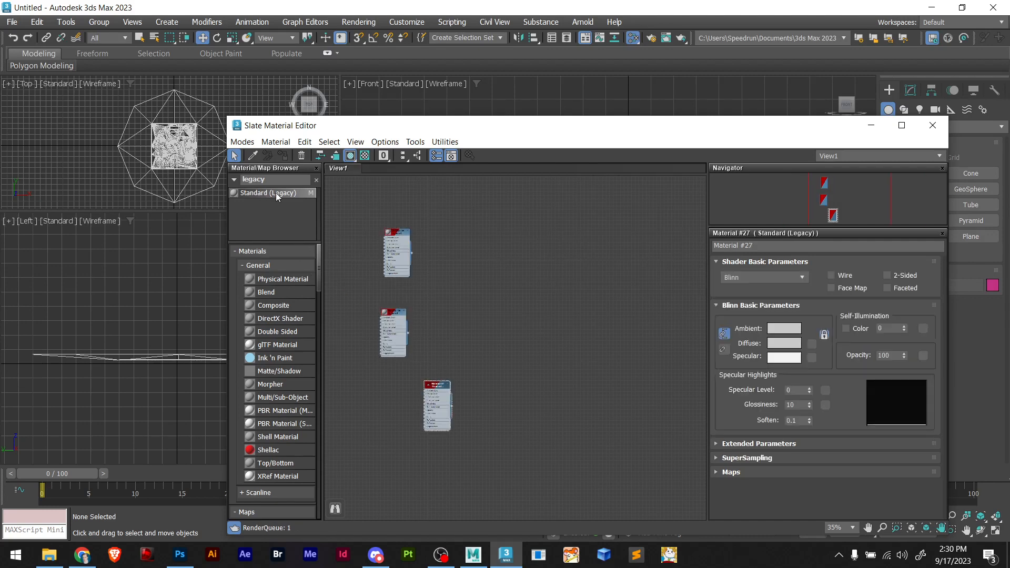
left_click_drag(276, 192, 564, 412)
left_click_drag(276, 192, 611, 292)
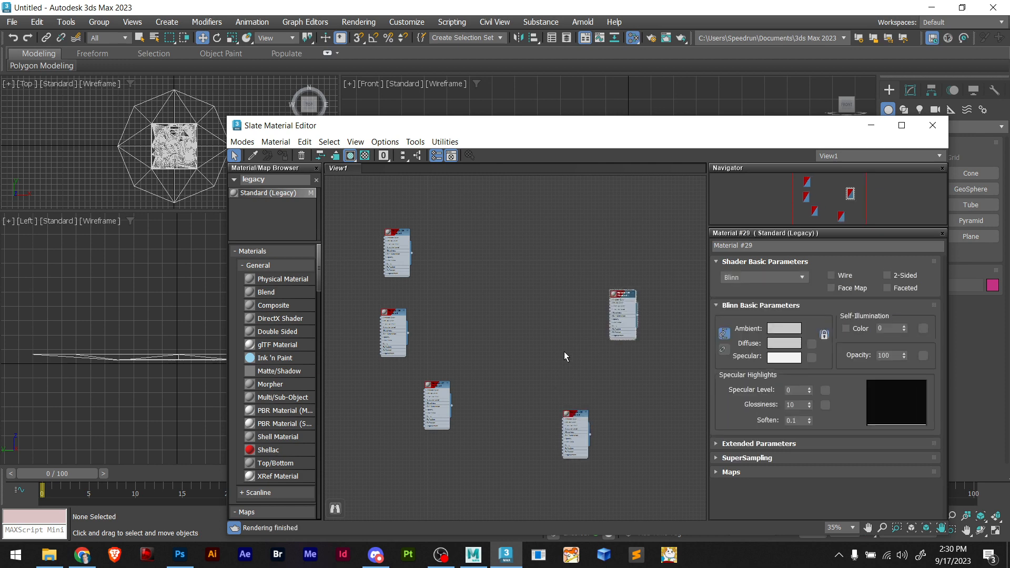
left_click(518, 309)
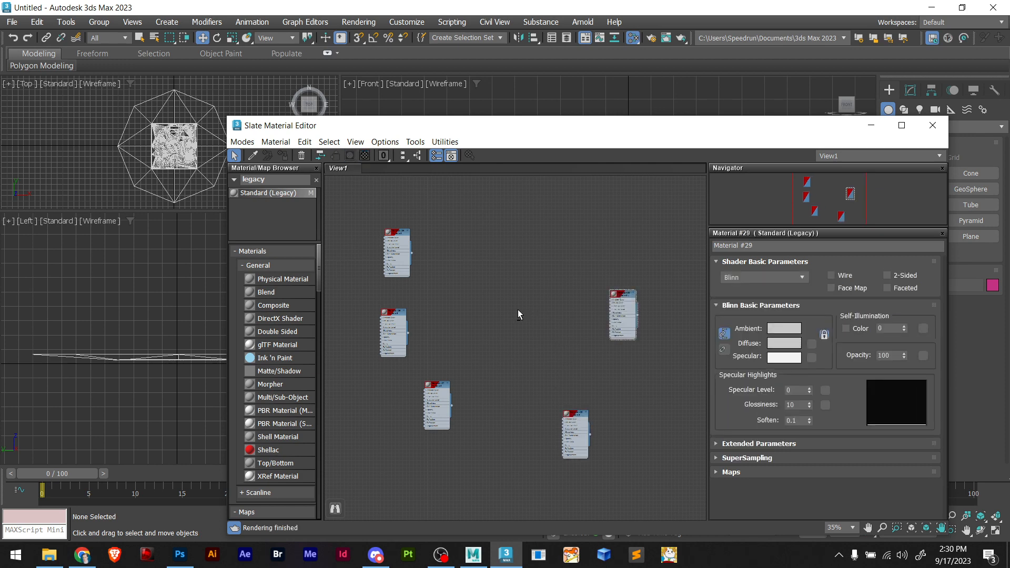
Bring mk1.bmp from the textures folder into the Slate Material Editor's view as a bitmap map
key("alt+Tab")
left_click(362, 246)
left_click_drag(416, 158, 520, 149)
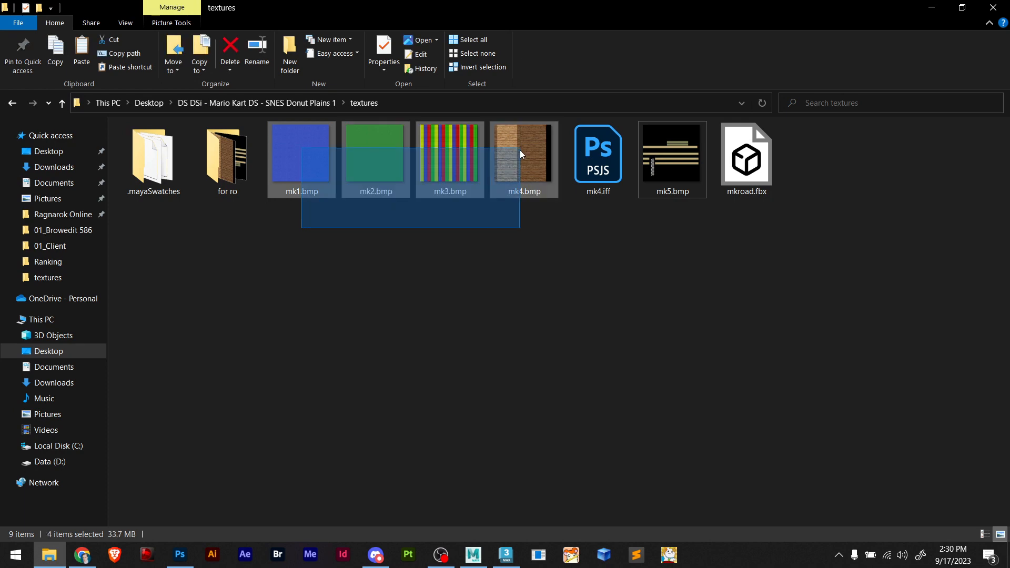
left_click(678, 167, "ctrl")
left_click_drag(351, 190, 348, 214)
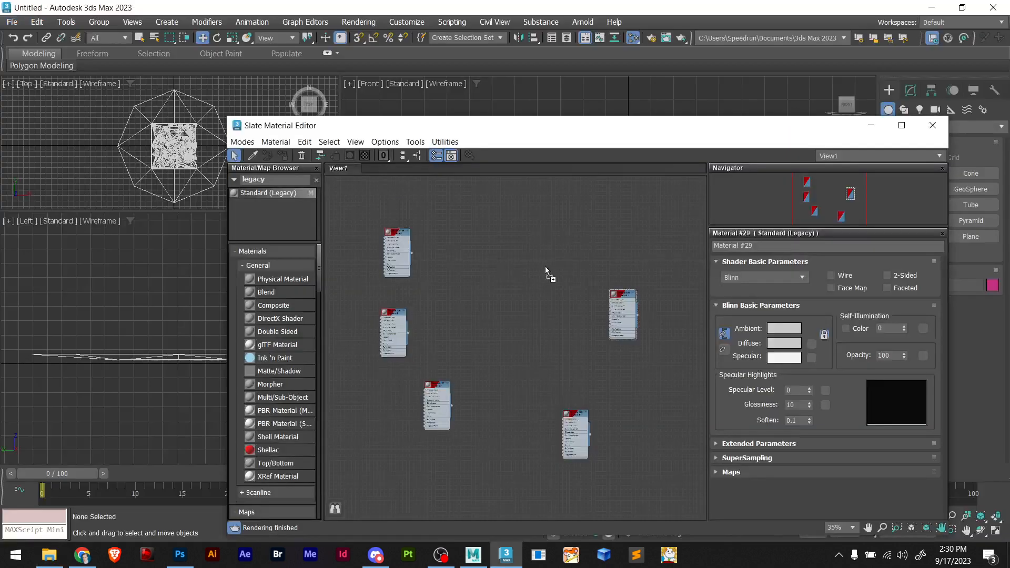
scroll(480, 281, "up", 4)
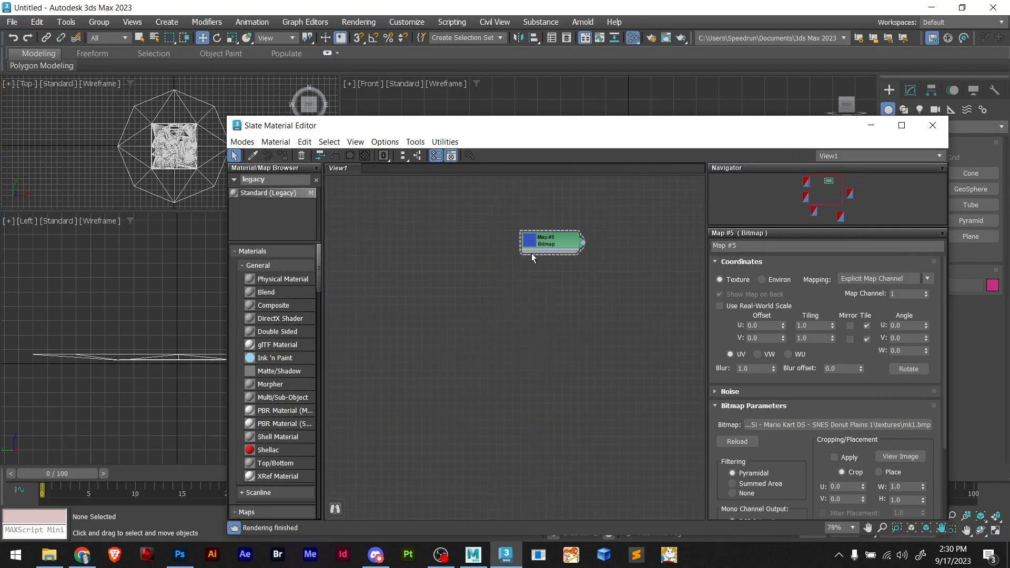
Place the mk1.bmp map beside Material #25 and connect the mk1.bmp and mk2.bmp maps to the Diffuse Color of Materials #25 and #26
left_click_drag(537, 245, 372, 254)
middle_click_drag(465, 298, 668, 294)
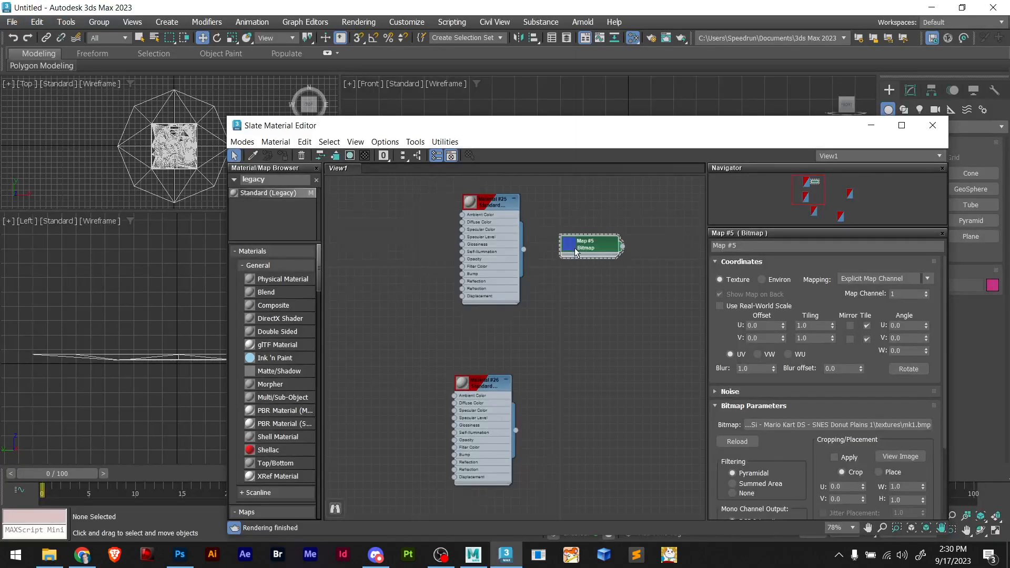
left_click_drag(583, 245, 409, 228)
middle_click_drag(428, 333, 436, 303)
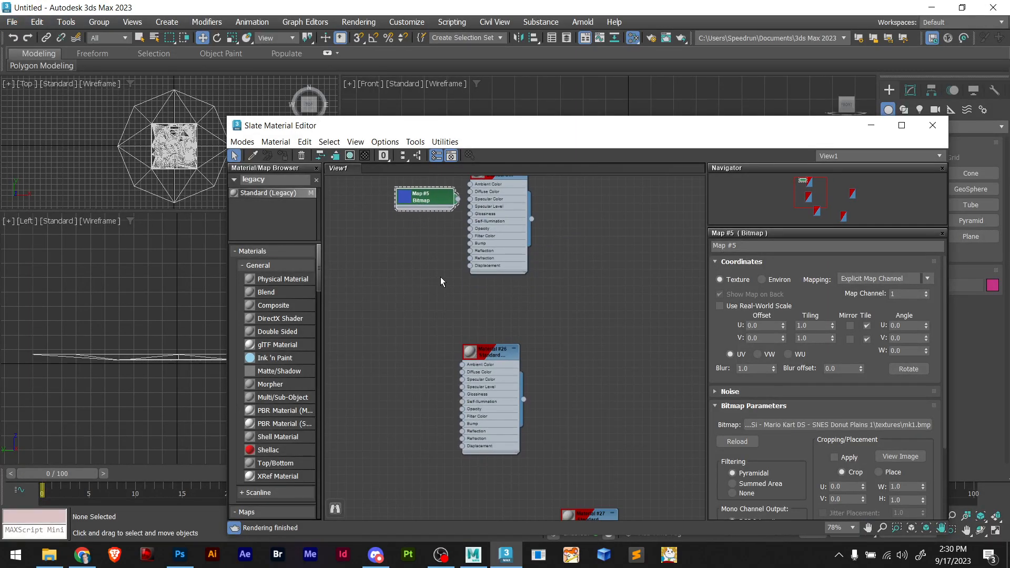
left_click_drag(457, 199, 473, 194)
left_click_drag(416, 371, 468, 377)
Bring mk3.bmp from the textures folder beside Material #27 and connect it to that material's Diffuse Color
middle_click_drag(559, 390, 483, 233)
key("alt+Tab")
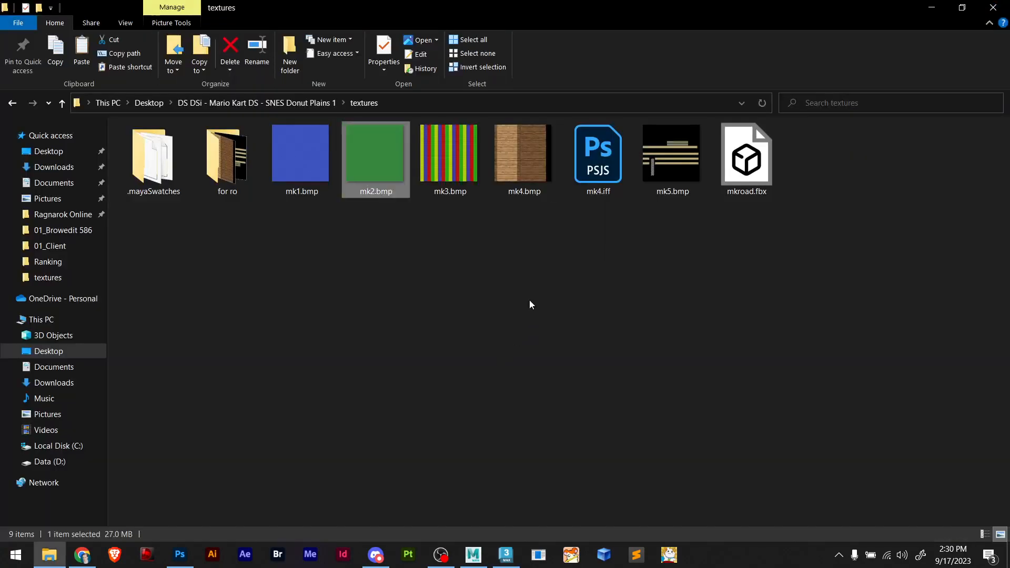
left_click(447, 177)
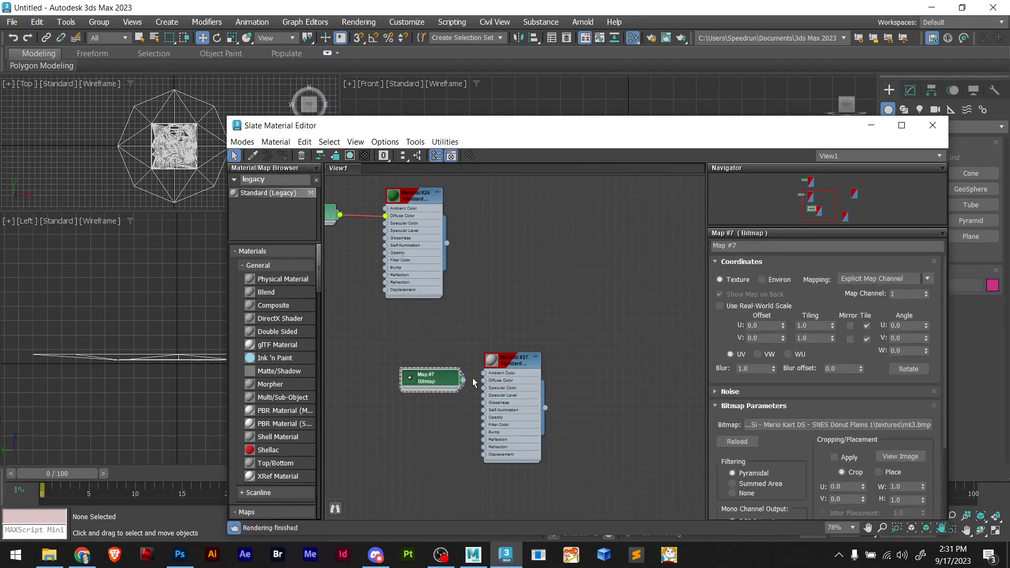
left_click_drag(481, 381, 484, 381)
Bring mk4.bmp from the textures folder beside the fourth legacy material and connect it to its Diffuse Color
scroll(515, 376, "down", 6)
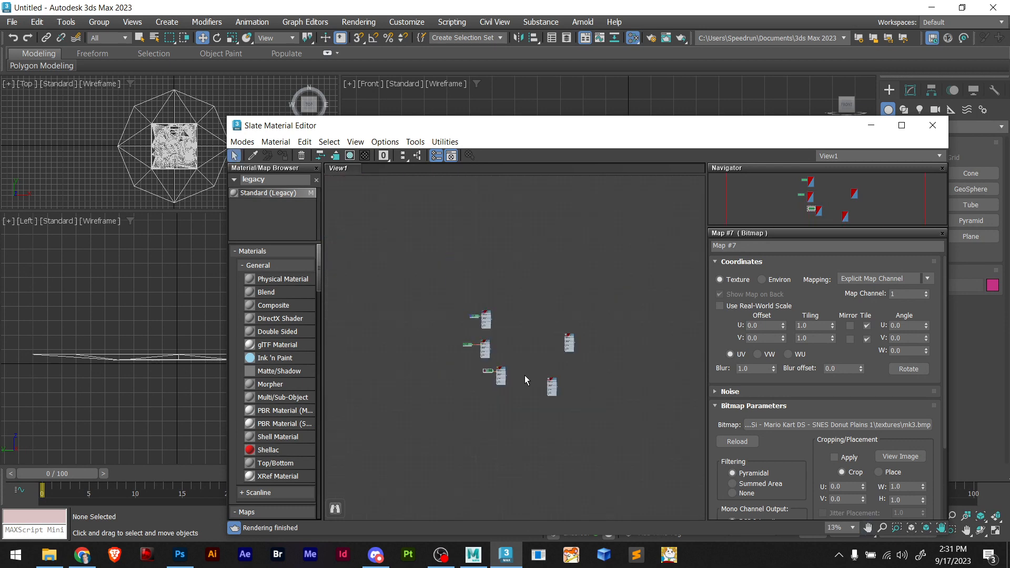
middle_click_drag(550, 387, 532, 414)
scroll(523, 392, "up", 6)
key("alt+Tab")
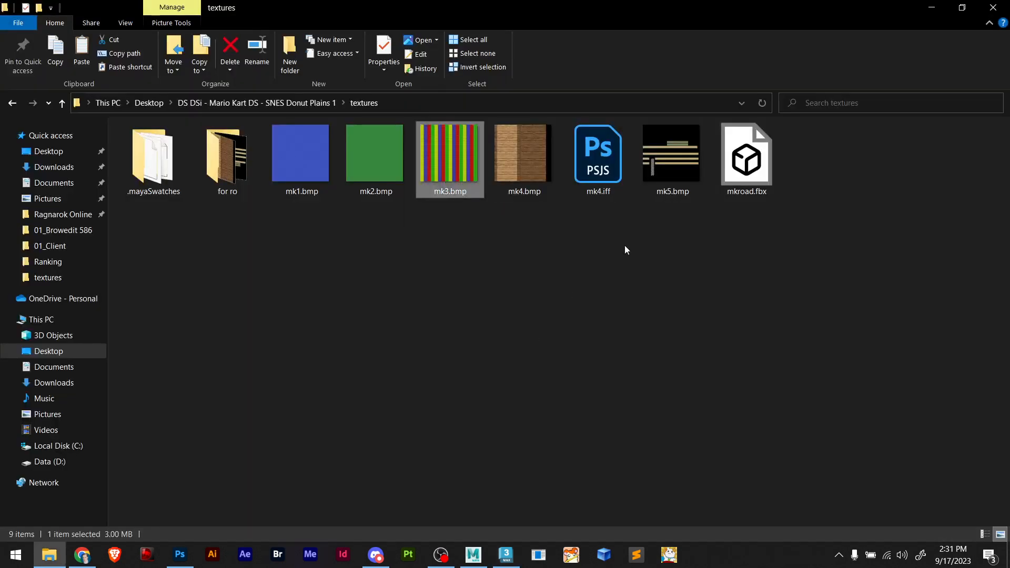
key("alt+Tab")
left_click_drag(521, 176, 504, 342)
Move the unconnected Material #29 node closer to the other material nodes in View1
scroll(458, 398, "down", 5)
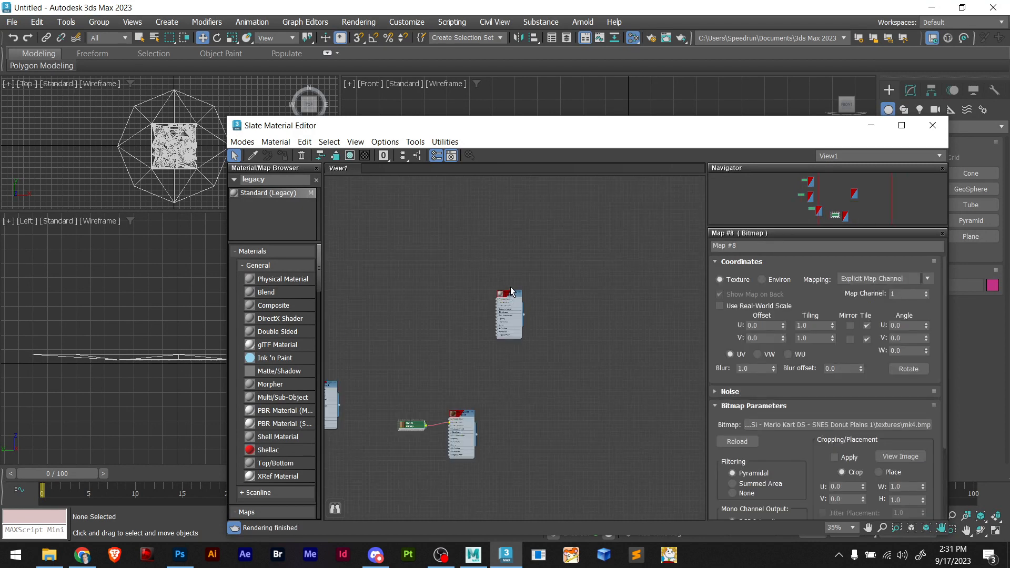
left_click_drag(510, 305, 405, 343)
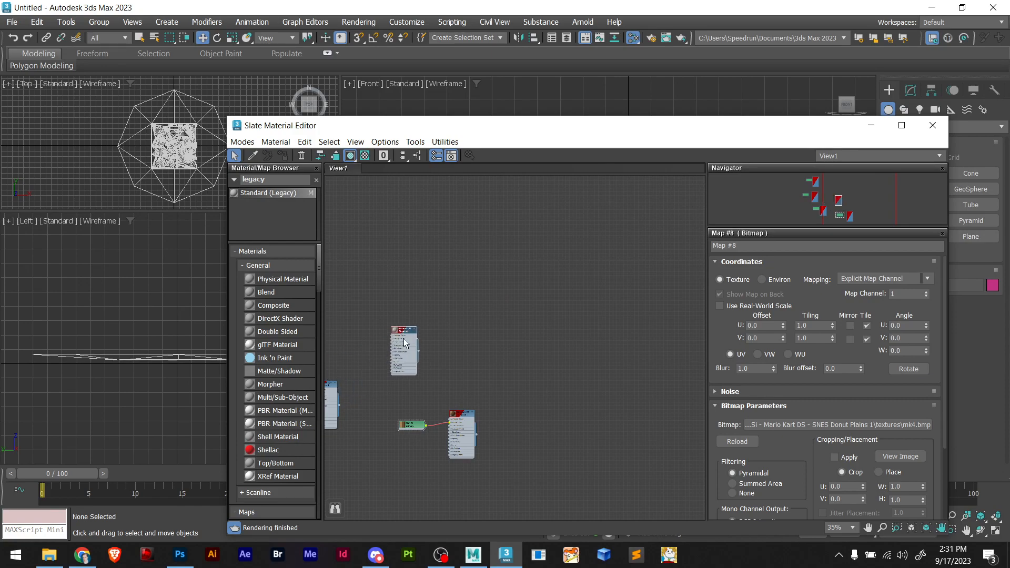
middle_click_drag(395, 375, 470, 364)
scroll(470, 364, "up", 5)
Bring mk5.bmp from the textures folder beside Material #29 and connect it to the material's Diffuse Color
key("alt+Tab")
left_click(665, 169)
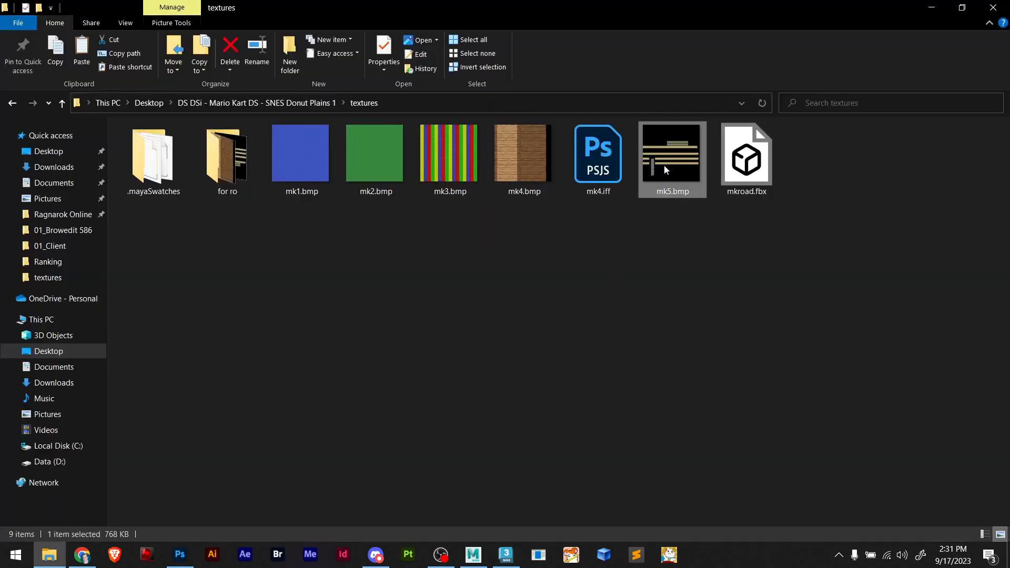
key("alt+Tab")
left_click_drag(664, 166, 496, 281)
scroll(452, 316, "up", 3)
left_click(427, 283)
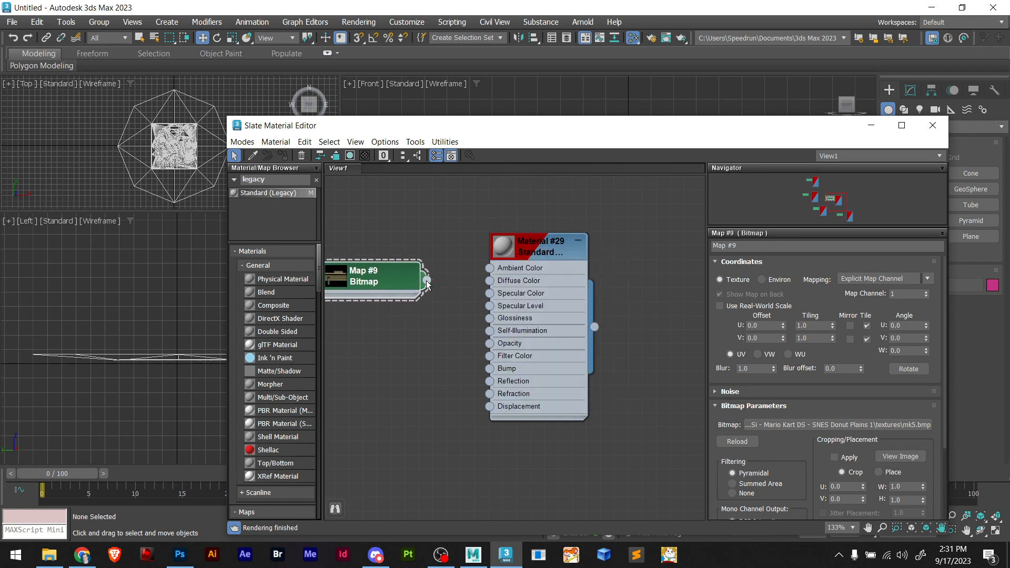
left_click_drag(428, 282, 487, 283)
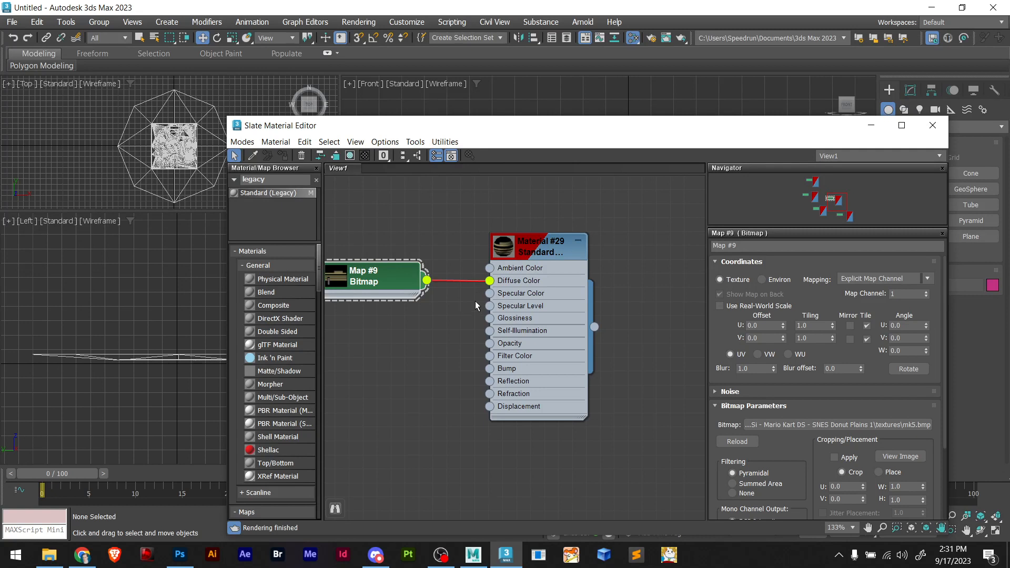
Move the Slate Material Editor off the perspective view and assign Material #29 with mk5.bmp to the road mesh
left_click_drag(649, 131, 383, 229)
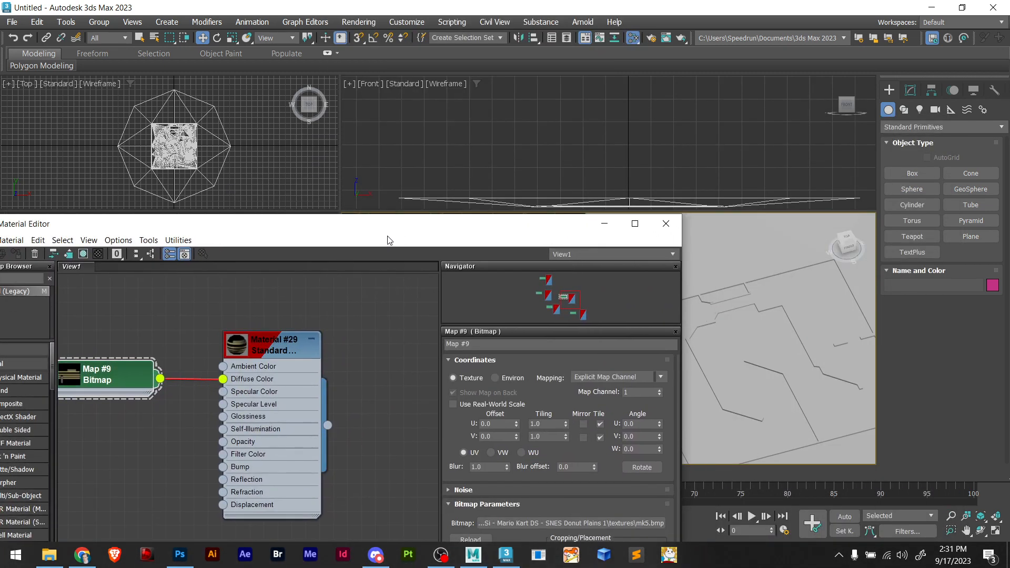
left_click(688, 267)
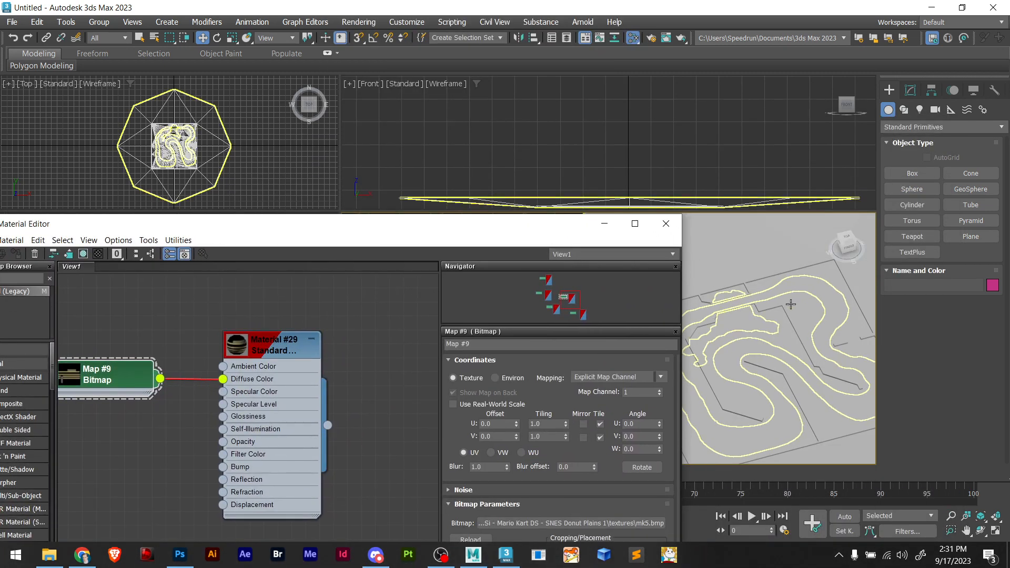
left_click(718, 332)
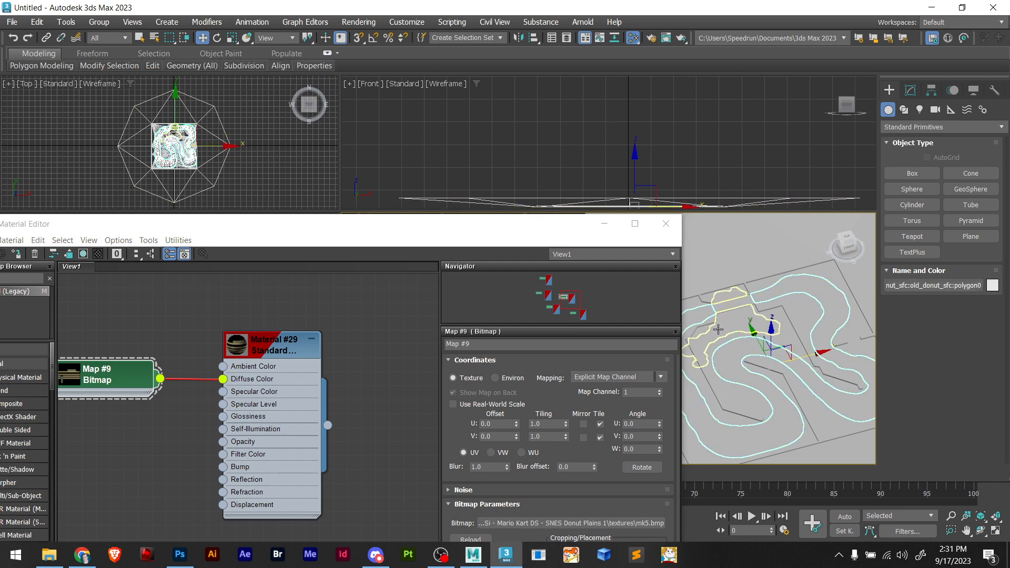
double_click(280, 351)
left_click(19, 256)
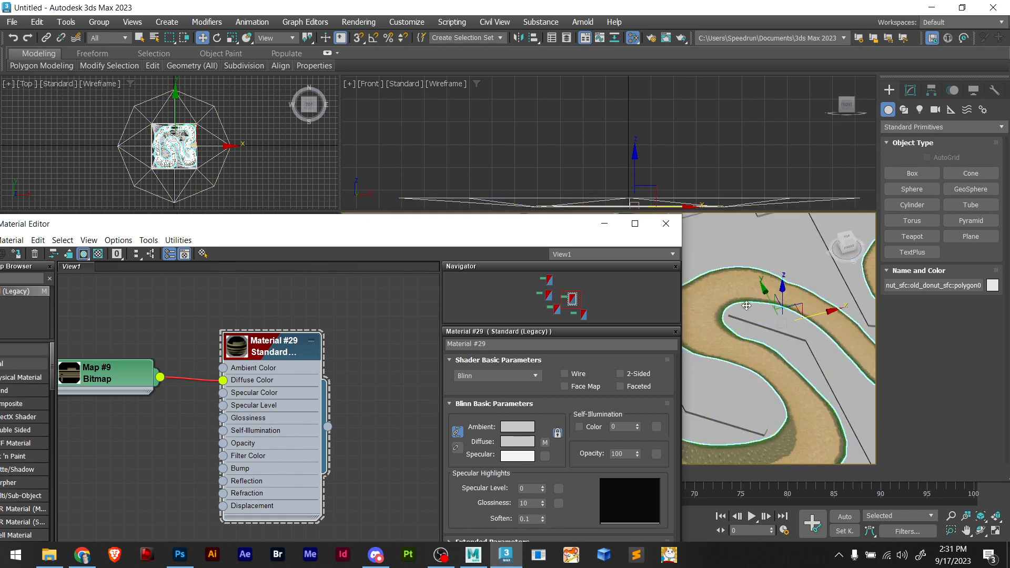
Assign Material #27 with the striped mk3.bmp texture to the track's border walls
middle_click_drag(759, 408, 741, 341, "alt")
left_click(750, 337)
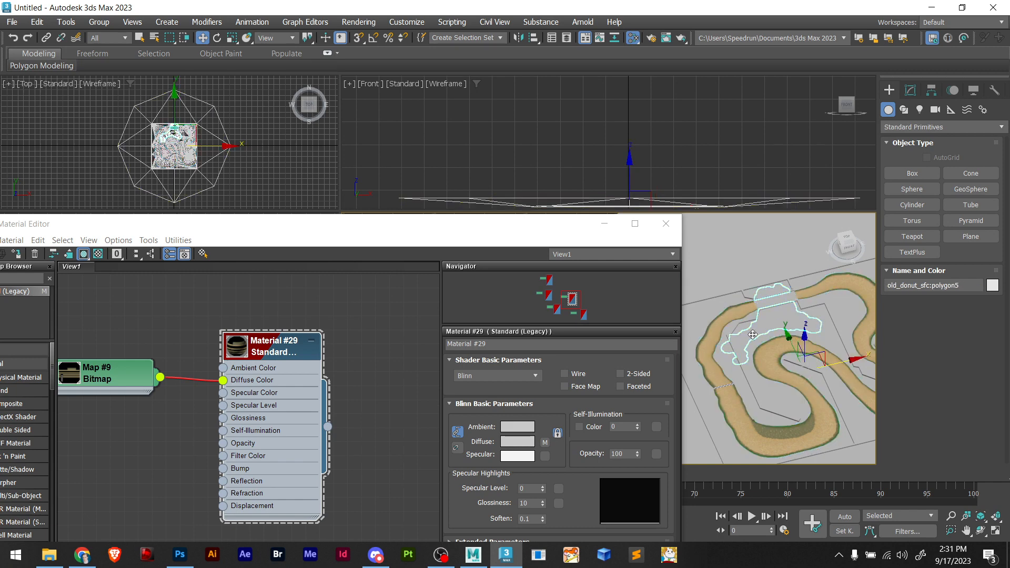
scroll(253, 405, "down", 3)
scroll(284, 400, "down", 3)
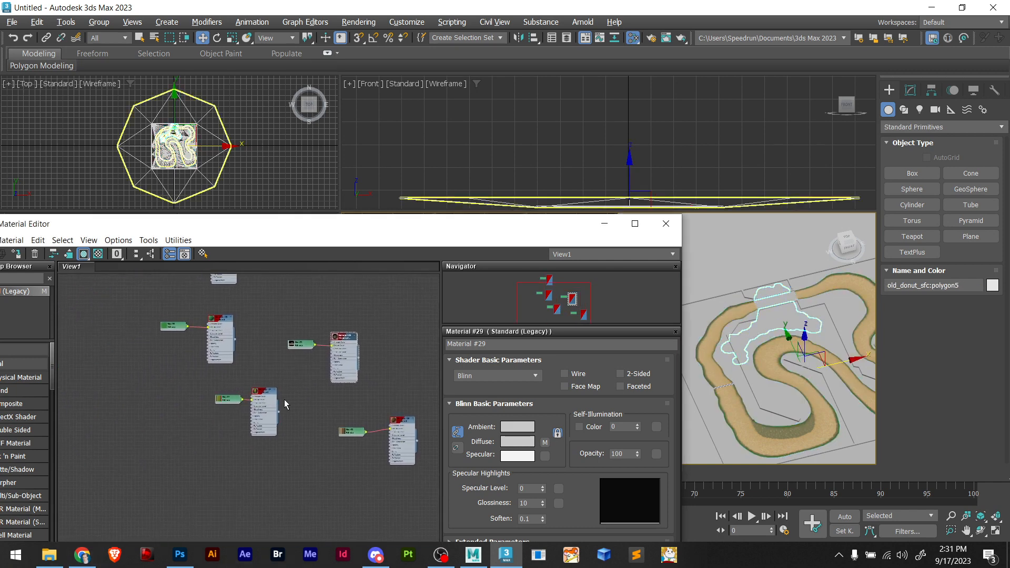
scroll(747, 379, "up", 6)
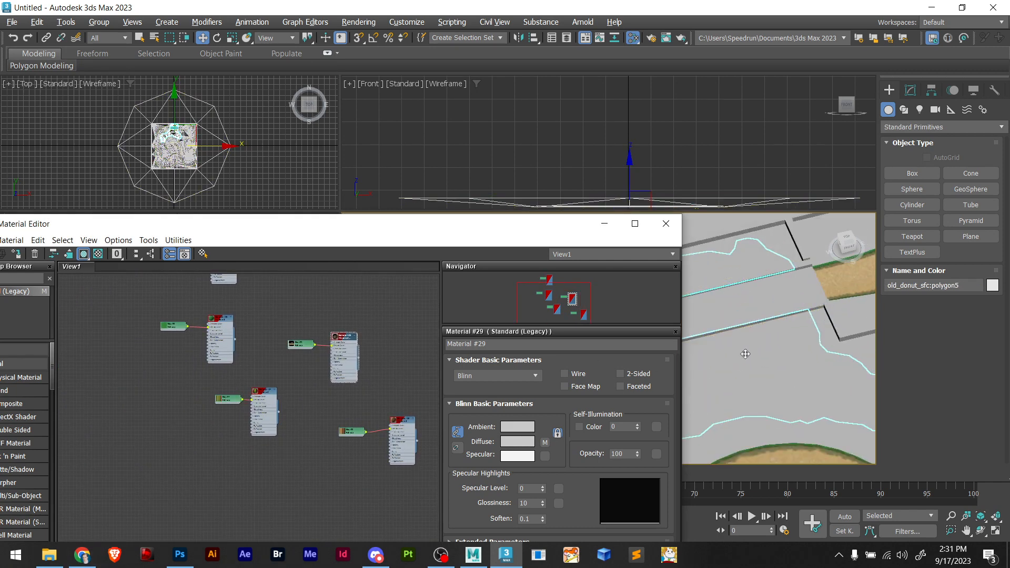
scroll(247, 403, "up", 4)
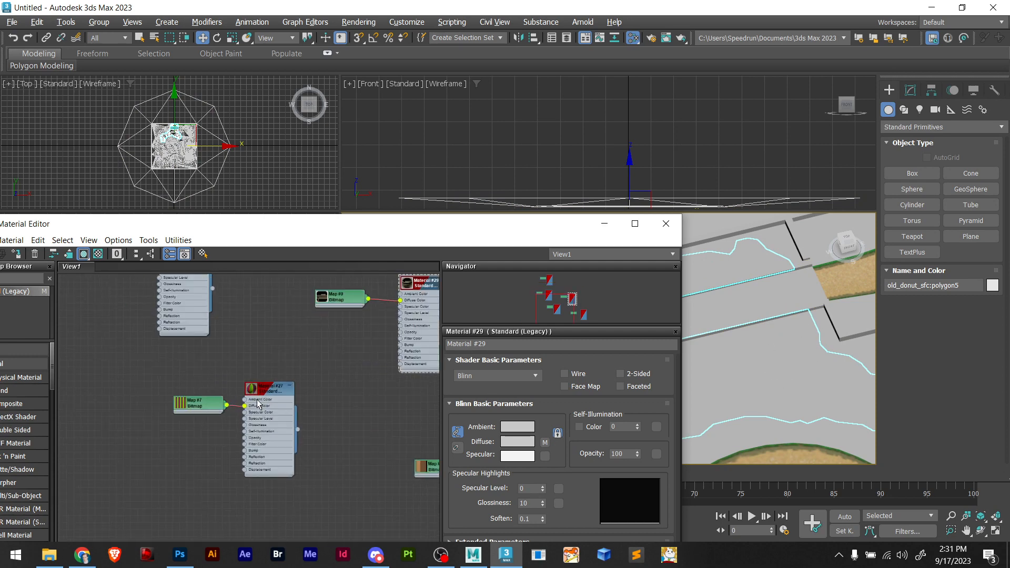
scroll(263, 400, "down", 3)
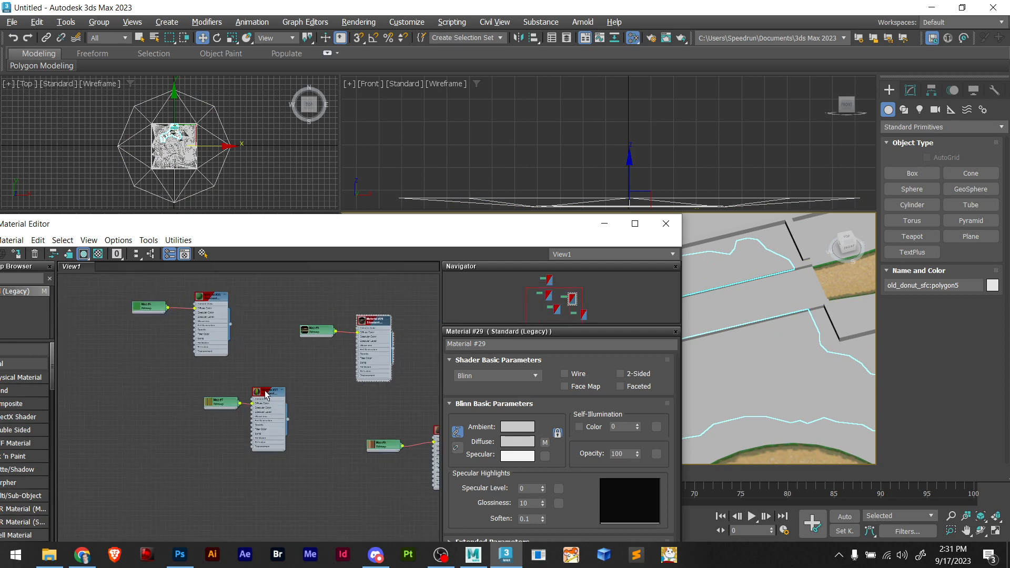
scroll(266, 397, "up", 2)
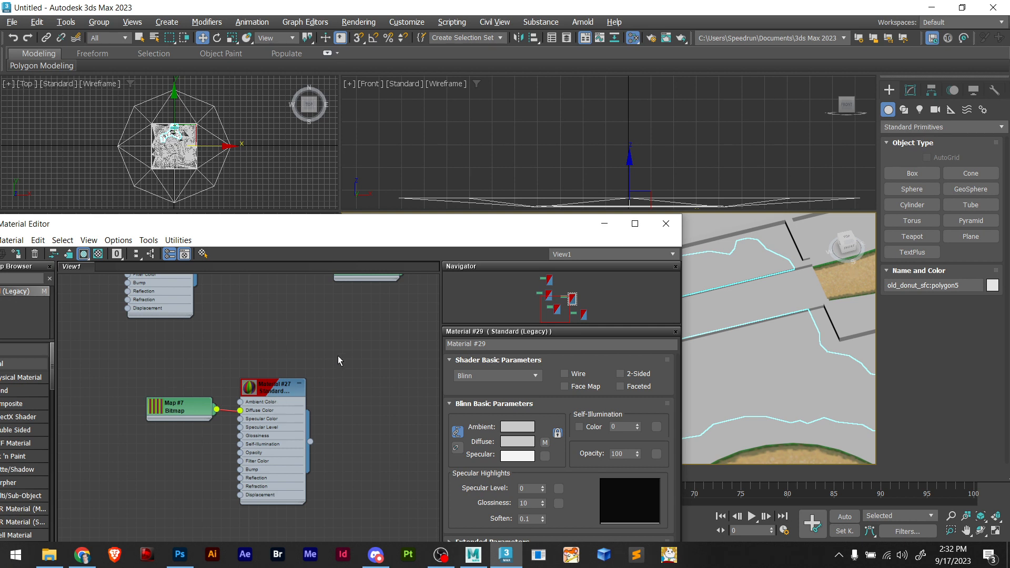
scroll(250, 390, "down", 2)
left_click(270, 385)
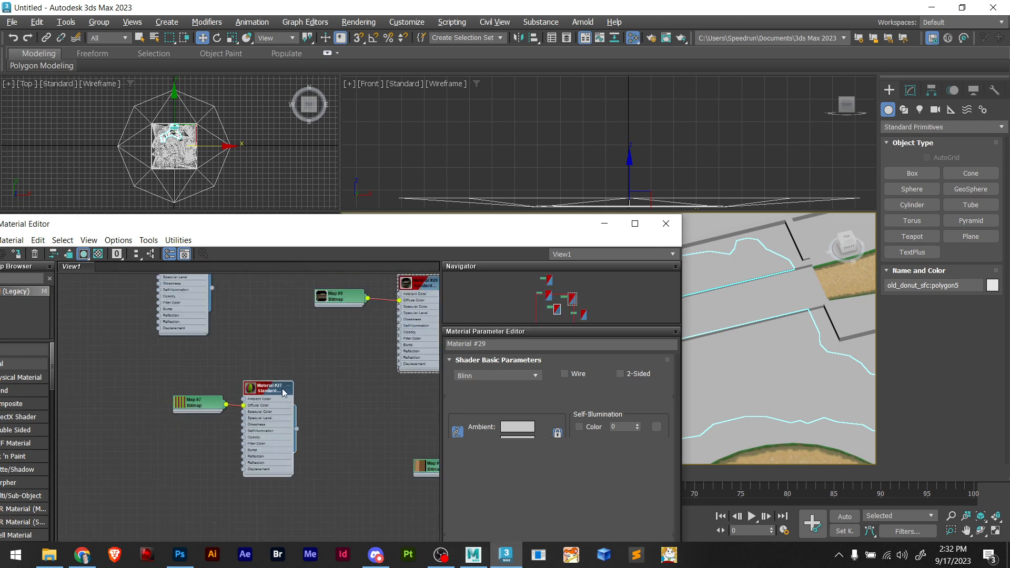
left_click(713, 322)
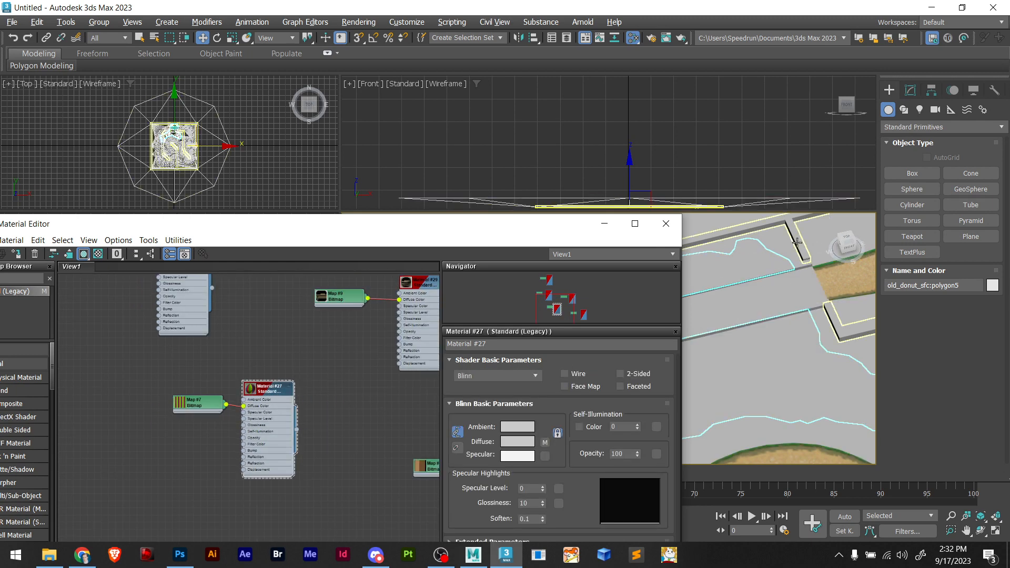
left_click(35, 255)
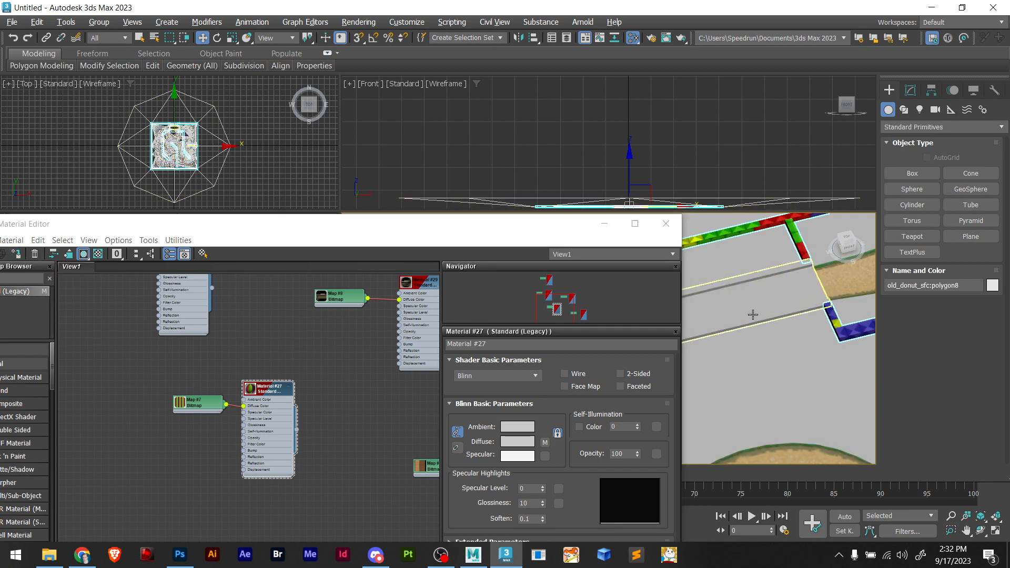
Select the bridge mesh and assign it the material that uses the wooden mk4.bmp texture
scroll(753, 315, "up", 6)
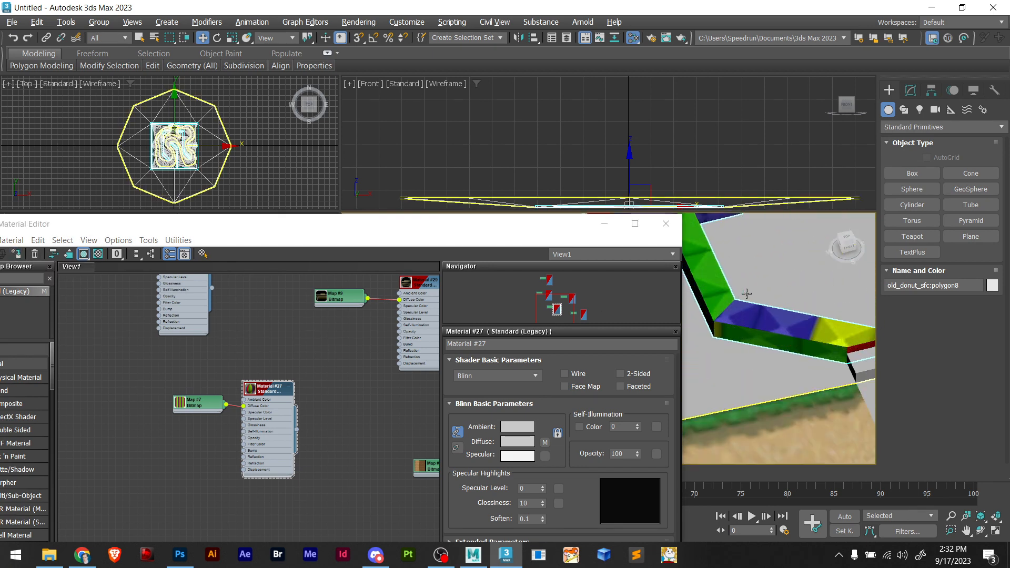
middle_click_drag(756, 294, 724, 421)
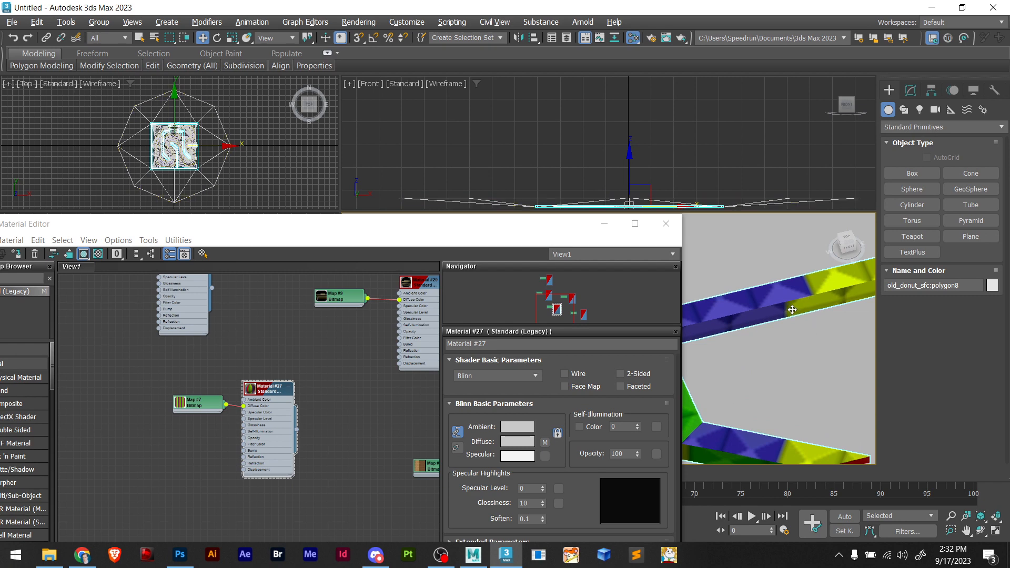
scroll(805, 300, "down", 4)
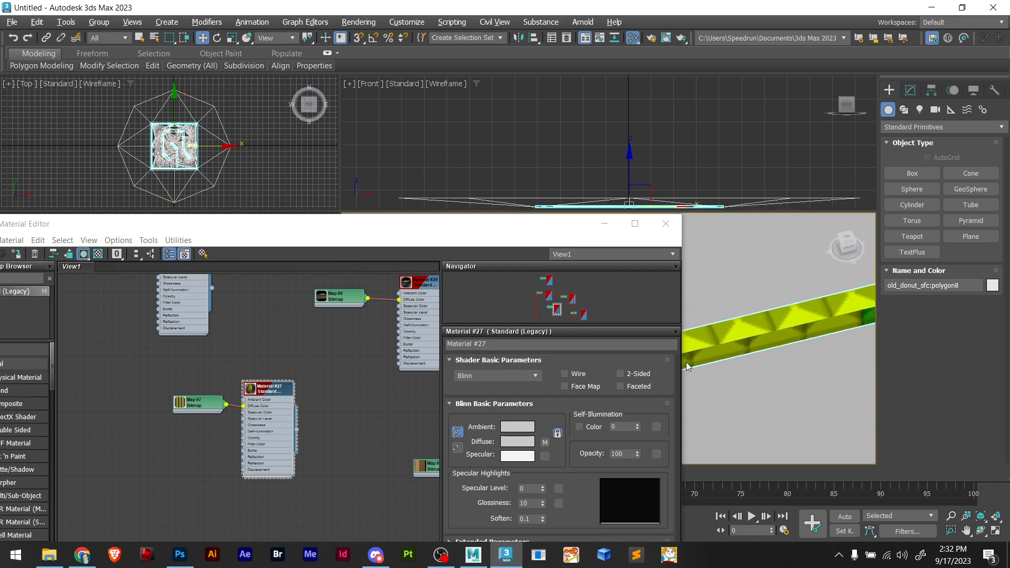
scroll(784, 342, "down", 3)
middle_click_drag(769, 364, 850, 312)
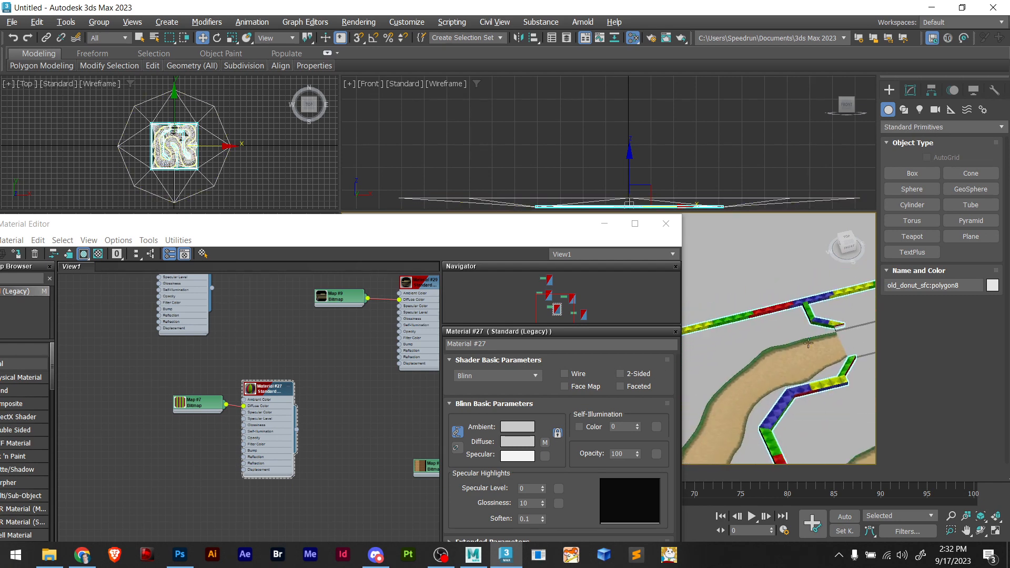
left_click(856, 338)
middle_click_drag(341, 397, 451, 508)
middle_click_drag(328, 382, 180, 310)
middle_click_drag(325, 431, 286, 387)
double_click(363, 468)
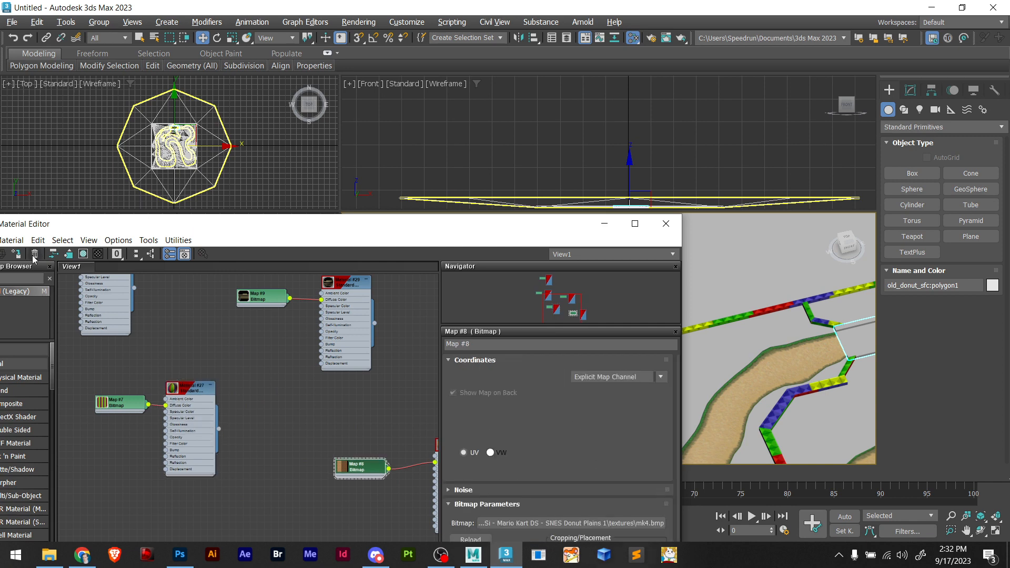
Select the large ground mesh around the road and assign it Material #26 with the green mk2.bmp texture
left_click(810, 329)
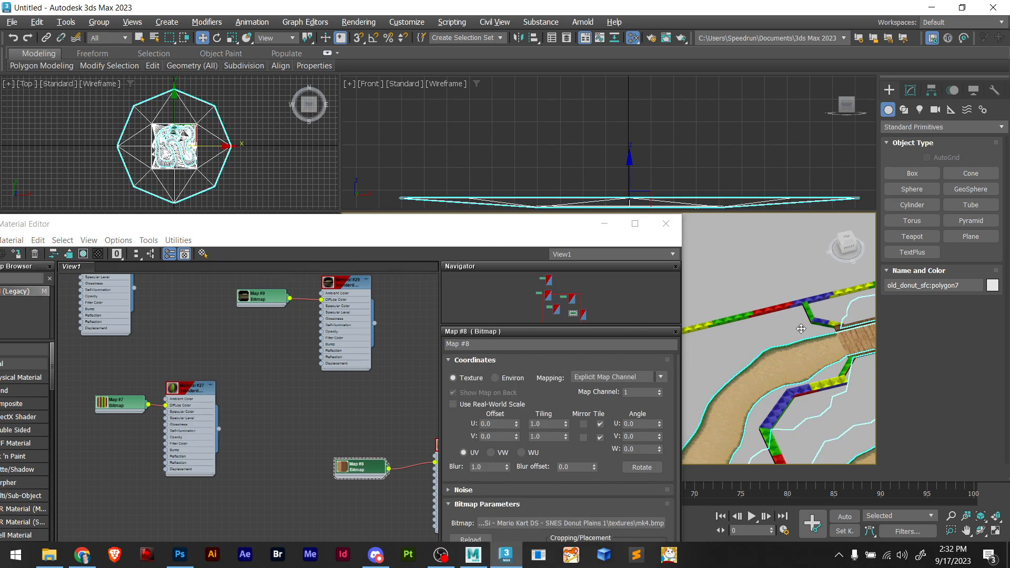
middle_click_drag(288, 378, 397, 484)
double_click(238, 381)
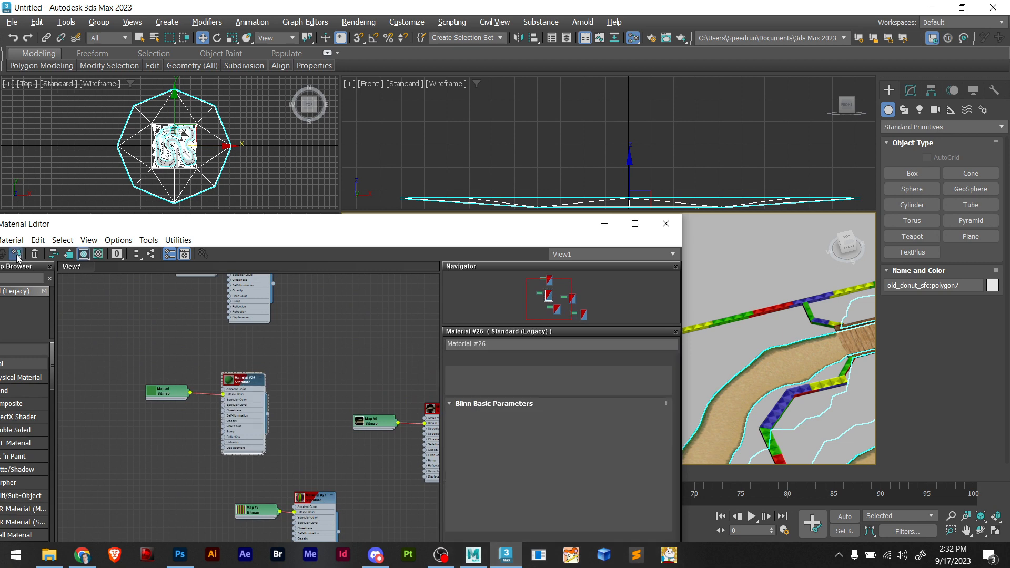
left_click(17, 255)
Assign Material #25 with the blue mk1.bmp texture to the pond mesh and inspect the textured track
scroll(714, 402, "down", 4)
left_click(788, 393)
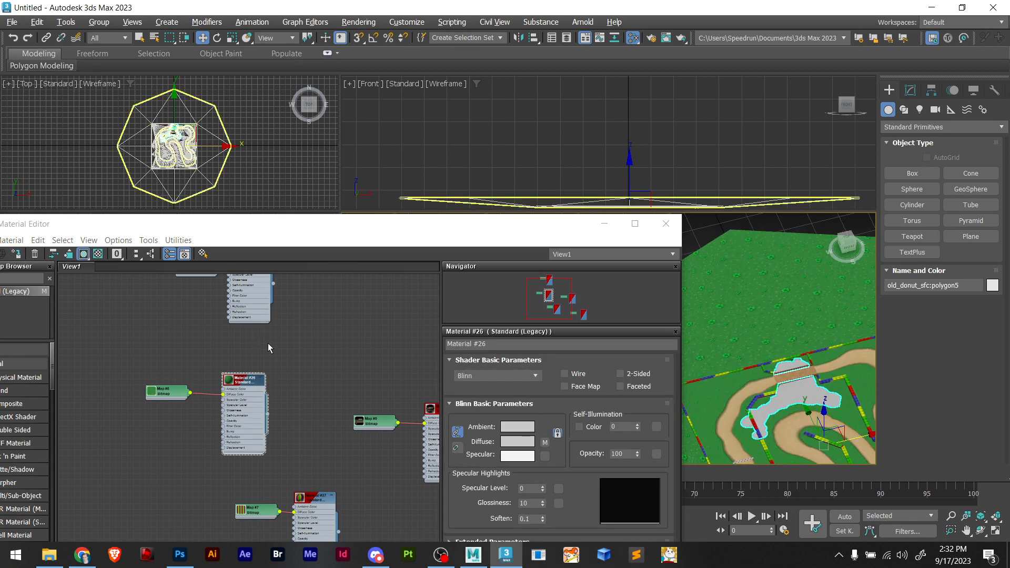
middle_click_drag(267, 343, 303, 443)
double_click(285, 348)
left_click(17, 255)
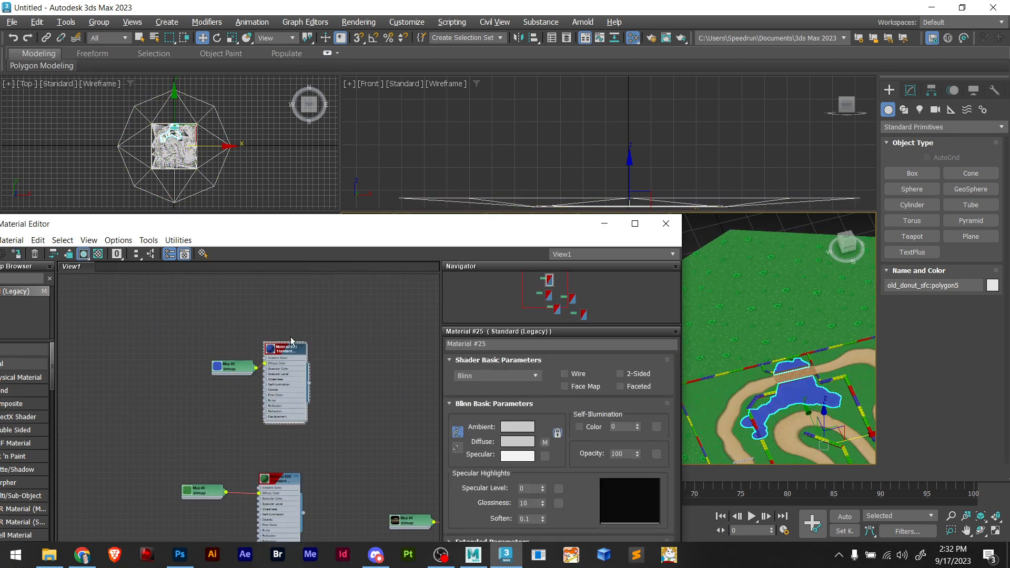
scroll(793, 409, "down", 3)
scroll(793, 409, "up", 5)
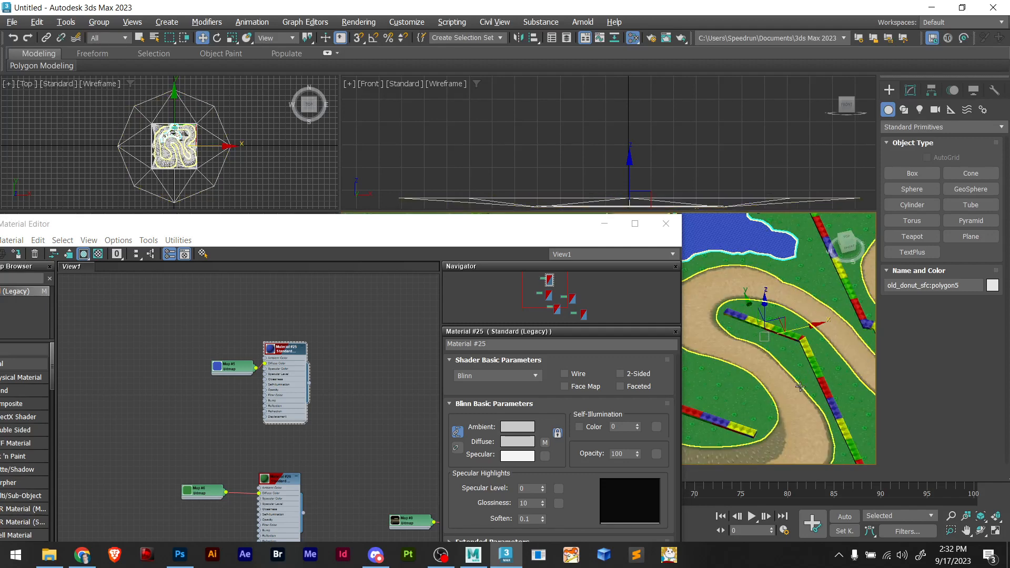
scroll(782, 370, "up", 2)
middle_click_drag(782, 370, 697, 275, "alt")
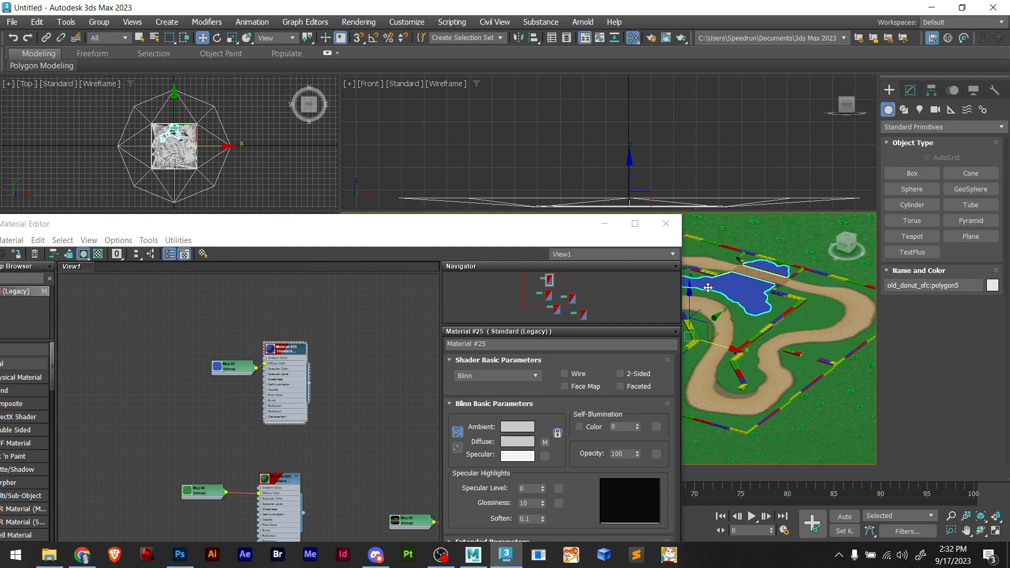
Close the Material Editor and deselect the pond mesh to view the whole textured track
left_click(666, 223)
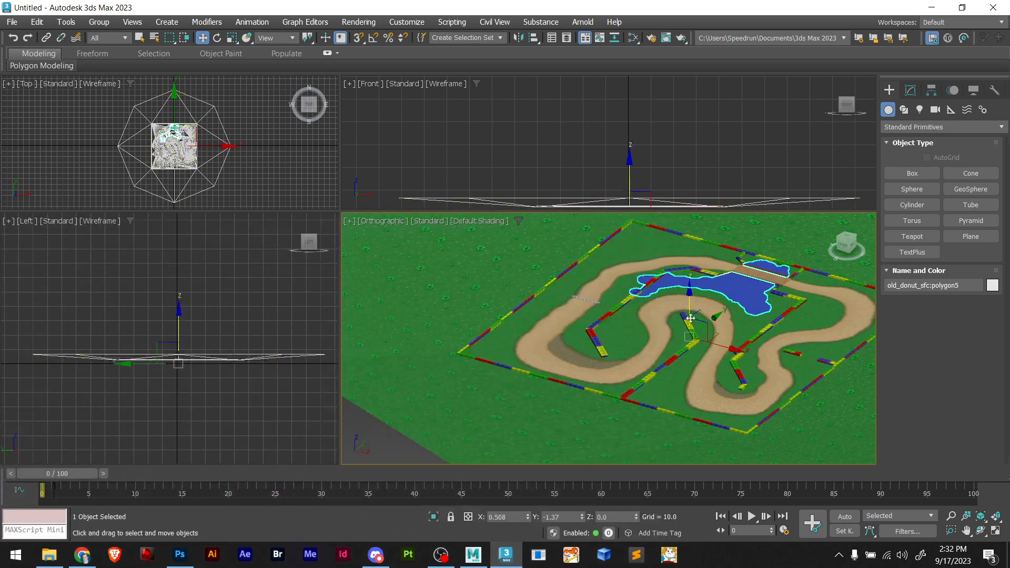
scroll(690, 318, "down", 8)
left_click(794, 284)
middle_click_drag(744, 318, 673, 360, "alt")
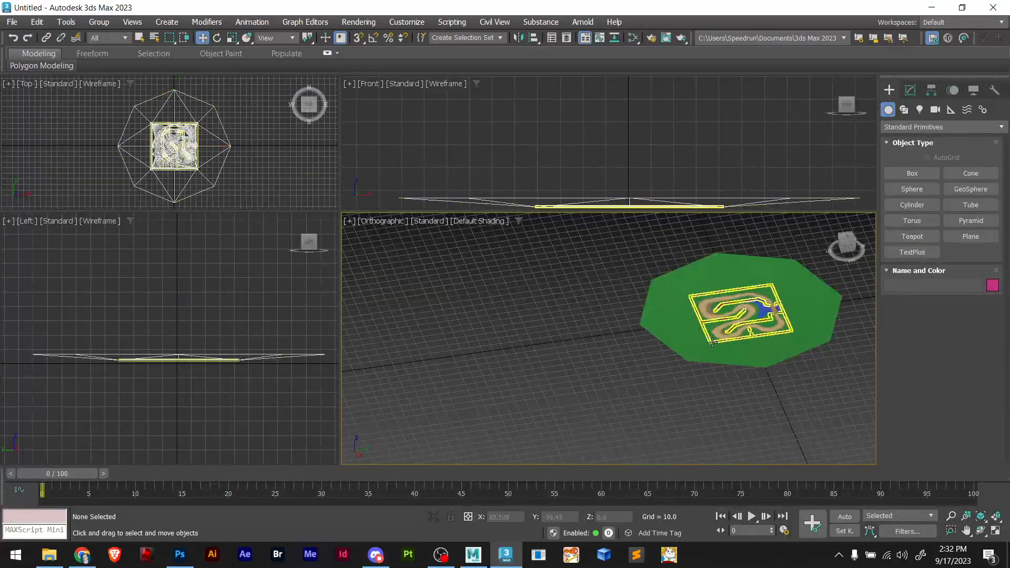
Save the scene as "for ro mk map" in the desktop folder DS DSi - Mario Kart DS - SNES Donut Plains 1
key("ctrl+s")
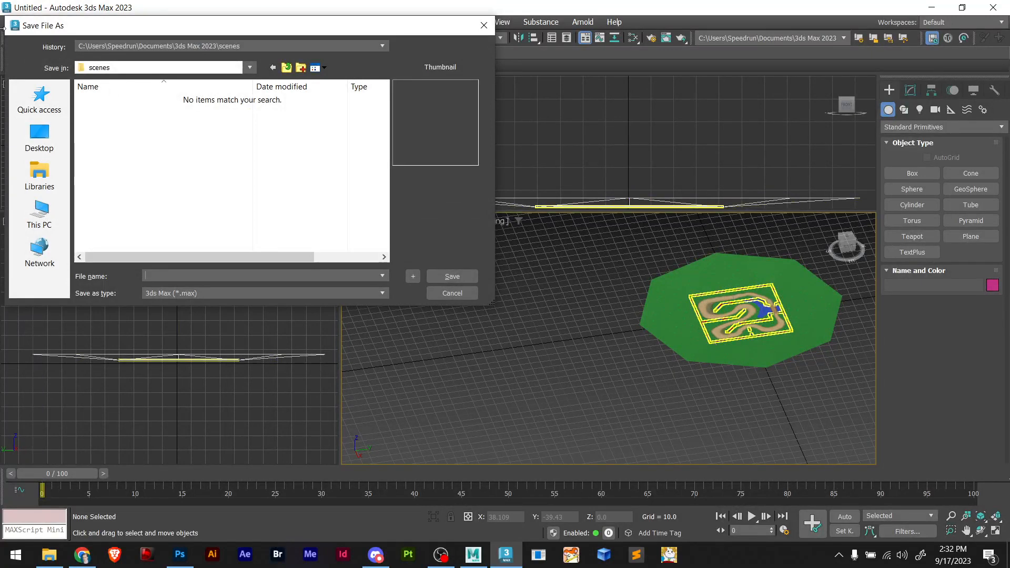
left_click(40, 138)
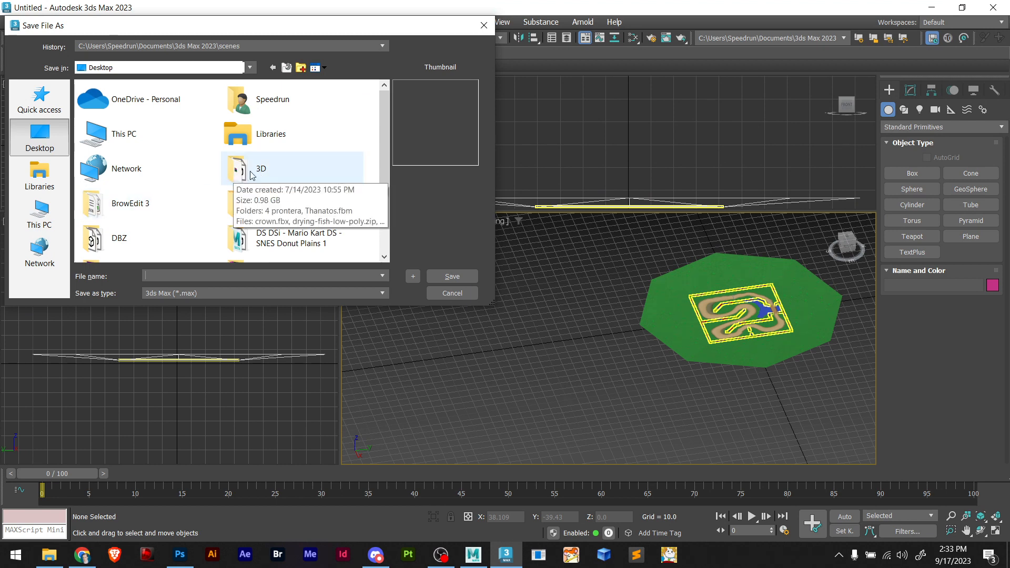
scroll(212, 187, "down", 2)
double_click(252, 144)
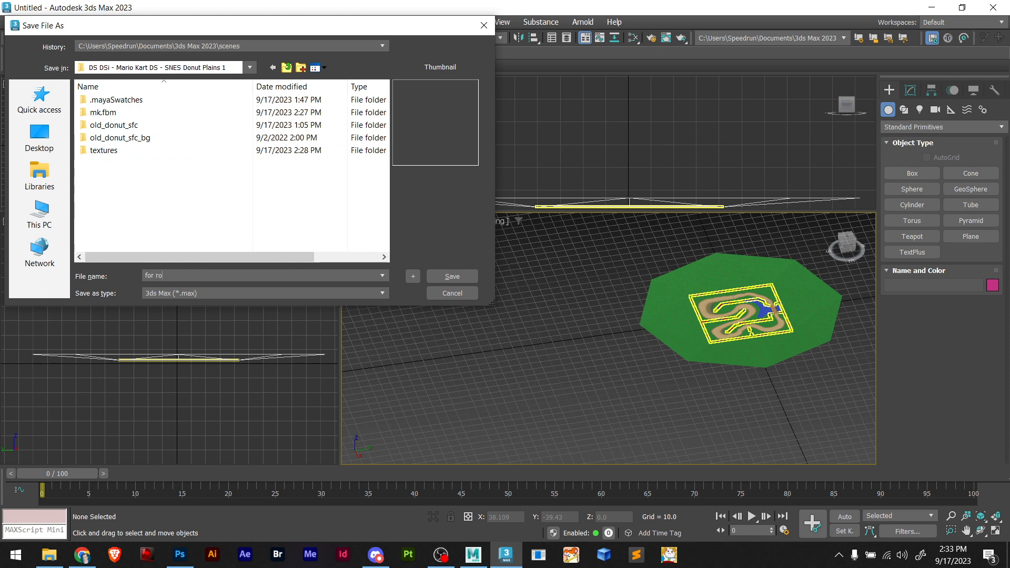
type("for ro mk map")
key("Return")
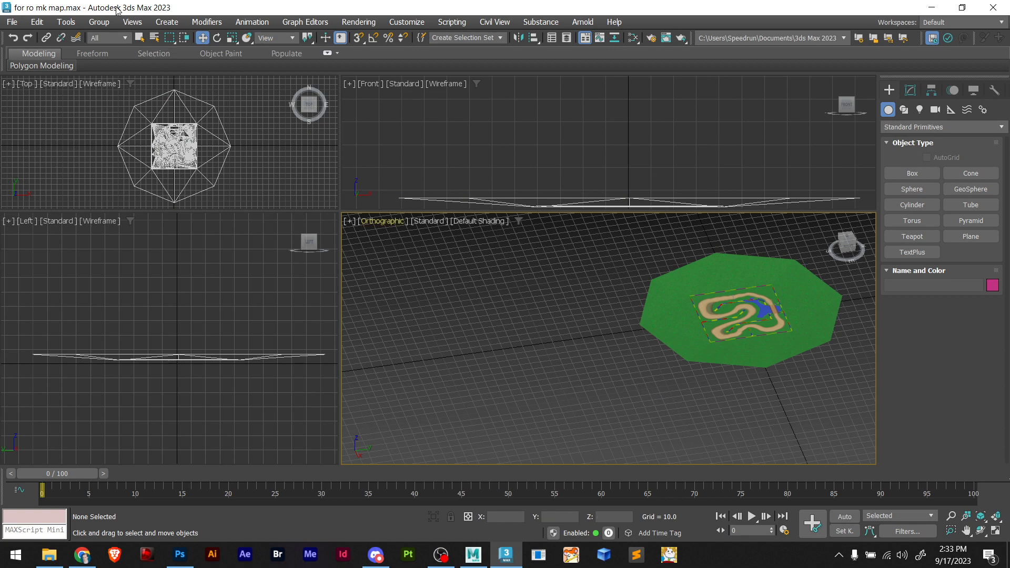
Switch to Maya, clear the mesh selection and examine the original track's road and coloured border walls
left_click(473, 555)
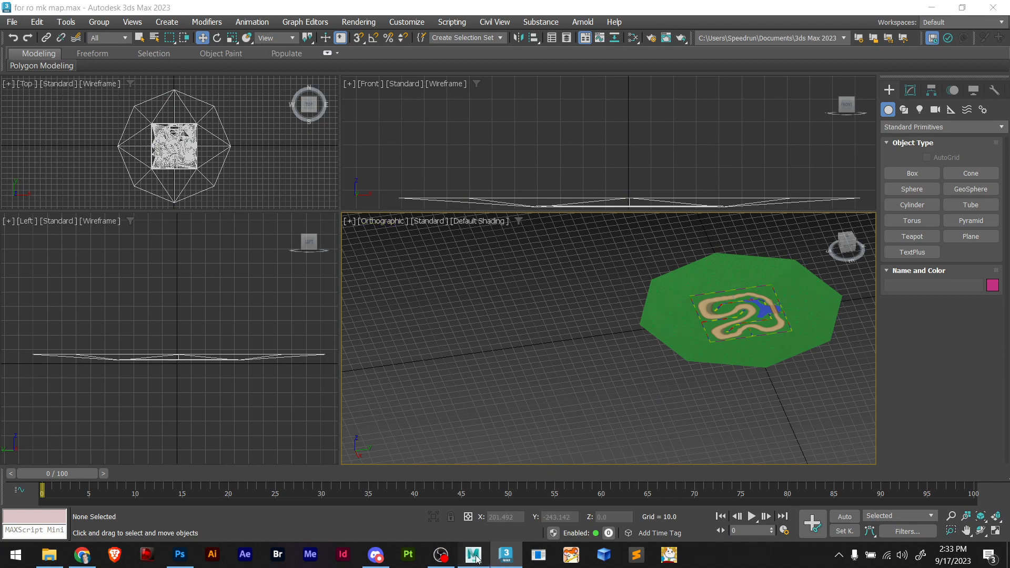
scroll(475, 369, "down", 4)
scroll(684, 250, "down", 1)
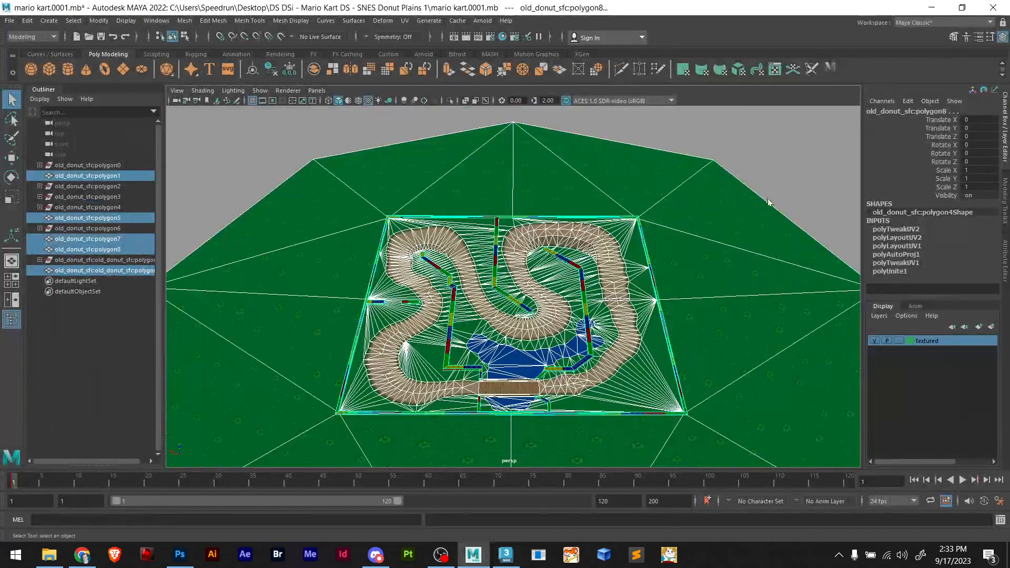
left_click(803, 148)
scroll(507, 379, "up", 5)
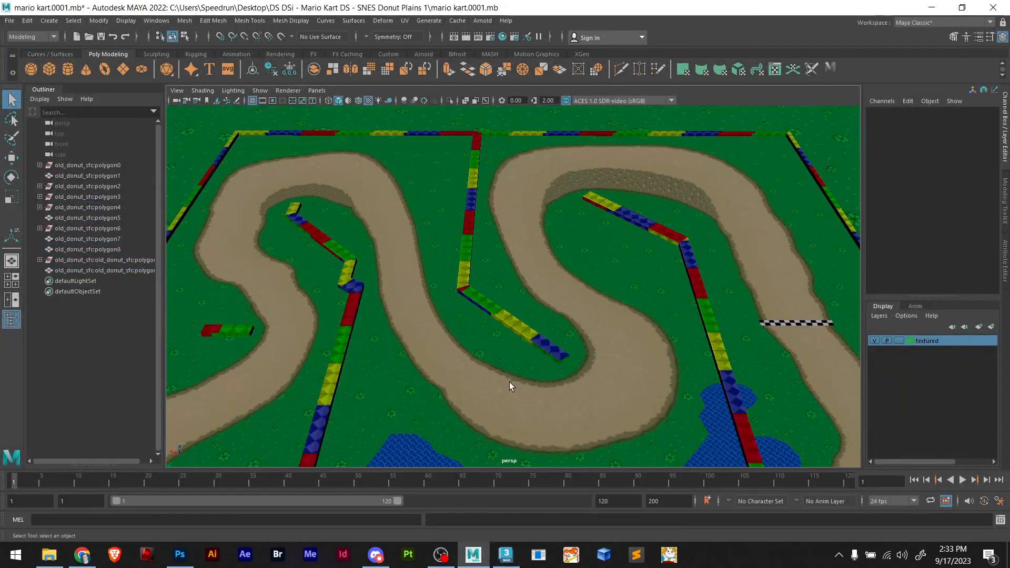
scroll(509, 382, "down", 4)
scroll(518, 381, "up", 4)
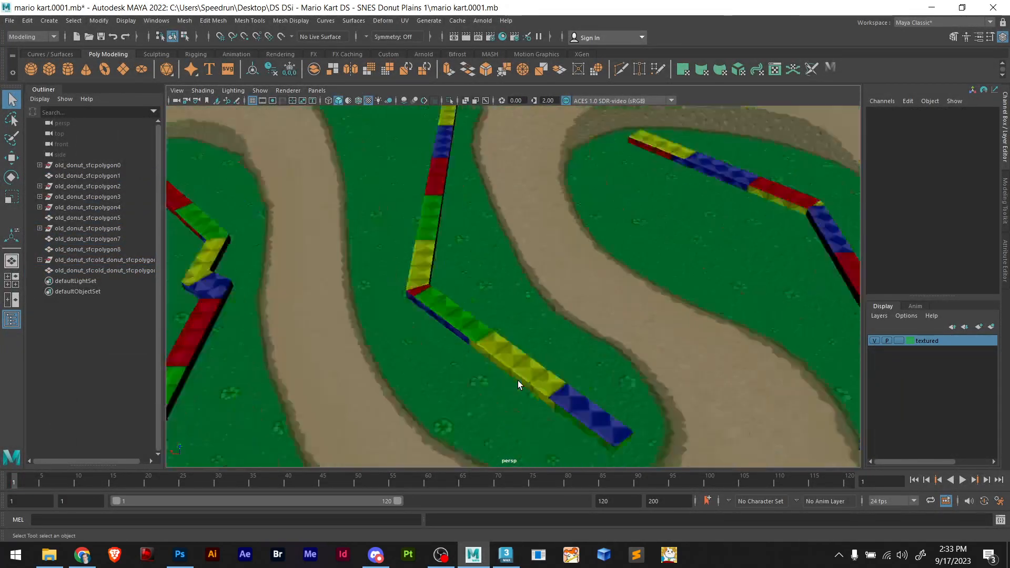
scroll(517, 381, "down", 2)
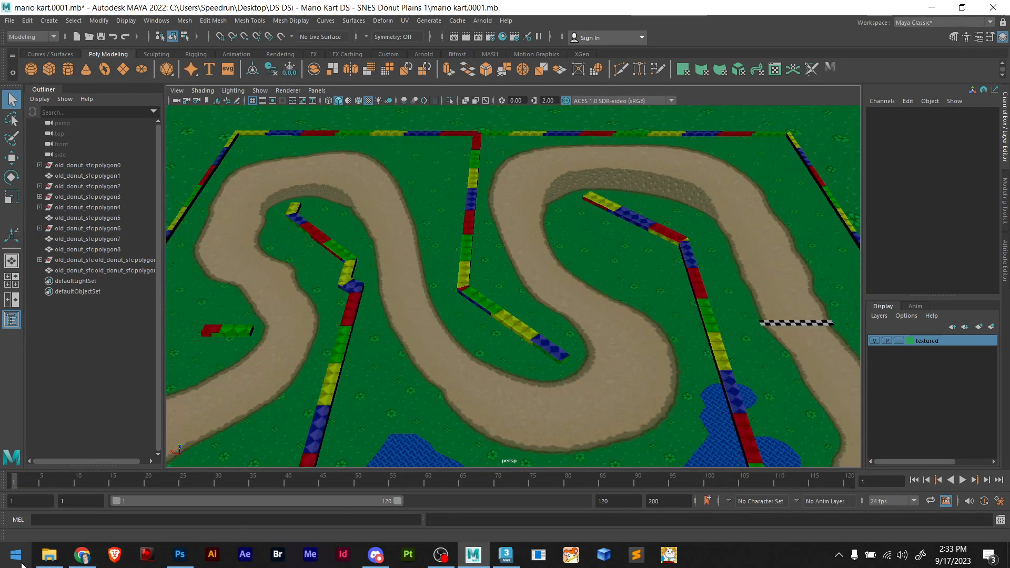
Switch to Chrome and resume the interrupted download of Wii U - Mario Kart 8 - SNES Donut Plains 3.zip
left_click(43, 560)
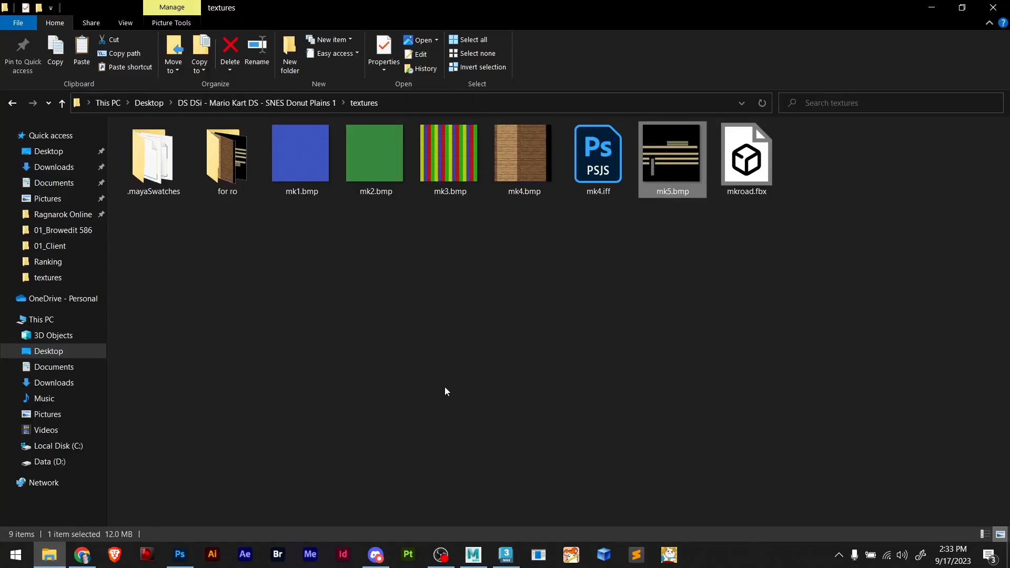
key("alt+Tab")
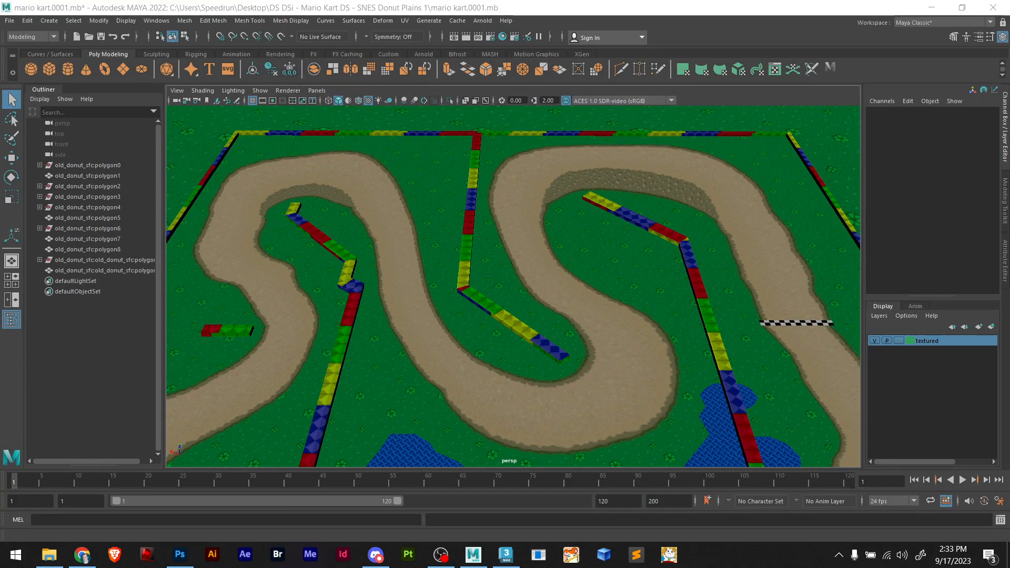
left_click(96, 564)
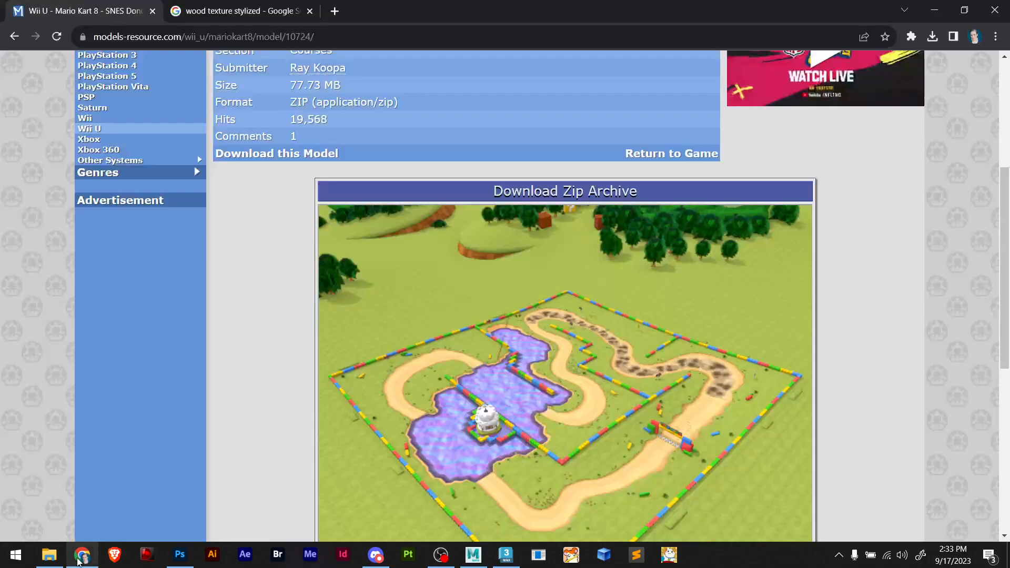
left_click(931, 36)
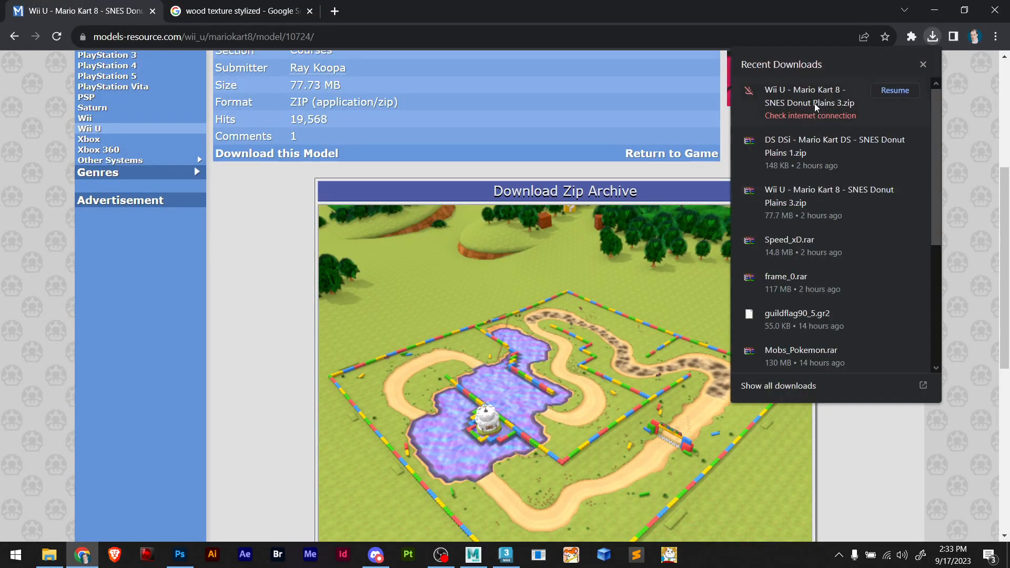
left_click(887, 92)
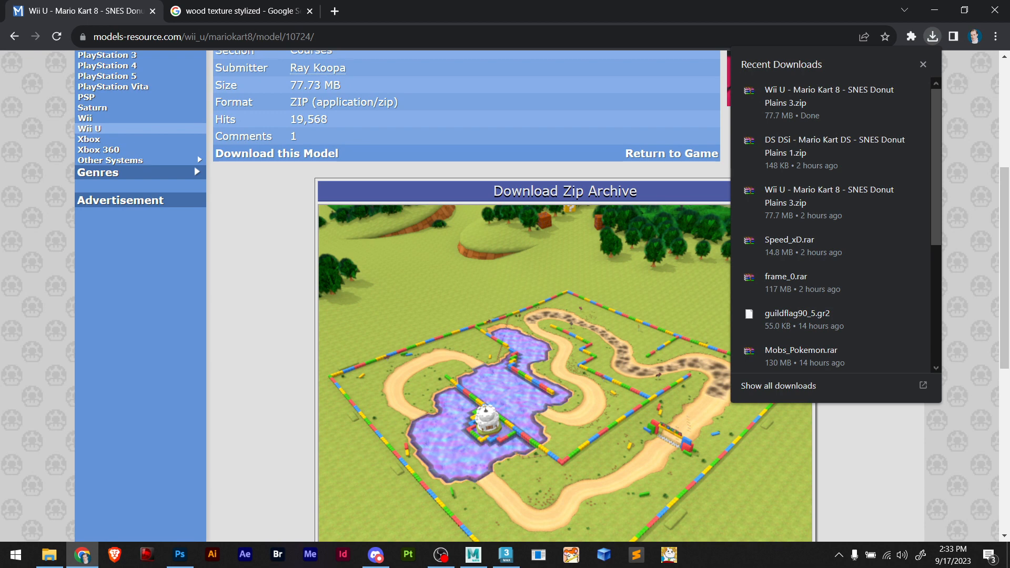
Minimize the open windows and open the DS DSi - Mario Kart DS - SNES Donut Plains 1 folder from the desktop
key("alt+Tab")
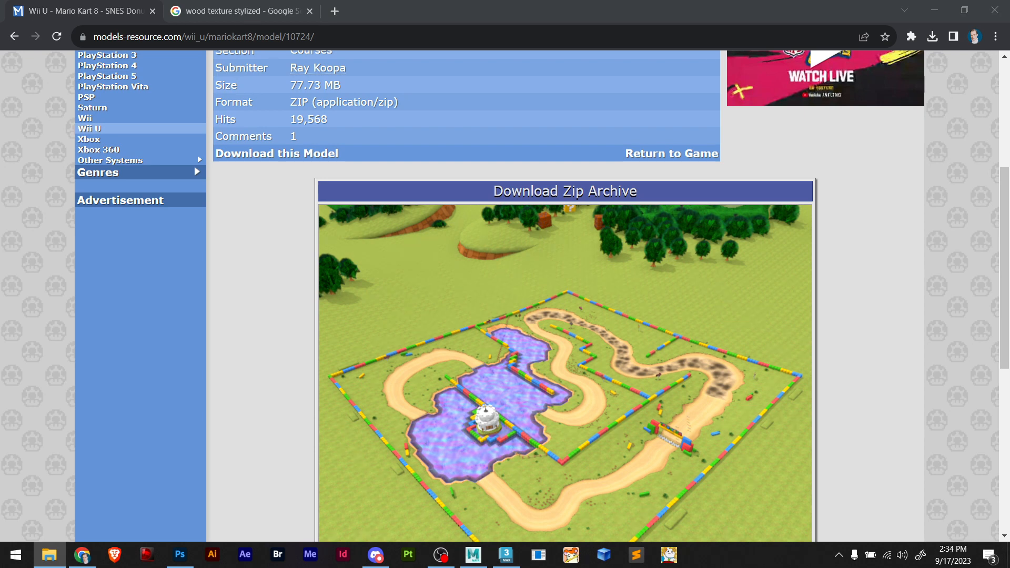
key("alt+Tab")
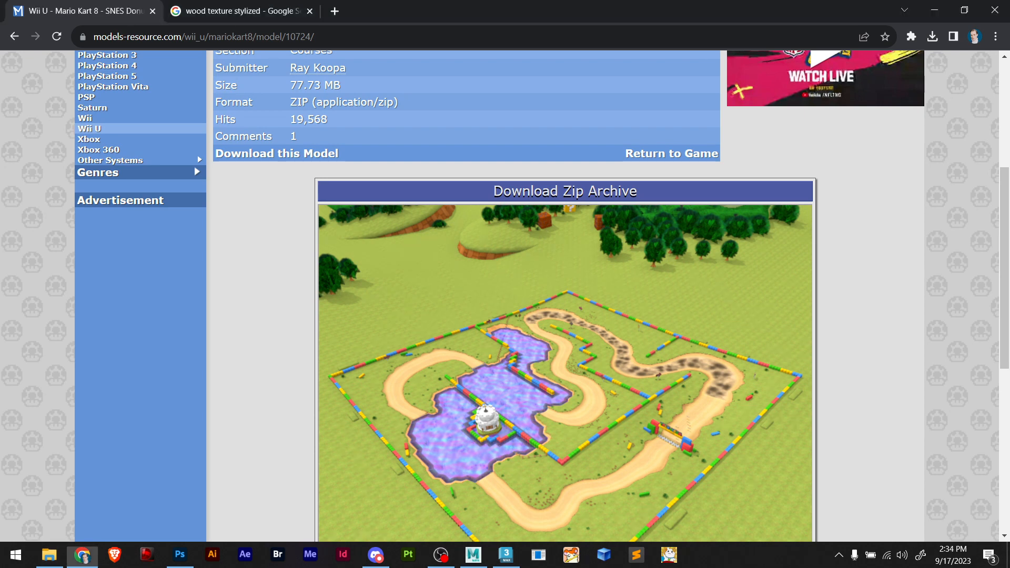
left_click(946, 5)
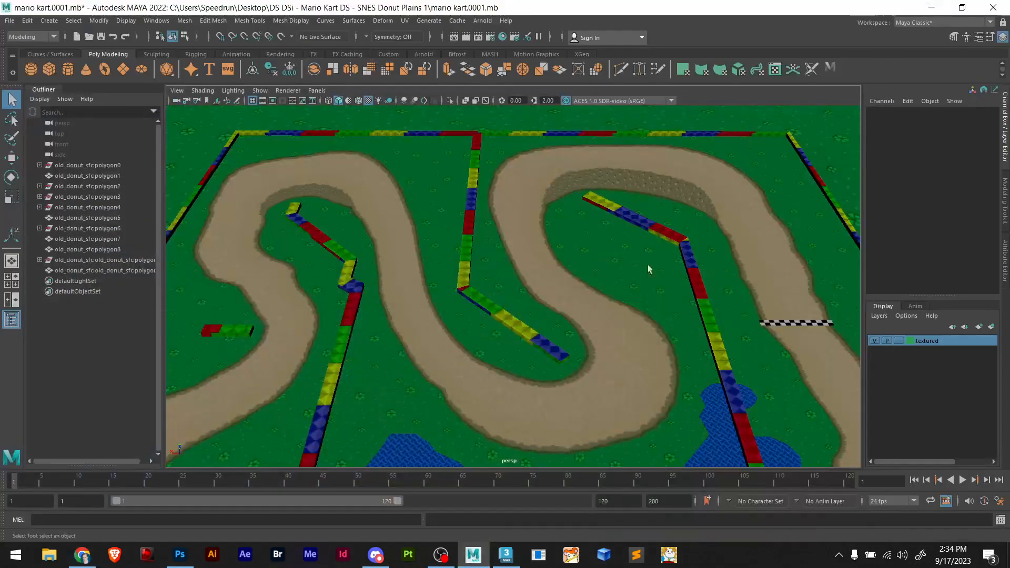
left_click(932, 10)
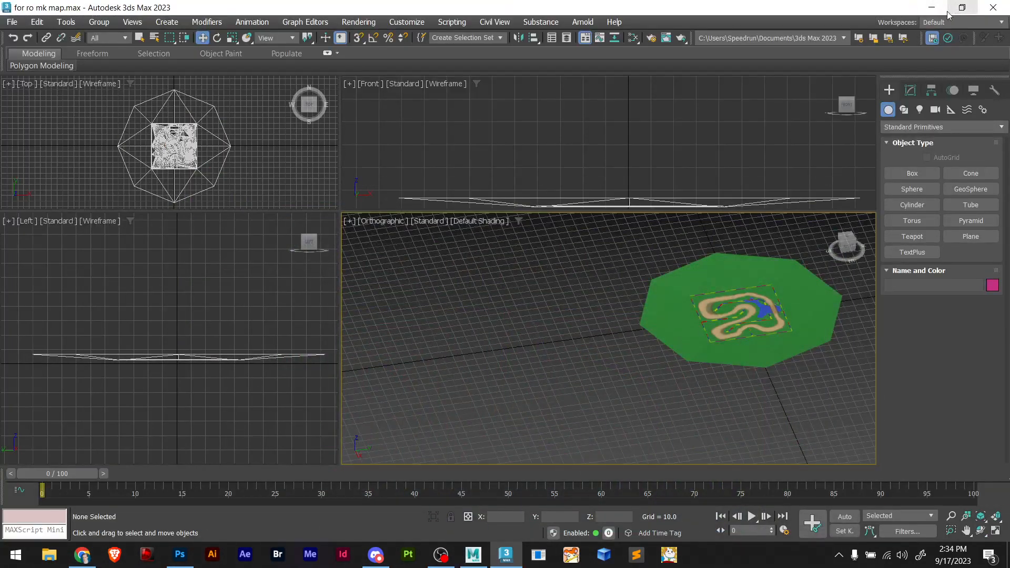
left_click(931, 8)
left_click(947, 7)
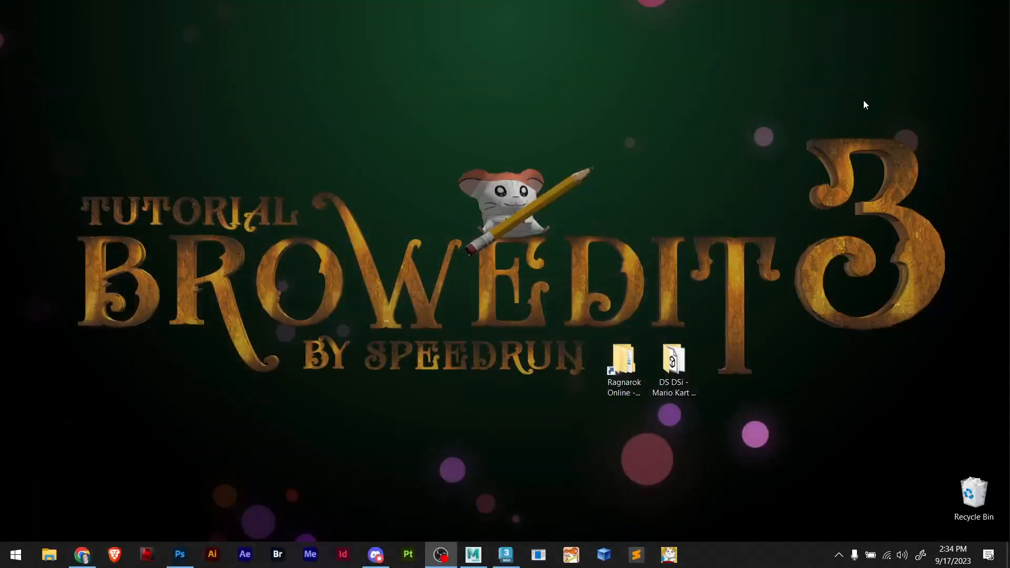
double_click(674, 361)
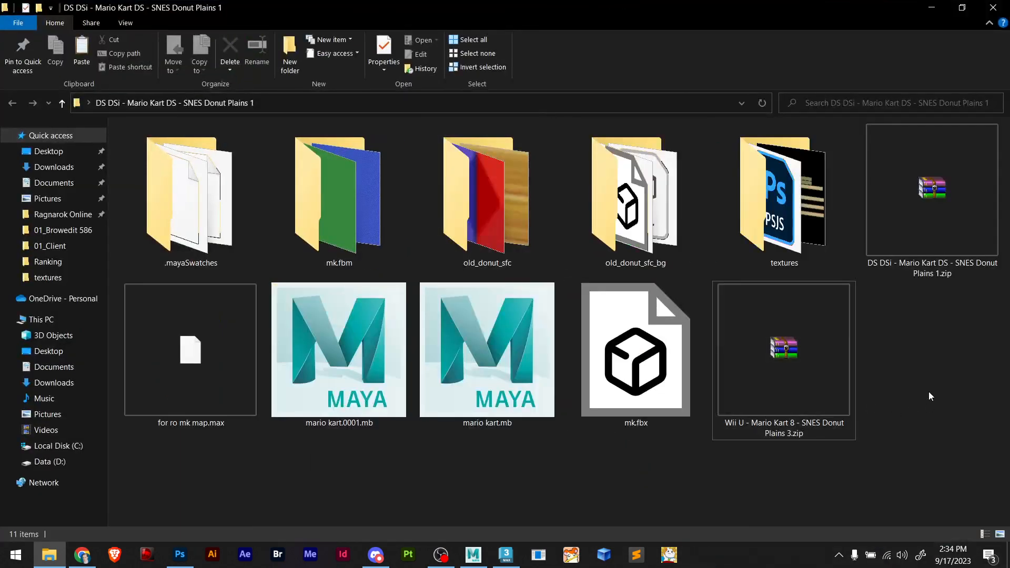
Create a folder named "mk 8" and move the Wii U - Mario Kart 8 - SNES Donut Plains 3.zip archive into it
right_click(929, 392)
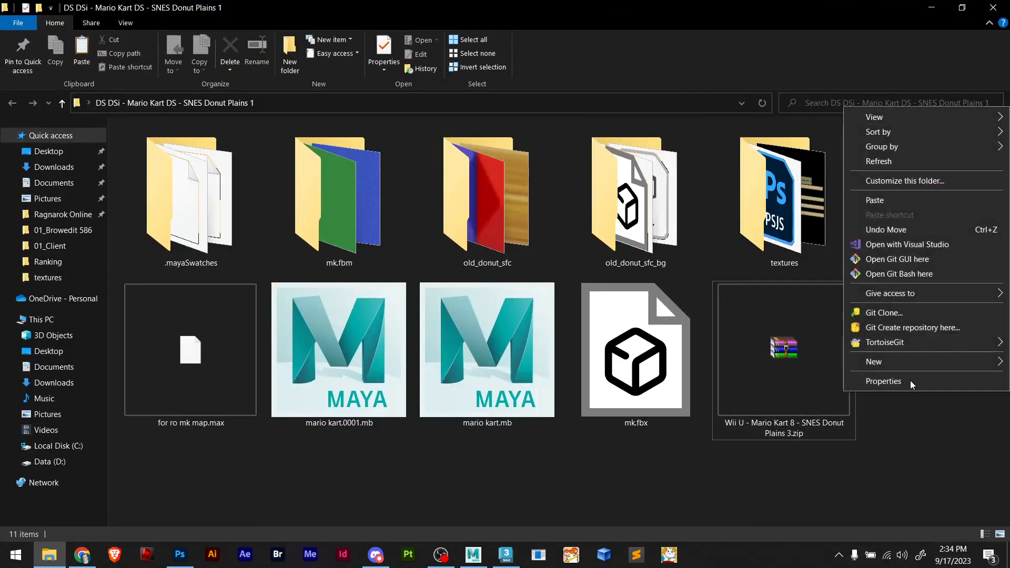
mouse_move(889, 363)
left_click(781, 363)
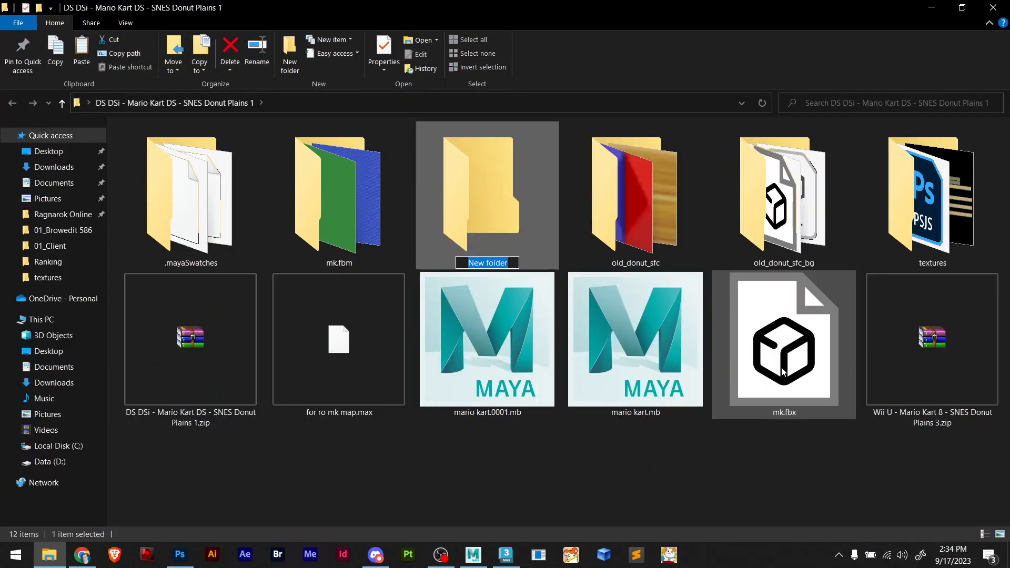
type("mk 8")
key("Return")
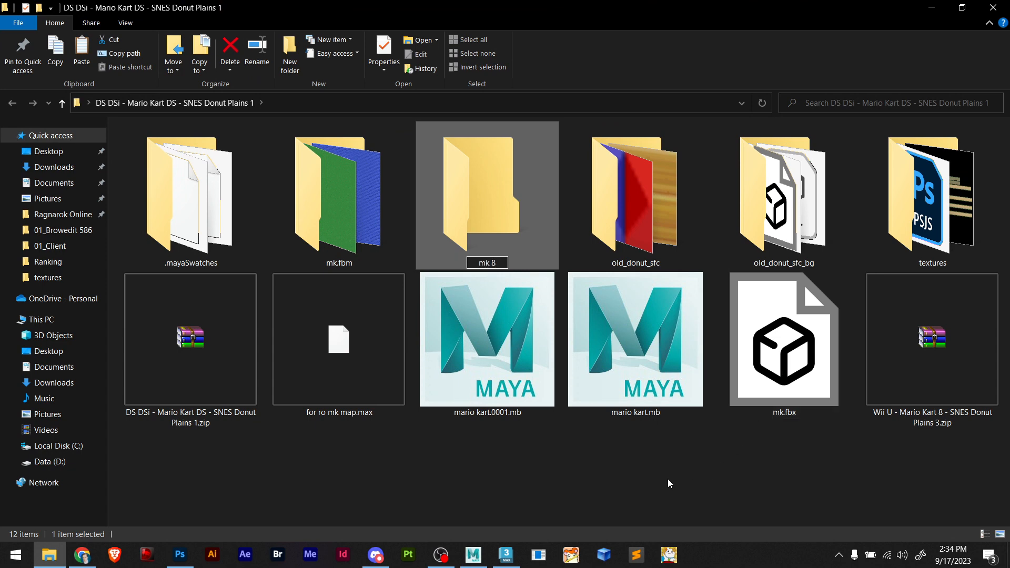
left_click_drag(928, 342, 482, 220)
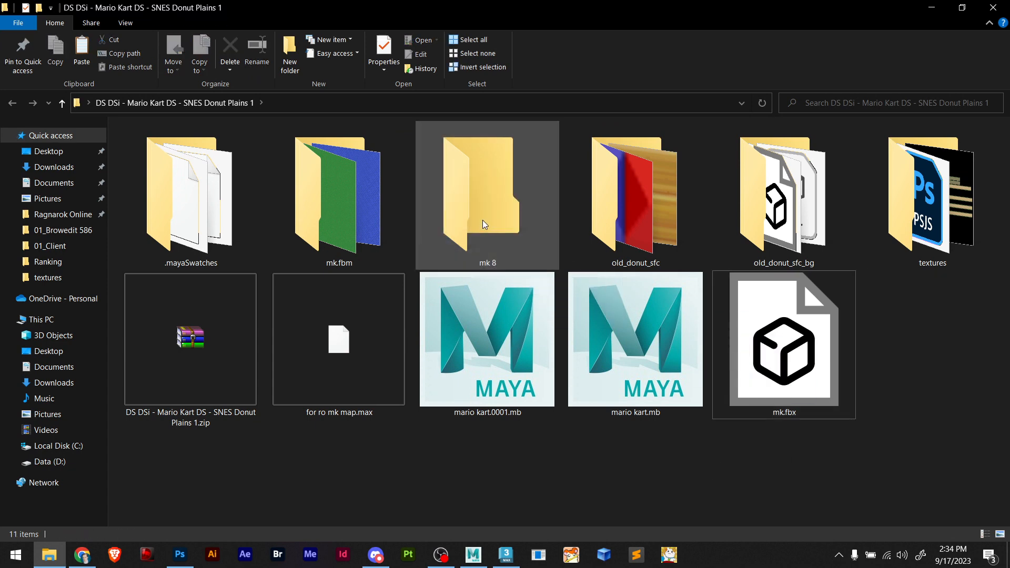
Extract the Donut Plains 3 archive directly inside the mk 8 folder and display the extracted files as large thumbnails
double_click(481, 220)
right_click(305, 157)
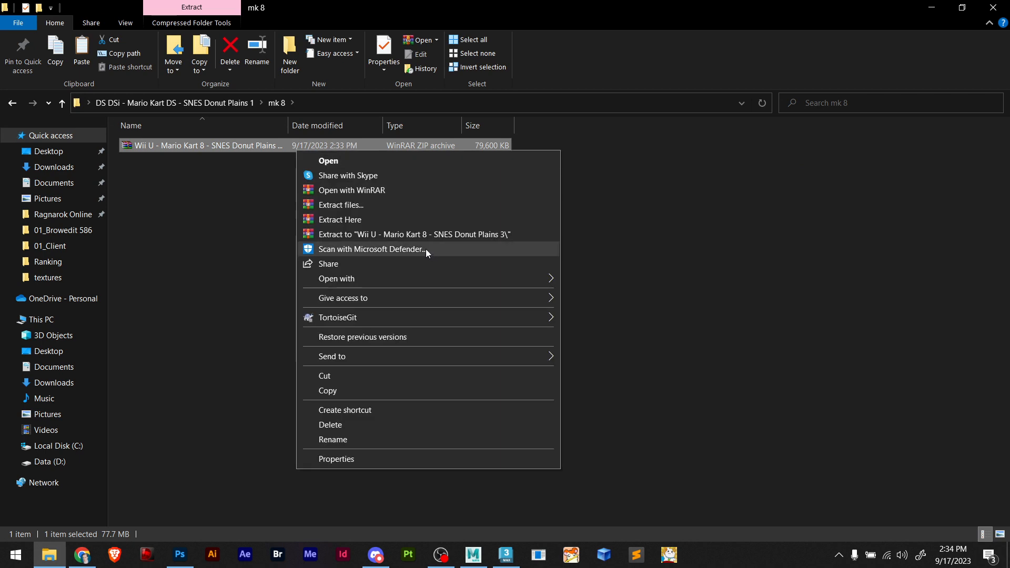
left_click(363, 220)
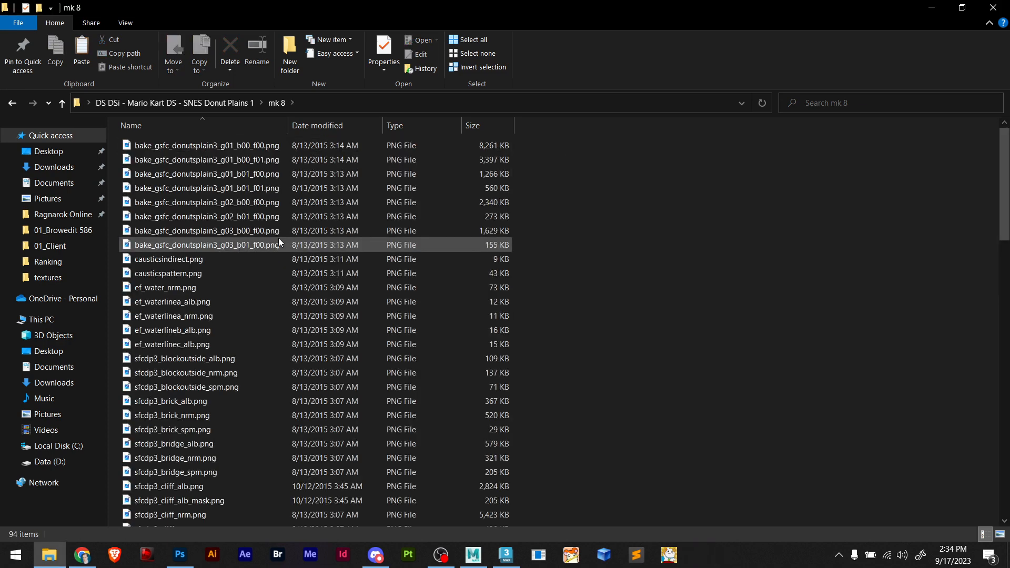
right_click(564, 201)
mouse_move(590, 210)
left_click(768, 210)
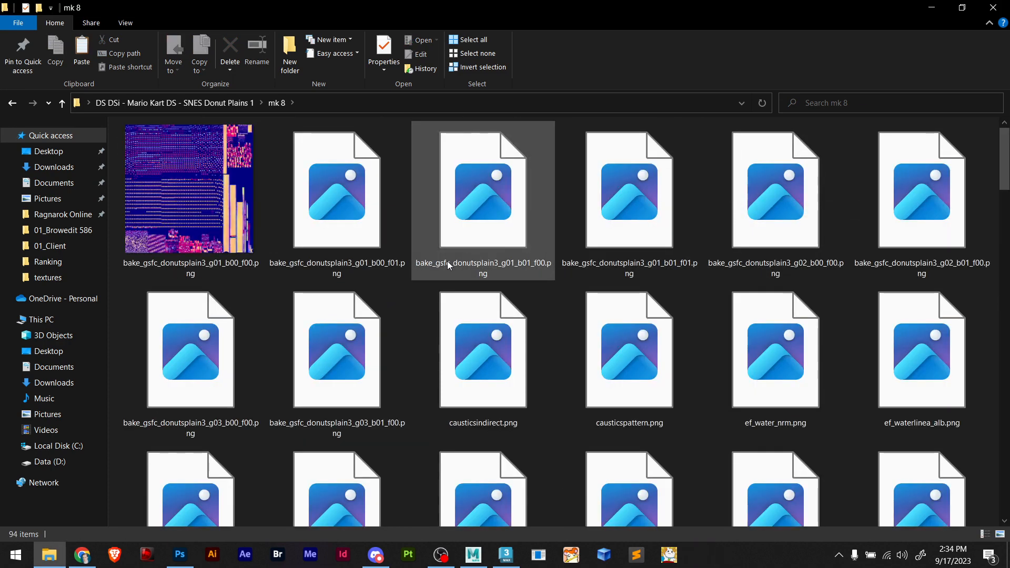
Browse the extracted Donut Plains 3 files and examine the tree, road and start logo textures
scroll(368, 272, "down", 5)
scroll(374, 272, "up", 3)
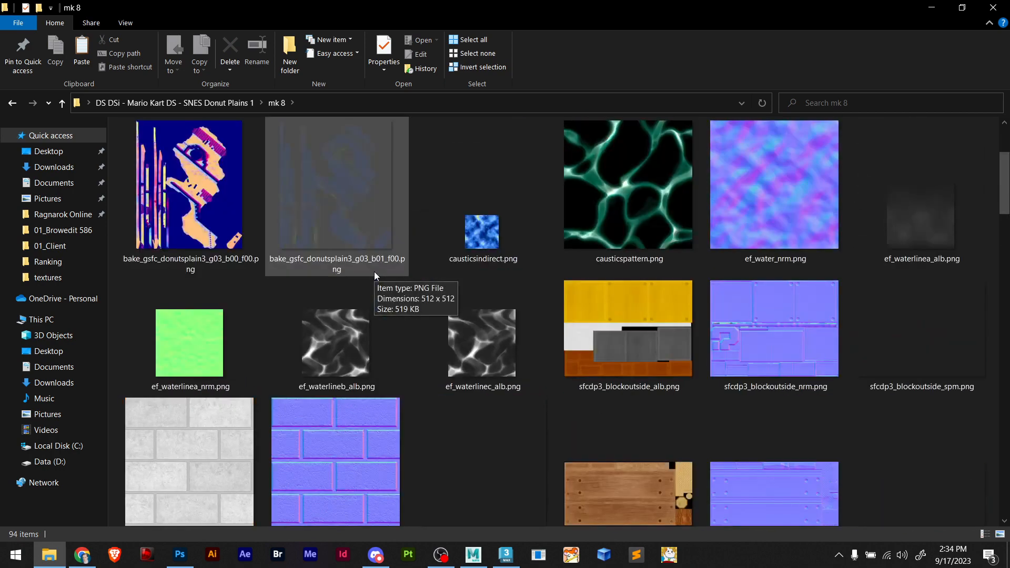
scroll(374, 272, "down", 10)
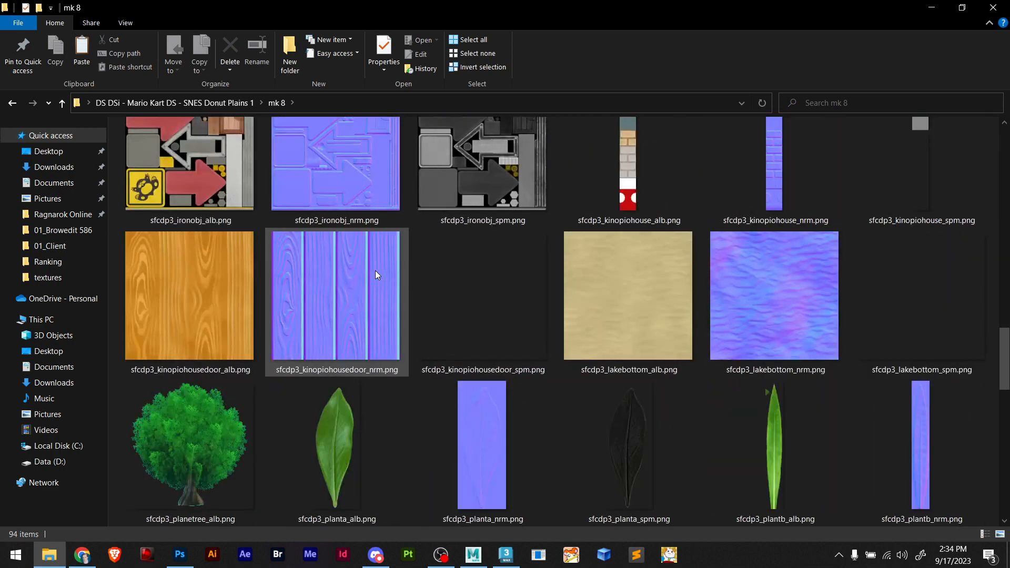
scroll(375, 270, "down", 15)
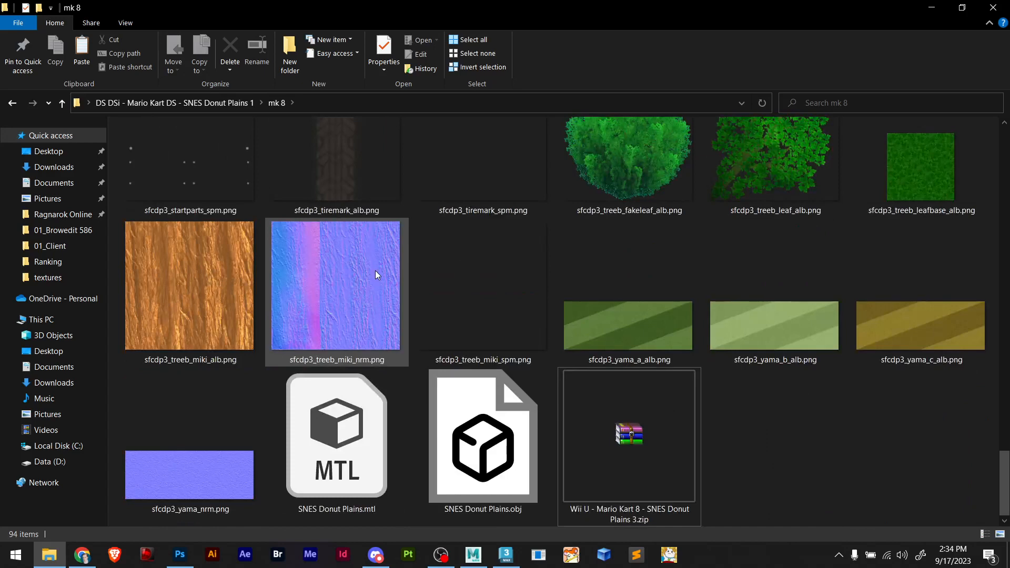
scroll(376, 274, "up", 3)
left_click(762, 336)
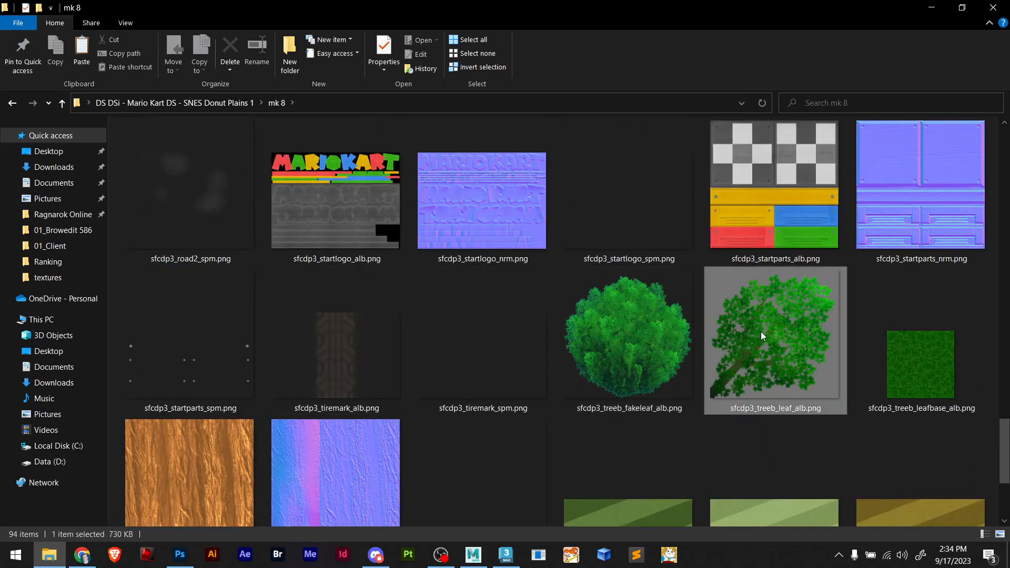
left_click(594, 345)
scroll(551, 346, "up", 9)
scroll(532, 347, "down", 3)
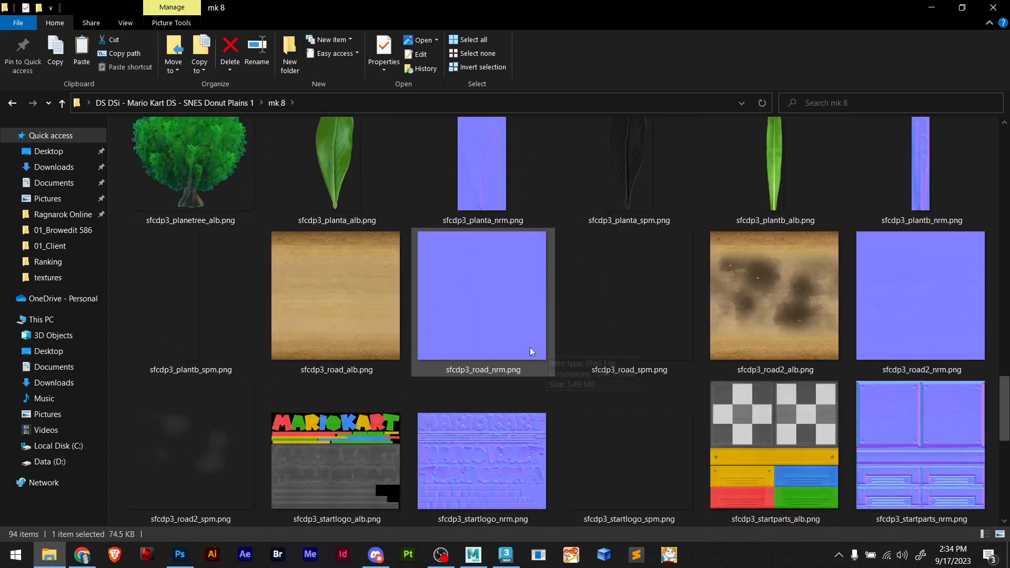
left_click(358, 429)
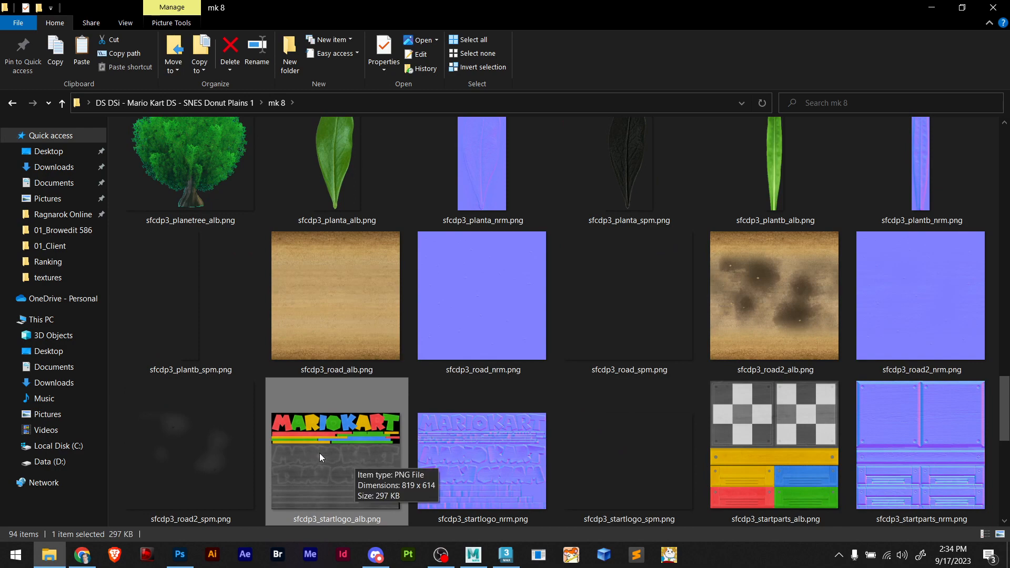
Import SNES Donut Plains.obj from the mk 8 folder into the Maya scene
scroll(321, 455, "down", 3)
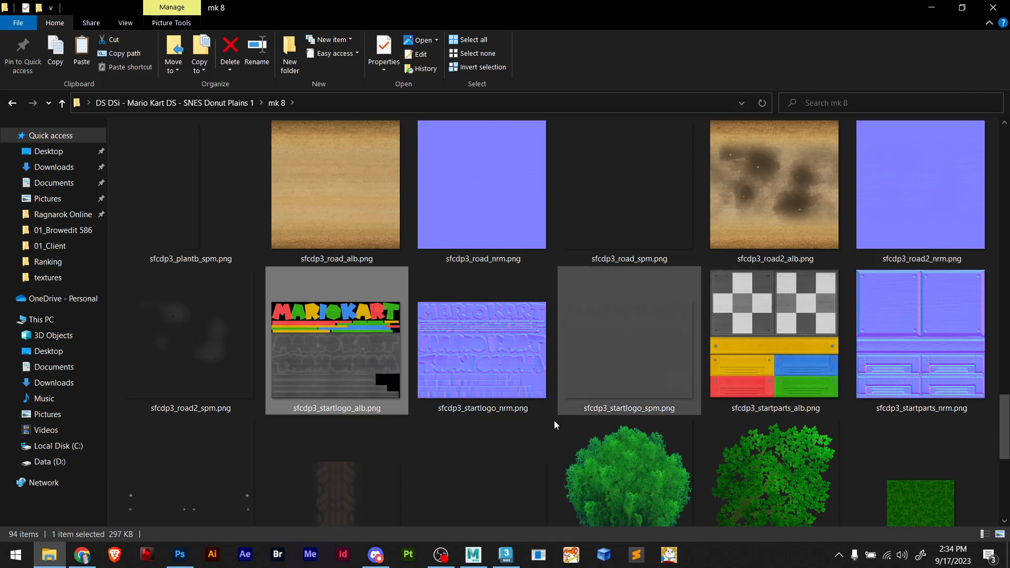
scroll(483, 446, "down", 5)
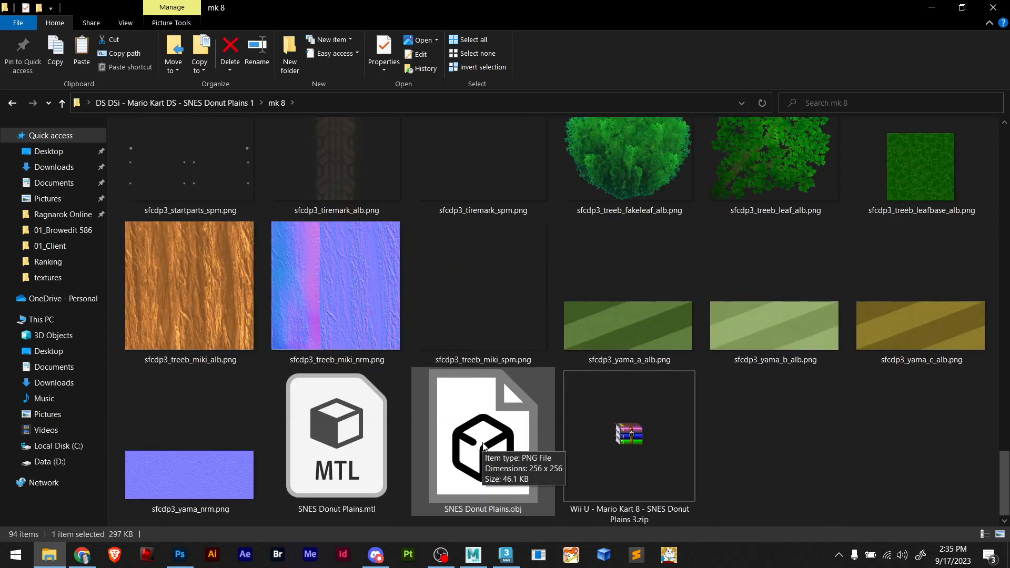
scroll(483, 446, "up", 5)
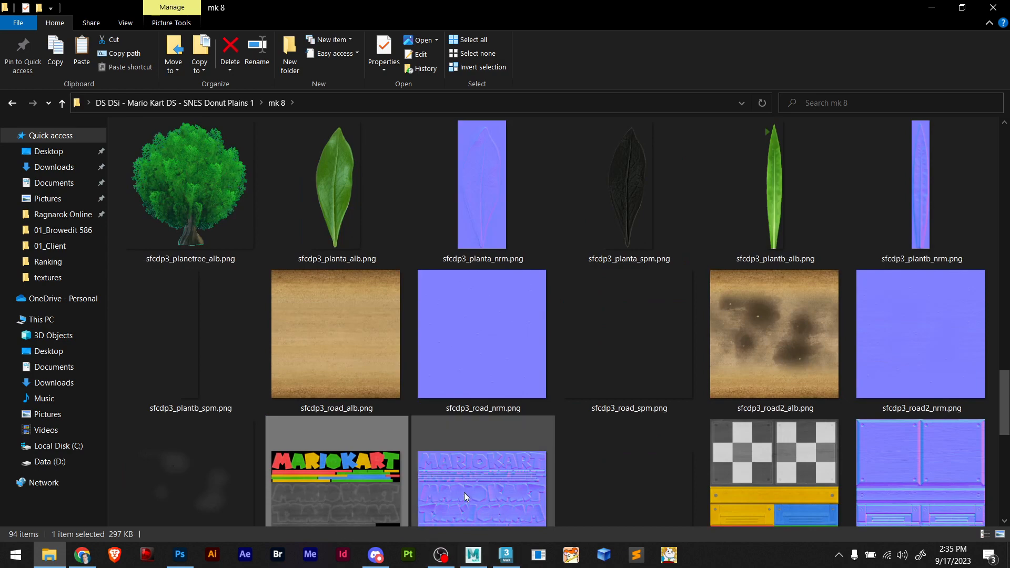
scroll(464, 492, "down", 5)
left_click(472, 554)
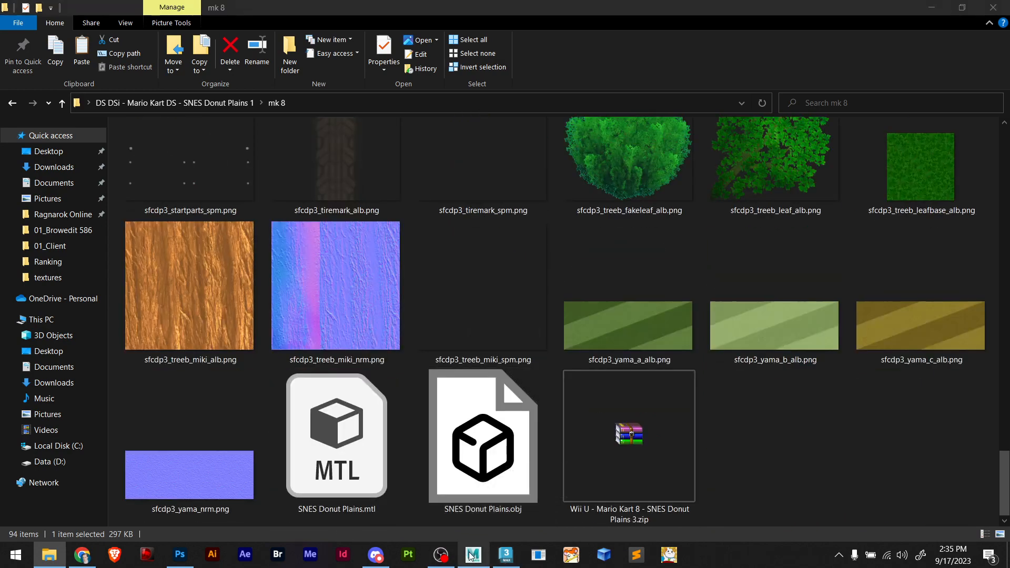
scroll(460, 411, "down", 5)
scroll(478, 412, "up", 2)
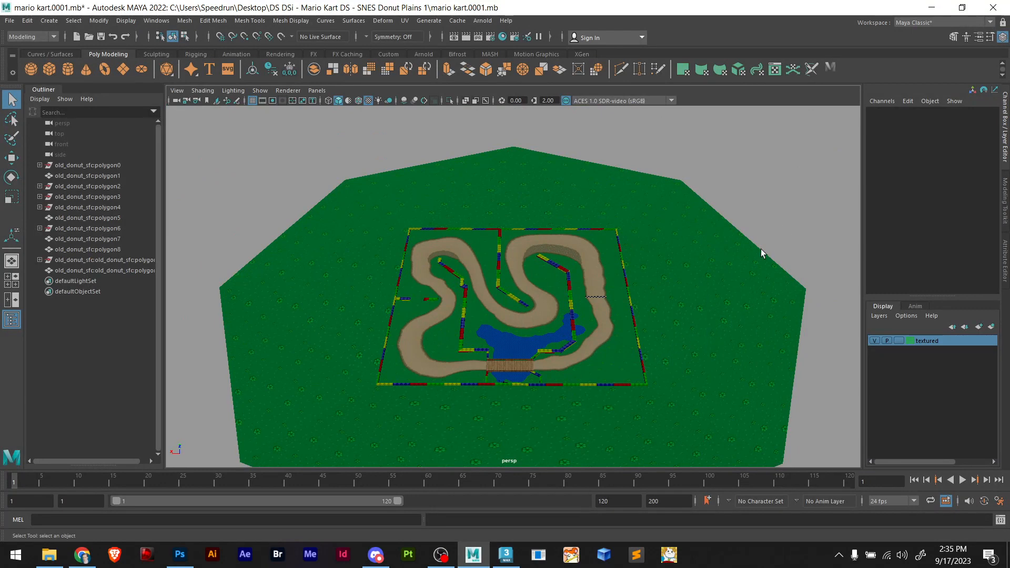
key("alt+Tab")
left_click_drag(476, 430, 571, 335)
key("alt+Tab")
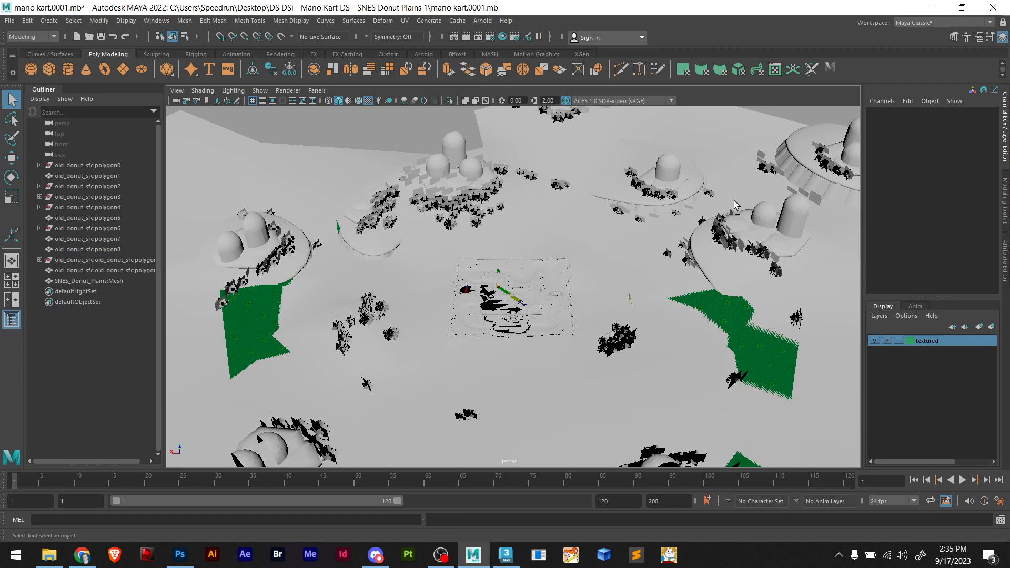
Raise the imported SNES_Donut_Plains mesh about 105 units along Y and isolate it in the viewport
left_click(735, 200)
scroll(568, 305, "down", 3)
key("w")
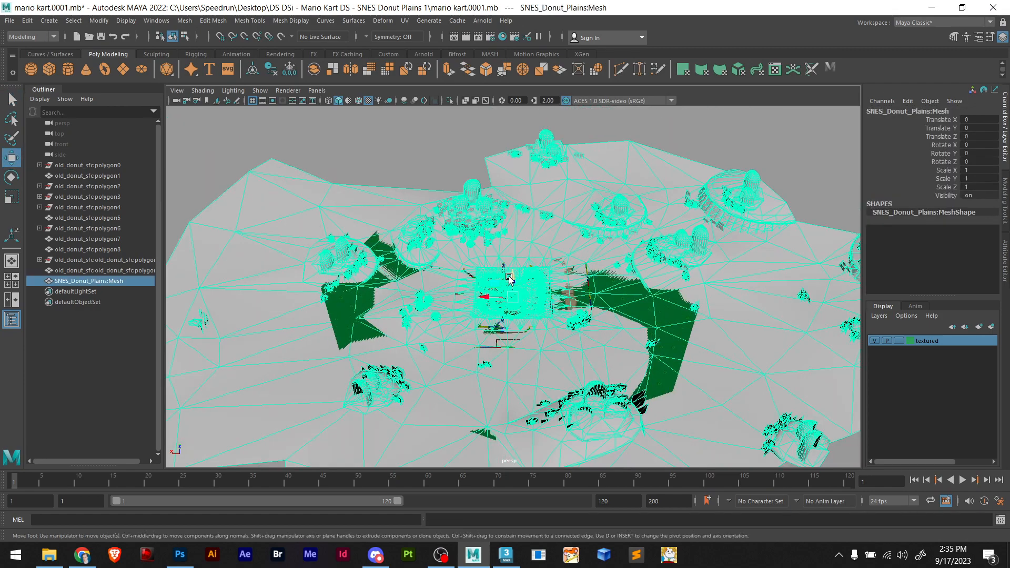
left_click_drag(508, 277, 510, 213)
key("ctrl+1")
Examine the isolated mesh up close, including its road, border blocks, trees and Mario Kart start gate
left_click_drag(517, 265, 611, 284, "alt")
scroll(612, 263, "up", 5)
middle_click_drag(668, 194, 463, 363, "alt")
scroll(514, 289, "up", 5)
left_click_drag(513, 327, 523, 291, "alt")
middle_click_drag(522, 174, 505, 376, "alt")
left_click_drag(541, 244, 494, 239, "alt")
middle_click_drag(494, 239, 536, 323, "alt")
scroll(473, 319, "up", 8)
scroll(368, 326, "up", 5)
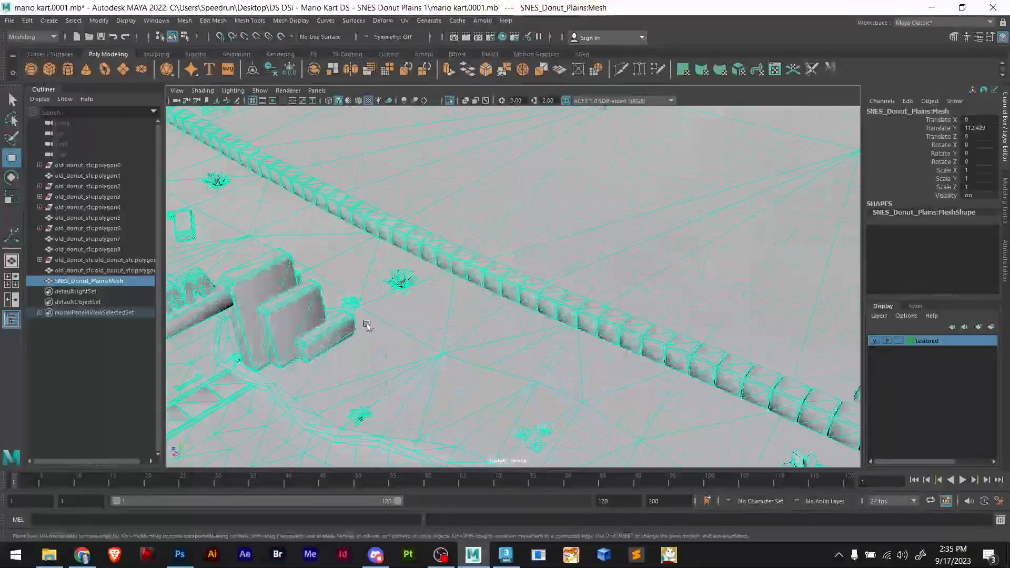
middle_click_drag(367, 326, 408, 331, "alt")
scroll(354, 274, "down", 8)
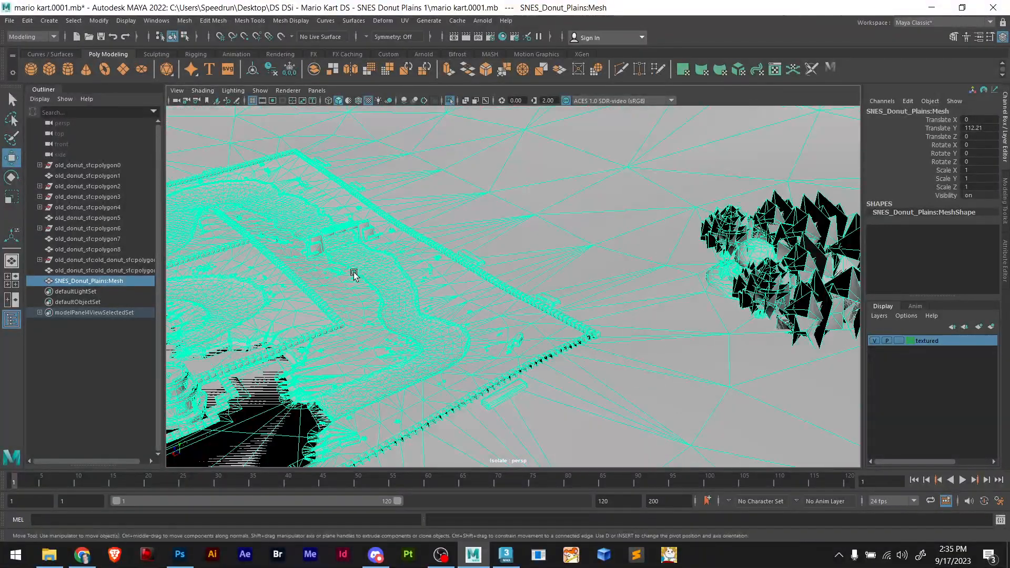
left_click_drag(316, 248, 363, 264, "alt")
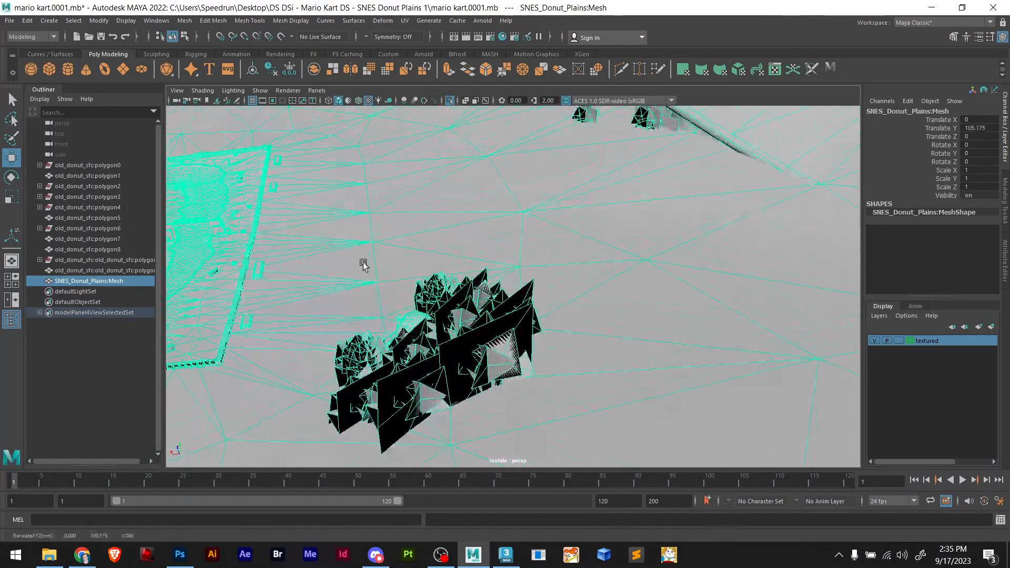
middle_click_drag(363, 264, 636, 267, "alt")
scroll(644, 236, "up", 6)
scroll(663, 246, "down", 3)
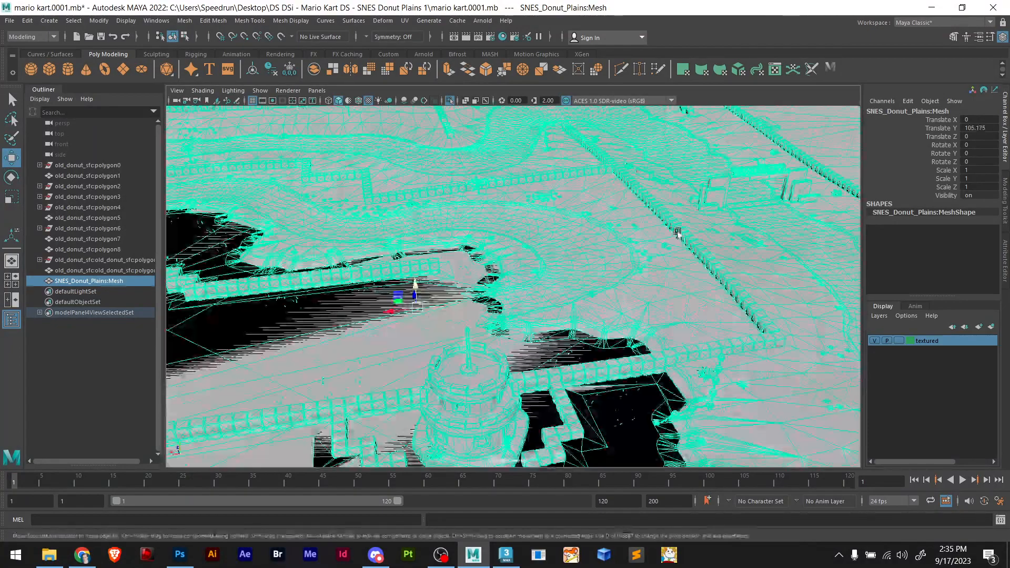
middle_click_drag(676, 232, 530, 262, "alt")
scroll(458, 266, "up", 5)
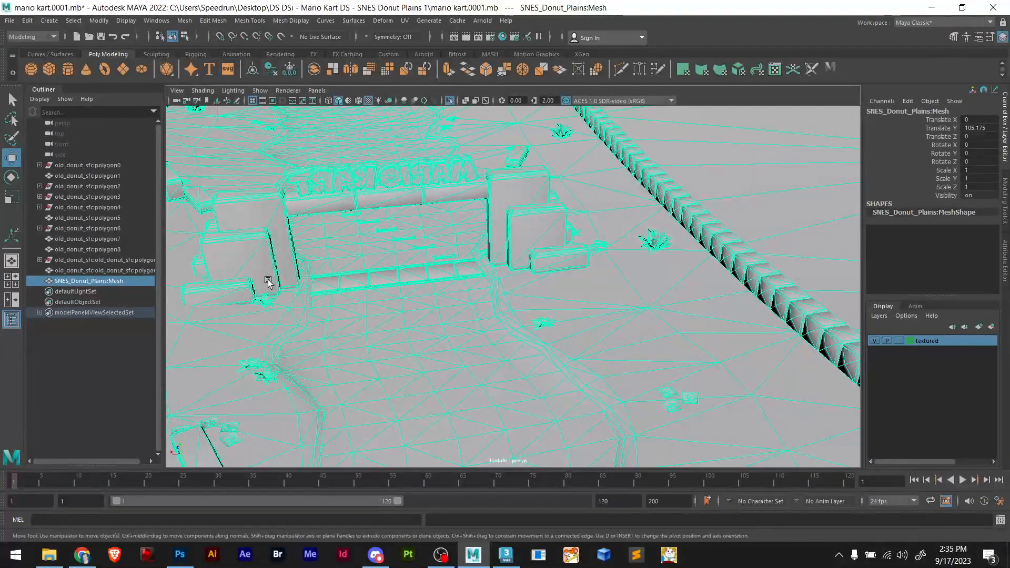
Open the UV Editor for the imported mesh and maximize its window
left_click(1005, 112)
left_click(1005, 141)
left_click(408, 21)
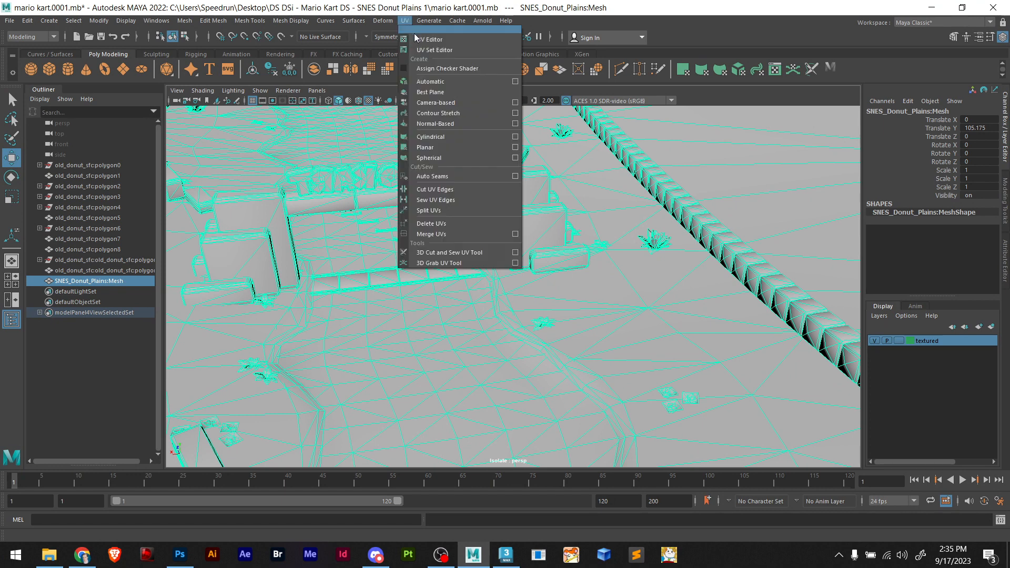
left_click(416, 33)
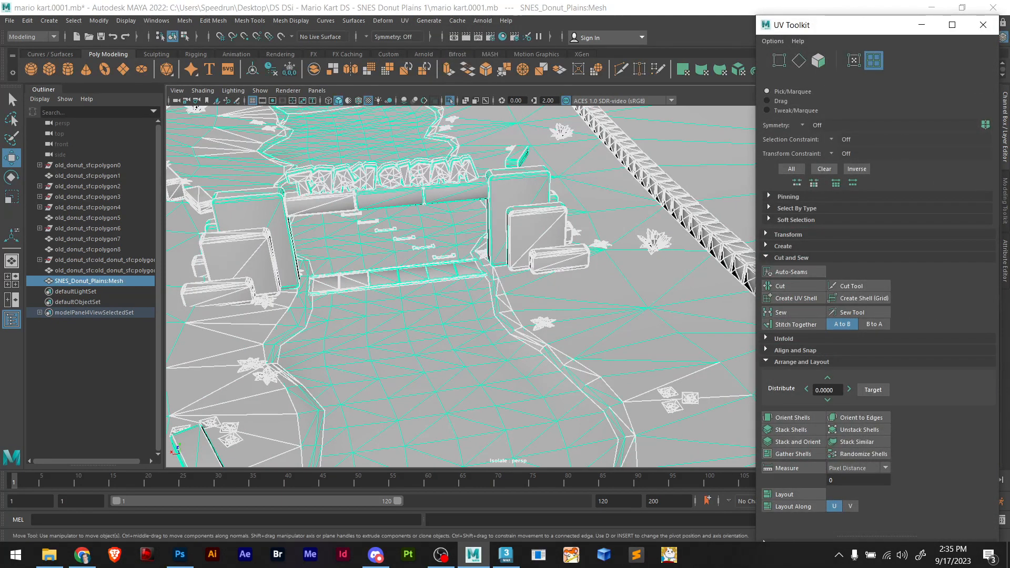
left_click(503, 37)
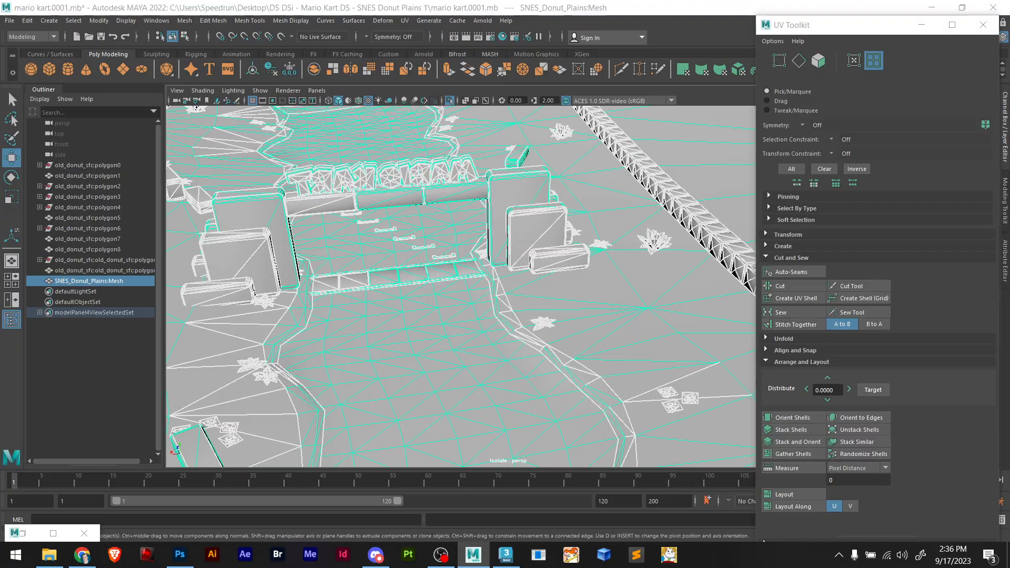
double_click(673, 102)
right_click_drag(592, 202, 576, 245, "alt")
Examine the mesh's UV layout, including the track and surrounding terrain shells, and close the UV Editor
scroll(575, 245, "down", 15)
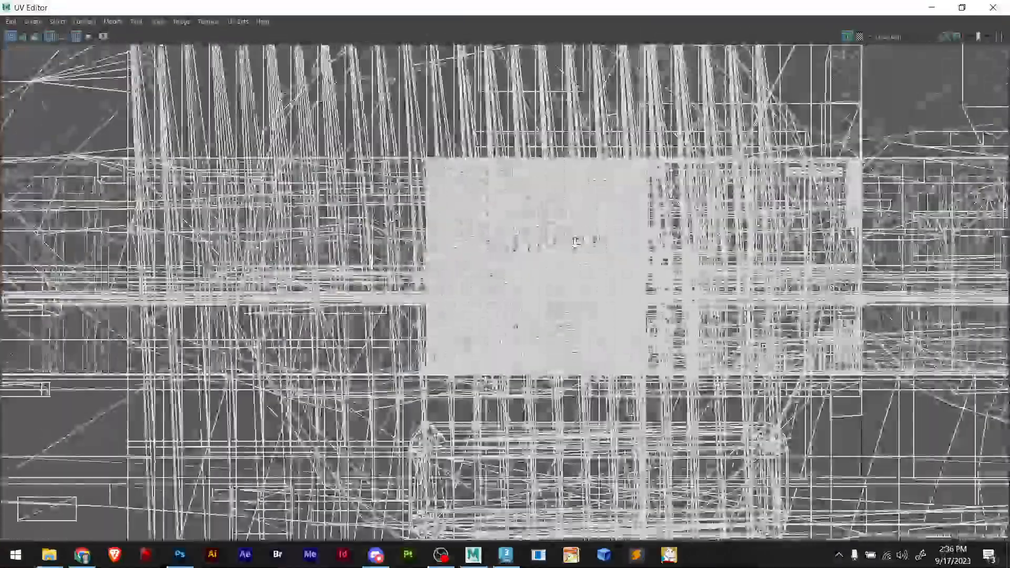
scroll(576, 243, "down", 10)
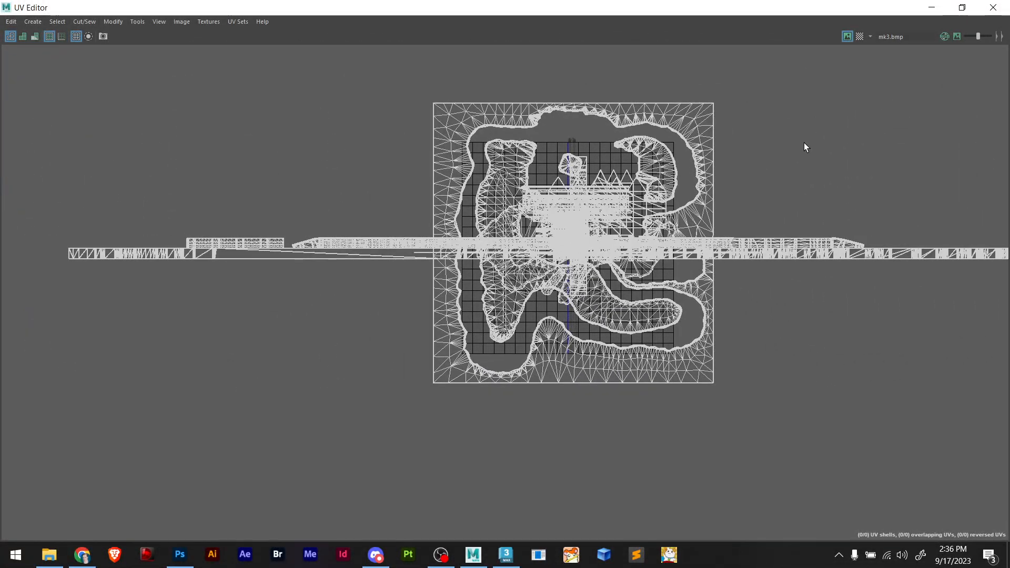
scroll(590, 224, "up", 10)
scroll(591, 224, "down", 10)
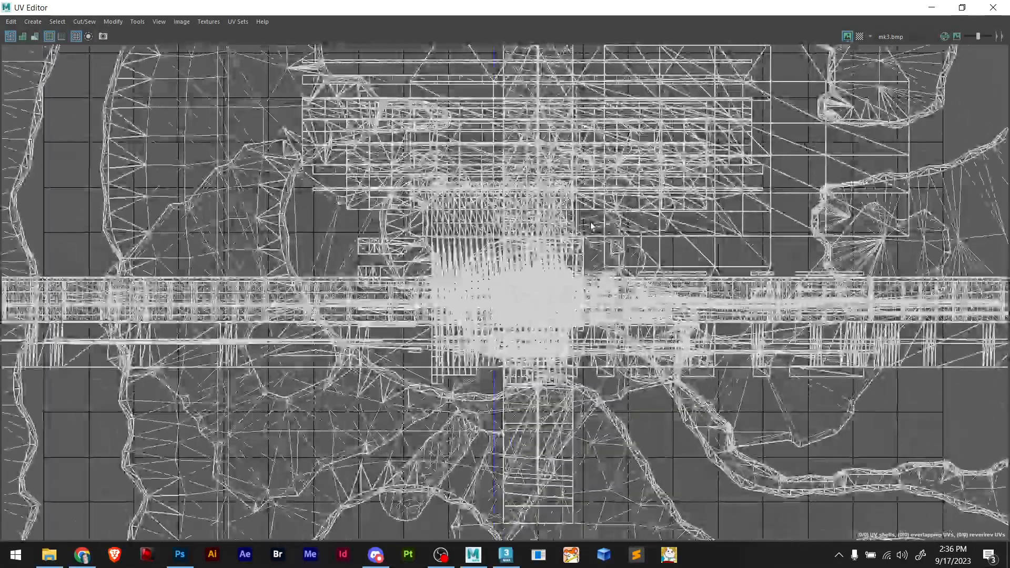
scroll(597, 223, "down", 10)
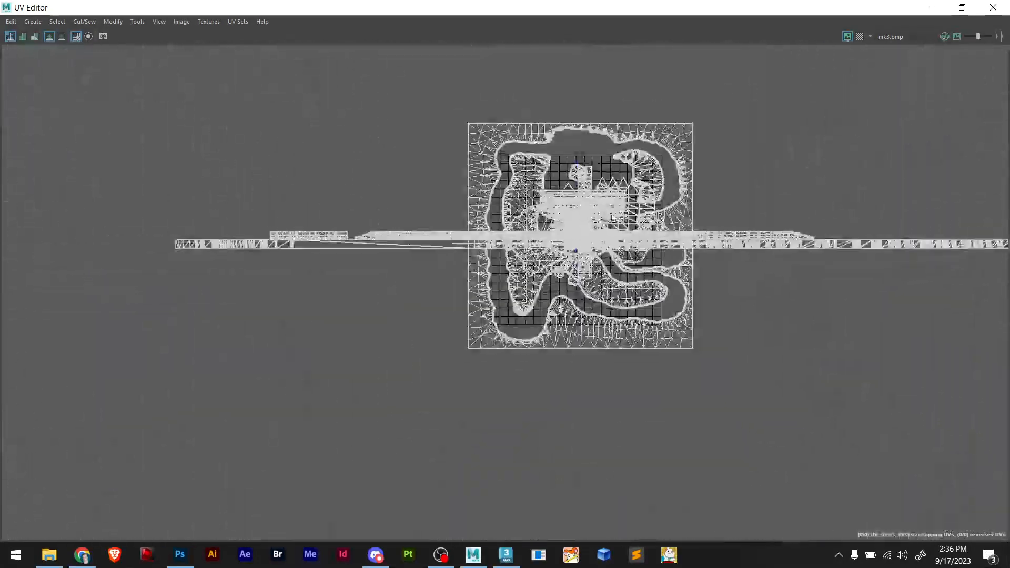
scroll(856, 222, "down", 6)
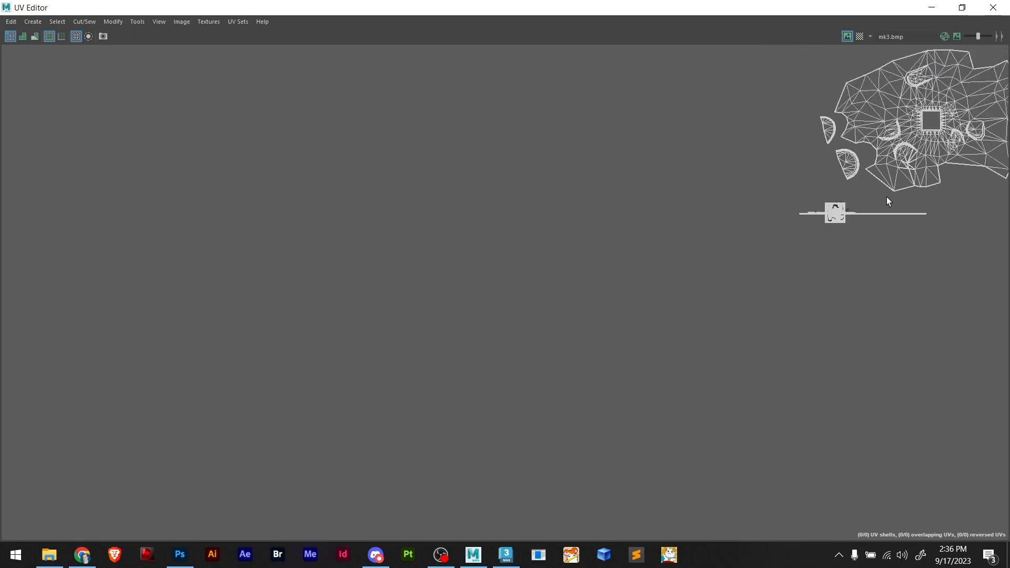
middle_click_drag(805, 210, 647, 260, "alt")
scroll(829, 178, "up", 10)
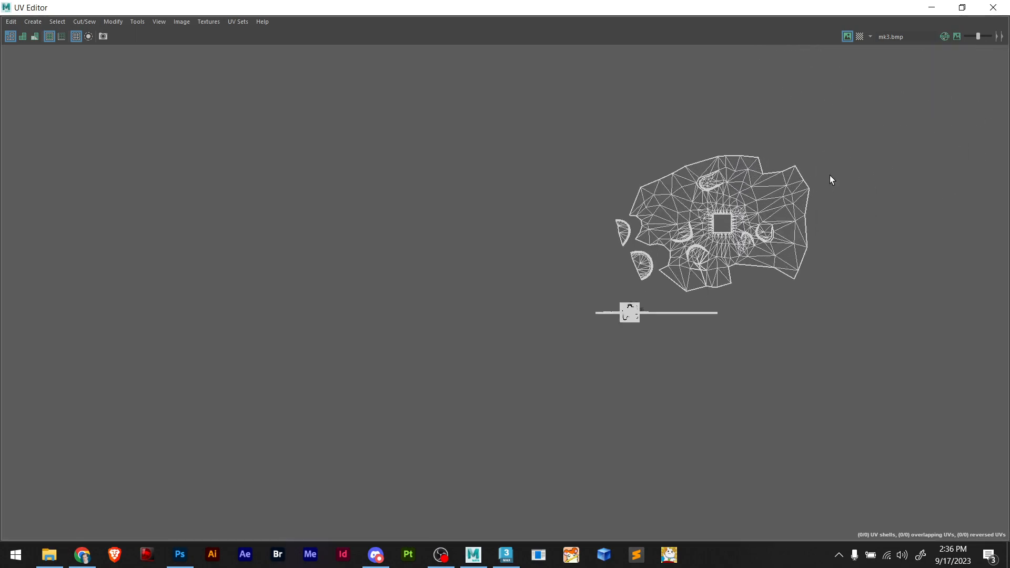
scroll(613, 224, "up", 2)
scroll(650, 215, "down", 4)
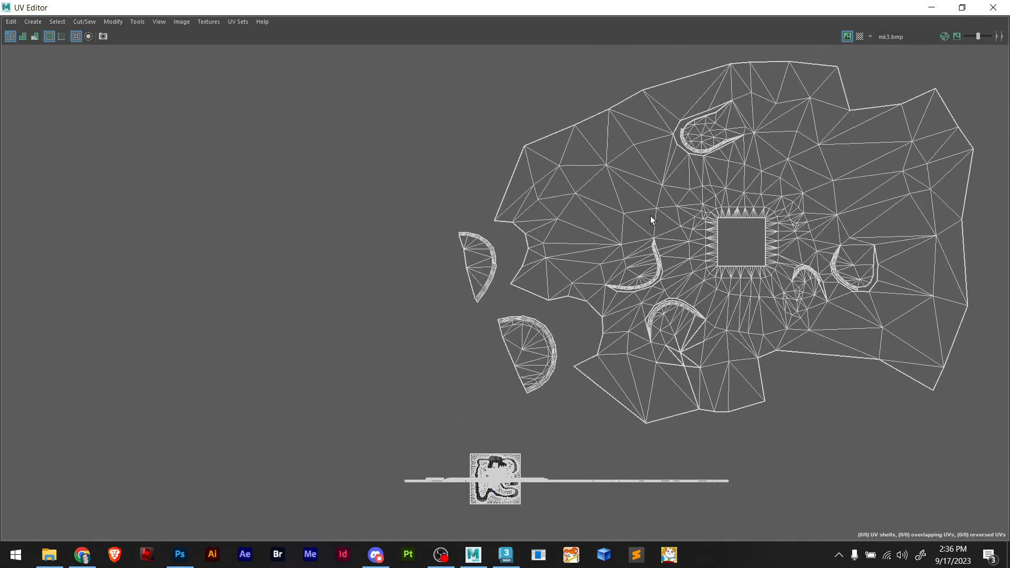
left_click(994, 5)
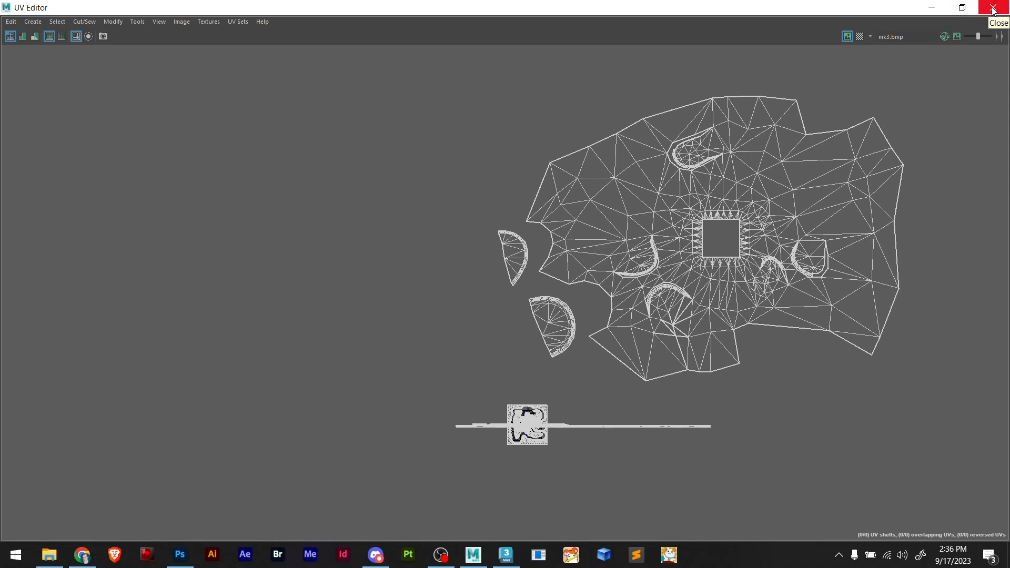
left_click(993, 7)
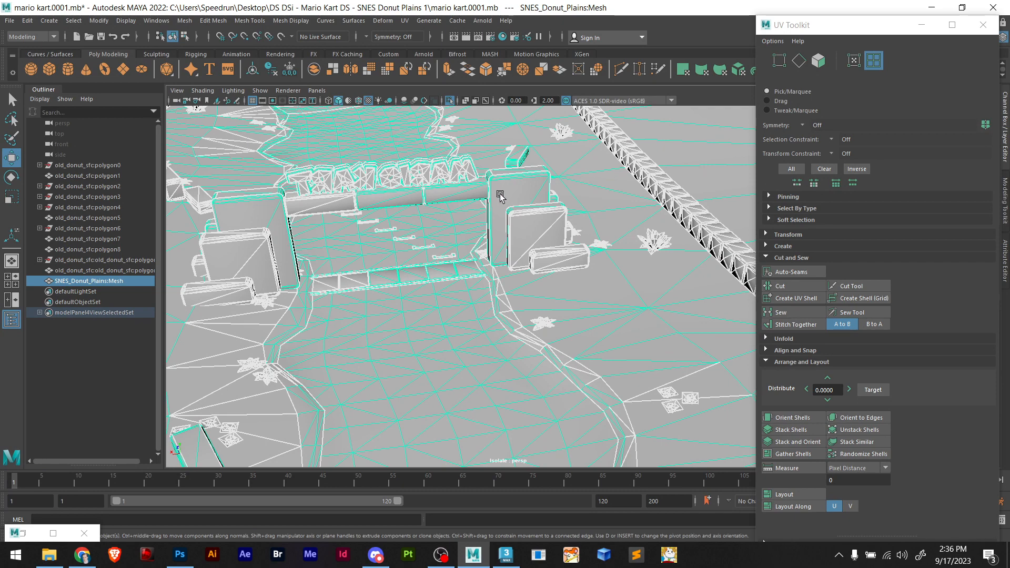
In face mode, delete the block of track and ground faces in front of the start gate, including the small leftover face
left_click(817, 61)
left_click(819, 61)
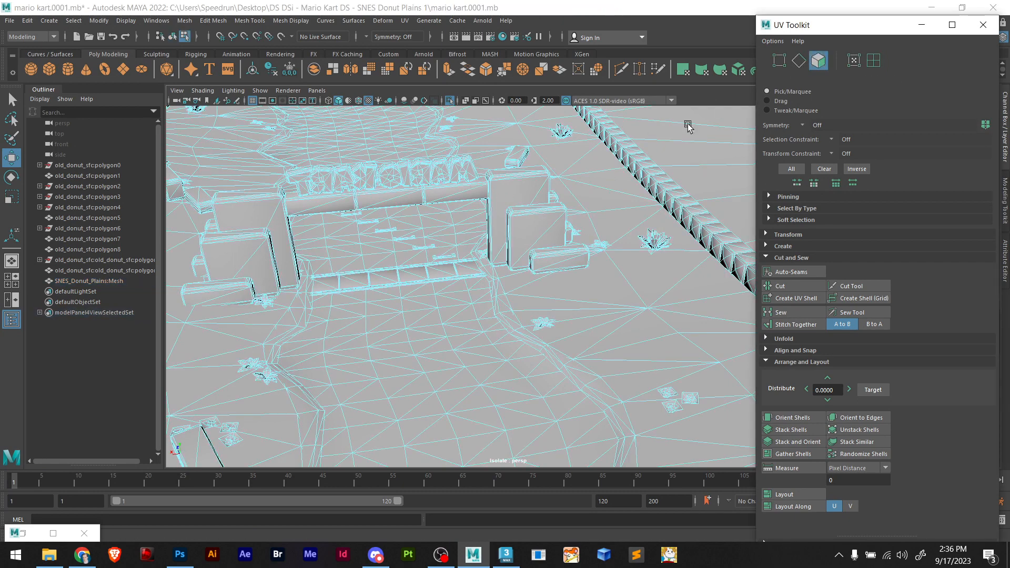
left_click(518, 215)
middle_click_drag(452, 238, 415, 219, "alt")
scroll(415, 219, "up", 2)
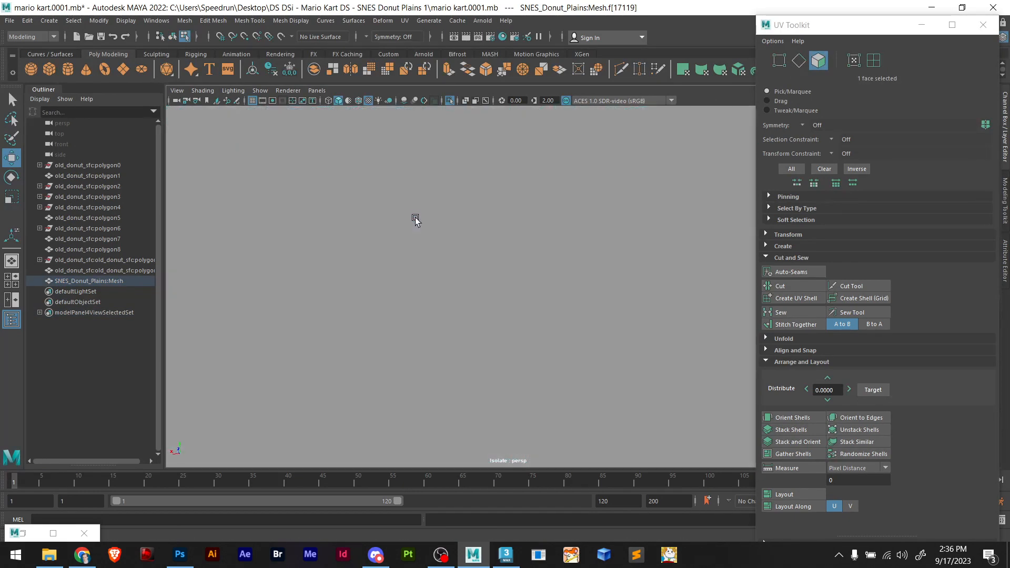
scroll(415, 229, "down", 5)
scroll(448, 289, "up", 6)
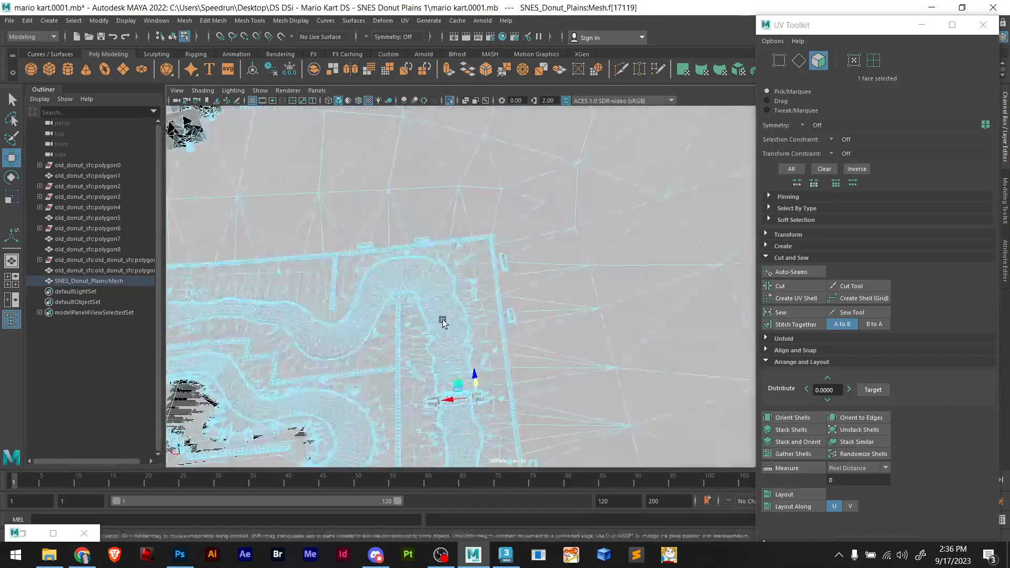
scroll(475, 204, "down", 4)
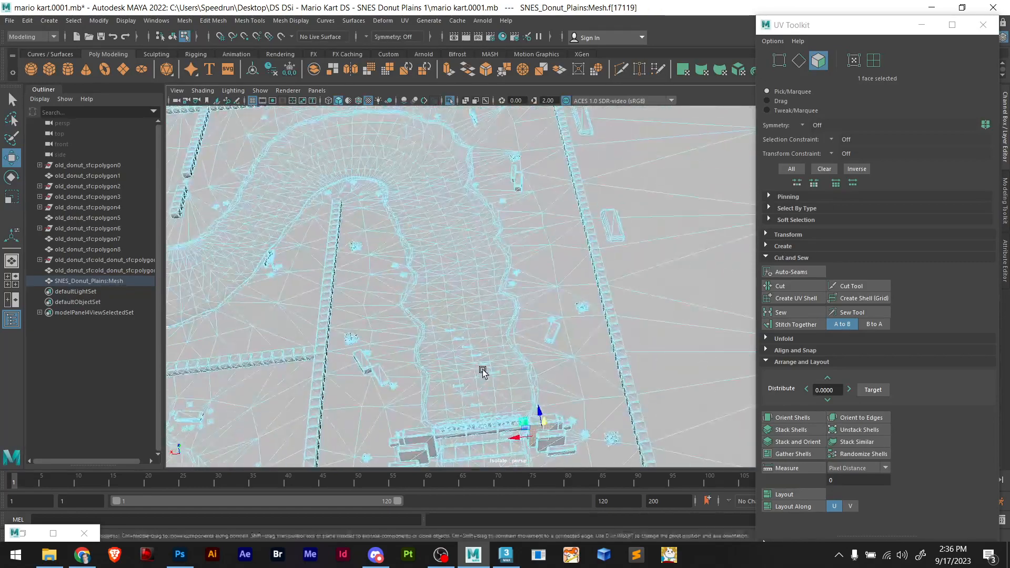
middle_click_drag(483, 372, 485, 309, "alt")
left_click_drag(616, 375, 323, 471)
key("Delete")
key("Delete")
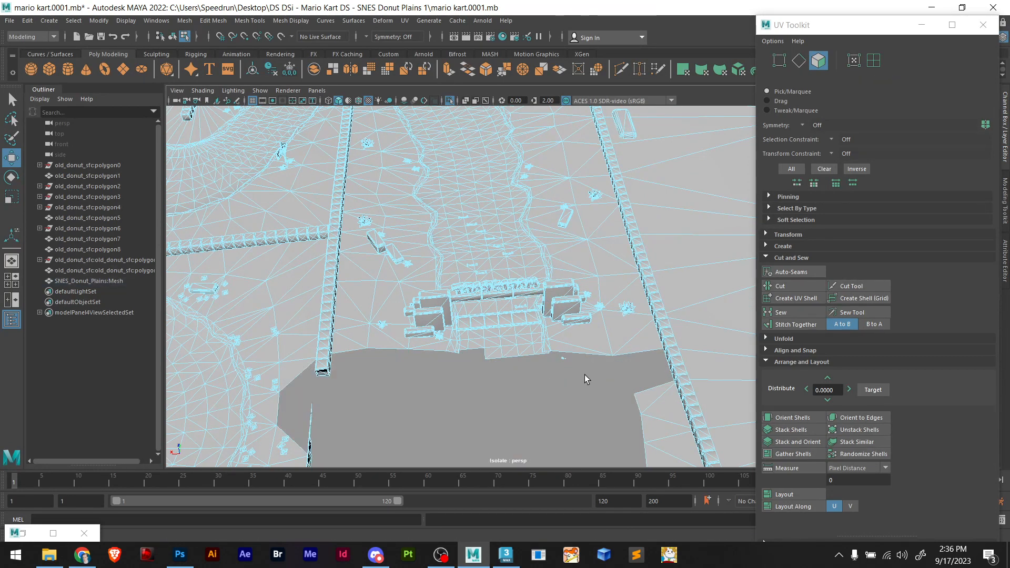
left_click_drag(553, 354, 554, 355)
key("Delete")
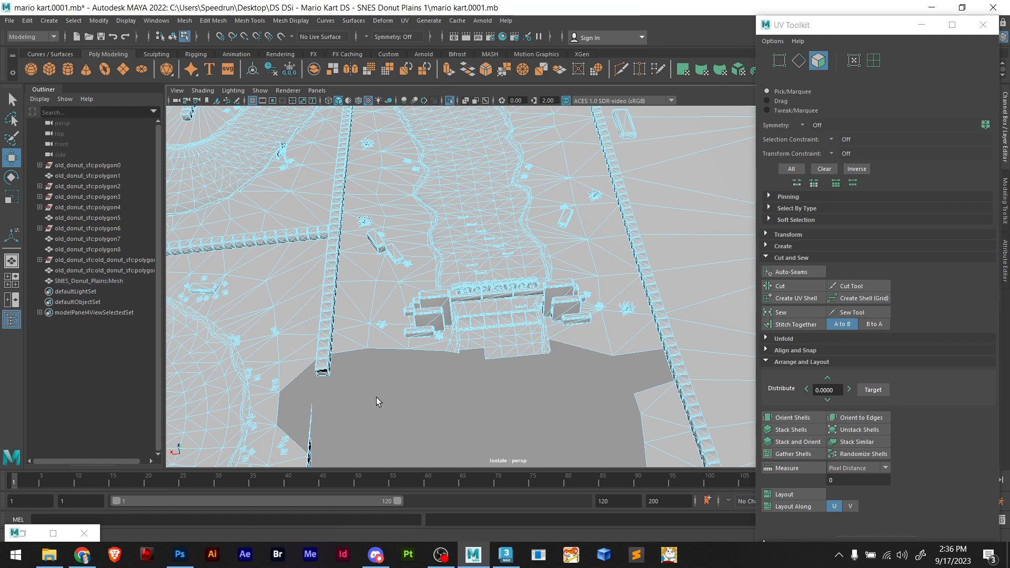
Delete all remaining faces of the mesh except the start gate and the strip of ground around it
left_click_drag(618, 250, 618, 249)
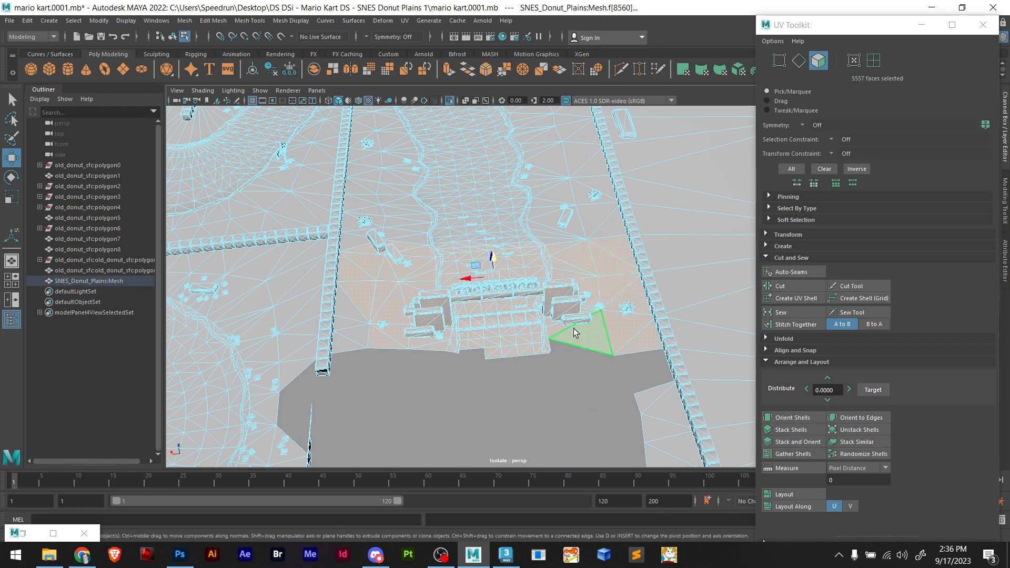
scroll(576, 333, "down", 15)
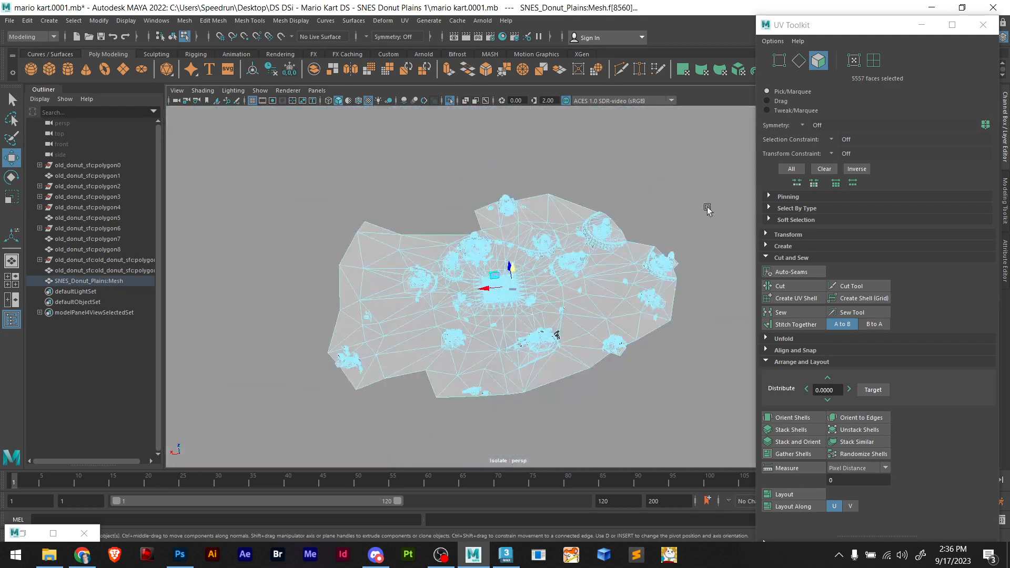
left_click_drag(722, 175, 248, 439)
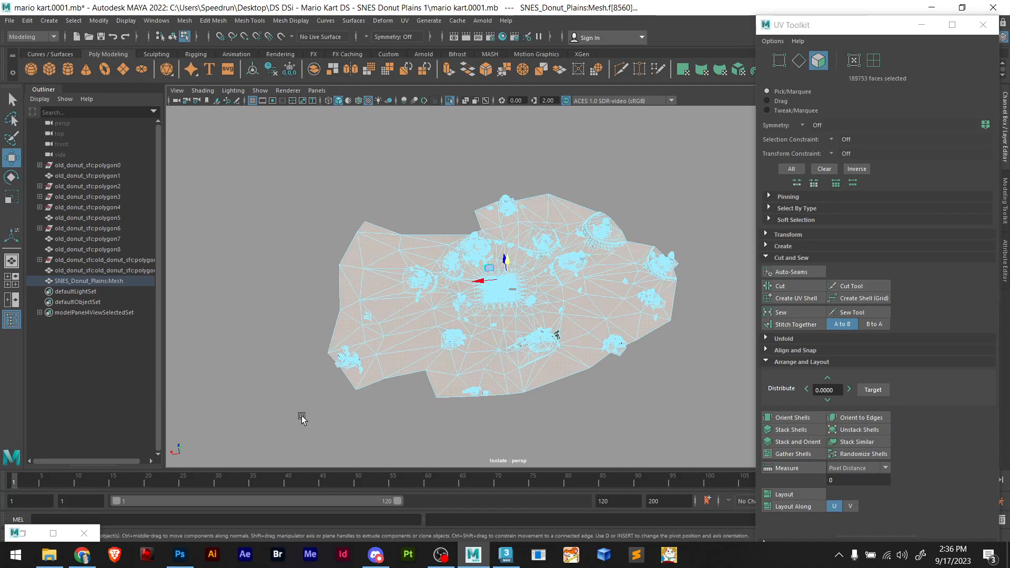
key("Delete")
scroll(514, 292, "up", 15)
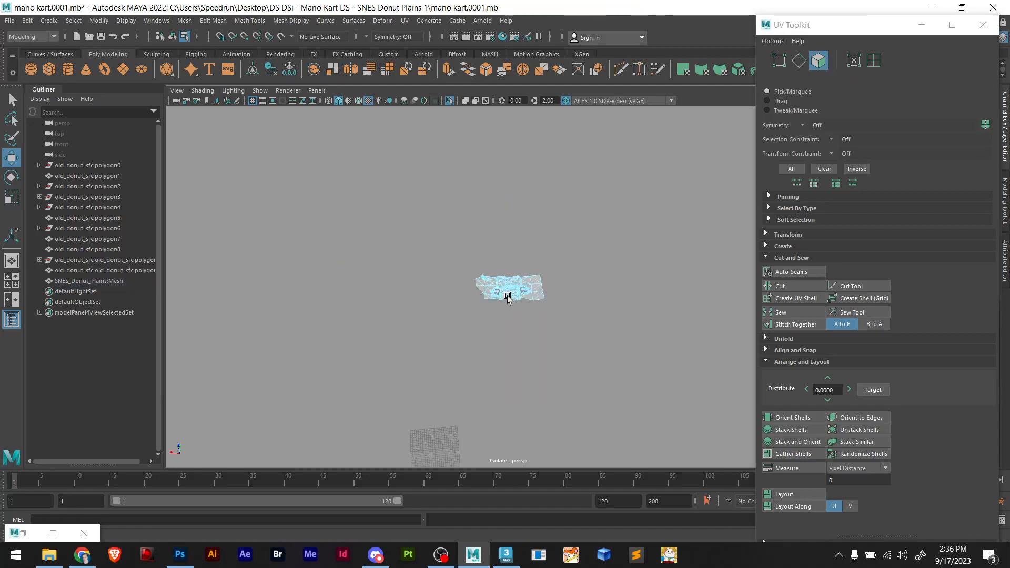
scroll(510, 303, "down", 12)
middle_click_drag(506, 309, 481, 270, "alt")
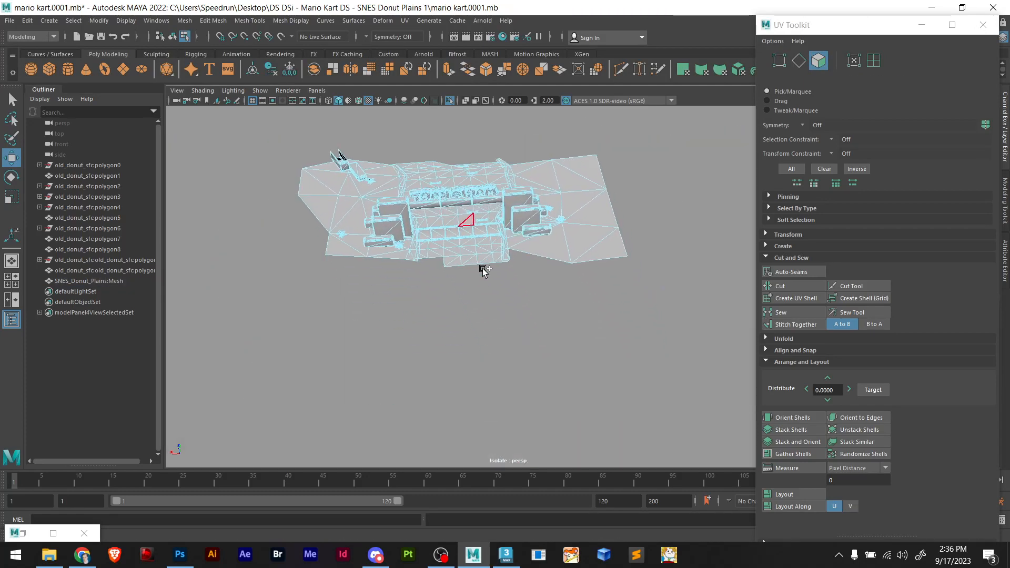
Examine the start gate and the ground faces left around it, switching the mesh from face mode to object mode
scroll(478, 270, "up", 4)
scroll(449, 196, "down", 5)
middle_click_drag(429, 212, 419, 178, "alt")
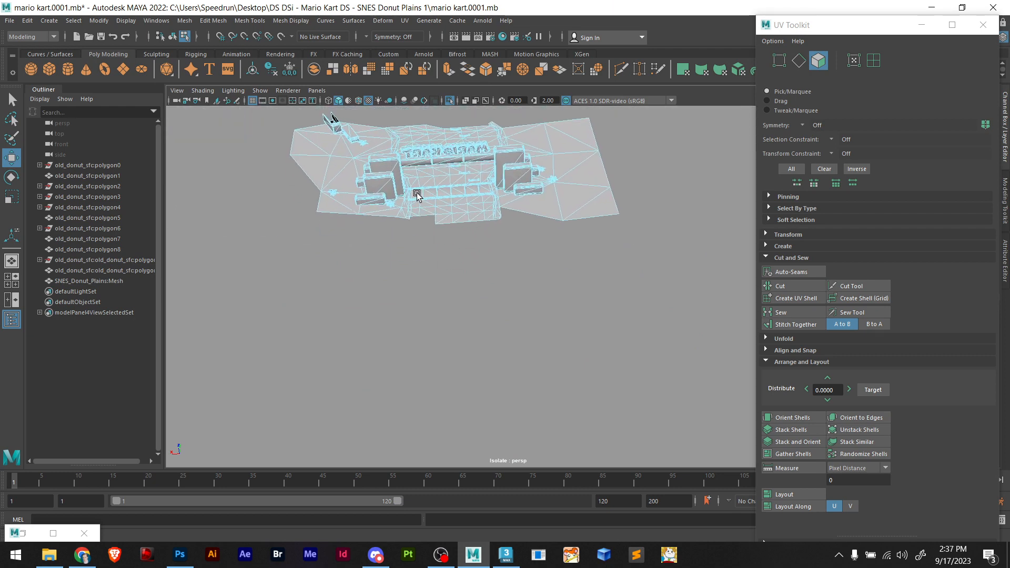
scroll(415, 191, "up", 6)
scroll(426, 225, "down", 6)
middle_click_drag(444, 292, 455, 331, "alt")
right_click_drag(485, 183, 529, 163)
left_click(500, 220)
scroll(494, 237, "up", 5)
scroll(478, 279, "down", 5)
left_click(480, 309)
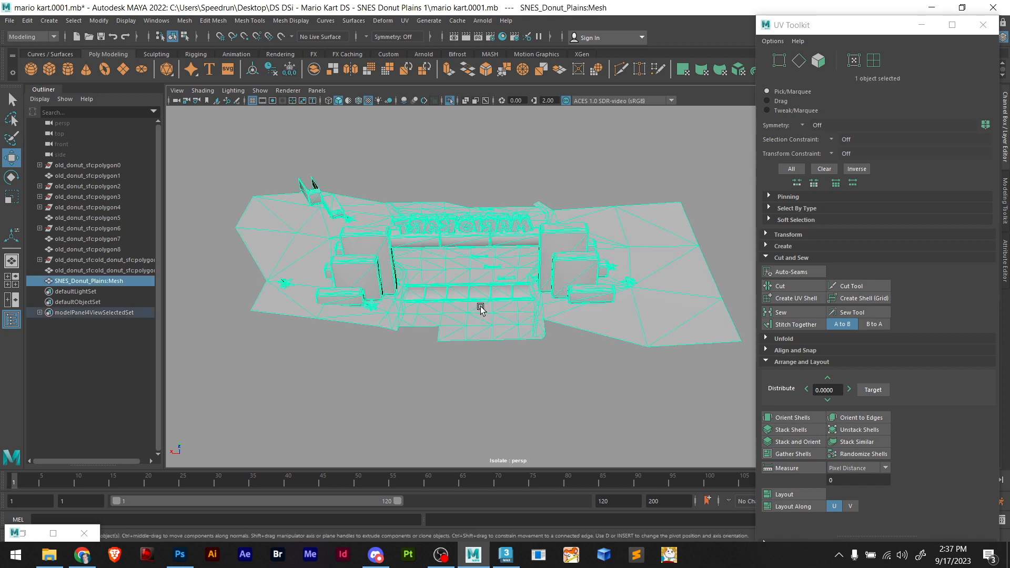
scroll(479, 330, "up", 5)
scroll(479, 332, "down", 5)
scroll(477, 334, "up", 2)
scroll(363, 339, "up", 5)
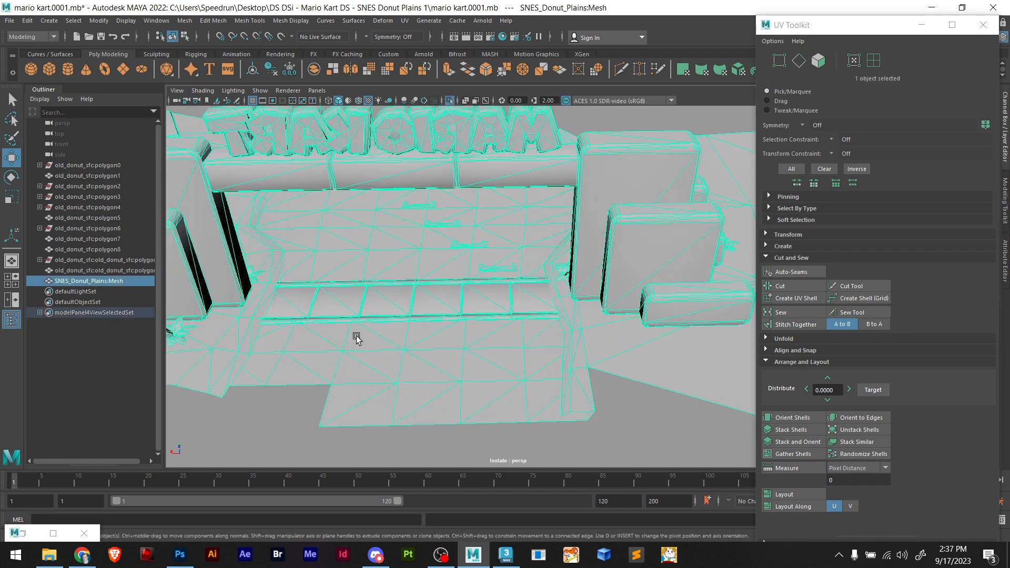
scroll(356, 338, "down", 5)
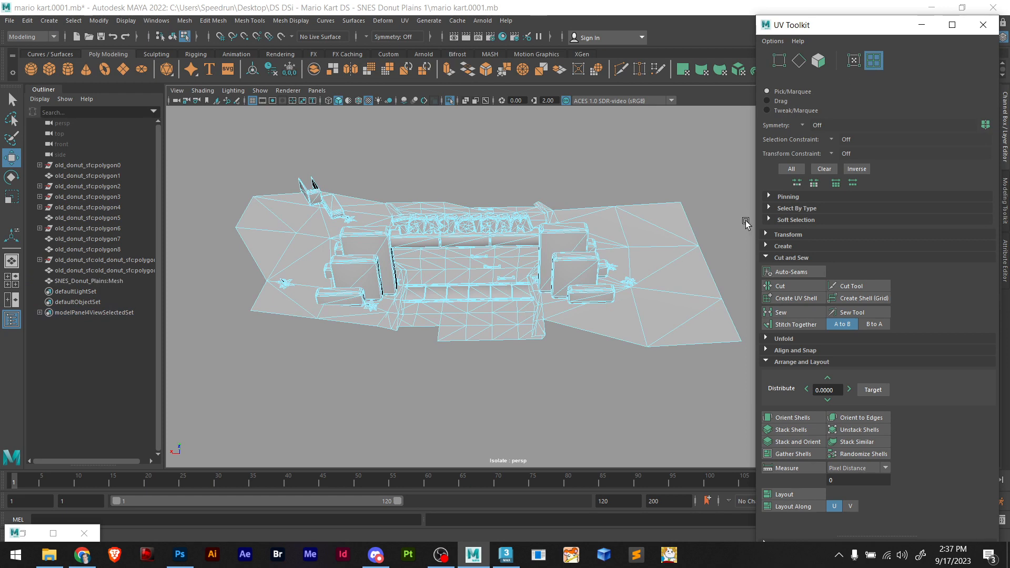
In UV shell mode, delete the grey terrain shell beside one gate pillar and the track surface shells under the gate
left_click(644, 292)
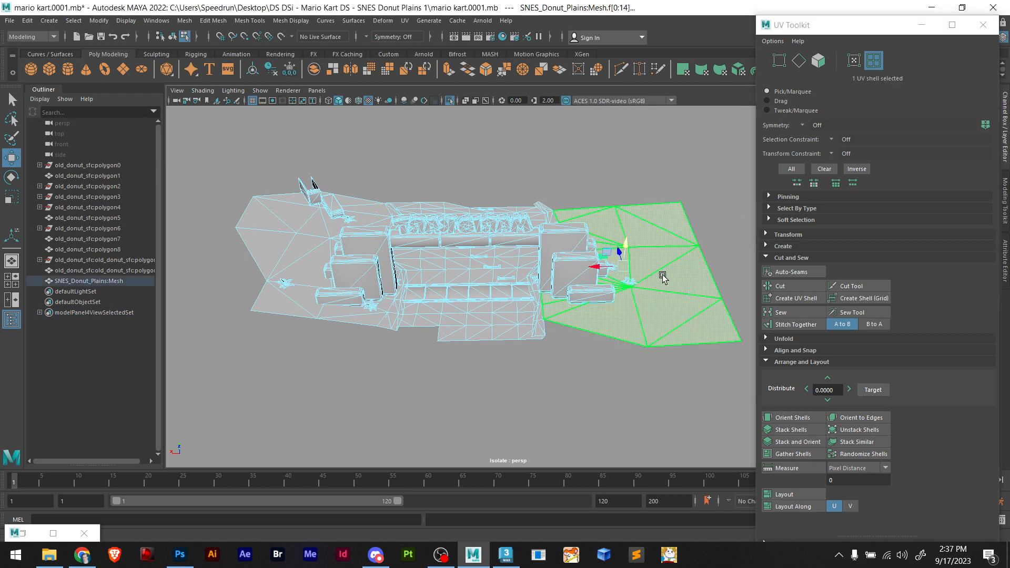
key("Delete")
left_click(468, 326)
key("Delete")
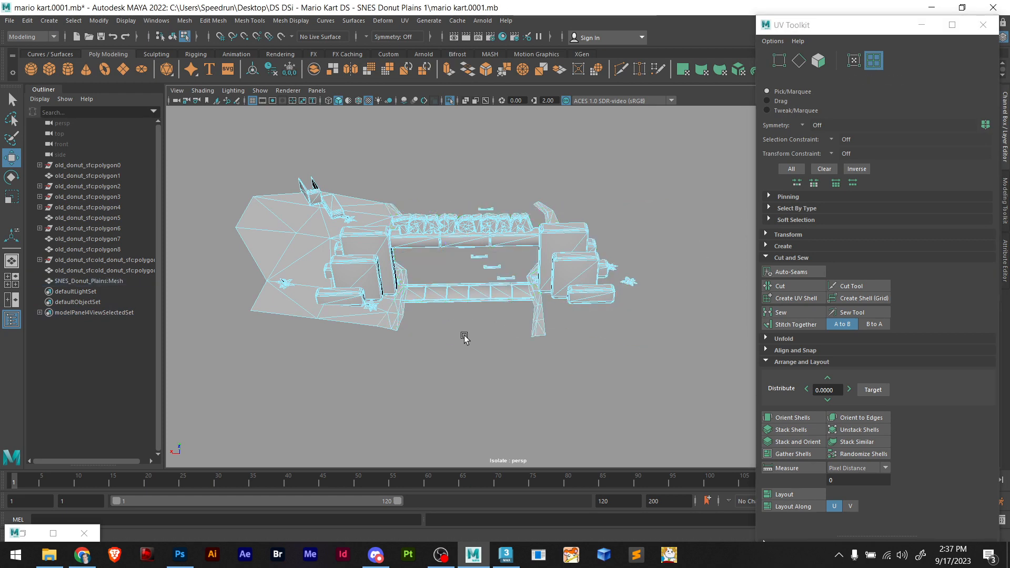
Try to delete the narrow curved ground strip and the start-line faces between the gate pillars
left_click(541, 325)
key("Delete")
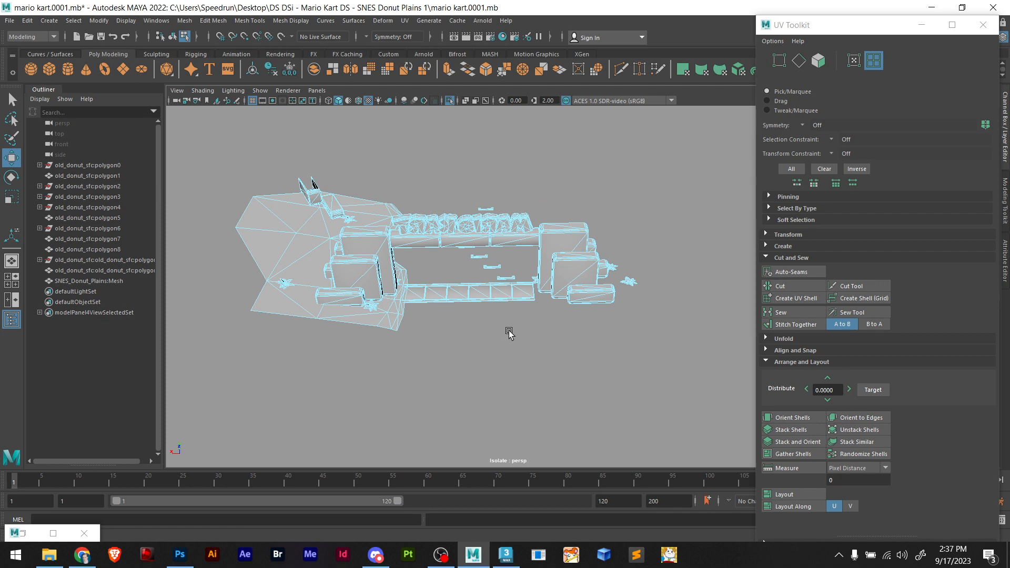
left_click(432, 303)
key("Delete")
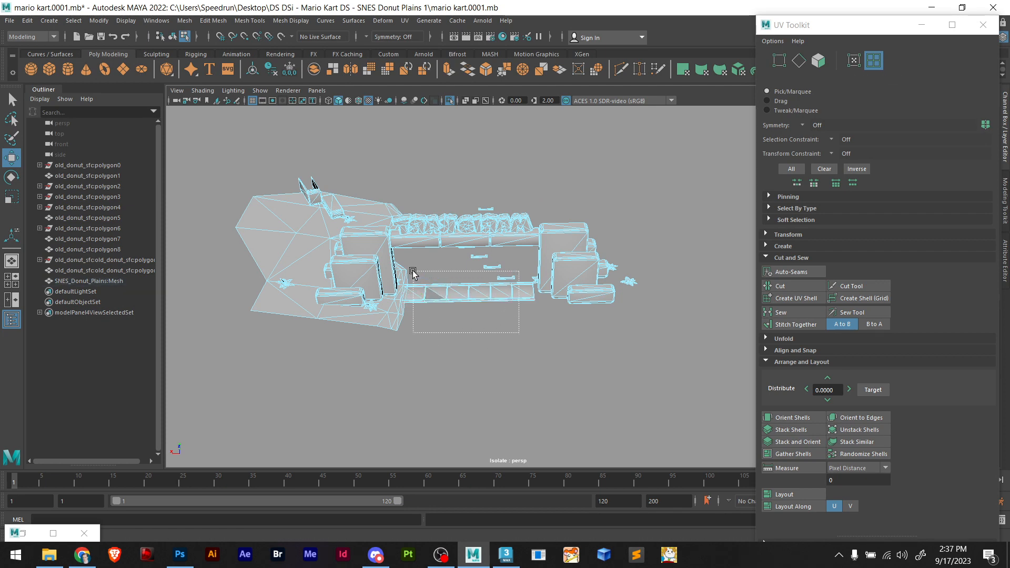
left_click_drag(413, 273, 416, 274)
left_click(484, 336)
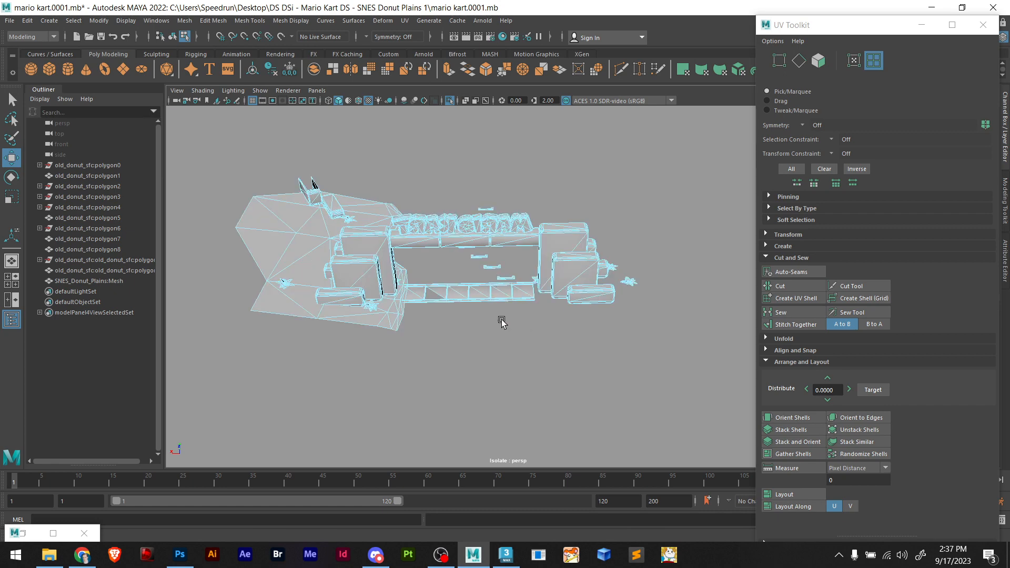
Undo the latest start-line face selections and deletions and the removal of the narrow curved ground strip
left_click_drag(493, 318, 480, 328, "alt")
middle_click_drag(471, 336, 526, 271, "alt")
scroll(501, 287, "up", 6)
scroll(395, 270, "down", 4)
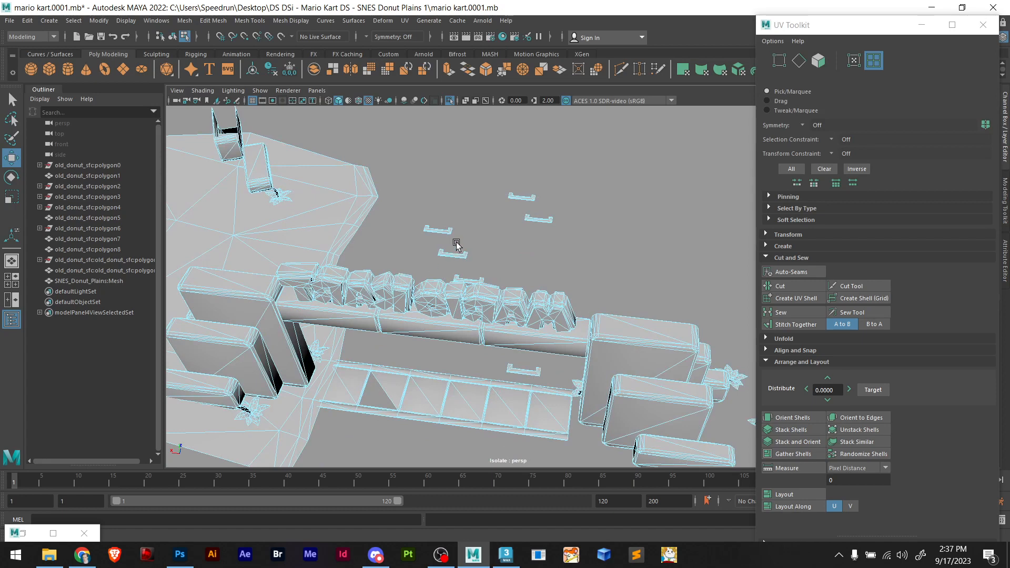
scroll(531, 314, "down", 5)
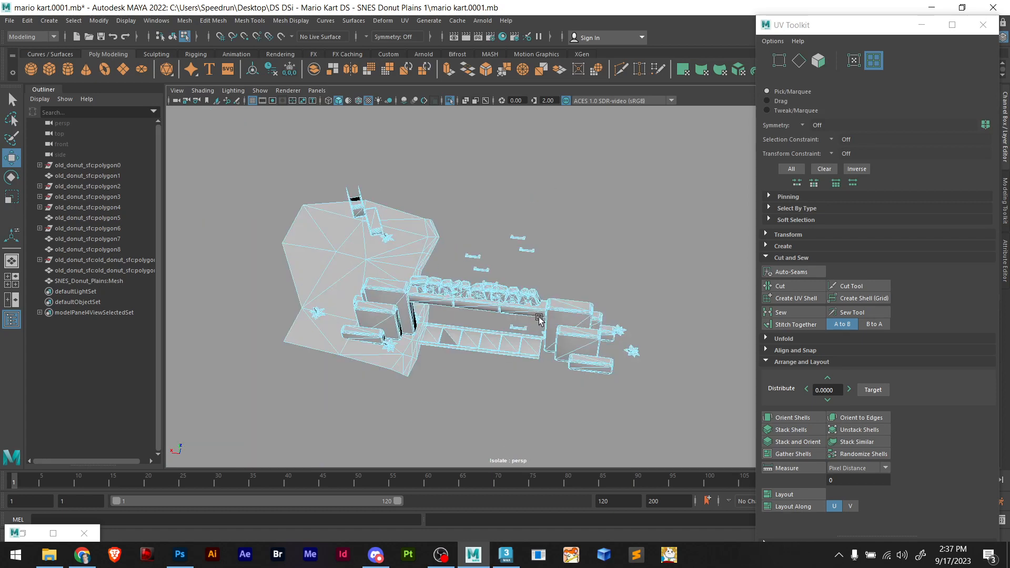
scroll(560, 276, "down", 3)
left_click_drag(541, 275, 548, 304, "alt")
key("ctrl+z")
key("ctrl+z")
key("ctrl+z")
key("ctrl+z")
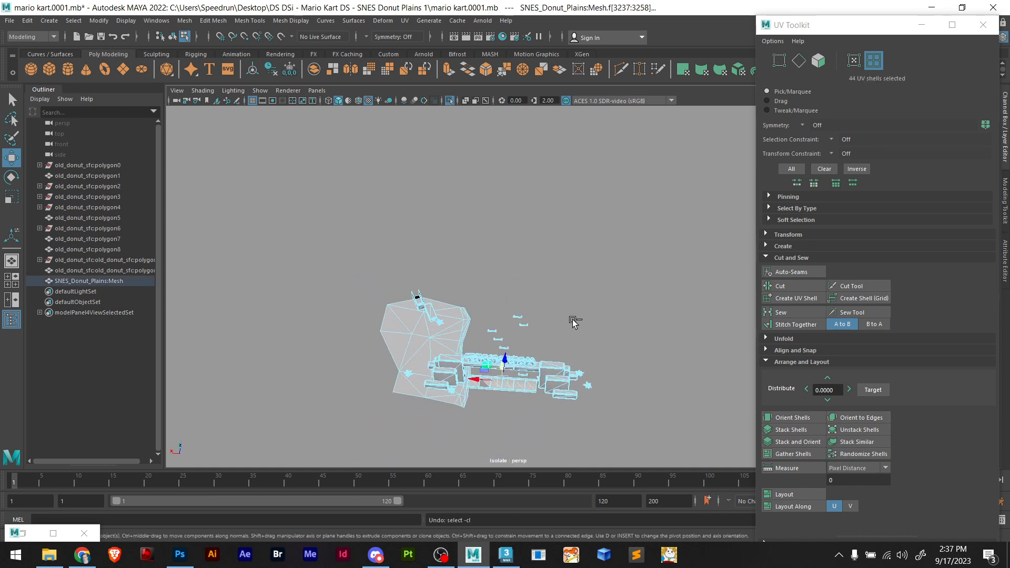
key("ctrl+z")
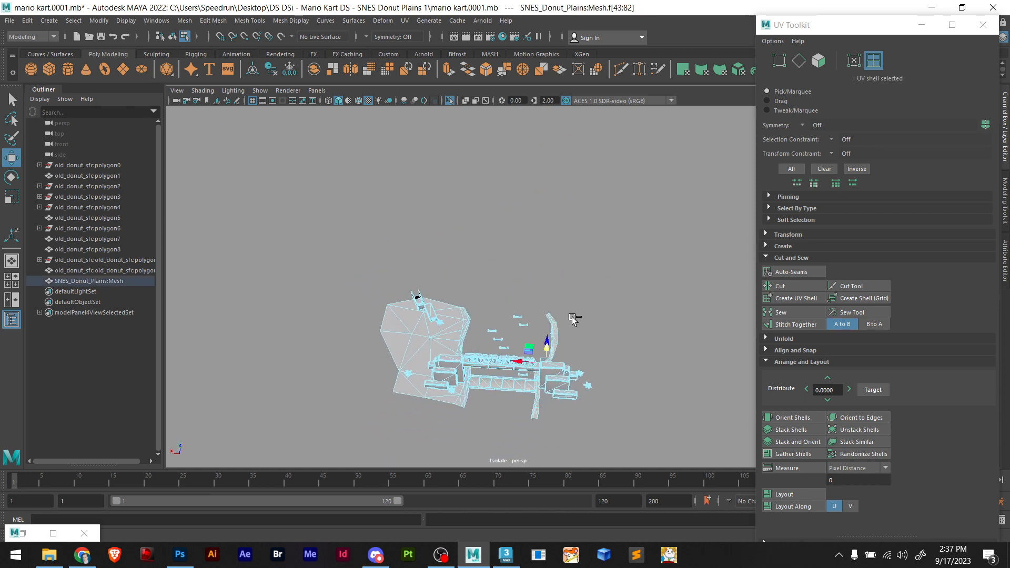
key("ctrl+z")
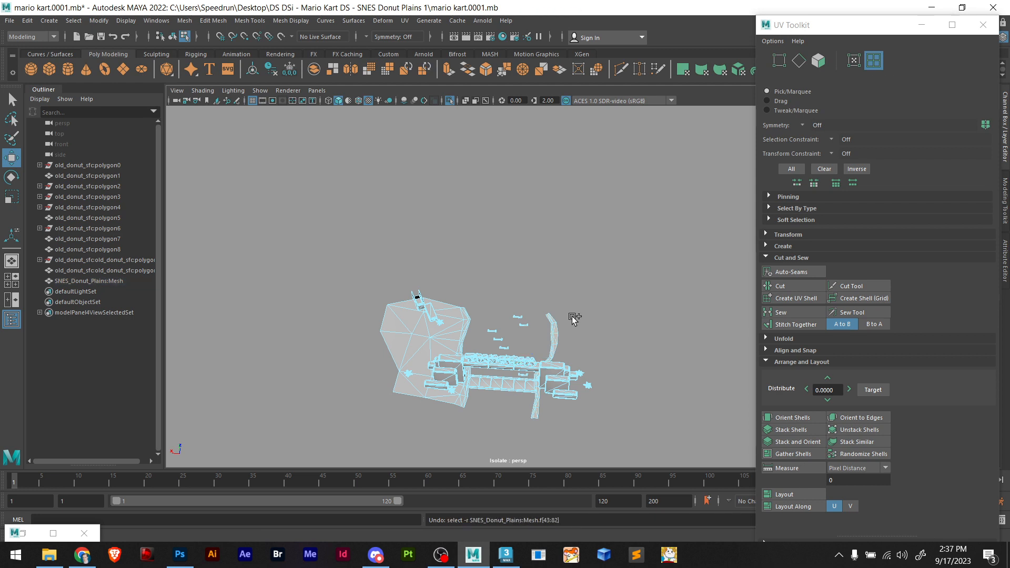
Delete the narrow curved ground strip together with the start-line faces between the gate pillars
left_click(555, 332)
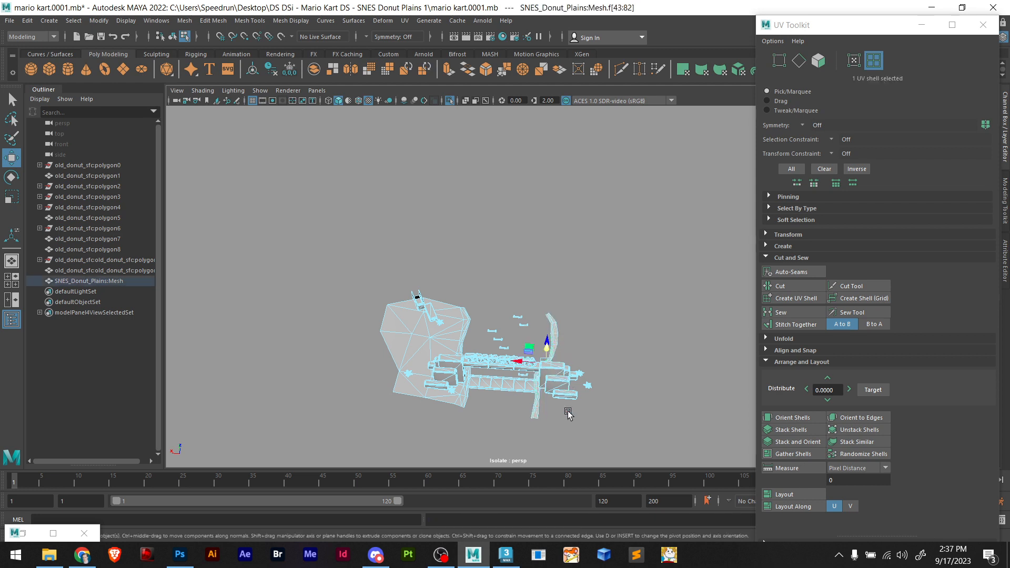
left_click_drag(536, 425, 475, 392)
left_click(475, 385)
key("Delete")
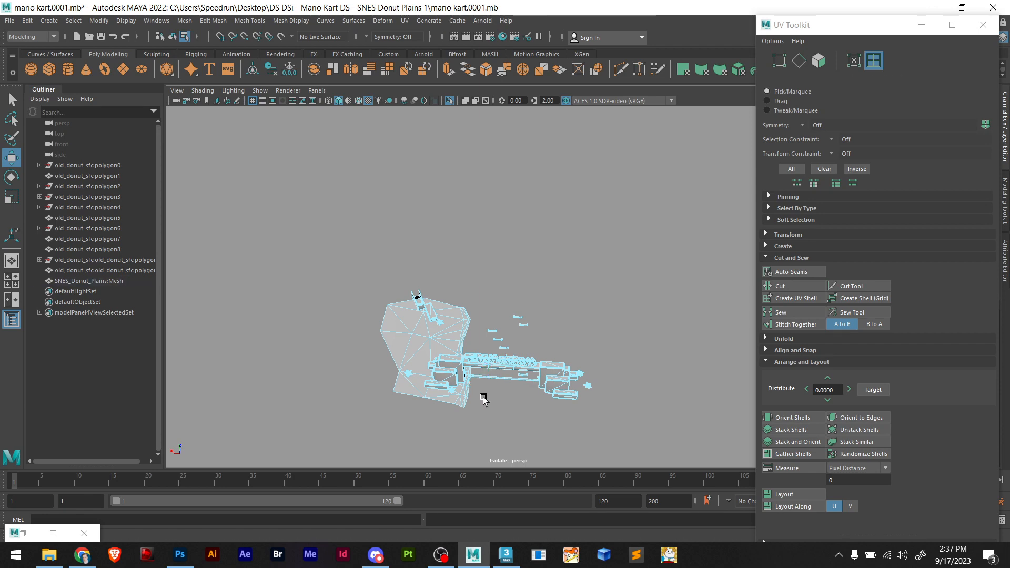
Delete the remaining terrain shell on the gate's other side and the small props standing on it
scroll(462, 413, "up", 6)
scroll(431, 410, "down", 4)
left_click(390, 363)
key("Delete")
left_click_drag(433, 266, 336, 341)
key("Delete")
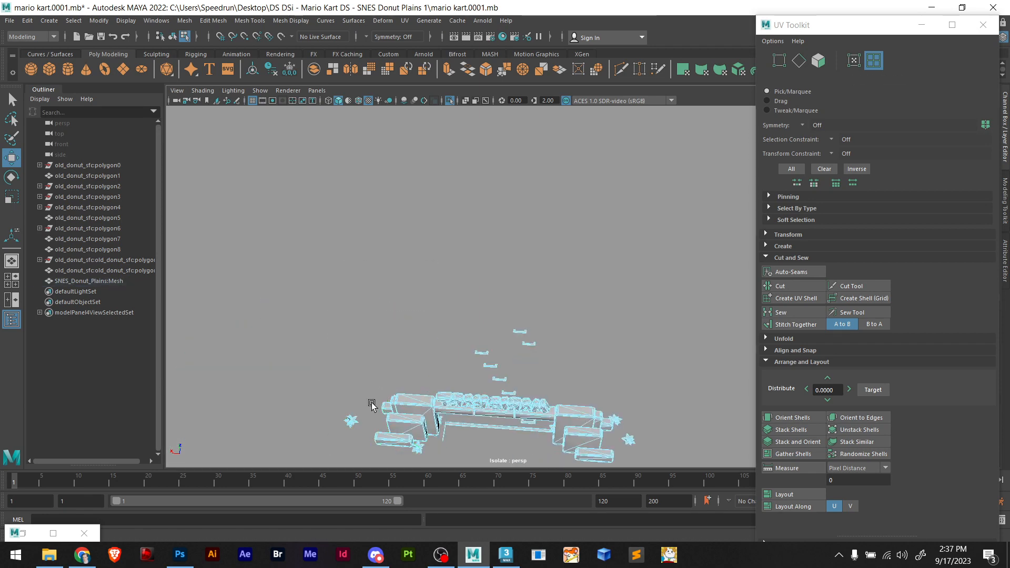
Delete the leftover plant pieces beside the gate and most of the plant at the end of the lowest block
left_click(351, 421)
key("Delete")
left_click(415, 448)
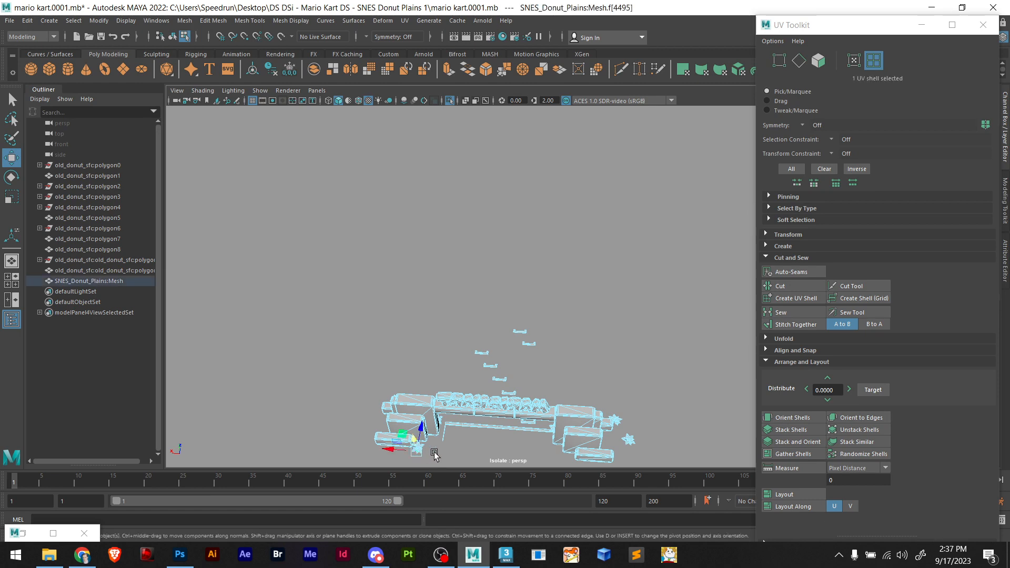
key("f")
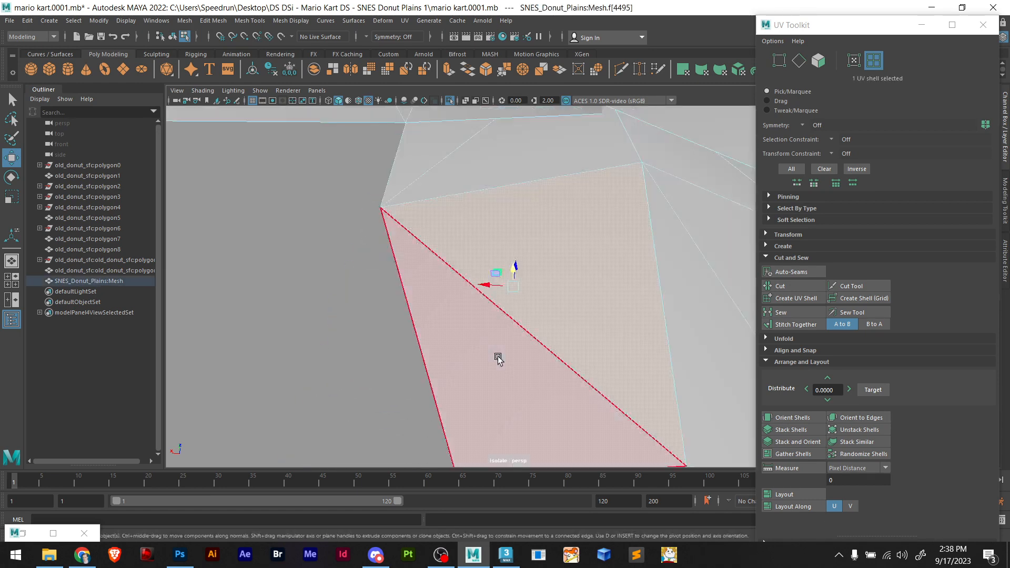
scroll(503, 354, "down", 5)
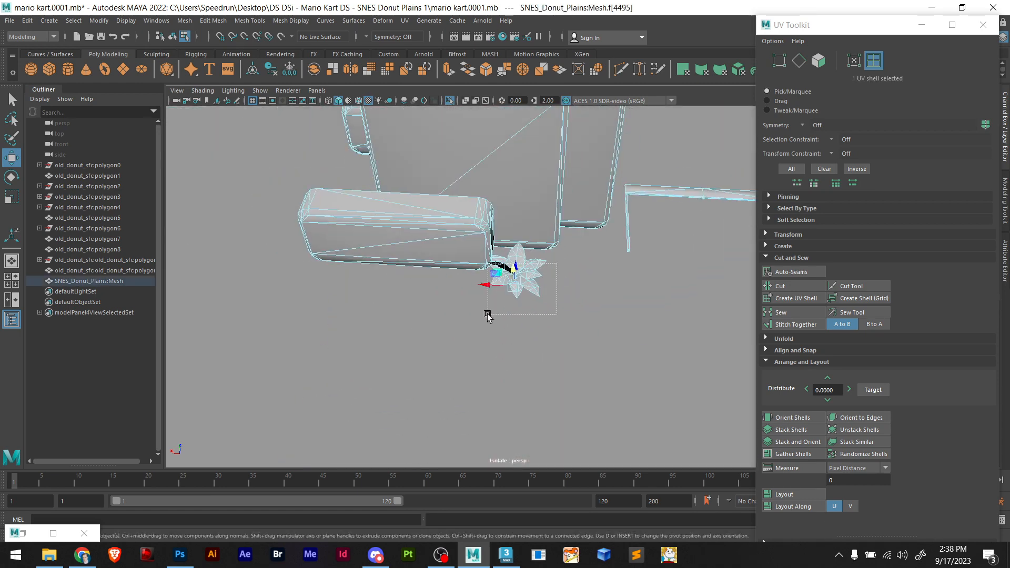
key("Delete")
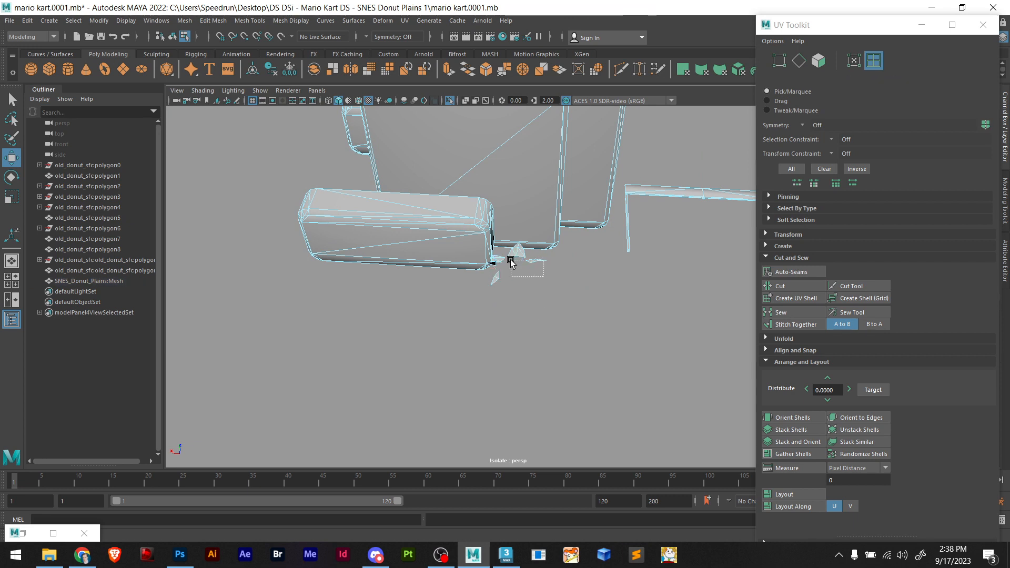
left_click_drag(510, 261, 506, 265)
key("Delete")
Delete the leftover petal fragments around the lowest block and beneath the block behind it
scroll(500, 262, "up", 2)
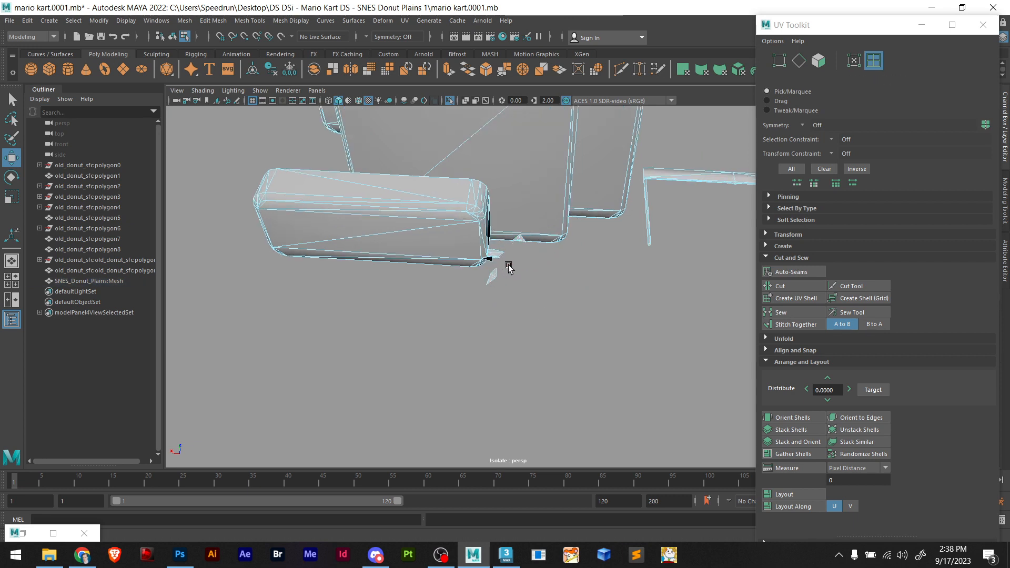
scroll(494, 253, "up", 2)
left_click_drag(501, 240, 484, 263)
key("Delete")
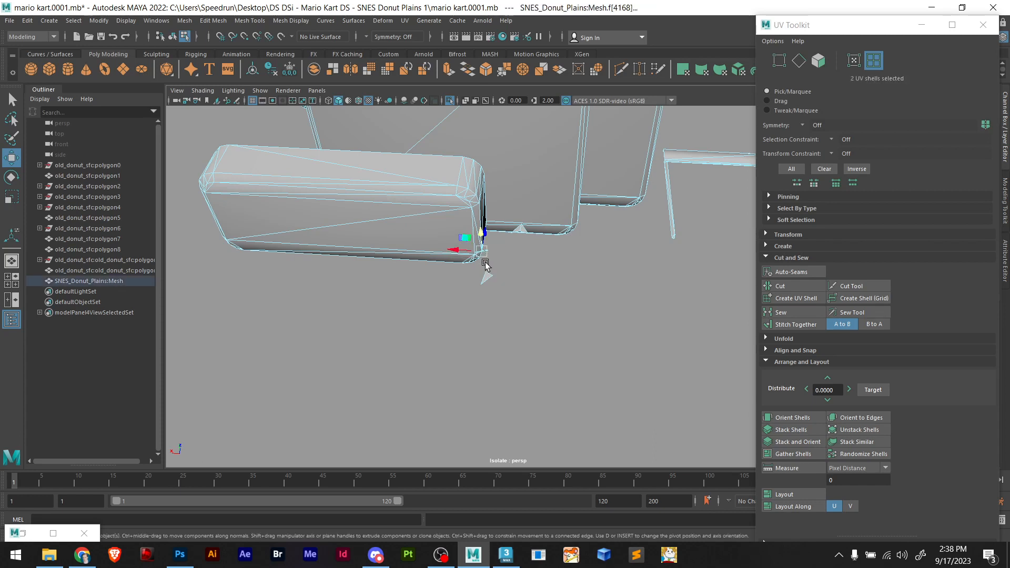
key("Delete")
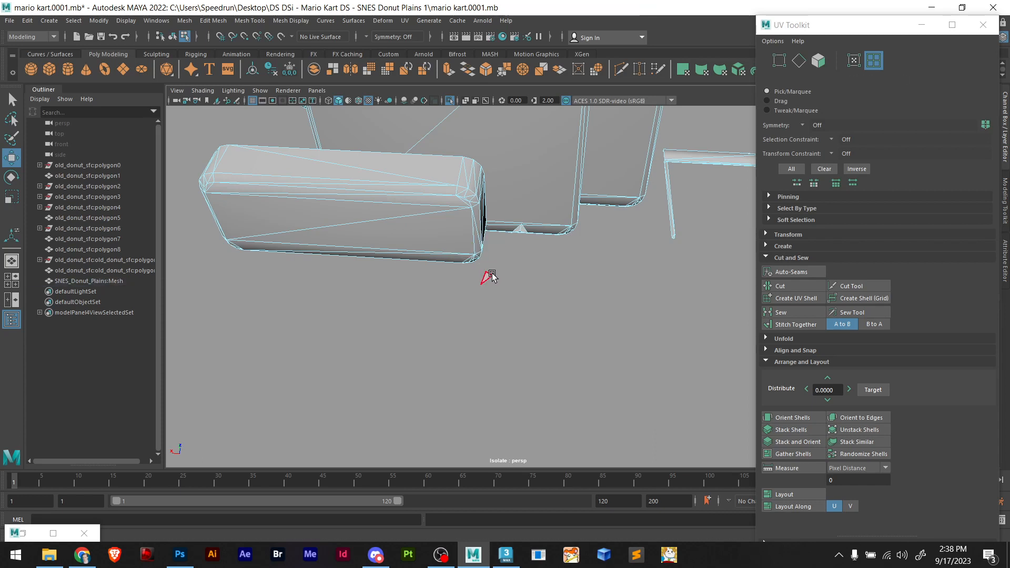
left_click(519, 229)
key("Delete")
left_click(519, 229)
key("Delete")
left_click(521, 229)
key("Delete")
scroll(544, 261, "down", 5)
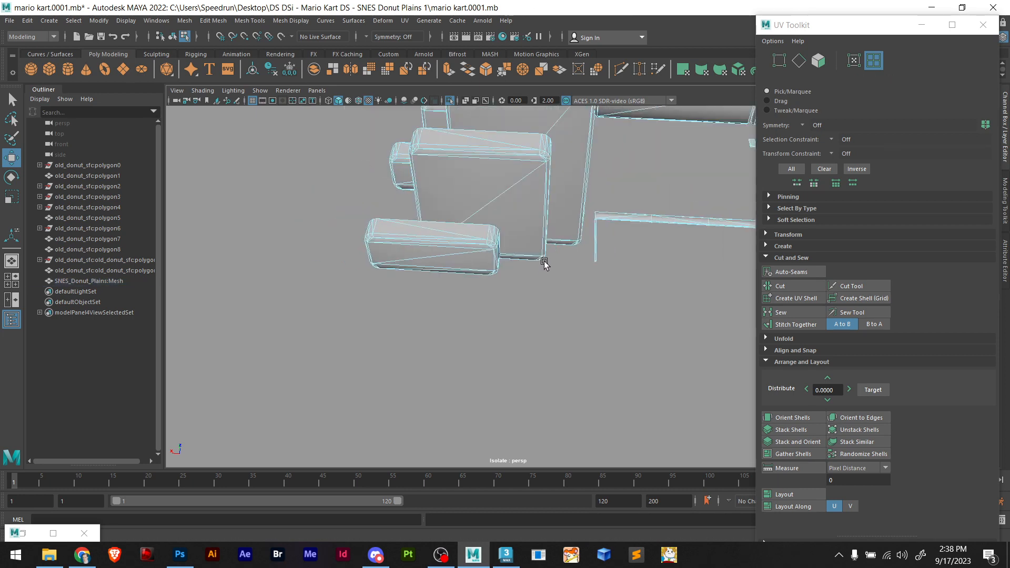
Delete the thin start-line edge under the gate and the tiny fragment it leaves beside the pillar
scroll(577, 273, "down", 4)
middle_click_drag(622, 284, 498, 295, "alt")
scroll(440, 296, "up", 4)
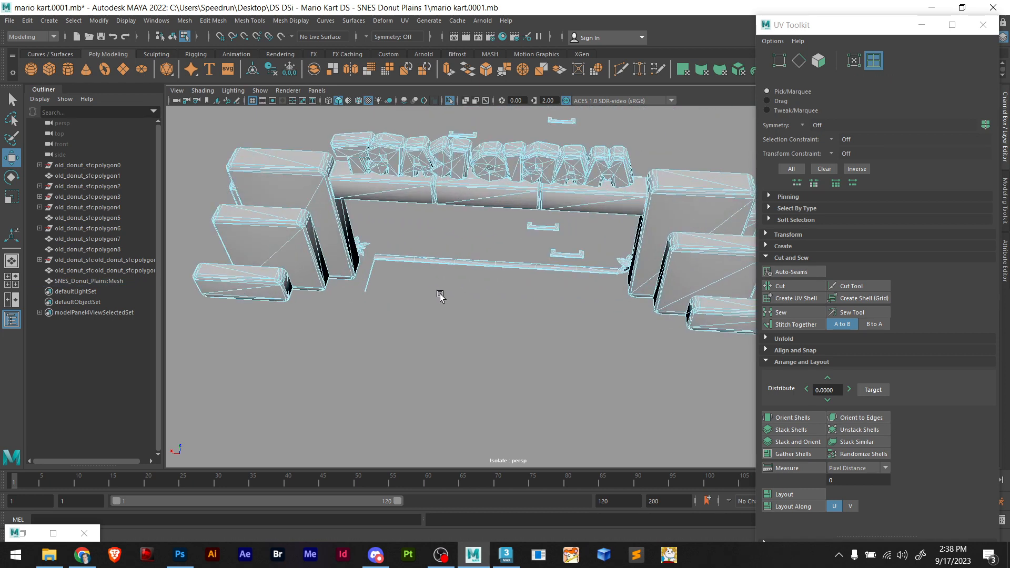
left_click_drag(449, 307, 449, 309)
key("Delete")
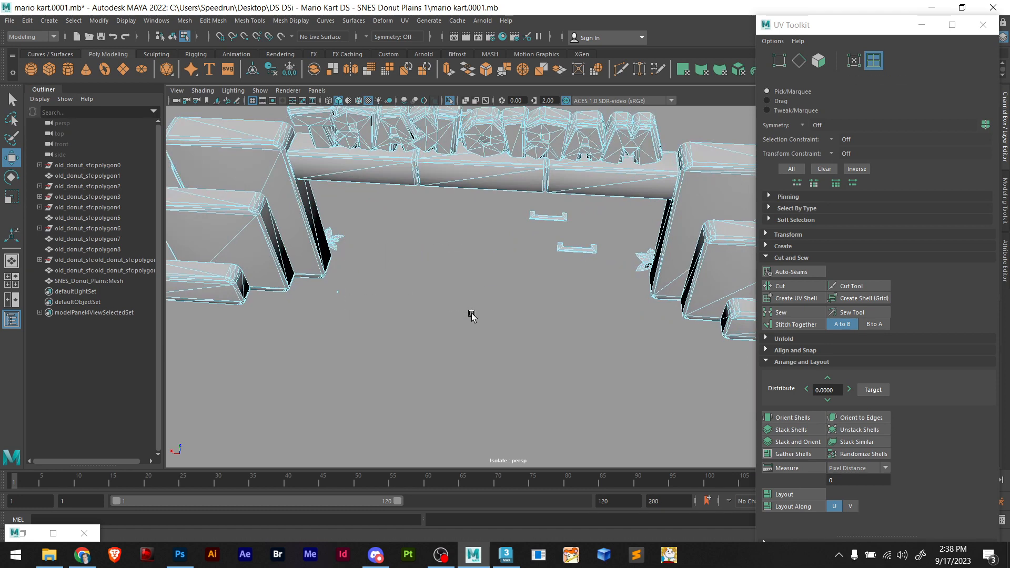
left_click_drag(343, 288, 326, 306)
key("Delete")
On the reverse side of the gate, delete the outlying plant and the one at the lowest block's outer end, including leftover petals
scroll(610, 284, "down", 5)
left_click(623, 289)
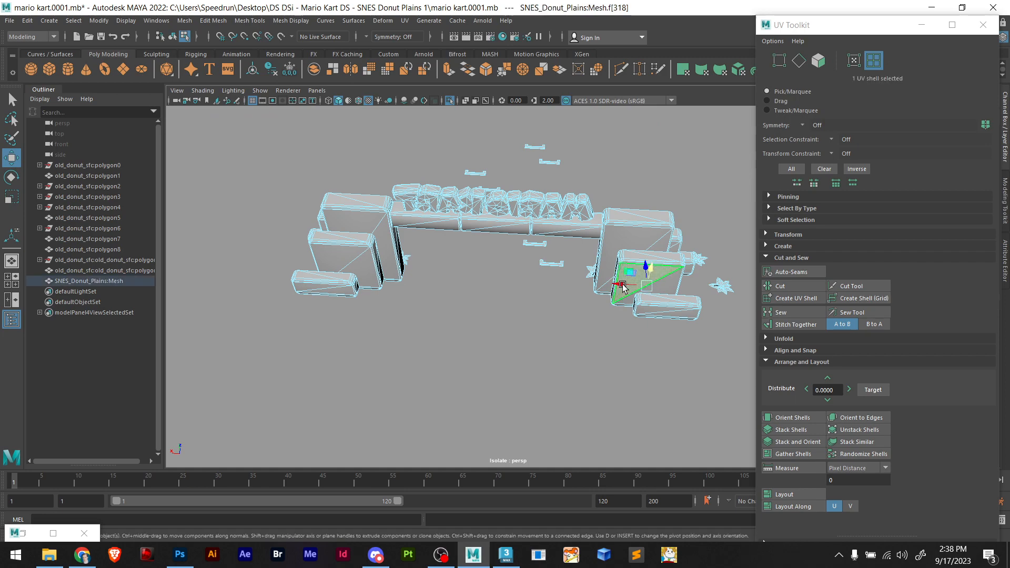
key("f")
left_click_drag(625, 289, 283, 230, "alt")
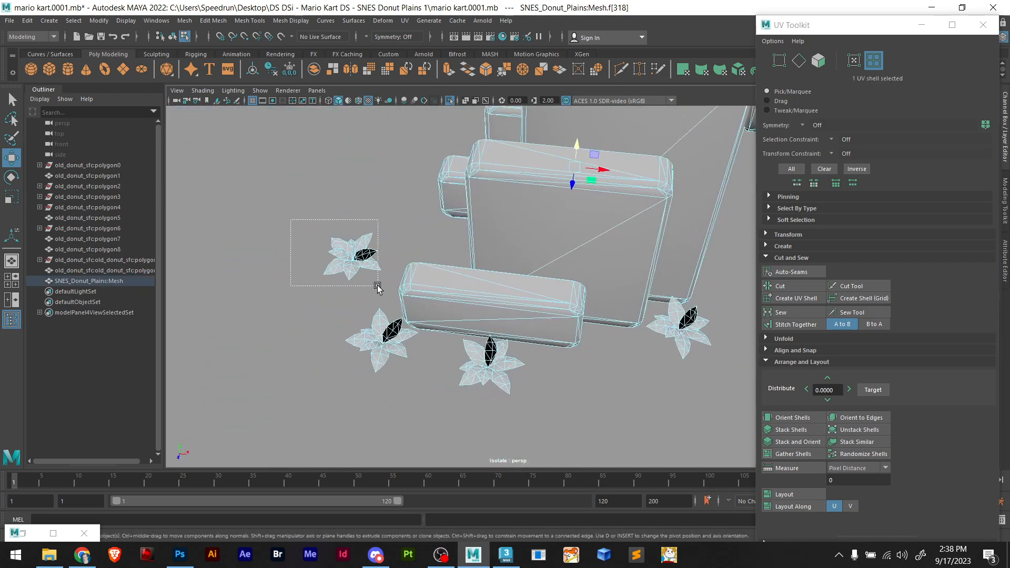
left_click_drag(378, 286, 384, 286)
key("Delete")
left_click_drag(321, 326, 399, 399)
key("Delete")
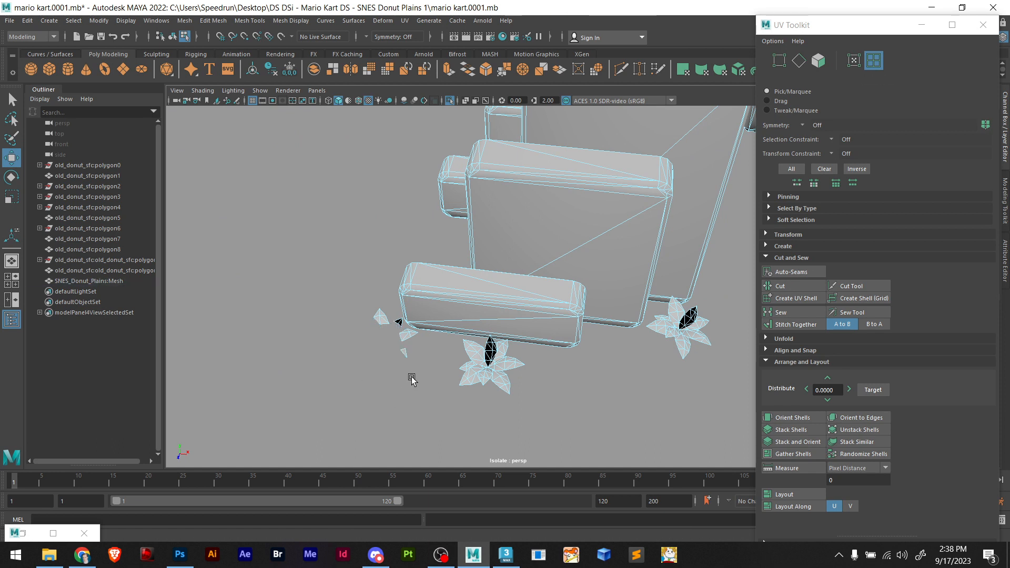
key("Delete")
left_click_drag(369, 333, 404, 340)
key("Delete")
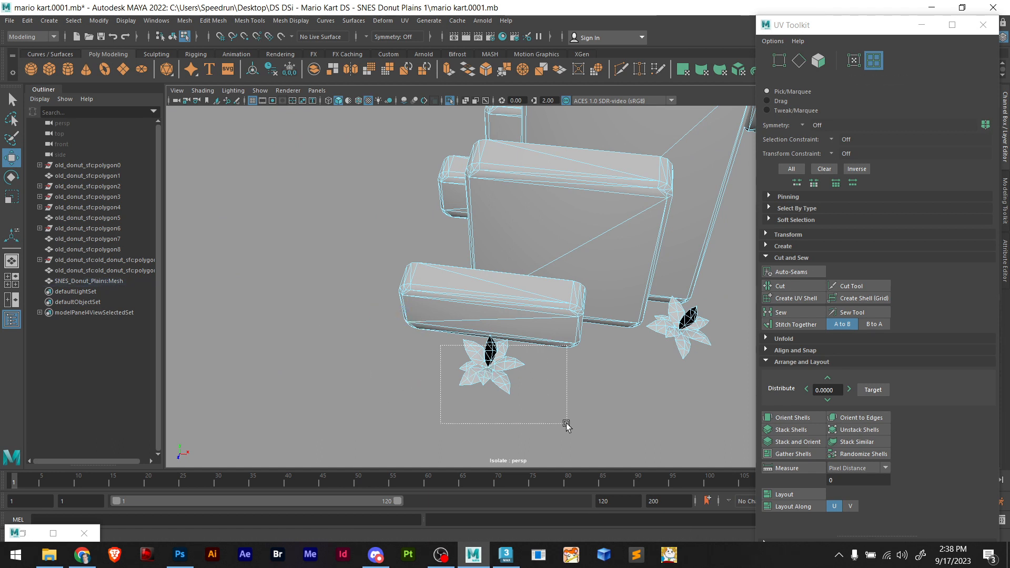
Delete the plant in front of the lowest block and its remaining petal fragments
left_click_drag(566, 423, 567, 424)
key("Delete")
left_click_drag(457, 343, 457, 345)
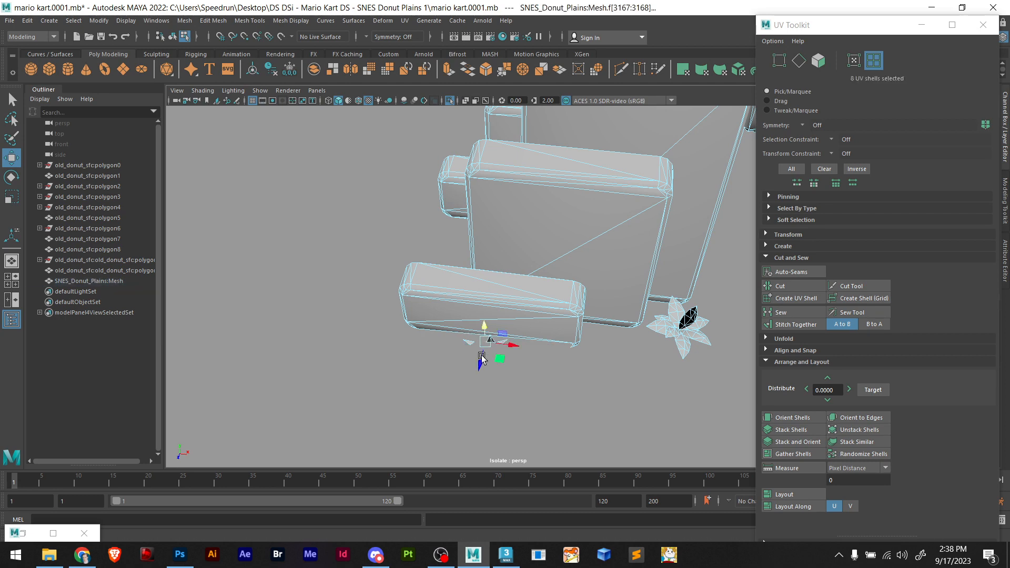
key("Delete")
Try deleting the plant at the base of the taller gate blocks, and undo that deletion
left_click_drag(666, 314, 667, 314)
key("Delete")
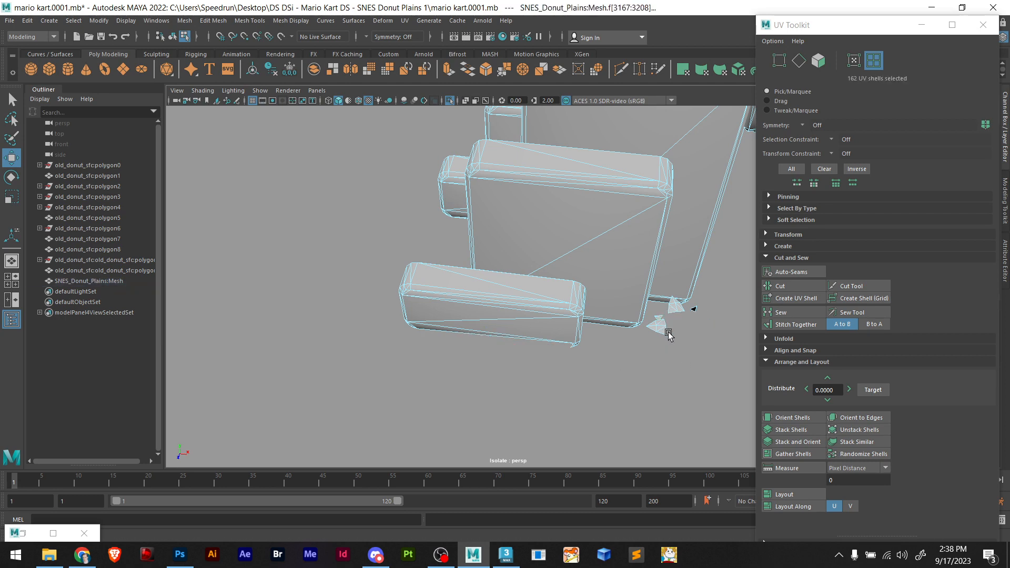
scroll(682, 336, "up", 2)
middle_click_drag(648, 351, 380, 375, "alt")
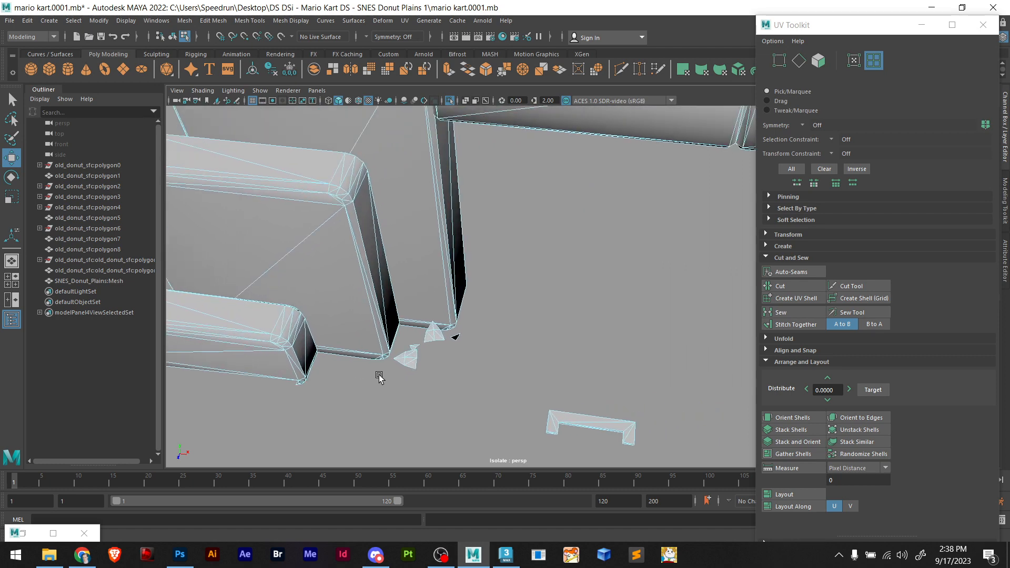
left_click_drag(364, 386, 454, 325, "alt")
key("ctrl+z")
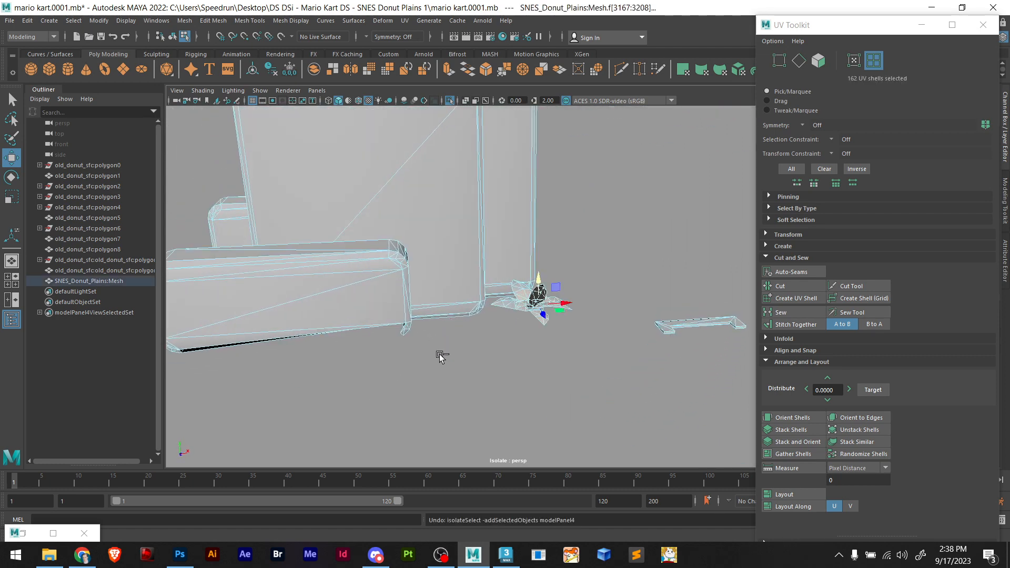
Undo the recent deletions back to the intact plant in front of the lowest gate block, and clear the selection
key("ctrl+z")
scroll(436, 361, "down", 4)
key("ctrl+z")
key("ctrl+z")
key("ctrl+z")
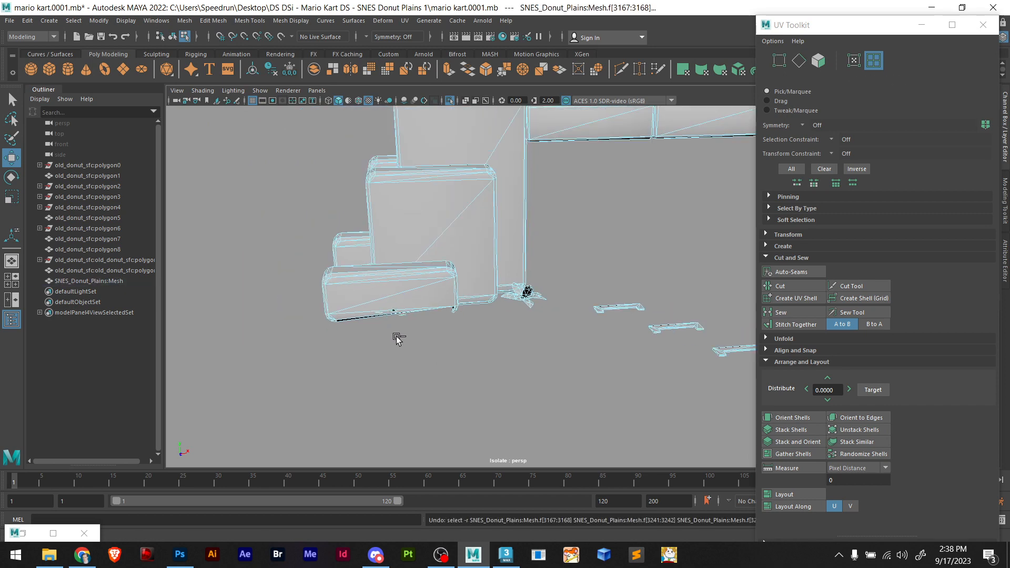
scroll(367, 332, "up", 4)
key("ctrl+z")
key("ctrl+z")
left_click(390, 364)
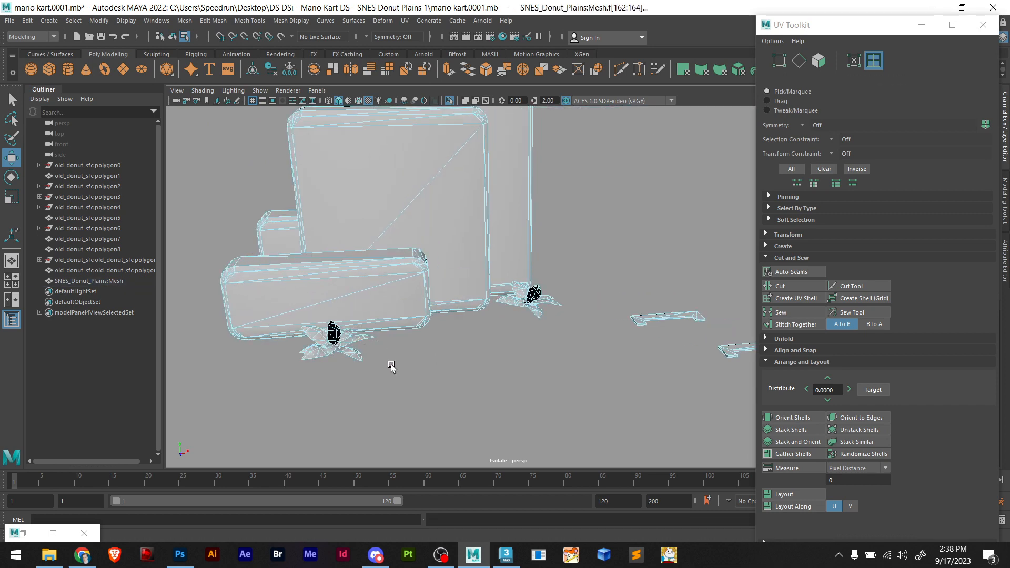
Delete the plant in front of the lowest gate block together with its leftover petal fragment
left_click_drag(390, 365, 362, 426, "alt")
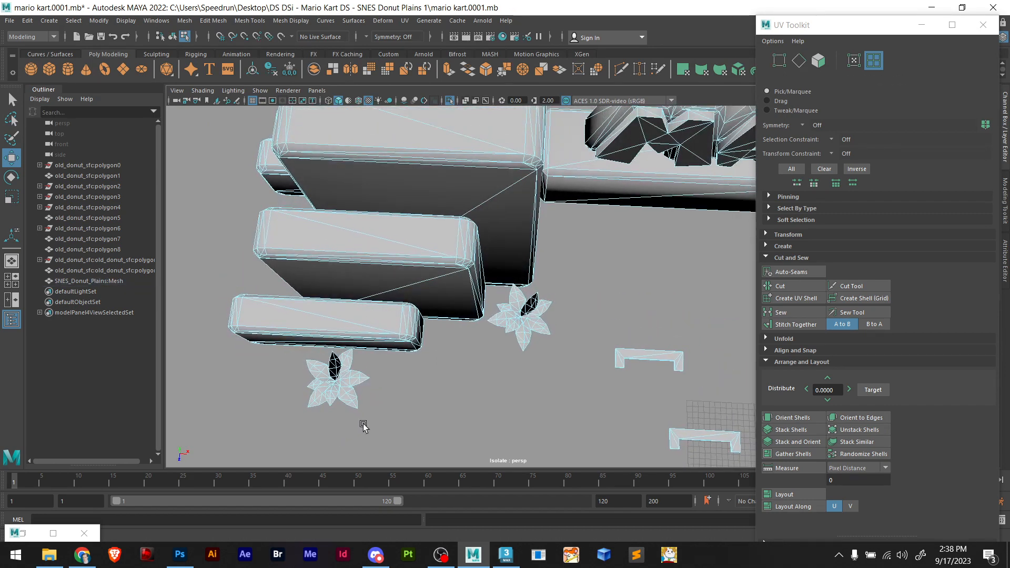
left_click_drag(284, 369, 285, 369)
key("Delete")
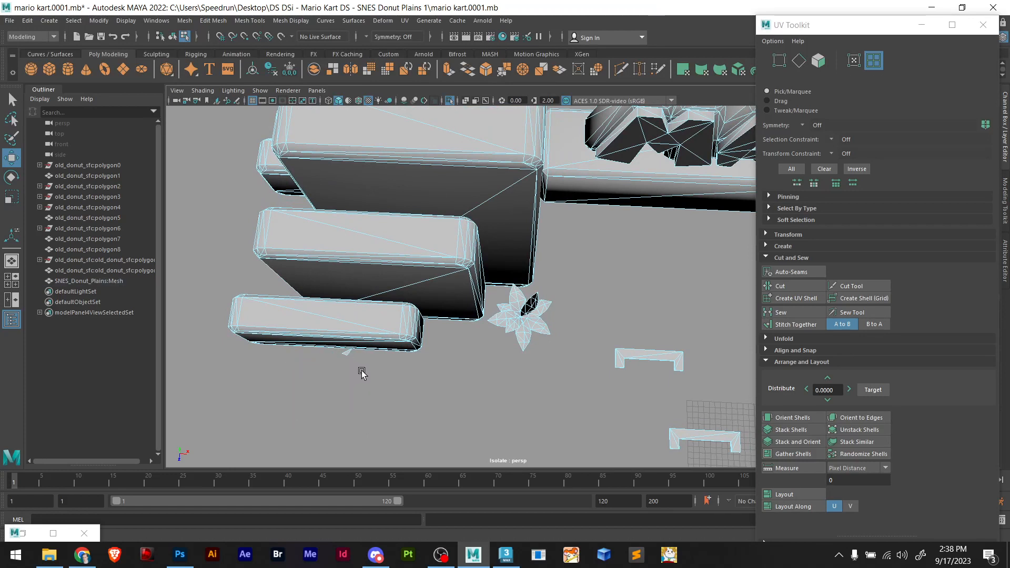
left_click_drag(342, 354, 341, 352)
key("Delete")
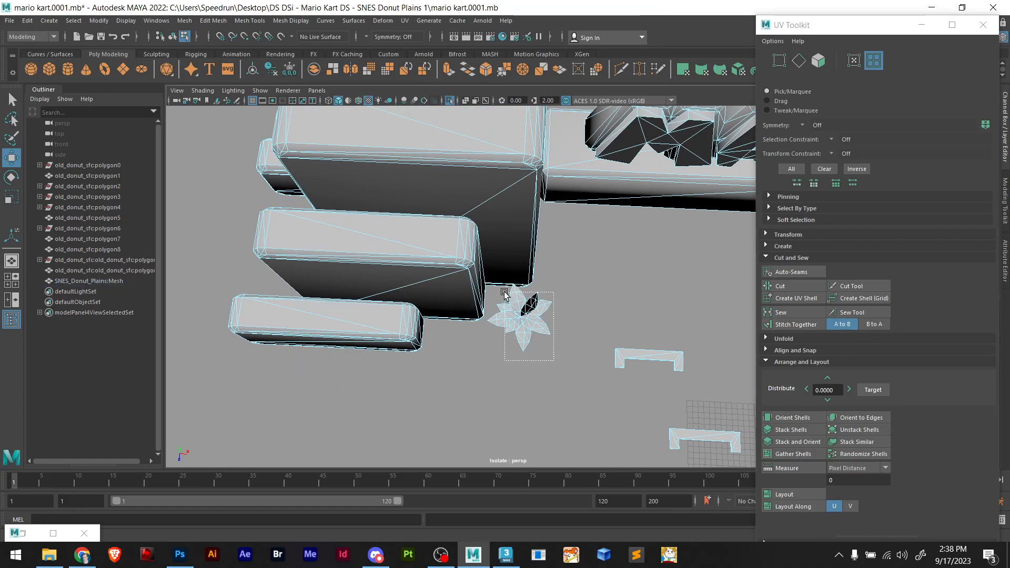
Delete the plant at the base of the taller gate blocks, including its remaining petals
left_click_drag(505, 293, 504, 293)
key("Delete")
left_click_drag(524, 353, 492, 298)
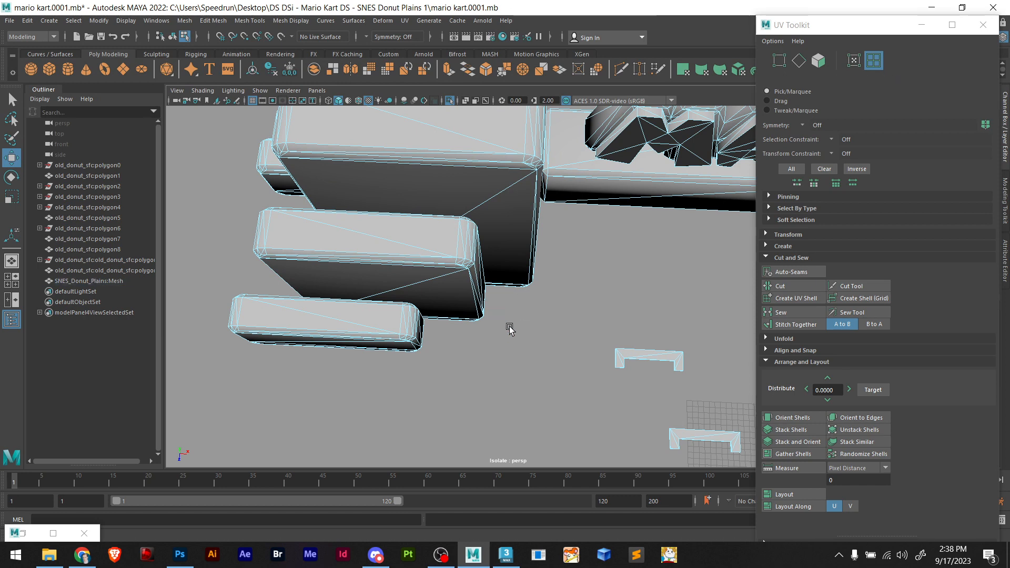
scroll(535, 314, "up", 5)
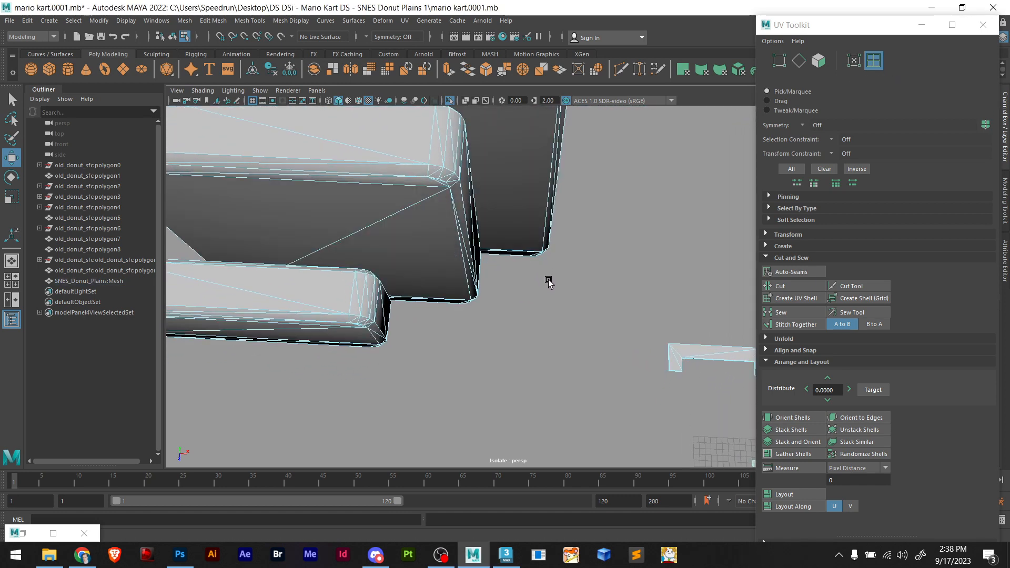
scroll(549, 283, "down", 8)
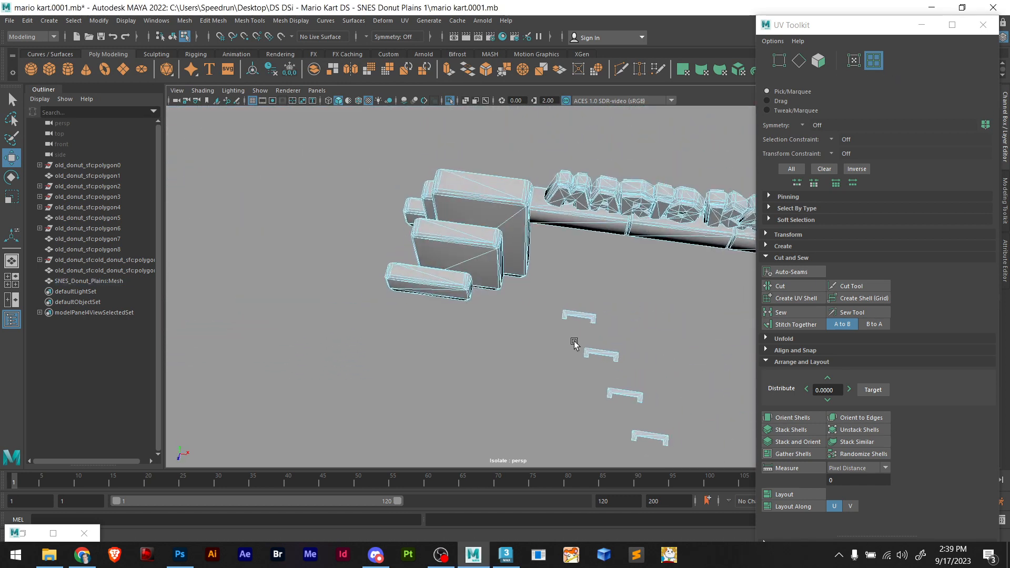
At the other pillar, delete the plant at the base of the taller blocks and all of its leftover petal fragments
middle_click_drag(574, 344, 435, 262, "alt")
middle_click_drag(571, 306, 414, 287, "alt")
scroll(512, 212, "up", 5)
middle_click_drag(503, 221, 519, 352, "alt")
scroll(524, 337, "up", 3)
left_click_drag(473, 289, 474, 289)
key("Delete")
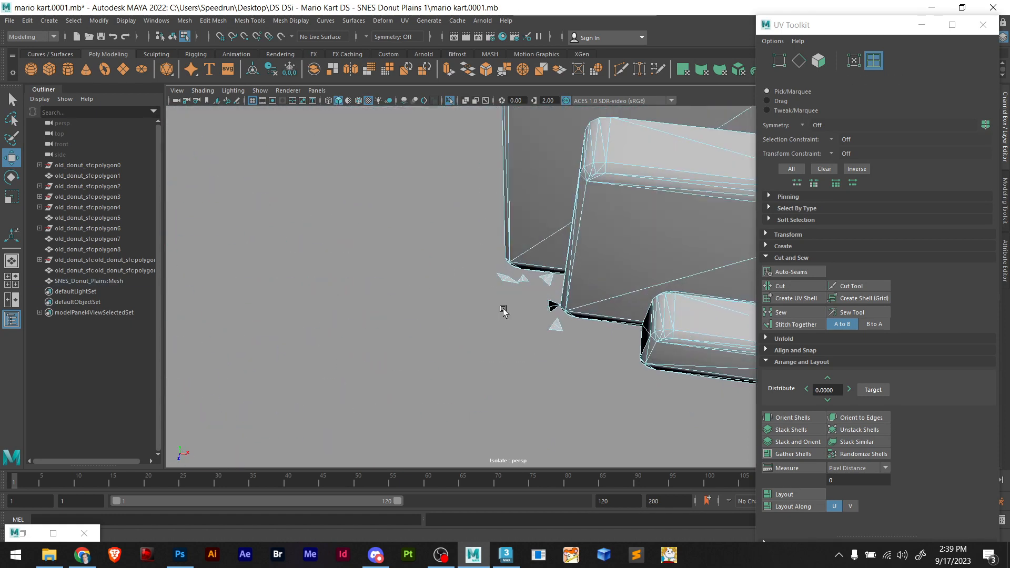
left_click_drag(554, 347, 543, 315)
key("Delete")
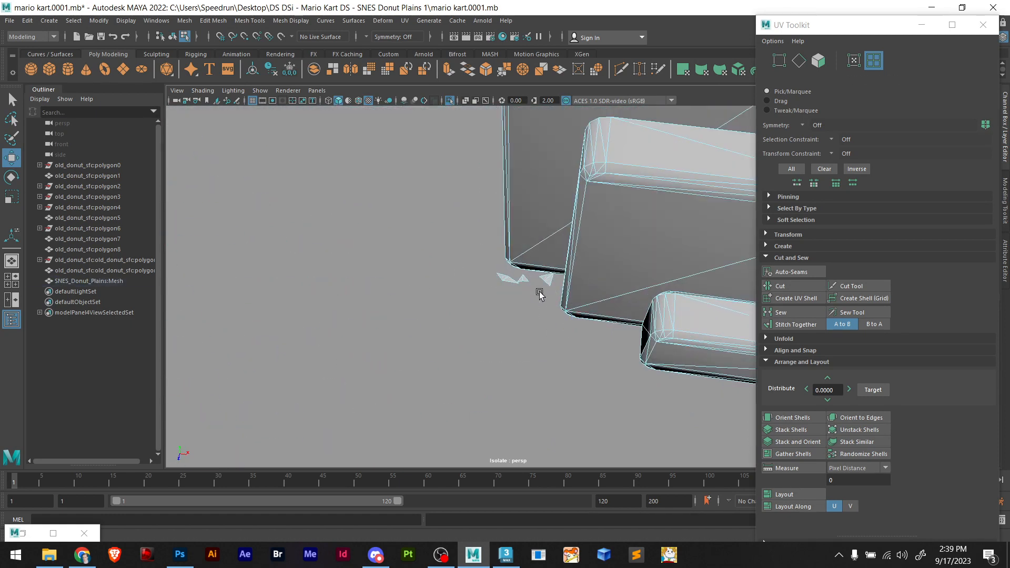
key("Delete")
left_click_drag(527, 278, 480, 278)
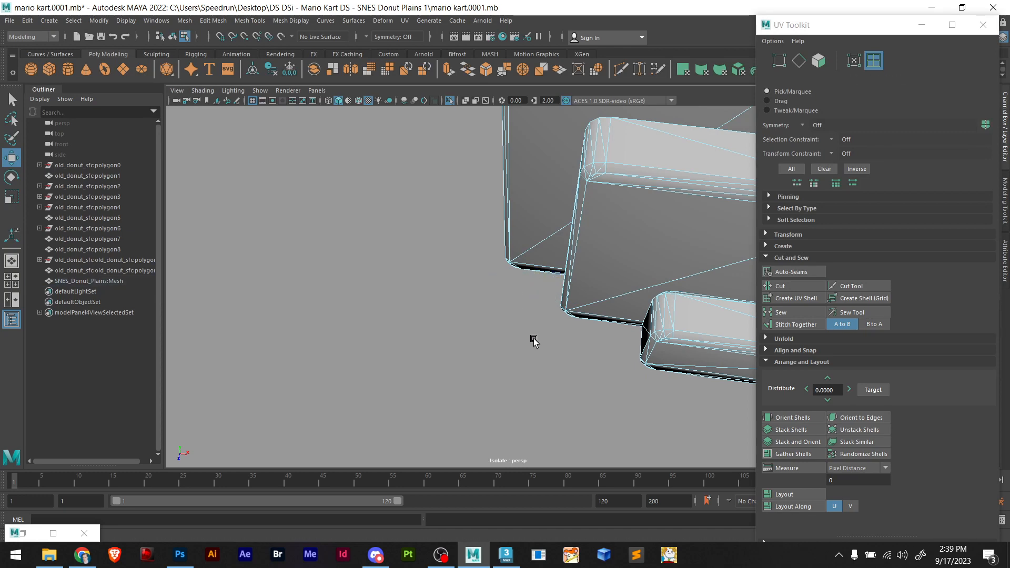
Delete the plant in front of the other pillar's lowest block, including its remaining petals
scroll(528, 342, "down", 4)
middle_click_drag(579, 350, 474, 337, "alt")
scroll(475, 338, "up", 1)
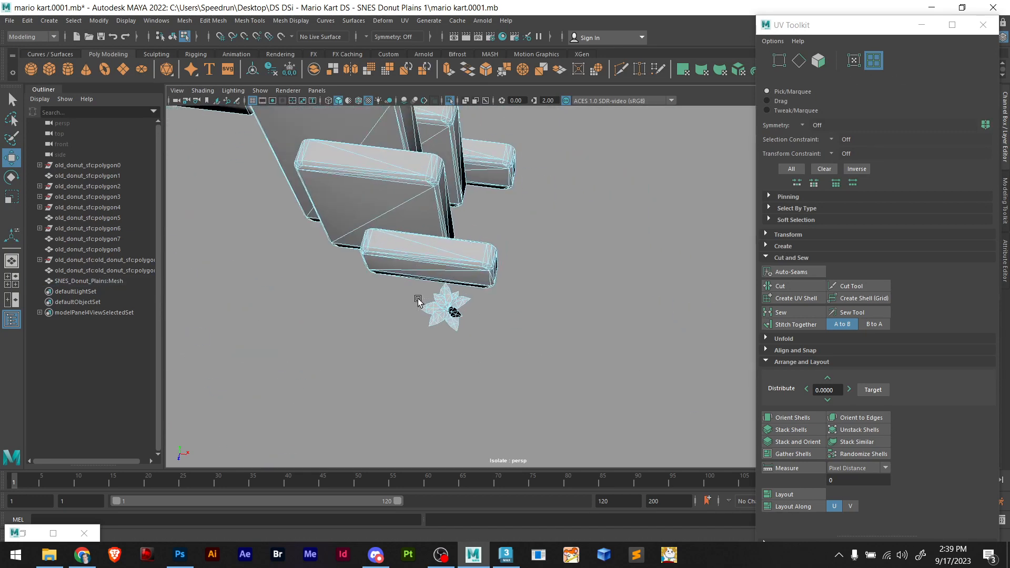
key("Delete")
scroll(428, 318, "up", 3)
left_click_drag(475, 338, 393, 325)
left_click_drag(349, 290, 350, 290)
key("Delete")
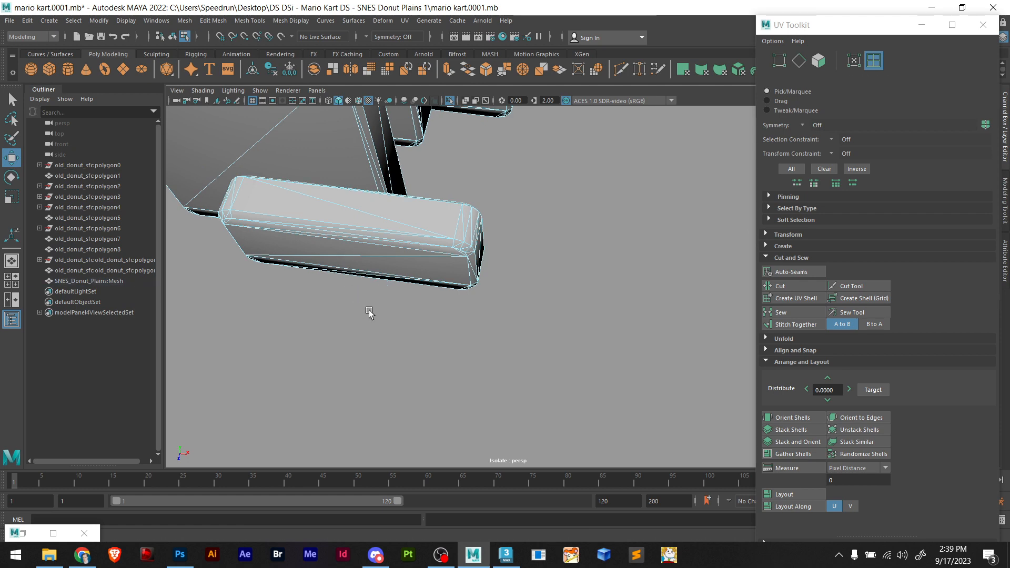
Select all the starting-grid markings on the ground in front of the gate
scroll(401, 320, "down", 5)
middle_click_drag(485, 301, 435, 322, "alt")
left_click_drag(435, 322, 412, 278, "alt")
scroll(418, 291, "up", 5)
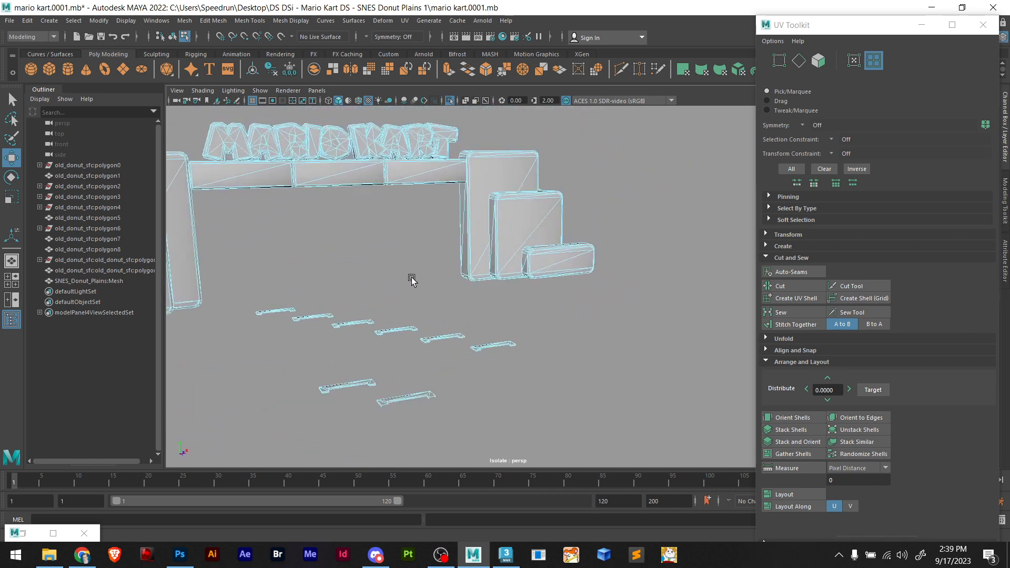
middle_click_drag(412, 279, 476, 249, "alt")
scroll(311, 312, "up", 4)
middle_click_drag(312, 312, 440, 300, "alt")
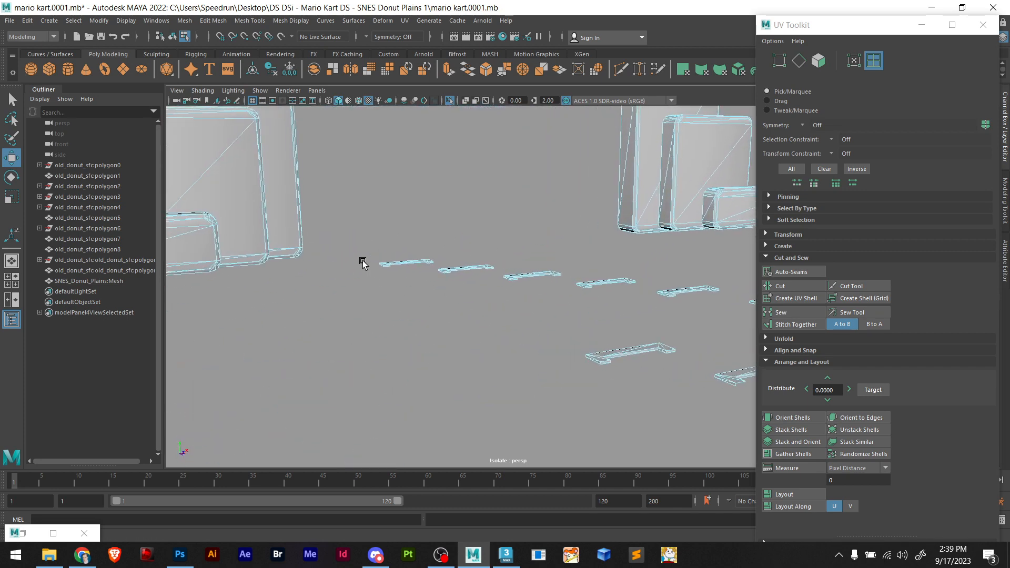
left_click_drag(459, 299, 656, 363)
left_click_drag(516, 349, 456, 356, "alt")
left_click_drag(450, 243, 457, 247, "alt")
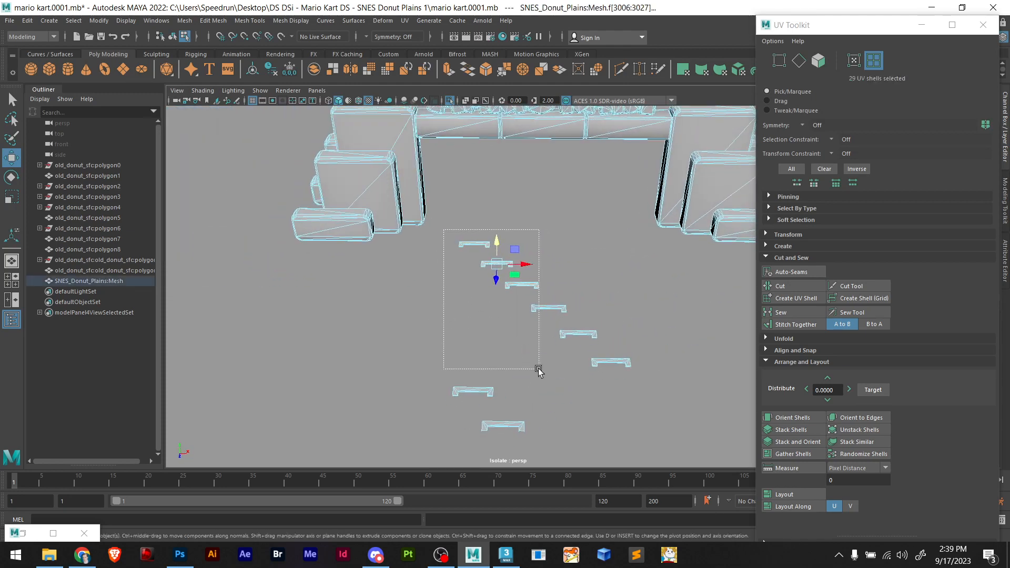
left_click_drag(539, 369, 642, 459)
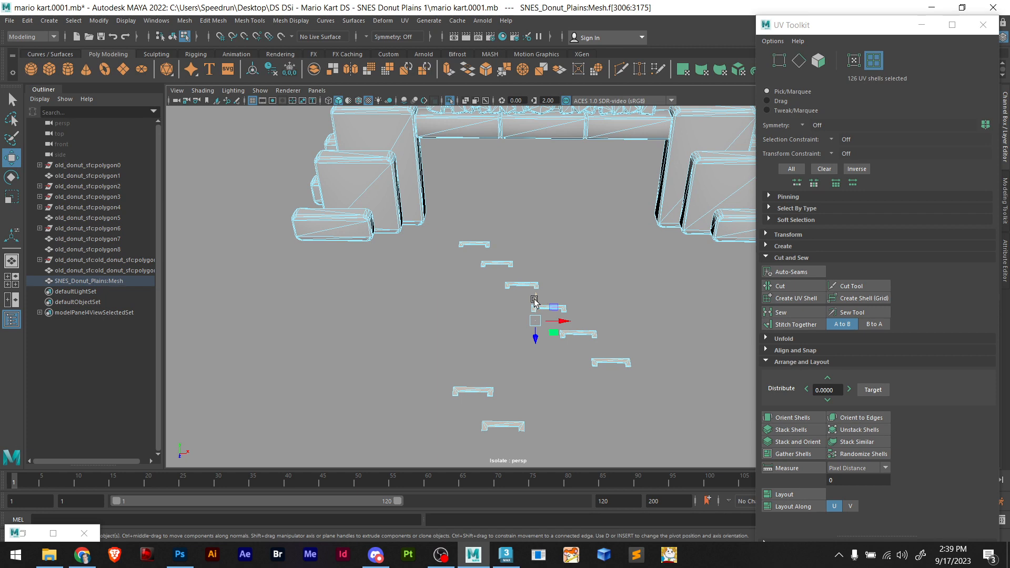
Return to object selection and examine the whole gate mesh from the reverse and the front
left_click_drag(534, 299, 649, 292)
scroll(505, 298, "down", 4)
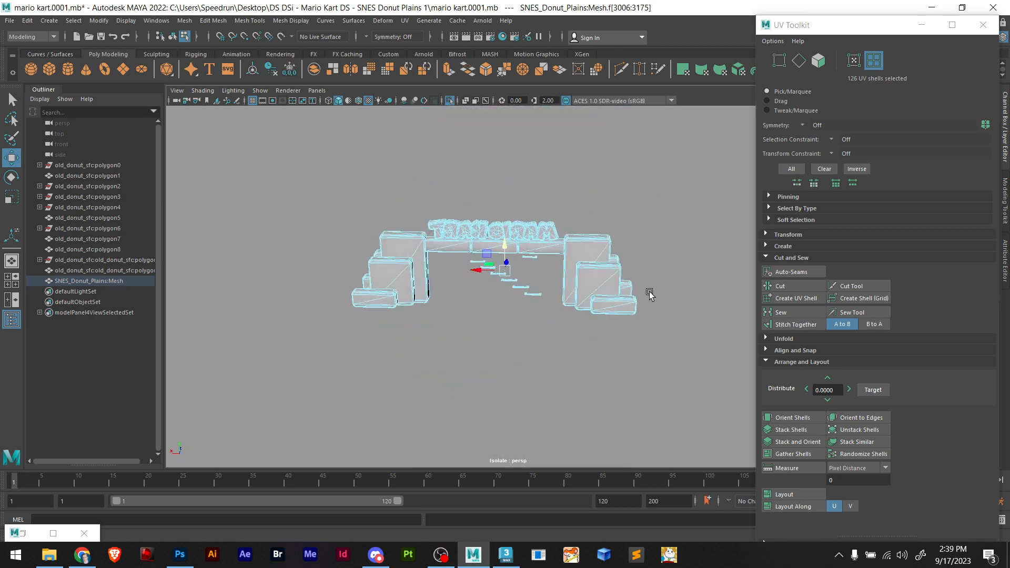
scroll(509, 203, "up", 5)
left_click_drag(513, 245, 522, 216, "alt")
middle_click_drag(522, 216, 510, 329, "alt")
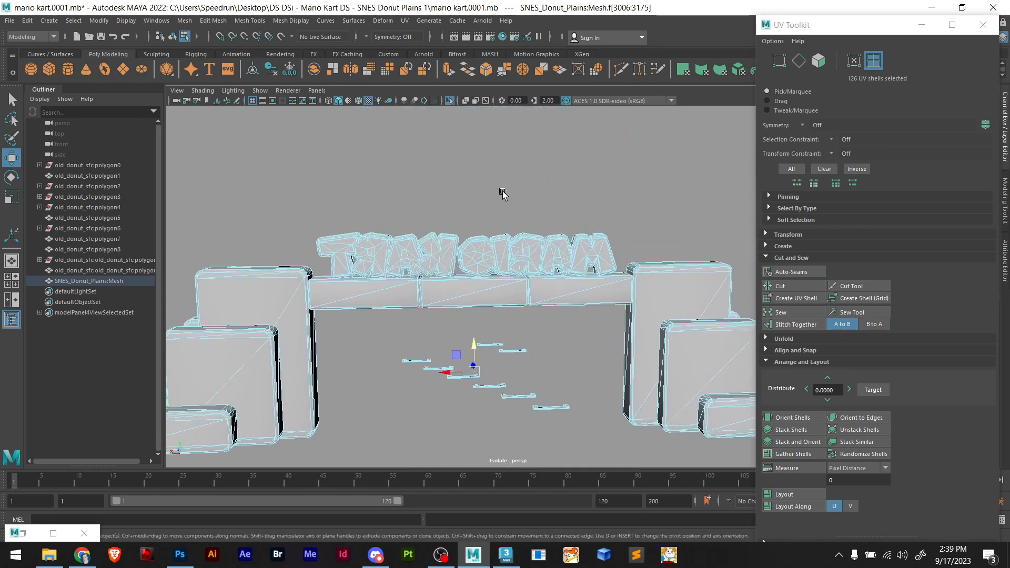
right_click_drag(504, 193, 545, 185)
left_click(498, 190)
left_click_drag(559, 248, 468, 211, "alt")
scroll(475, 223, "up", 3)
scroll(509, 180, "down", 5)
left_click(514, 286)
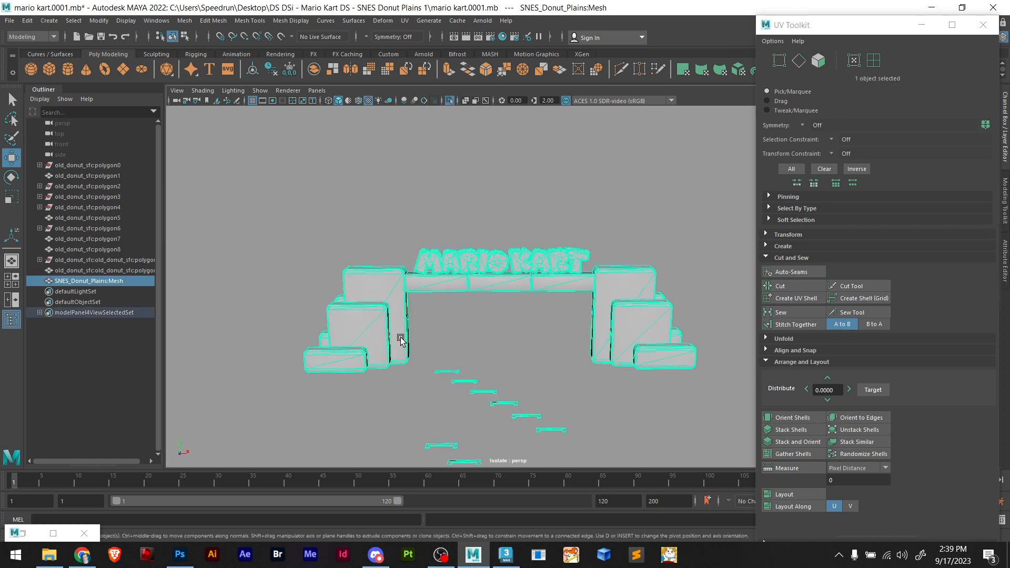
left_click(658, 166)
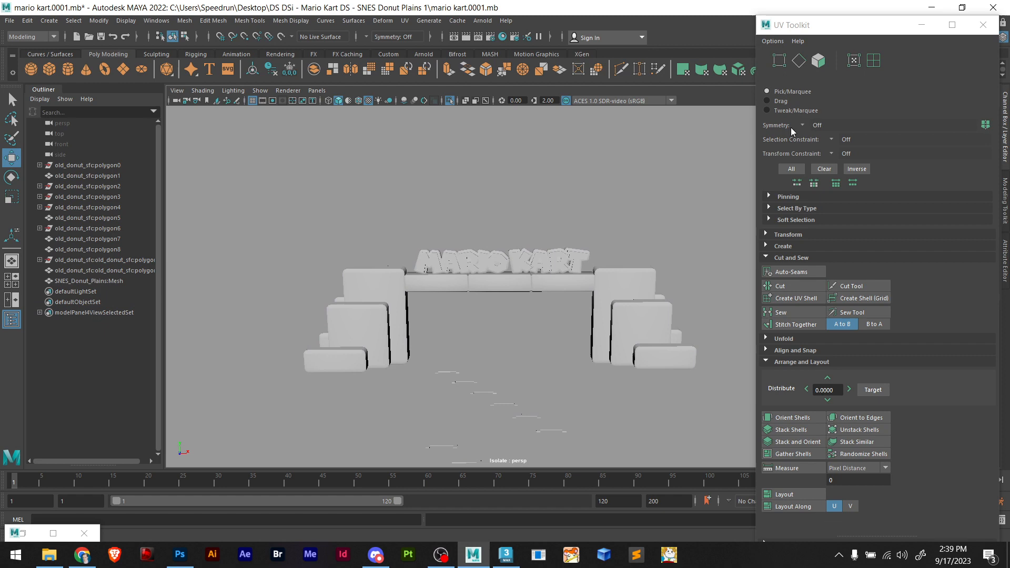
Switch to UV shell selection, try raising the MARIO KART lettering off the crossbeam, and undo the move
left_click(873, 62)
left_click_drag(621, 213, 412, 260)
scroll(447, 279, "up", 3)
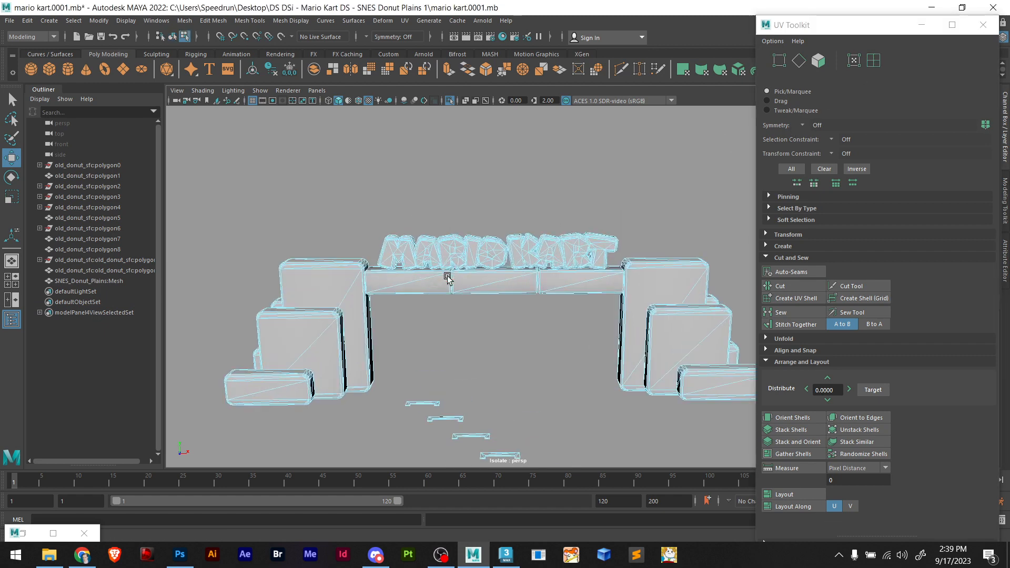
scroll(448, 279, "up", 2)
left_click_drag(347, 243, 349, 243)
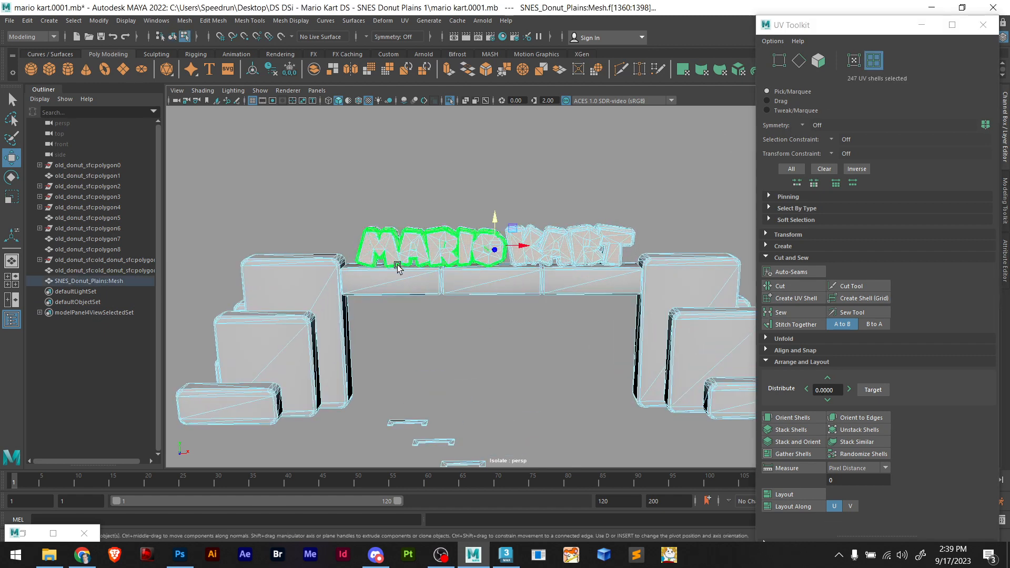
left_click_drag(495, 231, 504, 175)
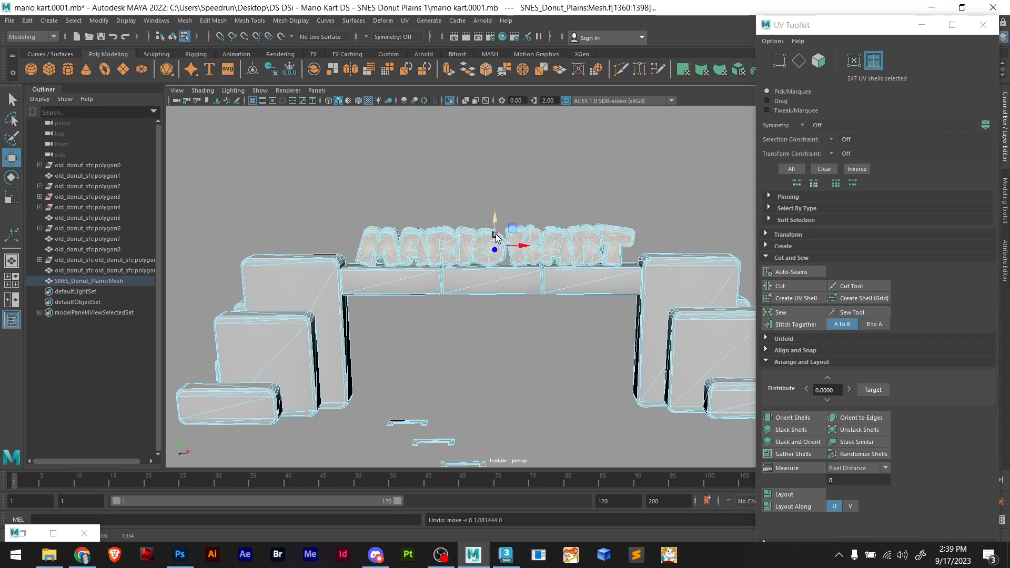
Examine the MARIO KART lettering and where it meets the crossbeam from several angles
scroll(500, 224, "up", 5)
scroll(424, 293, "down", 3)
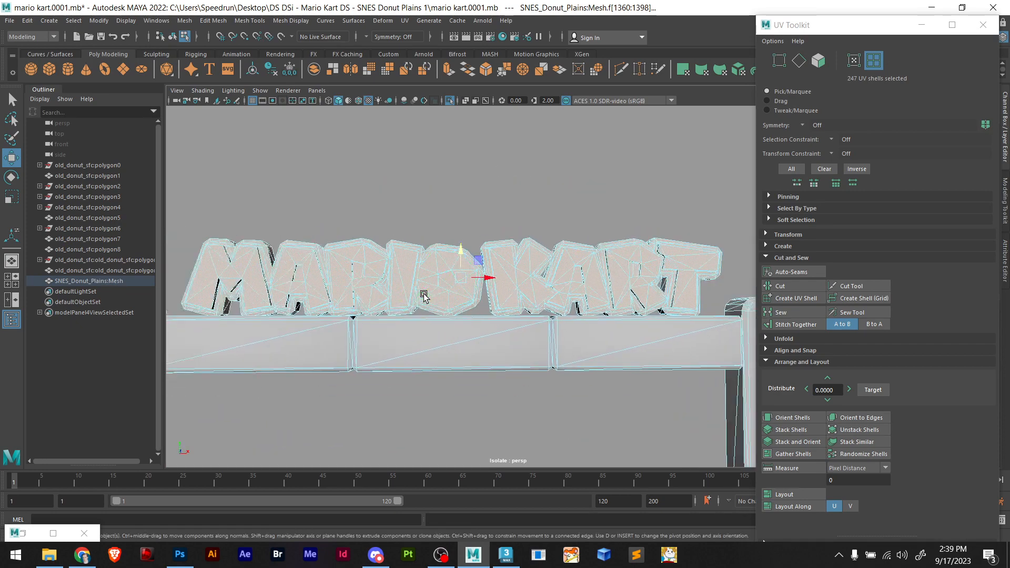
left_click_drag(424, 295, 421, 307, "alt")
middle_click_drag(367, 305, 445, 342, "alt")
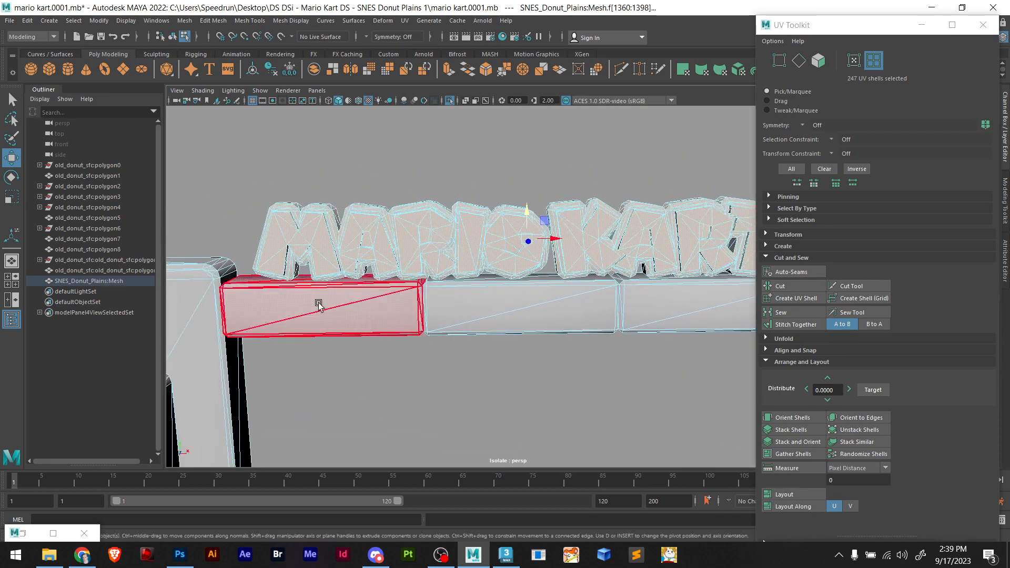
left_click_drag(320, 300, 280, 311, "alt")
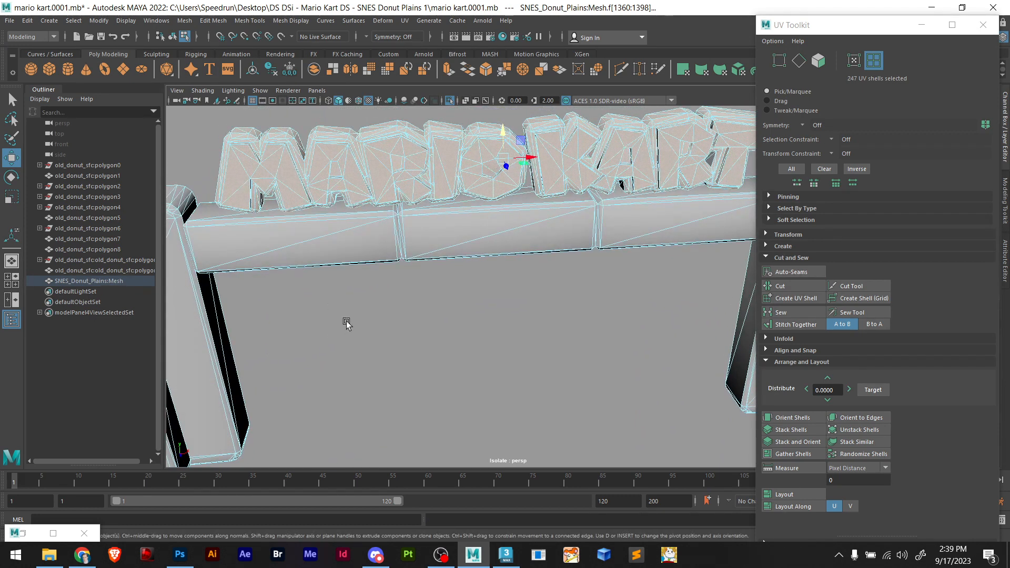
scroll(347, 322, "down", 6)
left_click_drag(442, 308, 454, 289, "alt")
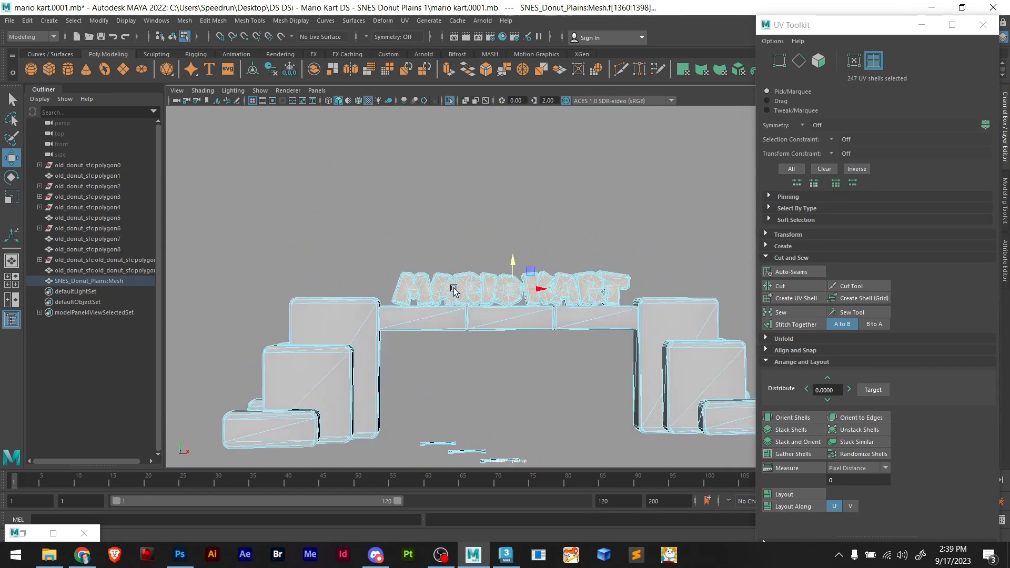
scroll(454, 288, "up", 8)
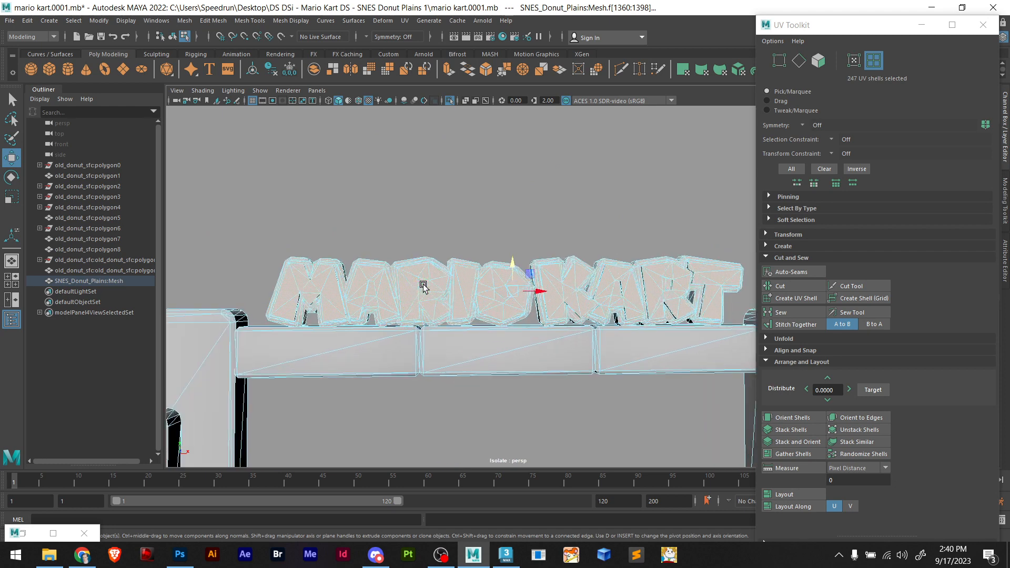
Clear the lettering selection, try selecting the front of the whole gate with one marquee, and deselect it again
left_click(364, 239)
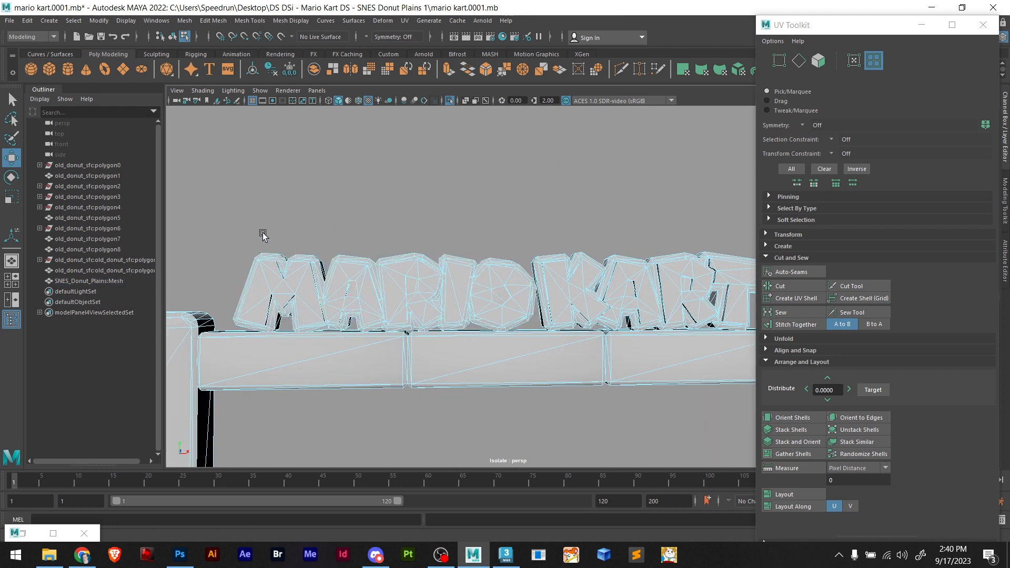
scroll(262, 235, "down", 2)
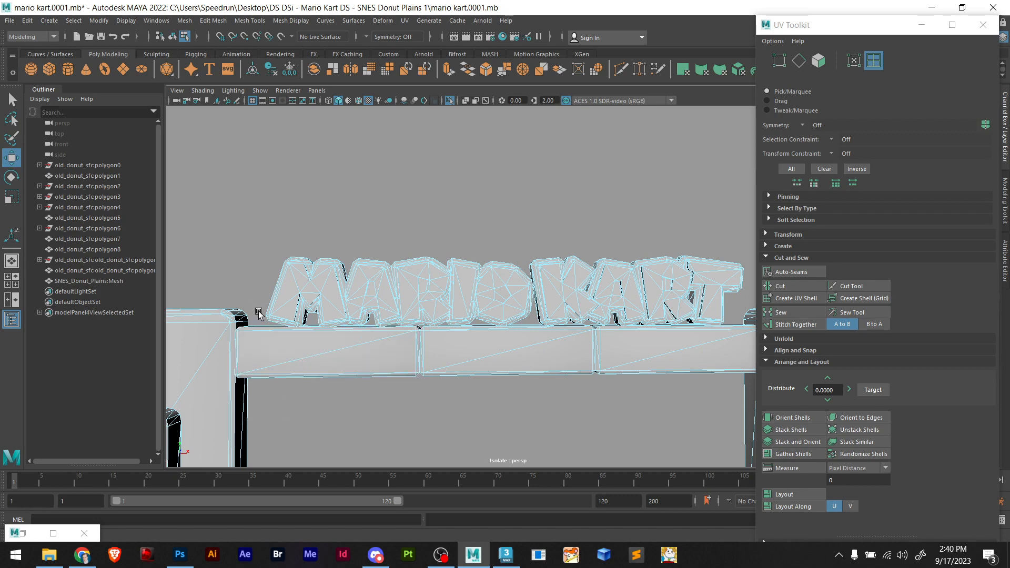
scroll(318, 424, "down", 6)
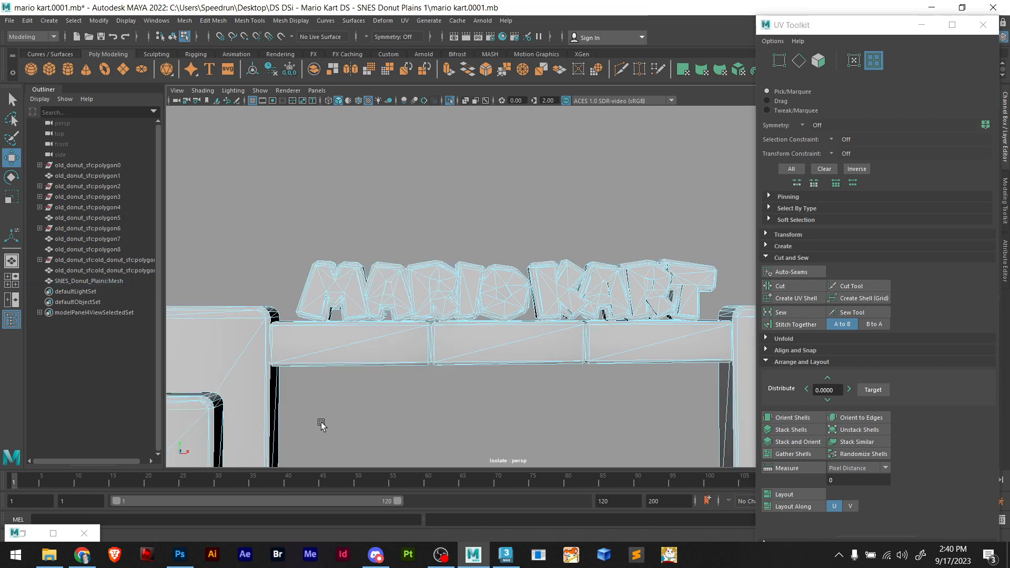
middle_click_drag(408, 369, 375, 360, "alt")
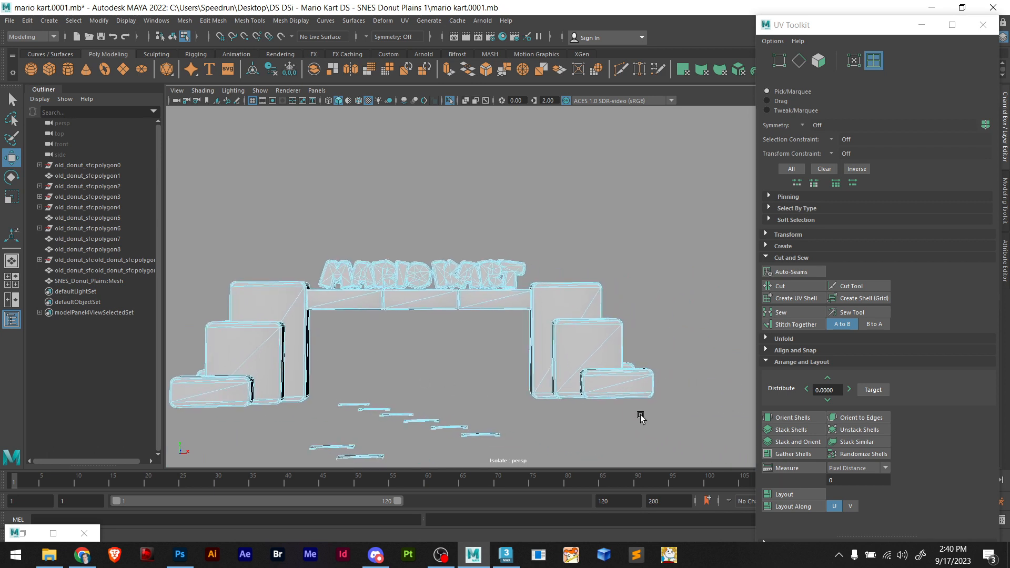
left_click_drag(667, 425, 176, 290)
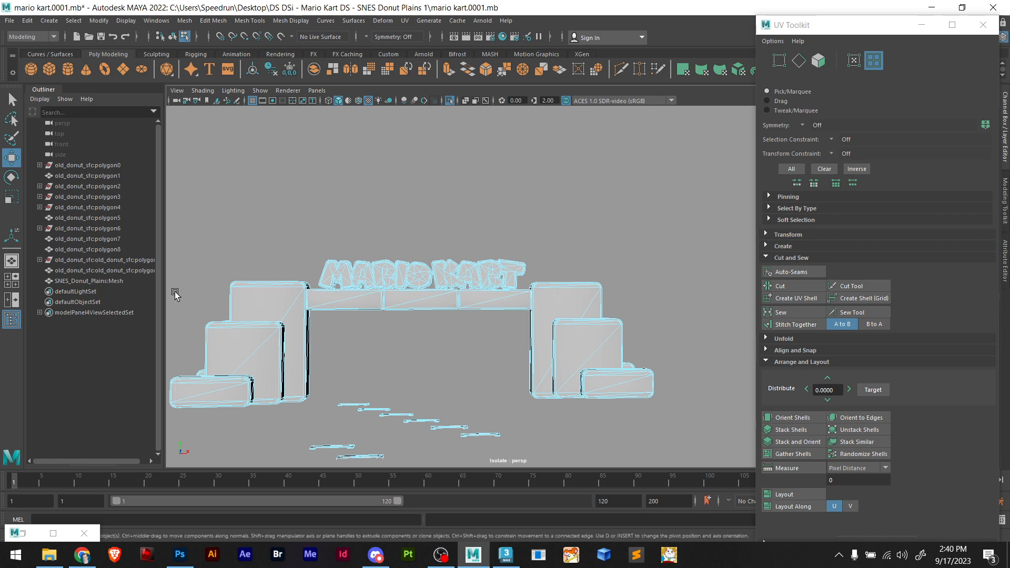
scroll(215, 282, "up", 3)
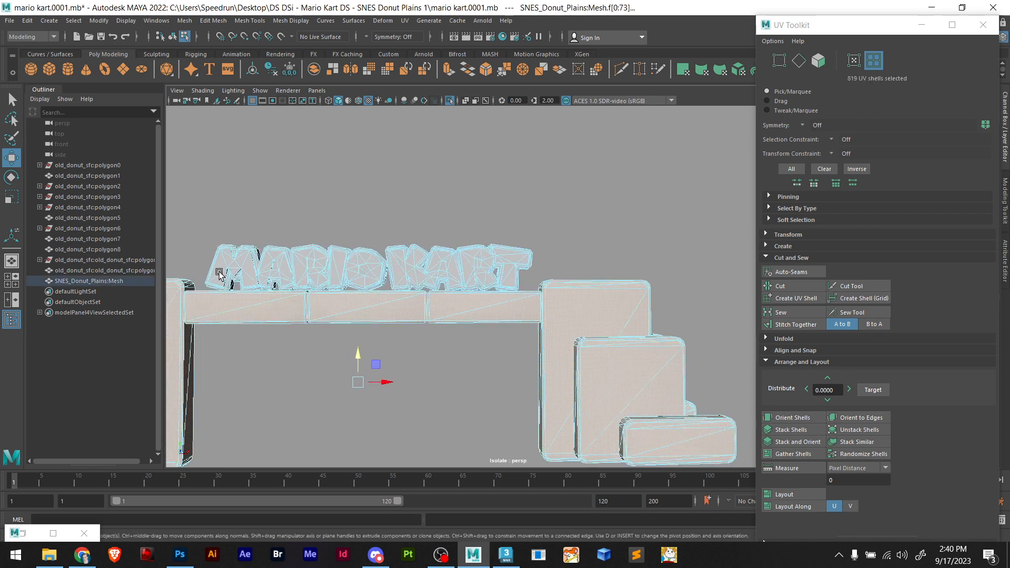
left_click(591, 260)
scroll(565, 249, "down", 5)
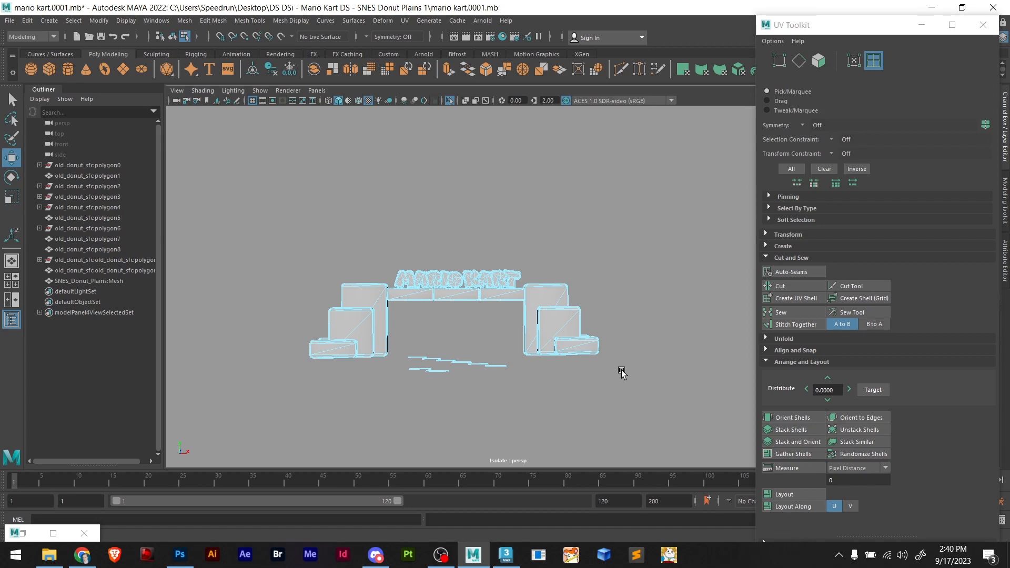
Select the upper part of the MARIO KART lettering, try raising it off the crossbeam, and undo the move
scroll(372, 254, "up", 5)
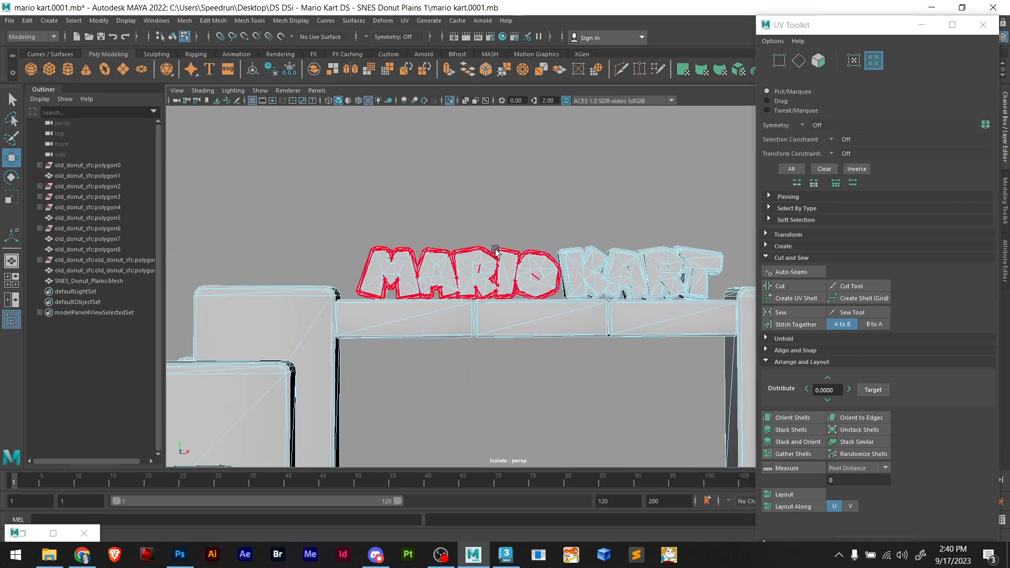
scroll(400, 247, "up", 1)
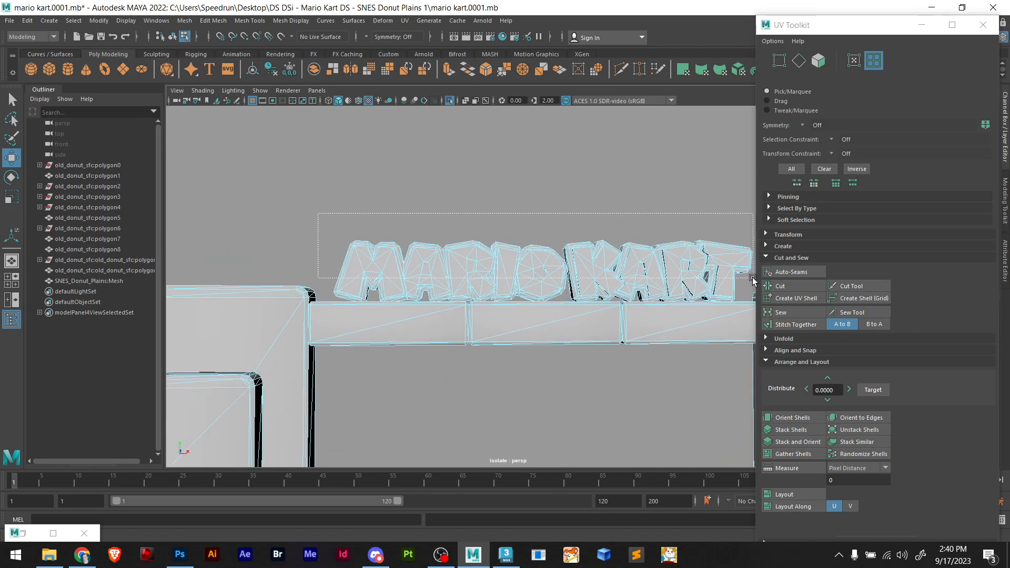
left_click_drag(752, 281, 752, 281)
left_click(549, 229)
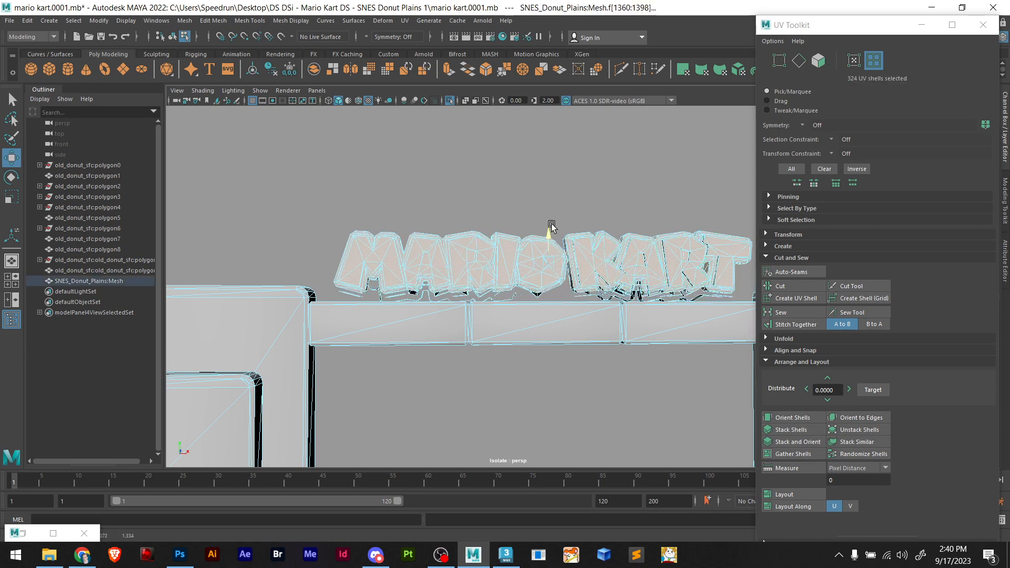
left_click_drag(553, 226, 508, 310, "alt")
middle_click_drag(507, 310, 458, 333, "alt")
scroll(457, 332, "up", 4)
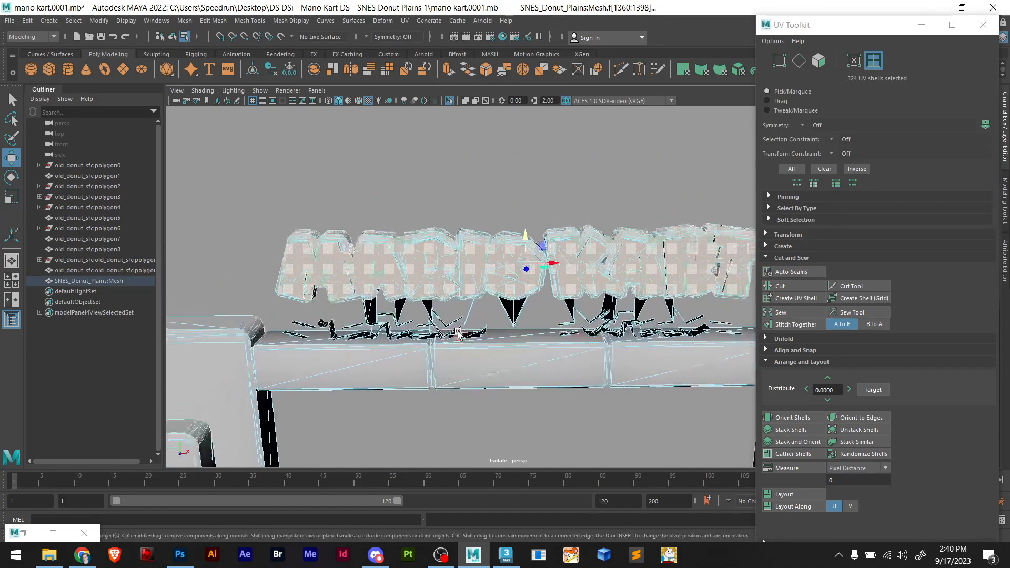
key("ctrl+z")
scroll(433, 384, "up", 3)
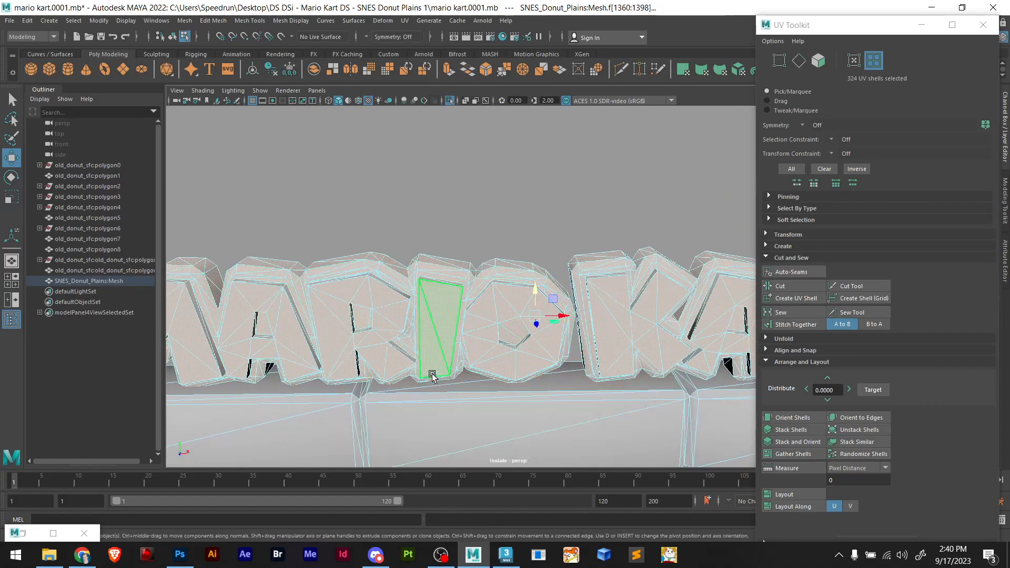
left_click(479, 237)
scroll(482, 263, "down", 8)
scroll(424, 349, "up", 4)
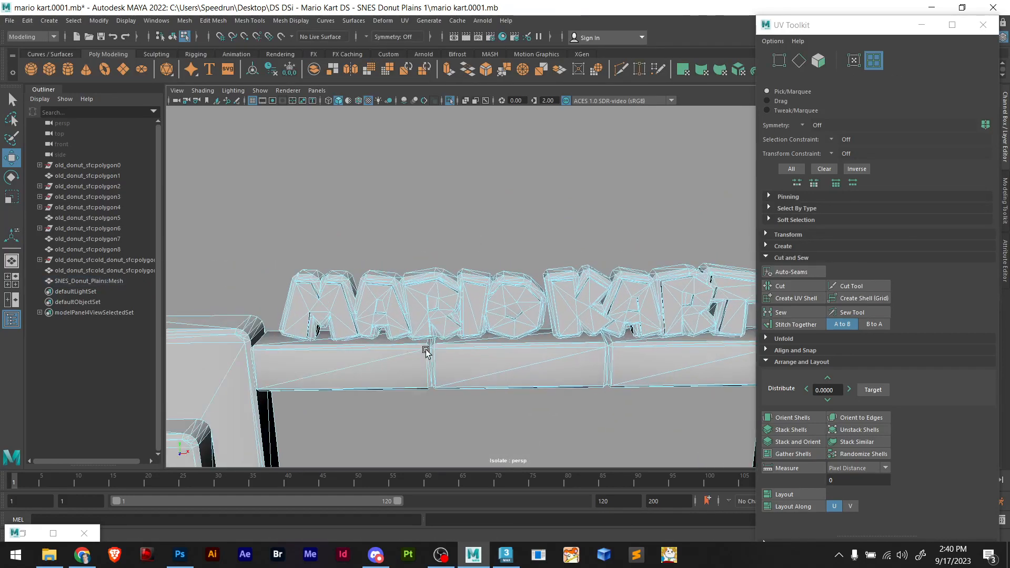
Select the crossbeam segment under the first letters of MARIO, try sliding it sideways, and undo the move
left_click(298, 359)
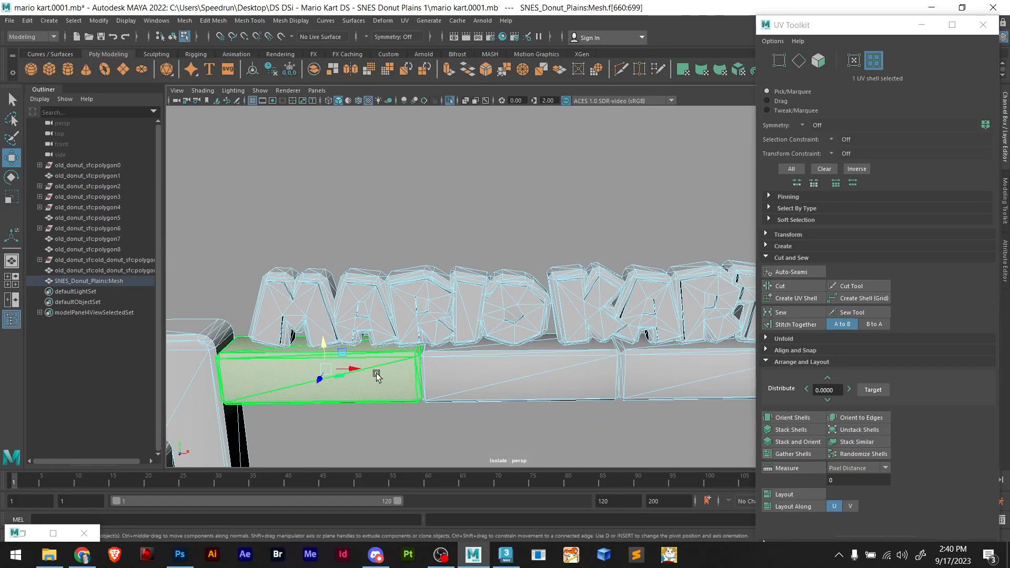
left_click_drag(351, 371, 298, 379)
key("ctrl+z")
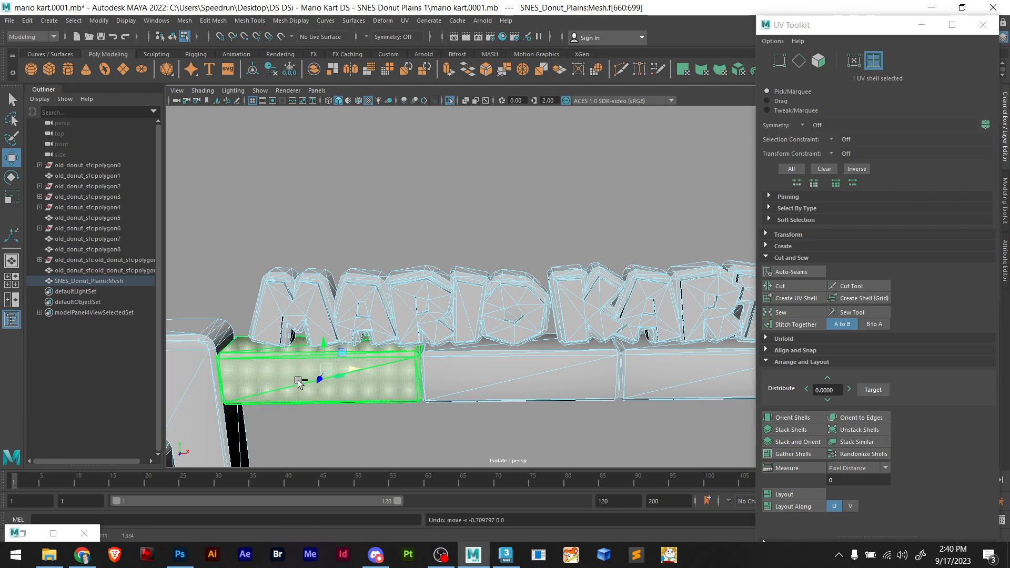
Extend the shell selection along the front of the crossbeam to the segment beneath KART
left_click_drag(364, 385, 429, 326, "alt")
key("ctrl+z")
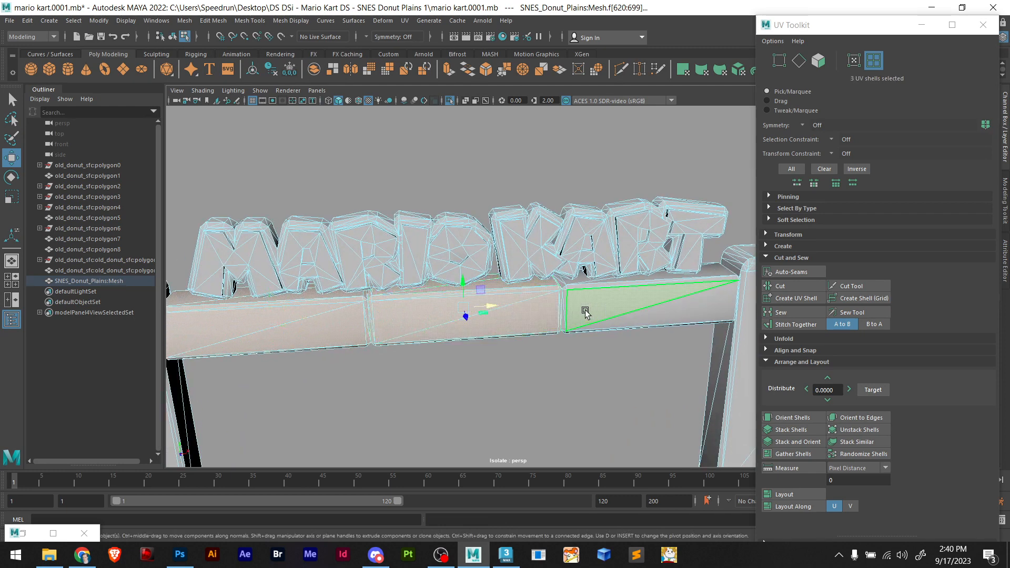
left_click(648, 316, "shift")
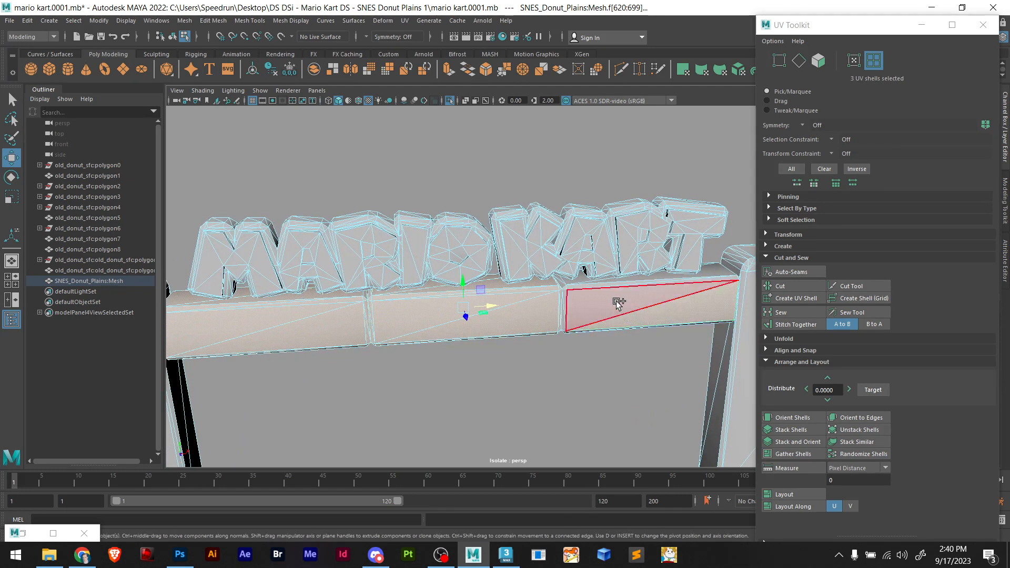
scroll(584, 363, "down", 5)
left_click_drag(584, 363, 401, 343, "alt")
scroll(401, 343, "up", 5)
middle_click_drag(403, 341, 572, 256, "alt")
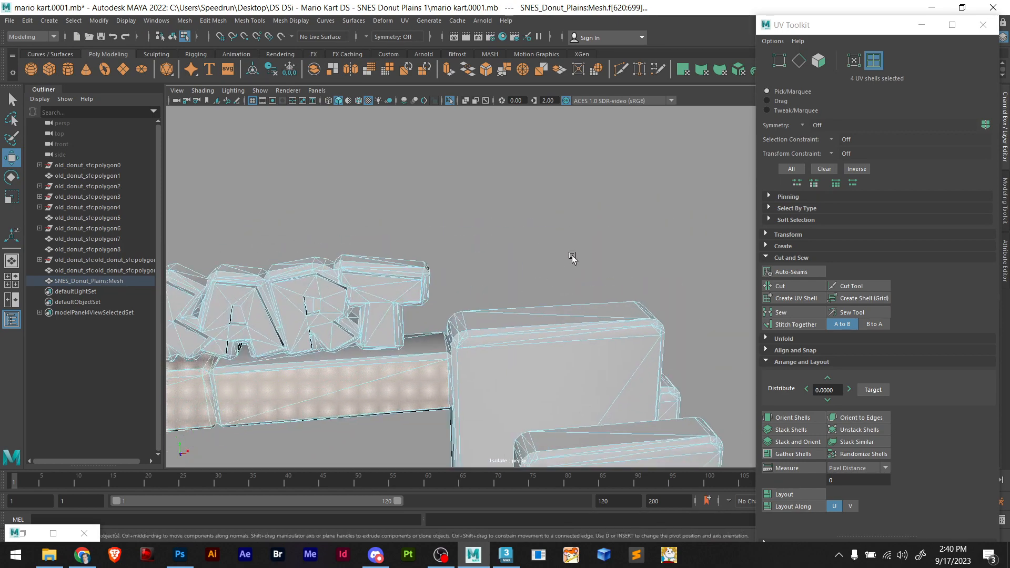
Select only the end crossbeam segment under KART, try sliding it sideways out of the gate, and undo the move
left_click_drag(425, 432, 424, 432)
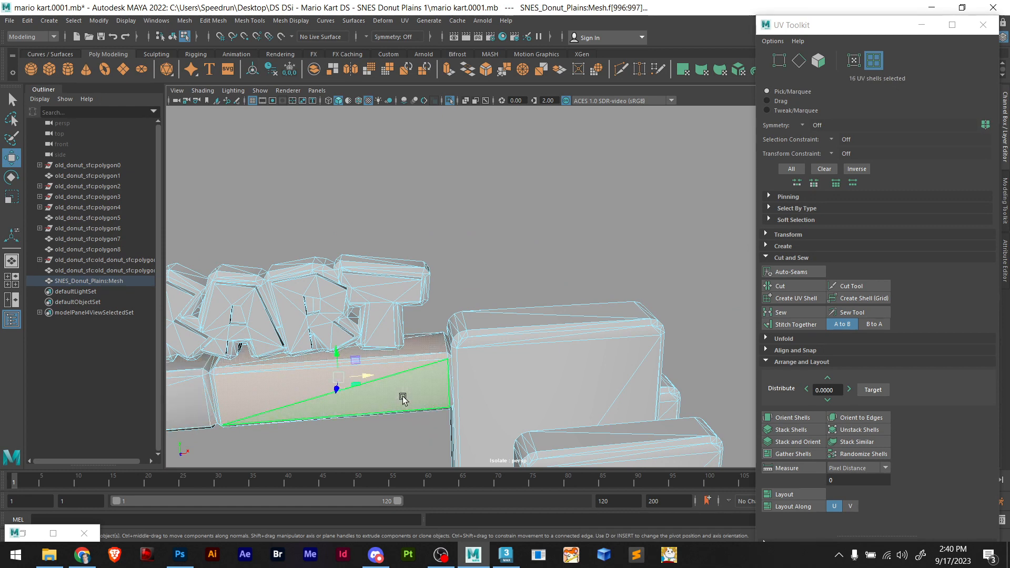
scroll(401, 398, "down", 3)
middle_click_drag(392, 392, 475, 379, "alt")
left_click_drag(498, 334, 557, 361)
key("ctrl+z")
scroll(556, 342, "up", 4)
middle_click_drag(557, 361, 476, 353, "alt")
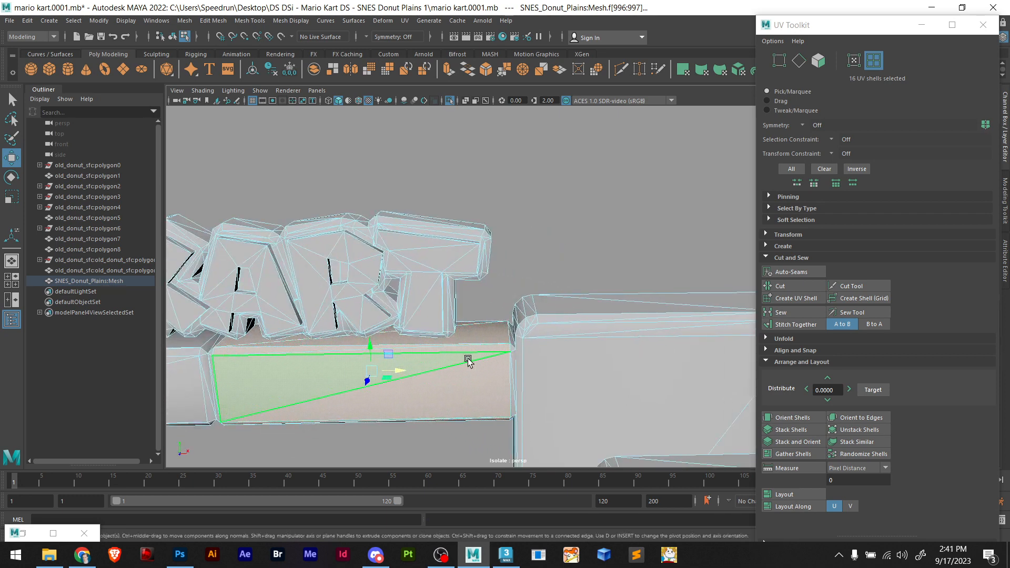
Try deleting the crossbeam segment under KART and a face on its neighbour's end, then undo the deletions
key("Delete")
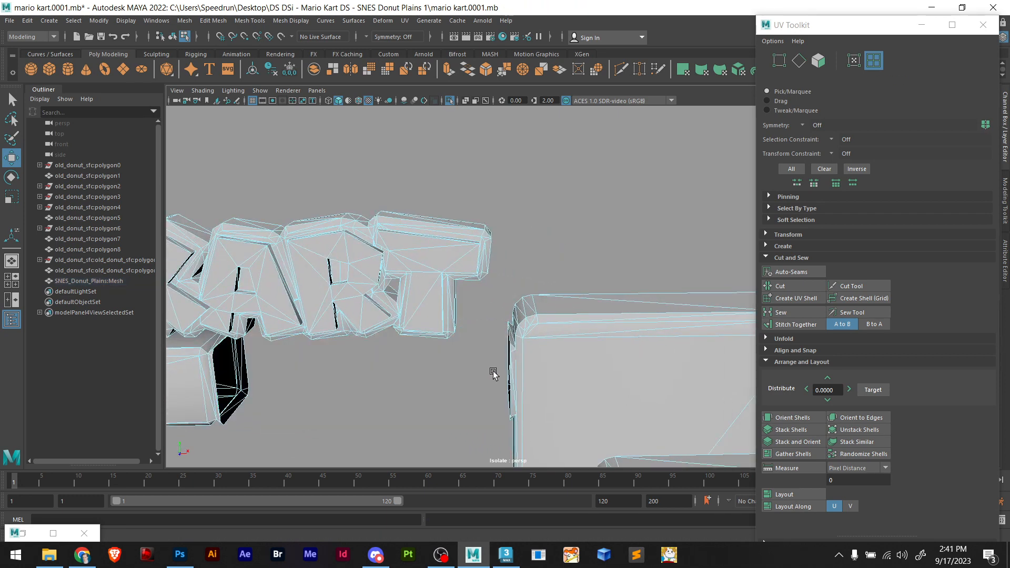
left_click(216, 374)
left_click(213, 357)
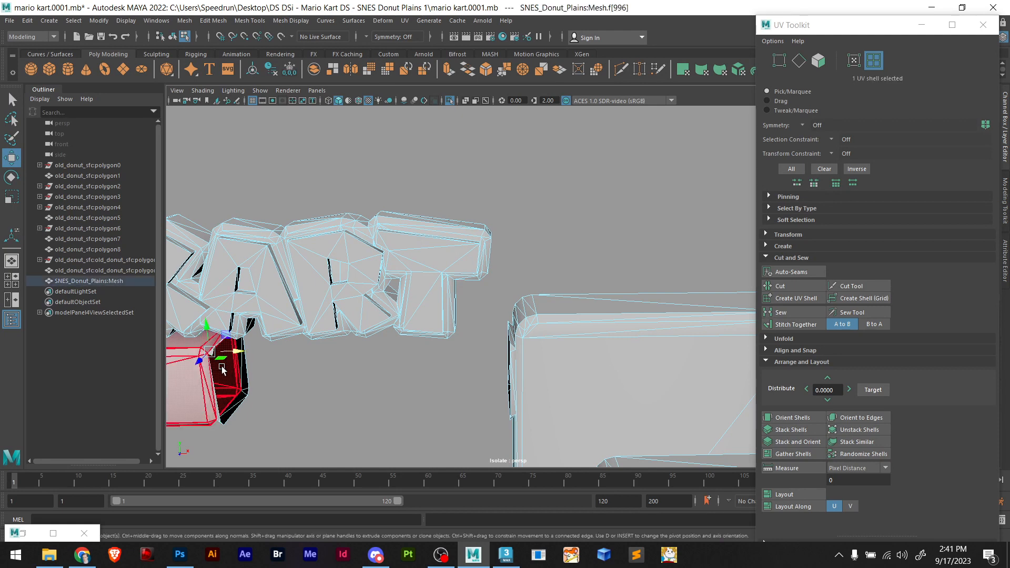
key("Delete")
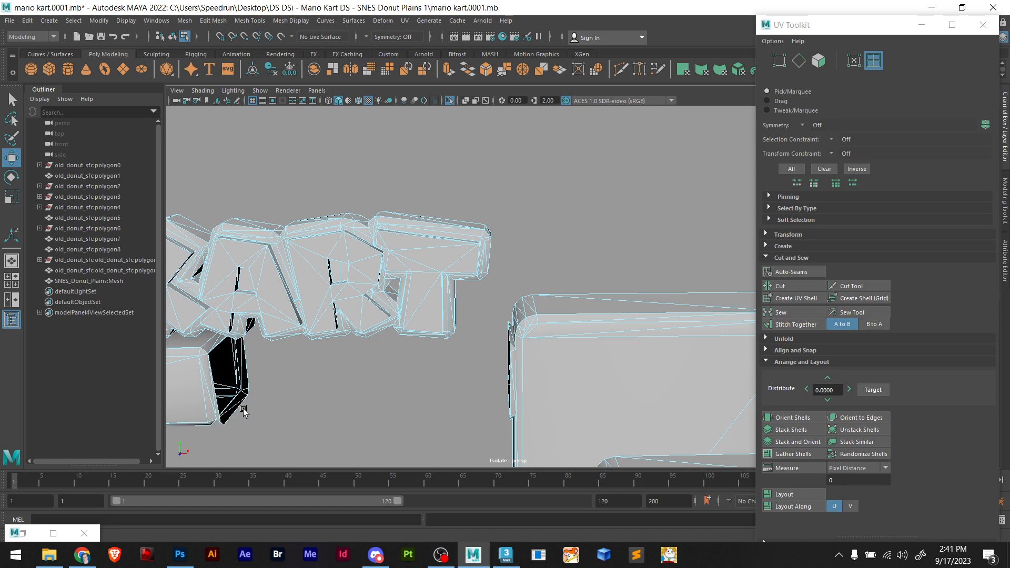
key("ctrl+z")
key("ctrl+z")
key("ctrl+z")
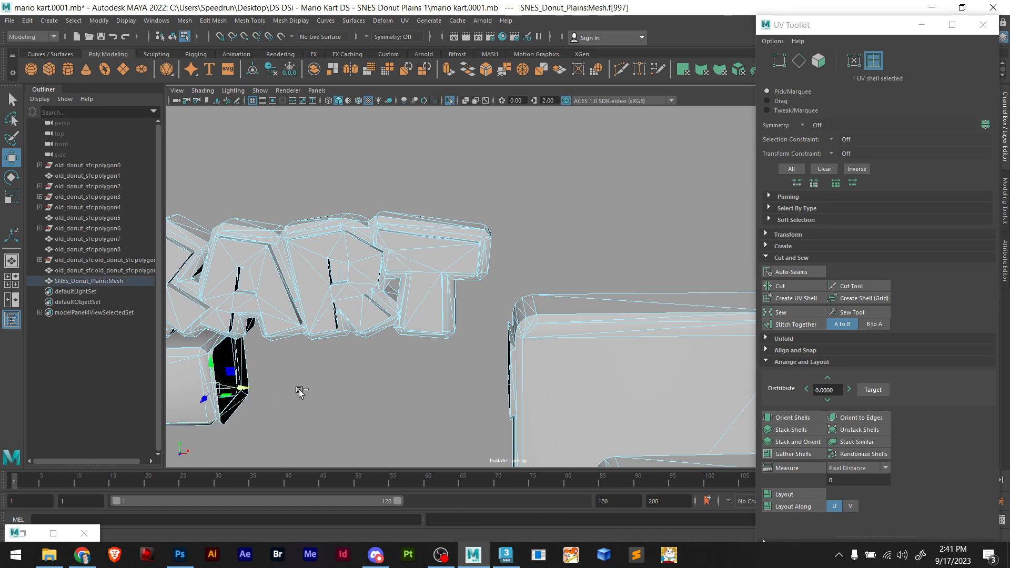
key("ctrl+z")
key("ctrl+z")
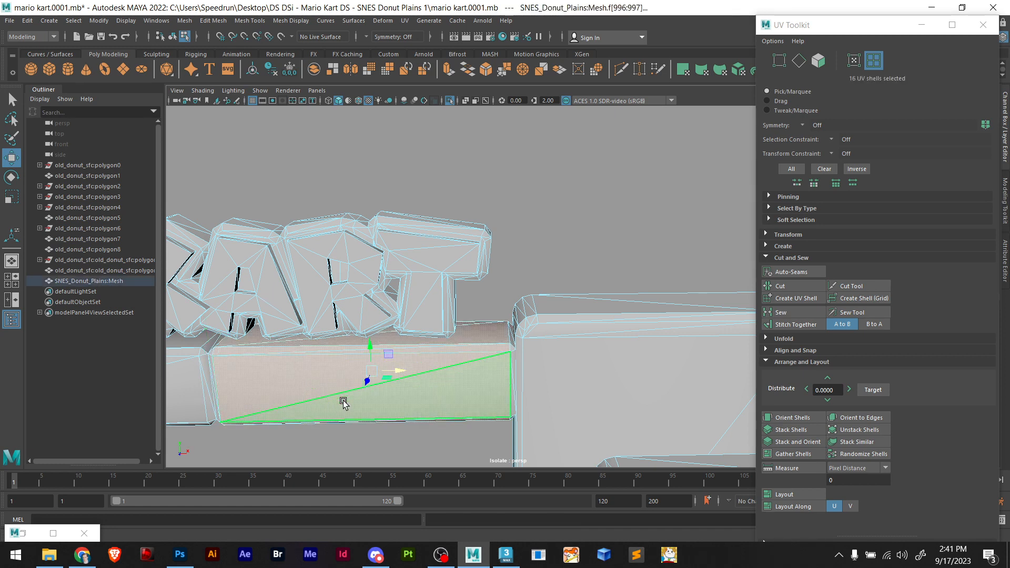
Reselect the crossbeam segment under KART with a marquee across it near the pillar
left_click_drag(343, 403, 353, 299, "alt")
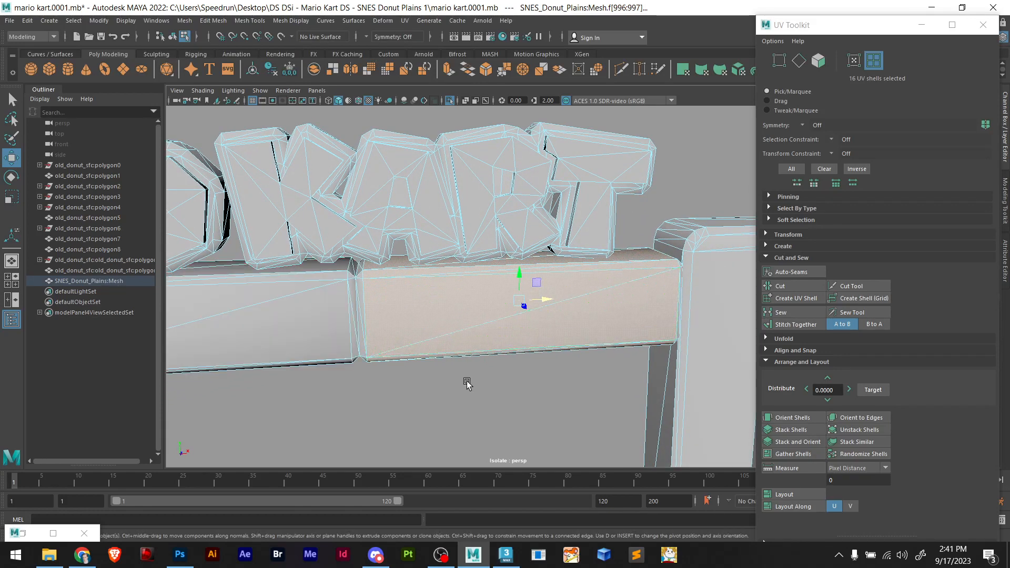
left_click_drag(467, 384, 487, 379, "alt")
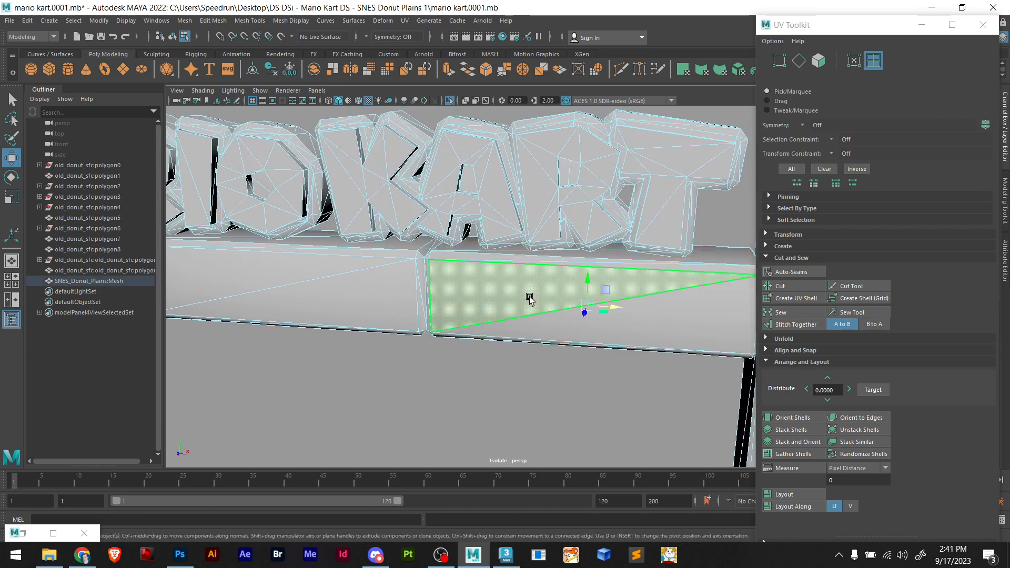
left_click(529, 299)
left_click_drag(530, 299, 629, 333, "alt")
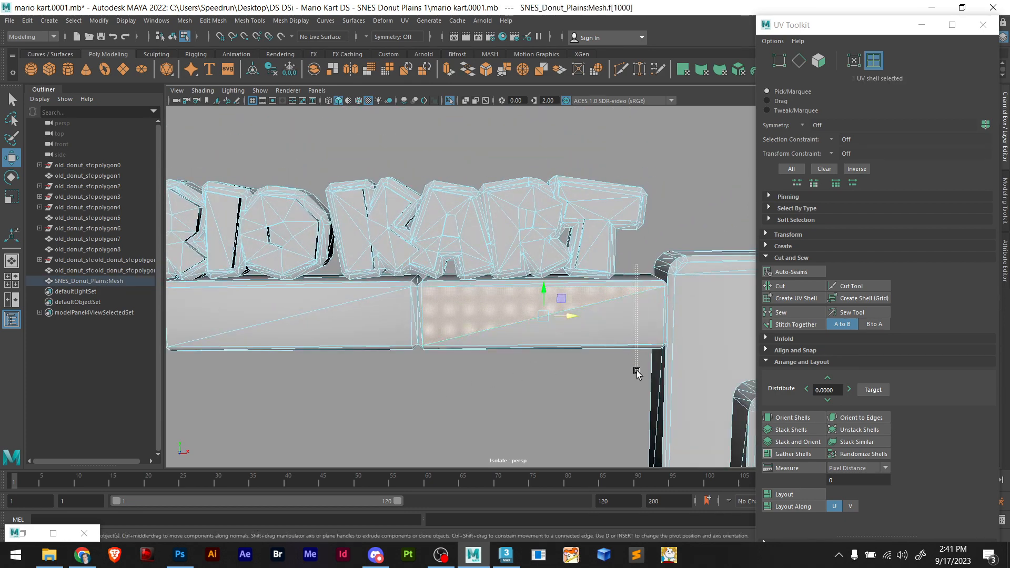
left_click_drag(636, 372, 459, 392)
key("ctrl+z")
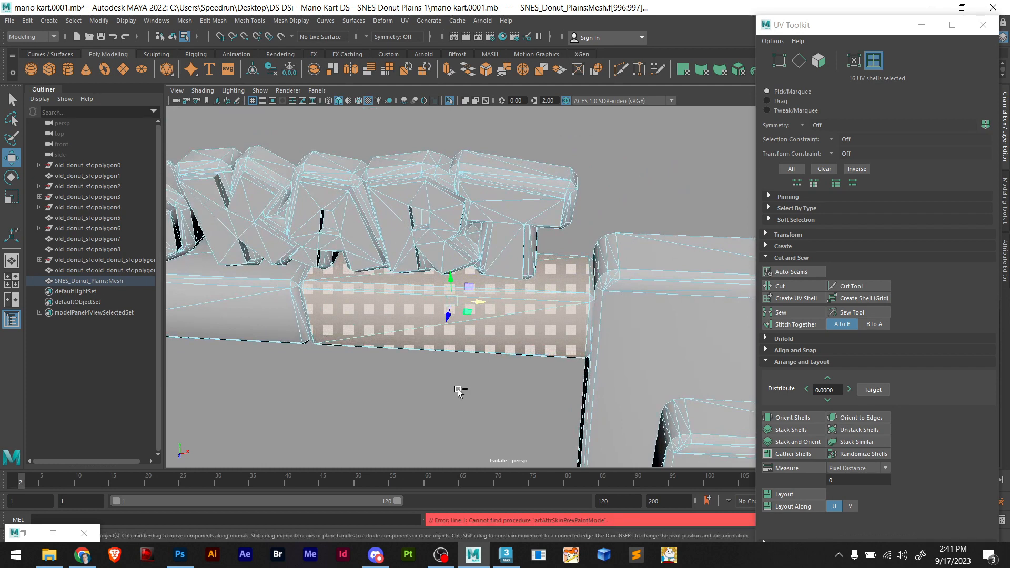
Grow the selection to the complete crossbeam segment under KART, test it with a sideways move, and undo the move
key("ctrl+less")
key("ctrl+z")
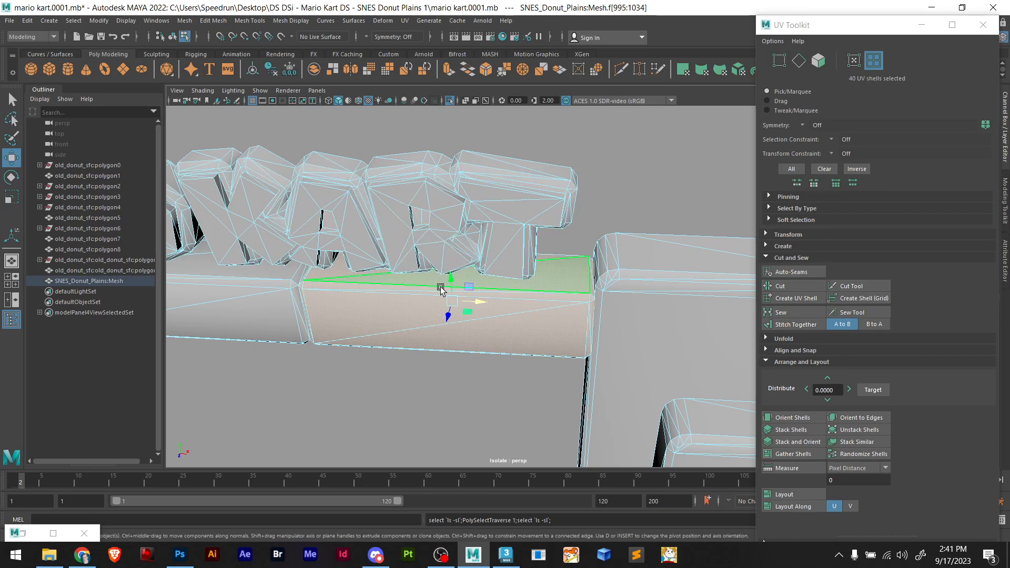
left_click_drag(479, 303, 685, 354)
key("ctrl+z")
scroll(457, 371, "down", 4)
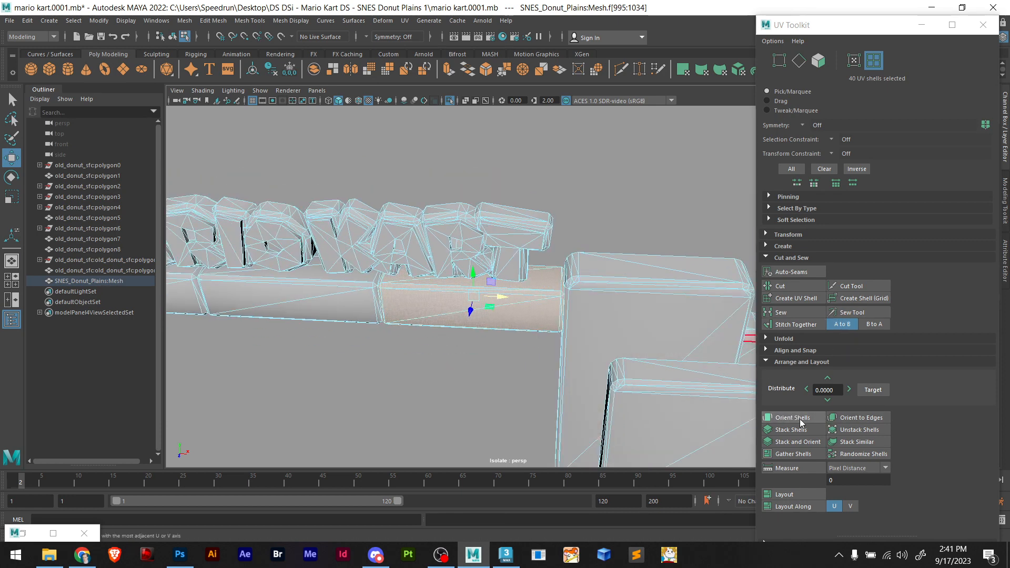
Close the UV Toolkit and bring up the Channel Box / Layer Editor
left_click(1005, 256)
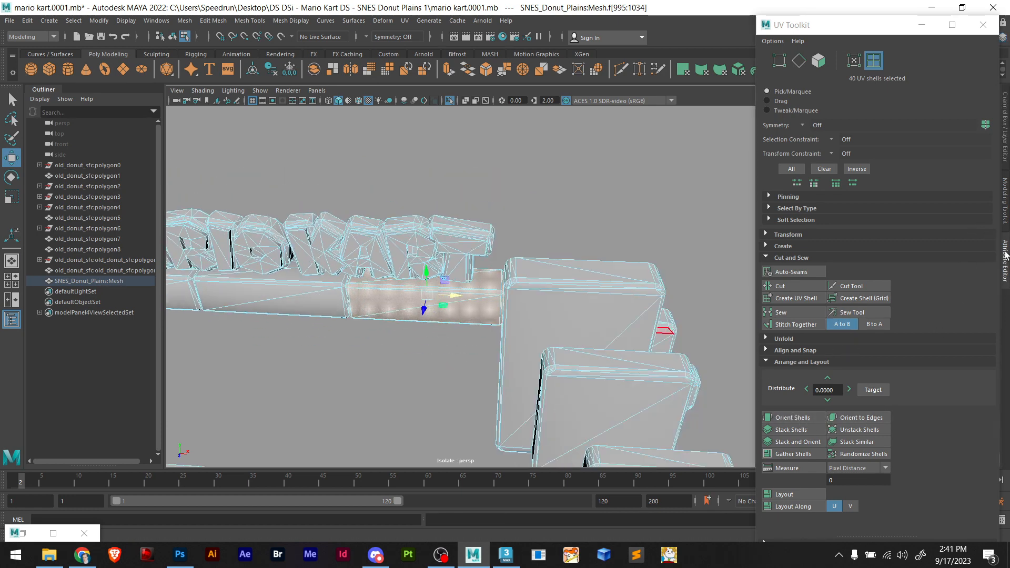
left_click(1005, 223)
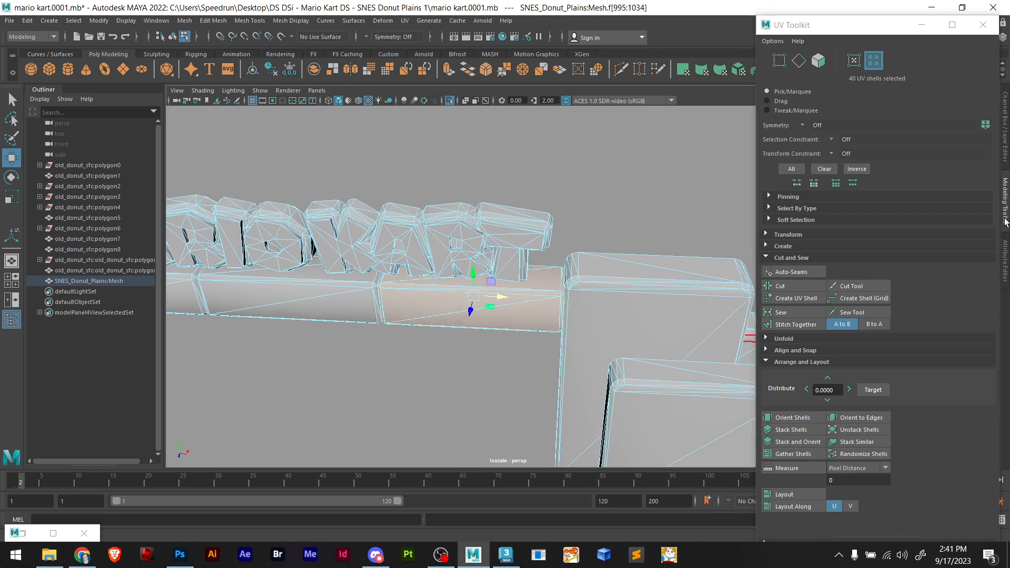
left_click(1001, 142)
left_click(1004, 148)
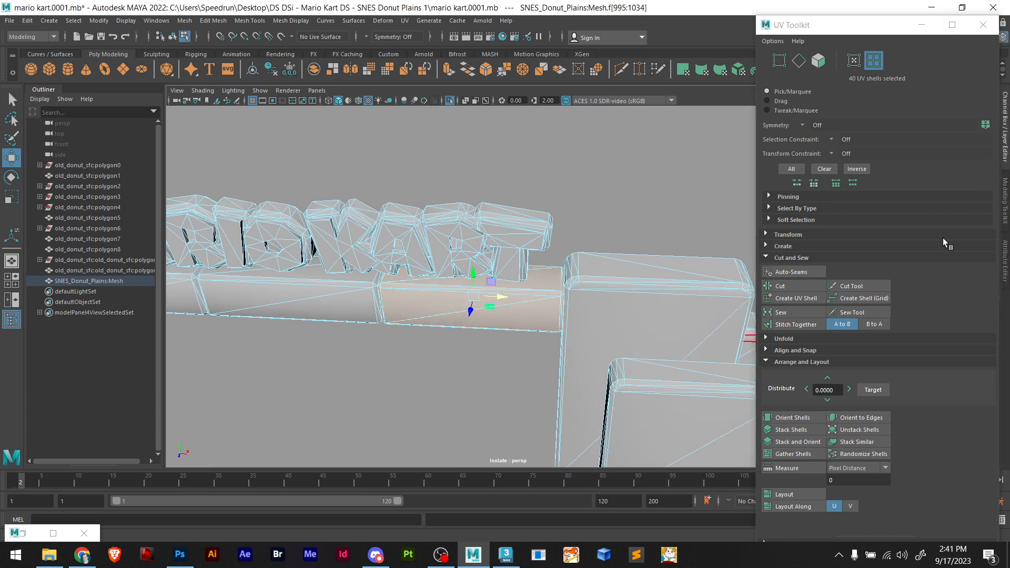
left_click(983, 31)
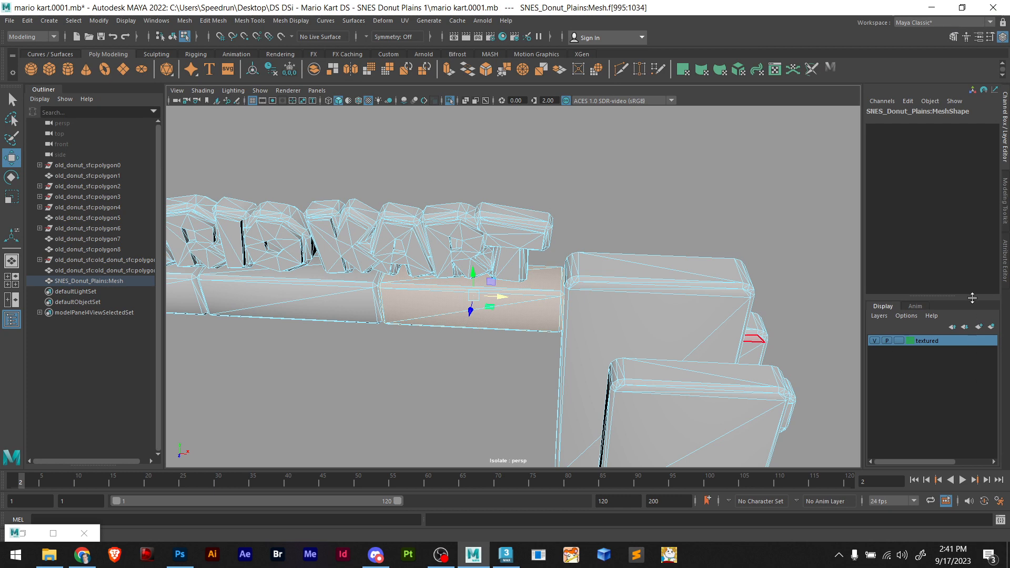
Bring up the Modeling Toolkit in place of the Channel Box / Layer Editor
left_click(1005, 250)
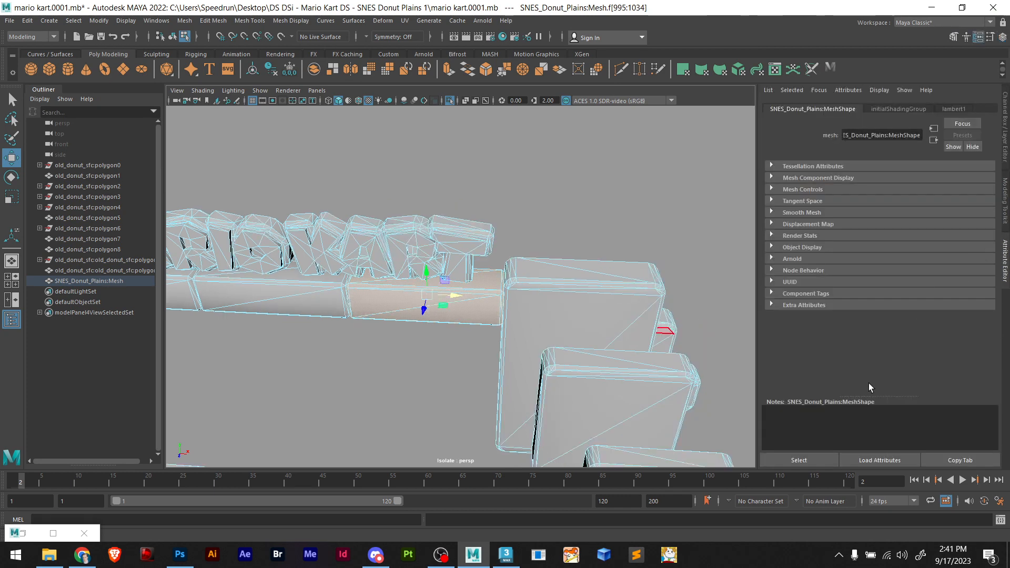
left_click(1005, 201)
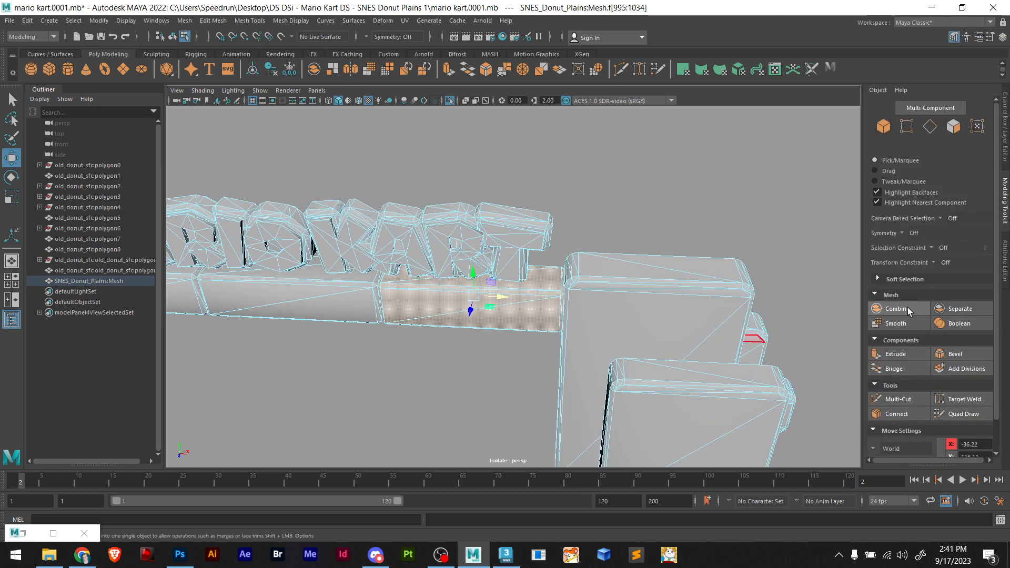
left_click(896, 309)
Open the UV Editor and resize it to a narrow window that leaves the start gate's KART side visible
middle_click_drag(362, 365, 518, 327, "alt")
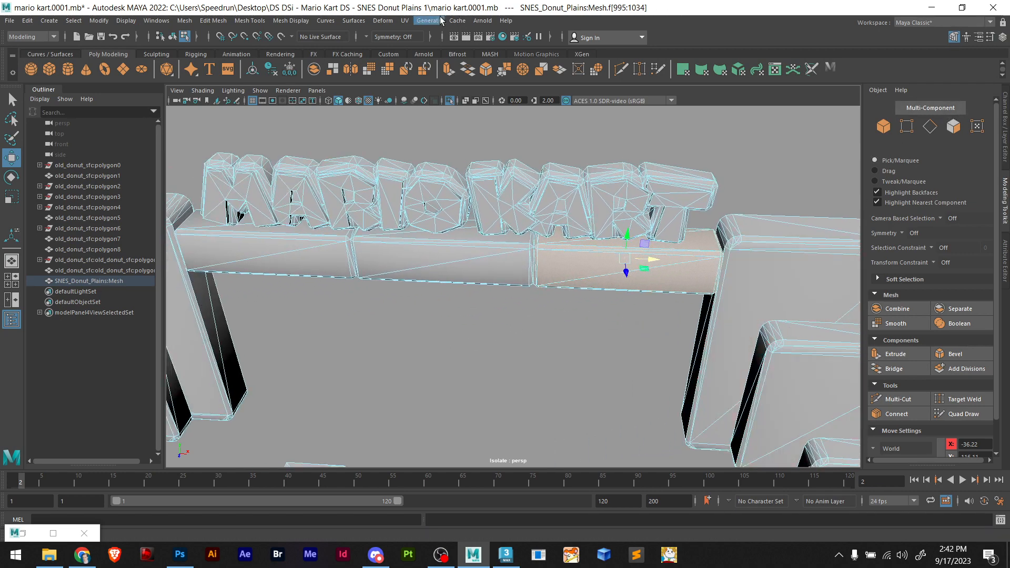
left_click(405, 20)
left_click(420, 31)
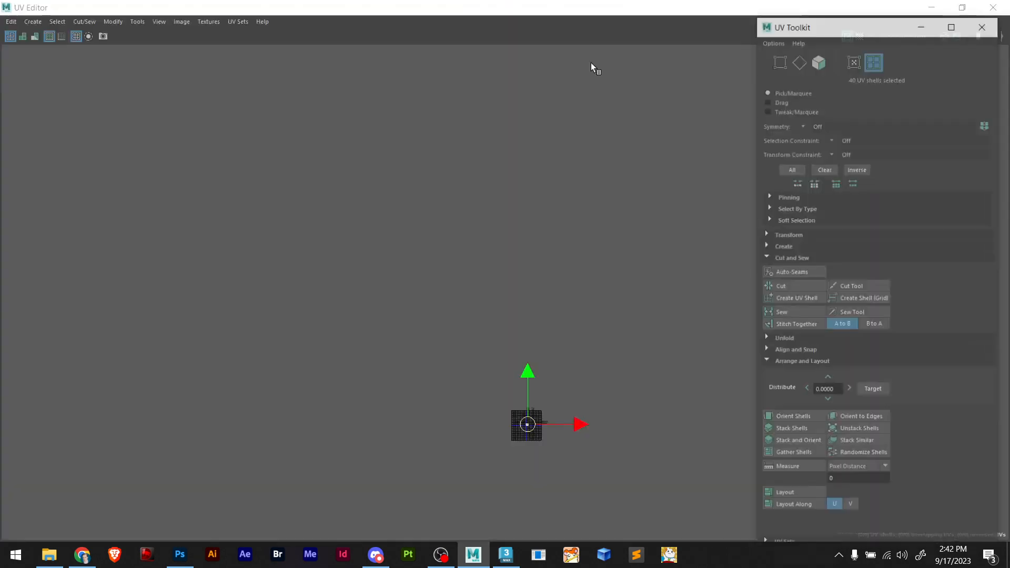
double_click(869, 10)
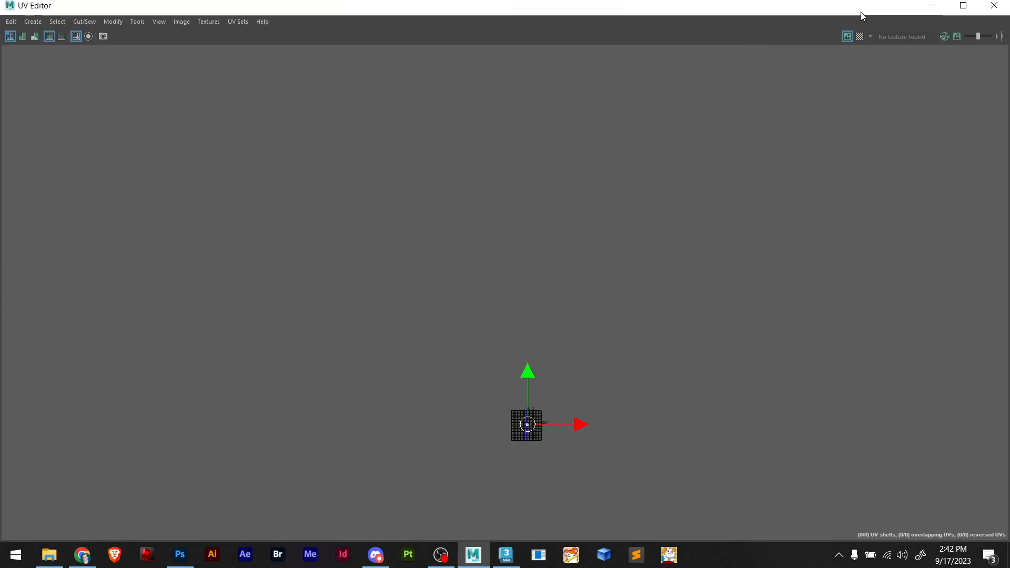
left_click(962, 7)
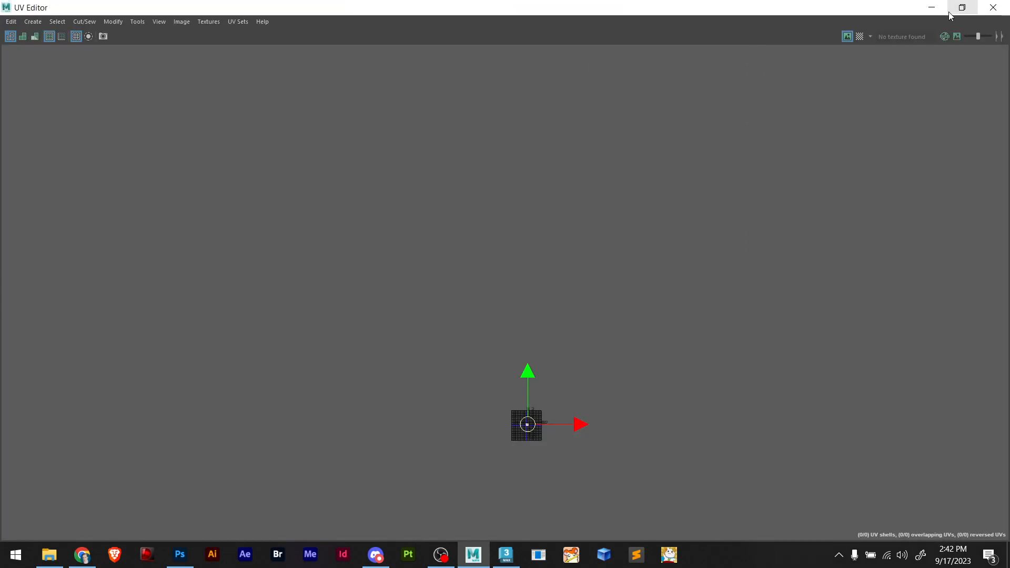
double_click(799, 12)
left_click_drag(801, 249, 209, 263)
left_click_drag(84, 196, 360, 16)
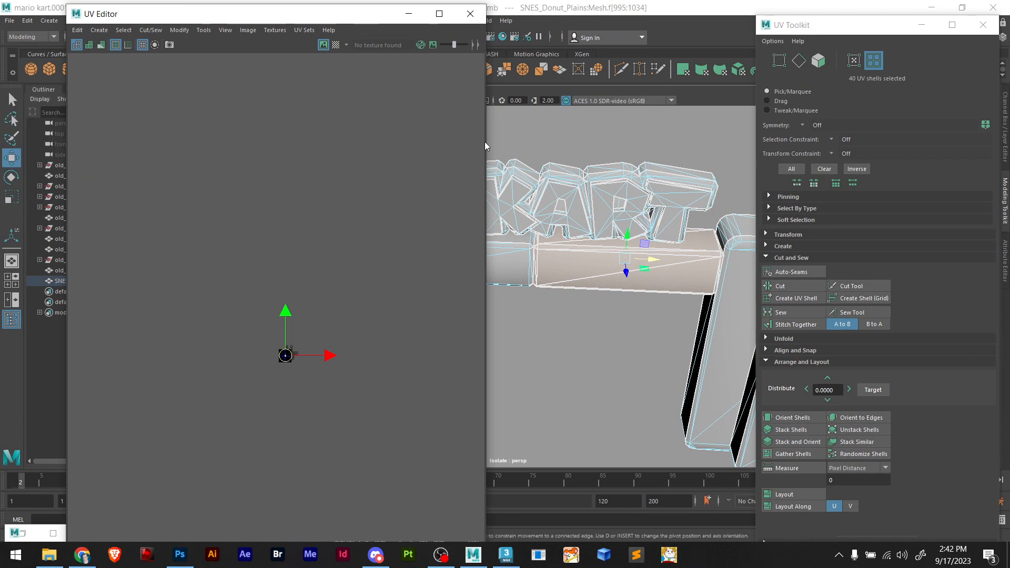
left_click_drag(484, 141, 289, 143)
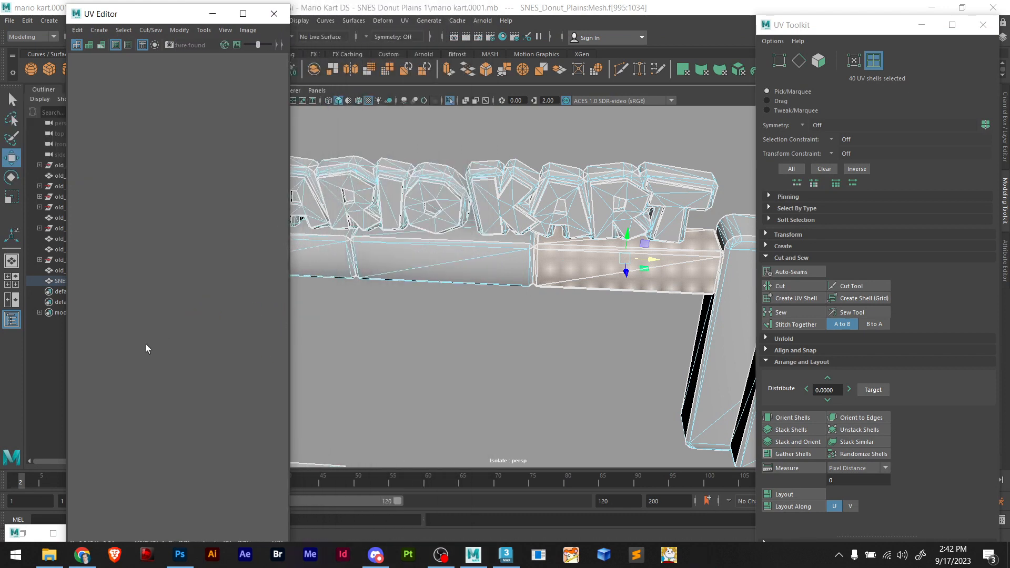
Frame the gate's UV layout in the UV Editor and minimize the UV Toolkit to uncover the model
scroll(223, 315, "down", 8)
middle_click_drag(238, 315, 180, 319, "alt")
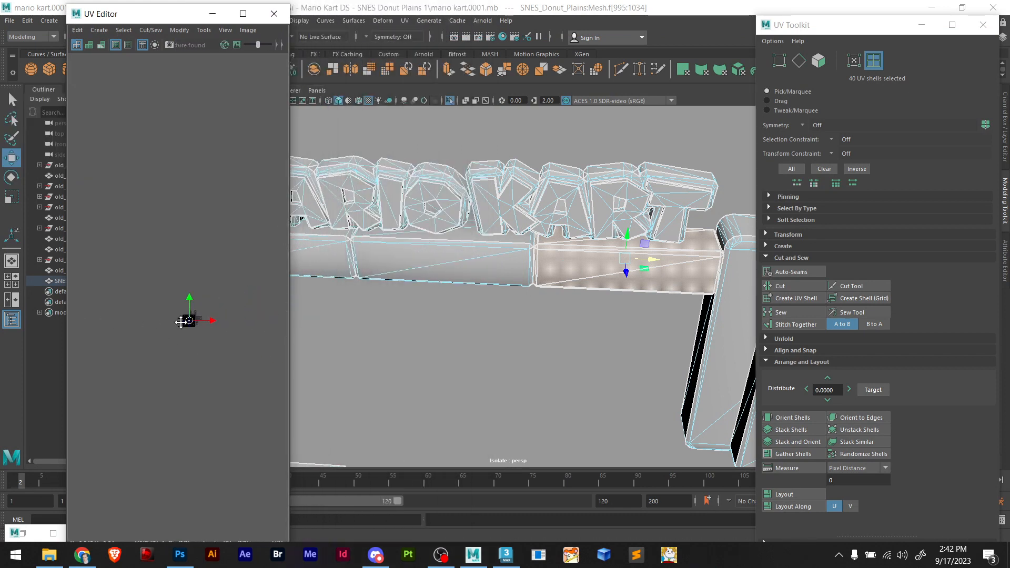
scroll(177, 330, "up", 6)
scroll(244, 288, "up", 4)
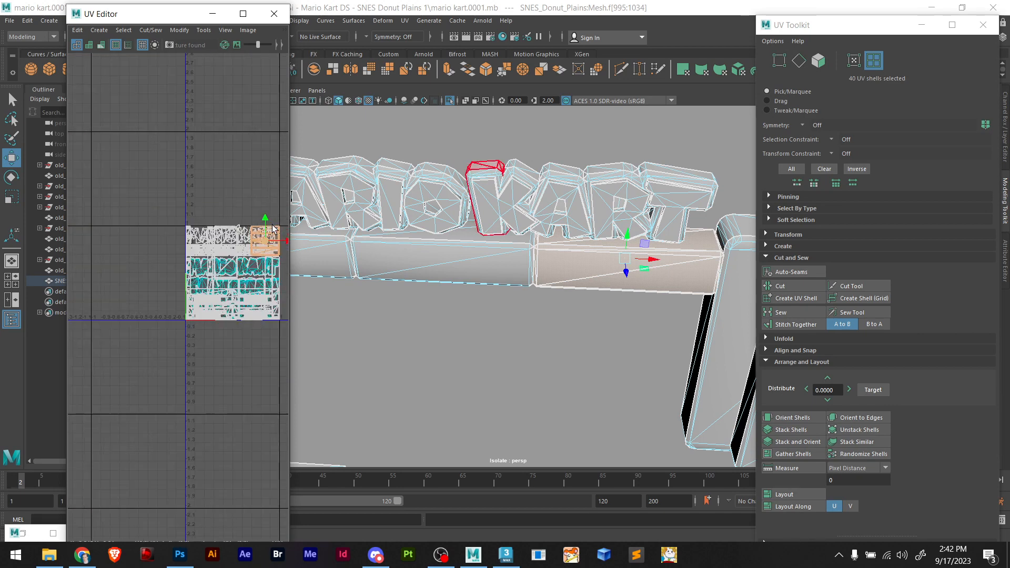
scroll(255, 265, "up", 2)
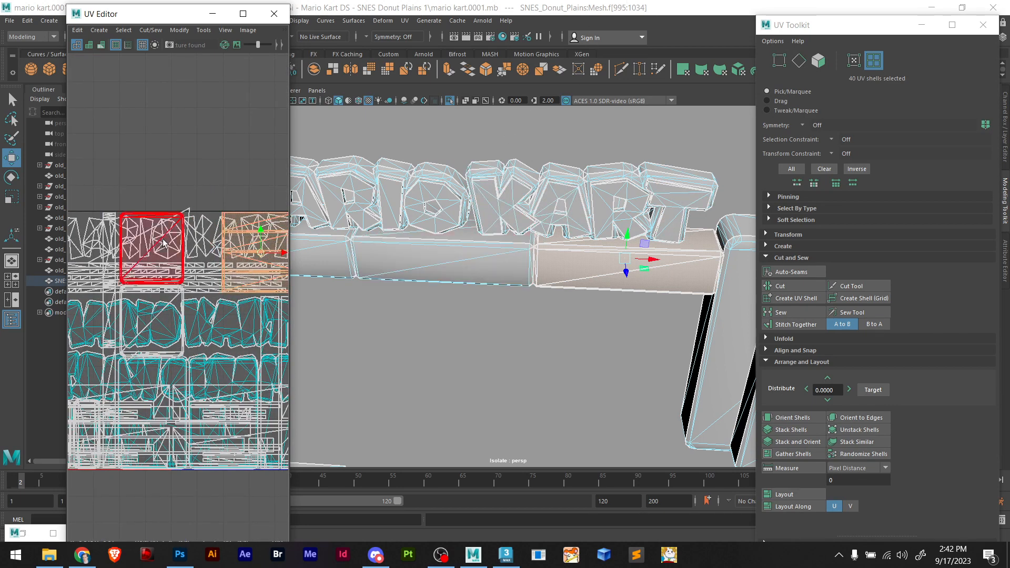
left_click(598, 14)
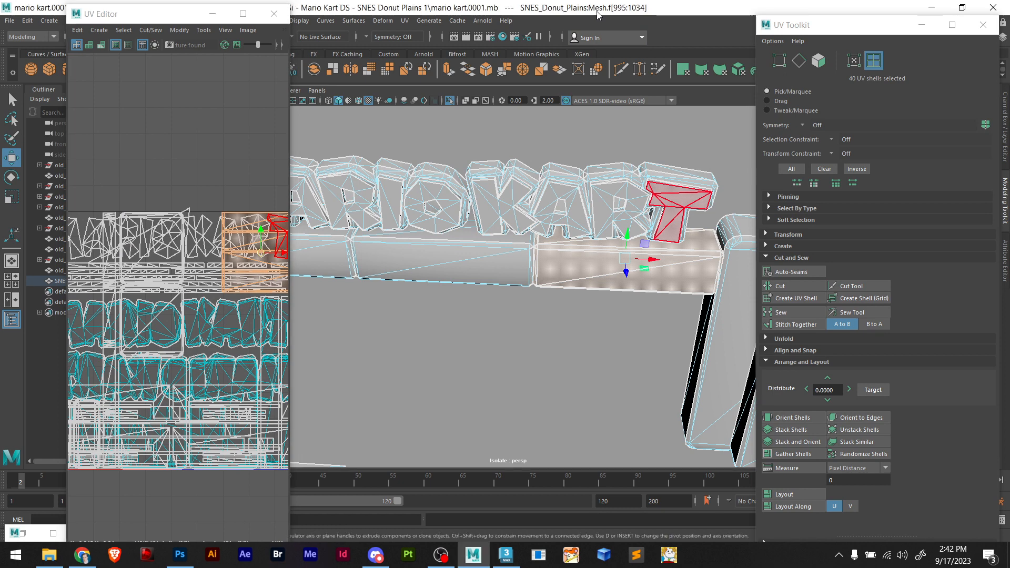
left_click(929, 23)
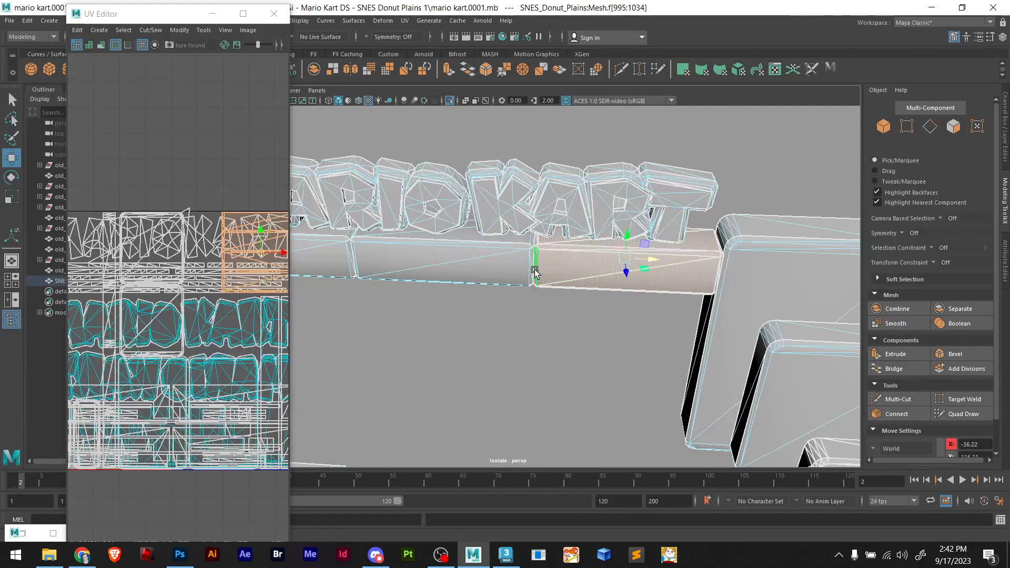
Extend the face selection to all three crossbeam segments under the MARIO KART lettering
left_click(499, 267)
middle_click_drag(499, 268, 651, 234, "alt")
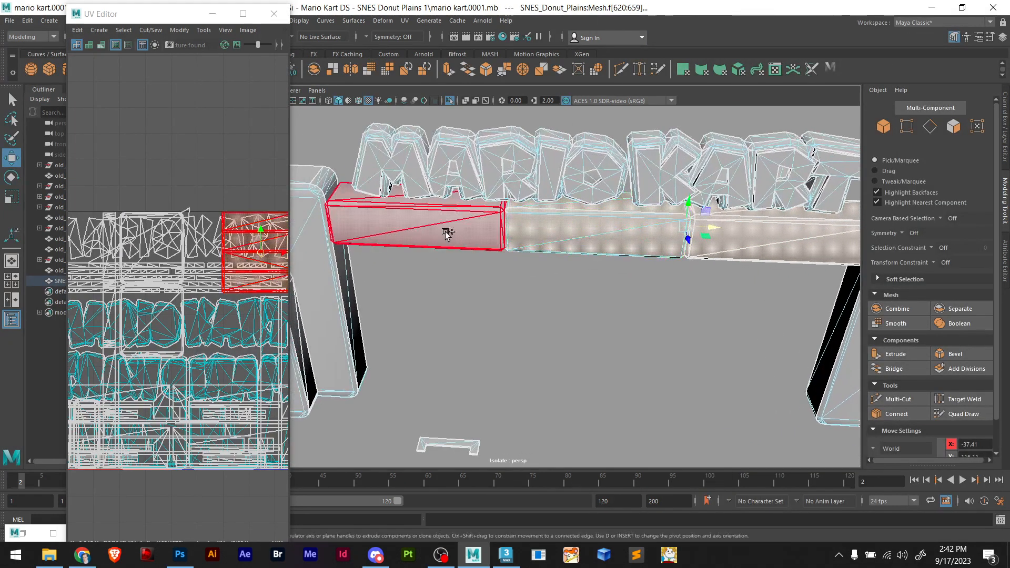
left_click(446, 233, "shift")
scroll(574, 262, "down", 5)
left_click_drag(574, 261, 583, 239, "alt")
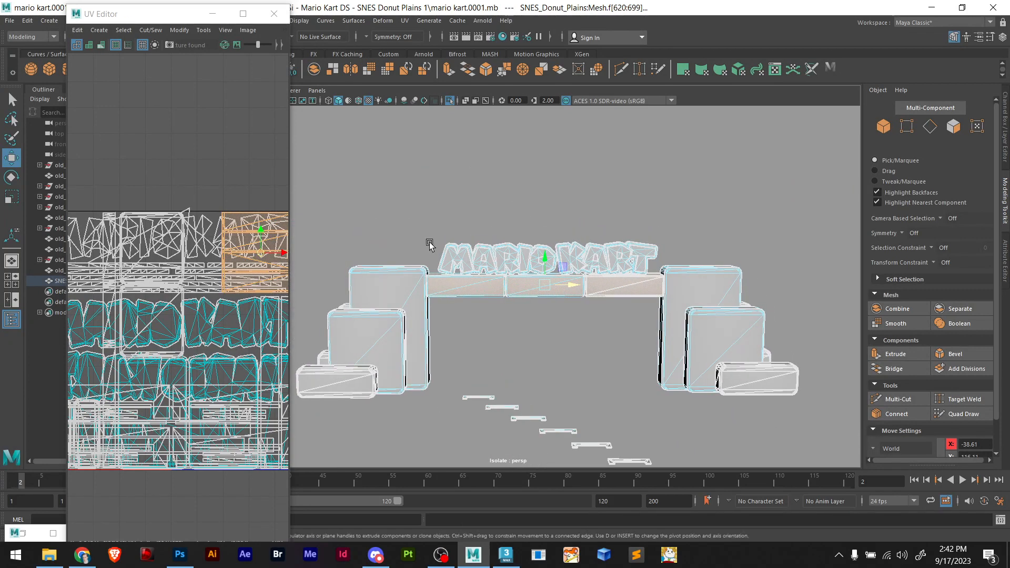
Try moving the three selected crossbeam segments away from the gate, then undo the trial moves
left_click_drag(512, 314, 658, 315)
left_click_drag(552, 242, 554, 194)
key("ctrl+z")
key("ctrl+z")
Raise the three crossbeam segments straight up until they sit clear above the MARIO KART lettering, and clear the selection
scroll(652, 300, "up", 5)
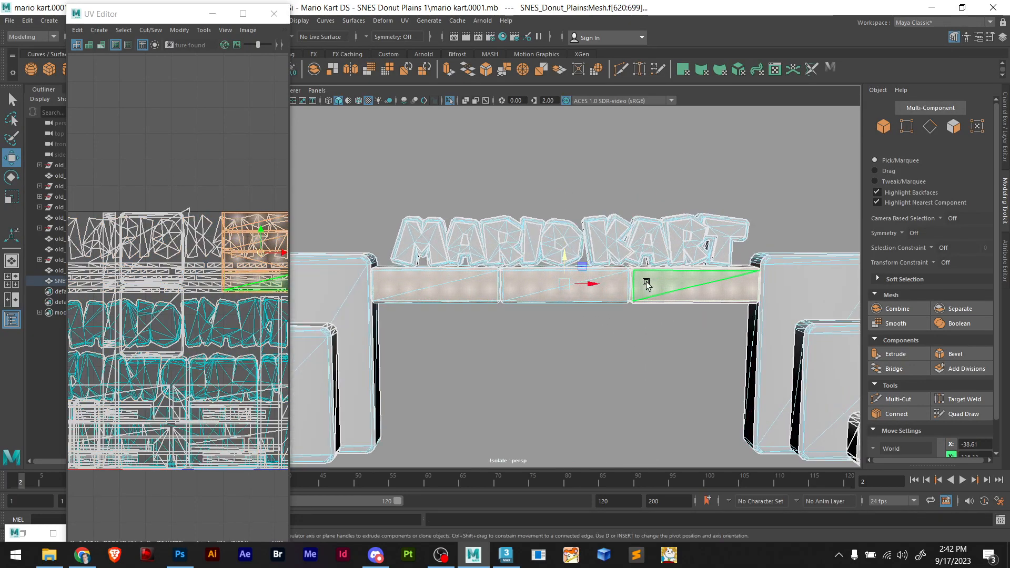
left_click_drag(647, 284, 671, 293, "alt")
middle_click_drag(672, 293, 539, 318, "alt")
scroll(549, 313, "up", 7)
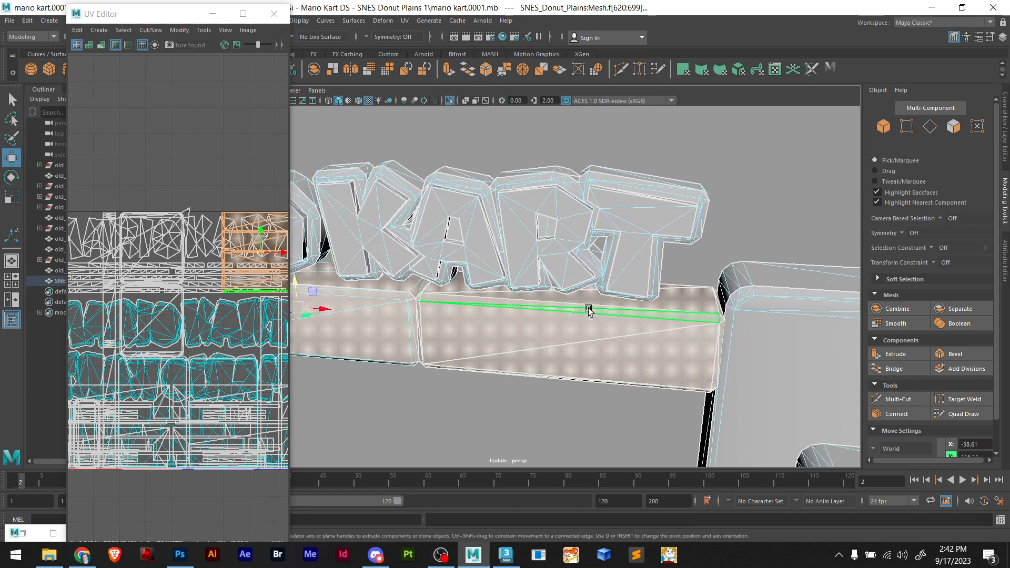
scroll(601, 310, "down", 5)
left_click_drag(550, 306, 572, 300, "alt")
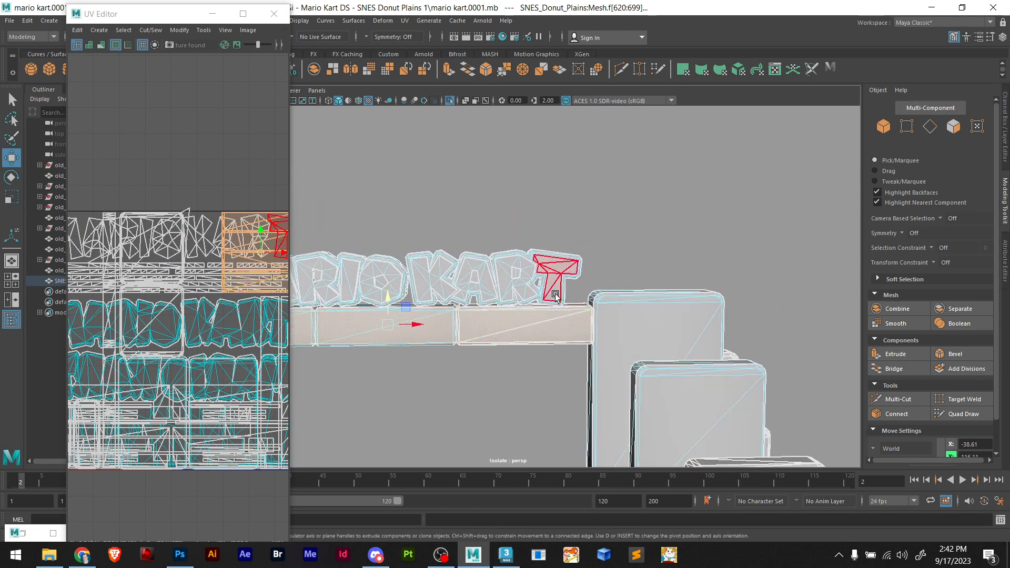
scroll(552, 284, "down", 6)
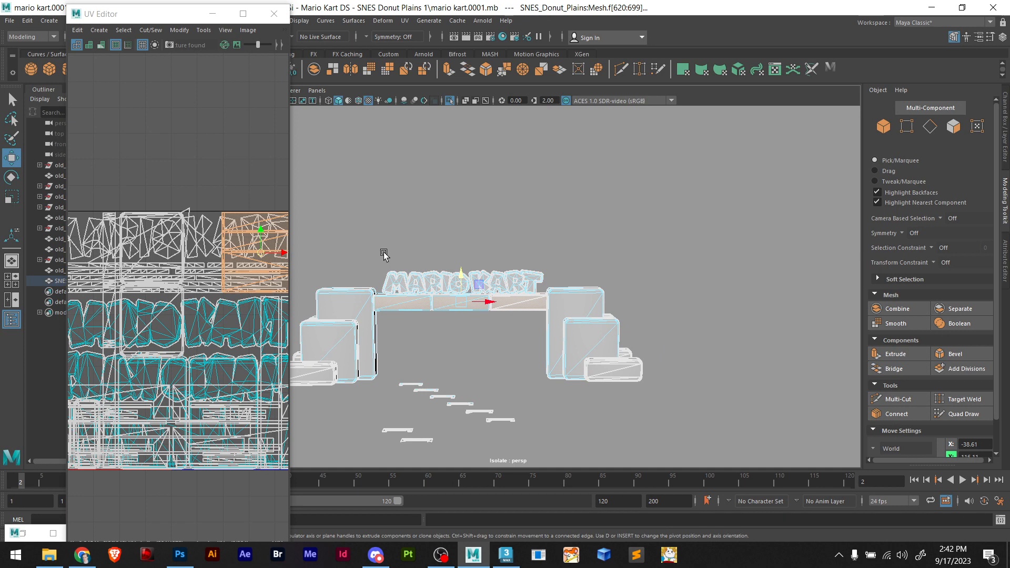
middle_click_drag(384, 255, 457, 255, "alt")
scroll(458, 254, "up", 5)
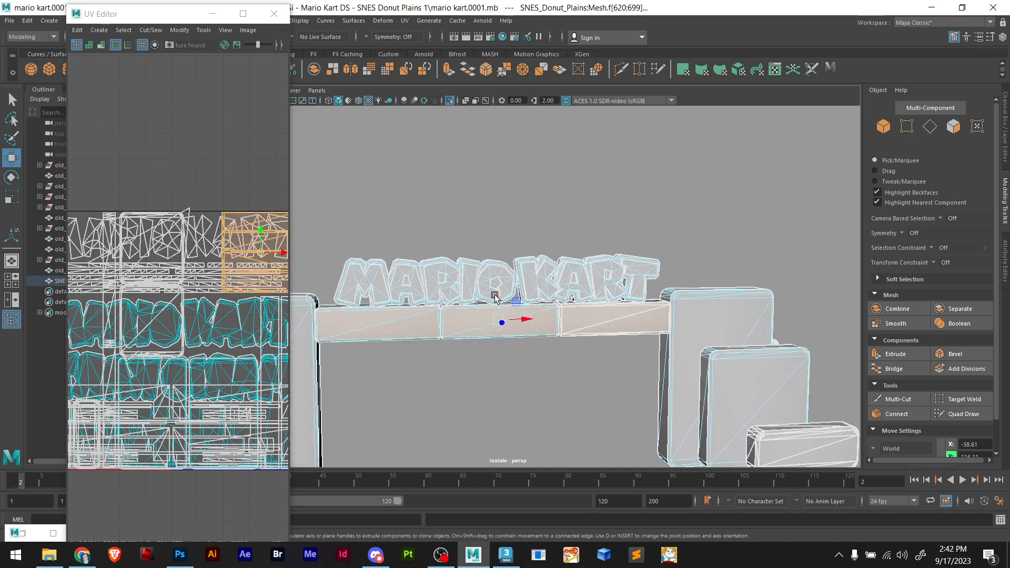
left_click_drag(494, 296, 507, 159)
left_click_drag(494, 246, 457, 253, "alt")
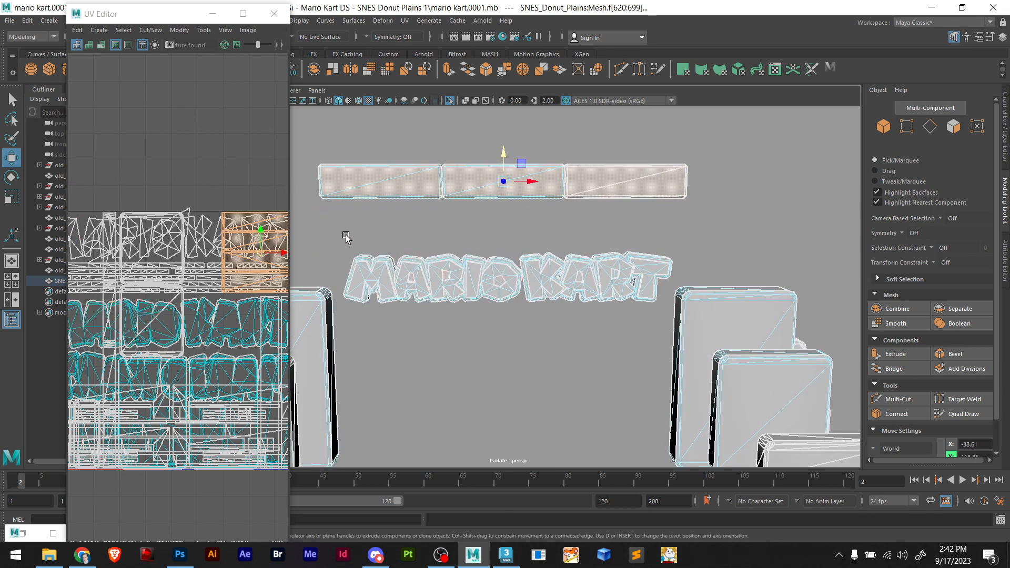
left_click(360, 237)
left_click_drag(348, 232, 460, 234)
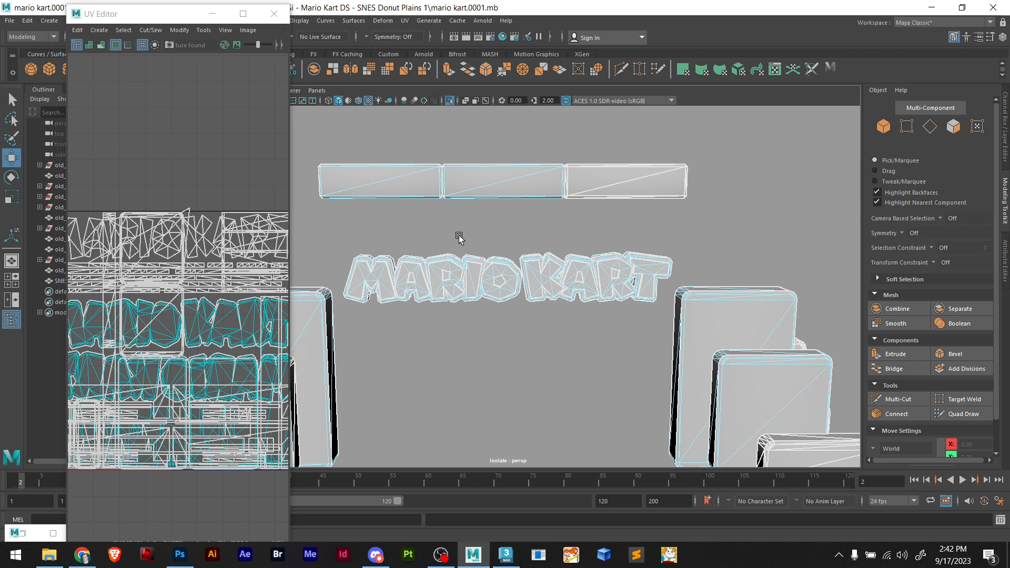
Return to object selection, pick the whole start gate mesh, and drag out a duplicate directly above the original
scroll(461, 240, "down", 3)
right_click_drag(610, 288, 642, 243)
left_click(603, 309)
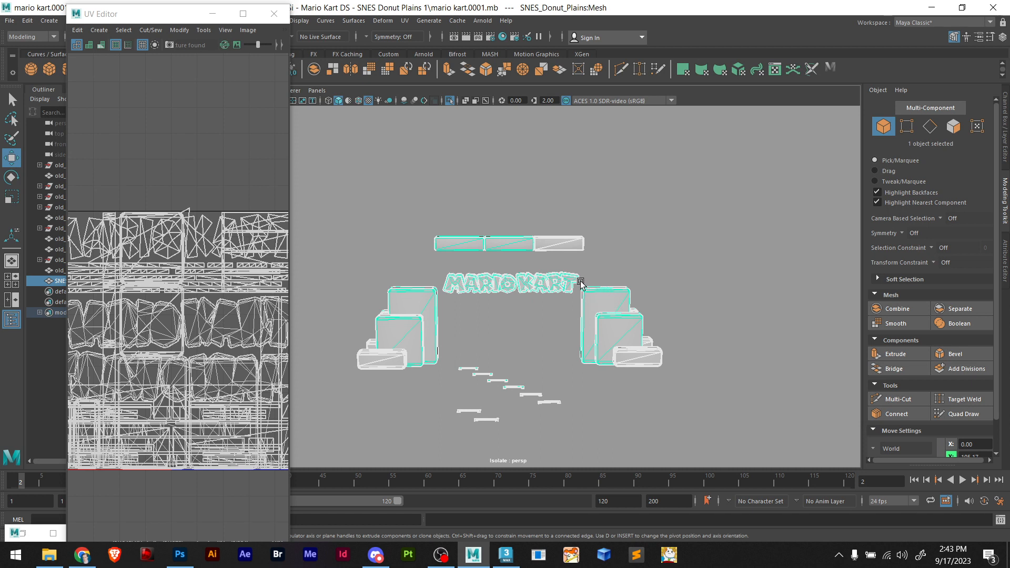
scroll(571, 295, "down", 2)
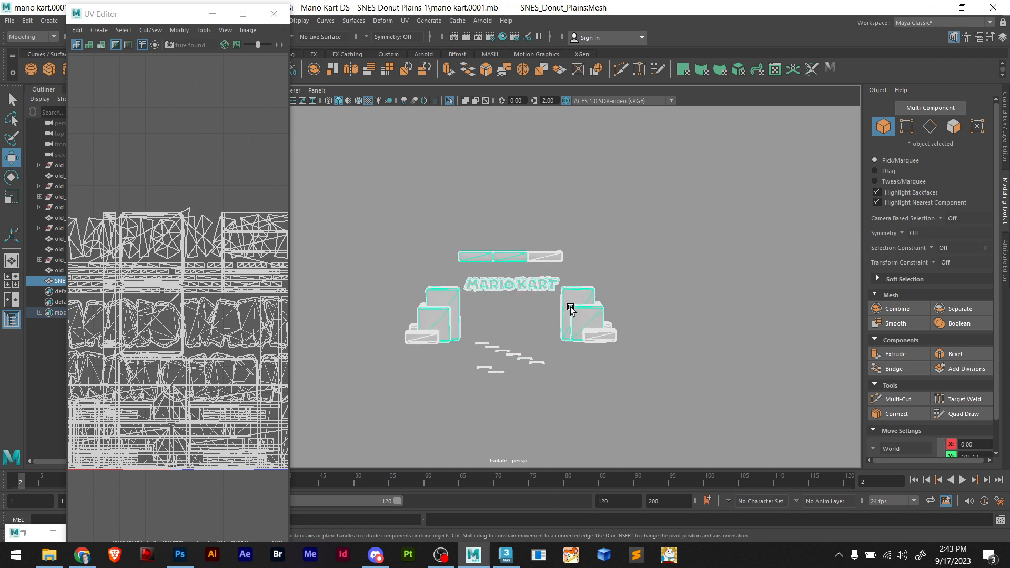
left_click(614, 267)
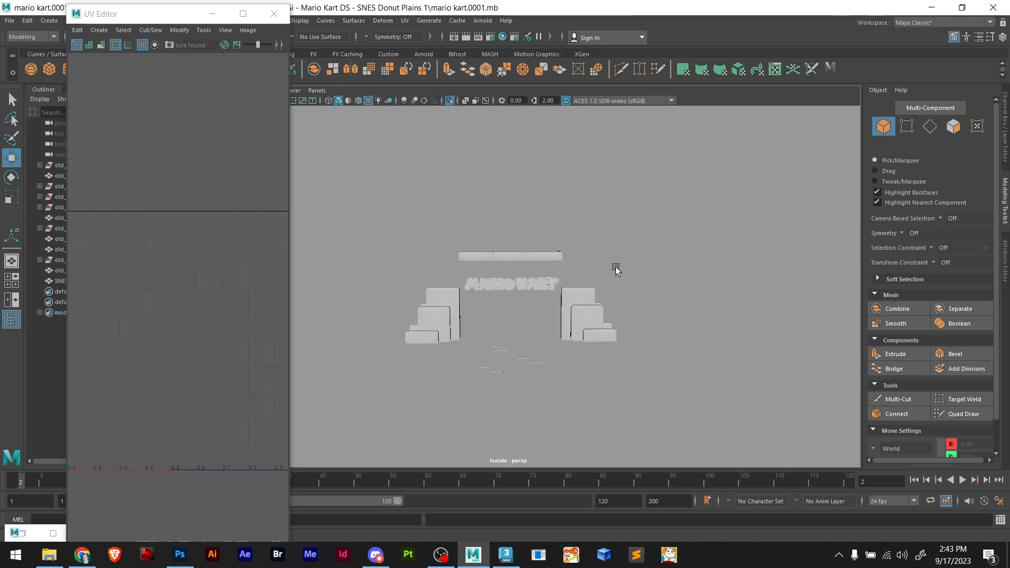
left_click(500, 291)
scroll(557, 319, "down", 4)
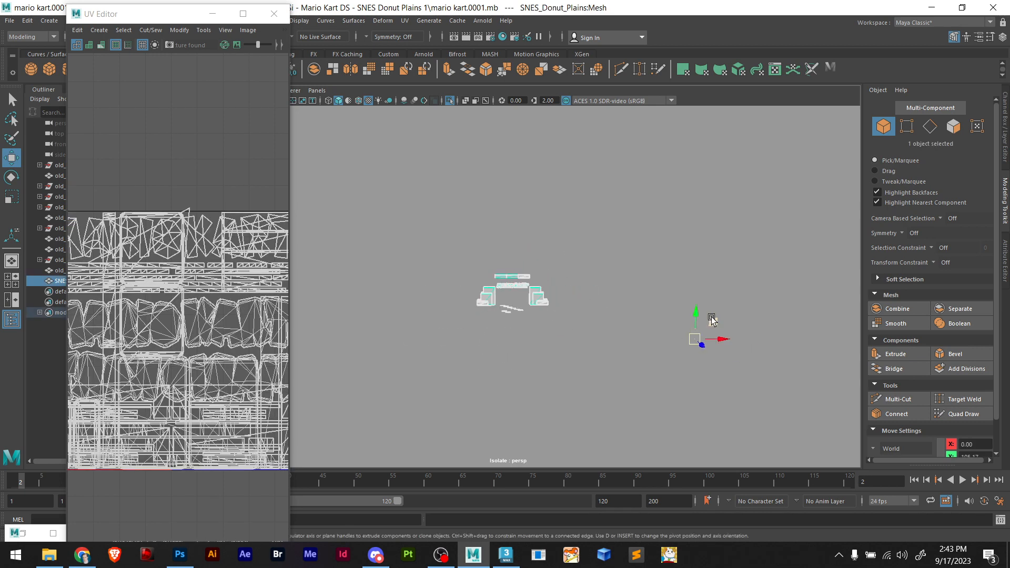
left_click_drag(693, 315, 700, 268, "shift")
scroll(446, 237, "up", 5)
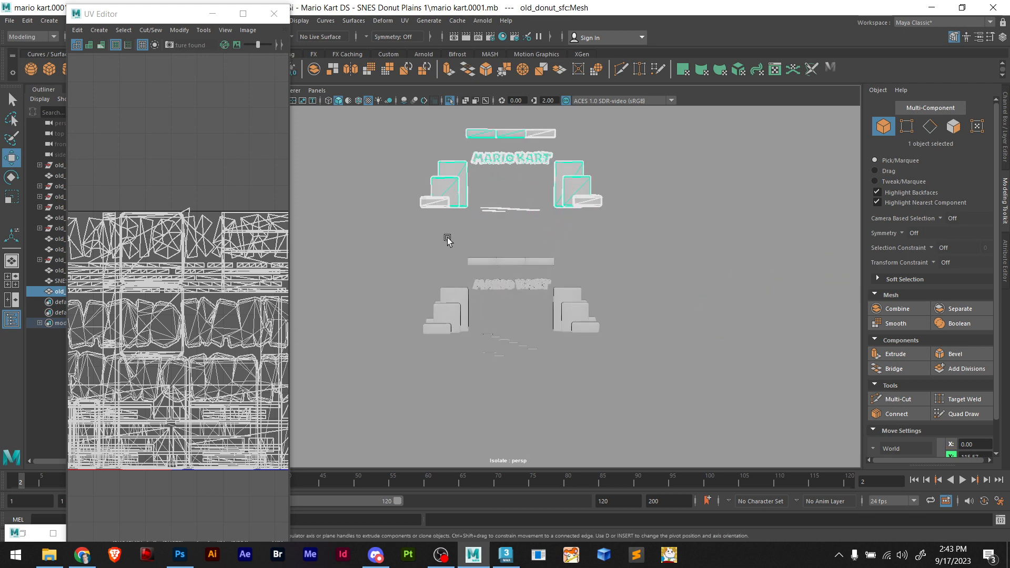
Switch the duplicated gate to face selection and marquee-select its MARIO KART lettering, then clear the selection
left_click(955, 132)
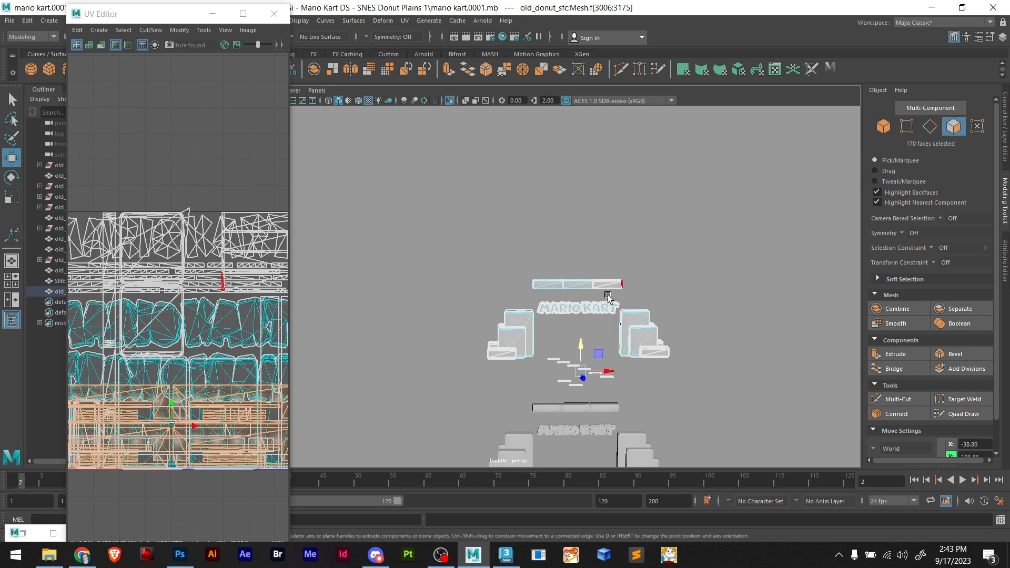
scroll(579, 331, "up", 4)
left_click_drag(559, 322, 555, 324, "alt")
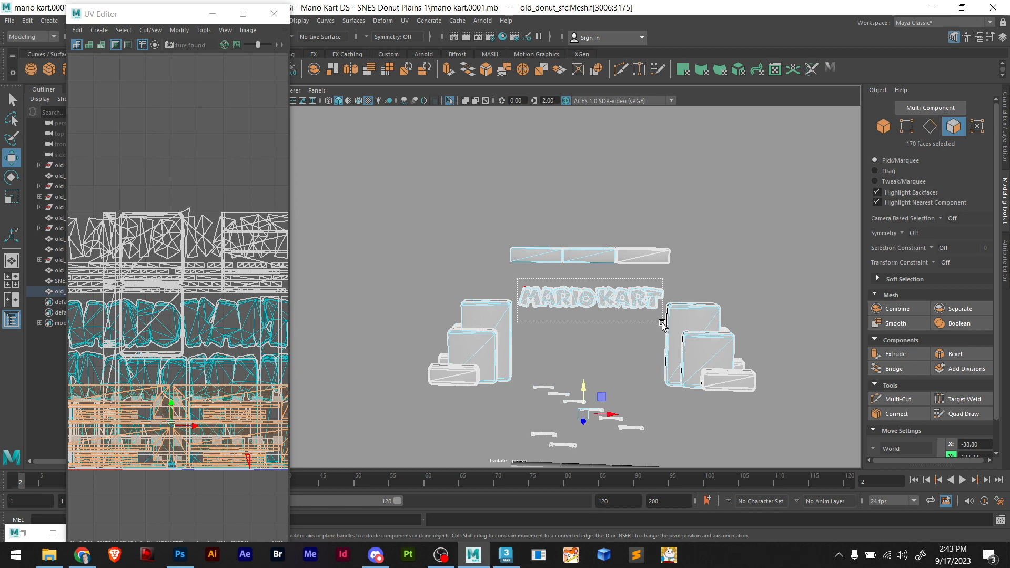
left_click_drag(662, 323, 662, 324)
scroll(676, 290, "up", 2)
left_click(643, 324)
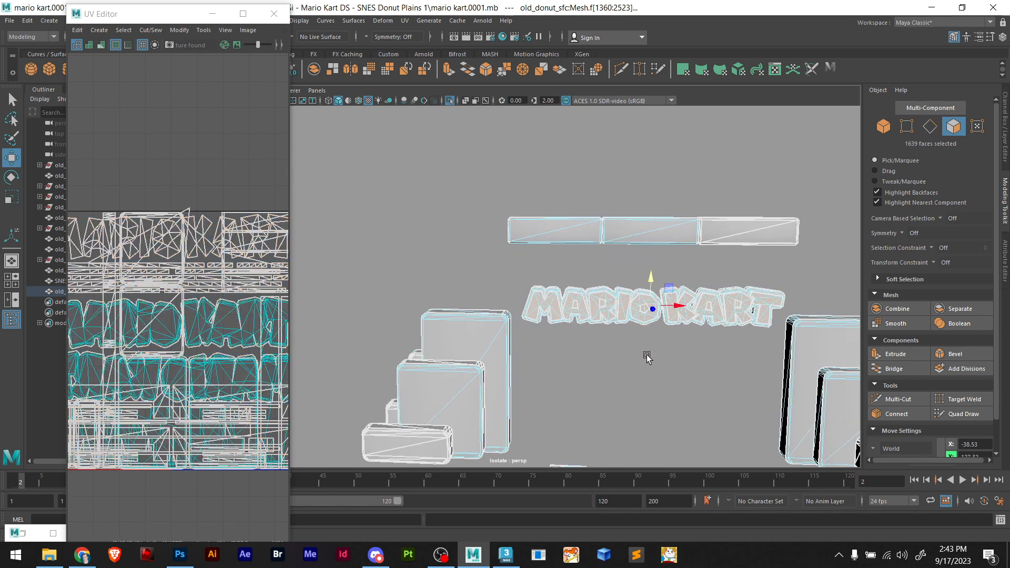
Delete the pillar blocks on the KART side, their leftover faces, and the three crossbeam segments from the duplicated gate
scroll(605, 316, "up", 4)
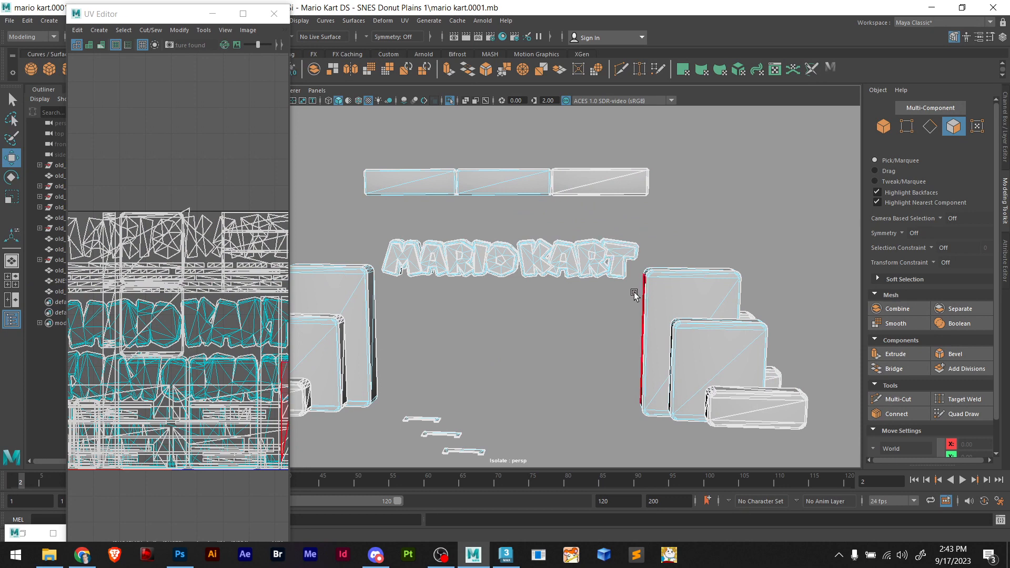
left_click_drag(673, 324, 821, 421)
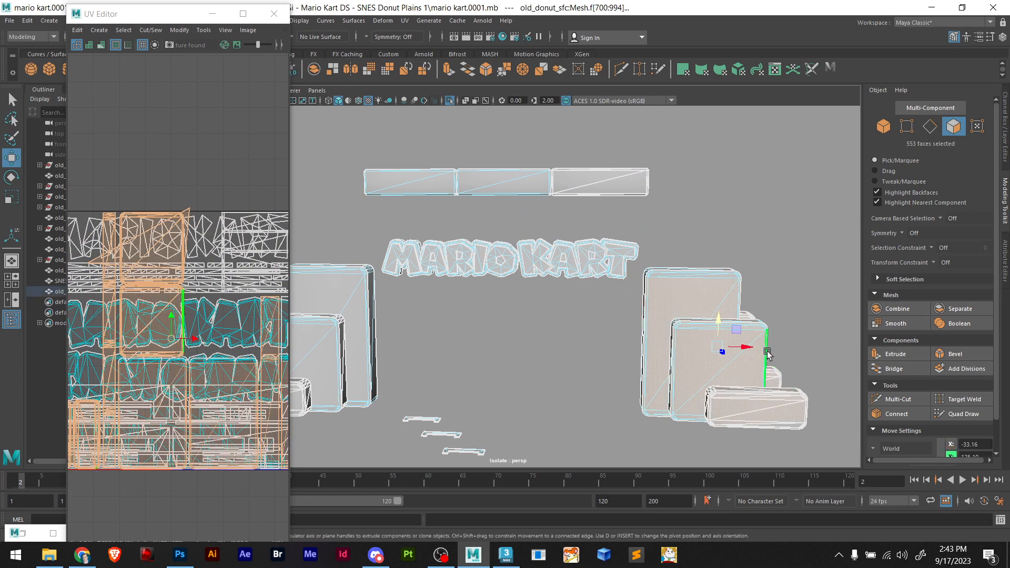
key("Delete")
left_click_drag(653, 374, 789, 456)
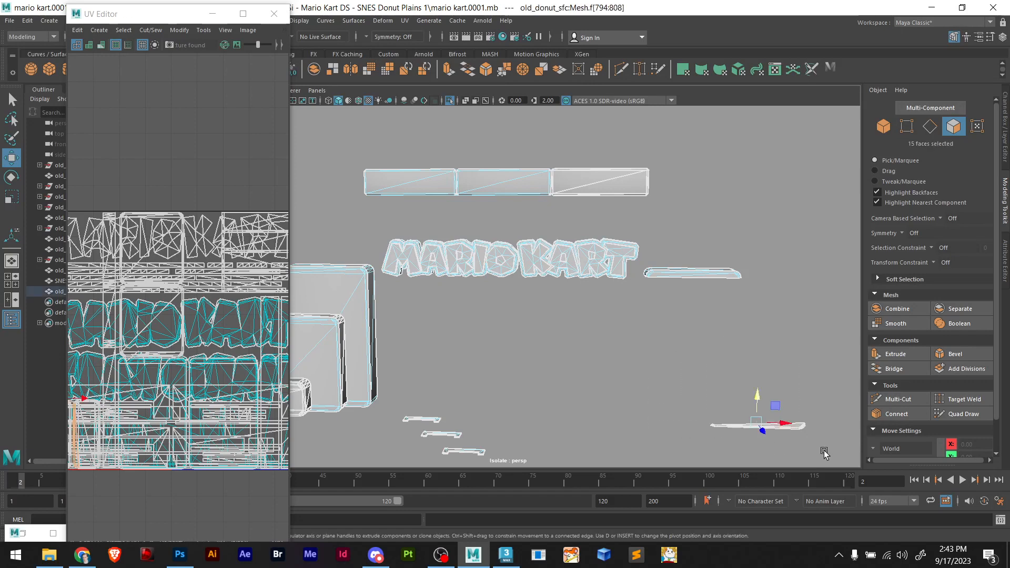
key("Delete")
left_click_drag(652, 259, 642, 265)
key("Delete")
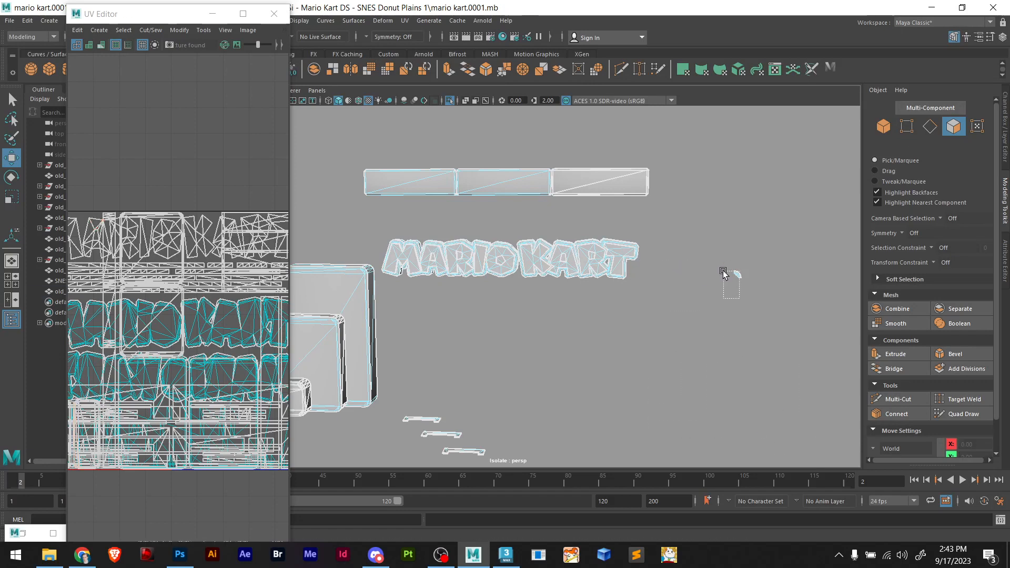
left_click_drag(723, 274, 699, 286)
key("Delete")
left_click_drag(659, 213, 340, 138)
key("Delete")
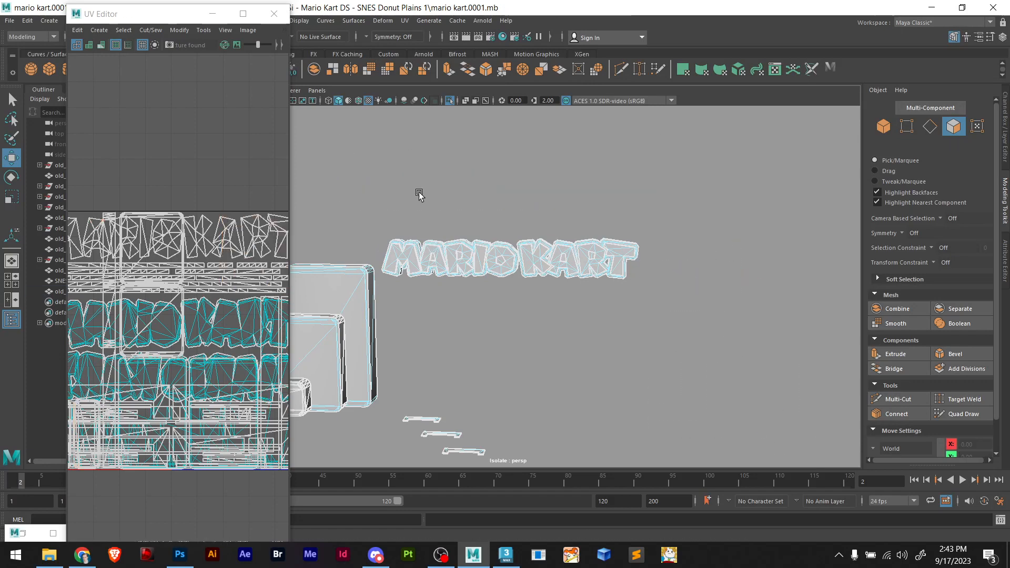
Marquee-select the remaining pillar blocks beside MARIO on the duplicated gate and delete them
scroll(415, 221, "down", 3)
left_click_drag(513, 222, 511, 224)
middle_click_drag(431, 221, 573, 207, "alt")
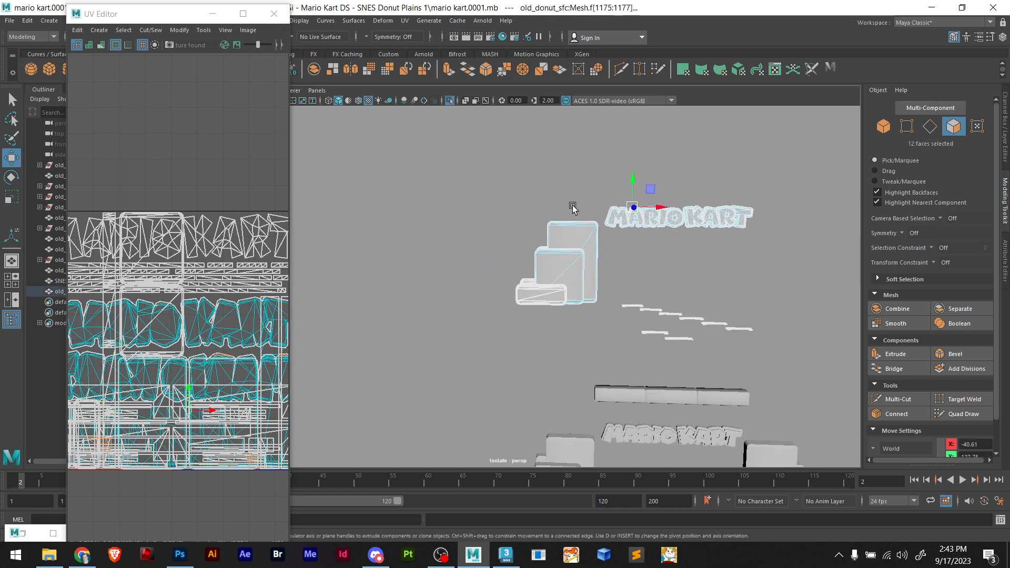
scroll(575, 208, "up", 4)
scroll(635, 239, "down", 1)
left_click_drag(661, 337, 492, 156)
key("Delete")
middle_click_drag(722, 221, 492, 248, "alt")
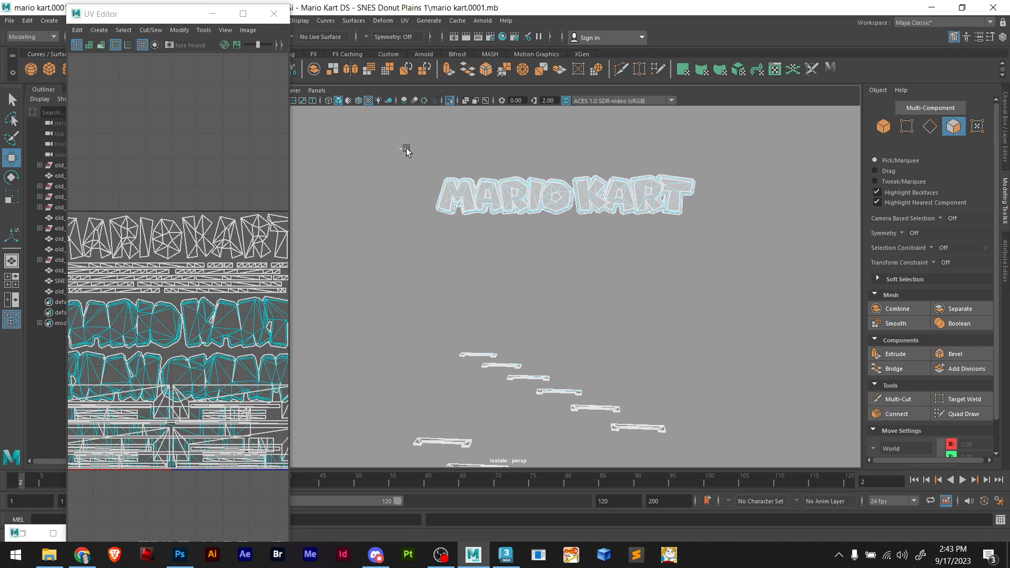
Return the duplicated gate to object selection, pick its lettering mesh, and move it slightly lower above the original gate
left_click_drag(406, 154, 812, 267)
right_click_drag(622, 240, 654, 227)
left_click(646, 230)
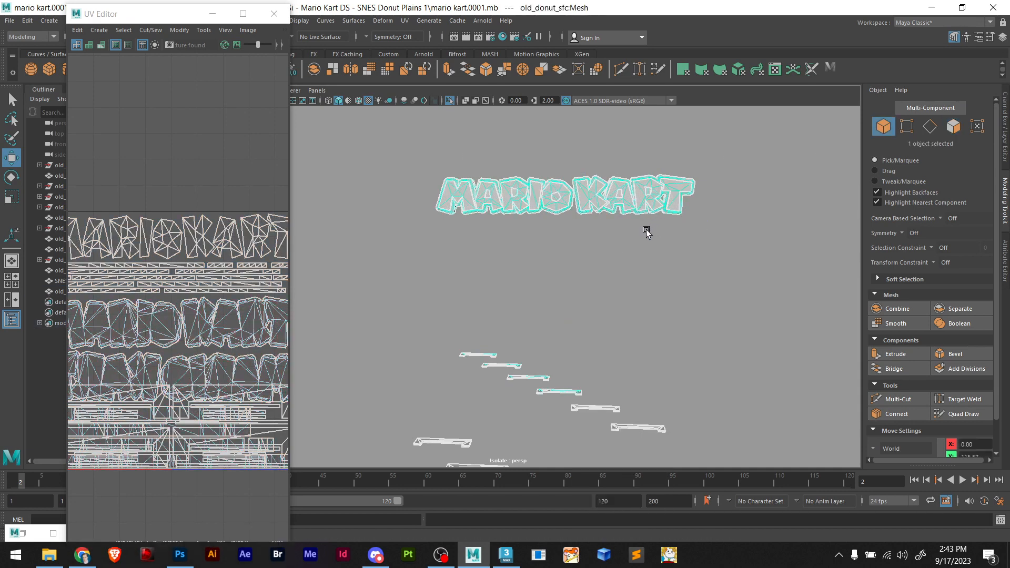
left_click(619, 205)
scroll(607, 245, "down", 2)
scroll(607, 244, "down", 5)
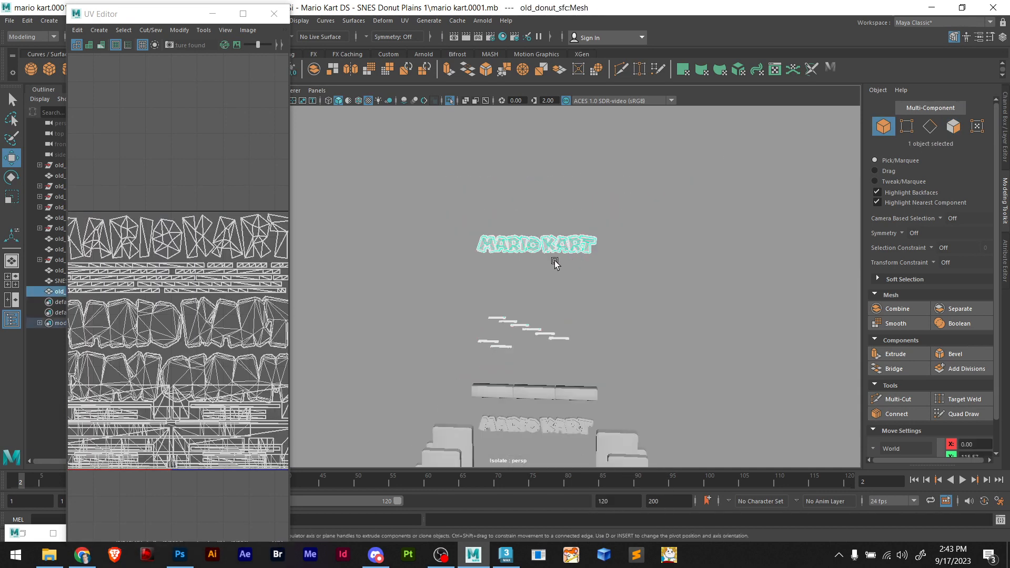
mouse_move(795, 326)
left_mouse_down()
mouse_move(793, 368)
mouse_move(794, 333)
left_mouse_up()
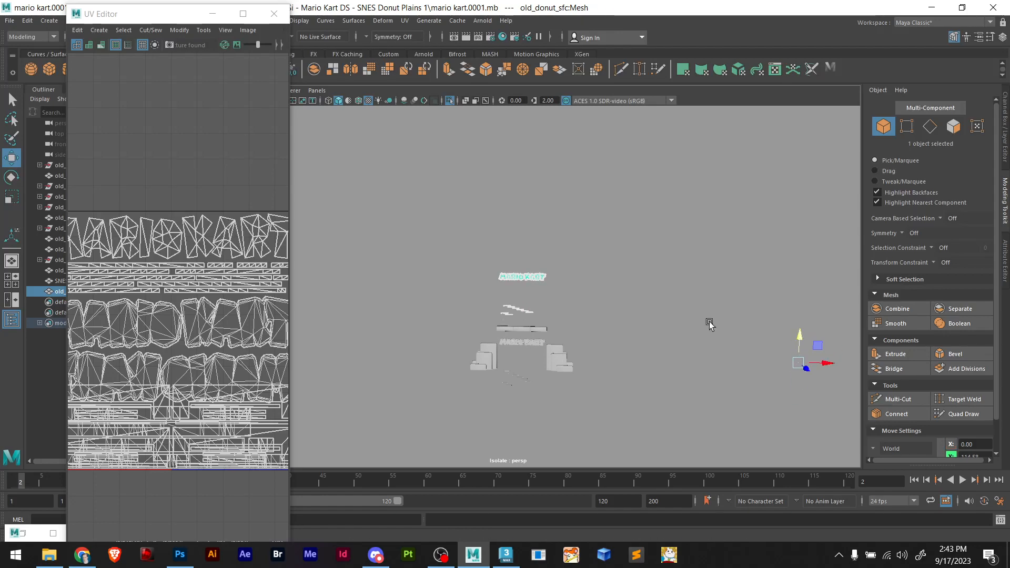
Switch the duplicate to face selection and delete its start-grid floor markers
scroll(532, 316, "up", 4)
left_click(951, 131)
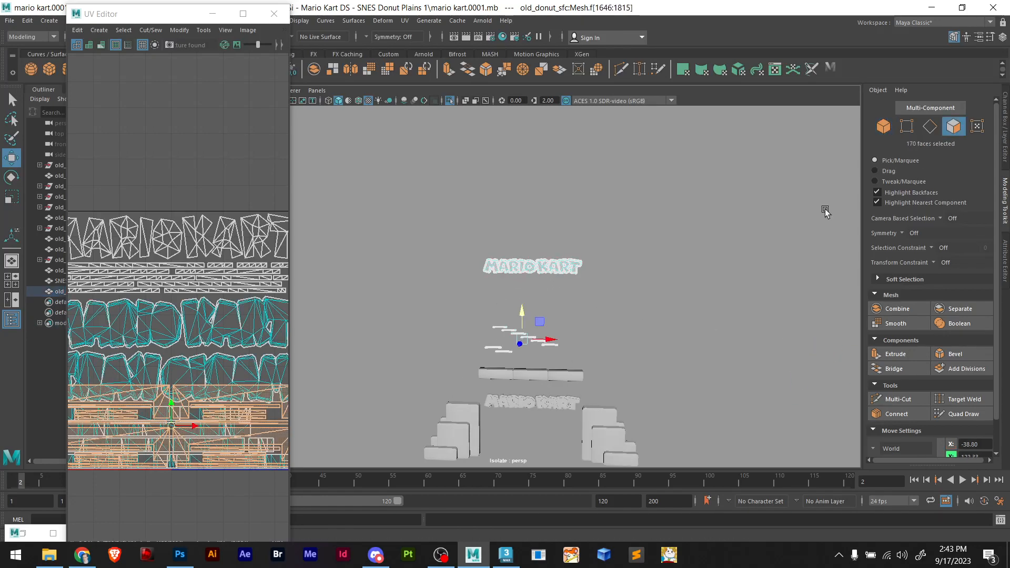
left_click(597, 347)
scroll(605, 342, "down", 5)
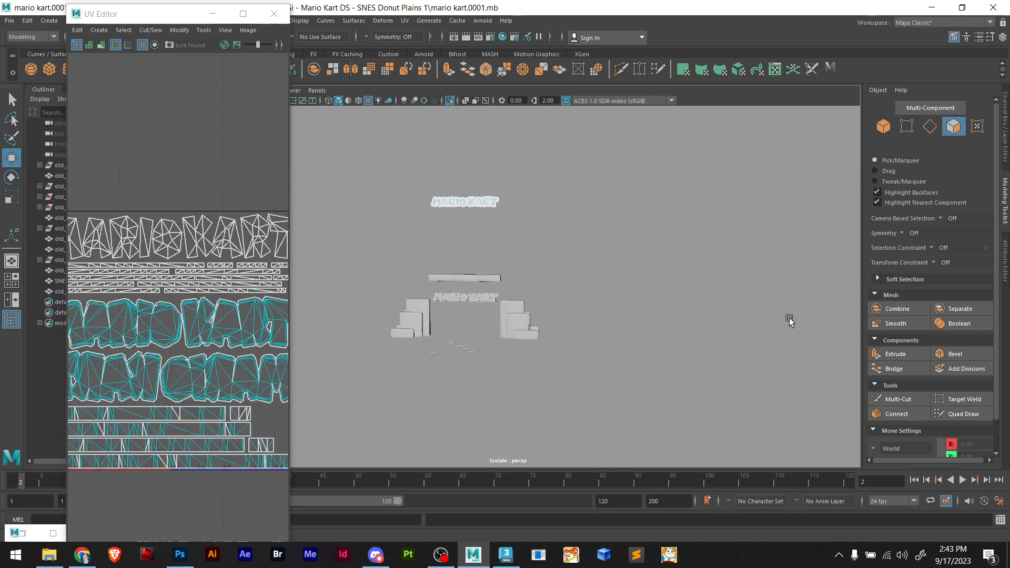
Return to object selection and pick the isolated MARIO KART lettering mesh
left_click_drag(526, 230, 451, 206)
right_click_drag(504, 247, 558, 227)
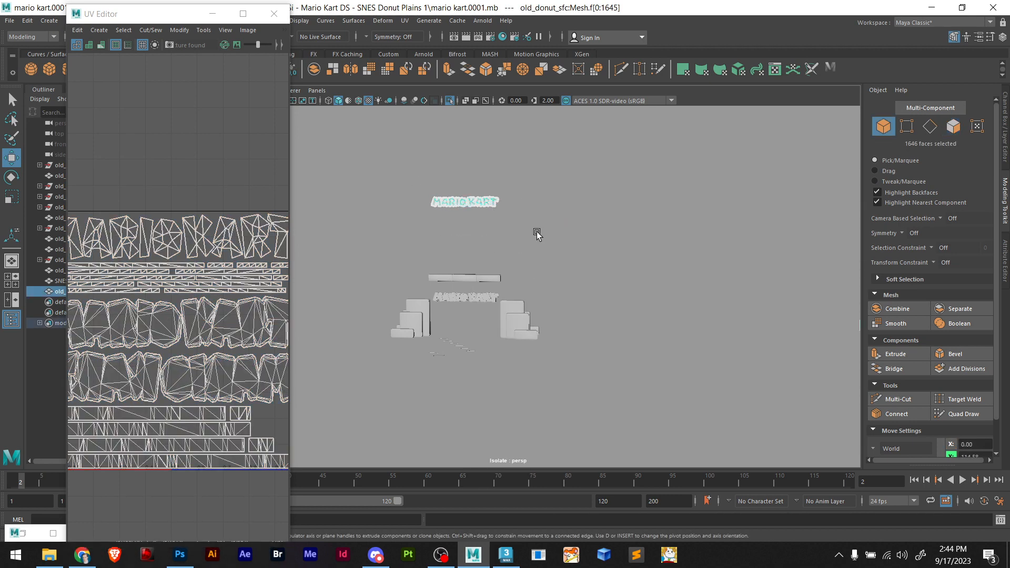
scroll(431, 213, "up", 2)
middle_click_drag(449, 231, 614, 259, "alt")
left_click_drag(658, 227, 503, 181)
scroll(593, 206, "down", 2)
scroll(594, 208, "up", 2)
scroll(608, 190, "up", 1)
middle_click_drag(624, 193, 536, 244, "alt")
scroll(536, 243, "down", 1)
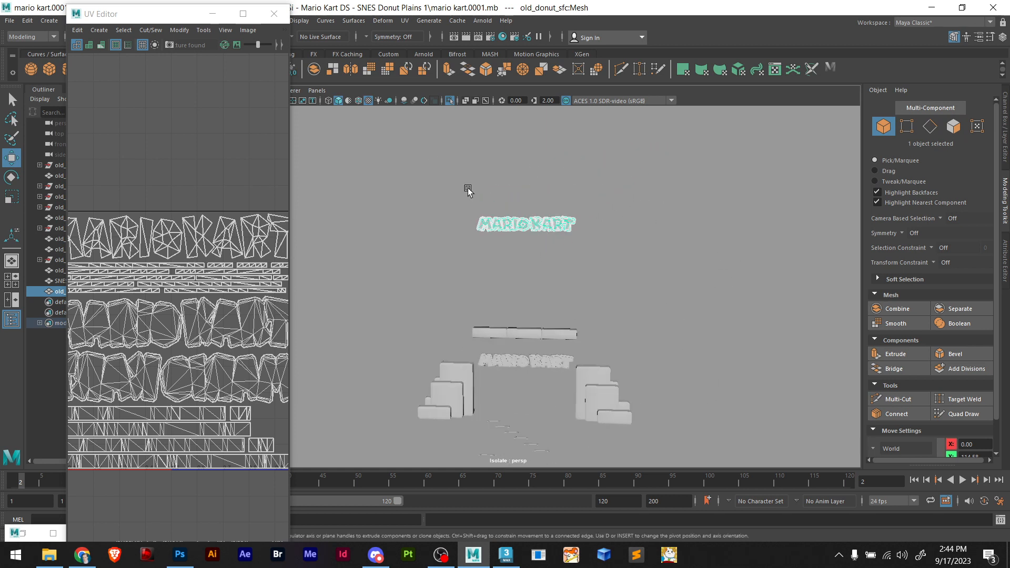
Lower the isolated lettering straight down between the pillars, just beneath the original gate's lettering
scroll(727, 307, "down", 4)
left_click_drag(750, 309, 753, 372)
scroll(491, 334, "up", 2)
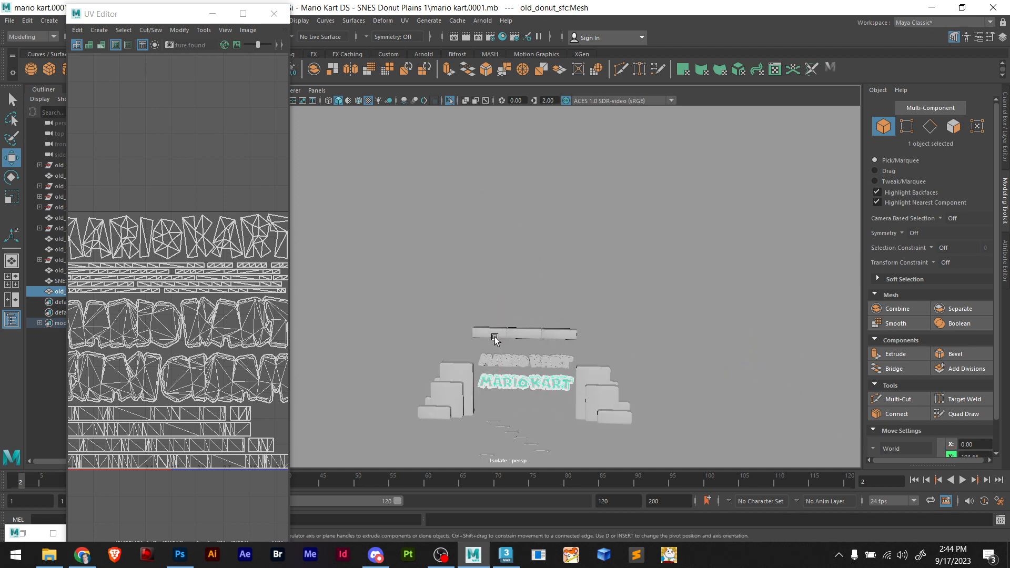
middle_click_drag(491, 334, 489, 209, "alt")
scroll(734, 338, "down", 2)
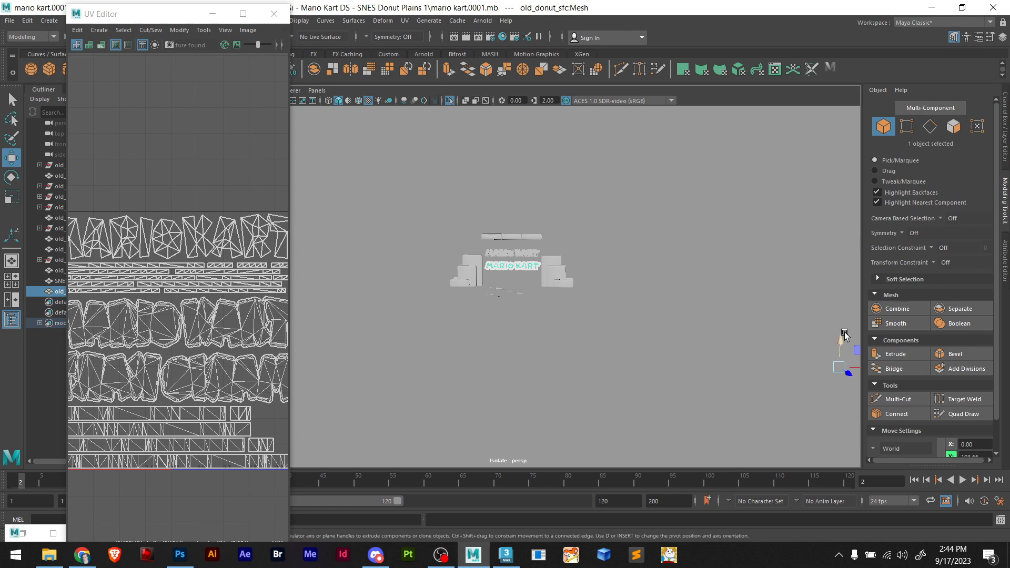
mouse_move(840, 339)
left_mouse_down()
mouse_move(840, 327)
mouse_move(839, 346)
left_mouse_up()
scroll(484, 286, "up", 5)
scroll(498, 227, "up", 2)
Select the original gate mesh, switch to face selection, and delete all faces of its MARIO KART lettering
left_click(571, 169)
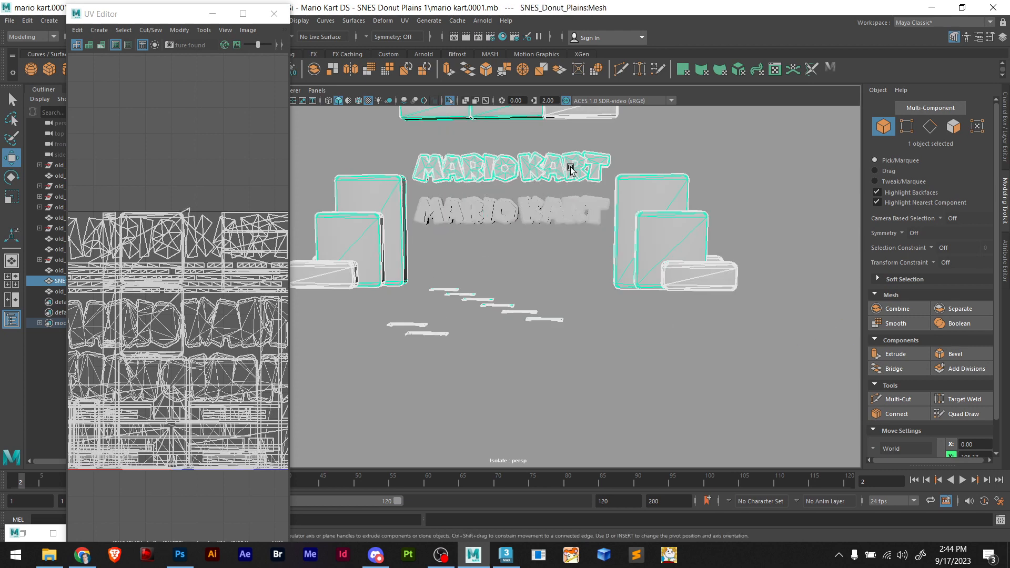
left_click_drag(586, 213, 590, 211, "alt")
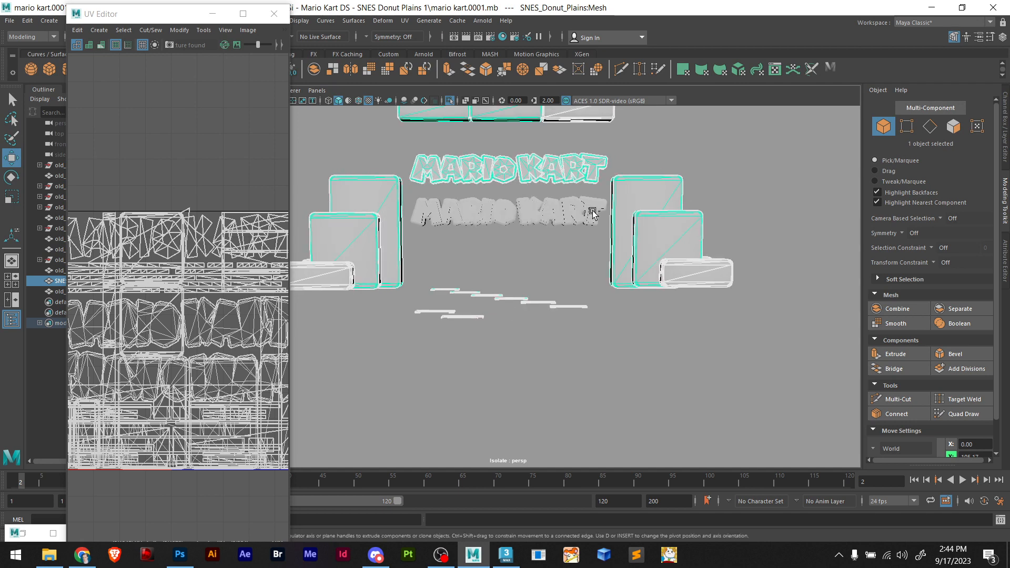
left_click(953, 128)
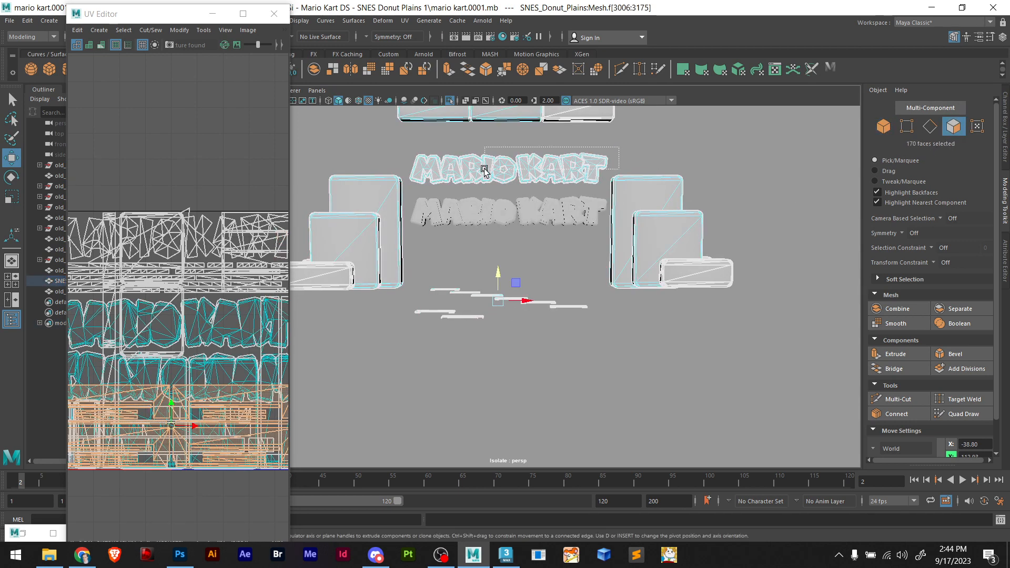
key("Delete")
left_click_drag(602, 156, 520, 185)
key("Delete")
left_click_drag(604, 164, 481, 195)
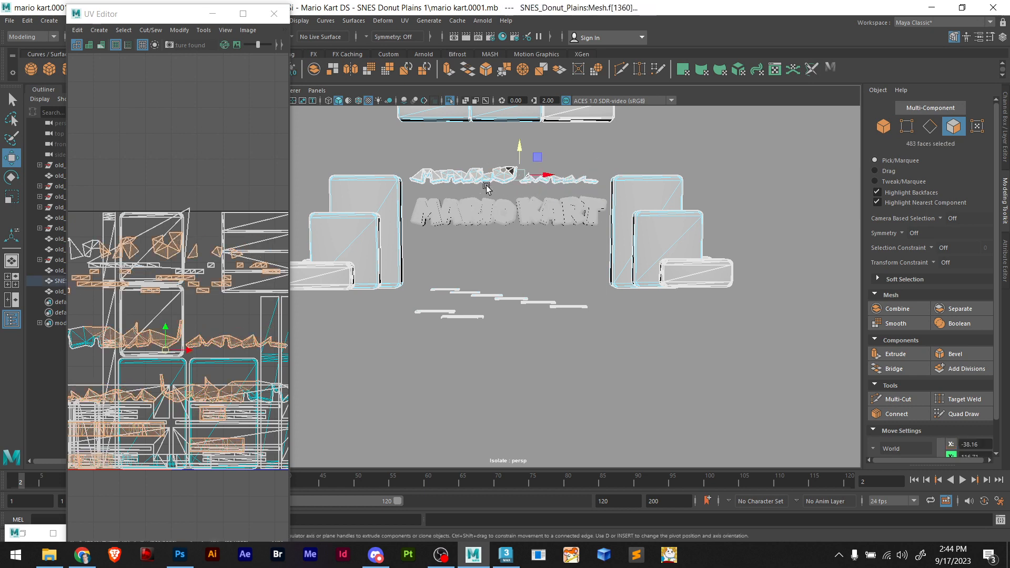
key("Delete")
left_click_drag(499, 158, 408, 205)
key("Delete")
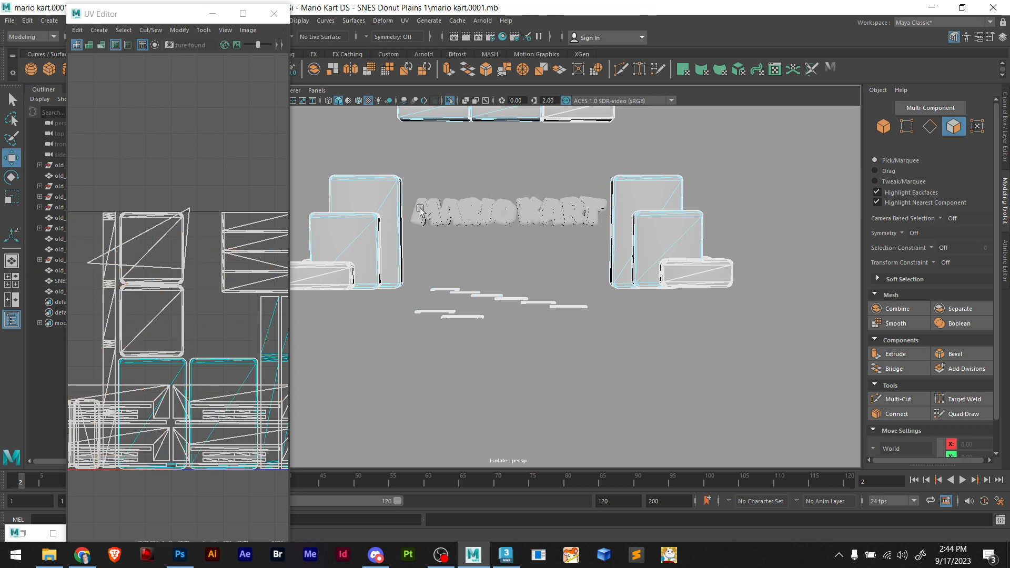
Return the original gate to object selection, frame it in the view, and clear the selection
left_click_drag(437, 236, 444, 257, "alt")
scroll(527, 172, "up", 3)
scroll(522, 199, "down", 2)
middle_click_drag(523, 199, 492, 270, "alt")
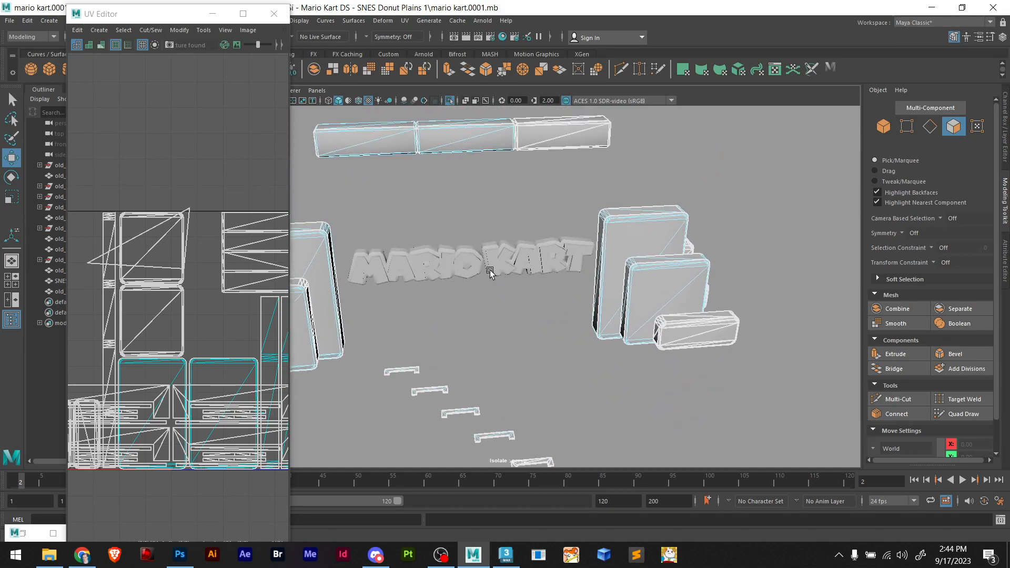
mouse_move(492, 270)
left_mouse_down("alt")
mouse_move(478, 235)
mouse_move(486, 265)
left_mouse_up("alt")
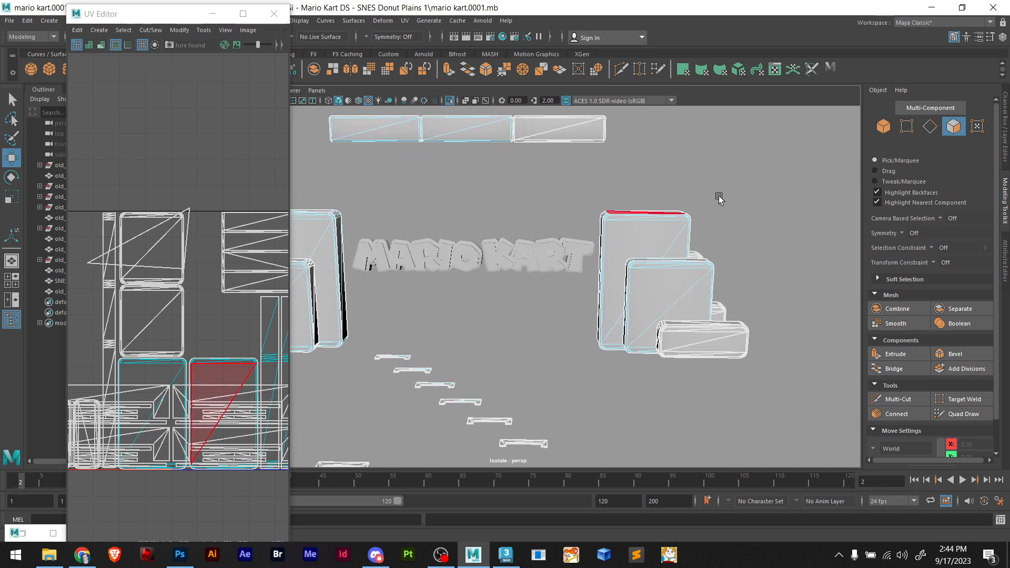
left_click(880, 127)
key("f")
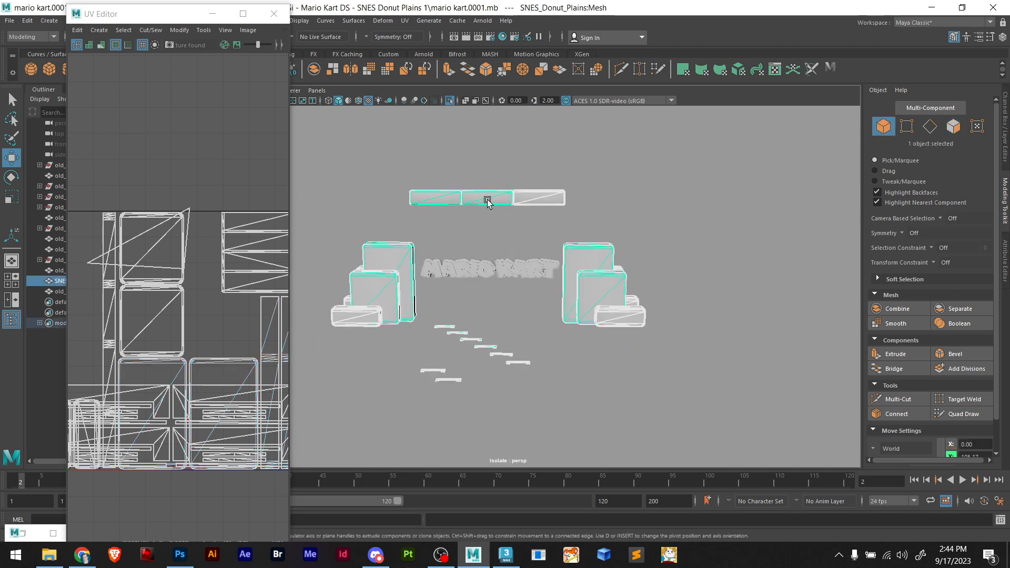
left_click(590, 216)
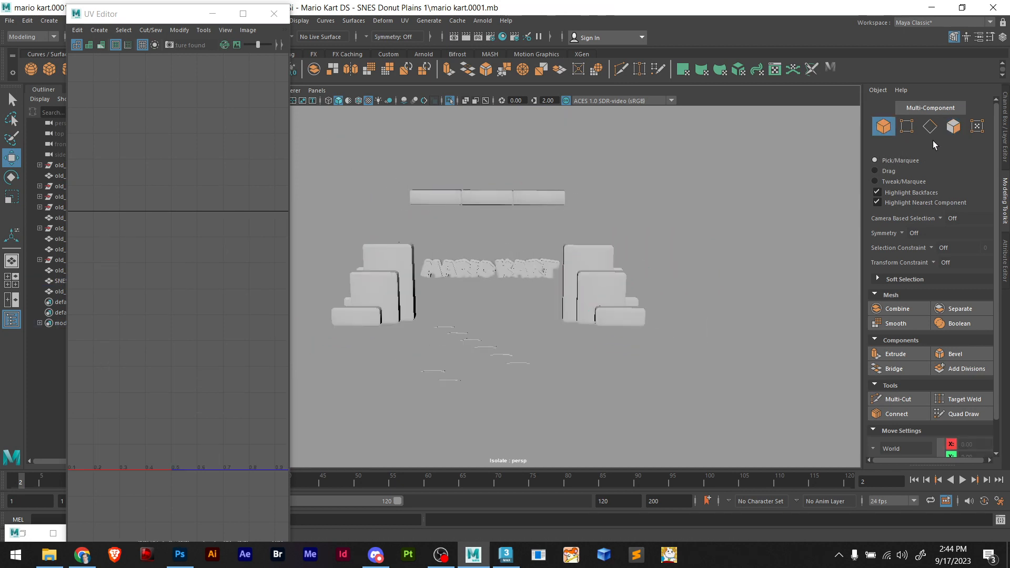
Select the faces of the three crossbeam segments and lower them straight down until they bridge the tall pillars
key("F11")
left_click_drag(584, 214, 374, 163)
scroll(449, 208, "up", 5)
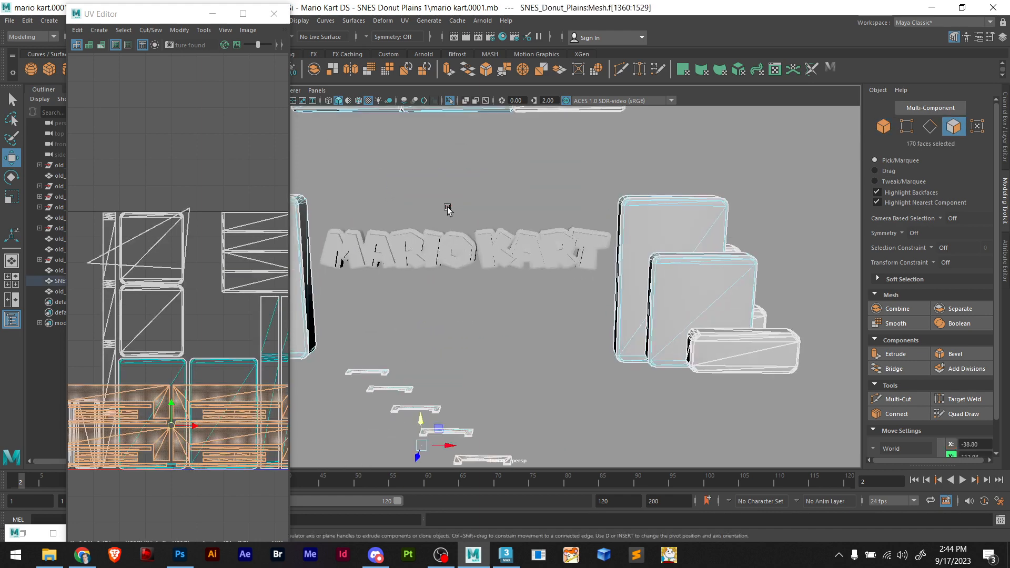
mouse_move(448, 209)
left_mouse_down("alt")
mouse_move(419, 216)
mouse_move(465, 228)
mouse_move(484, 221)
mouse_move(458, 207)
left_mouse_up("alt")
scroll(457, 207, "down", 6)
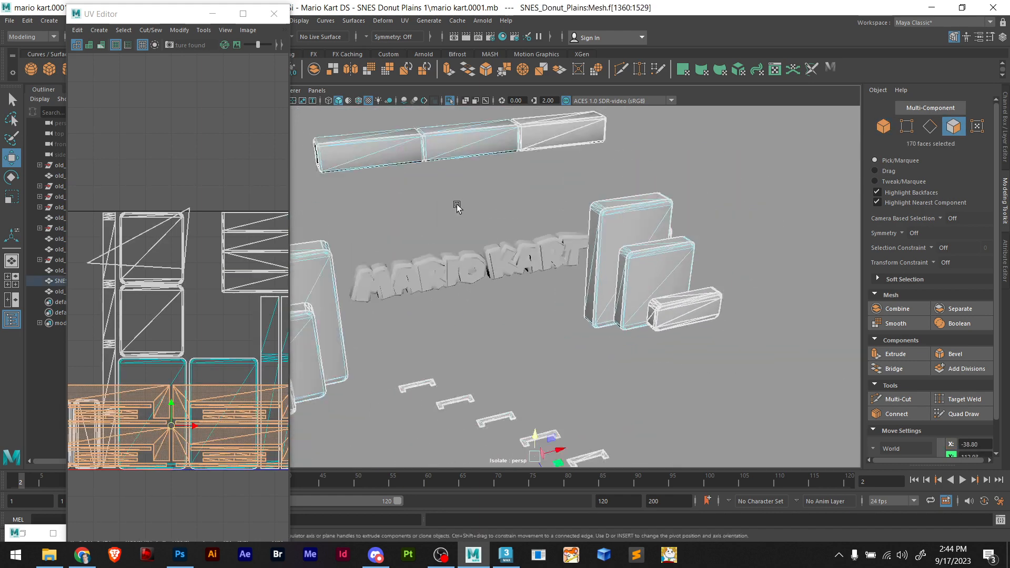
left_click_drag(583, 193, 399, 237)
left_click_drag(482, 243, 459, 231, "alt")
left_click_drag(491, 192, 483, 240)
scroll(500, 292, "up", 5)
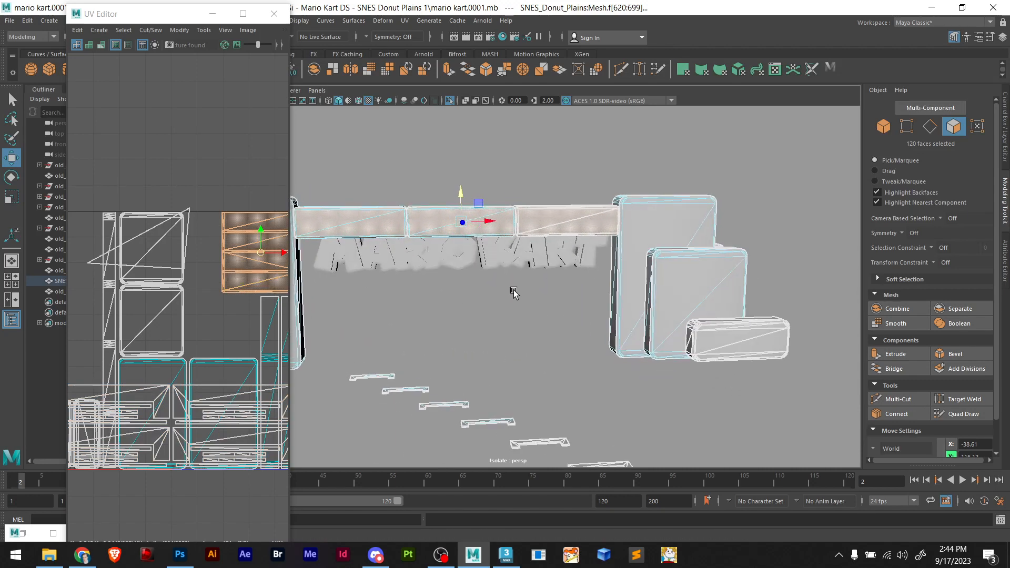
Return to object selection, pick the separate MARIO KART lettering mesh, and raise it above the crossbeam
middle_click_drag(513, 291, 583, 286, "alt")
left_click_drag(538, 193, 540, 196)
right_click_drag(514, 282, 541, 275)
left_click(516, 259)
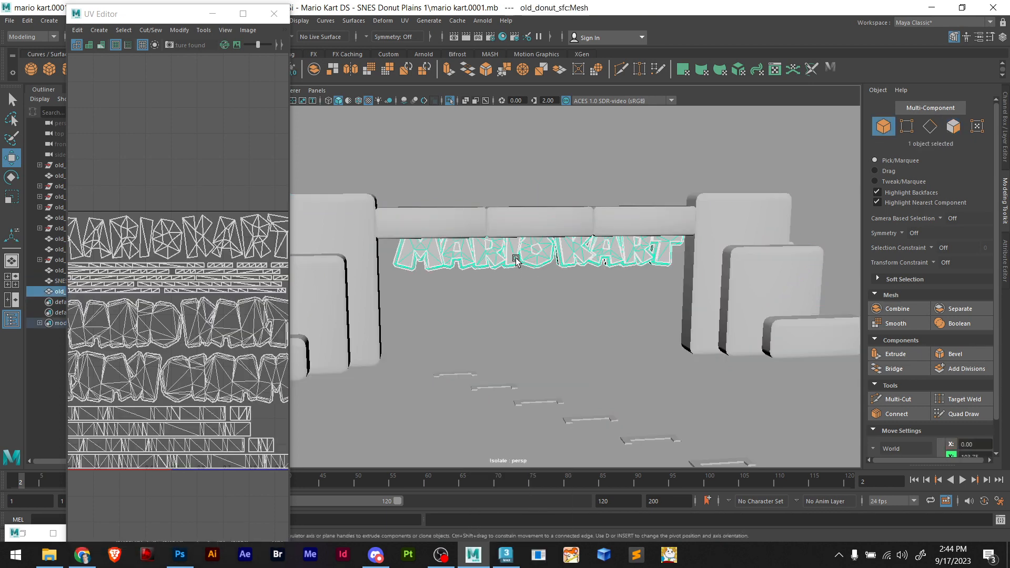
scroll(693, 253, "down", 2)
scroll(505, 290, "down", 4)
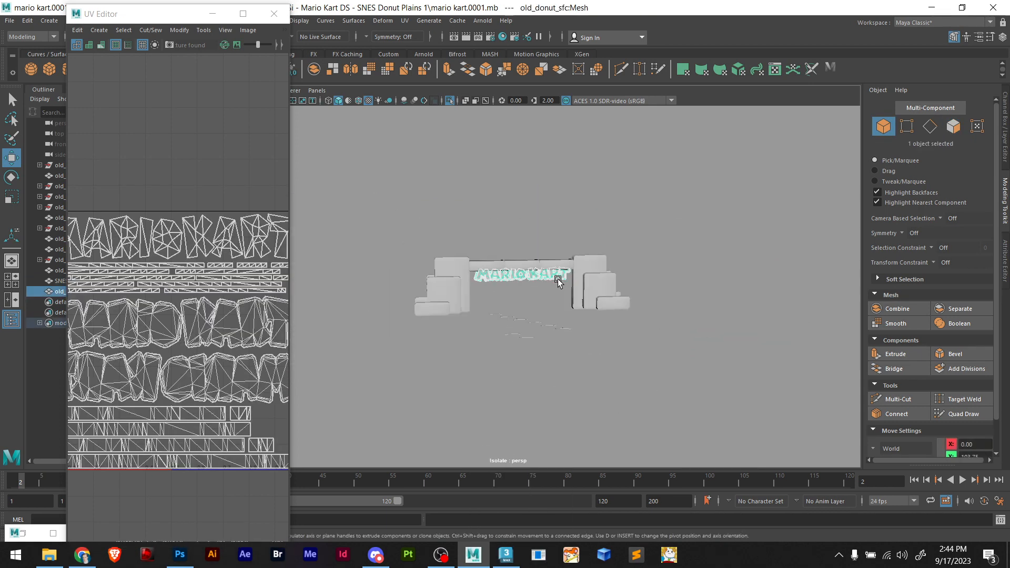
left_click_drag(695, 299, 695, 296)
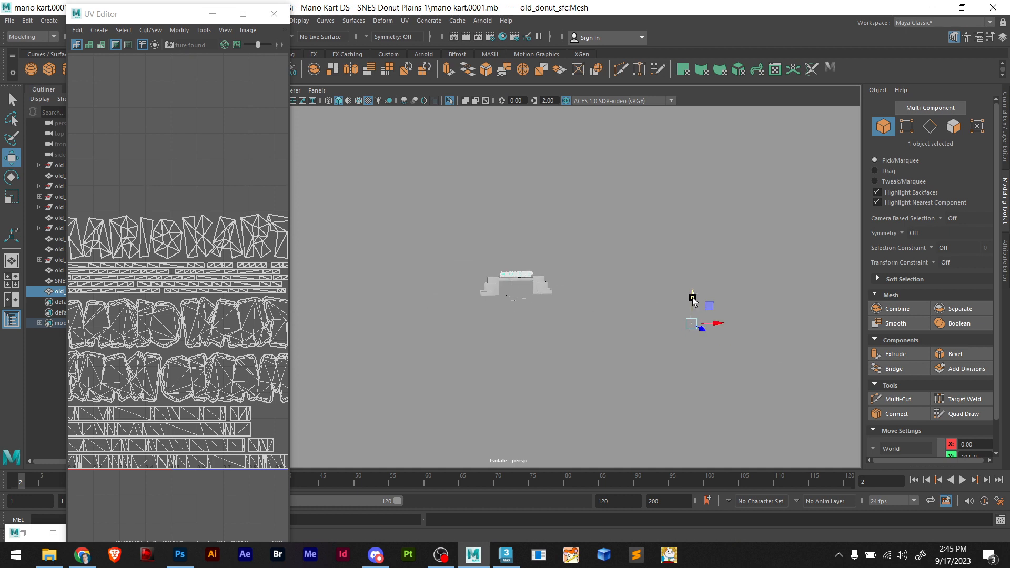
Select the Mario Kart lettering mesh on top of the start gate and save the scene
scroll(497, 299, "up", 5)
scroll(545, 290, "down", 2)
middle_click_drag(570, 302, 495, 292, "alt")
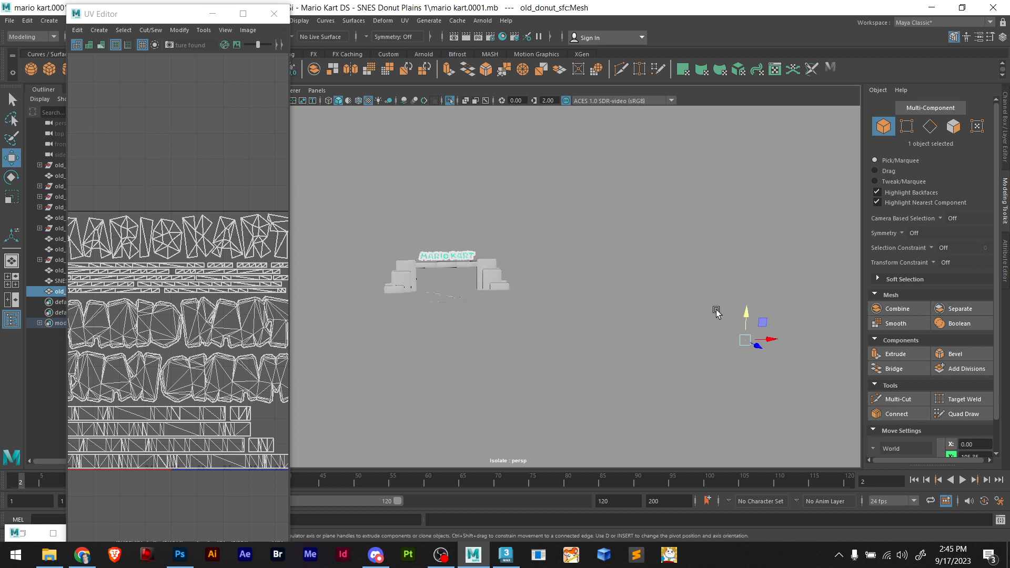
scroll(383, 264, "up", 5)
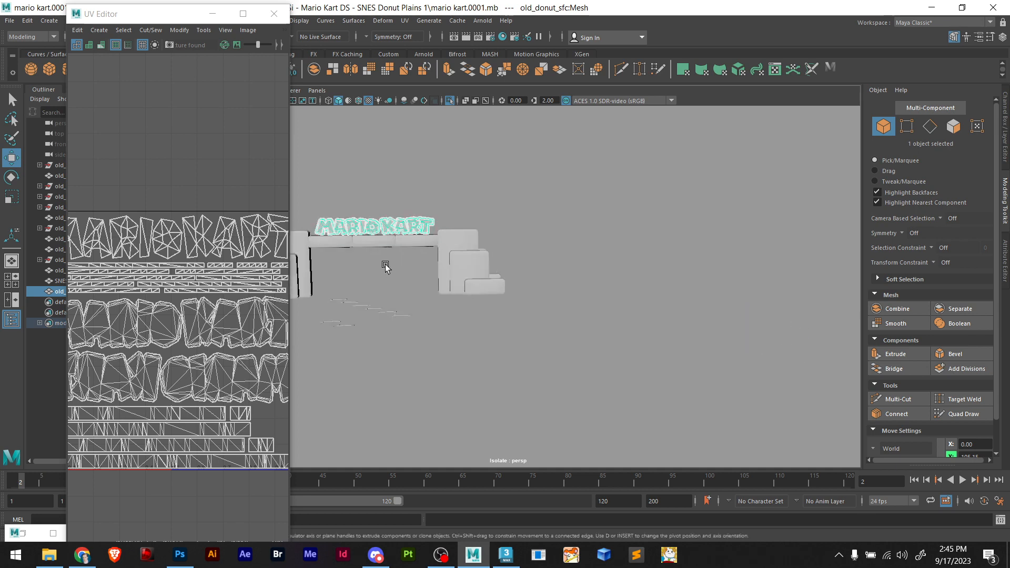
scroll(525, 333, "down", 5)
scroll(325, 292, "up", 4)
left_click(364, 333)
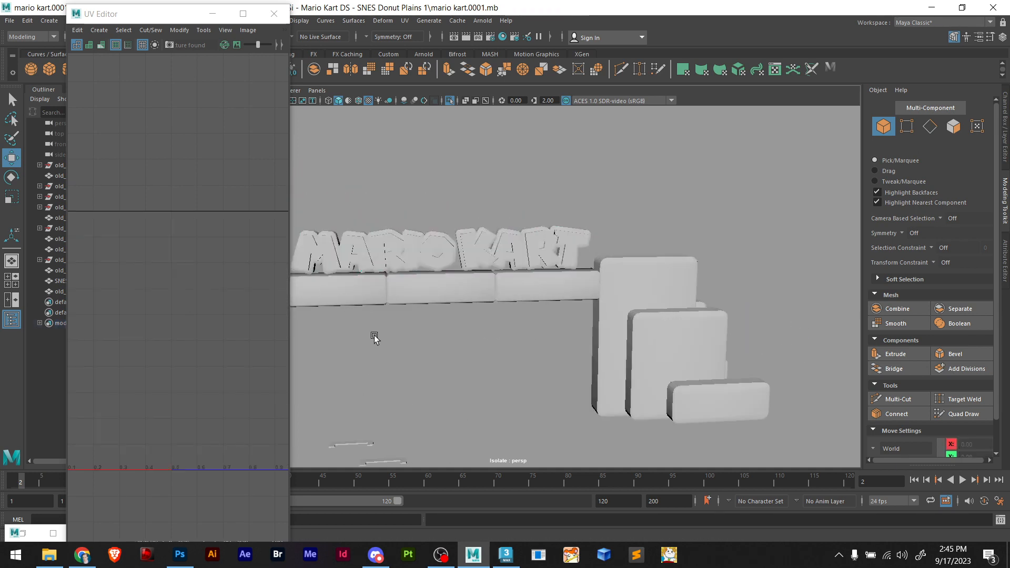
left_click_drag(362, 333, 383, 329, "alt")
left_click(434, 255)
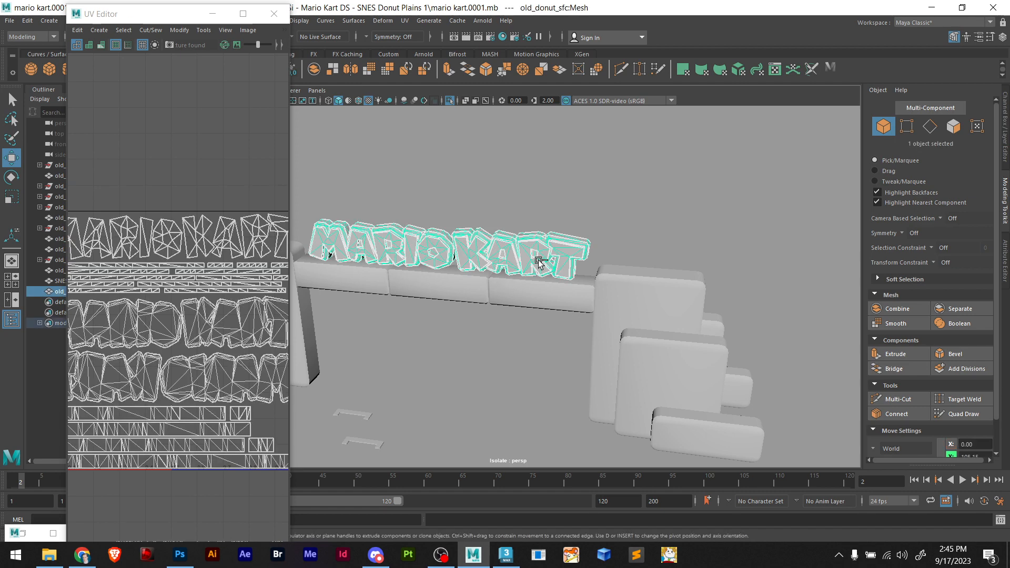
key("ctrl+s")
Examine the start gate from the front and inspect the UV layout of the Mario Kart lettering
scroll(507, 234, "down", 9)
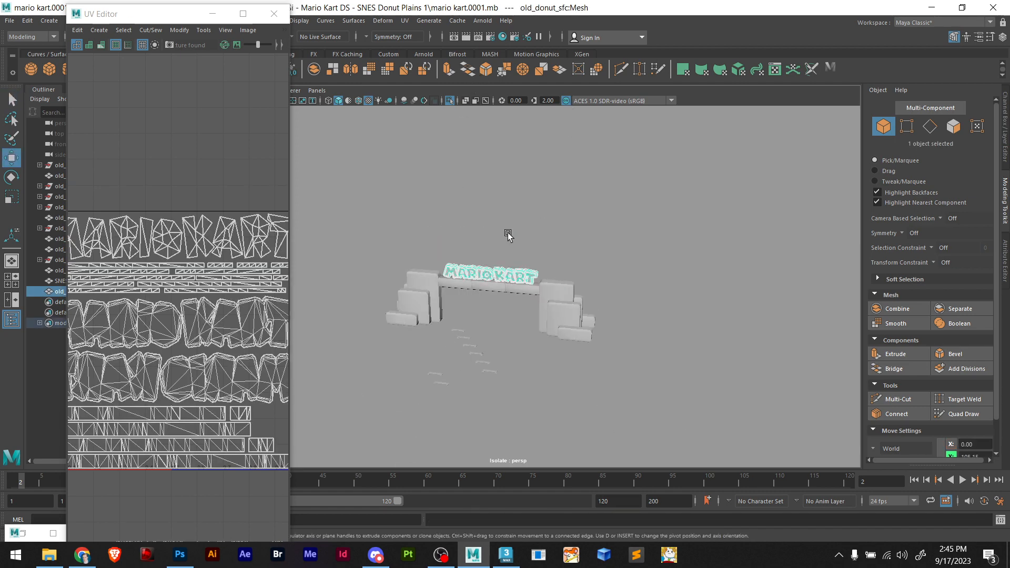
scroll(589, 312, "down", 4)
scroll(537, 320, "up", 12)
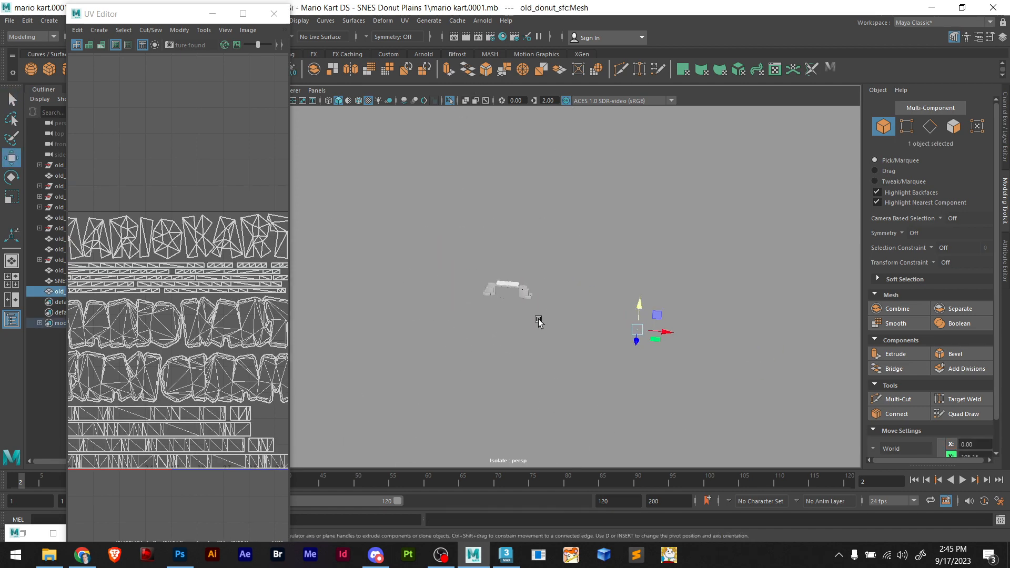
left_click_drag(494, 299, 509, 296, "alt")
middle_click_drag(528, 294, 637, 252, "alt")
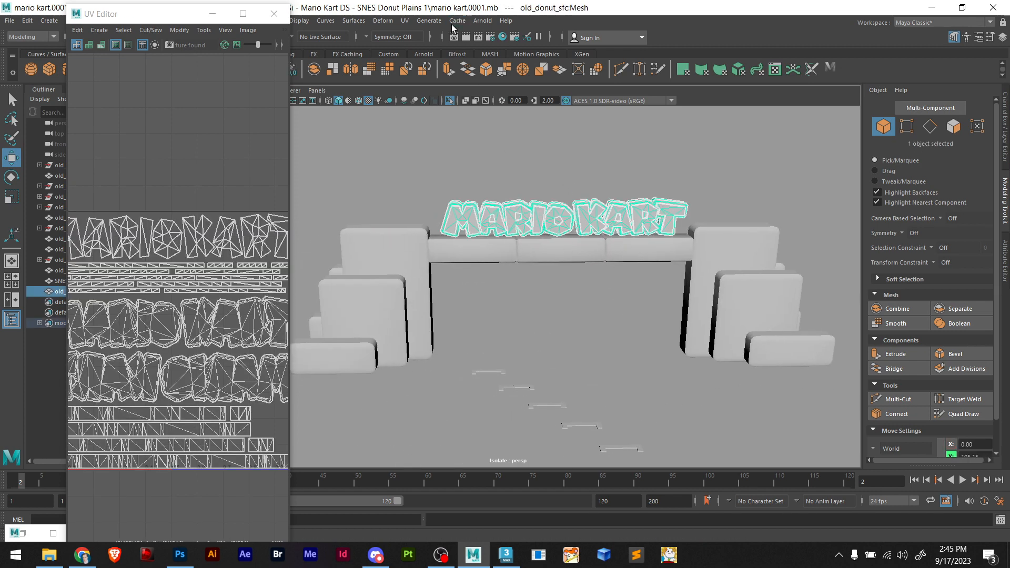
scroll(245, 275, "down", 5)
scroll(246, 319, "up", 6)
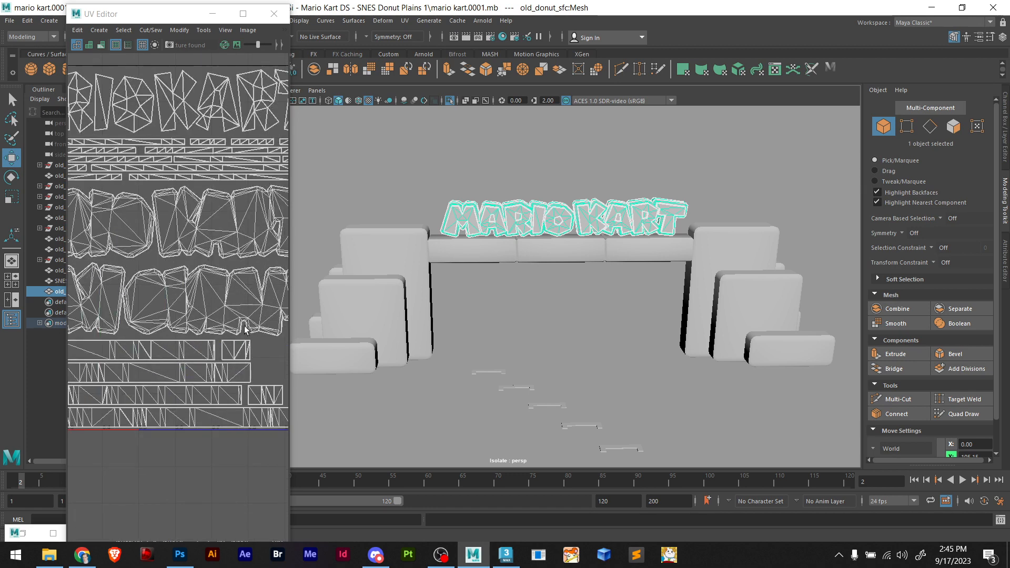
scroll(215, 327, "down", 1)
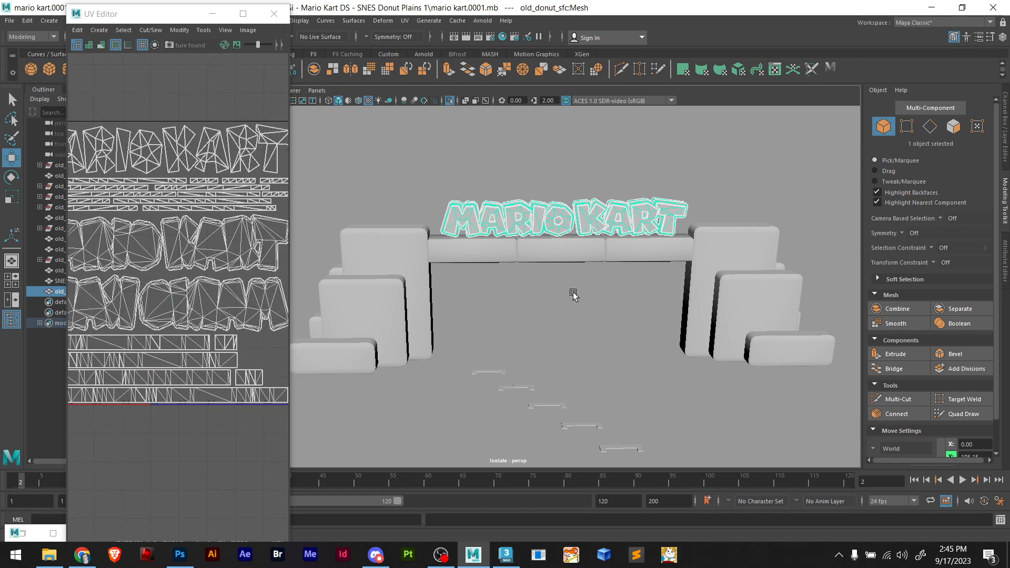
Give the lettering a new aiStandardSurface material, add a File texture node, and browse to the Desktop for its image
left_click(513, 37)
left_click(539, 95)
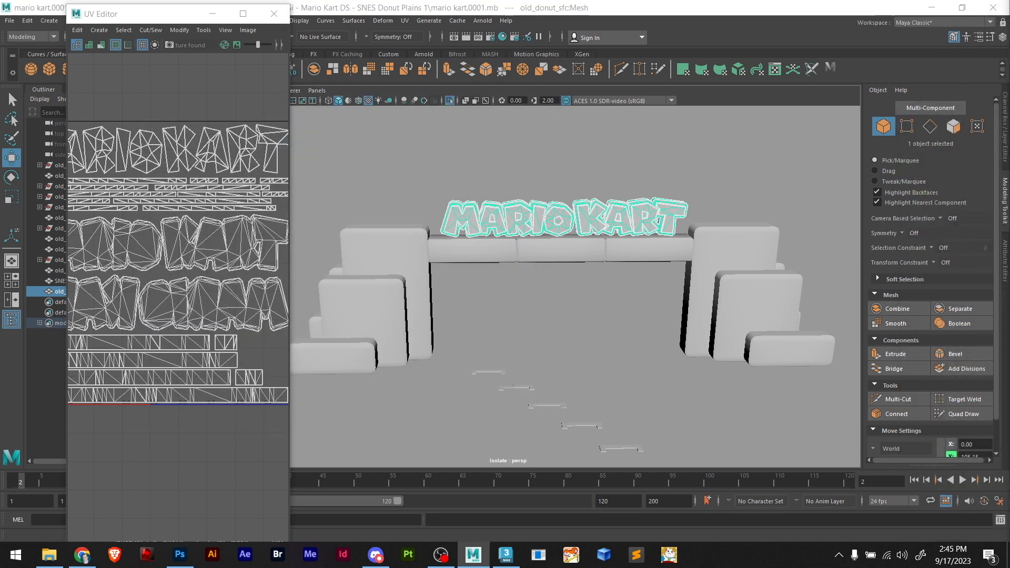
key("w")
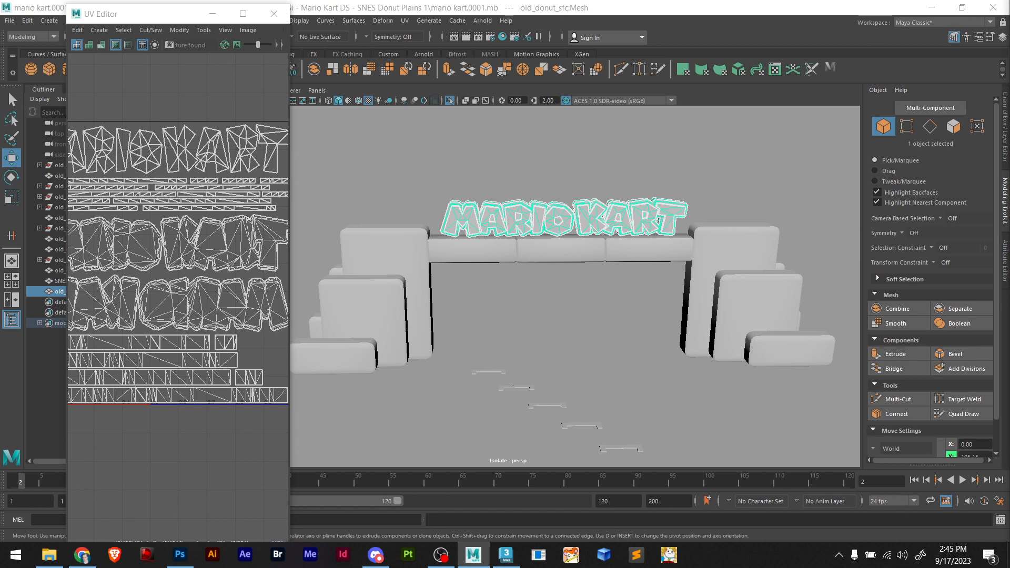
key("ctrl+z")
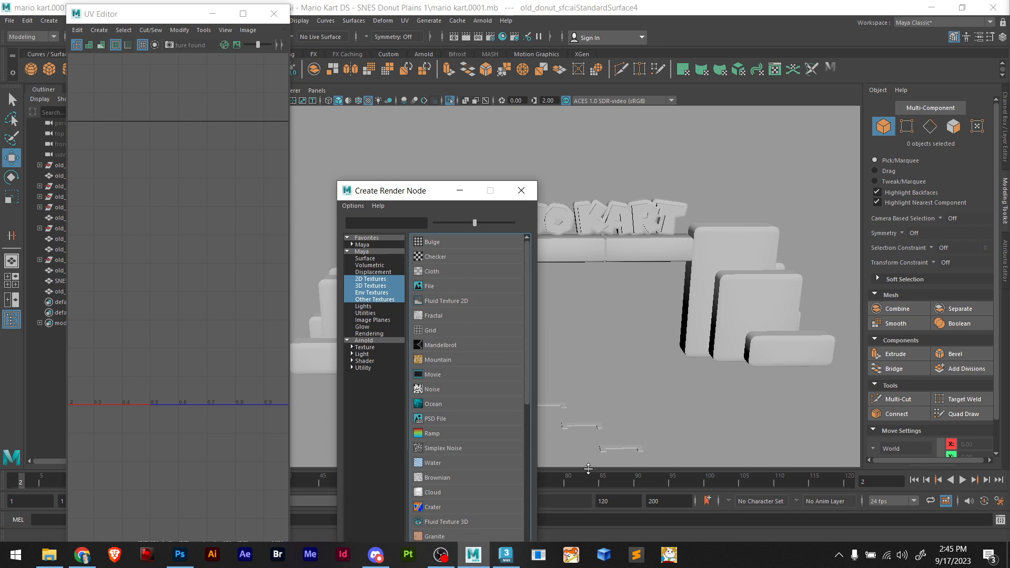
left_click(426, 287)
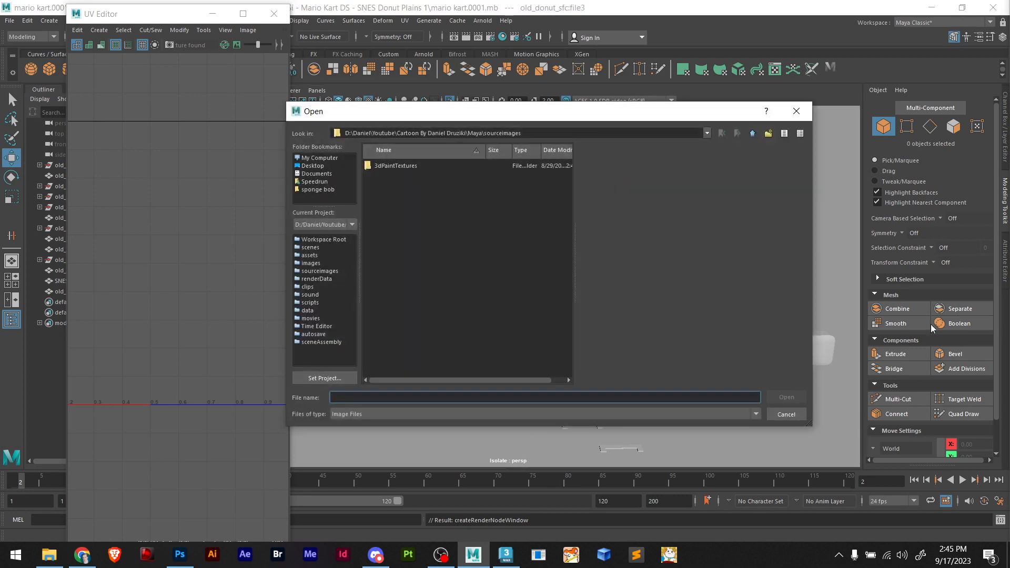
left_click(311, 166)
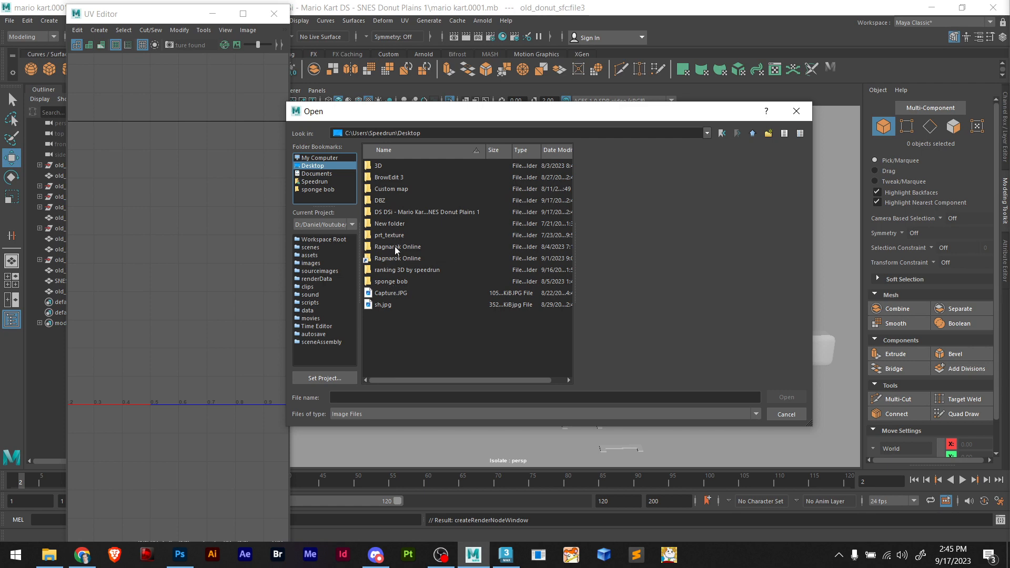
Switch to File Explorer, find sfcdp3_startlogo_alb.png in the mk 8 folder, and open it in Photoshop
left_click(49, 554)
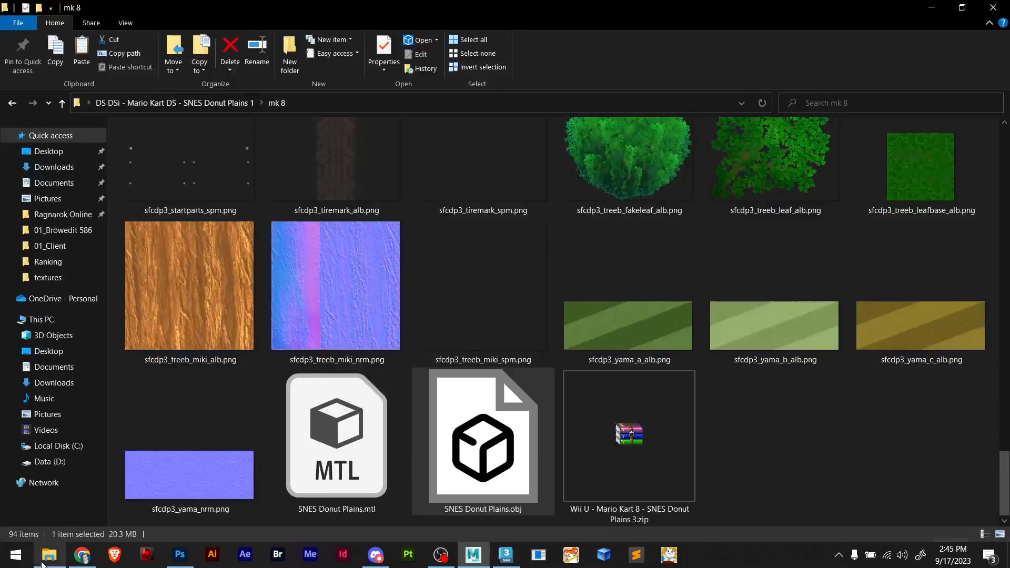
scroll(496, 326, "up", 5)
scroll(498, 323, "down", 5)
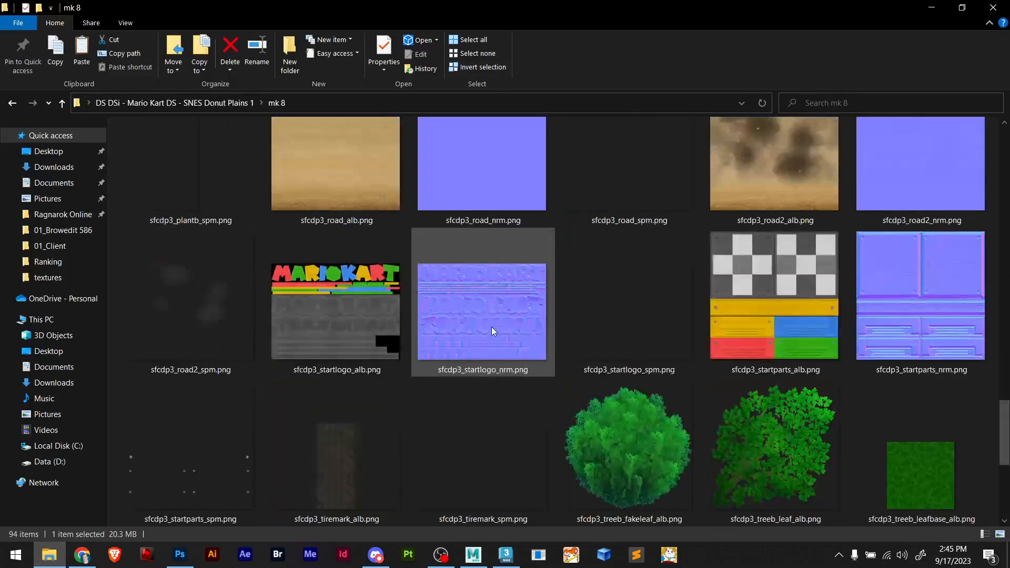
left_click(327, 313)
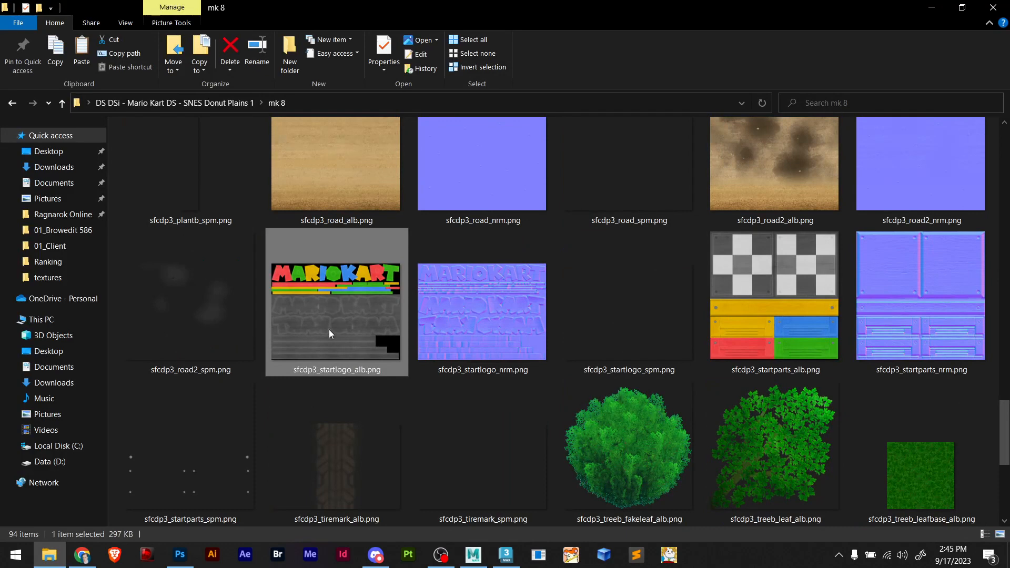
left_click_drag(352, 366, 644, 42)
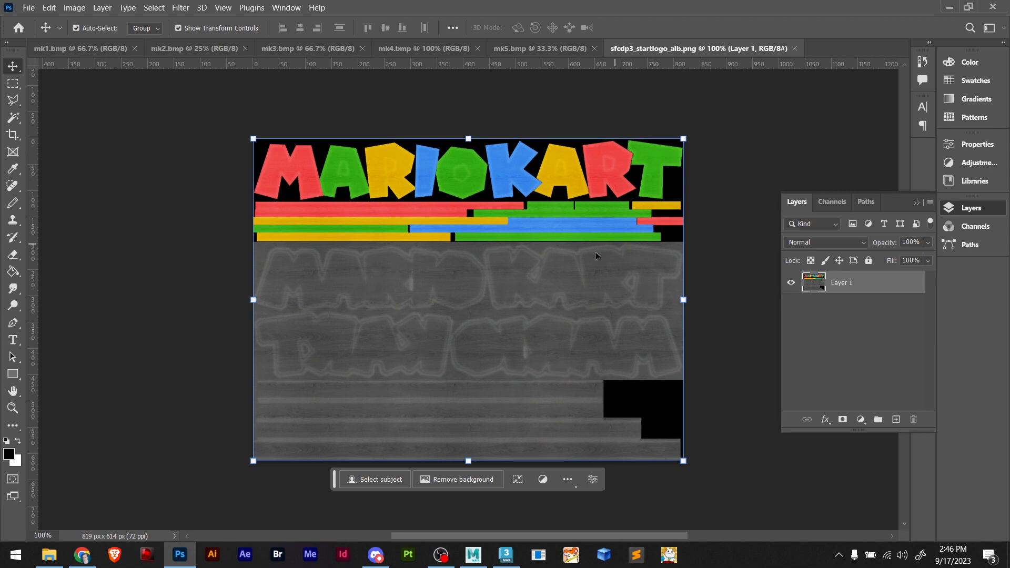
Select the entire Mario Kart logo texture with the Rectangular Marquee tool and copy it
key("m")
left_click_drag(708, 125, 246, 490)
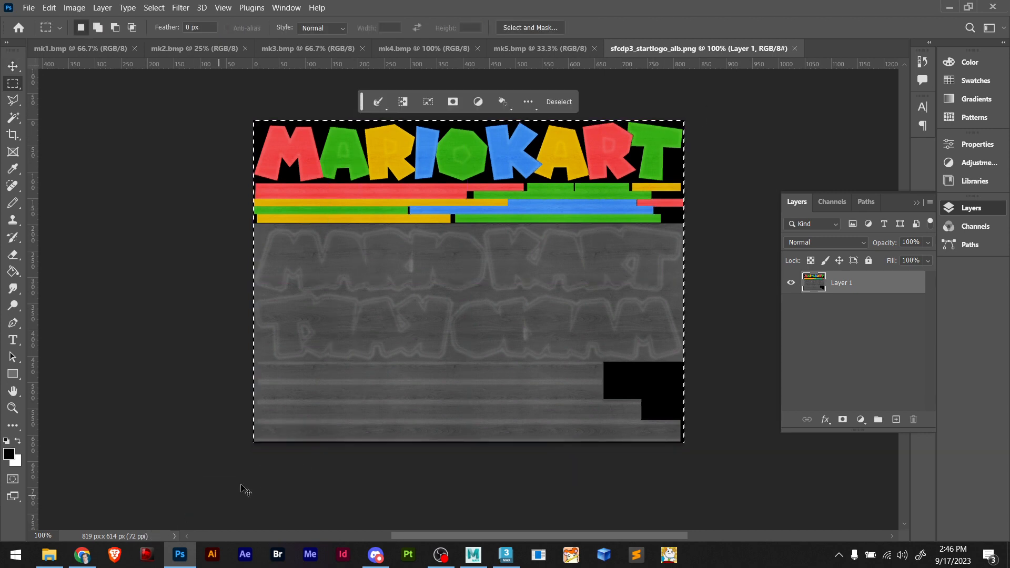
key("ctrl+c")
Create a new 820 × 820 px document and paste the copied logo texture into it
key("ctrl+n")
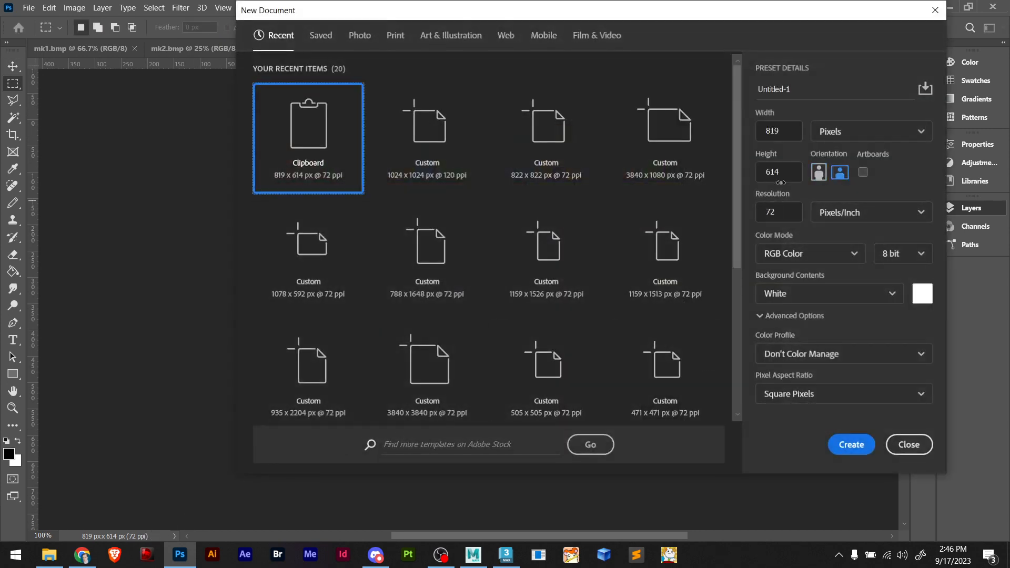
left_click(794, 172)
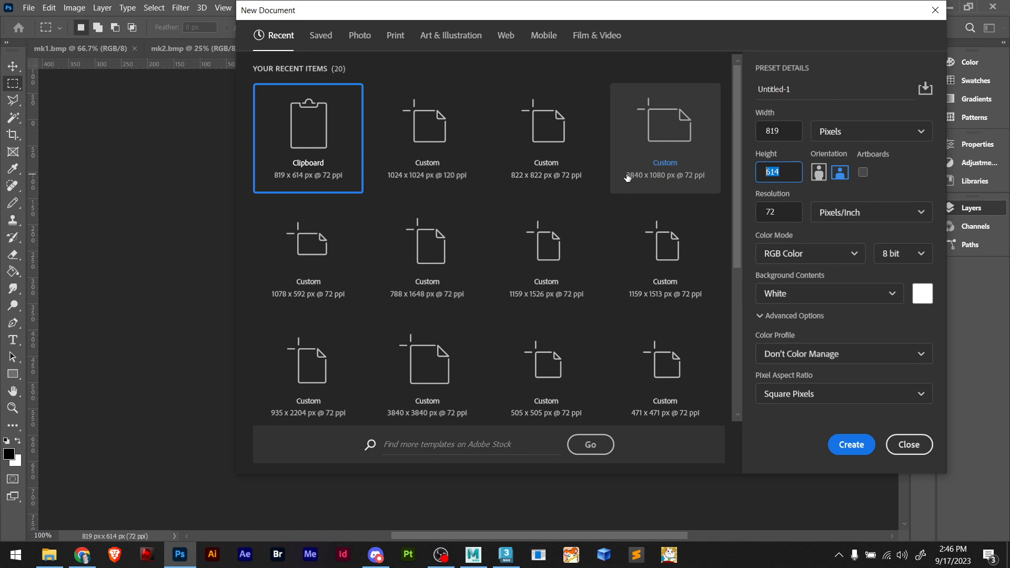
left_click(790, 130)
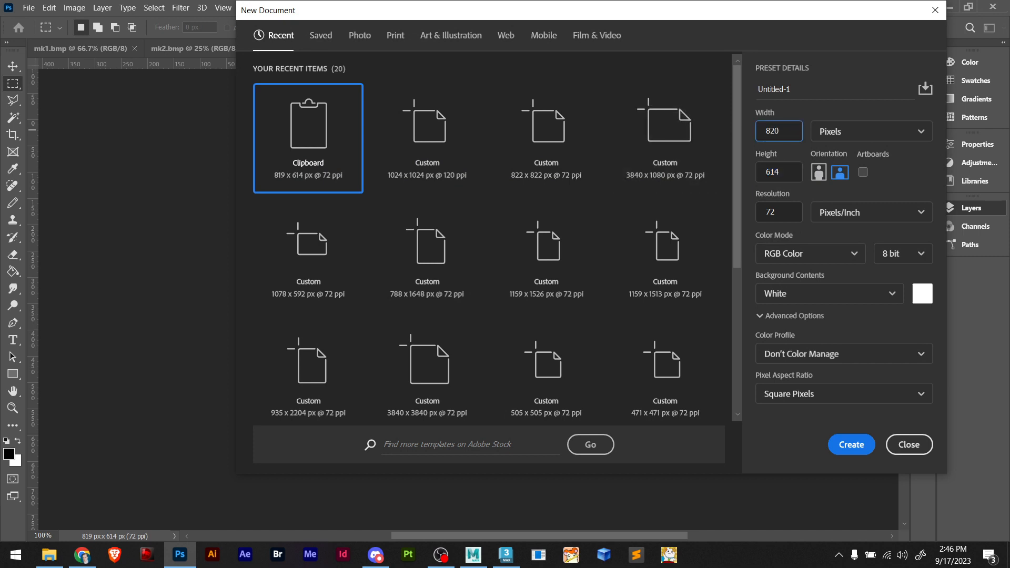
left_click(783, 174)
type("6")
type("20")
key("Return")
key("ctrl+v")
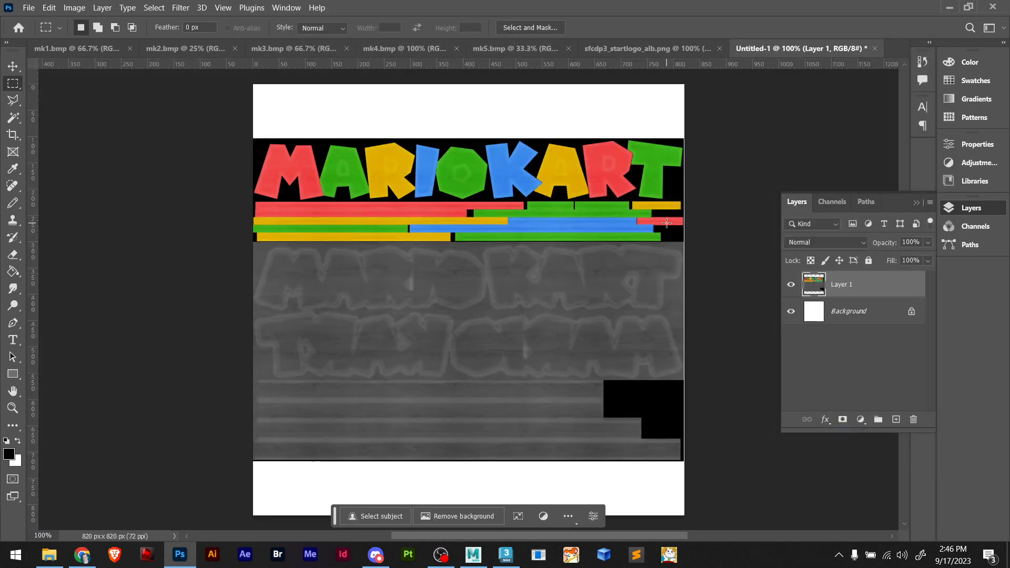
Fill the Background layer with black using the Paint Bucket tool
left_click(847, 315)
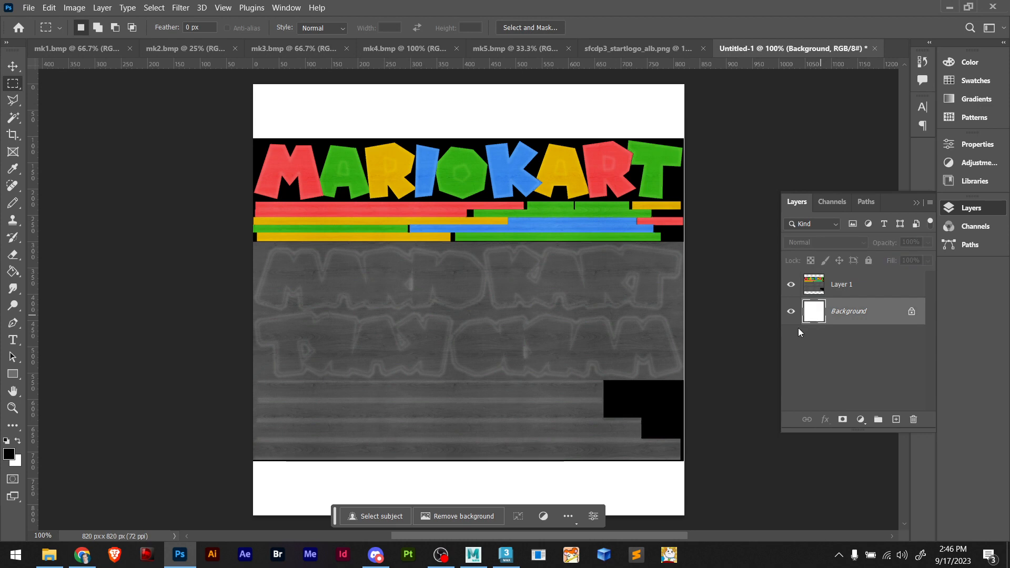
key("g")
left_click(661, 478)
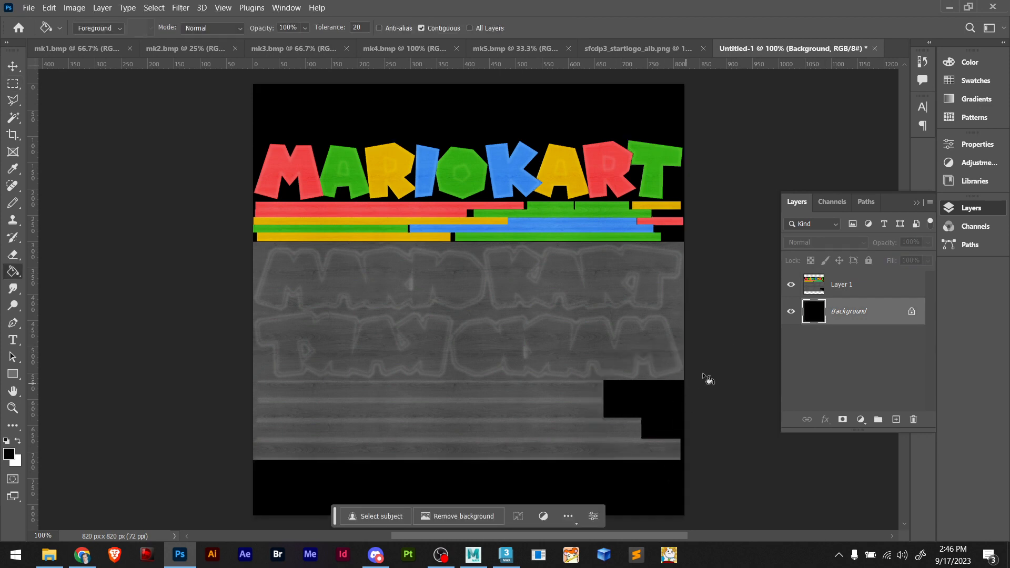
Save a copy of the square logo texture in BMP format as mk6.bmp in the textures folder
key("ctrl+alt+s")
left_click(618, 359)
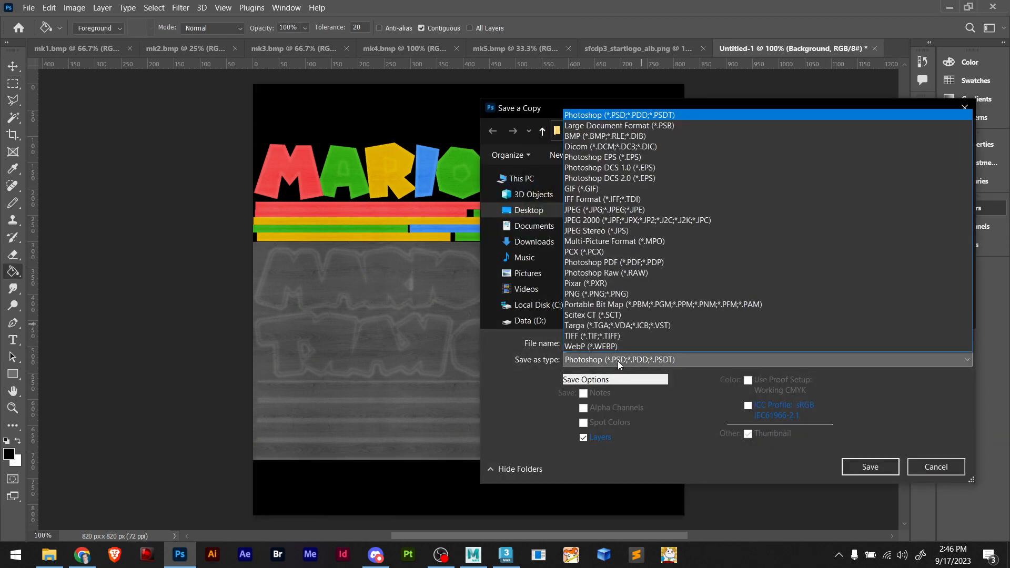
left_click(611, 136)
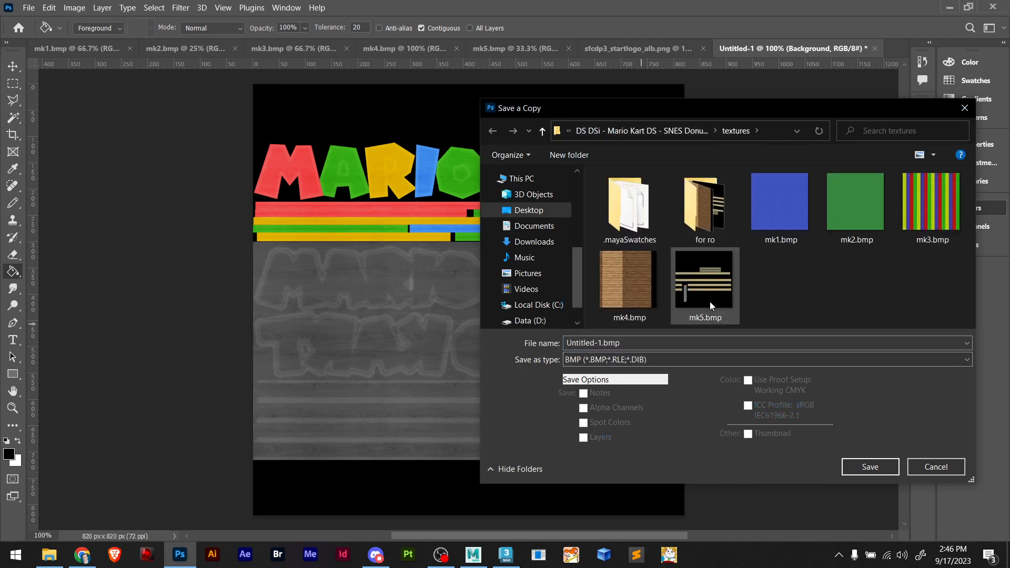
left_click(734, 302)
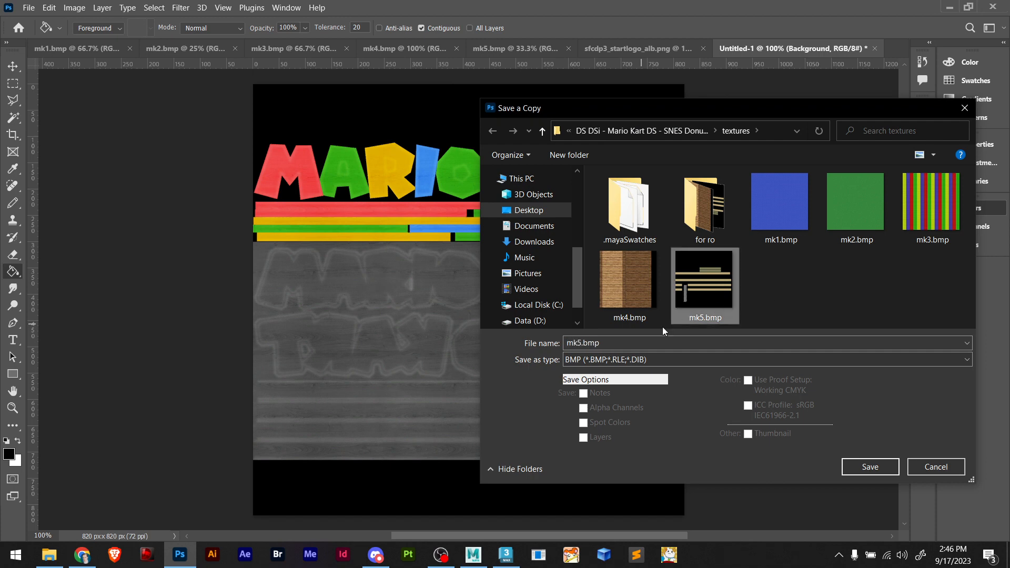
left_click(581, 343)
key("BackSpace")
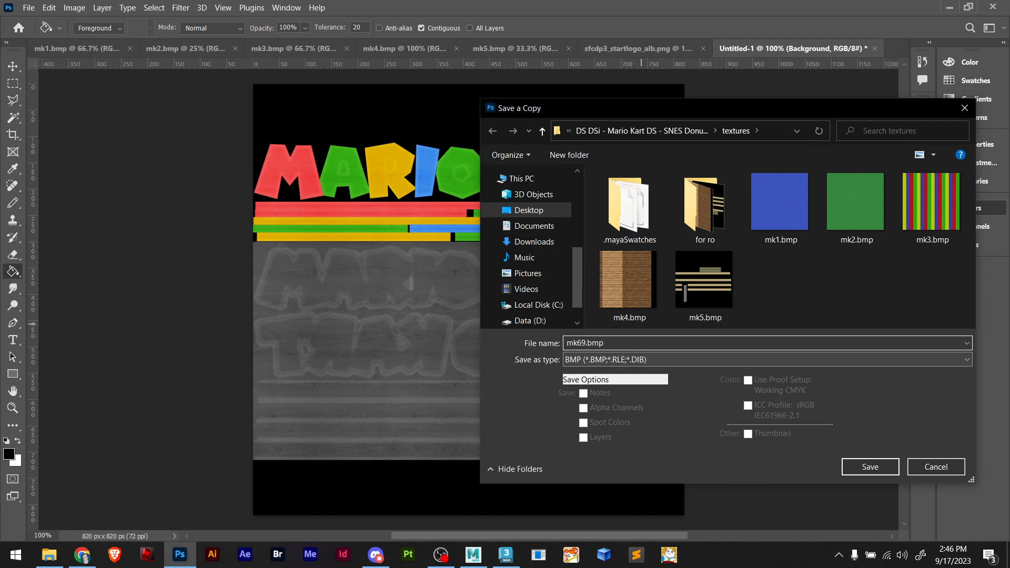
key("BackSpace")
key("Return")
left_click(588, 154)
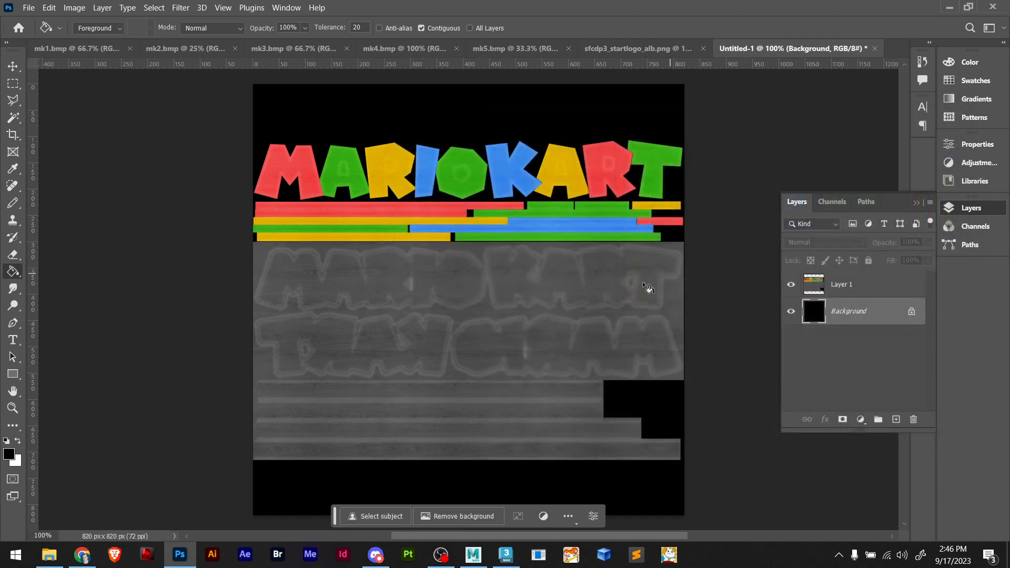
Switch back to Maya and move the image browser out of the way to view the start gate
key("alt+Tab")
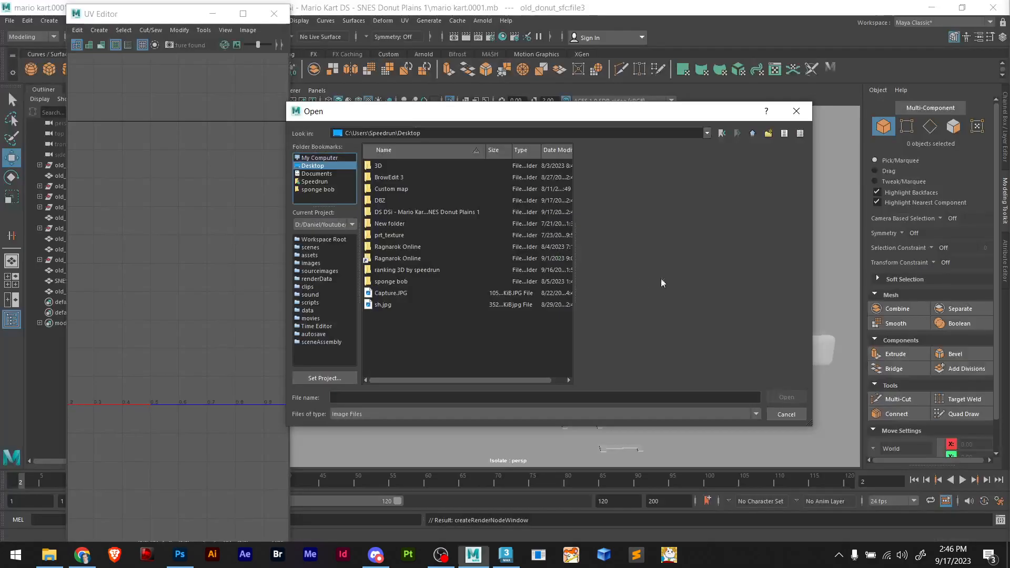
left_click_drag(688, 114, 521, 232)
left_click(629, 228)
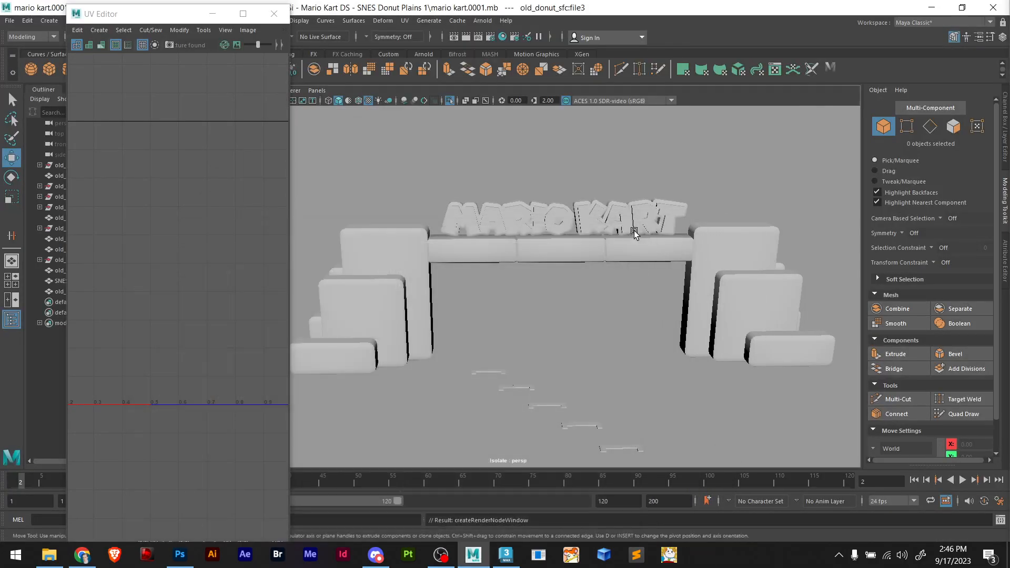
Switch to File Explorer and locate the colour panel texture sfcdp3_colorpanel_2_alb.png in the mk 8 folder
key("alt+Tab")
key("alt+Tab")
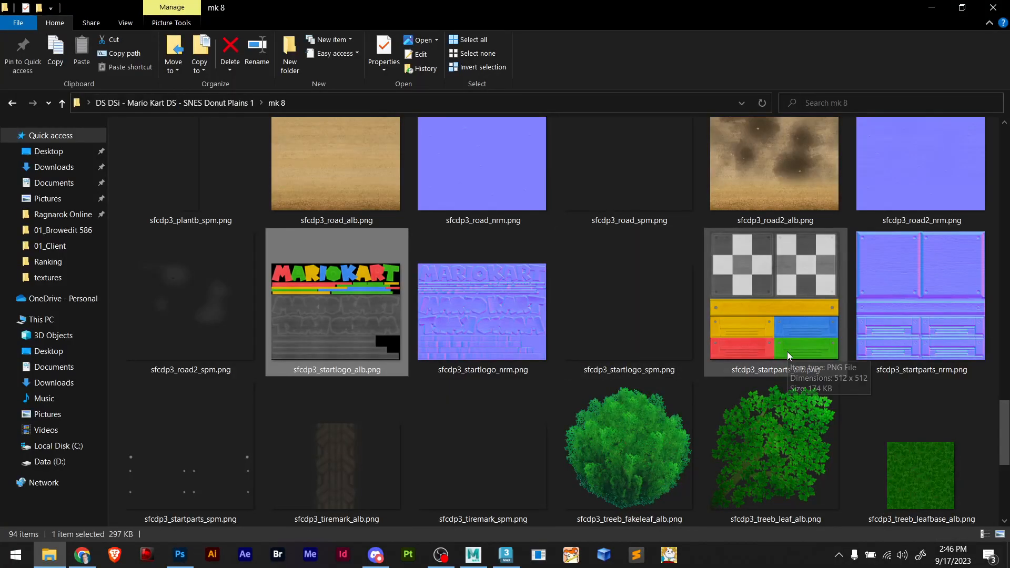
left_click(780, 338)
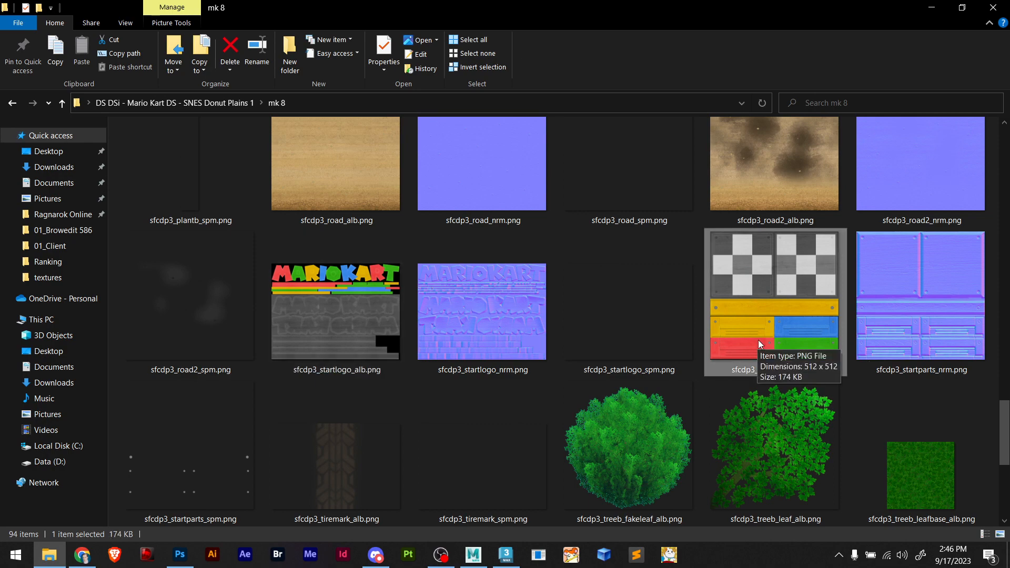
scroll(759, 340, "up", 5)
scroll(758, 340, "up", 1)
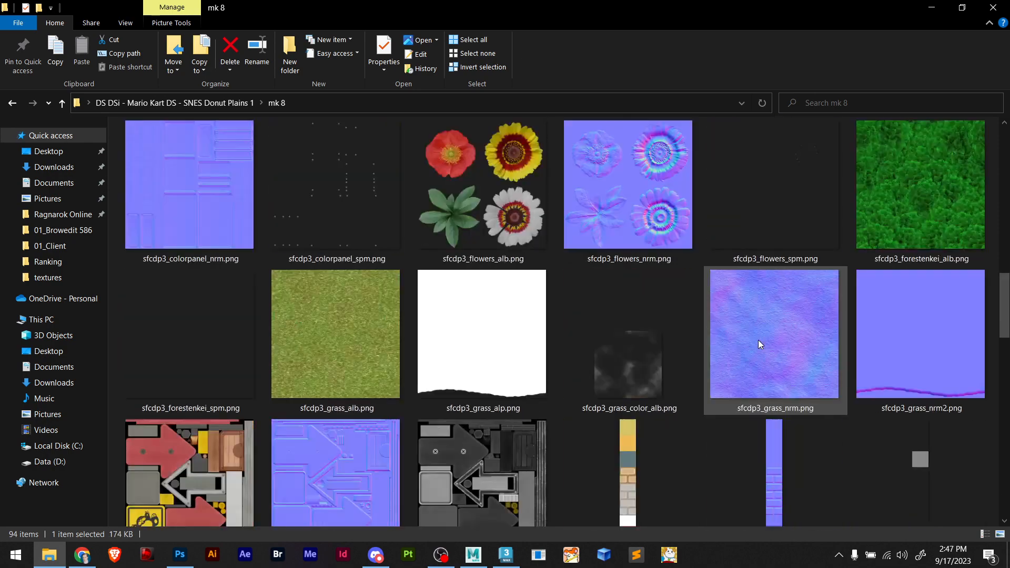
scroll(759, 340, "up", 2)
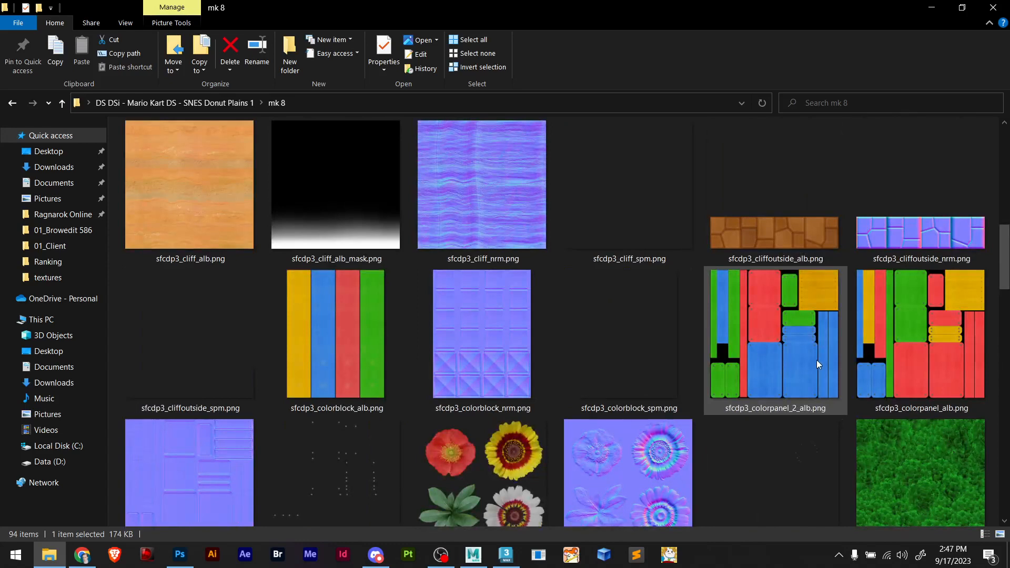
left_click(767, 333)
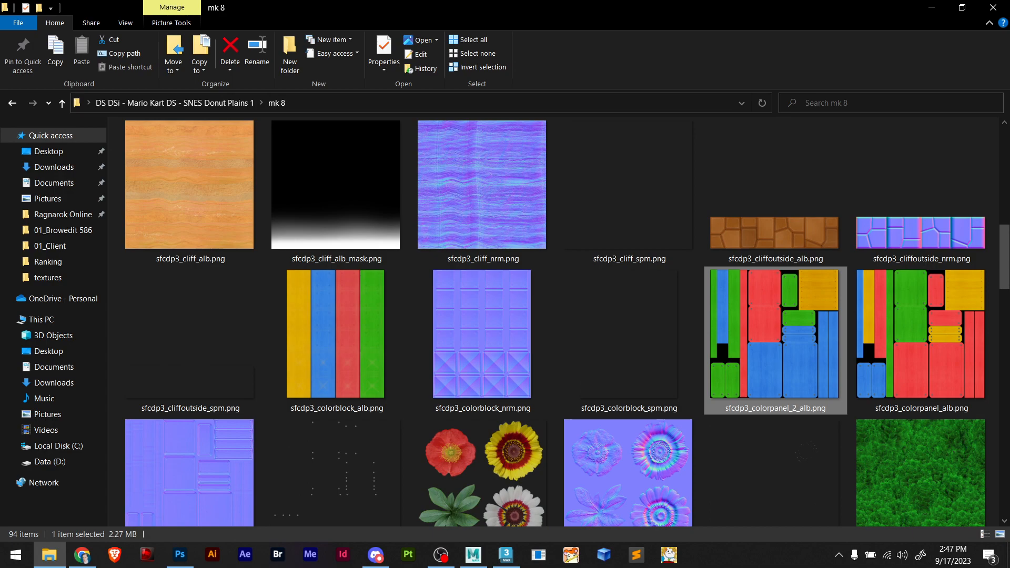
Copy the mk 8 folder's path and open that folder in Maya's image browser
key("alt+Tab")
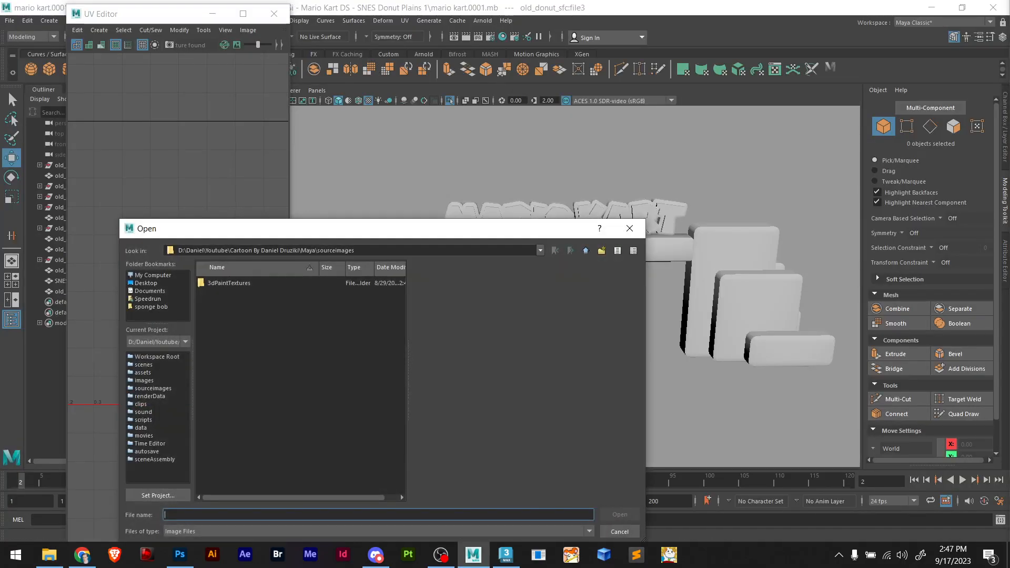
key("alt+Tab")
key("ctrl+l")
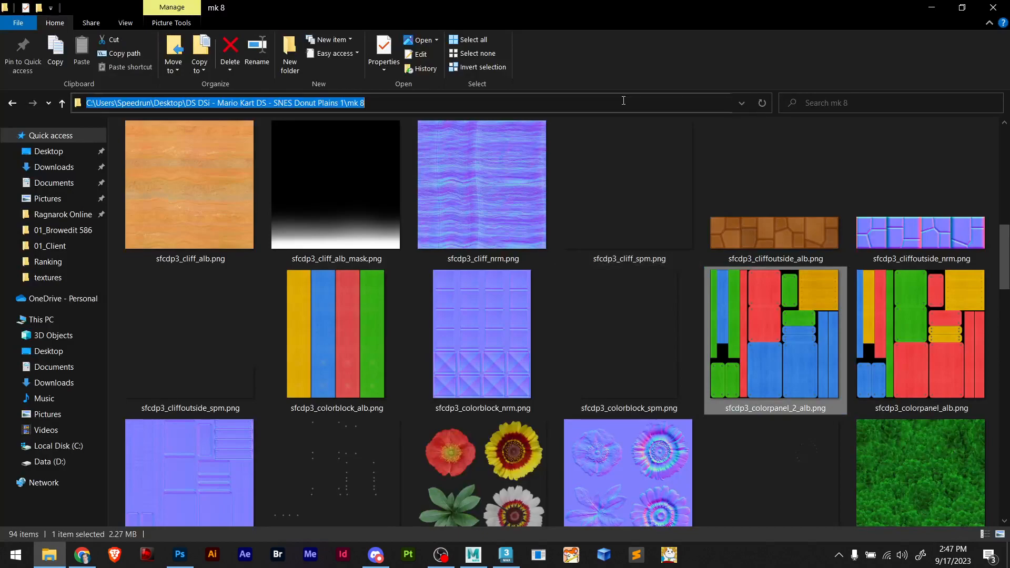
type("v")
key("ctrl+z")
key("alt+Tab")
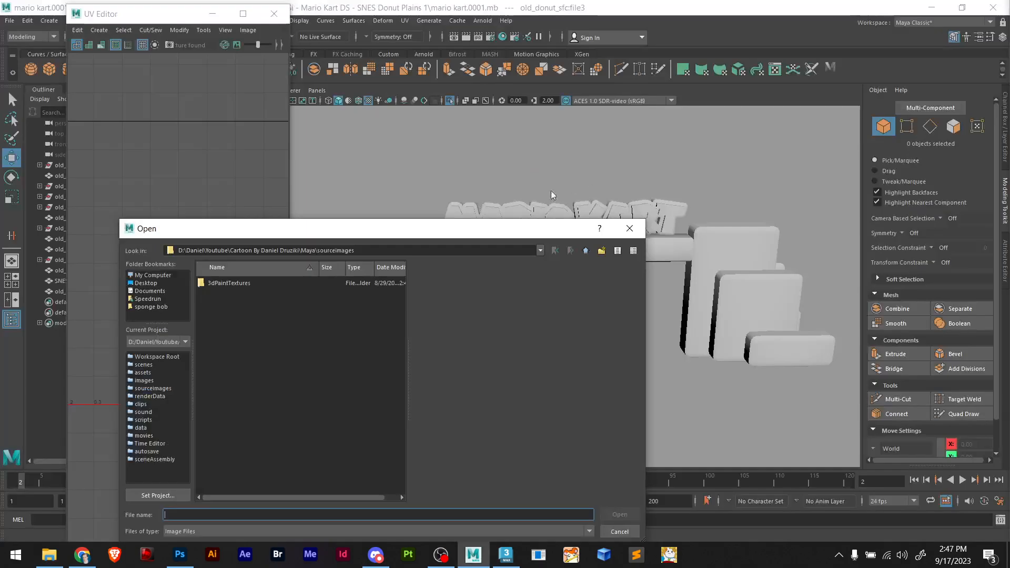
left_click(419, 251)
left_click_drag(419, 250, 155, 249)
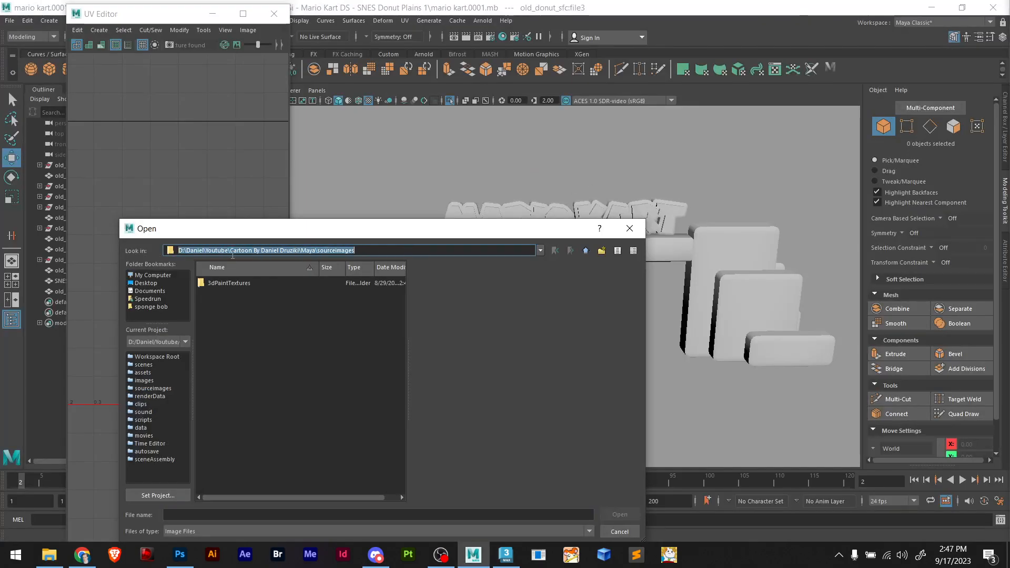
type("C:\\Users\\Speedrun\\Desktop\\DS DSi - Mario Kart DS - SNES Donut Plains 1\\mk 8")
key("Return")
key("alt+Tab")
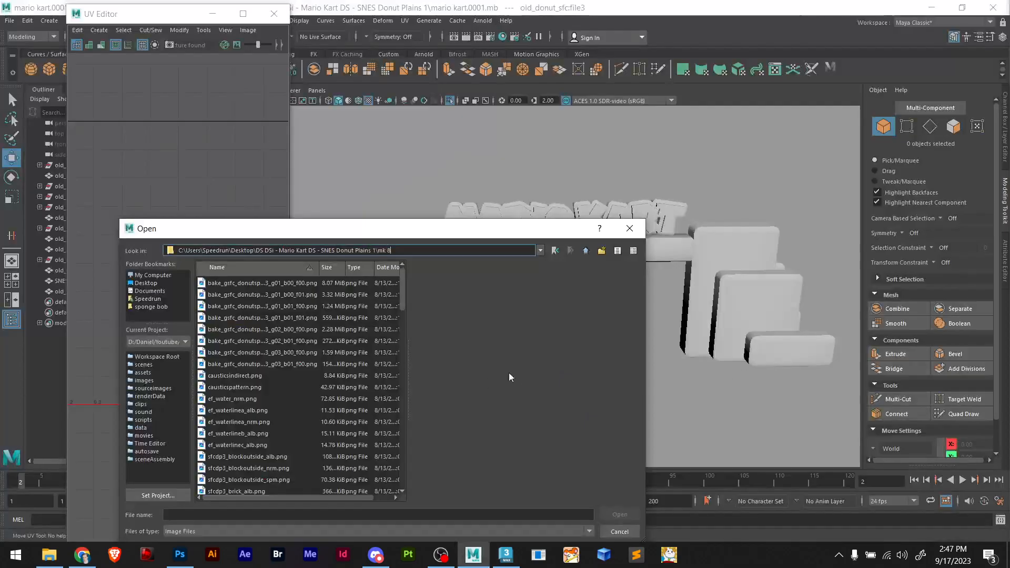
Load sfcdp3_colorpanel_2_alb.png from the mk 8 folder as the material's image file
left_click(236, 445)
scroll(235, 444, "down", 1)
key("Down")
key("Down")
key("Down")
key("Down")
key("Down")
key("Down")
key("Down")
key("Down")
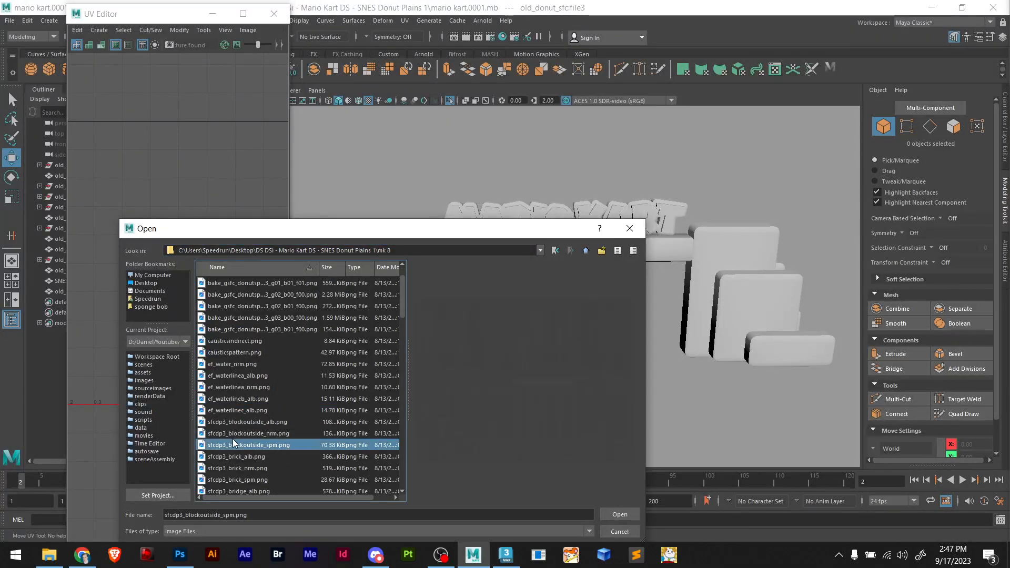
key("Down")
key("Down")
key("Down")
key("Down")
key("Down")
key("Down")
key("Down")
key("Down")
key("Down")
key("Down")
key("Down")
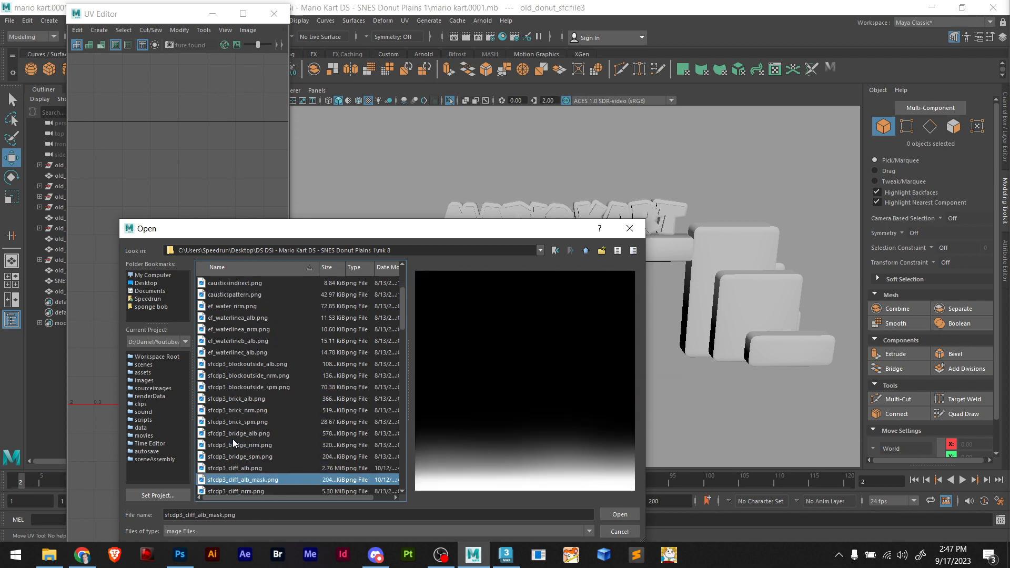
key("Down")
key("Down")
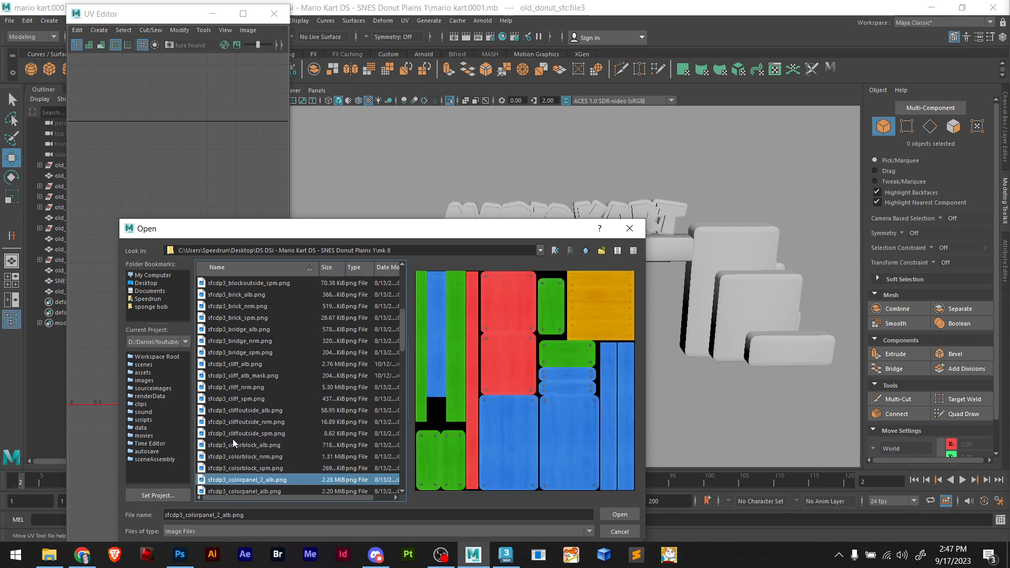
key("Up")
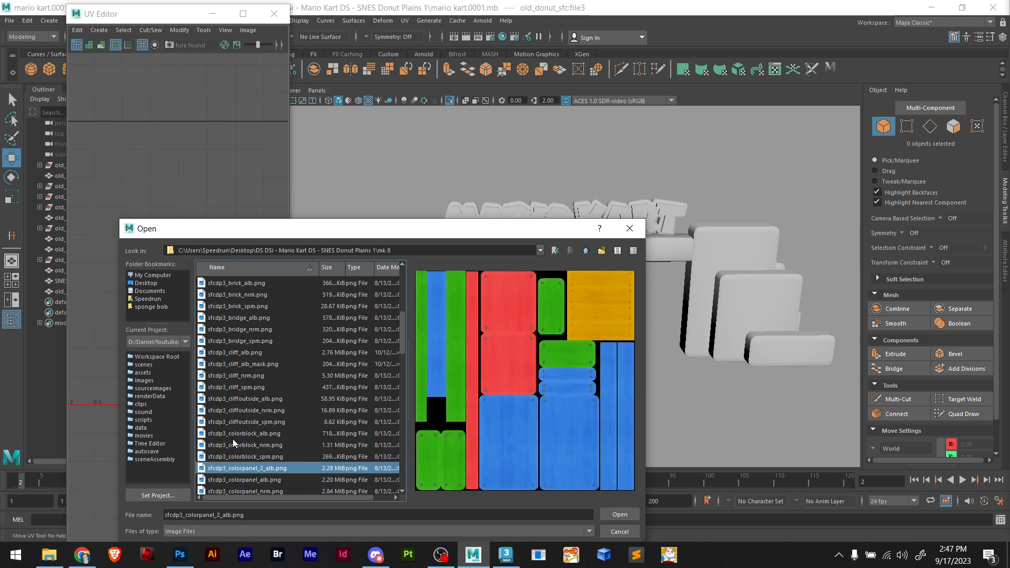
left_click(616, 514)
Assign the colour panel material to the start gate's block mesh and deselect it
left_click(769, 282)
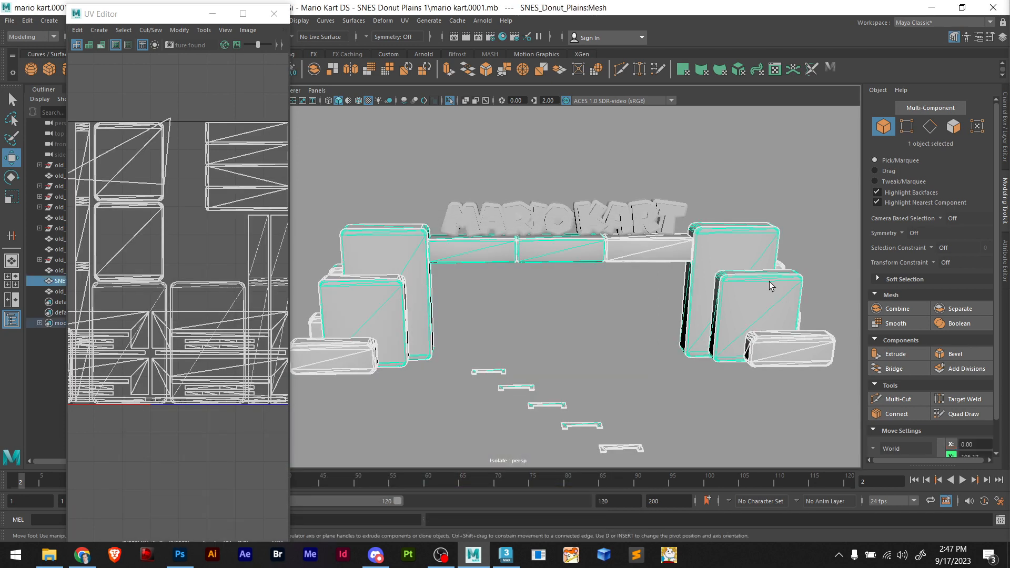
left_click(688, 413)
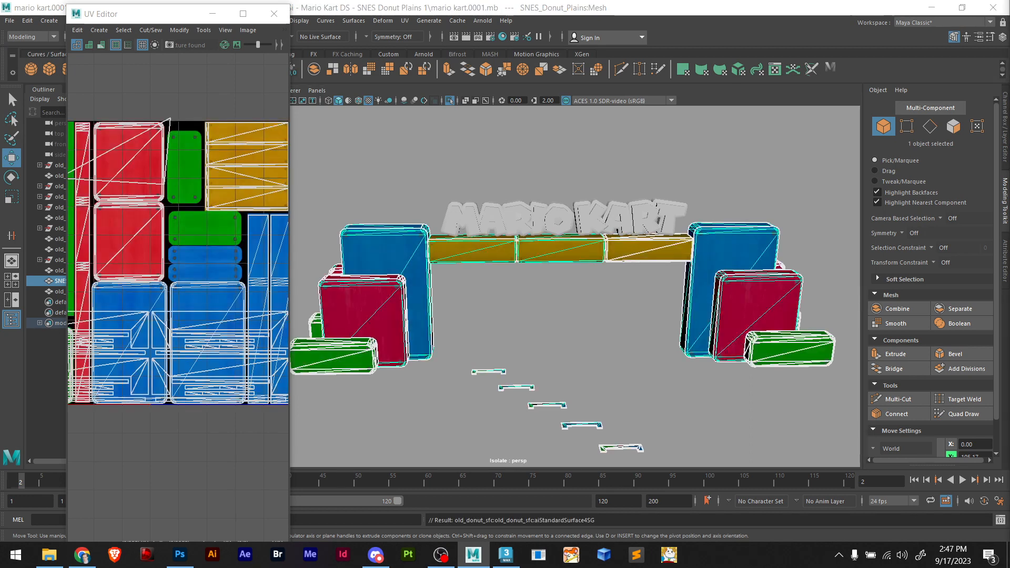
left_click(617, 359)
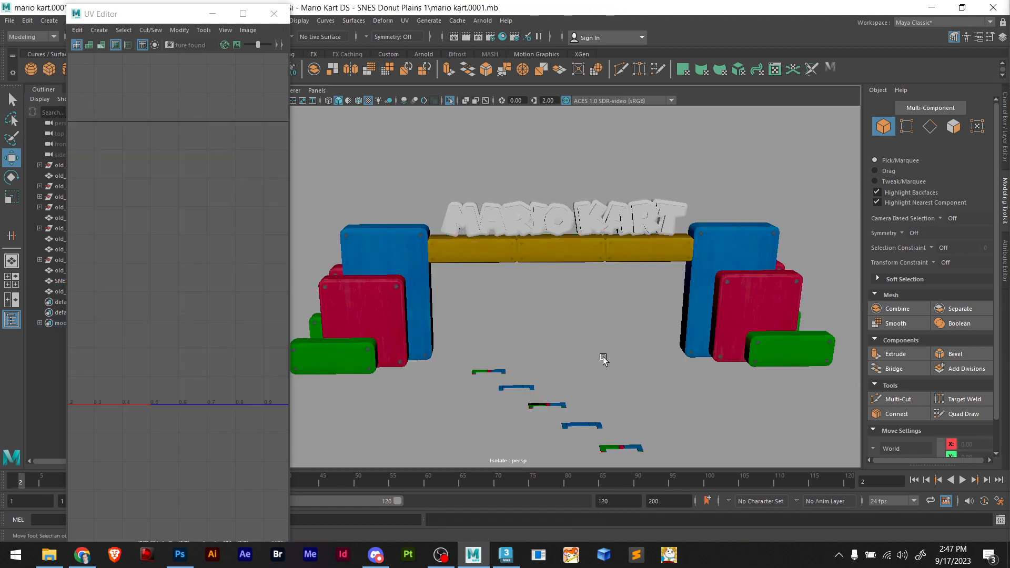
mouse_move(603, 360)
left_mouse_down("alt")
mouse_move(557, 318)
mouse_move(379, 346)
mouse_move(571, 364)
mouse_move(644, 362)
mouse_move(588, 361)
mouse_move(677, 349)
mouse_move(567, 352)
mouse_move(600, 353)
left_mouse_up("alt")
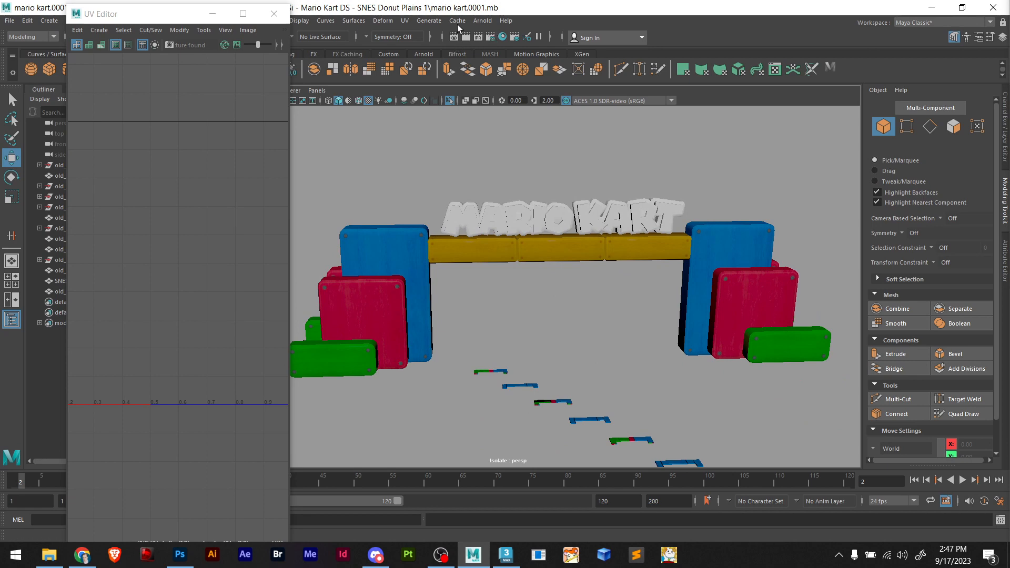
In the UV Editor, move the stray UV point above the texture onto the upper red panel's rounded corner
left_click(362, 237)
scroll(171, 258, "down", 8)
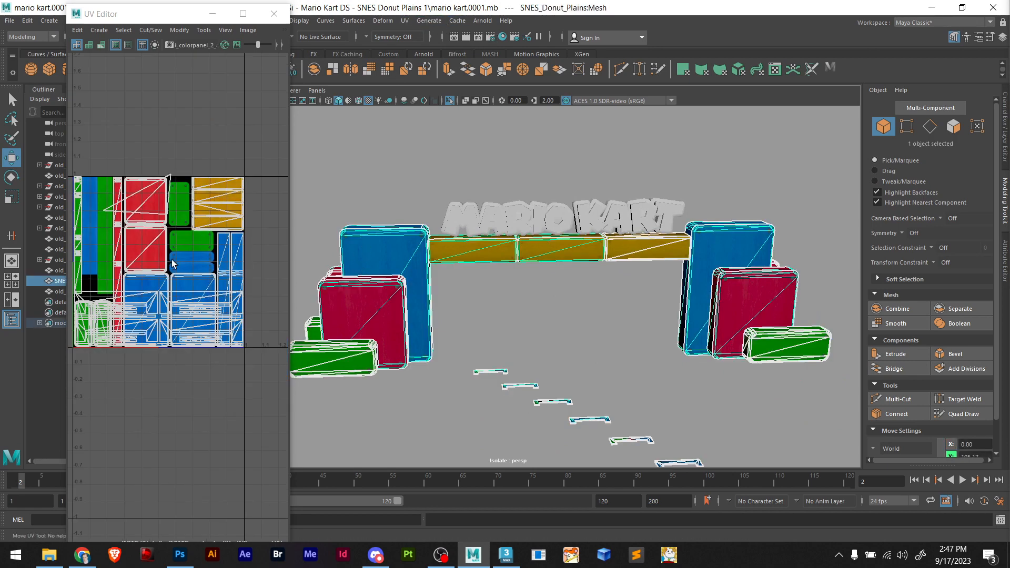
middle_click_drag(141, 229, 131, 285, "alt")
scroll(205, 257, "up", 8)
scroll(225, 266, "down", 3)
scroll(219, 224, "up", 1)
scroll(219, 227, "up", 4)
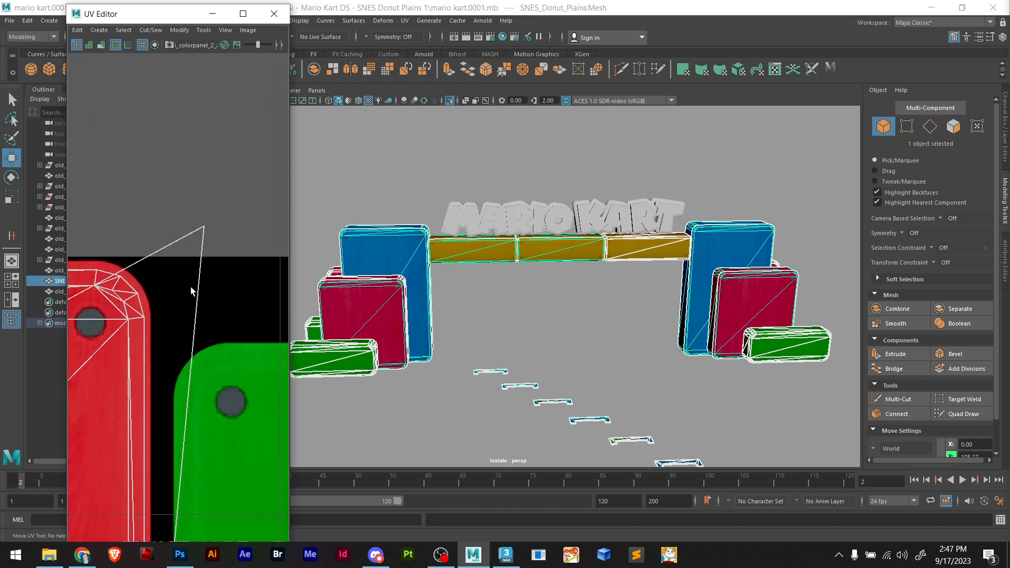
left_click(906, 126)
left_click(201, 228)
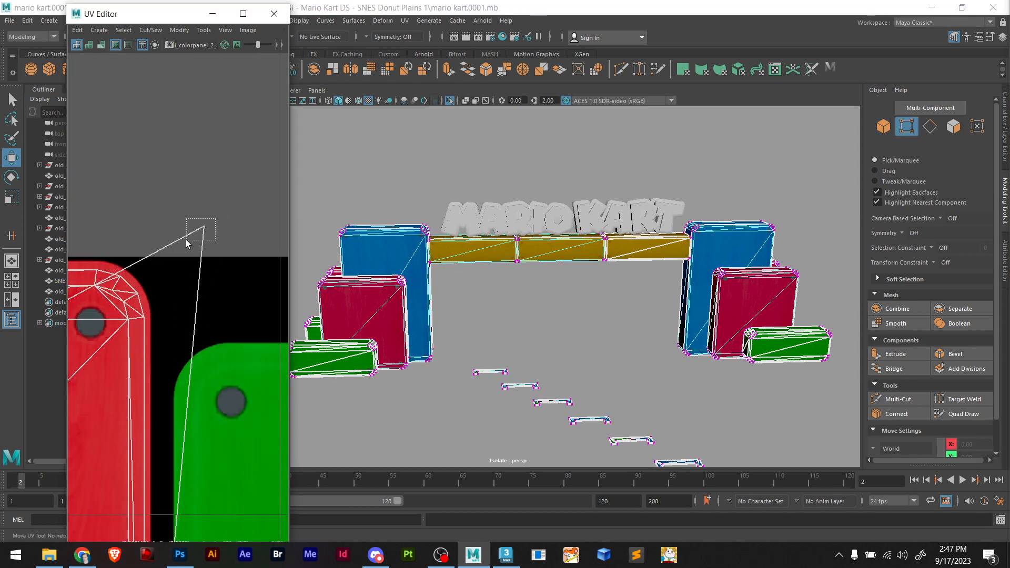
left_click_drag(187, 242, 133, 290)
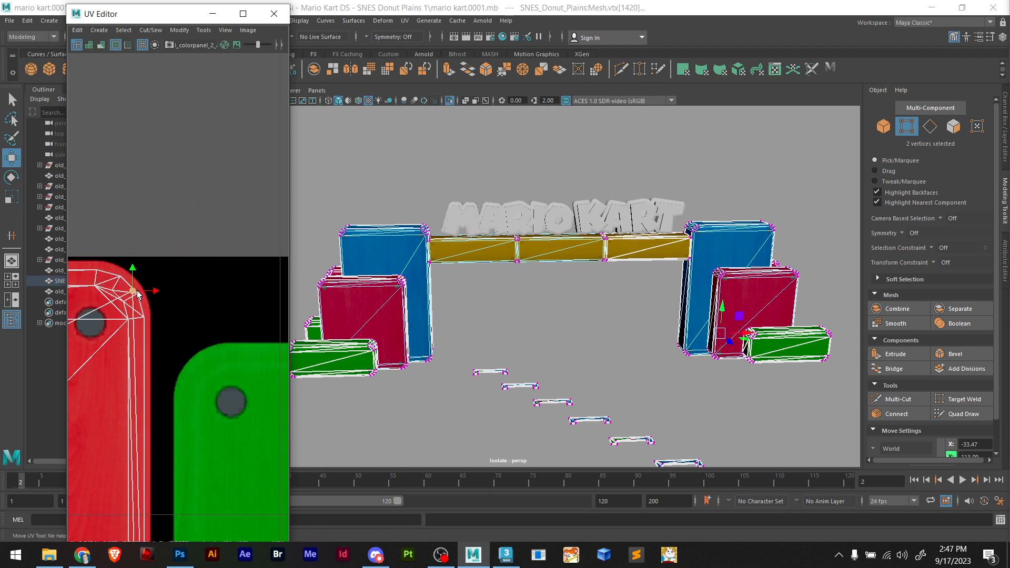
scroll(598, 294, "up", 3)
scroll(598, 294, "down", 3)
Find the stray triangular face beside the green block's lower corner and delete it
left_click_drag(599, 295, 629, 314, "alt")
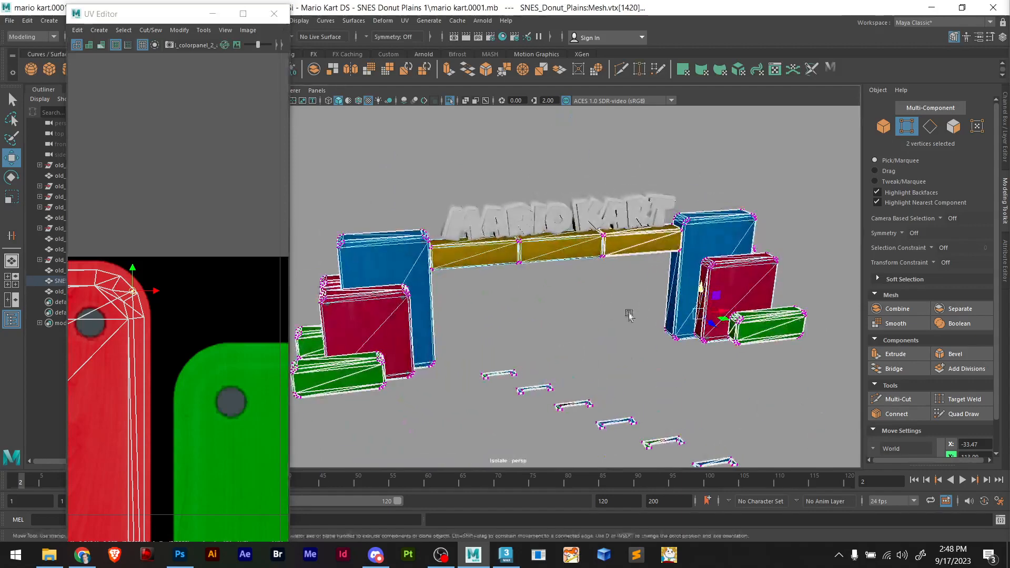
middle_click_drag(761, 346, 628, 352, "alt")
scroll(629, 353, "up", 5)
scroll(629, 353, "up", 4)
middle_click_drag(680, 374, 568, 342, "alt")
left_click_drag(568, 342, 664, 370, "alt")
middle_click_drag(664, 370, 482, 374, "alt")
left_click_drag(482, 374, 615, 399, "alt")
middle_click_drag(451, 396, 589, 394, "alt")
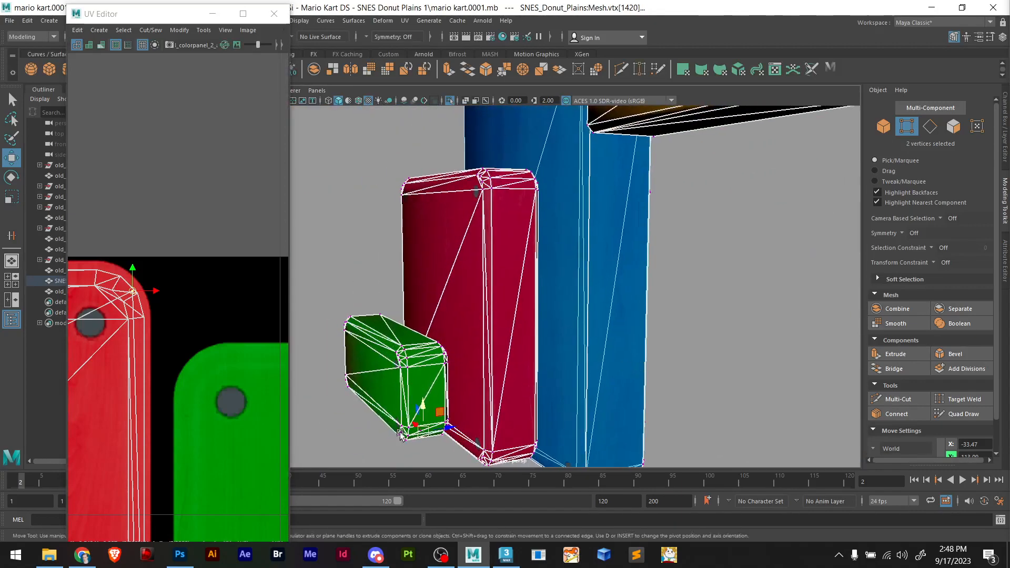
left_click_drag(397, 441, 412, 363, "alt")
middle_click_drag(412, 363, 469, 158, "alt")
scroll(372, 363, "up", 6)
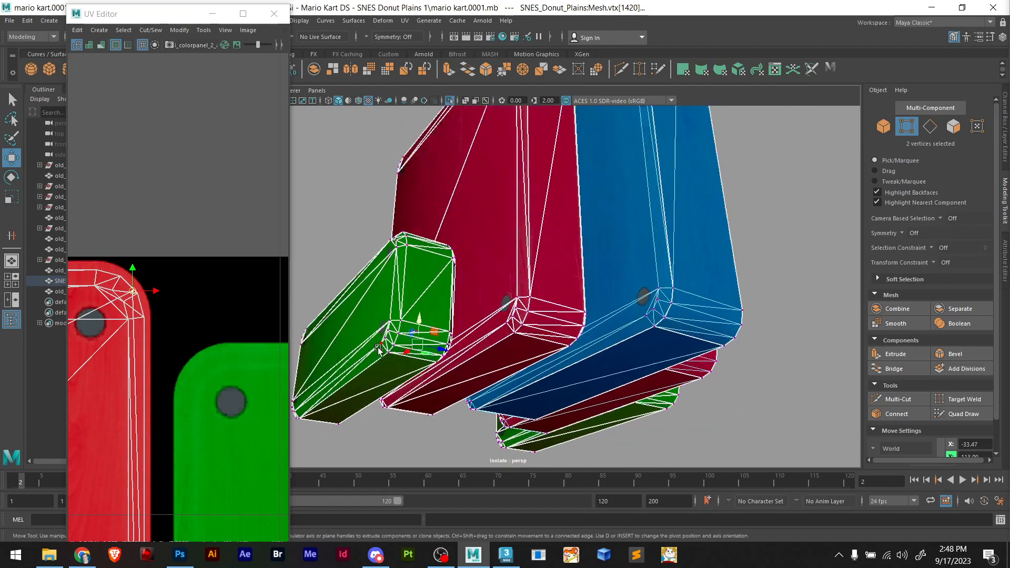
middle_click_drag(384, 377, 556, 335, "alt")
left_click_drag(556, 334, 574, 257, "alt")
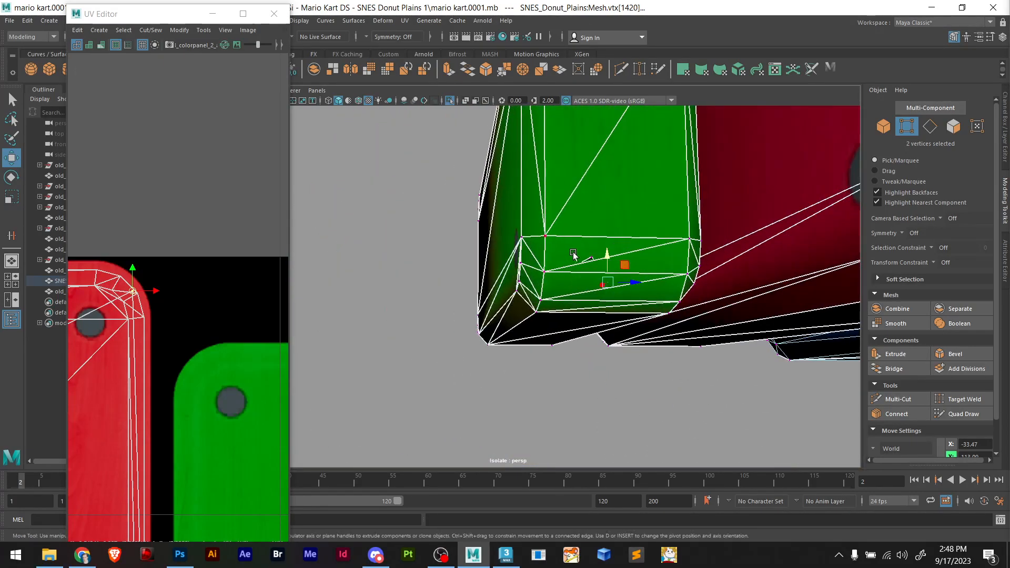
scroll(646, 275, "up", 5)
scroll(649, 281, "down", 3)
left_click_drag(641, 286, 635, 293, "alt")
scroll(583, 388, "up", 3)
scroll(581, 387, "down", 2)
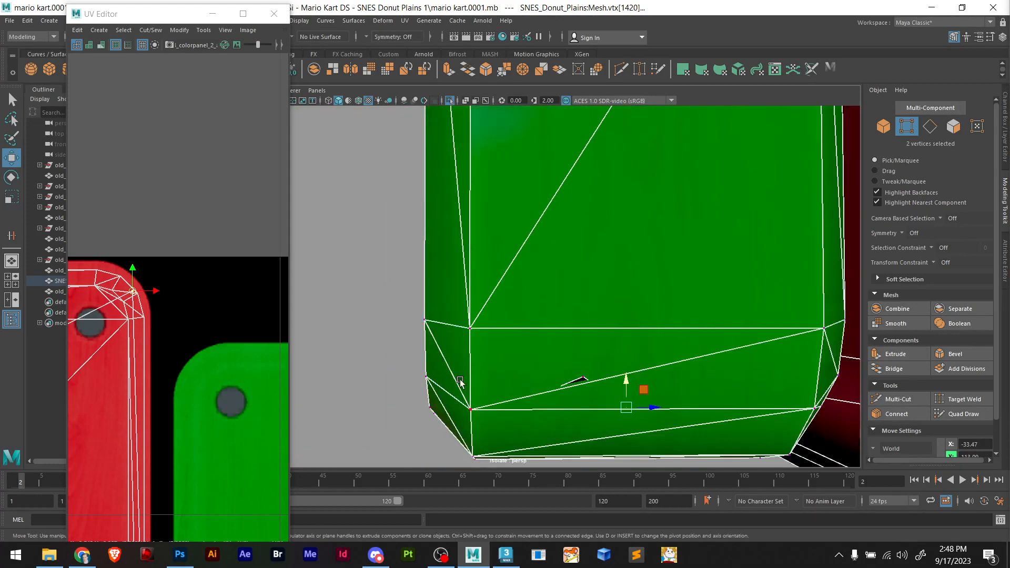
left_click(954, 126)
double_click(579, 381)
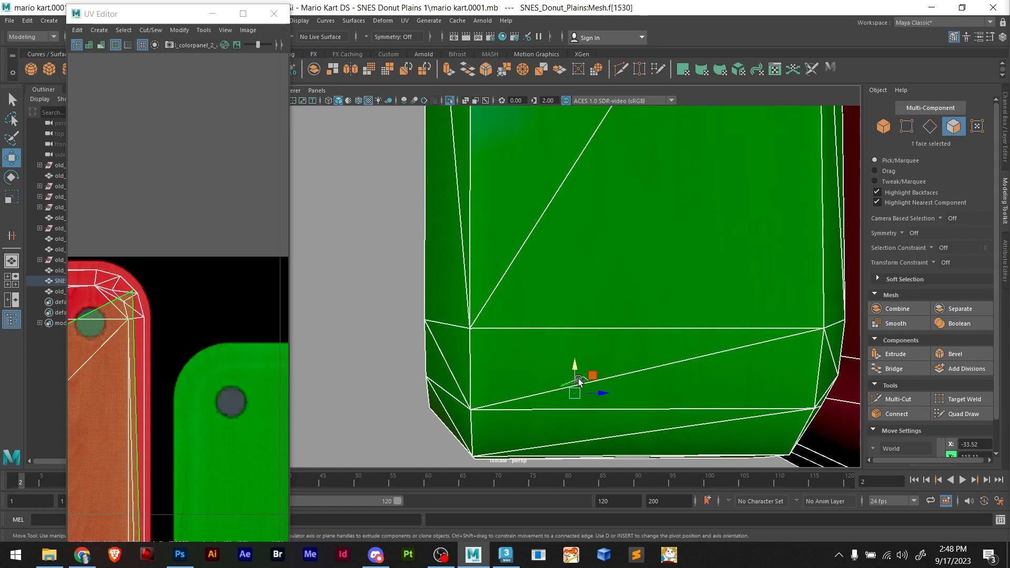
key("Delete")
In the UV Editor, select a face of the narrow UV strip overlapping the lower blue panel
scroll(198, 349, "down", 4)
scroll(198, 349, "down", 3)
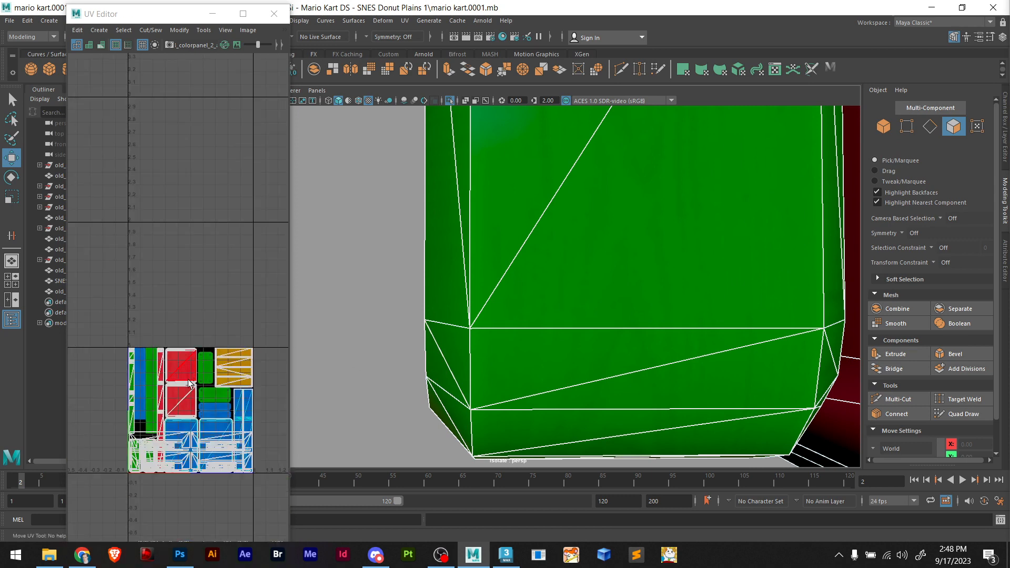
scroll(175, 418, "up", 8)
middle_click_drag(191, 328, 287, 462, "alt")
scroll(173, 330, "down", 8)
middle_click_drag(270, 380, 117, 358, "alt")
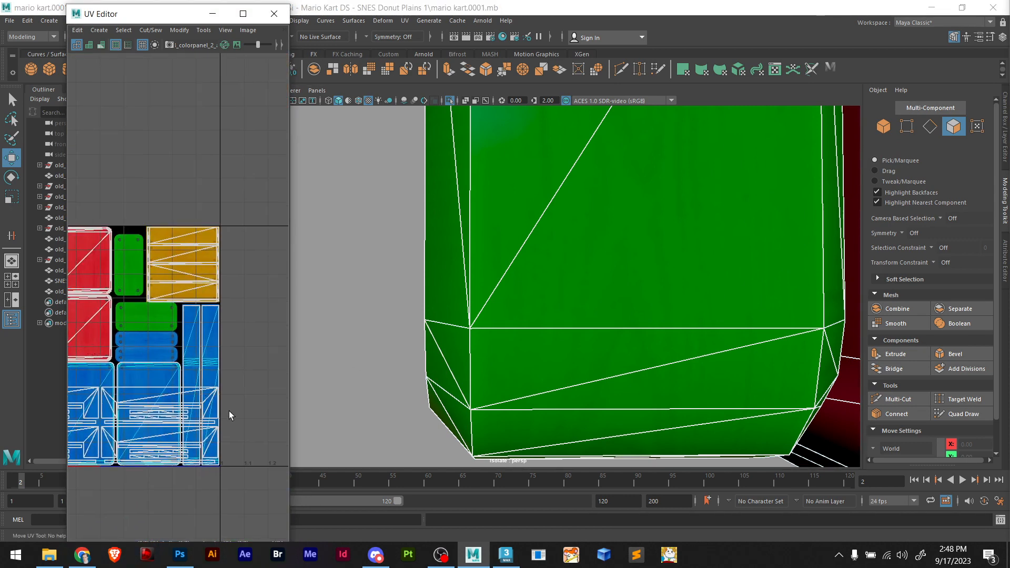
scroll(190, 416, "up", 10)
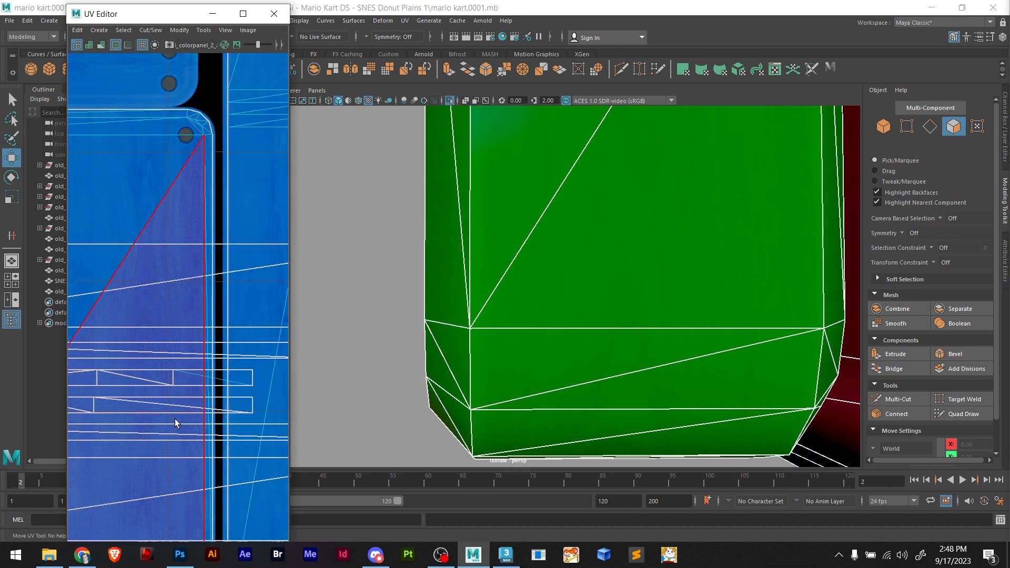
left_click(217, 378)
Locate the selected face in the viewport and examine the bracket-shaped pieces it belongs to
scroll(664, 320, "down", 5)
left_click_drag(657, 309, 695, 365, "alt")
middle_click_drag(708, 380, 589, 368, "alt")
scroll(597, 386, "up", 8)
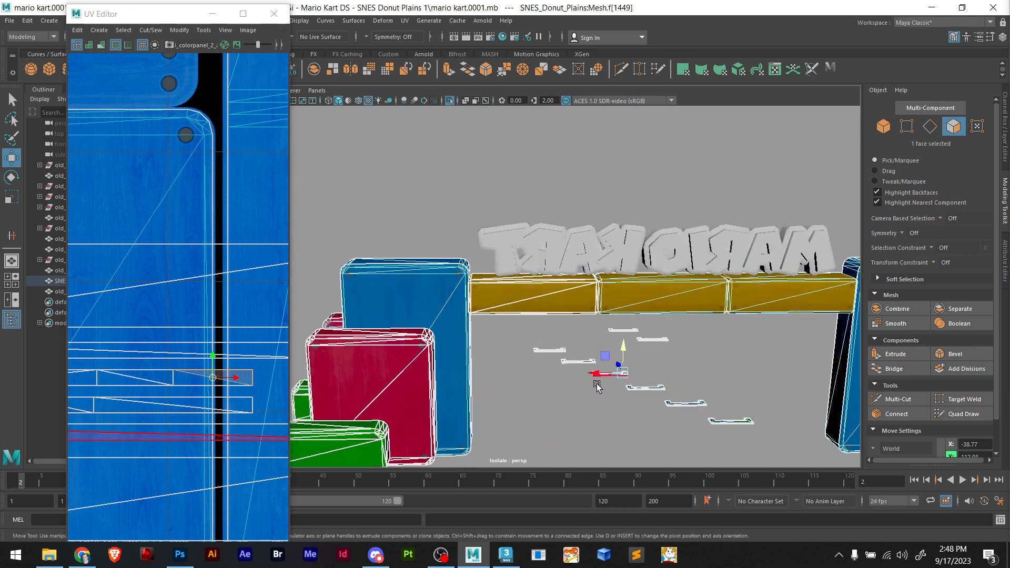
scroll(597, 388, "up", 5)
middle_click_drag(661, 431, 541, 349, "alt")
scroll(541, 349, "up", 6)
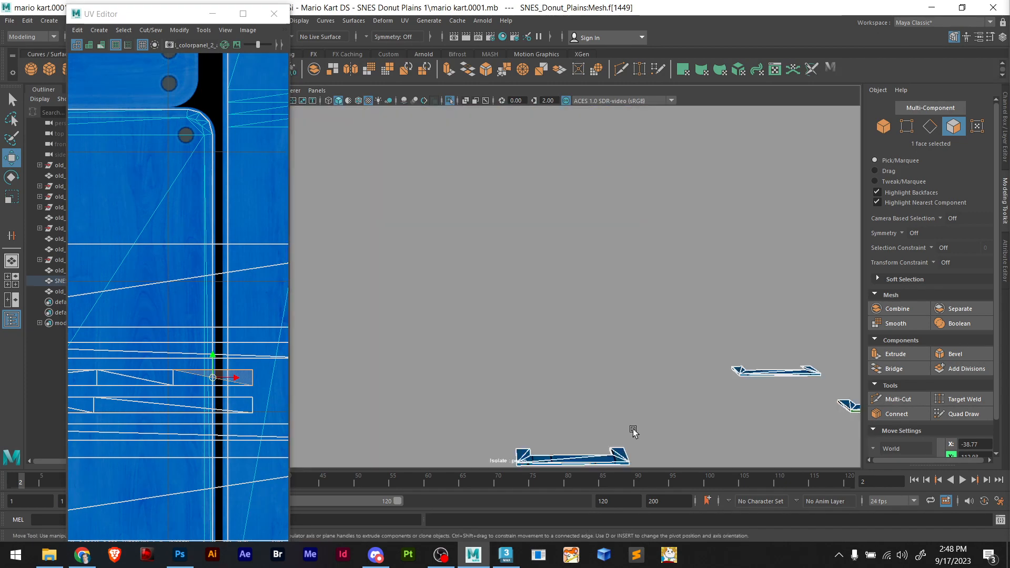
middle_click_drag(633, 428, 465, 219, "alt")
scroll(595, 295, "up", 8)
key("f")
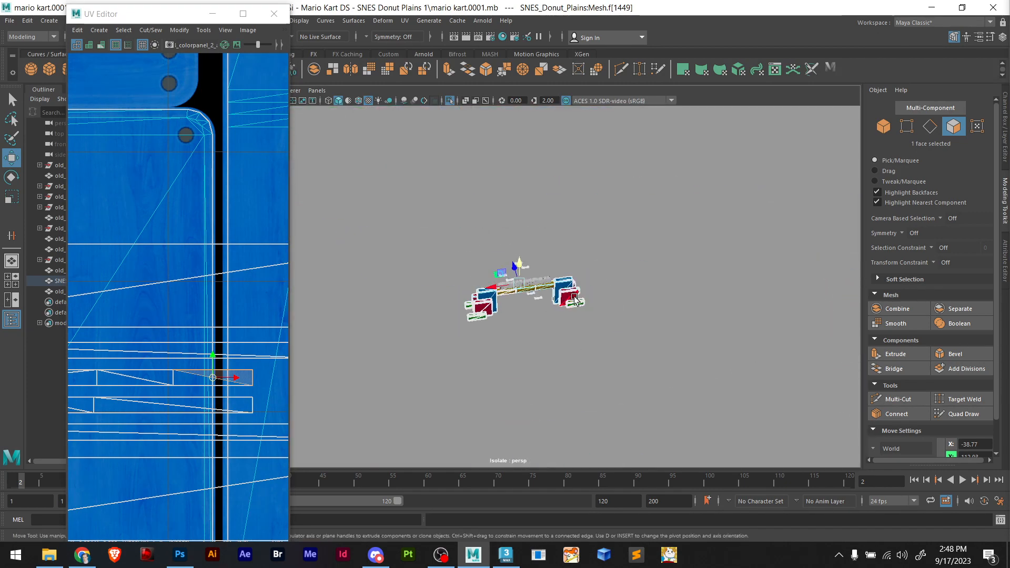
left_click_drag(516, 265, 727, 314, "alt")
scroll(498, 326, "up", 10)
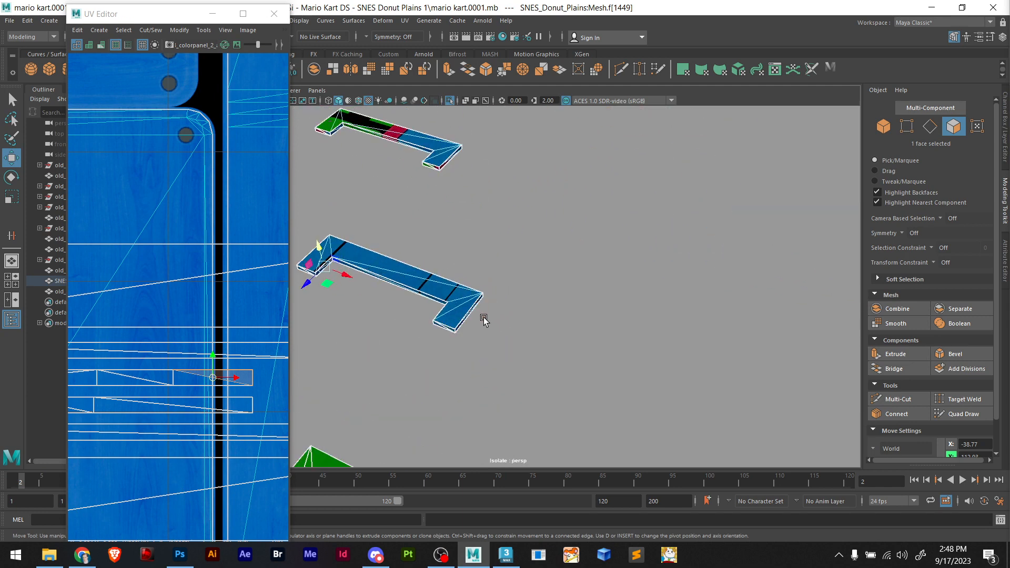
Select all the faces of the eight bracket-shaped ground pieces in the viewport
scroll(499, 326, "down", 5)
middle_click_drag(523, 339, 602, 307, "alt")
scroll(154, 356, "down", 10)
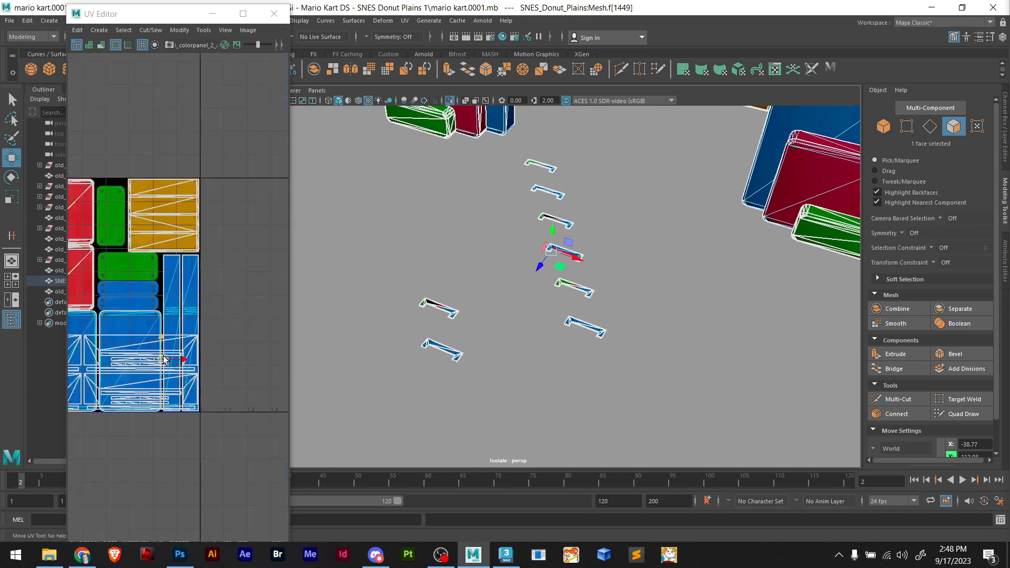
left_click(954, 128)
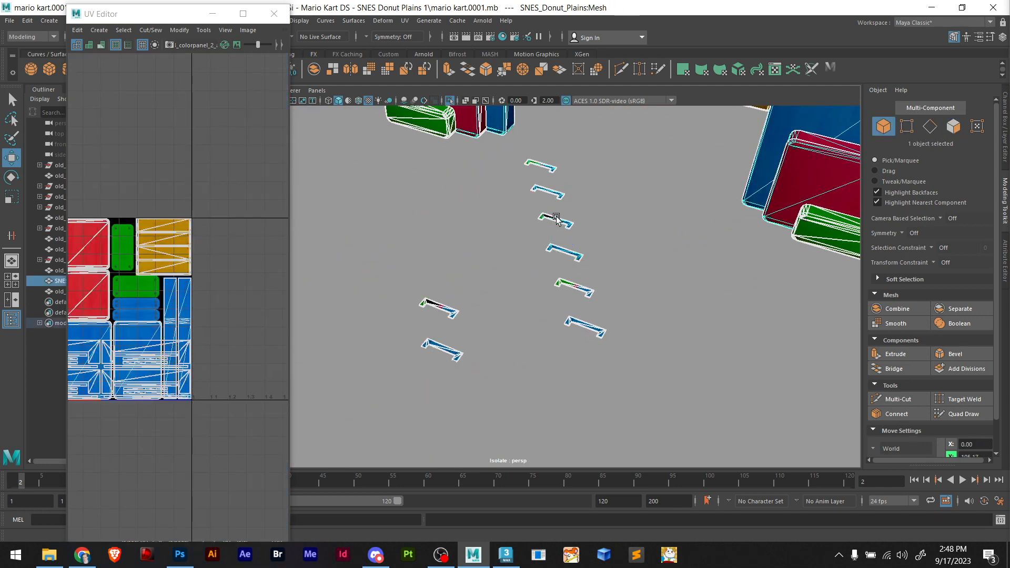
left_click_drag(511, 165, 667, 374)
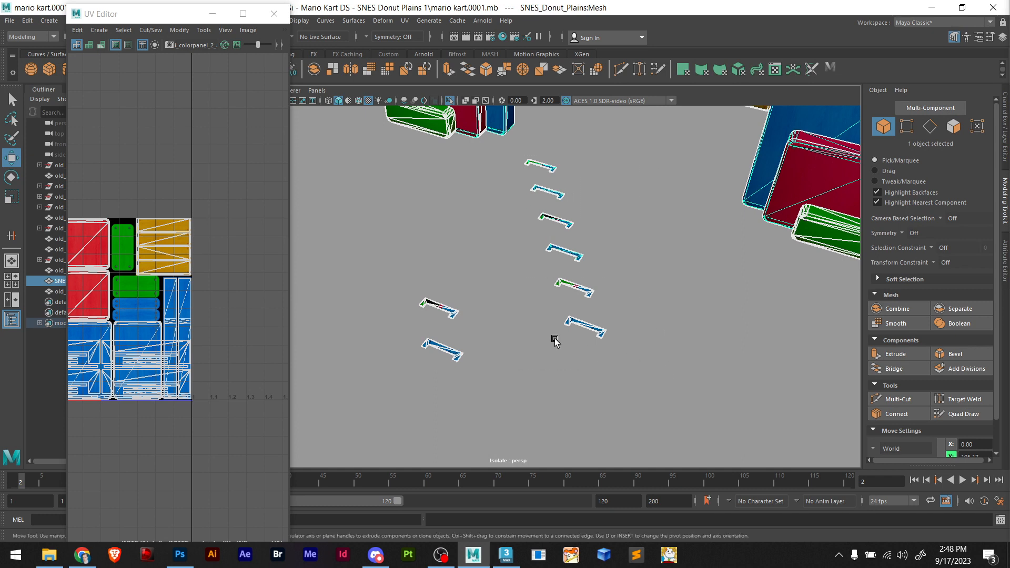
left_click(954, 128)
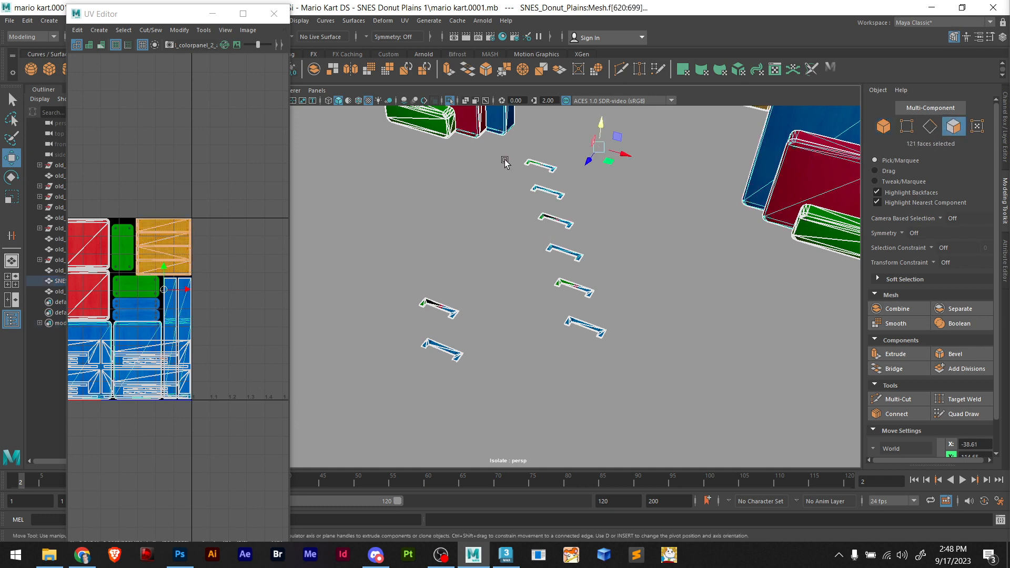
left_click_drag(585, 265, 631, 364)
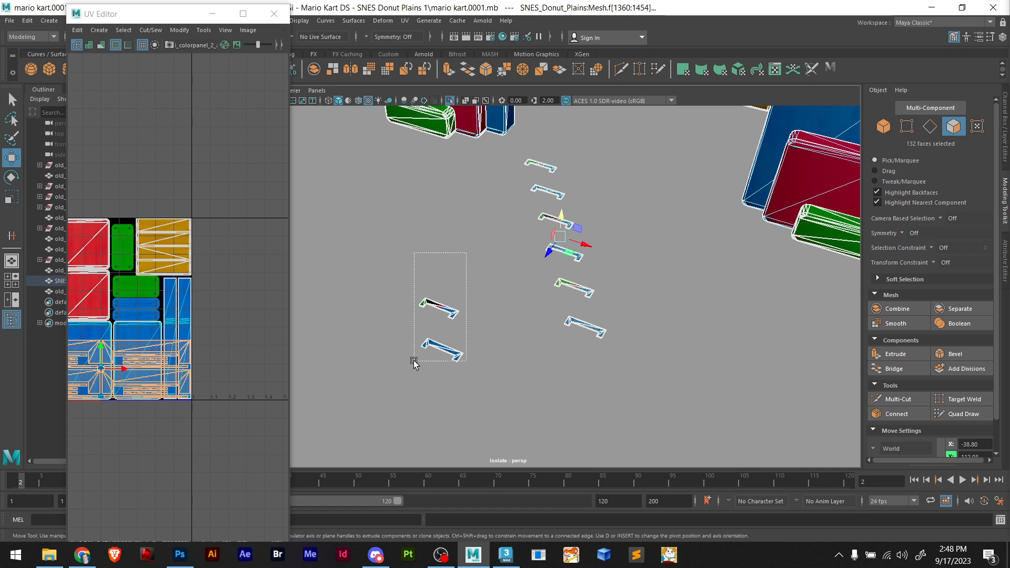
left_click_drag(414, 362, 350, 366, "shift")
In the UV Editor, shift the bracket pieces' UVs up over the red panel and scale them down to a small block
middle_click_drag(153, 334, 236, 327, "alt")
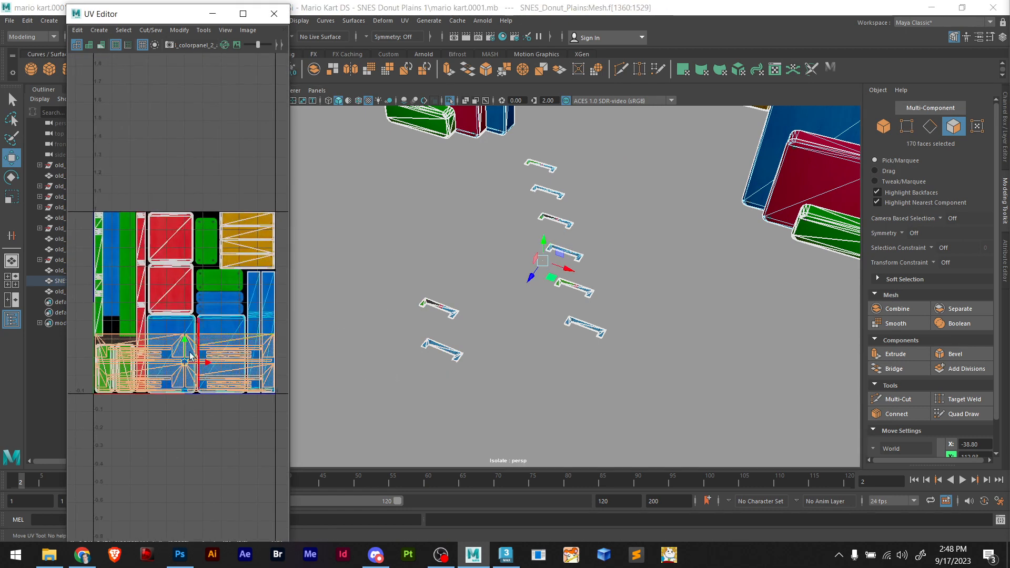
left_click_drag(186, 337, 169, 295)
key("r")
scroll(171, 303, "up", 8)
middle_click_drag(185, 303, 220, 297, "alt")
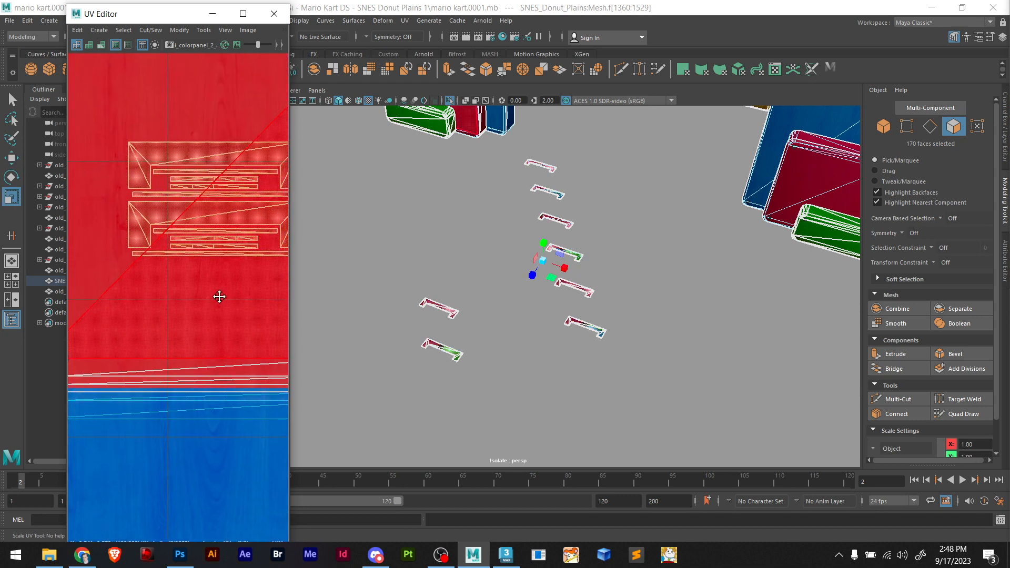
scroll(221, 295, "down", 5)
left_click_drag(228, 273, 221, 278)
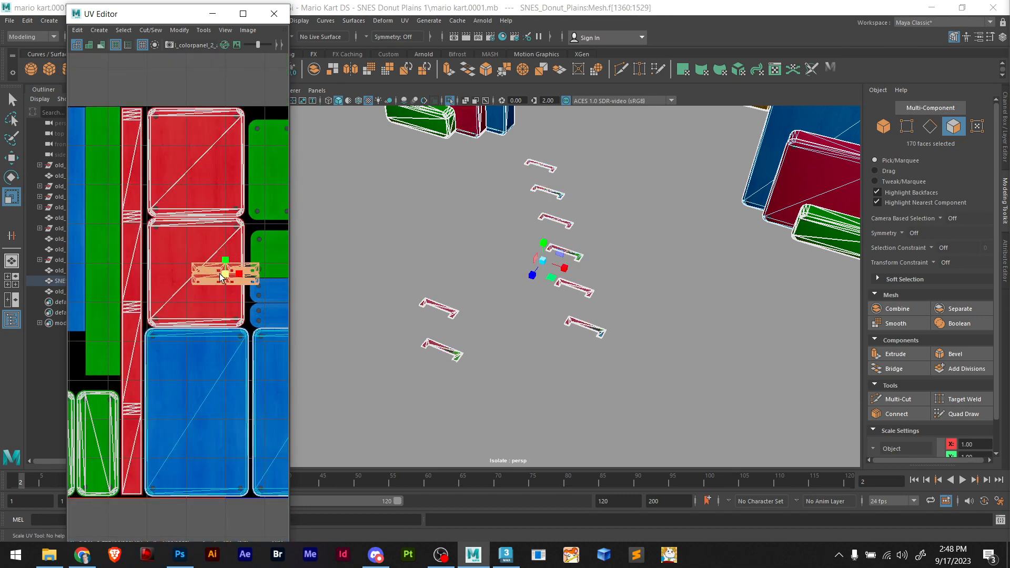
Move the shrunken bracket UVs onto the yellow panel of the texture and clear the selection
middle_click_drag(221, 299, 87, 375, "alt")
left_click_drag(100, 335, 296, 208)
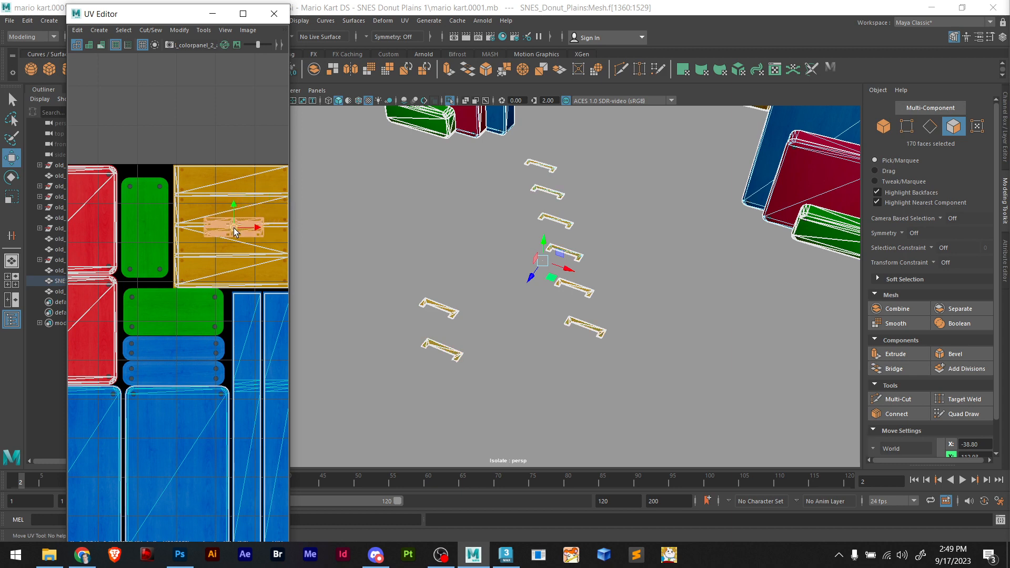
left_click(419, 252)
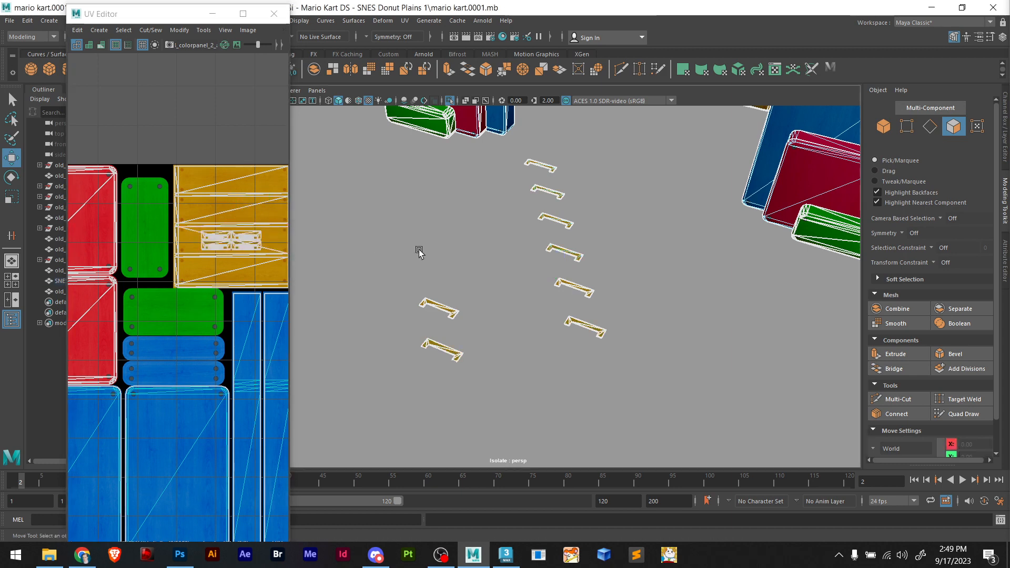
Reselect the bracket pieces' faces, raise them slightly along the vertical axis, and deselect them
scroll(482, 250, "up", 1)
scroll(480, 242, "down", 4)
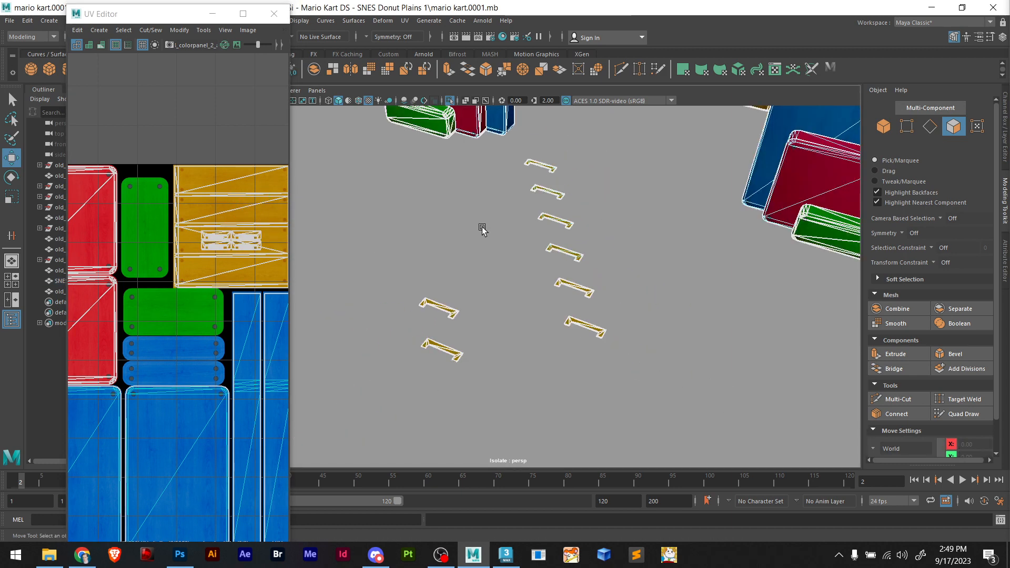
left_click_drag(473, 241, 505, 243, "alt")
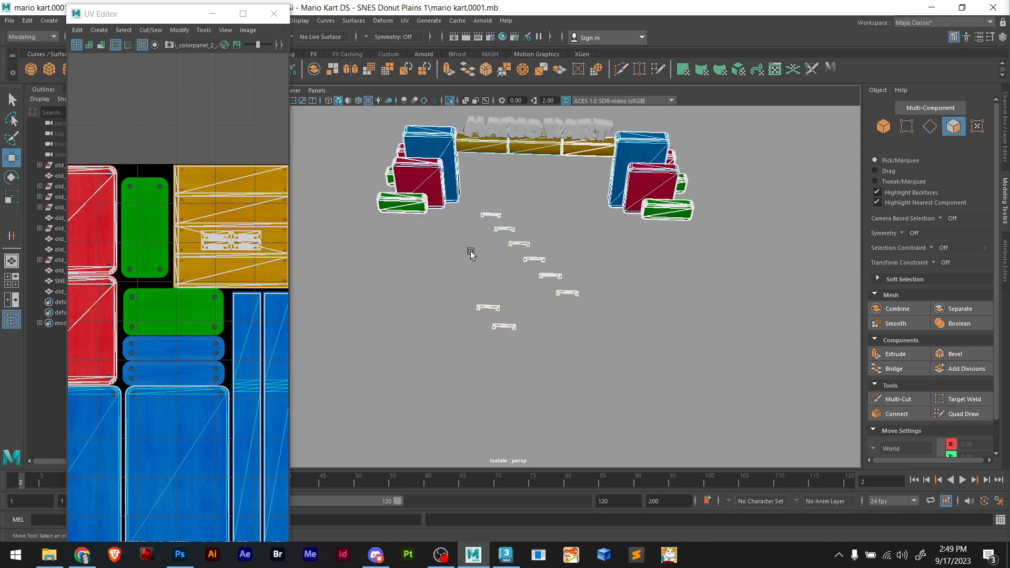
scroll(469, 252, "down", 4)
scroll(459, 321, "up", 4)
middle_click_drag(496, 250, 535, 250, "alt")
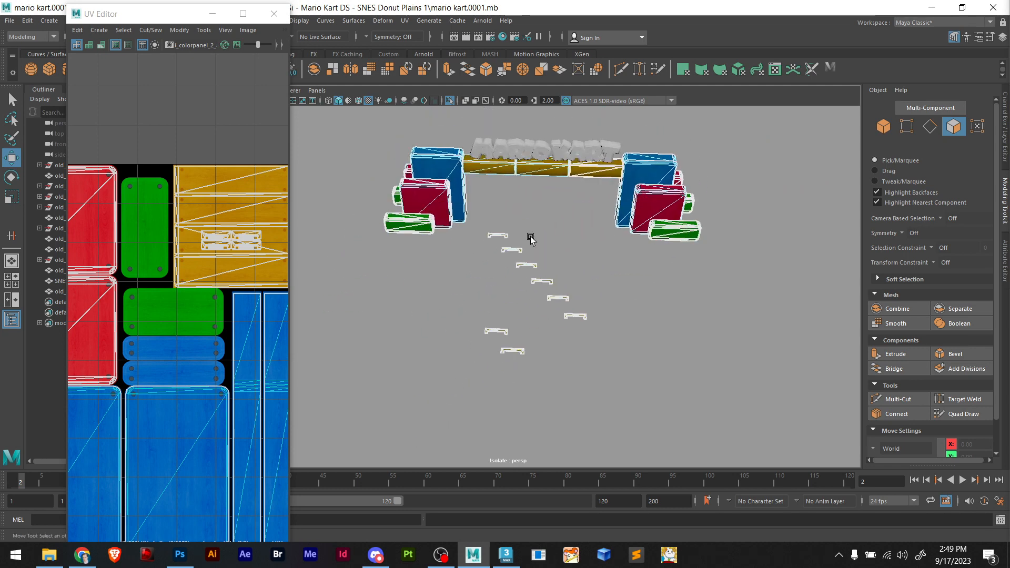
left_click_drag(582, 395, 567, 367)
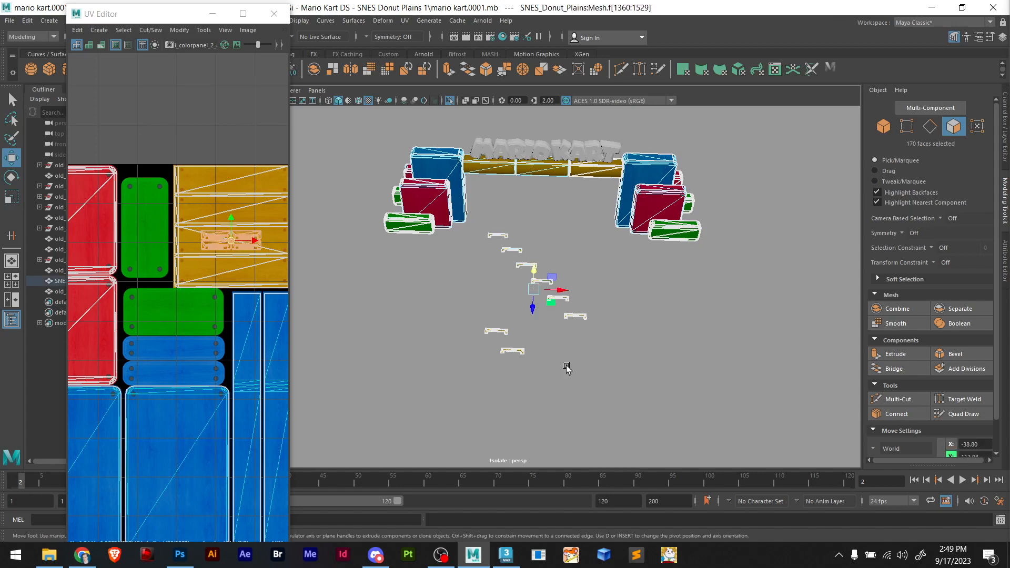
left_click_drag(542, 326, 600, 289, "alt")
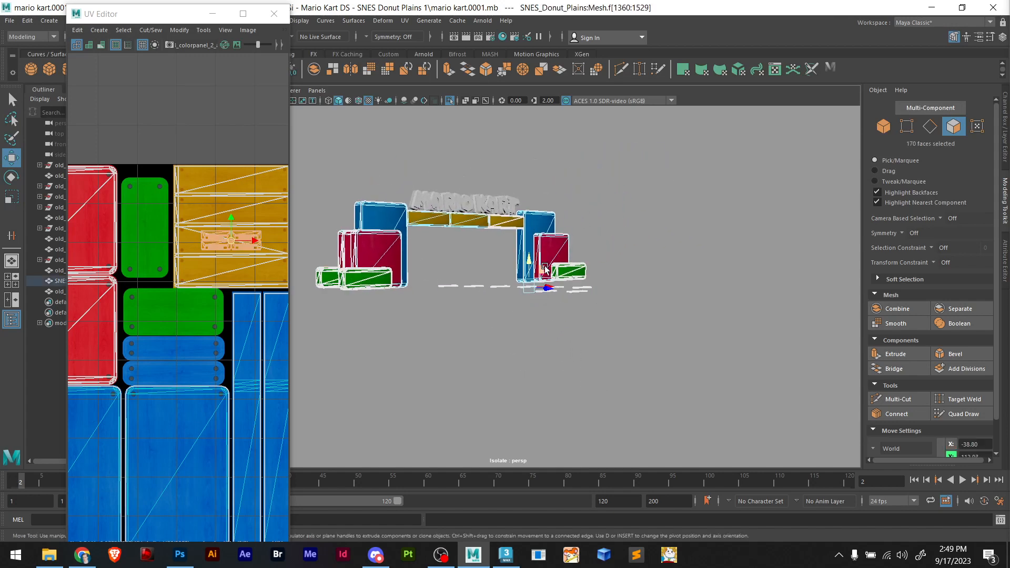
left_click_drag(531, 262, 532, 258)
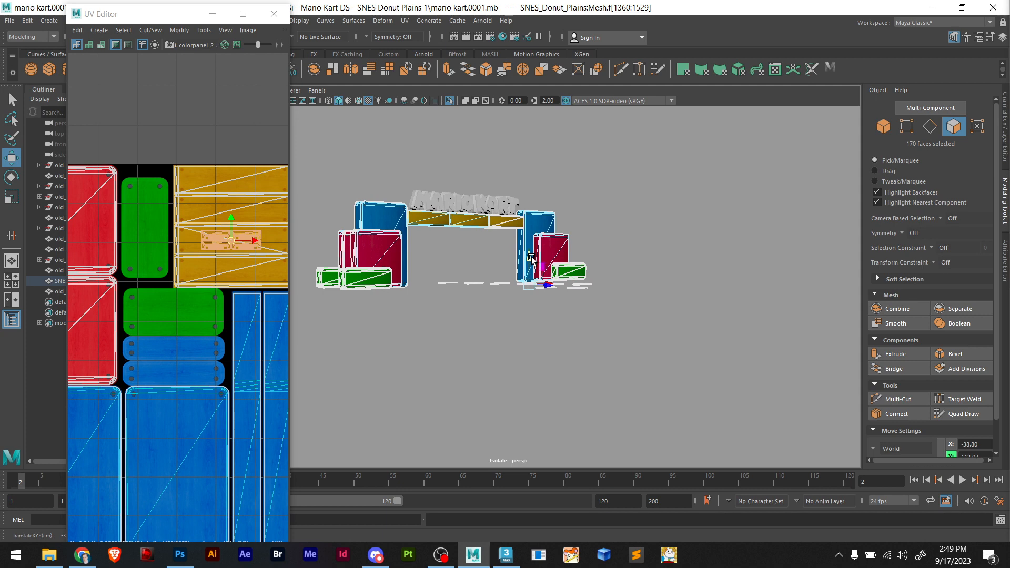
left_click_drag(451, 323, 533, 258, "alt")
left_click(447, 304)
left_click_drag(451, 293, 502, 301, "alt")
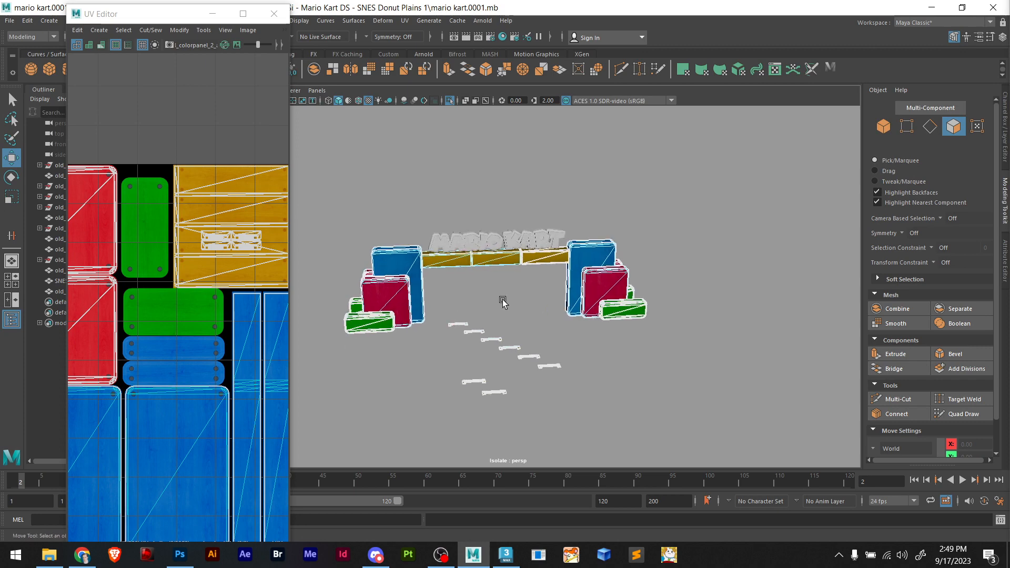
Select the MARIO KART lettering, check its UV layout, and add a File texture node for its new material
left_click(477, 237)
scroll(186, 280, "down", 6)
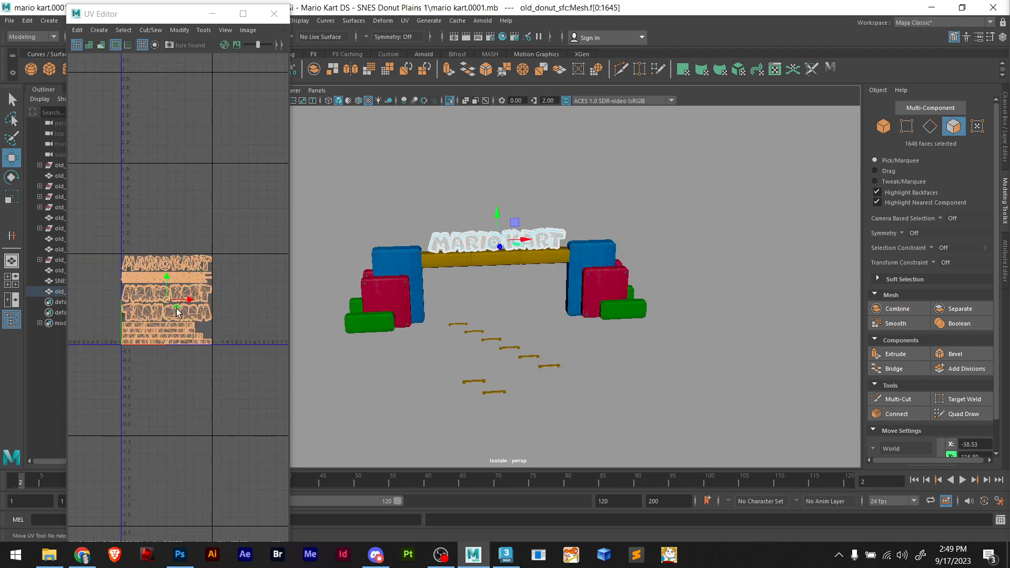
mouse_move(145, 305)
middle_mouse_down("alt")
mouse_move(229, 318)
mouse_move(152, 318)
middle_mouse_up("alt")
scroll(231, 316, "up", 6)
scroll(177, 323, "down", 3)
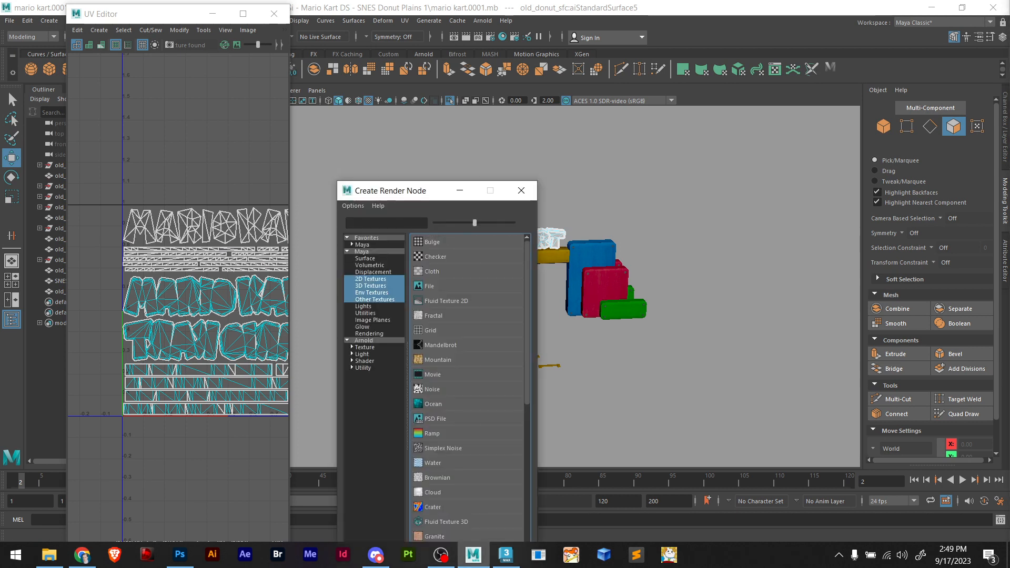
left_click(438, 287)
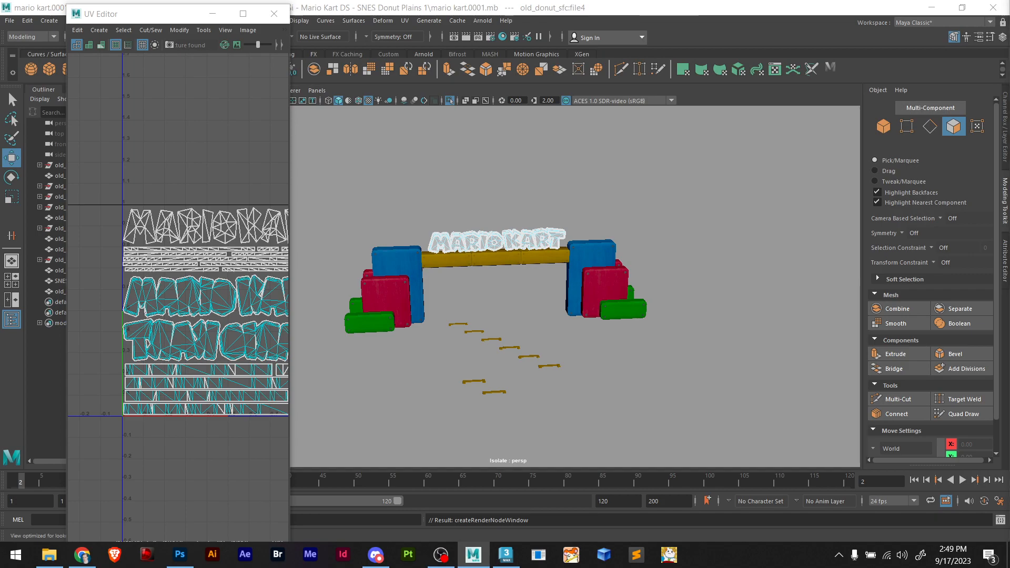
Switch to File Explorer, select sfcdp3_startlogo_alb.png in the mk 8 folder, and look through the folder for the colour panel textures
left_click(47, 558)
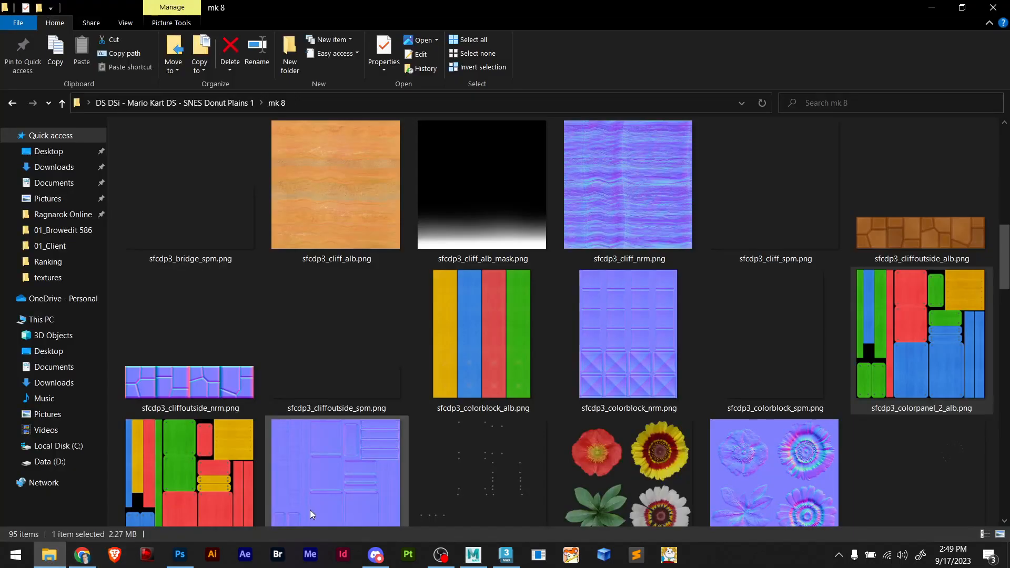
scroll(574, 368, "down", 3)
scroll(540, 387, "down", 10)
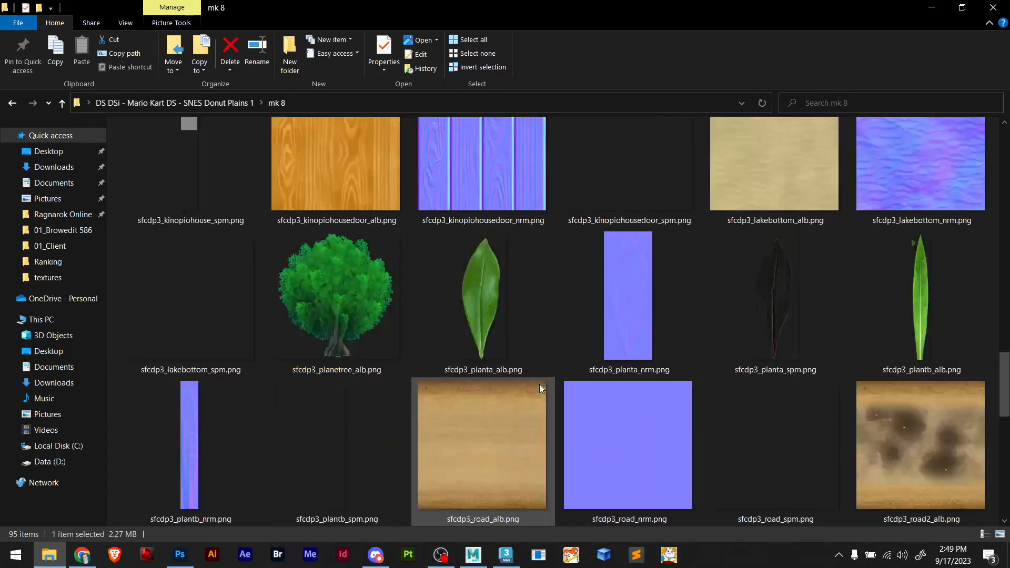
scroll(538, 384, "up", 3)
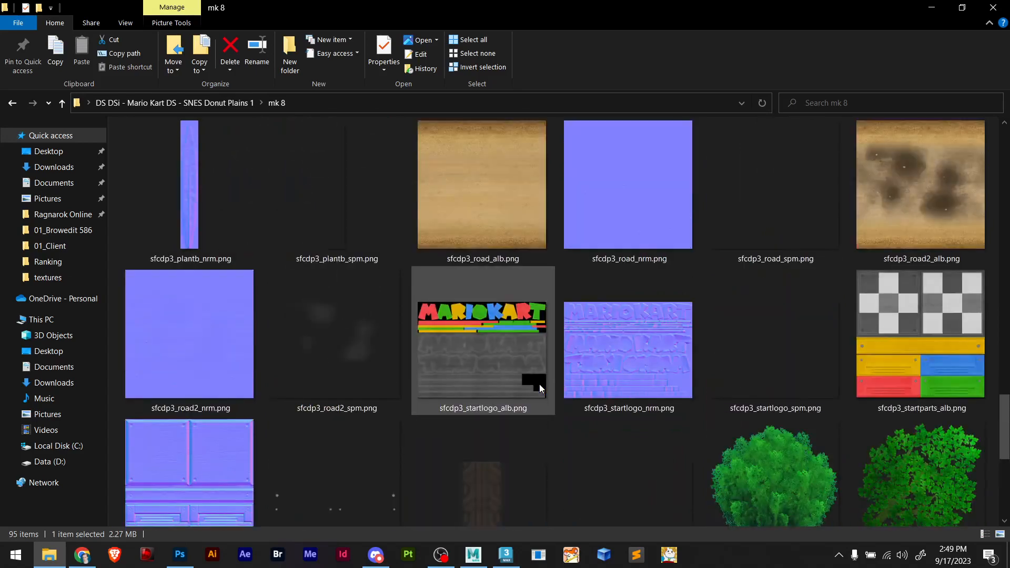
left_click(501, 362)
scroll(671, 385, "up", 20)
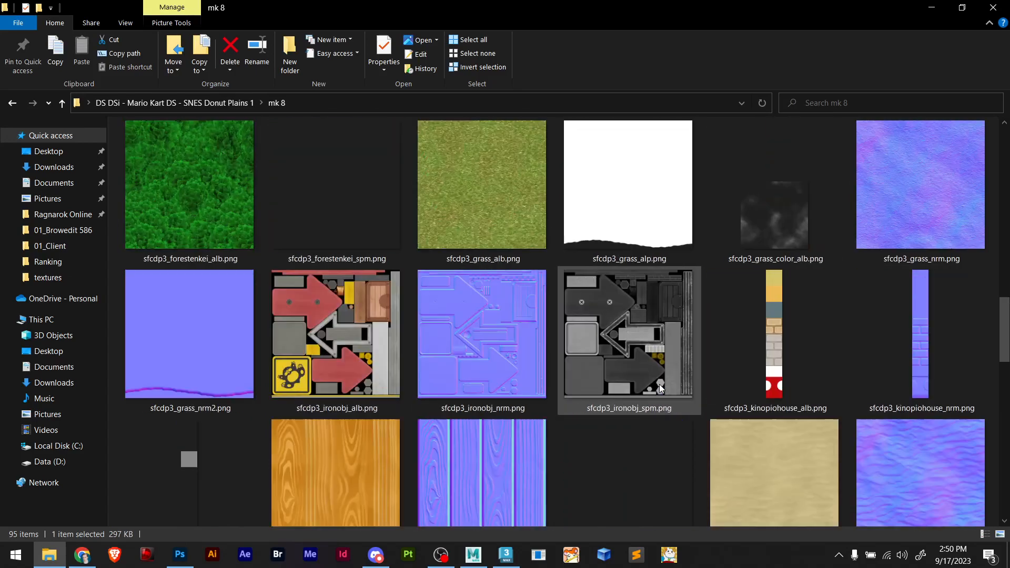
scroll(660, 388, "up", 5)
scroll(660, 386, "down", 3)
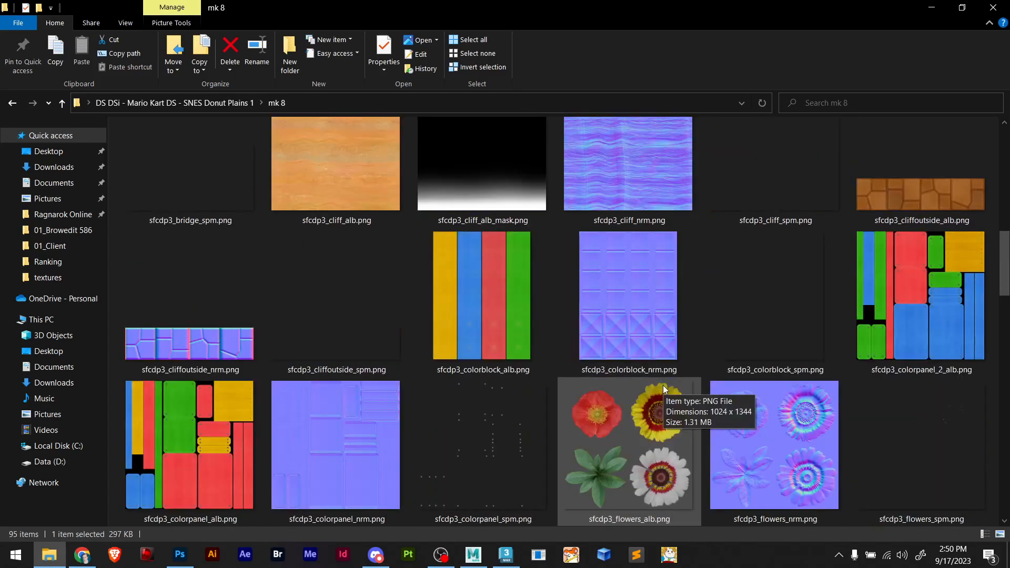
scroll(874, 334, "down", 2)
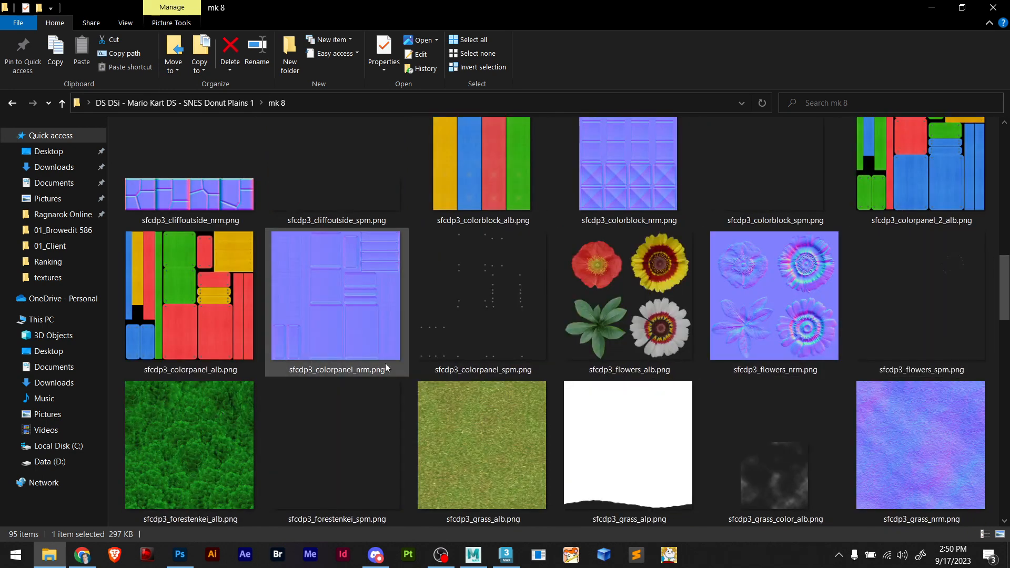
key("alt+Tab")
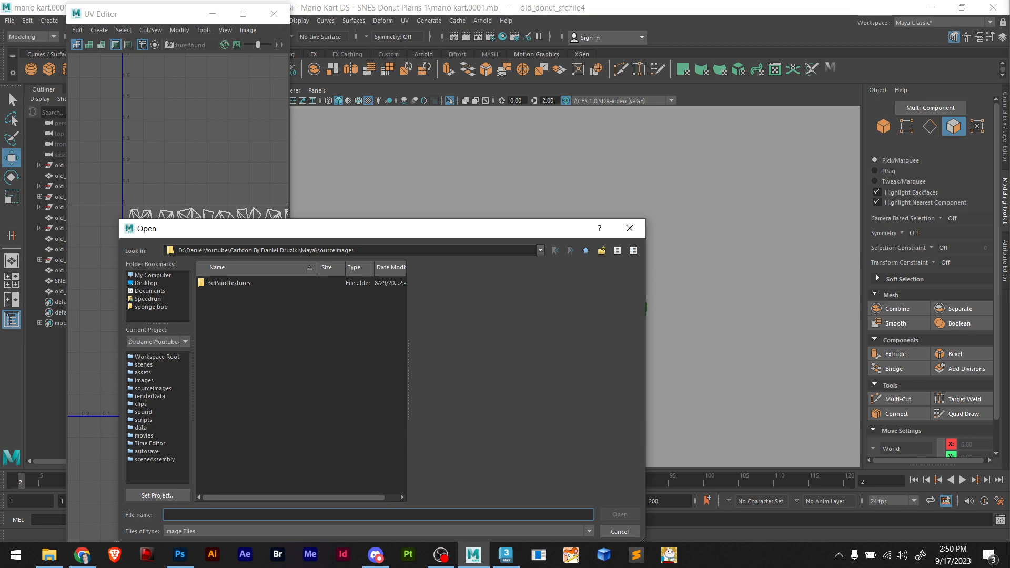
left_click(626, 235)
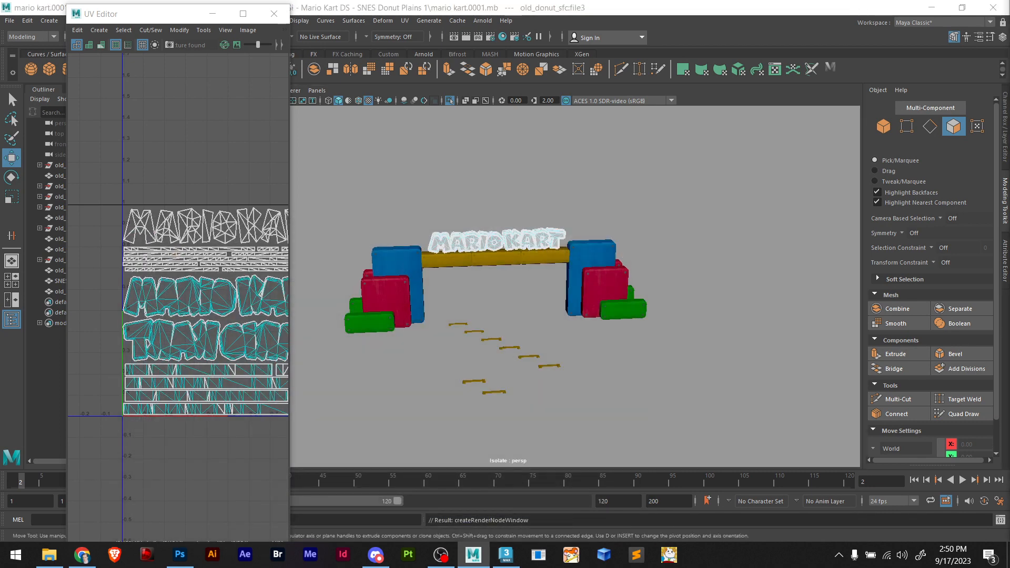
key("alt+Tab")
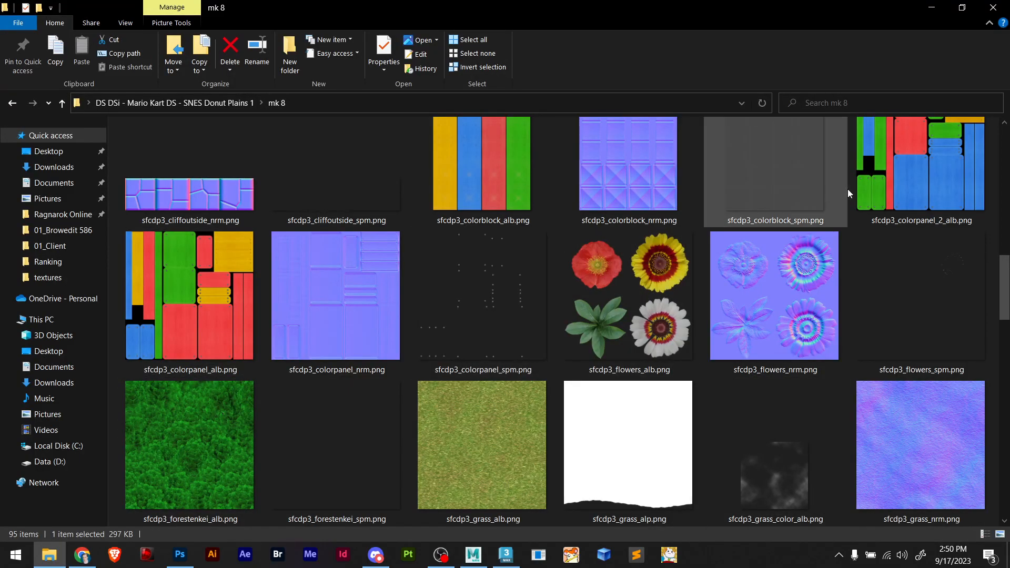
Open sfcdp3_colorpanel_alb.png from the mk 8 folder in Photoshop and flip its canvas vertically
scroll(511, 304, "up", 1)
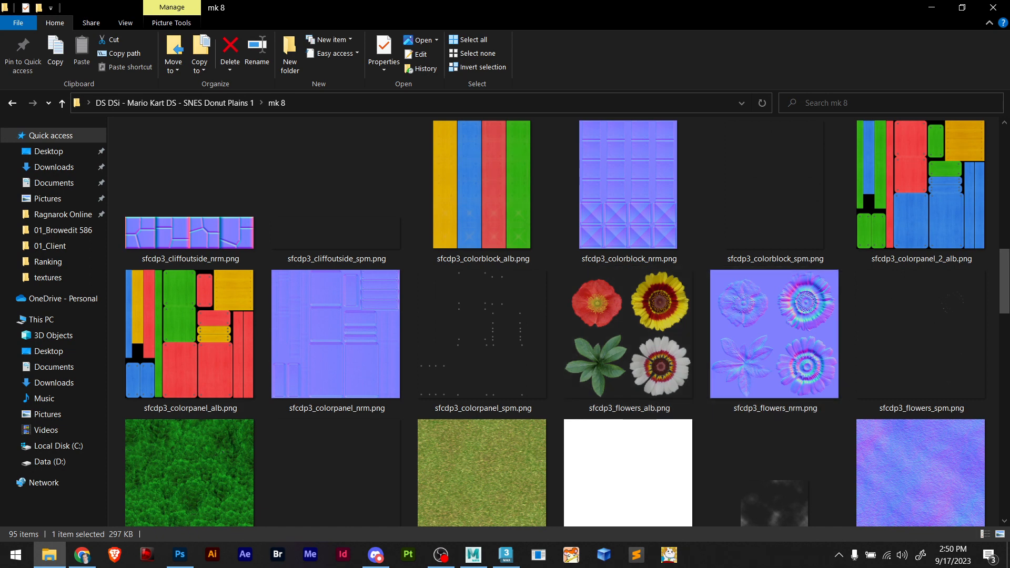
left_click(191, 356)
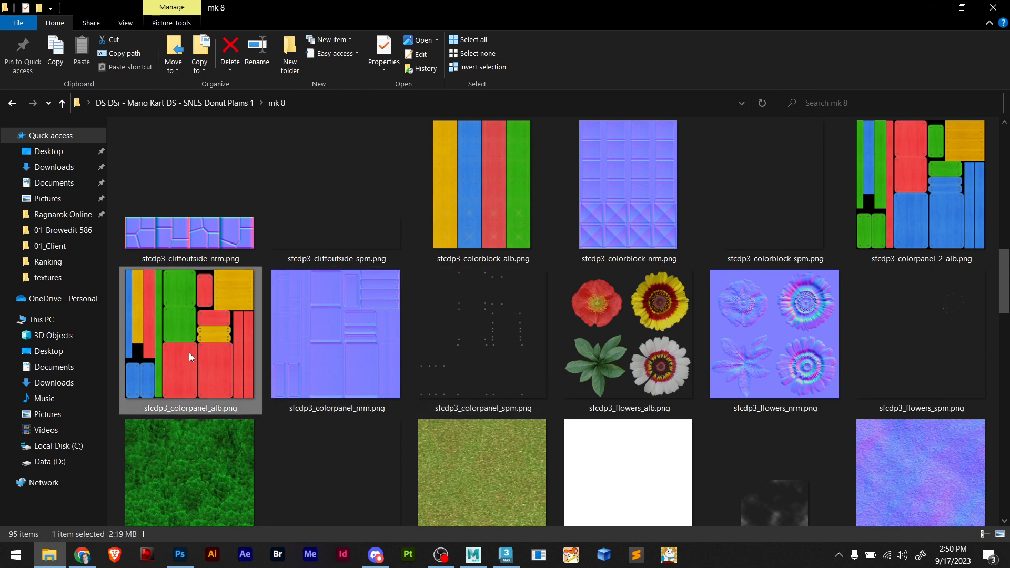
left_click_drag(195, 330, 889, 47)
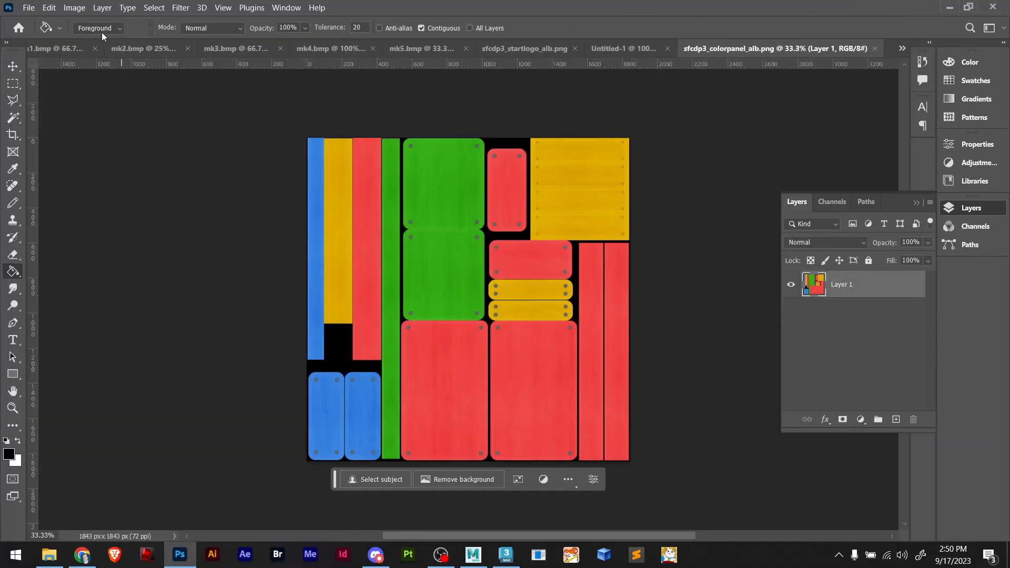
left_click(75, 7)
left_click(242, 191)
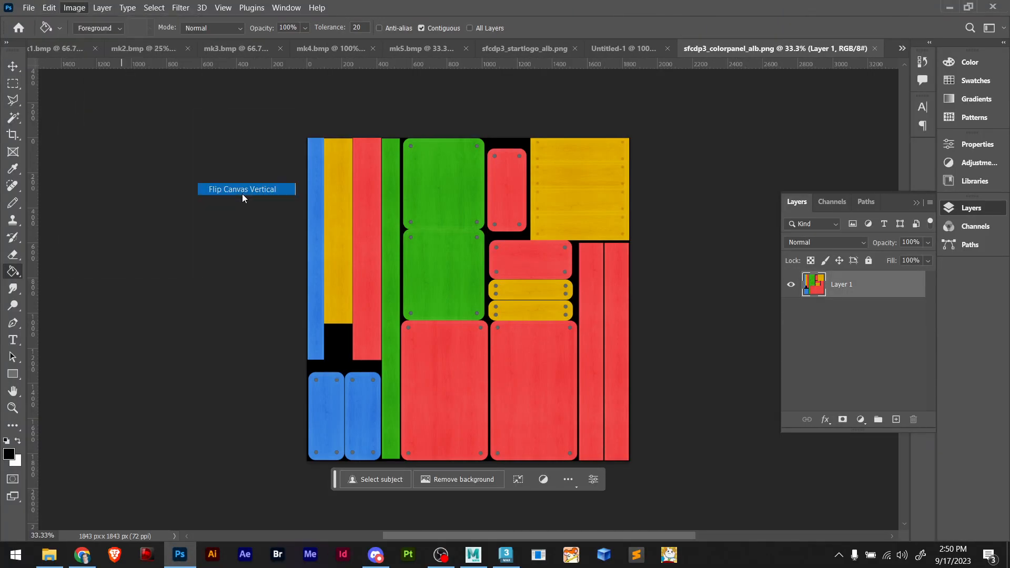
Start saving a copy of the flipped colour panel texture in BMP format and browse to the textures folder in the Donut Plains folder
key("ctrl+alt+s")
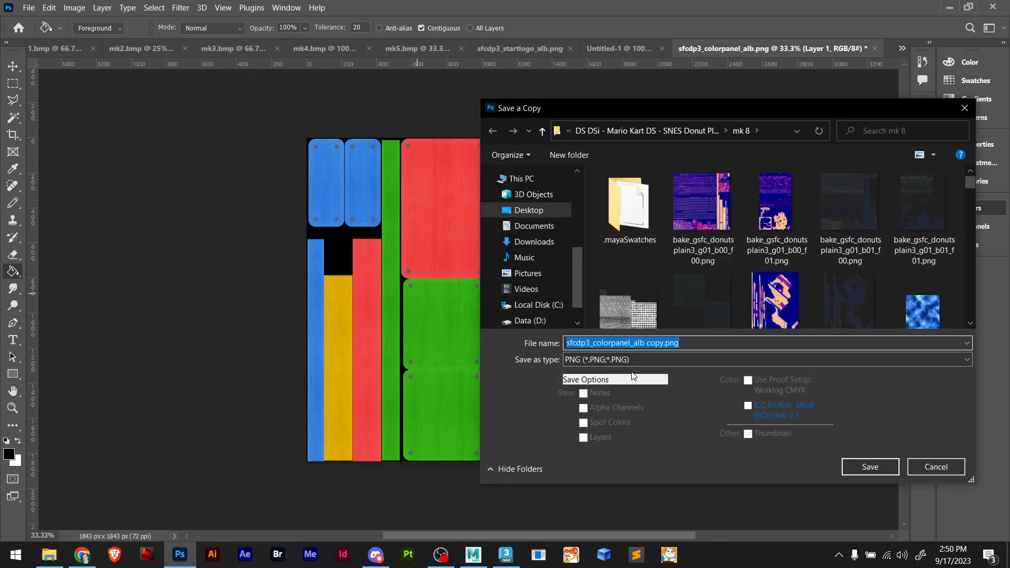
left_click(629, 362)
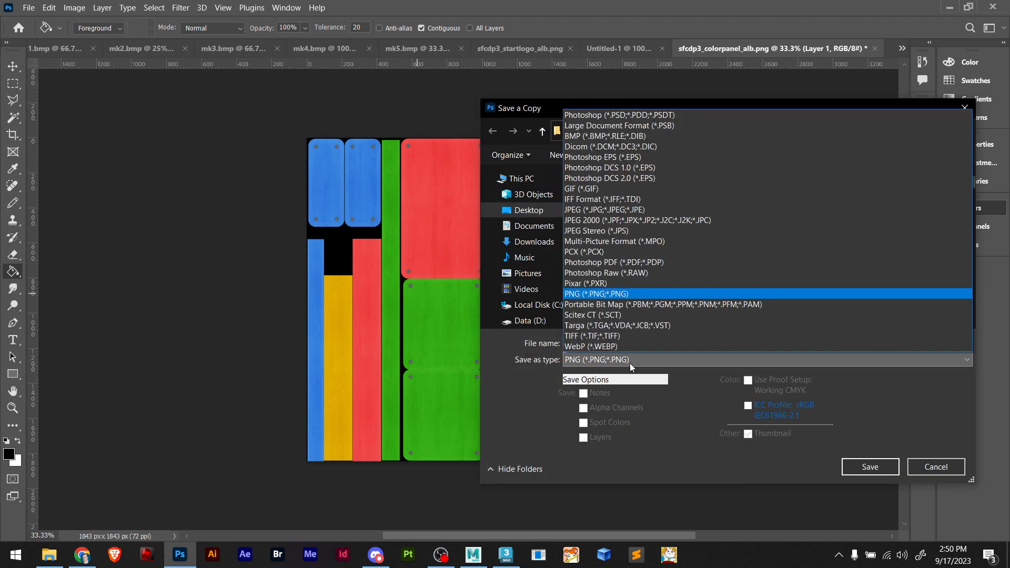
left_click(622, 137)
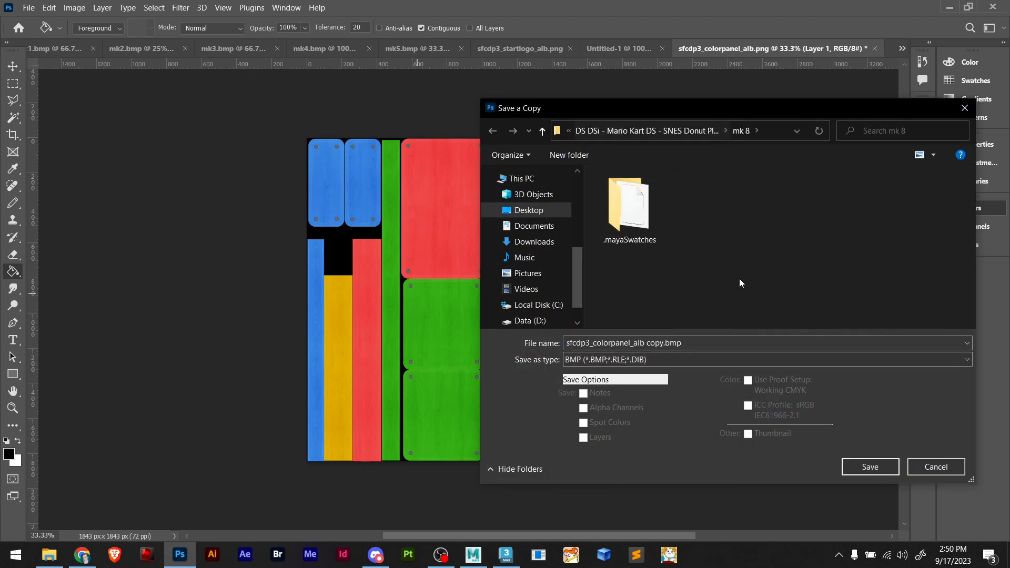
left_click(538, 212)
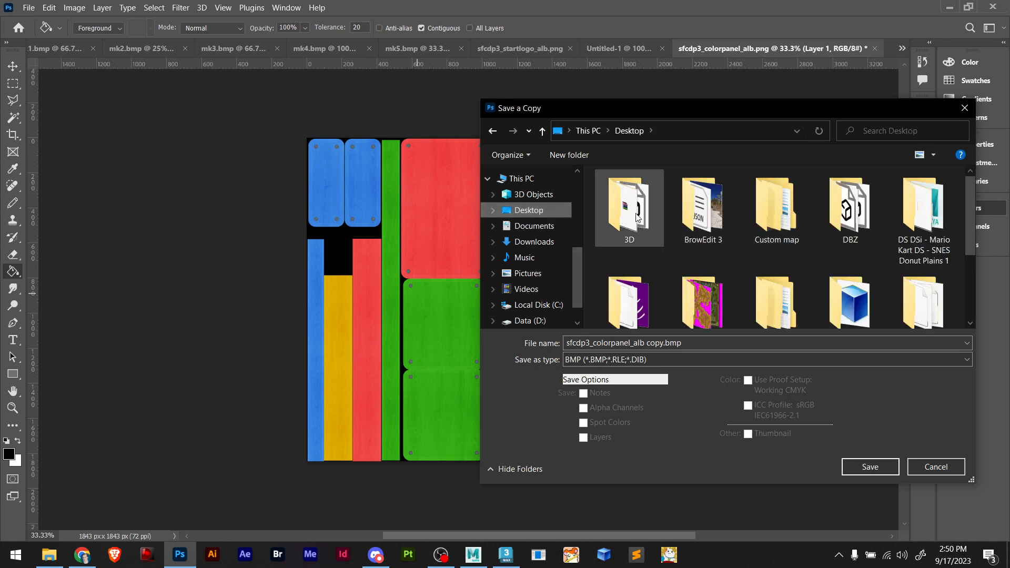
double_click(924, 211)
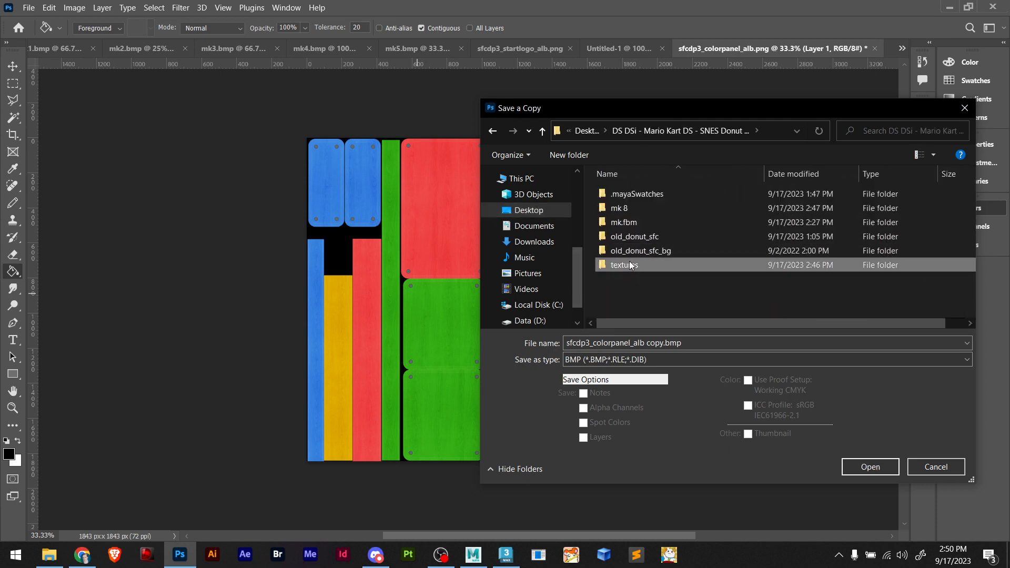
double_click(644, 264)
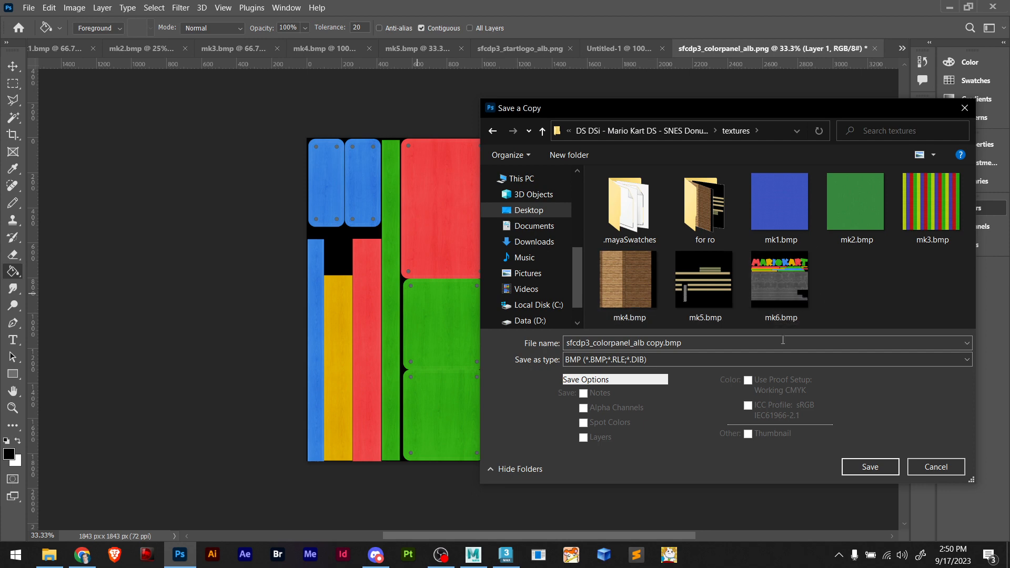
Name the copy mk7.bmp and save it as a 24-bit Windows BMP
left_click(780, 282)
left_click(692, 344)
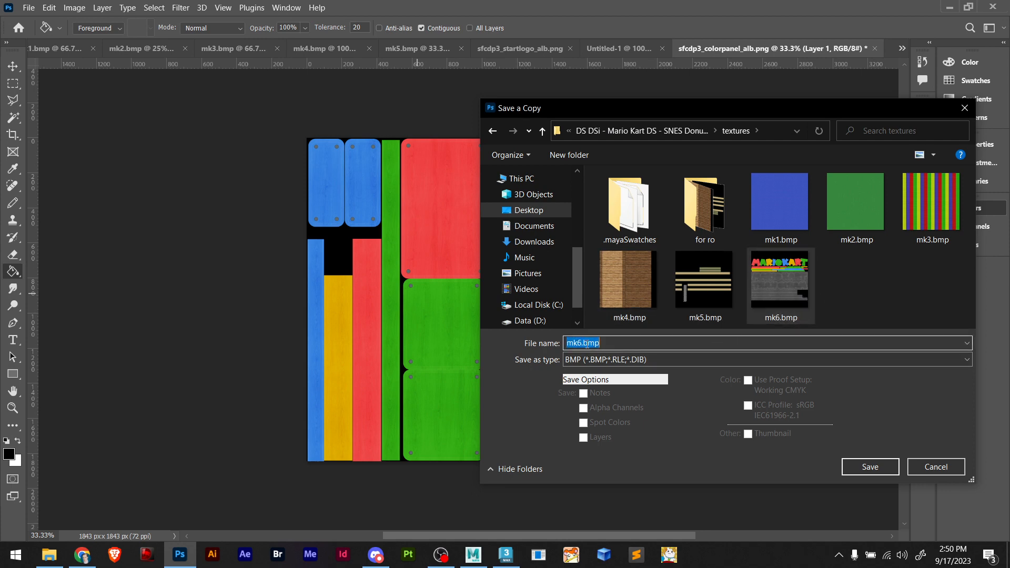
left_click(582, 343)
key("BackSpace")
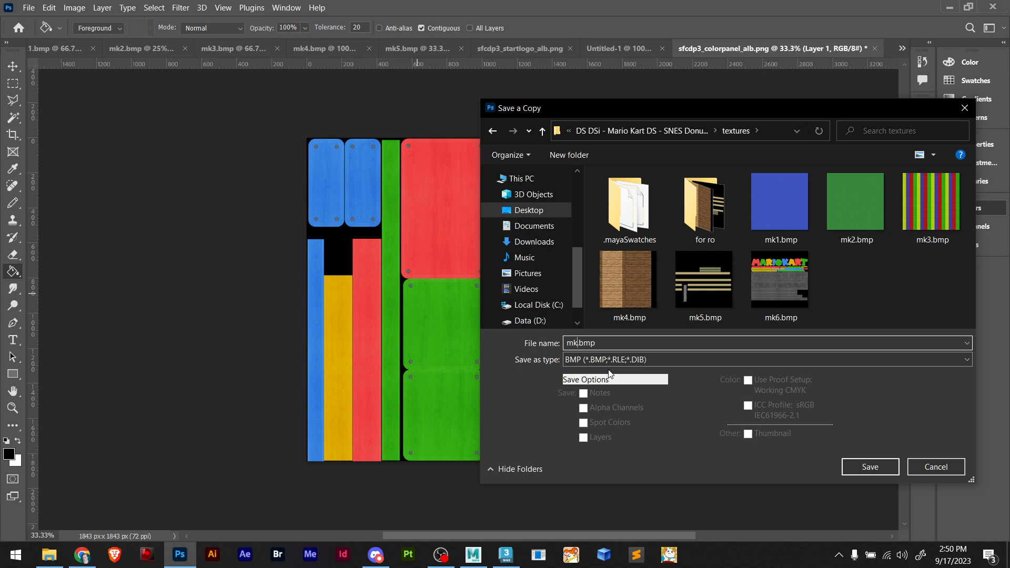
type("7")
key("Return")
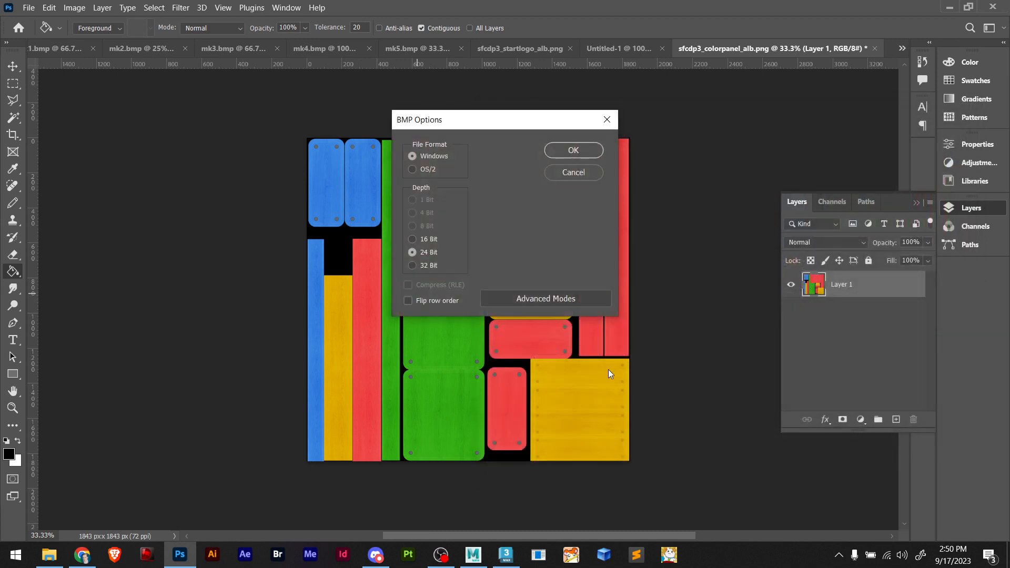
left_click(576, 155)
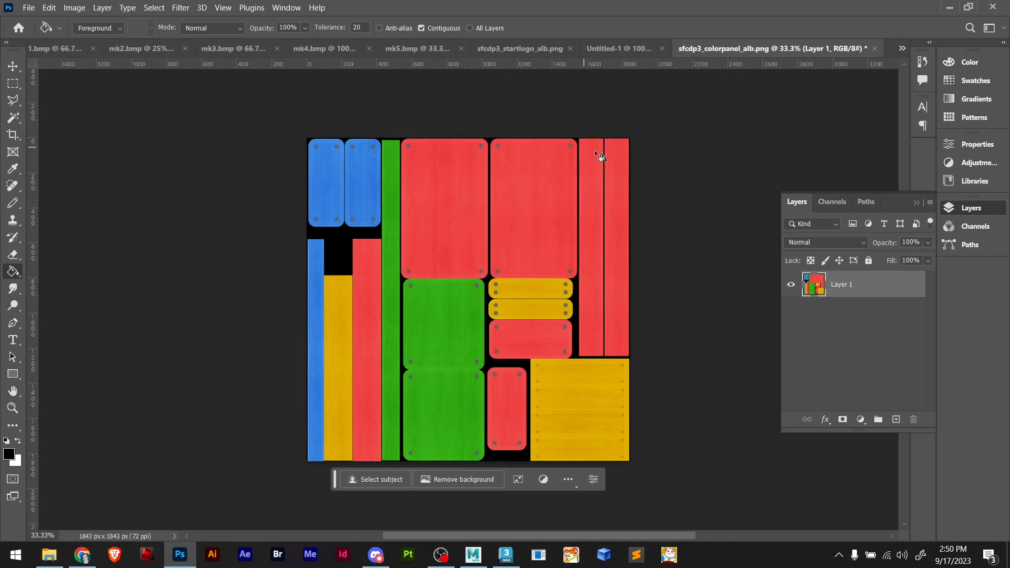
key("alt+Tab")
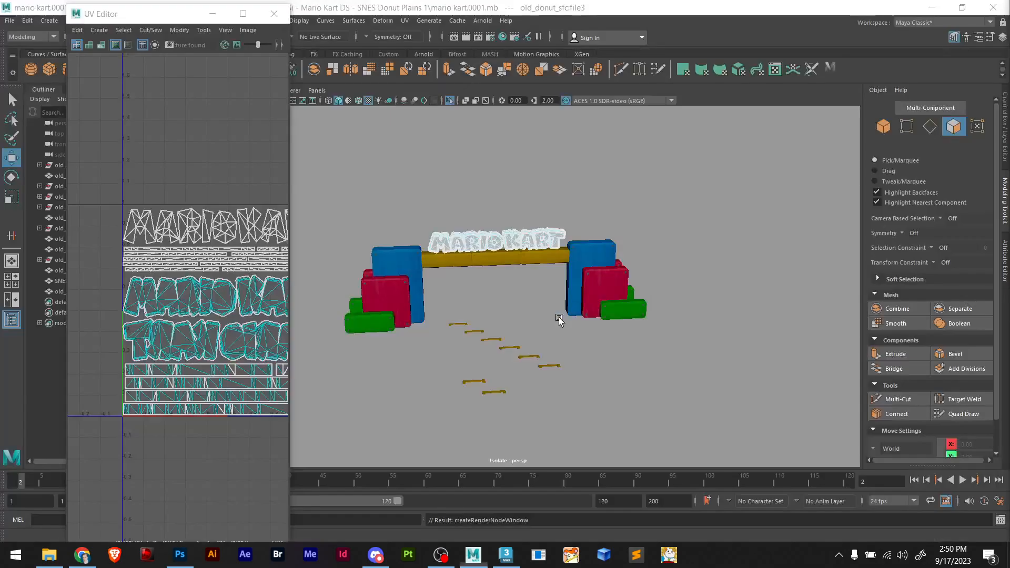
key("alt+Tab")
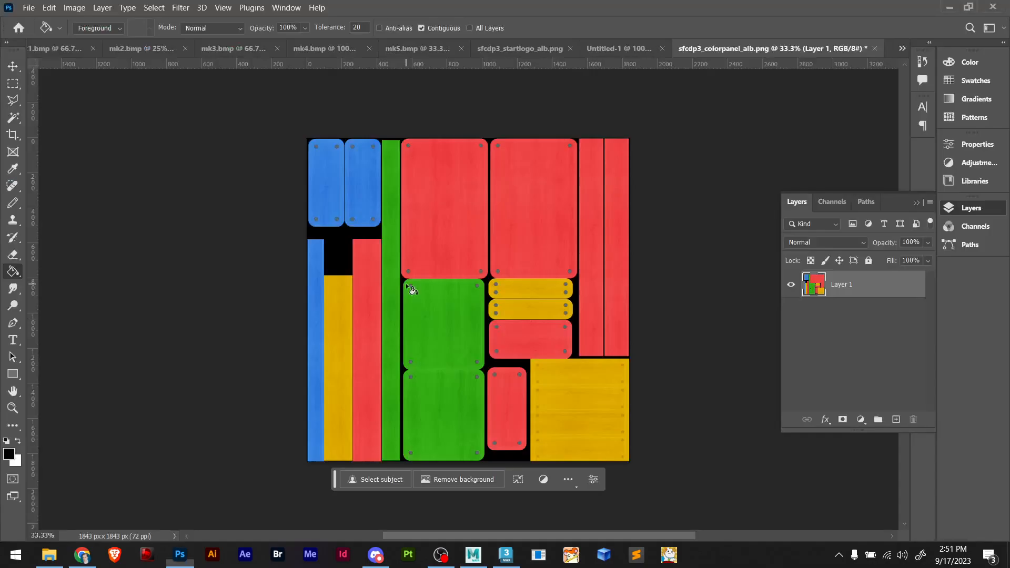
key("ctrl+alt+s")
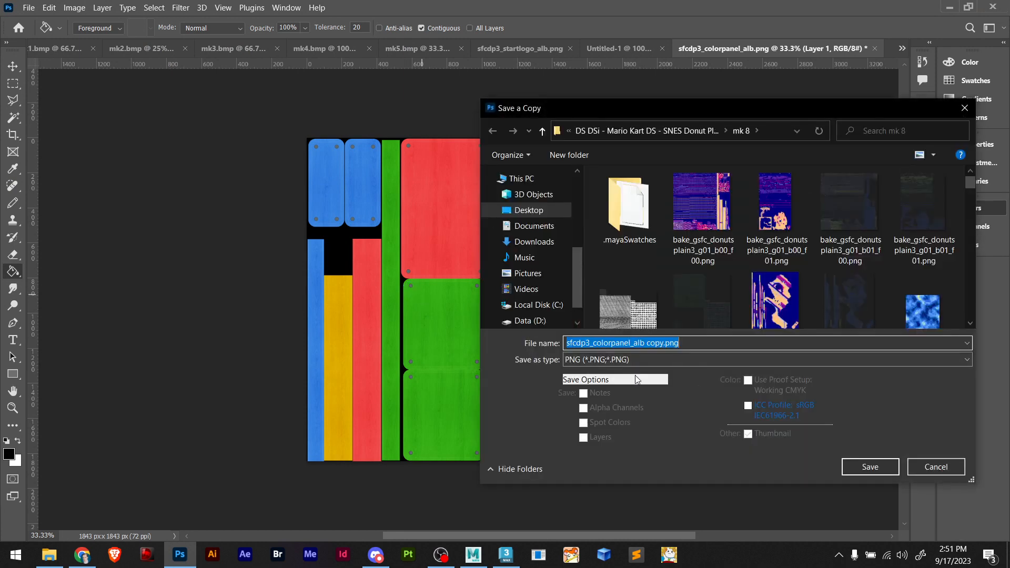
left_click(936, 466)
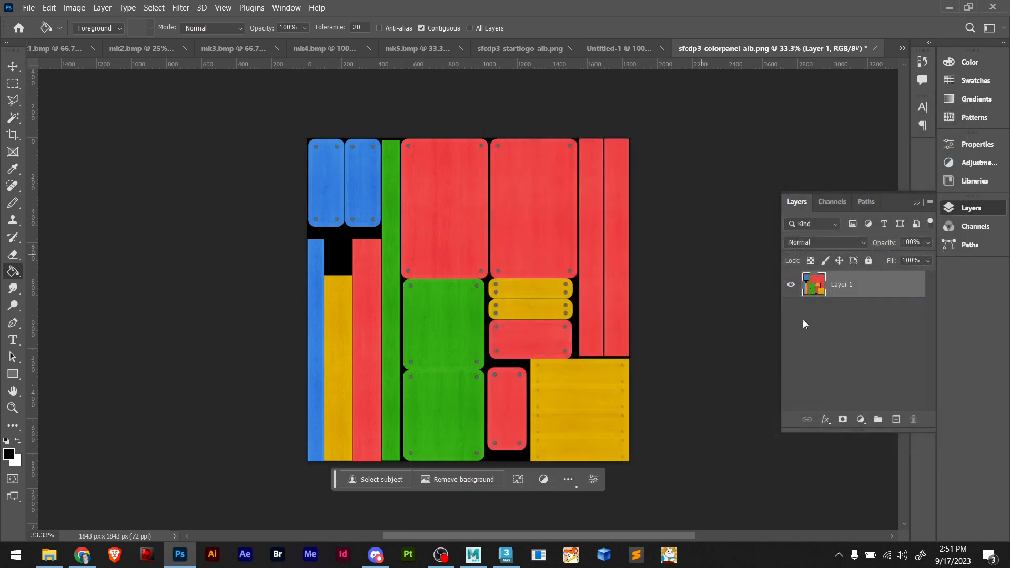
Switch back to Maya and load mk6.bmp from the textures folder into the lettering material's File texture node
left_click(950, 8)
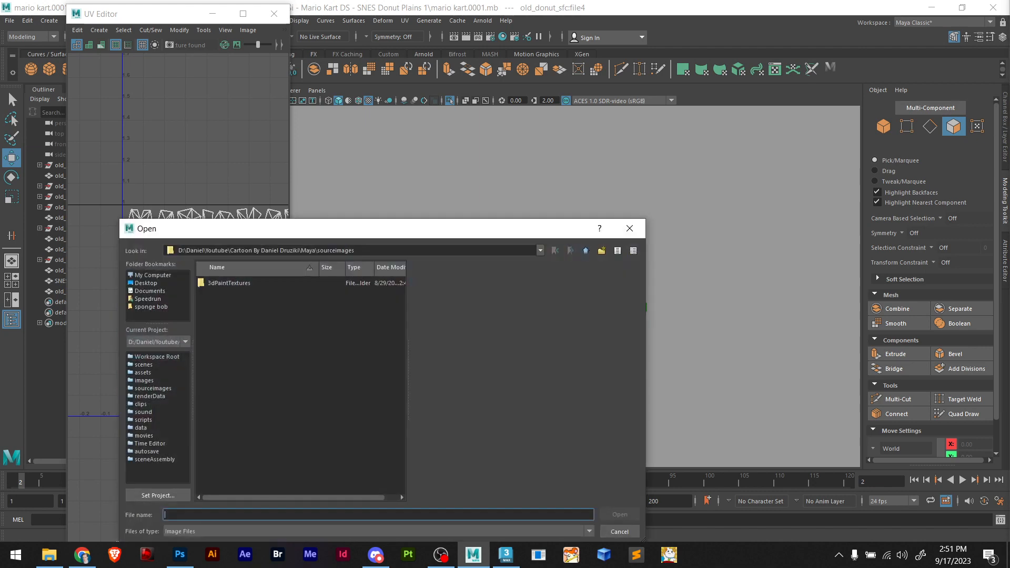
left_click(152, 284)
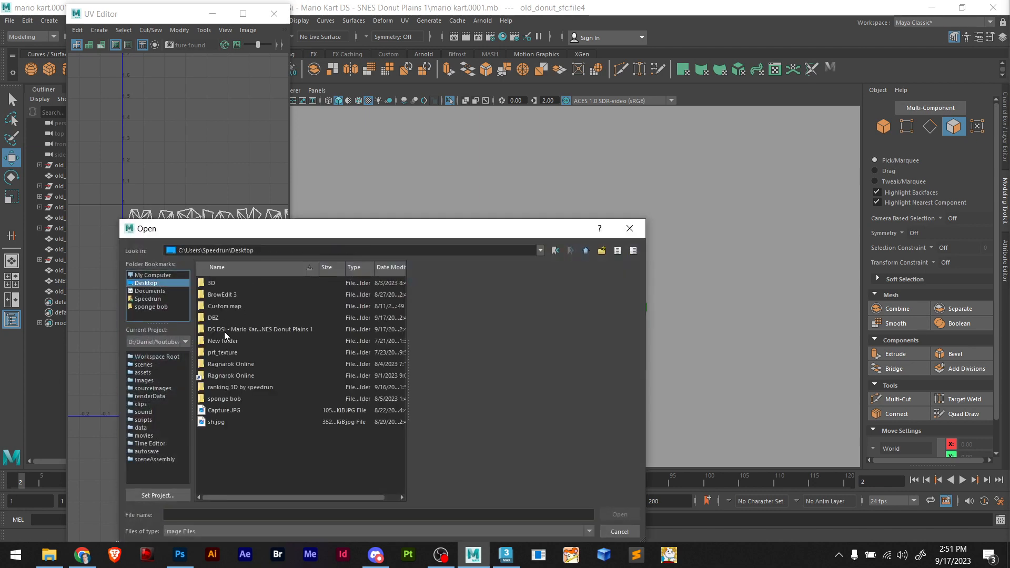
double_click(229, 331)
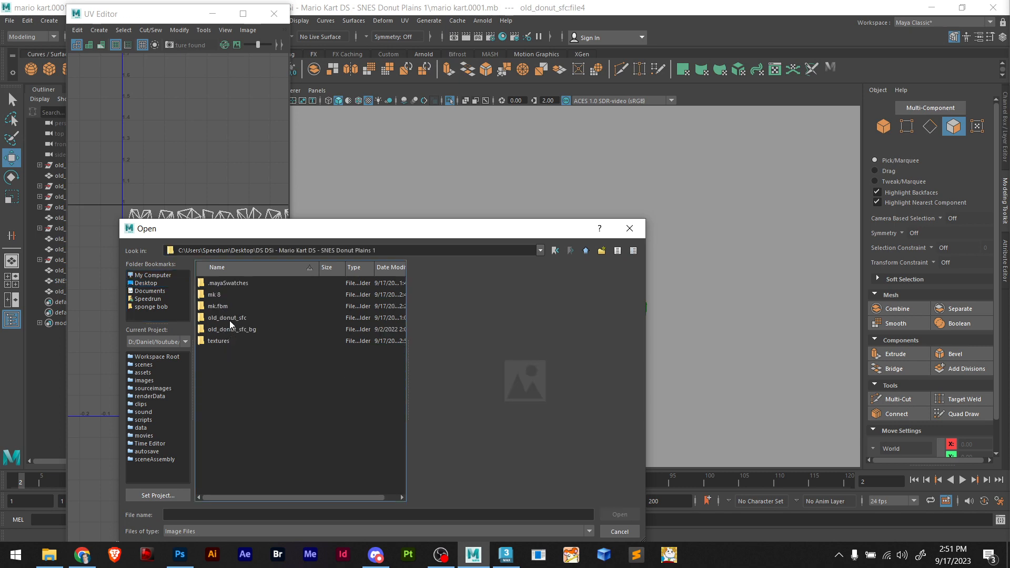
left_click(225, 341)
double_click(225, 340)
left_click(219, 375)
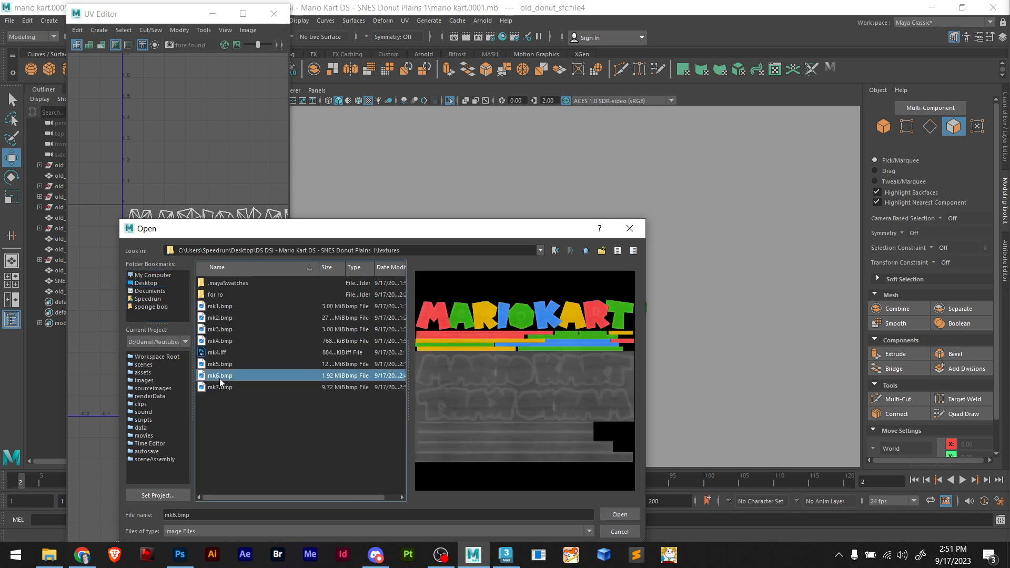
double_click(220, 376)
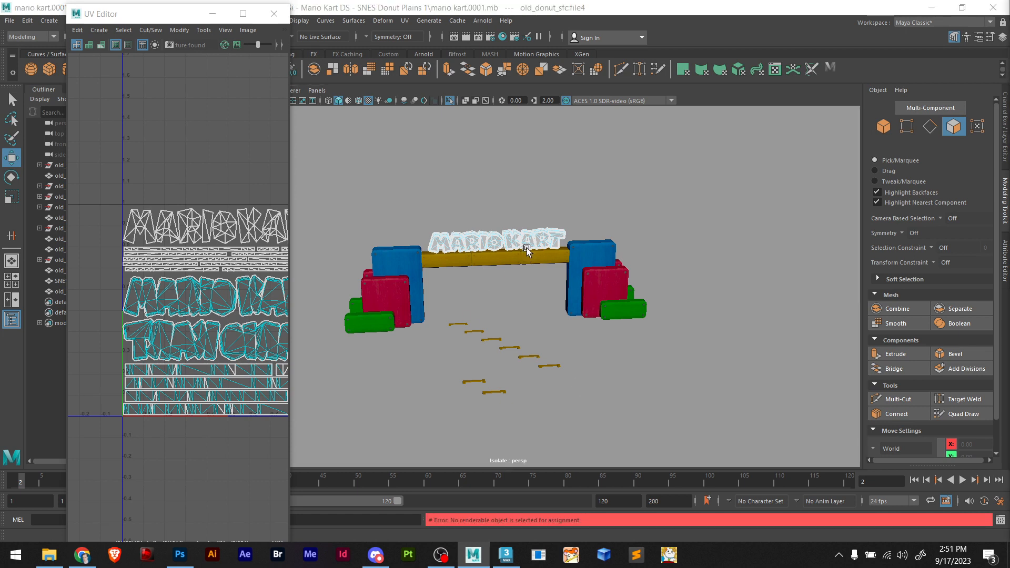
Apply the mk6.bmp material to the whole MARIO KART lettering in object mode and deselect it
left_click(519, 215)
right_click_drag(520, 214, 547, 207)
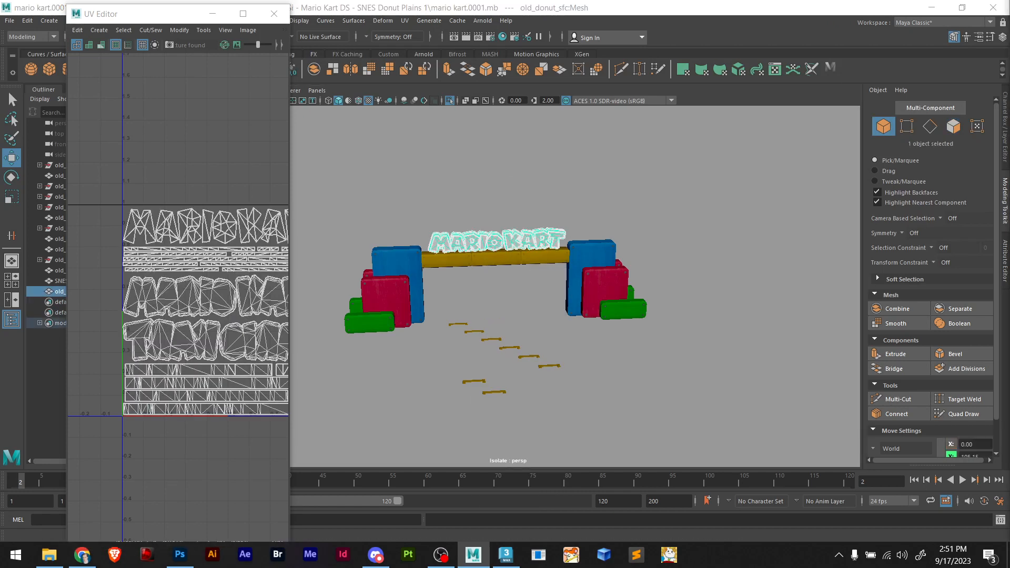
left_click(602, 350)
scroll(476, 266, "up", 5)
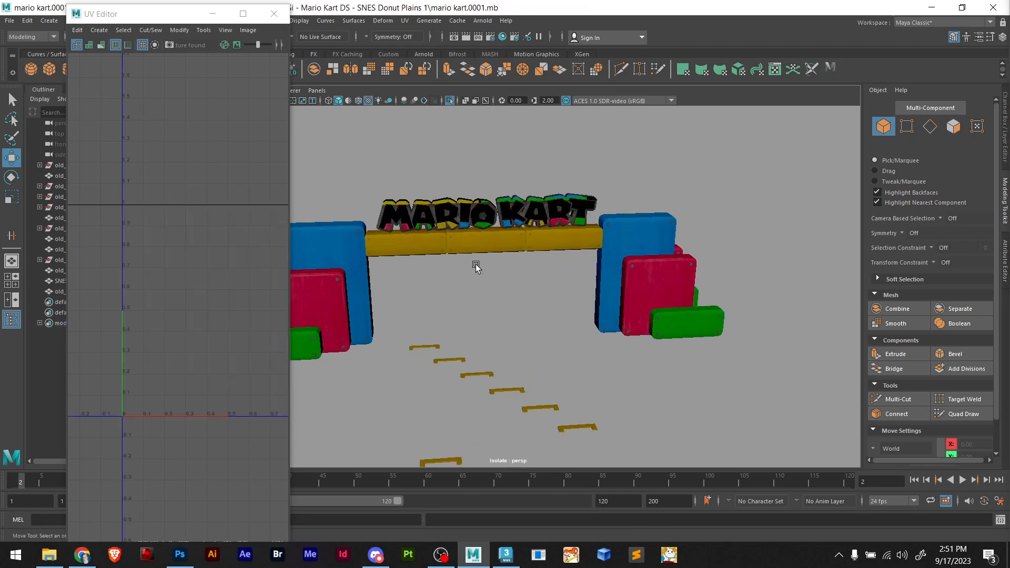
scroll(462, 242, "up", 2)
Reselect the MARIO KART lettering and compare its UV layout with the texture
left_click(441, 183)
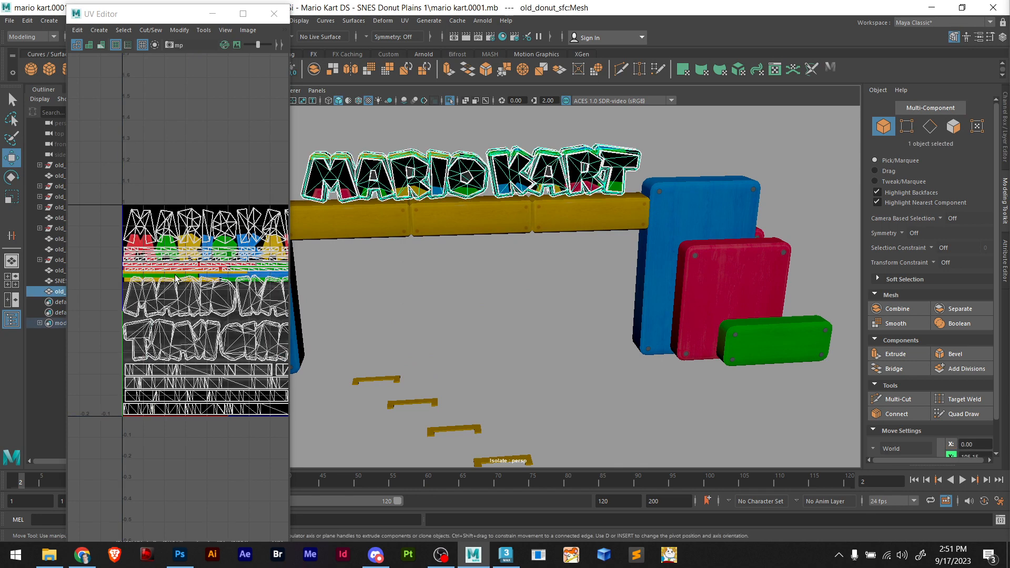
scroll(174, 299, "down", 3)
middle_click_drag(174, 299, 120, 297, "alt")
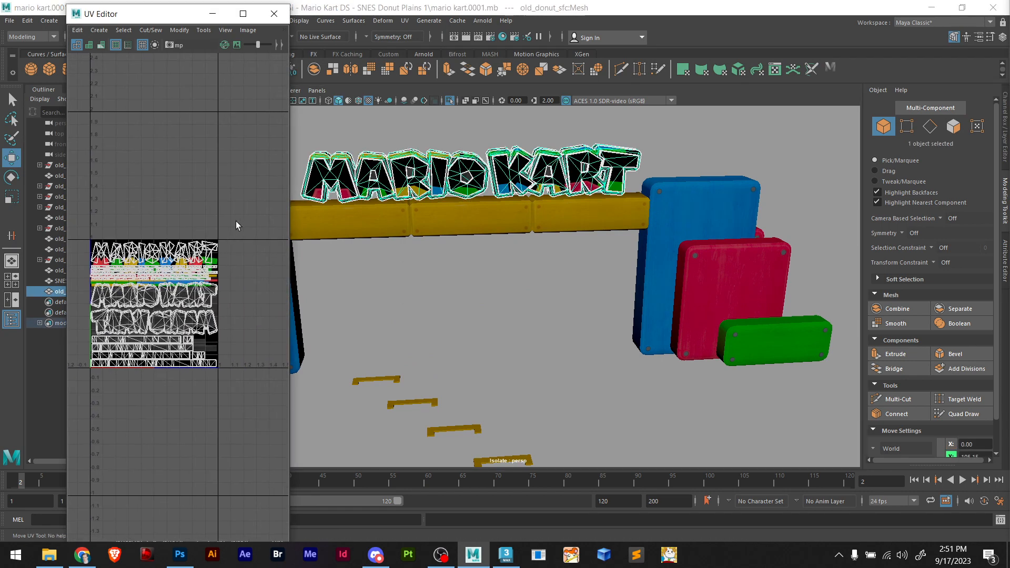
left_click_drag(236, 221, 82, 375)
left_click(411, 21)
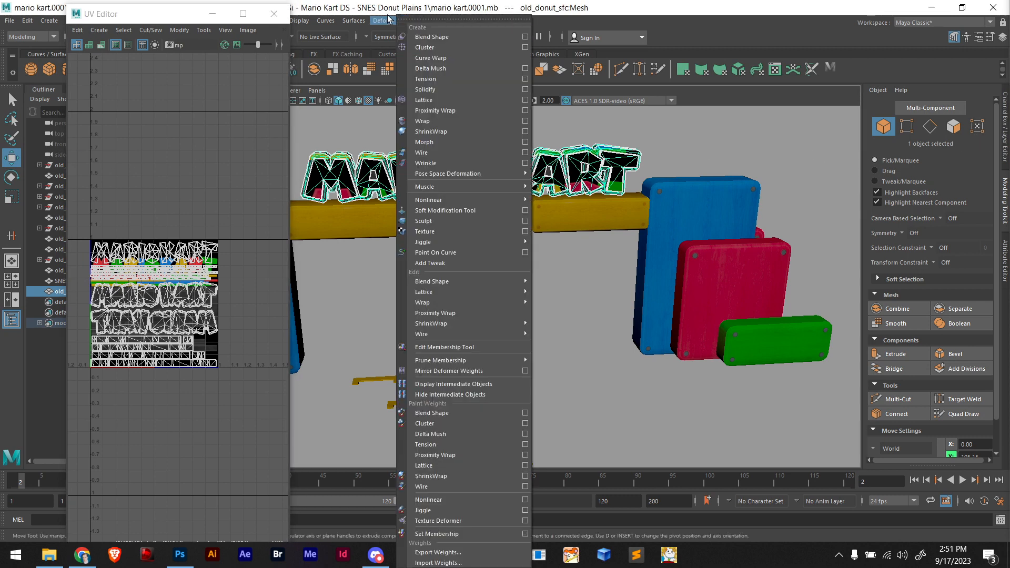
left_click(419, 39)
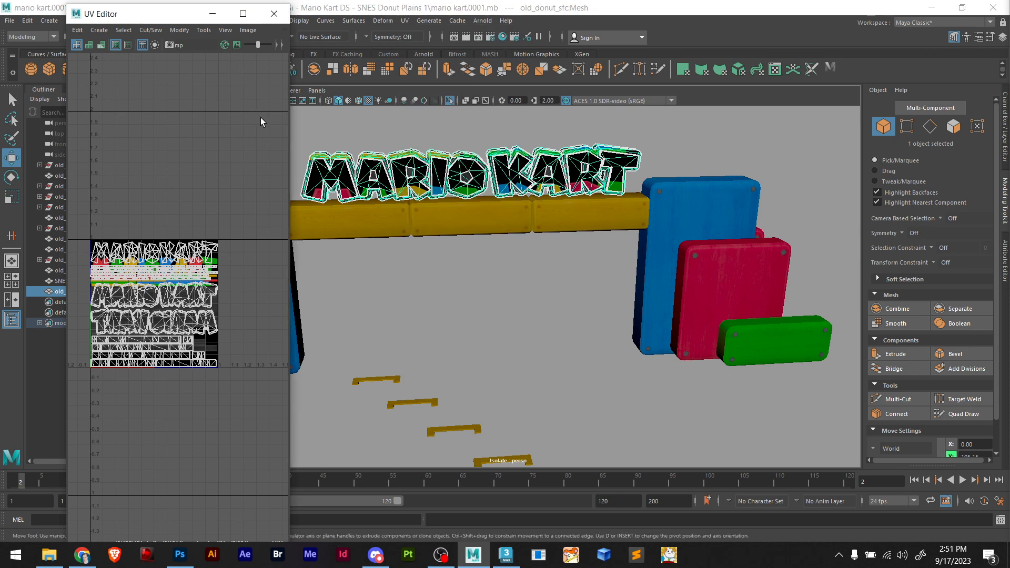
left_click(213, 14)
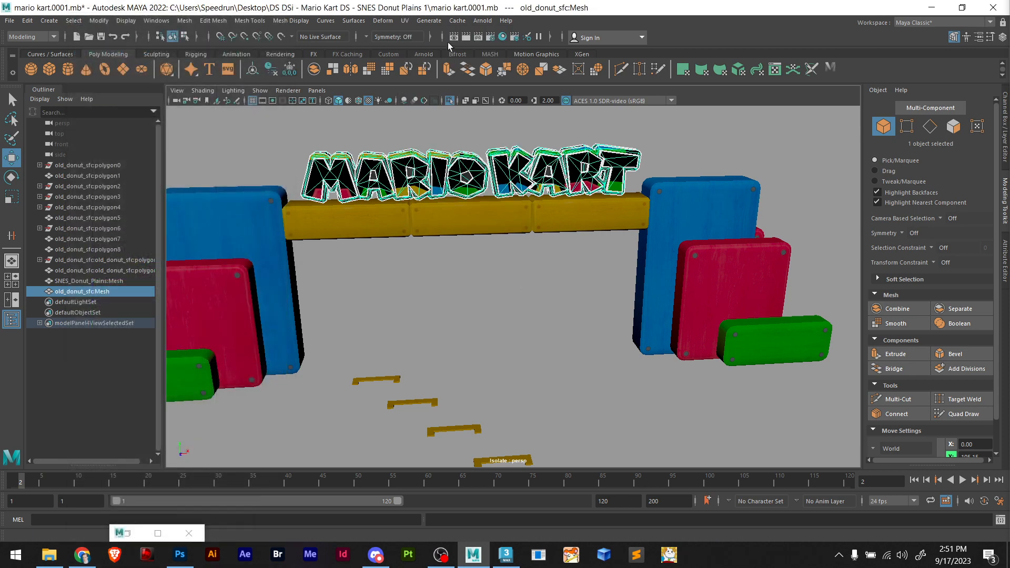
left_click(405, 21)
left_click(421, 40)
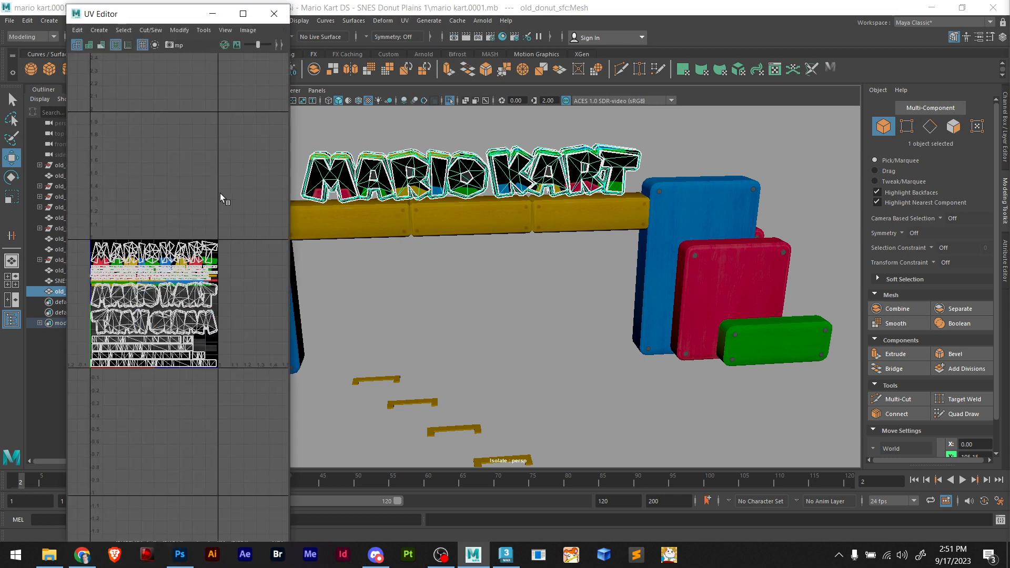
left_click(274, 14)
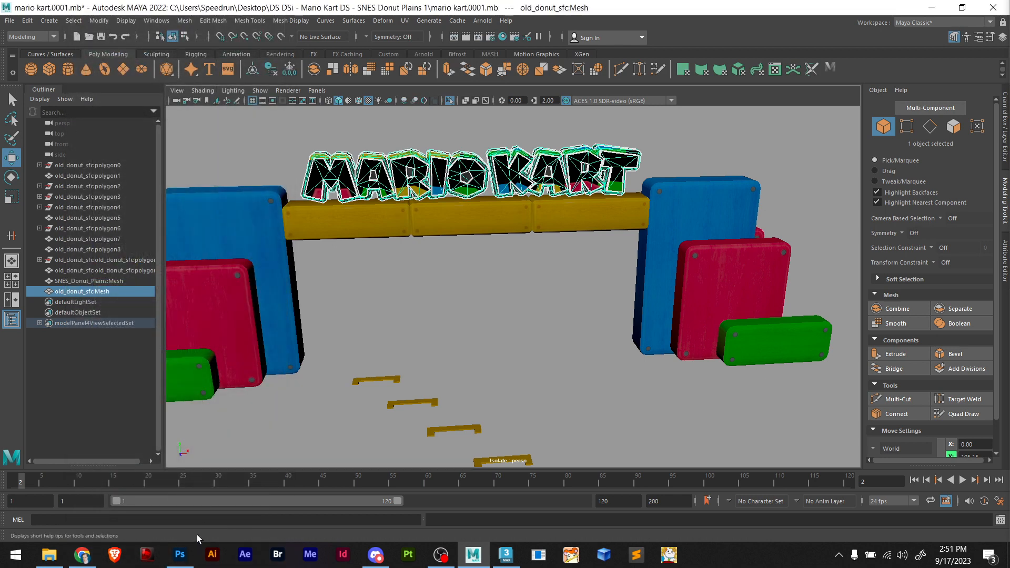
Reopen the UV Editor with the UV Toolkit and widen it to fit the lettering's whole UV layout
left_click(405, 21)
left_click(421, 39)
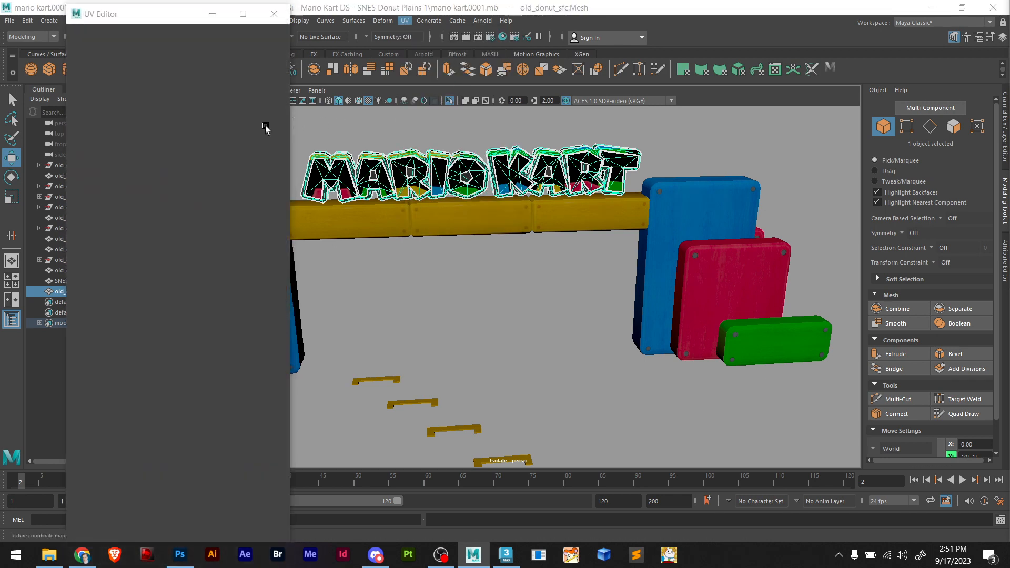
key("f")
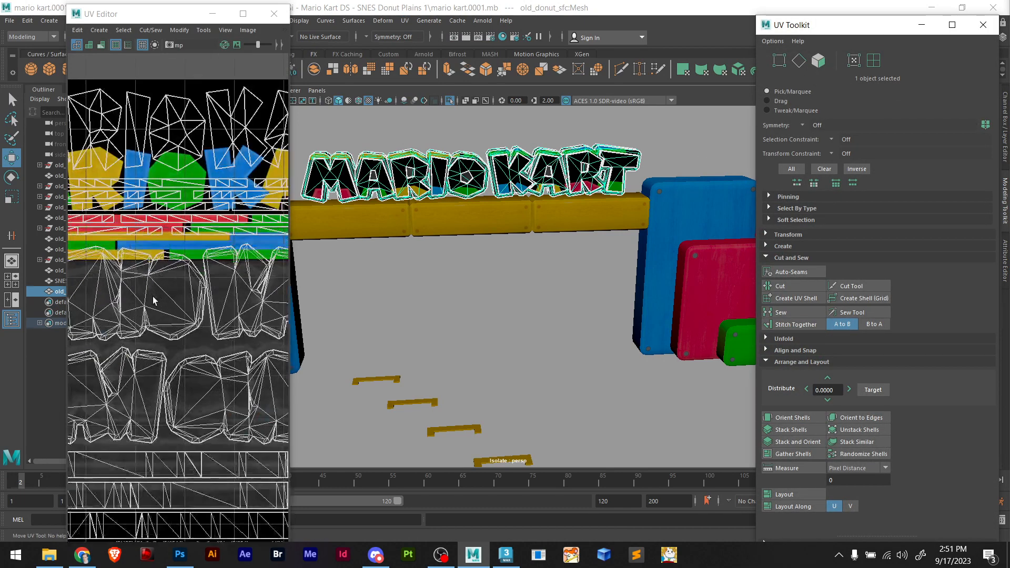
left_click(283, 295)
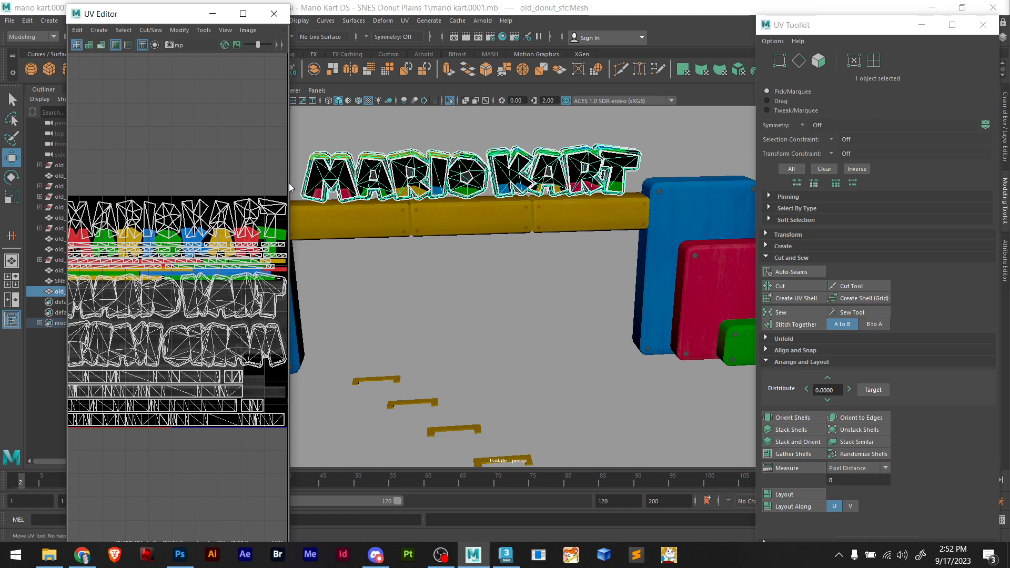
left_click_drag(289, 183, 509, 180)
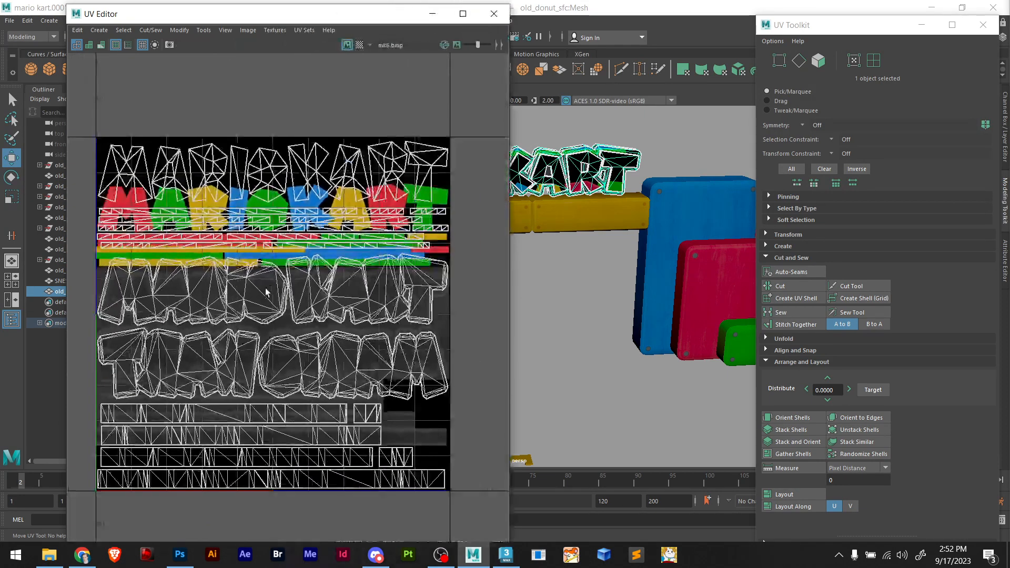
Select all UV shells of the MARIO KART lettering and scale them vertically to fit the coloured letters in mk6.bmp
left_click(873, 61)
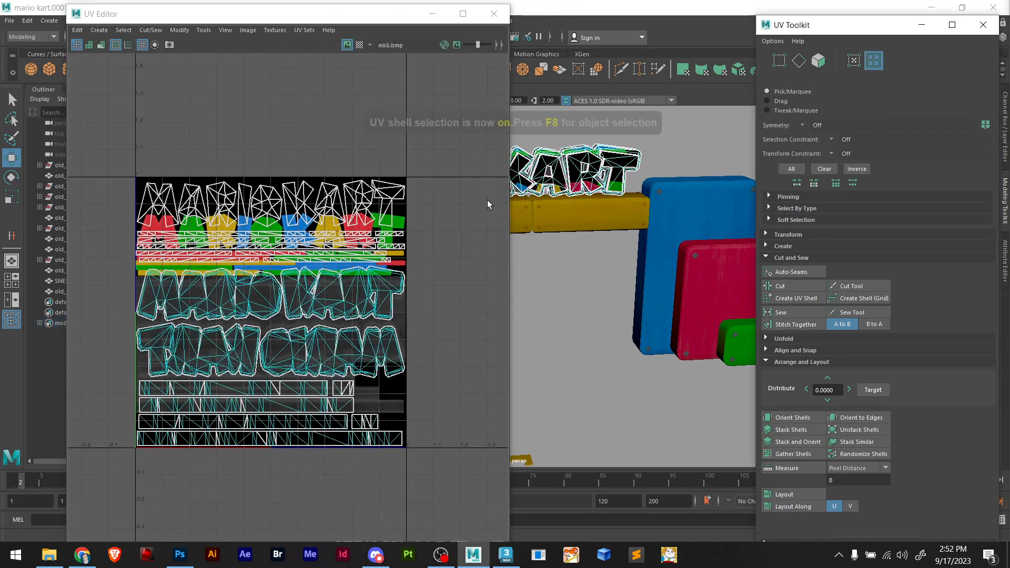
left_click_drag(441, 168, 108, 478)
key("r")
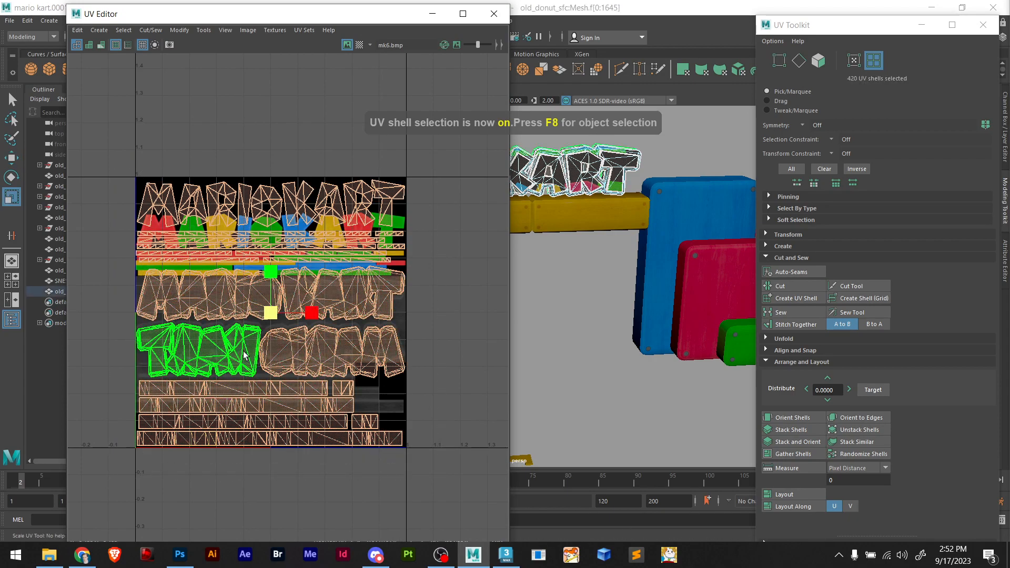
left_click_drag(270, 272, 271, 280)
scroll(270, 278, "up", 4)
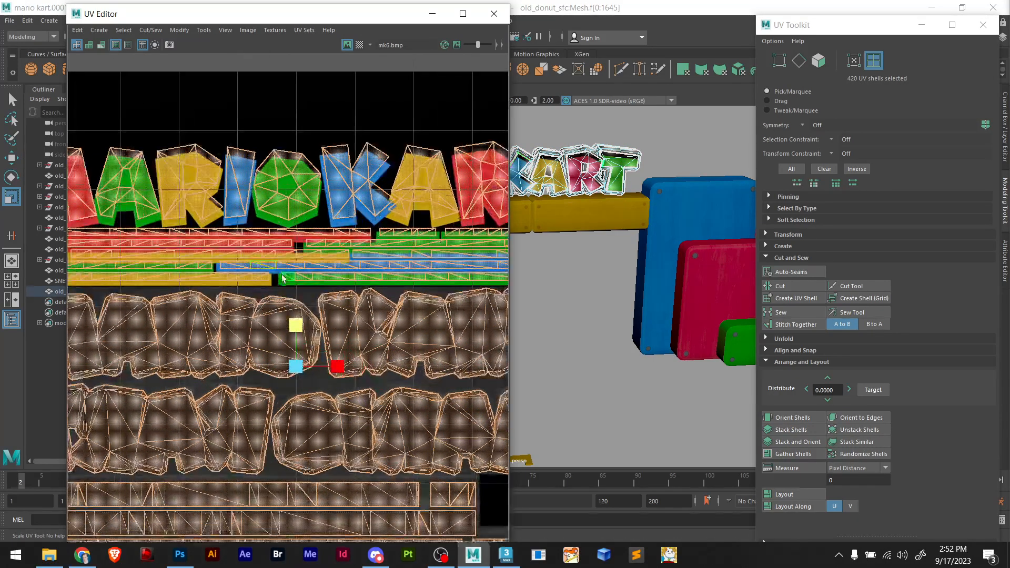
left_click_drag(294, 326, 296, 327)
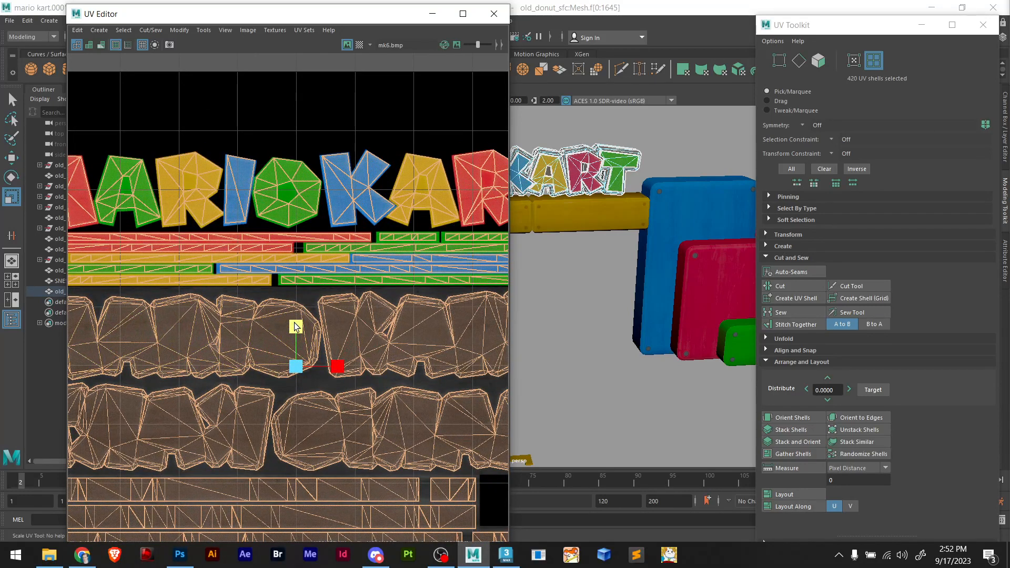
Check the letter shells against the texture, close the UV Editor and return the lettering to object mode, deselected
scroll(271, 189, "up", 6)
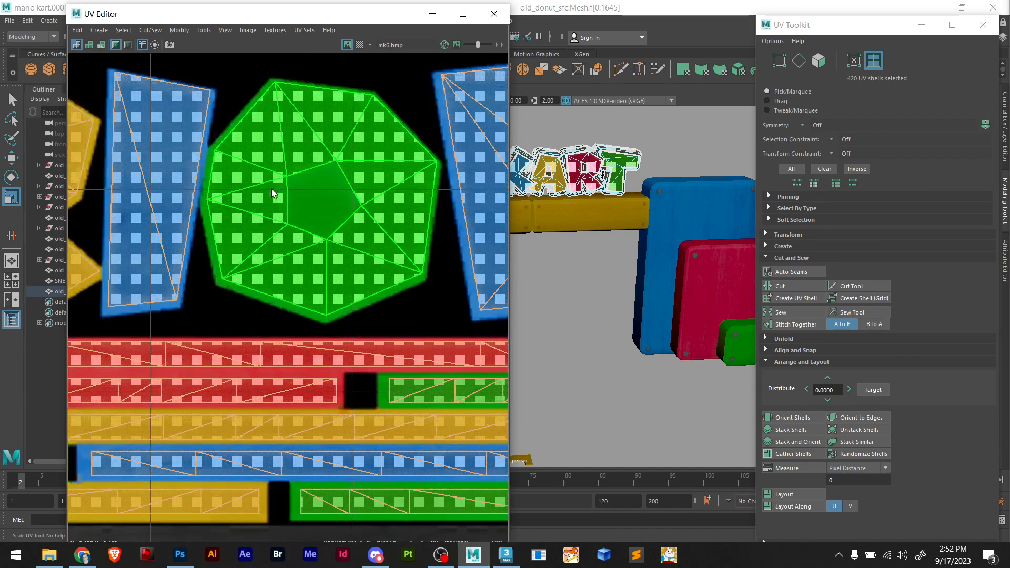
scroll(271, 194, "down", 3)
scroll(296, 349, "down", 6)
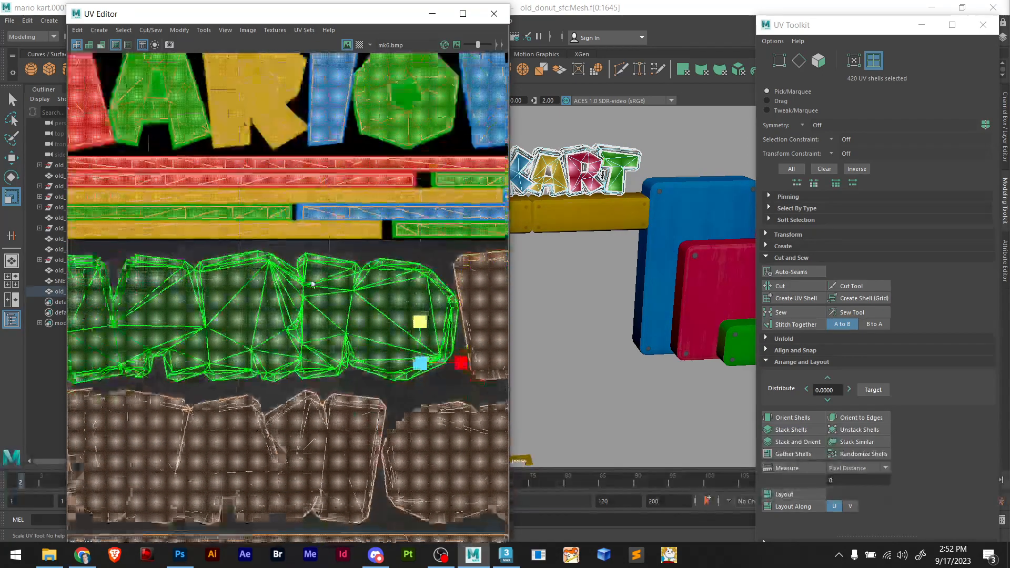
left_click(442, 300)
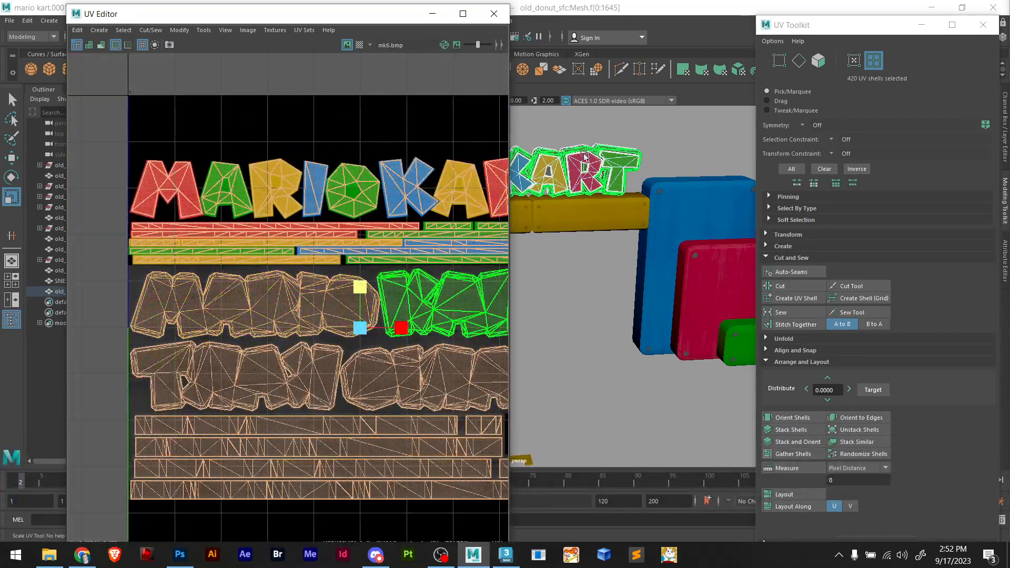
left_click(494, 14)
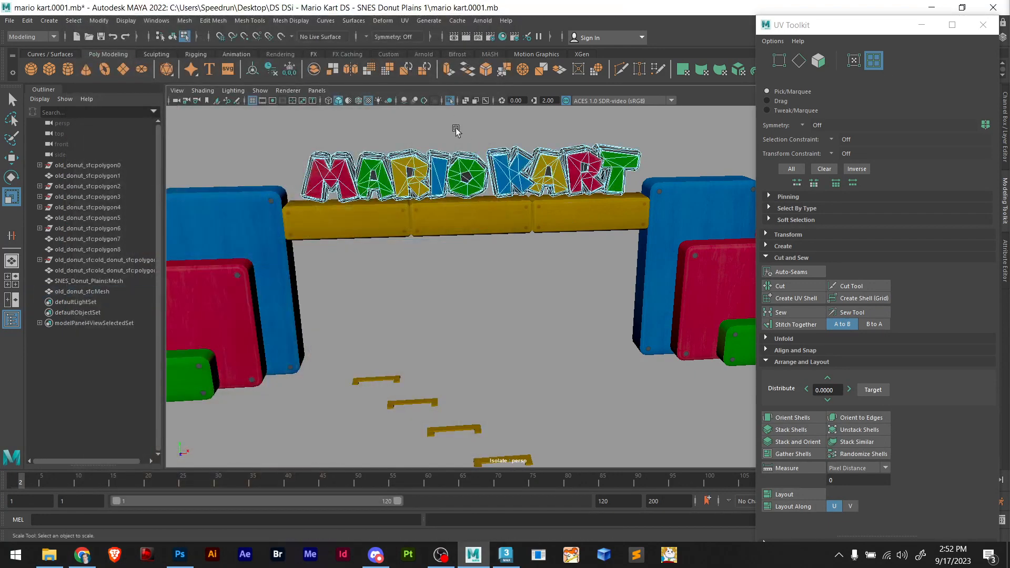
scroll(359, 206, "down", 3)
right_click_drag(374, 146, 402, 136)
left_click(401, 137)
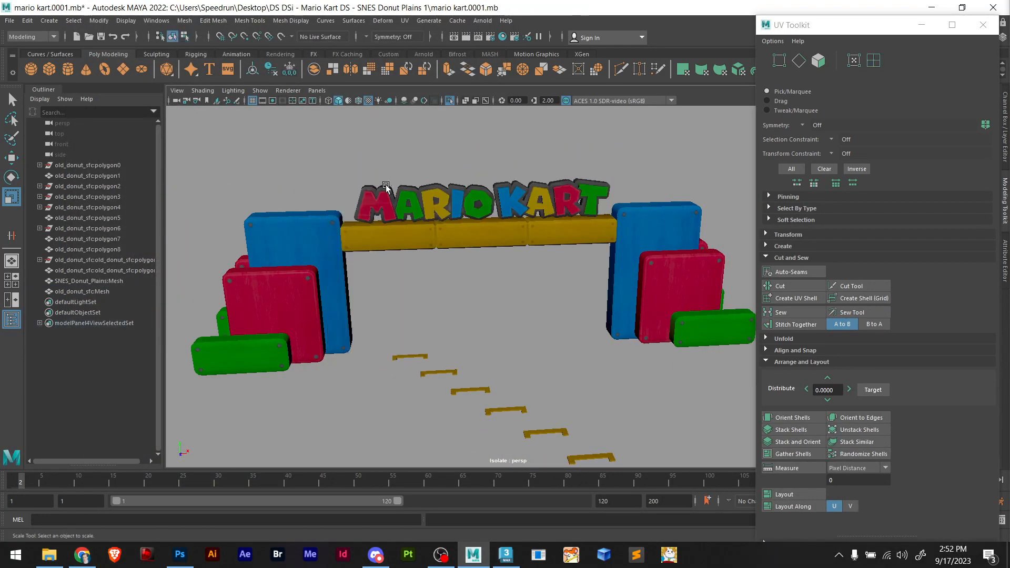
Examine the textured start gate, lettering and ground brackets from different angles and distances
left_click_drag(424, 200, 368, 263, "alt")
scroll(396, 301, "up", 3)
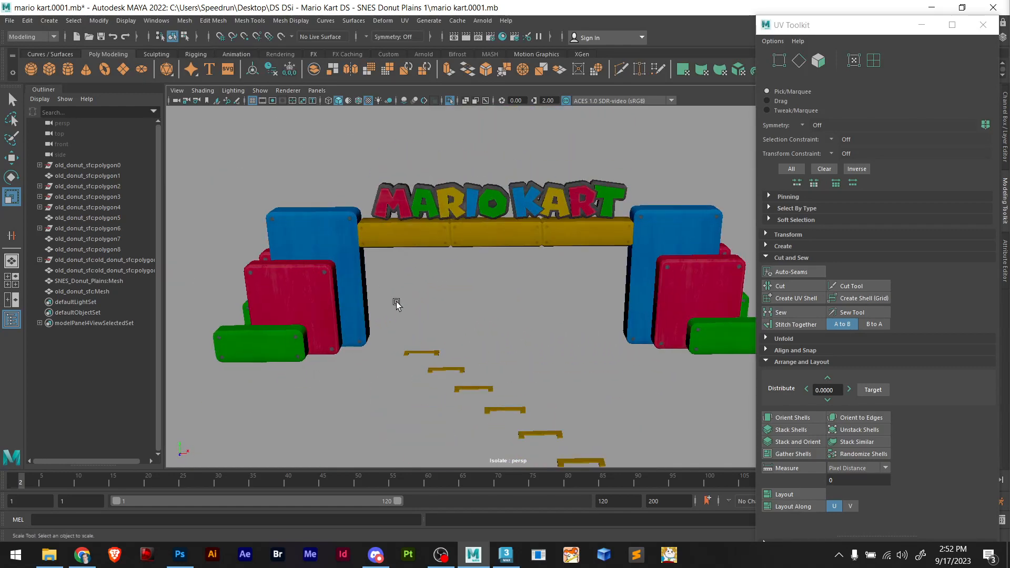
scroll(396, 302, "down", 5)
middle_click_drag(435, 301, 353, 264, "alt")
scroll(404, 245, "up", 3)
scroll(407, 254, "down", 5)
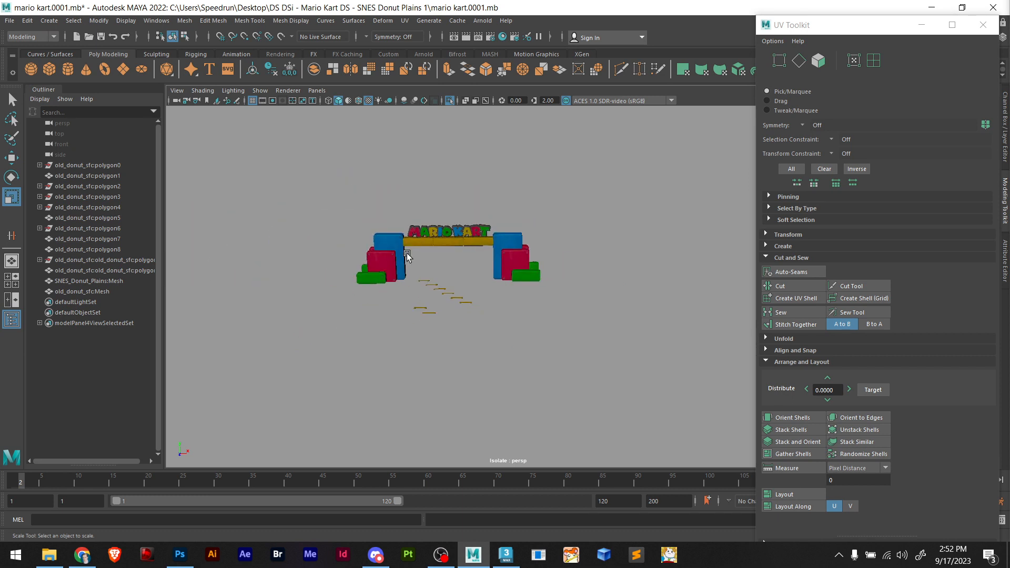
scroll(520, 310, "down", 2)
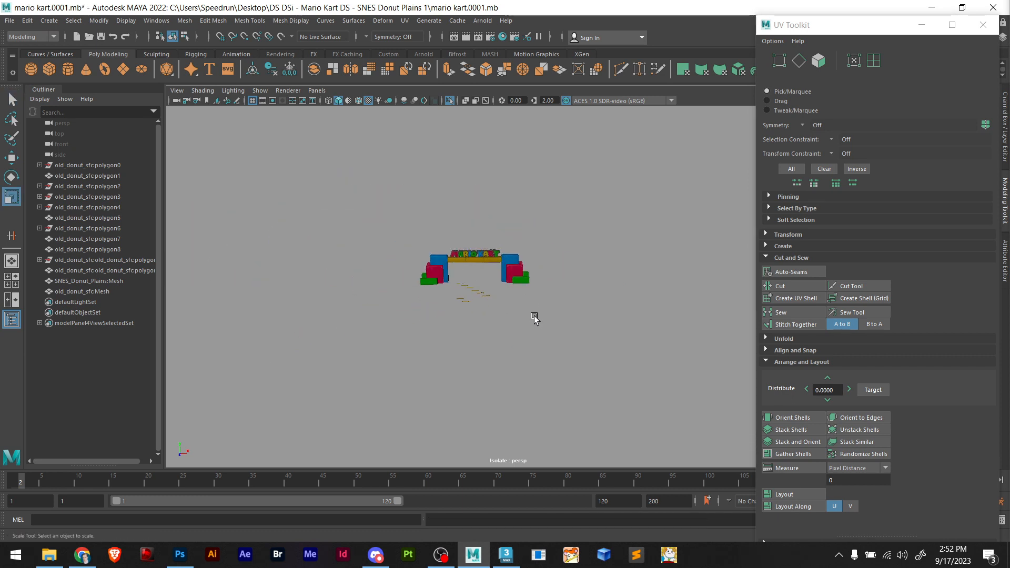
Exit the isolated view and select the gate and lettering meshes floating above the course
key("ctrl+1")
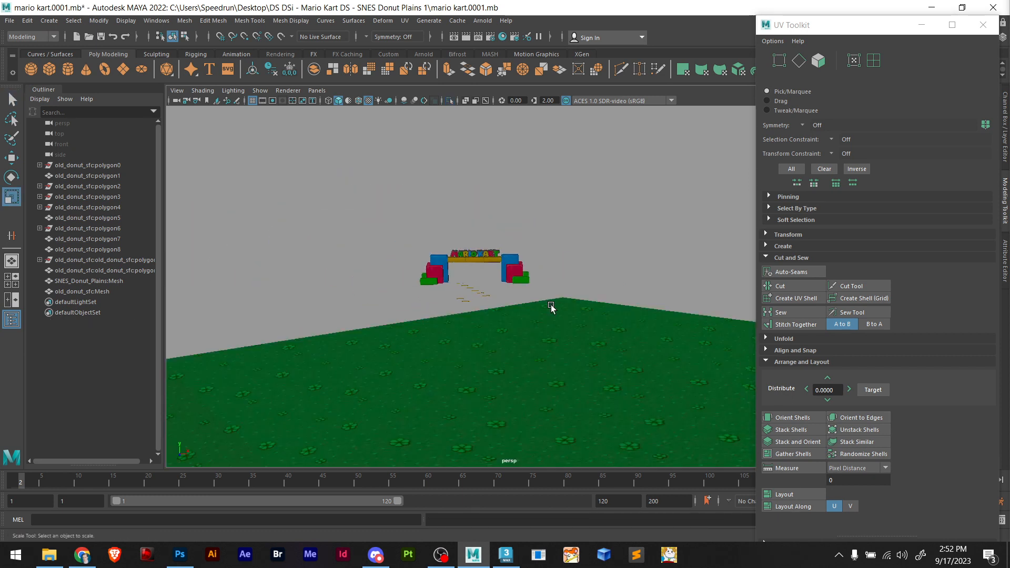
scroll(547, 306, "down", 3)
left_click_drag(543, 309, 557, 184, "alt")
scroll(500, 268, "up", 4)
scroll(502, 266, "down", 3)
middle_click_drag(546, 223, 497, 275, "alt")
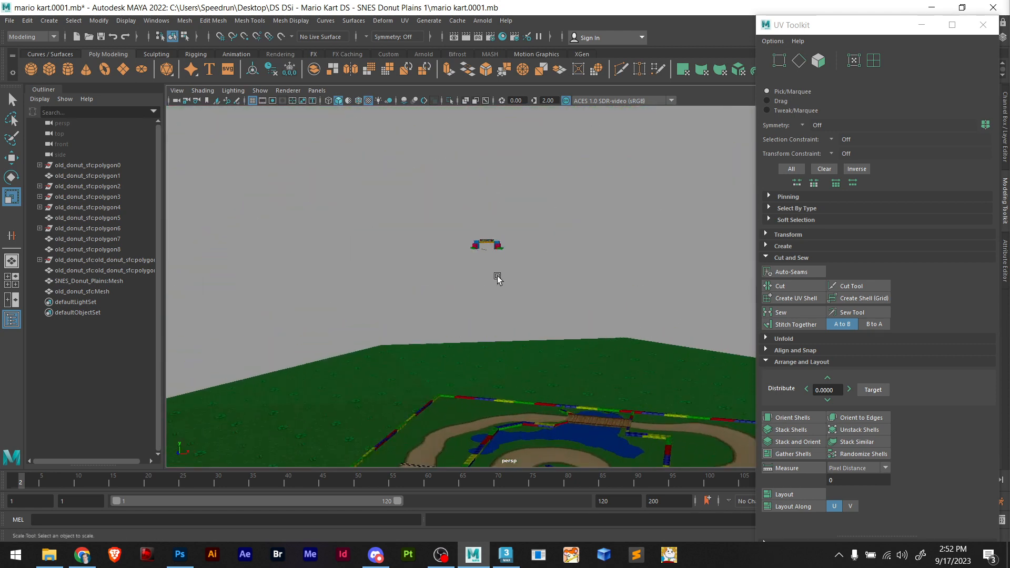
scroll(498, 274, "up", 4)
left_click_drag(529, 257, 387, 188)
scroll(462, 234, "up", 5)
middle_click_drag(457, 260, 476, 355, "alt")
scroll(451, 237, "up", 1)
scroll(445, 239, "down", 2)
scroll(453, 258, "down", 3)
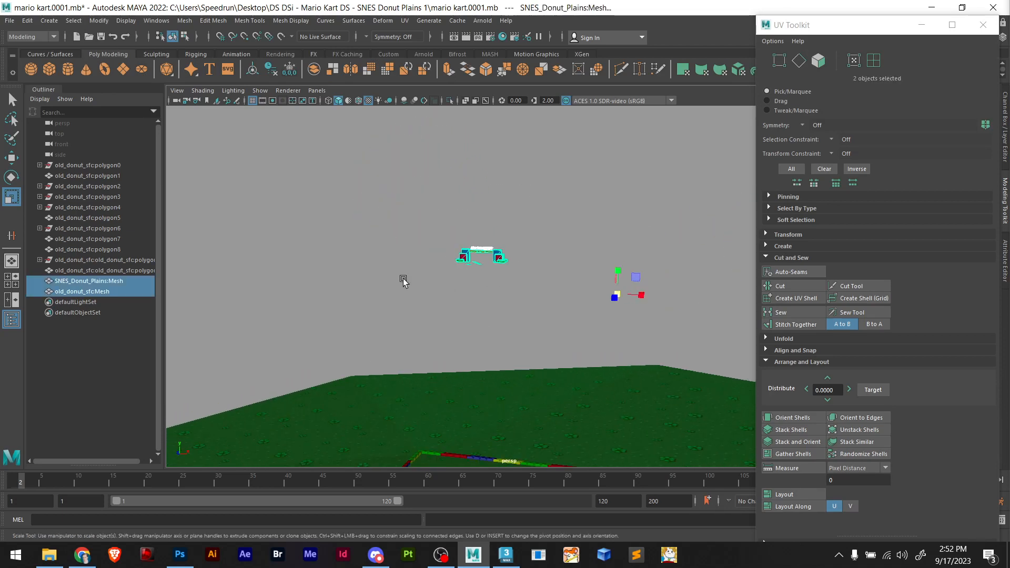
Export the selected meshes as an FBX file named mk2 start into the SNES Donut Plains 1 project folder
left_click(10, 21)
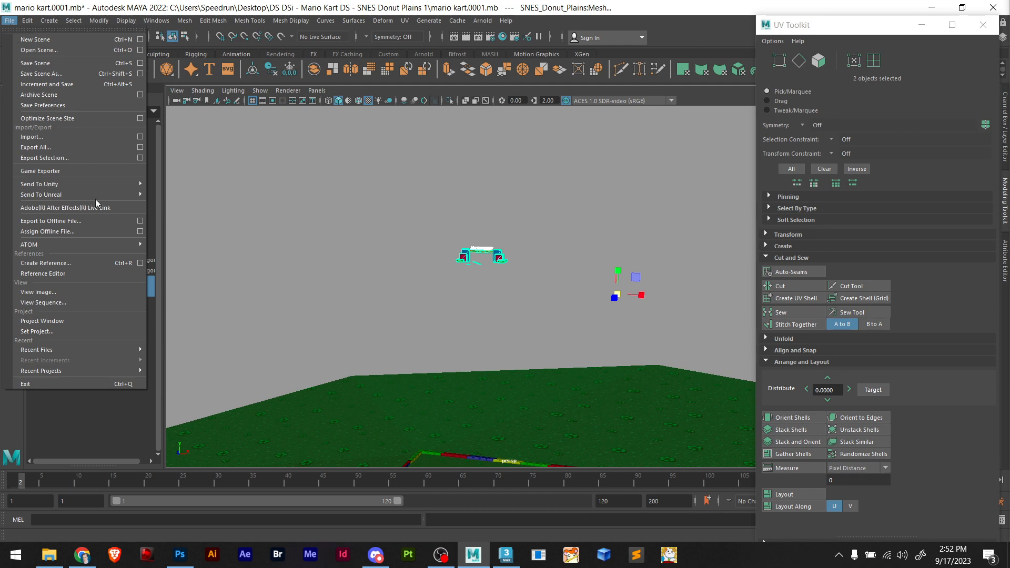
left_click(68, 158)
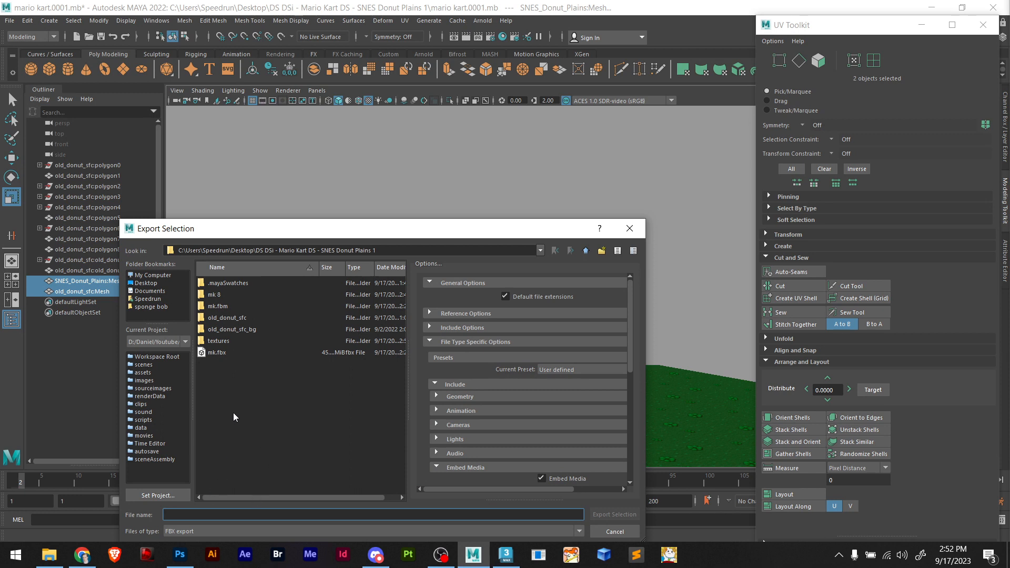
type("mk2 start")
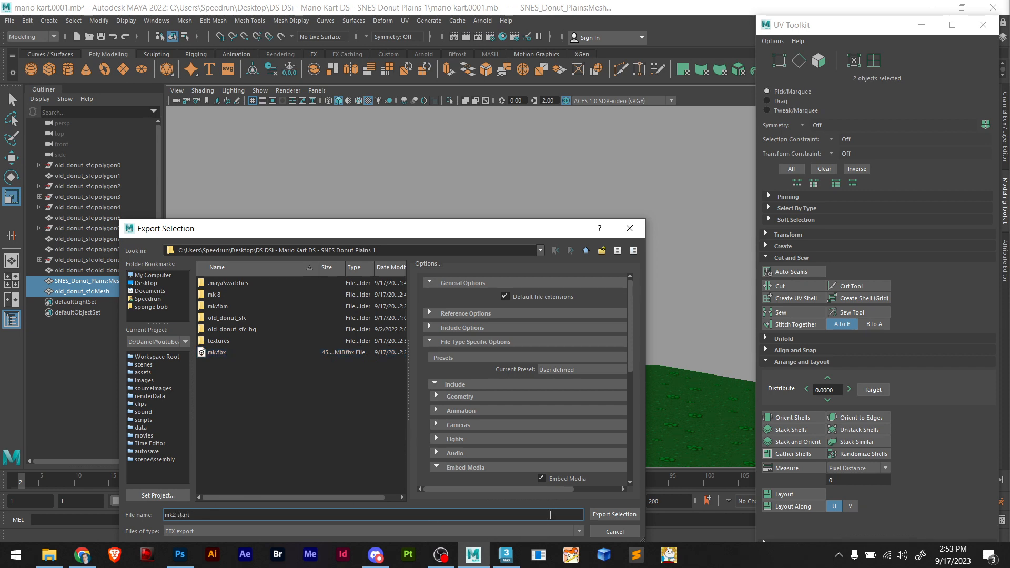
left_click(599, 514)
scroll(496, 256, "up", 10)
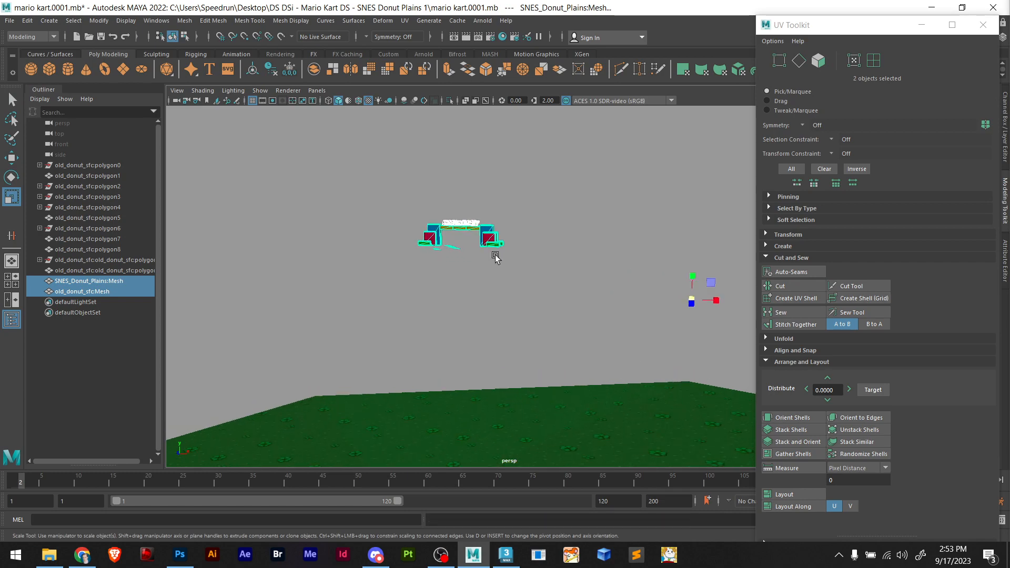
scroll(492, 261, "down", 2)
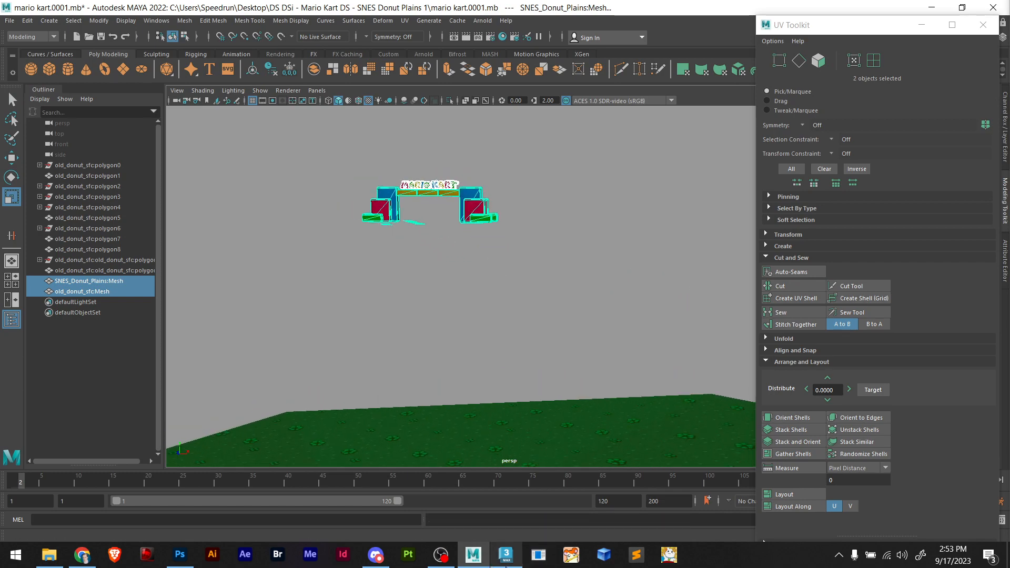
Switch to 3ds Max and frame the course map of for ro mk map.max in the orthographic viewport
left_click(506, 554)
scroll(650, 352, "down", 3)
scroll(718, 329, "up", 2)
scroll(718, 329, "up", 2)
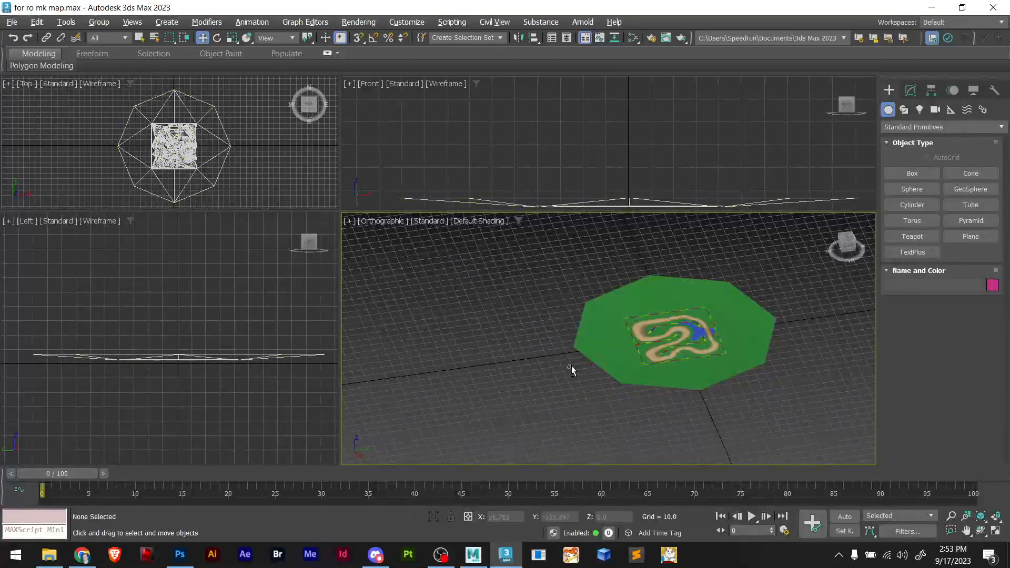
mouse_move(569, 372)
middle_mouse_down("alt")
mouse_move(593, 365)
mouse_move(576, 363)
middle_mouse_up("alt")
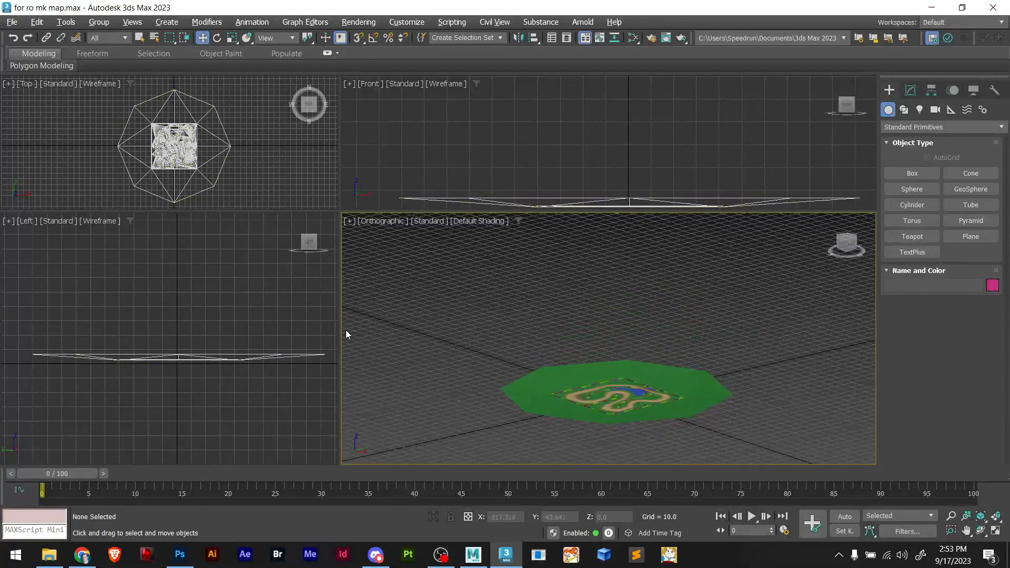
left_click(12, 22)
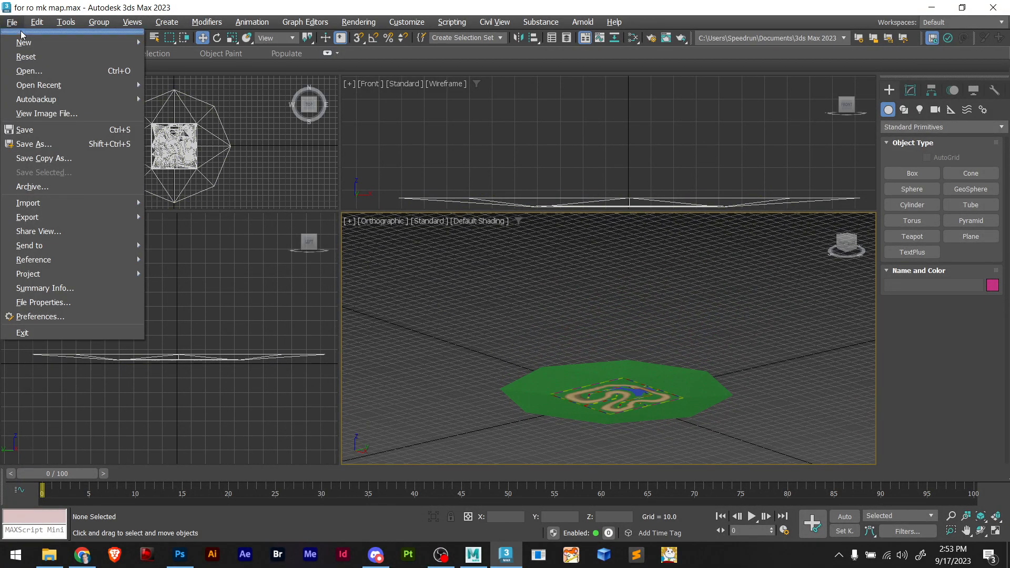
left_click(479, 290)
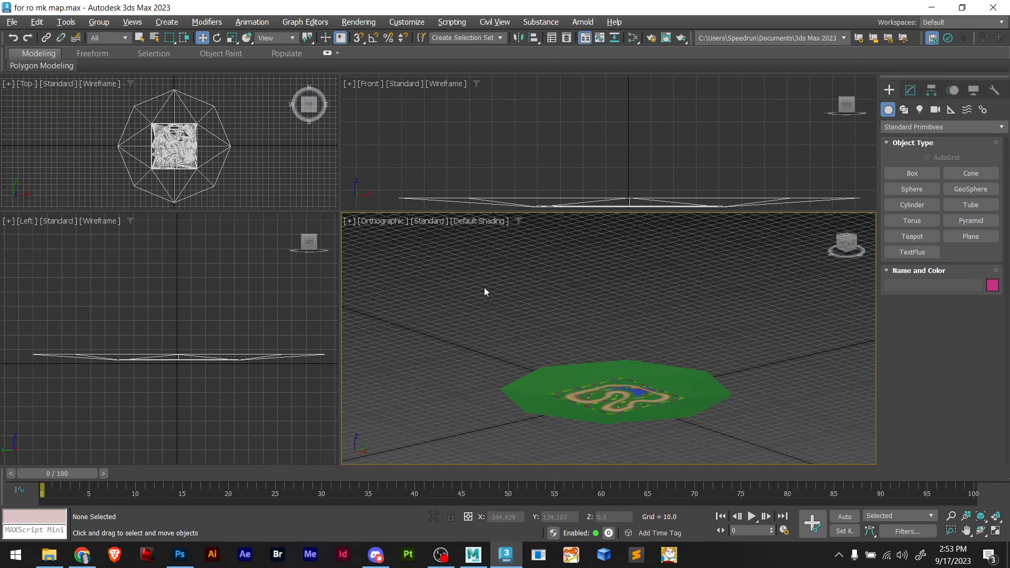
Switch to File Explorer and go up from mk 8 to the DS DSi - Mario Kart DS - SNES Donut Plains 1 folder
key("alt+Tab")
key("alt+Tab")
key("alt+Tab")
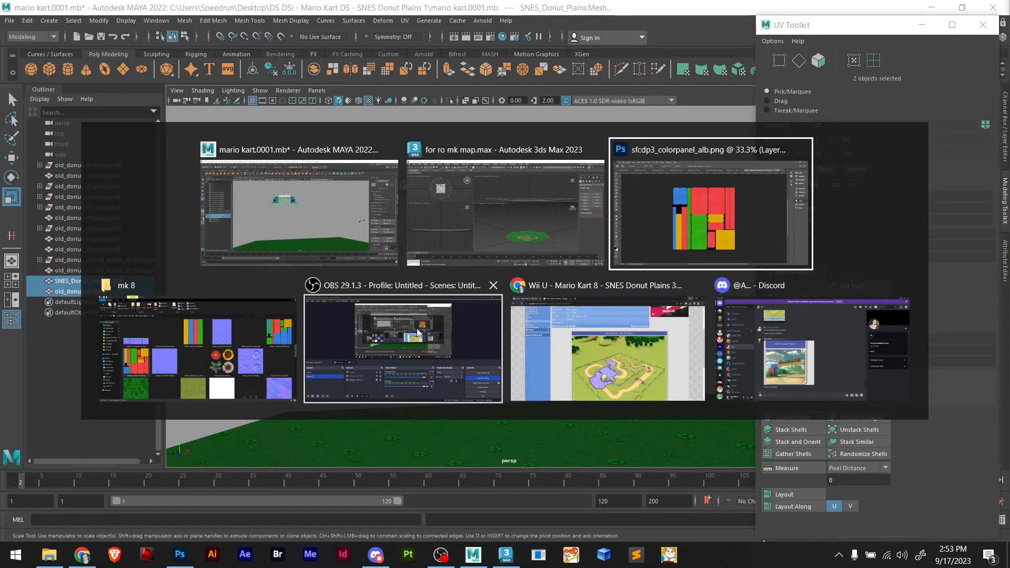
left_click(185, 343)
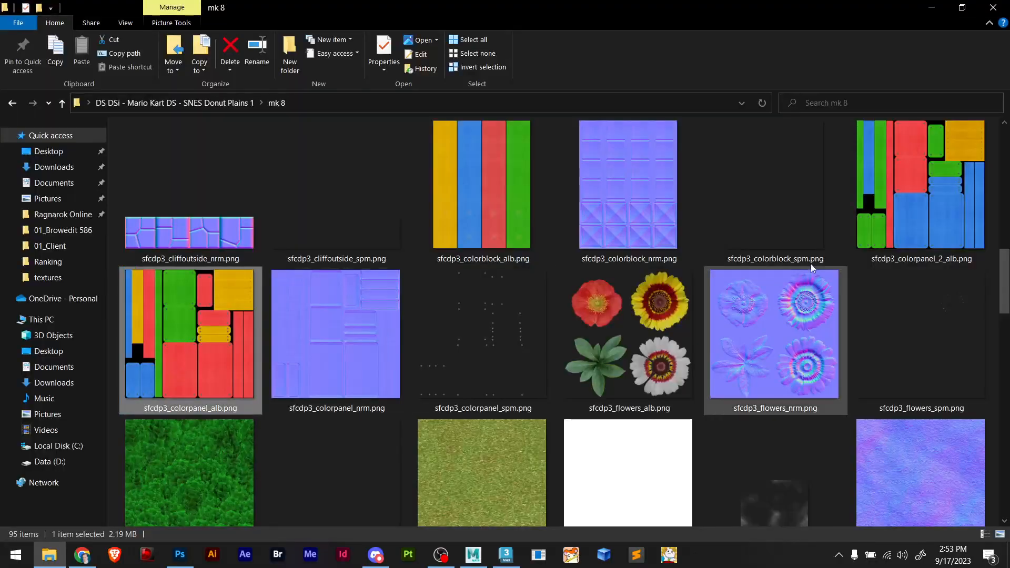
left_click(188, 104)
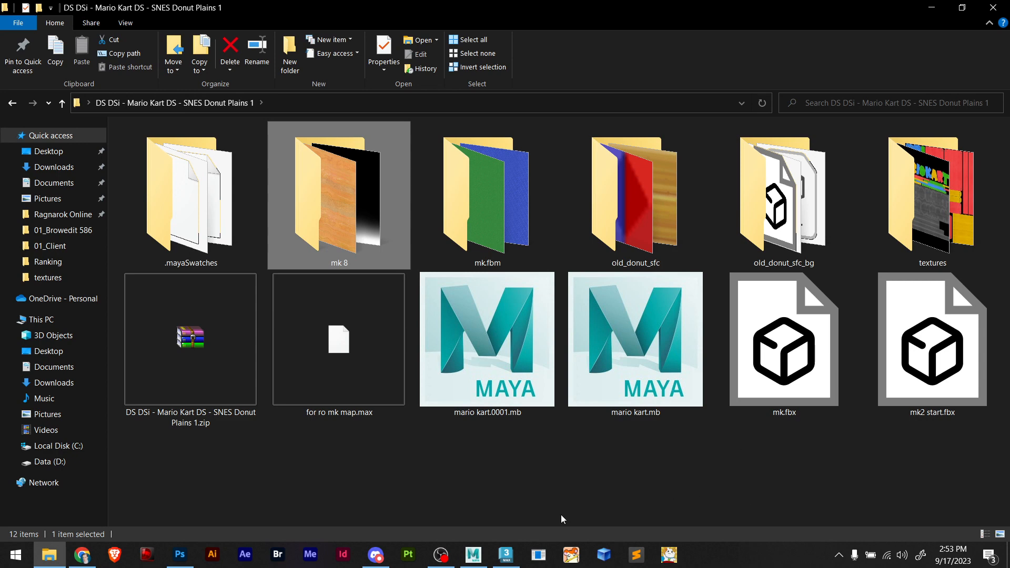
left_click(439, 556)
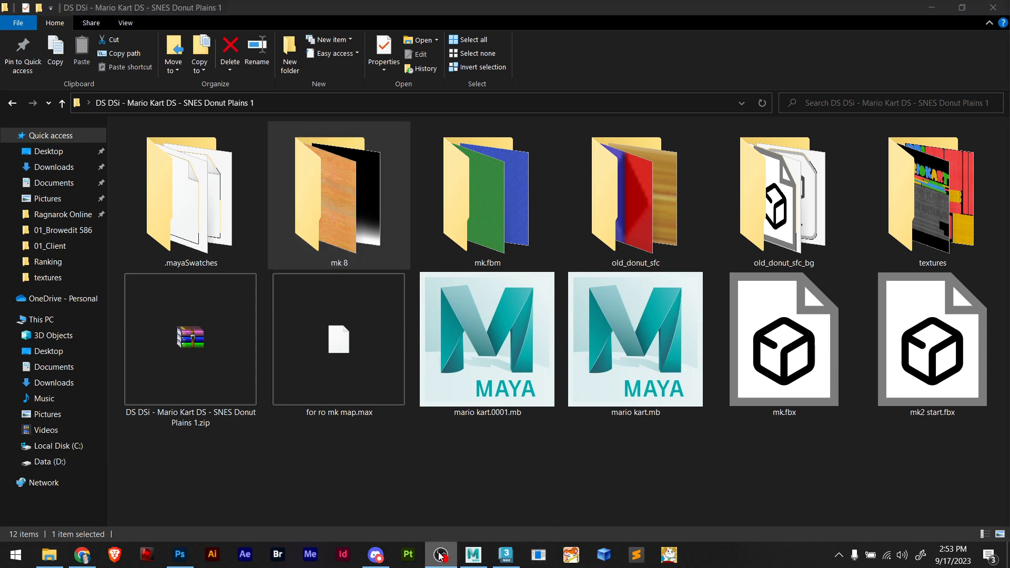
left_click(443, 555)
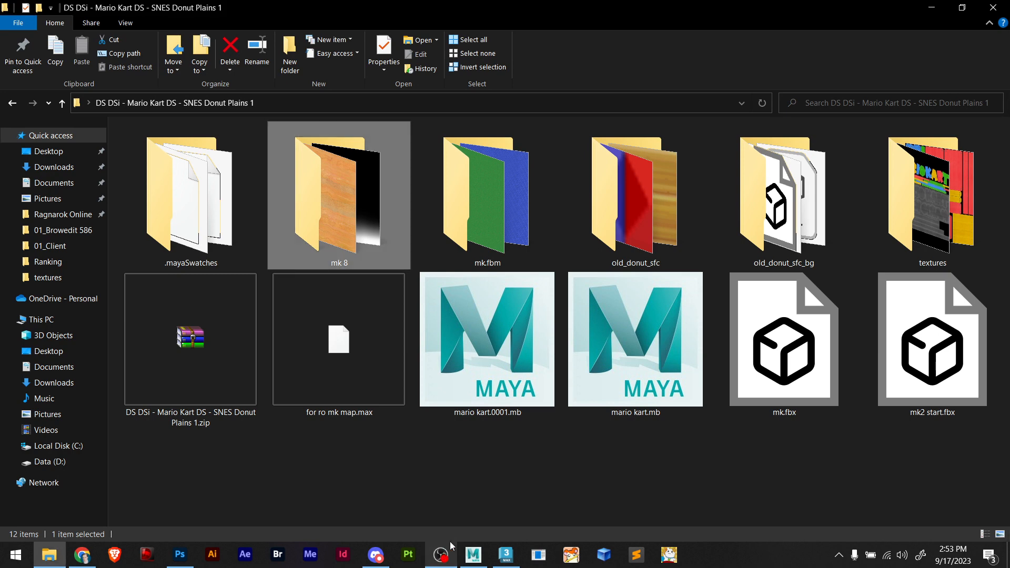
left_click(462, 467)
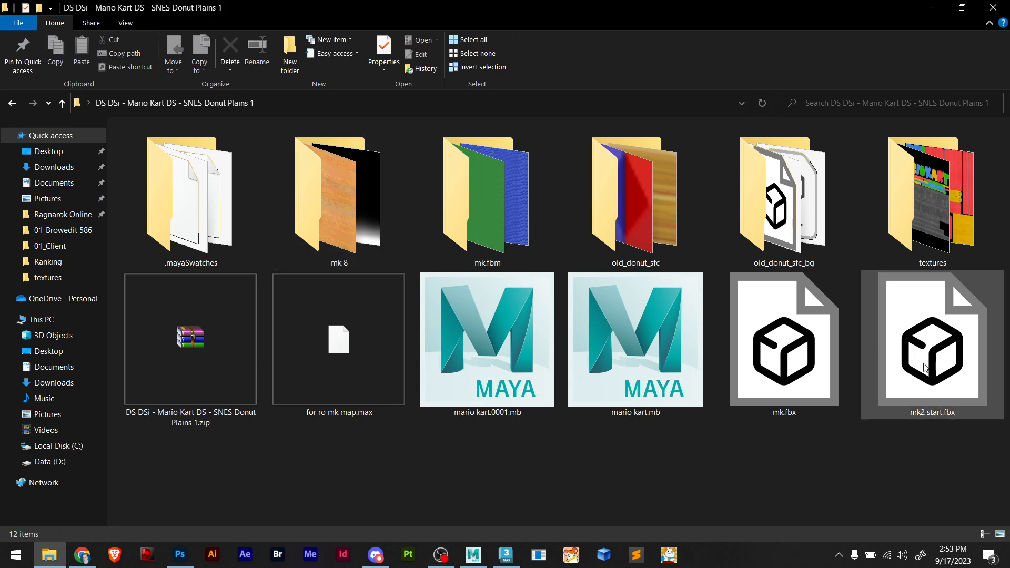
Import mk2 start.fbx from File Explorer into the 3ds Max map scene and place it on the course map
left_click_drag(925, 367, 562, 292)
key("alt+Tab")
key("alt+Tab")
key("alt+Tab")
key("alt+Tab")
key("alt+Tab")
left_click(587, 300)
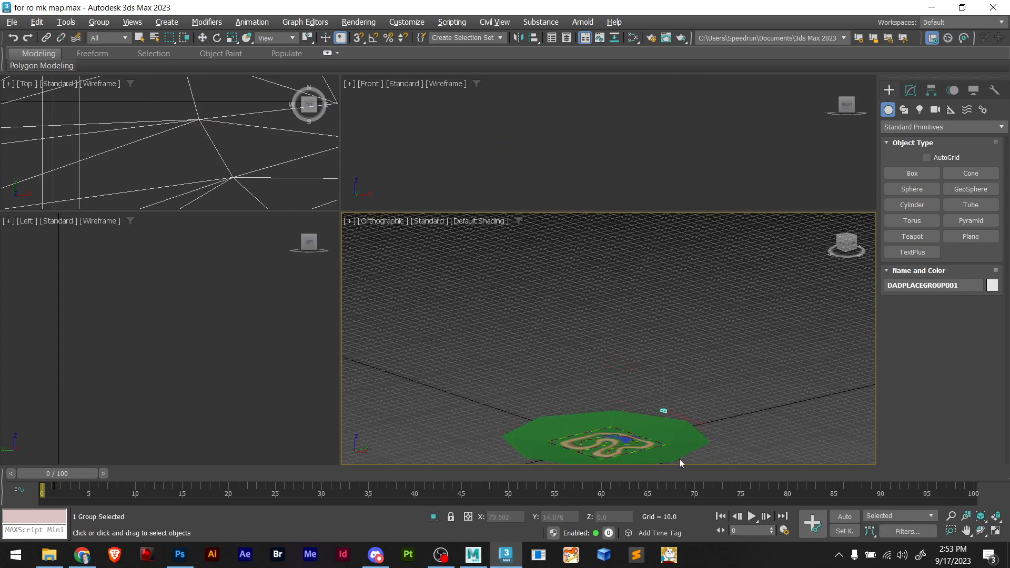
key("w")
left_click(624, 418)
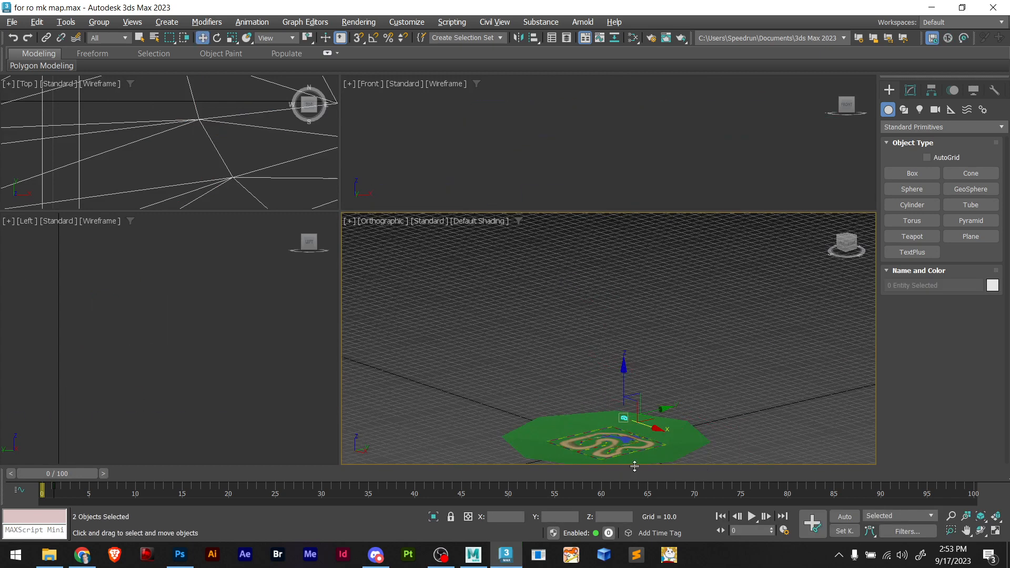
Isolate the imported start gate, lettering and ground brackets from the course map
scroll(626, 420, "up", 5)
scroll(601, 425, "up", 8)
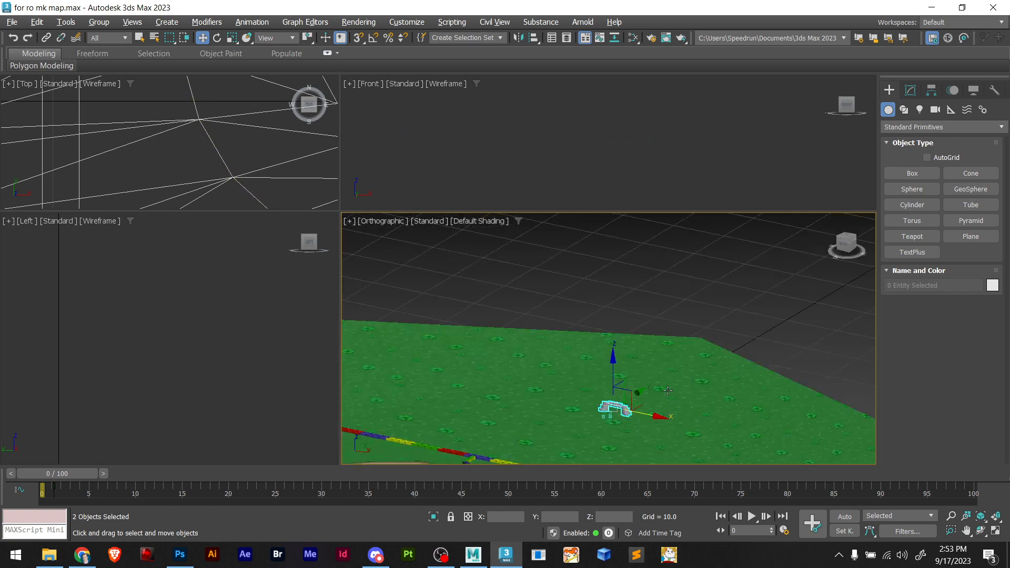
scroll(601, 425, "up", 3)
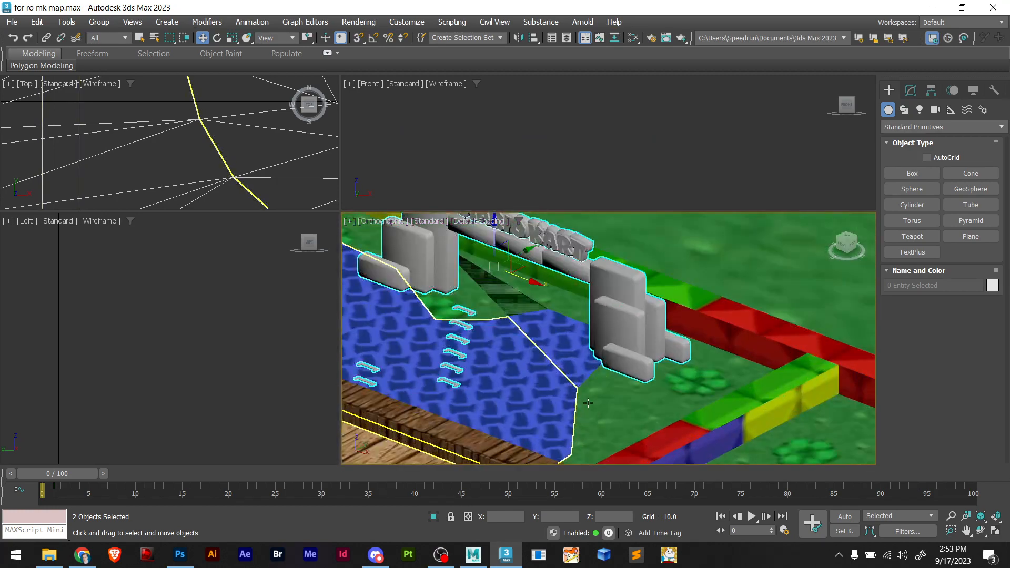
scroll(601, 425, "down", 5)
key("alt+q")
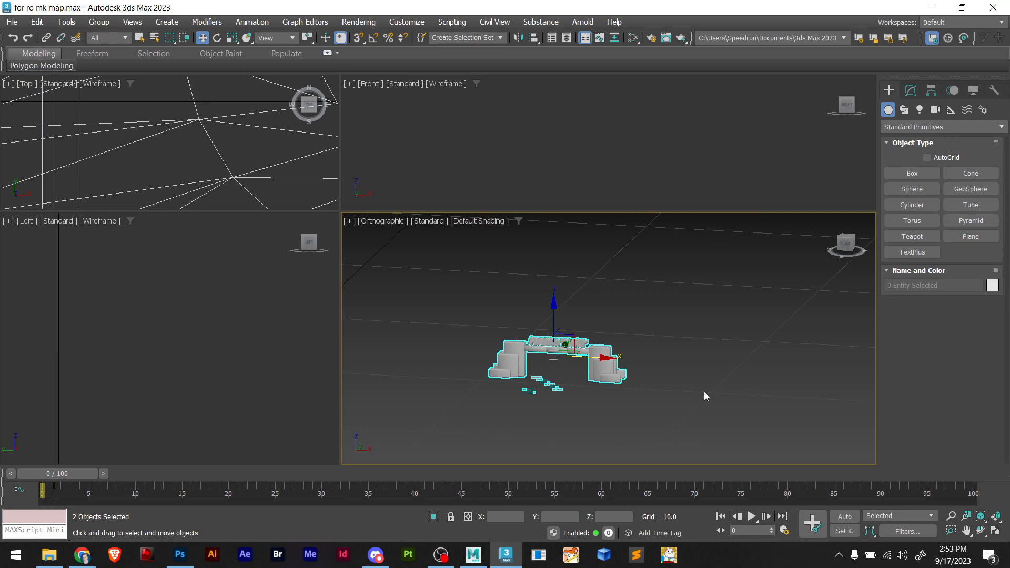
Examine the start gate's size and position relative to the whole course map
left_click(704, 393)
mouse_move(618, 397)
middle_mouse_down("alt")
mouse_move(580, 410)
mouse_move(611, 393)
middle_mouse_up("alt")
scroll(587, 408, "down", 10)
left_click_drag(578, 393, 540, 409)
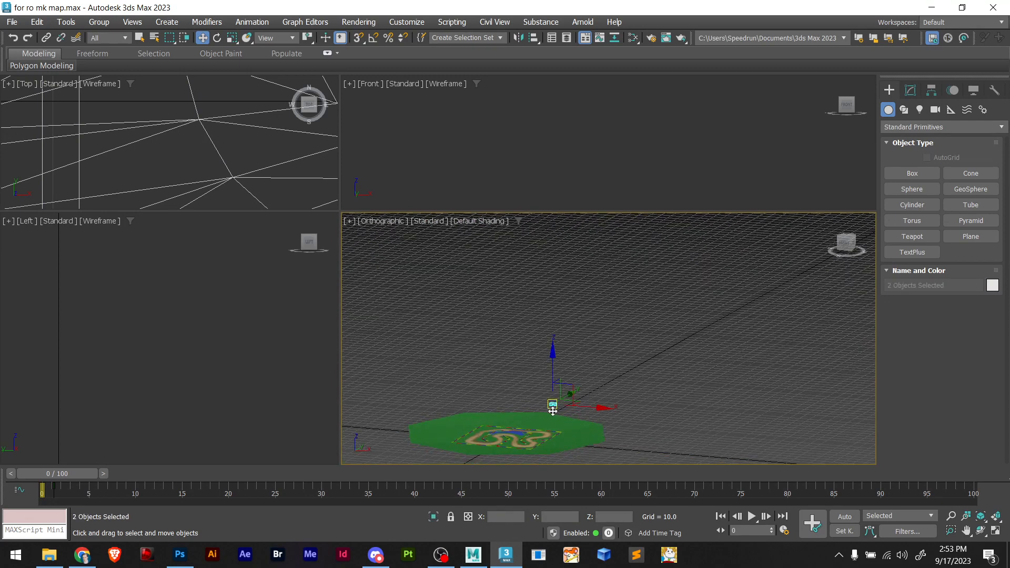
key("f")
middle_click_drag(712, 298, 663, 343, "alt")
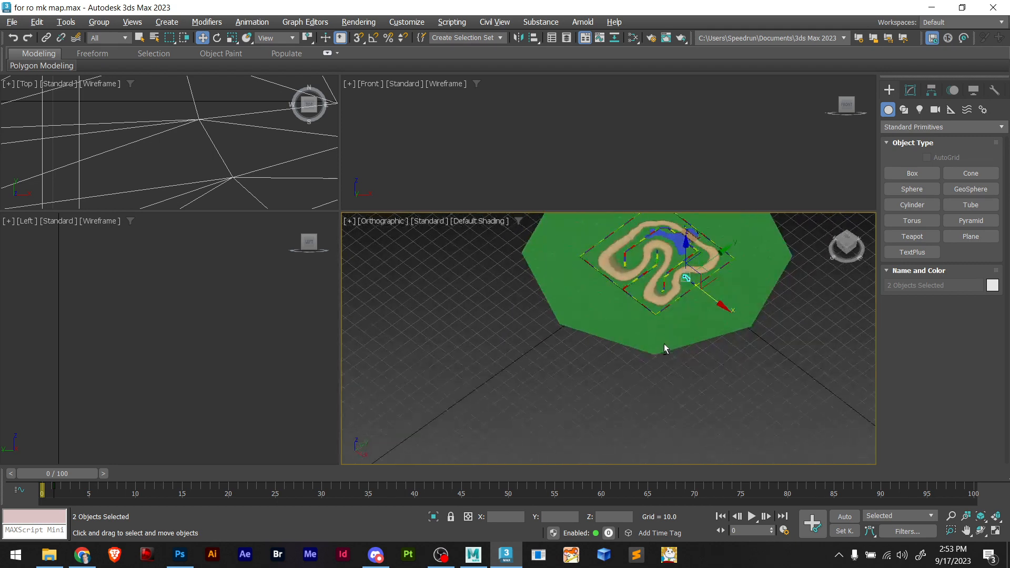
scroll(673, 326, "up", 8)
key("z")
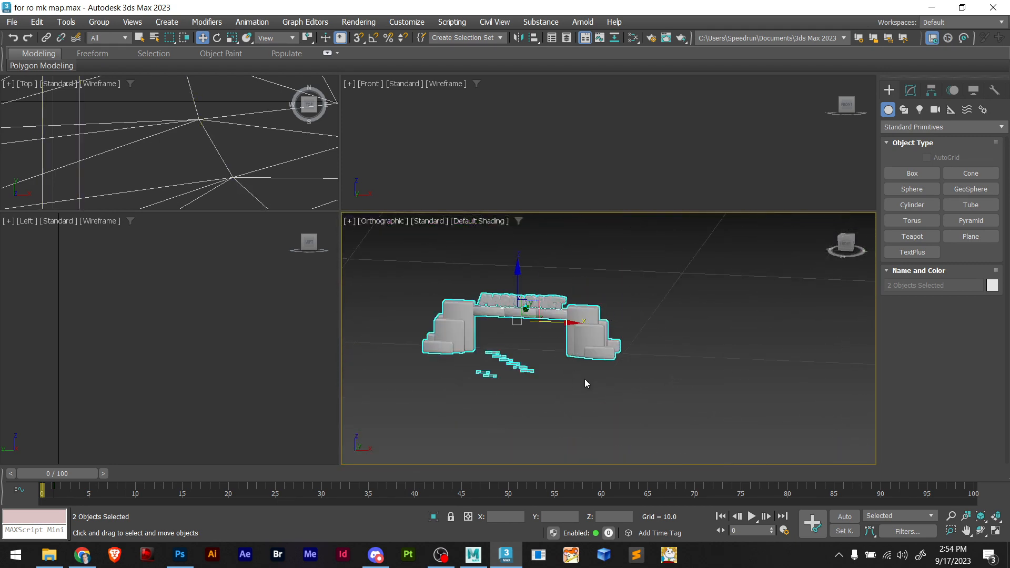
Assign the blue Material #25 to the start gate and ground brackets in the Slate Material Editor
left_click(586, 383)
left_click(587, 330)
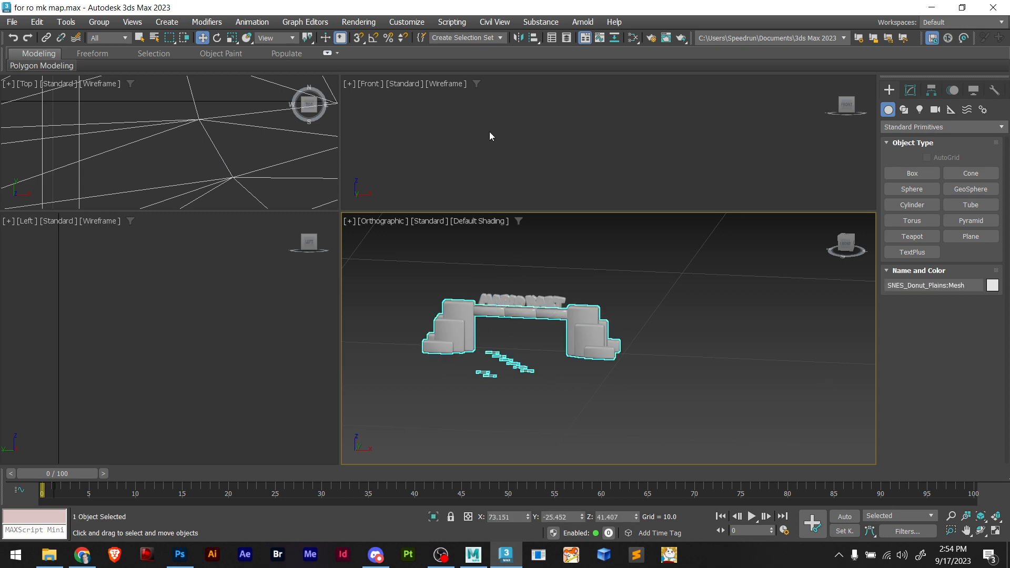
left_click(635, 38)
left_click_drag(429, 228, 214, 294)
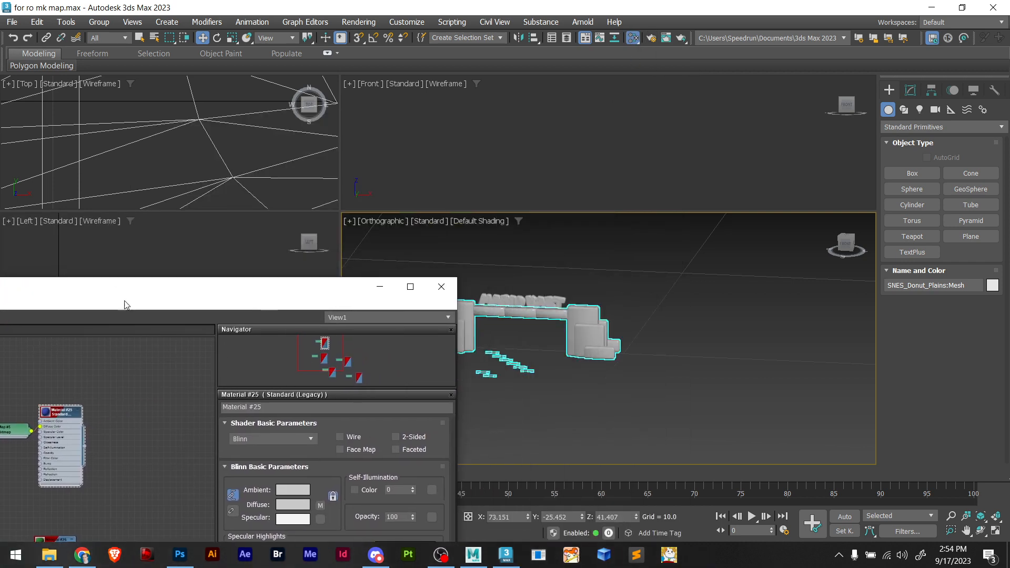
left_click_drag(124, 299, 328, 381)
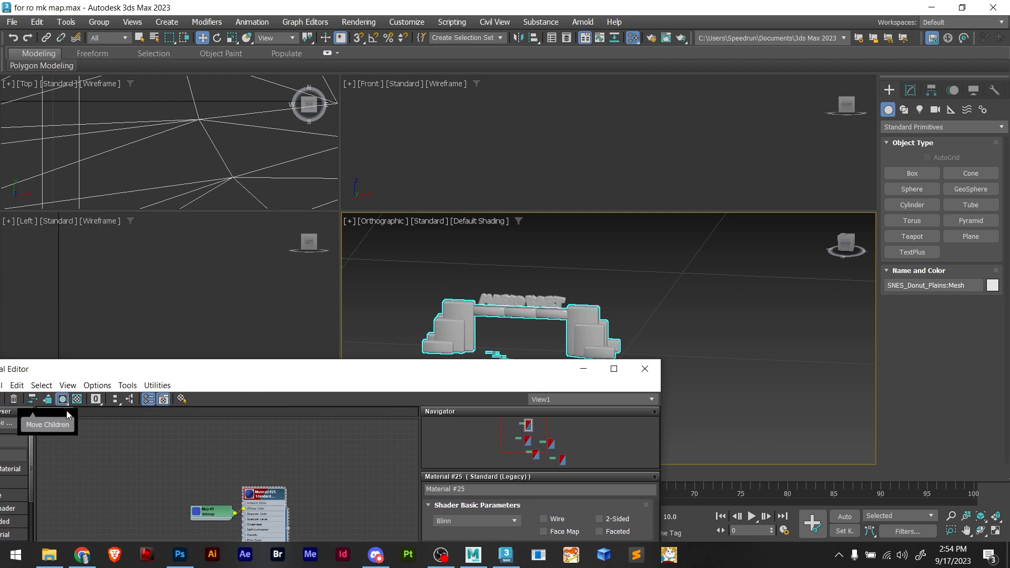
left_click_drag(213, 378, 333, 401)
left_click(116, 424)
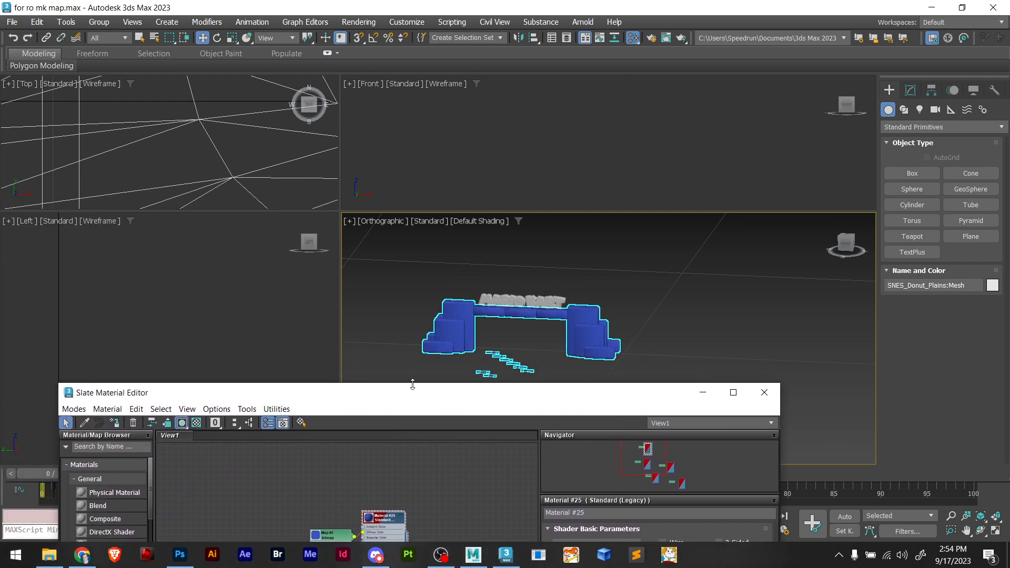
Assign the green Material #26 to the MARIO KART lettering and close the Slate Material Editor
scroll(502, 323, "up", 3)
left_click(521, 299)
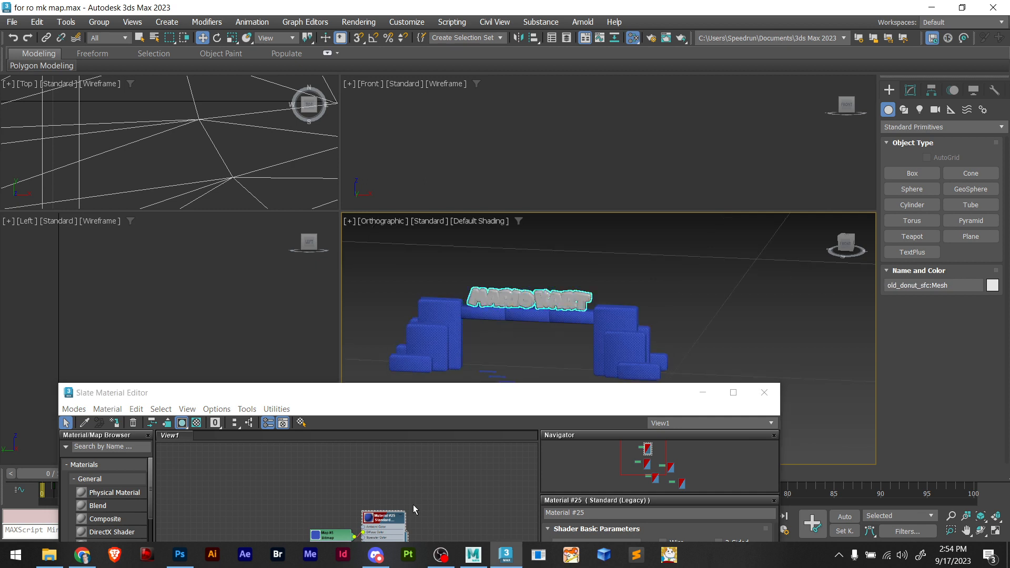
middle_click_drag(384, 490, 361, 417)
double_click(304, 475)
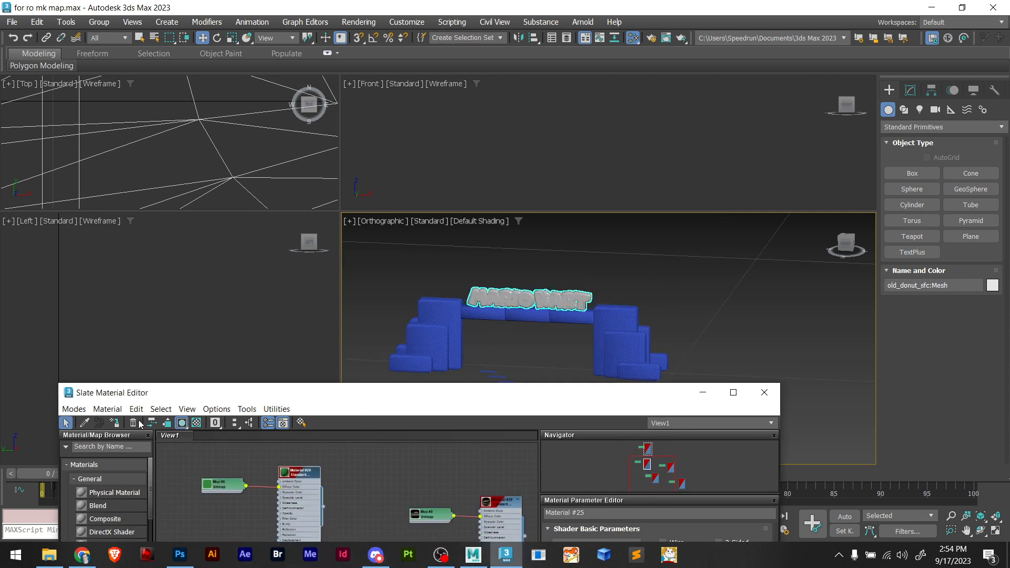
left_click(114, 423)
left_click(635, 291)
scroll(665, 322, "down", 3)
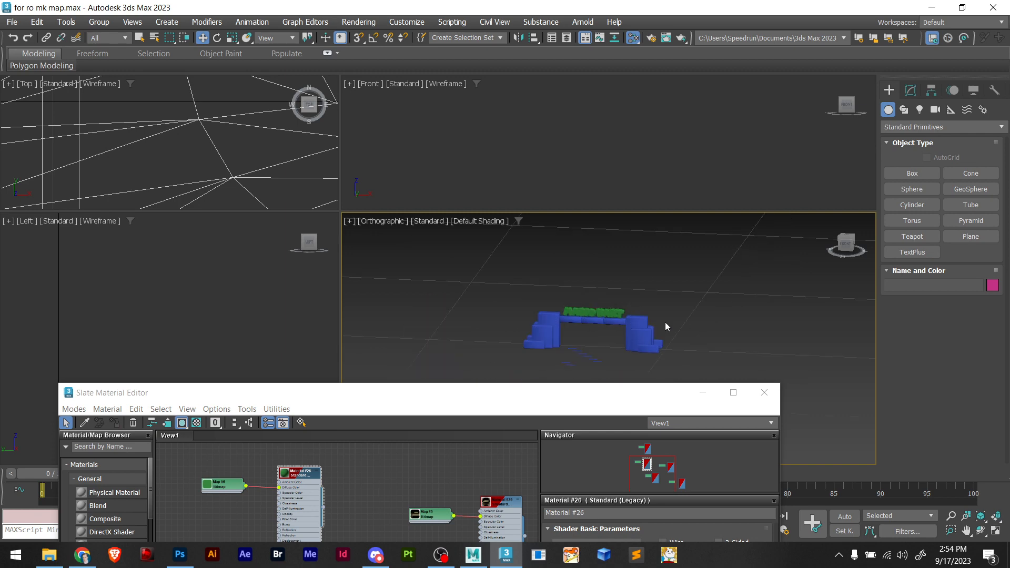
scroll(666, 326, "up", 6)
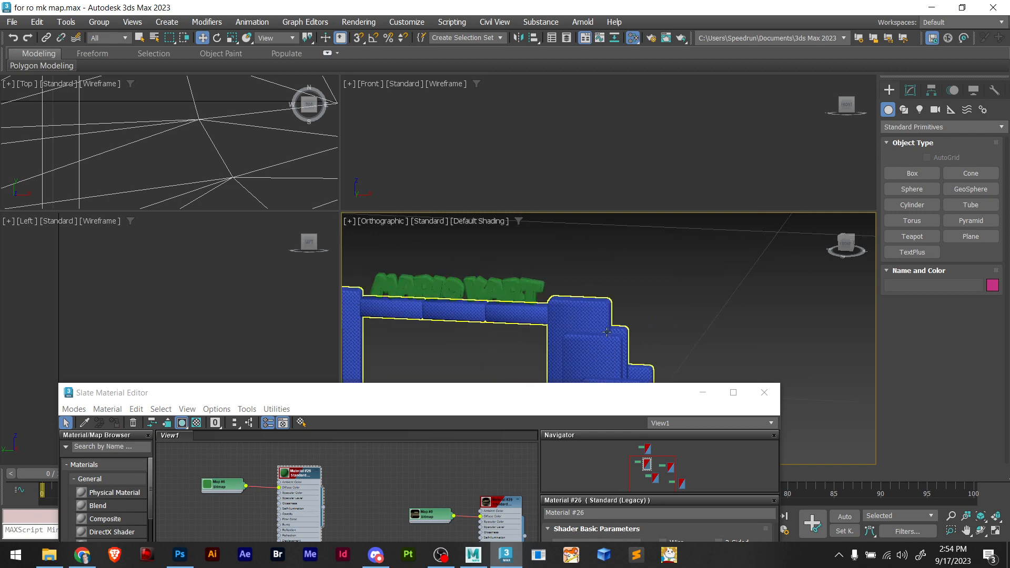
left_click(606, 333)
scroll(611, 328, "down", 8)
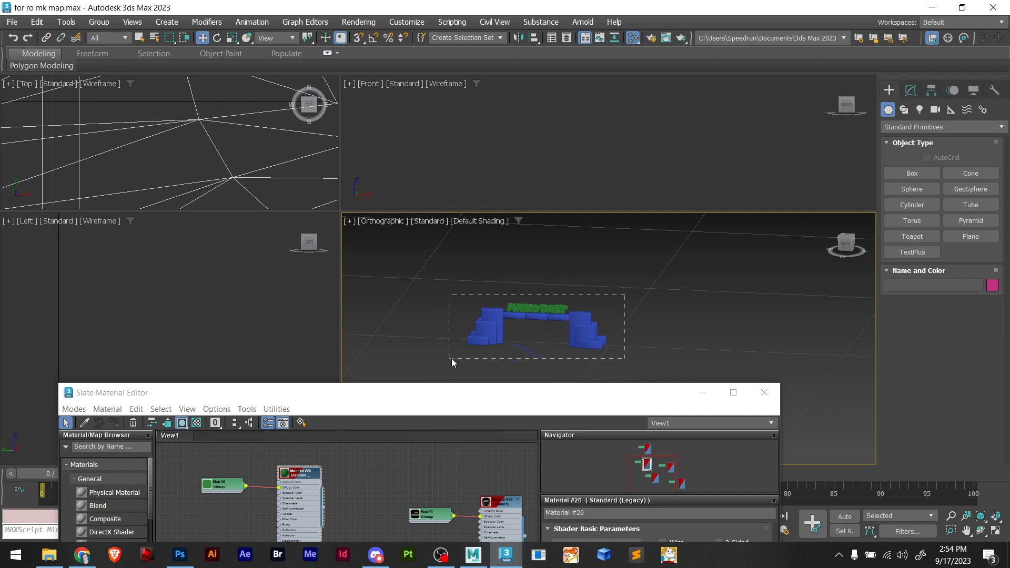
left_click_drag(452, 358, 451, 359)
left_click(764, 392)
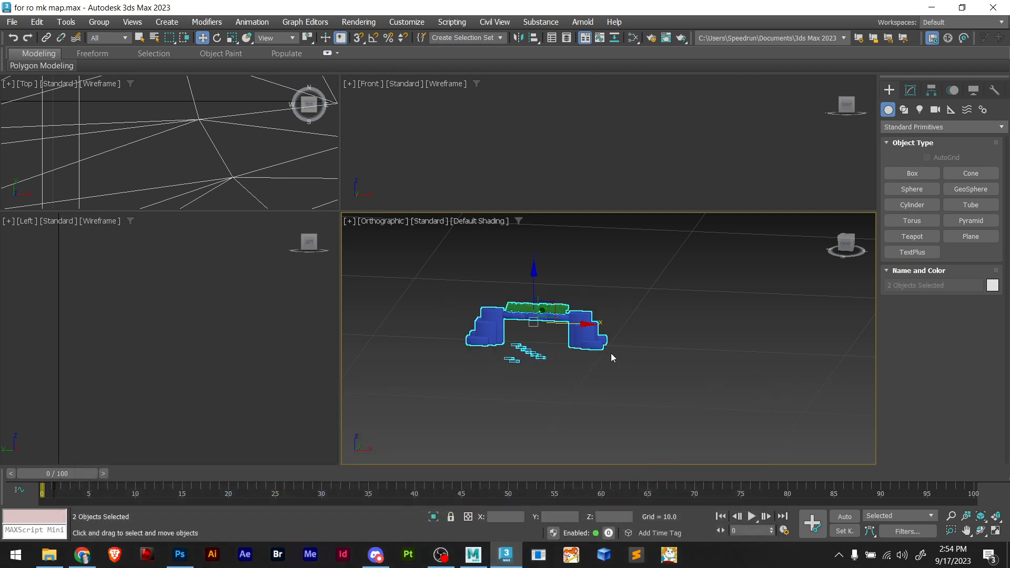
Select the course map pieces without the start gate and set up their export as 3D Studio (*.3ds)
scroll(600, 362, "down", 6)
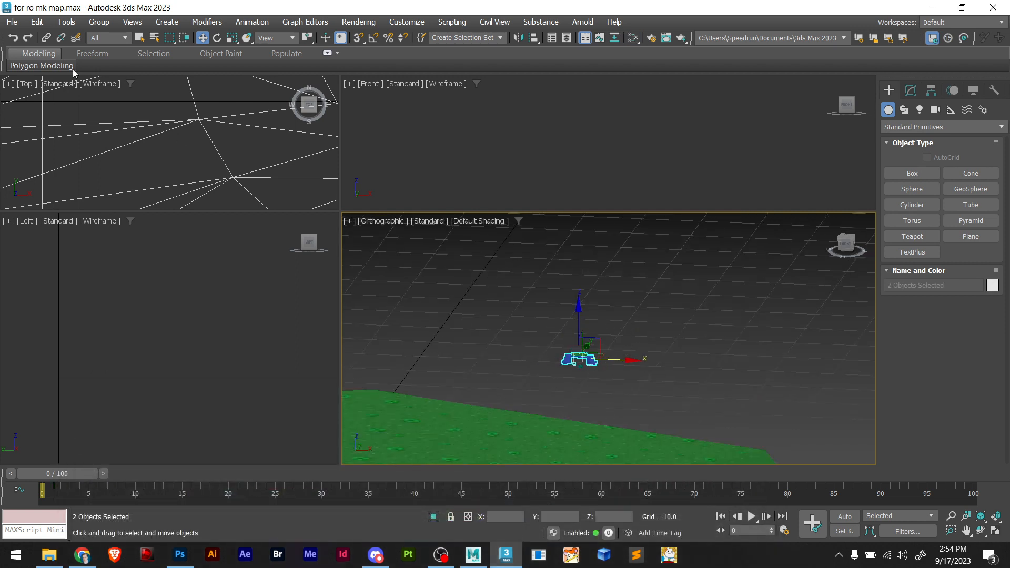
scroll(452, 299, "down", 4)
middle_click_drag(518, 368, 686, 333, "alt")
scroll(685, 332, "down", 5)
left_click_drag(629, 405, 588, 355)
scroll(633, 393, "up", 4)
middle_click_drag(649, 345, 624, 449, "alt")
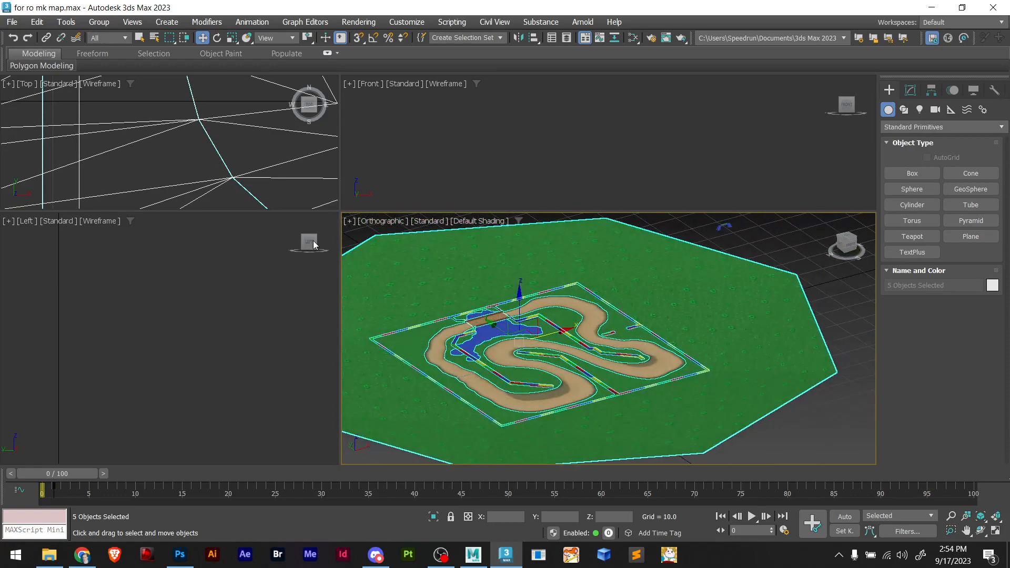
left_click(12, 22)
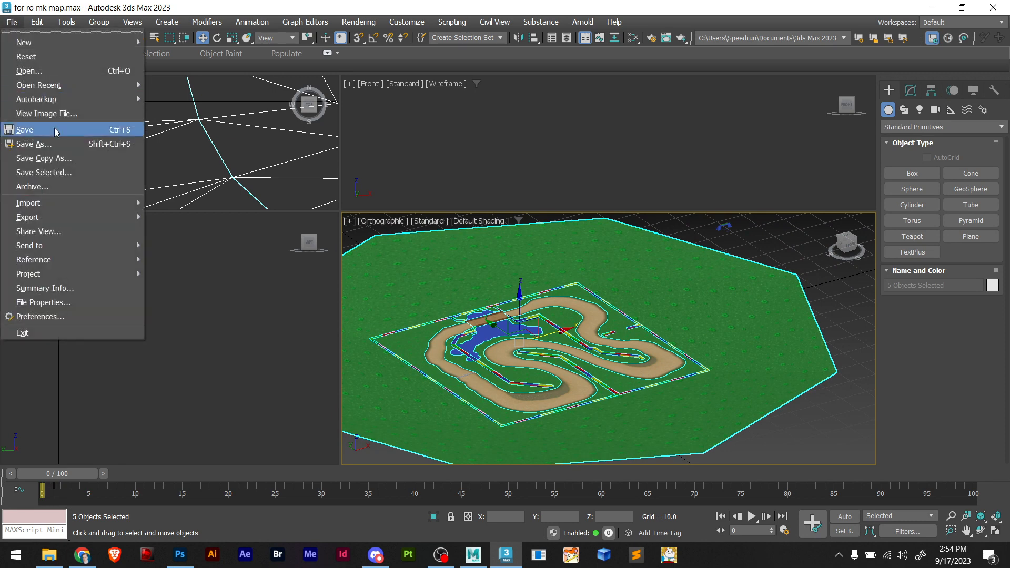
mouse_move(67, 217)
left_click(200, 222)
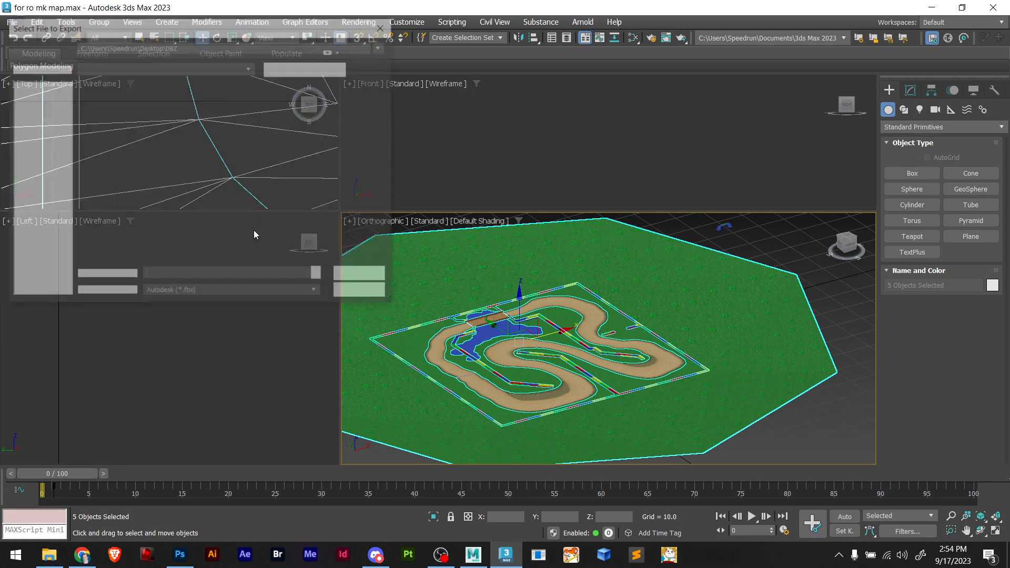
left_click(261, 293)
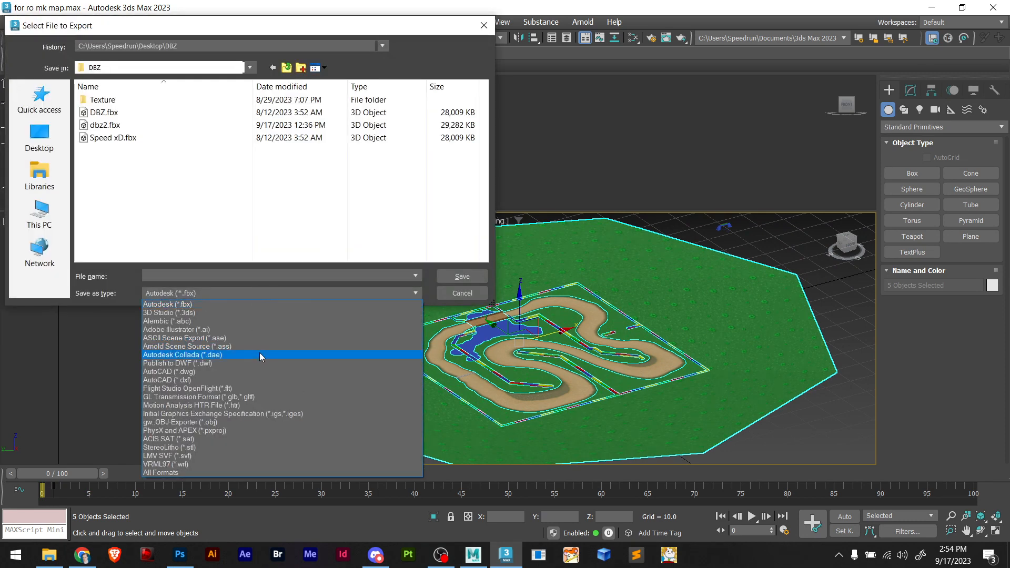
left_click(217, 312)
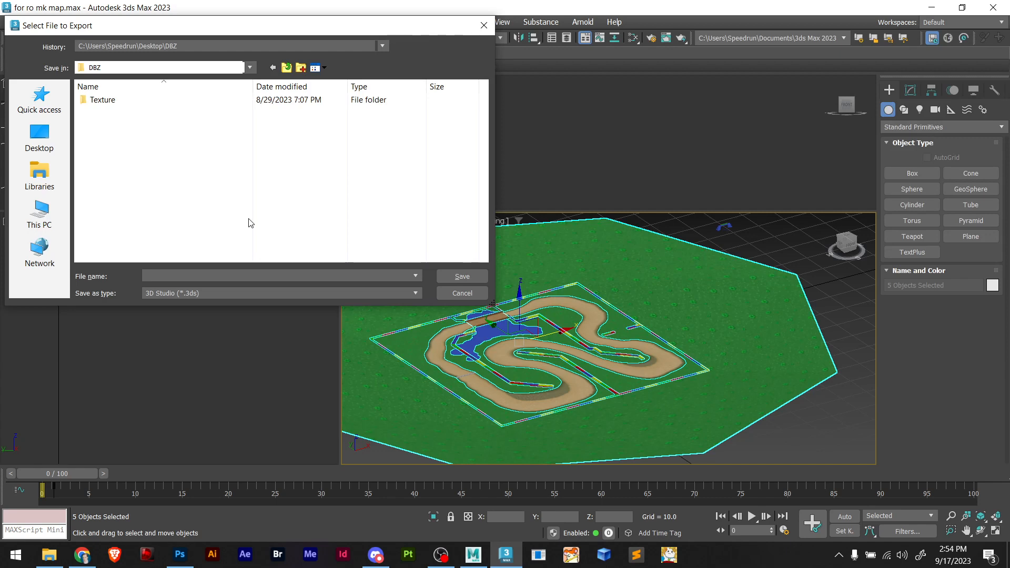
Create a folder named 3ds inside the desktop folder DS DSi - Mario Kart DS - SNES Donut Plains 1 and open it
left_click(40, 137)
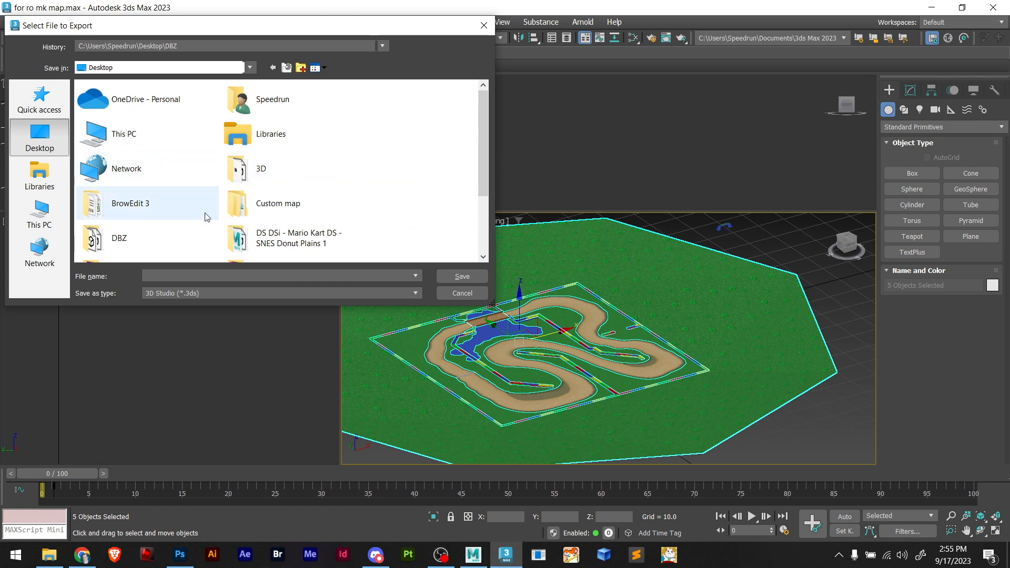
double_click(252, 228)
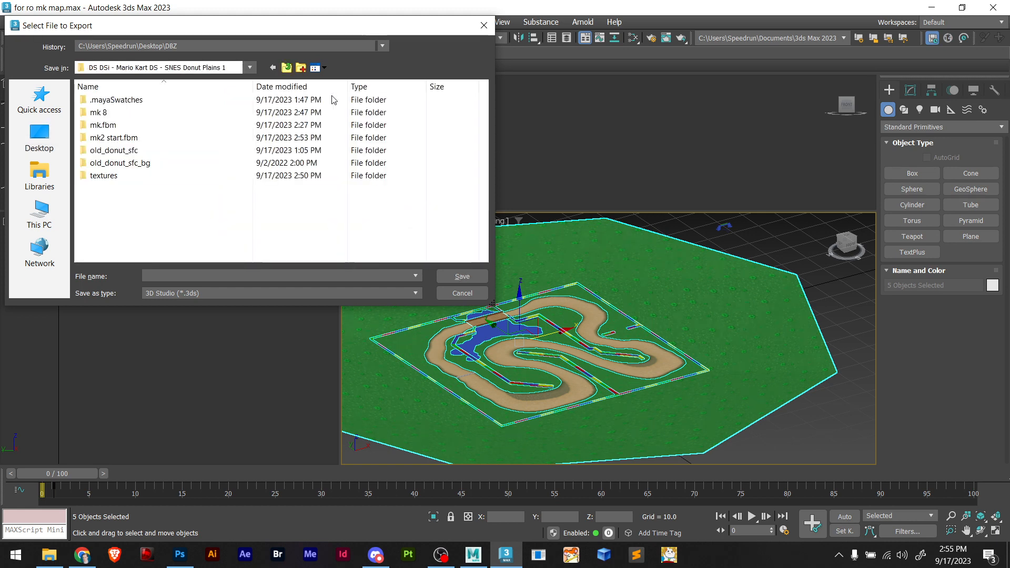
left_click(301, 68)
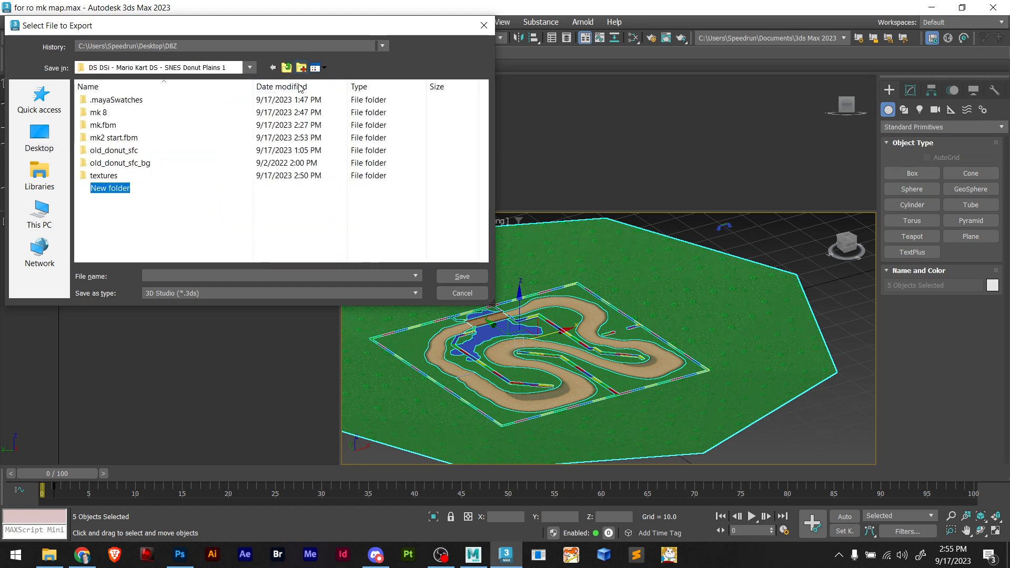
type("3ds")
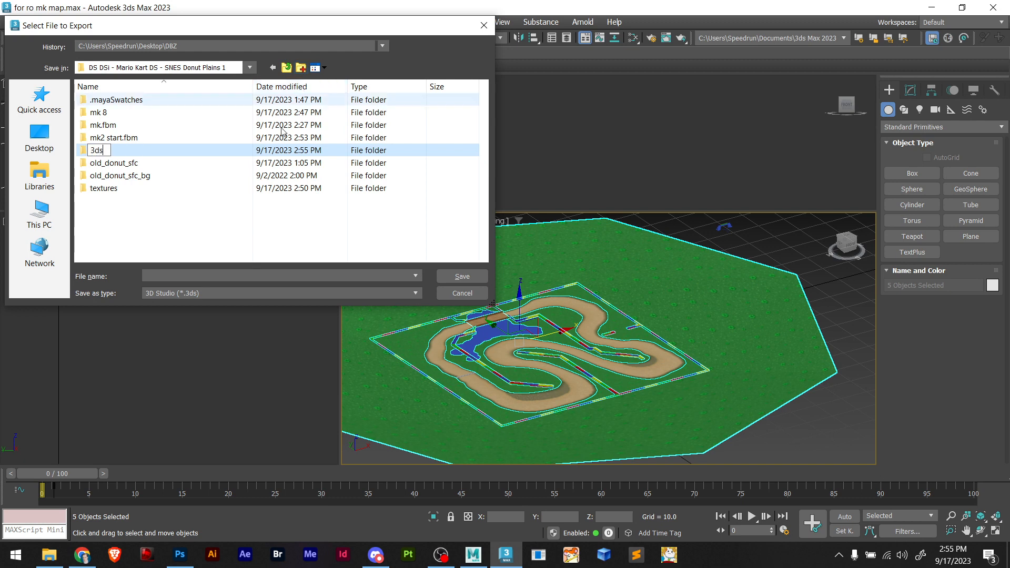
left_click(97, 155)
double_click(98, 151)
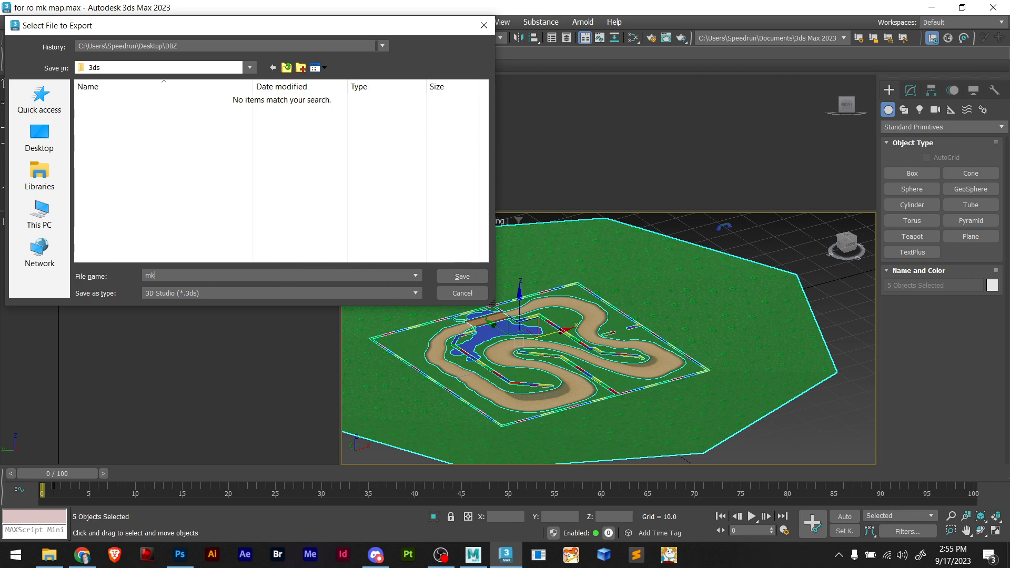
Export the course map as mk1 in 3D Studio format, preserving MAX's texture coordinates
type("0")
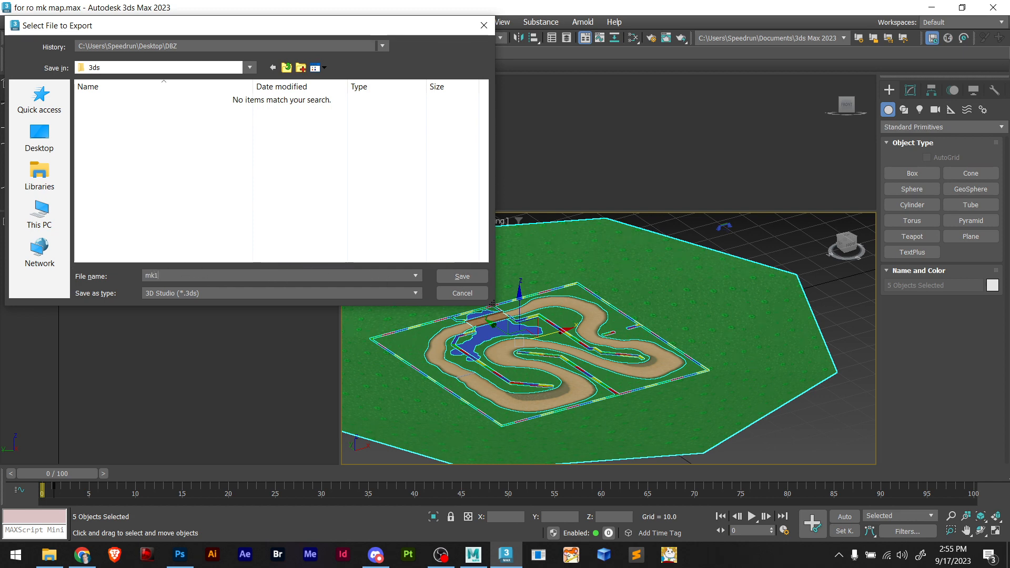
left_click(463, 277)
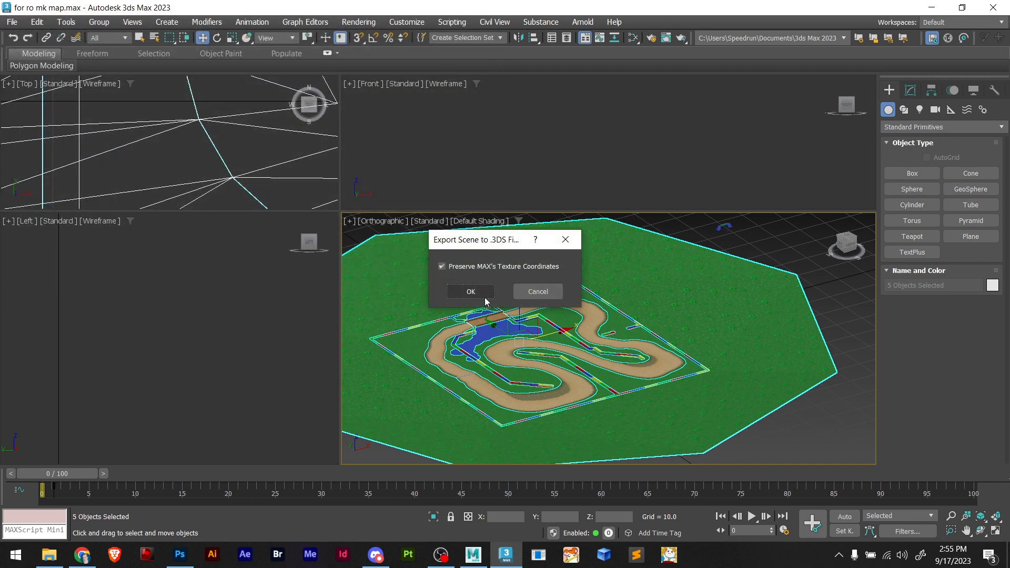
left_click(471, 291)
Select the start gate, ground brackets and lettering beside the course map and scale them up uniformly
scroll(636, 298, "down", 3)
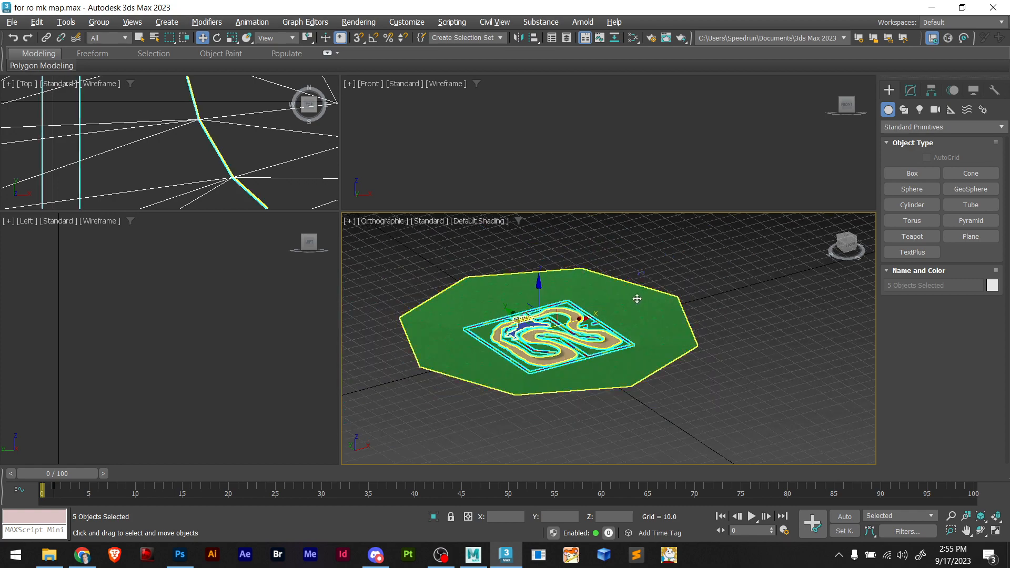
left_click(637, 299, "ctrl")
scroll(662, 281, "up", 5)
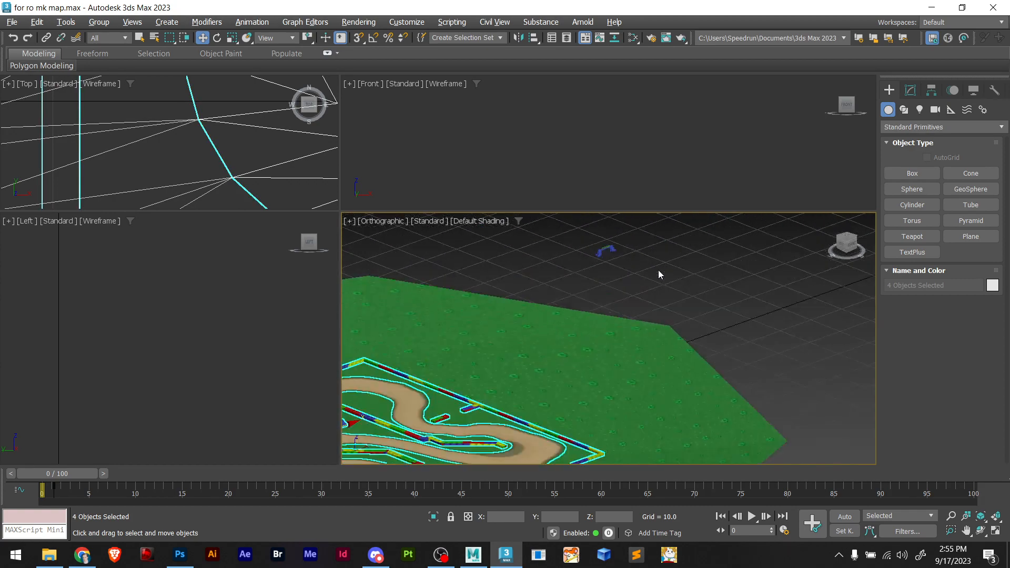
scroll(659, 274, "up", 3)
left_click(559, 228)
scroll(562, 277, "down", 2)
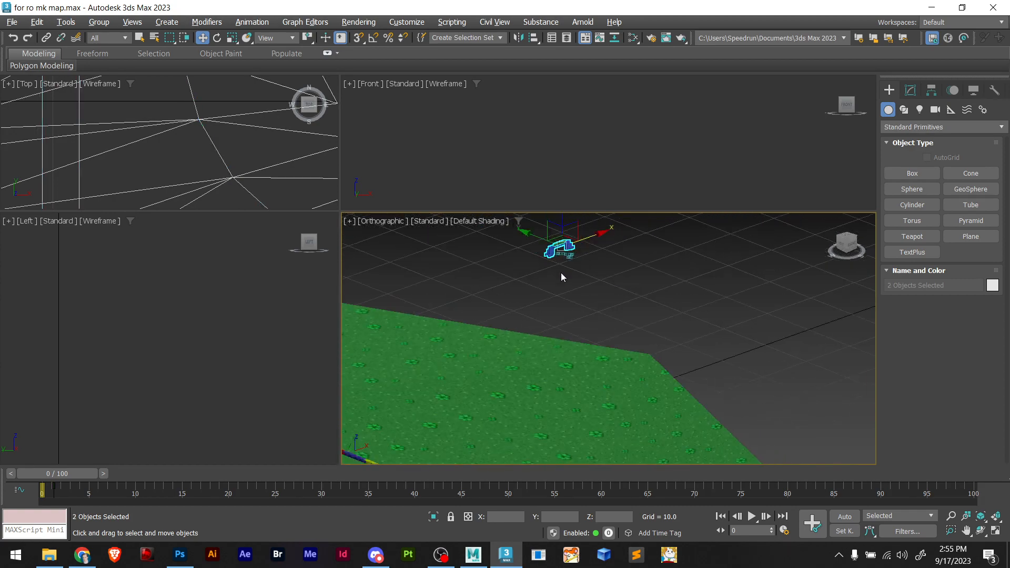
scroll(561, 273, "down", 4)
scroll(523, 264, "up", 4)
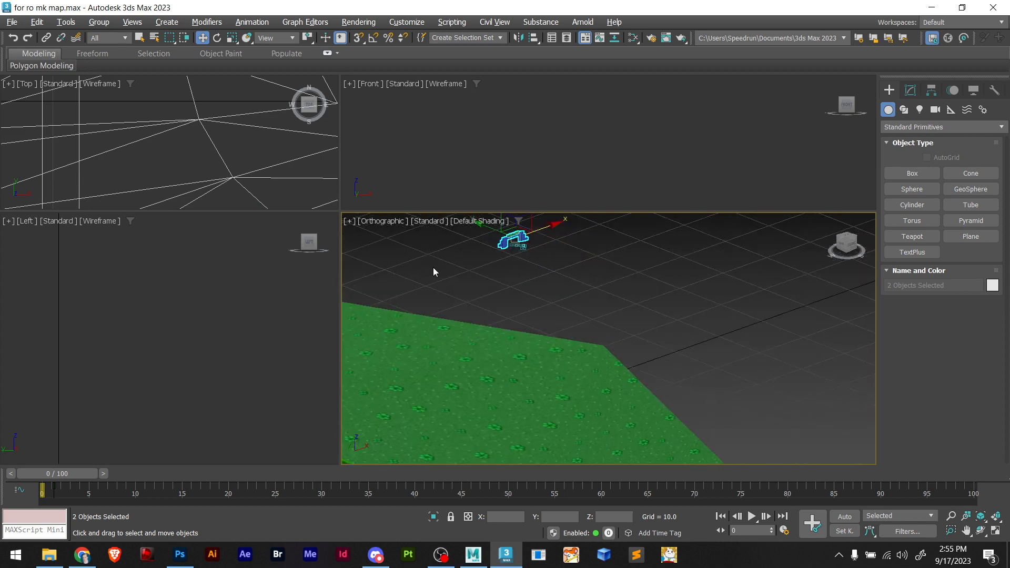
scroll(592, 292, "down", 4)
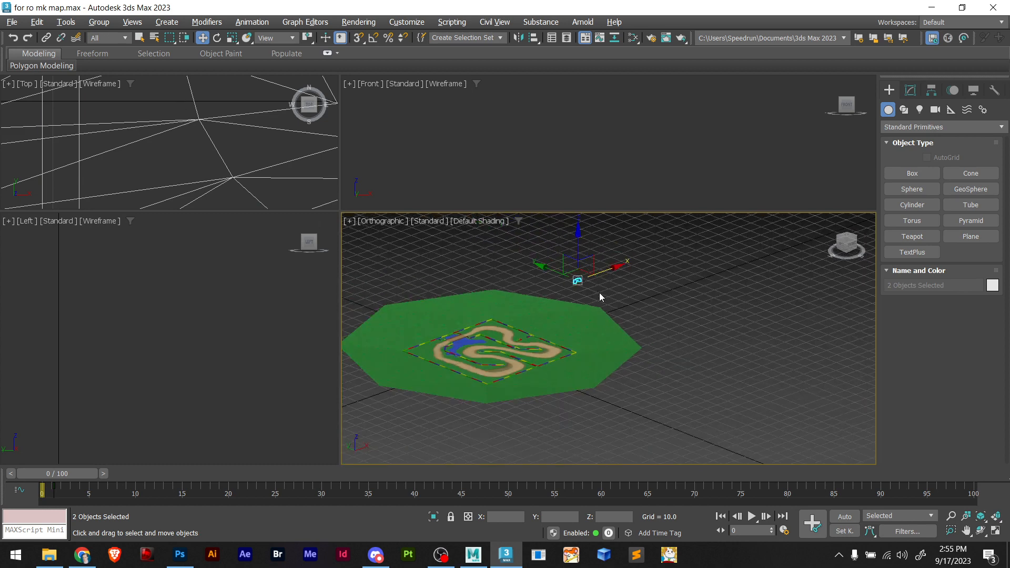
key("e")
key("r")
left_click_drag(594, 294, 605, 216)
left_click_drag(579, 68, 550, 489)
scroll(606, 261, "up", 5)
scroll(514, 390, "down", 2)
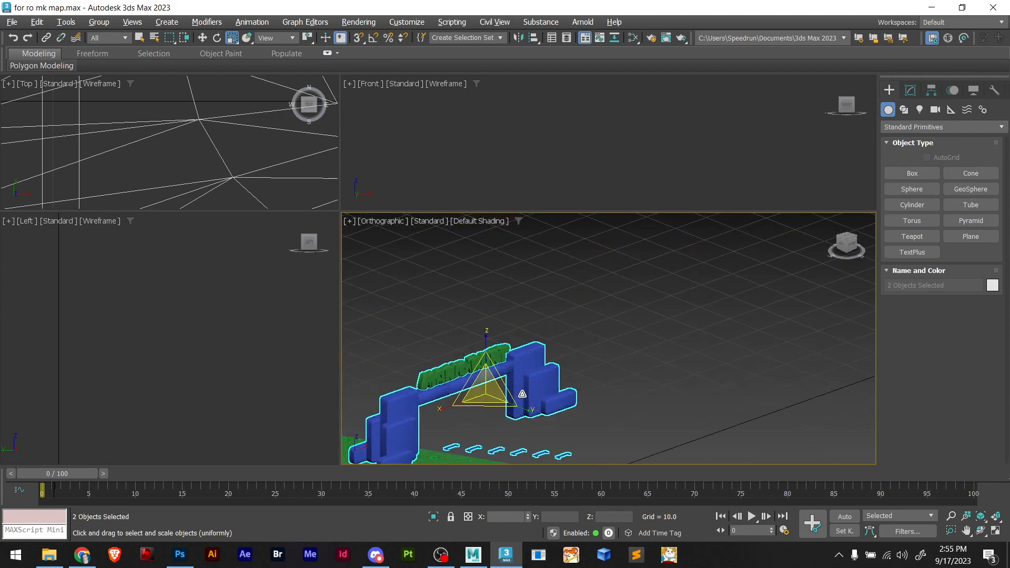
Export the start gate, ground brackets and lettering as mk2 in 3D Studio format, preserving MAX's texture coordinates
left_click(522, 432)
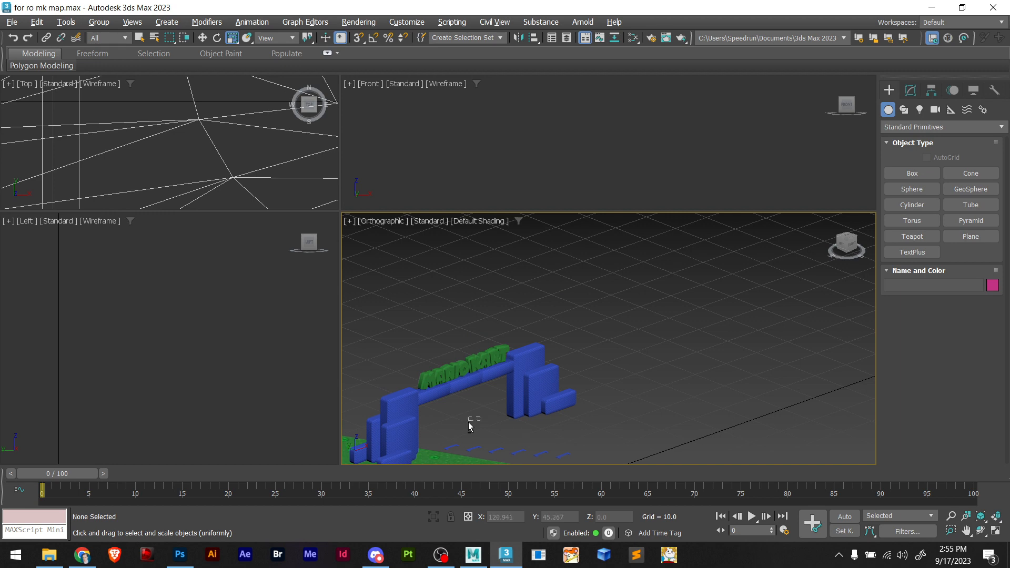
middle_click_drag(468, 422, 526, 397, "alt")
left_click_drag(609, 383, 384, 305)
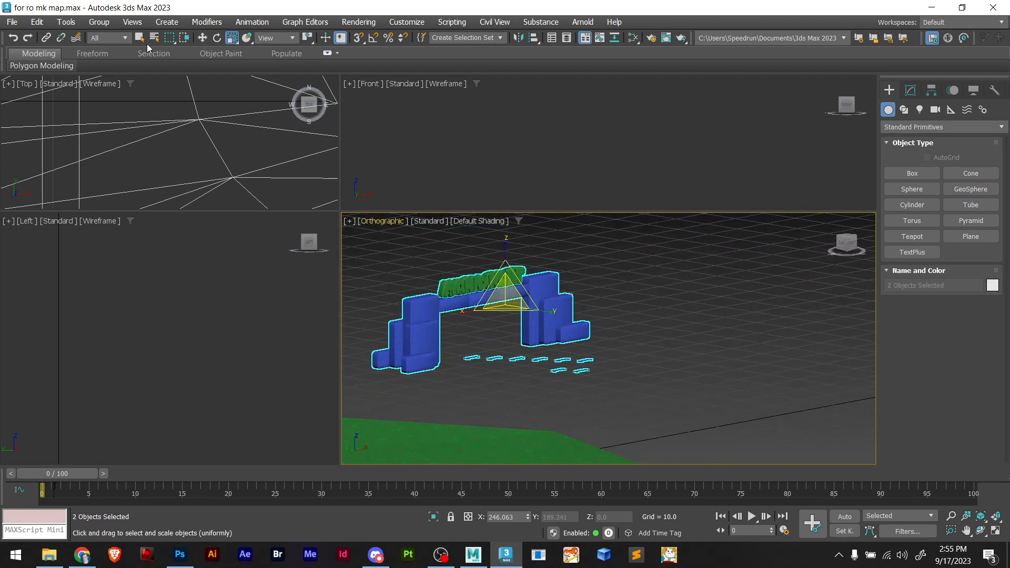
left_click(12, 21)
mouse_move(84, 216)
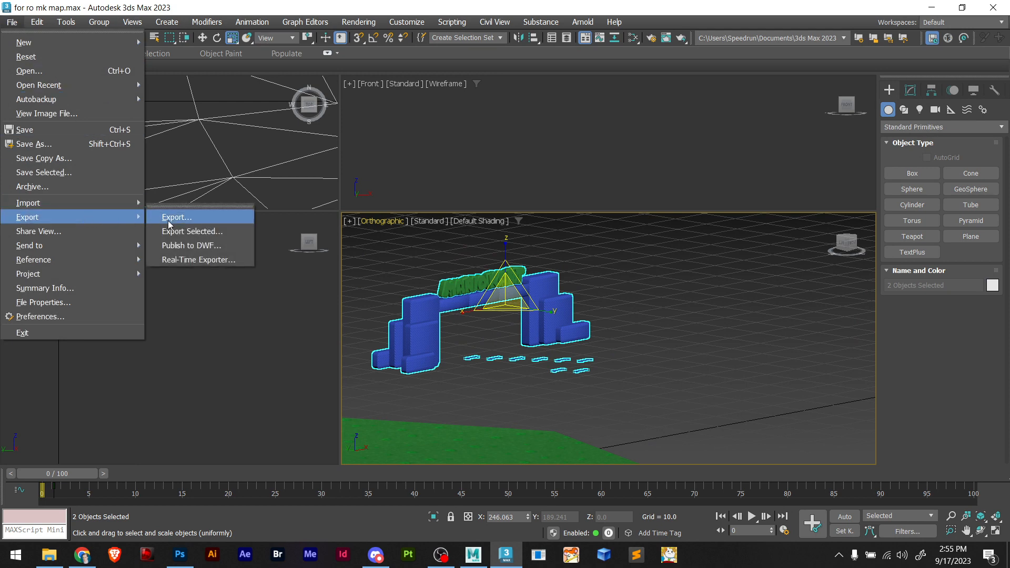
left_click(169, 221)
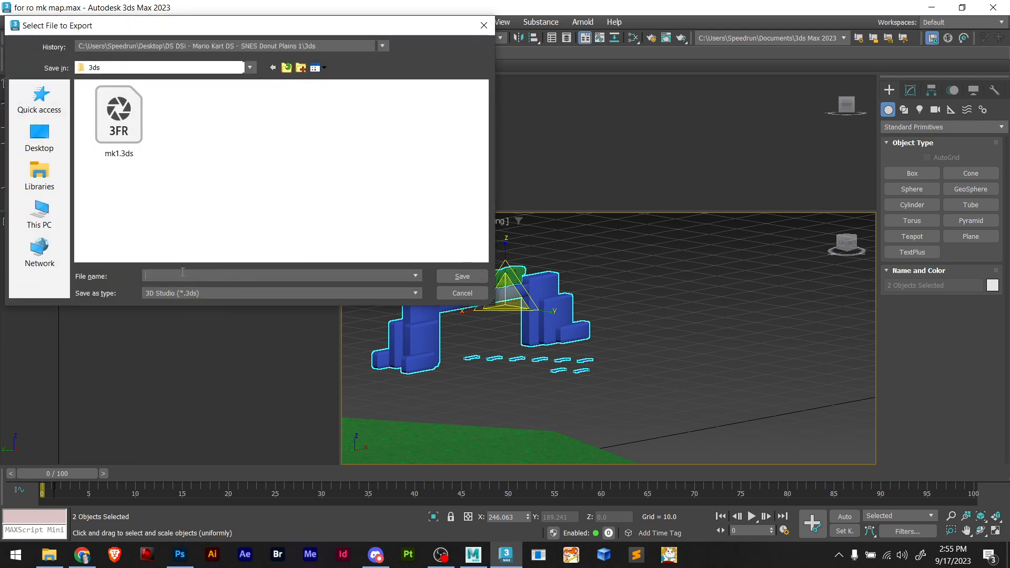
type("mk2")
key("Return")
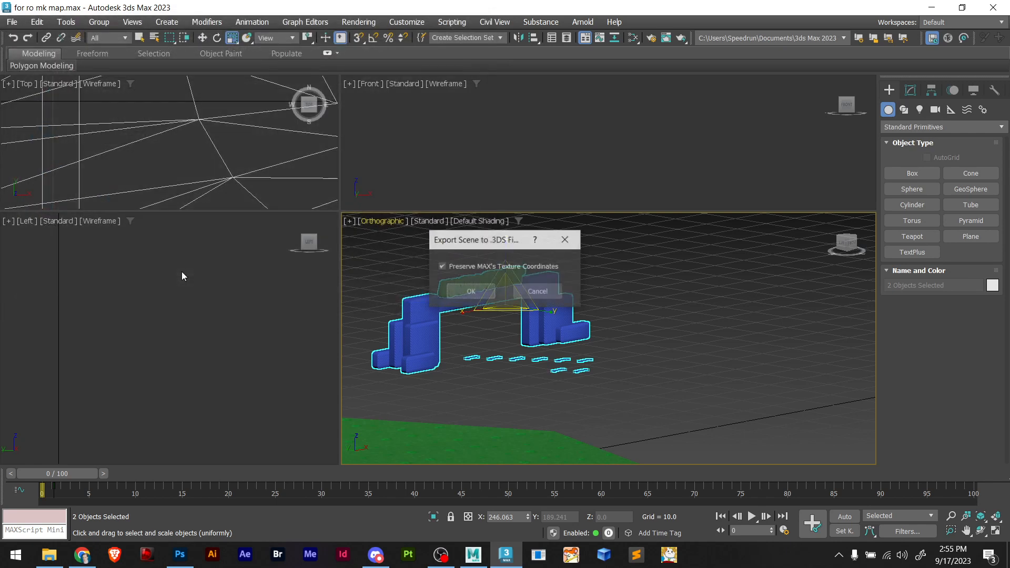
key("Return")
scroll(455, 341, "down", 5)
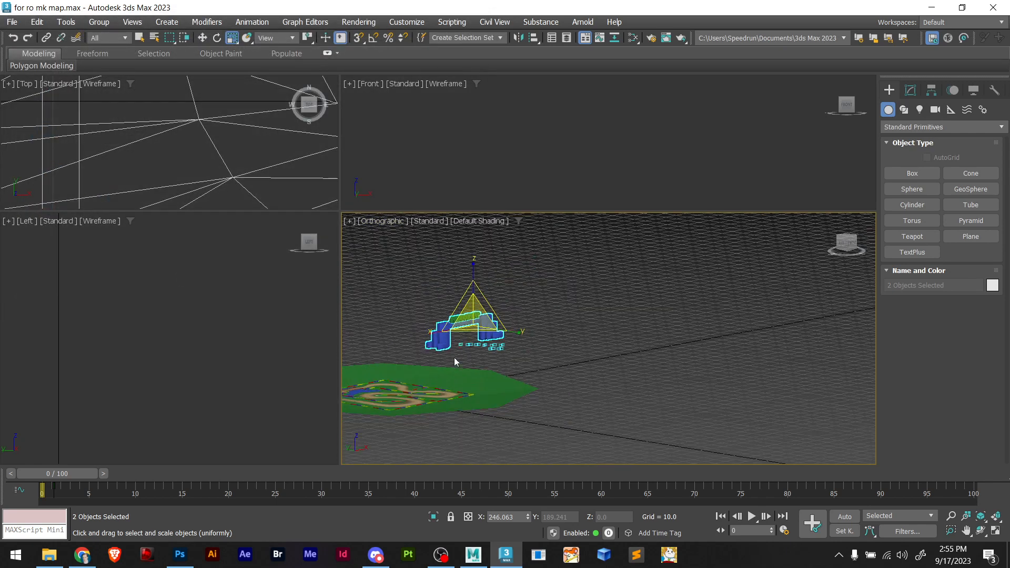
middle_click_drag(408, 348, 576, 402, "alt")
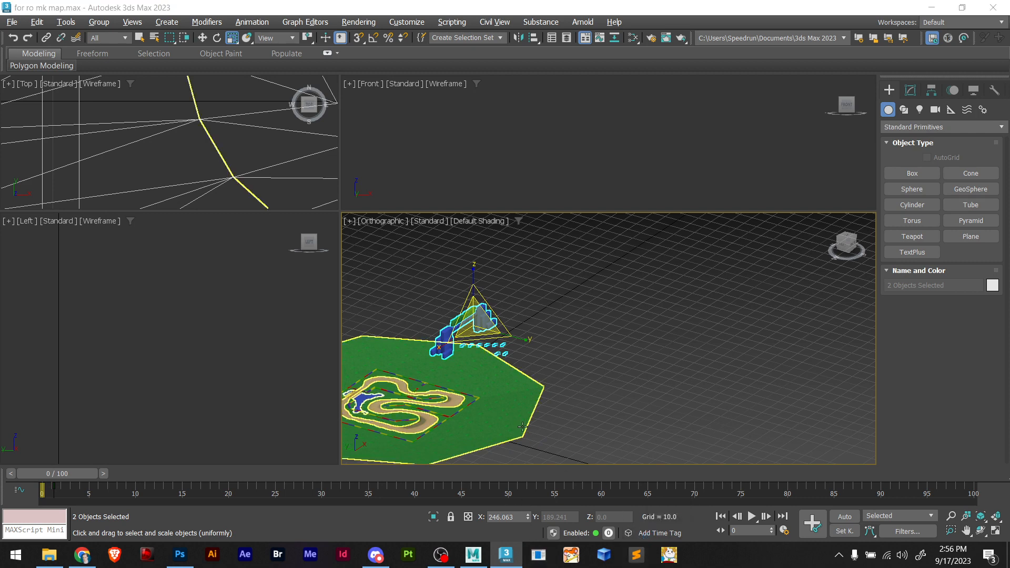
Dismiss Sublime Text's update notice and check the mk texture file names in the Mario Kart project's textures folder in File Explorer
key("alt+Tab")
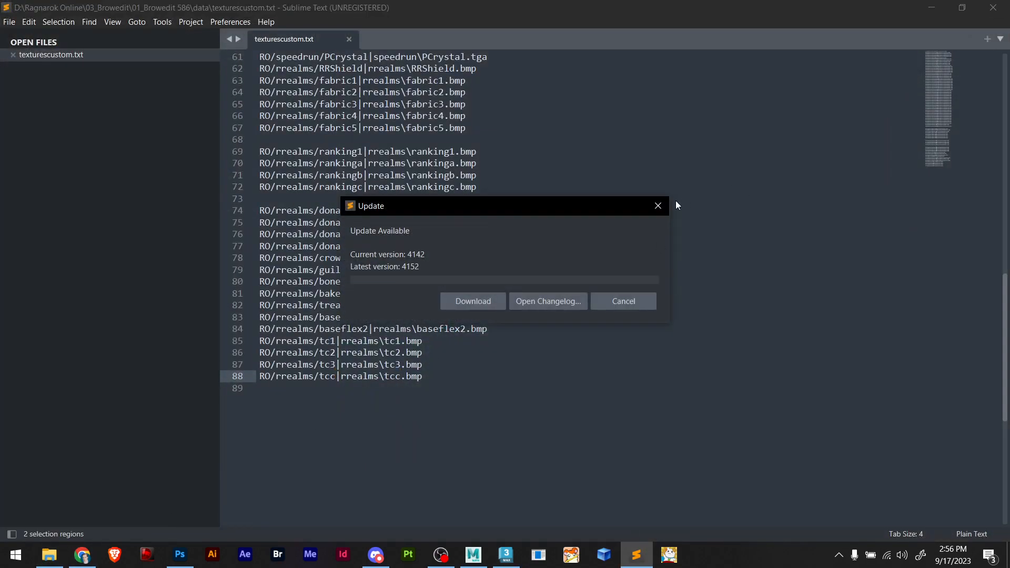
left_click(655, 207)
left_click(49, 555)
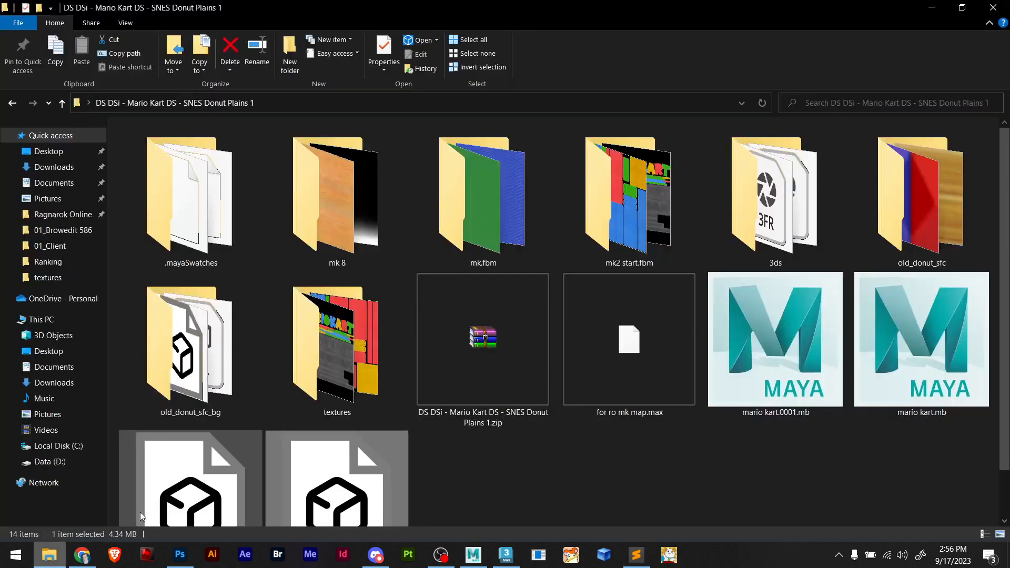
left_click(521, 456)
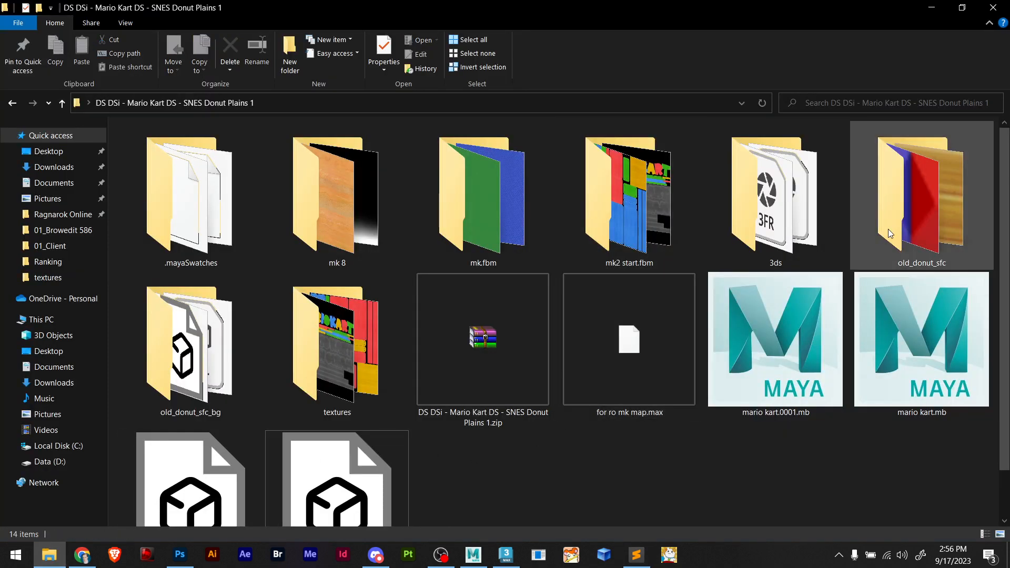
double_click(317, 323)
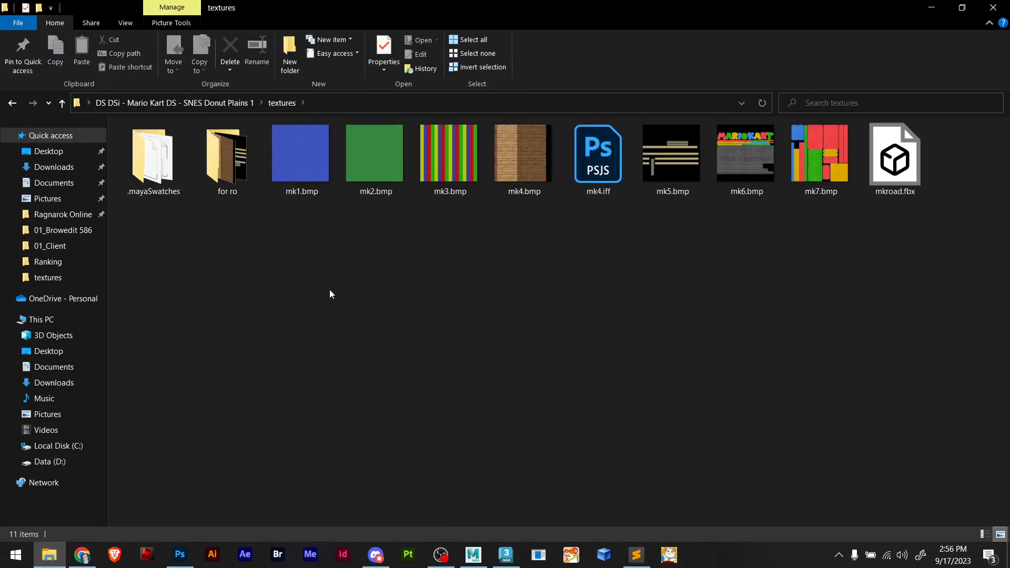
right_click(342, 272)
left_click(257, 308)
left_click_drag(270, 223, 520, 145)
left_click(290, 187)
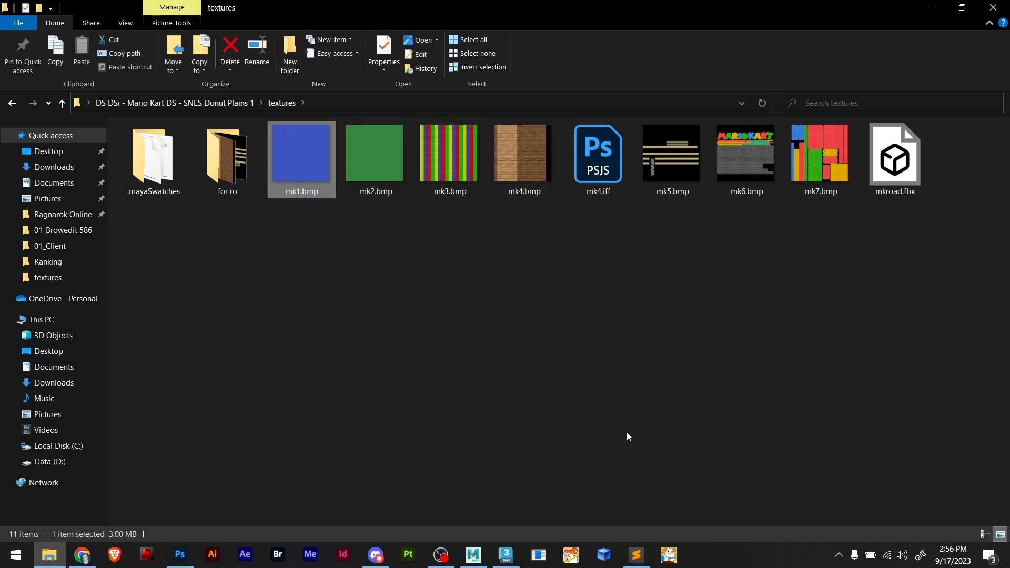
In Sublime Text, copy the spongeb48 entry of texturescustom.txt and paste it after a blank line below the tcc entry
left_click(636, 555)
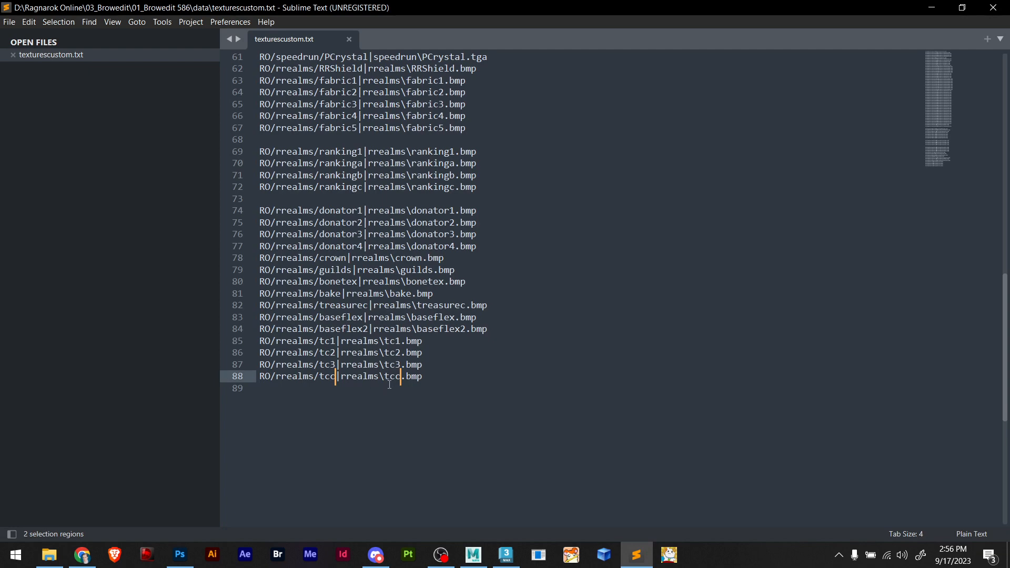
left_click(389, 384)
scroll(440, 363, "up", 7)
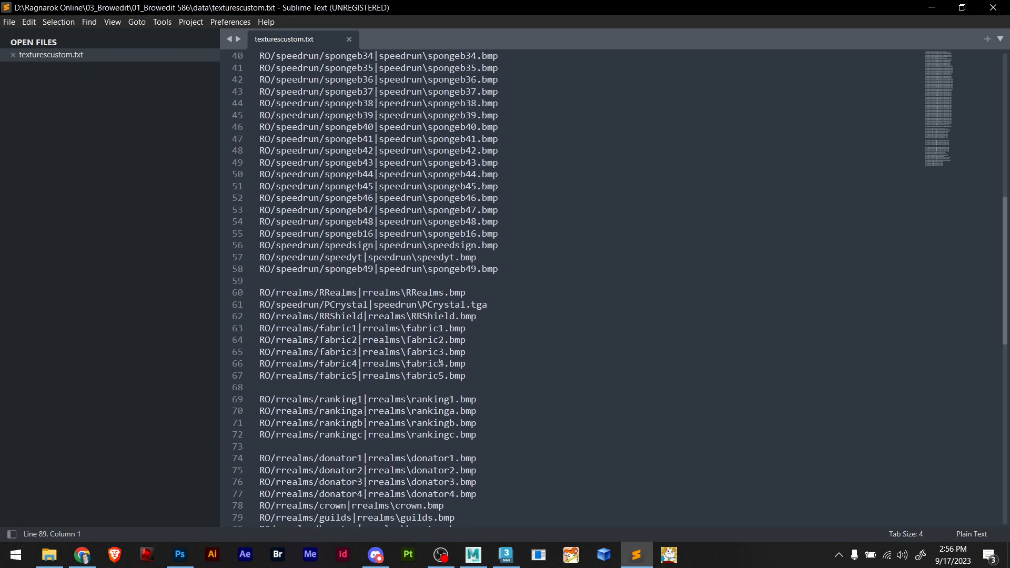
scroll(439, 363, "up", 2)
scroll(406, 358, "down", 3)
scroll(410, 357, "up", 3)
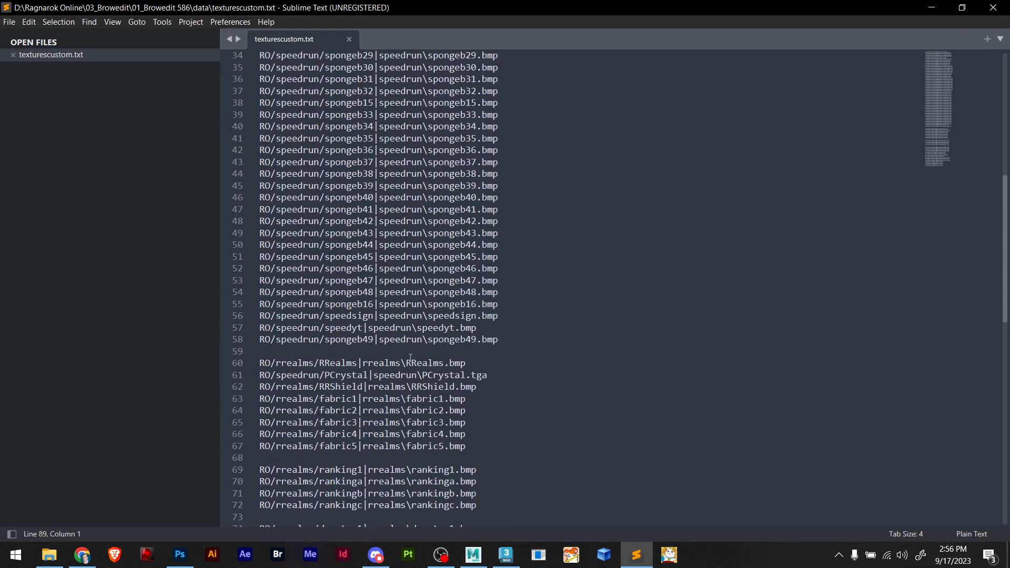
scroll(444, 326, "up", 5)
scroll(441, 335, "down", 6)
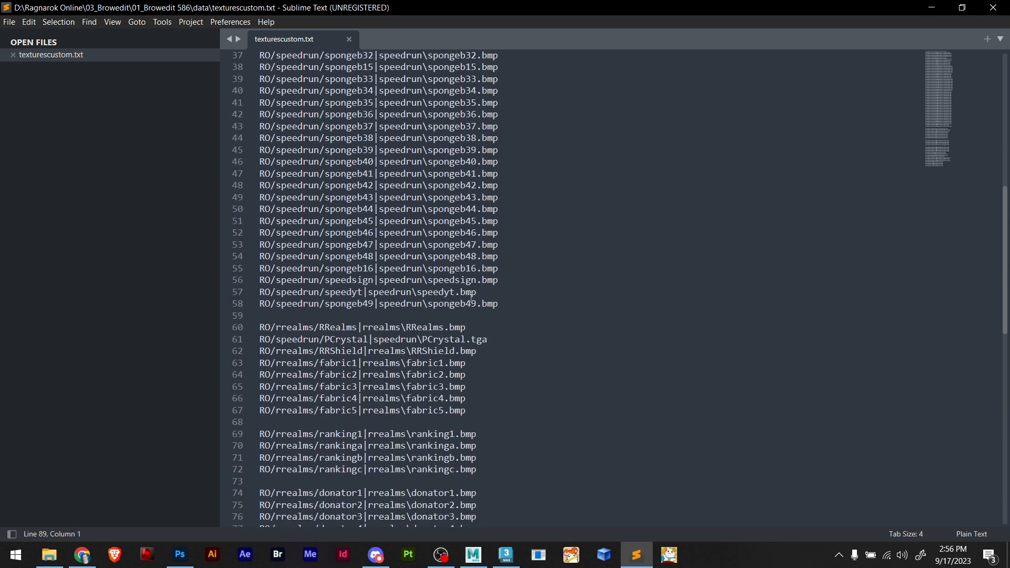
left_click_drag(499, 257, 258, 266)
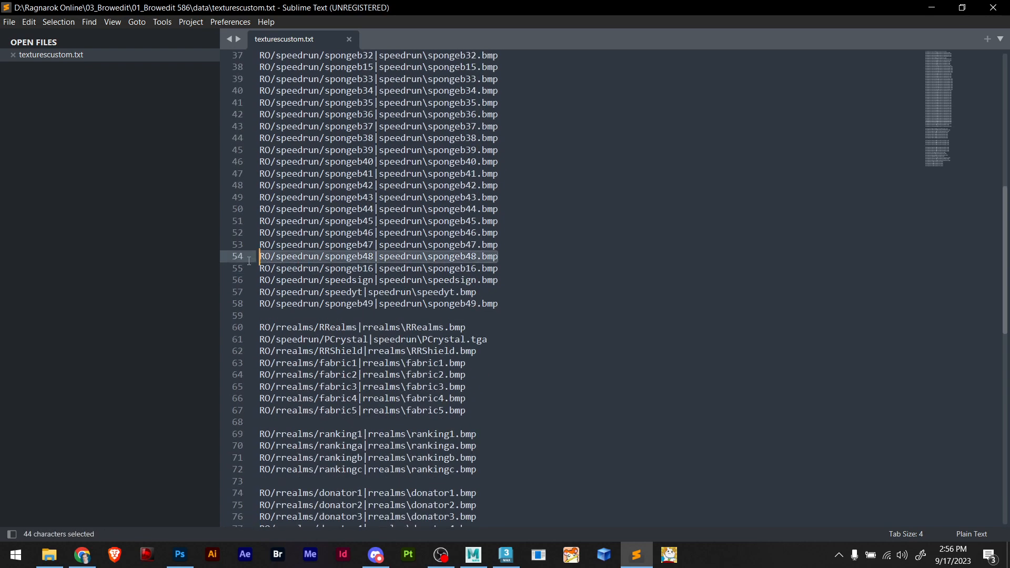
key("ctrl+c")
scroll(382, 303, "down", 9)
left_click(445, 343)
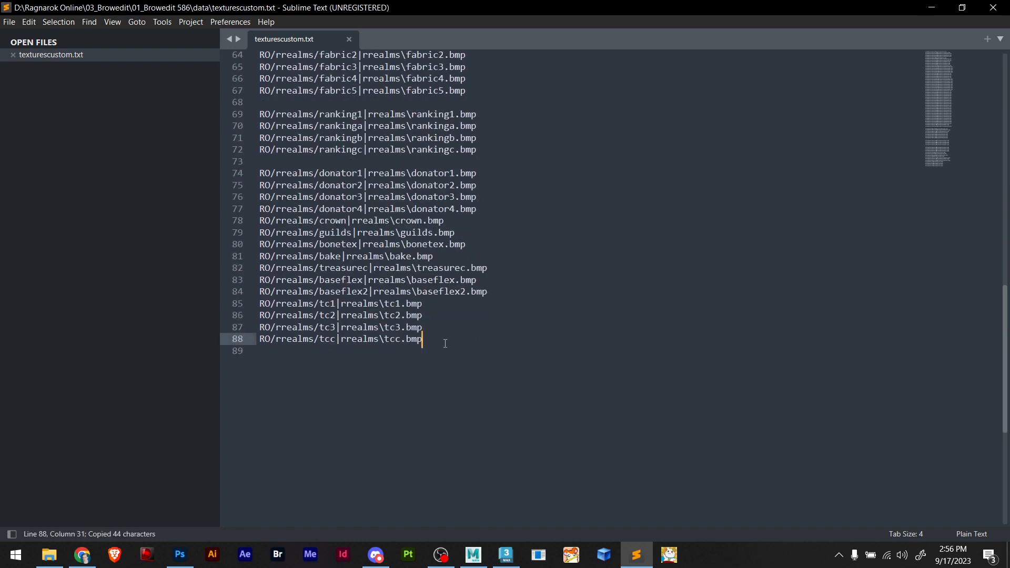
key("Return")
key("Return")
key("ctrl+v")
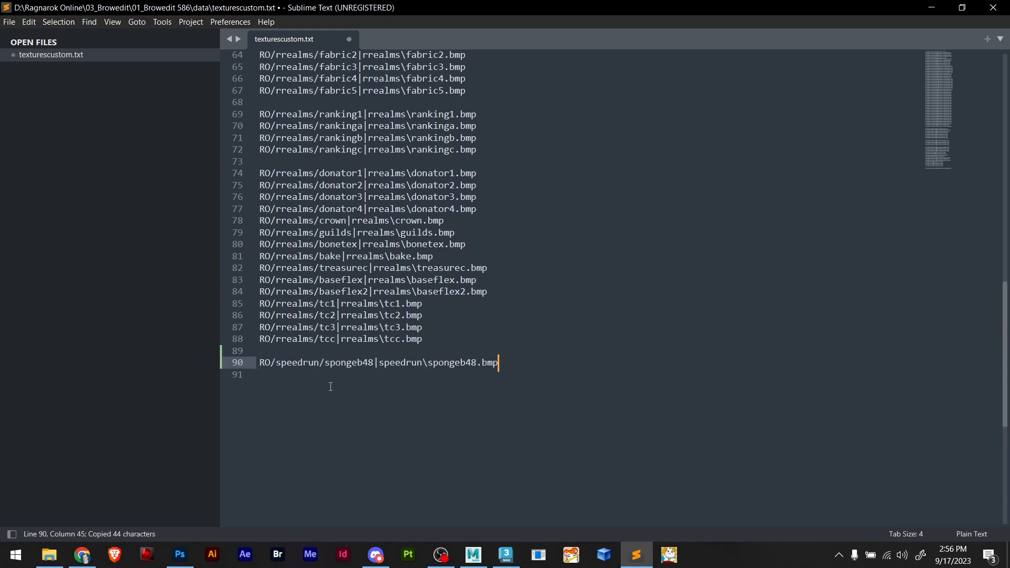
Replace both spongeb48 names in the pasted entry with mk1
double_click(344, 363)
double_click(444, 363, "ctrl")
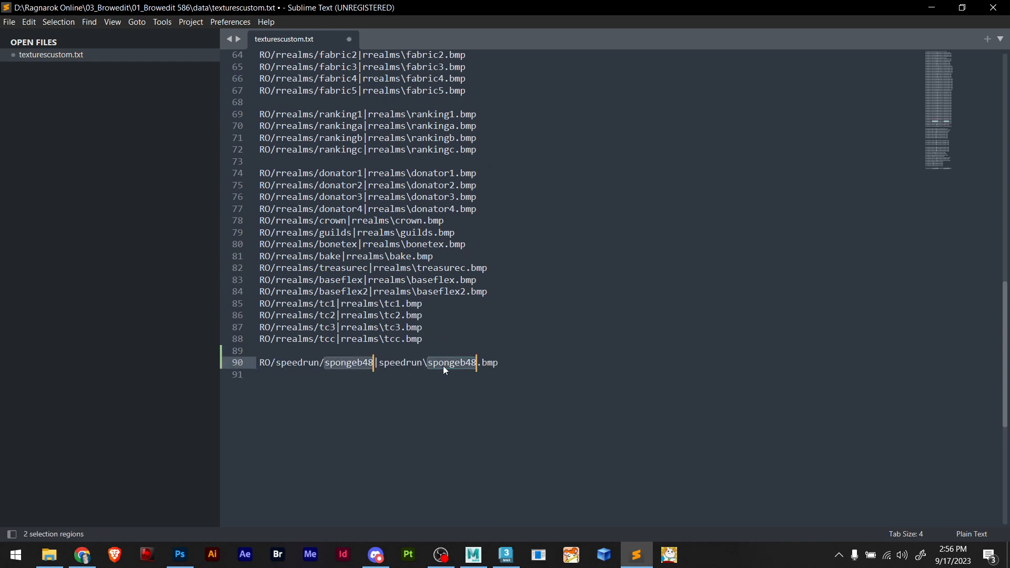
type("mk1")
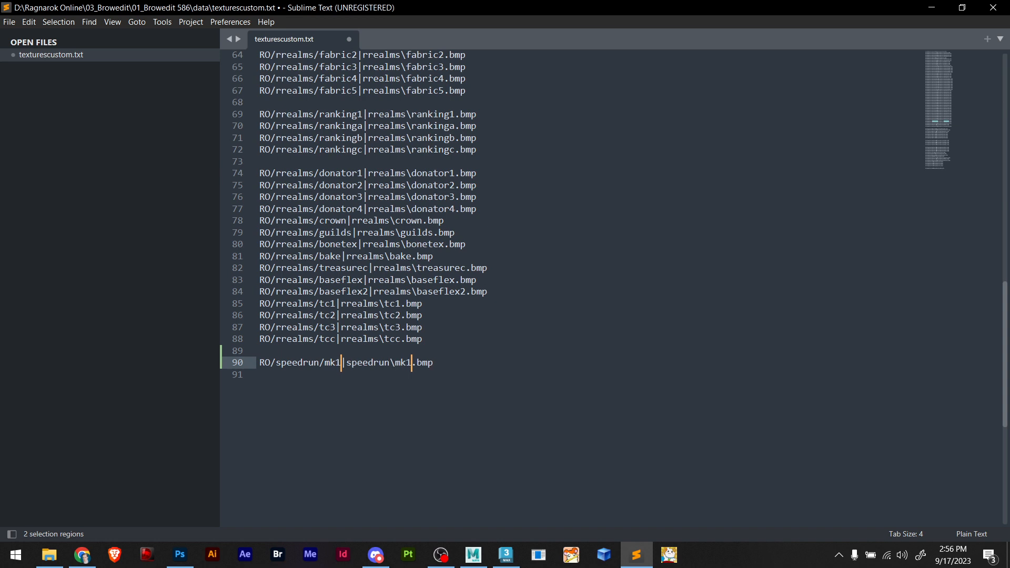
Copy the mk1 entry and paste it seven times on new lines directly below
left_click(456, 363)
left_click_drag(453, 362, 246, 368)
key("ctrl+c")
left_click(445, 366)
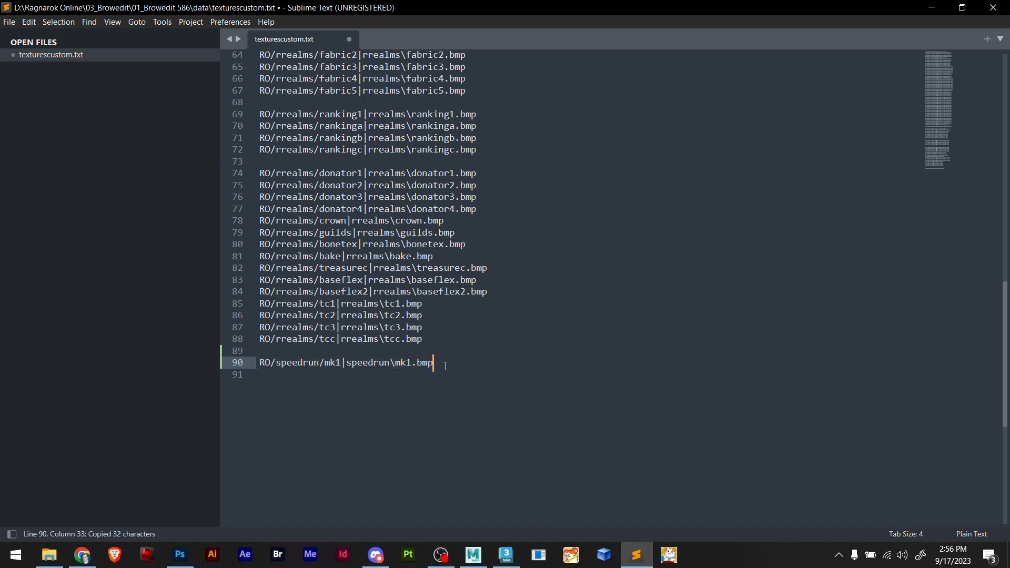
key("Return")
key("ctrl+v")
key("Return")
key("ctrl+v")
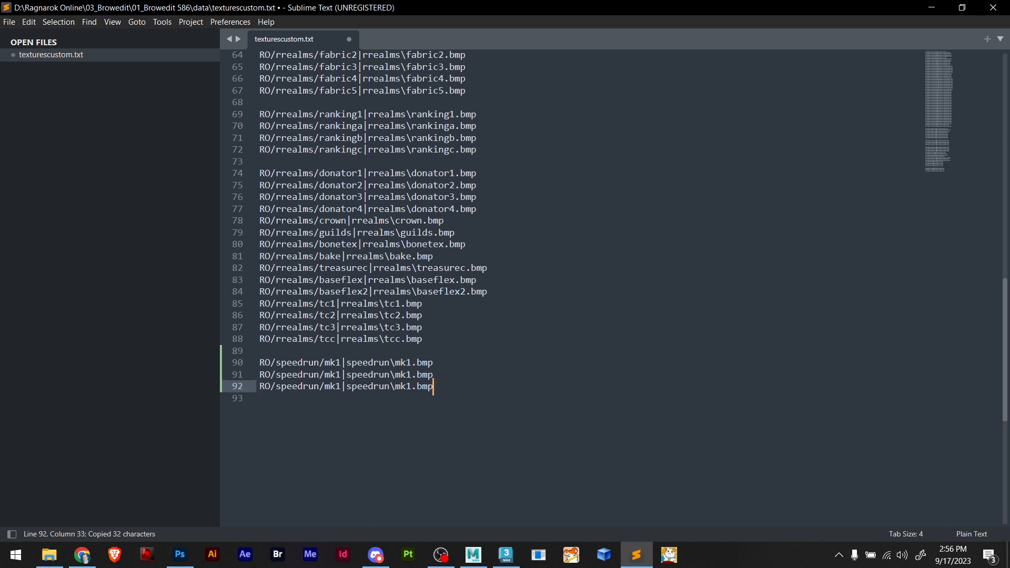
key("Return")
key("ctrl+v")
key("Return")
key("ctrl+v")
key("Return")
key("ctrl+v")
key("Return")
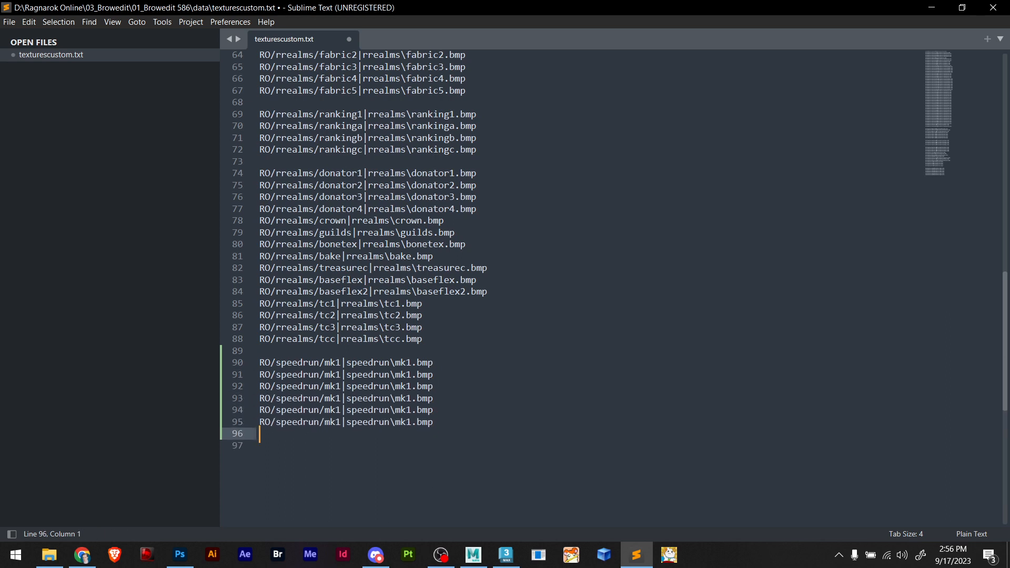
key("ctrl+v")
key("Return")
key("ctrl+v")
Renumber both texture names in the first six copied entries as mk2, mk3, mk4, mk5, mk6 and mk7
left_click(342, 375)
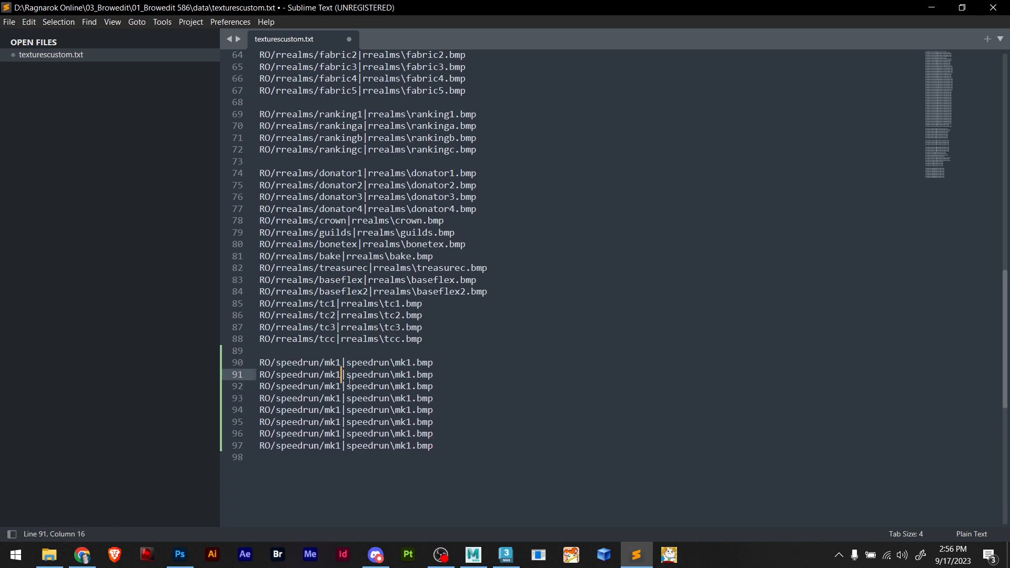
left_click(411, 375, "ctrl")
key("BackSpace")
type("2")
key("Down")
key("BackSpace")
type("3")
key("Down")
key("BackSpace")
type("4")
key("Down")
key("BackSpace")
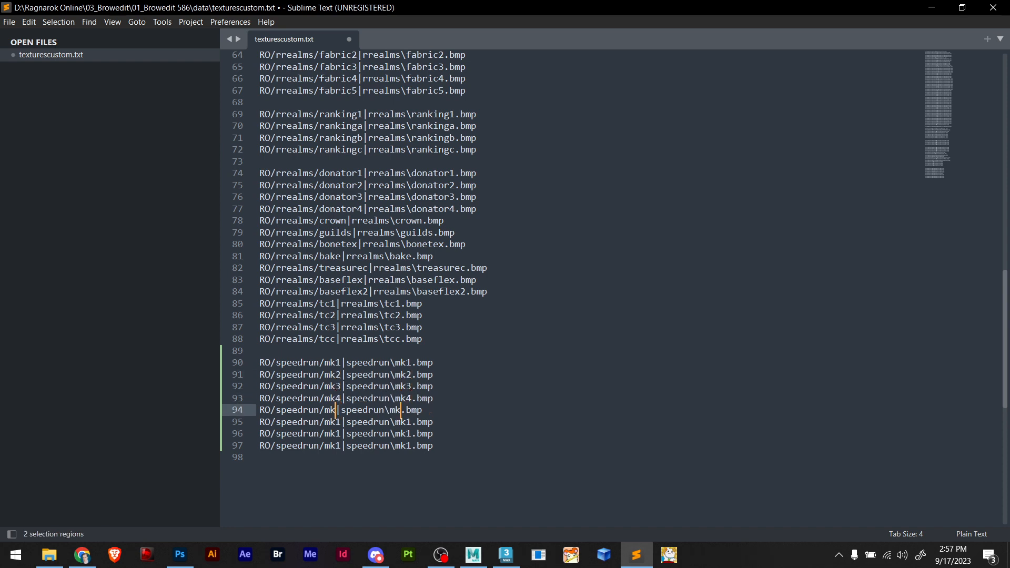
type("5")
key("Down")
key("BackSpace")
type("6")
key("Down")
key("BackSpace")
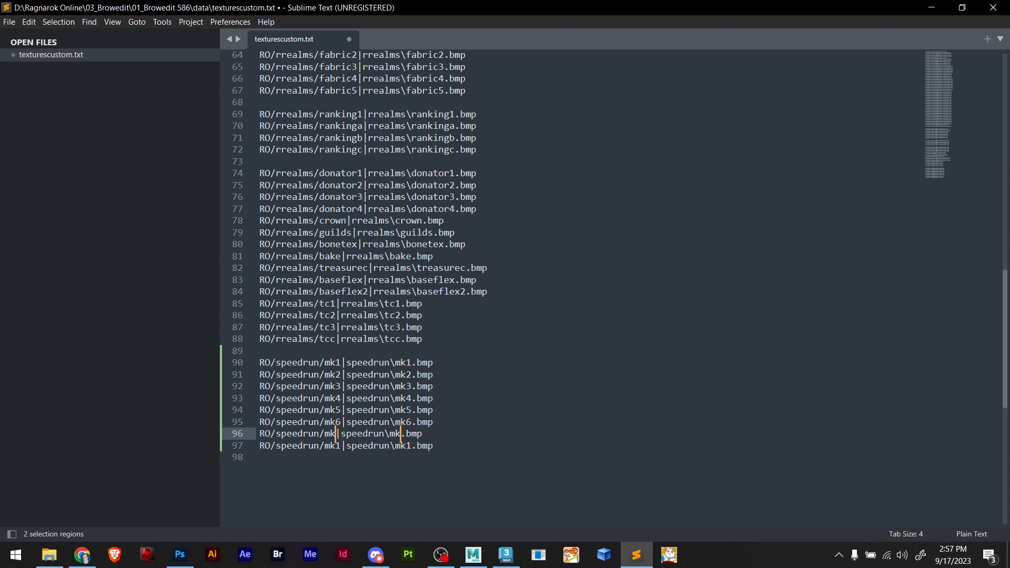
type("7")
Delete the surplus mk1 entry below mk7 and save texturescustom.txt
left_click_drag(434, 445, 260, 448)
key("BackSpace")
key("BackSpace")
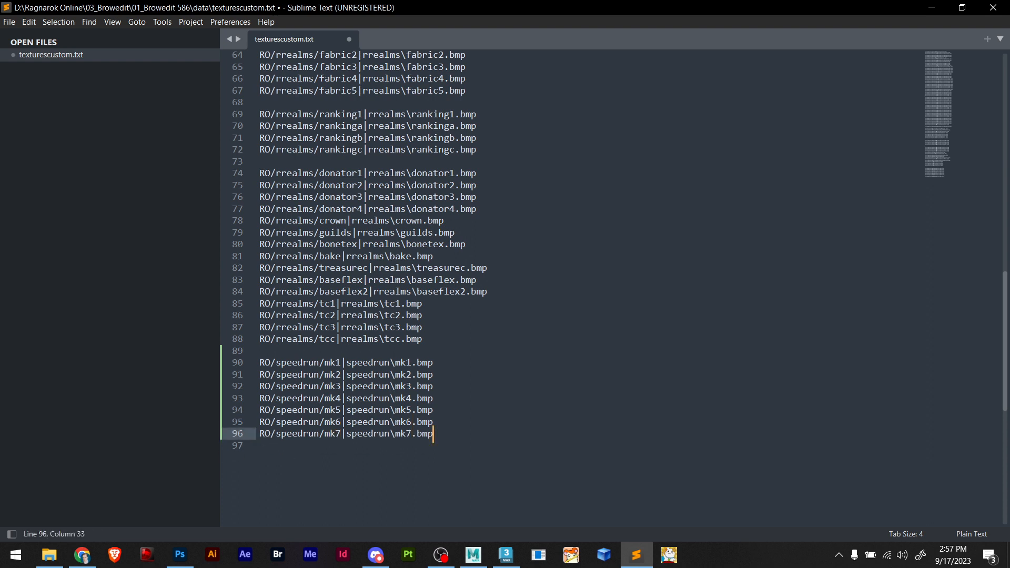
key("ctrl+s")
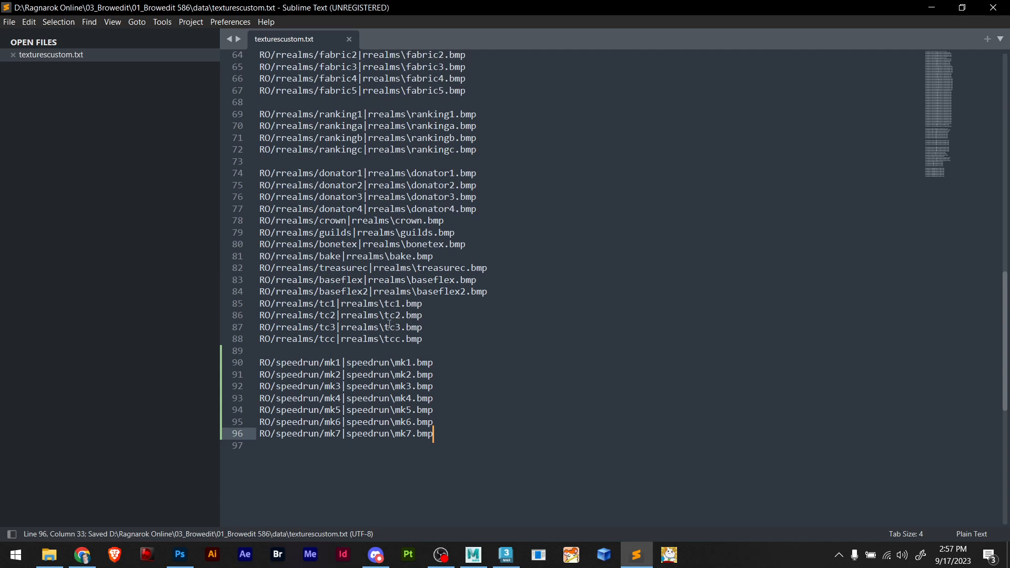
Open speedbrow.grf in GRF Editor, view its data\texture\speedrun folder, and return to texturescustom.txt in Sublime Text
left_click(929, 9)
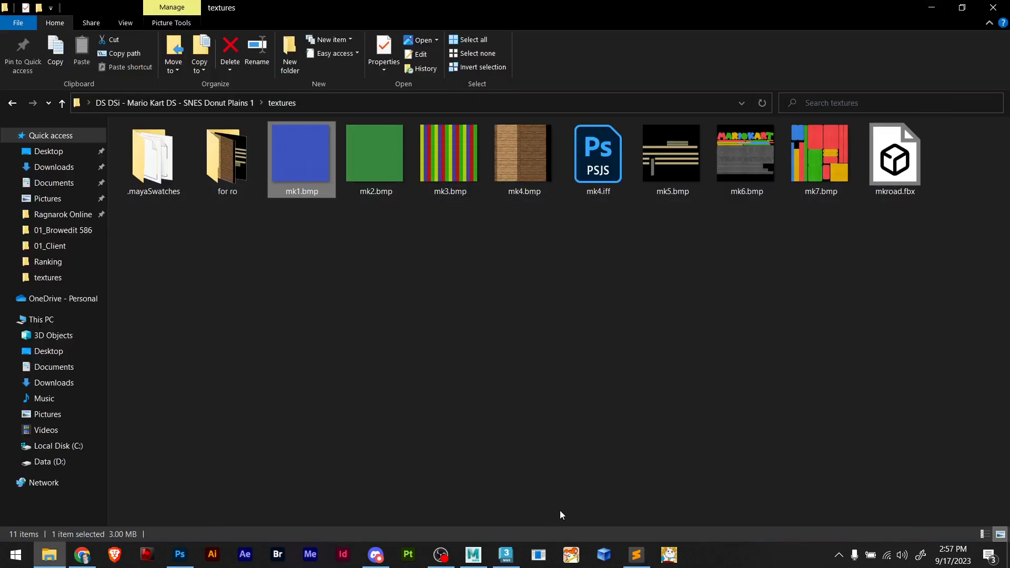
right_click(604, 555)
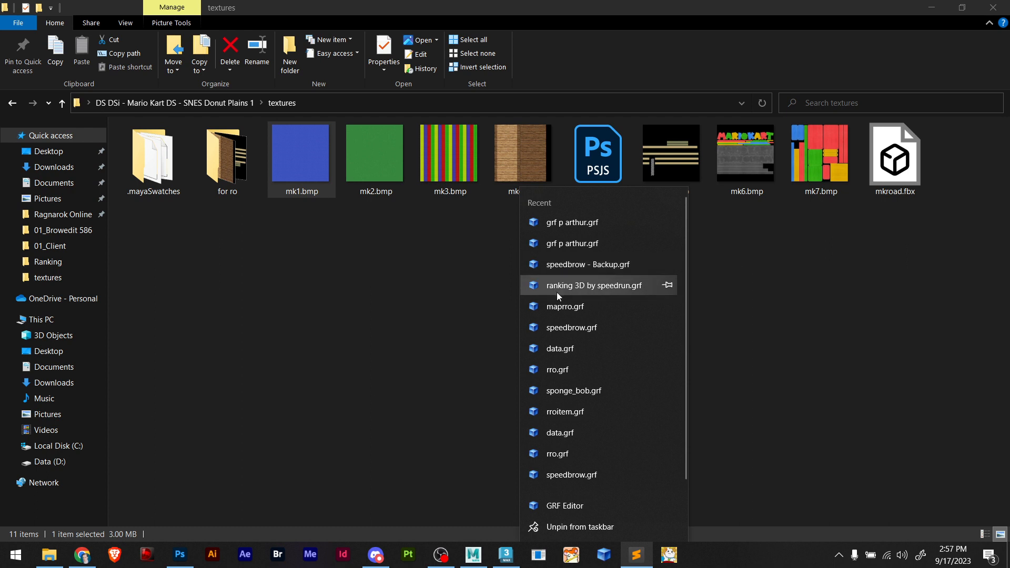
left_click(558, 328)
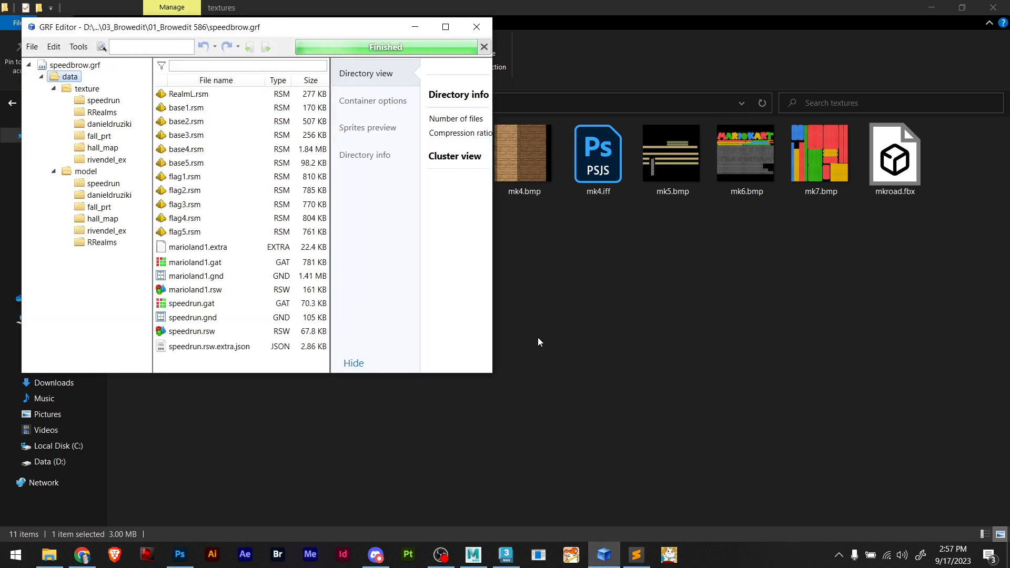
left_click_drag(205, 32, 419, 181)
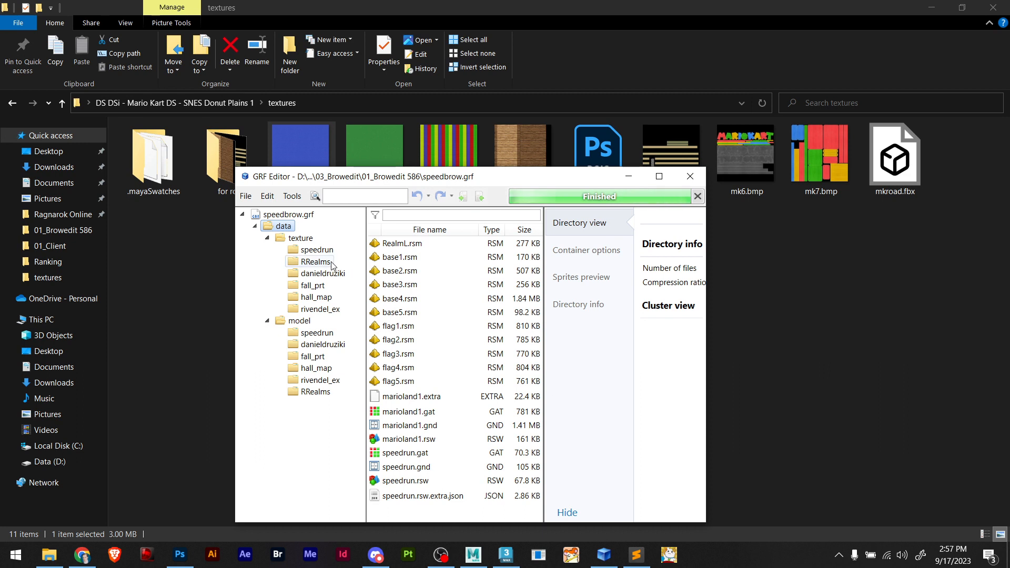
left_click(305, 255)
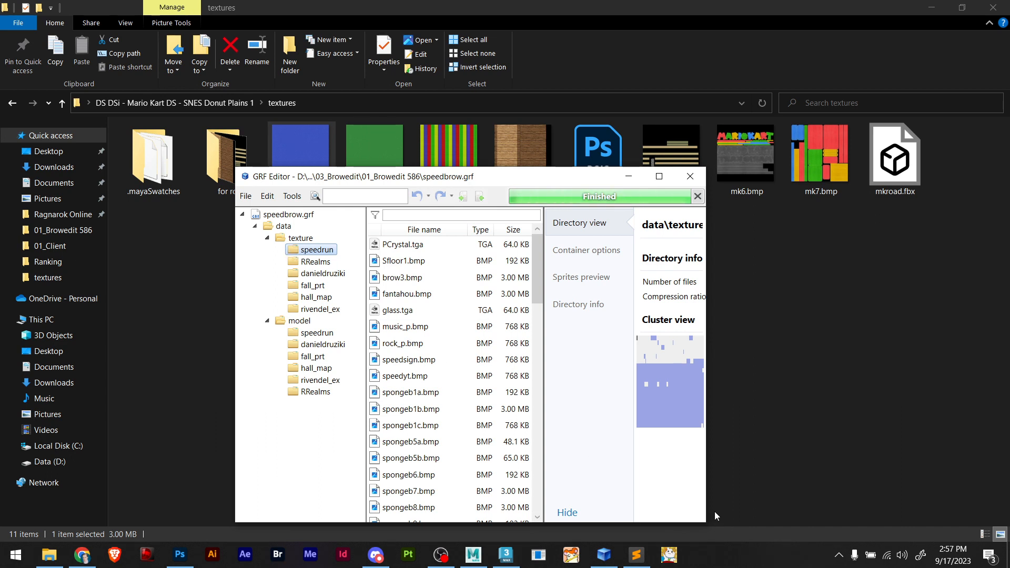
left_click(637, 555)
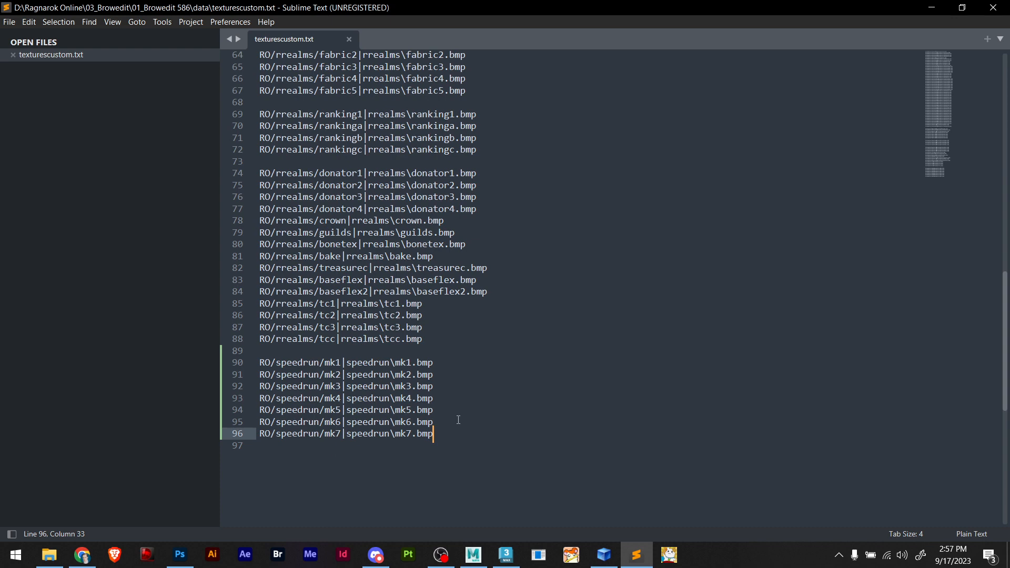
Switch to the Mario Kart textures folder in File Explorer and check which textures its for ro subfolder holds
left_click(931, 7)
left_click(843, 269)
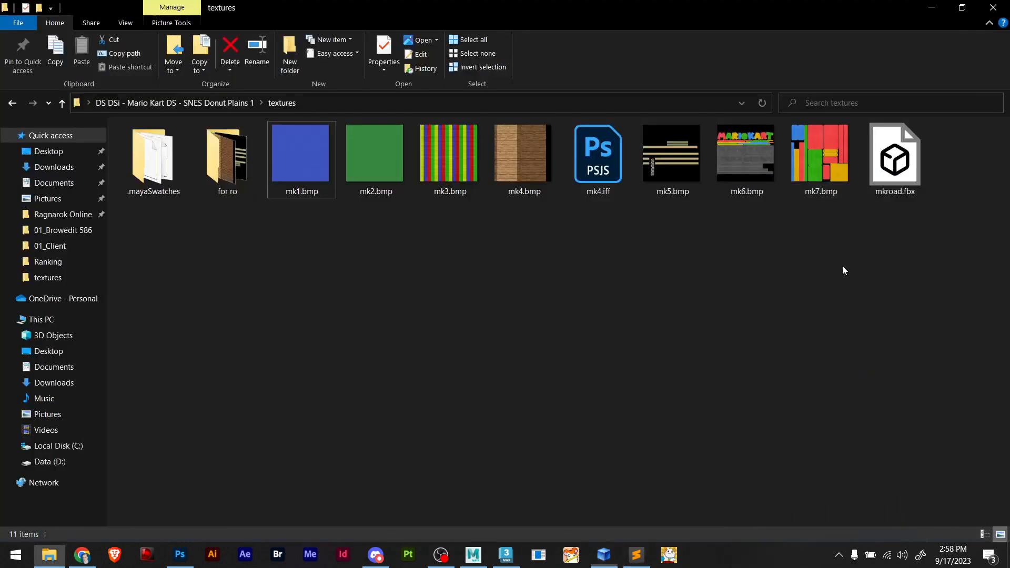
left_click_drag(272, 257, 505, 148)
left_click_drag(670, 219, 818, 167, "ctrl")
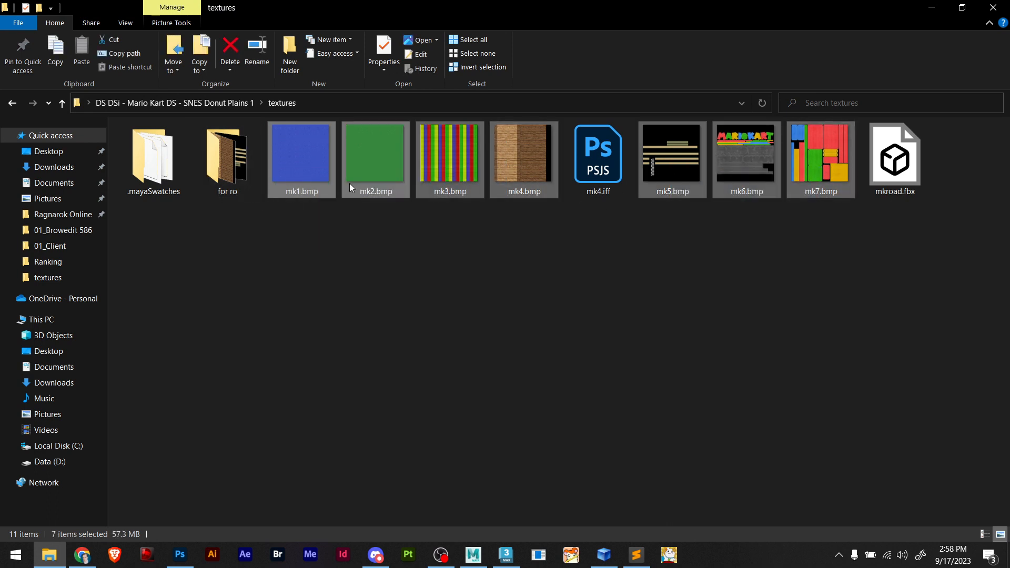
left_click(751, 225)
left_click(746, 174)
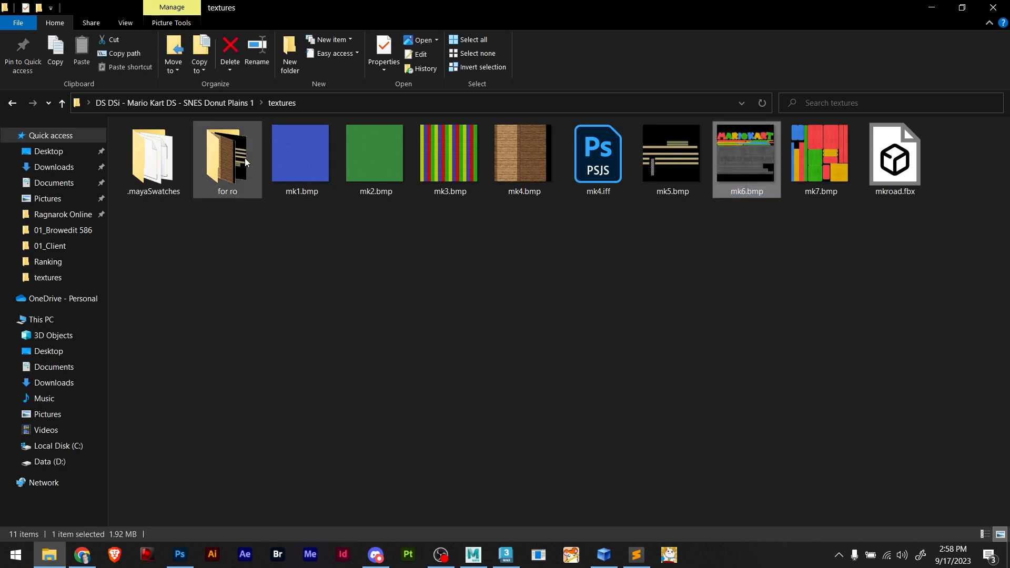
double_click(206, 165)
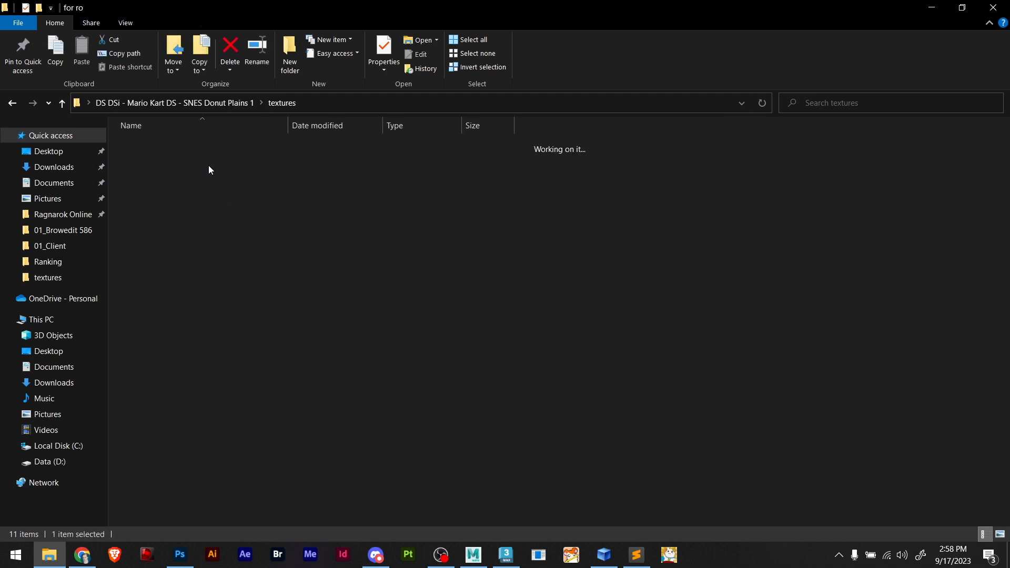
left_click(12, 103)
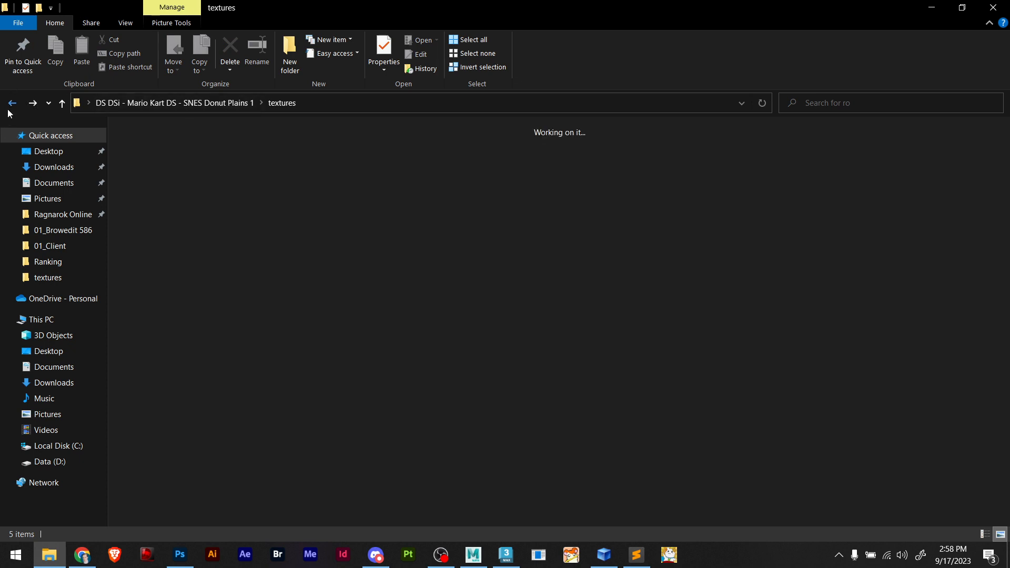
Copy mk6.bmp and mk7.bmp from the textures folder into the for ro subfolder
left_click_drag(739, 225, 670, 188)
key("ctrl+c")
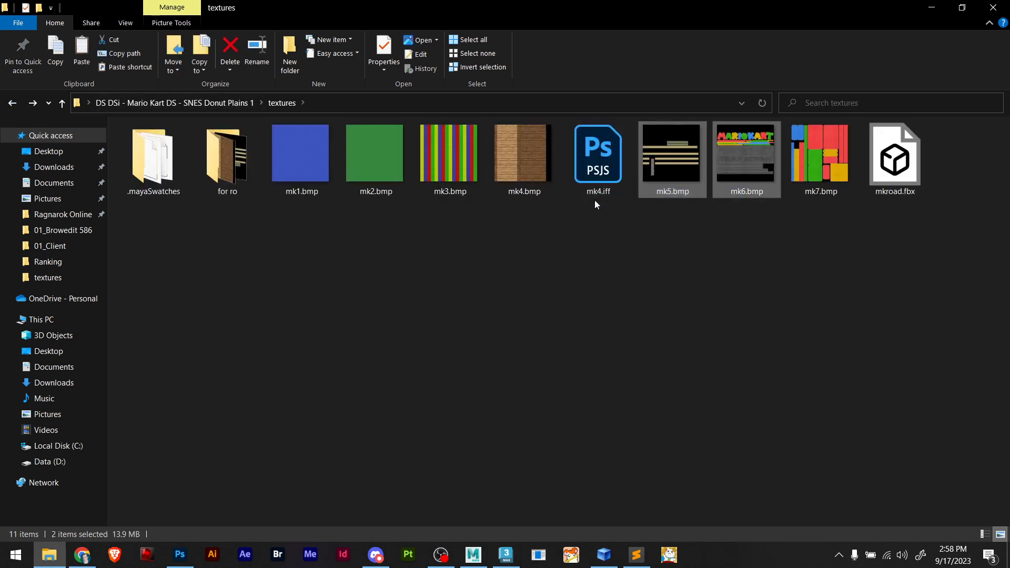
left_click_drag(821, 226, 717, 184)
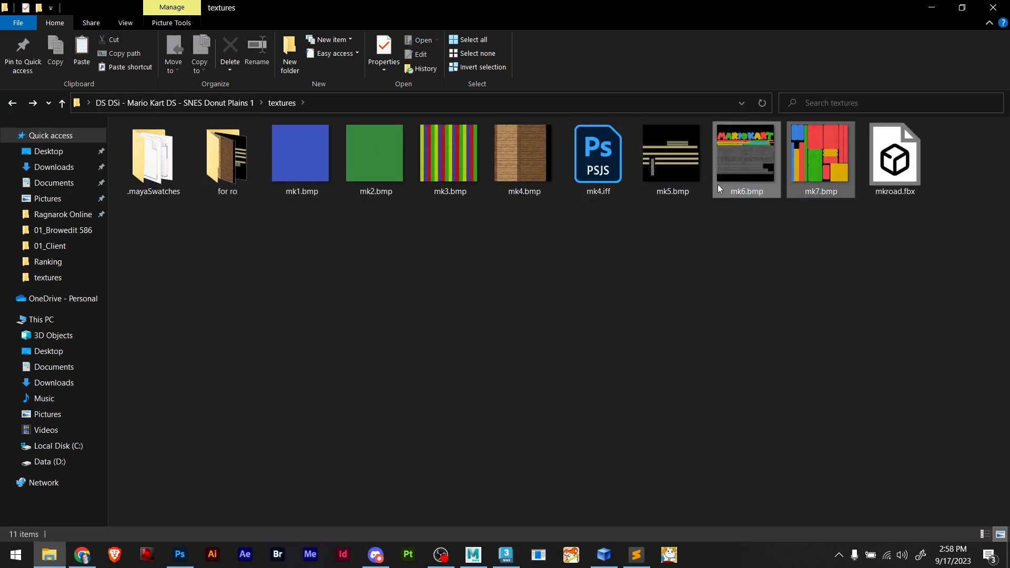
double_click(199, 156)
key("ctrl+v")
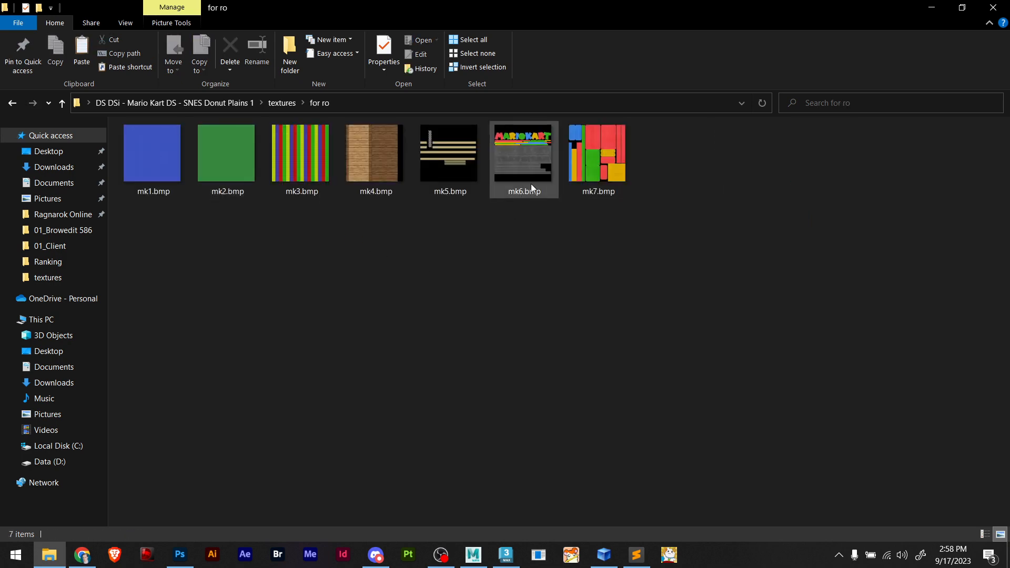
Open the for ro copies of mk6.bmp and mk7.bmp in Photoshop, flip both canvases vertically and save them
left_click_drag(663, 232, 889, 47)
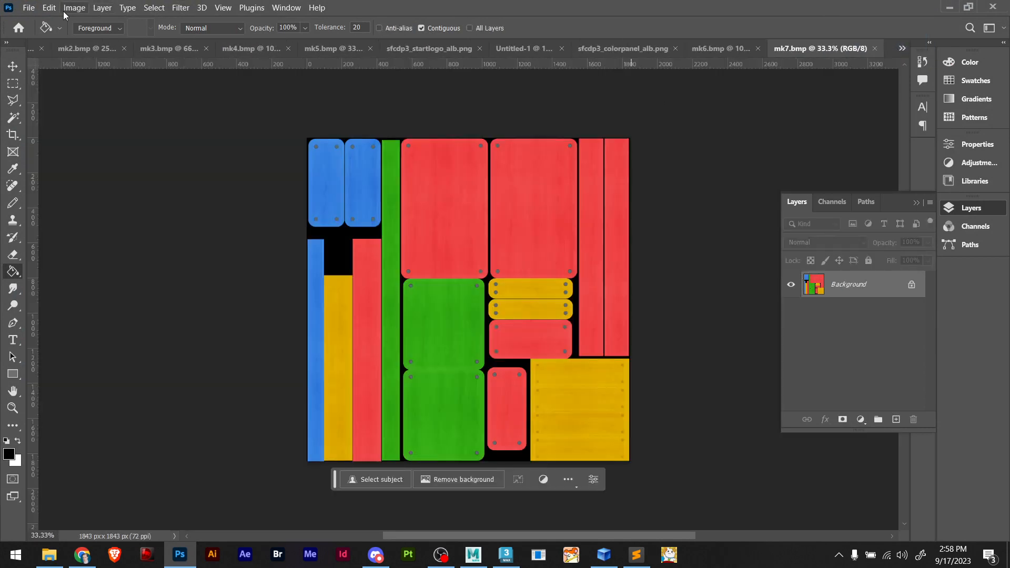
left_click(74, 7)
mouse_move(126, 122)
left_click(263, 190)
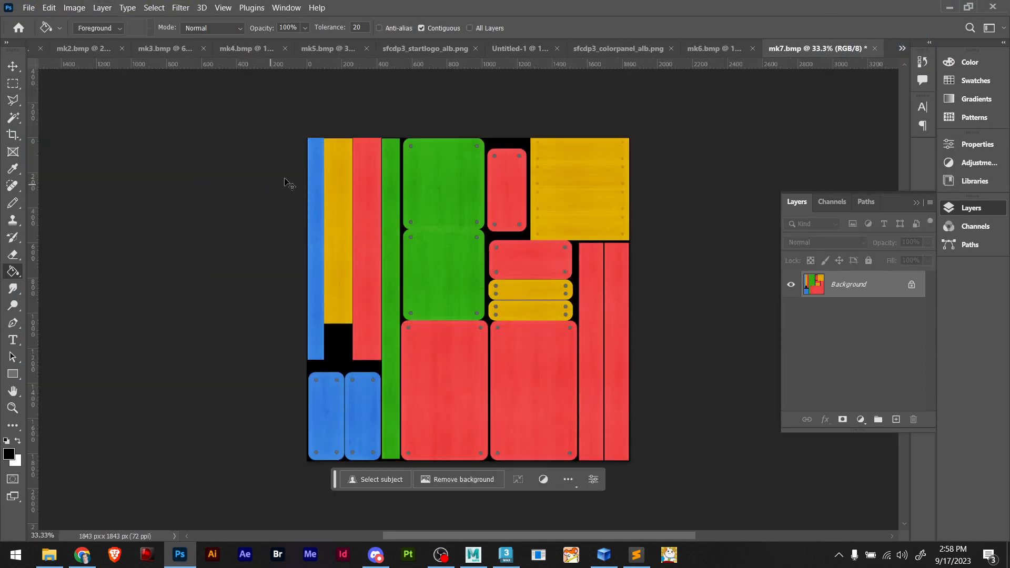
left_click(715, 50)
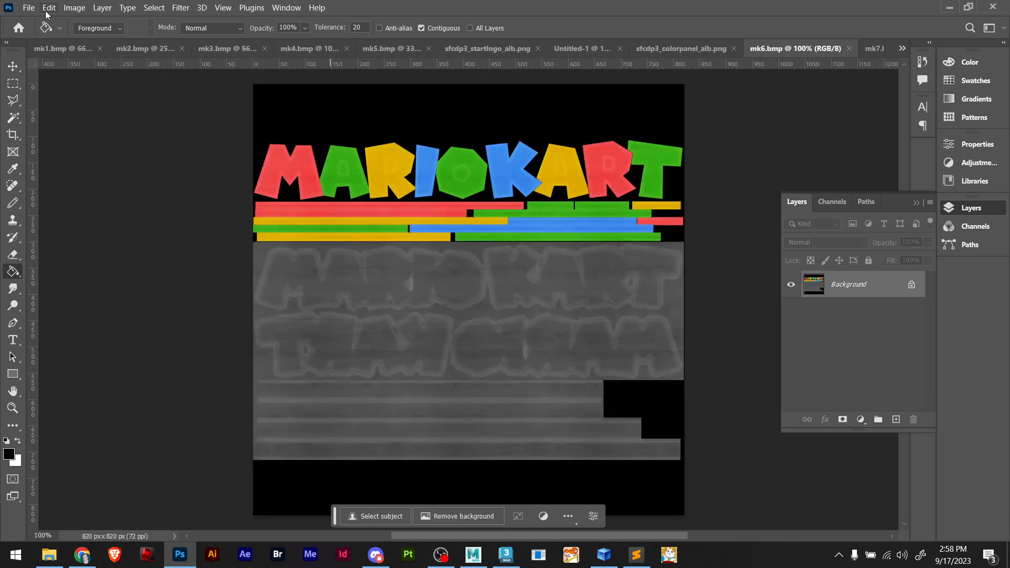
left_click(74, 7)
mouse_move(126, 122)
left_click(279, 191)
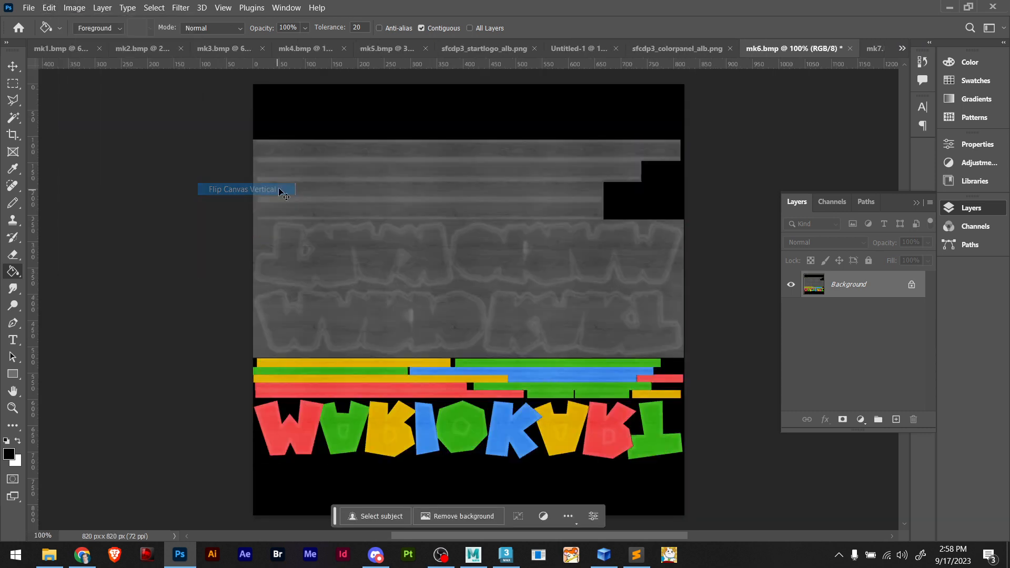
left_click(950, 8)
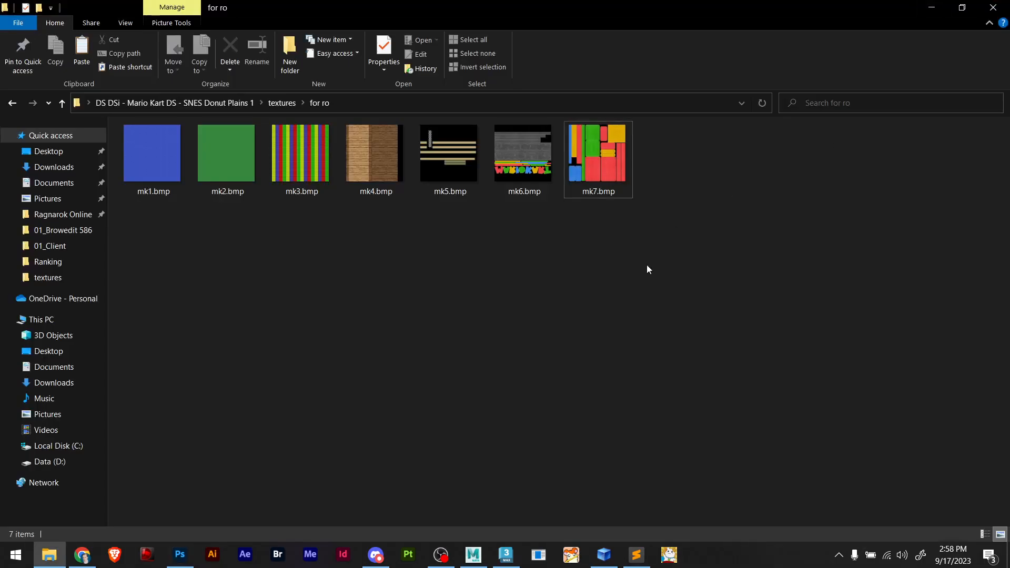
Add mk1.bmp through mk7.bmp from for ro to data\texture\speedrun in speedbrow.grf, save the GRF and close GRF Editor
left_click_drag(647, 268, 179, 192)
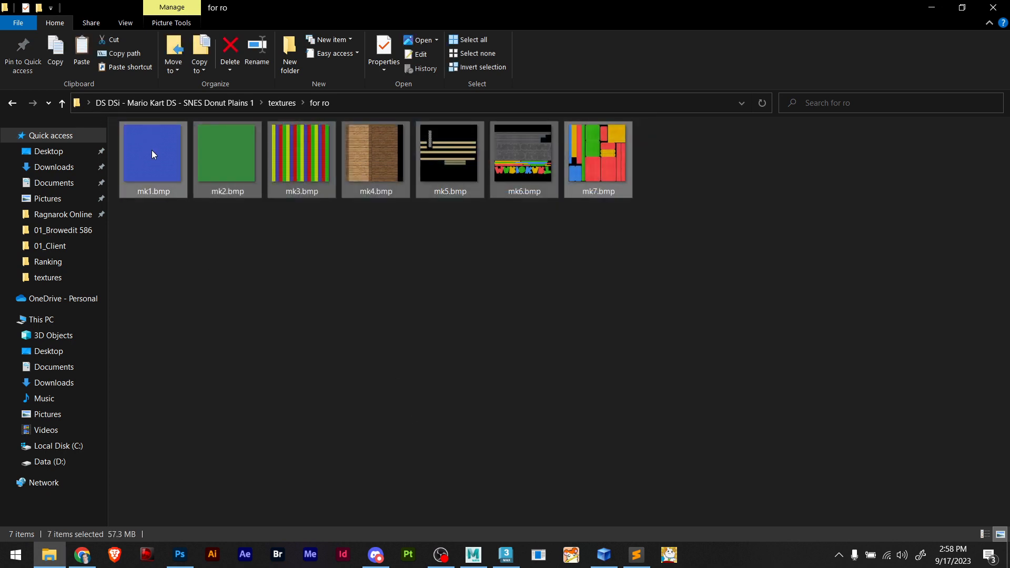
left_click_drag(153, 154, 313, 250)
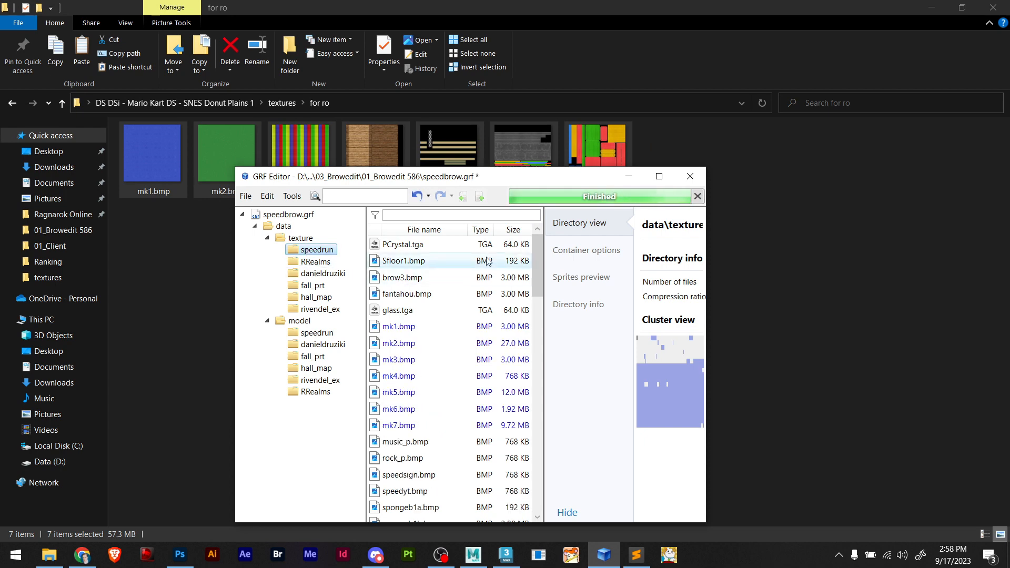
left_click(245, 196)
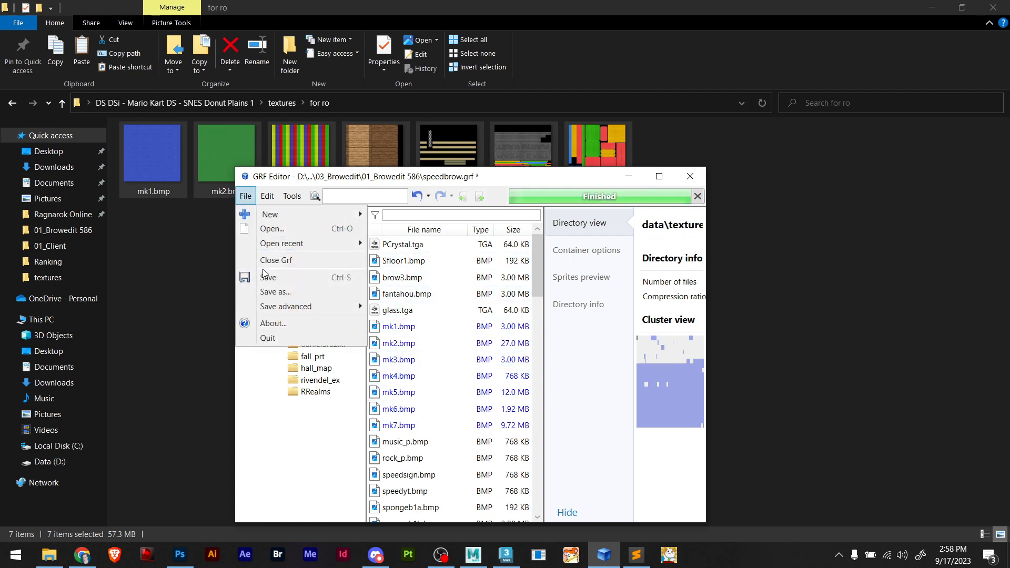
left_click(268, 278)
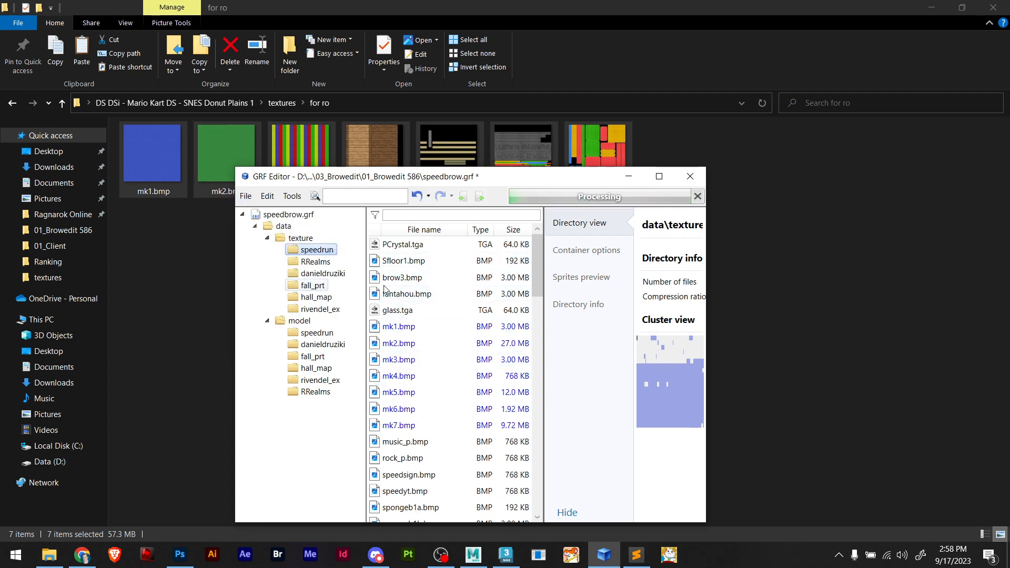
left_click(691, 177)
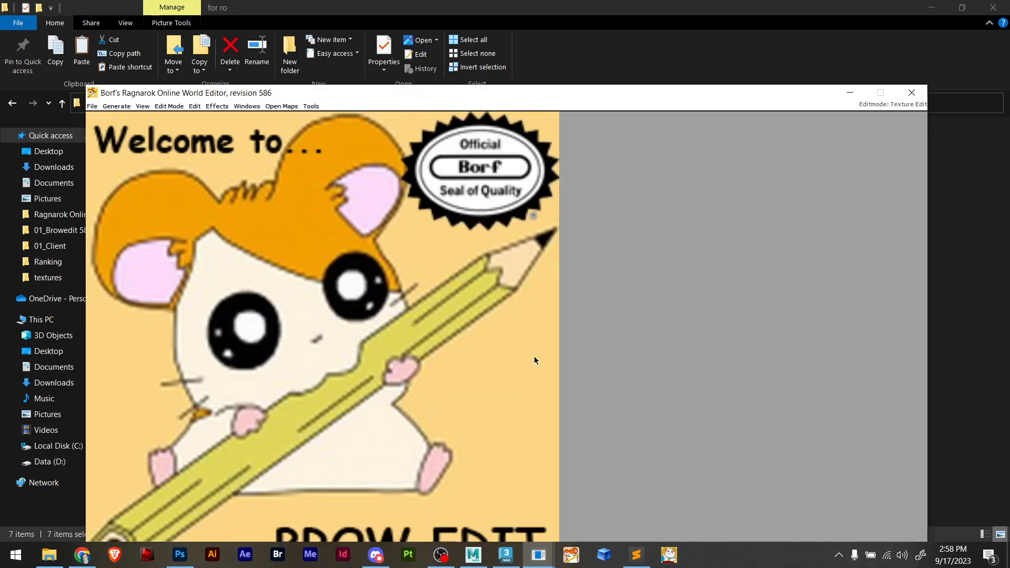
Load a map from the GRF in BrowEdit and start Convert 3ds to RSM, browsing to the desktop's Mario Kart DS folder
left_click(92, 107)
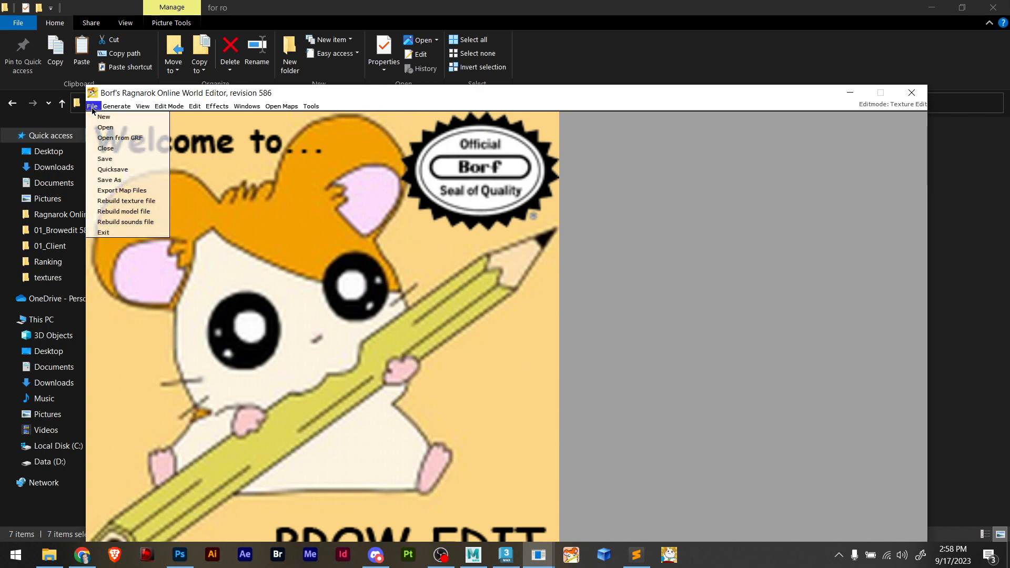
left_click(118, 138)
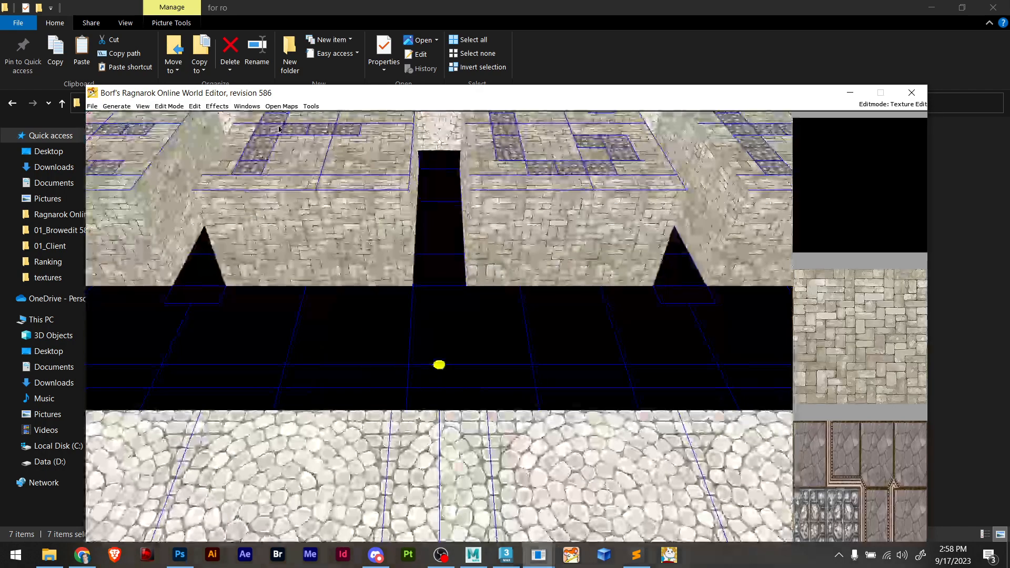
left_click(313, 107)
left_click(343, 116)
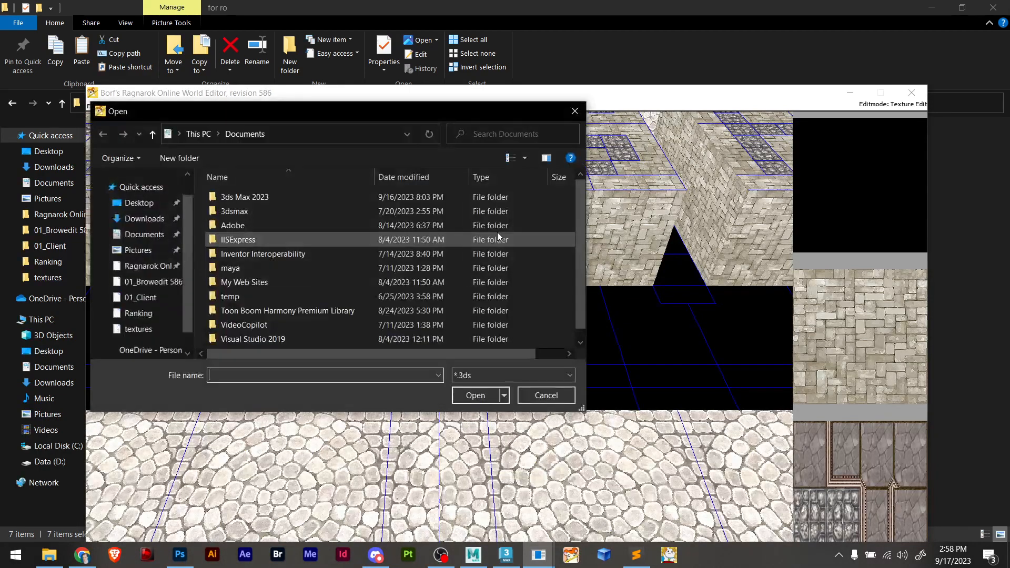
left_click(138, 203)
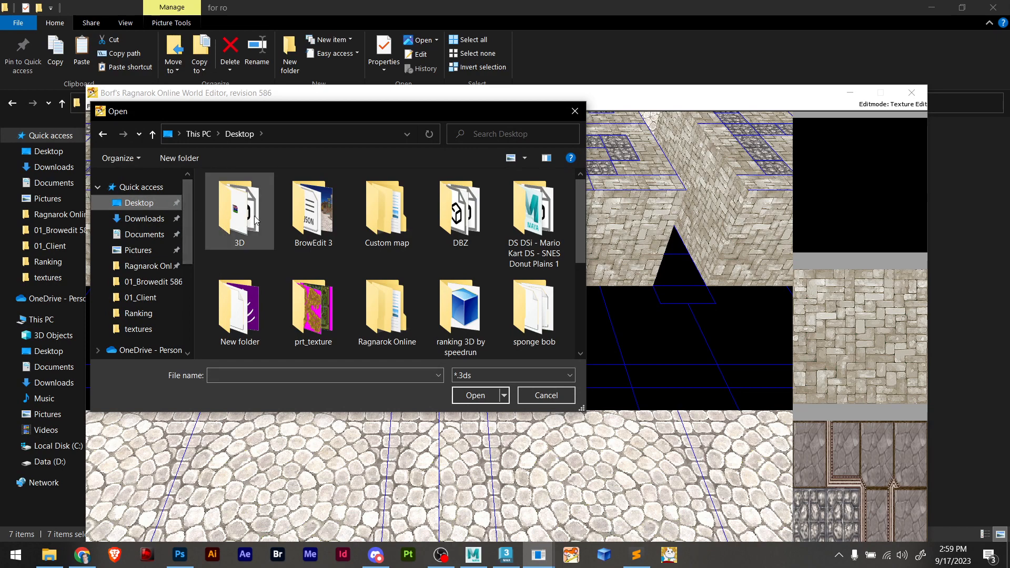
double_click(533, 213)
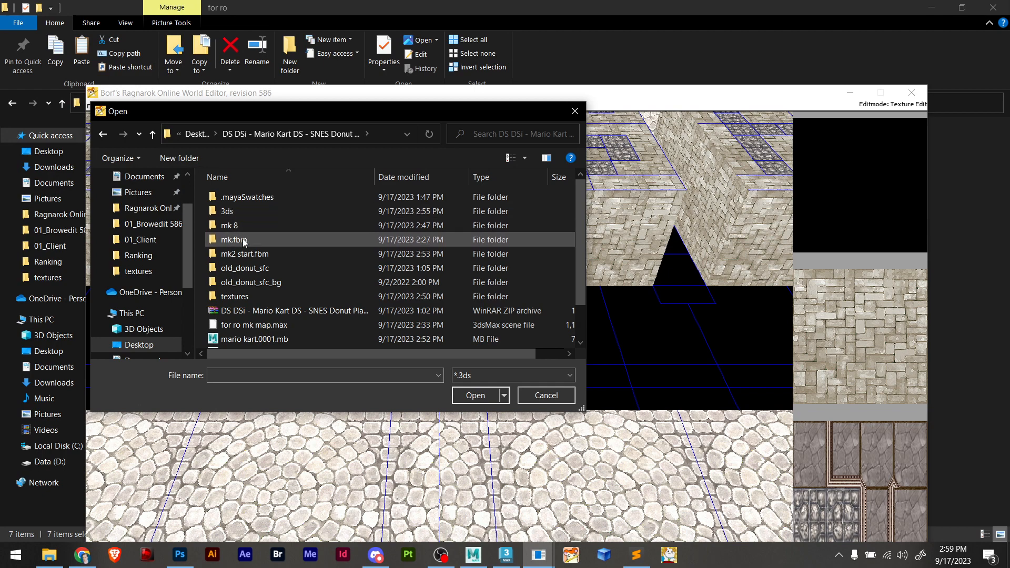
scroll(152, 198, "up", 2)
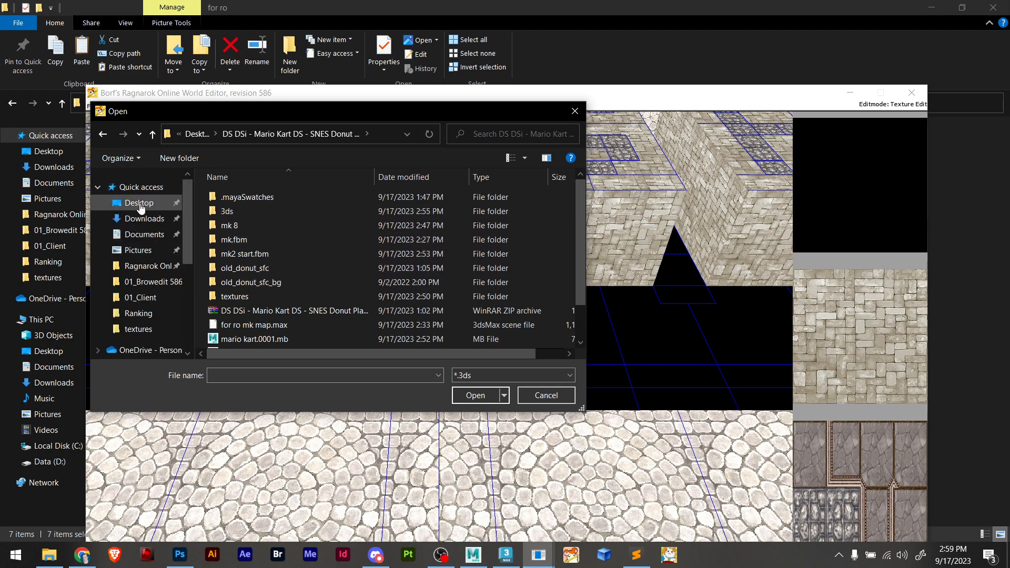
left_click(142, 206)
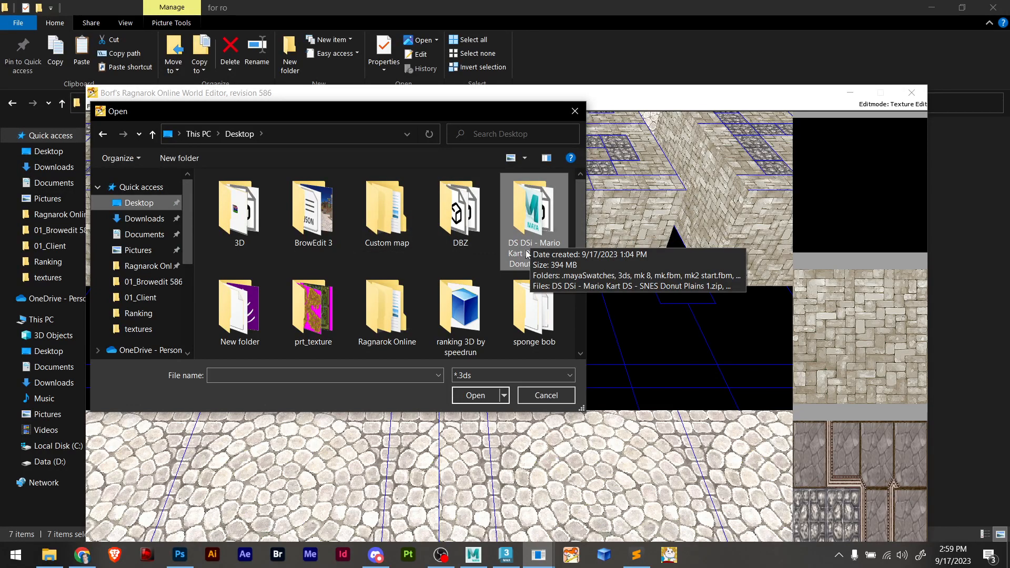
double_click(530, 229)
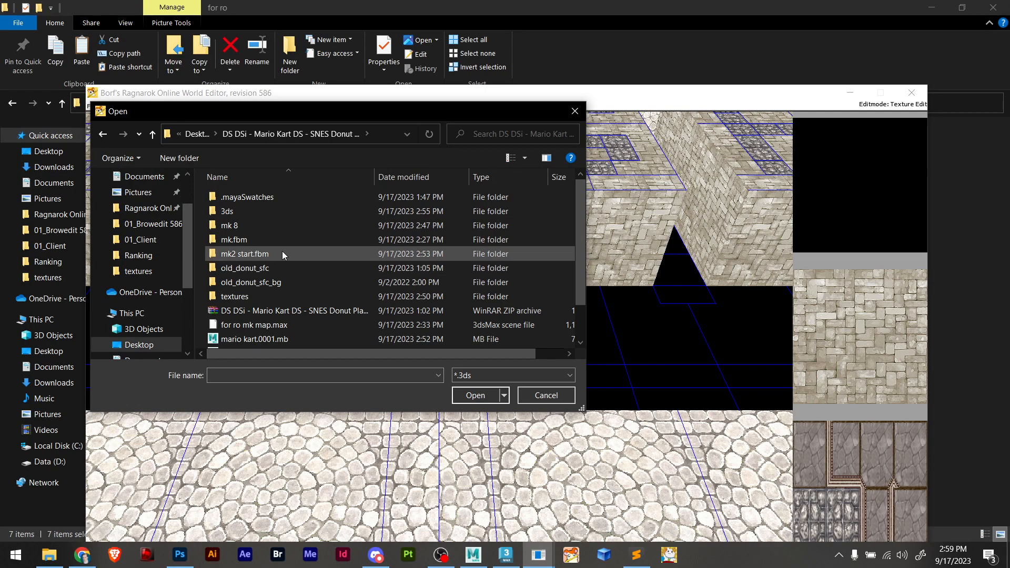
Convert the first model in the 3ds folder to RSM, saving it as mk1.rsm in the same folder
double_click(238, 212)
left_click(243, 221)
double_click(244, 220)
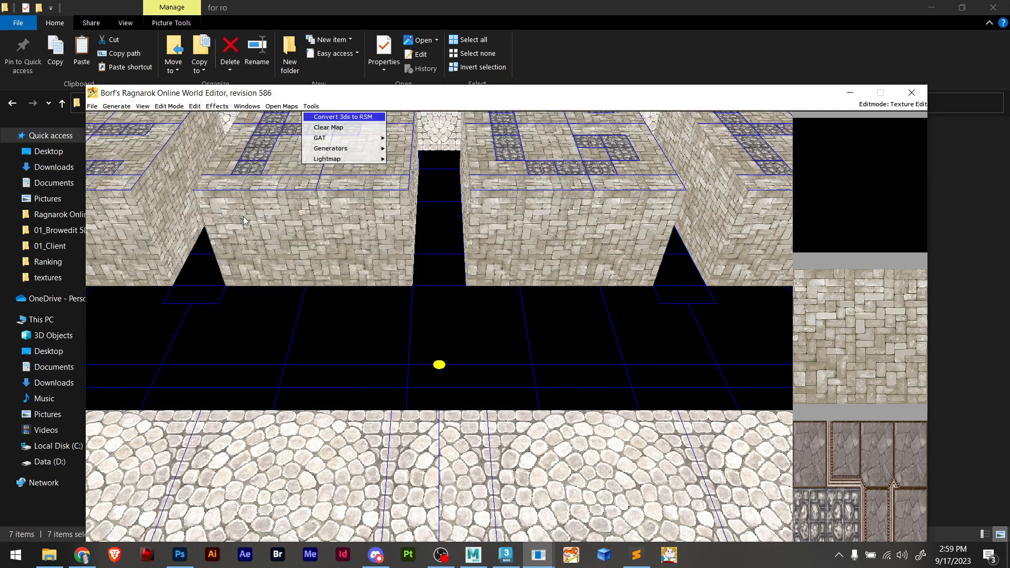
key("BackSpace")
key("BackSpace")
key("BackSpace")
key("BackSpace")
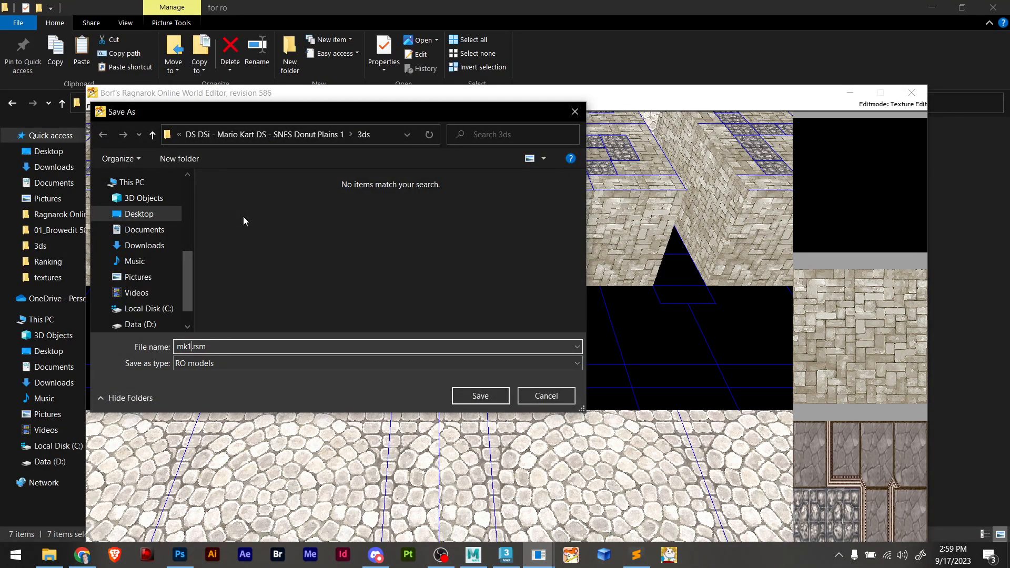
key("Return")
Convert mk2.3ds to RSM and save it as mk2.rsm in the 3ds folder
left_click(270, 107)
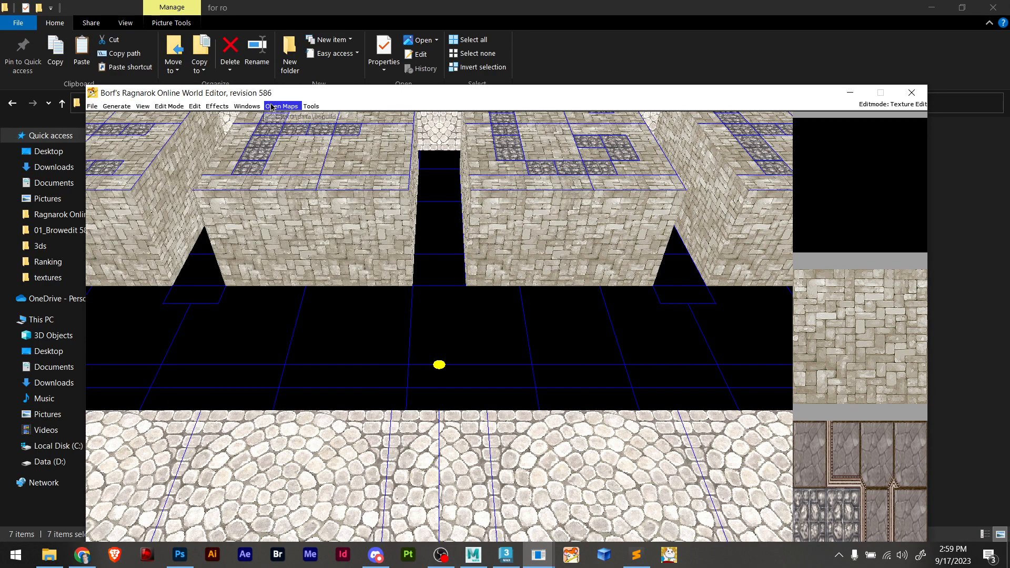
left_click(321, 118)
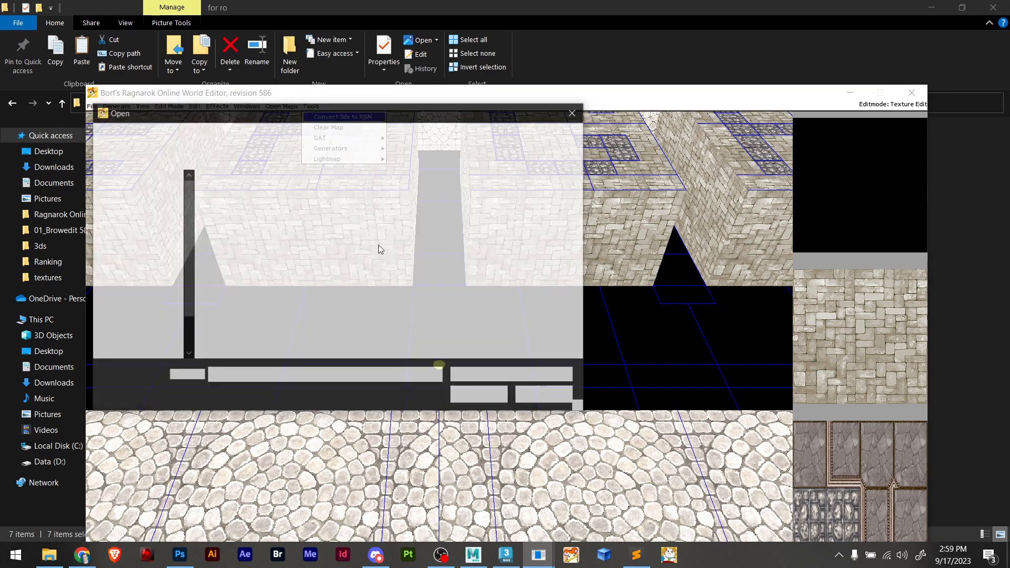
double_click(396, 220)
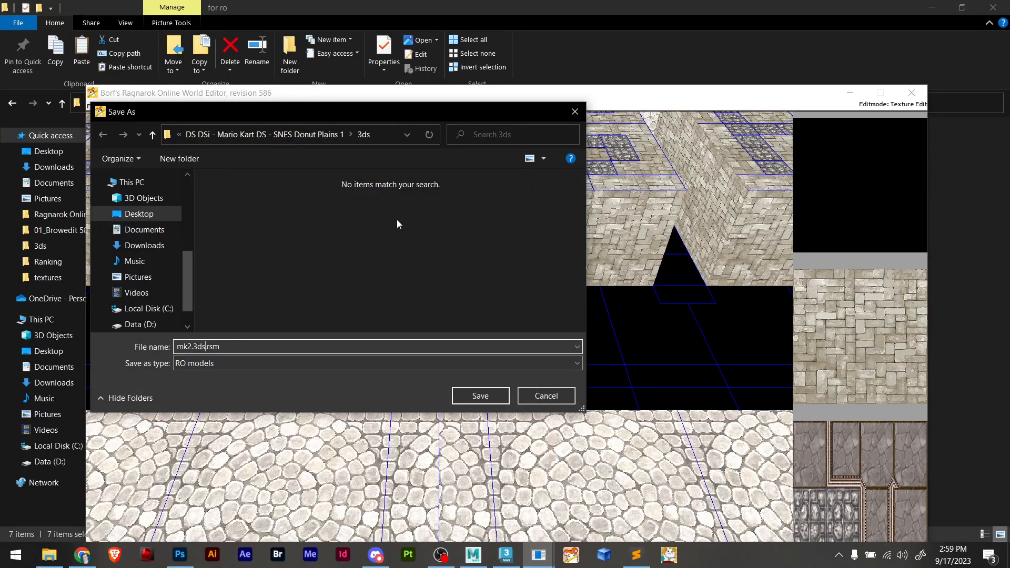
key("BackSpace")
key("BackSpace")
key("Return")
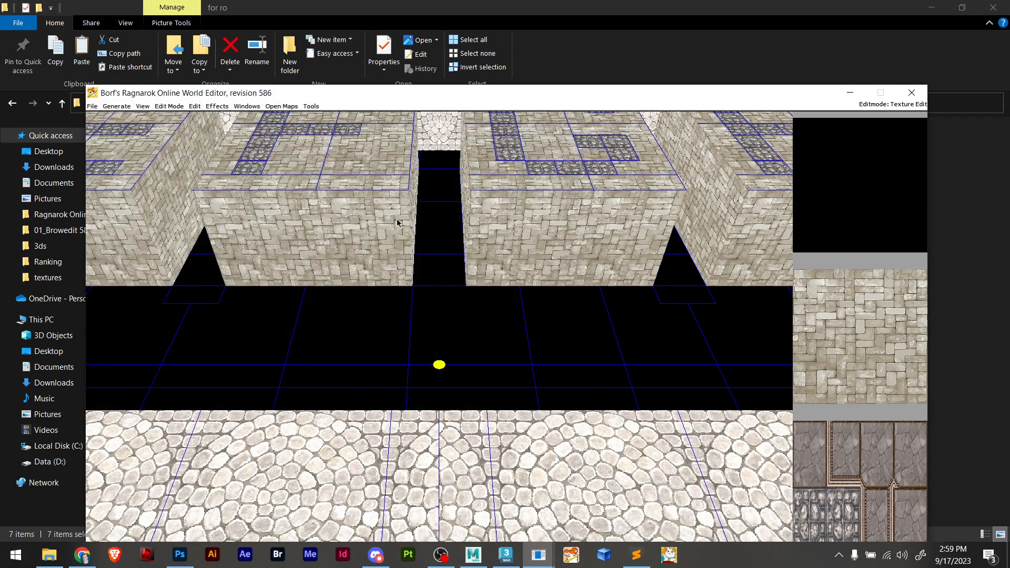
Open the RSM Editor and load mk1.rsm from the 3ds folder
left_click(243, 107)
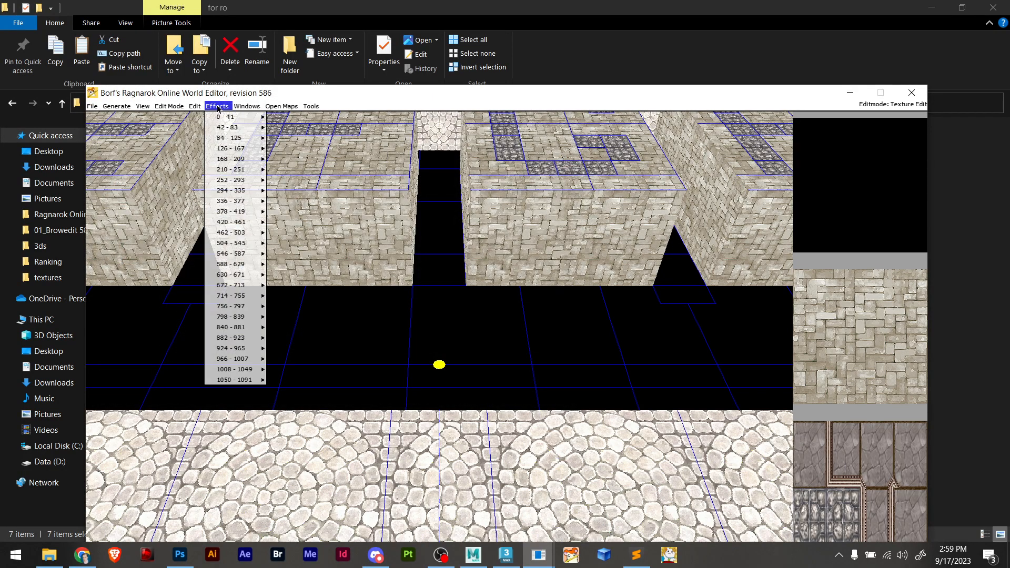
left_click(266, 181)
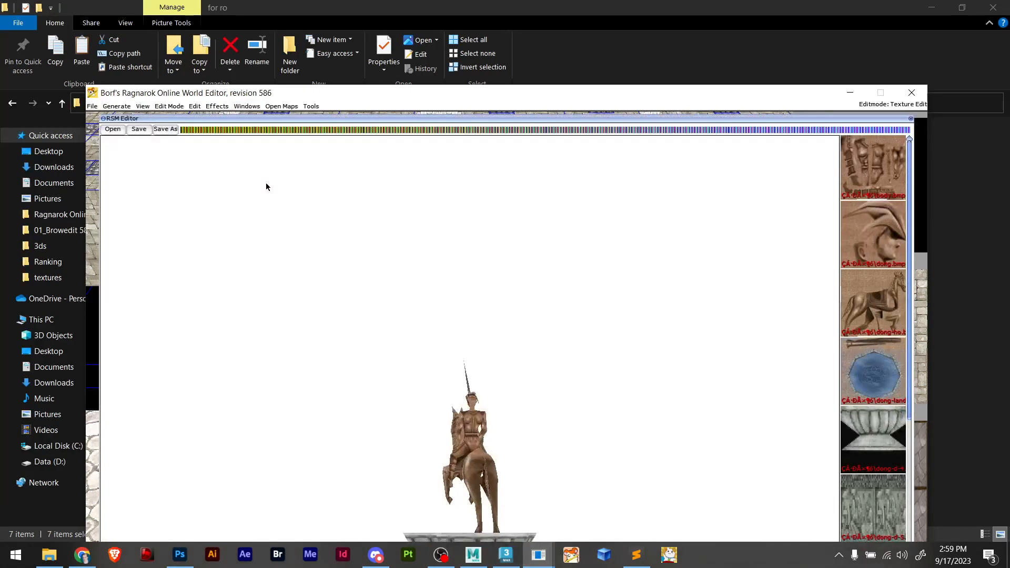
left_click(112, 129)
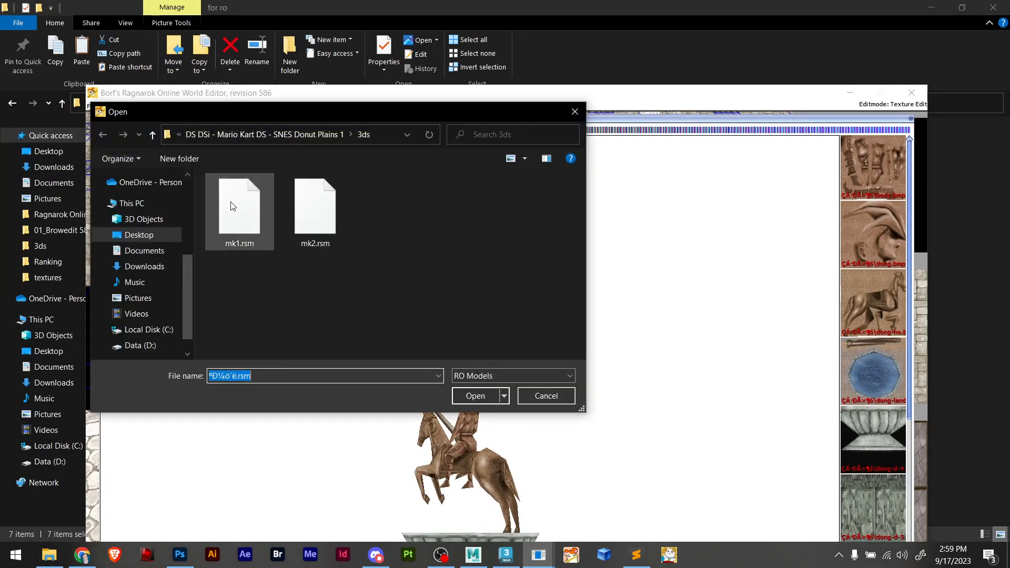
double_click(242, 213)
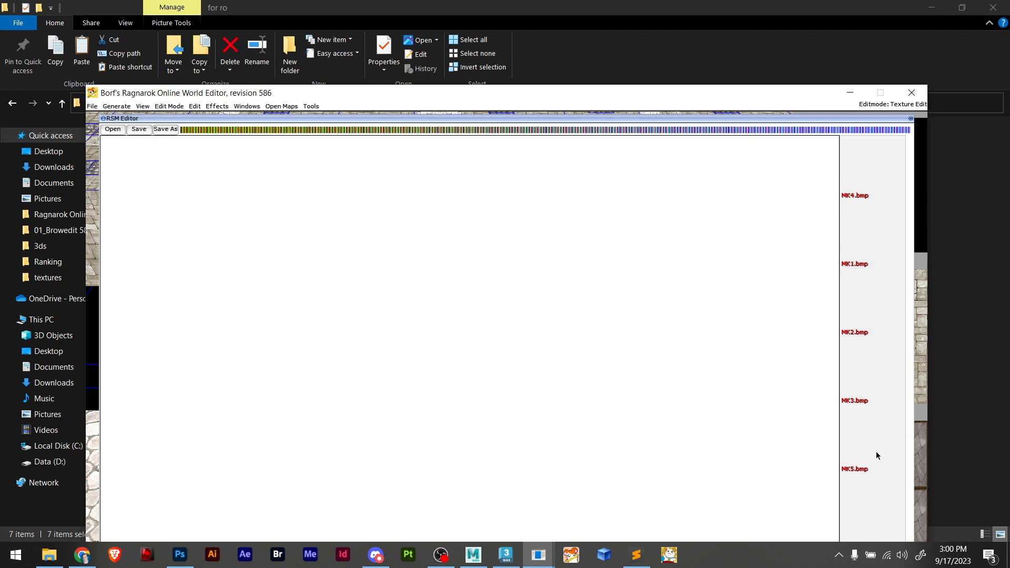
Assign the mk4 texture from the RO speedrun folder to the model's MK4.bmp slot
left_click(849, 180)
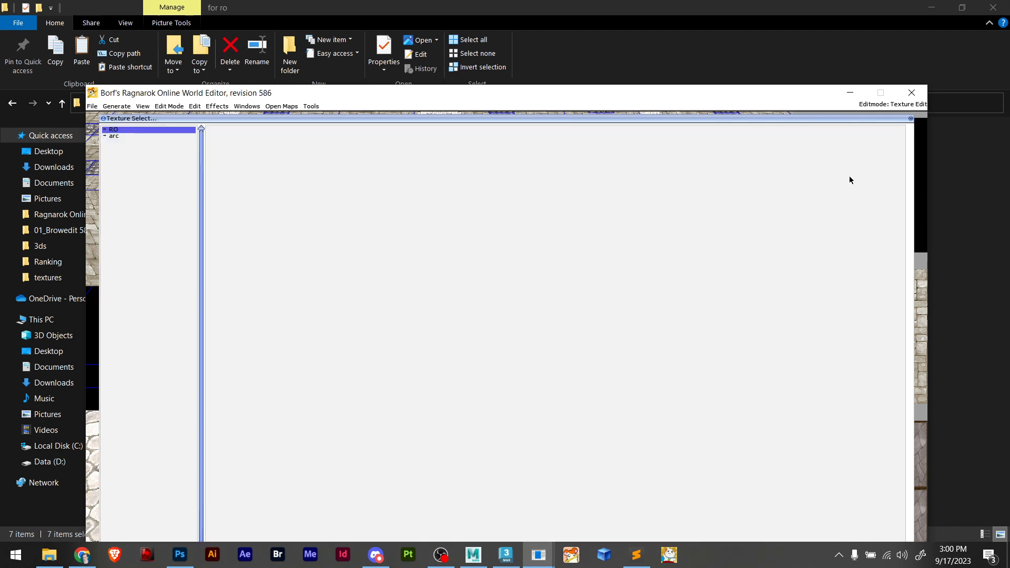
left_click(107, 131)
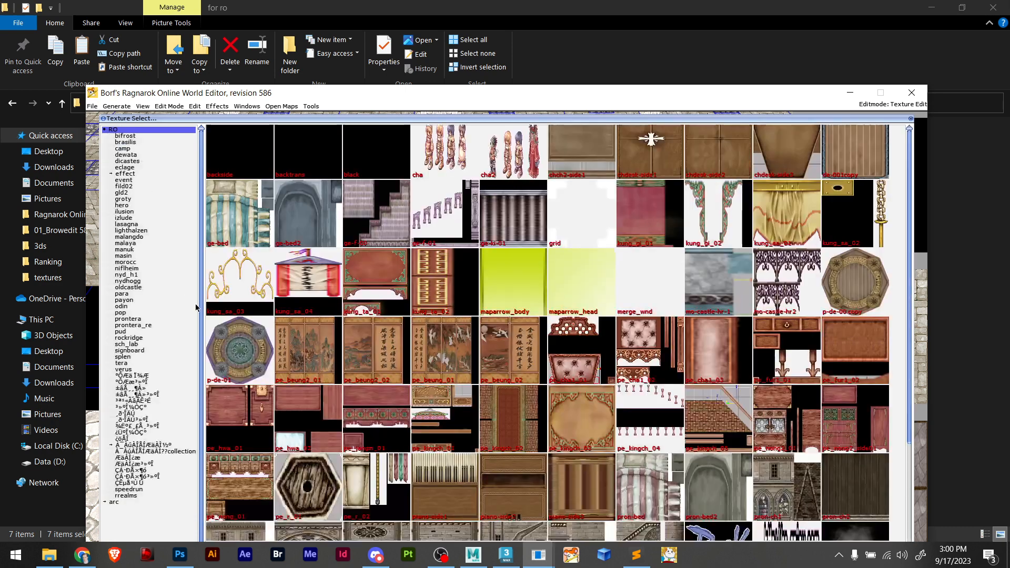
left_click(130, 490)
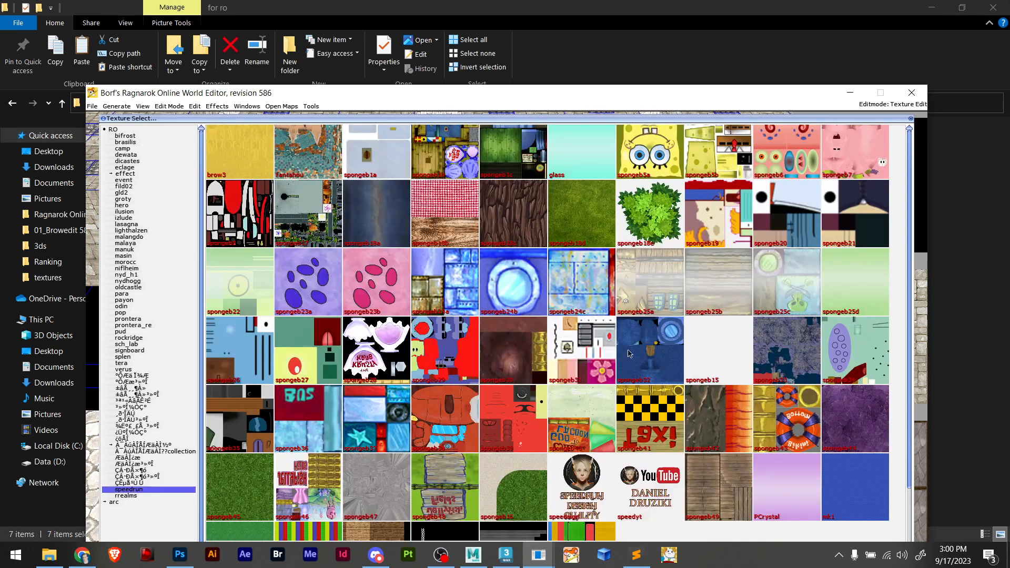
scroll(827, 293, "down", 1)
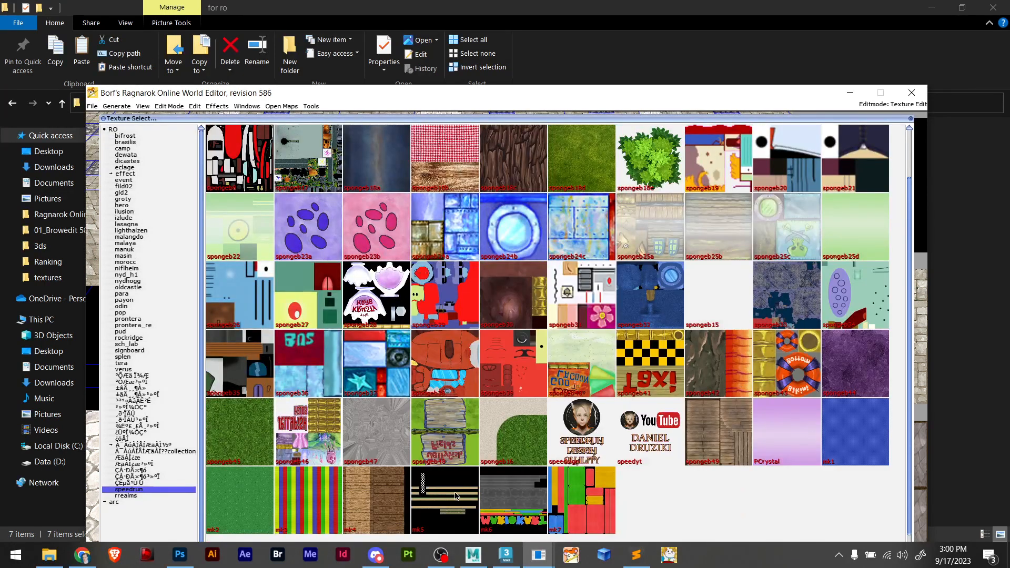
left_click(364, 506)
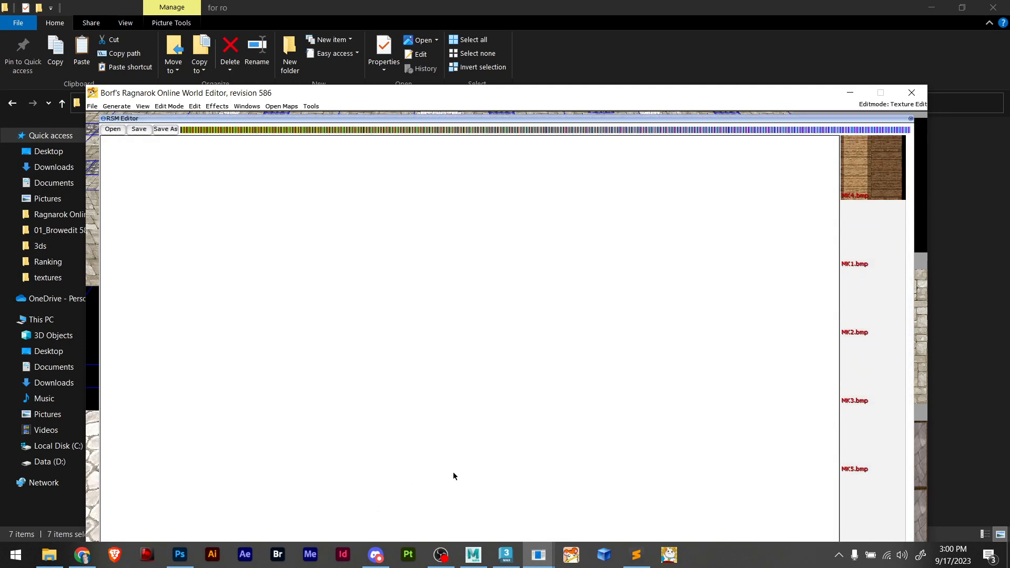
Assign the speedrun folder's mk1 texture to the model's MK1.bmp slot
left_click(863, 248)
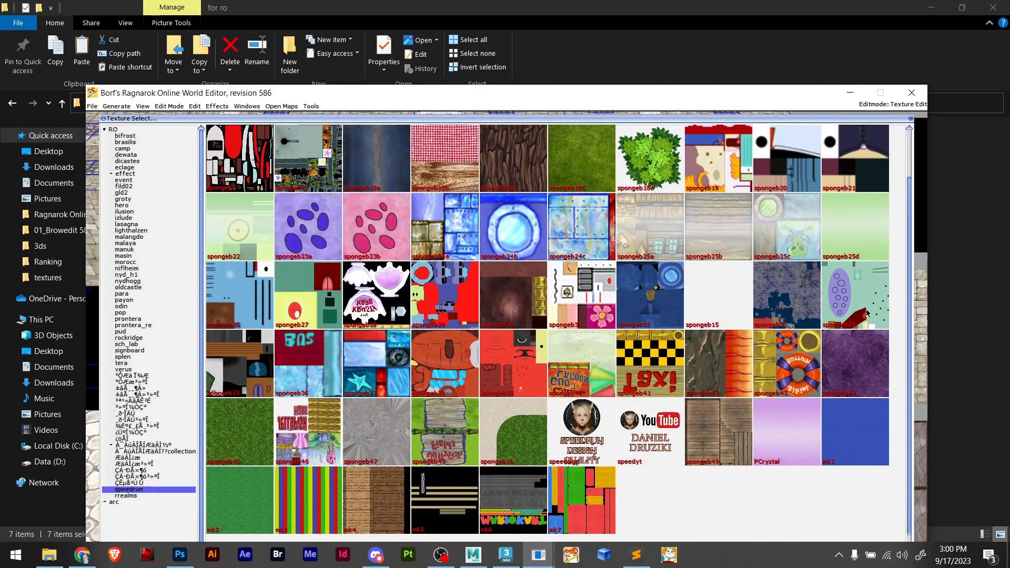
left_click(911, 120)
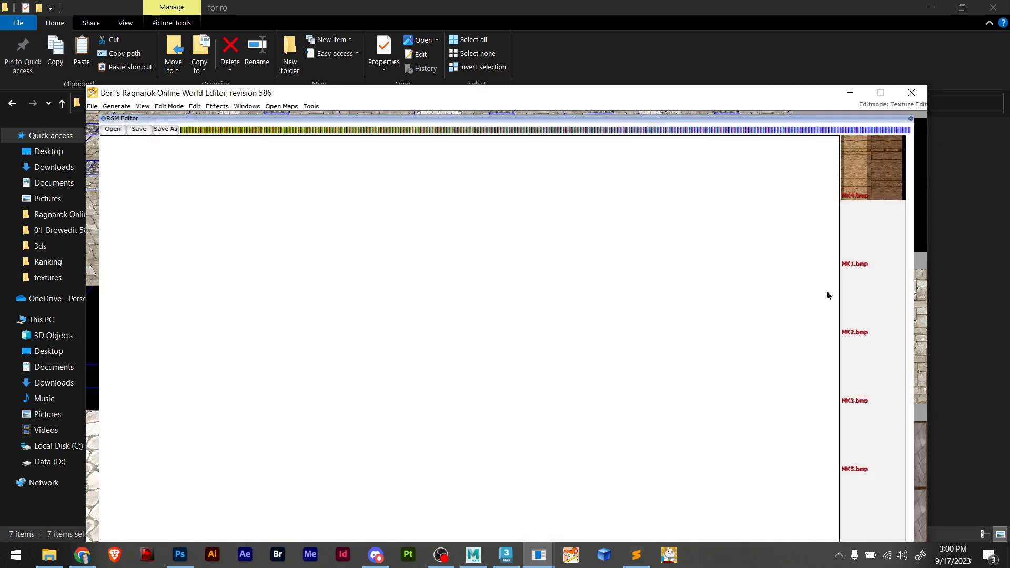
left_click(862, 242)
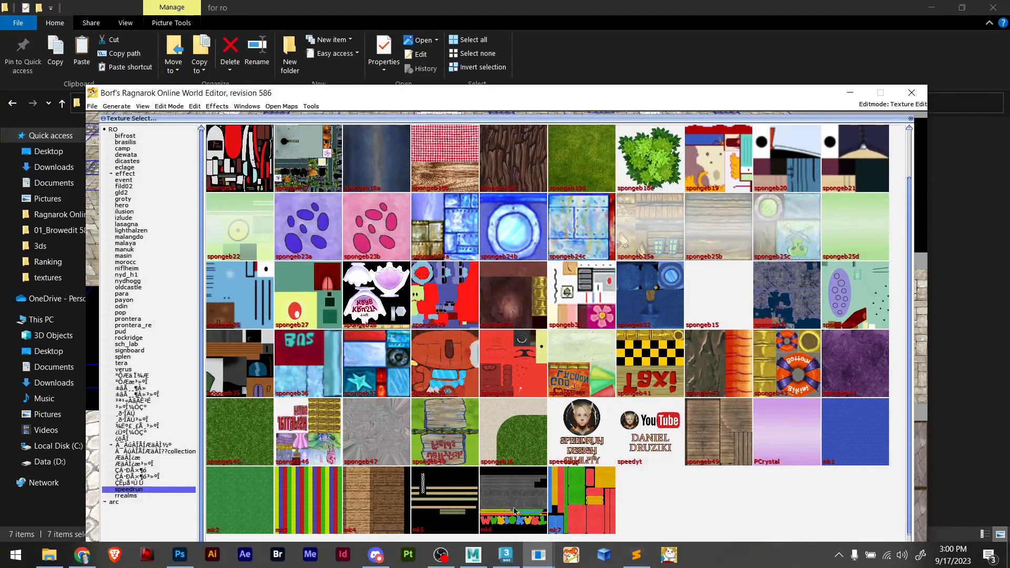
left_click(845, 434)
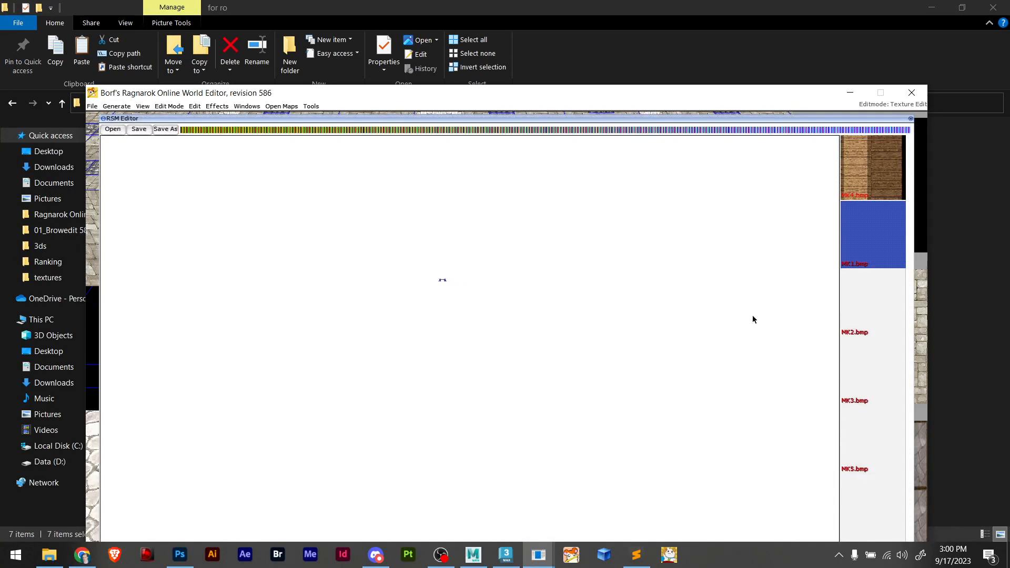
Assign the speedrun folder's mk2 grass texture to the model's MK2.bmp slot
left_click_drag(450, 309, 335, 351)
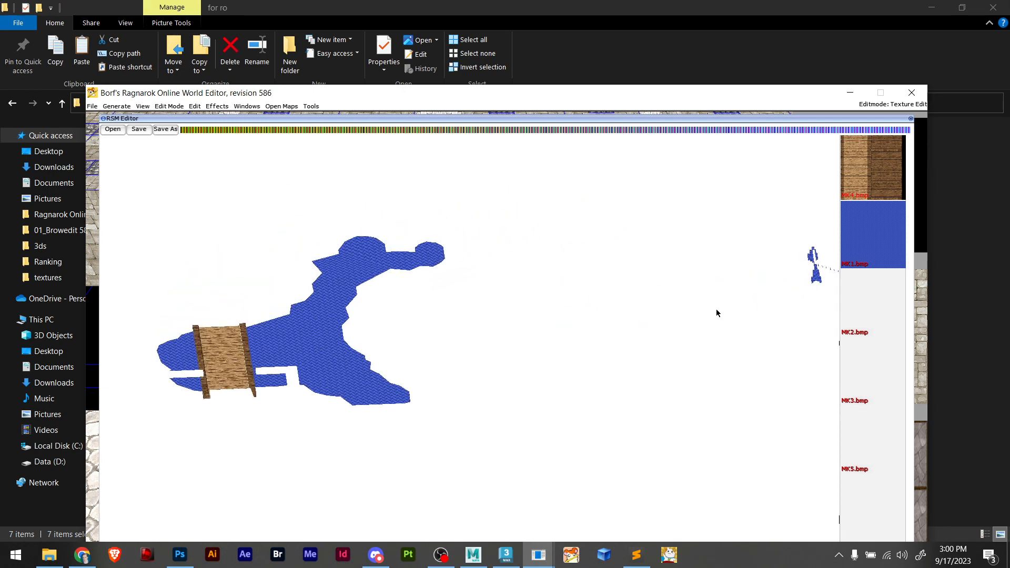
left_click_drag(716, 310, 713, 299)
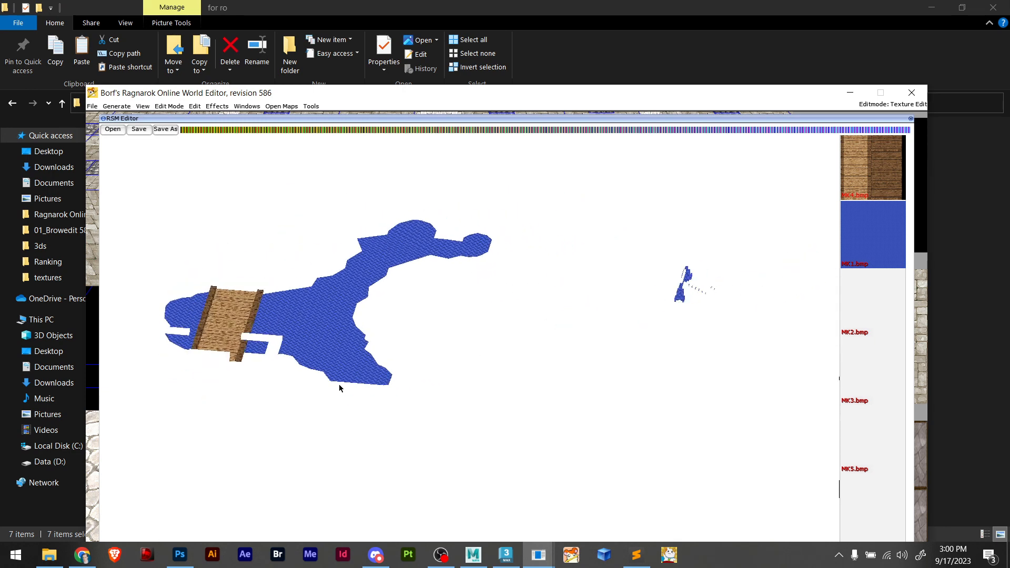
mouse_move(335, 393)
left_mouse_down()
mouse_move(267, 412)
mouse_move(266, 402)
mouse_move(287, 396)
mouse_move(354, 390)
mouse_move(338, 387)
mouse_move(354, 397)
mouse_move(382, 367)
mouse_move(341, 379)
left_mouse_up()
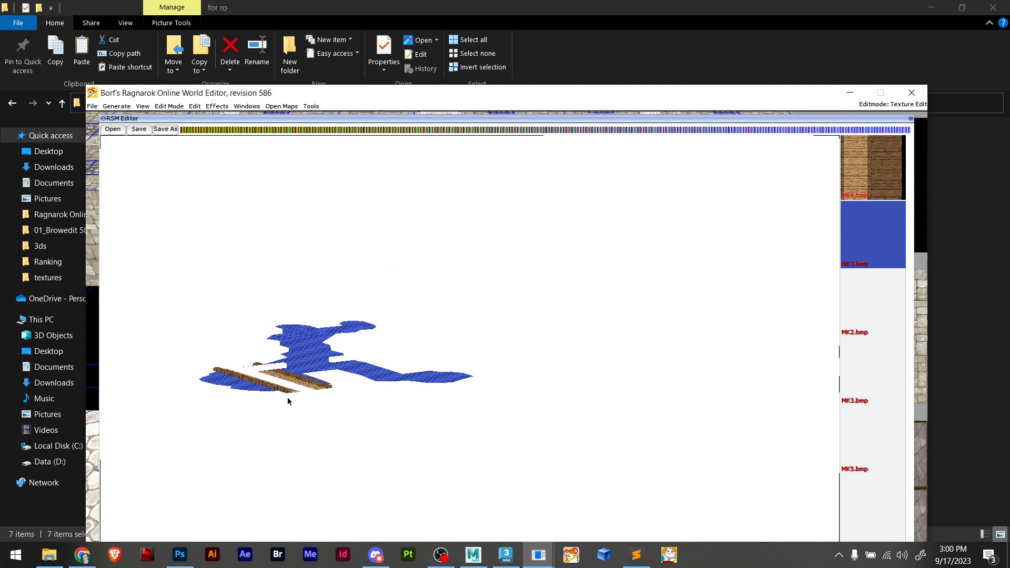
left_click_drag(288, 401, 366, 401)
left_click(896, 294)
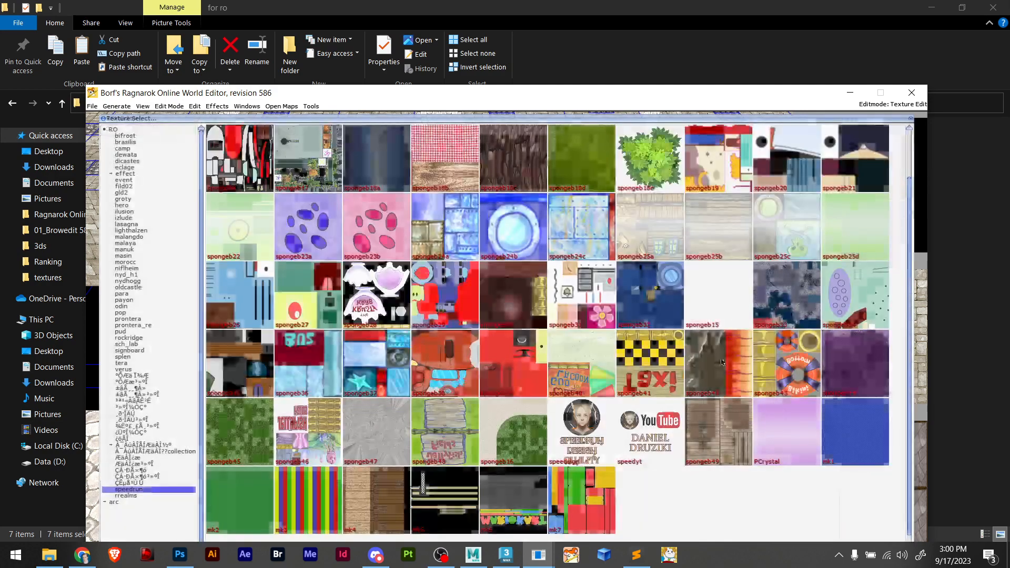
left_click(240, 506)
scroll(504, 423, "down", 2)
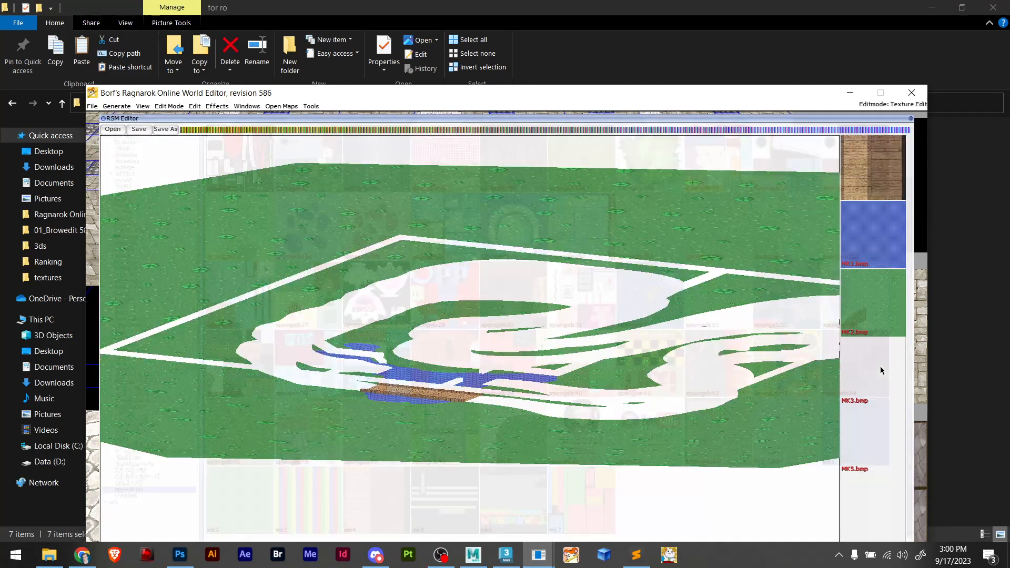
Assign the mk3 texture to the MK3.bmp slot and the mk5 texture to the MK5.bmp slot
left_click(855, 366)
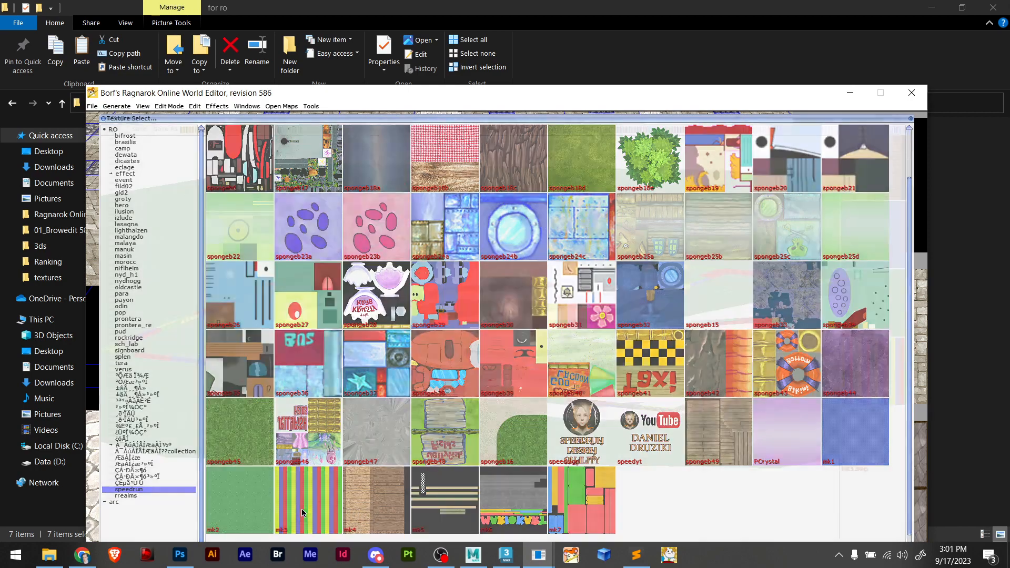
left_click(302, 509)
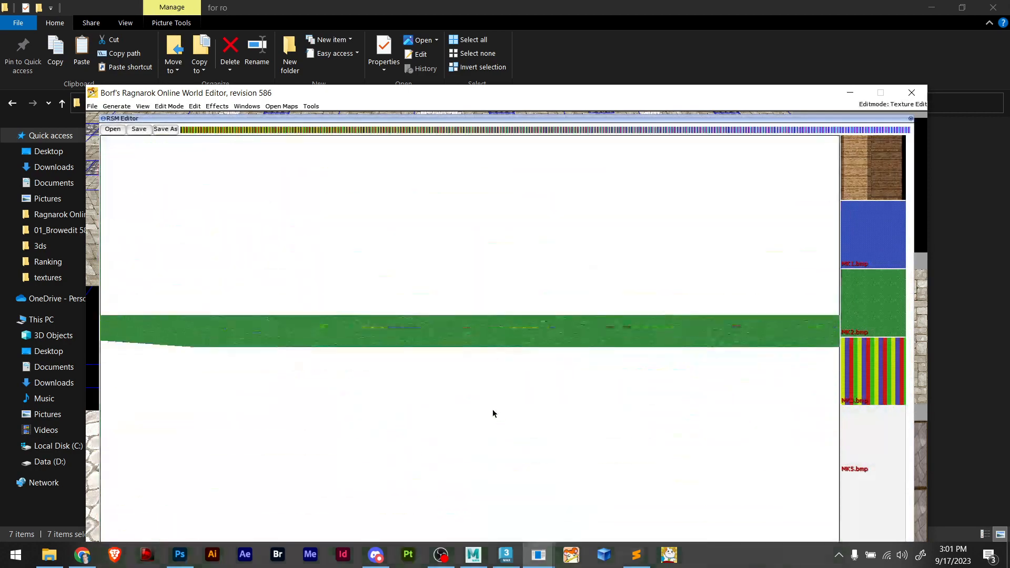
left_click_drag(493, 410, 399, 429)
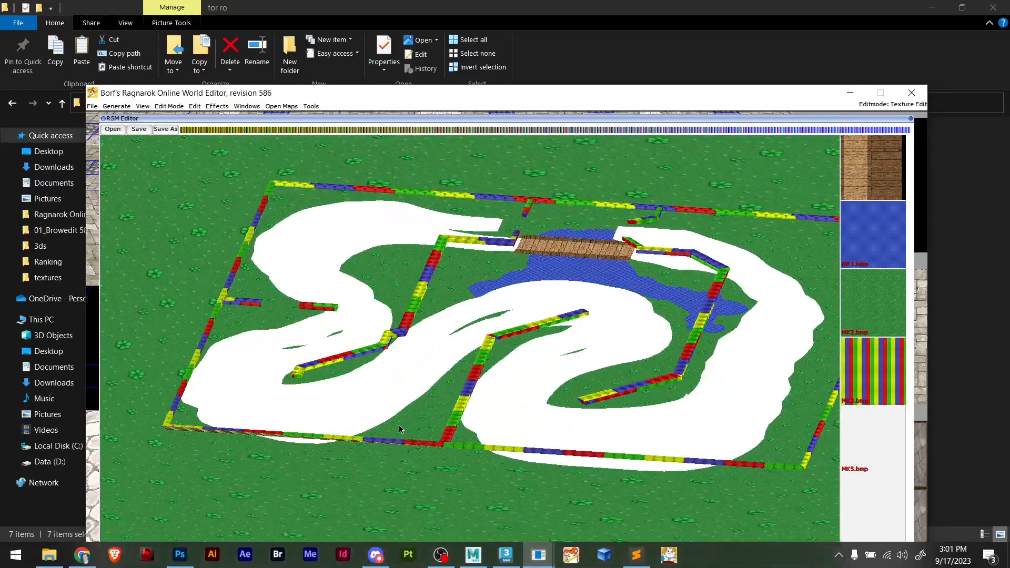
left_click_drag(493, 441, 671, 410)
left_click(873, 450)
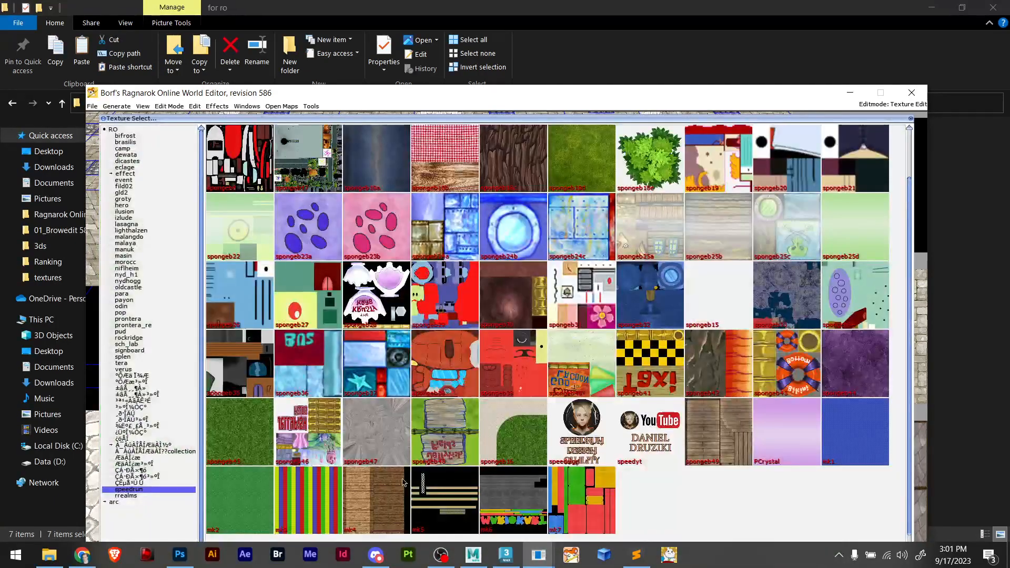
left_click(435, 508)
Examine the textured track model from several angles and distances, including the road, bridge, water and coloured borders
left_click_drag(437, 500, 390, 432)
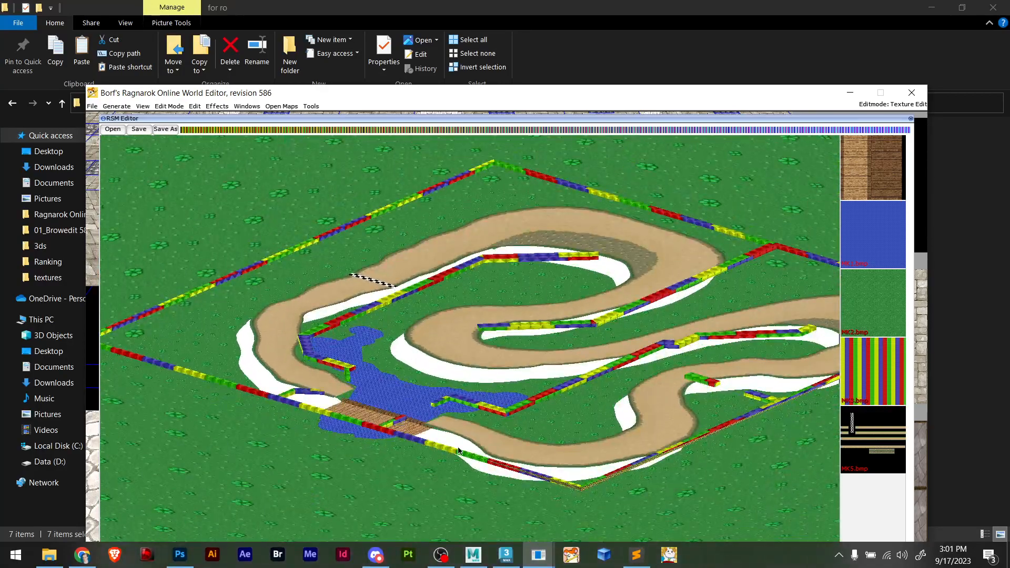
left_click_drag(458, 451, 417, 461)
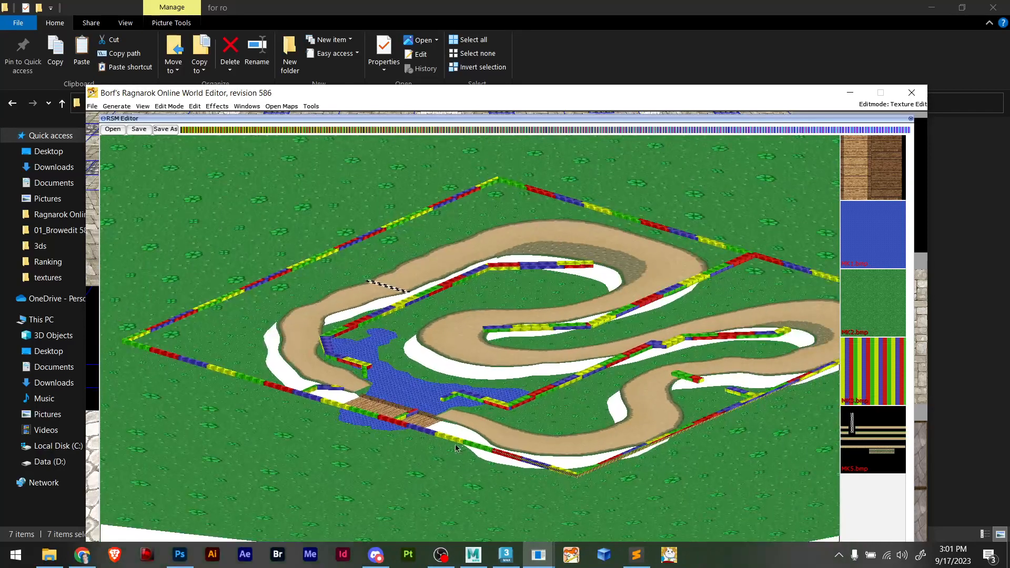
scroll(445, 420, "down", 1)
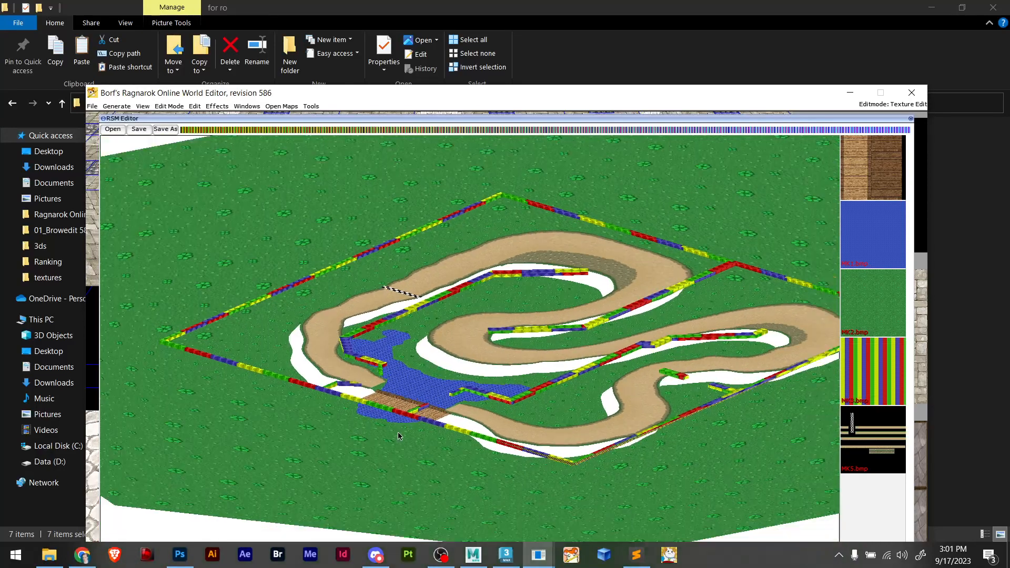
scroll(445, 420, "up", 3)
scroll(425, 406, "down", 3)
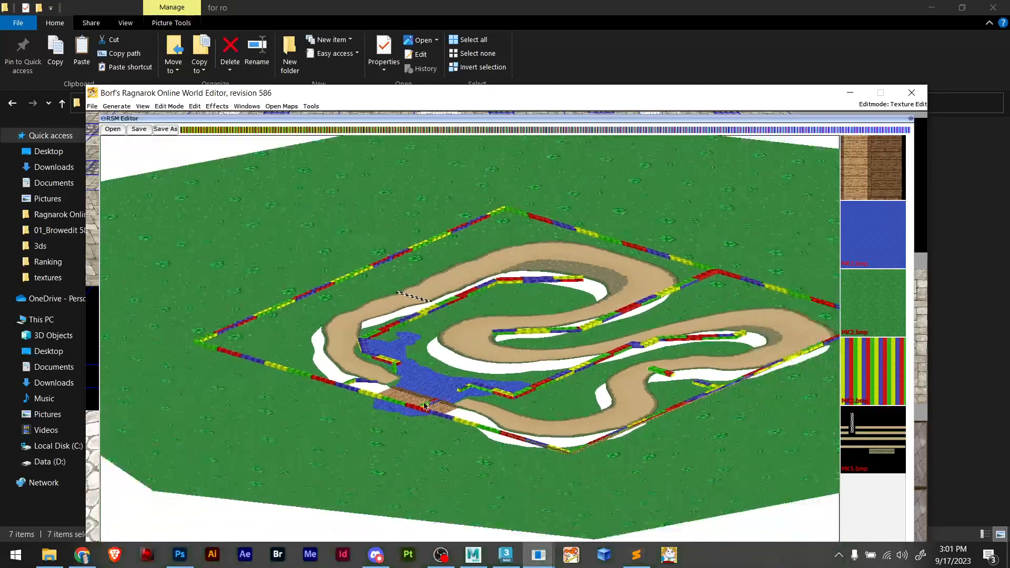
scroll(428, 403, "up", 3)
scroll(430, 404, "up", 3)
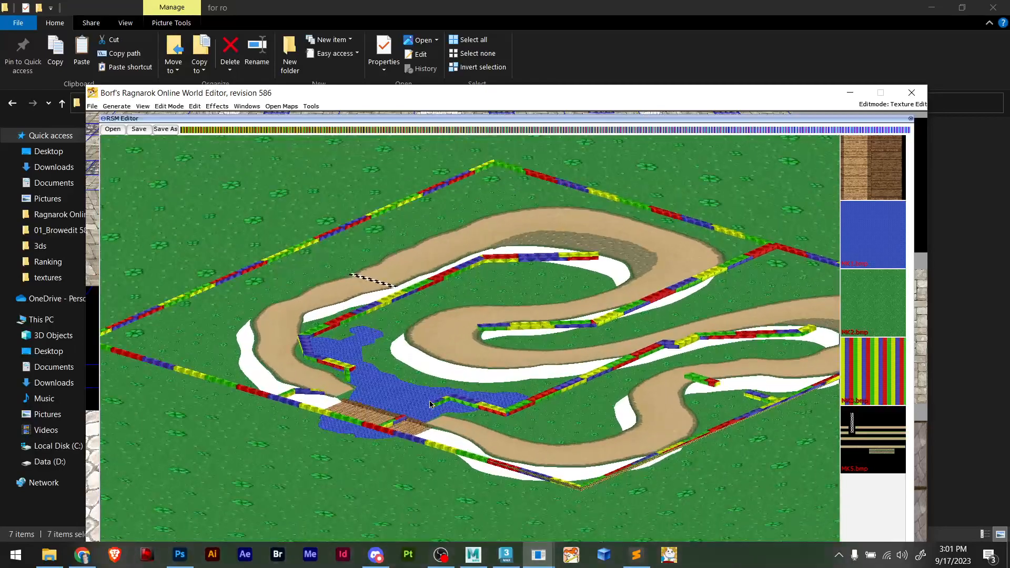
scroll(427, 404, "down", 2)
scroll(427, 401, "up", 3)
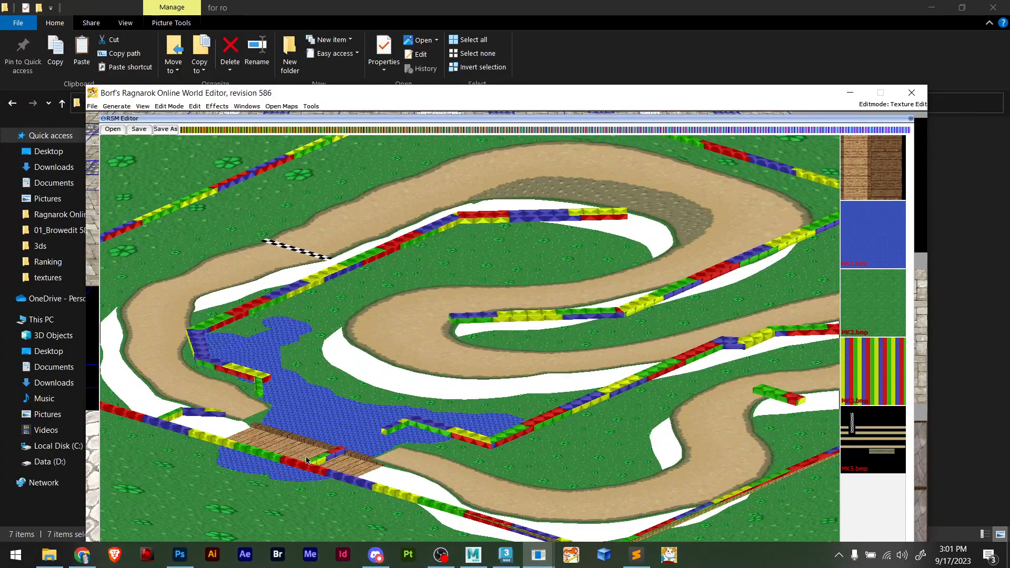
left_click_drag(344, 476, 198, 490)
scroll(531, 368, "down", 5)
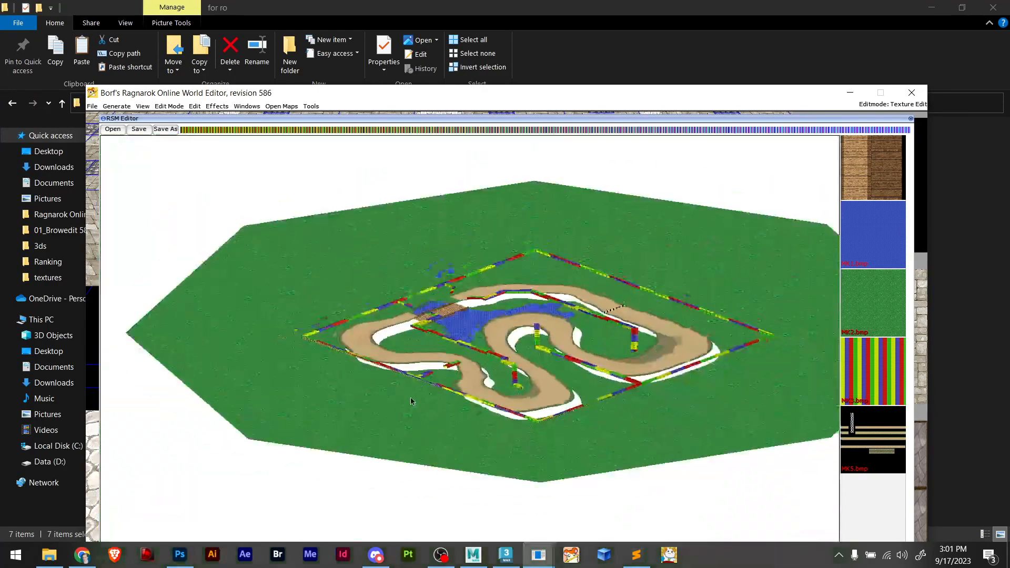
left_click_drag(582, 357, 604, 266)
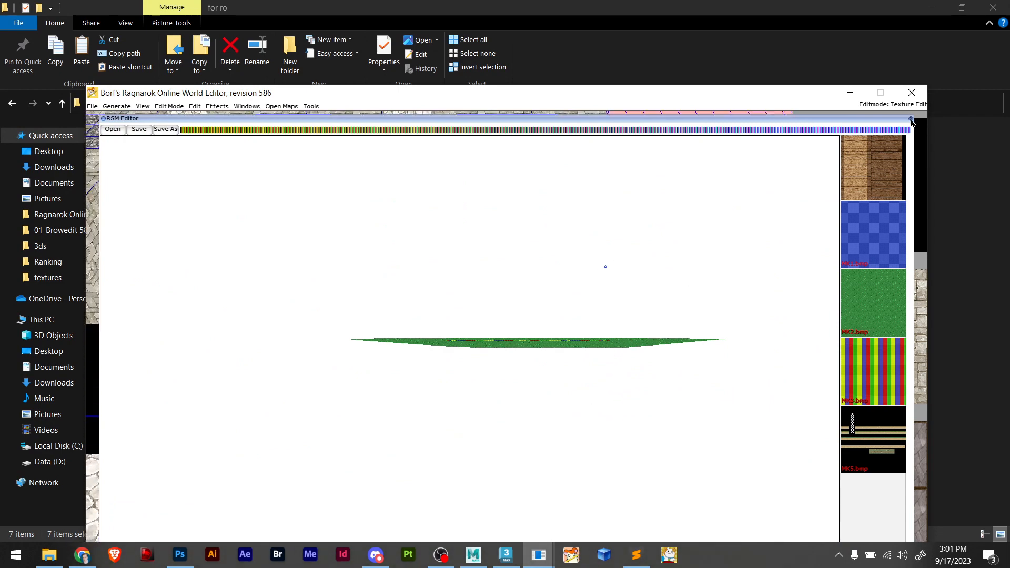
Open mk2.rsm and assign the mk6 texture to its MK1.bmp slot, replacing a first try with mk7
left_click(113, 130)
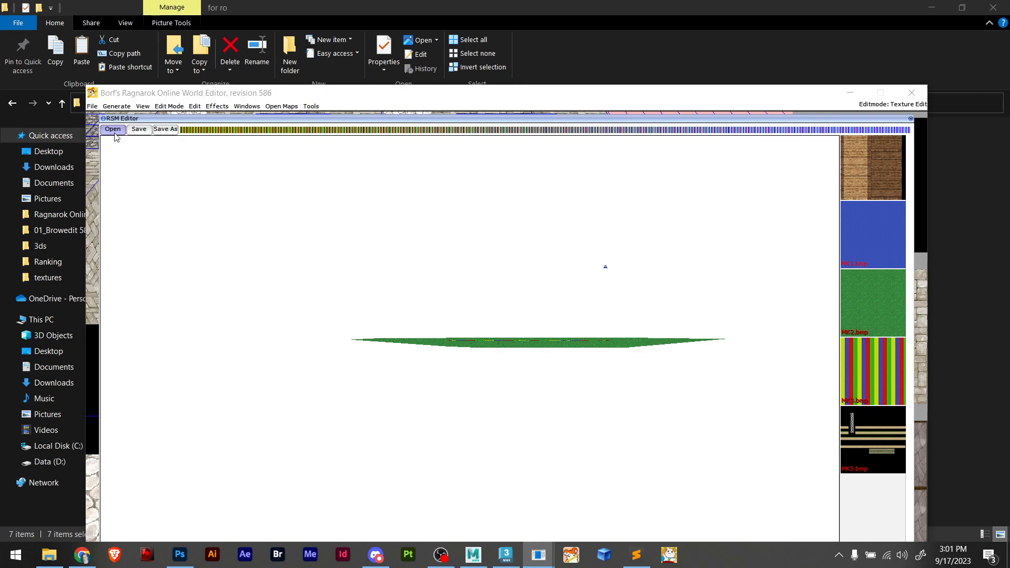
double_click(322, 216)
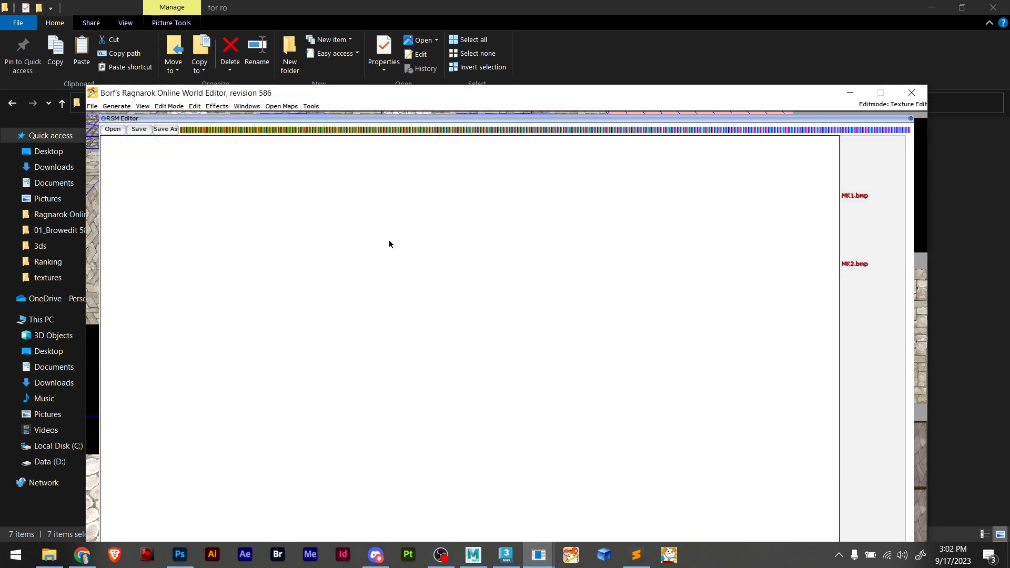
left_click(879, 200)
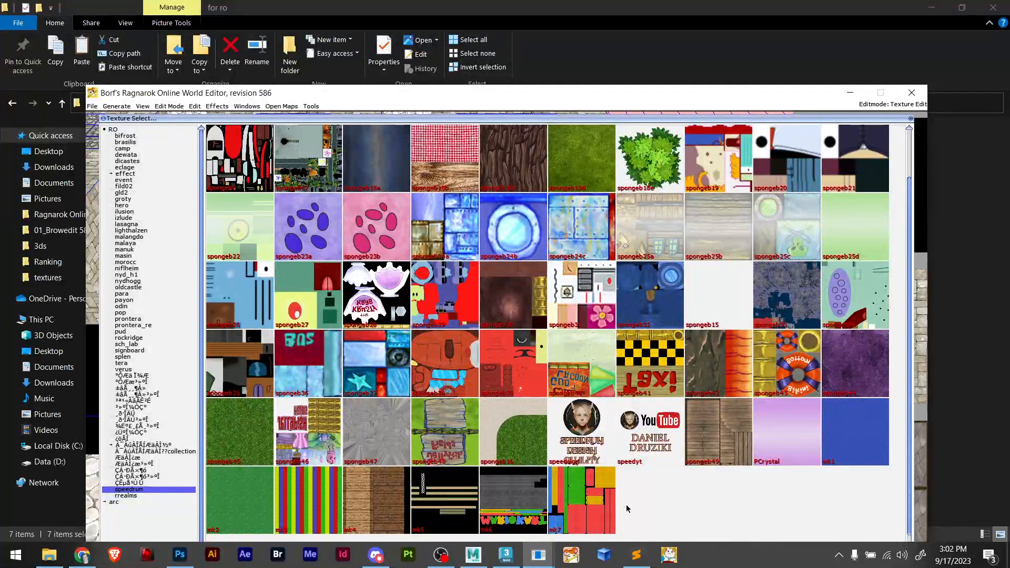
left_click(582, 515)
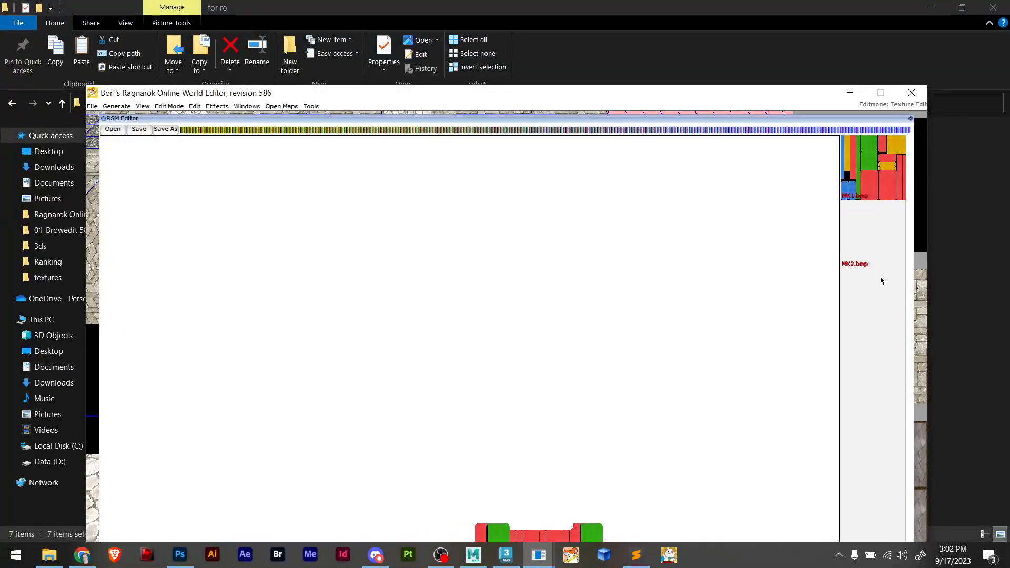
left_click(880, 263)
left_click(549, 475)
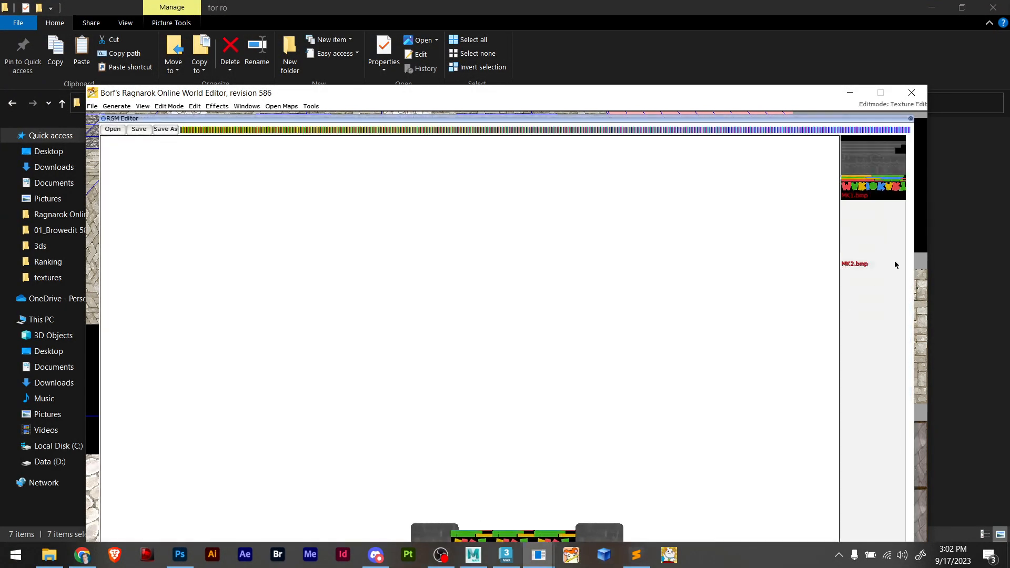
Assign the speedrun folder's mk7 texture to the start gate's MK1.bmp slot
scroll(562, 428, "down", 3)
left_click_drag(543, 512, 583, 365)
left_click(848, 193)
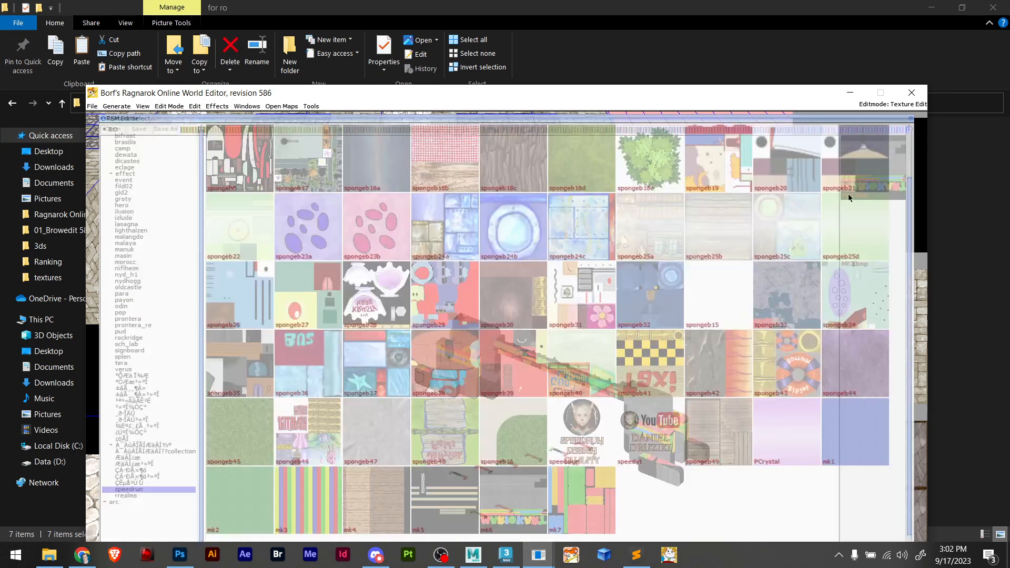
left_click(589, 504)
left_click_drag(624, 456, 513, 419)
scroll(483, 431, "up", 5)
Assign the mk6 texture to the MK2.bmp slot and inspect the textured start gate from both sides
left_click(869, 240)
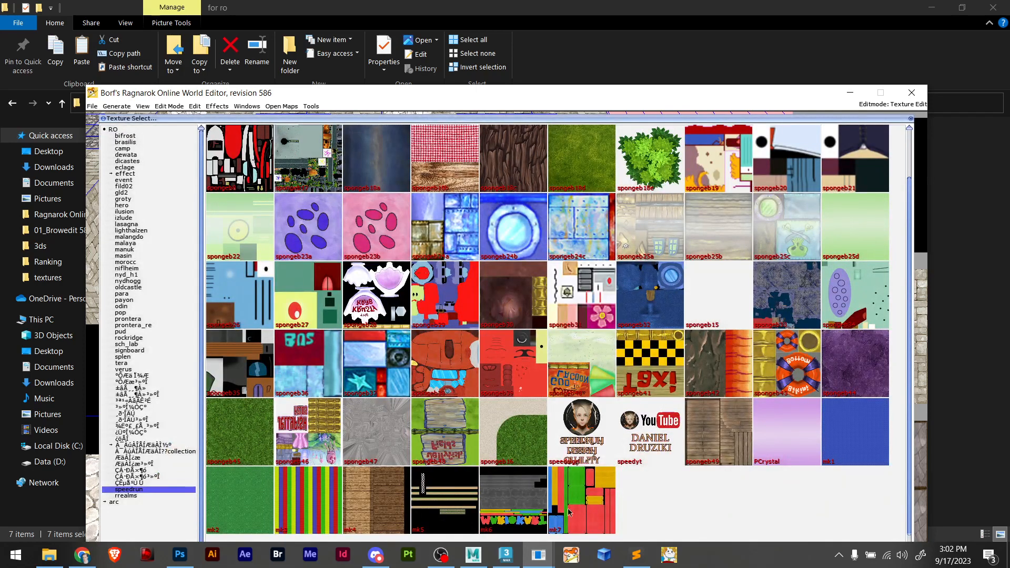
left_click(517, 514)
left_click_drag(494, 417, 701, 416)
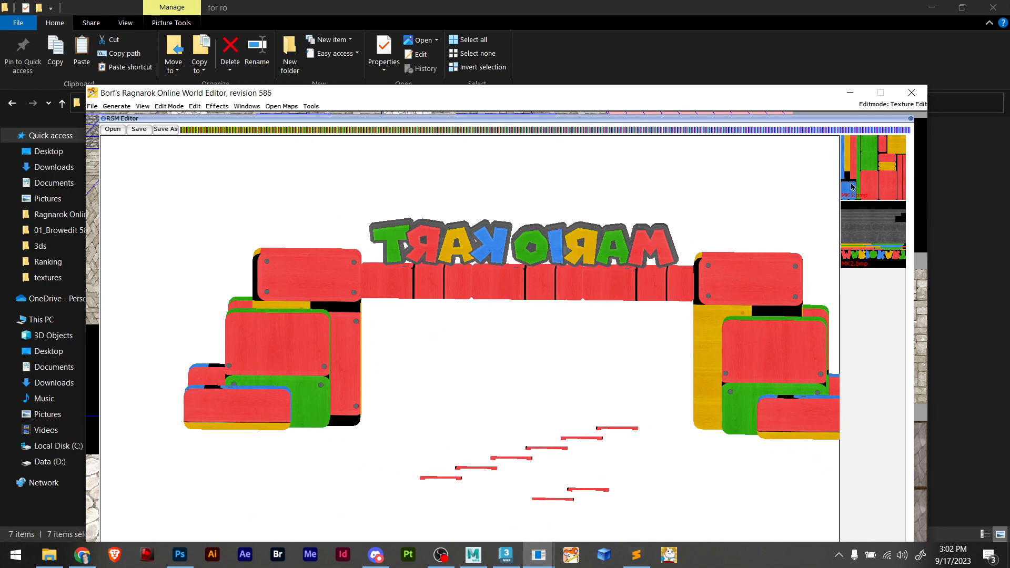
left_click_drag(652, 326, 503, 349)
scroll(547, 367, "down", 8)
mouse_move(532, 434)
left_mouse_down()
mouse_move(612, 427)
mouse_move(547, 444)
left_mouse_up()
scroll(528, 397, "up", 8)
left_click_drag(488, 357, 893, 211)
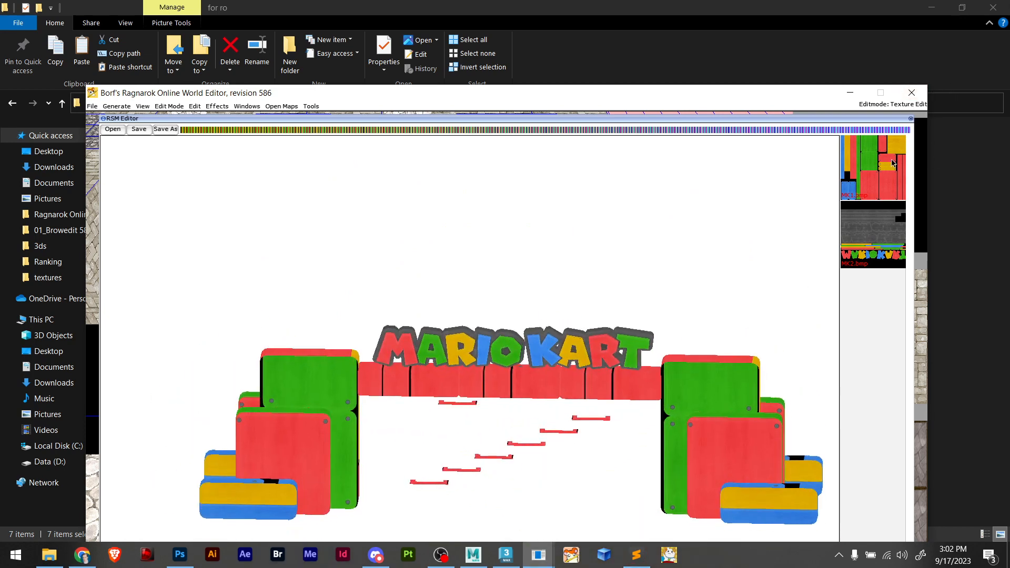
Close the RSM Editor and quit BrowEdit
left_click(911, 122)
left_click(911, 93)
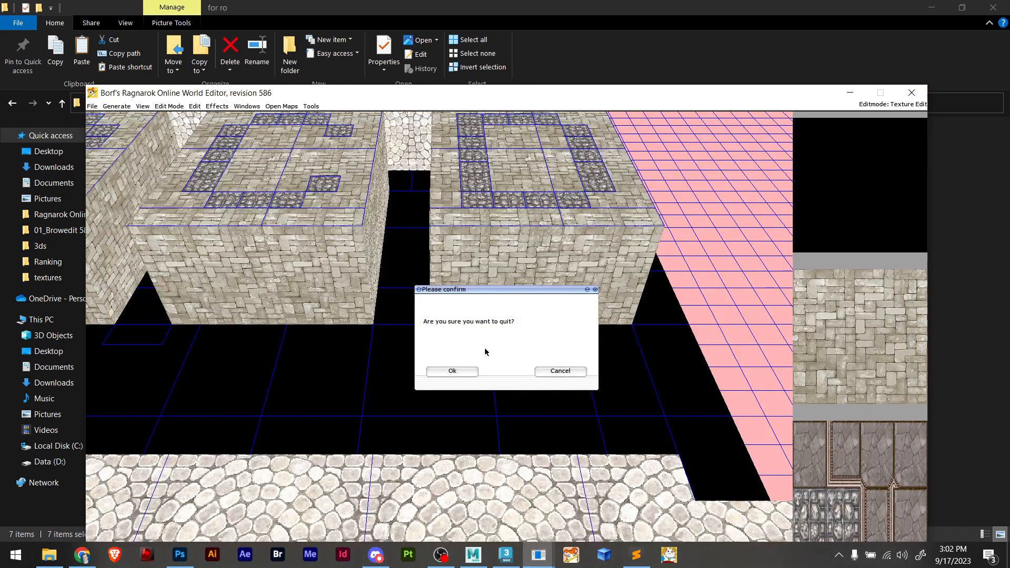
left_click(451, 371)
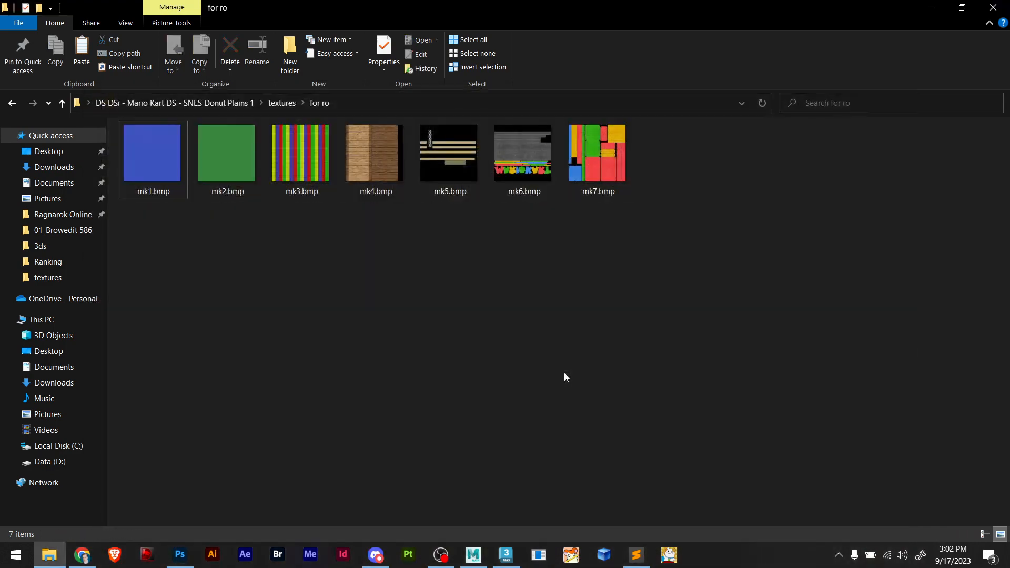
Compare mk7.bmp in the textures and for ro folders and replace the for ro copy with the one from textures
key("BackSpace")
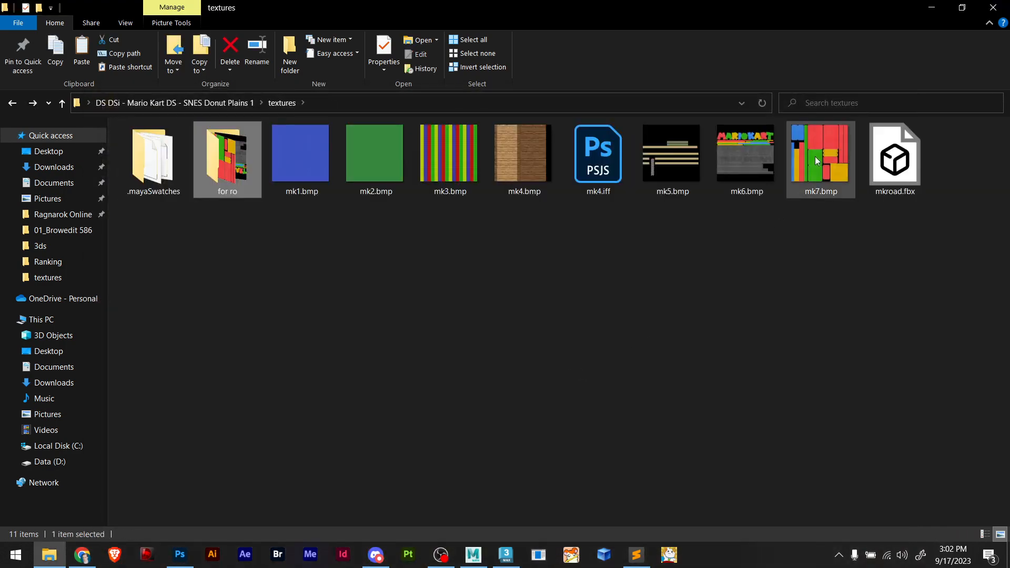
double_click(246, 157)
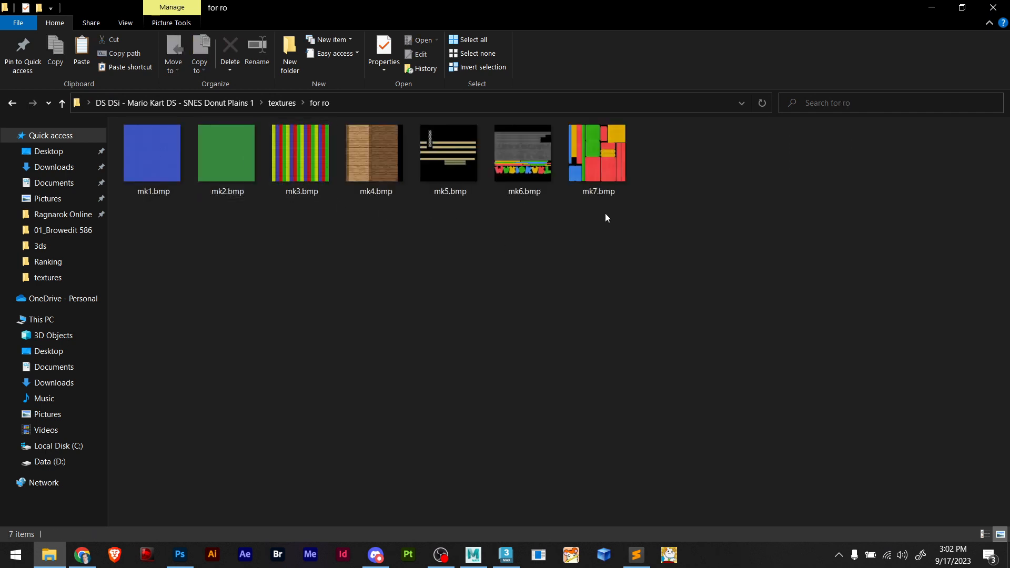
key("BackSpace")
left_click(812, 176)
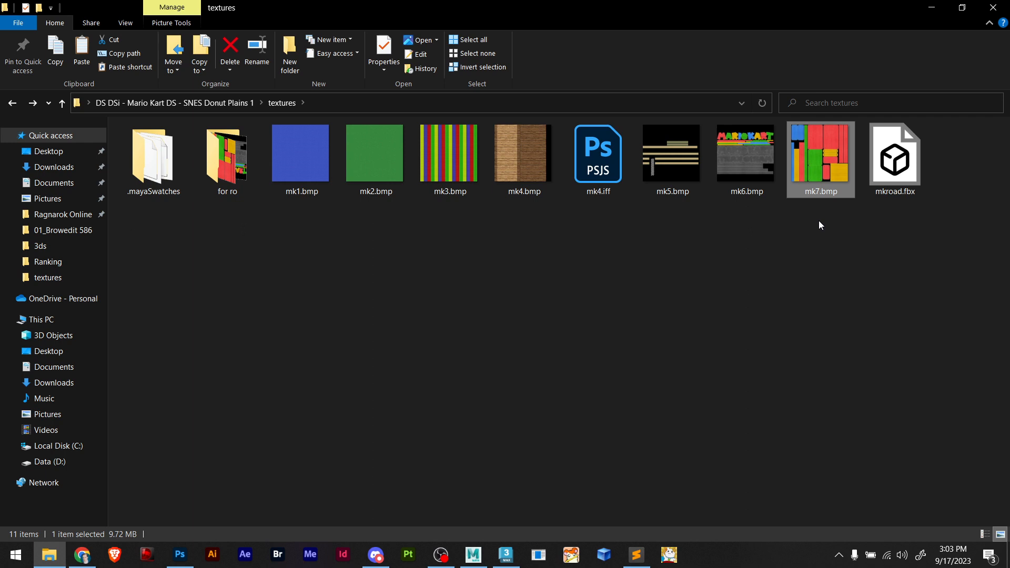
double_click(239, 170)
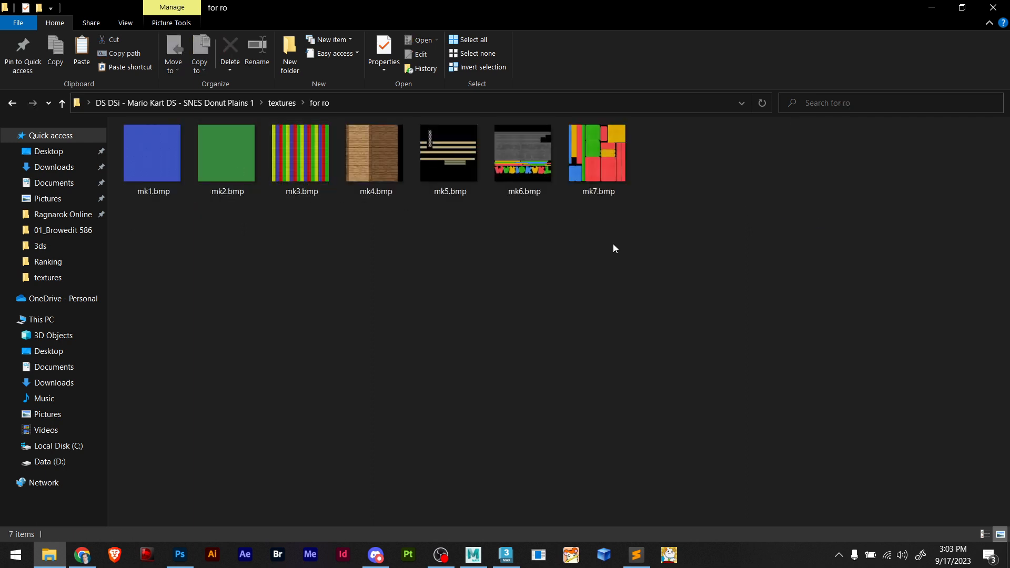
key("alt+Left")
left_click(821, 175)
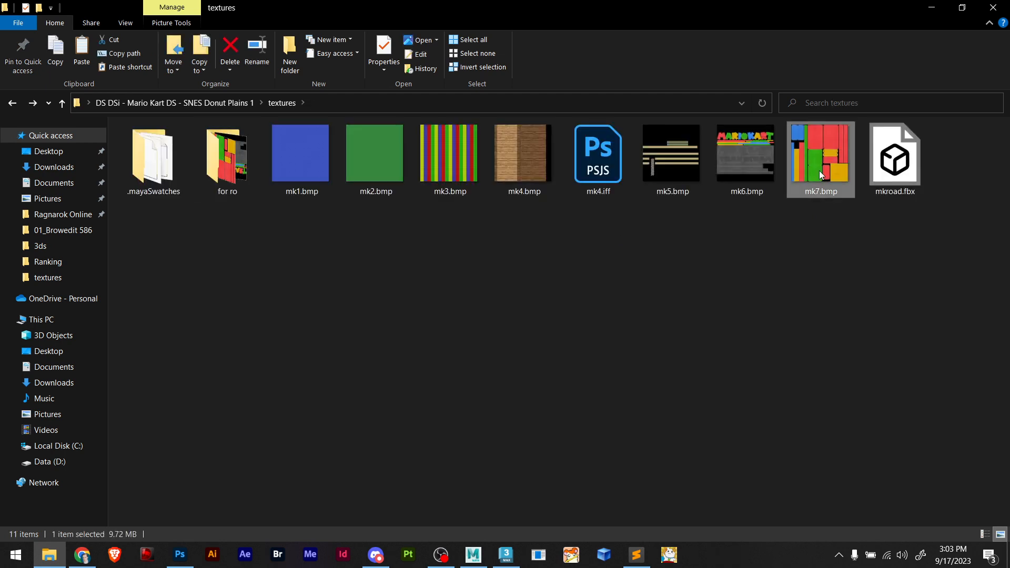
left_click_drag(796, 190, 657, 255)
left_click(216, 205)
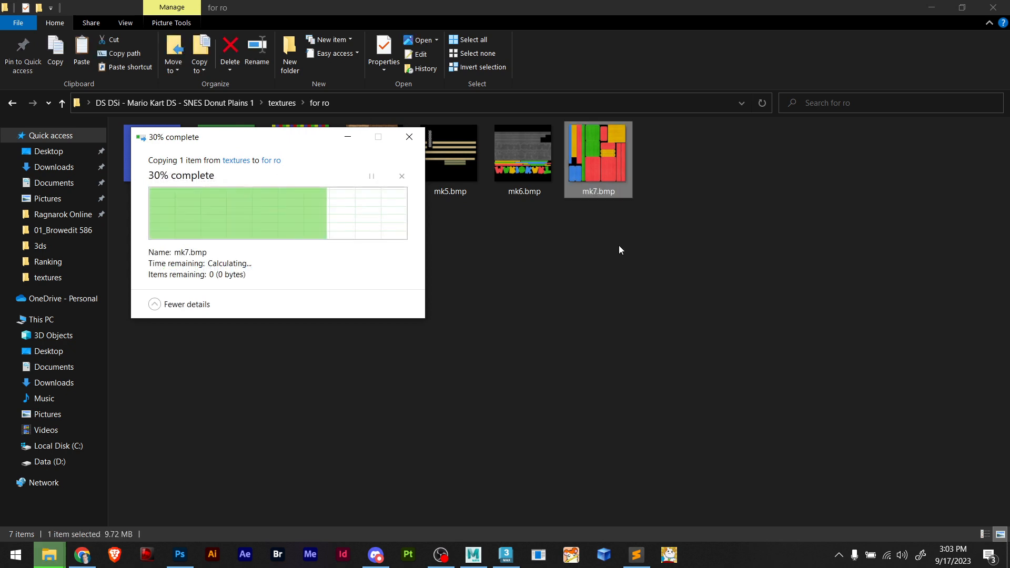
left_click(668, 254)
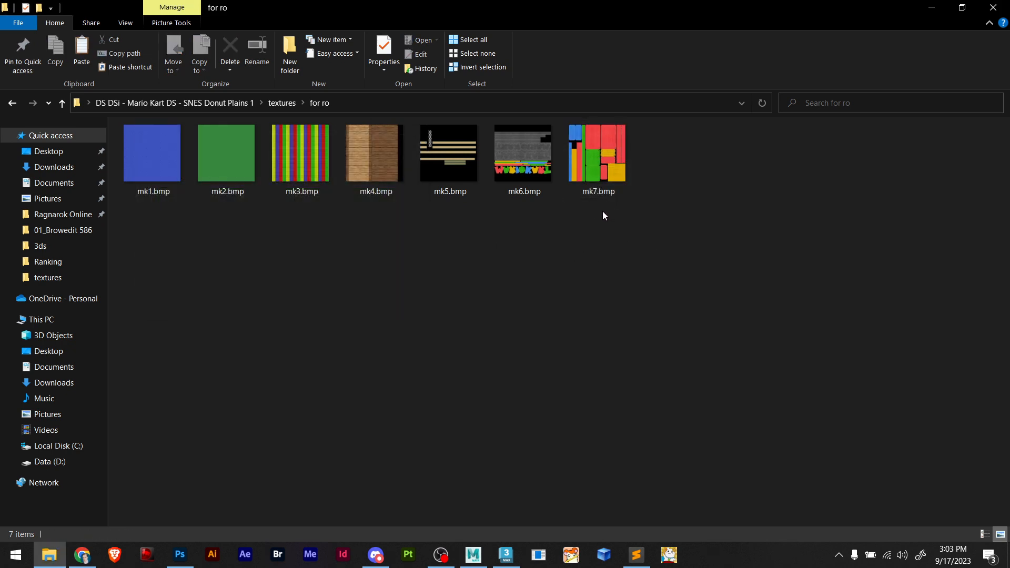
Switch to the for ro mk map scene in 3ds Max, examine the track and clear the object selection
left_click(506, 550)
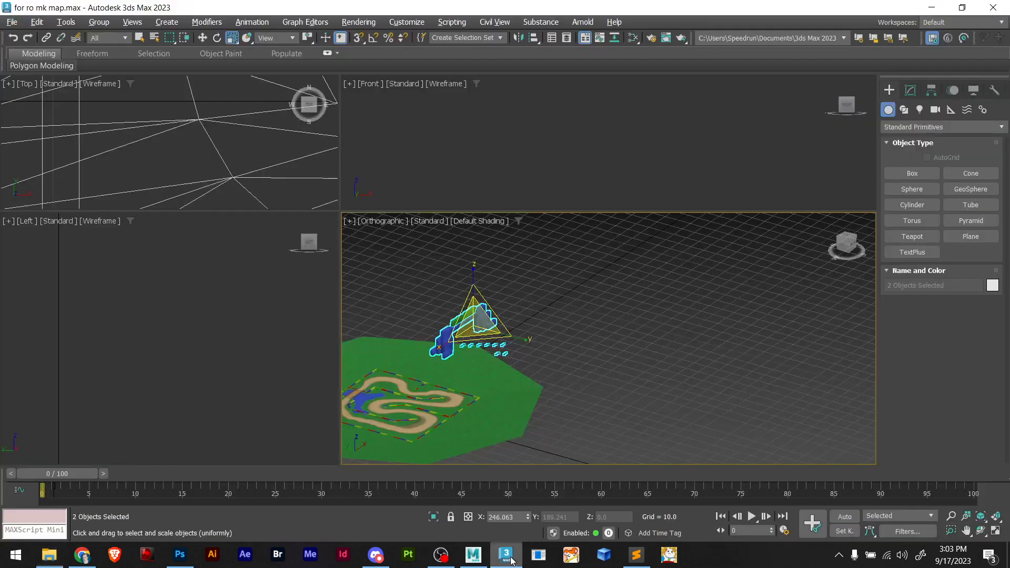
middle_click_drag(475, 408, 544, 390, "alt")
scroll(544, 390, "up", 5)
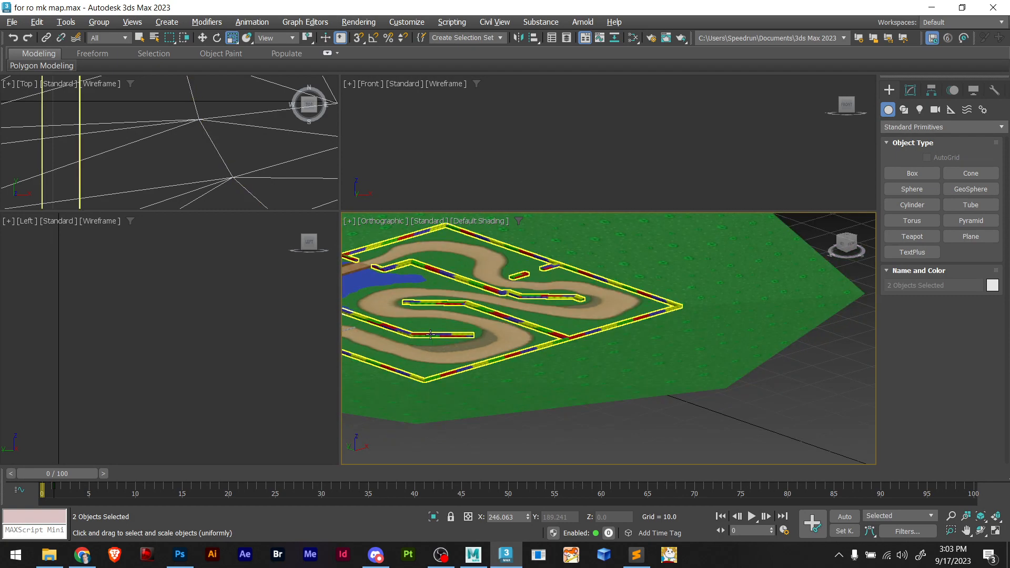
left_click(430, 337)
middle_click_drag(430, 337, 545, 359, "alt")
left_click(568, 341)
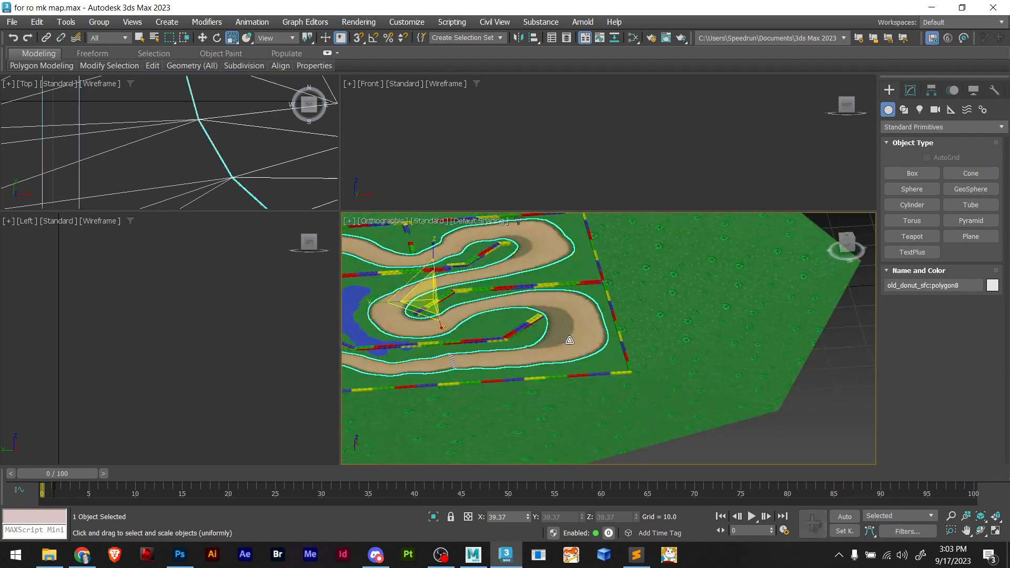
scroll(578, 357, "down", 8)
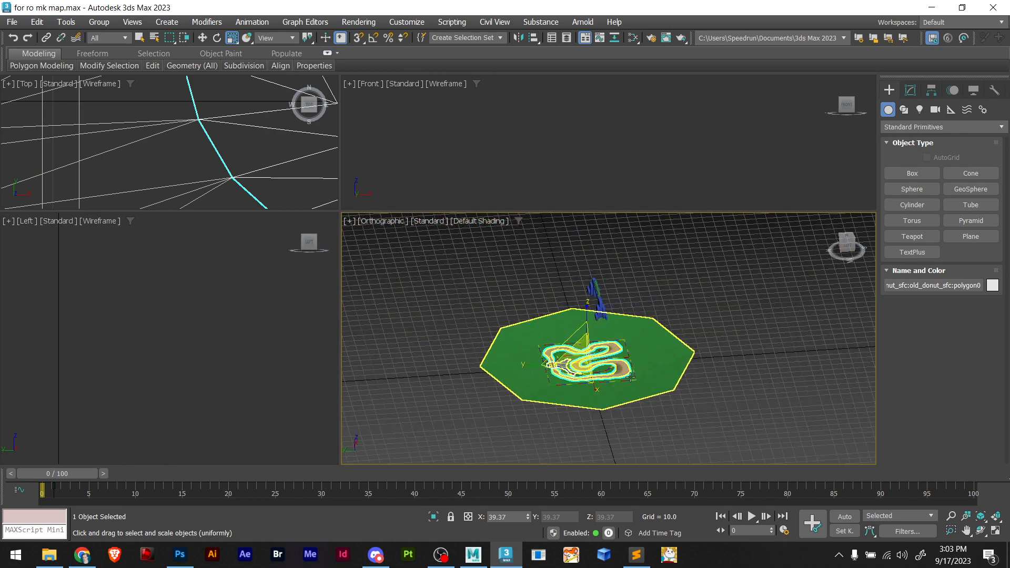
scroll(521, 297, "up", 6)
left_click(827, 356)
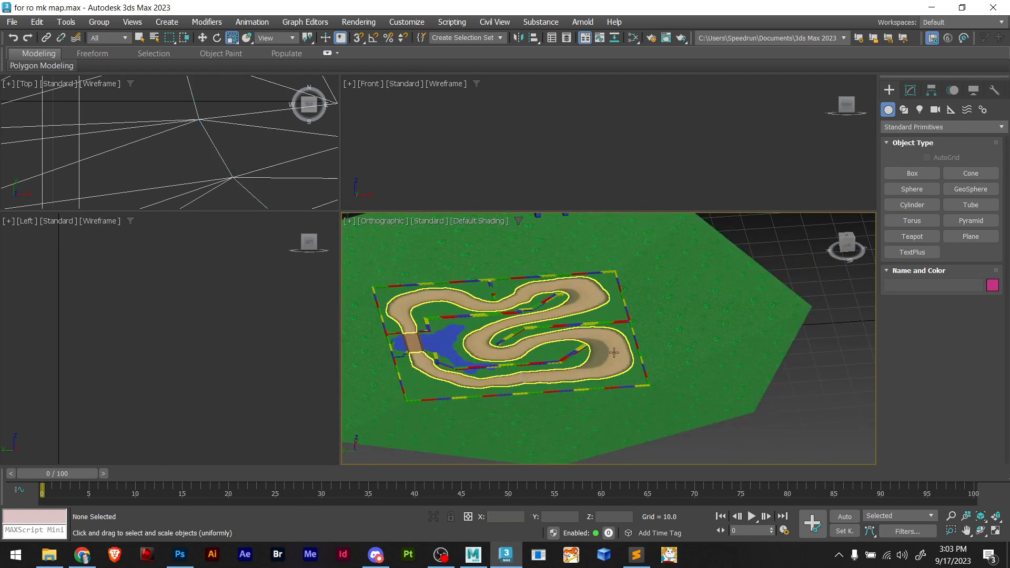
Export only the road and the coloured borders as mk1.3ds into the 3ds folder, overwriting the existing file
left_click(584, 356)
left_click(585, 348)
left_click(605, 349, "ctrl")
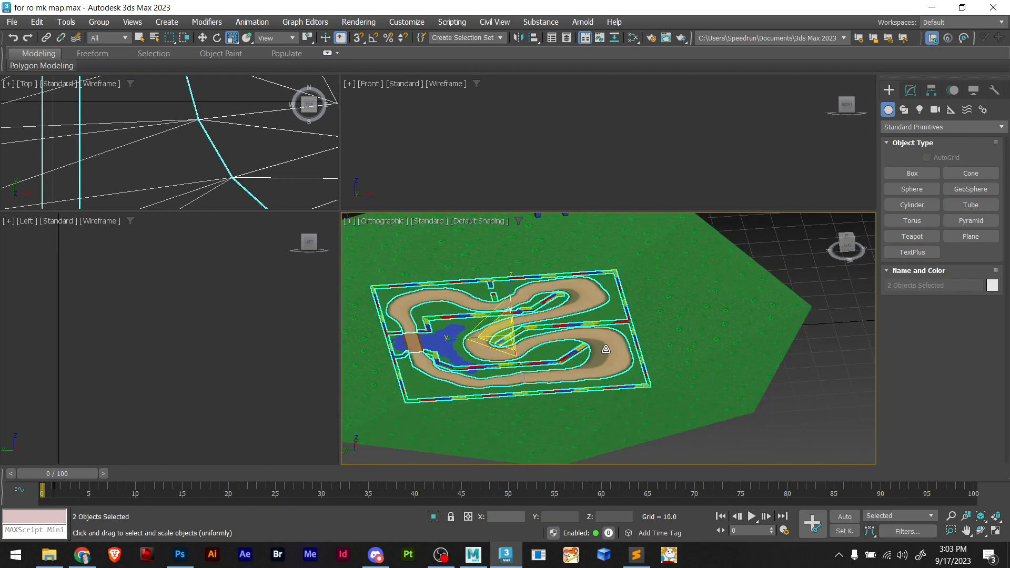
key("w")
mouse_move(512, 292)
left_mouse_down()
mouse_move(535, 204)
mouse_move(512, 292)
left_mouse_up()
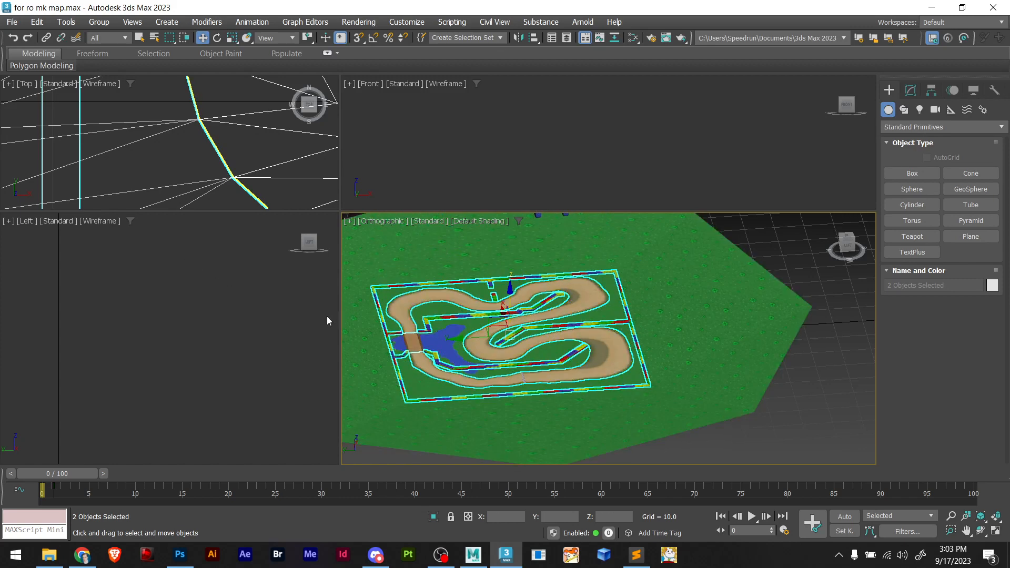
left_click(11, 22)
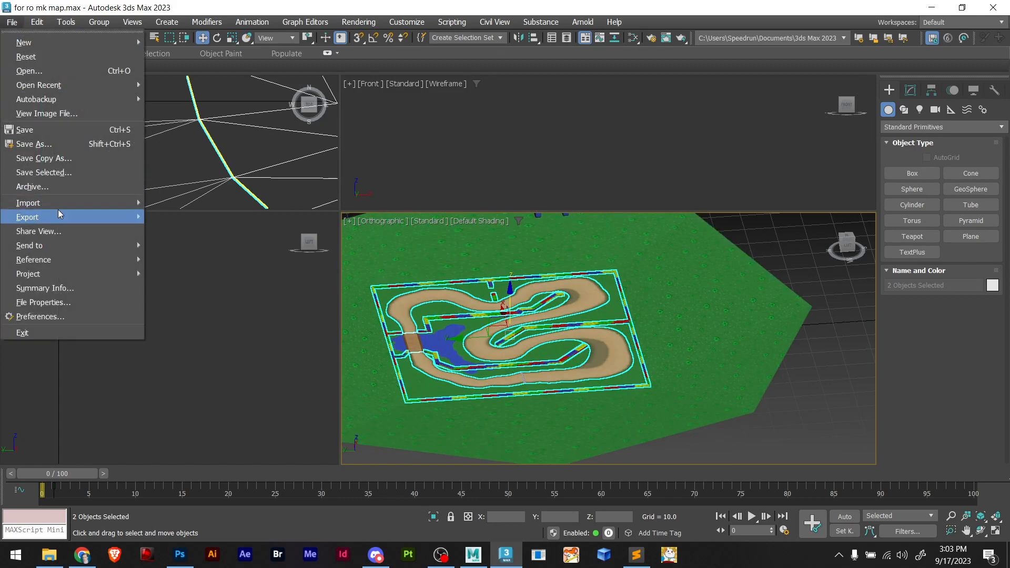
mouse_move(67, 218)
left_click(185, 223)
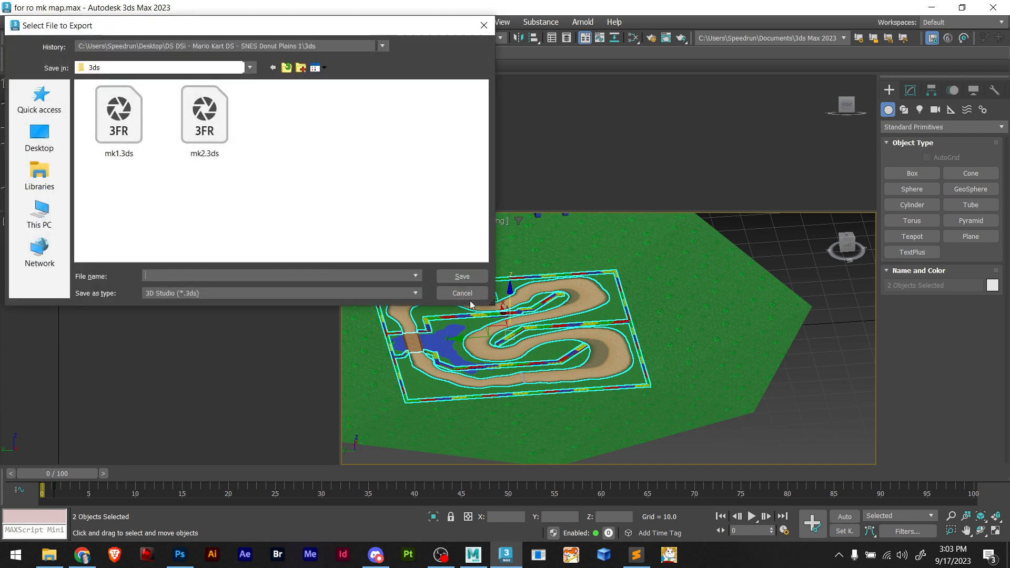
left_click(117, 138)
double_click(117, 137)
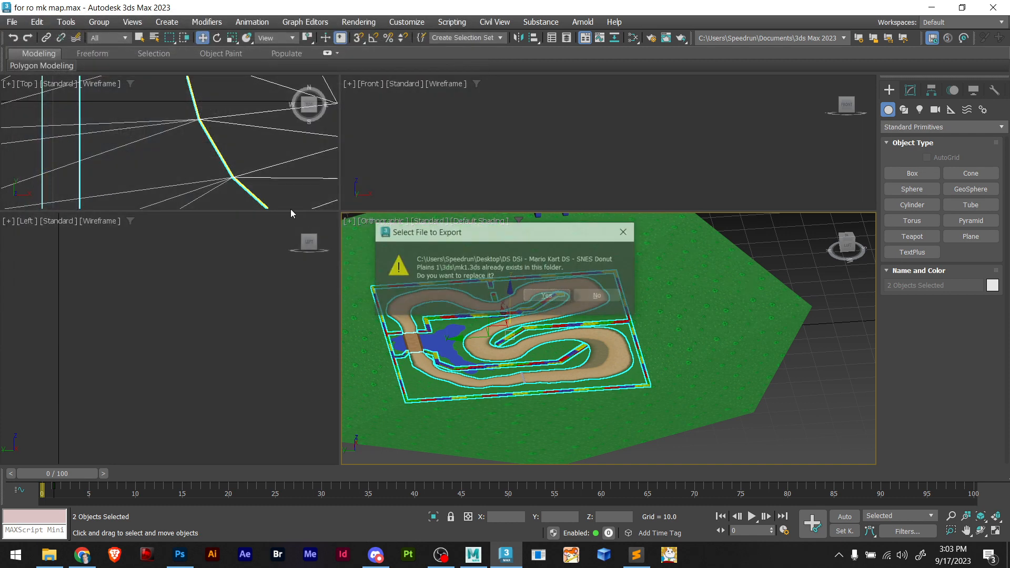
left_click(546, 298)
left_click(519, 289)
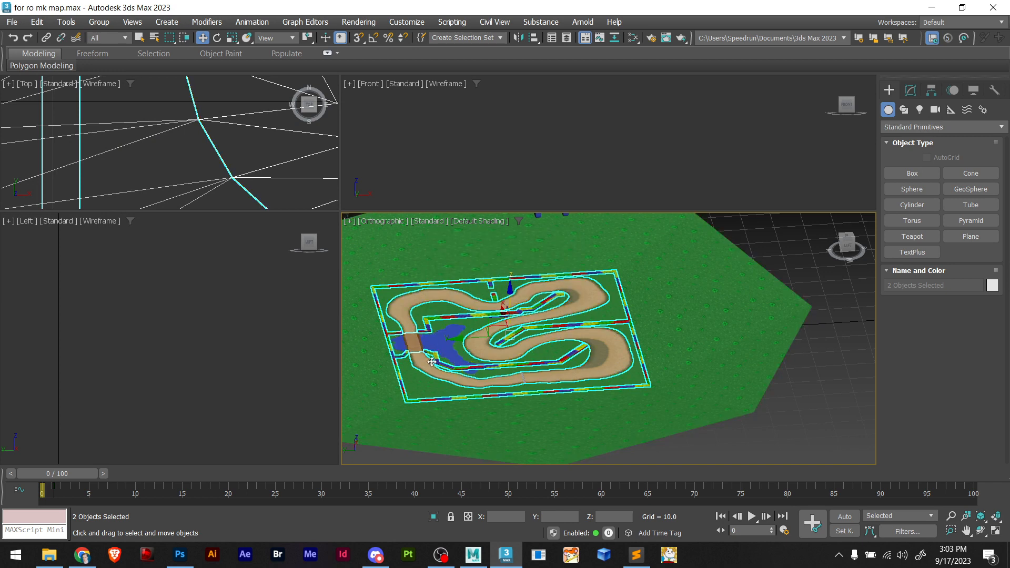
Export only the water, the grass ground and the bridge as mk2.3ds, overwriting the existing file
left_click(440, 346)
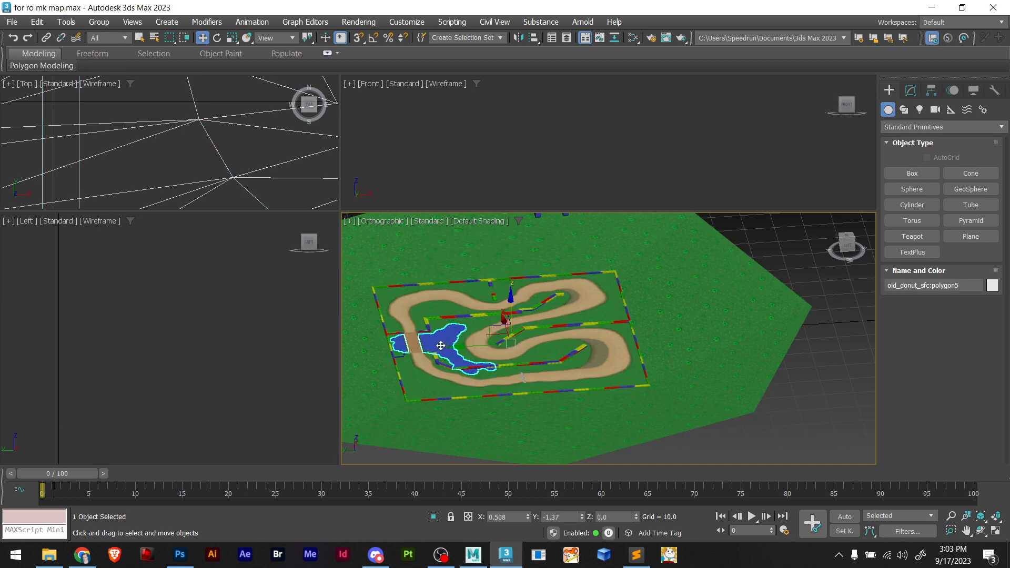
left_click(356, 343, "ctrl")
scroll(405, 348, "down", 2)
scroll(404, 348, "down", 2)
scroll(421, 350, "up", 4)
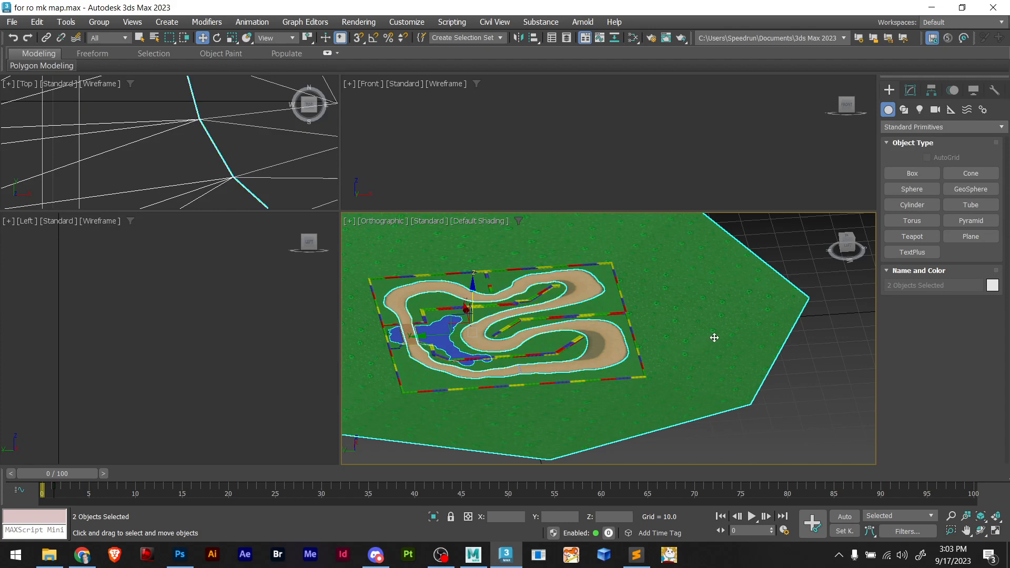
left_click(403, 328, "ctrl")
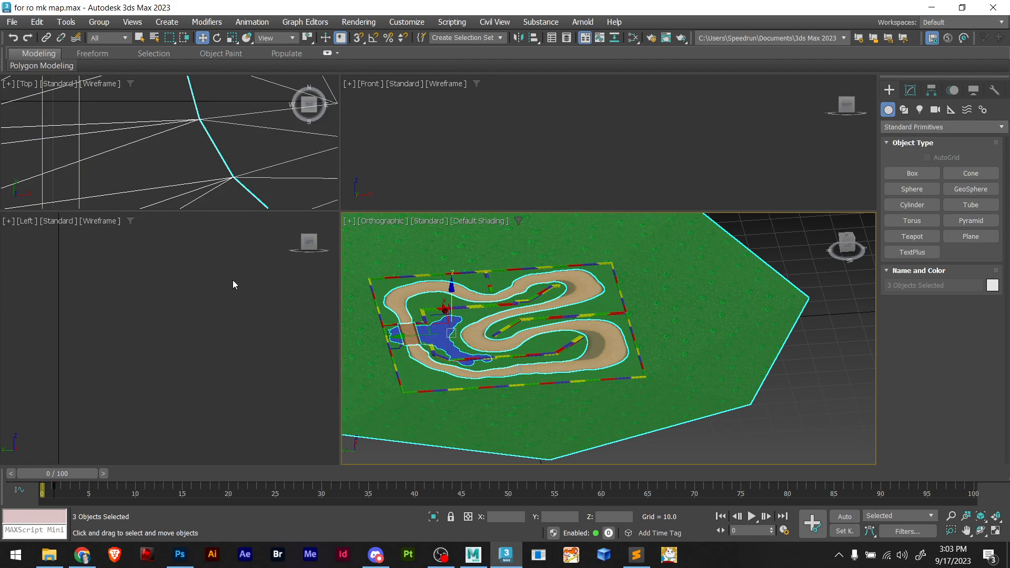
left_click(2, 23)
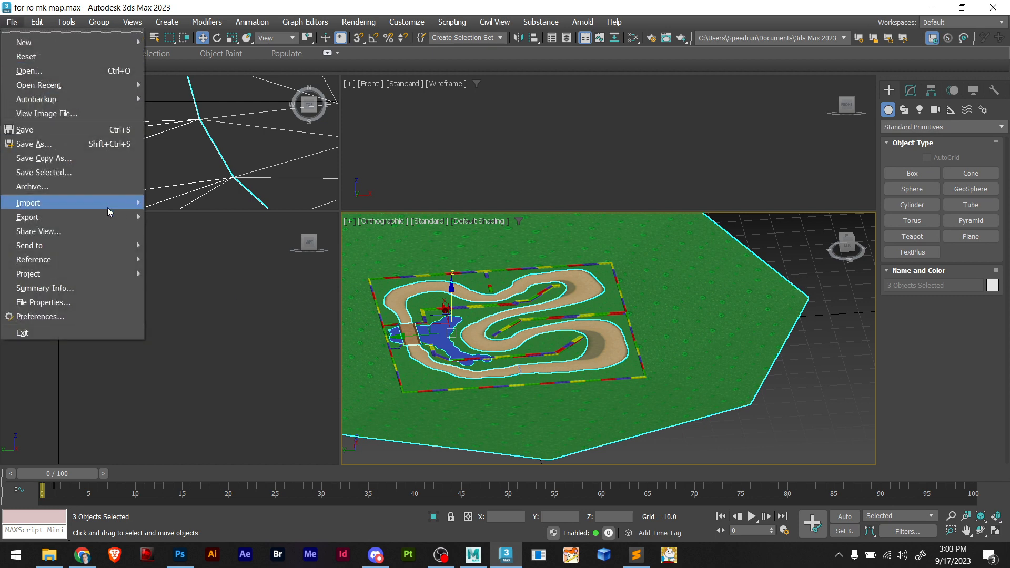
mouse_move(63, 217)
left_click(179, 232)
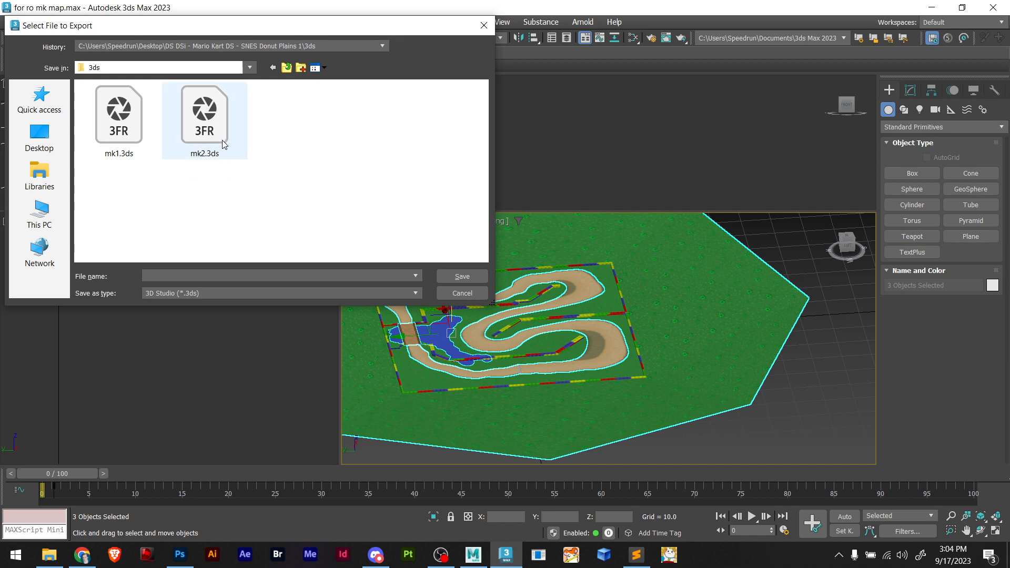
double_click(204, 140)
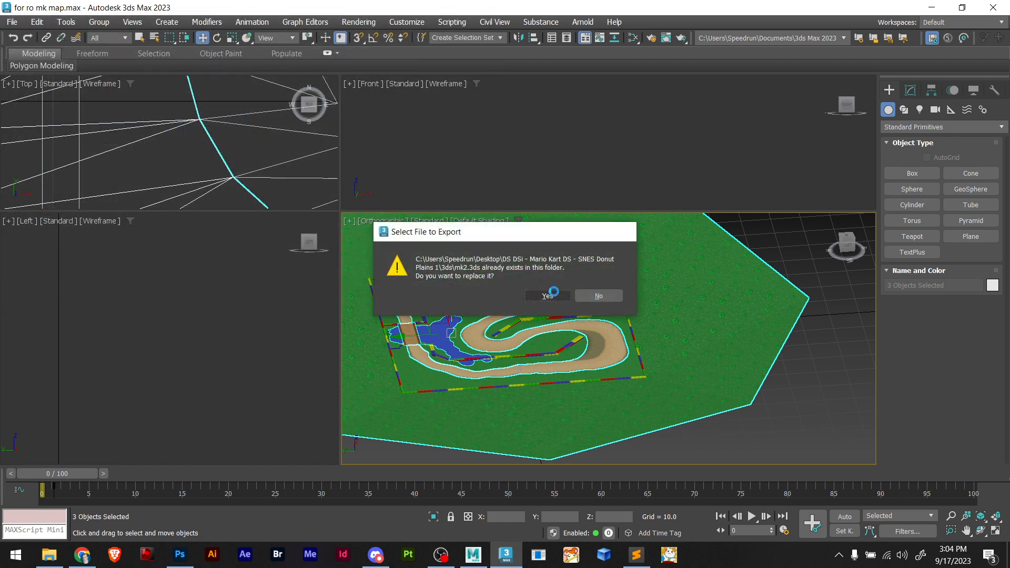
left_click(554, 292)
left_click(475, 289)
Select both start gate objects above the track and switch to the for ro folder in File Explorer
scroll(574, 236, "down", 3)
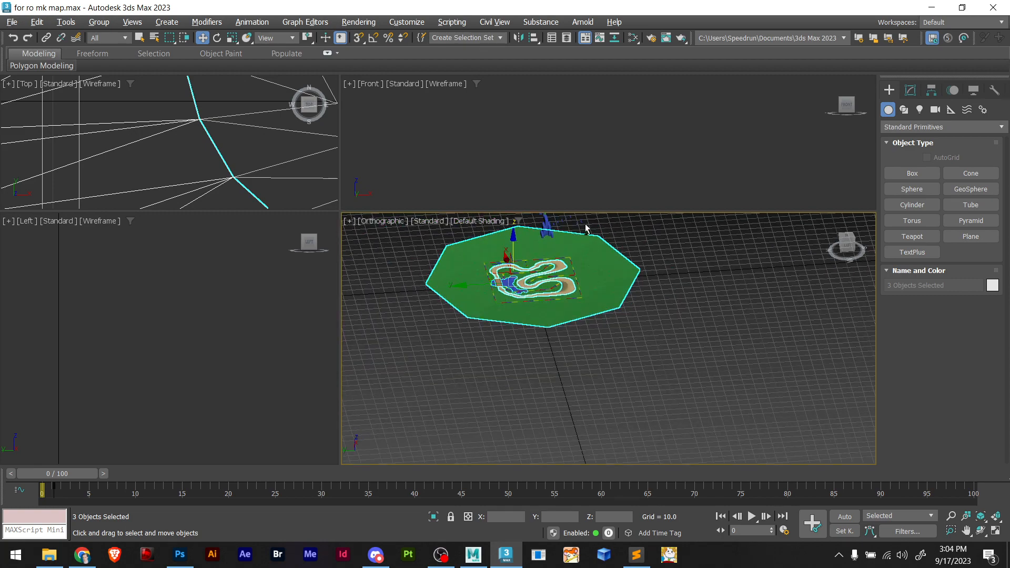
middle_click_drag(586, 225, 633, 214, "alt")
middle_click_drag(633, 213, 650, 270)
scroll(527, 287, "up", 4)
middle_click_drag(528, 287, 564, 269, "alt")
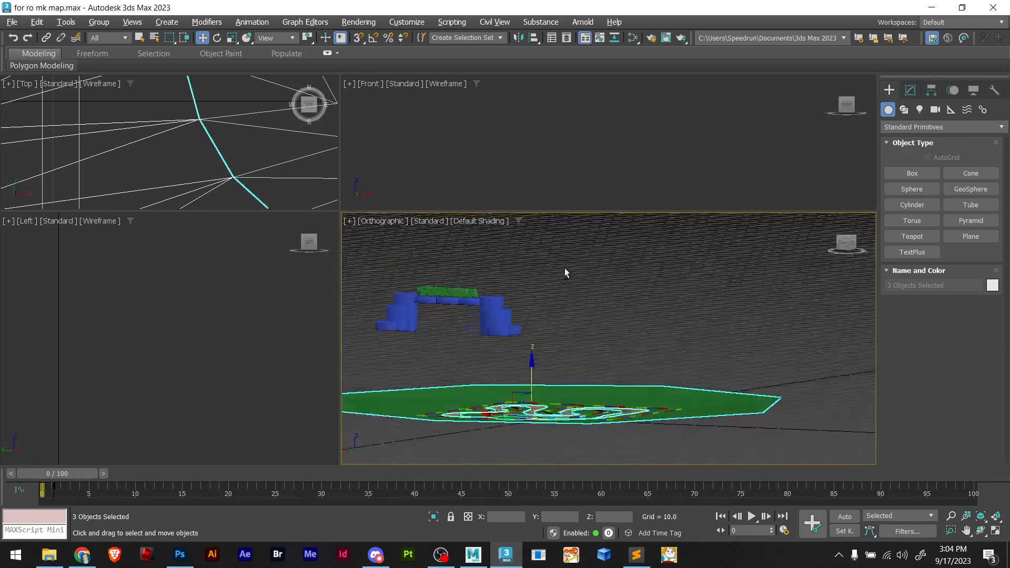
scroll(538, 292, "down", 2)
left_click_drag(412, 318, 396, 327)
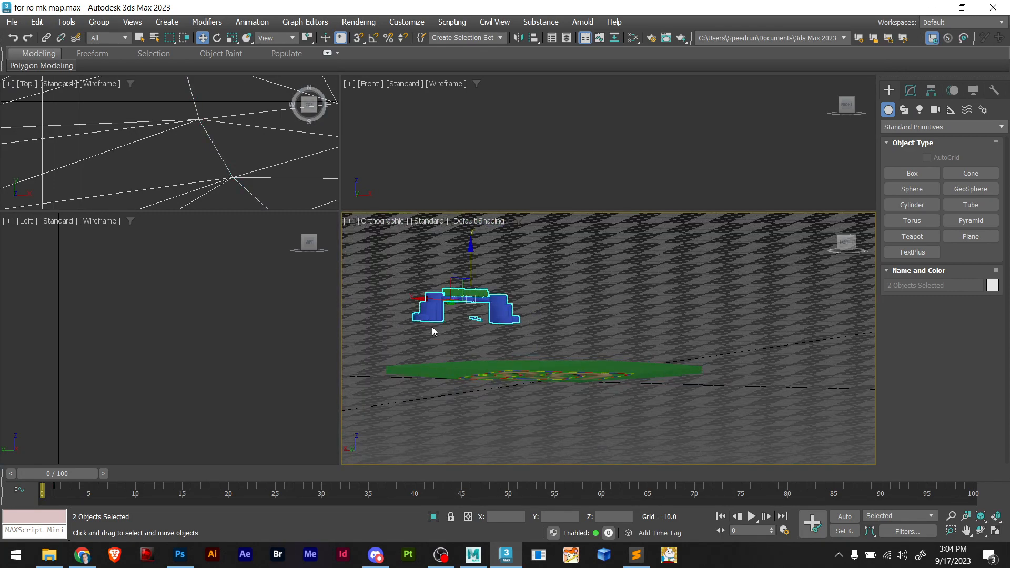
mouse_move(460, 327)
middle_mouse_down("alt")
mouse_move(469, 322)
mouse_move(379, 378)
middle_mouse_up("alt")
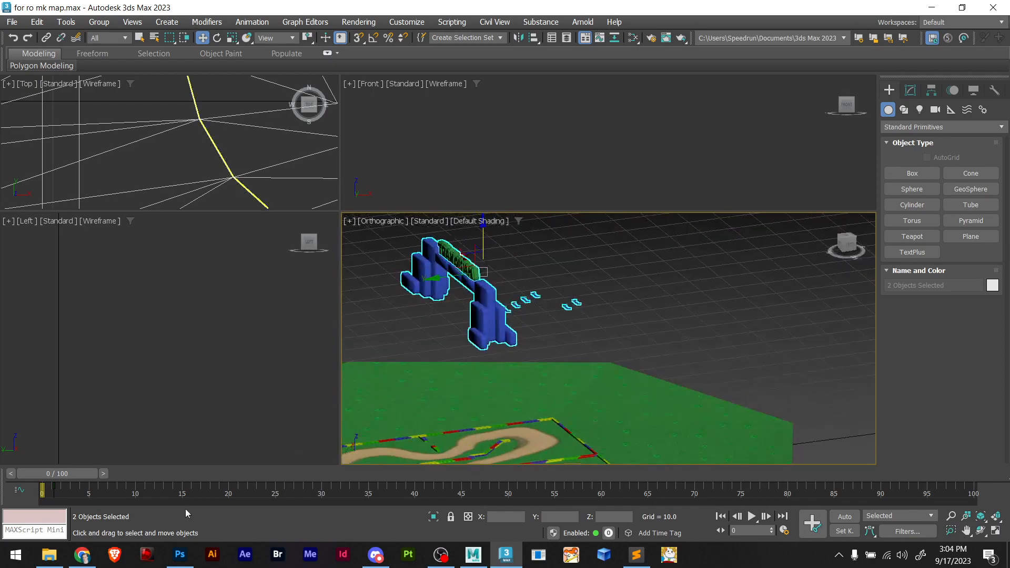
left_click(61, 558)
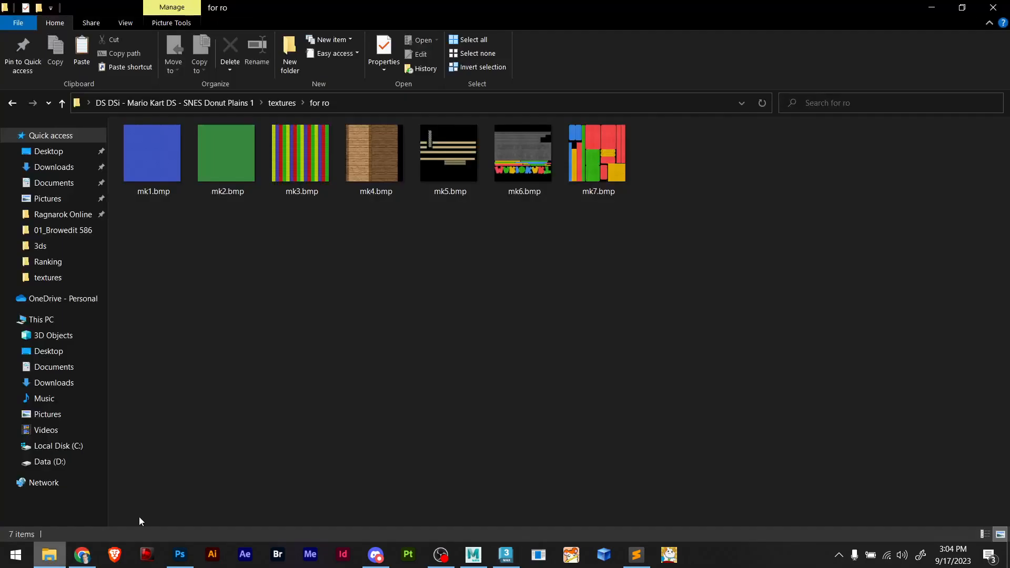
Go from the for ro folder back up to the Donut Plains folder and open its 3ds folder
left_click(284, 104)
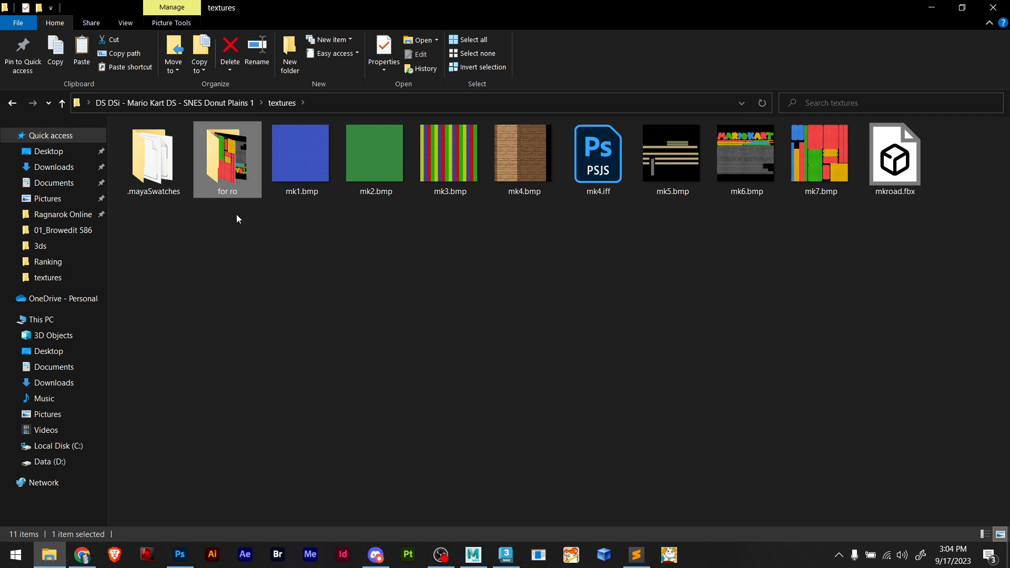
left_click(198, 216)
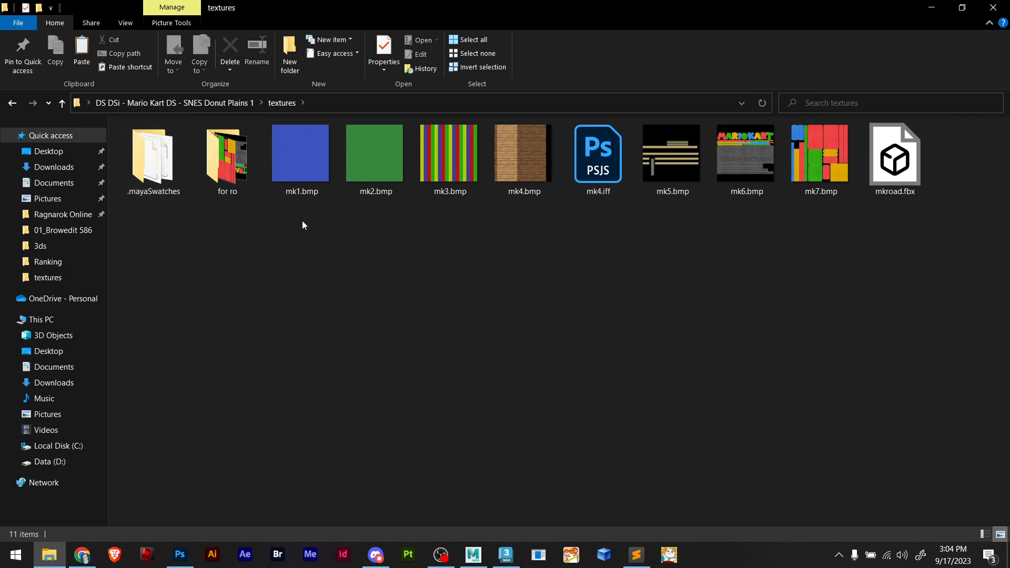
left_click(228, 102)
double_click(387, 213)
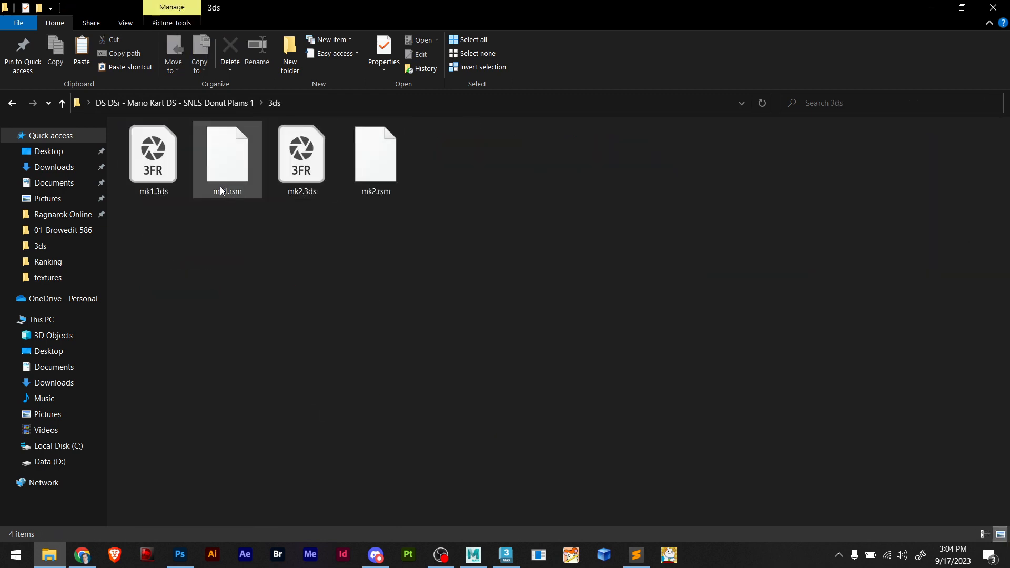
Rename mk2.rsm as mk3.rsm and delete mk1.rsm from the 3ds folder
left_click(380, 192)
left_click(381, 194)
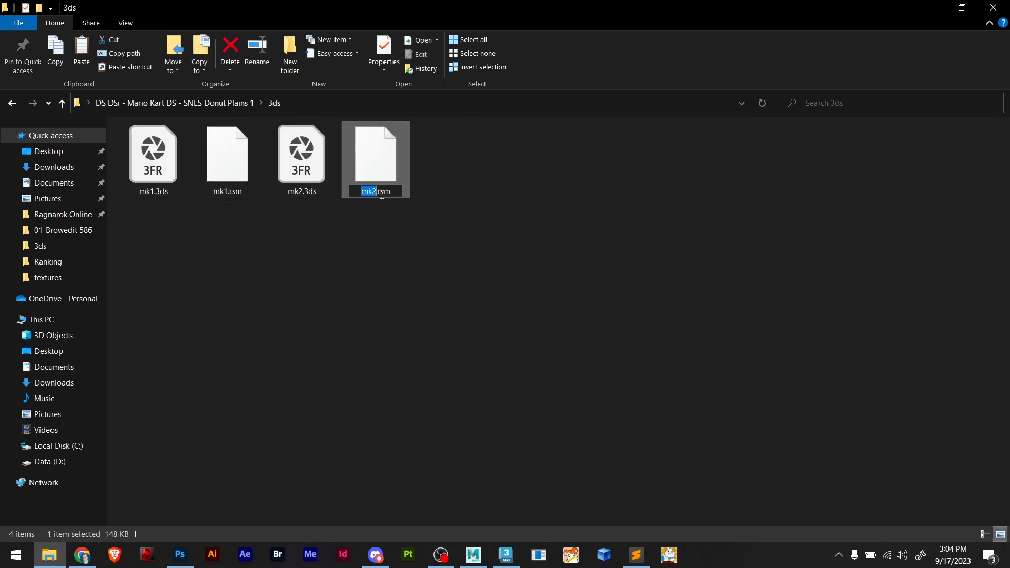
key("Right")
type("=3")
key("BackSpace")
key("BackSpace")
type("3")
left_click(447, 238)
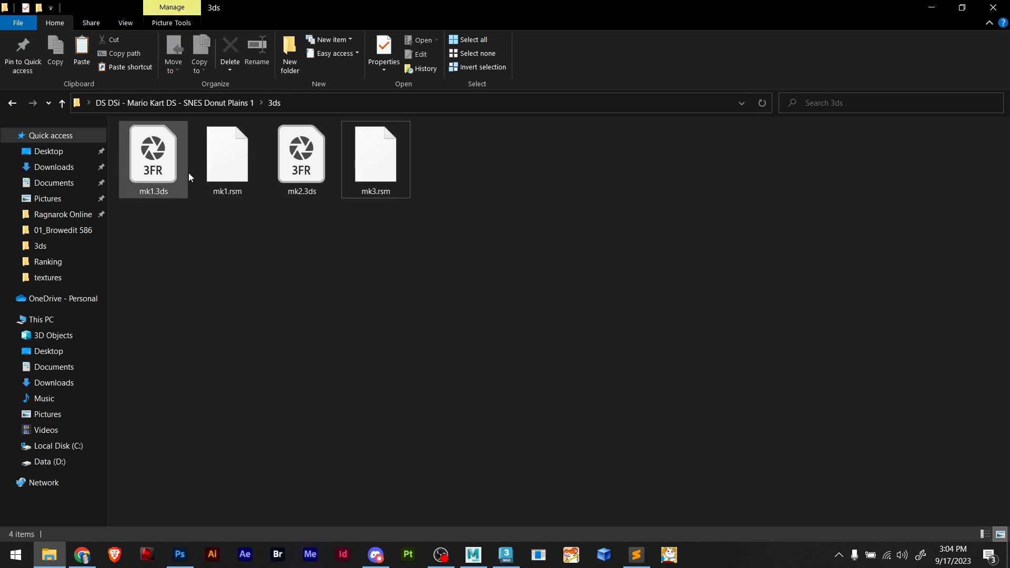
left_click(233, 172)
key("Delete")
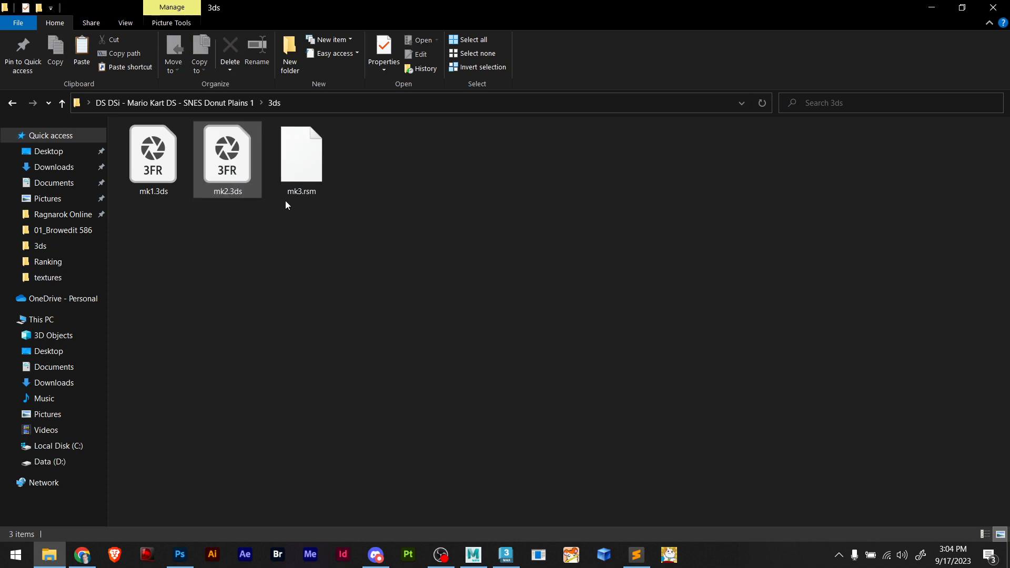
Switch to BrowEdit and open a map in it
left_click(539, 555)
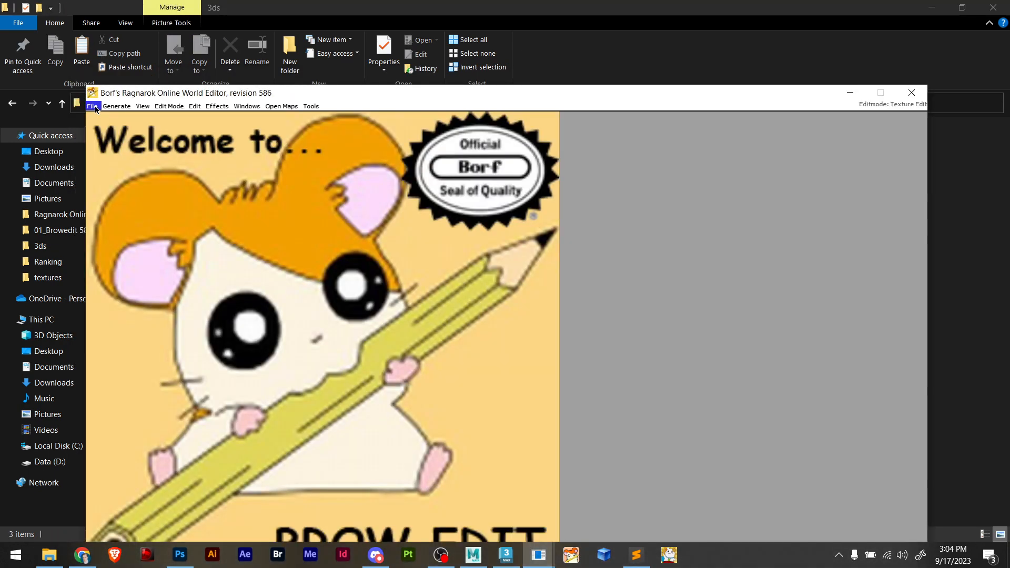
left_click(94, 105)
left_click(122, 138)
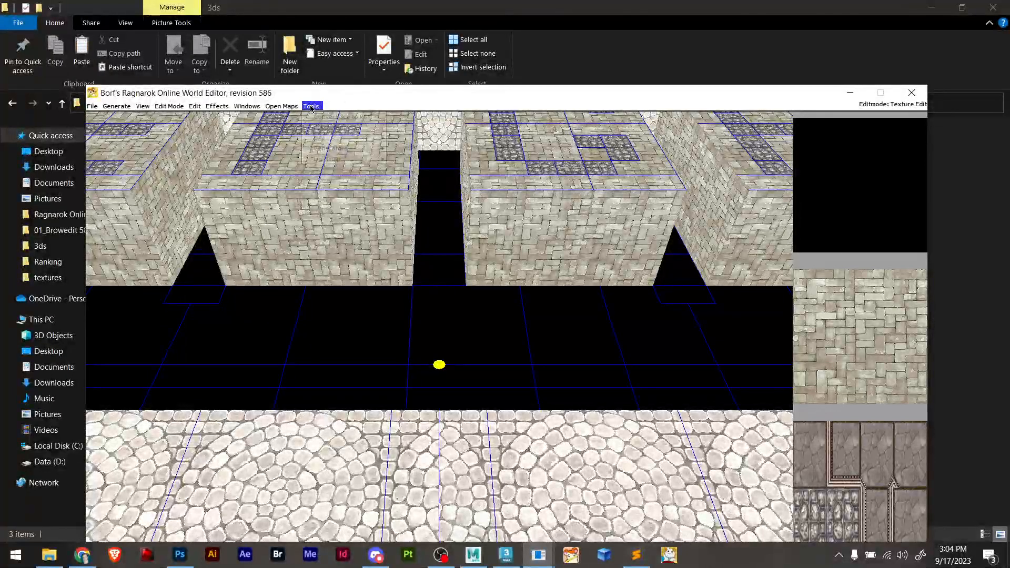
Convert mk1.3ds to an RSM model and save it as mk1.rsm in the 3ds folder
left_click(310, 107)
left_click(325, 117)
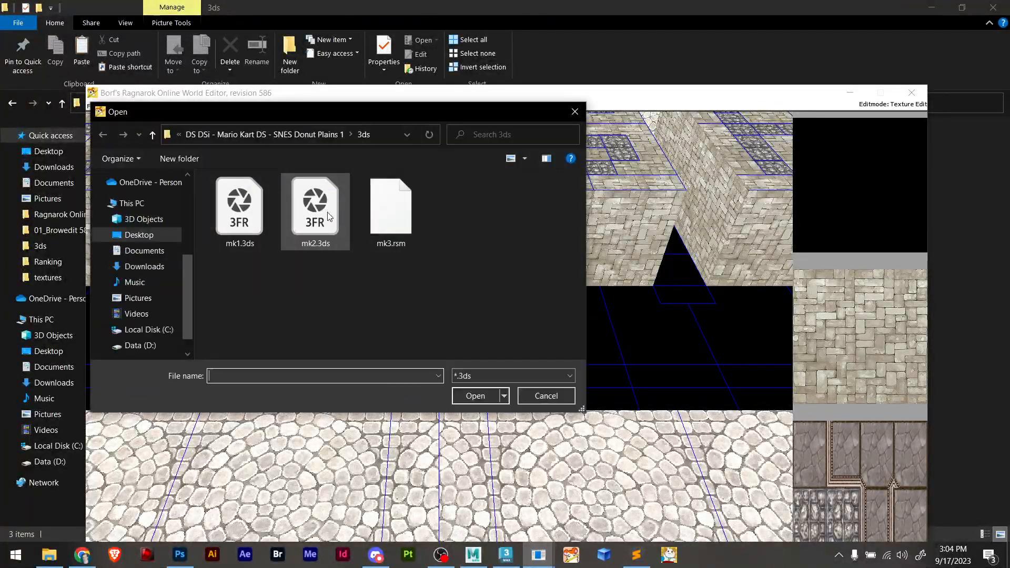
double_click(221, 204)
key("Left")
key("Left")
key("Left")
key("Left")
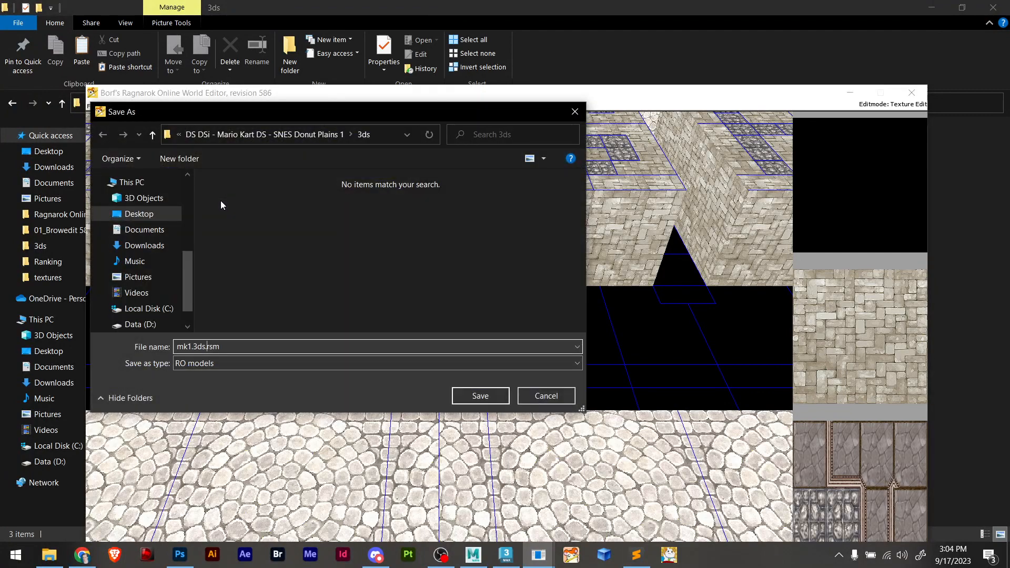
key("BackSpace")
key("BackSpace")
key("BackSpace")
key("BackSpace")
key("Return")
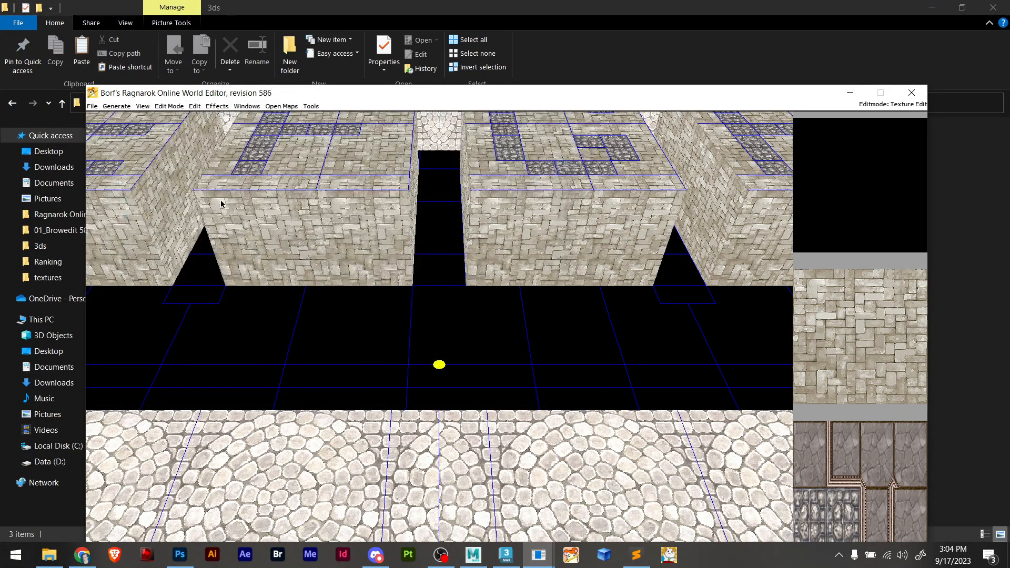
Convert mk2.3ds to an RSM model and save it as mk2.rsm in the 3ds folder
left_click(312, 106)
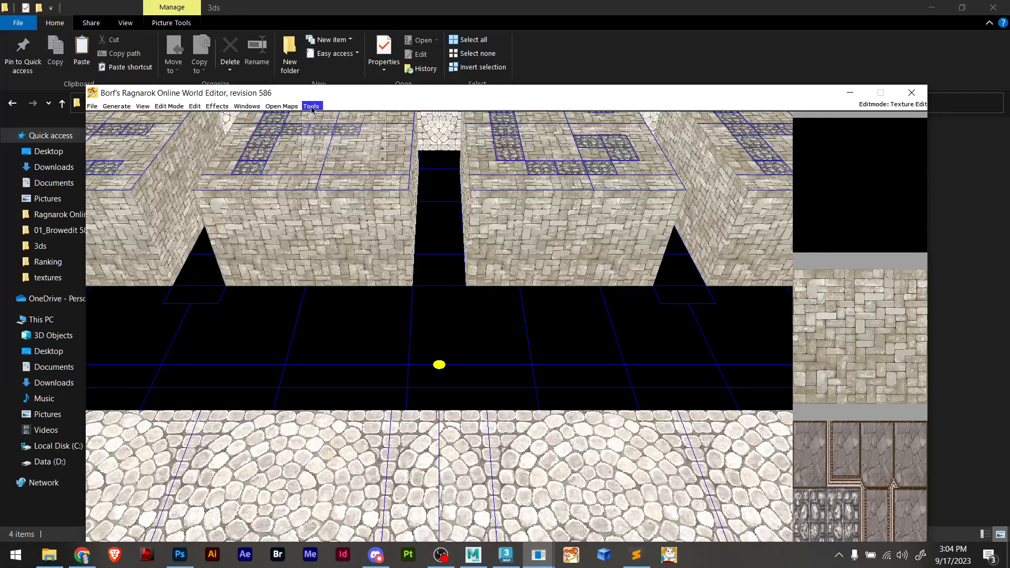
left_click(321, 115)
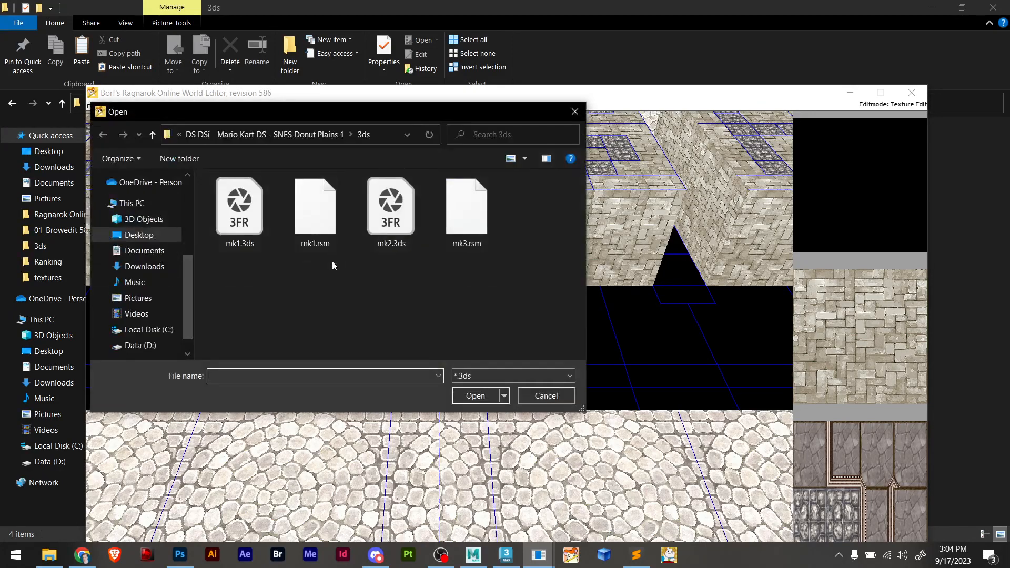
double_click(389, 211)
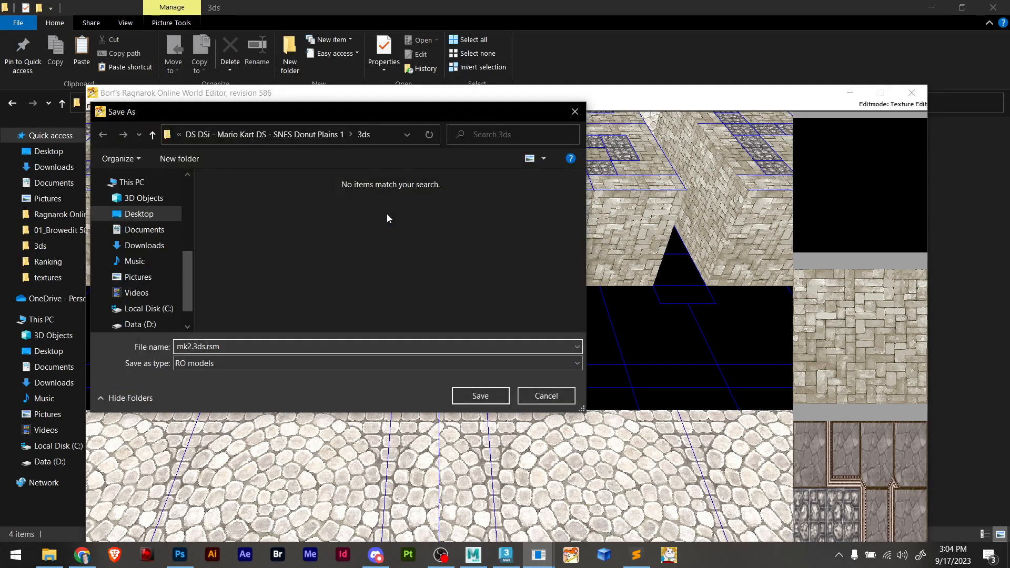
key("Return")
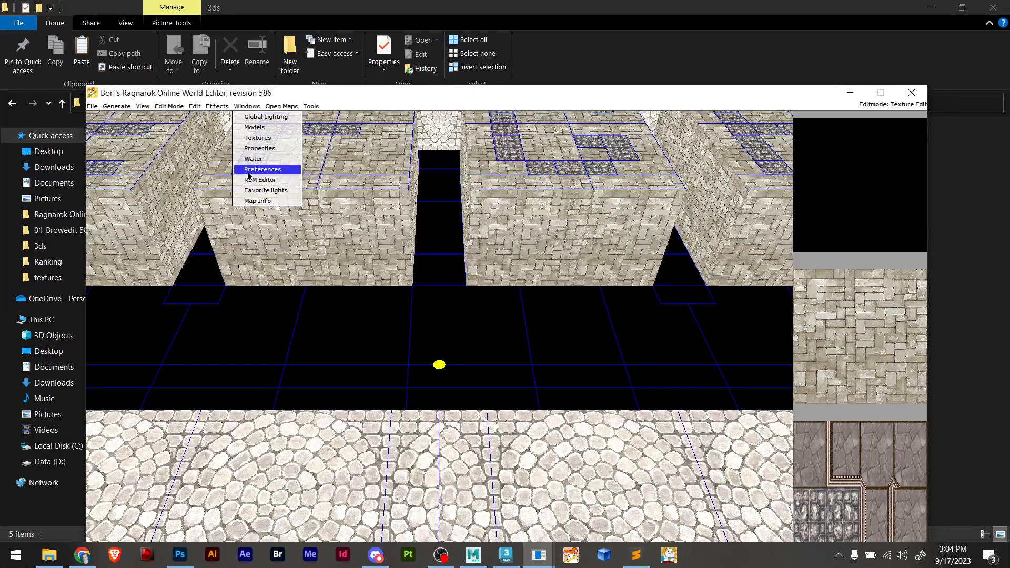
Open mk1.rsm in the RSM Editor and assign textures mk3 and mk5 from the RO texture set to its two slots, in that order
left_click(251, 180)
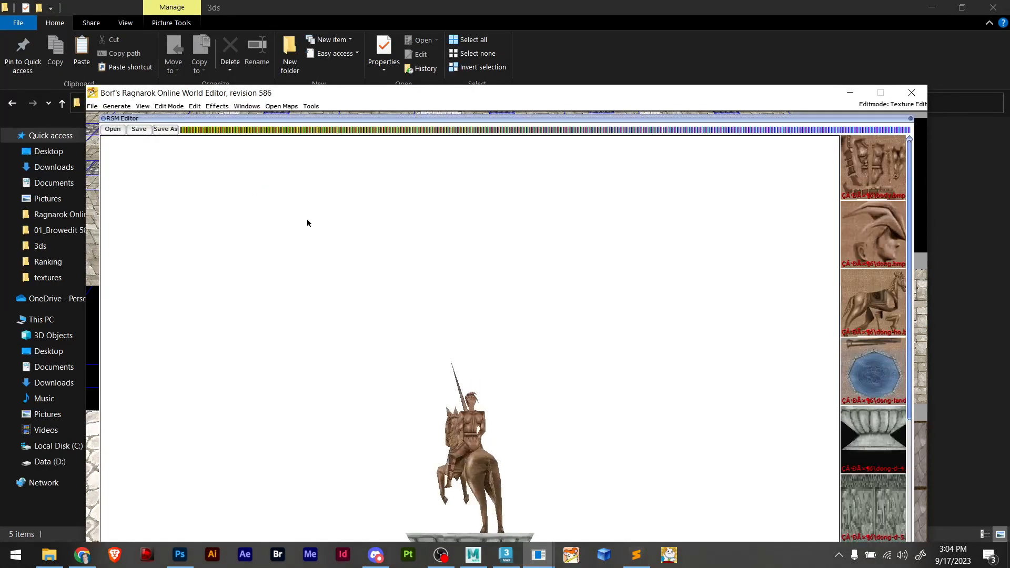
left_click(112, 129)
double_click(239, 210)
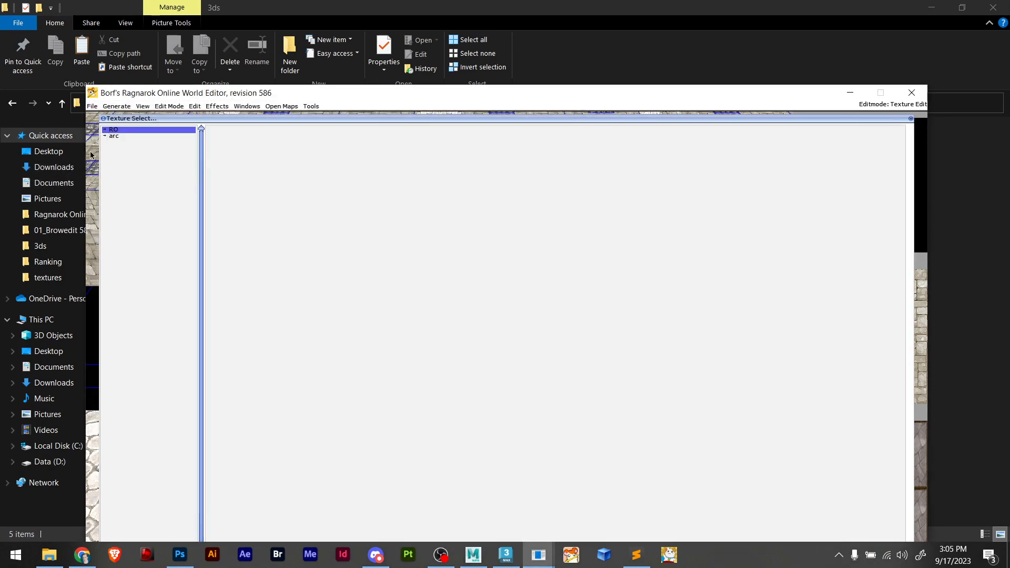
left_click(105, 131)
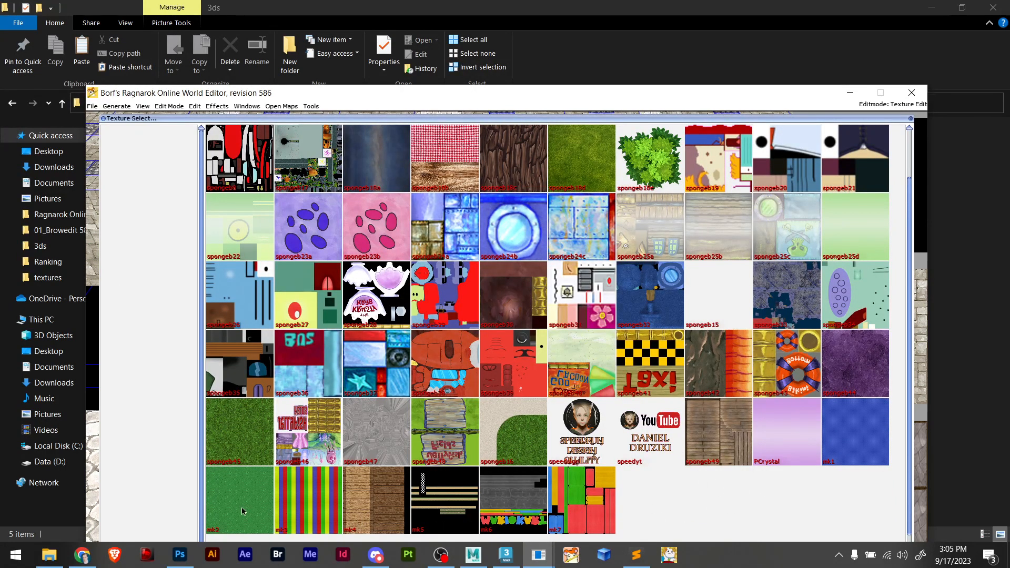
left_click(299, 513)
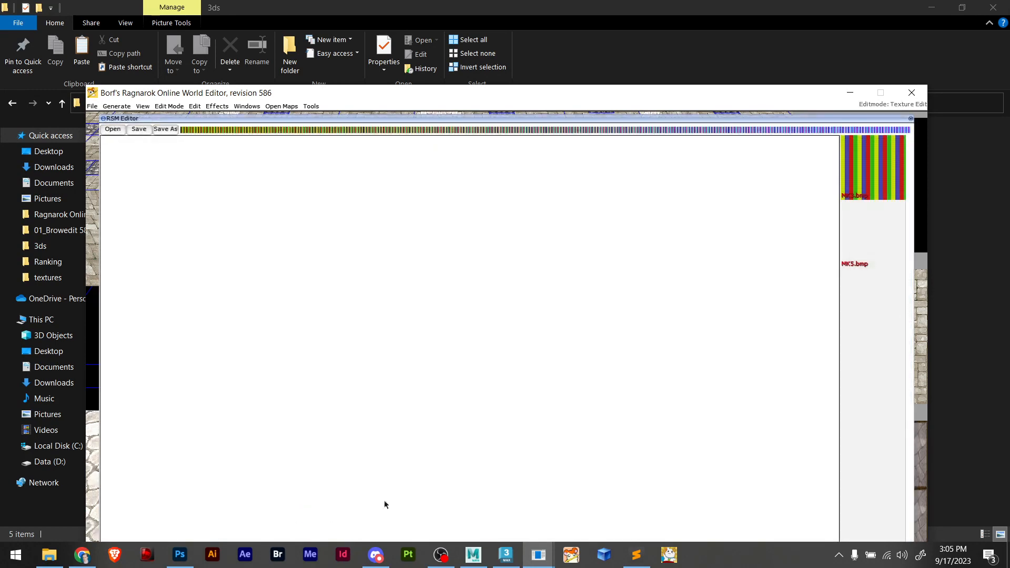
left_click(865, 237)
left_click(445, 506)
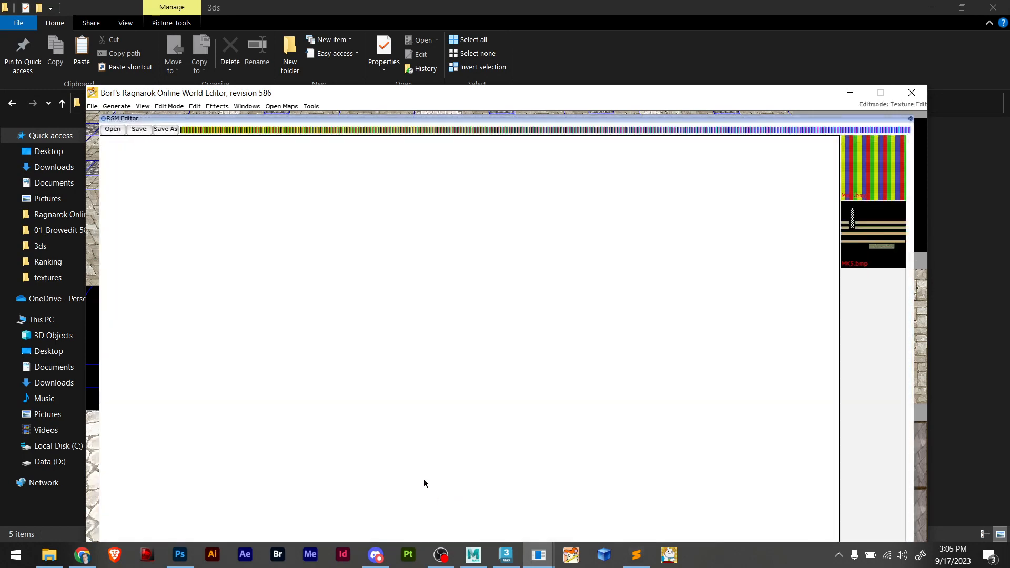
Check the textured road and borders in the preview and save the model over mk1.rsm
left_click_drag(455, 455, 437, 291)
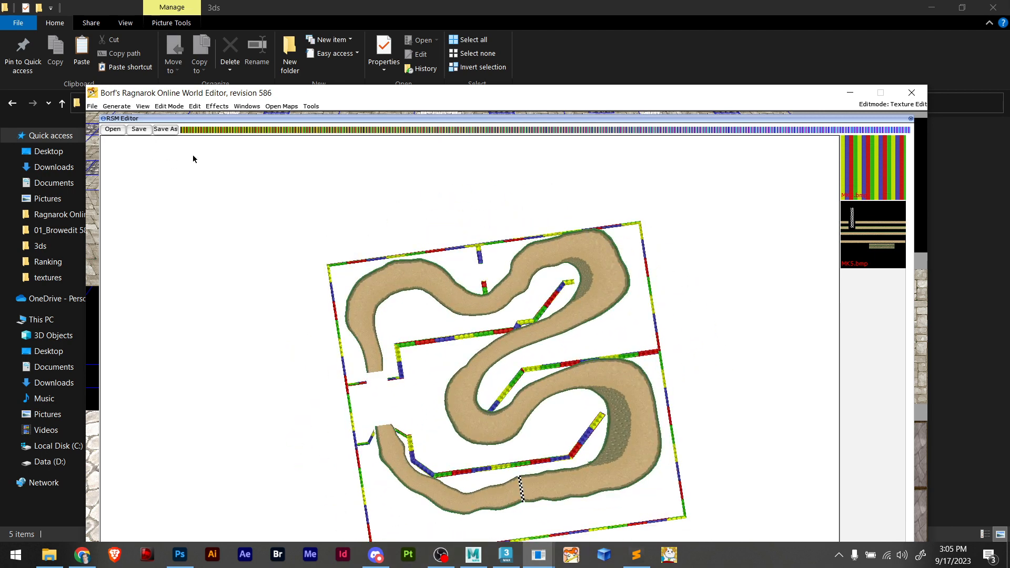
left_click(139, 129)
left_click(453, 372)
Open mk2.rsm and assign textures mk4, mk1 and mk2 to its three texture slots, in that order
left_click(112, 129)
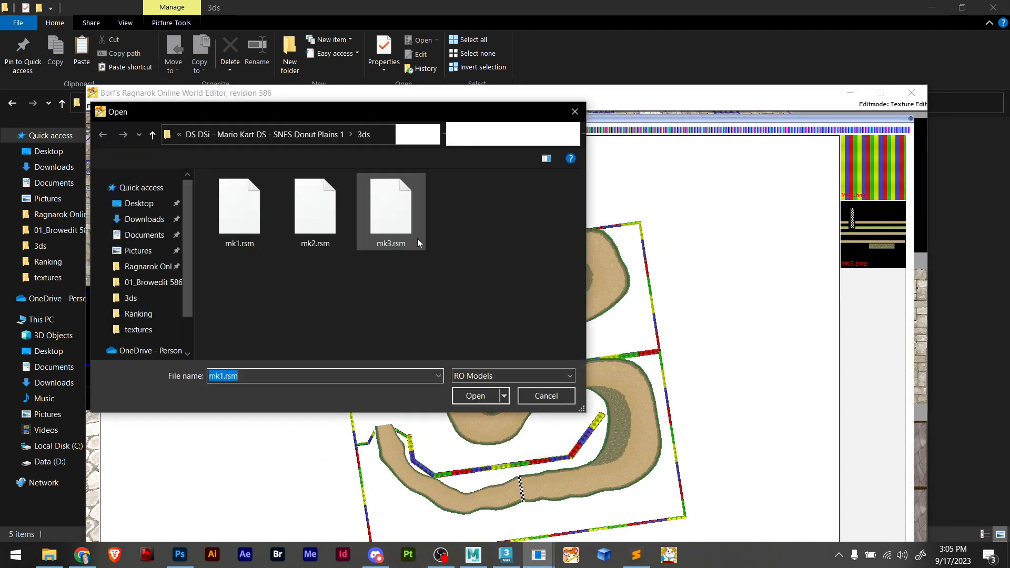
double_click(320, 207)
left_click(866, 176)
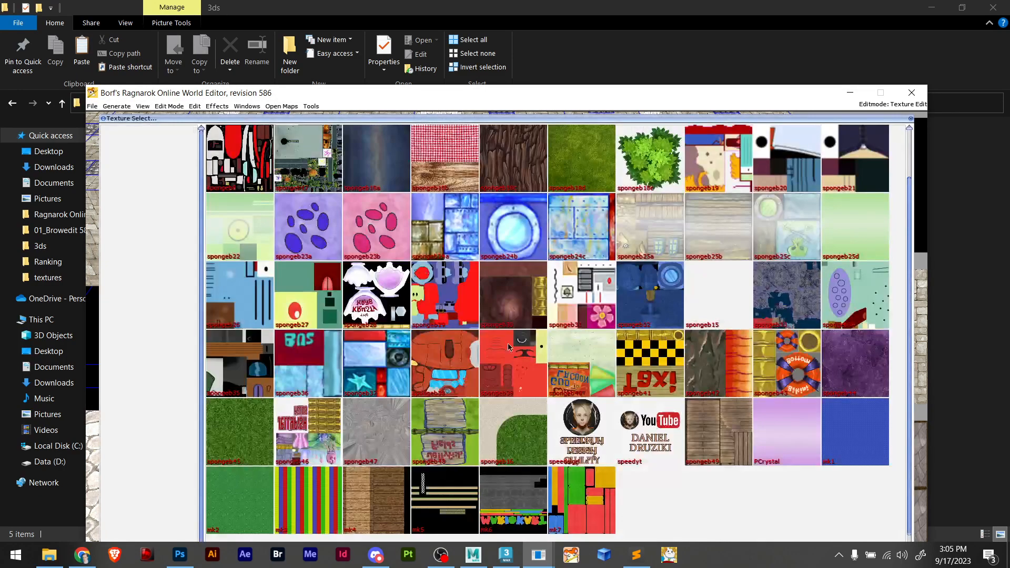
left_click(365, 509)
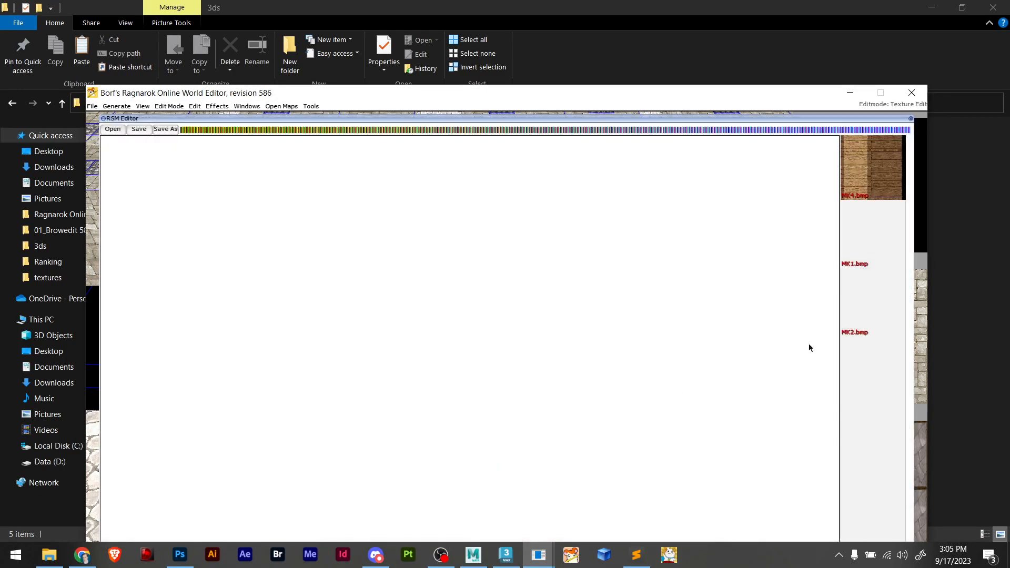
left_click(876, 227)
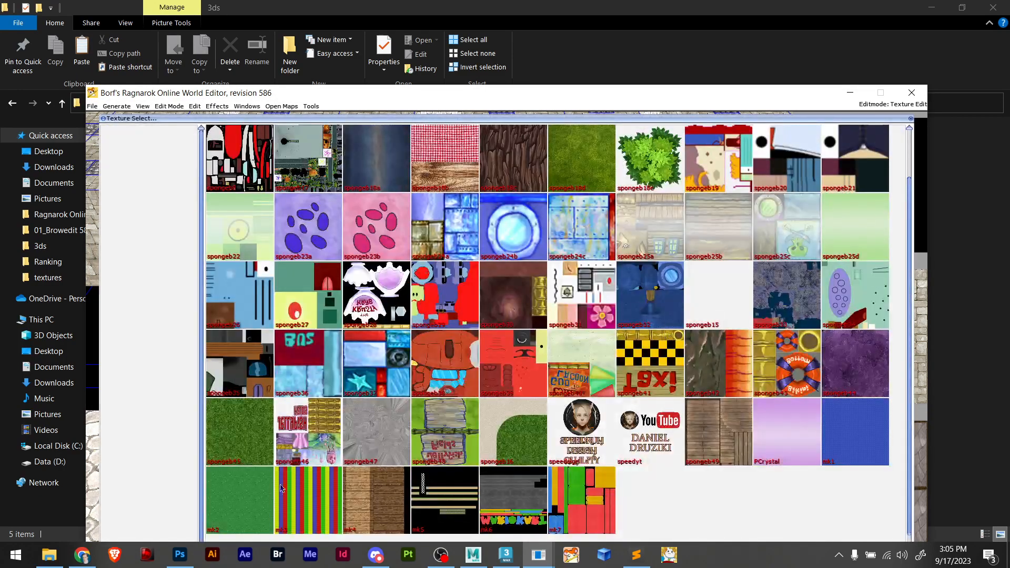
left_click(832, 449)
left_click(866, 310)
left_click(435, 507)
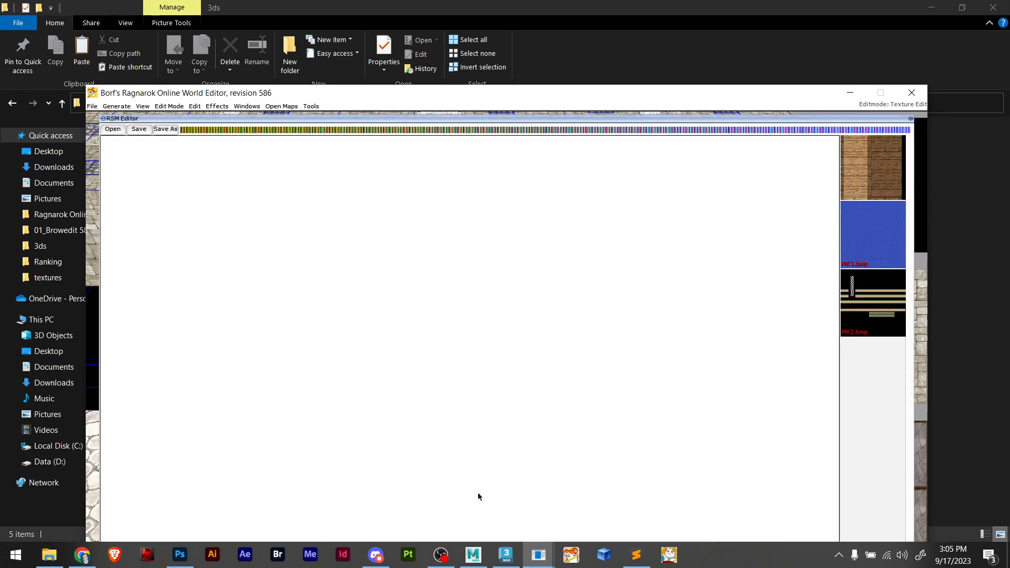
left_click(868, 321)
left_click(217, 503)
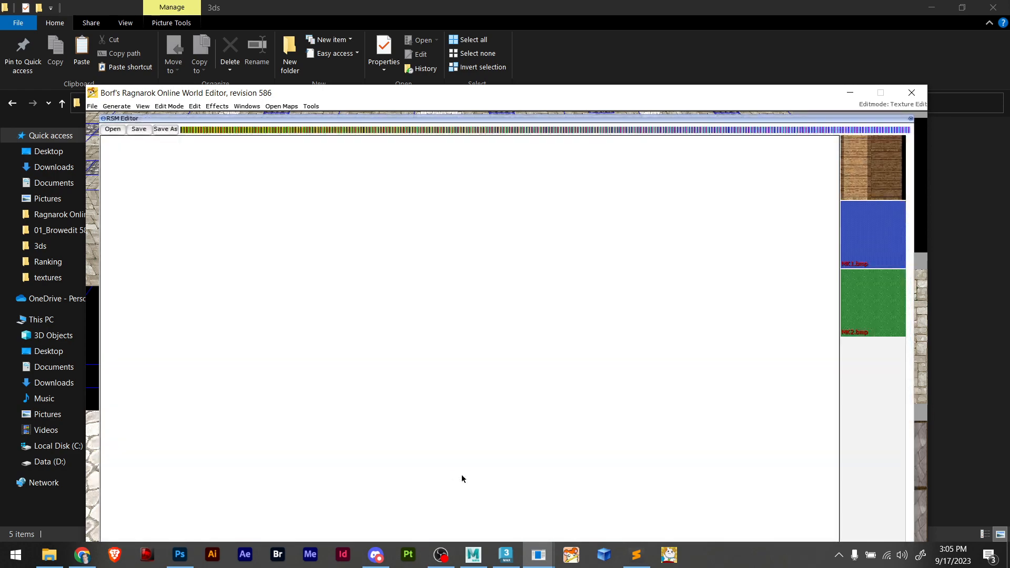
Examine the textured grass ground, water and bridge in the preview and save the model over mk2.rsm
scroll(480, 400, "down", 5)
left_click_drag(491, 391, 281, 479)
scroll(394, 444, "up", 6)
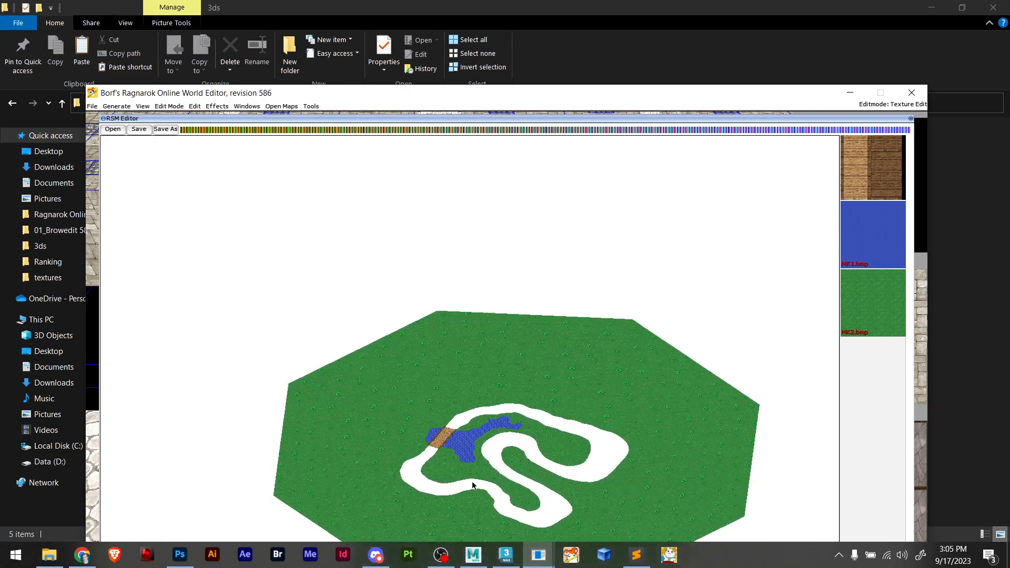
left_click_drag(393, 444, 408, 425)
scroll(464, 373, "down", 3)
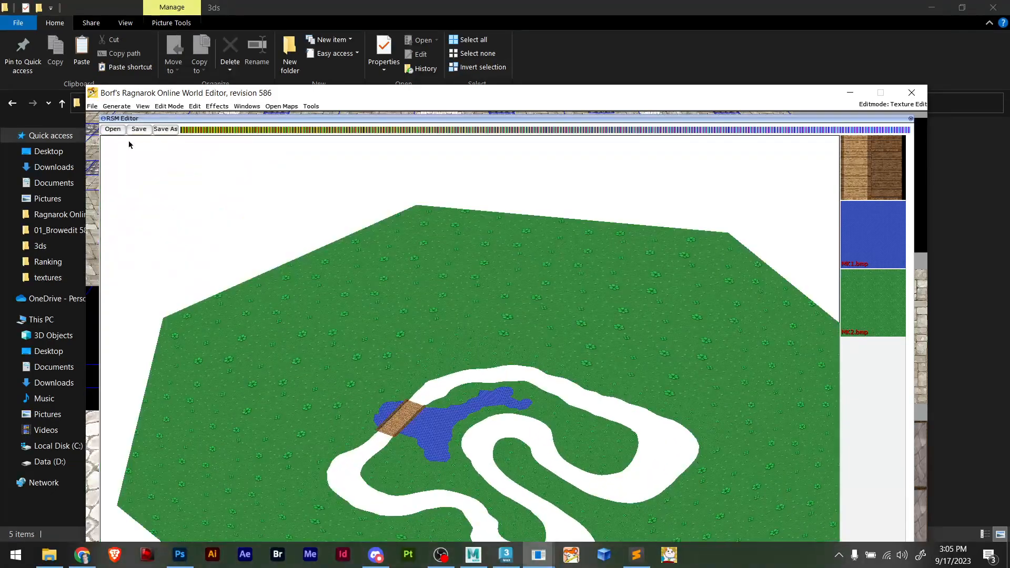
left_click(137, 130)
left_click(450, 372)
left_click_drag(498, 414, 552, 412)
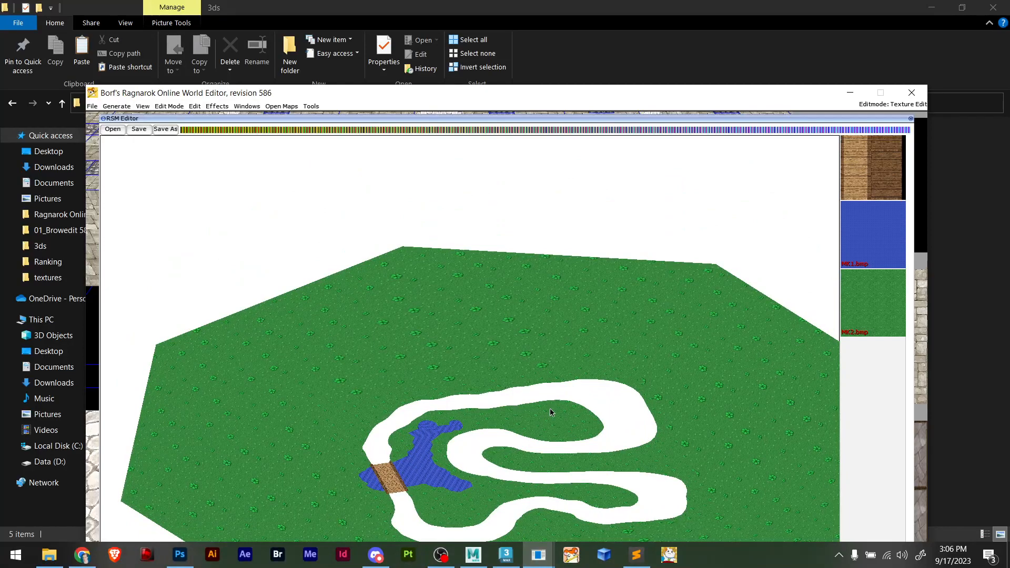
Open mk3.rsm in the RSM Editor
left_click(112, 129)
double_click(390, 210)
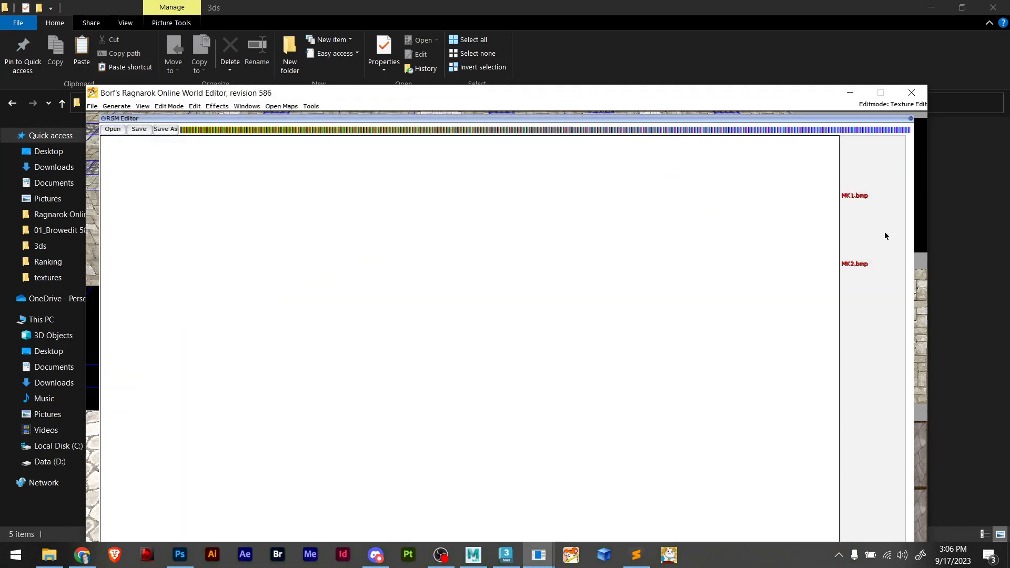
Assign the mk7 texture to the model's MK1.bmp slot, after first trying mk6 there
left_click(863, 173)
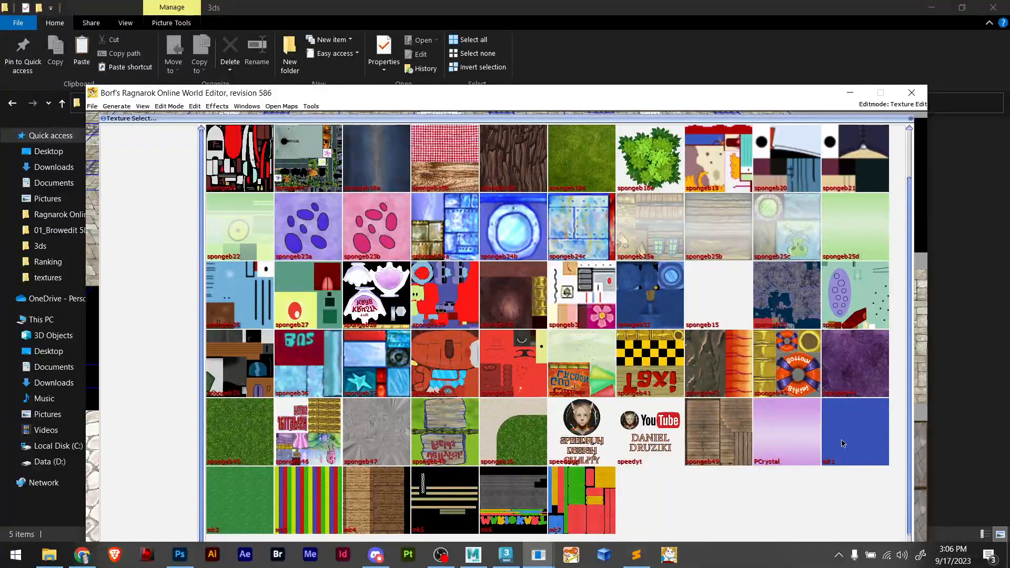
left_click(495, 508)
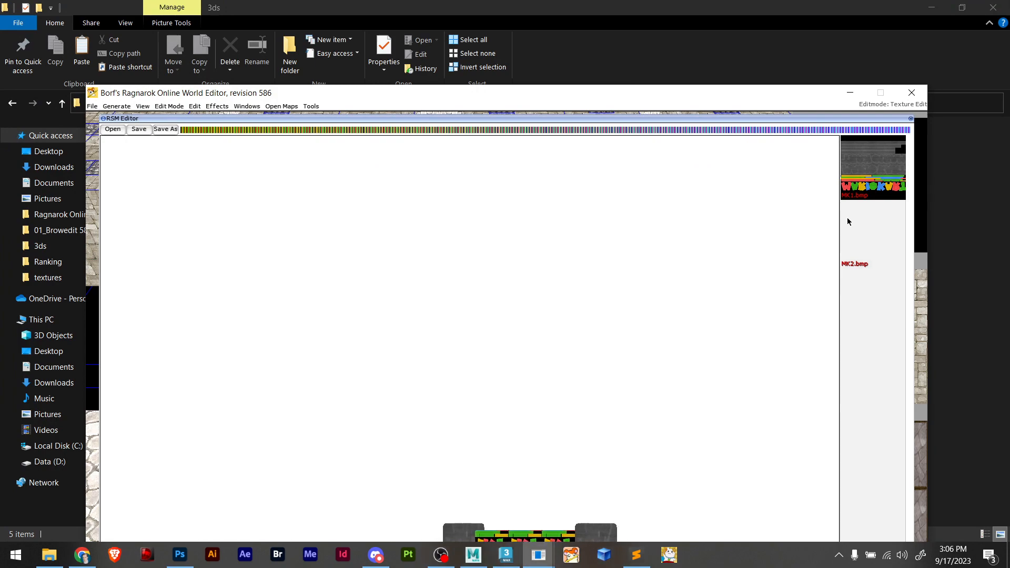
left_click(863, 173)
left_click(620, 506)
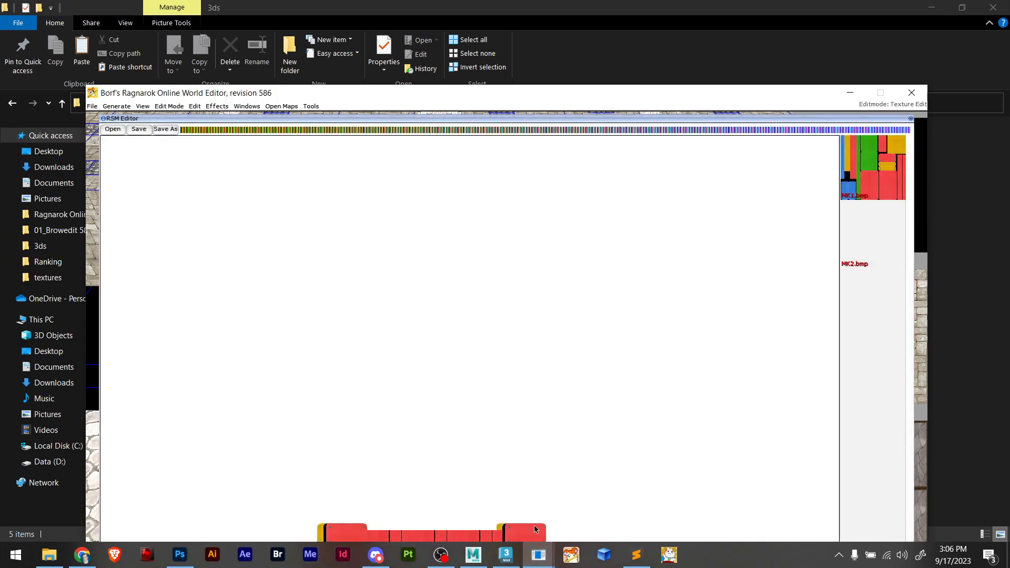
left_click_drag(535, 529, 658, 447)
Assign the mk6 texture to the model's MK2.bmp slot and check how the textures map onto the gate
left_click(881, 289)
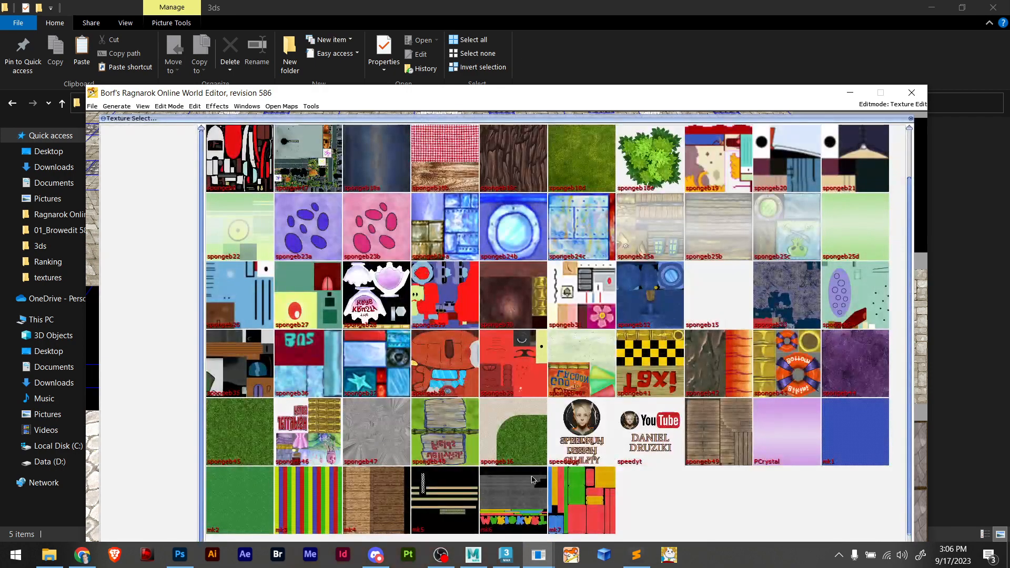
left_click(522, 499)
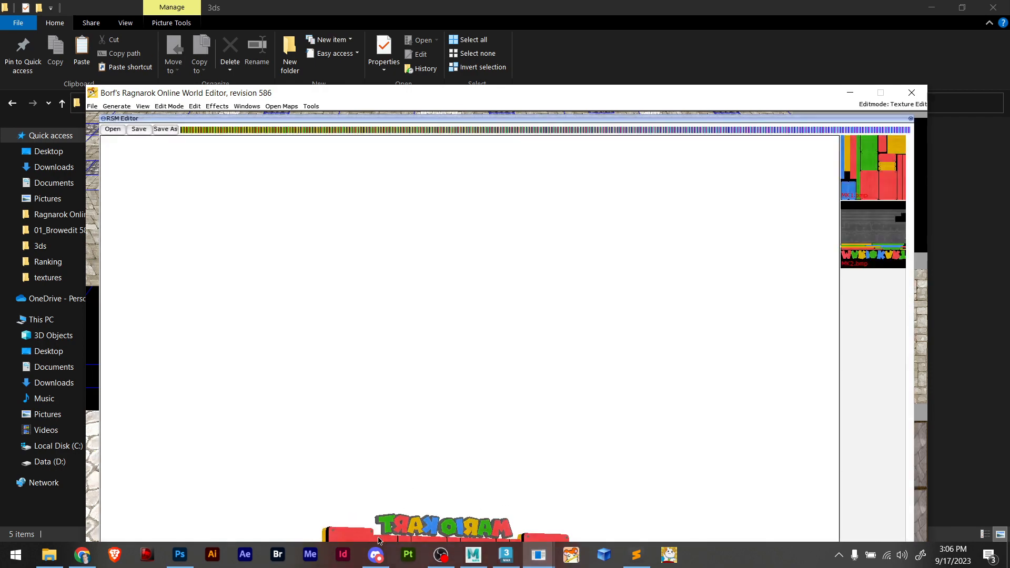
left_click_drag(406, 530, 427, 404)
scroll(460, 400, "up", 2)
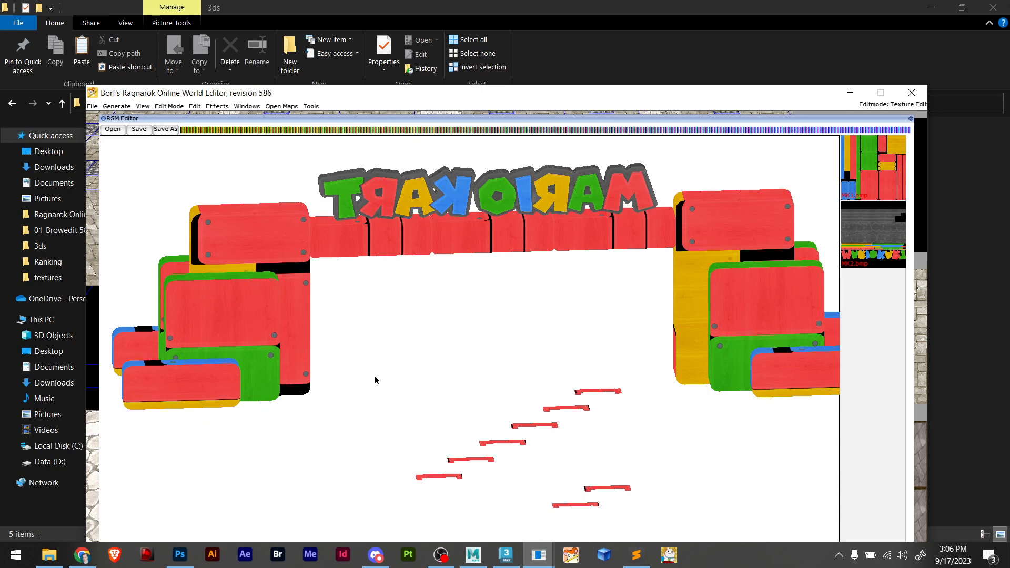
left_click_drag(320, 310, 349, 339)
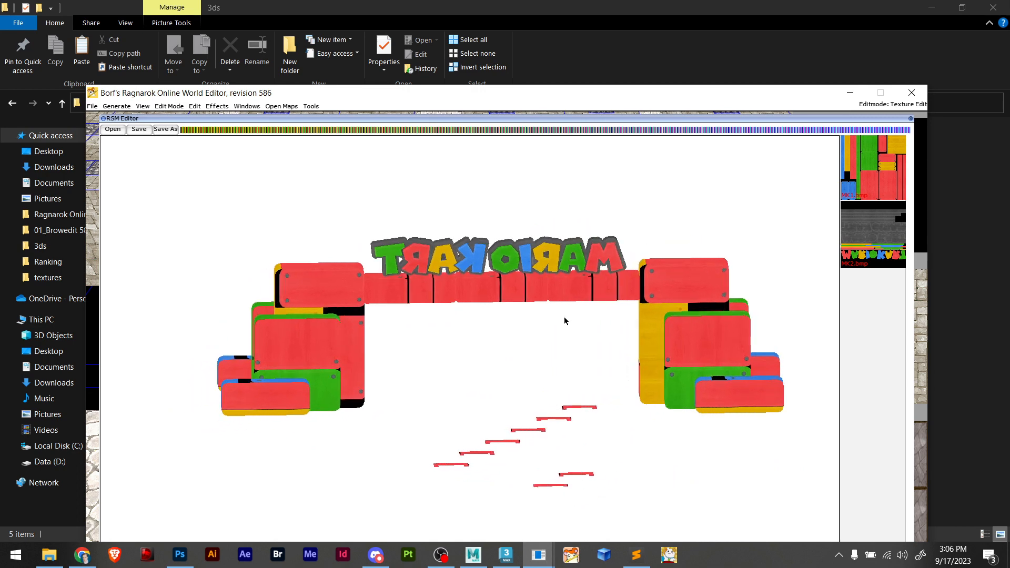
Quit the world editor and open the for ro subfolder of the project's textures folder in File Explorer
left_click(912, 93)
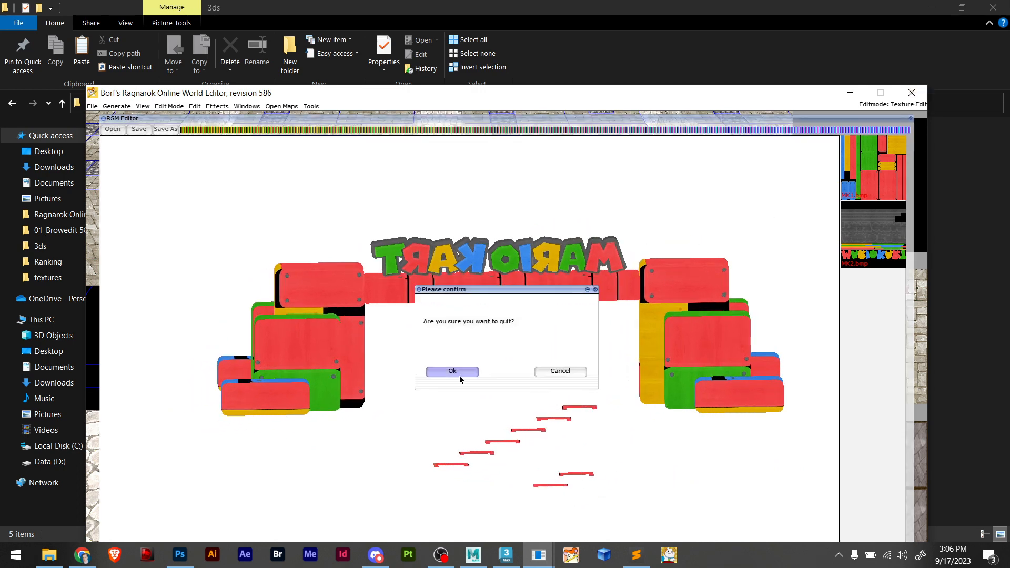
left_click(459, 372)
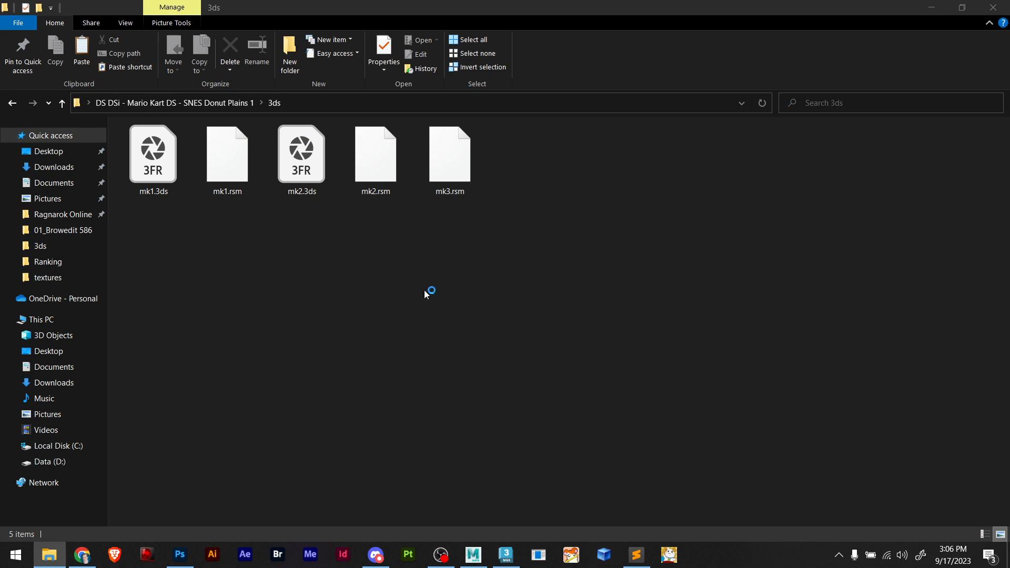
left_click(223, 102)
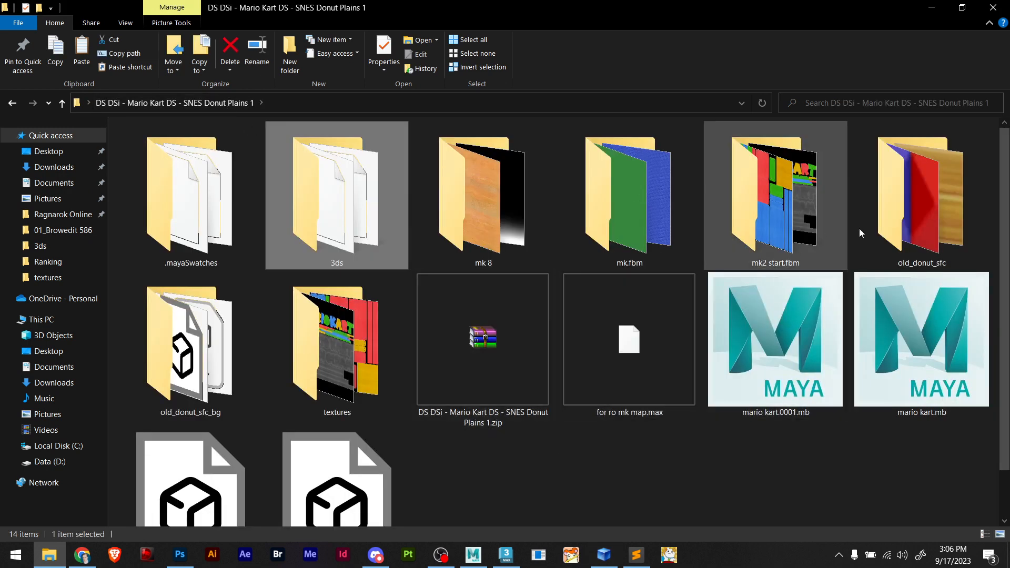
double_click(324, 365)
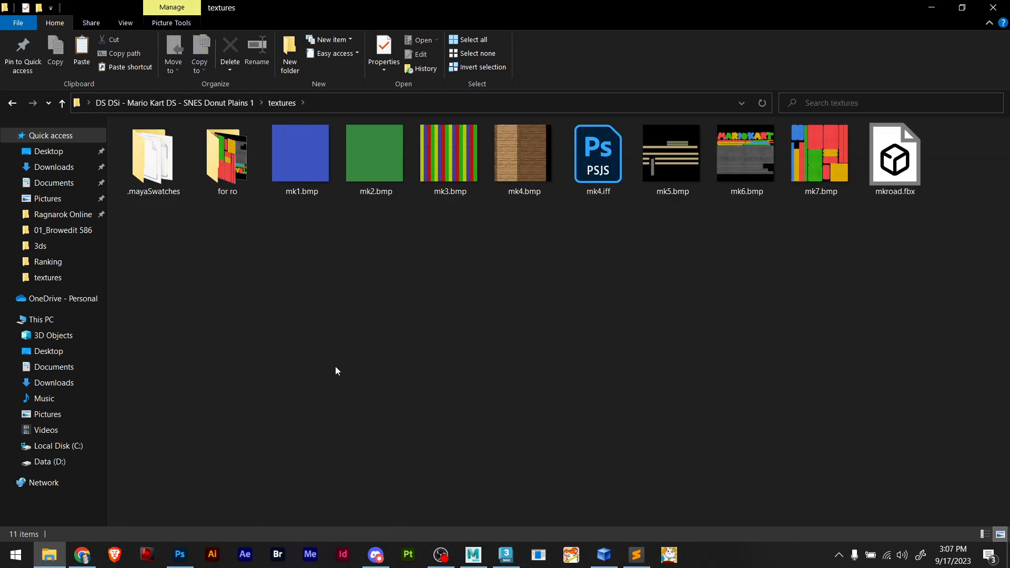
double_click(217, 158)
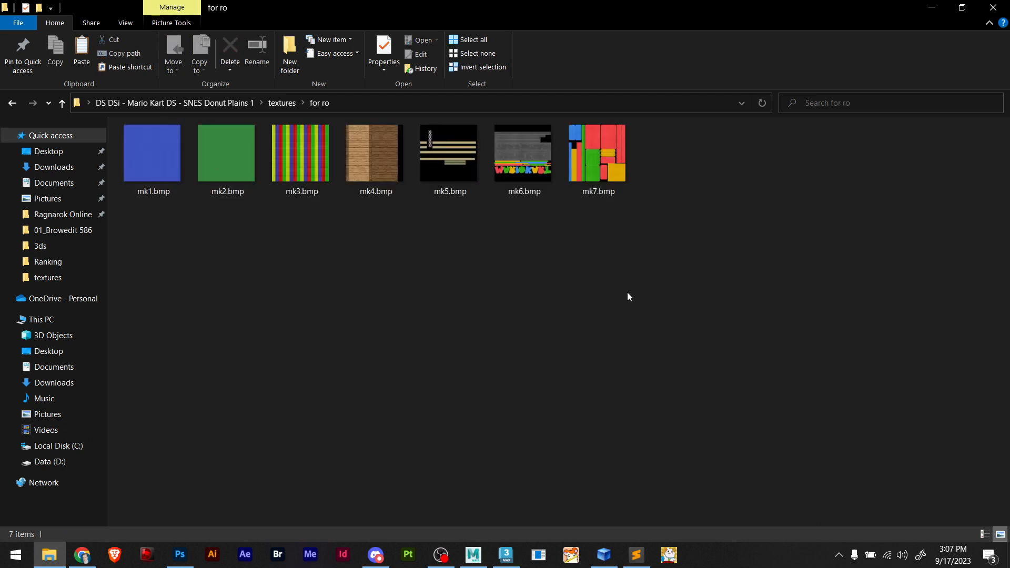
Switch to GRF Editor and preview mk7.bmp from the speedrun texture folder of speedbrow.grf
left_click(602, 558)
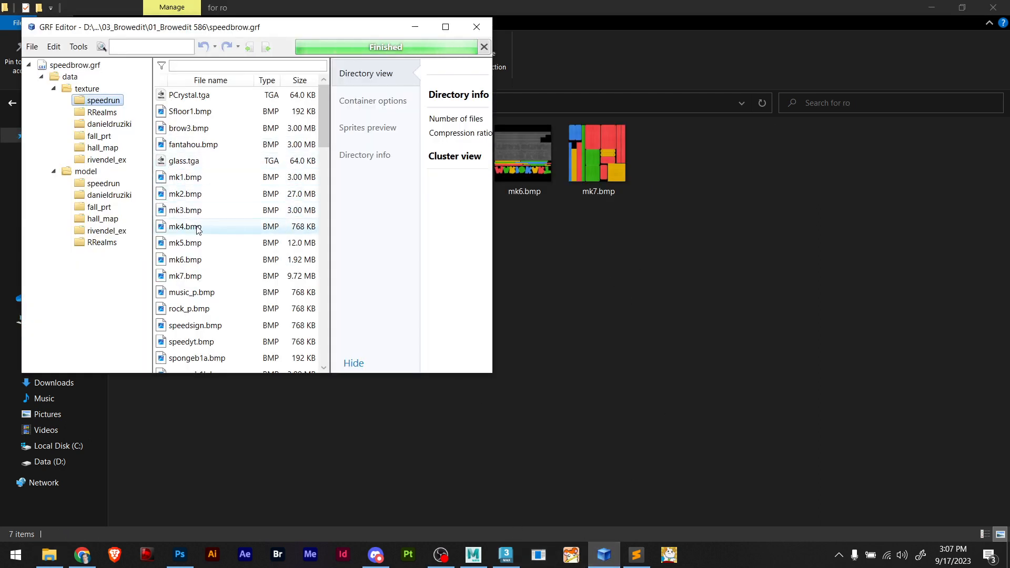
left_click(194, 279)
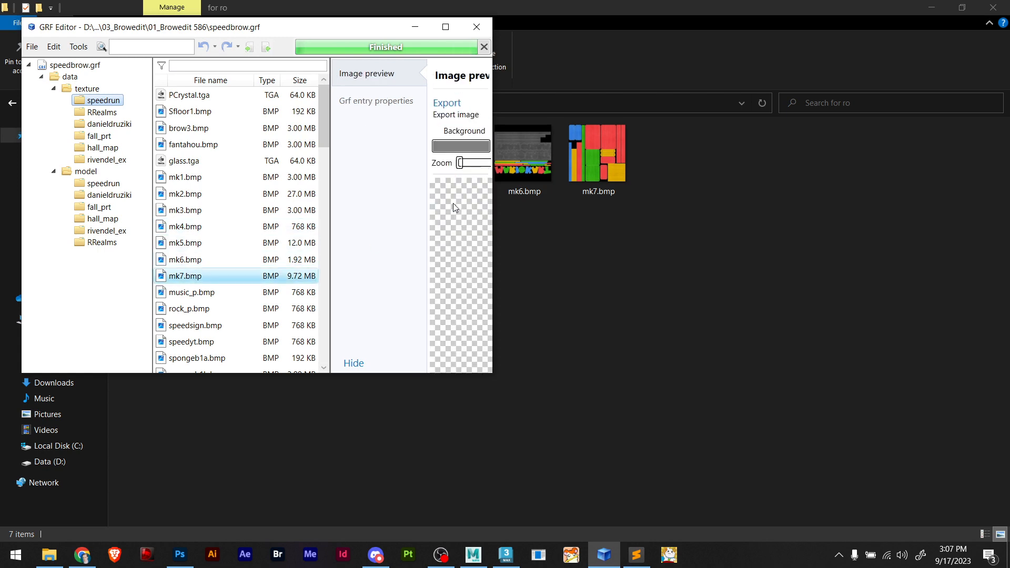
double_click(446, 26)
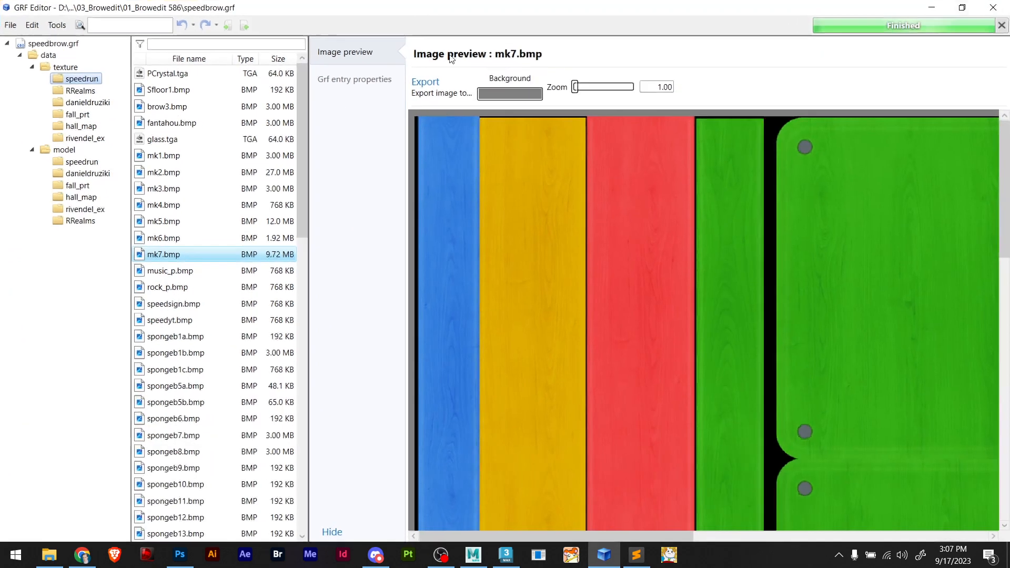
double_click(583, 10)
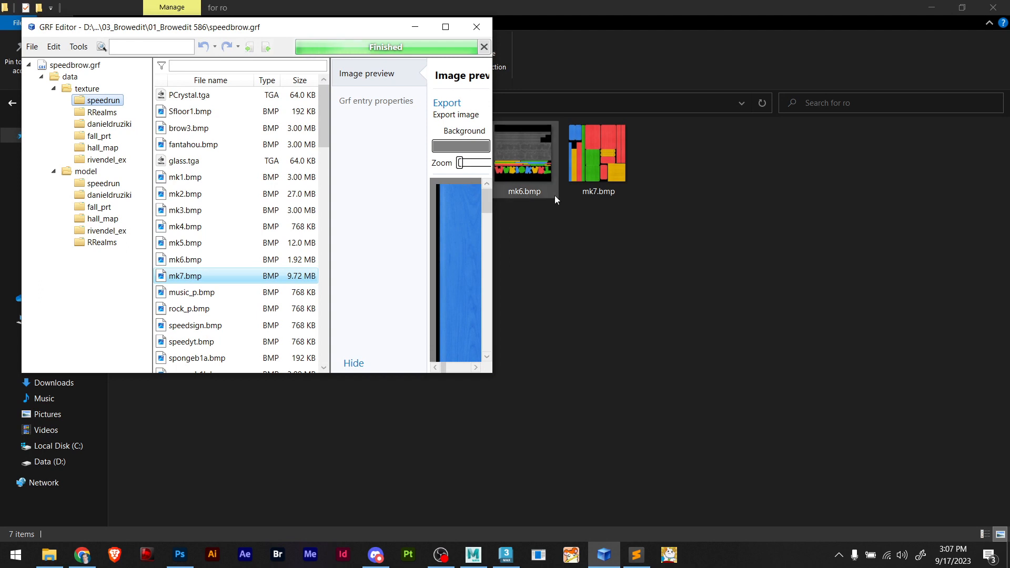
Replace mk7.bmp in the archive's texture\speedrun folder with the copy from the for ro folder and save the GRF
left_click(598, 157)
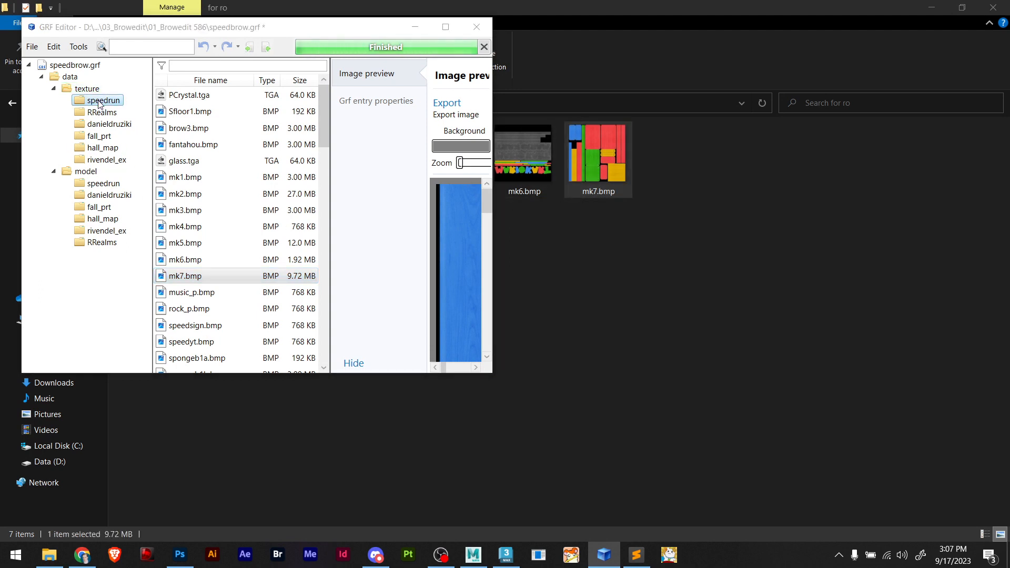
left_click(32, 46)
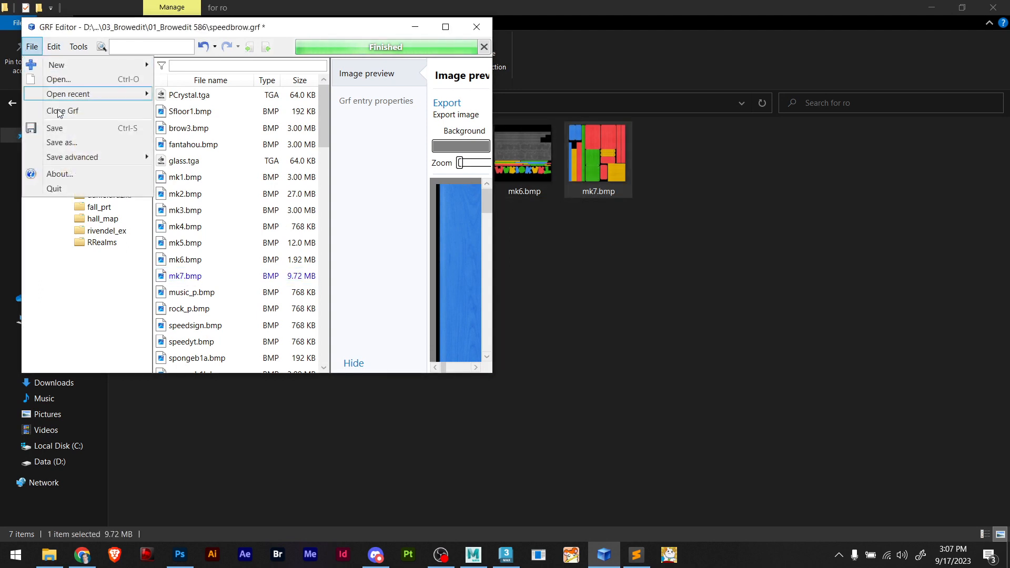
left_click(73, 132)
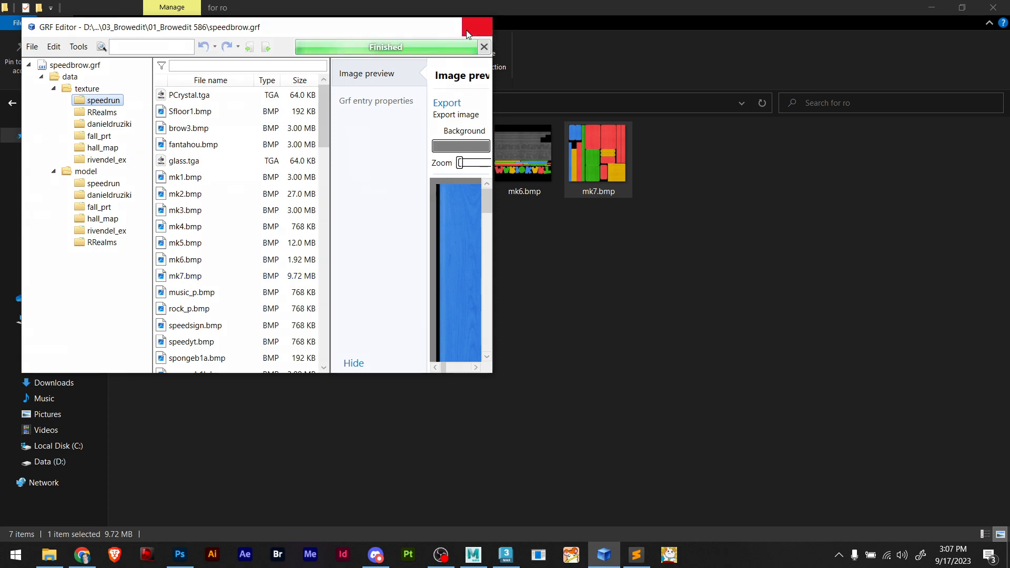
left_click(467, 33)
Relaunch Borf's Ragnarok Online World Editor and open a map from its list of .rsw files
left_click(532, 558)
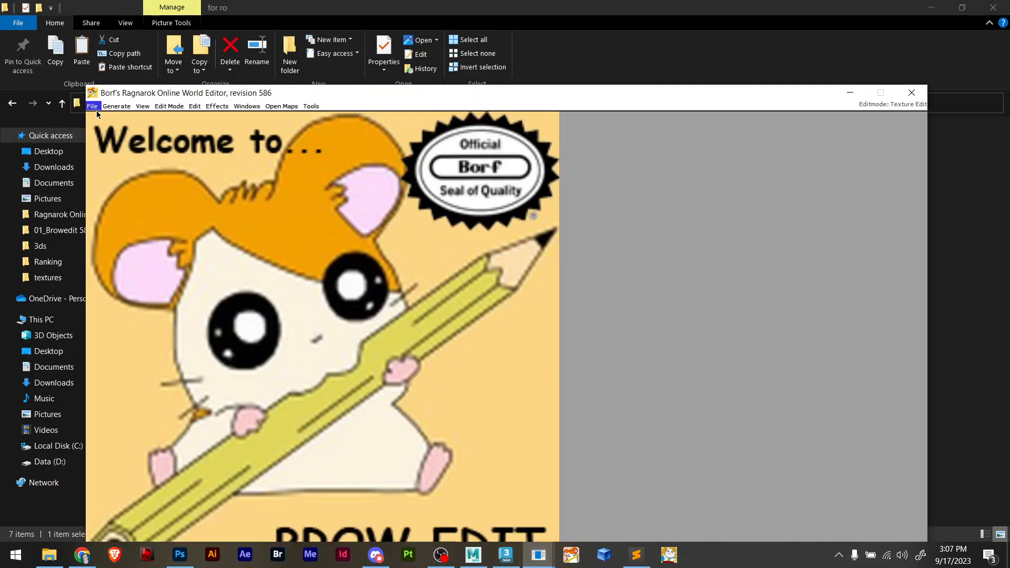
left_click(93, 107)
left_click(102, 138)
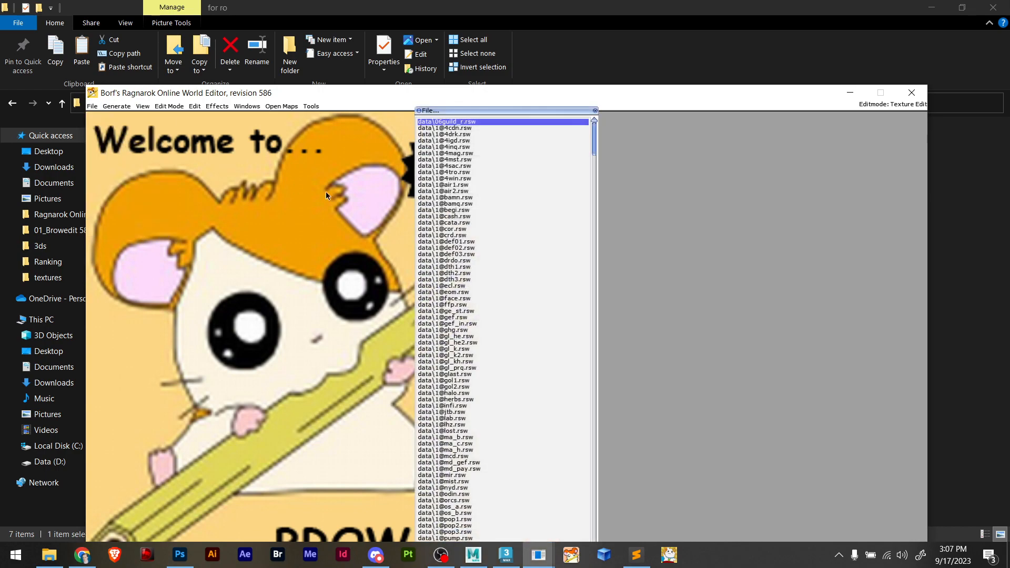
double_click(506, 173)
Open the RSM Editor and load the mk3.rsm model from the 3ds folder
left_click(311, 106)
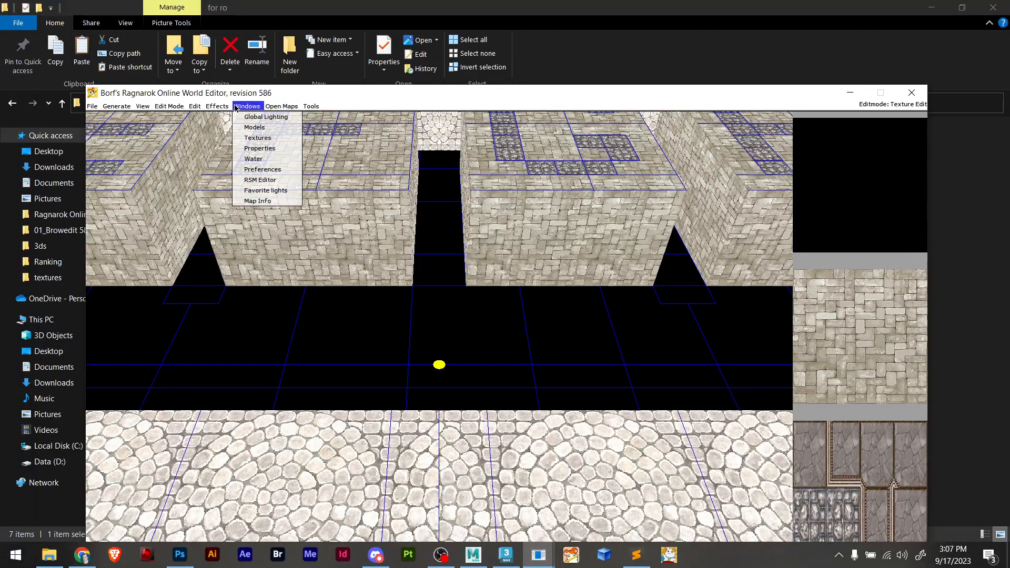
left_click(263, 181)
left_click(114, 130)
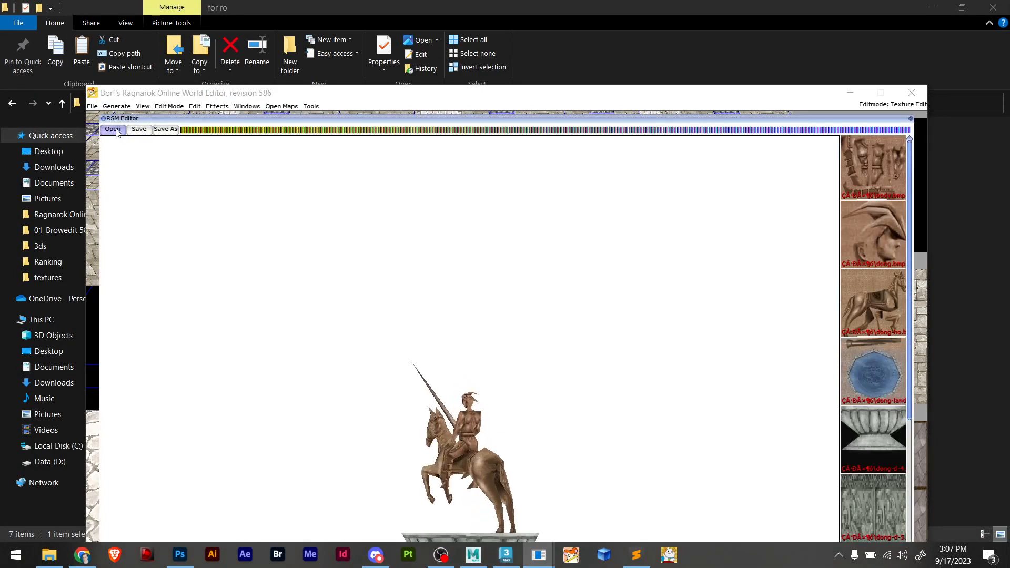
double_click(399, 219)
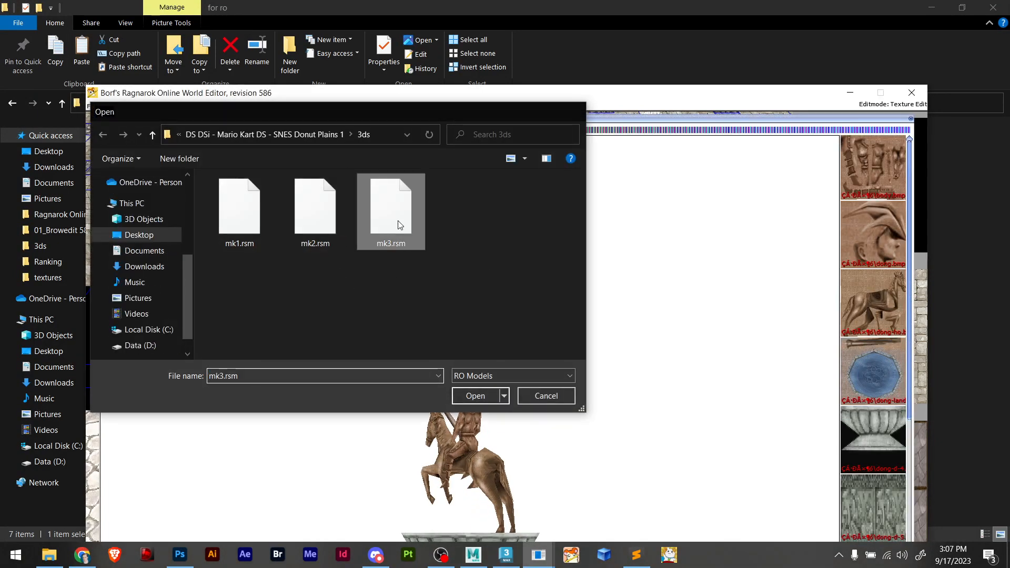
Assign the mk7 texture from the RO speedrun folder to the model's MK1.bmp slot
left_click(863, 176)
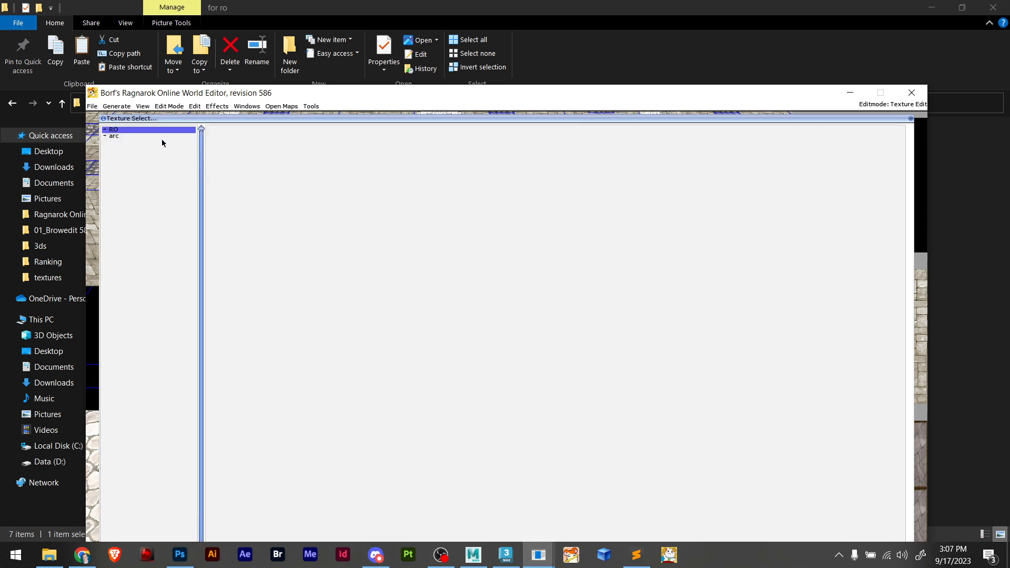
double_click(127, 130)
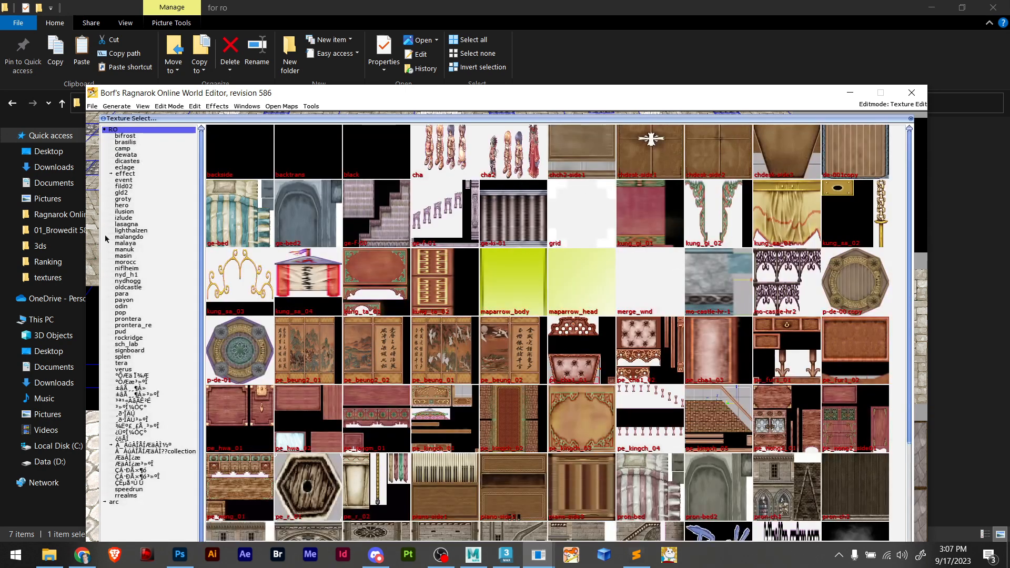
left_click(136, 490)
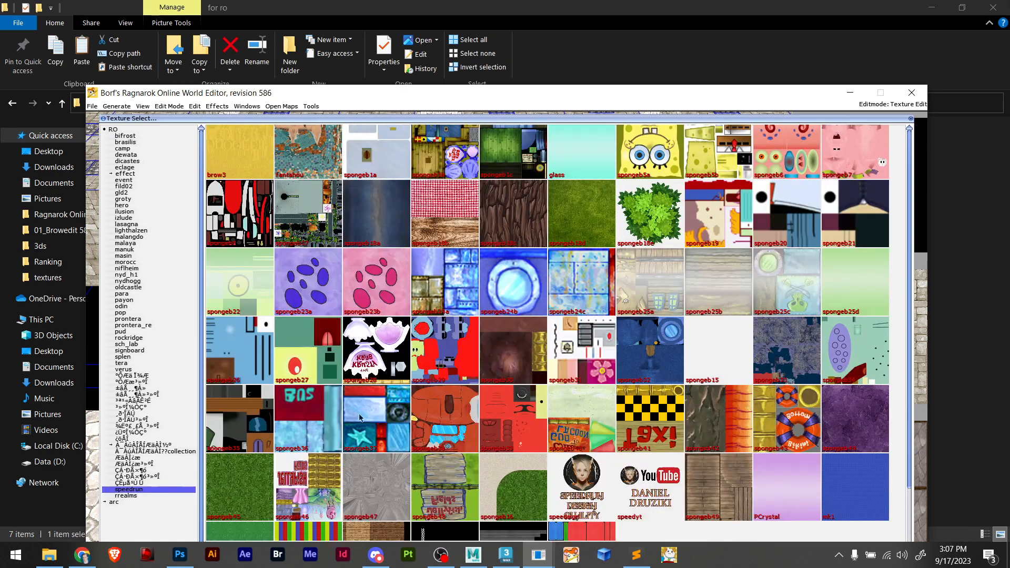
scroll(587, 537, "down", 1)
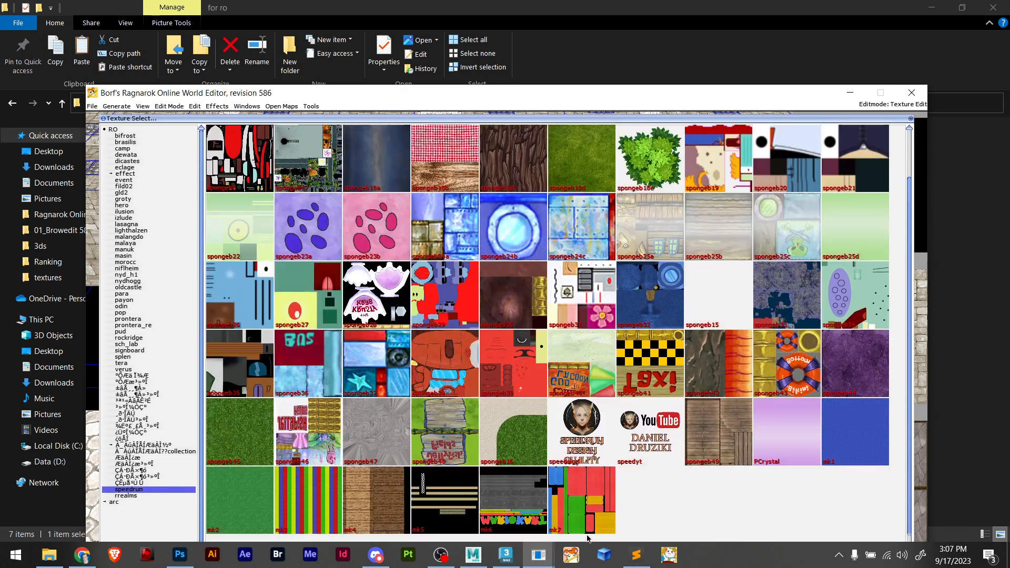
left_click(574, 513)
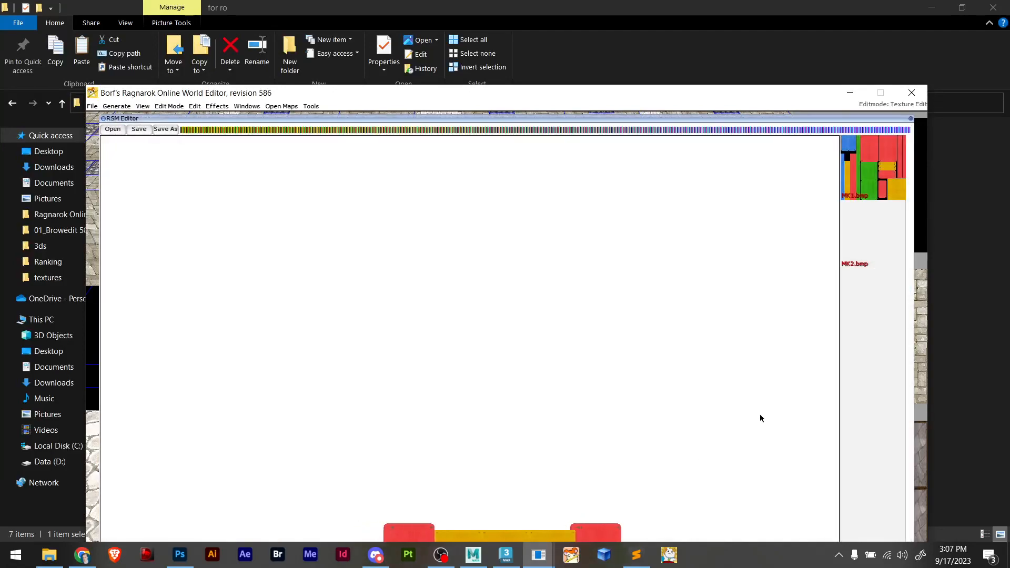
Assign the mk6 texture to the model's MK2.bmp slot and check the textured gate from both sides
left_click(864, 246)
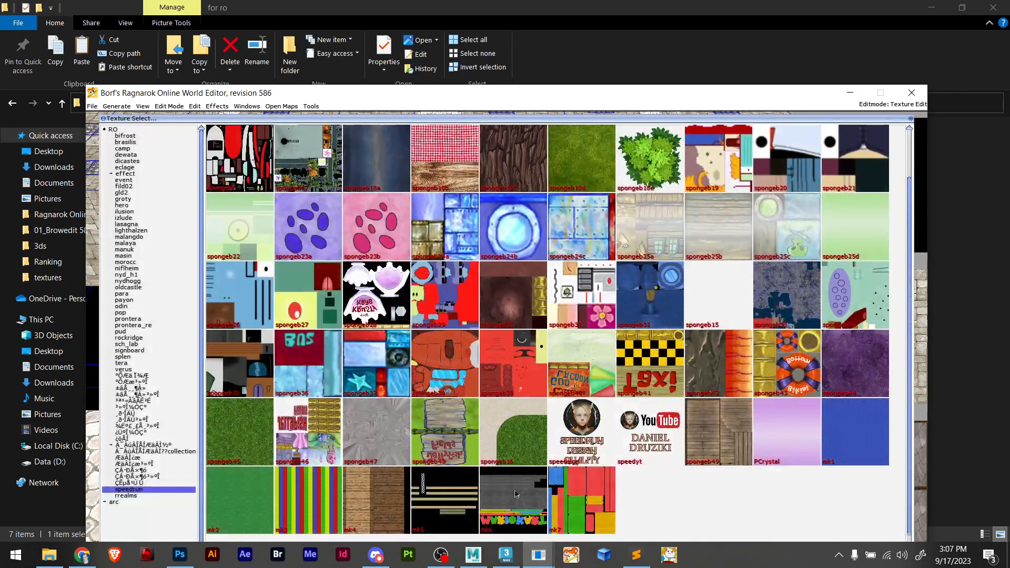
left_click(497, 520)
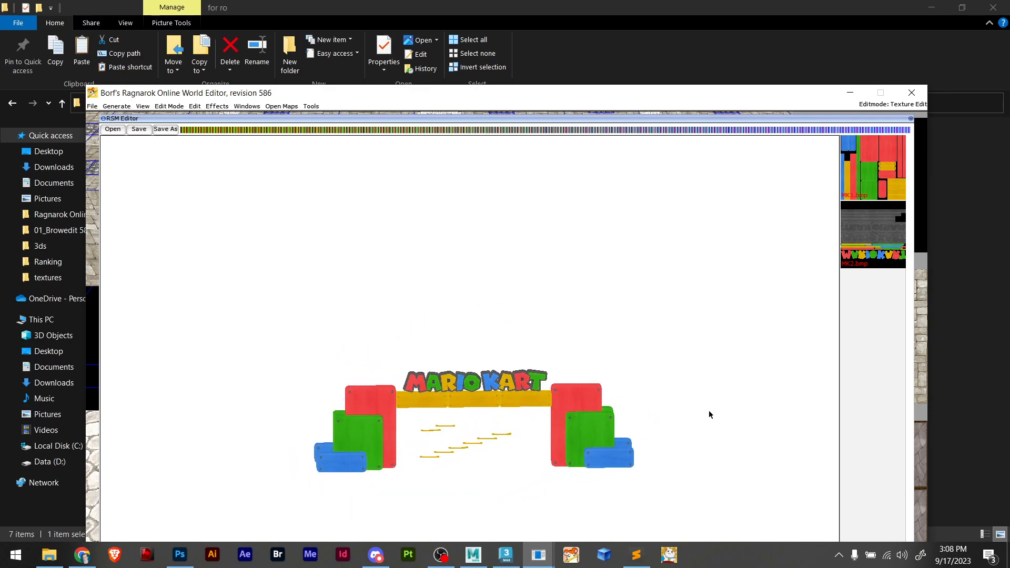
left_click_drag(708, 411, 706, 412)
scroll(499, 461, "up", 2)
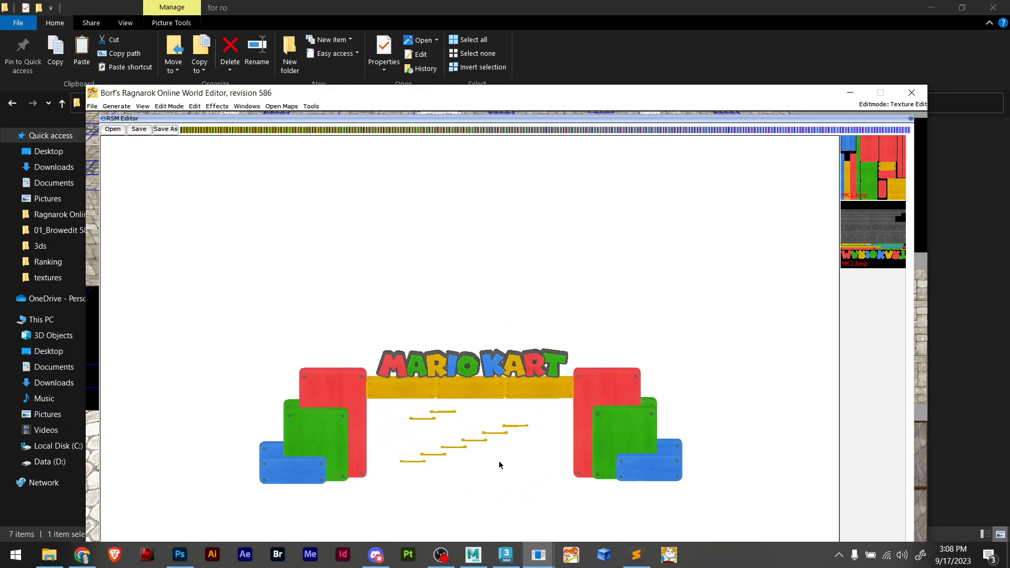
scroll(498, 462, "up", 4)
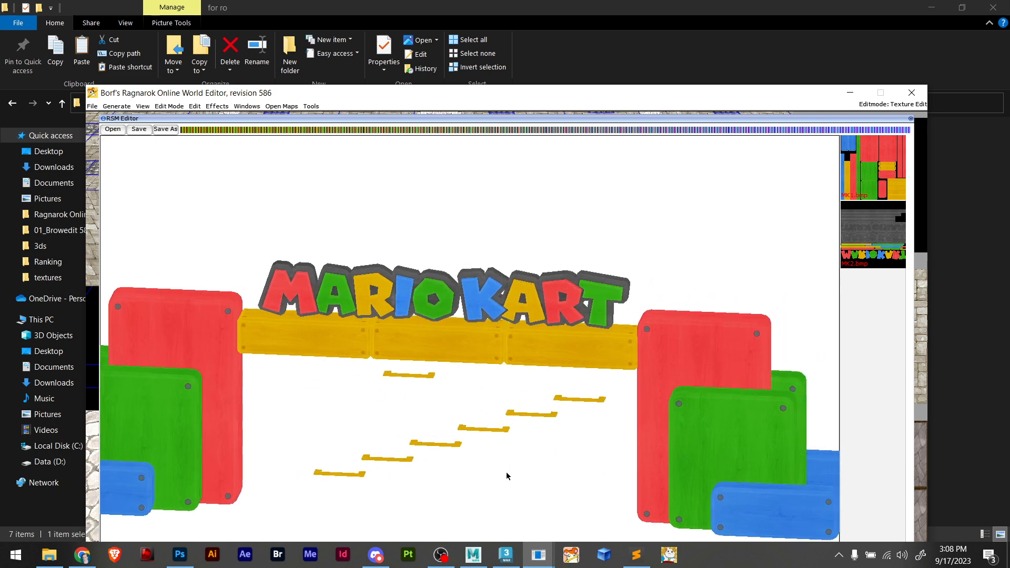
left_click_drag(494, 472, 428, 462)
scroll(387, 466, "down", 3)
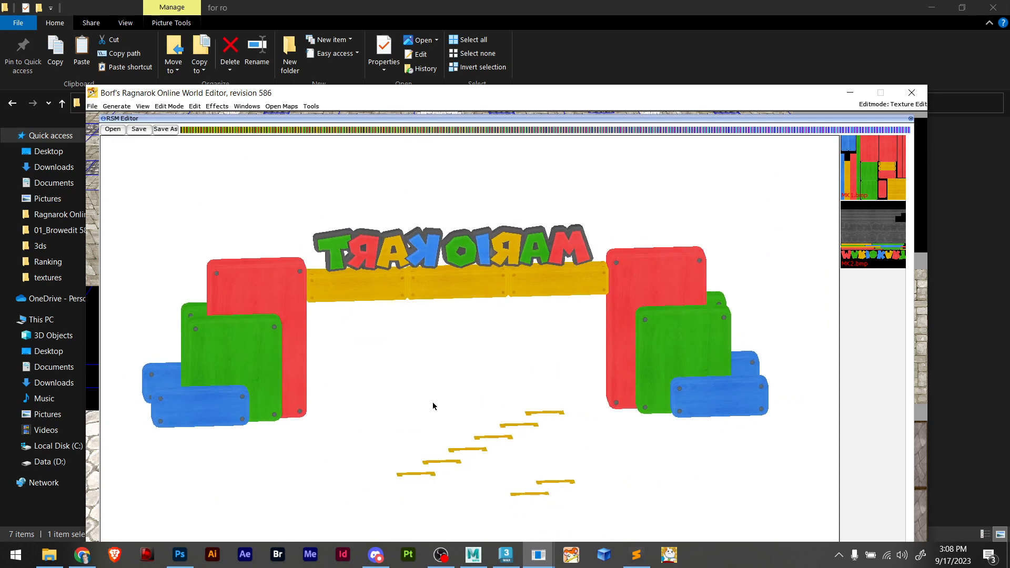
mouse_move(471, 442)
left_mouse_down()
mouse_move(453, 435)
mouse_move(449, 446)
mouse_move(466, 448)
left_mouse_up()
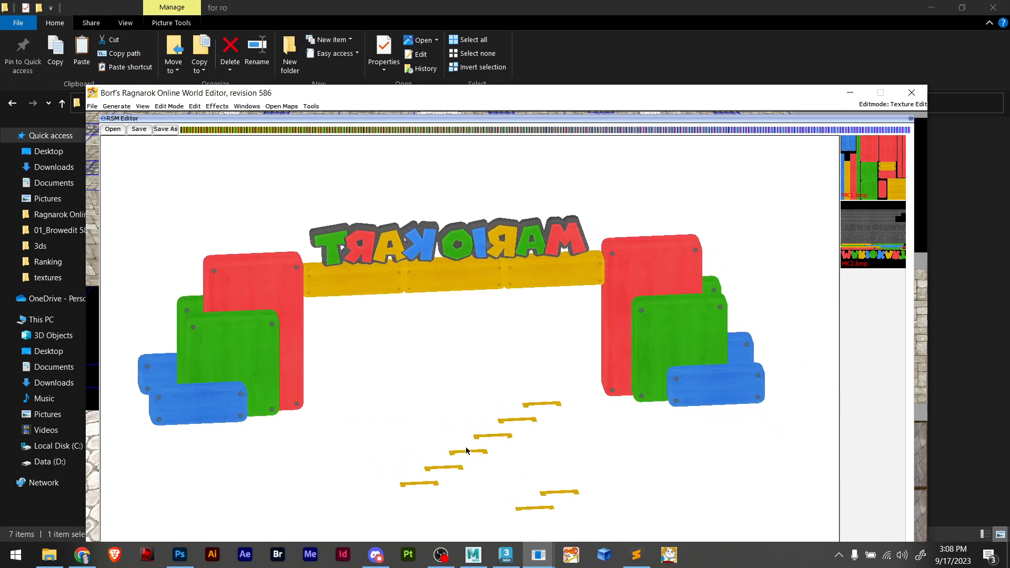
Save the textured mk3.rsm model, give the gate a last look and quit the world editor
left_click(147, 129)
left_click(445, 372)
left_click_drag(627, 352, 576, 384)
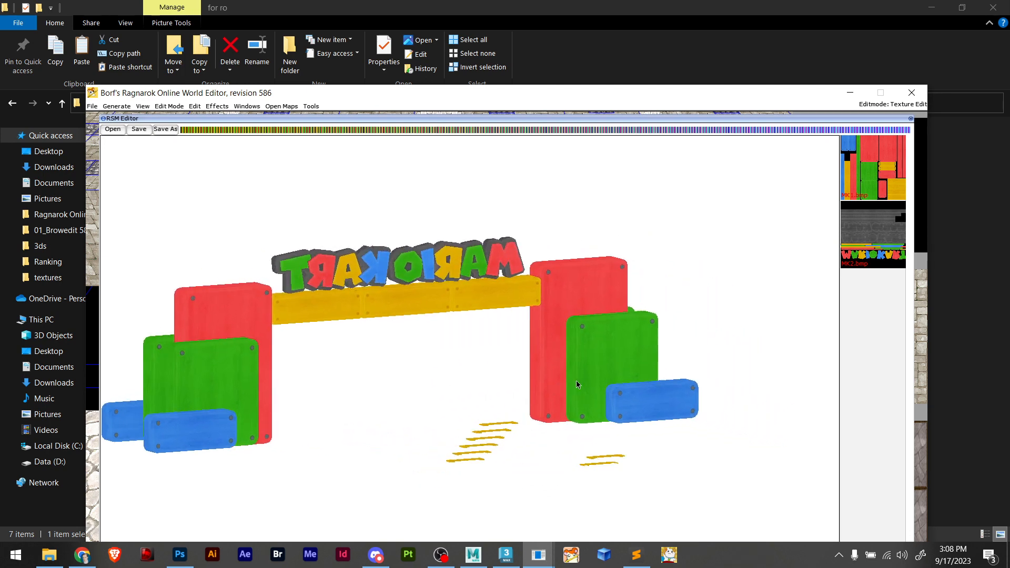
left_click(918, 97)
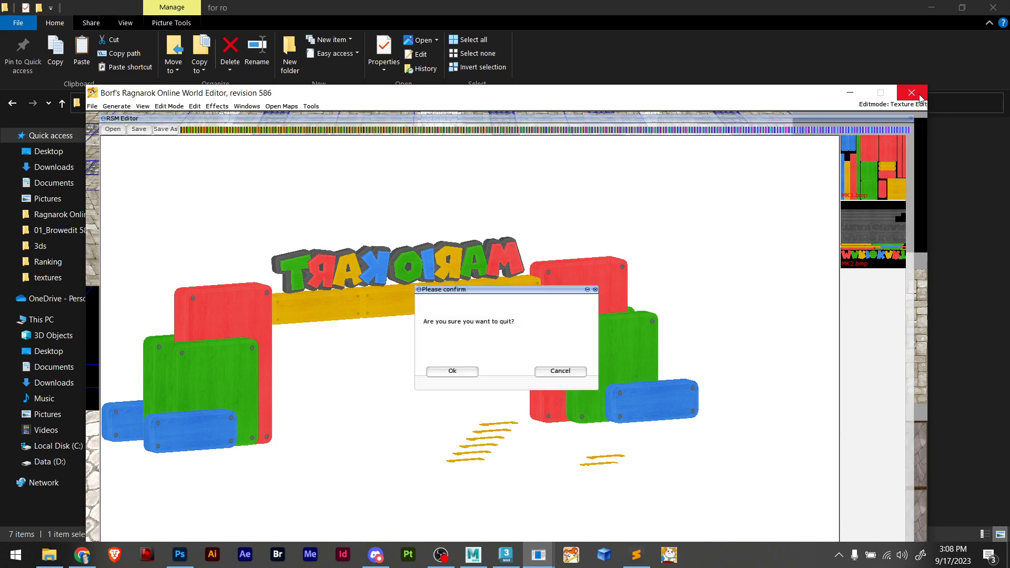
left_click(442, 370)
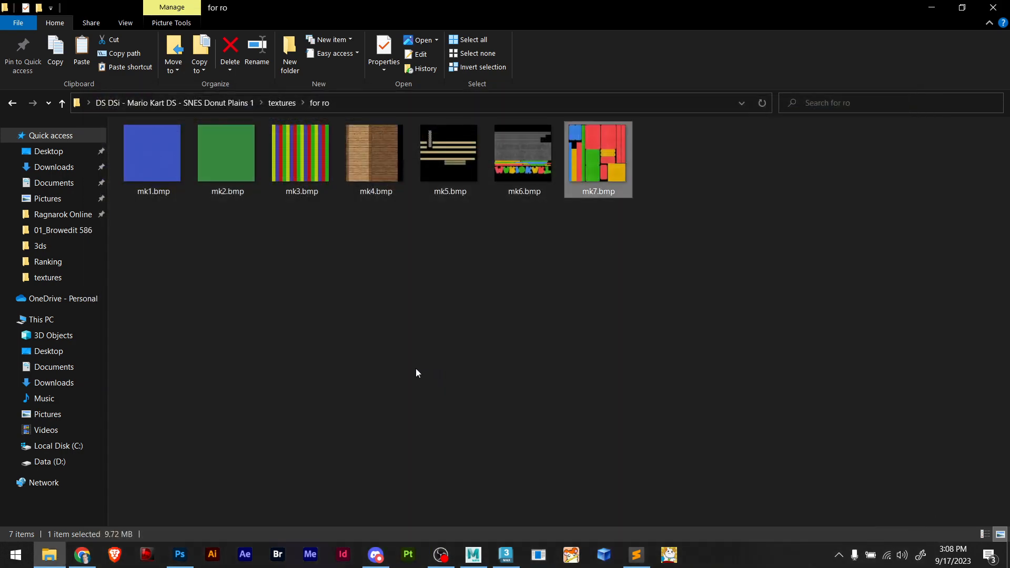
Add mk1.rsm, mk2.rsm and mk3.rsm from the Donut Plains 3ds folder to data\model\speedrun in the speedbrow.grf archive in GRF Editor
left_click(280, 103)
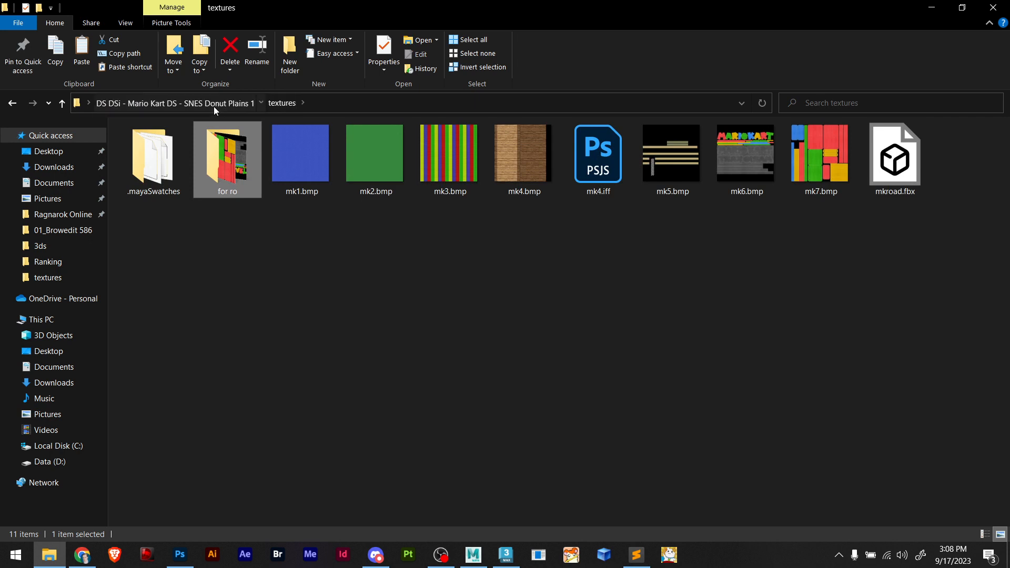
left_click(214, 104)
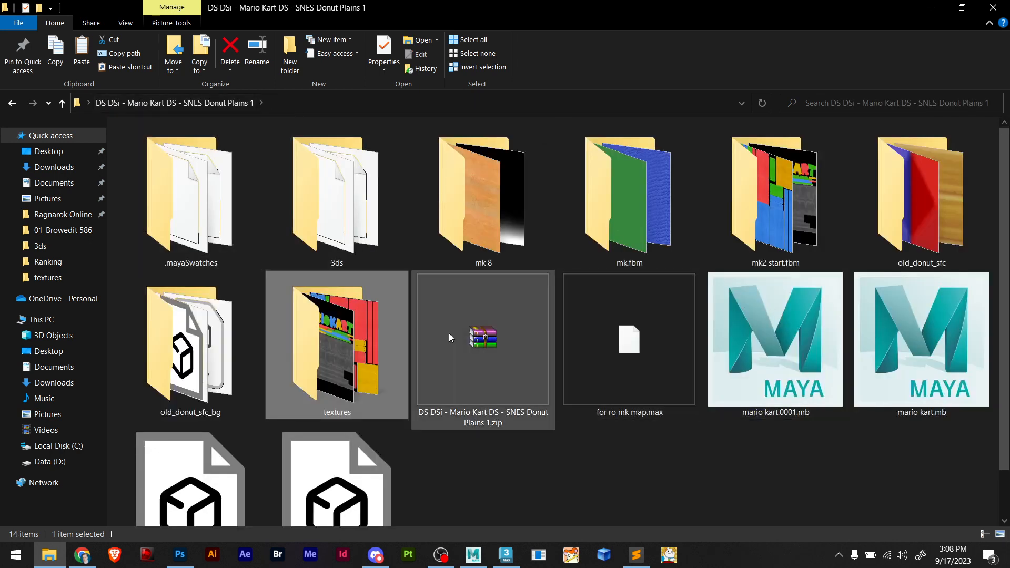
double_click(302, 216)
left_click(221, 168)
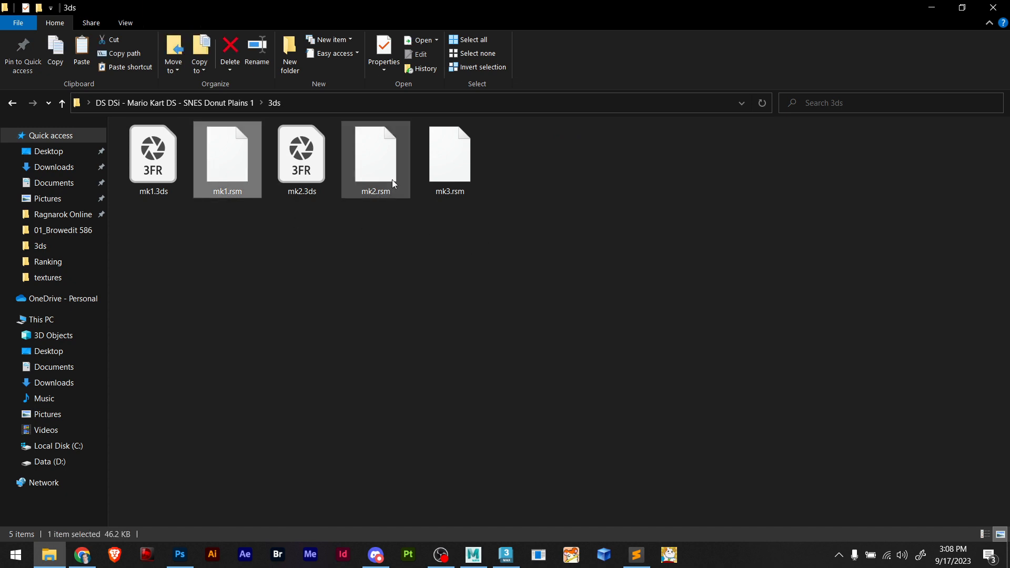
left_click(396, 178, "ctrl")
left_click(452, 168, "ctrl")
left_click_drag(256, 177, 592, 383)
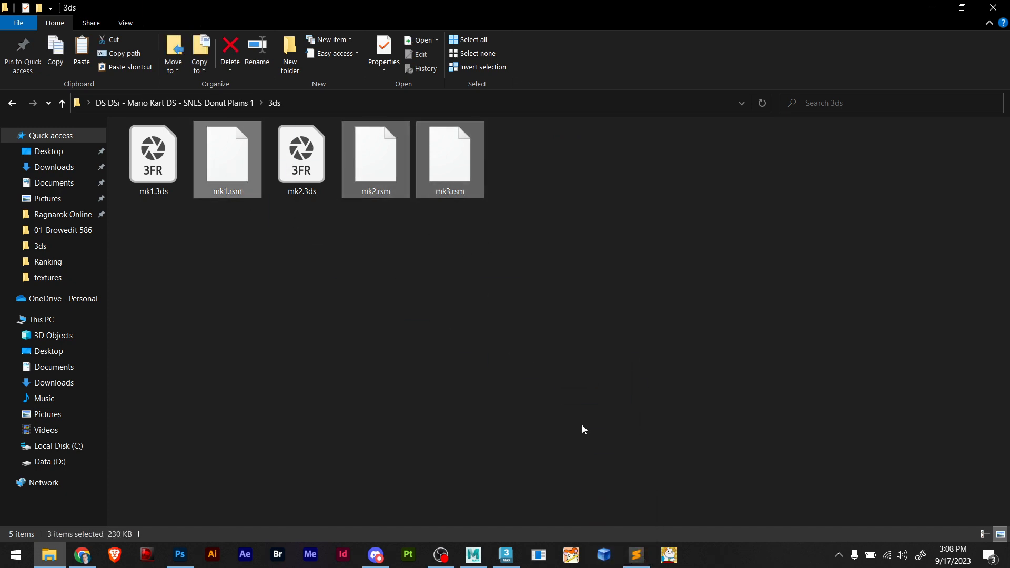
left_click(603, 557)
left_click_drag(232, 167, 367, 278)
scroll(365, 280, "down", 7)
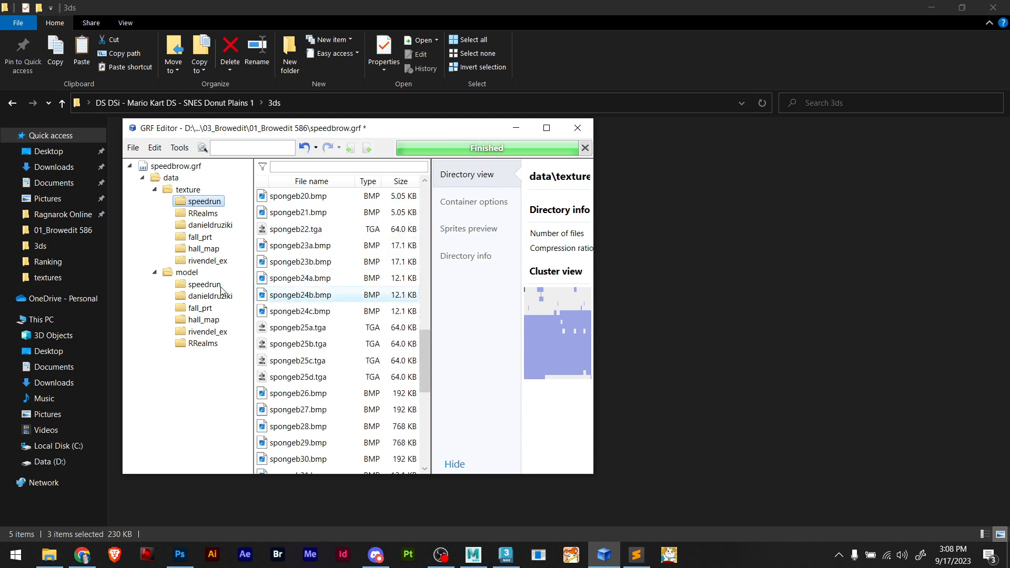
left_click(195, 286)
scroll(332, 267, "down", 5)
scroll(339, 363, "up", 13)
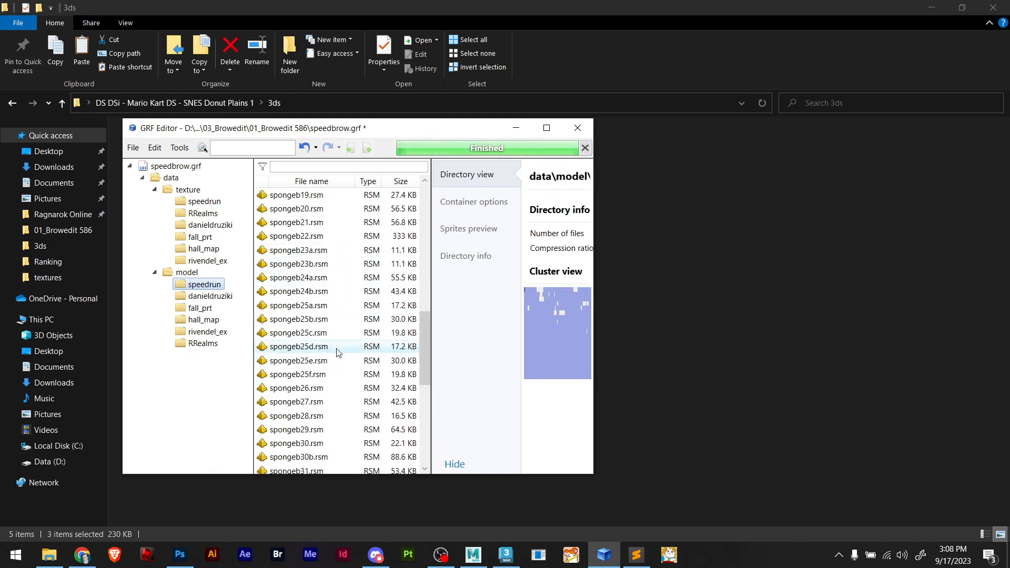
Preview the mk1.rsm, mk2.rsm and mk3.rsm models in the archive, checking their textures from different angles
left_click(290, 240)
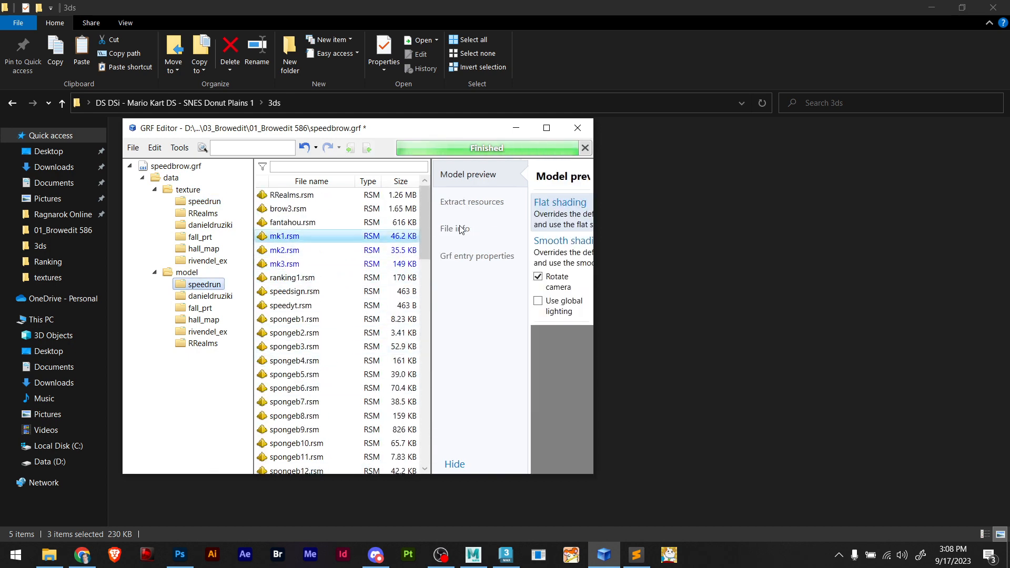
left_click(547, 127)
left_click_drag(656, 358, 608, 341)
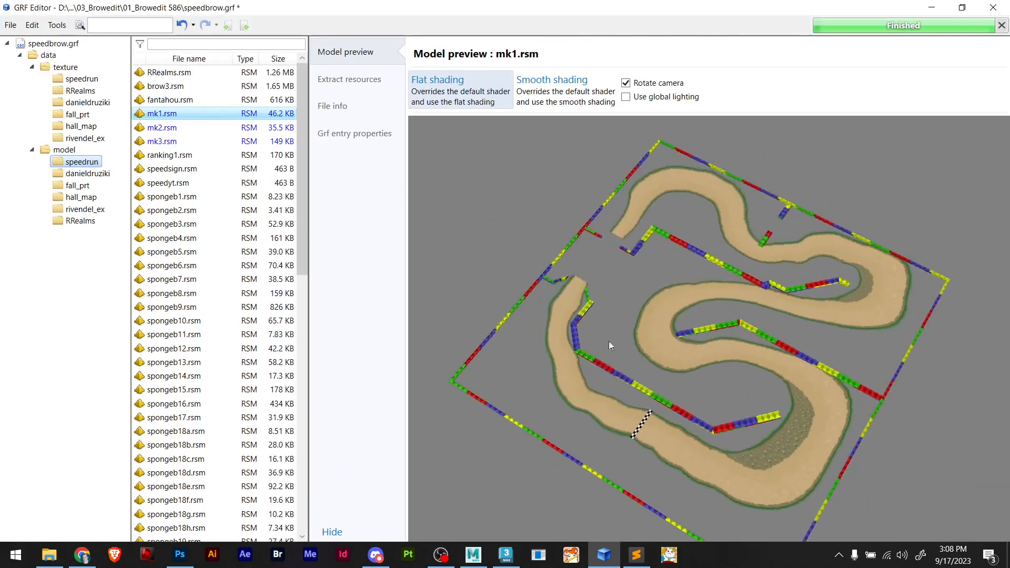
left_click(210, 129)
left_click_drag(744, 377, 671, 360)
left_click(195, 142)
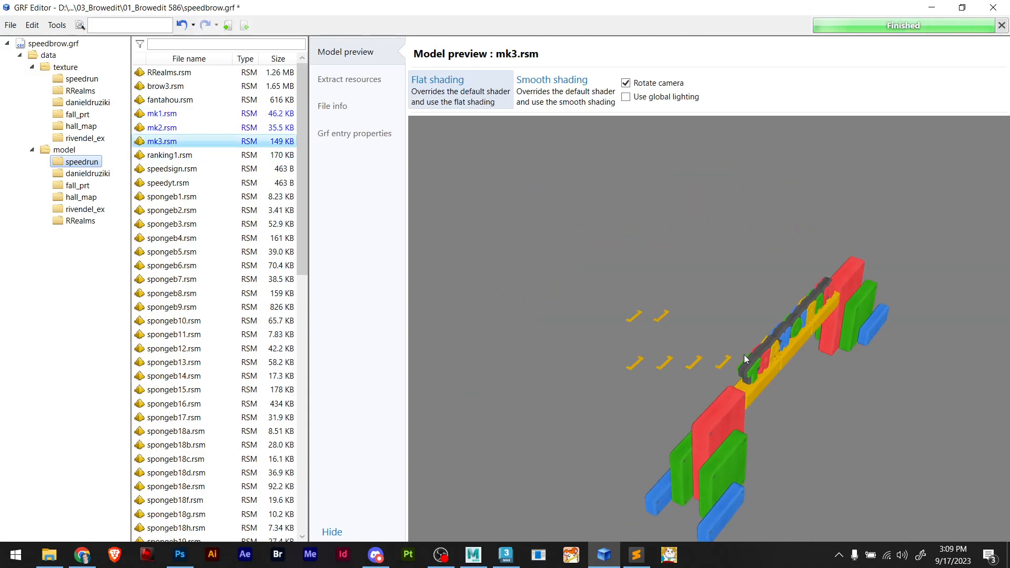
left_click_drag(744, 354, 591, 375)
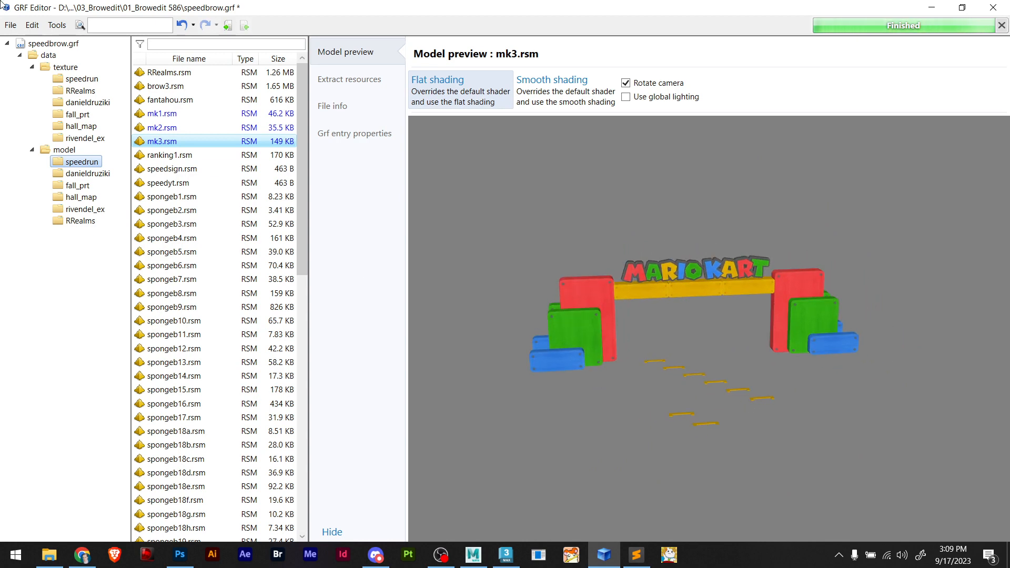
Save the speedbrow.grf archive and close GRF Editor
left_click(11, 25)
left_click(32, 106)
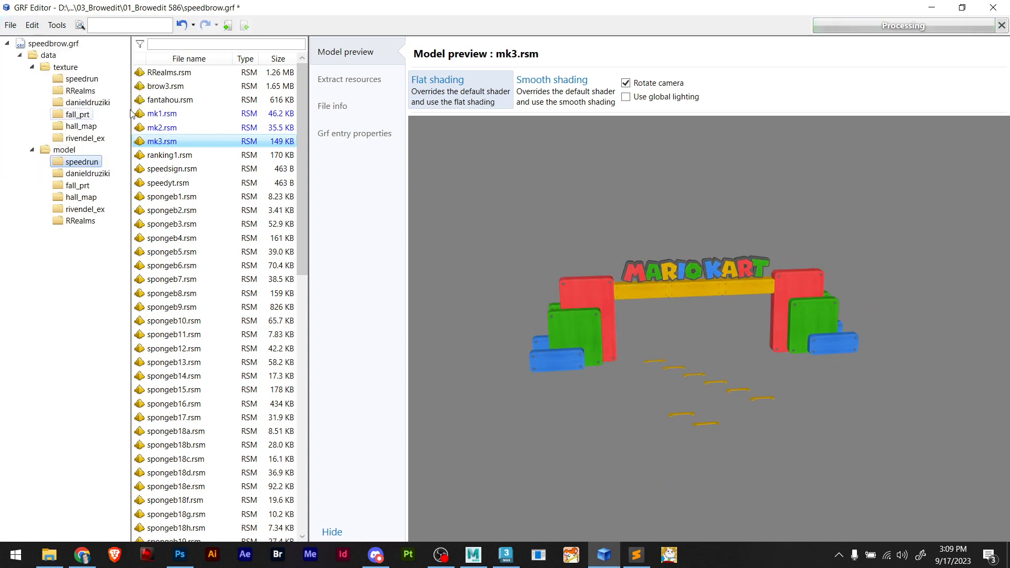
left_click(994, 8)
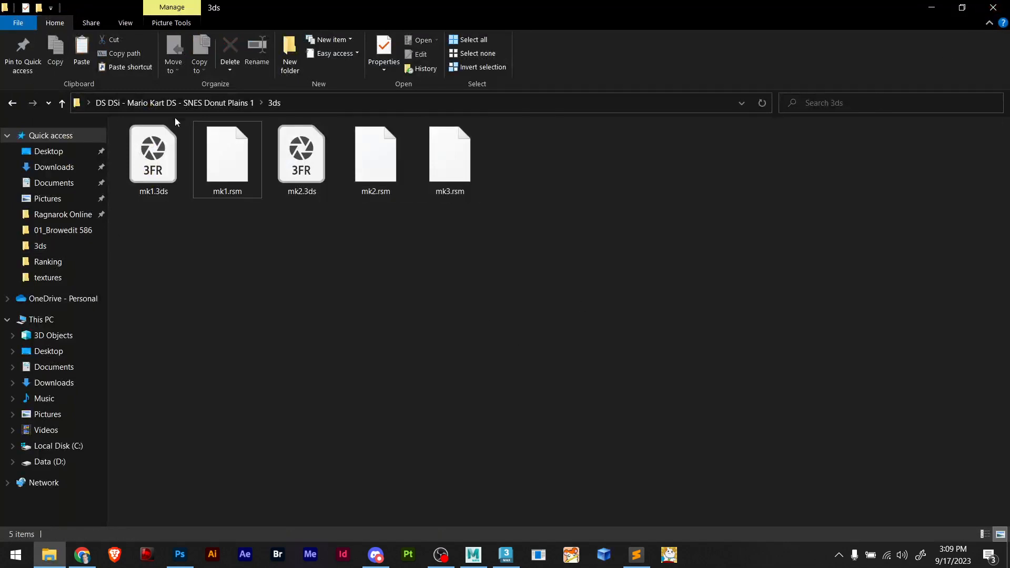
Copy speedbrow.grf from the 01_Browedit 586 folder into Ragnarok Online's 01_Client folder, replacing the existing file
left_click(177, 98)
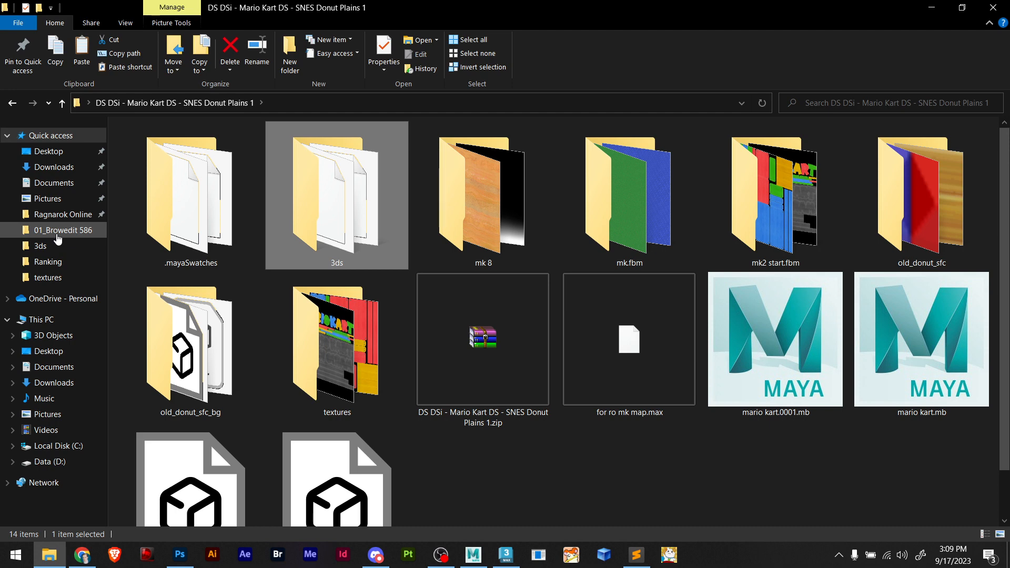
left_click(58, 231)
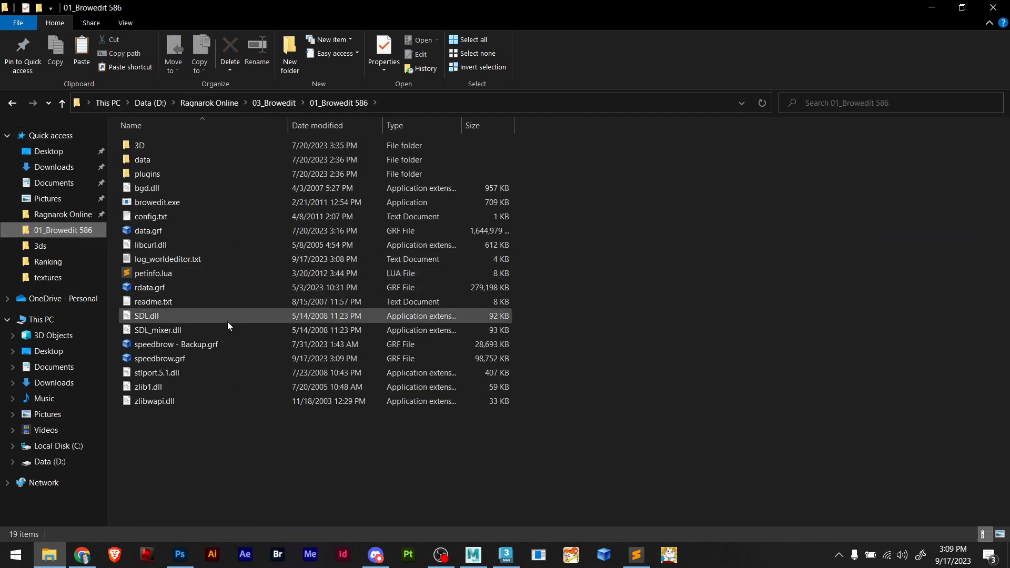
left_click(197, 357)
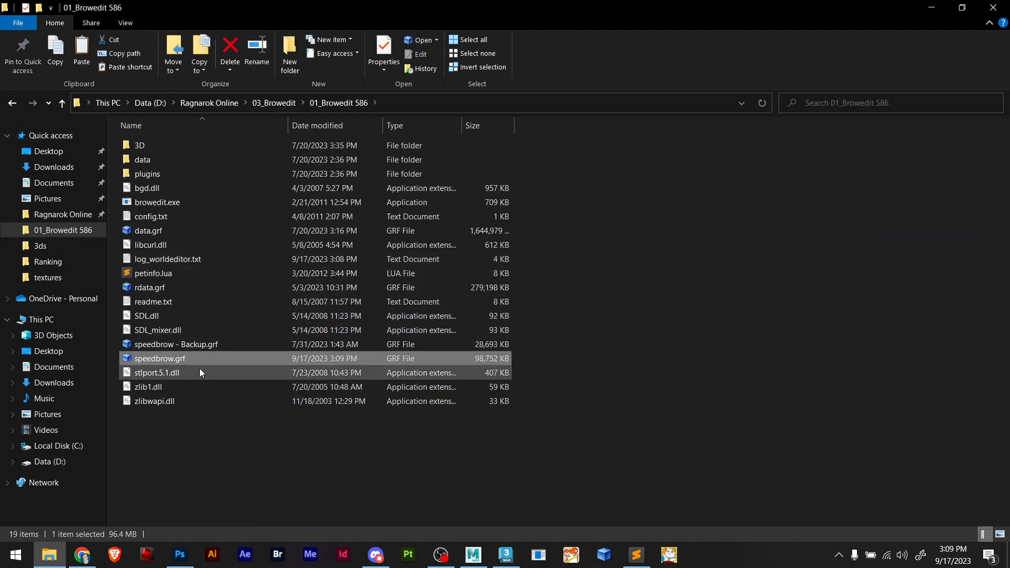
left_click(273, 103)
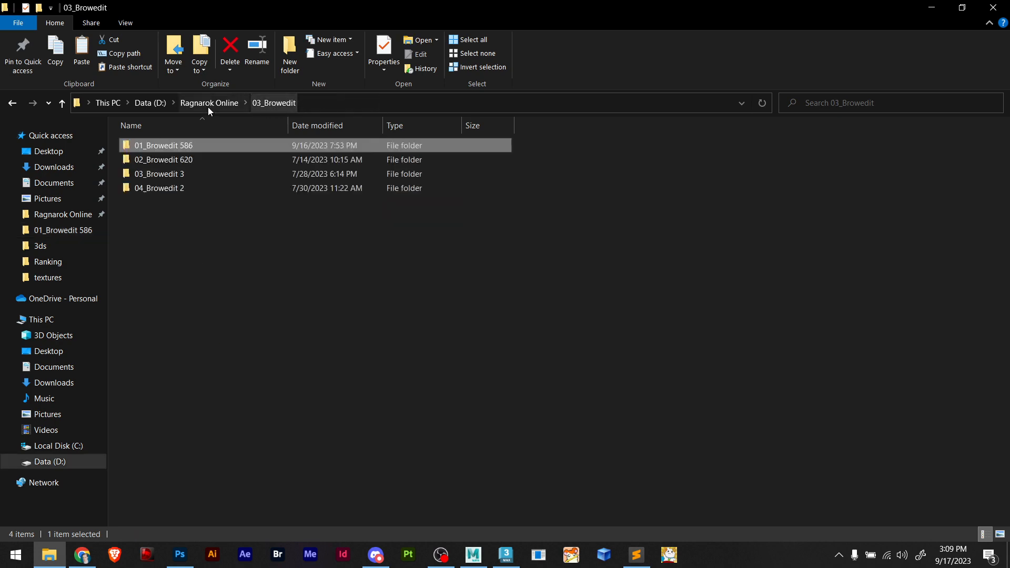
left_click(208, 104)
double_click(177, 141)
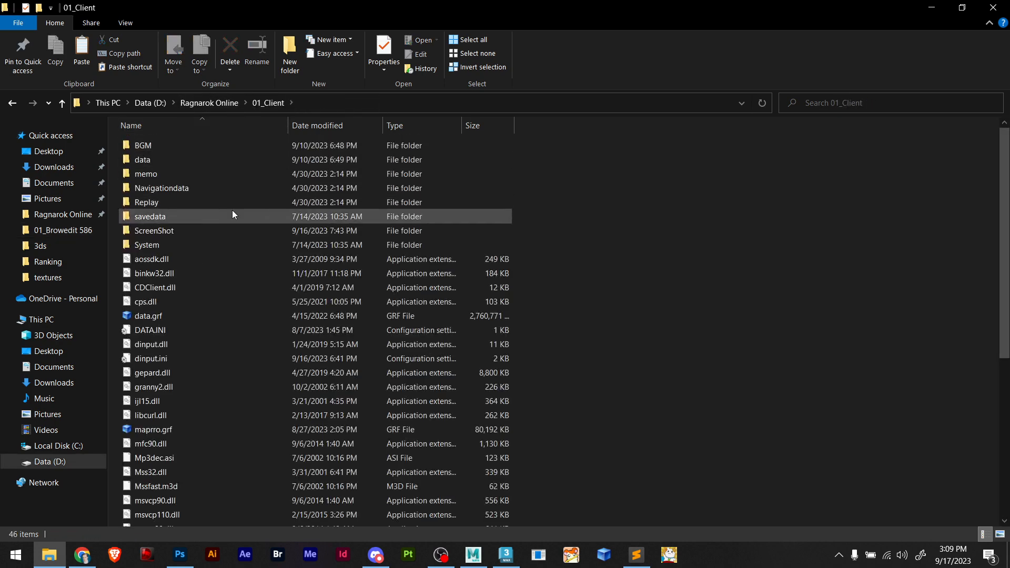
key("ctrl+v")
left_click(502, 223)
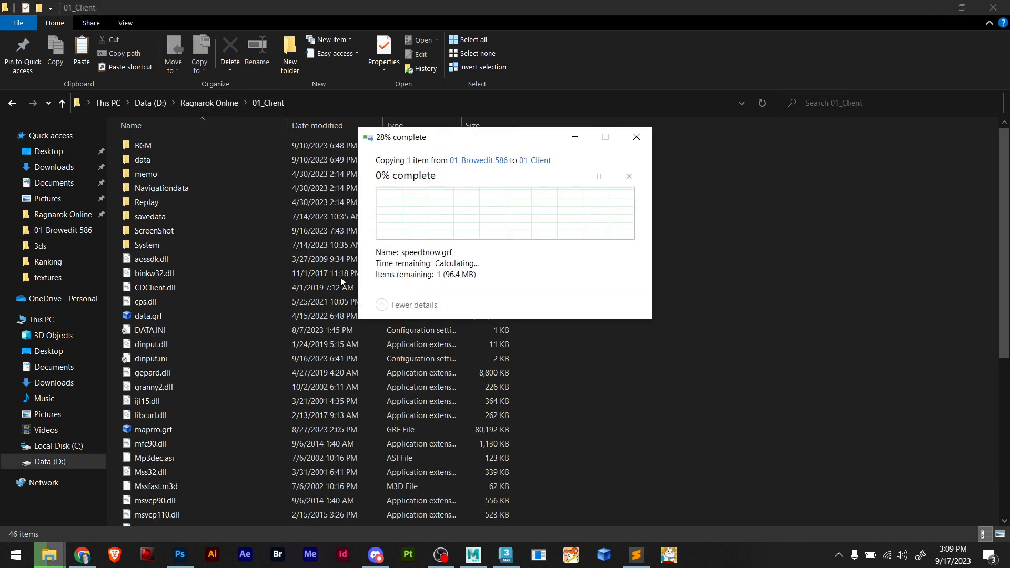
scroll(316, 282, "down", 5)
scroll(292, 288, "down", 2)
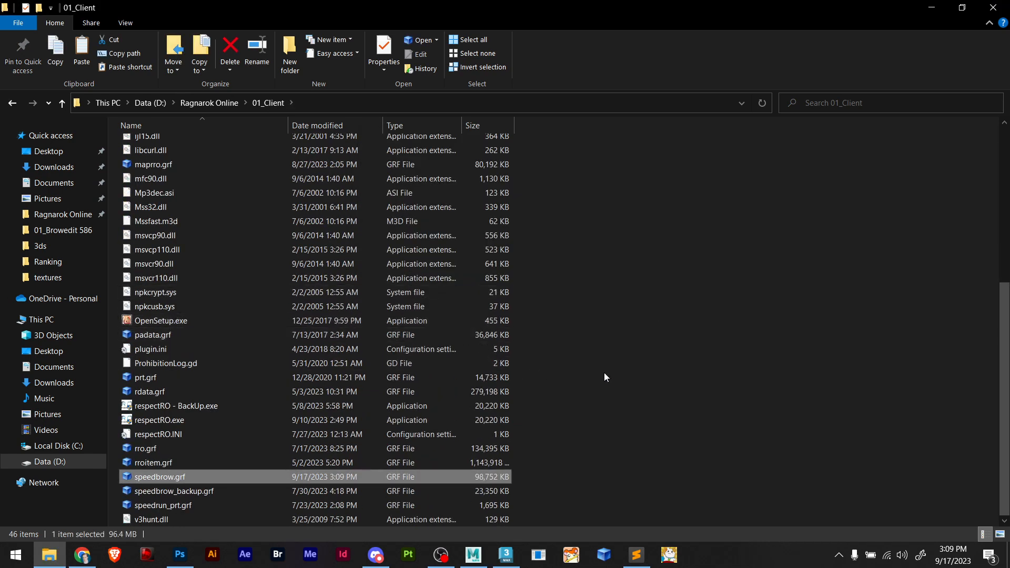
left_click(610, 394)
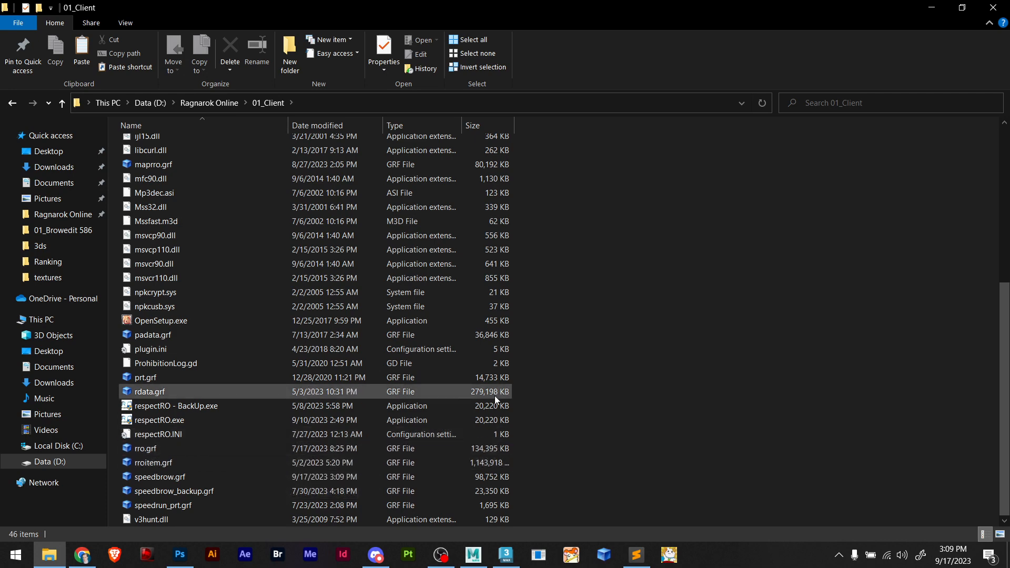
scroll(538, 399, "up", 6)
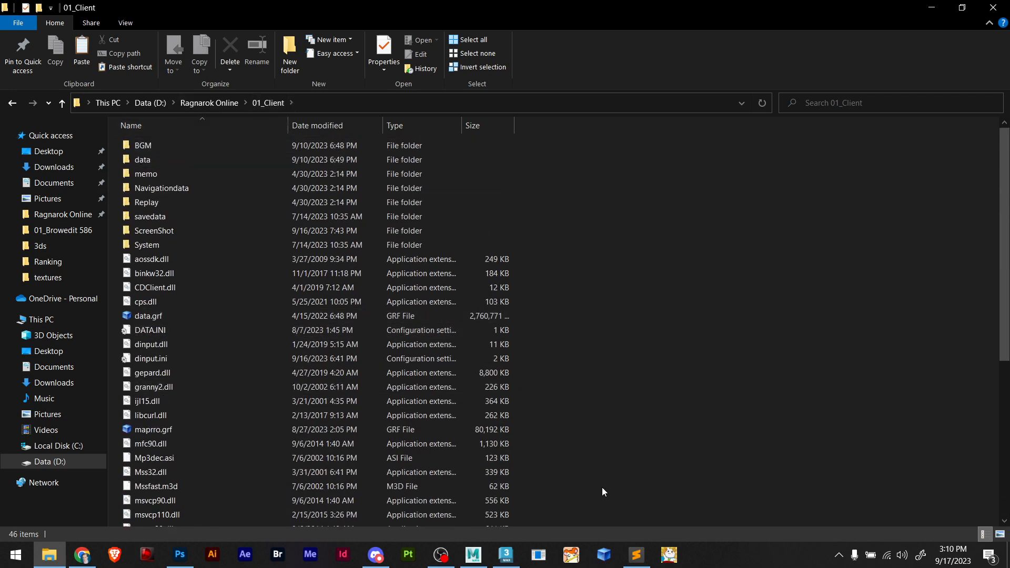
Launch BrowEdit 3 and create a new map named mkspeedrun with a width and height of 180
left_click(573, 555)
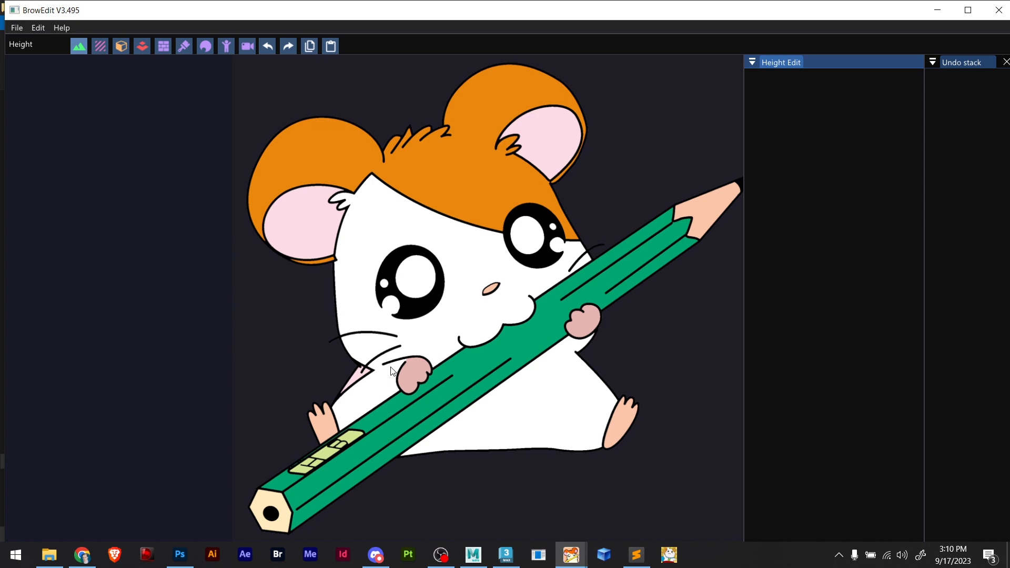
key("ctrl+n")
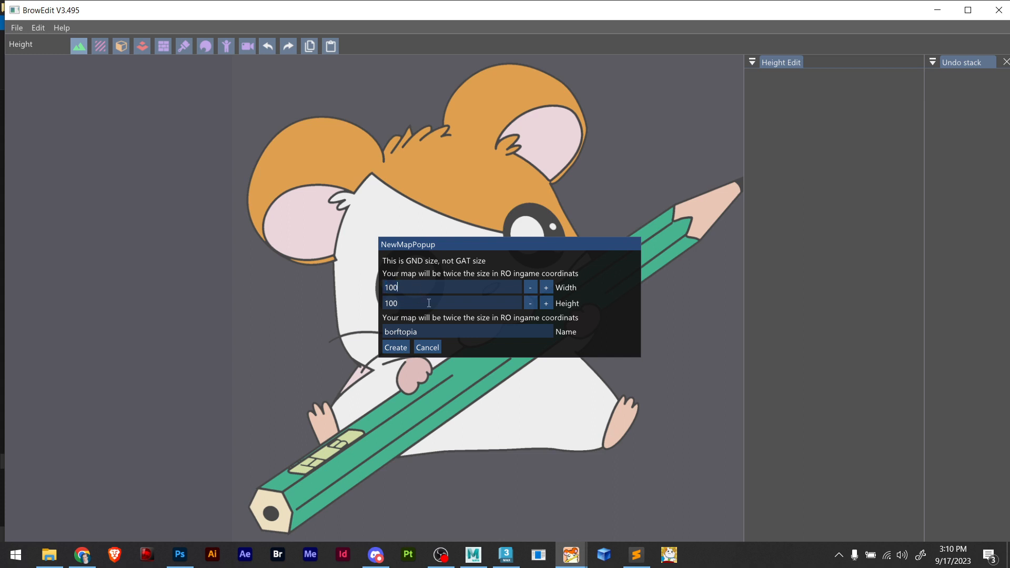
key("BackSpace")
key("BackSpace")
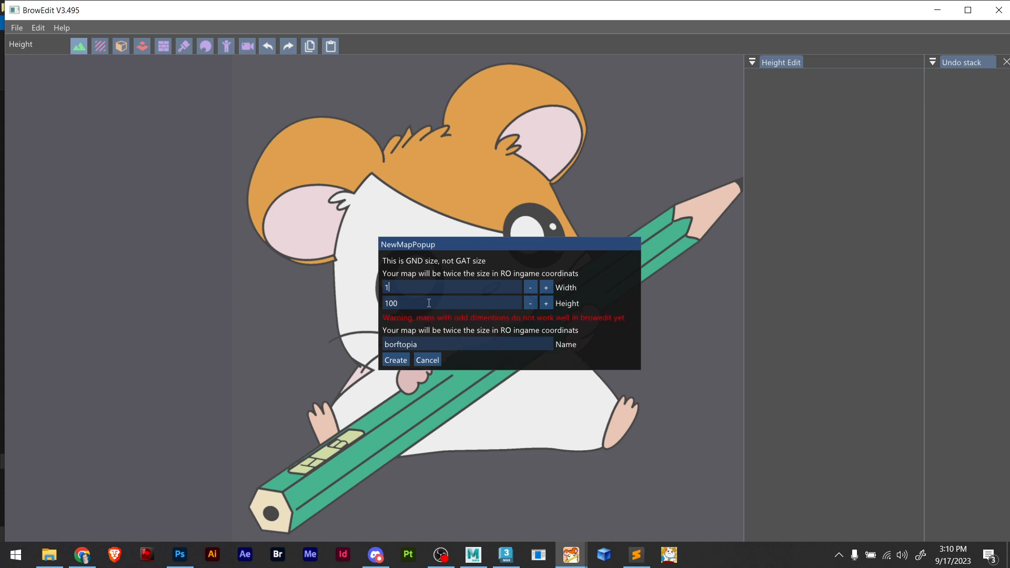
type("80")
key("Tab")
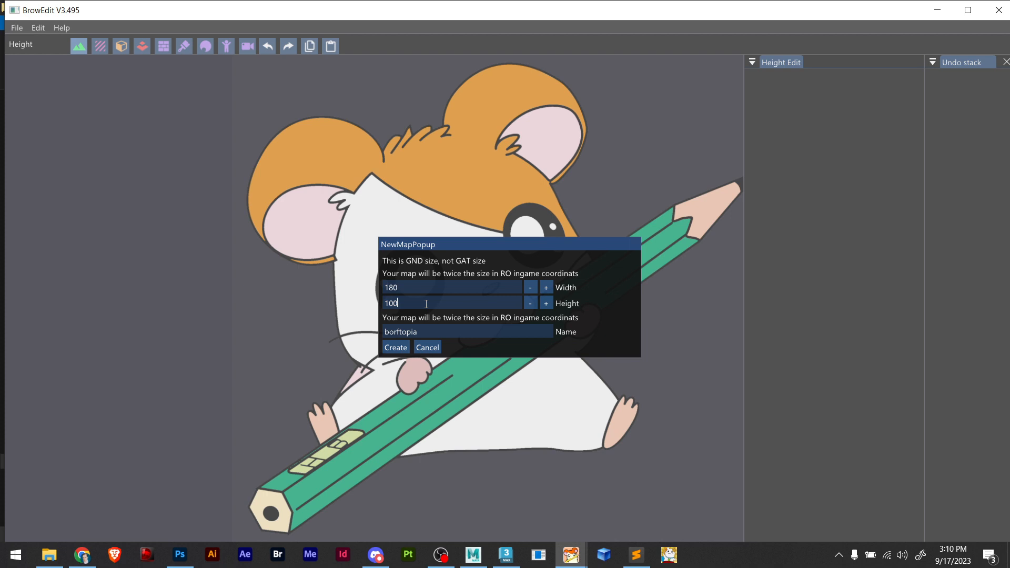
key("BackSpace")
key("BackSpace")
type("80")
left_click_drag(425, 333, 342, 330)
type("mkspeedrun")
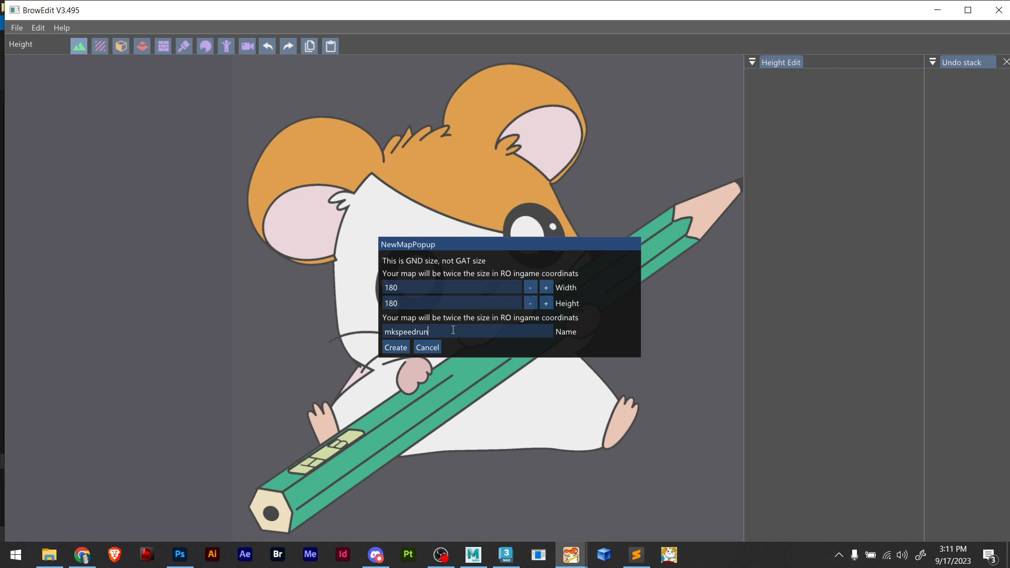
left_click(396, 348)
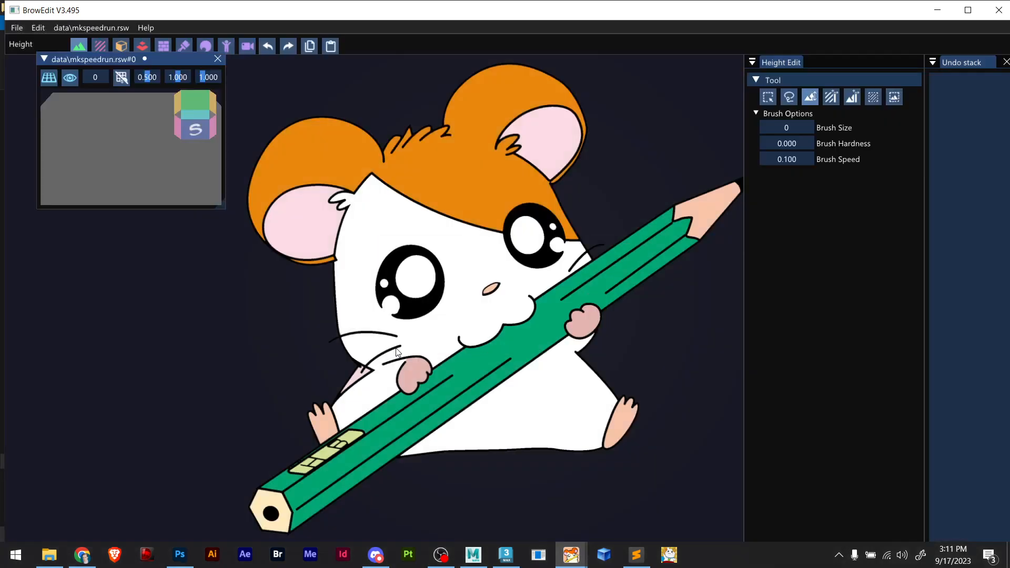
Dock the floating mkspeedrun map window into the main workspace and bring the whole map into view
left_click_drag(195, 57, 287, 139)
double_click(286, 139)
double_click(241, 144)
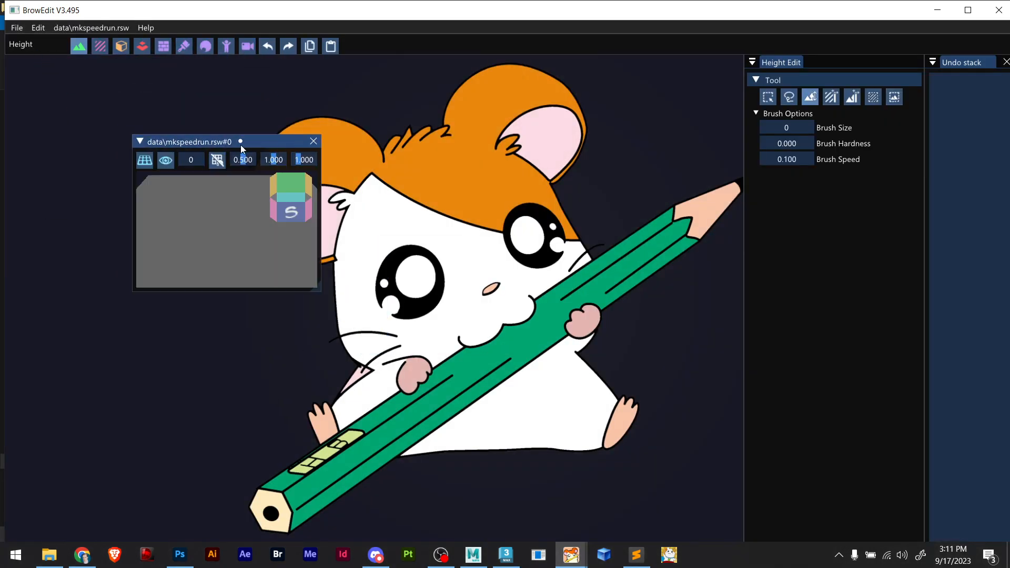
left_click_drag(176, 141, 257, 58)
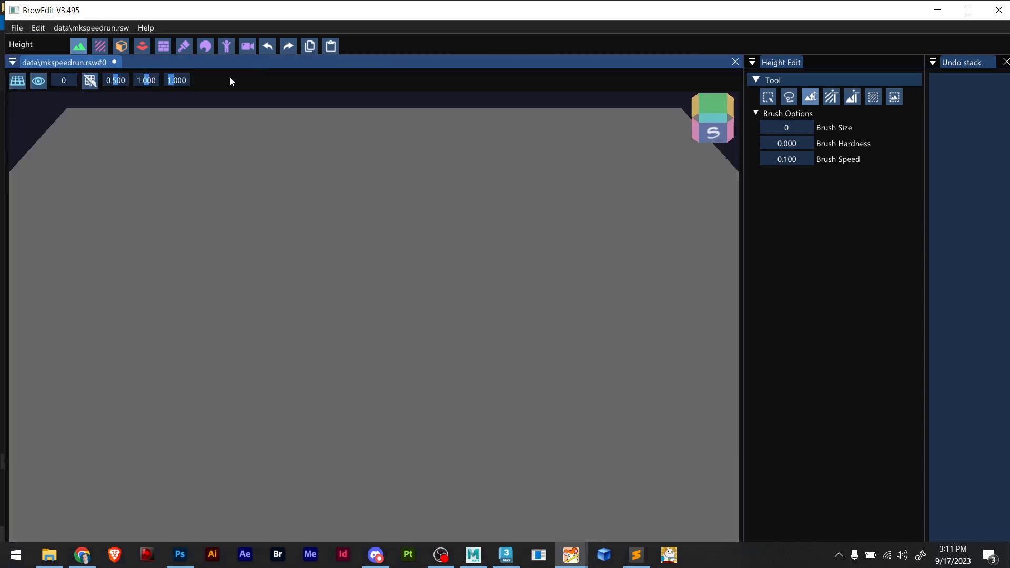
scroll(184, 124, "down", 6)
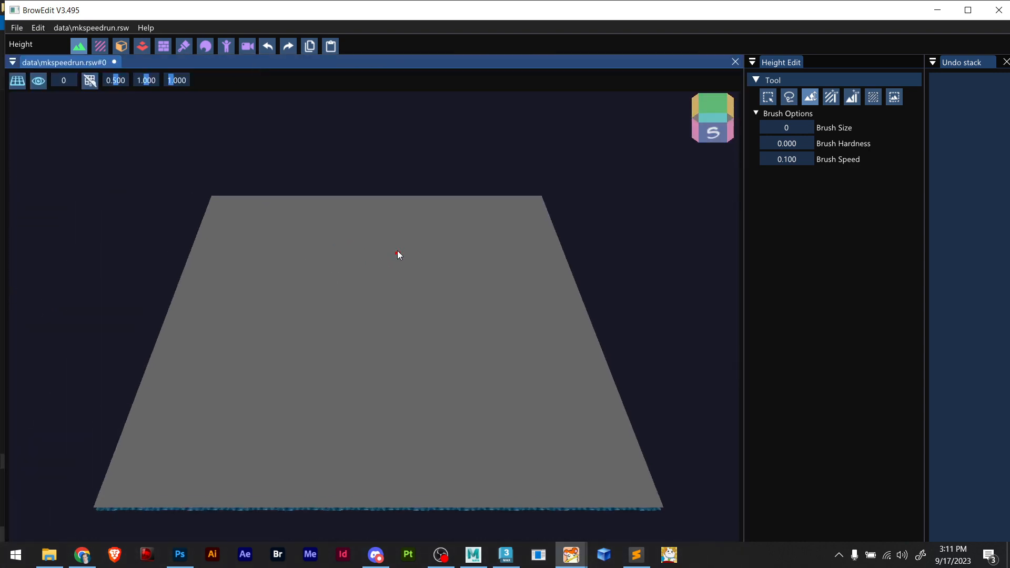
Switch the mkspeedrun map to object editing mode
left_click(121, 46)
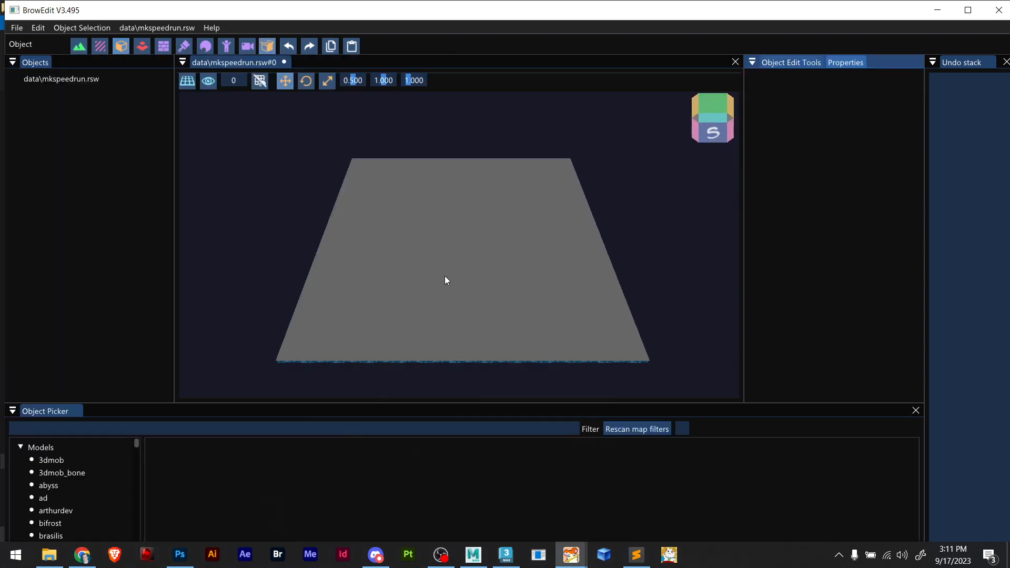
scroll(445, 276, "up", 2)
scroll(446, 276, "down", 1)
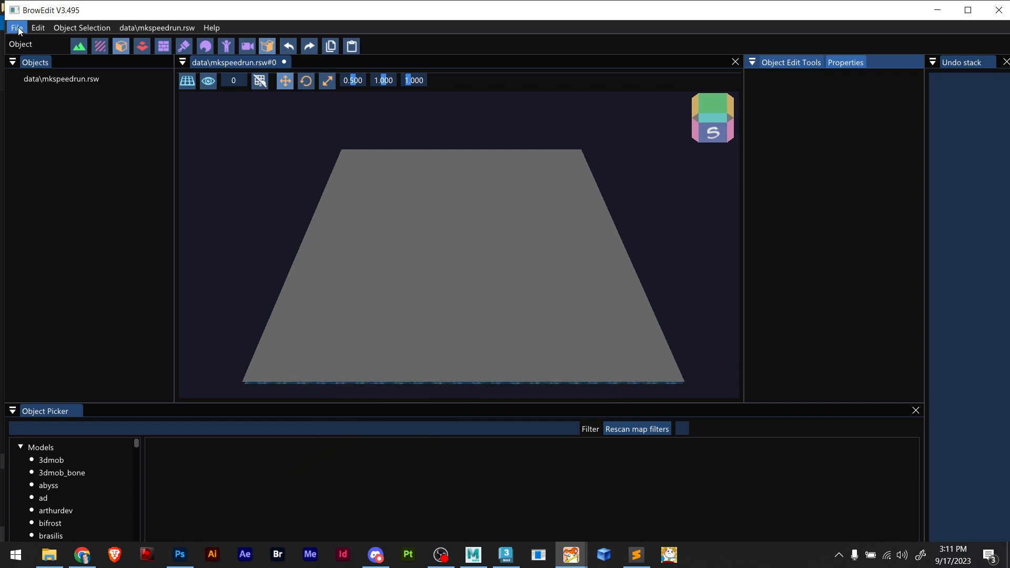
Open the recent map data\sponge_bob.rsw alongside the mkspeedrun map
double_click(82, 11)
left_click(12, 23)
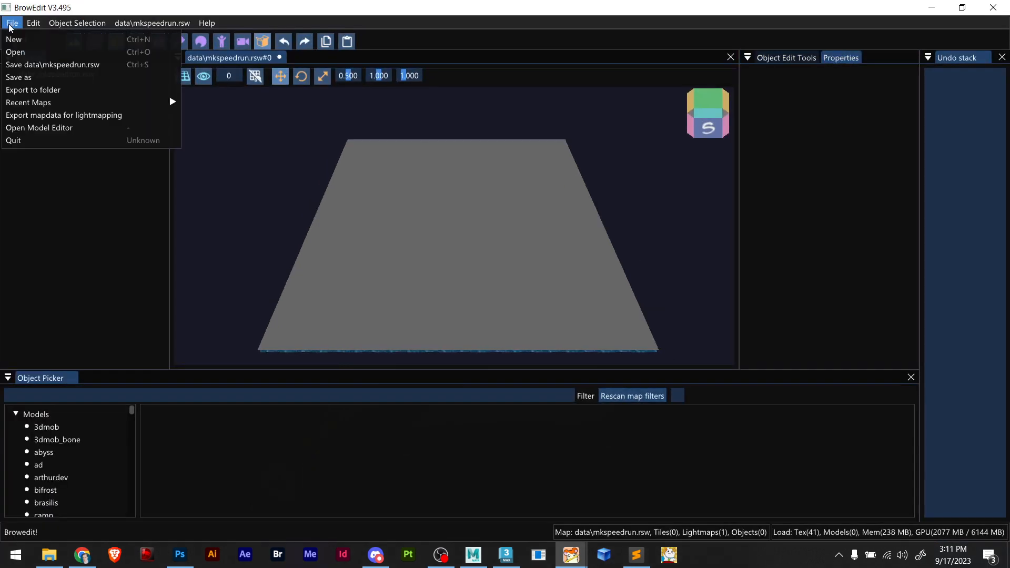
left_click(56, 52)
left_click(311, 209)
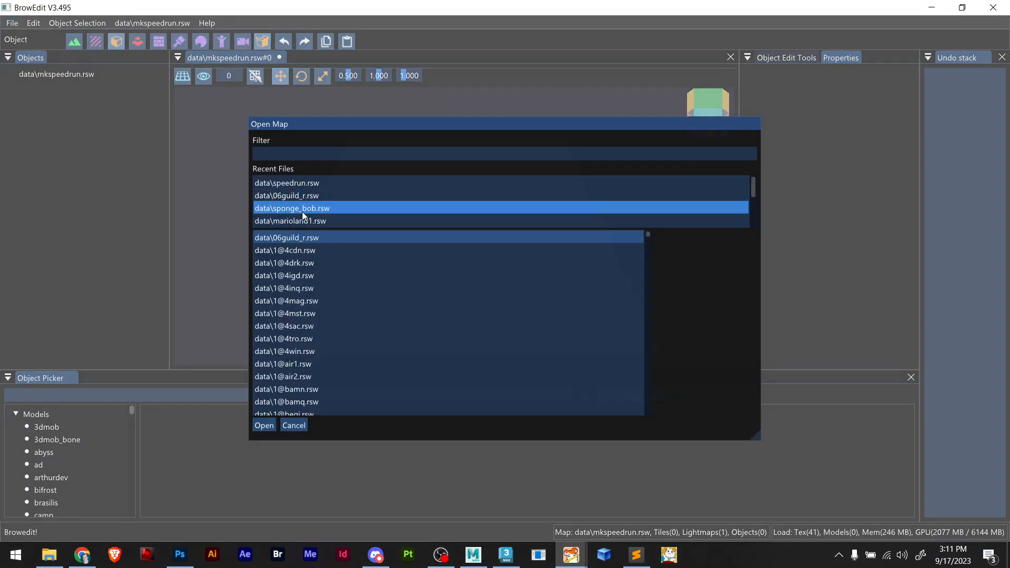
double_click(420, 213)
Copy the spongeb5 character model beside the pineapple house's door and paste it into the mkspeedrun map
middle_click_drag(580, 227, 440, 242)
scroll(504, 203, "up", 10)
middle_click_drag(511, 185, 506, 214)
scroll(513, 223, "up", 2)
scroll(513, 223, "down", 2)
left_click(517, 232)
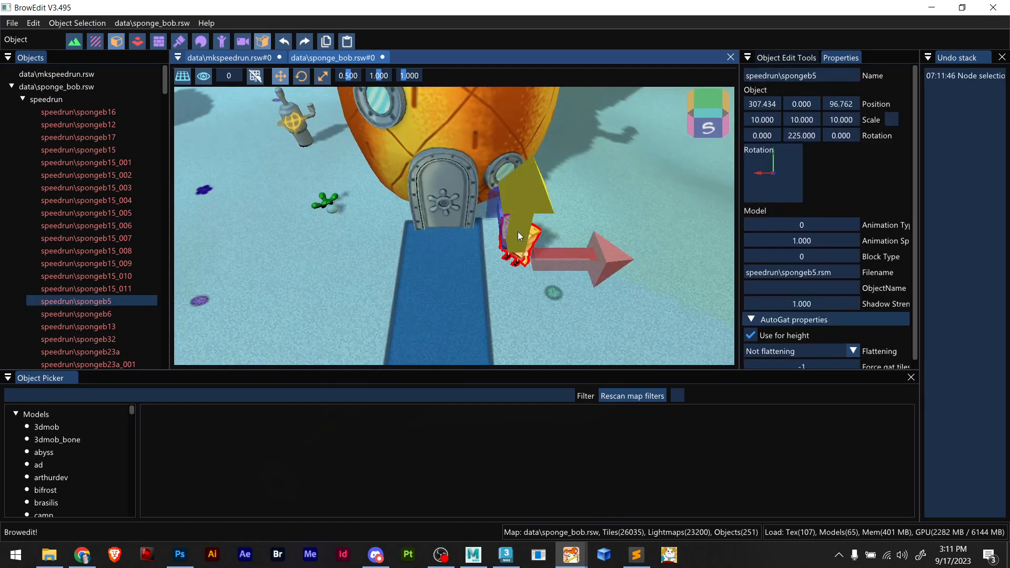
left_click(212, 58)
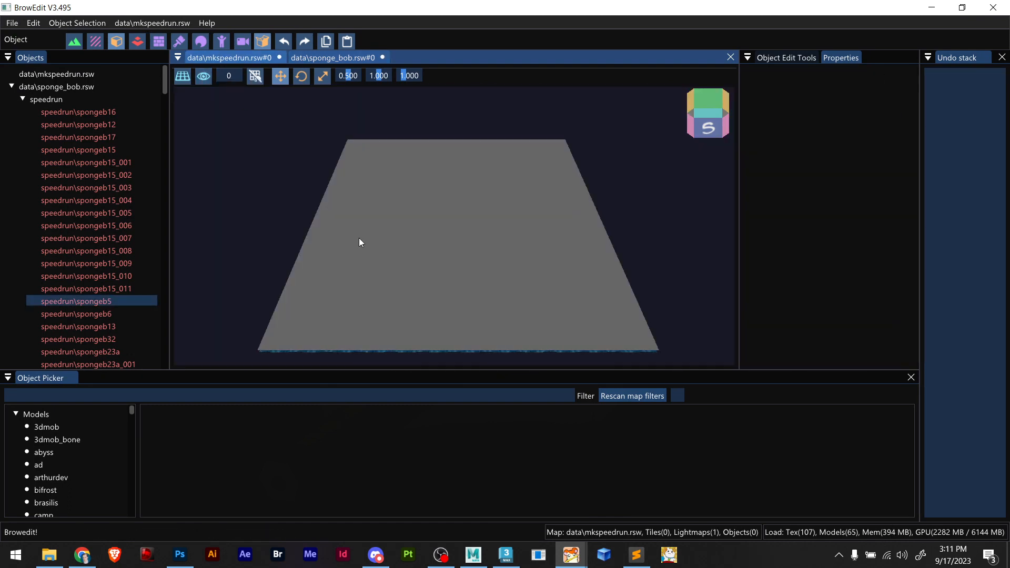
key("ctrl+v")
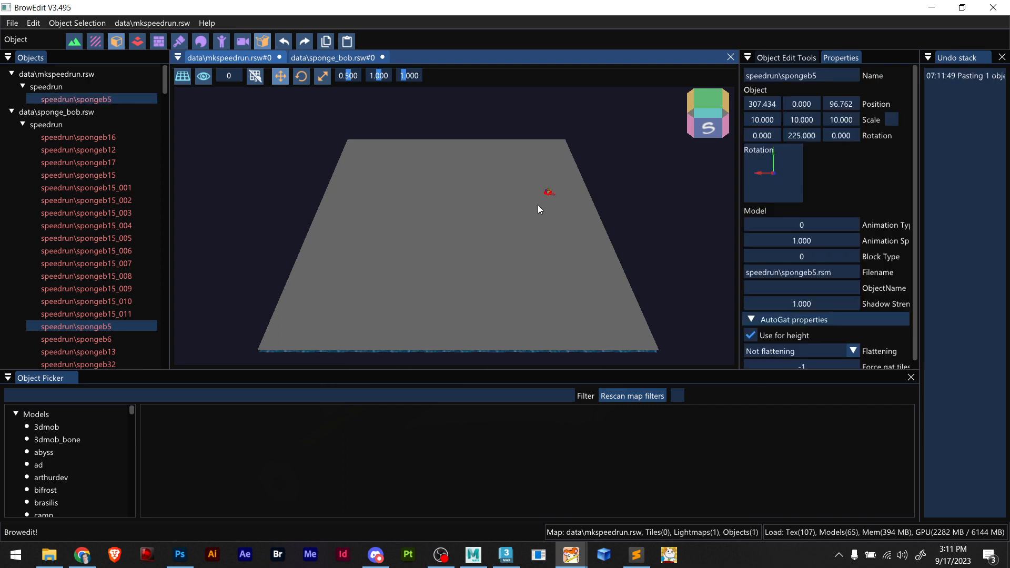
Raise the pasted spongeb5 model above the ground to a vertical position of about -21.3
scroll(539, 204, "up", 5)
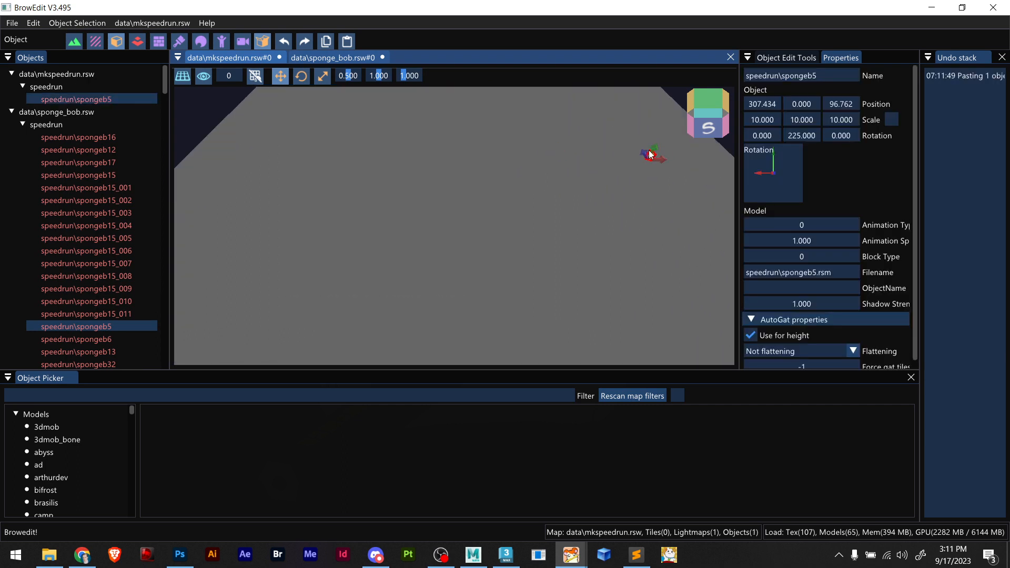
mouse_move(651, 154)
left_mouse_down()
mouse_move(659, 138)
mouse_move(658, 150)
left_mouse_up()
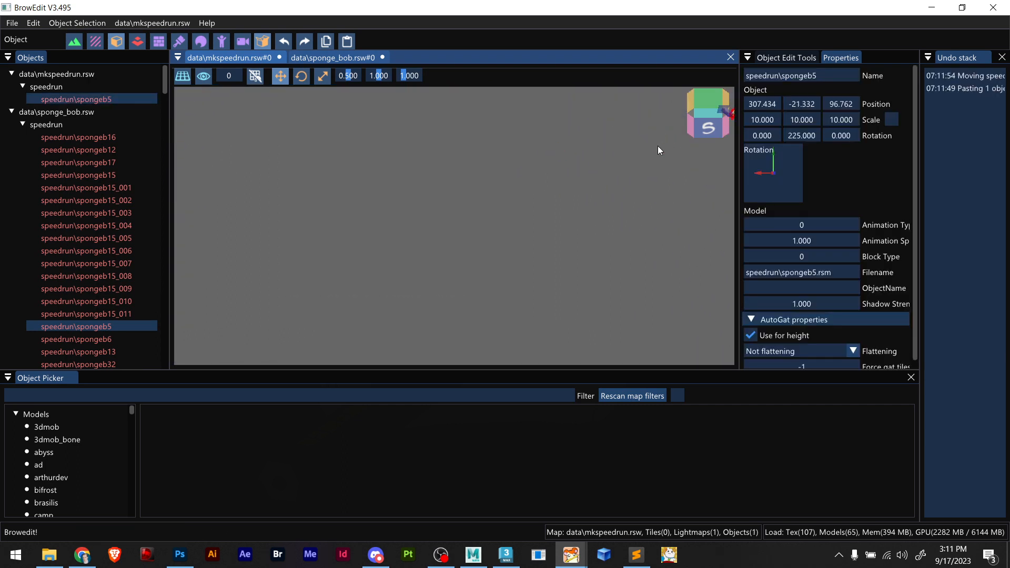
right_click_drag(658, 149, 546, 148)
right_click(556, 164)
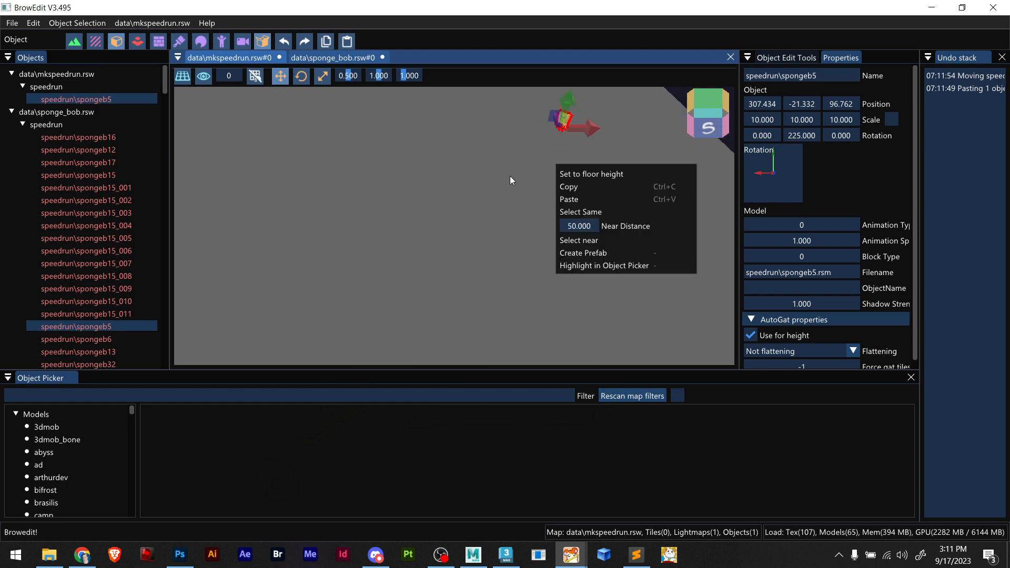
left_click(503, 176)
Close the sponge_bob.rsw map and return to the mkspeedrun map
left_click(371, 59)
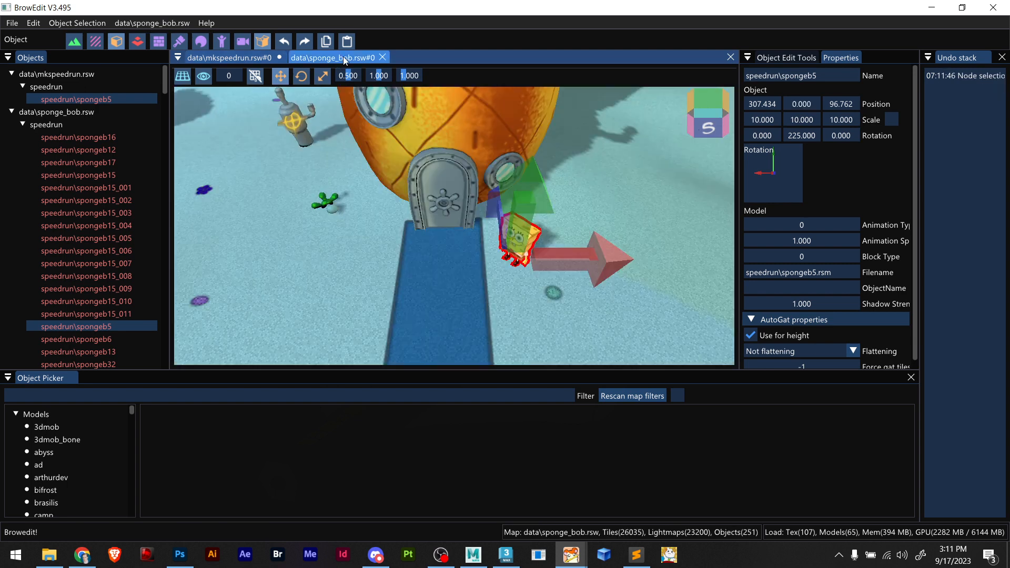
left_click(382, 58)
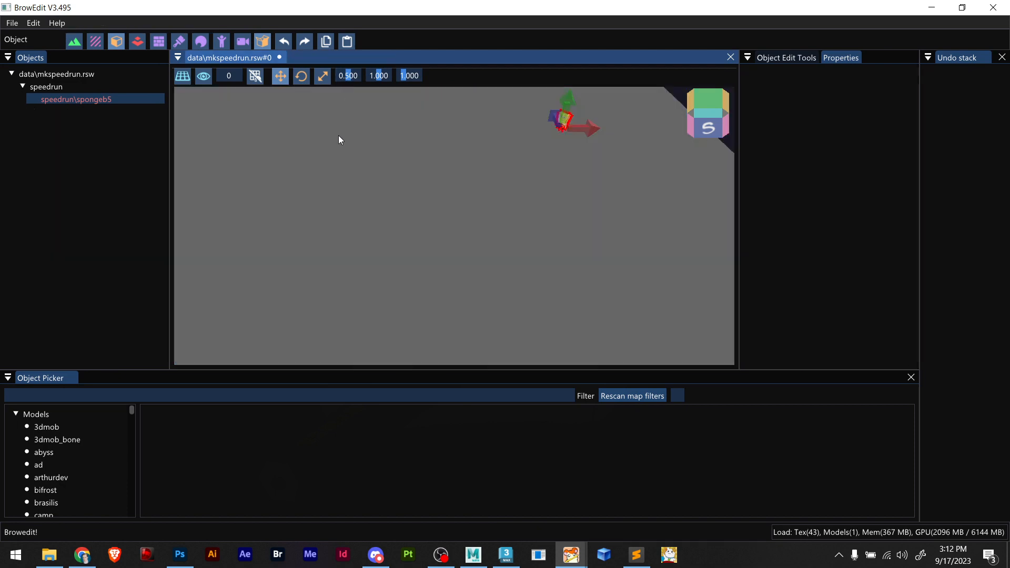
scroll(455, 188, "down", 5)
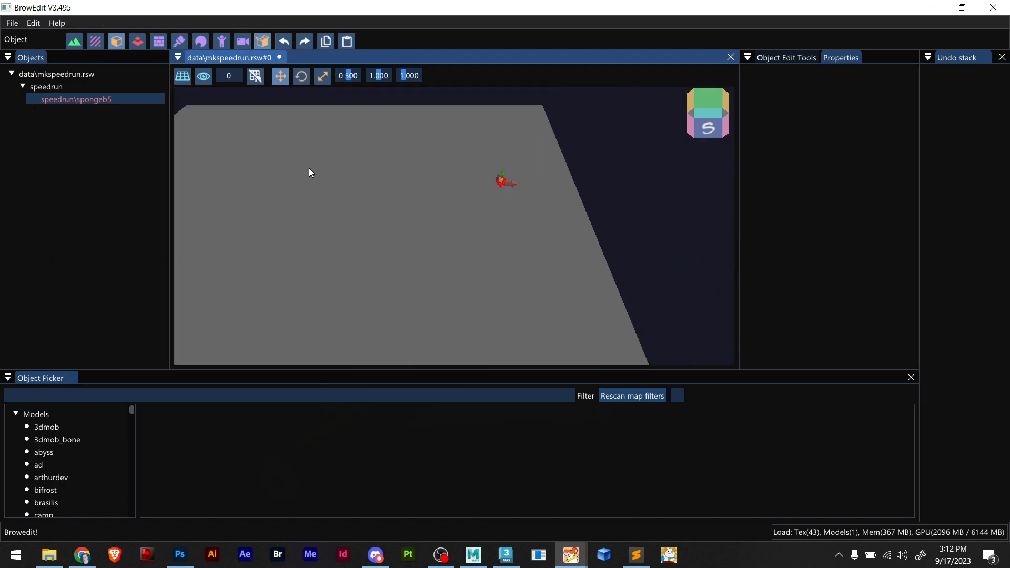
Make mkspeedrun the active map and save it as data\mkspeedrun.rsw
left_click(11, 24)
mouse_move(56, 68)
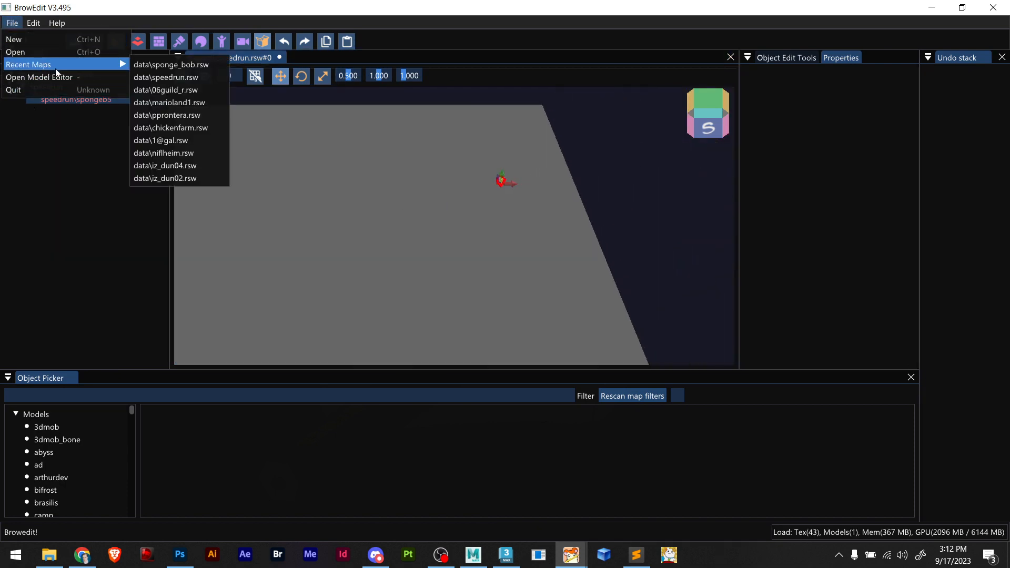
mouse_move(33, 21)
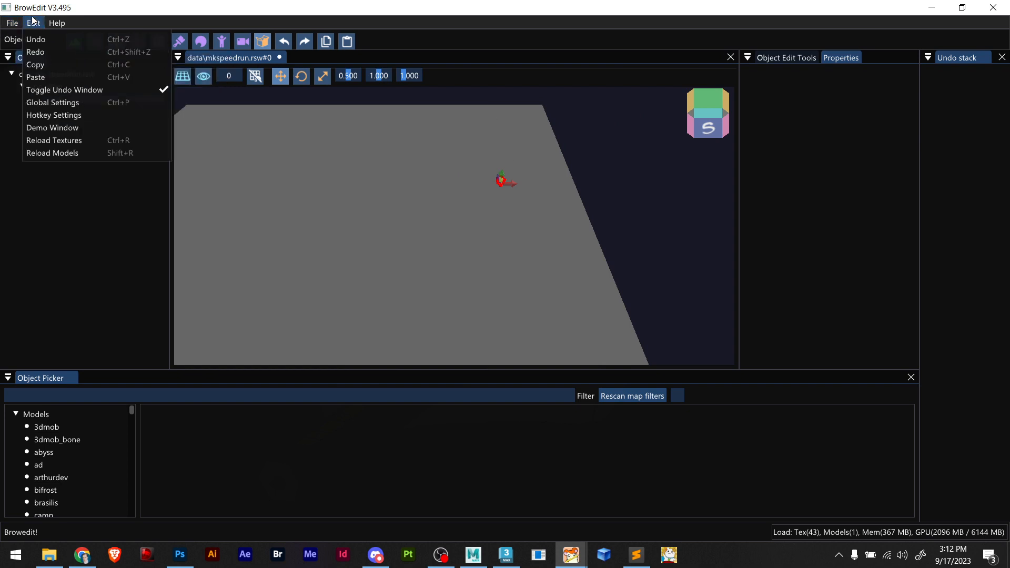
left_click(364, 177)
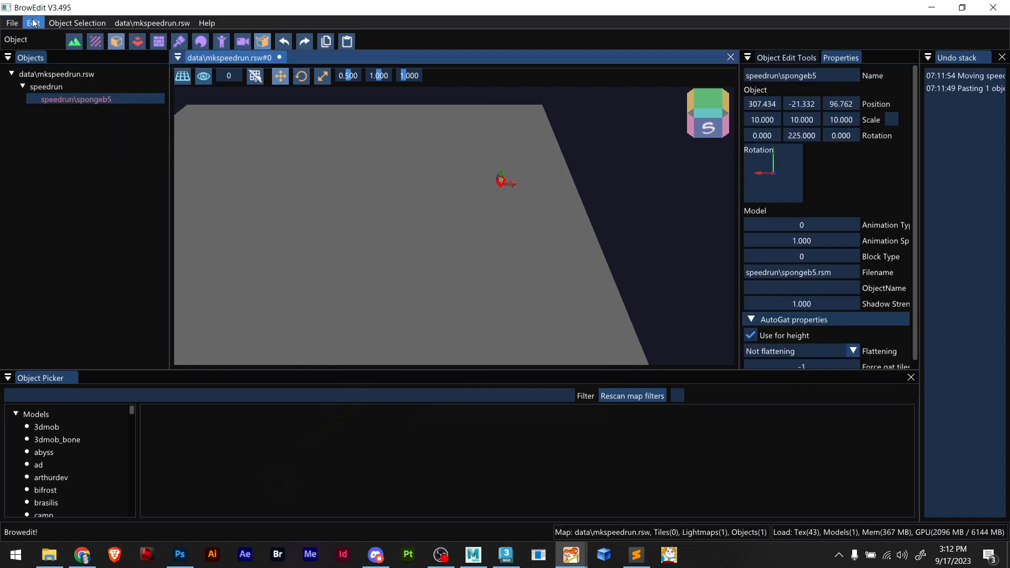
left_click(11, 23)
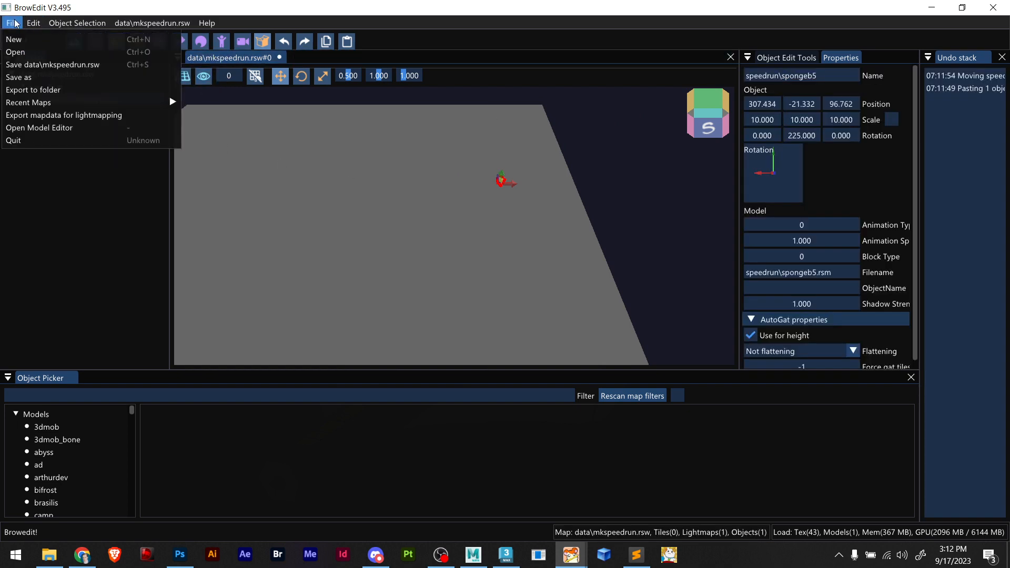
left_click(44, 65)
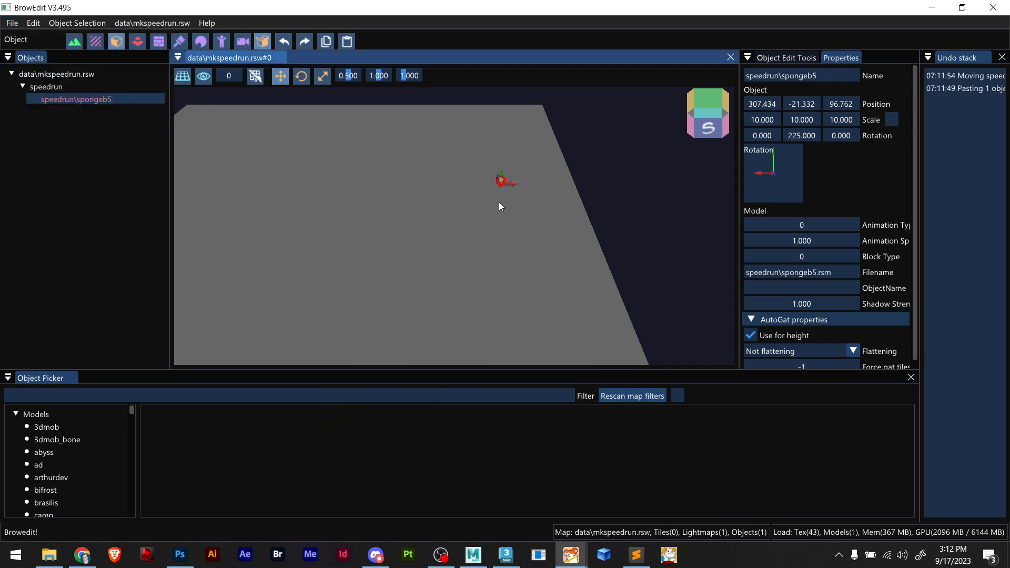
Find the speedrun folder among the model categories and display its models for placement
scroll(500, 203, "up", 4)
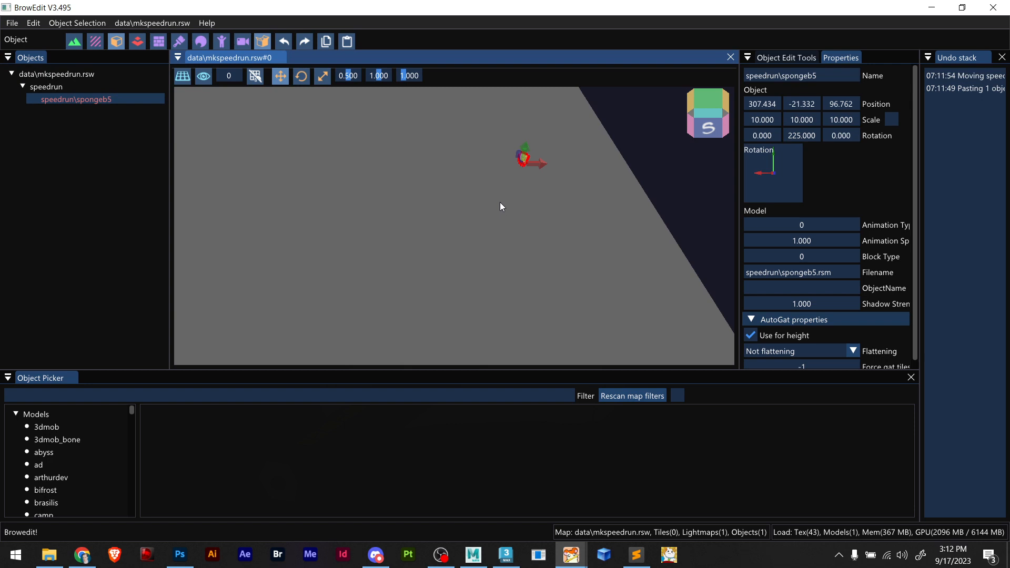
scroll(510, 190, "down", 2)
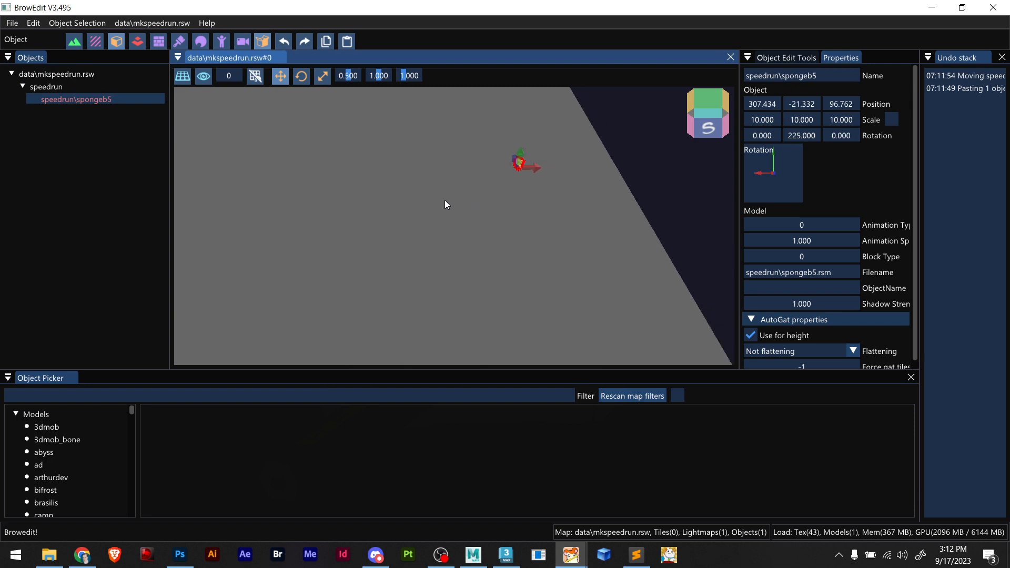
scroll(445, 204, "down", 2)
scroll(74, 459, "down", 15)
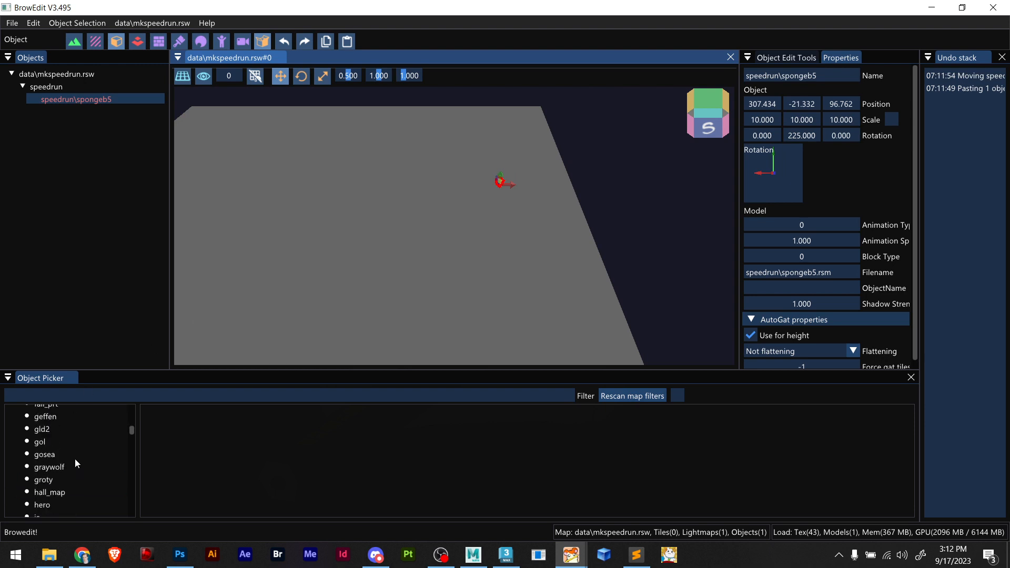
scroll(74, 460, "up", 3)
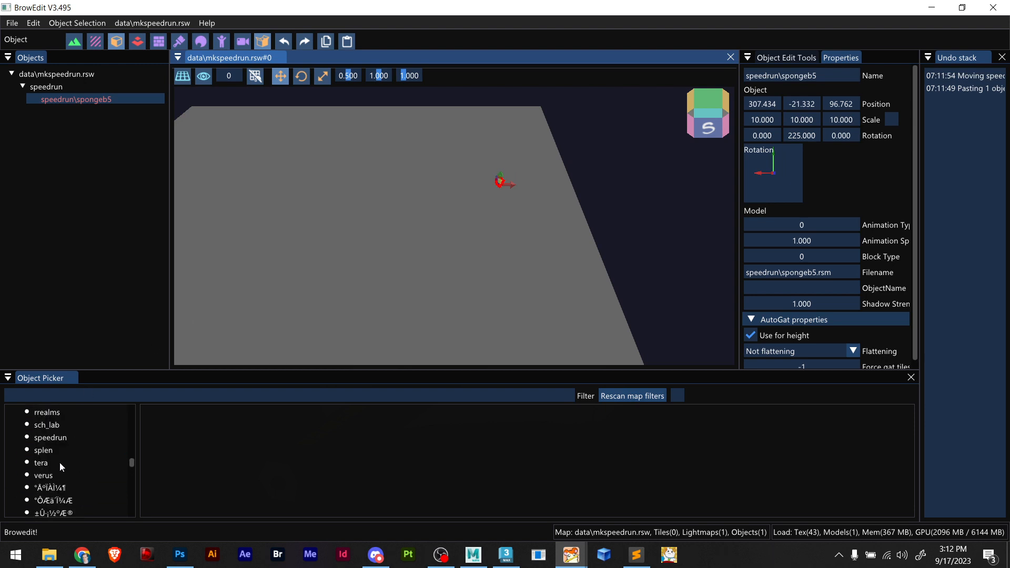
scroll(64, 469, "up", 2)
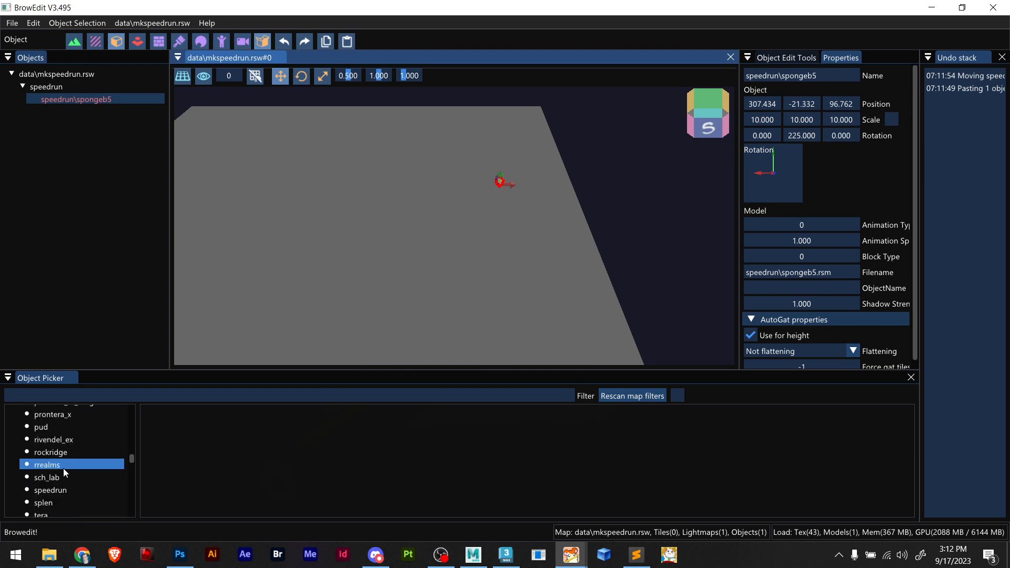
scroll(65, 468, "up", 2)
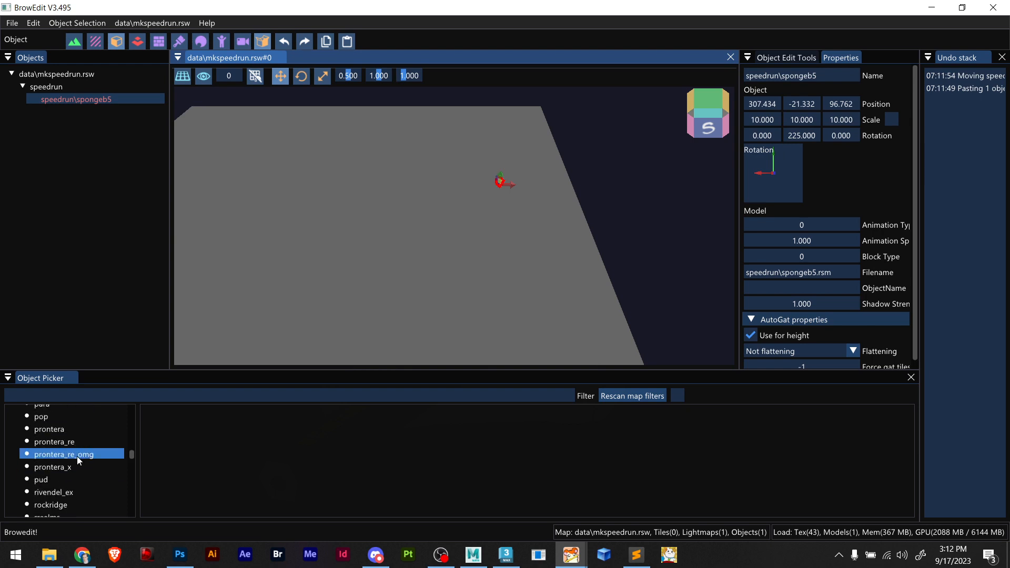
scroll(71, 468, "up", 2)
scroll(71, 468, "down", 4)
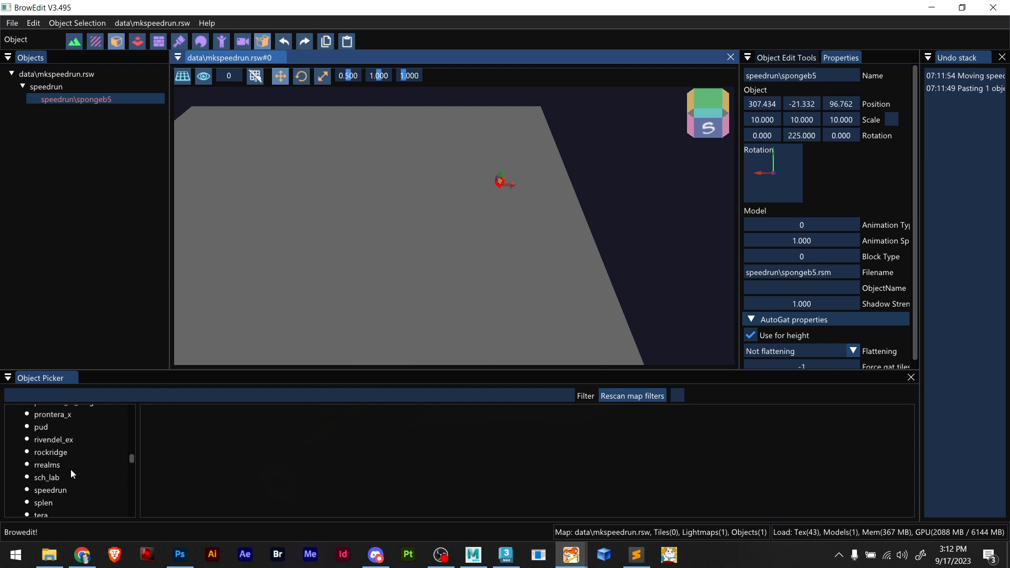
scroll(69, 463, "up", 2)
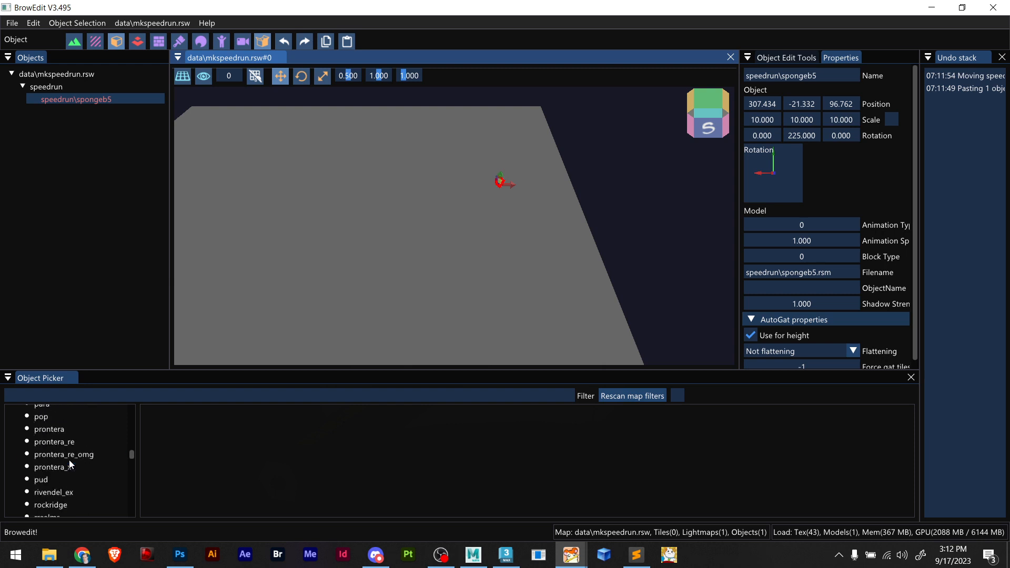
scroll(74, 450, "up", 2)
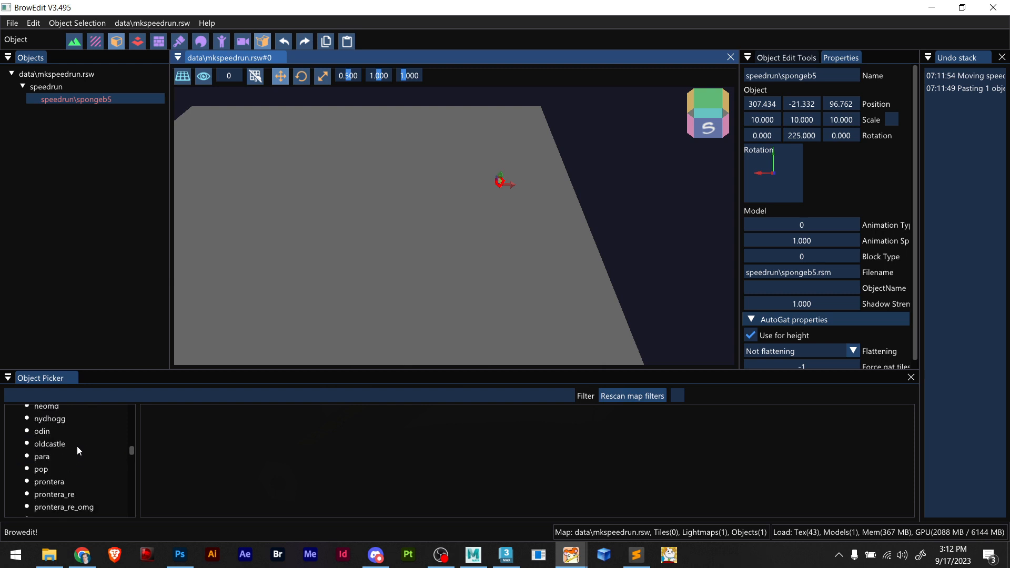
scroll(75, 445, "up", 2)
scroll(75, 445, "down", 6)
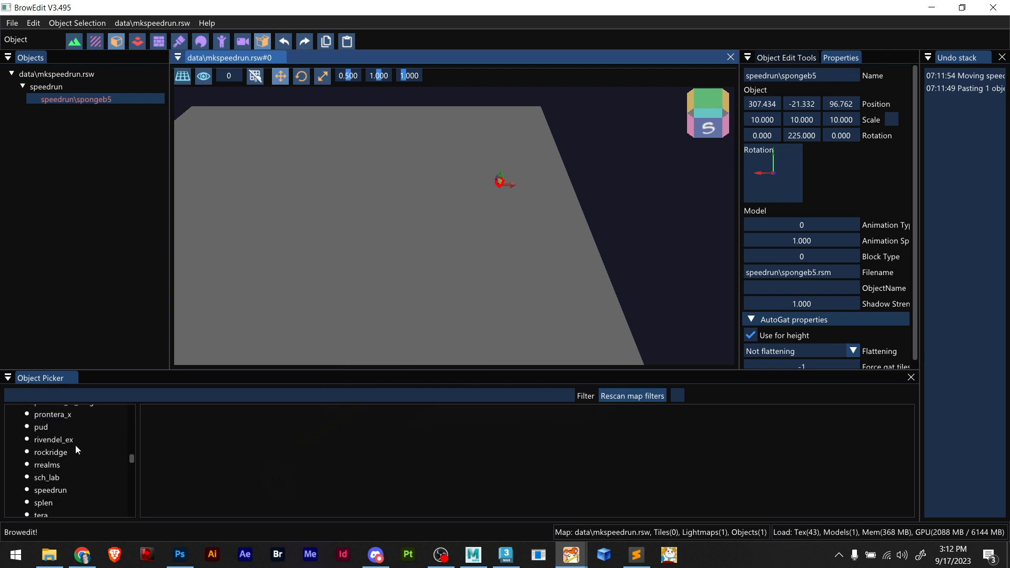
scroll(74, 445, "down", 2)
left_click(59, 441)
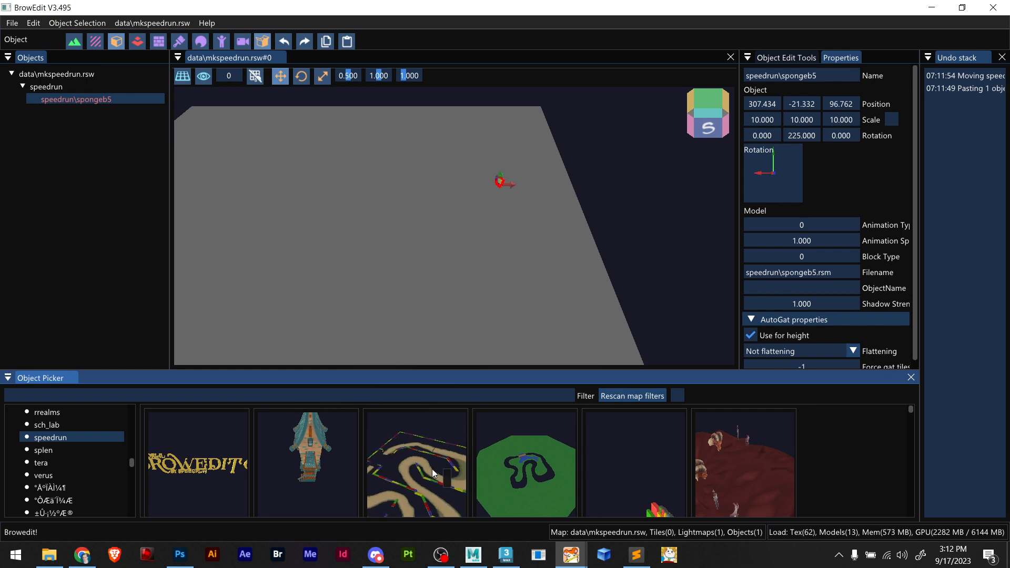
Place the mk1 race track model from the speedrun folder at the map's centre, position 0, 0, 0
scroll(439, 467, "down", 2)
scroll(439, 467, "up", 2)
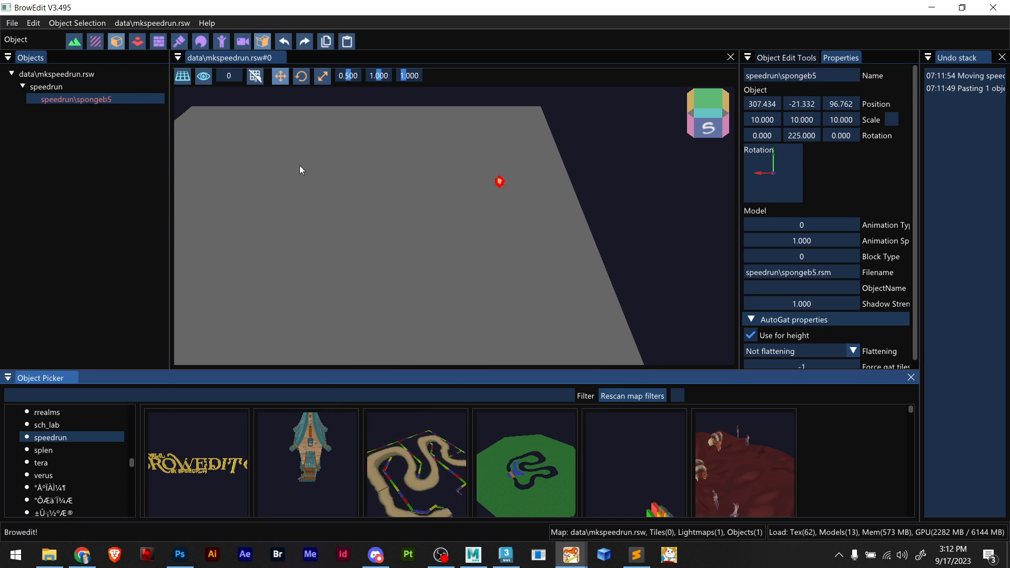
left_click(345, 229, "shift")
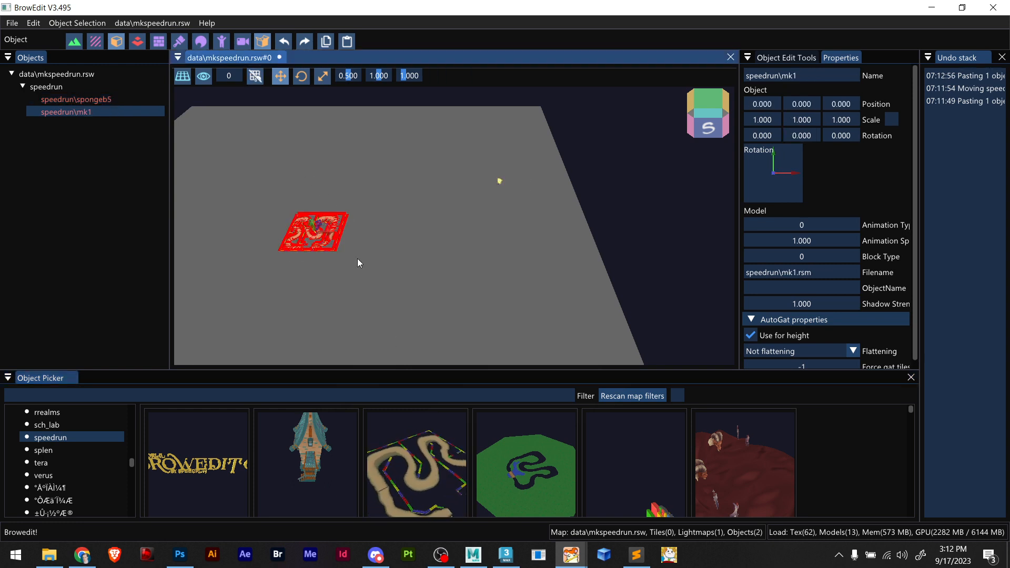
right_click_drag(357, 259, 409, 295)
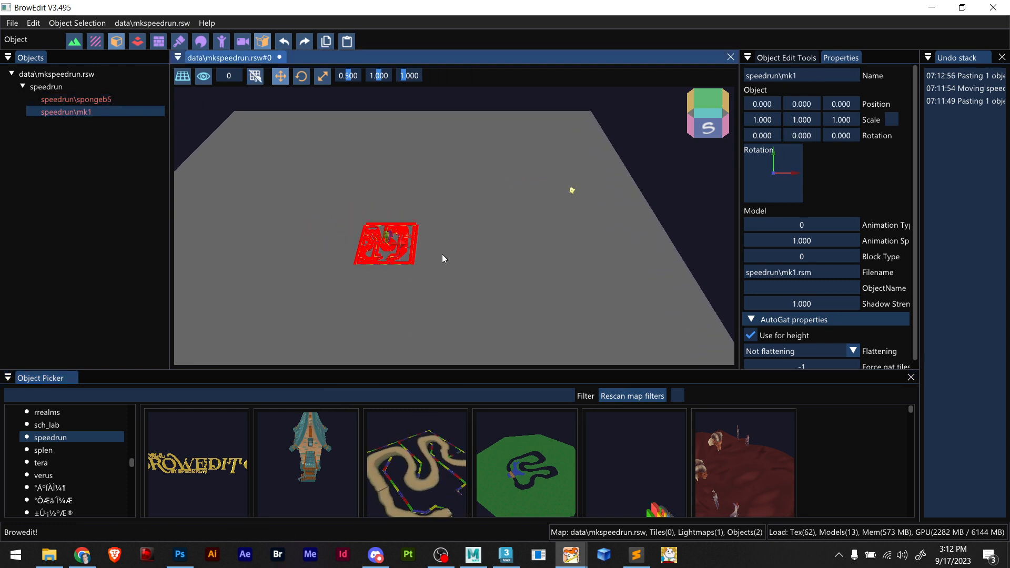
Link the mk1 track model's scale axes and set its uniform scale to 10
left_click(891, 119)
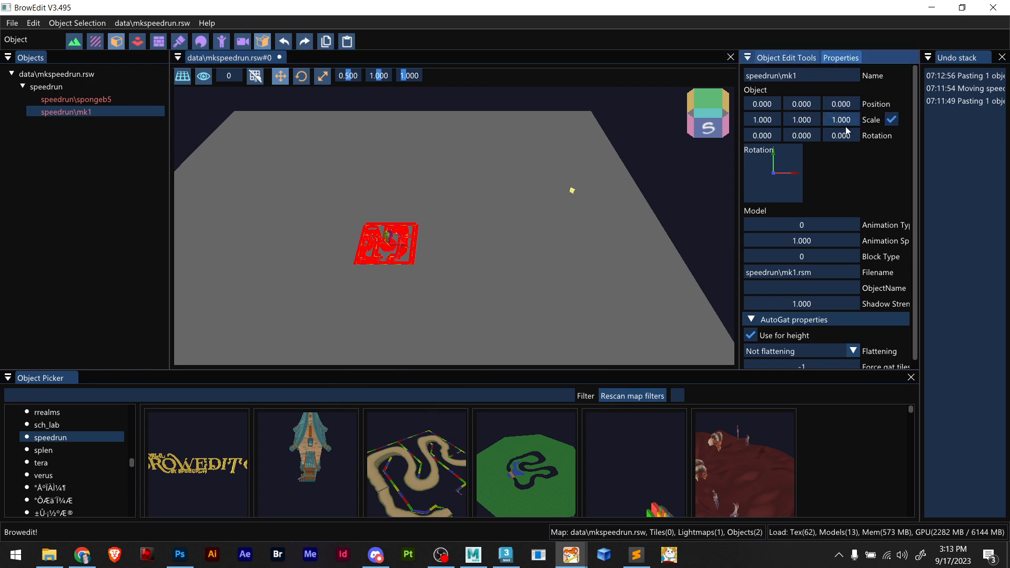
double_click(802, 120)
type("10")
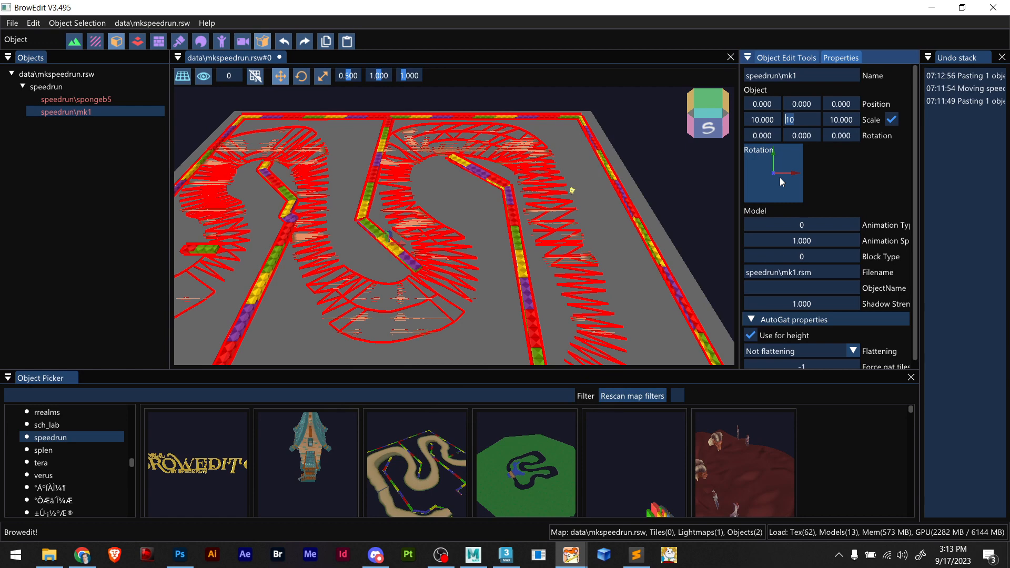
left_click(508, 211)
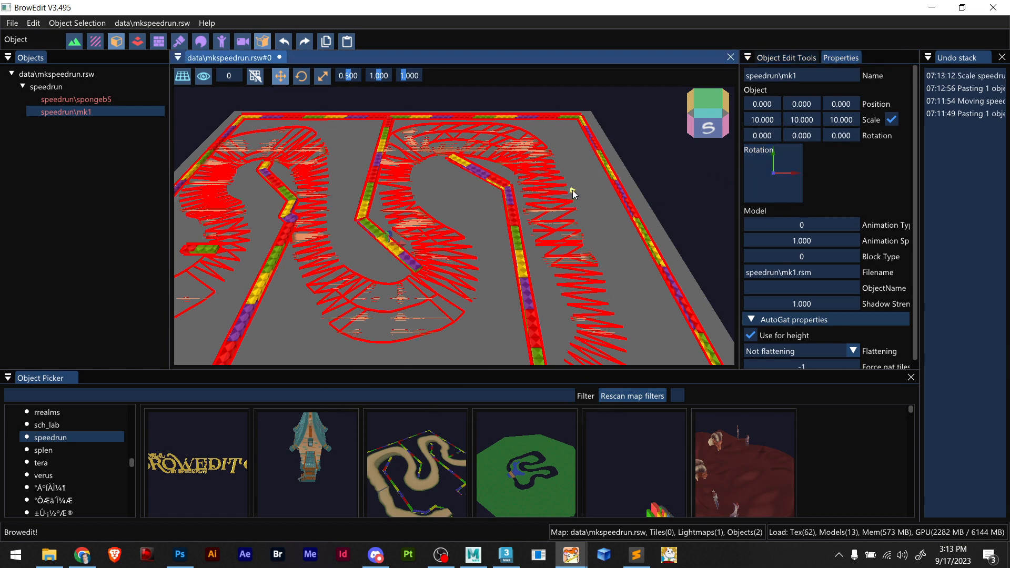
Reselect the mk1 track and raise it above the ground to a vertical position of about -36.3
left_click(573, 192)
left_click(506, 211)
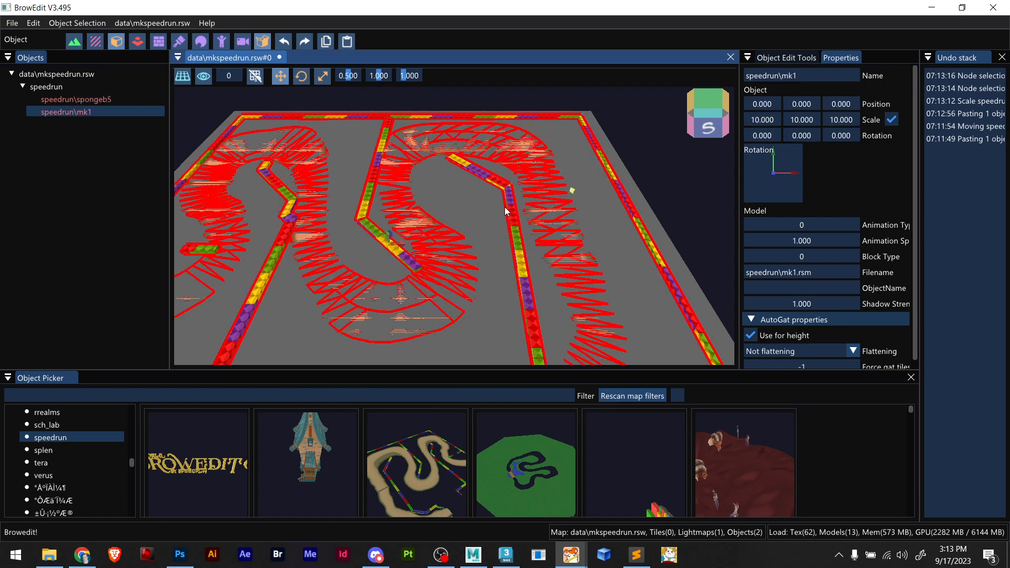
left_click_drag(391, 241, 388, 219)
right_click_drag(537, 254, 466, 223)
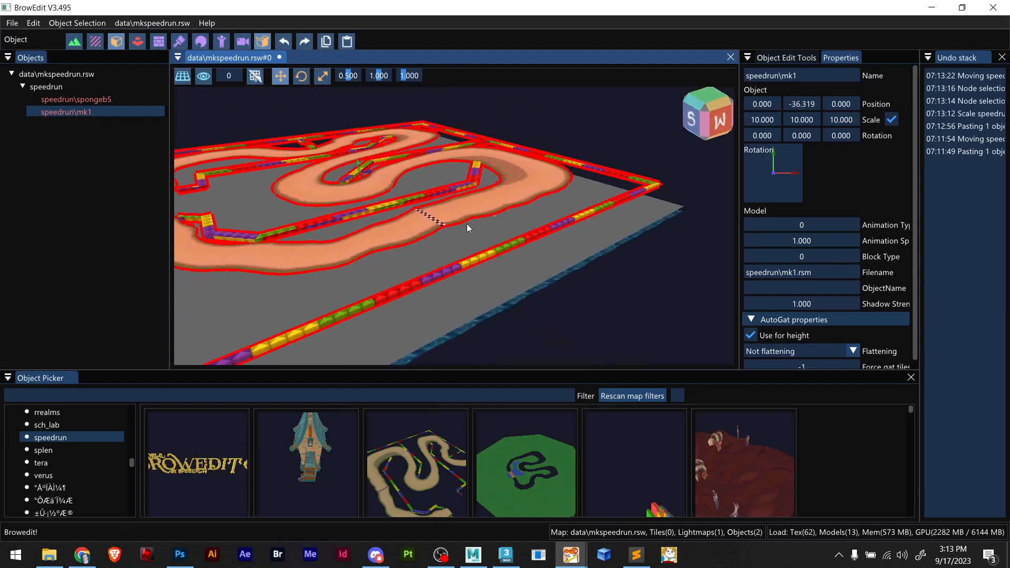
Lower the spongeb5 model onto the race track and move it beside the checkered start line, at about 253.9, -36.6, 9.1
left_click(495, 206)
mouse_move(495, 197)
left_mouse_down()
mouse_move(493, 182)
mouse_move(493, 199)
left_mouse_up()
right_click_drag(474, 215, 548, 263, "shift")
scroll(441, 238, "up", 8)
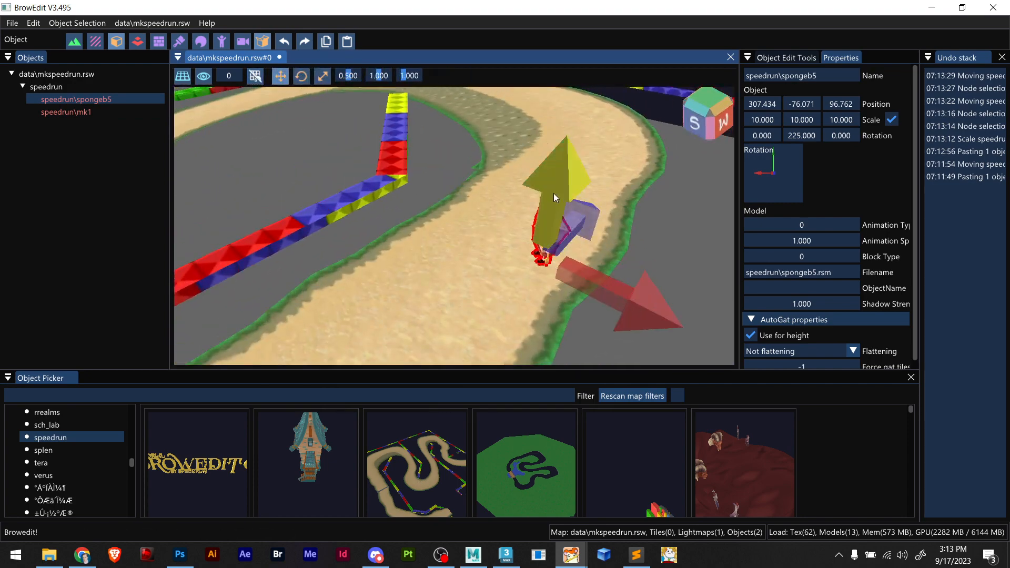
left_click_drag(553, 194, 547, 311)
scroll(548, 311, "down", 8)
right_click_drag(557, 329, 569, 289, "shift")
left_click_drag(552, 261, 367, 288)
right_click_drag(367, 288, 492, 310, "shift")
scroll(473, 306, "up", 5, "shift")
scroll(473, 305, "down", 5, "shift")
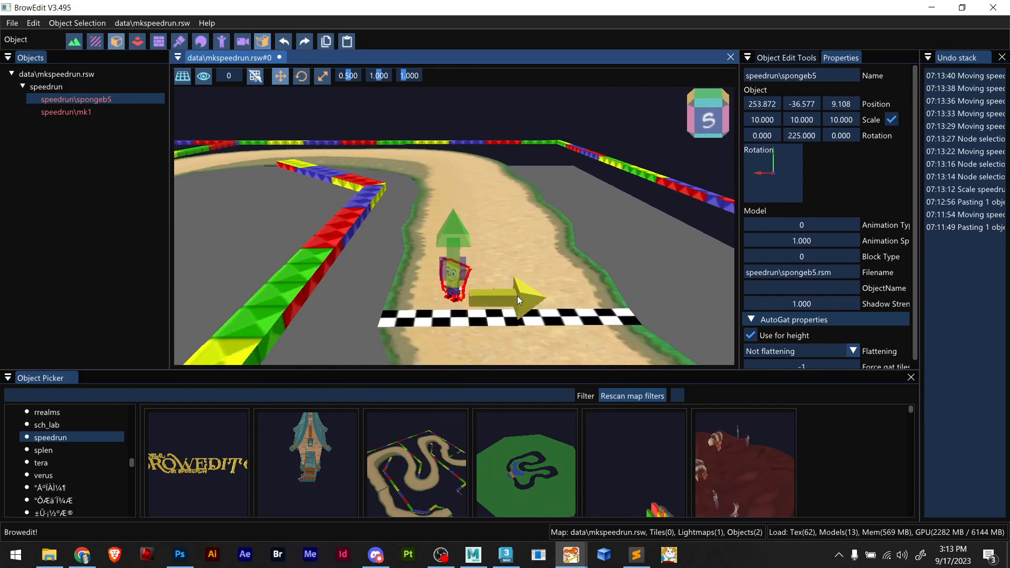
Select the mk1 track and examine how it fits the ground from directly above
scroll(521, 302, "down", 5)
right_click_drag(531, 288, 430, 380, "shift")
scroll(418, 182, "down", 6)
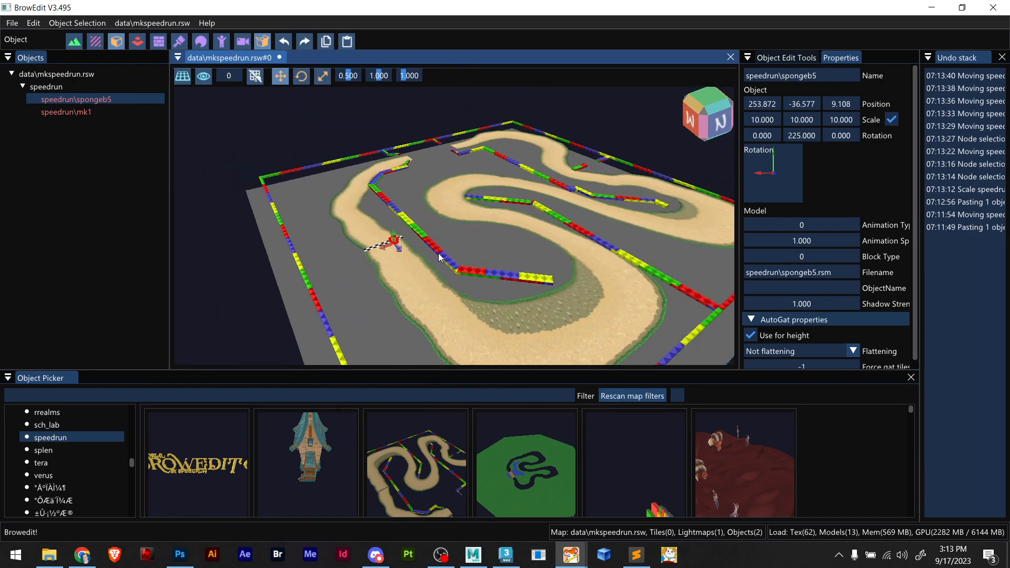
right_click_drag(444, 274, 743, 286, "shift")
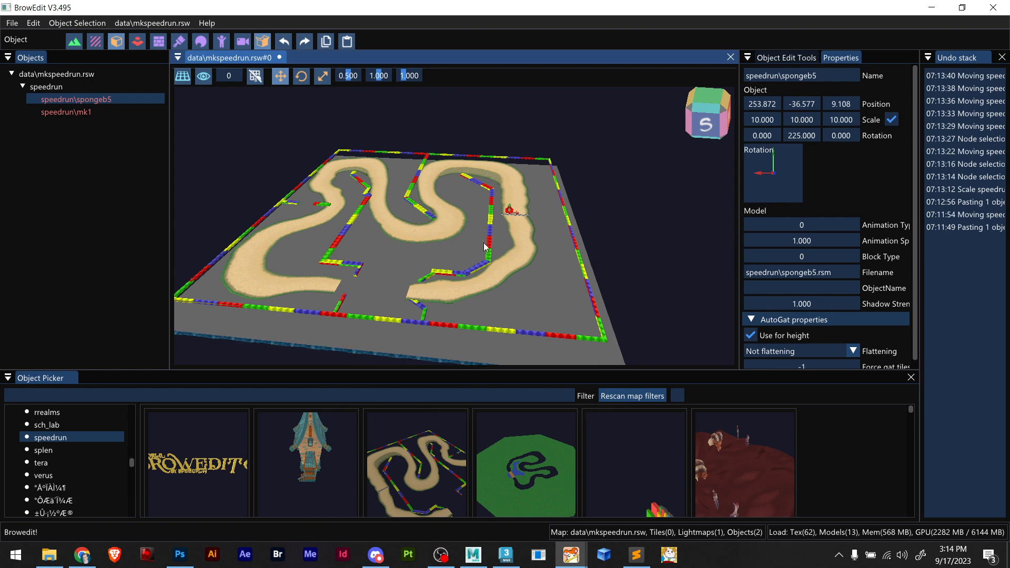
left_click(483, 292)
scroll(440, 282, "down", 2)
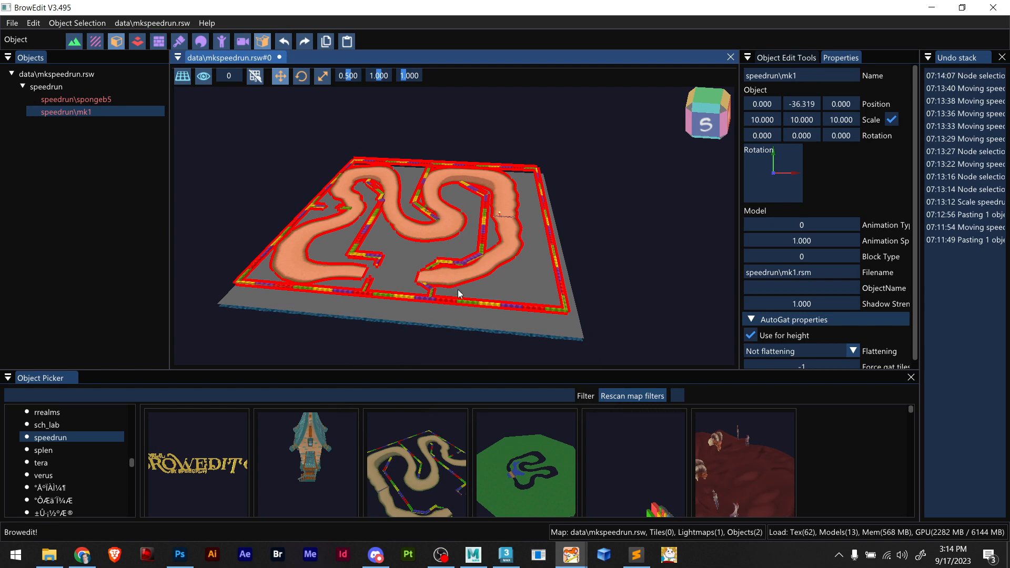
scroll(431, 282, "down", 2)
right_click_drag(433, 282, 452, 317, "shift")
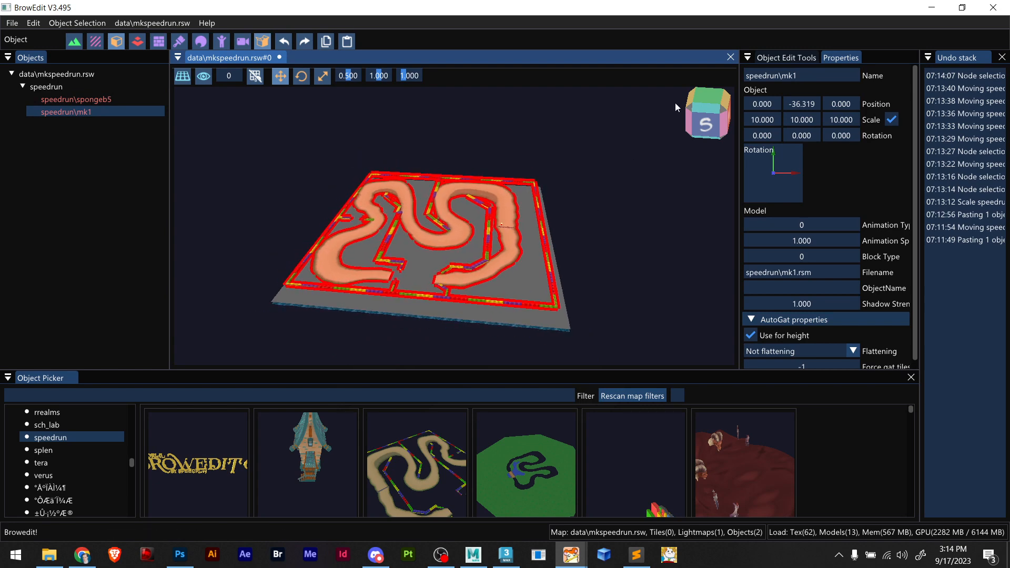
left_click(704, 97)
scroll(470, 258, "up", 2)
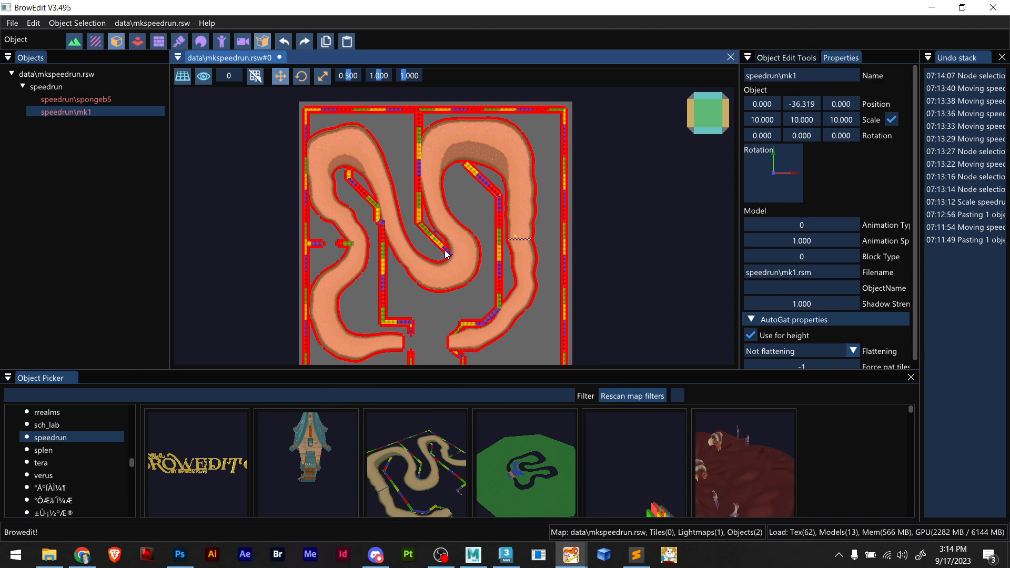
left_click(446, 254)
scroll(454, 249, "up", 2)
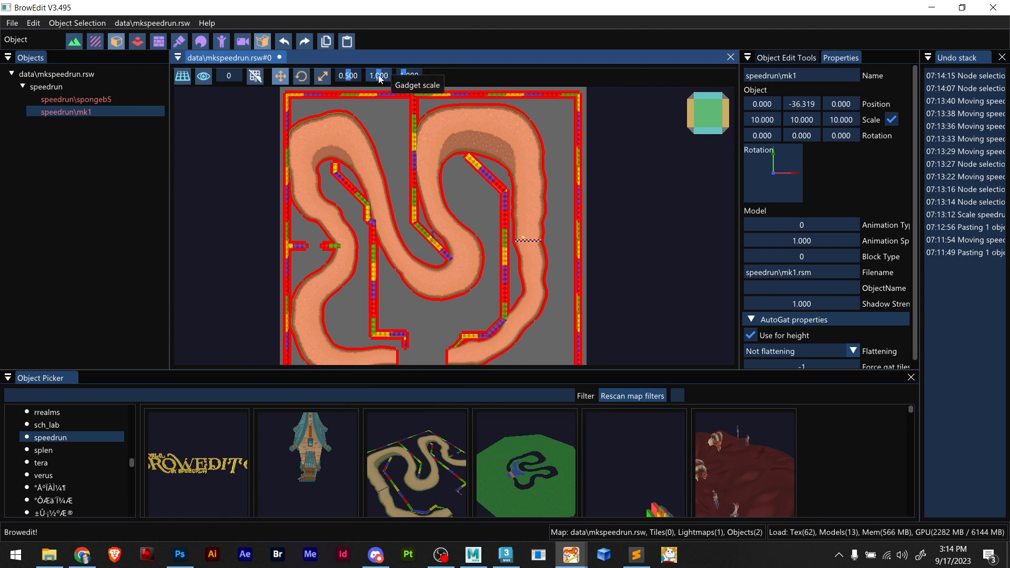
Set the gadget scale to 2 and shift the mk1 track to an X position of about 4.46
left_click_drag(378, 74, 390, 75)
left_click_drag(451, 237, 450, 241)
mouse_move(472, 189)
right_mouse_down()
mouse_move(477, 140)
mouse_move(457, 216)
mouse_move(467, 193)
right_mouse_up()
left_click_drag(447, 241, 447, 242, "shift")
Place the mk2 terrain model at the map's centre, position 0, 0, 0, and set its uniform scale to 10
right_click_drag(632, 251, 610, 106)
left_click_drag(510, 428, 422, 261)
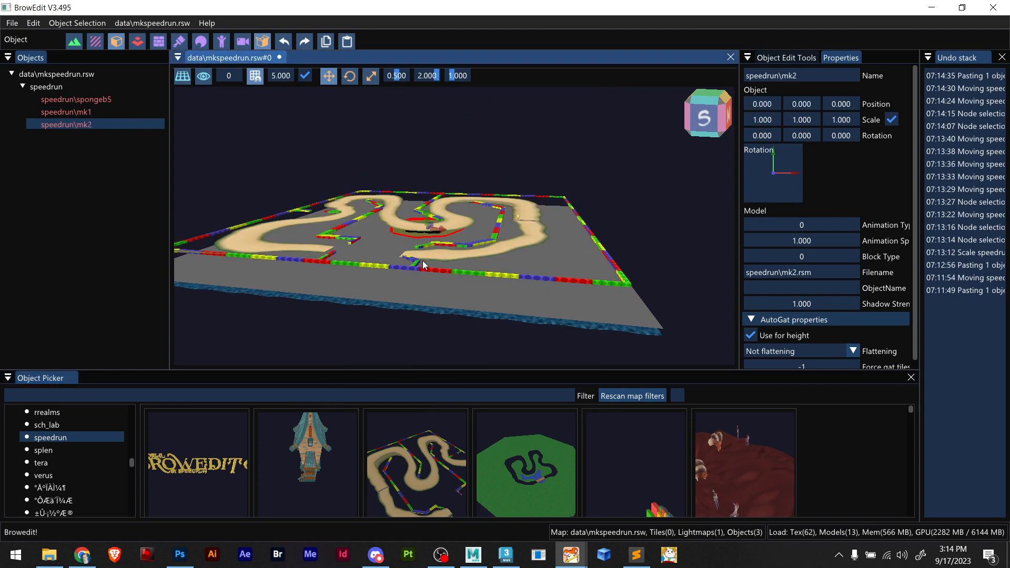
double_click(795, 120)
type("10")
key("Return")
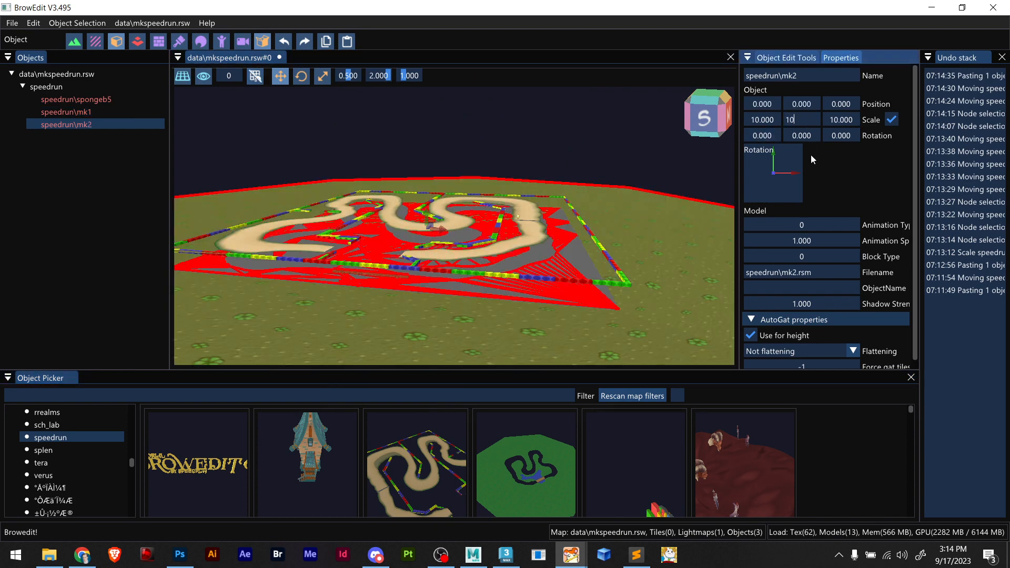
Raise the mk2 terrain under the track and shift it to about X -20, height -38.2, Z -5
scroll(501, 282, "down", 3)
middle_click_drag(426, 254, 451, 304, "shift")
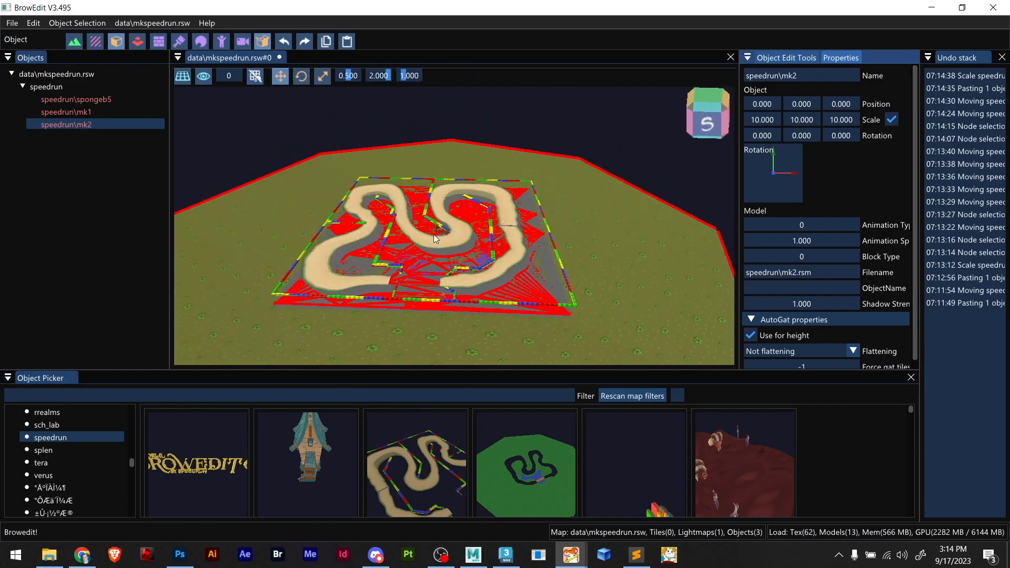
scroll(426, 262, "up", 5)
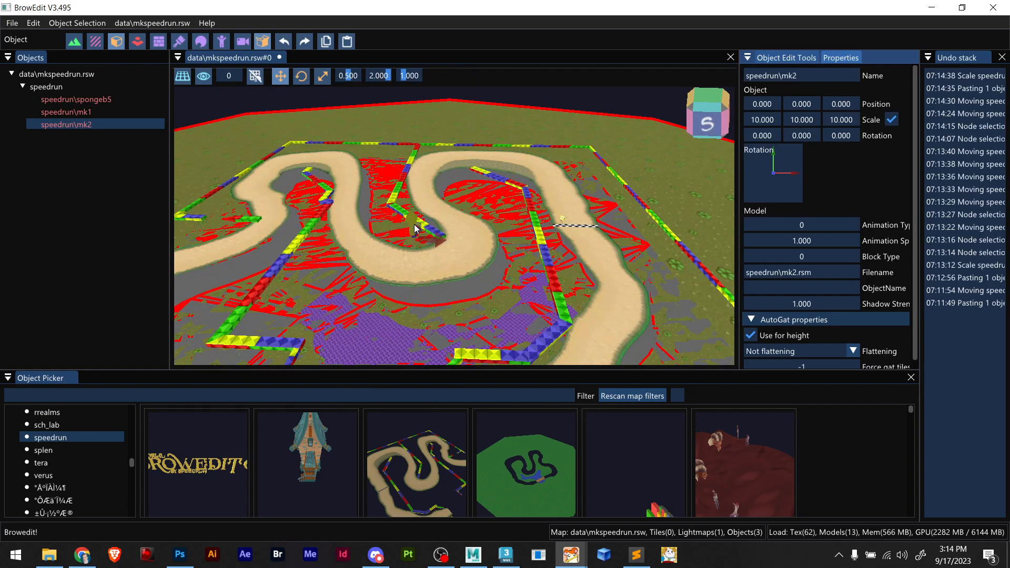
mouse_move(414, 227)
left_mouse_down()
mouse_move(413, 206)
mouse_move(386, 249)
mouse_move(430, 238)
mouse_move(421, 230)
left_mouse_up()
scroll(362, 256, "up", 5)
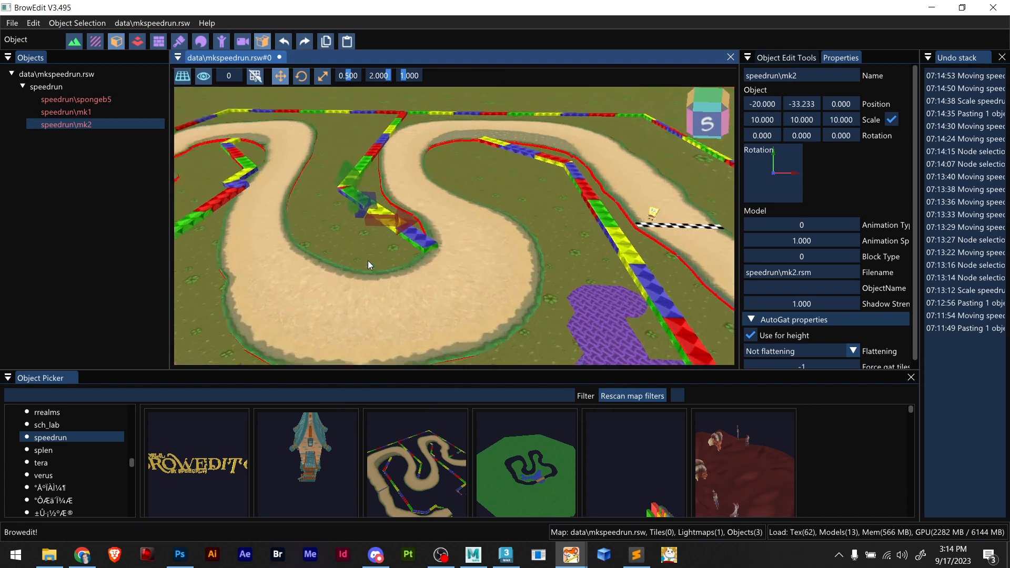
right_click_drag(358, 276, 443, 223)
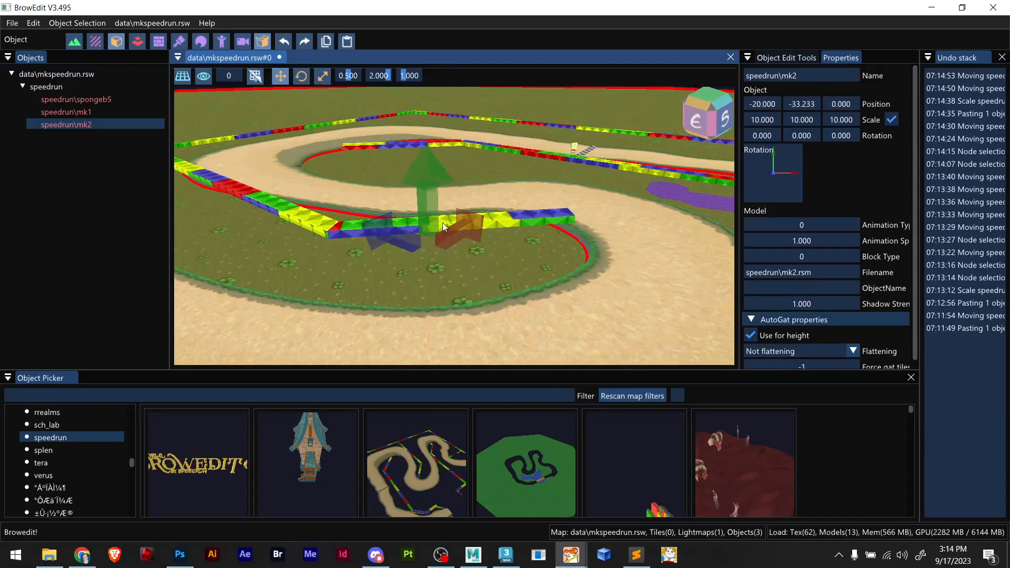
left_click_drag(431, 217, 444, 200)
right_click_drag(537, 277, 343, 299)
Check the track from the spongeb5 model's level and raise the mk1 track to a vertical position of about -37.8
left_click(405, 248)
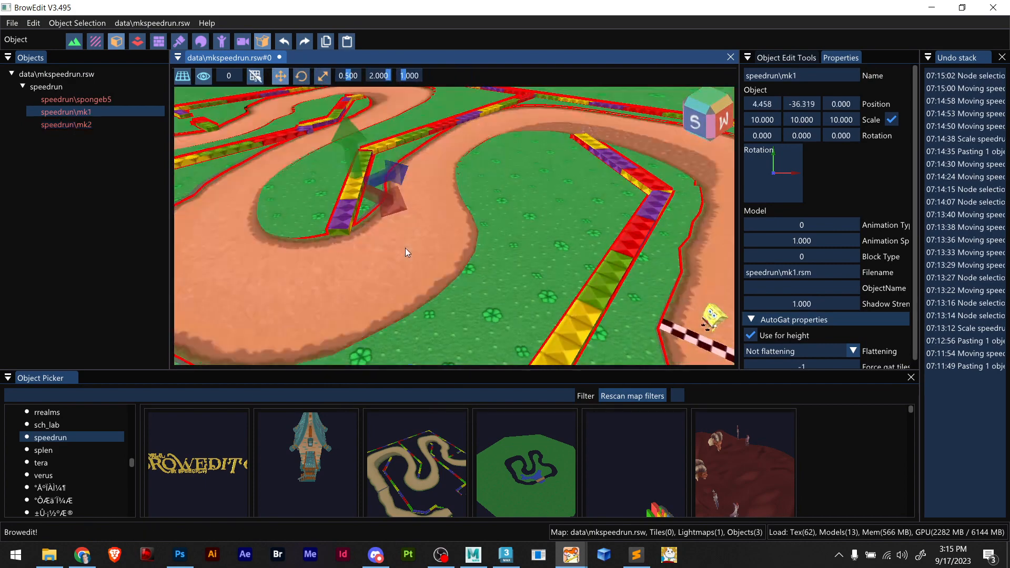
left_click(526, 238)
scroll(587, 237, "down", 12)
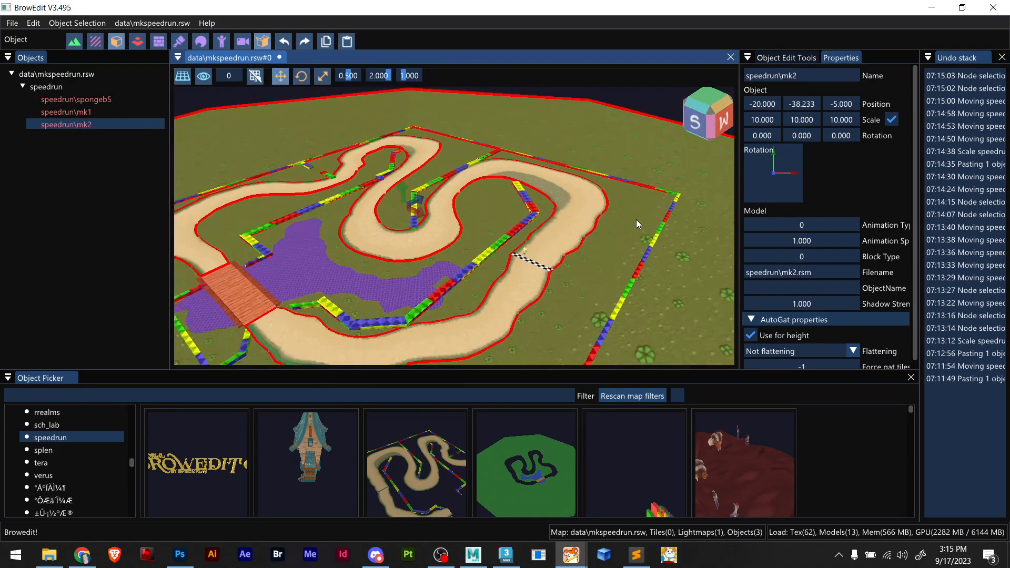
scroll(377, 219, "up", 10)
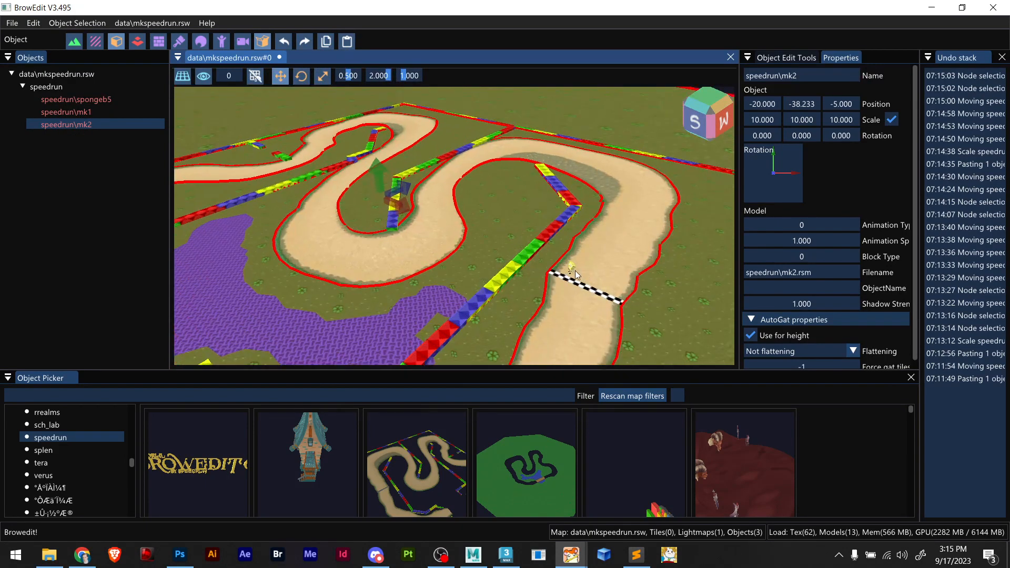
left_click(573, 268)
scroll(366, 254, "up", 8)
right_click_drag(366, 255, 452, 236, "shift")
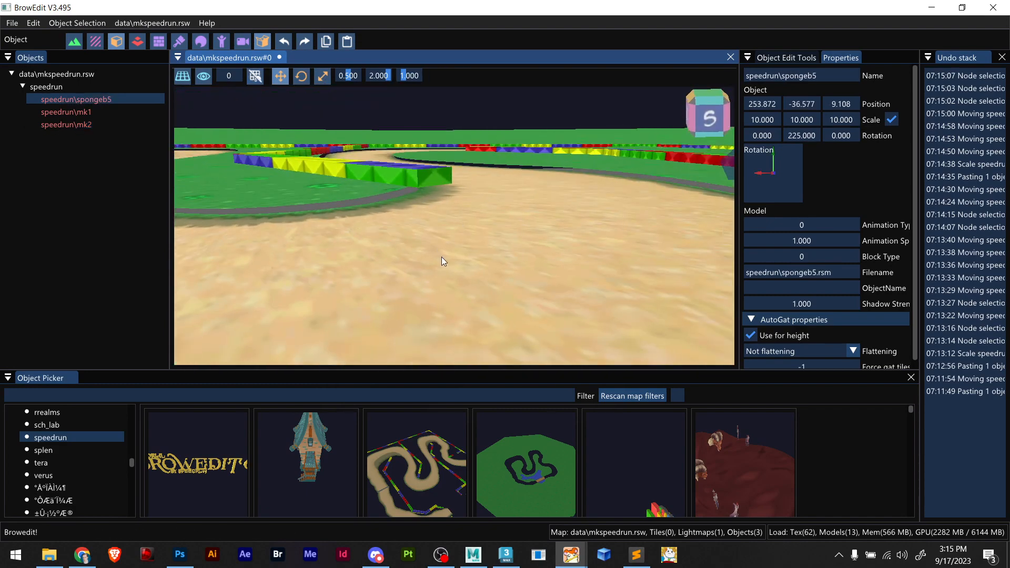
left_click(337, 186)
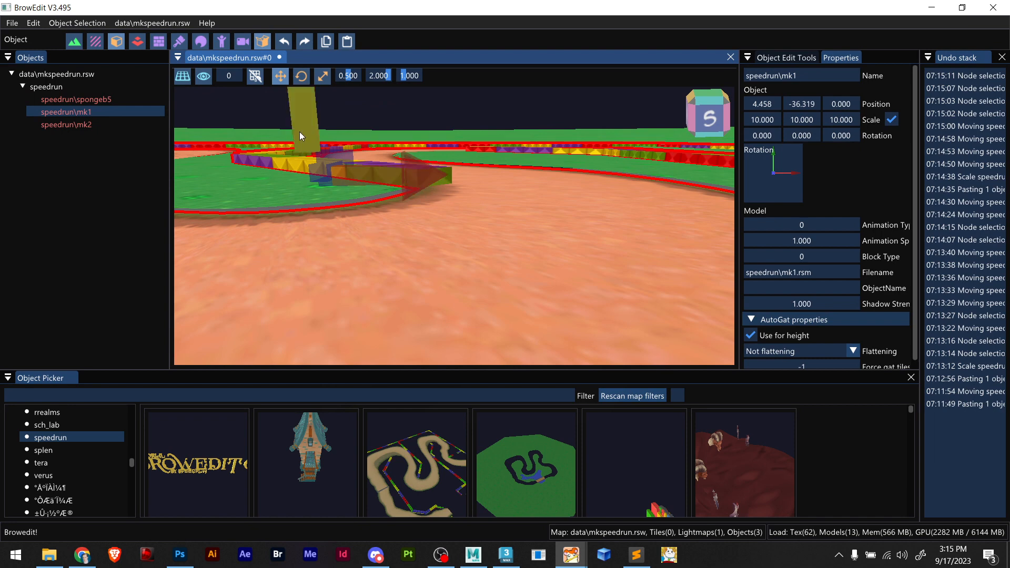
left_click_drag(303, 130, 308, 124)
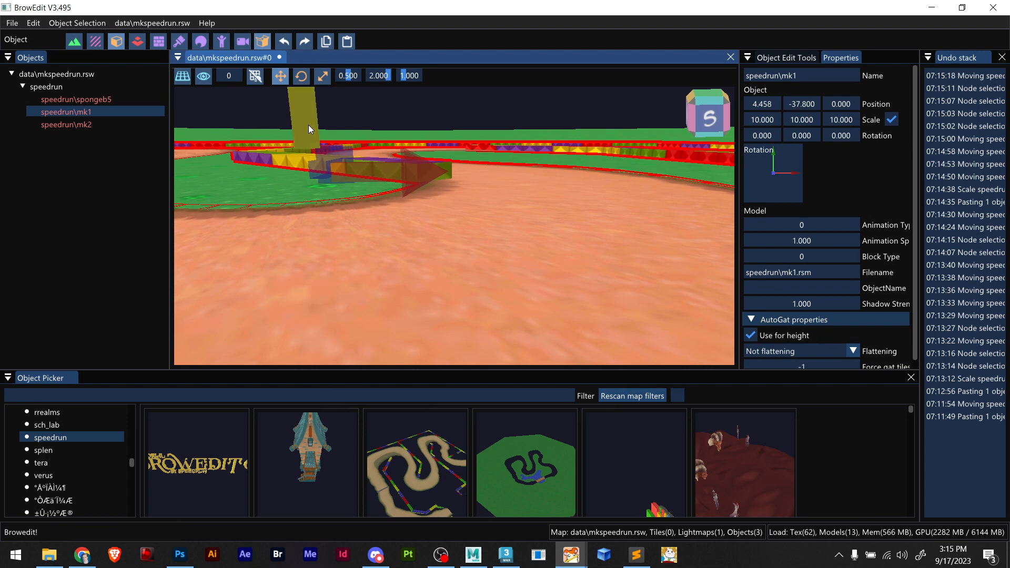
Shift the mk2 terrain along X to -15 to line its edges up with the mk1 track
scroll(627, 154, "down", 5)
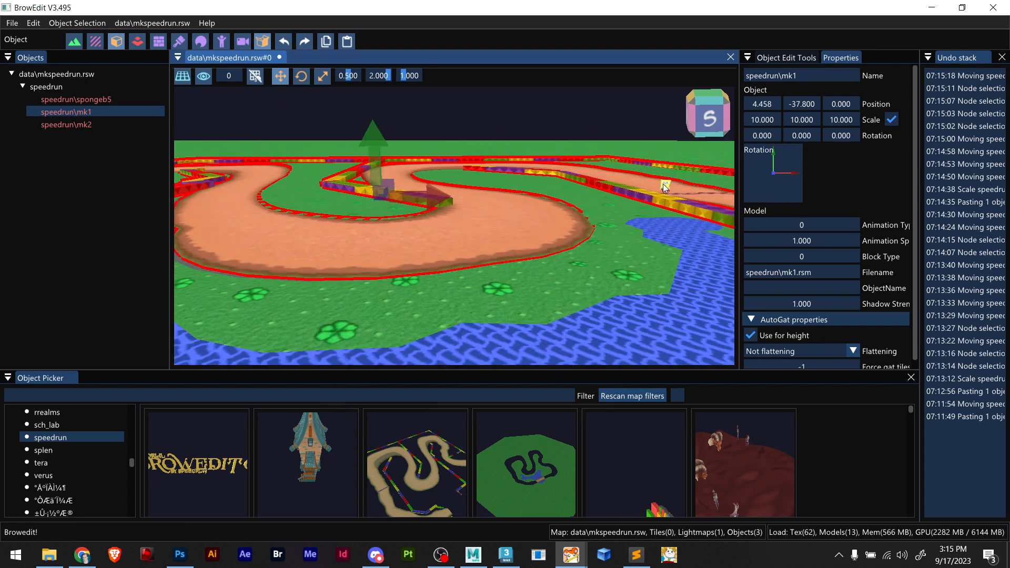
left_click(663, 184)
scroll(340, 224, "up", 5)
middle_click_drag(341, 229, 312, 292, "shift")
left_click(297, 209)
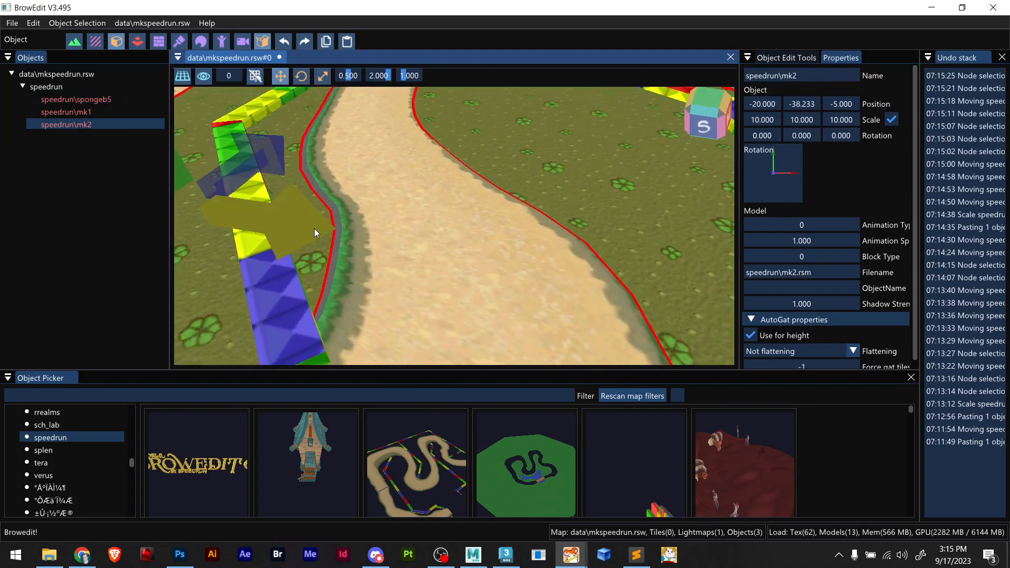
mouse_move(311, 230)
left_mouse_down()
mouse_move(300, 225)
mouse_move(308, 226)
left_mouse_up()
middle_click_drag(347, 231, 266, 258, "shift")
left_click(360, 214)
scroll(361, 214, "down", 5)
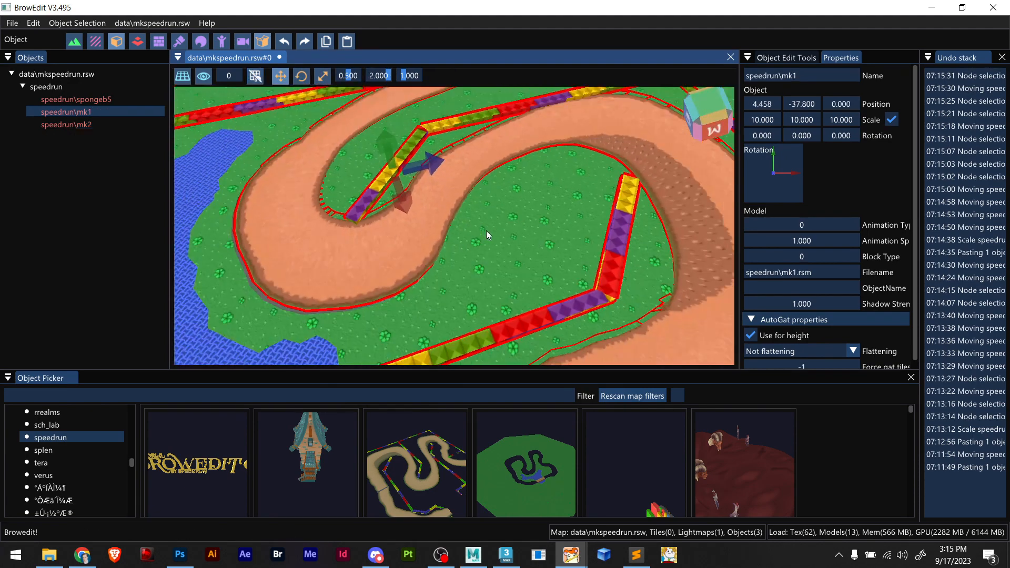
left_click(226, 294)
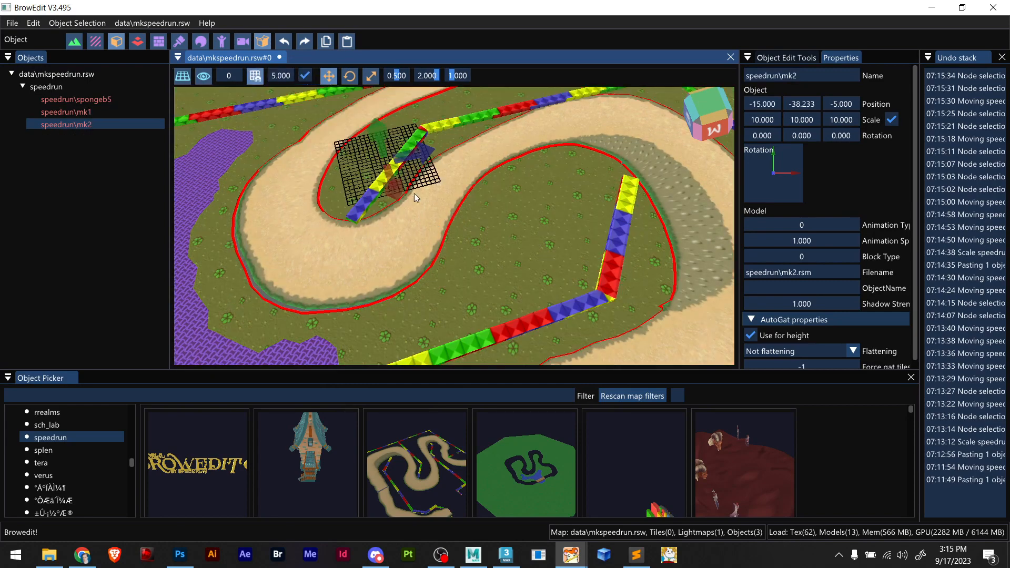
left_click_drag(424, 157, 523, 242, "shift")
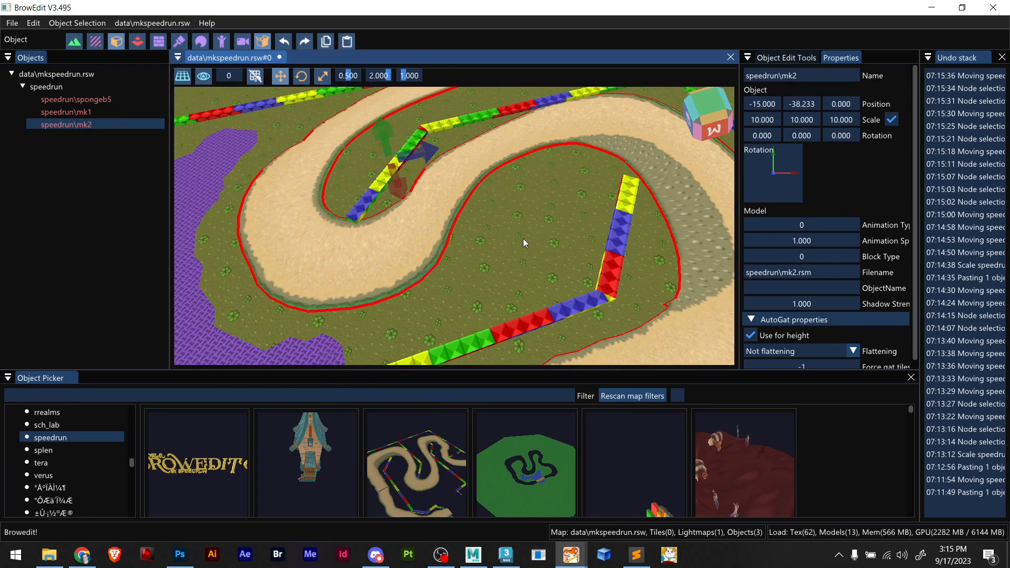
Fine-tune the mk2 terrain's position against the track edges to about X -17.7, height -39.5, Z -1.9
scroll(519, 326, "down", 2)
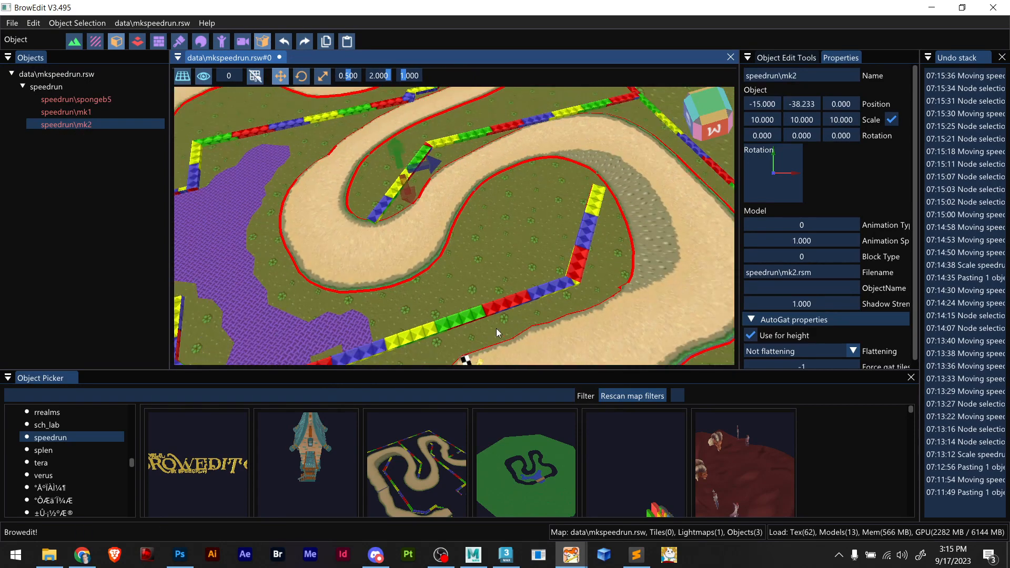
middle_click_drag(496, 330, 490, 293, "shift")
left_click(471, 321)
scroll(414, 222, "up", 8)
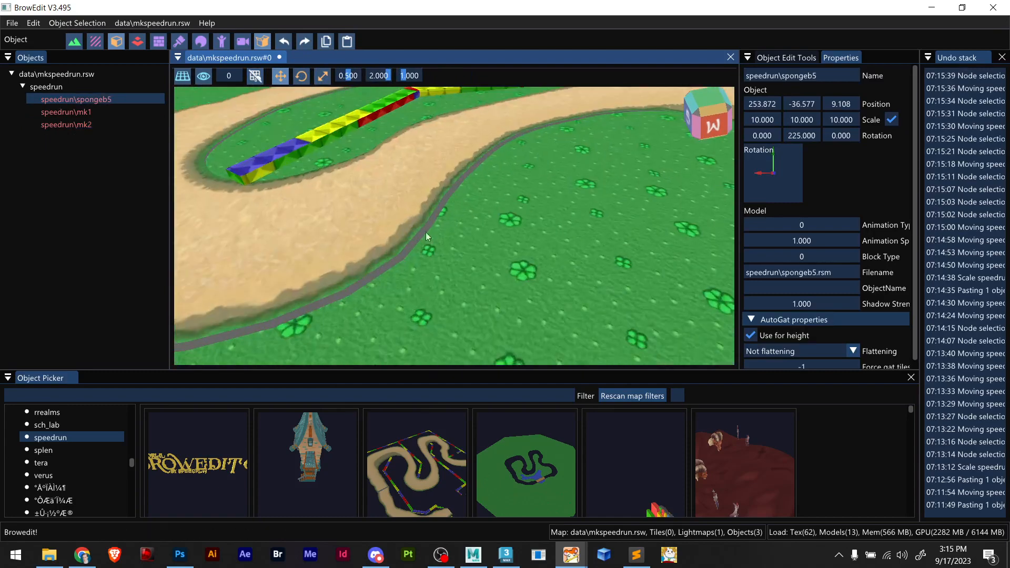
middle_click_drag(409, 269, 390, 243, "shift")
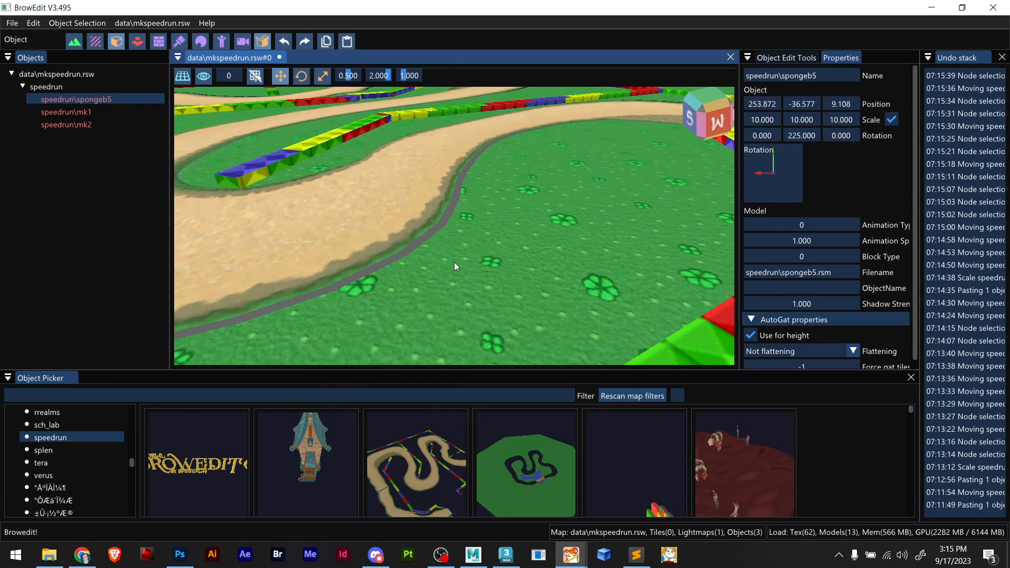
left_click(449, 264)
left_click_drag(327, 109, 326, 108)
left_click_drag(378, 138, 375, 139)
middle_click_drag(392, 186, 478, 263, "shift")
left_click_drag(324, 171, 321, 171)
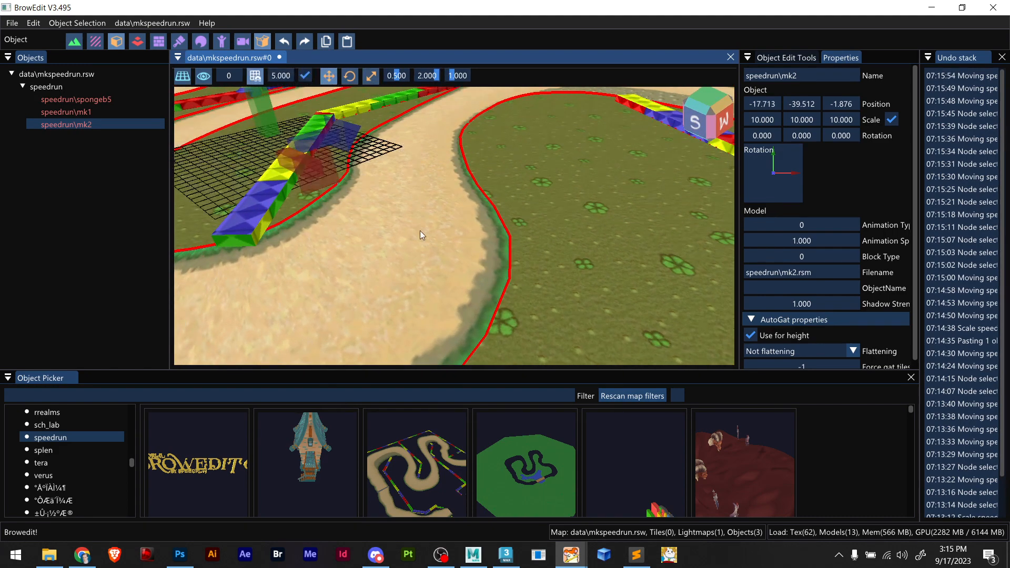
Raise the mk1 track above the mk2 terrain to a vertical position of about -38.45
left_click(454, 239)
scroll(648, 296, "down", 5)
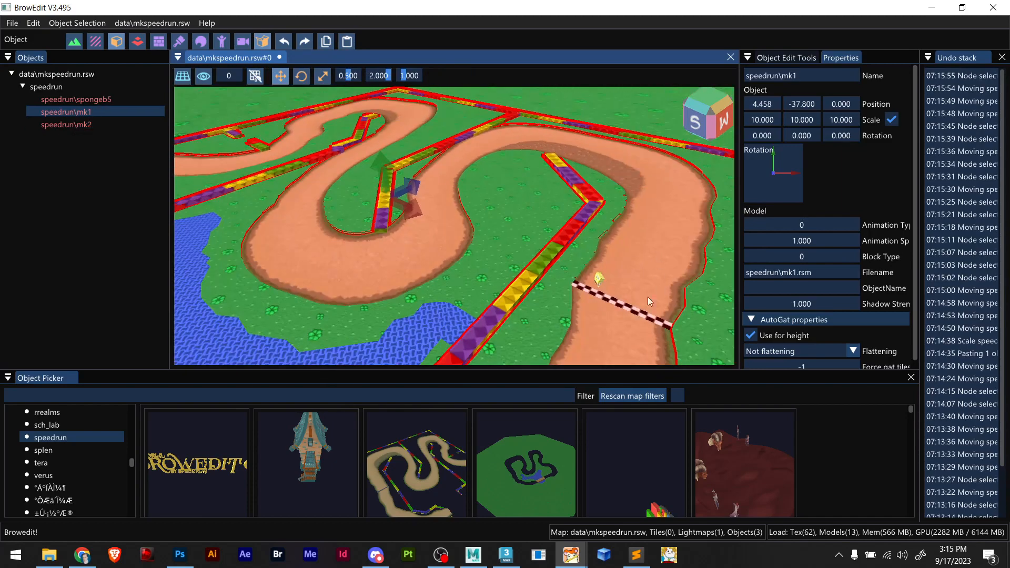
left_click(601, 281)
scroll(474, 245, "up", 8)
right_click_drag(475, 245, 536, 194, "shift")
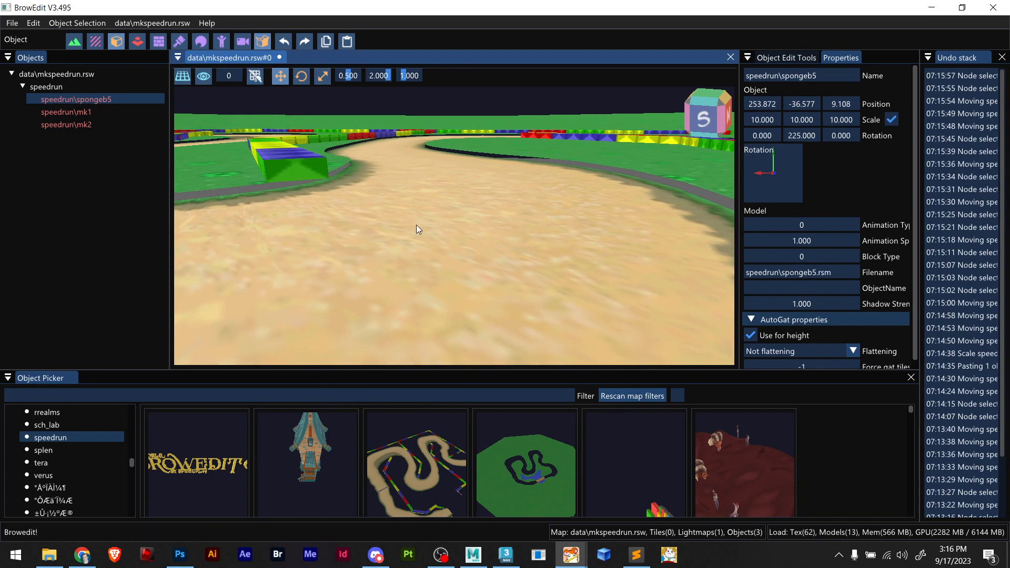
left_click(416, 226)
scroll(417, 229, "down", 5)
left_click_drag(336, 134, 336, 135)
scroll(299, 213, "up", 5)
scroll(345, 210, "down", 7)
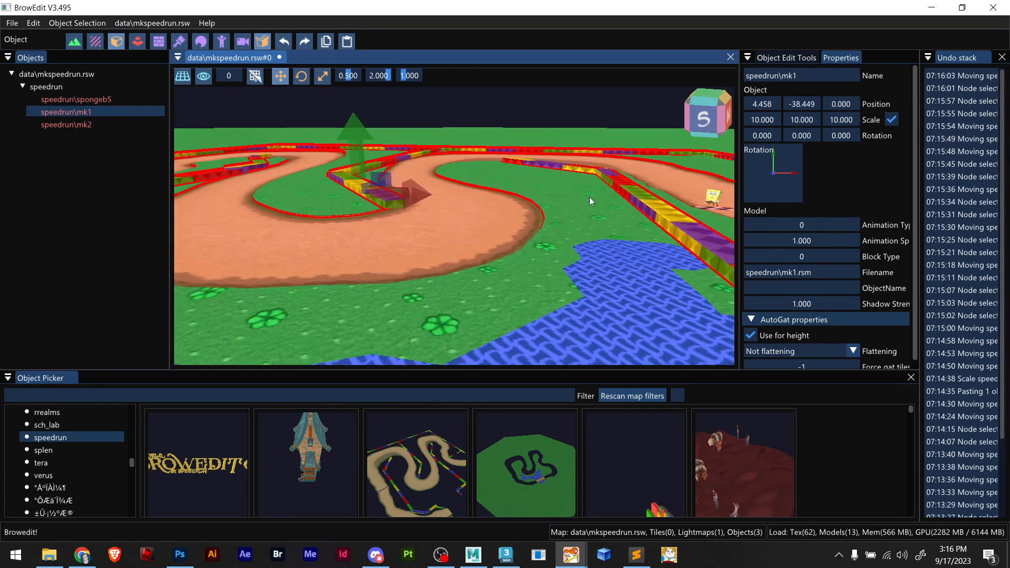
Nudge the mk1 track's height slightly and shift the mk2 terrain to an X position of about -18.0
left_click(713, 196)
scroll(512, 219, "up", 5)
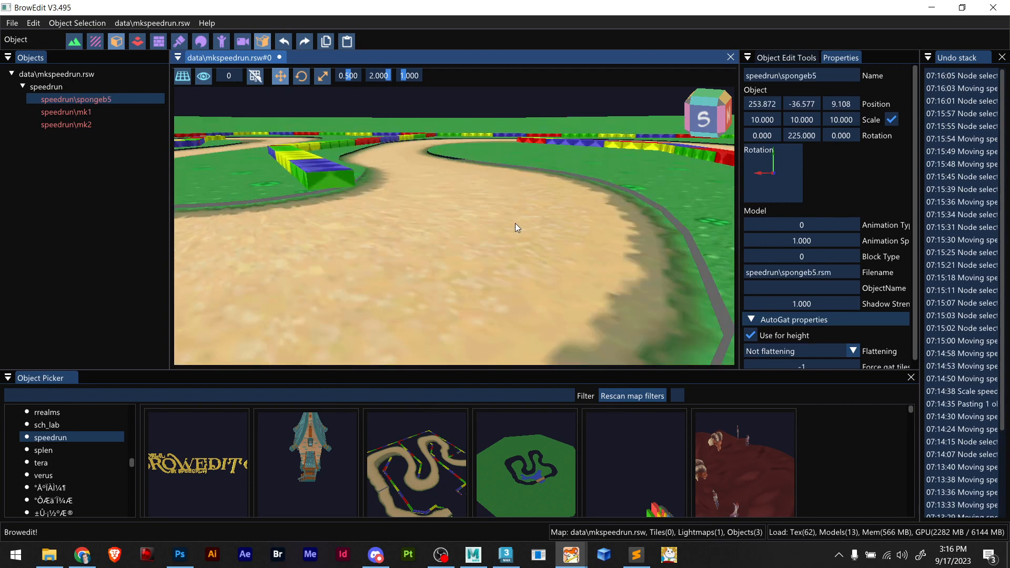
left_click(455, 213)
left_click_drag(292, 119, 295, 119)
left_click(247, 181)
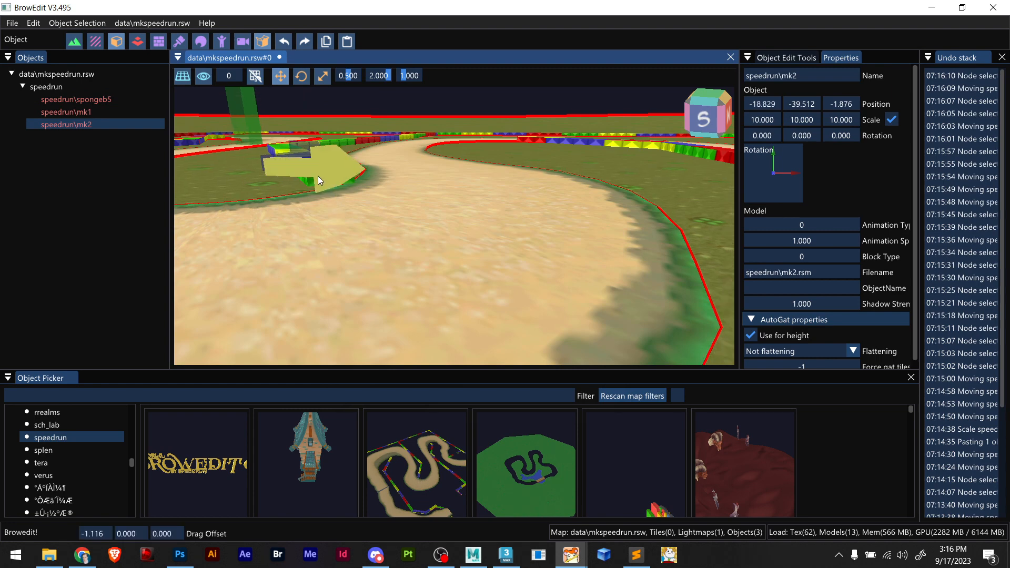
left_click_drag(320, 175, 349, 198)
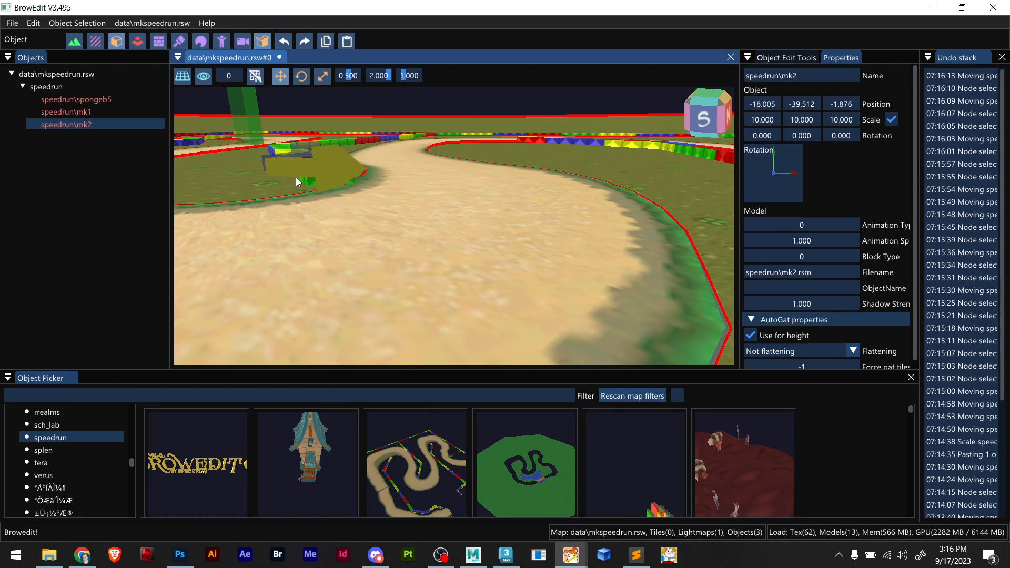
Shift the mk2 terrain along X to about -18.54 to line its edges up with the mk1 track
left_click_drag(251, 129, 250, 118)
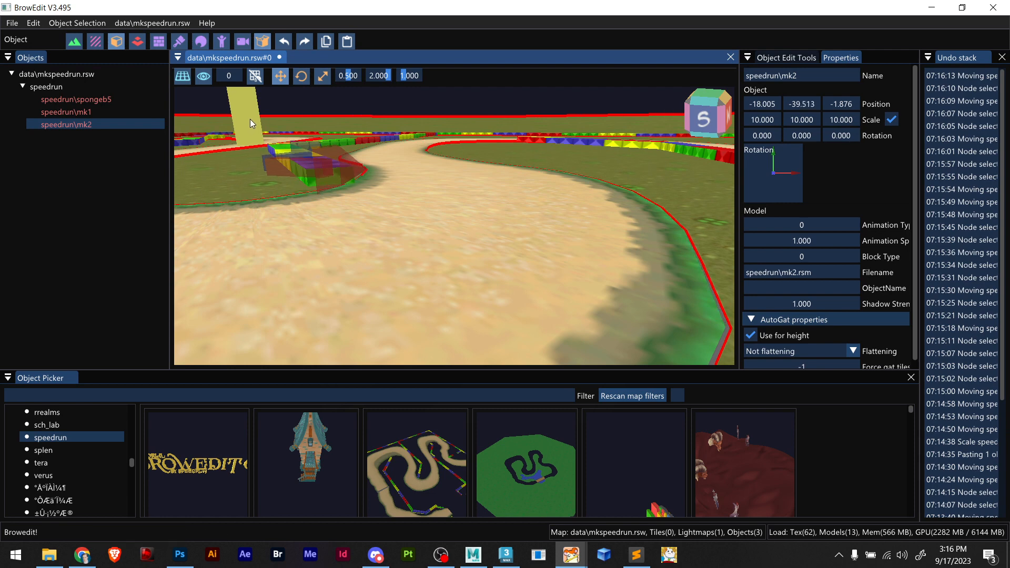
left_click_drag(302, 160, 315, 167)
left_click(396, 207)
scroll(414, 197, "down", 5)
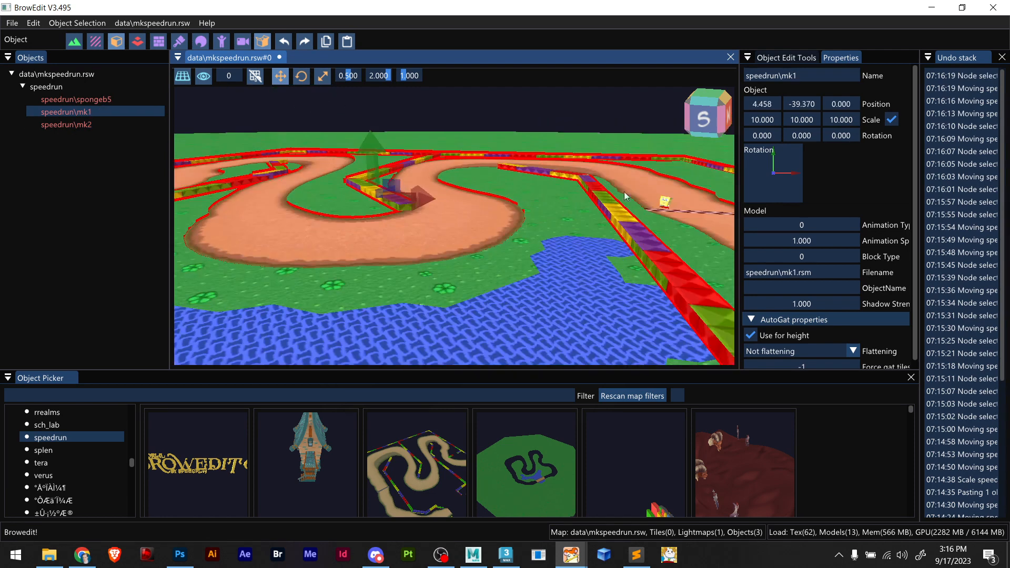
left_click(669, 203)
scroll(489, 232, "up", 6)
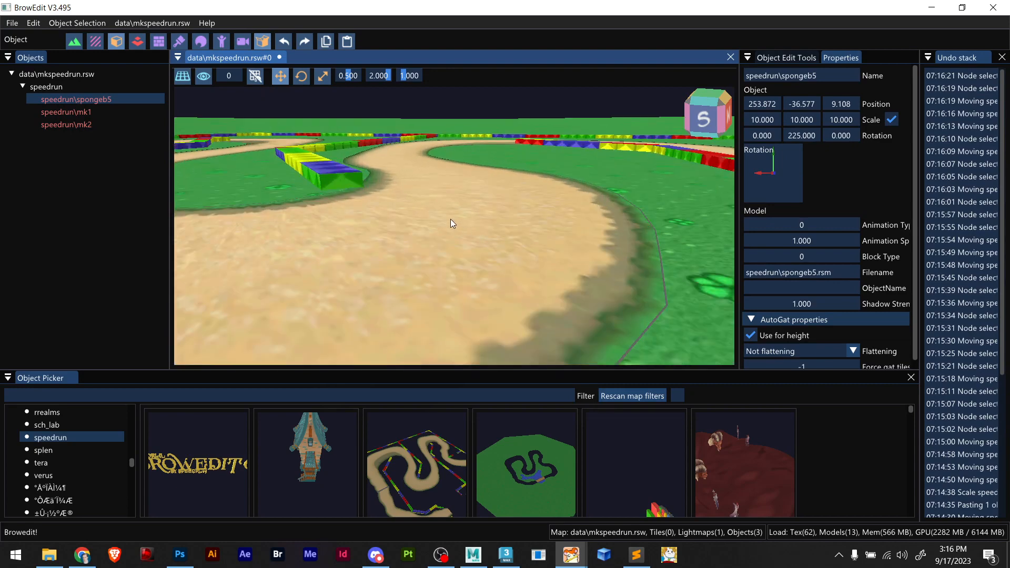
mouse_move(469, 257)
middle_mouse_down("shift")
mouse_move(478, 256)
mouse_move(463, 252)
mouse_move(487, 254)
middle_mouse_up("shift")
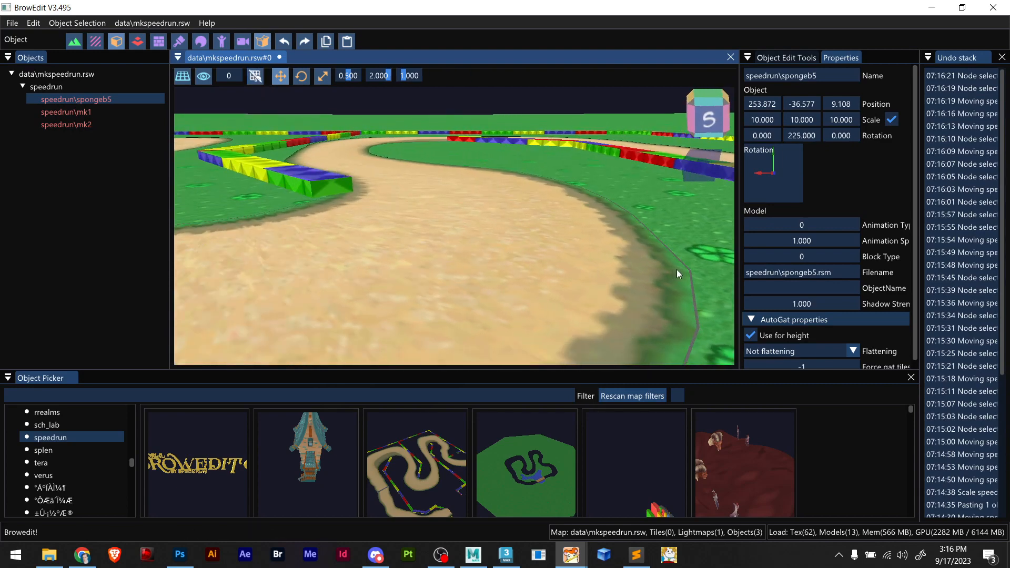
left_click(692, 266)
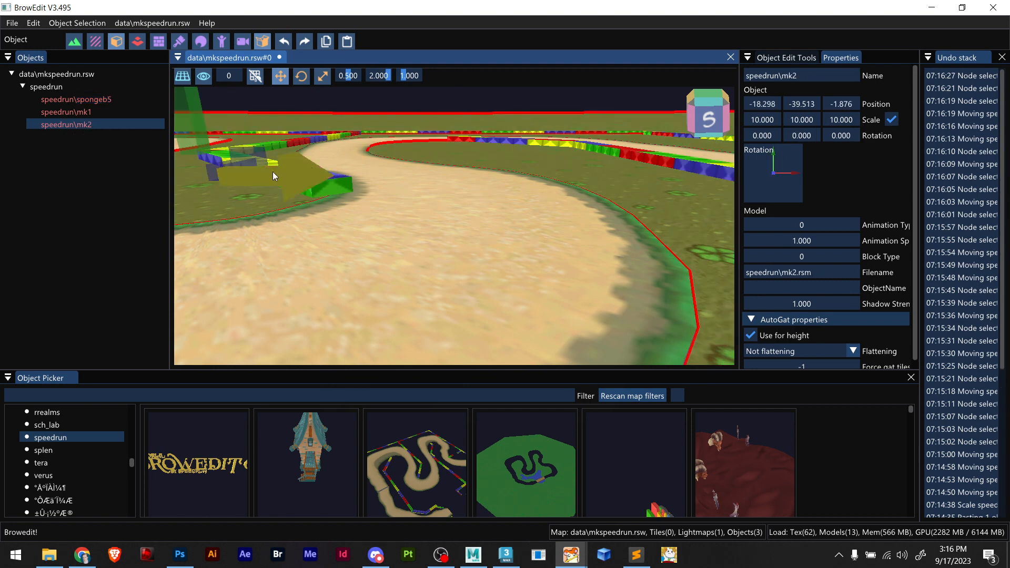
left_click(285, 183)
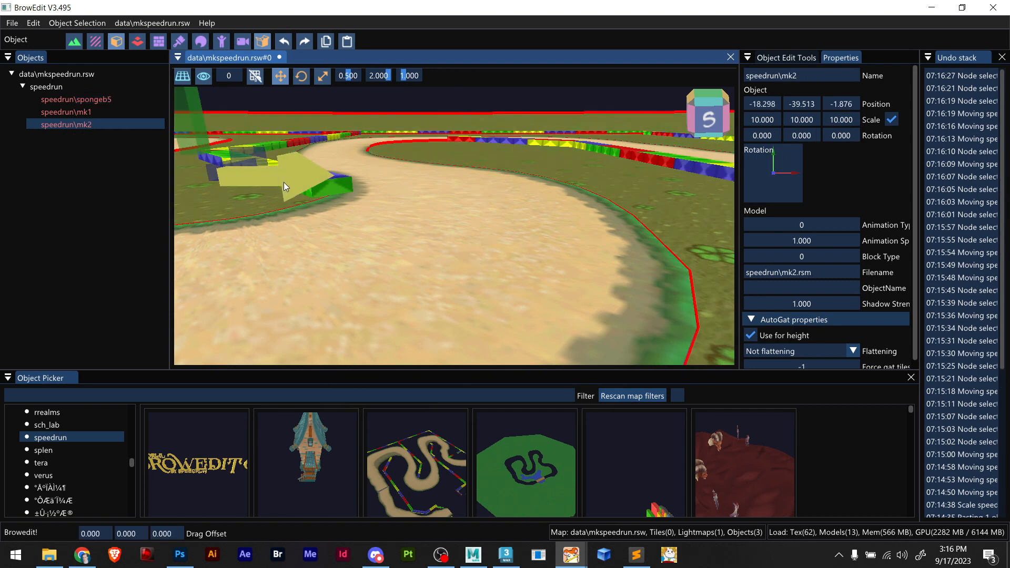
left_click_drag(284, 183, 283, 182)
scroll(656, 197, "down", 3)
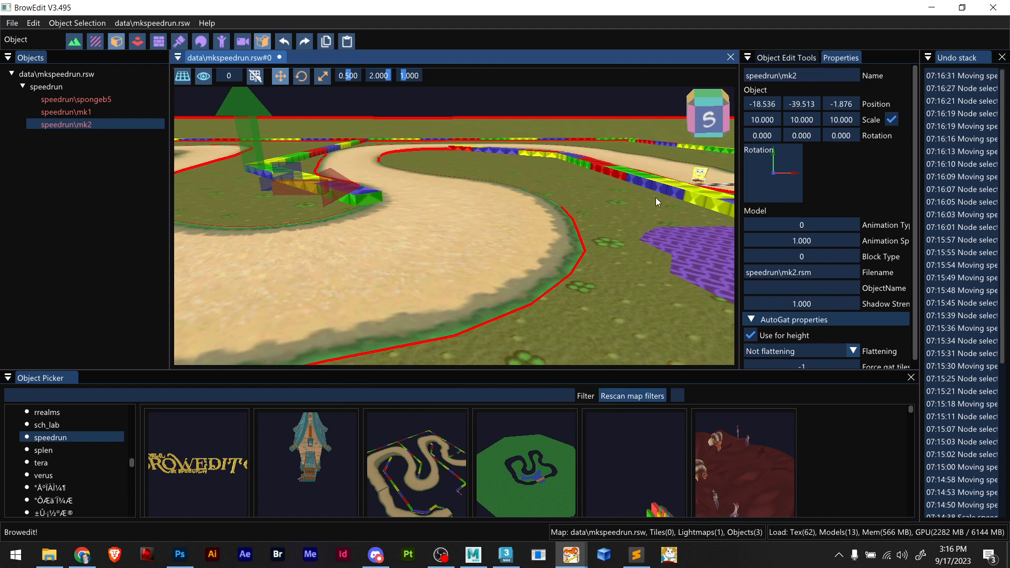
double_click(699, 173)
middle_click_drag(478, 223, 434, 229, "shift")
Fine-tune the mk1 track's vertical position to about -39.36 so its edges sit against the terrain
left_click(383, 235)
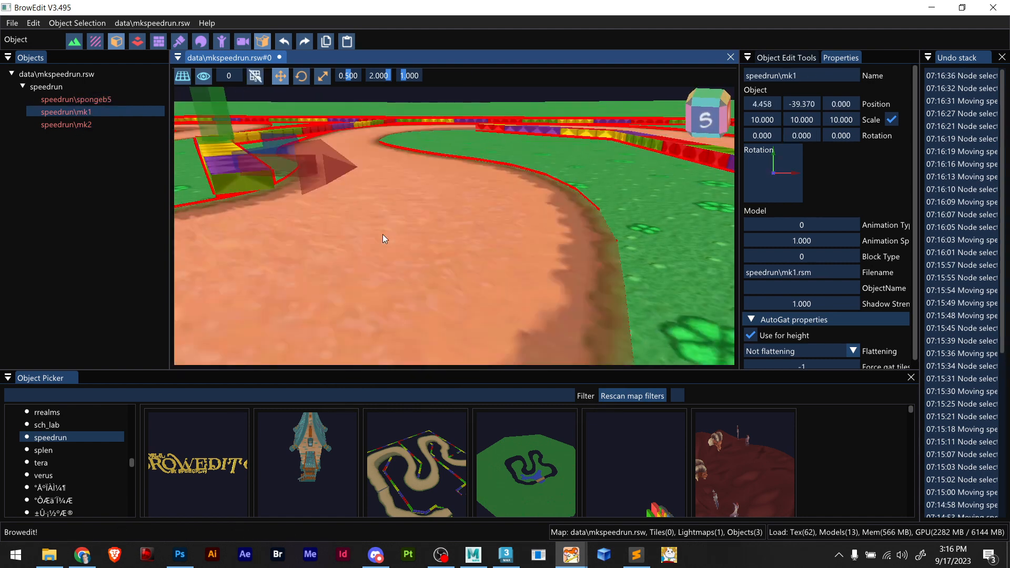
left_click_drag(216, 117, 216, 116)
scroll(536, 202, "down", 5)
left_click(664, 191)
scroll(465, 226, "up", 5)
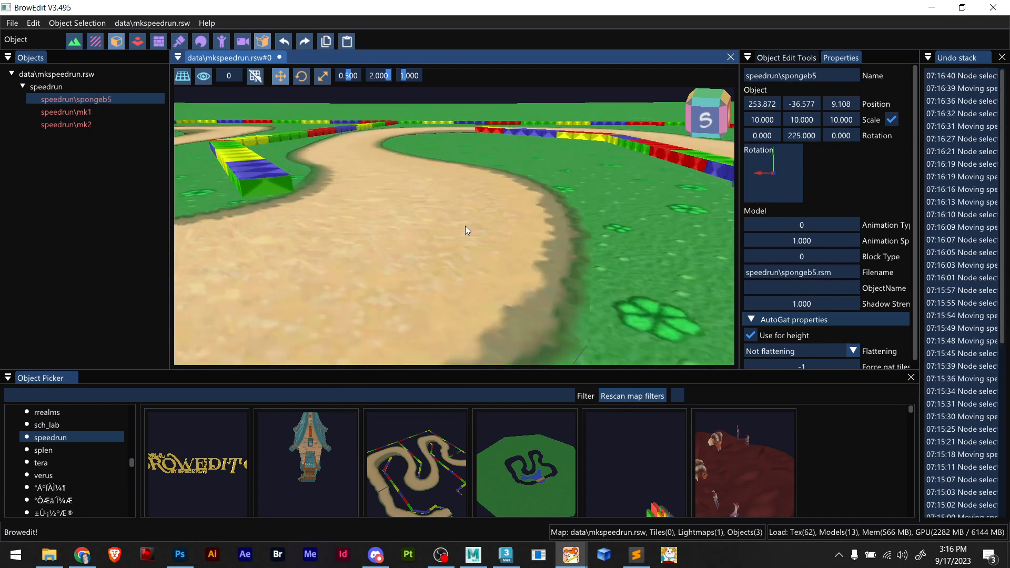
mouse_move(465, 225)
middle_mouse_down("shift")
mouse_move(475, 239)
mouse_move(437, 223)
mouse_move(462, 238)
mouse_move(472, 231)
middle_mouse_up("shift")
left_click(548, 263)
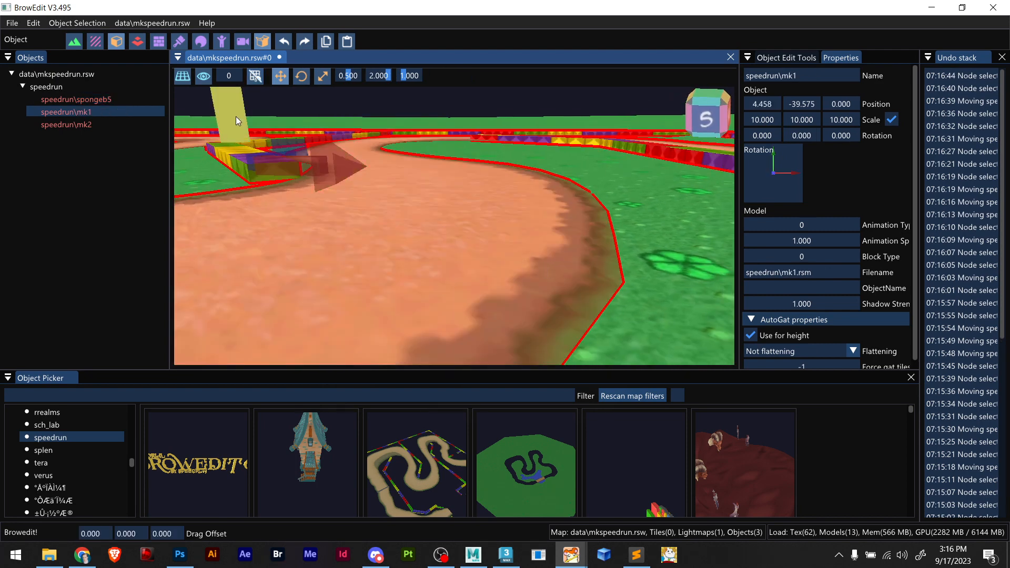
left_click_drag(236, 116, 236, 116)
scroll(644, 193, "down", 5)
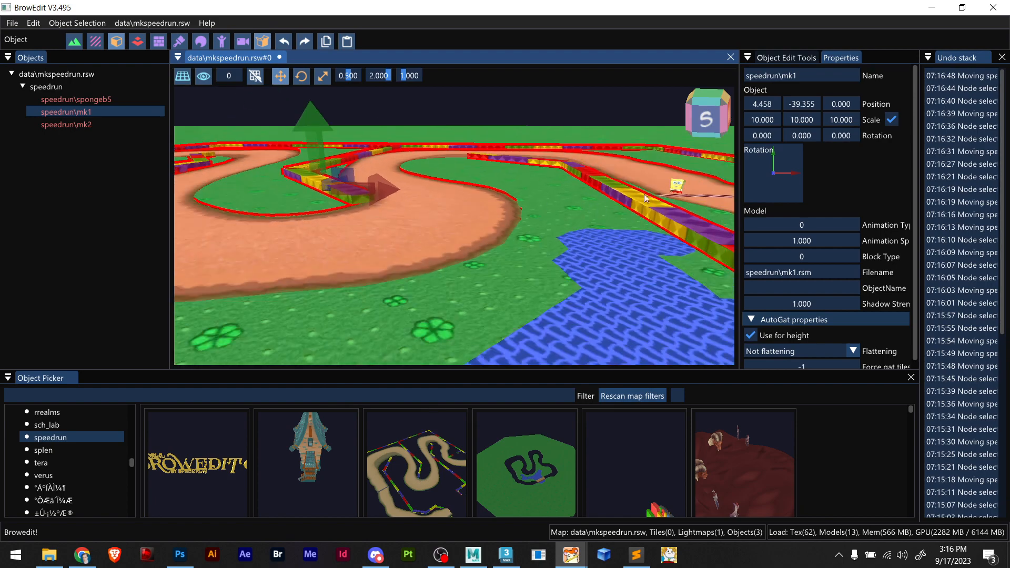
left_click(676, 187)
Nudge the mk2 terrain vertically to a height position of about -39.54
right_click_drag(462, 251, 401, 213)
scroll(399, 210, "down", 6)
left_click(483, 247)
scroll(484, 248, "down", 5)
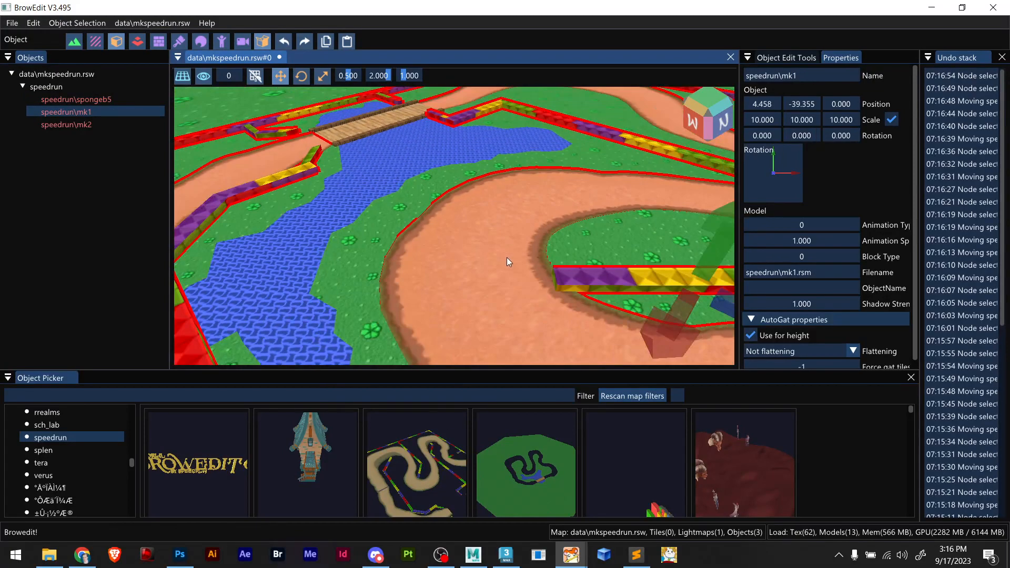
scroll(390, 194, "up", 3)
left_click(393, 177)
scroll(392, 176, "down", 4)
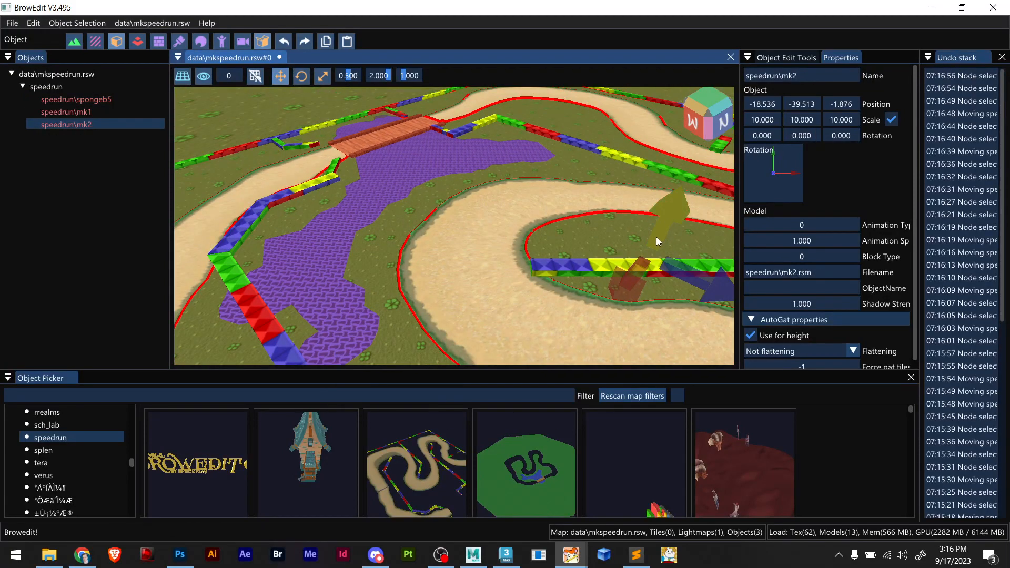
scroll(656, 237, "up", 3)
right_click_drag(665, 244, 537, 188, "shift")
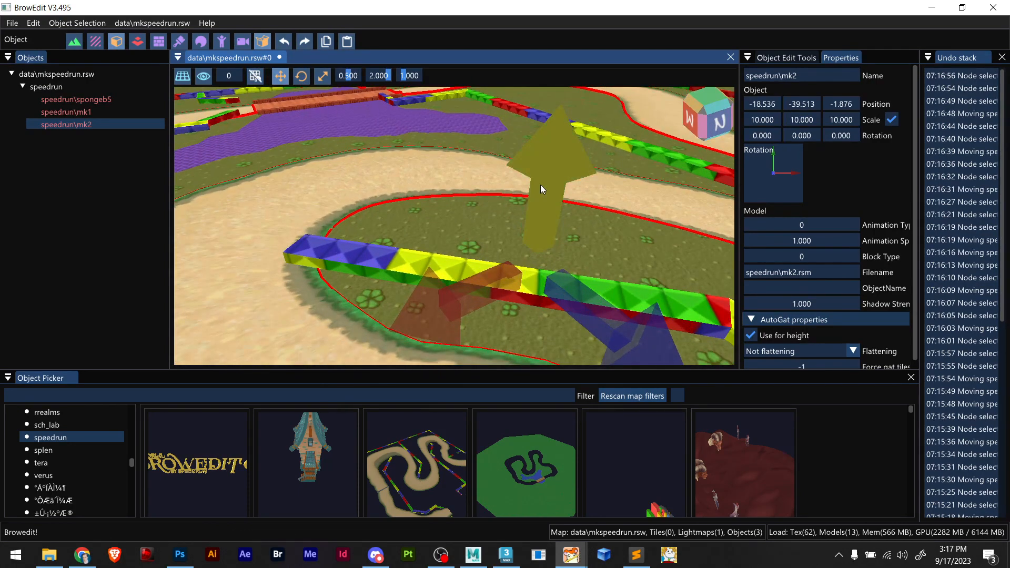
left_click_drag(541, 184, 542, 184)
right_click_drag(389, 209, 437, 204)
scroll(294, 272, "down", 5)
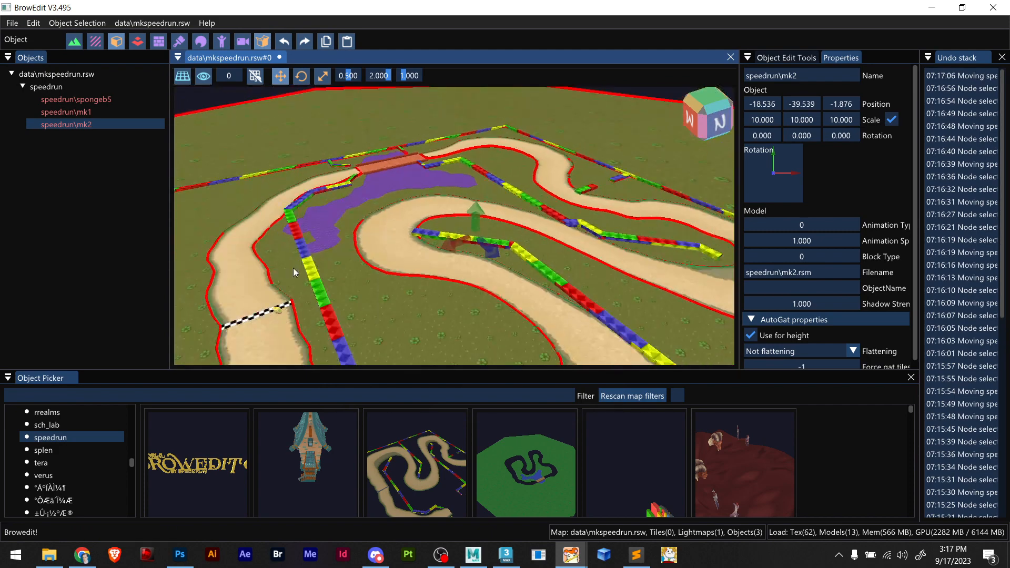
Adjust the mk2 terrain's vertical position to about -39.19 and inspect the track edges near the water
left_click(276, 306)
scroll(463, 164, "up", 10)
right_click_drag(412, 156, 494, 241, "shift")
scroll(430, 278, "up", 4)
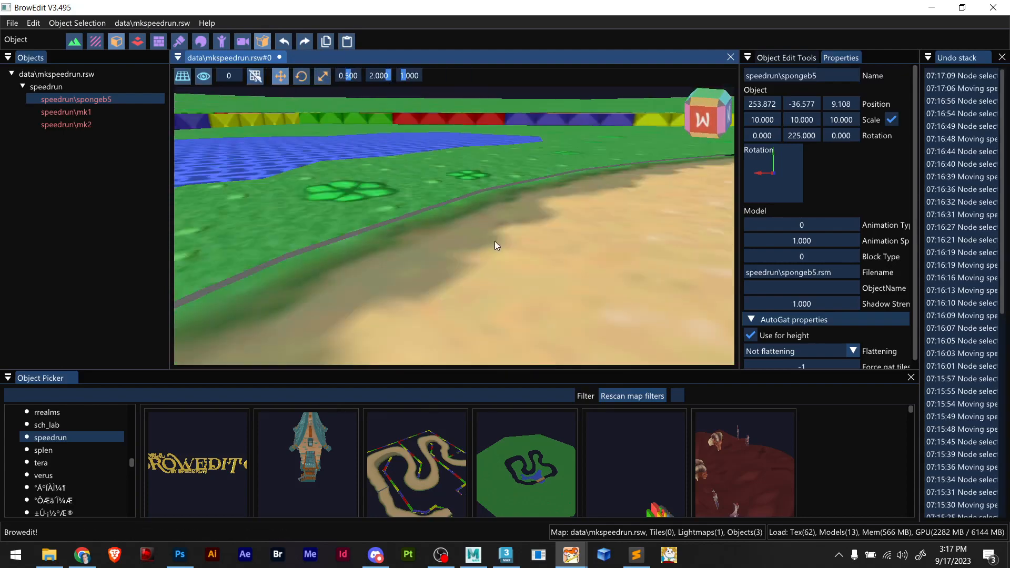
scroll(493, 239, "down", 3)
left_click(418, 206)
scroll(457, 234, "down", 6)
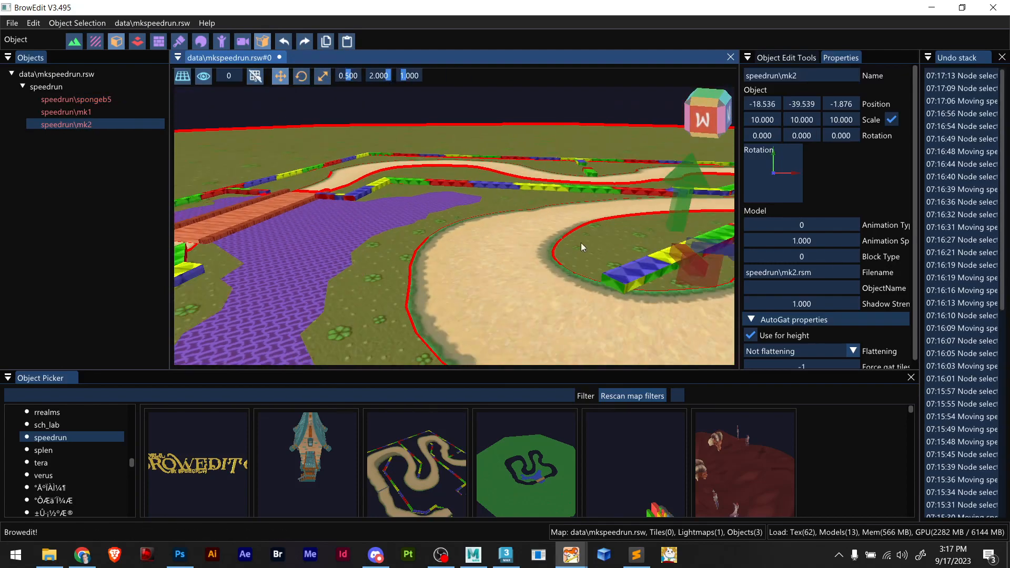
left_click_drag(682, 203, 682, 206)
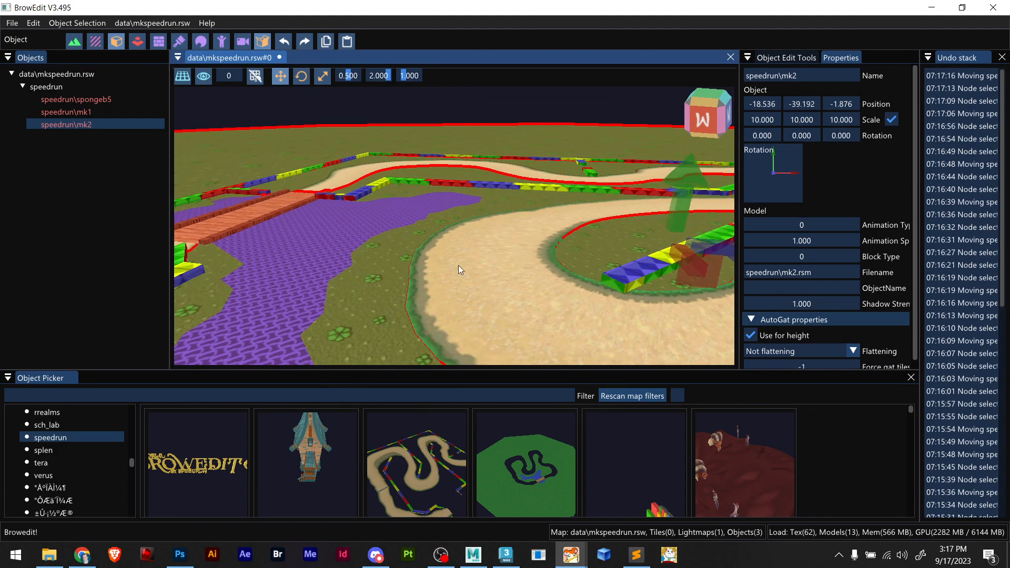
scroll(452, 267, "down", 8)
left_click(529, 298)
scroll(468, 247, "up", 8)
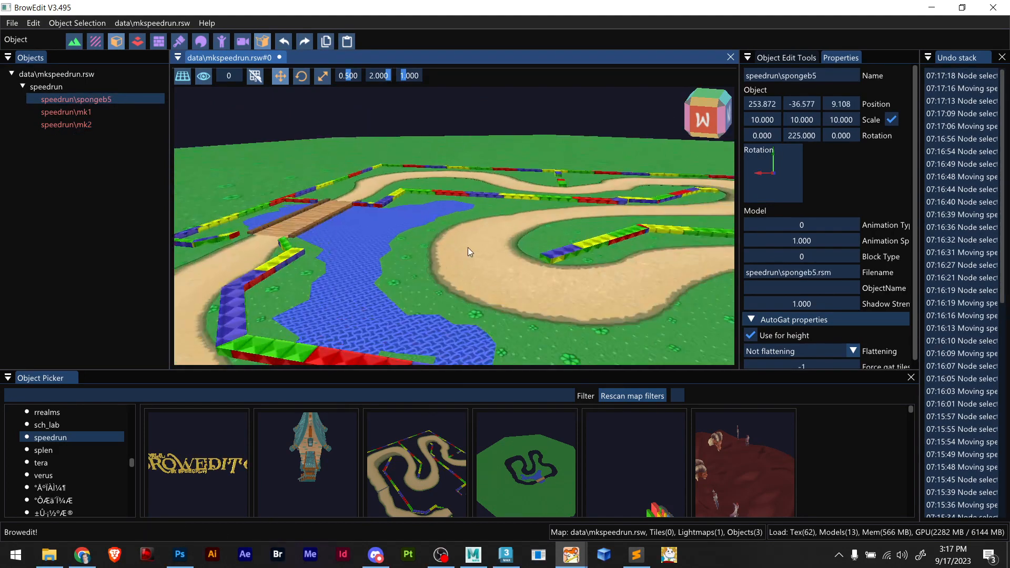
right_click_drag(408, 261, 436, 257, "shift")
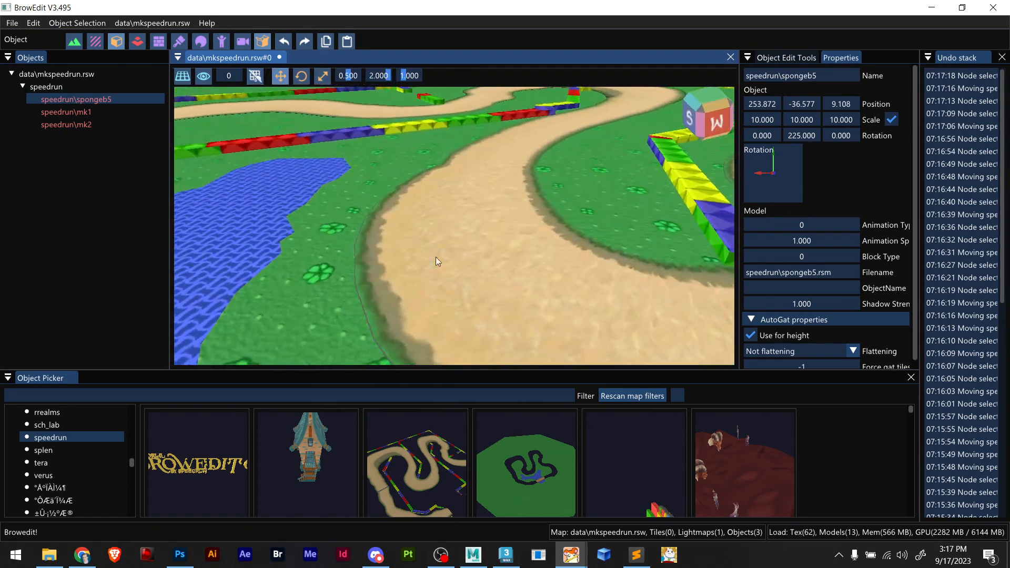
Shift the mk2 terrain slightly along Z and check its fit against the mk1 track edges
left_click(317, 273)
right_click_drag(318, 274, 374, 274)
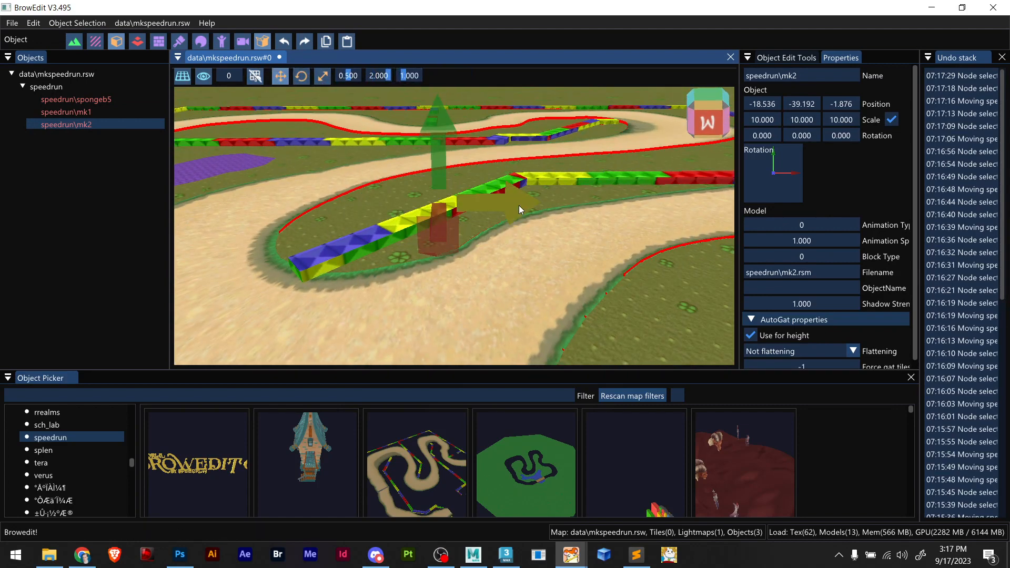
left_click_drag(518, 210, 519, 209)
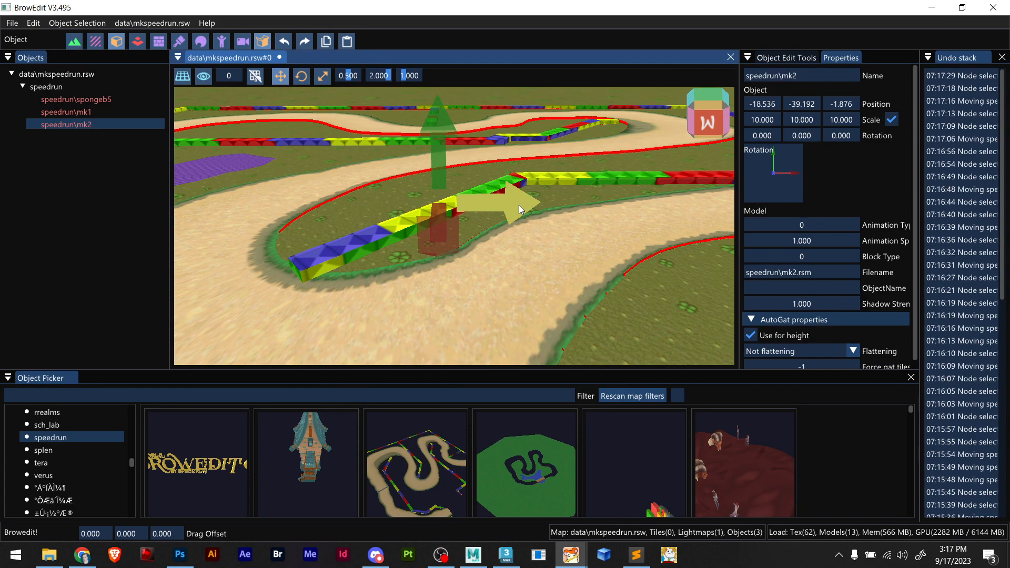
left_click_drag(519, 209, 519, 205)
left_click(401, 279)
right_click_drag(248, 274, 683, 242, "shift")
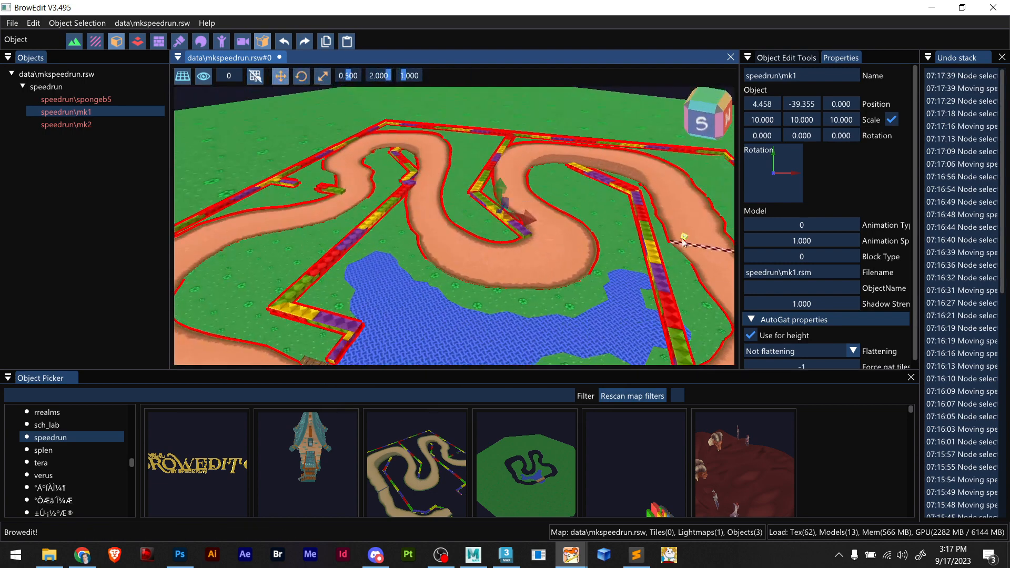
left_click(683, 239)
scroll(528, 289, "up", 5)
right_click_drag(529, 289, 258, 217, "shift")
scroll(522, 290, "down", 8)
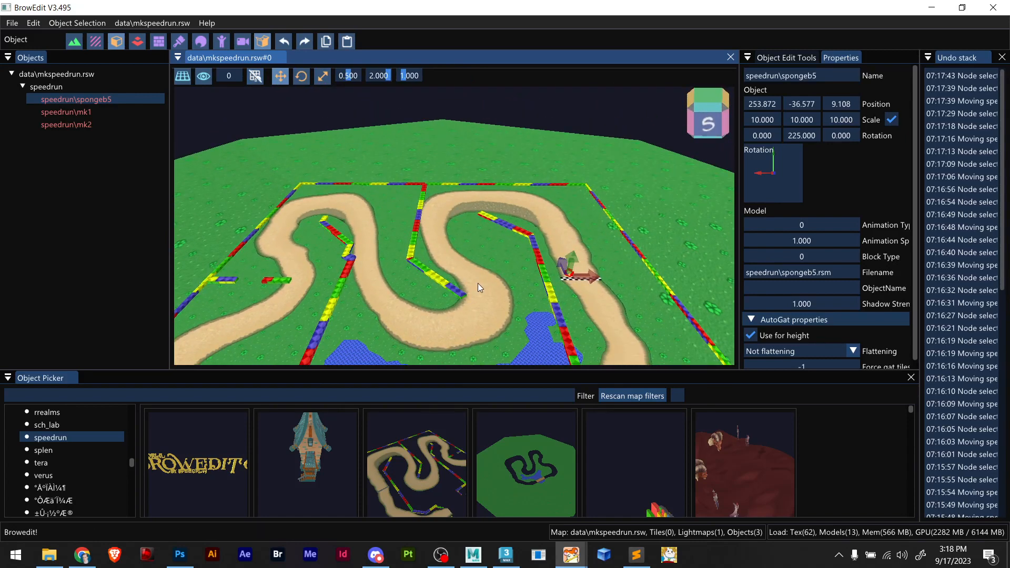
Add the mk3 Mario Kart arch from the speedrun models to the map
scroll(529, 279, "down", 5)
scroll(519, 283, "up", 5)
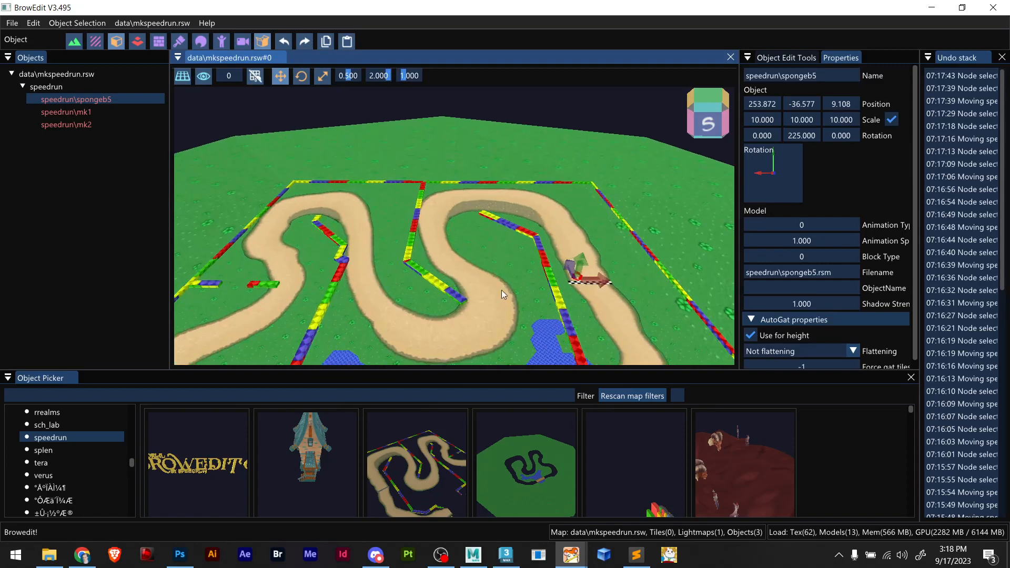
left_click(656, 485)
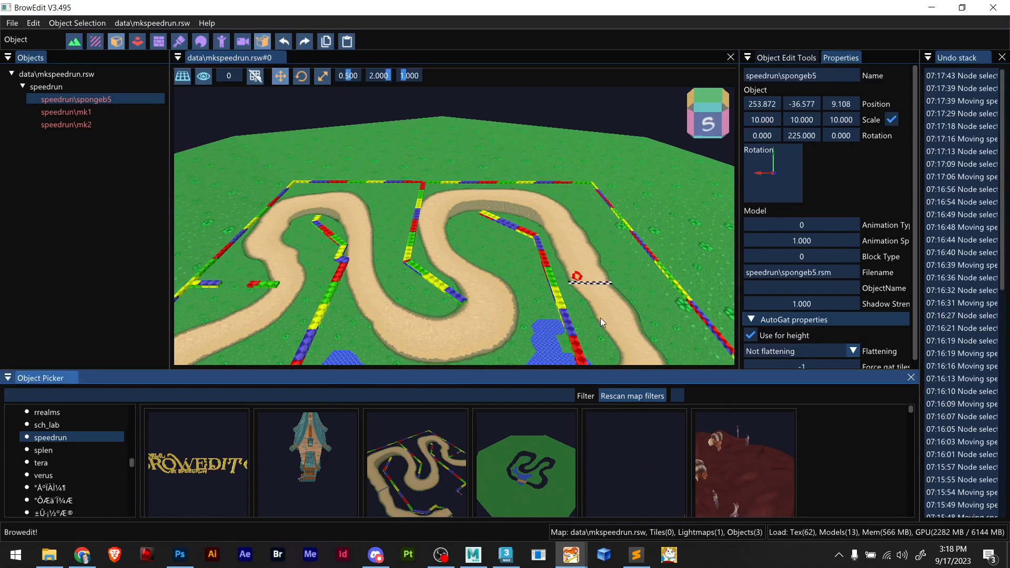
scroll(593, 300, "up", 3)
right_click_drag(593, 301, 419, 319, "shift")
key("ctrl+v")
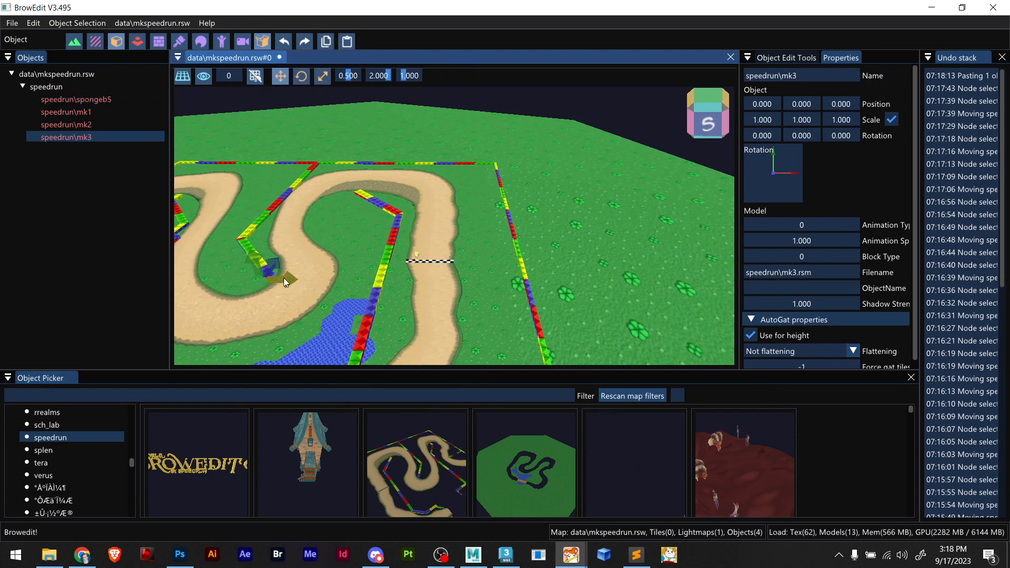
Position the mk3 arch at the checkered finish line, at about X 280.58 and a vertical position of -42.48
left_click_drag(283, 278, 415, 251)
scroll(437, 282, "up", 2)
right_click_drag(414, 251, 421, 295, "shift")
scroll(431, 293, "up", 3)
scroll(468, 299, "down", 5)
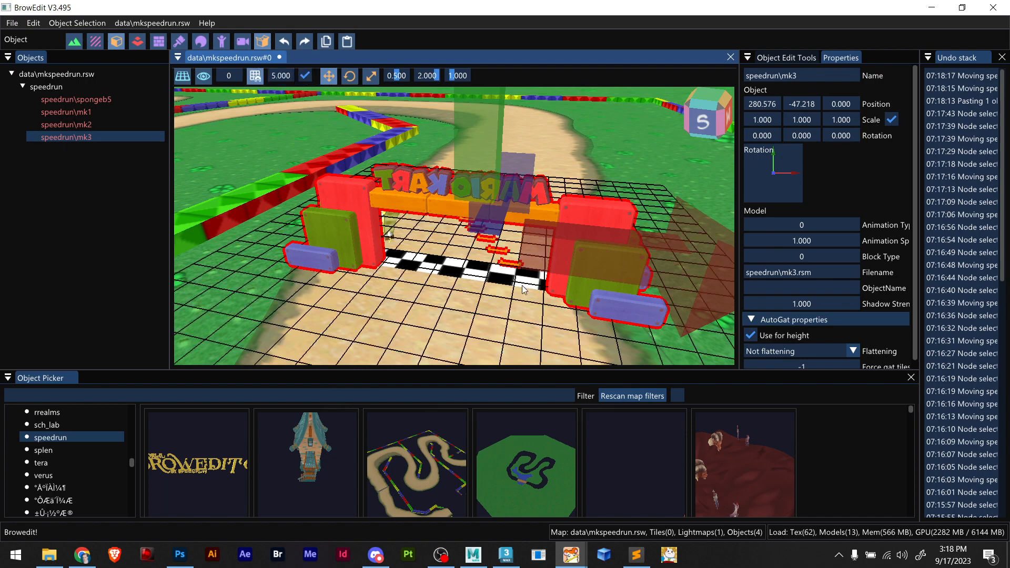
right_click_drag(558, 286, 206, 258, "shift")
right_click_drag(423, 143, 432, 213)
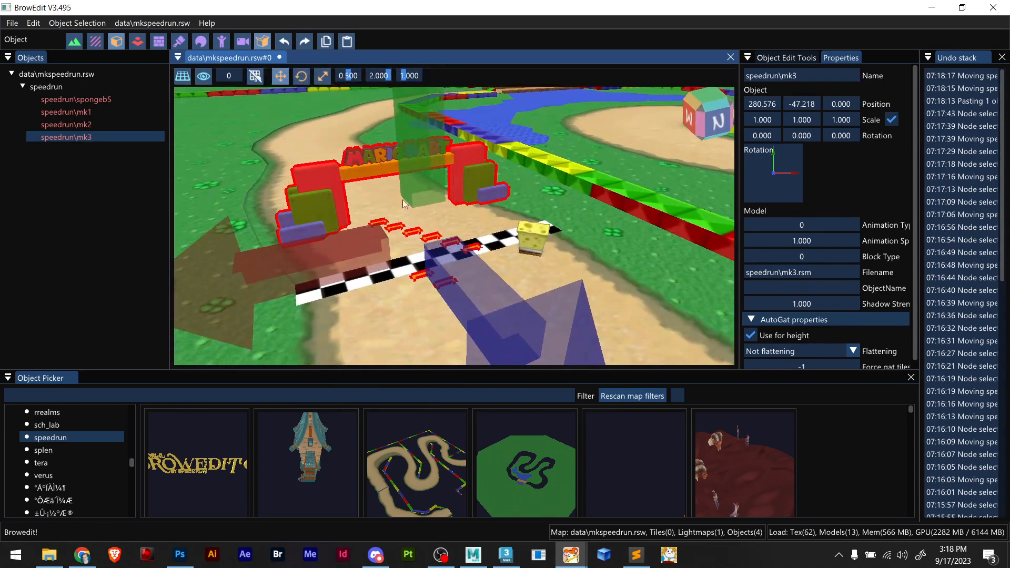
left_click_drag(413, 179, 441, 173)
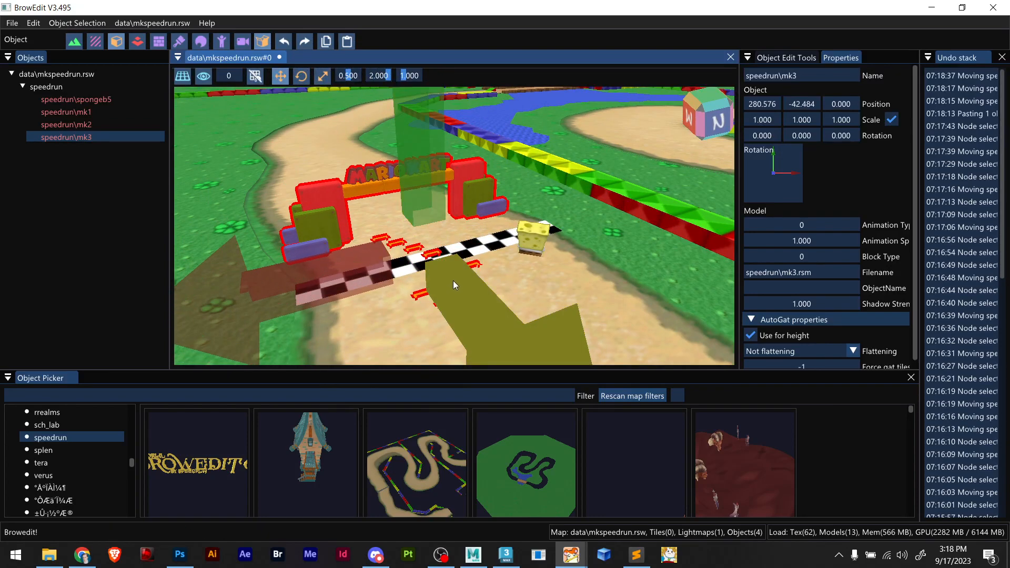
scroll(453, 280, "down", 10)
right_click_drag(475, 285, 432, 305, "shift")
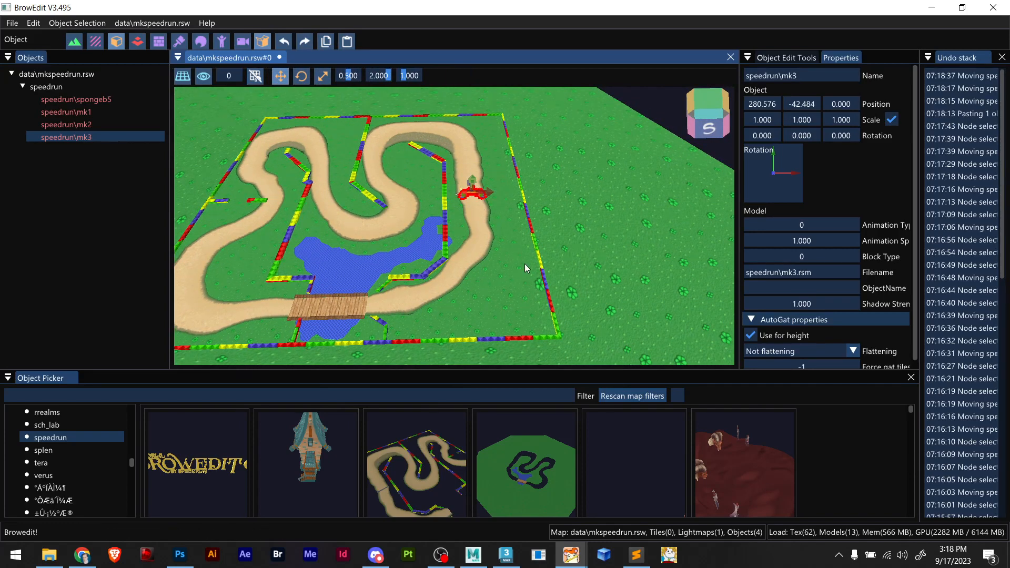
right_click_drag(538, 240, 472, 261, "shift")
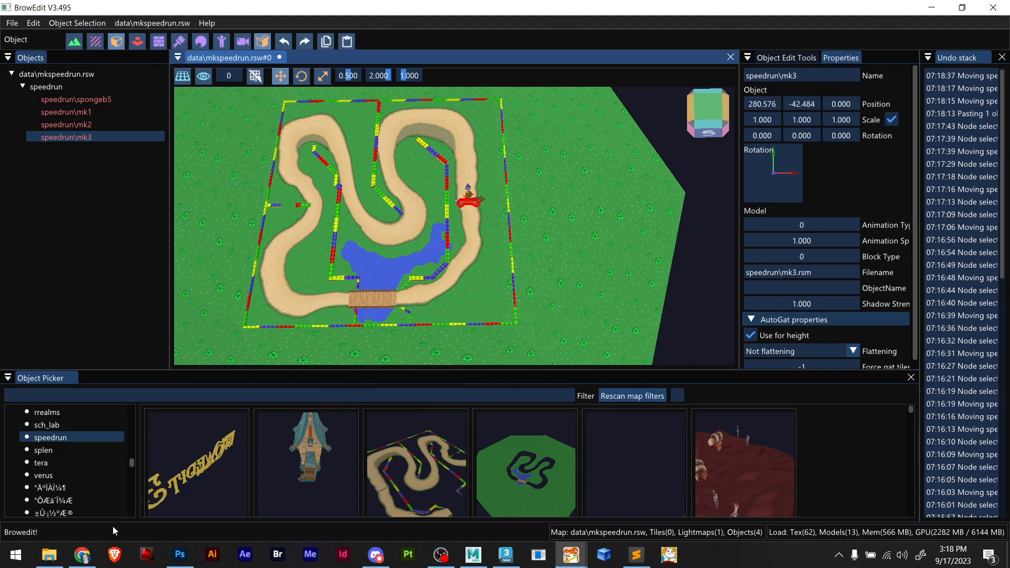
Switch to Chrome, return to the donut plain search results on The Models Resource and open the SNES Donut Plains 1 model
left_click(82, 555)
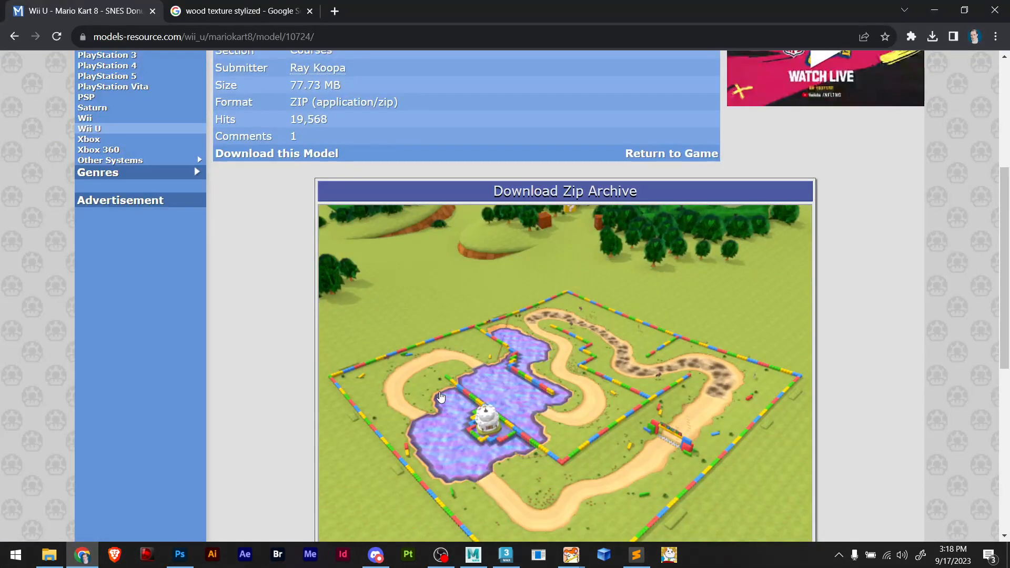
key("alt+Left")
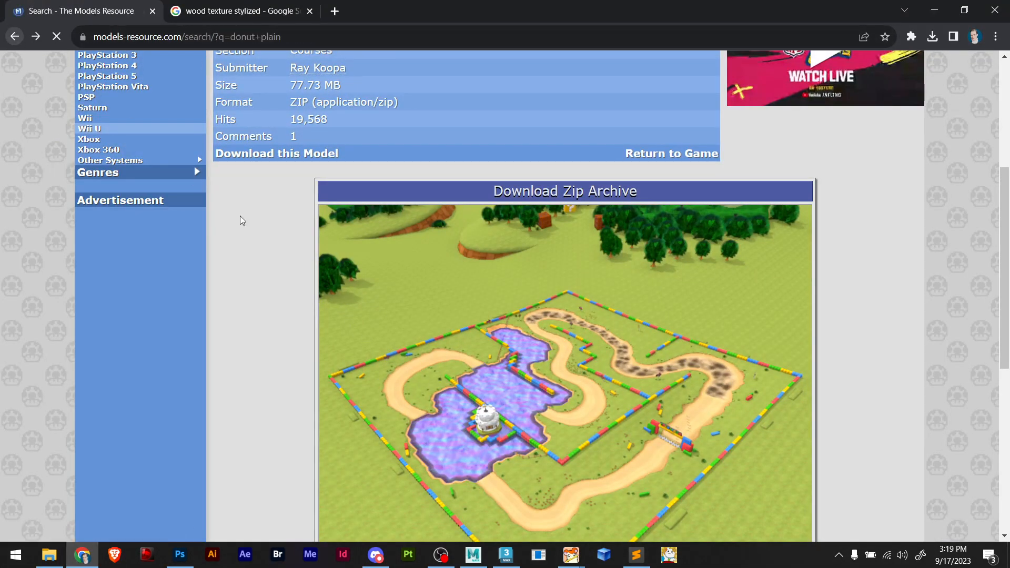
scroll(492, 367, "down", 8)
left_click(530, 368)
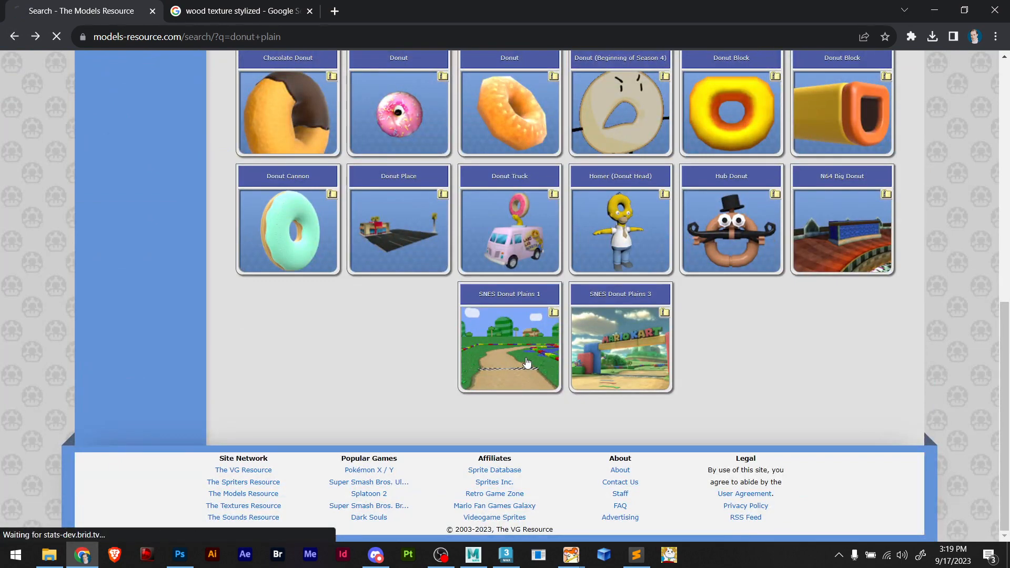
Compare the track layout in the SNES Donut Plains 1 preview in Chrome with the map in BrowEdit, viewed from the matching side
scroll(479, 336, "down", 5)
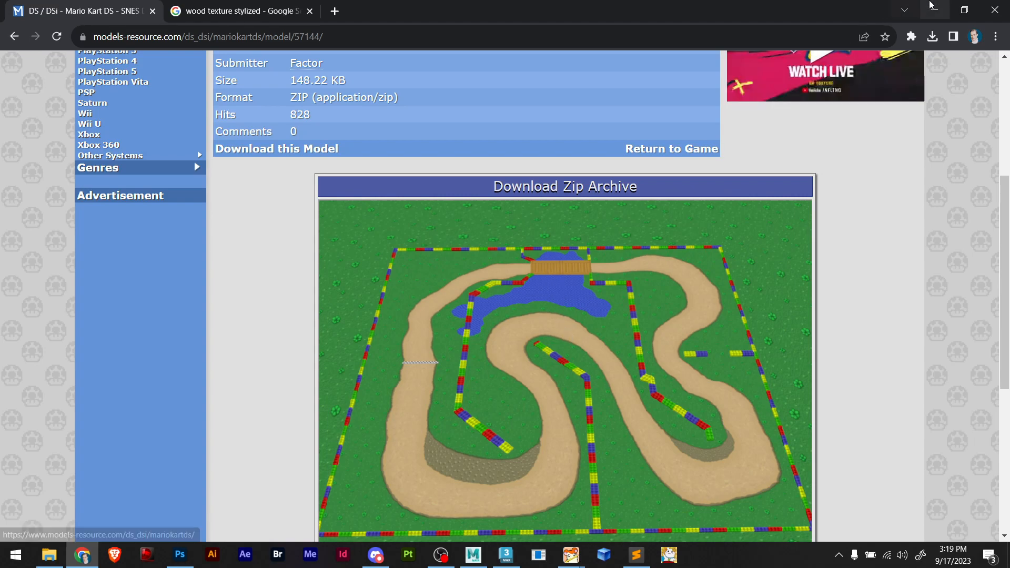
key("alt+Tab")
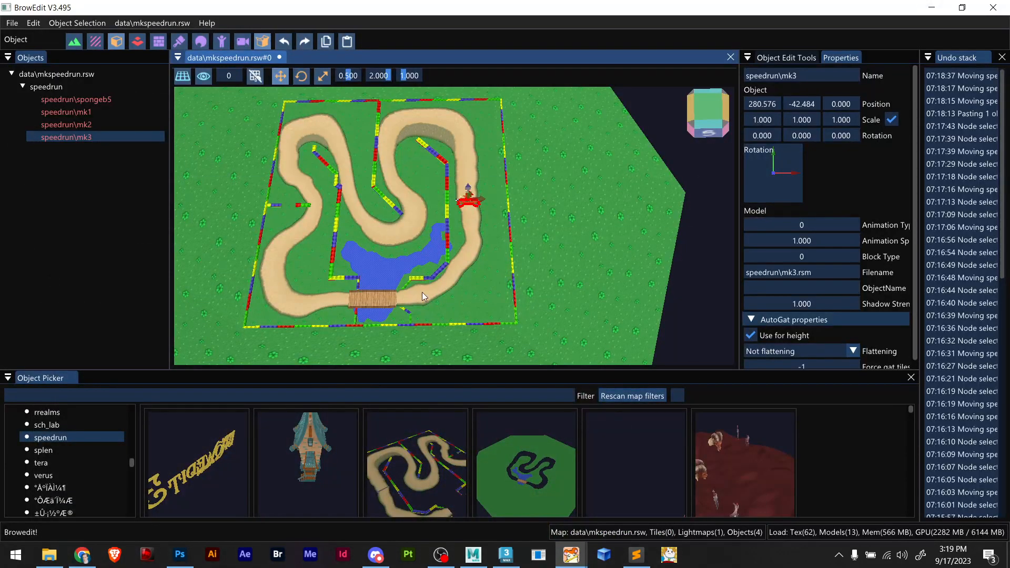
key("alt+Tab")
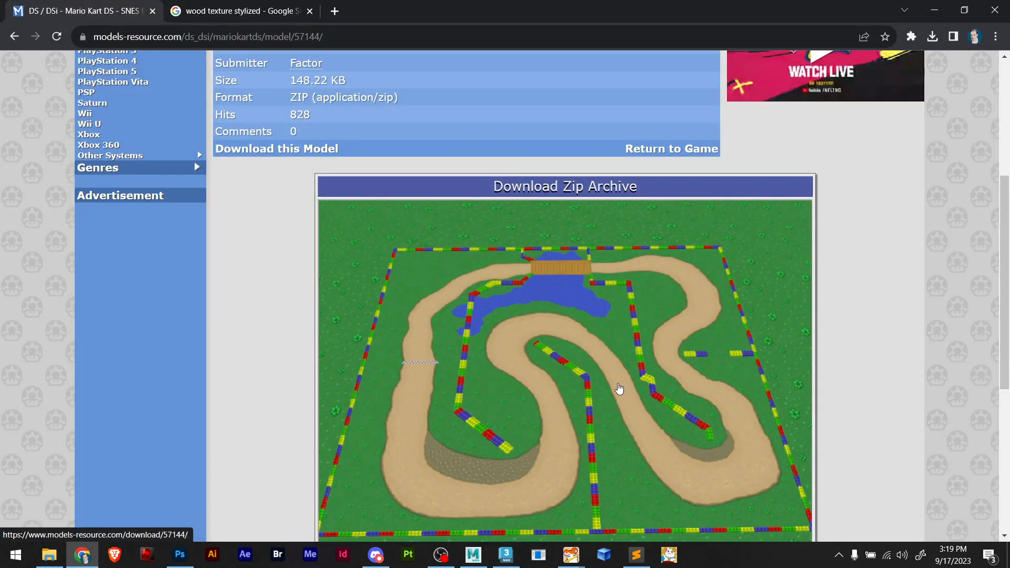
key("alt+Tab")
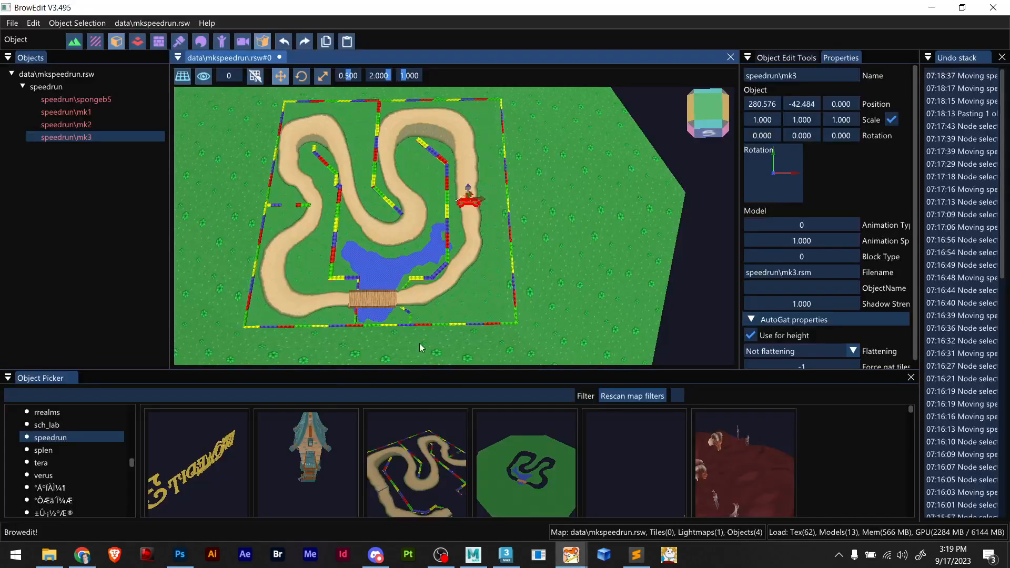
key("alt+Tab")
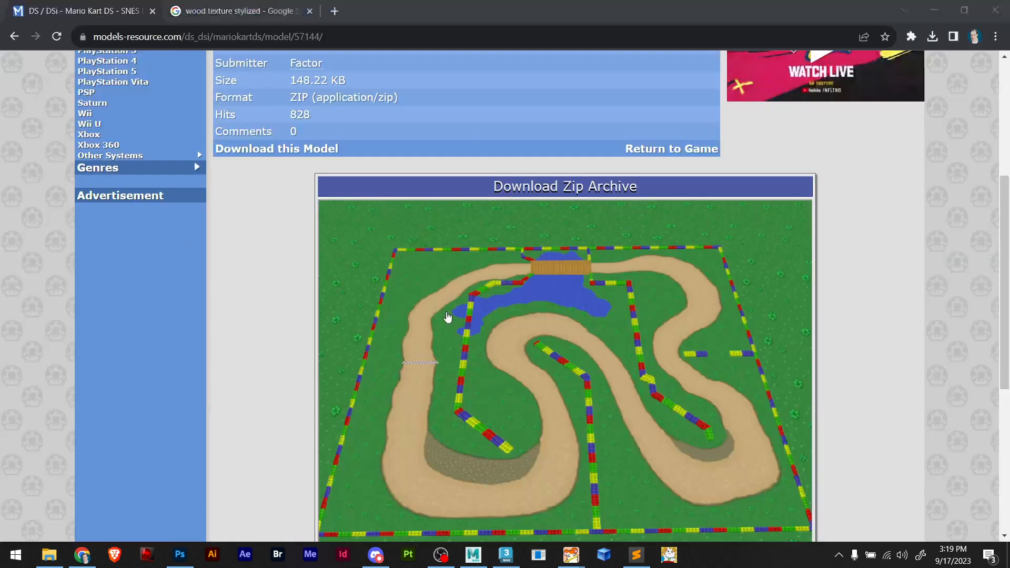
key("alt+Tab")
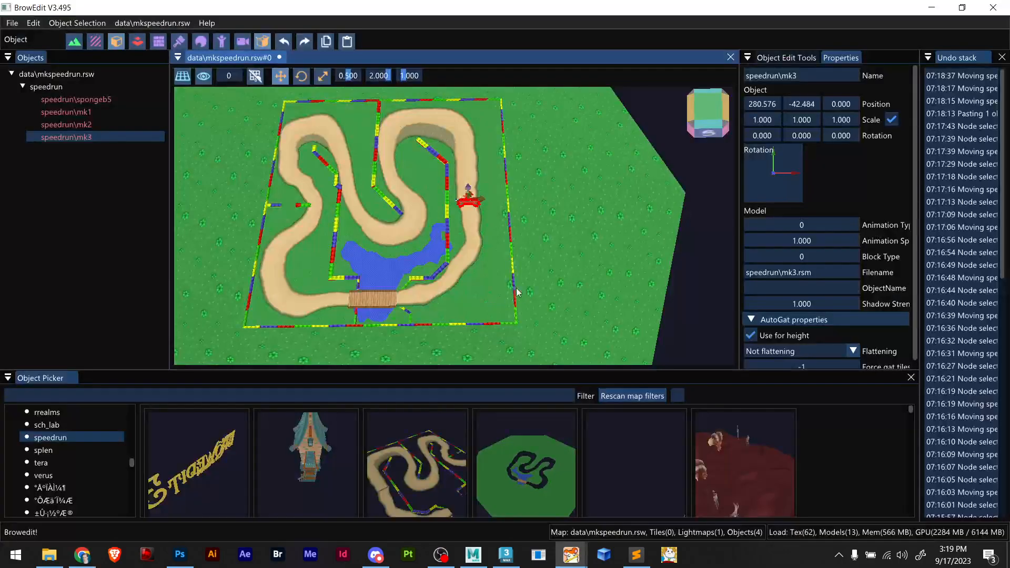
right_click_drag(516, 292, 151, 283, "shift")
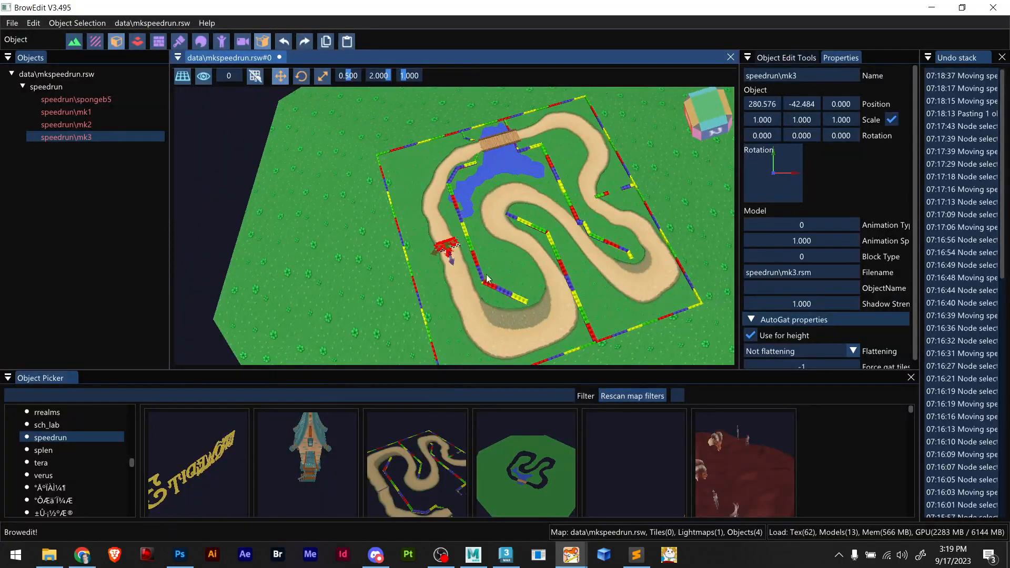
Scale the mk3 Mario Kart arch uniformly, trying 1.5 and settling on 2
scroll(437, 273, "up", 5)
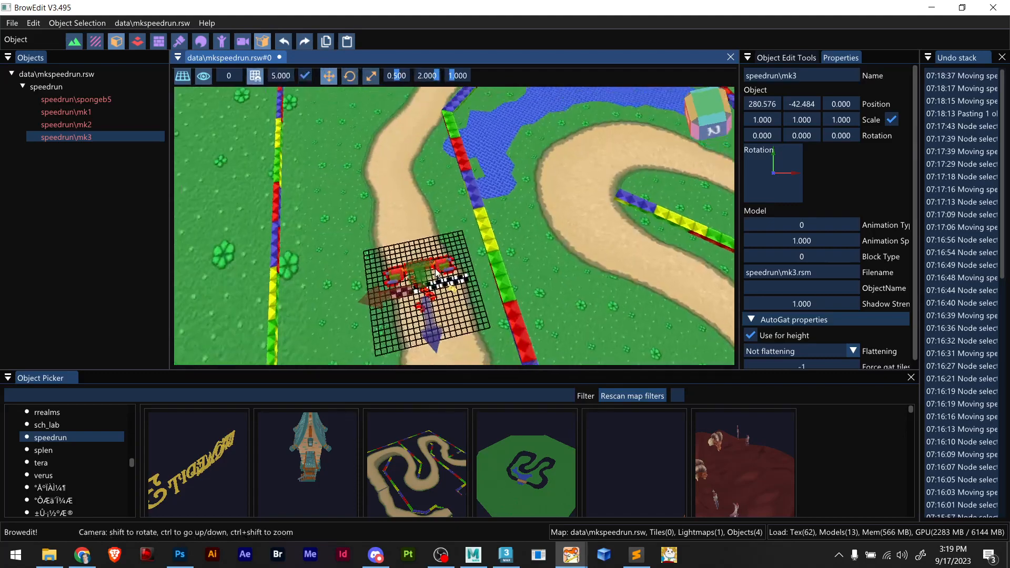
right_click_drag(436, 270, 436, 260, "shift")
scroll(434, 268, "up", 4)
right_click_drag(424, 336, 427, 292, "shift")
scroll(427, 292, "up", 4)
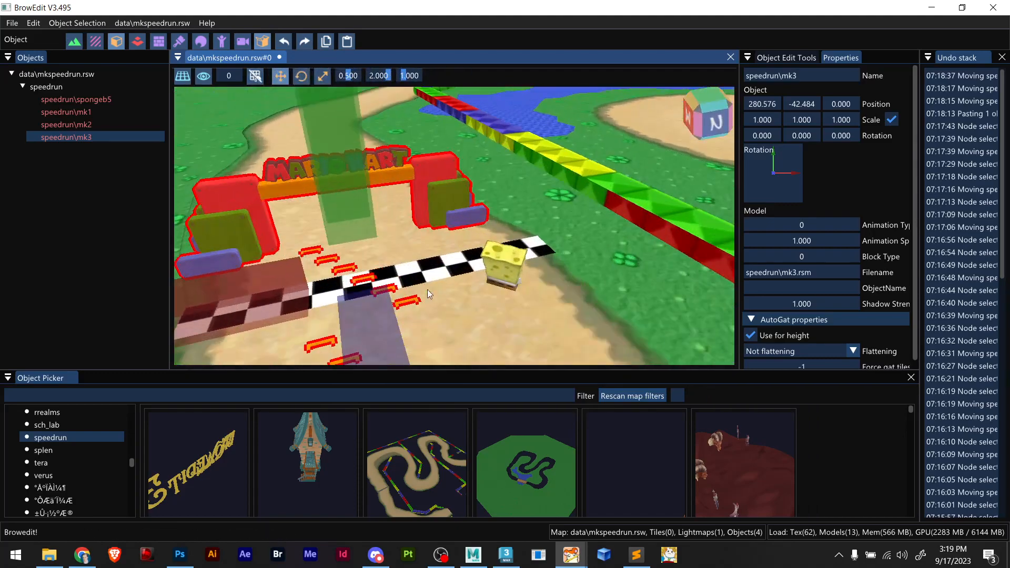
double_click(801, 120)
type("1.5")
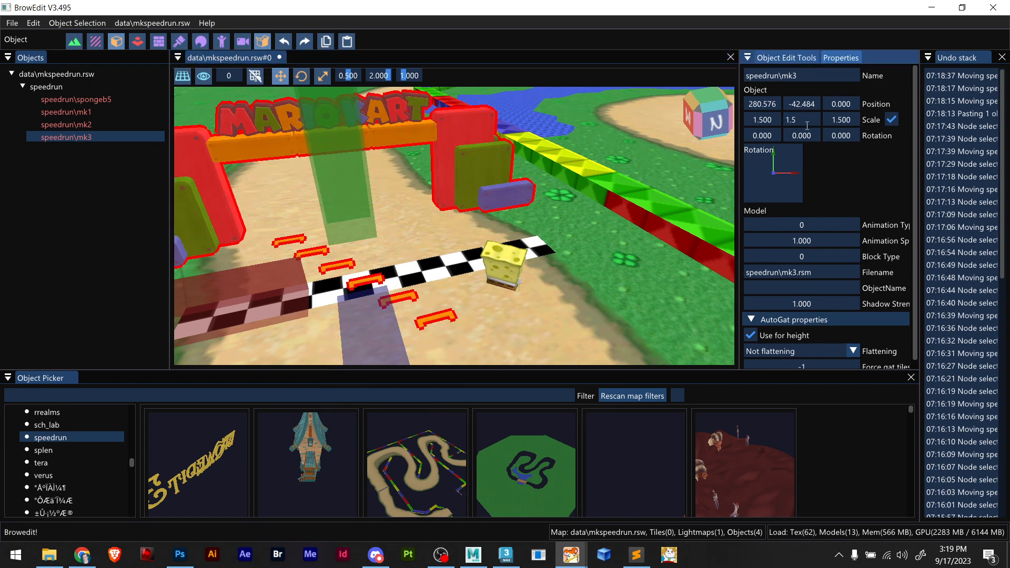
key("Return")
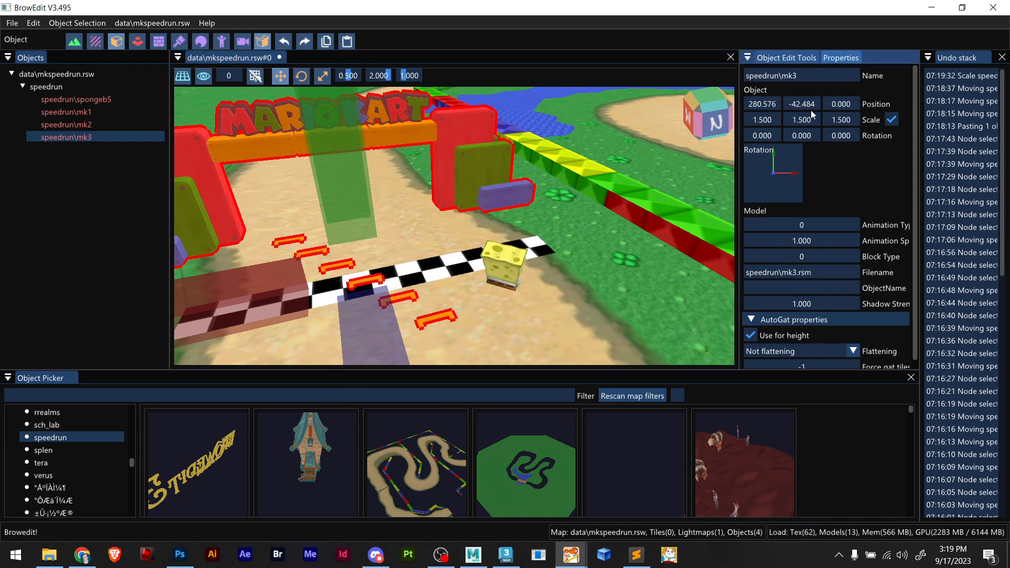
type("2")
key("Return")
Reposition the mk3 arch over the checkered finish line at about X 277.04, vertical position -38.36 and Z 31.20
scroll(405, 164, "down", 8)
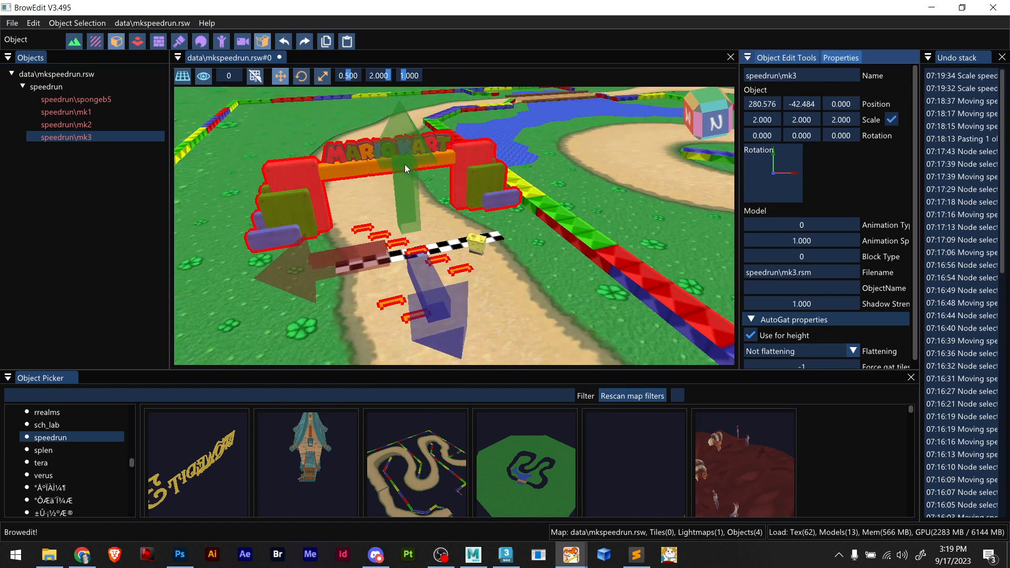
left_click_drag(397, 164, 478, 375)
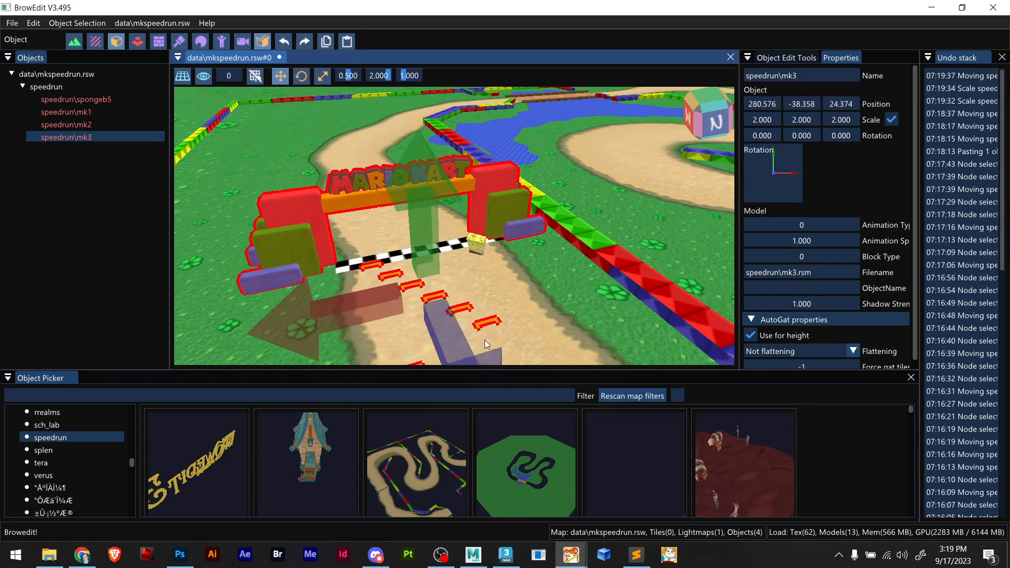
left_click_drag(359, 309, 356, 311)
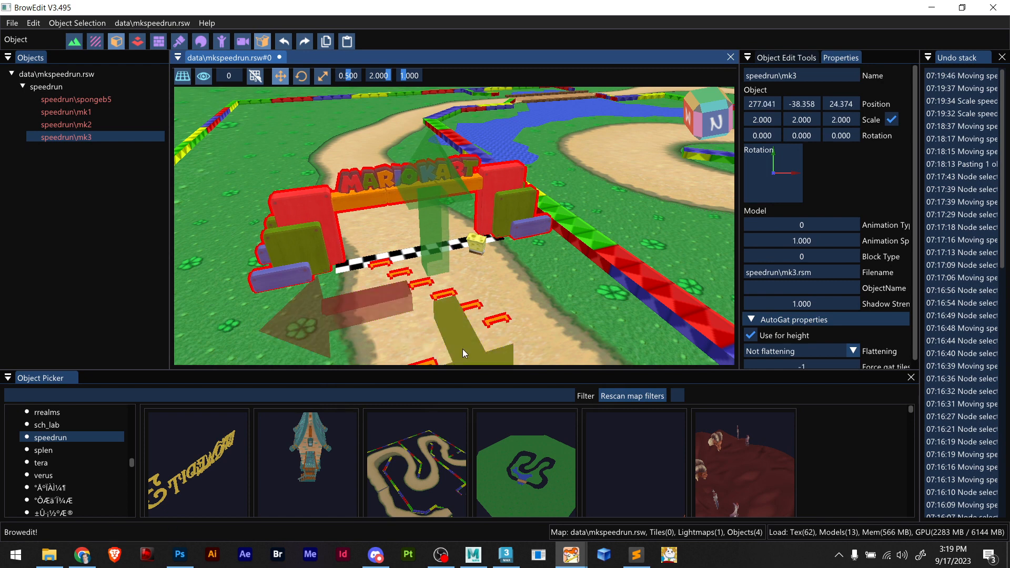
mouse_move(463, 348)
left_mouse_down()
mouse_move(476, 339)
mouse_move(482, 351)
left_mouse_up()
Fine-tune the mk3 arch along the track to a Z position of about 30.79, checking its alignment with the finish line
right_click_drag(403, 301, 232, 363)
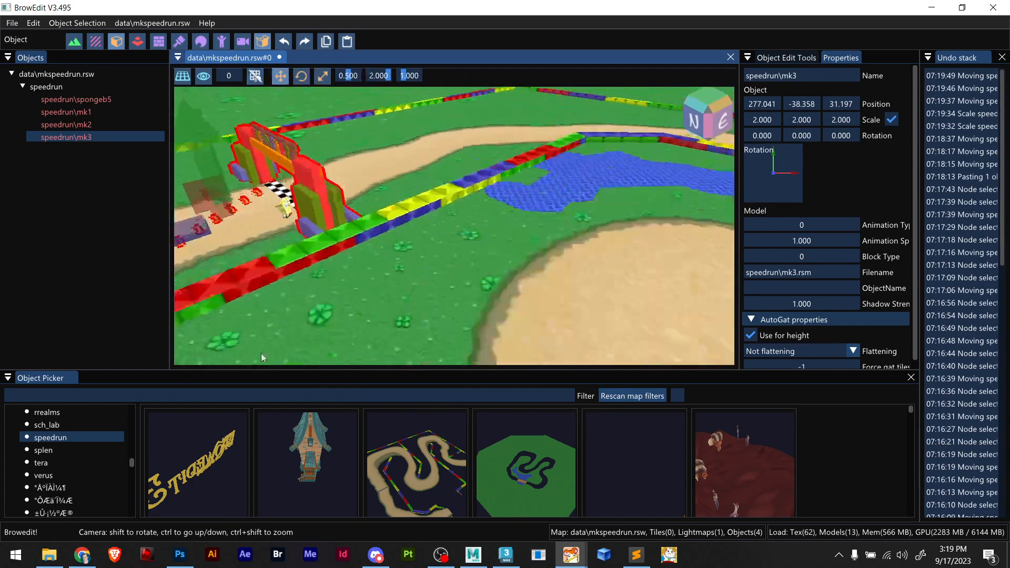
right_click_drag(376, 278, 581, 293, "shift")
scroll(526, 291, "down", 1)
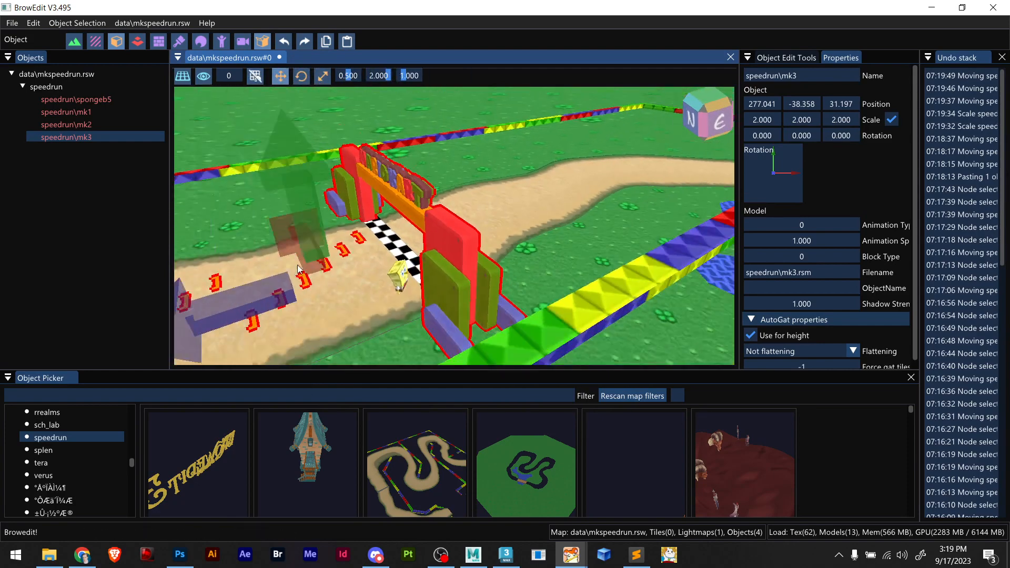
left_click_drag(261, 286, 264, 286)
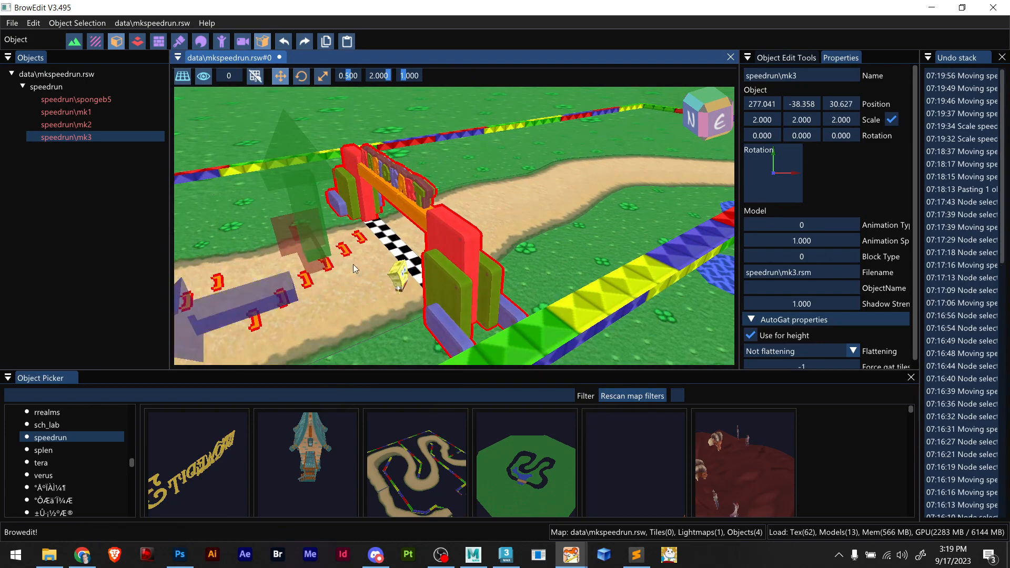
right_click_drag(352, 264, 414, 262, "shift")
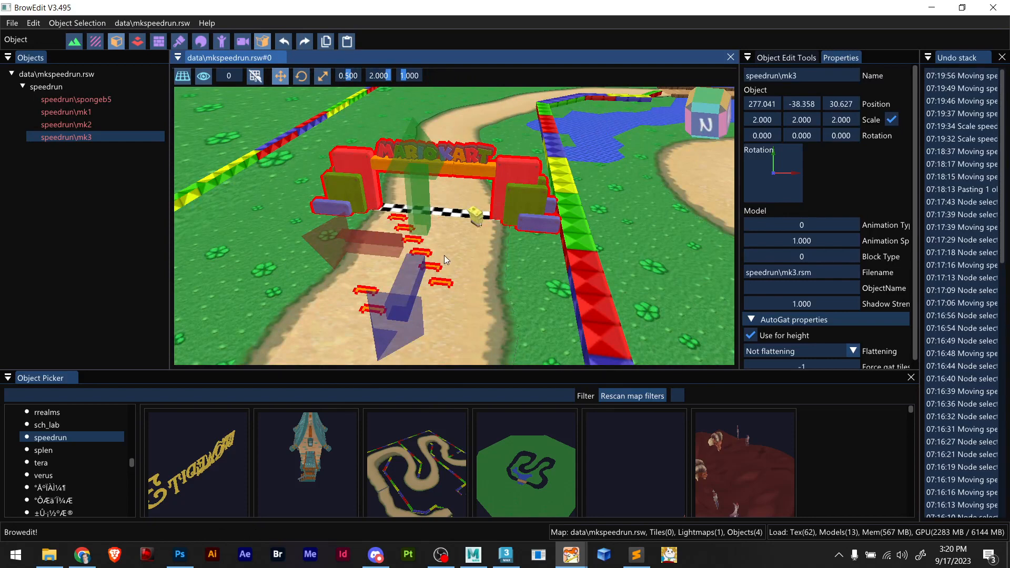
scroll(443, 255, "up", 5)
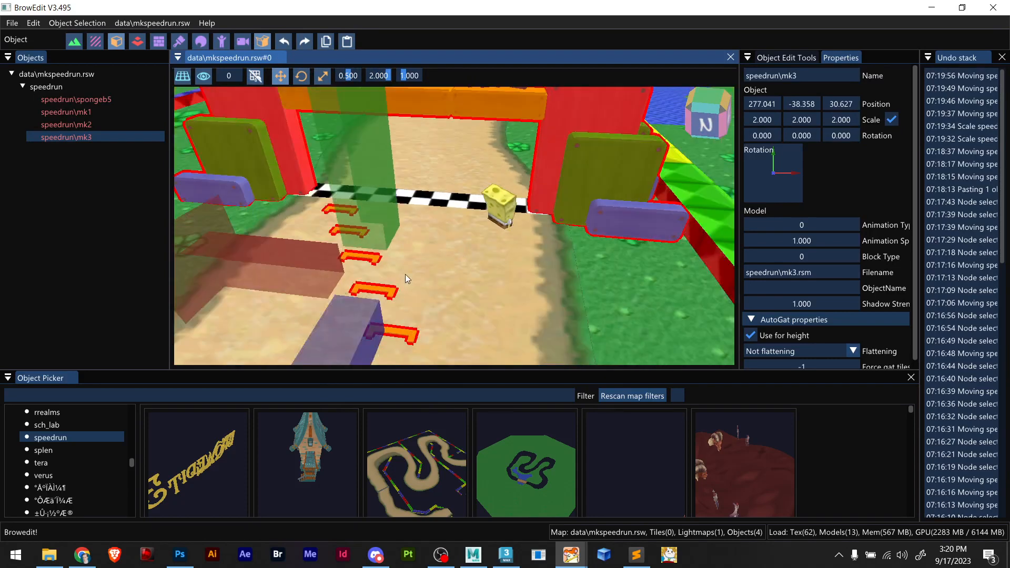
scroll(368, 314, "down", 5)
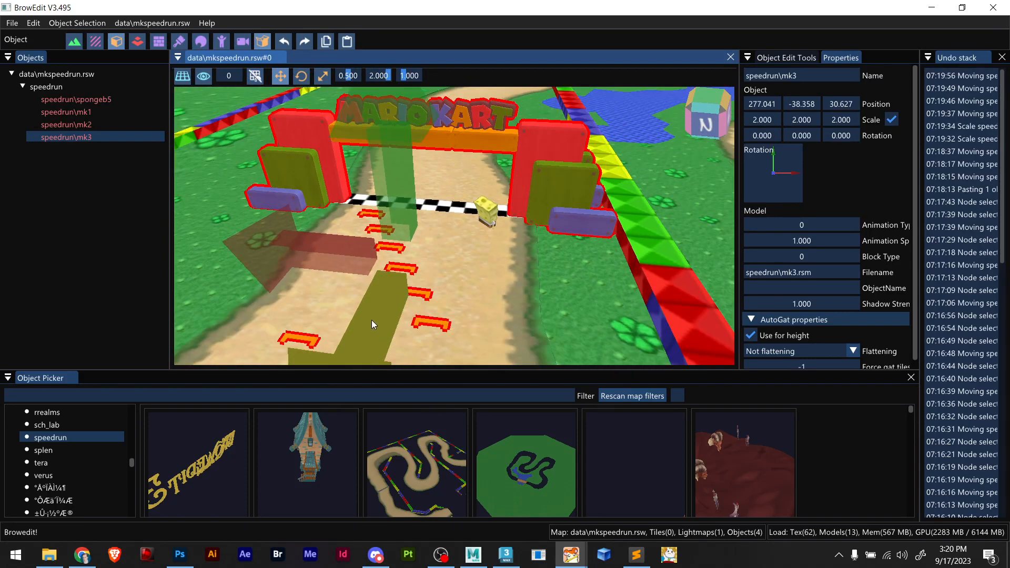
left_click_drag(371, 320, 371, 320)
Set the spongeb5 model at the finish line to a vertical position of about -40.04 and check it against the whole track
left_click(486, 211)
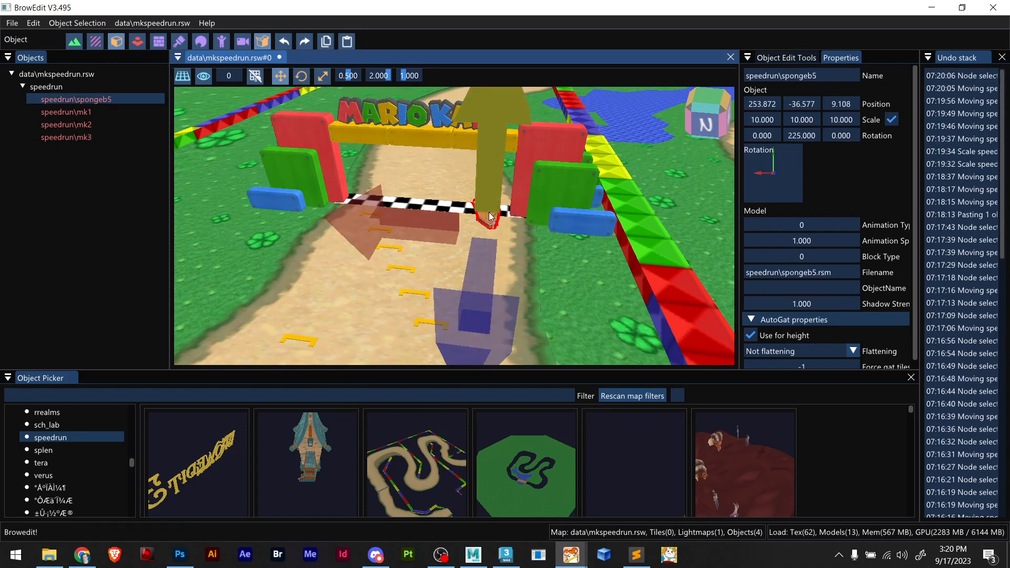
left_click_drag(494, 179, 500, 180)
scroll(535, 242, "down", 3)
scroll(523, 227, "down", 5)
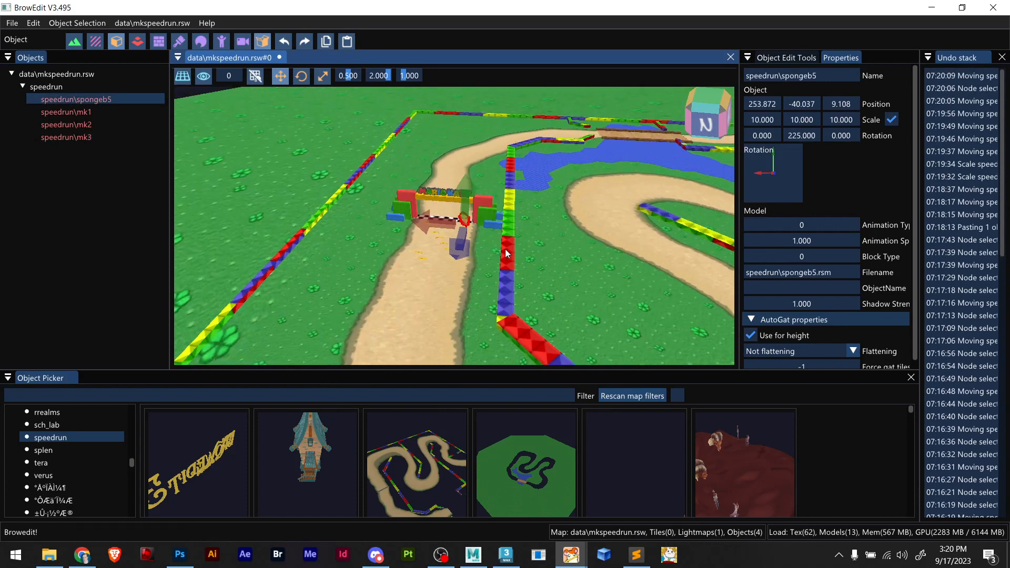
scroll(500, 255, "down", 2)
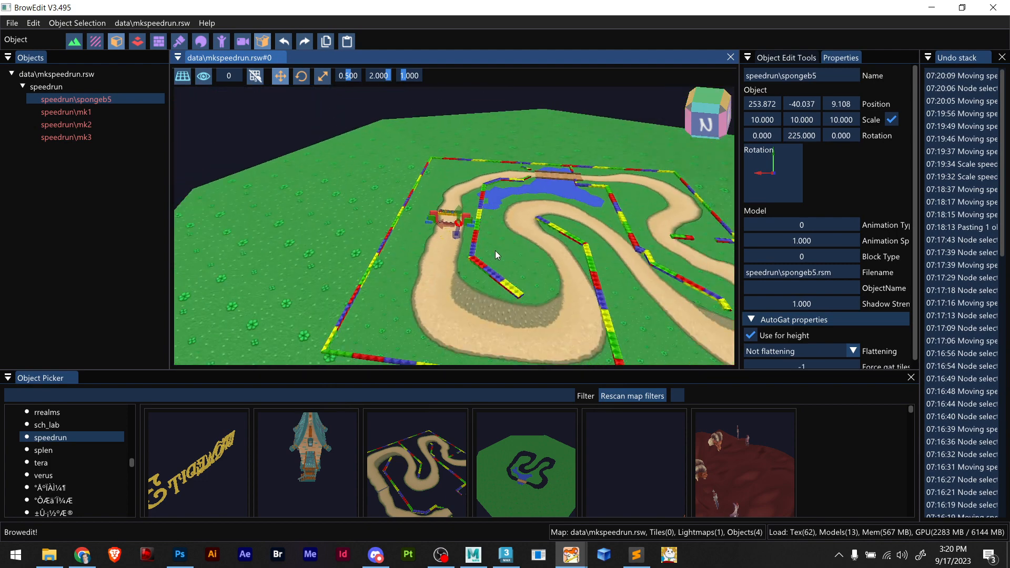
scroll(495, 250, "down", 1)
scroll(495, 250, "up", 6)
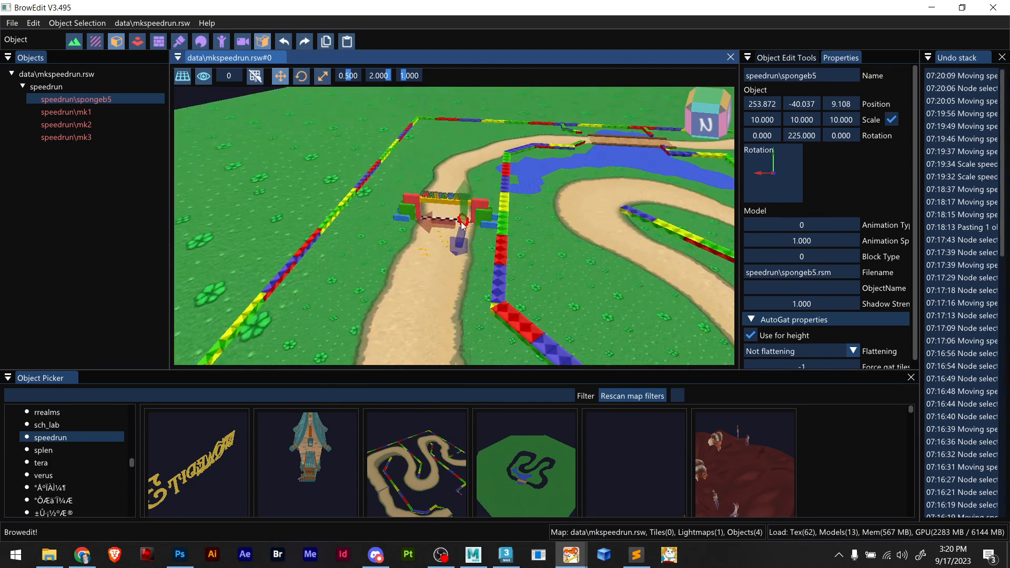
Exclude the mk3 arch from the automatic gat height calculation by turning off its Use for height option
left_click(486, 219)
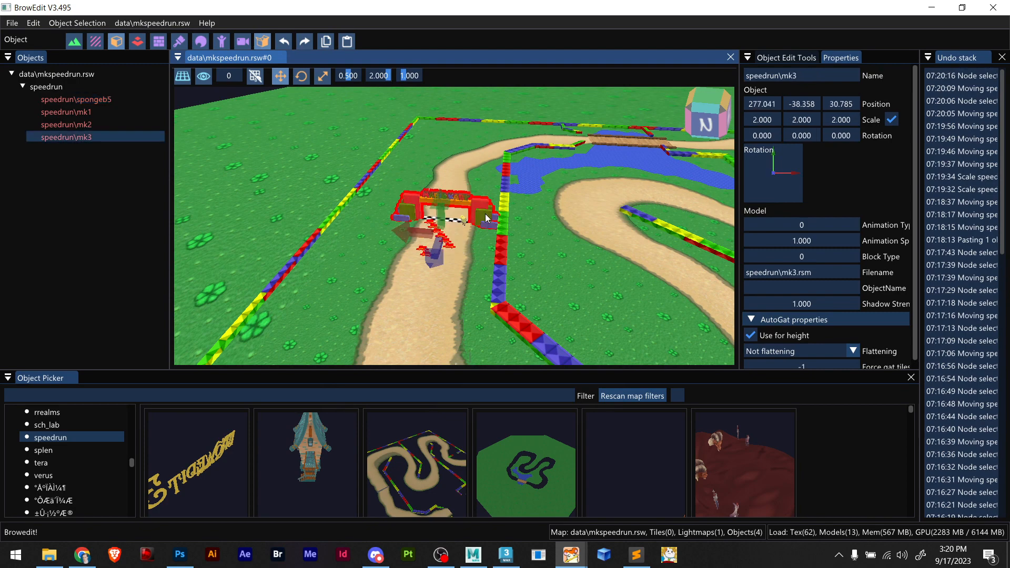
scroll(486, 212, "up", 4)
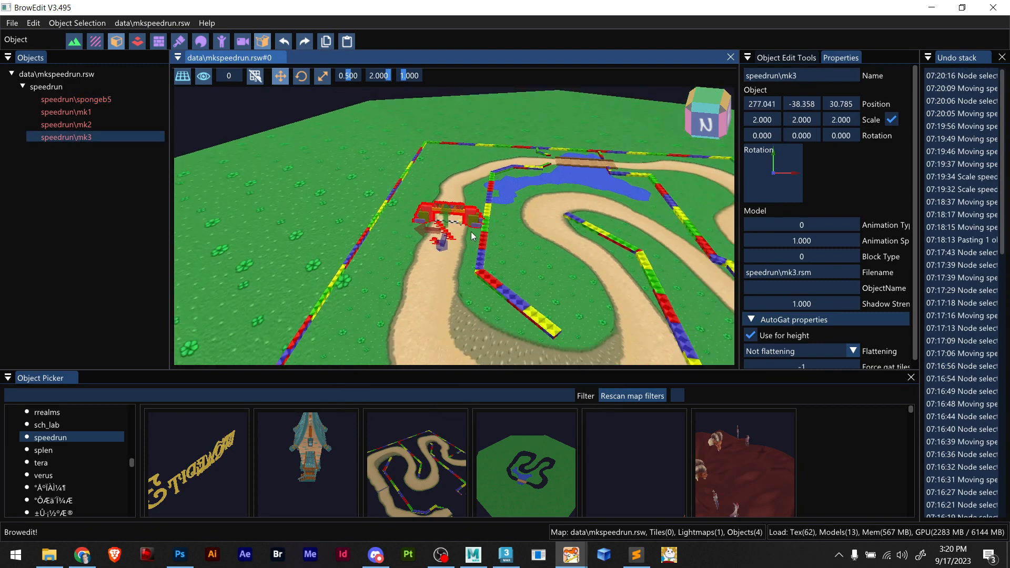
scroll(887, 187, "down", 1)
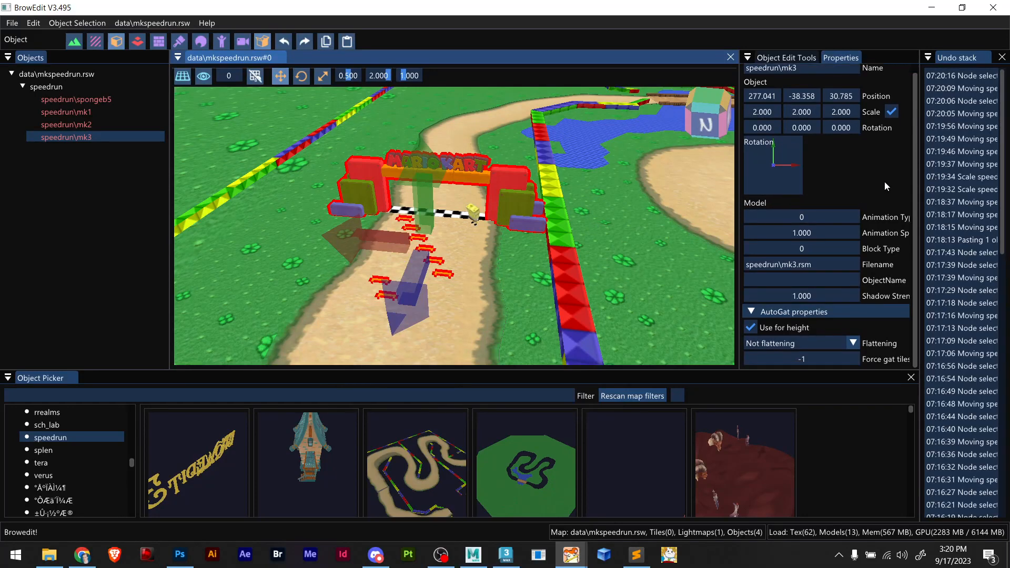
scroll(879, 188, "up", 1)
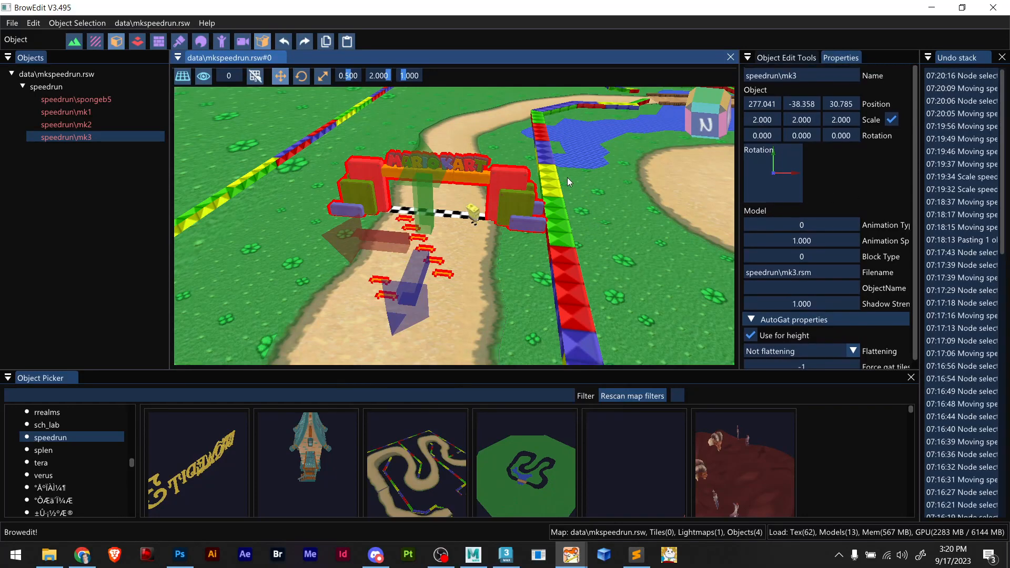
left_click(568, 179)
left_click(511, 190)
scroll(839, 211, "down", 1)
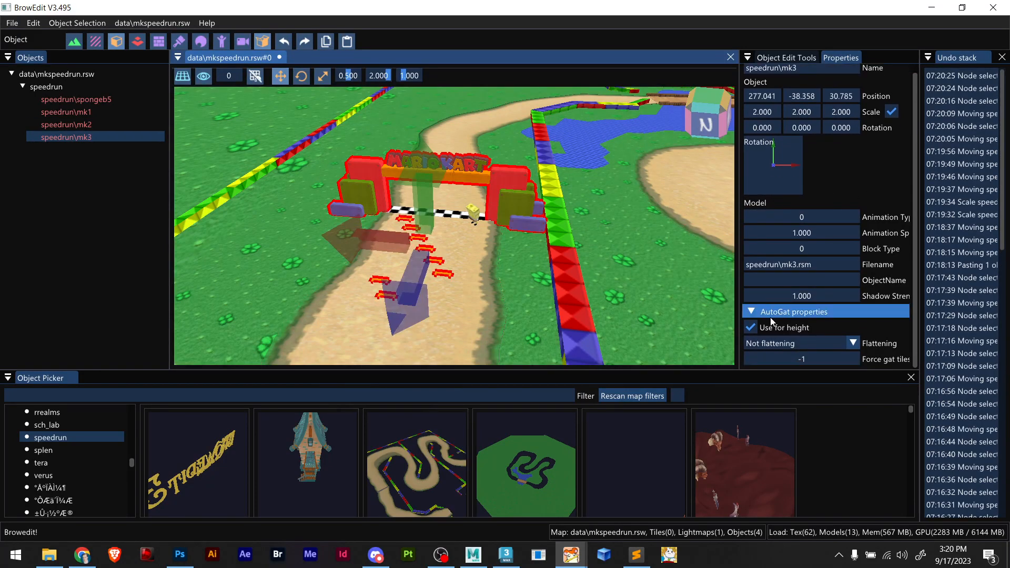
left_click(750, 327)
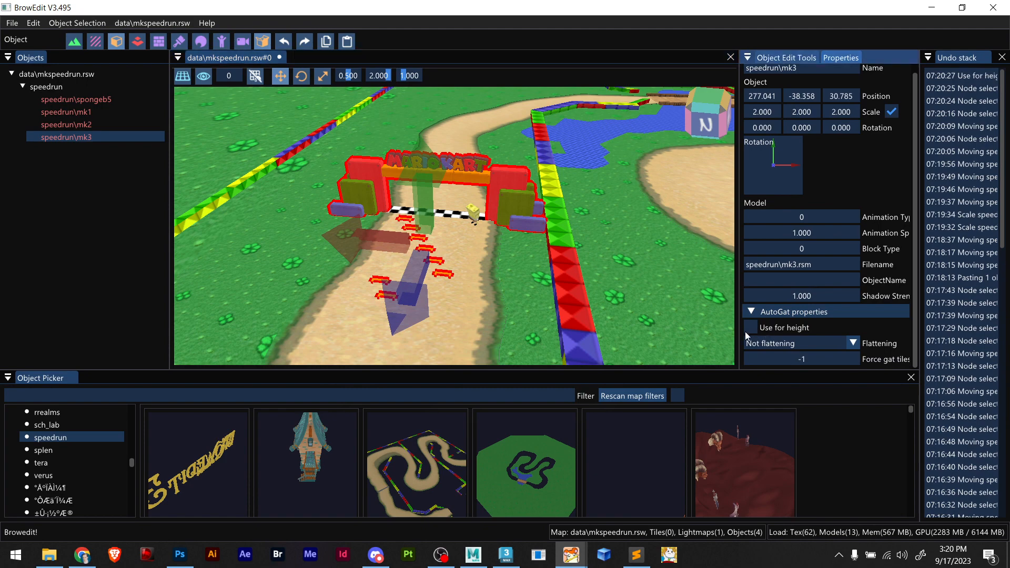
Check the AutoGat properties of the mk1 track and the mk2 terrain
left_click(566, 283)
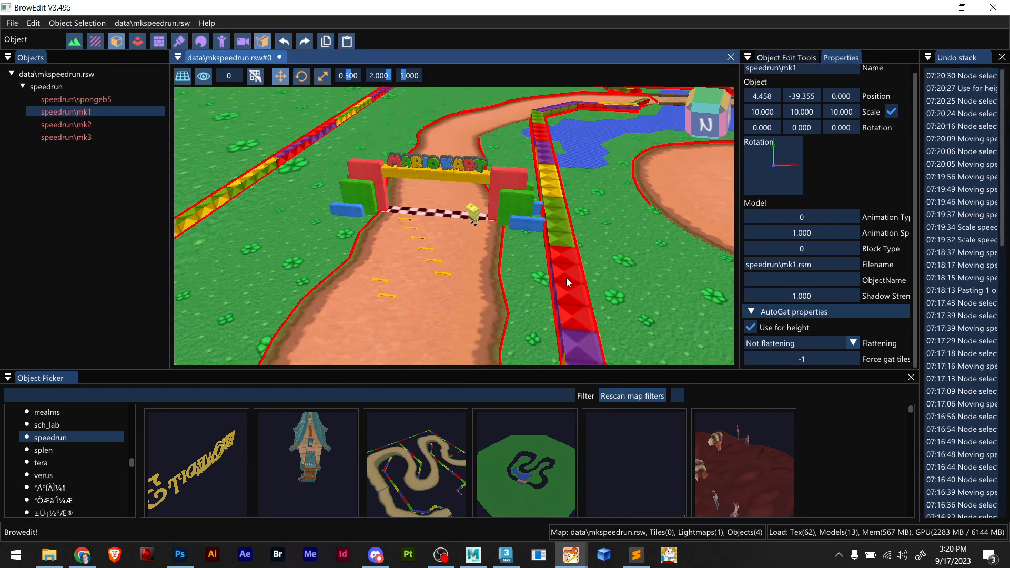
scroll(554, 279, "down", 5)
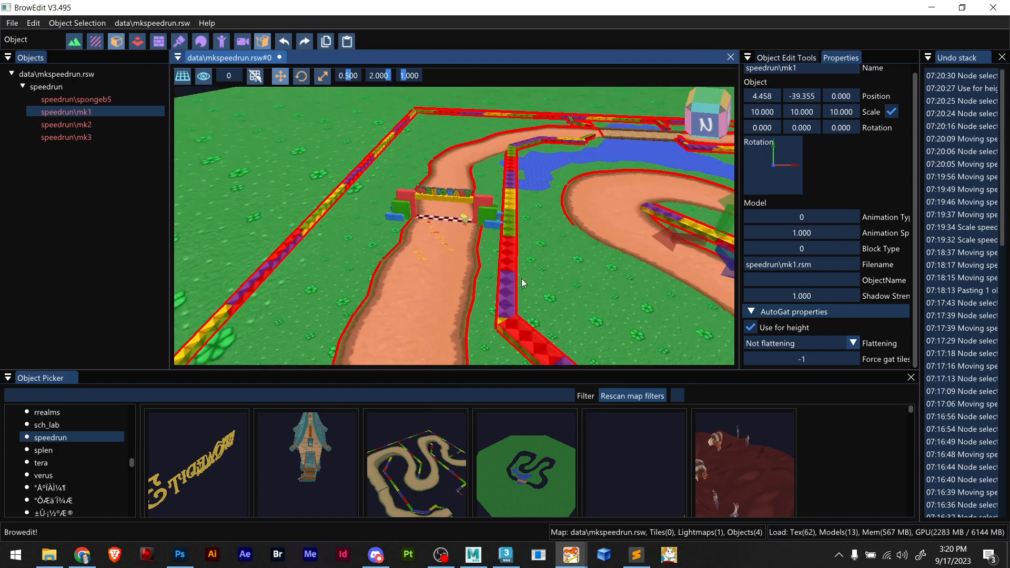
scroll(455, 292, "up", 5)
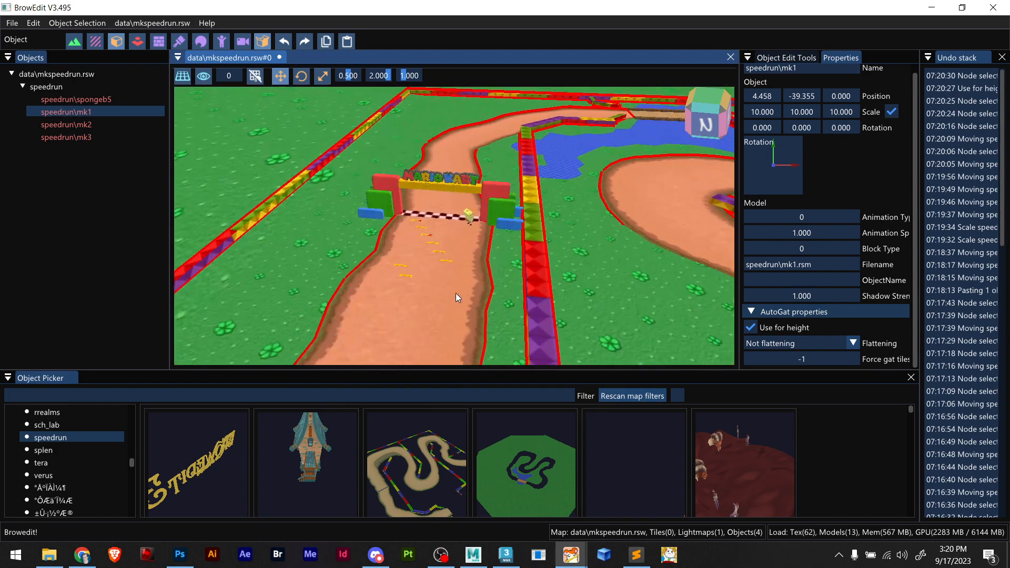
left_click(615, 250)
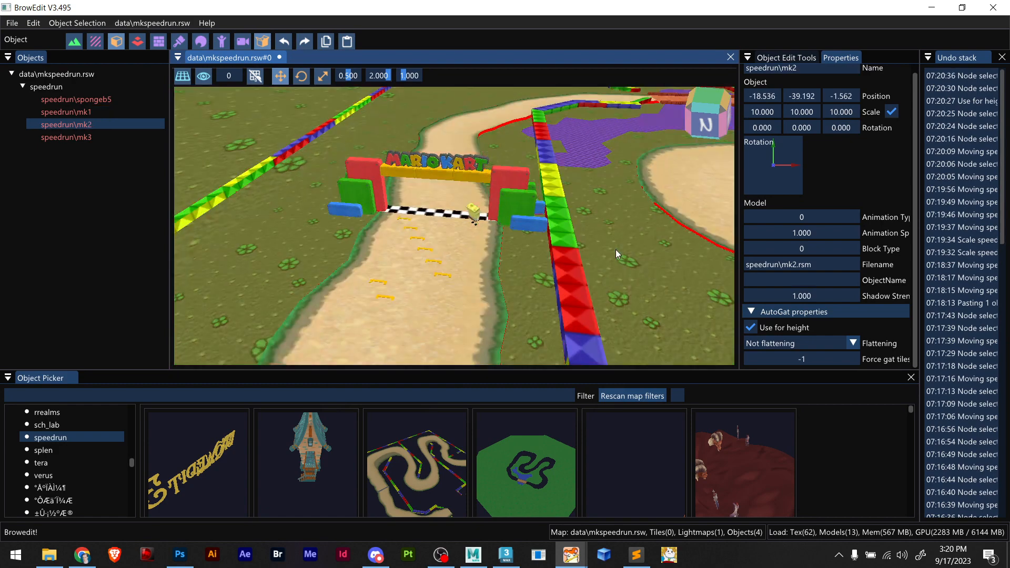
left_click(455, 273)
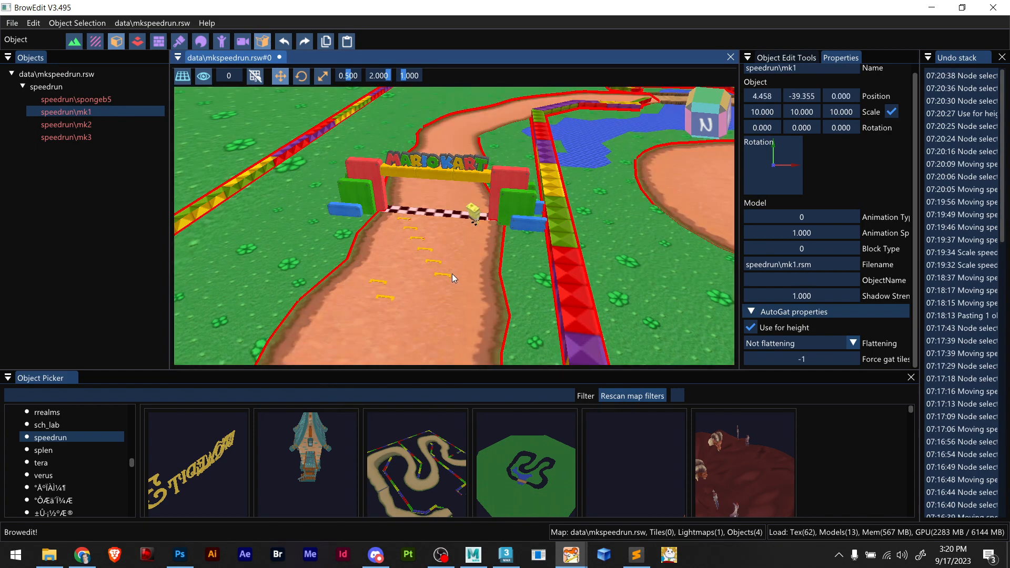
Generate the gat for the whole map with AutoGat, setting height, walkability, object walkability and unwalkable underwater tiles
scroll(470, 274, "down", 2)
scroll(471, 279, "down", 2)
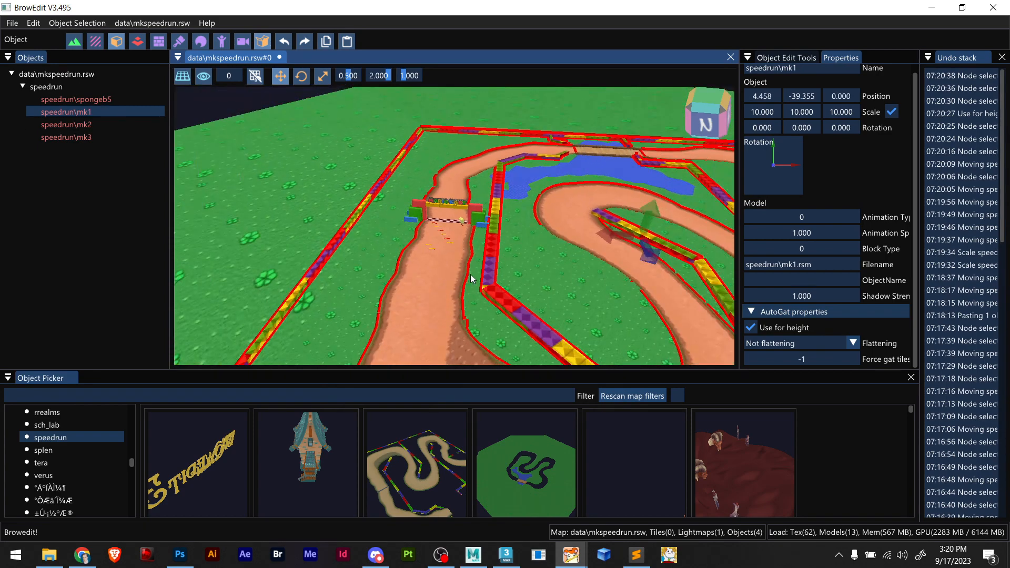
scroll(462, 281, "up", 3)
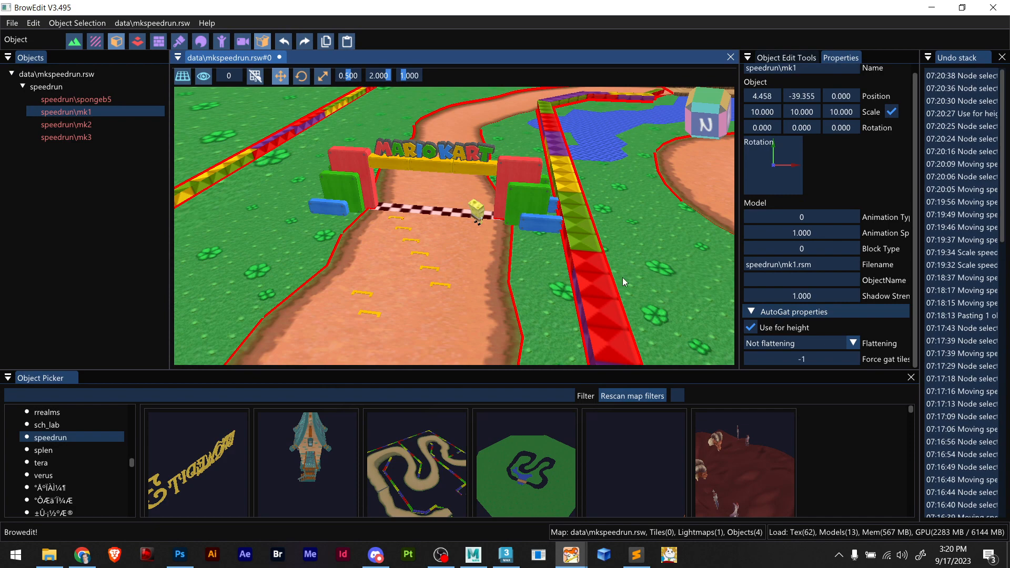
scroll(509, 285, "down", 10)
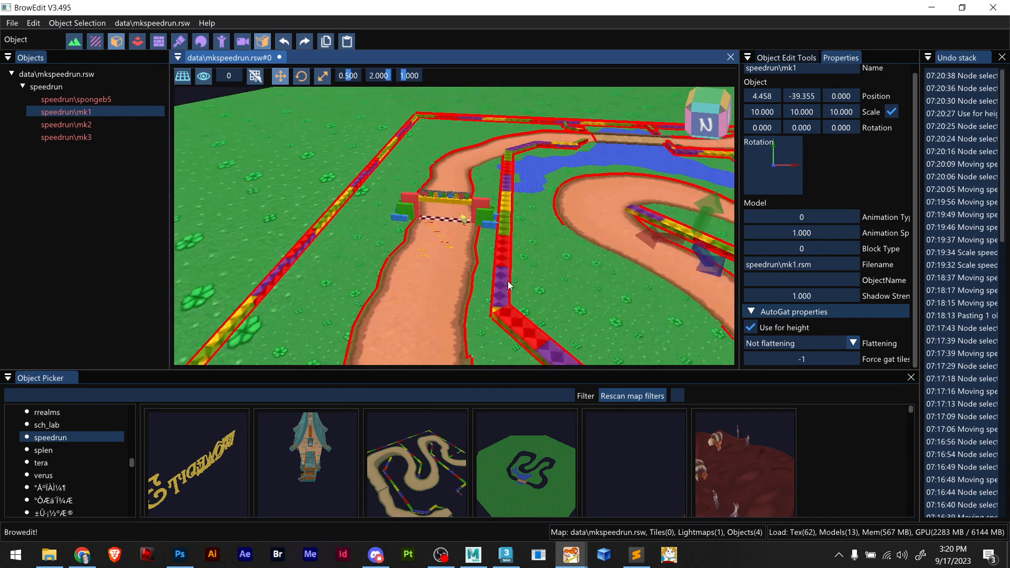
scroll(510, 285, "up", 4)
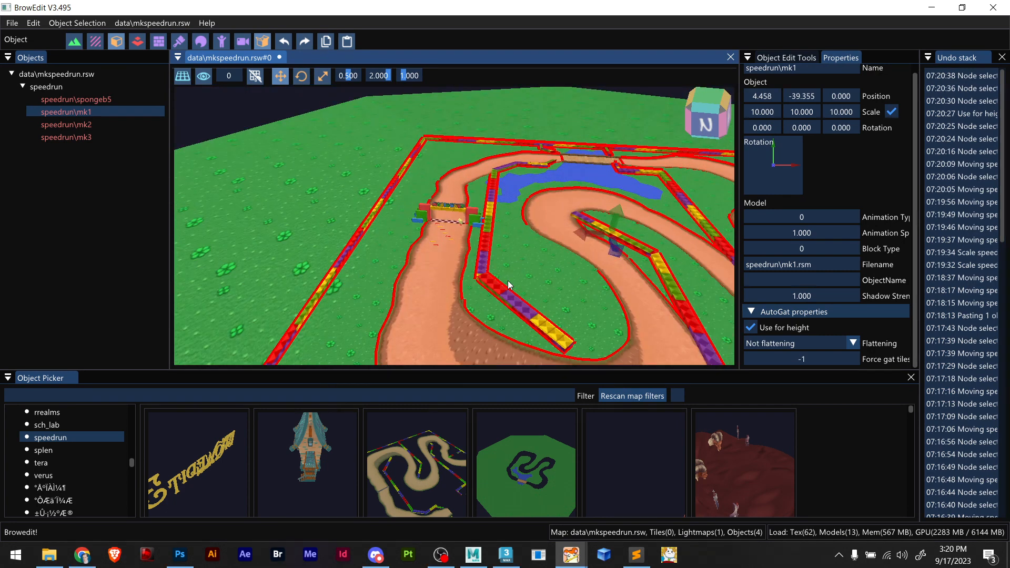
left_click(137, 41)
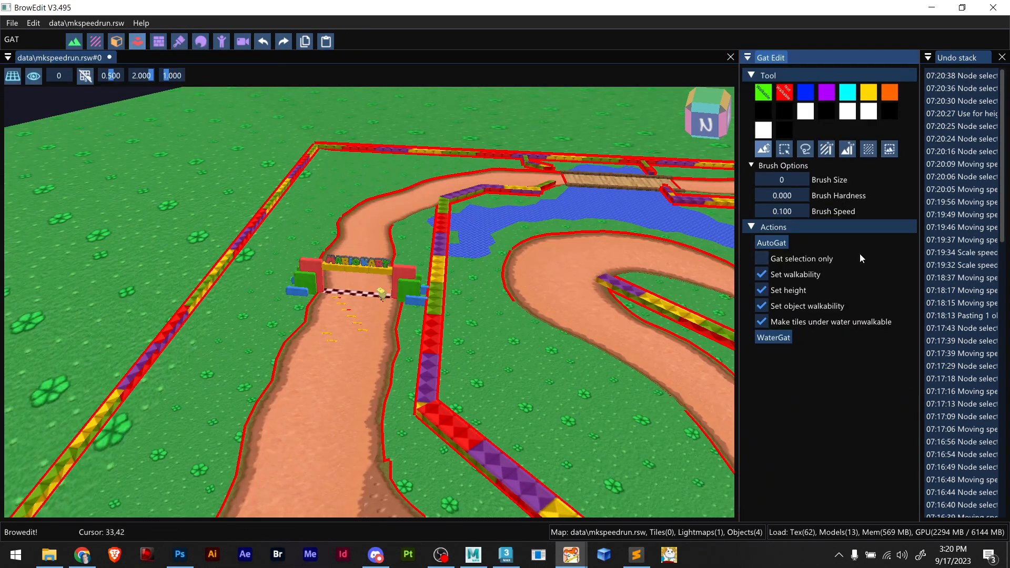
left_click(765, 245)
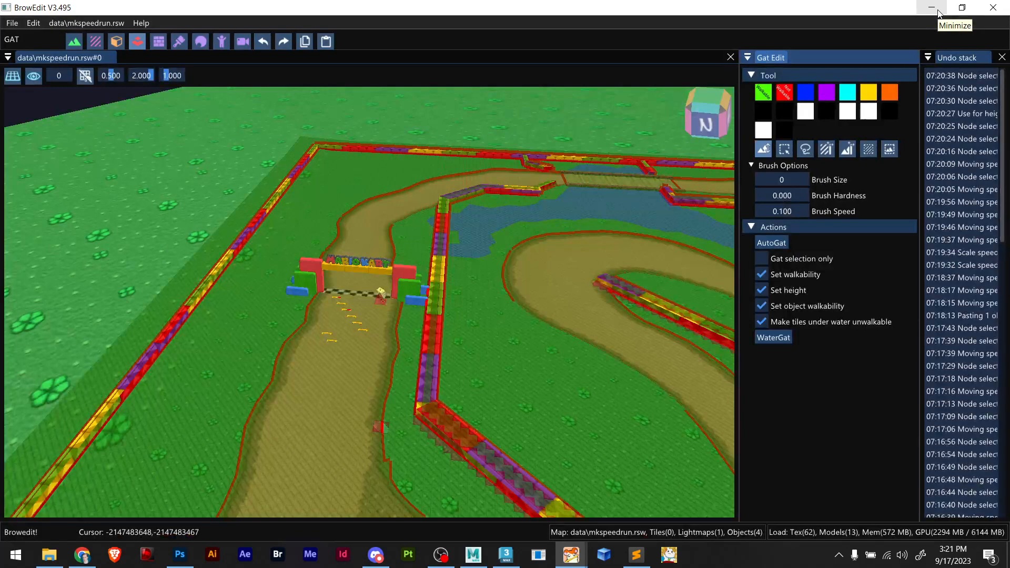
Check the generated gat around the finish line and across the track, and save the mkspeedrun map
scroll(305, 374, "up", 5)
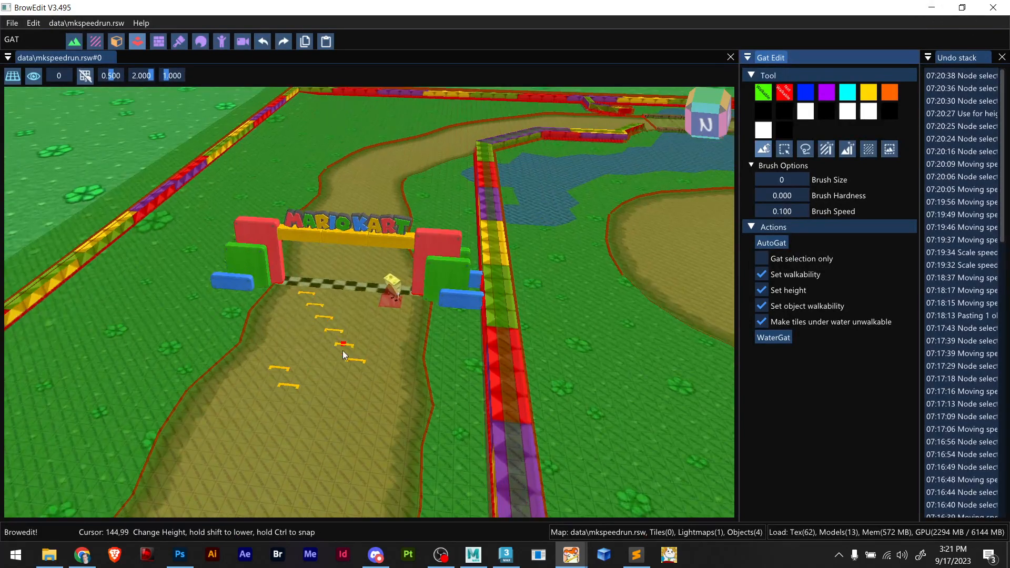
scroll(343, 351, "up", 2)
scroll(353, 355, "down", 10)
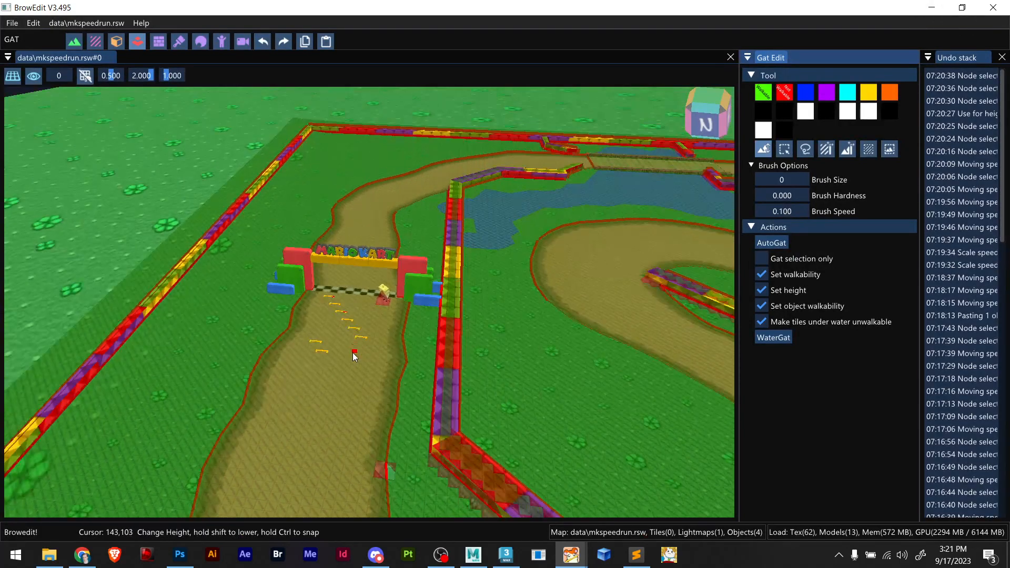
scroll(405, 353, "down", 4)
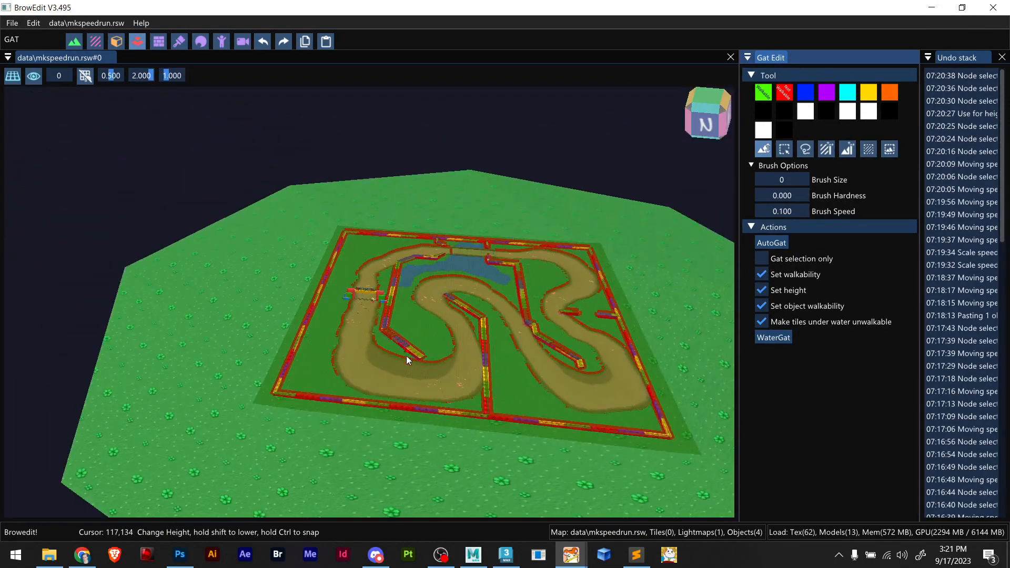
scroll(356, 367, "up", 5)
scroll(362, 366, "down", 2)
scroll(362, 367, "down", 1)
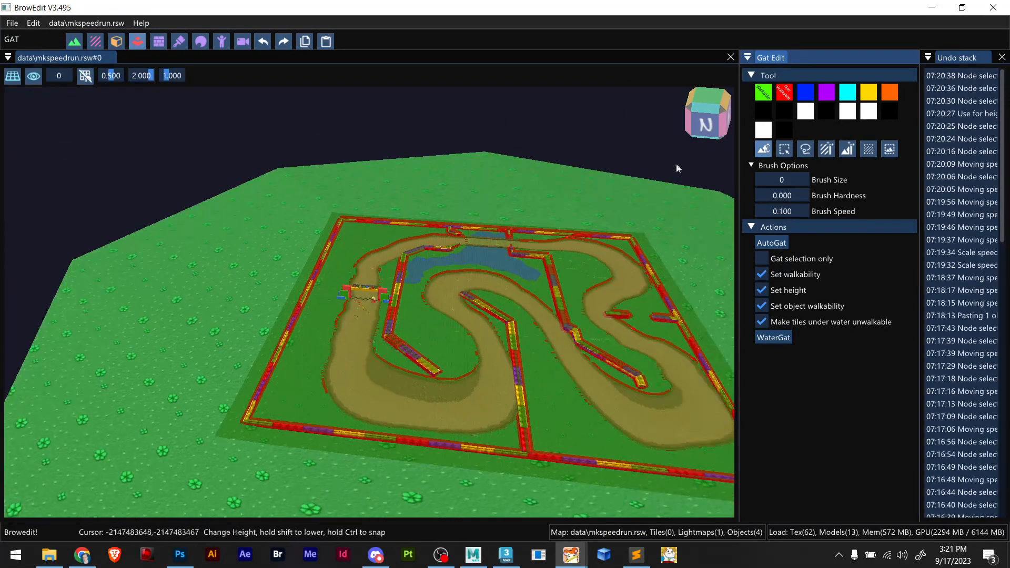
left_click(12, 23)
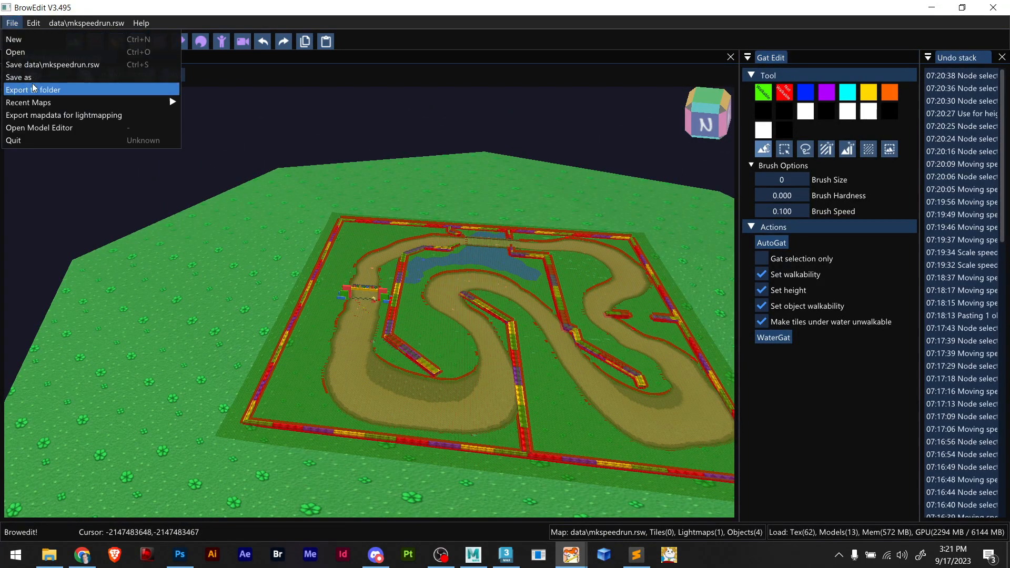
left_click(36, 66)
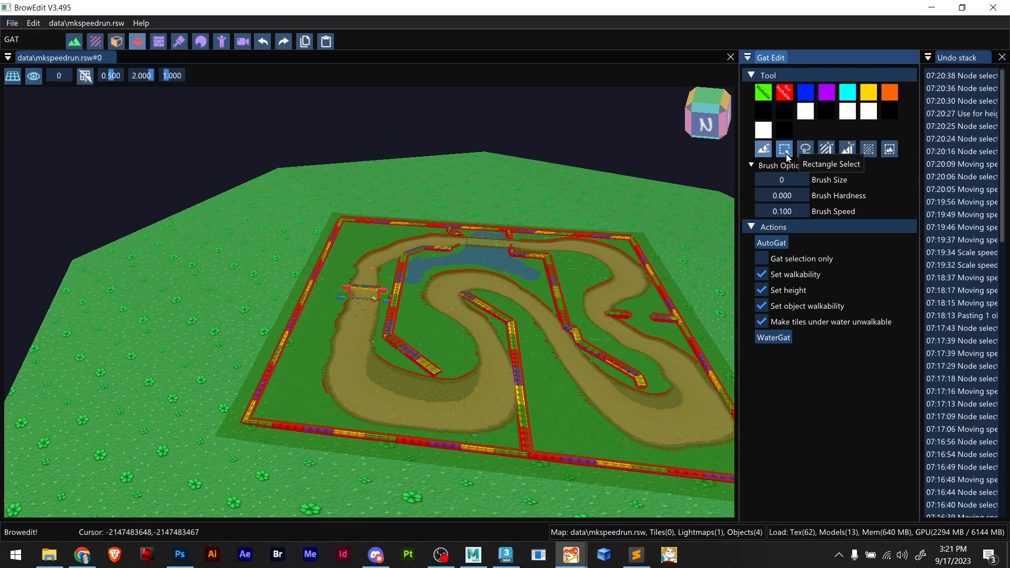
Paint the map's gat tiles as not walkable with a brush size of 85
left_click(780, 98)
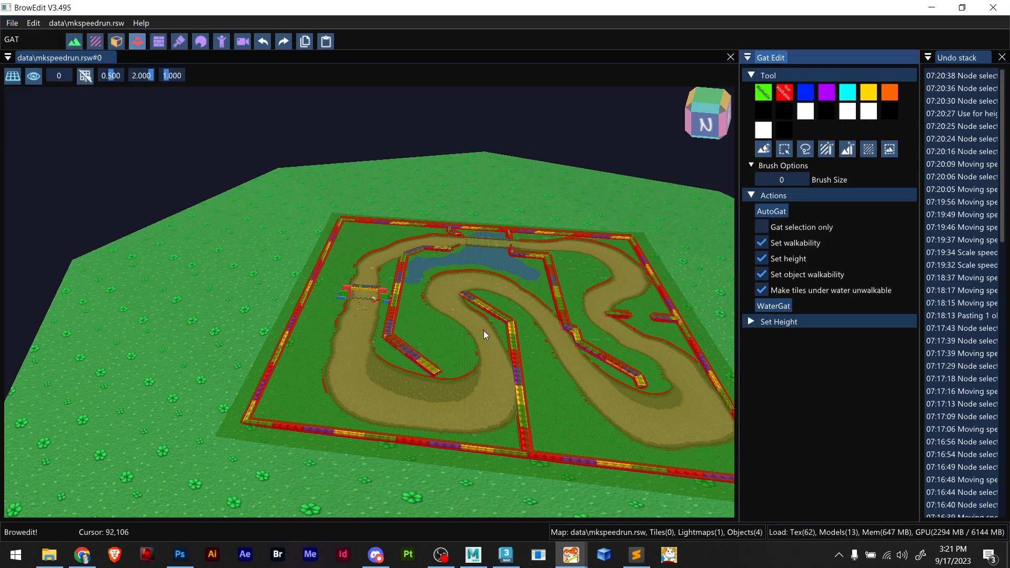
key("plus")
key("plus")
key("plus")
key("plus")
key("plus")
key("plus")
key("plus")
key("plus")
key("plus")
key("plus")
key("plus")
key("plus")
key("plus")
key("plus")
key("plus")
key("plus")
key("plus")
key("plus")
key("plus")
key("plus")
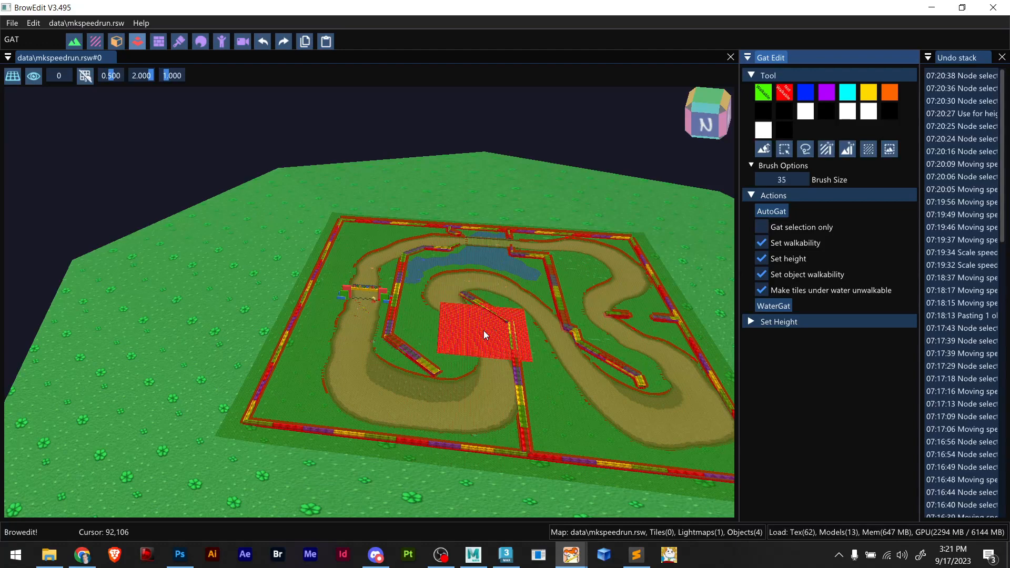
key("plus")
key("plus")
key("plus")
key("plus")
key("plus")
key("plus")
key("plus")
key("plus")
key("plus")
key("plus")
key("plus")
key("plus")
key("plus")
key("plus")
key("plus")
key("plus")
key("plus")
key("plus")
key("plus")
key("plus")
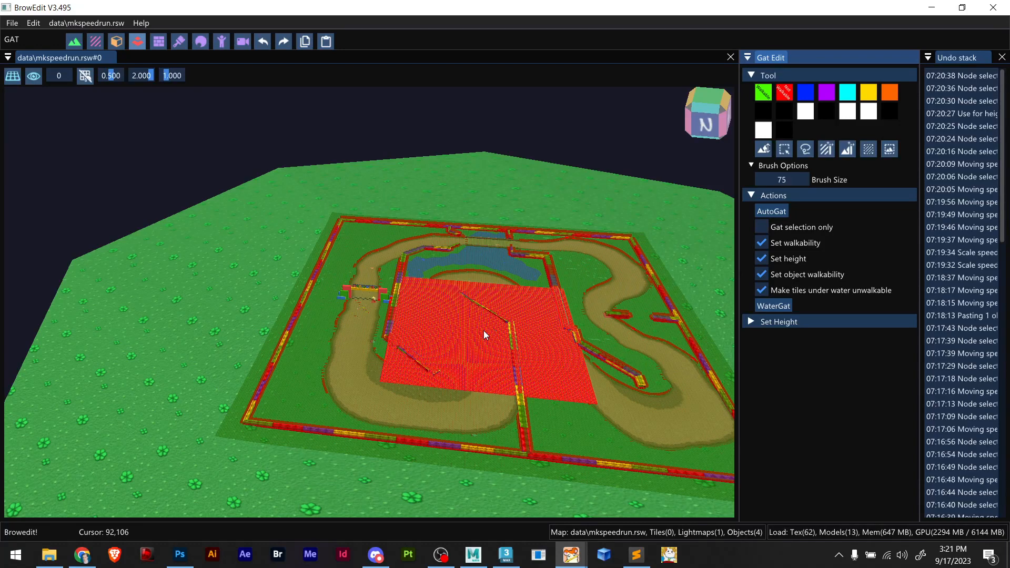
mouse_move(385, 238)
left_mouse_down()
mouse_move(554, 300)
mouse_move(586, 254)
mouse_move(516, 325)
mouse_move(615, 344)
mouse_move(645, 407)
mouse_move(440, 375)
mouse_move(428, 337)
mouse_move(380, 378)
mouse_move(336, 337)
mouse_move(449, 391)
mouse_move(684, 273)
left_mouse_up()
Choose the Walkable gat type and reduce the brush size to 10 for painting near the finish line
left_click(773, 90)
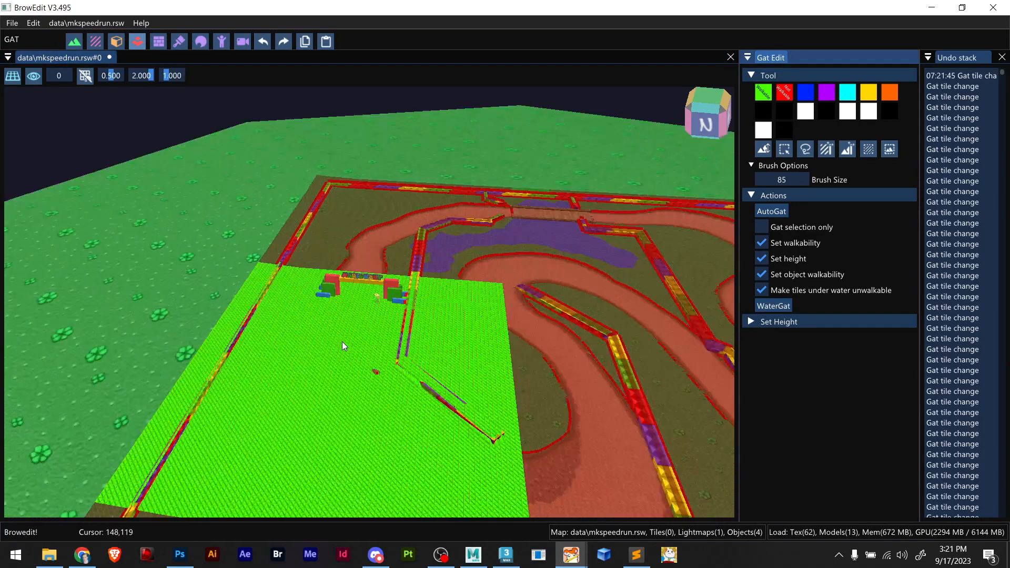
scroll(342, 342, "up", 3)
scroll(344, 341, "up", 5)
scroll(363, 358, "down", 5)
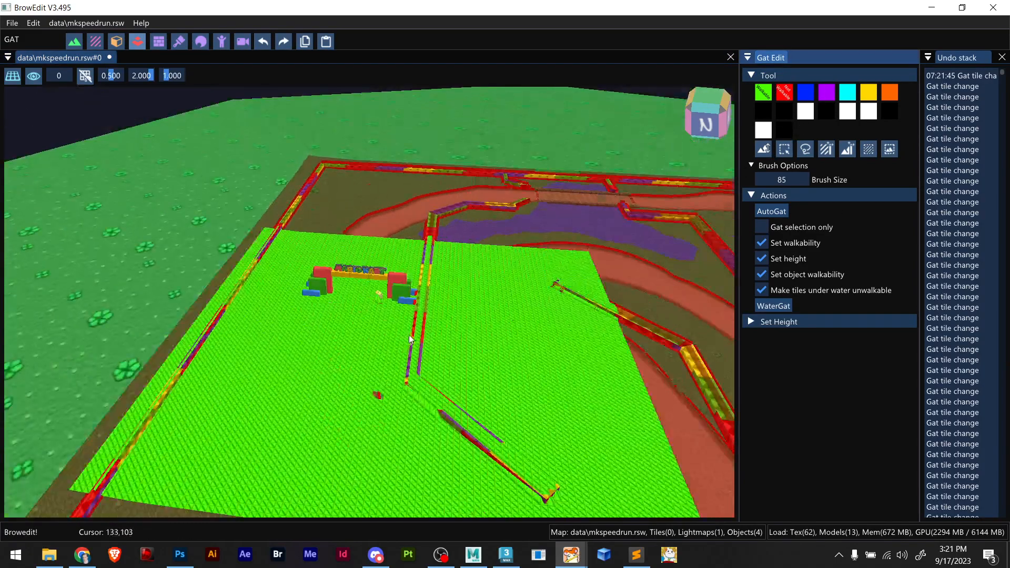
scroll(368, 363, "up", 8)
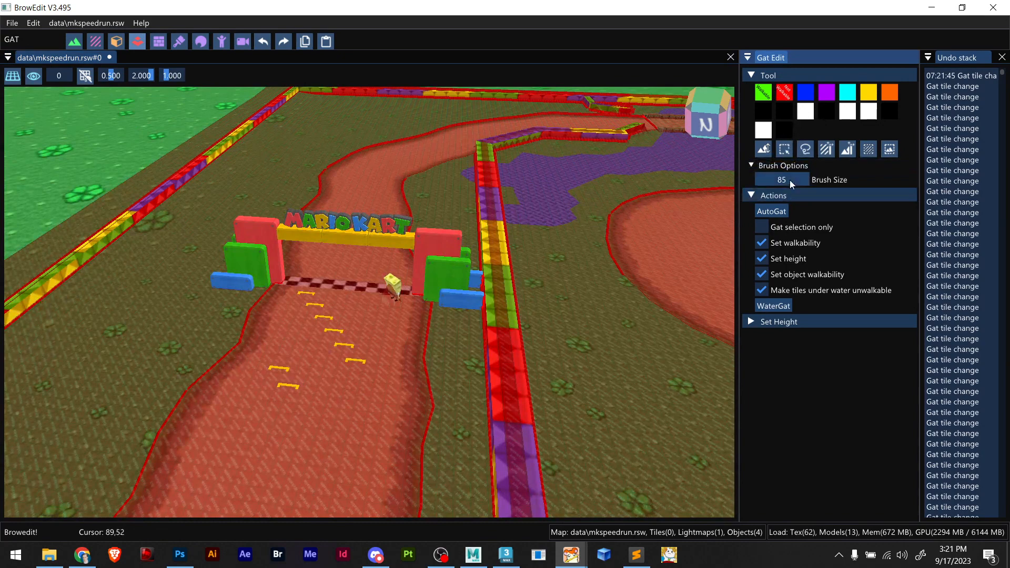
left_click_drag(790, 180, 735, 184)
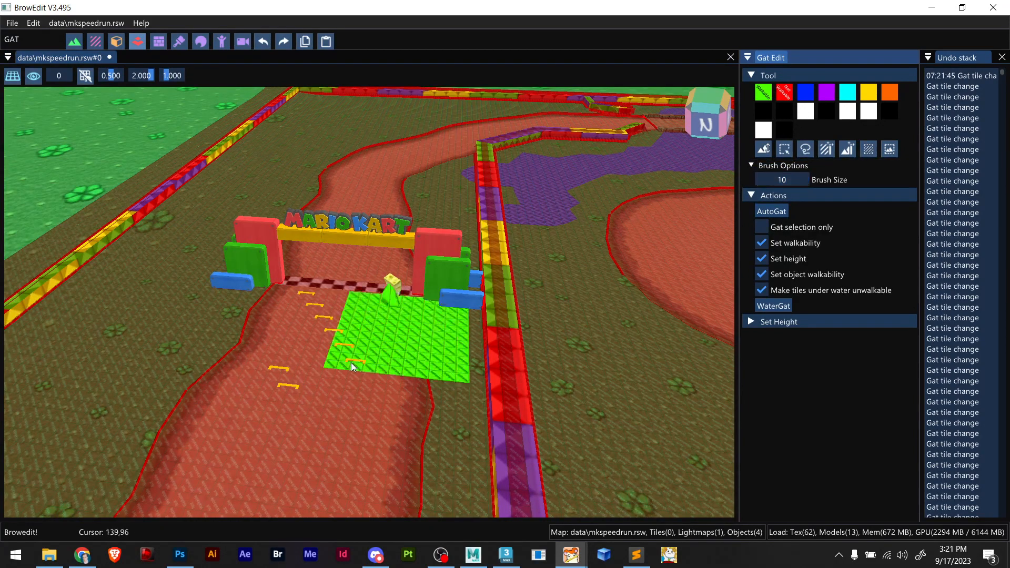
Delete the spongeb5 model standing at the finish line
scroll(326, 390, "up", 5)
scroll(332, 380, "down", 5)
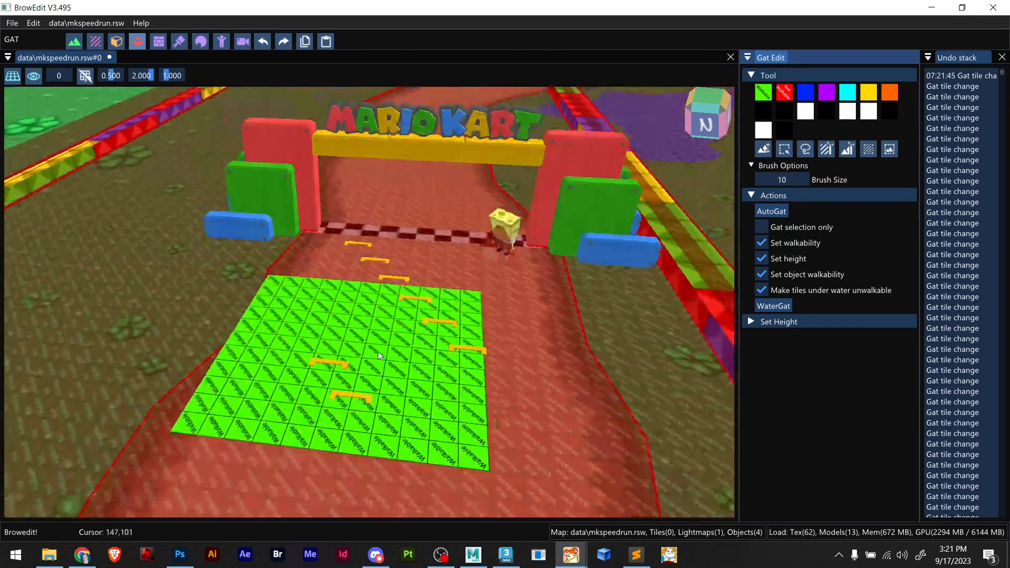
mouse_move(427, 331)
middle_mouse_down("shift")
mouse_move(462, 289)
mouse_move(442, 342)
mouse_move(441, 316)
middle_mouse_up("shift")
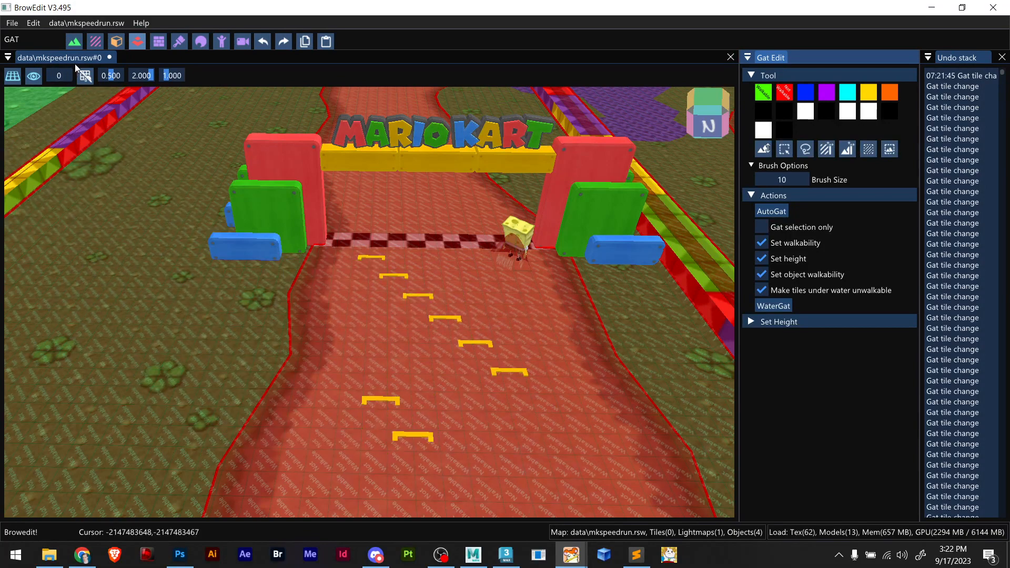
left_click(117, 42)
left_click(550, 192)
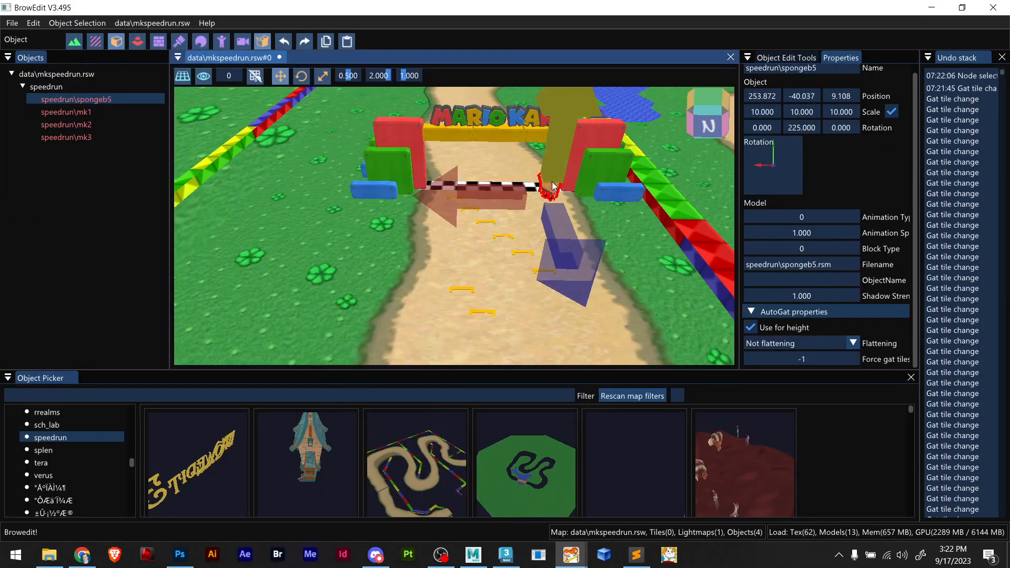
key("Delete")
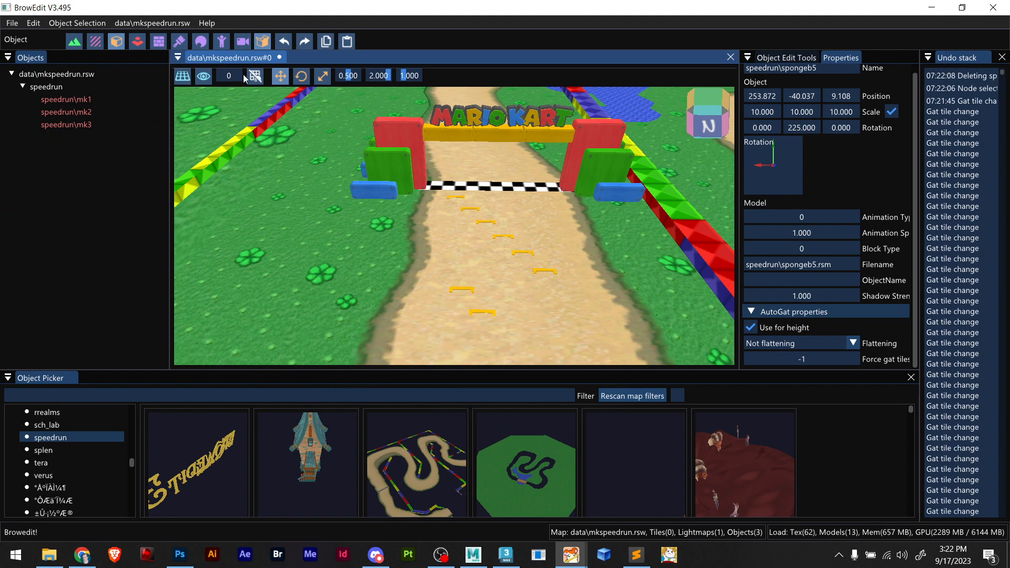
Return to gat editing and inspect the raised tile where spongeb5 stood at the finish line
left_click(137, 41)
scroll(536, 220, "up", 6)
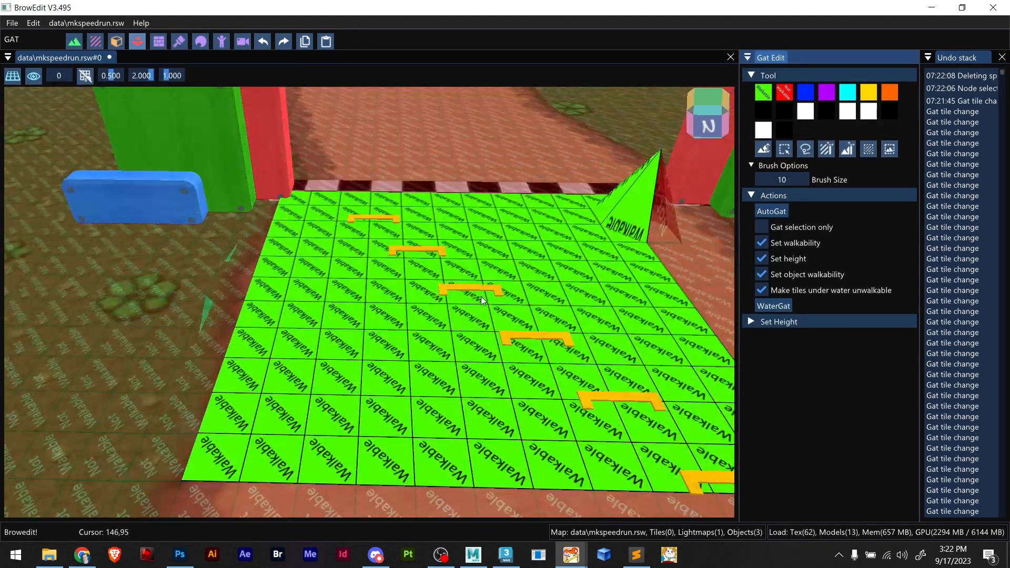
middle_click_drag(481, 301, 389, 310)
mouse_move(180, 241)
middle_mouse_down()
mouse_move(206, 245)
mouse_move(197, 244)
middle_mouse_up()
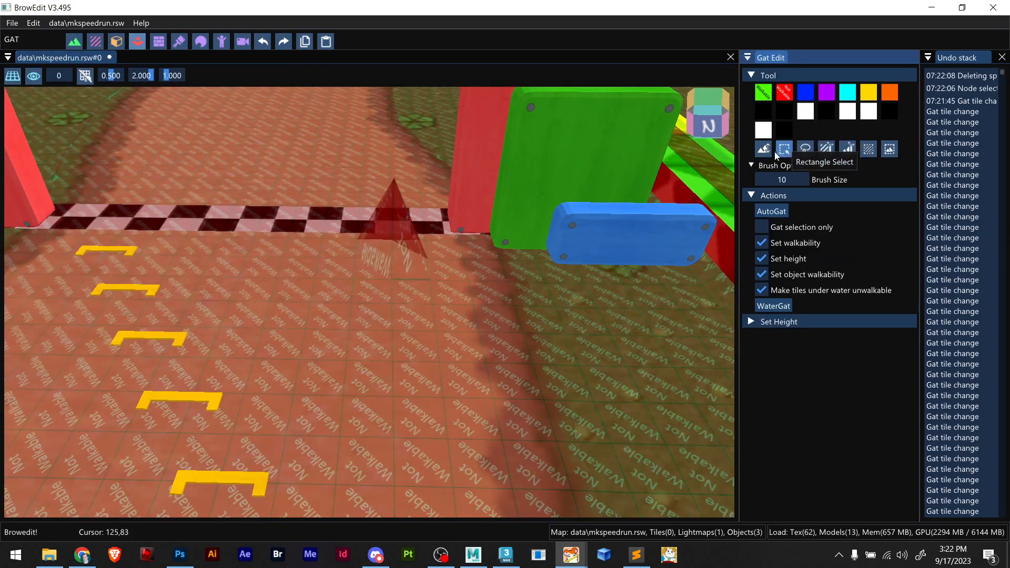
left_click(564, 261)
left_click(337, 284)
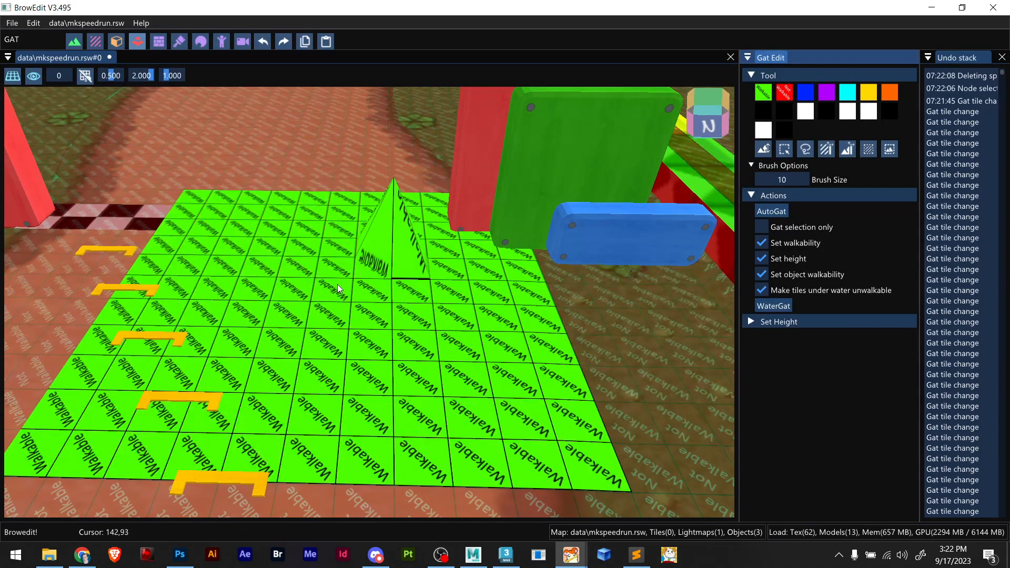
key("ctrl+z")
key("ctrl+z")
key("ctrl+z")
key("ctrl+z")
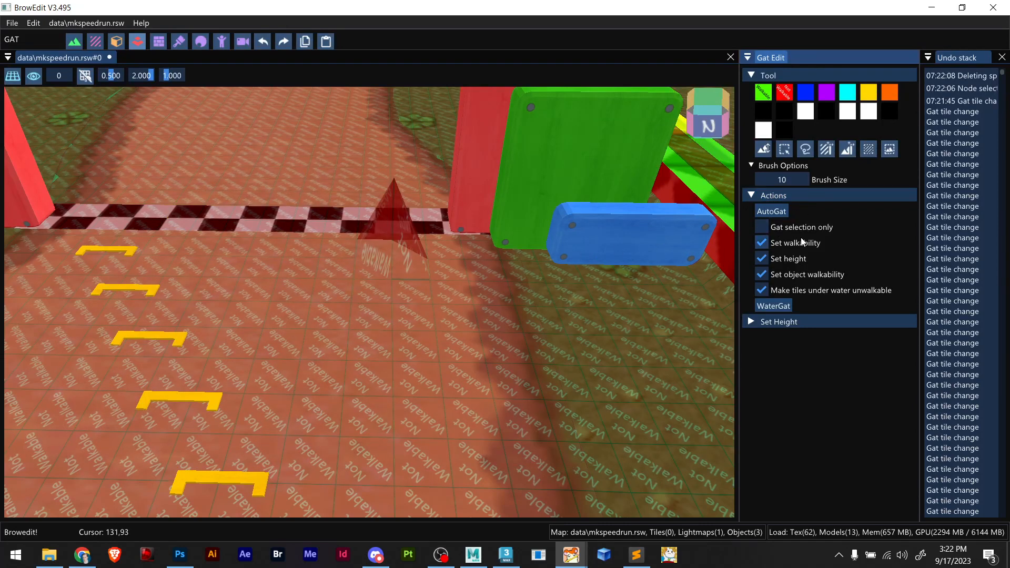
Recalculate the whole map's gat with AutoGat, now without the spongeb5 model, and check it across the track
left_click(771, 211)
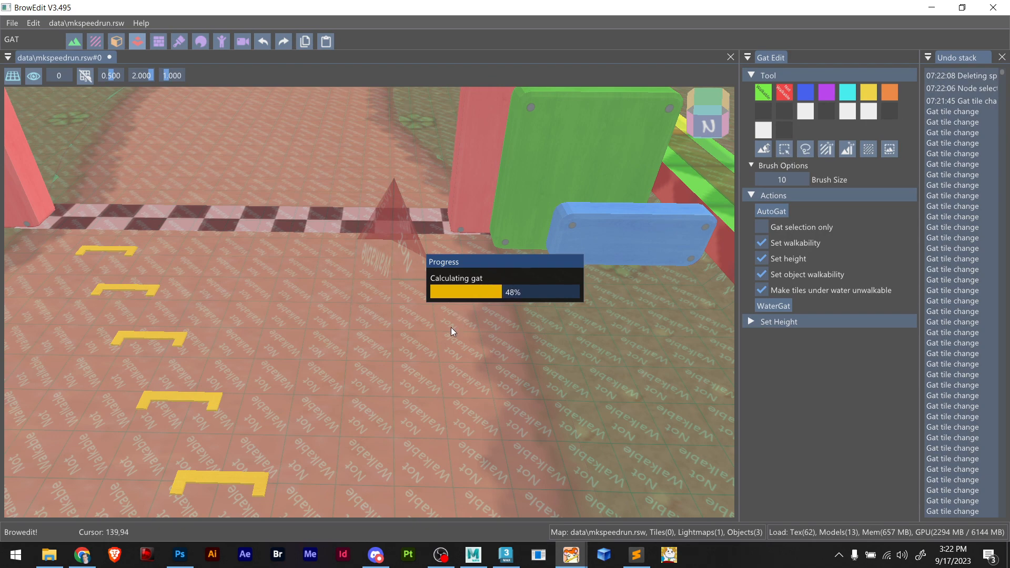
scroll(450, 327, "down", 10)
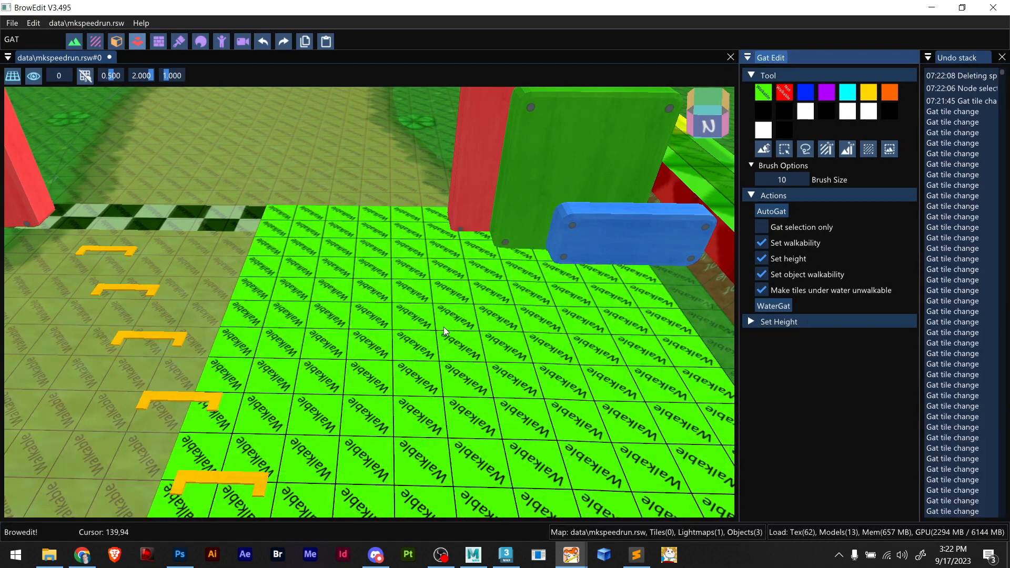
scroll(371, 303, "down", 5)
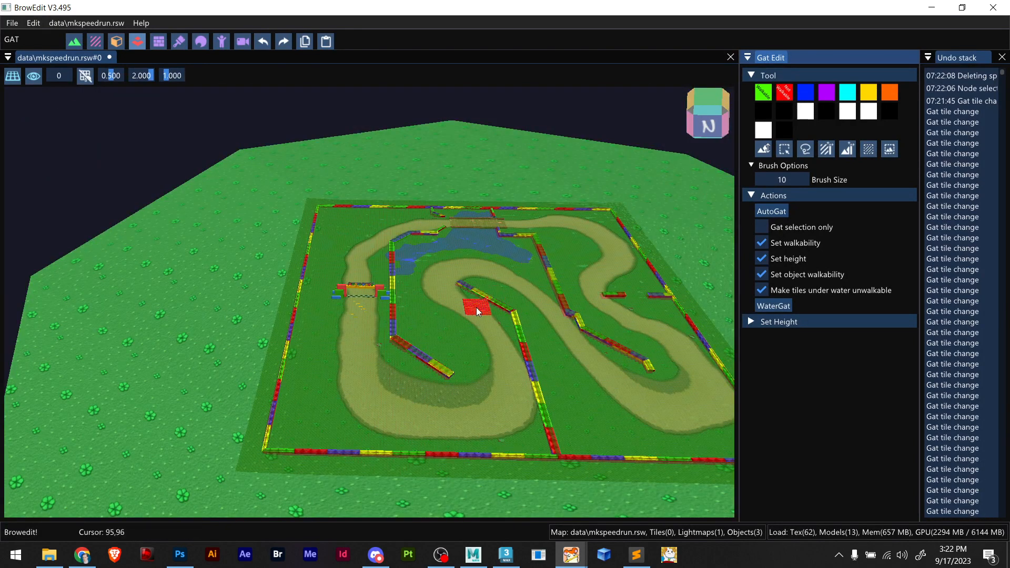
Set the brush size to 74 and paint all gat tiles across the track and terrain as not walkable
key("plus")
key("plus")
key("plus")
key("plus")
key("plus")
key("plus")
key("plus")
key("plus")
key("plus")
key("plus")
key("plus")
key("plus")
key("plus")
key("plus")
key("plus")
key("plus")
key("plus")
key("plus")
key("plus")
key("plus")
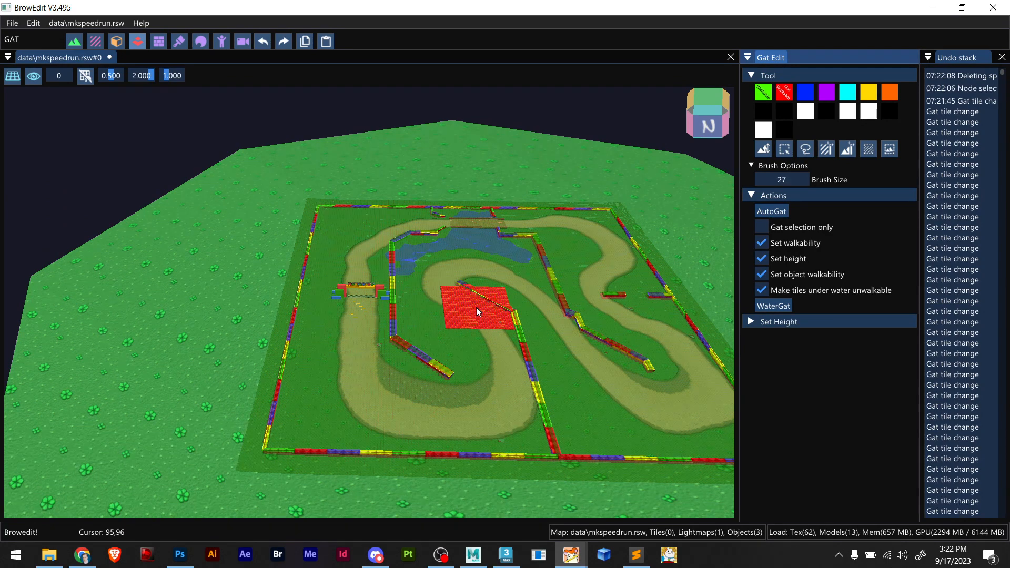
key("plus")
key("plus")
key("plus")
key("plus")
key("plus")
key("plus")
key("plus")
key("plus")
key("plus")
key("plus")
key("plus")
key("plus")
key("plus")
key("plus")
key("plus")
key("plus")
key("plus")
key("plus")
key("plus")
key("plus")
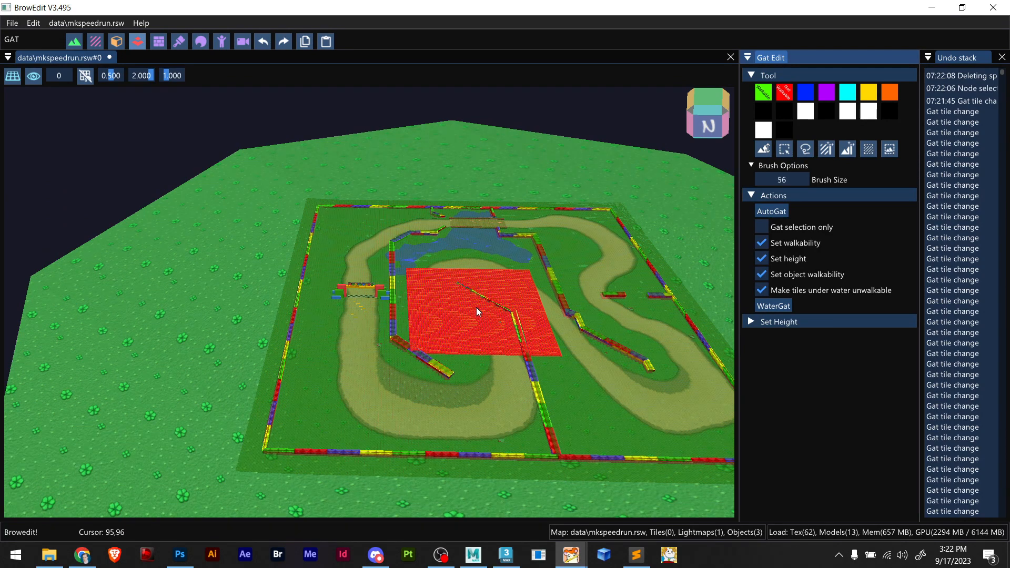
key("plus")
key("plus")
key("plus")
key("plus")
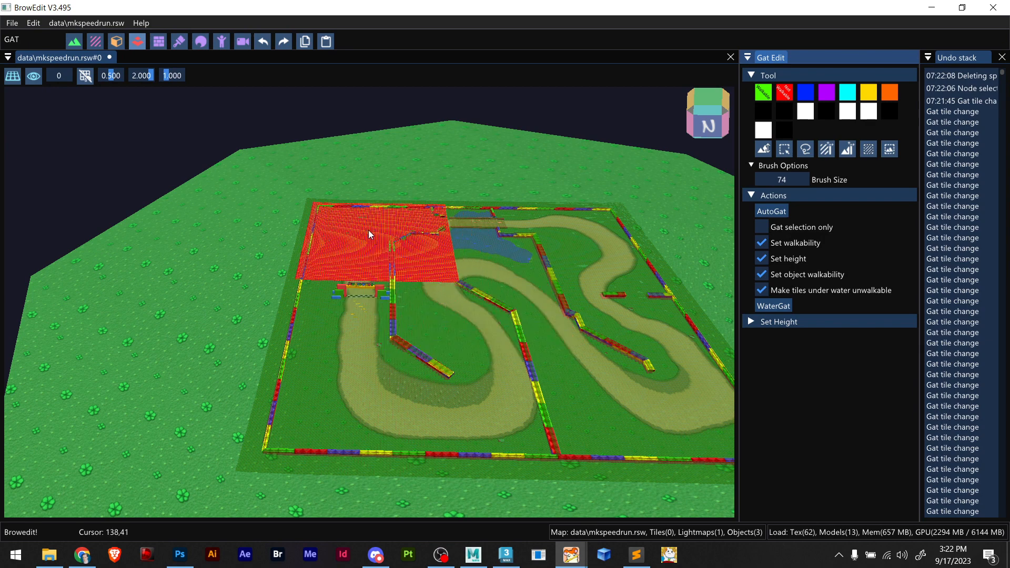
mouse_move(305, 431)
left_mouse_down()
mouse_move(550, 440)
mouse_move(650, 415)
left_mouse_up()
middle_click_drag(624, 404, 541, 404)
mouse_move(613, 412)
left_mouse_down()
mouse_move(523, 211)
mouse_move(556, 226)
mouse_move(393, 232)
mouse_move(367, 336)
mouse_move(468, 363)
mouse_move(402, 332)
mouse_move(462, 367)
mouse_move(501, 265)
mouse_move(387, 342)
left_mouse_up()
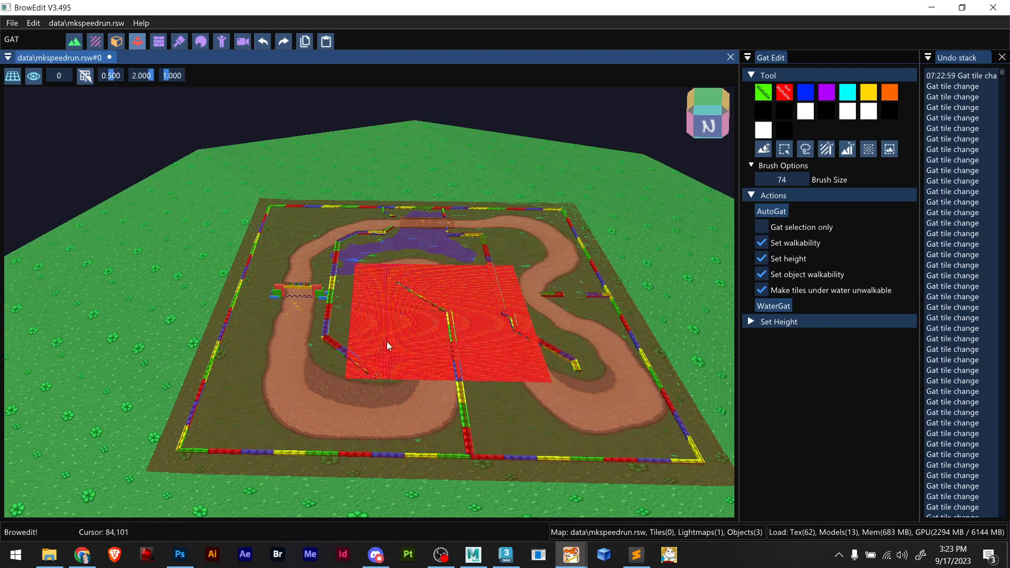
scroll(386, 342, "up", 9)
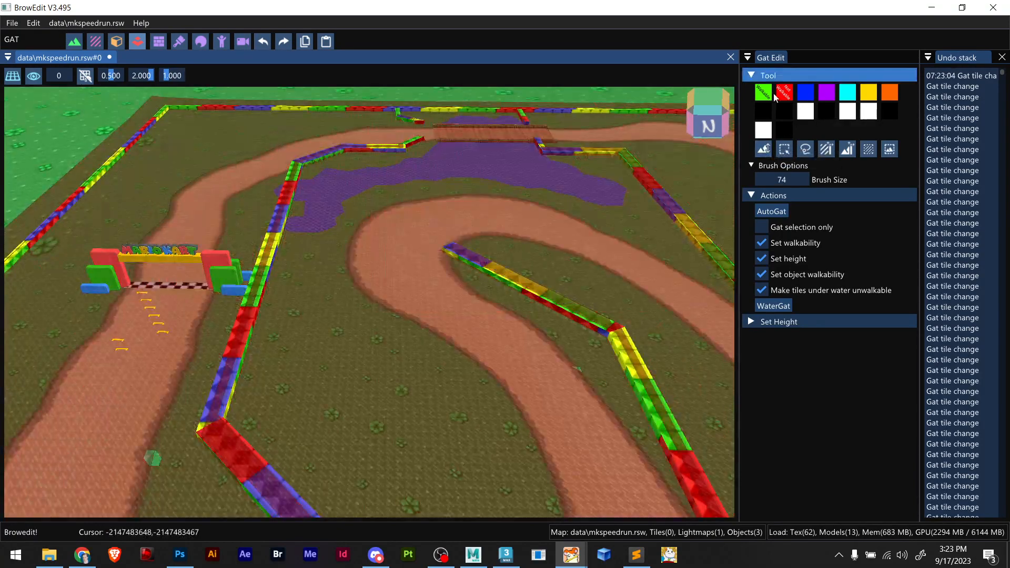
Choose the walkable tile type, set the brush size to 10 and paint the track stretch in front of the finish line
left_click(764, 92)
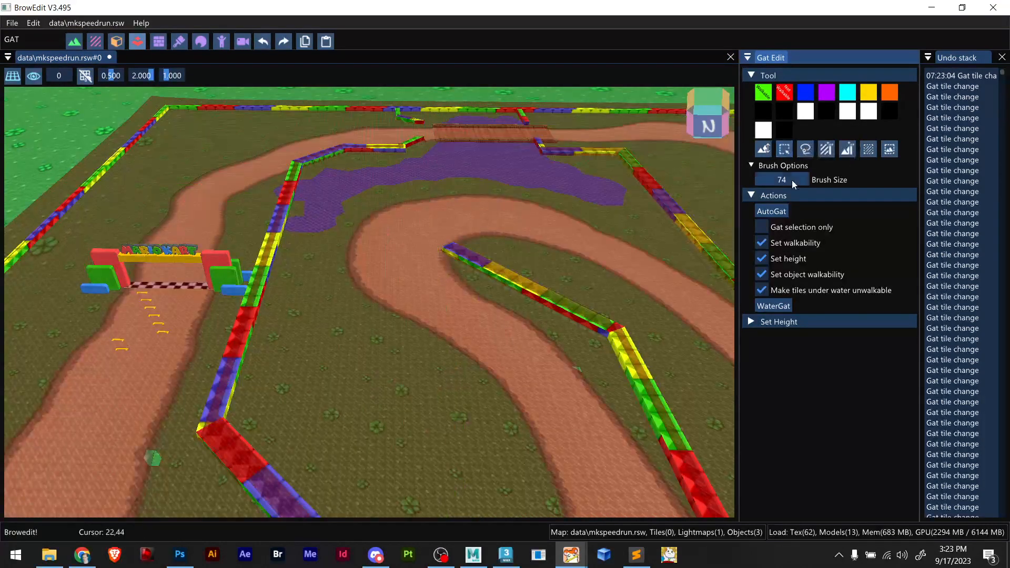
key("KP_7")
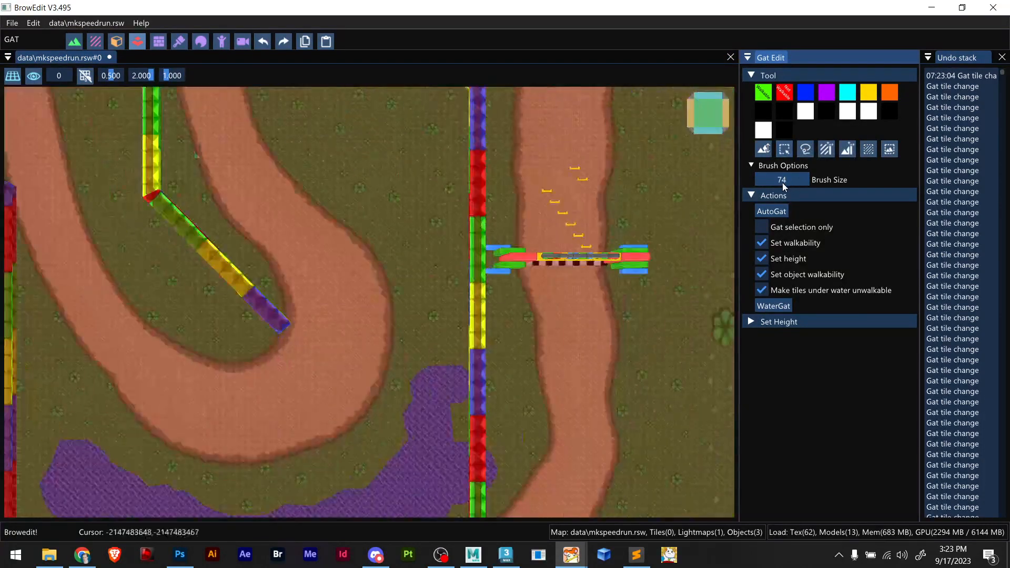
left_click(781, 182)
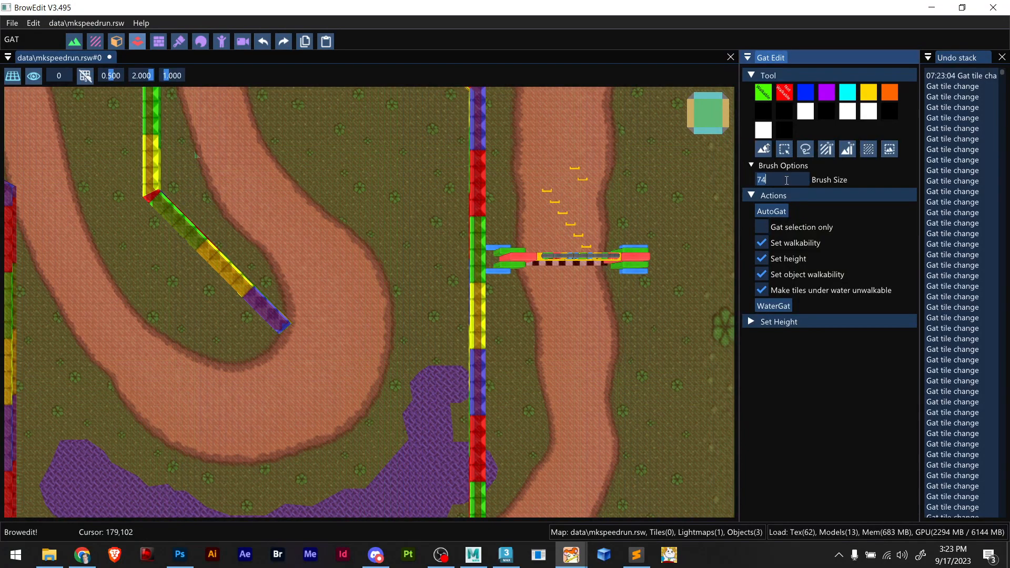
key("Return")
right_click_drag(503, 231, 340, 240)
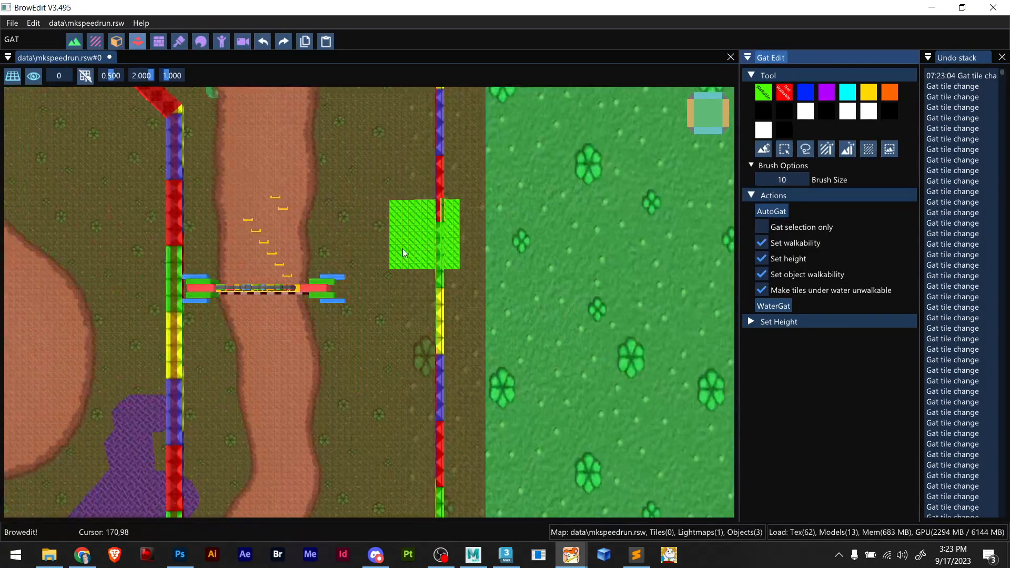
mouse_move(286, 287)
right_mouse_down("shift")
mouse_move(245, 238)
mouse_move(198, 241)
right_mouse_up("shift")
right_click_drag(265, 259, 324, 272, "shift")
scroll(529, 311, "up", 3)
mouse_move(528, 311)
right_mouse_down("shift")
mouse_move(462, 310)
mouse_move(432, 270)
mouse_move(449, 273)
mouse_move(416, 258)
right_mouse_up("shift")
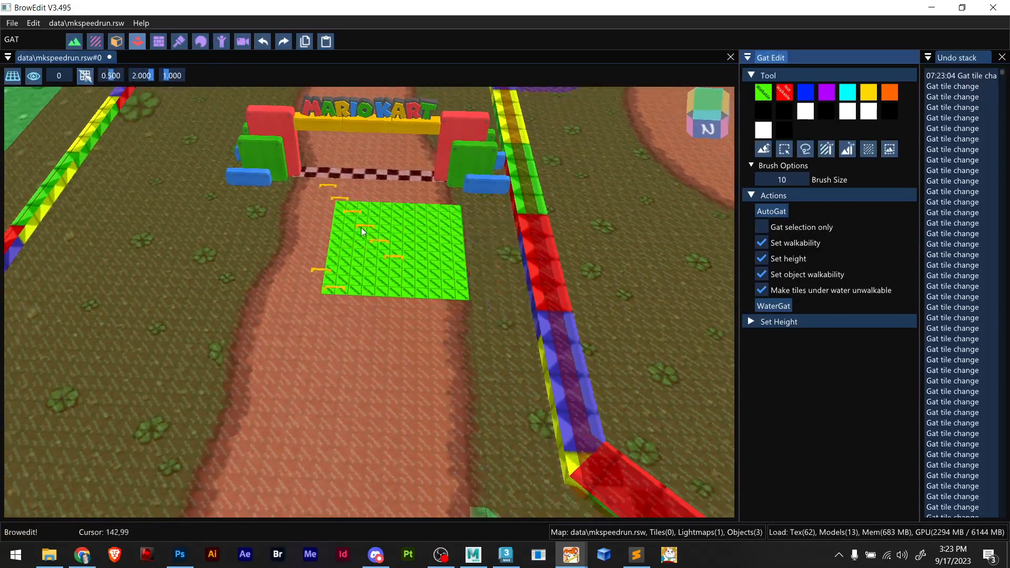
mouse_move(362, 215)
left_mouse_down()
mouse_move(366, 293)
mouse_move(382, 317)
mouse_move(344, 341)
mouse_move(342, 324)
mouse_move(324, 368)
left_mouse_up()
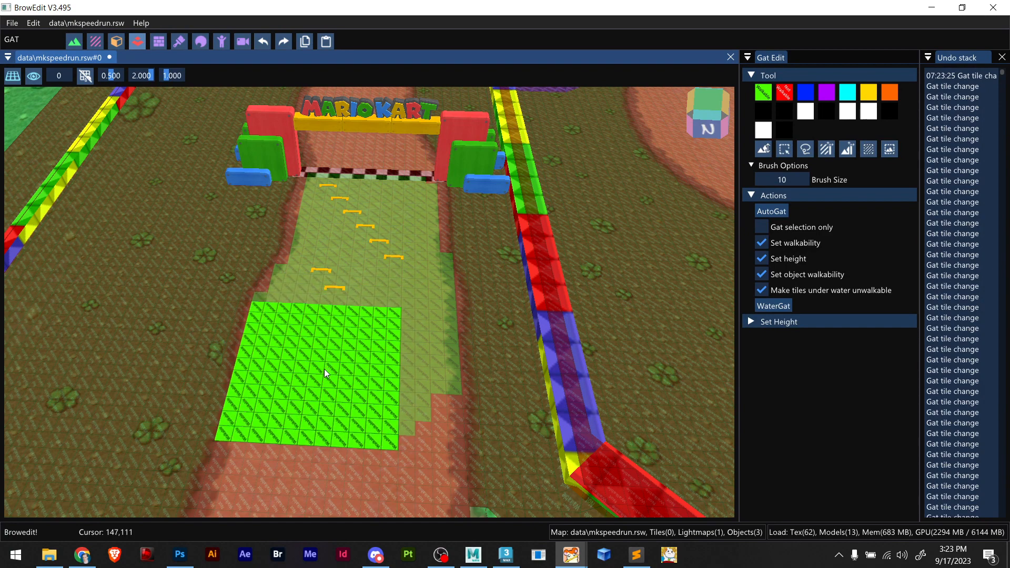
Continue painting walkable tiles down the straight and into the start of the wide bend
mouse_move(324, 368)
right_mouse_down()
mouse_move(352, 280)
mouse_move(342, 236)
mouse_move(326, 282)
right_mouse_up()
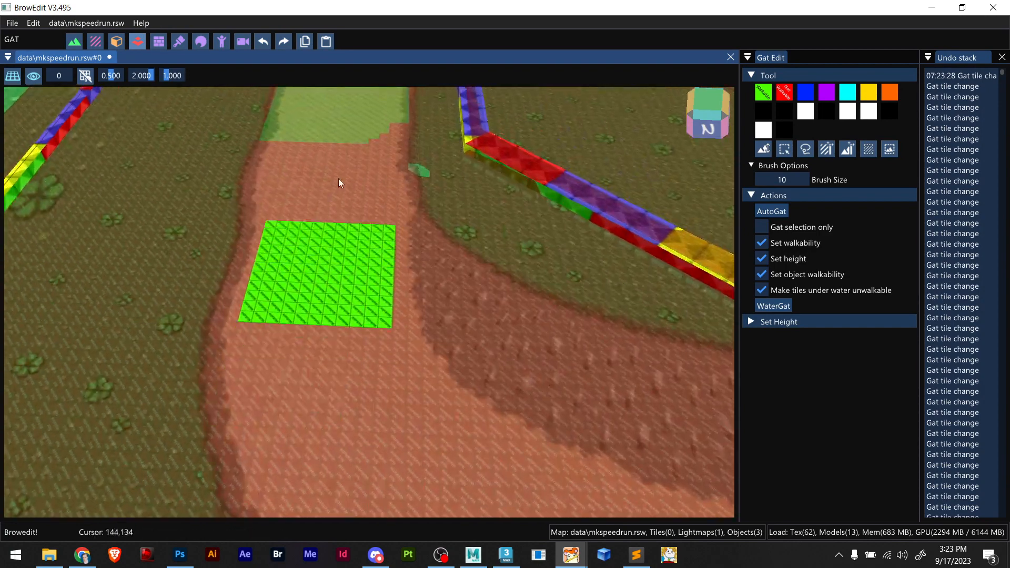
mouse_move(346, 165)
left_mouse_down()
mouse_move(310, 168)
mouse_move(319, 217)
mouse_move(309, 295)
mouse_move(345, 216)
mouse_move(363, 295)
mouse_move(369, 260)
left_mouse_up()
mouse_move(369, 260)
right_mouse_down()
mouse_move(294, 295)
mouse_move(353, 281)
mouse_move(383, 241)
mouse_move(323, 222)
right_mouse_up()
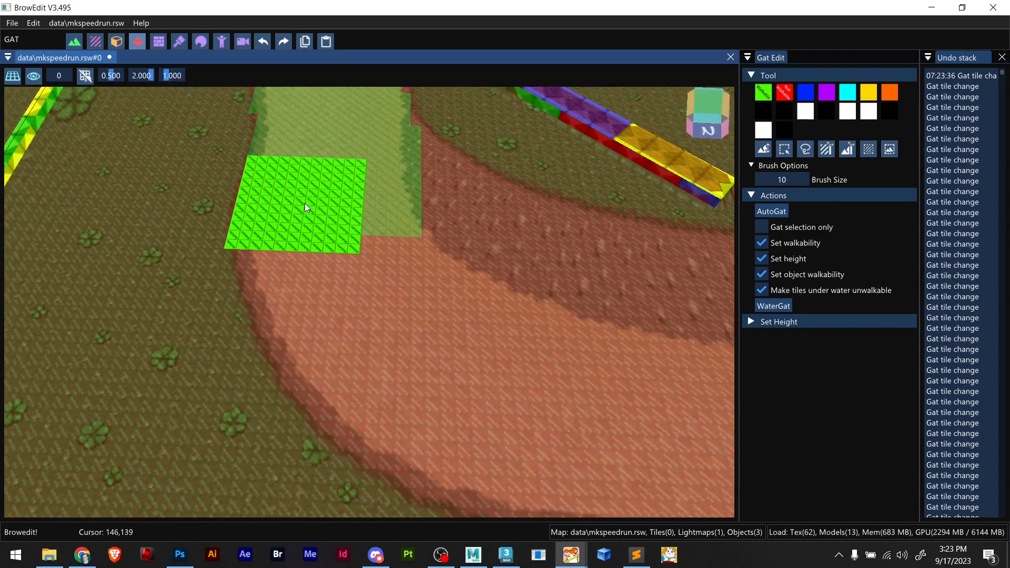
mouse_move(305, 203)
left_mouse_down()
mouse_move(345, 281)
mouse_move(402, 321)
mouse_move(513, 329)
mouse_move(425, 266)
mouse_move(375, 217)
mouse_move(354, 169)
mouse_move(468, 240)
mouse_move(551, 270)
mouse_move(608, 308)
mouse_move(618, 362)
mouse_move(607, 375)
left_mouse_up()
Paint the outer part of the wide bend walkable, following the track edge nearest the boundary wall
right_click_drag(607, 374, 402, 302)
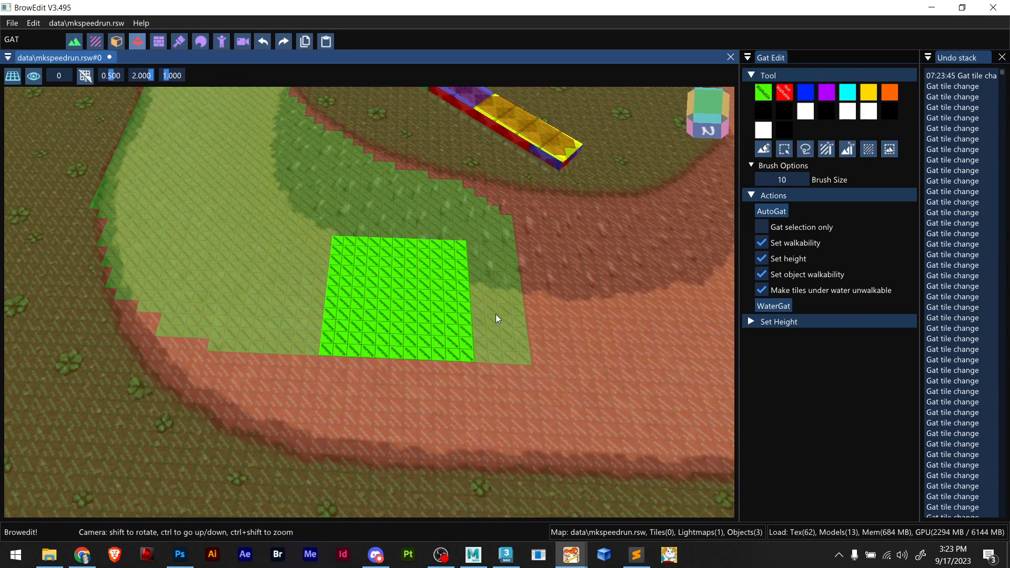
mouse_move(653, 468)
right_mouse_down()
mouse_move(538, 298)
mouse_move(644, 315)
right_mouse_up()
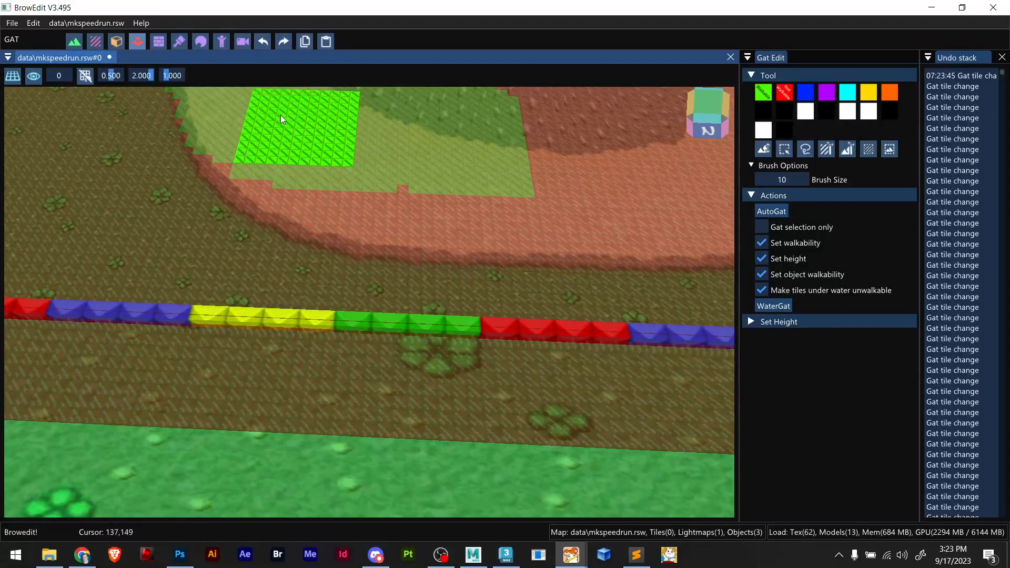
mouse_move(277, 145)
left_mouse_down()
mouse_move(376, 196)
mouse_move(495, 210)
mouse_move(595, 203)
left_mouse_up()
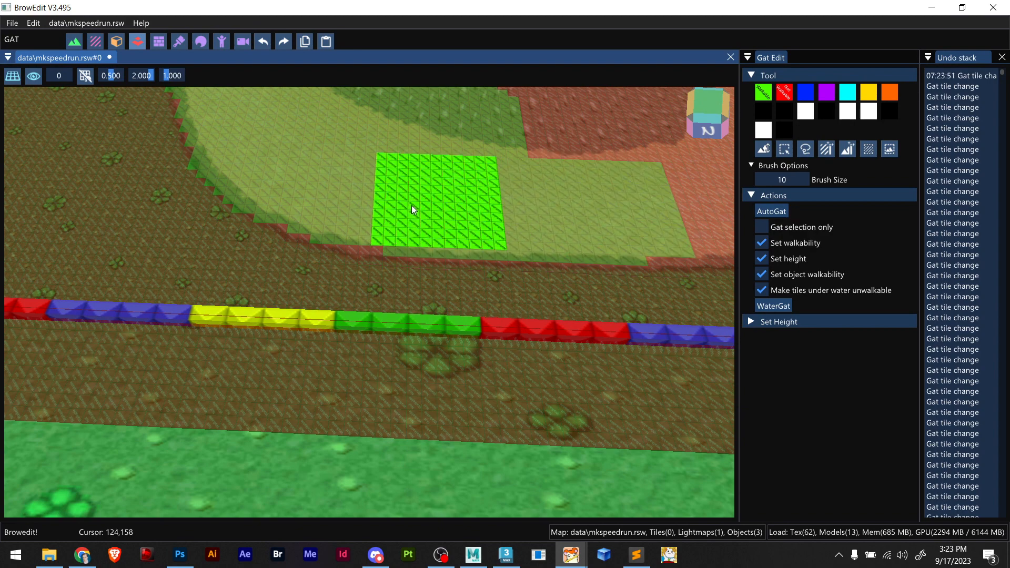
left_click(406, 209)
Paint walkable tiles around the far corner of the wide bend and into the narrower stretch beside the wall
mouse_move(573, 177)
right_mouse_down()
mouse_move(410, 211)
mouse_move(307, 260)
right_mouse_up()
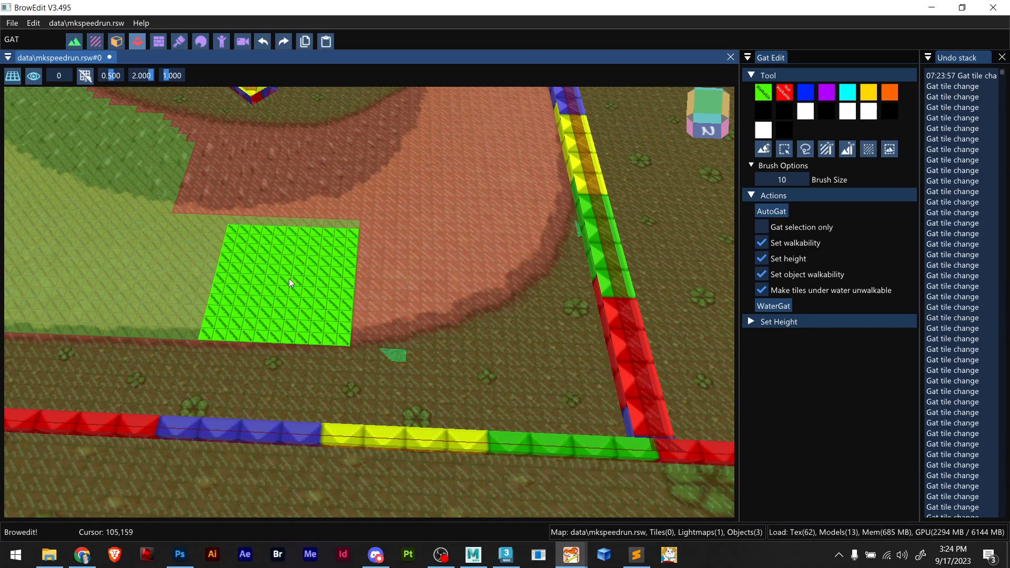
mouse_move(288, 279)
left_mouse_down()
mouse_move(382, 257)
mouse_move(482, 209)
mouse_move(505, 155)
mouse_move(495, 130)
left_mouse_up()
mouse_move(427, 185)
middle_mouse_down()
mouse_move(443, 212)
mouse_move(465, 206)
mouse_move(307, 301)
middle_mouse_up()
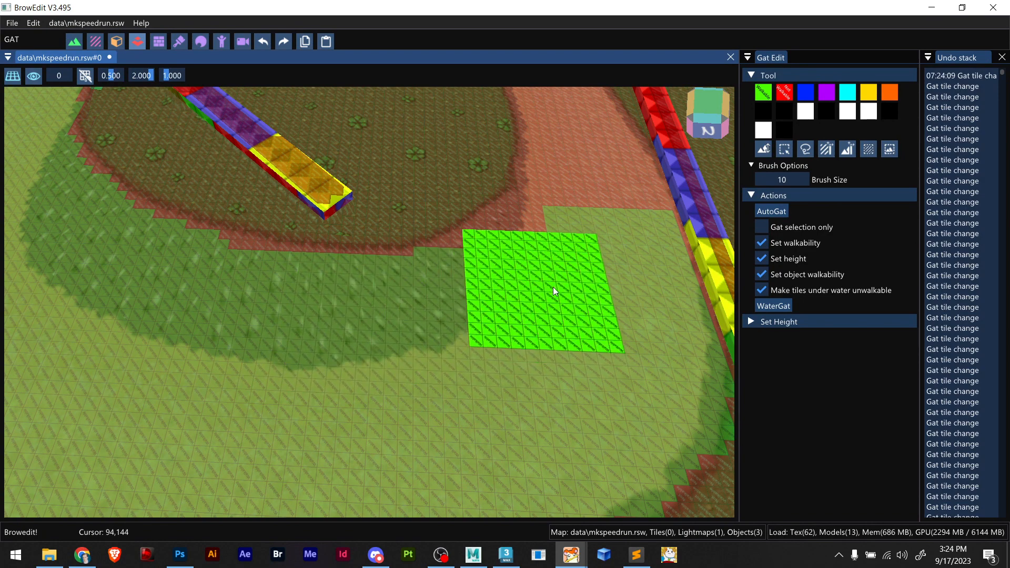
mouse_move(375, 235)
right_mouse_down()
mouse_move(349, 292)
mouse_move(339, 270)
mouse_move(366, 231)
mouse_move(356, 346)
right_mouse_up()
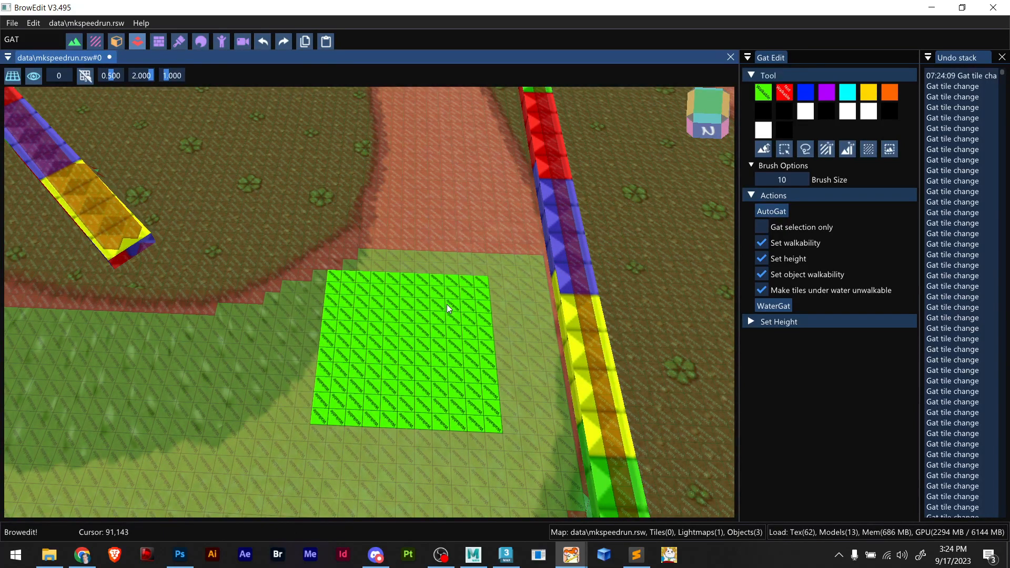
mouse_move(449, 287)
left_mouse_down()
mouse_move(465, 236)
mouse_move(450, 197)
left_mouse_up()
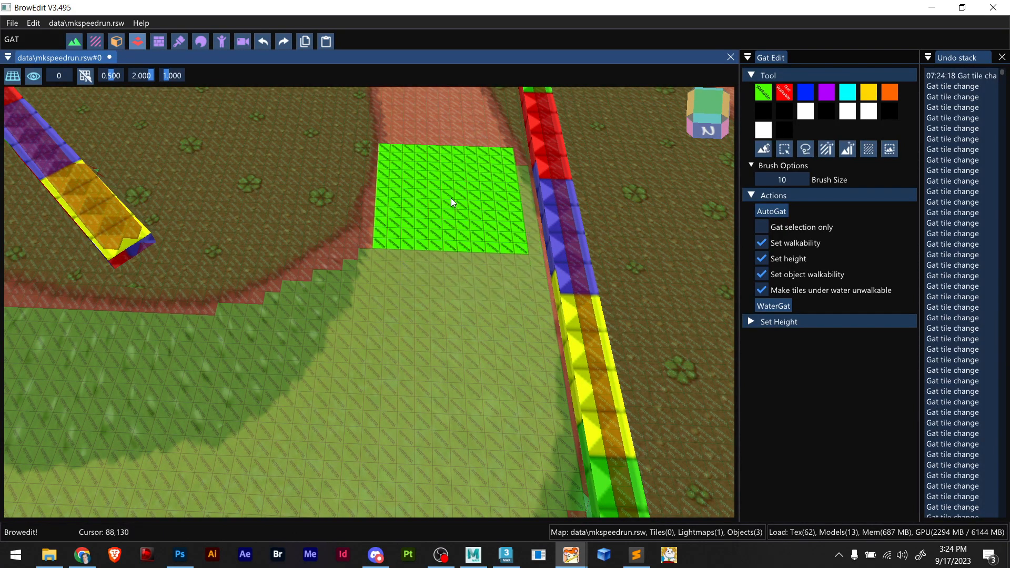
Reduce the brush size to 9 and paint the curved, narrower track stretch walkable up towards the hairpin
mouse_move(450, 198)
right_mouse_down()
mouse_move(440, 213)
mouse_move(450, 277)
right_mouse_up()
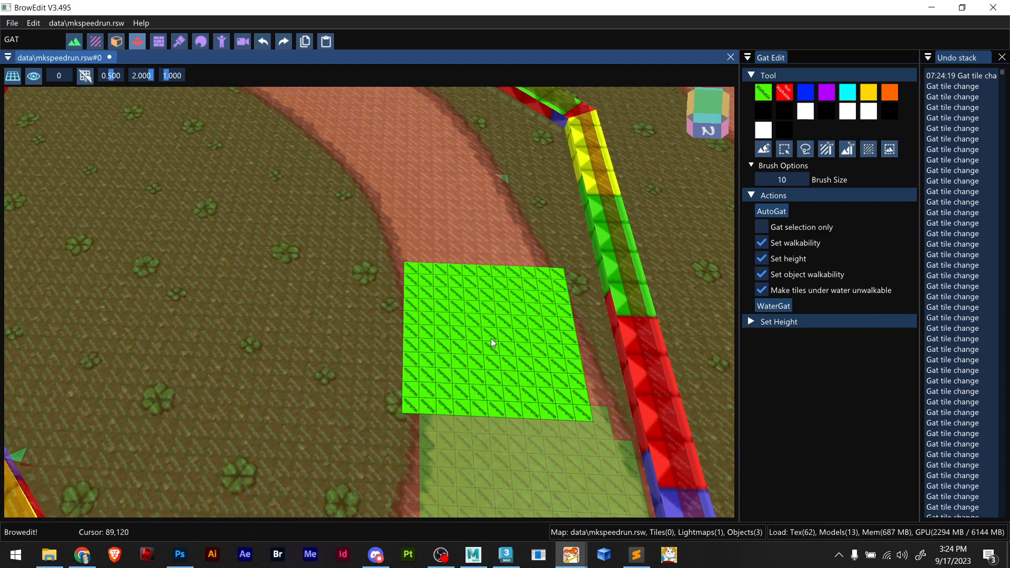
key("bracketleft")
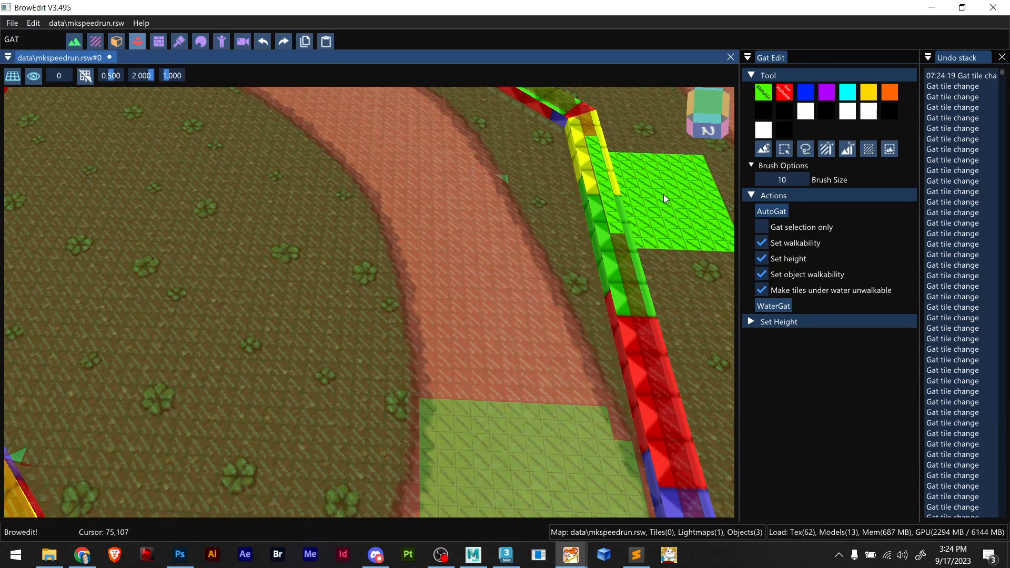
left_click_drag(507, 342, 449, 191)
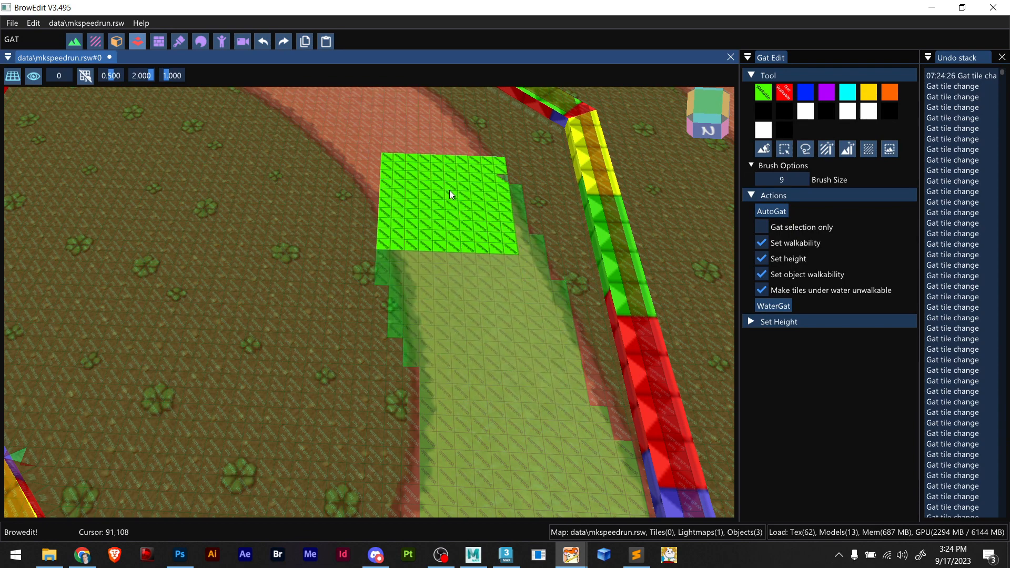
right_click_drag(425, 231, 438, 254)
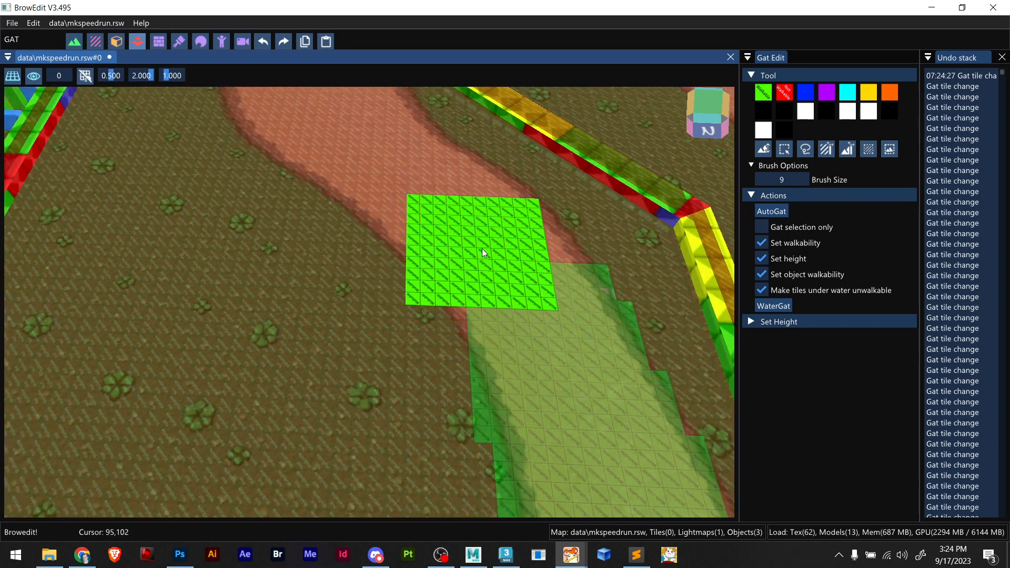
mouse_move(499, 234)
left_mouse_down()
mouse_move(439, 178)
mouse_move(346, 125)
left_mouse_up()
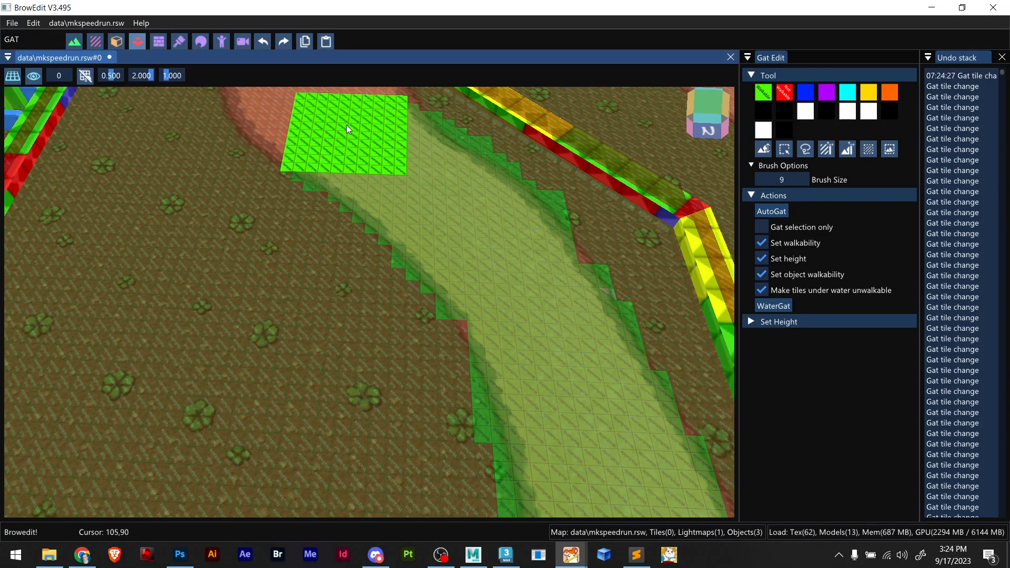
Undo the stray stroke at the hairpin entrance and paint the hairpin walkable around the tip of the inner wall
mouse_move(337, 130)
right_mouse_down()
mouse_move(374, 279)
mouse_move(370, 267)
right_mouse_up()
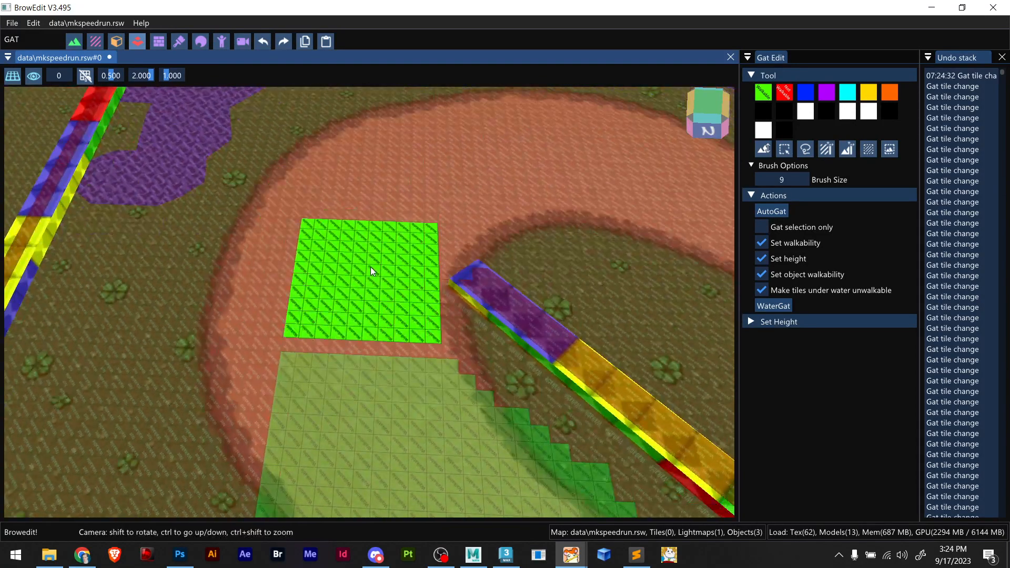
mouse_move(367, 331)
left_mouse_down()
mouse_move(348, 337)
mouse_move(365, 335)
left_mouse_up()
key("ctrl+z")
right_click_drag(365, 336, 354, 288)
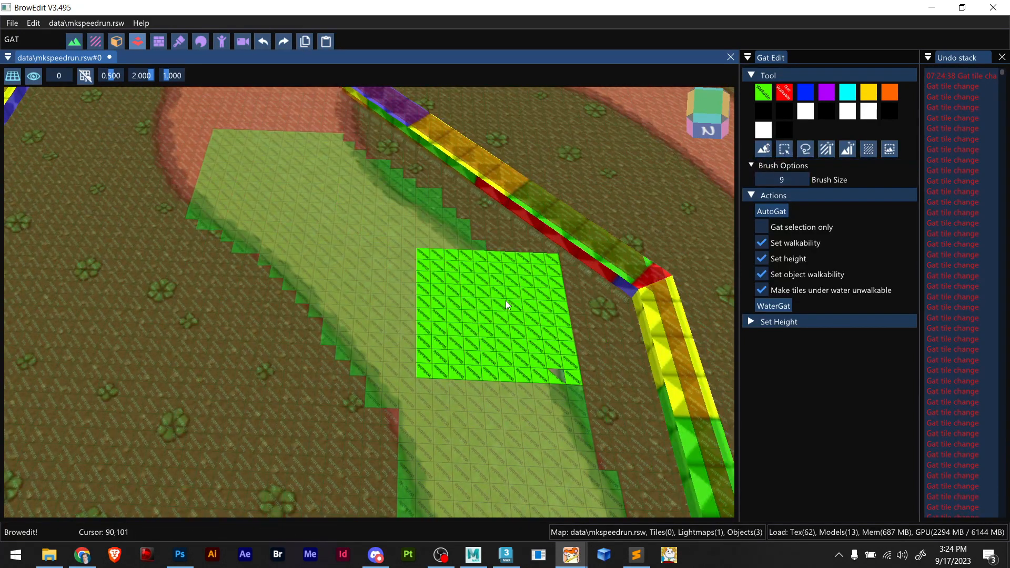
mouse_move(232, 216)
right_mouse_down()
mouse_move(250, 270)
mouse_move(279, 299)
right_mouse_up()
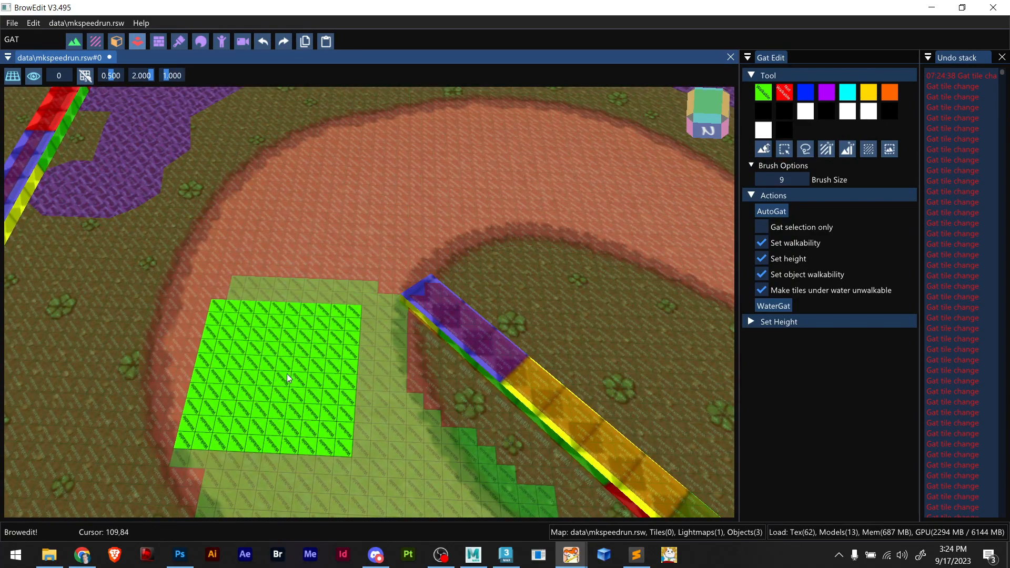
left_click(269, 367)
mouse_move(260, 330)
left_mouse_down()
mouse_move(266, 273)
mouse_move(372, 205)
mouse_move(360, 195)
mouse_move(303, 207)
mouse_move(311, 203)
mouse_move(282, 242)
mouse_move(437, 163)
left_mouse_up()
Reduce the brush size to 5 and paint a walkable shortcut across the inner wall, joining the two track stretches
mouse_move(340, 205)
right_mouse_down()
mouse_move(324, 231)
mouse_move(309, 325)
right_mouse_up()
key("minus")
key("minus")
key("minus")
key("minus")
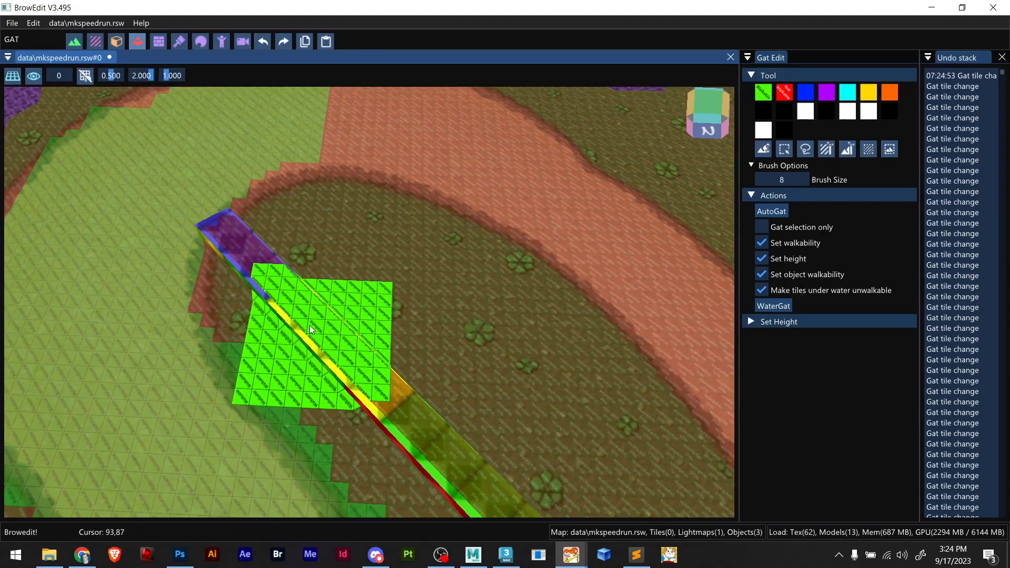
mouse_move(322, 321)
right_mouse_down()
mouse_move(361, 333)
mouse_move(304, 246)
right_mouse_up()
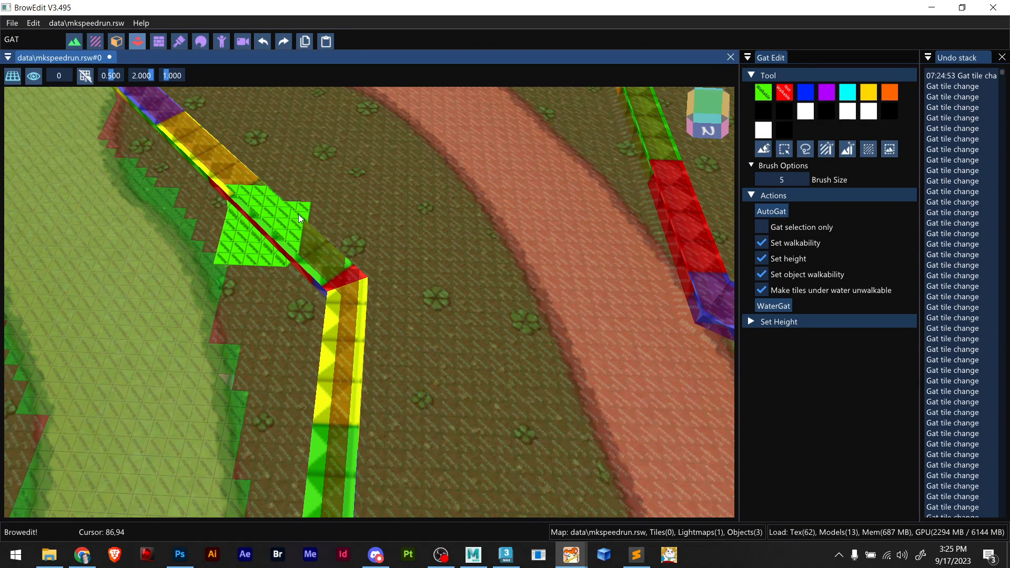
mouse_move(347, 208)
left_mouse_down()
mouse_move(383, 199)
mouse_move(384, 208)
left_mouse_up()
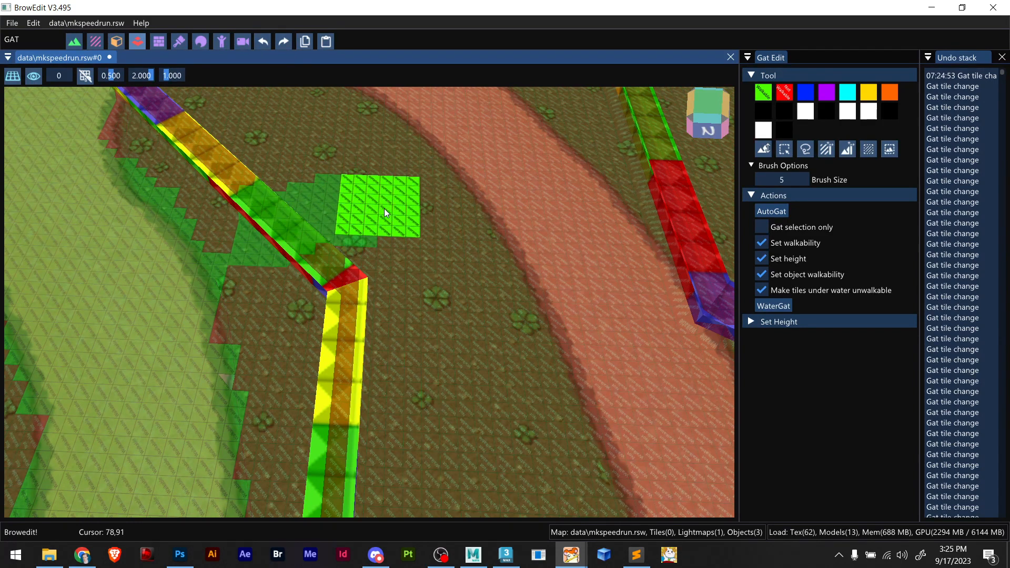
key("ctrl+z")
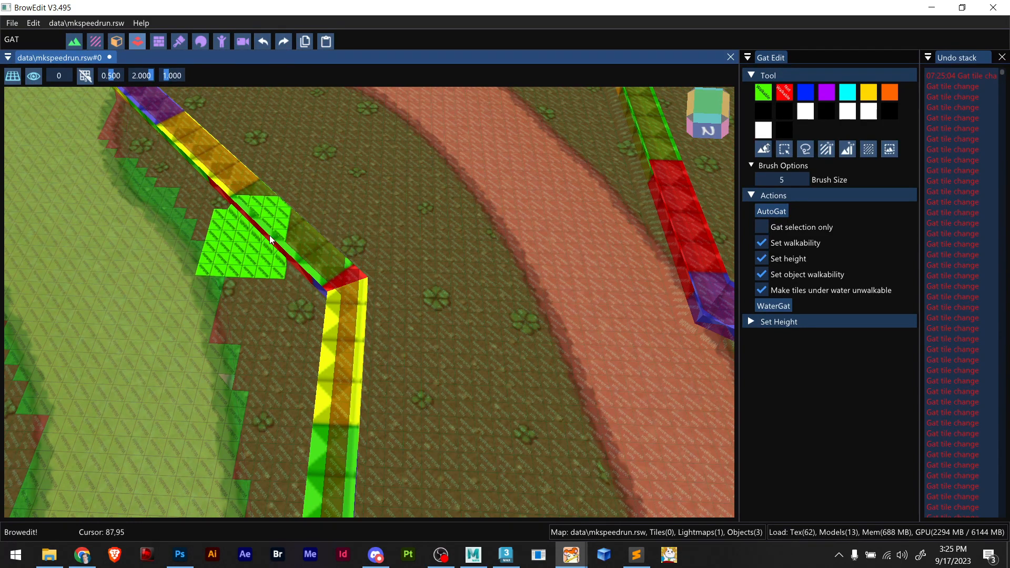
left_click_drag(320, 221, 545, 176)
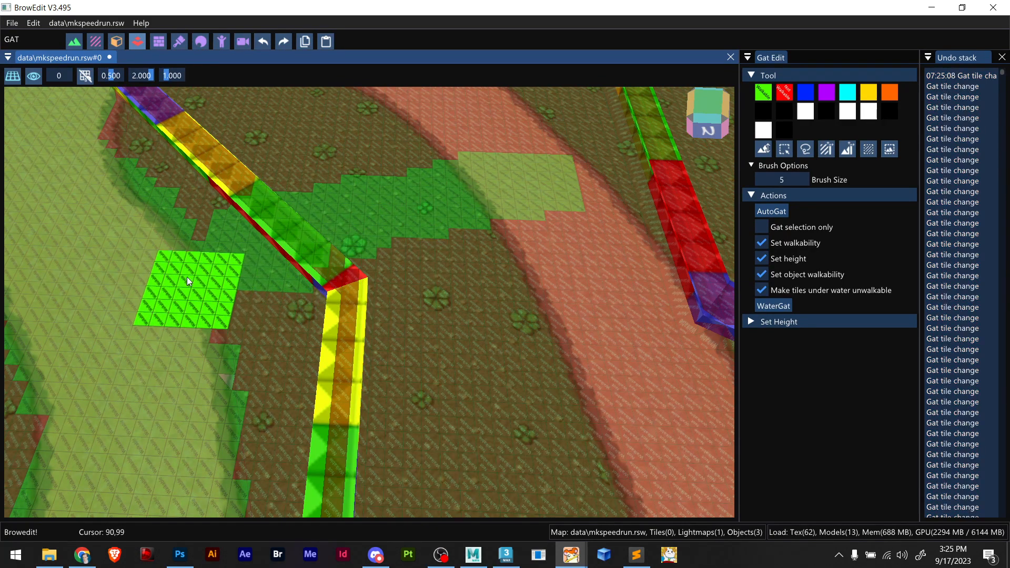
Extend the walkable tiles over the top of the hairpin towards its outgoing side
right_click_drag(166, 325, 157, 363)
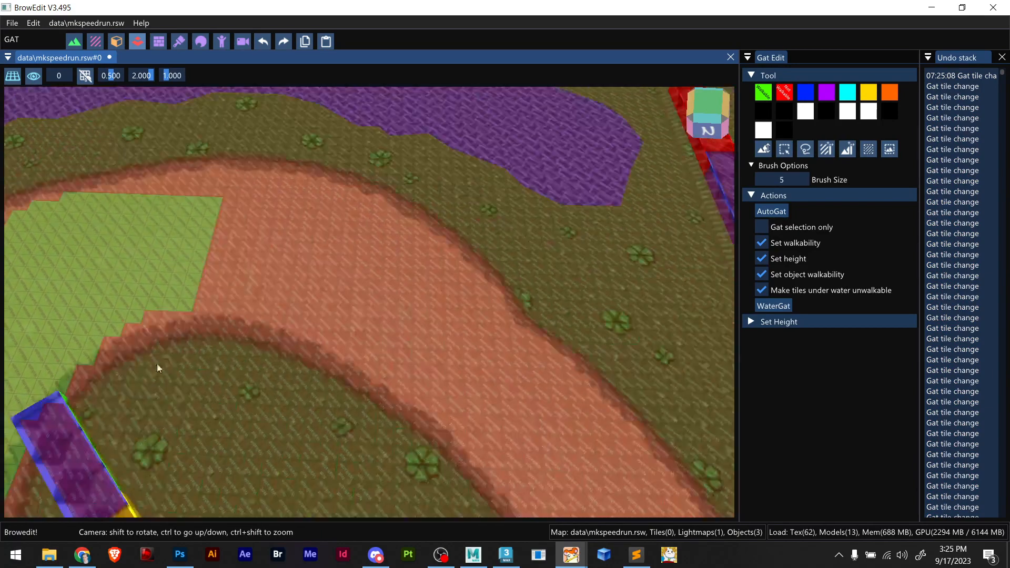
mouse_move(131, 214)
left_mouse_down()
mouse_move(256, 201)
mouse_move(234, 228)
mouse_move(239, 268)
mouse_move(290, 278)
mouse_move(351, 255)
mouse_move(334, 204)
mouse_move(380, 273)
mouse_move(389, 314)
mouse_move(277, 268)
mouse_move(142, 275)
mouse_move(269, 277)
left_mouse_up()
right_click_drag(392, 333, 267, 277)
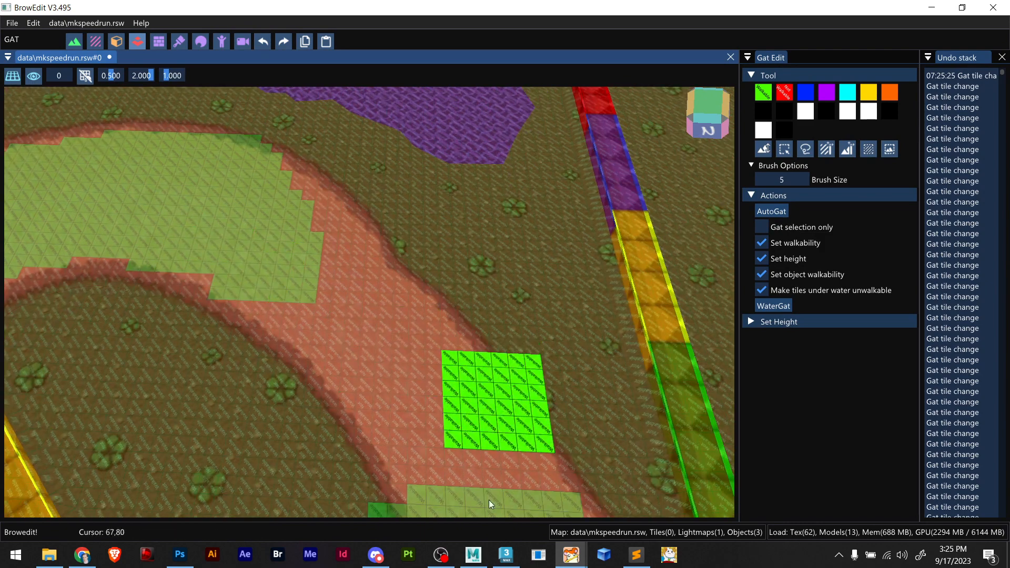
left_click(446, 553)
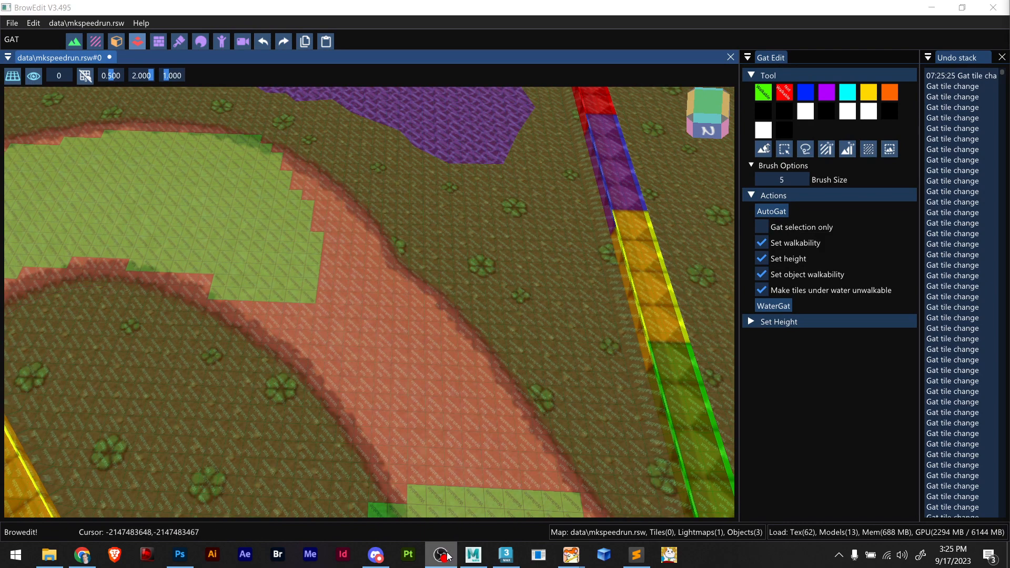
left_click(448, 556)
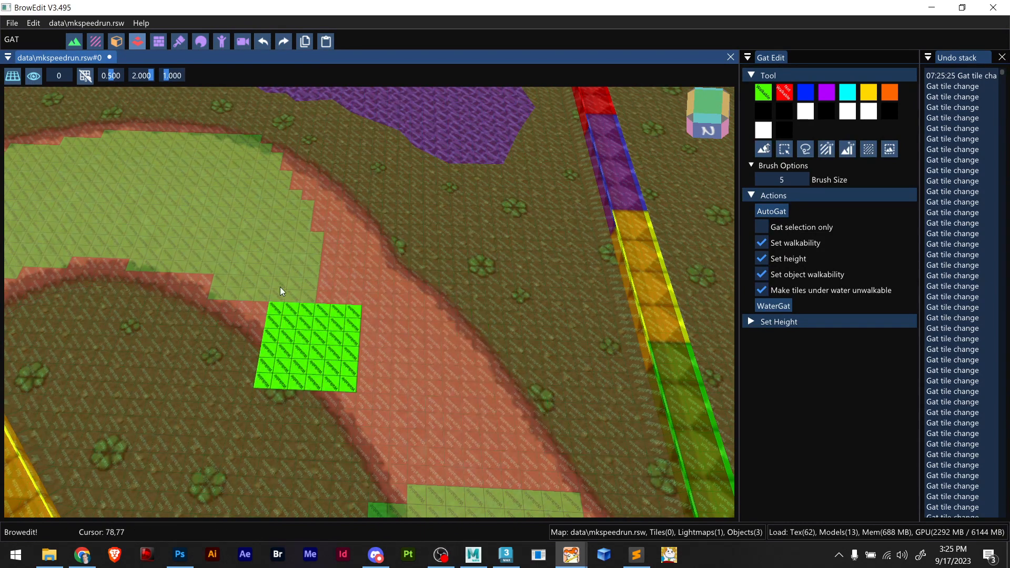
Paint the track leaving the hairpin walkable, down past the shortcut and alongside the neighbouring wall
mouse_move(321, 258)
left_mouse_down()
mouse_move(288, 196)
mouse_move(255, 187)
mouse_move(362, 309)
mouse_move(336, 308)
mouse_move(324, 279)
mouse_move(362, 269)
mouse_move(367, 305)
mouse_move(433, 403)
mouse_move(510, 458)
left_mouse_up()
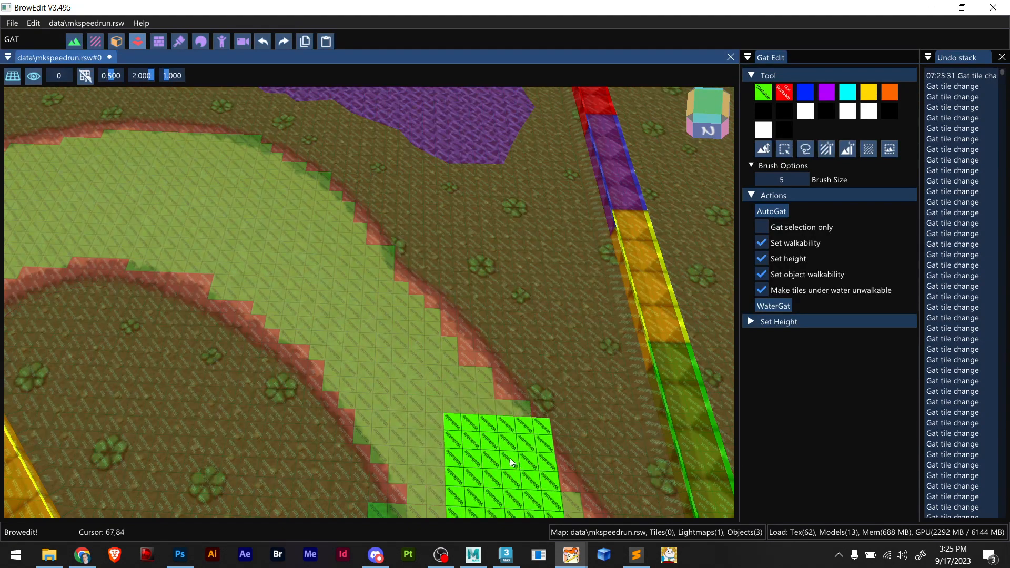
mouse_move(510, 458)
right_mouse_down()
mouse_move(457, 371)
mouse_move(347, 278)
mouse_move(329, 319)
mouse_move(368, 369)
right_mouse_up()
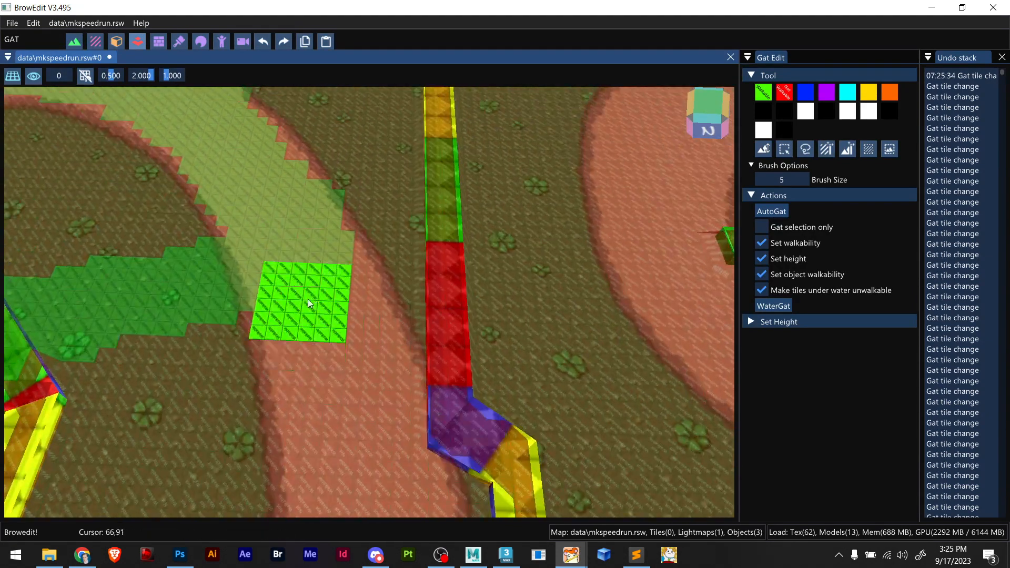
mouse_move(315, 293)
left_mouse_down()
mouse_move(329, 276)
mouse_move(370, 419)
mouse_move(335, 360)
mouse_move(364, 424)
left_mouse_up()
right_click_drag(364, 424, 361, 378)
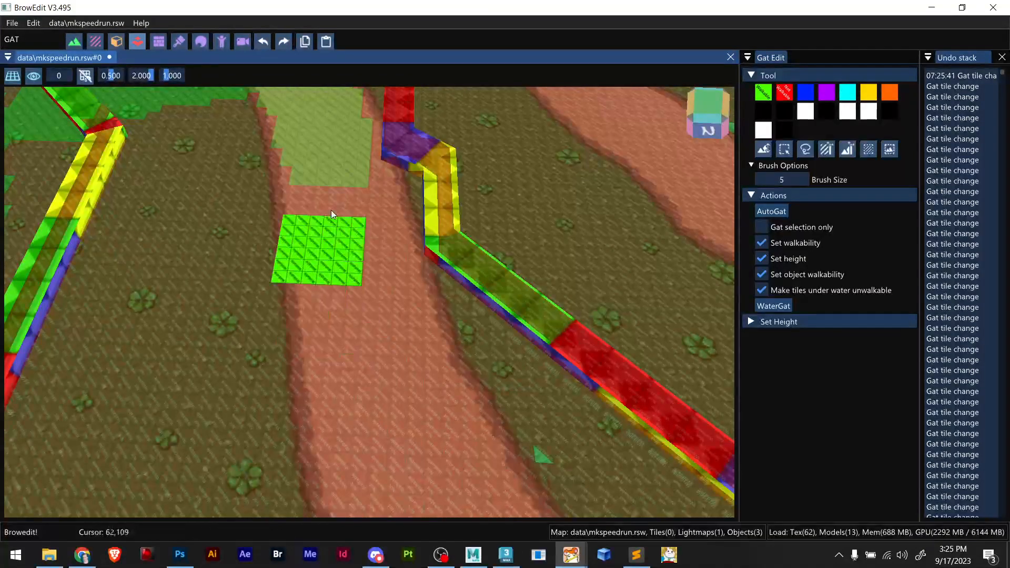
Paint the straight track alongside the zigzag inner wall walkable, down towards the wide bend
left_click_drag(344, 173, 374, 268)
right_click_drag(373, 264, 378, 274)
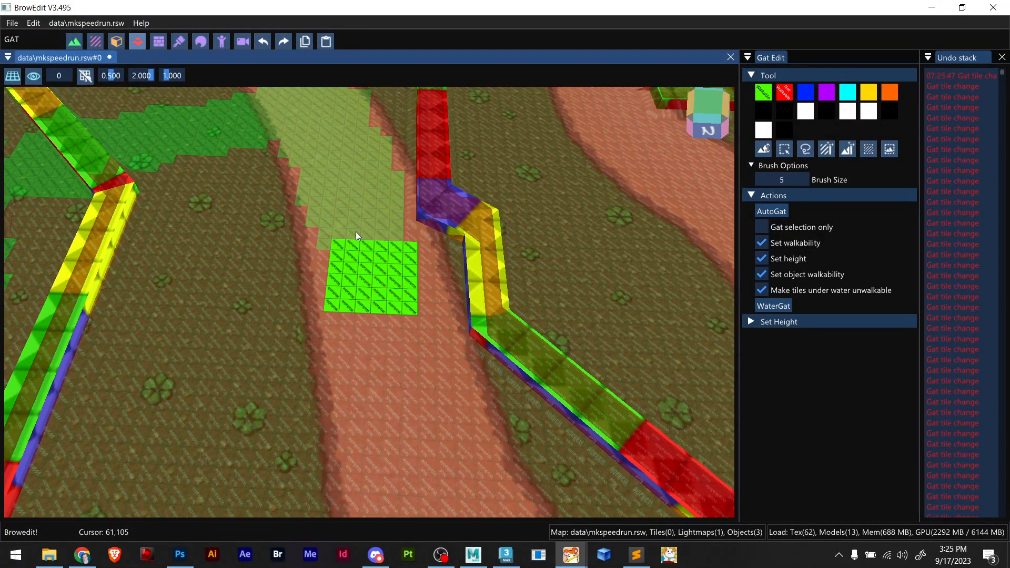
mouse_move(361, 241)
left_mouse_down()
mouse_move(396, 308)
mouse_move(409, 373)
mouse_move(400, 361)
left_mouse_up()
right_click_drag(400, 361, 383, 327)
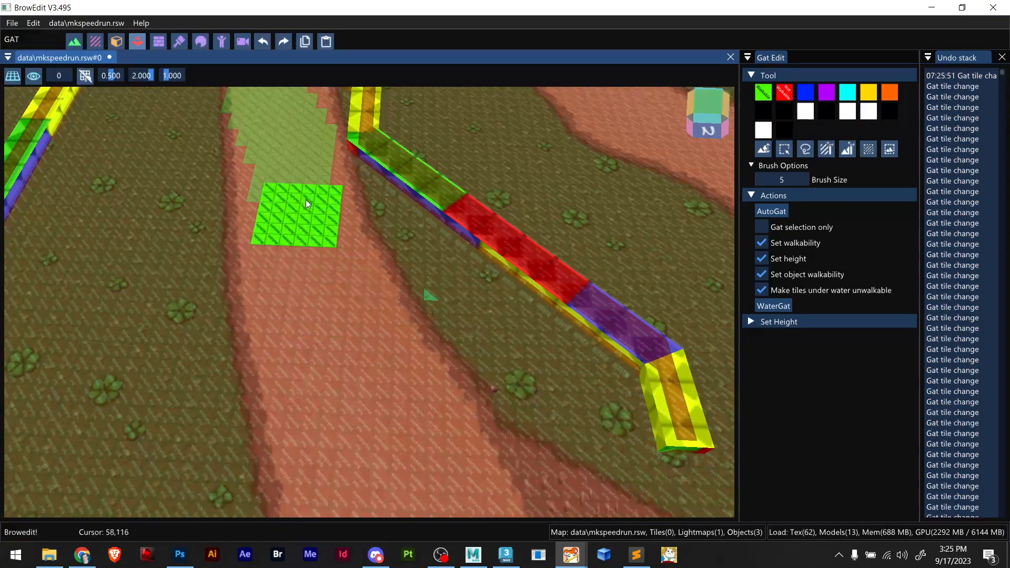
mouse_move(284, 173)
left_mouse_down()
mouse_move(296, 170)
mouse_move(309, 193)
mouse_move(280, 211)
mouse_move(318, 250)
mouse_move(317, 220)
mouse_move(323, 305)
mouse_move(351, 365)
mouse_move(325, 253)
left_mouse_up()
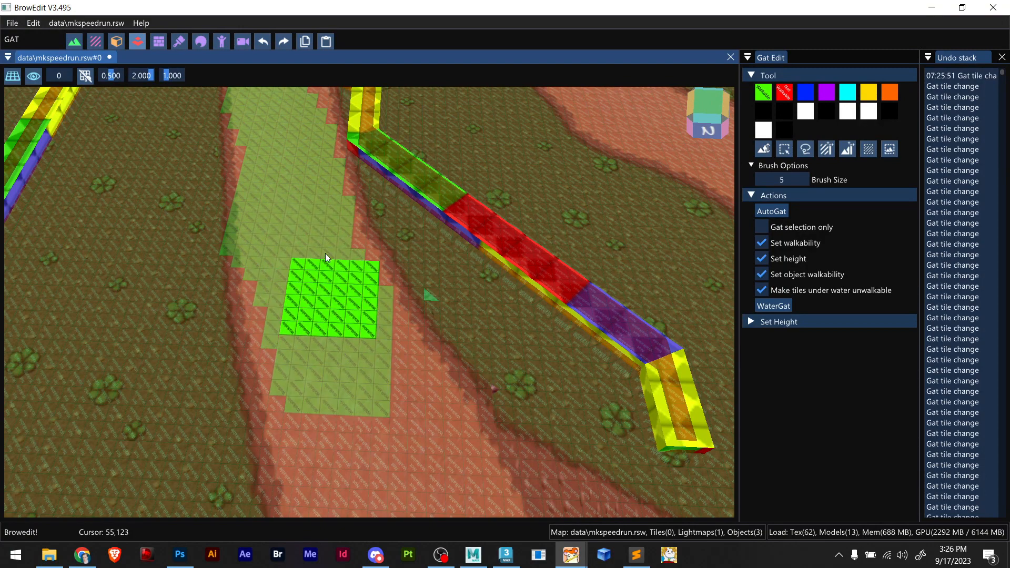
mouse_move(325, 253)
right_mouse_down()
mouse_move(314, 324)
mouse_move(307, 280)
mouse_move(270, 208)
mouse_move(292, 237)
right_mouse_up()
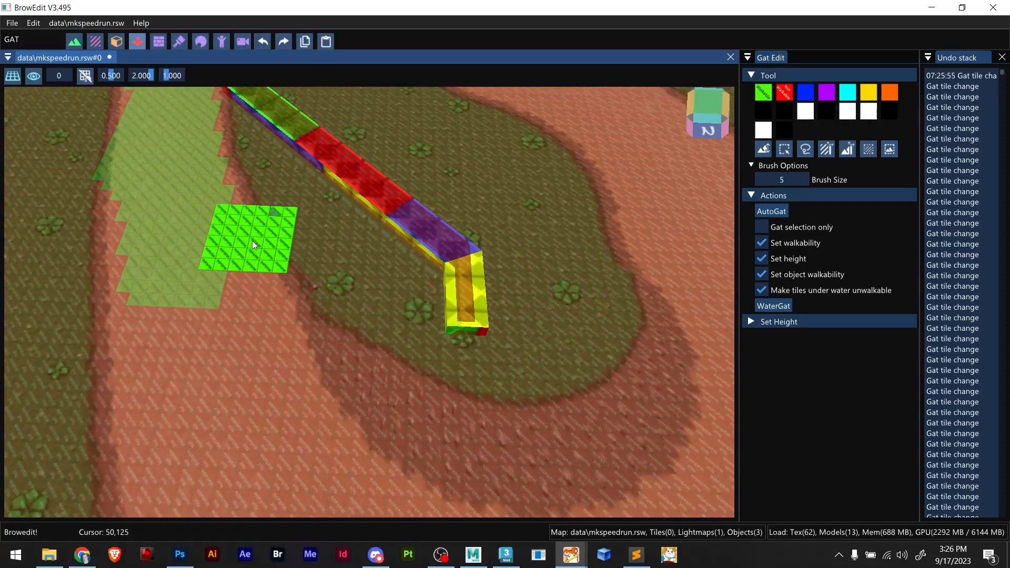
Paint the entry of the wide bend walkable, below the free end of the inner wall
mouse_move(178, 231)
left_mouse_down()
mouse_move(150, 221)
mouse_move(191, 303)
mouse_move(192, 361)
mouse_move(159, 282)
mouse_move(166, 258)
mouse_move(226, 307)
mouse_move(293, 434)
mouse_move(319, 450)
mouse_move(323, 415)
left_mouse_up()
mouse_move(323, 415)
right_mouse_down()
mouse_move(349, 387)
mouse_move(341, 357)
right_mouse_up()
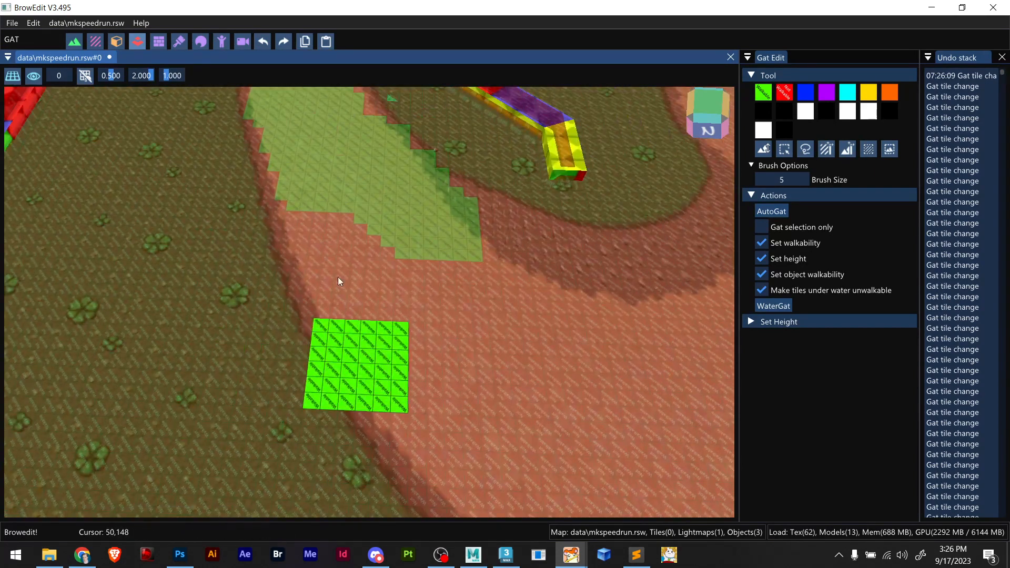
mouse_move(345, 203)
left_mouse_down()
mouse_move(352, 220)
mouse_move(339, 209)
mouse_move(385, 273)
mouse_move(368, 218)
mouse_move(414, 248)
mouse_move(595, 319)
mouse_move(418, 233)
left_mouse_up()
Increase the brush size to 7 and paint the wide bend walkable around to the stretch beside the outer wall
key("plus")
key("plus")
right_click_drag(417, 233, 699, 302)
right_click_drag(263, 257, 491, 284)
scroll(469, 260, "down", 10)
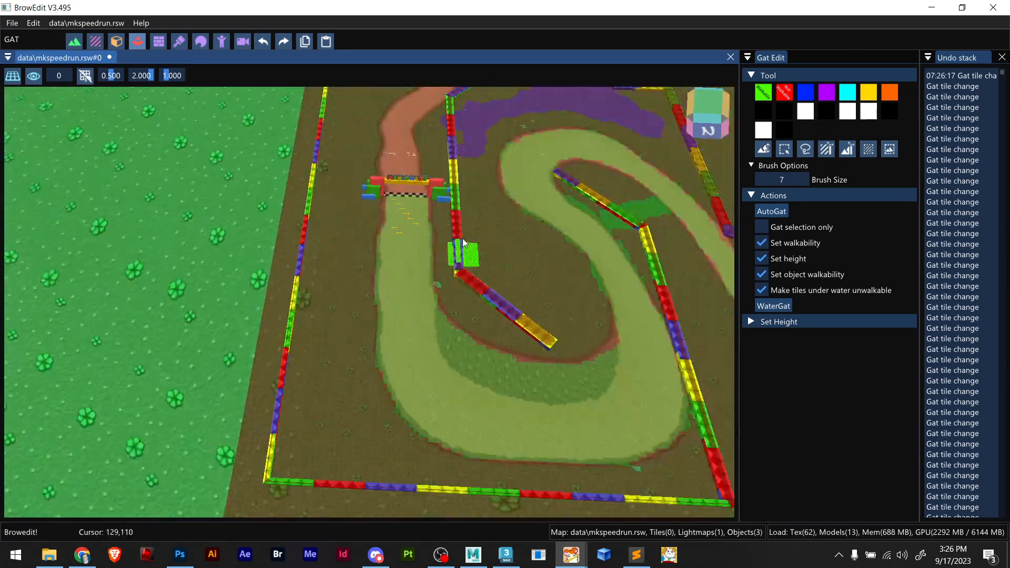
mouse_move(463, 247)
right_mouse_down()
mouse_move(349, 424)
mouse_move(199, 358)
mouse_move(192, 273)
mouse_move(410, 423)
mouse_move(369, 367)
mouse_move(309, 365)
right_mouse_up()
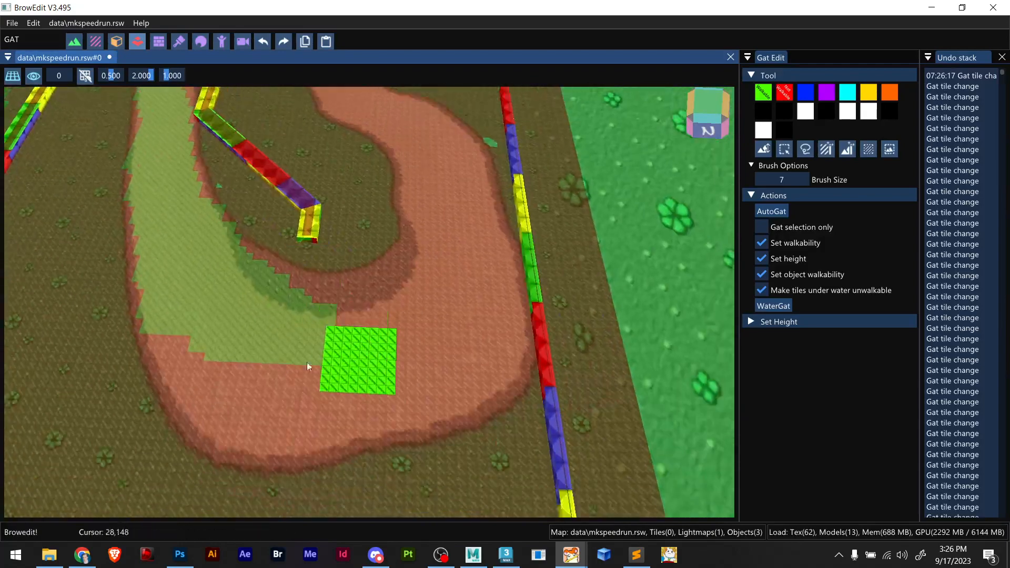
mouse_move(271, 314)
left_mouse_down()
mouse_move(413, 283)
mouse_move(450, 242)
mouse_move(484, 286)
mouse_move(497, 343)
mouse_move(477, 363)
mouse_move(383, 397)
mouse_move(236, 406)
mouse_move(207, 363)
mouse_move(205, 329)
mouse_move(305, 366)
mouse_move(414, 324)
mouse_move(456, 292)
left_mouse_up()
right_click_drag(455, 292, 451, 340)
left_click(518, 429)
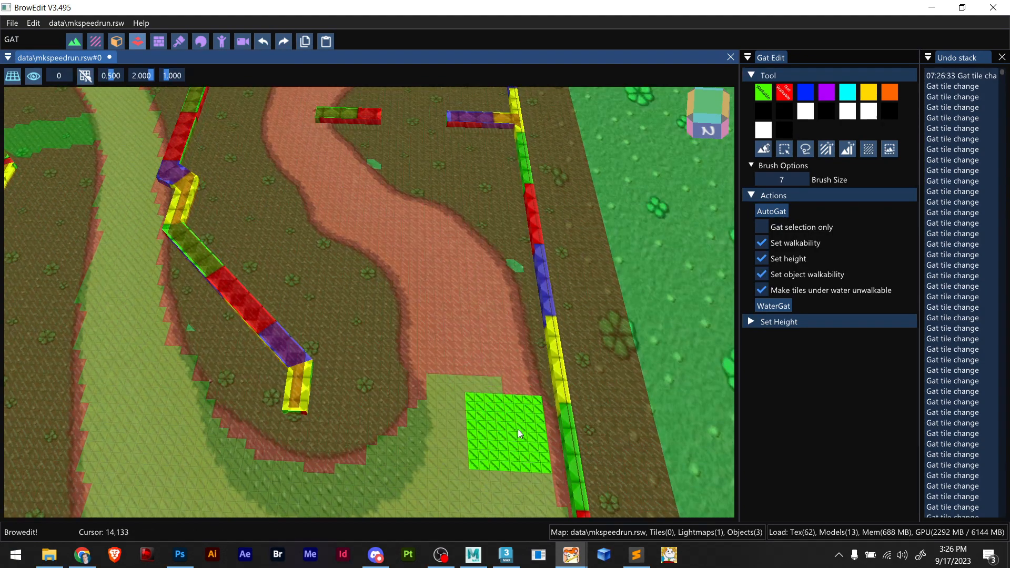
Paint the S-shaped stretch after the wide bend walkable, up to the short freestanding wall segment
mouse_move(482, 362)
left_mouse_down()
mouse_move(453, 349)
mouse_move(444, 322)
mouse_move(470, 303)
mouse_move(437, 243)
mouse_move(425, 269)
mouse_move(440, 283)
mouse_move(412, 275)
mouse_move(406, 289)
left_mouse_up()
right_click_drag(407, 289, 442, 315)
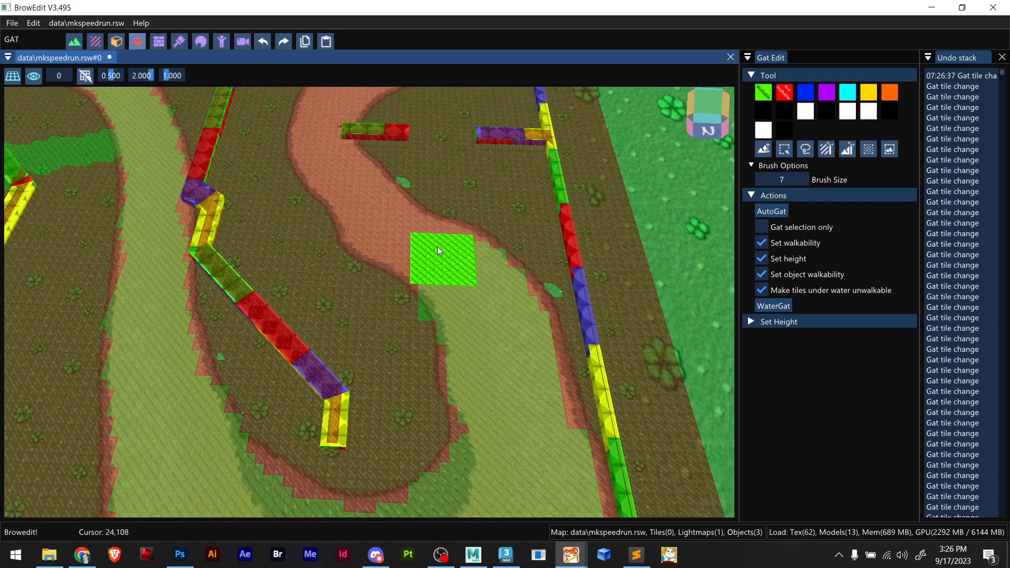
mouse_move(437, 246)
left_mouse_down()
mouse_move(384, 221)
mouse_move(342, 181)
left_mouse_up()
right_click_drag(342, 182, 348, 222)
Reduce the brush size to 6 and paint the track walkable past the short freestanding wall segment, leaving the wall itself unpainted
key("minus")
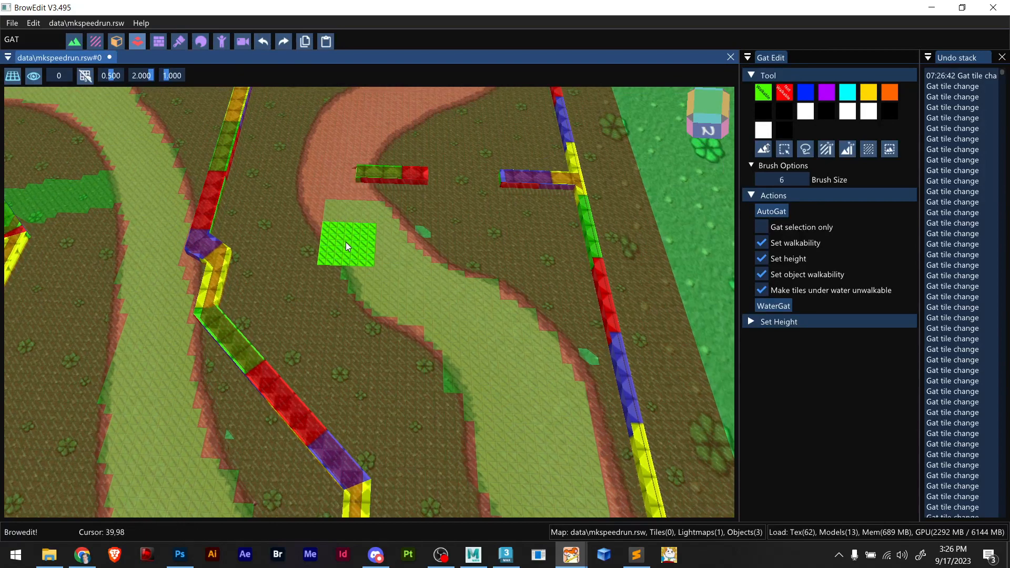
scroll(352, 248, "up", 3)
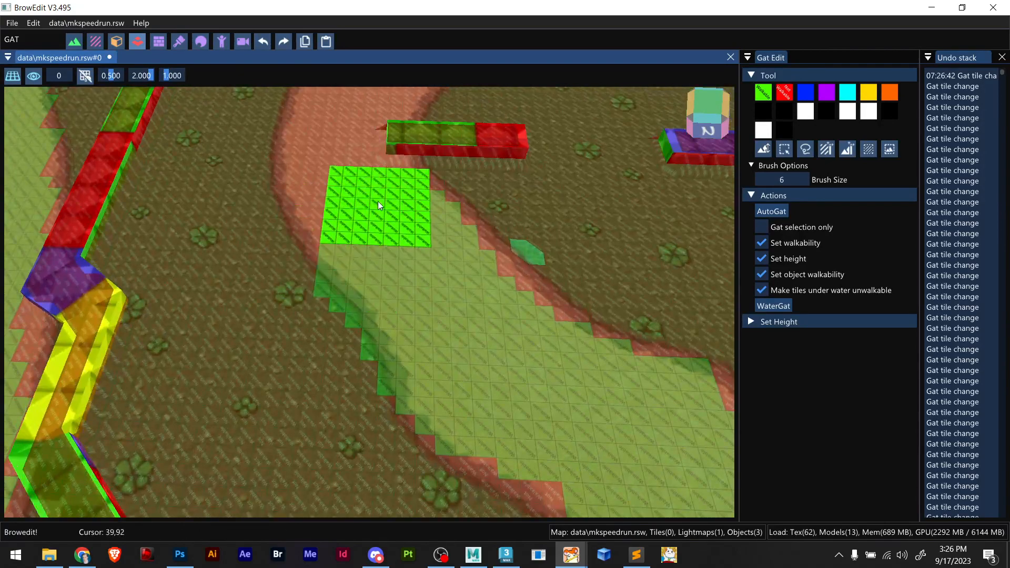
mouse_move(363, 205)
left_mouse_down()
mouse_move(311, 170)
mouse_move(327, 132)
left_mouse_up()
mouse_move(327, 132)
right_mouse_down()
mouse_move(316, 187)
mouse_move(267, 285)
right_mouse_up()
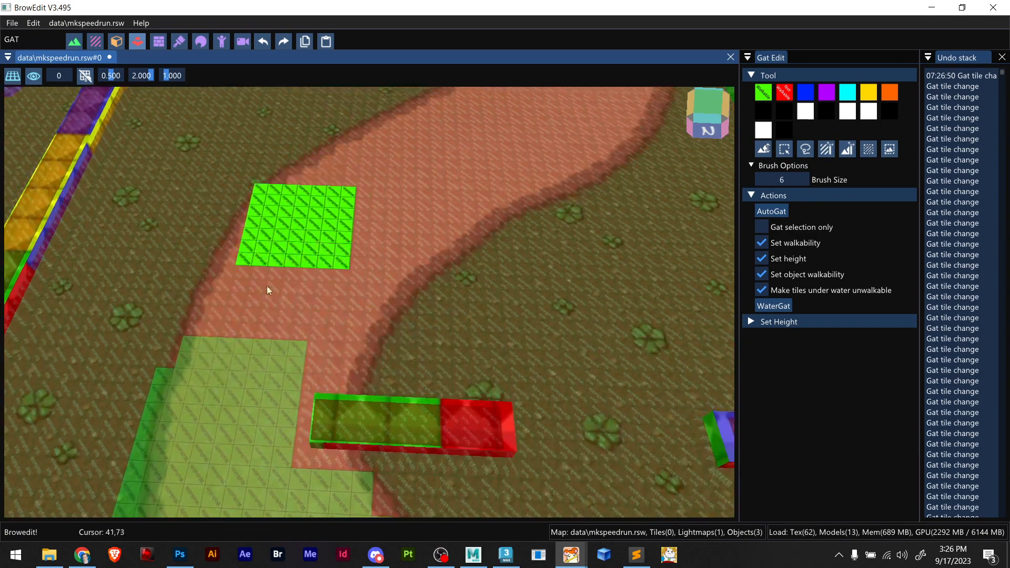
mouse_move(263, 298)
left_mouse_down()
mouse_move(291, 314)
mouse_move(405, 180)
mouse_move(338, 206)
mouse_move(283, 257)
mouse_move(279, 419)
left_mouse_up()
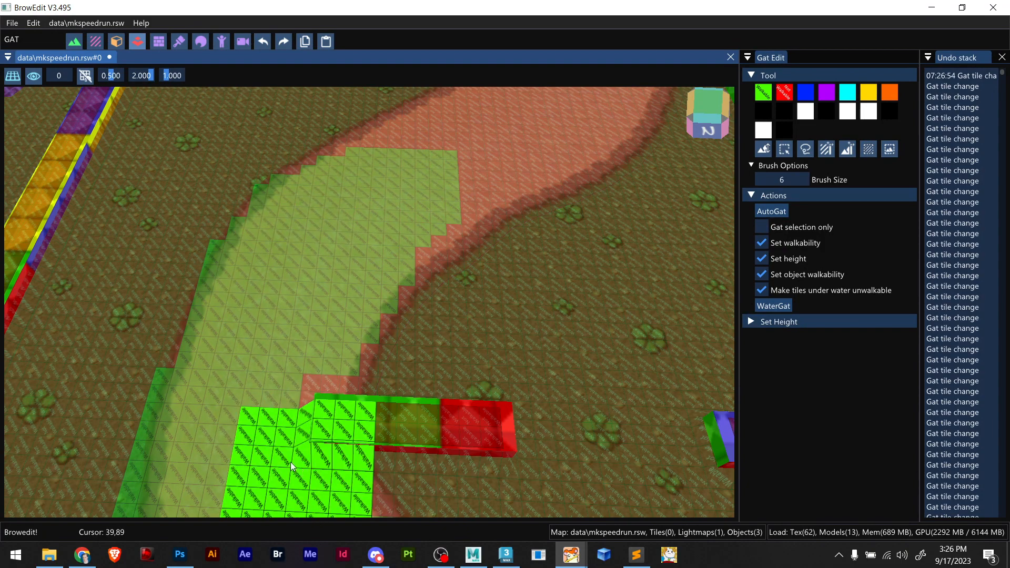
mouse_move(312, 318)
right_mouse_down()
mouse_move(317, 308)
mouse_move(288, 332)
right_mouse_up()
left_click(279, 370)
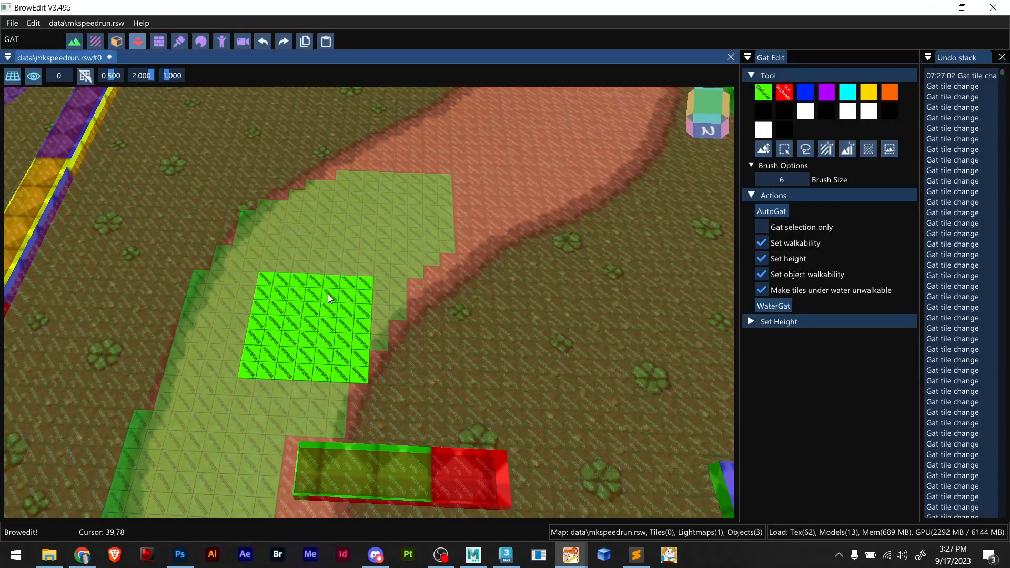
Paint the following curve walkable across its full width until it runs alongside the outer wall
right_click_drag(360, 277, 321, 317)
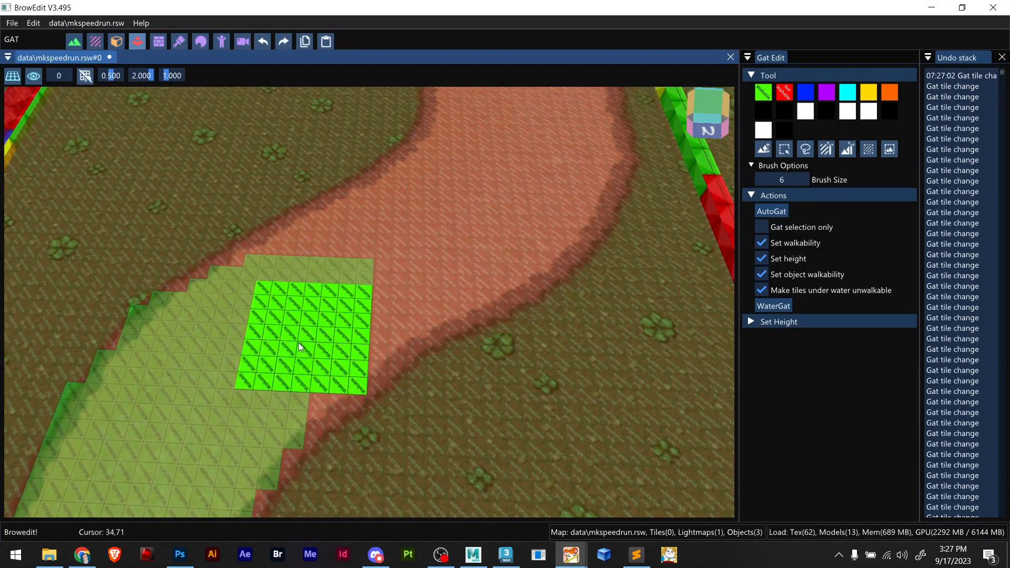
mouse_move(306, 331)
left_mouse_down()
mouse_move(519, 197)
mouse_move(565, 114)
mouse_move(516, 163)
mouse_move(418, 206)
mouse_move(361, 260)
mouse_move(276, 294)
mouse_move(232, 339)
left_mouse_up()
right_click_drag(344, 309, 316, 341)
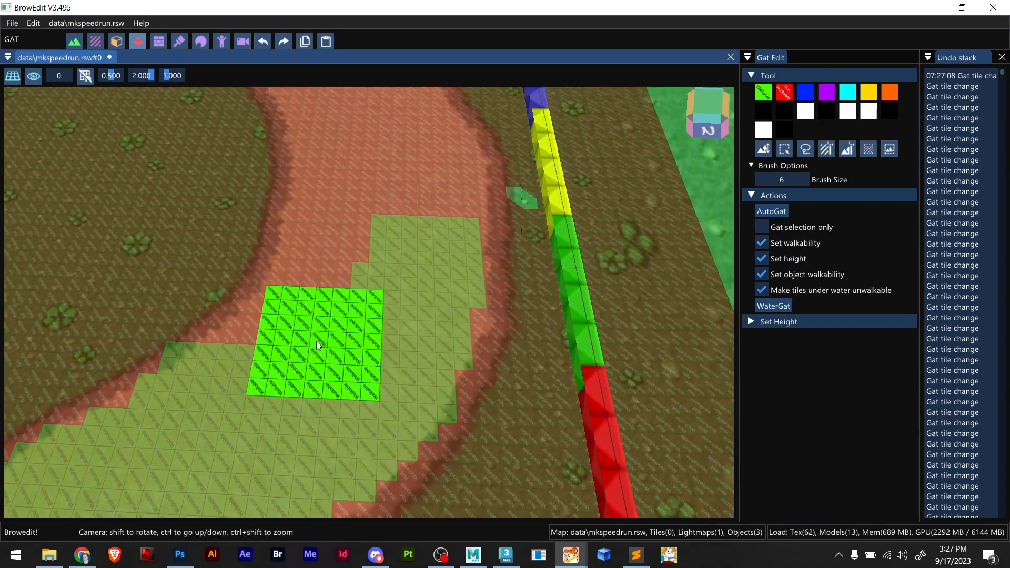
mouse_move(250, 377)
left_mouse_down()
mouse_move(311, 314)
mouse_move(358, 200)
mouse_move(354, 153)
mouse_move(340, 181)
mouse_move(405, 187)
mouse_move(418, 163)
mouse_move(405, 138)
mouse_move(446, 164)
mouse_move(420, 201)
left_mouse_up()
middle_click_drag(419, 201, 428, 228)
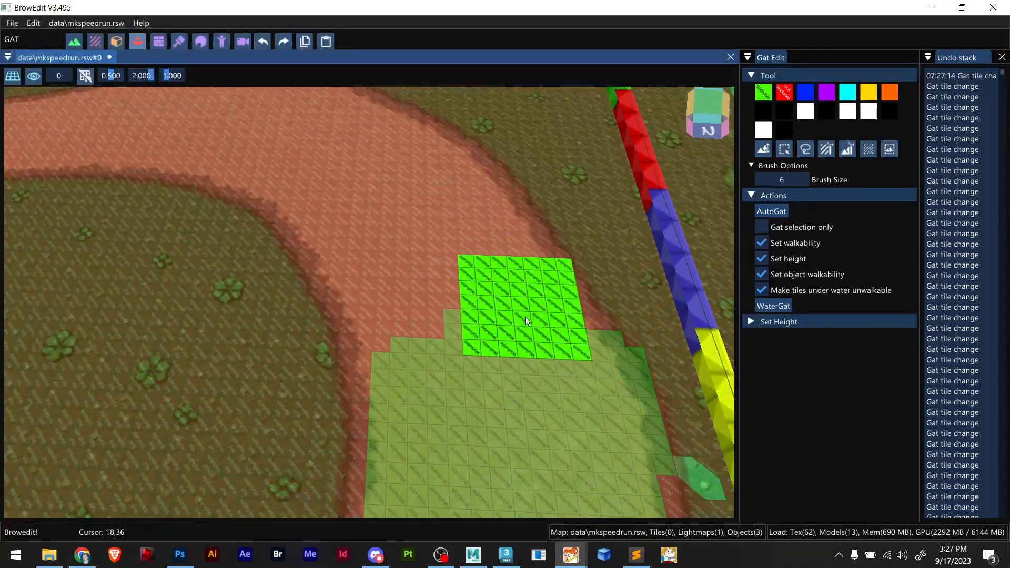
Paint the map-corner bend walkable, turning the track from the side wall towards the bridge
left_click_drag(525, 320, 440, 296)
mouse_move(421, 305)
left_mouse_down()
mouse_move(352, 195)
mouse_move(396, 199)
mouse_move(507, 286)
mouse_move(390, 171)
mouse_move(442, 210)
left_mouse_up()
mouse_move(414, 266)
right_mouse_down()
mouse_move(427, 280)
mouse_move(452, 263)
mouse_move(473, 273)
right_mouse_up()
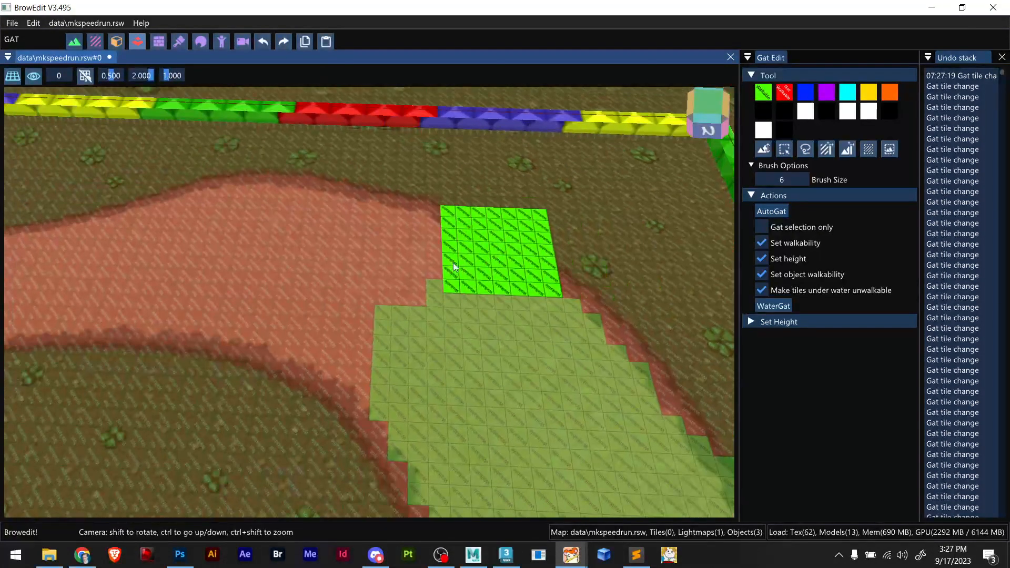
mouse_move(471, 279)
left_mouse_down()
mouse_move(459, 261)
mouse_move(348, 219)
mouse_move(290, 207)
mouse_move(258, 216)
mouse_move(295, 271)
mouse_move(455, 347)
mouse_move(436, 326)
left_mouse_up()
mouse_move(437, 326)
right_mouse_down()
mouse_move(405, 305)
mouse_move(519, 314)
mouse_move(420, 305)
right_mouse_up()
Paint the straight track after the corner bend walkable up to the first planks of the wooden bridge
mouse_move(543, 246)
left_mouse_down()
mouse_move(491, 208)
mouse_move(497, 196)
mouse_move(404, 240)
mouse_move(289, 247)
left_mouse_up()
right_click_drag(138, 255, 258, 278)
left_click_drag(447, 301, 290, 285)
right_click_drag(323, 290, 363, 288)
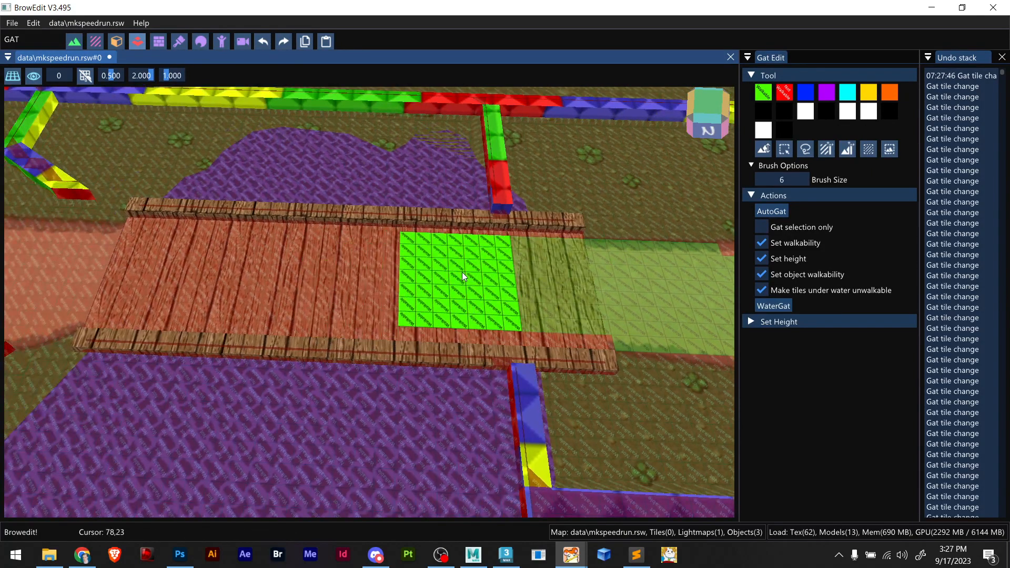
Undo the stroke spilling onto the bridge railing and paint the middle of the bridge deck walkable between the railings
left_click_drag(459, 273, 462, 317)
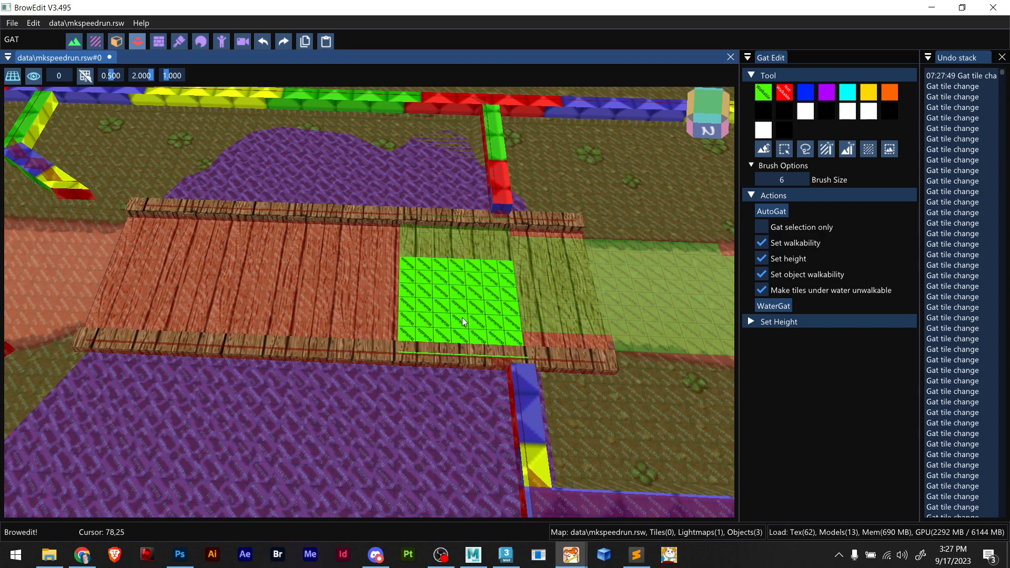
key("ctrl+z")
left_click(449, 282)
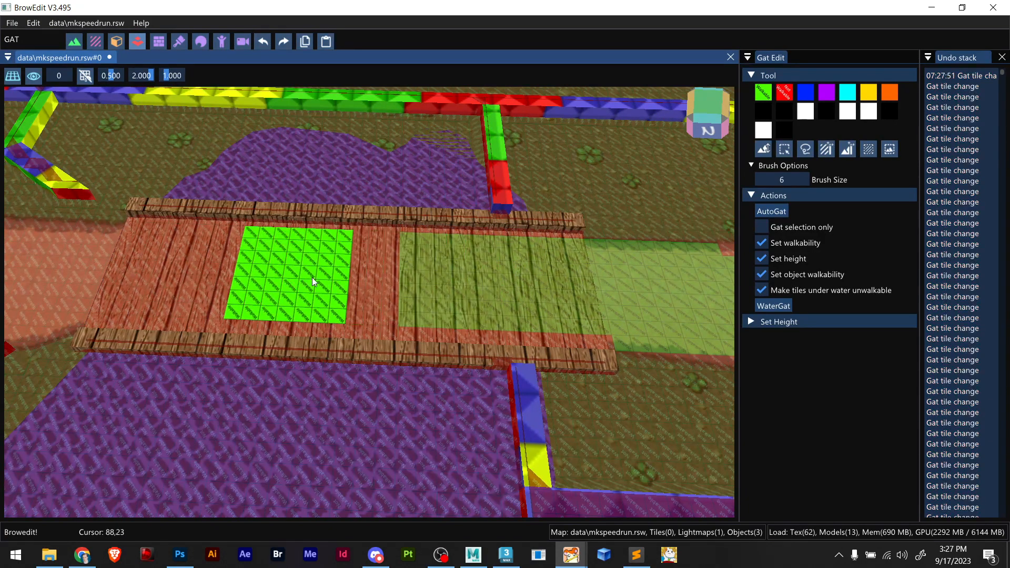
left_click_drag(332, 280, 348, 280)
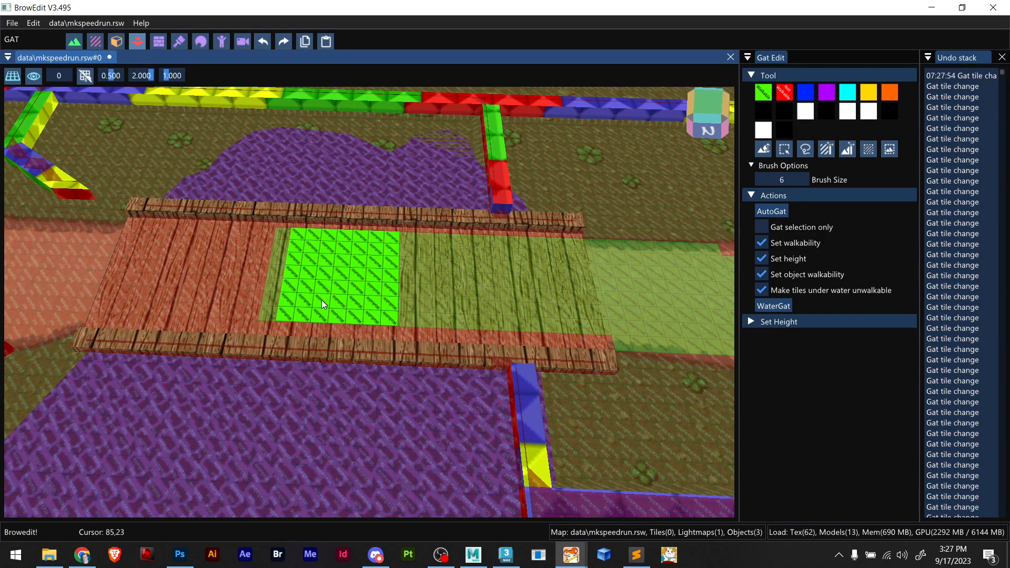
mouse_move(321, 300)
middle_mouse_down()
mouse_move(403, 295)
mouse_move(376, 296)
middle_mouse_up()
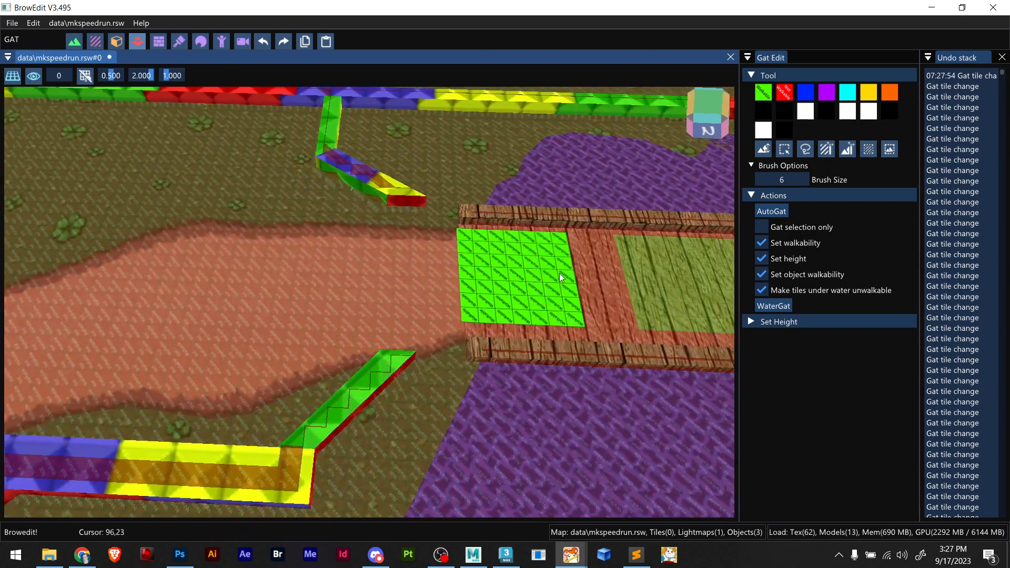
Paint the far end of the bridge and the track beyond it walkable, around the angled blue wall
mouse_move(509, 278)
left_mouse_down()
mouse_move(365, 291)
mouse_move(340, 275)
mouse_move(294, 289)
mouse_move(312, 310)
mouse_move(267, 298)
mouse_move(290, 302)
mouse_move(186, 346)
mouse_move(263, 274)
mouse_move(191, 296)
mouse_move(158, 293)
mouse_move(144, 321)
mouse_move(209, 285)
mouse_move(202, 298)
left_mouse_up()
right_click_drag(202, 298, 276, 285)
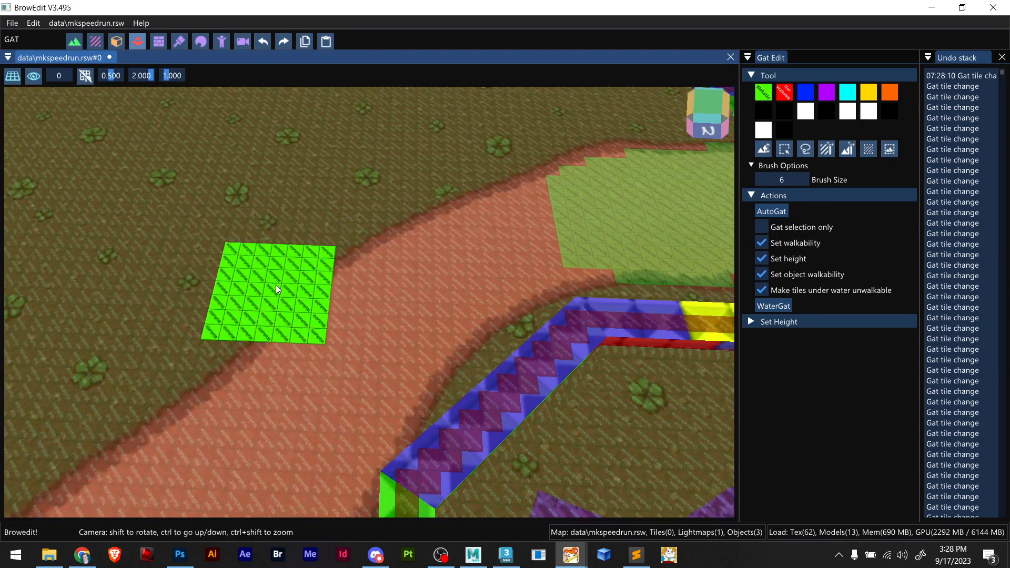
left_click(550, 237)
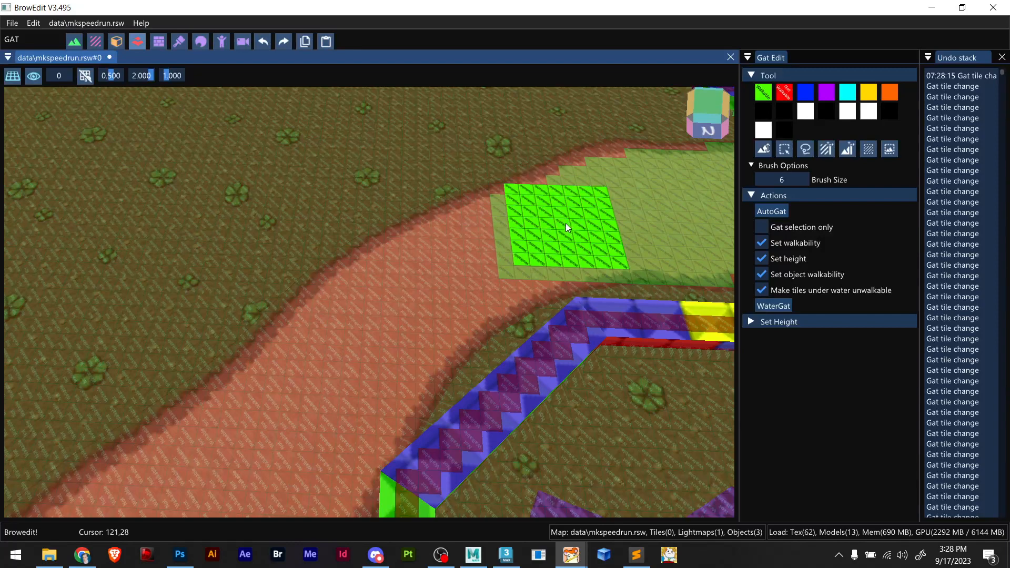
mouse_move(565, 223)
left_mouse_down()
mouse_move(440, 273)
mouse_move(337, 353)
left_mouse_up()
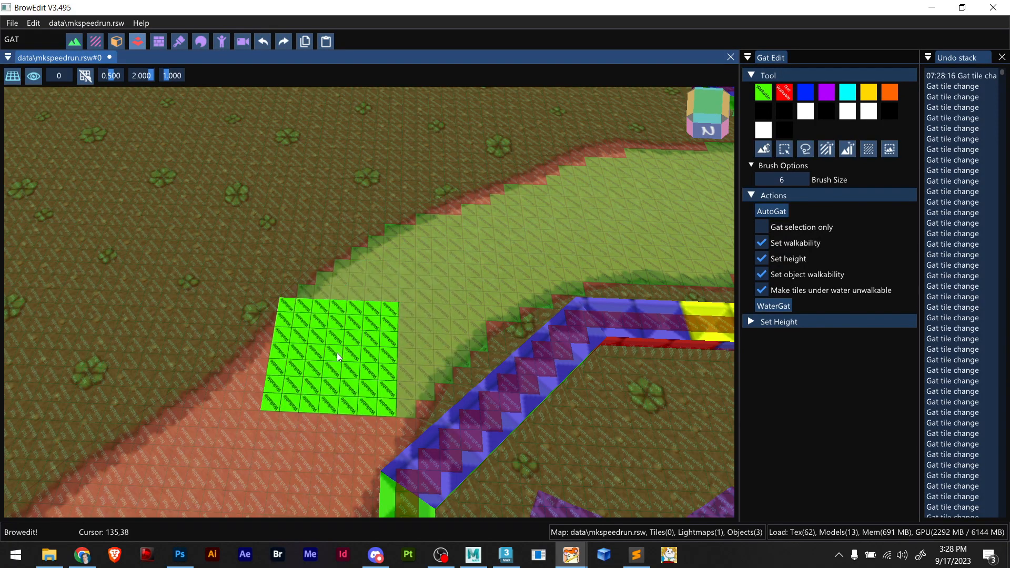
Paint the curve after the angled blue wall walkable, down to the narrow part of the track
right_click_drag(336, 353, 429, 204)
mouse_move(429, 204)
left_mouse_down()
mouse_move(449, 185)
mouse_move(396, 242)
mouse_move(418, 234)
mouse_move(338, 283)
mouse_move(262, 365)
mouse_move(282, 308)
left_mouse_up()
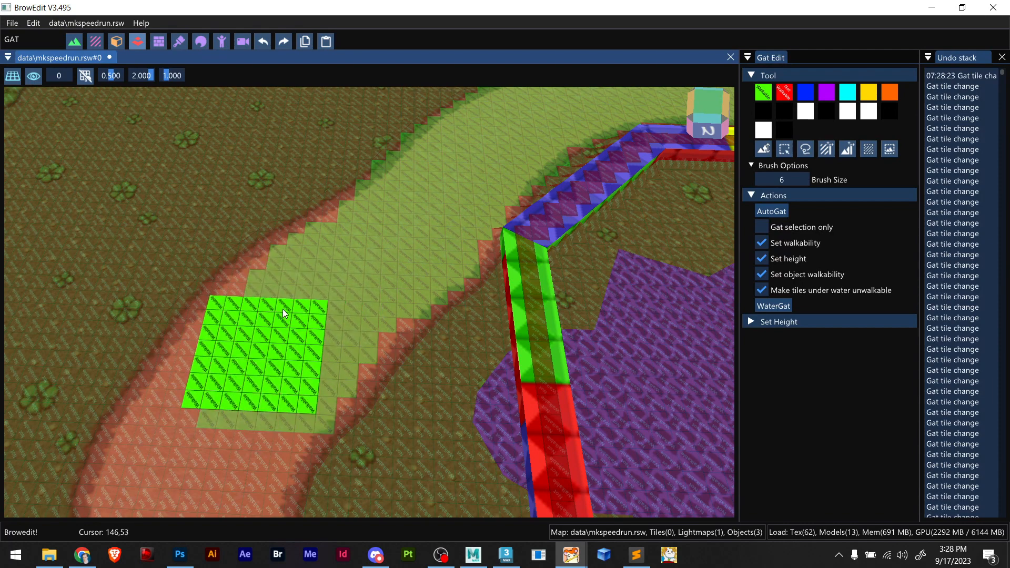
left_click(243, 365)
right_click_drag(269, 324, 271, 316)
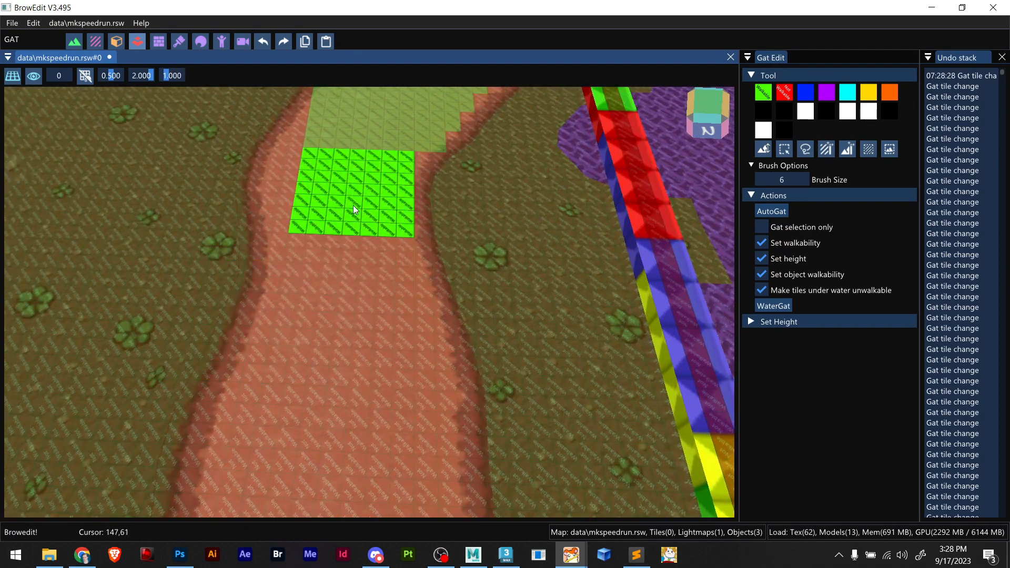
Paint the narrow straight walkable down to just before the start gate
scroll(352, 205, "down", 2)
mouse_move(339, 186)
left_mouse_down()
mouse_move(333, 214)
mouse_move(372, 199)
mouse_move(354, 251)
mouse_move(361, 323)
mouse_move(323, 311)
mouse_move(335, 284)
mouse_move(352, 285)
mouse_move(367, 251)
mouse_move(337, 369)
left_mouse_up()
right_click_drag(338, 369, 330, 316)
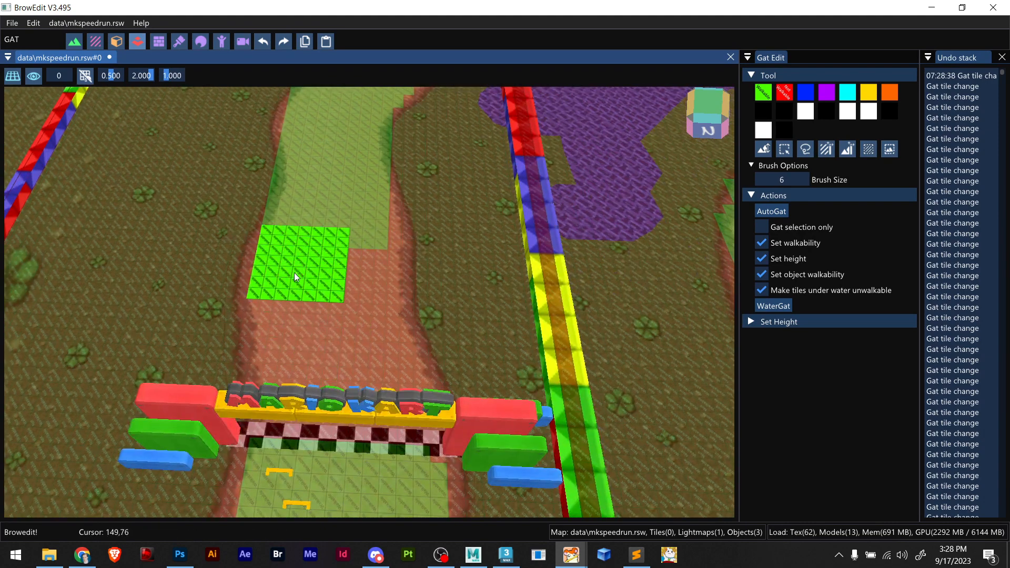
mouse_move(296, 299)
left_mouse_down()
mouse_move(336, 294)
mouse_move(360, 226)
left_mouse_up()
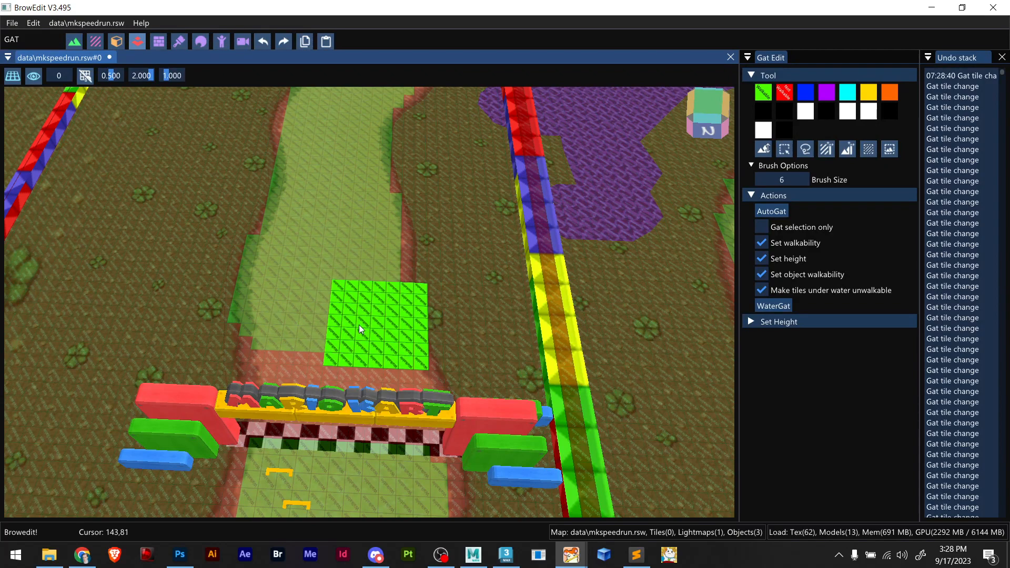
left_click_drag(351, 324, 368, 352)
Fill the remaining gap under the start gate, including the checkered finish line, with walkable tiles
mouse_move(349, 358)
right_mouse_down("shift")
mouse_move(125, 379)
mouse_move(92, 369)
right_mouse_up("shift")
mouse_move(214, 271)
right_mouse_down("shift")
mouse_move(367, 353)
mouse_move(322, 279)
right_mouse_up("shift")
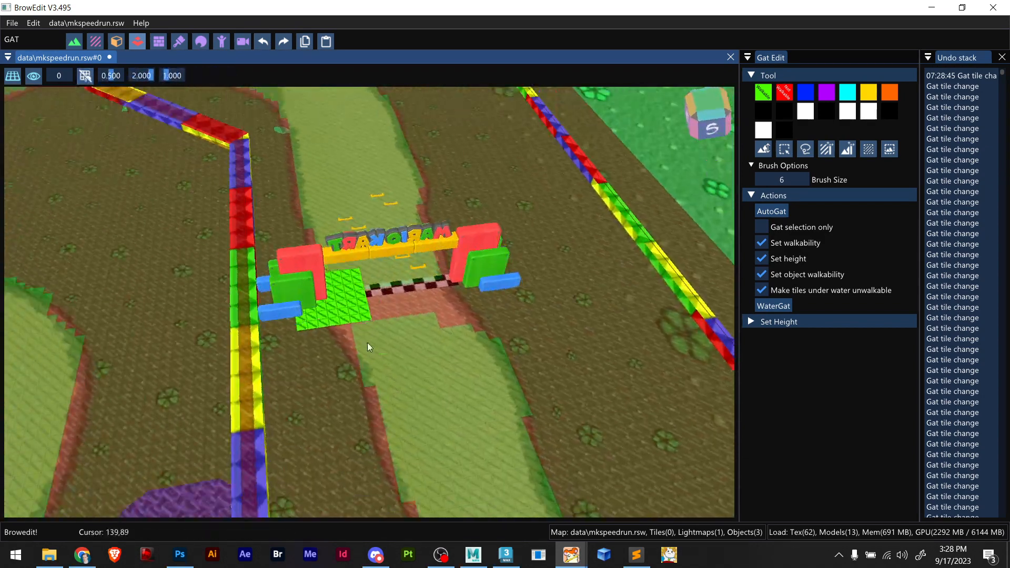
scroll(367, 344, "up", 7)
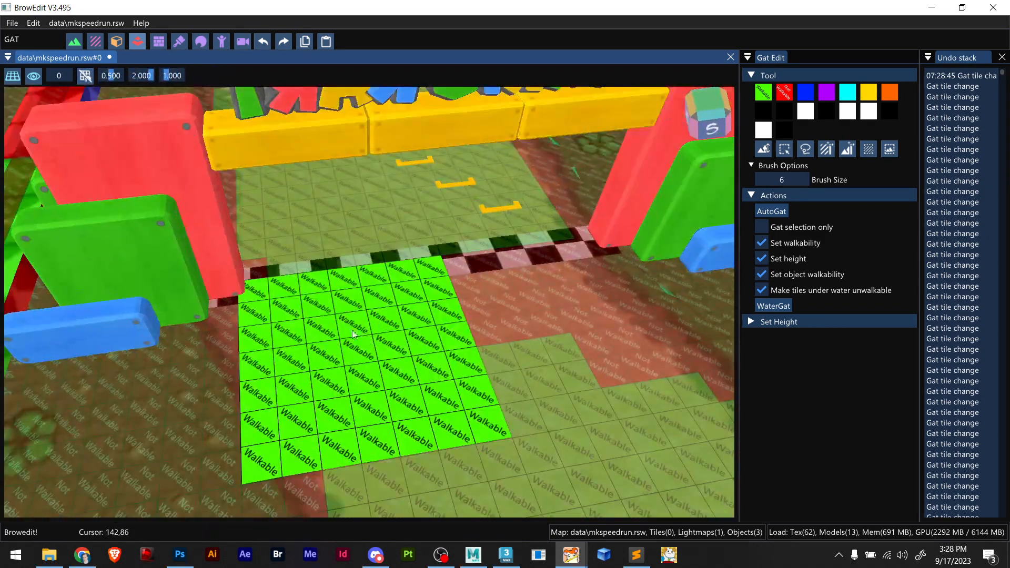
left_click(346, 277)
left_click(374, 311)
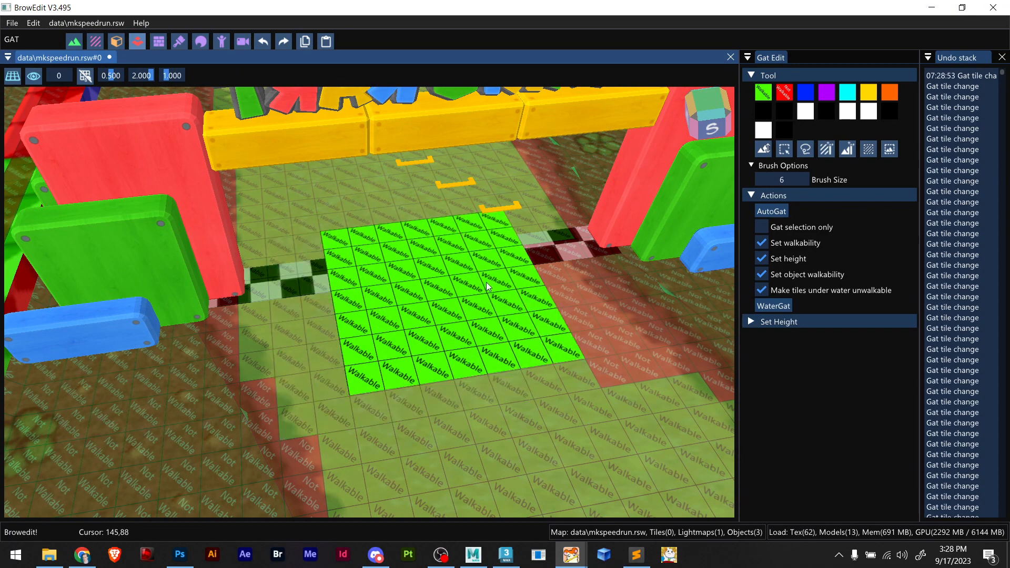
left_click(504, 292)
left_click(557, 374)
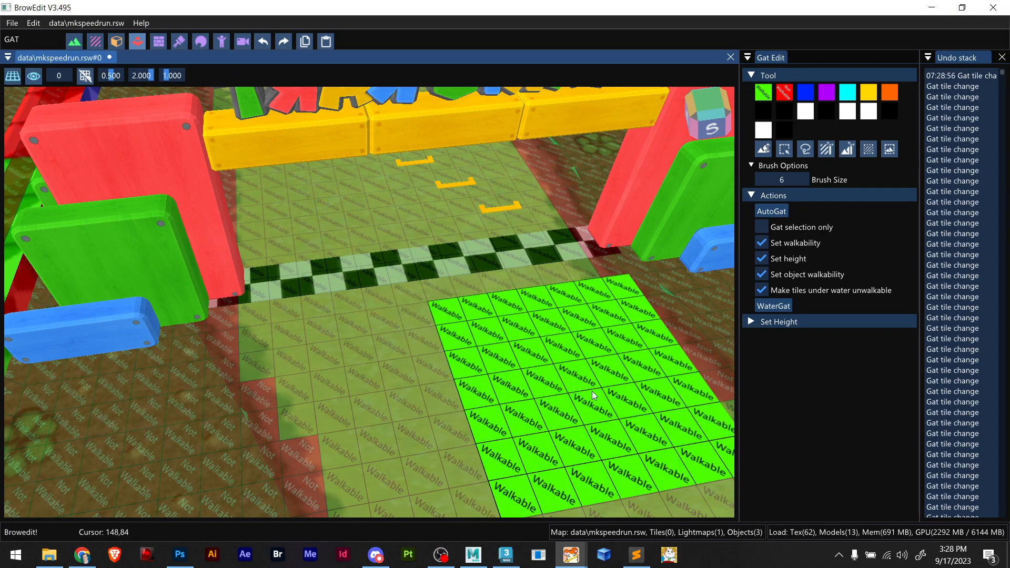
scroll(463, 334, "down", 15)
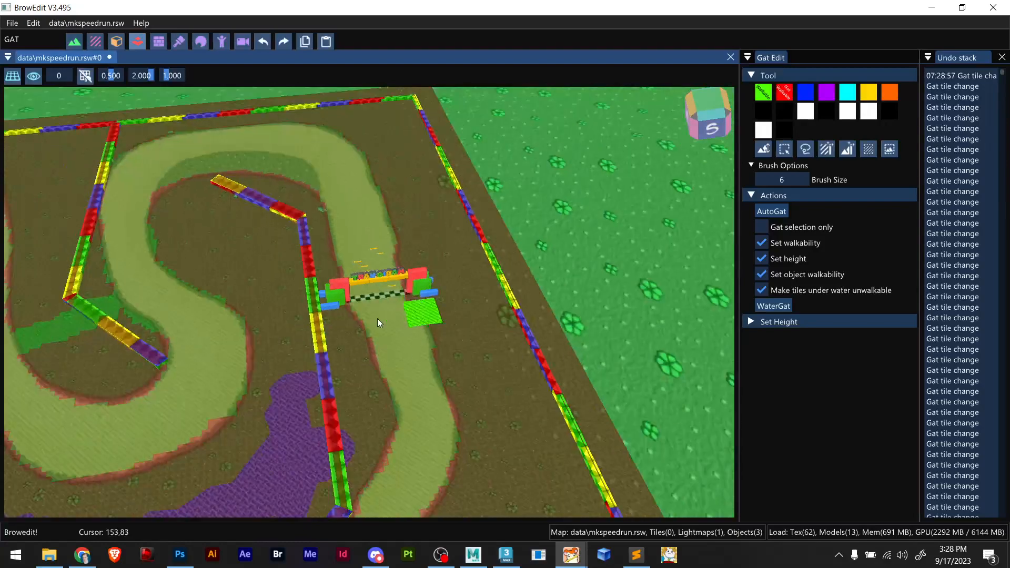
Examine the walkability tiles along the track, from close up around the curves to an overview of the whole map
mouse_move(377, 318)
right_mouse_down("shift")
mouse_move(402, 322)
mouse_move(483, 269)
right_mouse_up("shift")
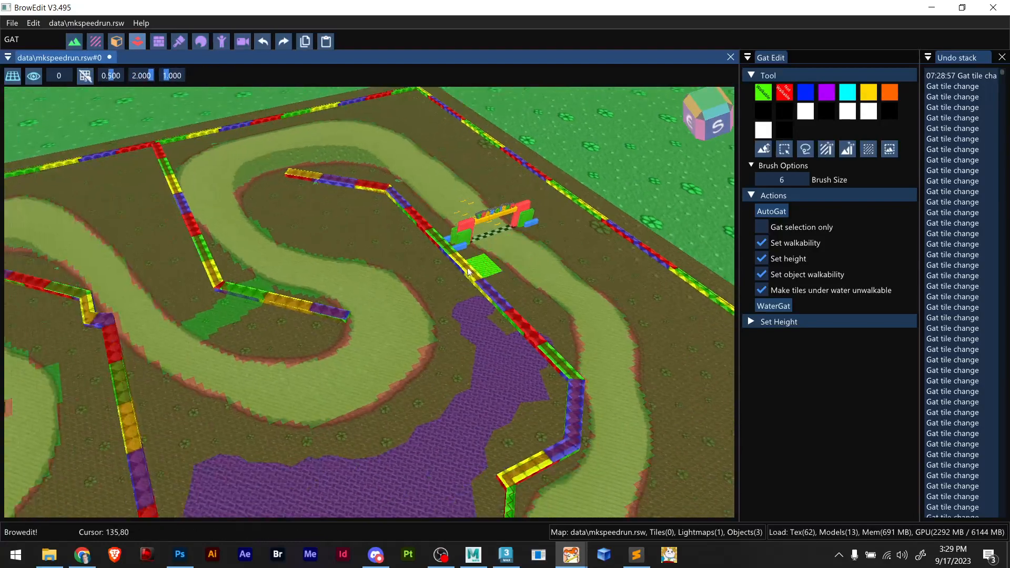
right_click_drag(287, 273, 348, 324)
scroll(283, 240, "up", 15)
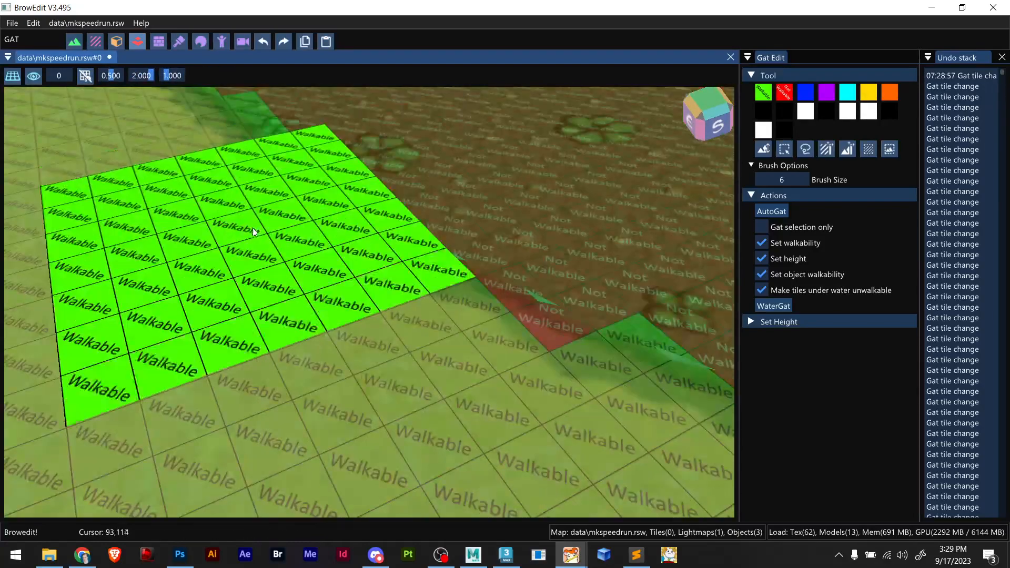
scroll(254, 231, "down", 5)
right_click_drag(254, 232, 267, 283)
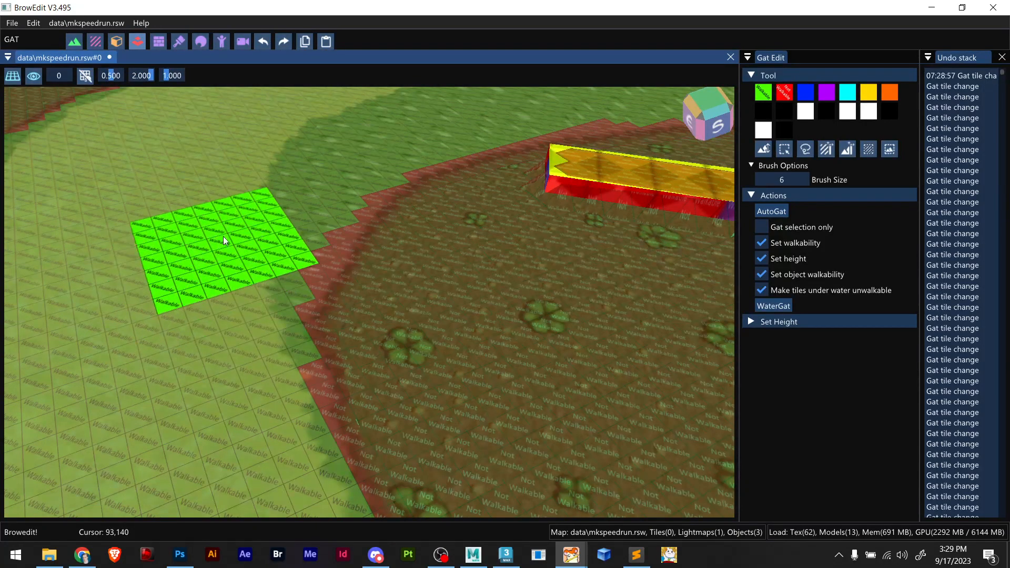
scroll(241, 206, "down", 5)
scroll(228, 241, "down", 10)
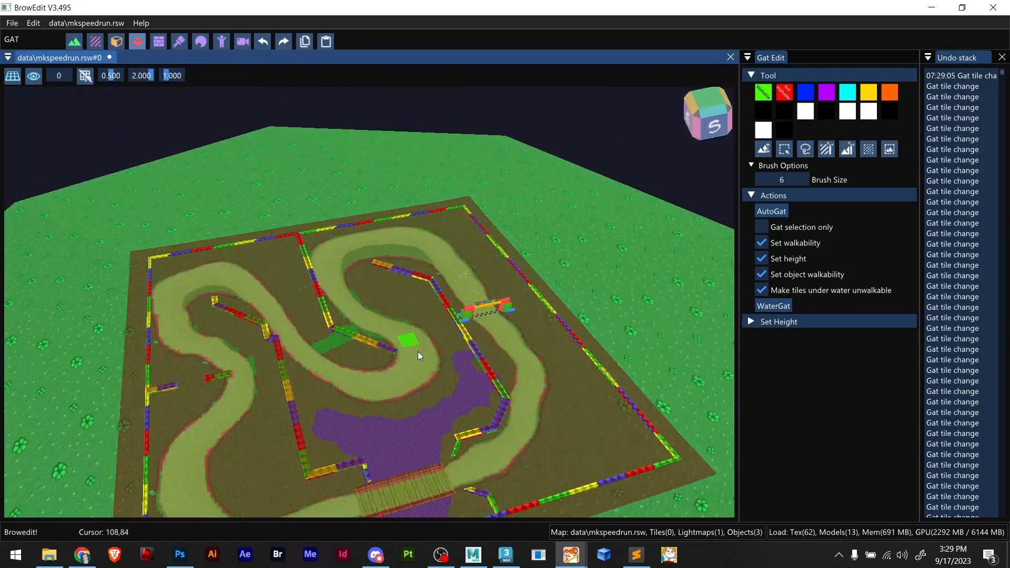
mouse_move(417, 352)
middle_mouse_down("shift")
mouse_move(387, 324)
mouse_move(271, 336)
mouse_move(284, 380)
mouse_move(396, 365)
mouse_move(427, 350)
mouse_move(402, 324)
middle_mouse_up("shift")
scroll(365, 361, "up", 5)
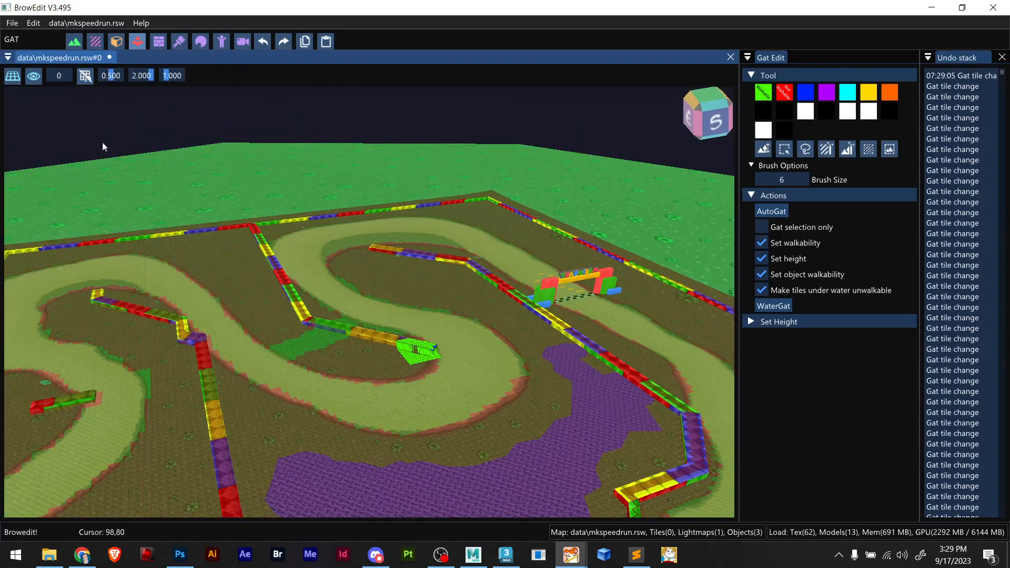
Save the mkspeedrun map and minimise the map editor
left_click(12, 23)
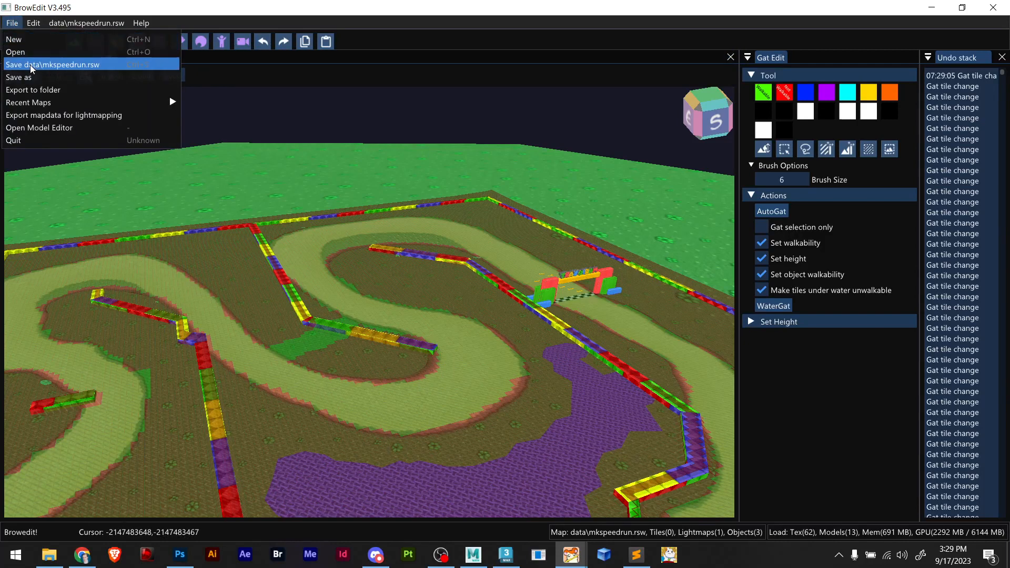
left_click(31, 65)
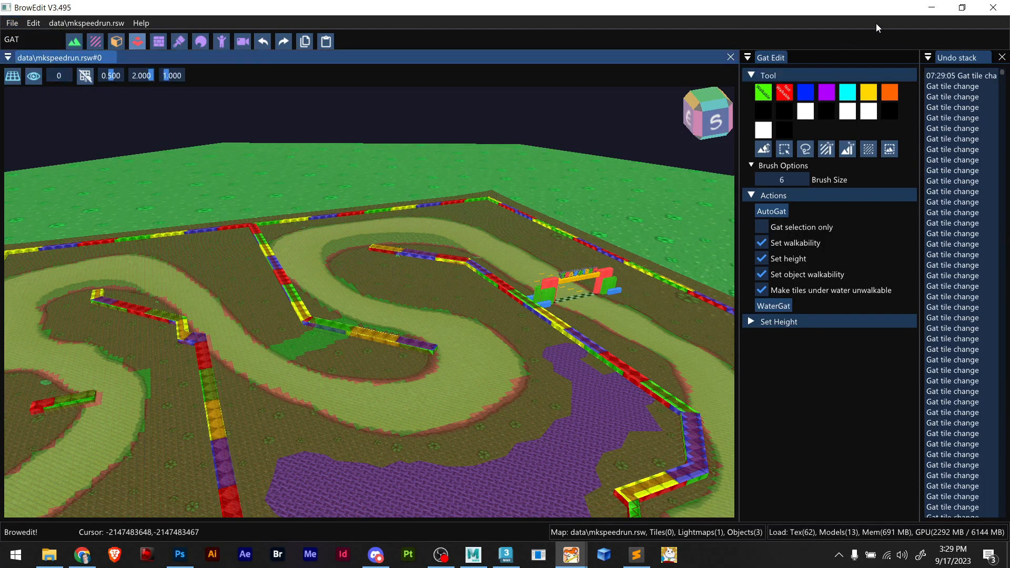
left_click(940, 8)
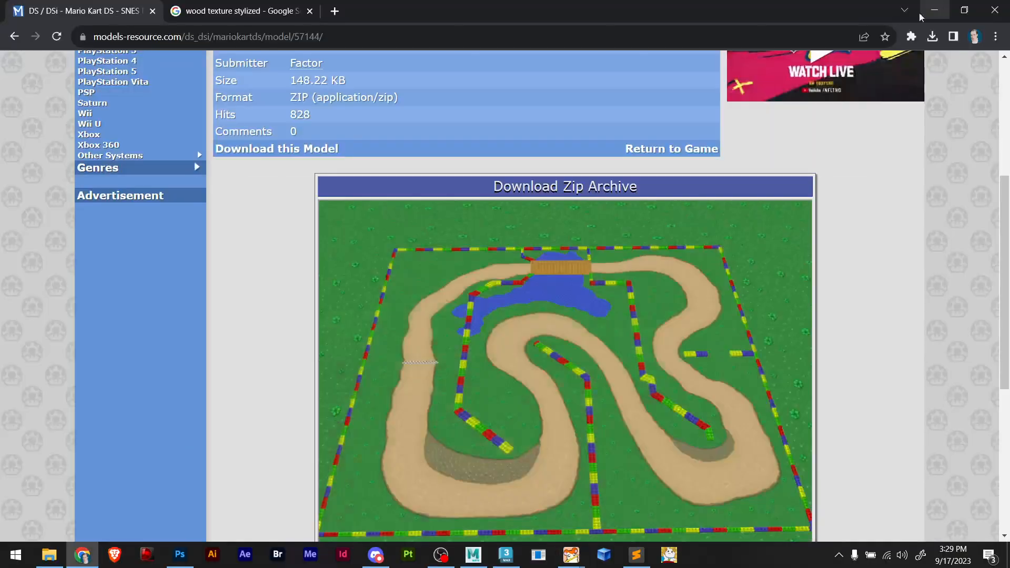
left_click(45, 559)
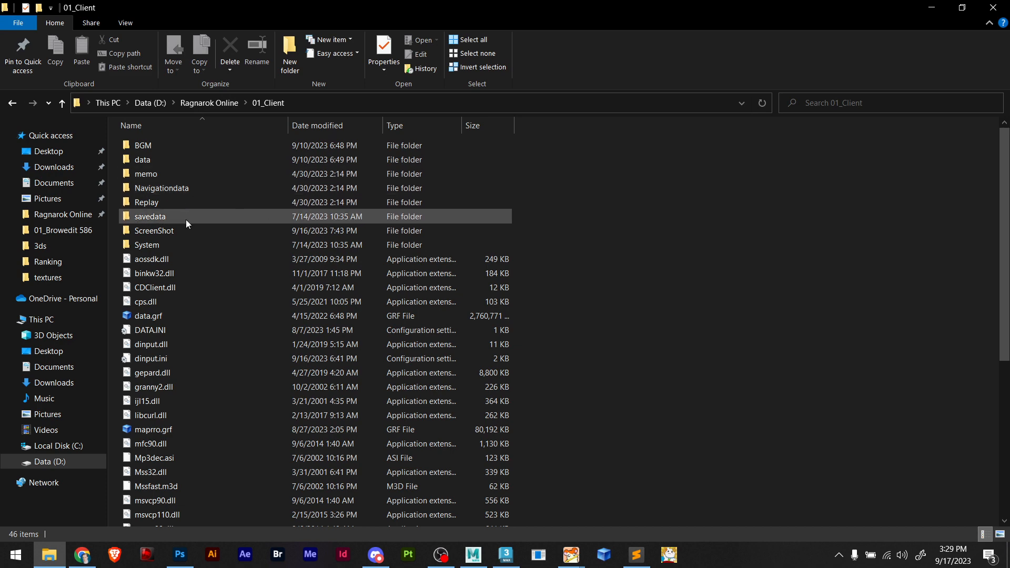
left_click(180, 239)
double_click(180, 240)
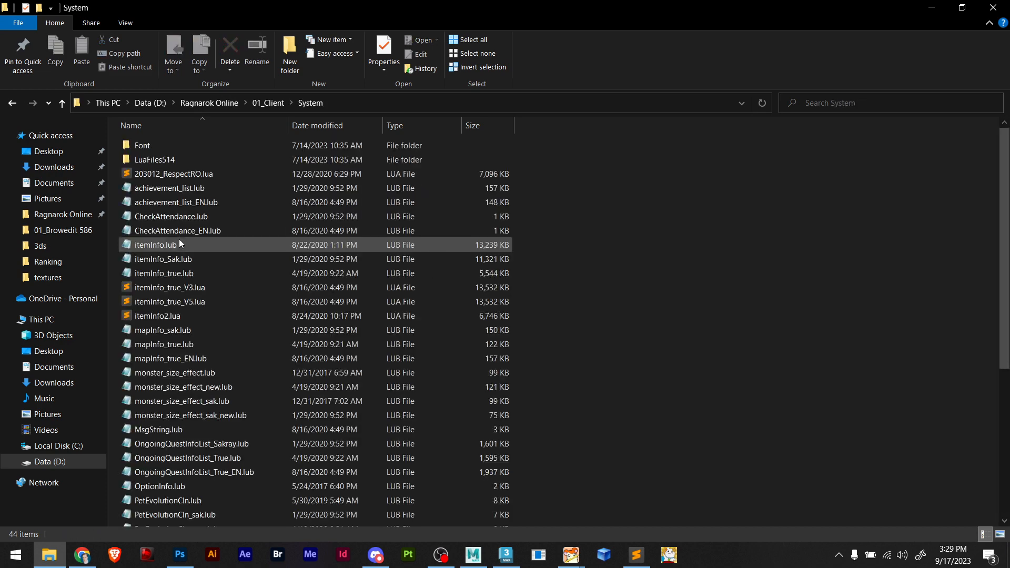
Switch to Sublime Text and reopen the recent file maps_athena.conf from the 02_Emulator conf folder
left_click(636, 555)
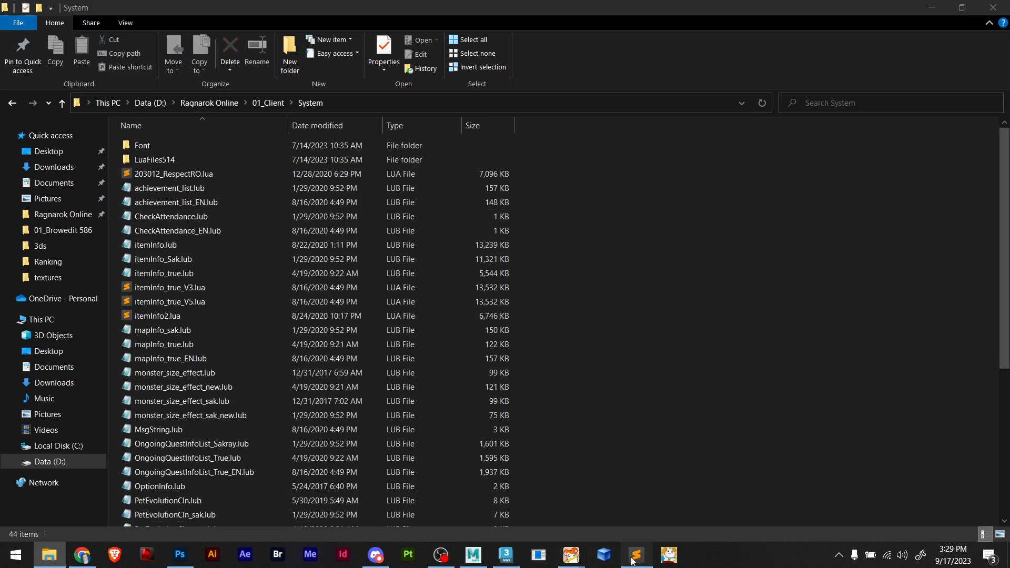
left_click(15, 23)
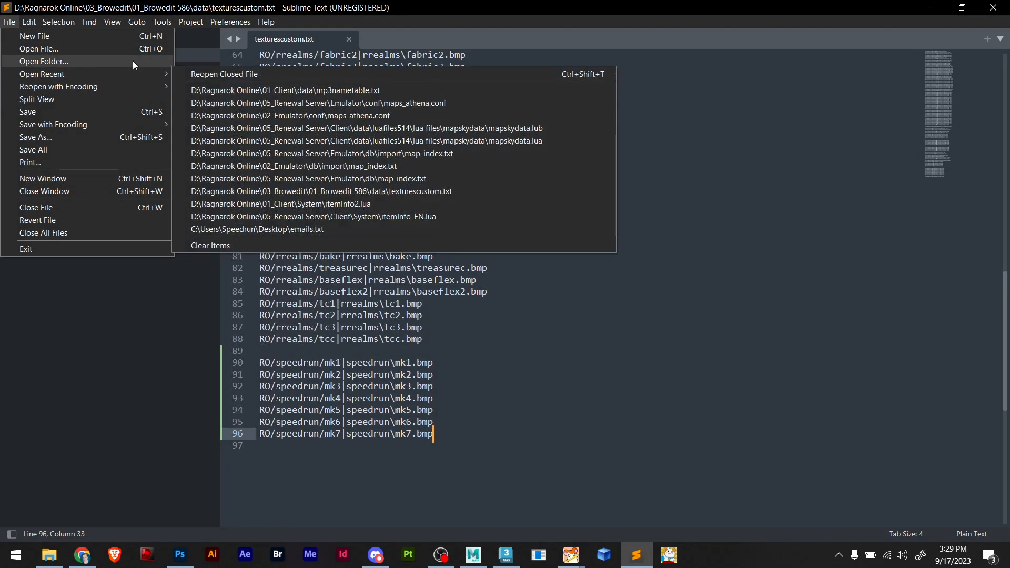
mouse_move(145, 92)
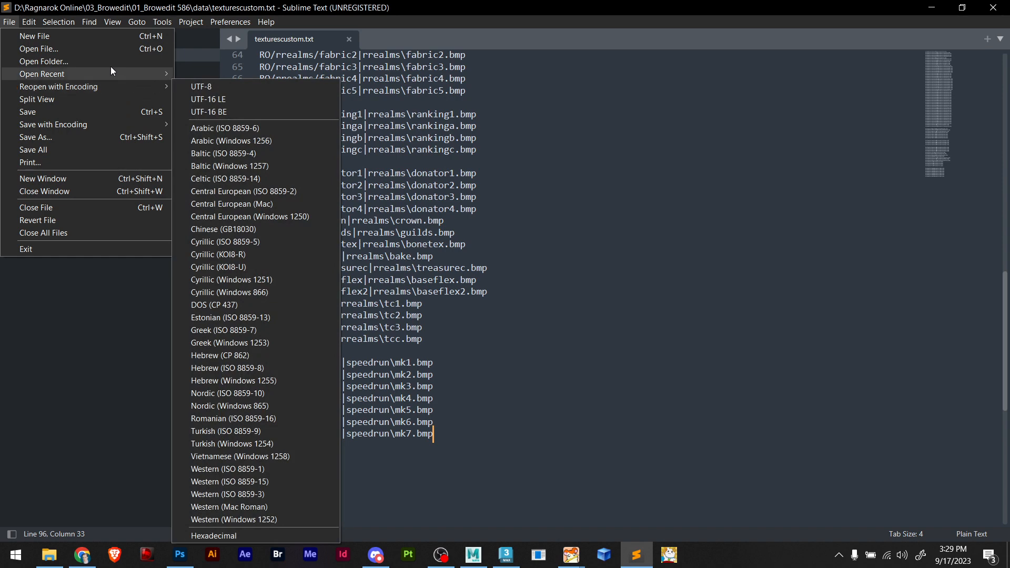
mouse_move(122, 76)
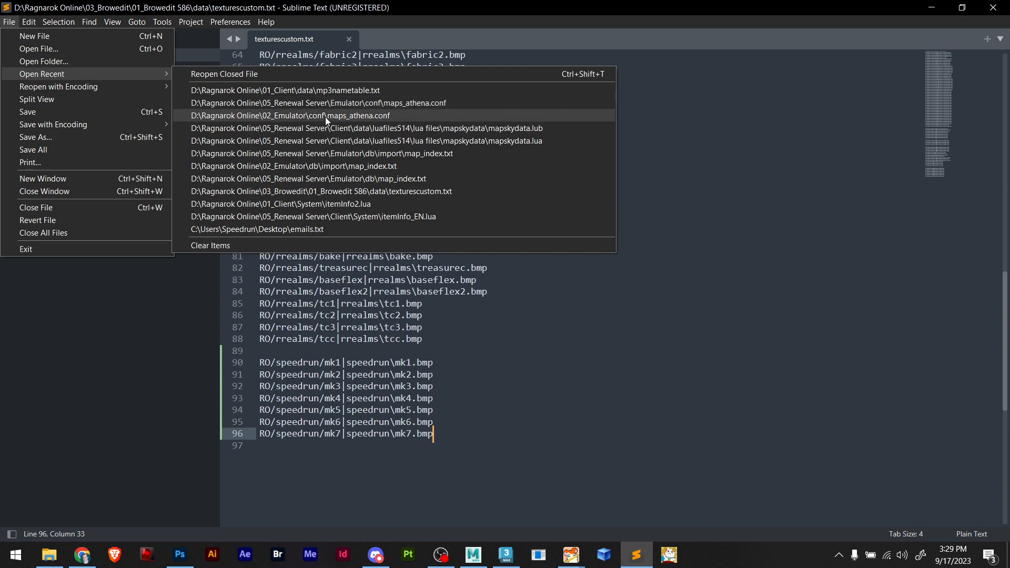
left_click(272, 122)
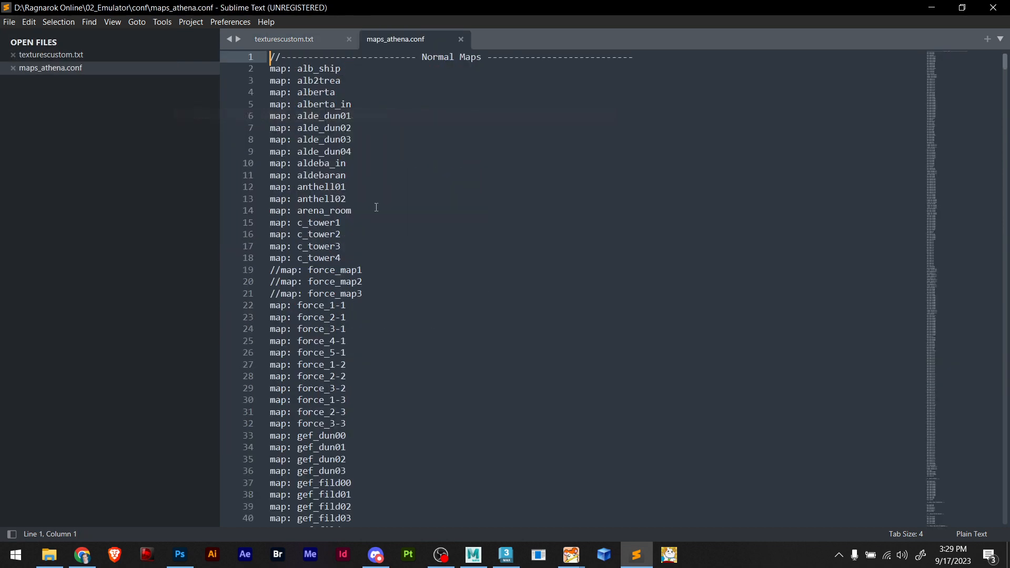
Add the line "map: mkspeedrun" below "map: marioland1" at the end of maps_athena.conf
scroll(415, 243, "down", 20)
scroll(422, 248, "down", 20)
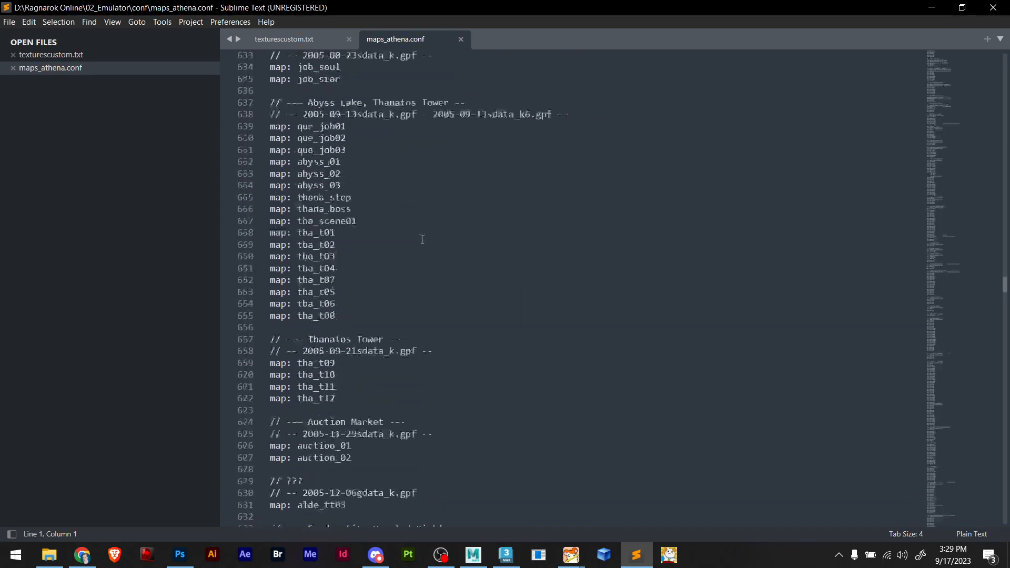
scroll(368, 241, "down", 3)
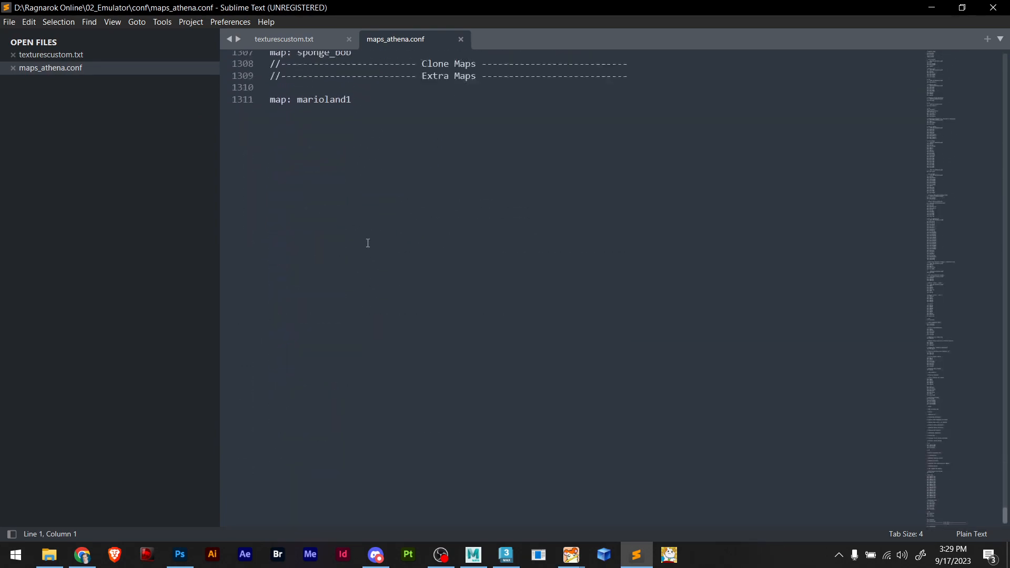
scroll(345, 253, "up", 4)
left_click(367, 232)
left_click_drag(368, 232, 292, 235)
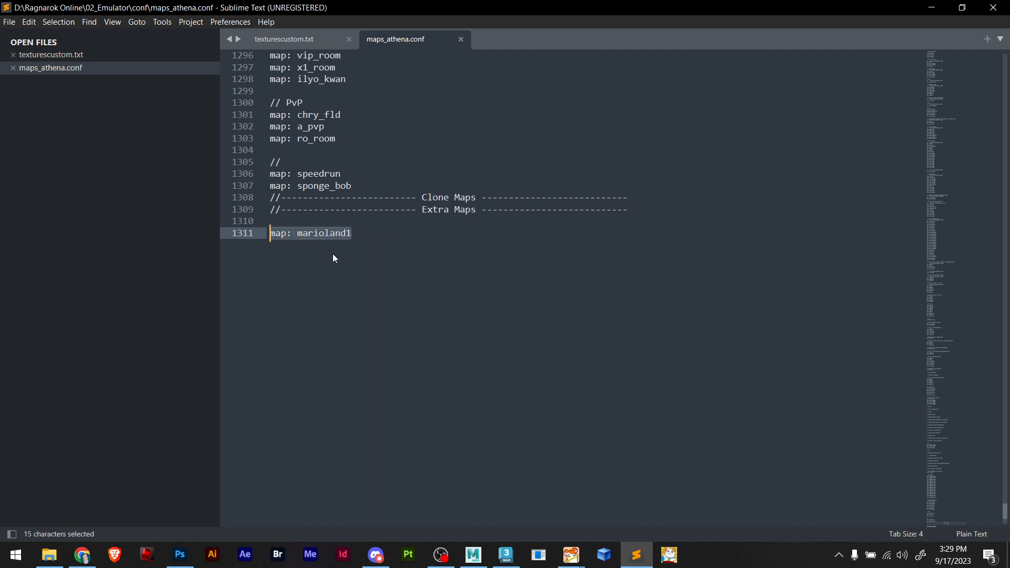
key("ctrl+c")
key("End")
key("Return")
key("ctrl+v")
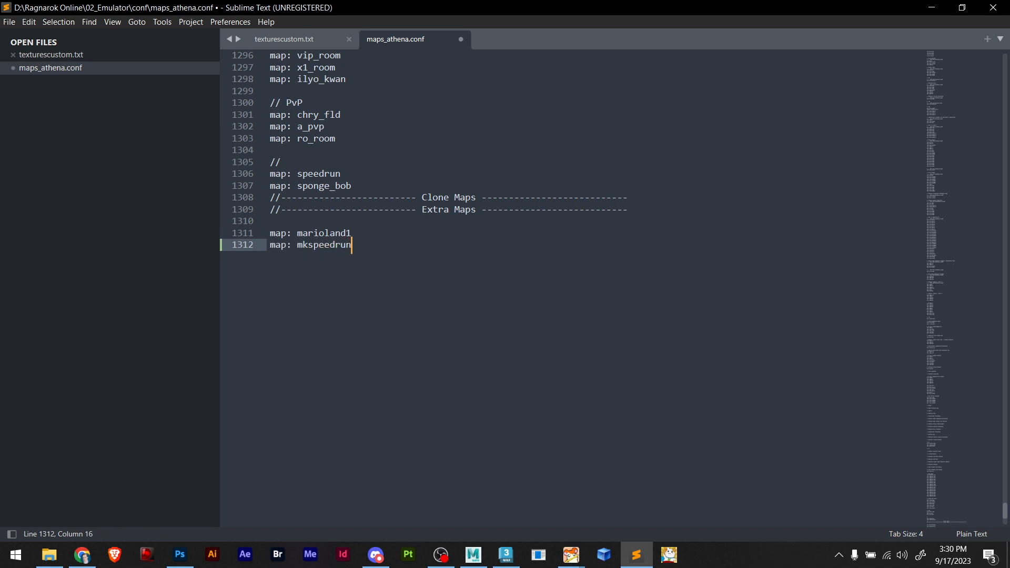
Select the map name mkspeedrun in the new line and save maps_athena.conf
key("shift+Left")
key("shift+Left")
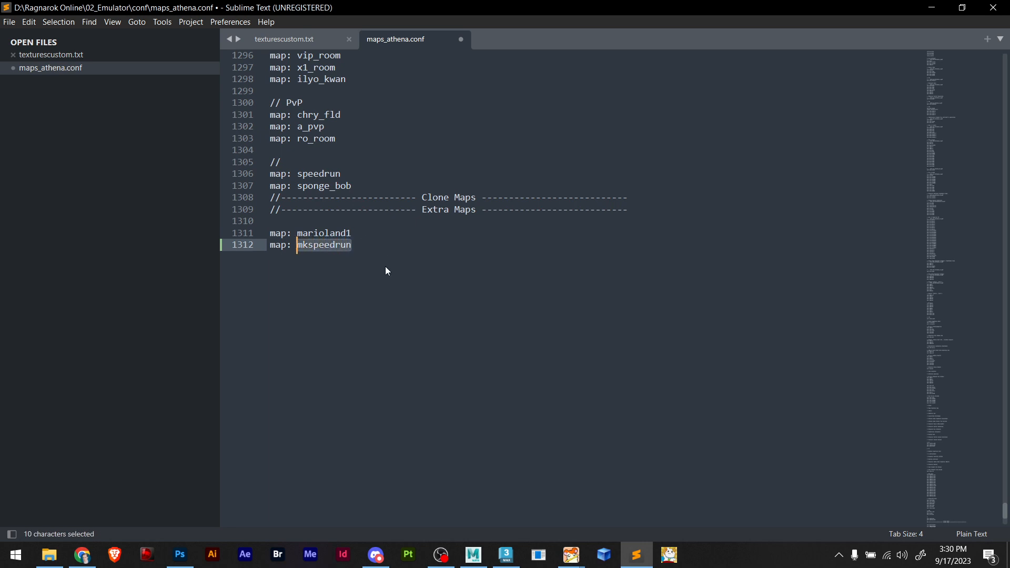
key("ctrl+s")
left_click(383, 248)
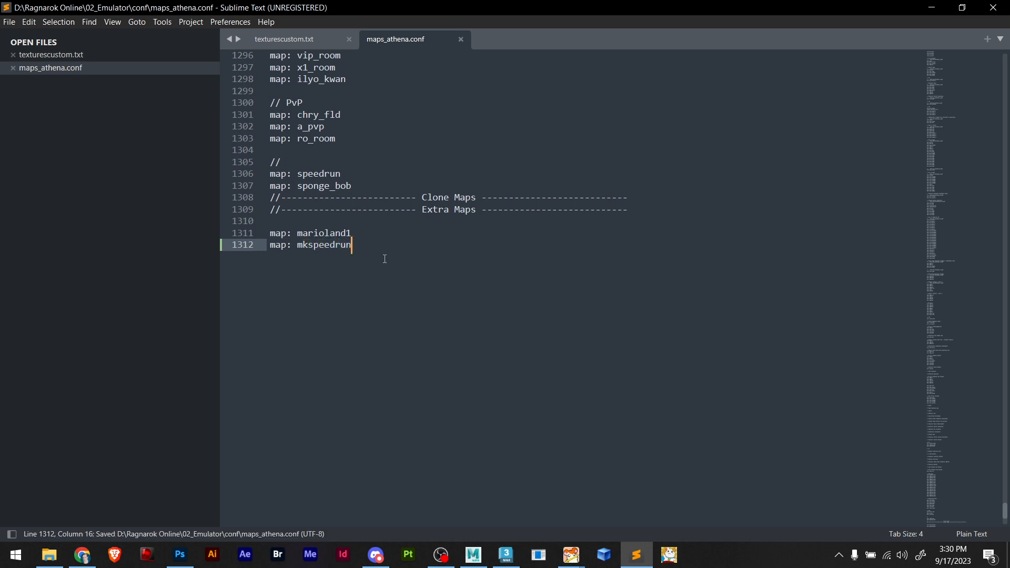
Switch to File Explorer and open the db folder inside Ragnarok Online\02_Emulator
left_click(9, 21)
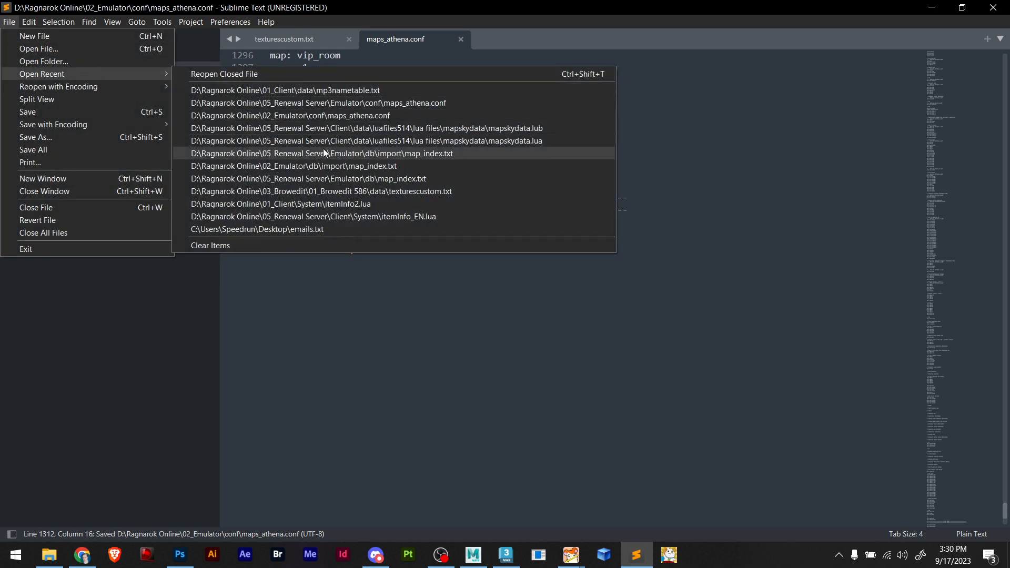
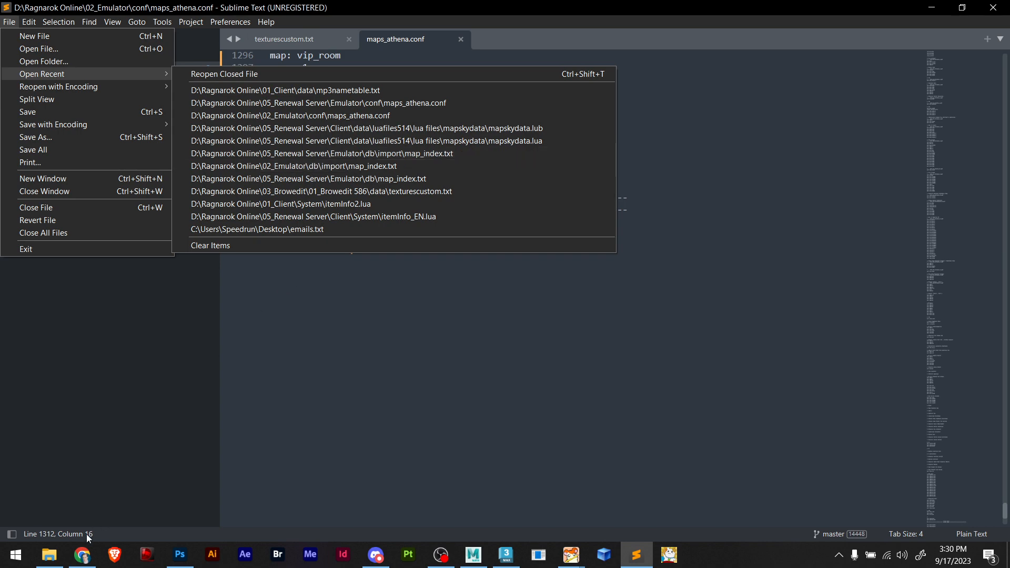
left_click(49, 554)
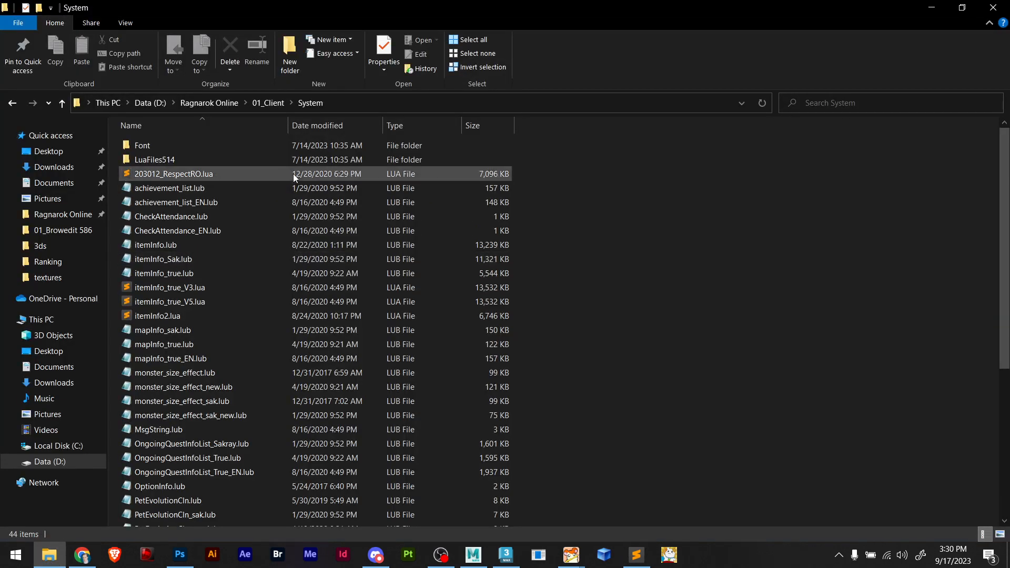
left_click(268, 102)
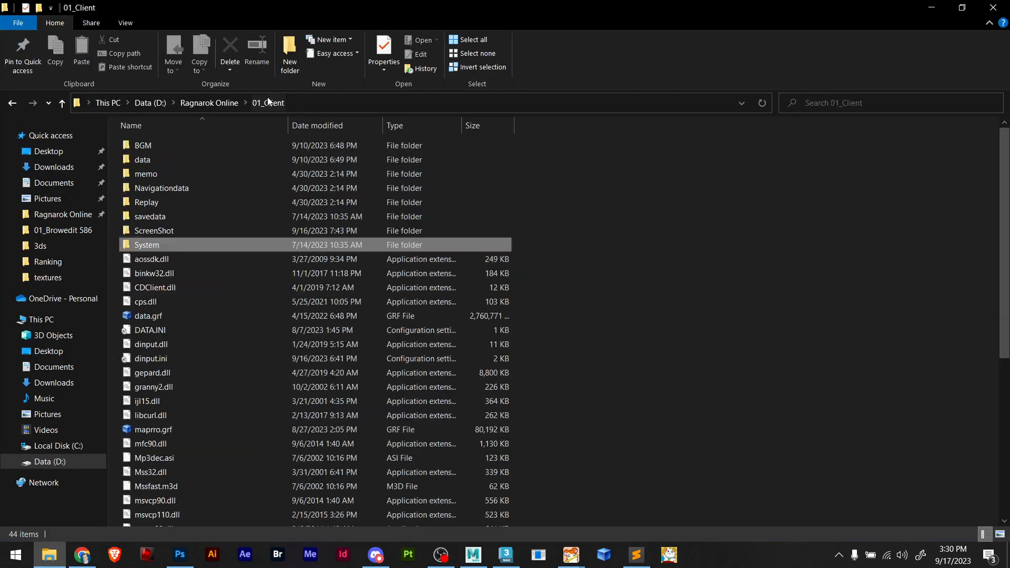
left_click(215, 104)
double_click(179, 161)
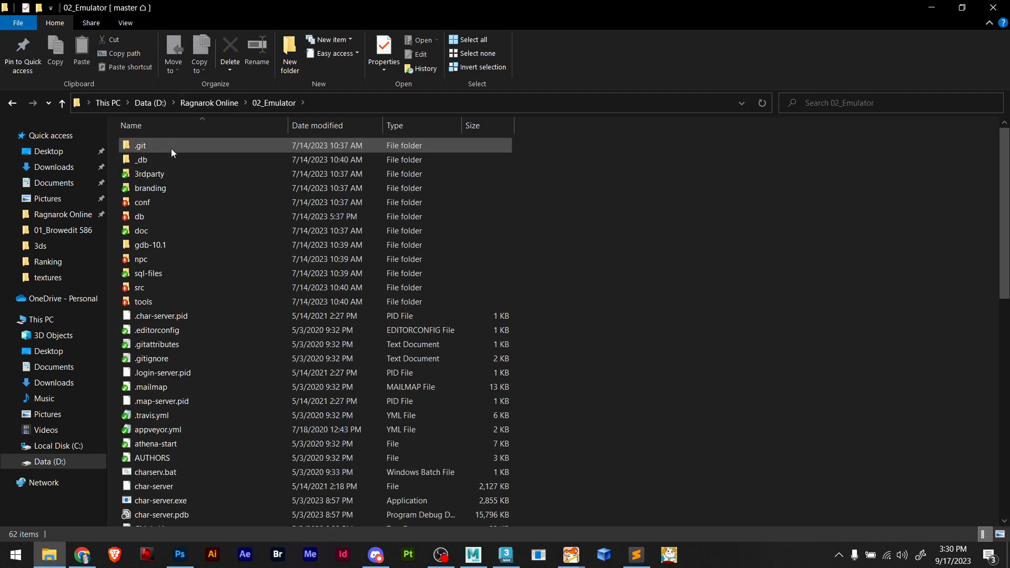
double_click(174, 215)
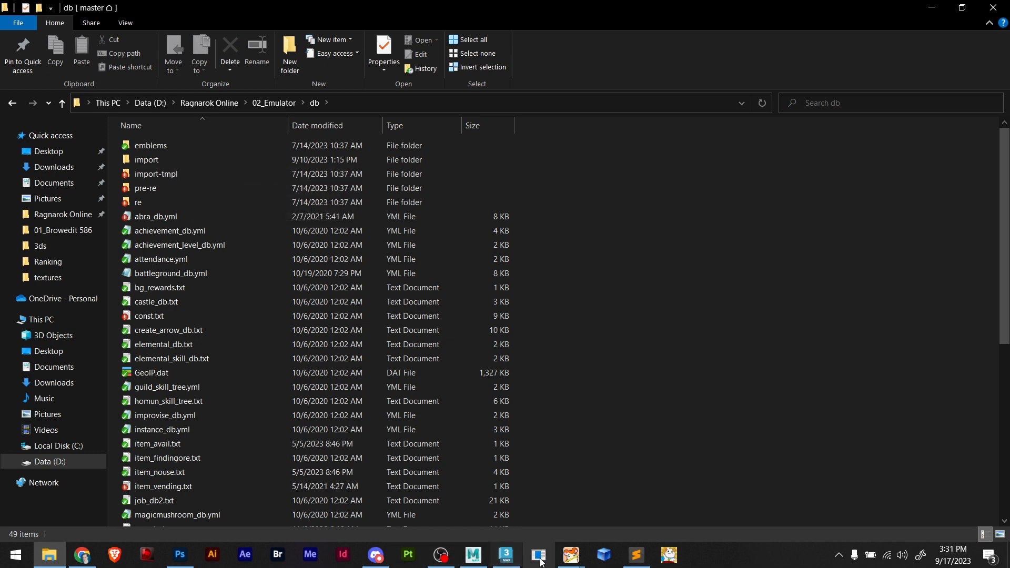
Check the path of the emulator's map_index.txt among the recently opened files in Sublime Text
left_click(637, 556)
left_click(636, 556)
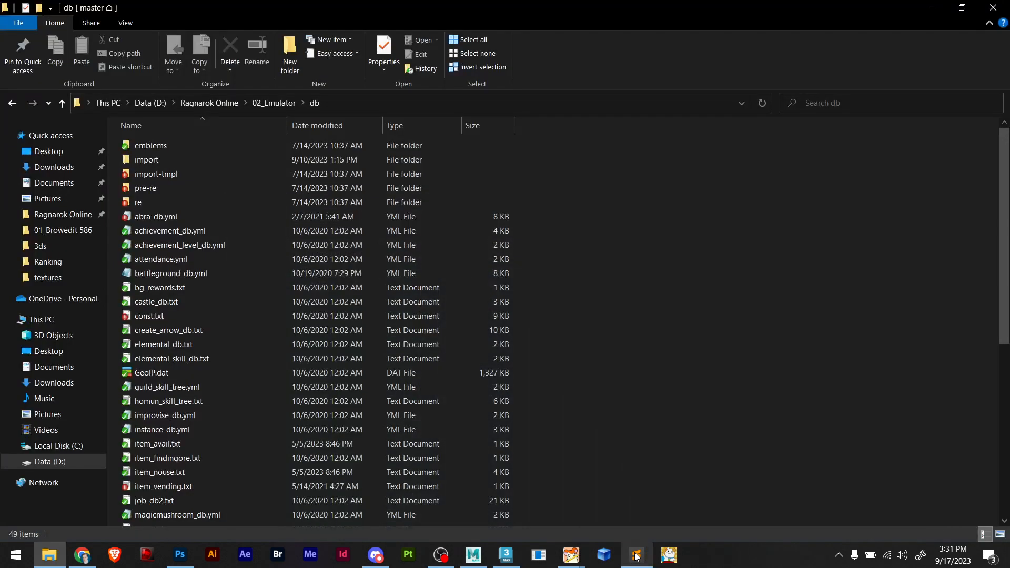
left_click(637, 557)
left_click(29, 22)
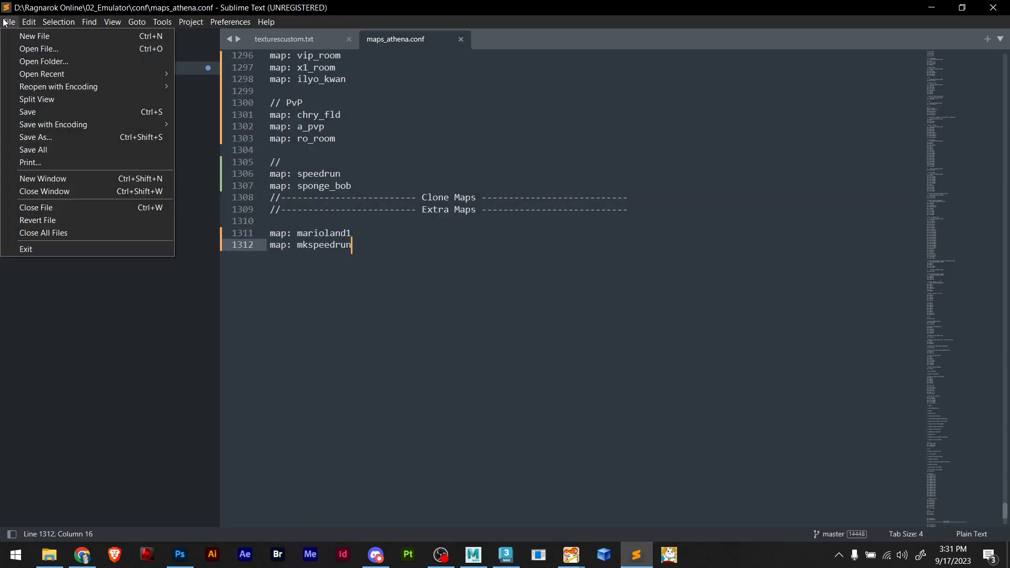
mouse_move(103, 77)
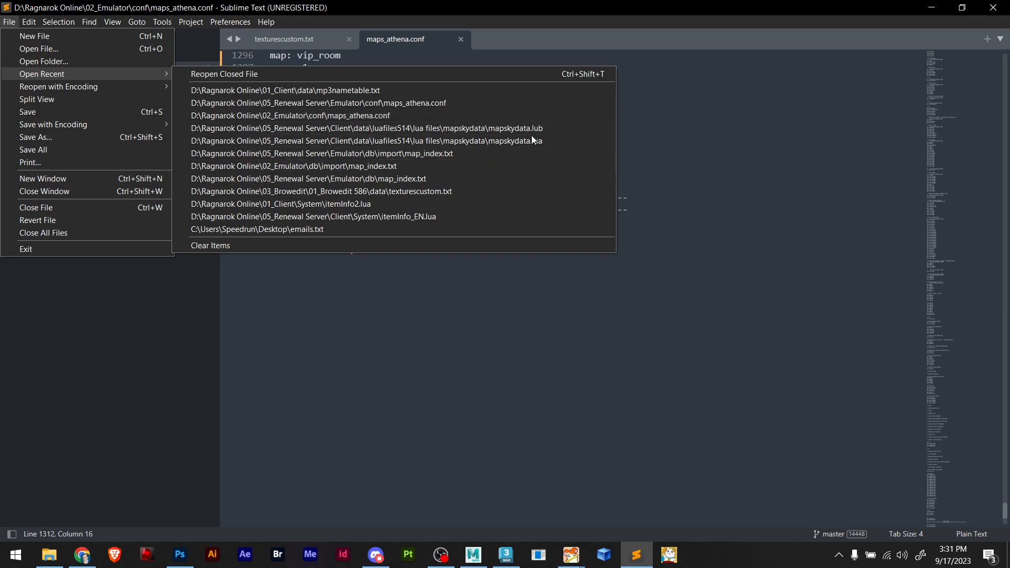
left_click(930, 8)
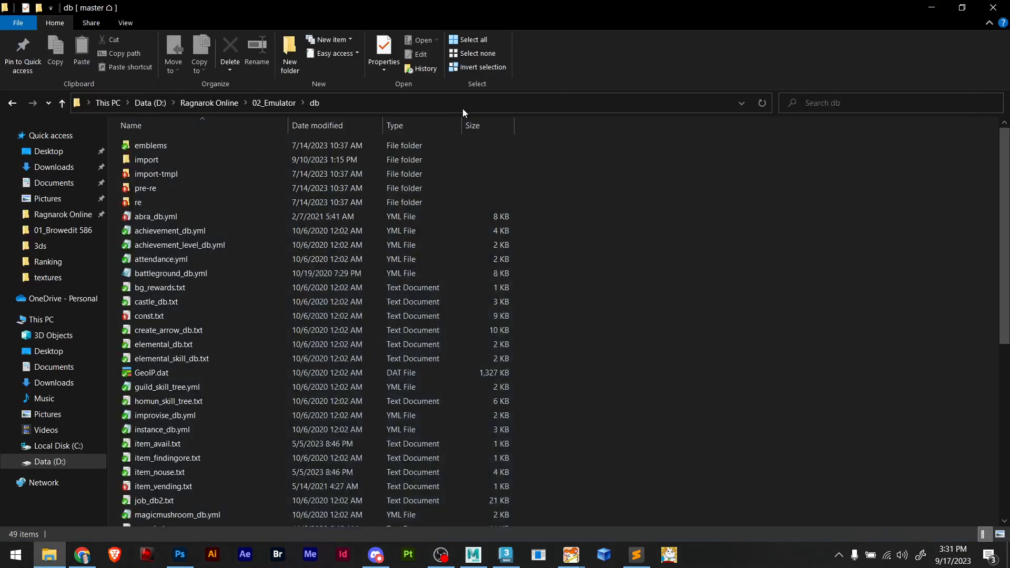
Open map_index.txt from the emulator's db\import folder in Sublime Text
double_click(167, 163)
left_click(220, 191)
key("m")
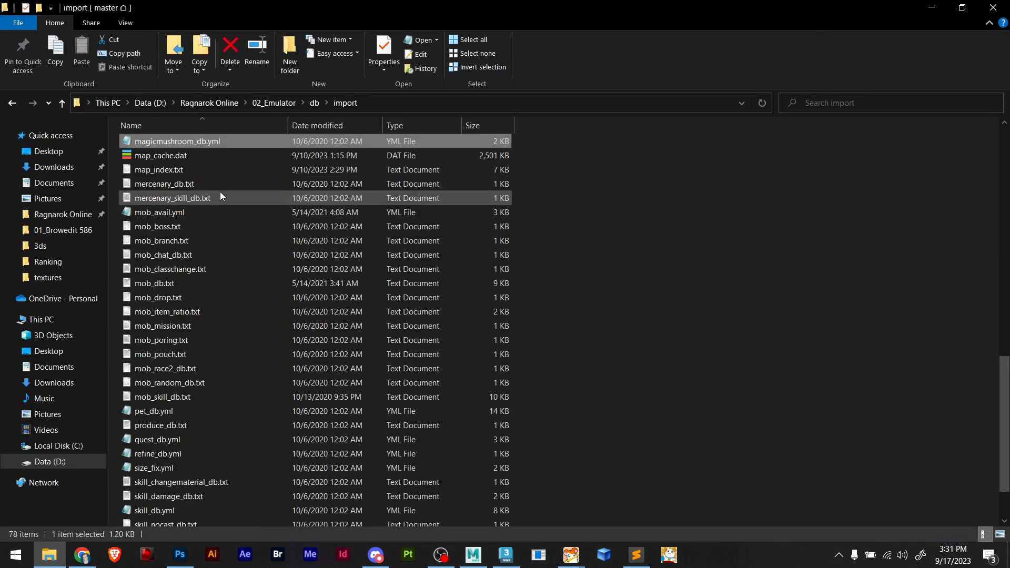
key("m")
key("m")
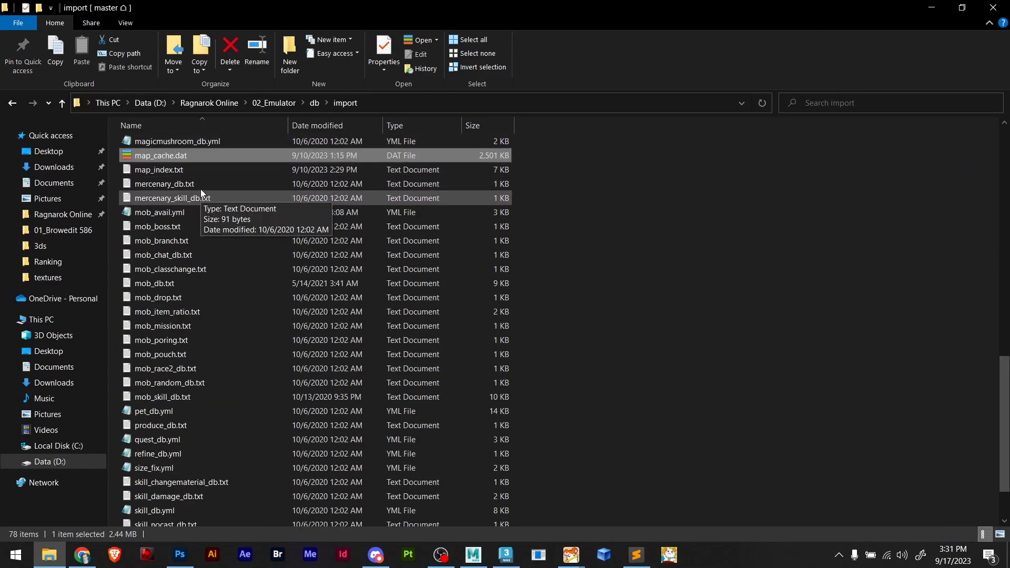
left_click_drag(160, 171, 108, 295)
Add mkspeedrun on a new line after marioland1 at the end of map_index.txt and save the file
scroll(496, 316, "down", 20)
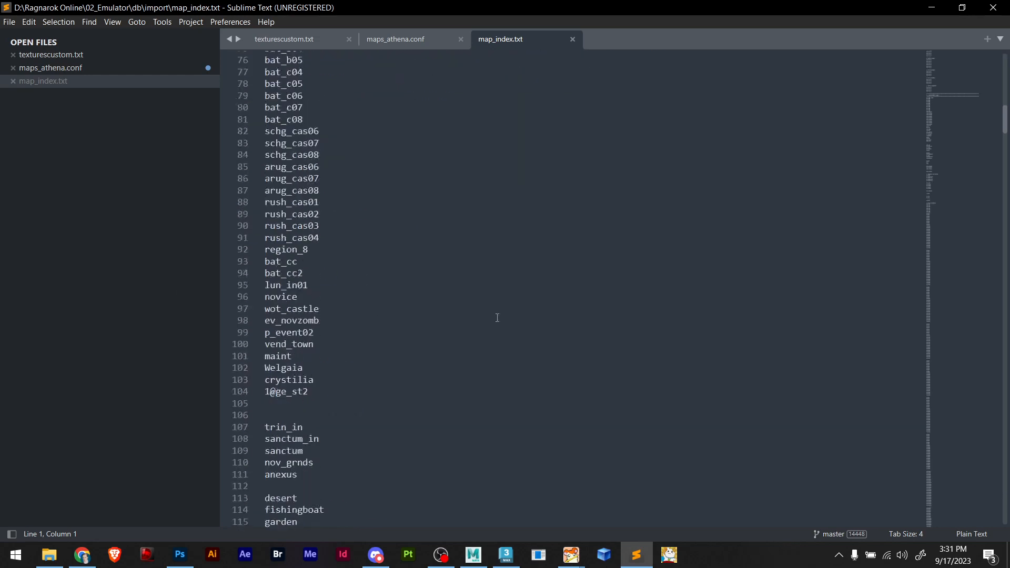
left_click_drag(1001, 149, 1006, 534)
scroll(384, 206, "up", 4)
left_click(331, 202)
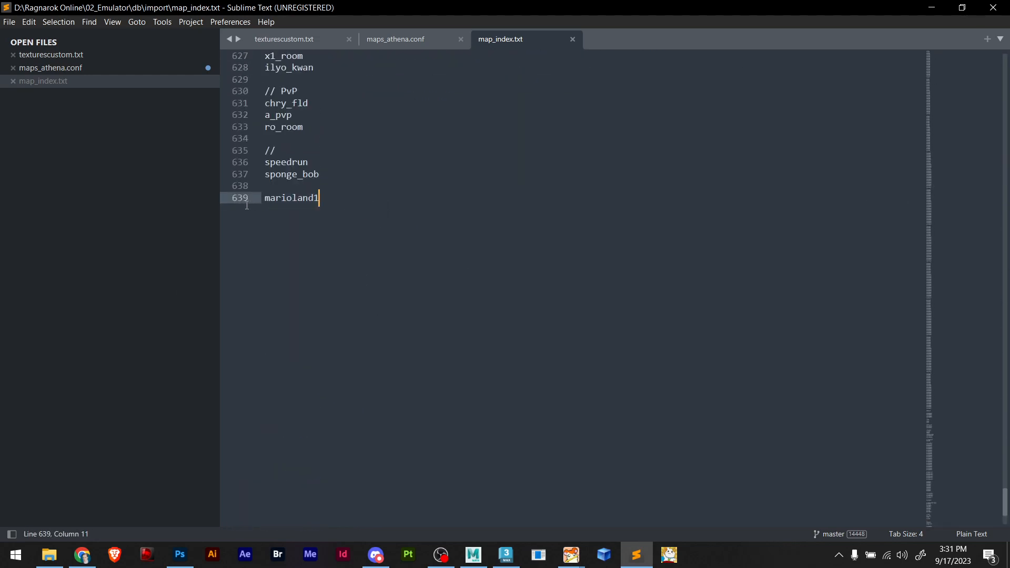
key("Return")
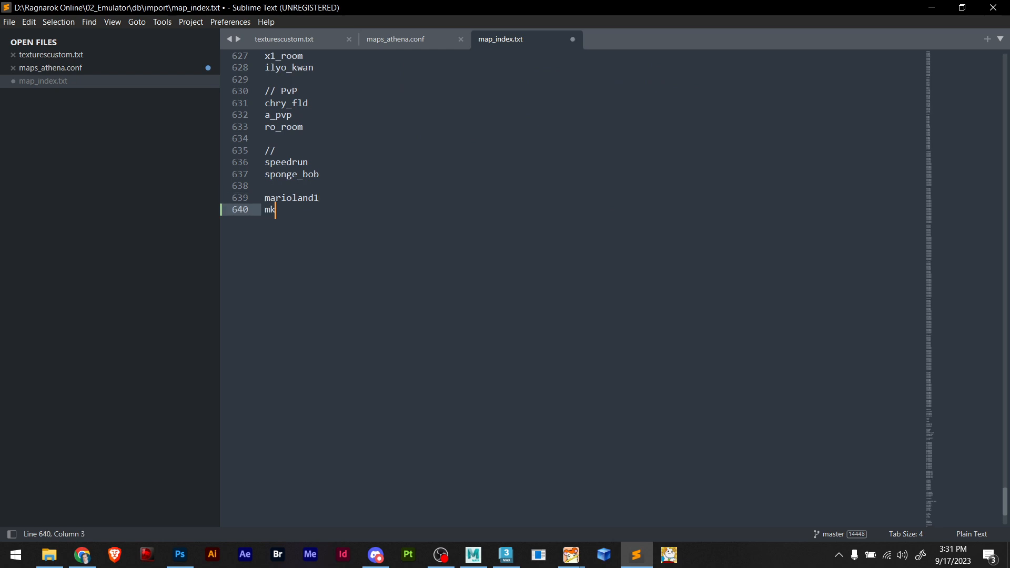
type("mkspeedrun")
key("ctrl+s")
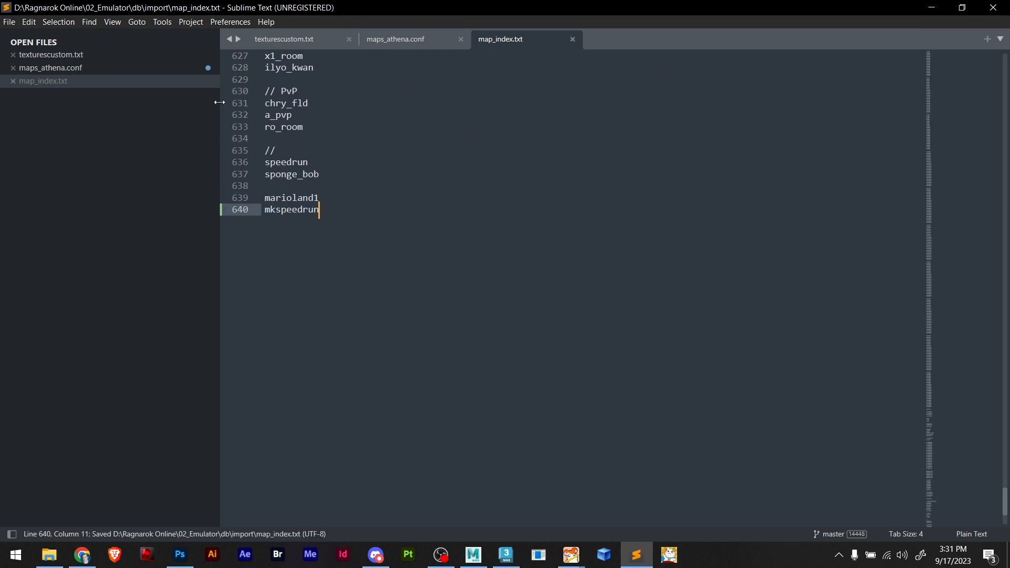
Switch to File Explorer, open map_cache.dat from the emulator's db\import folder, and browse to Ragnarok Online\01_Client
left_click(930, 10)
scroll(526, 258, "up", 4)
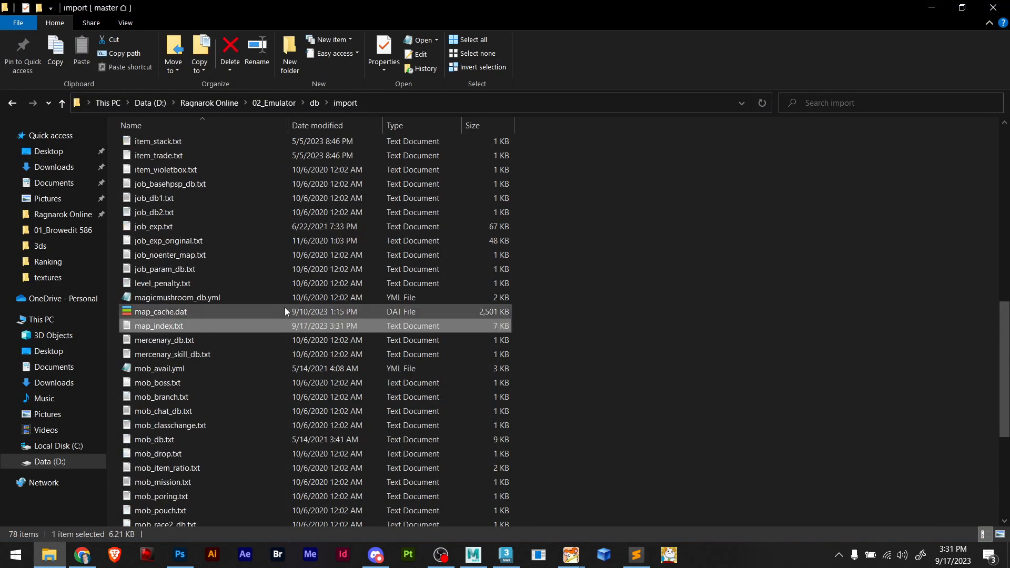
left_click(154, 314)
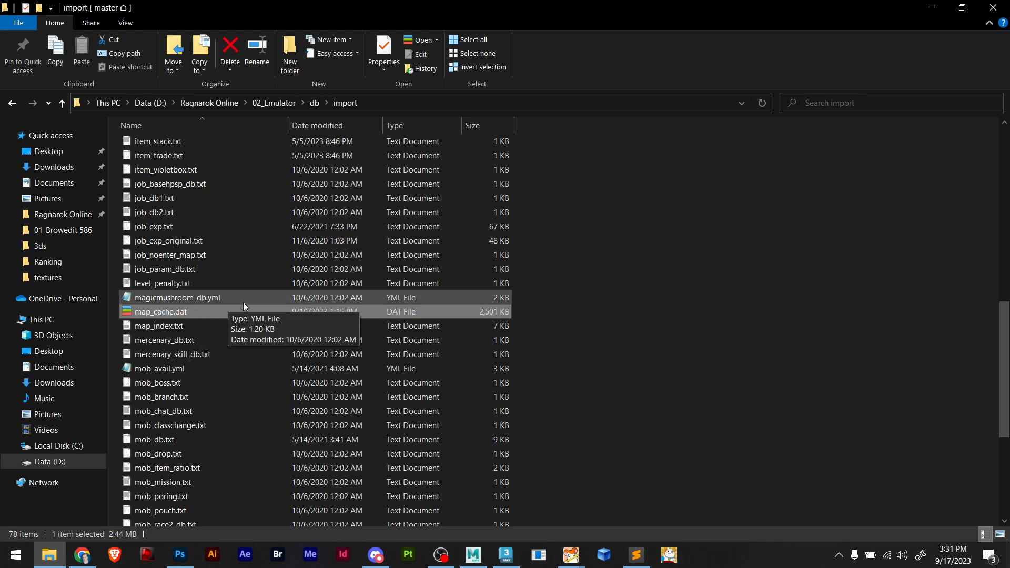
left_click(210, 102)
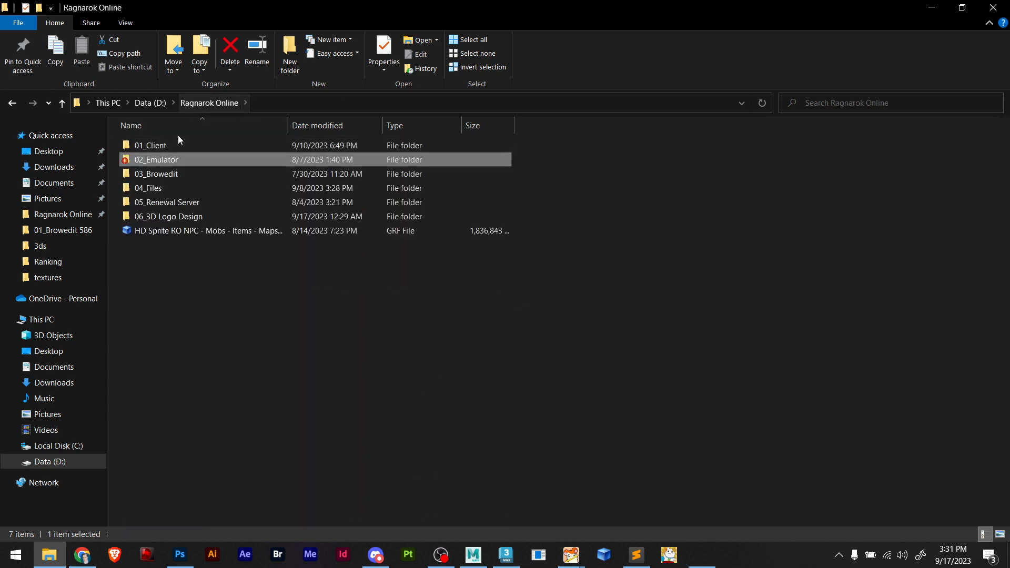
double_click(160, 144)
Switch to Mapcache and check which map_cache.dat is loaded and which maps it lists
left_click(702, 555)
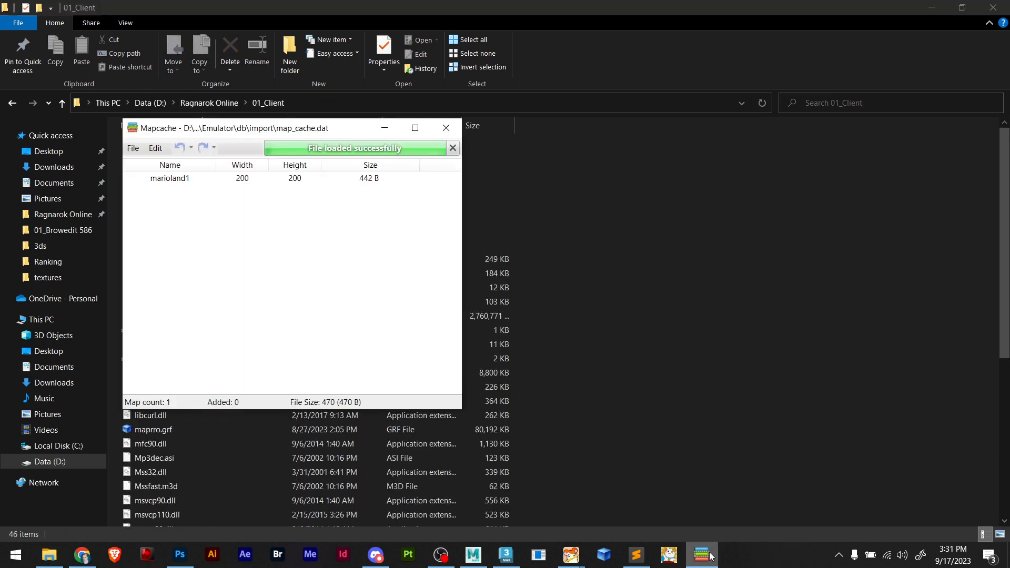
left_click(295, 182)
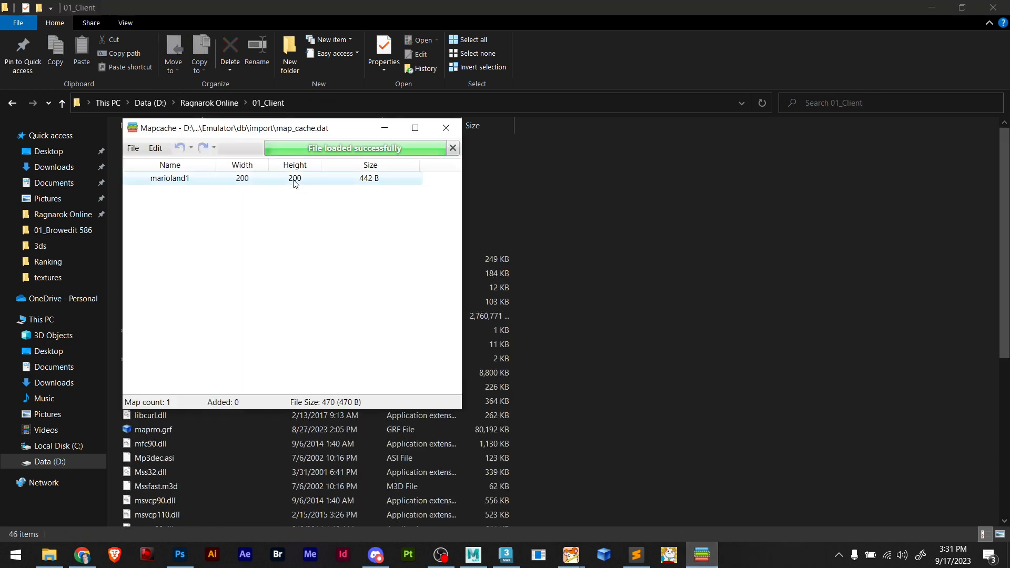
double_click(264, 131)
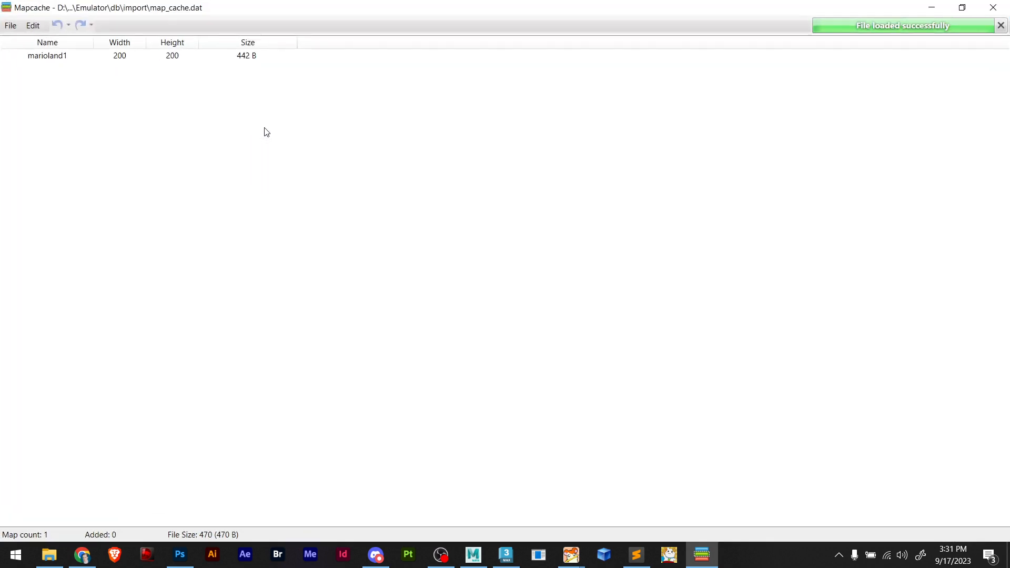
double_click(92, 10)
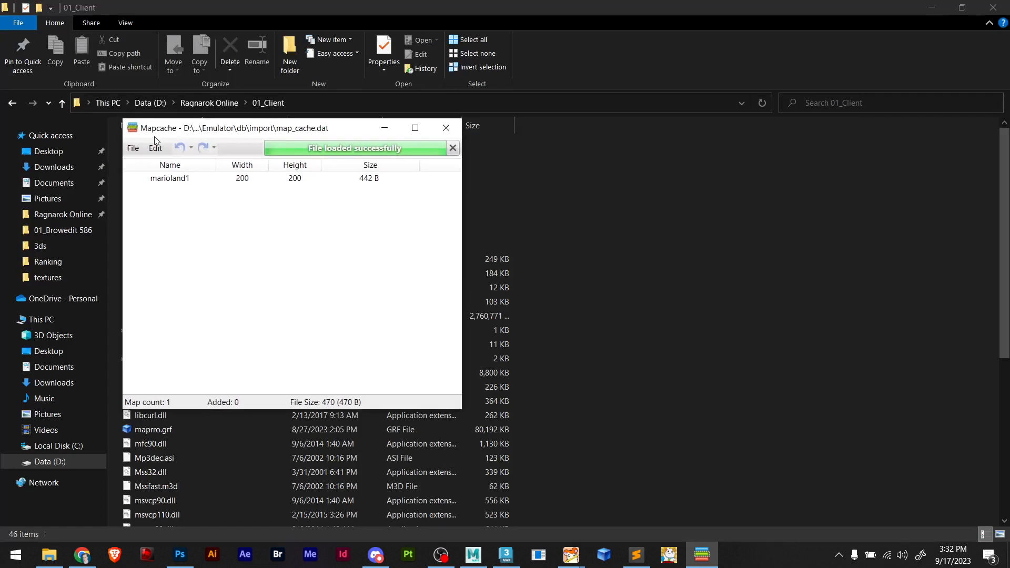
left_click_drag(182, 131, 182, 152)
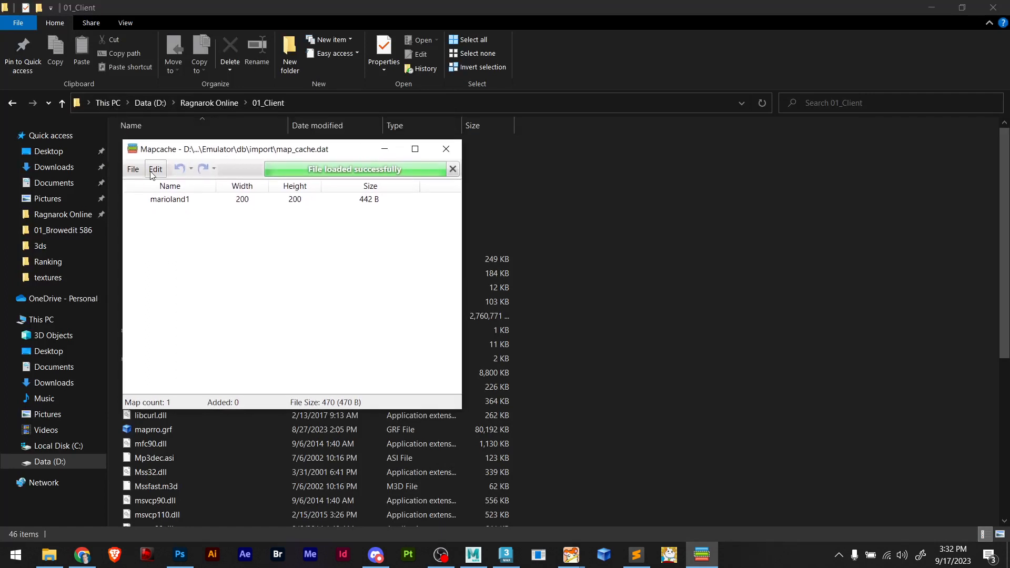
Load map_cache.dat from Ragnarok Online\02_Emulator\db\import into Mapcache
left_click(133, 169)
left_click(157, 206)
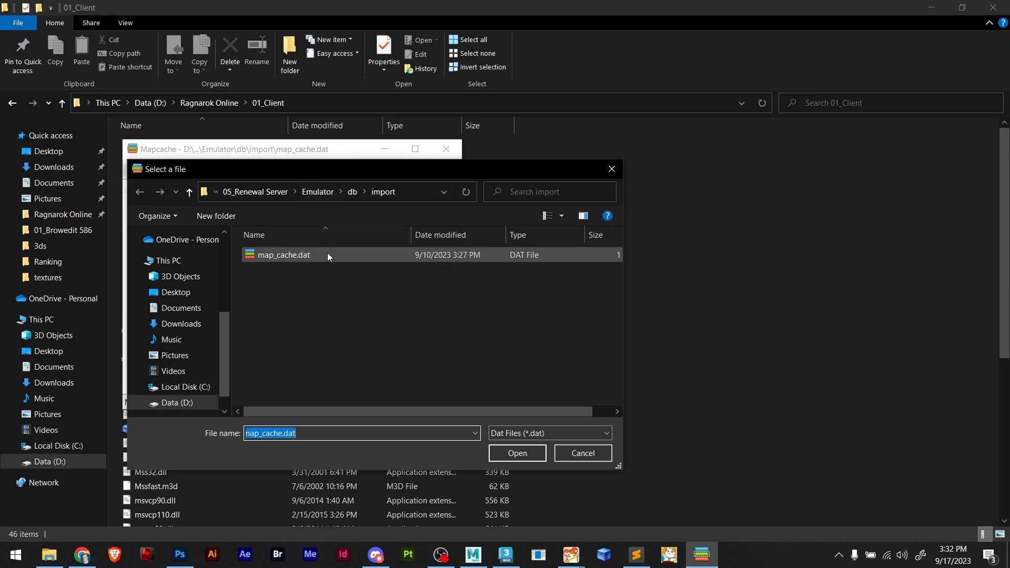
double_click(291, 173)
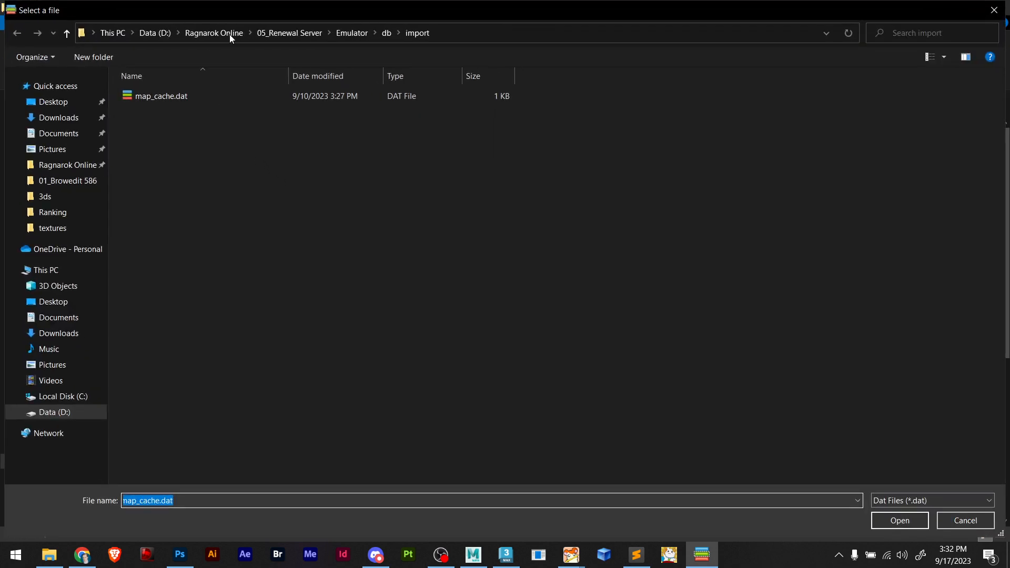
left_click(227, 31)
left_click(166, 110)
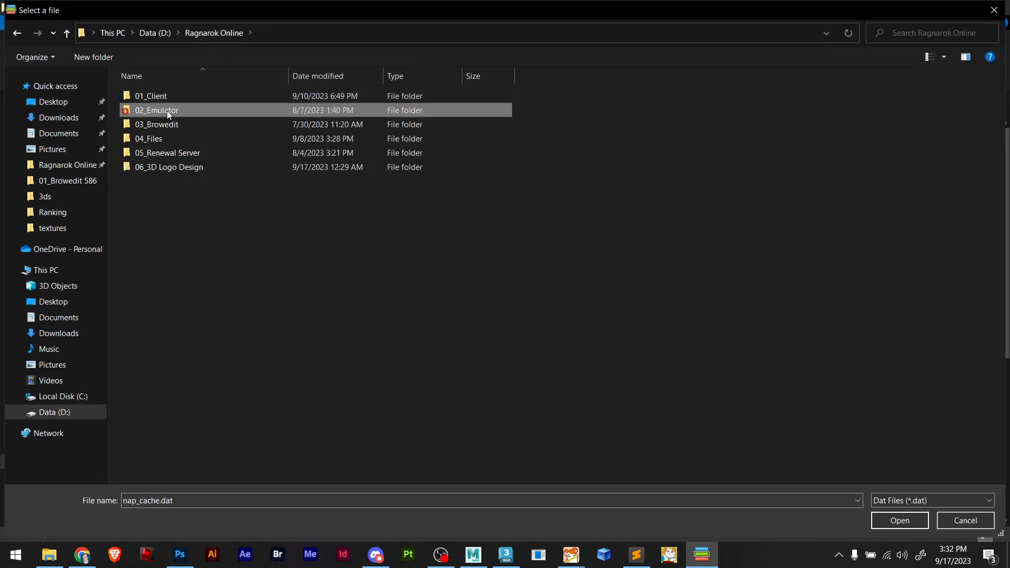
double_click(166, 110)
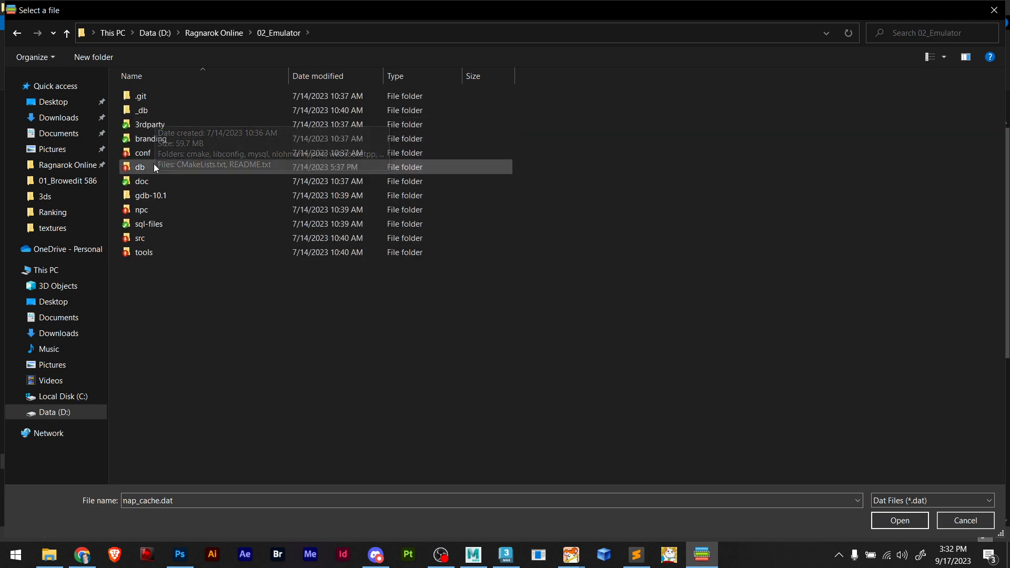
double_click(152, 164)
double_click(165, 106)
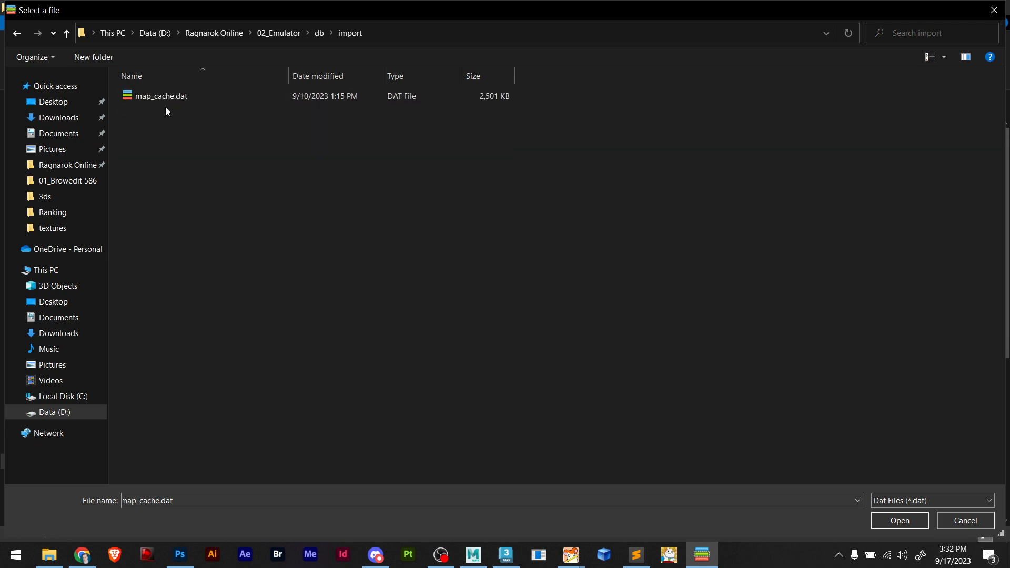
left_click(166, 102)
double_click(165, 102)
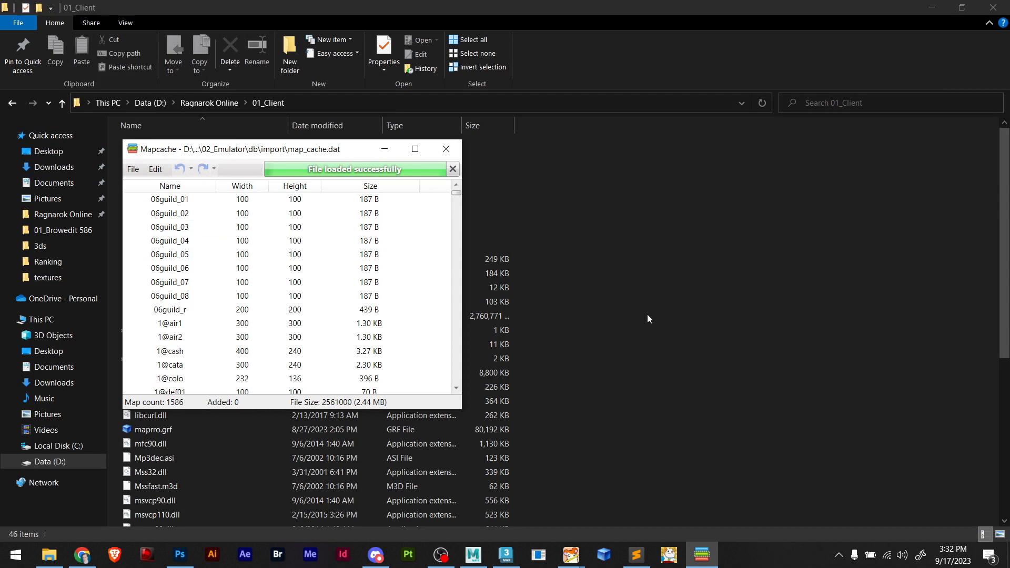
Switch to File Explorer and locate mkspeedrun.gat in the data folder of 01_Client
left_click(647, 314)
double_click(141, 160)
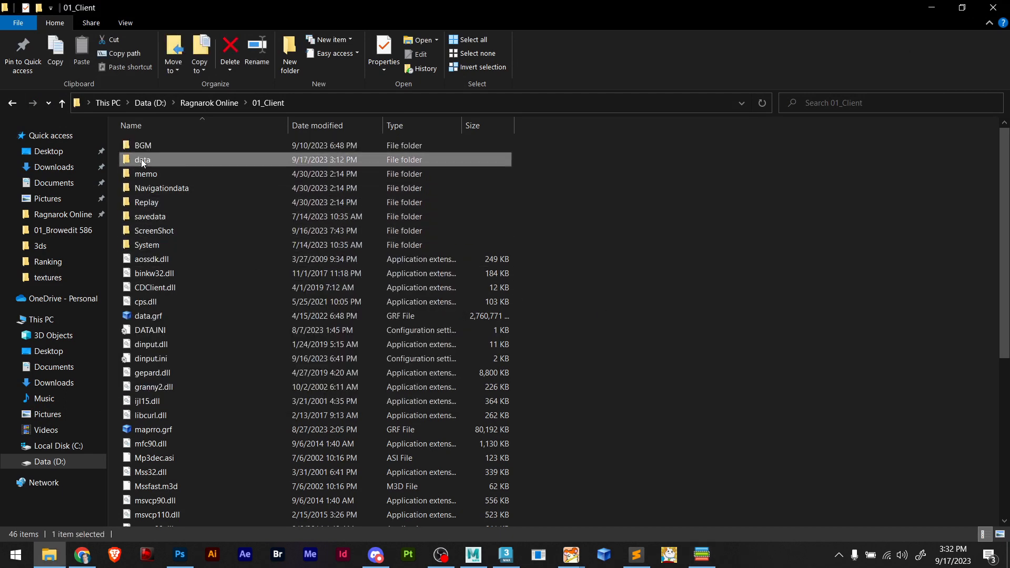
scroll(369, 268, "down", 5)
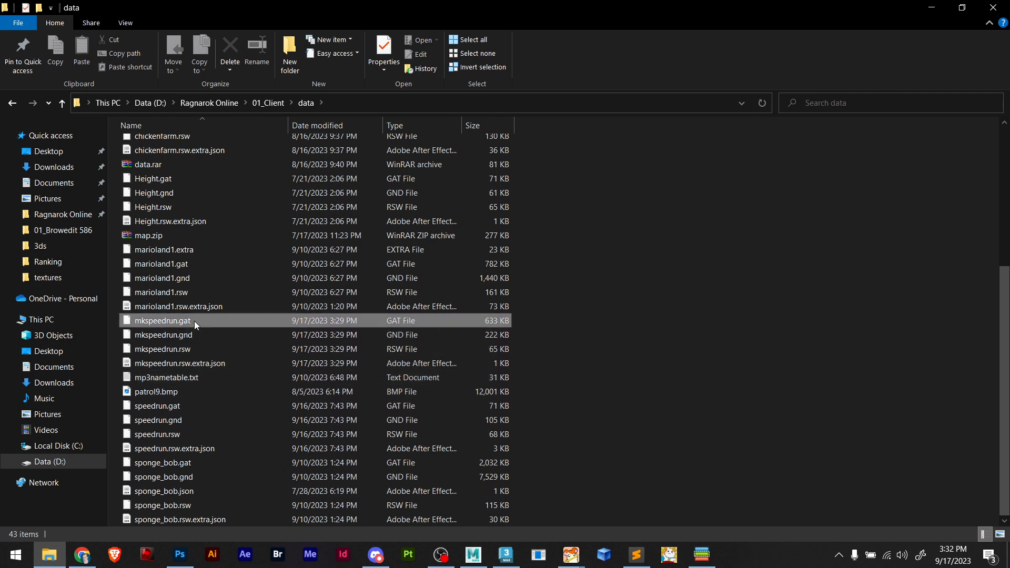
Add mkspeedrun.gat from the client's data folder to the open map_cache.dat and check its entry at the list's end
left_click(187, 336)
left_click(177, 322)
left_click_drag(148, 320, 349, 326)
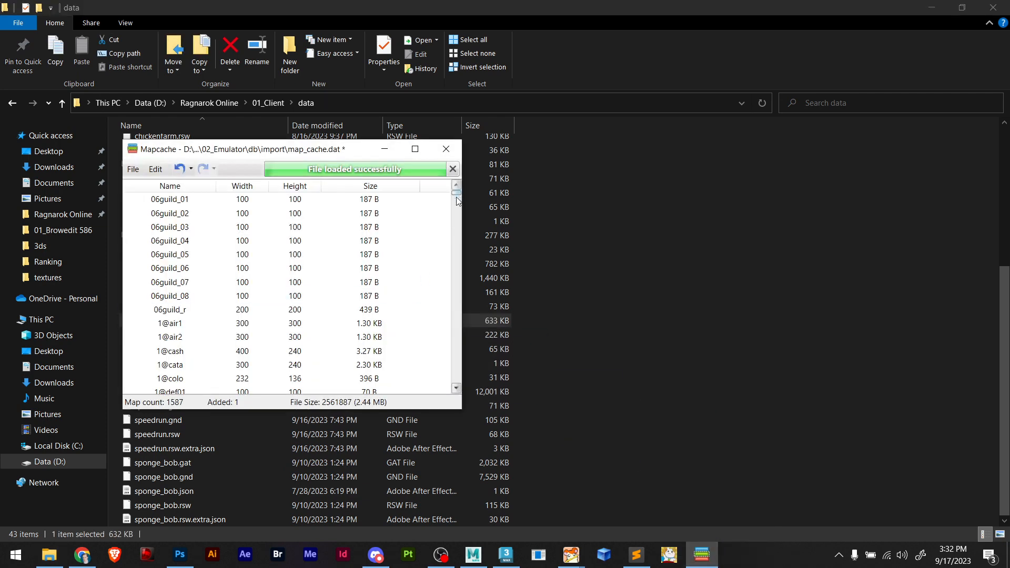
left_click_drag(456, 195, 443, 399)
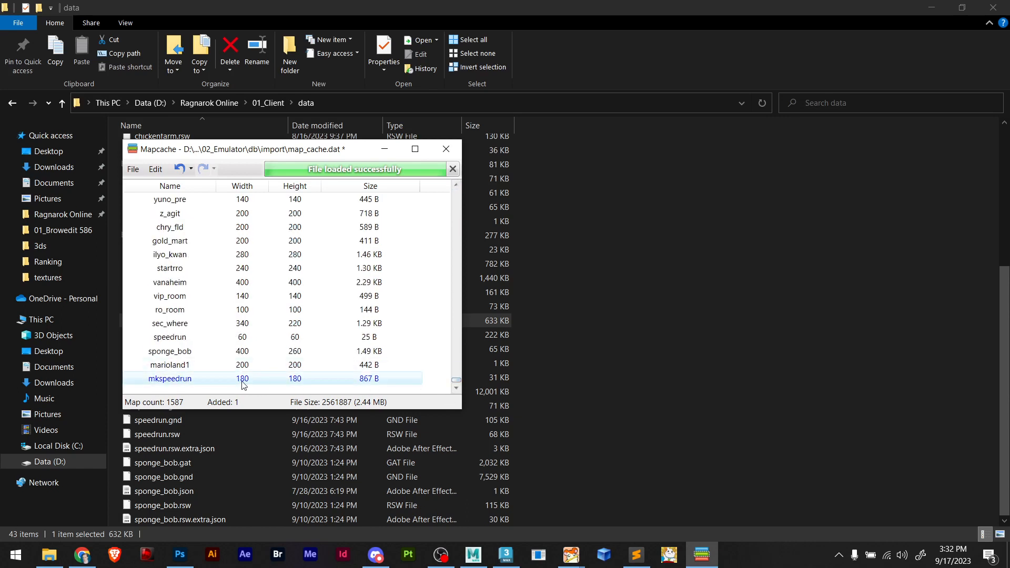
Save map_cache.dat with the new map entry and close the map cache editor
left_click(133, 168)
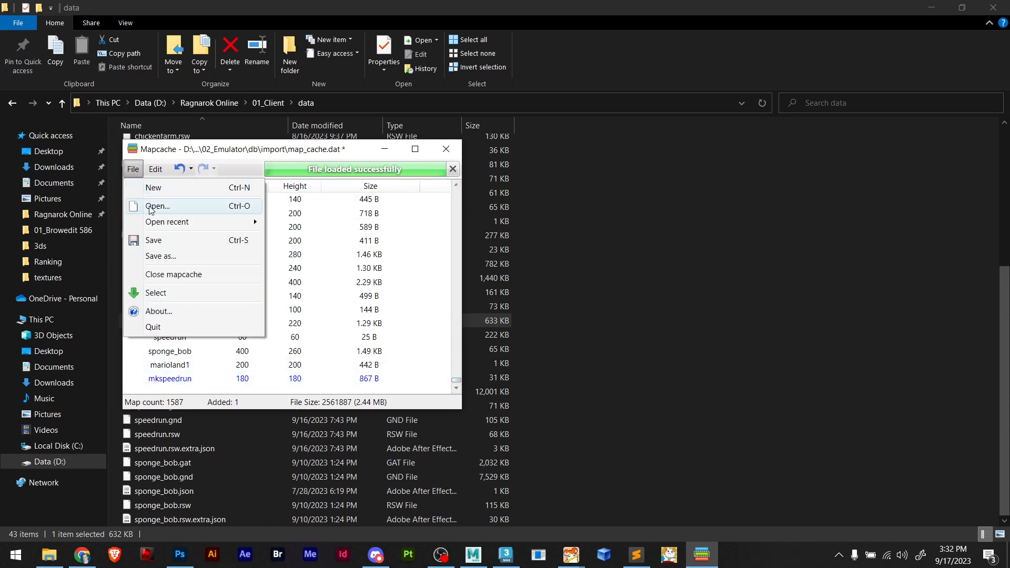
left_click(179, 241)
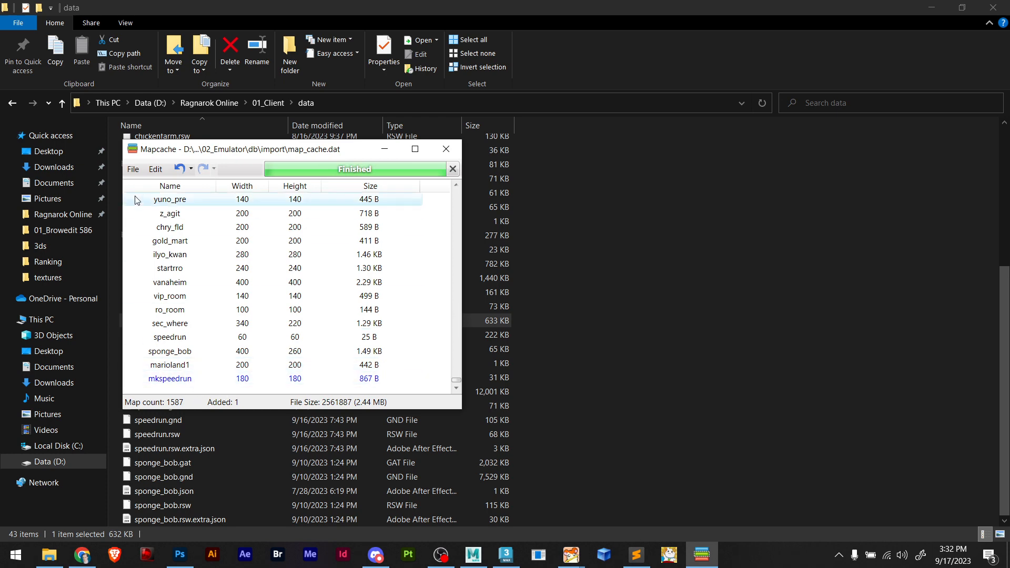
left_click(133, 169)
left_click(158, 240)
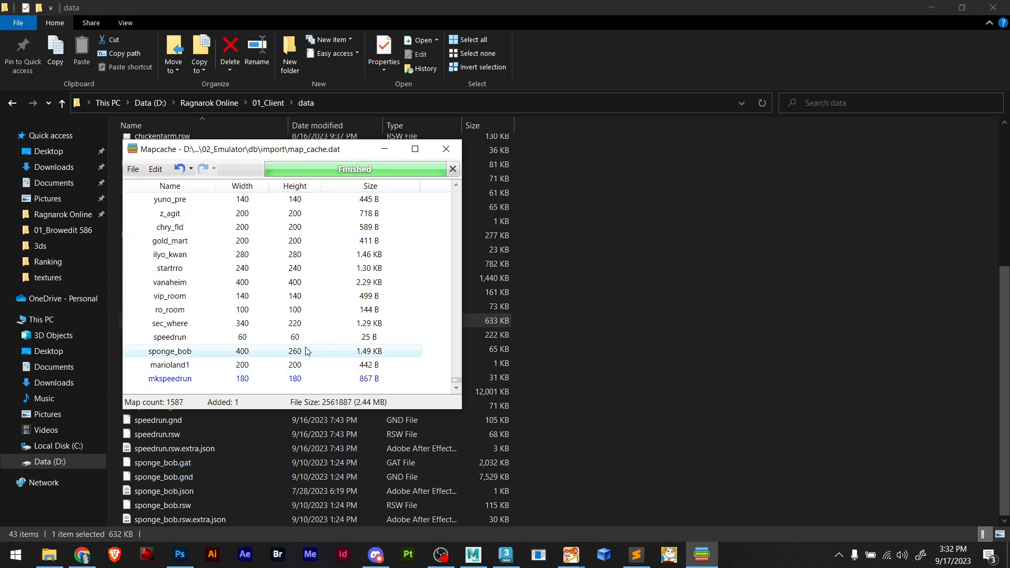
left_click(446, 149)
Start the login, char and map servers by running runserver.bat from the 02_Emulator folder
left_click(271, 103)
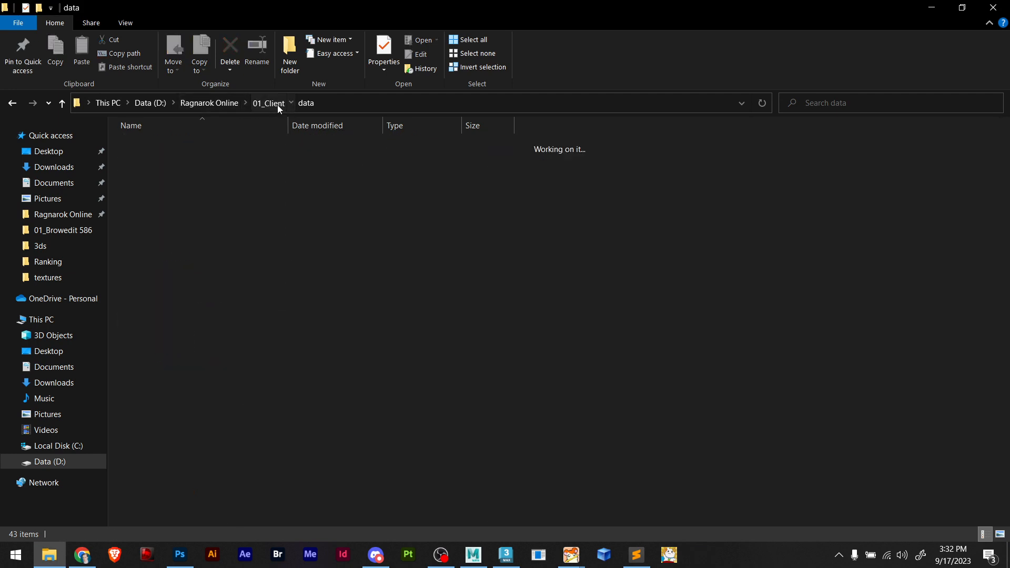
left_click(231, 105)
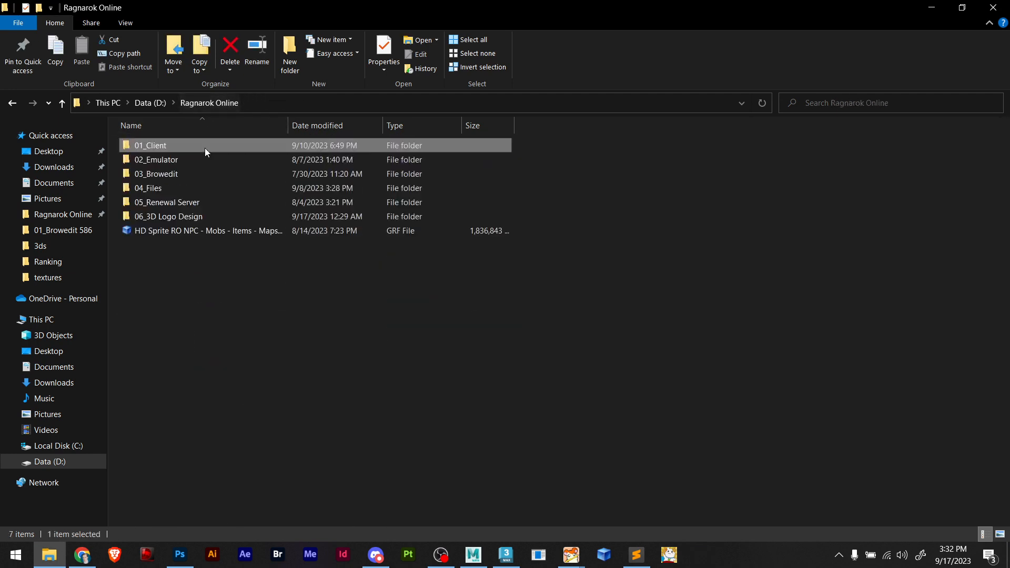
double_click(156, 160)
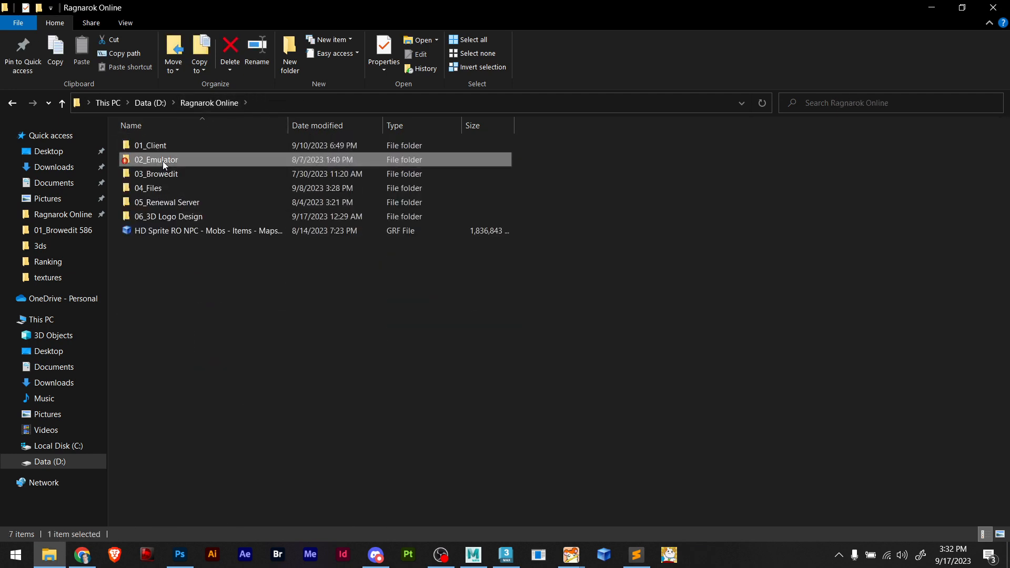
scroll(225, 225, "down", 10)
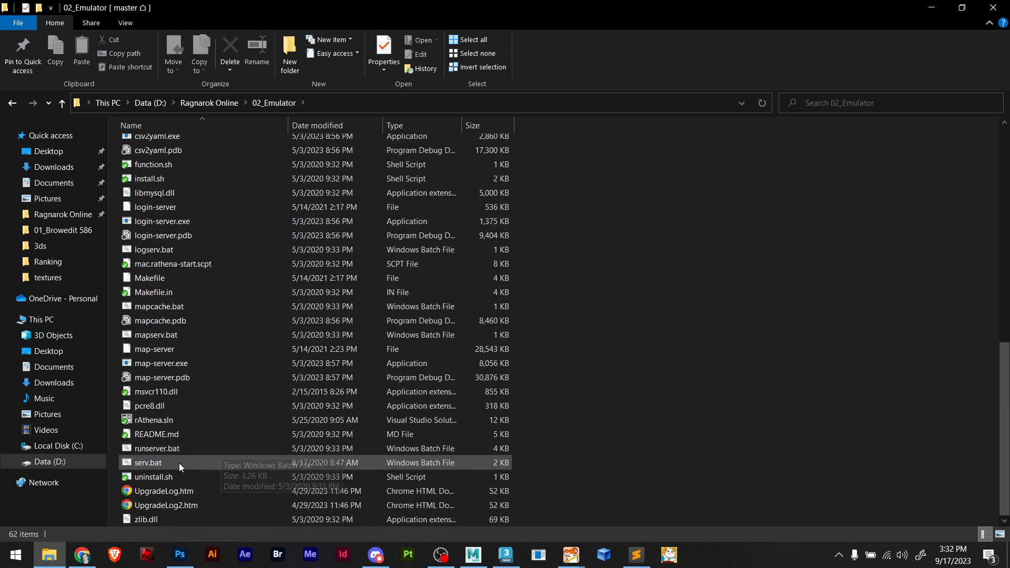
double_click(169, 452)
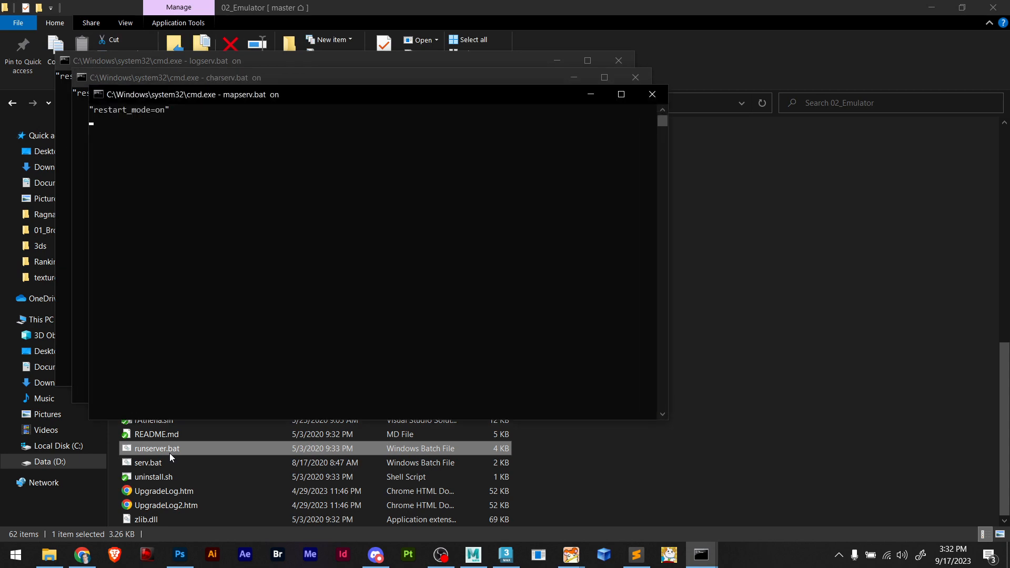
left_click(687, 206)
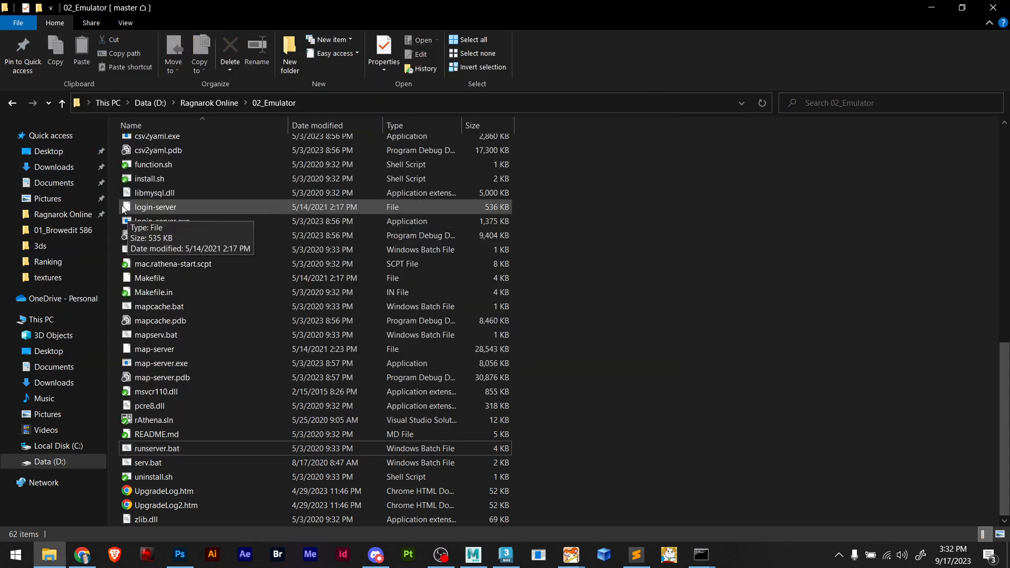
Copy speedbrow.grf from the 01_Browedit 586 folder inside 03_Browedit
left_click(198, 103)
left_click(182, 177)
double_click(182, 177)
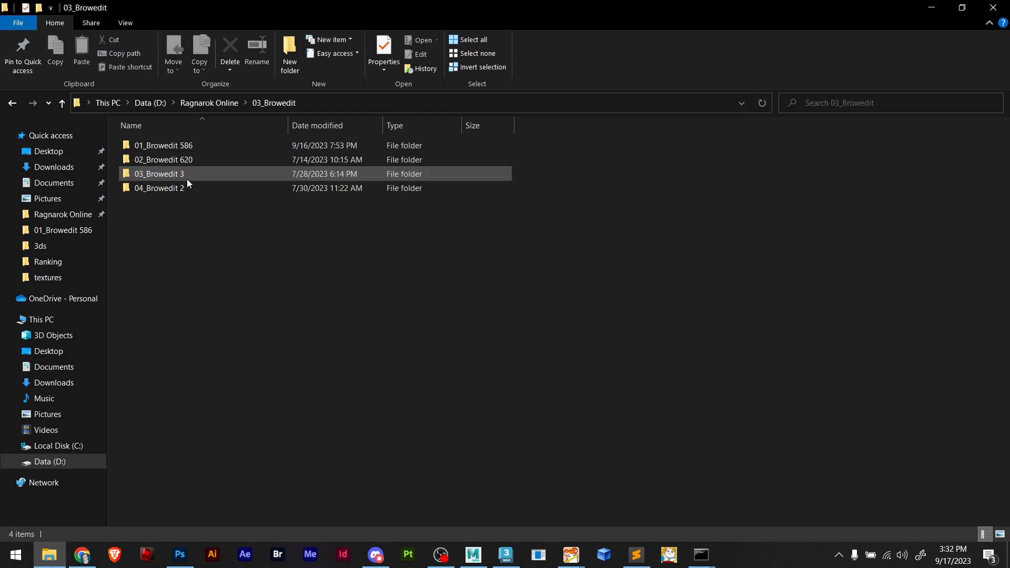
double_click(184, 145)
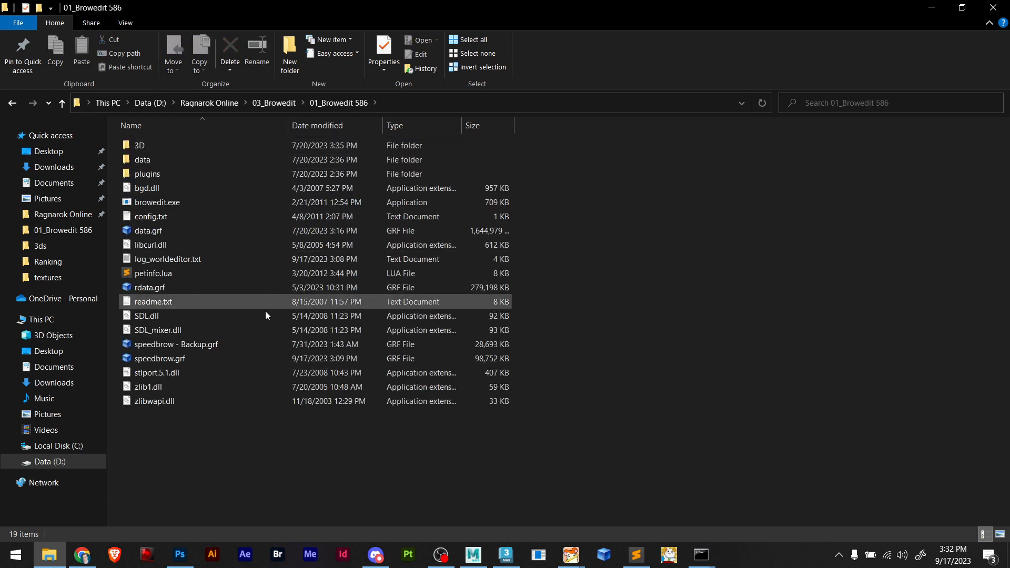
left_click(188, 355)
Paste the copied speedbrow.grf into the 01_Client folder, replacing the existing file
left_click(271, 103)
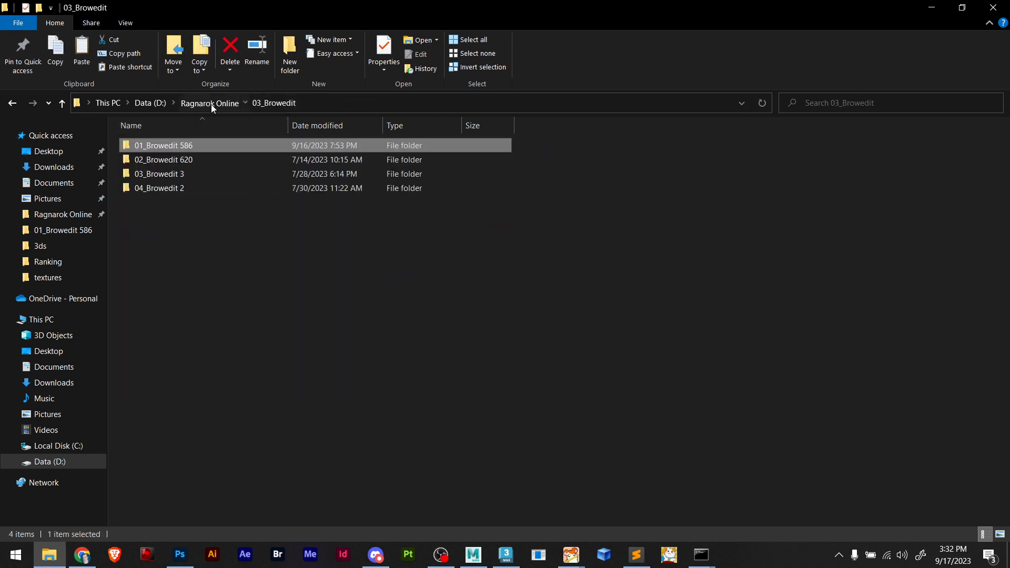
left_click(210, 103)
left_click(170, 143)
double_click(169, 145)
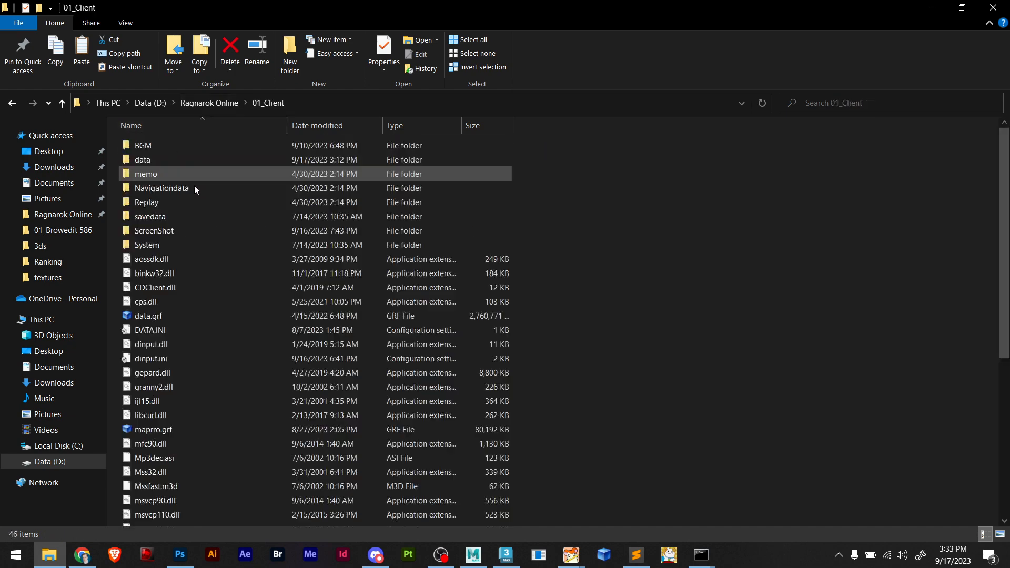
scroll(658, 271, "down", 6)
key("ctrl+v")
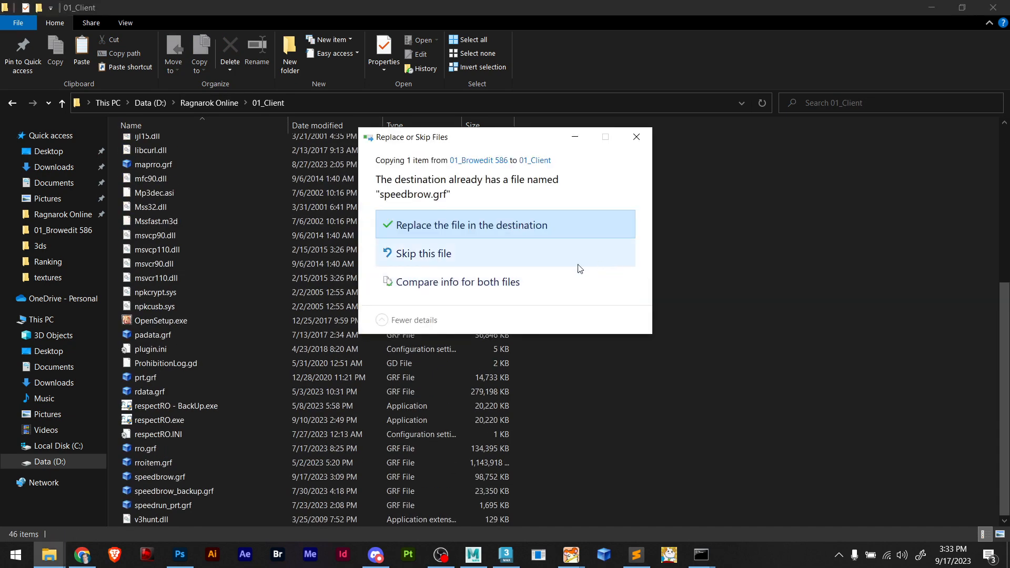
left_click(464, 224)
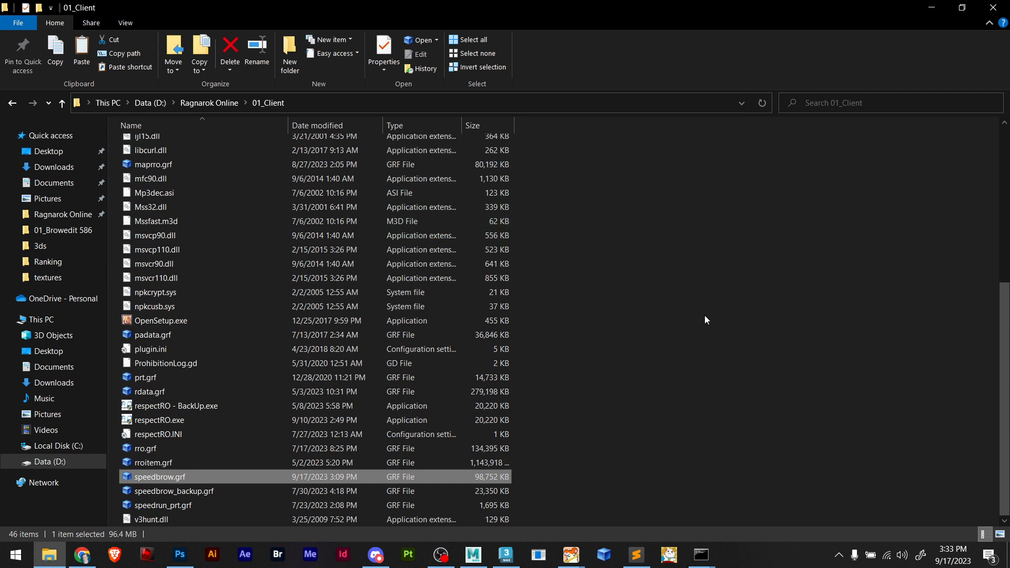
left_click(700, 325)
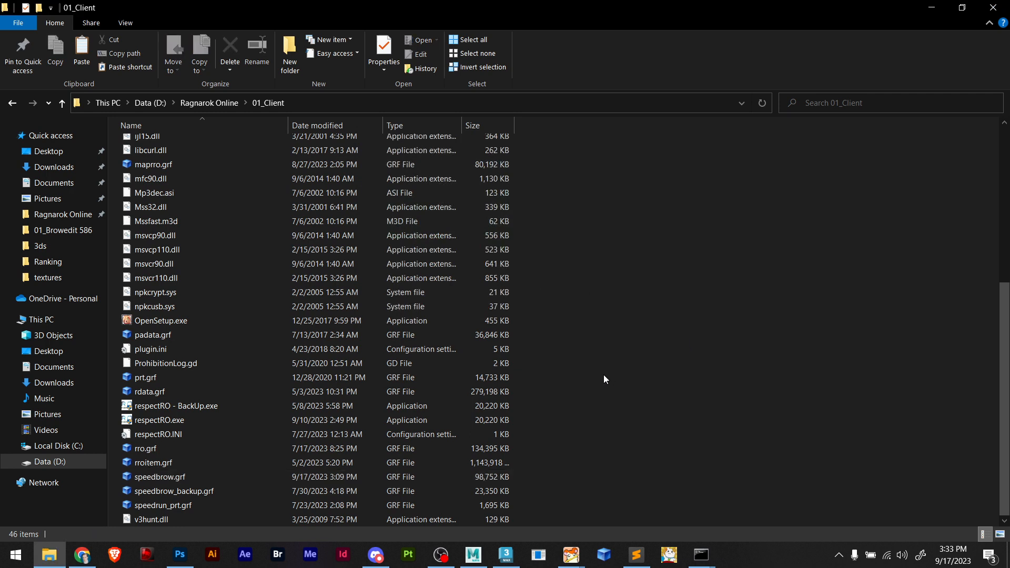
Check the server consoles and review the client's graphics and sound settings in OpenSetup.exe without changing them
left_click(707, 557)
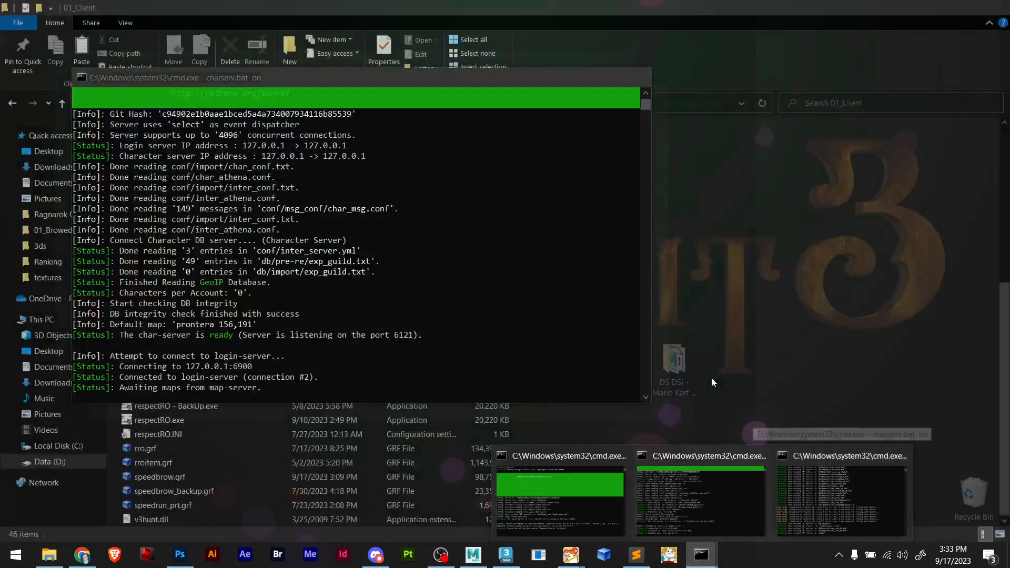
left_click(699, 355)
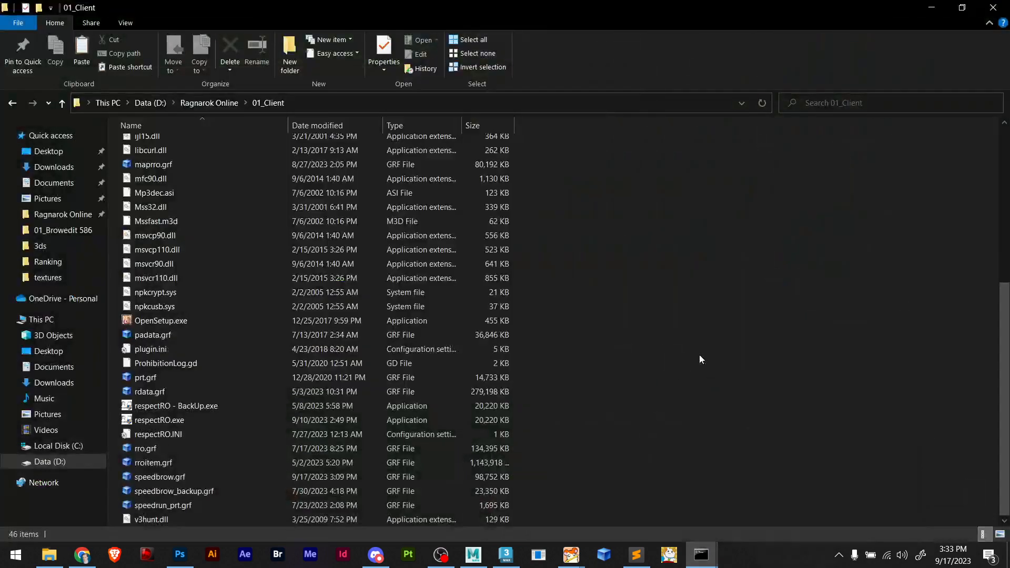
double_click(144, 320)
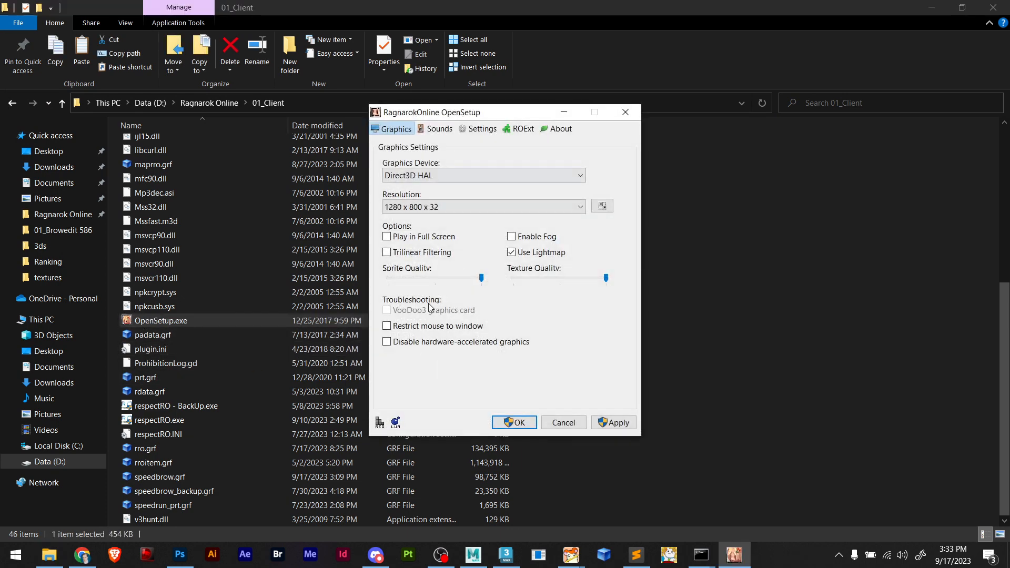
left_click(437, 128)
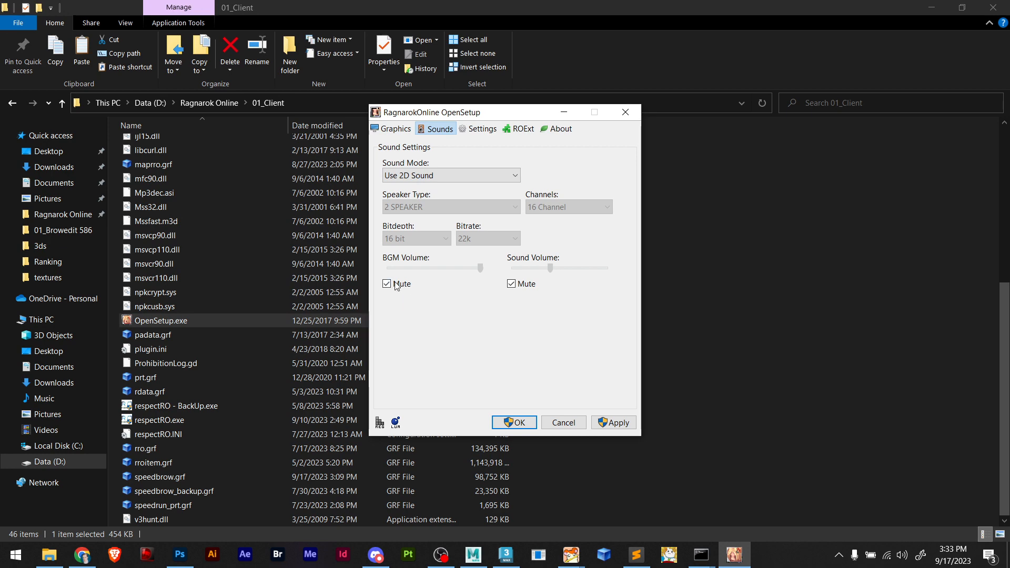
left_click(397, 129)
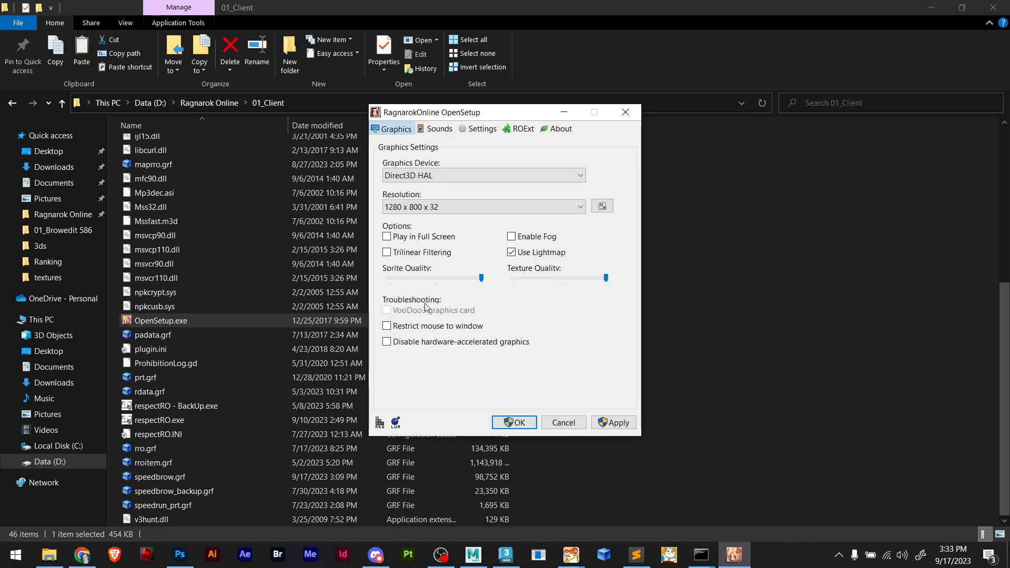
left_click(625, 112)
scroll(609, 252, "up", 6)
scroll(589, 284, "down", 6)
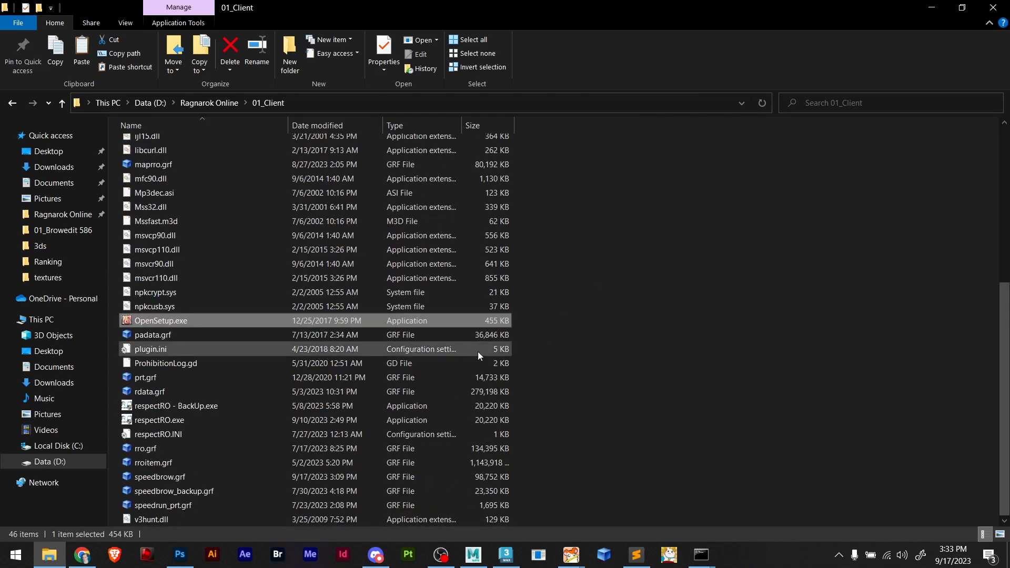
Launch respectRO.exe, log in to the RespectRO service with the saved account, and enter the game with the preselected character
double_click(166, 419)
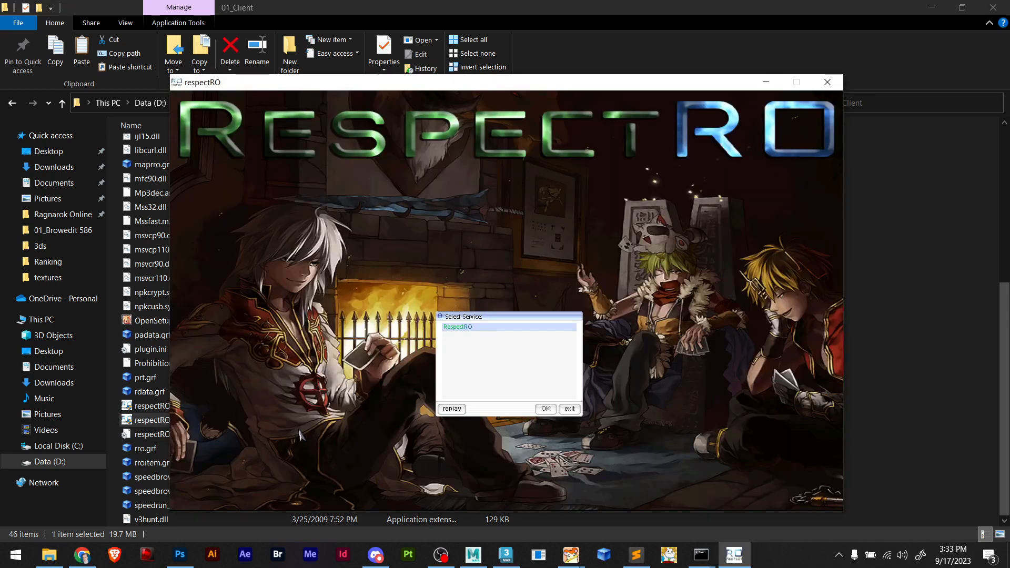
key("Return")
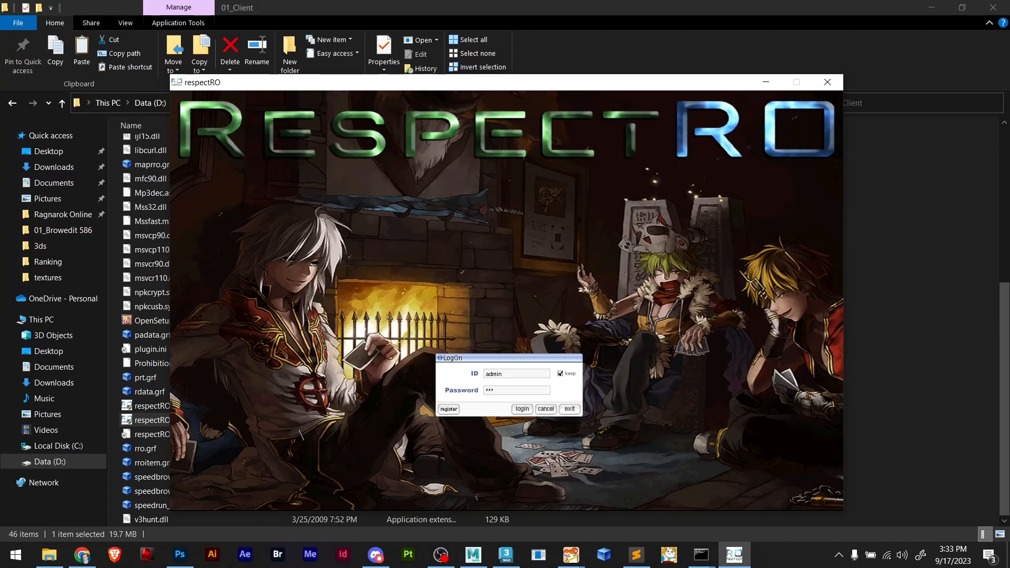
key("Return")
key("Return")
key("Return")
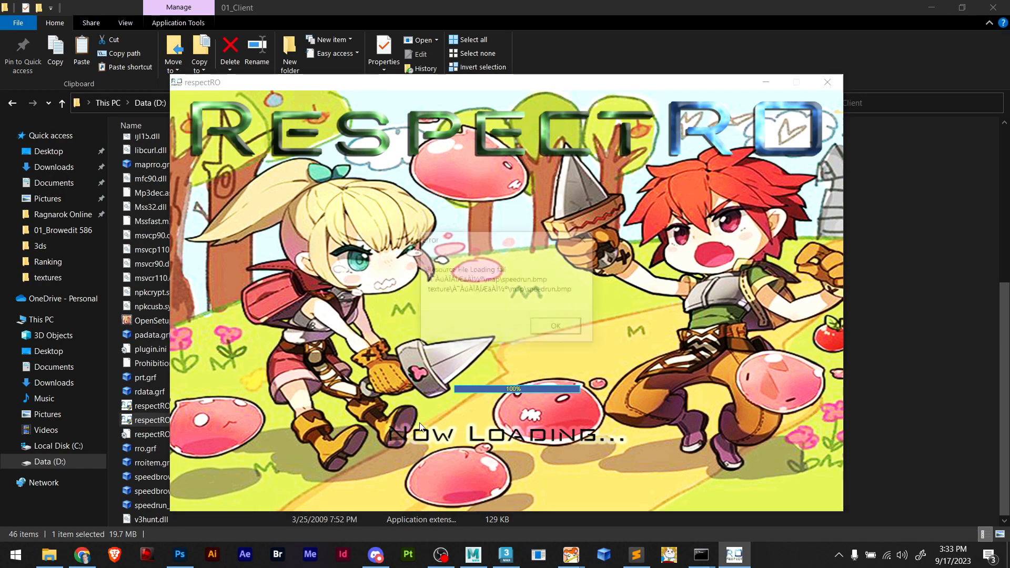
left_click(559, 330)
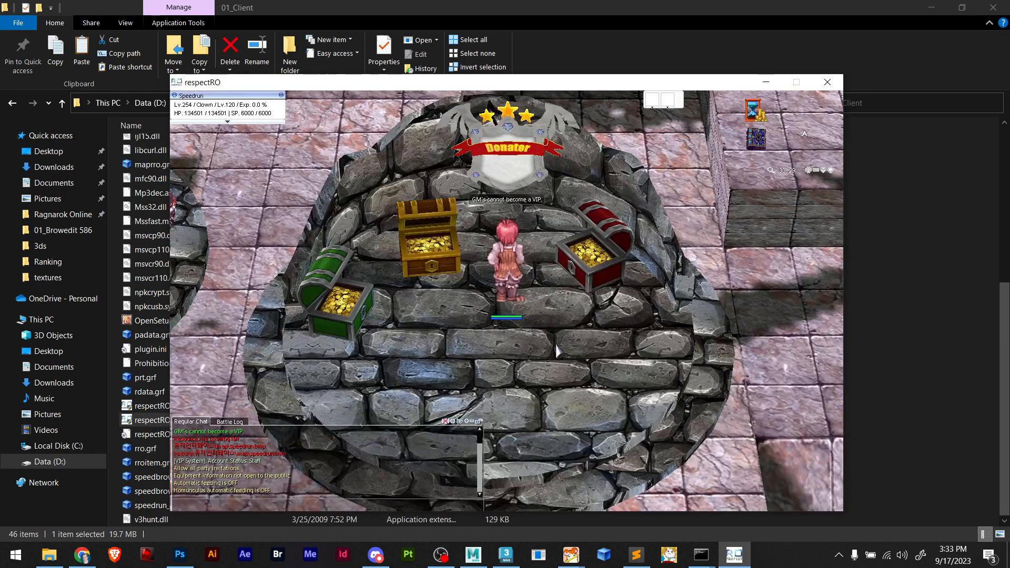
Walk the character from the Donator platform past the MVP platform to the Ragna Realms logo, inspecting the current map
left_click(503, 381)
left_click(291, 348)
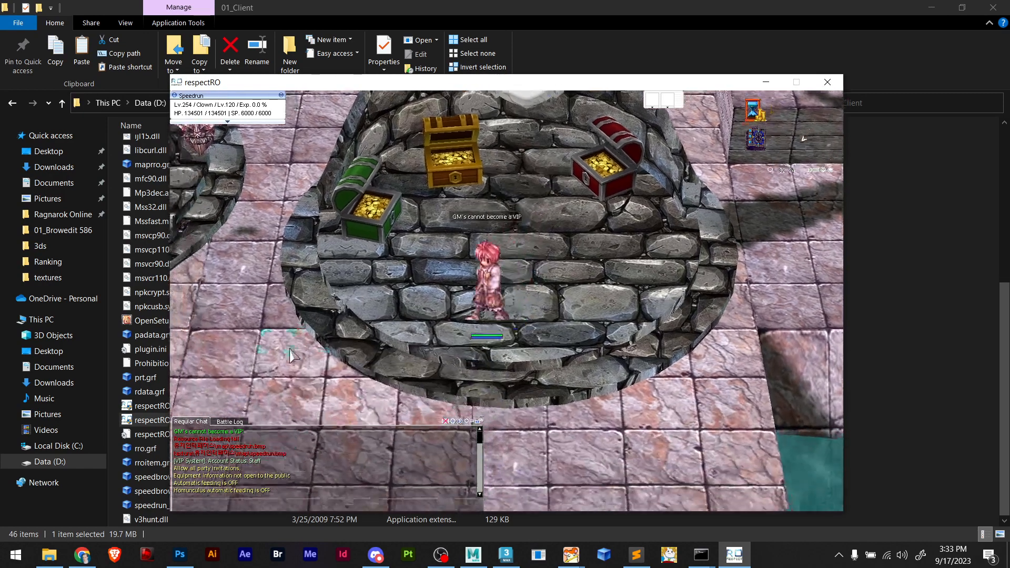
left_click(395, 266)
left_click(446, 264)
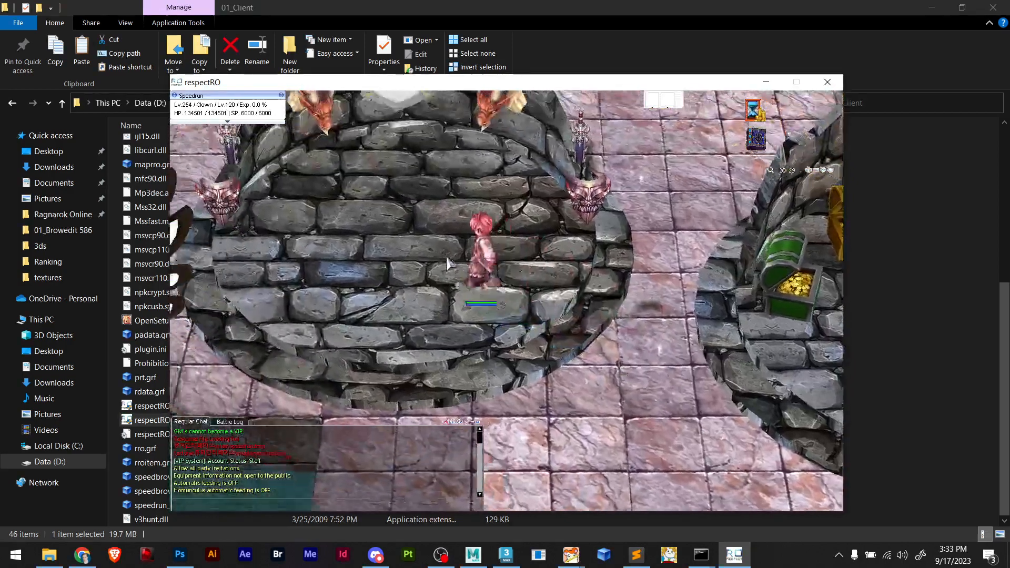
left_click(392, 291)
left_click(398, 397)
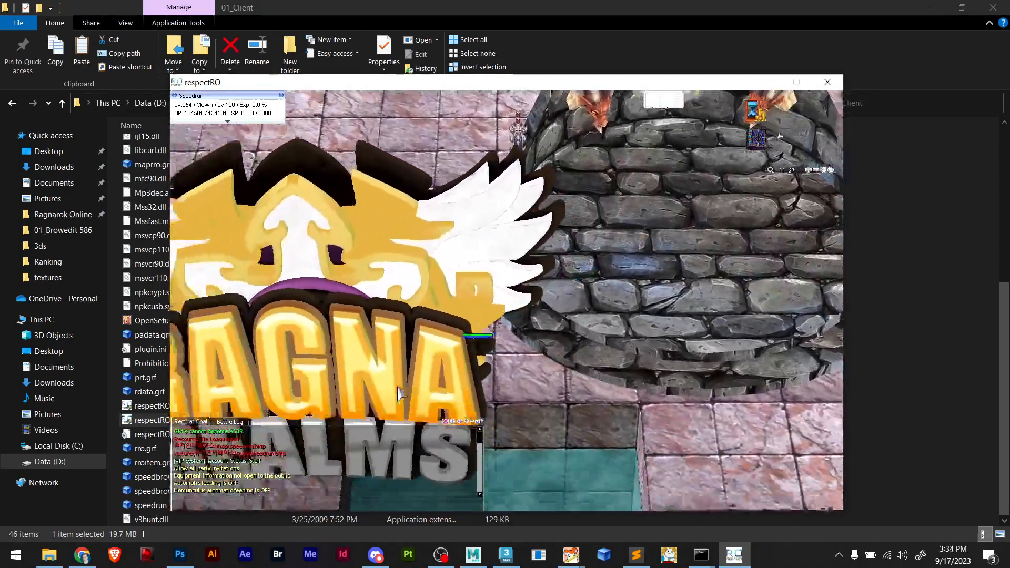
scroll(402, 394, "down", 5)
left_click(675, 265)
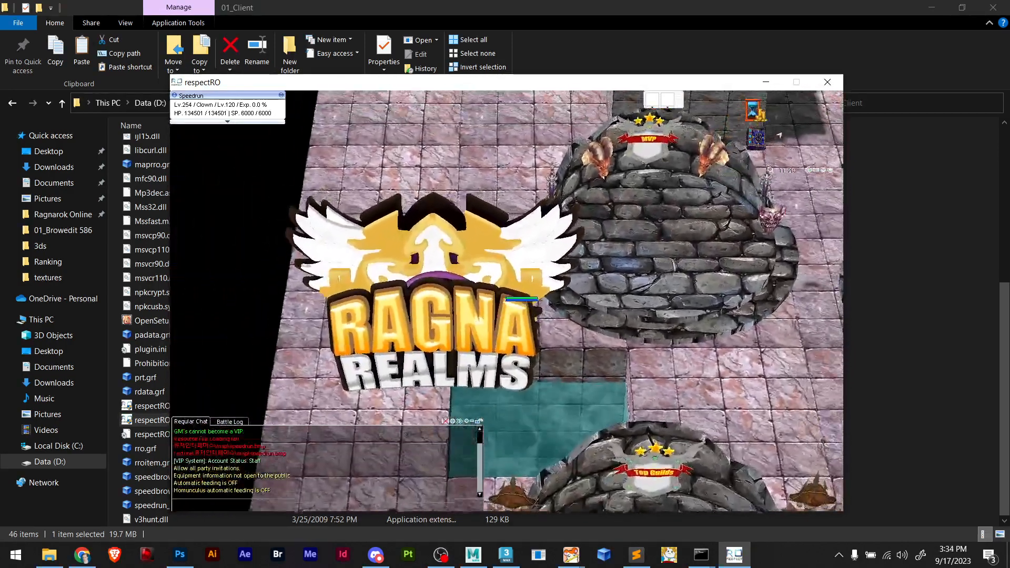
left_click_drag(674, 265, 542, 211)
left_click_drag(520, 312, 550, 241)
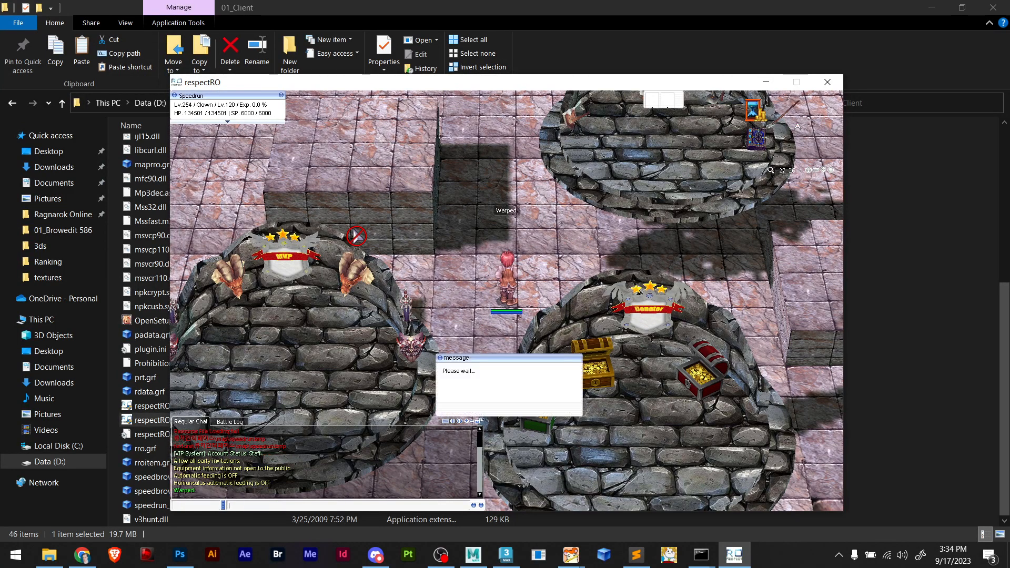
Warp the character to the mkspeedrun race track map and view the track around the character
key("Return")
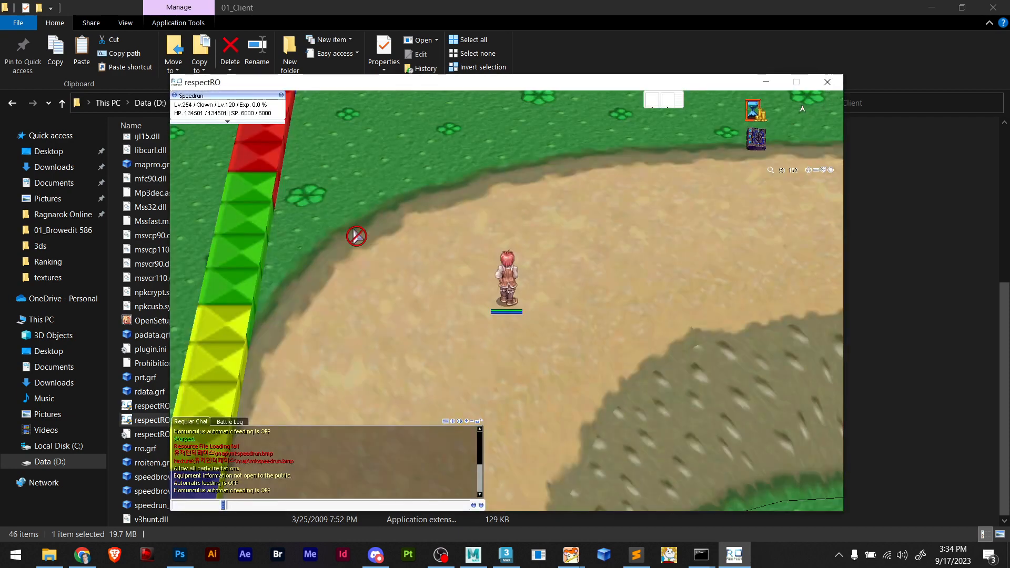
scroll(505, 315, "up", 3)
scroll(510, 311, "down", 8)
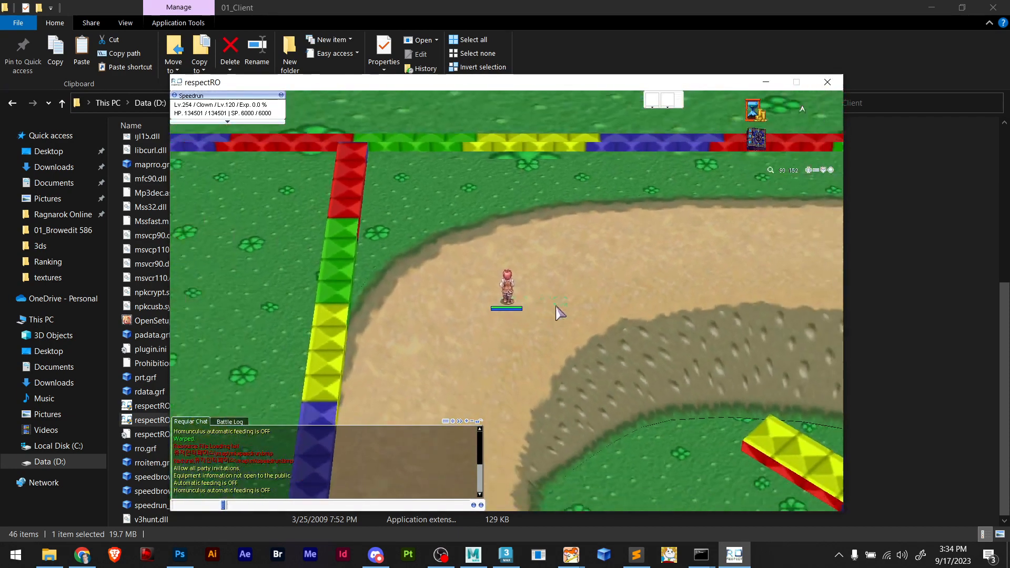
Walk the character along the dirt race track and across the checkered line through the Mario Kart gate
right_click_drag(542, 298, 648, 324)
left_click_drag(646, 319, 646, 377)
right_click_drag(648, 377, 424, 399)
left_click_drag(424, 399, 479, 394)
right_click_drag(479, 394, 508, 400)
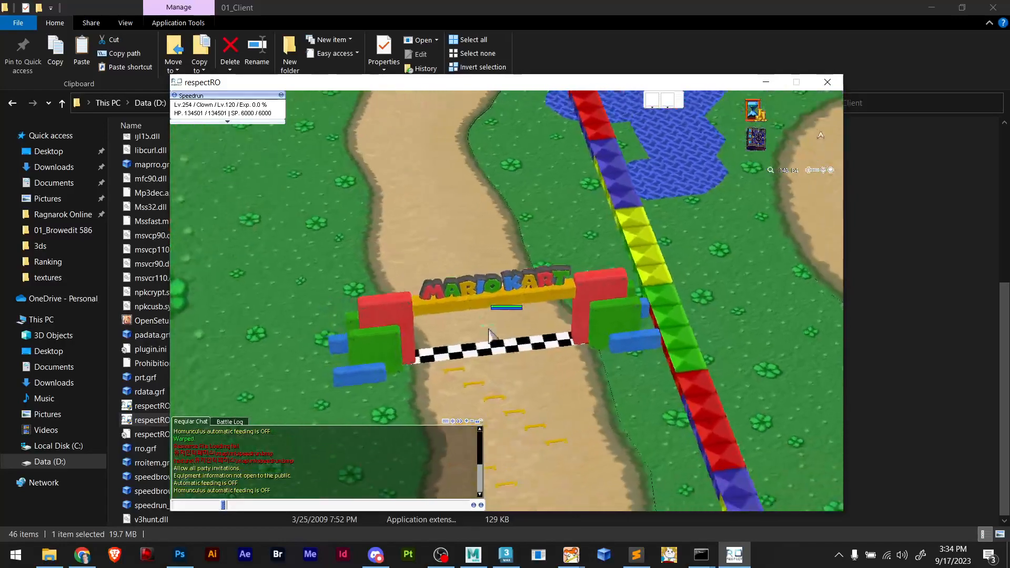
right_click_drag(526, 310, 532, 309)
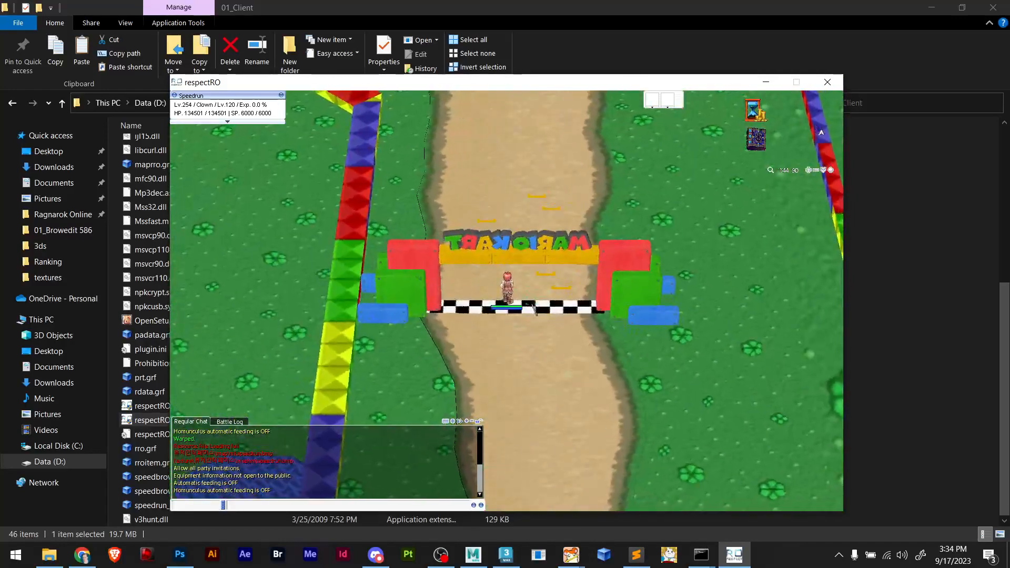
left_click(518, 272)
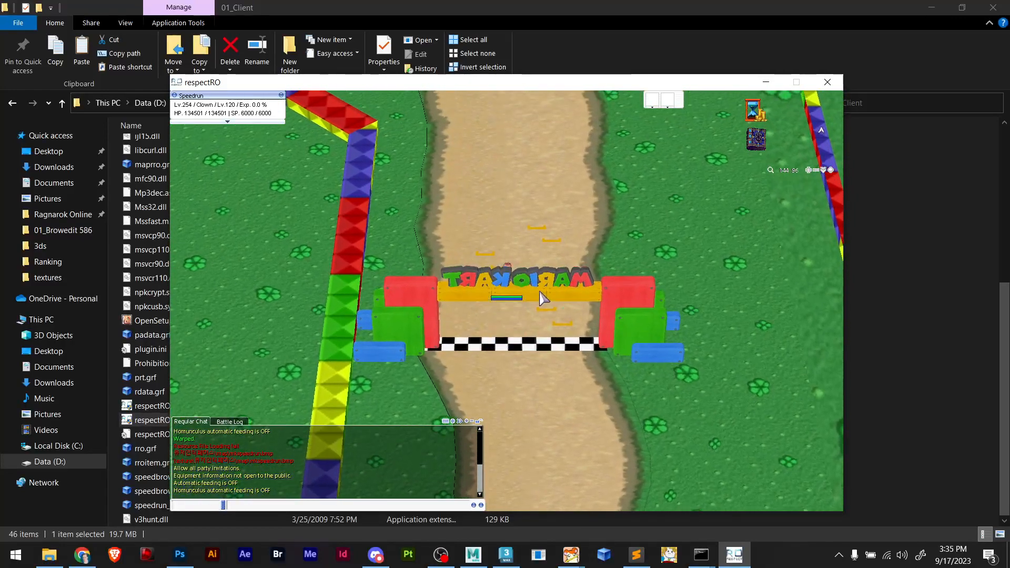
Examine the Mario Kart gate and checkered finish line from both sides, near and far
right_click_drag(516, 331, 520, 312, "shift")
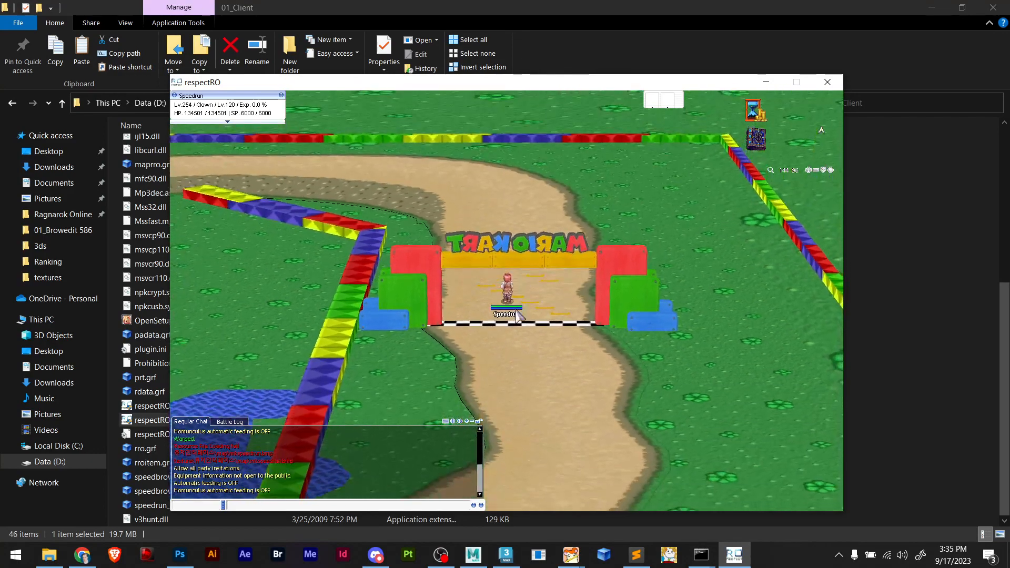
scroll(519, 313, "down", 2)
scroll(520, 313, "up", 5)
left_click(523, 362)
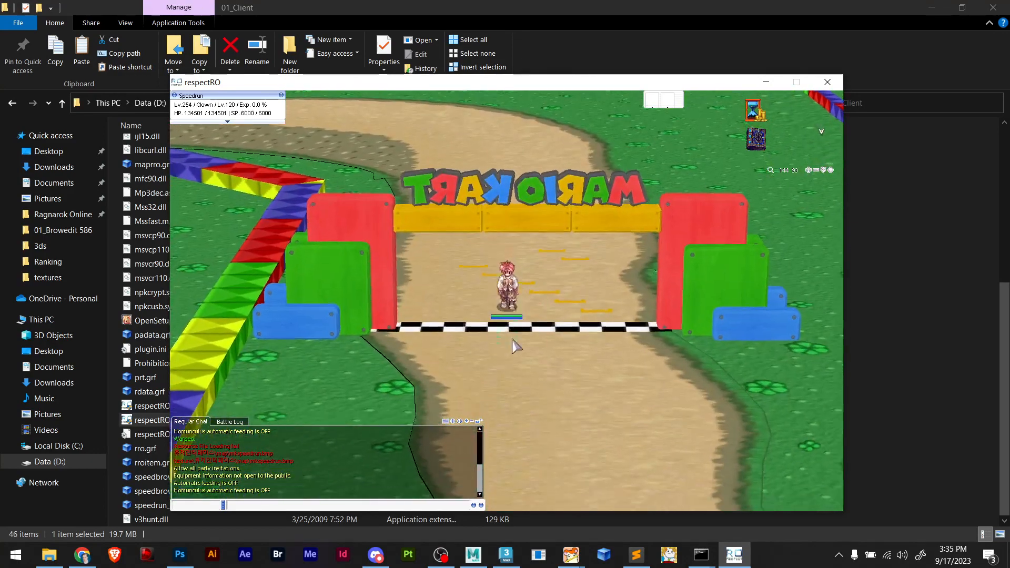
scroll(523, 362, "down", 1)
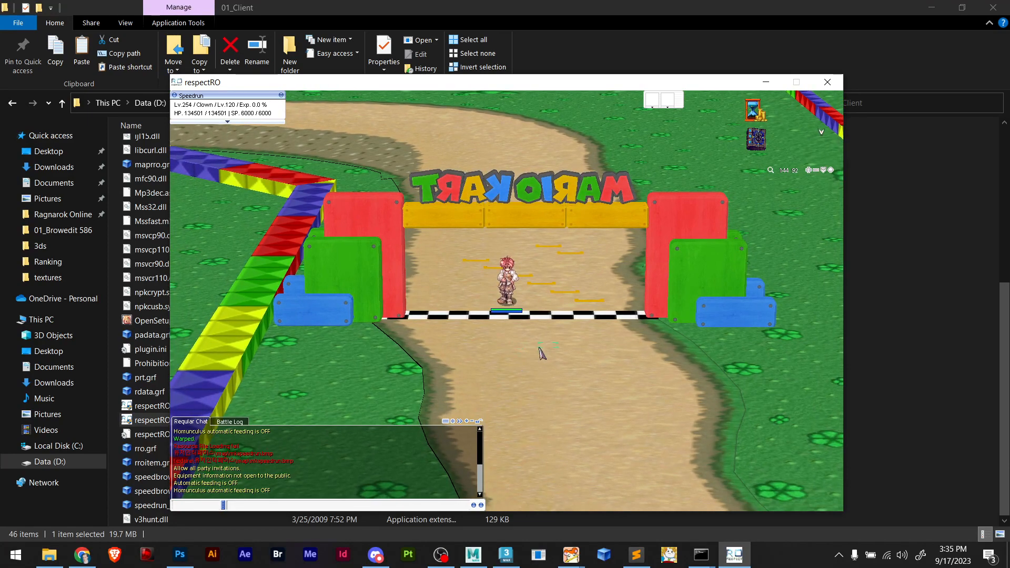
right_click_drag(542, 352, 444, 343)
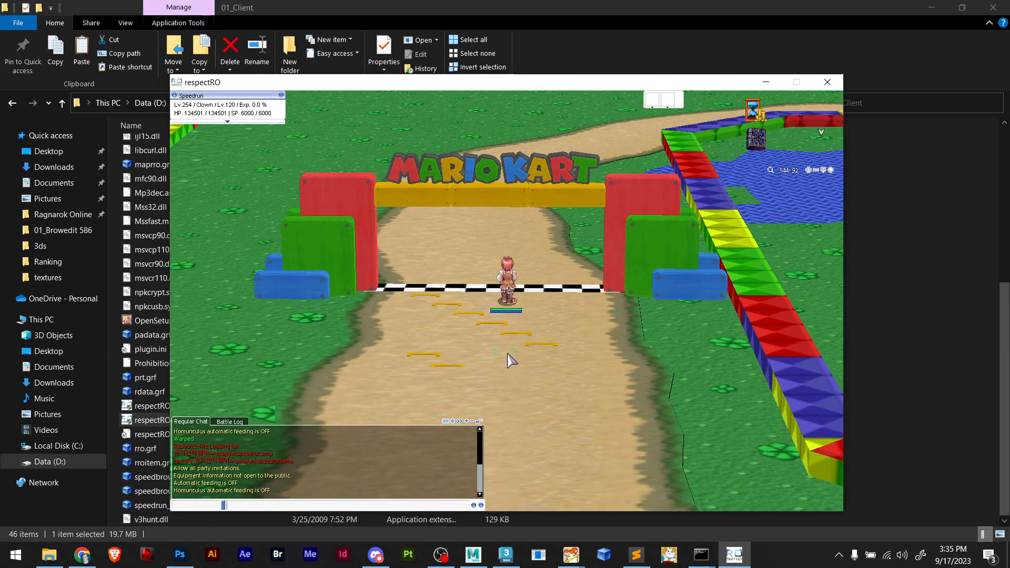
right_click_drag(509, 362, 539, 356)
scroll(539, 352, "up", 2)
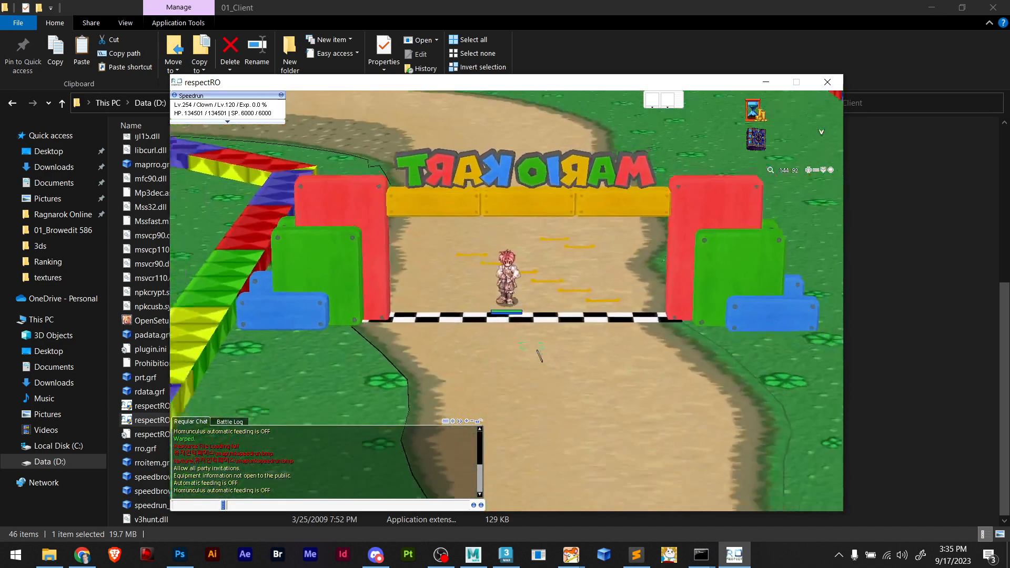
scroll(539, 352, "down", 4)
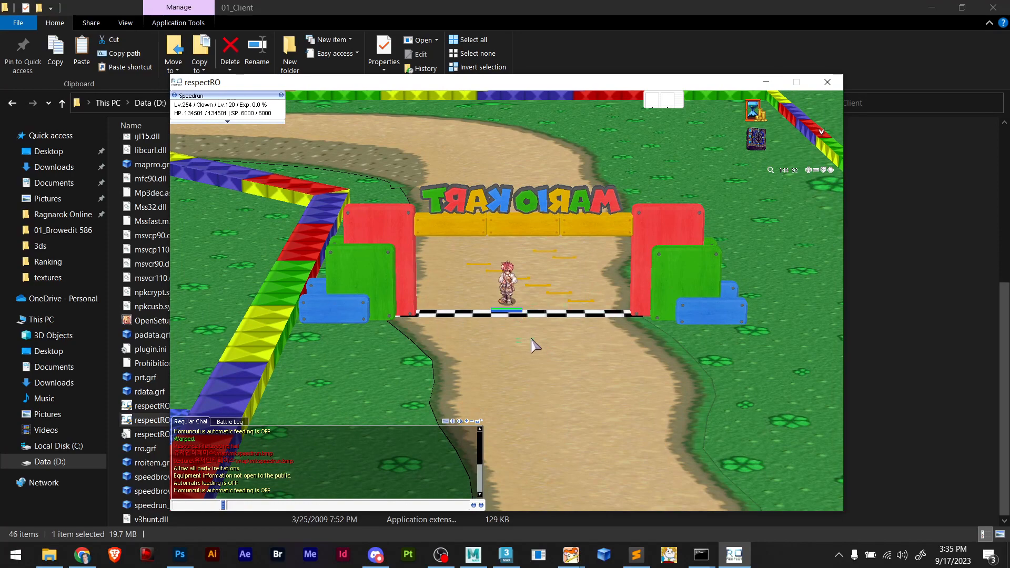
scroll(535, 346, "up", 3)
scroll(534, 343, "down", 6)
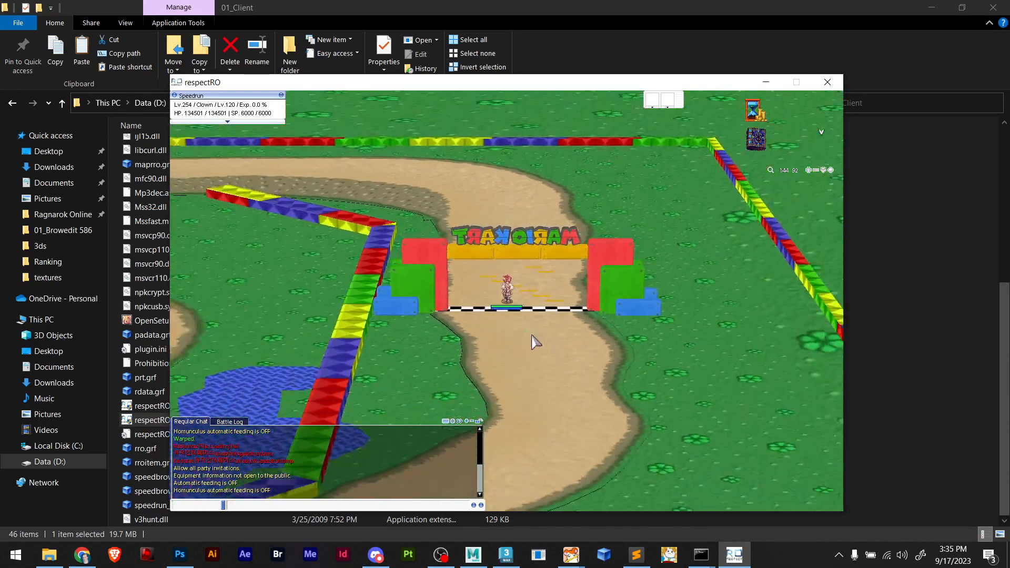
scroll(500, 339, "up", 3)
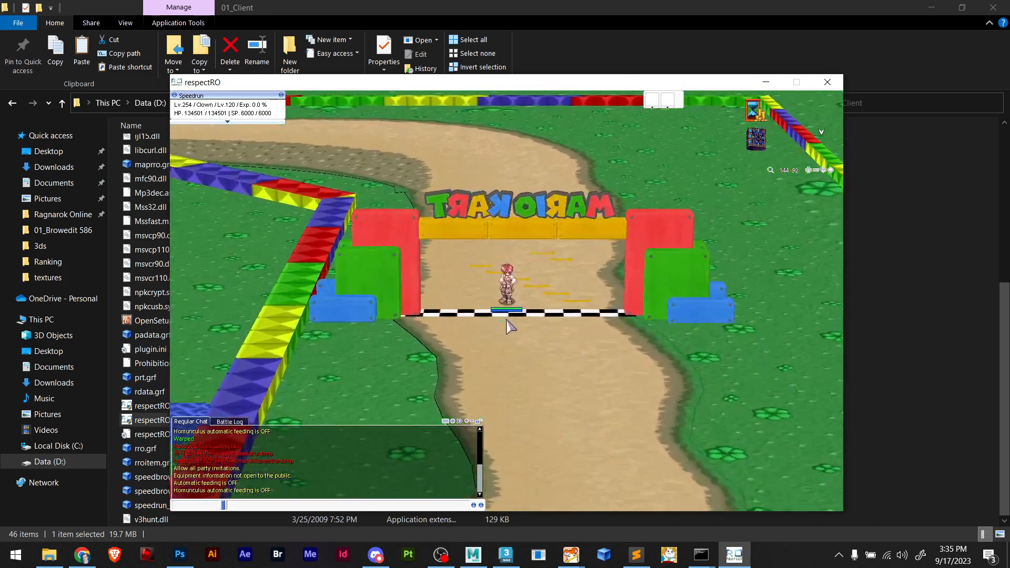
scroll(518, 357, "down", 4)
Walk the character over the finish line, along the adjoining track and back to the Mario Kart gate
left_click(526, 374)
scroll(529, 373, "down", 2)
scroll(490, 395, "up", 3)
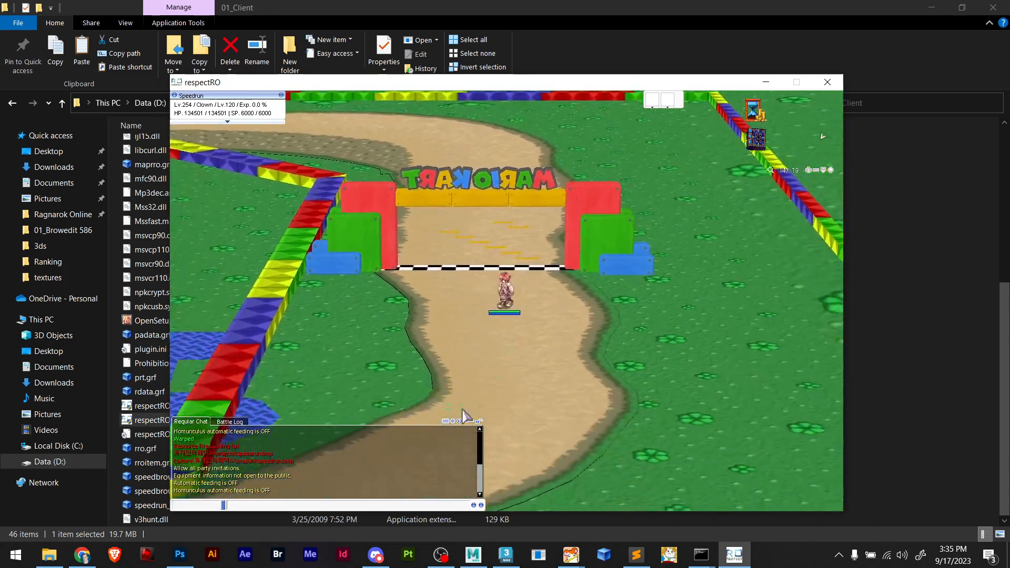
left_click(459, 406)
right_click_drag(462, 399, 435, 385)
left_click(715, 268)
right_click_drag(715, 268, 681, 364)
left_click(716, 363)
scroll(713, 364, "up", 5)
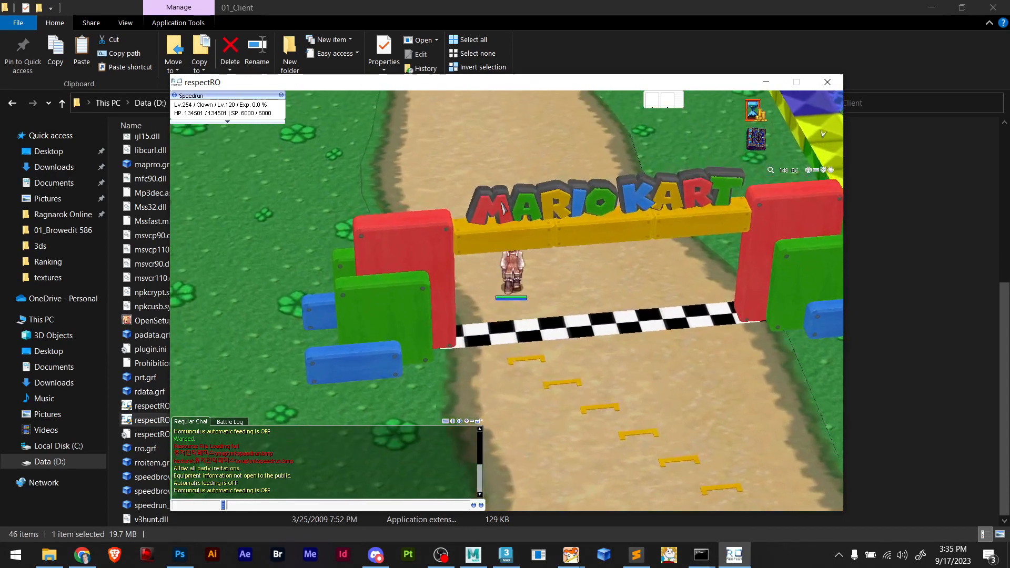
Walk the character from the gate around the track's curves to the wooden bridge over the water
left_click_drag(461, 205, 559, 183)
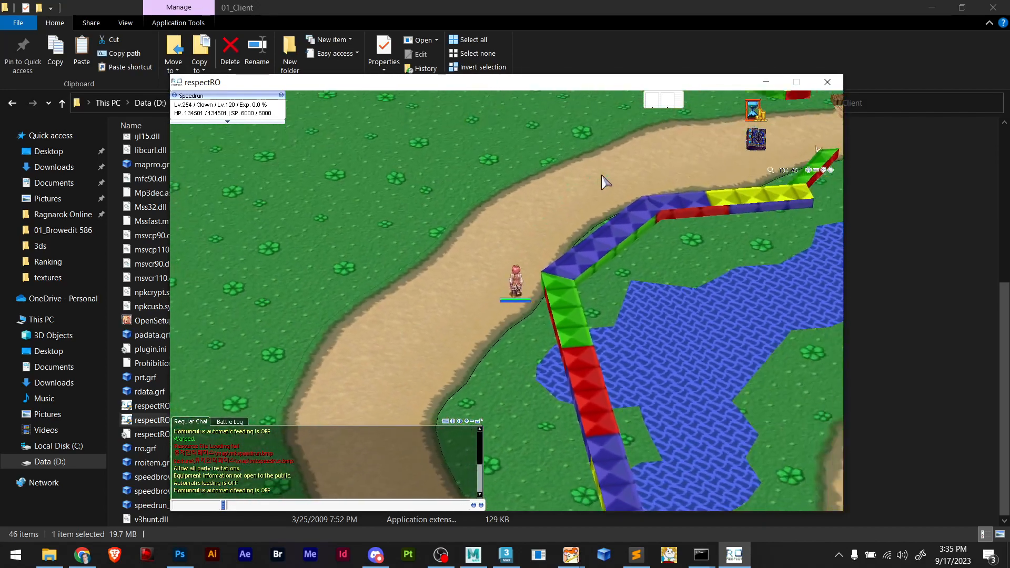
left_click_drag(605, 182, 593, 321)
right_click_drag(594, 322, 625, 330)
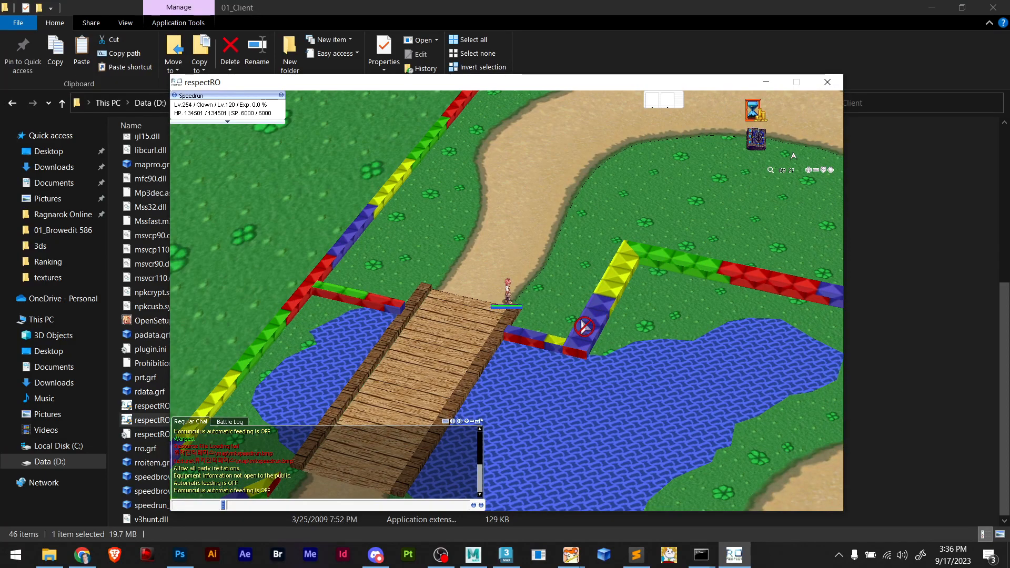
right_click_drag(496, 307, 402, 320)
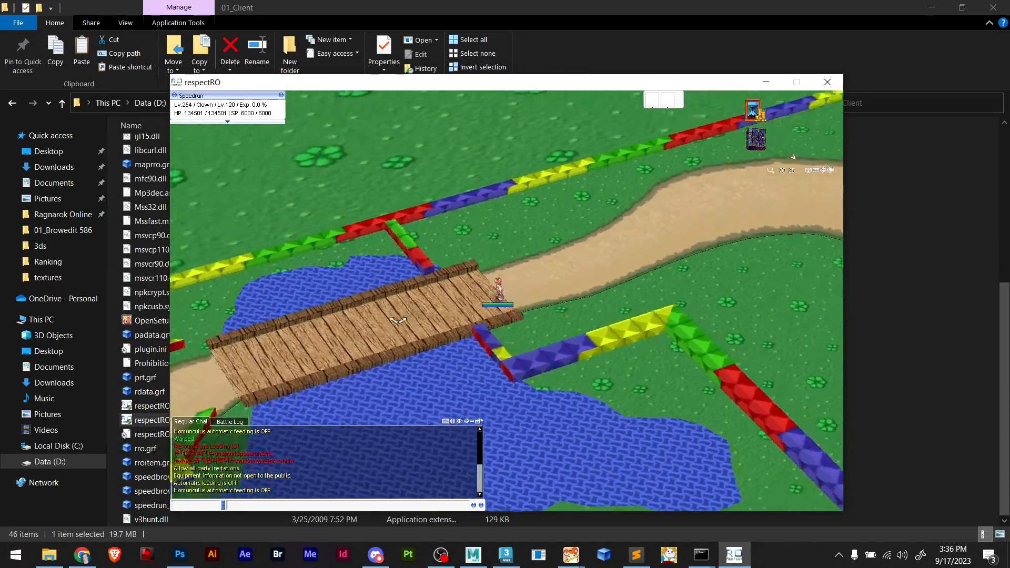
left_click_drag(401, 320, 430, 334)
scroll(430, 336, "up", 4)
Test walking on the wooden bridge in both directions, inspecting its planks, railings and surrounding water
right_click_drag(424, 342, 332, 290)
left_click_drag(442, 259, 454, 226)
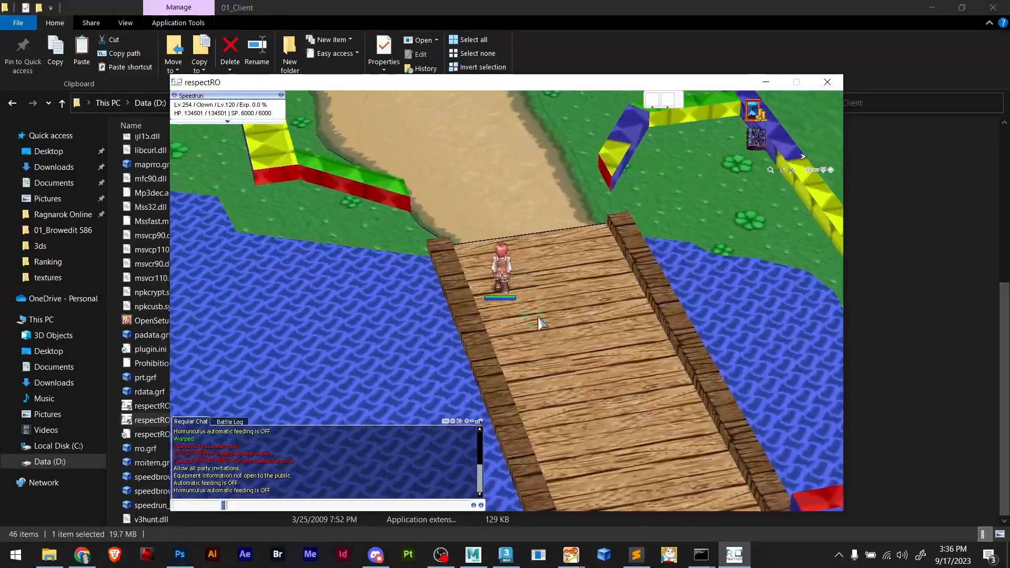
left_click(534, 320)
right_click_drag(527, 320, 514, 342)
left_click_drag(514, 342, 427, 385)
scroll(436, 384, "down", 5)
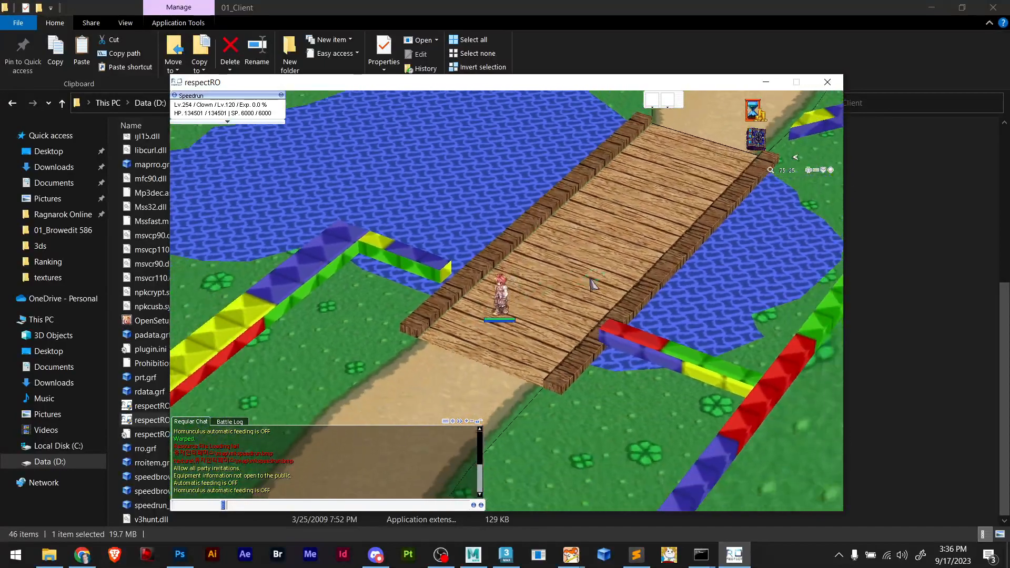
left_click(619, 201)
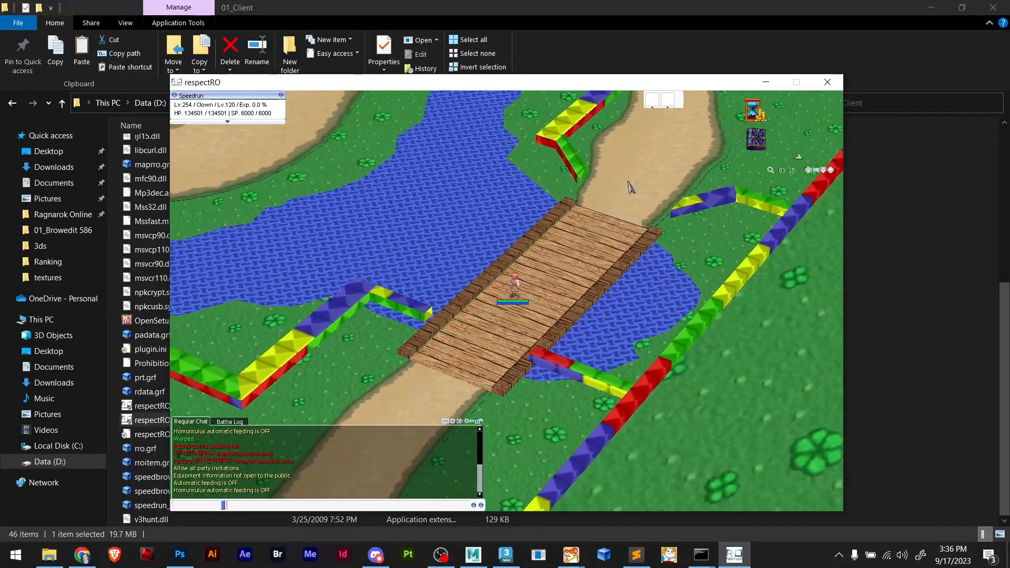
Walk the character off the bridge and around the curved track to the stretch before the Mario Kart gate
left_click_drag(611, 198, 583, 199)
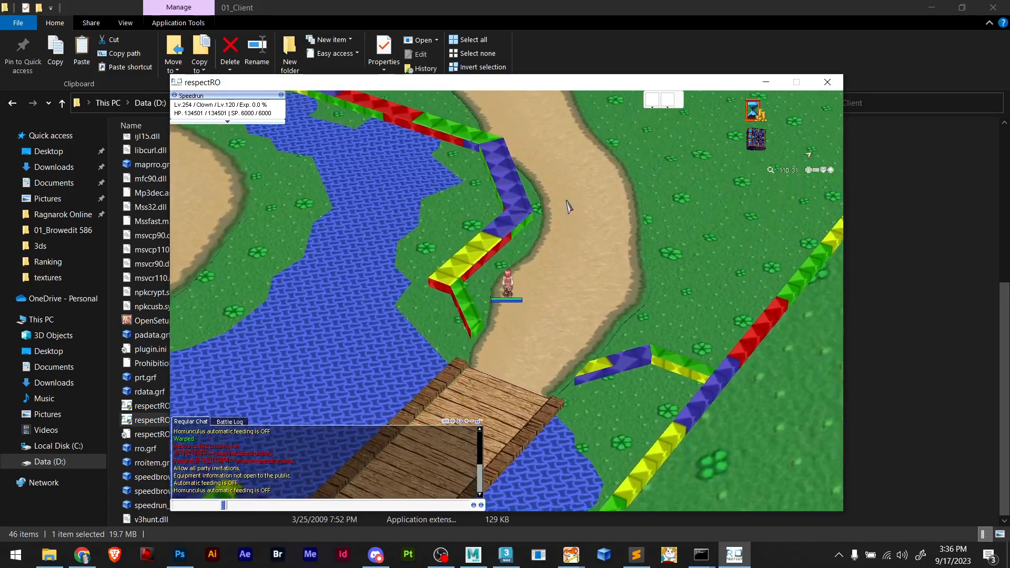
left_click_drag(581, 243, 548, 218)
right_click_drag(561, 220, 548, 218)
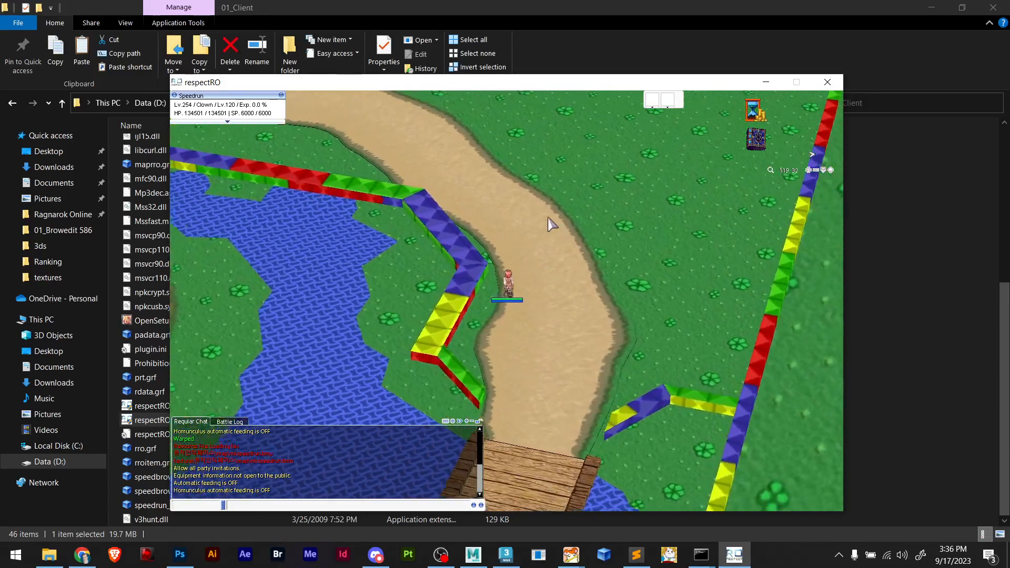
left_click_drag(548, 218, 318, 230)
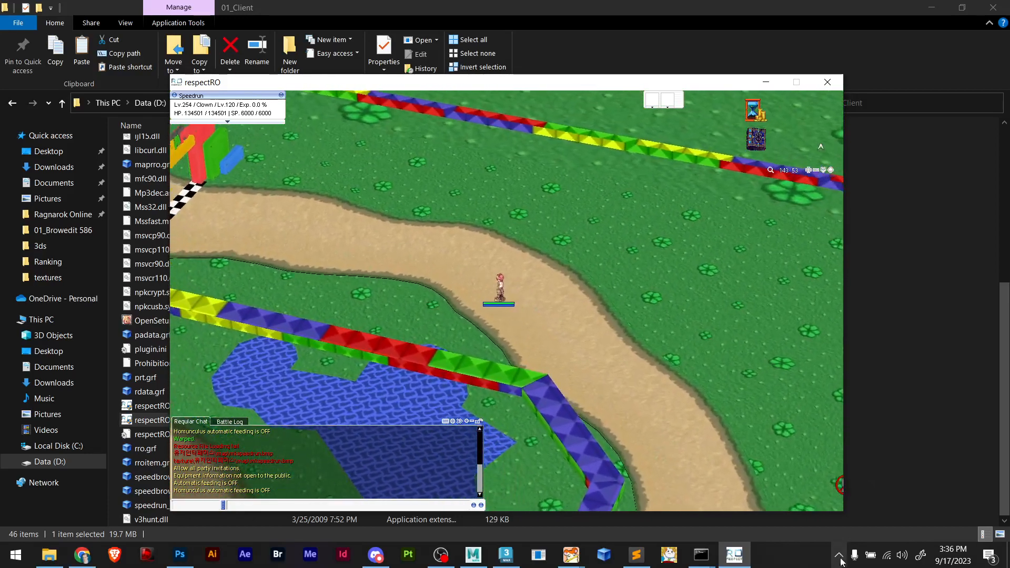
Switch to Discord to compare the track with the SNES Donut Plains 3 reference image, and return to the game
left_click(839, 555)
left_click(837, 531)
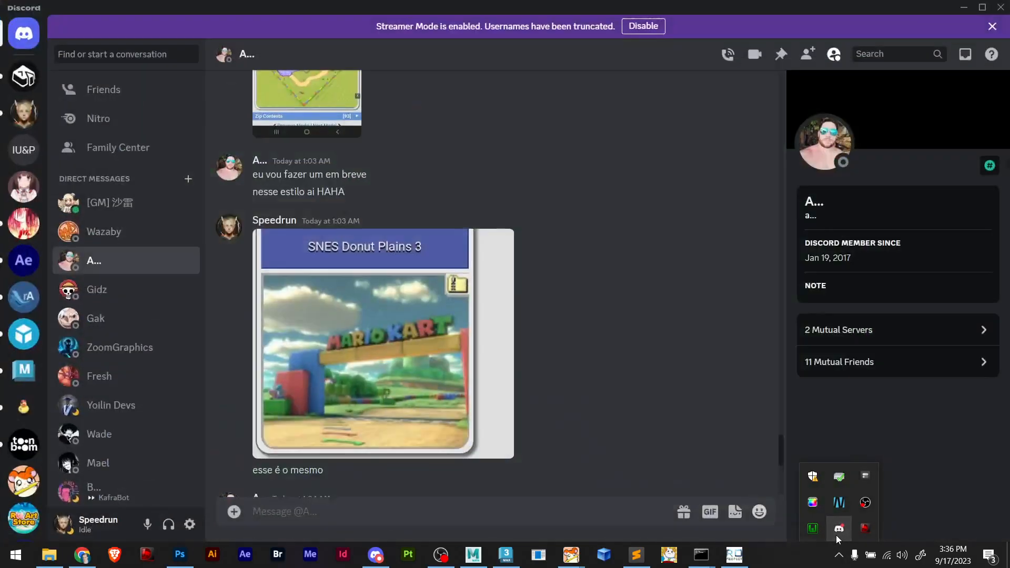
left_click_drag(568, 5, 1009, 79)
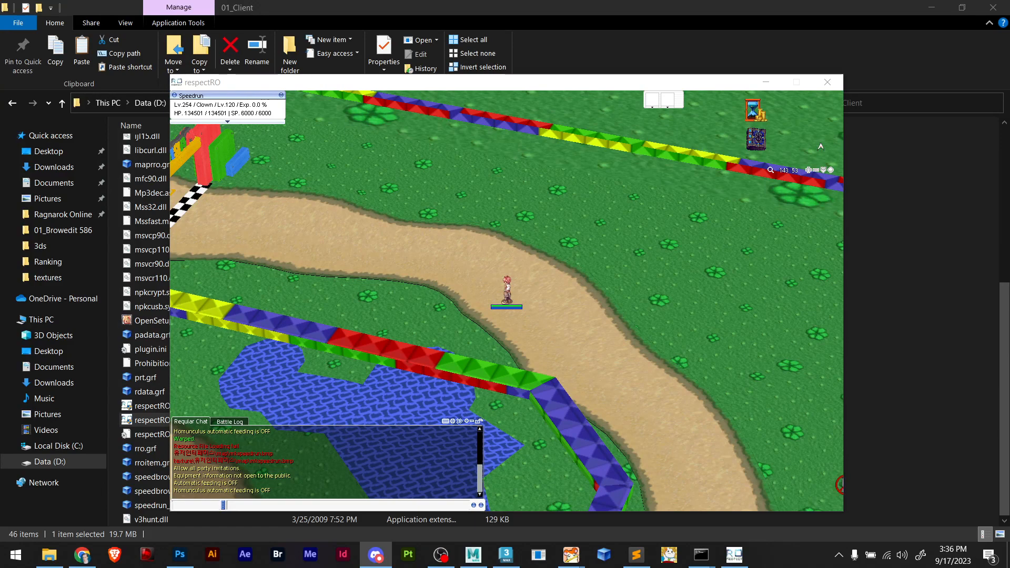
Walk the character under the Mario Kart gate, frame the gate from the front, and save an in-game screenshot
left_click_drag(1009, 135, 1009, 113)
scroll(386, 277, "up", 2)
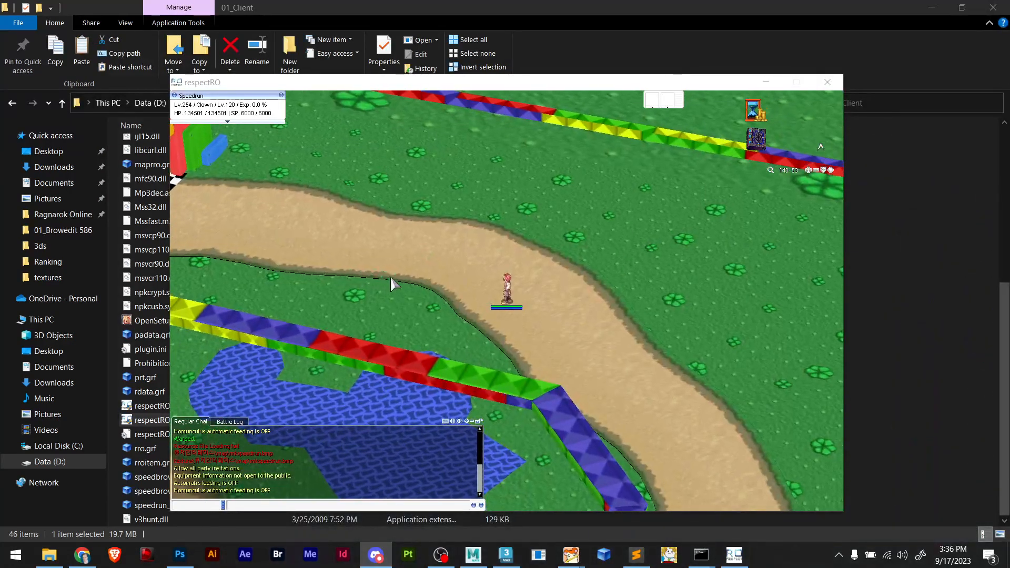
scroll(416, 277, "down", 3)
left_click(421, 272)
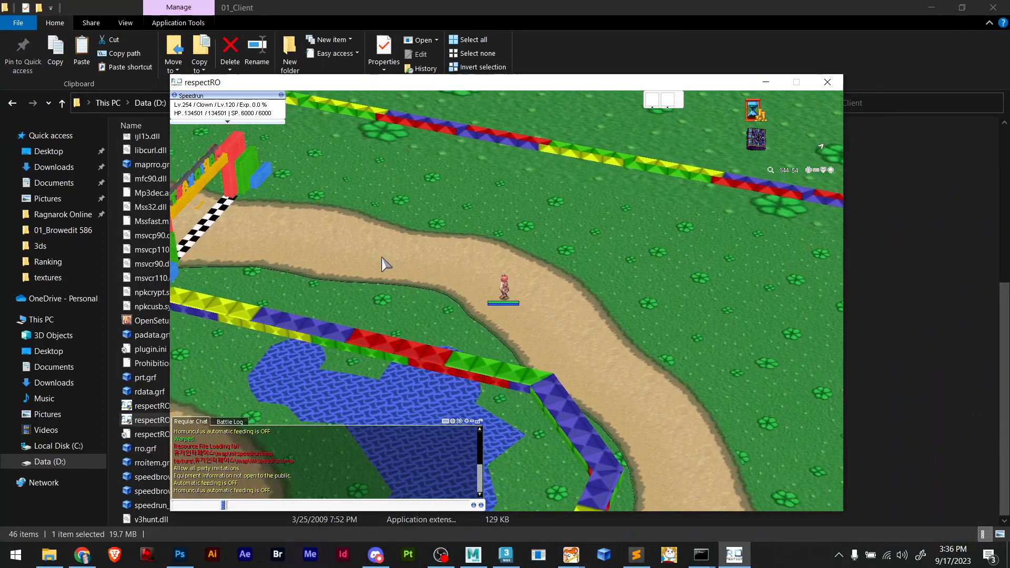
left_click(387, 264)
right_click_drag(386, 264, 534, 336)
scroll(541, 335, "up", 5)
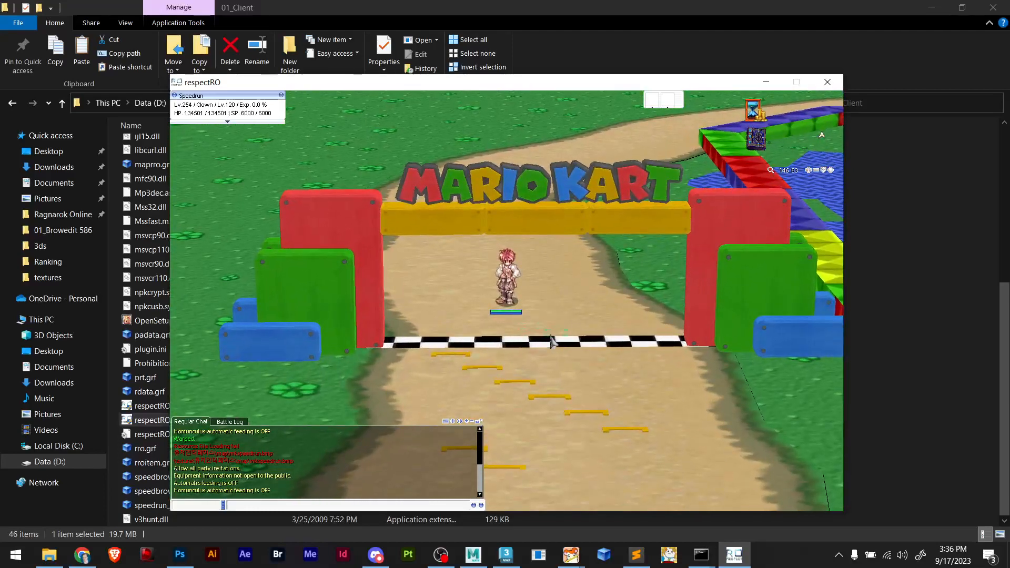
scroll(629, 388, "down", 5)
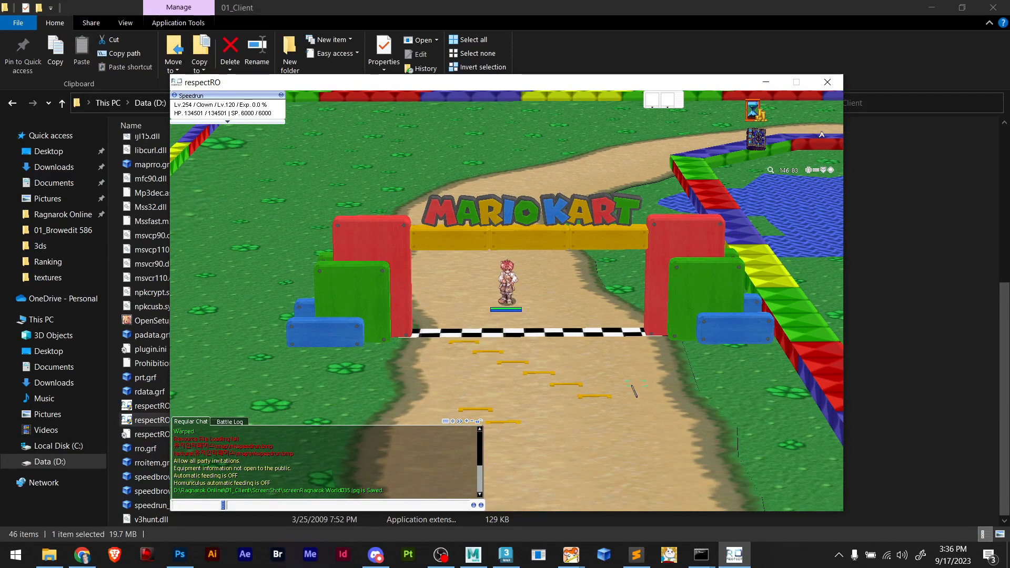
Post screenRagnarok World035.jpg from the client's ScreenShot folder to the english channel of the Speedrun Discord server, and leave Discord
left_click(662, 15)
scroll(257, 261, "up", 6)
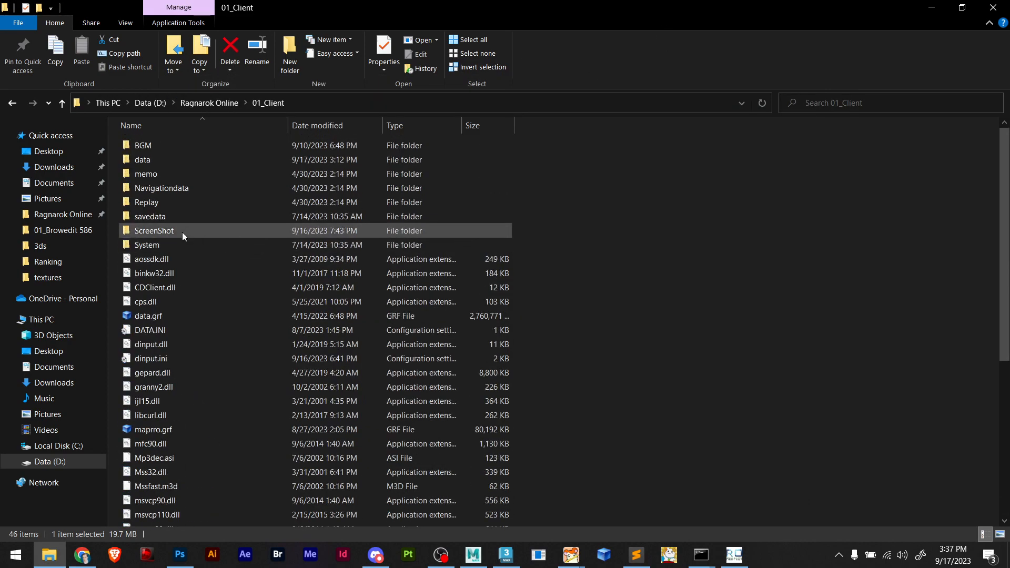
double_click(168, 230)
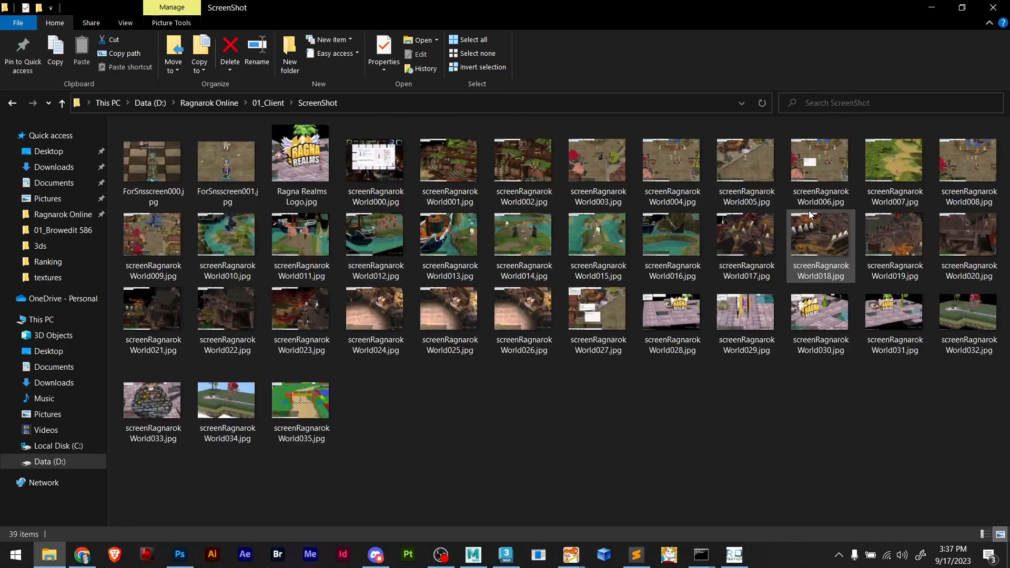
left_click(301, 389)
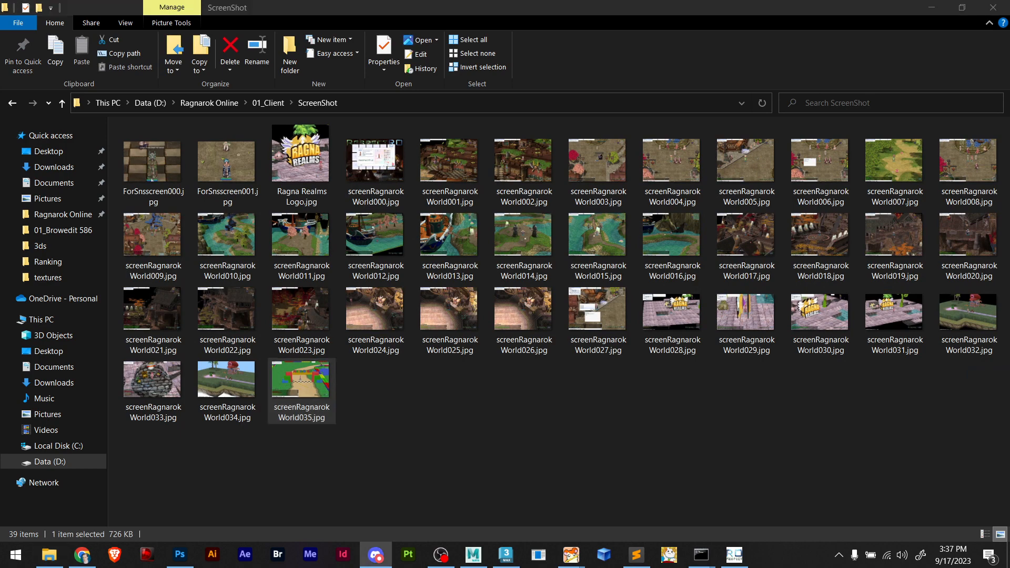
left_click_drag(1009, 32, 452, 1)
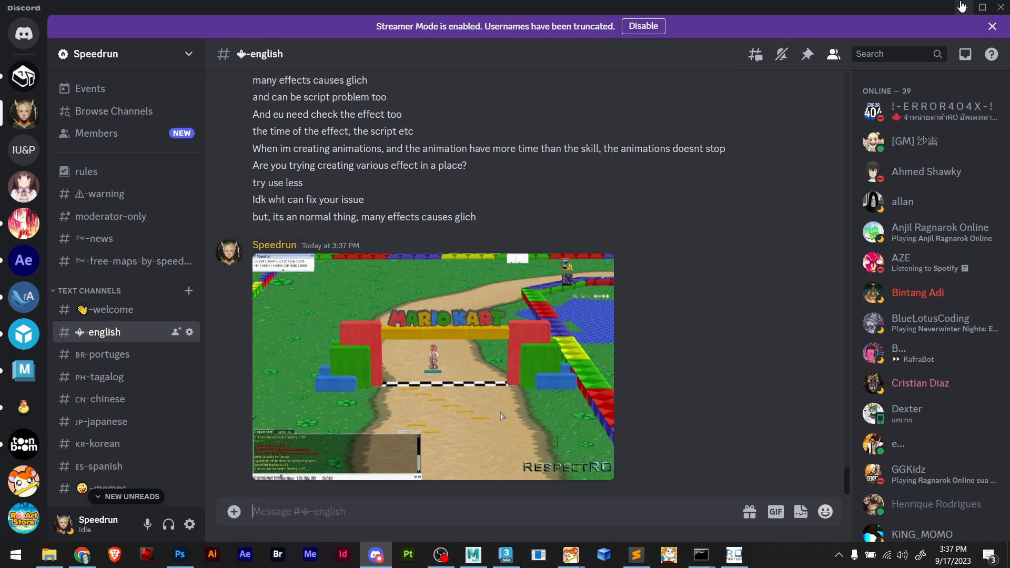
left_click(960, 9)
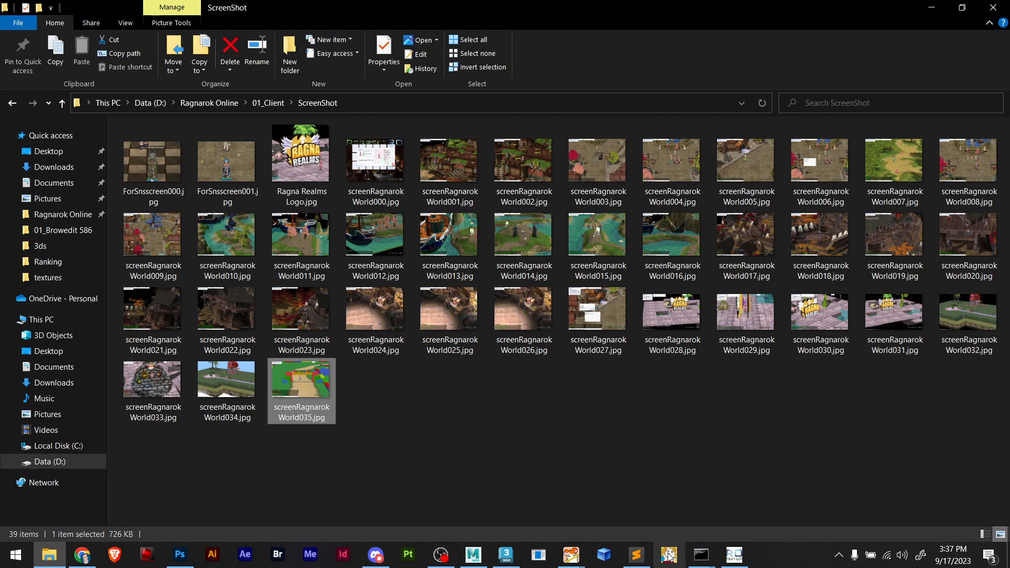
Bring back the respectRO game window and close the game client
left_click(735, 554)
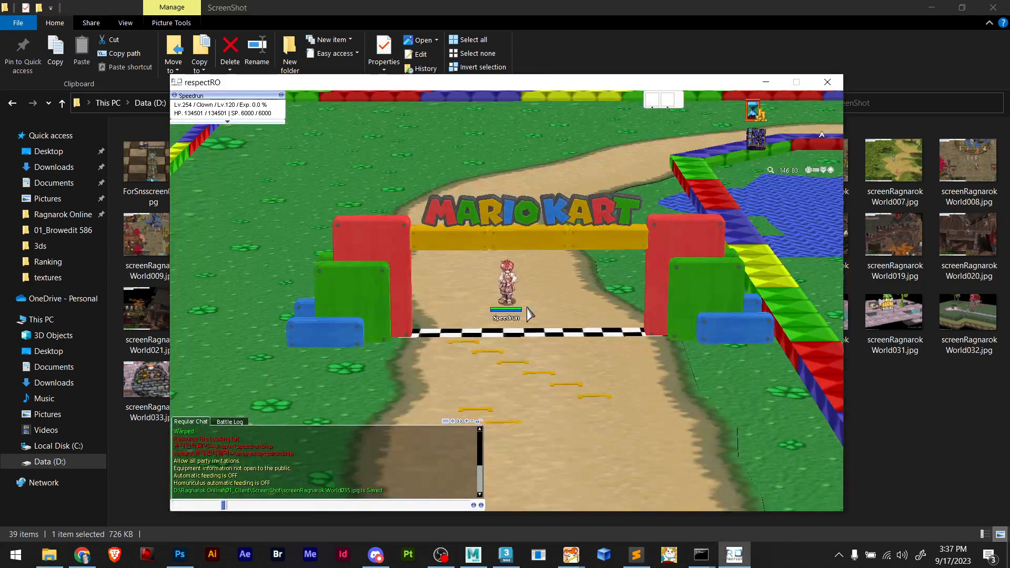
left_click(828, 83)
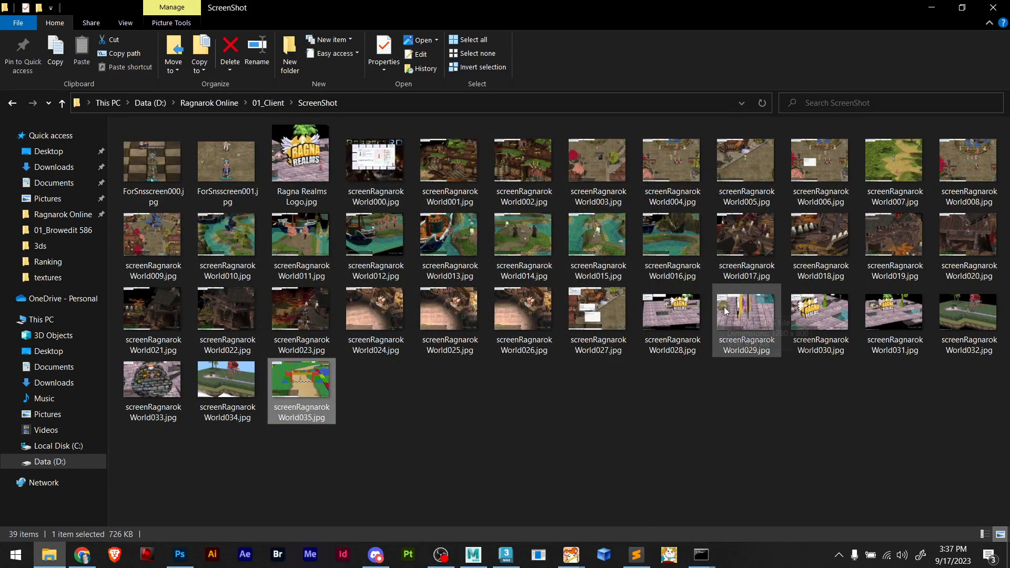
left_click(415, 427)
left_click_drag(416, 382, 304, 463)
left_click(427, 453)
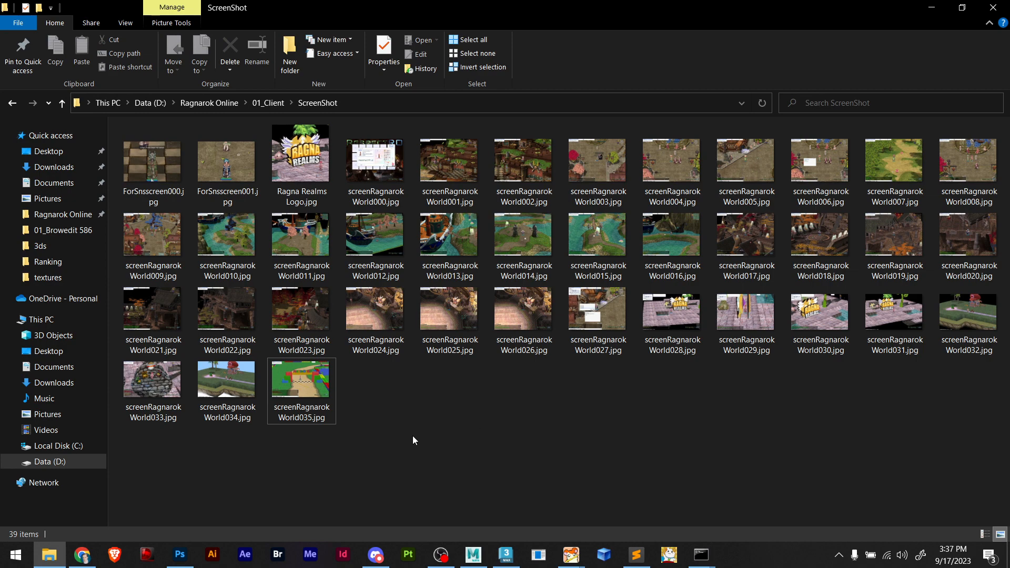
Switch to Discord and read through the messages in the Speedrun server's help channel
left_click(390, 551)
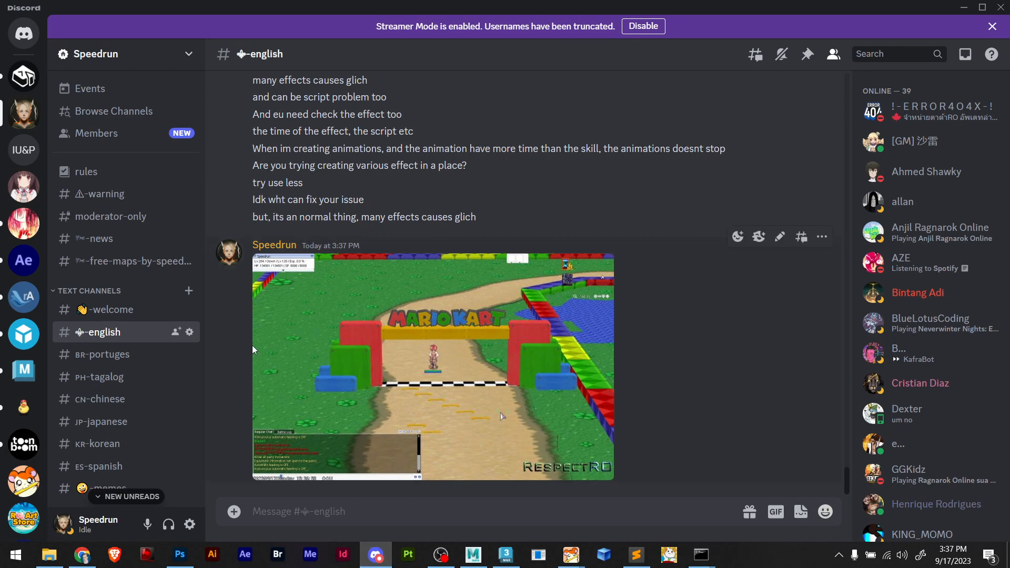
scroll(140, 402, "down", 8)
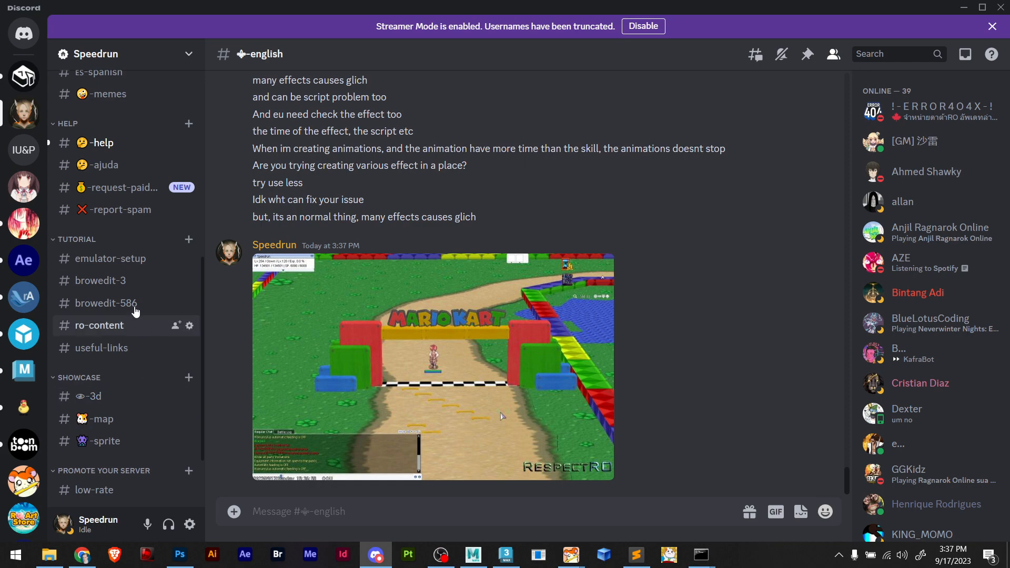
left_click(98, 143)
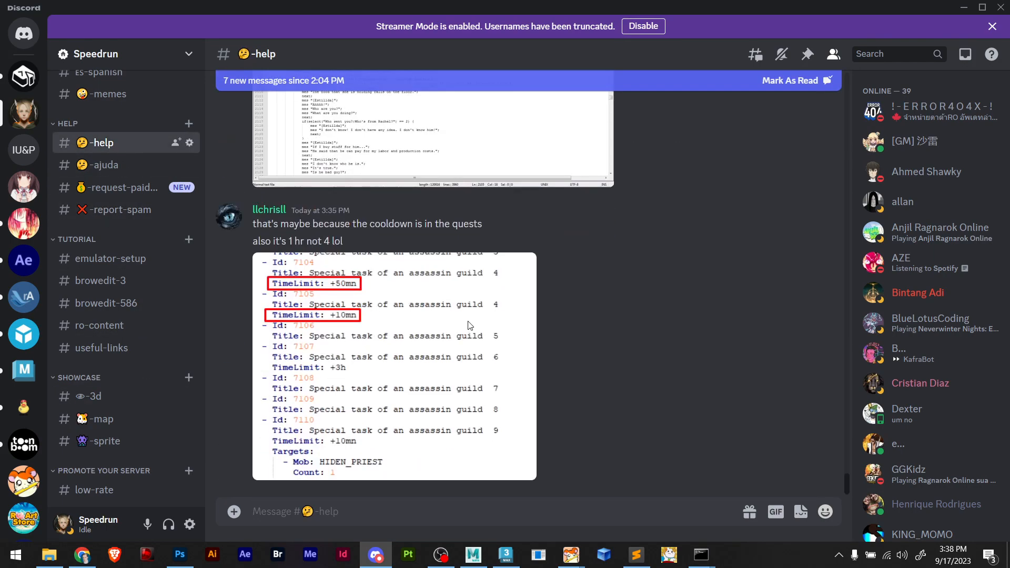
scroll(389, 314, "up", 10)
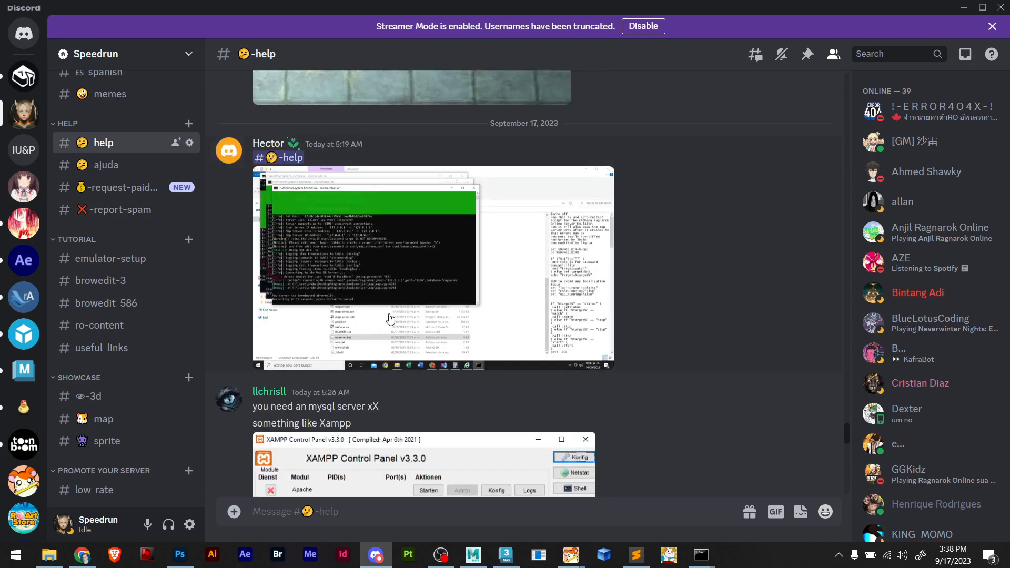
scroll(387, 279, "down", 4)
scroll(389, 279, "down", 5)
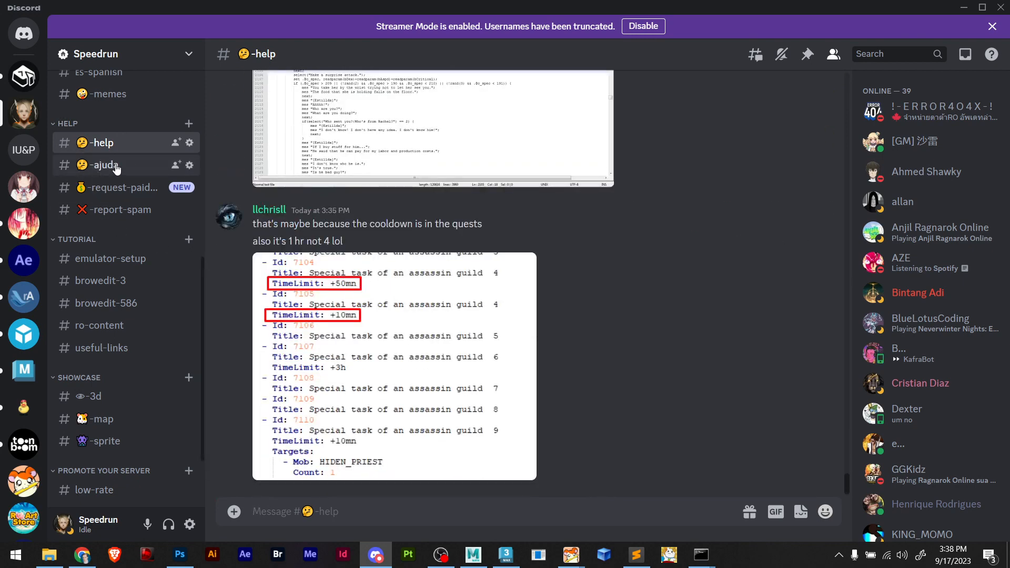
Look through the 3d, map and sprite channels in the Showcase category
scroll(117, 235, "down", 3)
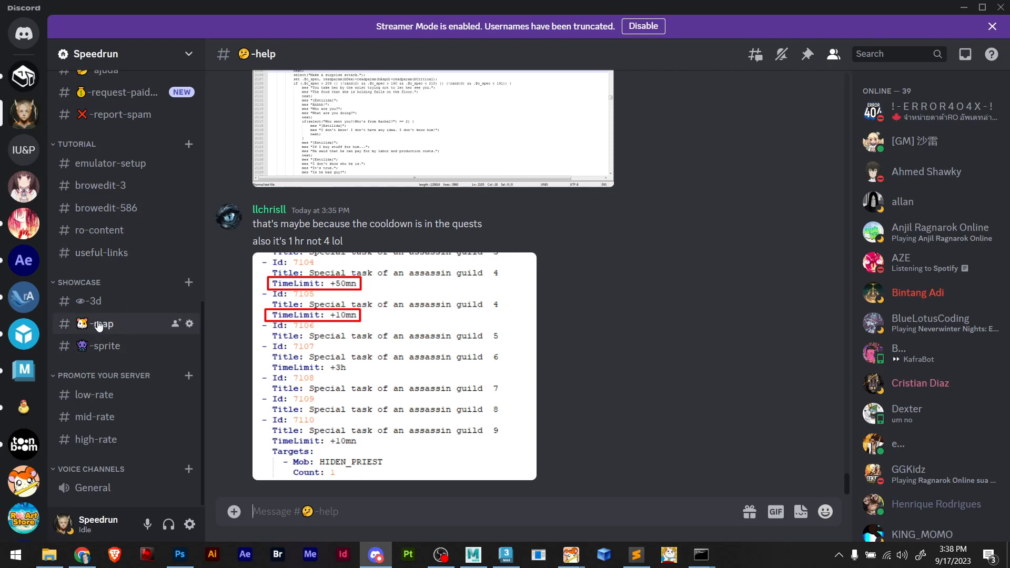
left_click(101, 310)
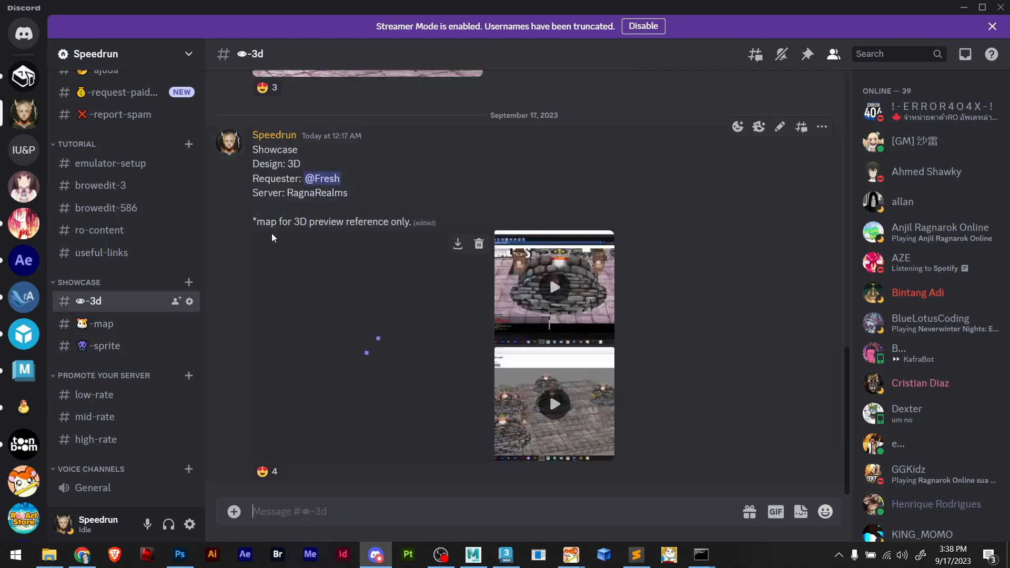
scroll(317, 240, "up", 5)
scroll(356, 246, "down", 10)
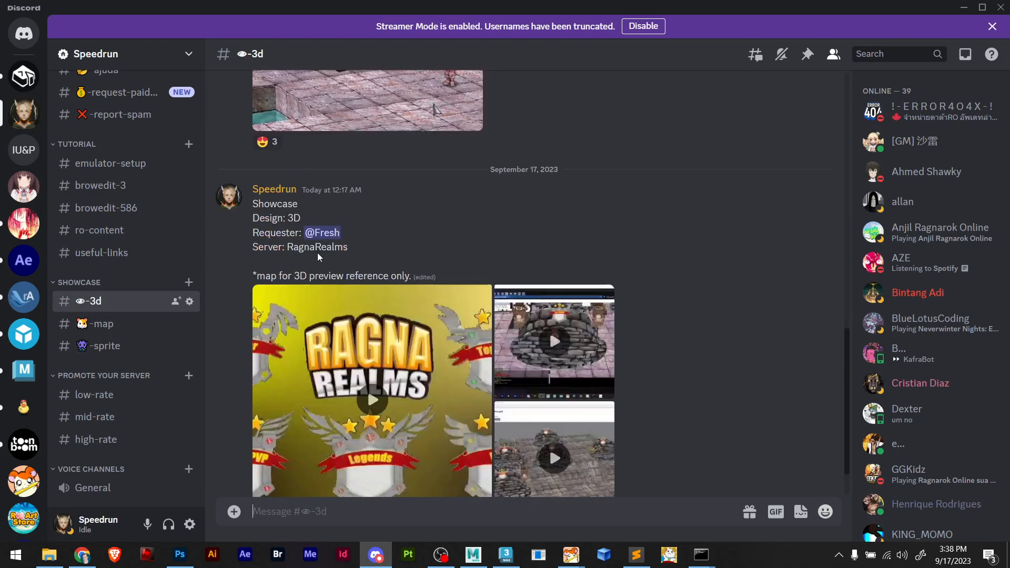
left_click(100, 324)
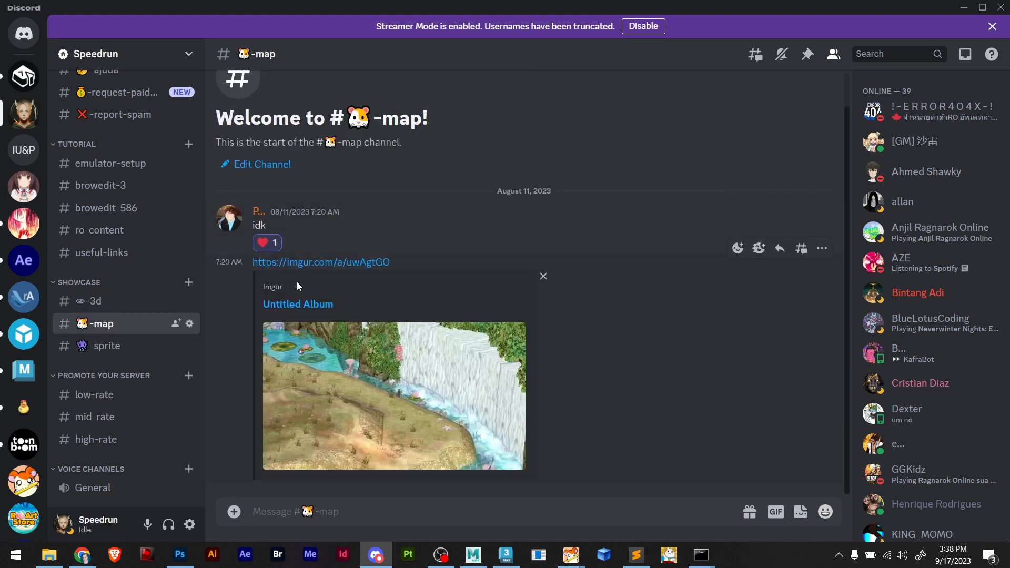
left_click(126, 347)
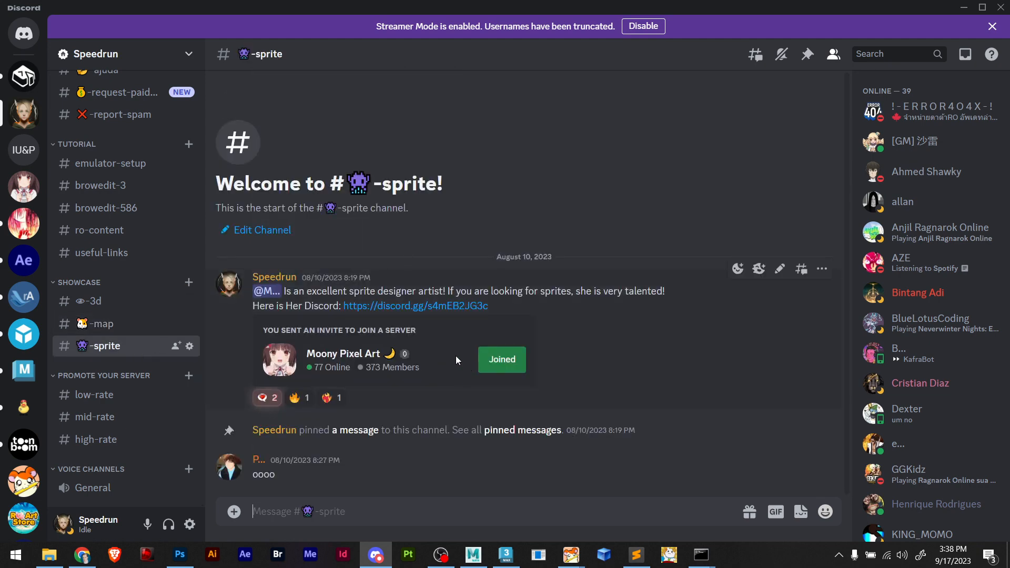
View the low-rate, mid-rate and high-rate channels under Promote Your Server, ending on low-rate
scroll(131, 334, "up", 3)
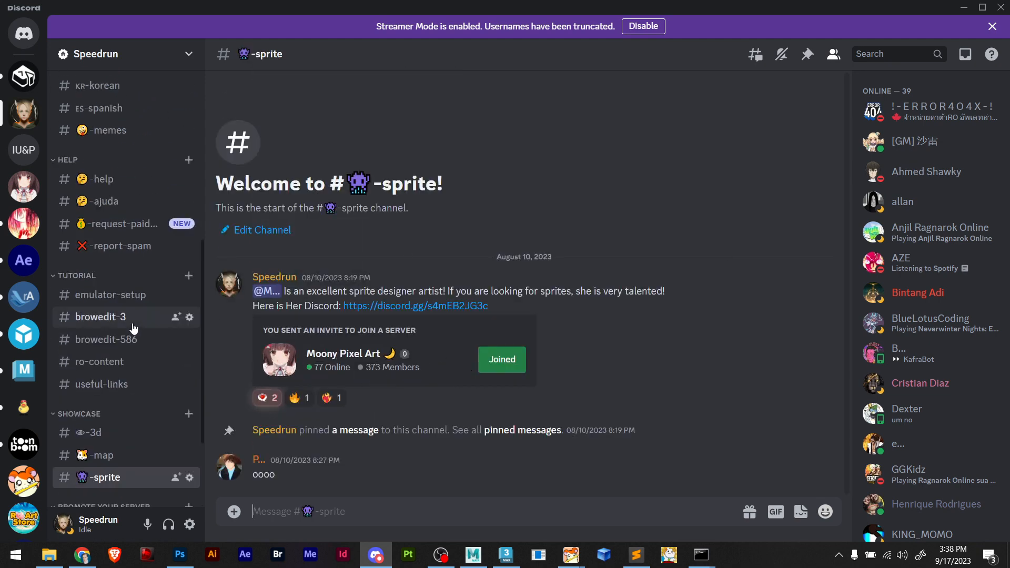
scroll(142, 359, "down", 3)
left_click(99, 394)
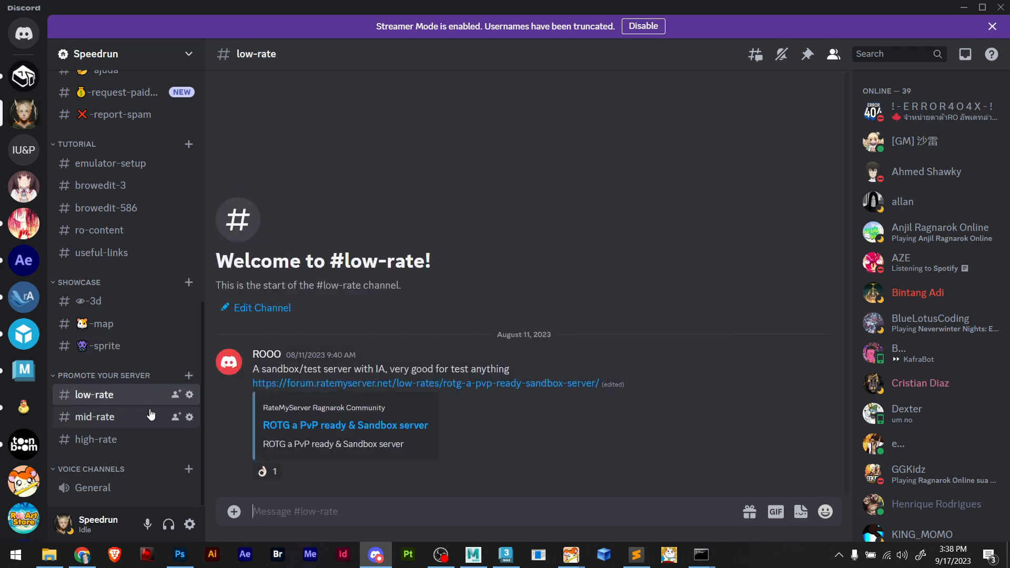
left_click(105, 417)
left_click(94, 440)
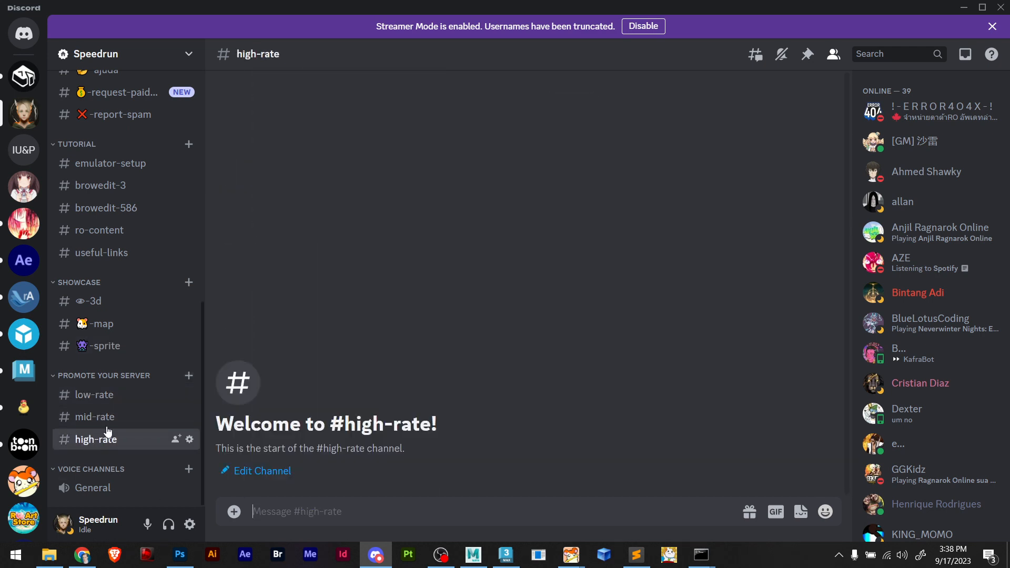
left_click(100, 395)
Look through the server's list of online and offline members
scroll(903, 152, "down", 20)
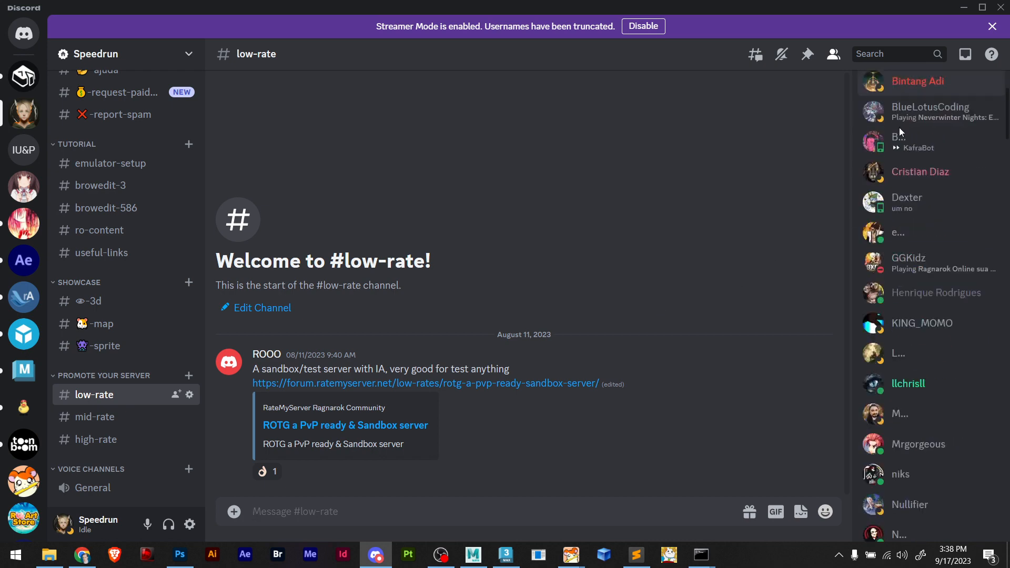
scroll(902, 152, "up", 20)
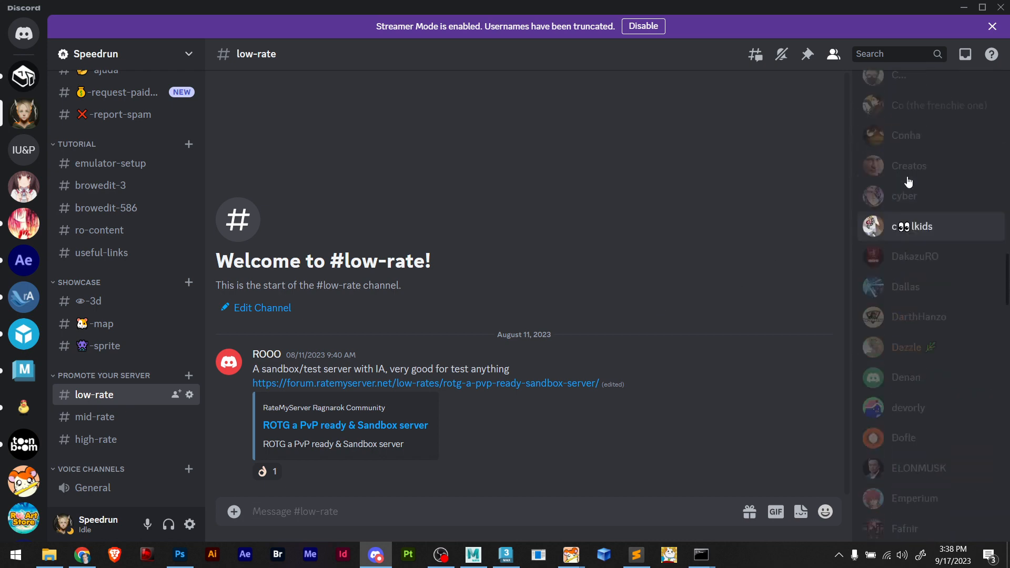
scroll(910, 190, "down", 15)
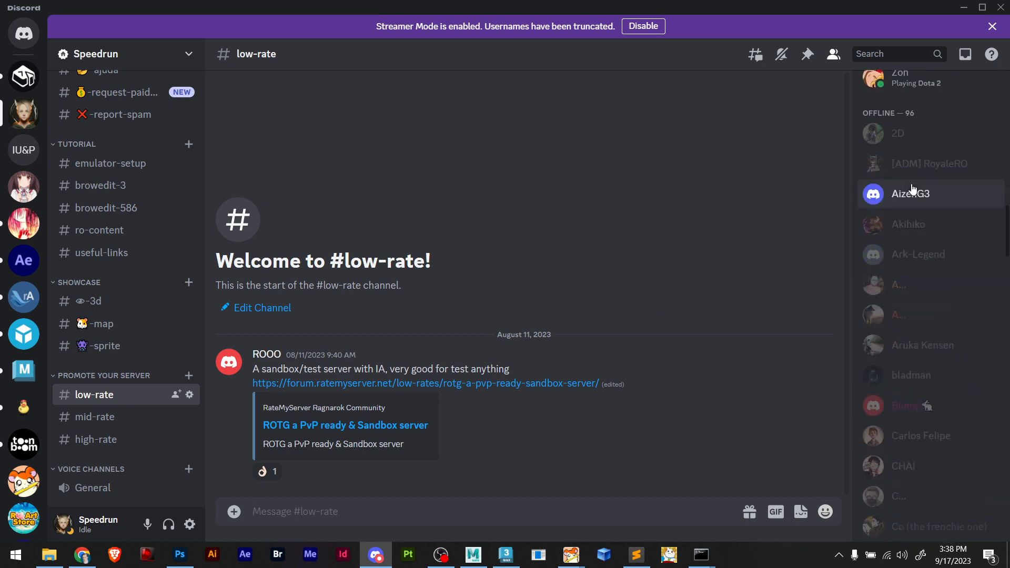
scroll(910, 190, "up", 8)
scroll(910, 189, "up", 10)
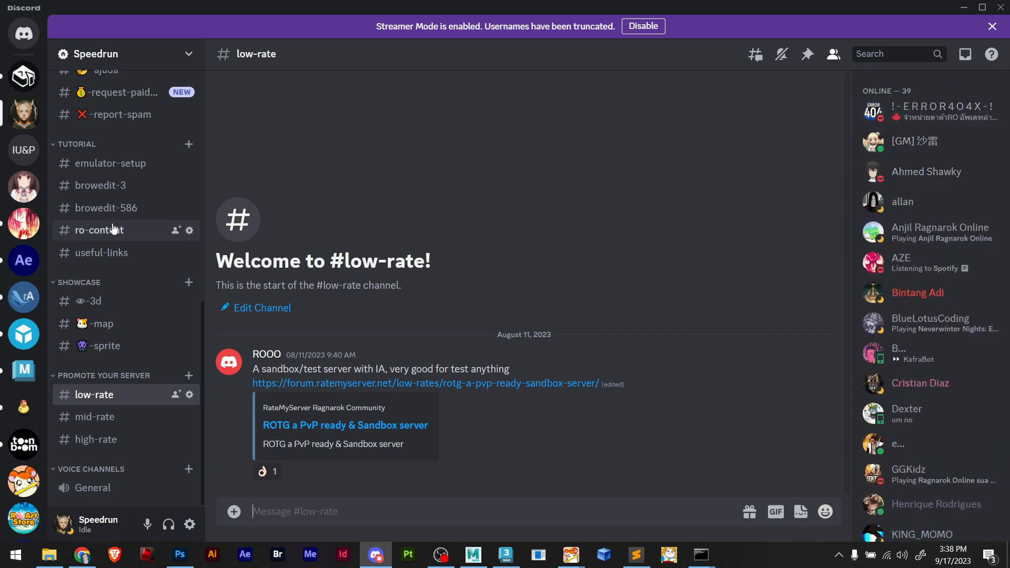
View the spanish, korean, japanese, chinese and tagalog text channels one after another
scroll(120, 236, "up", 8)
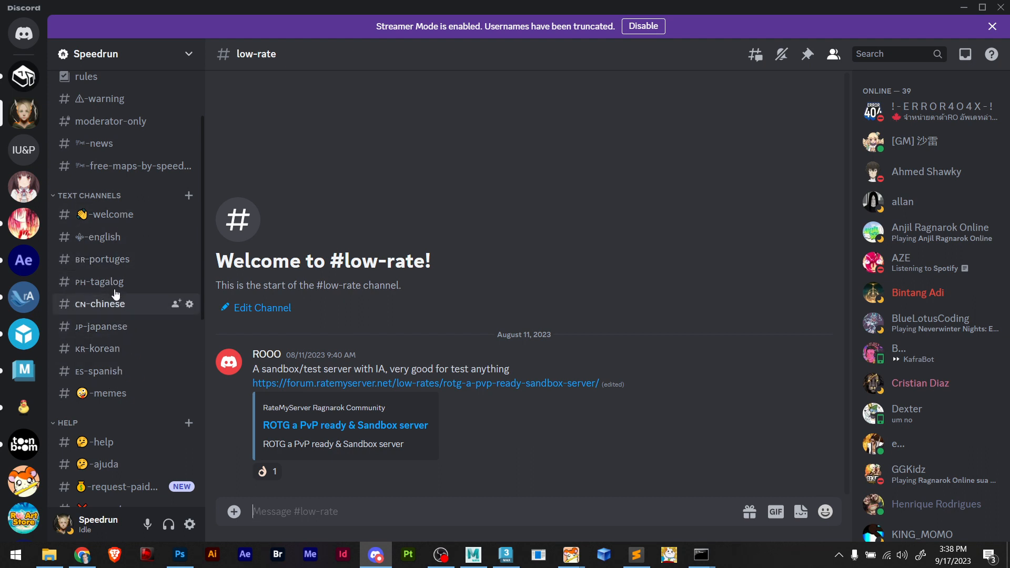
left_click(111, 372)
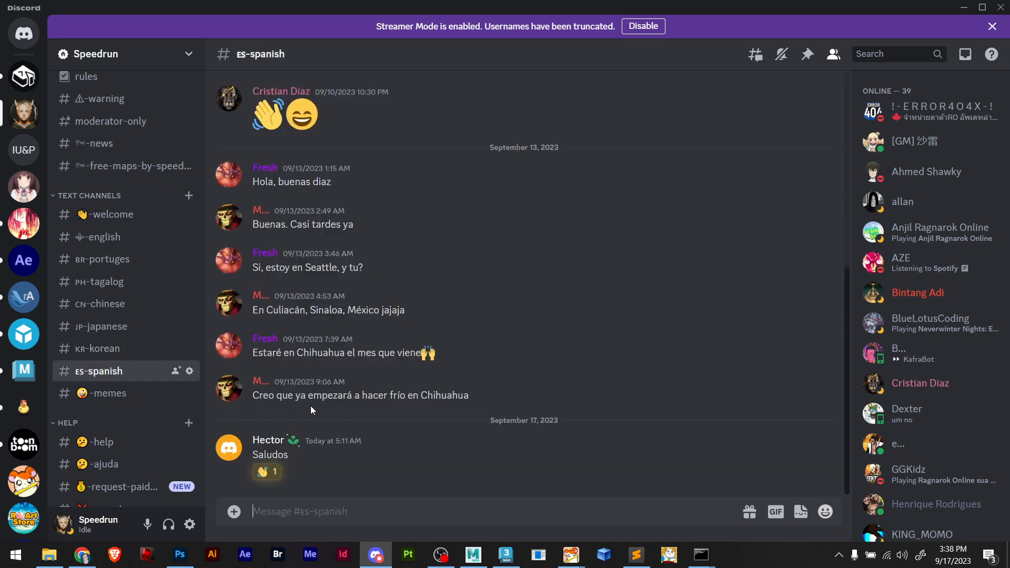
left_click(103, 353)
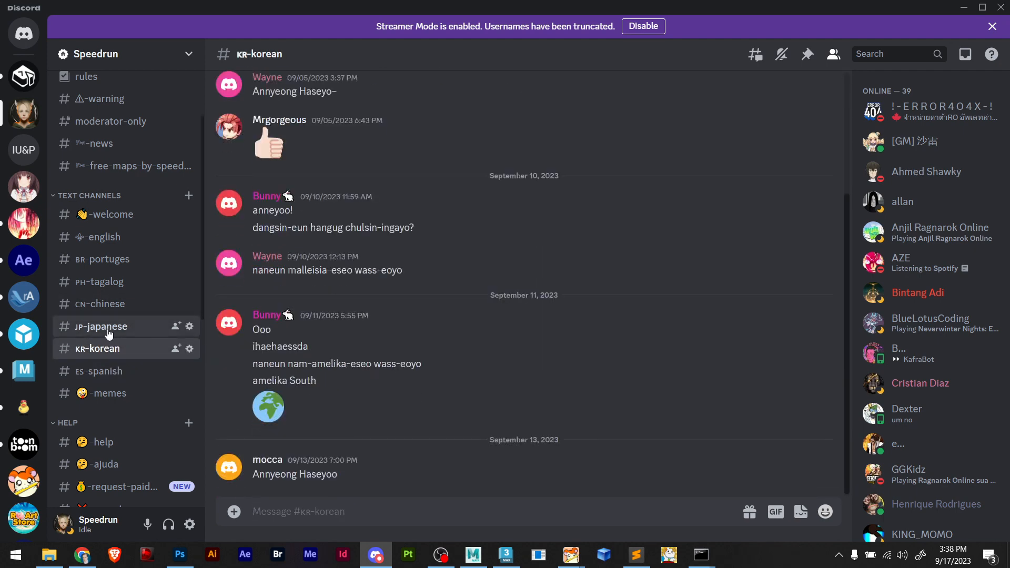
left_click(108, 332)
left_click(100, 305)
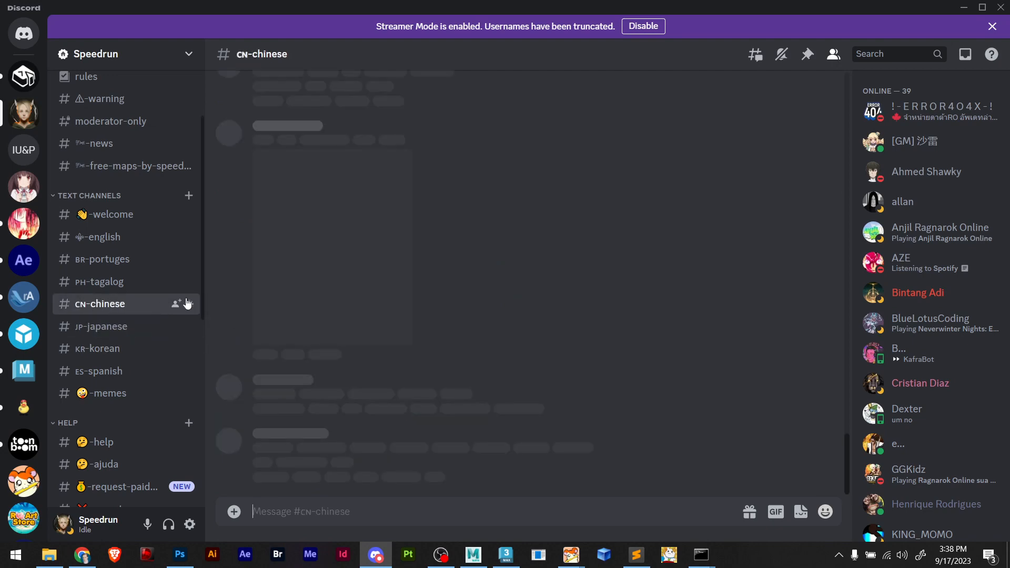
left_click(103, 284)
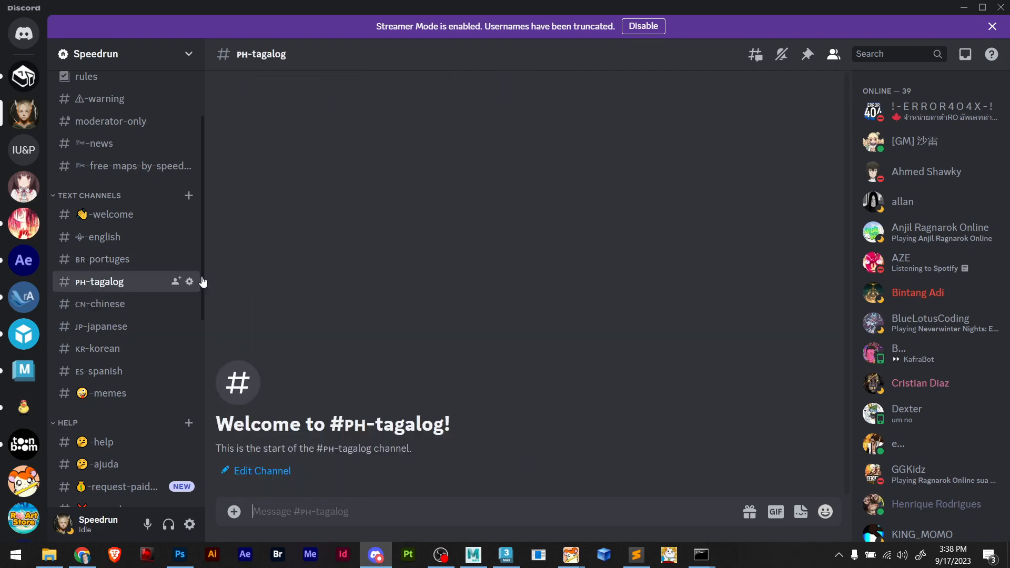
Review the earlier and latest messages in the portuges and english channels
left_click(100, 263)
scroll(374, 316, "up", 5)
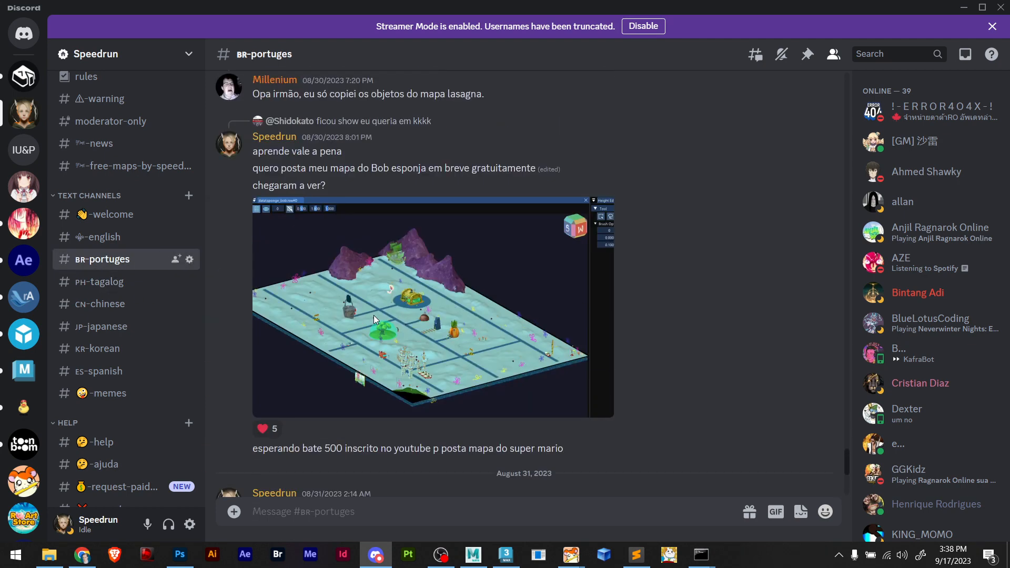
scroll(372, 312, "up", 2)
scroll(361, 308, "down", 8)
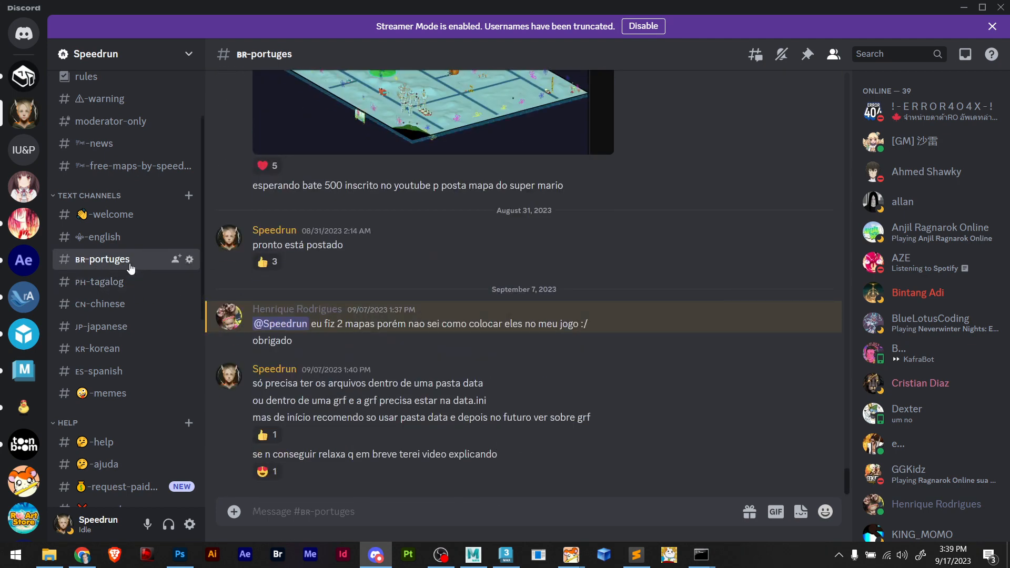
left_click(108, 239)
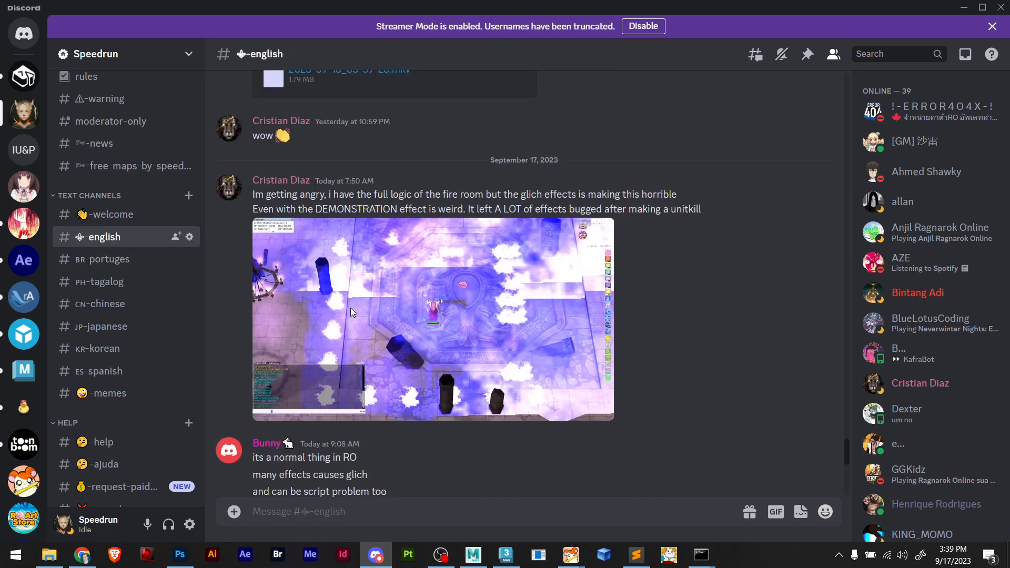
scroll(79, 221, "up", 2)
scroll(103, 282, "down", 9)
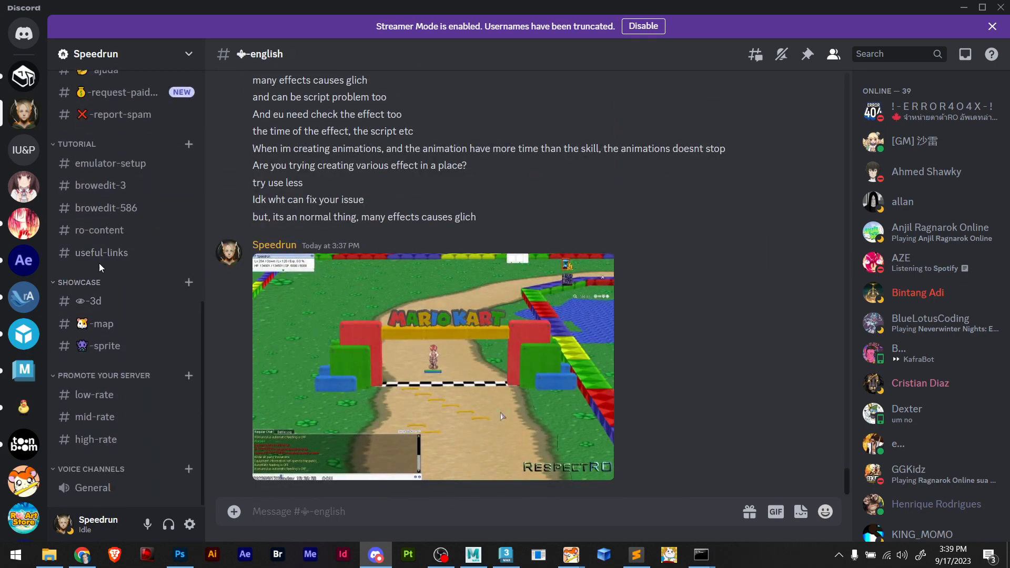
View the emulator-setup tutorial channel and look through the video posts in browedit-3
left_click(124, 164)
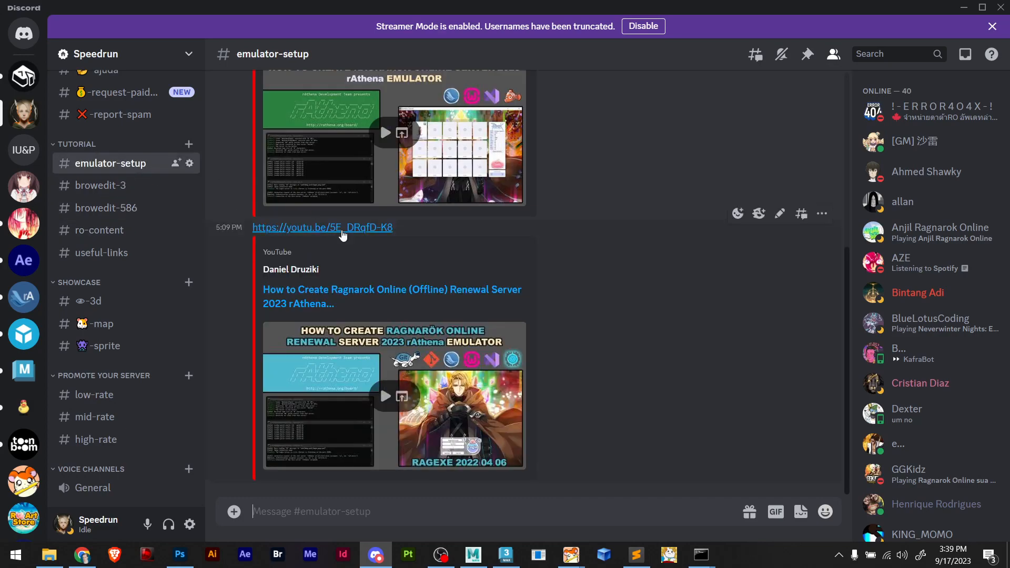
left_click(124, 185)
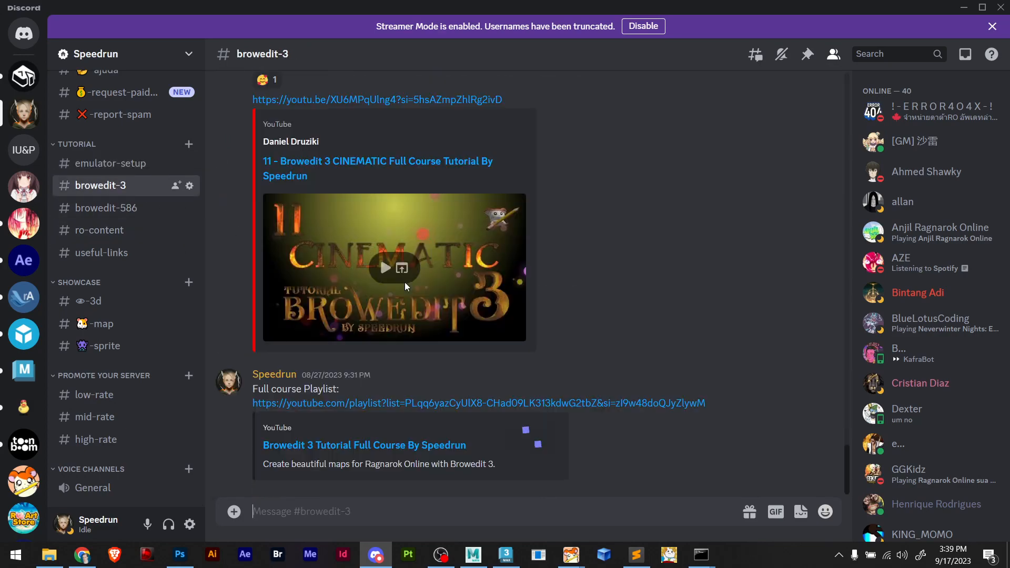
scroll(399, 287, "up", 15)
scroll(396, 291, "down", 10)
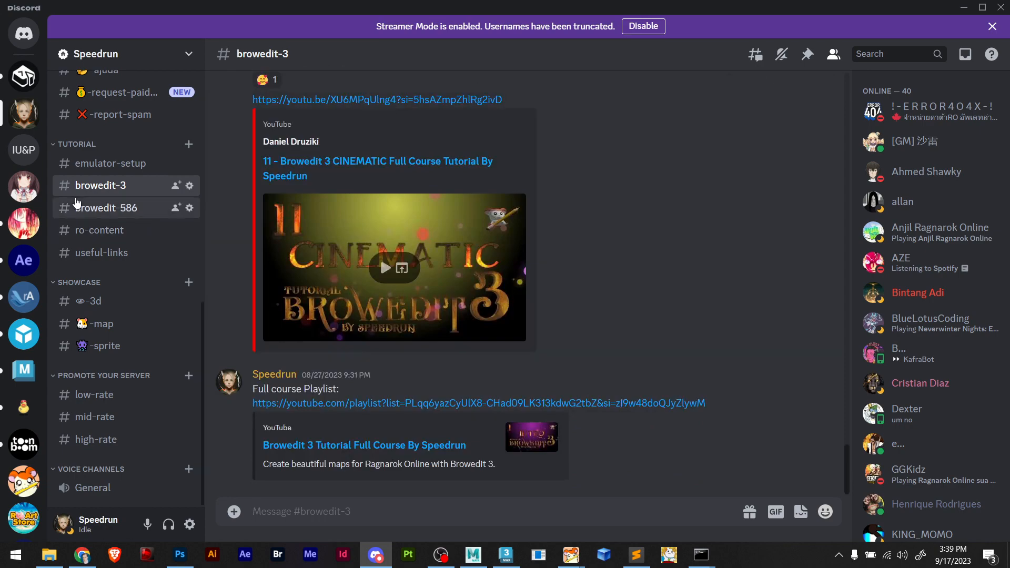
Look through the browedit-586 and ro-content tutorial posts and open the useful-links channel
left_click(124, 208)
scroll(330, 301, "up", 10)
scroll(329, 299, "up", 5)
scroll(320, 298, "down", 12)
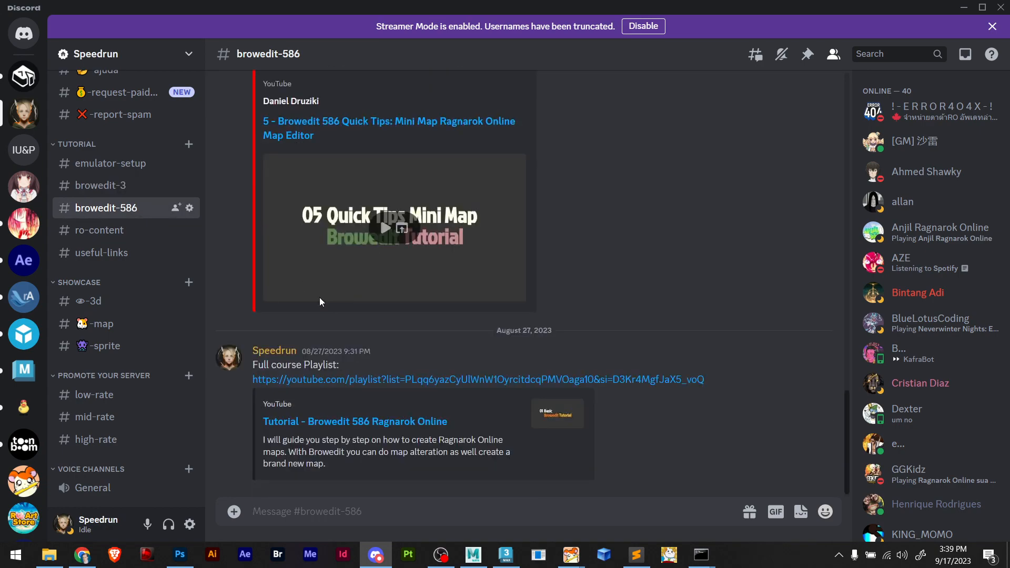
left_click(106, 231)
scroll(382, 277, "up", 5)
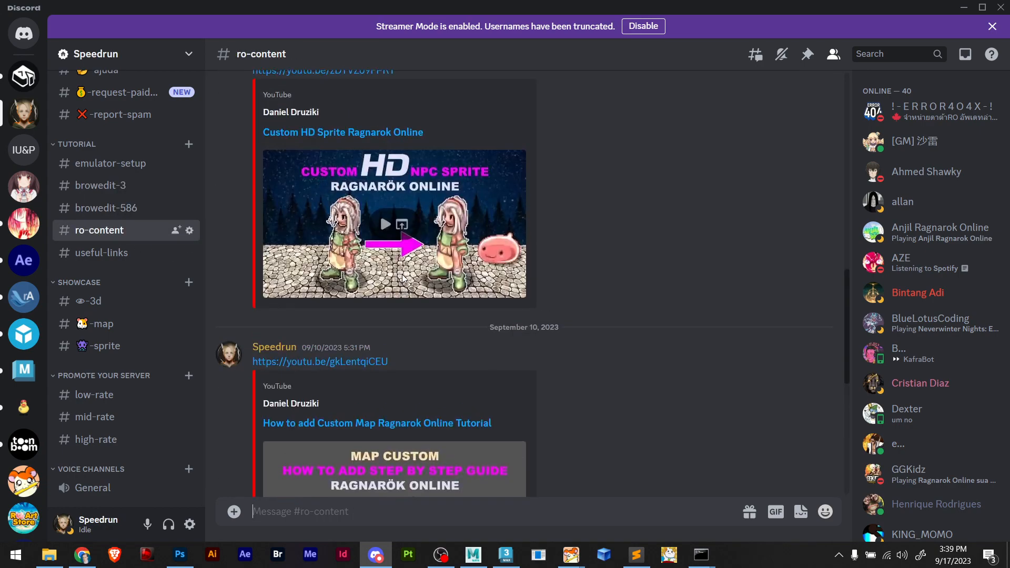
scroll(382, 276, "down", 6)
left_click(109, 257)
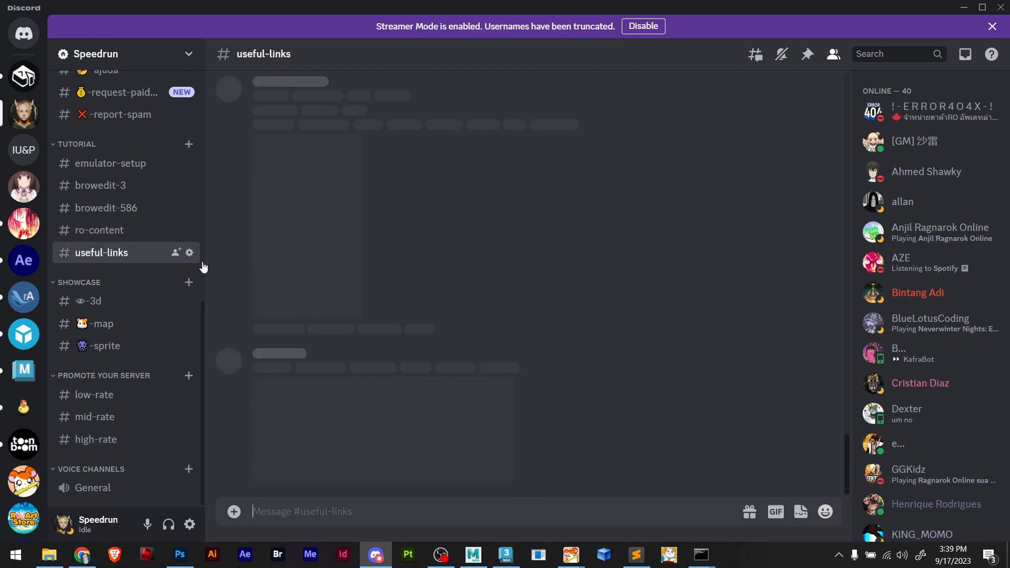
Revisit the emulator-setup channel and open the help channel to check its newest message
left_click(113, 164)
scroll(129, 211, "up", 8)
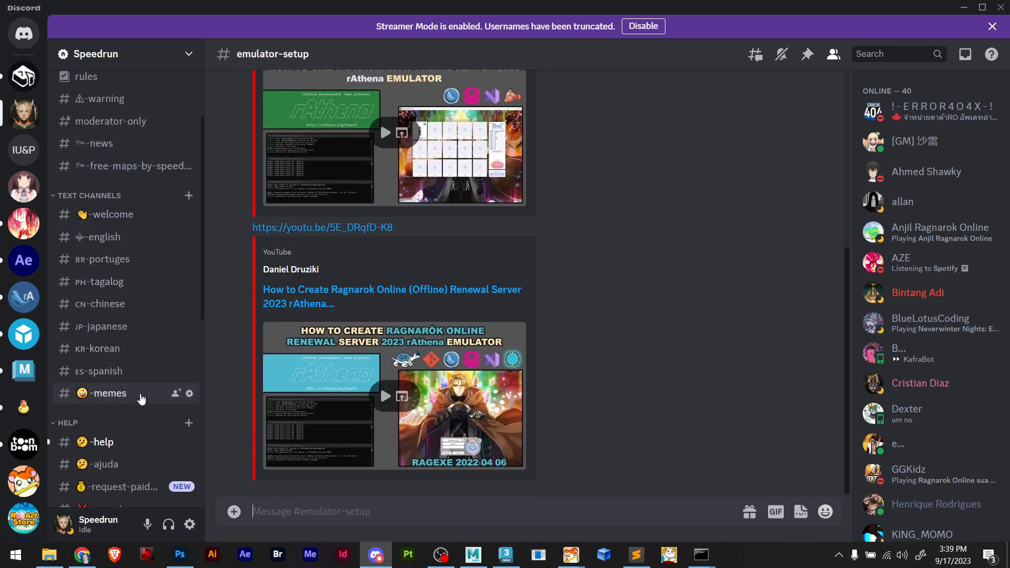
left_click(105, 442)
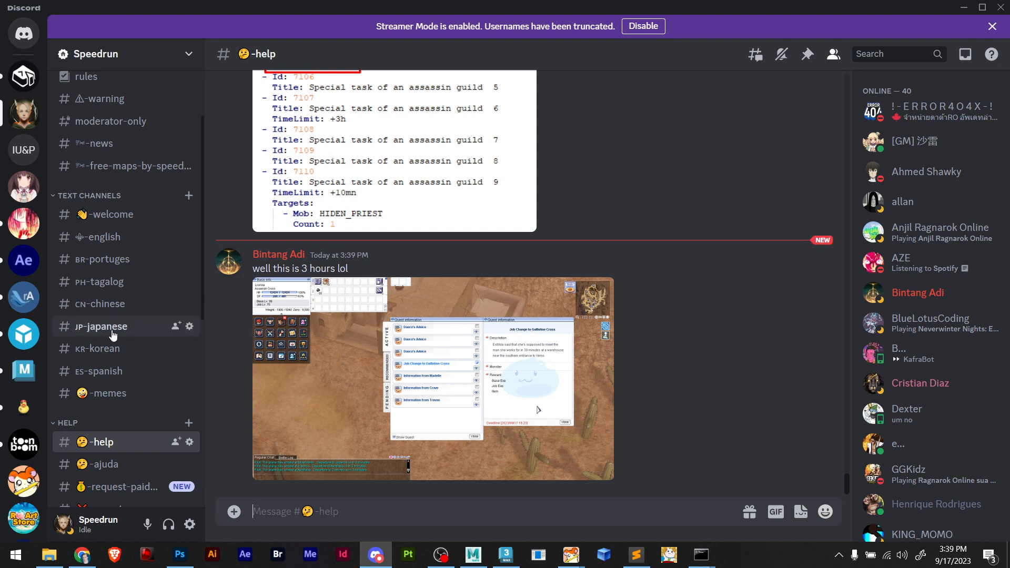
View the shared map screenshot in the english channel and minimize Discord
left_click(110, 237)
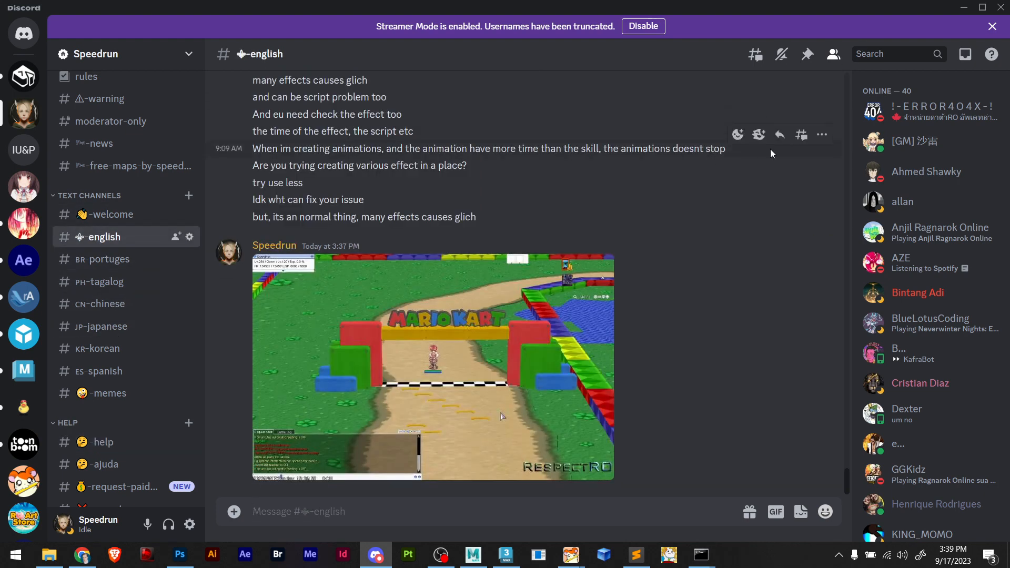
left_click(963, 7)
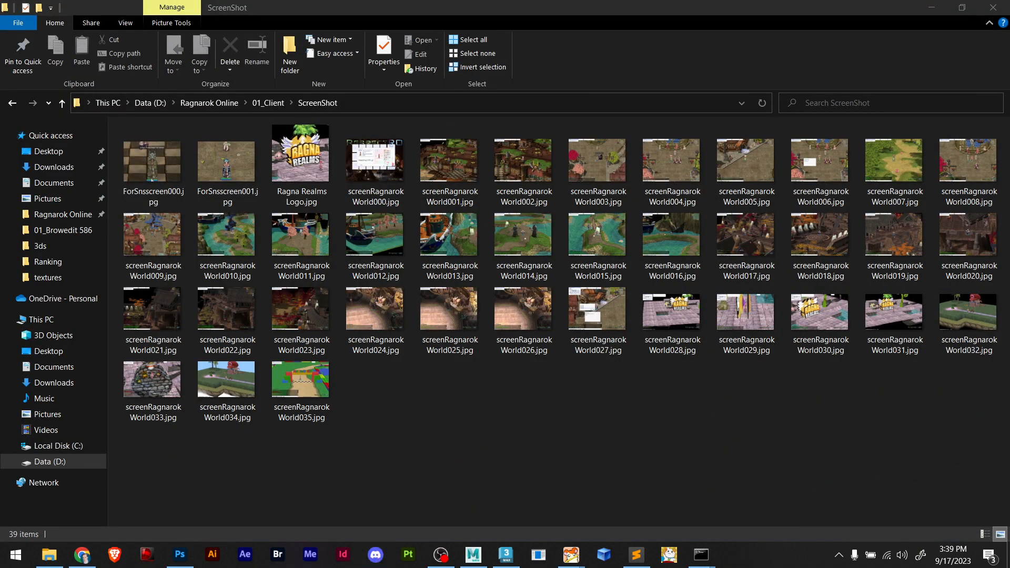
left_click(405, 433)
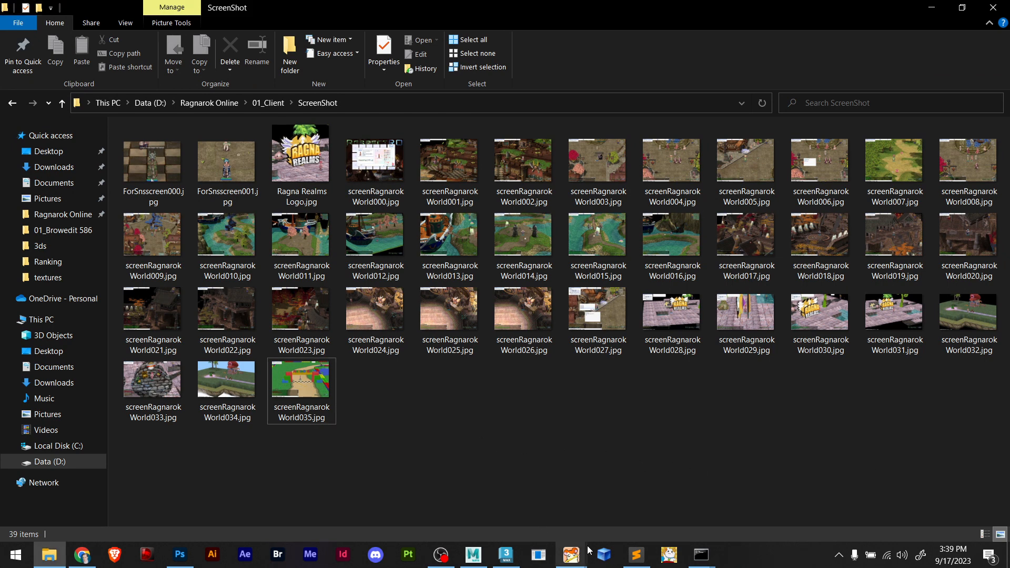
Switch to BrowEdit, enter object editing and select the Mario Kart start arch on the mkspeedrun map
mouse_move(575, 556)
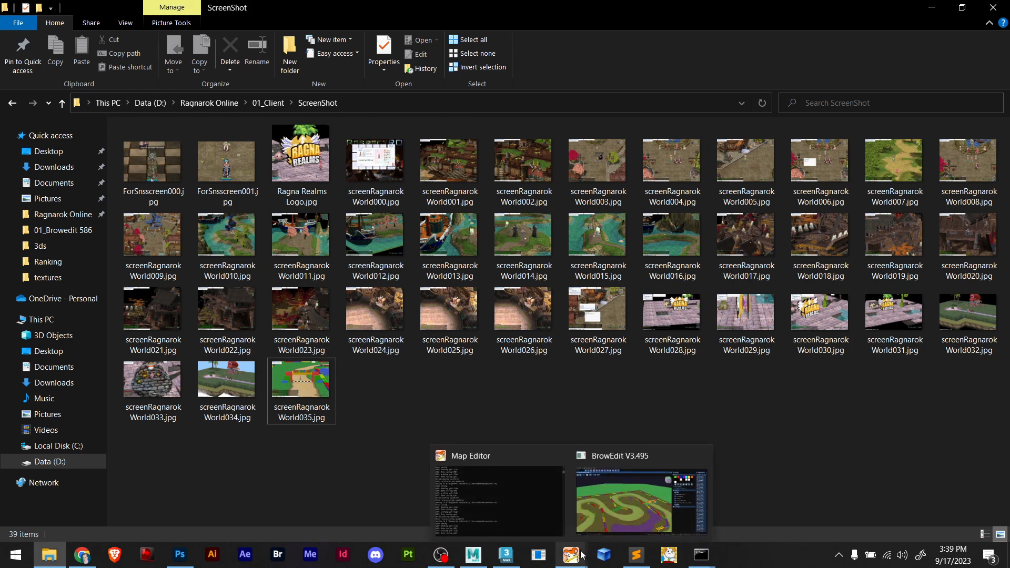
left_click(639, 498)
scroll(499, 339, "down", 3)
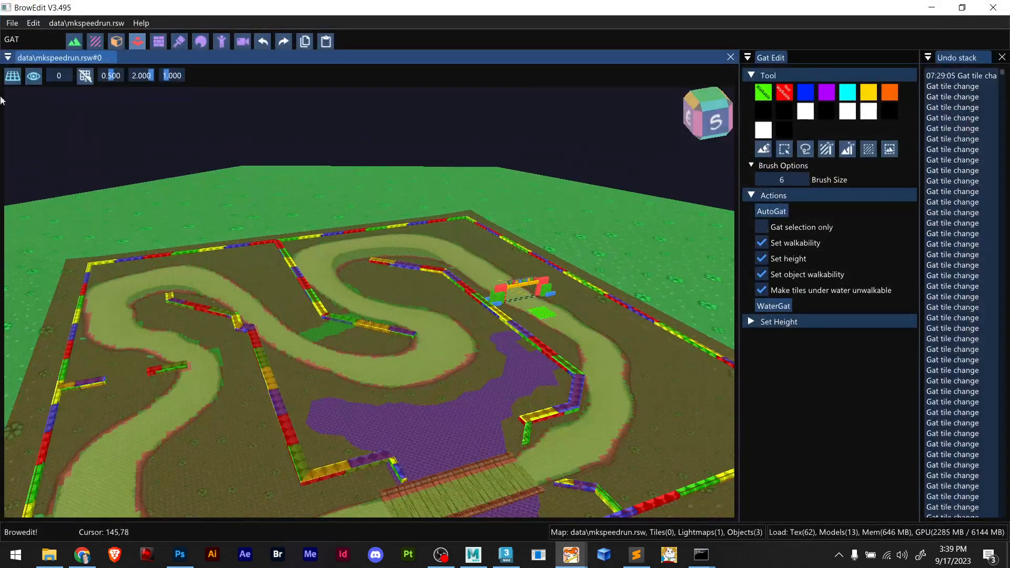
left_click(117, 41)
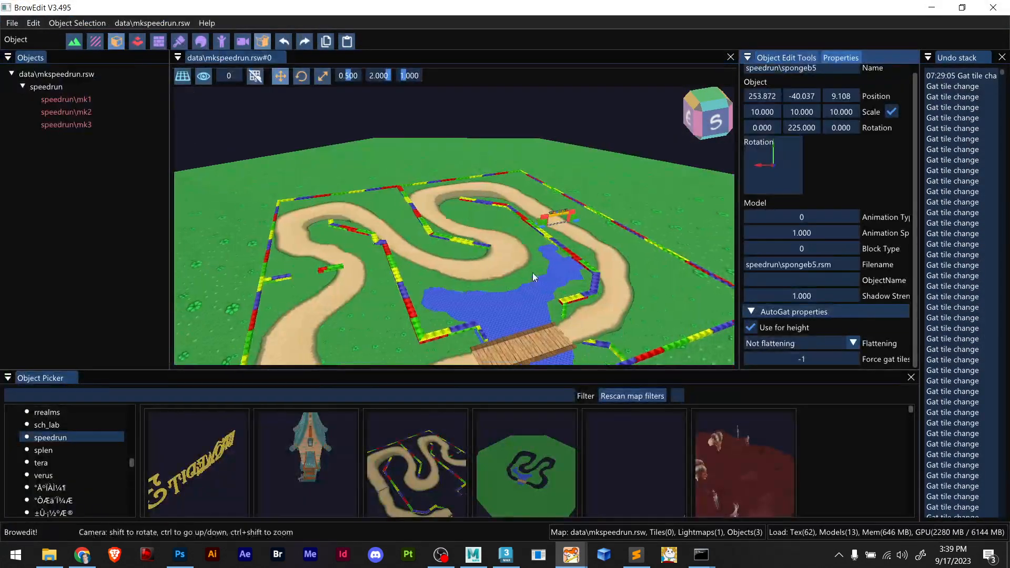
scroll(535, 232, "up", 5)
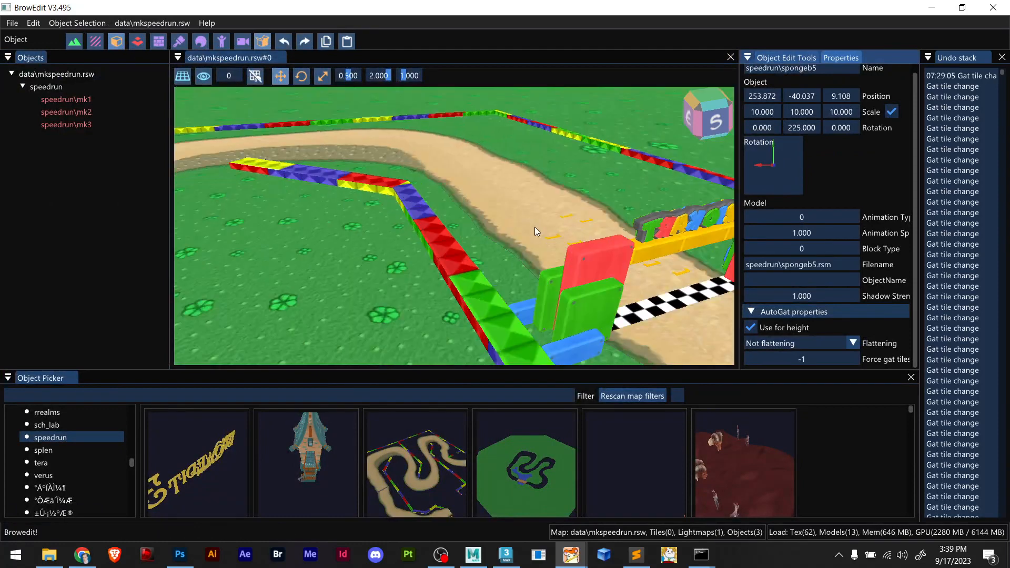
left_click(604, 297)
scroll(594, 296, "down", 4)
right_click_drag(586, 296, 517, 303, "shift")
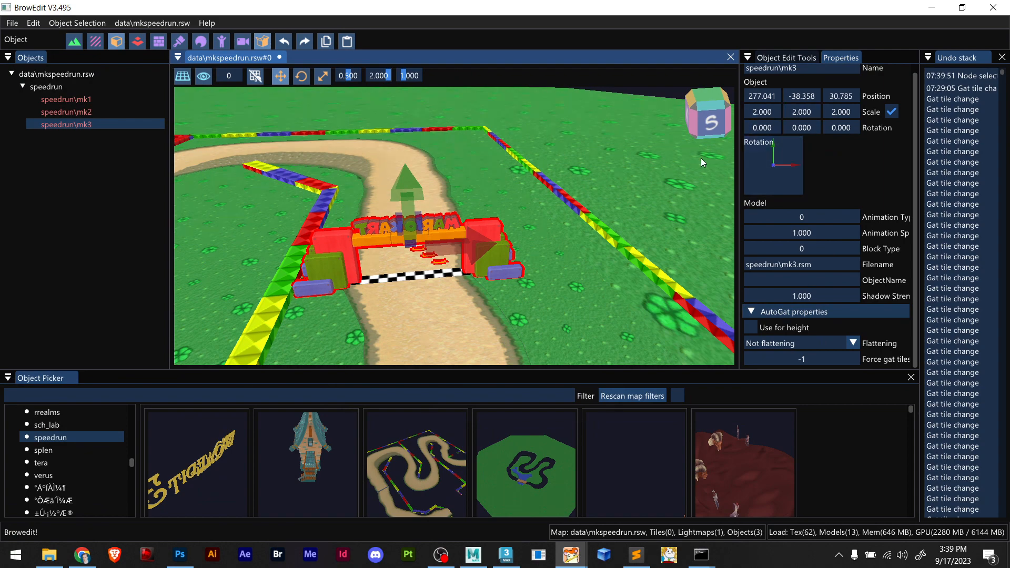
Try rotating the start arch to 179 on its Y axis and moving it, and undo both changes
left_click(795, 129)
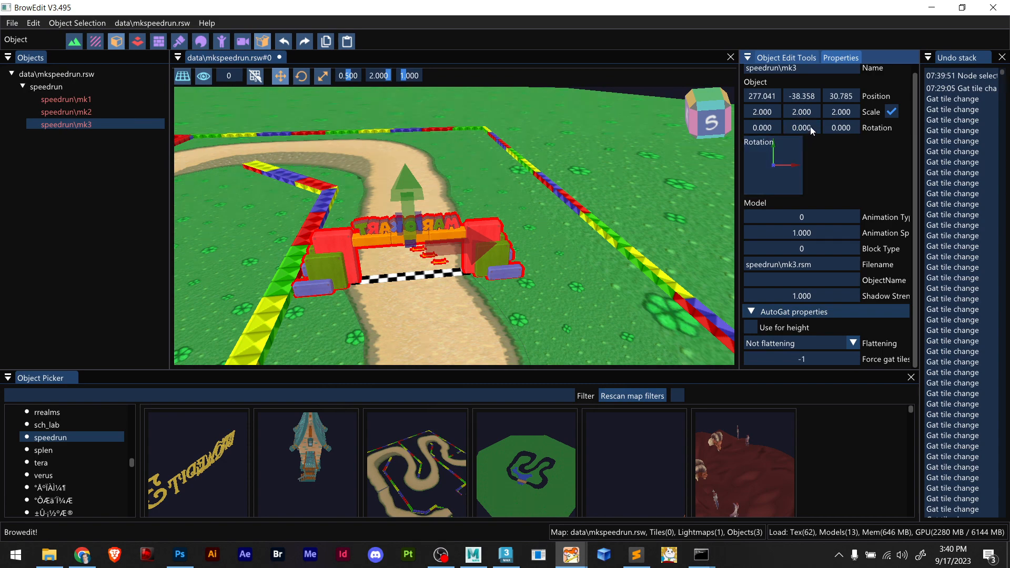
key("Tab")
left_click_drag(799, 132, 895, 134)
scroll(377, 255, "up", 3)
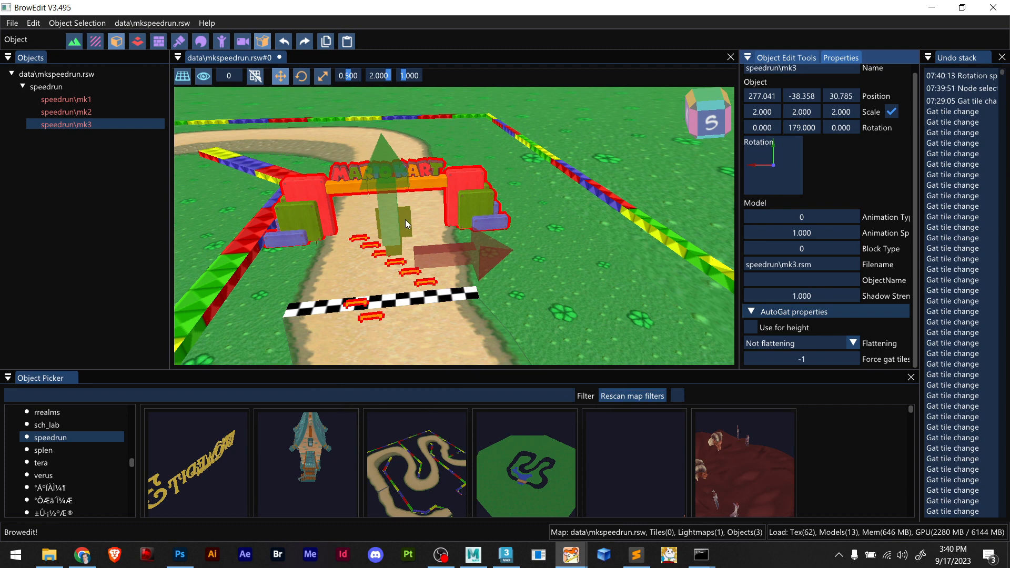
left_click_drag(405, 225, 405, 254)
key("ctrl+z")
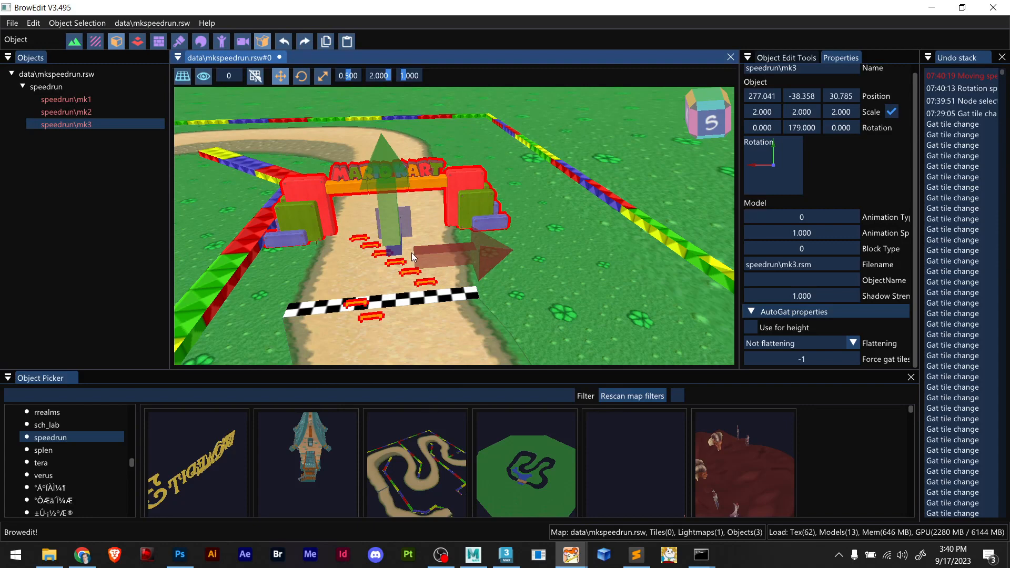
key("ctrl+z")
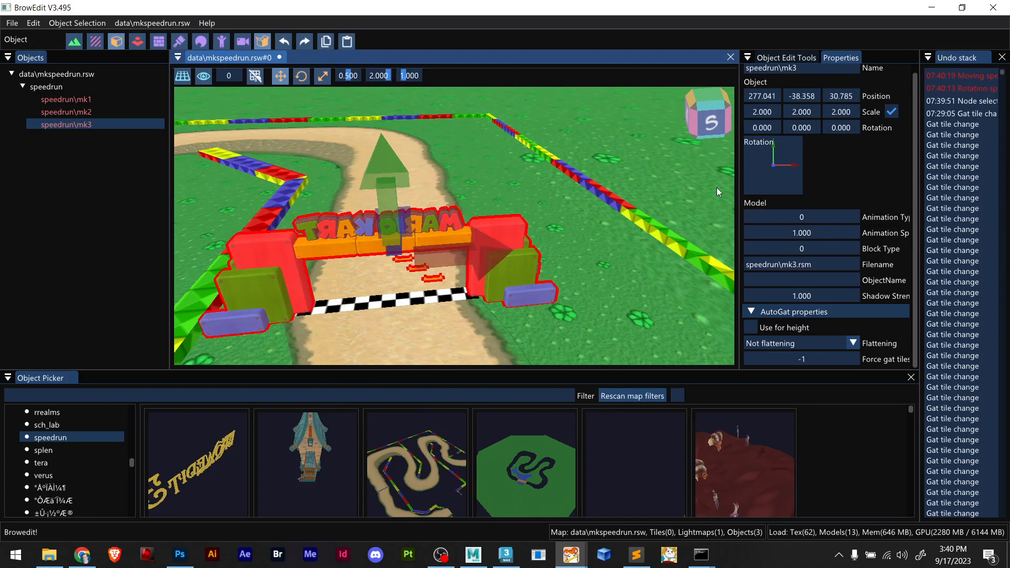
Save the mkspeedrun map
left_click(795, 116)
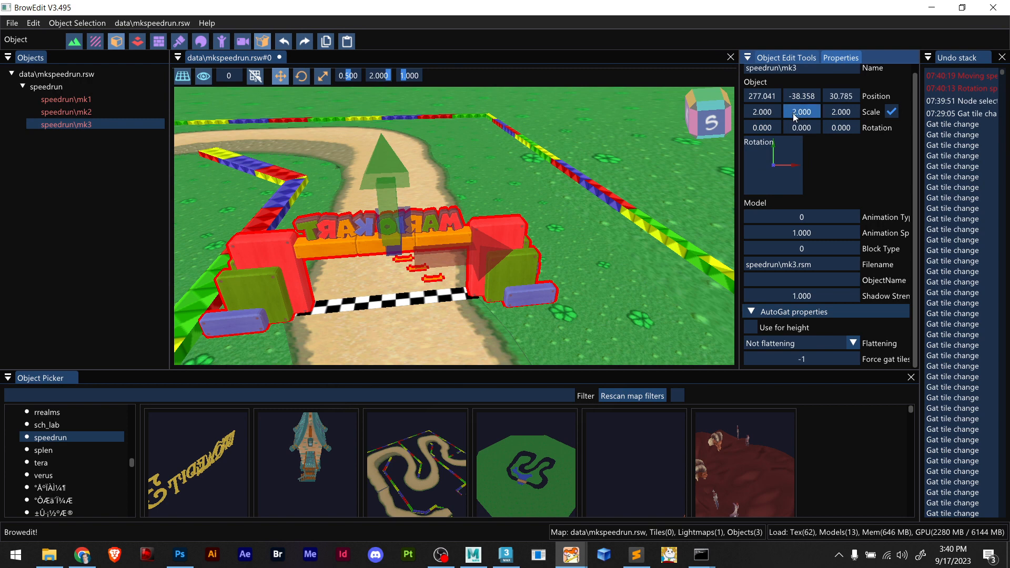
left_click(12, 22)
left_click(33, 65)
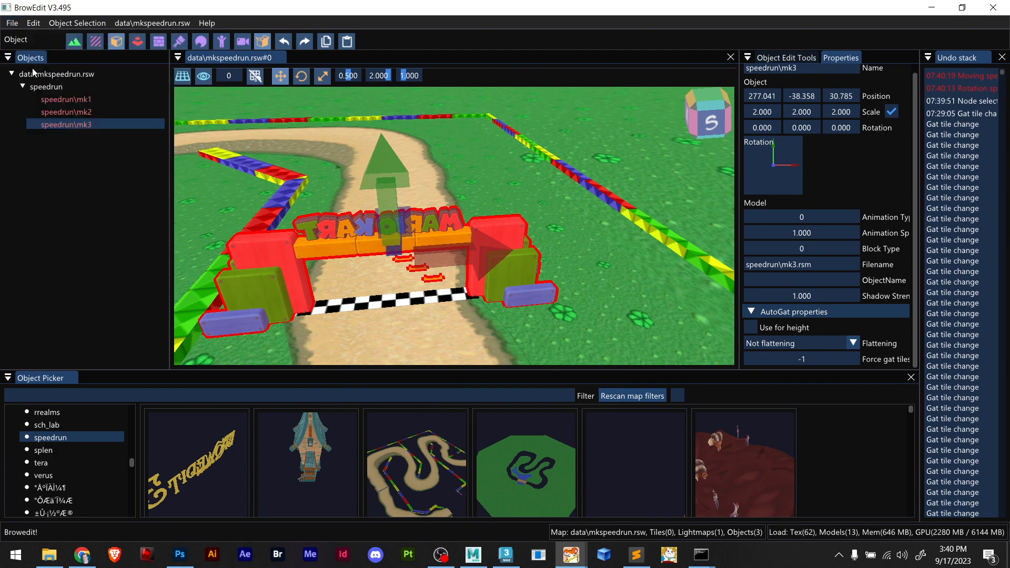
Switch to 3ds Max and close it with the scene changes saved, and close Maya
left_click(506, 554)
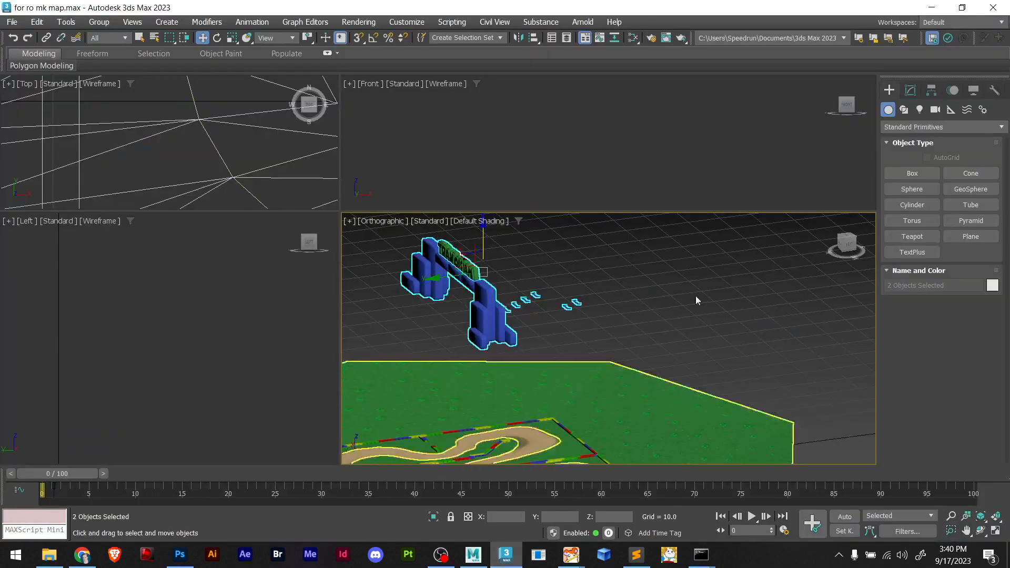
left_click(992, 8)
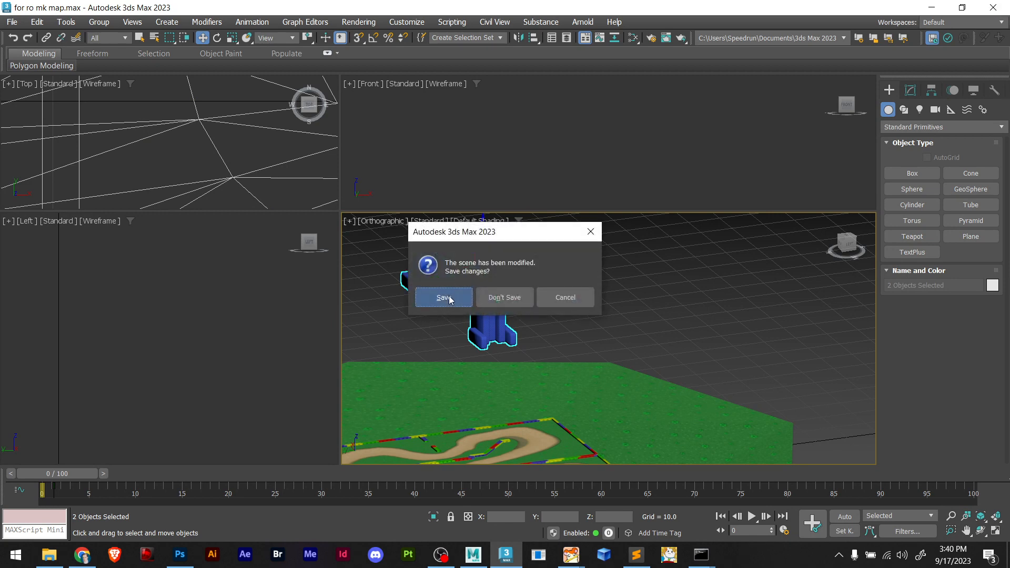
left_click(443, 297)
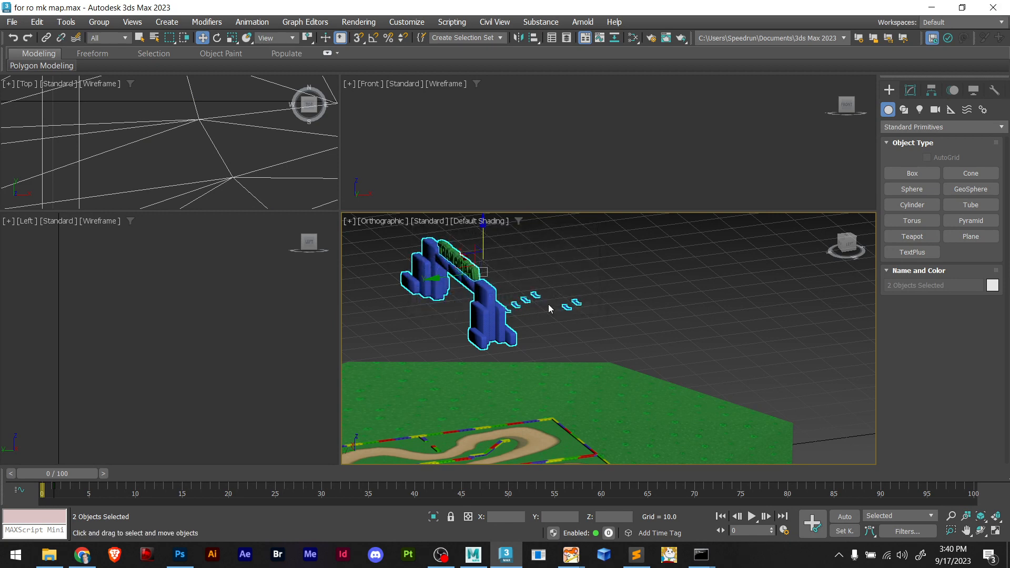
left_click(472, 555)
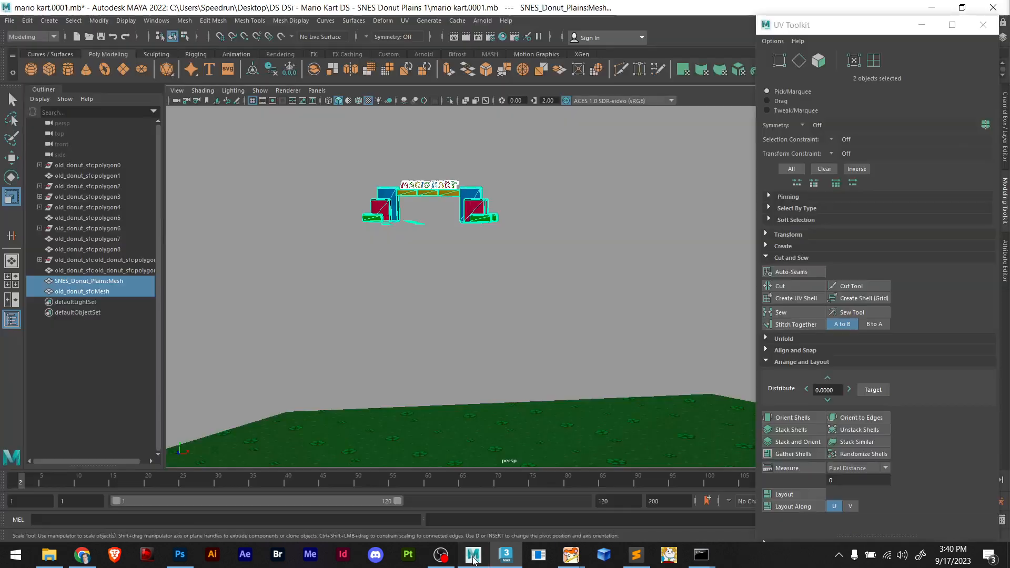
left_click(992, 10)
left_click(513, 285)
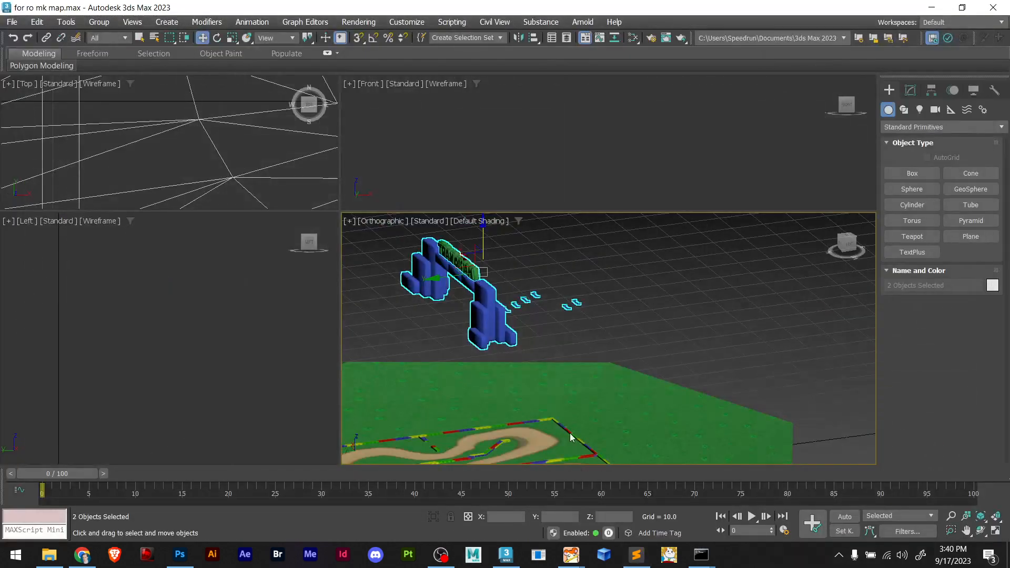
Switch back to BrowEdit, close the current map and reopen data\mkspeedrun.rsw, filtering the map list by "mk"
left_click(570, 555)
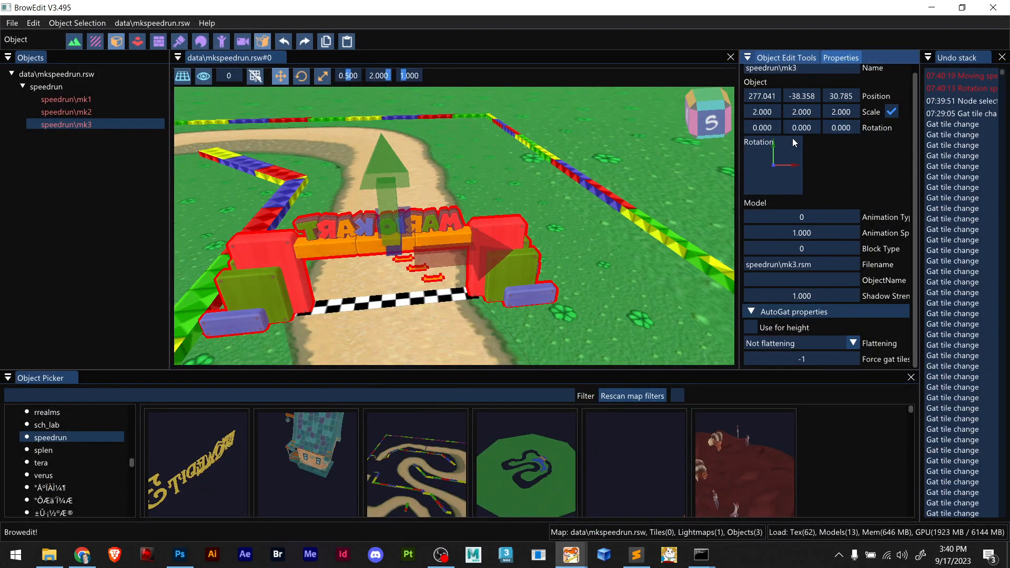
left_click(279, 57)
left_click(11, 22)
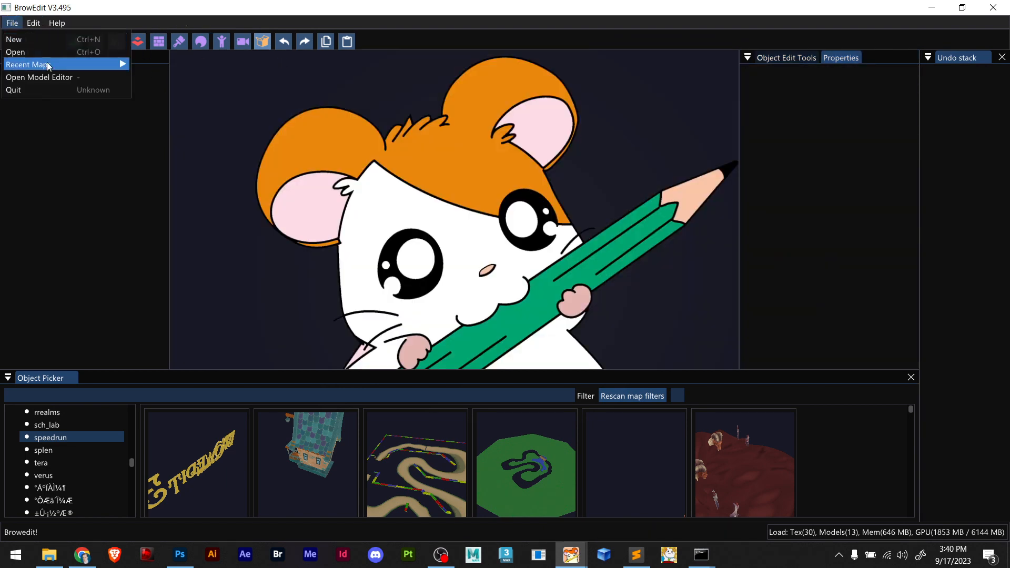
mouse_move(79, 64)
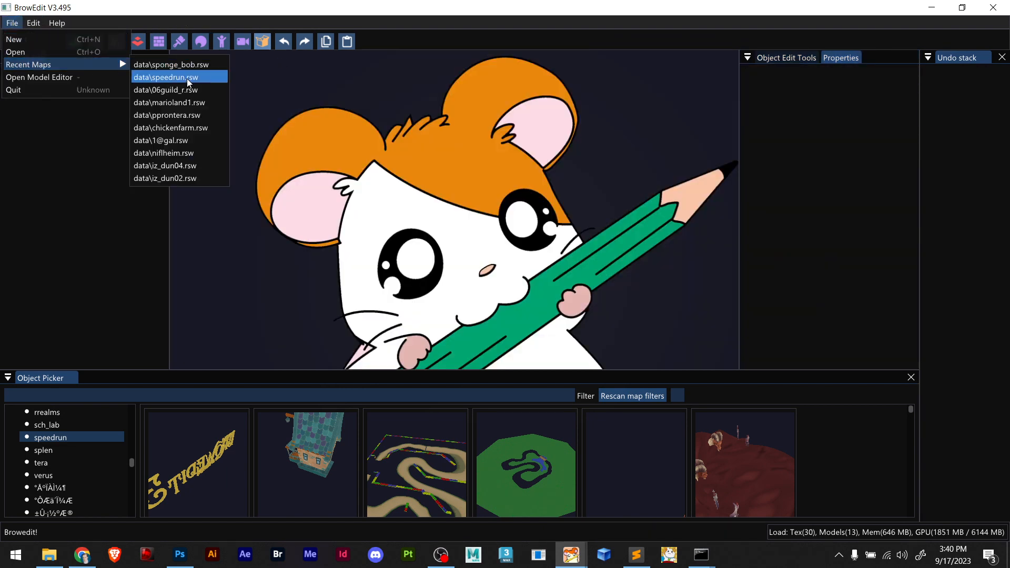
left_click(56, 50)
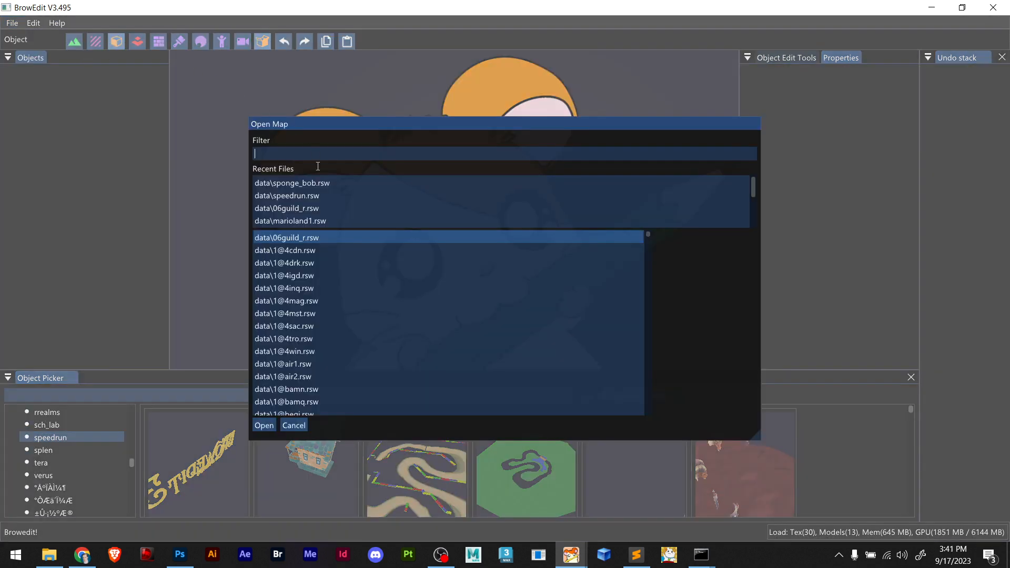
scroll(352, 204, "down", 3)
scroll(345, 204, "up", 3)
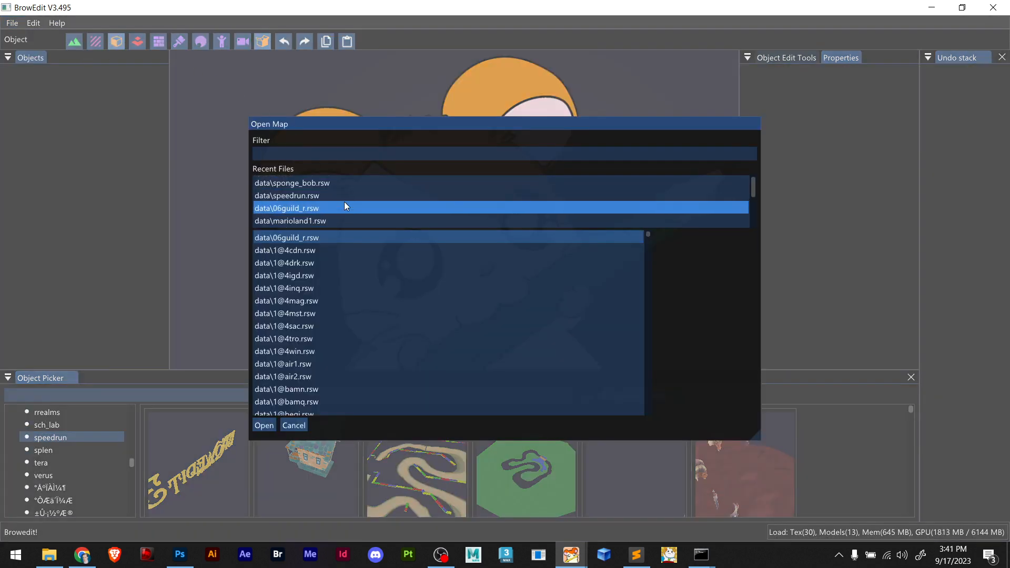
scroll(345, 206, "down", 2)
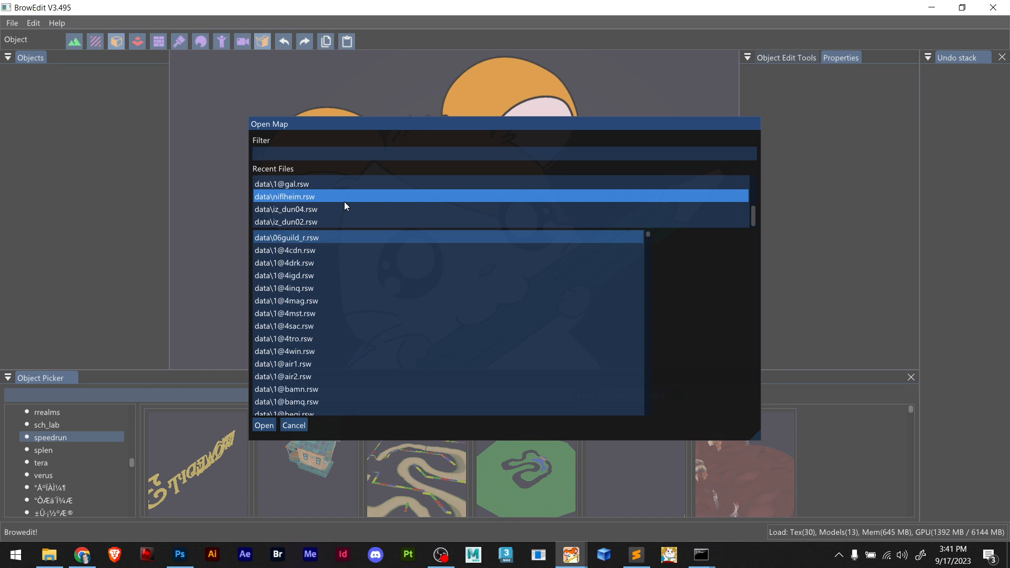
type("mk")
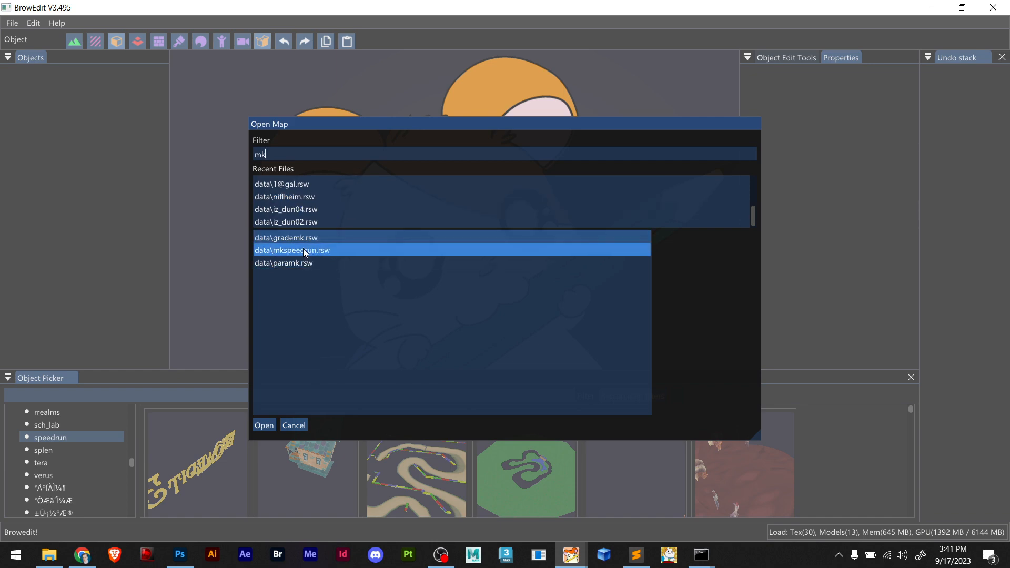
left_click(308, 250)
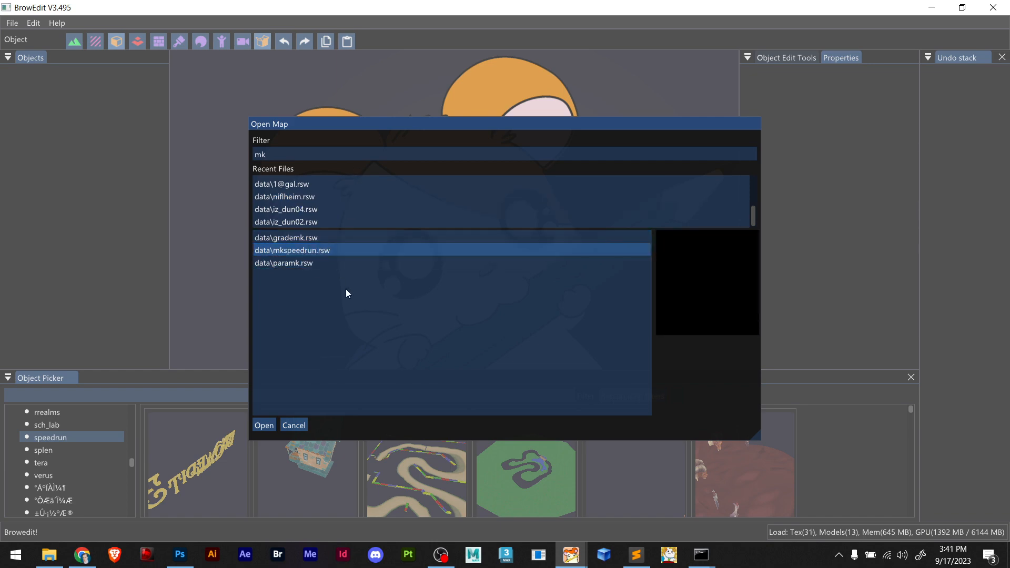
left_click(263, 426)
Select the Mario Kart start arch in the reopened map and bring it into close view
scroll(470, 250, "down", 5)
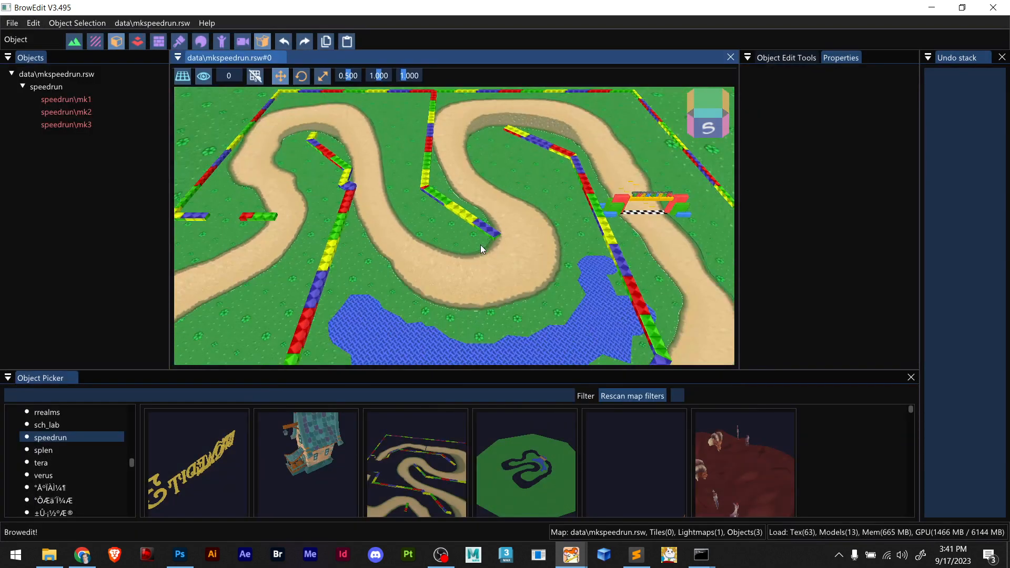
left_click(598, 204)
scroll(592, 219, "up", 6)
scroll(593, 221, "up", 1)
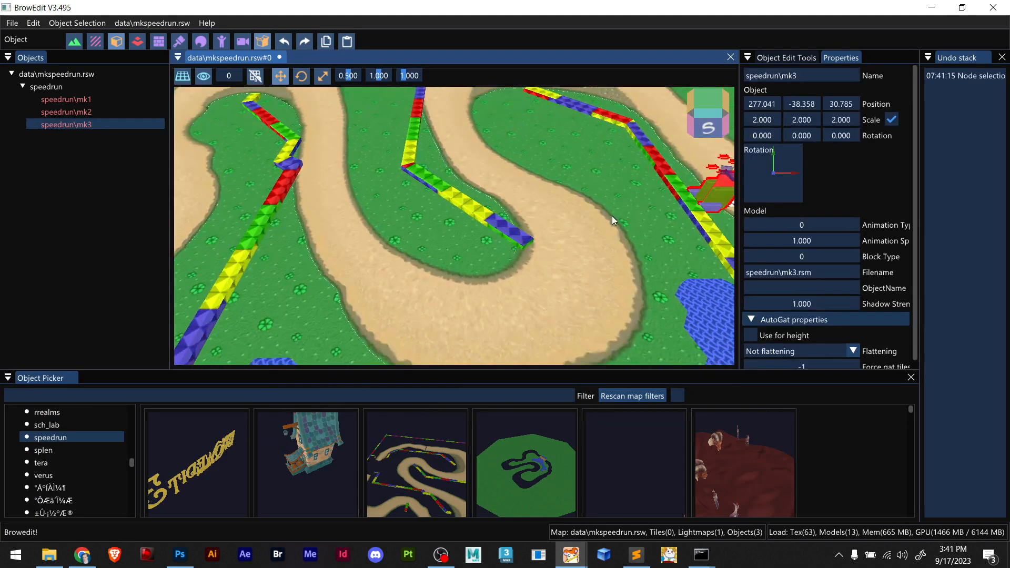
right_click_drag(615, 220, 400, 221)
scroll(400, 221, "up", 2)
Try a linked scale of -2 on the start arch from each axis value and restore the scale to 2
double_click(794, 120)
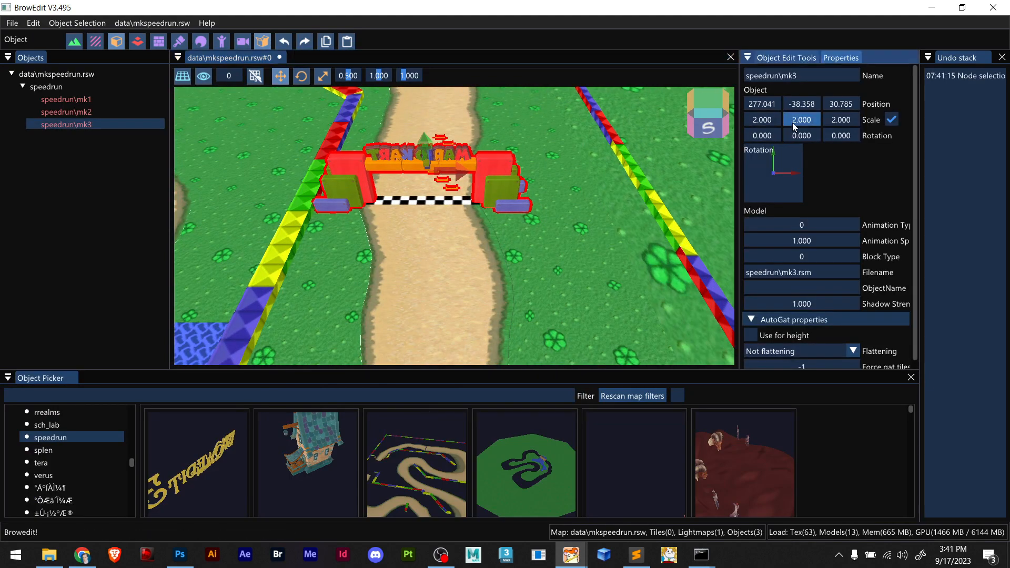
type("-")
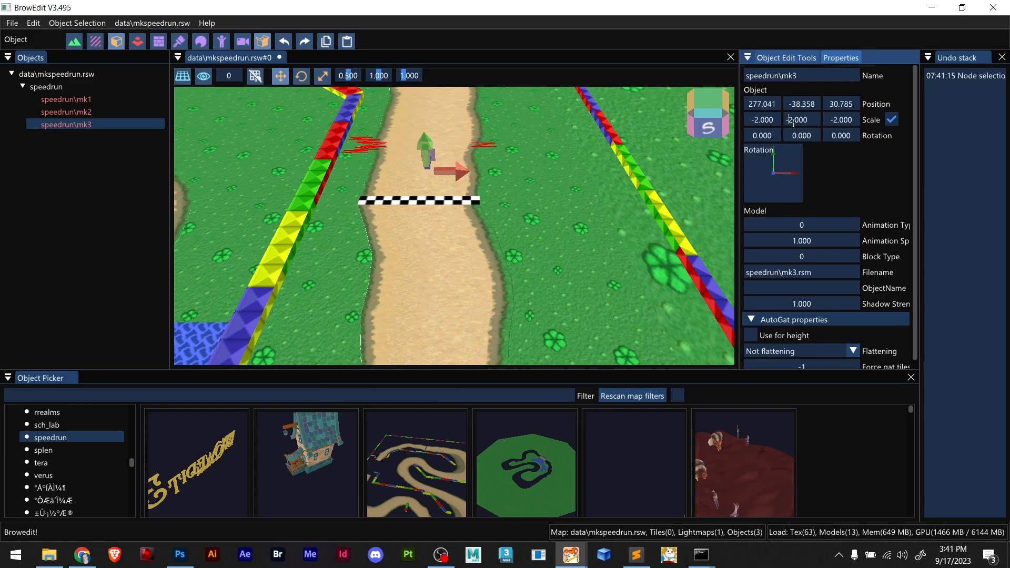
key("BackSpace")
left_click(764, 120)
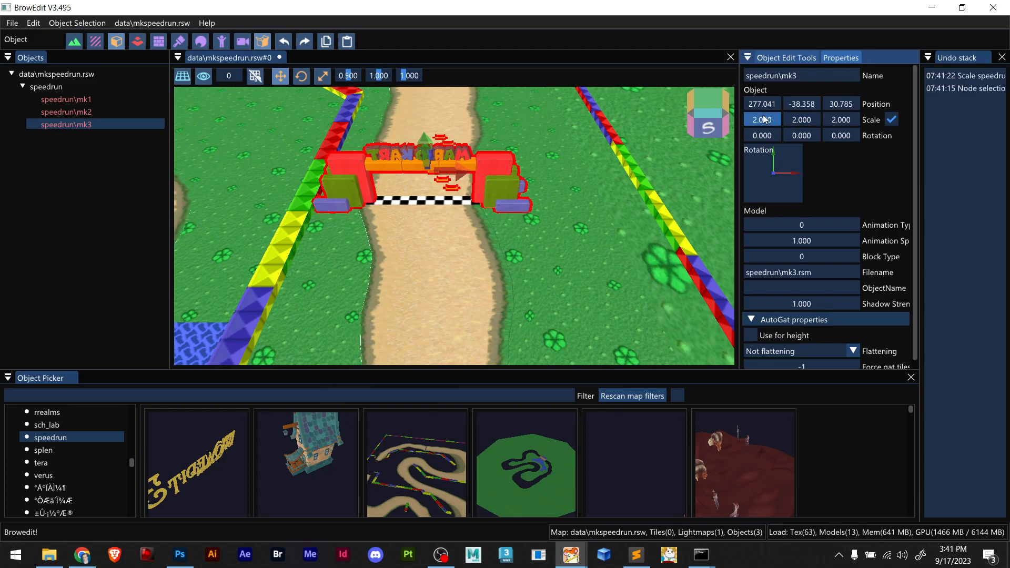
type("-")
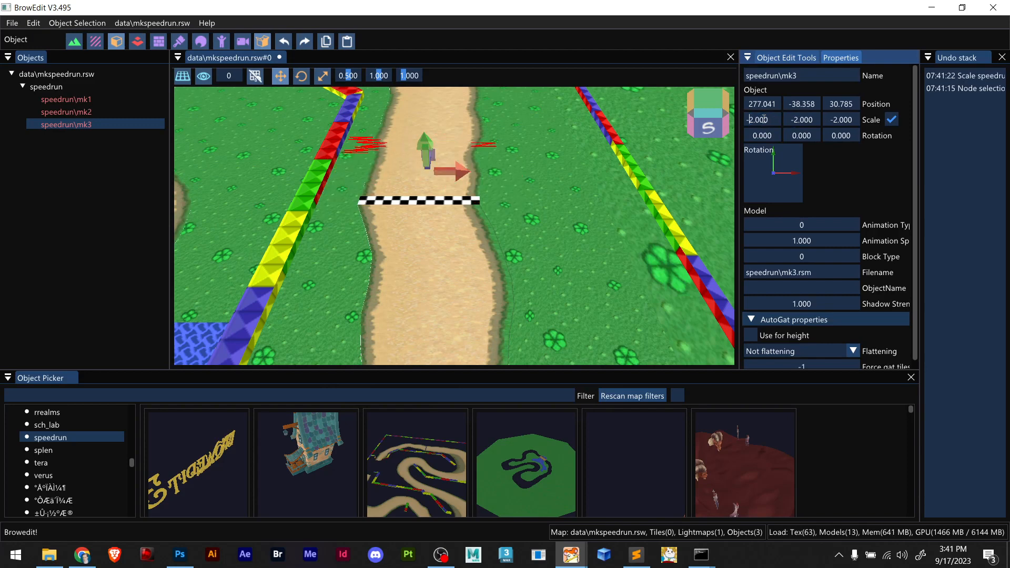
key("BackSpace")
left_click(831, 121)
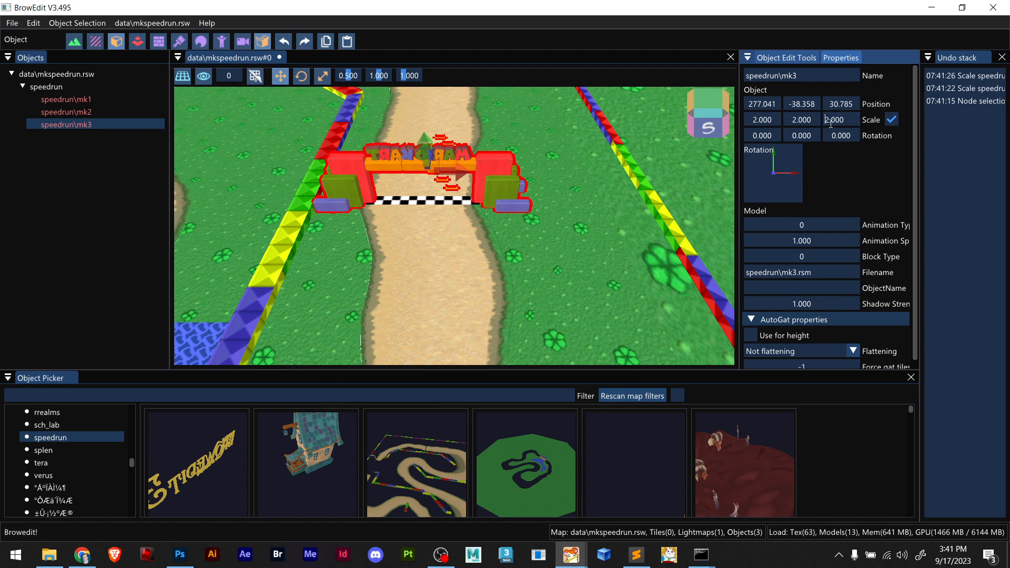
type("-")
key("BackSpace")
Unlink the start arch's scale axes and set only its X scale to -2
left_click(891, 120)
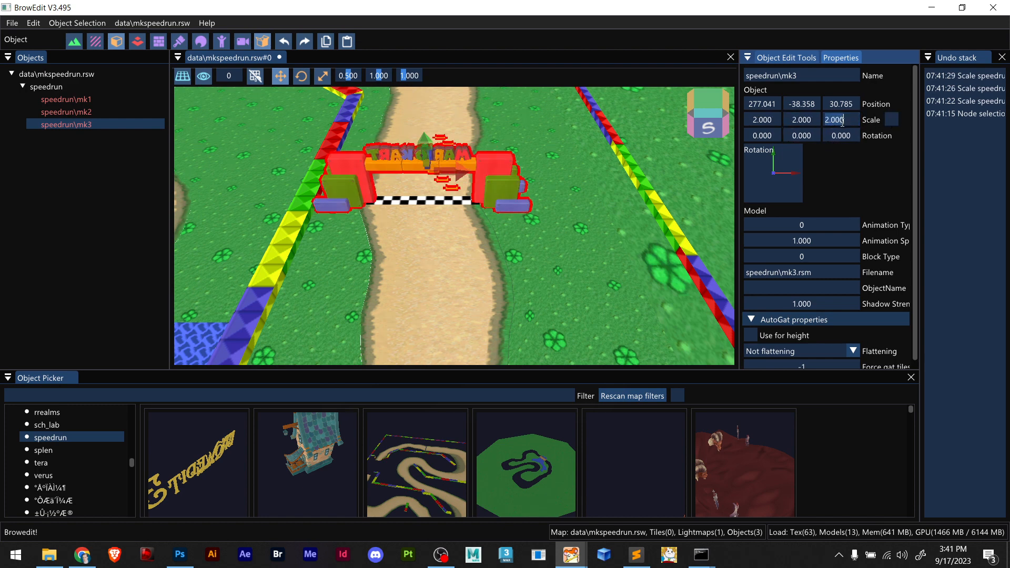
double_click(796, 120)
type("-")
key("BackSpace")
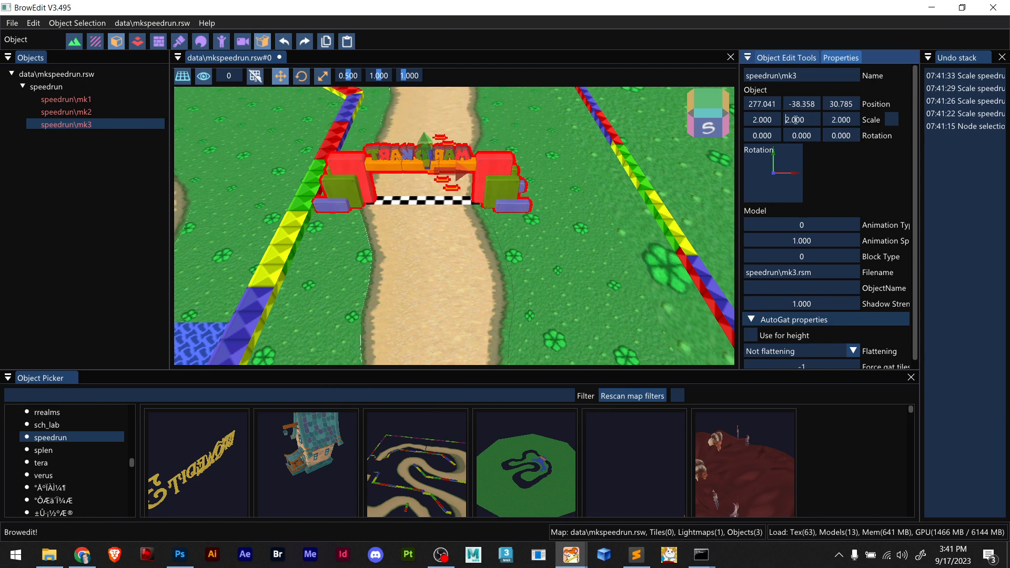
double_click(756, 120)
type("-")
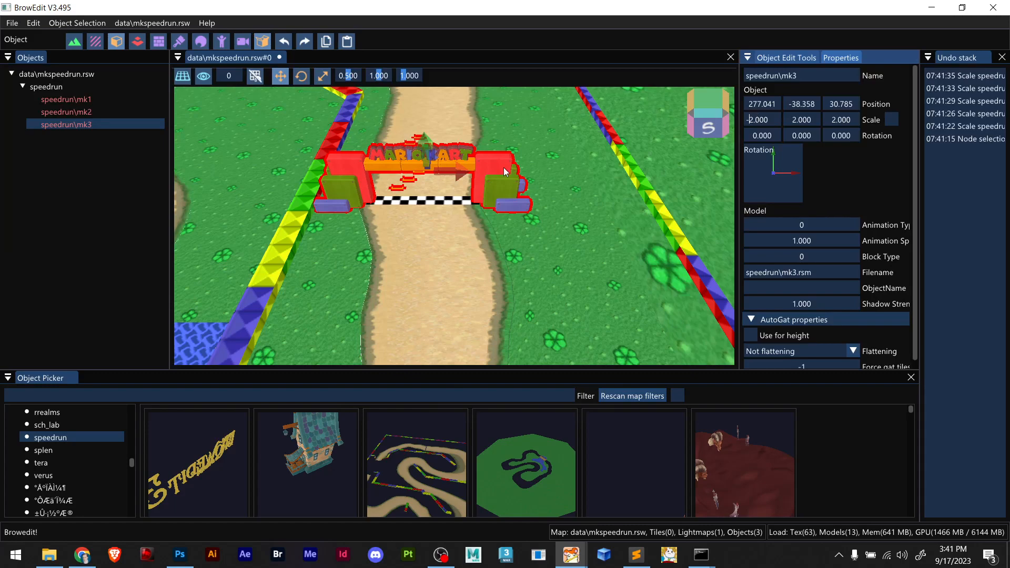
scroll(437, 208, "up", 2)
left_click(430, 239)
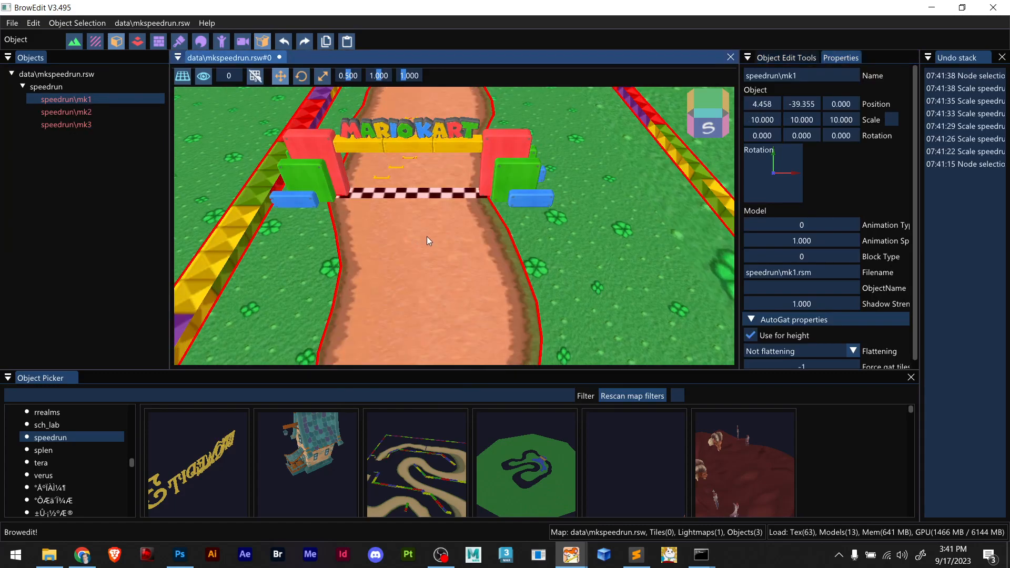
mouse_move(427, 236)
right_mouse_down()
mouse_move(462, 231)
mouse_move(447, 235)
right_mouse_up()
left_click_drag(447, 227, 463, 207)
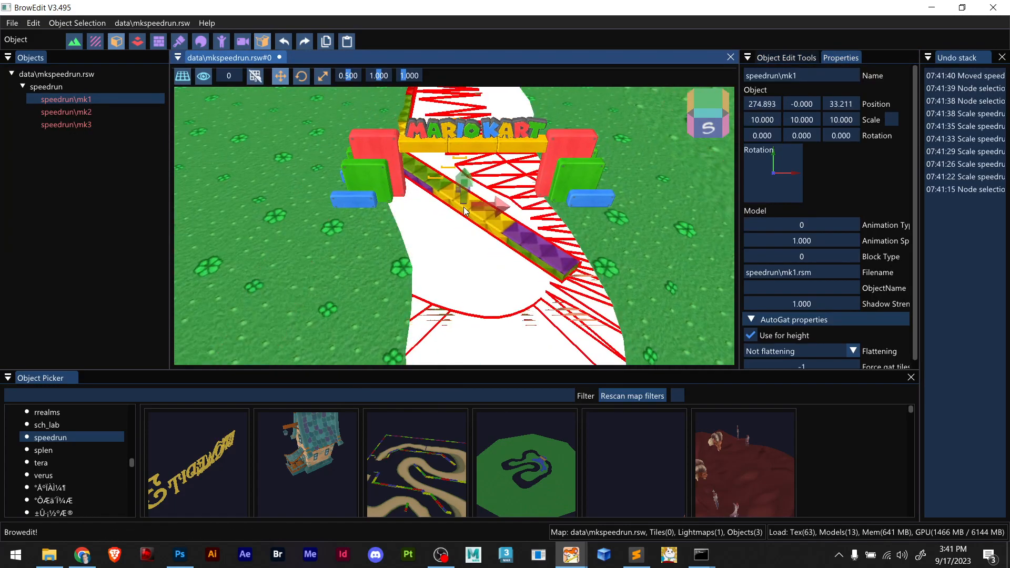
key("ctrl+z")
Examine the start arch's lettering and its placement on the track from both close range and a distance
scroll(473, 217, "down", 15)
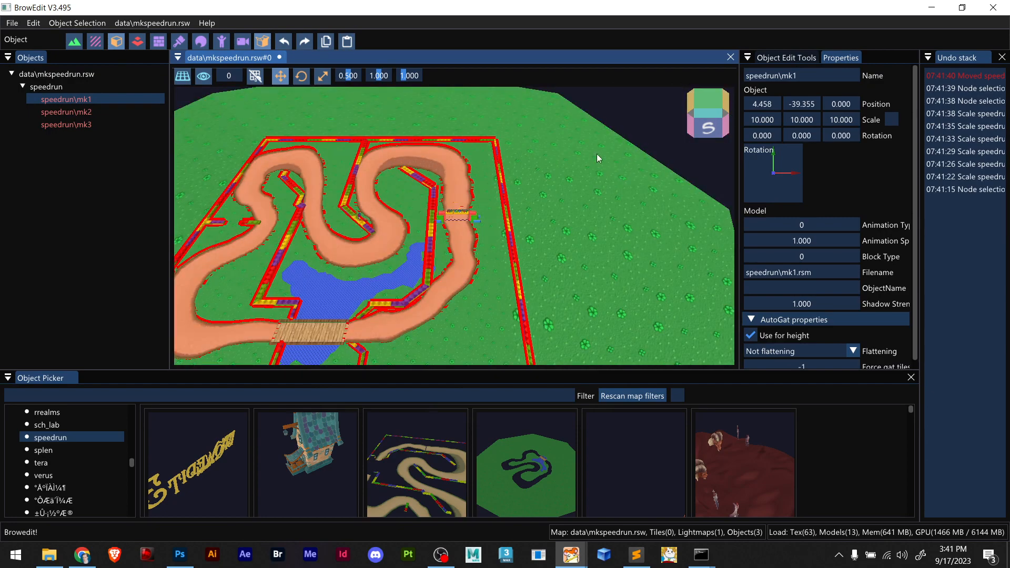
scroll(597, 158, "down", 5)
mouse_move(460, 217)
right_mouse_down("shift")
mouse_move(499, 193)
mouse_move(460, 201)
mouse_move(337, 261)
mouse_move(220, 195)
mouse_move(466, 243)
mouse_move(453, 250)
mouse_move(463, 231)
right_mouse_up("shift")
scroll(454, 204, "up", 15)
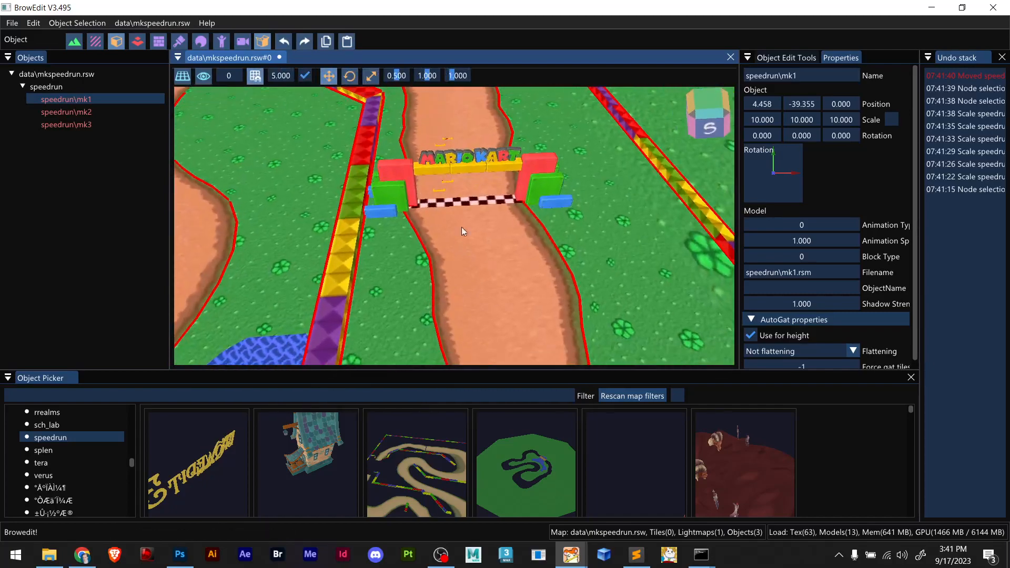
scroll(461, 226, "up", 5)
right_click_drag(453, 190, 450, 208)
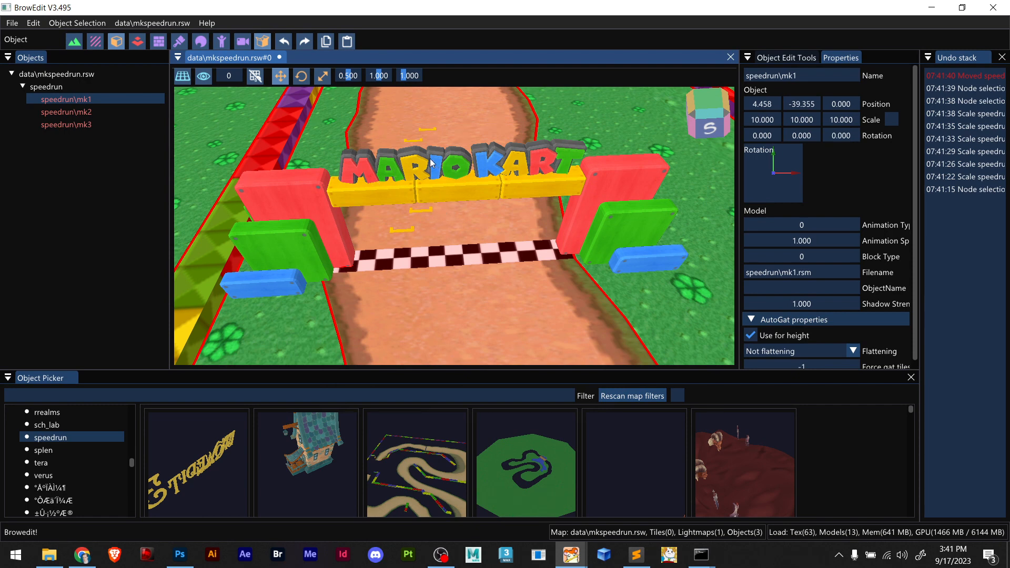
scroll(472, 200, "down", 5)
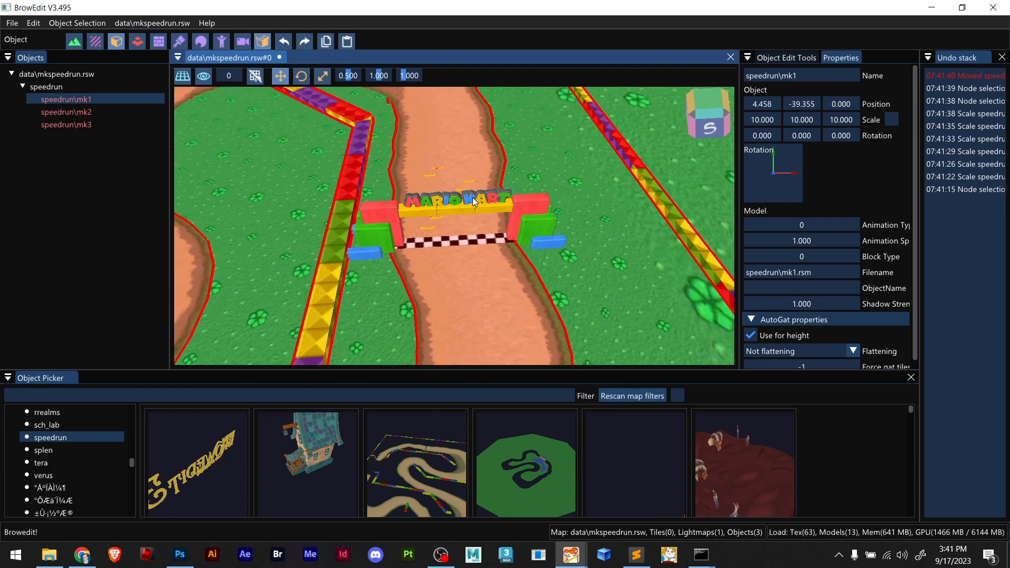
right_click_drag(481, 204, 72, 205, "shift")
Examine the whole map from directly above, with the complete race track centred in the view
left_click(711, 109)
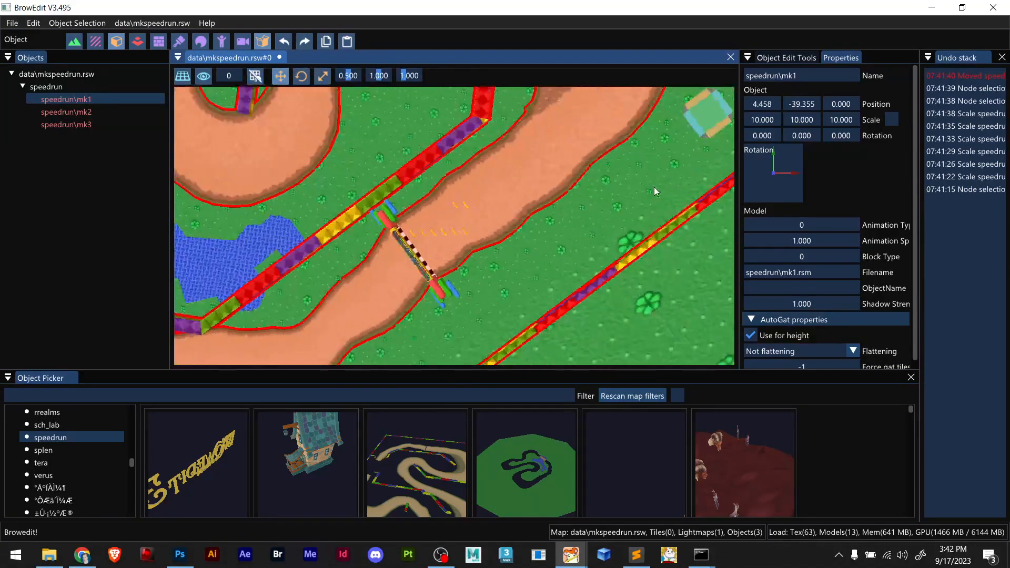
scroll(451, 250, "up", 2)
scroll(441, 243, "down", 1)
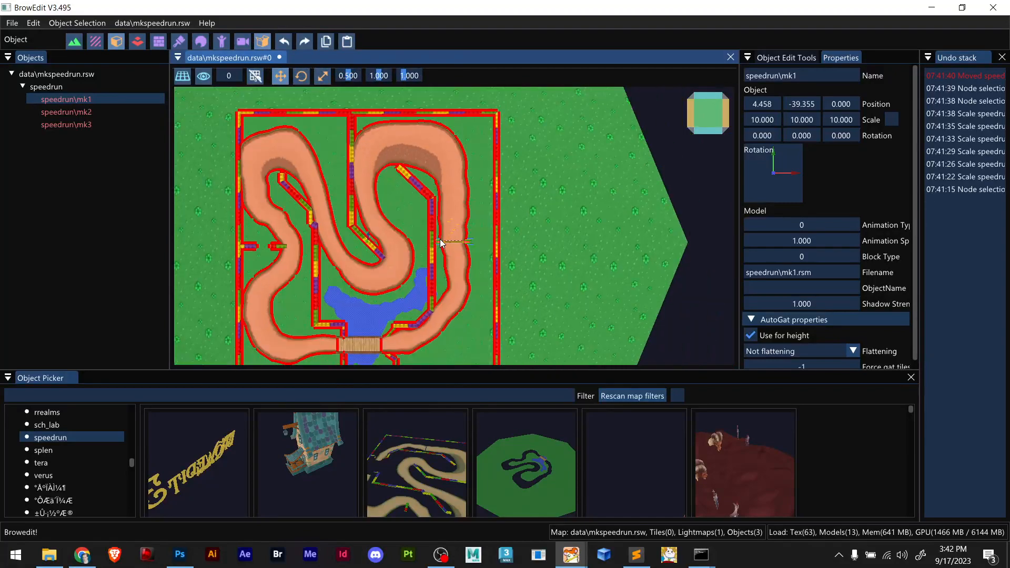
right_click_drag(432, 245, 447, 232, "shift")
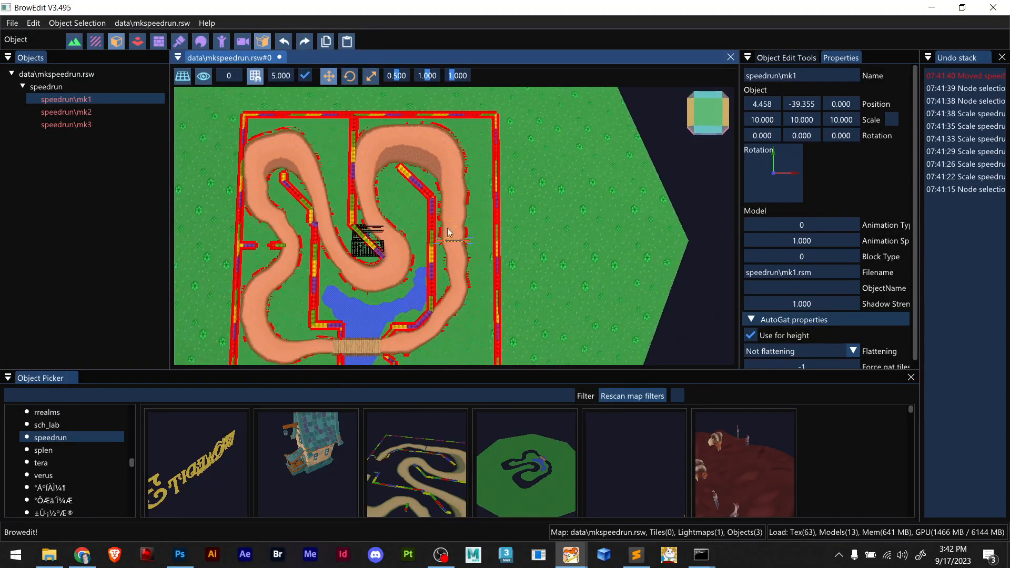
left_click(714, 113)
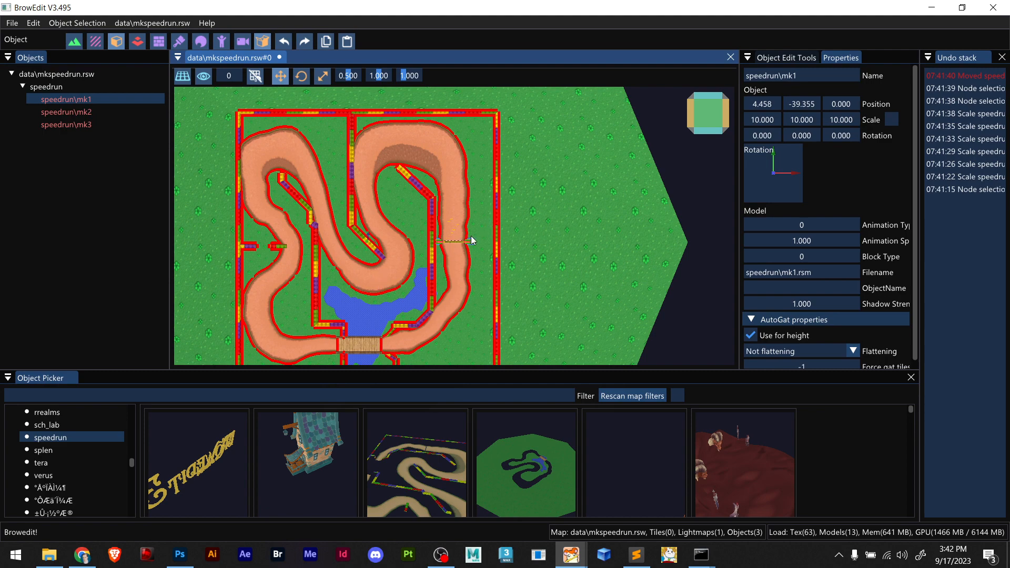
middle_click_drag(476, 241, 637, 206)
scroll(480, 238, "down", 2)
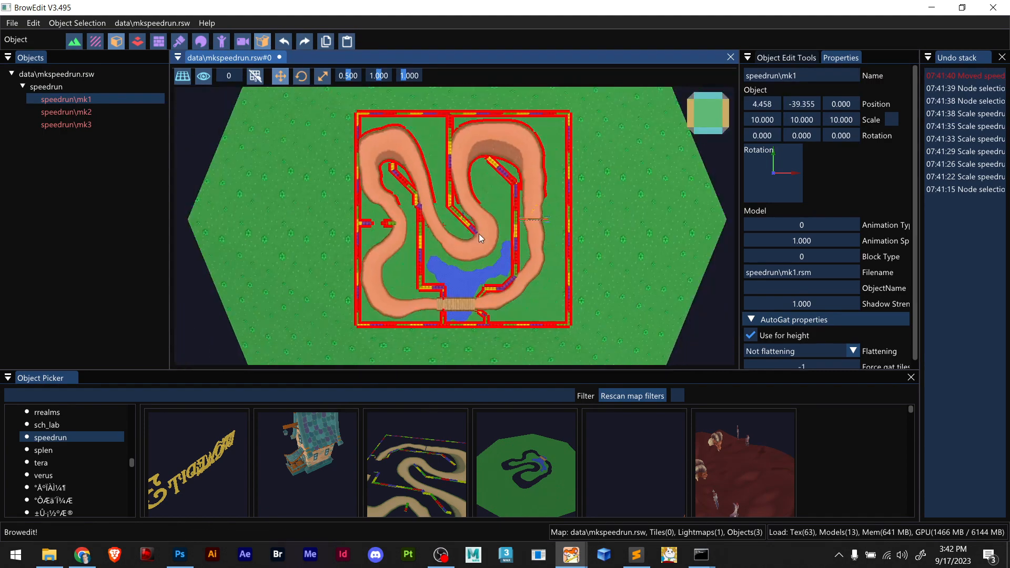
mouse_move(489, 232)
middle_mouse_down()
mouse_move(506, 256)
mouse_move(500, 278)
mouse_move(502, 226)
middle_mouse_up()
scroll(502, 237, "down", 2)
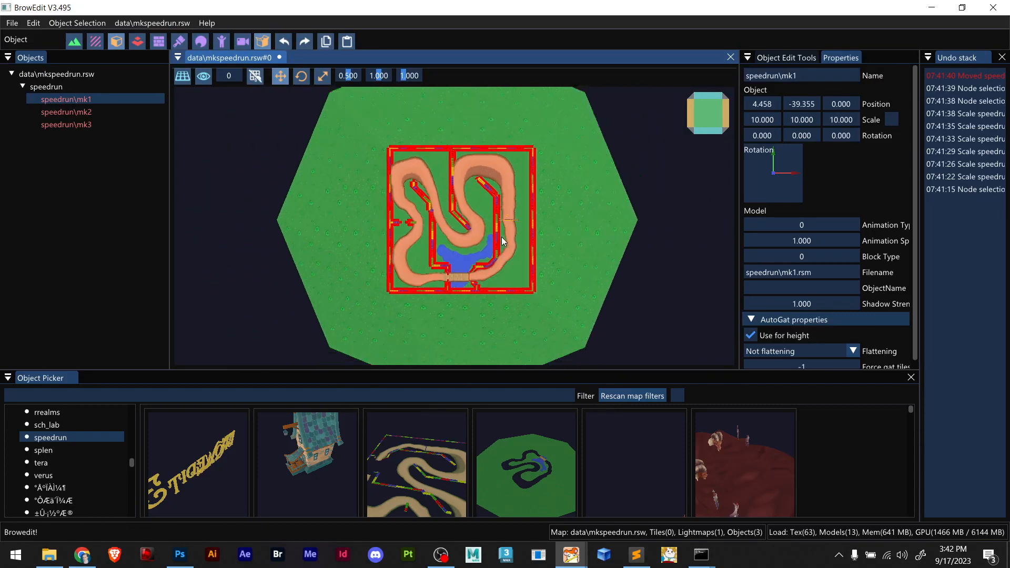
scroll(505, 248, "up", 1)
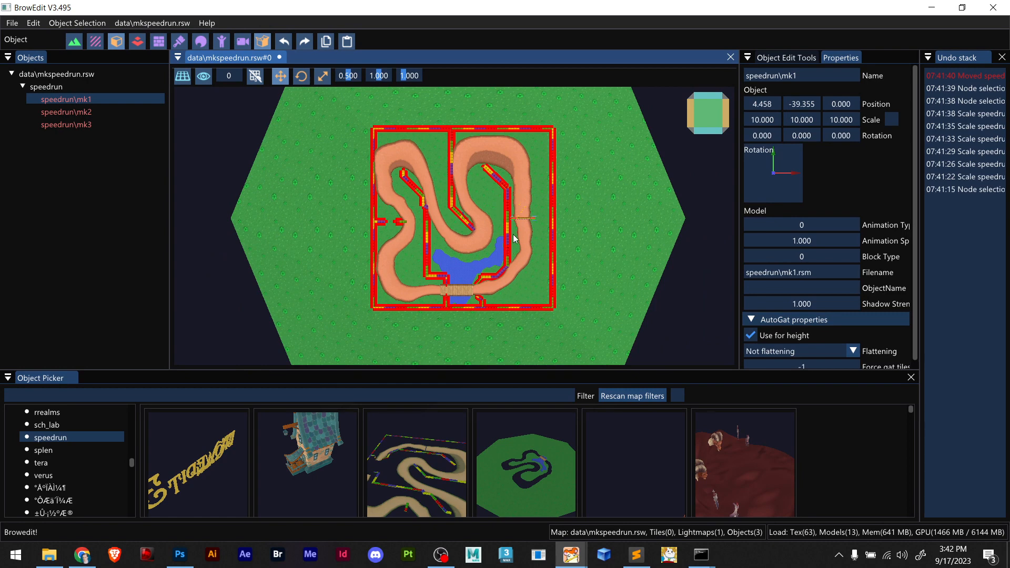
middle_click_drag(522, 244, 507, 289)
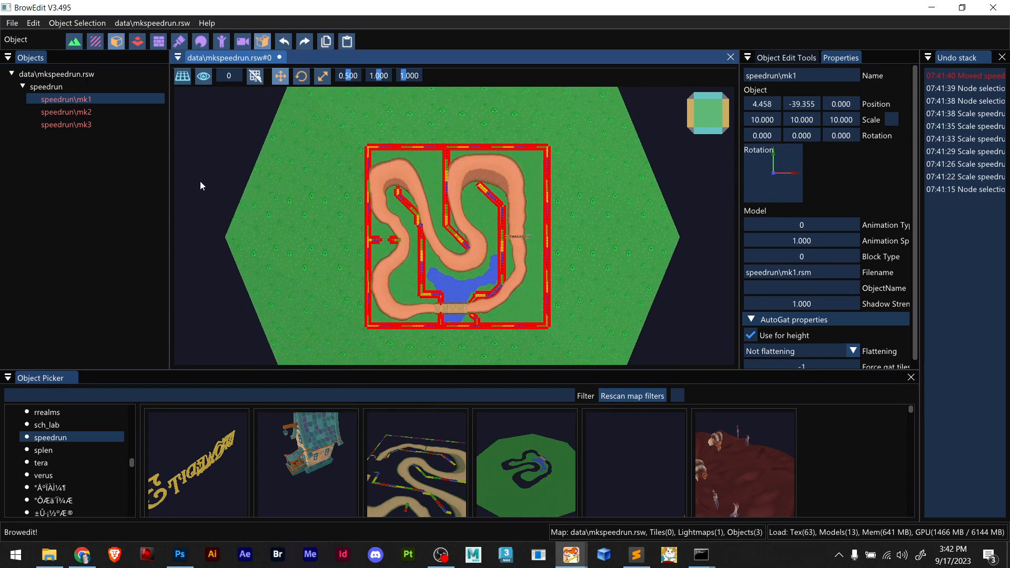
Select the mk2 terrain model and save the map data\mkspeedrun.rsw
left_click(304, 155)
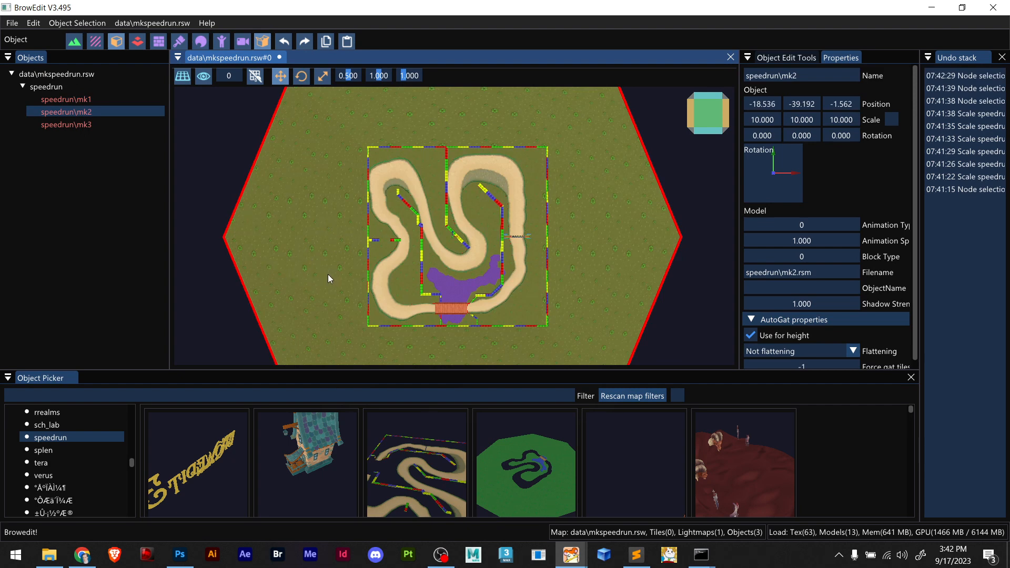
middle_click_drag(328, 275, 336, 257)
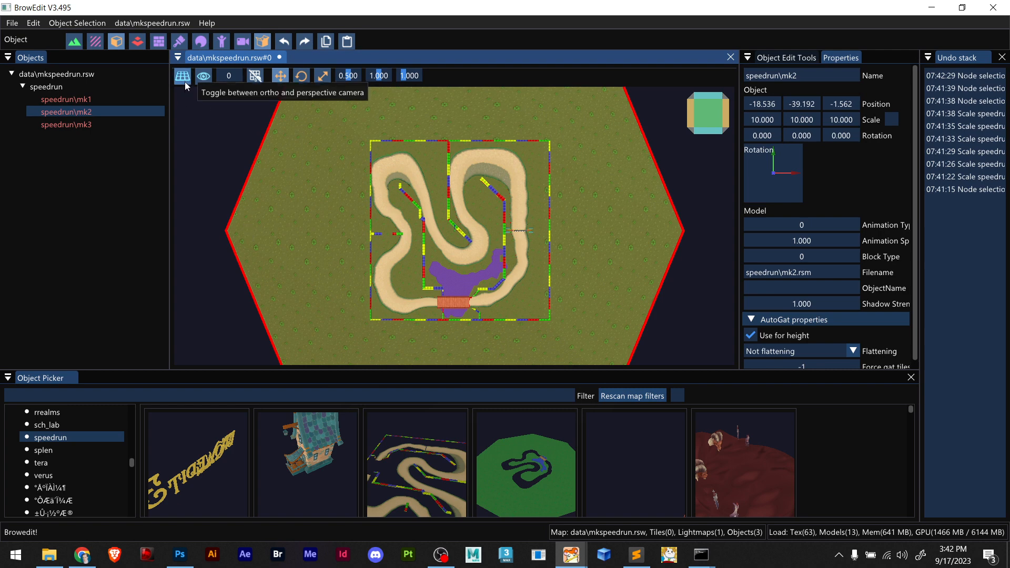
left_click(11, 23)
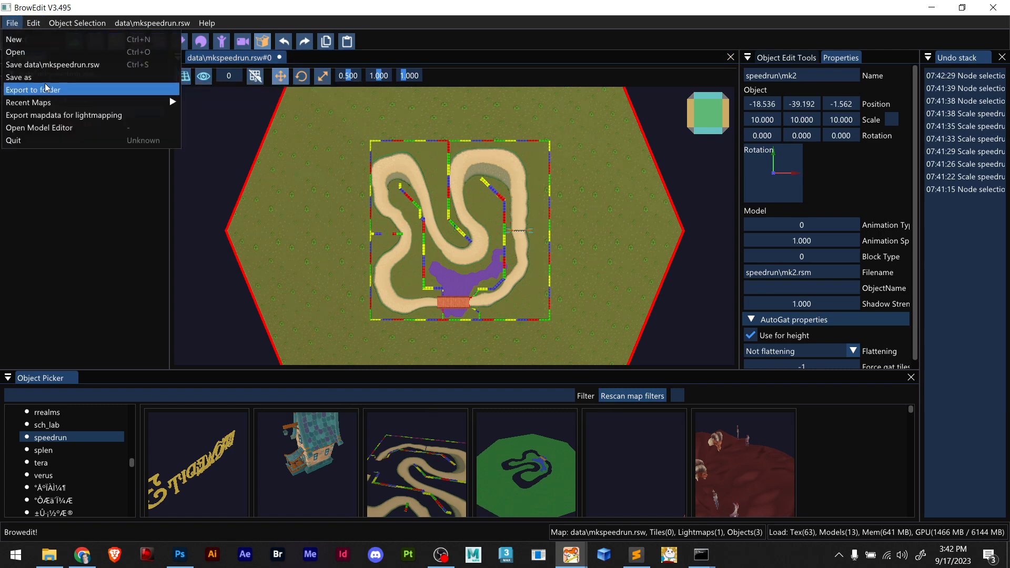
left_click(50, 65)
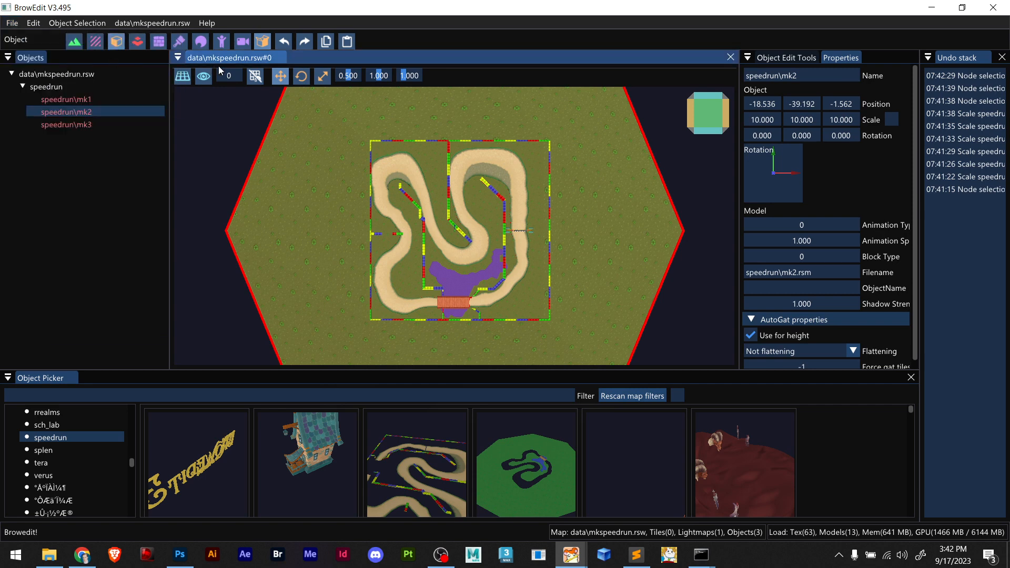
right_click(289, 119)
left_click(230, 121)
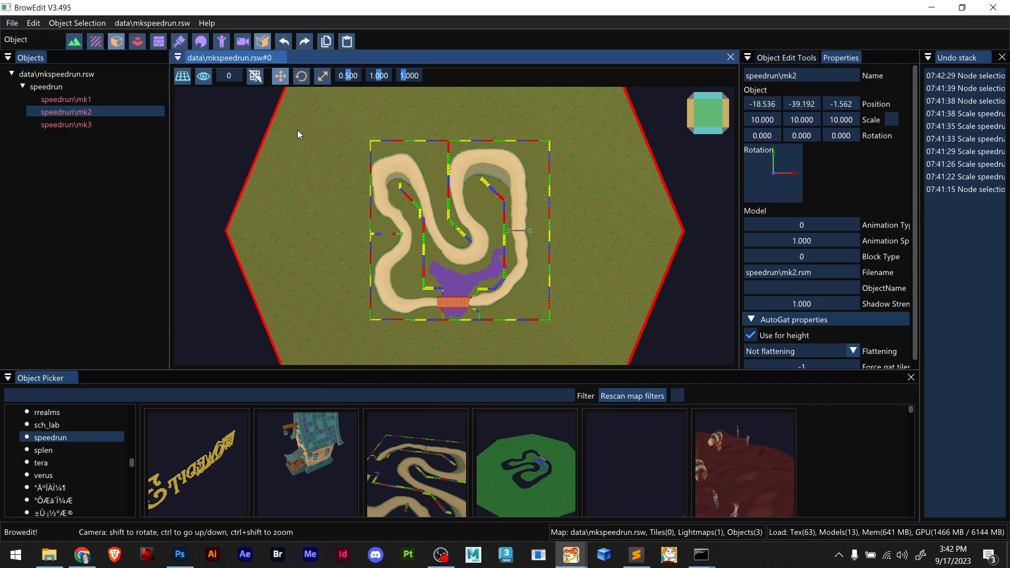
right_click(298, 131)
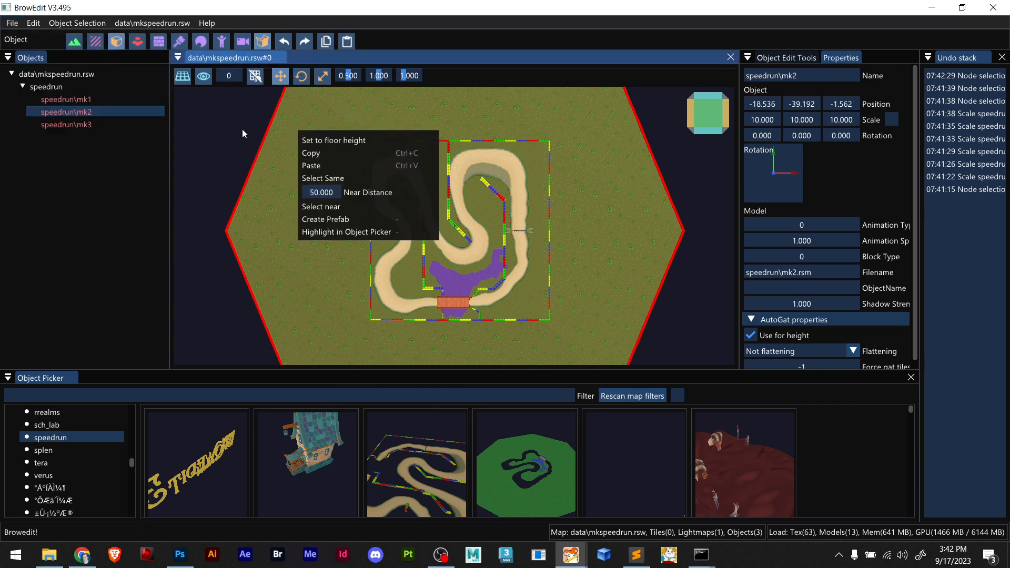
left_click(246, 147)
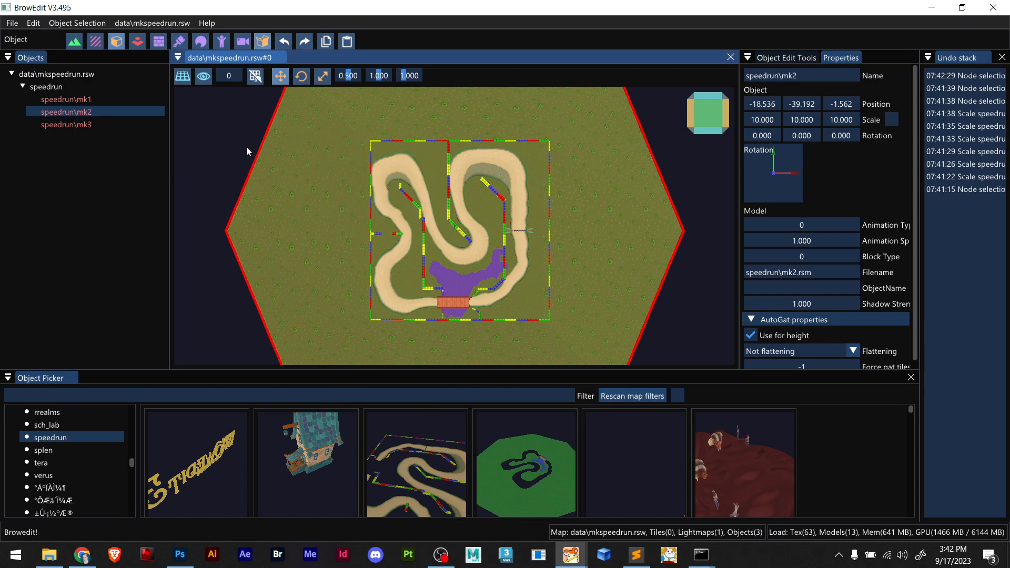
Close the saved map and reopen data\mkspeedrun.rsw so that no model is selected
left_click(280, 58)
left_click(8, 24)
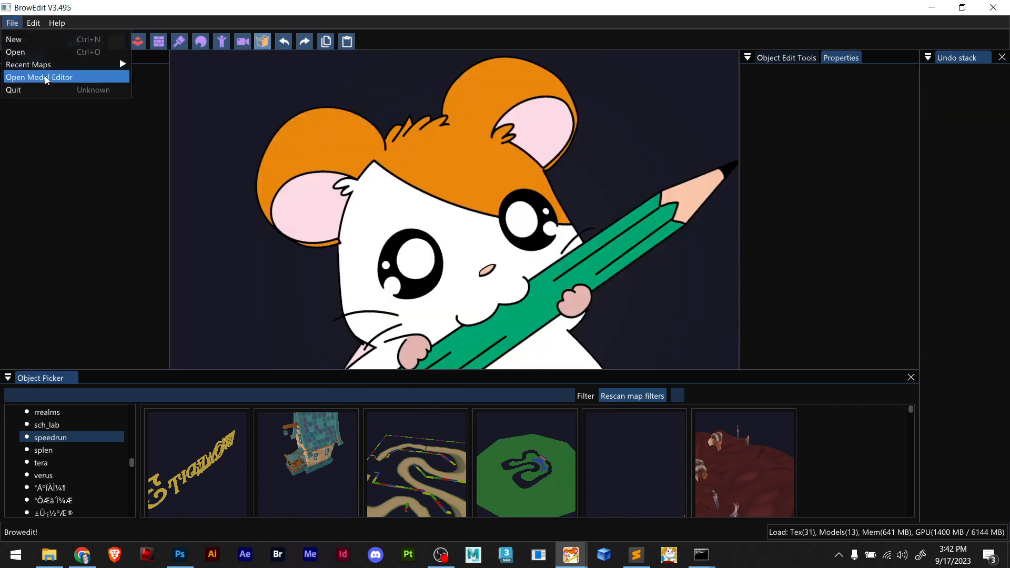
mouse_move(50, 65)
left_click(171, 66)
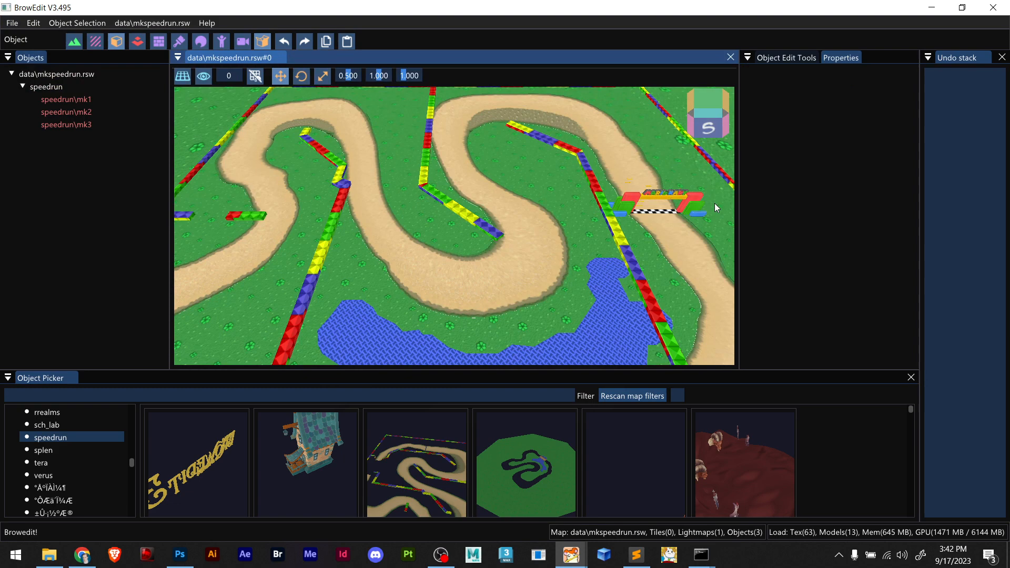
View the whole track from directly above and save a 2048 by 2048 high-resolution screenshot as screenshot.png on the Desktop
left_click(707, 121)
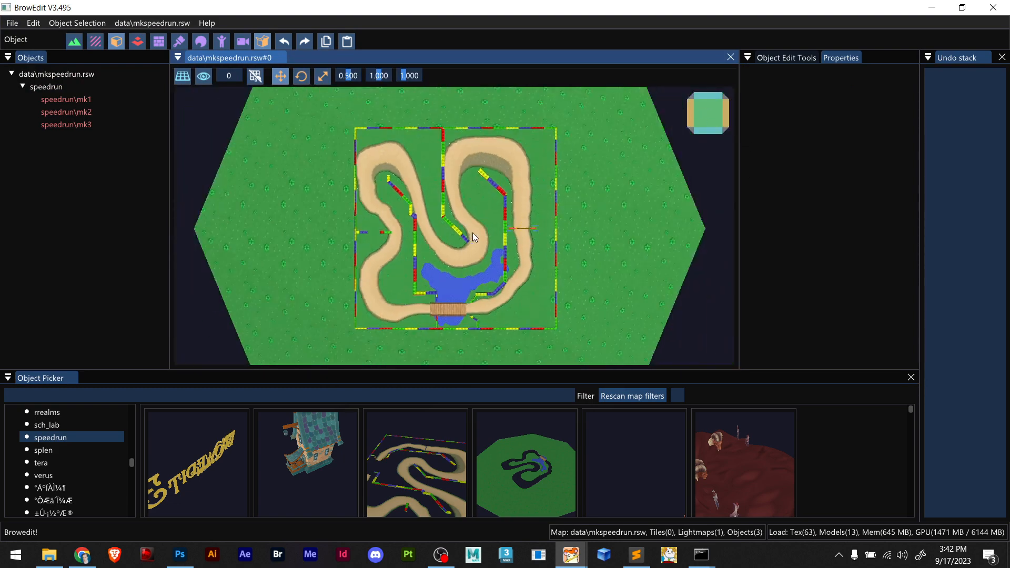
scroll(473, 233, "down", 3)
scroll(472, 233, "up", 5)
scroll(473, 232, "down", 3)
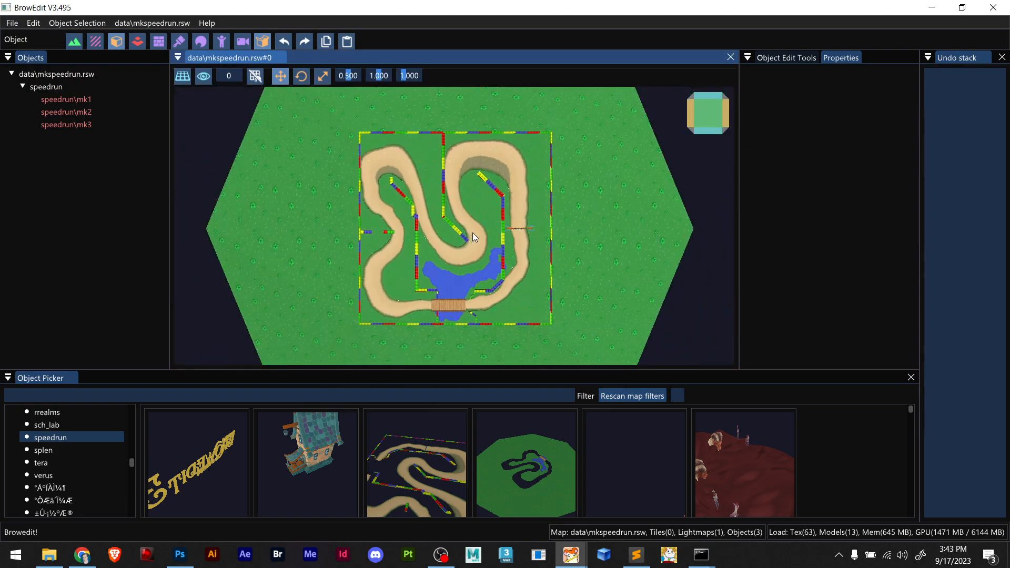
scroll(472, 232, "up", 1)
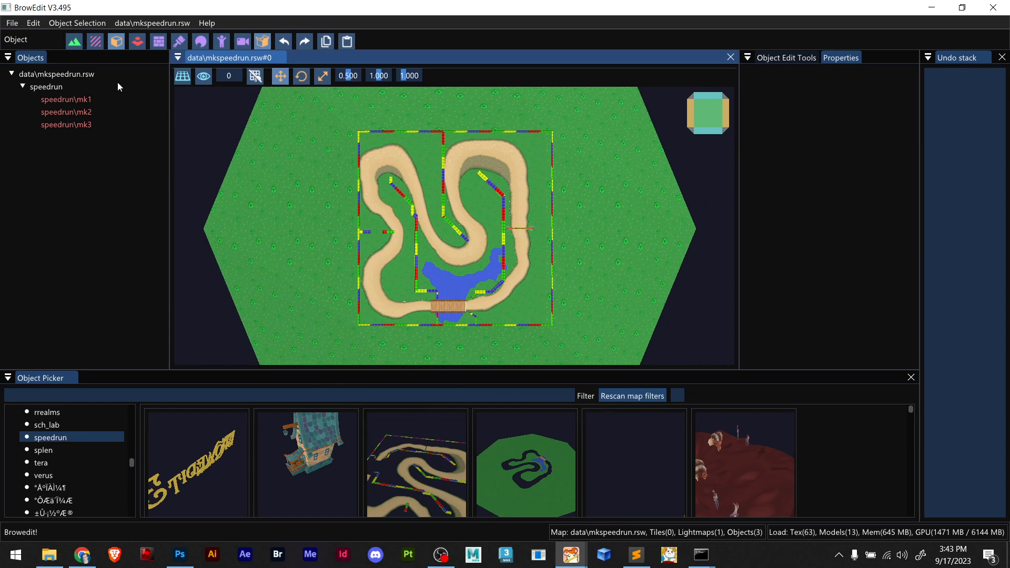
left_click(152, 23)
mouse_move(221, 206)
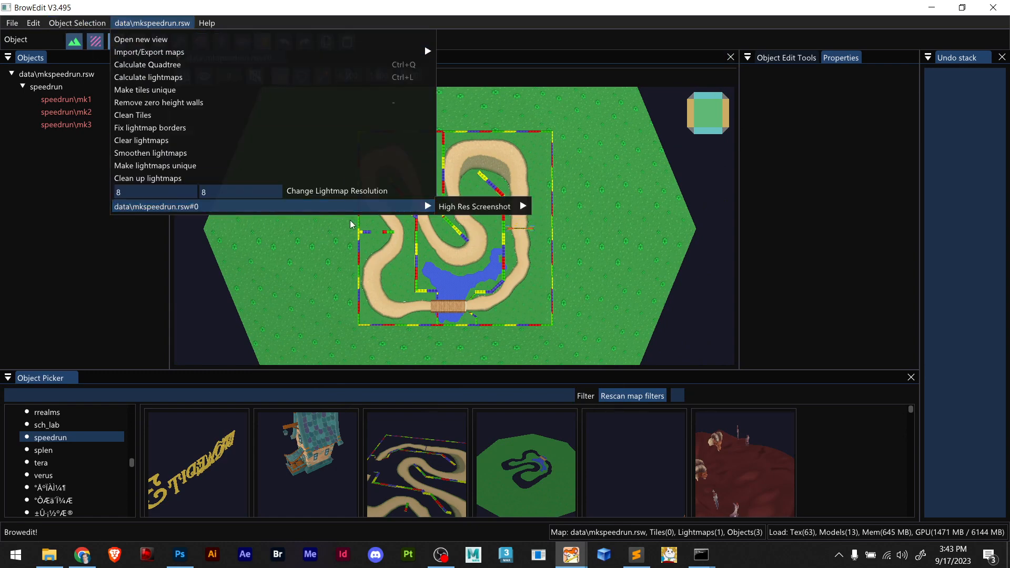
mouse_move(508, 209)
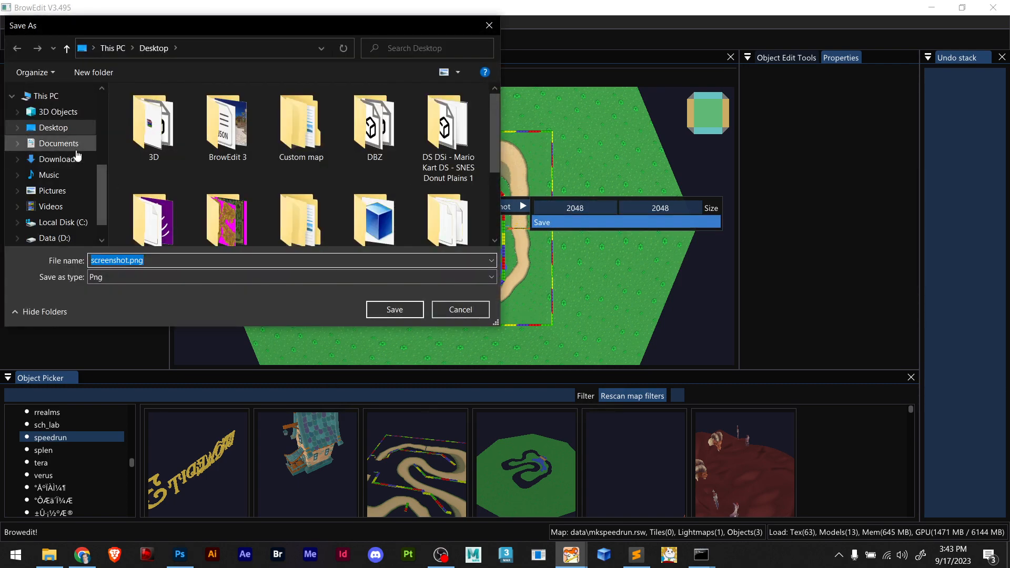
scroll(68, 152, "up", 5)
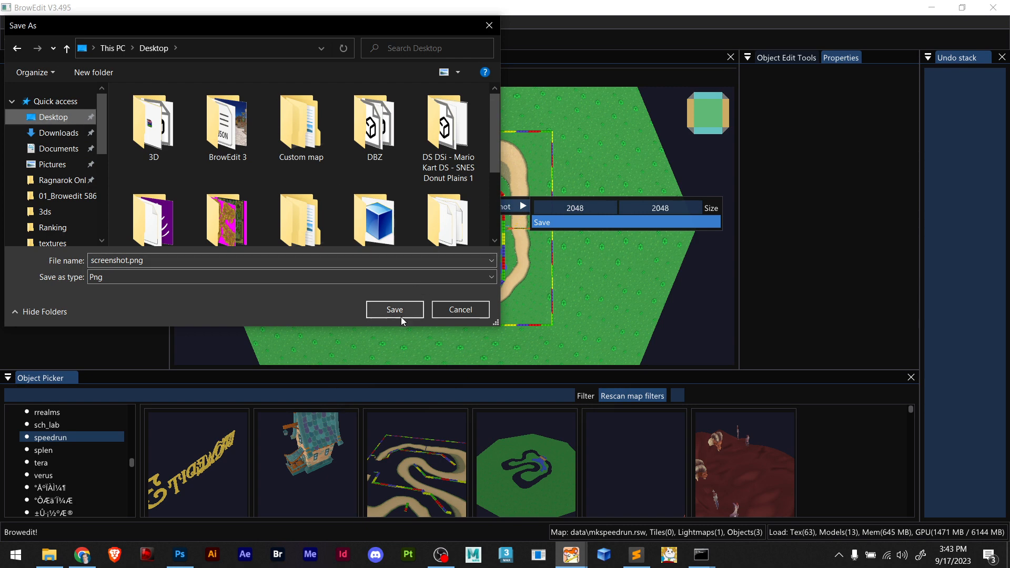
left_click(401, 313)
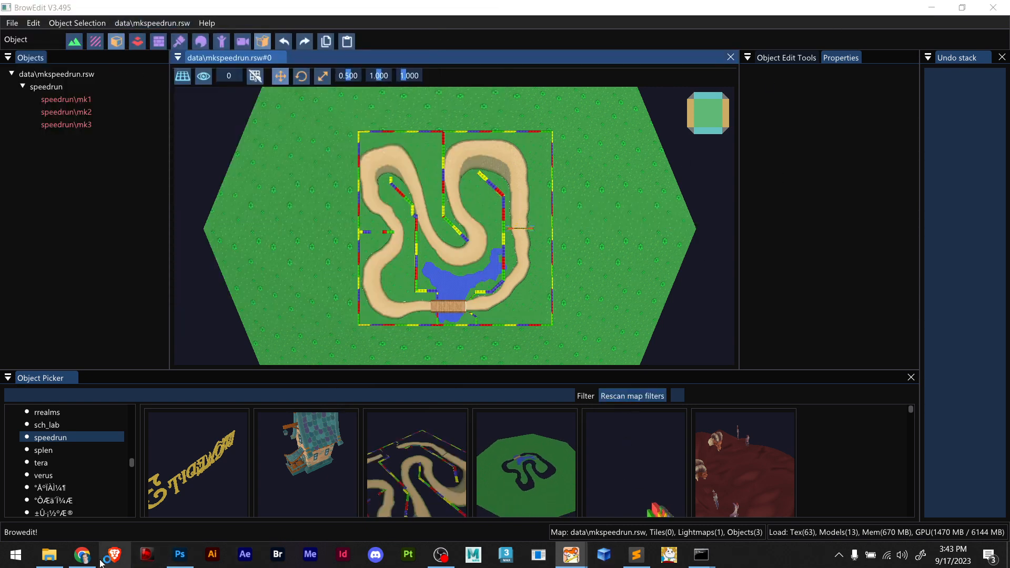
Switch to File Explorer and open the Ragnarok Online folder on drive D
left_click(51, 555)
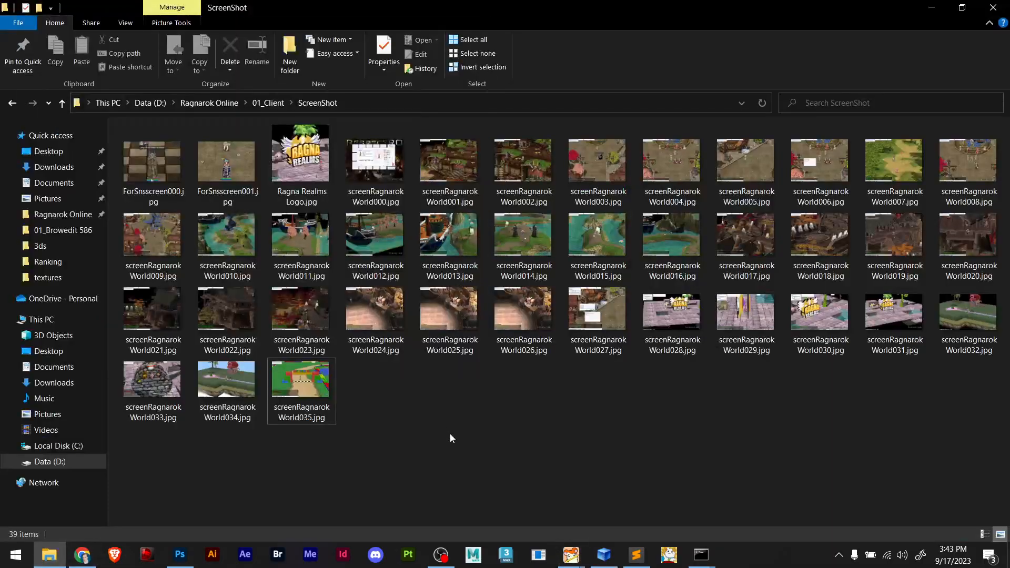
left_click(54, 233)
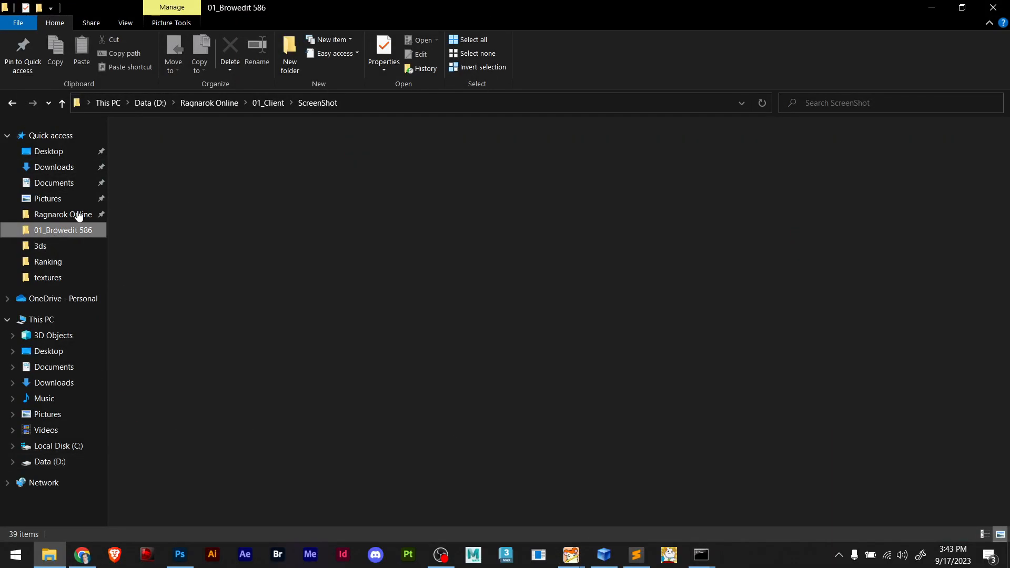
left_click(185, 103)
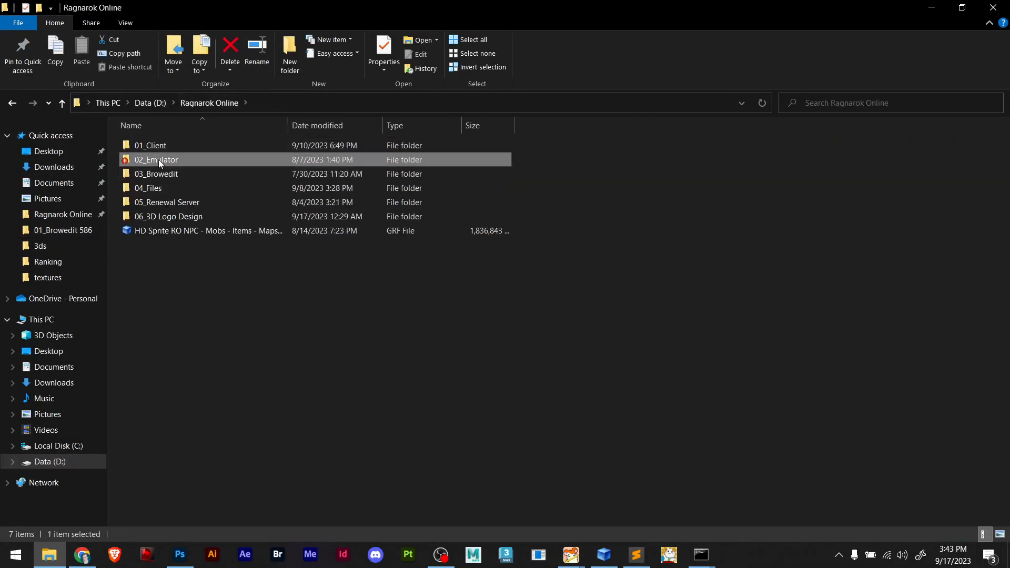
double_click(159, 159)
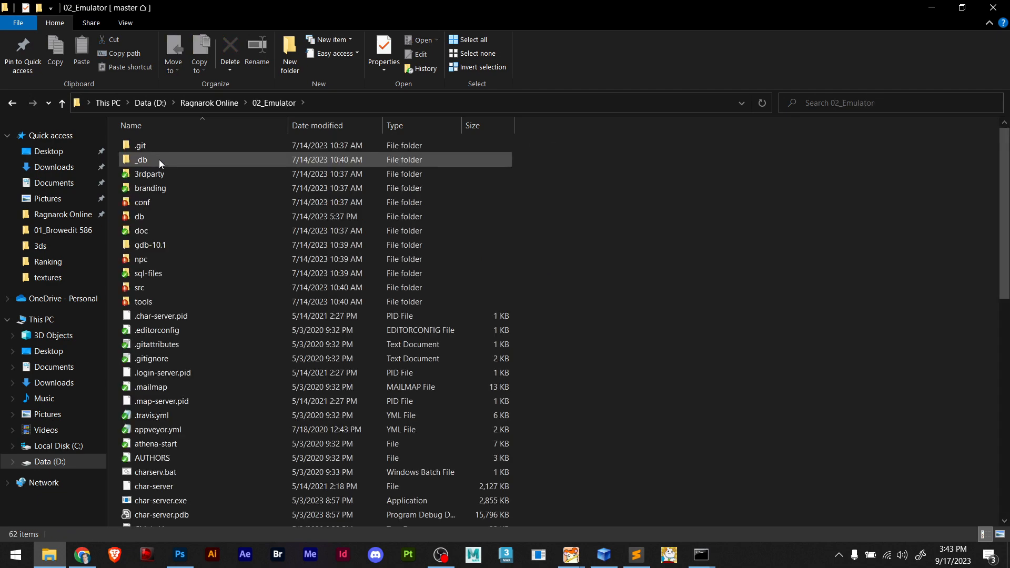
double_click(152, 213)
scroll(293, 292, "down", 7)
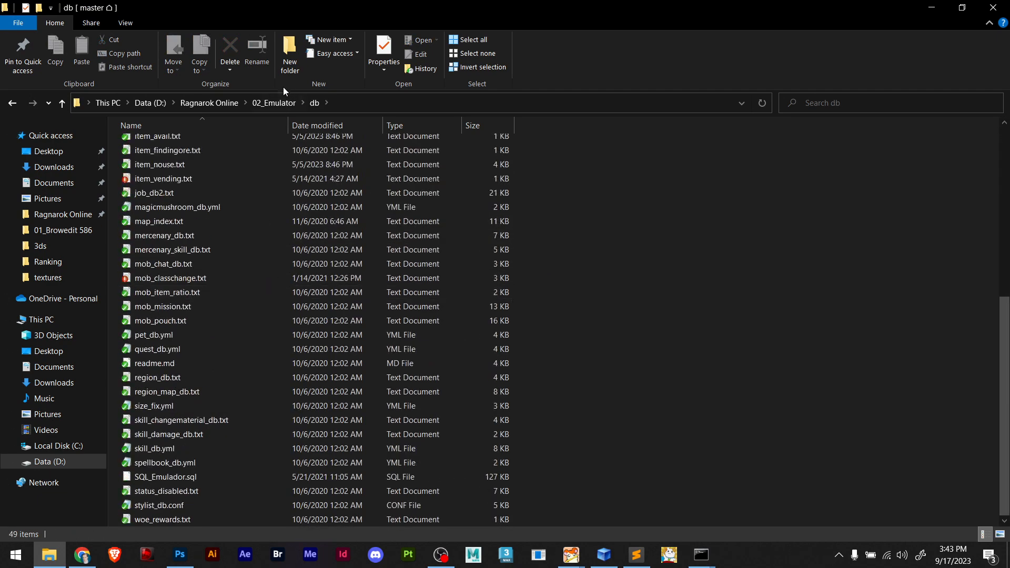
left_click(274, 102)
double_click(147, 202)
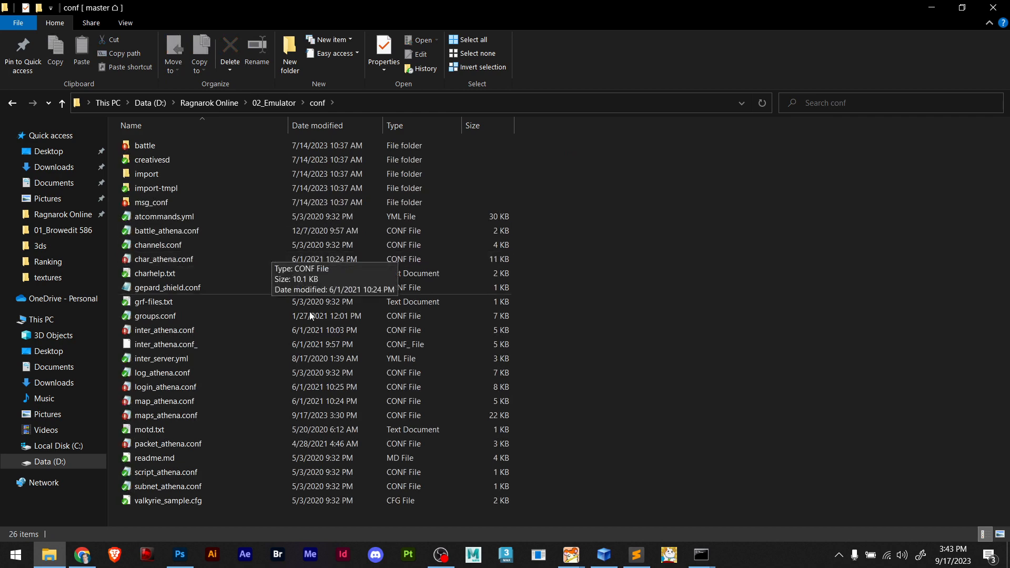
left_click(273, 103)
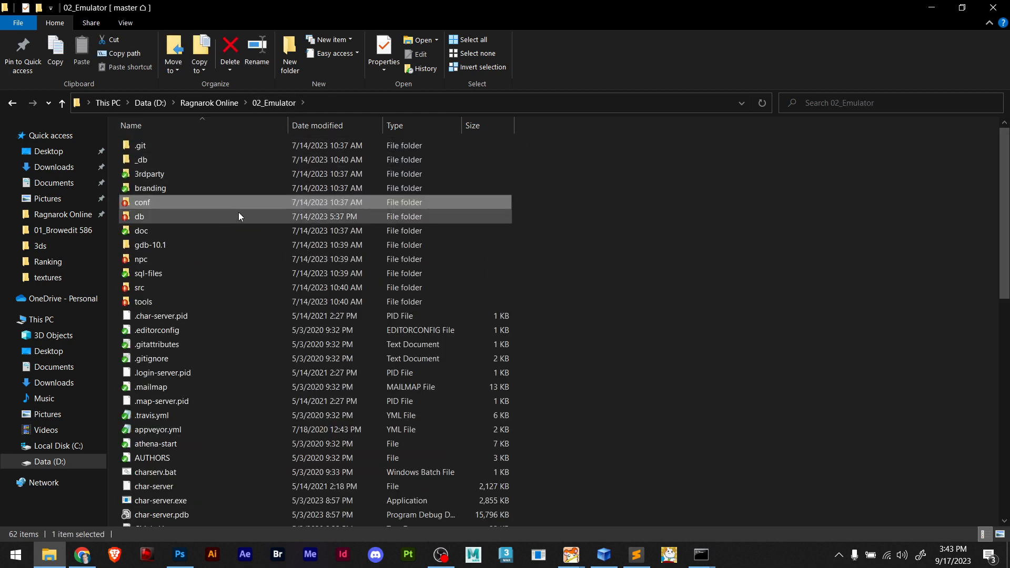
left_click(195, 104)
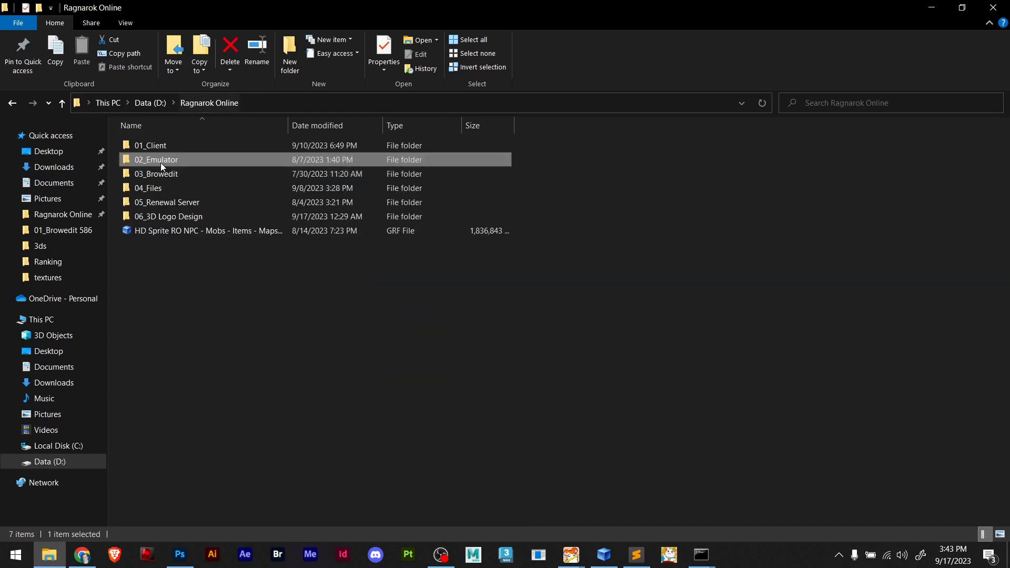
Add the four mkspeedrun map files from 01_Client\data to the data folder of speedbrow.grf in GRF Editor
double_click(166, 146)
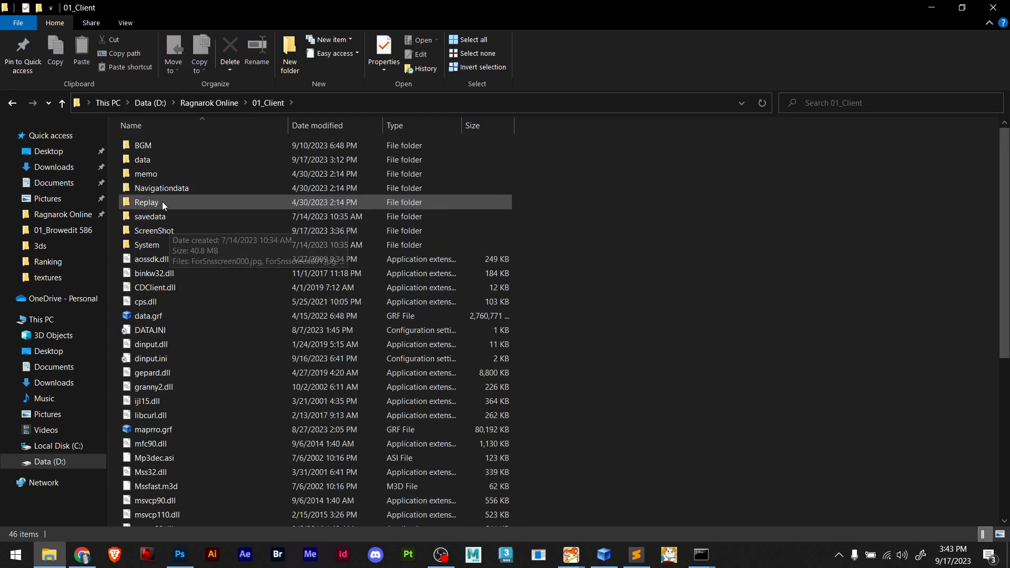
double_click(156, 159)
scroll(197, 267, "down", 5)
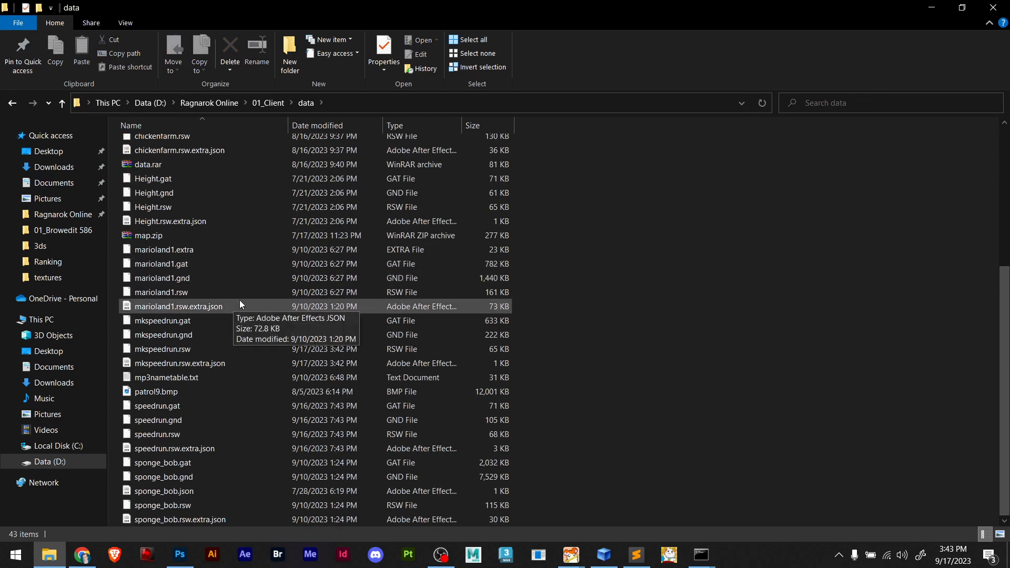
left_click(173, 321)
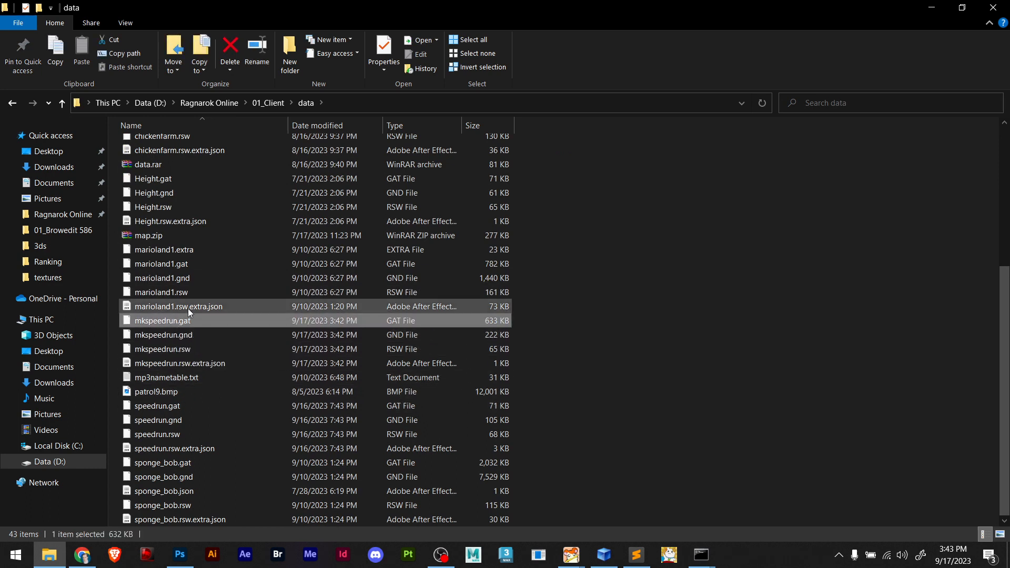
left_click(180, 366, "shift")
left_click_drag(147, 321, 65, 77)
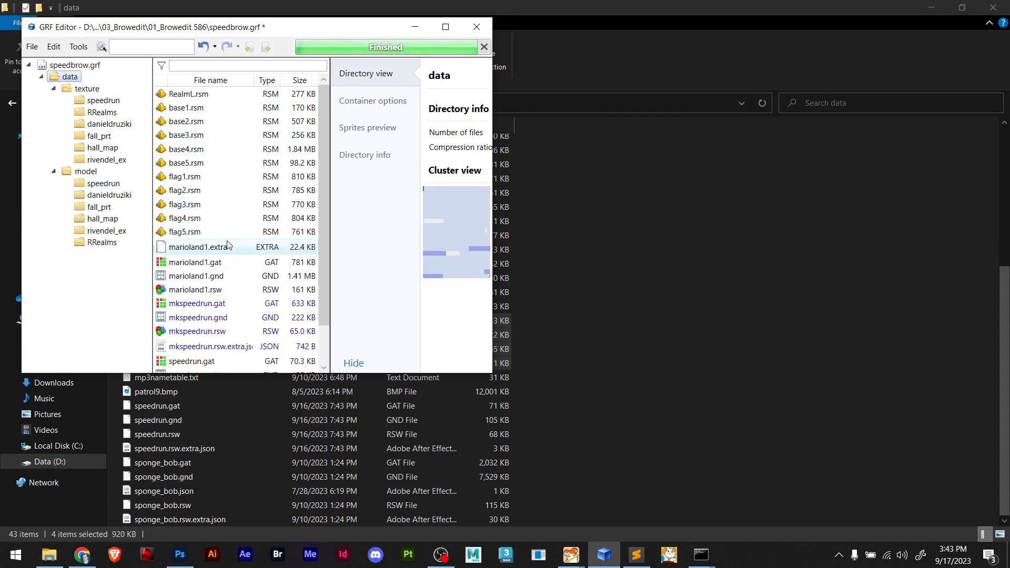
Display the minimap preview of mkspeedrun.gnd in the maximized window and save speedbrow.grf
scroll(227, 241, "down", 1)
left_click(195, 275)
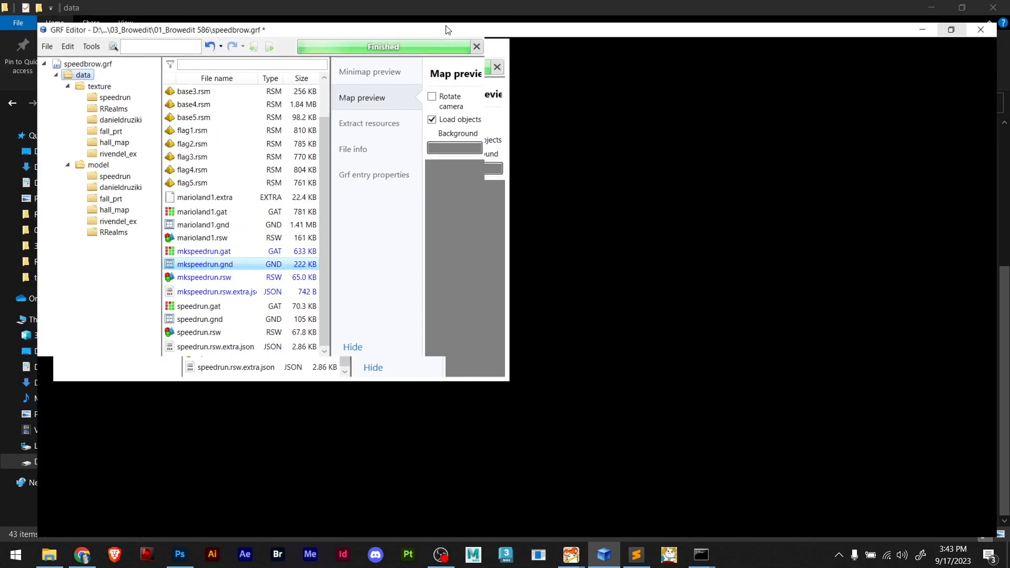
left_click(446, 28)
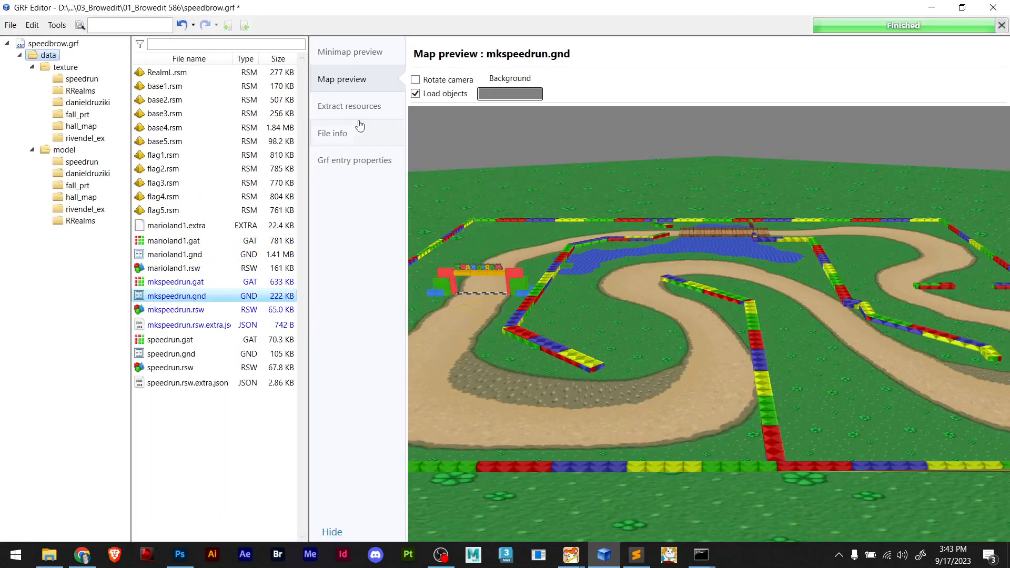
left_click(348, 53)
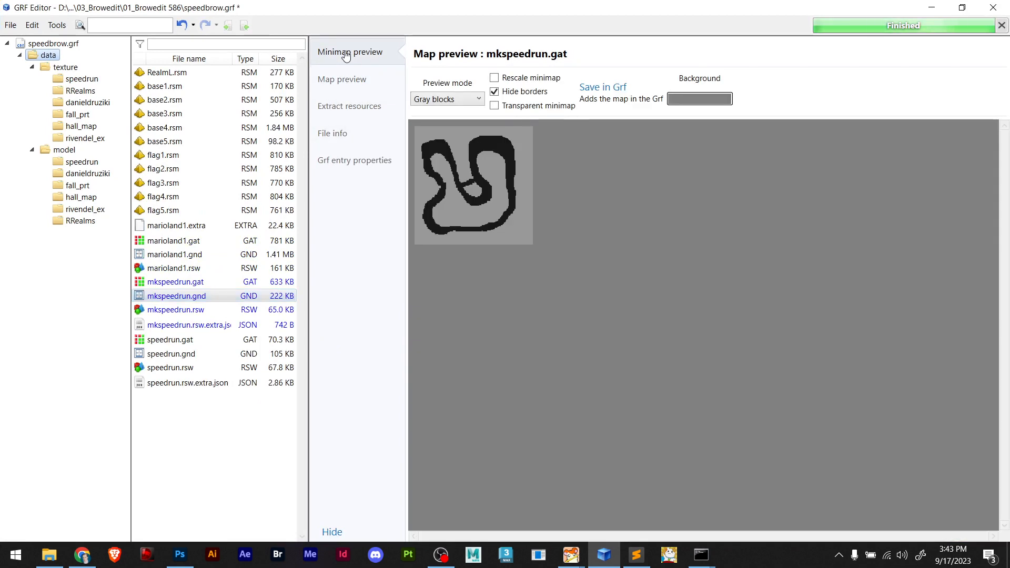
left_click(10, 24)
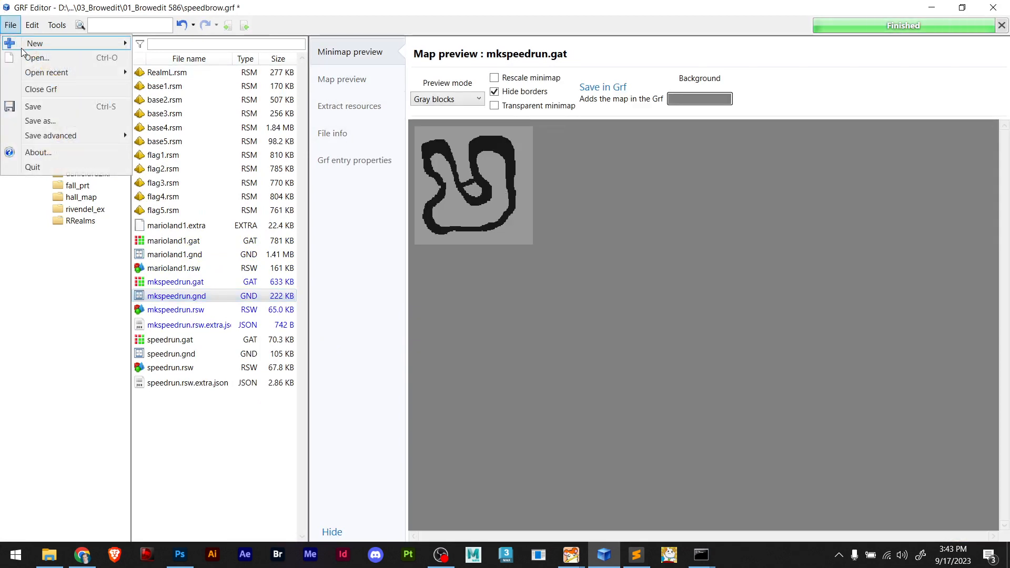
left_click(45, 114)
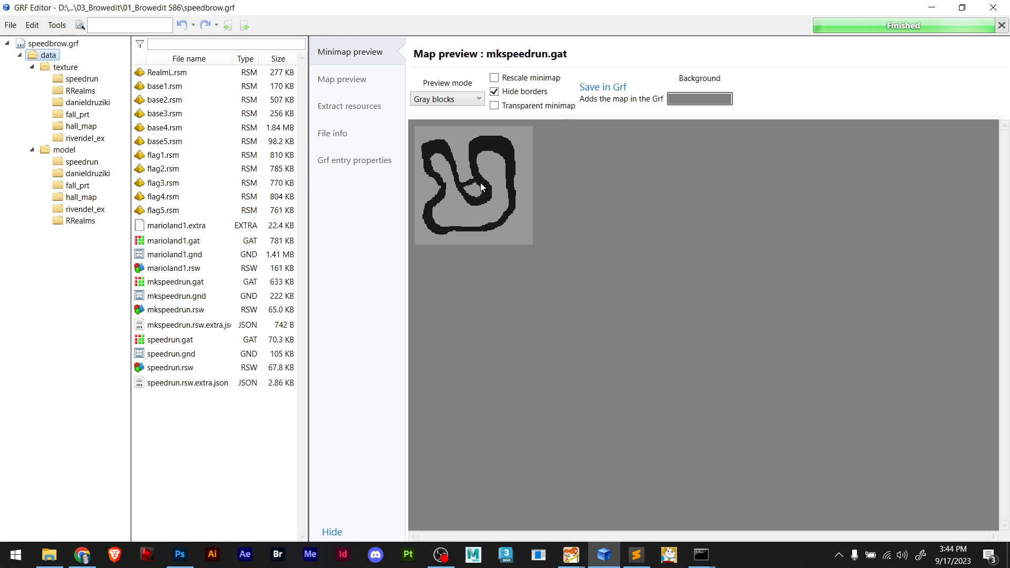
Export the mkspeedrun minimap preview to the Desktop as mkspeedrun.bmp in BMP - Indexed8 format
right_click(463, 185)
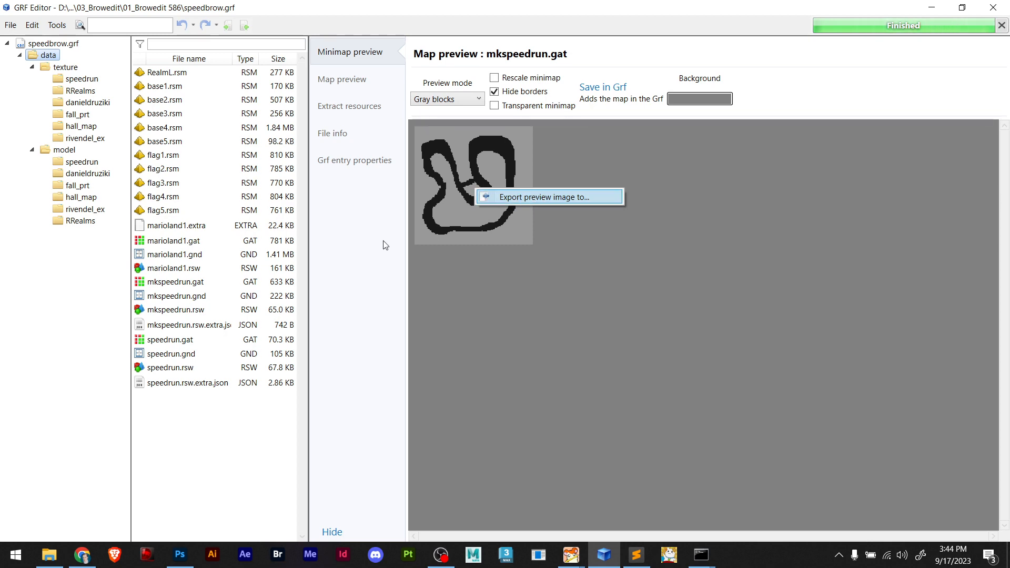
scroll(61, 144, "up", 3)
left_click(54, 119)
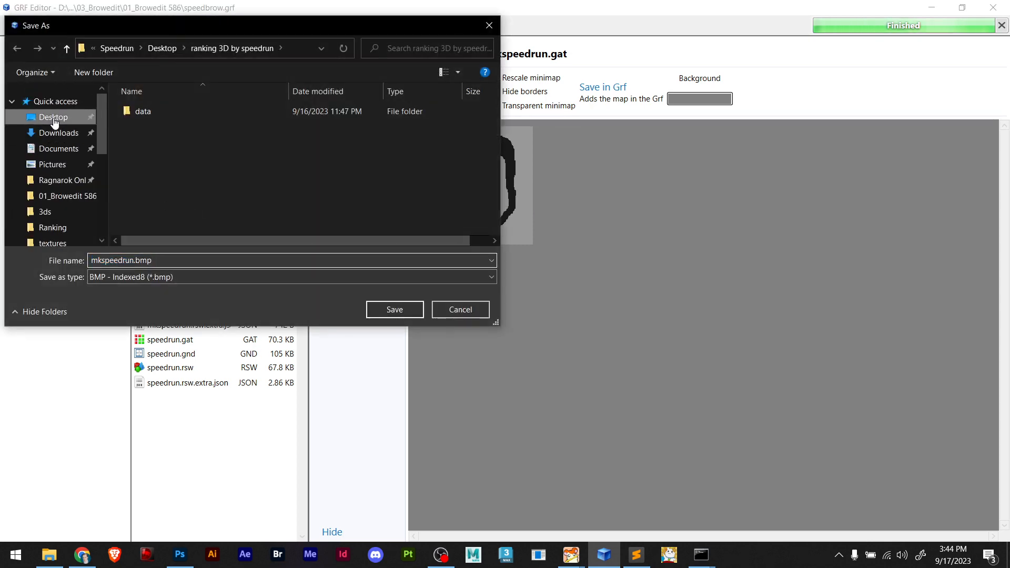
left_click(411, 310)
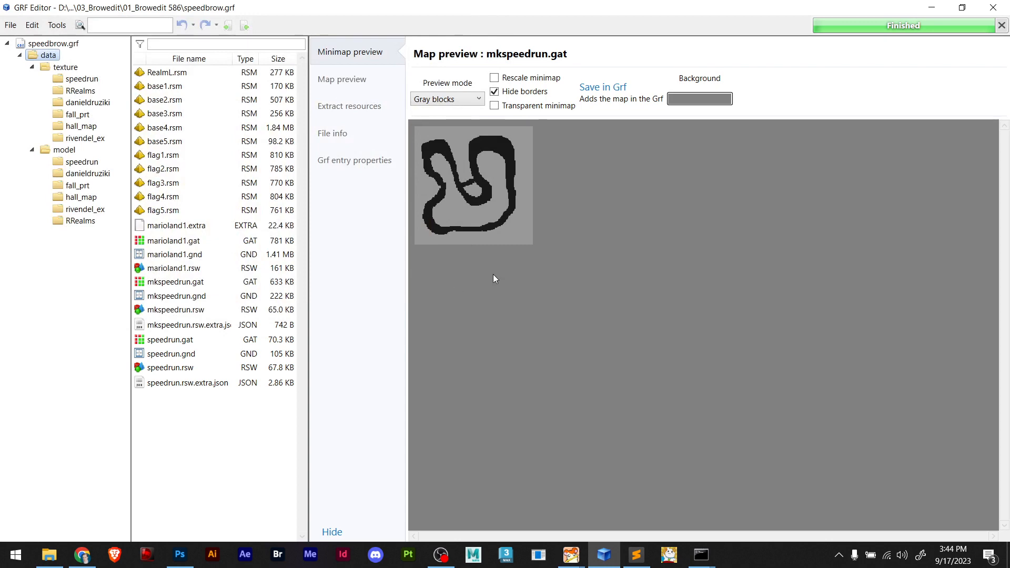
Minimize the open editor, file, browser and server windows to reveal the Desktop with the two exported images
left_click(928, 10)
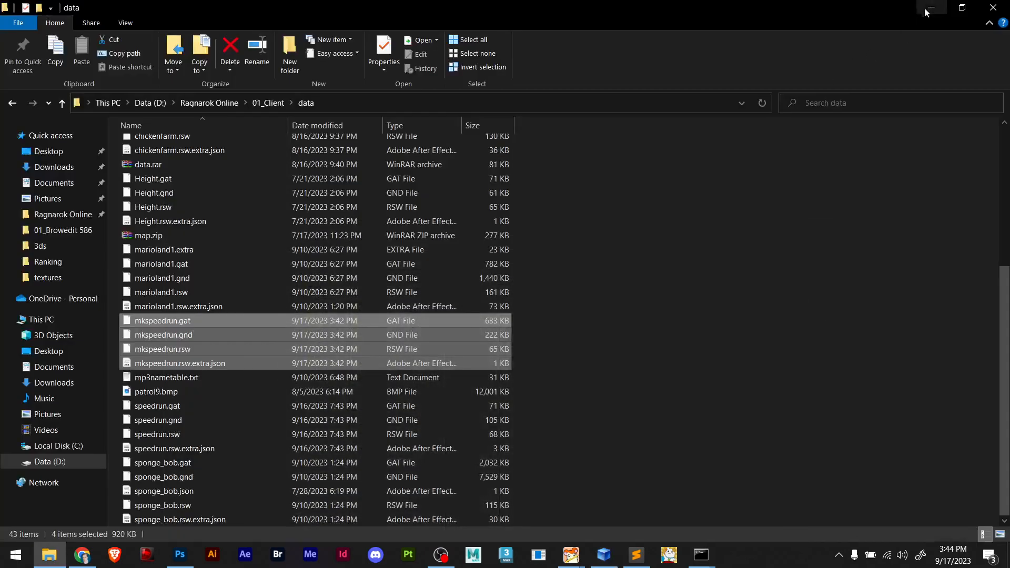
left_click(929, 10)
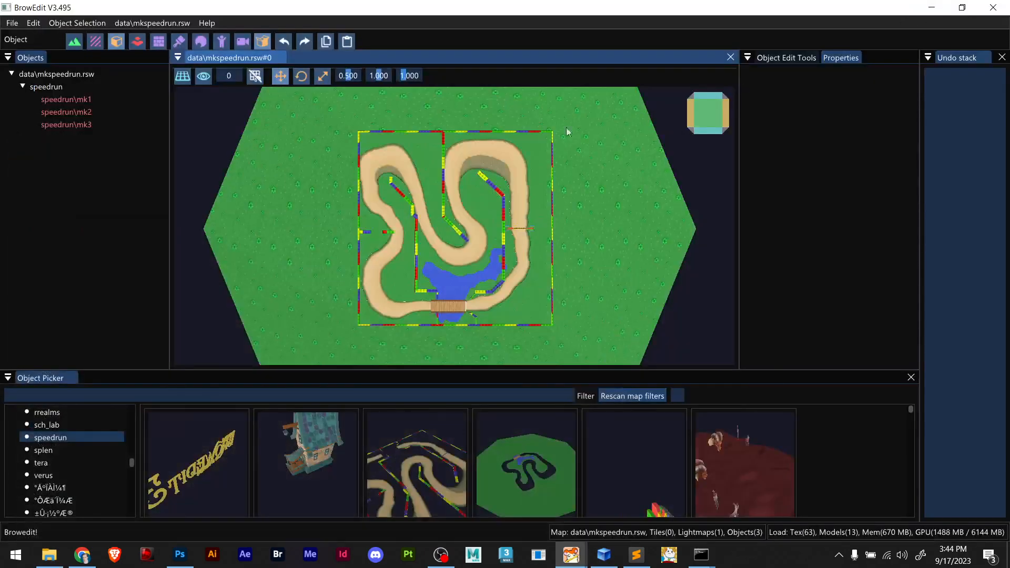
left_click(931, 9)
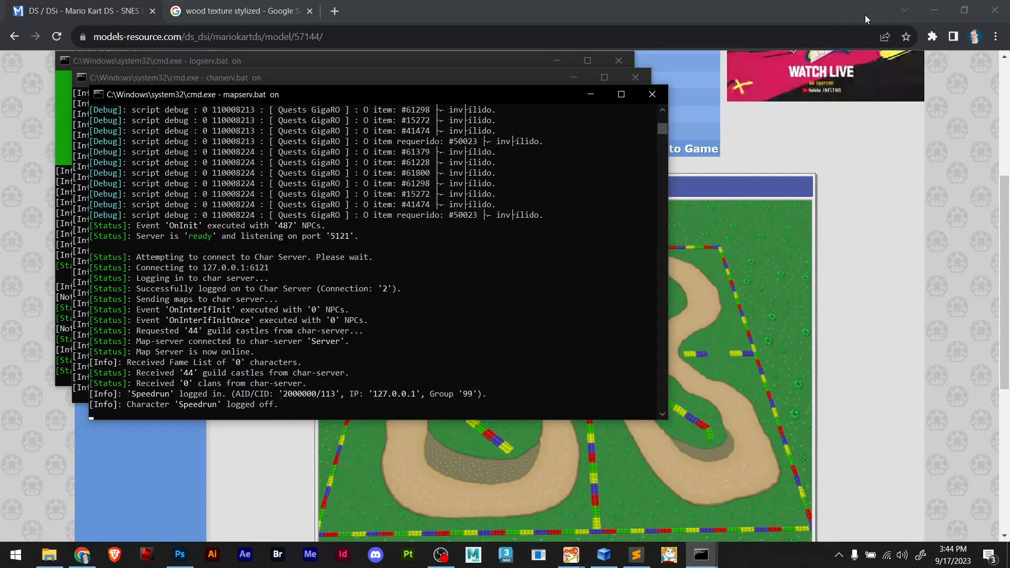
left_click(934, 9)
left_click(590, 95)
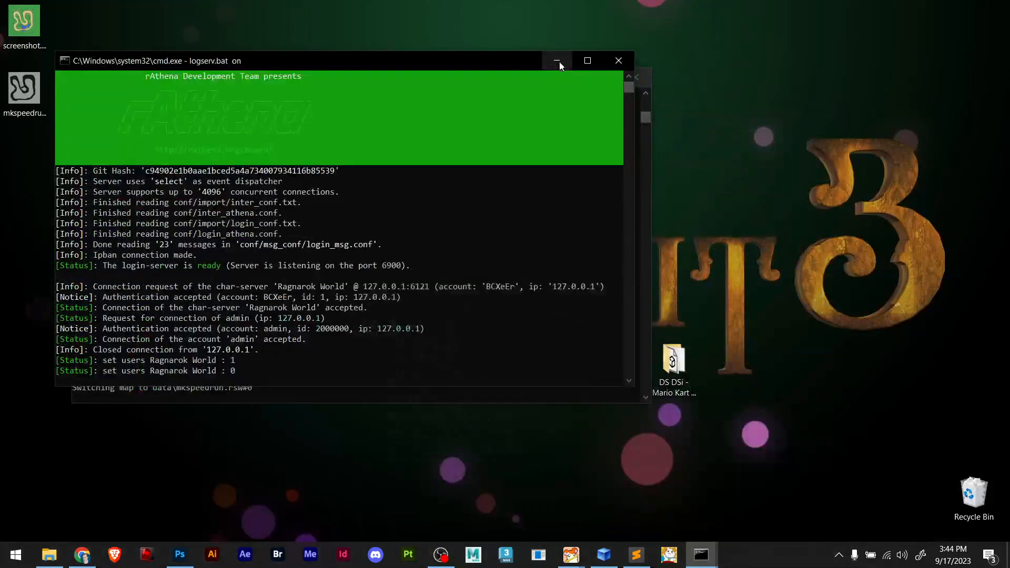
left_click(558, 62)
left_click(573, 77)
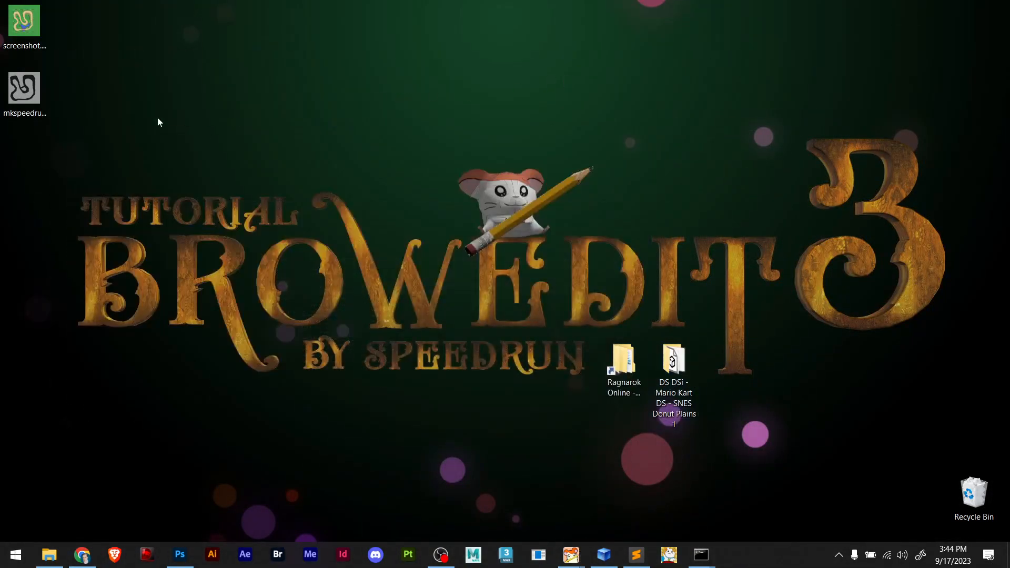
left_click(440, 562)
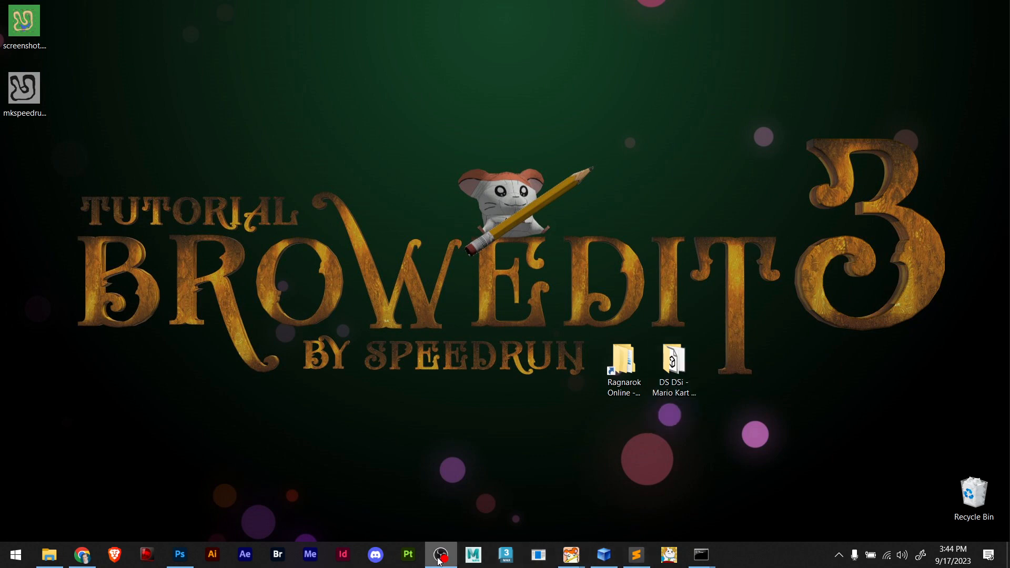
left_click(437, 557)
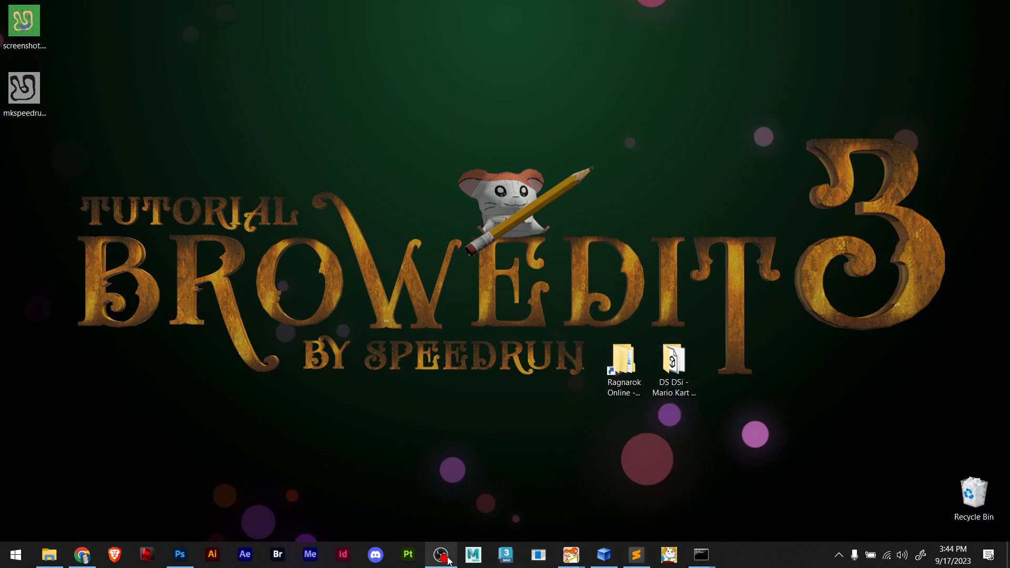
left_click(447, 557)
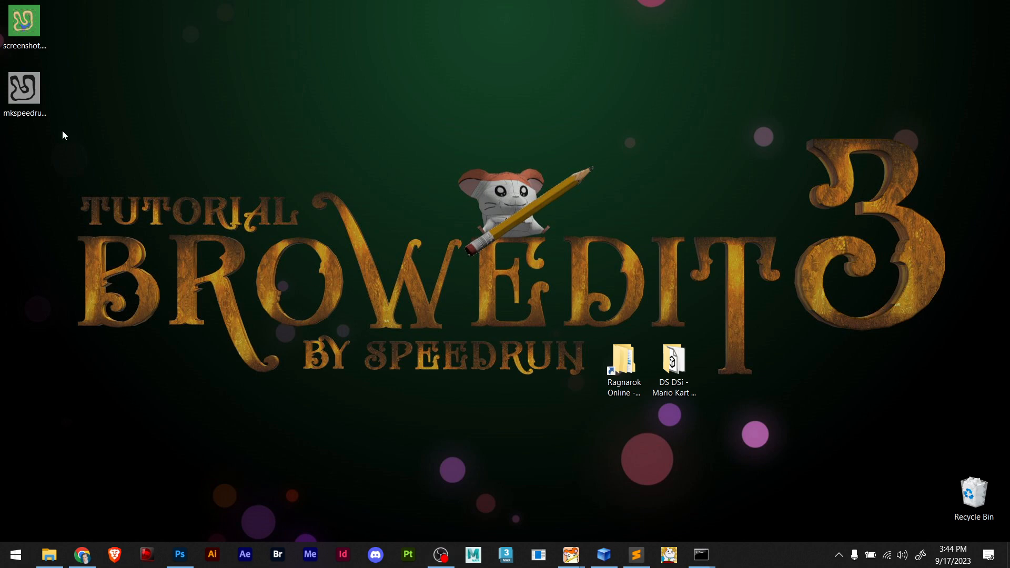
Switch to Photoshop and try to bring in screenshot.png and mkspeedrun.bmp, placing them as layers in mk6.bmp
left_click_drag(72, 135, 700, 287)
key("Return")
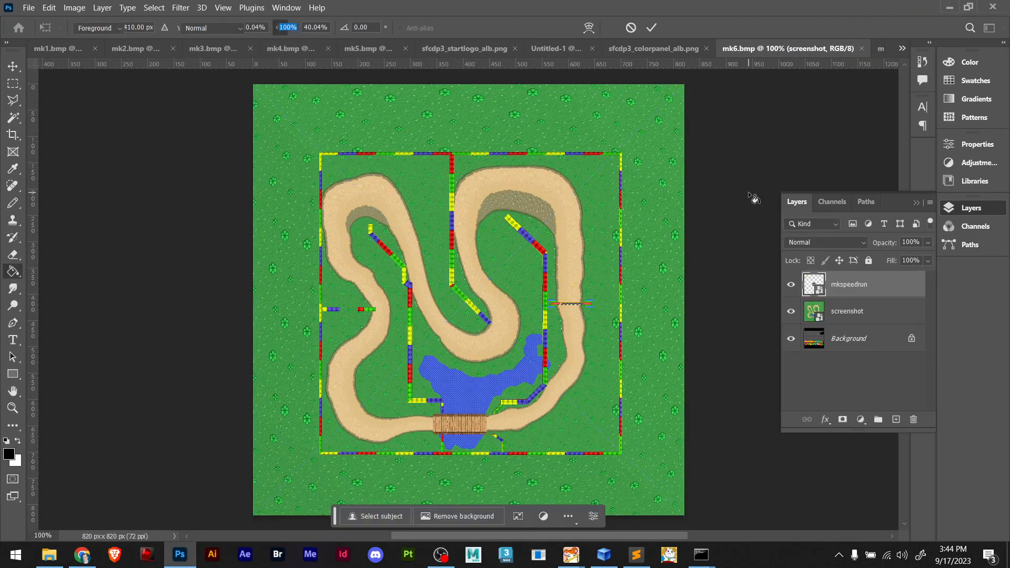
Close all open Photoshop documents without saving, including the accidentally reopened sfcdp3_colorpanel_alb.png
right_click(879, 51)
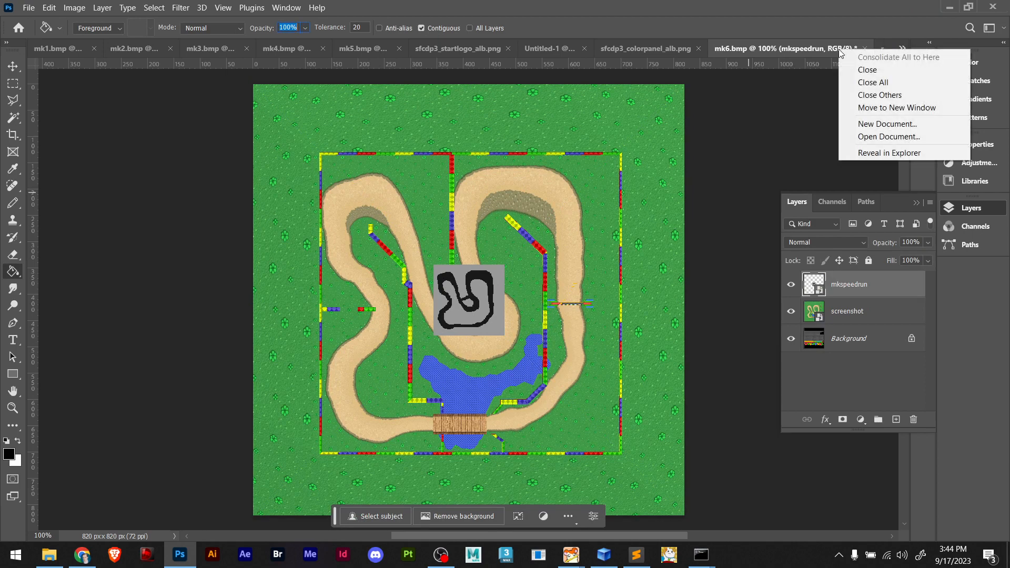
left_click(874, 82)
left_click(529, 216)
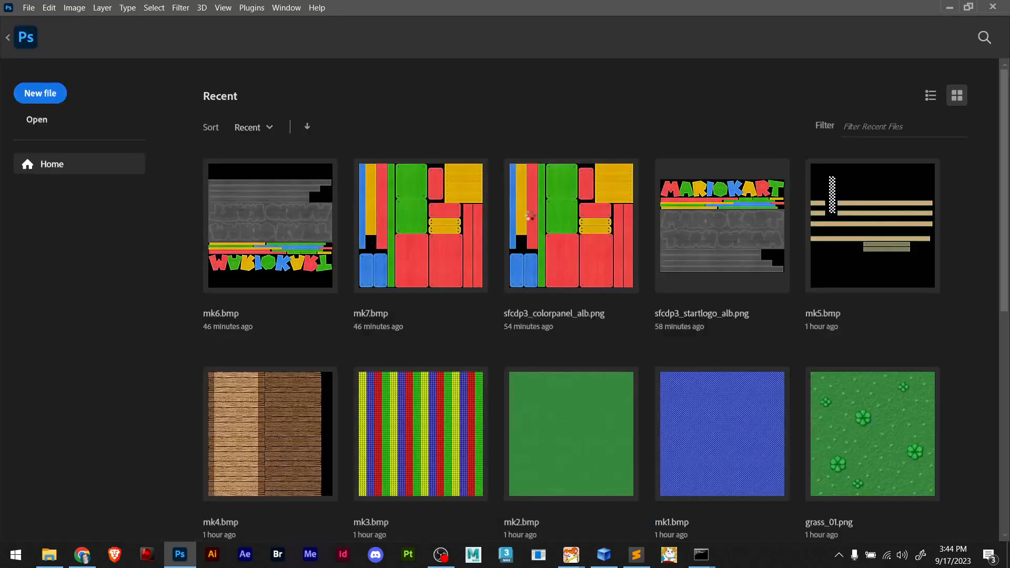
left_click(533, 174)
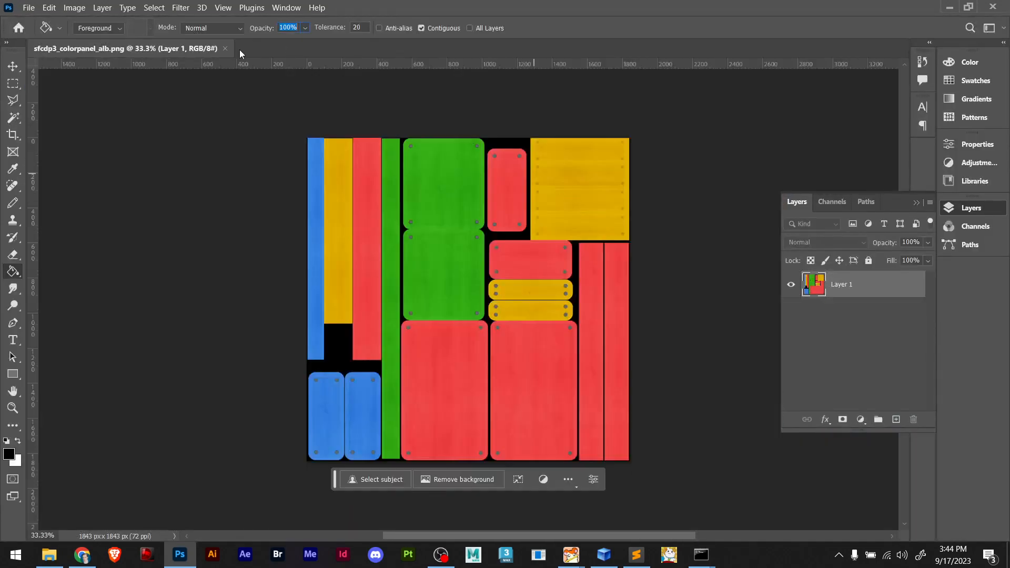
left_click(225, 49)
Open screenshot.png and mkspeedrun.bmp from the Desktop as separate Photoshop documents and bring screenshot.png to the front
left_click(949, 9)
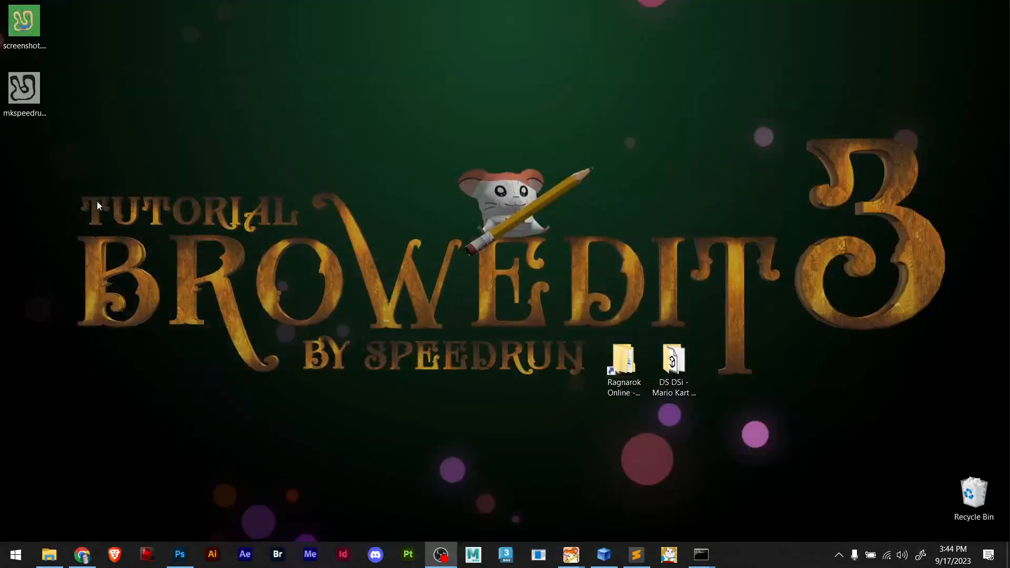
left_click_drag(83, 169, 408, 145)
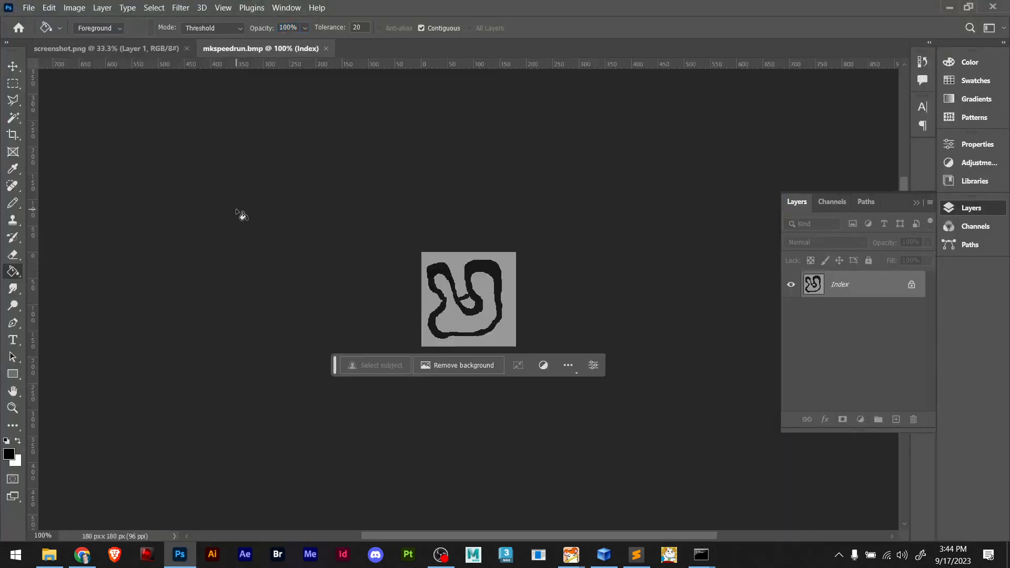
left_click(121, 45)
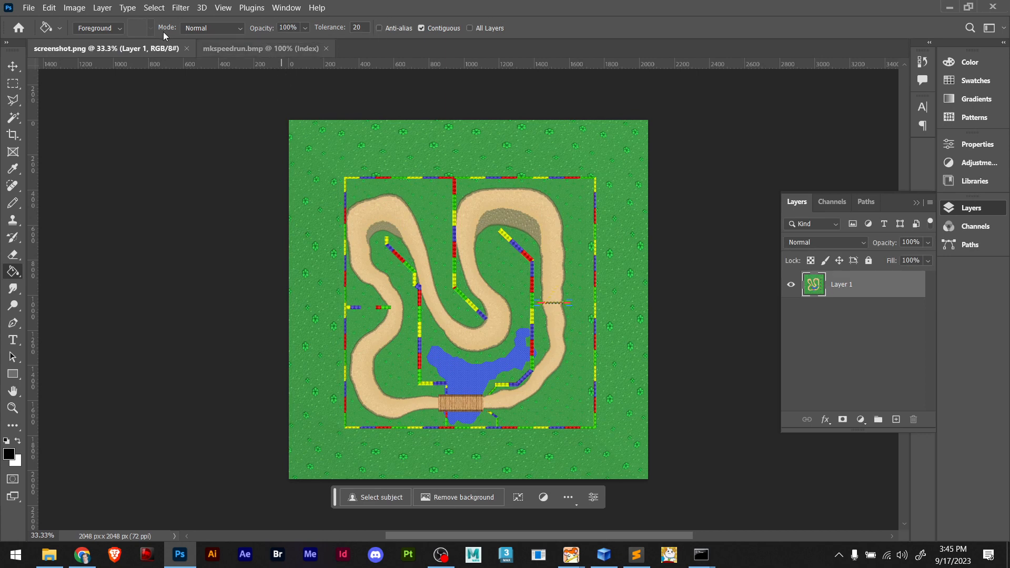
Convert mkspeedrun.bmp to RGB colour mode and resize it to 540 × 540 px with Nearest Neighbor resampling
left_click(258, 47)
left_click(74, 7)
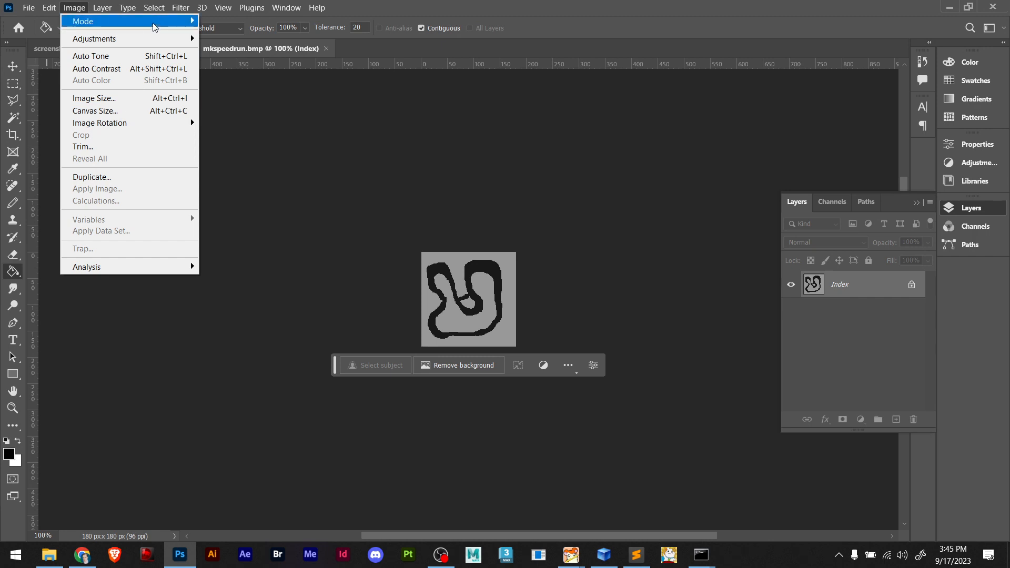
mouse_move(132, 21)
left_click(242, 70)
left_click(74, 7)
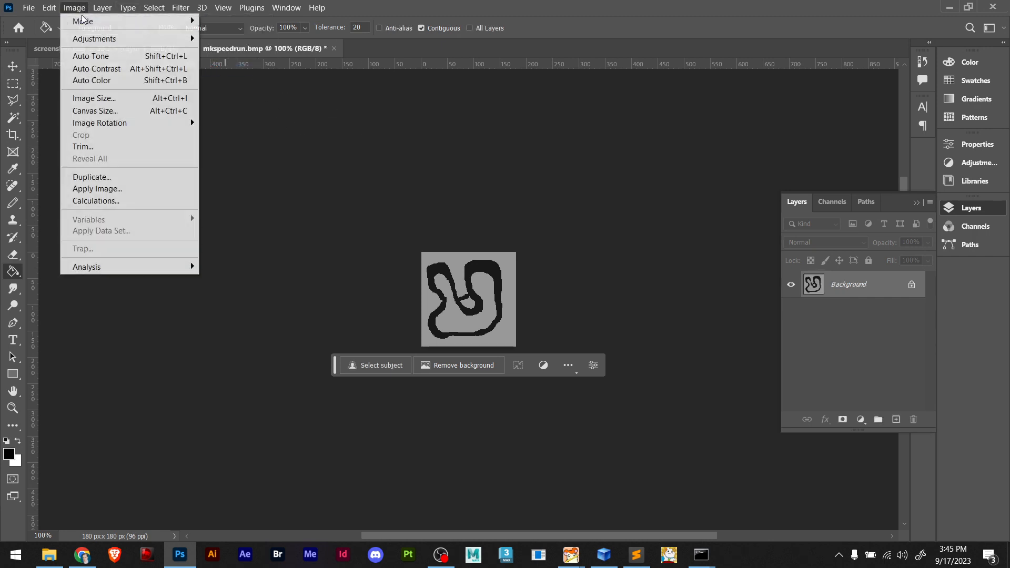
left_click(111, 97)
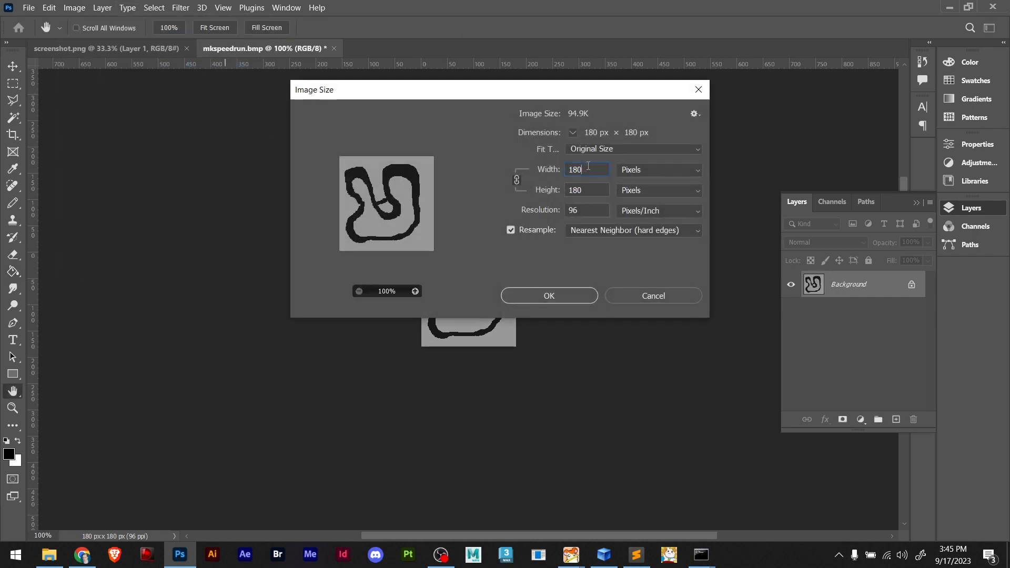
type("540")
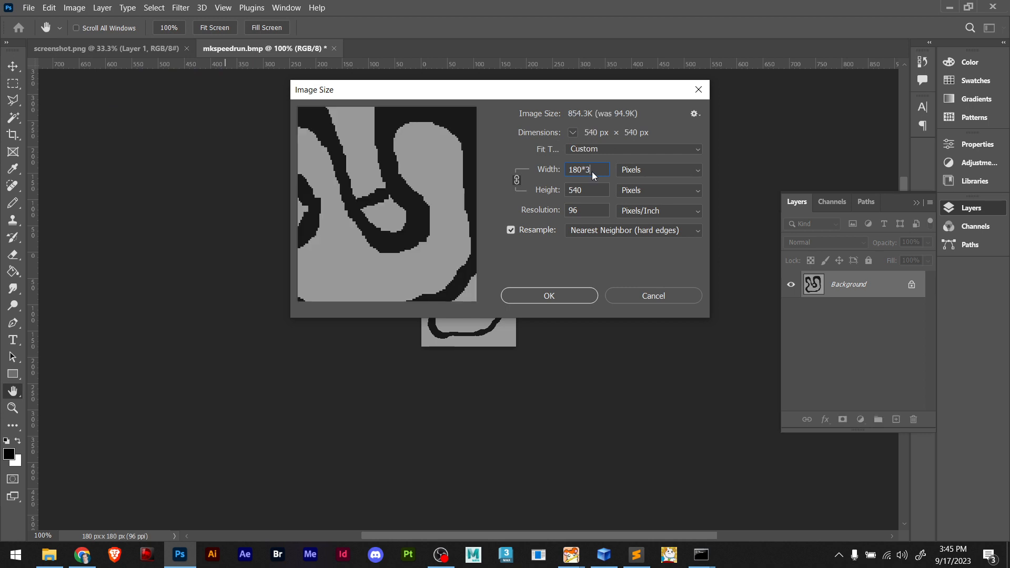
left_click(559, 298)
key("g")
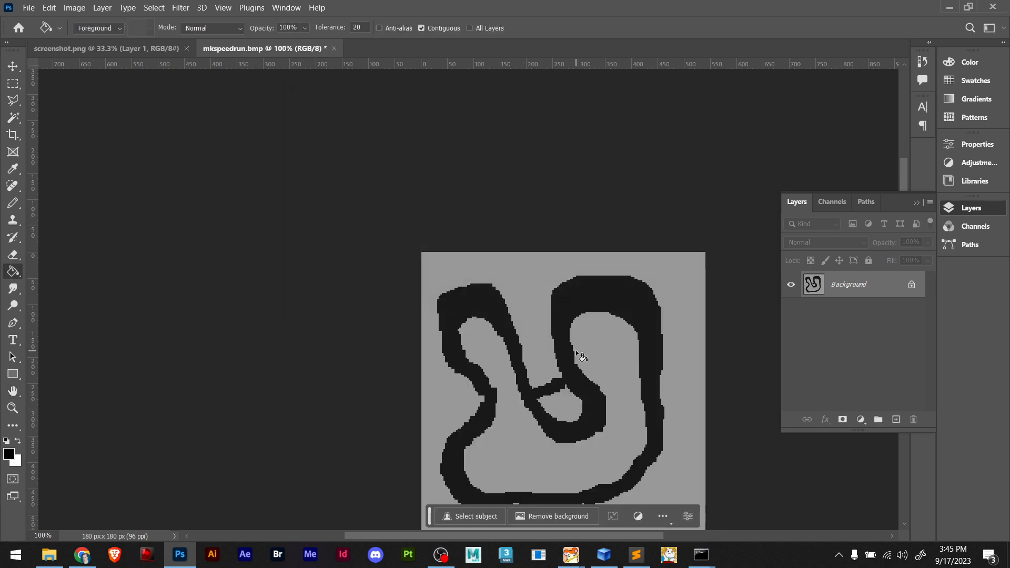
Copy the layer of screenshot.png into mkspeedrun.bmp above the background and set its opacity to 50%
left_click(85, 54)
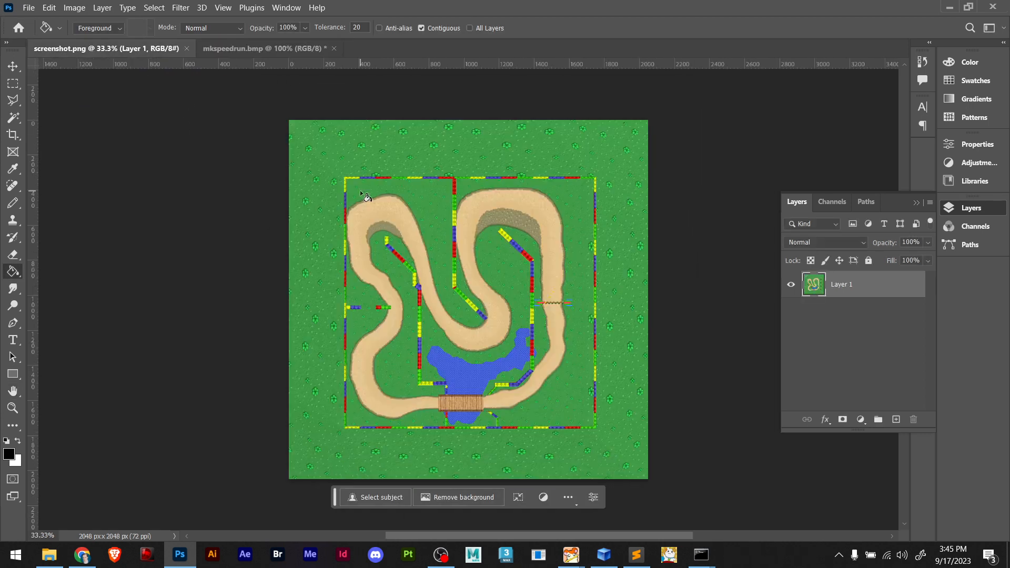
key("v")
left_click_drag(434, 247, 584, 307)
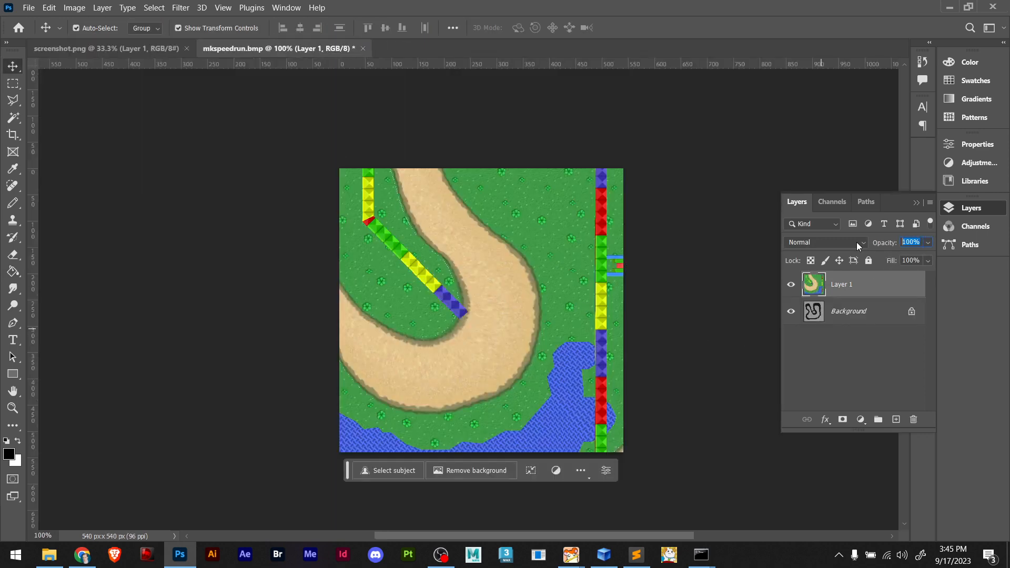
type("50")
key("Return")
Scale the screenshot layer down to about 28.87% and centre it over the walkability map
left_click_drag(507, 314, 564, 341)
key("ctrl+minus")
key("ctrl+minus")
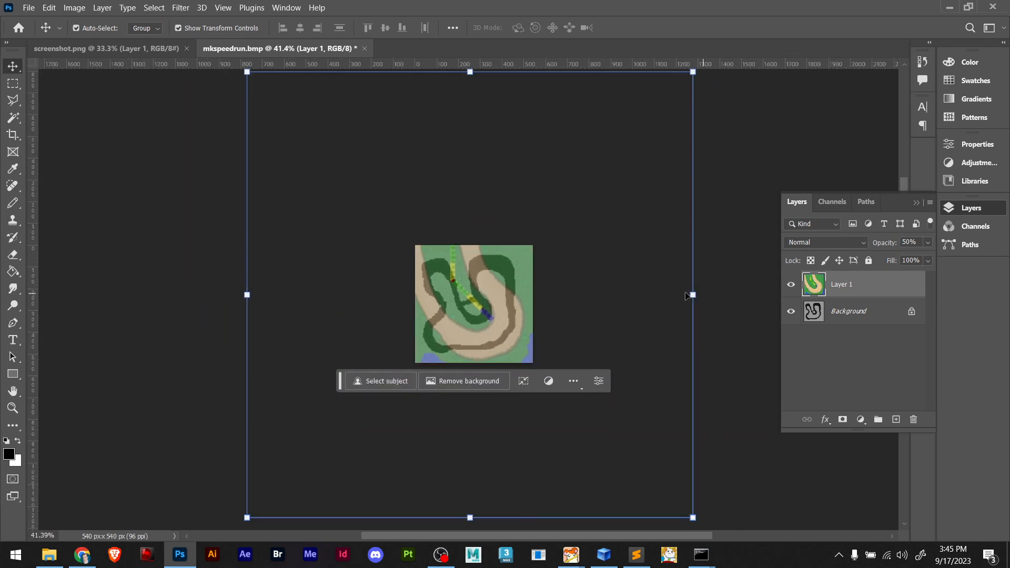
left_click_drag(694, 295, 500, 293)
left_click_drag(389, 328, 484, 350)
left_click_drag(603, 314, 473, 314)
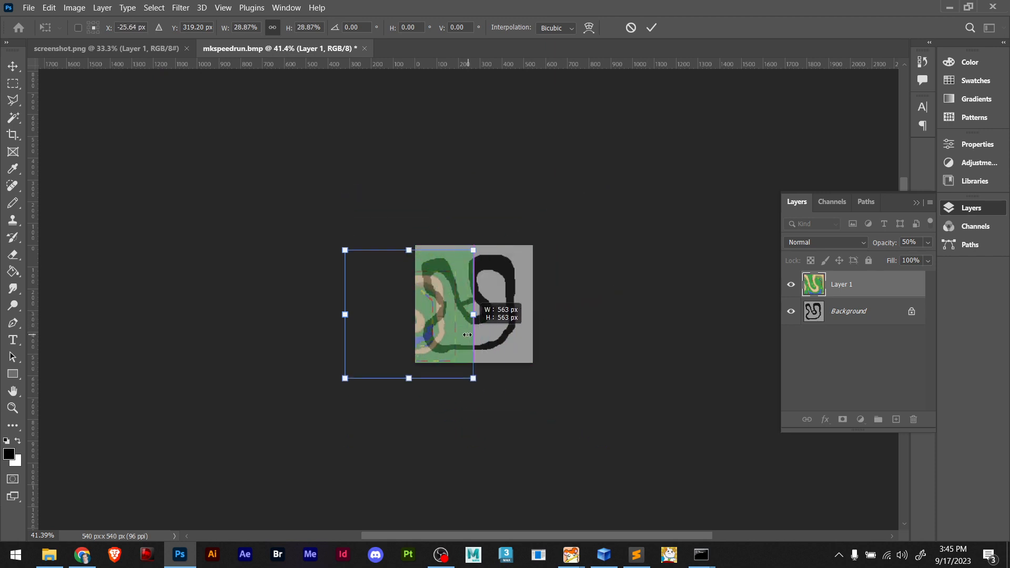
left_click_drag(394, 296, 454, 329)
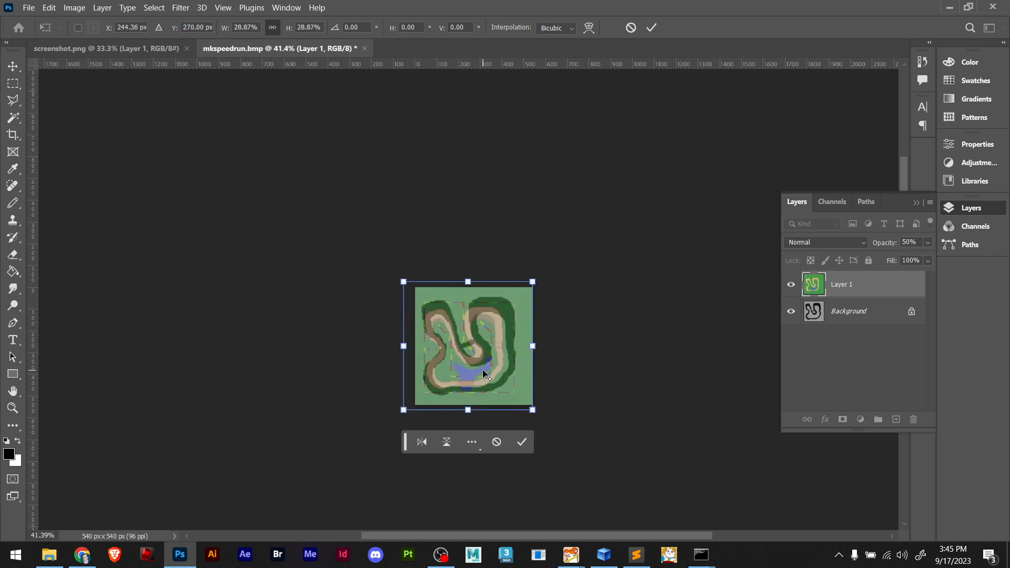
Rescale the screenshot layer to about 34.56% and nudge it until its track lines up with the black track below
scroll(481, 370, "up", 3, "alt")
left_click_drag(579, 322, 638, 322)
mouse_move(482, 325)
left_mouse_down()
mouse_move(468, 323)
mouse_move(476, 327)
left_mouse_up()
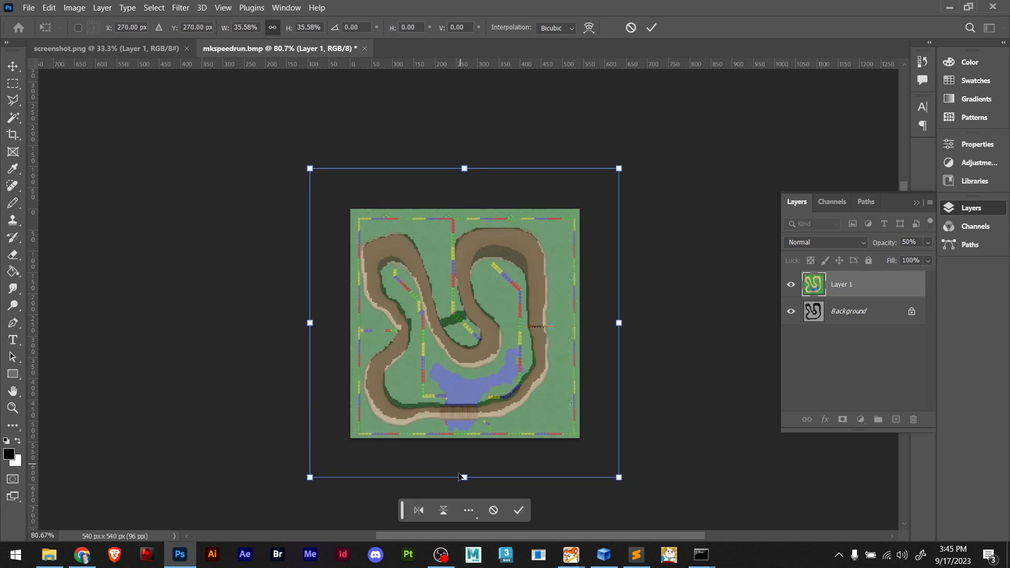
left_click_drag(460, 477, 465, 470)
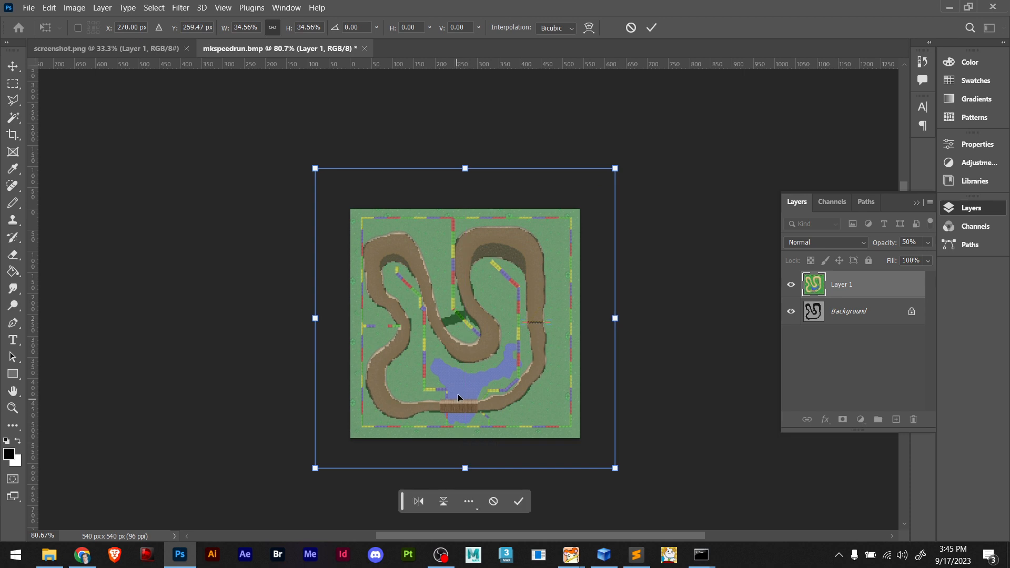
key("Down")
key("Left")
key("Left")
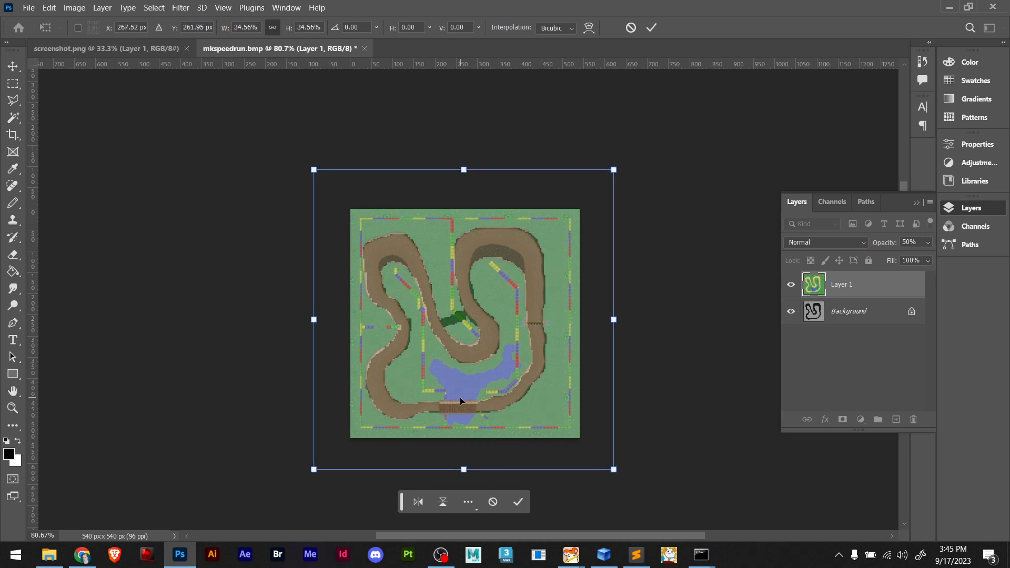
key("Down")
key("Down")
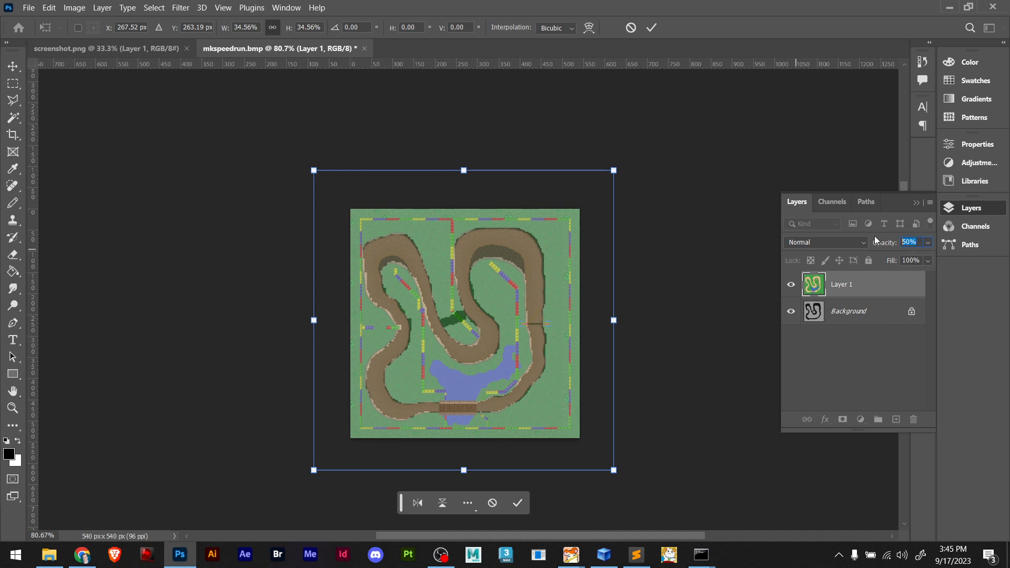
Set the screenshot layer's opacity back to 100% and apply the transformation
type("100")
key("Return")
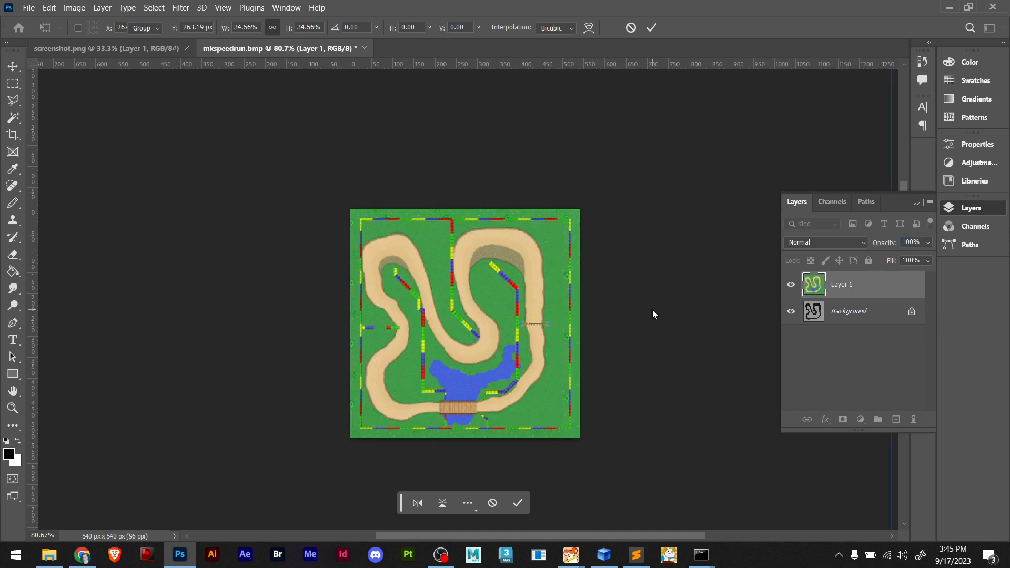
key("ctrl+z")
key("ctrl+shift+z")
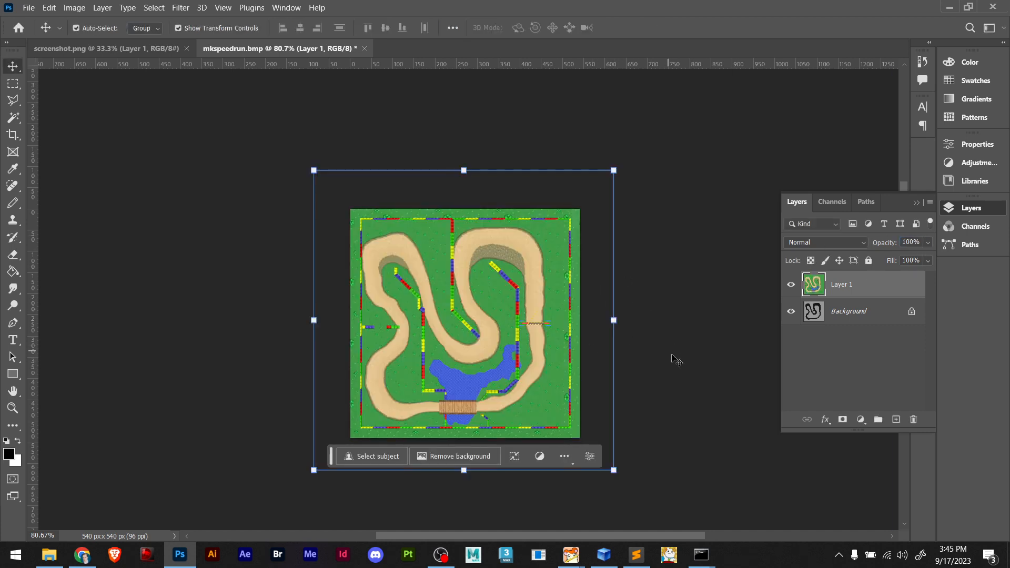
left_click(643, 371)
left_click(549, 377)
Increase the screenshot layer's contrast with an S-shaped Curves adjustment, lowering the shadows and placing the highlight point at input 186, output 197
scroll(521, 382, "up", 3, "alt")
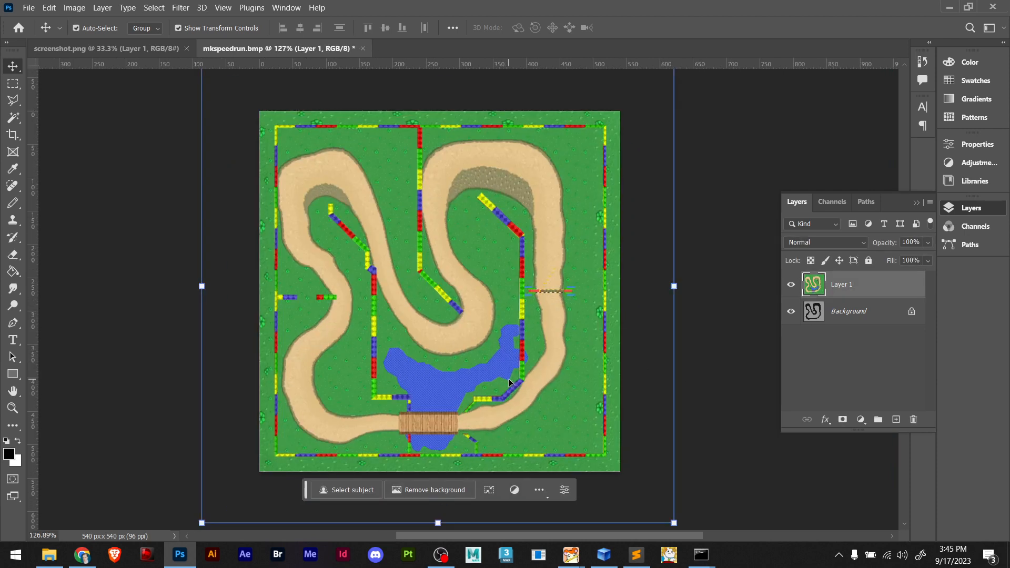
key("ctrl+m")
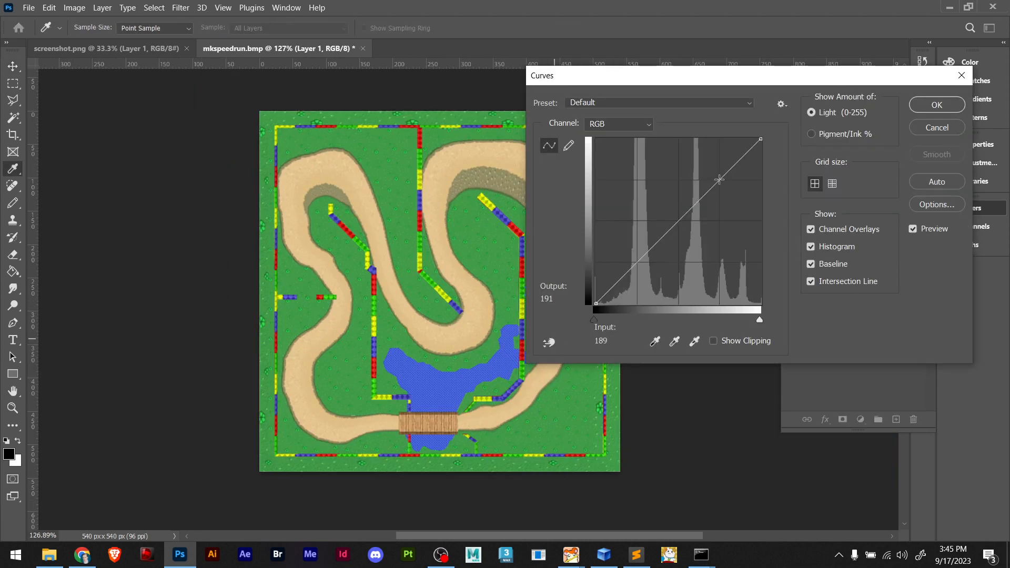
left_click(719, 180)
mouse_move(635, 265)
left_mouse_down()
mouse_move(630, 255)
mouse_move(651, 272)
left_mouse_up()
key("ctrl+z")
left_click_drag(719, 177, 716, 174)
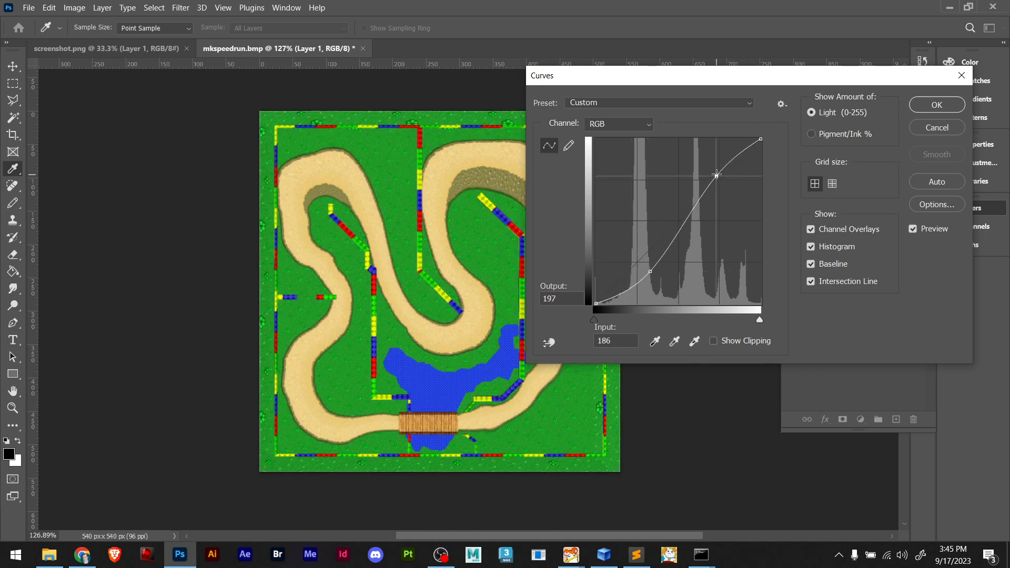
left_click(936, 104)
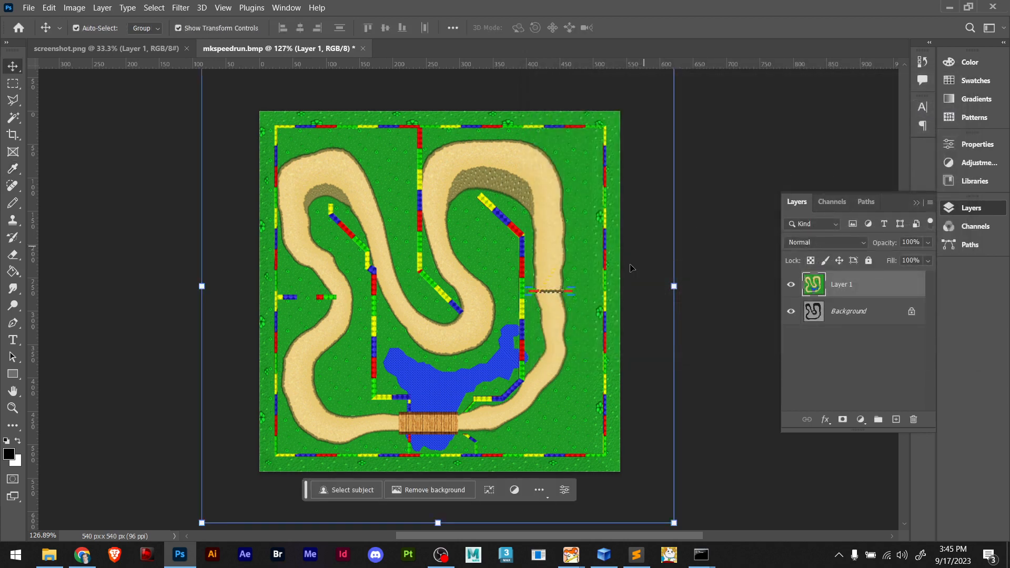
Save a flattened BMP copy to the Desktop as mkspeedrun.bmp, replacing the existing file and accepting the BMP options
scroll(445, 370, "up", 3, "alt")
scroll(445, 370, "down", 3, "alt")
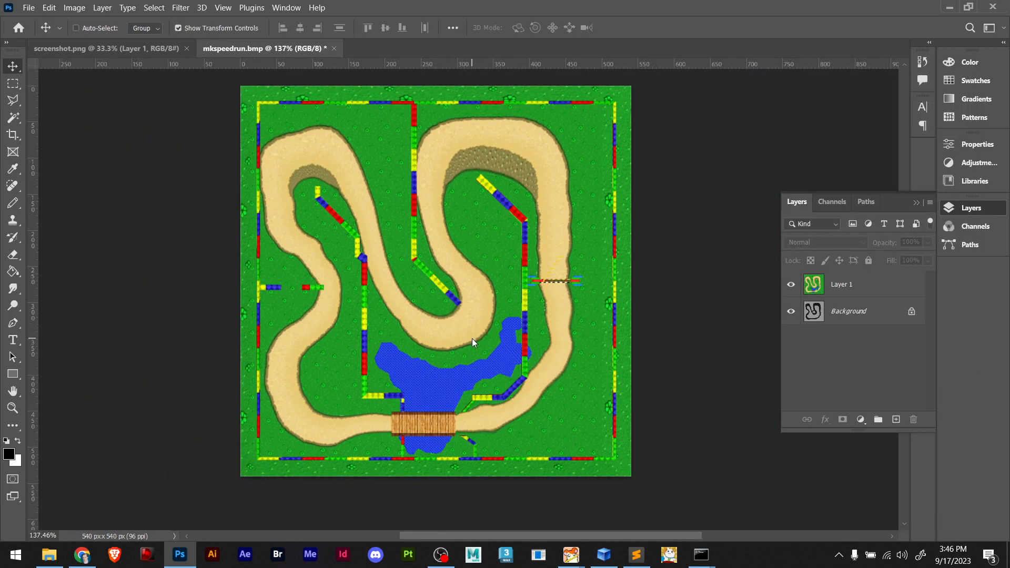
key("ctrl+alt+s")
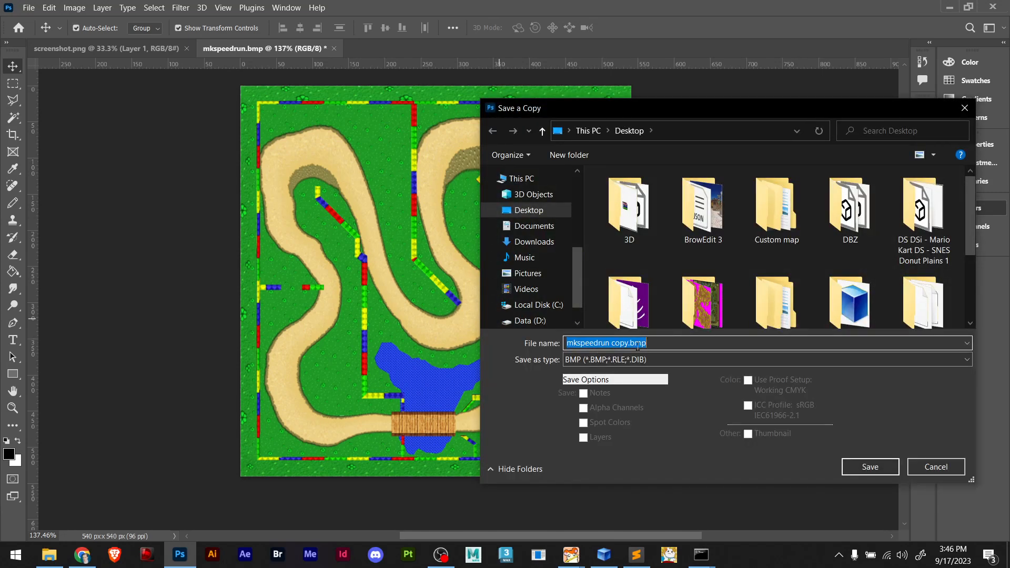
left_click(630, 344)
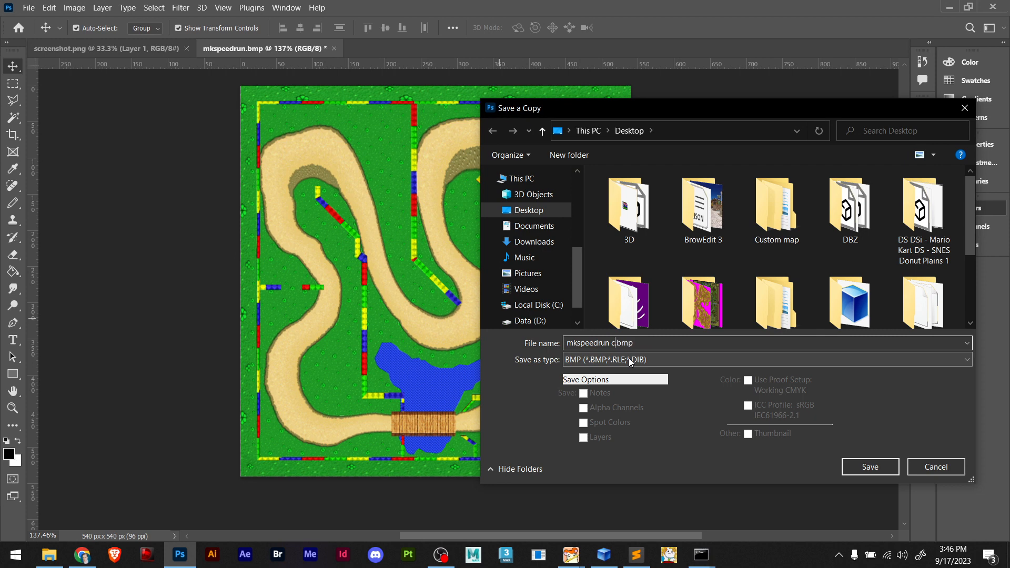
scroll(536, 200, "up", 5)
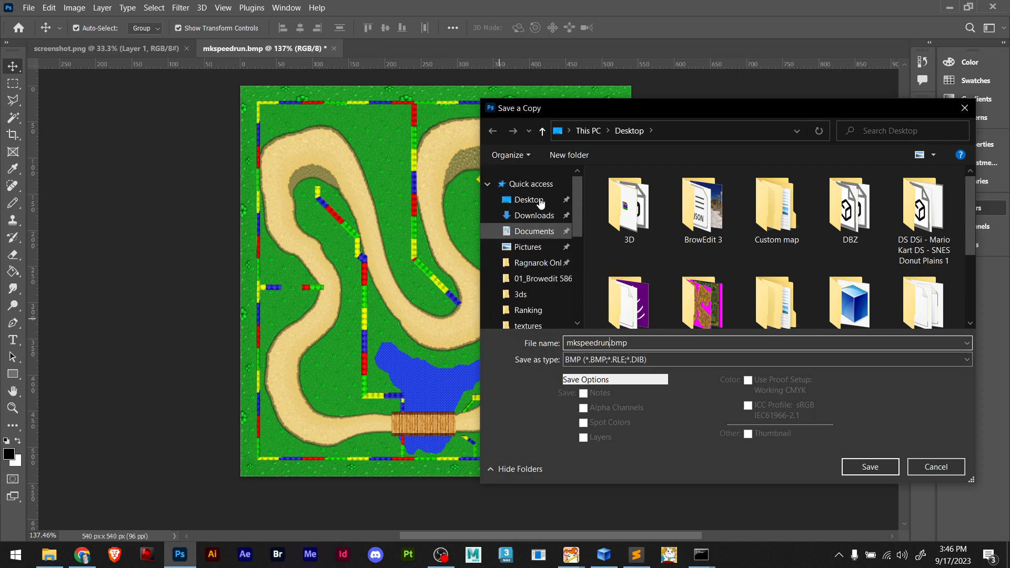
left_click(870, 466)
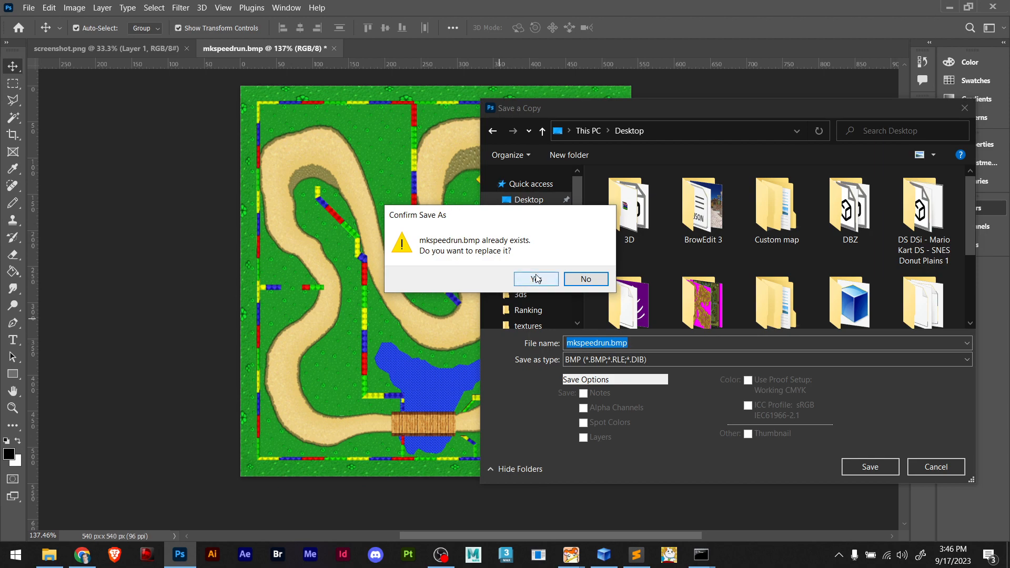
left_click(586, 279)
scroll(727, 270, "down", 3)
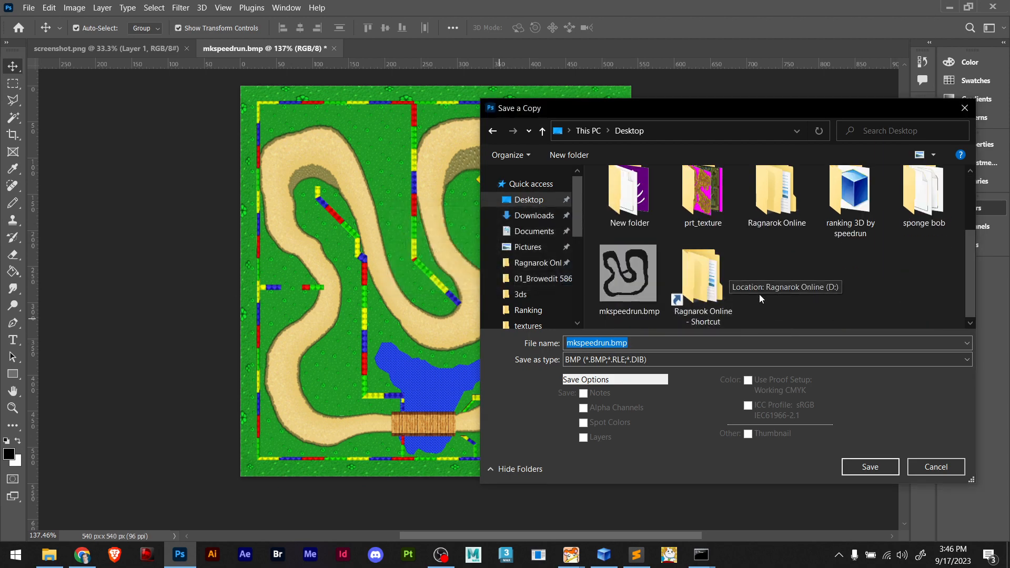
double_click(614, 278)
left_click(535, 279)
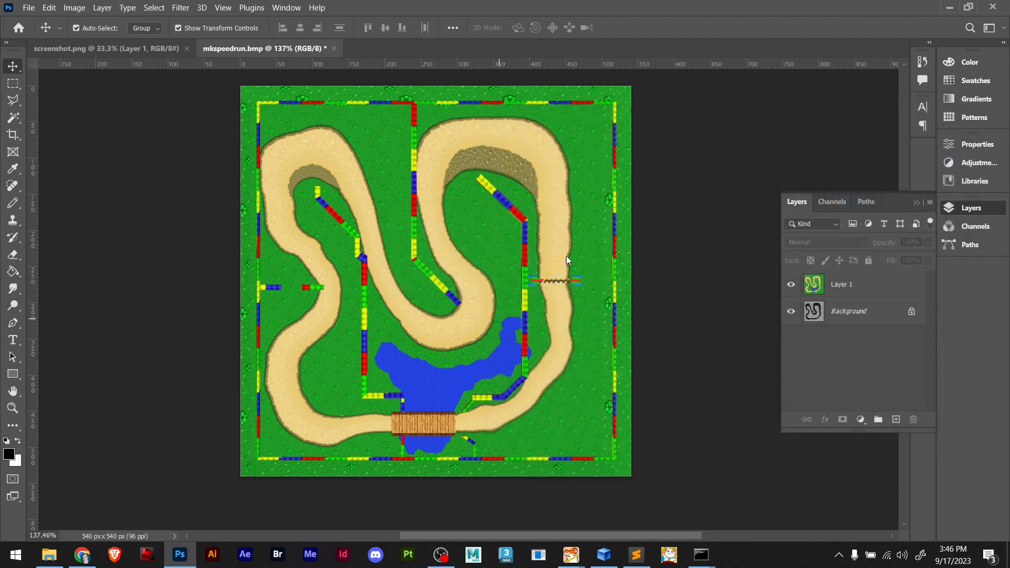
left_click(572, 149)
Minimize Photoshop and cut the saved mkspeedrun.bmp from the Desktop
left_click(949, 8)
left_click(261, 247)
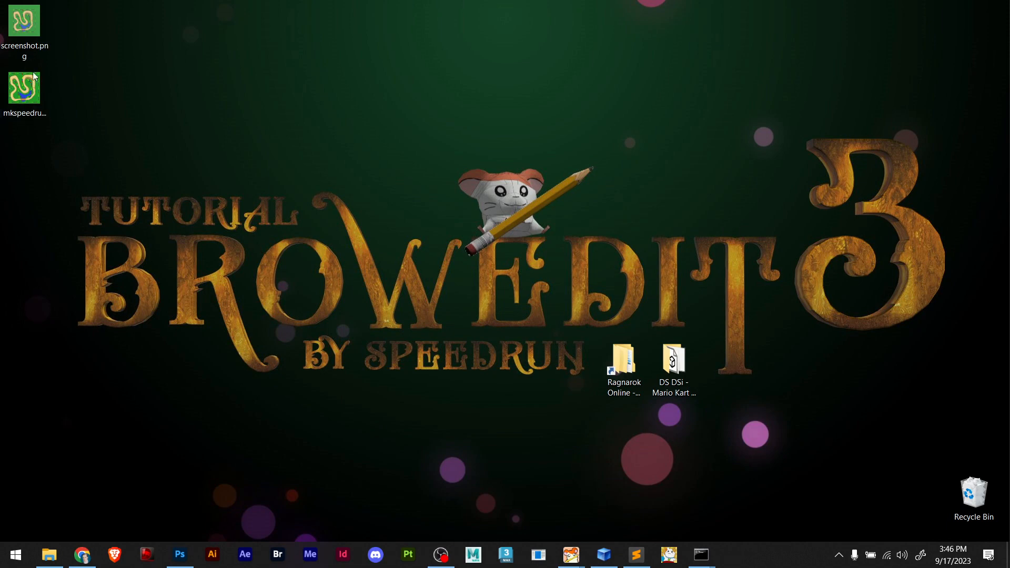
left_click(24, 92)
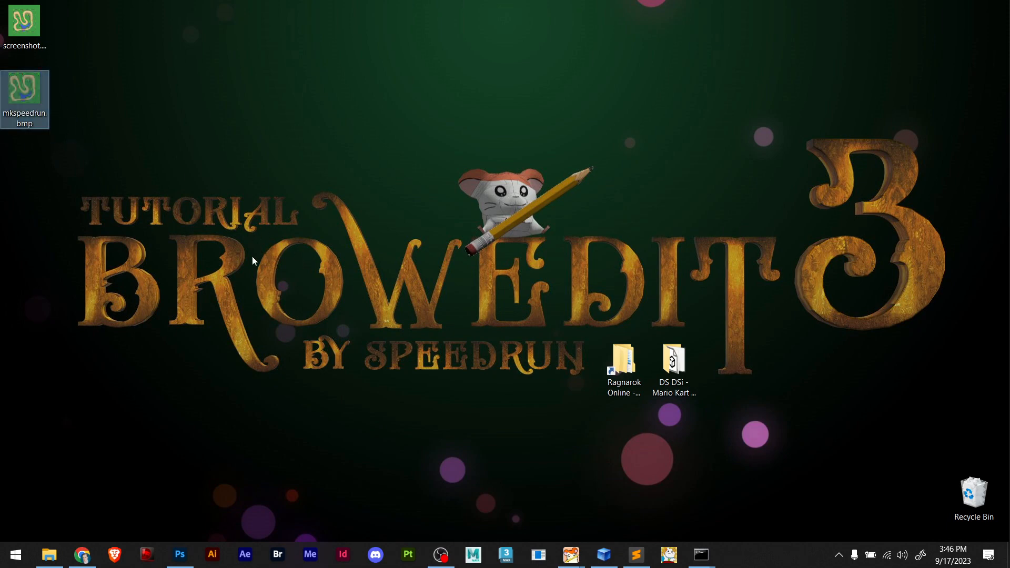
Switch to File Explorer and open the data\texture\À¯ÀúÀÎÅÍÆäÀÌ½º\map folder inside 01_Client
left_click(64, 555)
scroll(516, 305, "up", 5)
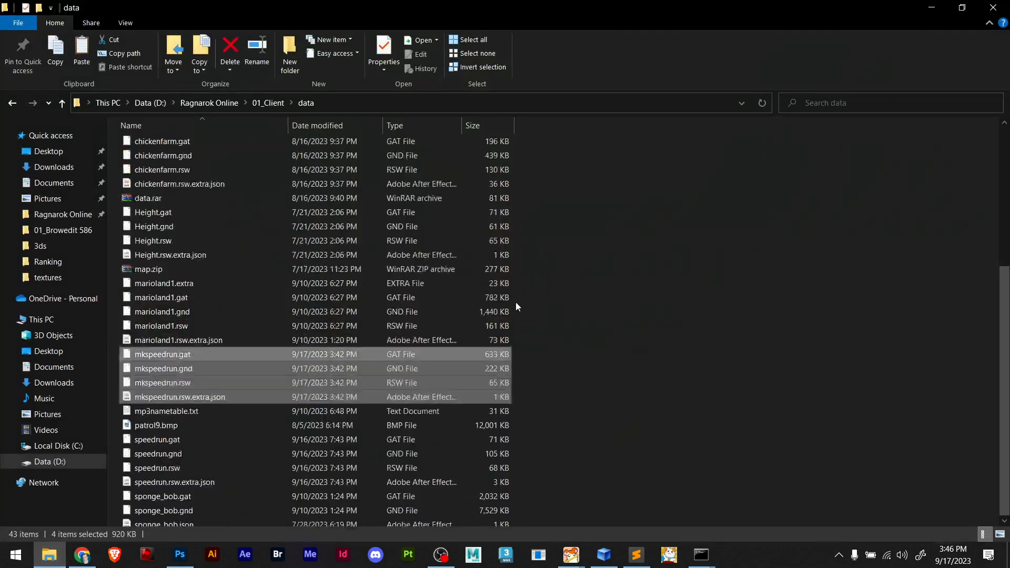
left_click(608, 244)
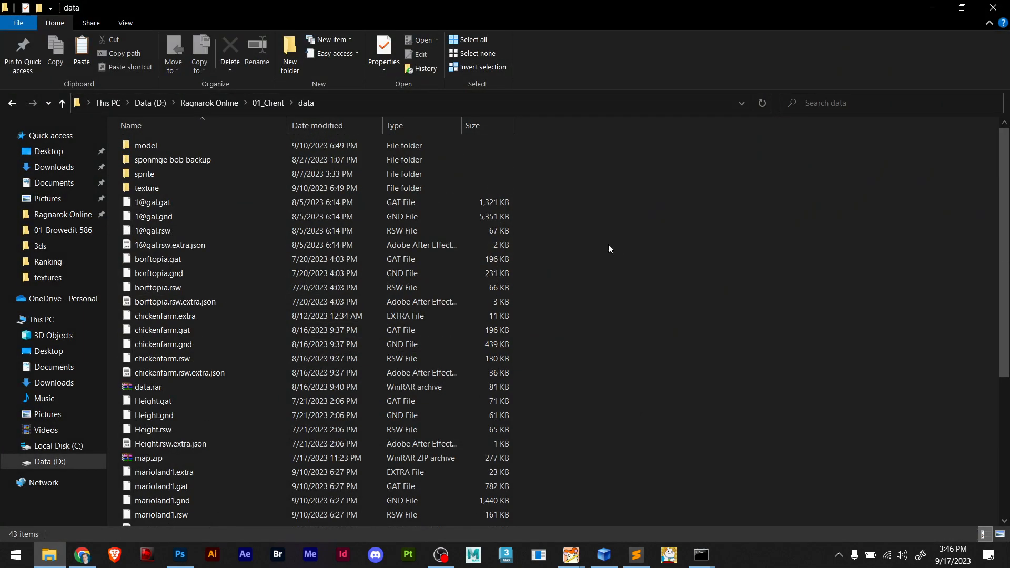
double_click(205, 185)
scroll(526, 223, "down", 3)
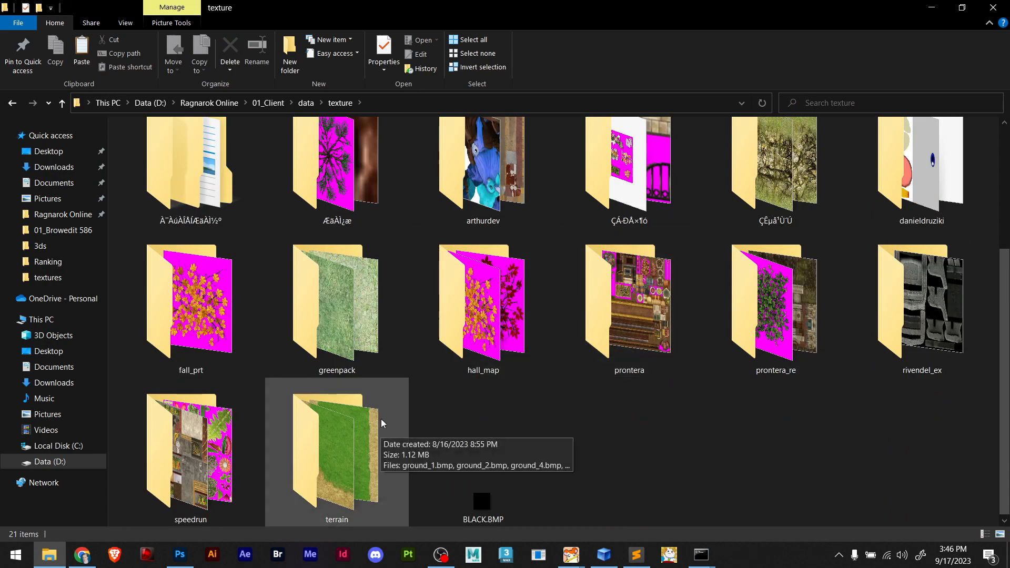
scroll(383, 430, "up", 3)
scroll(684, 321, "down", 3)
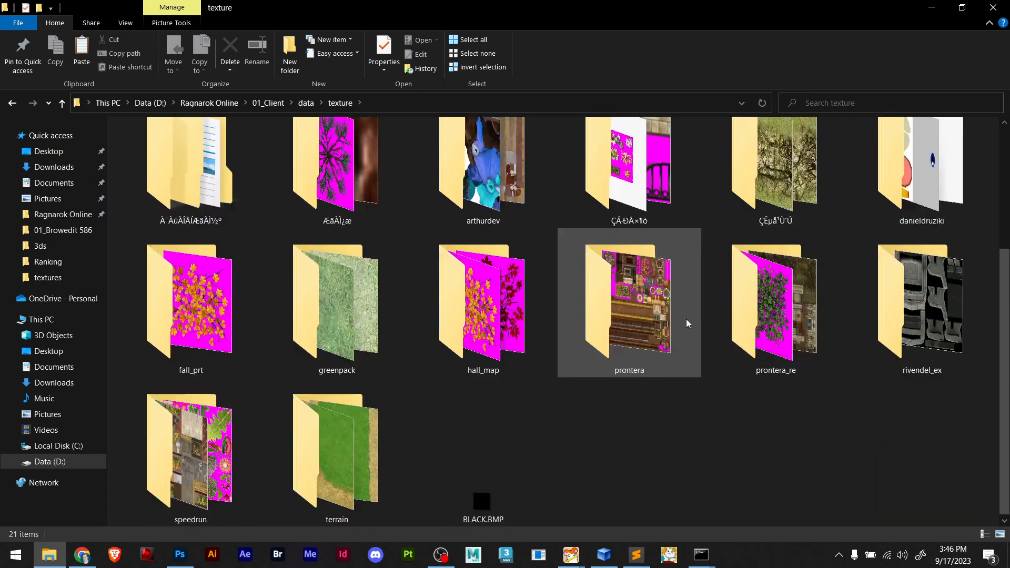
scroll(410, 366, "up", 3)
double_click(195, 340)
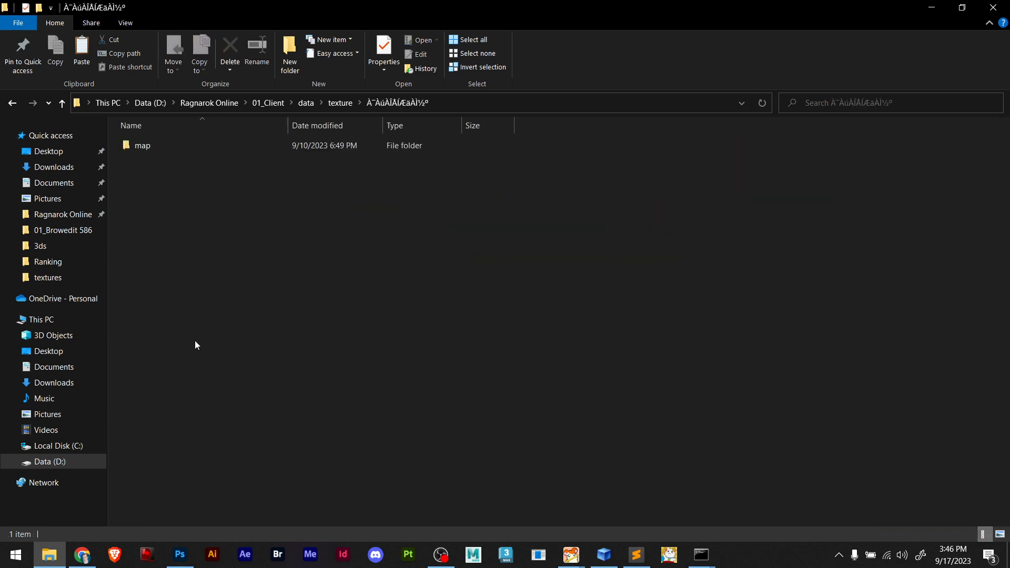
double_click(154, 146)
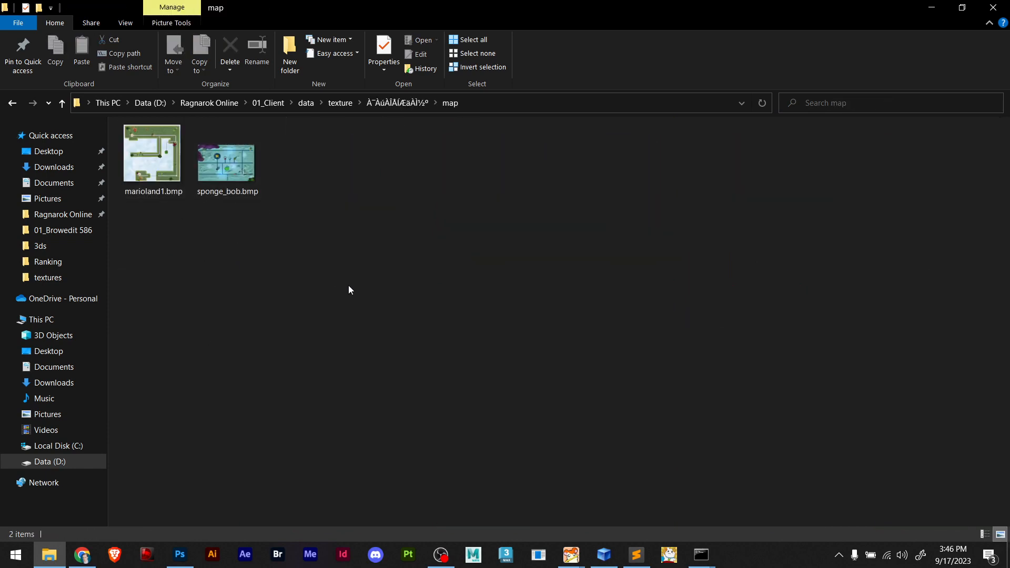
Paste mkspeedrun.bmp into the map folder, refresh the folder view and minimize File Explorer
key("ctrl+v")
left_click(335, 297)
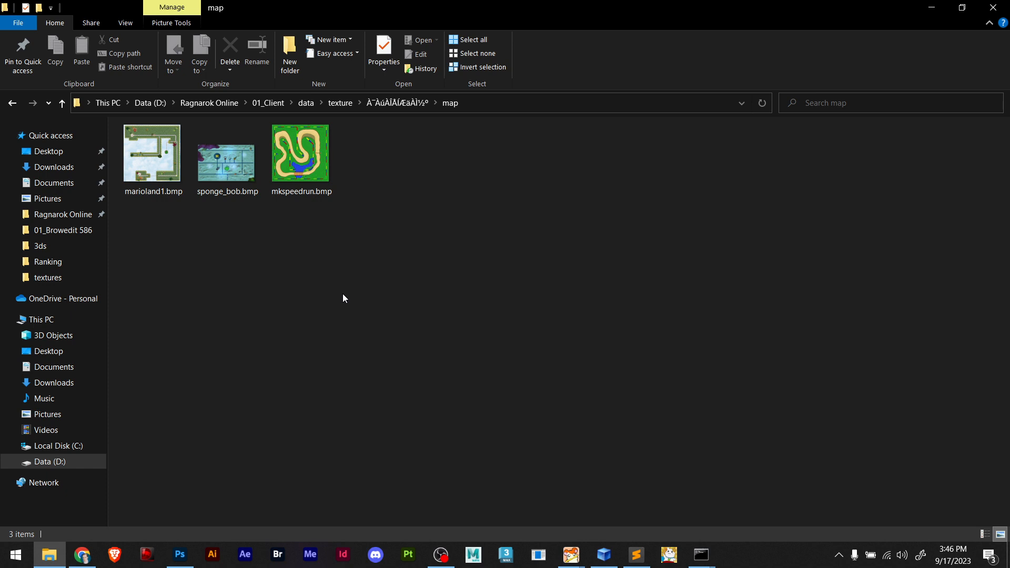
right_click(283, 254)
mouse_move(320, 264)
left_click(346, 232)
left_click(932, 8)
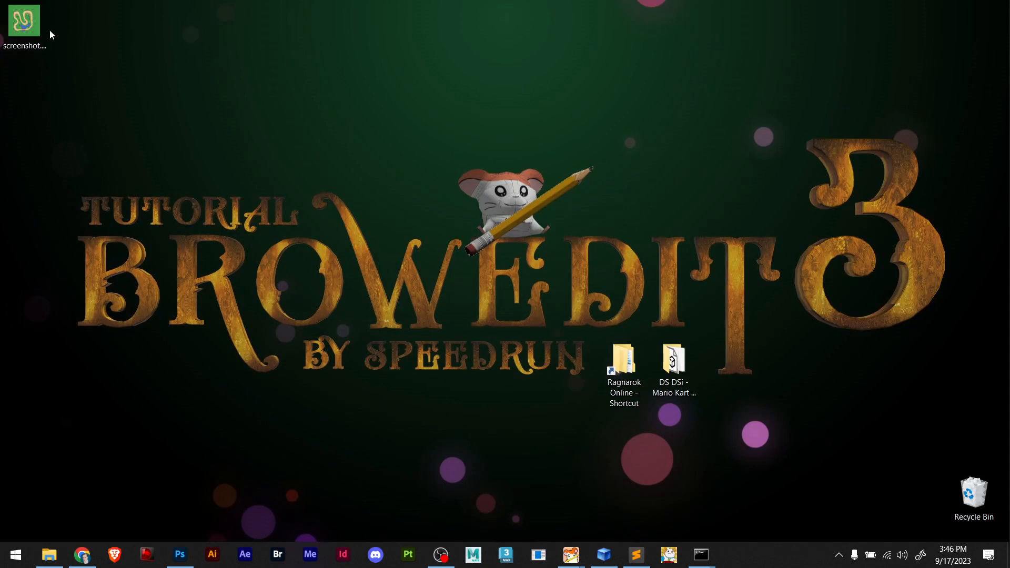
Move screenshot.png from the Desktop to the Recycle Bin and empty the bin, confirming the permanent deletion
left_click(30, 21)
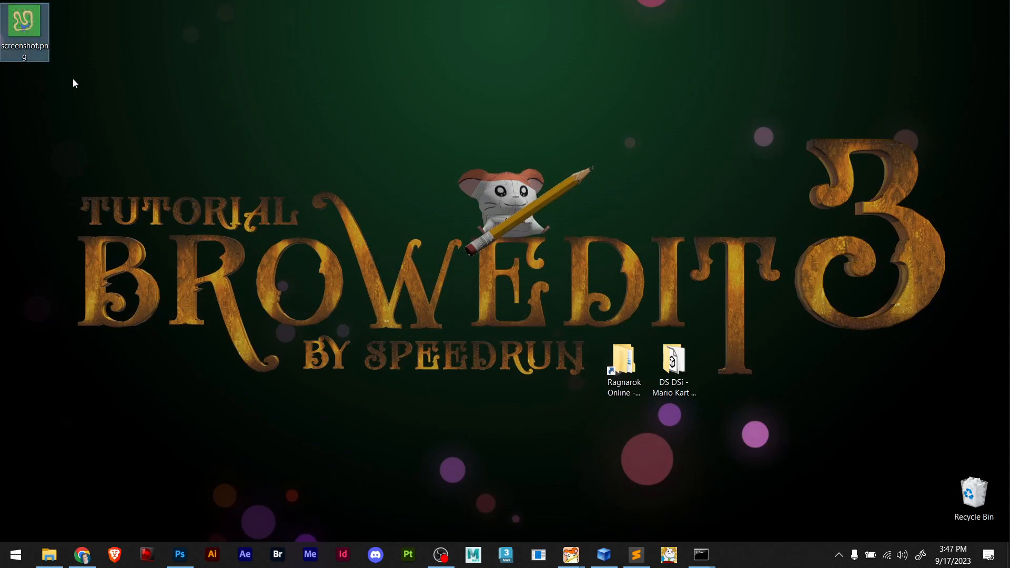
left_click_drag(26, 23, 973, 497)
right_click(974, 489)
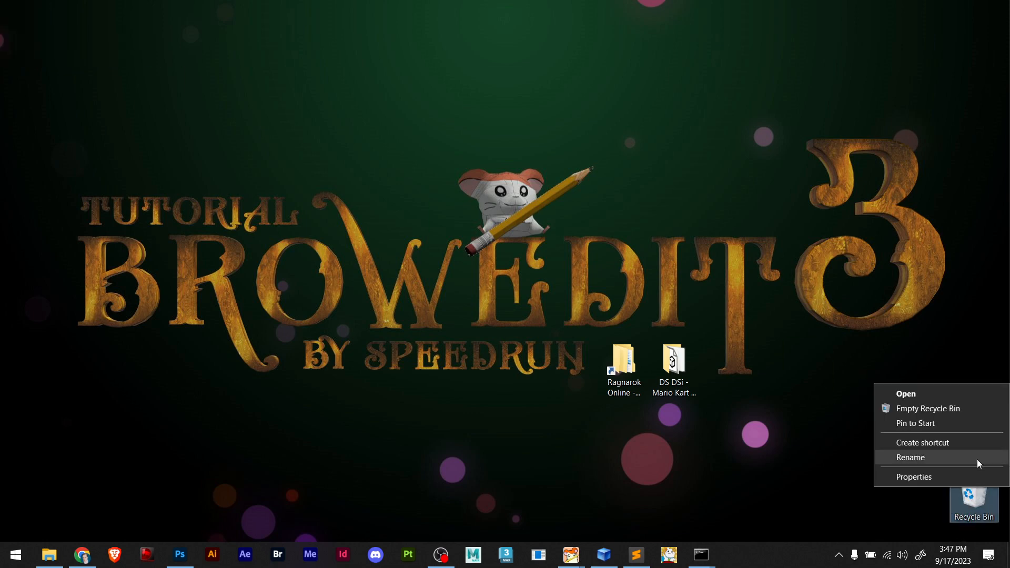
left_click(945, 408)
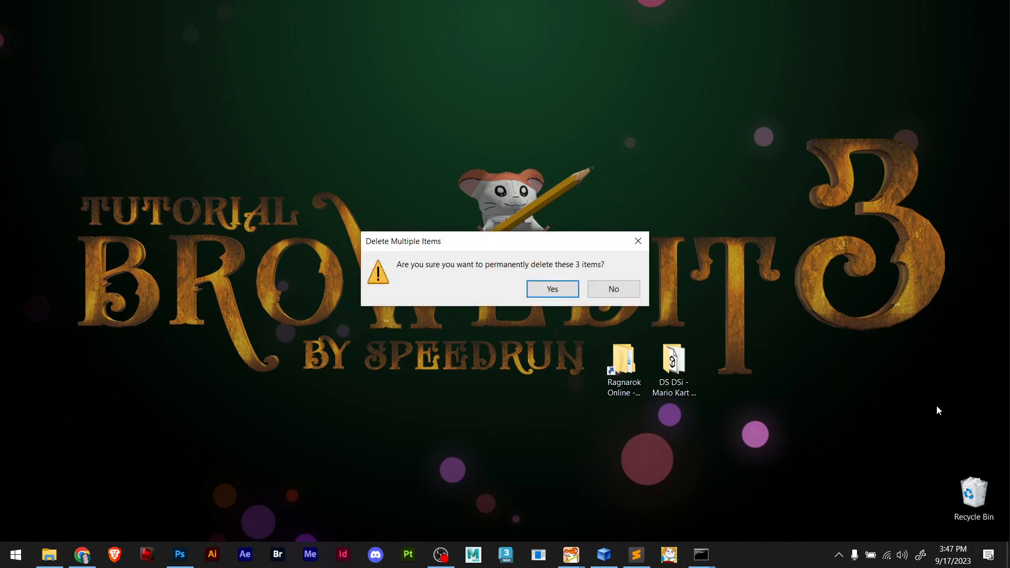
left_click(571, 291)
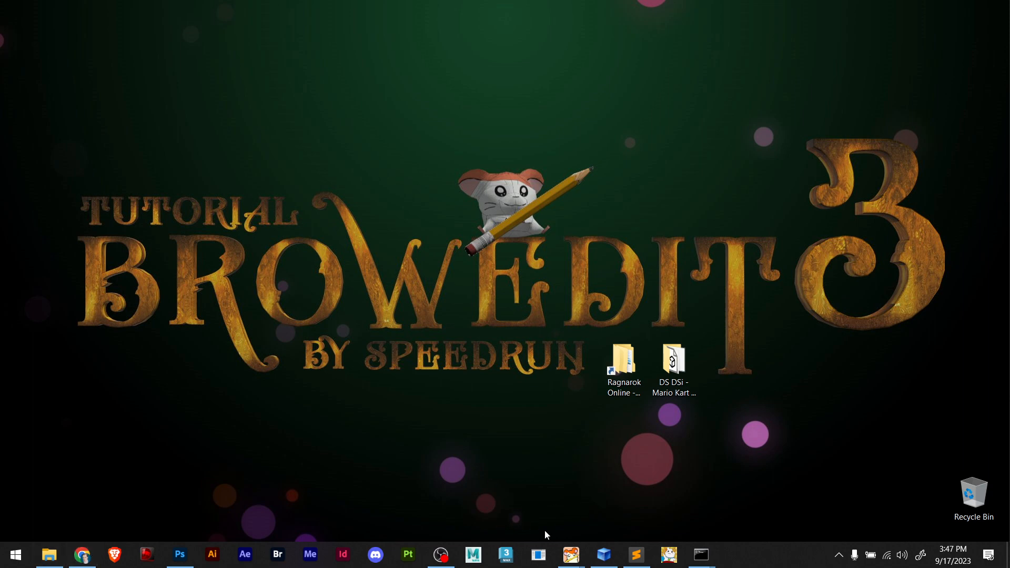
Switch to BrowEdit and open the recent map data\sponge_bob.rsw alongside mkspeedrun
mouse_move(576, 552)
left_click(637, 497)
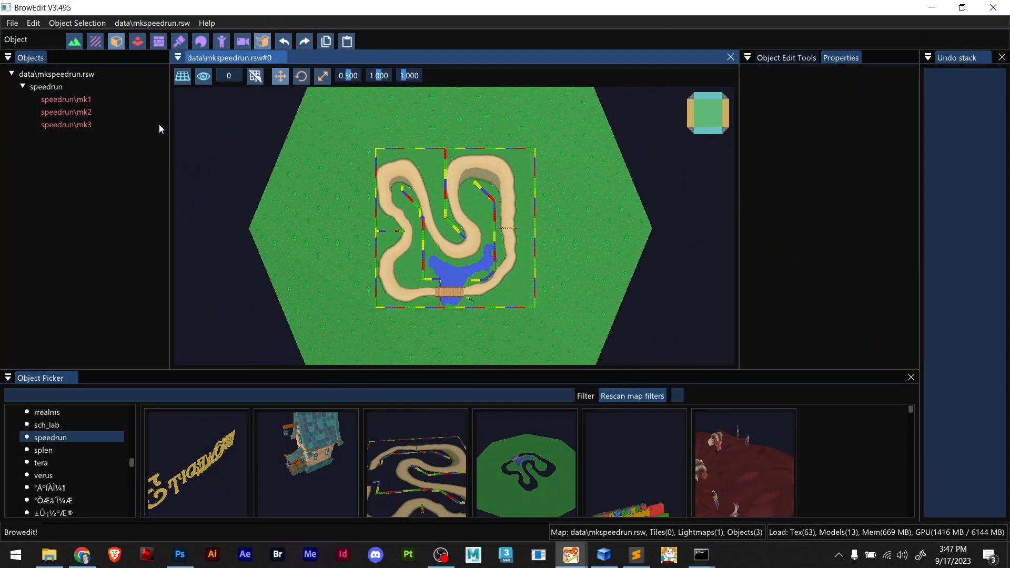
left_click(10, 25)
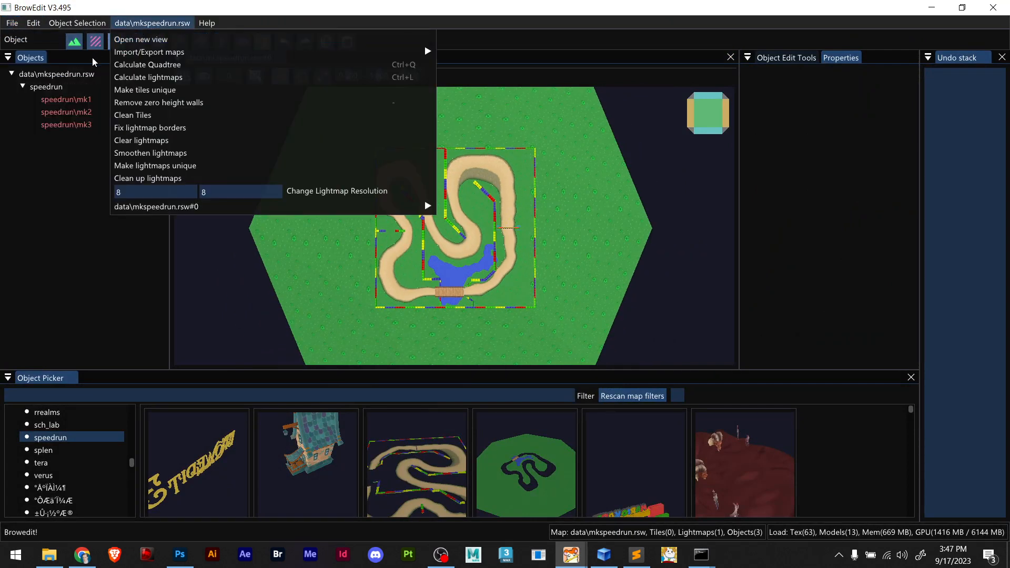
mouse_move(110, 105)
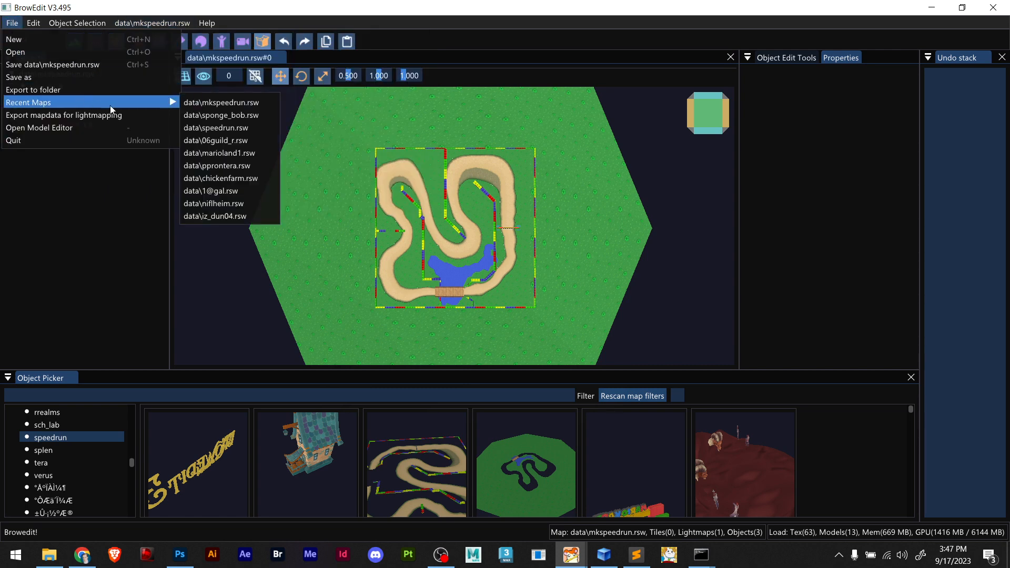
left_click(238, 116)
Find the speedrun\speedyt and speedrun\speedsign models in the sponge_bob object list and select both for copying
scroll(74, 290, "down", 10)
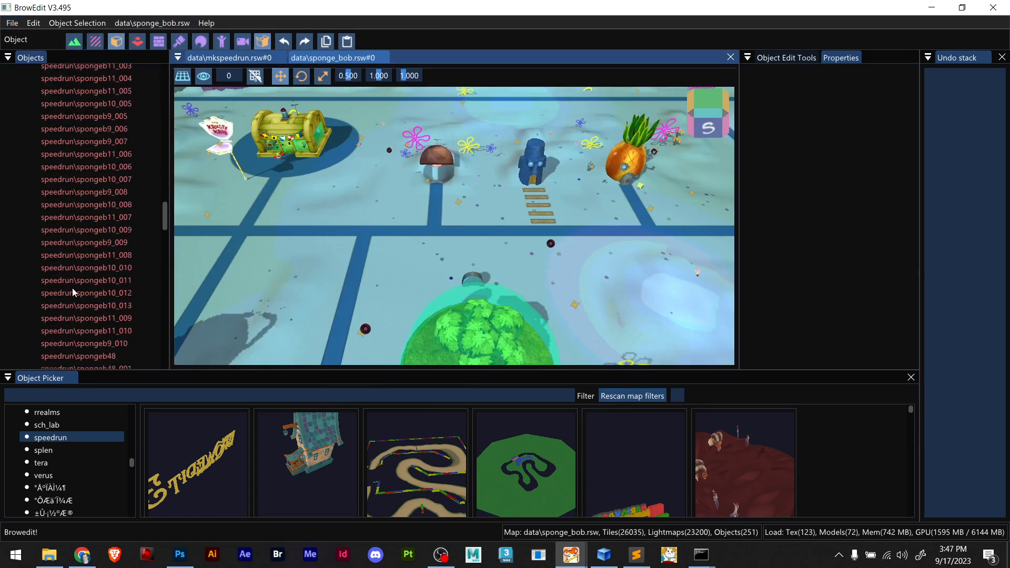
scroll(99, 300, "down", 12)
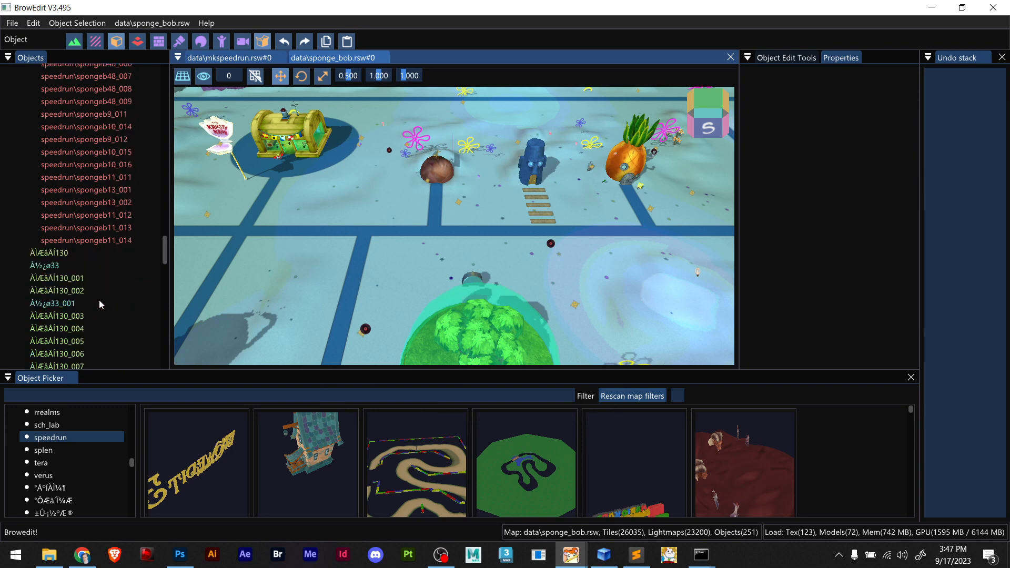
scroll(98, 297, "up", 10)
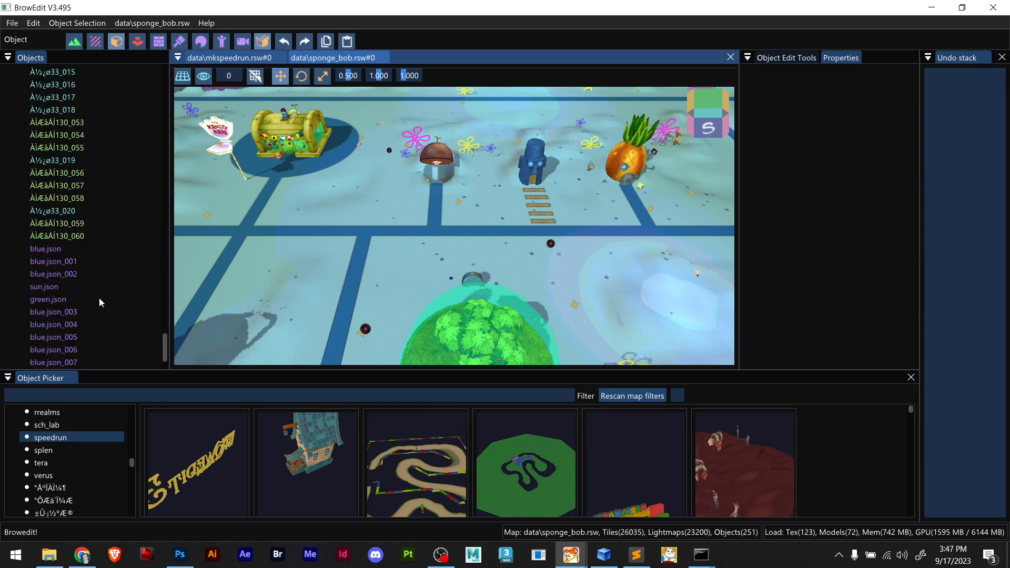
left_click(96, 294)
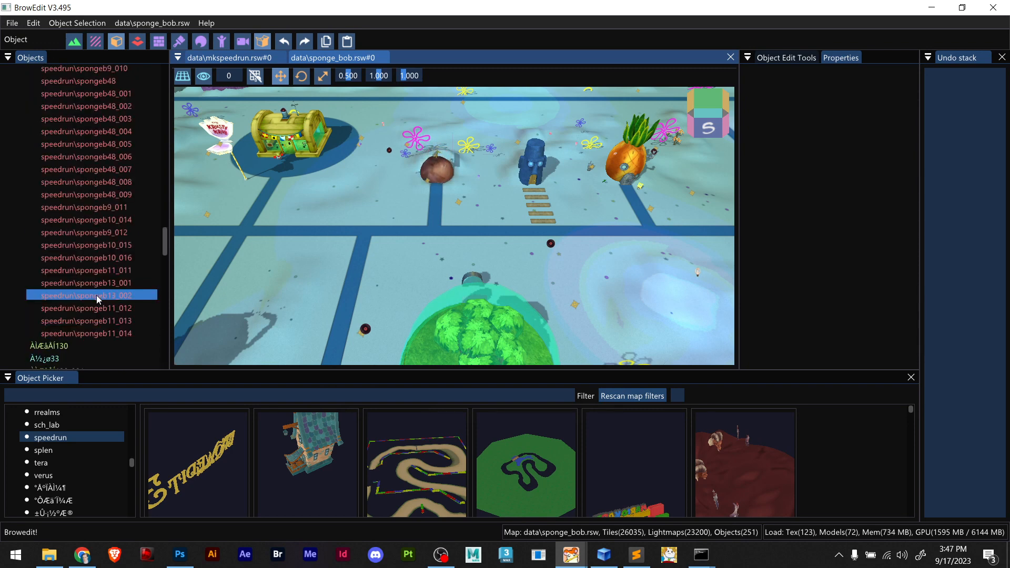
left_click(113, 333)
scroll(115, 332, "up", 5)
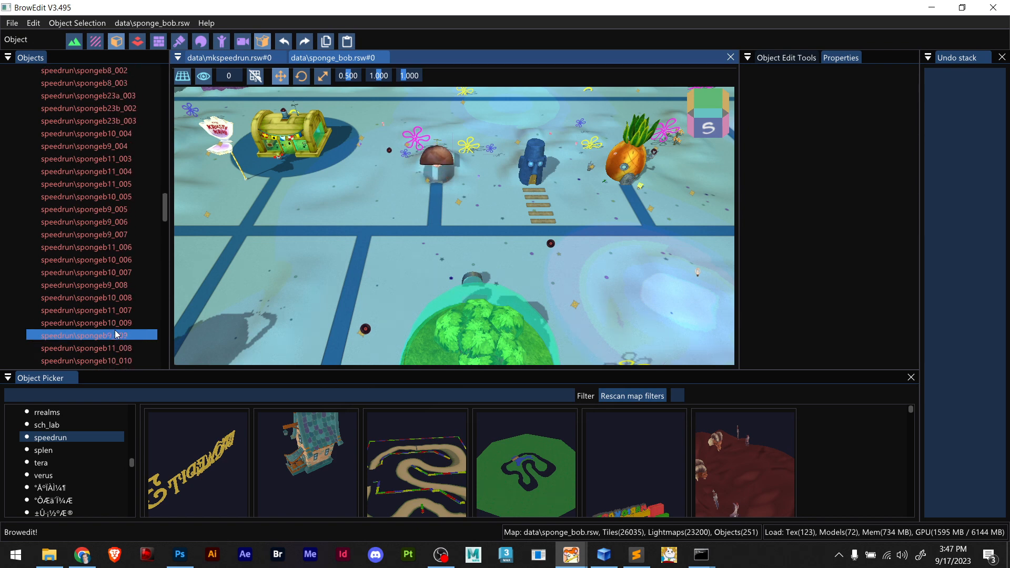
scroll(114, 329, "down", 5)
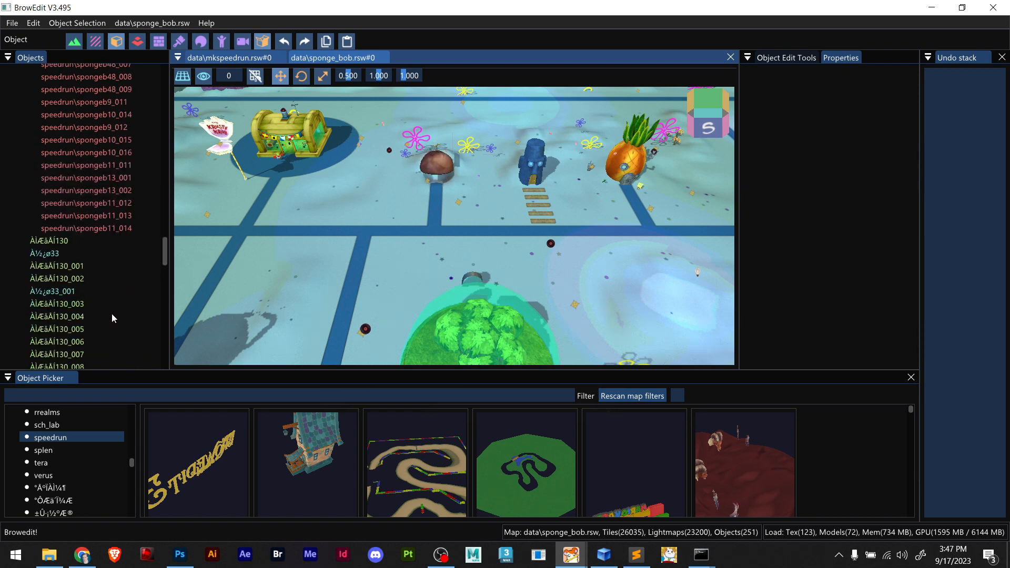
scroll(111, 314, "up", 8)
left_click(114, 317)
scroll(113, 317, "up", 5)
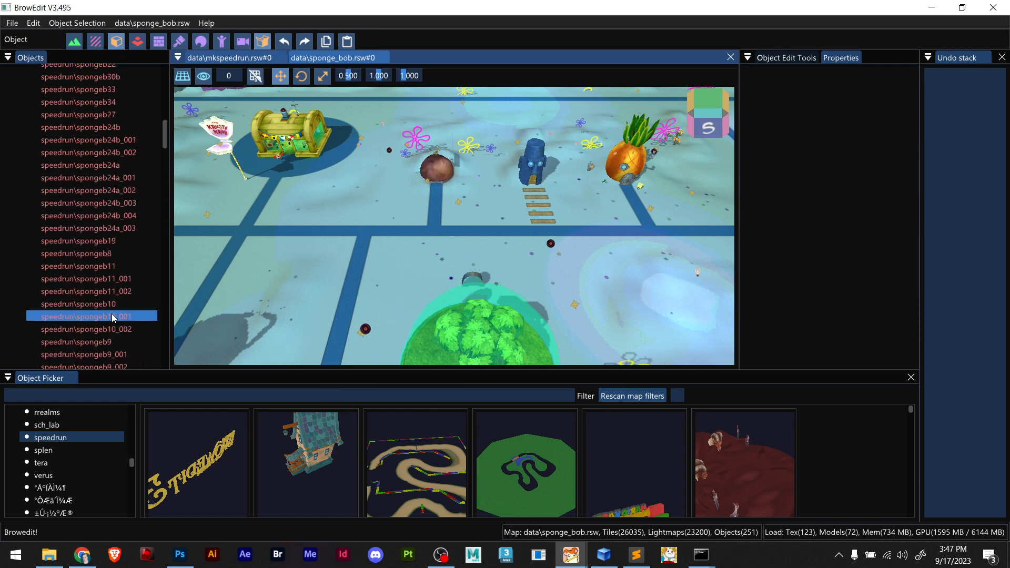
scroll(114, 317, "up", 5)
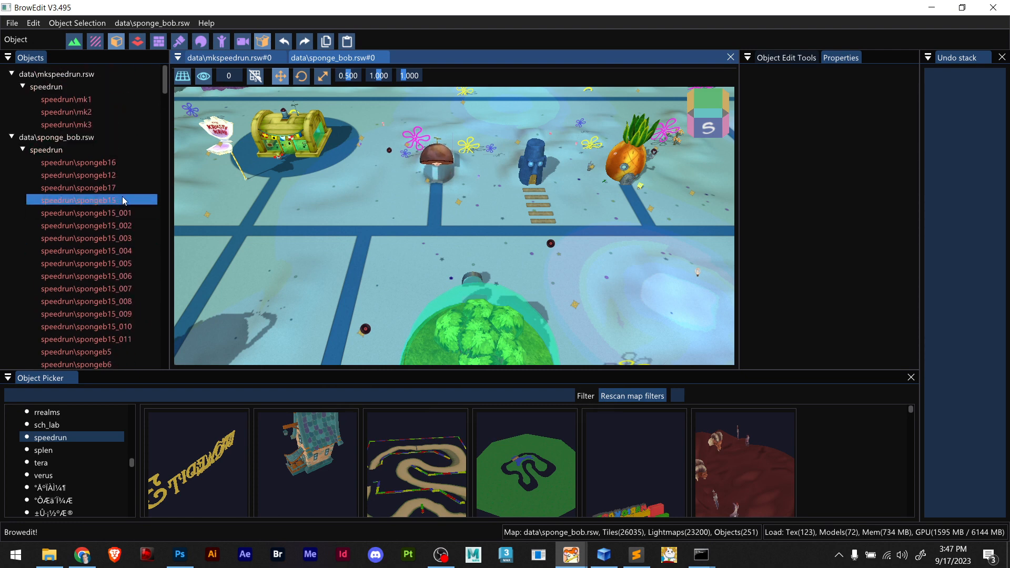
scroll(118, 226, "down", 10)
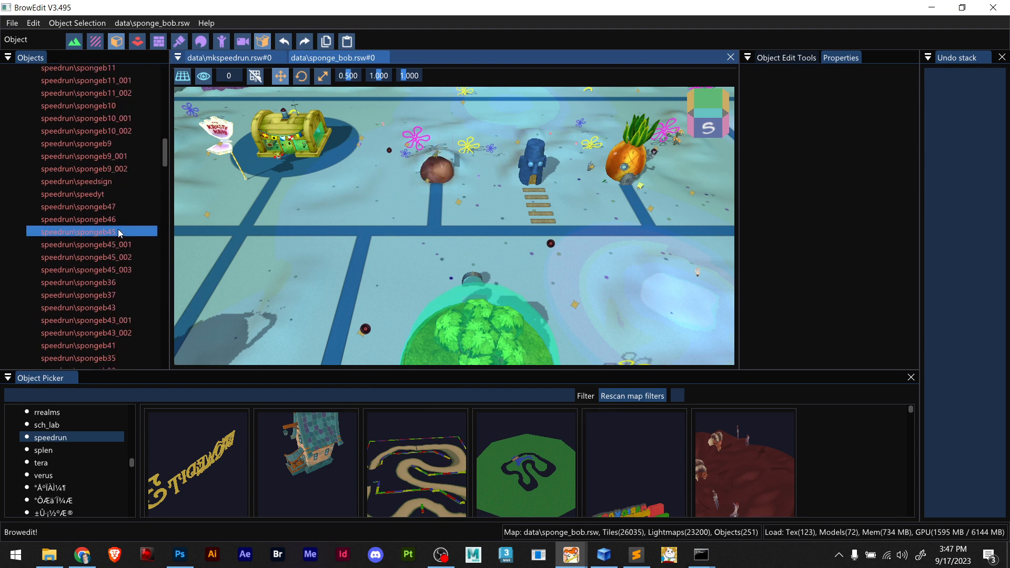
scroll(111, 205, "down", 2)
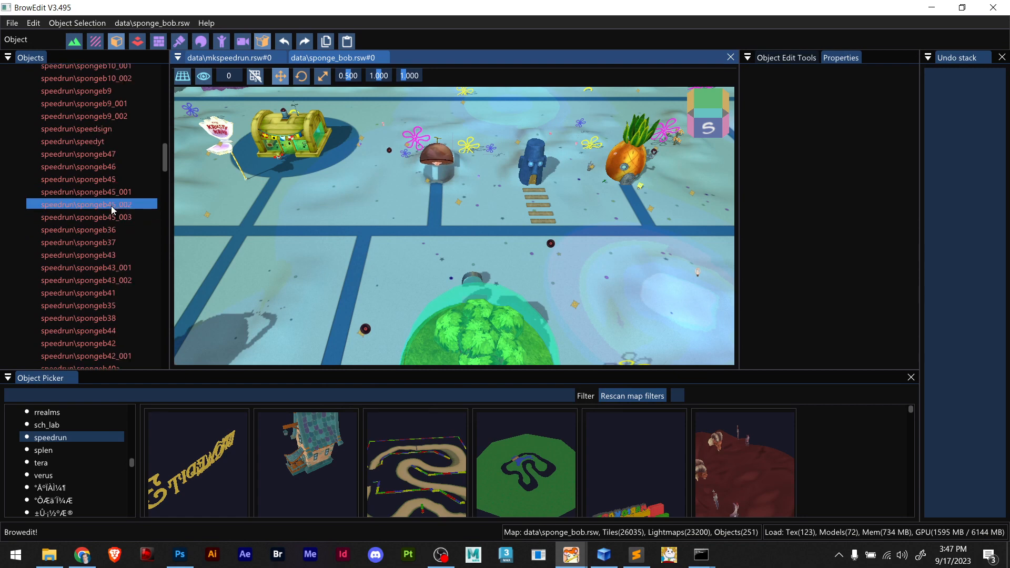
left_click(84, 141)
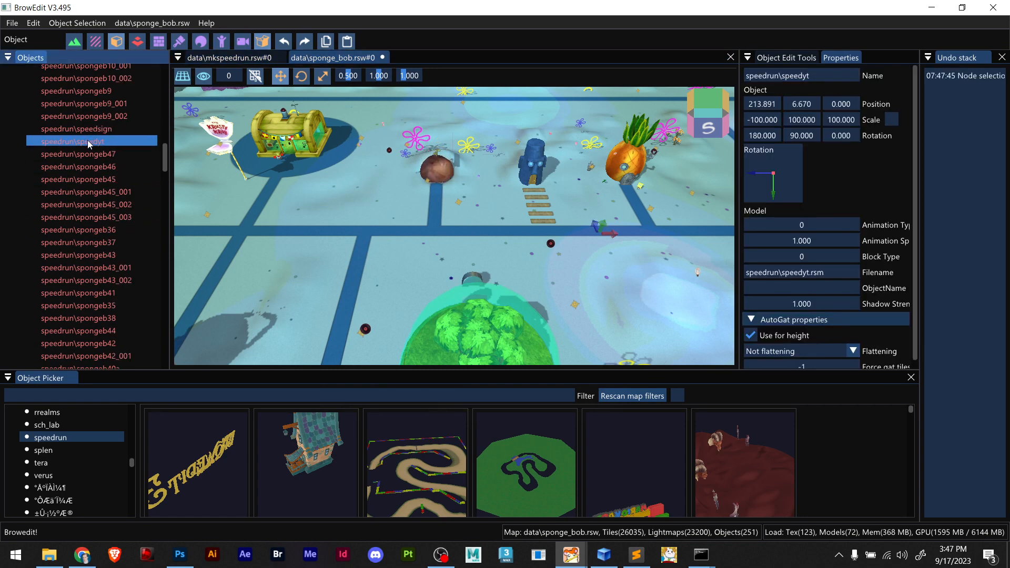
left_click(89, 131, "ctrl")
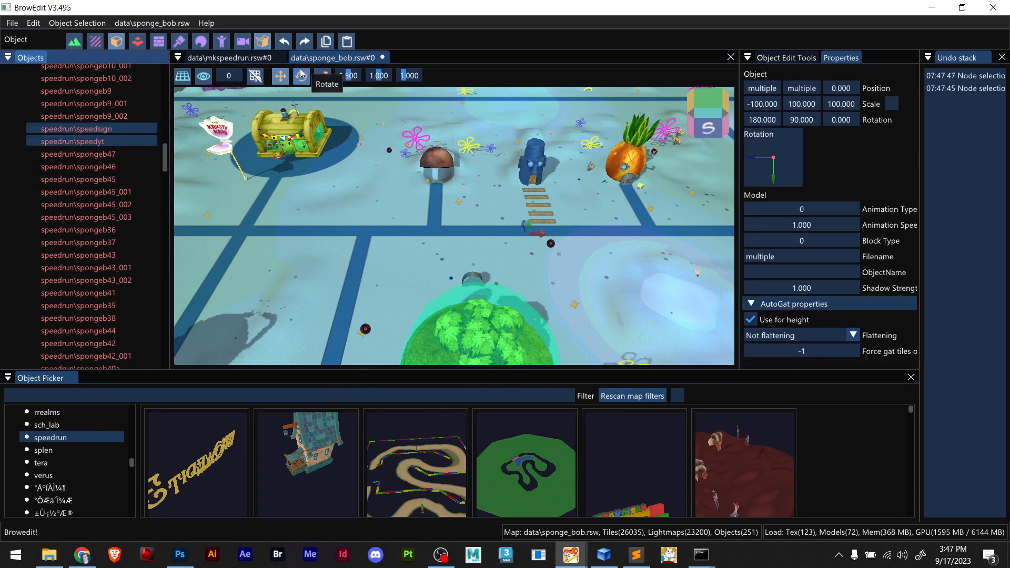
Paste the copied speedyt and speedsign models into the mkspeedrun map near the track's inner bend above the lake
left_click(227, 60)
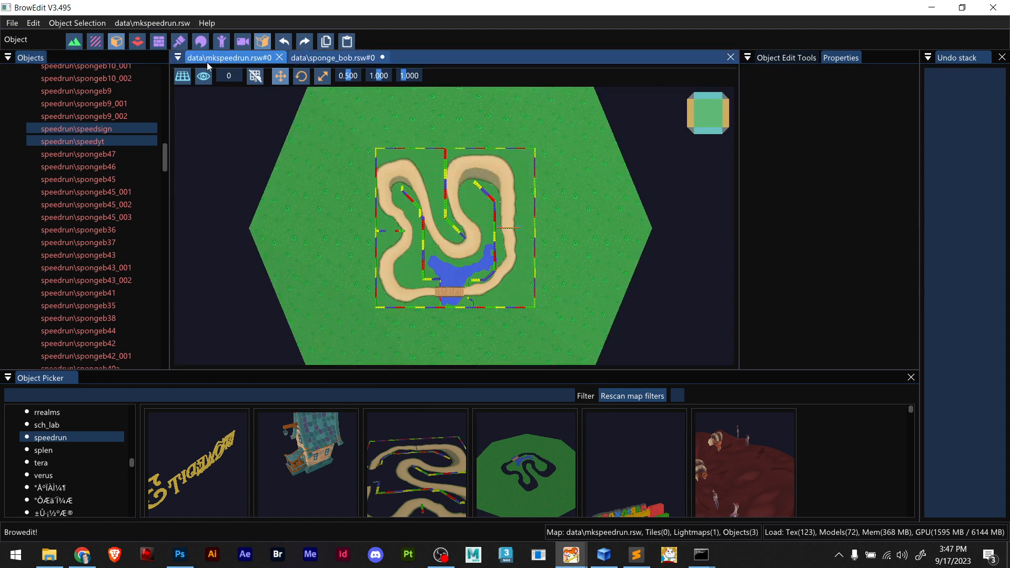
scroll(464, 250, "up", 3)
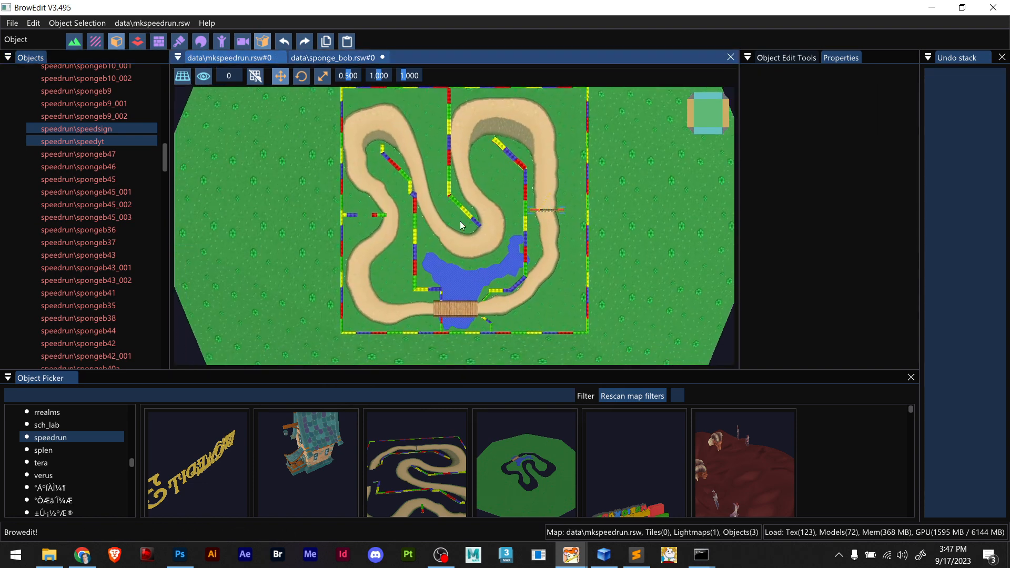
key("ctrl+v")
middle_click_drag(456, 230, 551, 117)
scroll(499, 193, "up", 9)
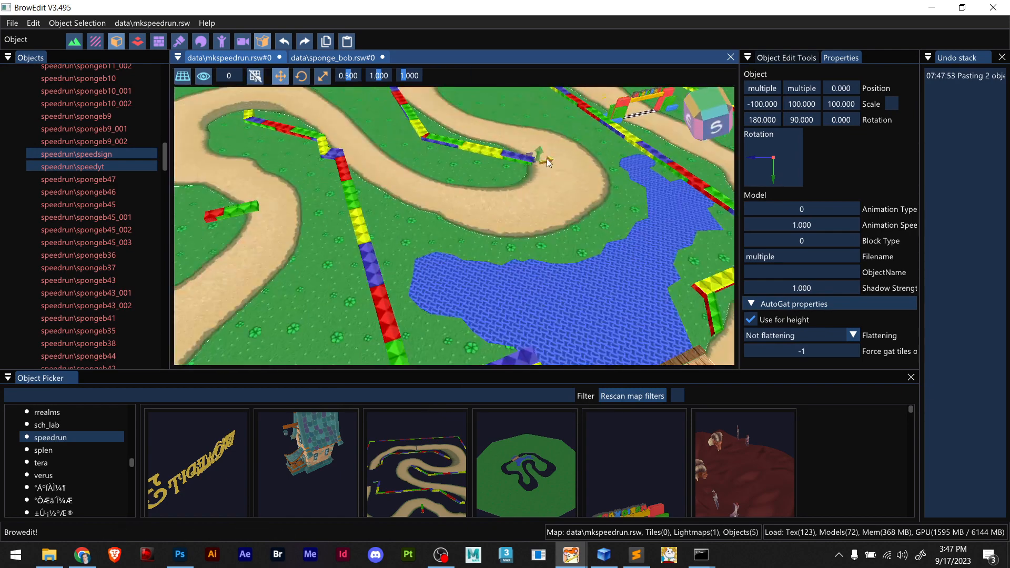
Adjust the position of the two pasted models at the track bend beside the end of the inner block barrier
mouse_move(538, 150)
left_mouse_down()
mouse_move(550, 104)
mouse_move(549, 143)
left_mouse_up()
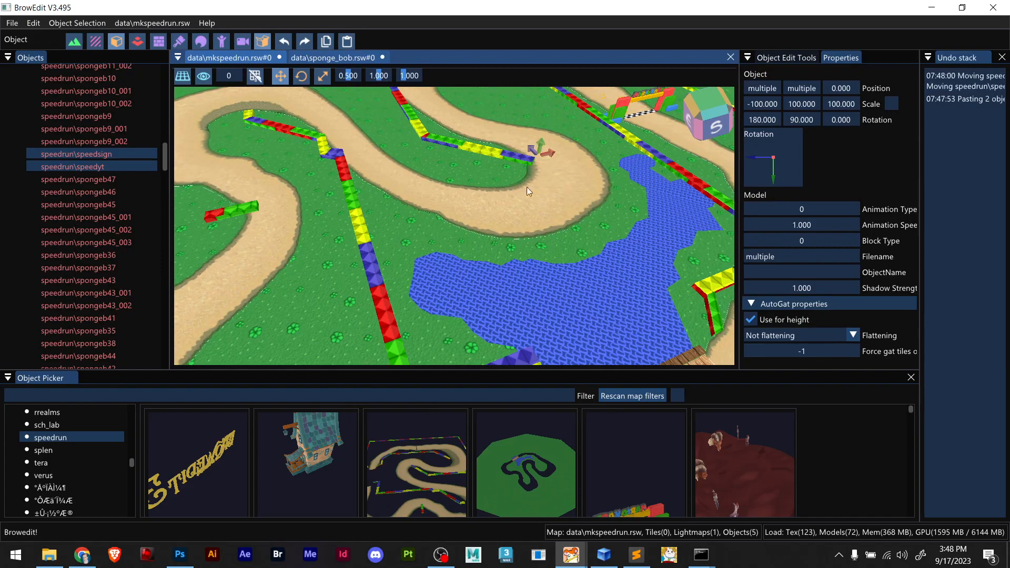
middle_click_drag(526, 187, 538, 205, "shift")
left_click_drag(536, 207, 536, 202)
middle_click_drag(537, 202, 484, 234, "shift")
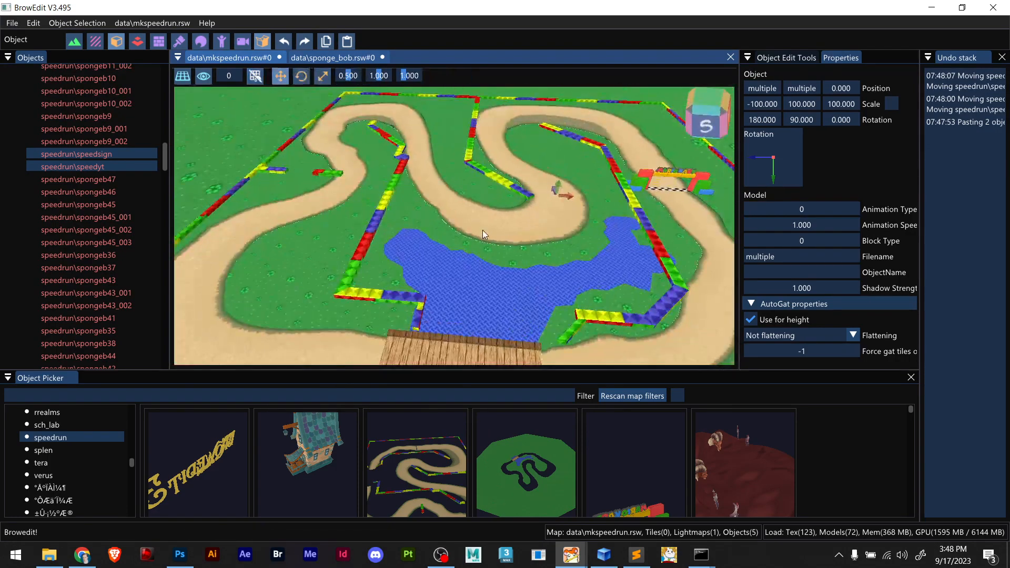
Close the sponge_bob map and save data\mkspeedrun.rsw with the added models
left_click(383, 57)
left_click(8, 22)
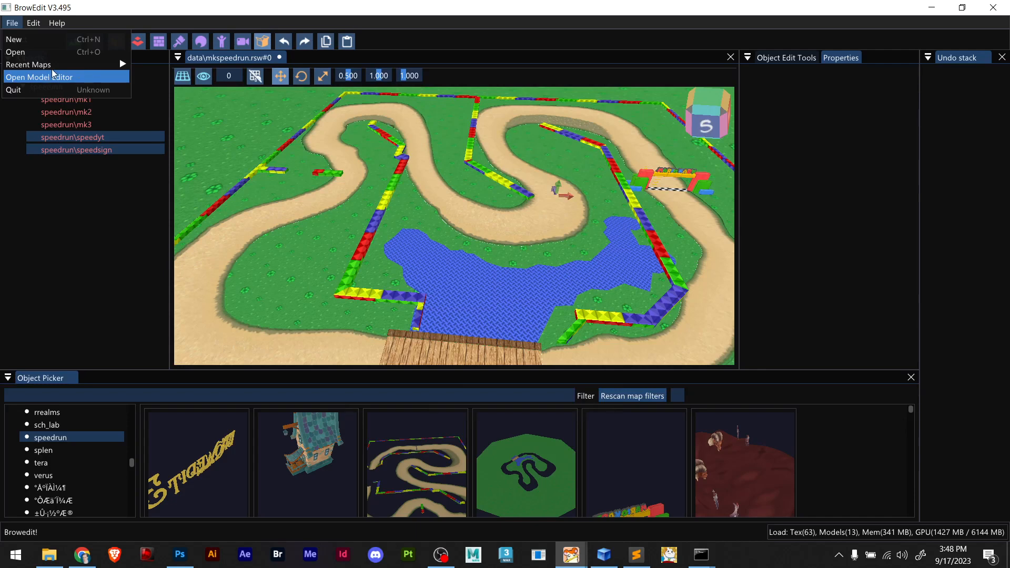
mouse_move(33, 23)
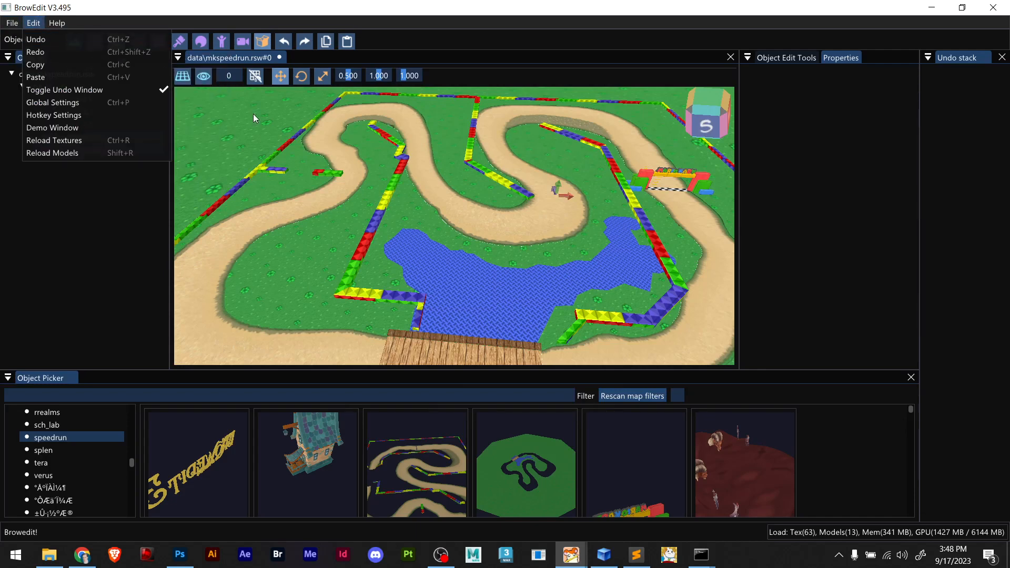
left_click(418, 46)
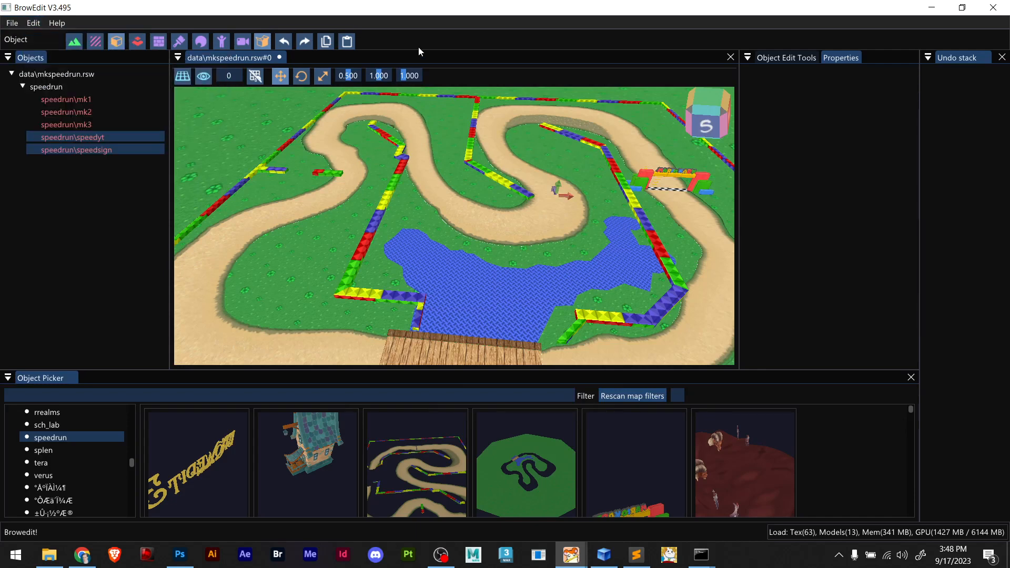
left_click(227, 61)
left_click(14, 21)
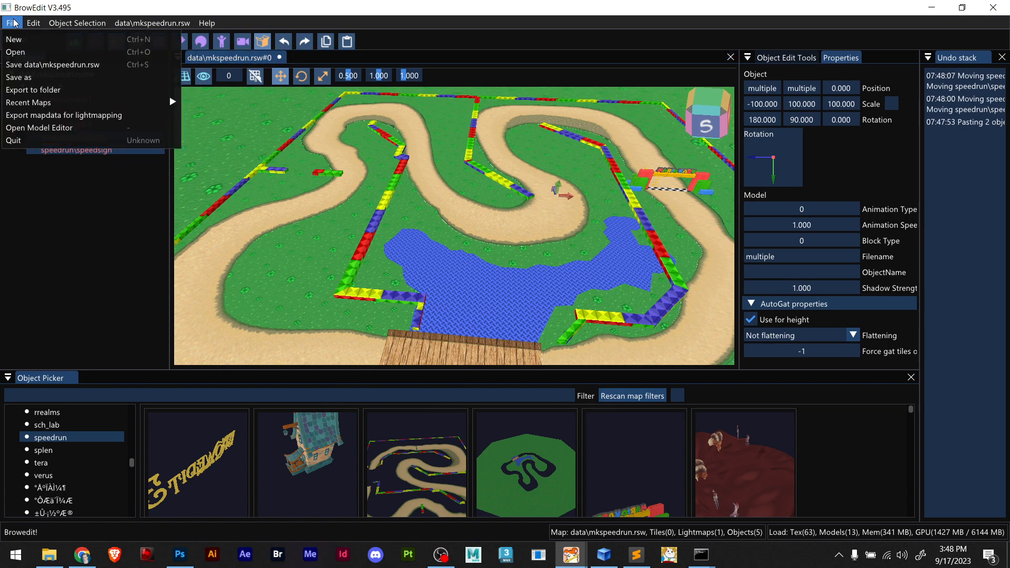
left_click(51, 64)
scroll(484, 257, "down", 3)
scroll(485, 257, "up", 2)
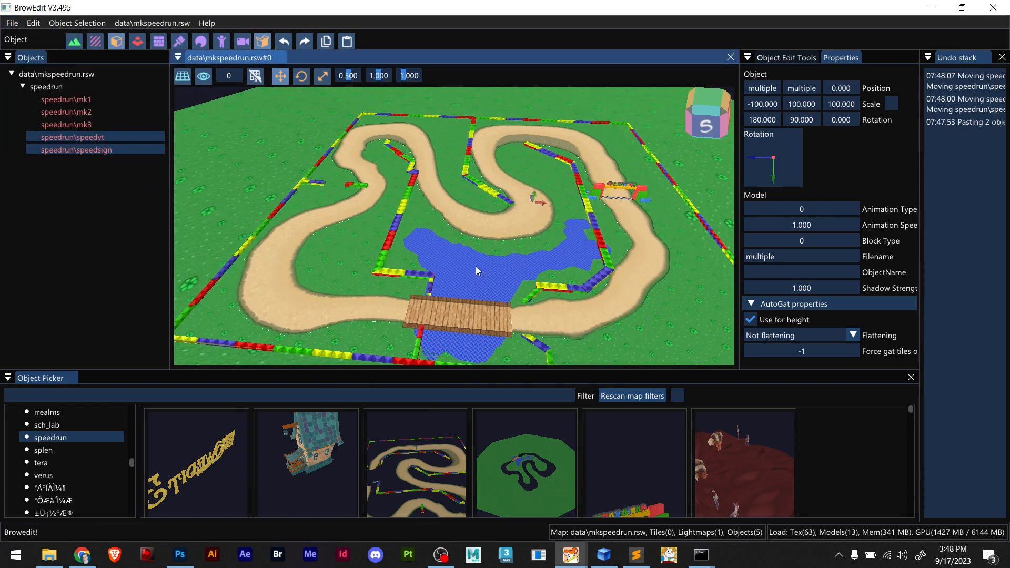
Minimize BrowEdit, switch to File Explorer and go up from the texture map folder to the 01_Client folder
left_click(944, 7)
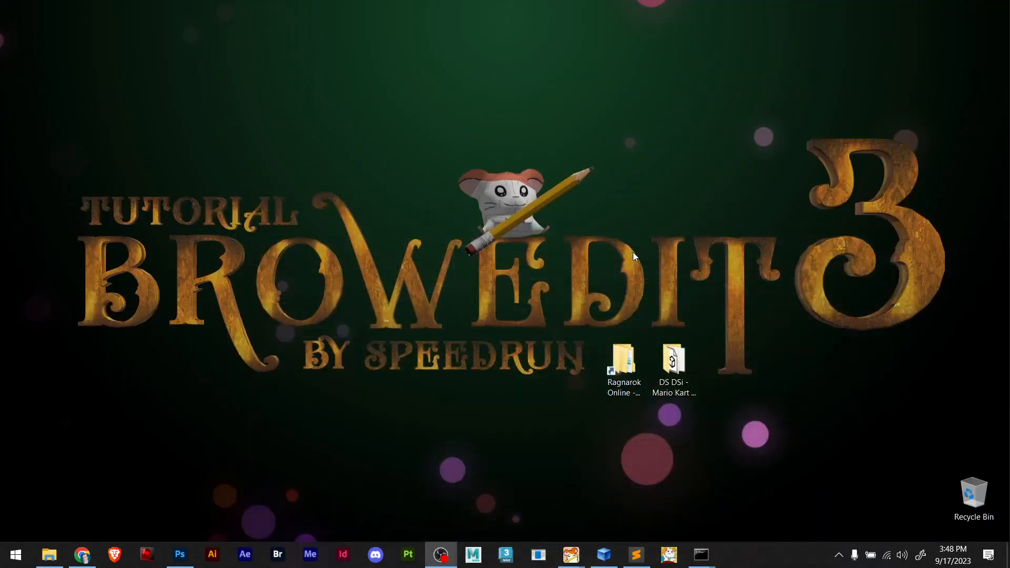
left_click(59, 557)
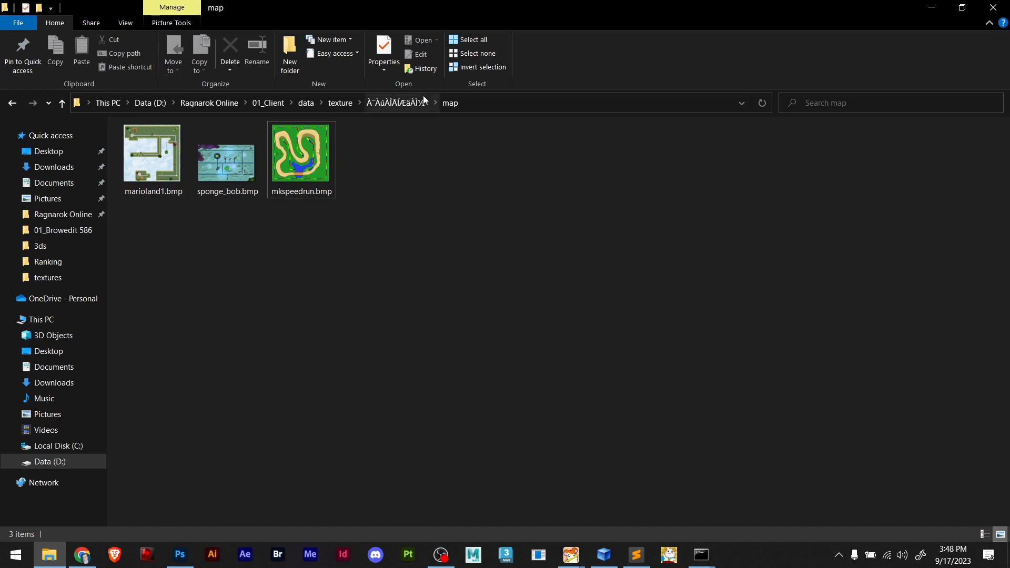
left_click(387, 102)
left_click(340, 103)
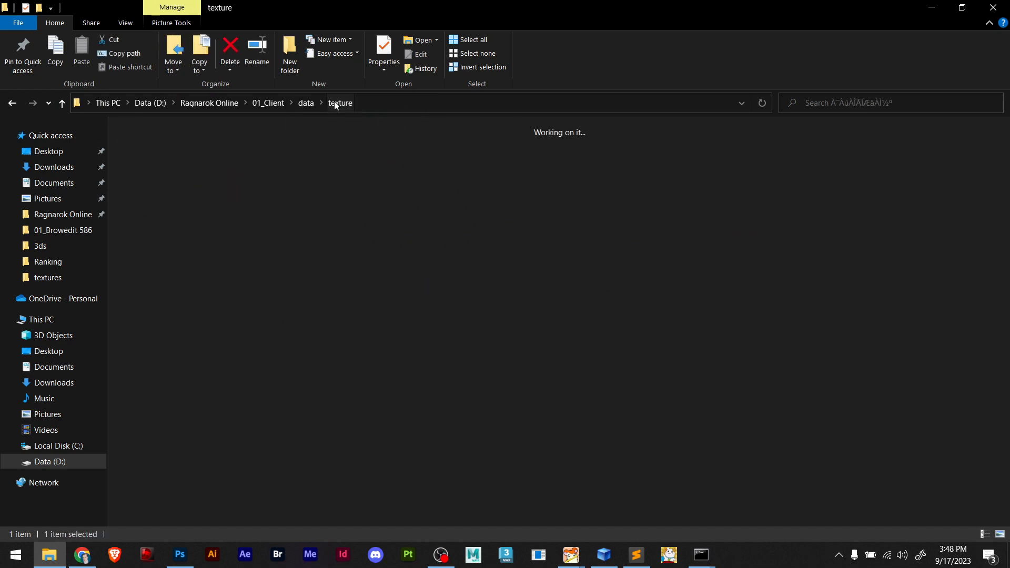
scroll(368, 258, "down", 1)
left_click(266, 103)
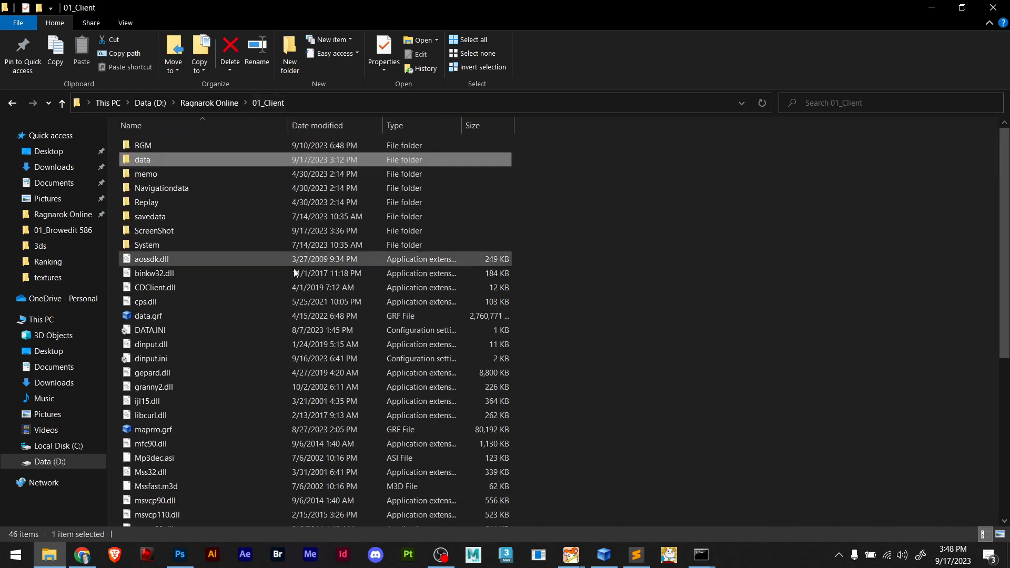
Launch respectRO.exe from the 01_Client folder, connect to the RespectRO service and enter the game with the character
scroll(293, 268, "down", 6)
left_click(175, 420)
double_click(171, 420)
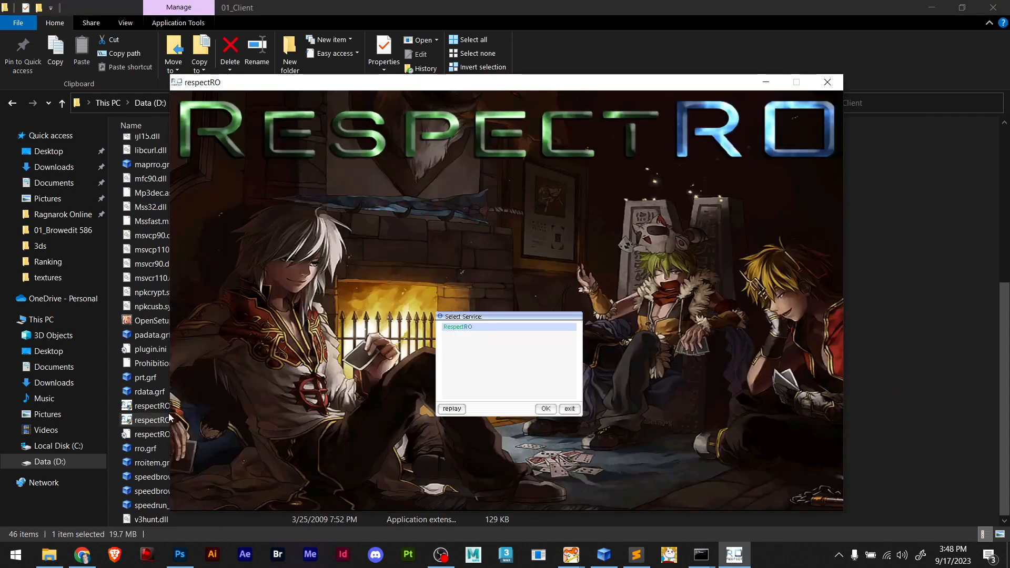
key("Return")
key("Return")
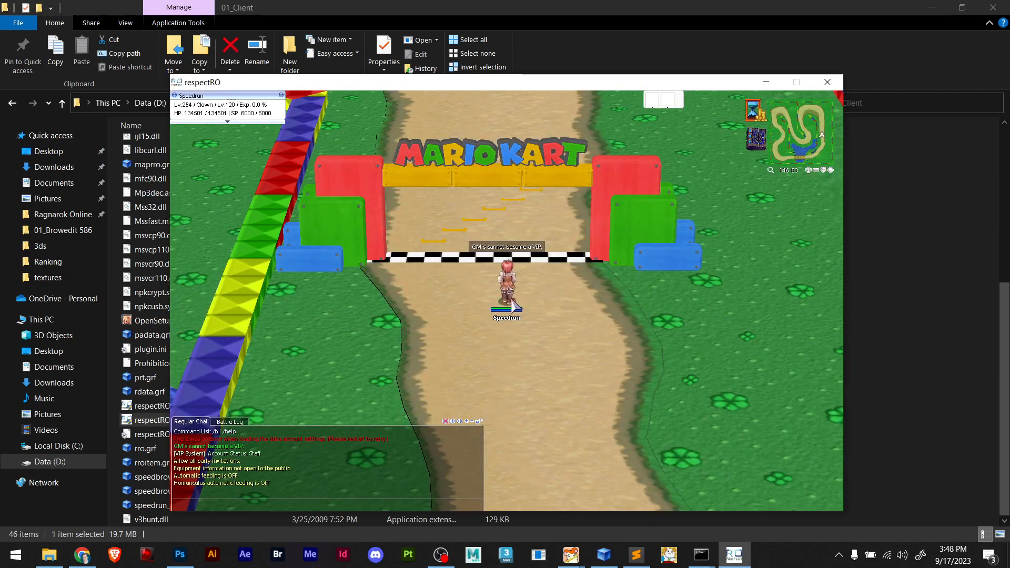
Walk the character back and forth under the Mario Kart gate and examine the gate from the front and back
left_click(488, 271)
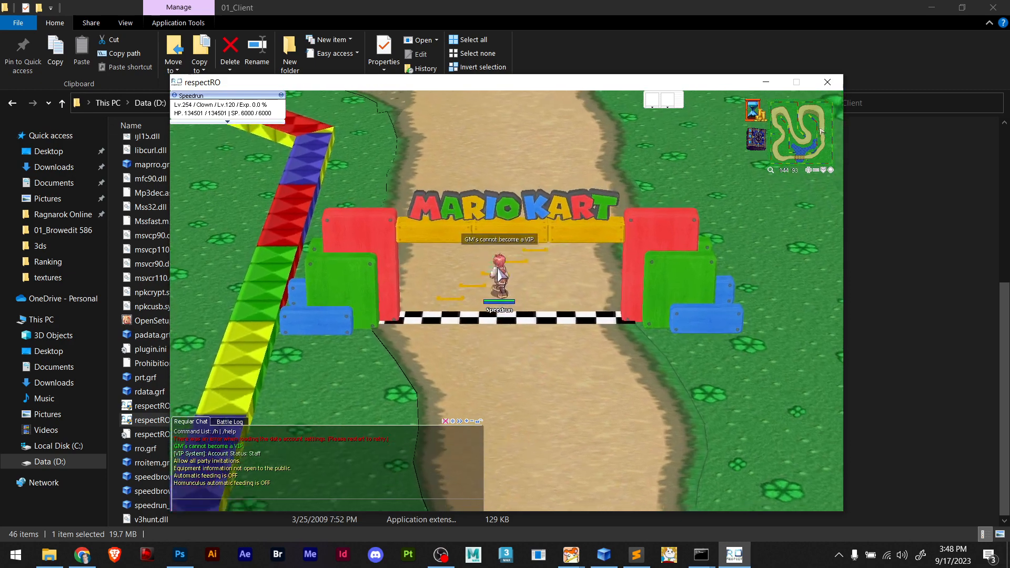
left_click(499, 335)
left_click(484, 304)
left_click(499, 322)
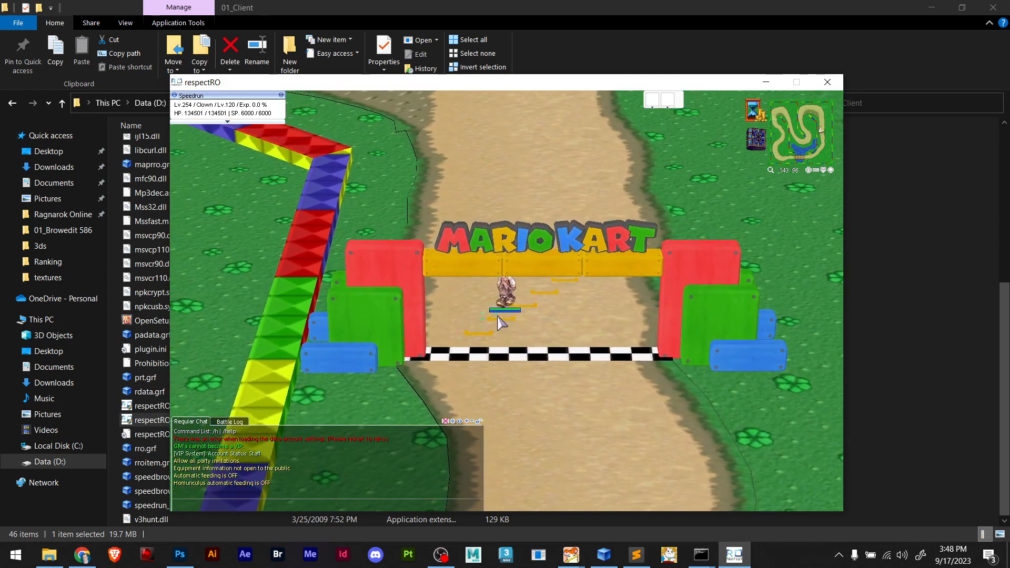
left_click(508, 263)
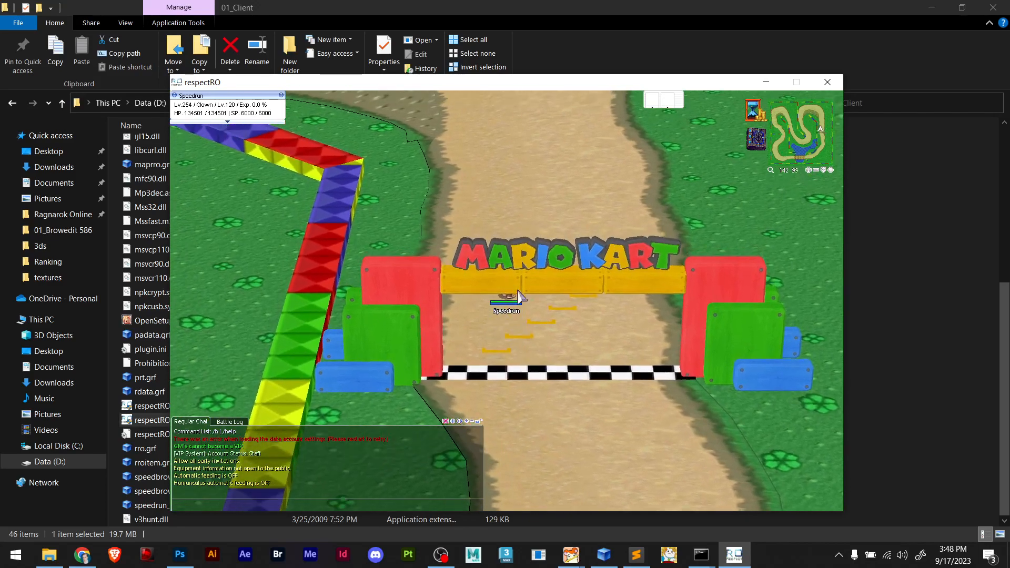
left_click(518, 345)
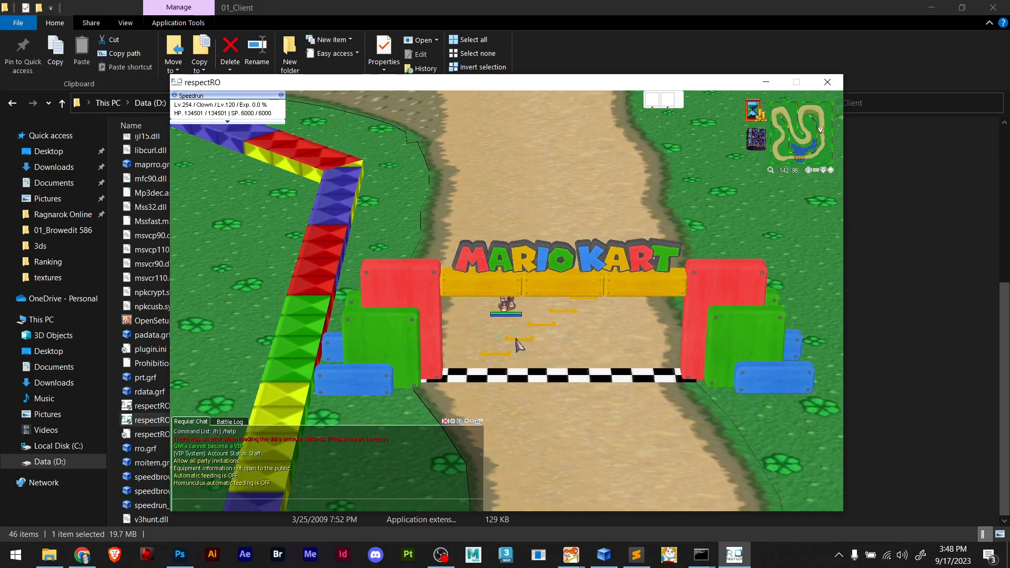
right_click_drag(518, 346, 459, 331)
right_click_drag(495, 260, 501, 260)
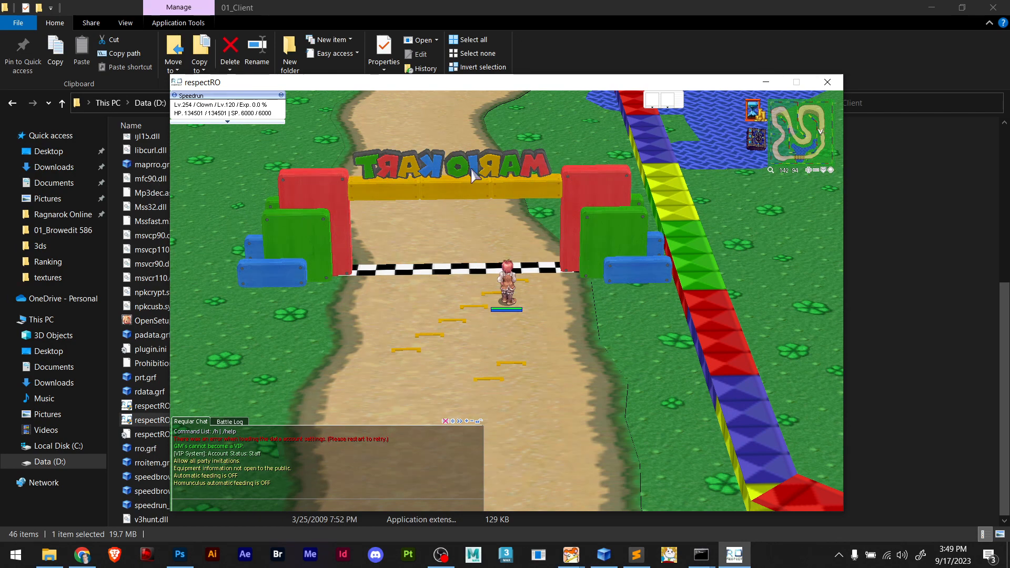
right_click_drag(398, 225, 534, 287)
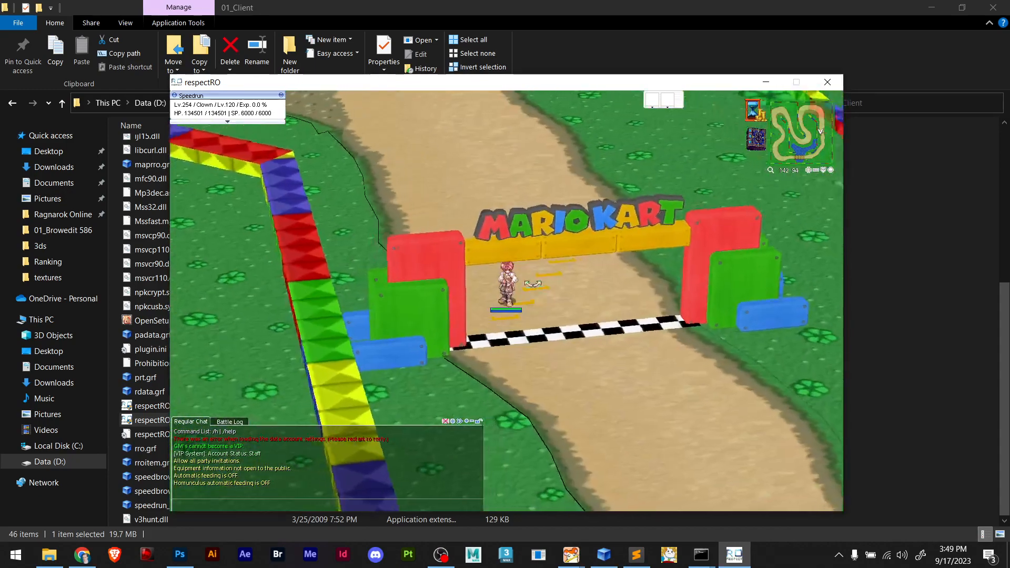
Inspect the surroundings of the Mario Kart gate and walk the character along the track to the wooden bridge
scroll(536, 258, "down", 2)
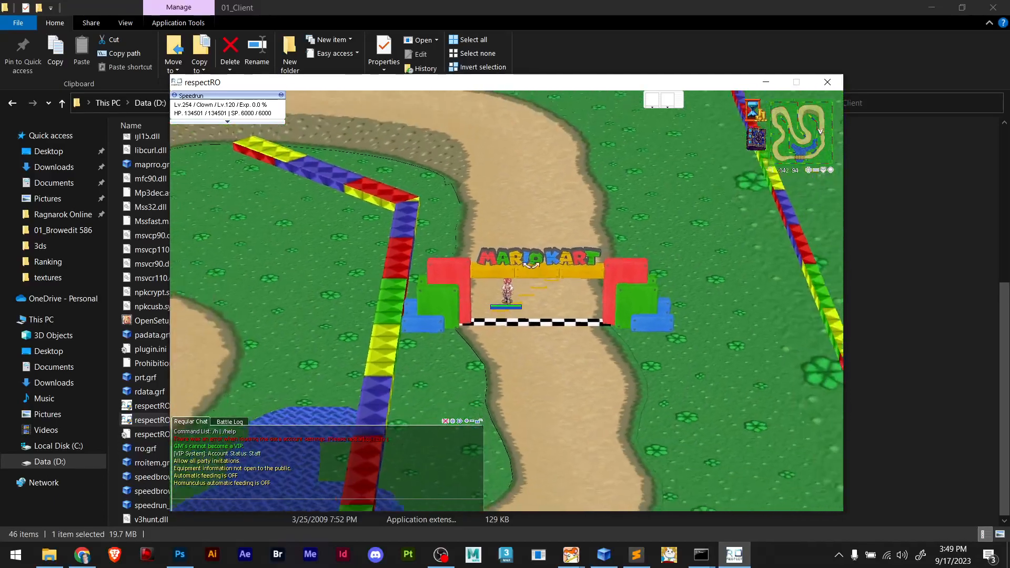
right_click_drag(478, 346, 451, 335)
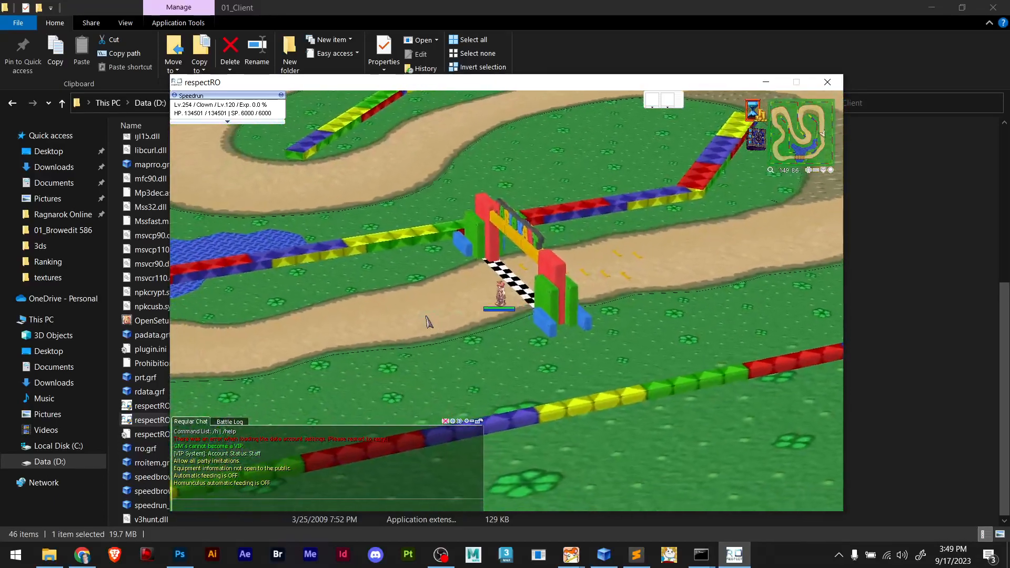
scroll(468, 307, "up", 2)
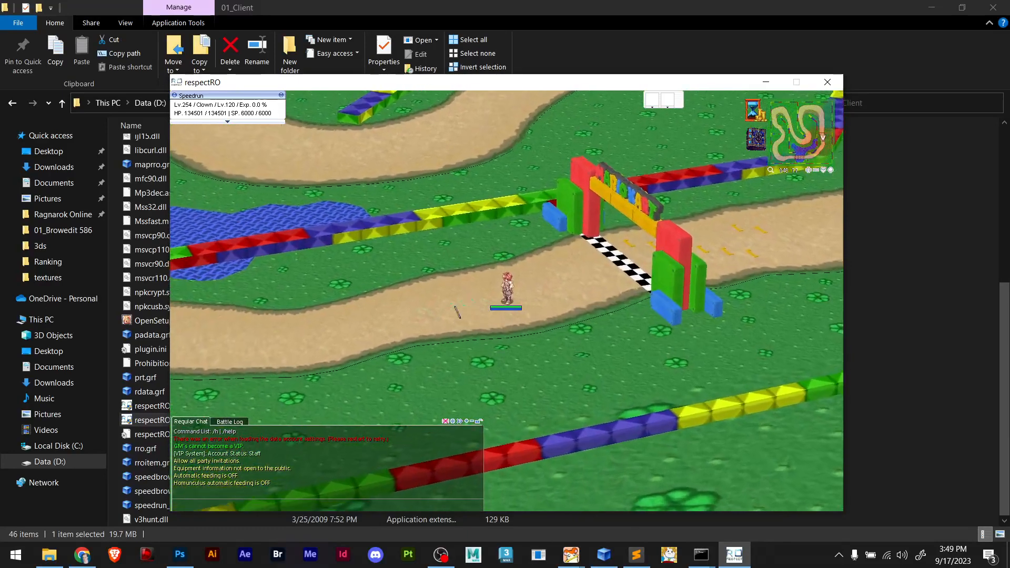
left_click(456, 311)
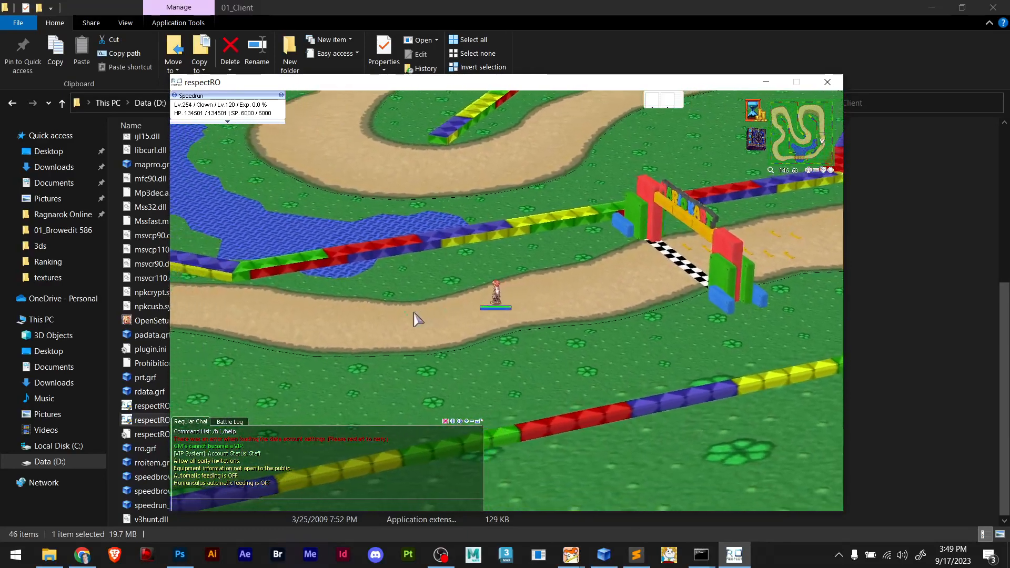
left_click_drag(414, 313, 470, 264)
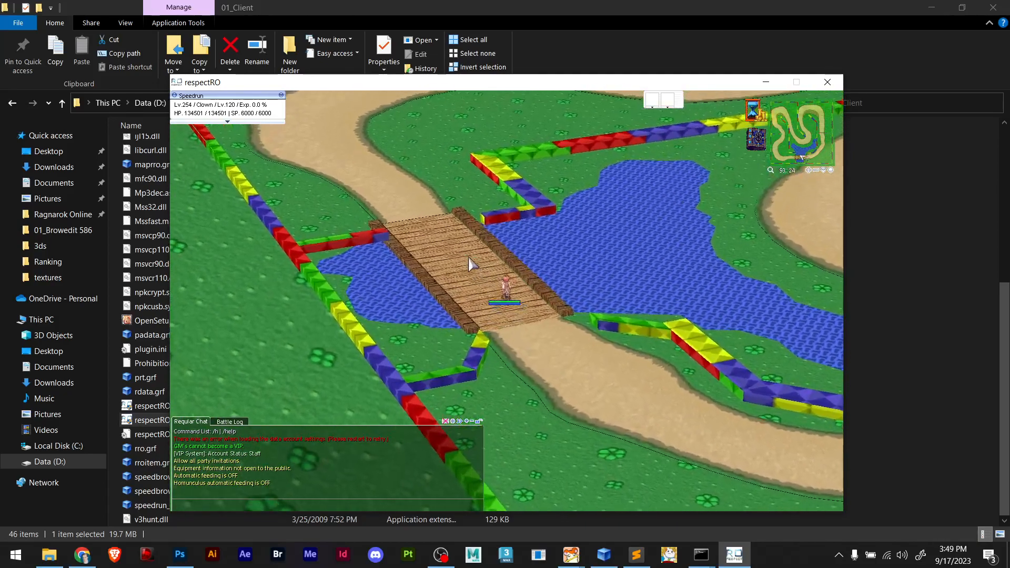
Change the character's movement speed with a chat command and run from the bridge into the western part of the track
key("Return")
type("@spe")
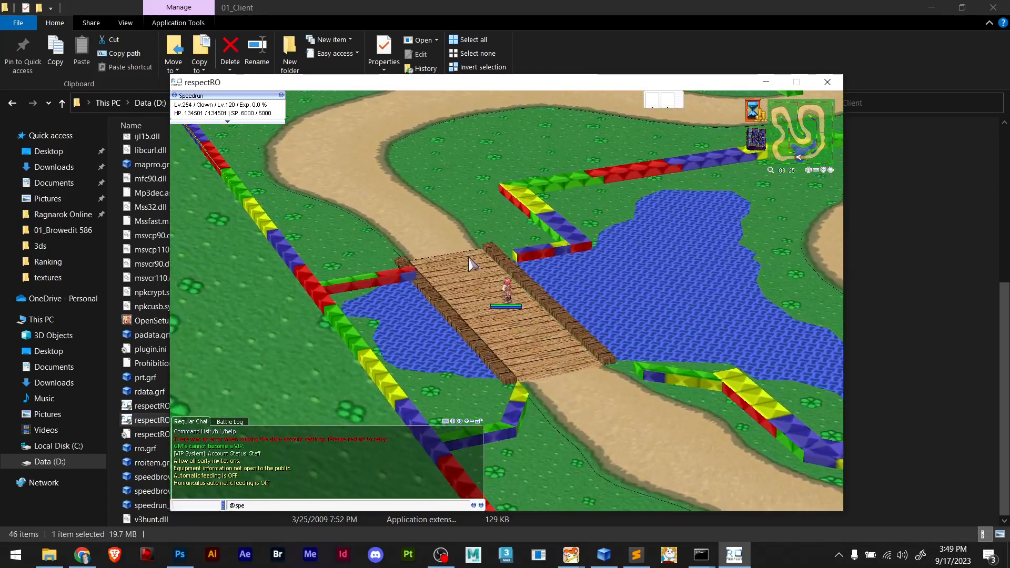
left_click_drag(424, 247, 719, 291)
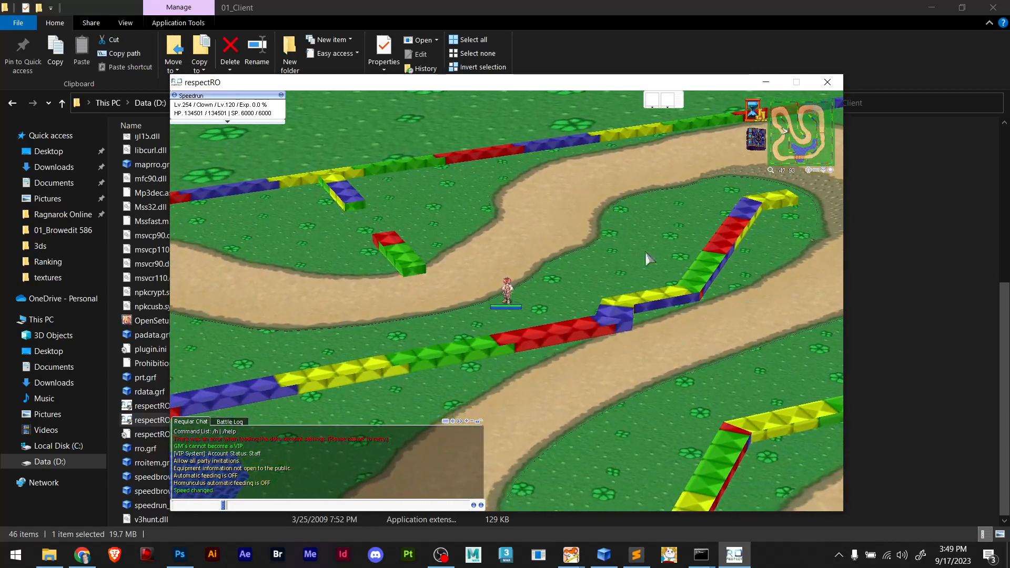
Run the character through the winding inner bends of the track to test where walking is allowed
left_click_drag(528, 236, 640, 380)
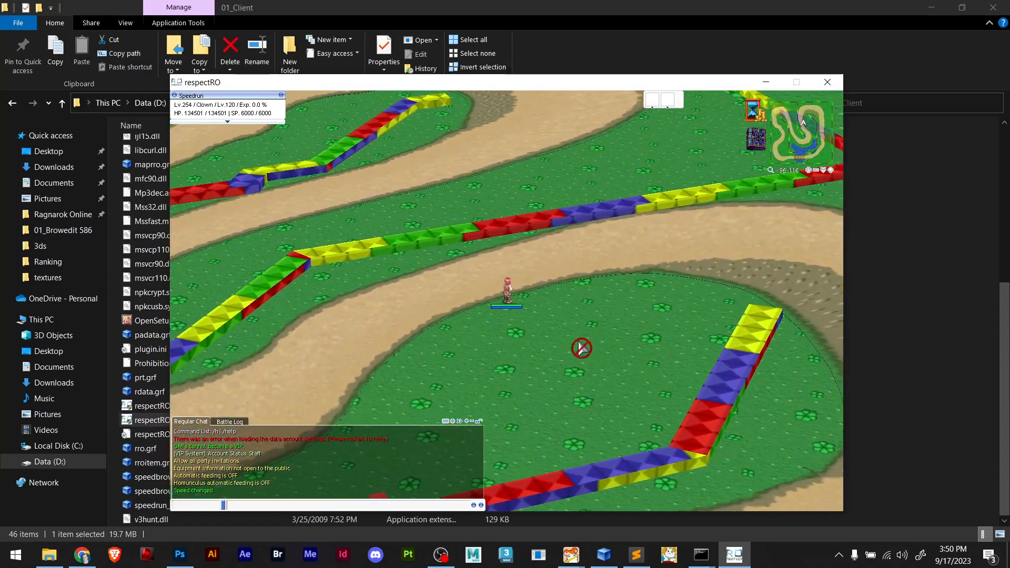
left_click_drag(507, 374, 622, 340)
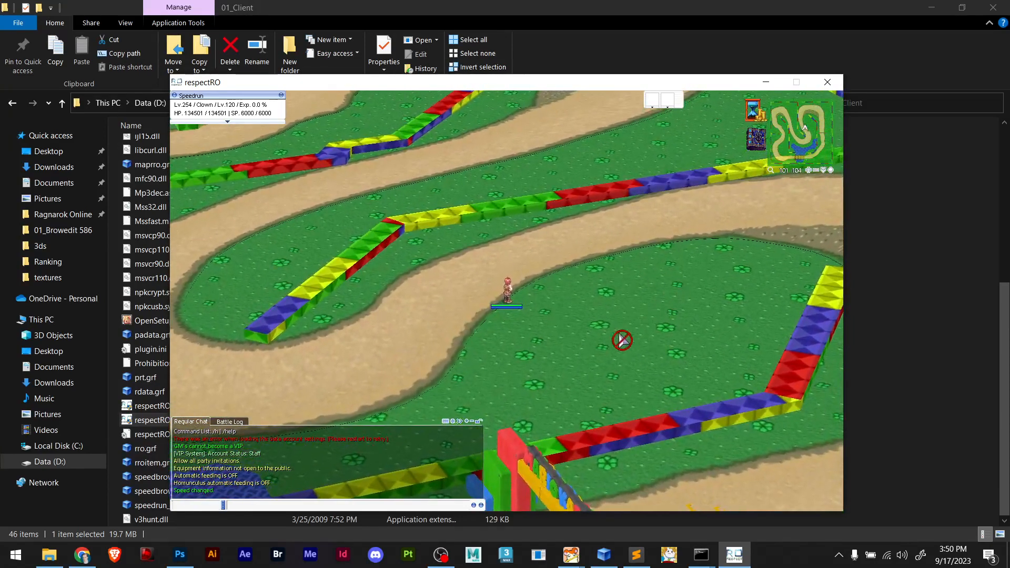
left_click_drag(655, 280, 713, 293)
left_click_drag(651, 303, 690, 375)
left_click_drag(675, 317, 757, 314)
left_click_drag(630, 242, 745, 336)
left_click_drag(679, 280, 544, 320)
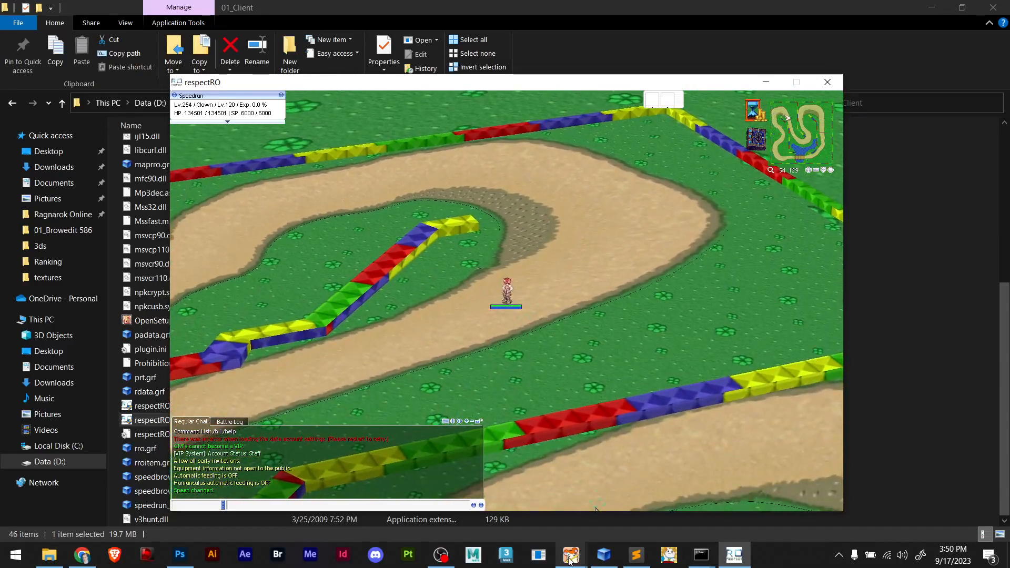
Switch to BrowEdit to examine the mkspeedrun map's walkable tiles in GAT mode, and return to the game client
mouse_move(571, 554)
left_click(617, 507)
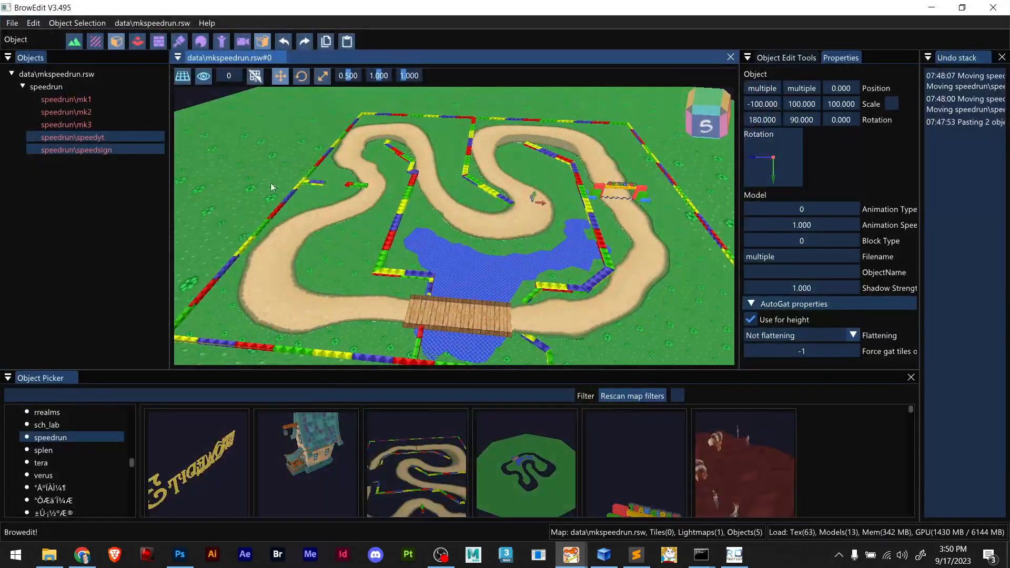
left_click(204, 77)
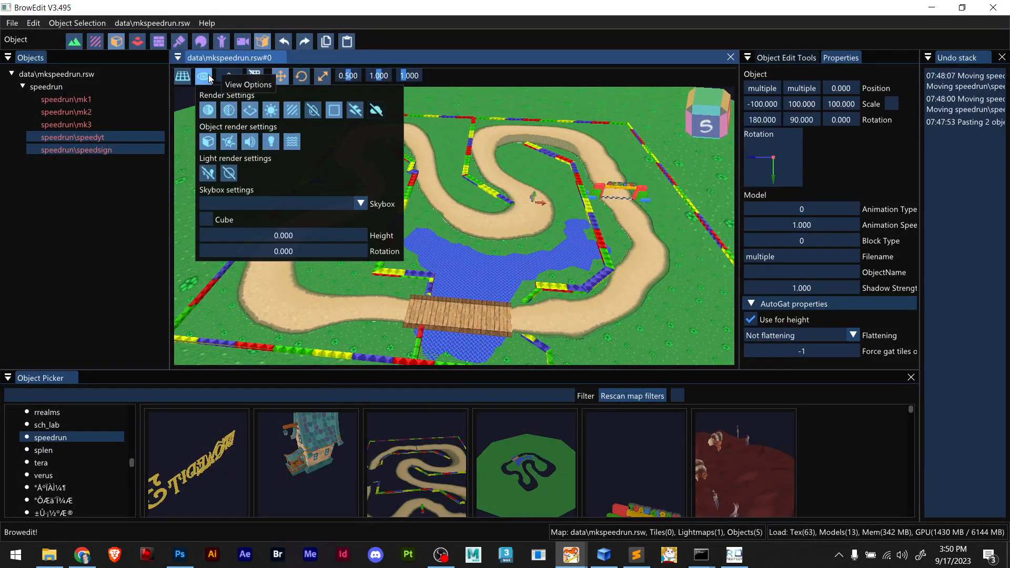
left_click(203, 77)
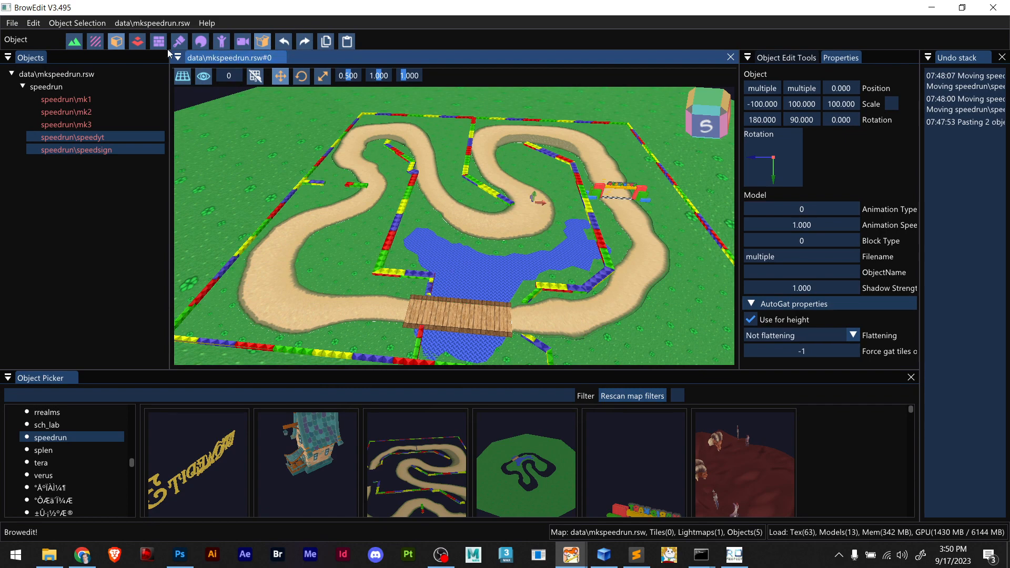
left_click(137, 43)
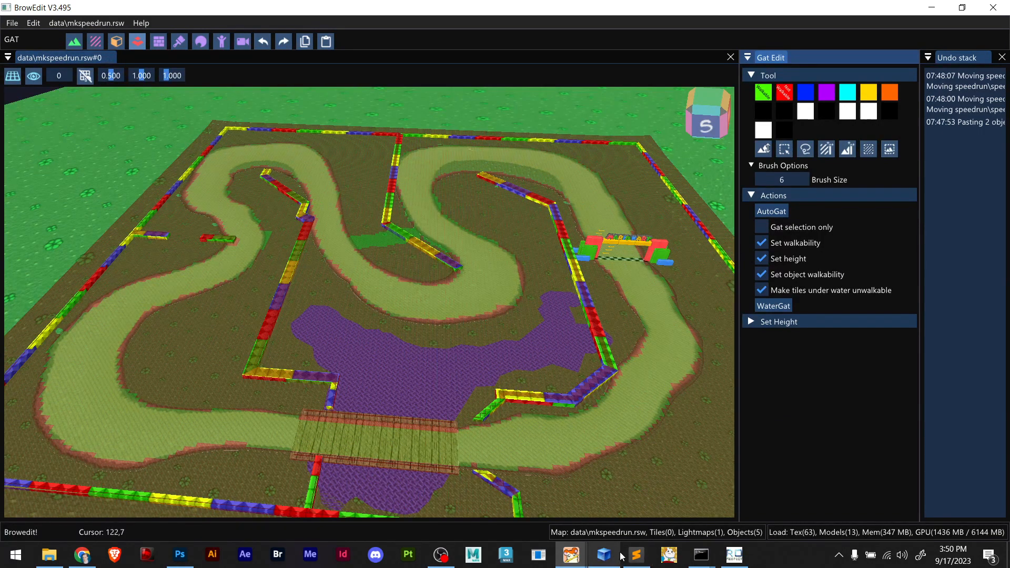
left_click(731, 558)
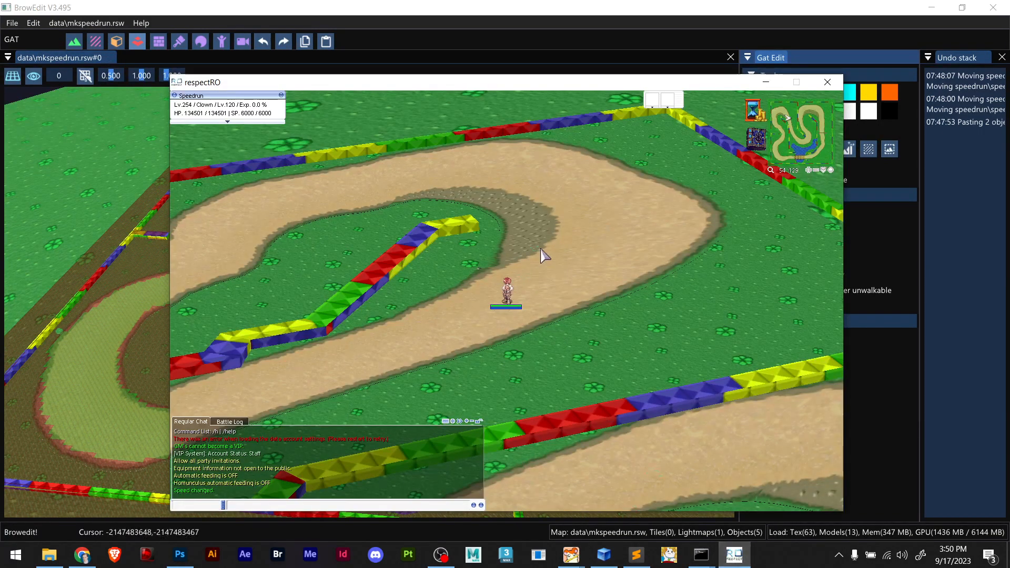
left_click(932, 7)
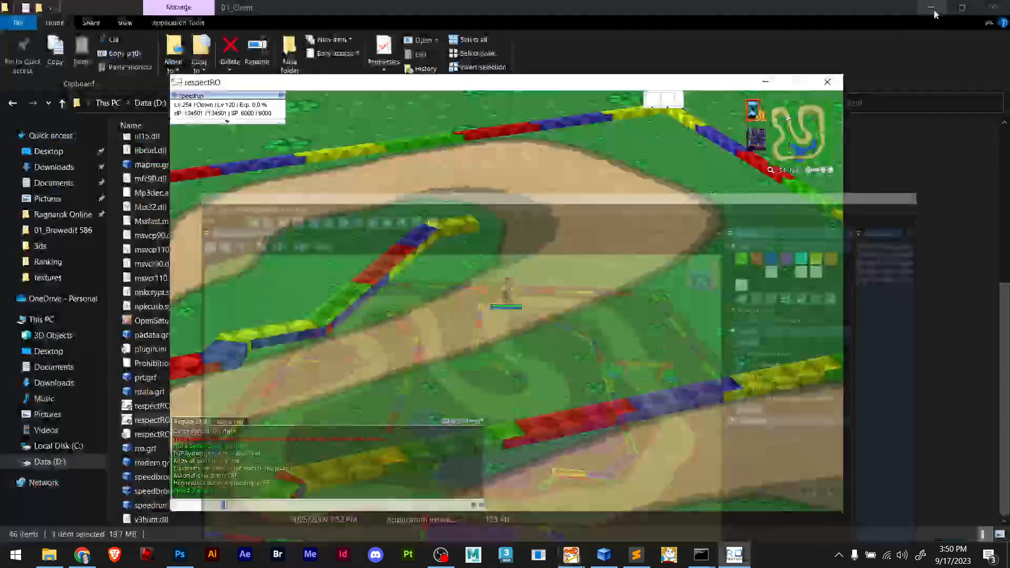
Run the character through the inner bend above the lake and on to the track's western outer curve
right_click_drag(567, 293, 558, 324)
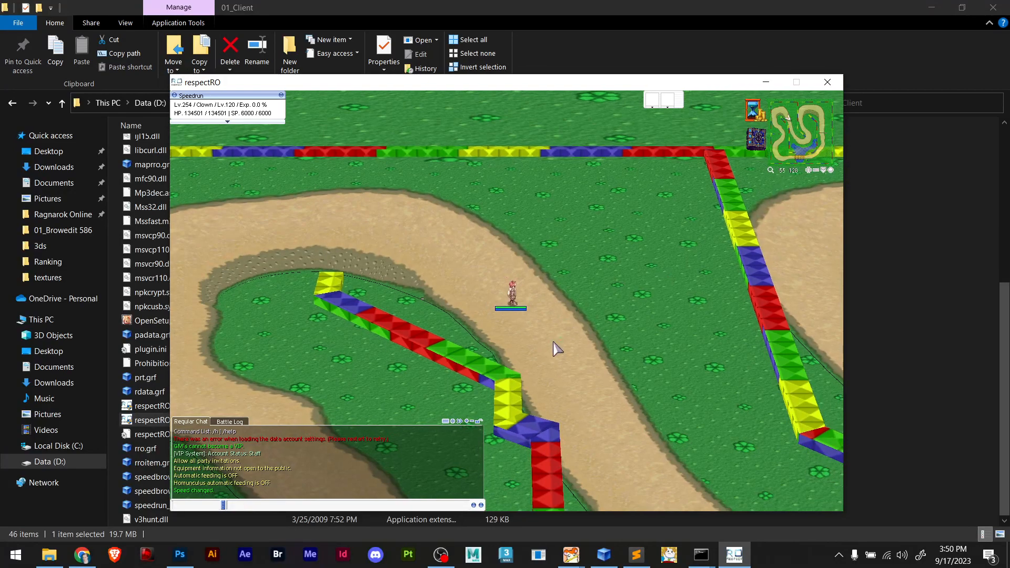
left_click_drag(553, 342, 608, 240)
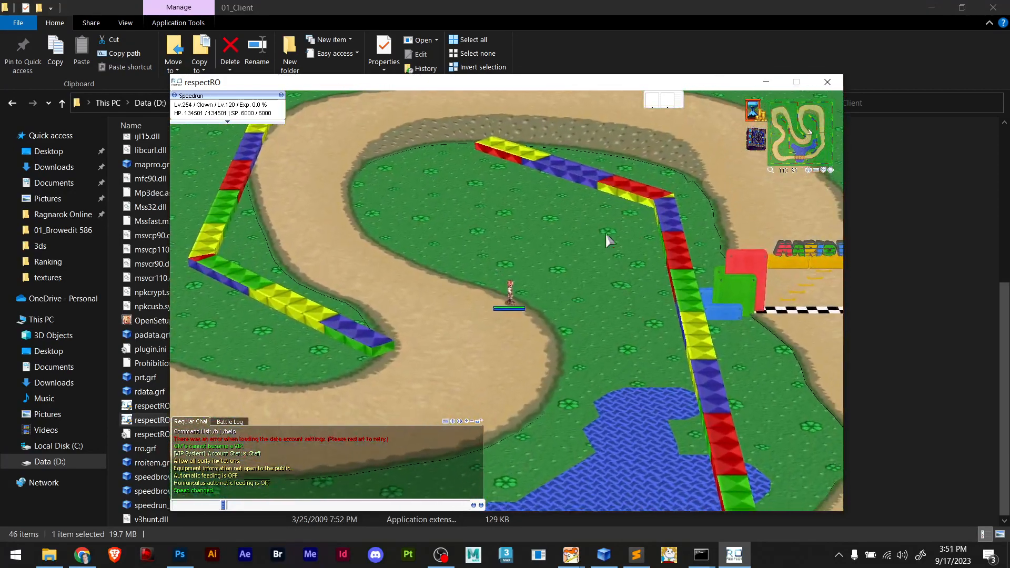
left_click_drag(483, 275, 762, 277)
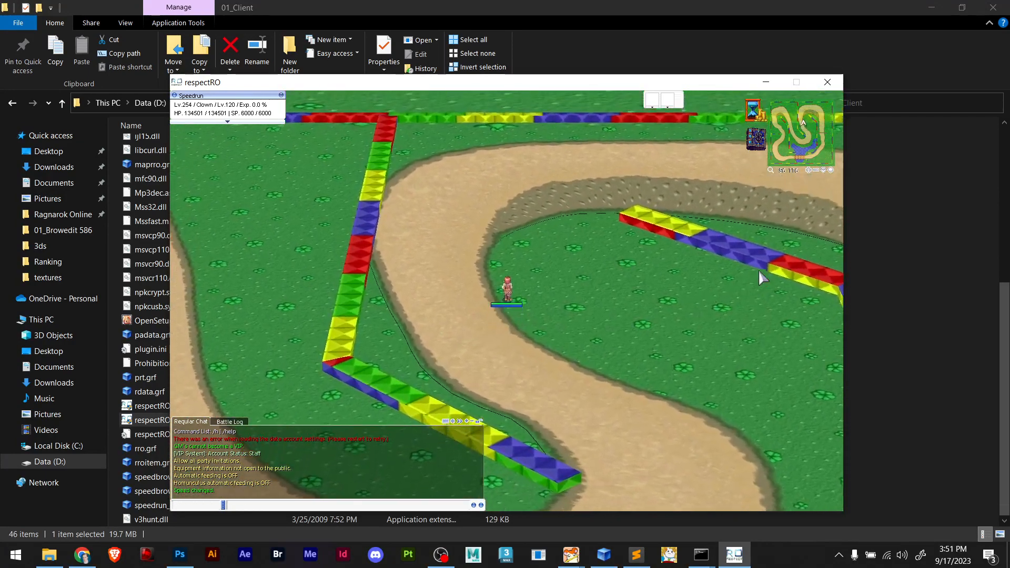
left_click_drag(580, 386, 652, 208)
left_click_drag(489, 417, 273, 319)
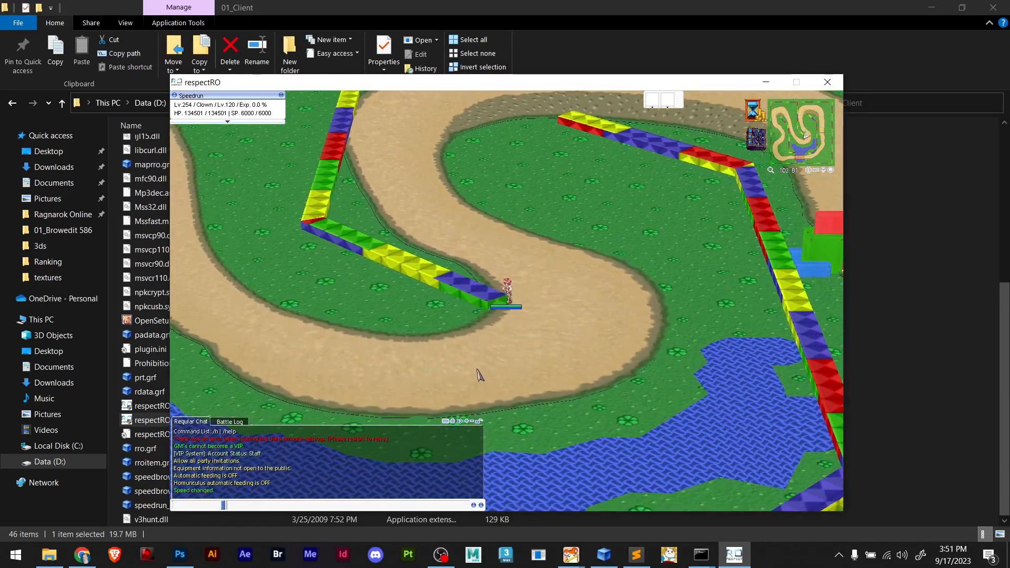
left_click_drag(479, 375, 423, 234)
left_click_drag(448, 268, 496, 342)
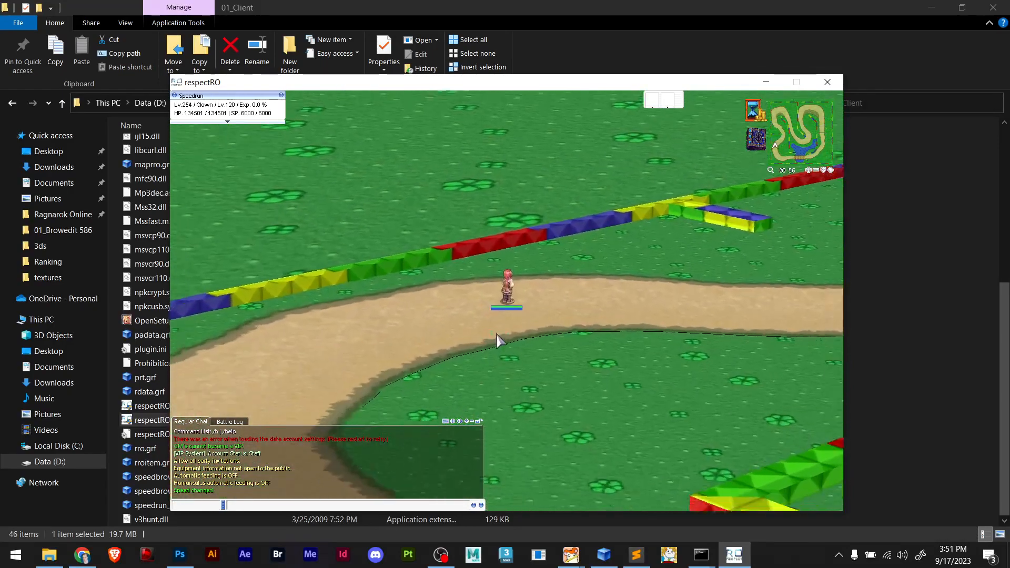
Run the character from the western curve to the wooden bridge and on to the inner lanes, checking the course from different angles
right_click_drag(496, 331, 523, 339)
left_click_drag(523, 339, 534, 273)
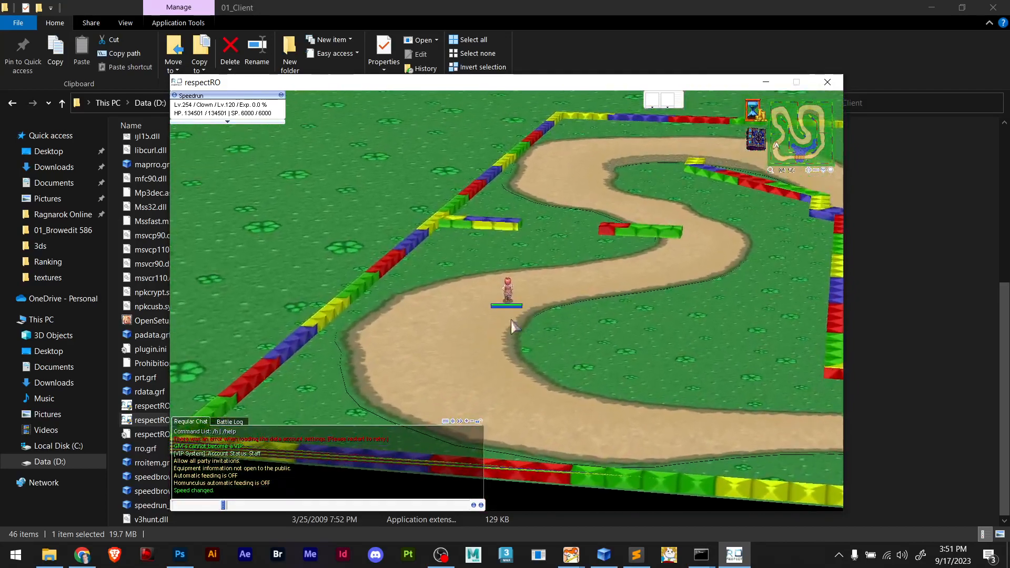
right_click_drag(511, 329, 535, 341)
mouse_move(573, 270)
left_mouse_down()
mouse_move(578, 257)
mouse_move(725, 289)
mouse_move(546, 243)
mouse_move(475, 245)
mouse_move(532, 375)
mouse_move(507, 337)
mouse_move(524, 300)
mouse_move(534, 358)
left_mouse_up()
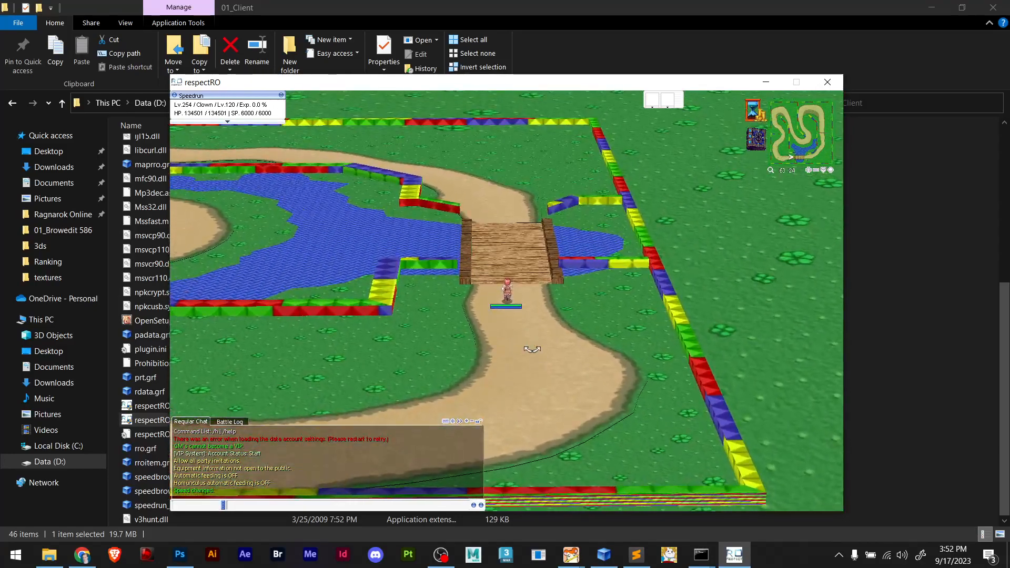
right_click_drag(532, 348, 621, 363)
mouse_move(620, 363)
left_mouse_down()
mouse_move(638, 333)
mouse_move(695, 352)
mouse_move(706, 275)
mouse_move(652, 257)
mouse_move(632, 200)
mouse_move(613, 219)
mouse_move(498, 189)
mouse_move(402, 189)
mouse_move(313, 253)
mouse_move(252, 338)
mouse_move(354, 398)
mouse_move(550, 378)
mouse_move(388, 384)
mouse_move(354, 334)
mouse_move(500, 142)
mouse_move(560, 152)
mouse_move(577, 227)
mouse_move(326, 131)
mouse_move(246, 124)
left_mouse_up()
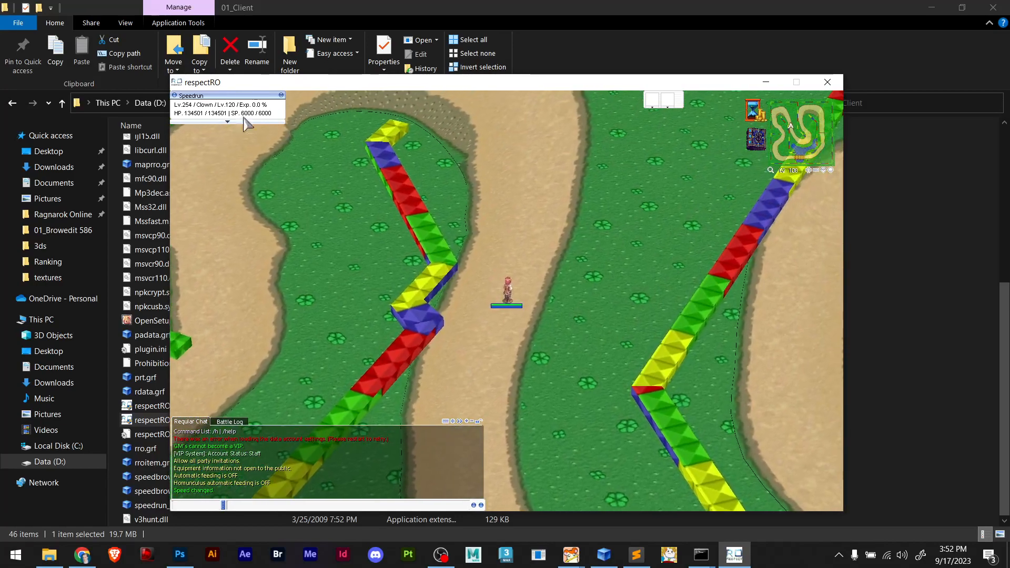
Close the game client and select the data folder in 01_Client
key("alt+F4")
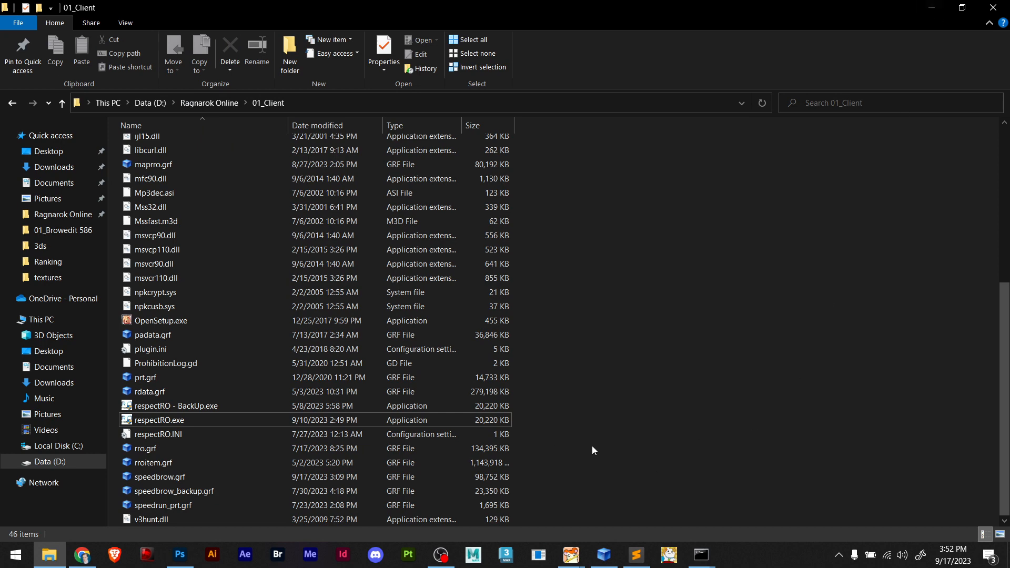
scroll(633, 462, "up", 4)
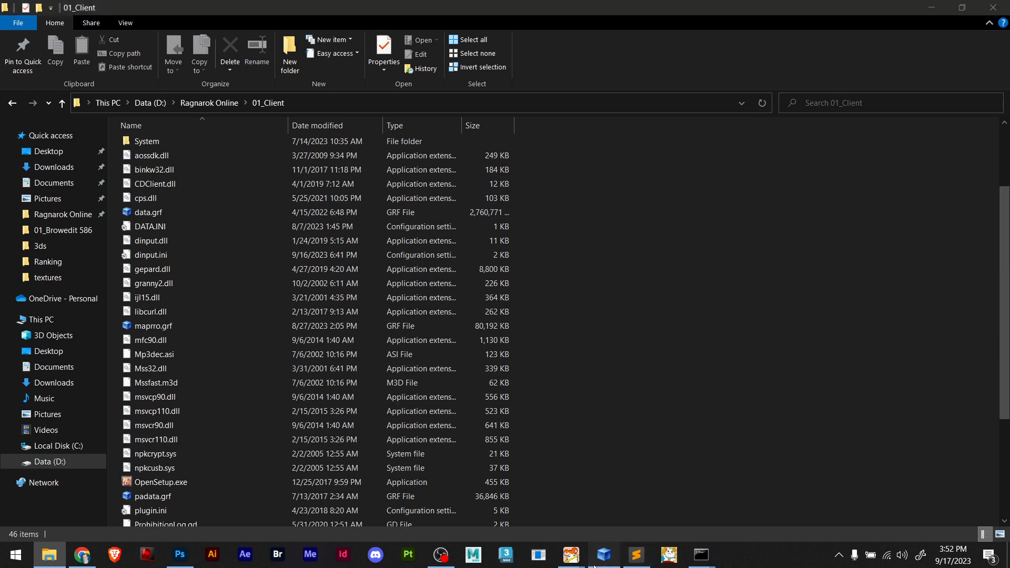
left_click(600, 559)
left_click(615, 561)
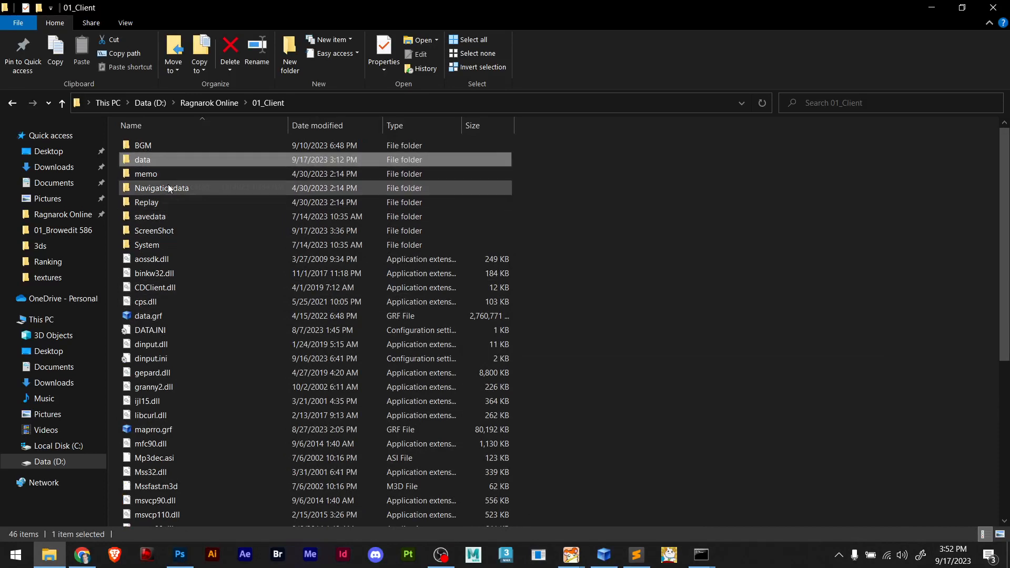
Add the four mkspeedrun map files from the client's data folder to the data folder of speedbrow.grf in GRF Editor
double_click(153, 160)
scroll(204, 443, "down", 5)
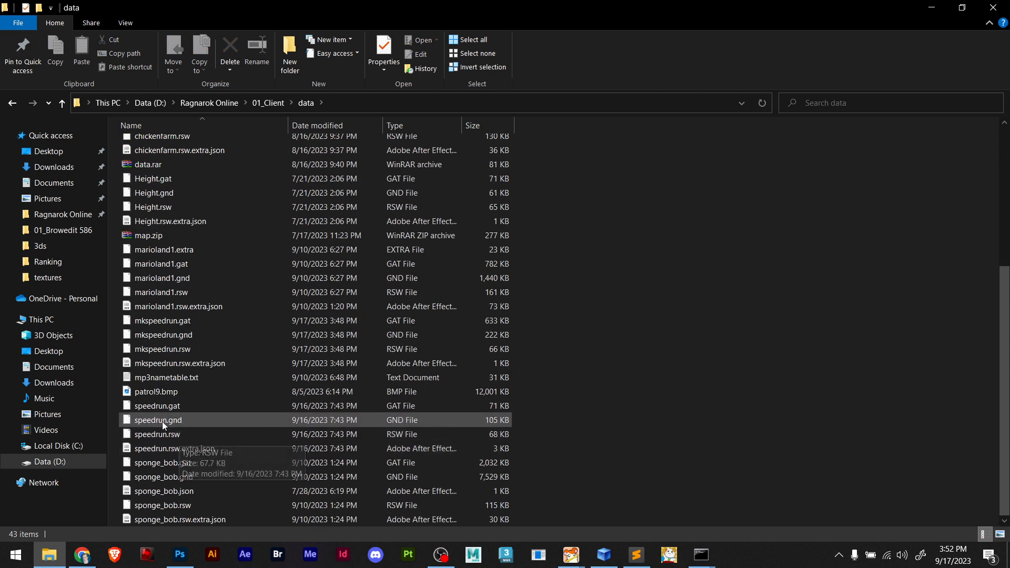
left_click(168, 453)
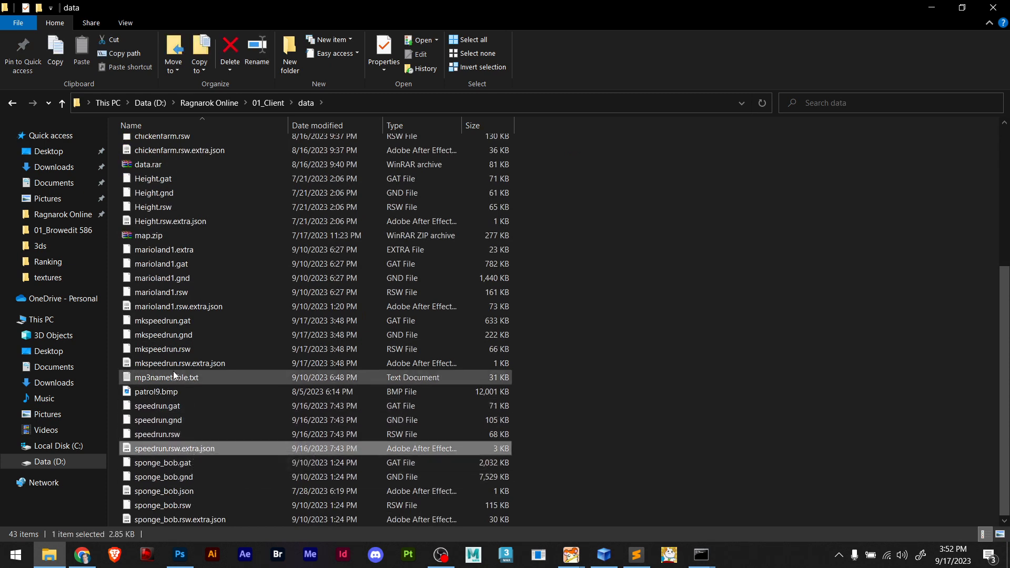
left_click(165, 349)
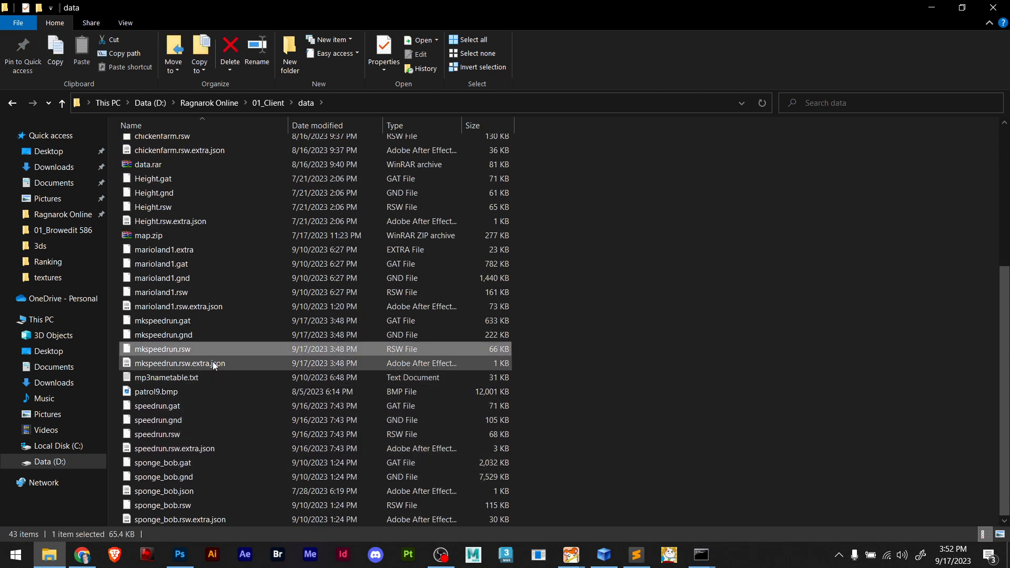
left_click(198, 363)
left_click(161, 320, "shift")
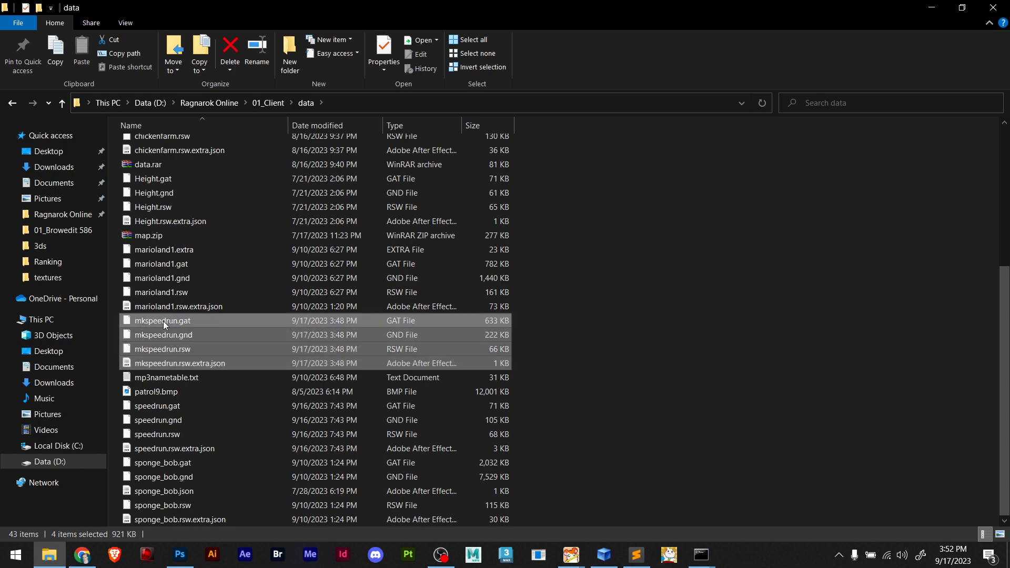
left_click_drag(163, 321, 622, 467)
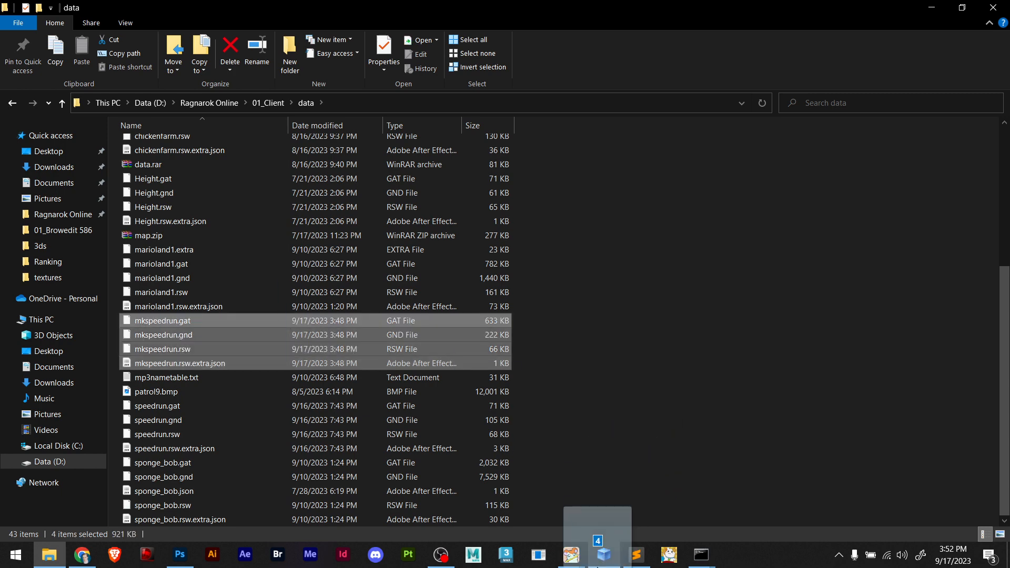
left_click_drag(597, 566, 32, 36)
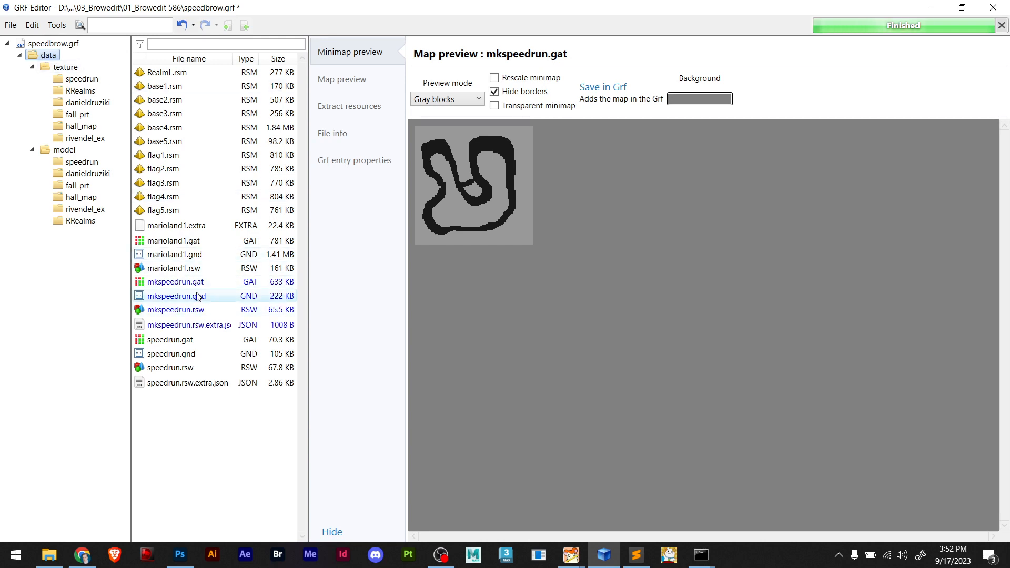
Preview mkspeedrun.gnd as a 3D map and save speedbrow.grf
left_click(358, 80)
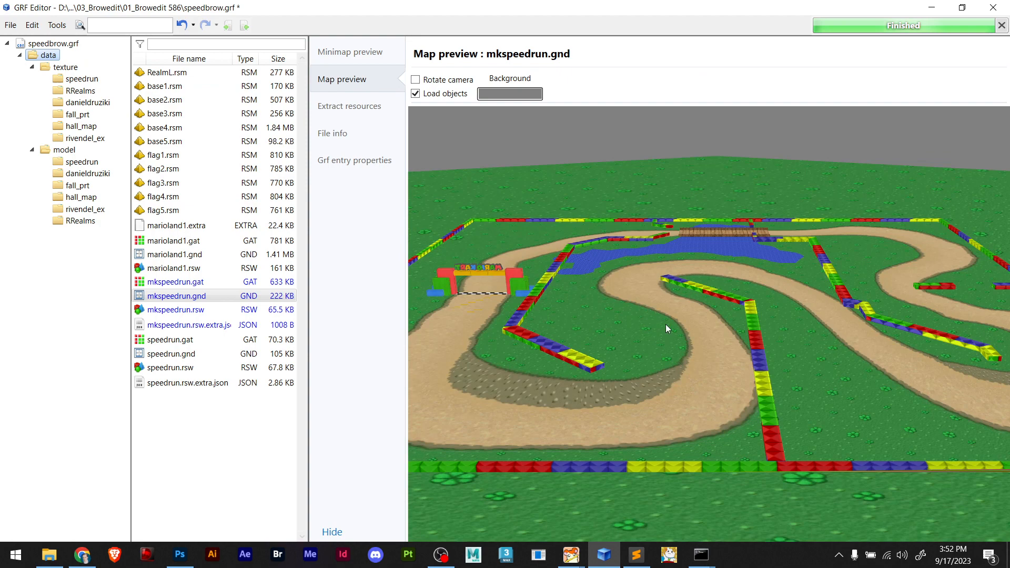
right_click_drag(665, 325, 702, 368)
scroll(671, 331, "down", 6)
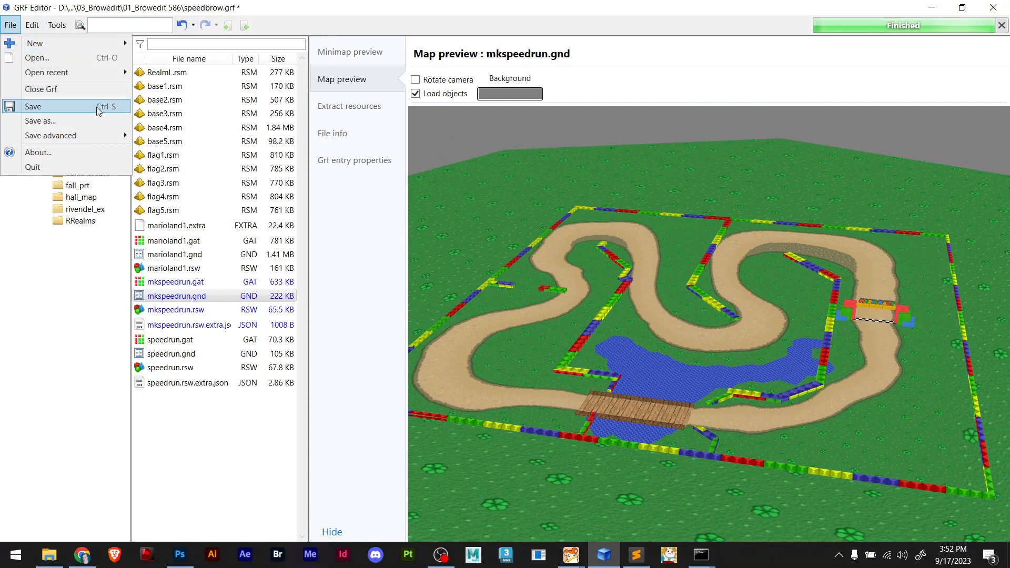
left_click(96, 106)
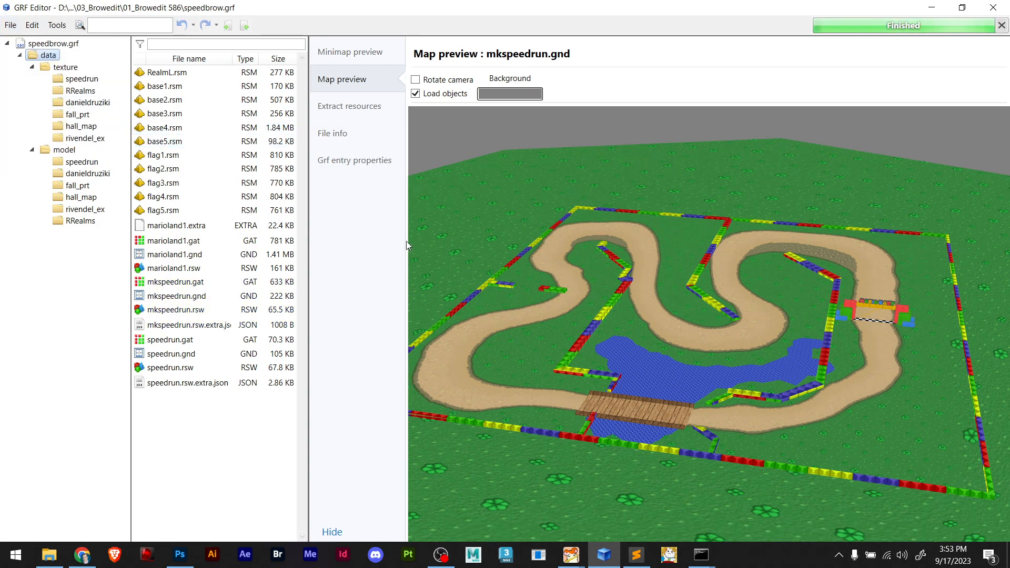
Examine the mkspeedrun map preview from several angles, covering the lake, the bridge and the Mario Kart start gate
right_click_drag(813, 310, 750, 342)
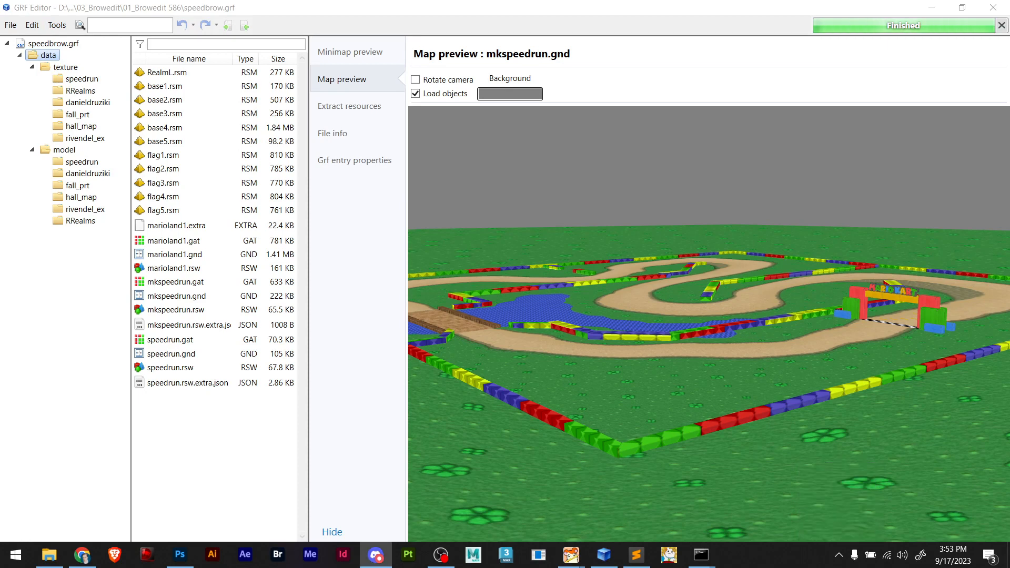
scroll(675, 418, "down", 4)
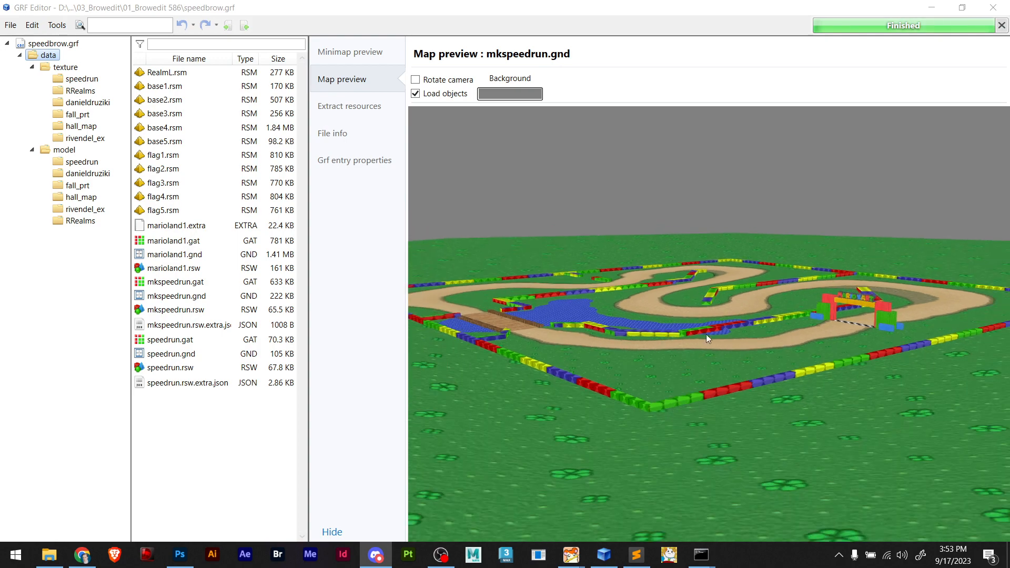
right_click_drag(706, 333, 702, 374)
scroll(703, 375, "down", 2)
mouse_move(683, 429)
right_mouse_down()
mouse_move(691, 405)
mouse_move(691, 413)
right_mouse_up()
scroll(816, 373, "up", 5)
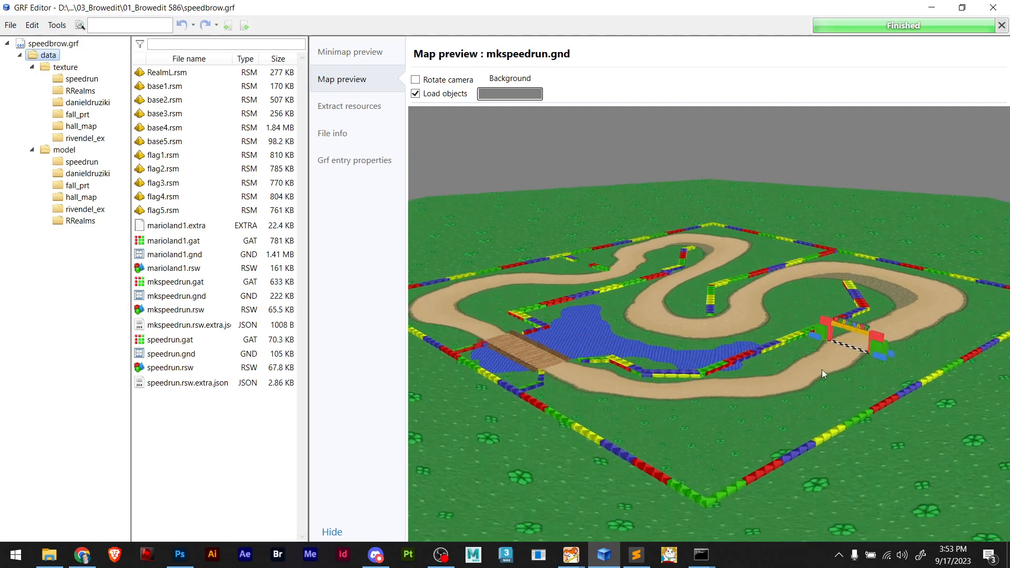
left_click_drag(825, 349, 766, 389)
scroll(757, 395, "up", 3)
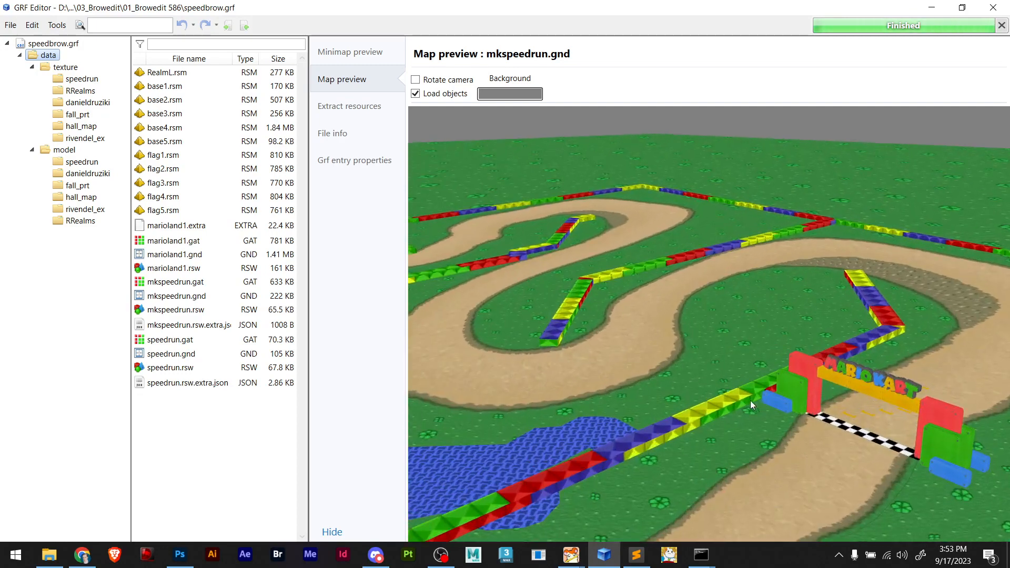
right_click_drag(750, 400, 720, 431)
scroll(720, 403, "down", 3)
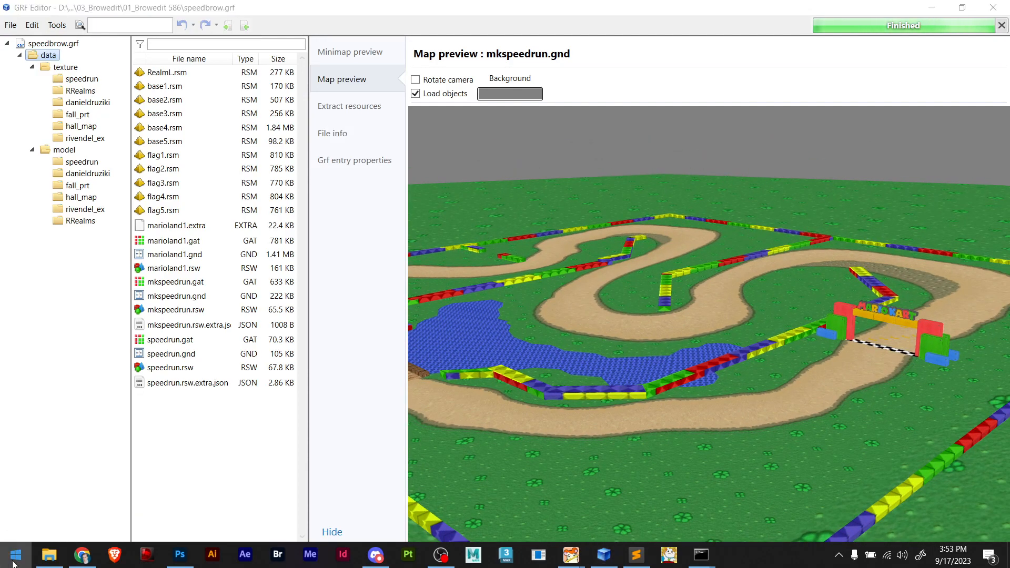
Capture a rectangular screenshot of the mkspeedrun map preview with Snipping Tool
left_click(14, 563)
type("s")
left_click(120, 206)
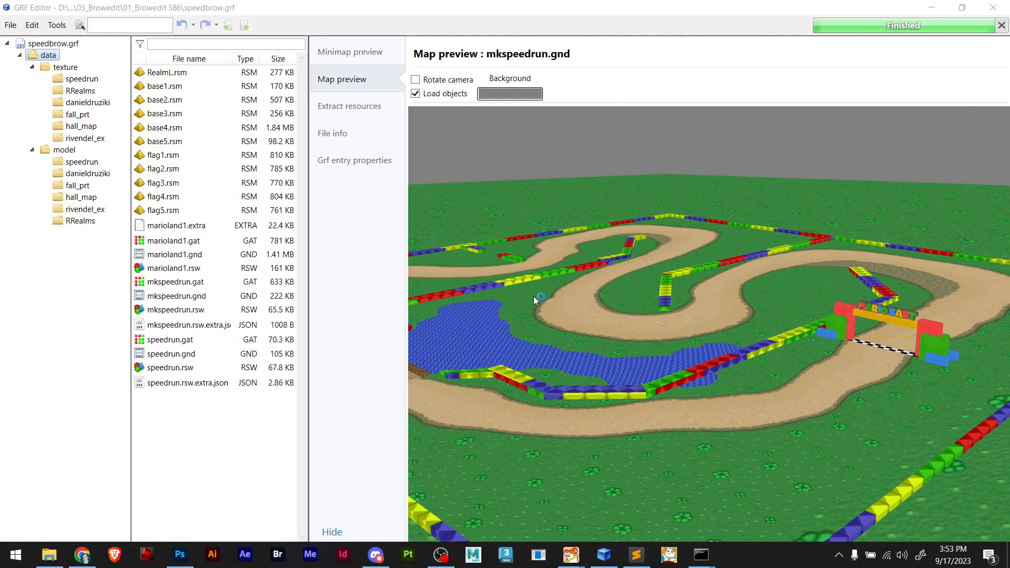
left_click(698, 290)
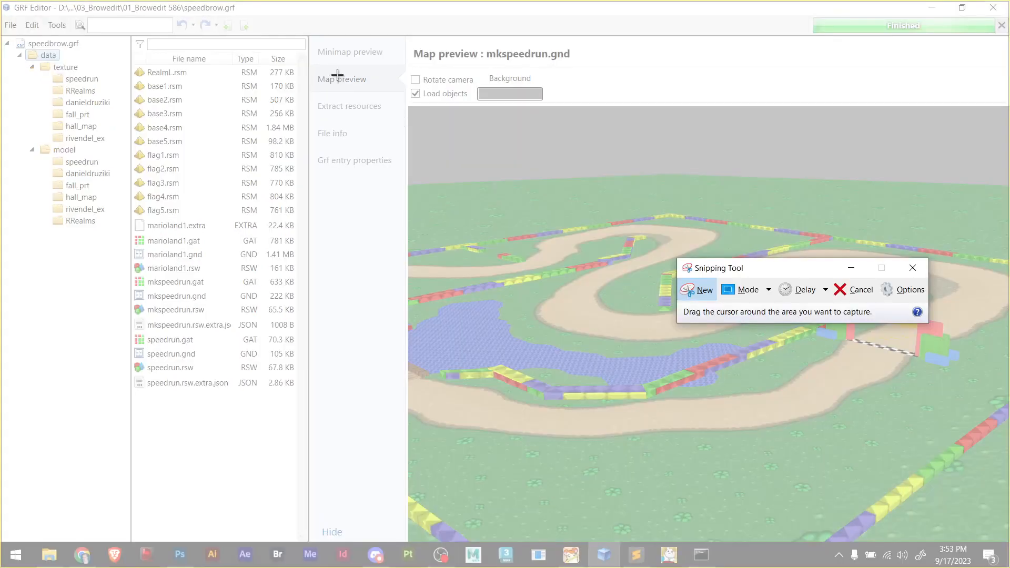
left_click_drag(342, 46, 994, 524)
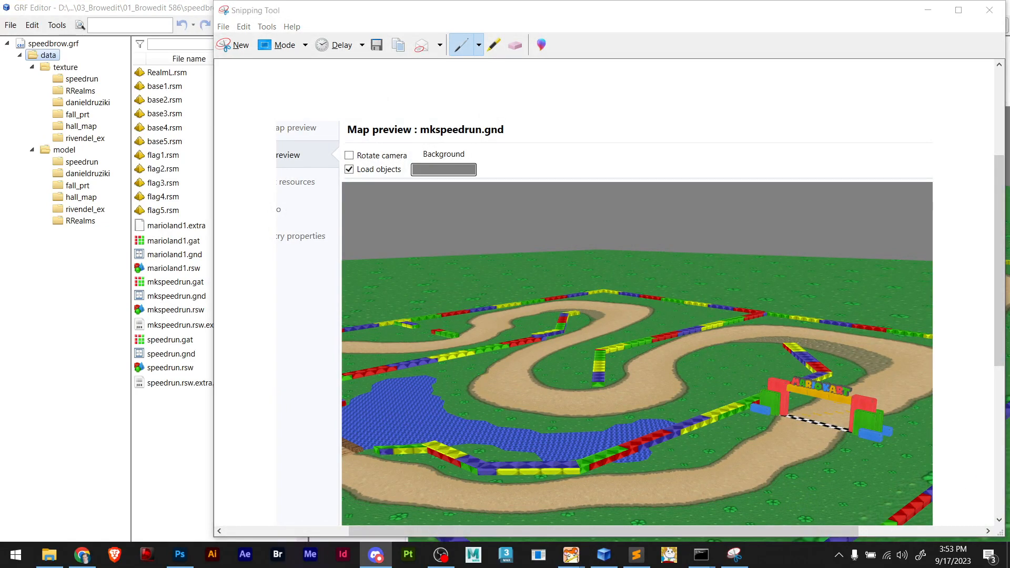
Switch to Discord and post the captured map image in the off-topic channel of the rAthena server
left_click_drag(1009, 27, 510, 1)
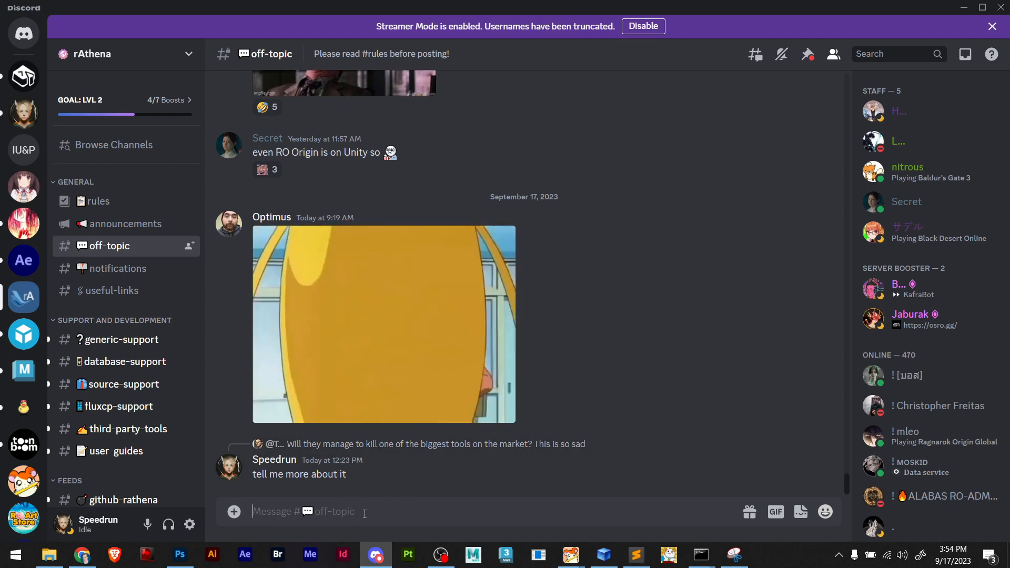
key("ctrl+v")
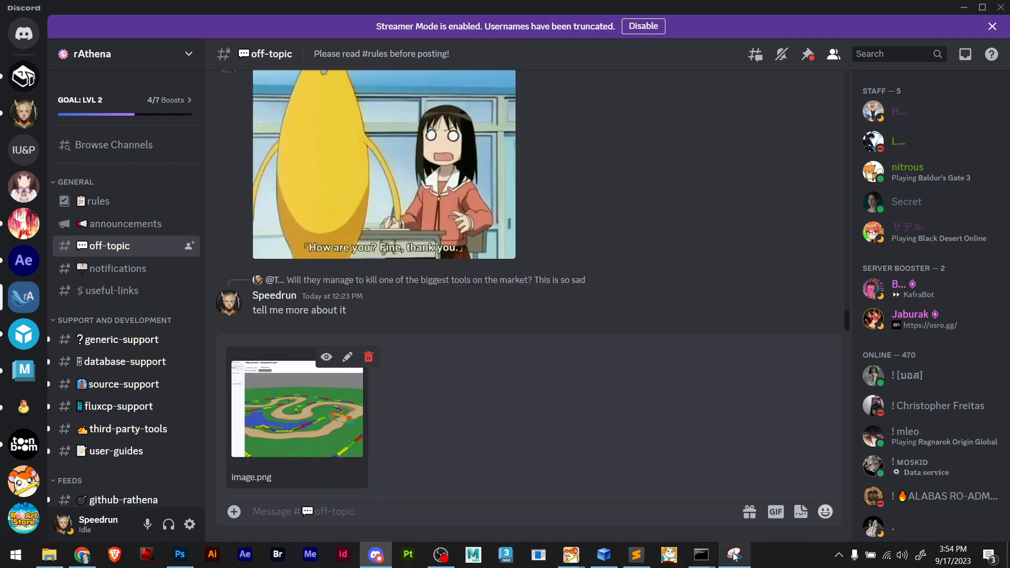
key("Return")
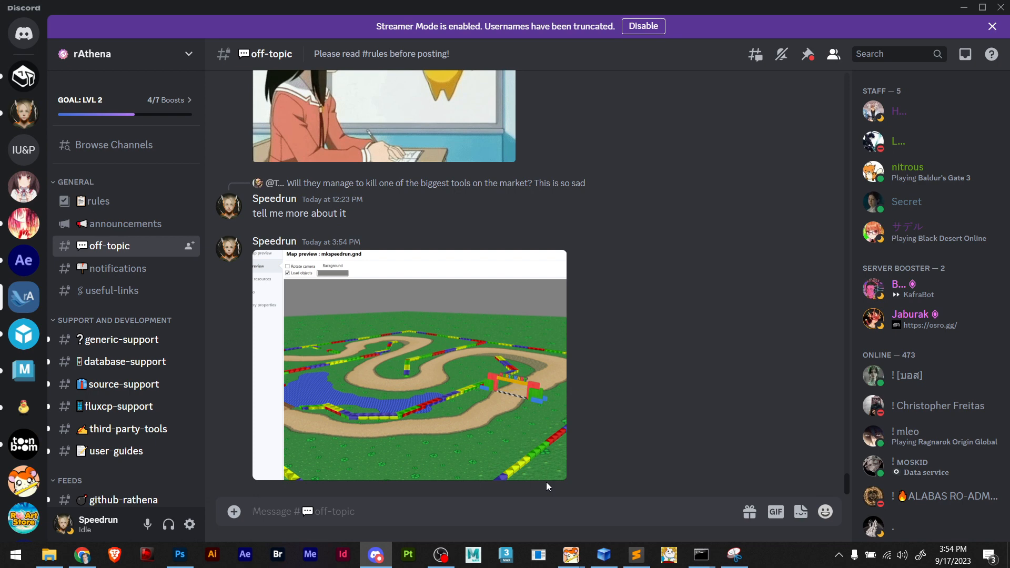
Switch to Chrome's YouTube window and examine the channel's newest uploads, including the map showcases and the sky map and custom map tutorials
left_click(84, 555)
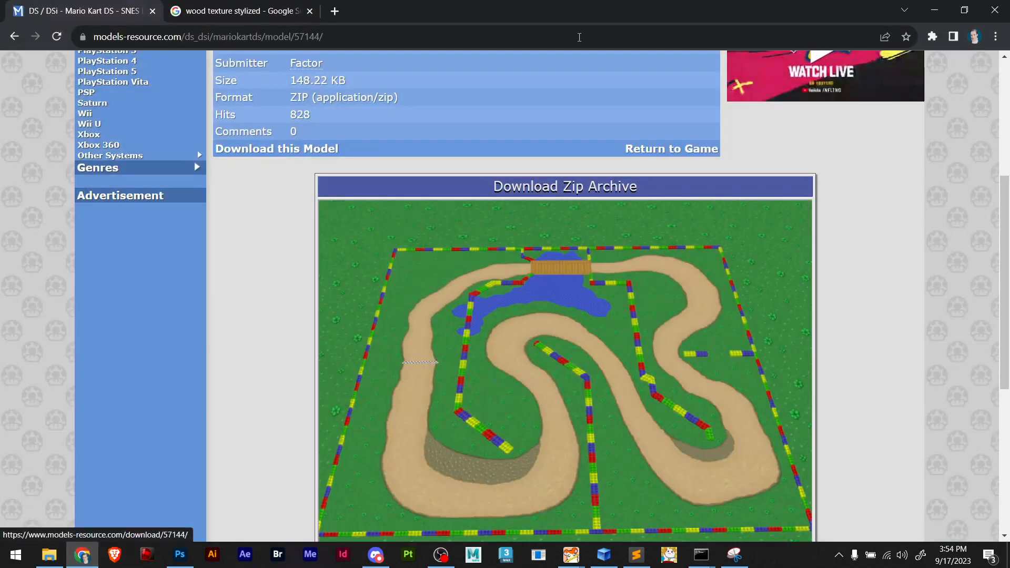
key("alt+Tab")
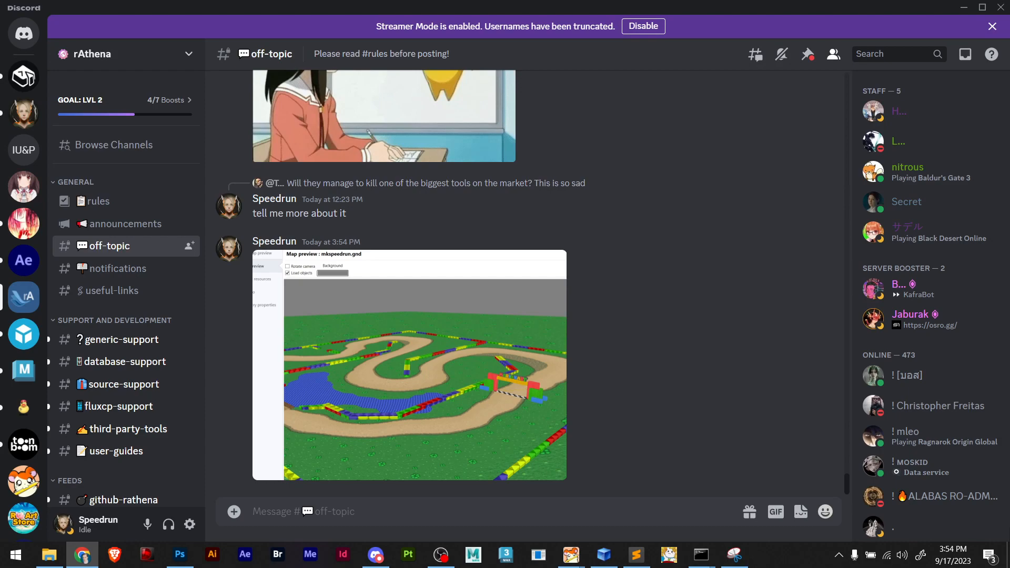
left_click(82, 555)
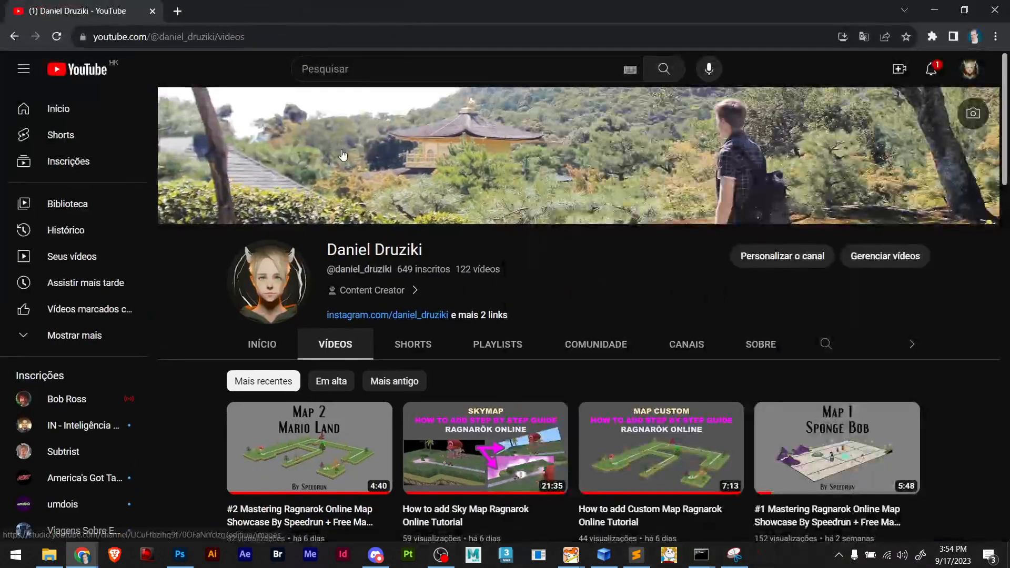
scroll(208, 188, "down", 4)
mouse_move(255, 276)
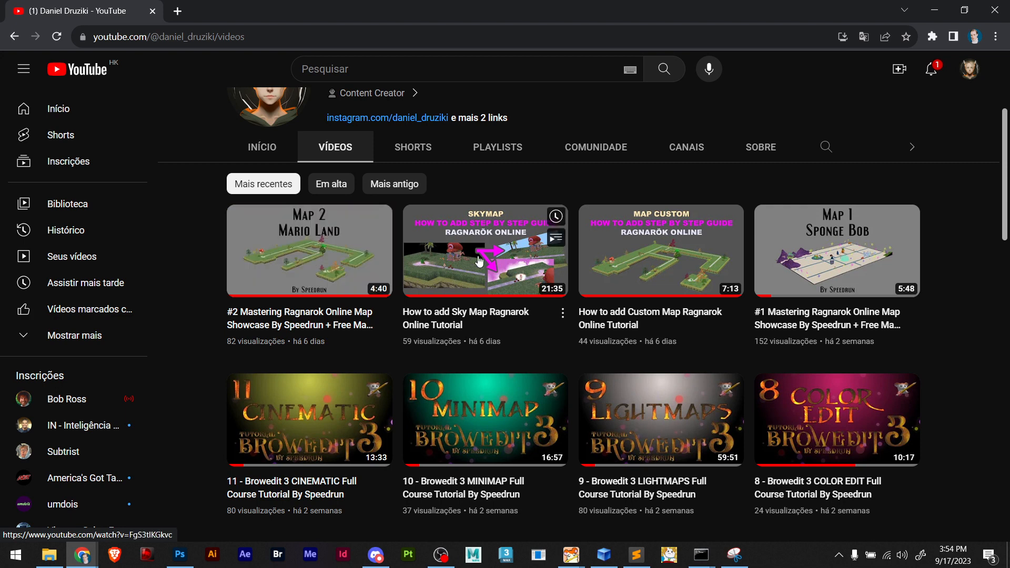
mouse_move(482, 260)
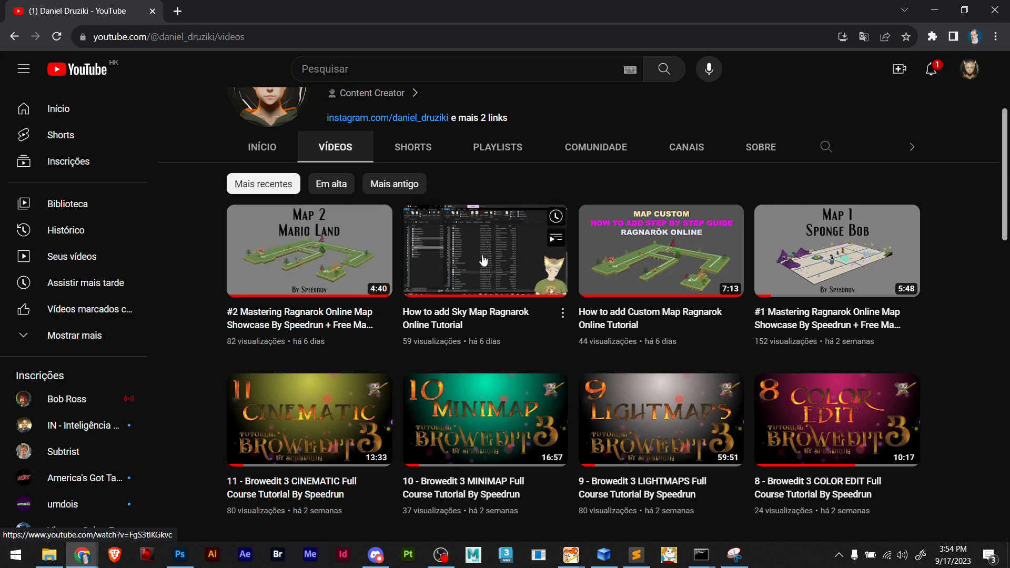
mouse_move(671, 241)
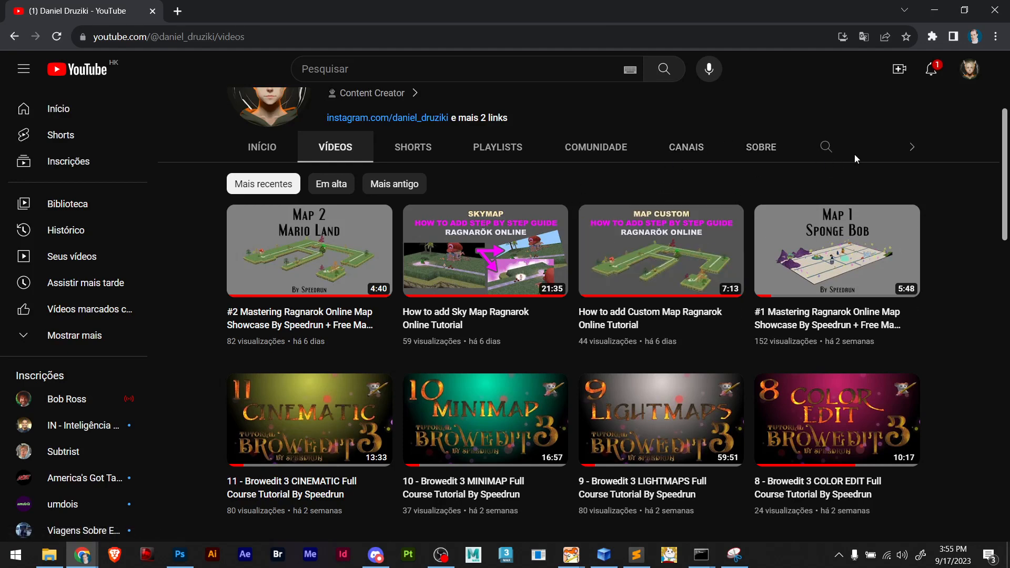
Look through the channel's older videos, covering the BrowEdit 3 course, the After Effects course and the Ragnarok Online tutorials
scroll(748, 243, "down", 6)
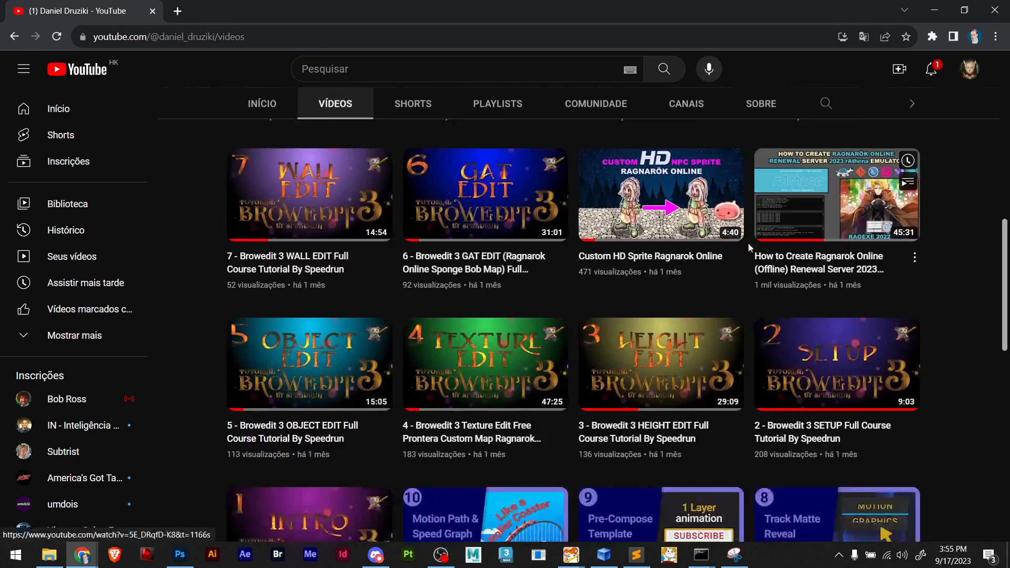
scroll(745, 247, "up", 3)
scroll(803, 320, "down", 5)
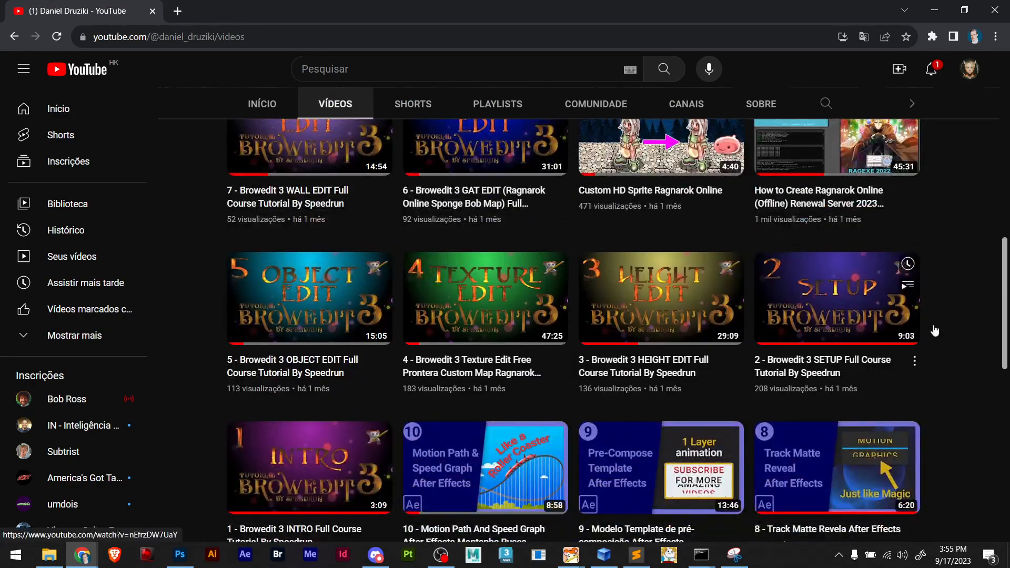
scroll(367, 252, "up", 6)
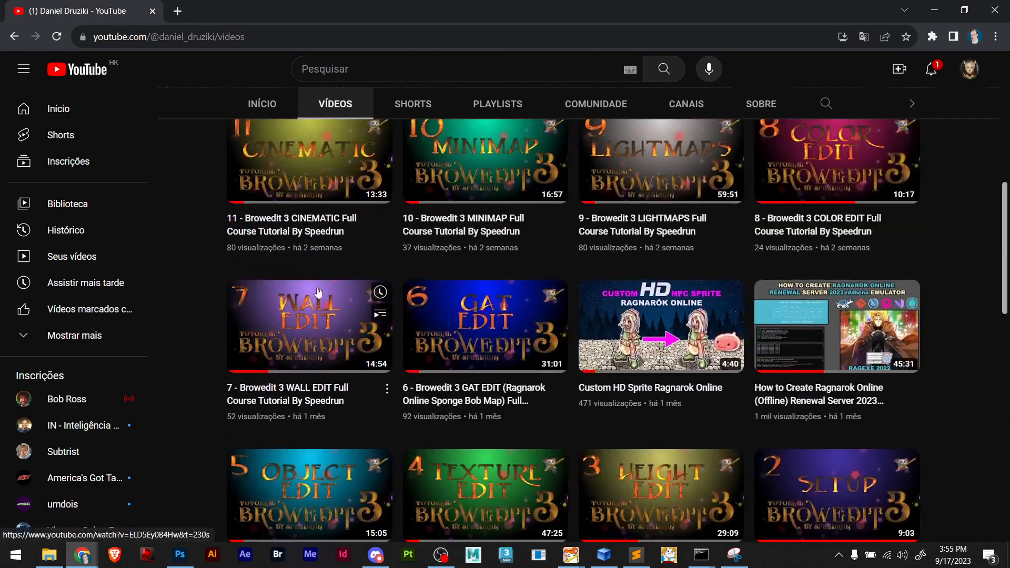
scroll(367, 252, "up", 3)
scroll(541, 325, "down", 11)
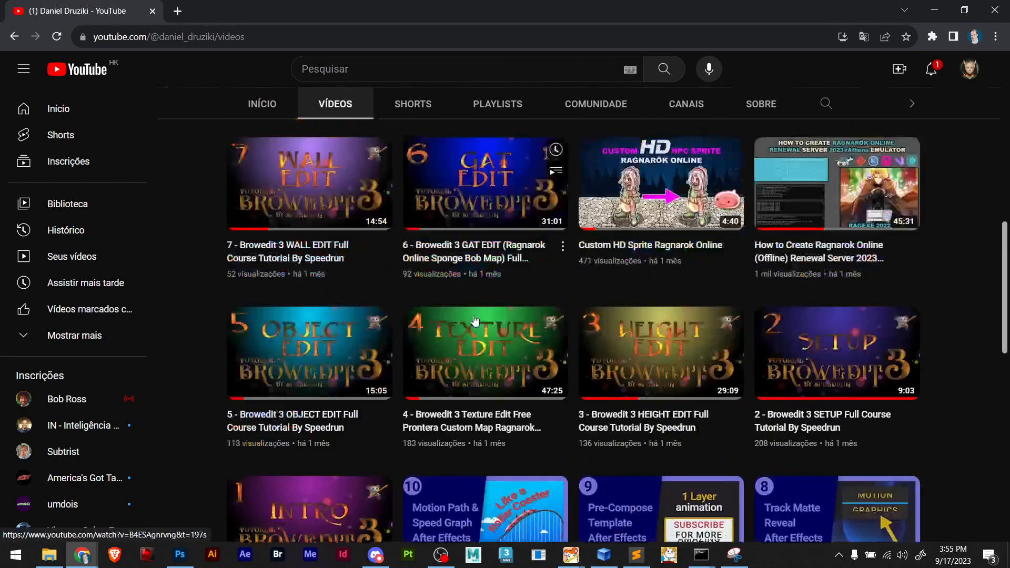
scroll(542, 325, "down", 9)
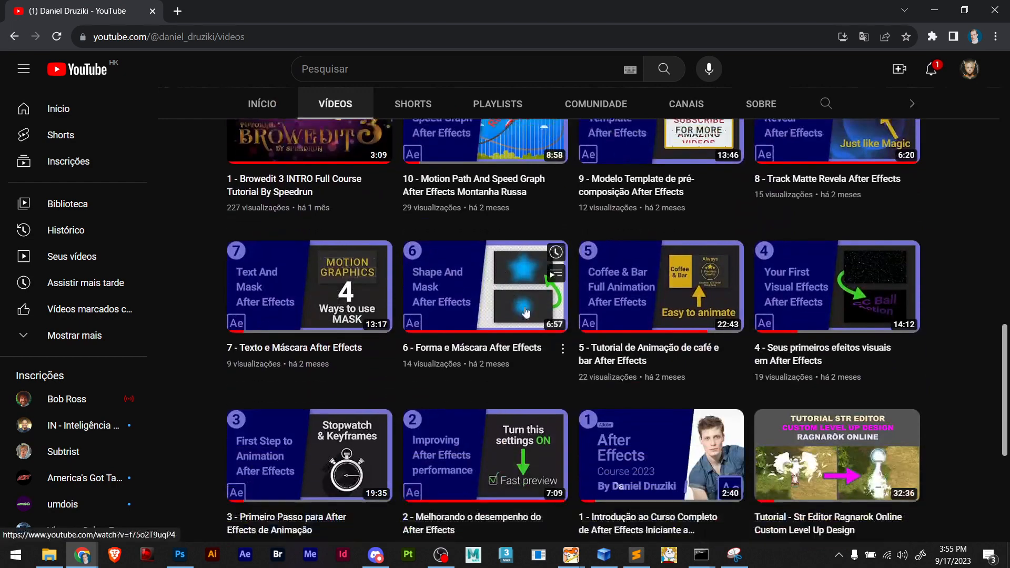
scroll(593, 327, "up", 9)
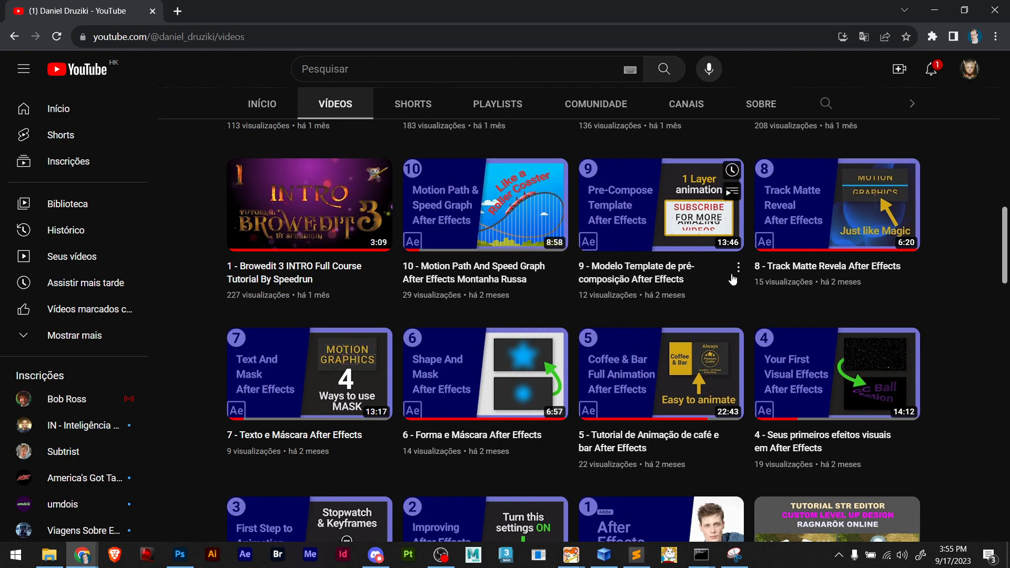
scroll(668, 274, "down", 4)
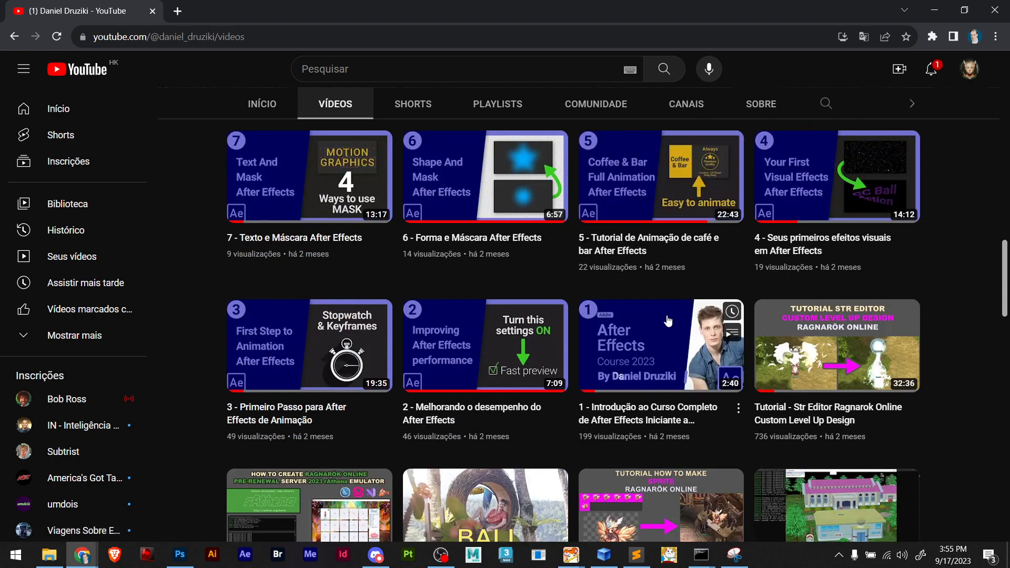
scroll(842, 284, "up", 5)
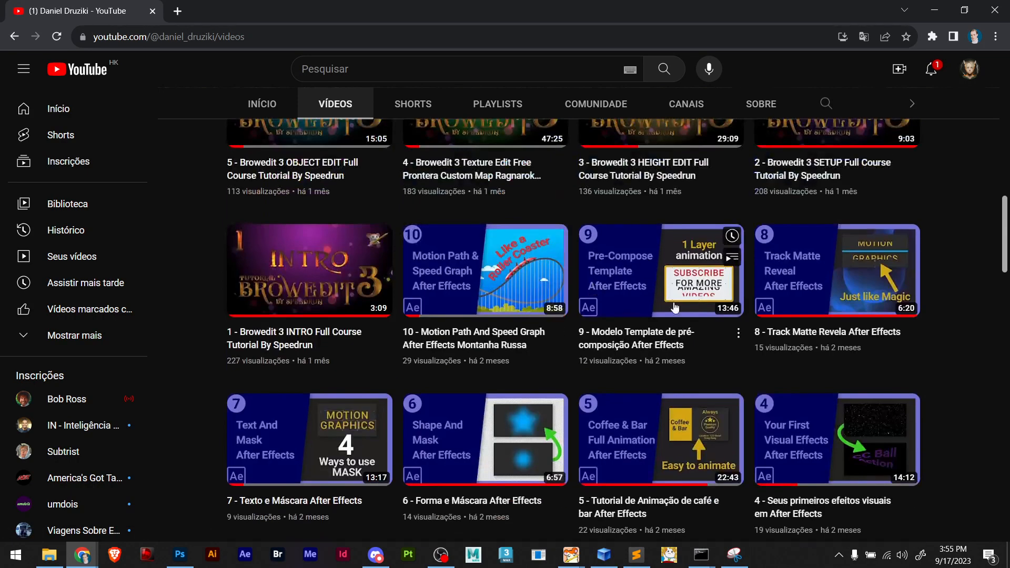
scroll(916, 279, "down", 6)
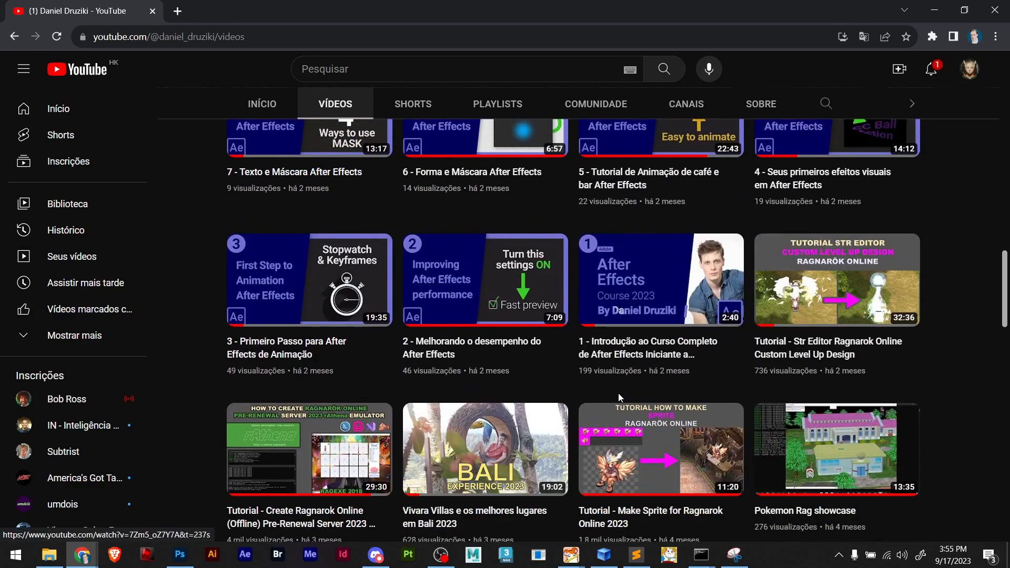
Look through the channel's oldest videos, including the Gods Unchained and Browedit 586 series, and check the YouTube notifications
scroll(845, 237, "down", 5)
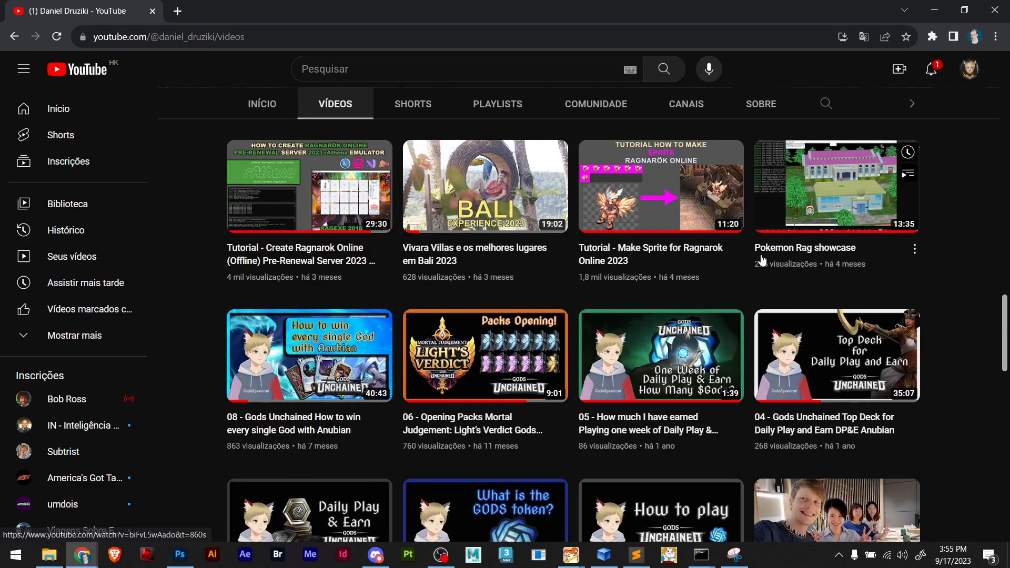
scroll(476, 363, "down", 5)
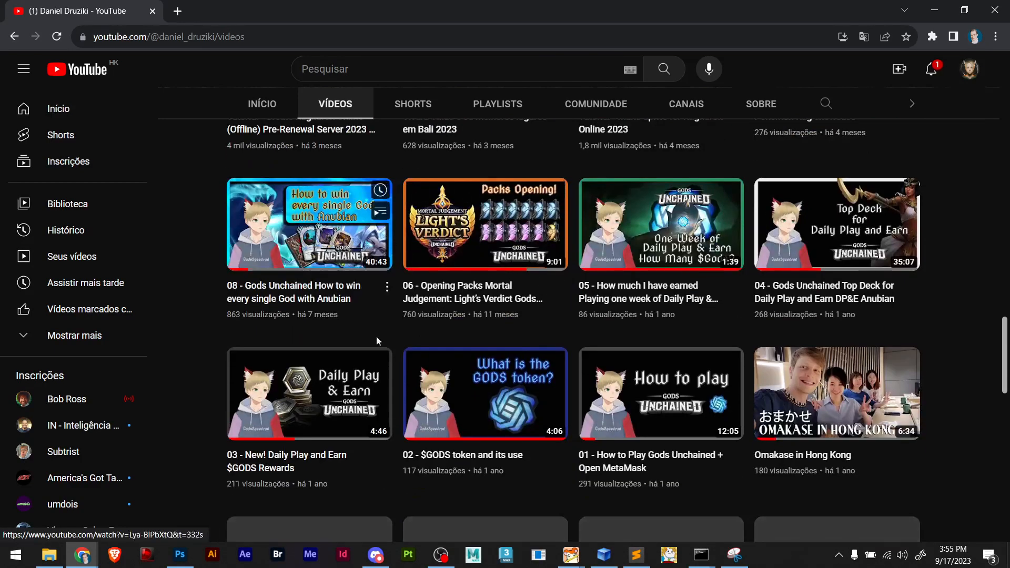
scroll(457, 349, "down", 5)
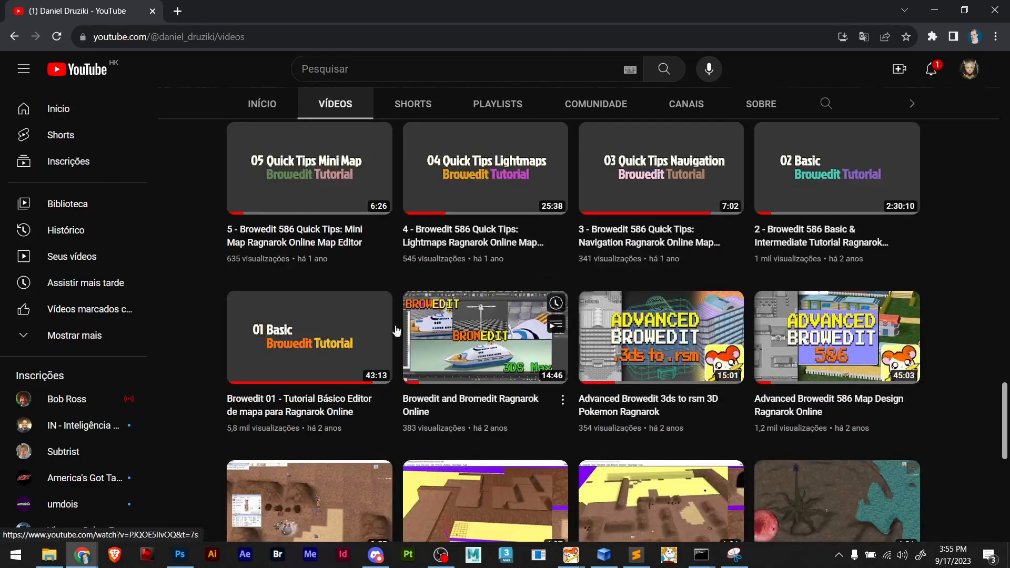
scroll(282, 431, "down", 7)
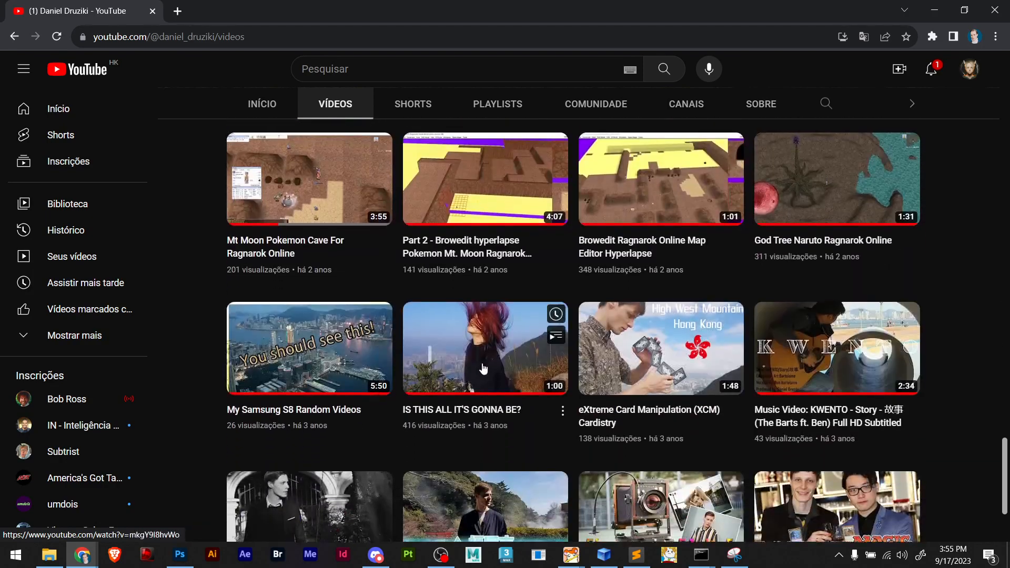
scroll(518, 400, "up", 6)
scroll(518, 401, "up", 20)
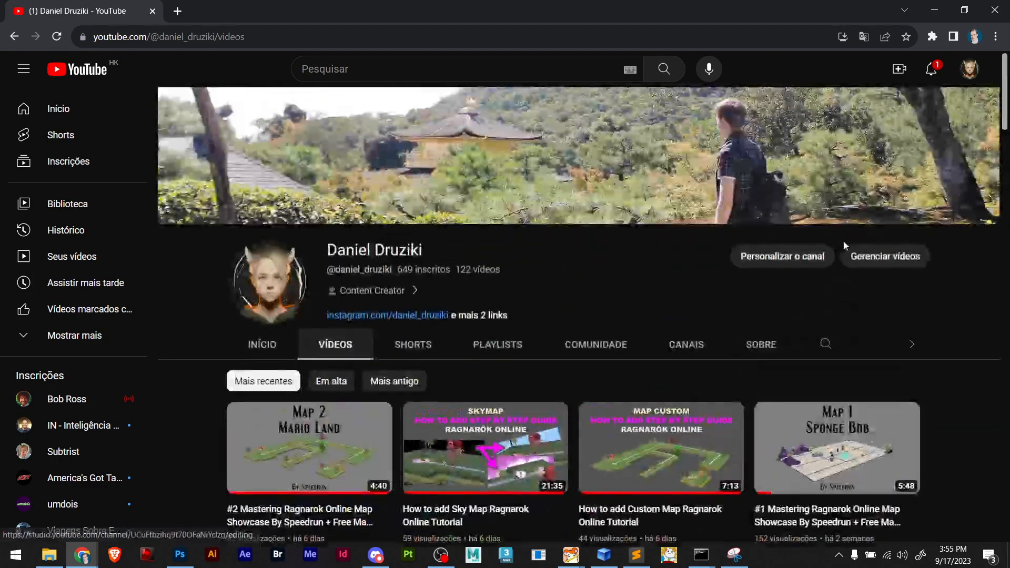
left_click(933, 69)
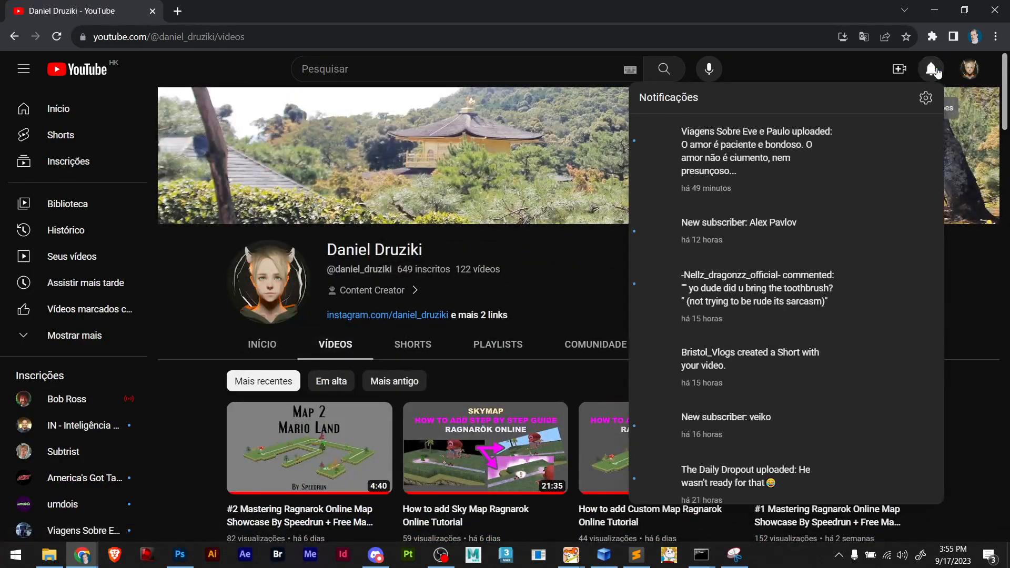
left_click(933, 69)
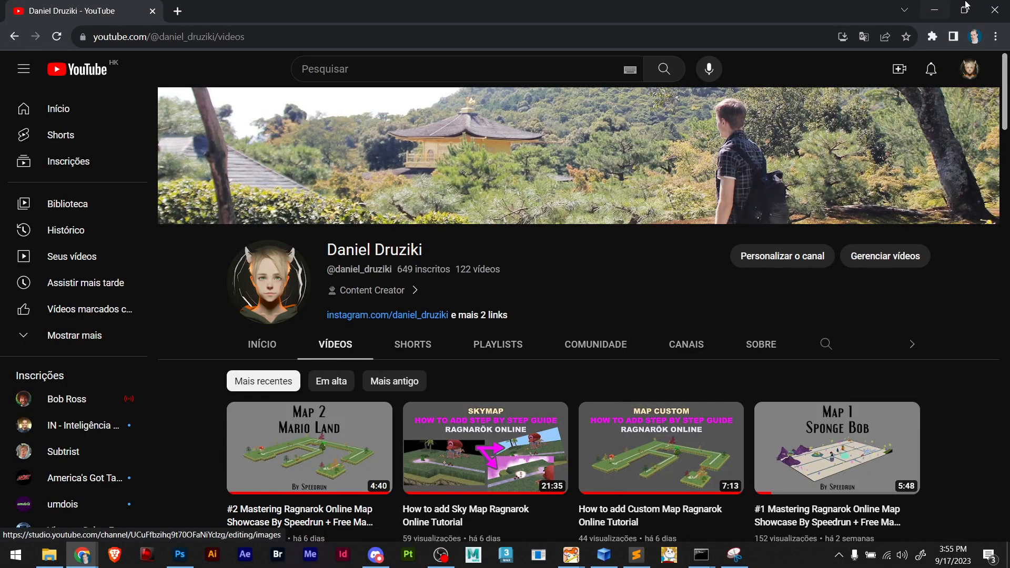
Switch to Discord, review the recent members list of the Speedrun server, and return to its english channel
left_click(934, 10)
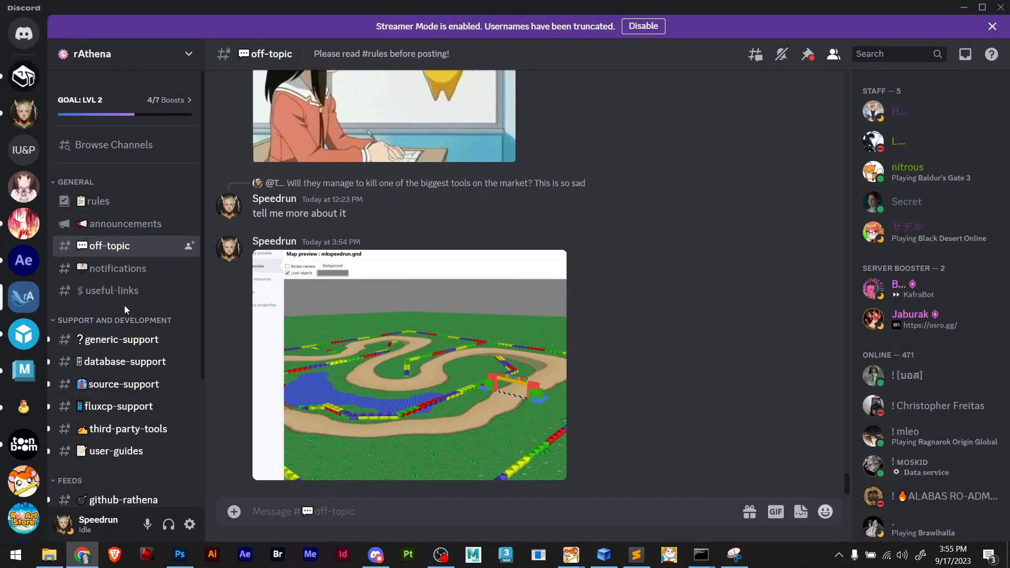
left_click(22, 112)
left_click(23, 112)
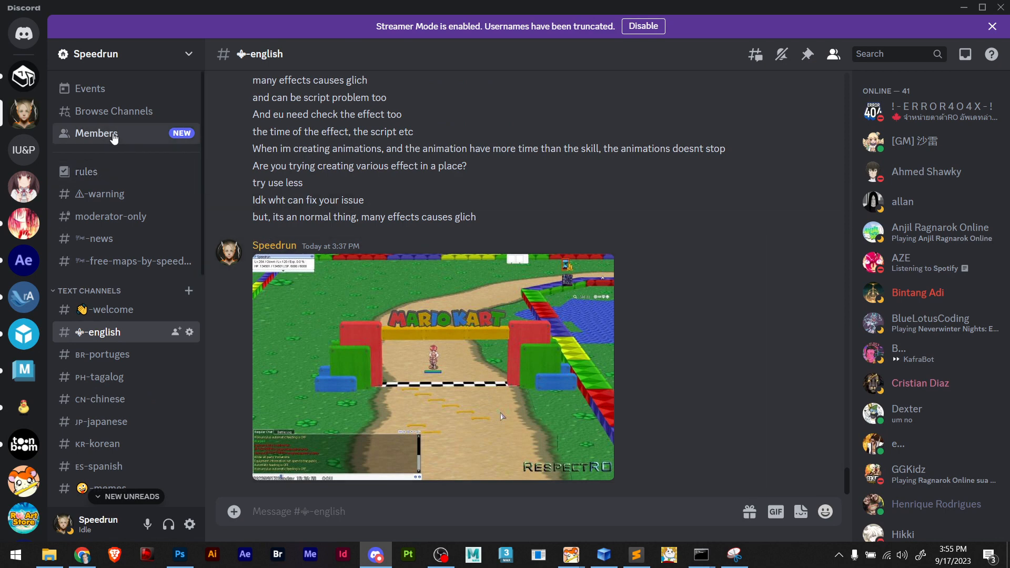
left_click(116, 135)
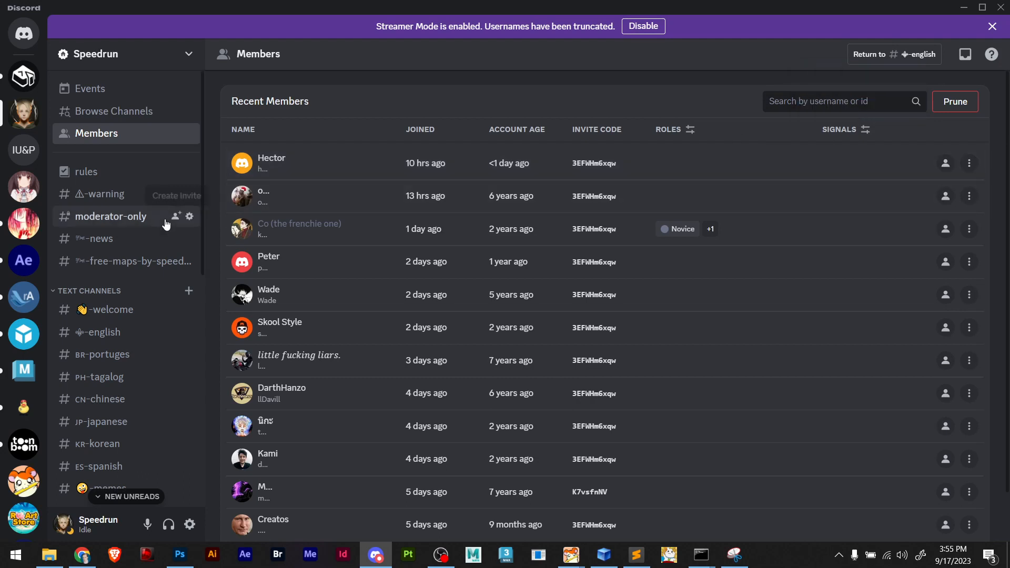
scroll(361, 223, "down", 1)
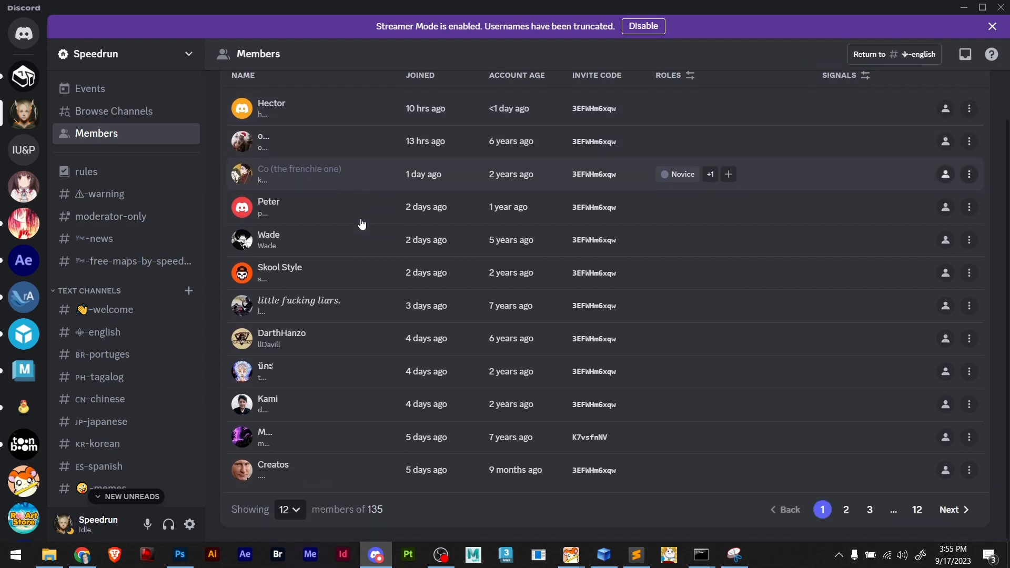
scroll(361, 247, "up", 1)
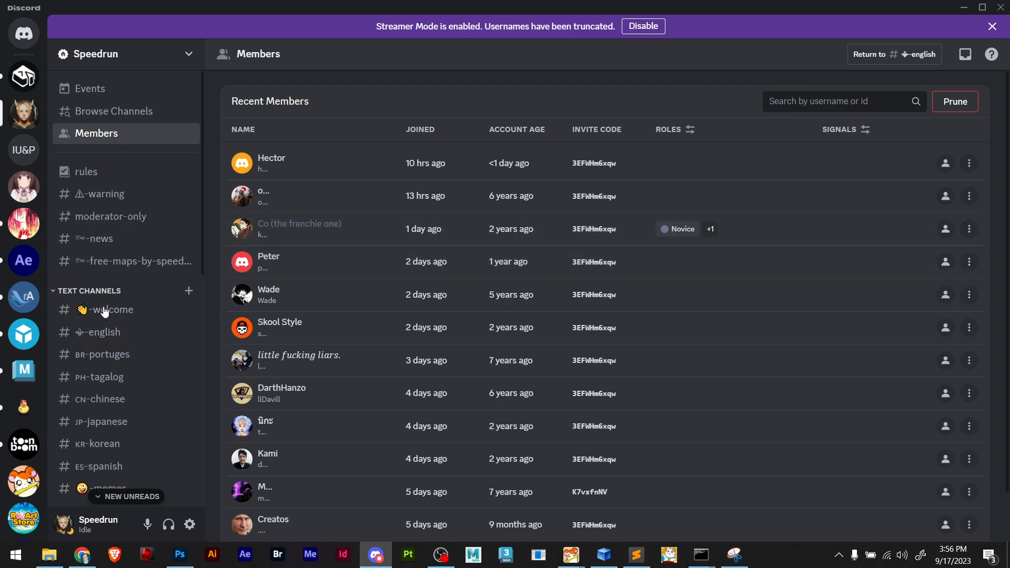
left_click(96, 332)
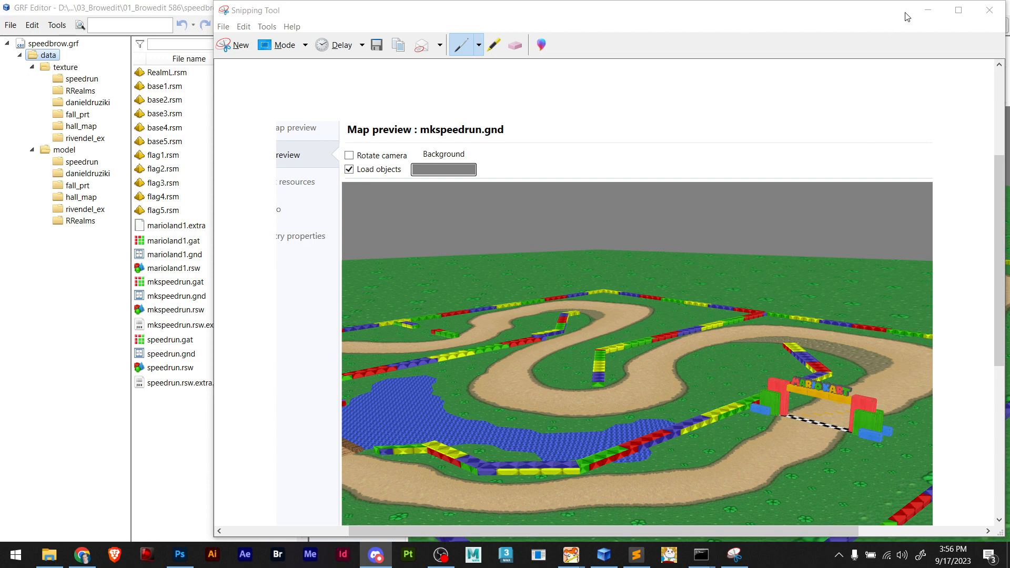
Minimize Snipping Tool and examine the whole mkspeedrun track in GRF Editor's map preview, from the outer barriers to the lake
left_click(927, 10)
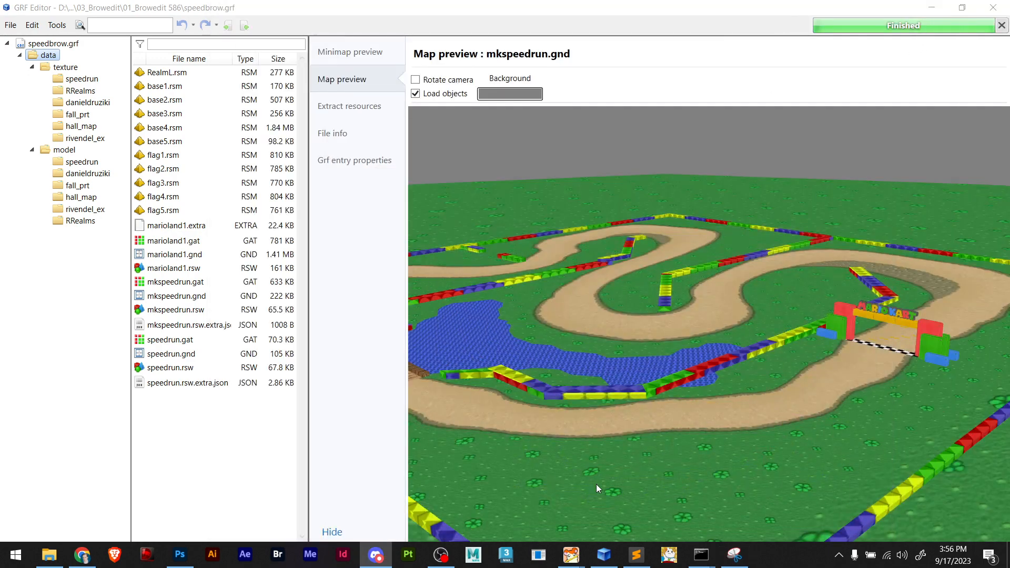
scroll(614, 438, "down", 5)
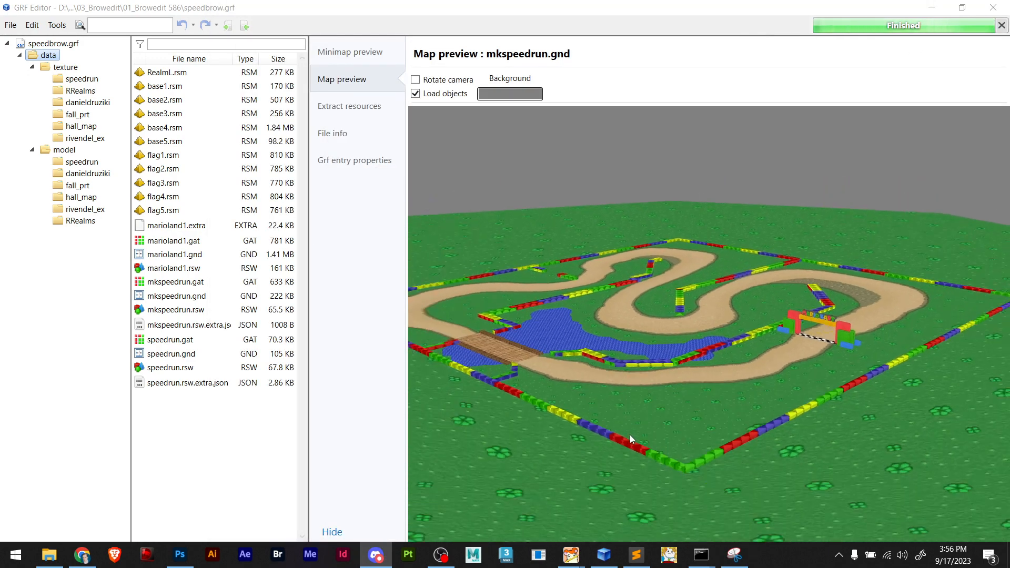
scroll(630, 435, "down", 2)
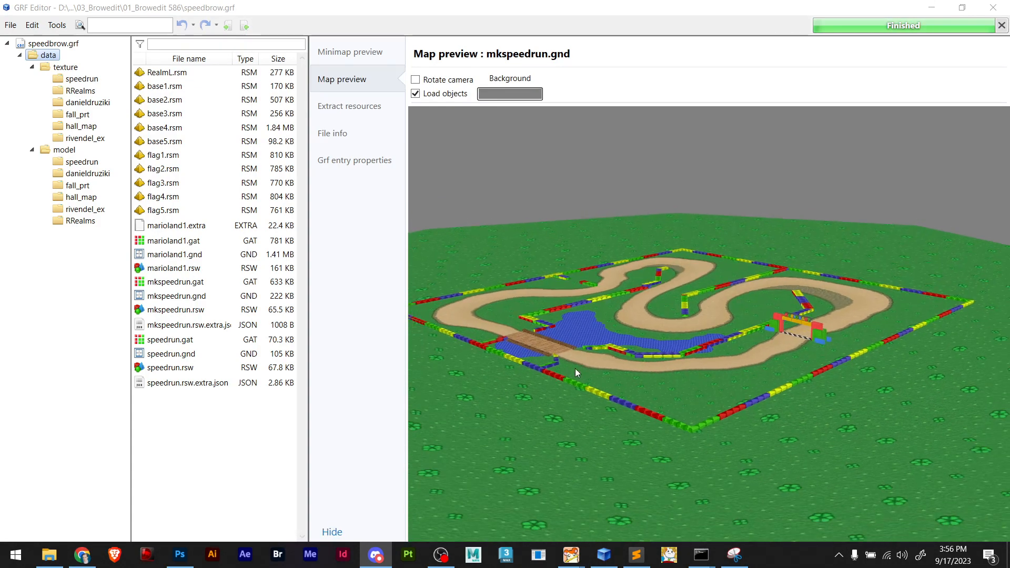
scroll(723, 343, "up", 5)
scroll(722, 348, "up", 2)
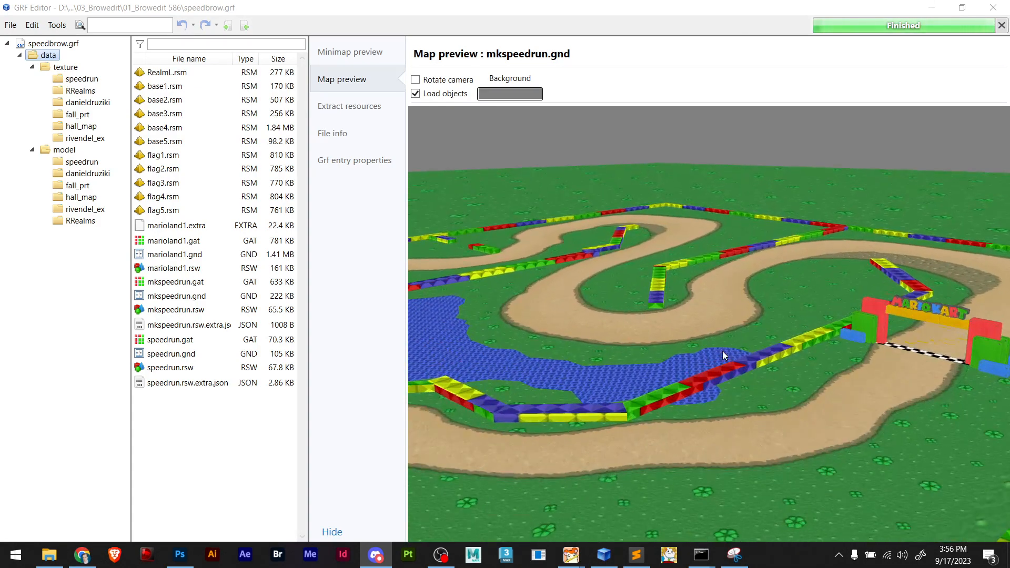
Inspect the Speedrun Design Quality and YouTube logos in the mkspeedrun map preview, and view the track from the finish-line side
scroll(721, 356, "down", 6)
right_click_drag(730, 375, 827, 296)
scroll(826, 292, "up", 5)
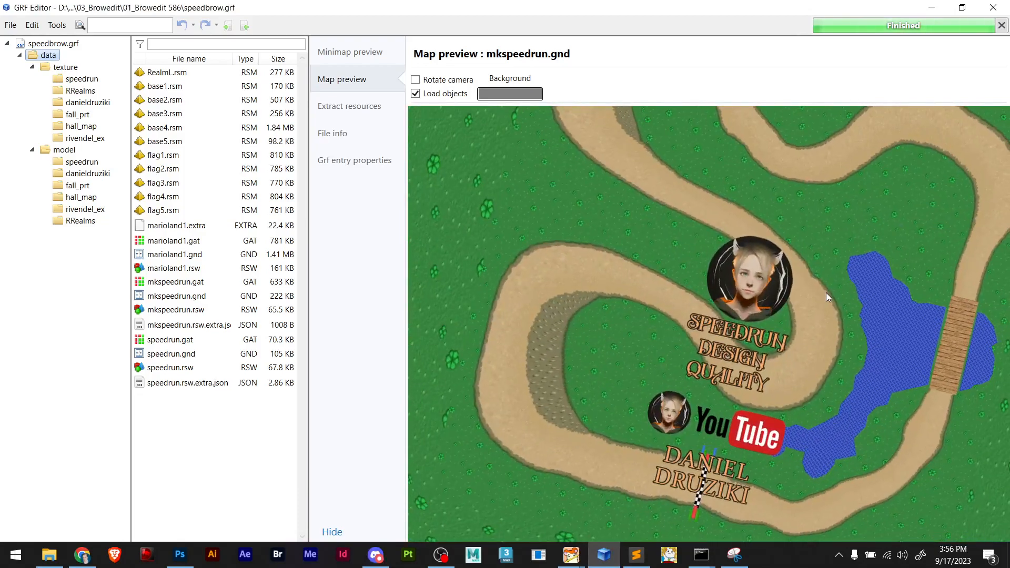
scroll(781, 357, "up", 3)
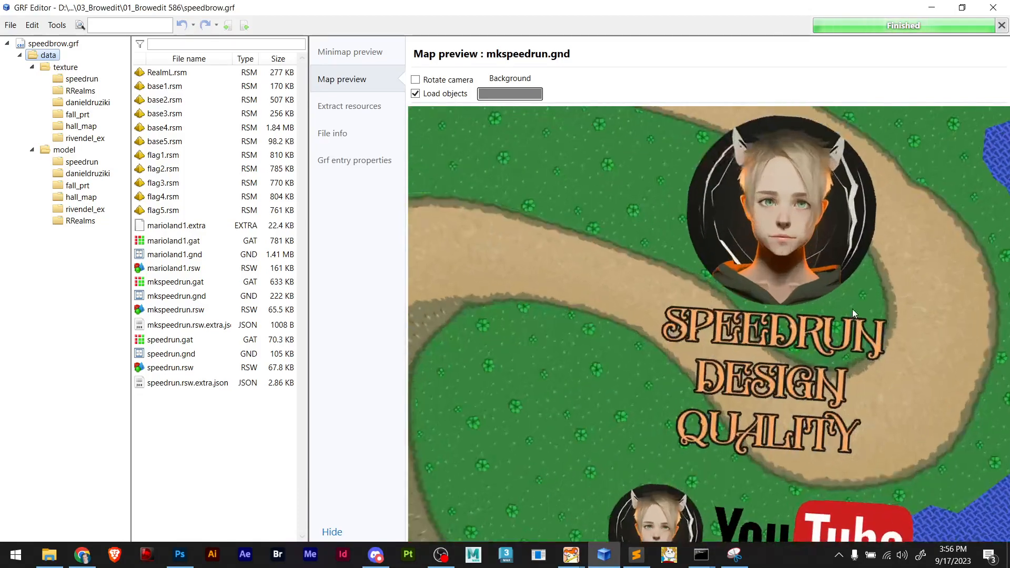
scroll(746, 361, "up", 2)
scroll(747, 363, "down", 3)
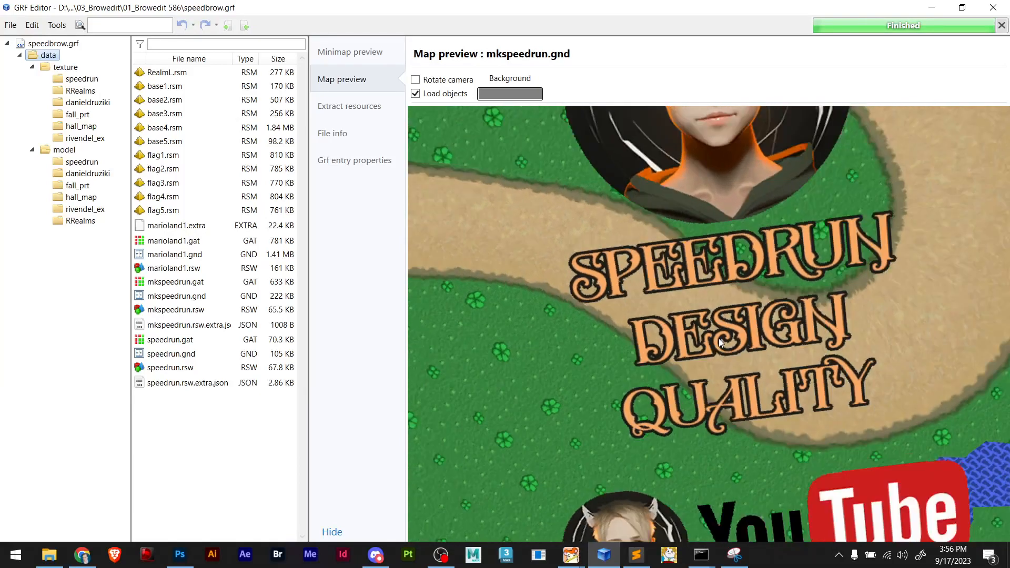
right_click_drag(747, 363, 652, 390)
scroll(652, 391, "down", 3)
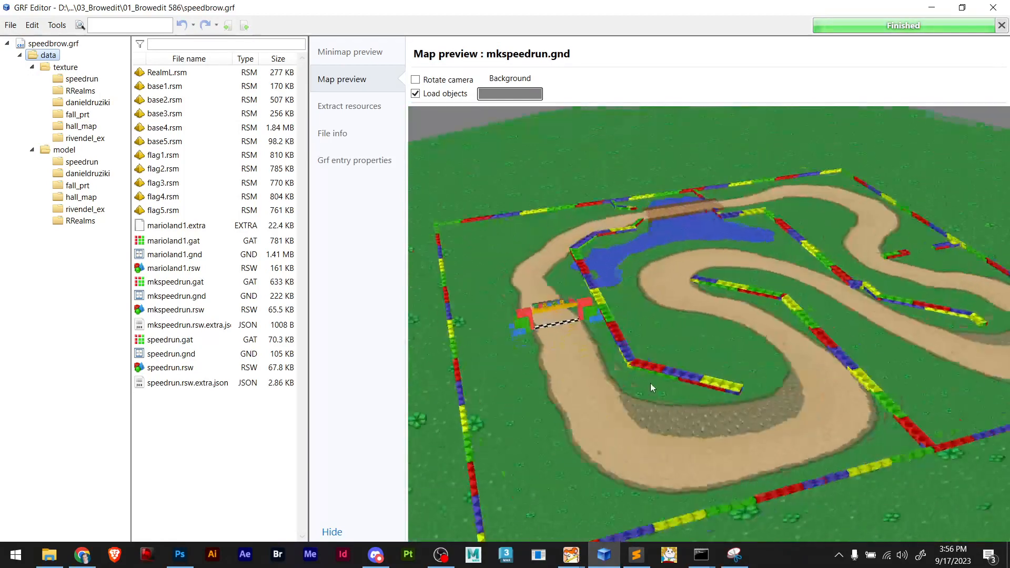